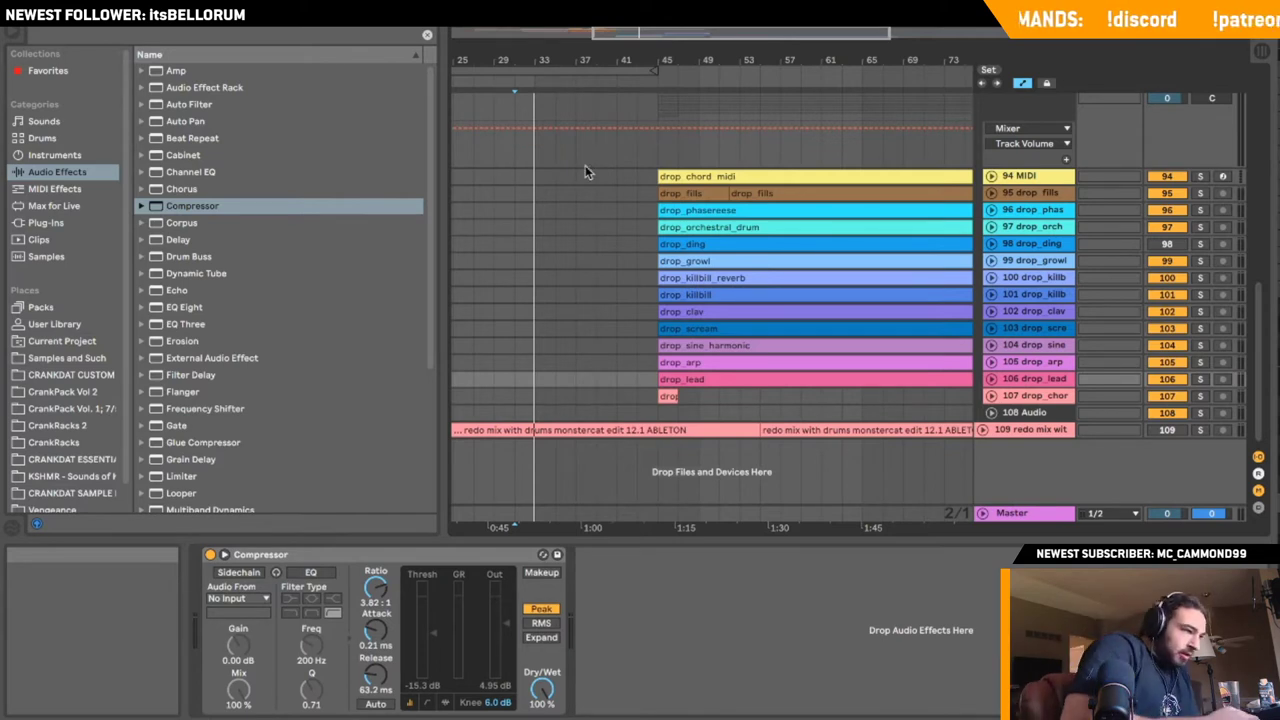
- Fold the DROP group so the arrangement shows its section groups across the whole song
{"action": "left_click", "coordinate": [651, 145]}
{"action": "left_click_drag", "start_coordinate": [690, 34], "coordinate": [690, 10]}
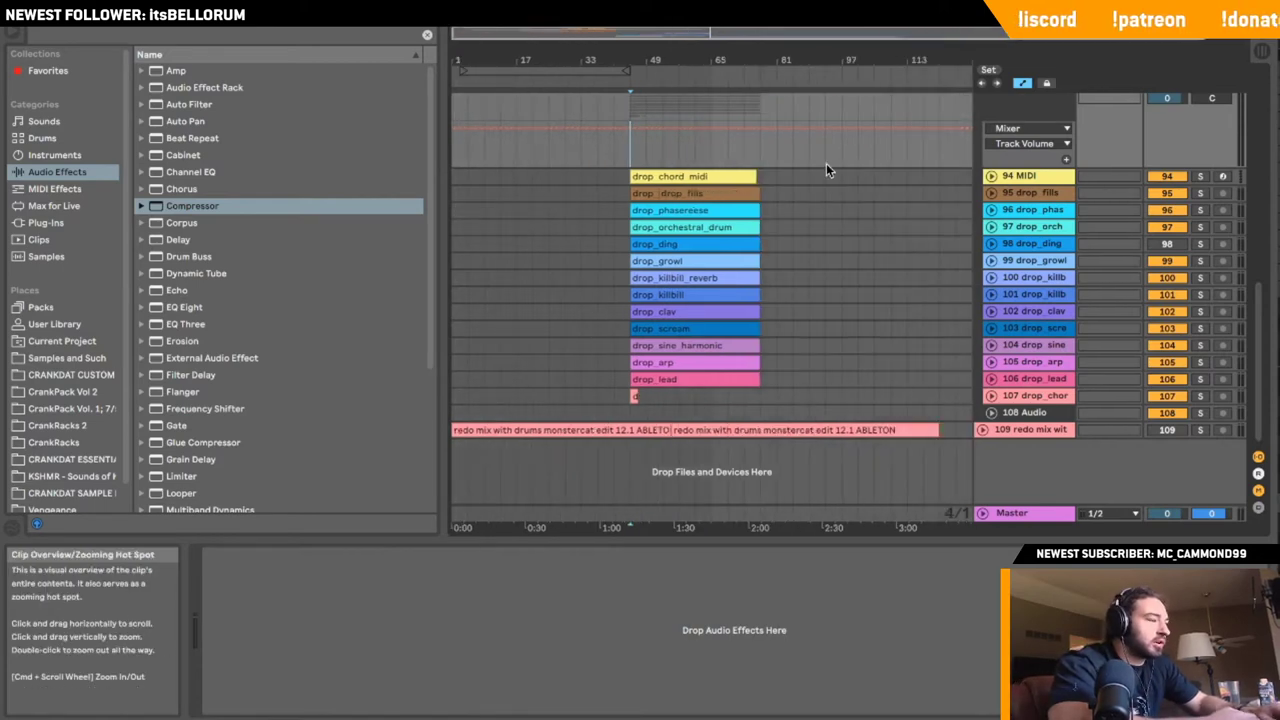
{"action": "scroll", "coordinate": [826, 164], "scroll_direction": "up", "scroll_amount": 1}
{"action": "scroll", "coordinate": [826, 170], "scroll_direction": "up", "scroll_amount": 5}
{"action": "left_click", "coordinate": [987, 353]}
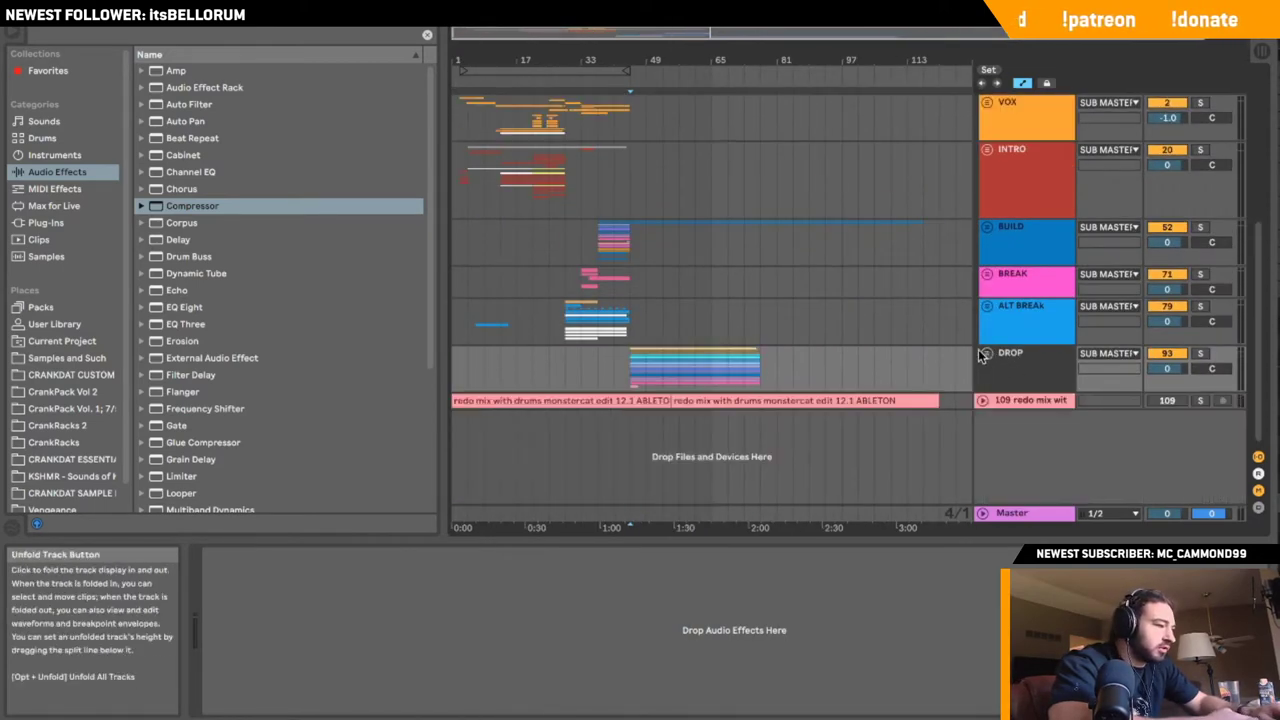
{"action": "scroll", "coordinate": [520, 355], "scroll_direction": "up", "scroll_amount": 3}
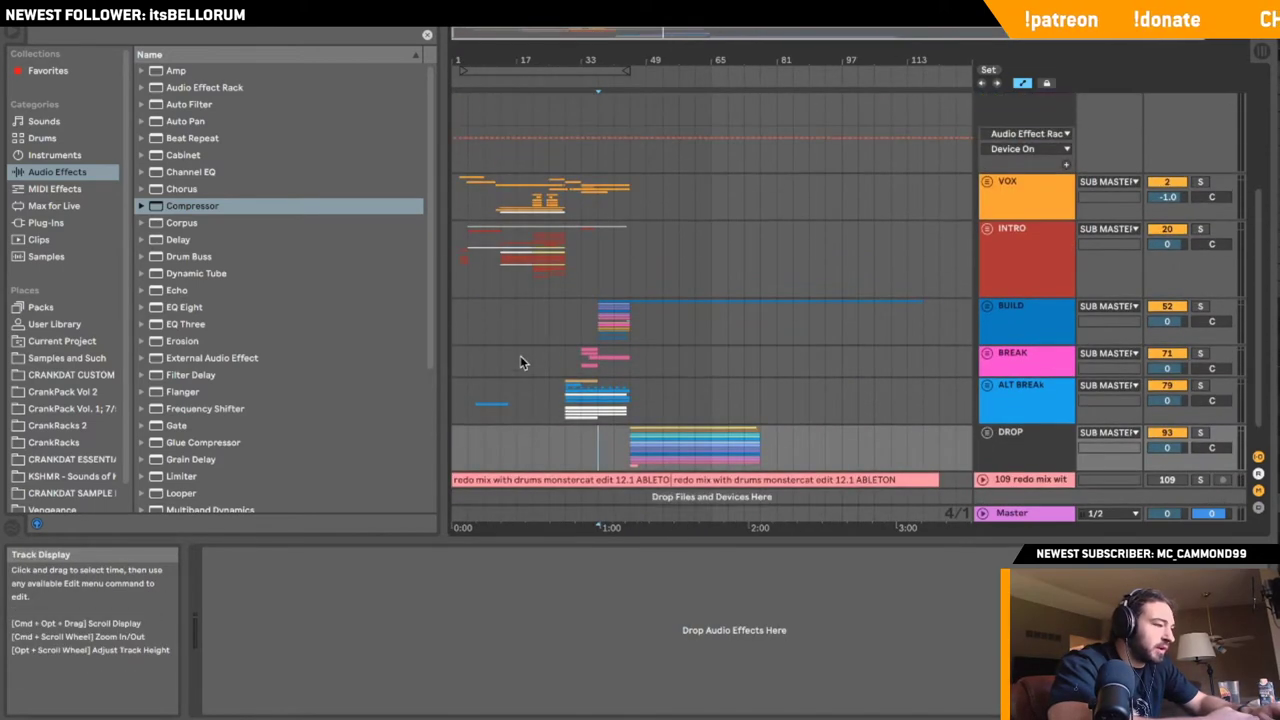
{"action": "left_click", "coordinate": [592, 330]}
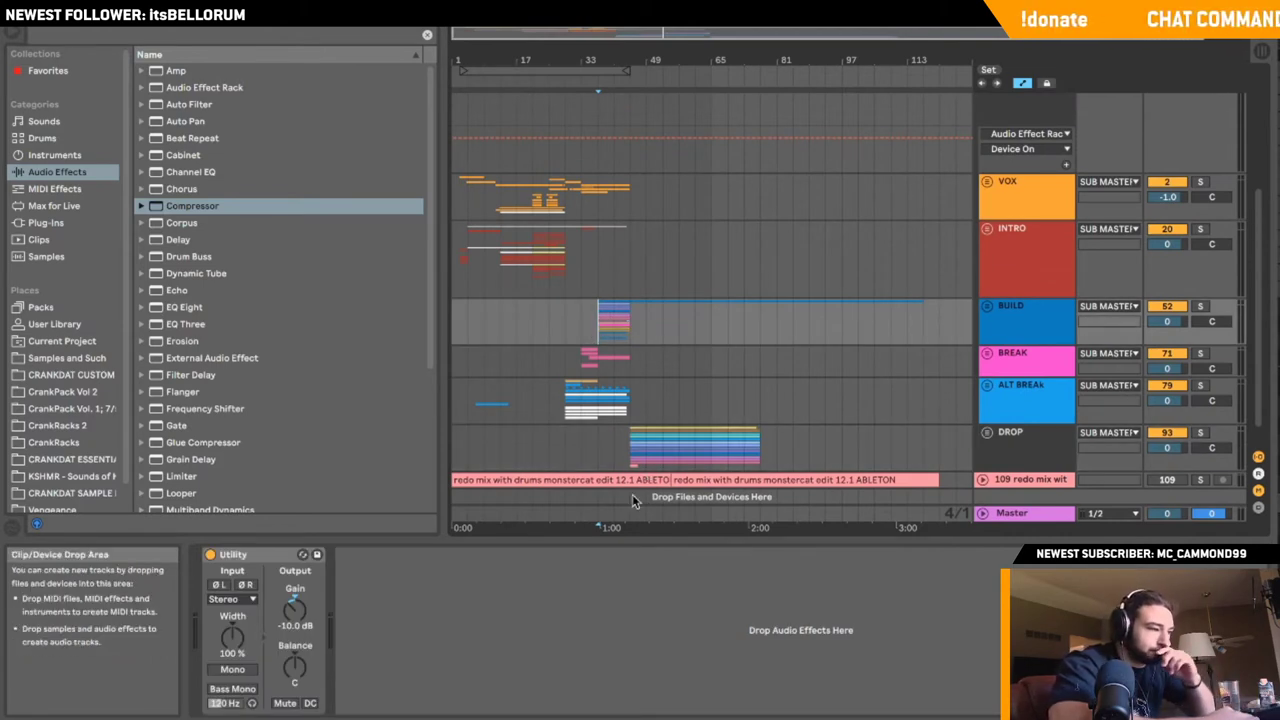
{"action": "left_click", "coordinate": [628, 462]}
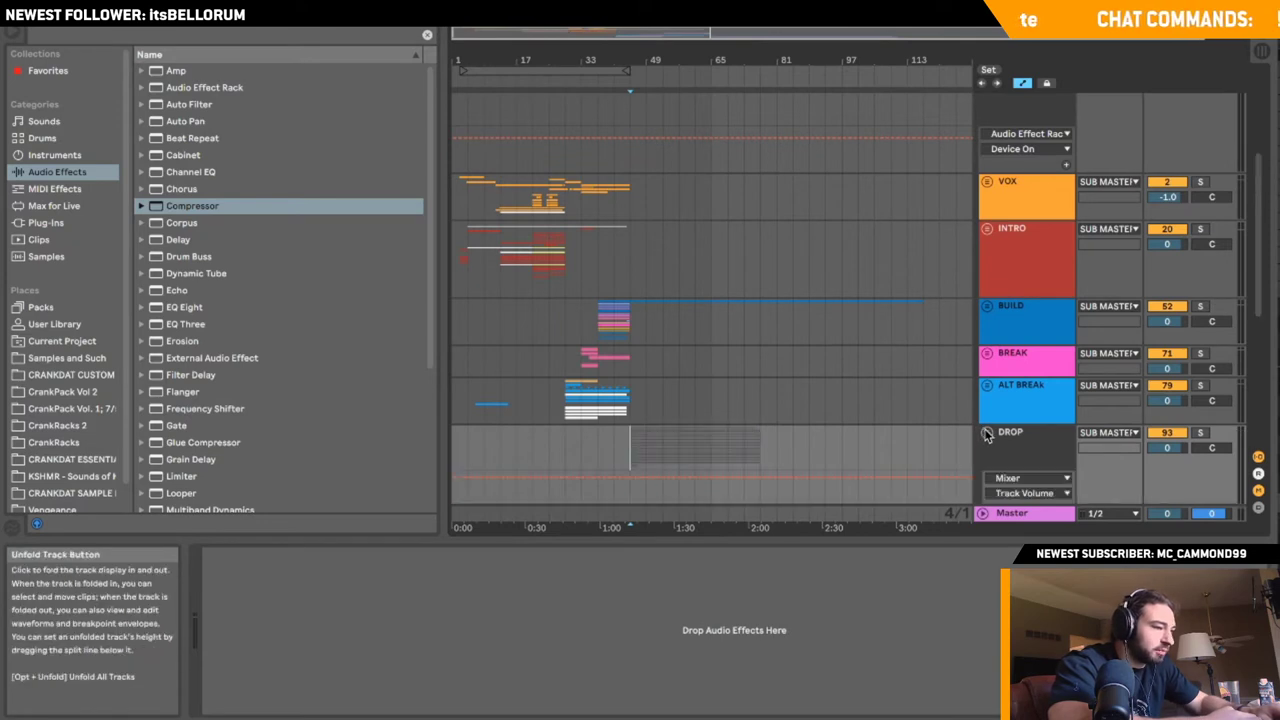
{"action": "scroll", "coordinate": [720, 360], "scroll_direction": "down", "scroll_amount": 1}
- Place the playback start at the beginning of the INTRO section at bar 3 and play the opening briefly
{"action": "left_click", "coordinate": [467, 255]}
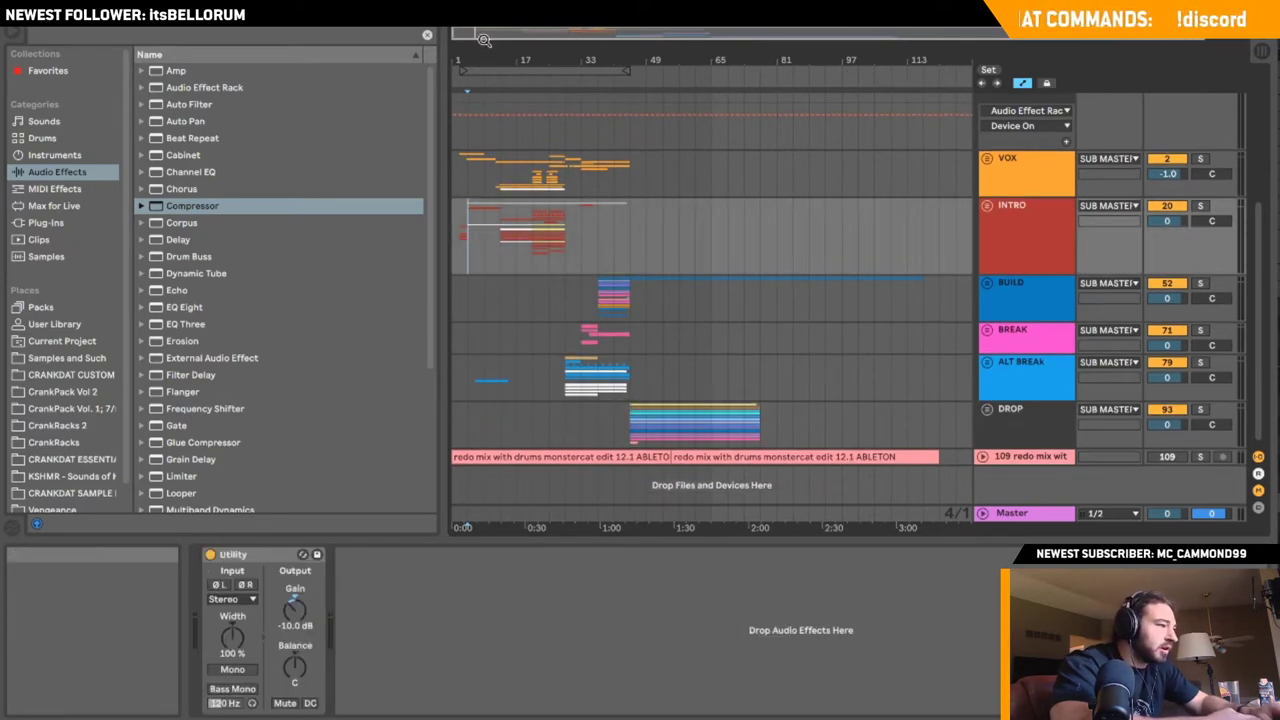
{"action": "mouse_move", "coordinate": [489, 37]}
{"action": "left_mouse_down"}
{"action": "mouse_move", "coordinate": [489, 60]}
{"action": "mouse_move", "coordinate": [460, 40]}
{"action": "left_mouse_up"}
{"action": "left_click", "coordinate": [473, 263]}
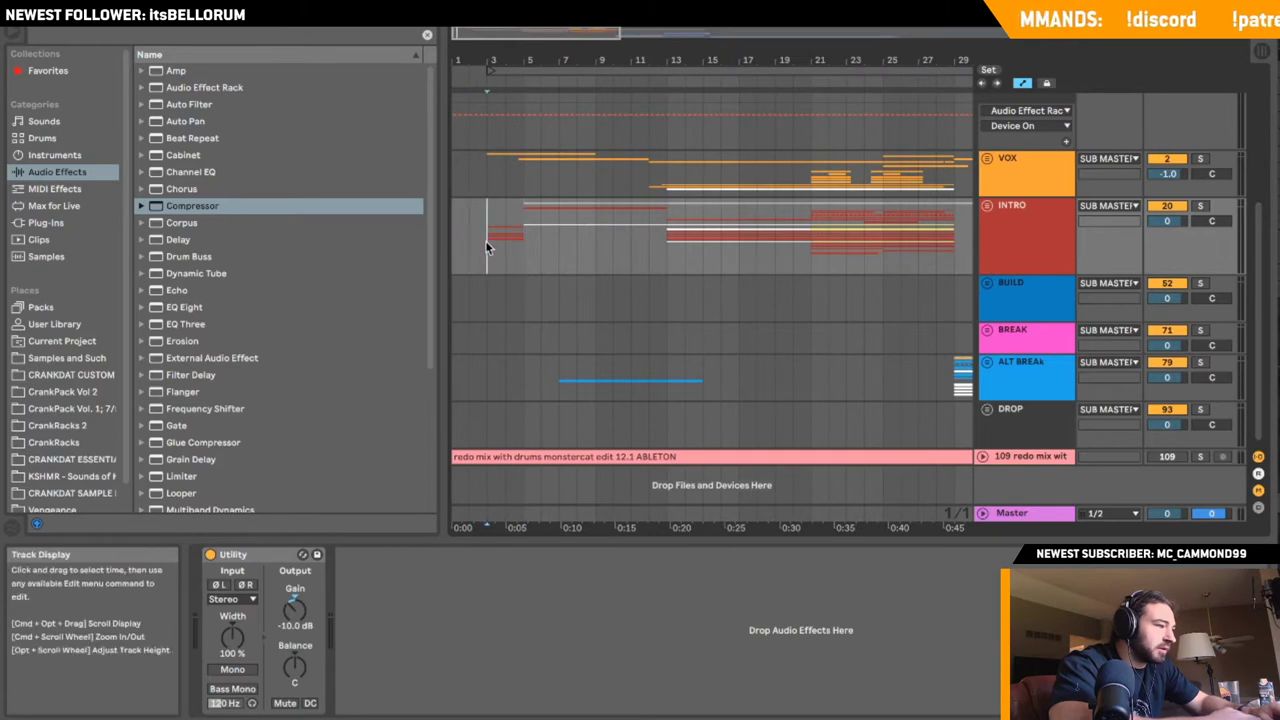
{"action": "left_click_drag", "start_coordinate": [536, 33], "coordinate": [583, 35]}
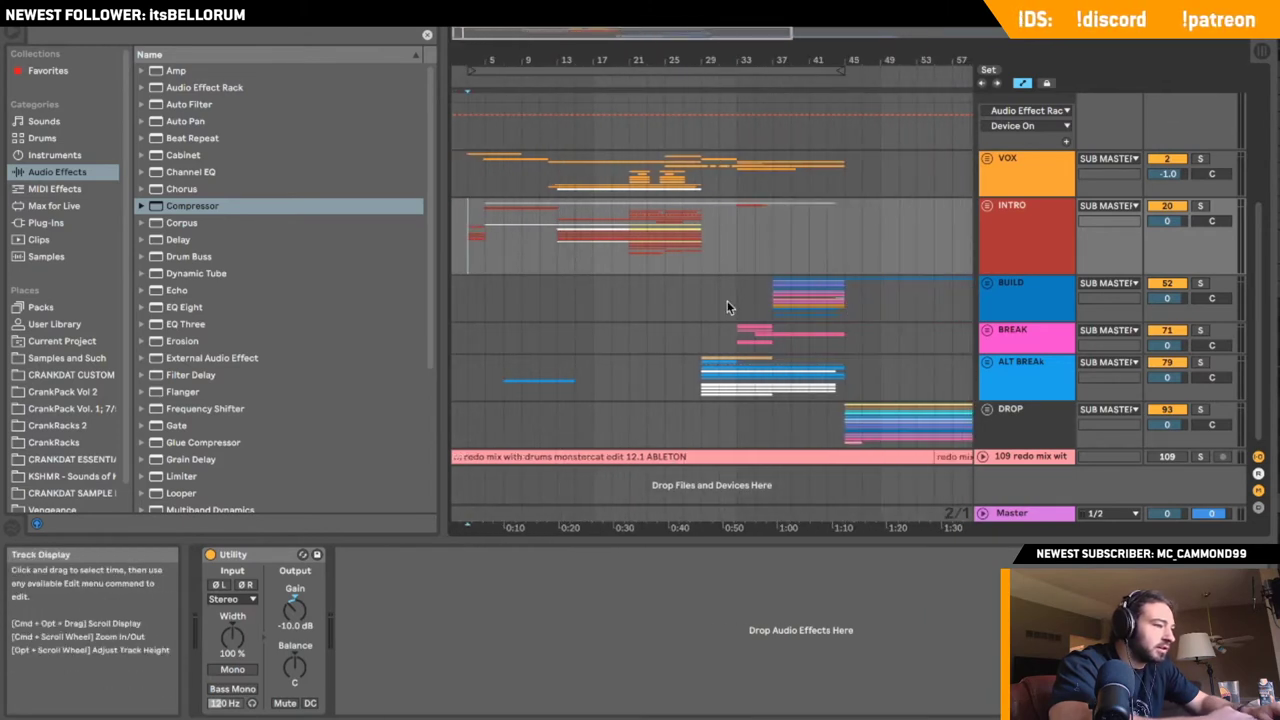
{"action": "scroll", "coordinate": [709, 300], "scroll_direction": "up", "scroll_amount": 1}
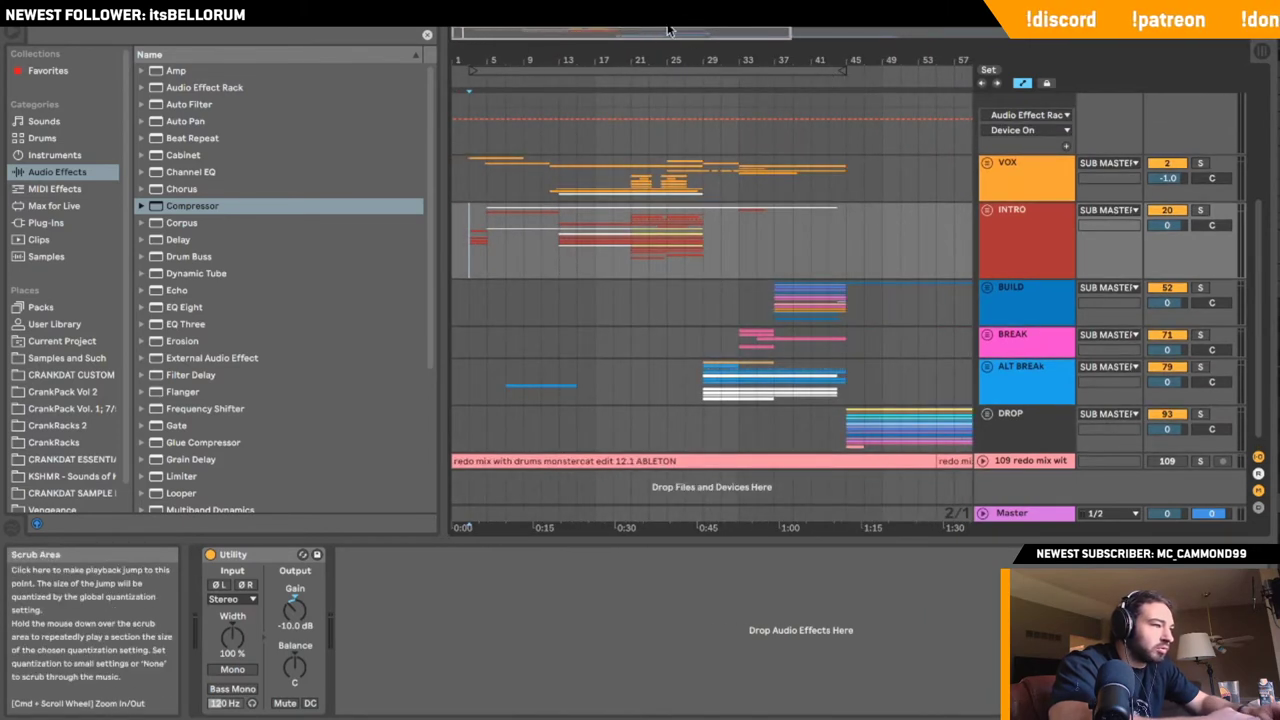
{"action": "left_click_drag", "start_coordinate": [669, 30], "coordinate": [843, 38]}
{"action": "left_click_drag", "start_coordinate": [668, 69], "coordinate": [837, 68]}
{"action": "left_click_drag", "start_coordinate": [472, 33], "coordinate": [468, 73]}
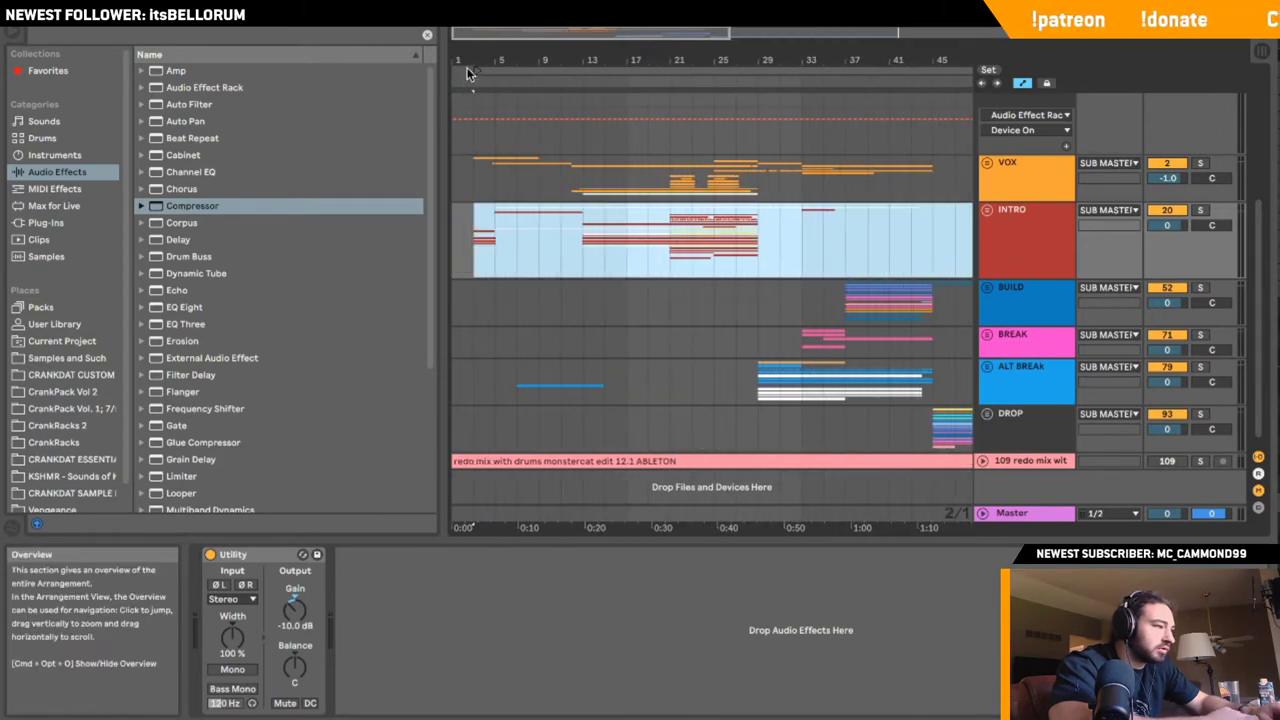
{"action": "left_click", "coordinate": [474, 232]}
{"action": "left_click_drag", "start_coordinate": [551, 34], "coordinate": [552, 31]}
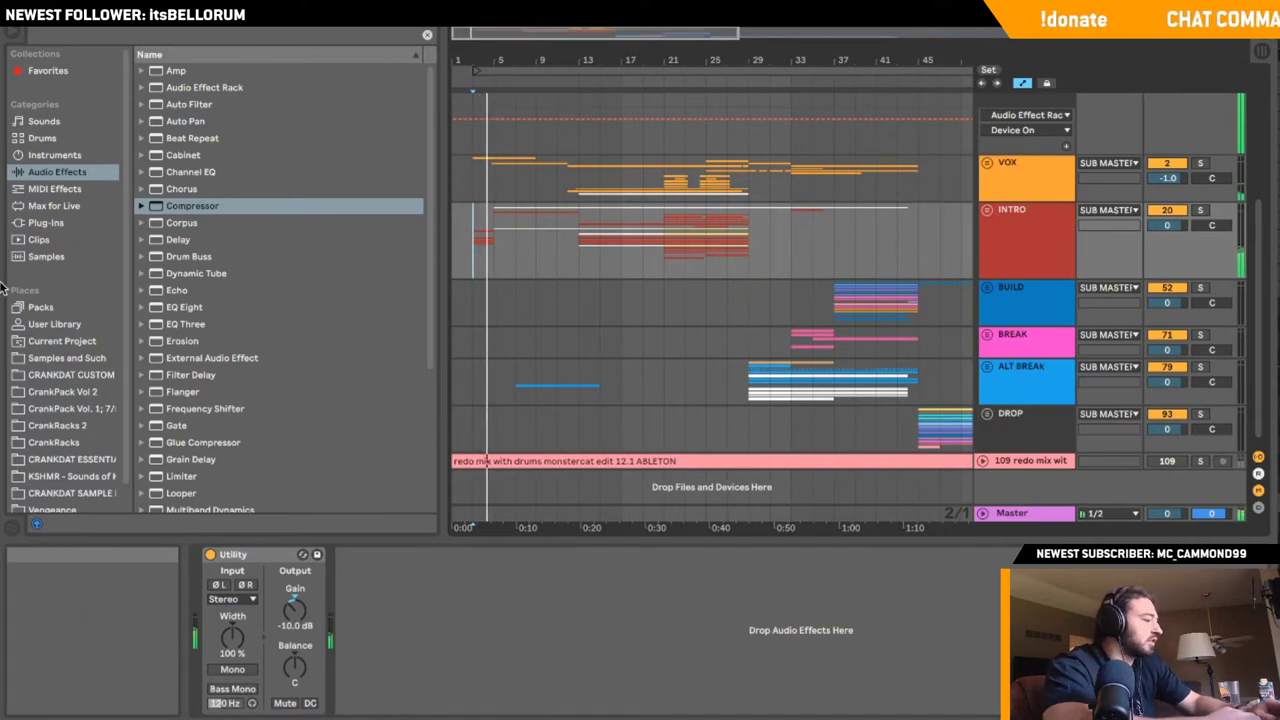
{"action": "mouse_move", "coordinate": [14, 317]}
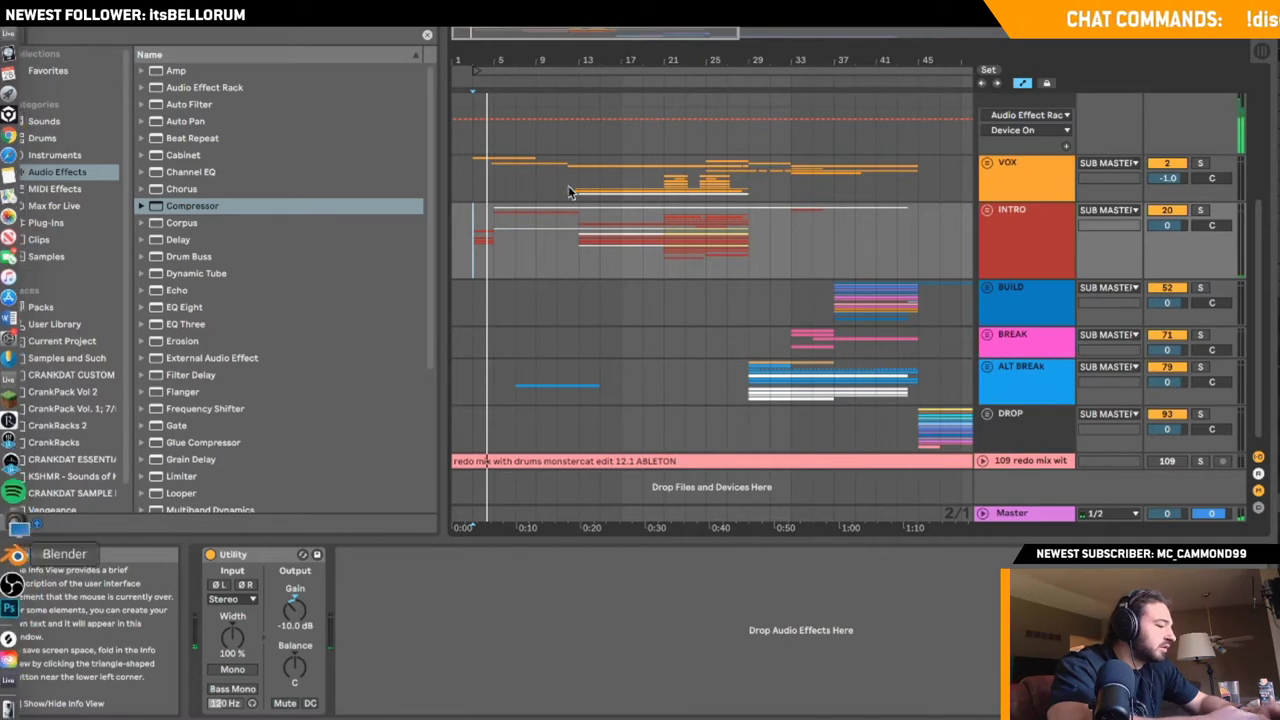
{"action": "key", "text": "space"}
- Unfold the INTRO group and its Instruments subgroup to show the individual tracks
{"action": "left_click", "coordinate": [987, 210]}
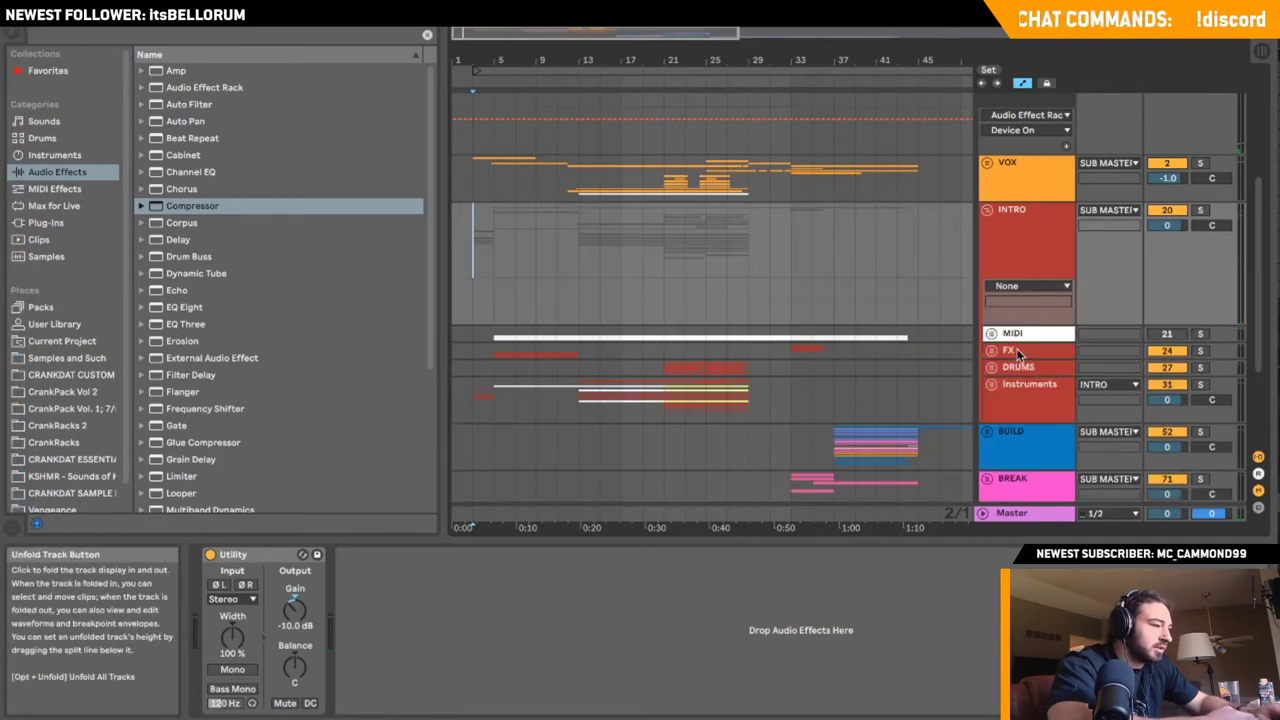
{"action": "scroll", "coordinate": [993, 300], "scroll_direction": "down", "scroll_amount": 1}
{"action": "left_click", "coordinate": [991, 357]}
{"action": "left_click", "coordinate": [993, 359]}
{"action": "scroll", "coordinate": [995, 360], "scroll_direction": "down", "scroll_amount": 1}
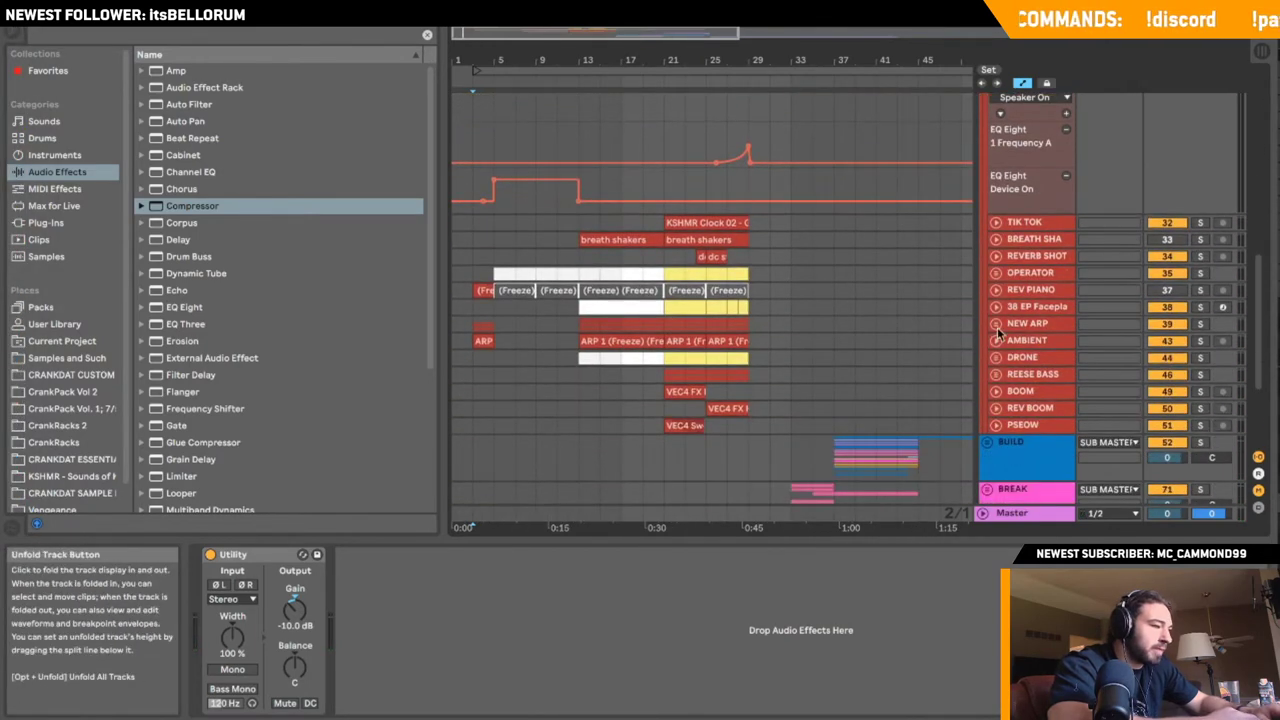
- Unfold the NEW ARP and OPERATOR groups inside the Instruments subgroup
{"action": "left_click", "coordinate": [996, 322]}
{"action": "left_click", "coordinate": [997, 306]}
{"action": "left_click", "coordinate": [997, 305]}
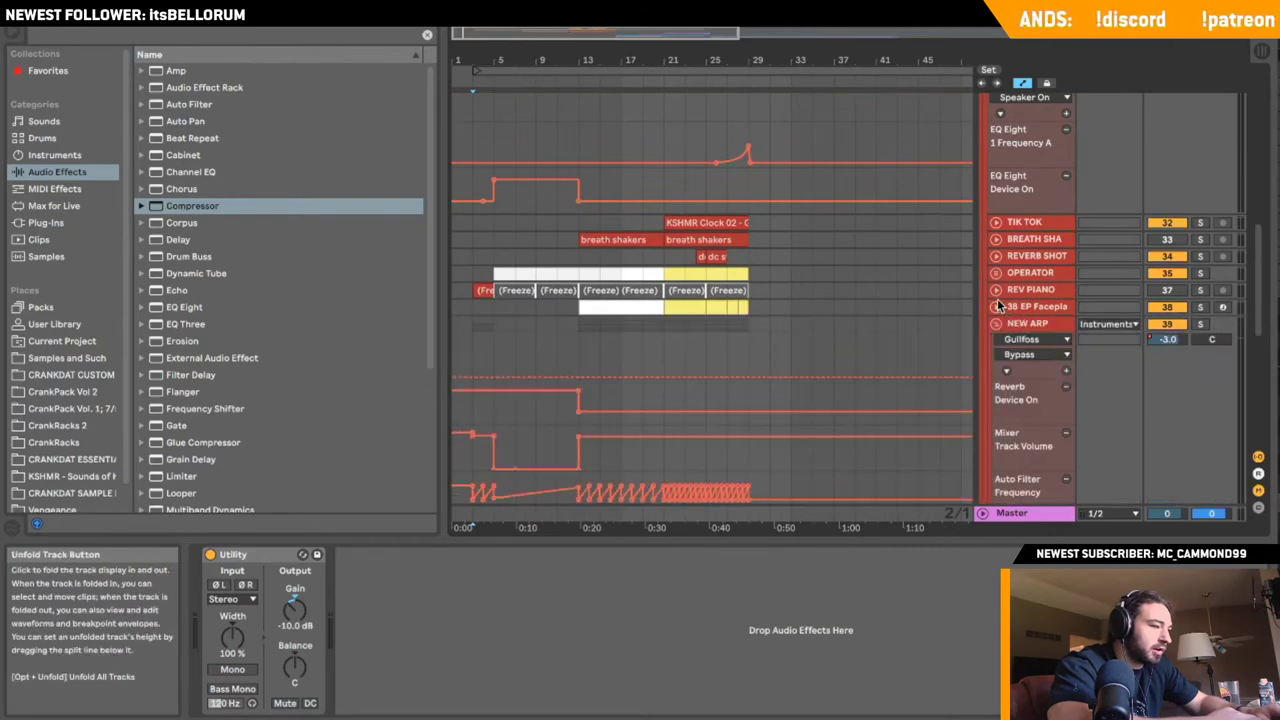
{"action": "left_click", "coordinate": [995, 273]}
- Duplicate the Operator track and deactivate all the clips on the original Operator track
{"action": "right_click", "coordinate": [1058, 380]}
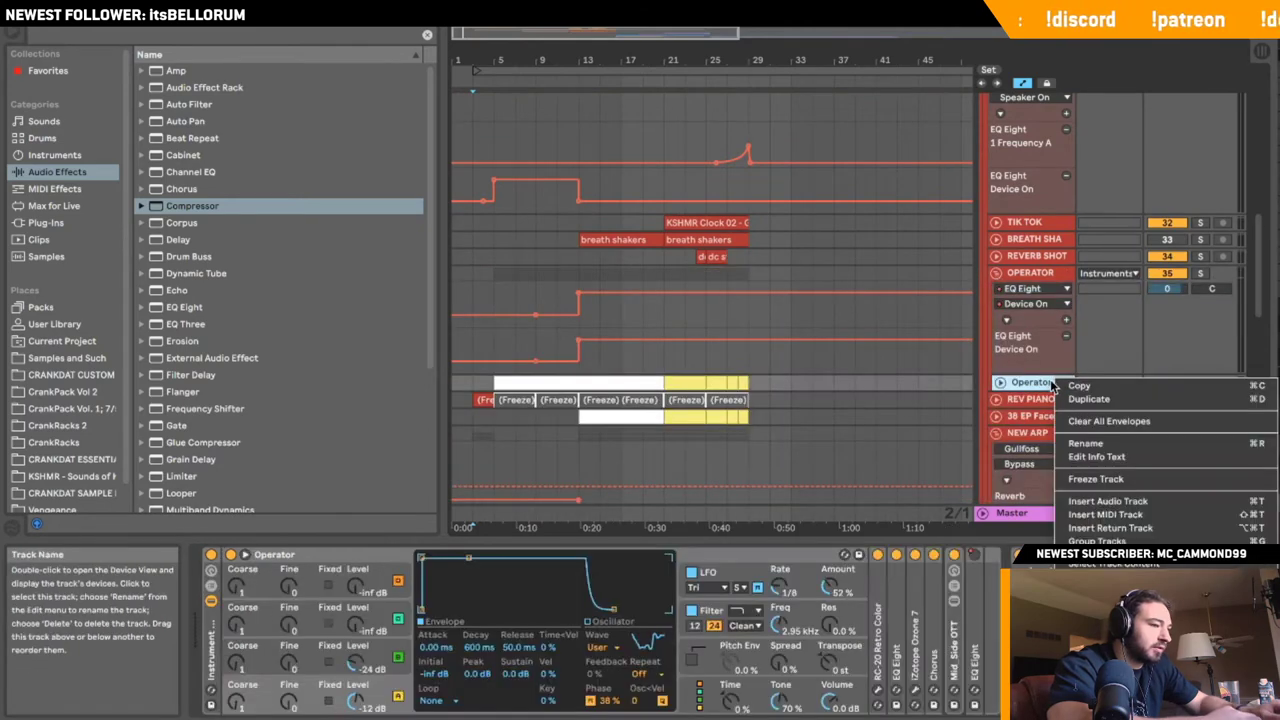
{"action": "left_click", "coordinate": [1012, 384]}
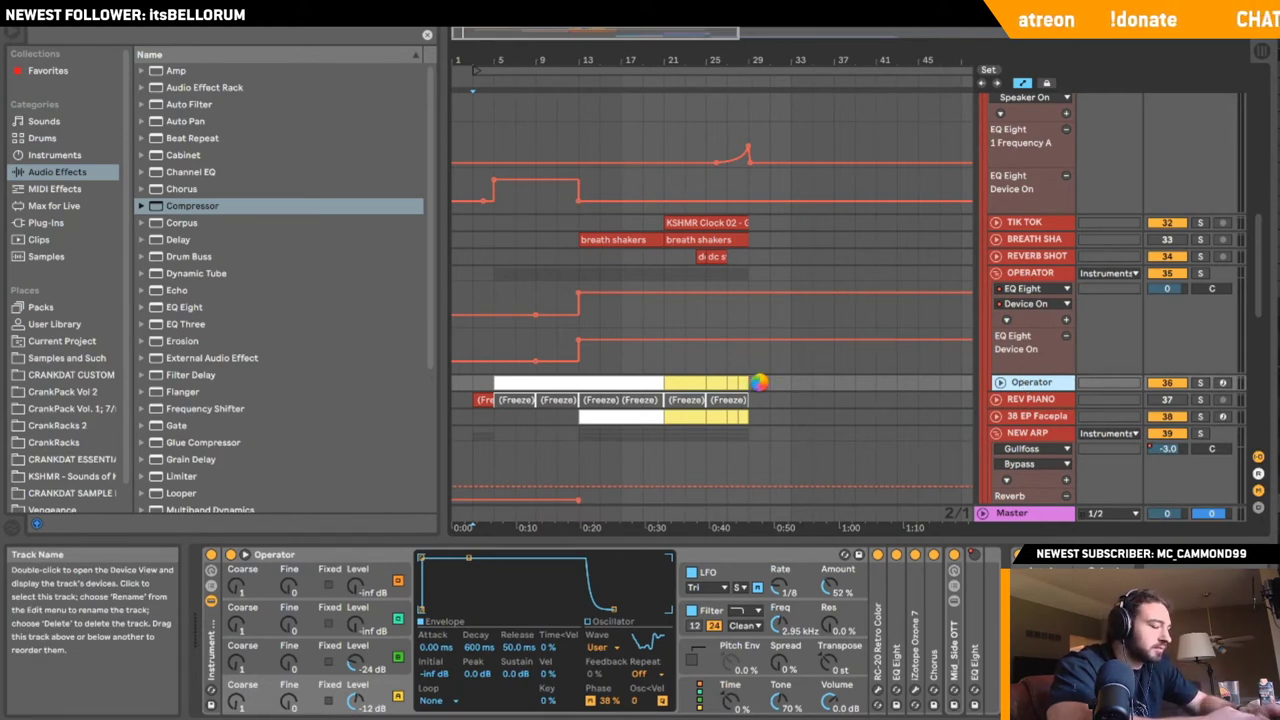
{"action": "left_click_drag", "start_coordinate": [768, 386], "coordinate": [474, 388]}
{"action": "key", "text": "Delete"}
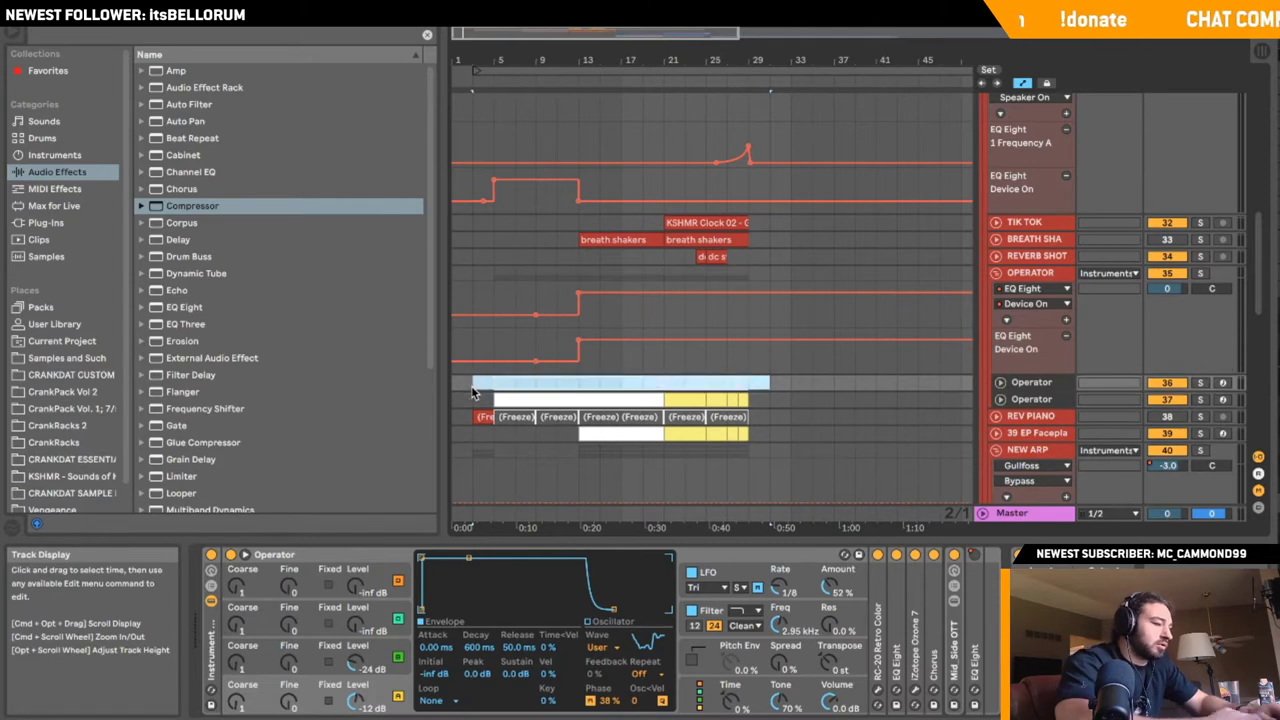
- Freeze and flatten the duplicated Operator track to audio, and fold the OPERATOR group
{"action": "right_click", "coordinate": [1030, 399]}
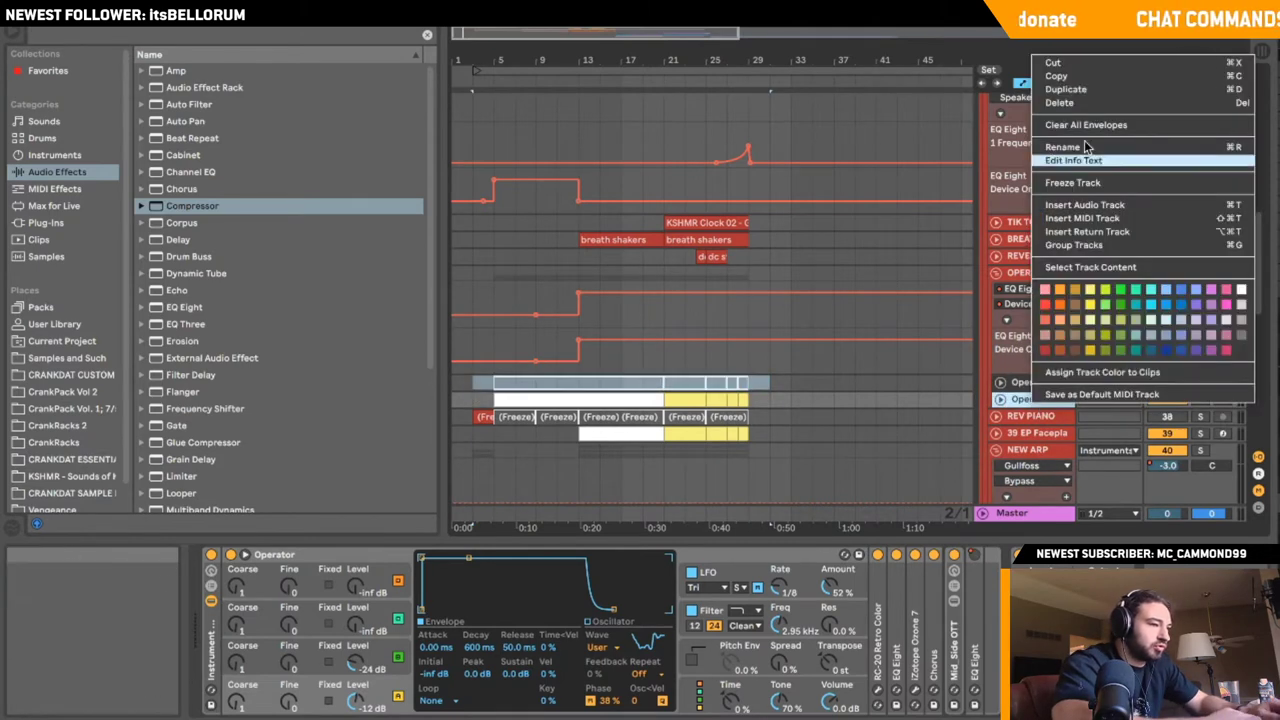
{"action": "left_click", "coordinate": [1074, 183]}
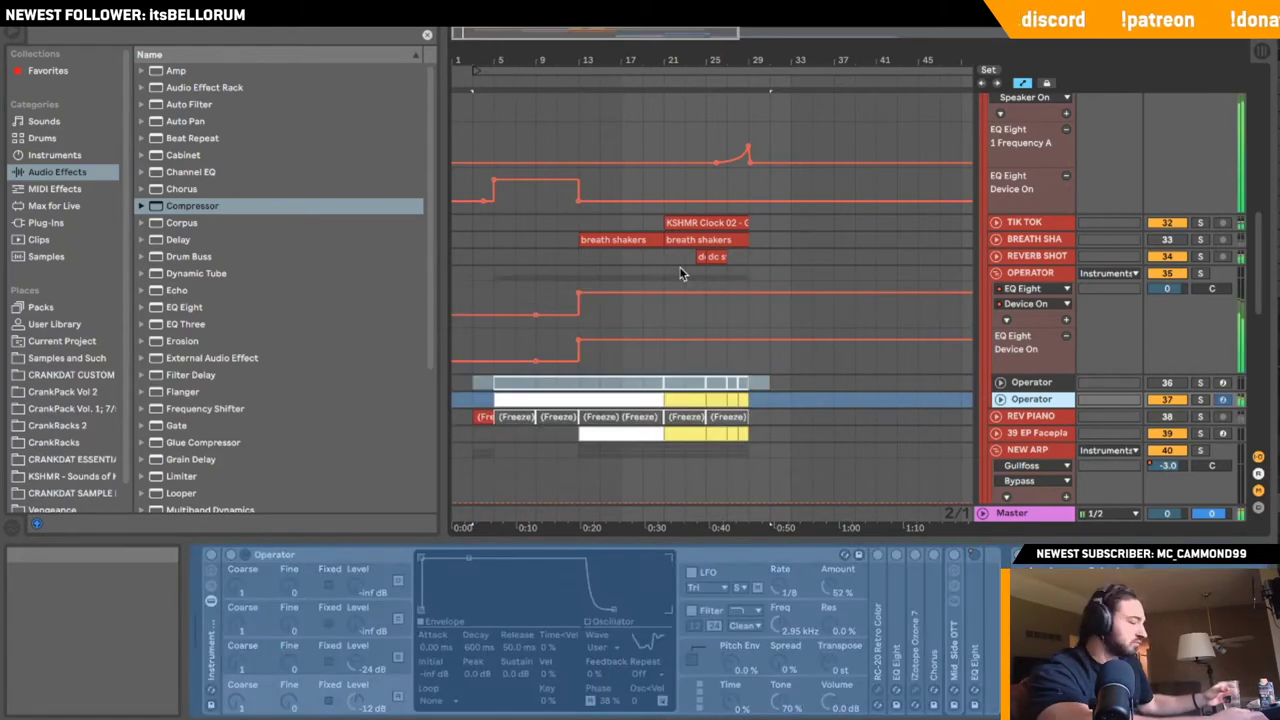
{"action": "right_click", "coordinate": [1030, 399]}
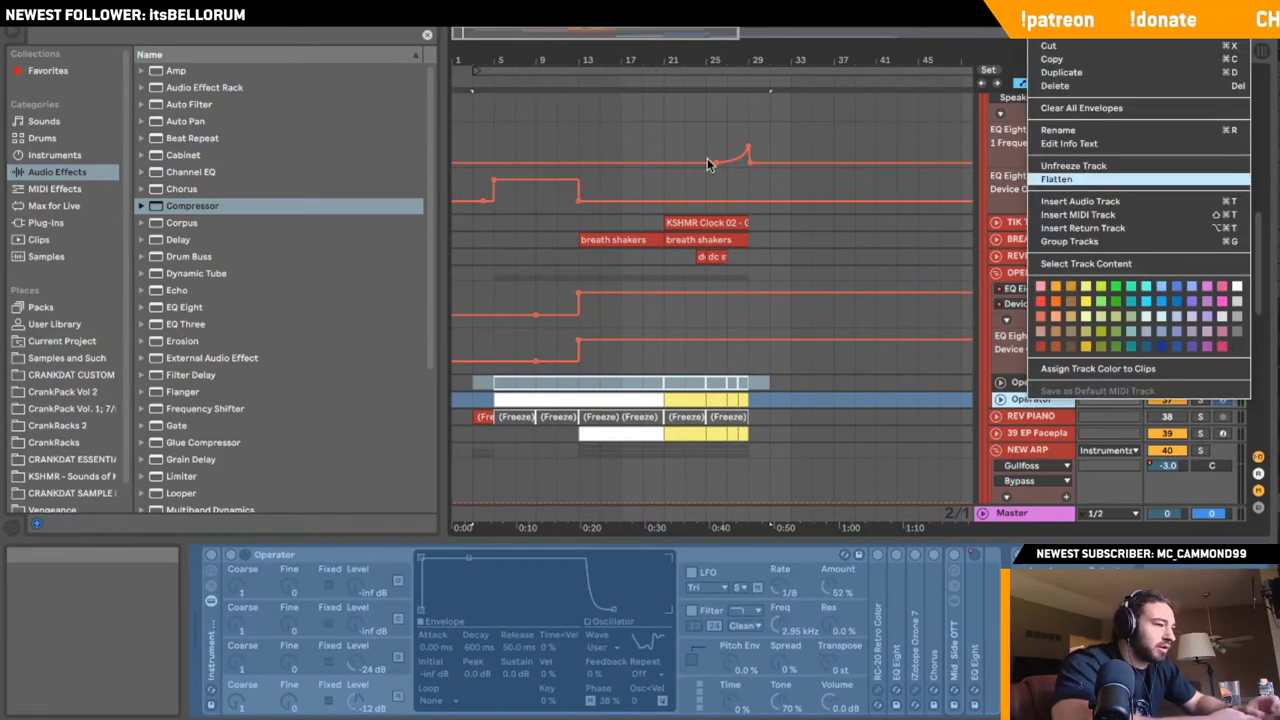
{"action": "left_click", "coordinate": [995, 275]}
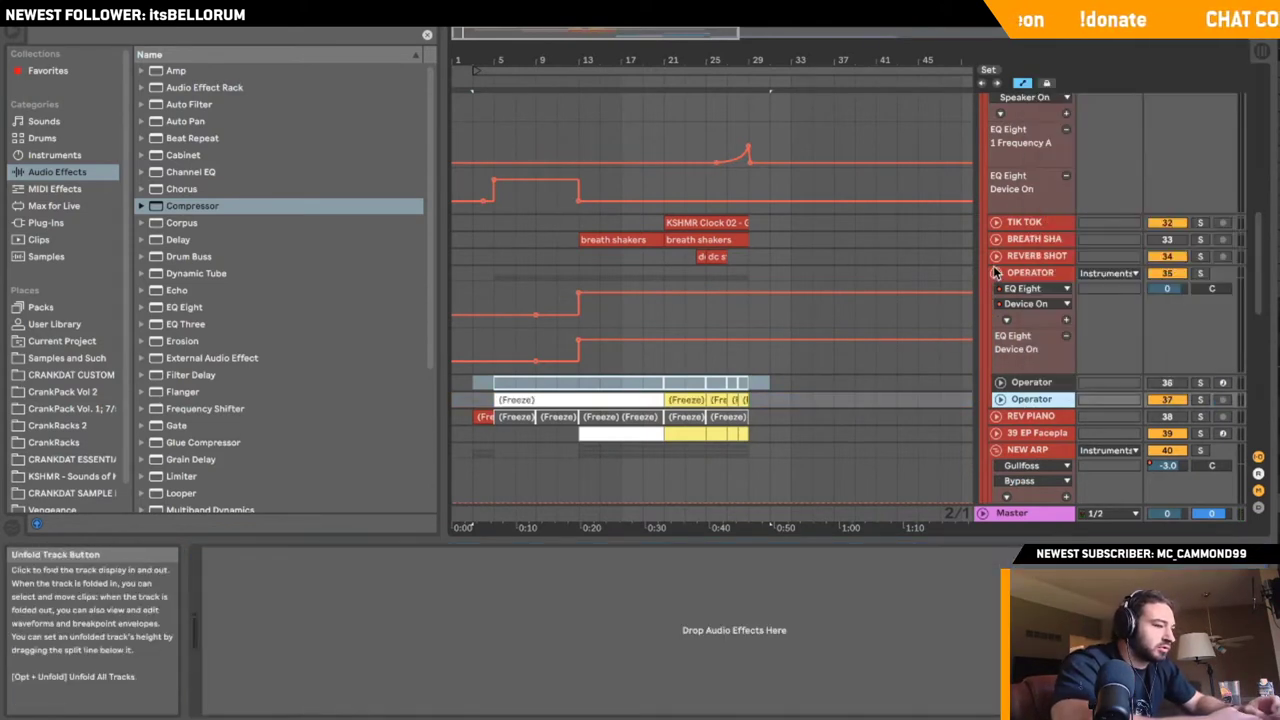
- Check the arp midi and Serum tracks in the NEW ARP group, soloing Serum briefly, and fold the group
{"action": "scroll", "coordinate": [989, 320], "scroll_direction": "down", "scroll_amount": 4}
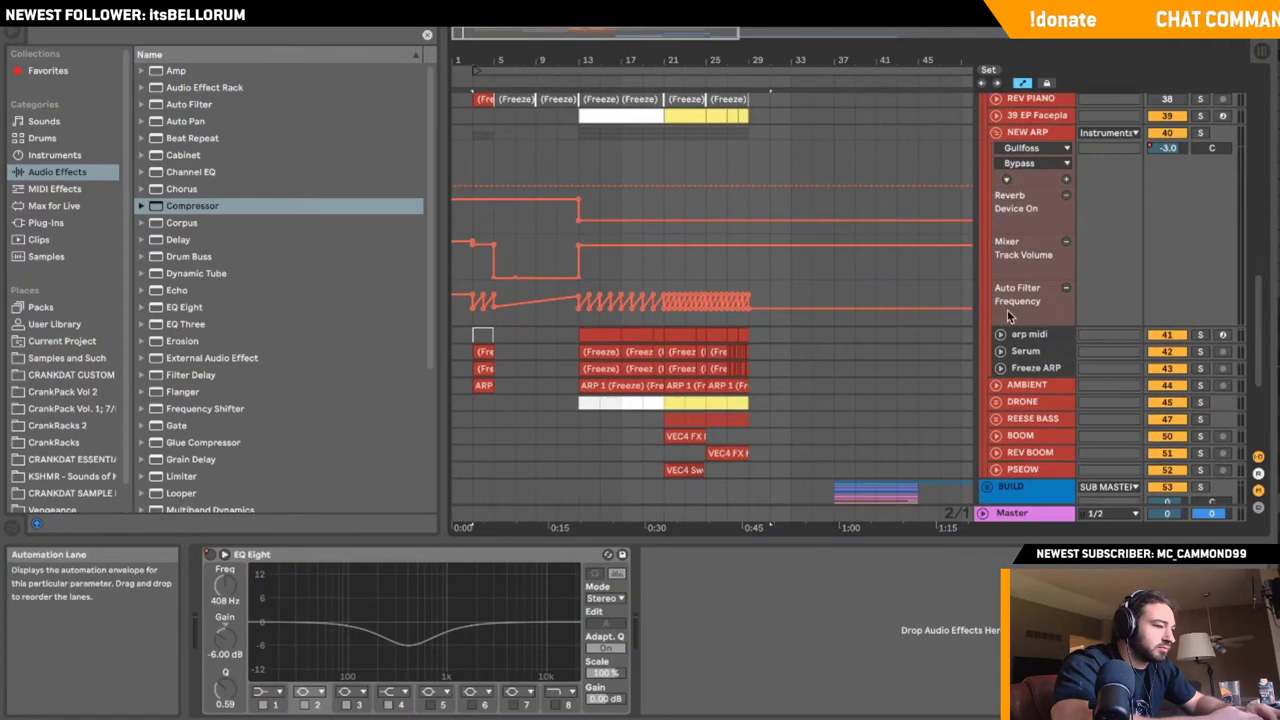
{"action": "left_click", "coordinate": [1213, 334]}
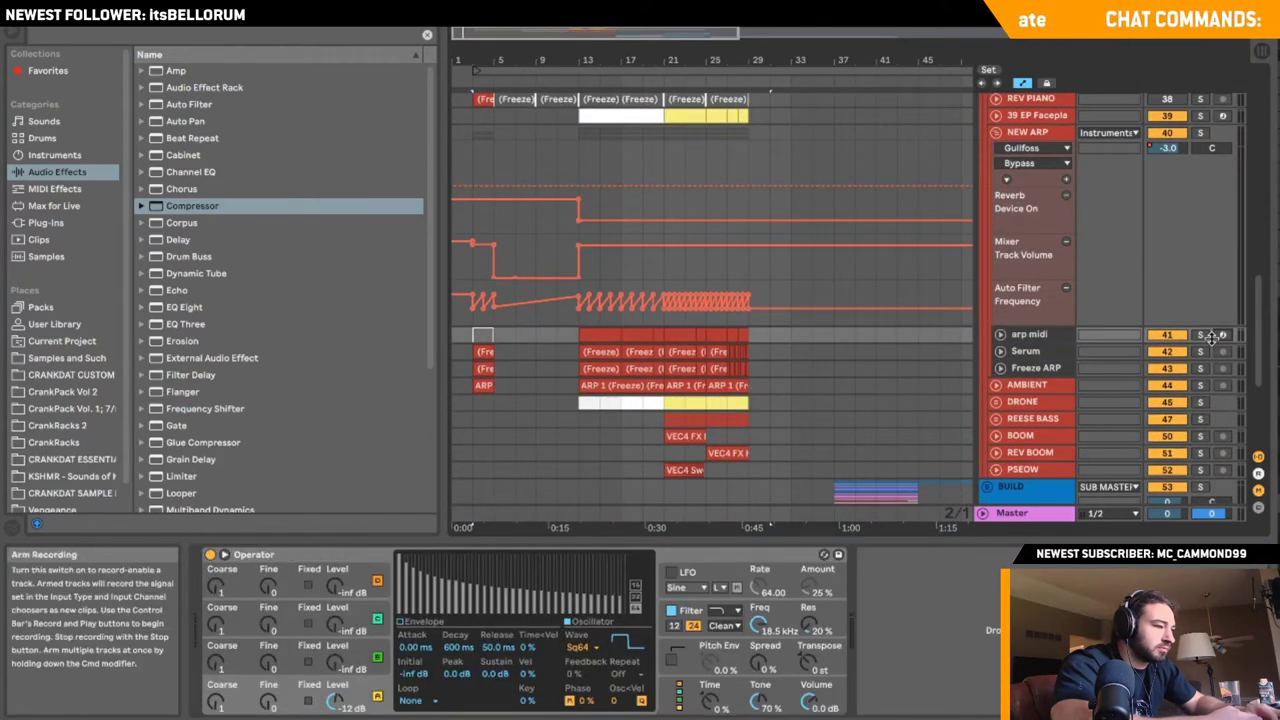
{"action": "left_click", "coordinate": [1200, 351]}
{"action": "left_click", "coordinate": [1114, 350]}
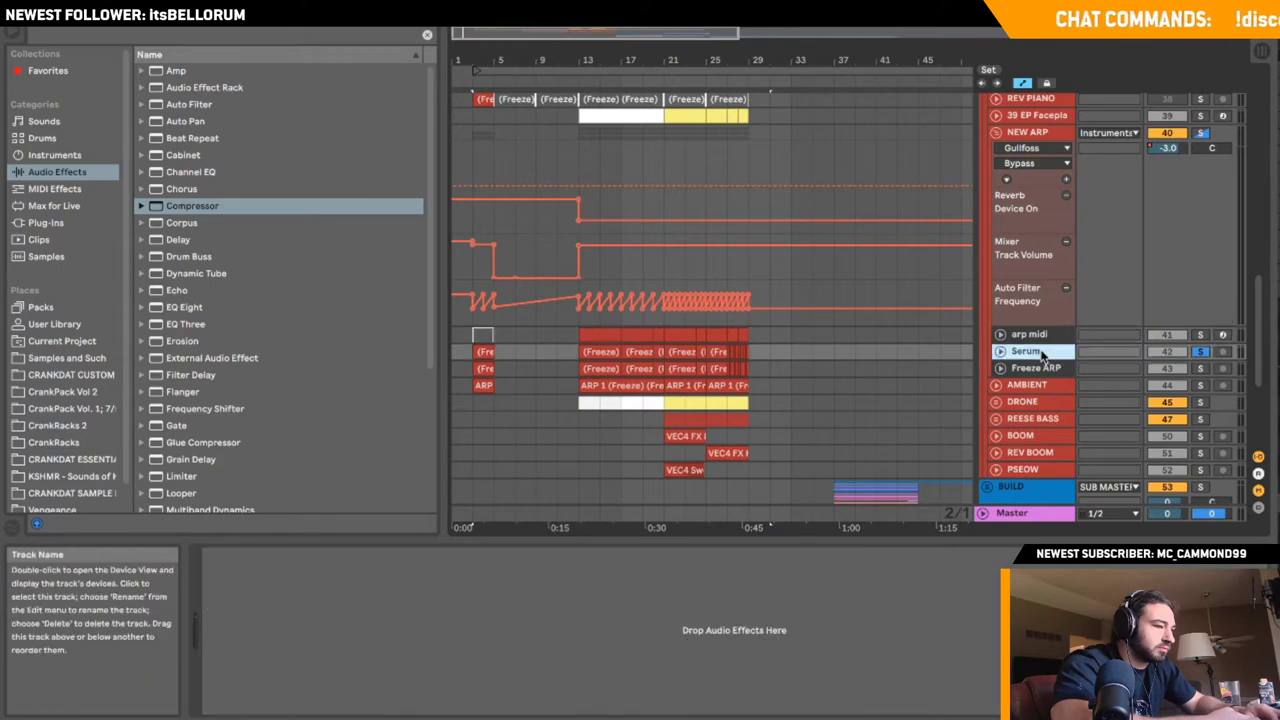
{"action": "left_click", "coordinate": [1200, 351]}
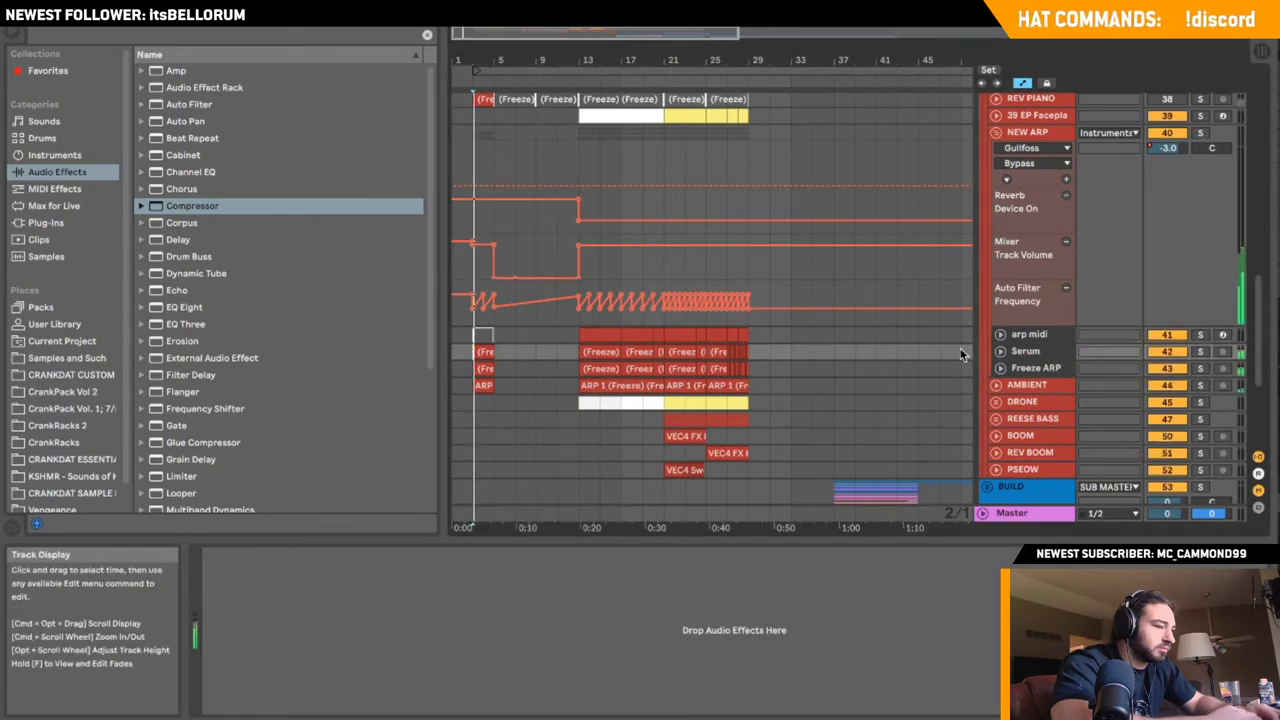
{"action": "left_click", "coordinate": [996, 132]}
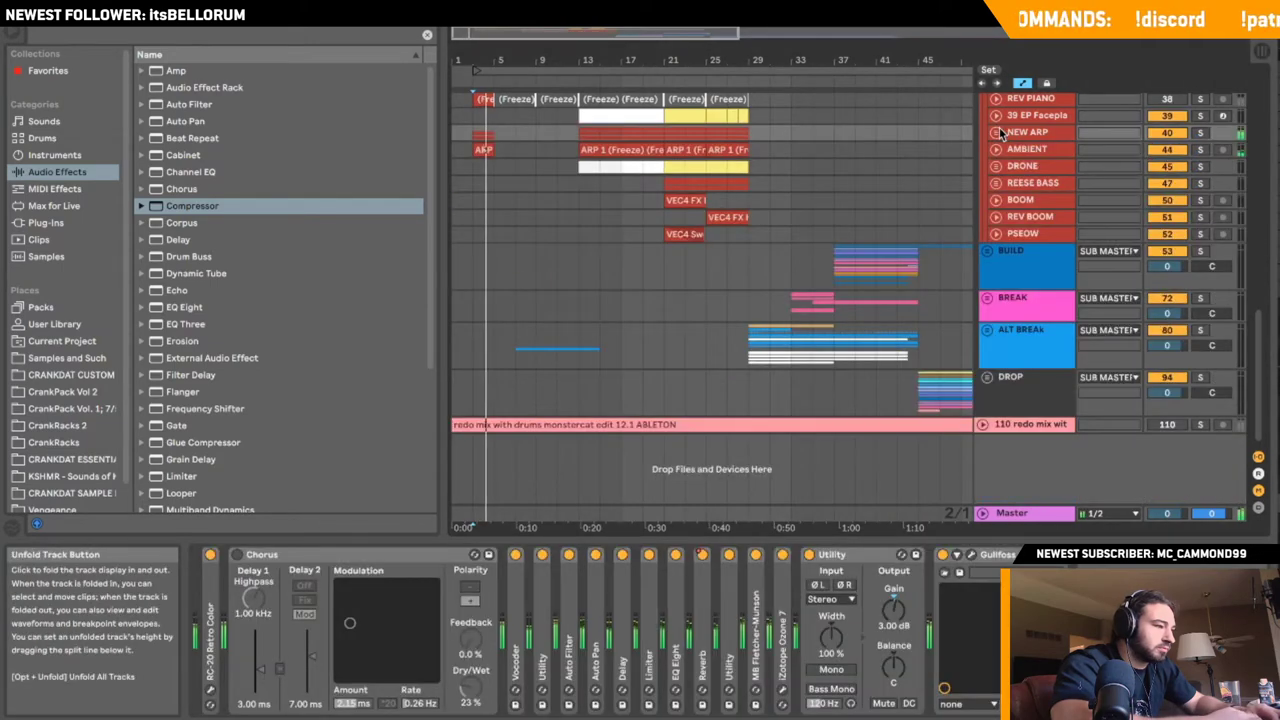
- Listen through the intro while reviewing the Instruments subgroup's tracks, including the REESE and SUB tracks inside REESE BASS
{"action": "scroll", "coordinate": [918, 190], "scroll_direction": "up", "scroll_amount": 4}
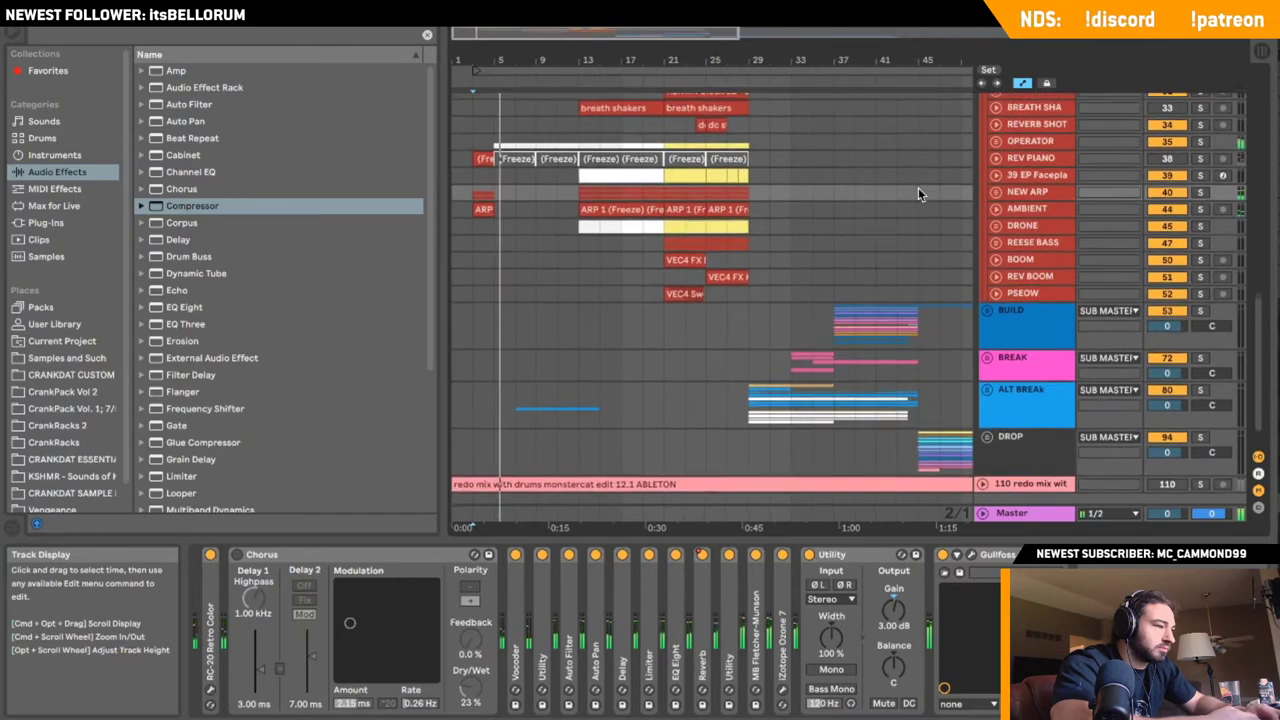
{"action": "scroll", "coordinate": [919, 206], "scroll_direction": "up", "scroll_amount": 8}
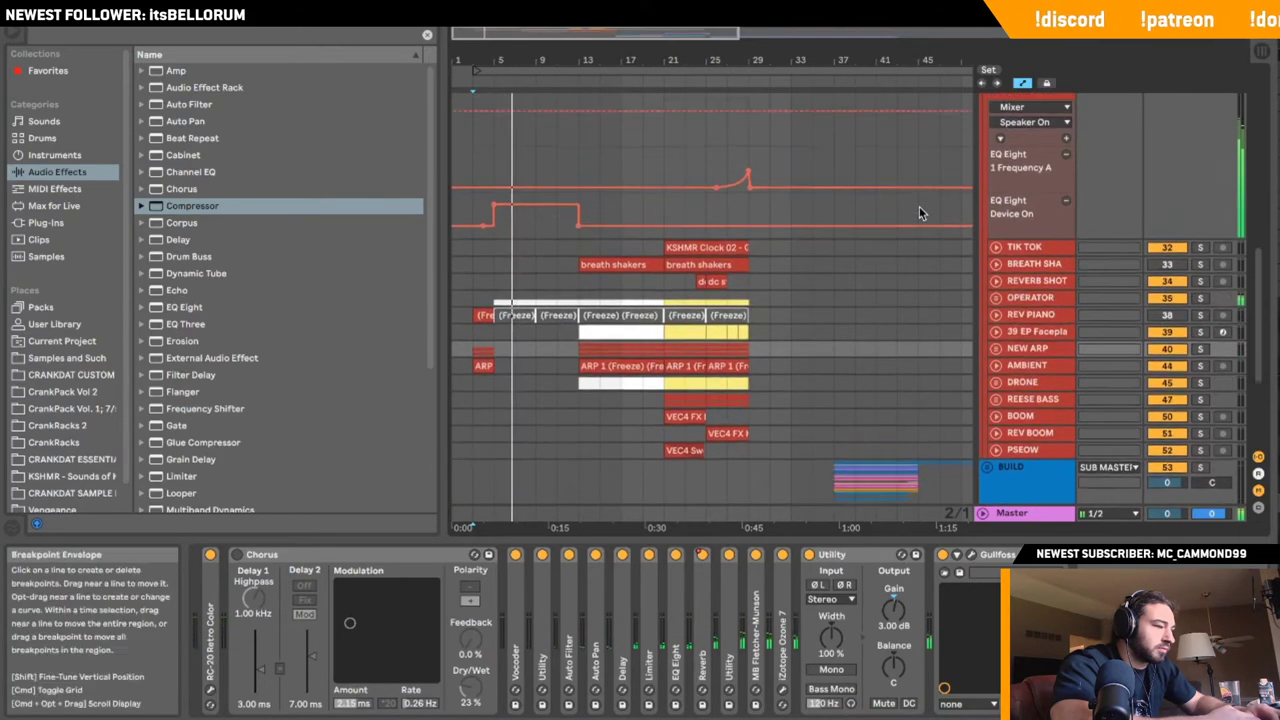
{"action": "scroll", "coordinate": [919, 206], "scroll_direction": "up", "scroll_amount": 4}
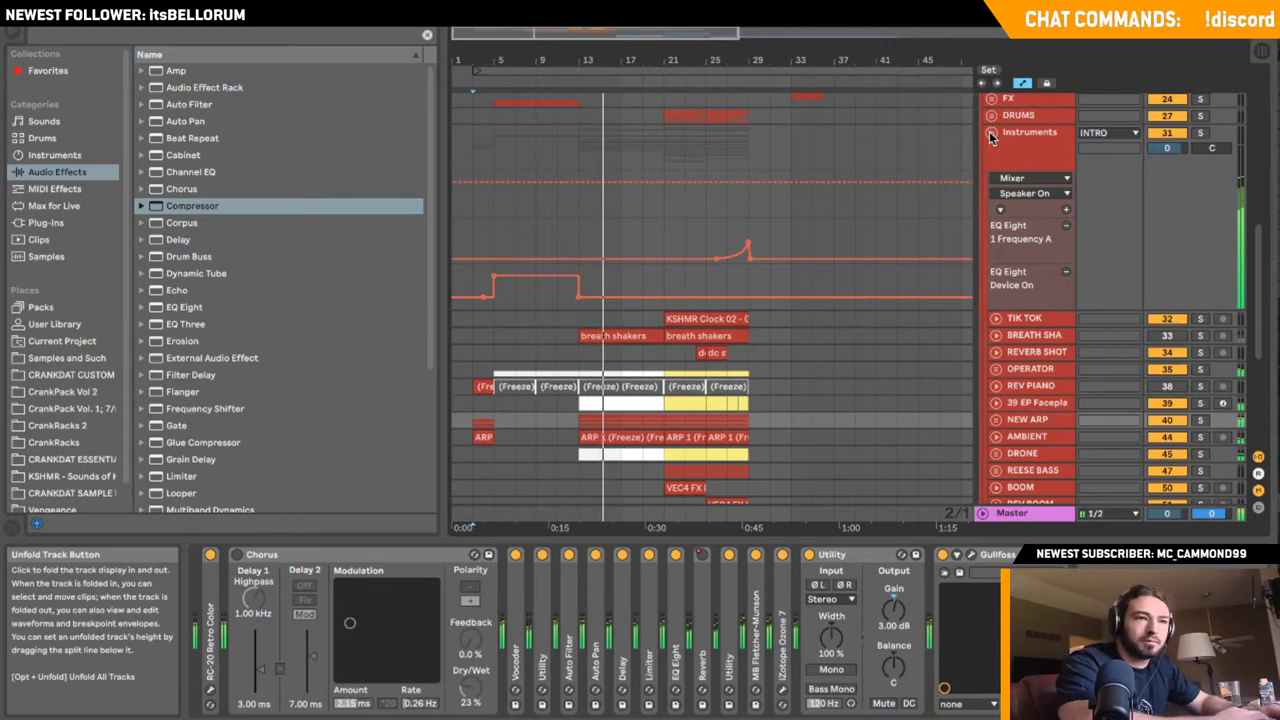
{"action": "left_click", "coordinate": [990, 132]}
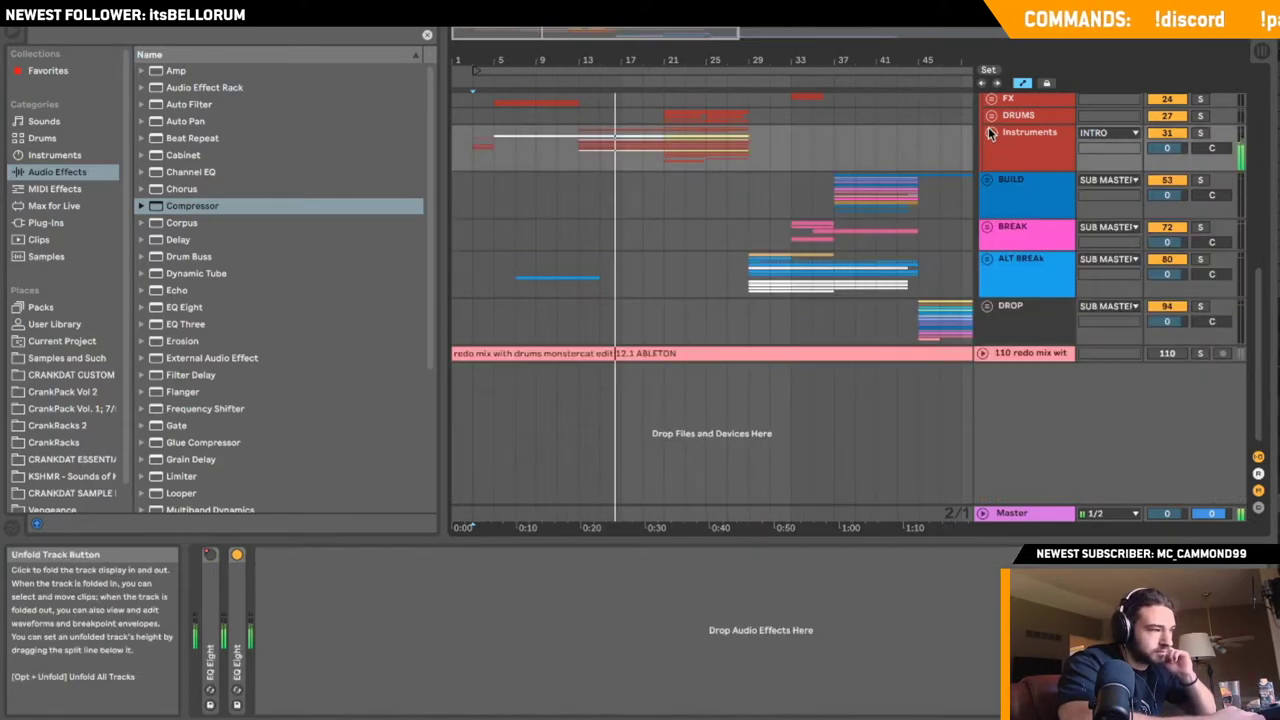
{"action": "left_click", "coordinate": [990, 133]}
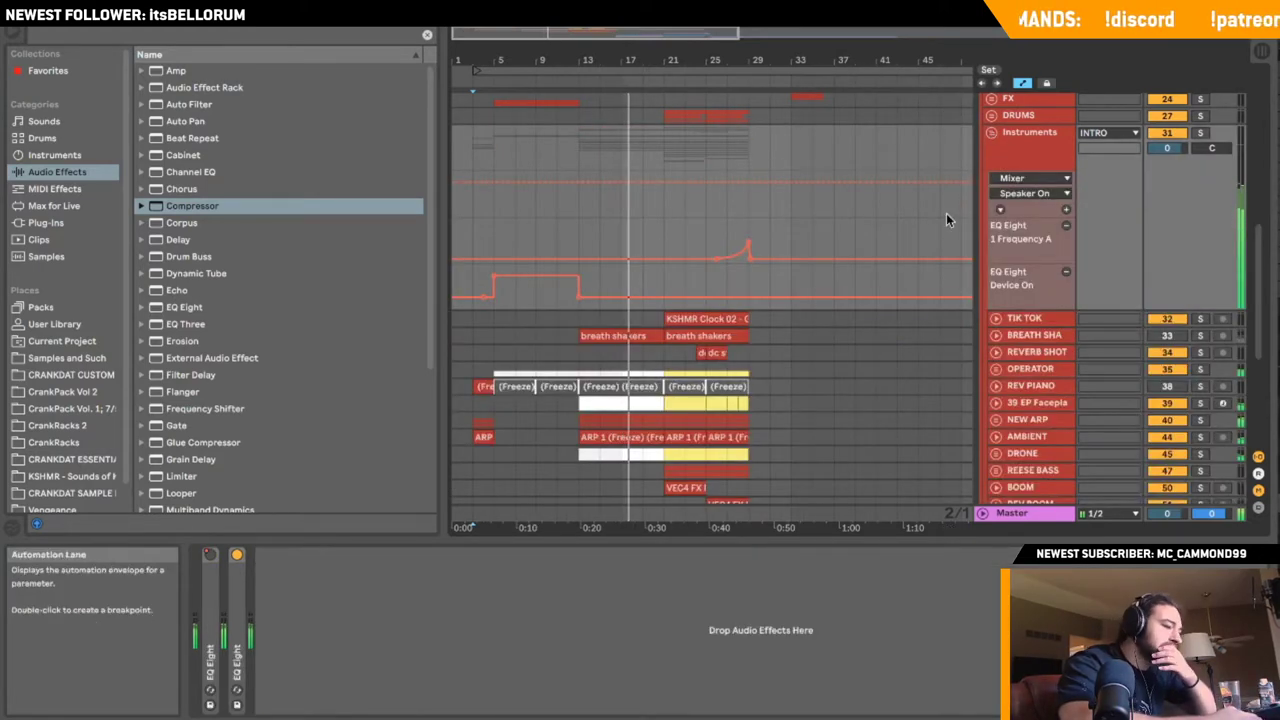
{"action": "scroll", "coordinate": [946, 213], "scroll_direction": "down", "scroll_amount": 3}
{"action": "scroll", "coordinate": [980, 305], "scroll_direction": "down", "scroll_amount": 1}
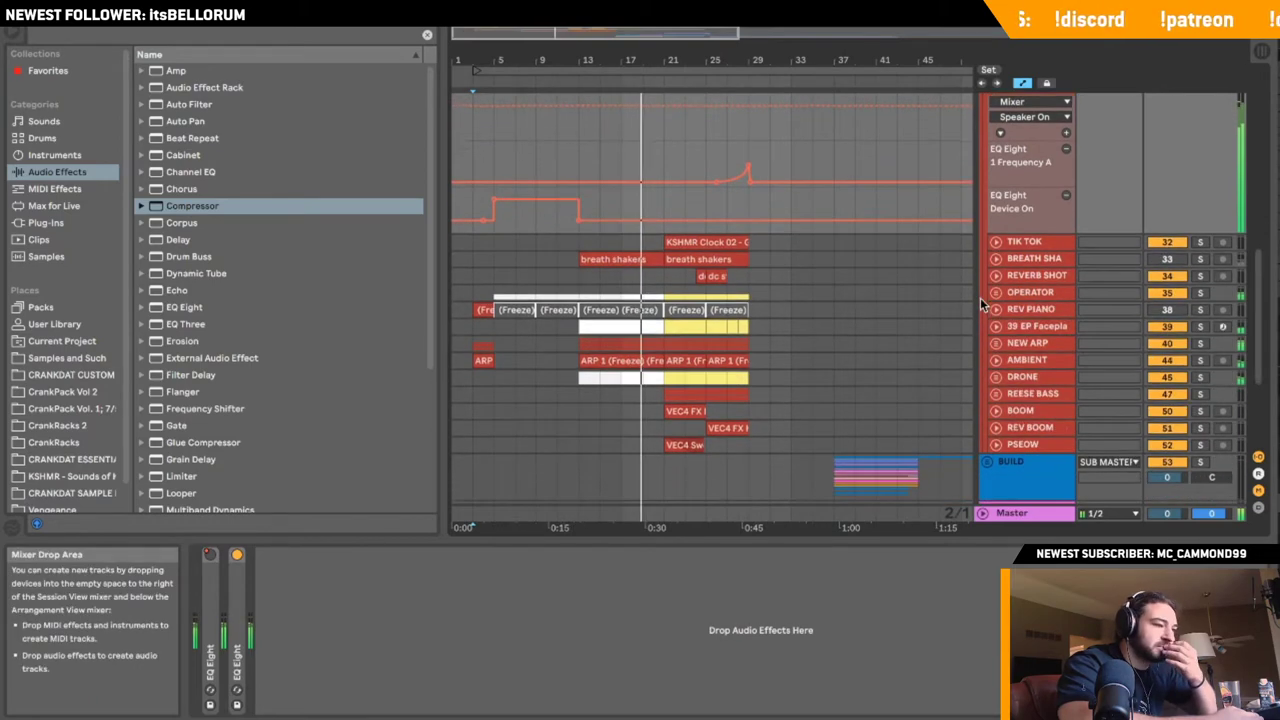
{"action": "left_click", "coordinate": [996, 386]}
{"action": "scroll", "coordinate": [995, 385], "scroll_direction": "down", "scroll_amount": 4}
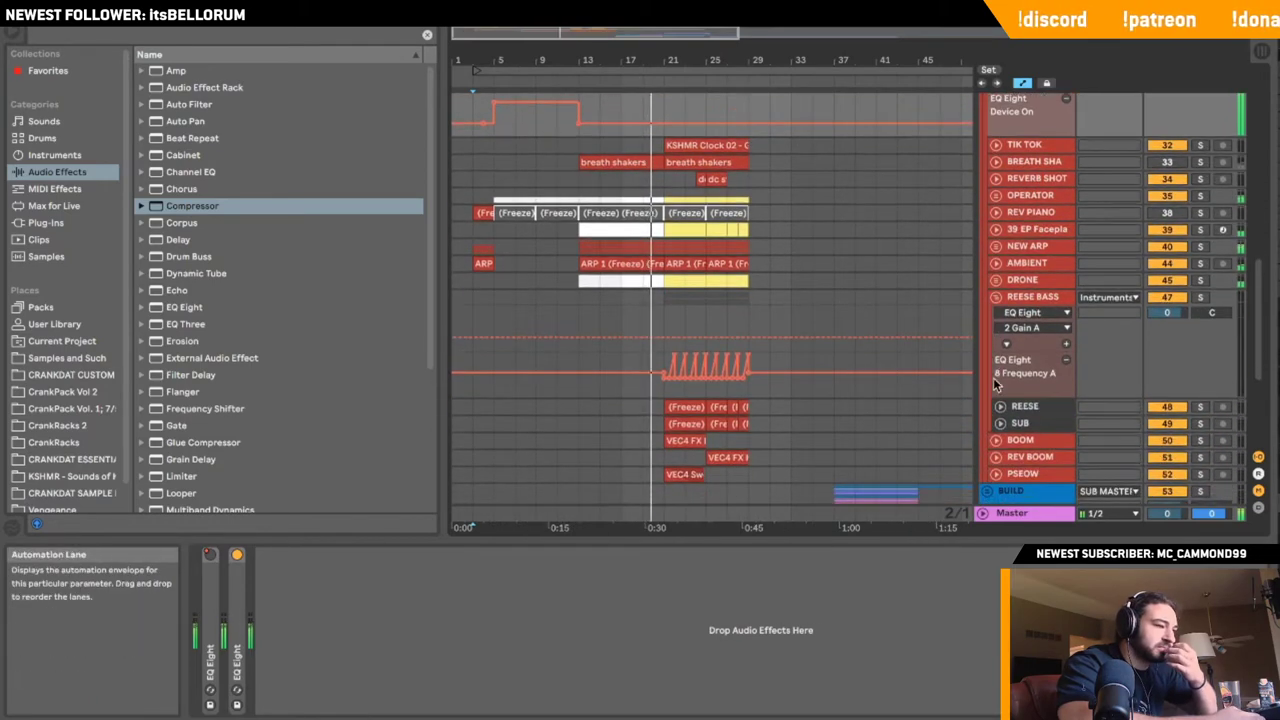
{"action": "left_click", "coordinate": [996, 297]}
{"action": "scroll", "coordinate": [999, 294], "scroll_direction": "up", "scroll_amount": 2}
{"action": "scroll", "coordinate": [1003, 231], "scroll_direction": "up", "scroll_amount": 3}
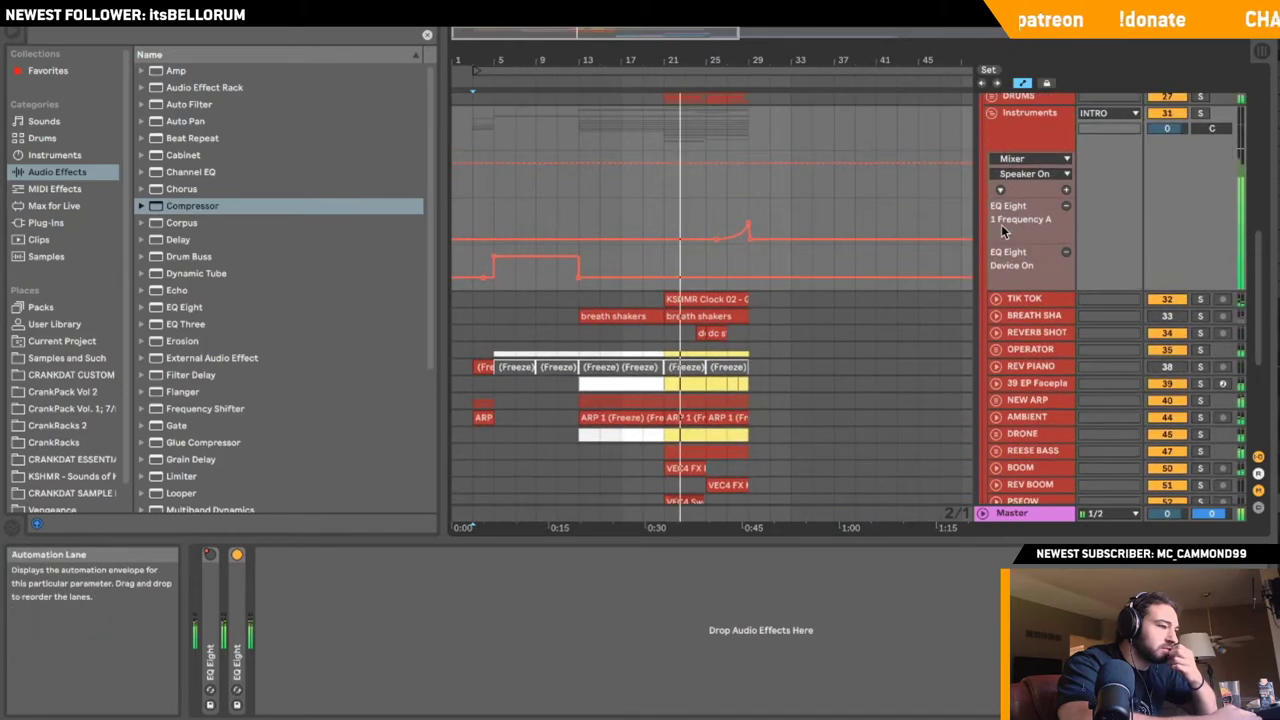
- Fold the Instruments group, unfold the DRUMS group, and add a Reverb effect to the SNARE SONAR track
{"action": "scroll", "coordinate": [1003, 231], "scroll_direction": "up", "scroll_amount": 1}
{"action": "left_click", "coordinate": [992, 141]}
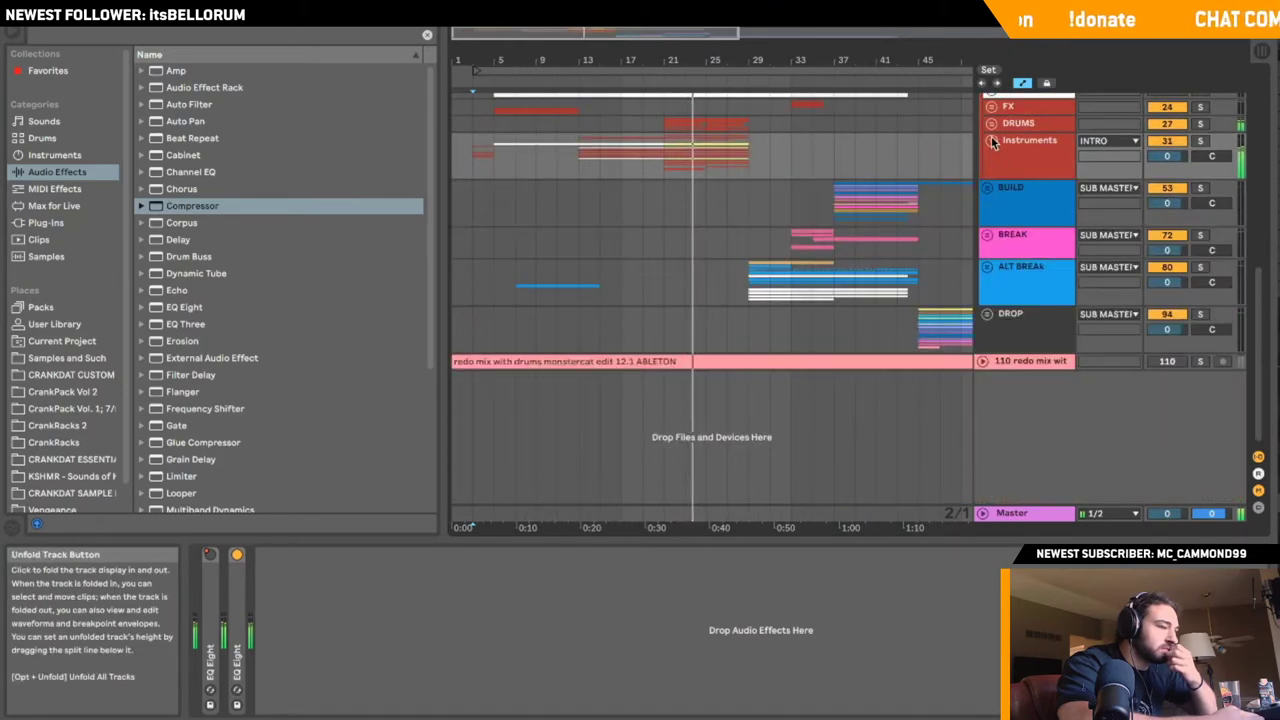
{"action": "left_click", "coordinate": [992, 124]}
{"action": "left_click", "coordinate": [1012, 204]}
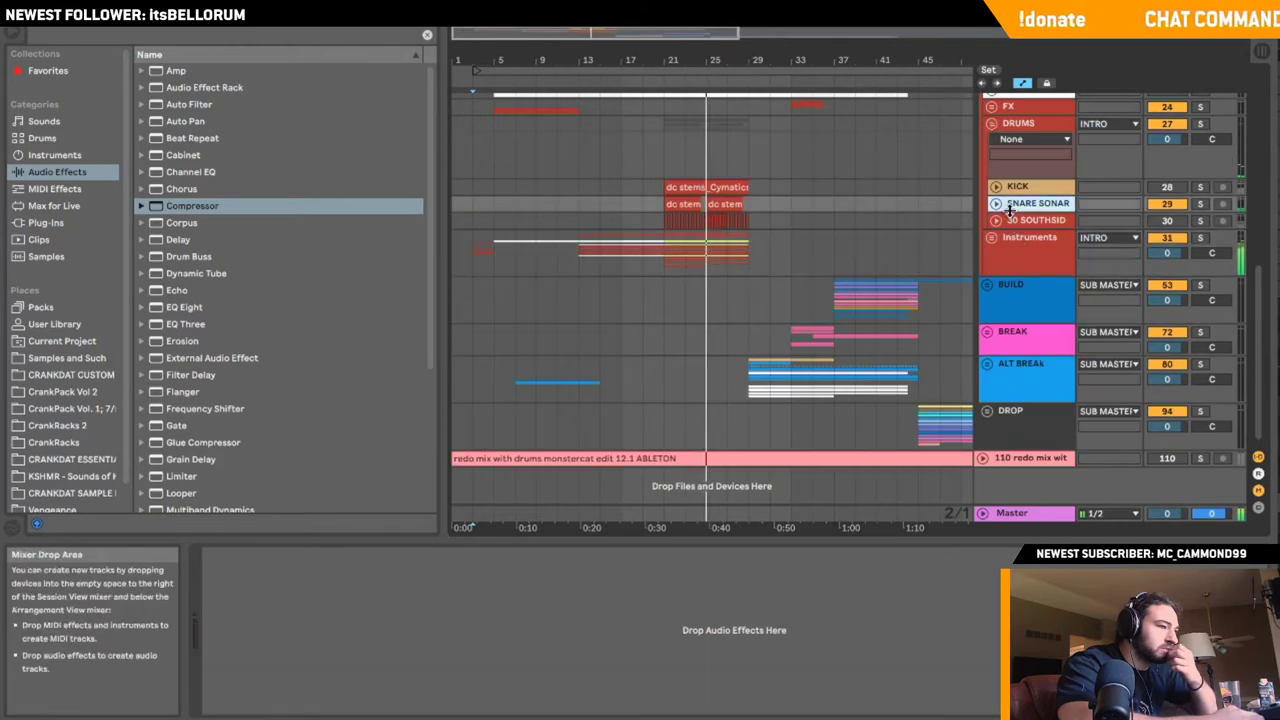
{"action": "scroll", "coordinate": [237, 416], "scroll_direction": "down", "scroll_amount": 5}
{"action": "scroll", "coordinate": [234, 416], "scroll_direction": "down", "scroll_amount": 1}
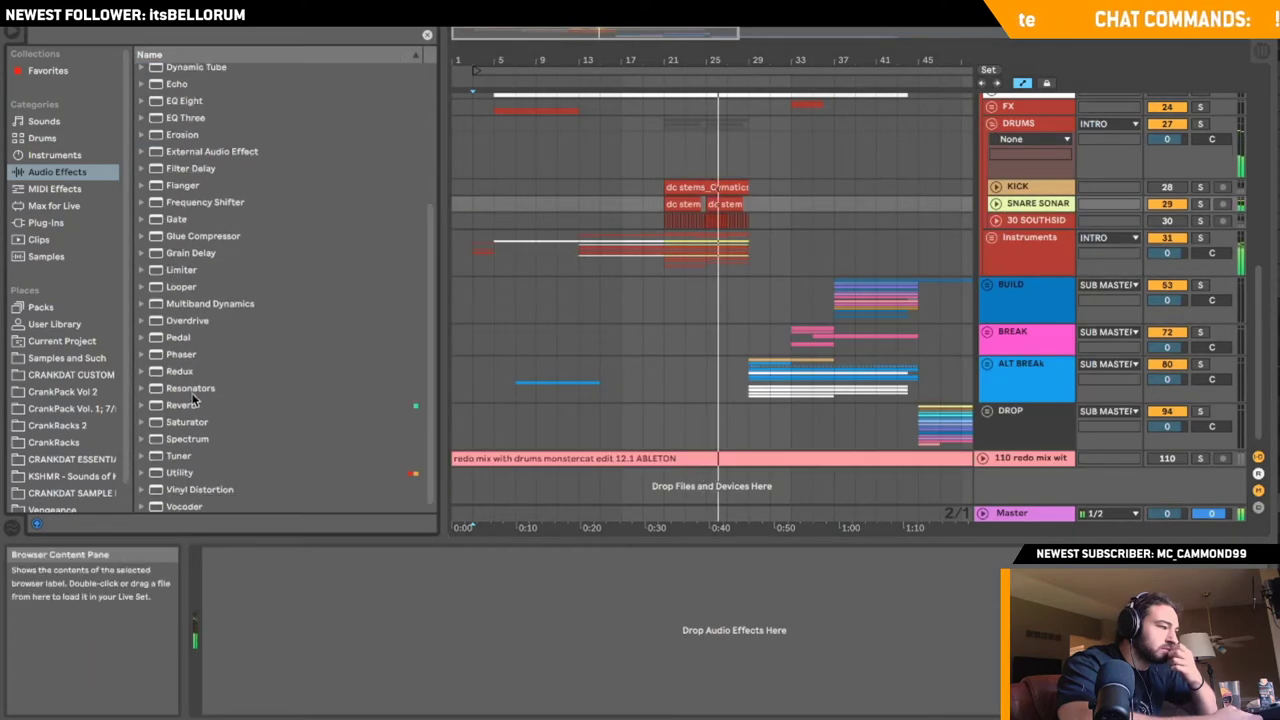
{"action": "left_click_drag", "start_coordinate": [234, 406], "coordinate": [656, 205]}
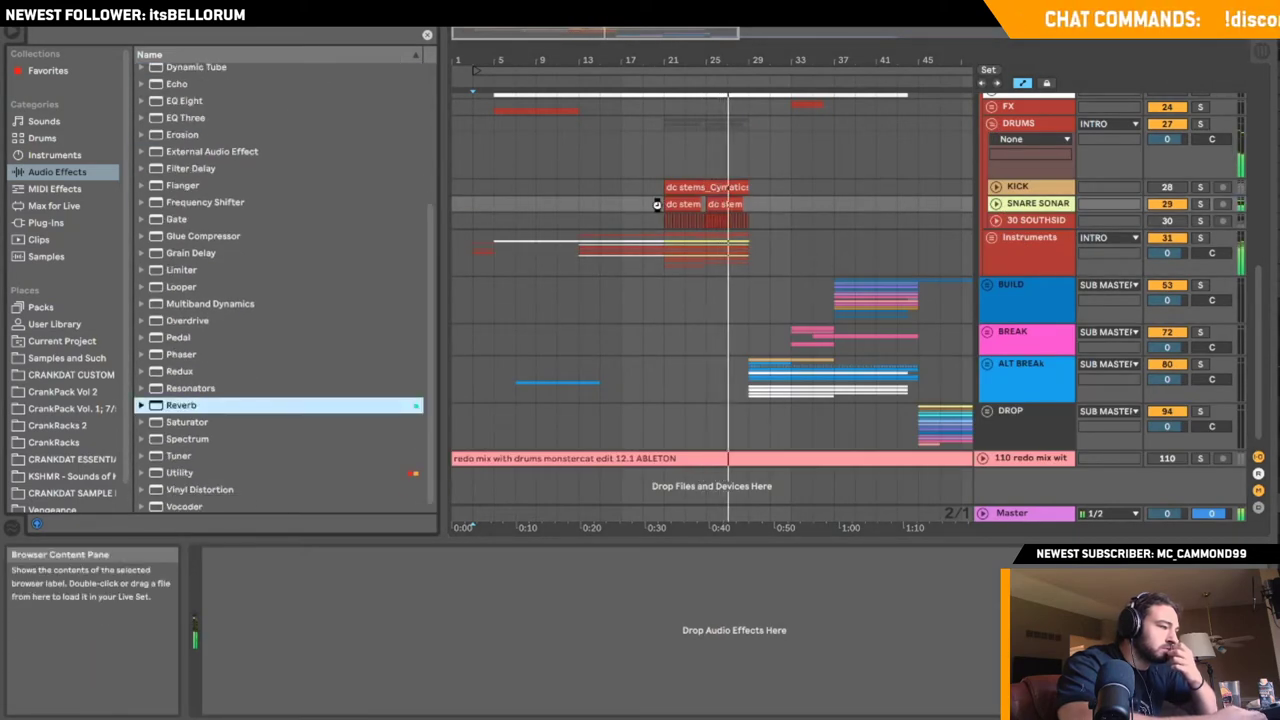
{"action": "left_click_drag", "start_coordinate": [464, 289], "coordinate": [465, 320]}
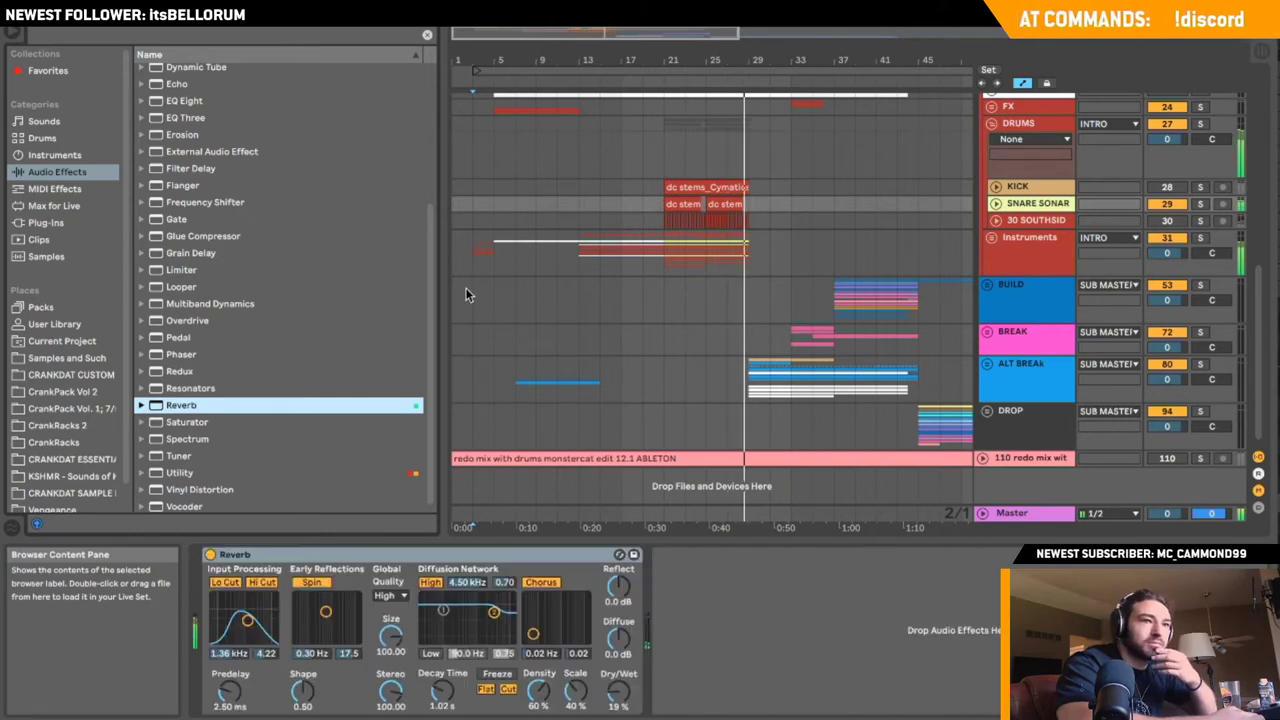
- Set the snare Reverb's decay time to 5.00 s and dry/wet to 50%, and fold the DRUMS group
{"action": "left_click_drag", "start_coordinate": [430, 688], "coordinate": [442, 668]}
{"action": "left_click_drag", "start_coordinate": [618, 691], "coordinate": [618, 648]}
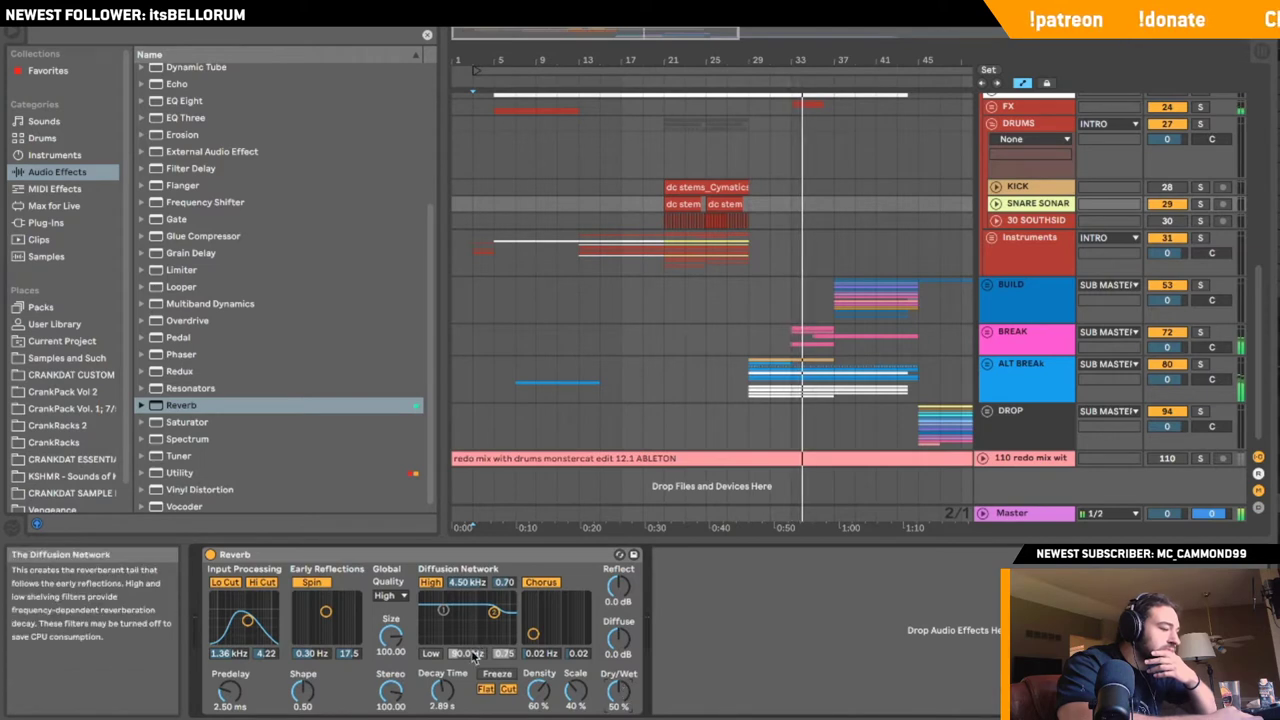
{"action": "left_click_drag", "start_coordinate": [443, 691], "coordinate": [443, 675]}
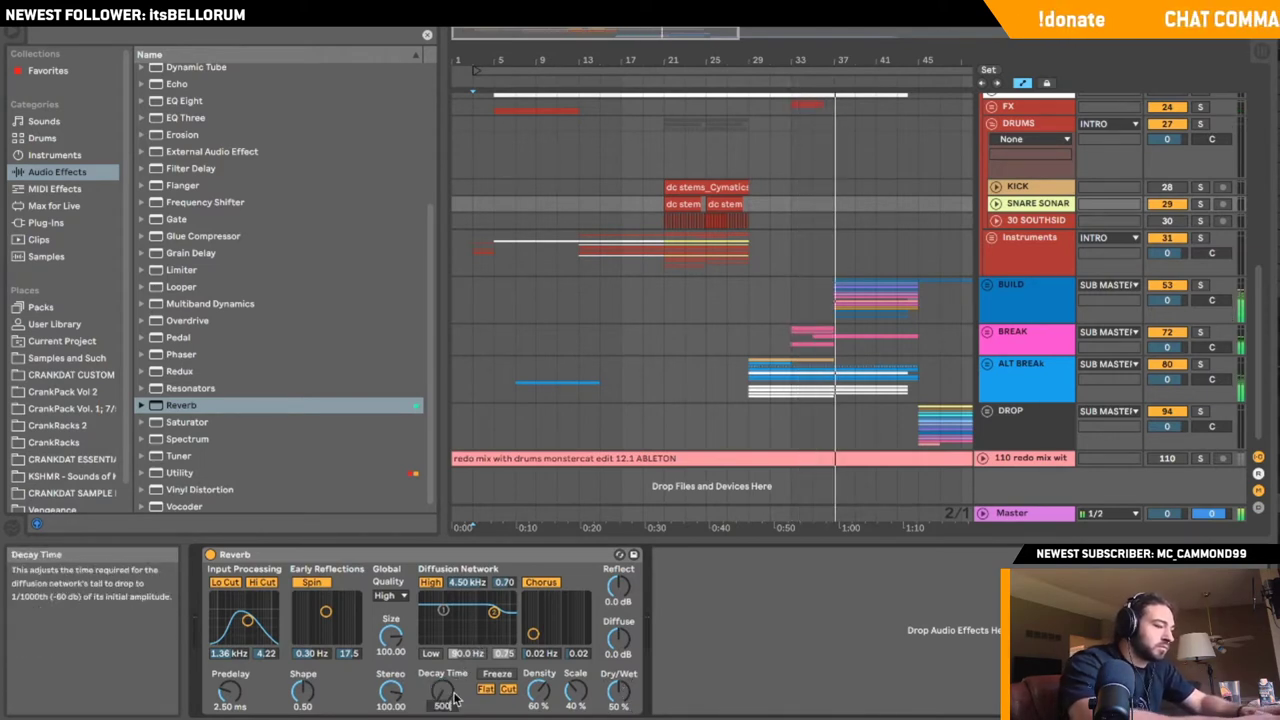
{"action": "left_click_drag", "start_coordinate": [454, 697], "coordinate": [454, 695]}
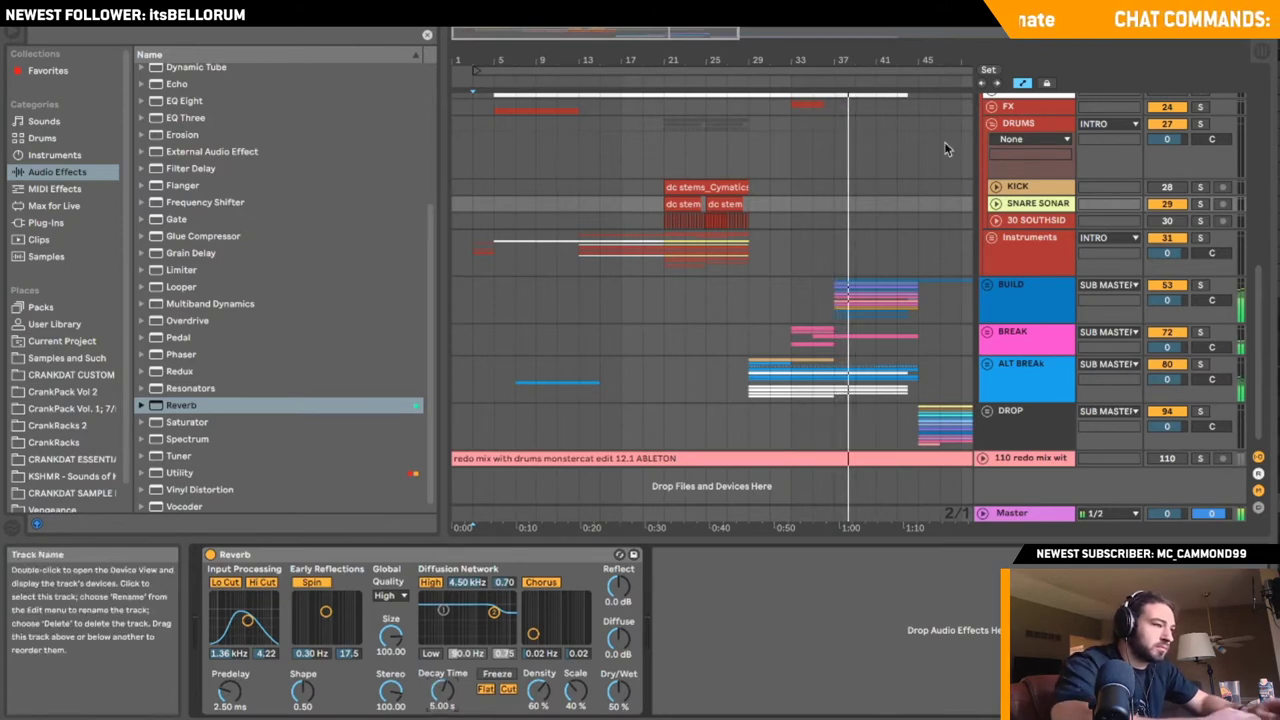
{"action": "left_click", "coordinate": [991, 123]}
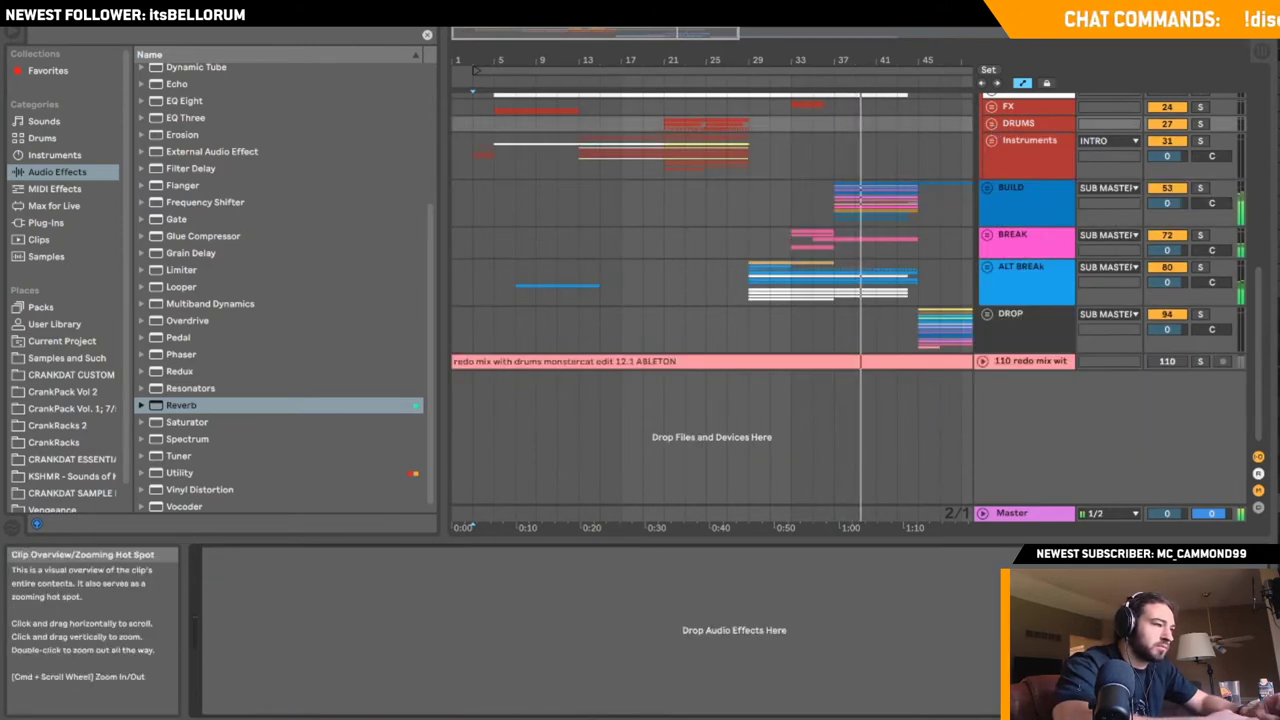
- Unfold the BUILD group, lower its track volume to -1.0, and fold it again
{"action": "left_click_drag", "start_coordinate": [733, 34], "coordinate": [733, 50]}
{"action": "scroll", "coordinate": [833, 199], "scroll_direction": "up", "scroll_amount": 5}
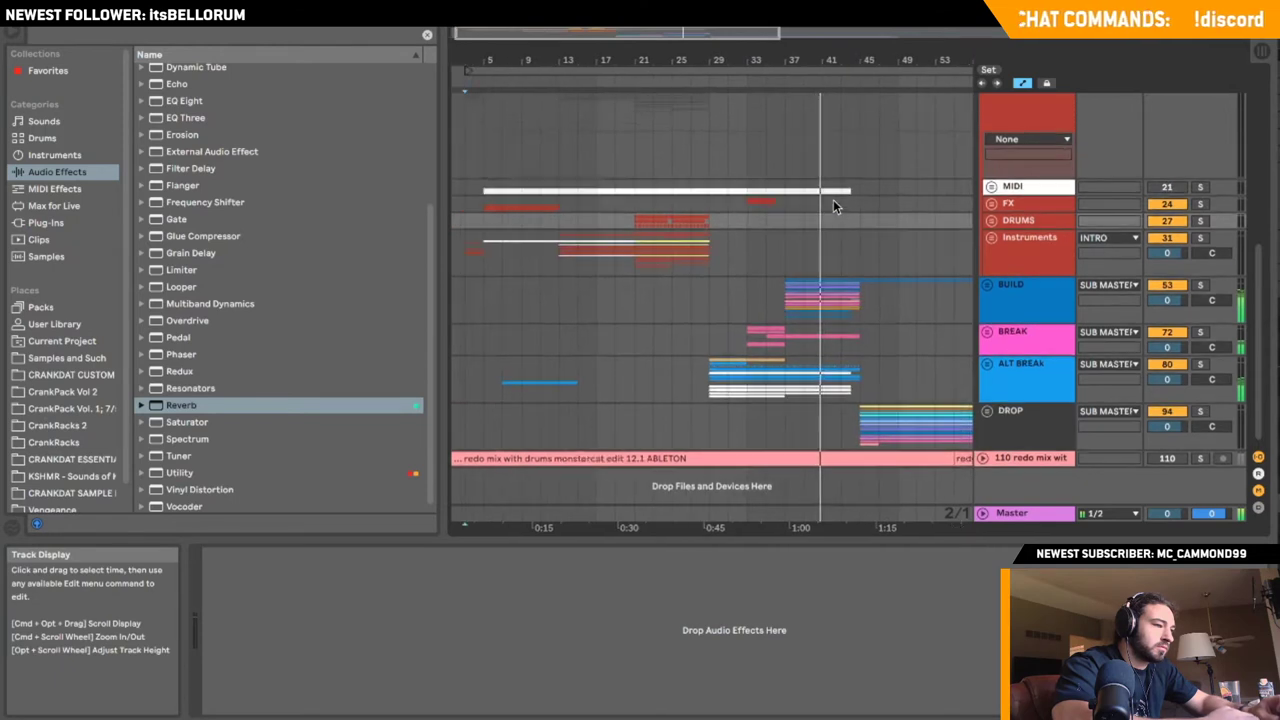
{"action": "left_click", "coordinate": [986, 287]}
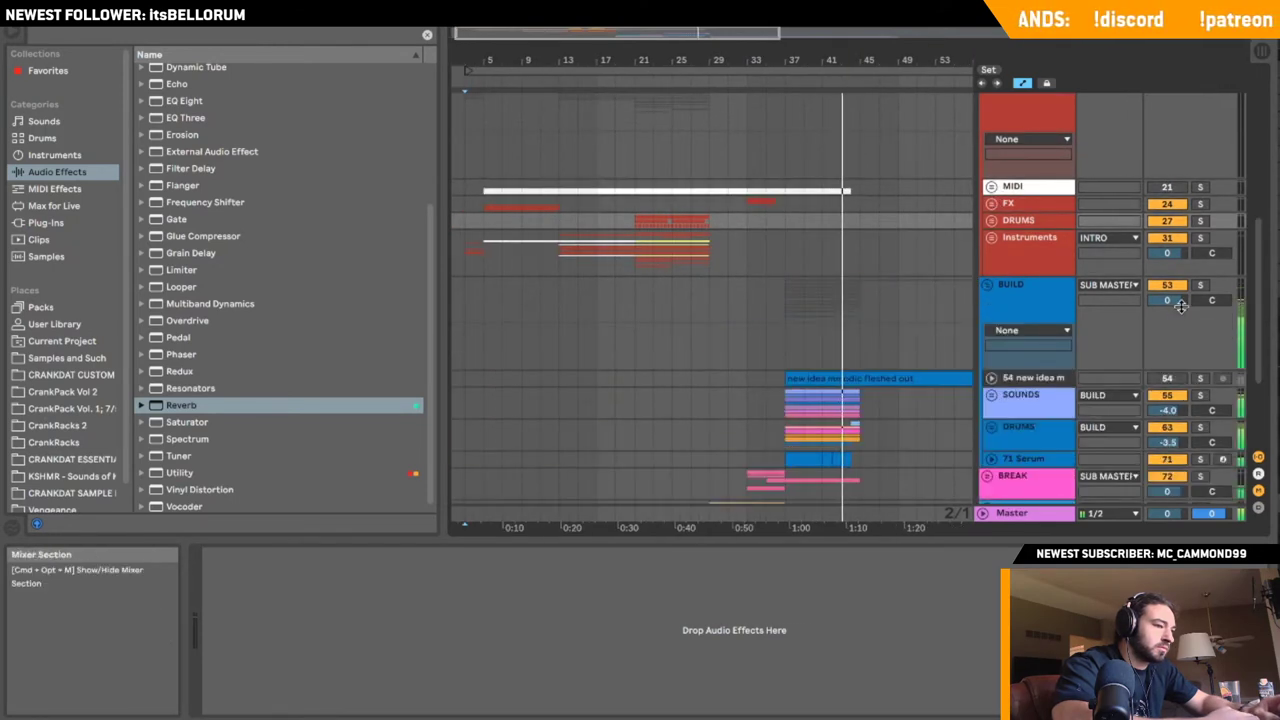
{"action": "left_click_drag", "start_coordinate": [1178, 302], "coordinate": [1180, 311]}
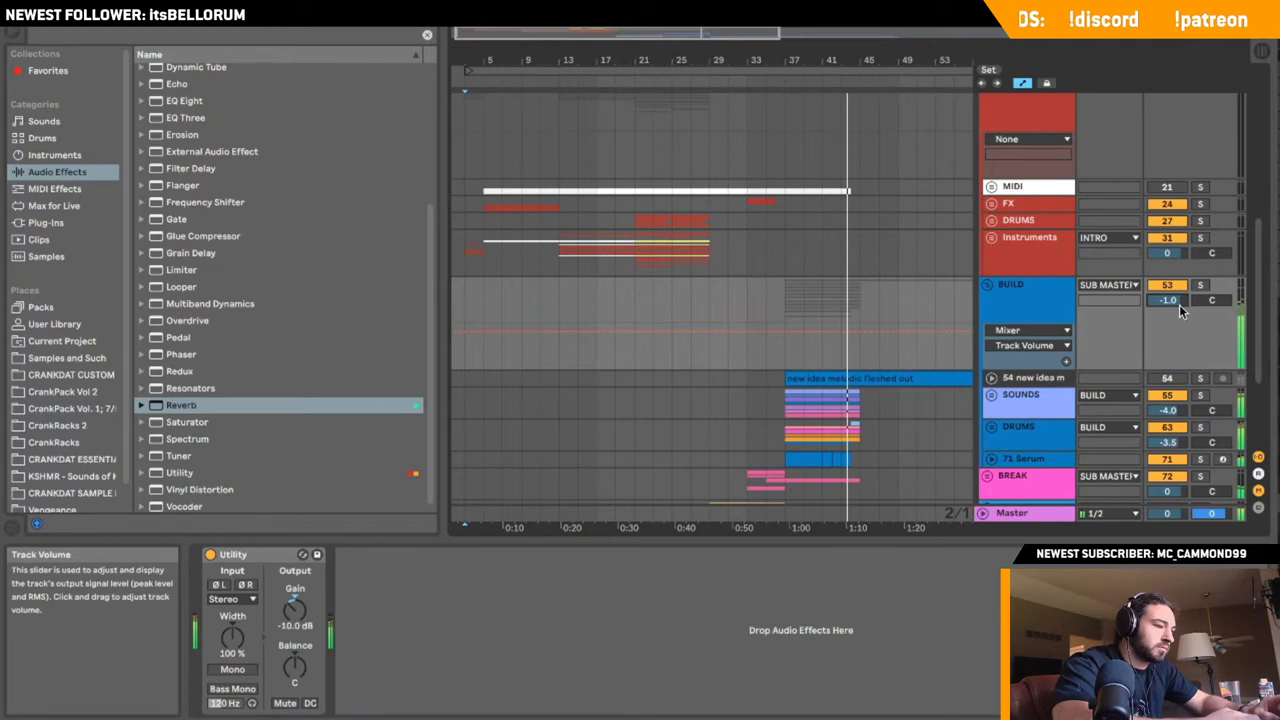
{"action": "left_click", "coordinate": [987, 285]}
- Examine the contents of the DROP and ALT BREAK groups and stop playback
{"action": "left_click_drag", "start_coordinate": [690, 61], "coordinate": [688, 42]}
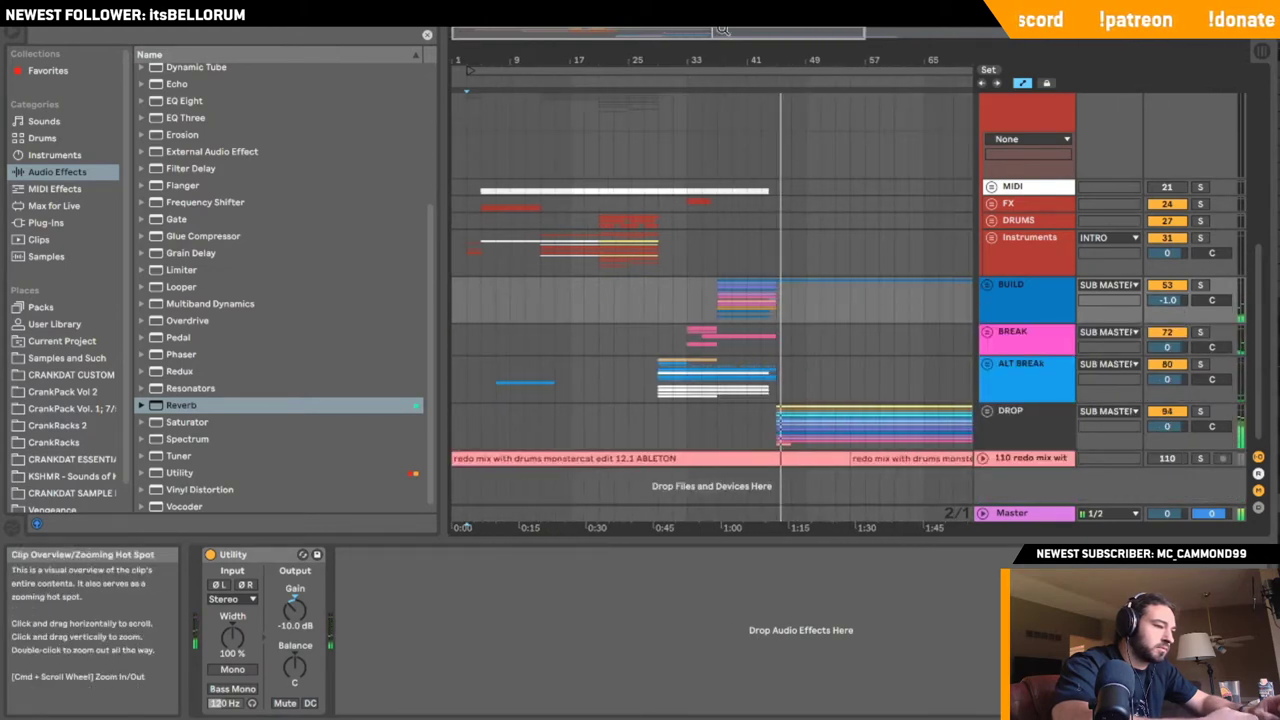
{"action": "left_click", "coordinate": [987, 412]}
{"action": "left_click", "coordinate": [987, 412]}
{"action": "left_click", "coordinate": [987, 365]}
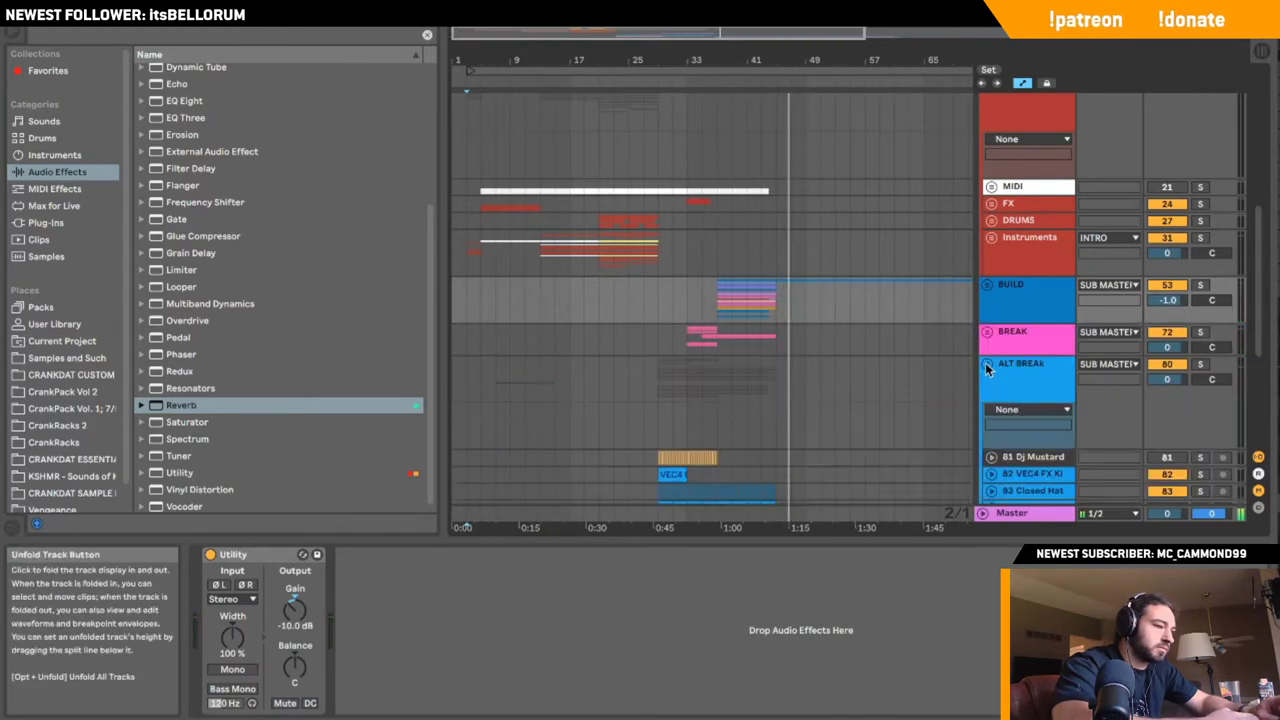
{"action": "left_click", "coordinate": [987, 365]}
{"action": "scroll", "coordinate": [912, 367], "scroll_direction": "down", "scroll_amount": 1}
{"action": "left_click", "coordinate": [657, 427]}
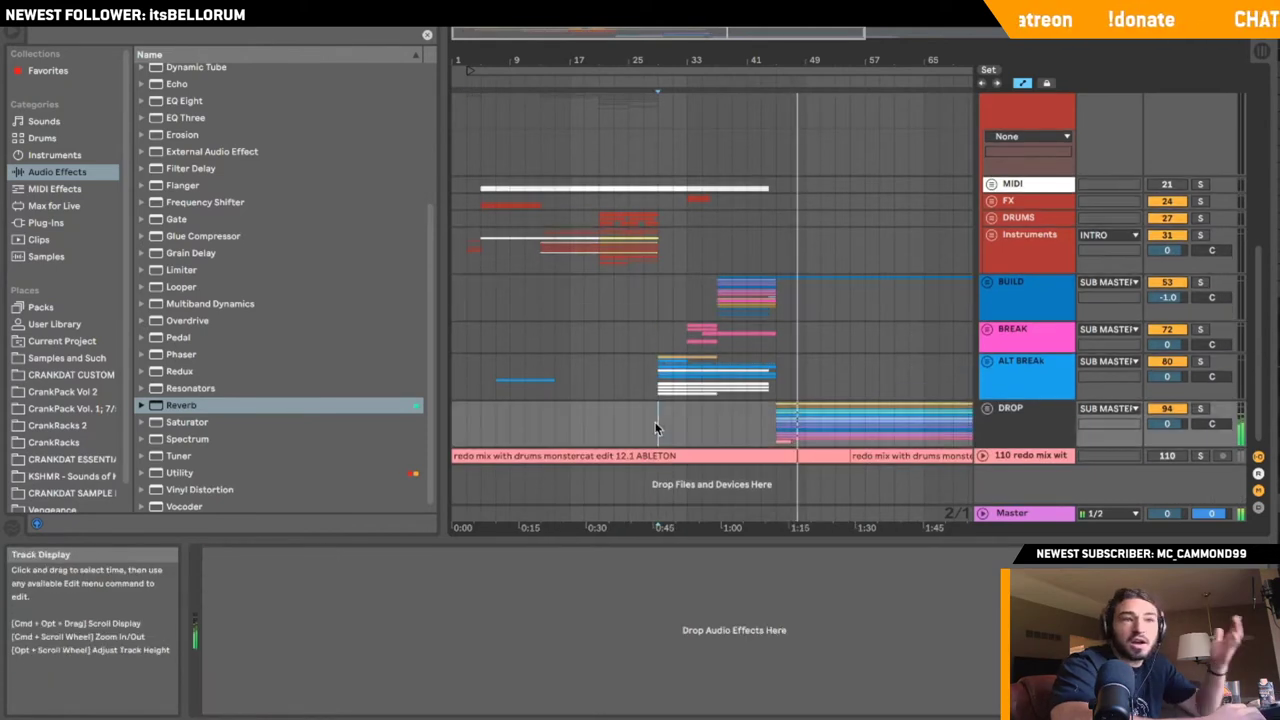
{"action": "left_click", "coordinate": [488, 392]}
{"action": "left_click", "coordinate": [496, 421]}
{"action": "scroll", "coordinate": [618, 386], "scroll_direction": "up", "scroll_amount": 1}
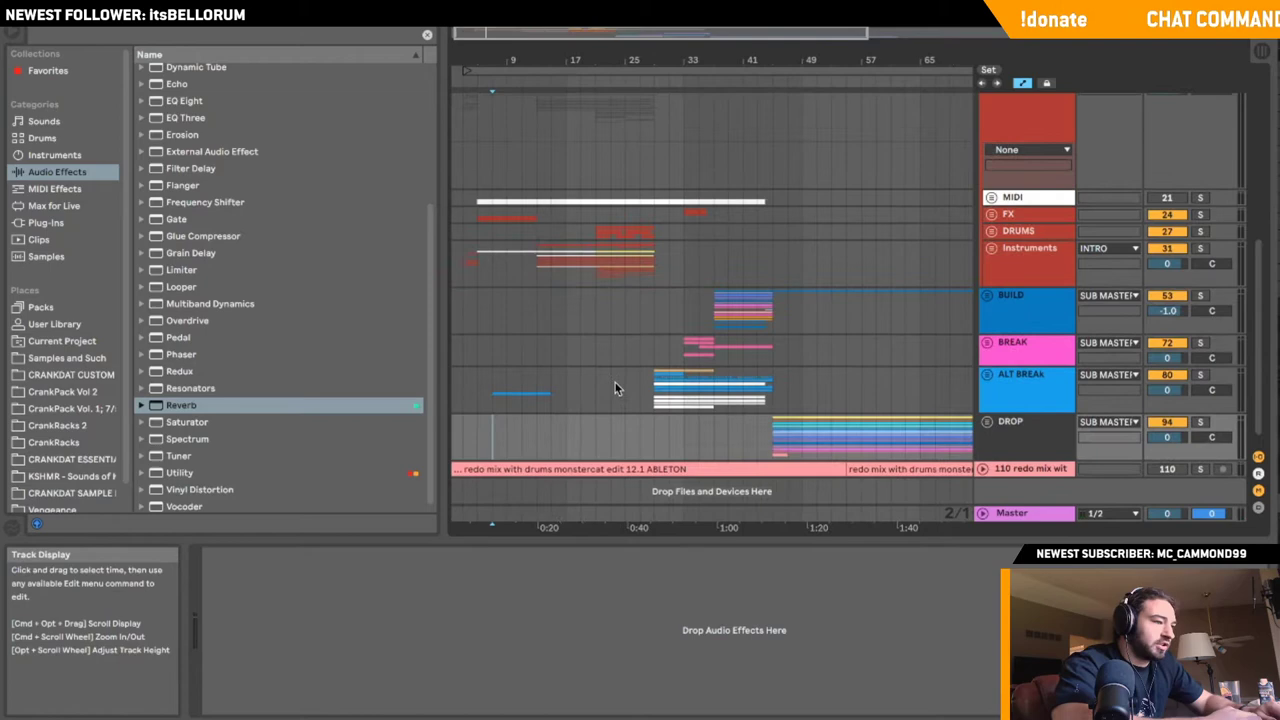
- Unfold the intro's Instruments group, solo the ALT BREAK group, and play it from its start at bar 29
{"action": "left_click", "coordinate": [991, 247]}
{"action": "scroll", "coordinate": [991, 246], "scroll_direction": "down", "scroll_amount": 5}
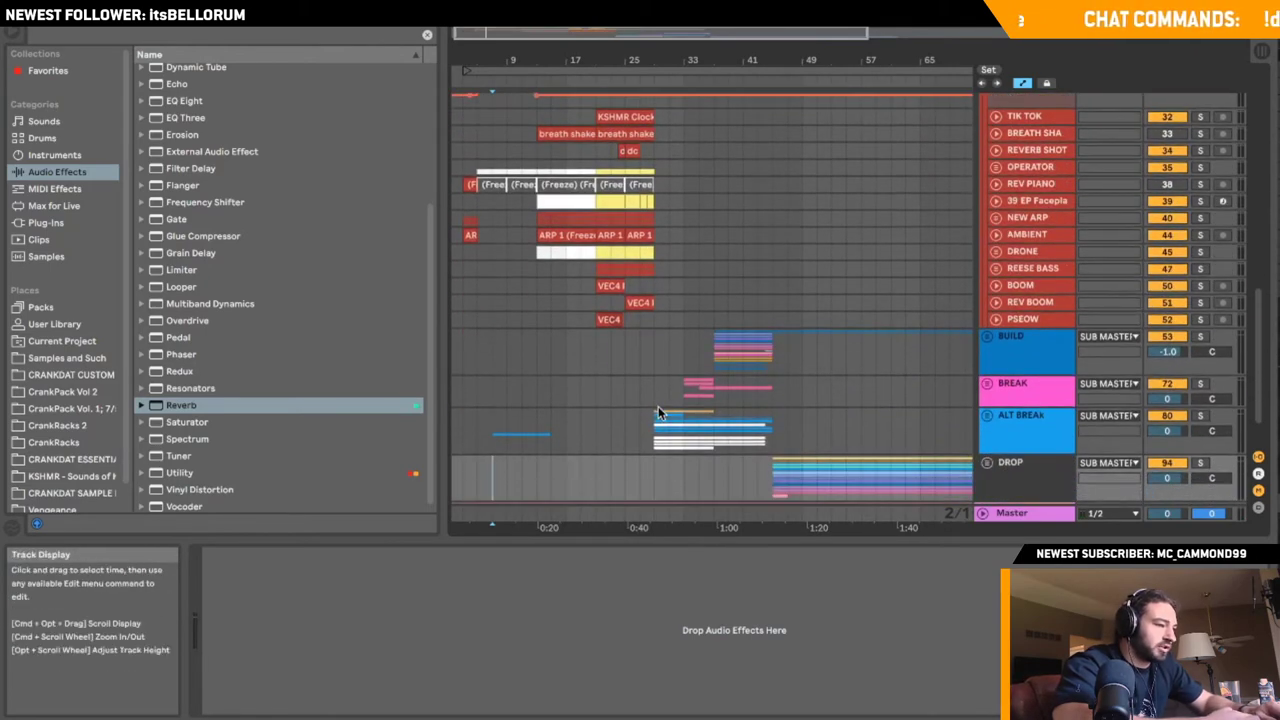
{"action": "left_click", "coordinate": [656, 410]}
{"action": "left_click", "coordinate": [654, 332]}
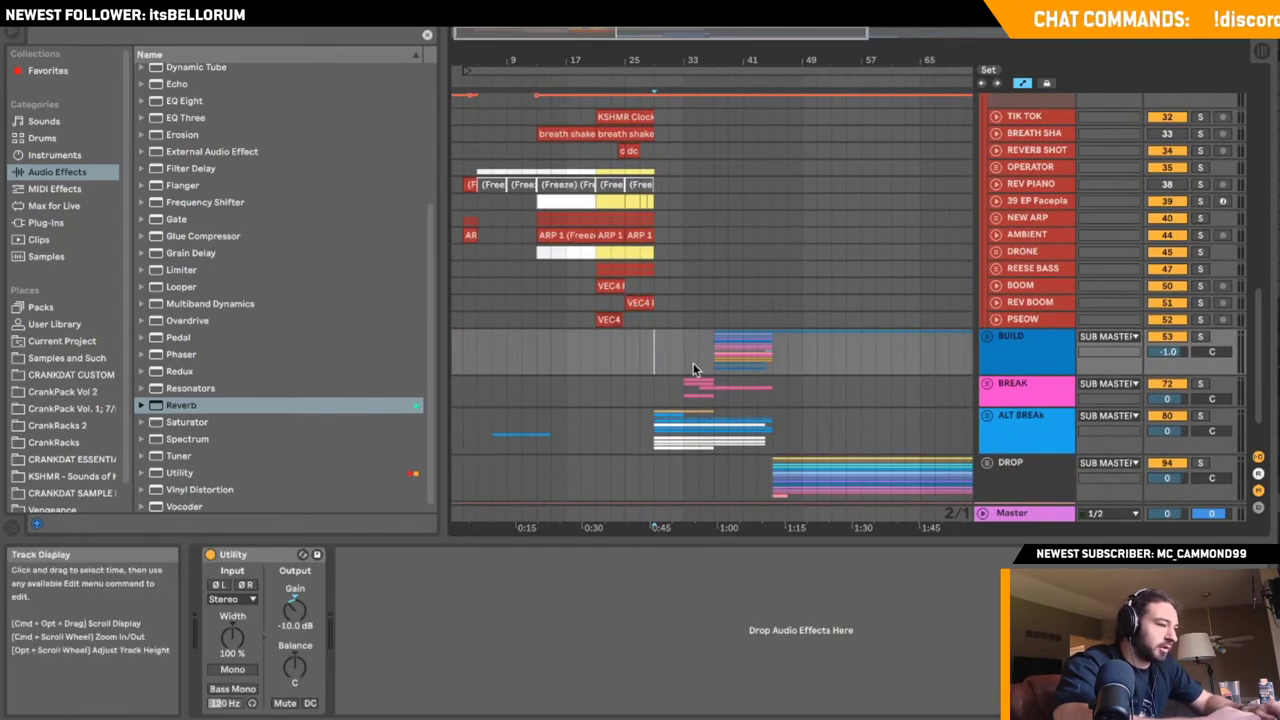
{"action": "scroll", "coordinate": [695, 363], "scroll_direction": "down", "scroll_amount": 2}
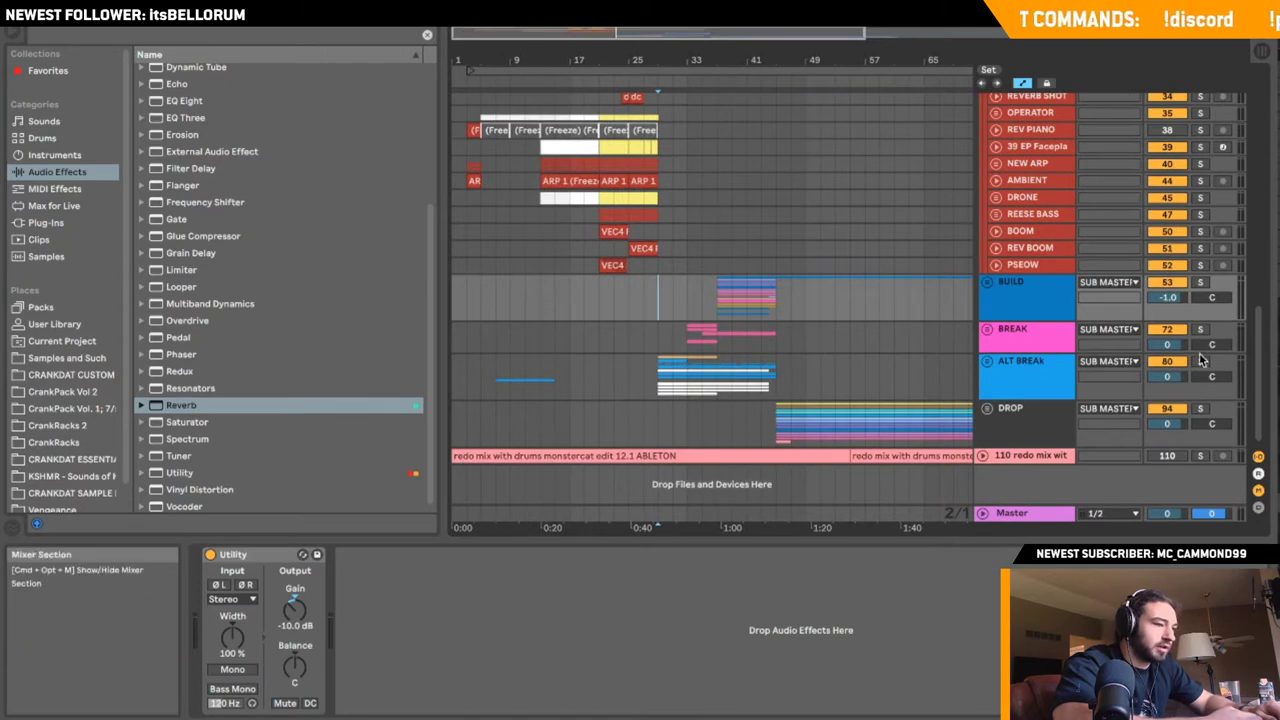
{"action": "left_click", "coordinate": [1200, 361]}
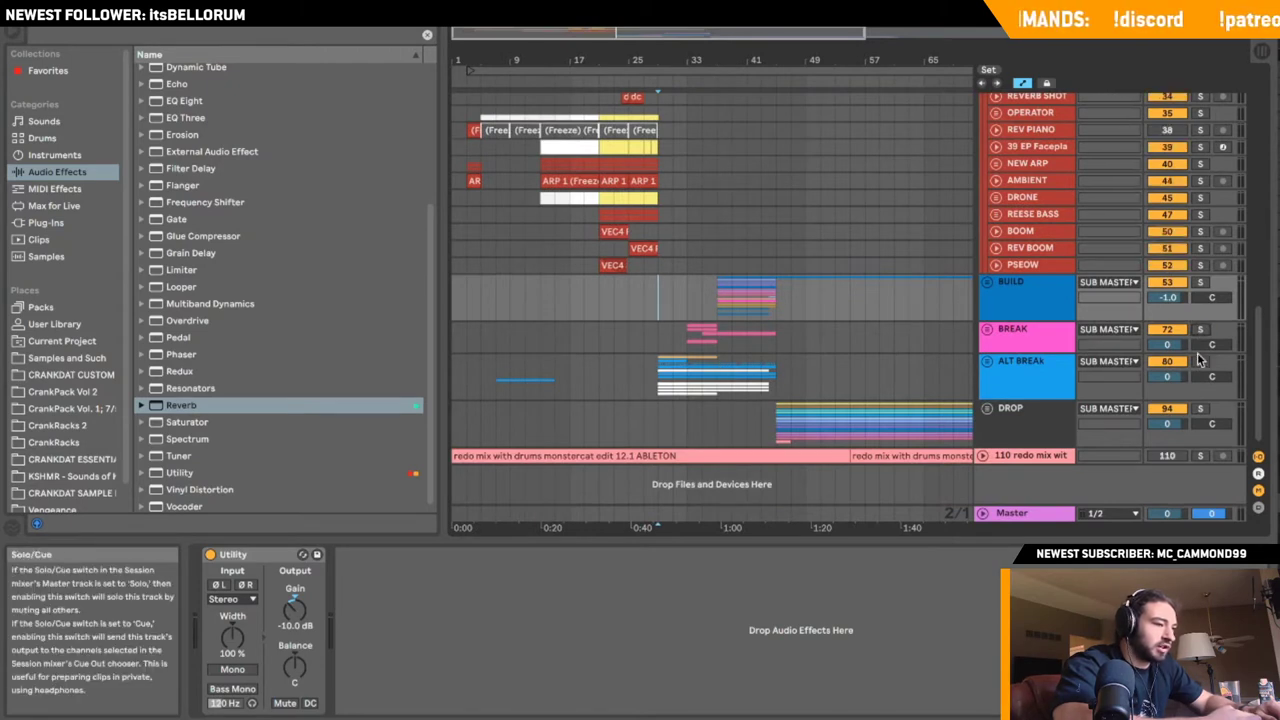
{"action": "left_click", "coordinate": [656, 385]}
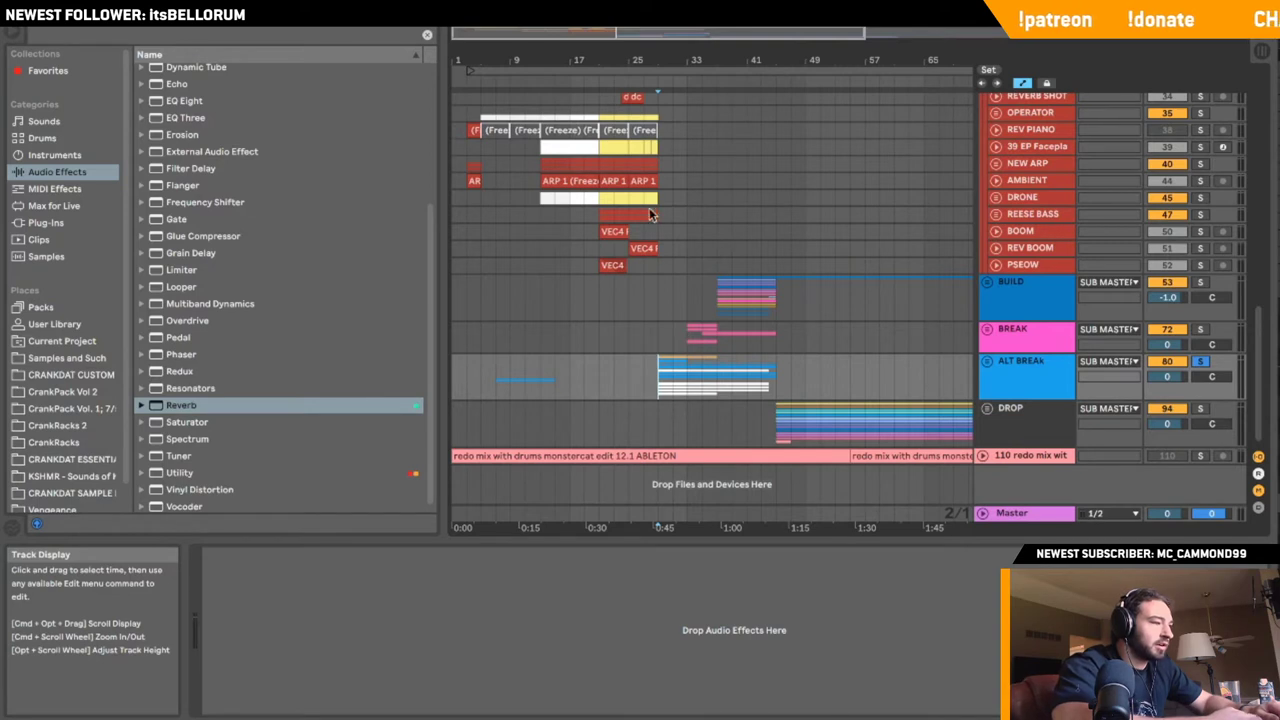
{"action": "key", "text": "space"}
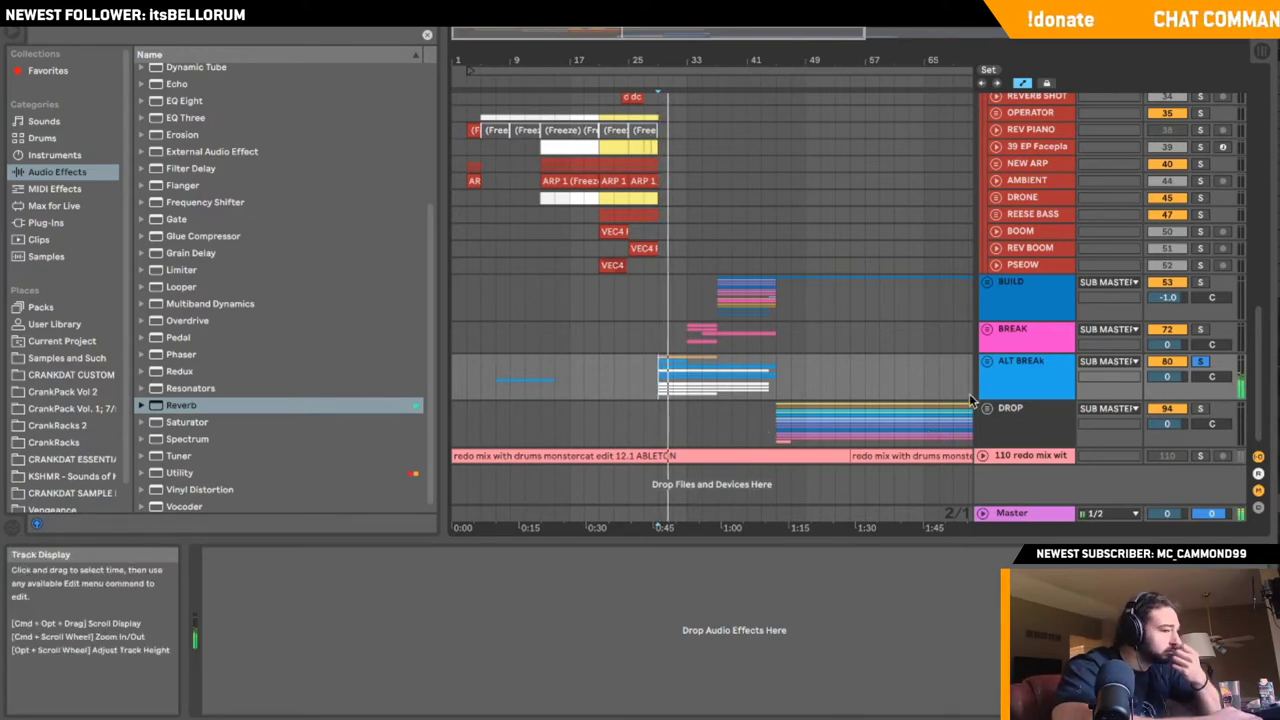
{"action": "left_click_drag", "start_coordinate": [729, 65], "coordinate": [687, 220]}
- Unfold the ALT BREAK group, solo its 92 Play track, and expand that track
{"action": "left_click", "coordinate": [987, 361]}
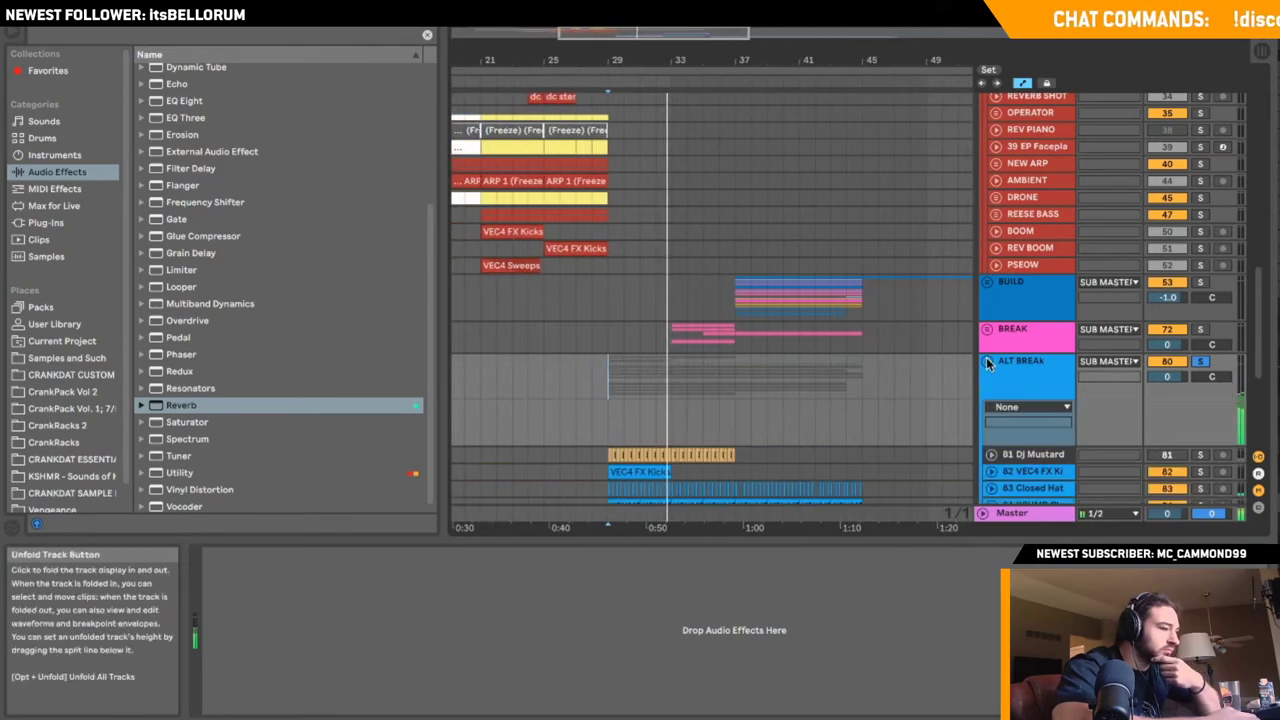
{"action": "scroll", "coordinate": [1100, 250], "scroll_direction": "down", "scroll_amount": 5}
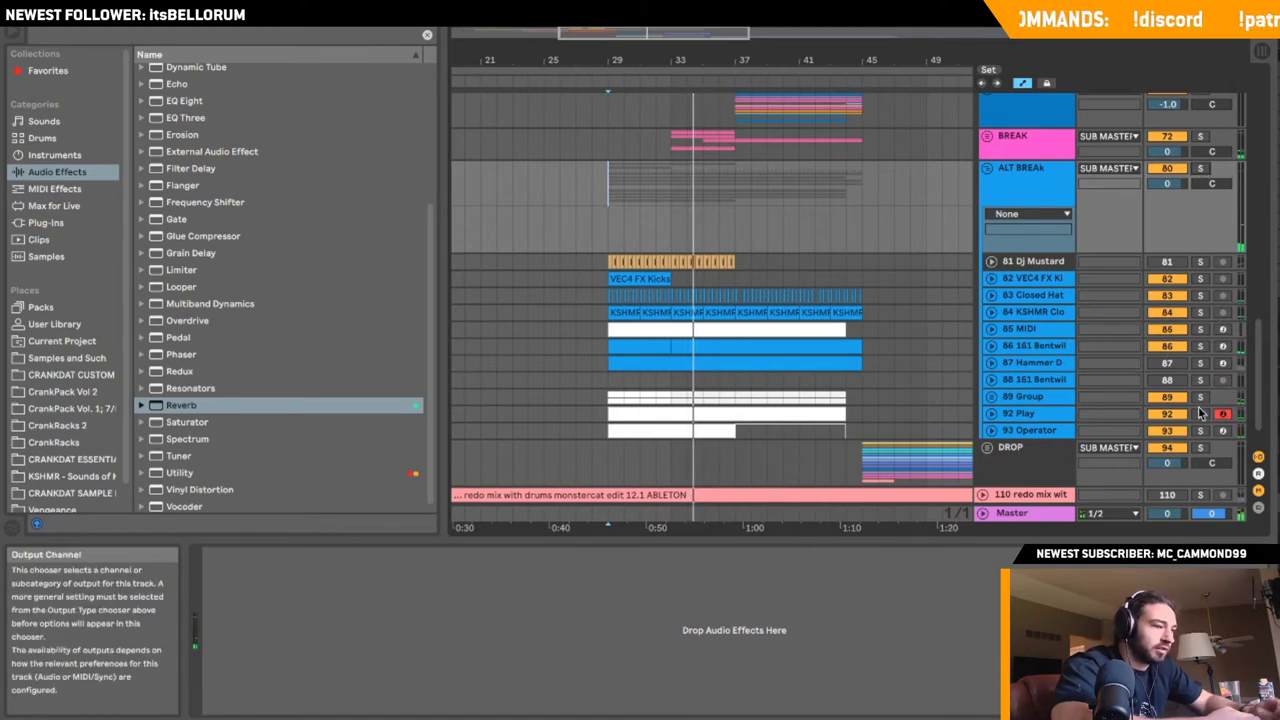
{"action": "left_click", "coordinate": [1200, 413]}
{"action": "left_click", "coordinate": [992, 414]}
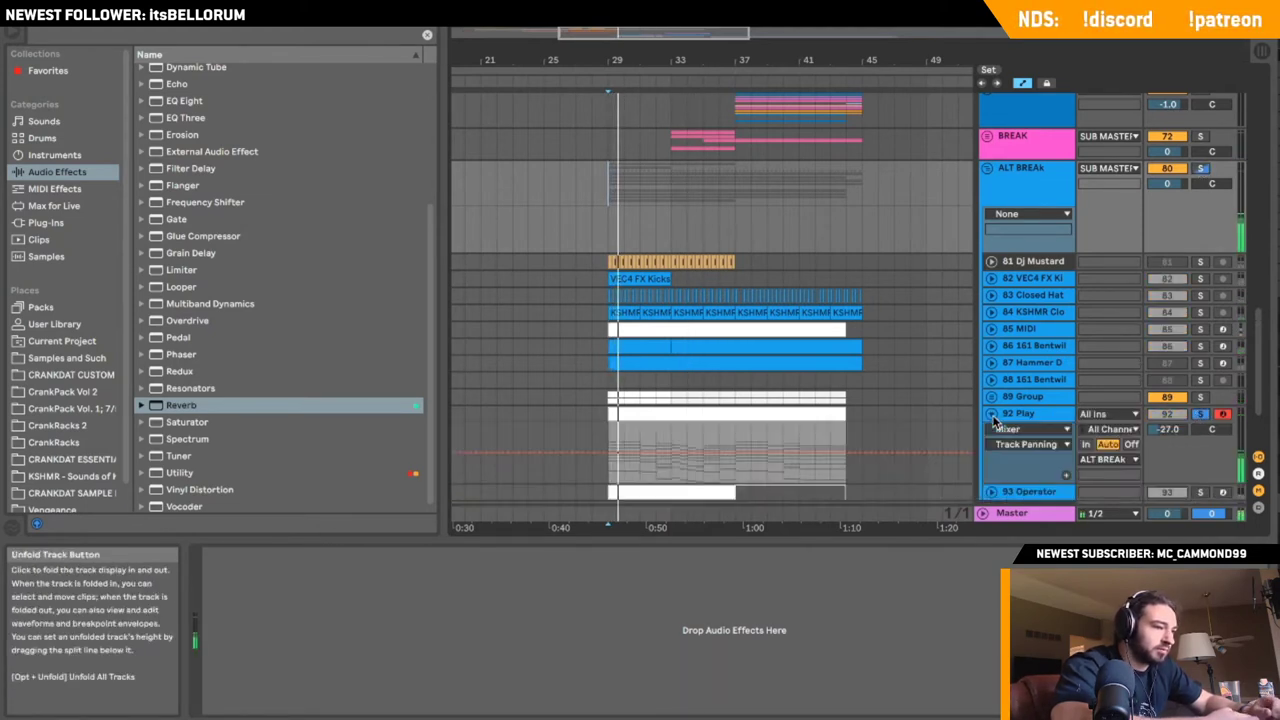
{"action": "left_click", "coordinate": [992, 414]}
{"action": "left_click", "coordinate": [992, 414]}
- Open the 92 Play track's MIDI clip, select its upper notes from F3 to A#4, and play the clip
{"action": "double_click", "coordinate": [823, 414]}
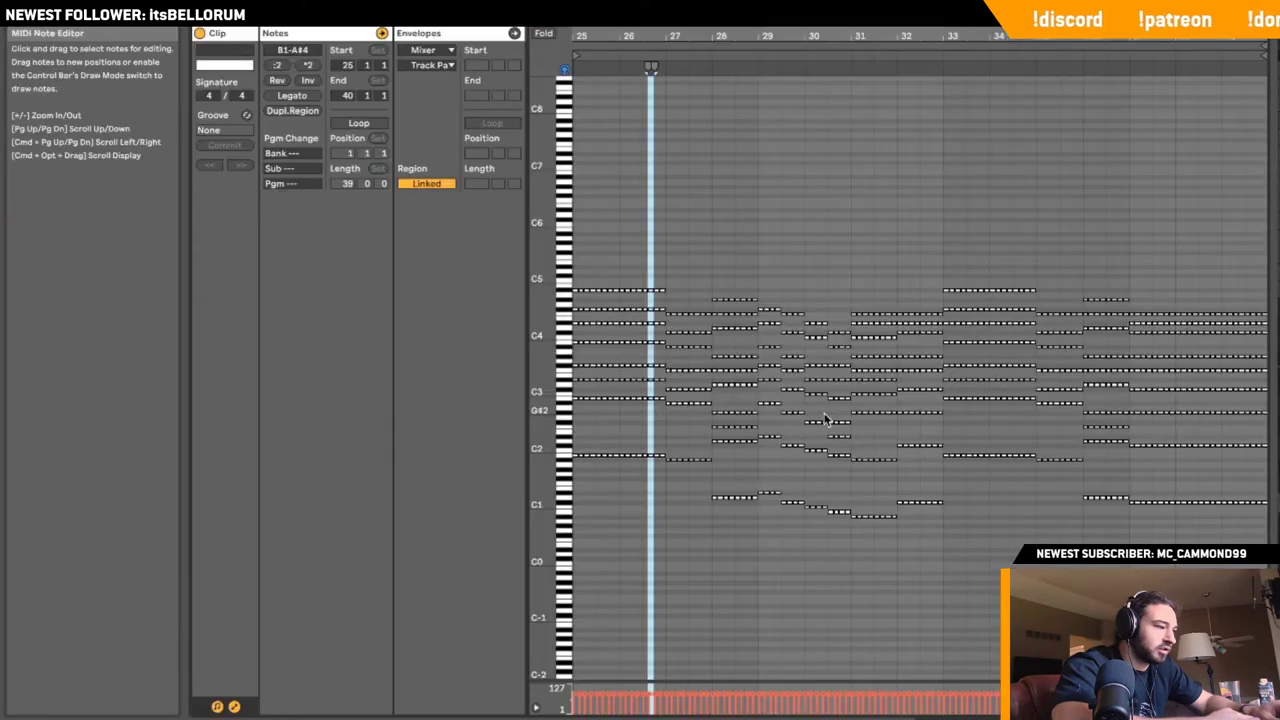
{"action": "left_click_drag", "start_coordinate": [578, 211], "coordinate": [1276, 370]}
{"action": "key", "text": "space"}
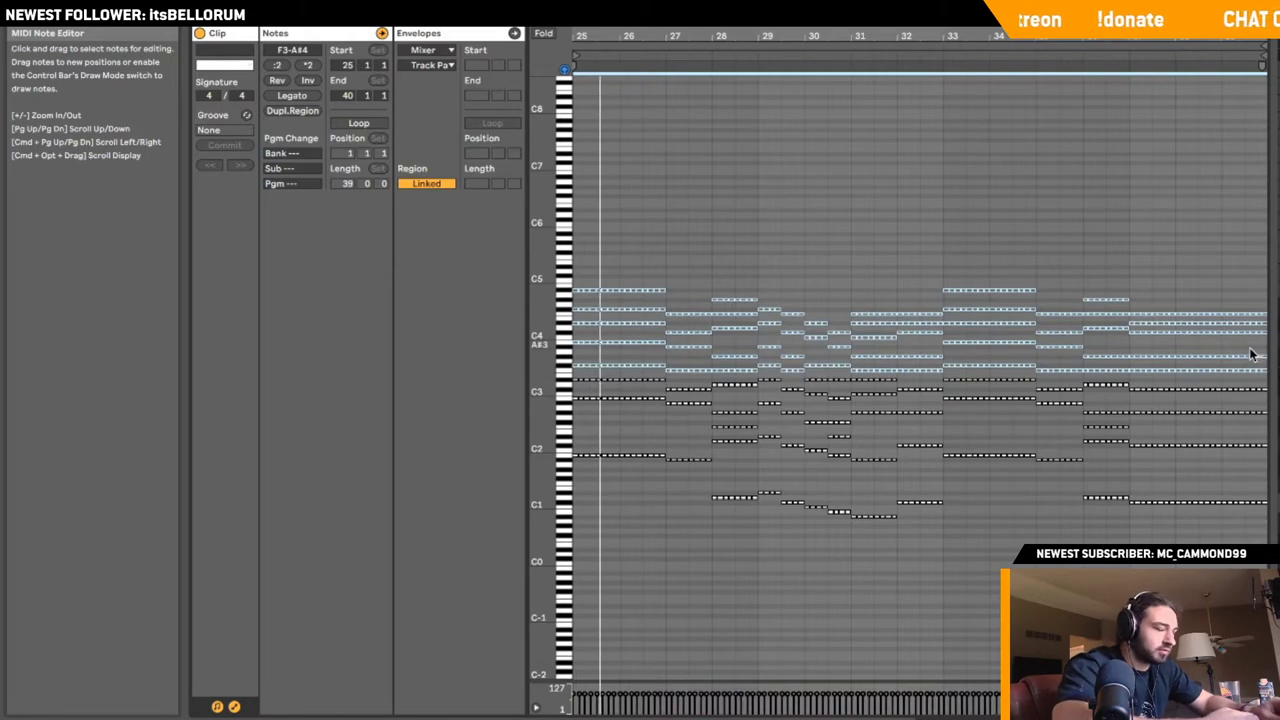
{"action": "key", "text": "shift+Tab"}
- Raise the 92 Play track's volume to -25.0, turn off its solo and record arm, and fold it
{"action": "scroll", "coordinate": [1097, 285], "scroll_direction": "up", "scroll_amount": 1}
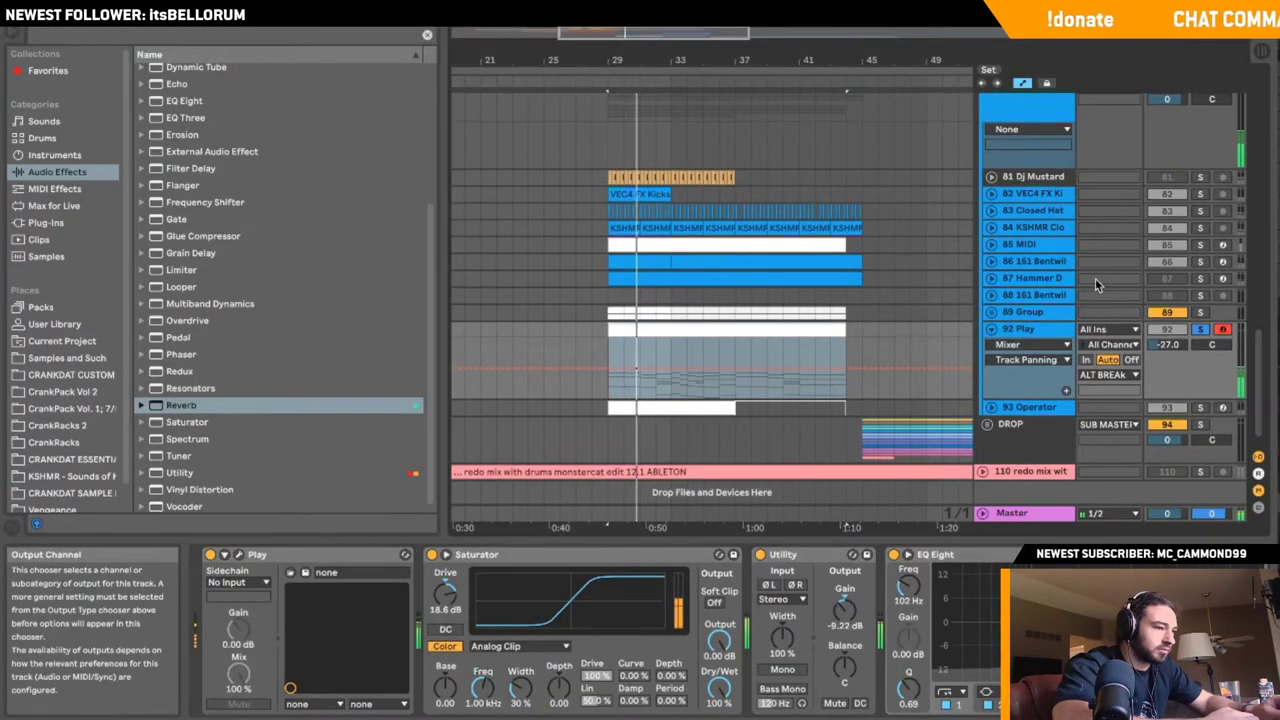
{"action": "left_click_drag", "start_coordinate": [1172, 348], "coordinate": [1172, 345]}
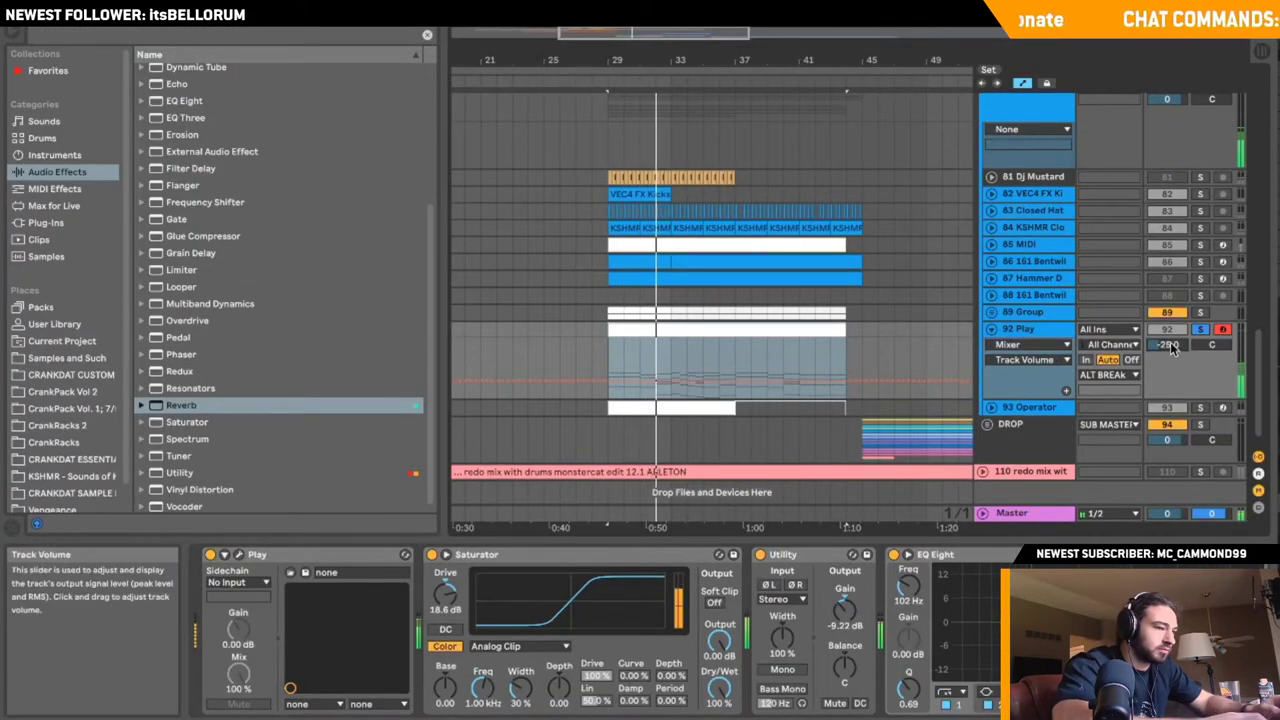
{"action": "left_click", "coordinate": [1201, 330]}
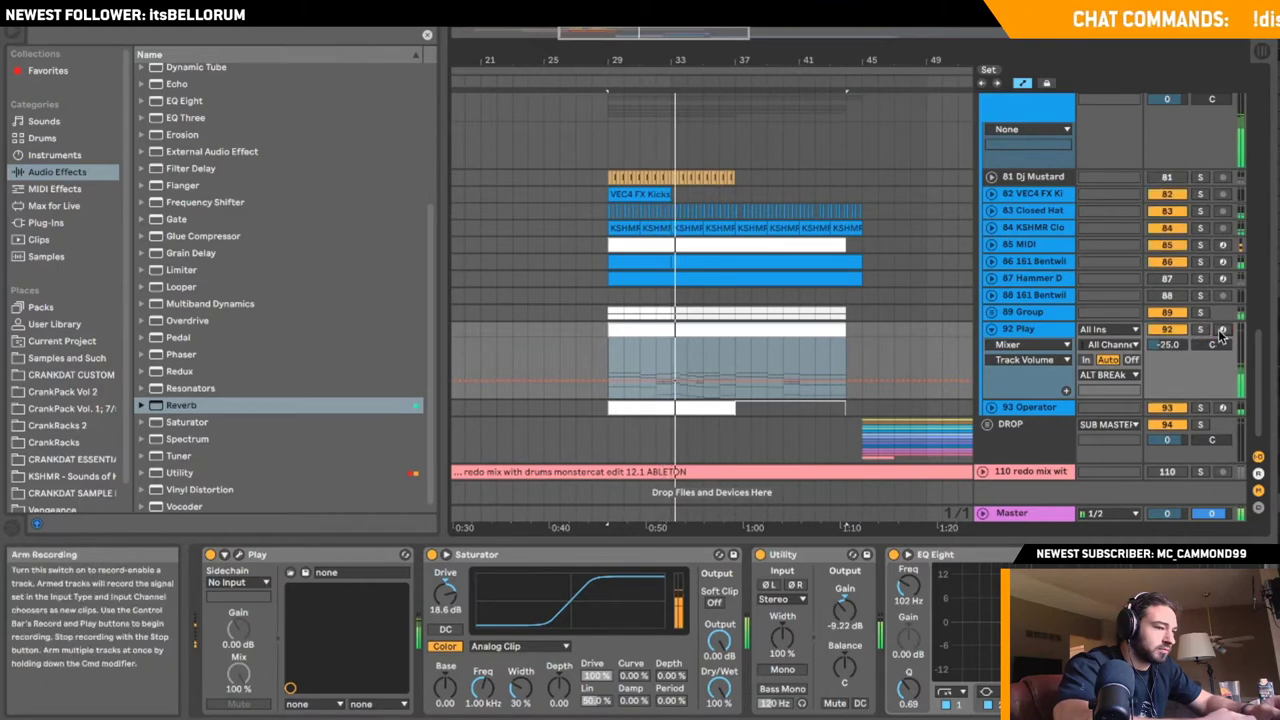
{"action": "left_click", "coordinate": [991, 330]}
- Unfold the 89 Group track, play it soloed from bar 29, and turn its solo off
{"action": "left_click", "coordinate": [991, 312]}
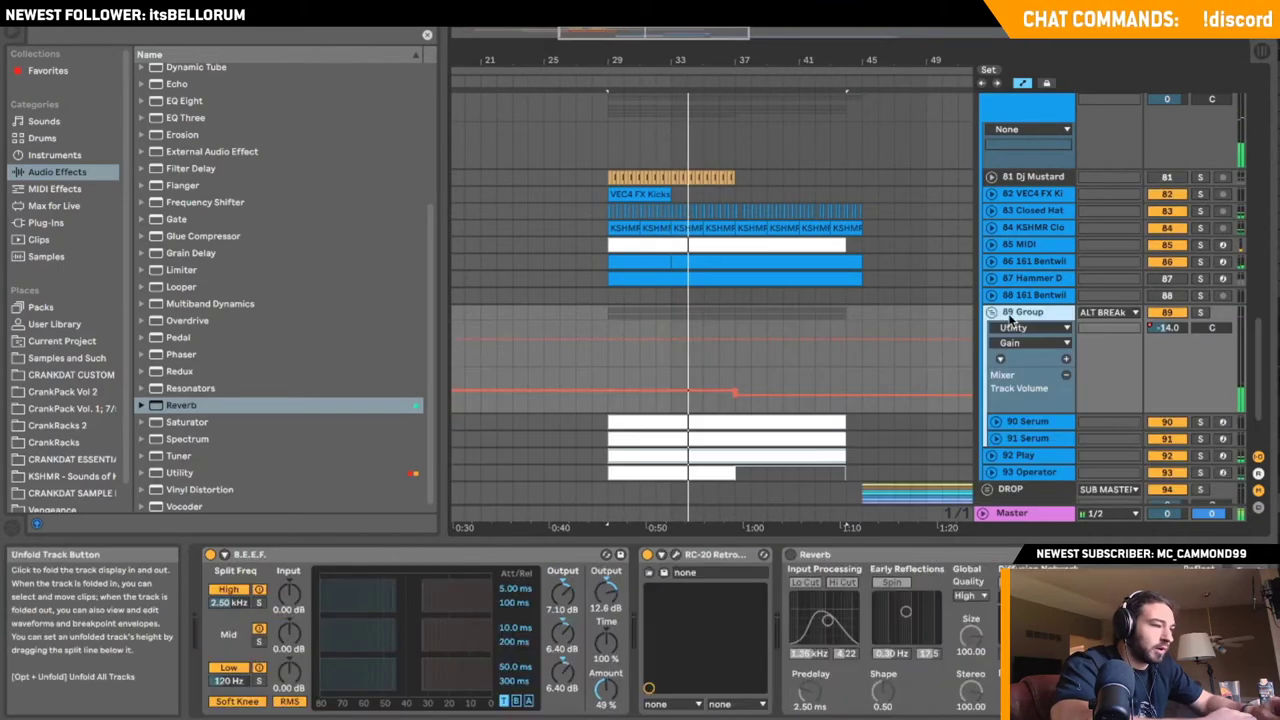
{"action": "scroll", "coordinate": [1150, 300], "scroll_direction": "down", "scroll_amount": 1}
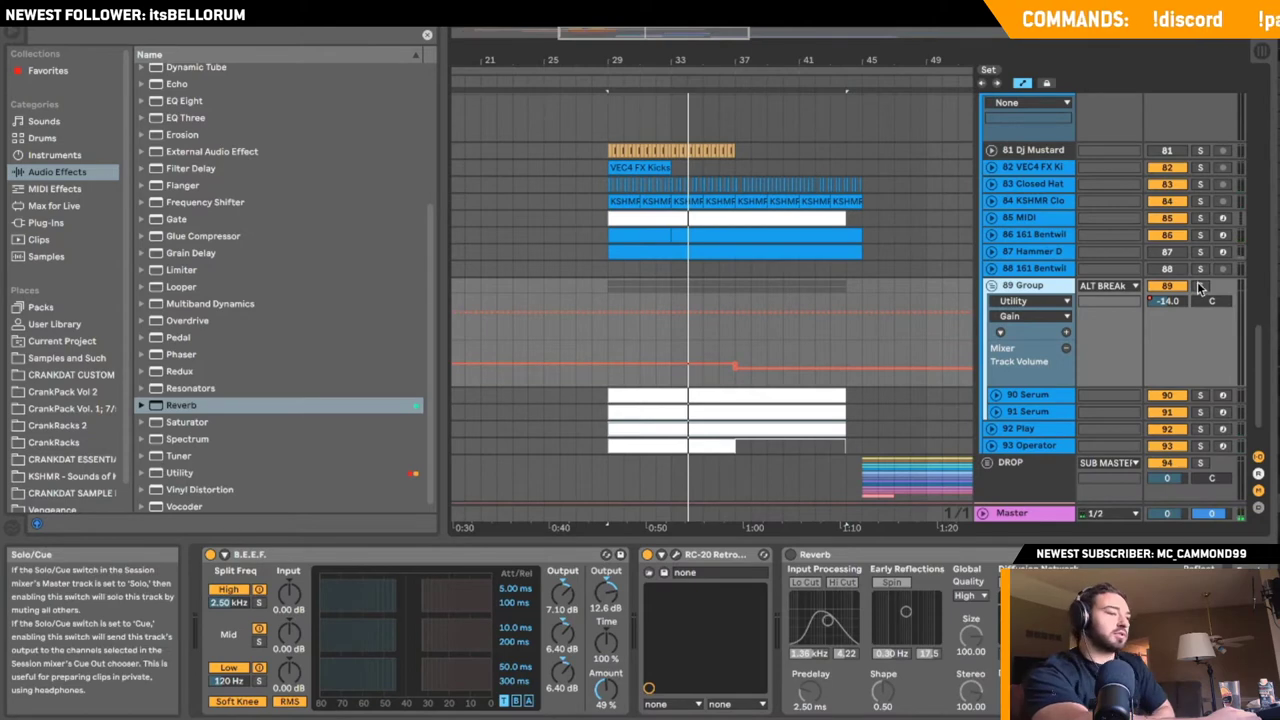
{"action": "left_click", "coordinate": [1200, 287]}
{"action": "left_click", "coordinate": [609, 396]}
{"action": "key", "text": "space"}
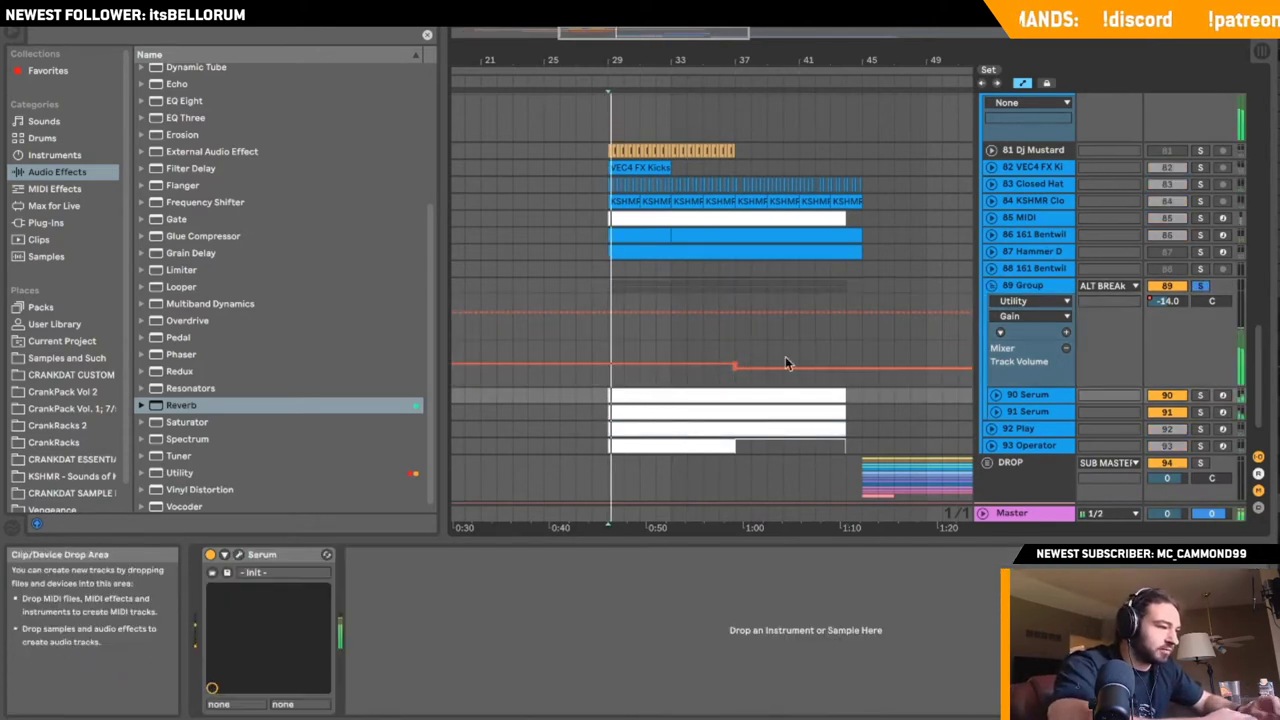
{"action": "left_click", "coordinate": [1200, 286]}
- Expand the 90 Serum and 91 Serum tracks inside 89 Group to compare their MIDI notes
{"action": "left_click", "coordinate": [995, 396]}
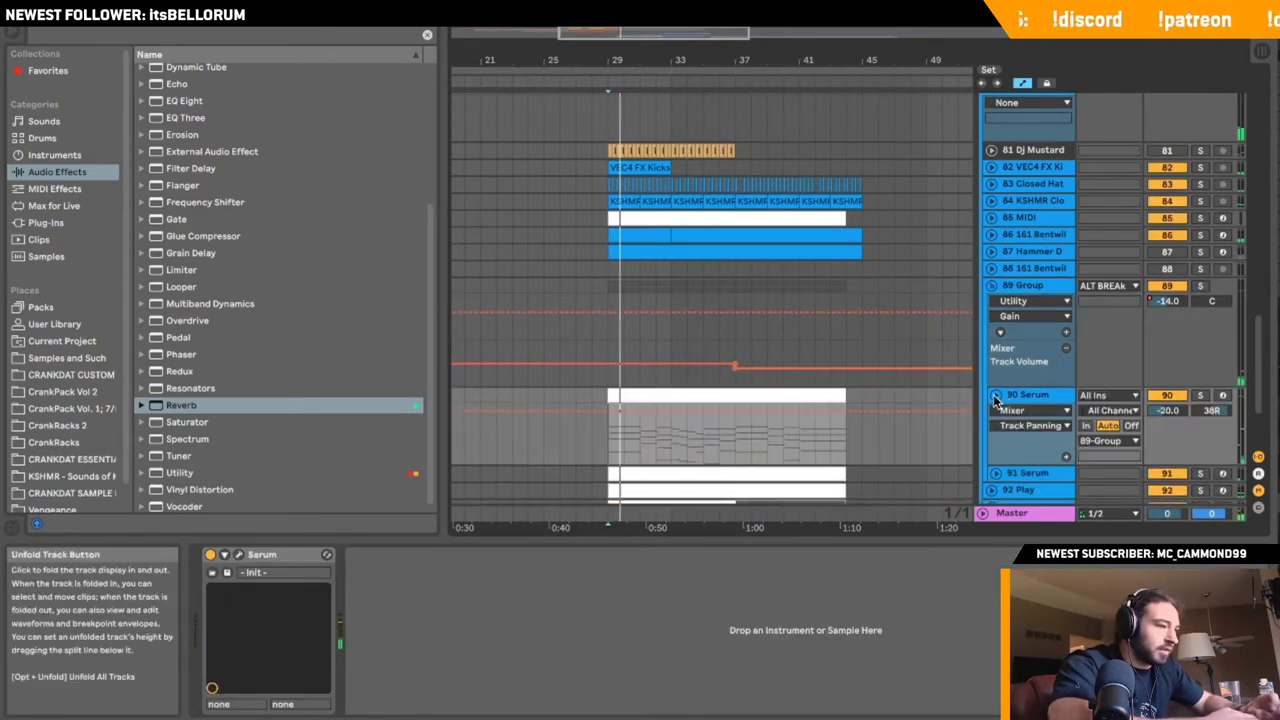
{"action": "scroll", "coordinate": [995, 400], "scroll_direction": "down", "scroll_amount": 3}
{"action": "left_click", "coordinate": [995, 396]}
{"action": "scroll", "coordinate": [995, 399], "scroll_direction": "up", "scroll_amount": 2}
{"action": "scroll", "coordinate": [995, 399], "scroll_direction": "down", "scroll_amount": 1}
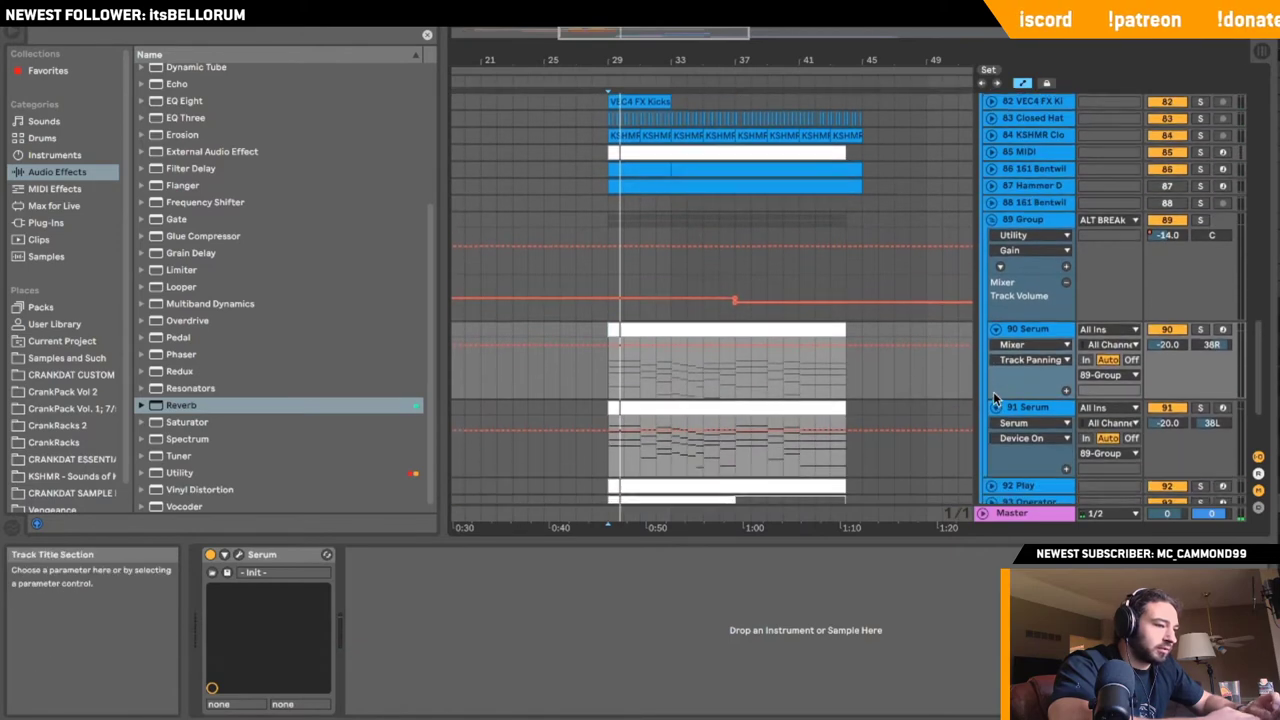
- Solo the 90 Serum track, select its MIDI clip, and unfold the 92 Play track
{"action": "left_click", "coordinate": [1200, 328]}
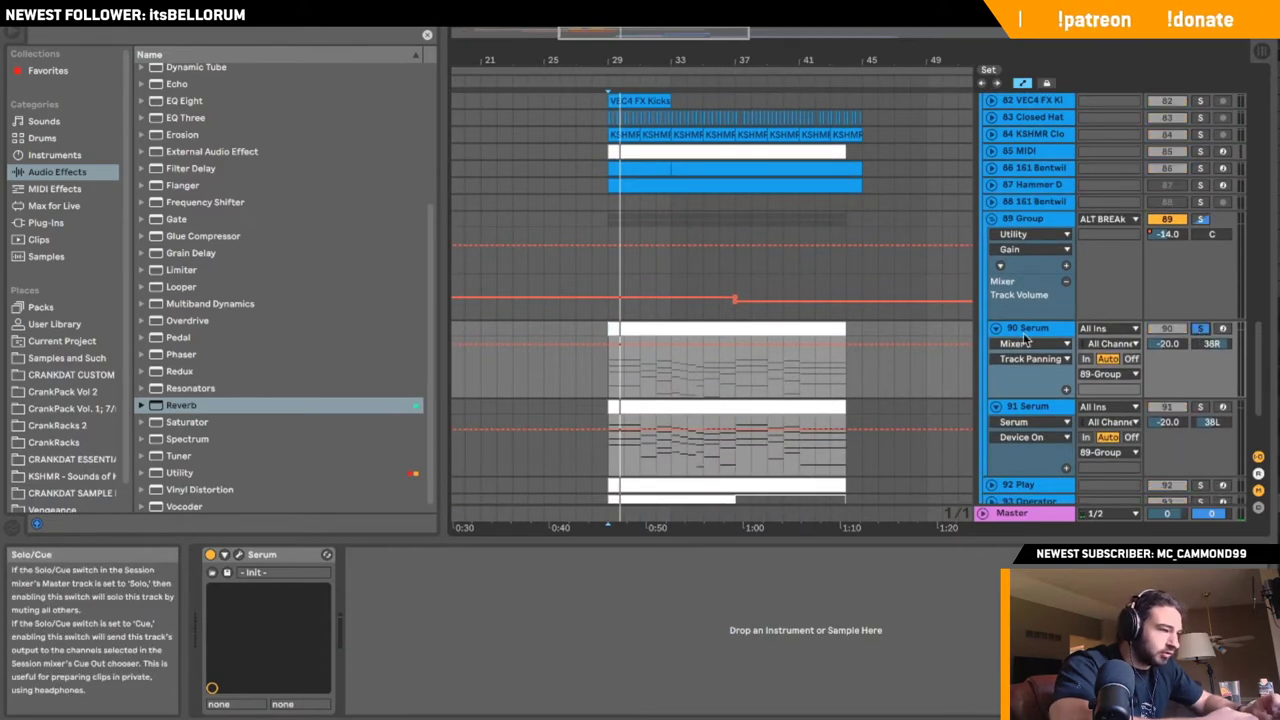
{"action": "left_click", "coordinate": [765, 332]}
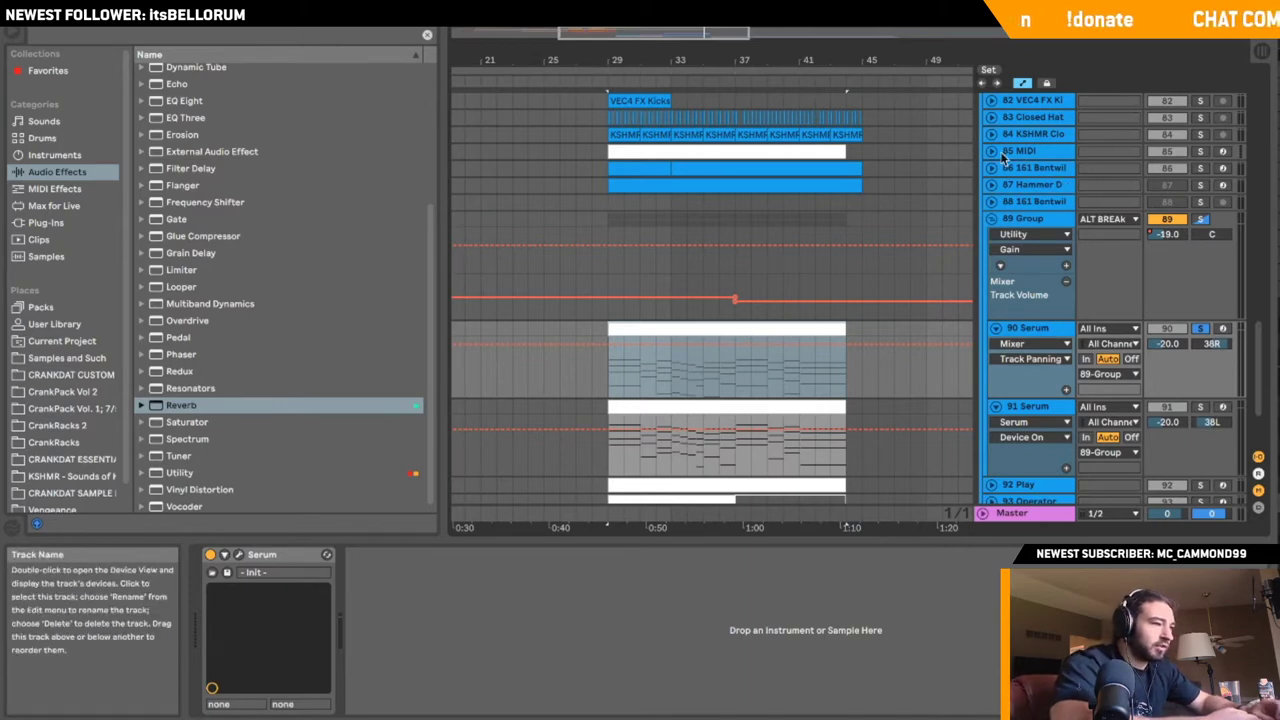
{"action": "left_click", "coordinate": [991, 151]}
{"action": "left_click", "coordinate": [992, 152]}
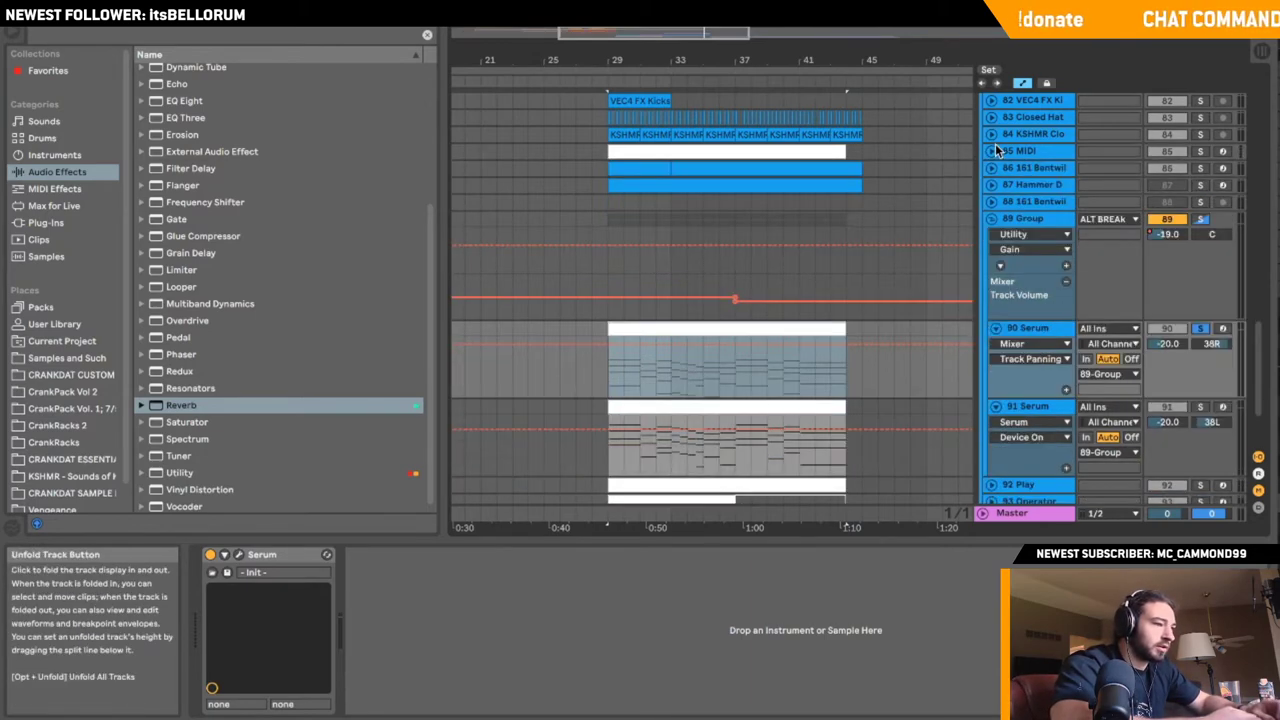
{"action": "scroll", "coordinate": [974, 249], "scroll_direction": "down", "scroll_amount": 3}
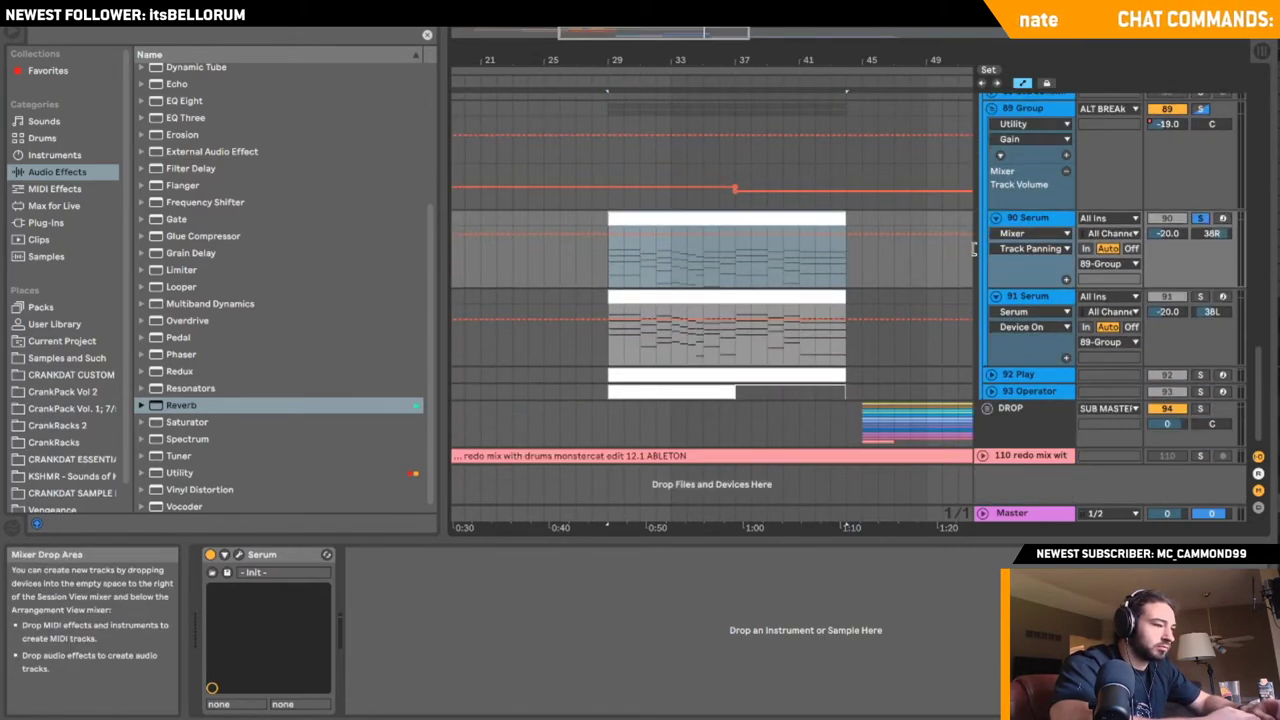
{"action": "left_click", "coordinate": [993, 375]}
- Insert an empty 17-bar MIDI clip on the 91 Serum track from bar 7 to bar 24
{"action": "left_click", "coordinate": [790, 297]}
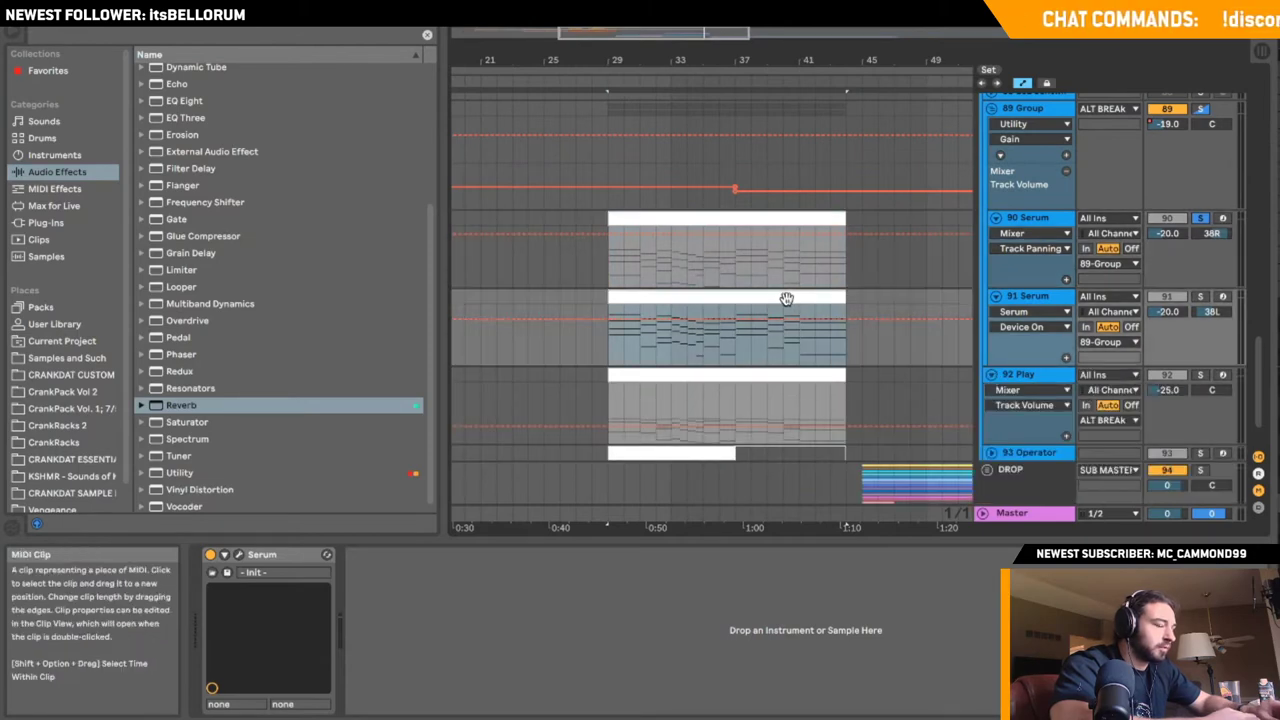
{"action": "double_click", "coordinate": [652, 294]}
{"action": "key", "text": "shift+Tab"}
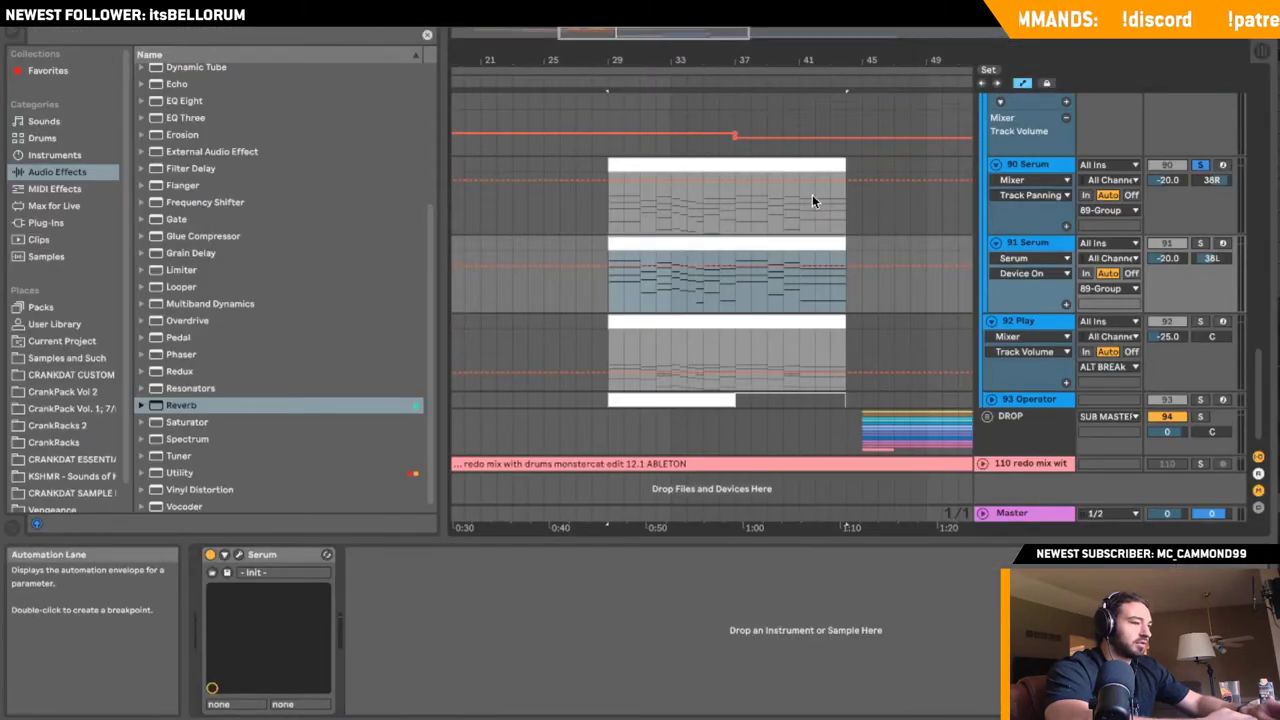
{"action": "scroll", "coordinate": [812, 195], "scroll_direction": "up", "scroll_amount": 2}
{"action": "scroll", "coordinate": [842, 208], "scroll_direction": "left", "scroll_amount": 6}
{"action": "left_click_drag", "start_coordinate": [537, 289], "coordinate": [810, 291]}
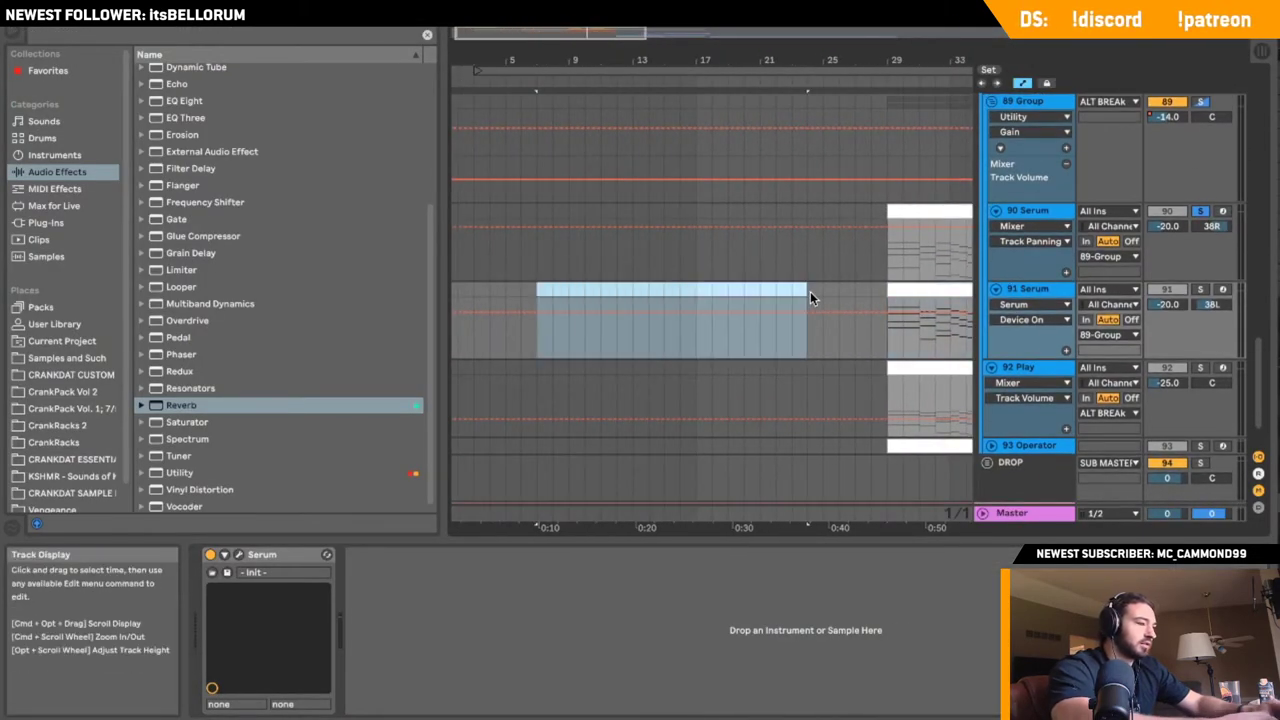
{"action": "key", "text": "shift+super+m"}
{"action": "key", "text": "shift+Tab"}
{"action": "scroll", "coordinate": [810, 291], "scroll_direction": "up", "scroll_amount": 1}
{"action": "scroll", "coordinate": [810, 291], "scroll_direction": "right", "scroll_amount": 2}
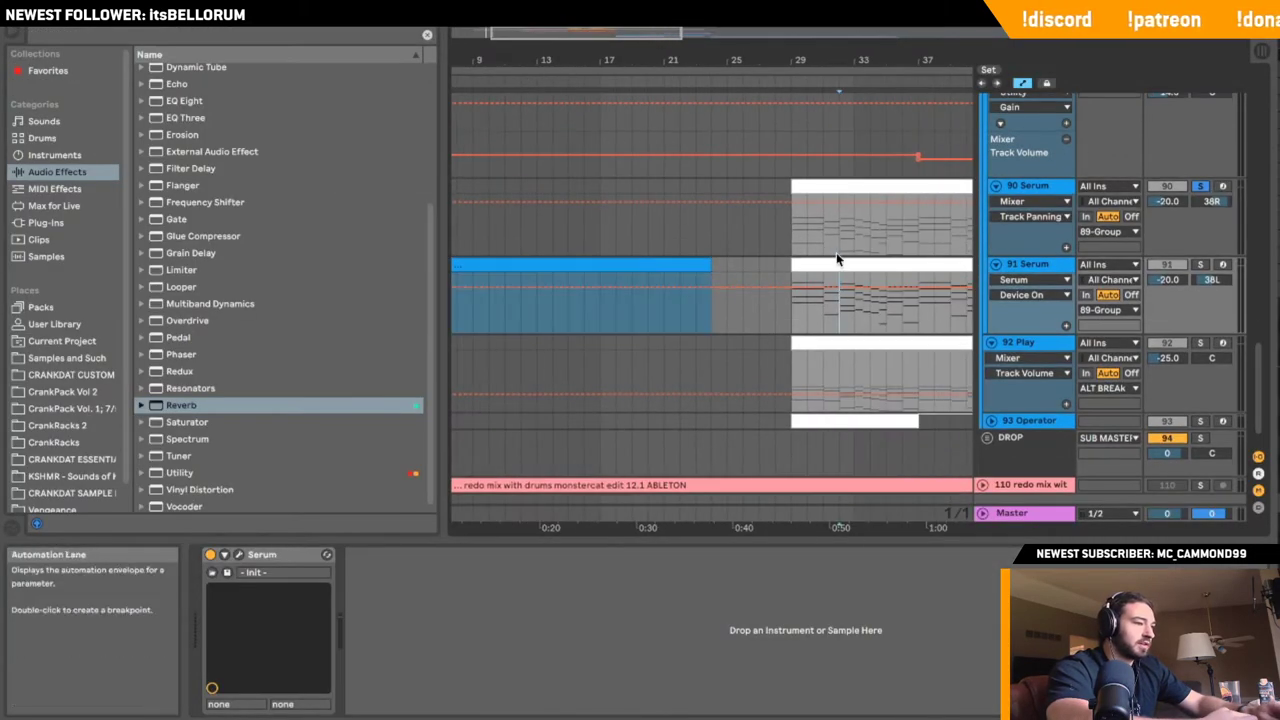
- Copy the notes of the 91 Serum clip at bar 29 and paste them into the track's empty clip
{"action": "double_click", "coordinate": [836, 253]}
{"action": "double_click", "coordinate": [829, 262]}
{"action": "key", "text": "shift+Tab"}
{"action": "left_click", "coordinate": [833, 257]}
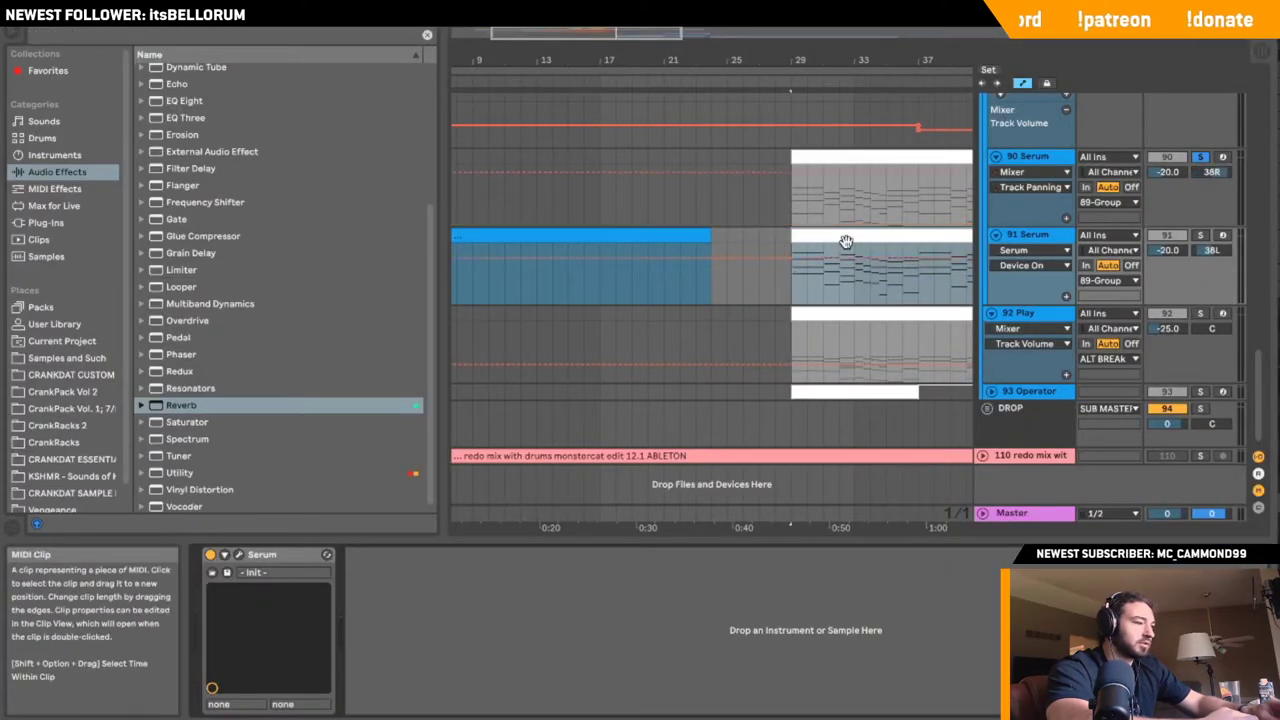
{"action": "key", "text": "shift+Tab"}
{"action": "key", "text": "shift+Tab"}
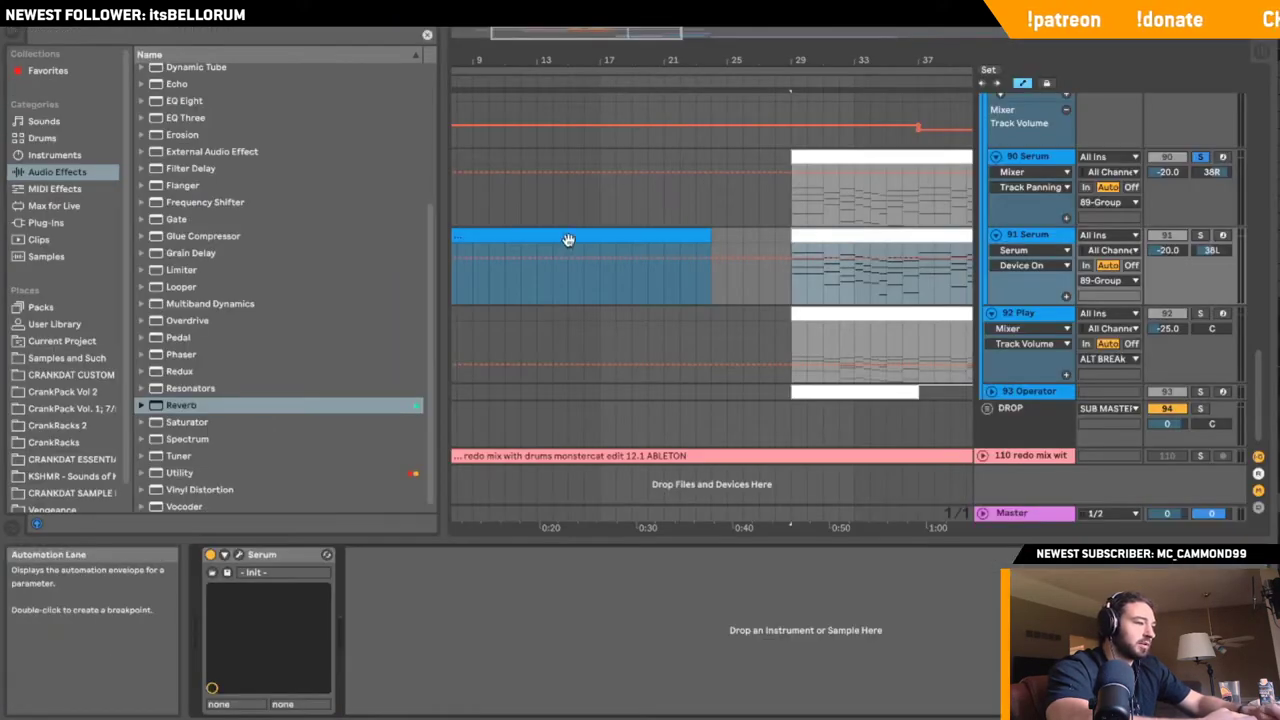
{"action": "double_click", "coordinate": [568, 238]}
{"action": "key", "text": "super+v"}
{"action": "key", "text": "shift+Tab"}
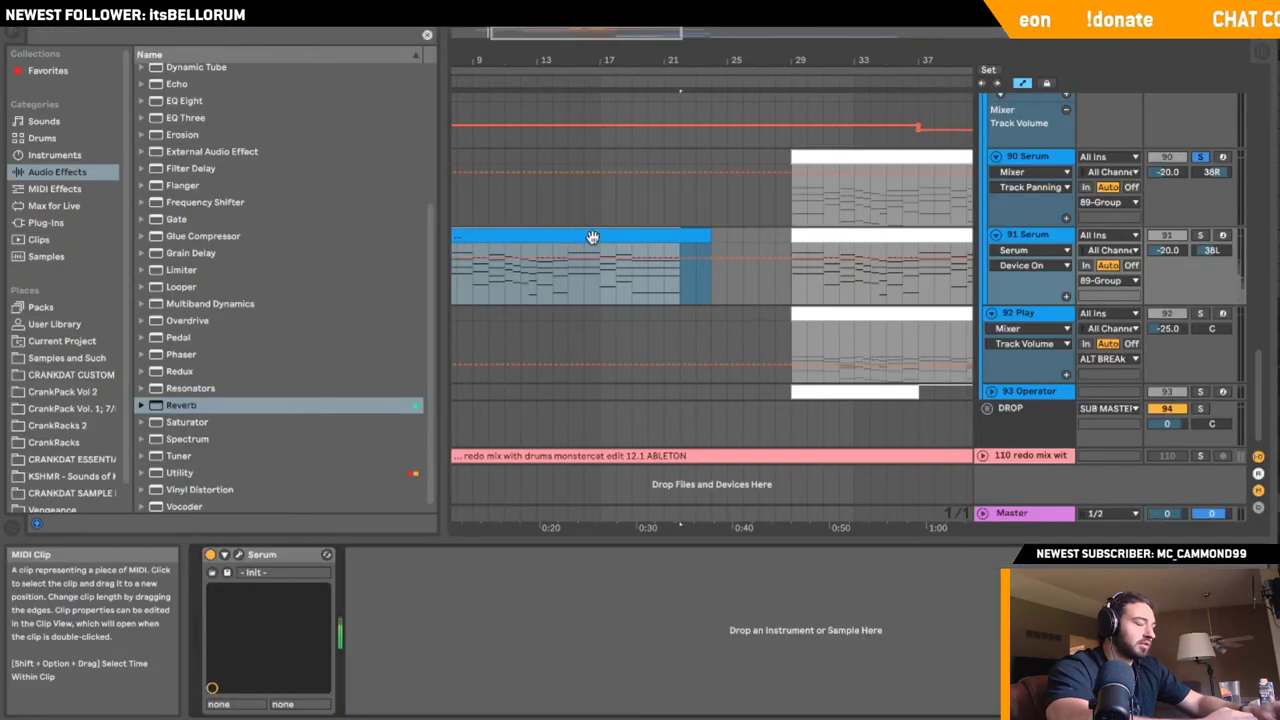
{"action": "key", "text": "shift+Tab"}
{"action": "left_click_drag", "start_coordinate": [536, 260], "coordinate": [485, 311]}
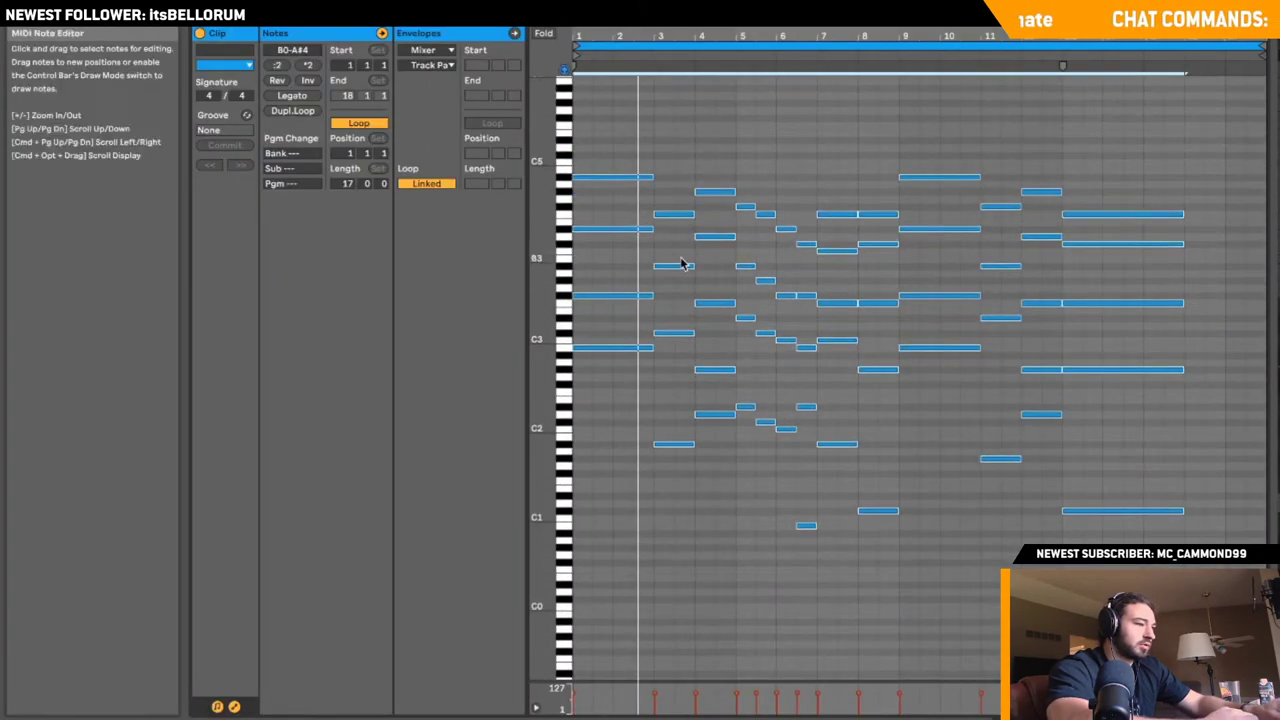
- Copy the 90 Serum clip's notes and paste them over the 91 Serum notes in the new clip to compare the voicings
{"action": "key", "text": "shift+Tab"}
{"action": "scroll", "coordinate": [844, 240], "scroll_direction": "right", "scroll_amount": 3}
{"action": "double_click", "coordinate": [843, 188]}
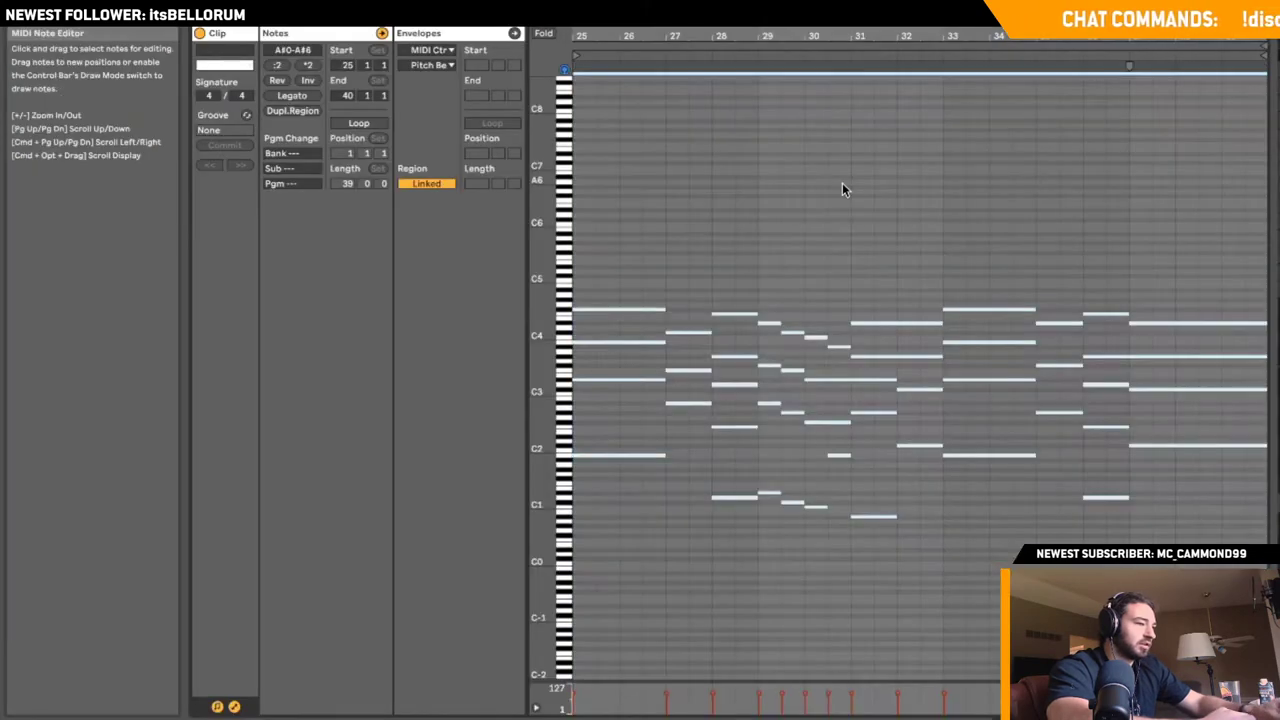
{"action": "key", "text": "shift+Tab"}
{"action": "left_click", "coordinate": [644, 230]}
{"action": "key", "text": "shift+Tab"}
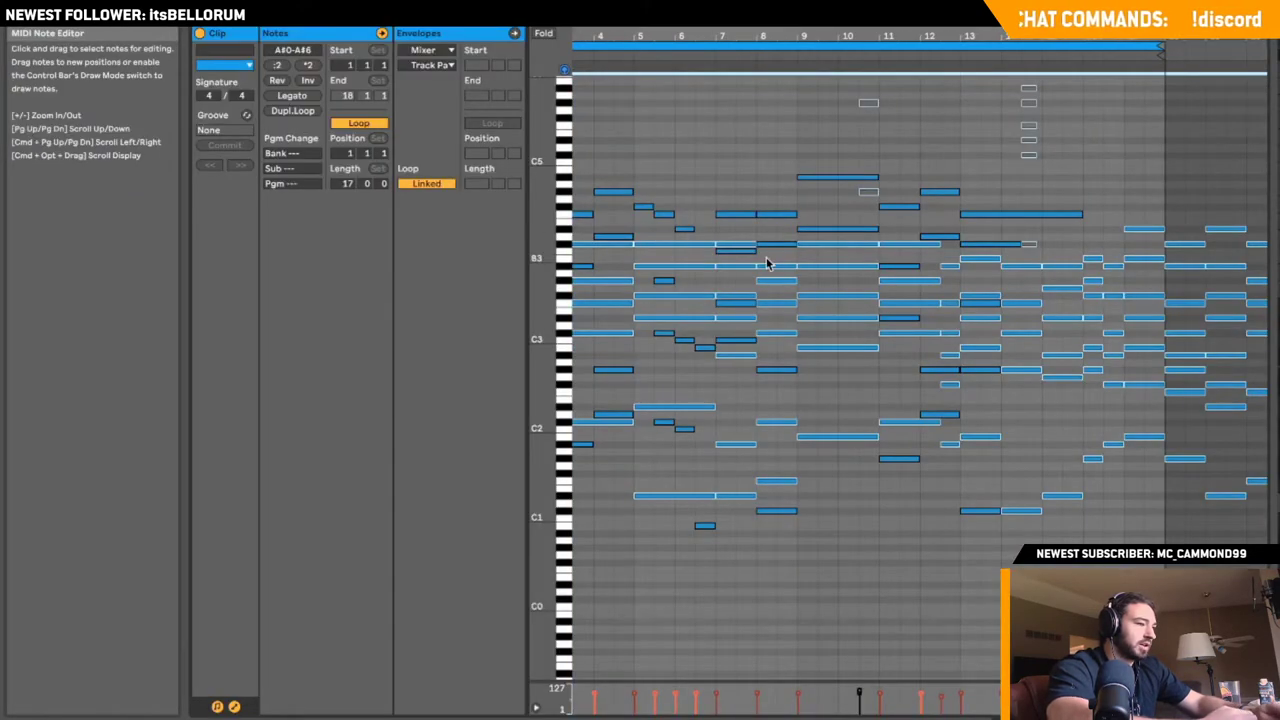
{"action": "scroll", "coordinate": [768, 263], "scroll_direction": "left", "scroll_amount": 3}
{"action": "scroll", "coordinate": [768, 263], "scroll_direction": "up", "scroll_amount": 1}
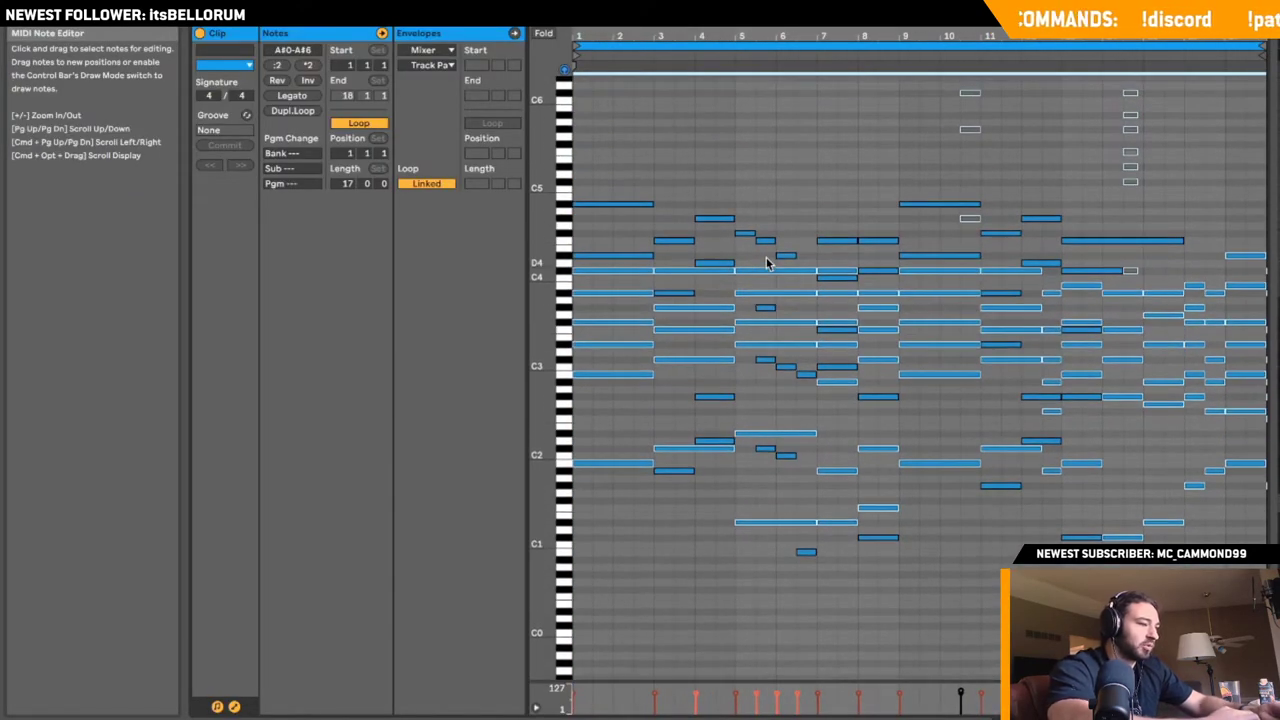
- Play the soloed Serum part from bar 29, and delete the combined-notes clip from the 91 Serum track
{"action": "key", "text": "shift+Tab"}
{"action": "scroll", "coordinate": [740, 270], "scroll_direction": "right", "scroll_amount": 3}
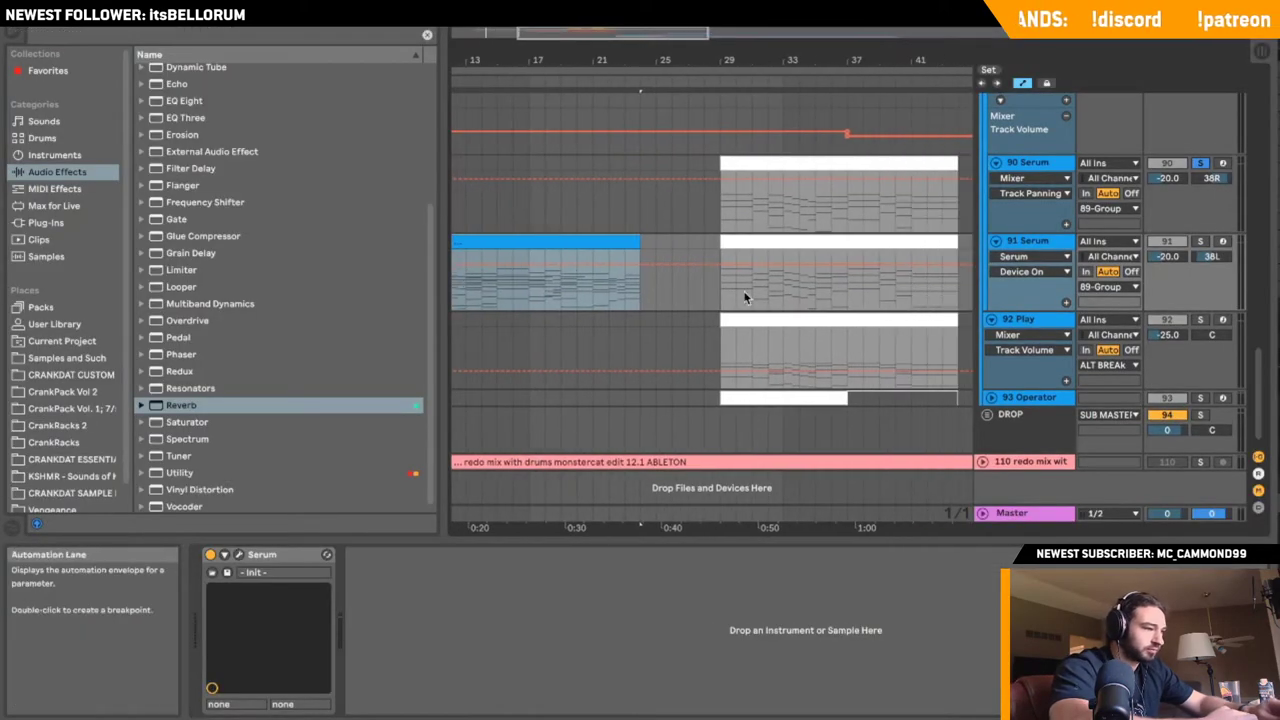
{"action": "left_click", "coordinate": [722, 294]}
{"action": "scroll", "coordinate": [721, 294], "scroll_direction": "left", "scroll_amount": 5}
{"action": "key", "text": "space"}
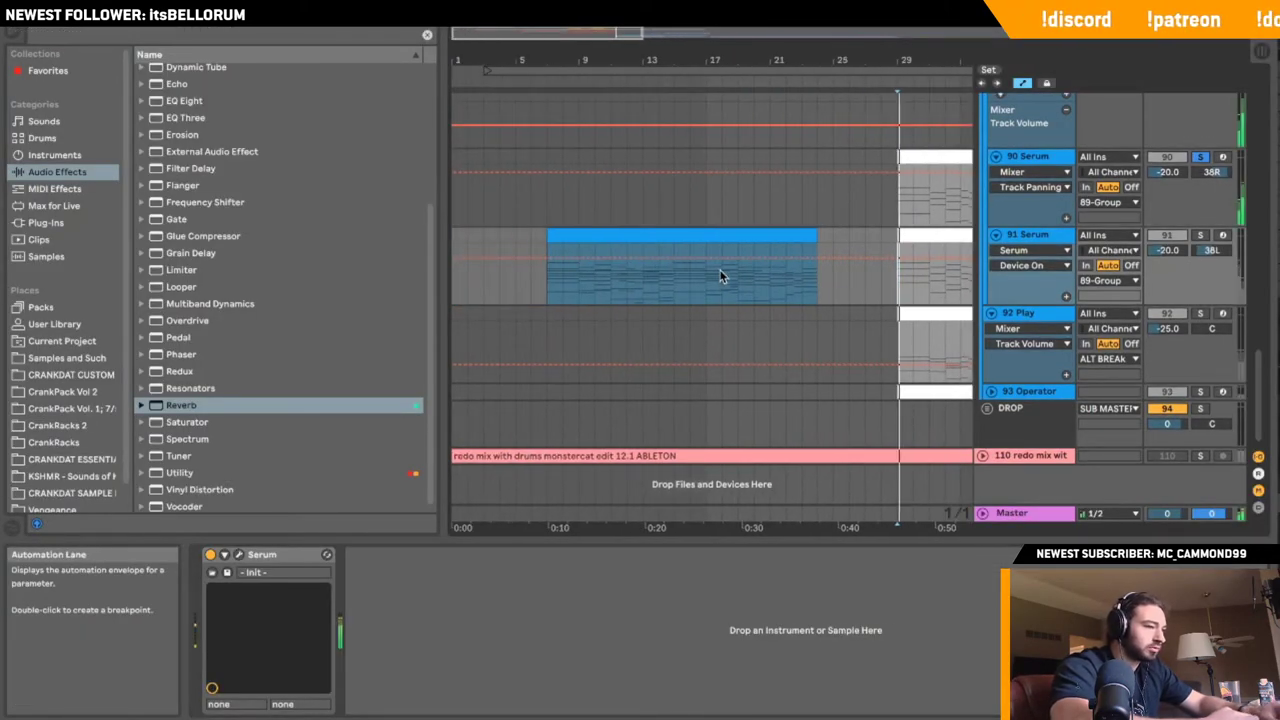
{"action": "left_click", "coordinate": [613, 238]}
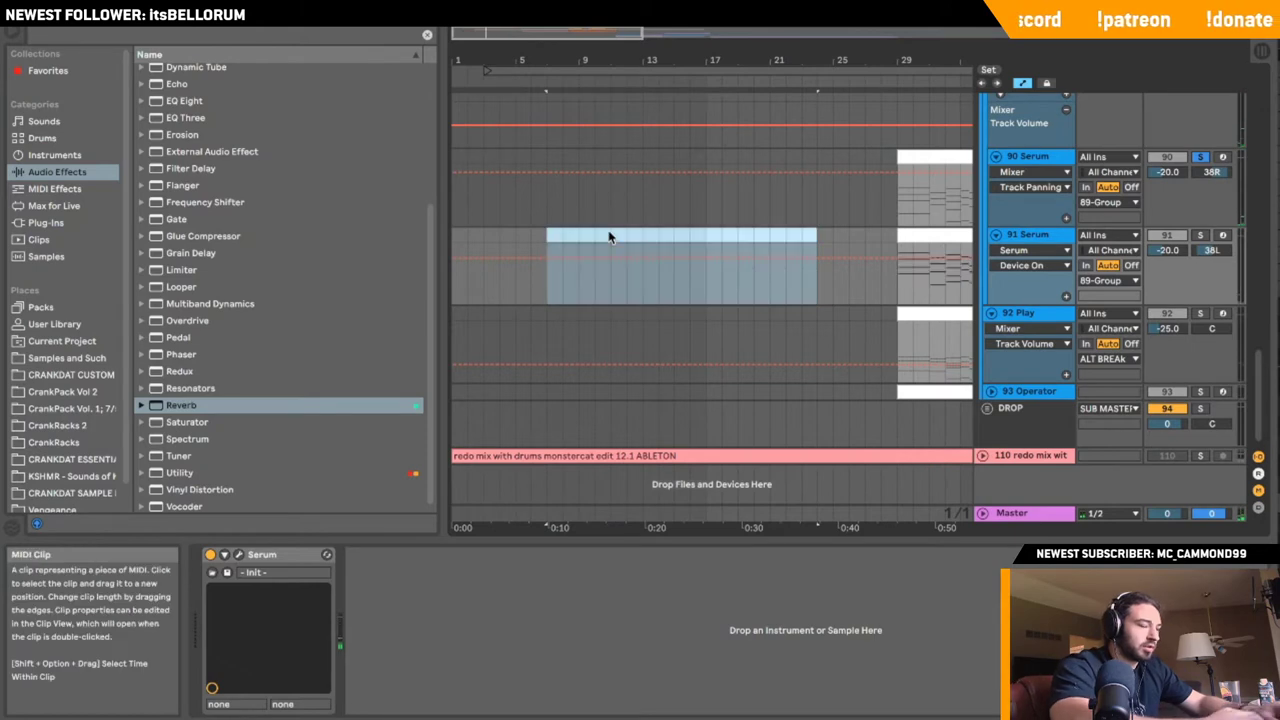
{"action": "key", "text": "Delete"}
{"action": "left_click", "coordinate": [904, 277]}
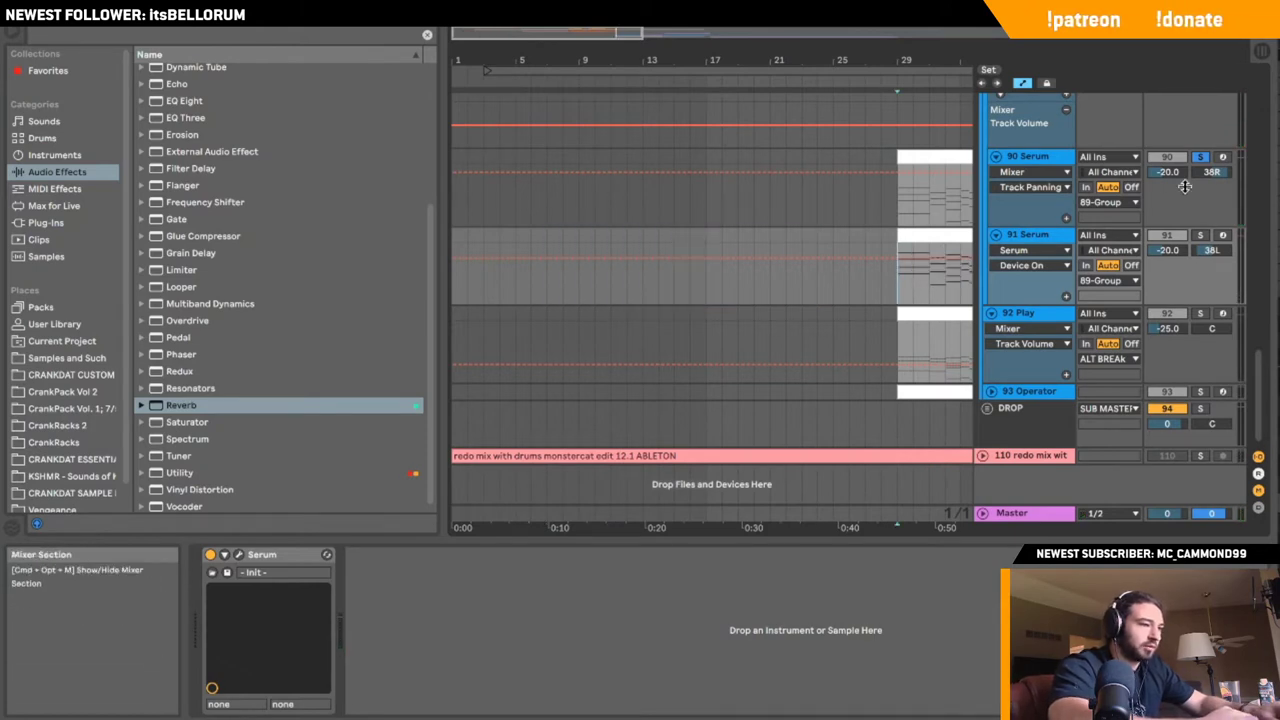
- Solo the 91 Serum track together with 90 Serum and play both from bar 29
{"action": "scroll", "coordinate": [900, 175], "scroll_direction": "right", "scroll_amount": 5}
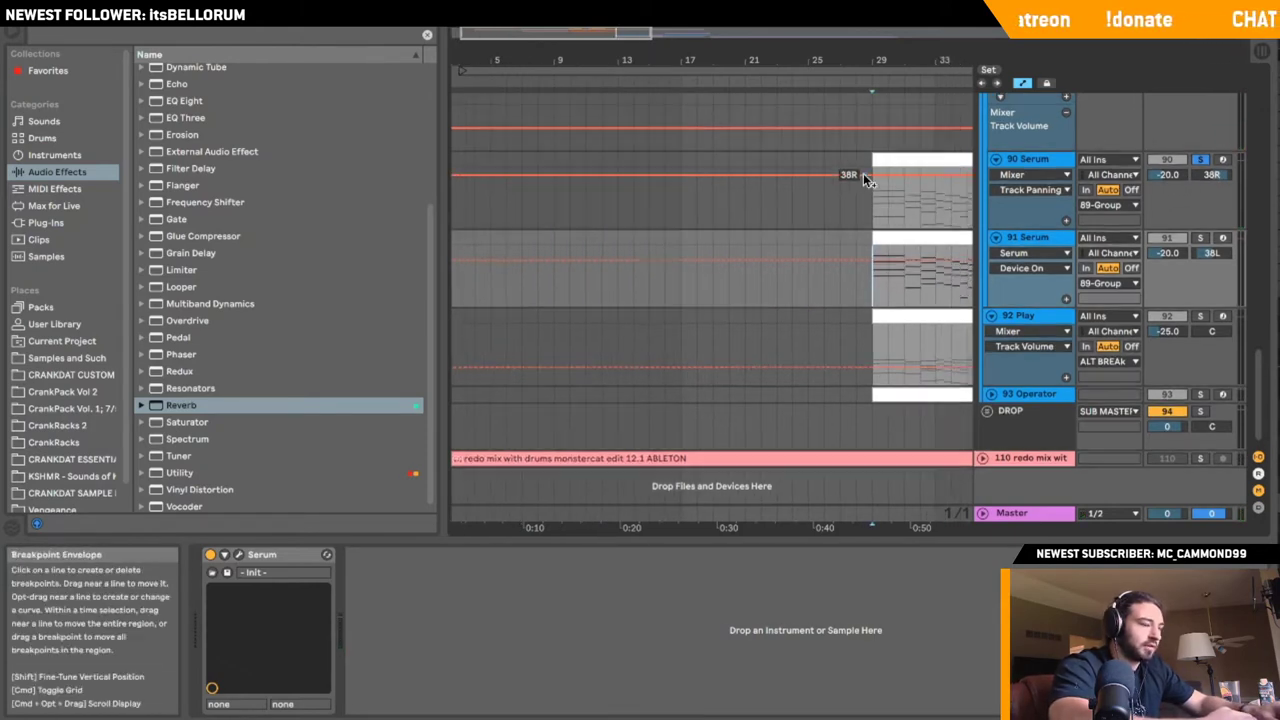
{"action": "left_click", "coordinate": [740, 220]}
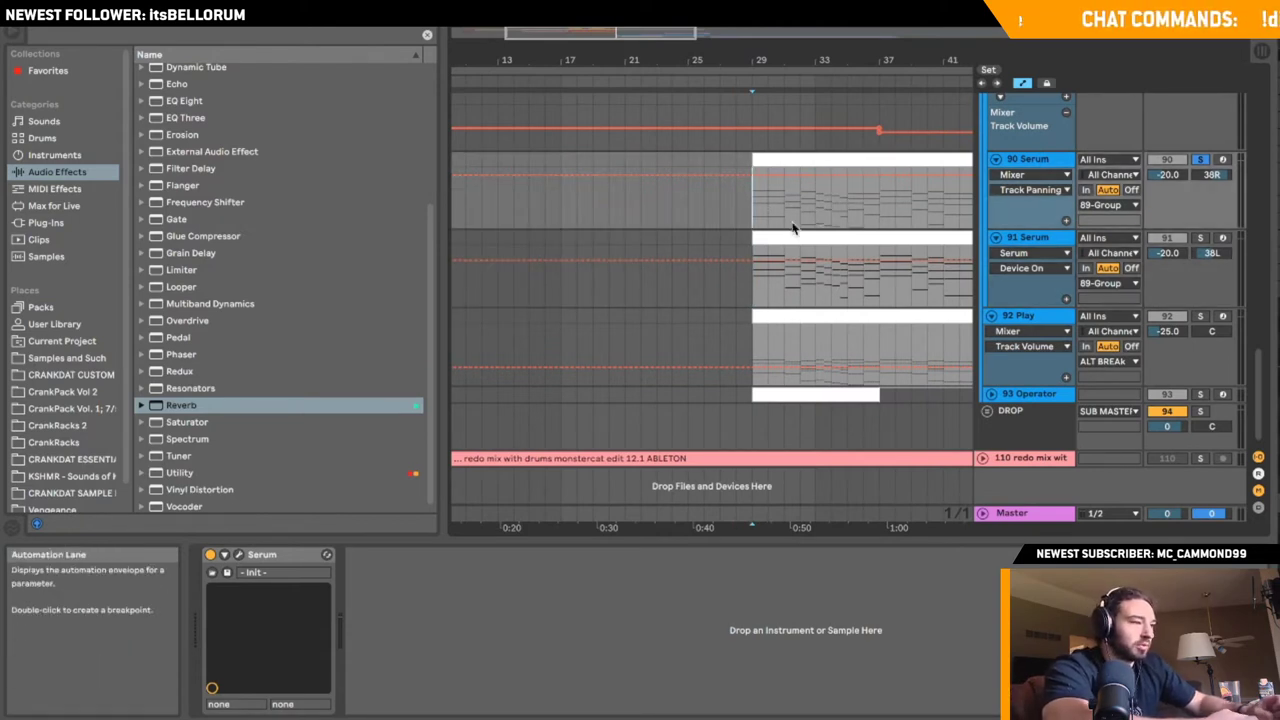
{"action": "scroll", "coordinate": [849, 173], "scroll_direction": "right", "scroll_amount": 5}
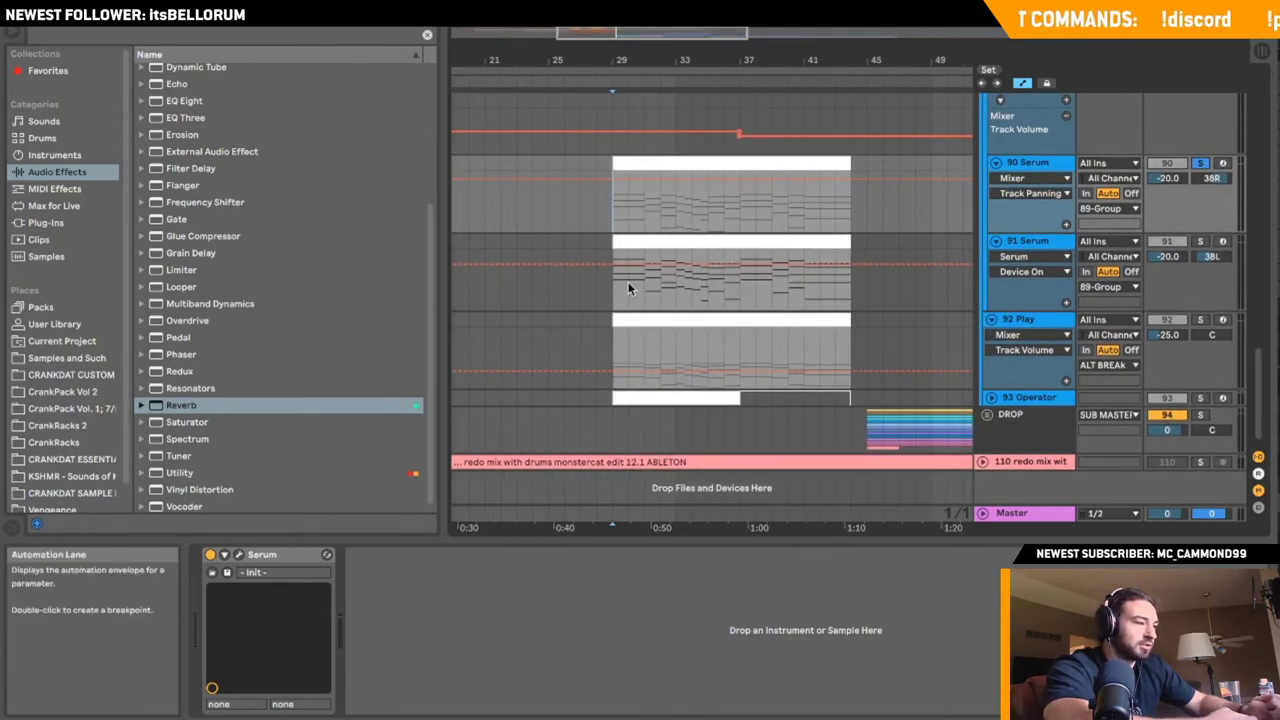
{"action": "left_click", "coordinate": [1201, 241]}
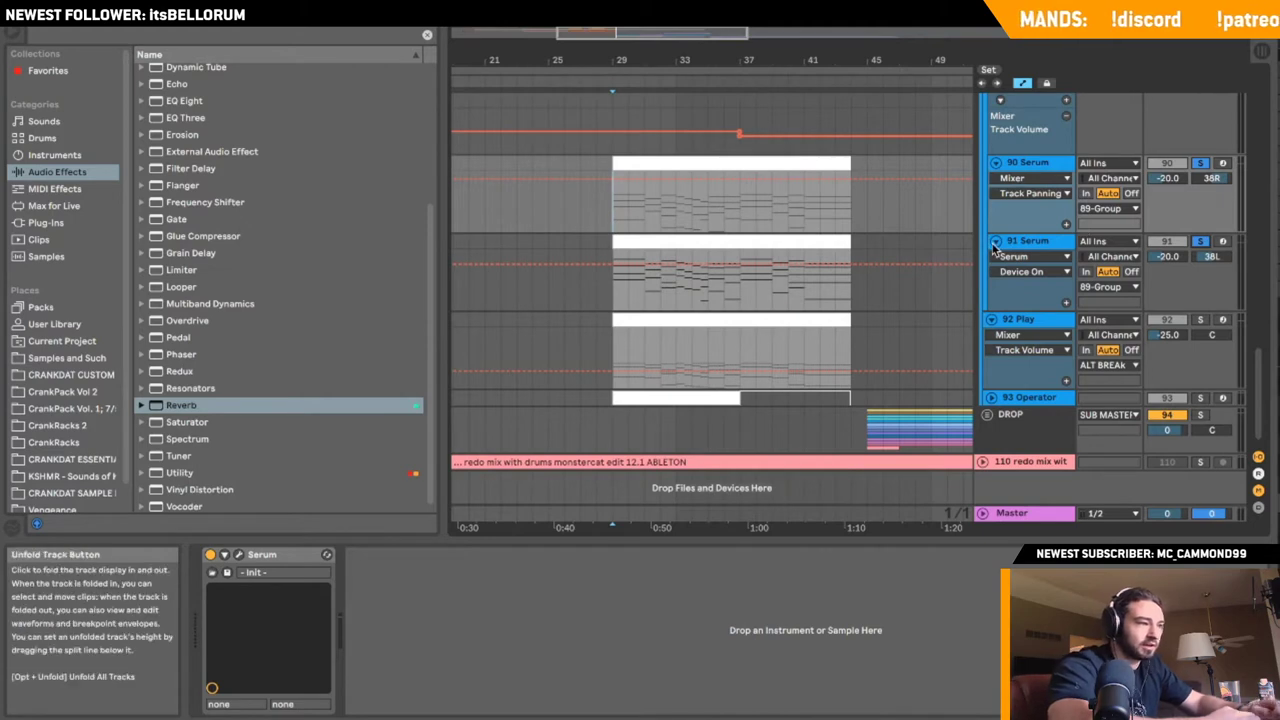
{"action": "key", "text": "space"}
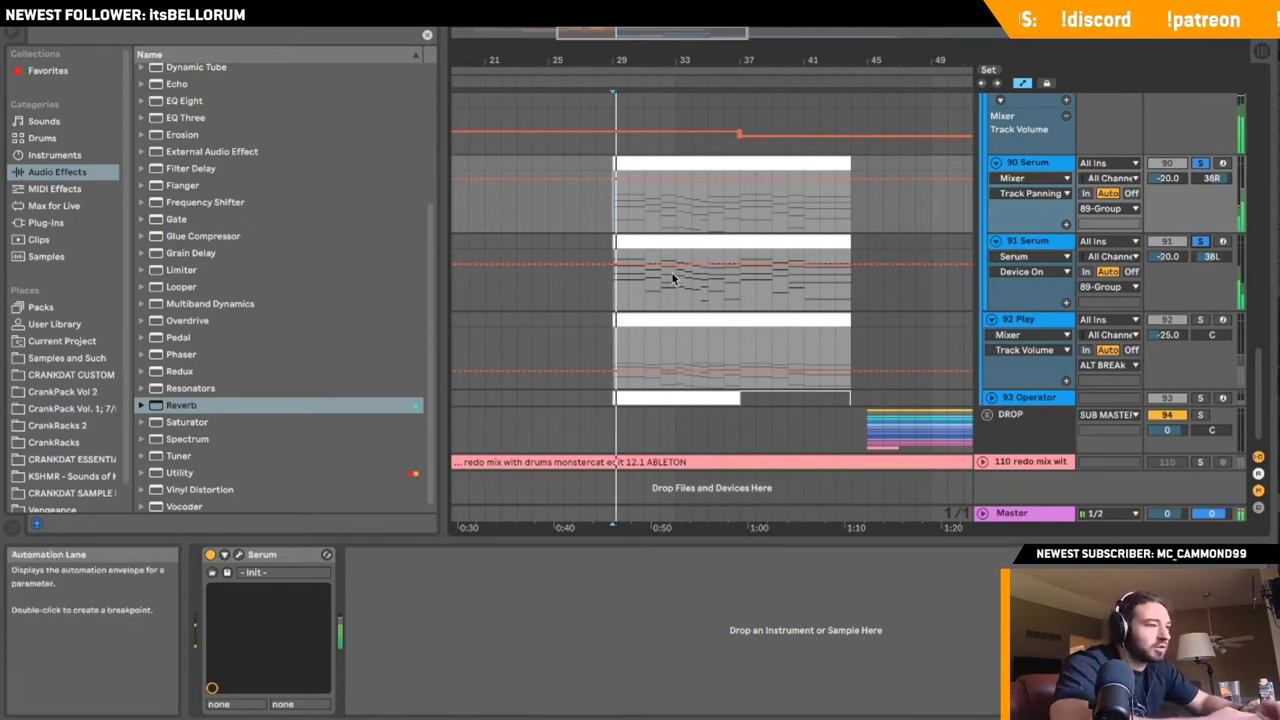
- Turn off the solos on 90 Serum and 91 Serum, and fold both tracks, 89 Group and 92 Play
{"action": "left_click", "coordinate": [996, 241]}
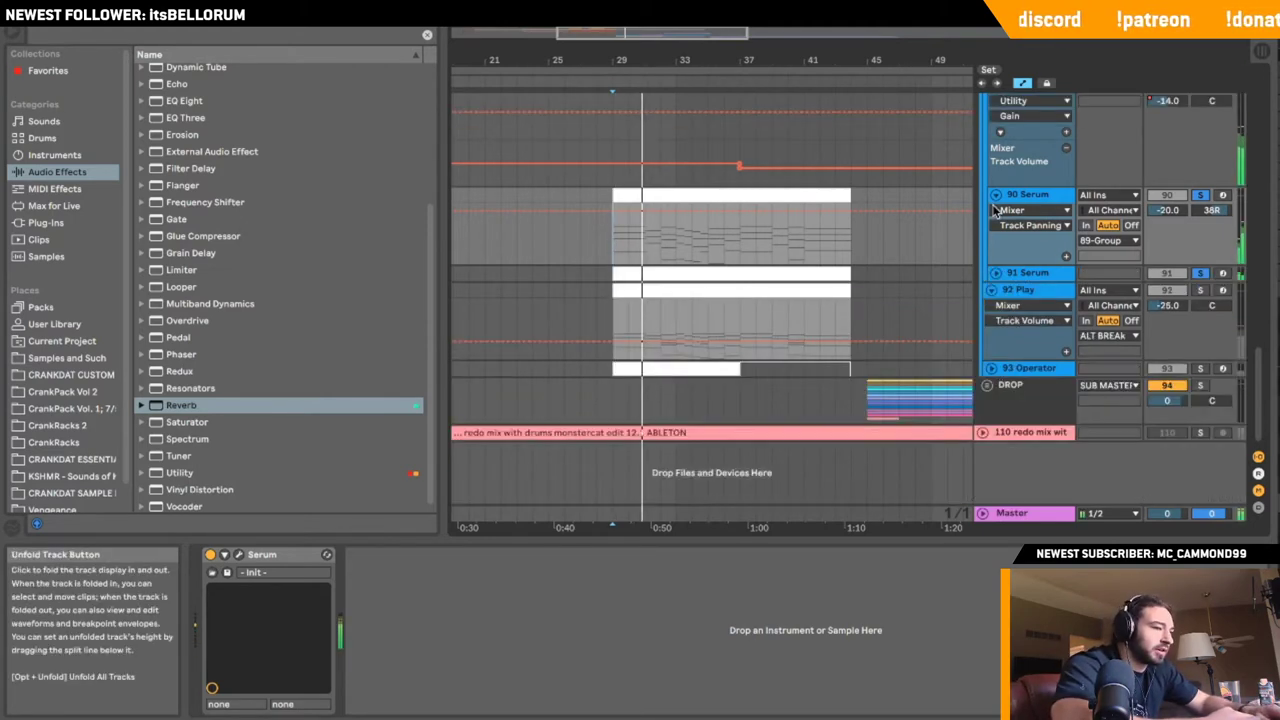
{"action": "left_click", "coordinate": [996, 195]}
{"action": "left_click", "coordinate": [1201, 212]}
{"action": "left_click", "coordinate": [1200, 196]}
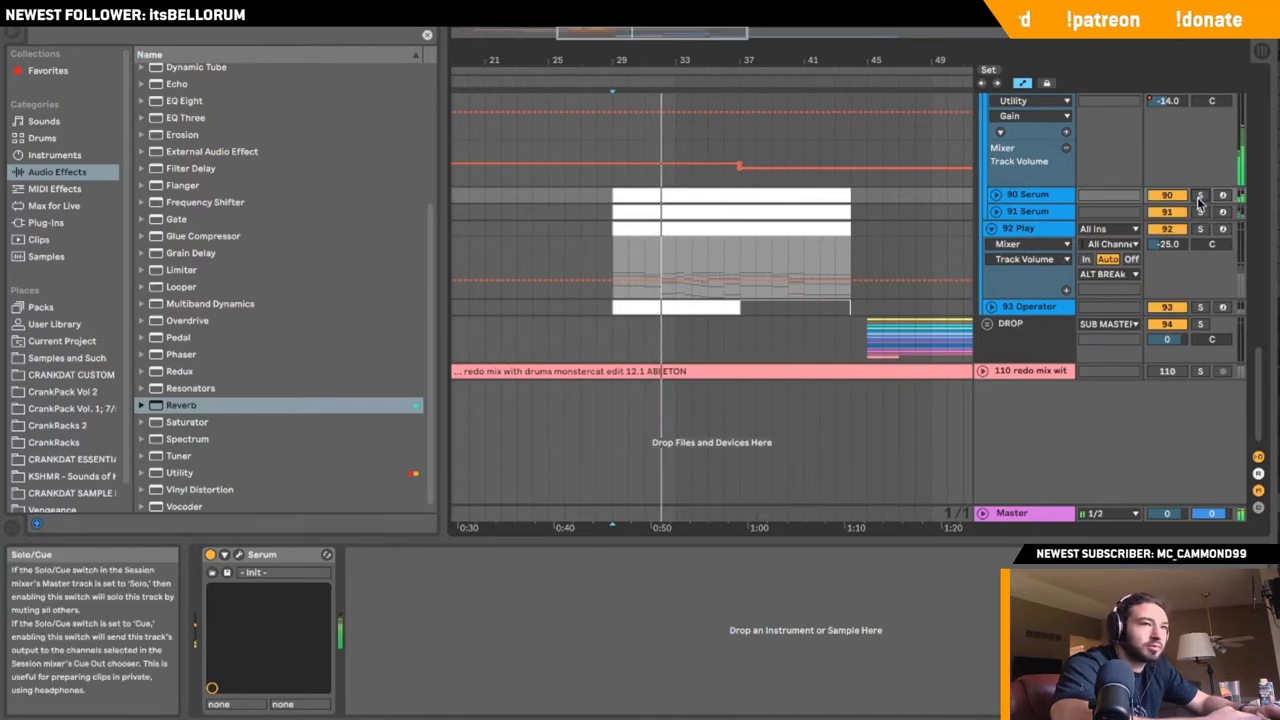
{"action": "scroll", "coordinate": [1012, 184], "scroll_direction": "up", "scroll_amount": 3}
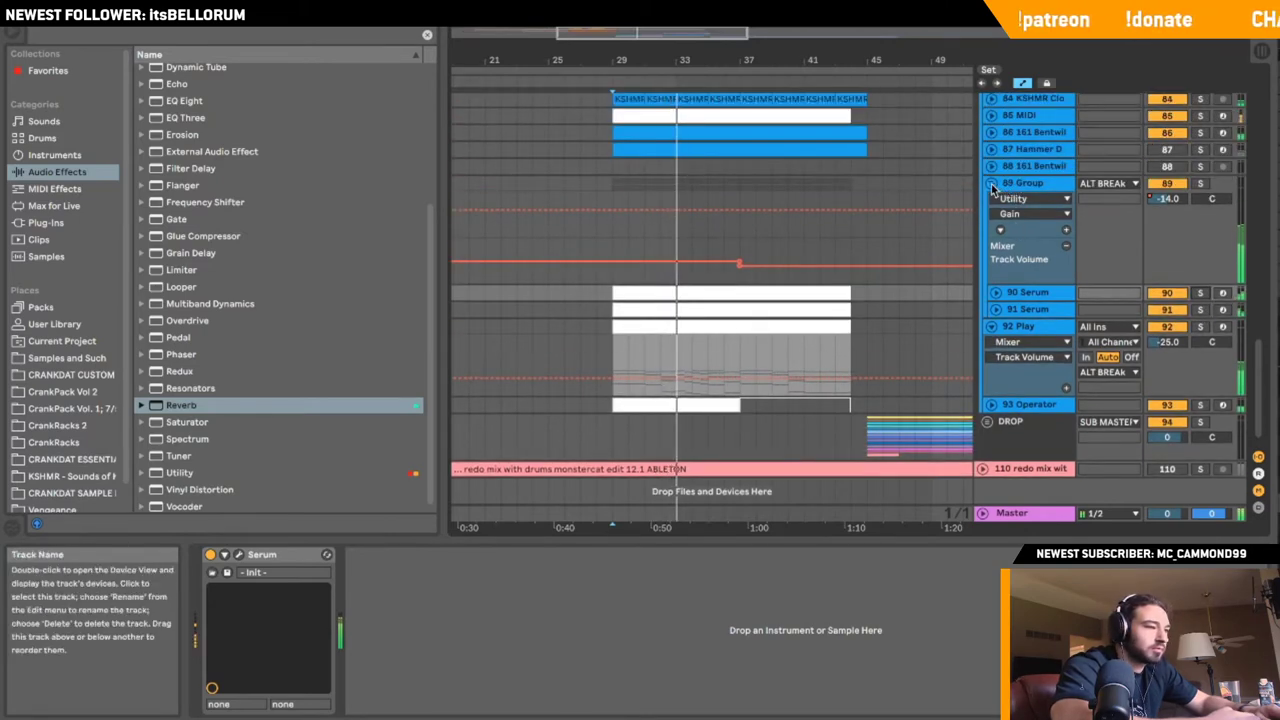
{"action": "left_click", "coordinate": [993, 186]}
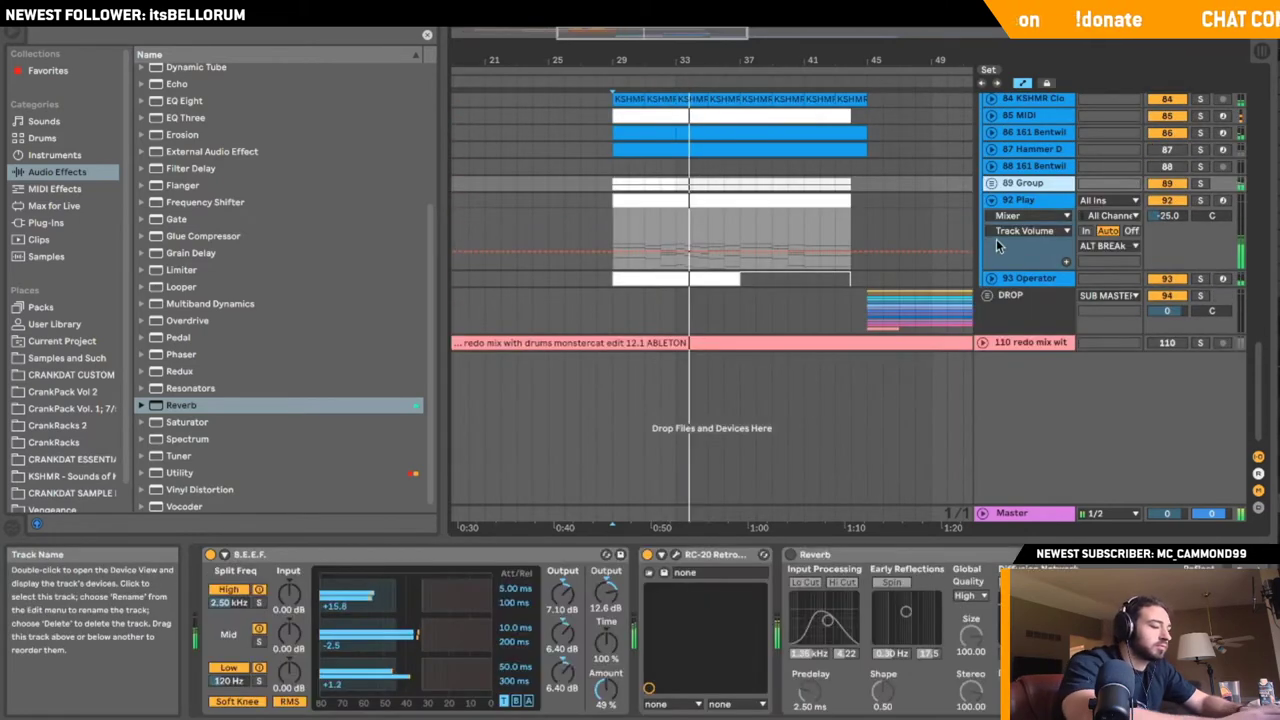
{"action": "left_click", "coordinate": [992, 201]}
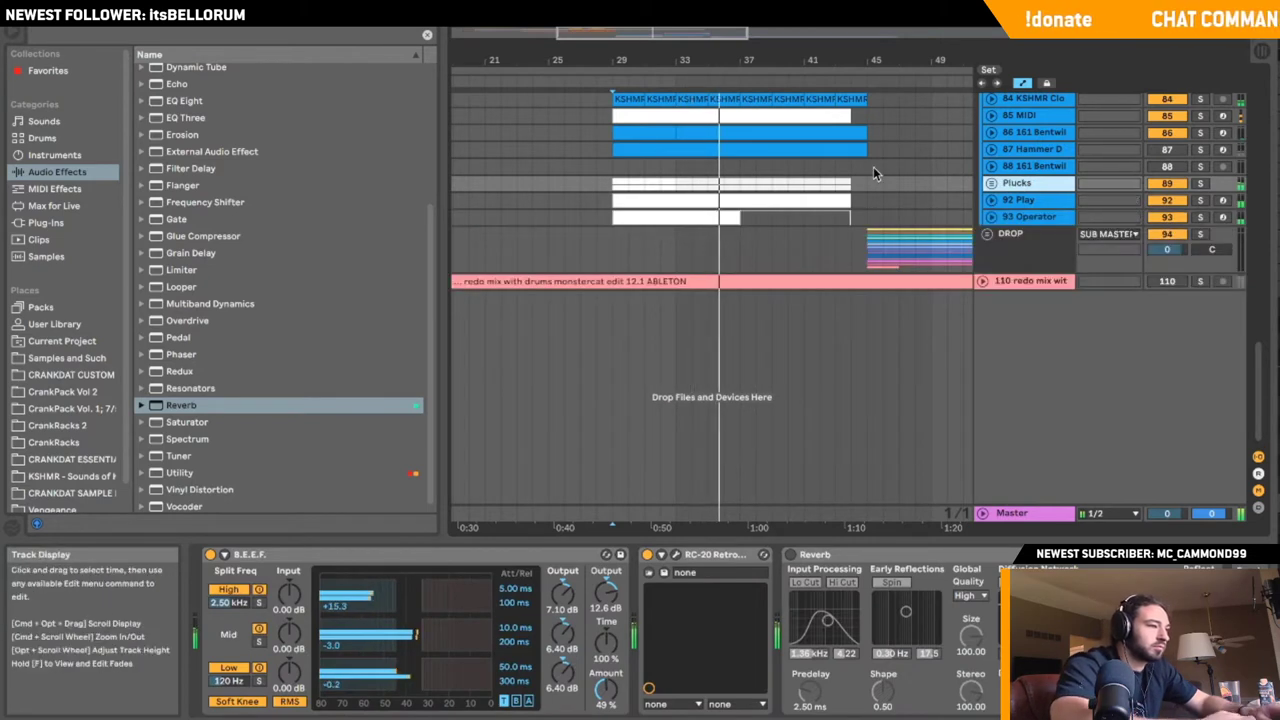
- Rename the 92 Play track MUTE GUITAR and the group track above it PLUCK
{"action": "left_click", "coordinate": [1037, 202]}
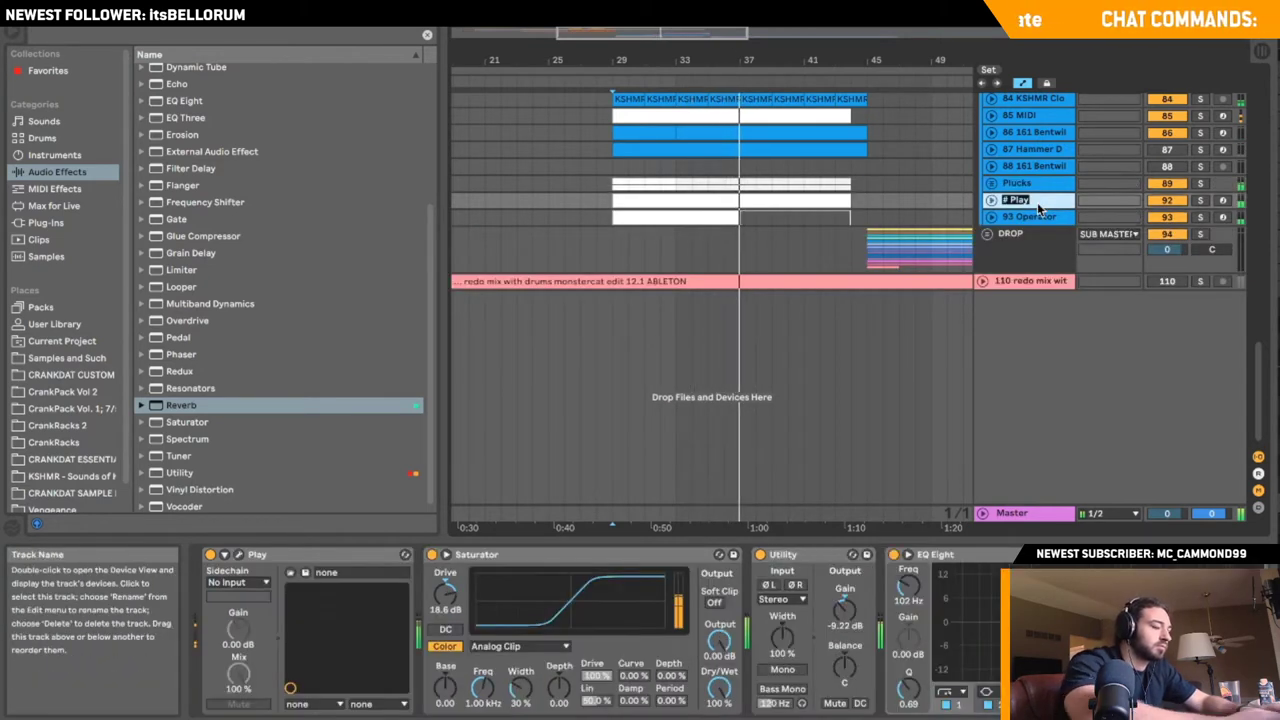
{"action": "type", "text": "MUTE GUITAR"}
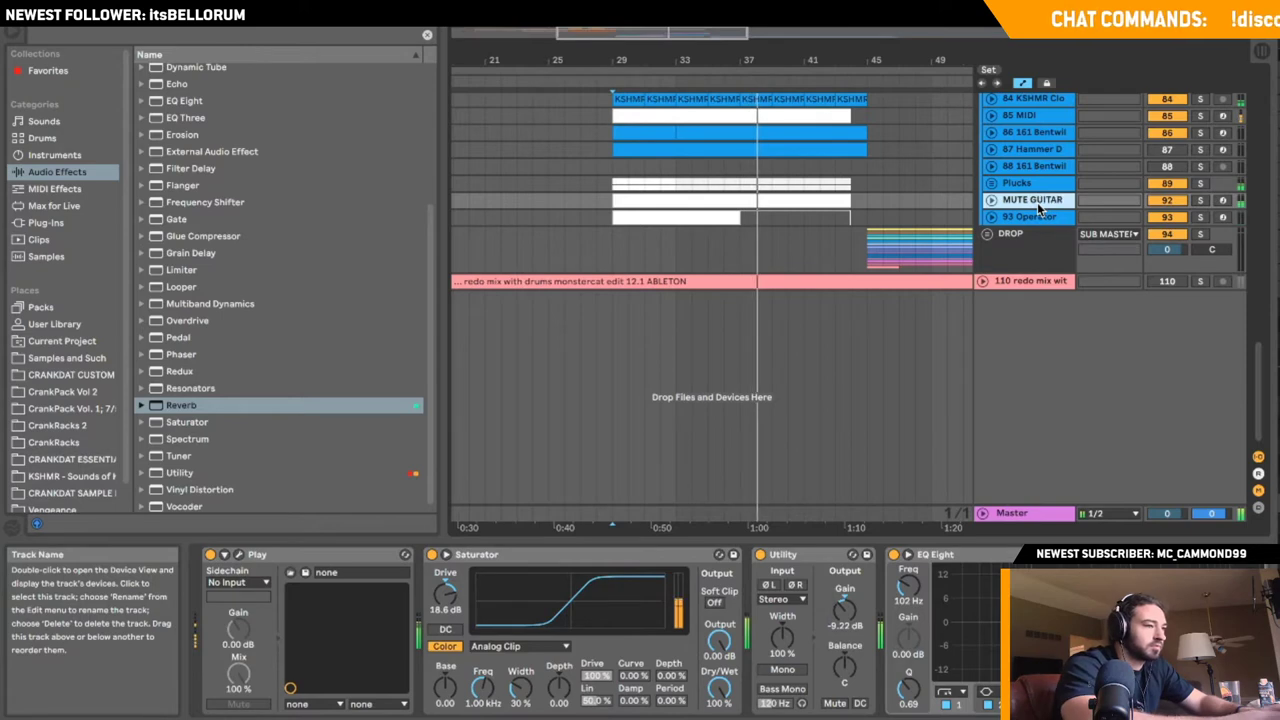
{"action": "left_click", "coordinate": [1037, 184]}
{"action": "key", "text": "ctrl+r"}
{"action": "type", "text": "PLU"}
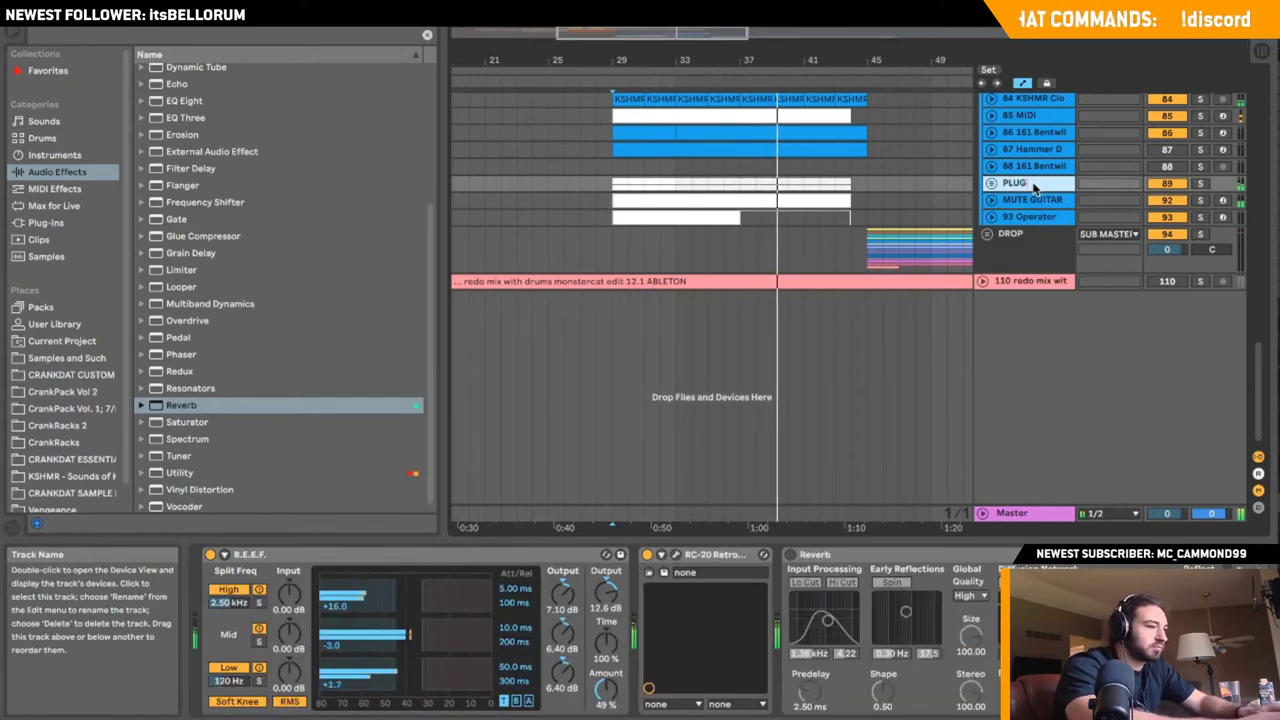
{"action": "type", "text": "CK"}
{"action": "key", "text": "Return"}
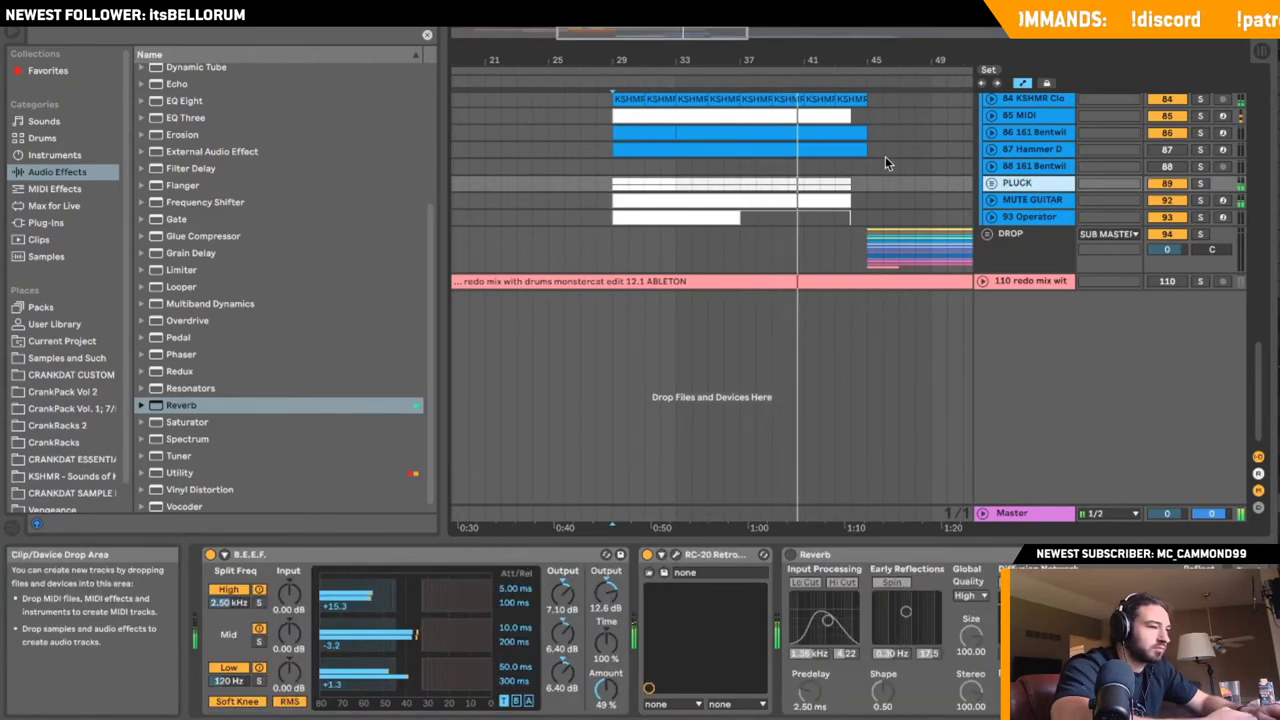
- Collapse the ALT BREAK group while the arrangement keeps playing toward the DROP section
{"action": "scroll", "coordinate": [885, 160], "scroll_direction": "up", "scroll_amount": 5}
{"action": "scroll", "coordinate": [885, 160], "scroll_direction": "up", "scroll_amount": 3}
{"action": "left_click", "coordinate": [988, 248]}
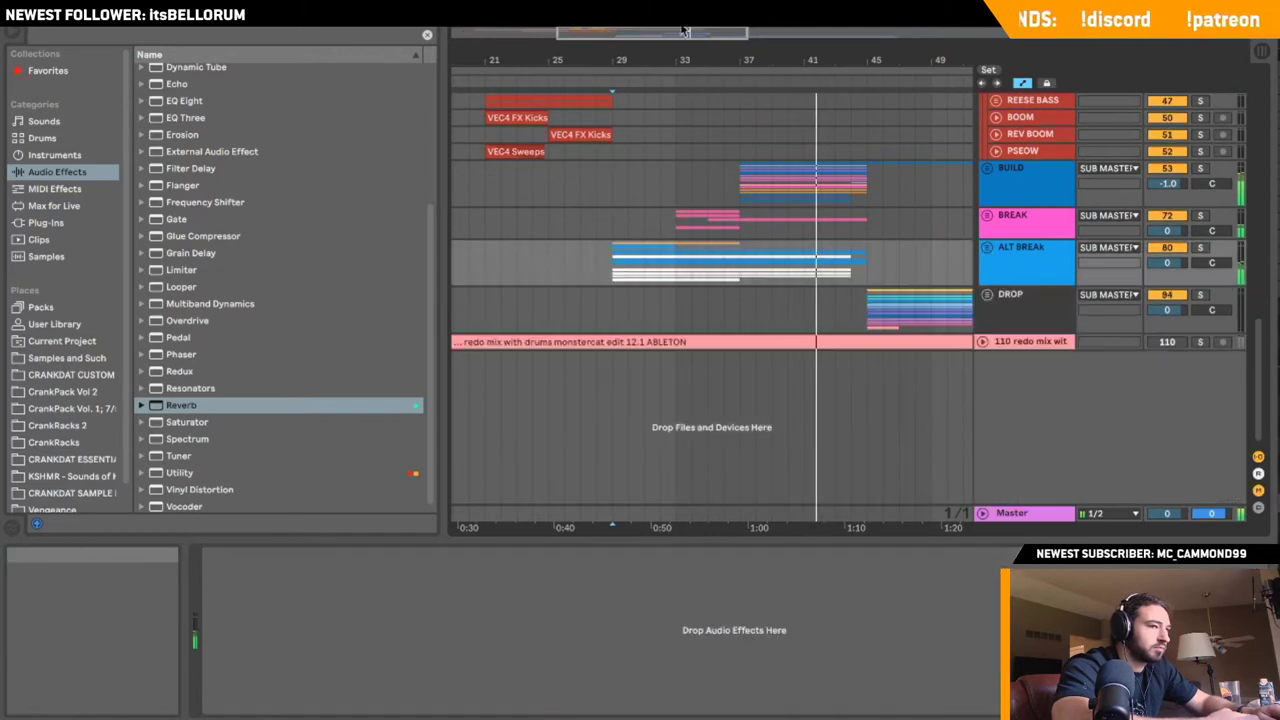
{"action": "mouse_move", "coordinate": [652, 33]}
{"action": "left_mouse_down"}
{"action": "mouse_move", "coordinate": [740, 36]}
{"action": "mouse_move", "coordinate": [707, 24]}
{"action": "left_mouse_up"}
{"action": "scroll", "coordinate": [739, 172], "scroll_direction": "right", "scroll_amount": 1}
{"action": "scroll", "coordinate": [552, 281], "scroll_direction": "left", "scroll_amount": 2}
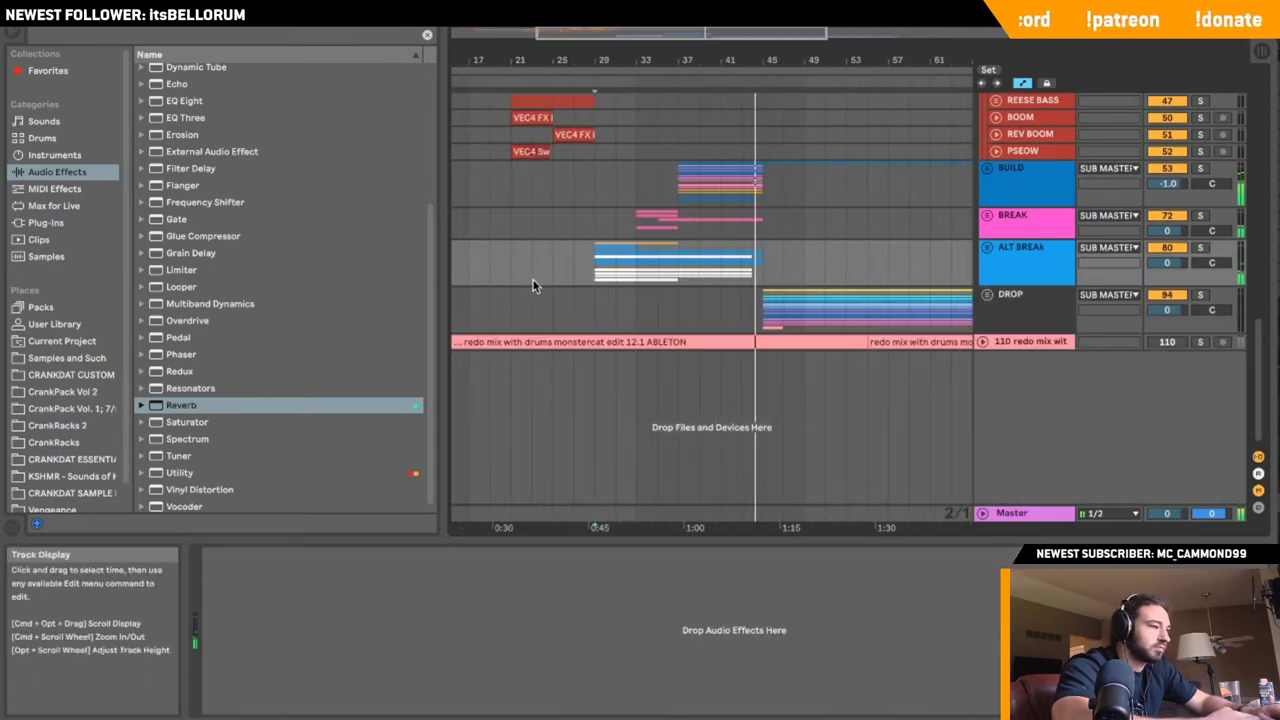
- Play the arrangement from bar 21, and place the playback start at bar 45 where the DROP clips begin
{"action": "left_click", "coordinate": [511, 279]}
{"action": "key", "text": "space"}
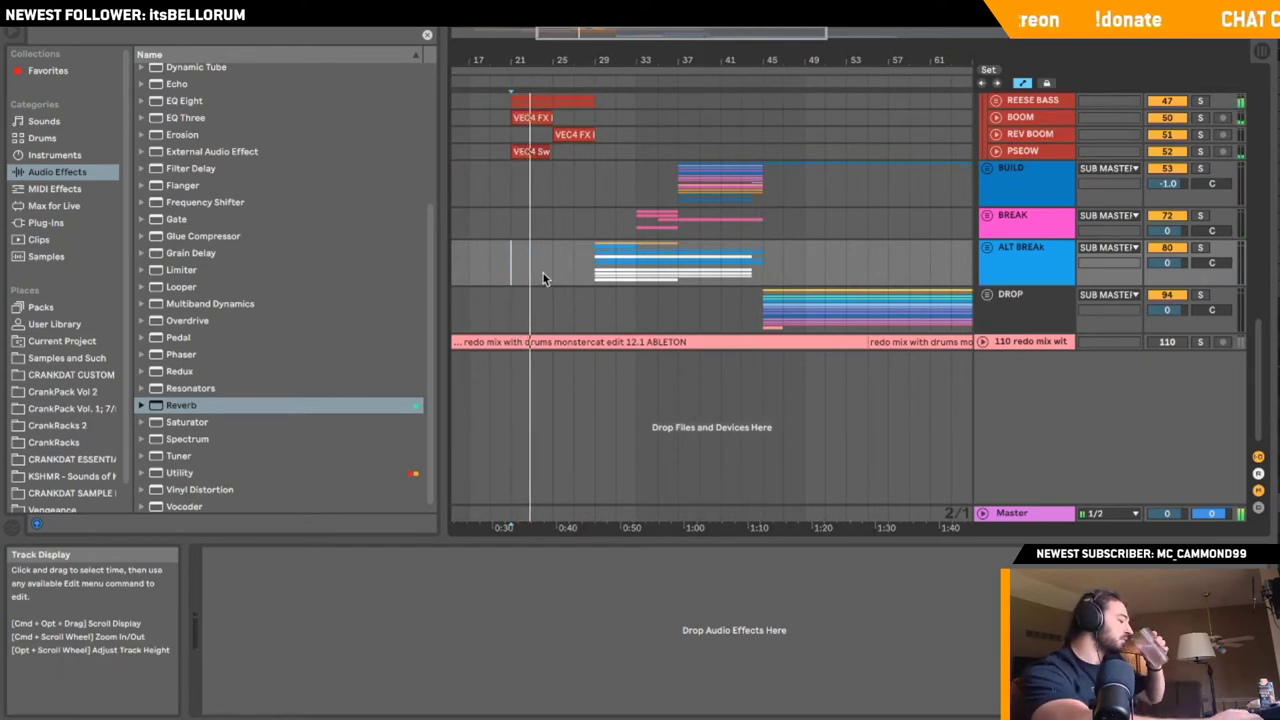
{"action": "left_click", "coordinate": [767, 295]}
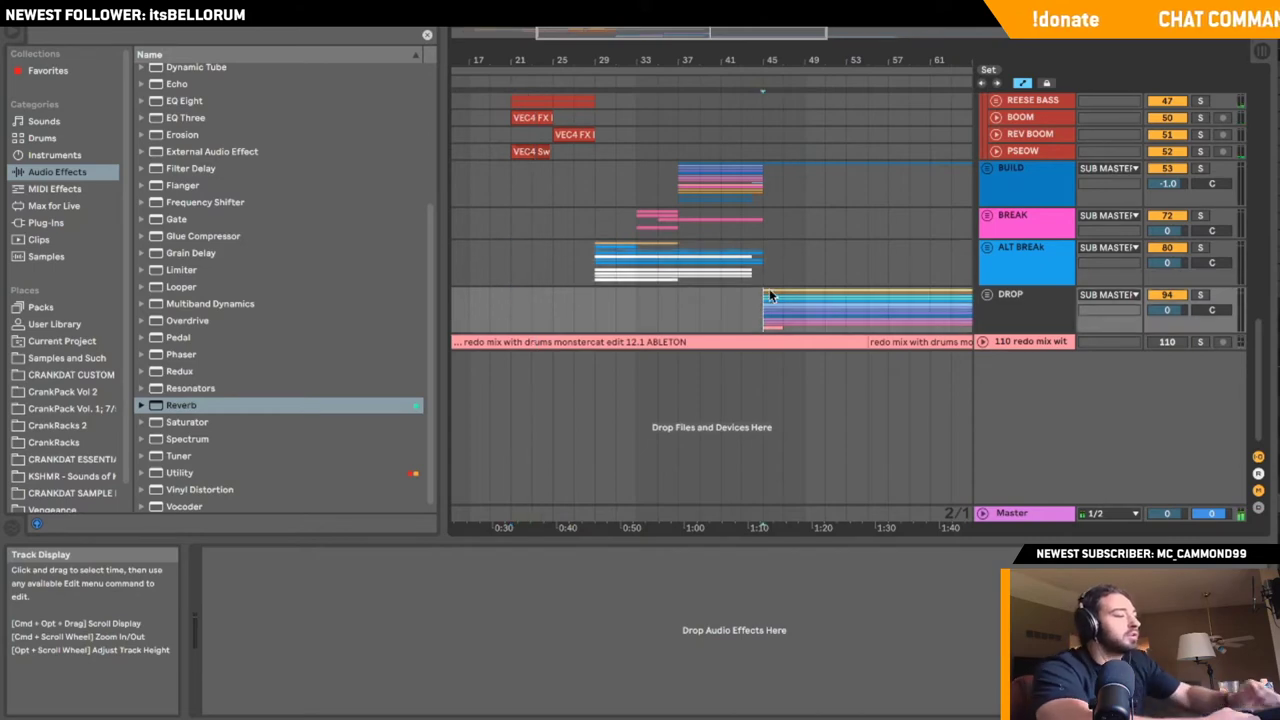
- Expand the DROP group to look over its tracks, including 108 drop_chor, and collapse the group again
{"action": "left_click", "coordinate": [986, 295]}
{"action": "scroll", "coordinate": [955, 330], "scroll_direction": "down", "scroll_amount": 4}
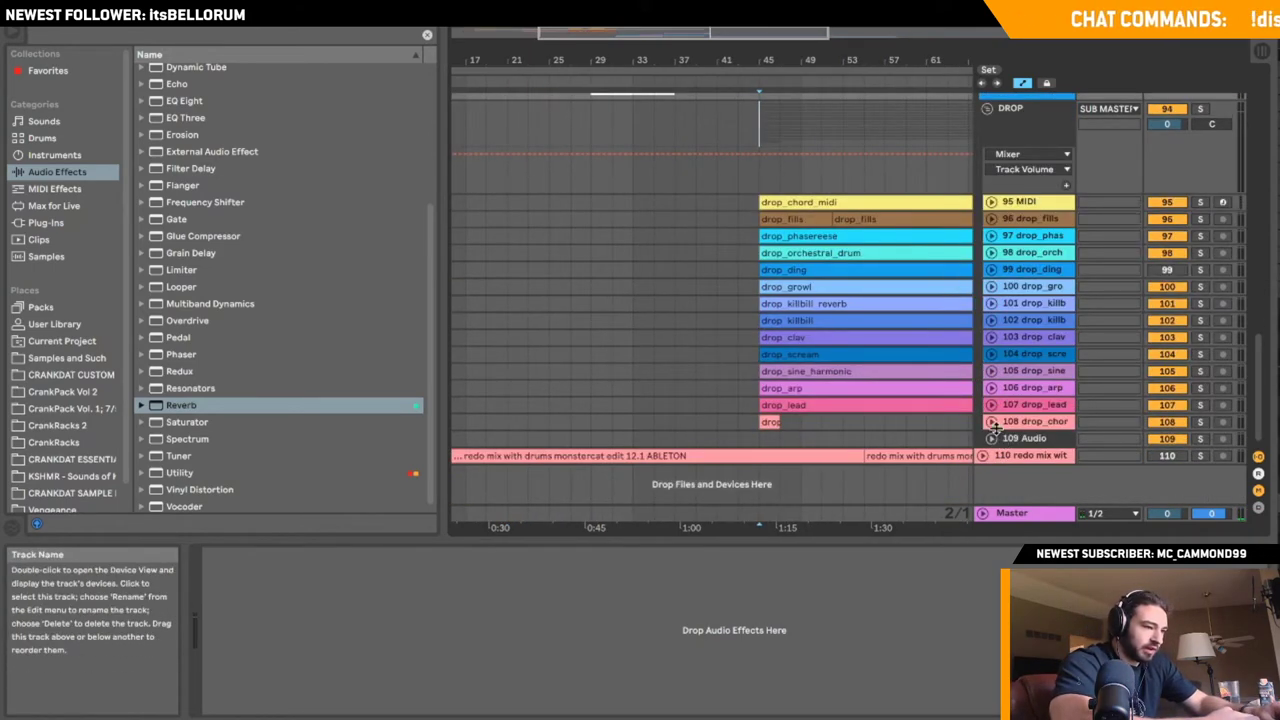
{"action": "scroll", "coordinate": [996, 430], "scroll_direction": "up", "scroll_amount": 5}
{"action": "scroll", "coordinate": [996, 450], "scroll_direction": "down", "scroll_amount": 2}
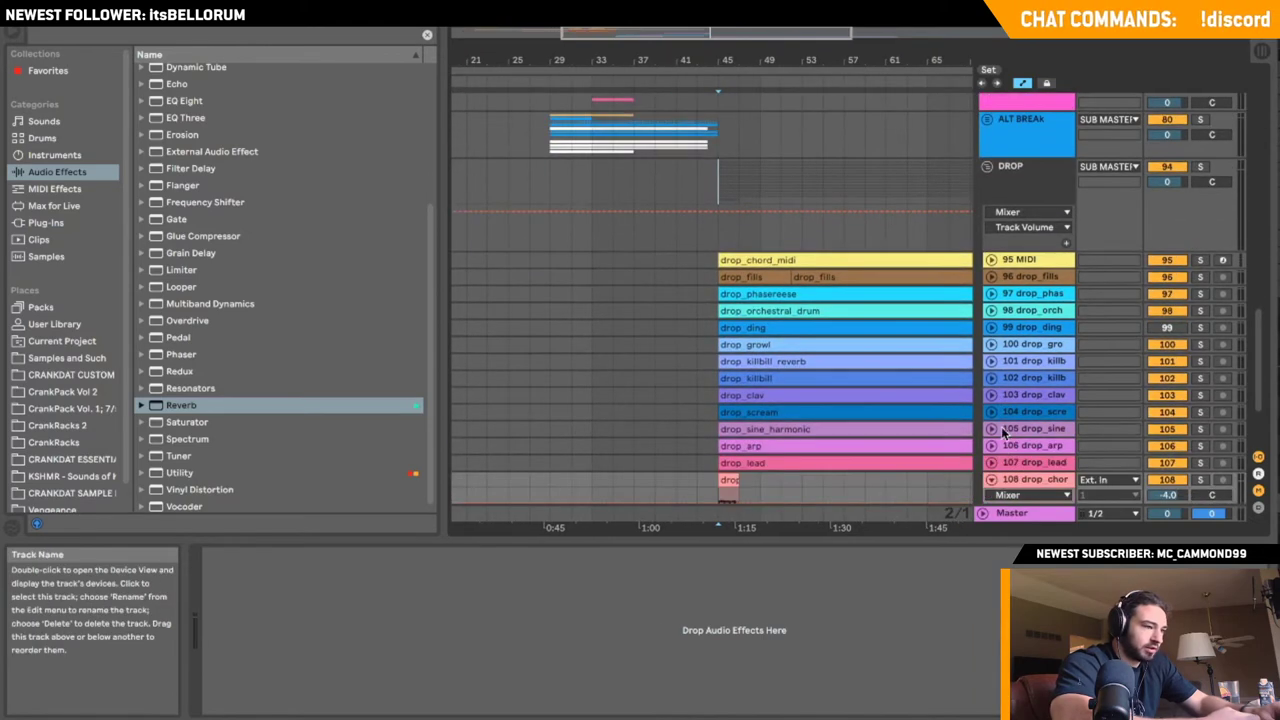
{"action": "scroll", "coordinate": [995, 350], "scroll_direction": "up", "scroll_amount": 4}
{"action": "left_click", "coordinate": [986, 298]}
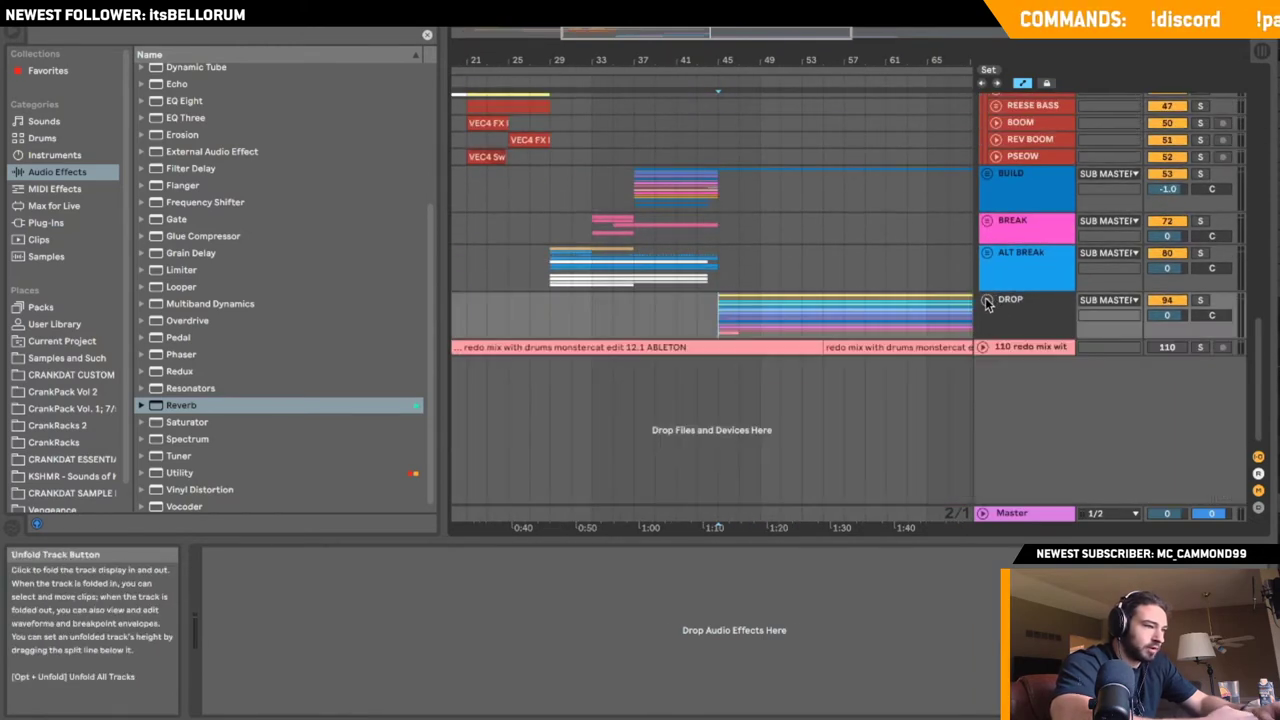
- Expand the BUILD group, activate and solo the 54 new idea m track, and listen to it from bar 45
{"action": "scroll", "coordinate": [988, 270], "scroll_direction": "up", "scroll_amount": 2}
{"action": "left_click", "coordinate": [986, 240]}
{"action": "left_click", "coordinate": [986, 240]}
{"action": "left_click", "coordinate": [986, 241]}
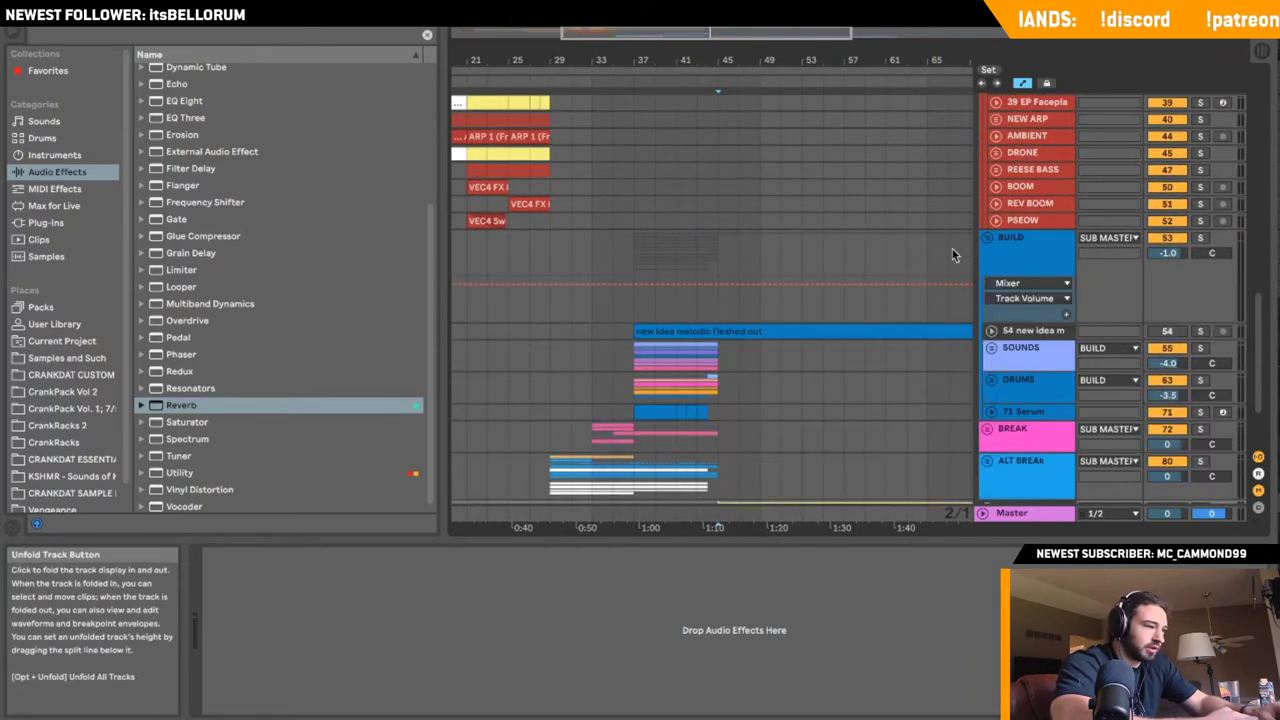
{"action": "left_click", "coordinate": [993, 338]}
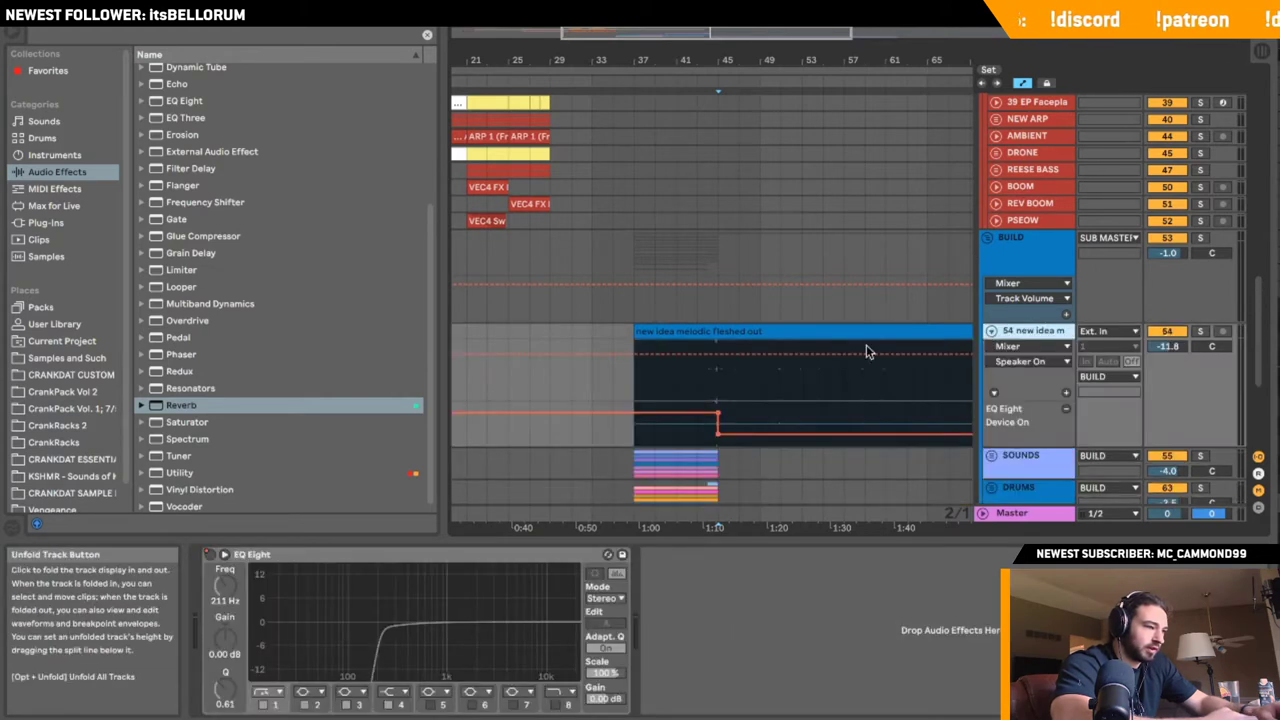
{"action": "left_click", "coordinate": [991, 332]}
{"action": "left_click", "coordinate": [1201, 331]}
{"action": "key", "text": "space"}
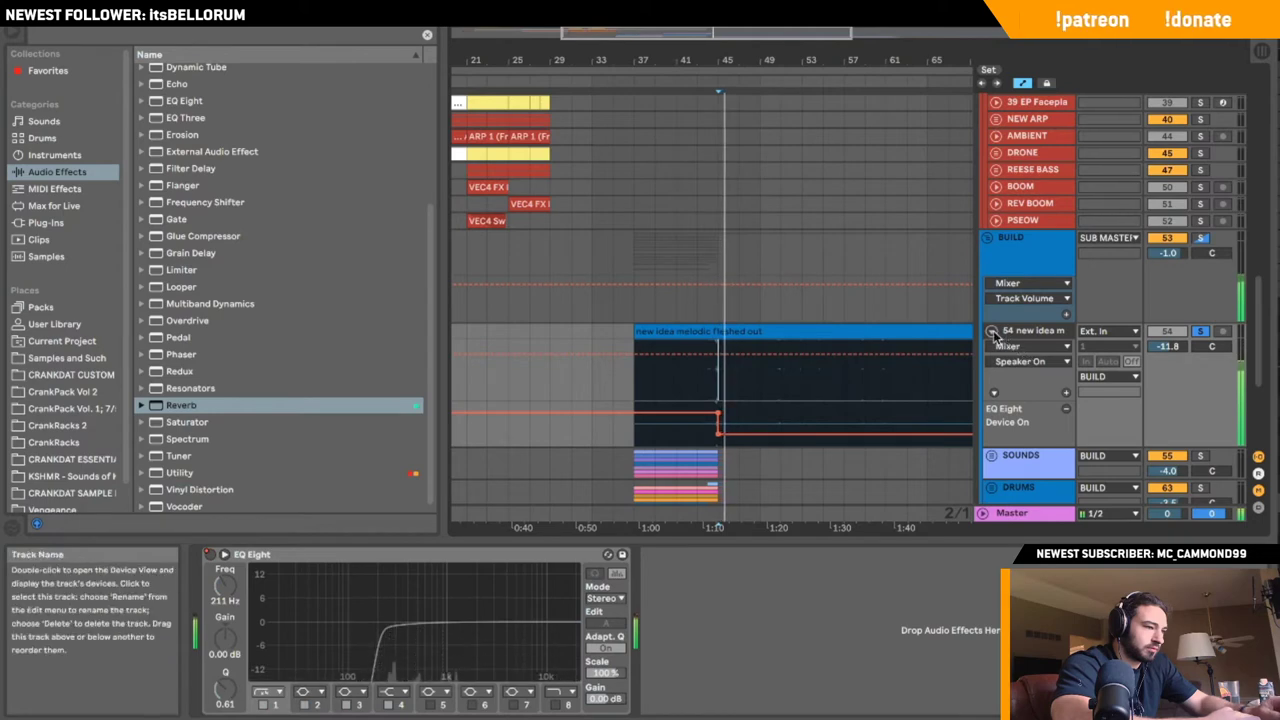
{"action": "left_click", "coordinate": [991, 332]}
{"action": "left_click", "coordinate": [991, 332]}
{"action": "scroll", "coordinate": [940, 346], "scroll_direction": "right", "scroll_amount": 2}
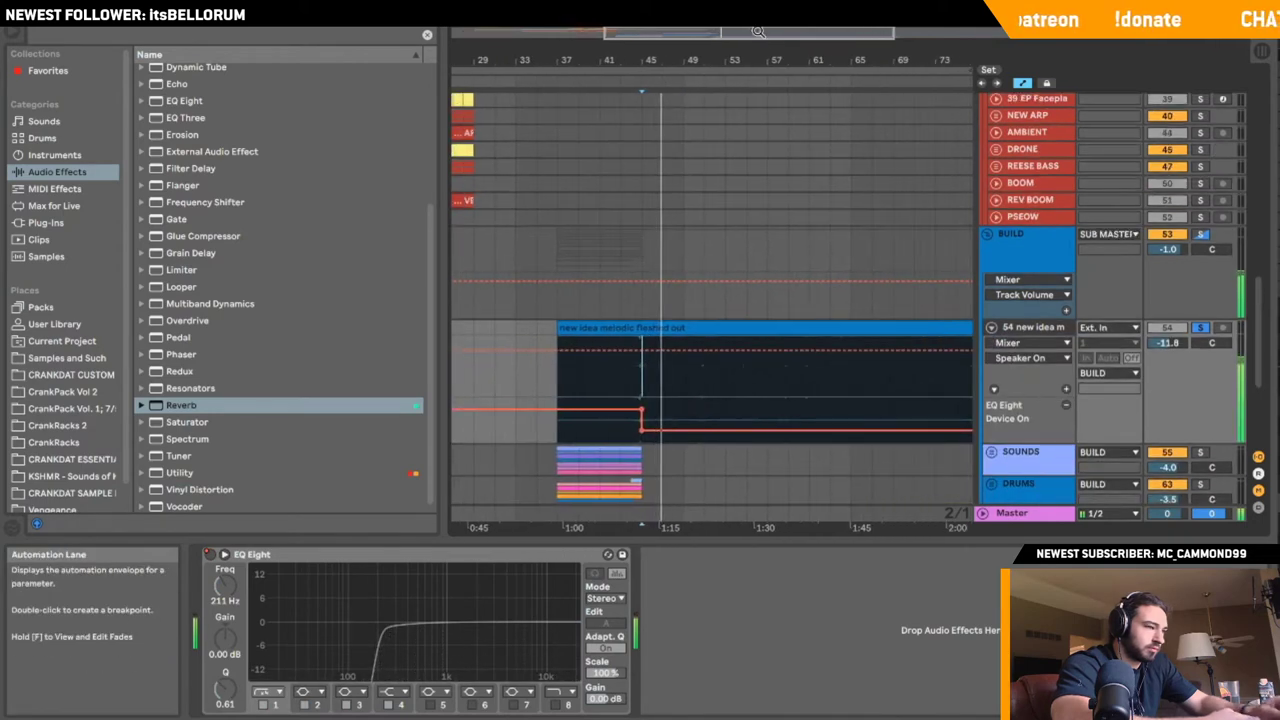
{"action": "scroll", "coordinate": [766, 274], "scroll_direction": "down", "scroll_amount": 2}
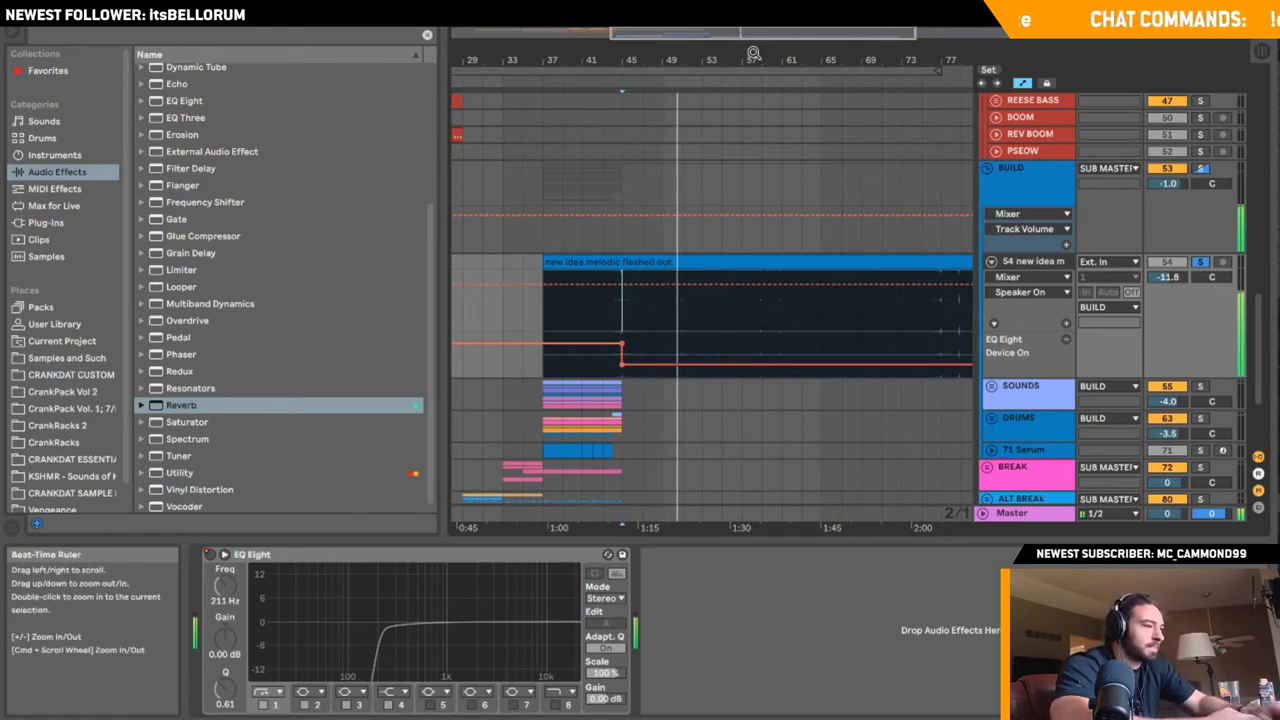
{"action": "mouse_move", "coordinate": [765, 33]}
{"action": "left_mouse_down"}
{"action": "mouse_move", "coordinate": [765, 44]}
{"action": "mouse_move", "coordinate": [765, 33]}
{"action": "left_mouse_up"}
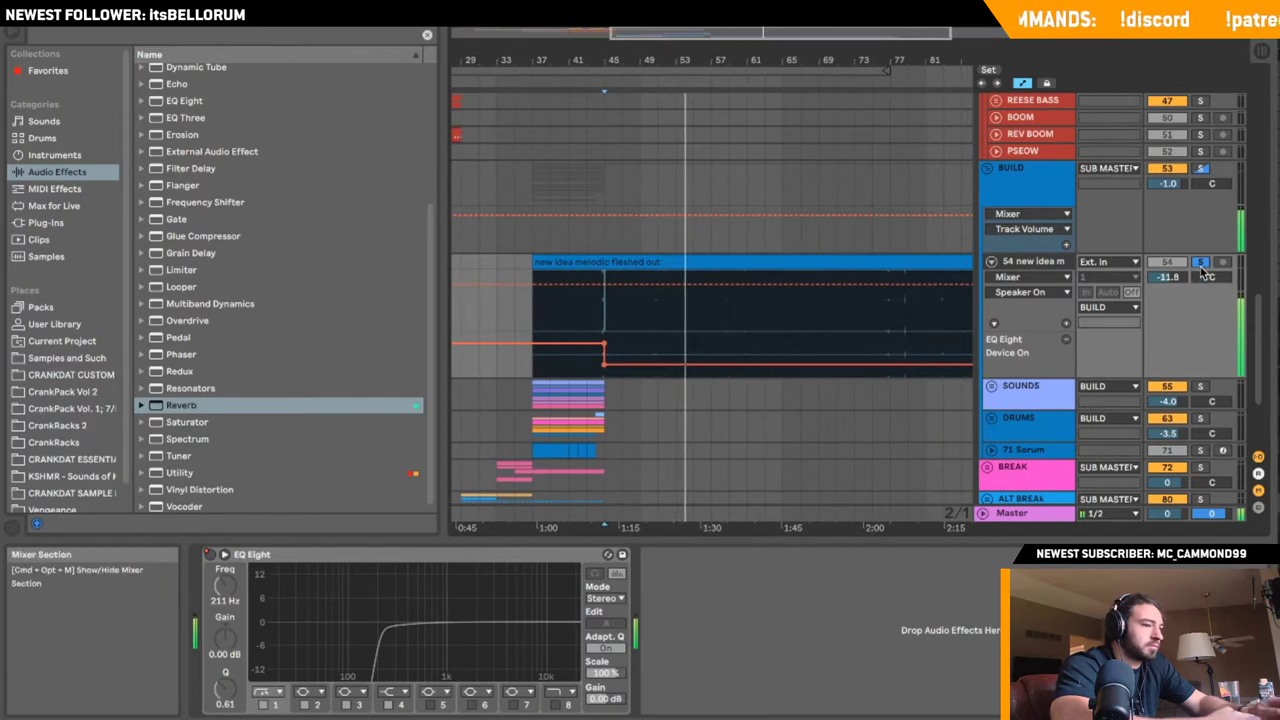
- Stop playback, turn off the solo on 54 new idea m, and fold that track and the BUILD group
{"action": "left_click", "coordinate": [992, 261]}
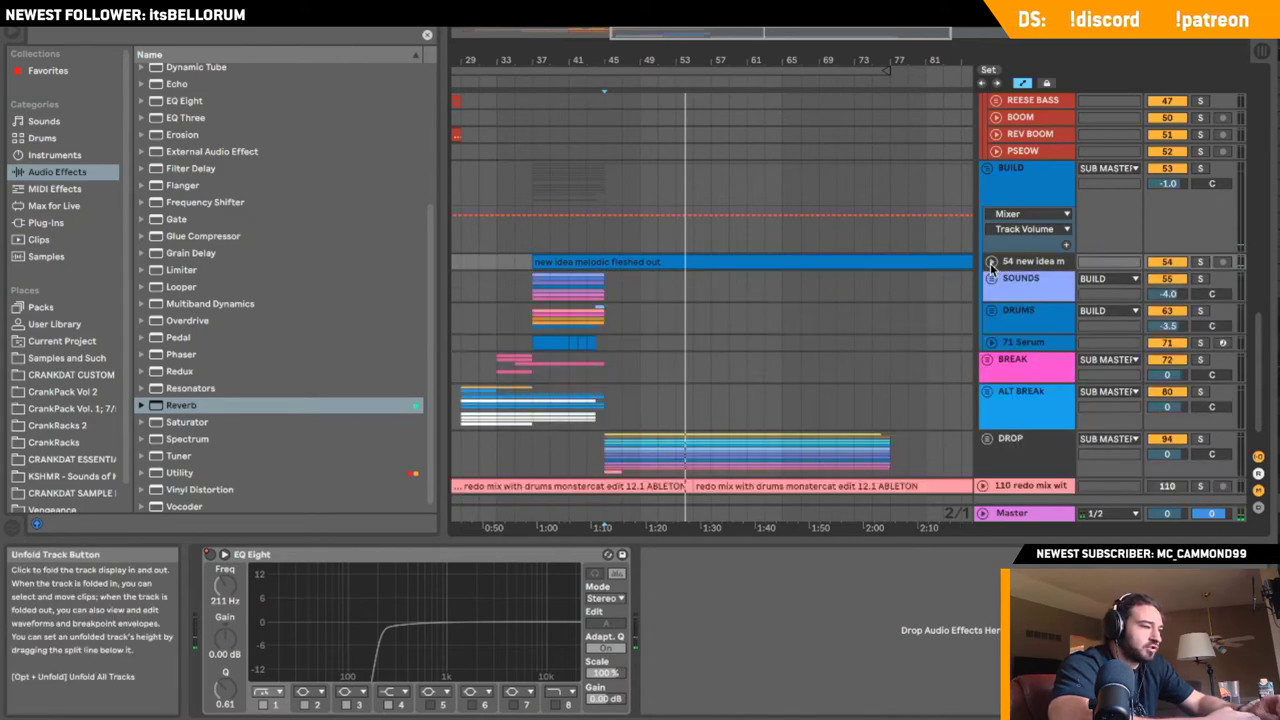
{"action": "left_click", "coordinate": [992, 261]}
{"action": "left_click", "coordinate": [992, 261]}
{"action": "left_click", "coordinate": [986, 168]}
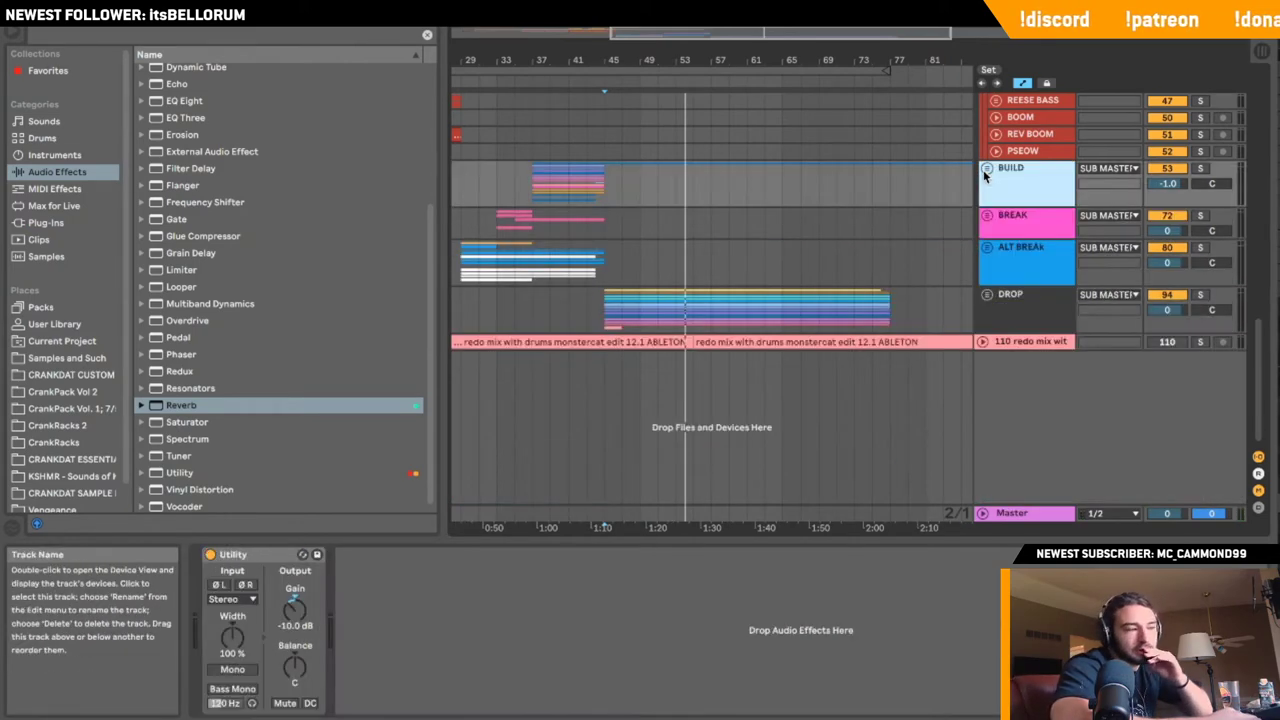
- Expand the DROP group and play all its layers from bar 45
{"action": "left_click", "coordinate": [986, 294]}
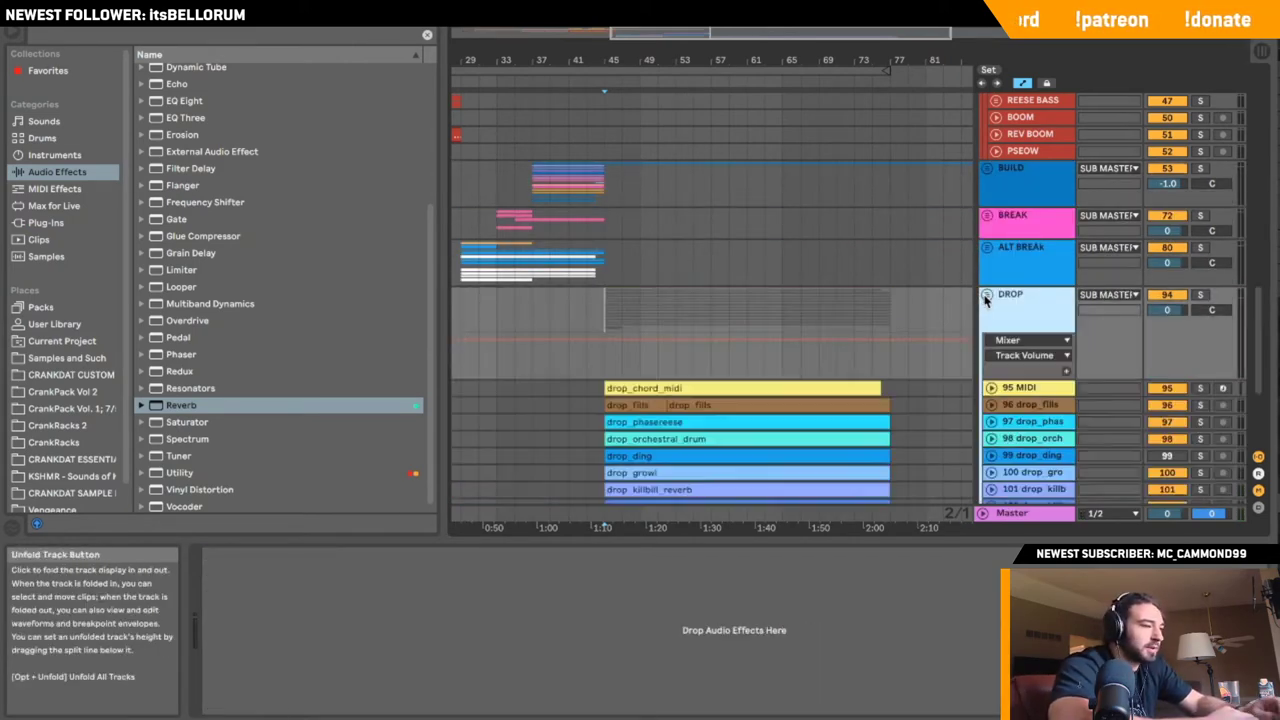
{"action": "scroll", "coordinate": [982, 300], "scroll_direction": "down", "scroll_amount": 5}
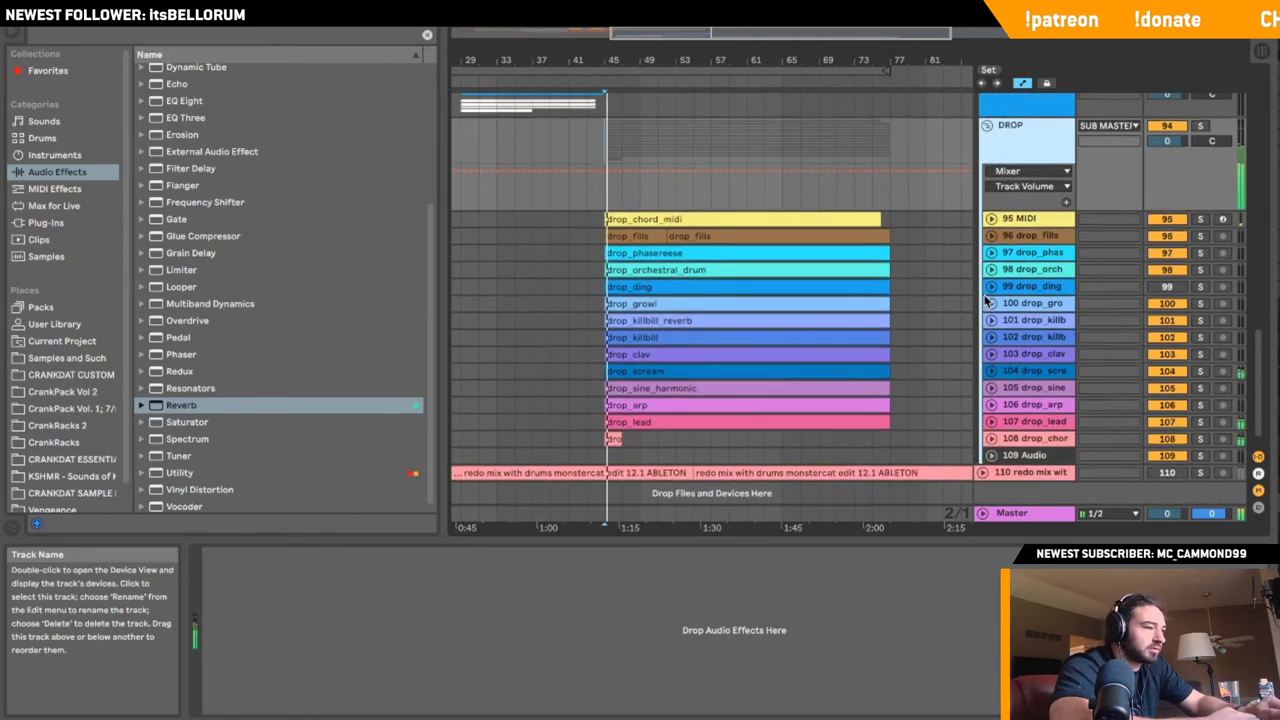
{"action": "scroll", "coordinate": [995, 232], "scroll_direction": "up", "scroll_amount": 1}
{"action": "left_click", "coordinate": [988, 154]}
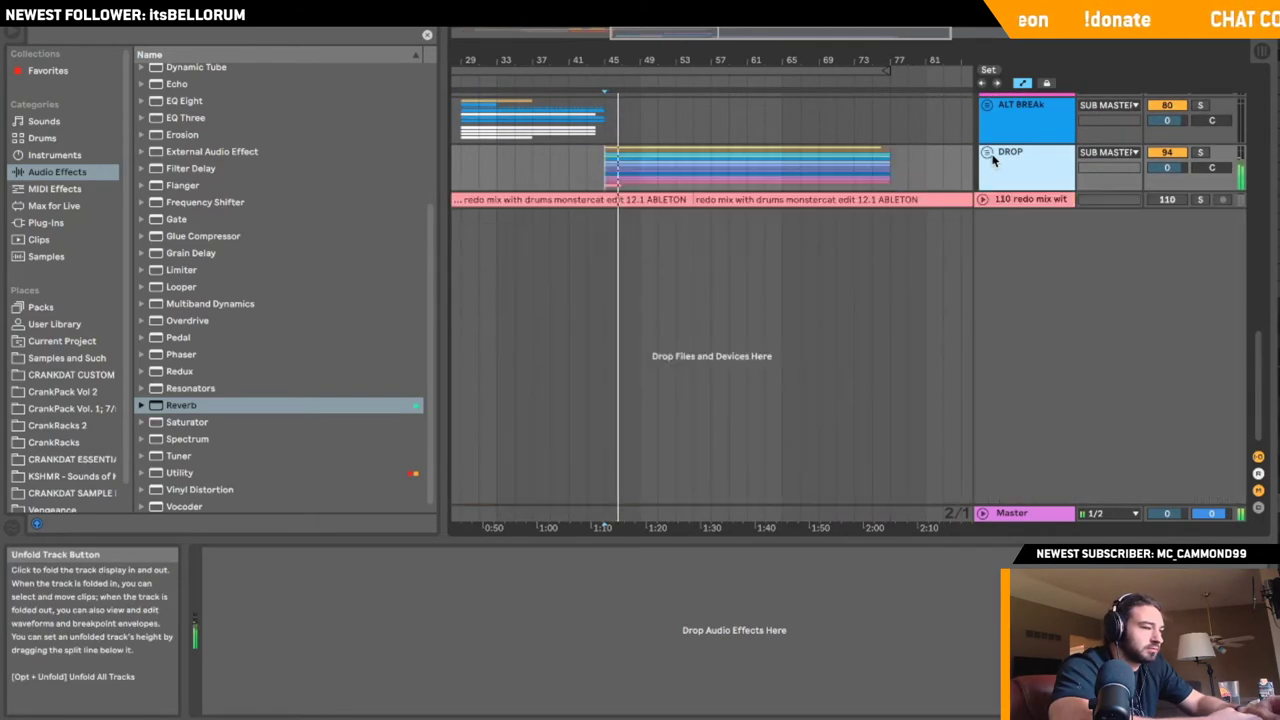
{"action": "left_click", "coordinate": [988, 154]}
{"action": "scroll", "coordinate": [928, 234], "scroll_direction": "down", "scroll_amount": 1}
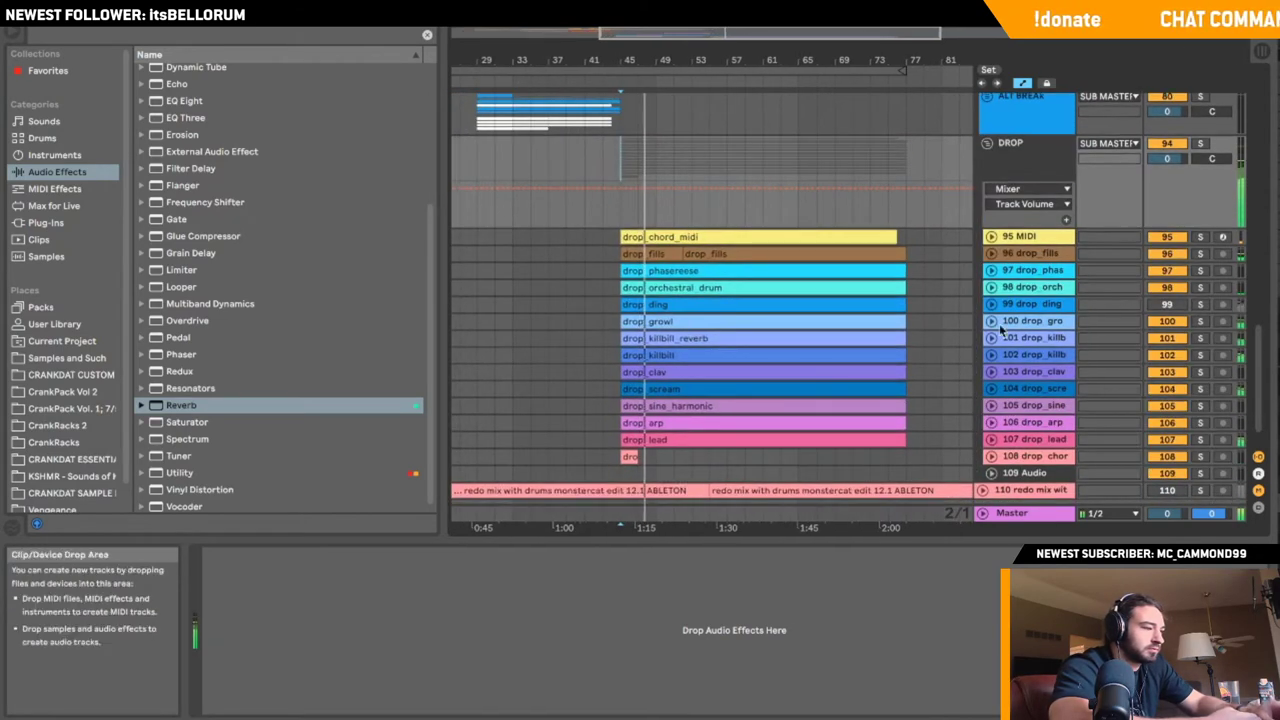
- Stop playback, deactivate the 54 new idea m track inside the BUILD group, and collapse the group
{"action": "scroll", "coordinate": [1034, 362], "scroll_direction": "up", "scroll_amount": 10}
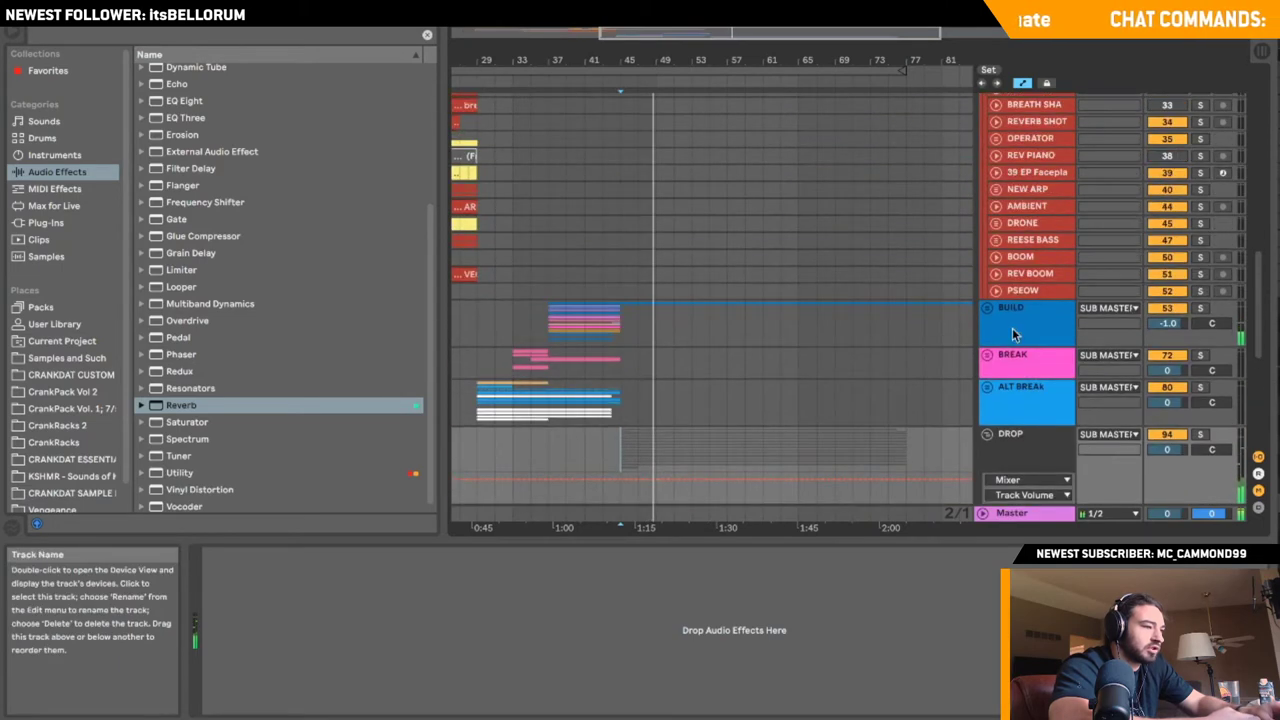
{"action": "left_click", "coordinate": [997, 310]}
{"action": "left_click", "coordinate": [988, 309]}
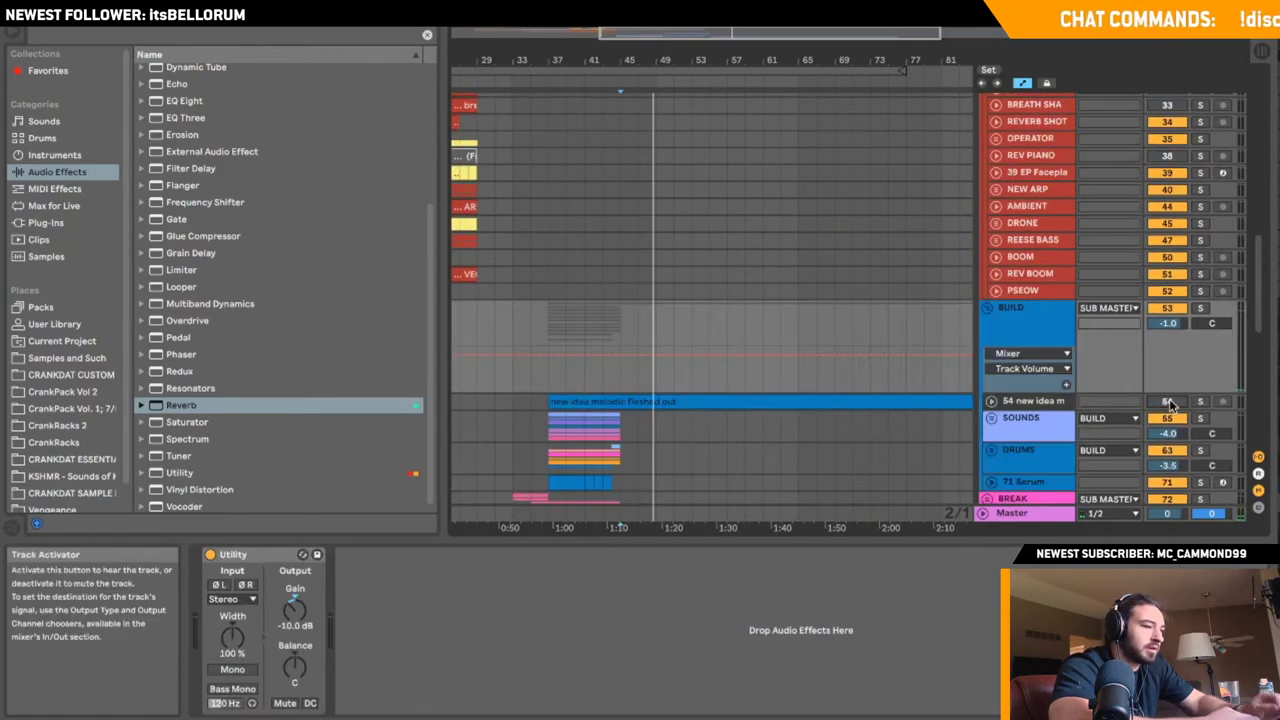
{"action": "left_click", "coordinate": [988, 308]}
- Extend the drop_chords_supersaw_sine clip on track 108 to the end of the DROP at bar 77, and split it at bar 47
{"action": "scroll", "coordinate": [897, 277], "scroll_direction": "down", "scroll_amount": 5}
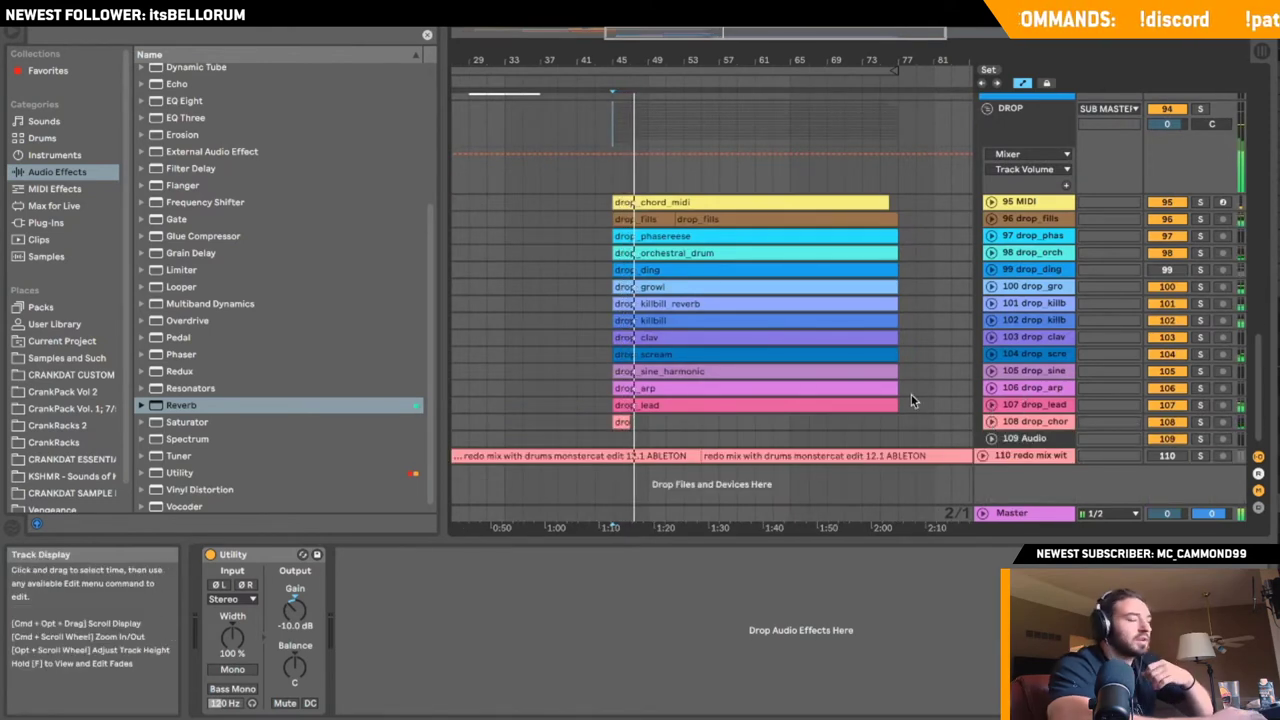
{"action": "left_click", "coordinate": [995, 422]}
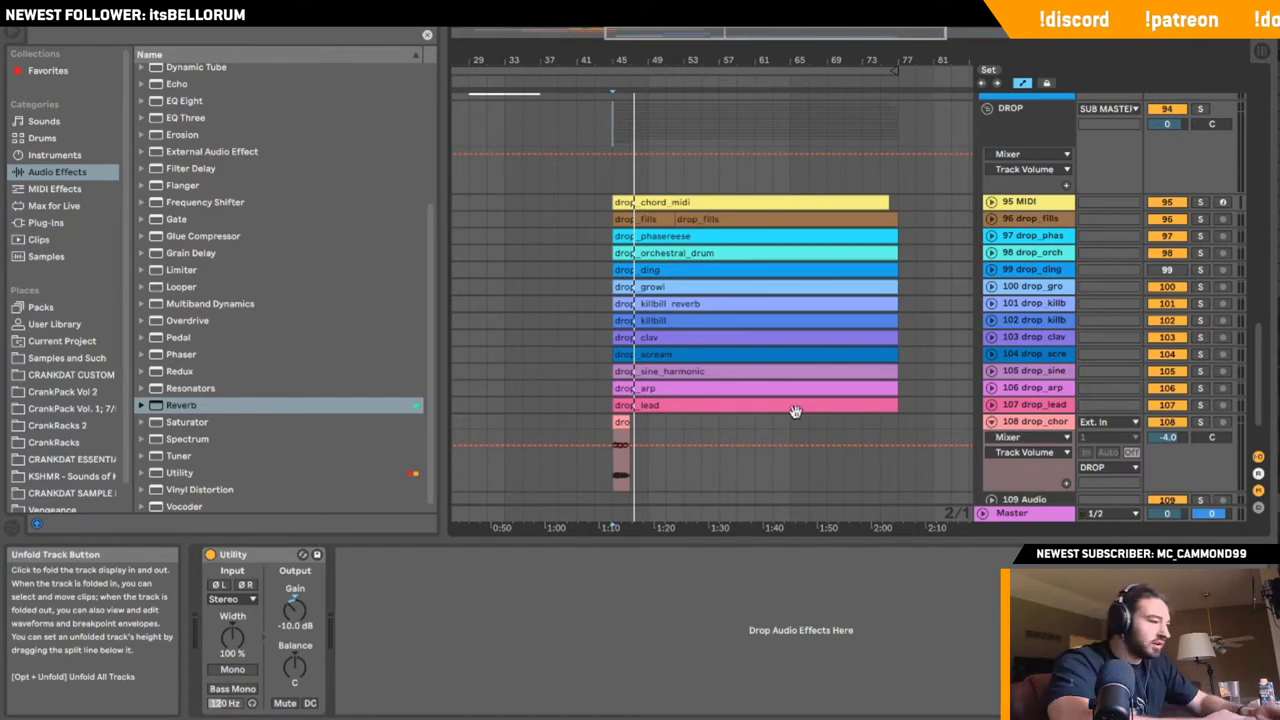
{"action": "left_click_drag", "start_coordinate": [624, 427], "coordinate": [888, 427]}
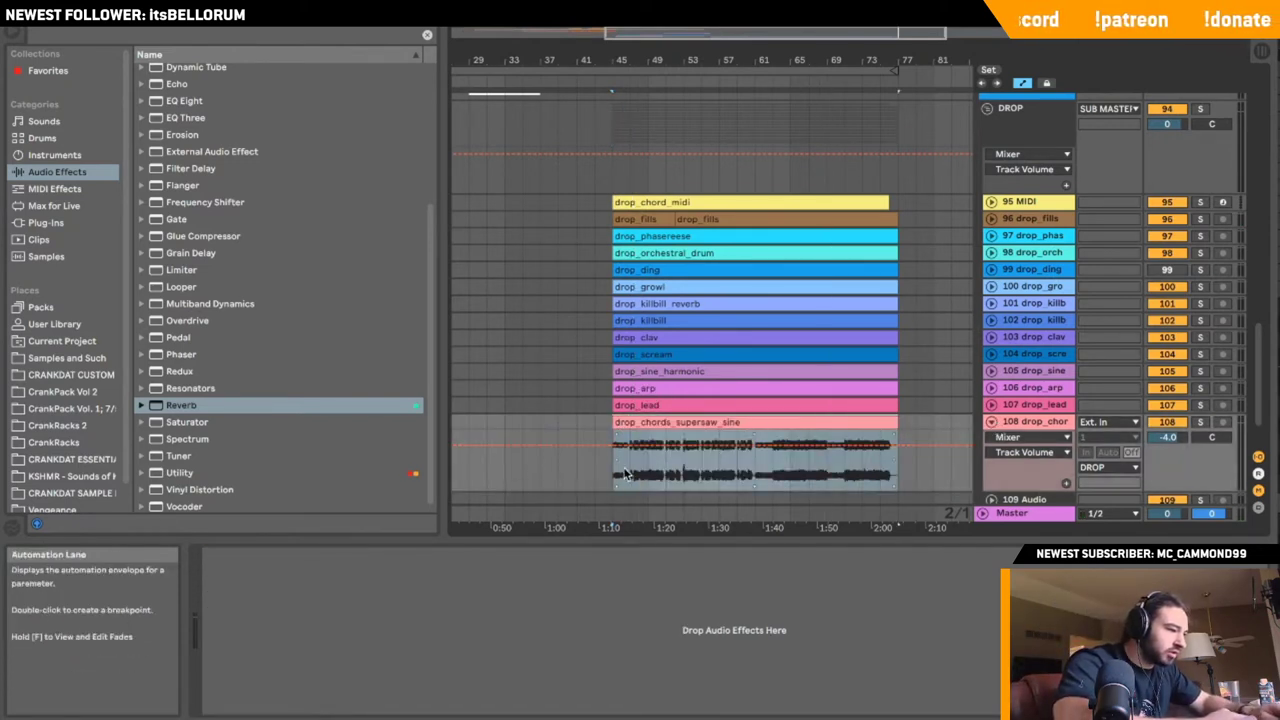
{"action": "left_click", "coordinate": [630, 468]}
{"action": "key", "text": "super+e"}
{"action": "left_click", "coordinate": [648, 424]}
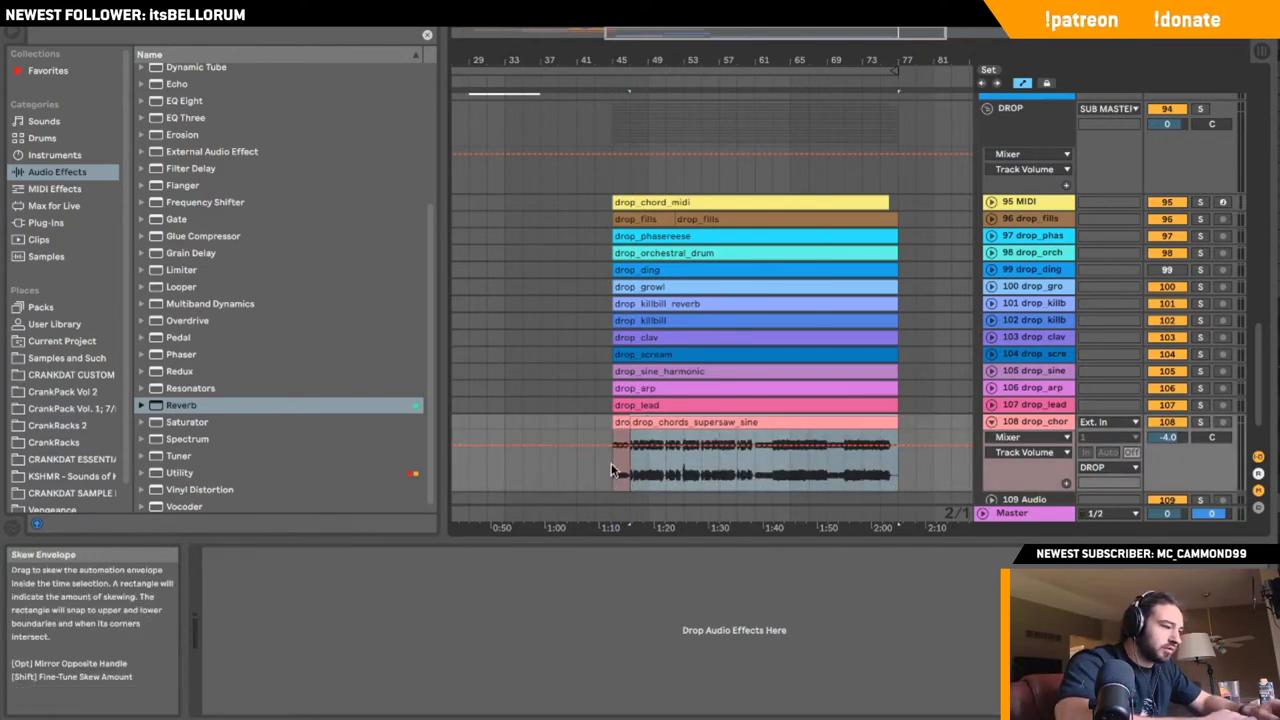
- Solo the 108 drop_chor track and play the supersaw chords from bar 47
{"action": "left_click", "coordinate": [612, 470]}
{"action": "left_click", "coordinate": [1201, 422]}
{"action": "key", "text": "space"}
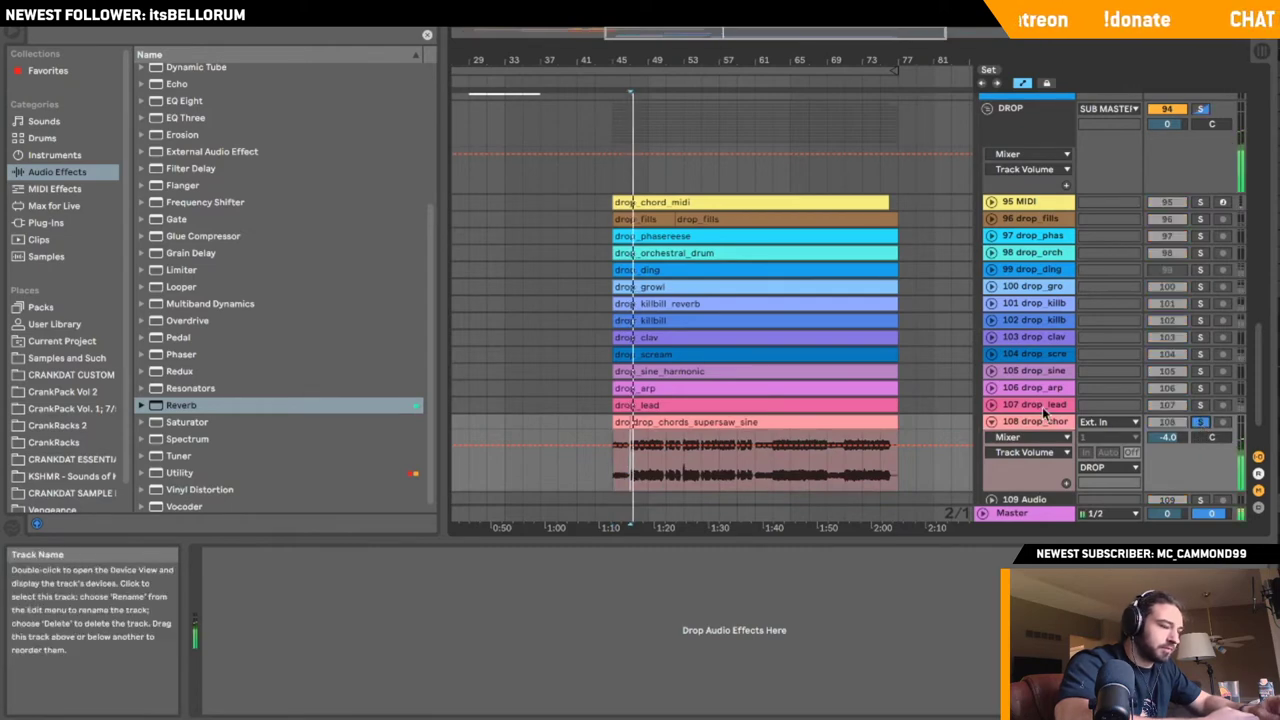
{"action": "scroll", "coordinate": [882, 388], "scroll_direction": "down", "scroll_amount": 3}
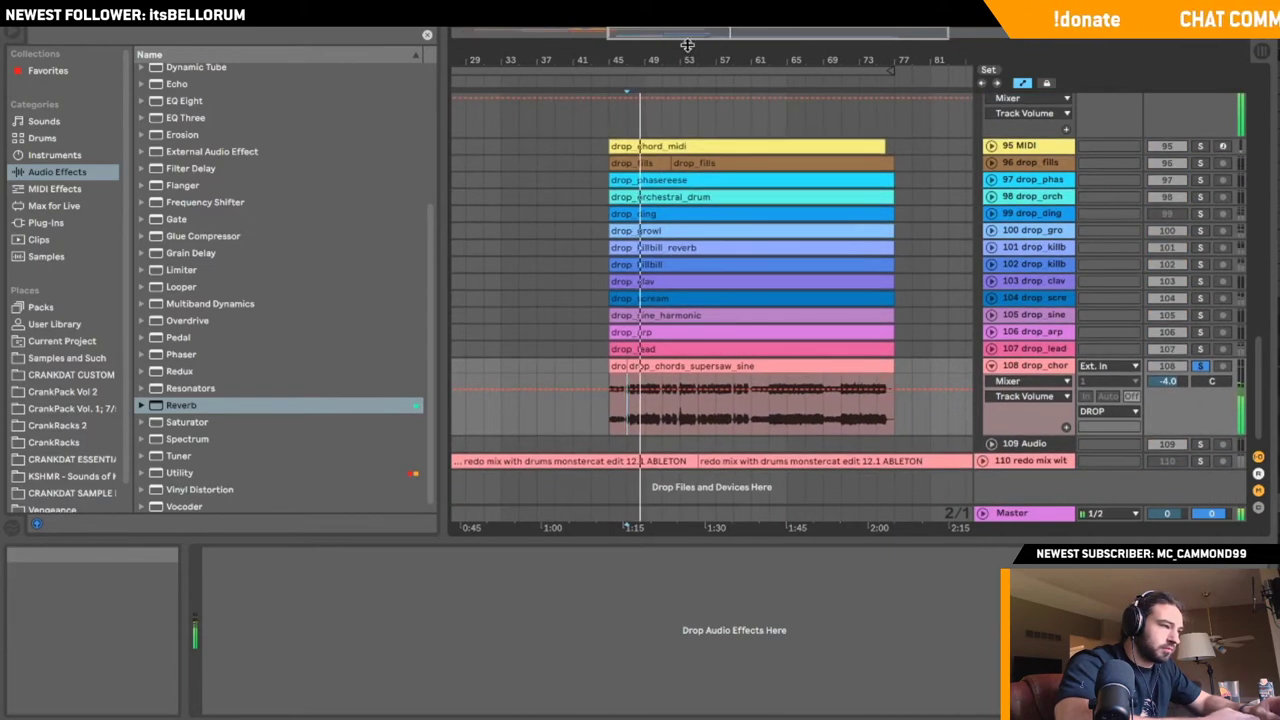
{"action": "left_click_drag", "start_coordinate": [594, 58], "coordinate": [594, 76]}
{"action": "left_click_drag", "start_coordinate": [700, 34], "coordinate": [787, 33]}
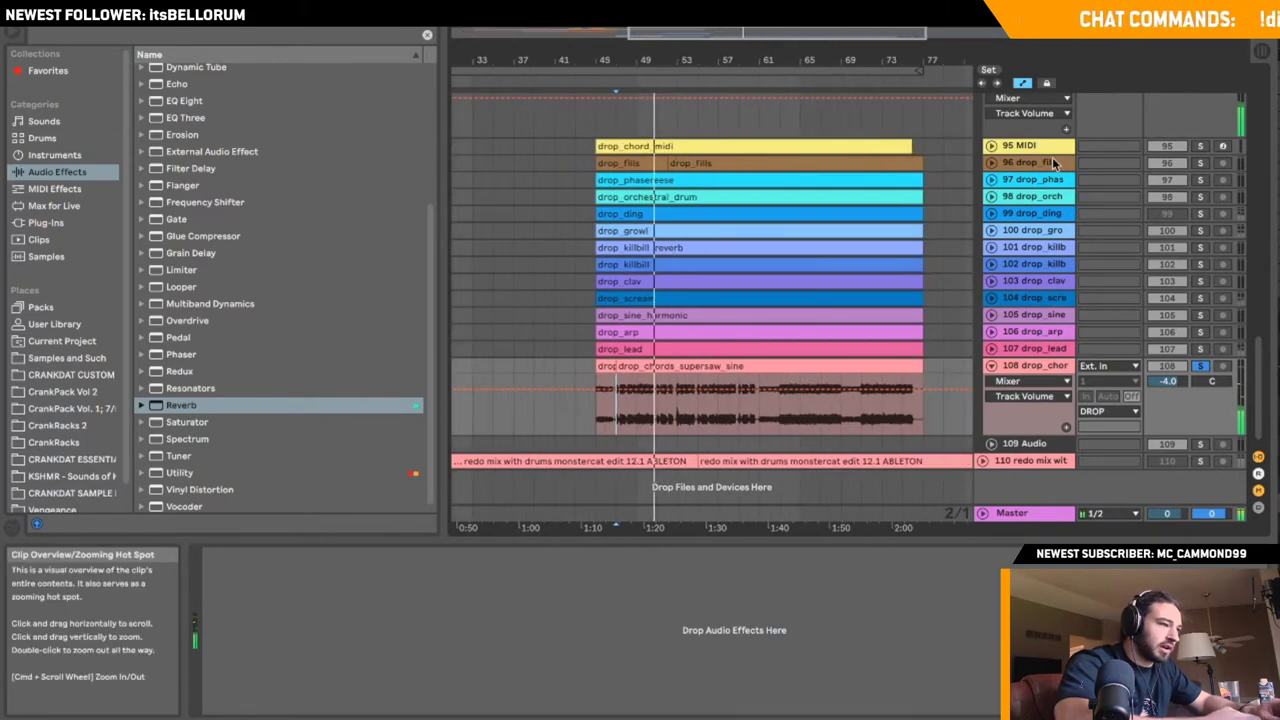
- Stop playback, unfold the 95 MIDI track and inspect the notes of the drop_chord_midi clip
{"action": "left_click", "coordinate": [1007, 146]}
{"action": "left_click", "coordinate": [990, 146]}
{"action": "key", "text": "space"}
{"action": "double_click", "coordinate": [882, 145]}
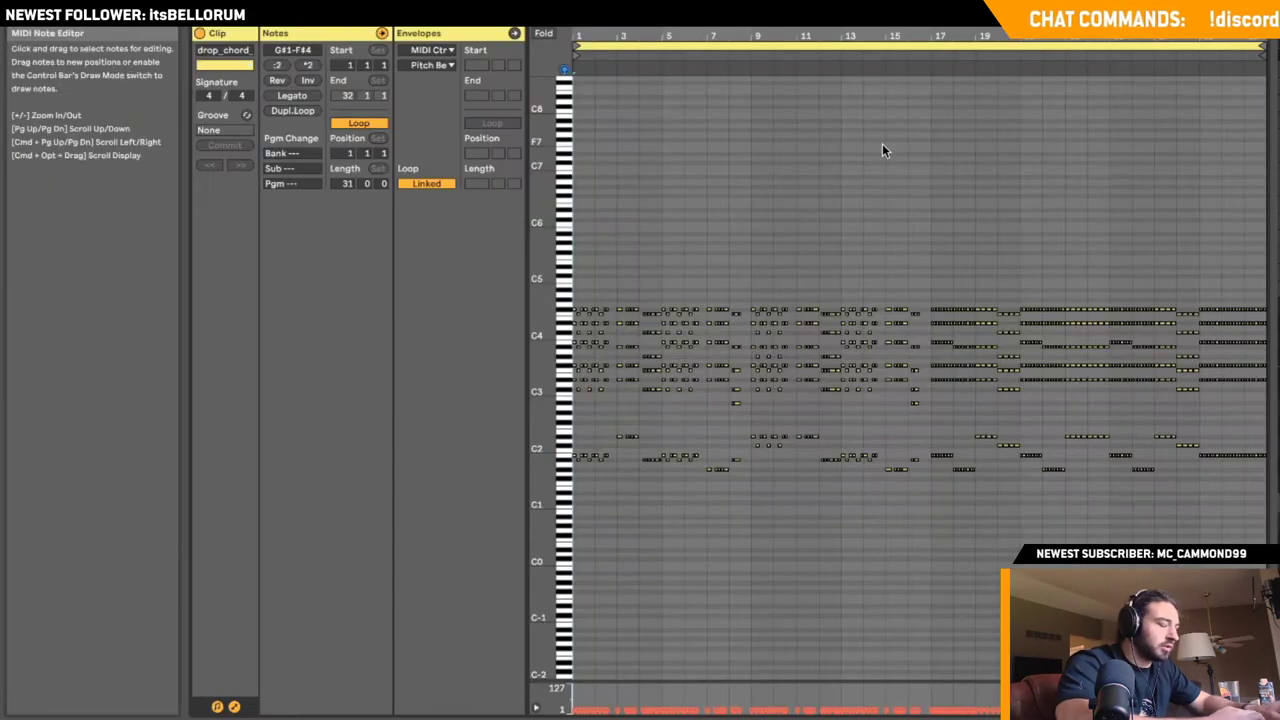
{"action": "key", "text": "shift+Tab"}
- Deactivate the drop_chords_supersaw_sine clip from bar 47 onward, turn off the solo on track 108 and fold it
{"action": "left_click", "coordinate": [775, 379]}
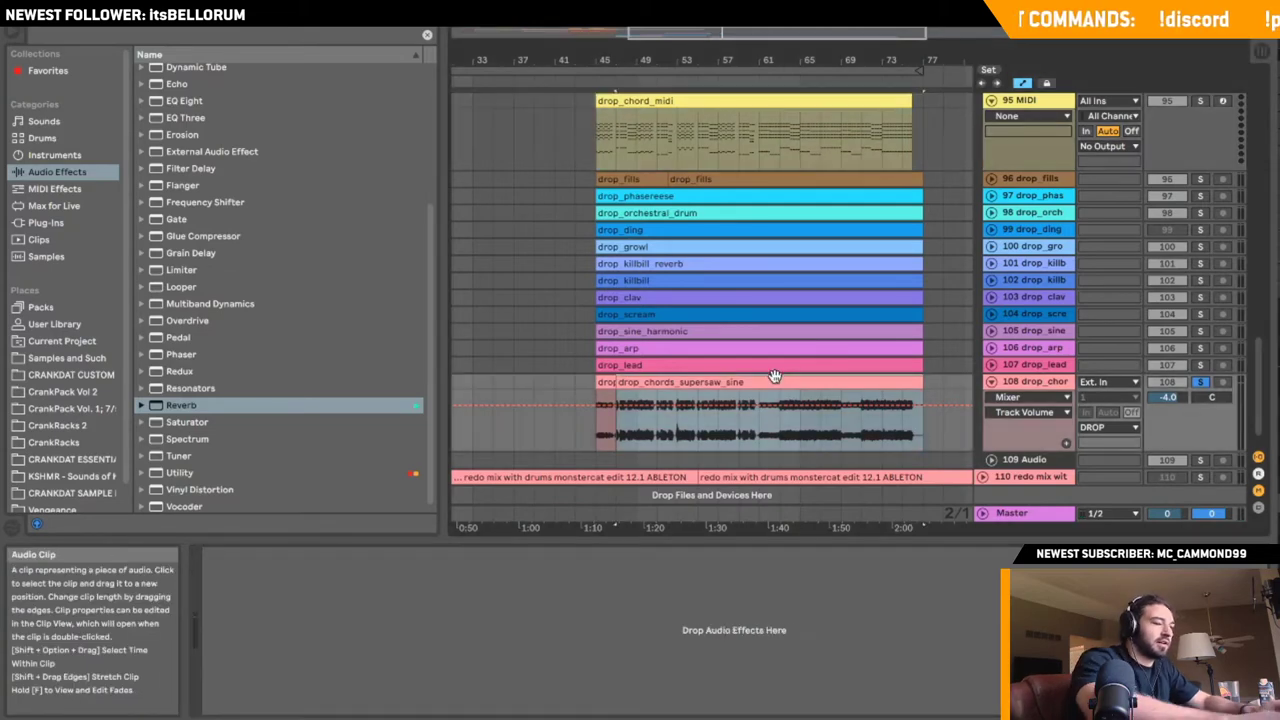
{"action": "key", "text": "0"}
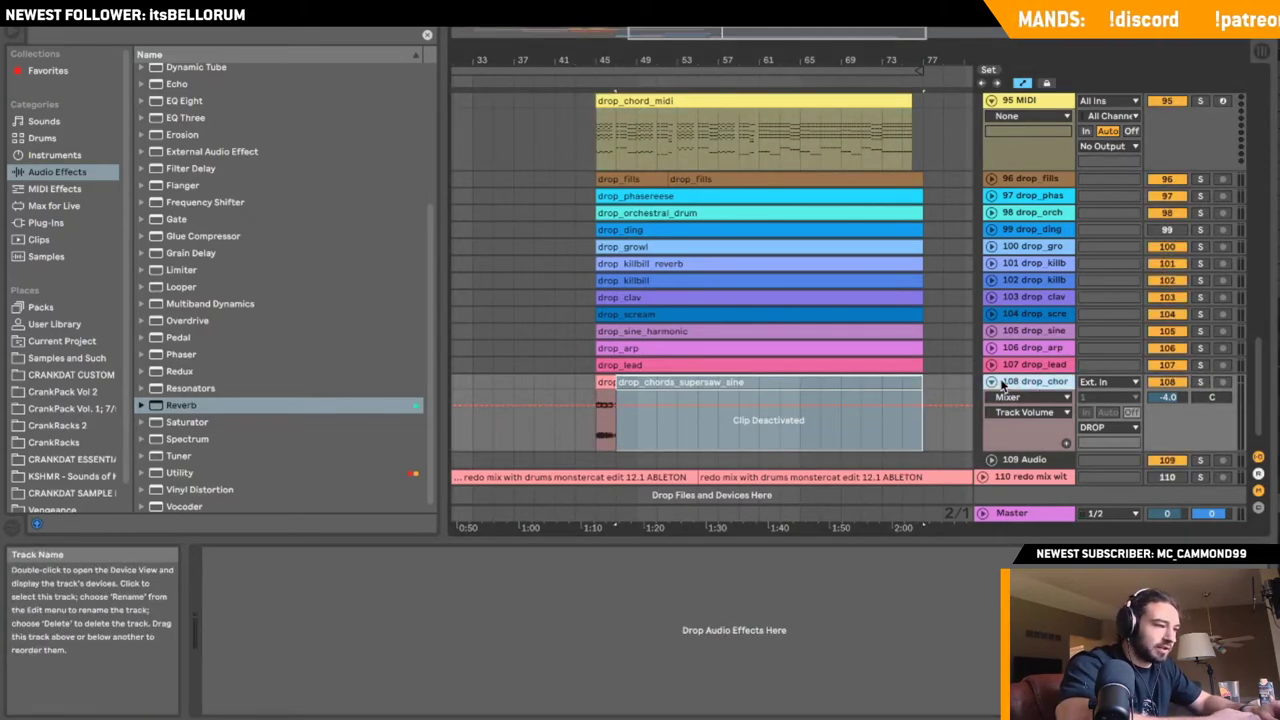
{"action": "left_click", "coordinate": [991, 382]}
- Insert a new MIDI track directly below the 95 MIDI track in the DROP group
{"action": "scroll", "coordinate": [1000, 350], "scroll_direction": "up", "scroll_amount": 5}
{"action": "right_click", "coordinate": [1018, 230]}
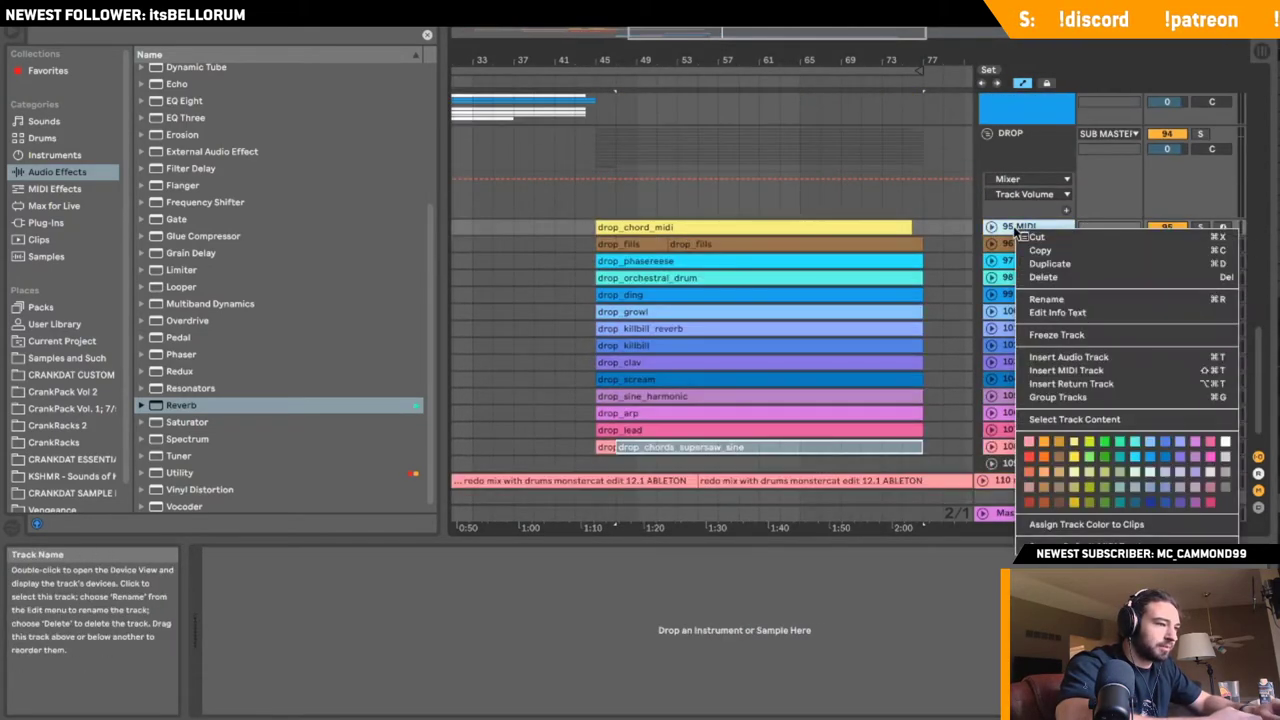
{"action": "key", "text": "super+shift+t"}
- Load CRANKDAT FLUTTER CHORDS.adg from the SYNTHS folder of the CRANKDAT essentials place onto the 95 MIDI track
{"action": "left_click", "coordinate": [64, 221]}
{"action": "scroll", "coordinate": [48, 375], "scroll_direction": "down", "scroll_amount": 1}
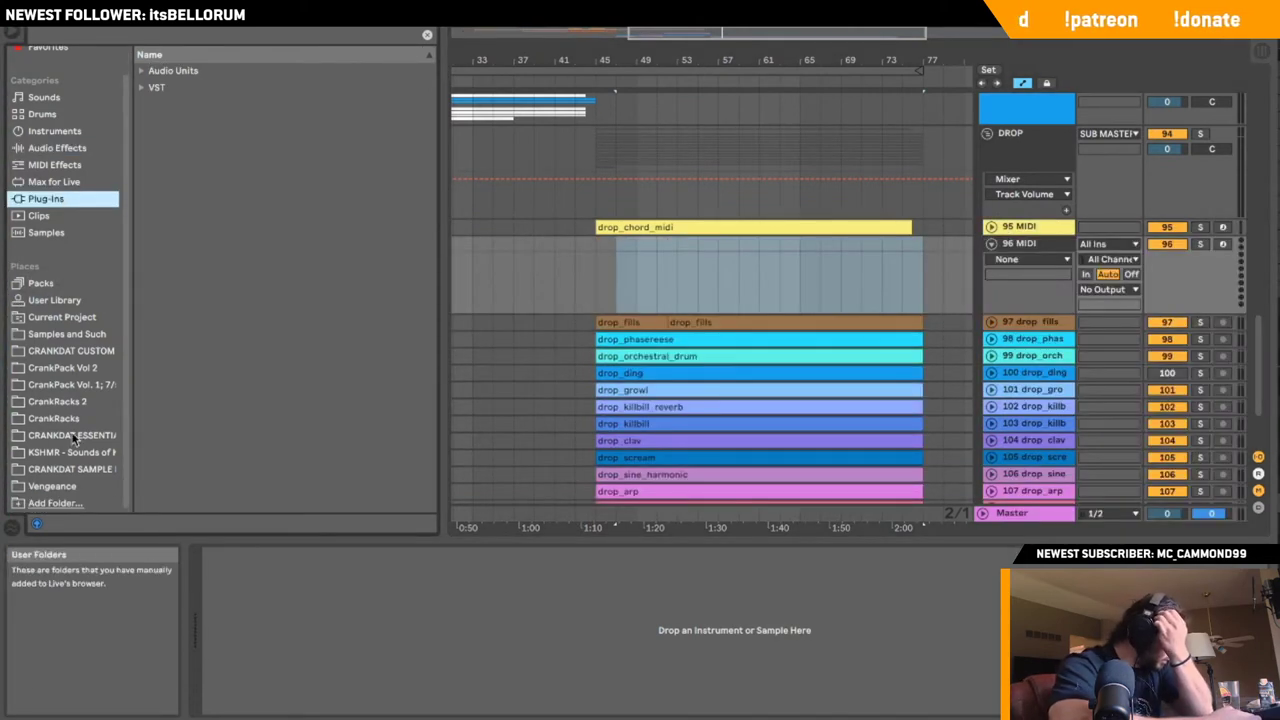
{"action": "left_click", "coordinate": [72, 436]}
{"action": "left_click", "coordinate": [141, 87]}
{"action": "left_click", "coordinate": [142, 71]}
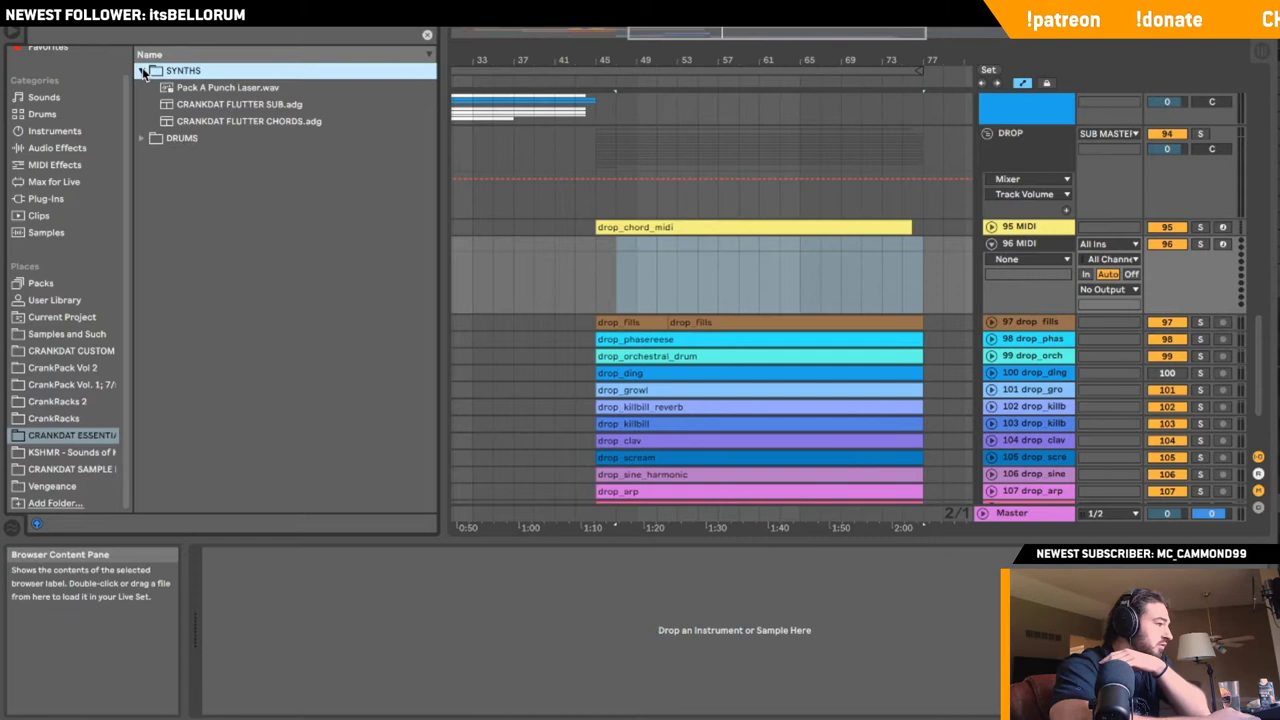
{"action": "left_click", "coordinate": [201, 102]}
{"action": "left_click", "coordinate": [216, 122]}
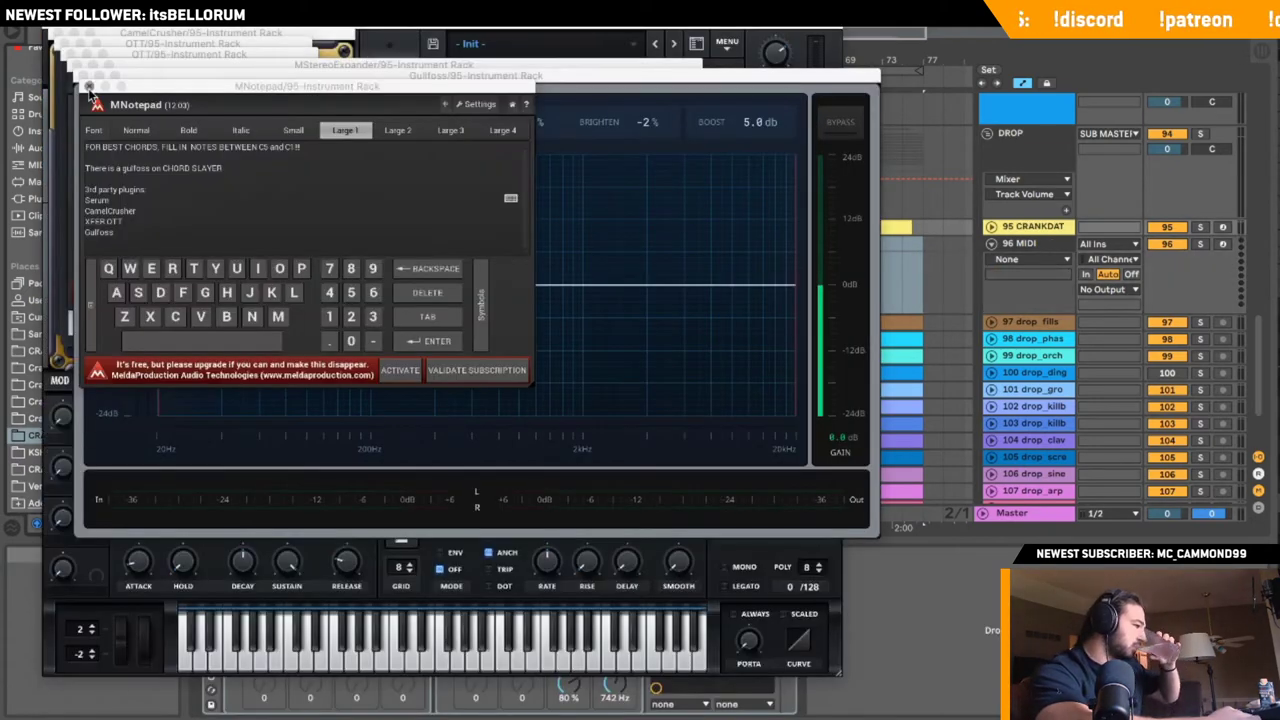
- Close all open plugin windows of the newly loaded rack, from MNotepad and Gullfoss through OTT to Serum
{"action": "left_click", "coordinate": [88, 87]}
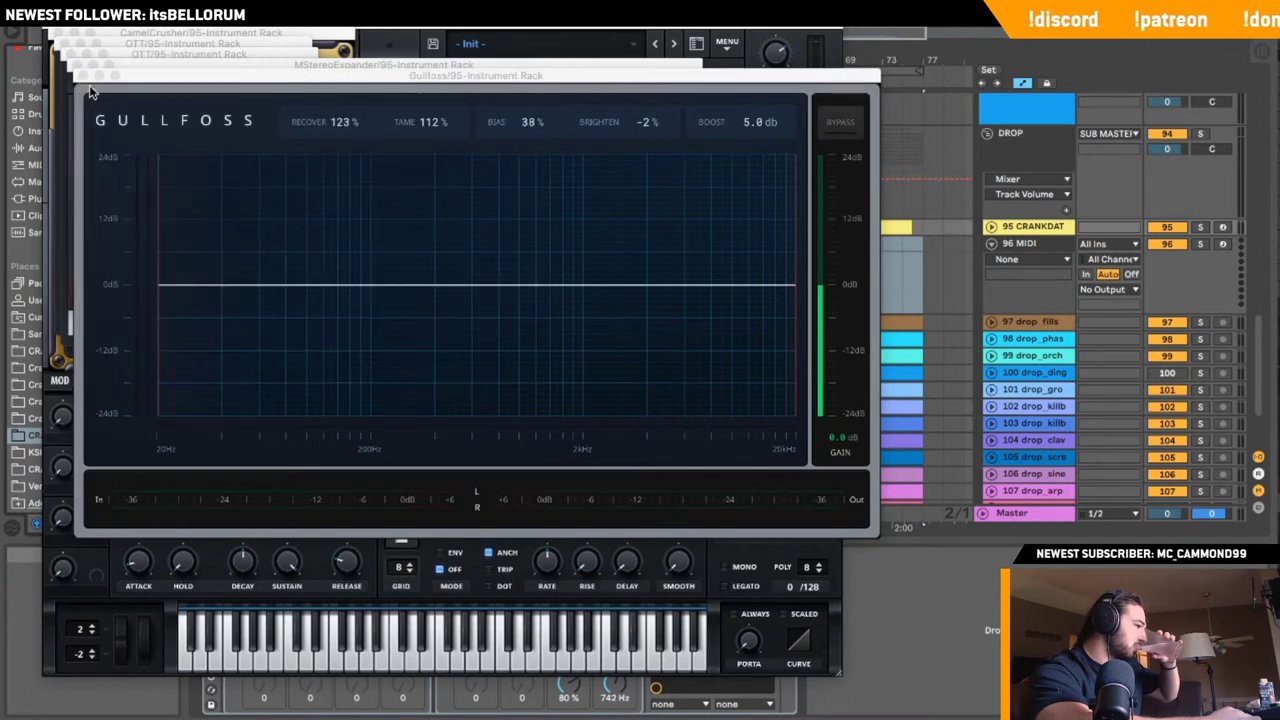
{"action": "left_click", "coordinate": [82, 76]}
{"action": "left_click", "coordinate": [77, 65]}
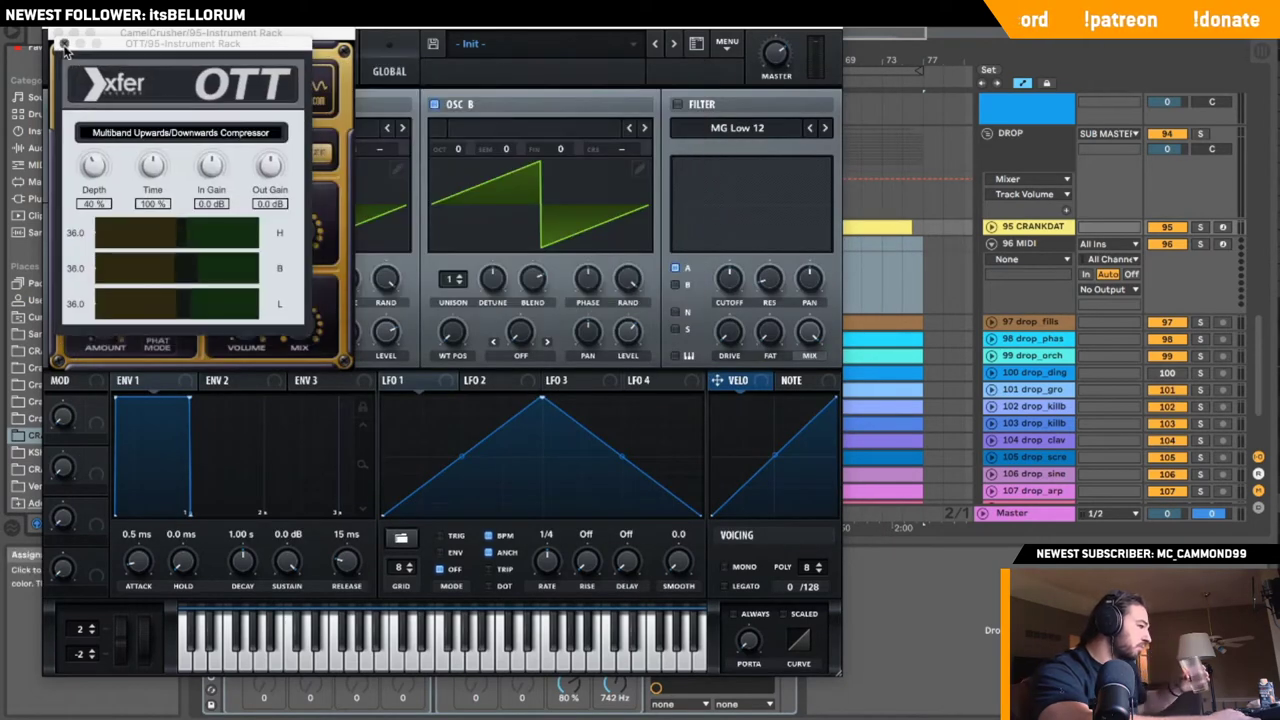
{"action": "left_click", "coordinate": [66, 46]}
{"action": "left_click", "coordinate": [57, 36]}
{"action": "left_click", "coordinate": [55, 37]}
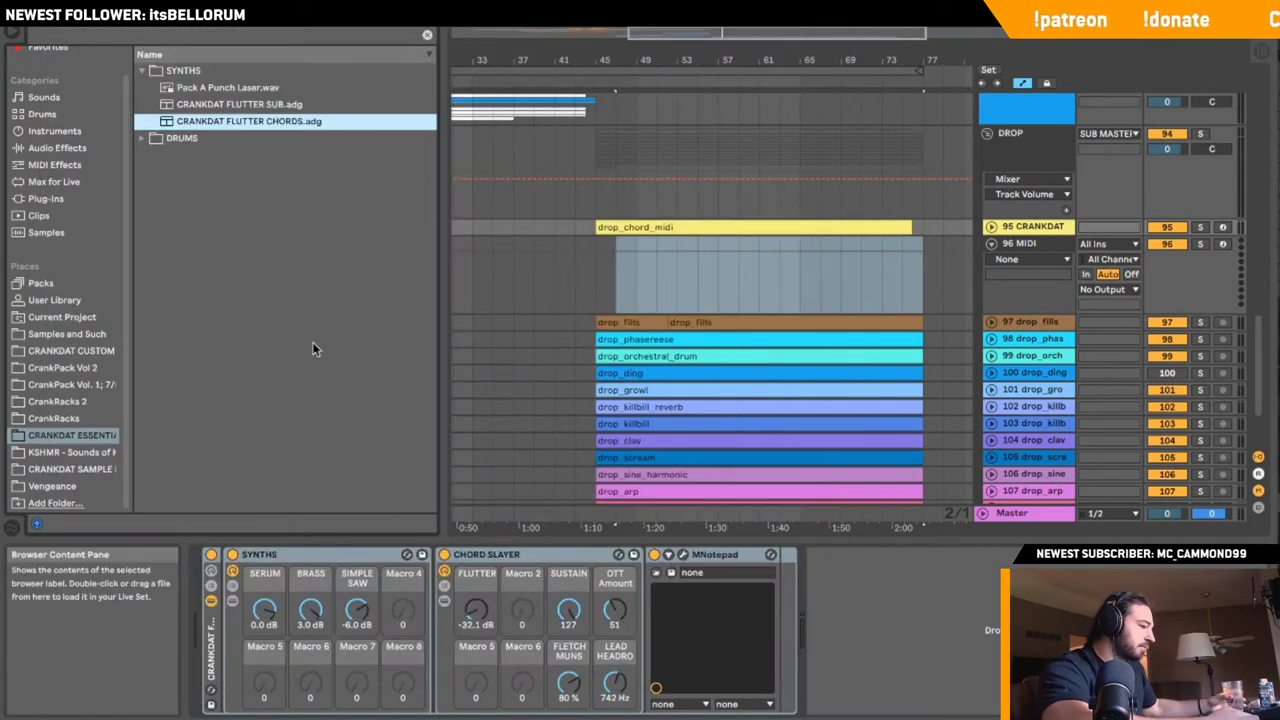
{"action": "left_click", "coordinate": [322, 560]}
{"action": "double_click", "coordinate": [212, 672]}
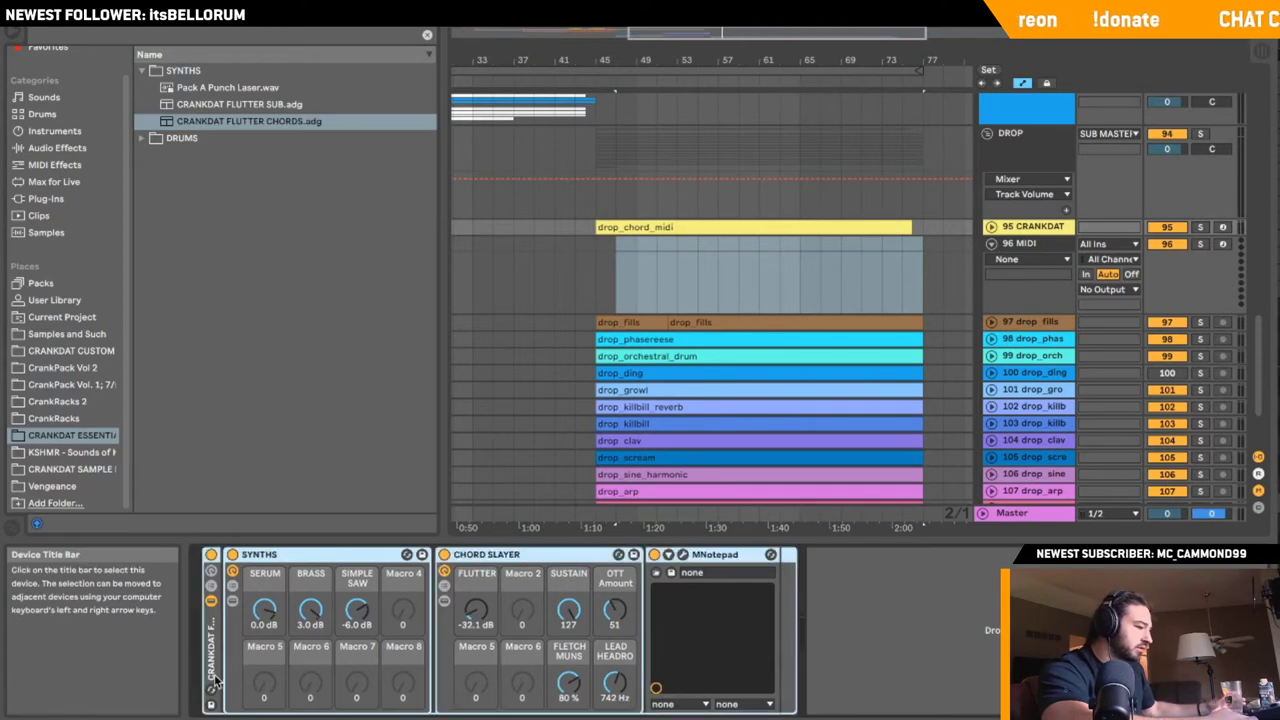
{"action": "double_click", "coordinate": [212, 672]}
{"action": "double_click", "coordinate": [283, 562]}
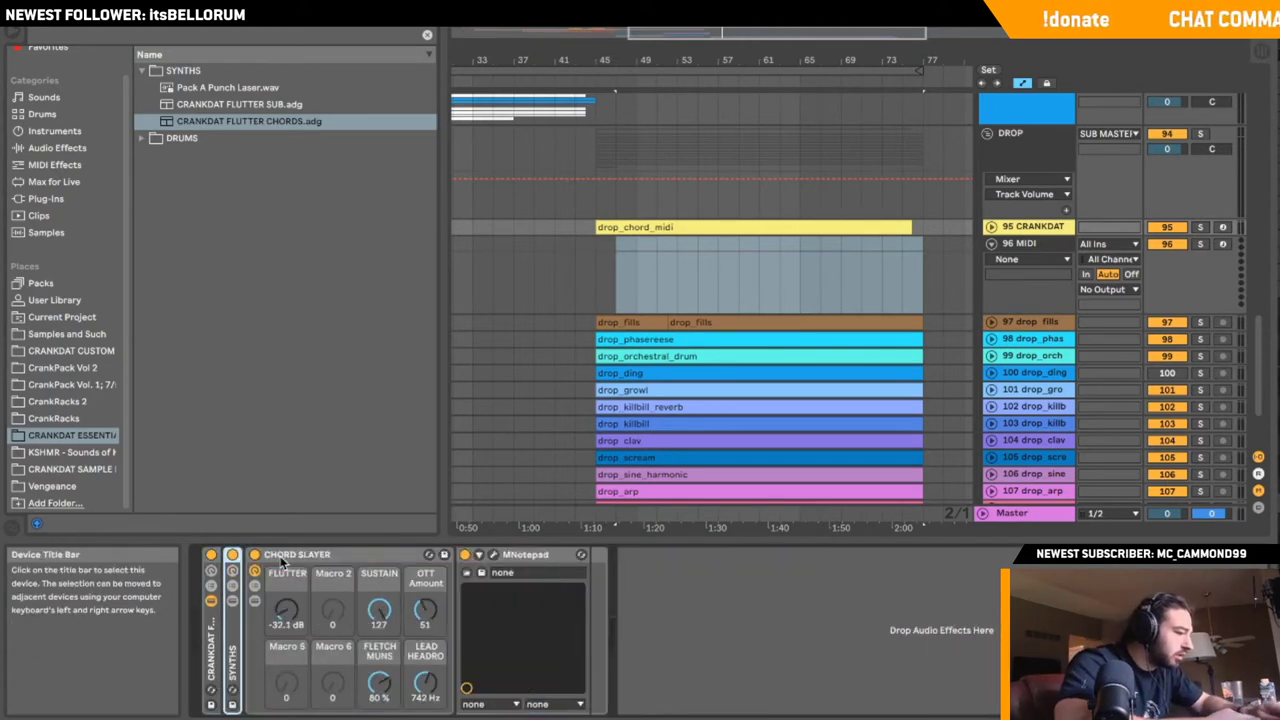
{"action": "double_click", "coordinate": [228, 639]}
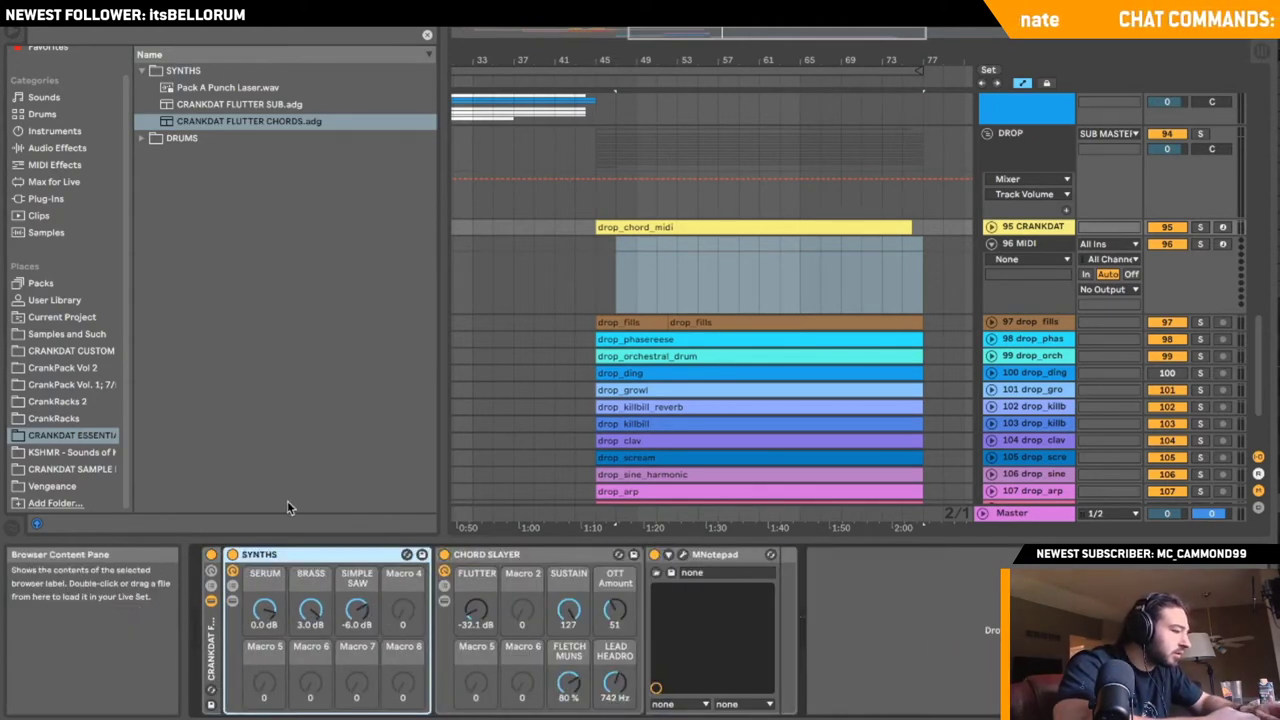
- Copy the drop_chord_midi clip from the 95 CRANKDAT track onto the 96 MIDI track and solo that MIDI track
{"action": "left_click_drag", "start_coordinate": [686, 229], "coordinate": [683, 265]}
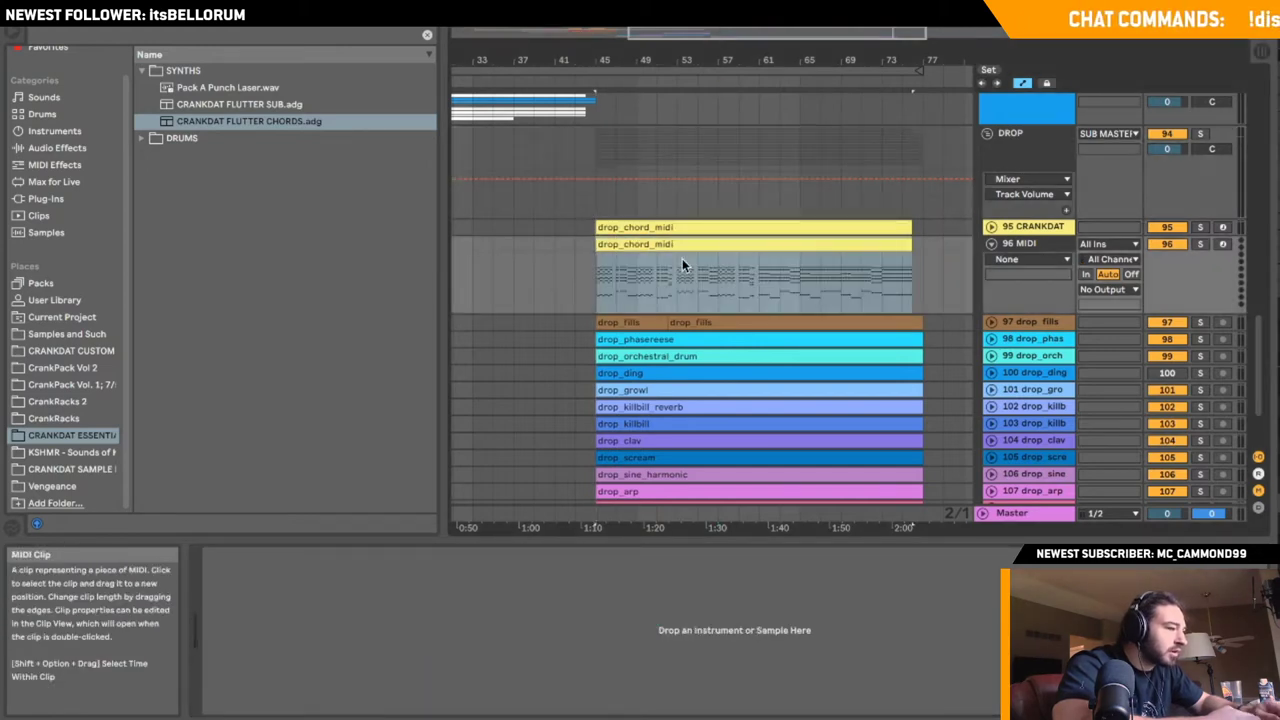
{"action": "left_click", "coordinate": [1201, 243]}
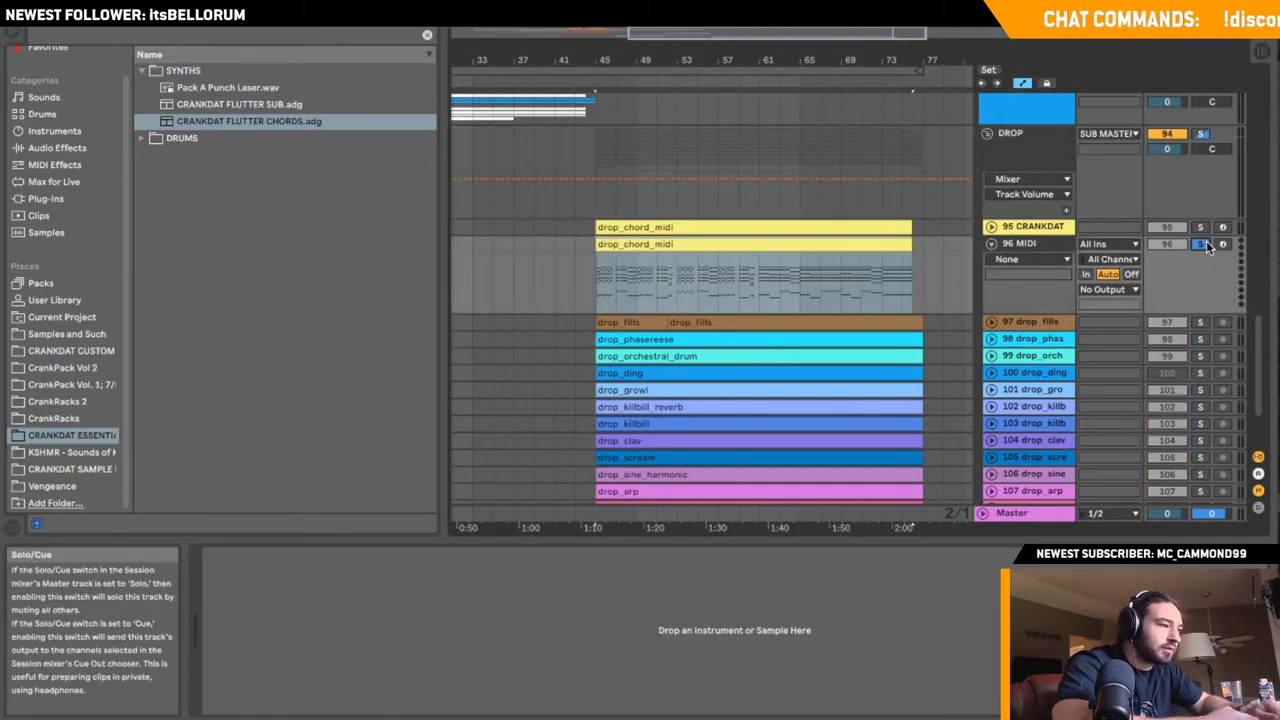
- Solo the 95 CRANKDAT track in place of track 96 during playback, and fold both tracks
{"action": "left_click", "coordinate": [1012, 228]}
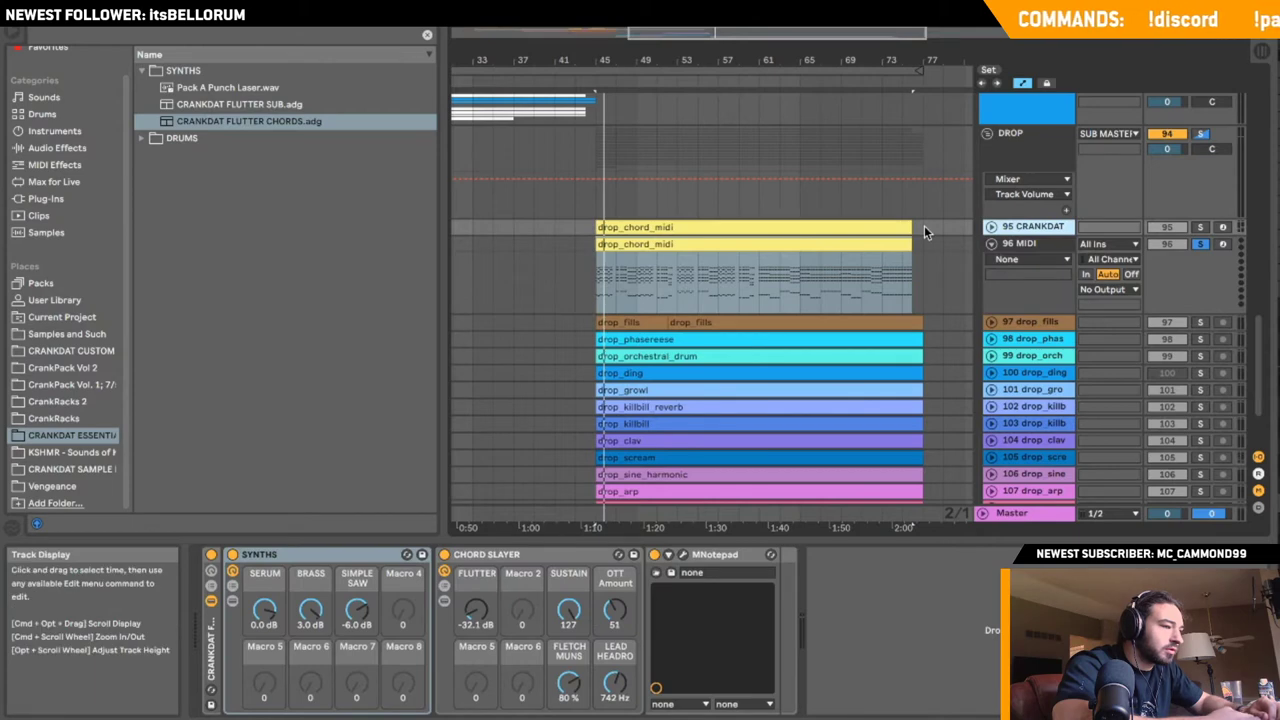
{"action": "left_click", "coordinate": [1200, 227]}
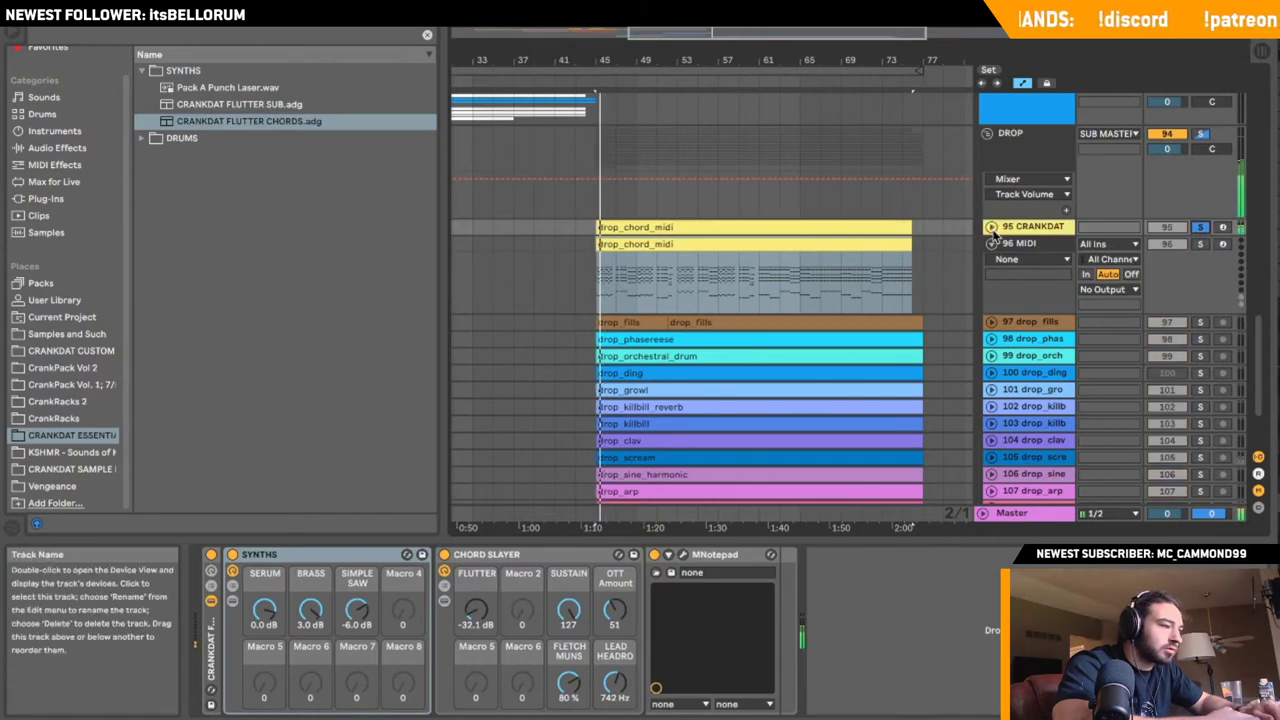
{"action": "left_click", "coordinate": [991, 227]}
{"action": "left_click", "coordinate": [991, 304]}
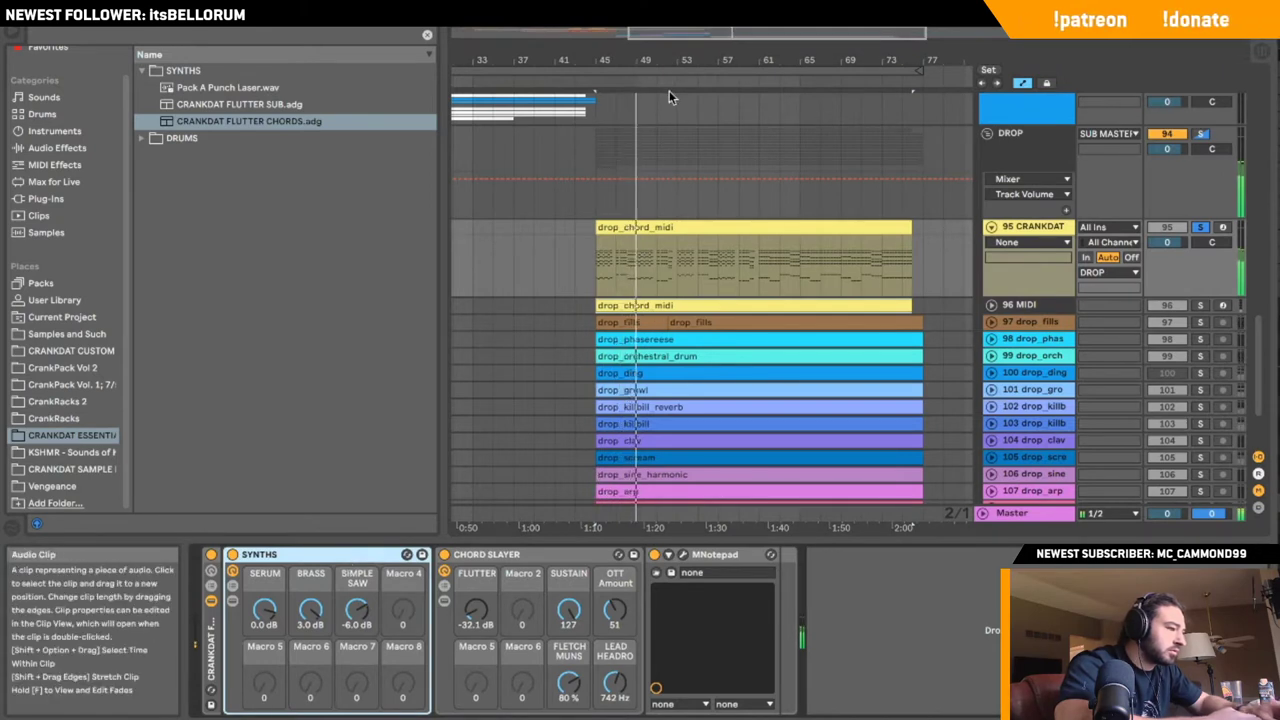
{"action": "left_click", "coordinate": [991, 228]}
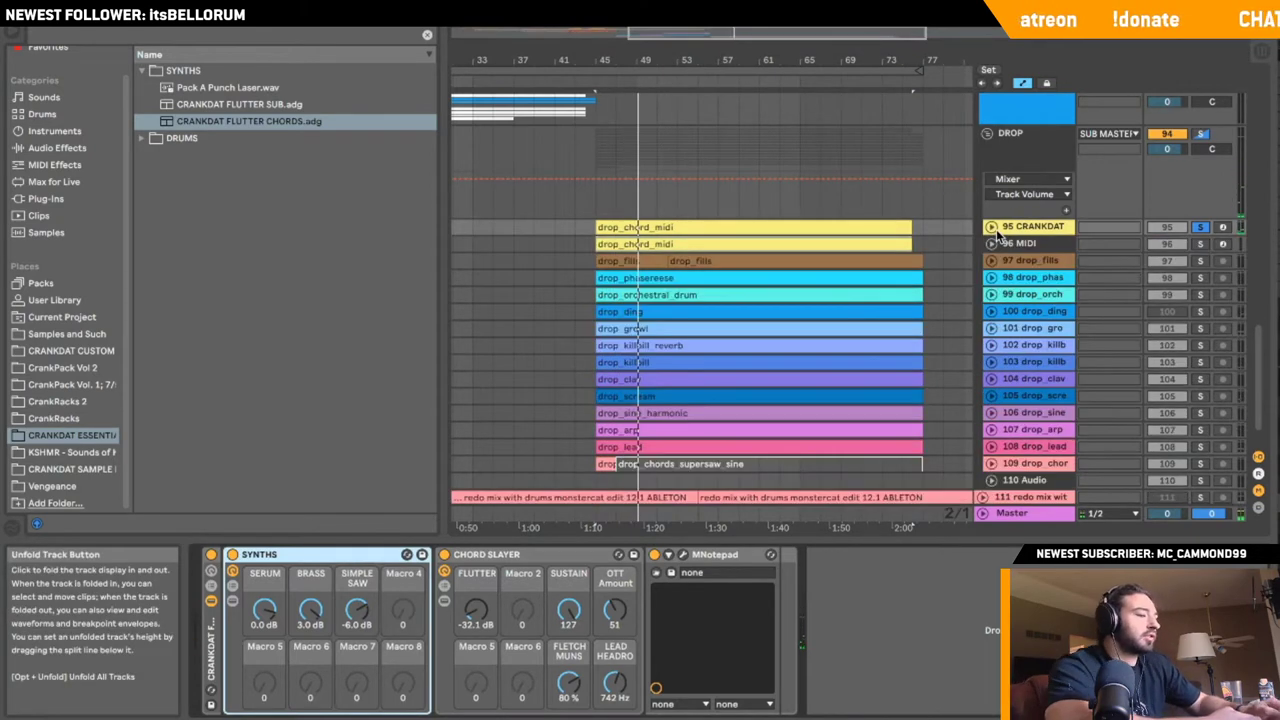
{"action": "left_click", "coordinate": [997, 243]}
{"action": "left_click", "coordinate": [992, 244]}
{"action": "left_click", "coordinate": [992, 244]}
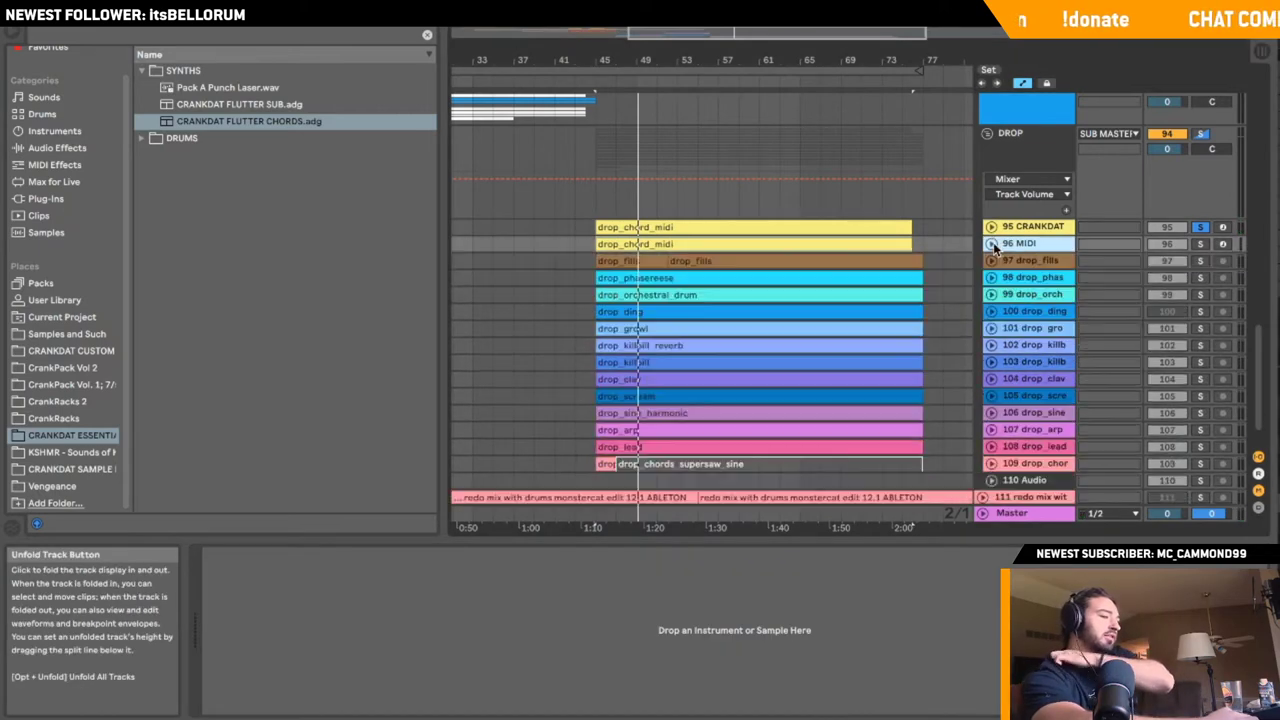
{"action": "left_click", "coordinate": [992, 228]}
{"action": "left_click", "coordinate": [992, 228]}
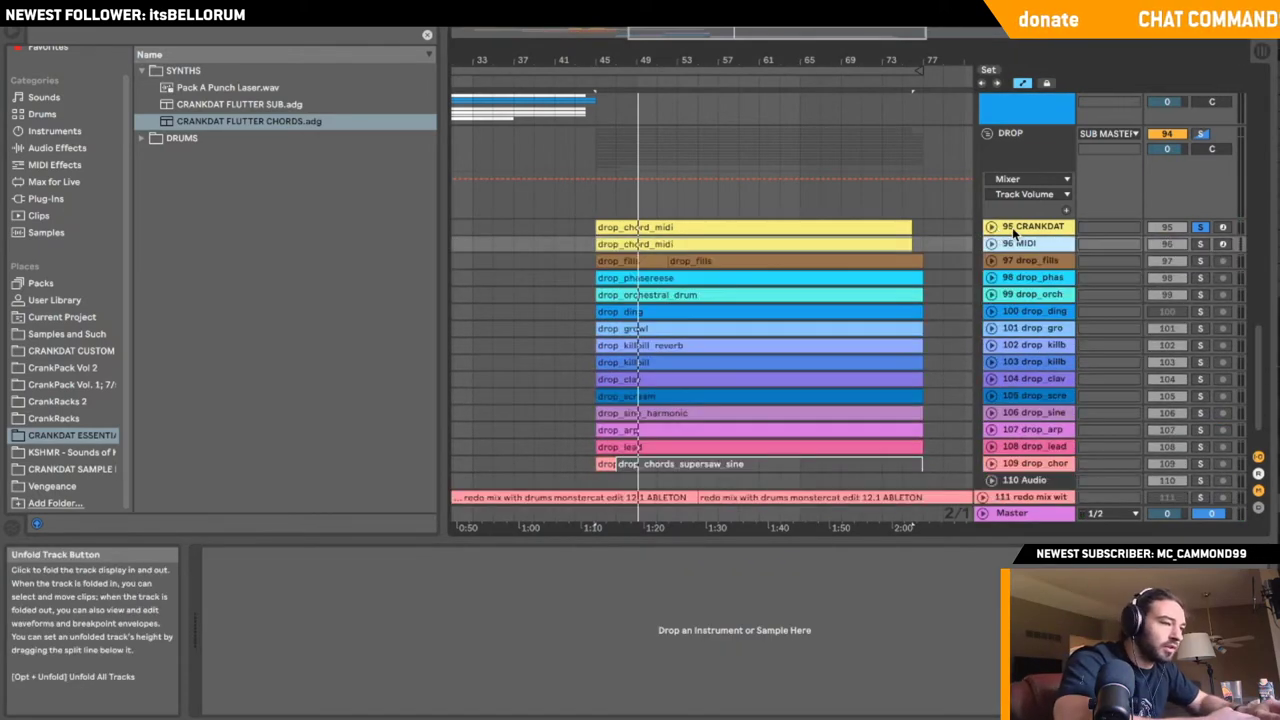
- Insert a new MIDI track directly below the 95 CRANKDAT track and solo it as well
{"action": "right_click", "coordinate": [1027, 229]}
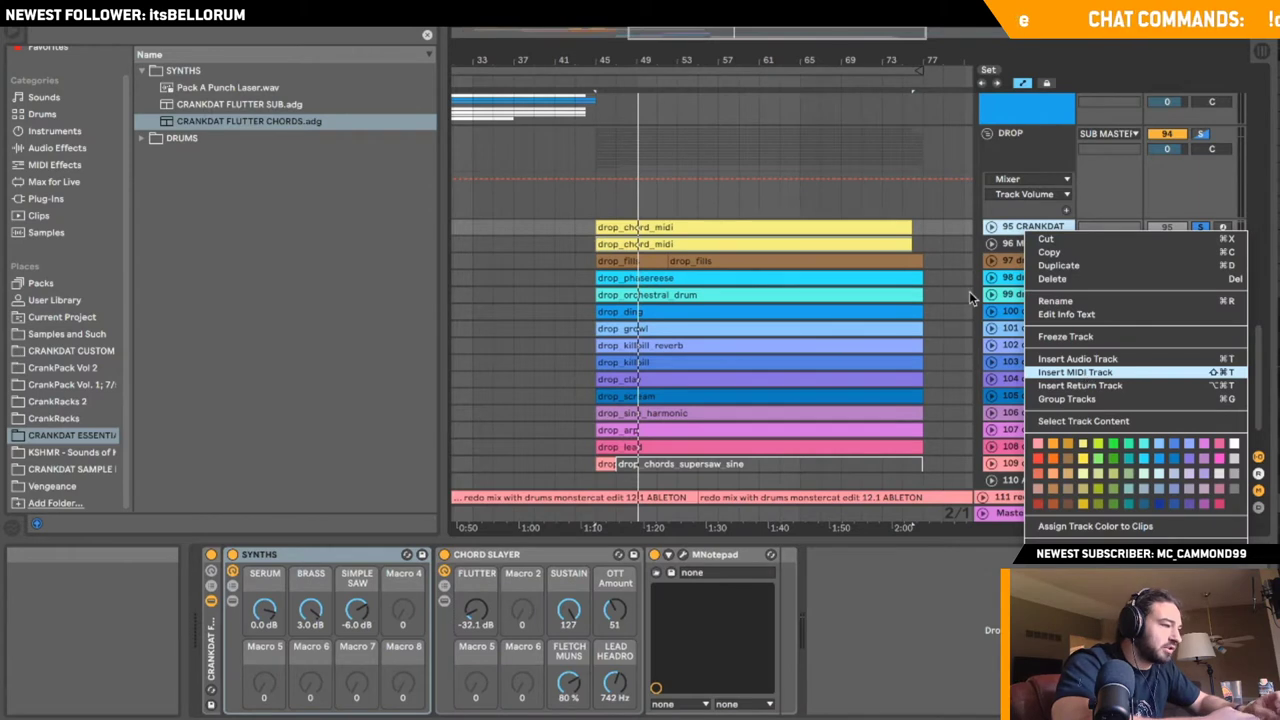
{"action": "left_click", "coordinate": [597, 247]}
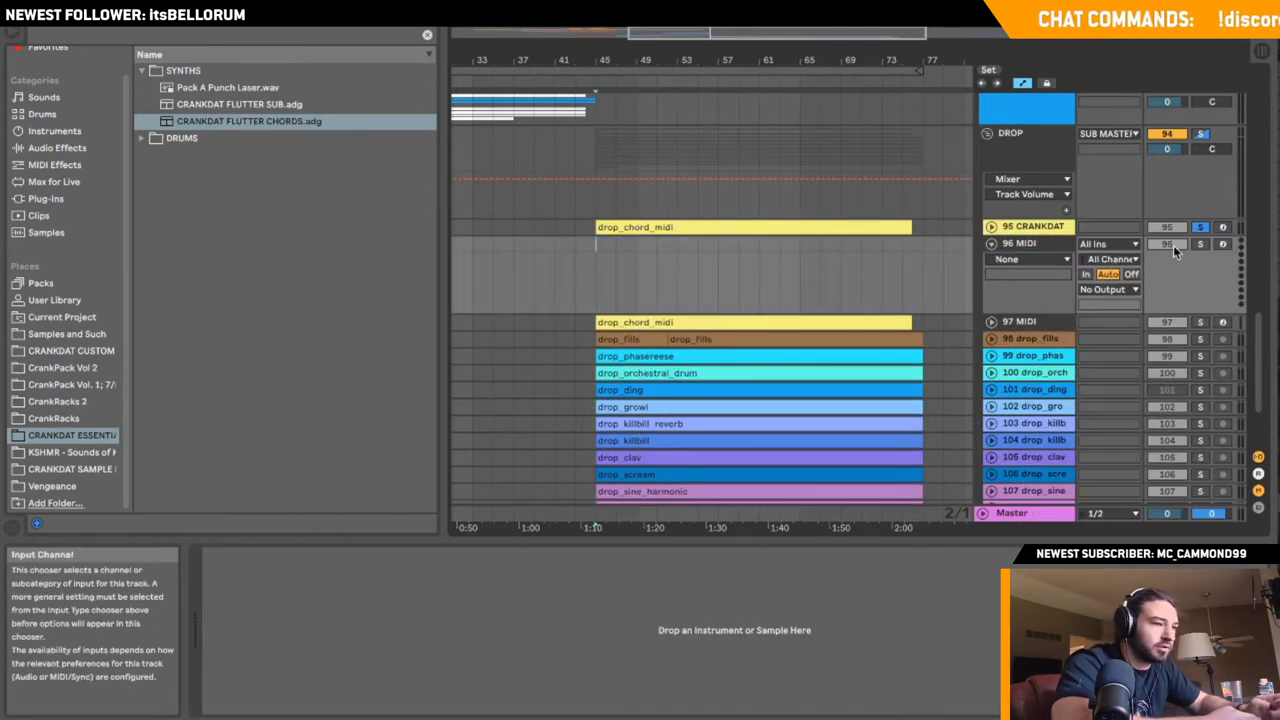
{"action": "left_click", "coordinate": [1198, 246]}
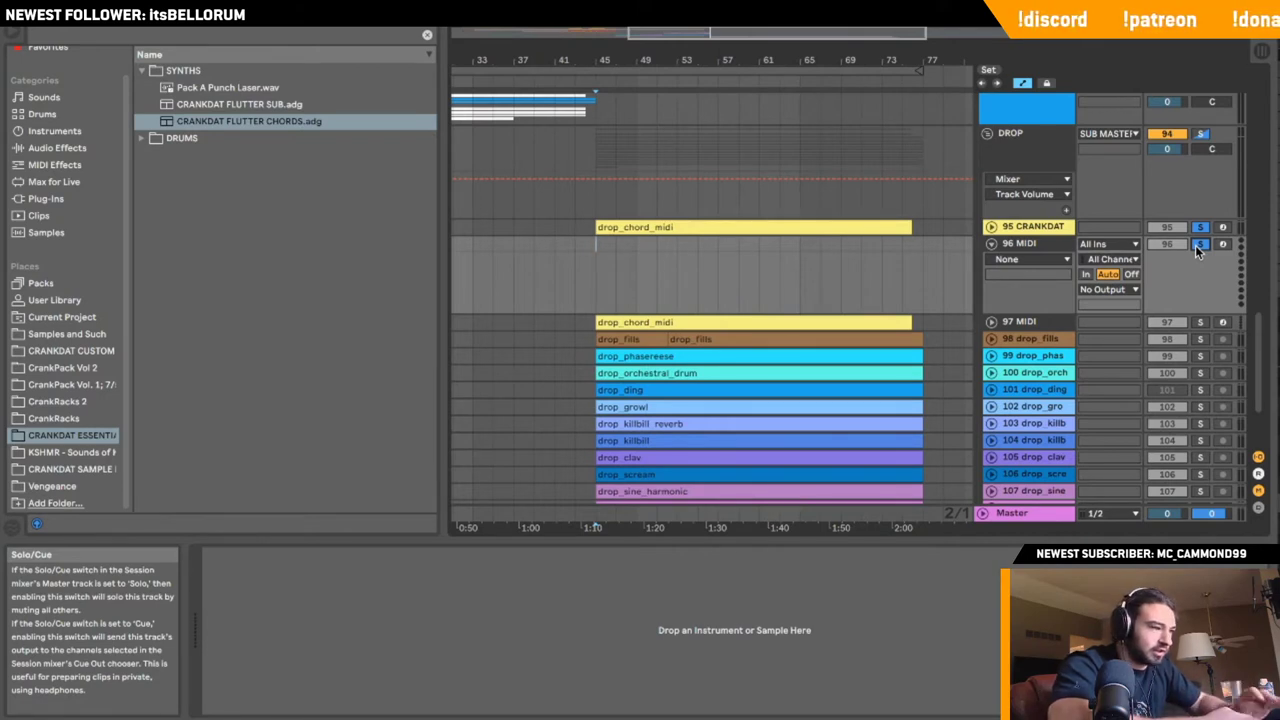
- Unfold the 95 CRANKDAT track and examine the Brass Ensemble and Serum chains inside its SYNTHS rack
{"action": "left_click", "coordinate": [991, 227]}
{"action": "left_click", "coordinate": [678, 227]}
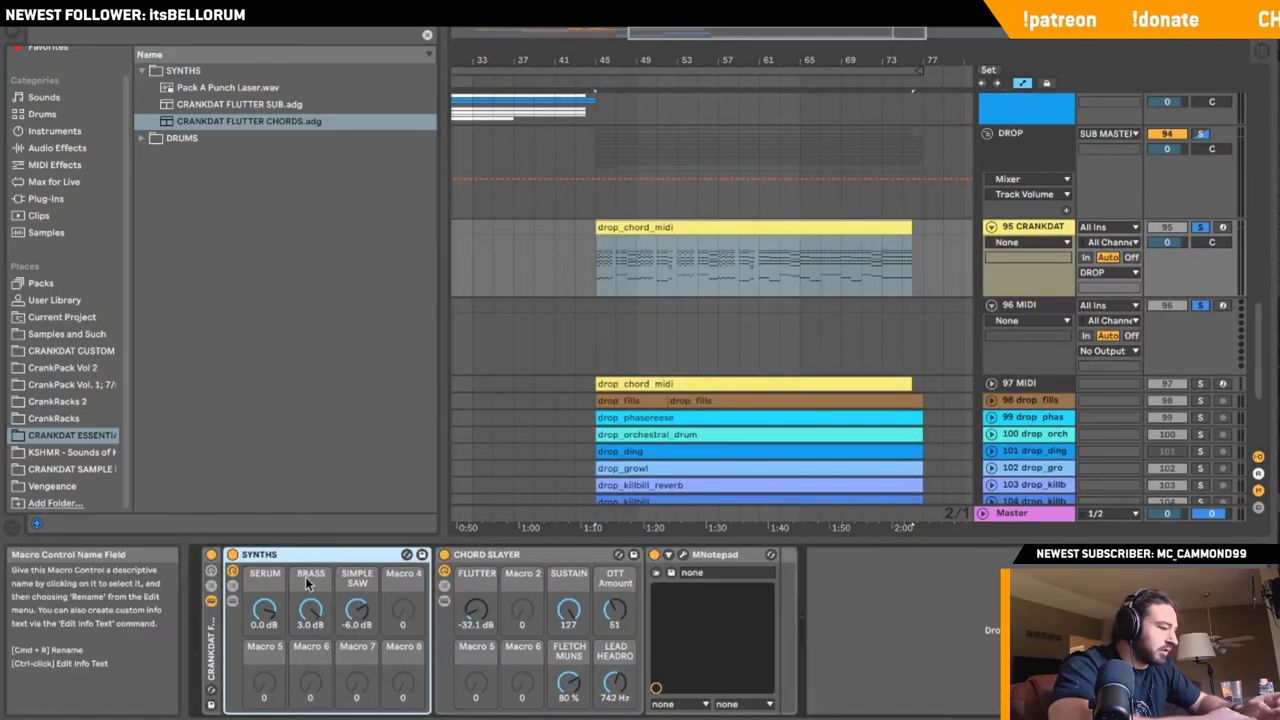
{"action": "left_click", "coordinate": [213, 652]}
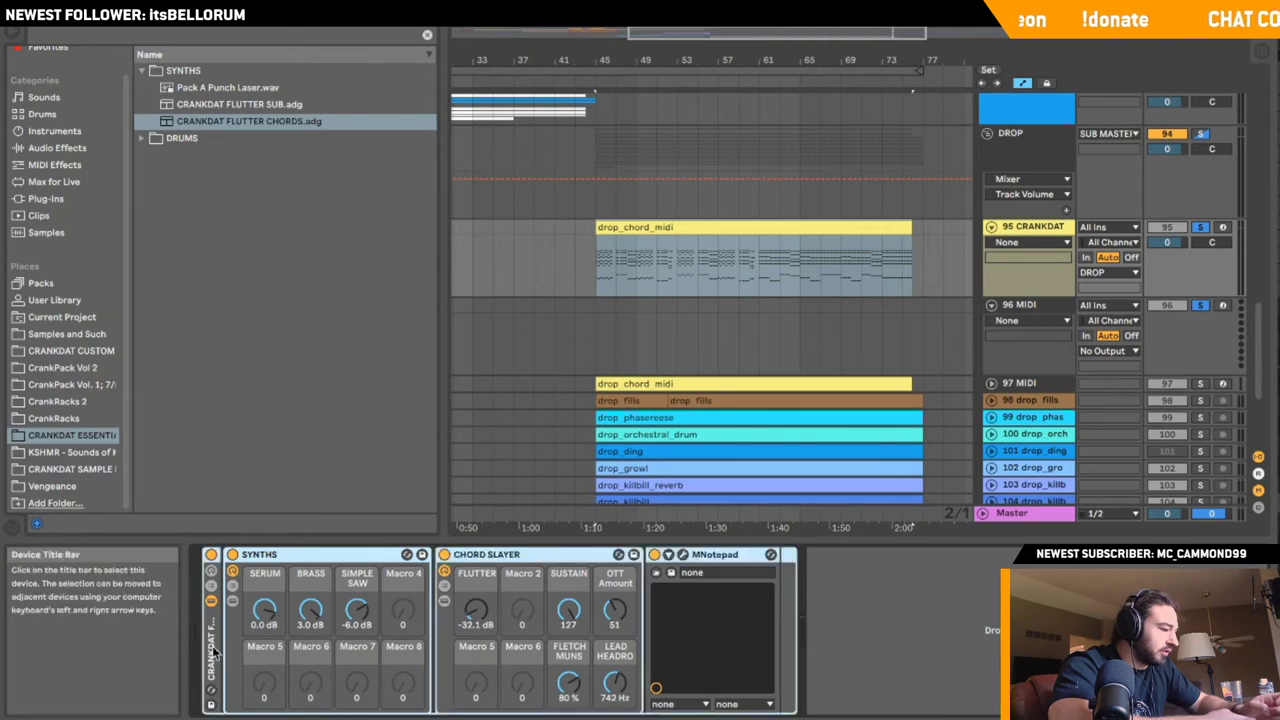
{"action": "double_click", "coordinate": [213, 652]}
{"action": "left_click", "coordinate": [211, 601]}
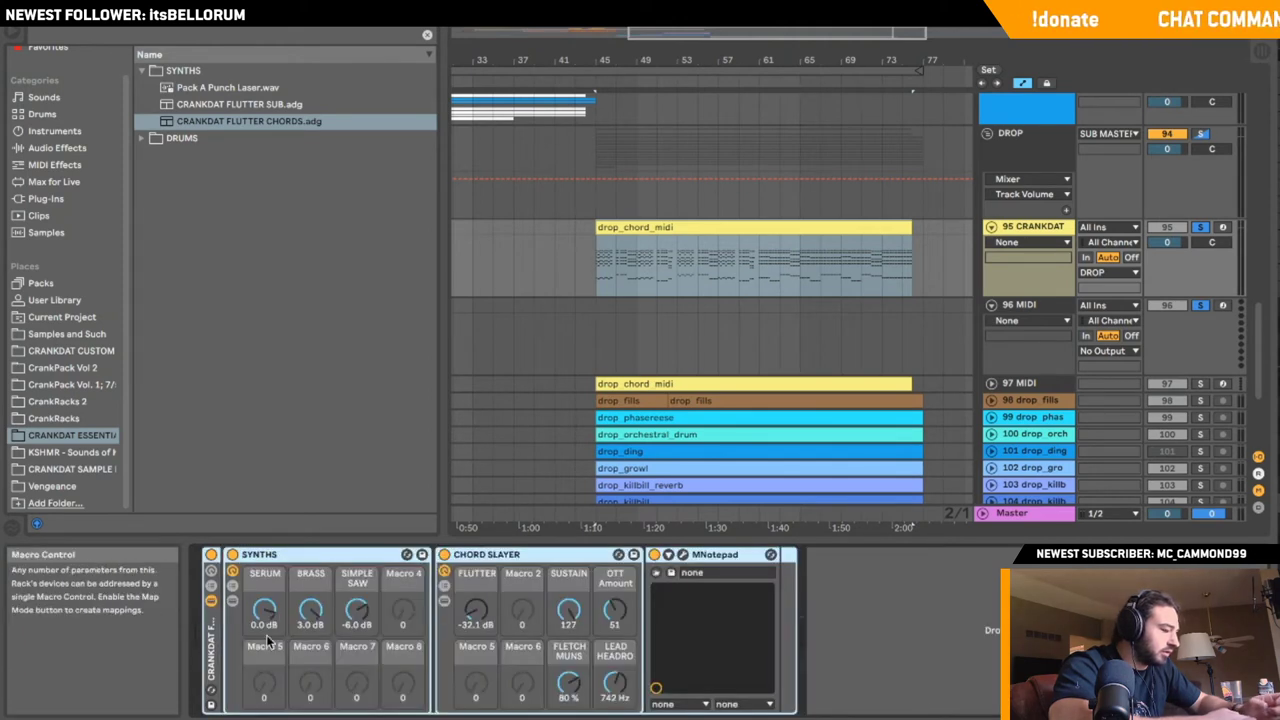
{"action": "left_click", "coordinate": [211, 572]}
{"action": "left_click", "coordinate": [211, 572]}
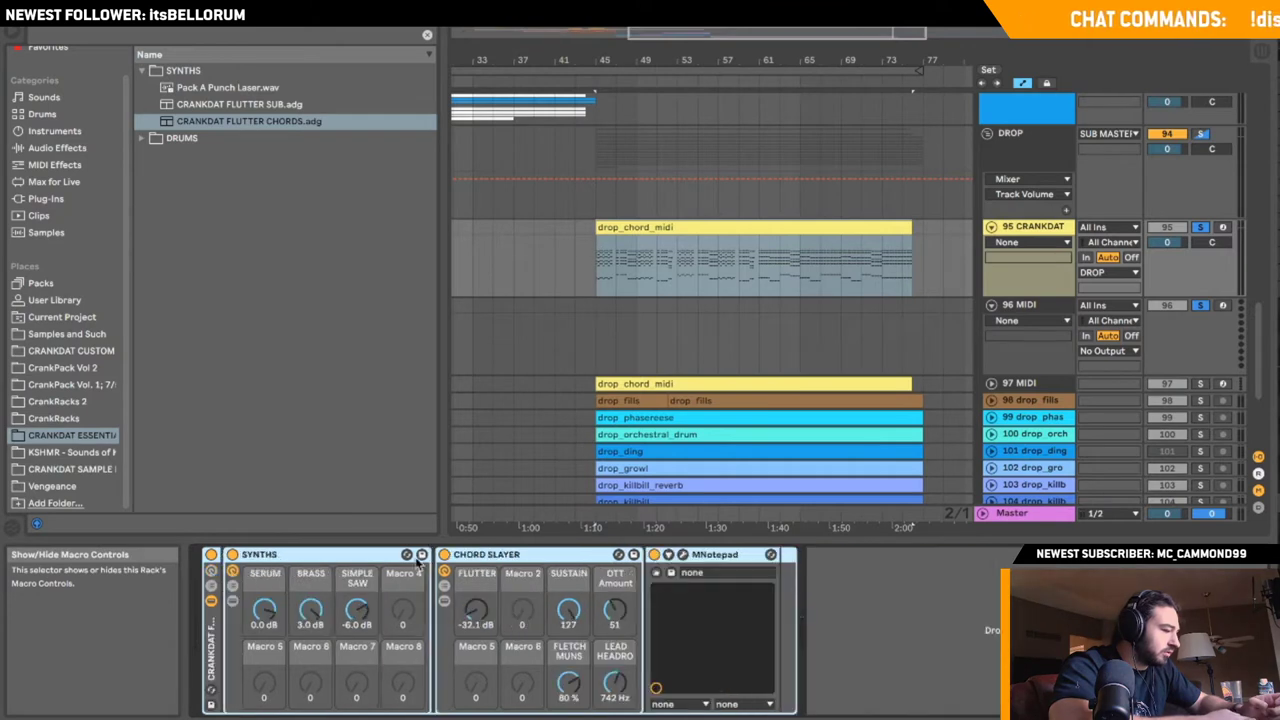
{"action": "left_click", "coordinate": [233, 601]}
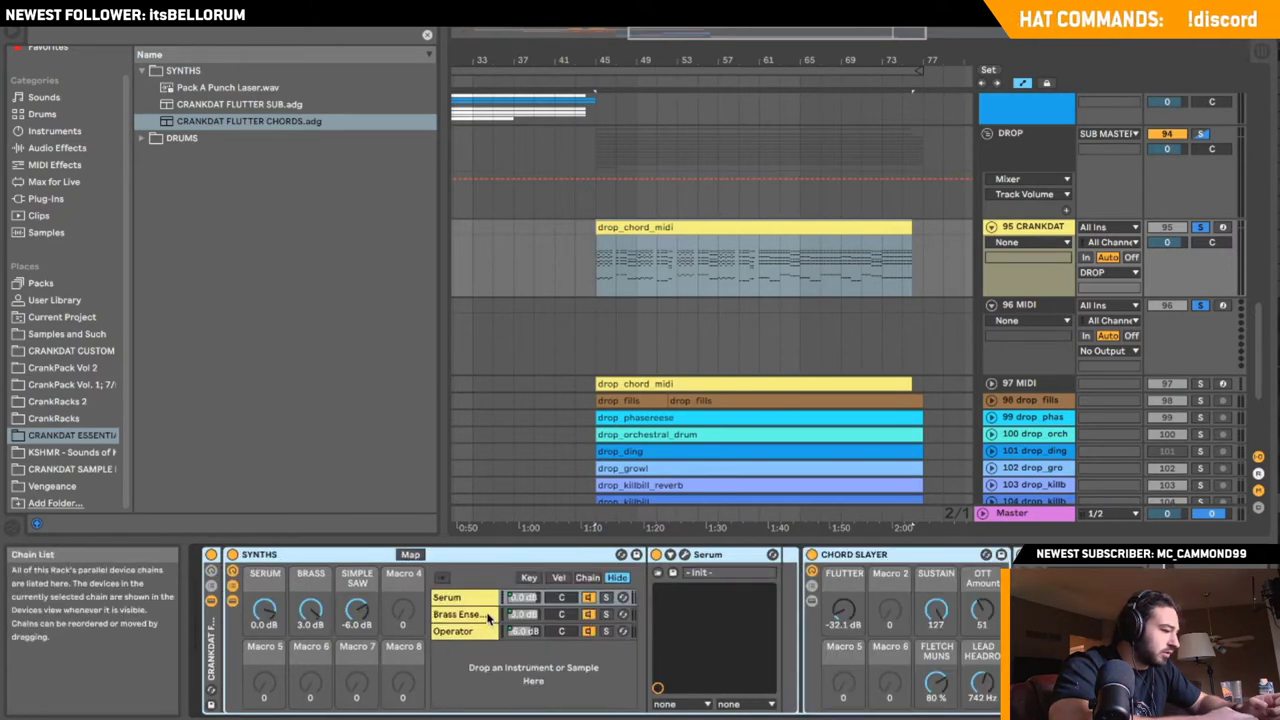
{"action": "left_click", "coordinate": [452, 615]}
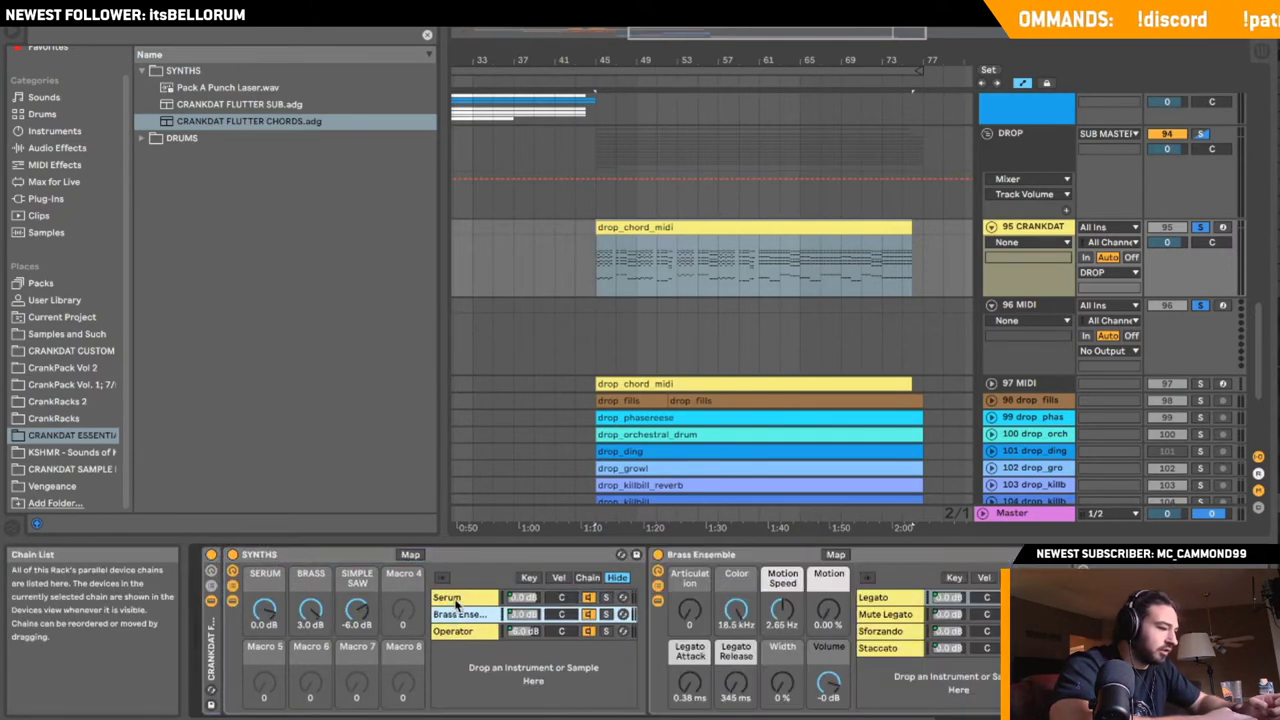
{"action": "left_click", "coordinate": [456, 598]}
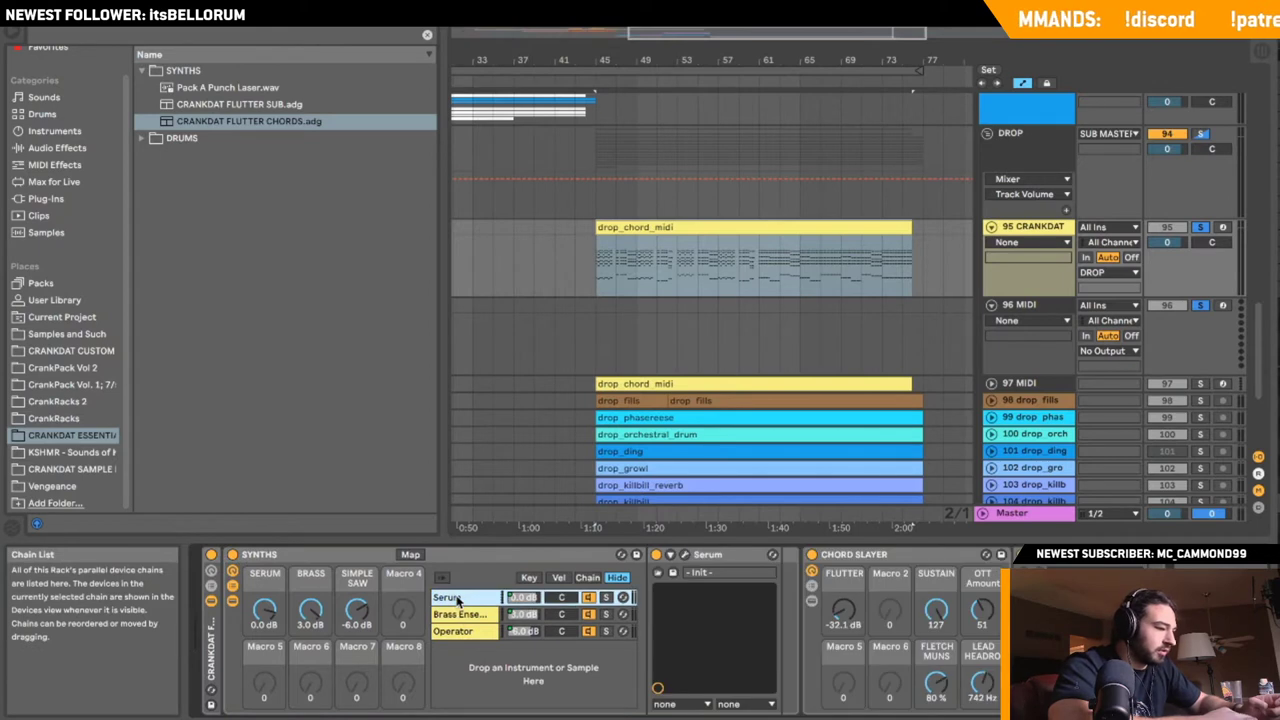
- Collapse the SYNTHS, CHORD SLAYER and MNotepad devices in the 95 CRANKDAT track's device chain
{"action": "double_click", "coordinate": [300, 554]}
{"action": "double_click", "coordinate": [300, 554]}
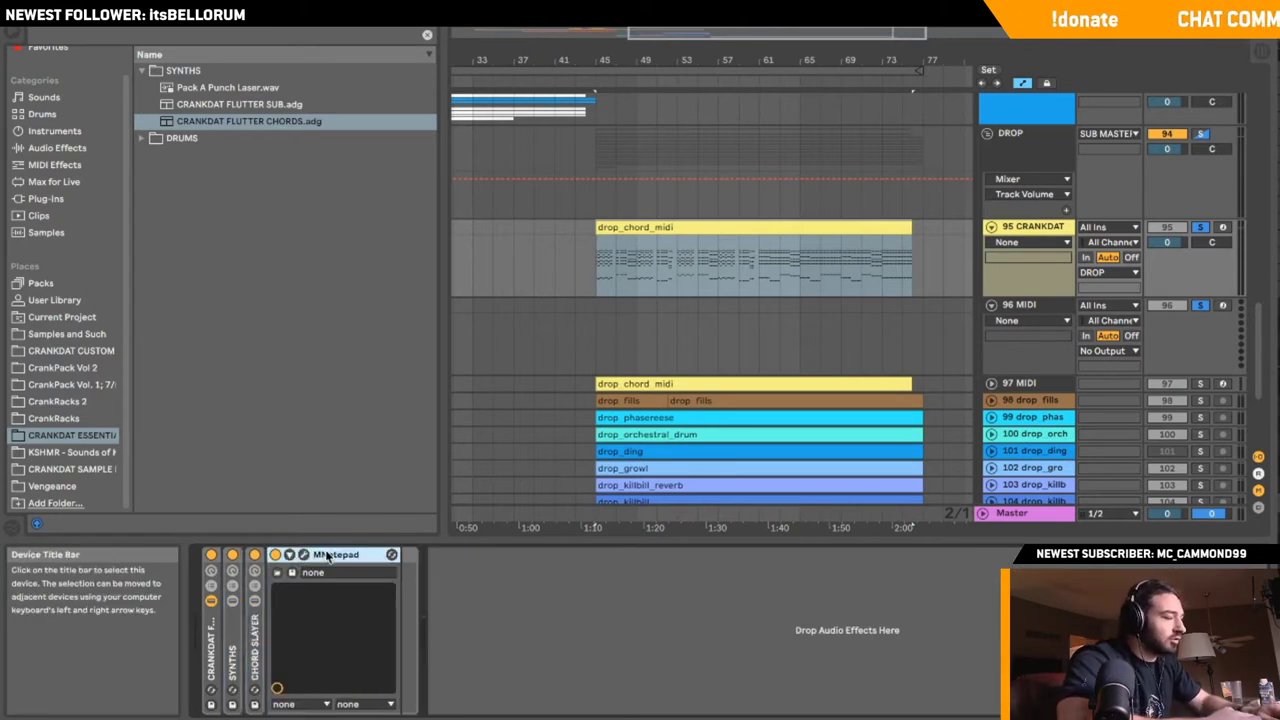
{"action": "double_click", "coordinate": [328, 555]}
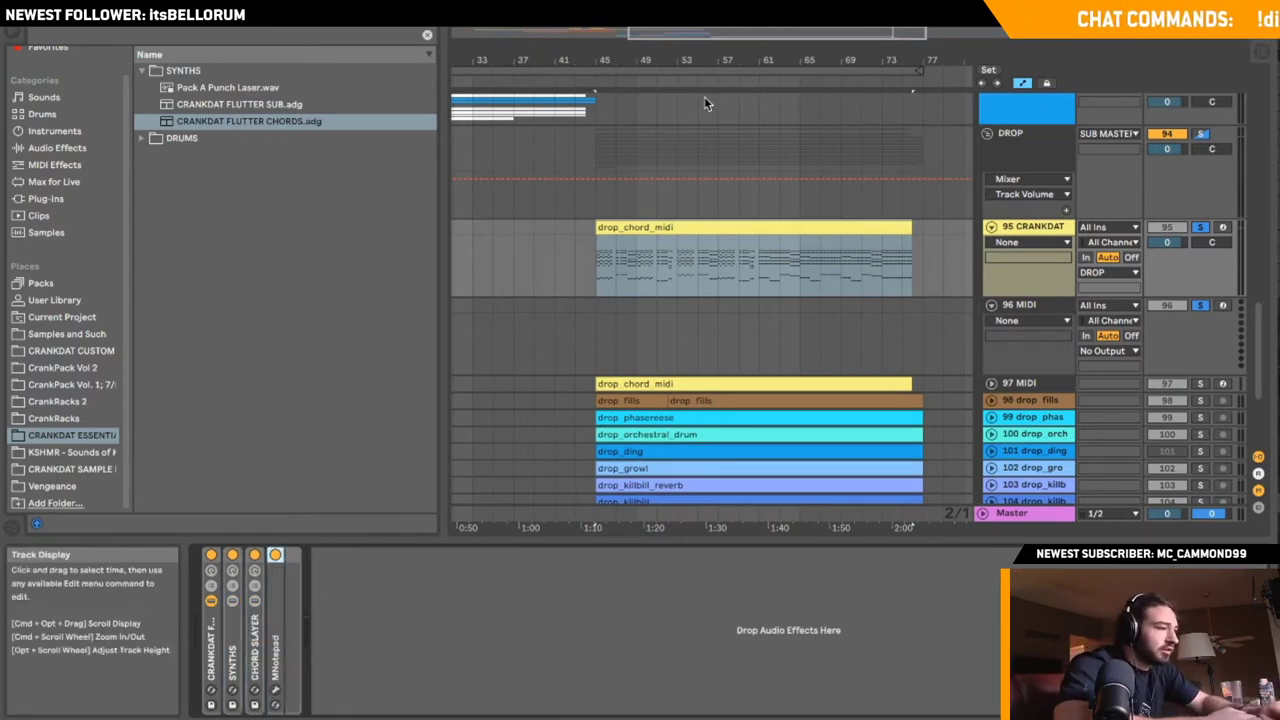
- Play the soloed chords from the start of the drop_chord_midi clip, turn off the solo on track 96 and stop playback
{"action": "left_click", "coordinate": [595, 258]}
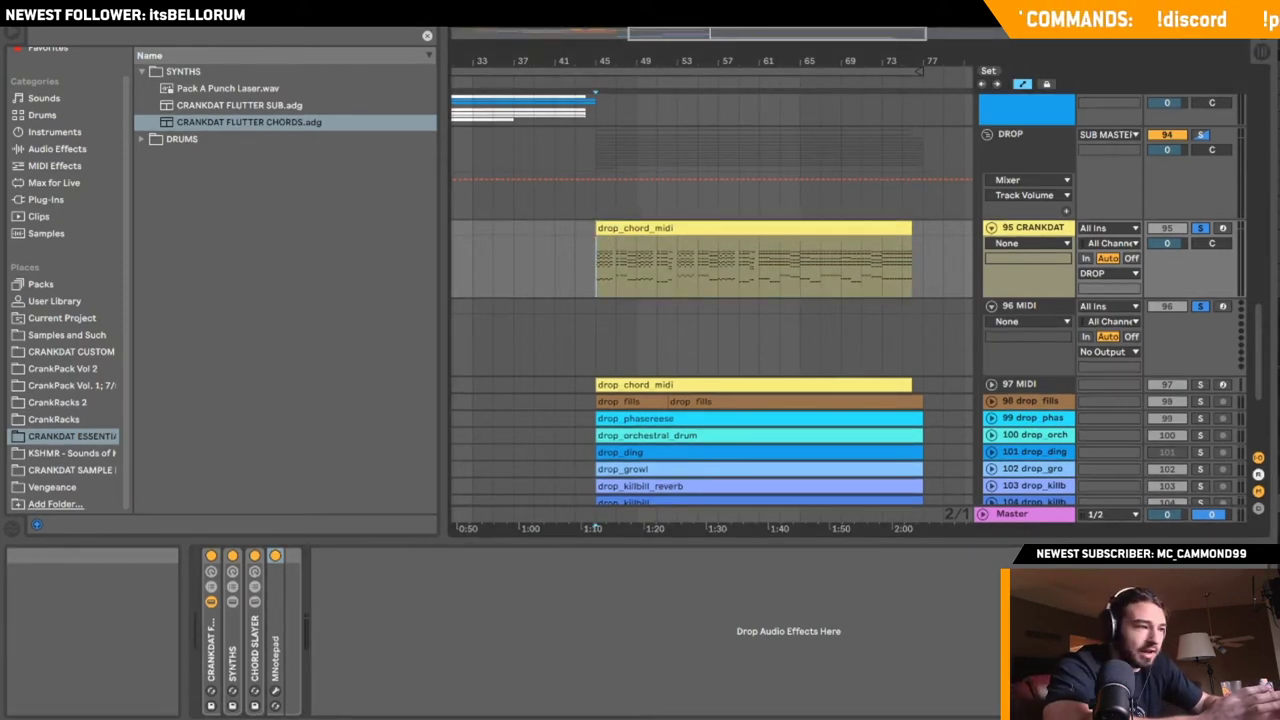
{"action": "key", "text": "space"}
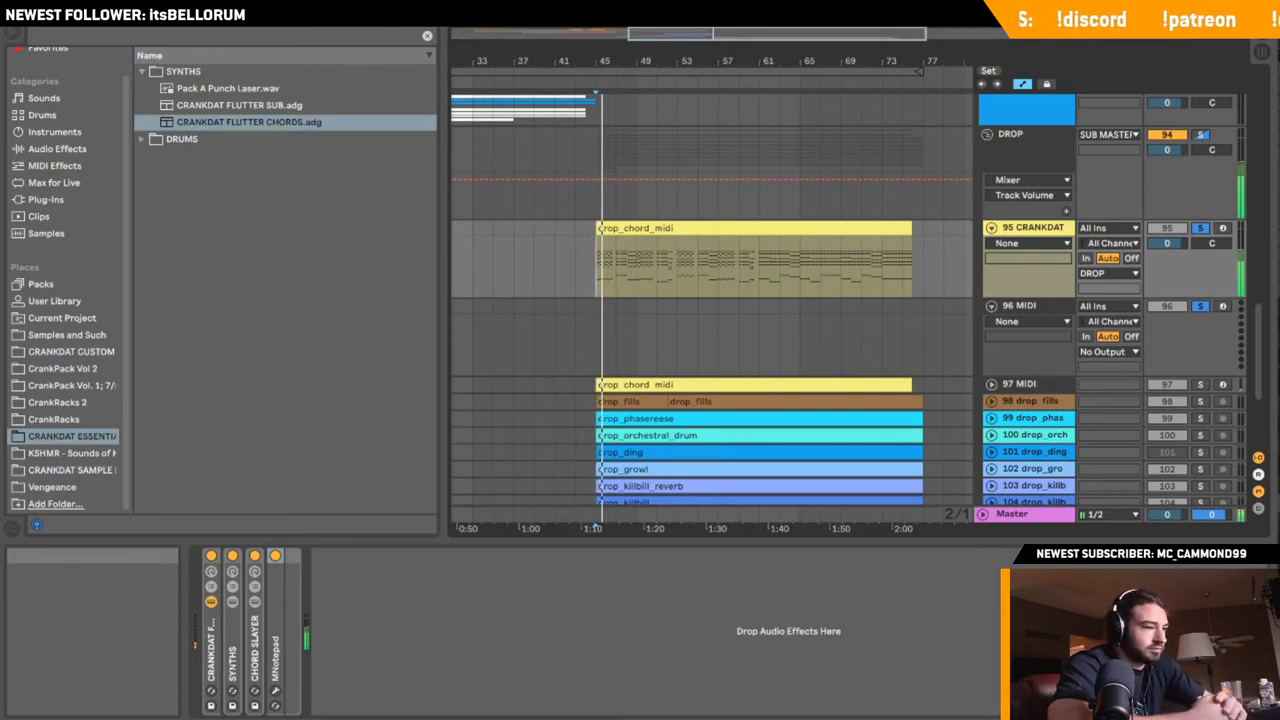
{"action": "scroll", "coordinate": [962, 237], "scroll_direction": "down", "scroll_amount": 5}
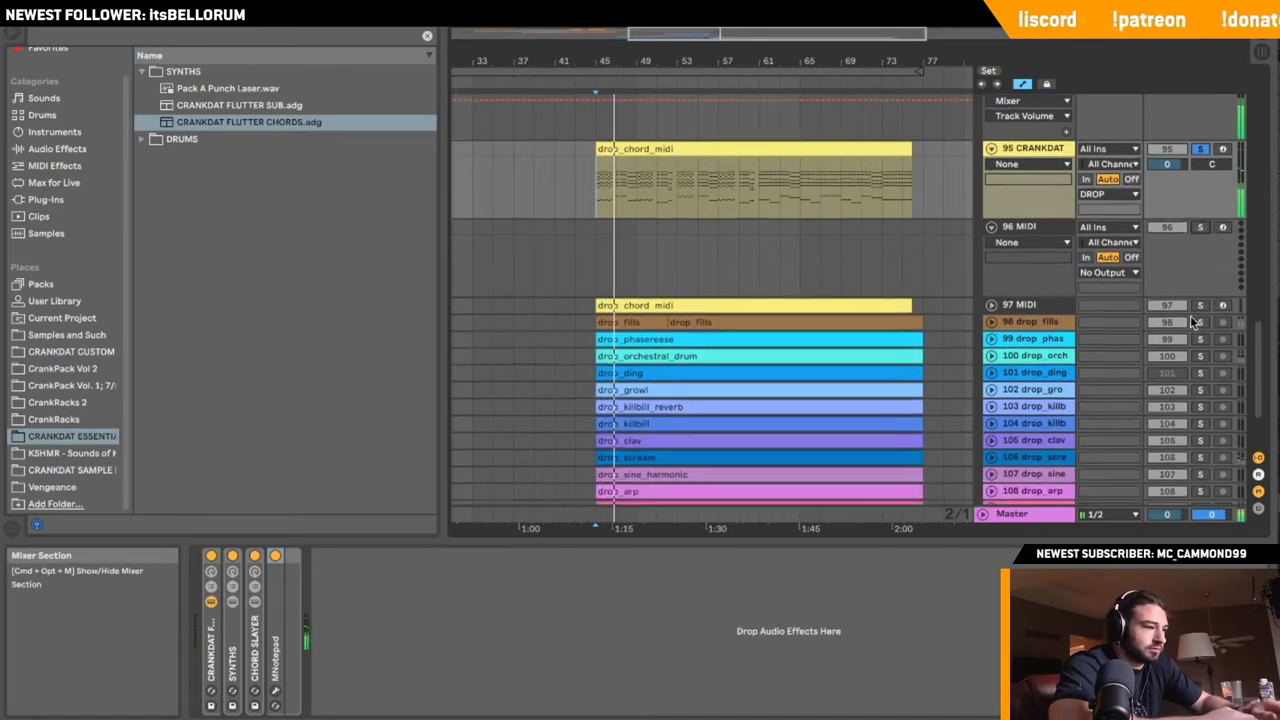
{"action": "left_click_drag", "start_coordinate": [944, 202], "coordinate": [938, 245]}
{"action": "scroll", "coordinate": [940, 230], "scroll_direction": "up", "scroll_amount": 3}
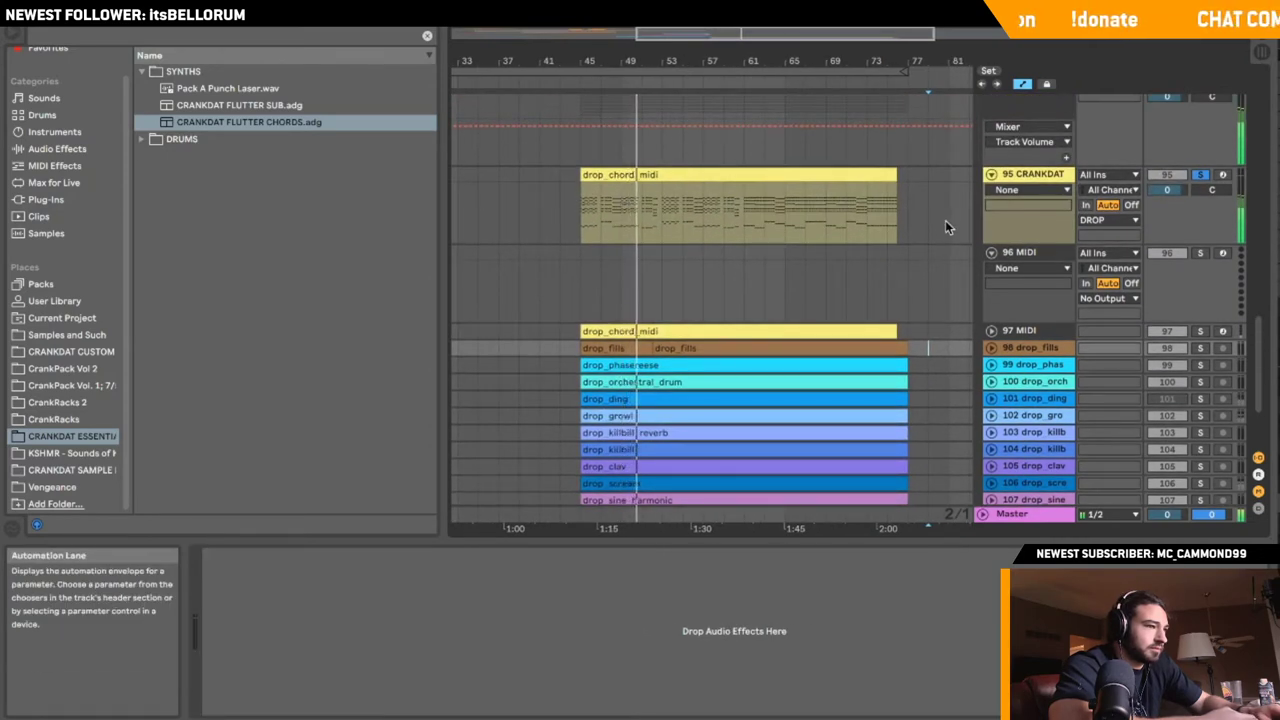
{"action": "key", "text": "space"}
- Expand the SYNTHS rack on the 95 CRANKDAT track, and duplicate the track with only the copy soloed
{"action": "left_click", "coordinate": [1018, 178]}
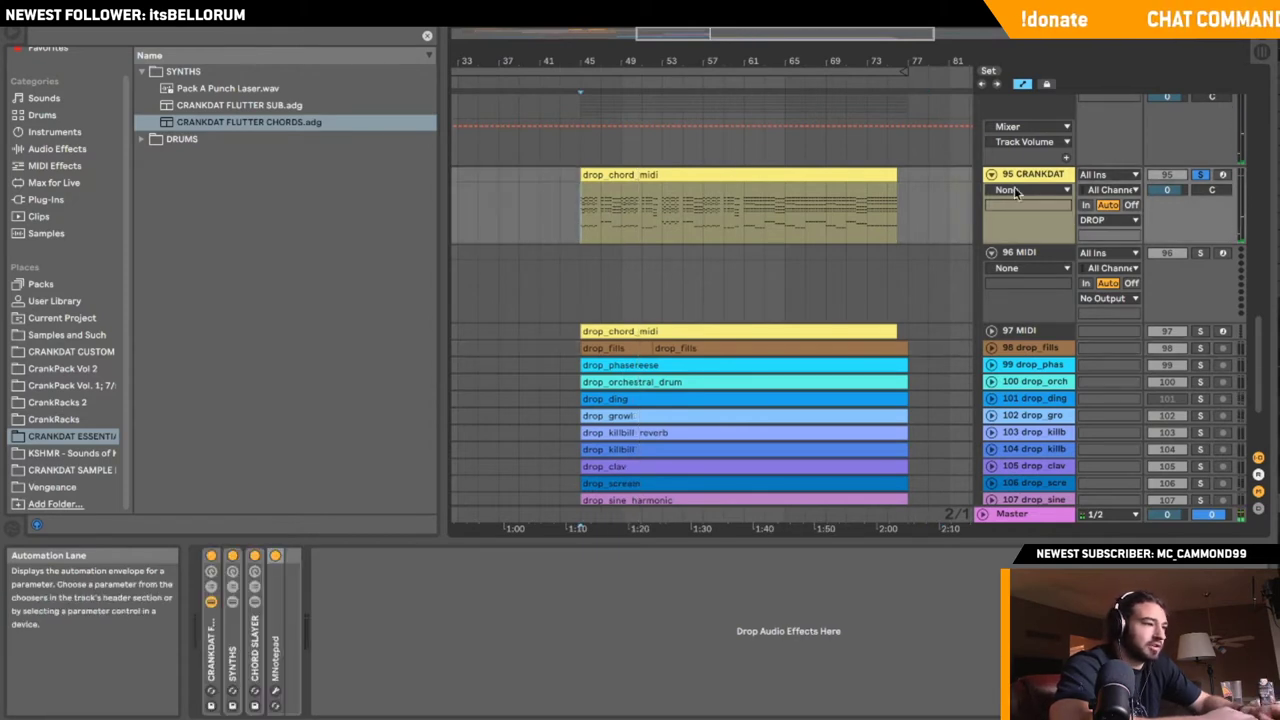
{"action": "double_click", "coordinate": [230, 650]}
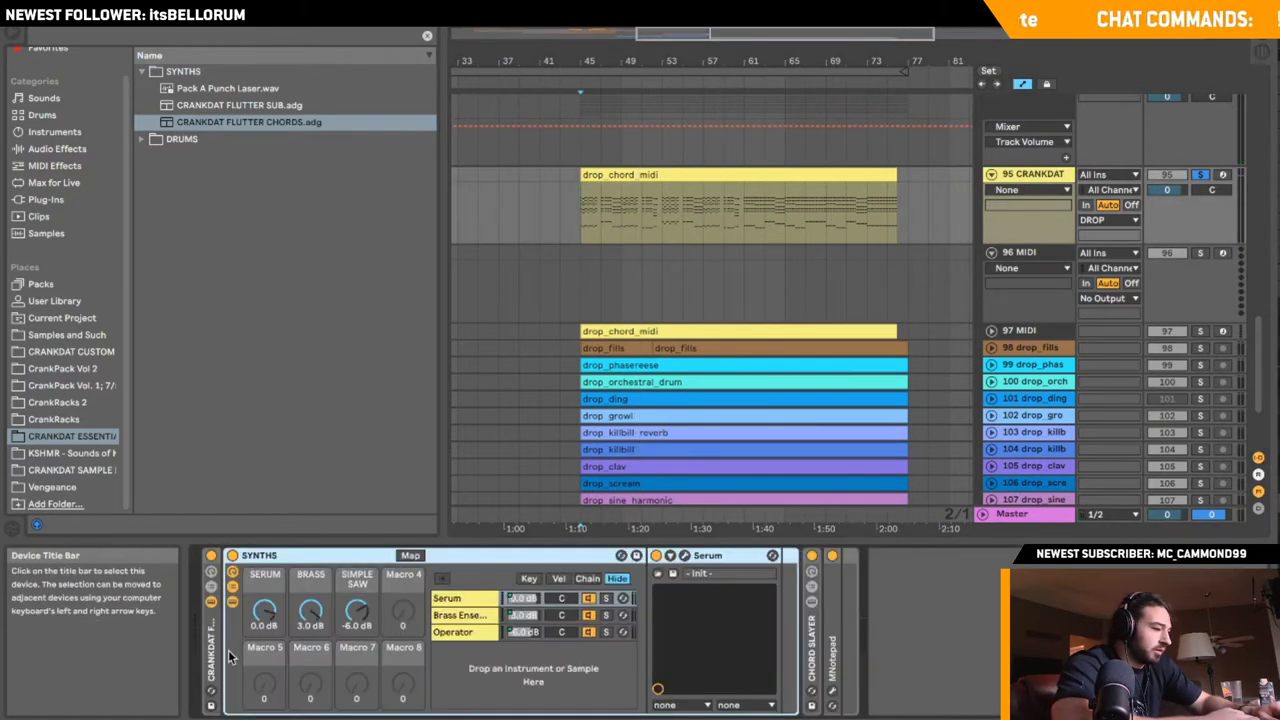
{"action": "left_click", "coordinate": [1025, 180]}
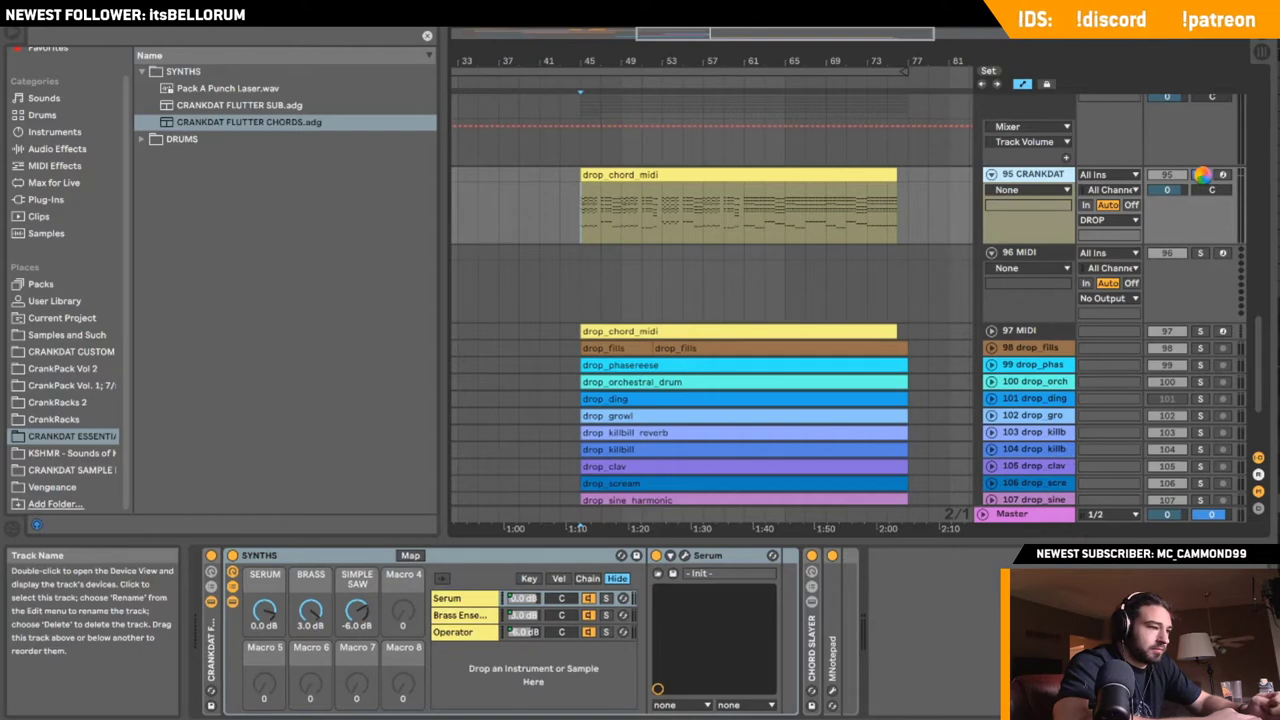
{"action": "left_click", "coordinate": [1201, 205]}
{"action": "left_click", "coordinate": [1202, 283]}
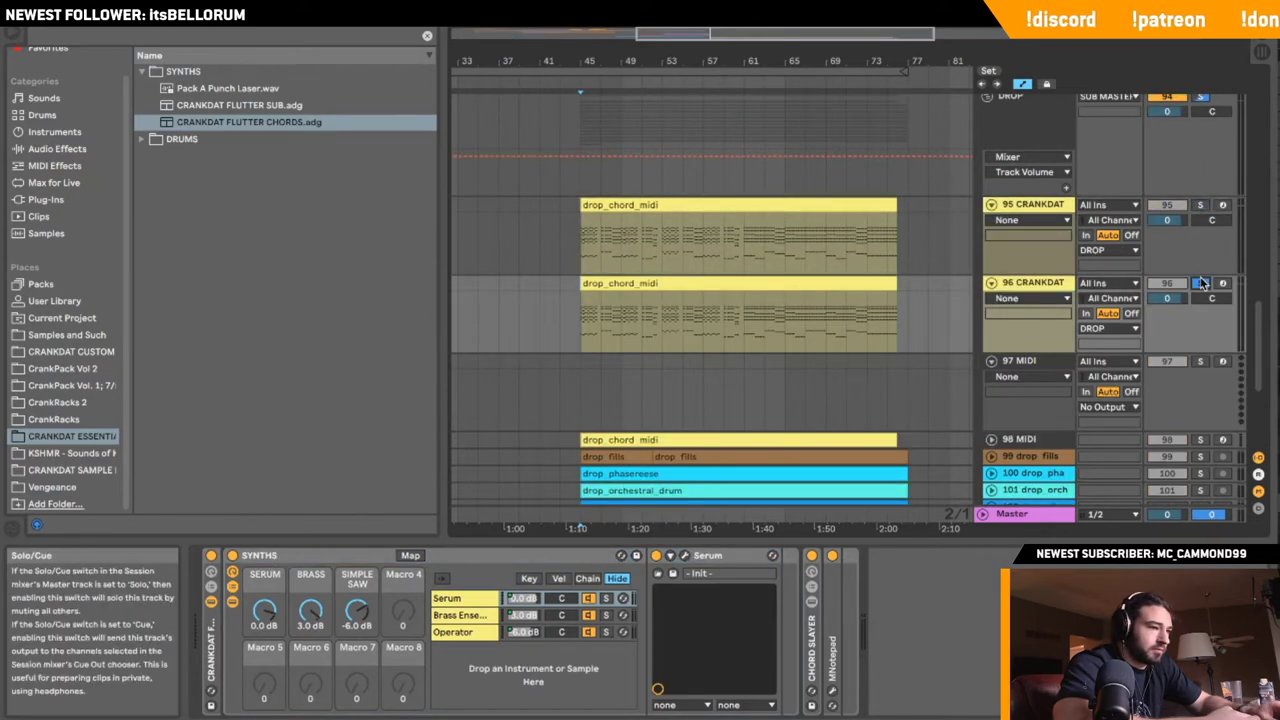
- Delete all notes from the drop_chord_midi clip on the duplicated 96 CRANKDAT track, and collapse its SYNTHS rack
{"action": "double_click", "coordinate": [766, 283]}
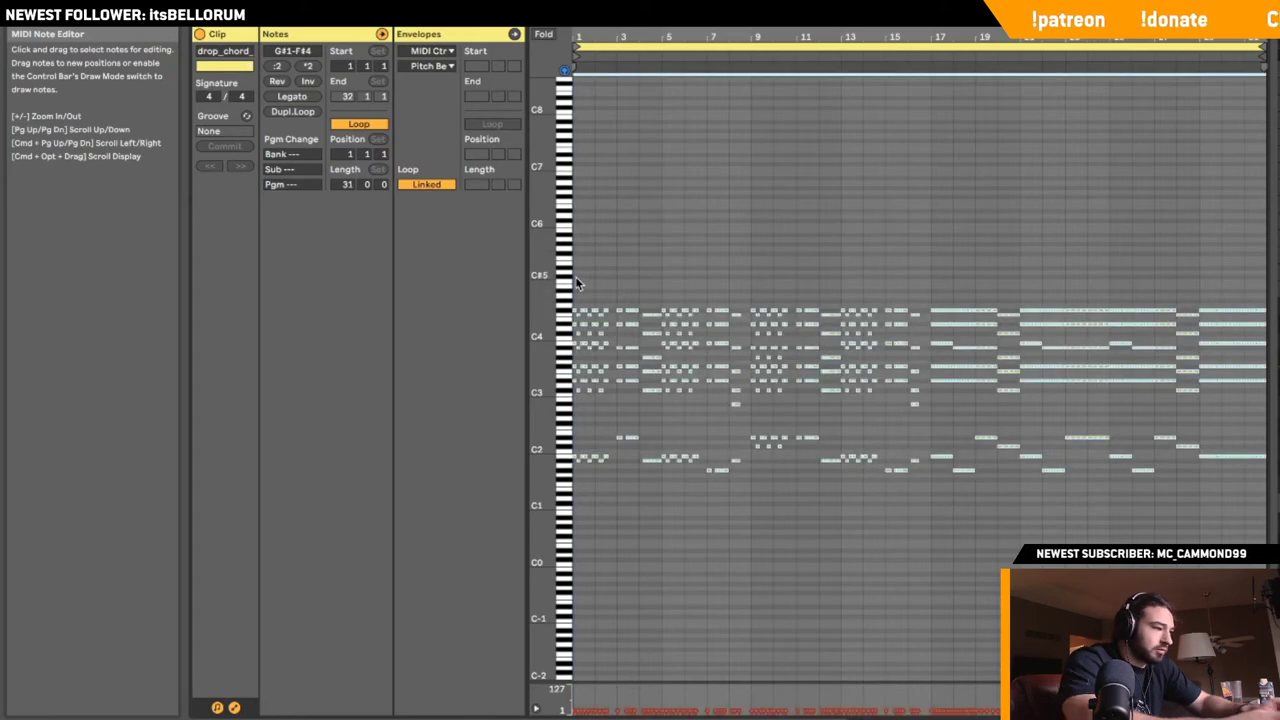
{"action": "key", "text": "shift+Tab"}
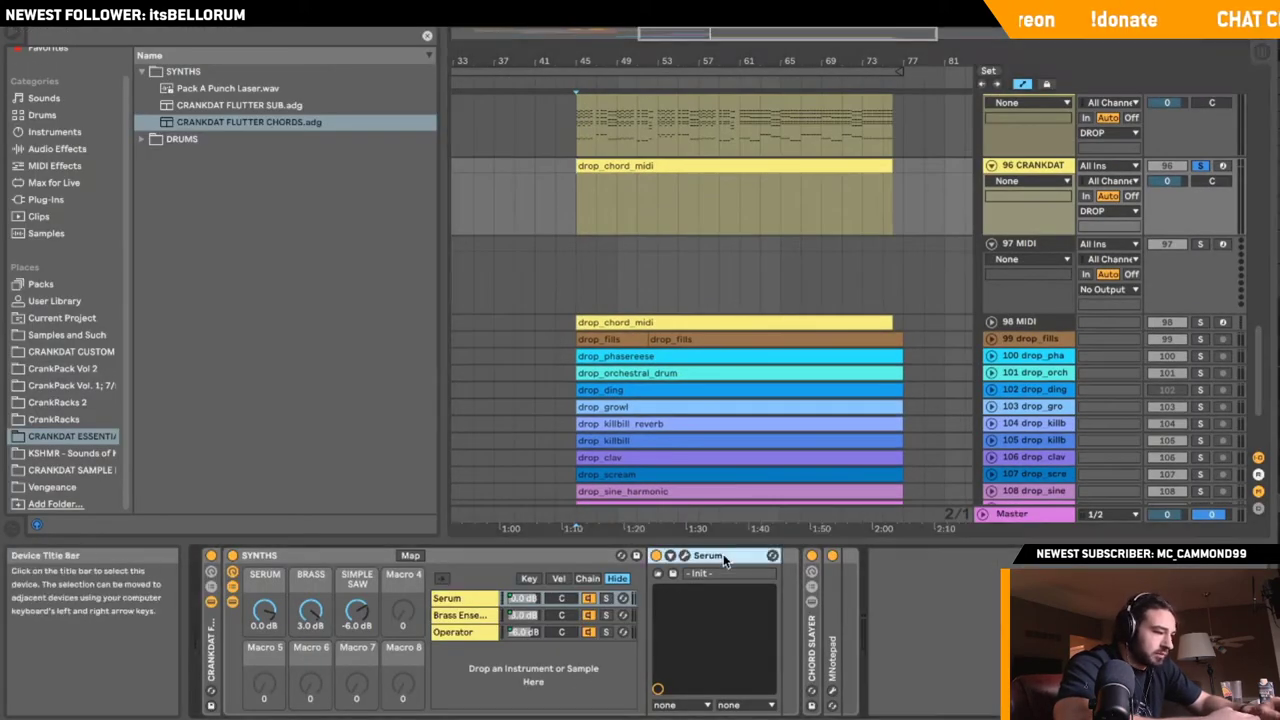
{"action": "double_click", "coordinate": [739, 574]}
{"action": "left_click", "coordinate": [234, 599]}
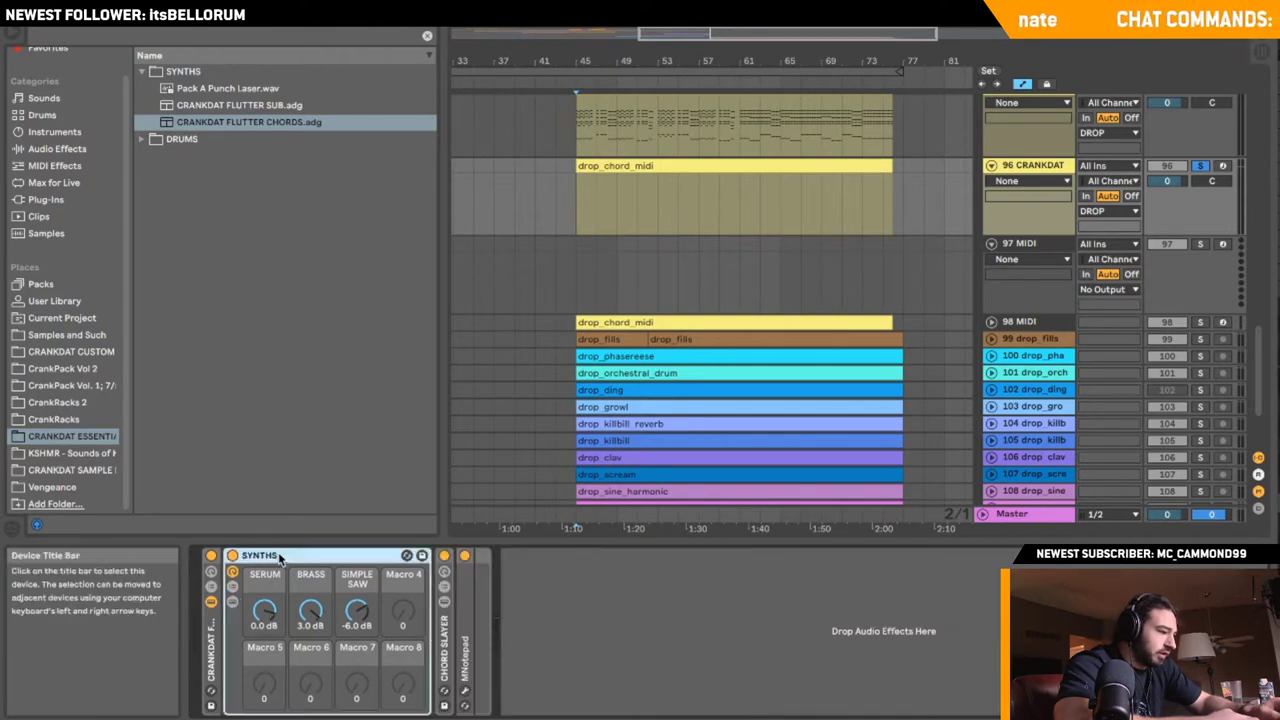
{"action": "double_click", "coordinate": [284, 554]}
- Show the devices inside the CHORD SLAYER rack on track 96, bypass the whole rack and expand SYNTHS again
{"action": "double_click", "coordinate": [254, 627]}
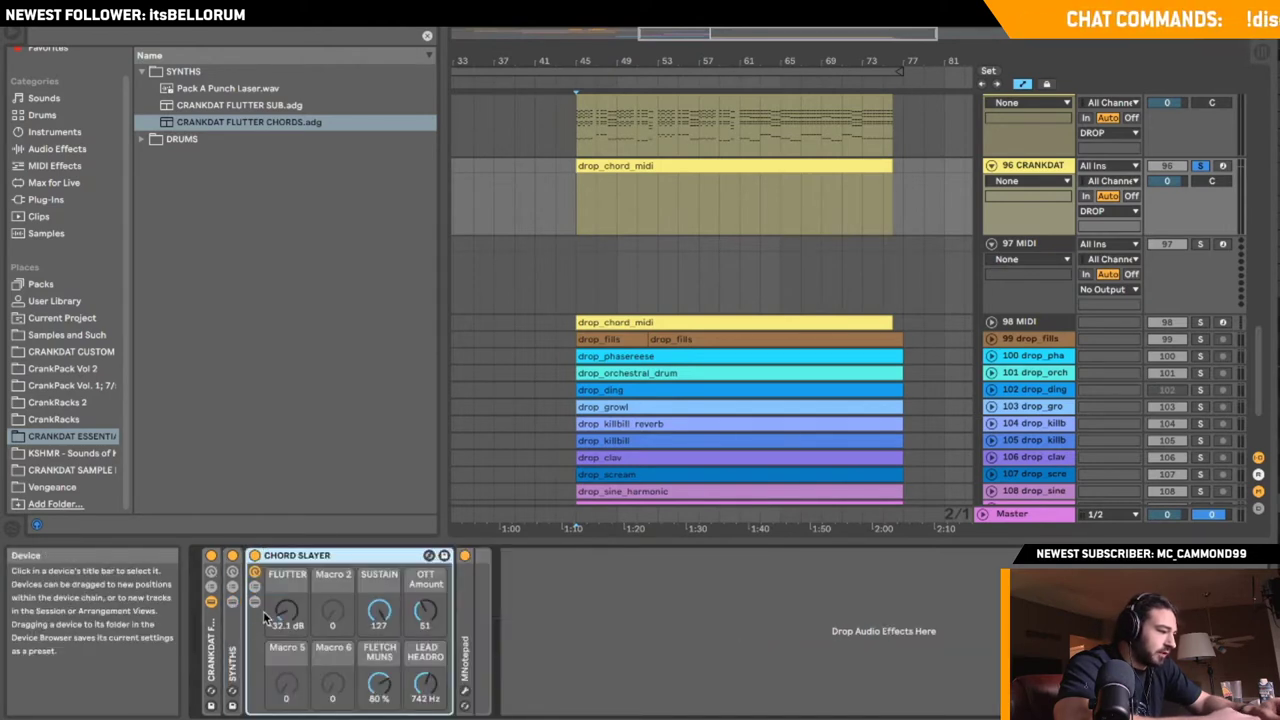
{"action": "left_click", "coordinate": [253, 599]}
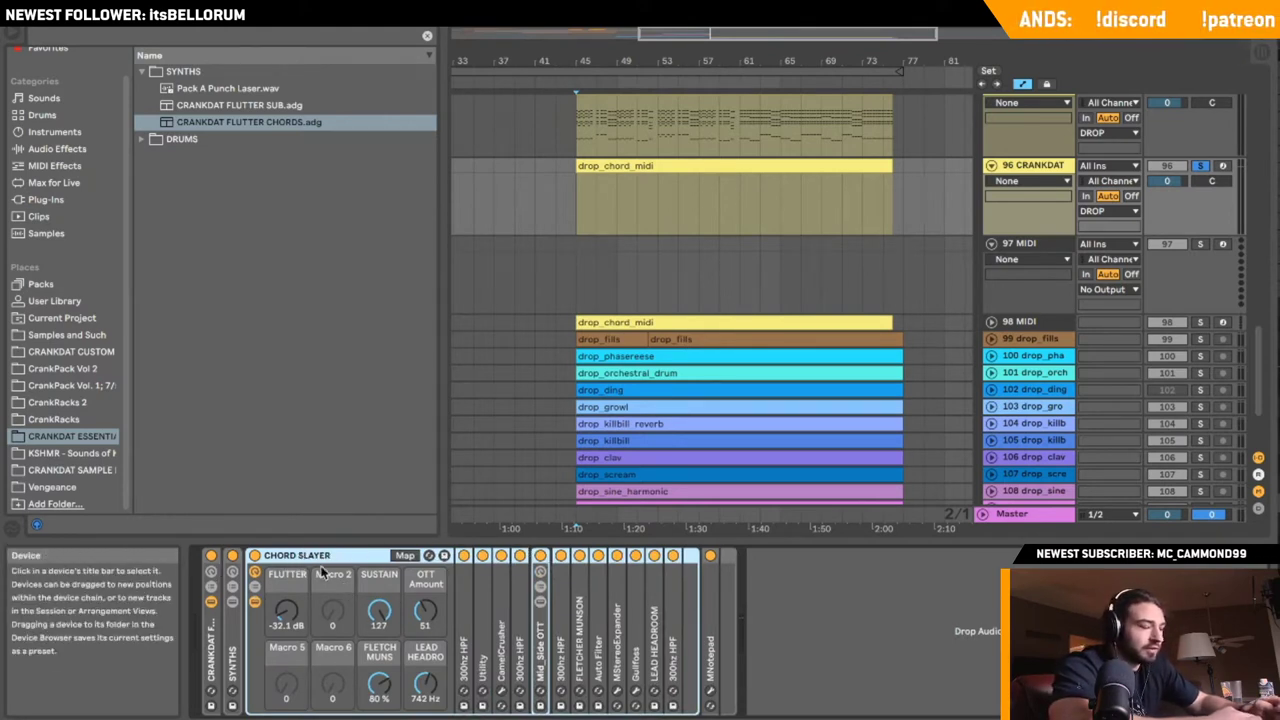
{"action": "left_click", "coordinate": [257, 556]}
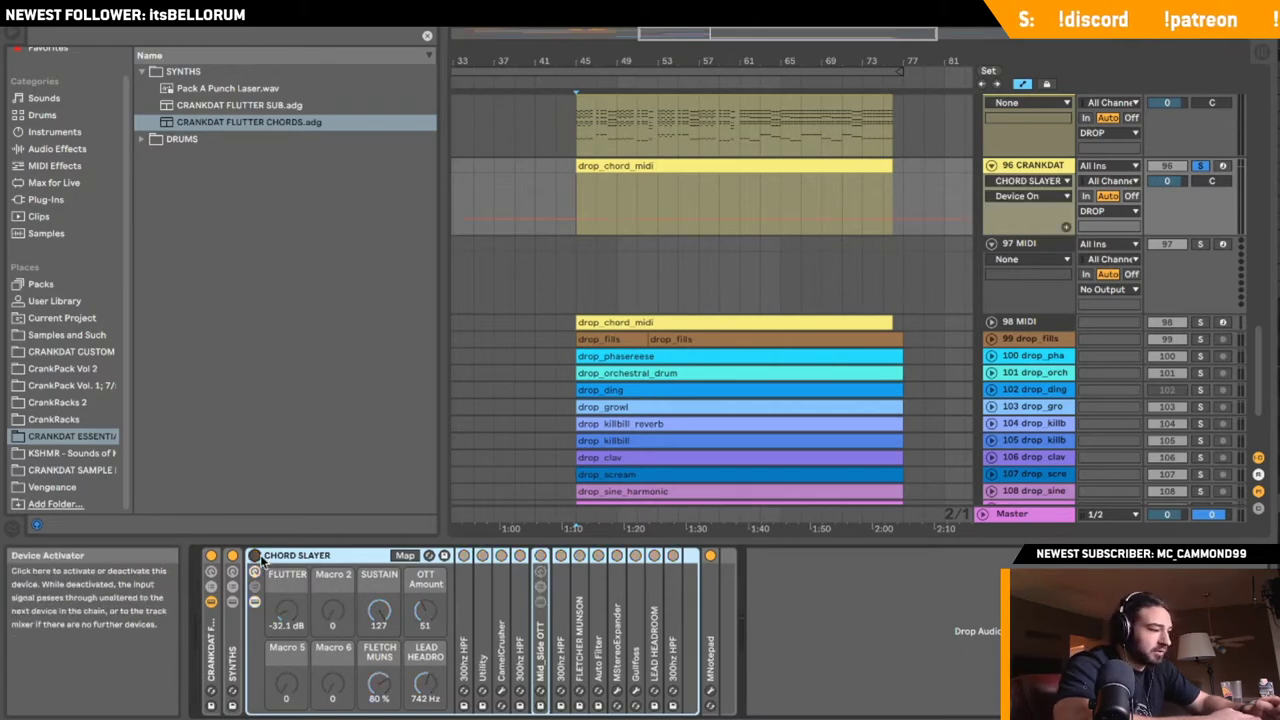
{"action": "double_click", "coordinate": [234, 630]}
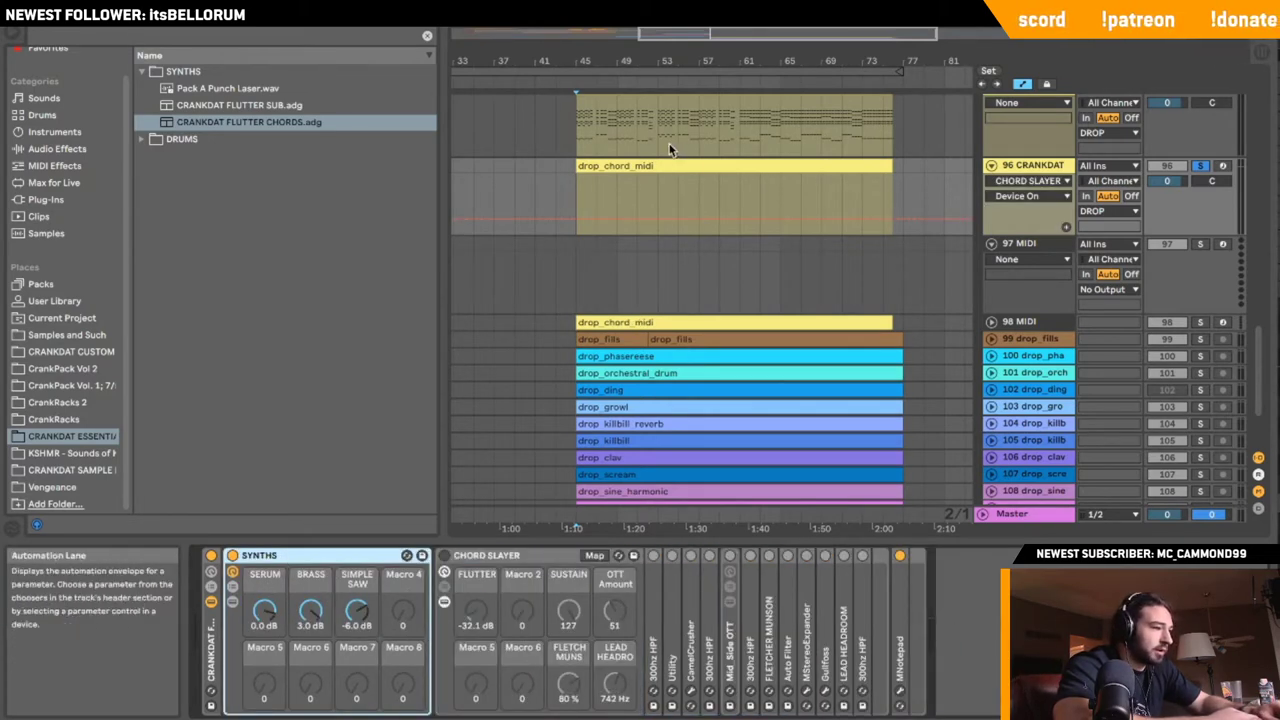
- Arm track 96 and draw one sustained note across the full length of its emptied drop_chord_midi clip
{"action": "scroll", "coordinate": [640, 210], "scroll_direction": "up", "scroll_amount": 2}
{"action": "left_click", "coordinate": [1222, 197]}
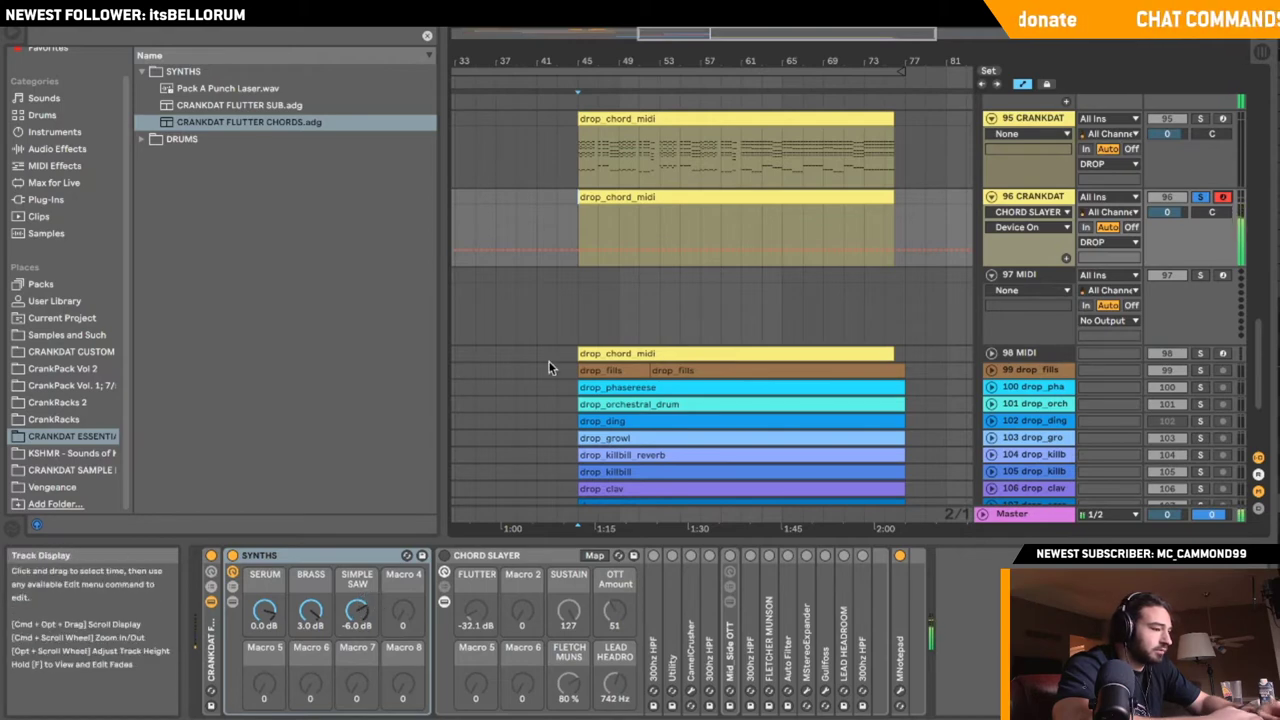
{"action": "double_click", "coordinate": [655, 210]}
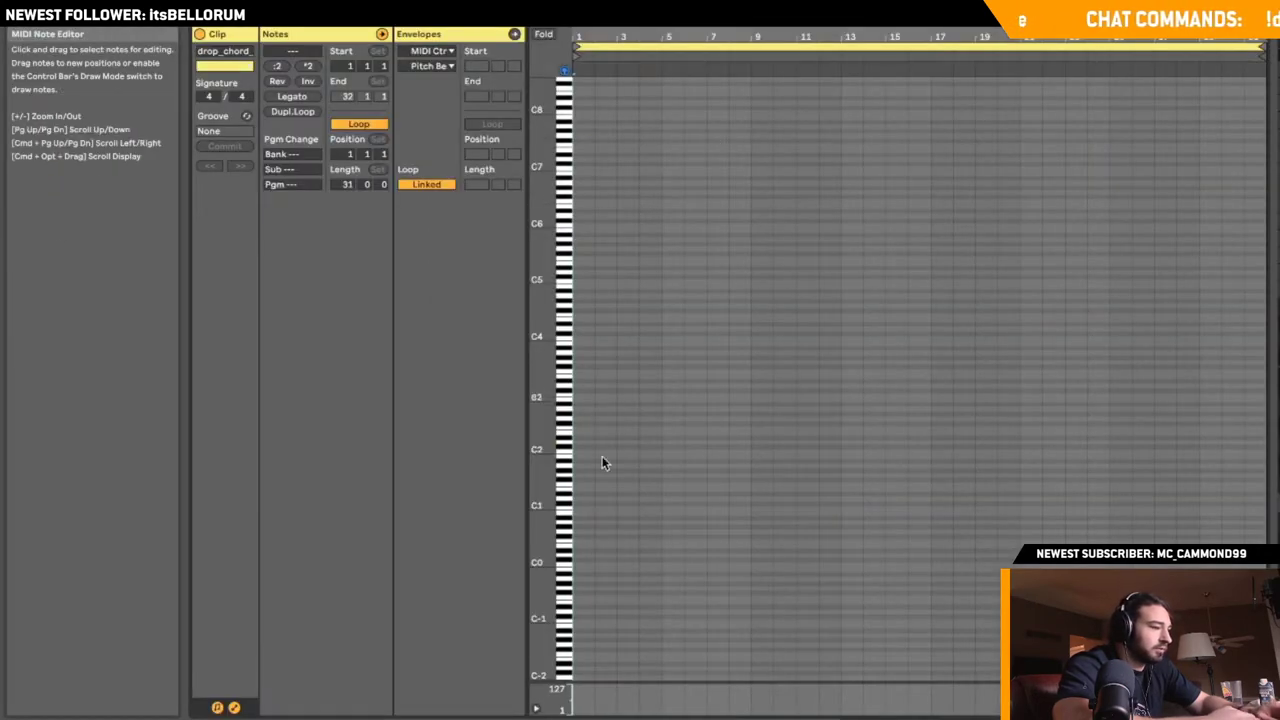
{"action": "double_click", "coordinate": [576, 395]}
{"action": "left_click_drag", "start_coordinate": [596, 395], "coordinate": [1260, 434]}
{"action": "key", "text": "shift+Tab"}
{"action": "scroll", "coordinate": [948, 338], "scroll_direction": "up", "scroll_amount": 3}
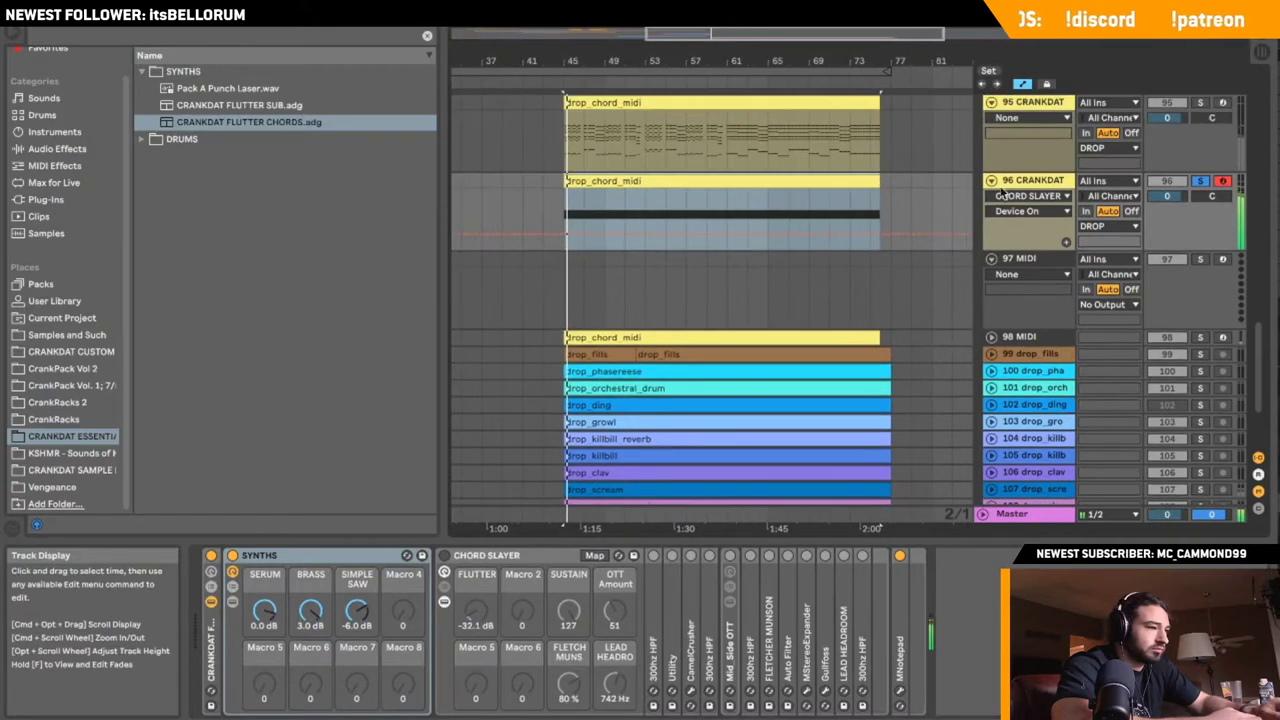
- Insert an audio track below 96 CRANKDAT, and bypass the Audio Effect Rack on the SUB MASTER group
{"action": "right_click", "coordinate": [1022, 183]}
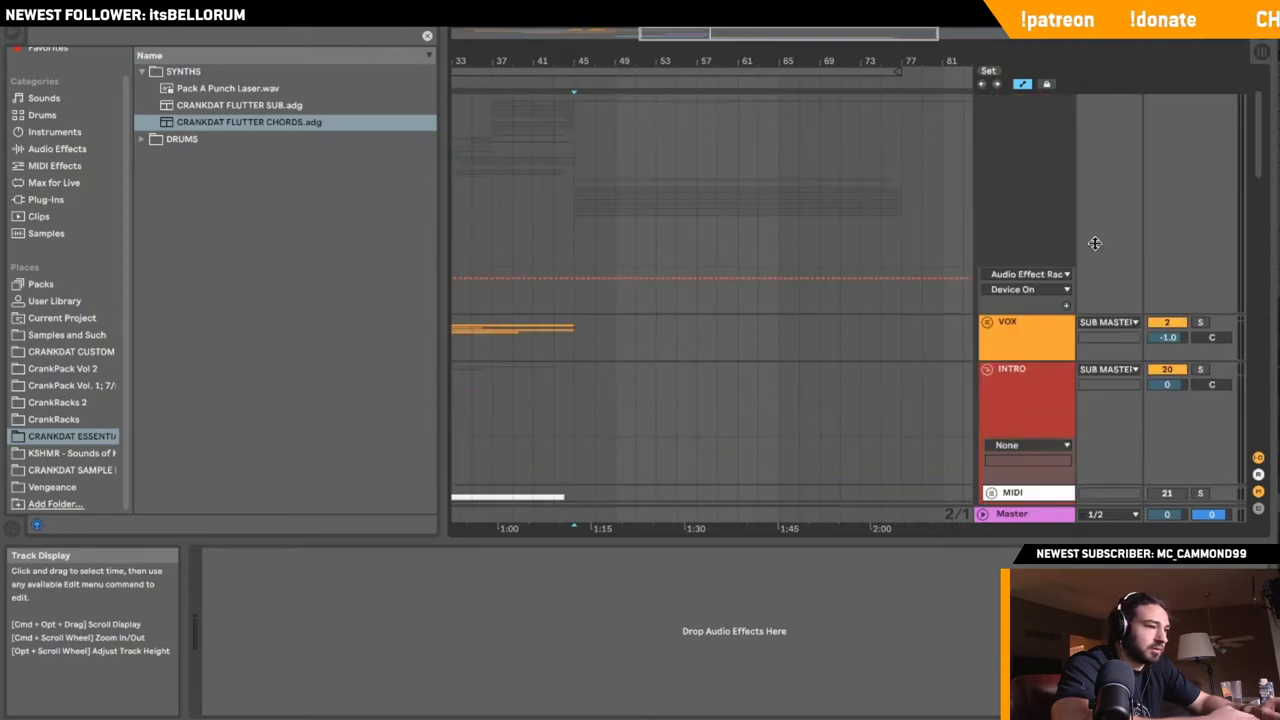
{"action": "scroll", "coordinate": [1046, 229], "scroll_direction": "up", "scroll_amount": 2}
{"action": "left_click", "coordinate": [1046, 229]}
{"action": "scroll", "coordinate": [689, 423], "scroll_direction": "down", "scroll_amount": 15}
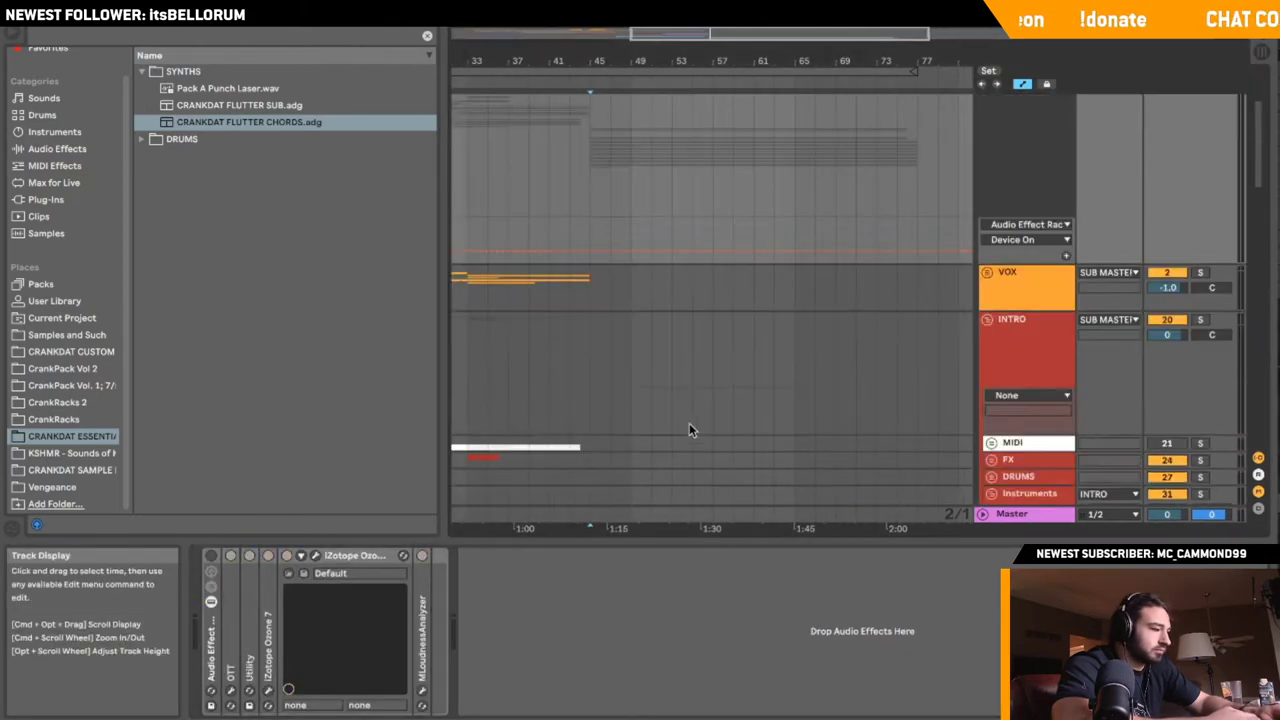
- Set the soloed 97 Audio track's input to Resampling, arm it and start recording from the start of the drop
{"action": "left_click", "coordinate": [585, 263]}
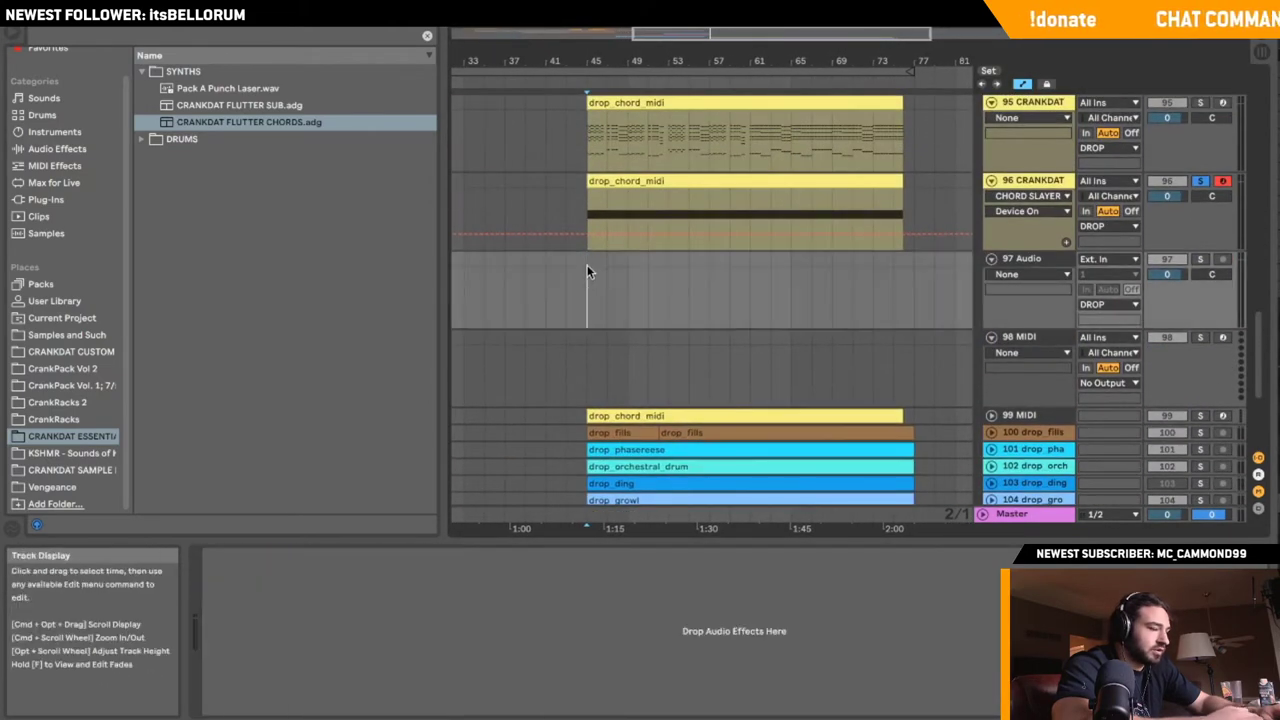
{"action": "left_click", "coordinate": [1222, 259]}
{"action": "left_click", "coordinate": [1105, 259]}
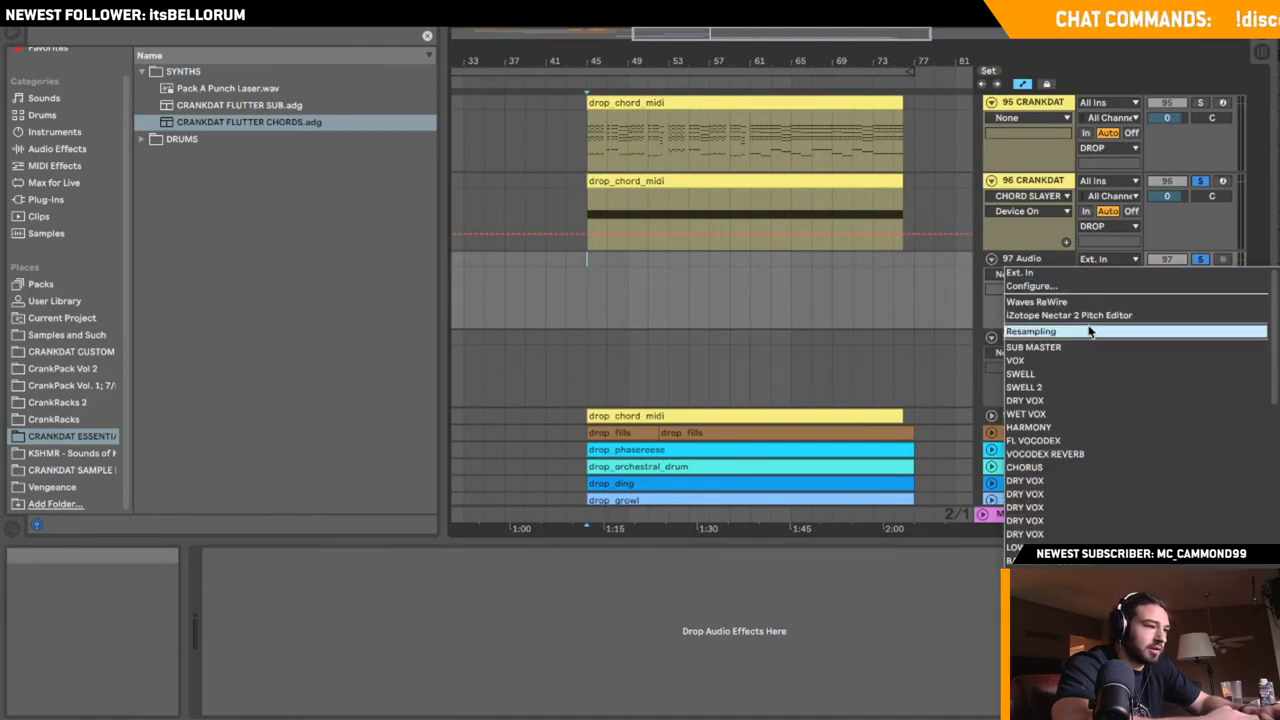
{"action": "left_click", "coordinate": [1224, 261]}
{"action": "left_click", "coordinate": [500, 18]}
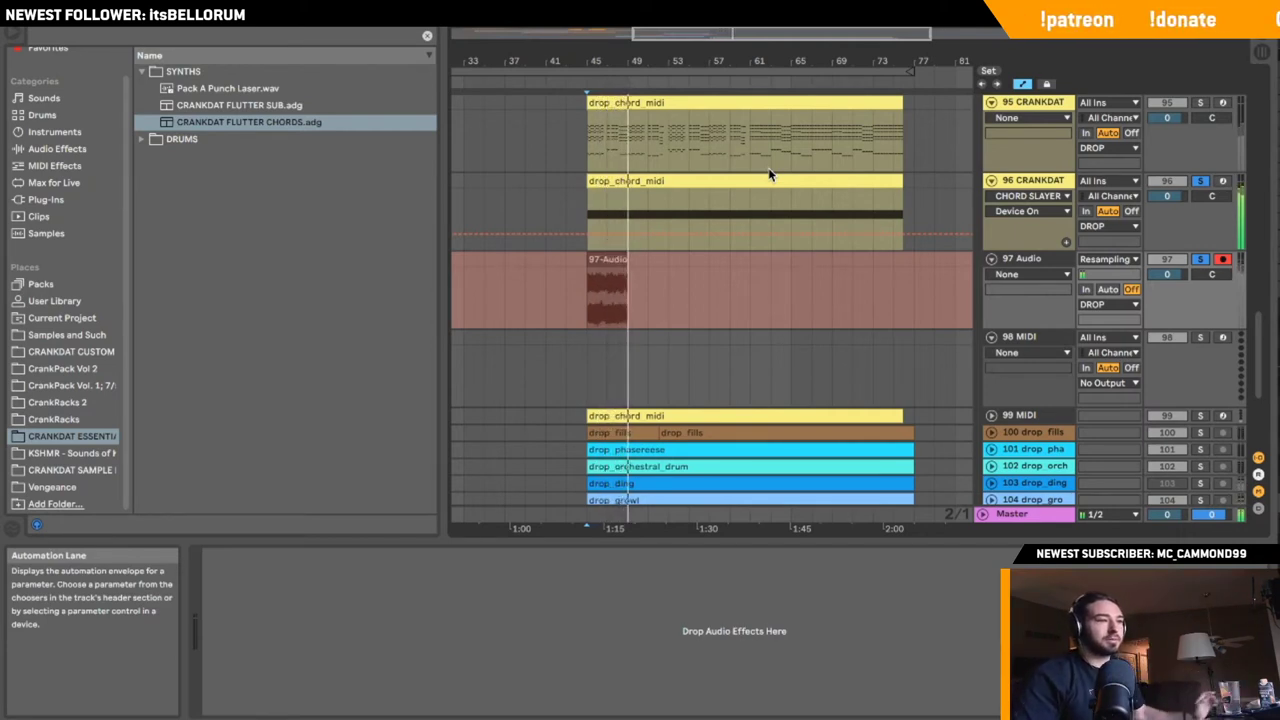
- Deactivate the drop_chord_midi clip on track 95 and stop the recording
{"action": "left_click", "coordinate": [778, 106]}
{"action": "key", "text": "0"}
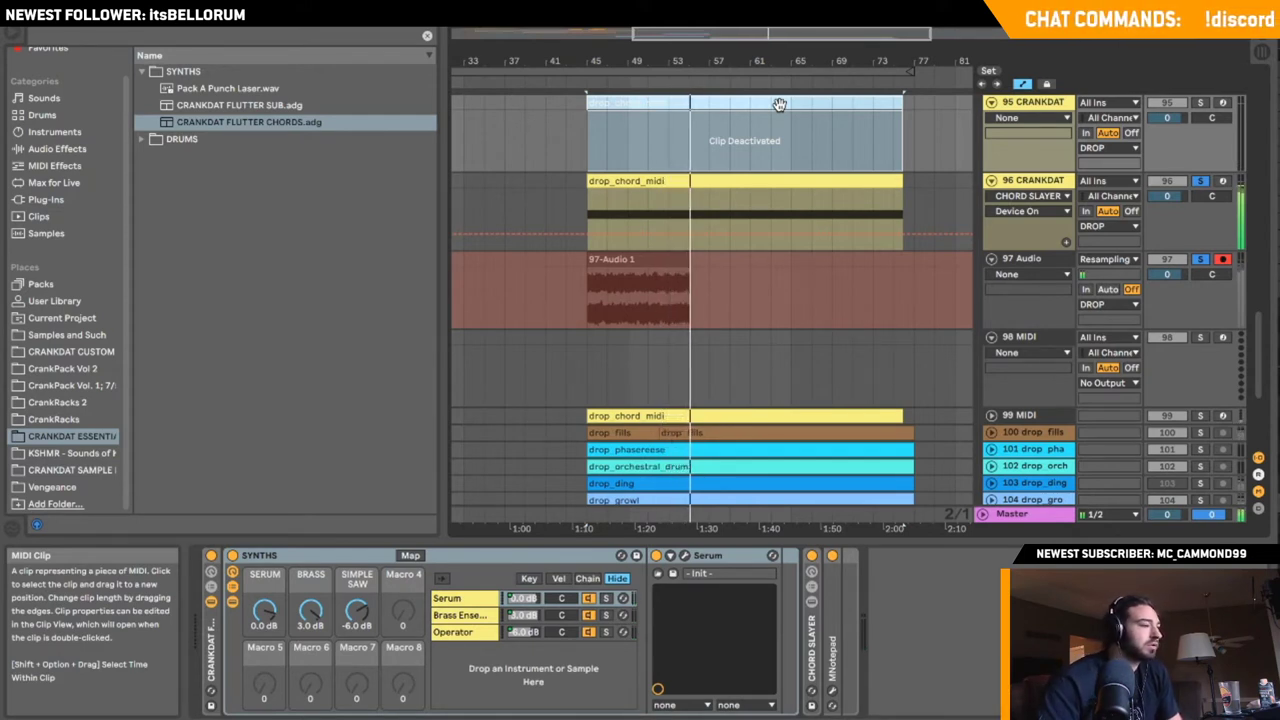
{"action": "key", "text": "space"}
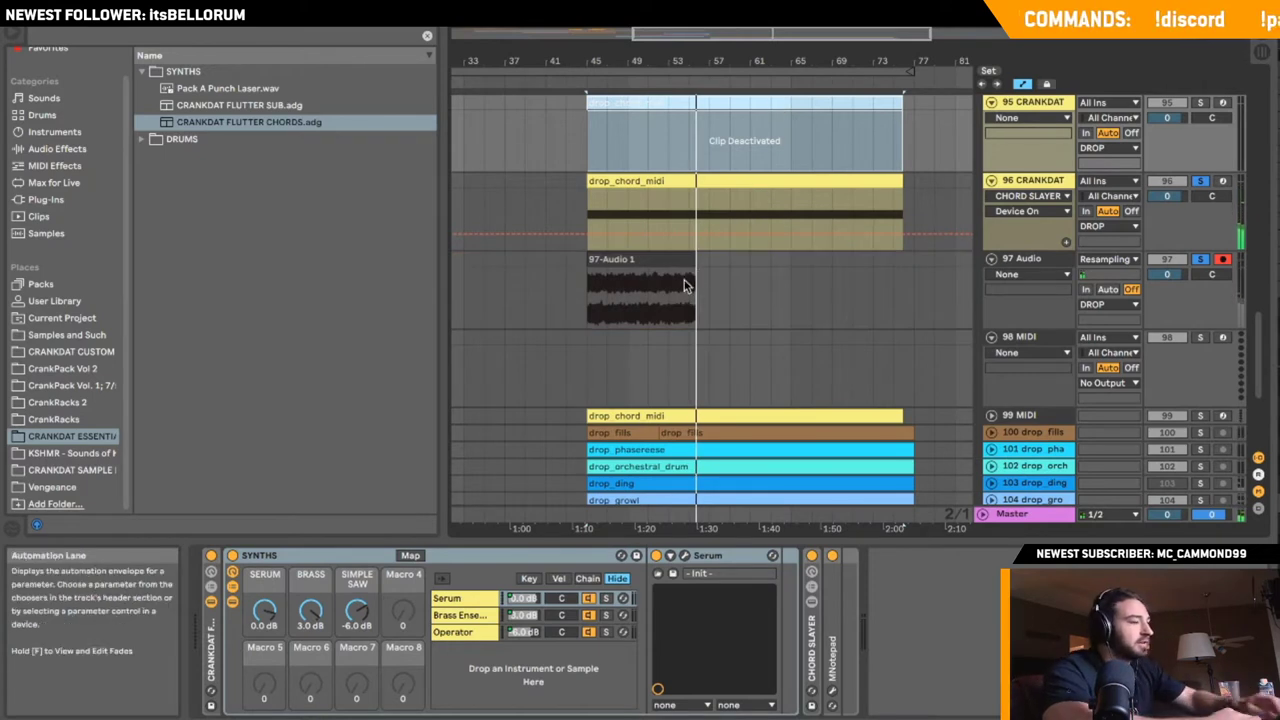
- Trim the end of the recorded clip on 97 Audio to about bar 55, and play it back with only that track soloed
{"action": "left_click", "coordinate": [684, 280]}
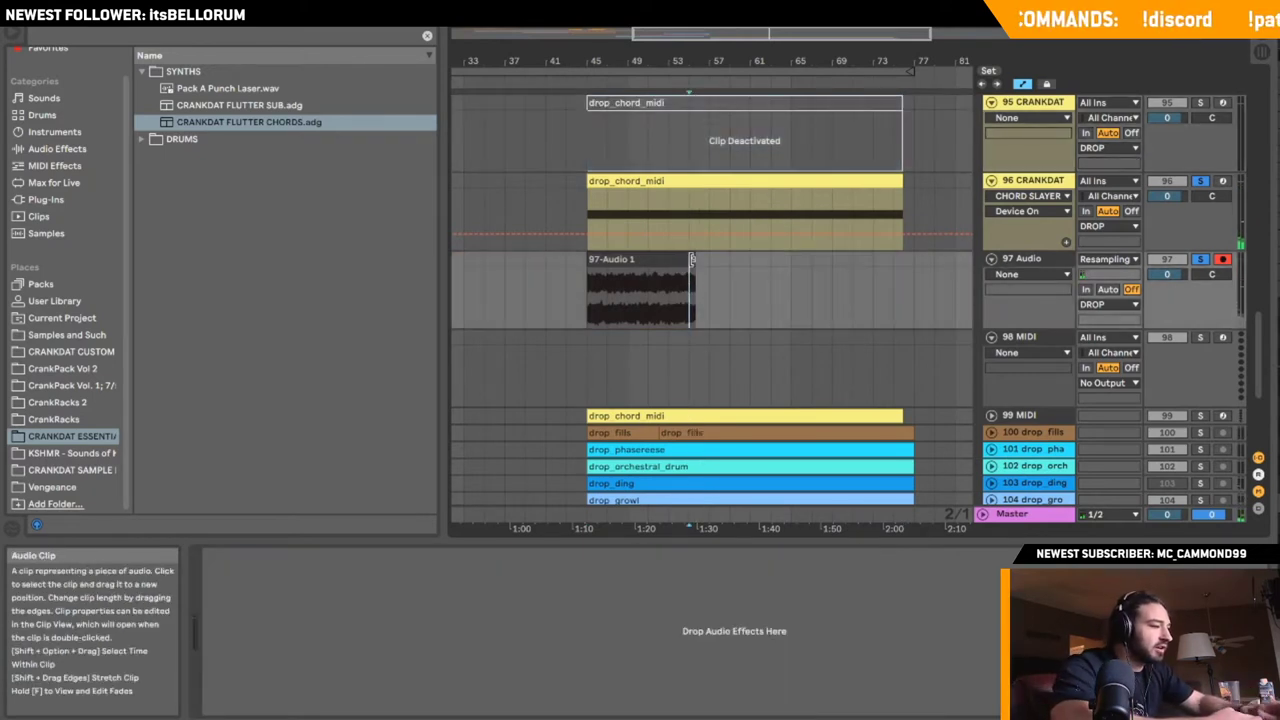
{"action": "left_click", "coordinate": [595, 280]}
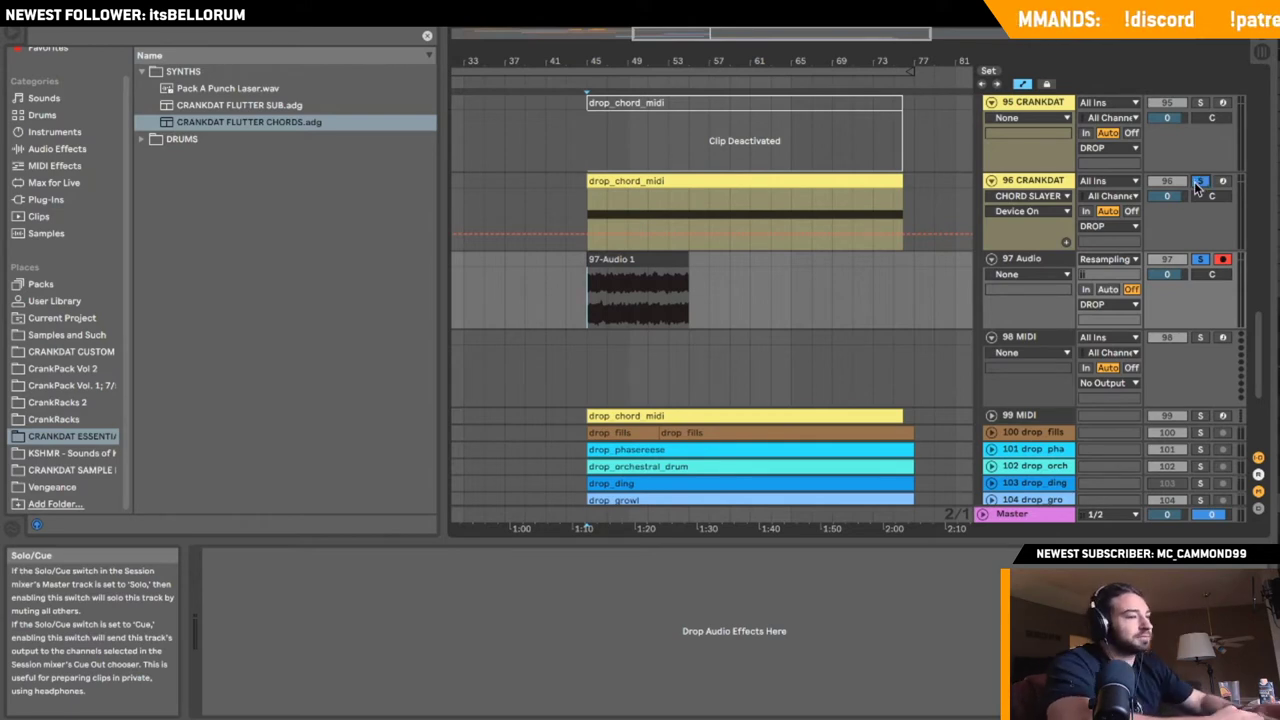
{"action": "left_click", "coordinate": [1201, 182]}
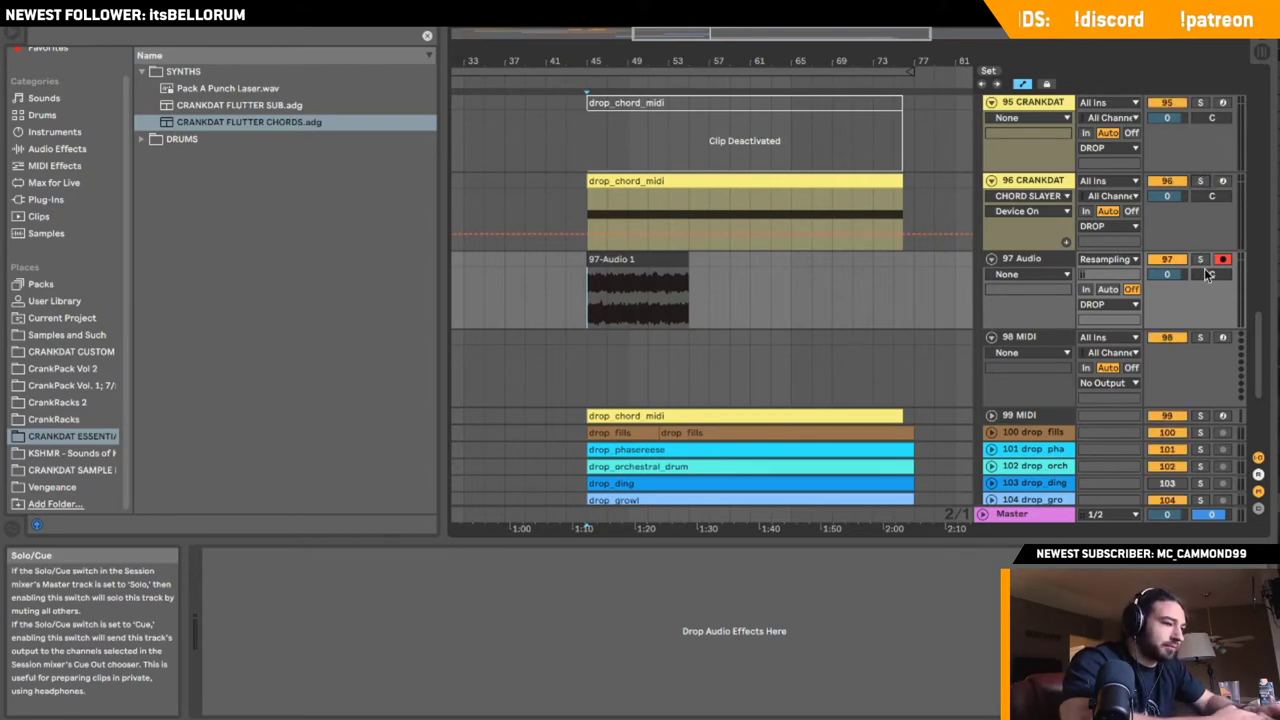
{"action": "left_click", "coordinate": [1201, 260]}
{"action": "key", "text": "space"}
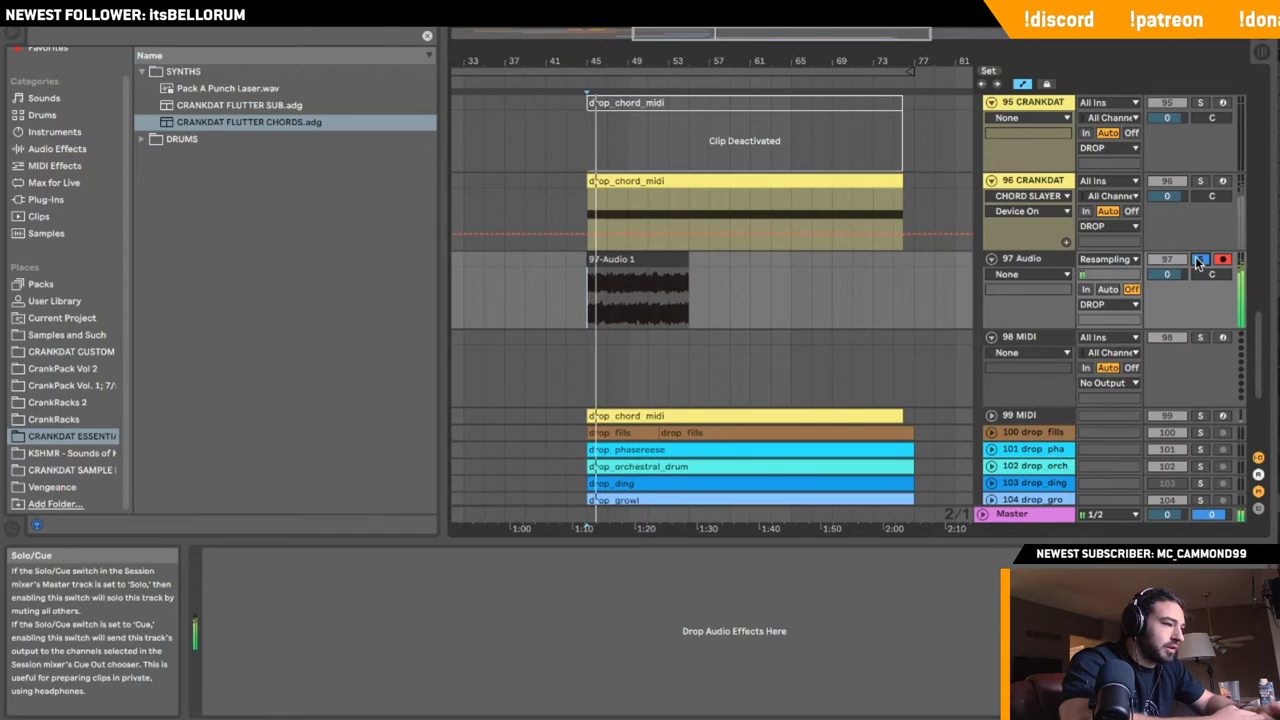
{"action": "key", "text": "space"}
- Delete the SYNTHS rack from track 96 and switch its CHORD SLAYER rack back on
{"action": "left_click", "coordinate": [1049, 189]}
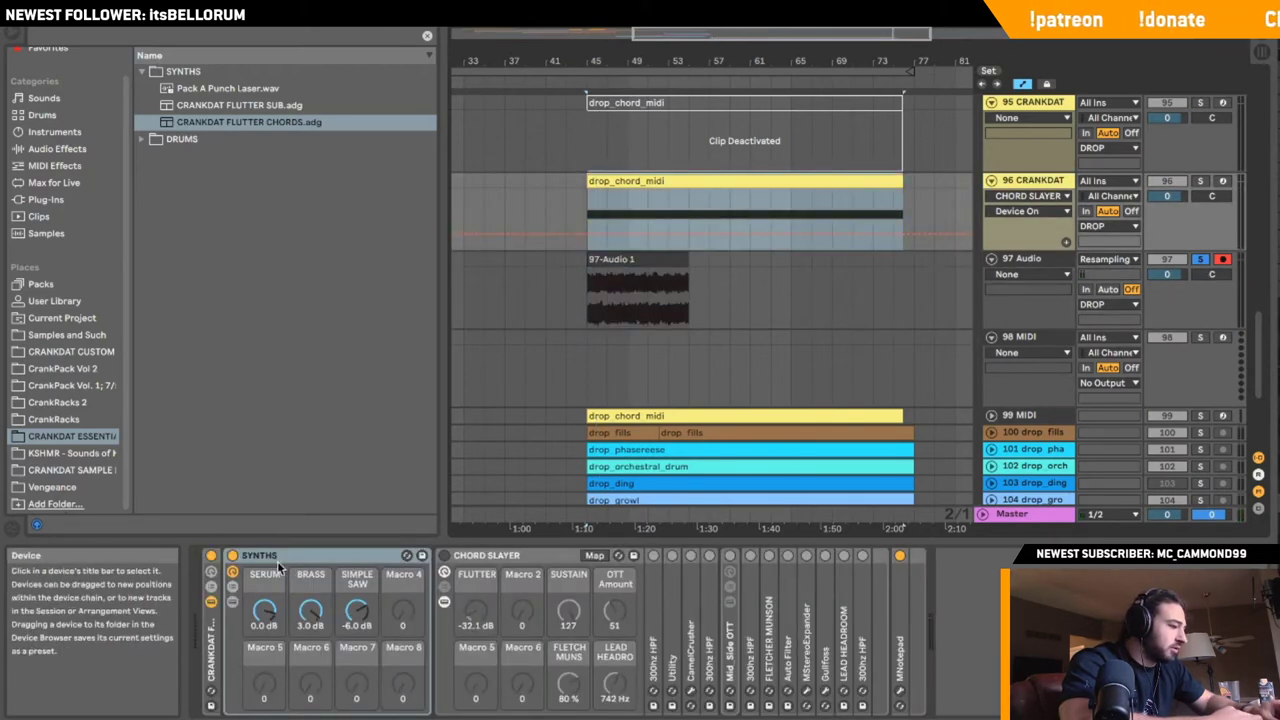
{"action": "left_click", "coordinate": [233, 604]}
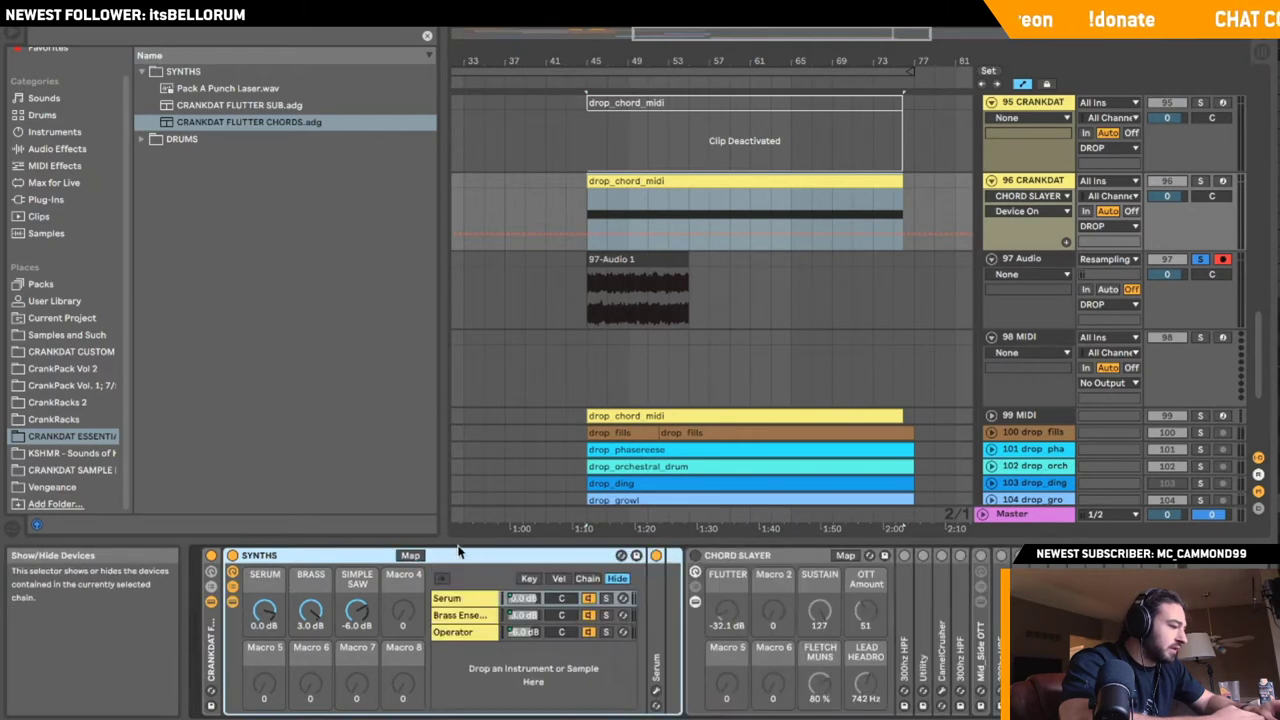
{"action": "left_click", "coordinate": [291, 552]}
{"action": "key", "text": "Delete"}
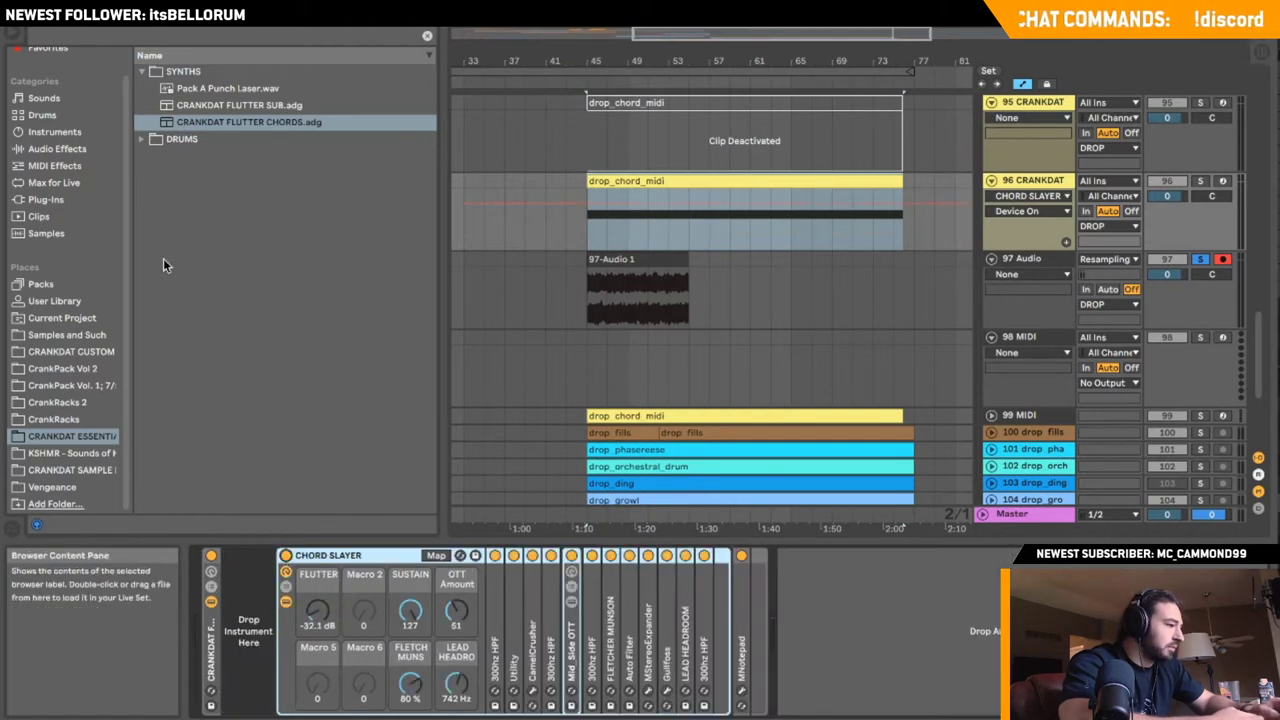
- Add a Sampler to track 96 before CHORD SLAYER and load the recorded 97-Audio 1 clip into it
{"action": "left_click", "coordinate": [72, 202]}
{"action": "left_click", "coordinate": [72, 131]}
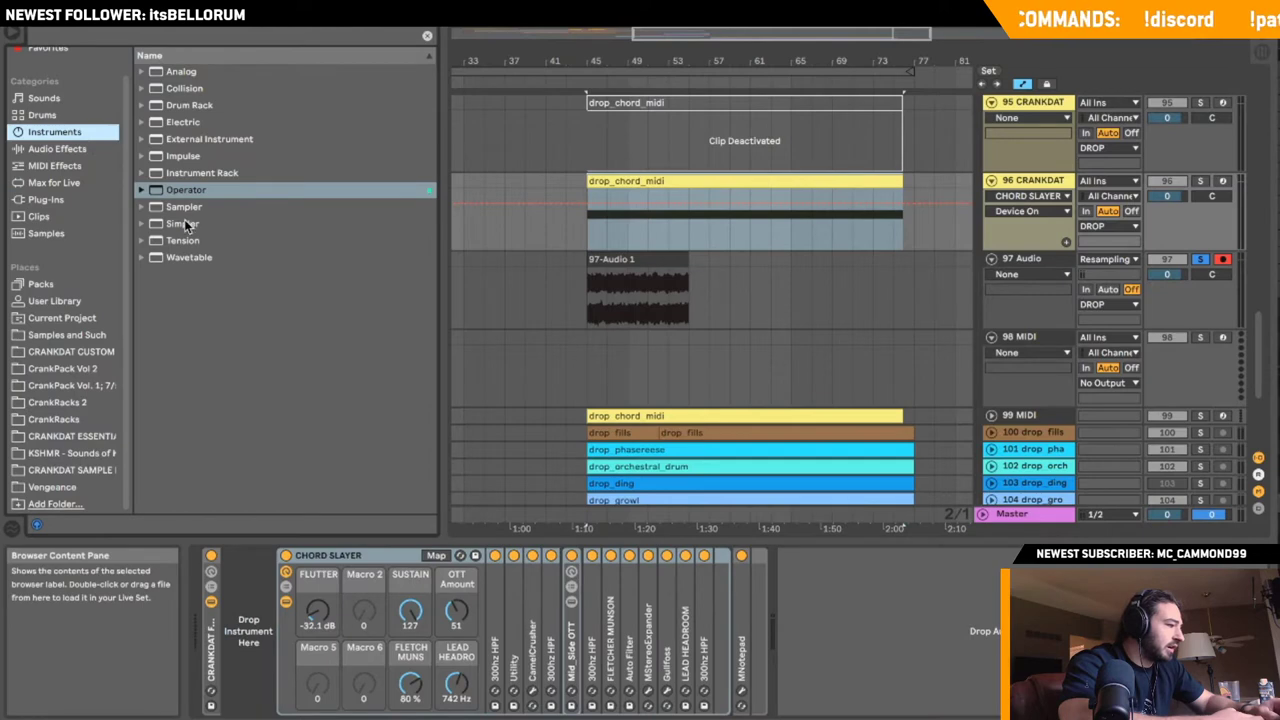
{"action": "left_click_drag", "start_coordinate": [183, 206], "coordinate": [265, 565]}
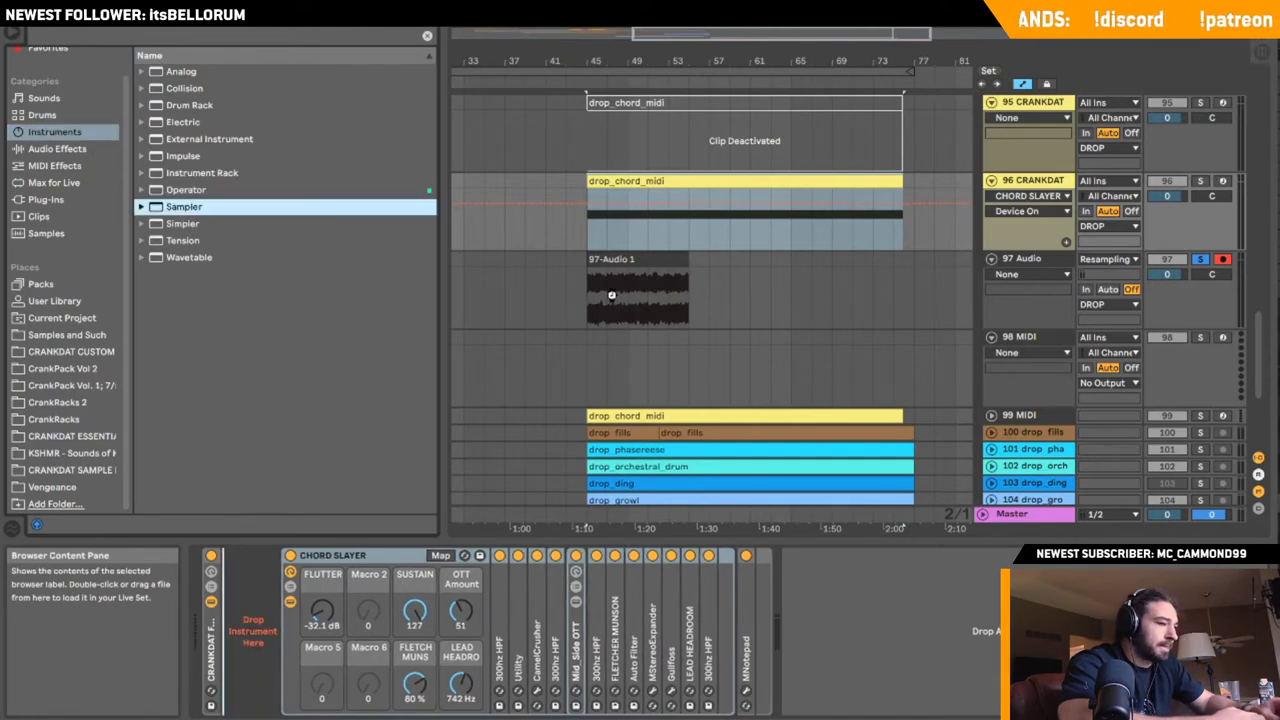
{"action": "left_click_drag", "start_coordinate": [616, 265], "coordinate": [529, 609]}
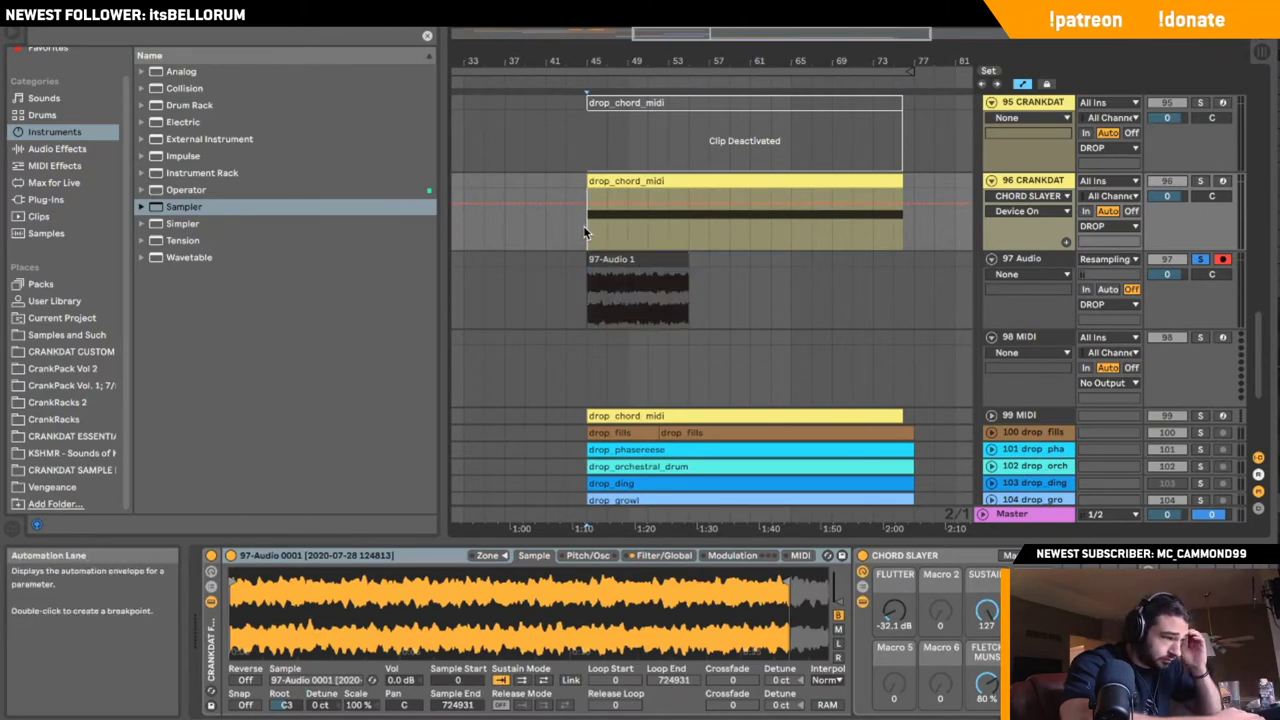
- Solo track 96 instead of 97 Audio, and reactivate the drop_chord_midi clip on track 95
{"action": "scroll", "coordinate": [588, 277], "scroll_direction": "up", "scroll_amount": 1}
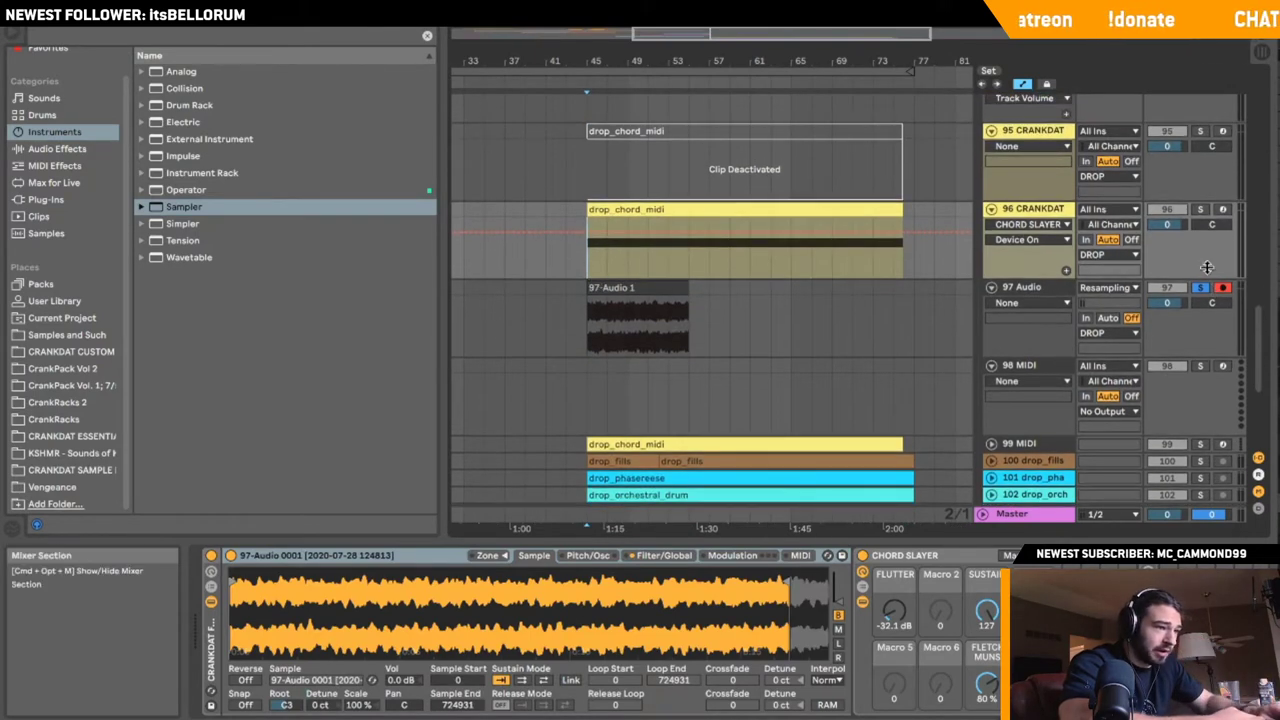
{"action": "left_click", "coordinate": [1200, 210]}
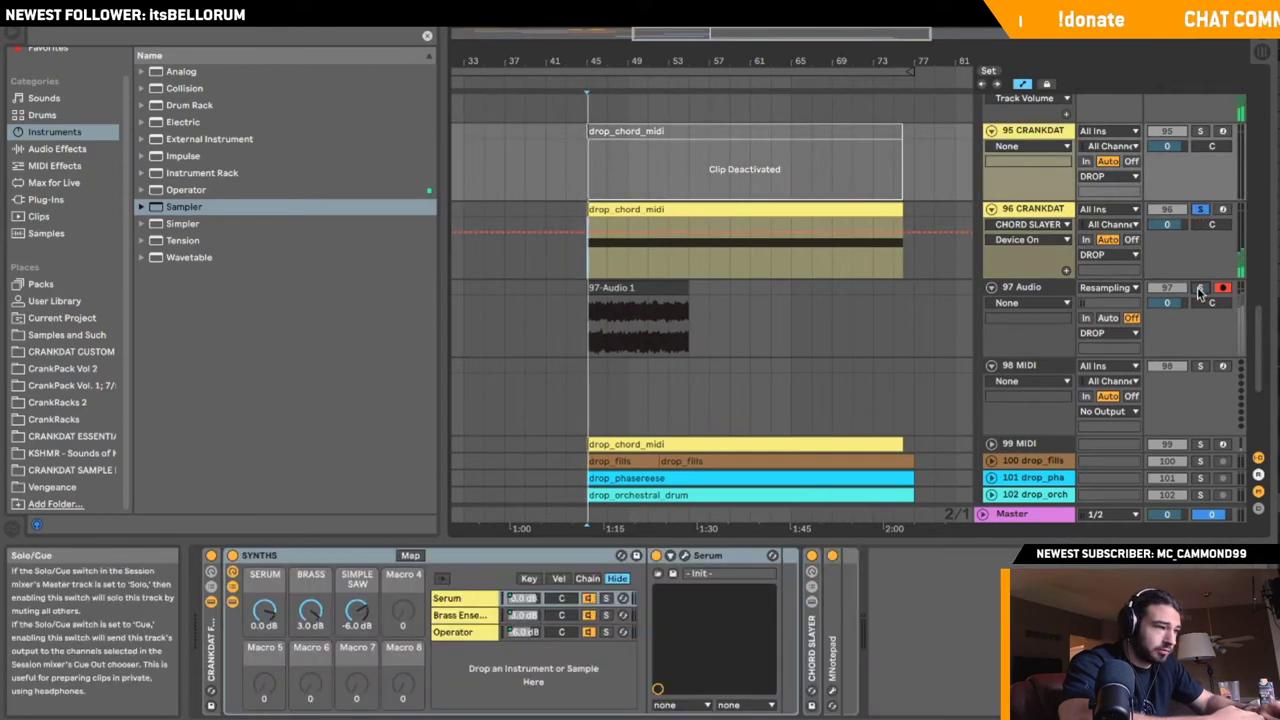
{"action": "scroll", "coordinate": [1102, 238], "scroll_direction": "up", "scroll_amount": 2}
{"action": "left_click", "coordinate": [816, 195]}
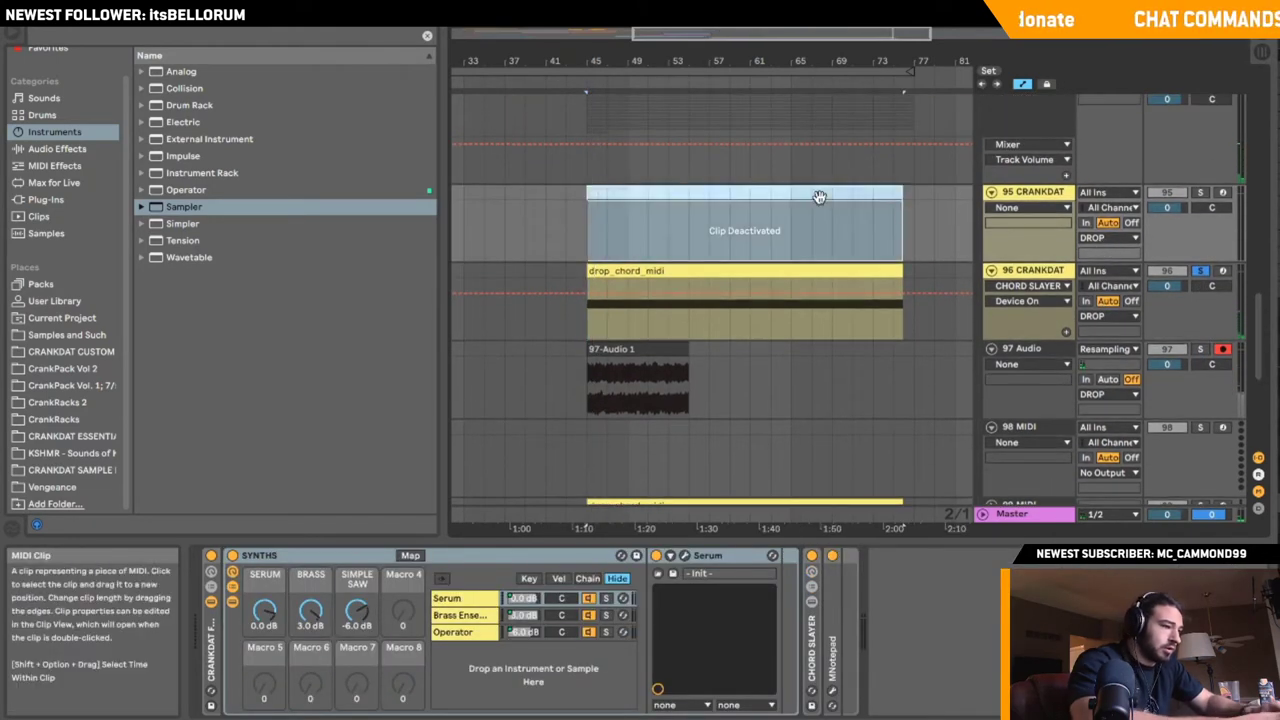
{"action": "key", "text": "0"}
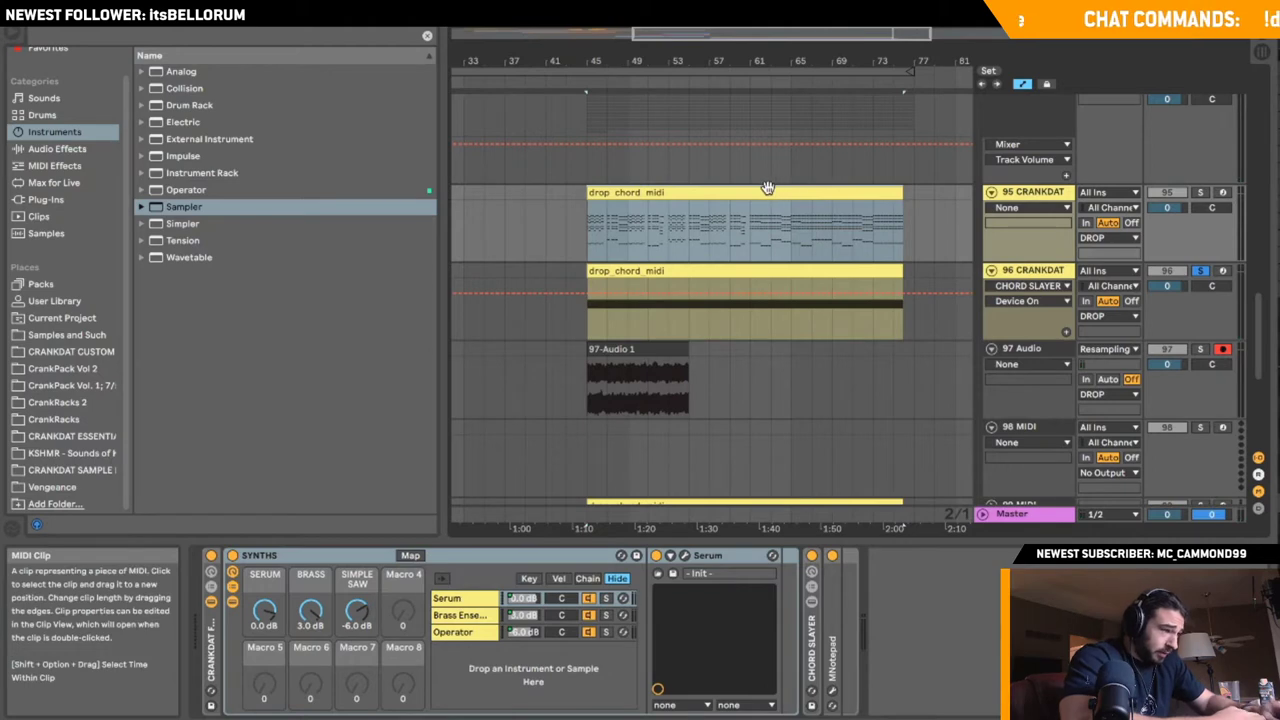
- Copy the drop_chord_midi clip from track 95 onto track 96, replacing the sustained-note clip
{"action": "left_click", "coordinate": [645, 294]}
{"action": "left_click", "coordinate": [638, 193]}
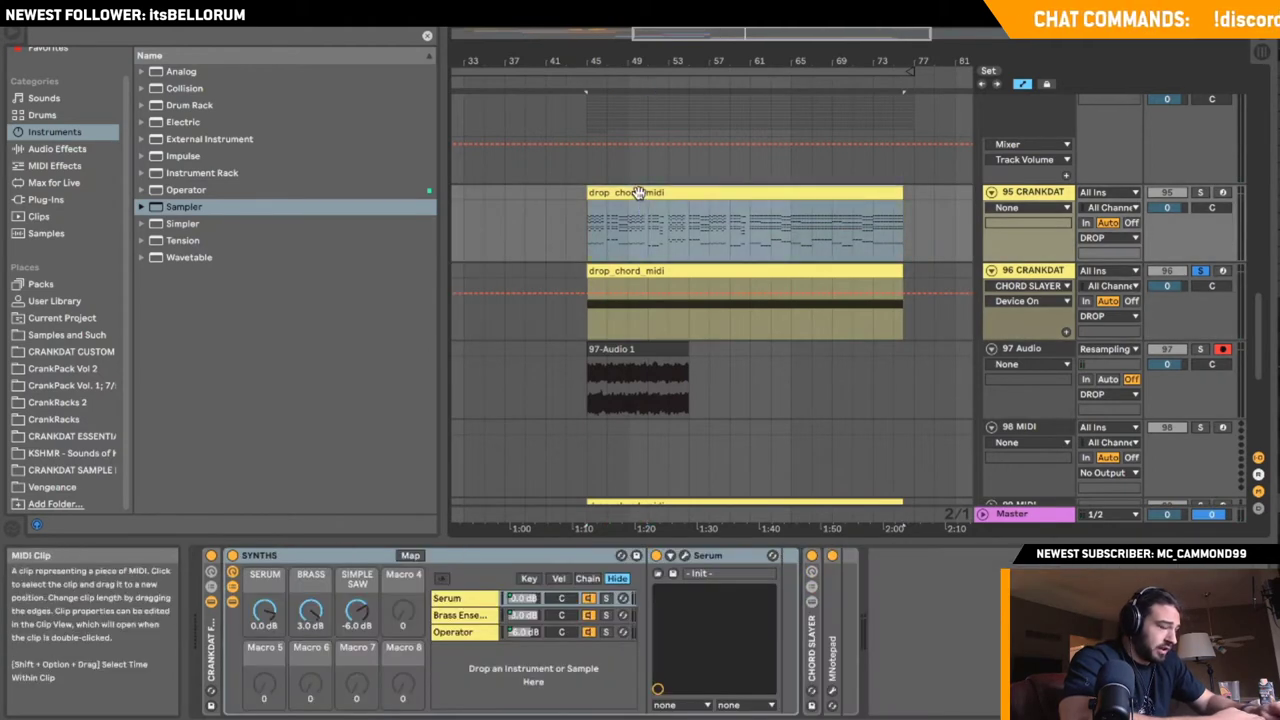
{"action": "left_click_drag", "start_coordinate": [628, 191], "coordinate": [643, 300]}
- Mute the 97 Audio track and fold tracks 97 and 98
{"action": "left_click", "coordinate": [1166, 350]}
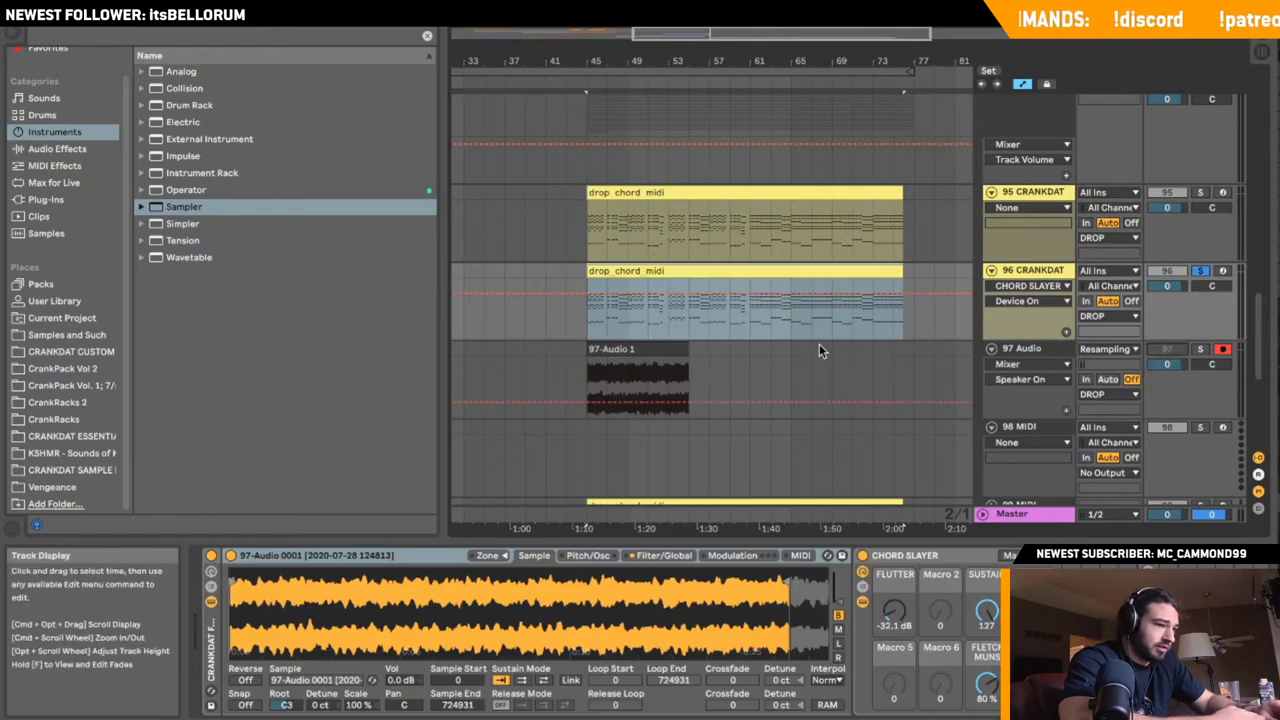
{"action": "left_click", "coordinate": [991, 348]}
{"action": "left_click", "coordinate": [991, 365]}
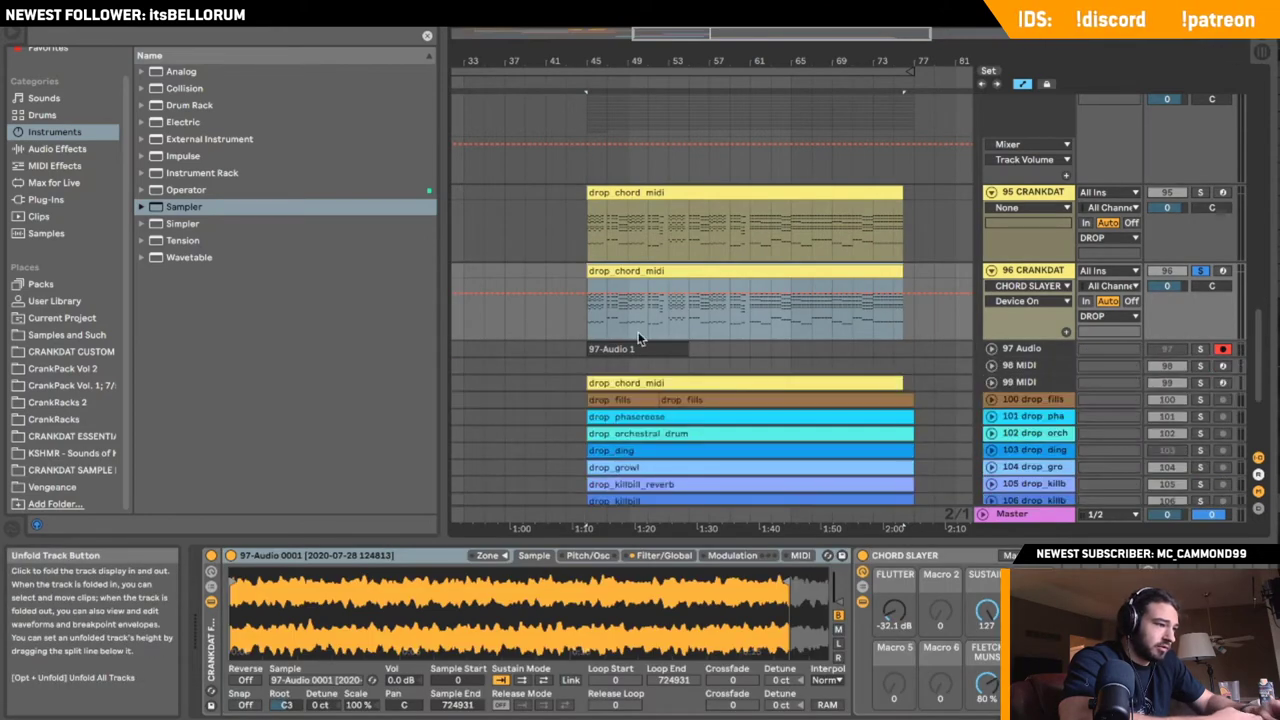
- Play the soloed Sampler chords on track 96 from the start of the drop
{"action": "left_click", "coordinate": [588, 345]}
{"action": "key", "text": "space"}
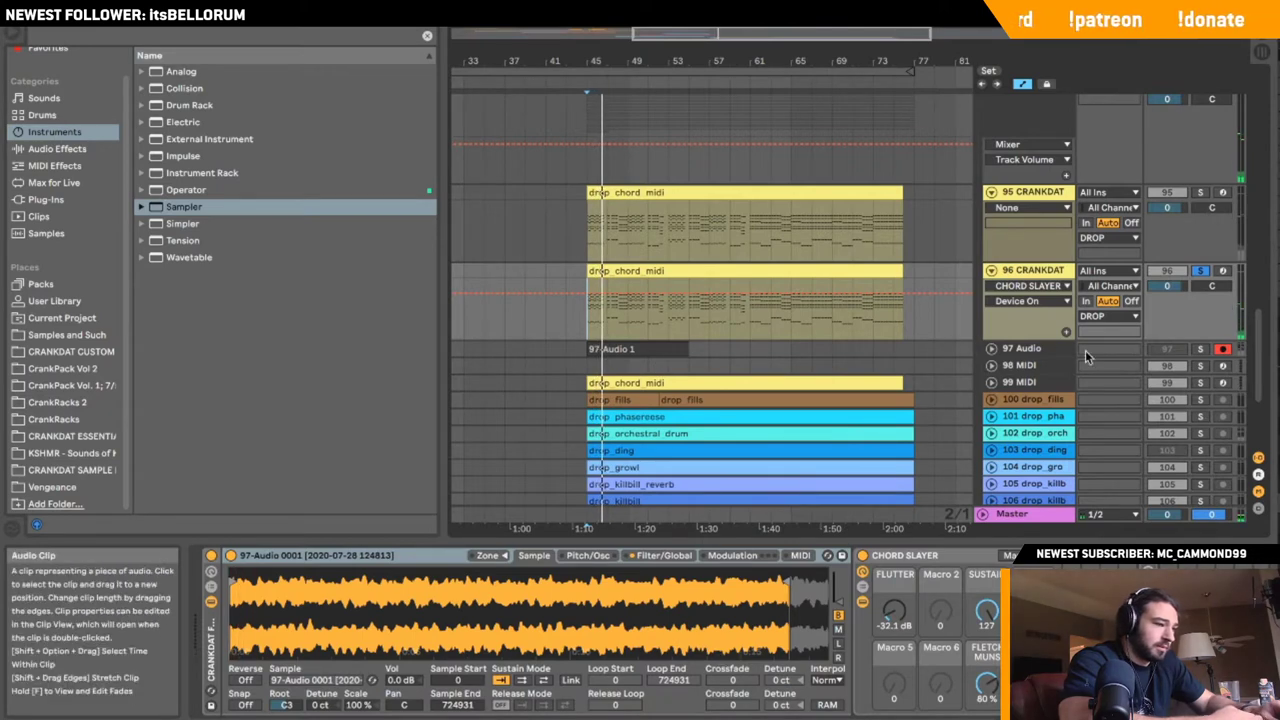
- Show the Audio Effects category in the browser and bring its last devices into view
{"action": "left_click", "coordinate": [905, 555]}
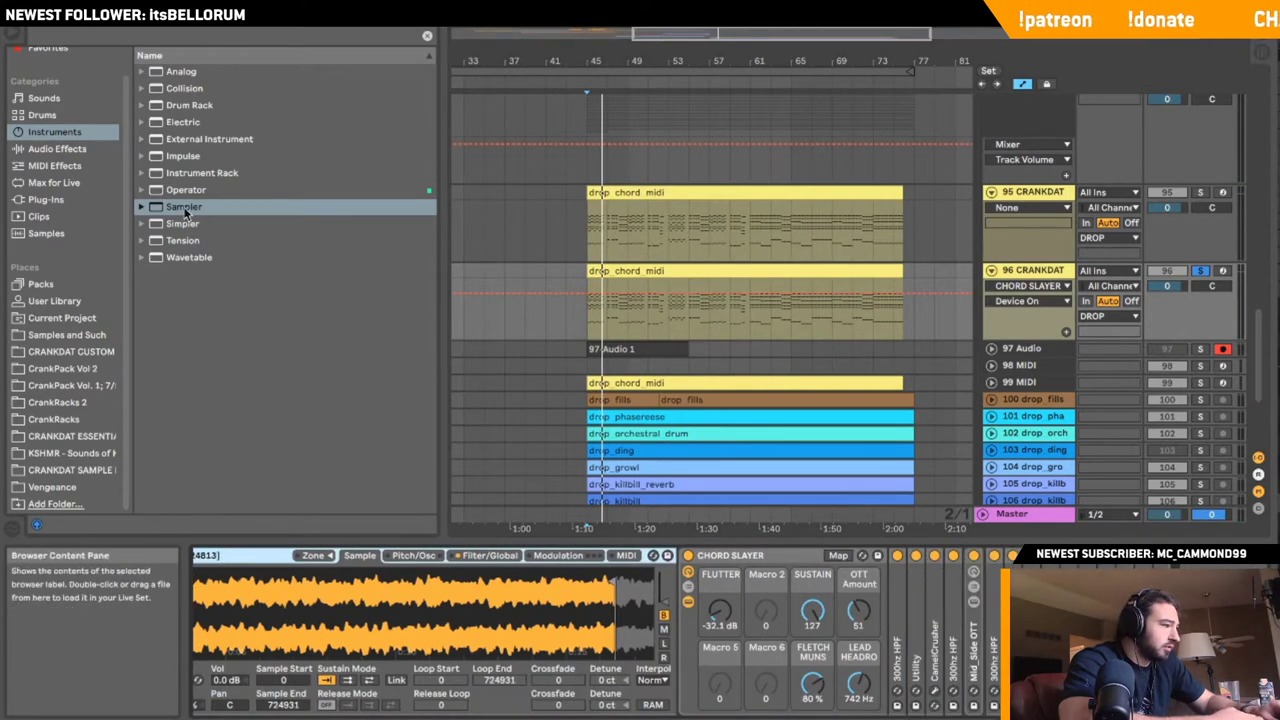
{"action": "left_click", "coordinate": [57, 148]}
{"action": "scroll", "coordinate": [214, 510], "scroll_direction": "down", "scroll_amount": 1}
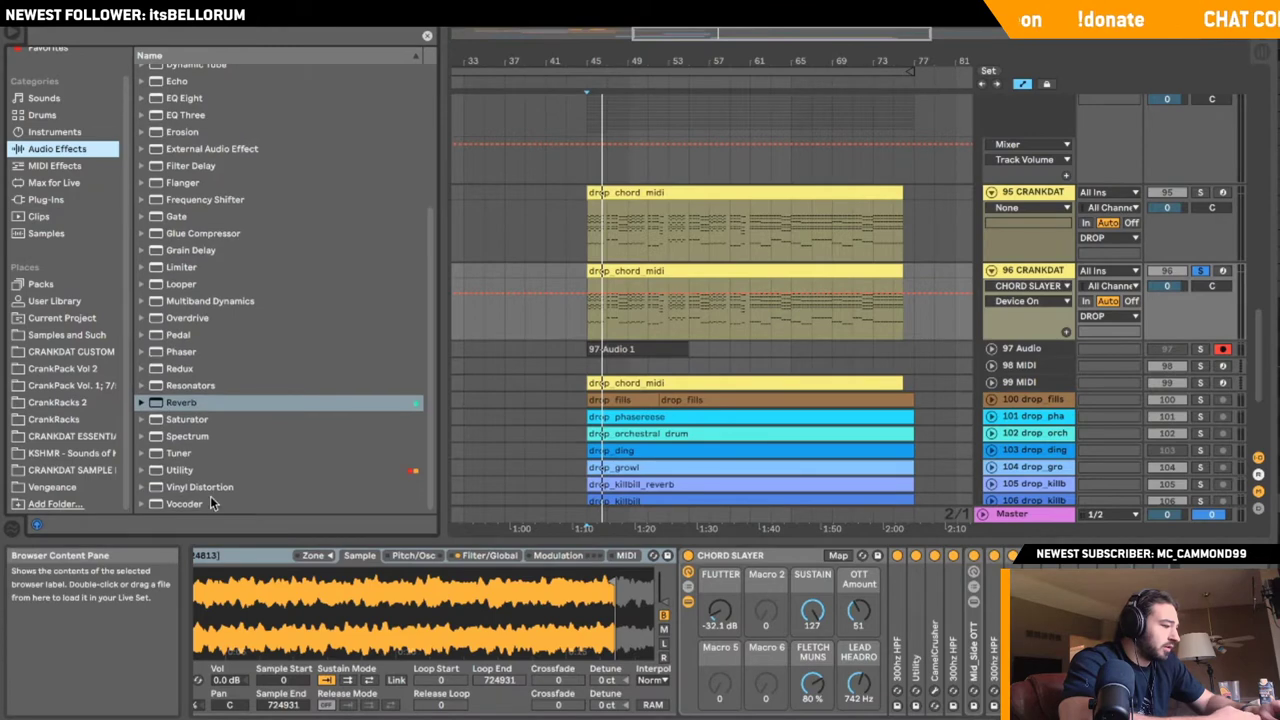
- Try raising the Sampler's sample volume to 19 dB on track 96, and undo the change
{"action": "left_click", "coordinate": [238, 556]}
{"action": "left_click_drag", "start_coordinate": [401, 680], "coordinate": [401, 600]}
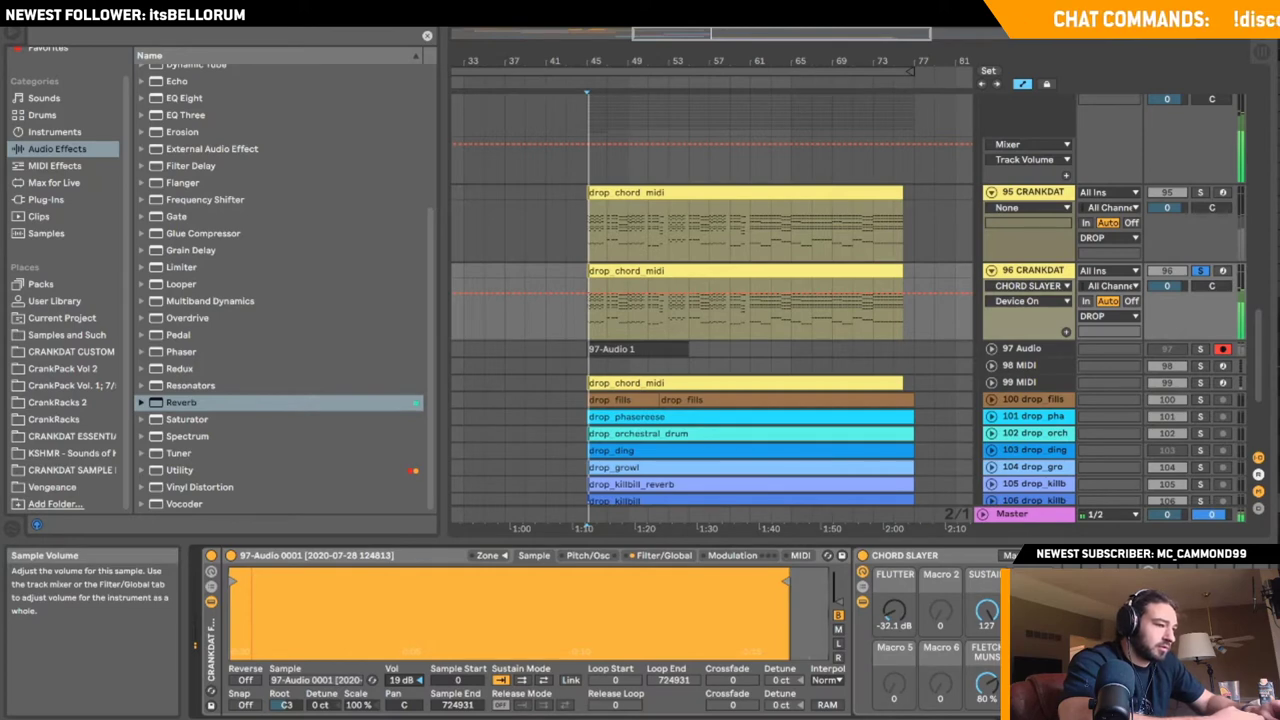
{"action": "key", "text": "super+z"}
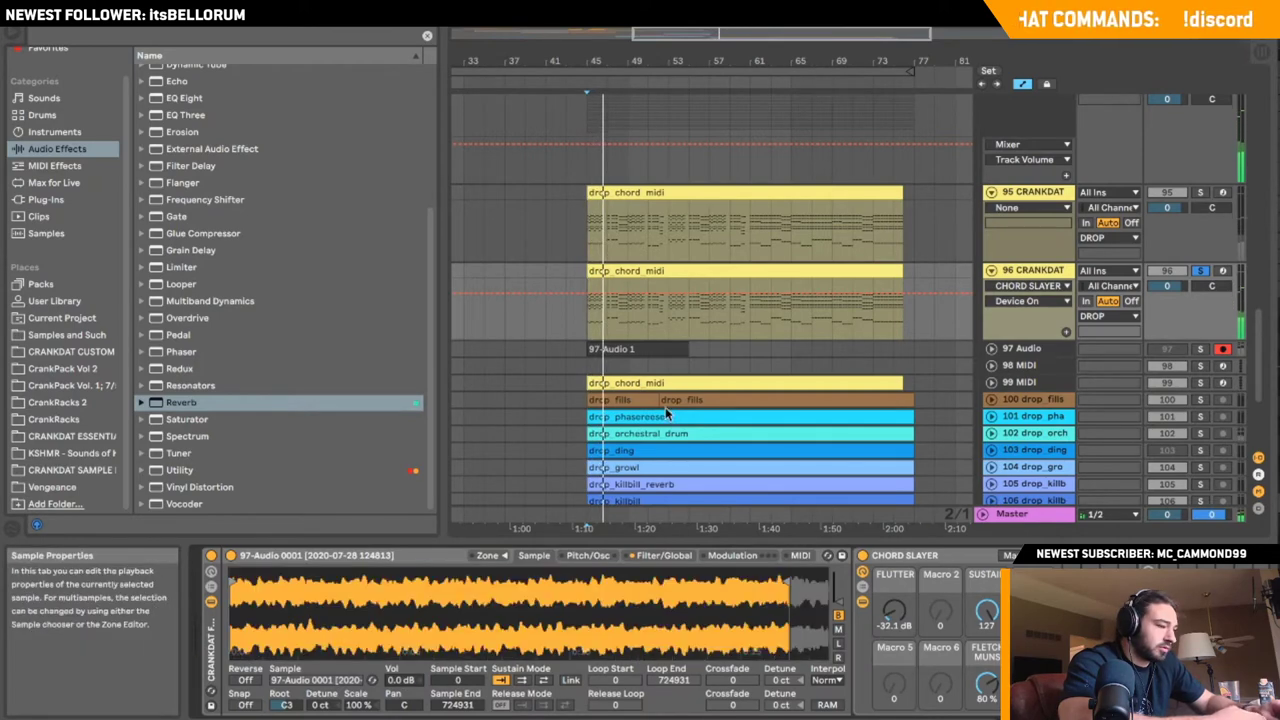
- Switch on the SUB MASTER track's Audio Effect Rack and compare the chords by soloing track 95 and then track 96
{"action": "scroll", "coordinate": [924, 276], "scroll_direction": "up", "scroll_amount": 15}
{"action": "scroll", "coordinate": [924, 276], "scroll_direction": "up", "scroll_amount": 5}
{"action": "left_click", "coordinate": [1025, 134]}
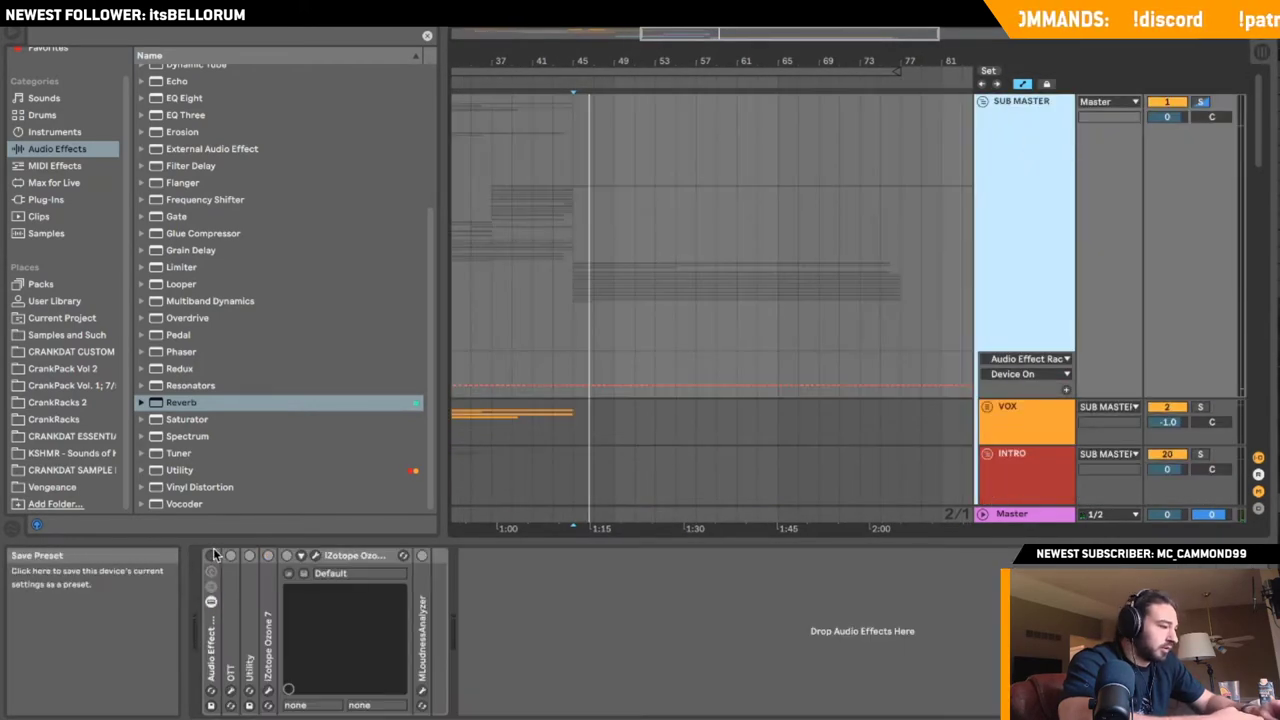
{"action": "scroll", "coordinate": [633, 406], "scroll_direction": "down", "scroll_amount": 15}
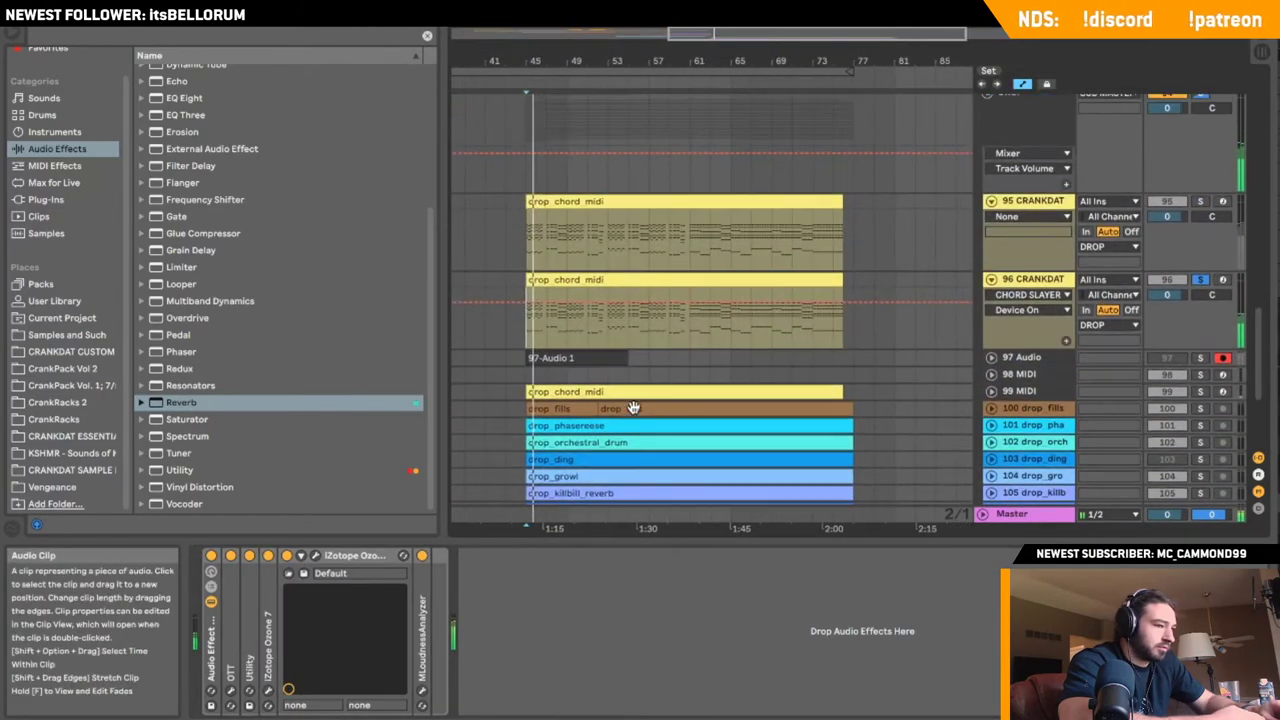
{"action": "left_click", "coordinate": [1200, 202]}
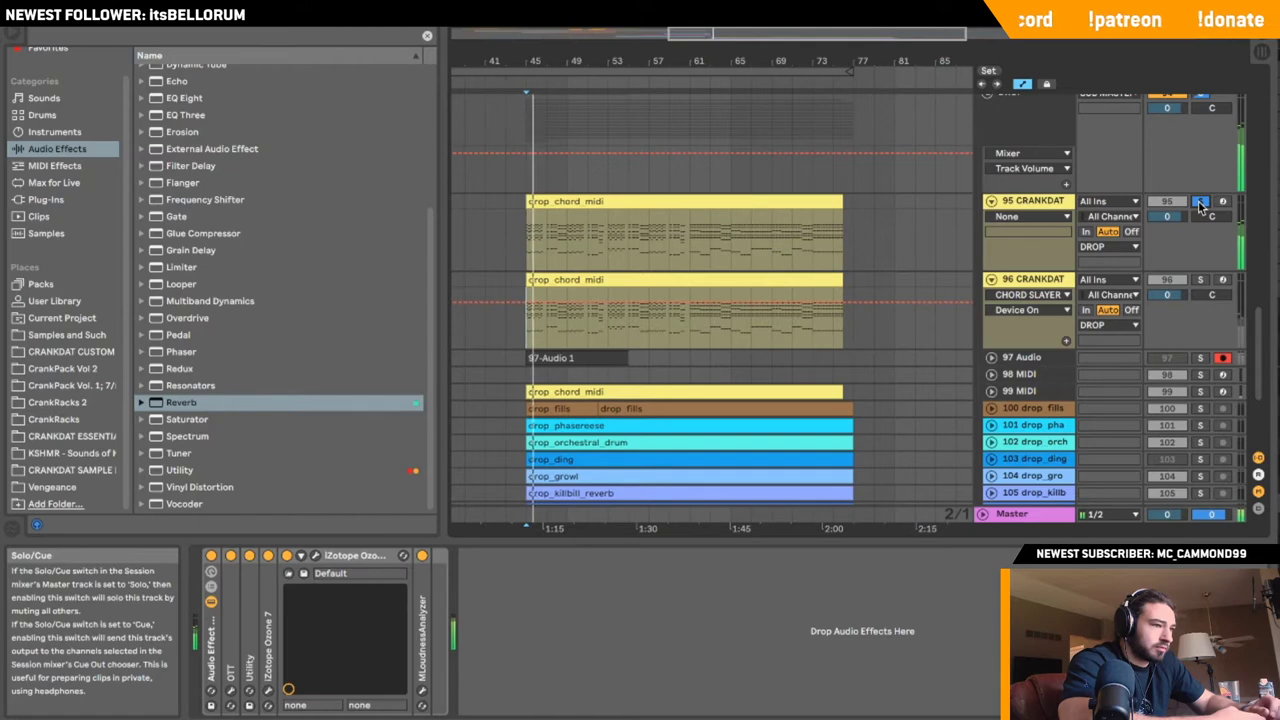
{"action": "left_click", "coordinate": [1200, 280]}
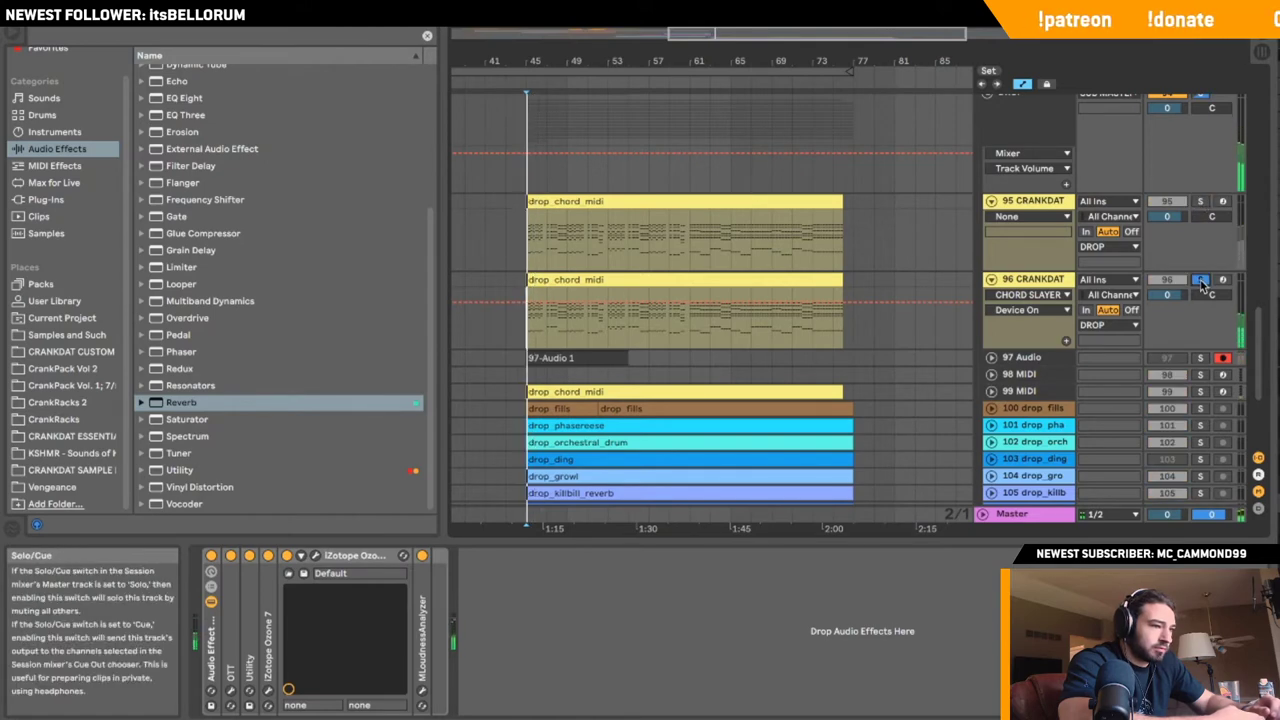
- Add a Utility at the end of track 96's device chain and adjust its gain during playback
{"action": "left_click", "coordinate": [1040, 287]}
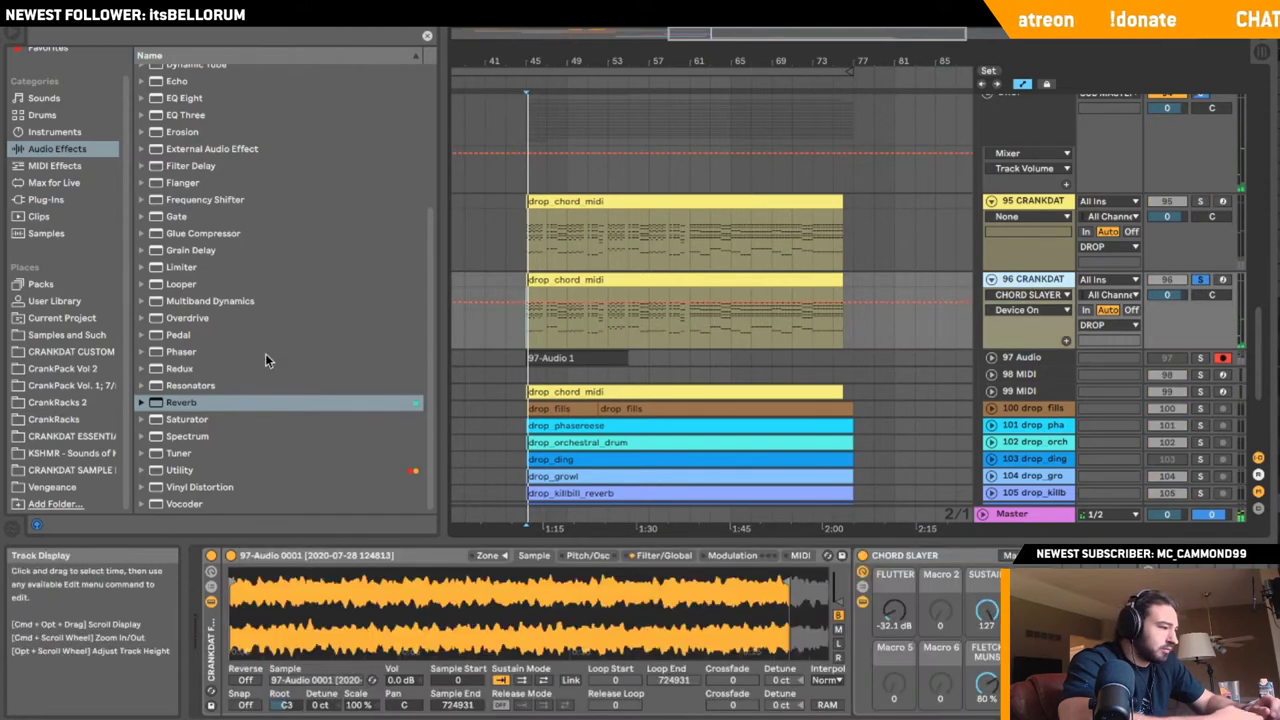
{"action": "left_click", "coordinate": [178, 470]}
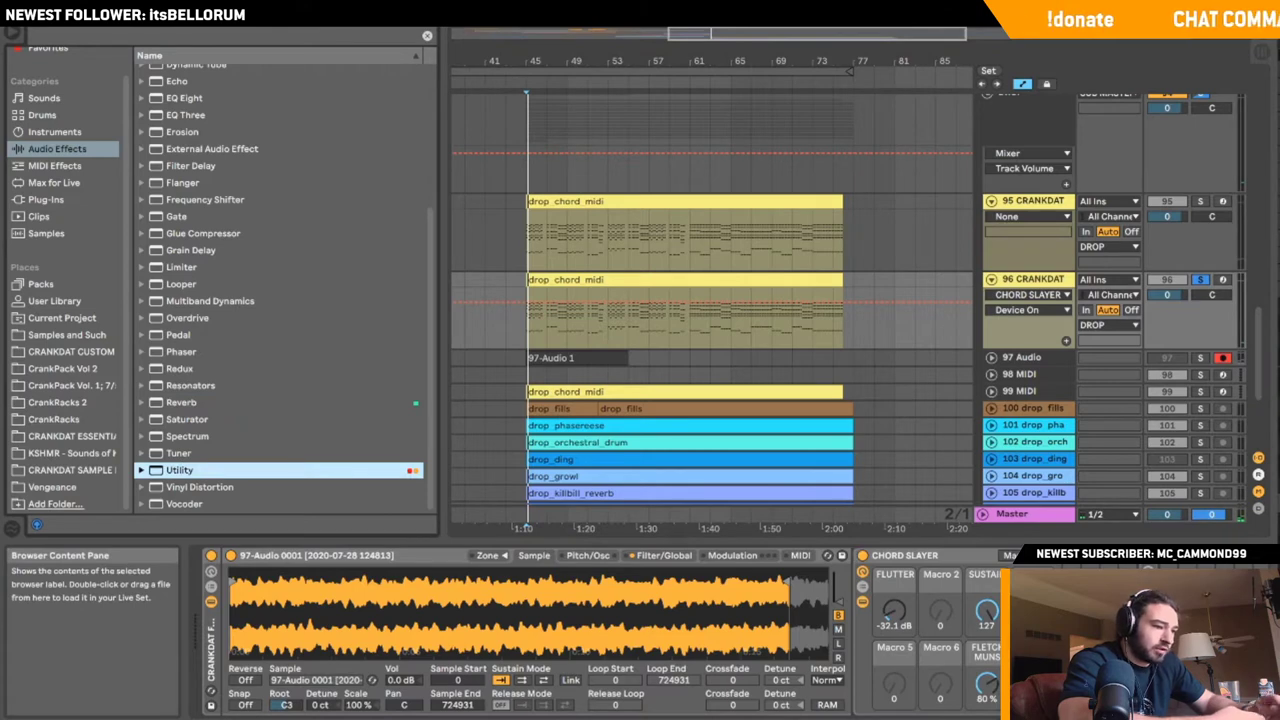
{"action": "left_click_drag", "start_coordinate": [178, 470], "coordinate": [1170, 620]}
{"action": "left_click", "coordinate": [1190, 618]}
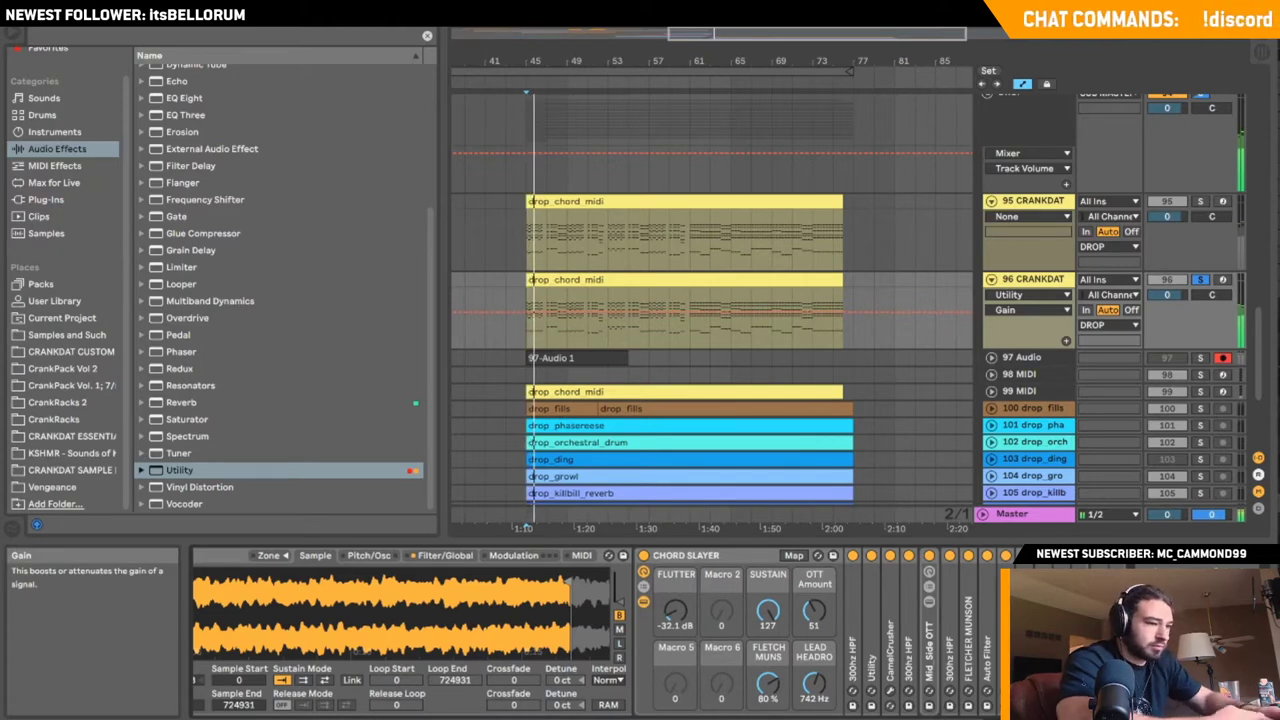
{"action": "key", "text": "space"}
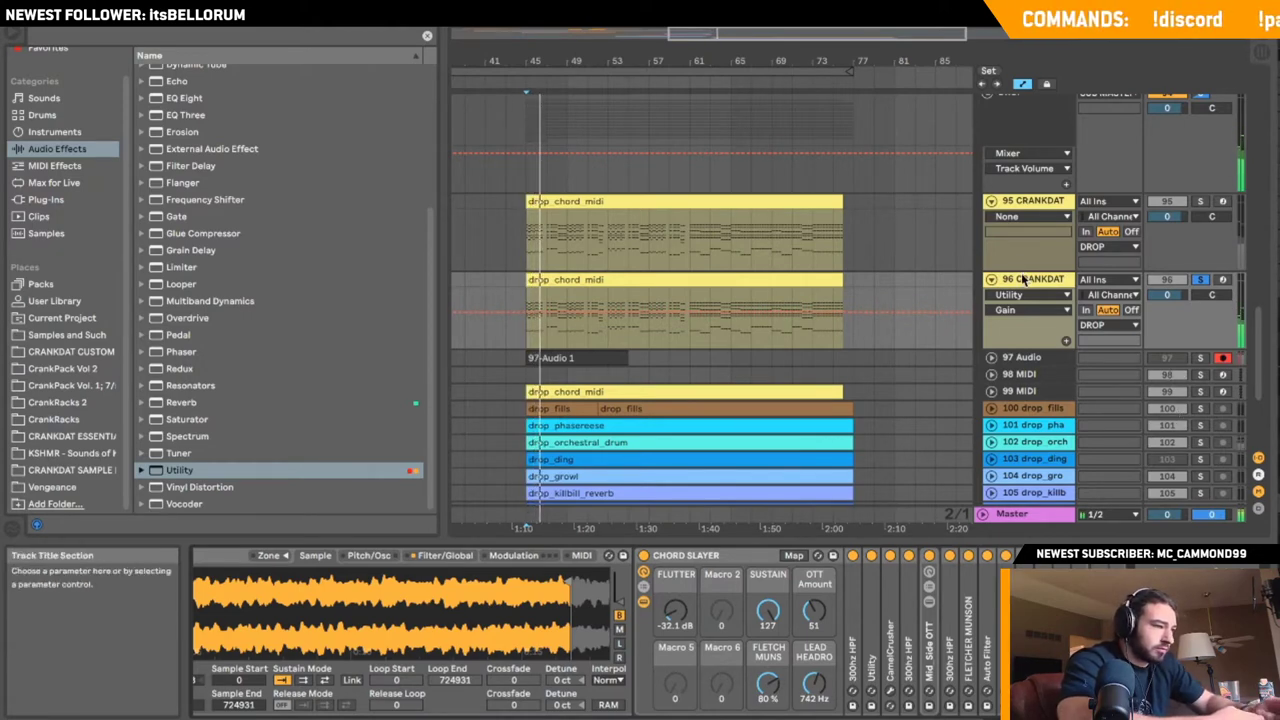
- Examine the MIDI, Modulation and Filter/Global settings of track 96's Sampler, including the voice count options, and return to the sample view
{"action": "left_click", "coordinate": [1023, 280]}
{"action": "scroll", "coordinate": [681, 589], "scroll_direction": "left", "scroll_amount": 4}
{"action": "scroll", "coordinate": [681, 589], "scroll_direction": "left", "scroll_amount": 2}
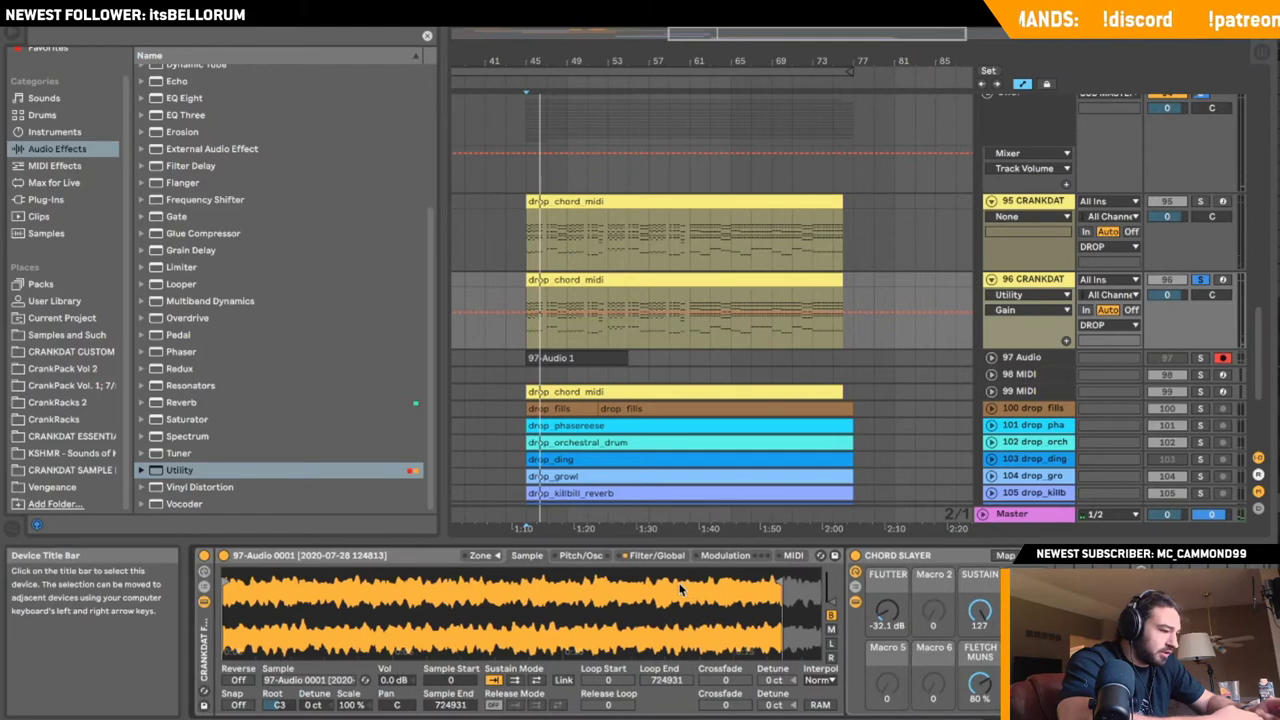
{"action": "left_click", "coordinate": [798, 555]}
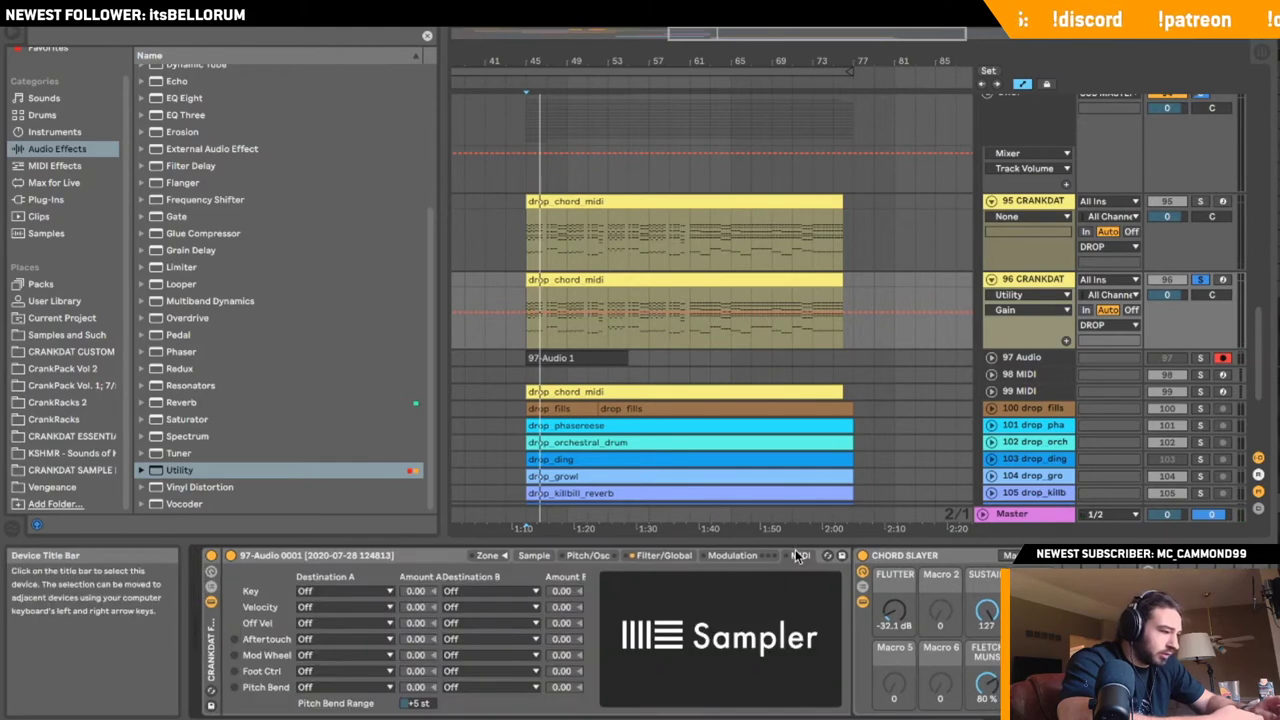
{"action": "left_click", "coordinate": [770, 557]}
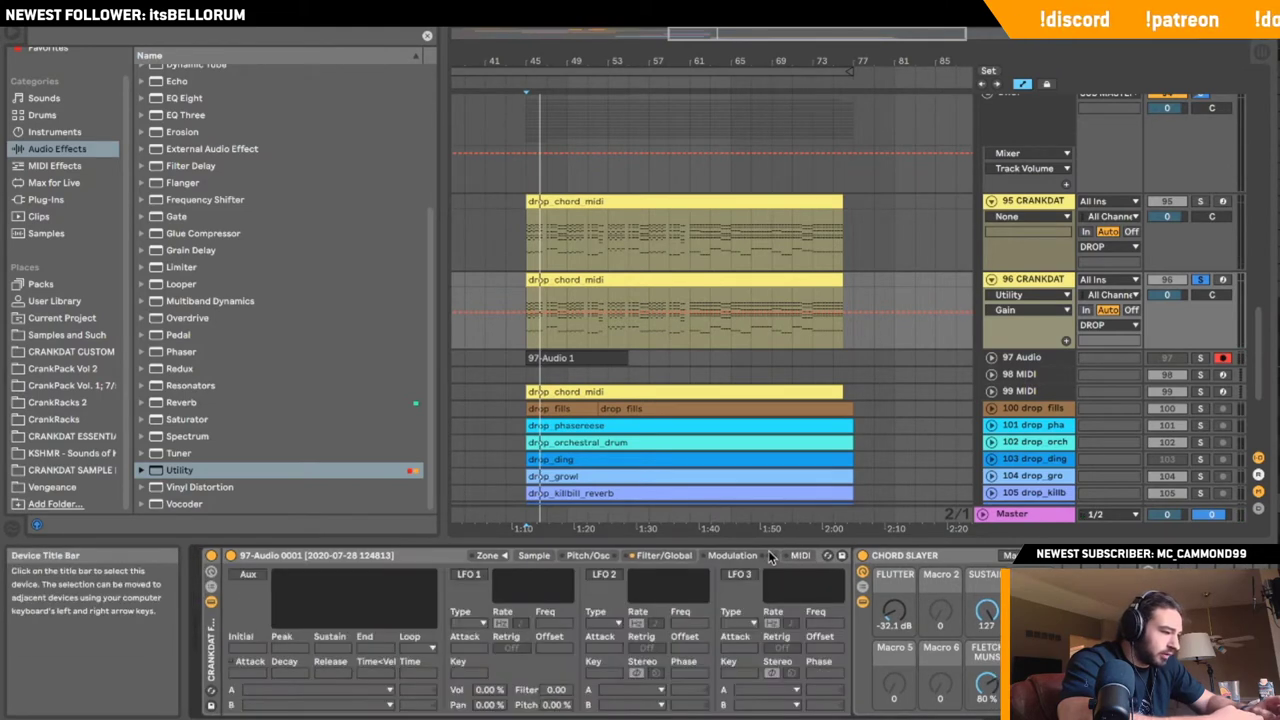
{"action": "left_click", "coordinate": [668, 556]}
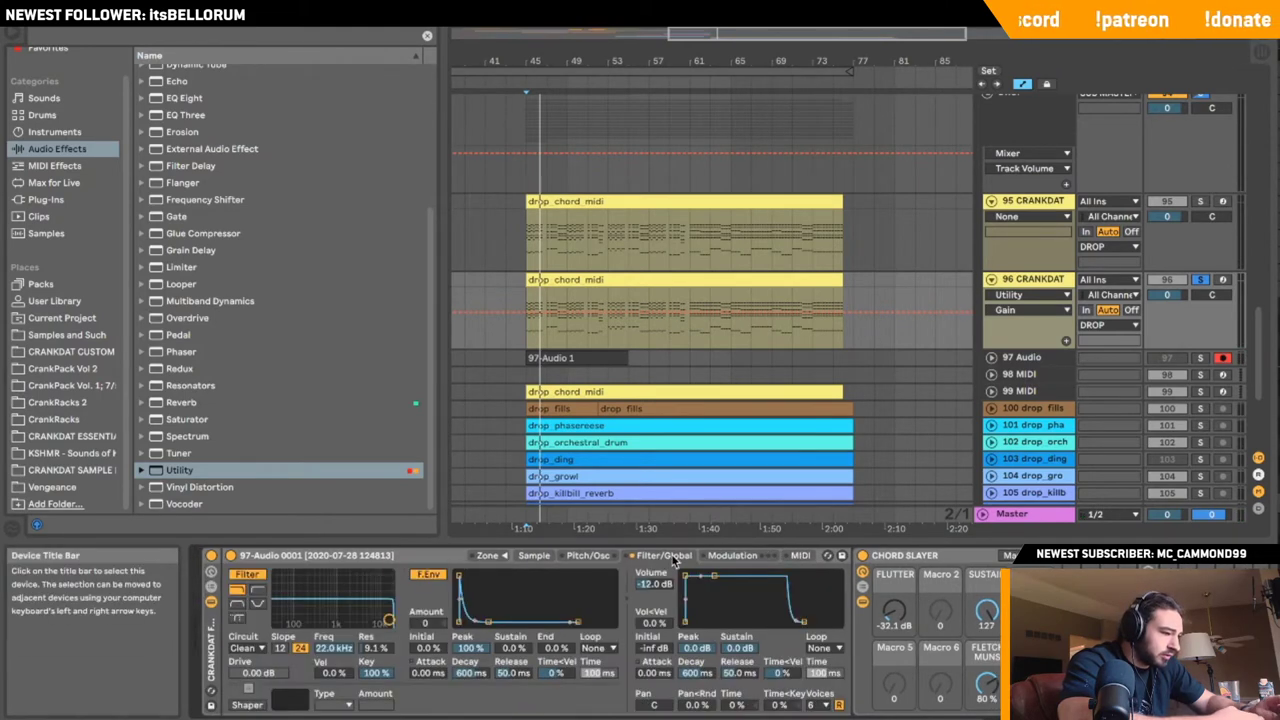
{"action": "left_click", "coordinate": [811, 704]}
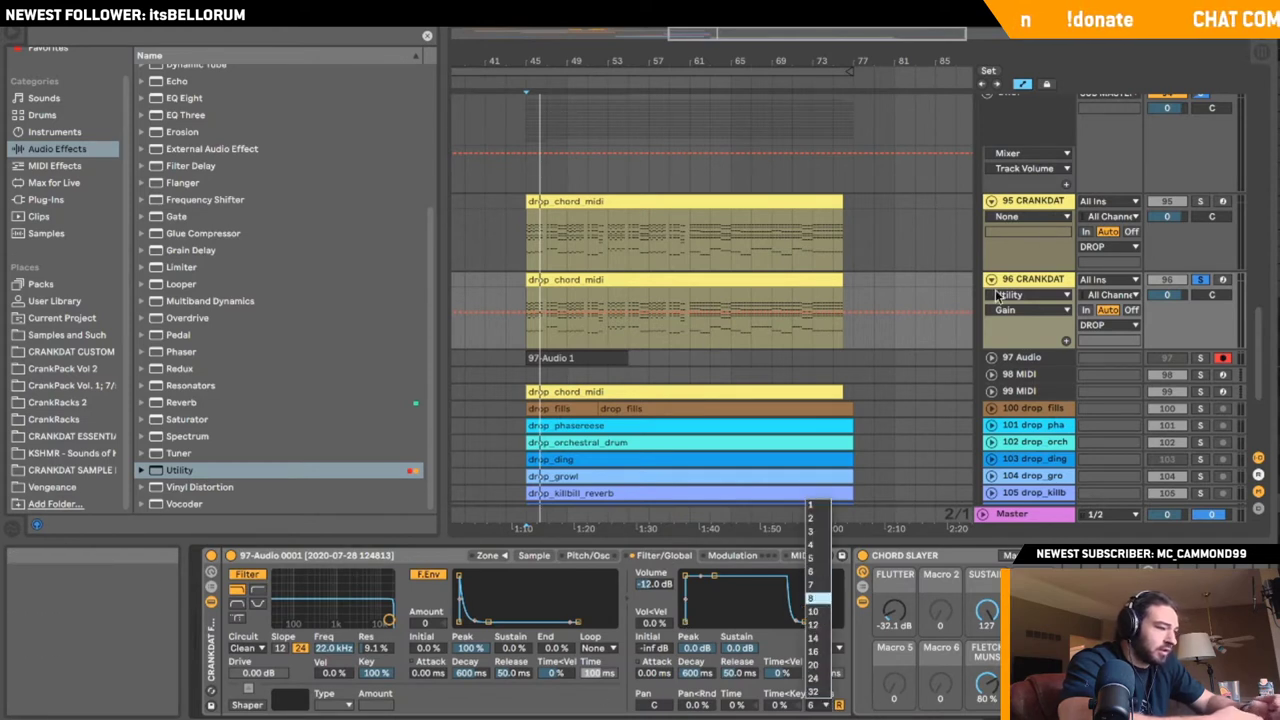
{"action": "left_click", "coordinate": [730, 380]}
{"action": "left_click", "coordinate": [534, 556]}
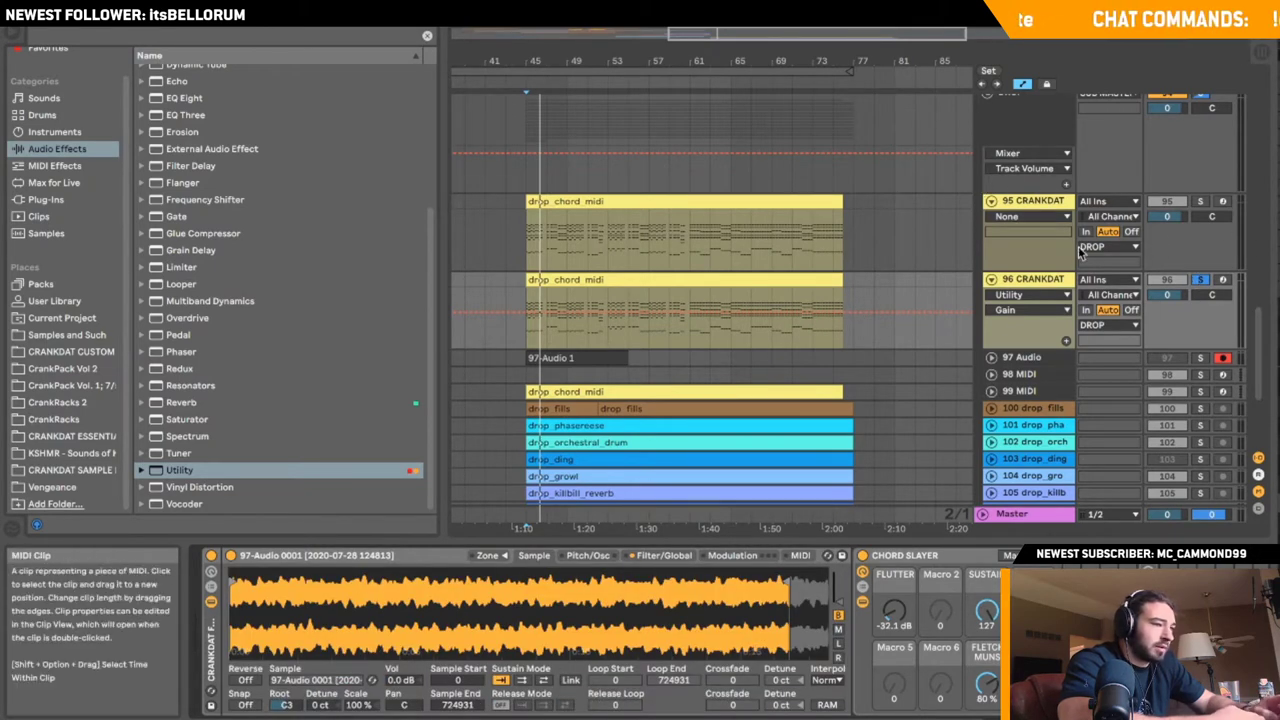
- Solo track 95 instead of 96, with track 96's drop_chord_midi clip deactivated, and play the original chords from the drop's start
{"action": "left_click", "coordinate": [1202, 281]}
{"action": "left_click", "coordinate": [1203, 203]}
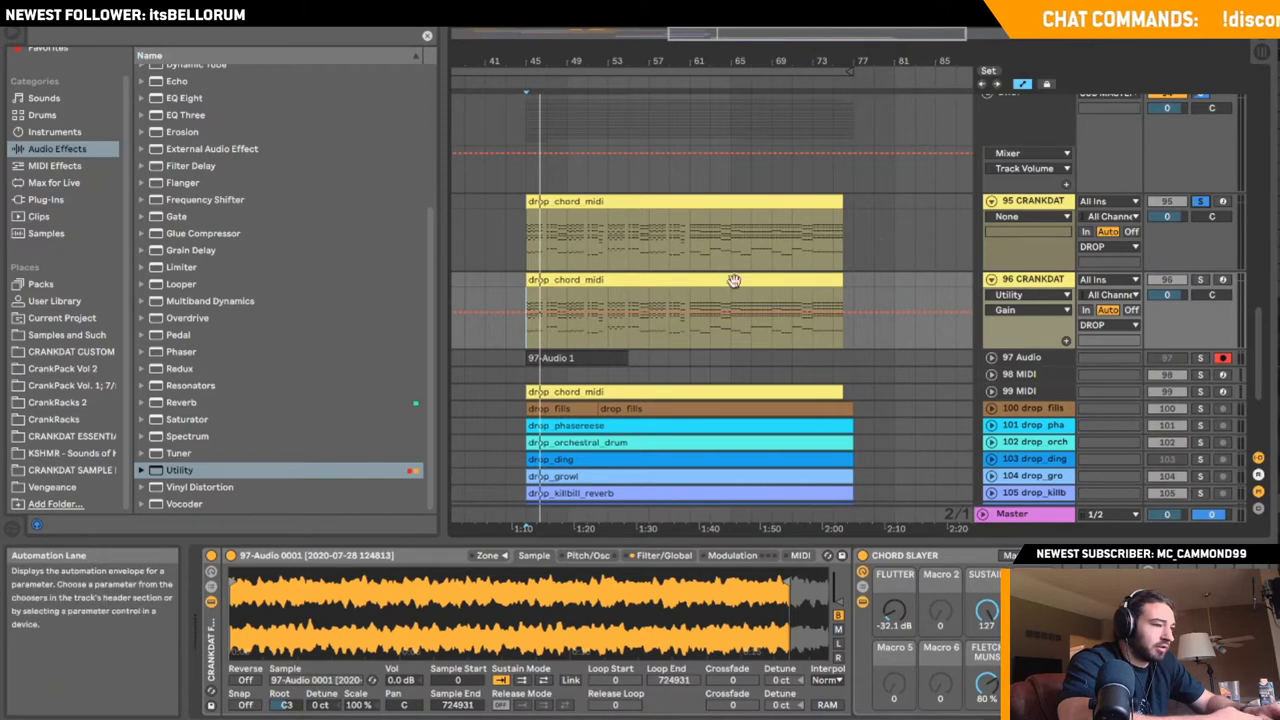
{"action": "left_click", "coordinate": [689, 286]}
{"action": "key", "text": "0"}
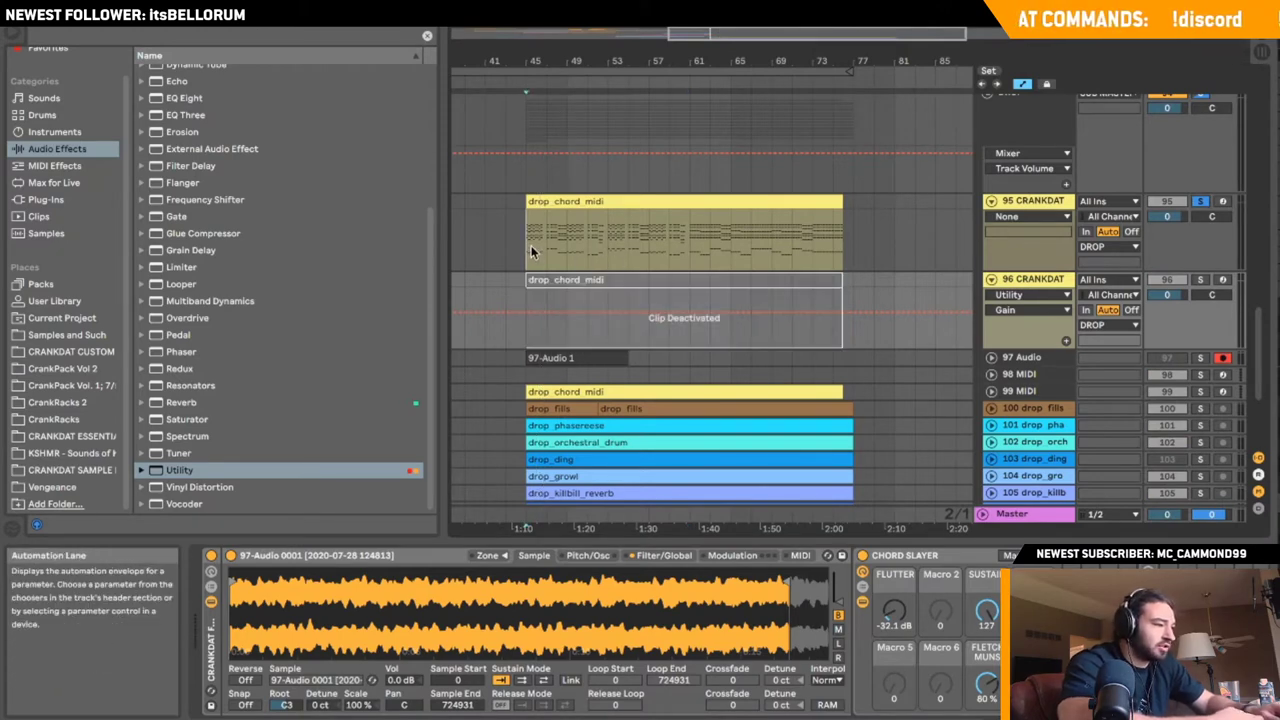
{"action": "left_click", "coordinate": [531, 250]}
{"action": "key", "text": "space"}
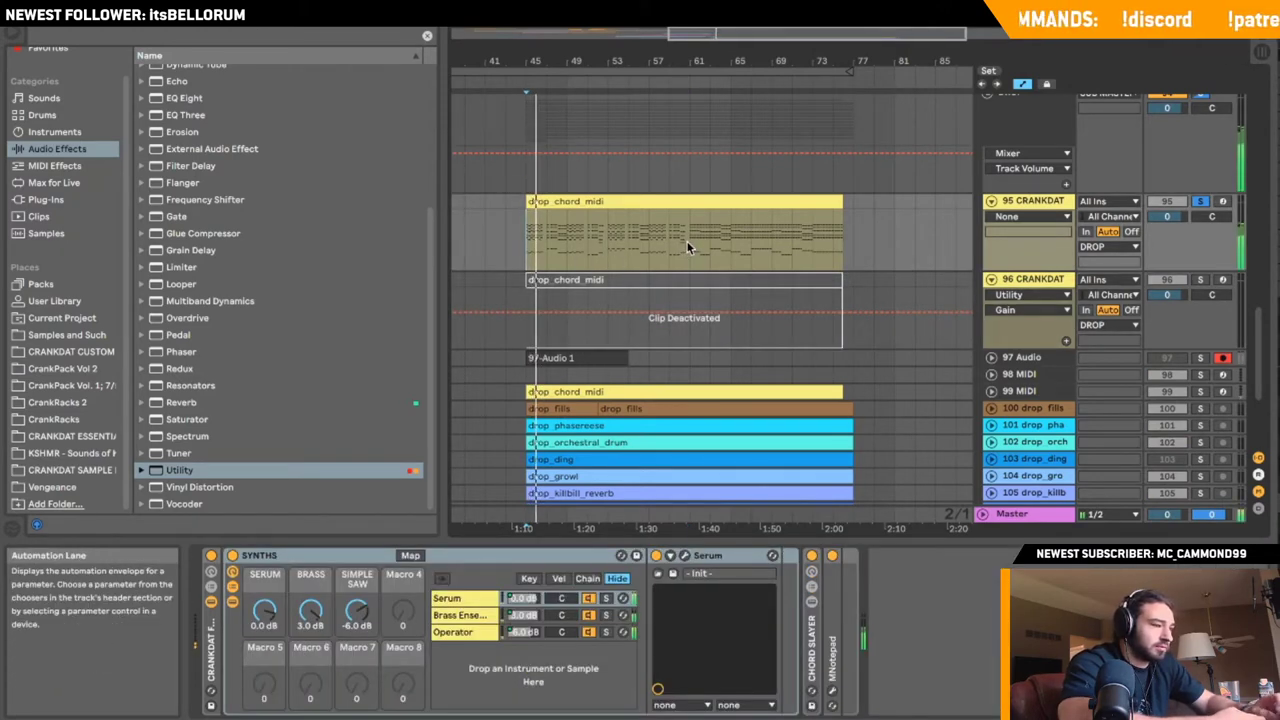
- Mute track 95 and solo track 96, activating its drop_chord_midi clip and deactivating the one on track 95
{"action": "left_click", "coordinate": [1200, 202]}
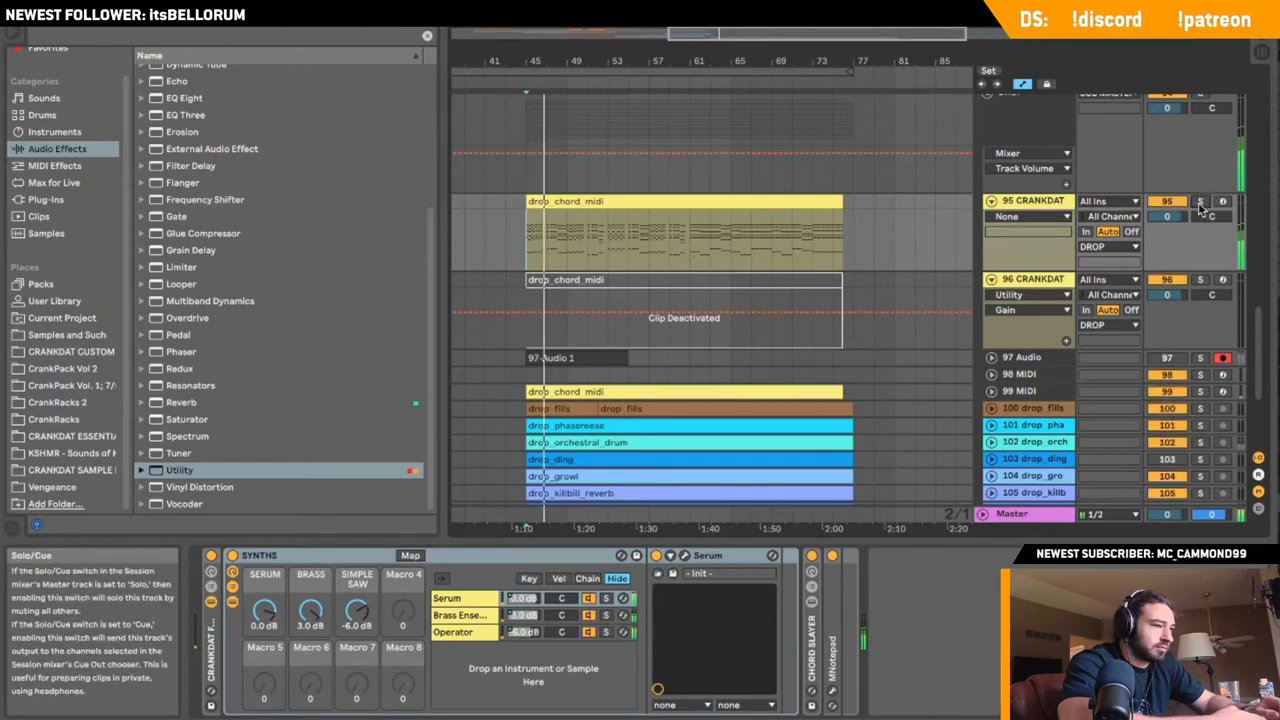
{"action": "left_click", "coordinate": [1167, 202]}
{"action": "left_click", "coordinate": [1200, 280]}
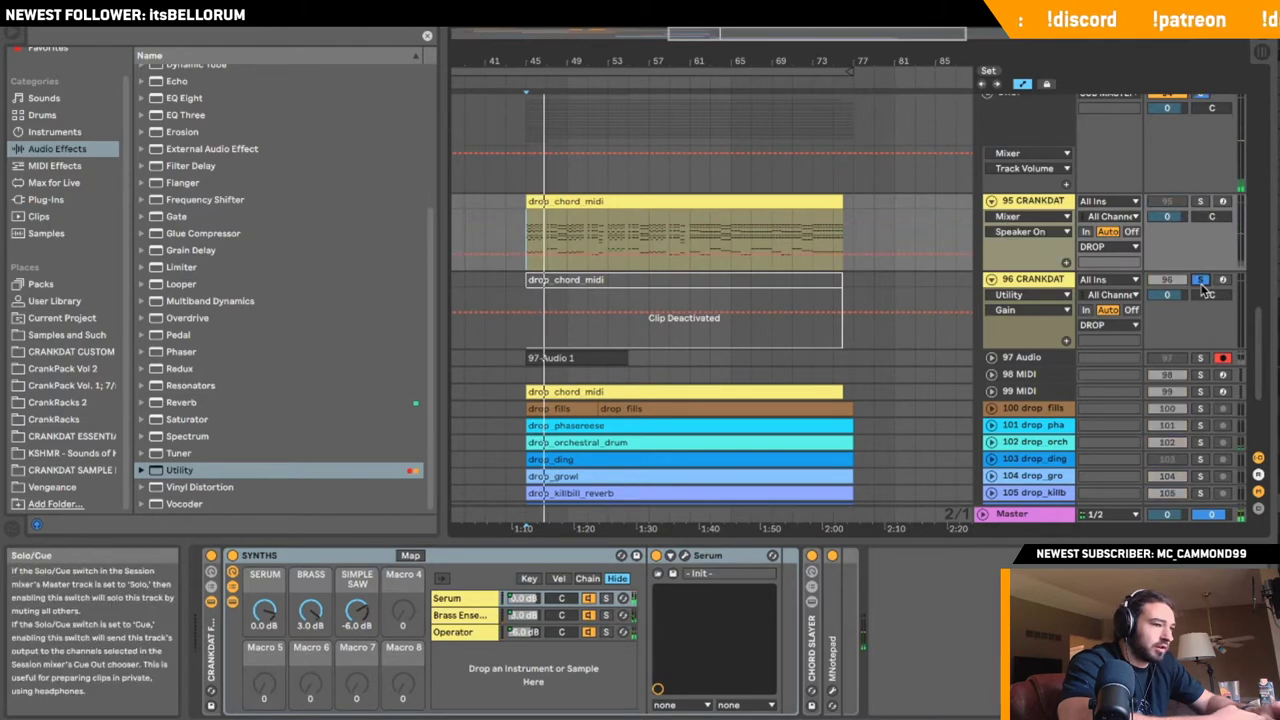
{"action": "key", "text": "space"}
{"action": "left_click", "coordinate": [785, 282]}
{"action": "left_click_drag", "start_coordinate": [784, 285], "coordinate": [734, 200]}
- Listen to track 96's resampled chords from the start of the drop
{"action": "key", "text": "space"}
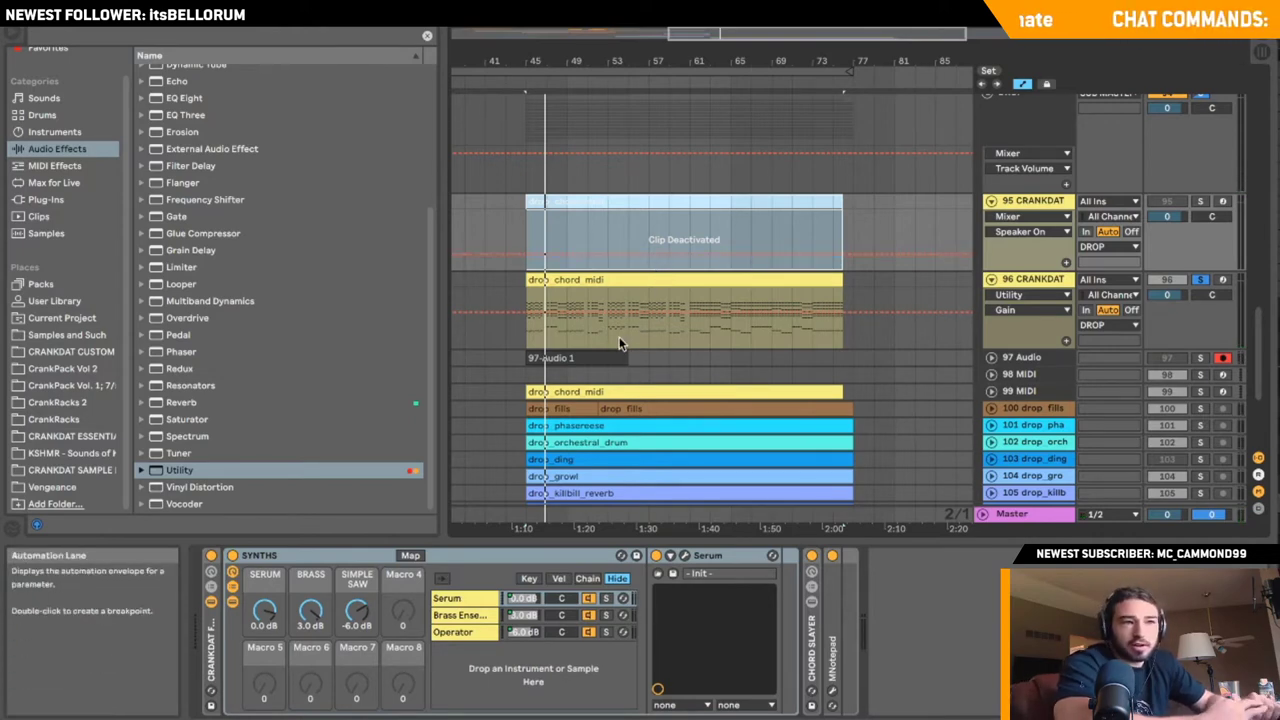
{"action": "left_click", "coordinate": [522, 338]}
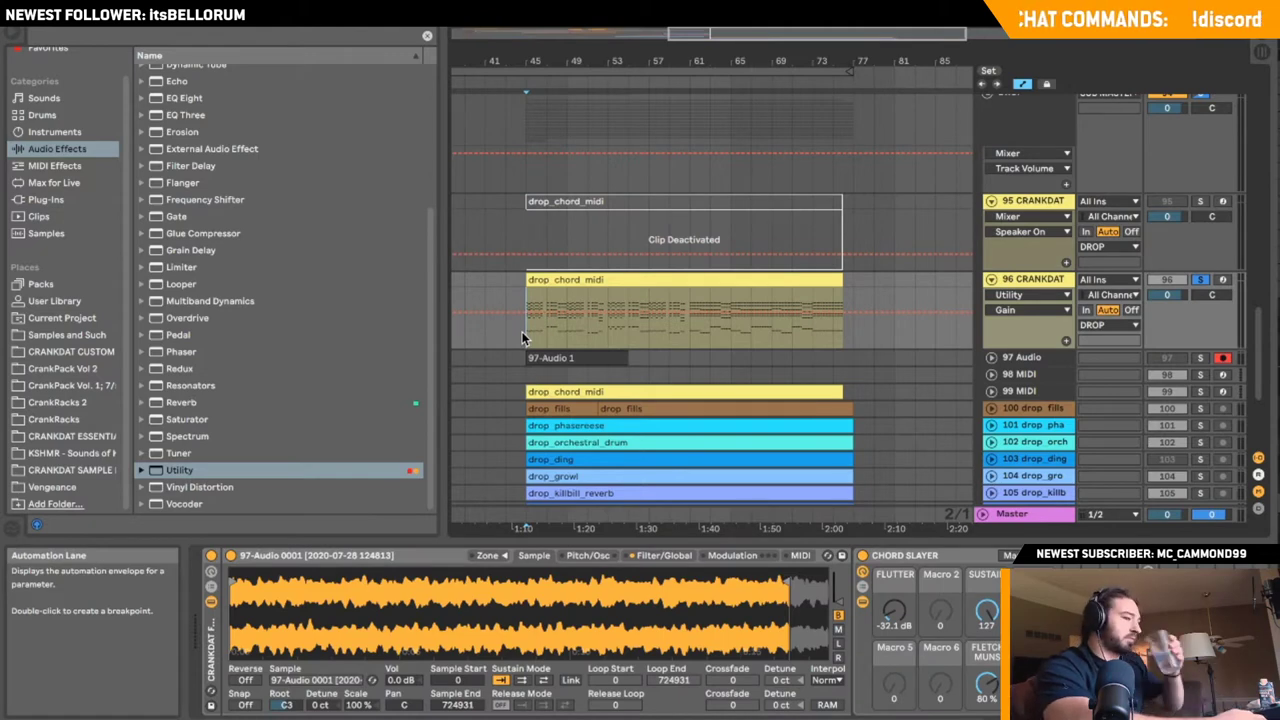
{"action": "key", "text": "space"}
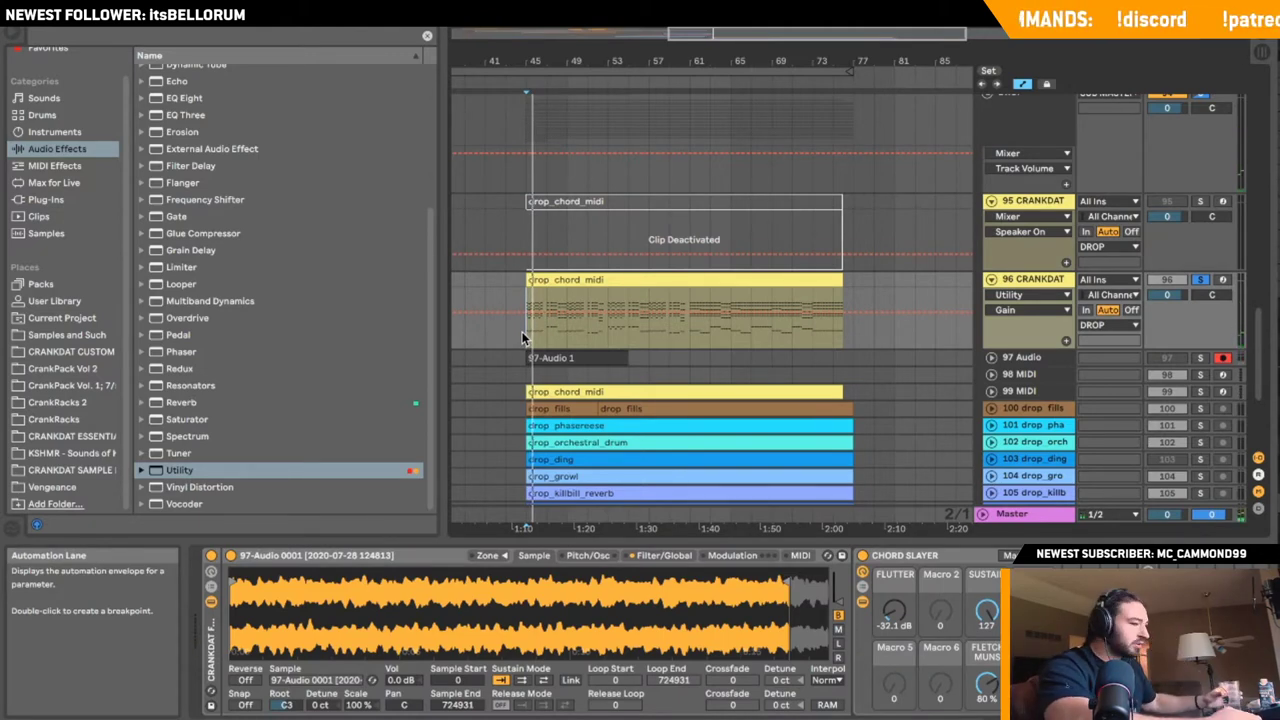
- Switch the solo to track 95, activate its drop_chord_midi clip instead of track 96's, and replay the drop's opening chords
{"action": "left_click", "coordinate": [1200, 279]}
{"action": "left_click", "coordinate": [1200, 201]}
{"action": "key", "text": "space"}
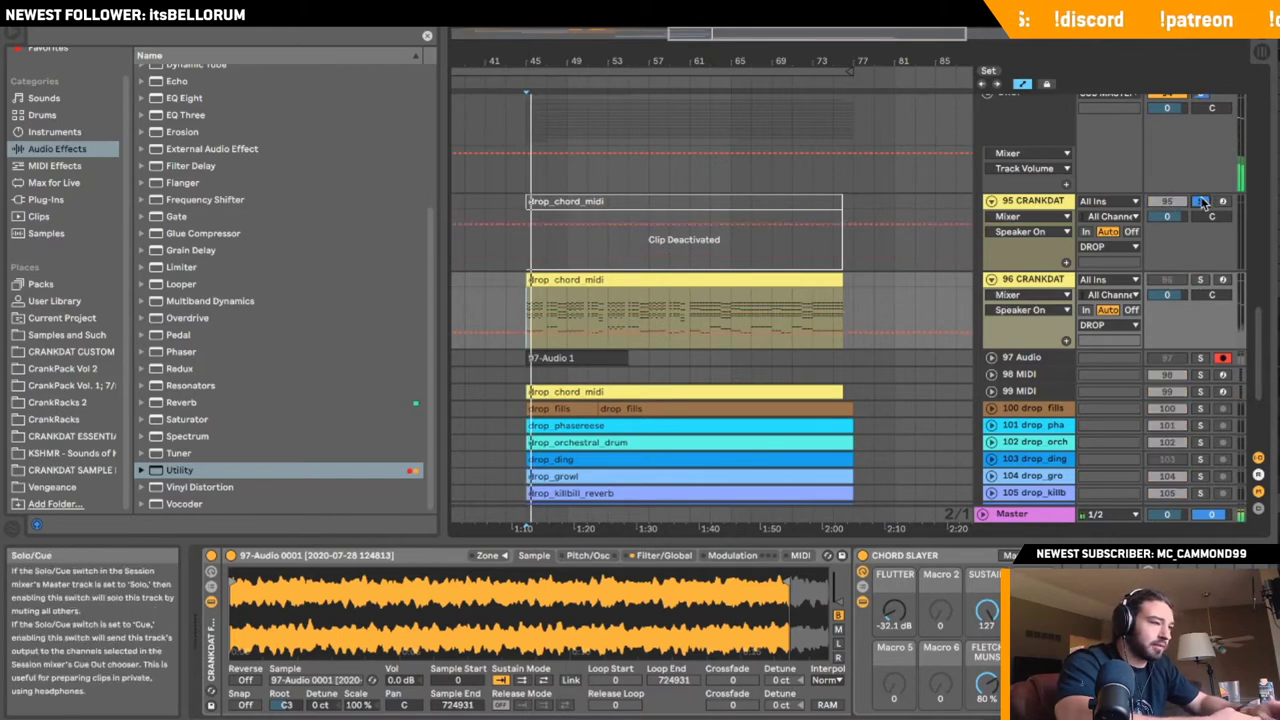
{"action": "left_click", "coordinate": [803, 200]}
{"action": "key", "text": "0"}
{"action": "key", "text": "space"}
{"action": "left_click", "coordinate": [731, 283]}
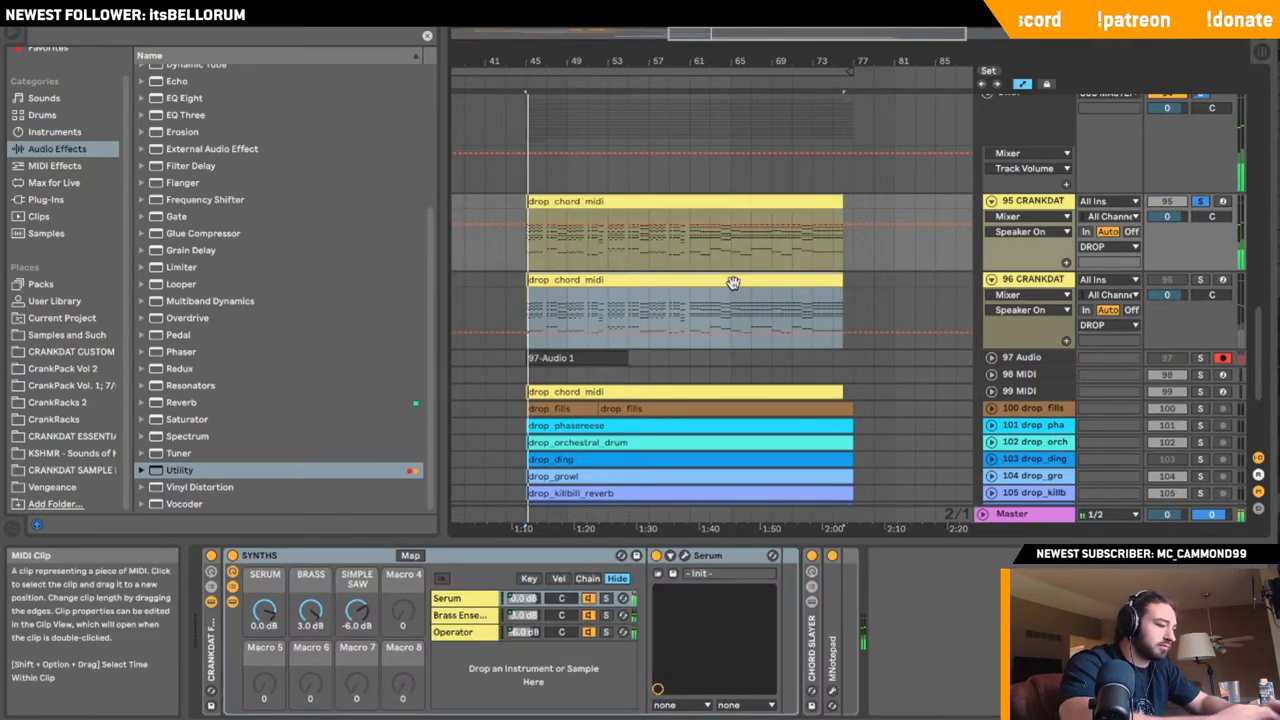
{"action": "key", "text": "0"}
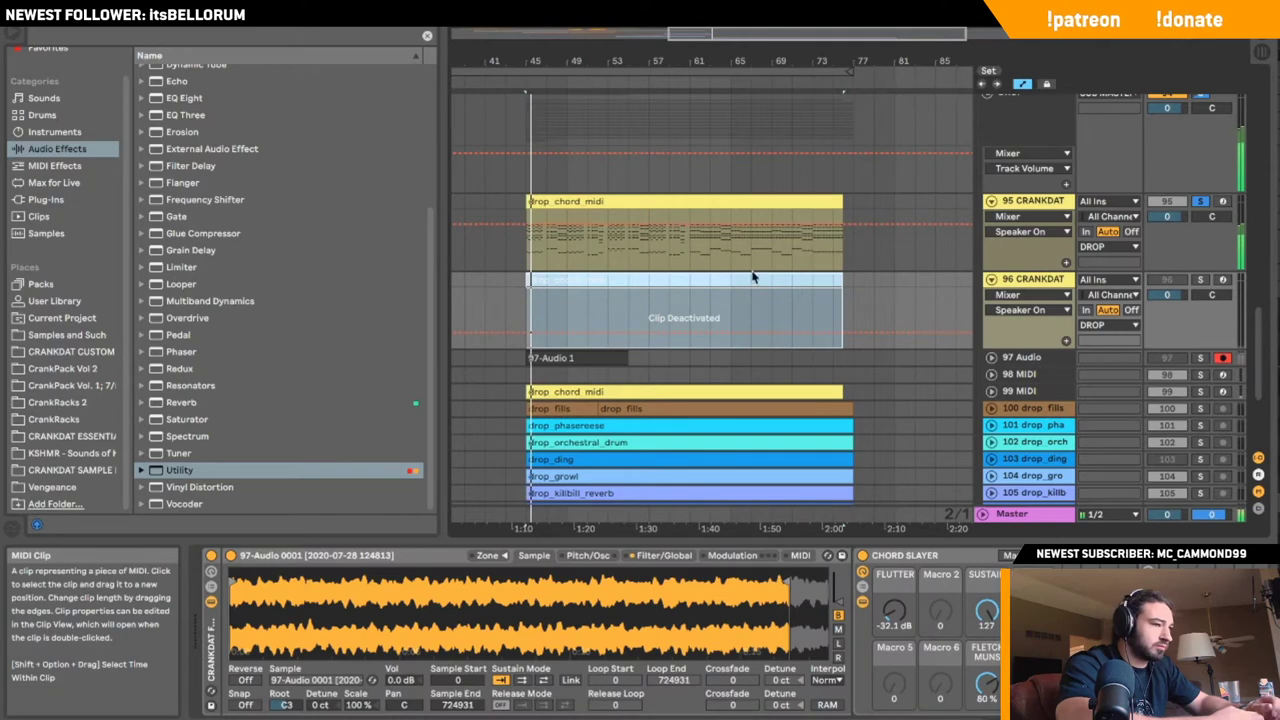
{"action": "left_click", "coordinate": [558, 245]}
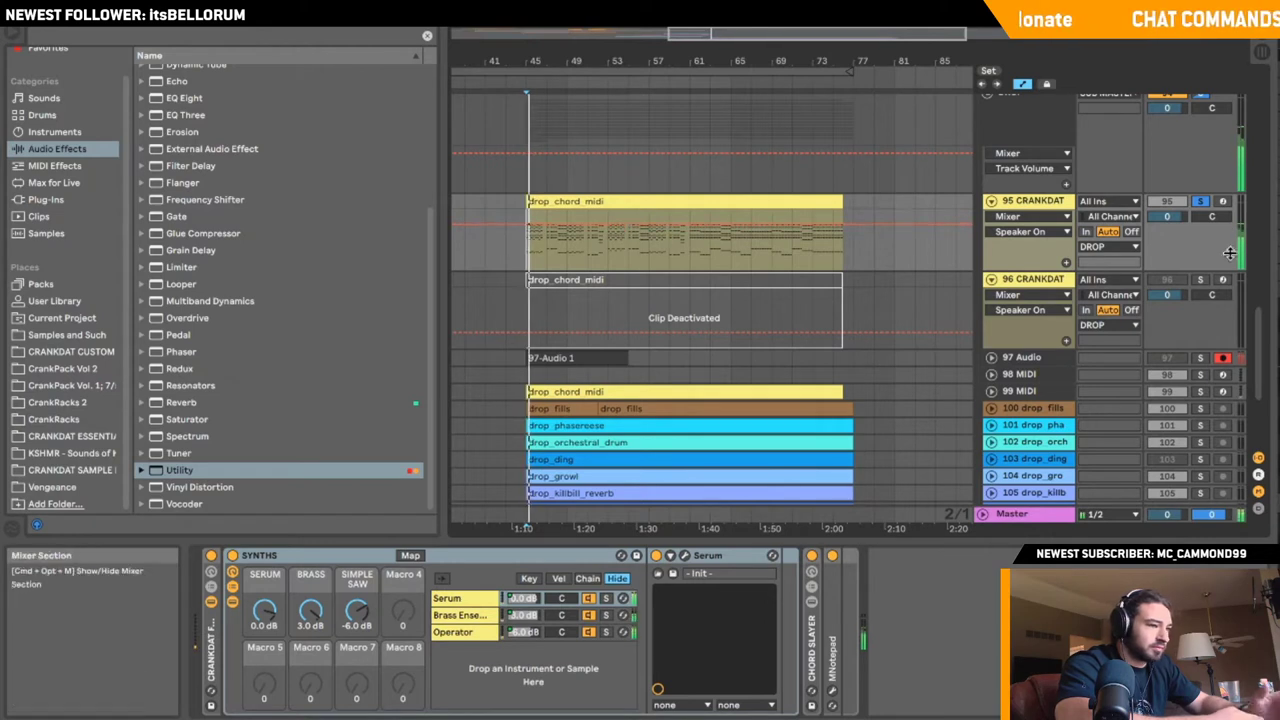
- Switch the solo and the active drop_chord_midi clip back to track 96, and play its chords from the start of the drop
{"action": "left_click", "coordinate": [1200, 203]}
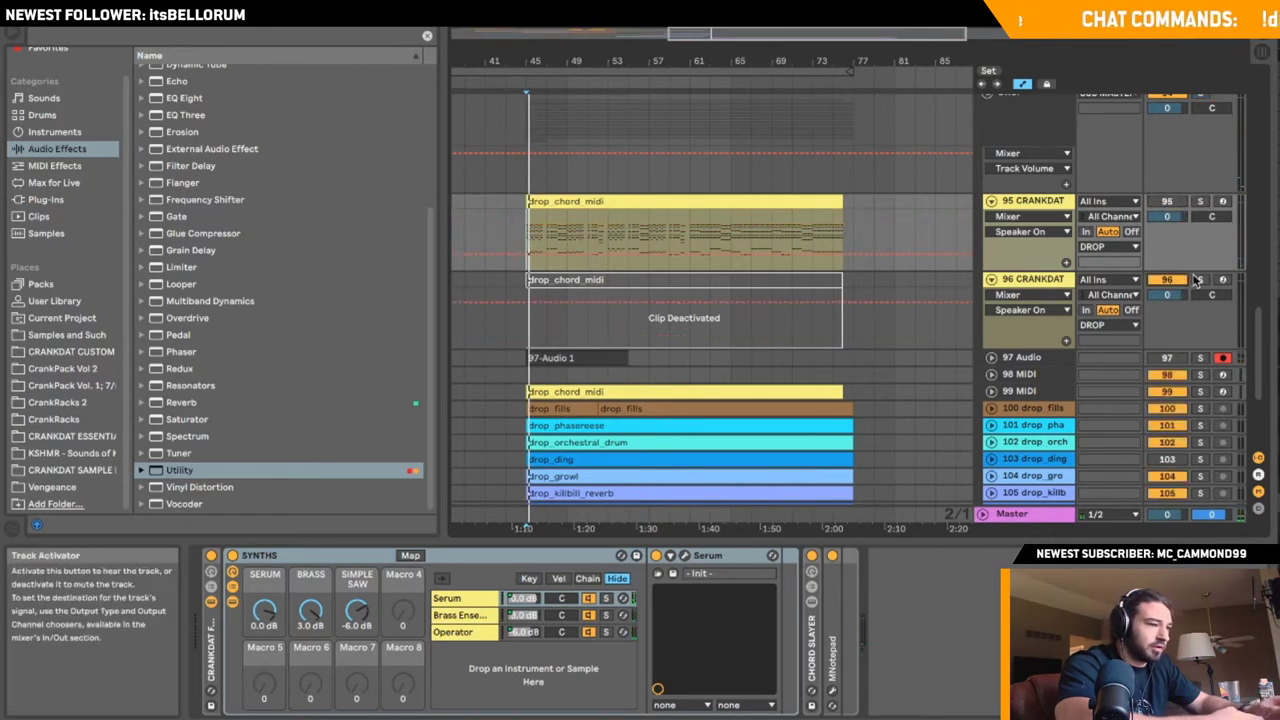
{"action": "left_click", "coordinate": [1200, 280]}
{"action": "key", "text": "space"}
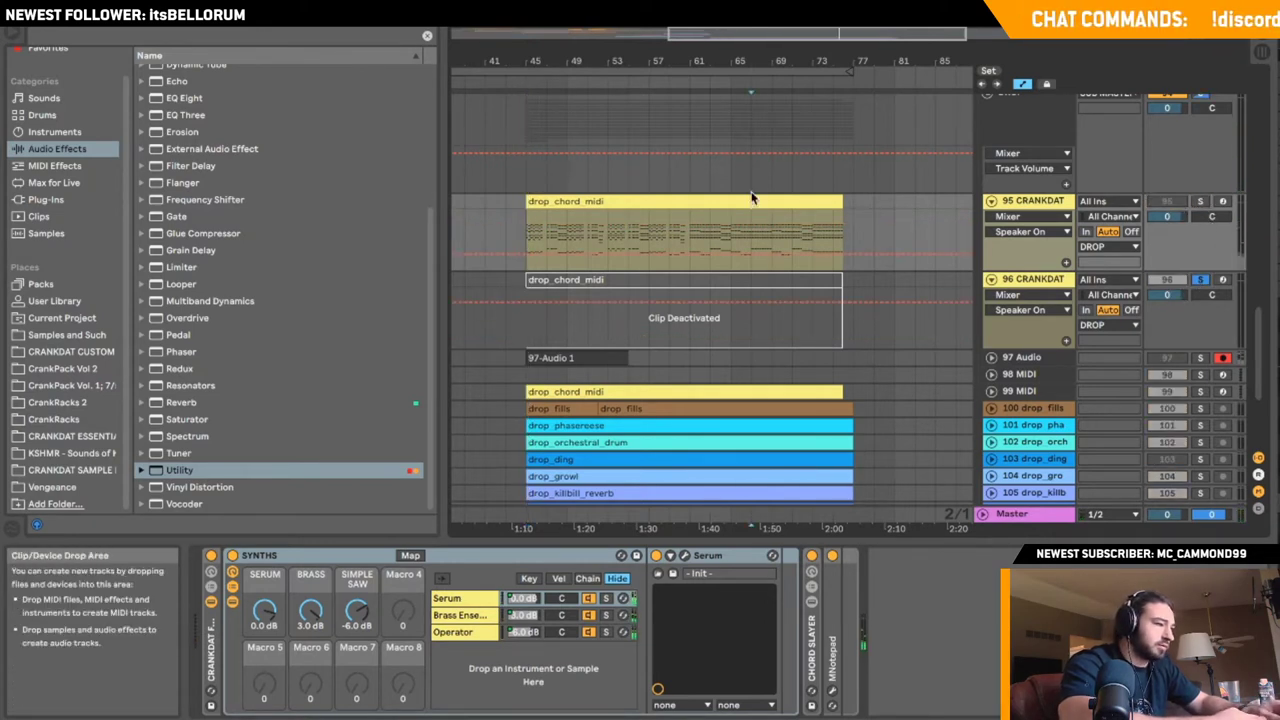
{"action": "left_click", "coordinate": [738, 203]}
{"action": "key", "text": "0"}
{"action": "left_click", "coordinate": [676, 281]}
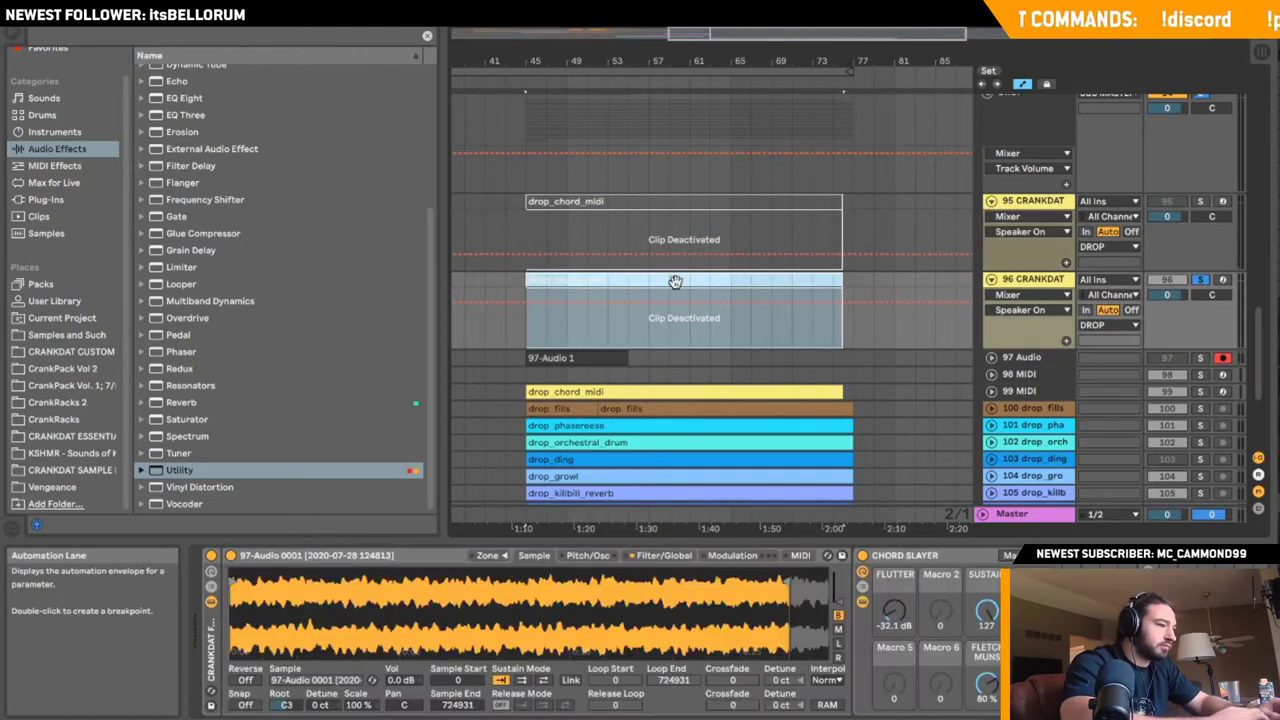
{"action": "key", "text": "0"}
{"action": "key", "text": "space"}
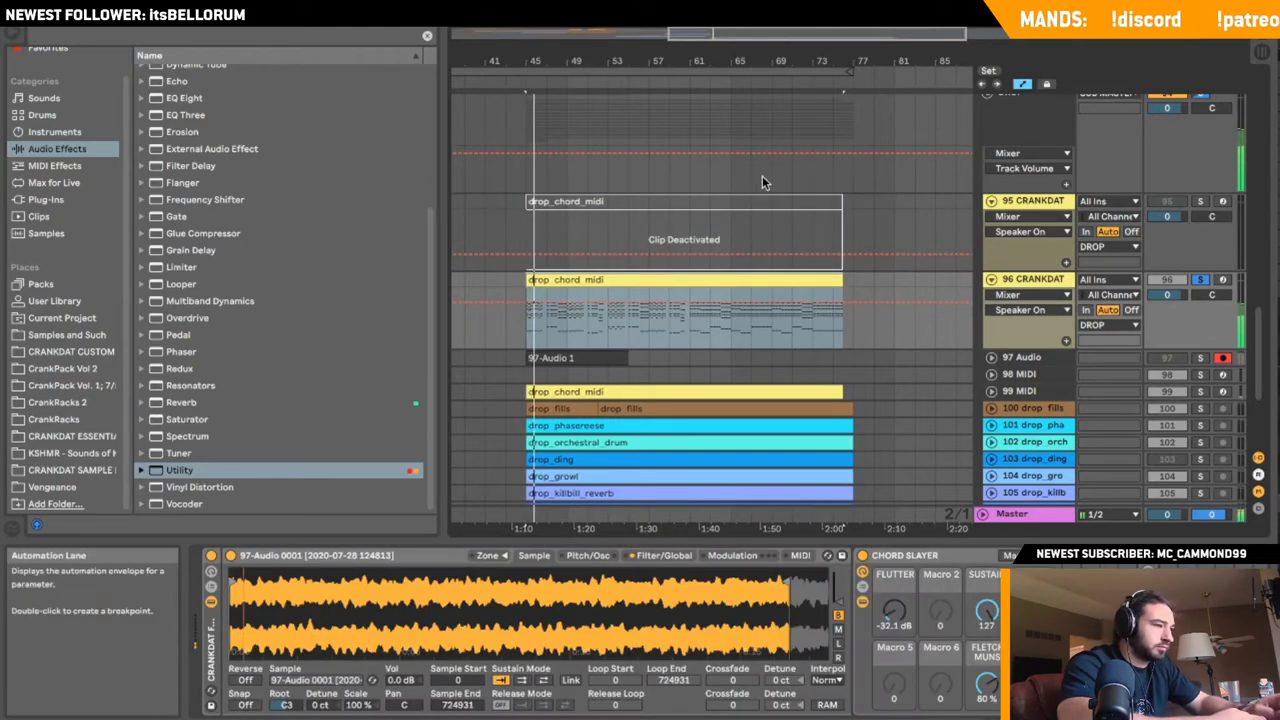
{"action": "scroll", "coordinate": [765, 317], "scroll_direction": "down", "scroll_amount": 2}
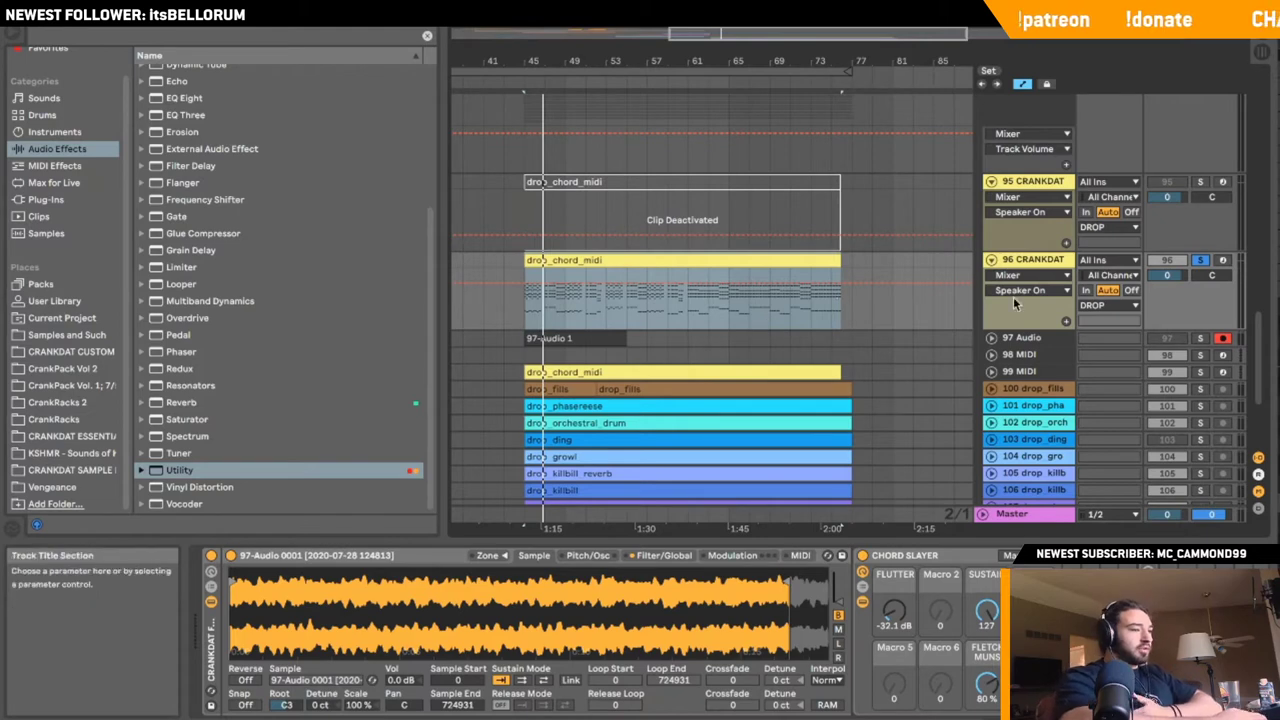
- Move the sample start in track 96's Sampler to 58665 and play the resampled chords
{"action": "double_click", "coordinate": [442, 557]}
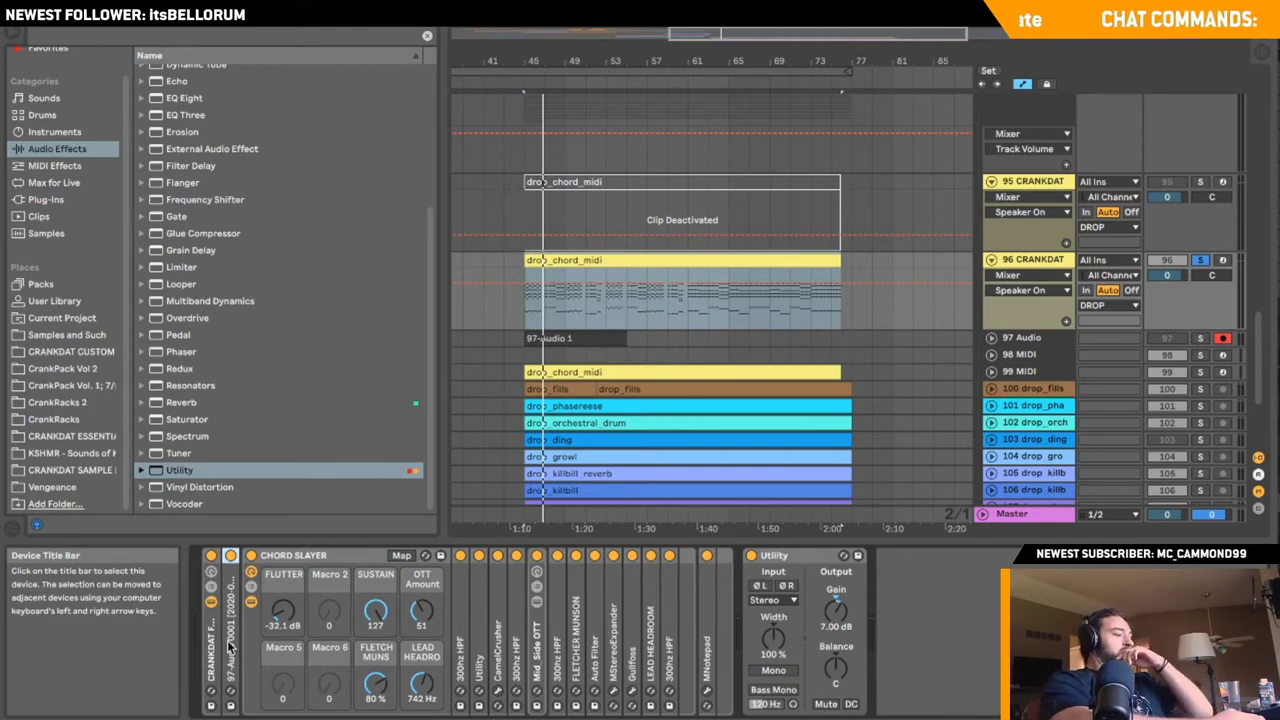
{"action": "key", "text": "shift+Tab"}
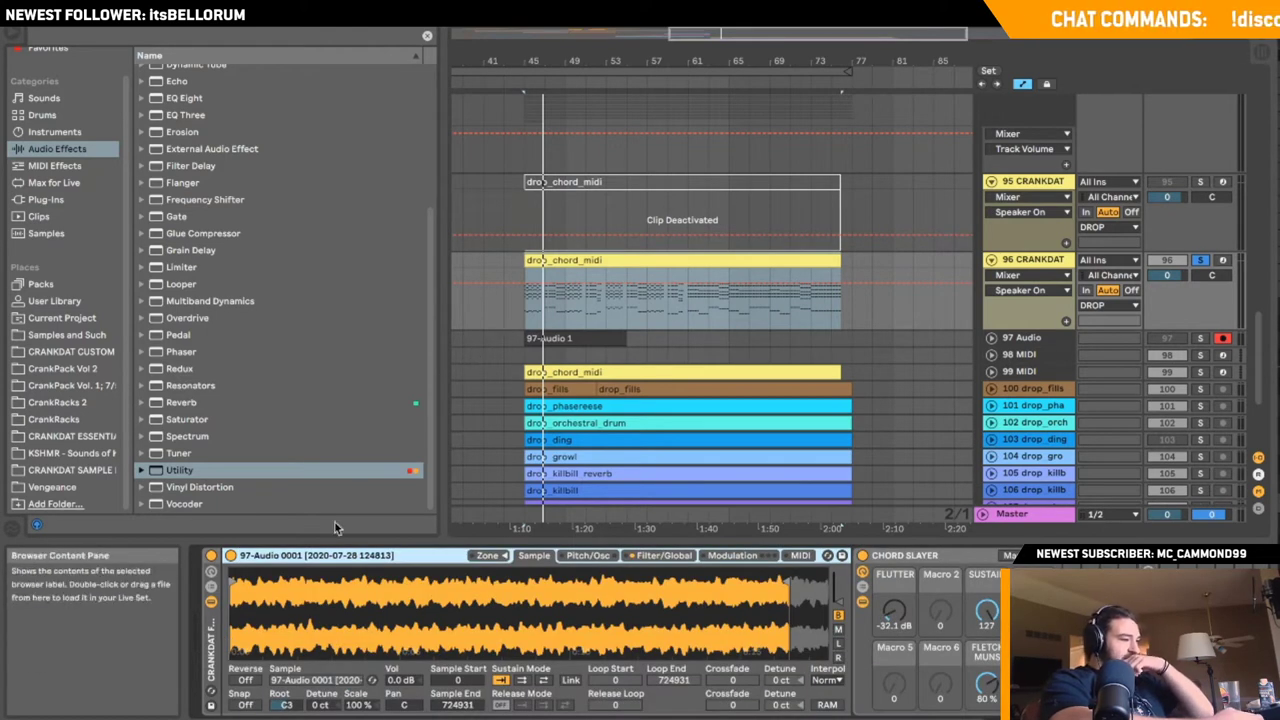
{"action": "left_click_drag", "start_coordinate": [244, 572], "coordinate": [279, 580]}
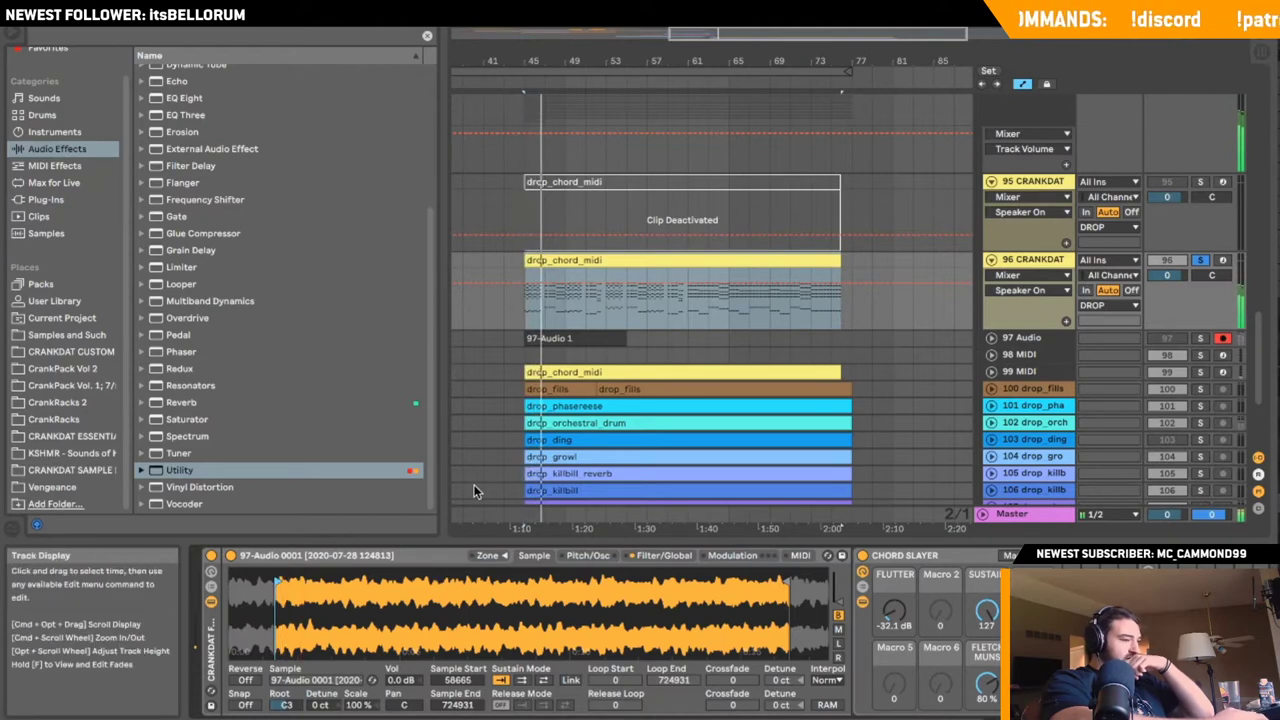
{"action": "key", "text": "space"}
{"action": "left_click", "coordinate": [523, 312]}
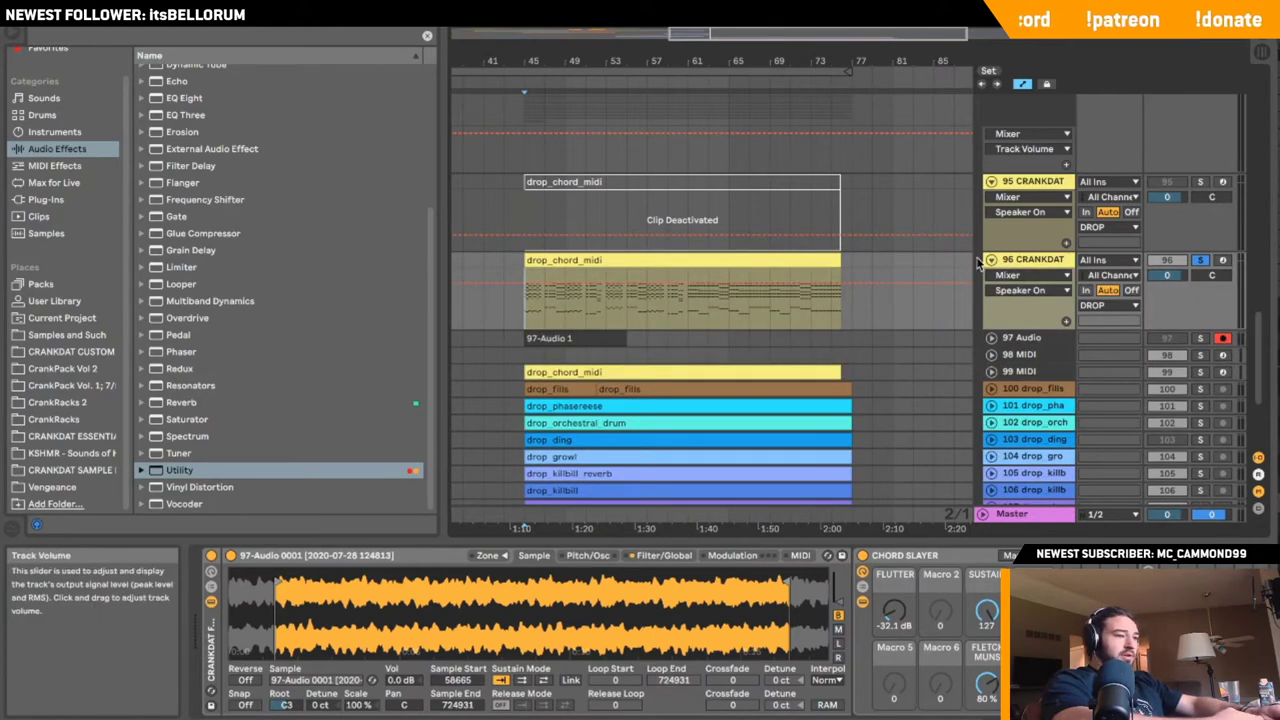
- Collapse the Sampler, bypass the last Utility in track 96's chain, and lower the FLUTTER macro to -inf dB
{"action": "double_click", "coordinate": [334, 556]}
{"action": "right_click", "coordinate": [288, 611]}
{"action": "left_click", "coordinate": [266, 617]}
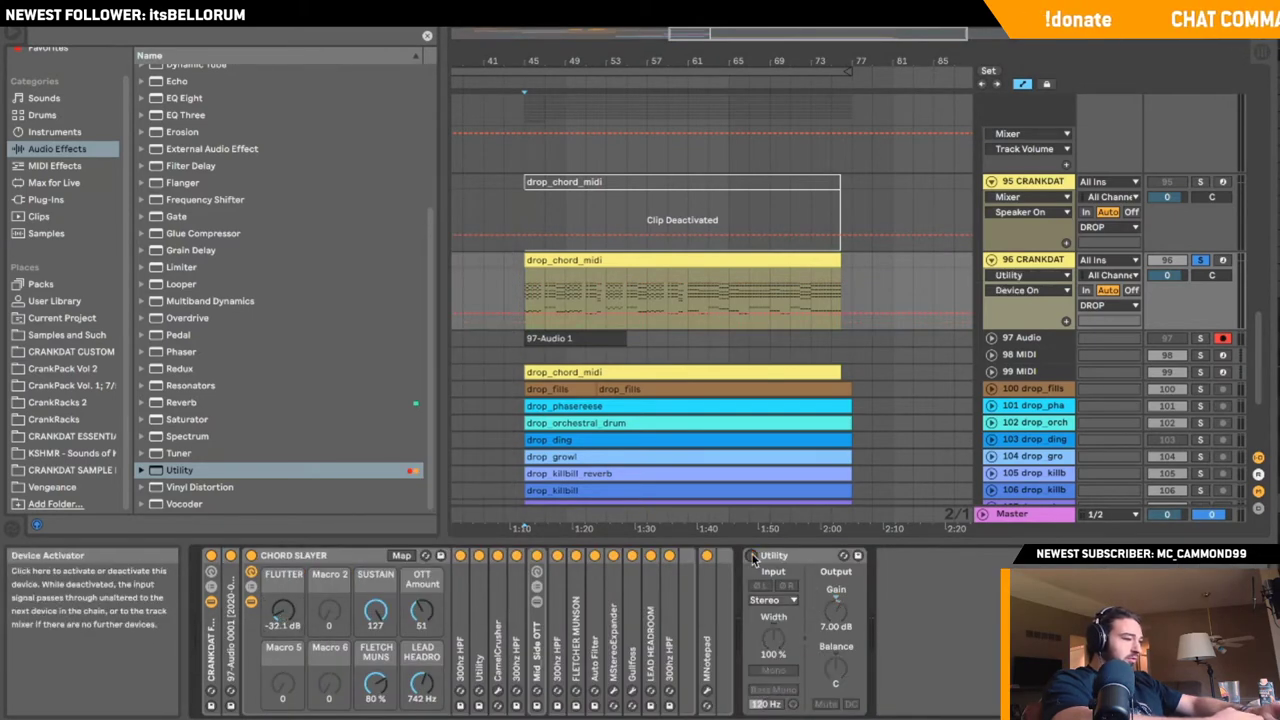
{"action": "key", "text": "space"}
- Show the CHORD SLAYER rack's FLUTTER automation in a new lane on track 96, with bars 46 to 49 in view
{"action": "right_click", "coordinate": [278, 612]}
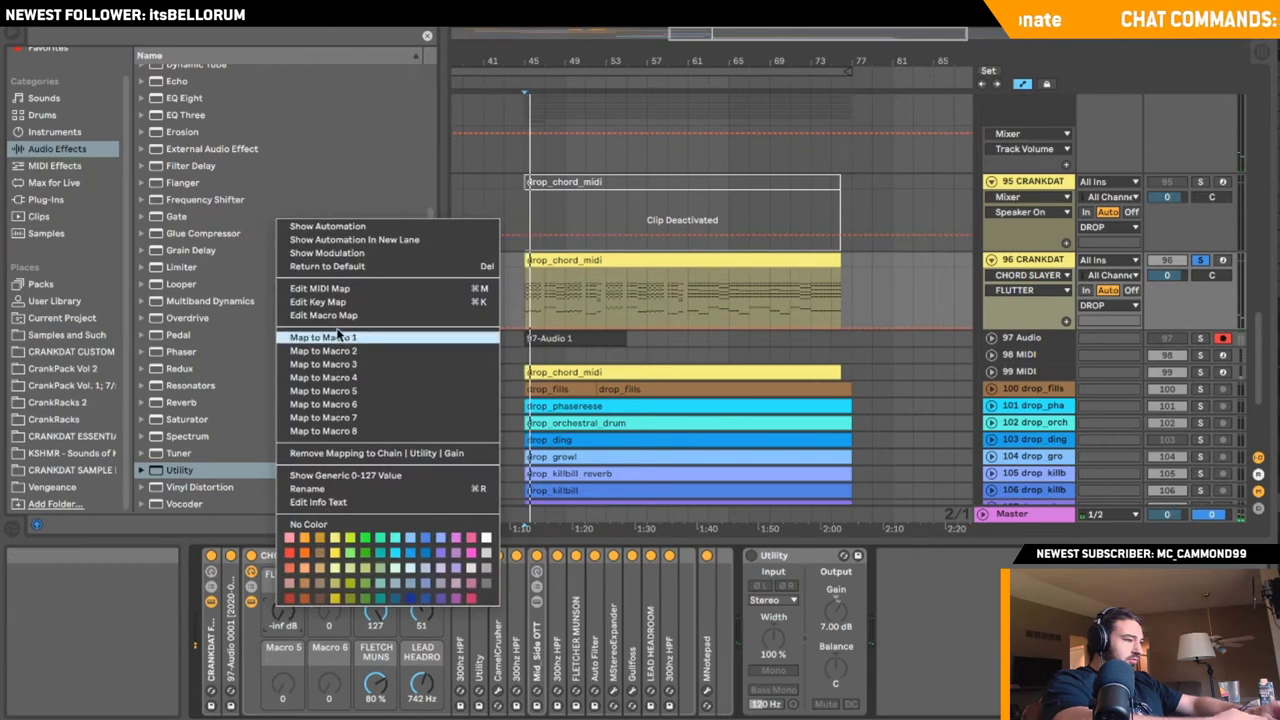
{"action": "left_click", "coordinate": [380, 242]}
{"action": "key", "text": "space"}
{"action": "key", "text": "space"}
{"action": "mouse_move", "coordinate": [715, 34]}
{"action": "left_mouse_down"}
{"action": "mouse_move", "coordinate": [730, 165]}
{"action": "mouse_move", "coordinate": [706, 60]}
{"action": "mouse_move", "coordinate": [724, 34]}
{"action": "left_mouse_up"}
{"action": "key", "text": "space"}
{"action": "key", "text": "space"}
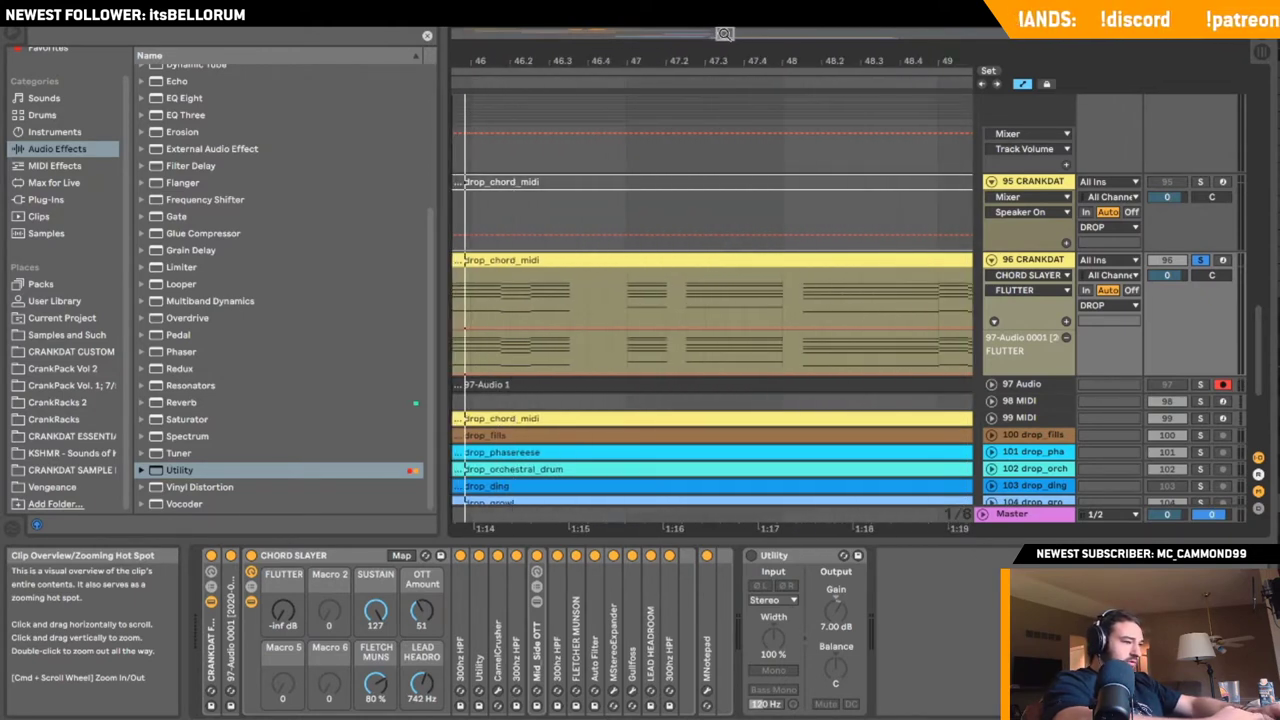
- Draw a one-beat FLUTTER spike at bar 47, rising from -inf to 0.83 dB and falling back to -inf by 47.2
{"action": "left_click", "coordinate": [628, 378]}
{"action": "left_click", "coordinate": [641, 374]}
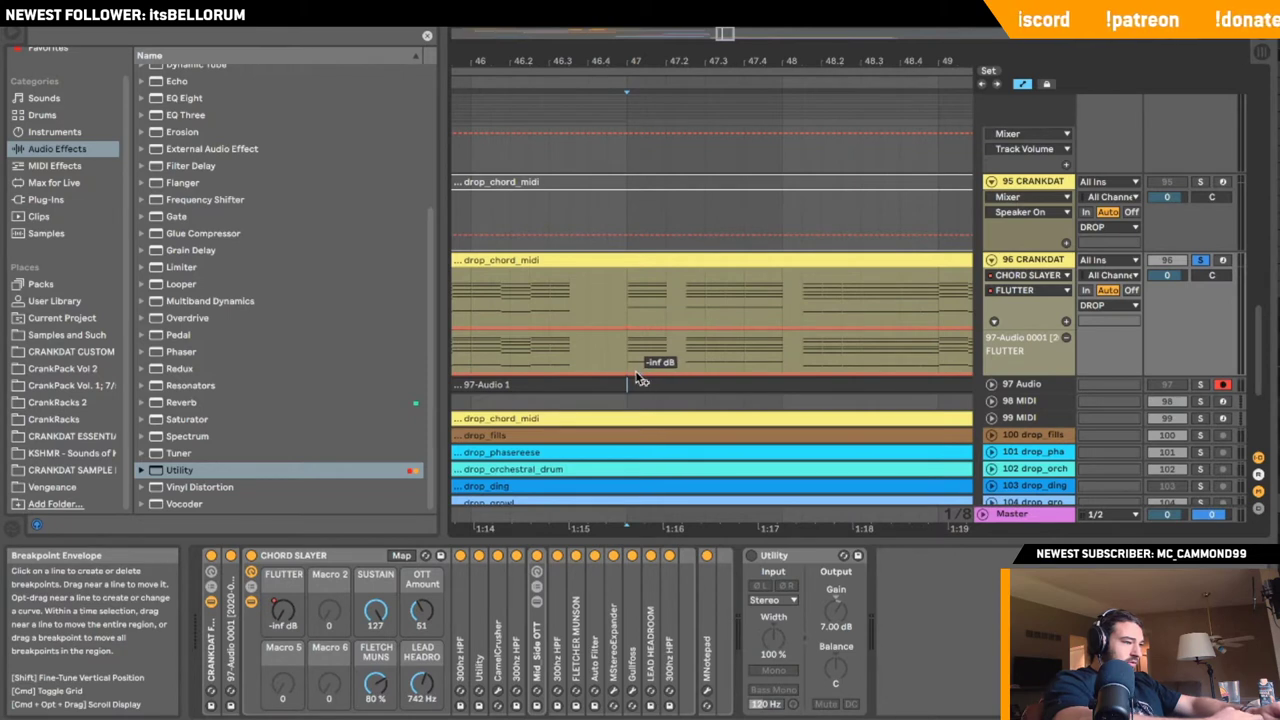
{"action": "left_click_drag", "start_coordinate": [640, 380], "coordinate": [640, 350]}
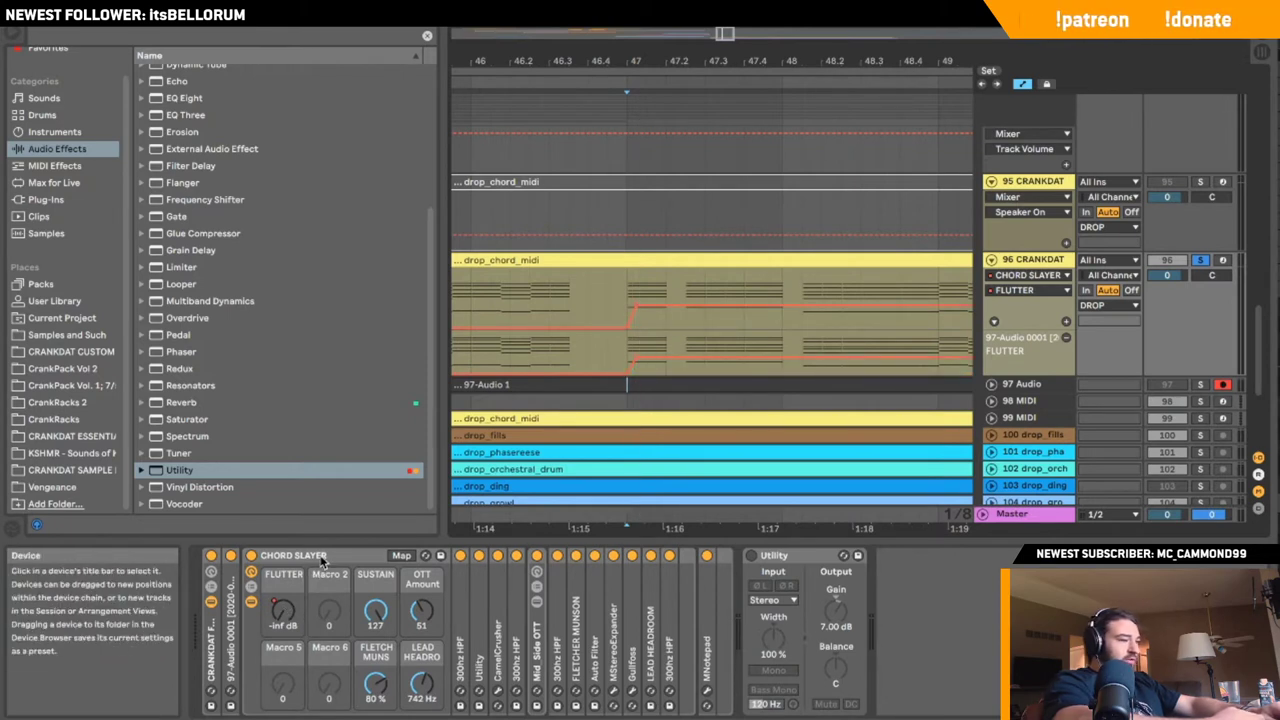
{"action": "left_click", "coordinate": [693, 615]}
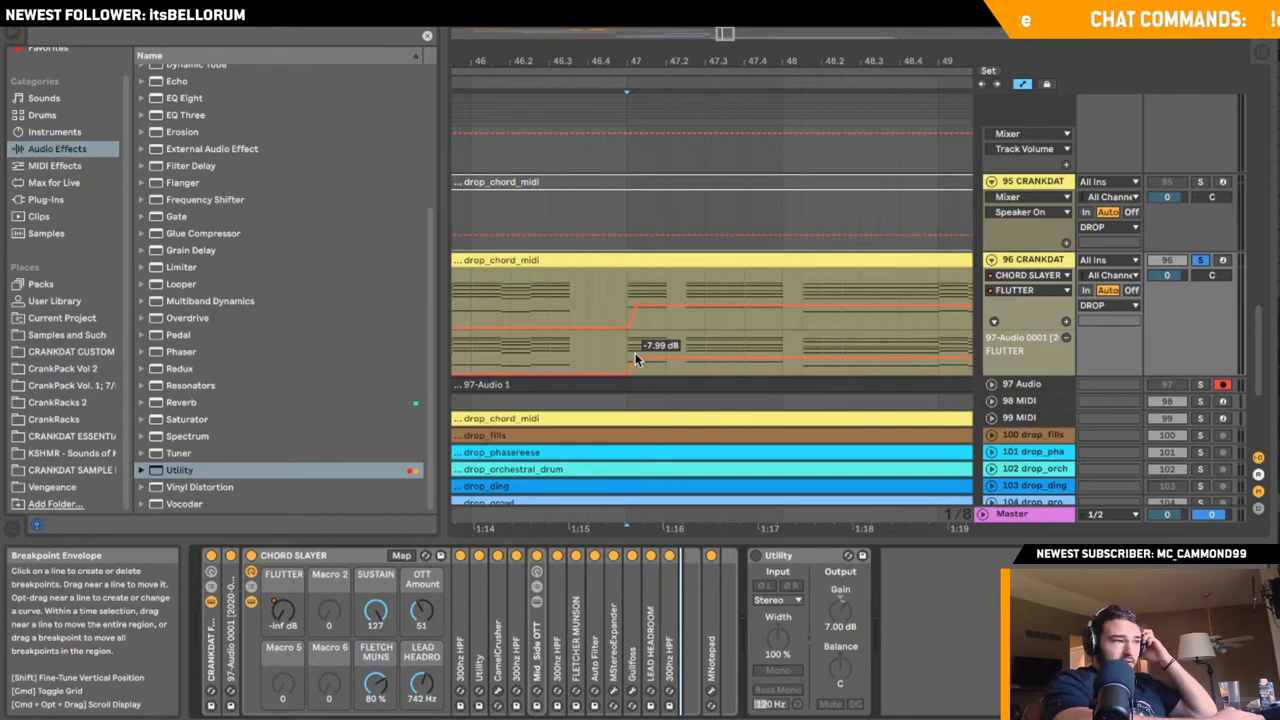
{"action": "left_click_drag", "start_coordinate": [637, 360], "coordinate": [637, 355]}
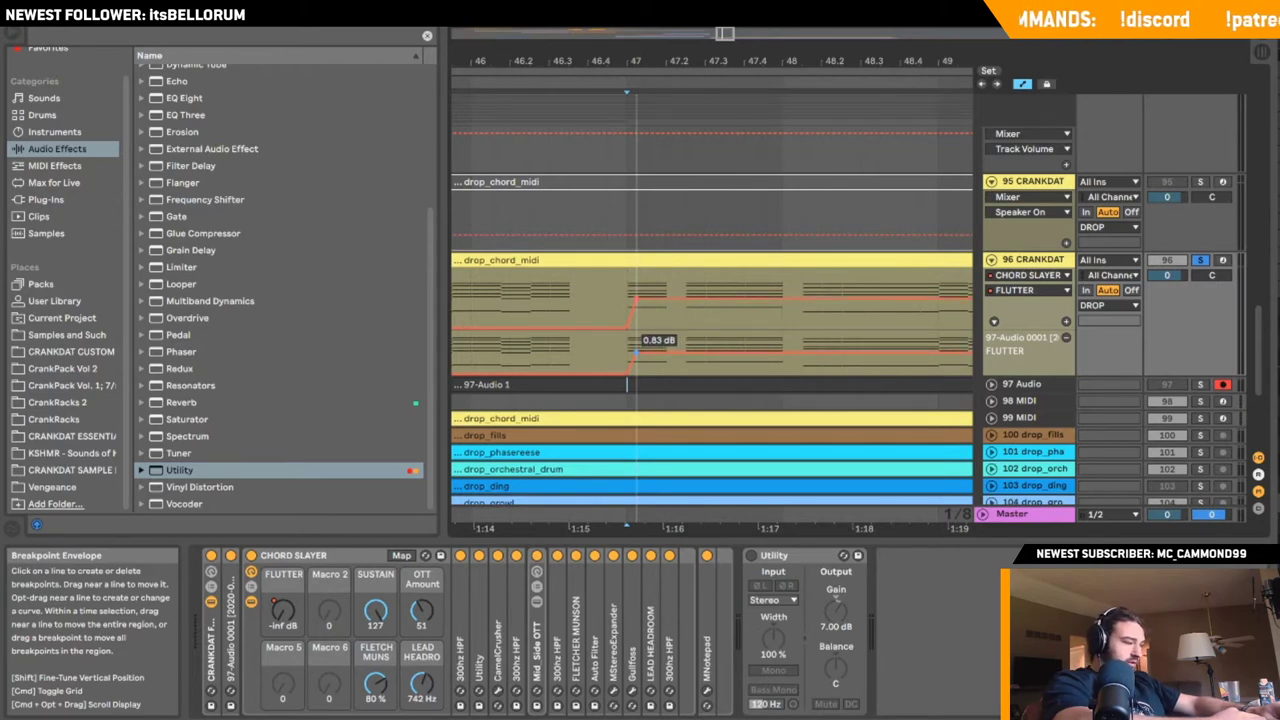
{"action": "left_click_drag", "start_coordinate": [667, 351], "coordinate": [667, 374]}
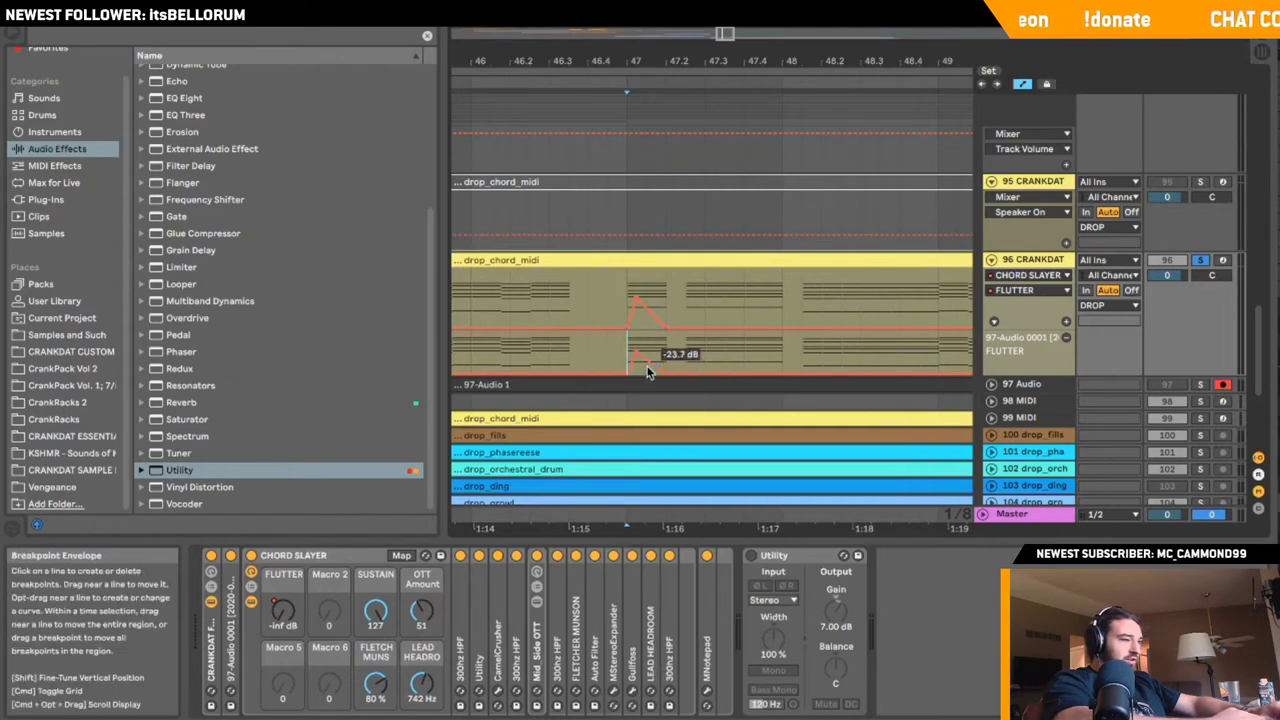
- Copy the FLUTTER spike to the next chord in bar 47, shorten it to an eighth note, and duplicate it twice
{"action": "left_click_drag", "start_coordinate": [628, 349], "coordinate": [673, 346]}
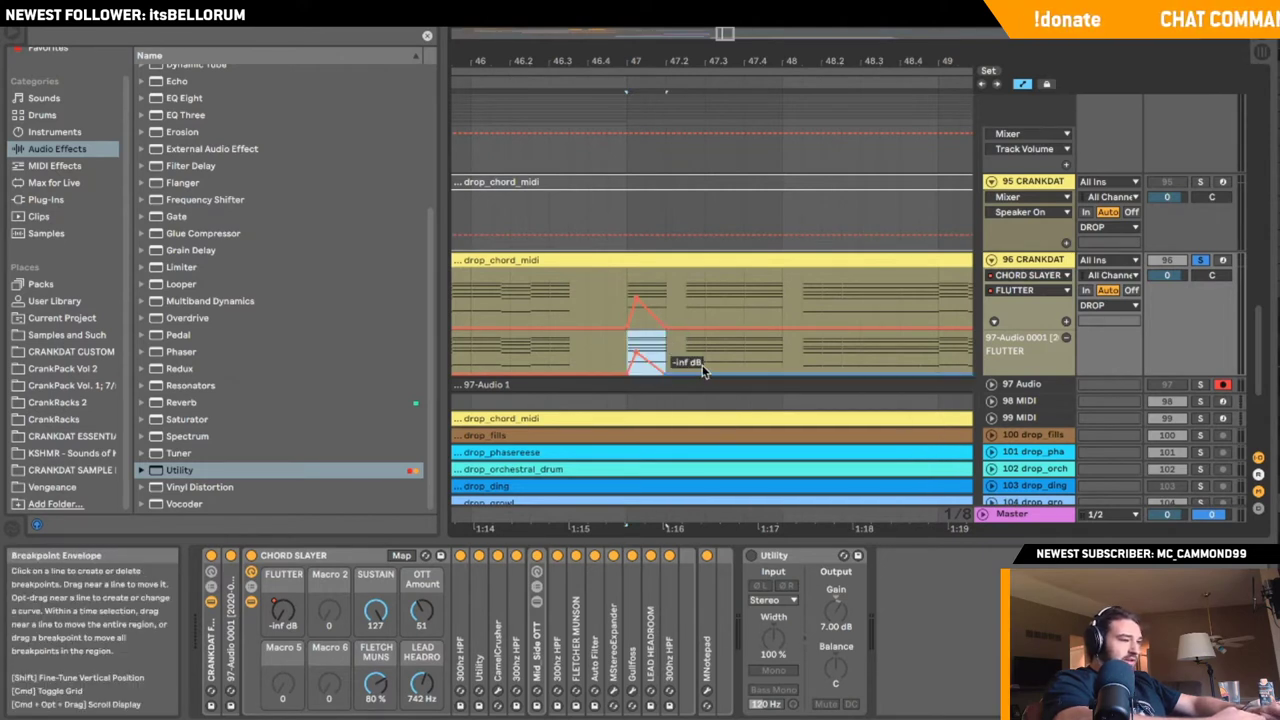
{"action": "left_click", "coordinate": [687, 353]}
{"action": "left_click", "coordinate": [722, 351]}
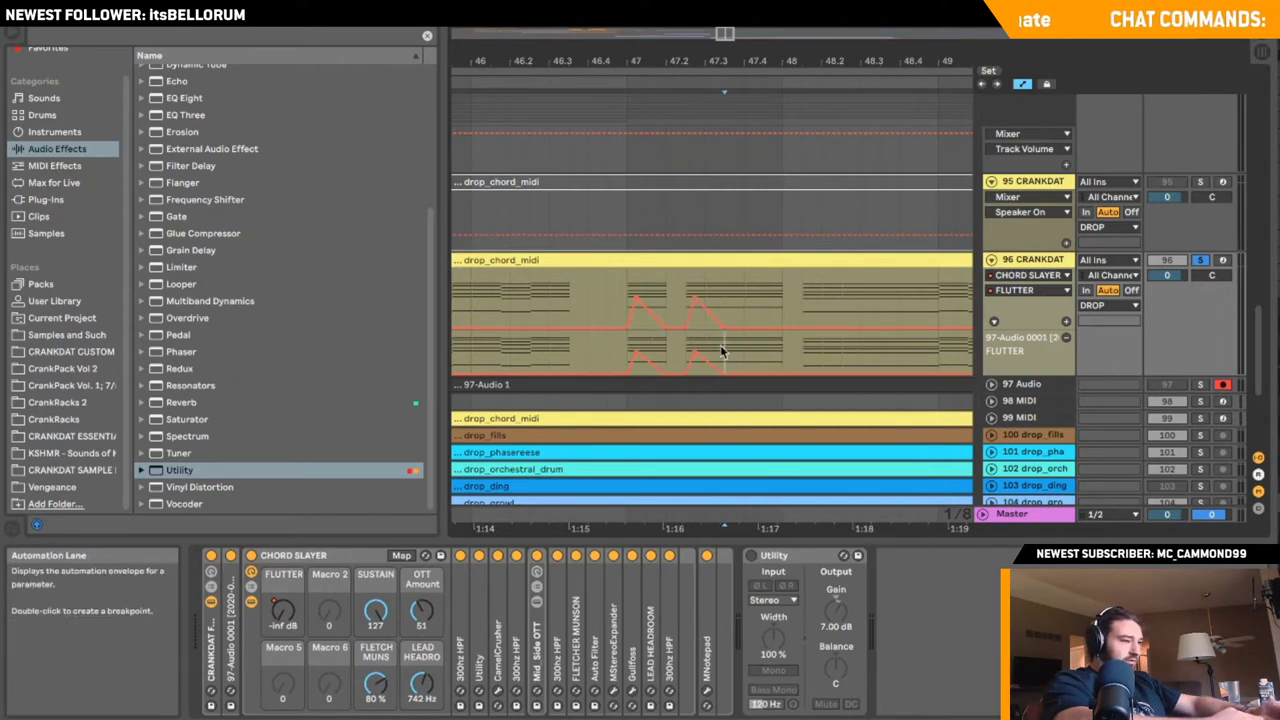
{"action": "left_click", "coordinate": [705, 360]}
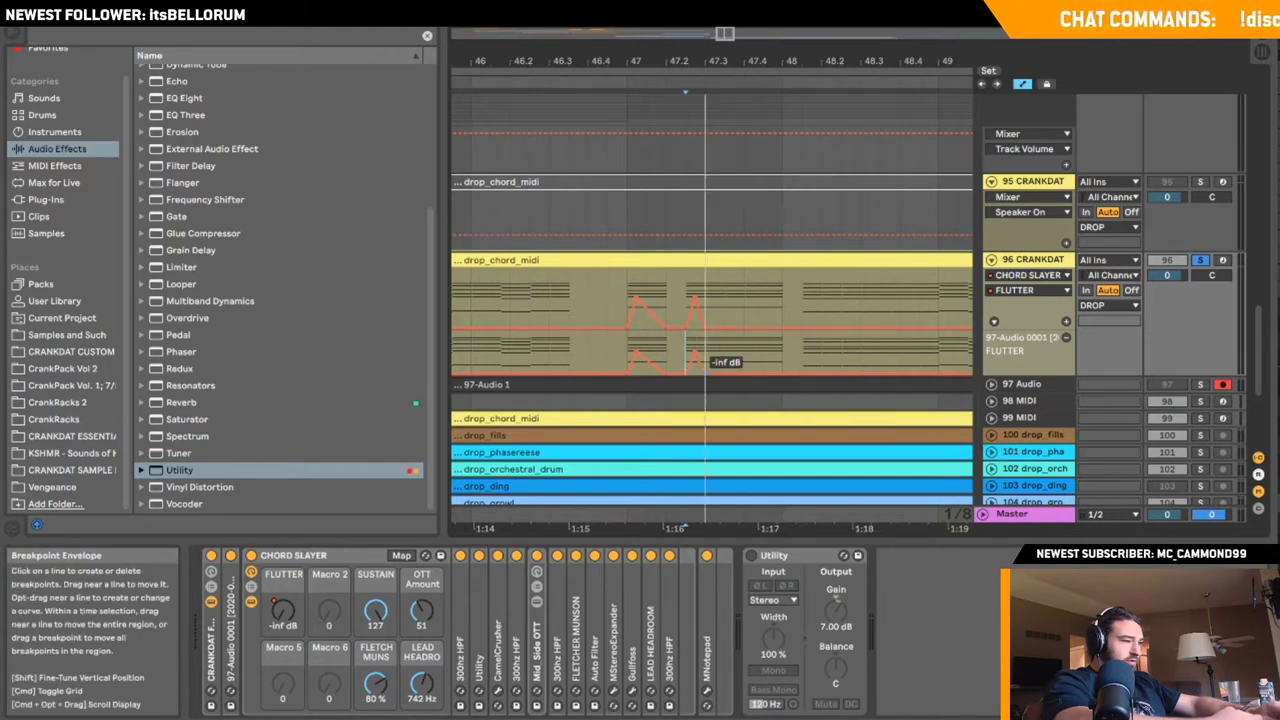
{"action": "left_click_drag", "start_coordinate": [695, 343], "coordinate": [706, 341]}
{"action": "key", "text": "super+d"}
{"action": "key", "text": "super+d"}
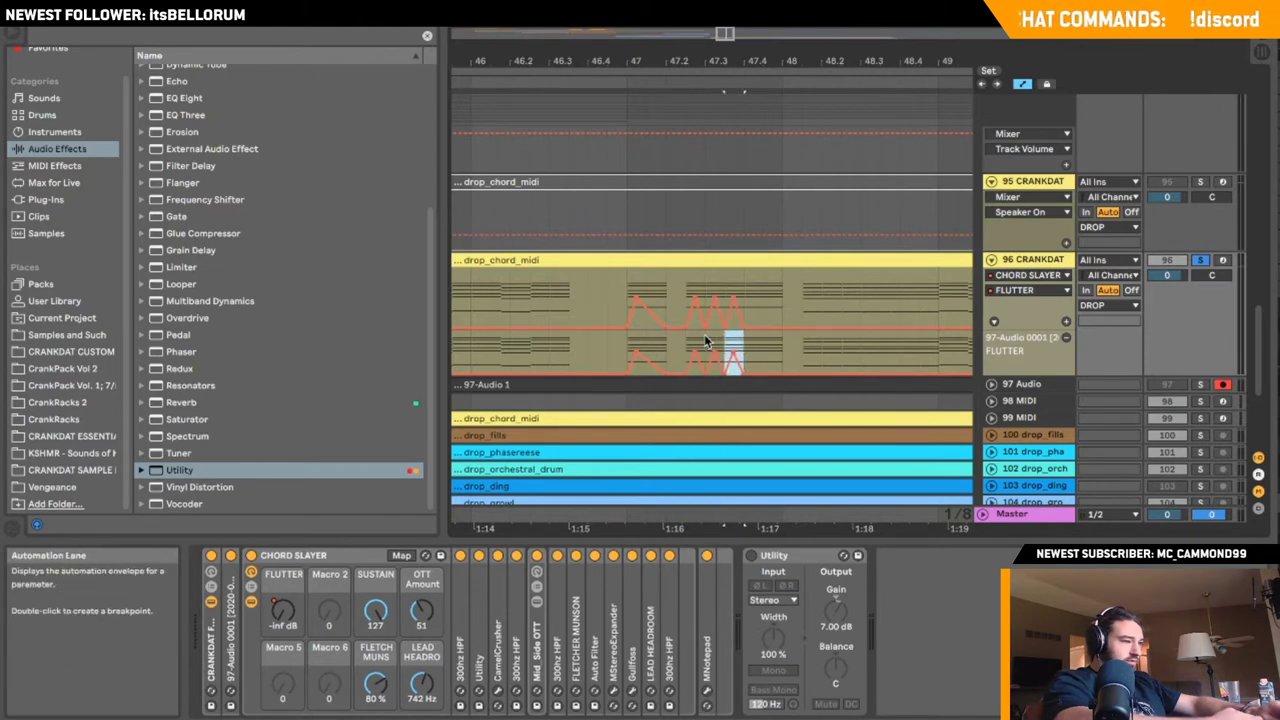
- Copy the one-beat FLUTTER spike from bar 47 to beat 47.4 and play the passage from just before bar 47
{"action": "left_click_drag", "start_coordinate": [628, 342], "coordinate": [666, 334]}
{"action": "left_click", "coordinate": [760, 345]}
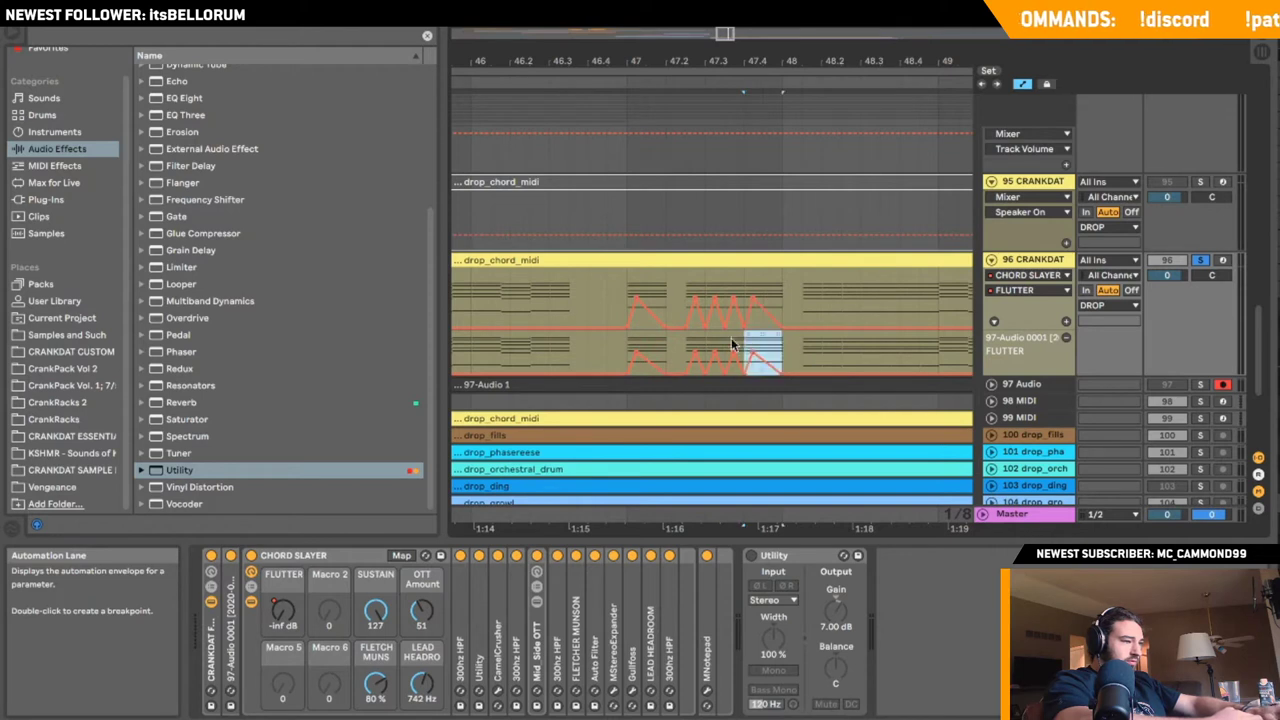
{"action": "left_click", "coordinate": [607, 345]}
{"action": "key", "text": "space"}
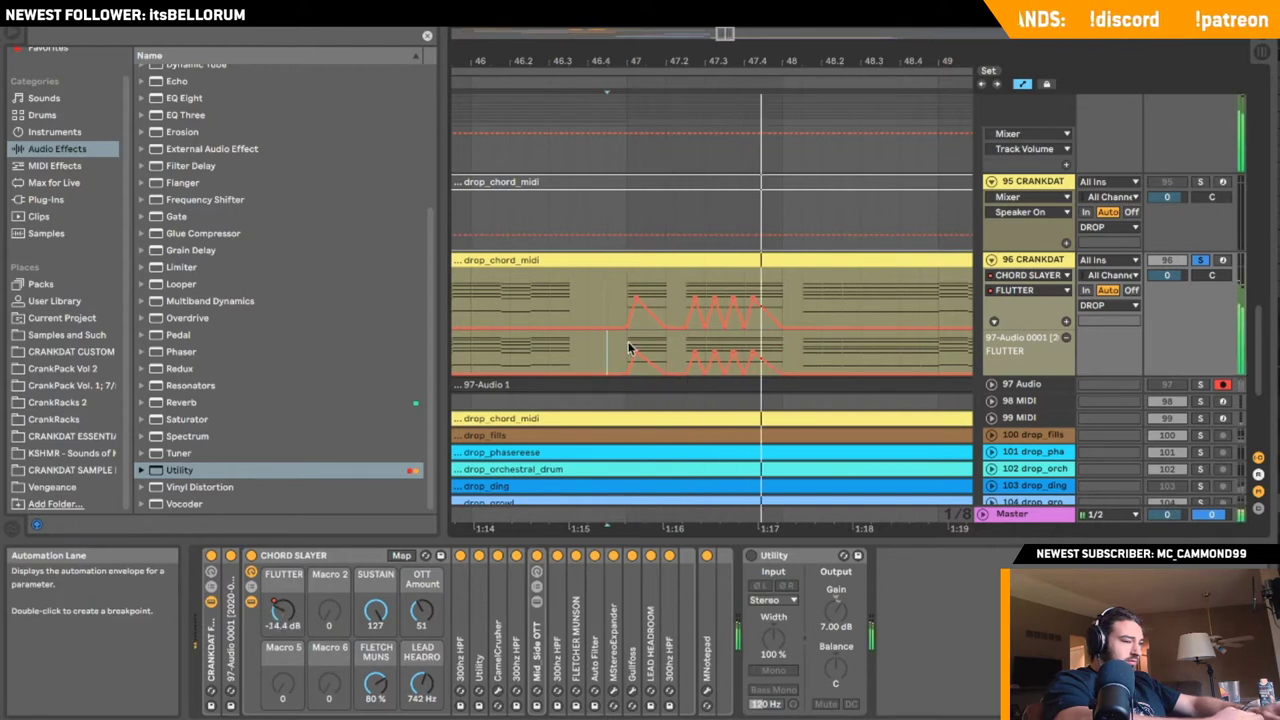
{"action": "key", "text": "space"}
- Copy the three eighth-note FLUTTER spikes in bar 47 to the start of bar 48's chord
{"action": "left_click_drag", "start_coordinate": [686, 343], "coordinate": [740, 343]}
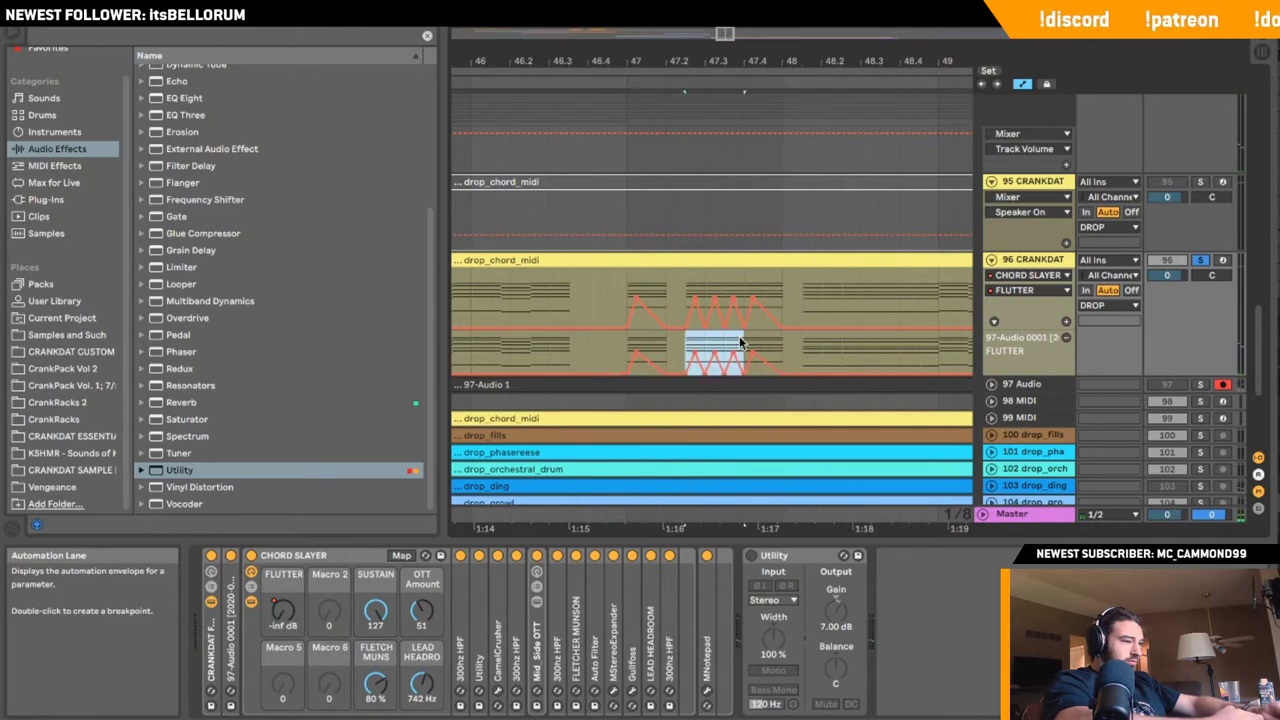
{"action": "key", "text": "ctrl+c"}
{"action": "left_click", "coordinate": [801, 345]}
{"action": "key", "text": "ctrl+v"}
- Copy the one-beat FLUTTER spike from 47.4 to 48.3 and duplicate it to 48.4
{"action": "scroll", "coordinate": [800, 345], "scroll_direction": "right", "scroll_amount": 2}
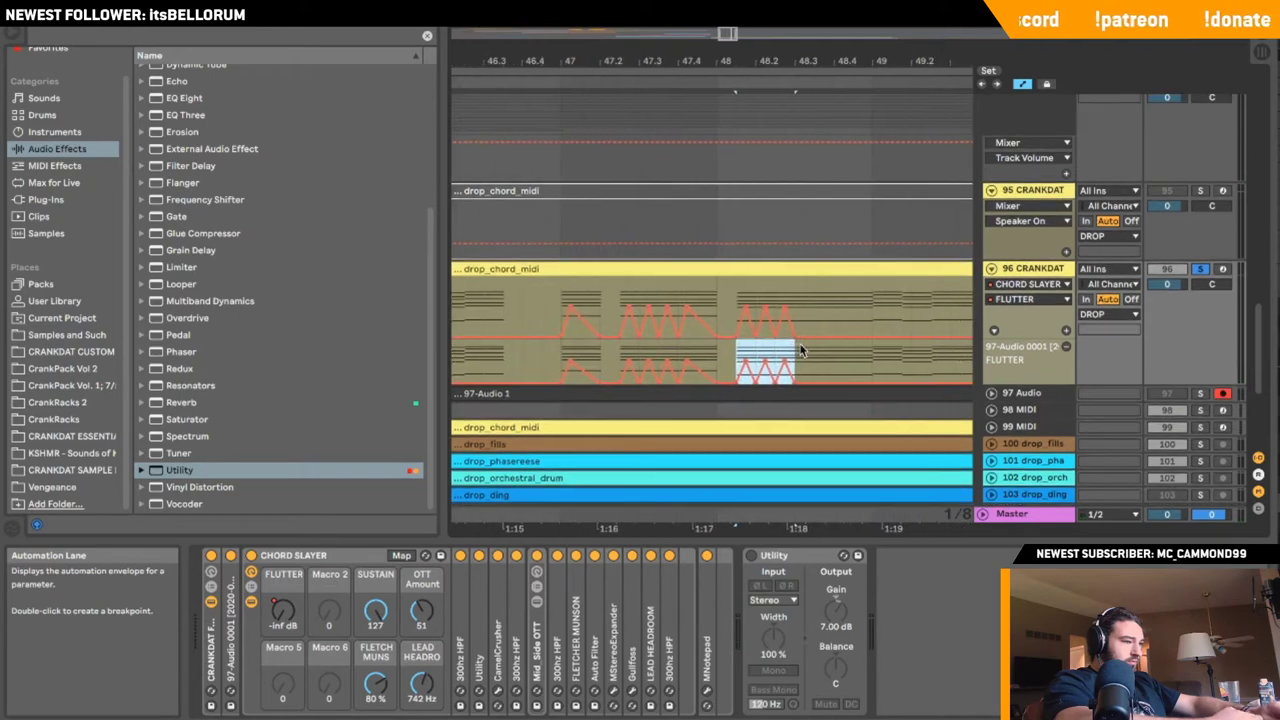
{"action": "left_click_drag", "start_coordinate": [680, 352], "coordinate": [722, 345]}
{"action": "key", "text": "super+c"}
{"action": "left_click", "coordinate": [803, 352]}
{"action": "key", "text": "super+v"}
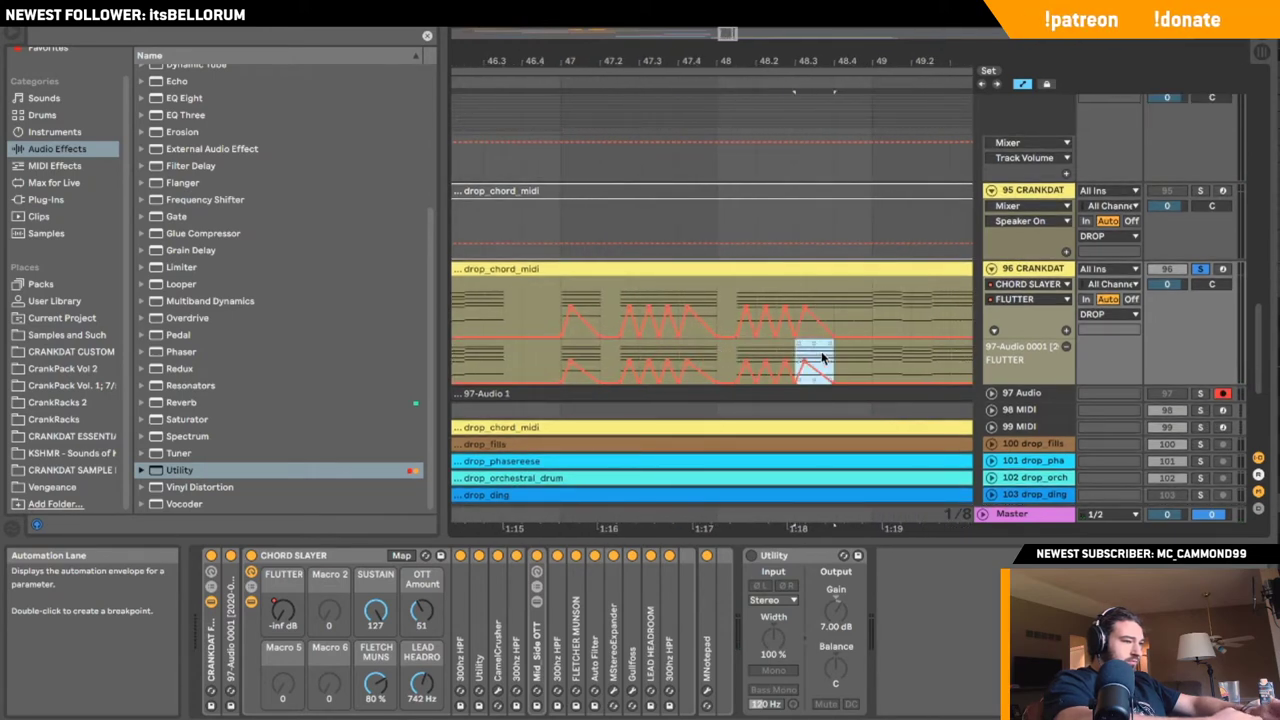
{"action": "key", "text": "super+d"}
- Play from before bar 47, re-enable the last Utility on track 96, and lower its gain to -5.56 dB
{"action": "left_click", "coordinate": [522, 362]}
{"action": "key", "text": "space"}
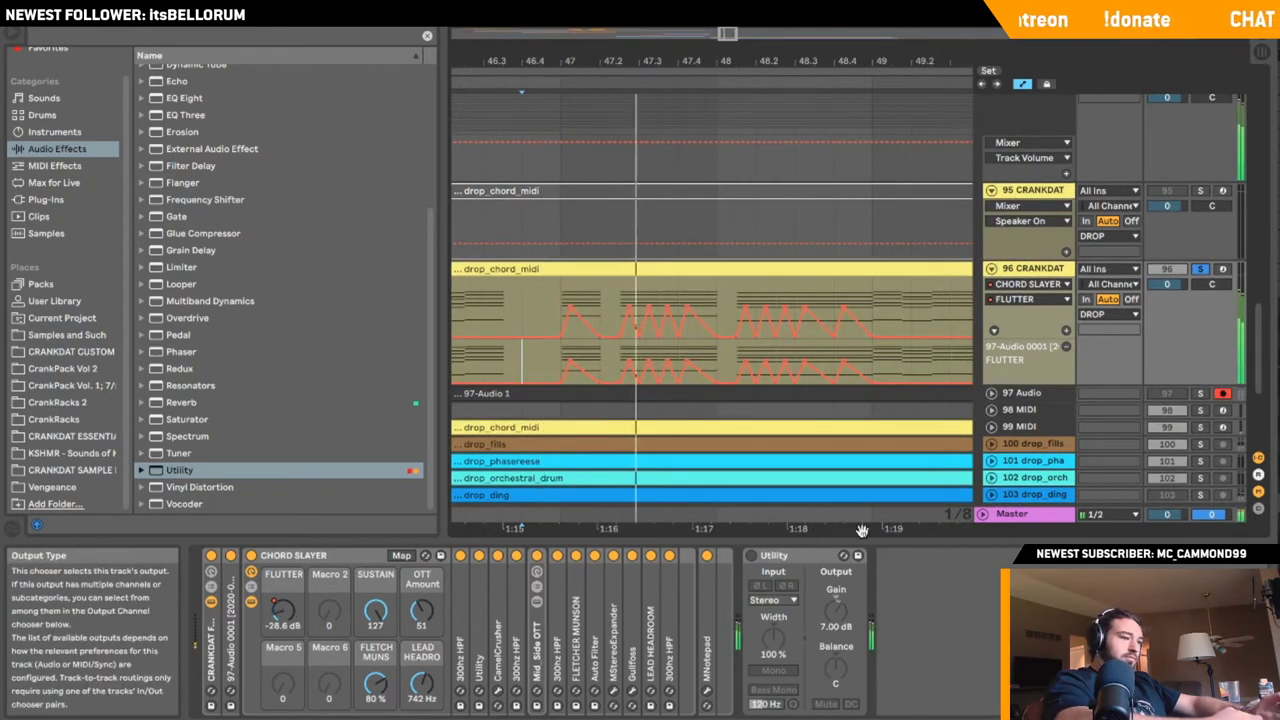
{"action": "left_click", "coordinate": [752, 556]}
{"action": "left_click_drag", "start_coordinate": [836, 611], "coordinate": [836, 640]}
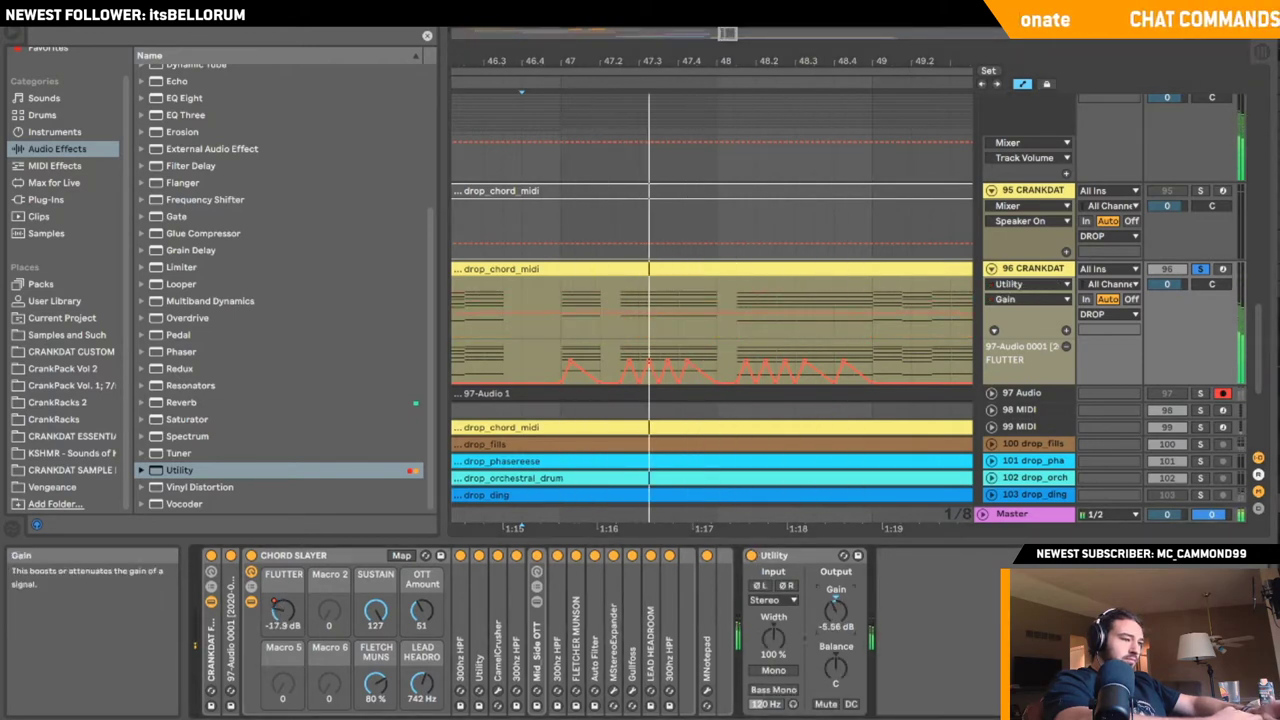
{"action": "key", "text": "minus"}
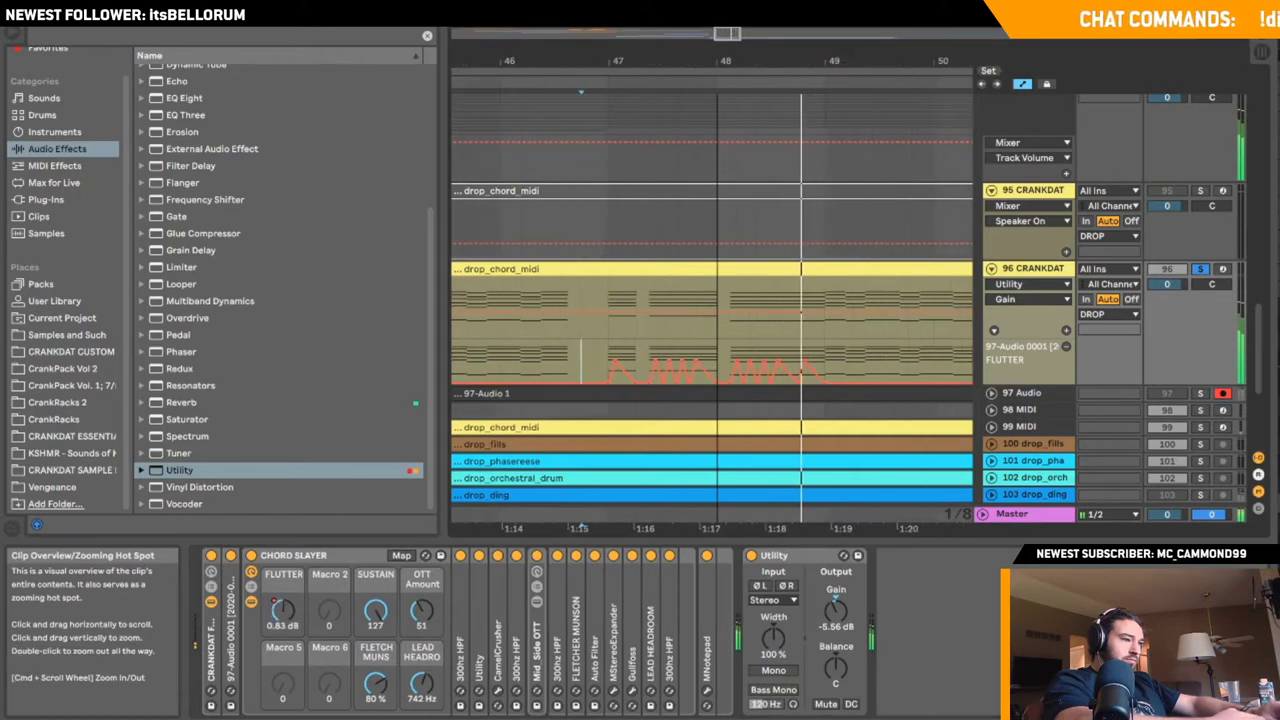
- Continue the FLUTTER automation from bar 49 with two consecutive spikes, each three sixteenth notes long
{"action": "left_click_drag", "start_coordinate": [727, 33], "coordinate": [727, 42]}
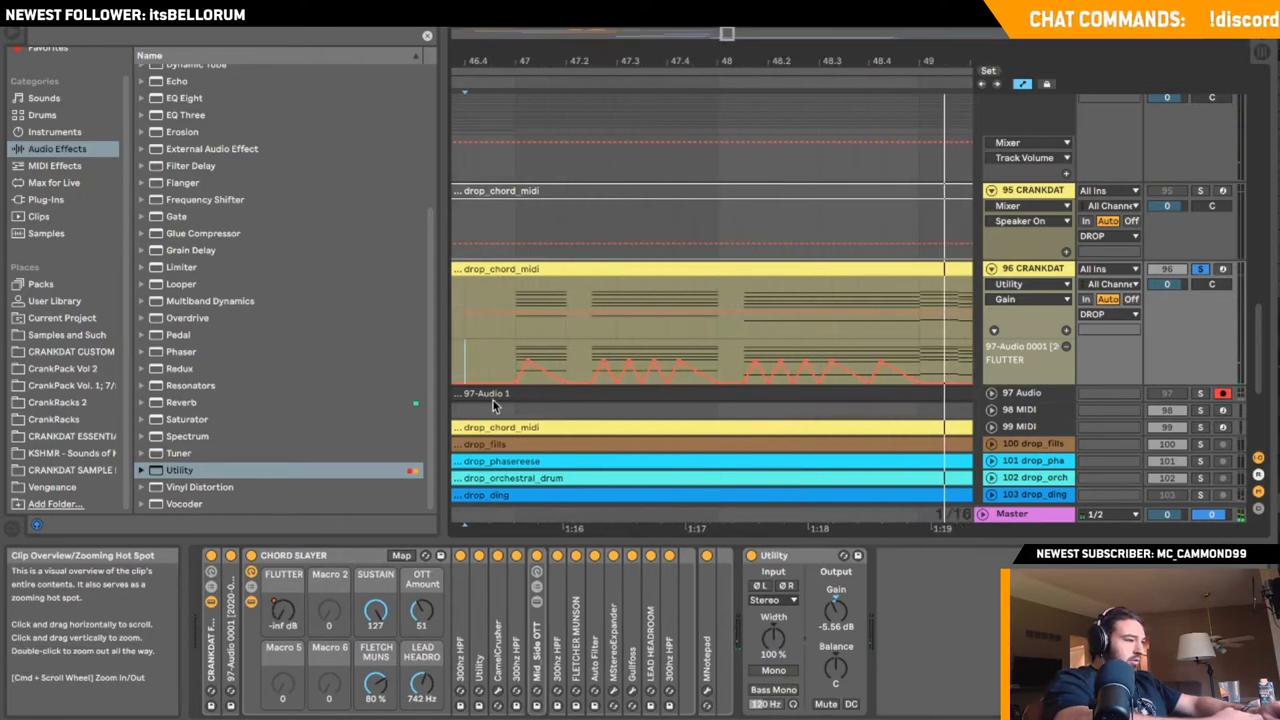
{"action": "left_click_drag", "start_coordinate": [513, 342], "coordinate": [717, 346]}
{"action": "left_click", "coordinate": [716, 342]}
{"action": "key", "text": "super+d"}
{"action": "key", "text": "super+z"}
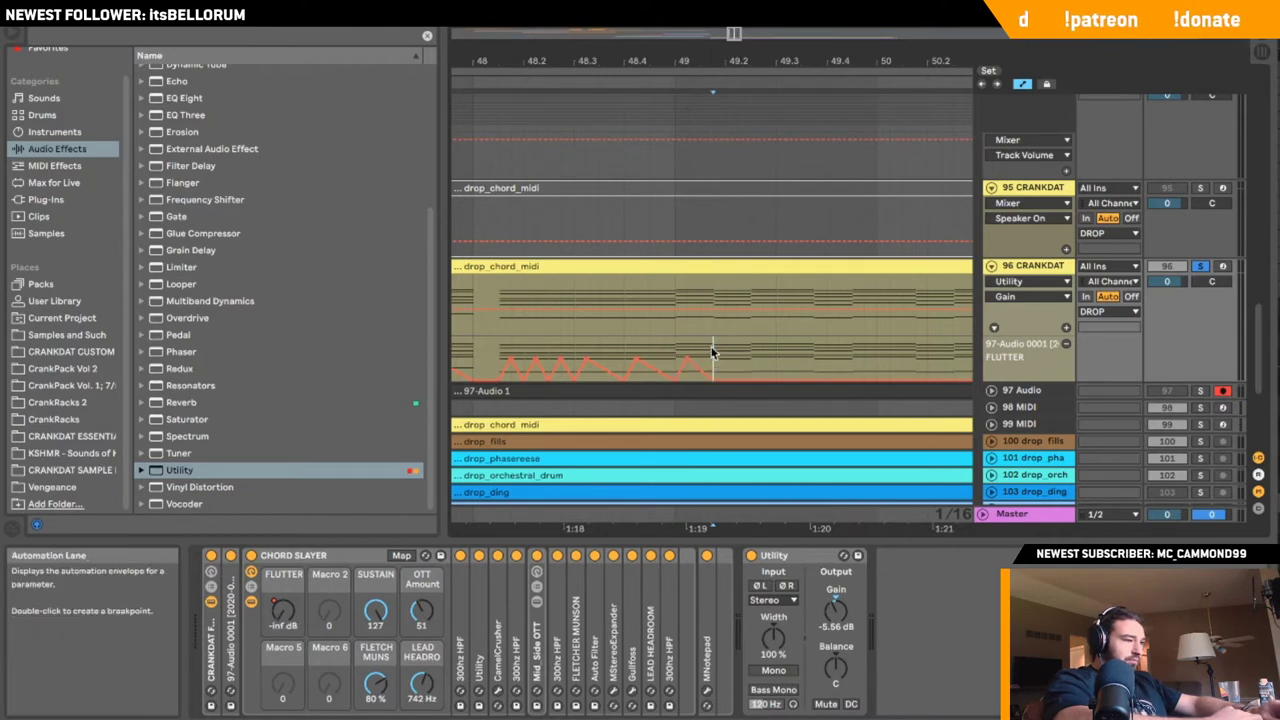
{"action": "key", "text": "ctrl+d"}
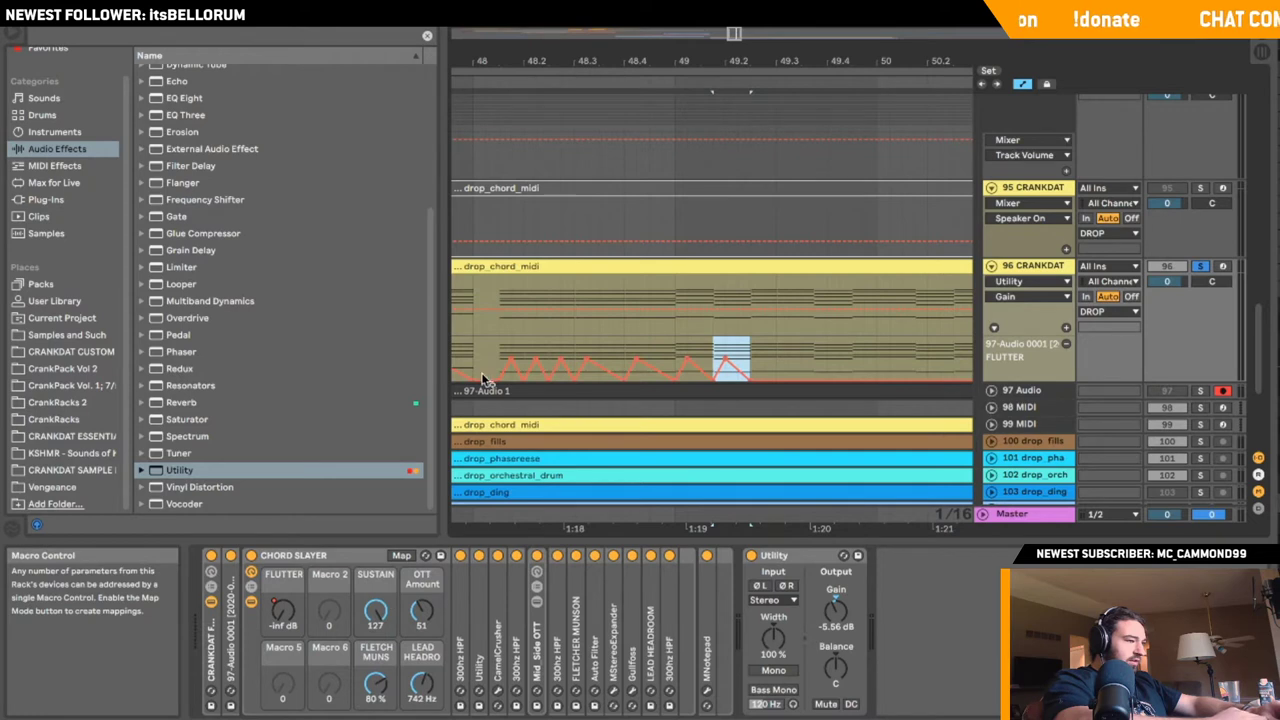
- Check the SUSTAIN and LEAD HEADROOM macros and listen to the fluttered chords from the start of bar 48's chord
{"action": "left_click", "coordinate": [499, 347]}
{"action": "left_click", "coordinate": [377, 612]}
{"action": "key", "text": "space"}
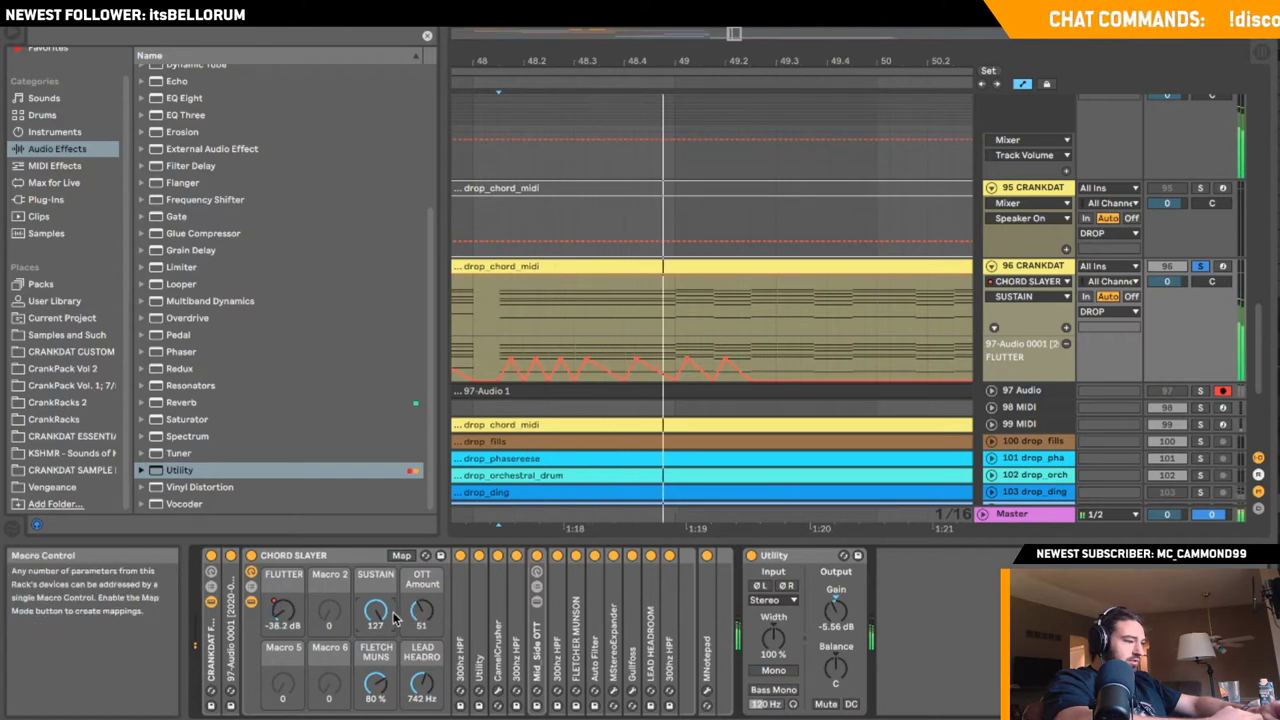
{"action": "left_click", "coordinate": [424, 681]}
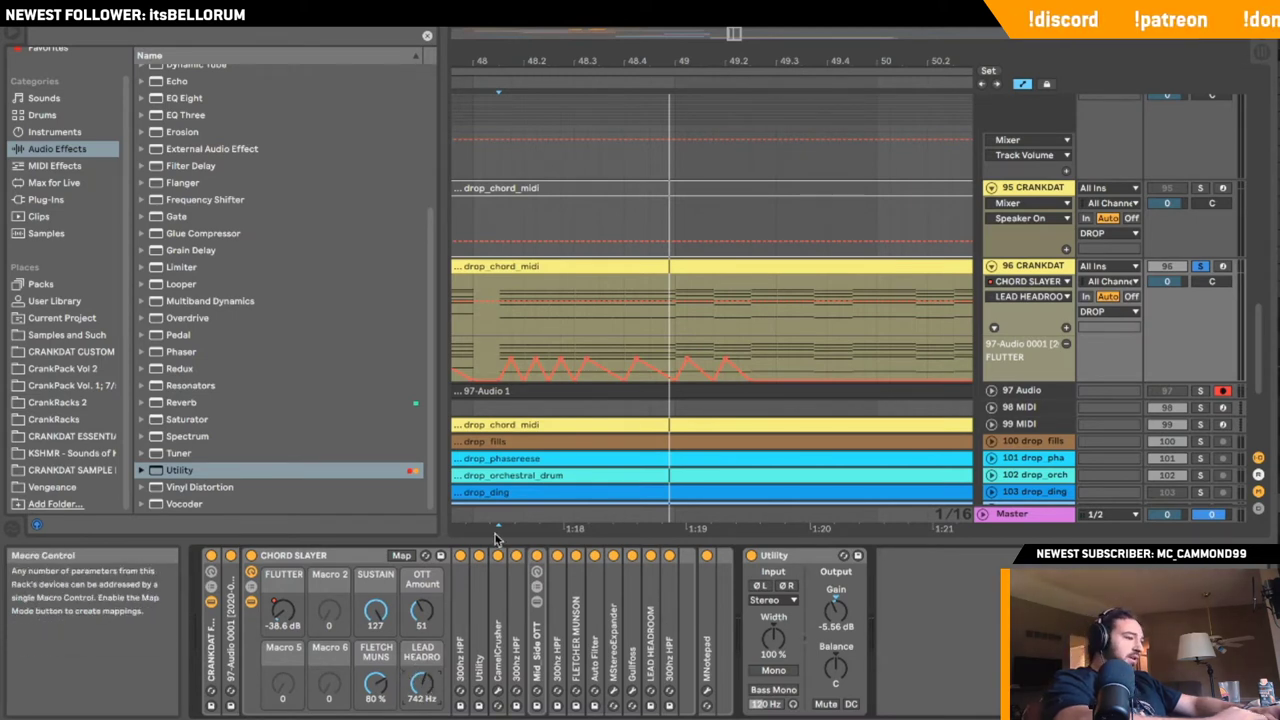
{"action": "left_click", "coordinate": [500, 354]}
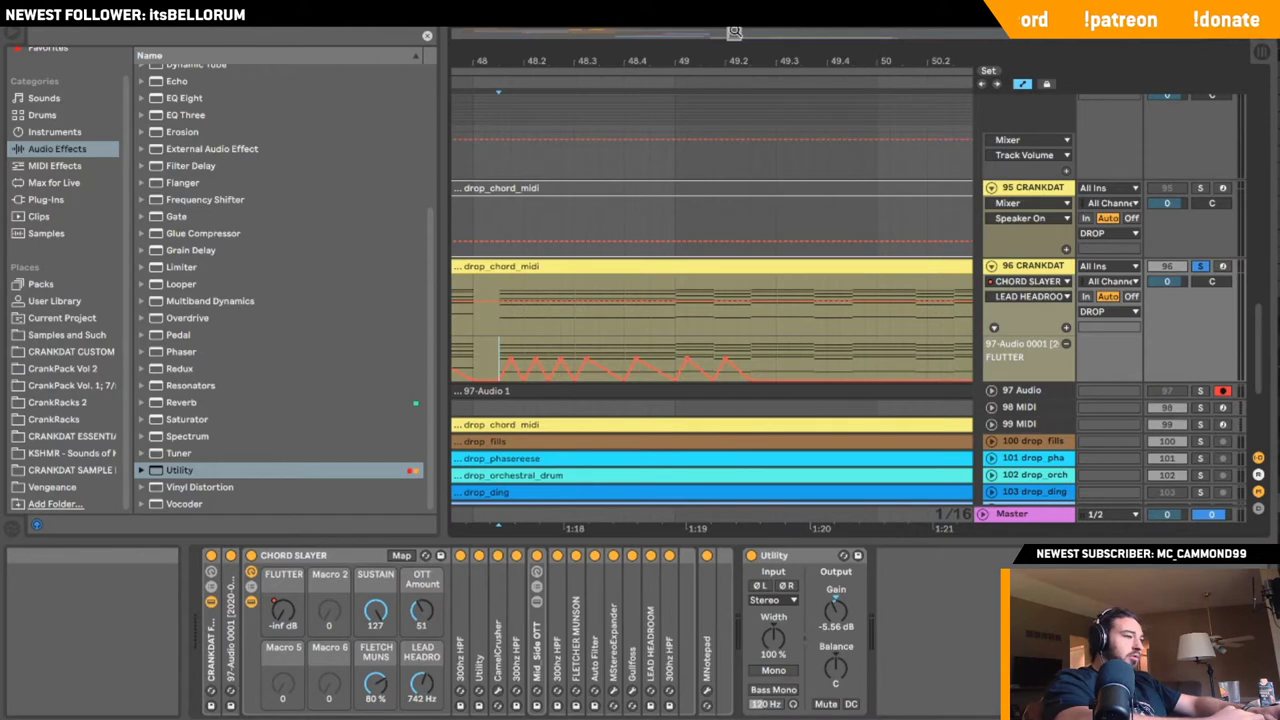
{"action": "left_click_drag", "start_coordinate": [735, 33], "coordinate": [736, 33]}
{"action": "key", "text": "space"}
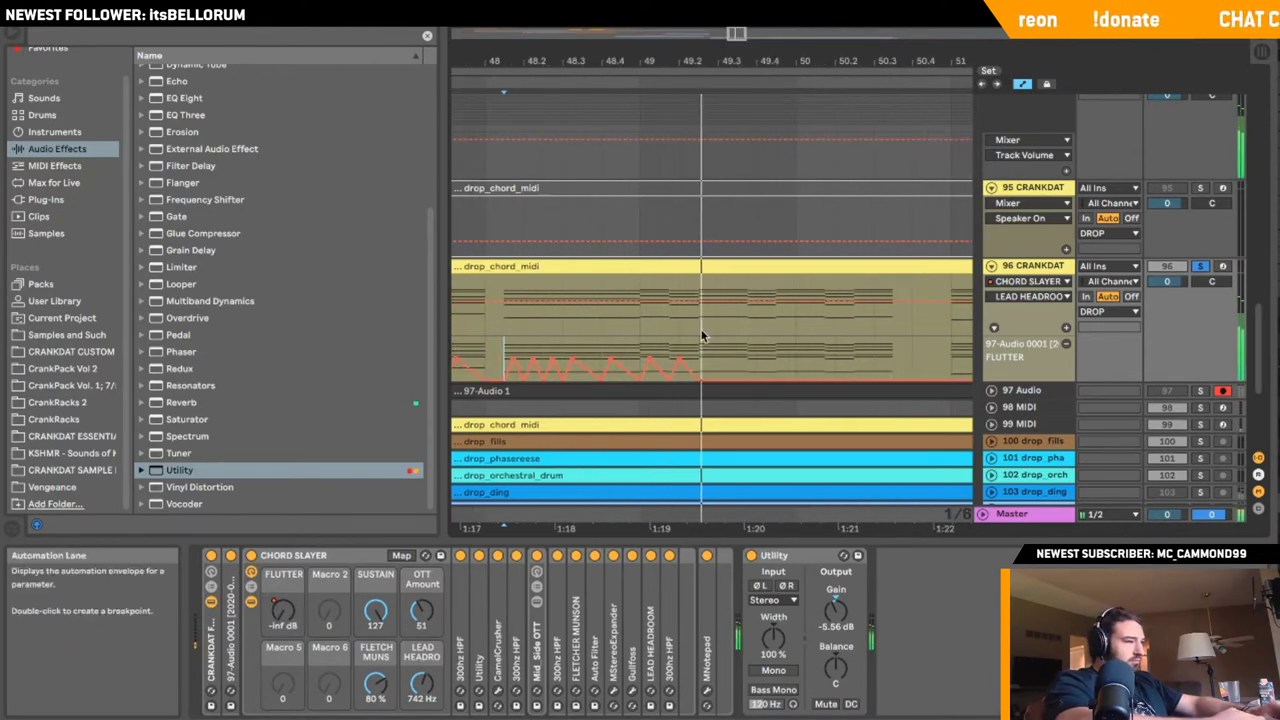
{"action": "key", "text": "space"}
- Add a third FLUTTER spike in bar 49, cut to an eighth note at 49.3, and duplicate the three-spike group up to bar 50
{"action": "left_click_drag", "start_coordinate": [738, 34], "coordinate": [738, 48]}
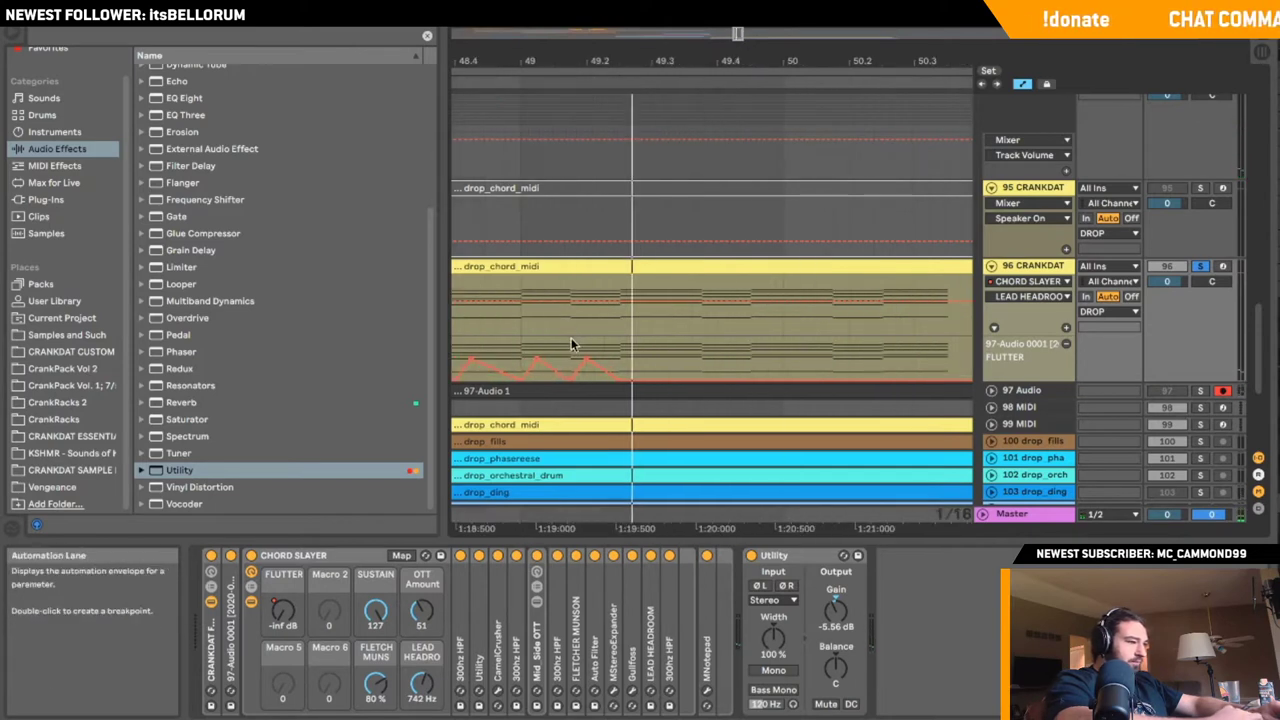
{"action": "left_click_drag", "start_coordinate": [571, 345], "coordinate": [619, 345]}
{"action": "key", "text": "super+d"}
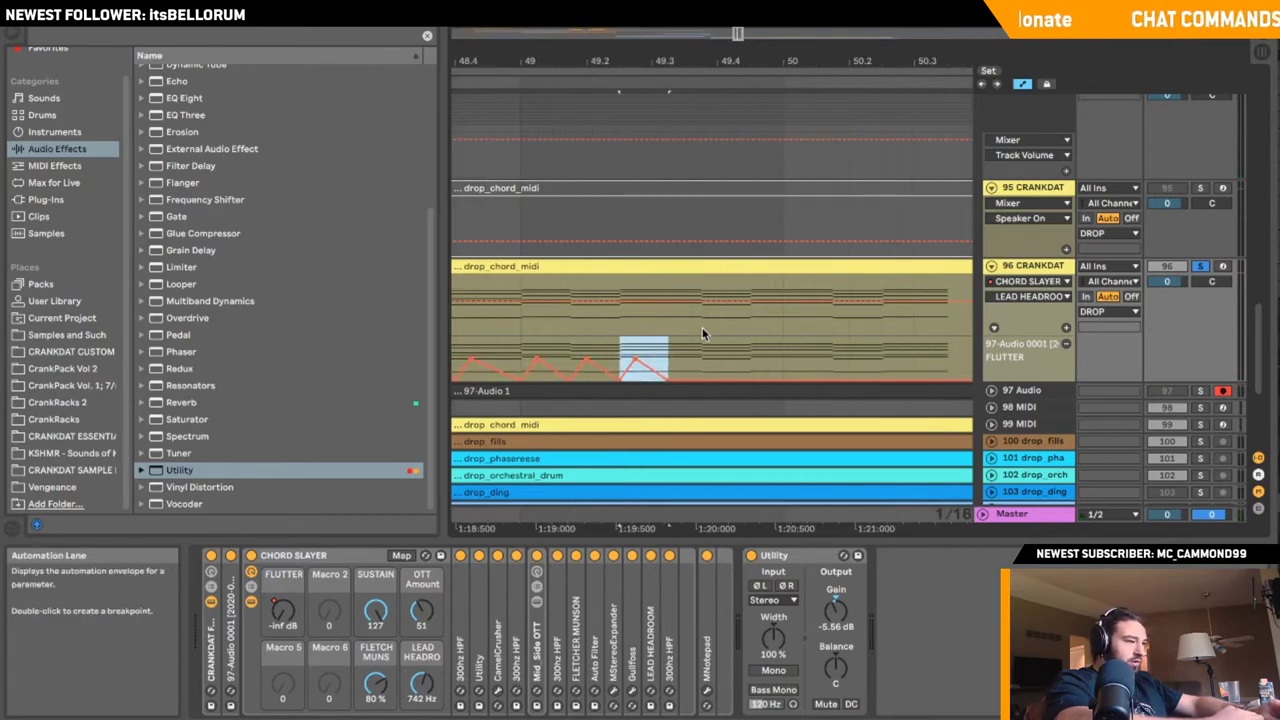
{"action": "left_click", "coordinate": [651, 351]}
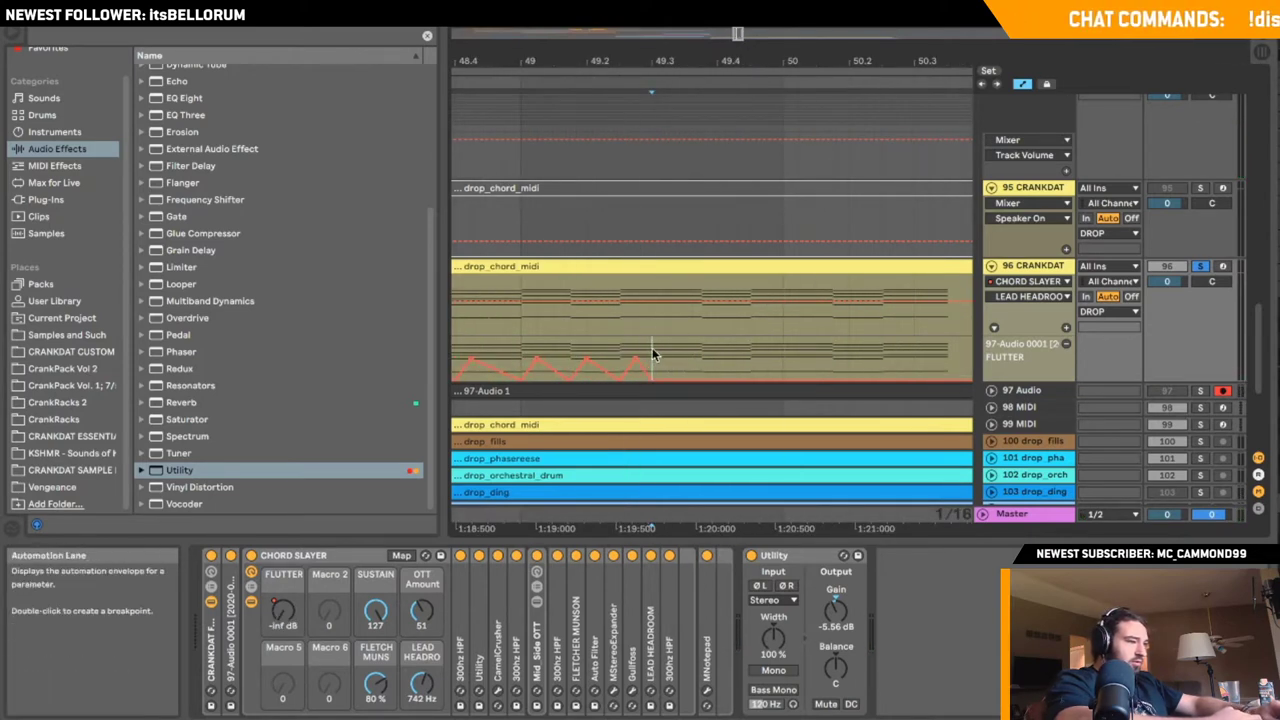
{"action": "left_click_drag", "start_coordinate": [652, 347], "coordinate": [519, 347]}
{"action": "key", "text": "super+d"}
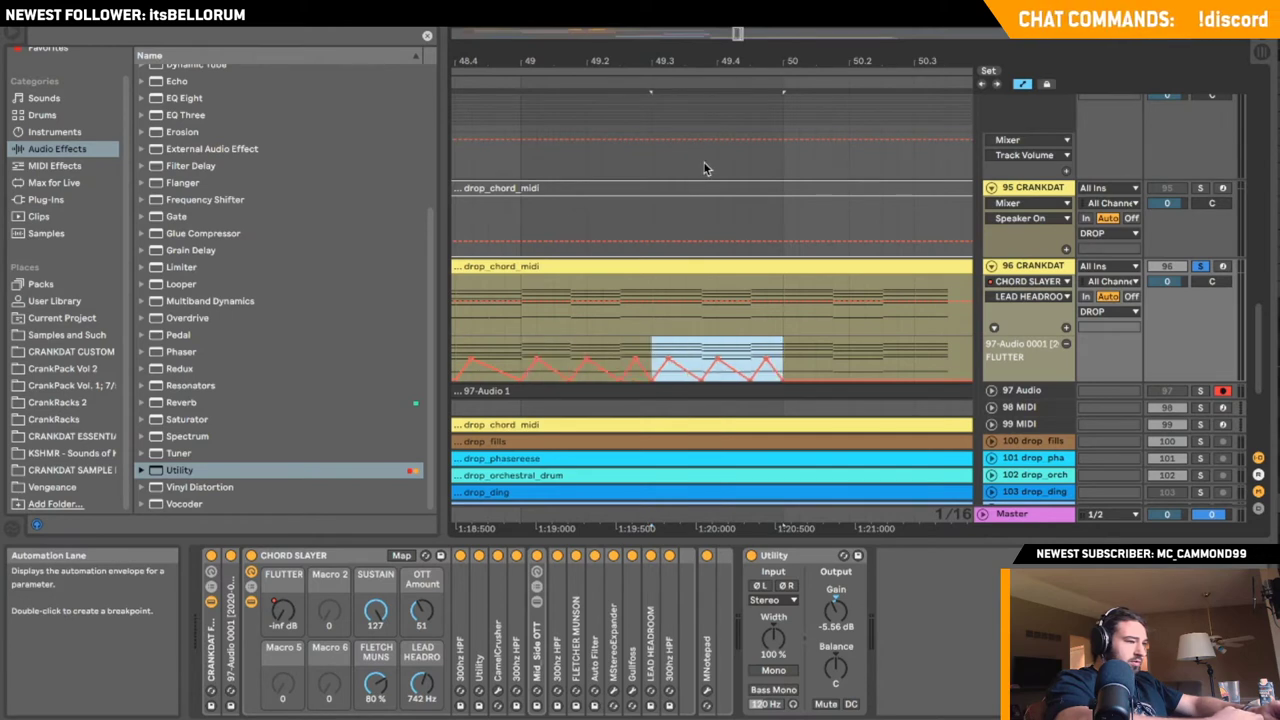
- Duplicate the three-spike FLUTTER group from bar 50 to 50.3 and add one more eighth-note spike to the chord's end
{"action": "key", "text": "super+d"}
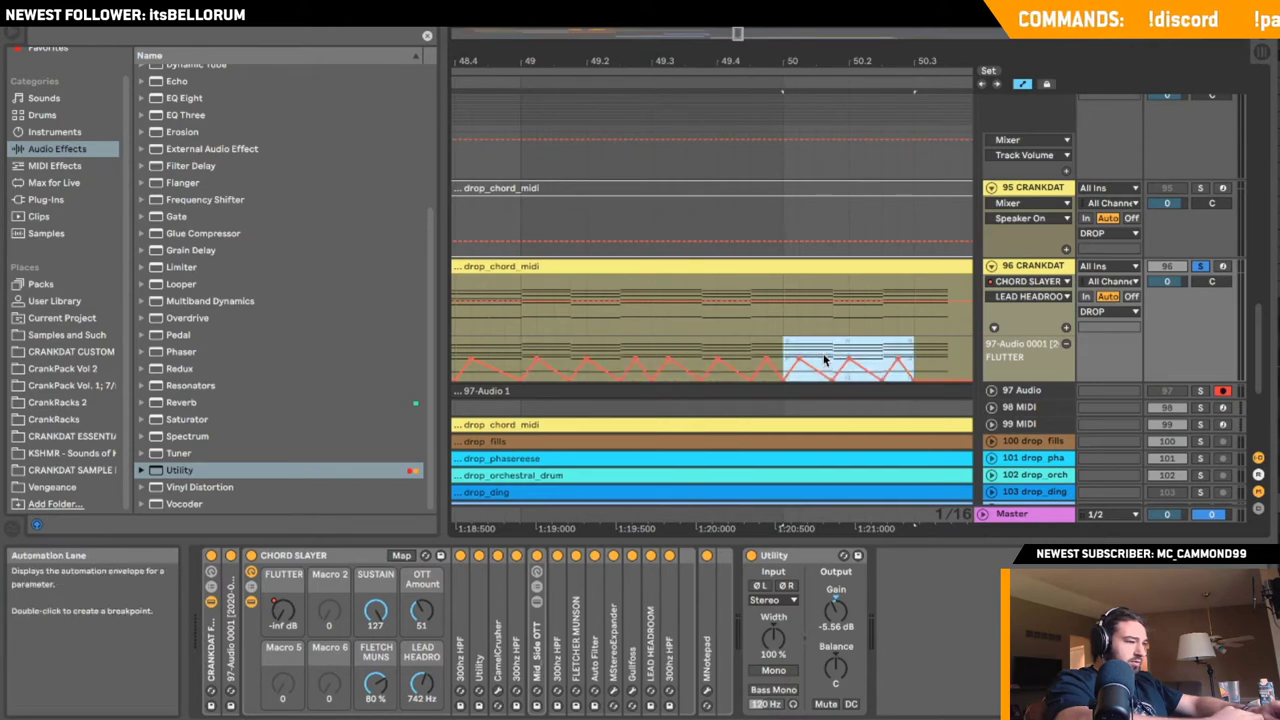
{"action": "left_click_drag", "start_coordinate": [883, 357], "coordinate": [914, 357]}
{"action": "key", "text": "super+d"}
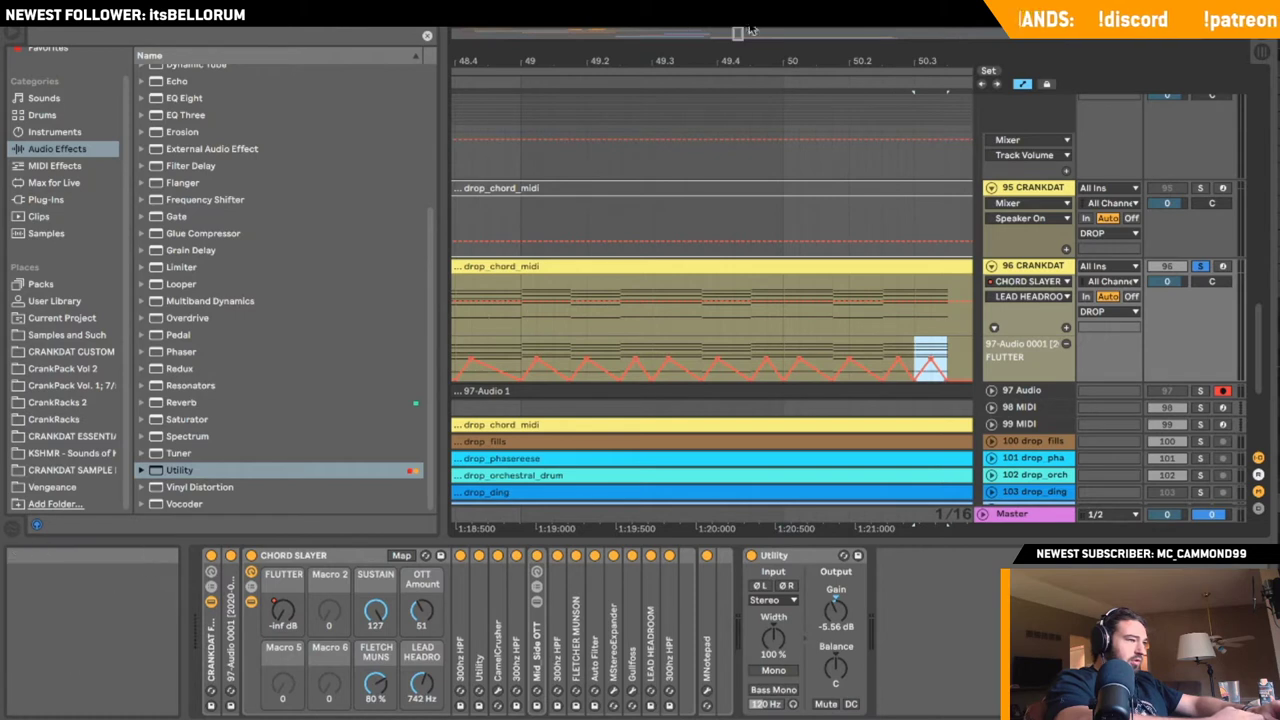
- Play the fluttered chords from bar 47 and check the FLUTTER spikes through bar 50
{"action": "left_click_drag", "start_coordinate": [740, 34], "coordinate": [726, 34]}
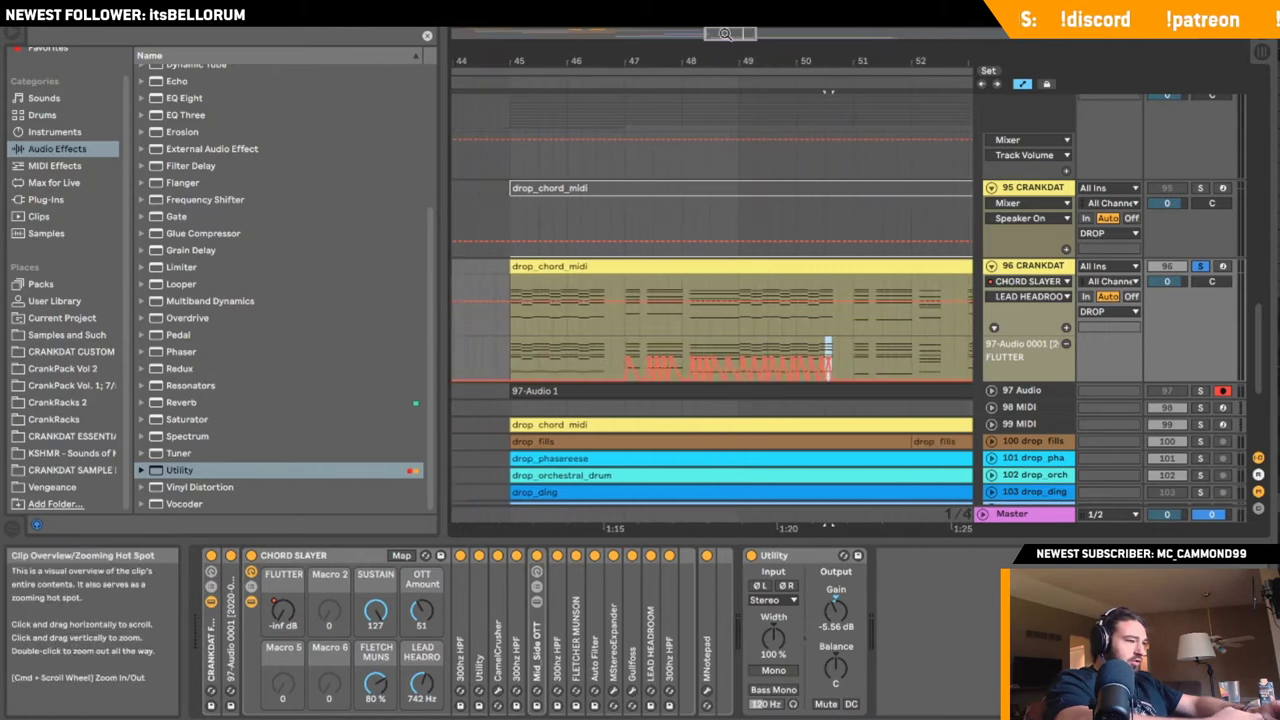
{"action": "left_click", "coordinate": [625, 355]}
{"action": "key", "text": "space"}
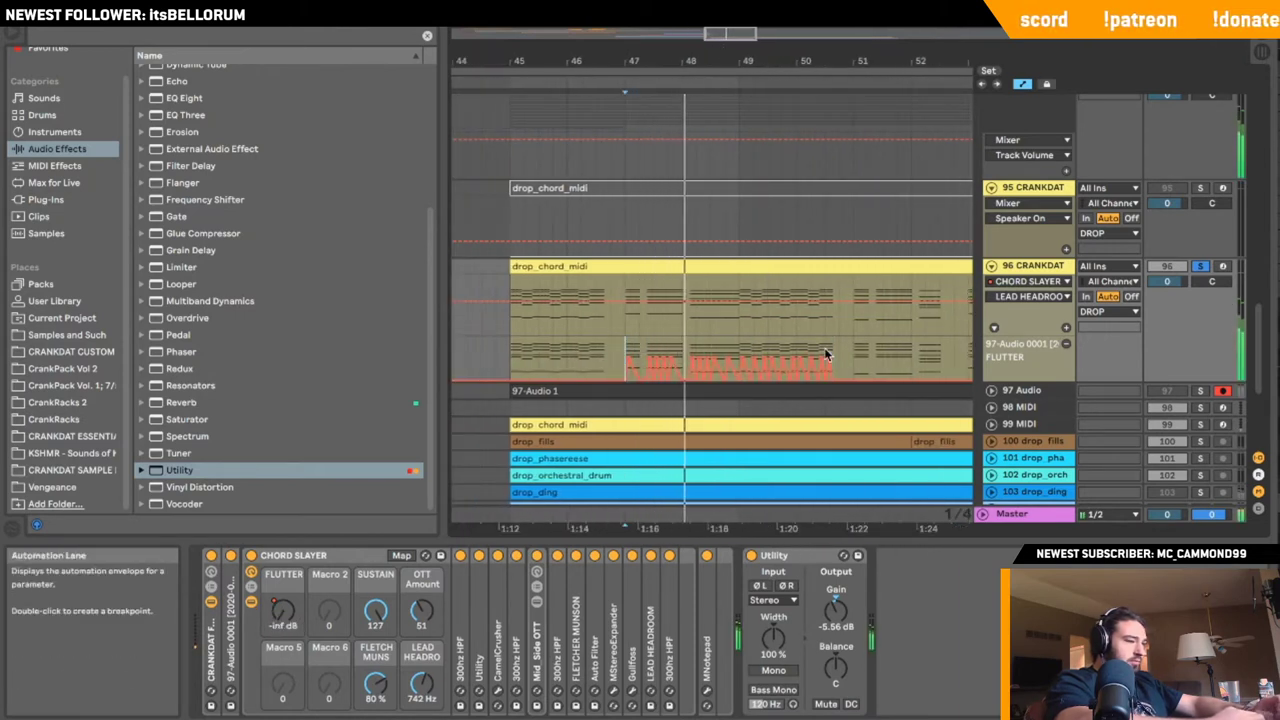
{"action": "scroll", "coordinate": [826, 354], "scroll_direction": "right", "scroll_amount": 1}
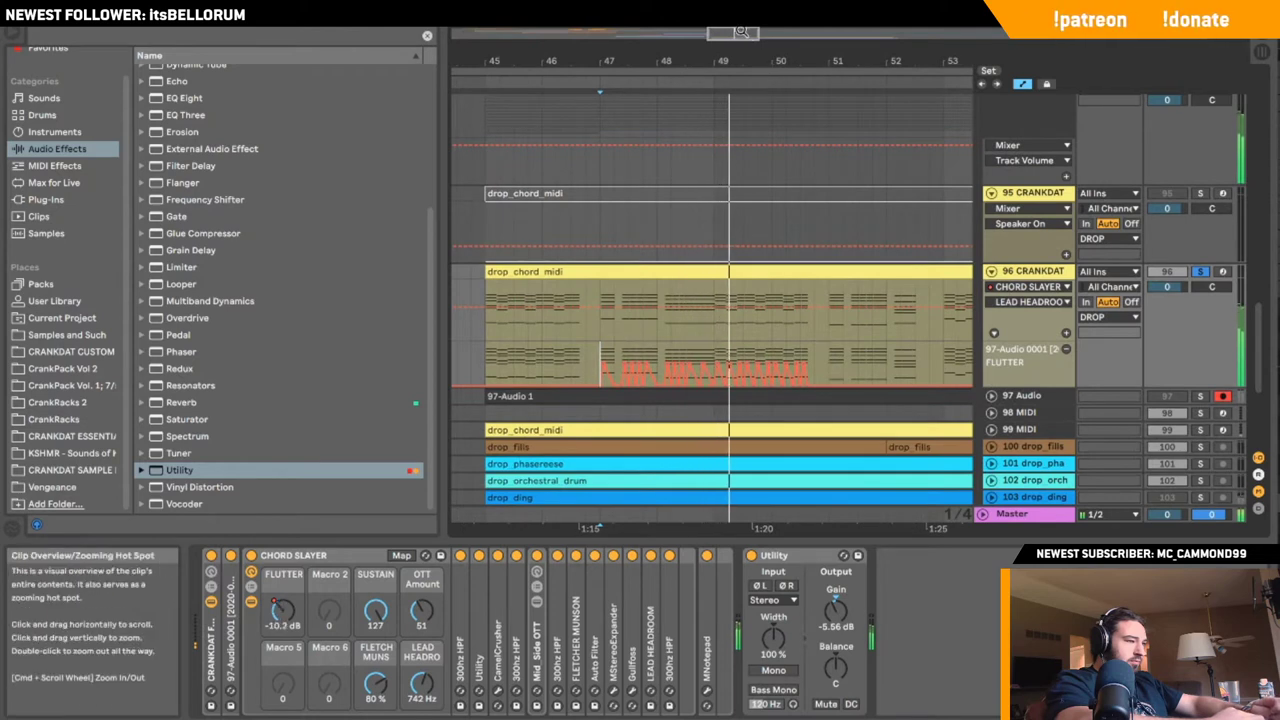
{"action": "left_click_drag", "start_coordinate": [738, 35], "coordinate": [738, 86]}
{"action": "key", "text": "space"}
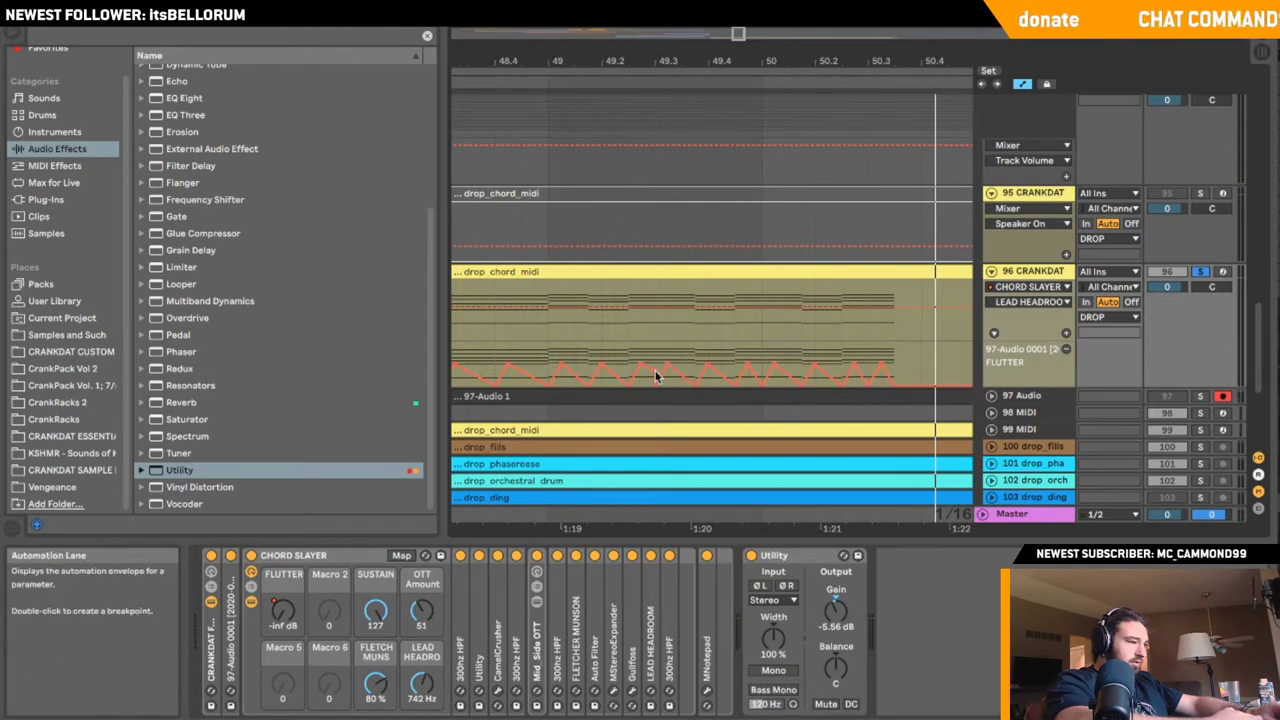
- Duplicate the half-bar FLUTTER group at bar 49 again and listen to the pattern from bar 49 through 50.3
{"action": "left_click_drag", "start_coordinate": [549, 352], "coordinate": [653, 357]}
{"action": "key", "text": "super+d"}
{"action": "left_click", "coordinate": [548, 355]}
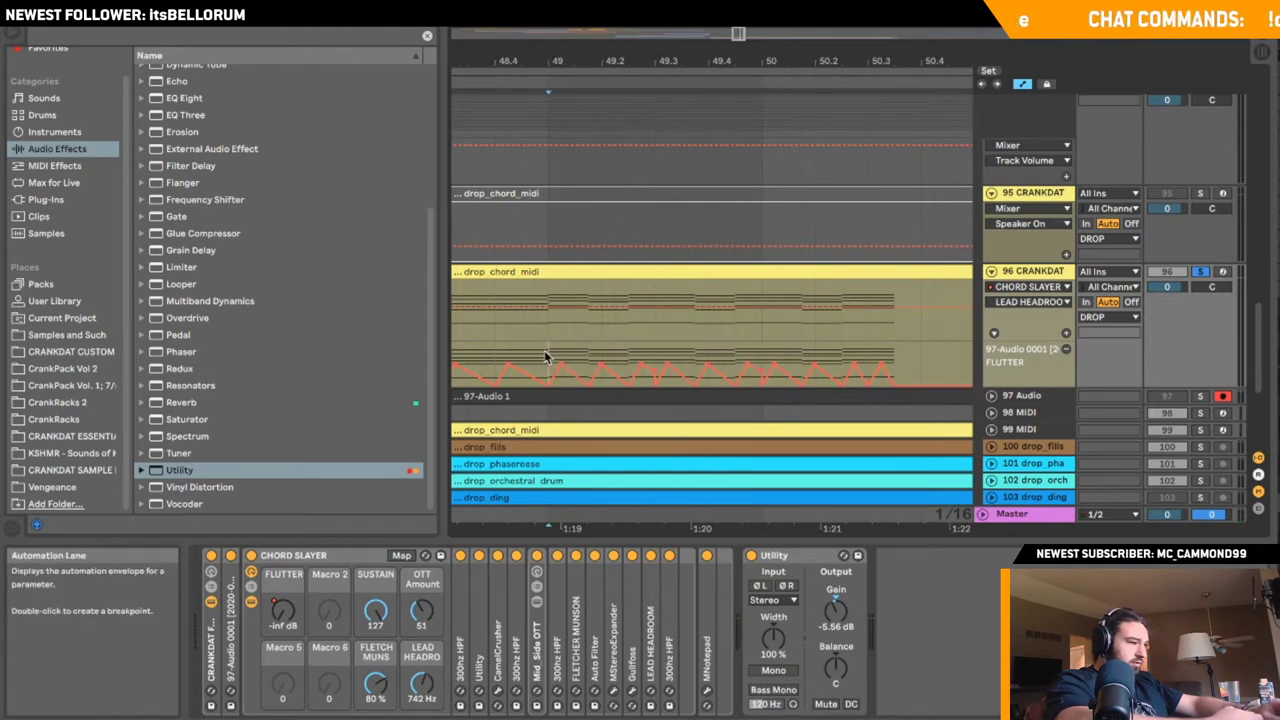
{"action": "key", "text": "space"}
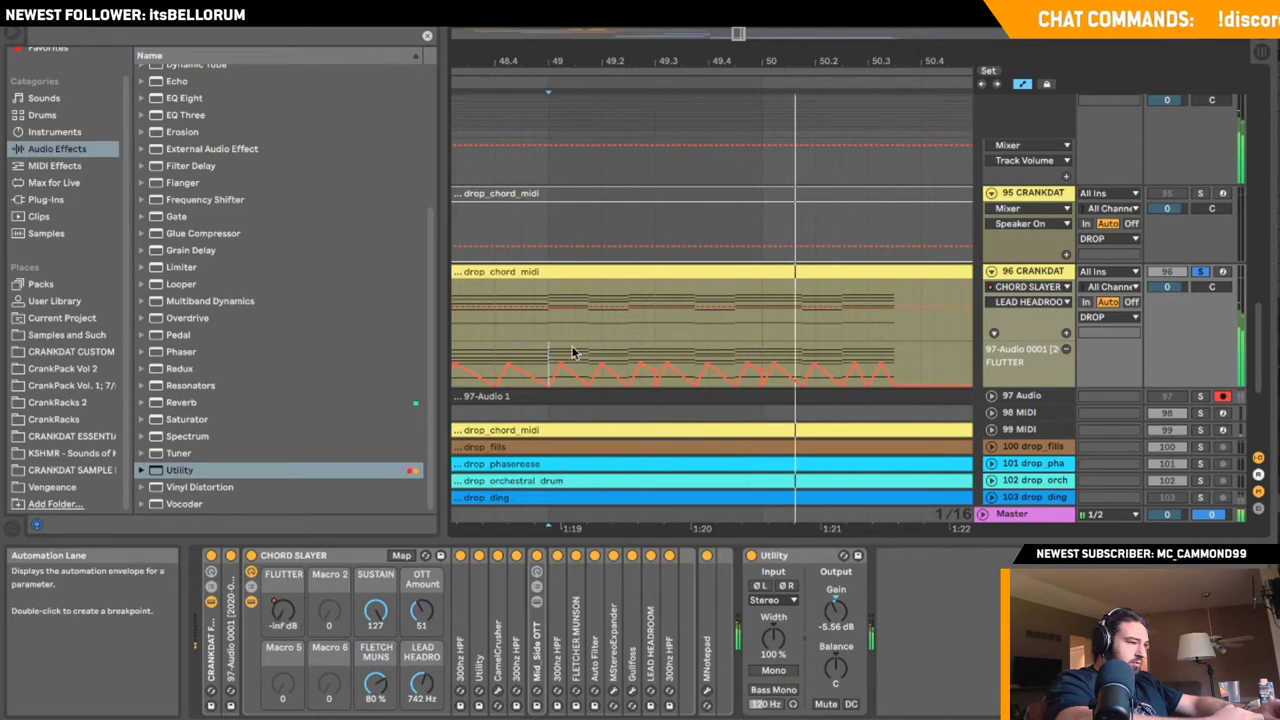
{"action": "left_click_drag", "start_coordinate": [562, 355], "coordinate": [766, 356]}
{"action": "left_click", "coordinate": [843, 357]}
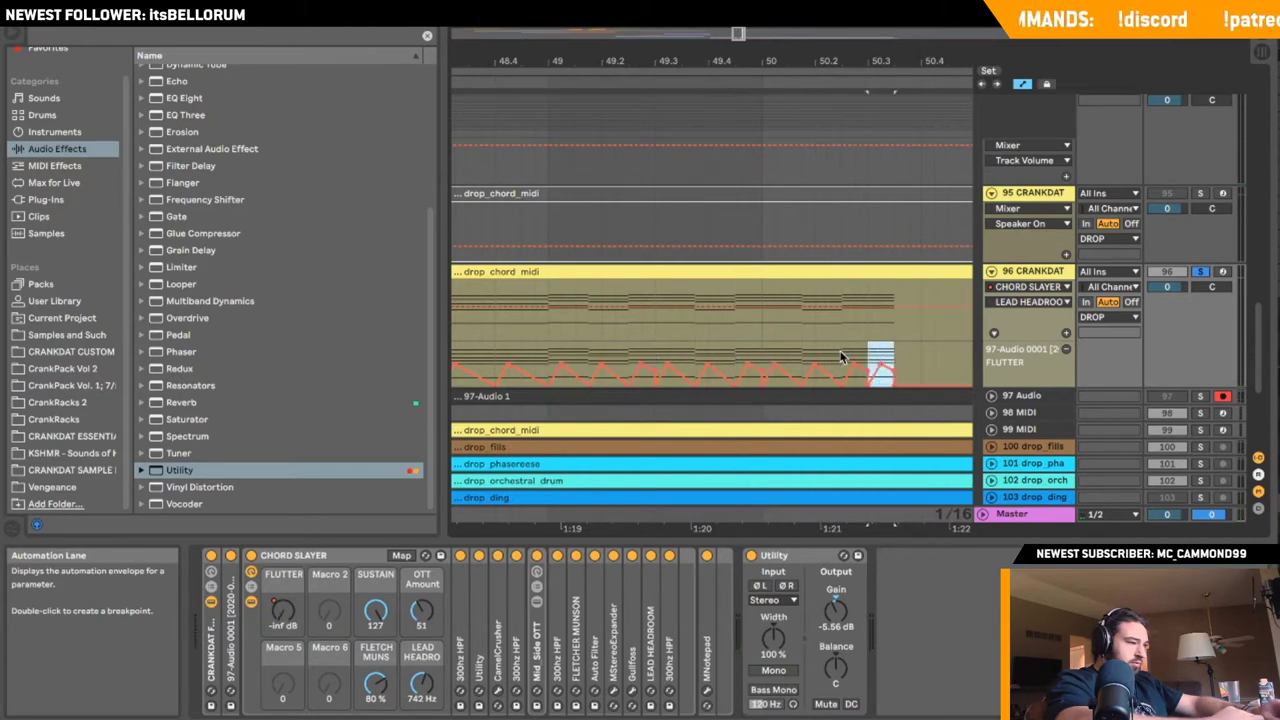
- Play the chords from bar 47, unsolo track 96, and listen to the full drop from bar 45
{"action": "key", "text": "space"}
{"action": "left_click_drag", "start_coordinate": [750, 34], "coordinate": [731, 33]}
{"action": "left_click", "coordinate": [547, 345]}
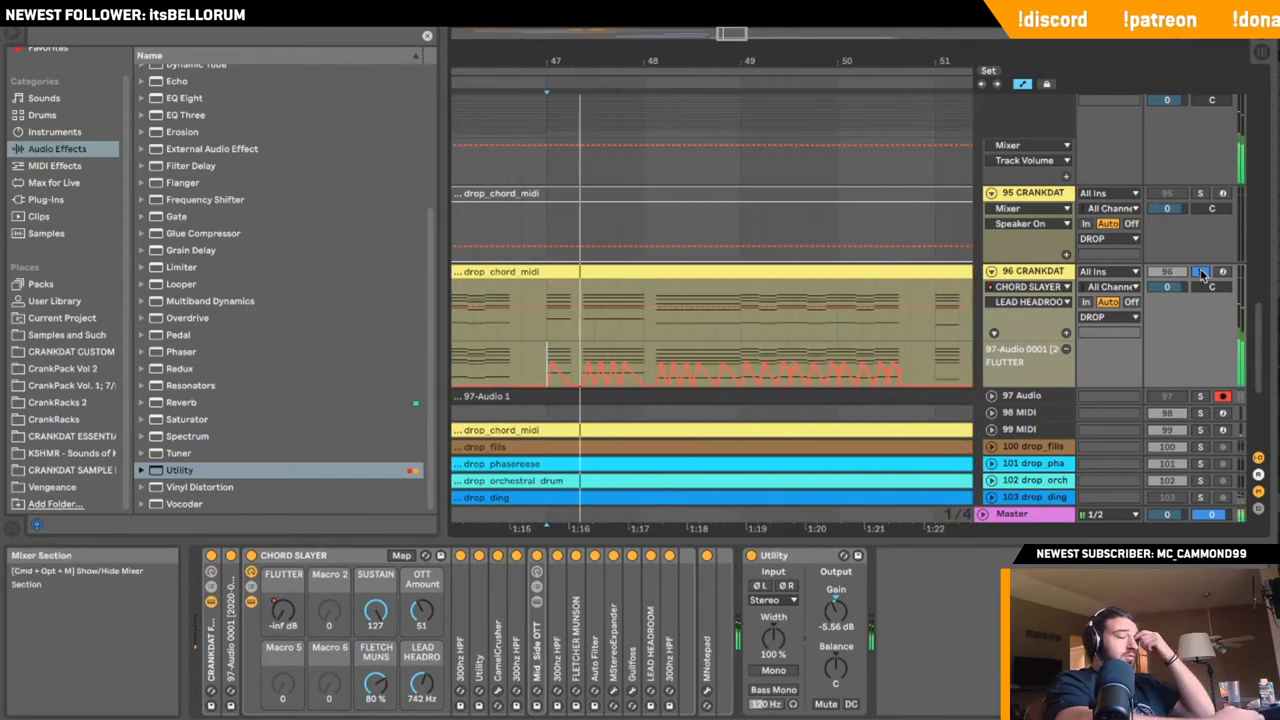
{"action": "left_click_drag", "start_coordinate": [732, 34], "coordinate": [727, 32]}
{"action": "scroll", "coordinate": [580, 380], "scroll_direction": "down", "scroll_amount": 5}
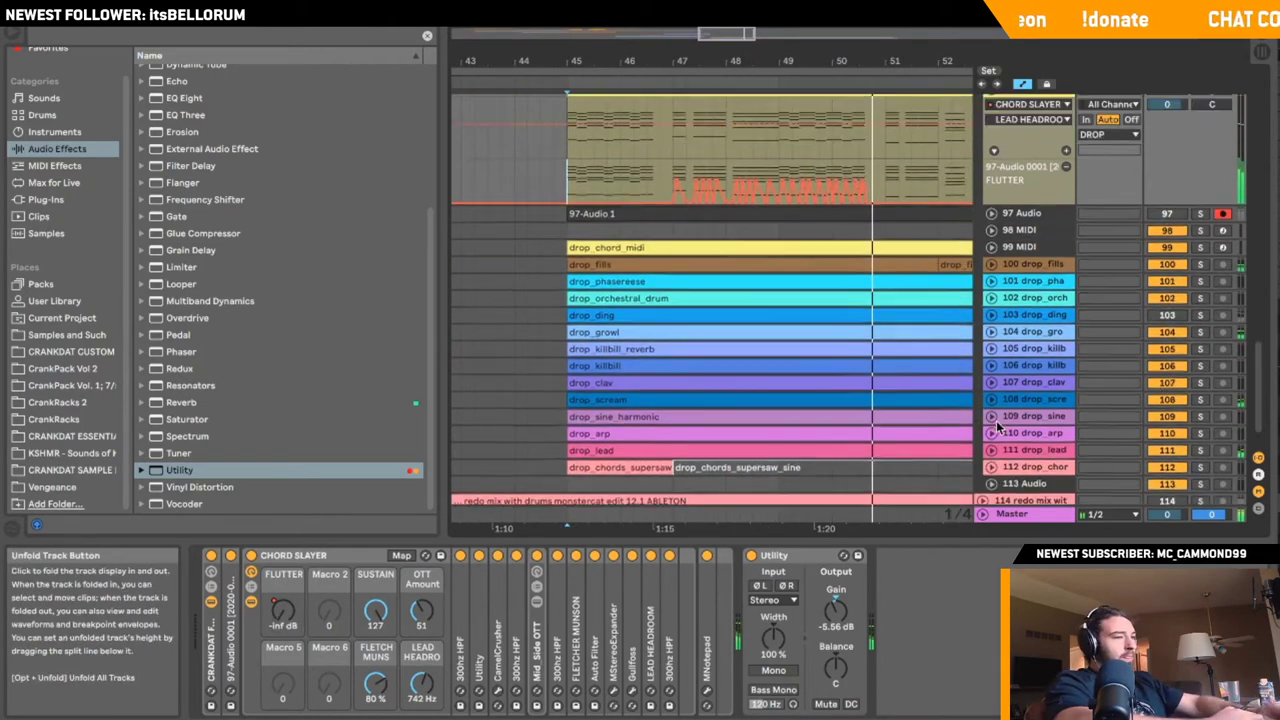
{"action": "scroll", "coordinate": [996, 420], "scroll_direction": "up", "scroll_amount": 3}
- Open the MNotepad device on track 96, read its chord and third-party plugin notes, and close it
{"action": "double_click", "coordinate": [710, 588]}
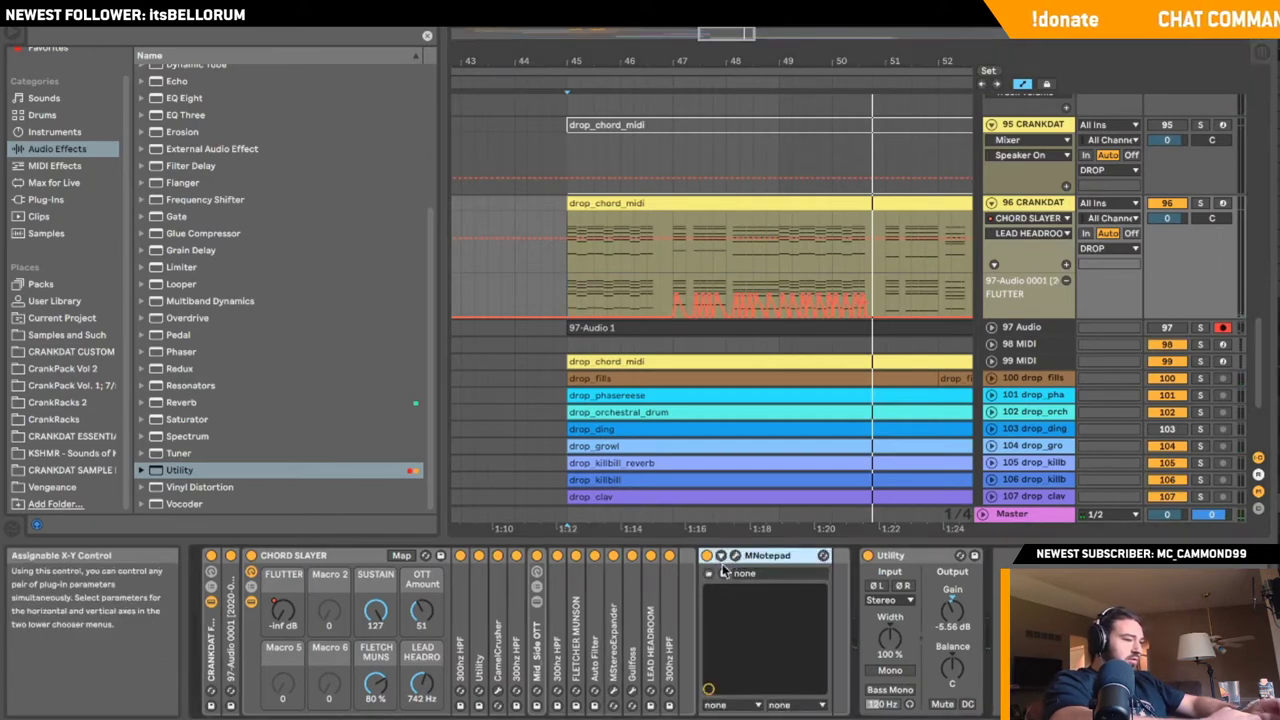
{"action": "left_click", "coordinate": [735, 556]}
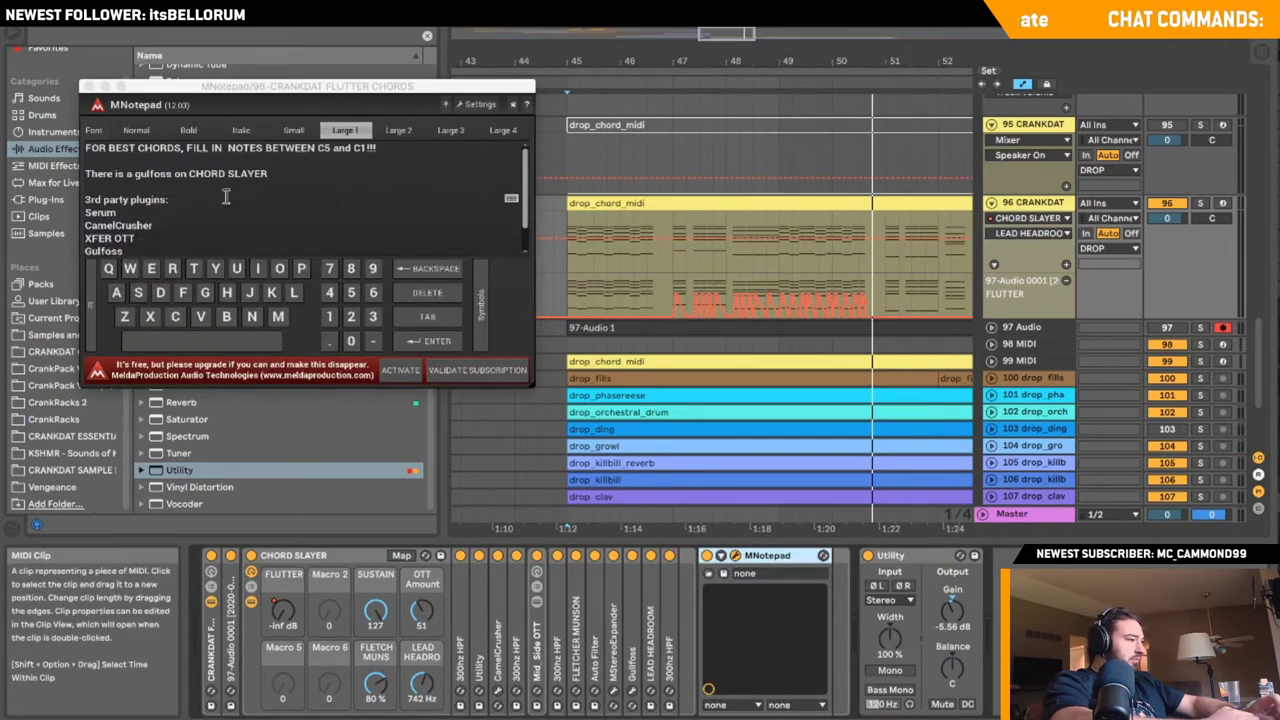
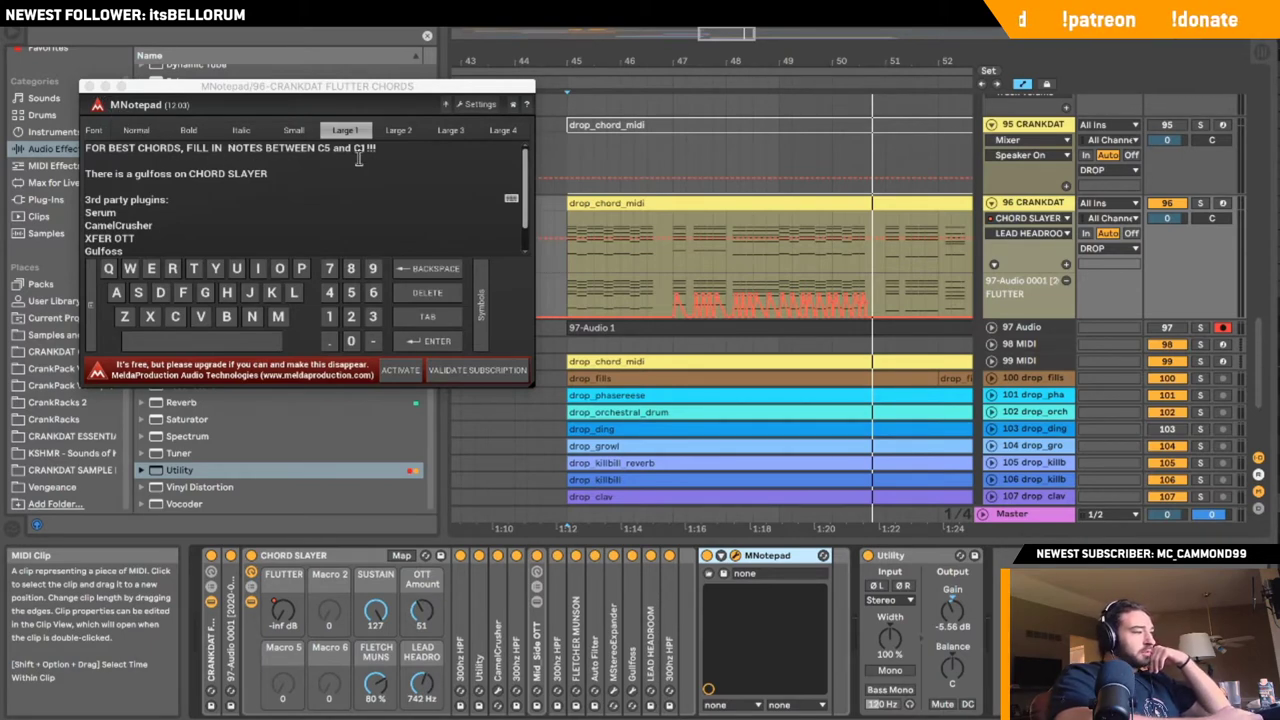
{"action": "left_click", "coordinate": [90, 86]}
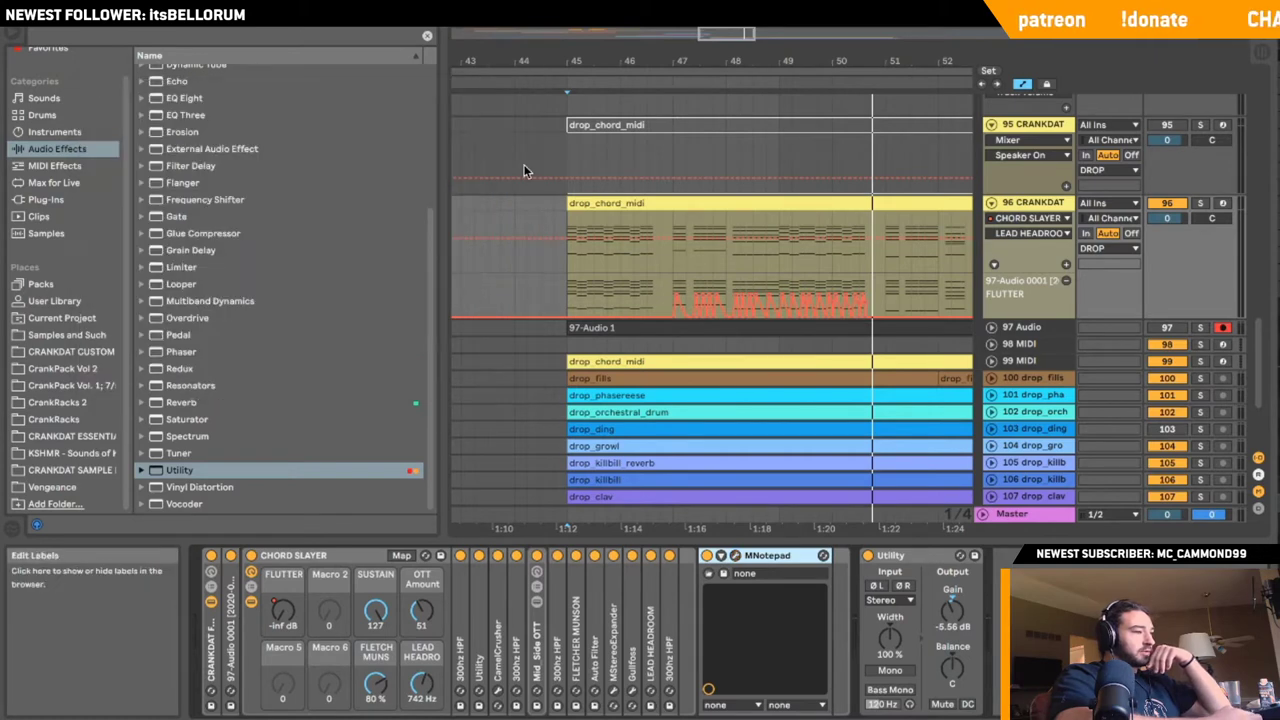
- Layer the notes of track 96's drop_chord_midi clip with copies one octave up and one and two octaves down
{"action": "double_click", "coordinate": [608, 203]}
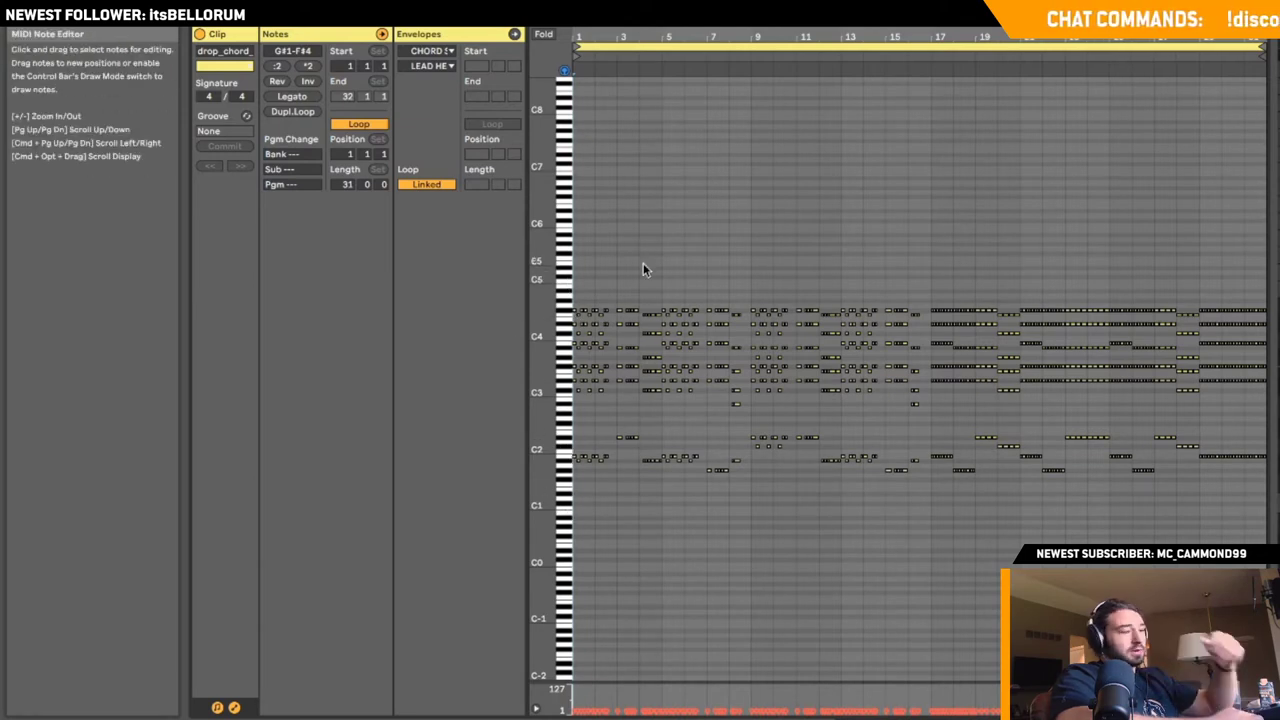
{"action": "key", "text": "ctrl+a"}
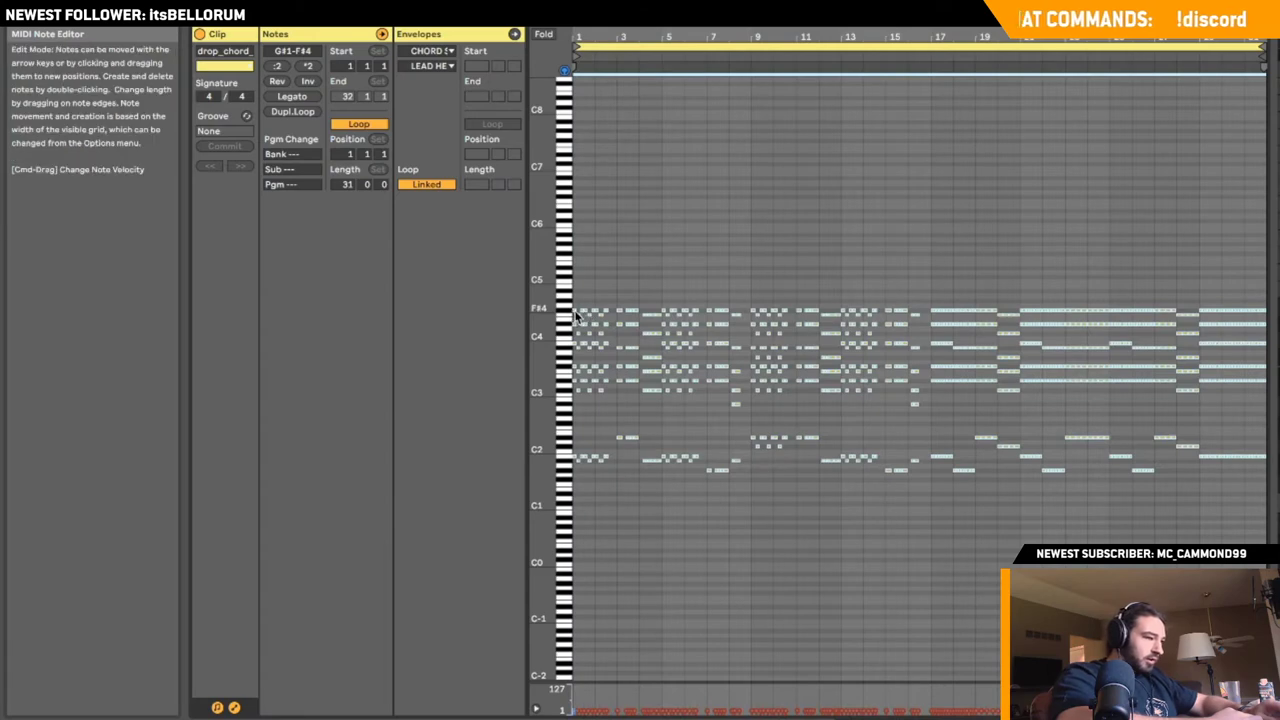
{"action": "left_click_drag", "start_coordinate": [576, 315], "coordinate": [577, 371]}
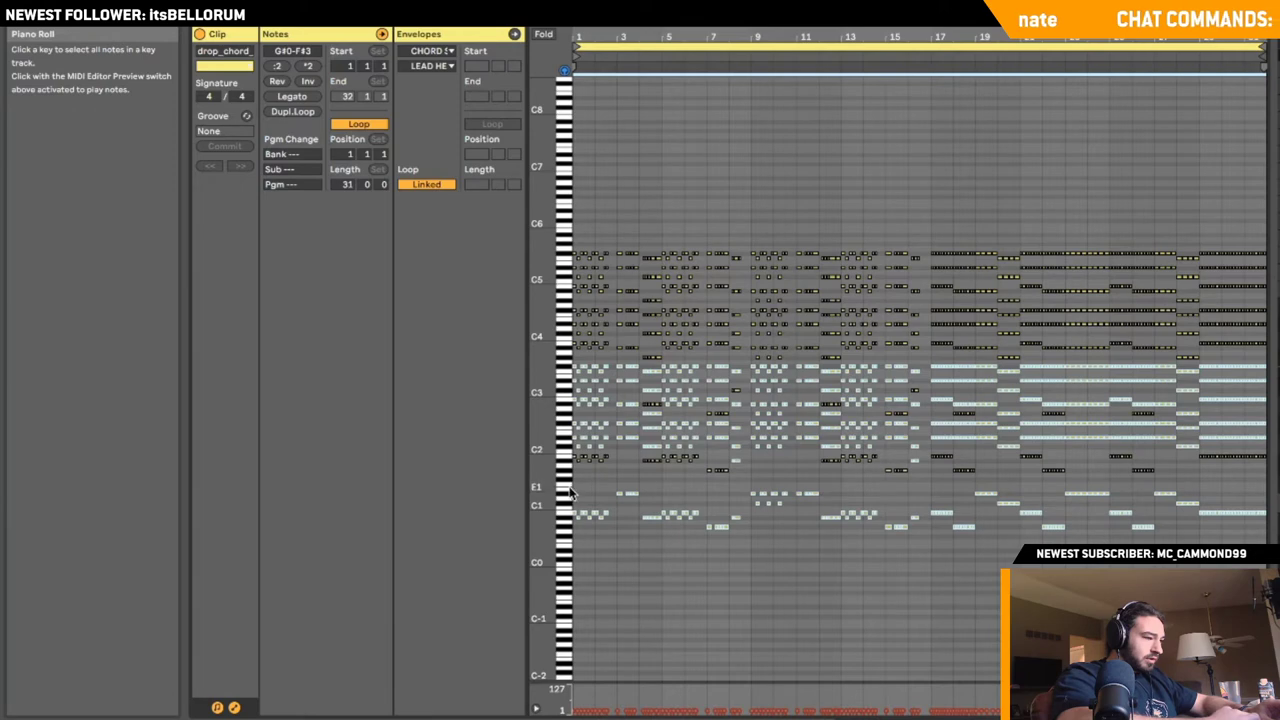
{"action": "left_click_drag", "start_coordinate": [577, 375], "coordinate": [577, 430]}
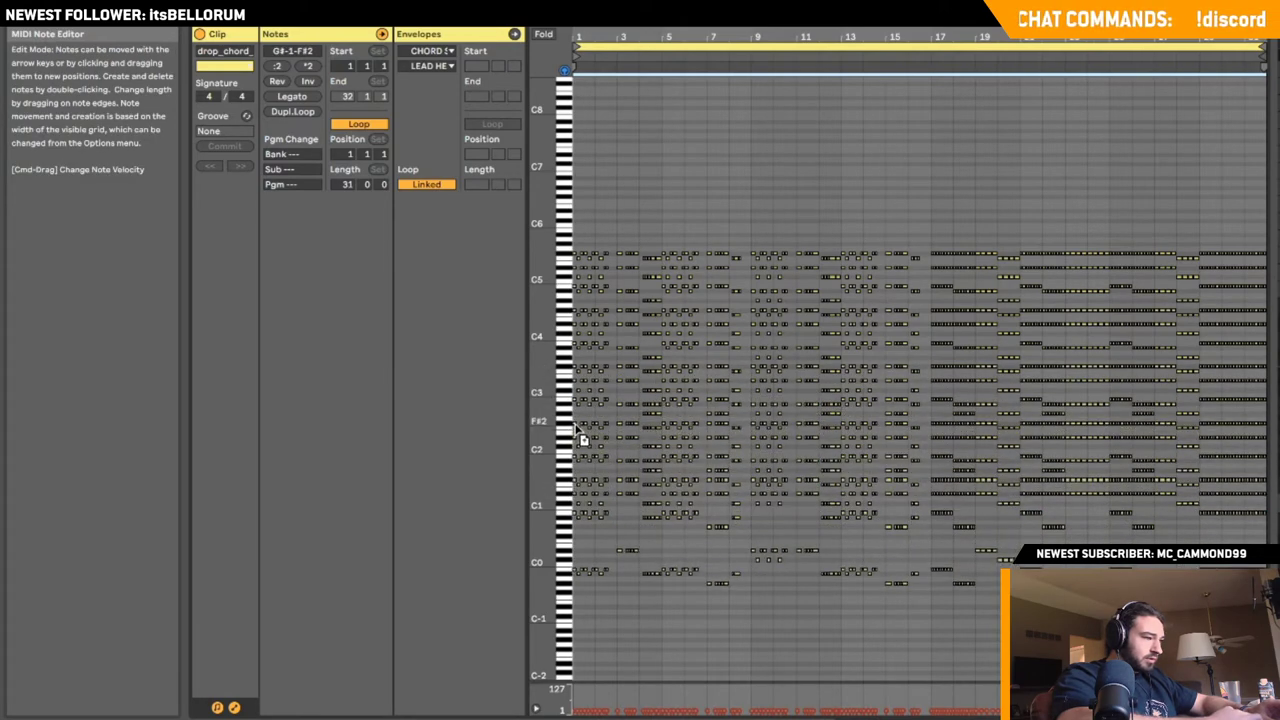
- Delete all notes from C#1 down and from C#5 up in the drop_chord_midi clip
{"action": "left_click", "coordinate": [603, 627]}
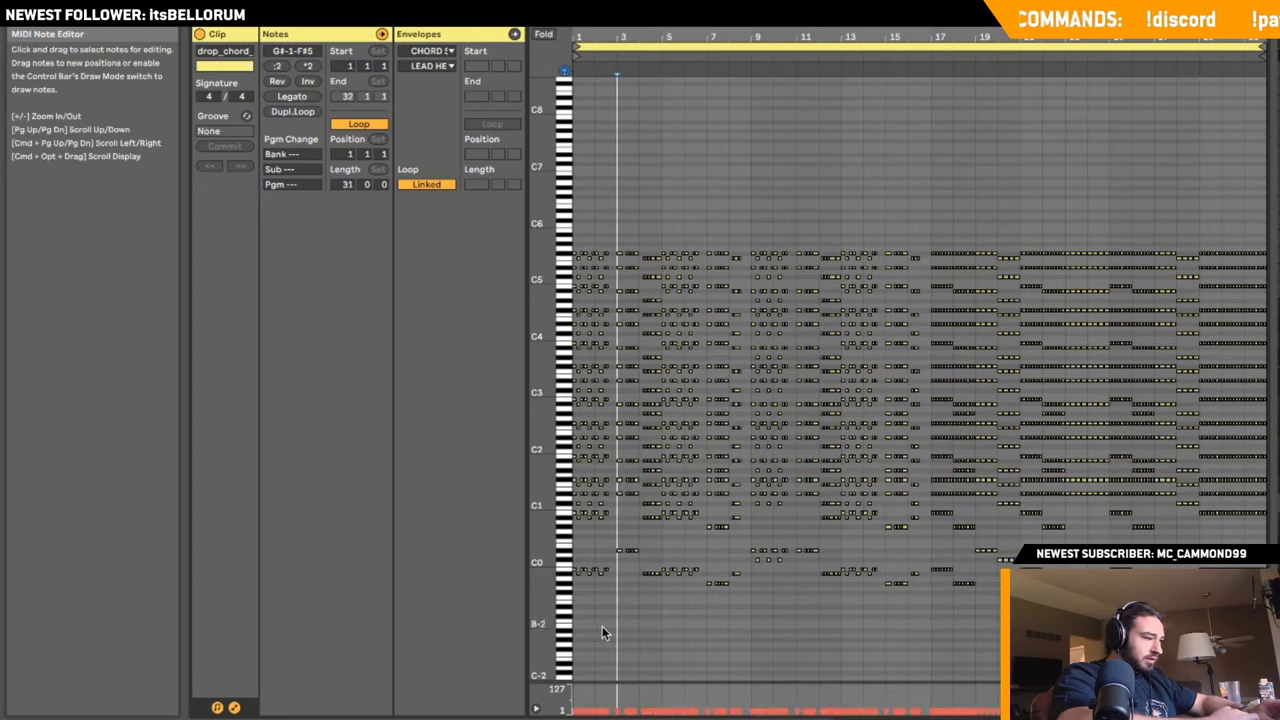
{"action": "left_click_drag", "start_coordinate": [575, 597], "coordinate": [1266, 501]}
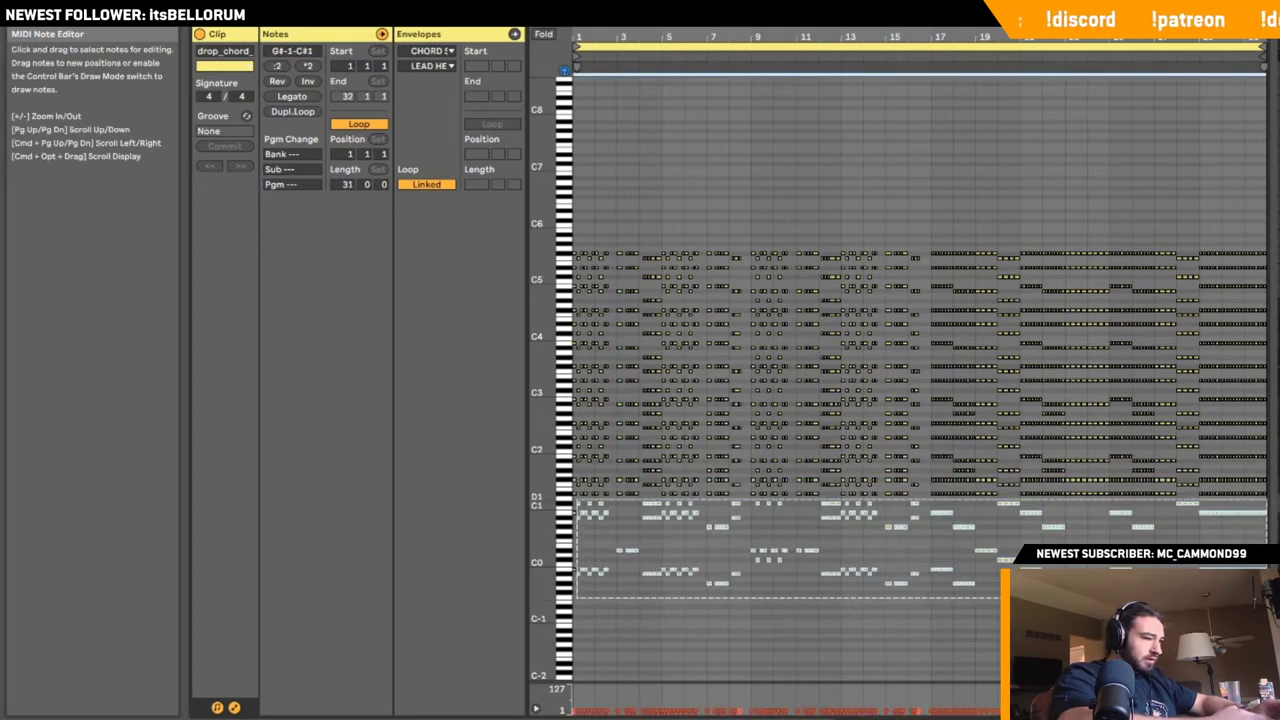
{"action": "key", "text": "Delete"}
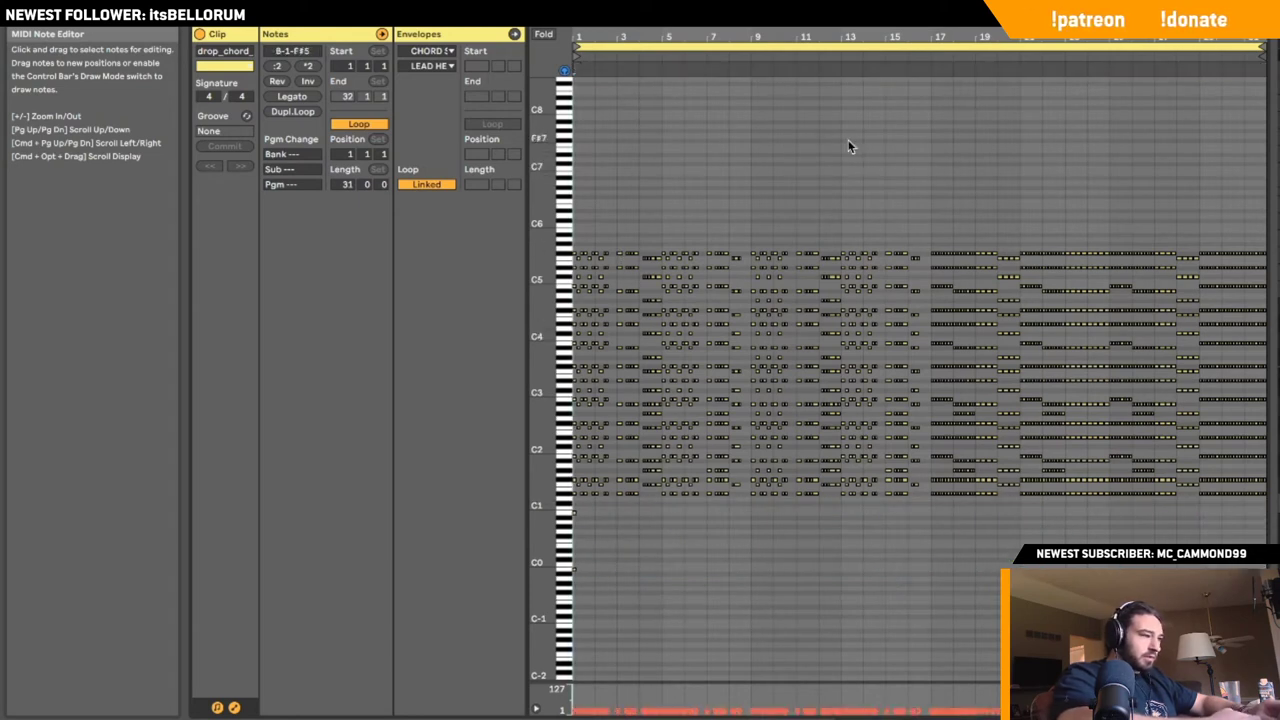
{"action": "left_click_drag", "start_coordinate": [575, 112], "coordinate": [1268, 283]}
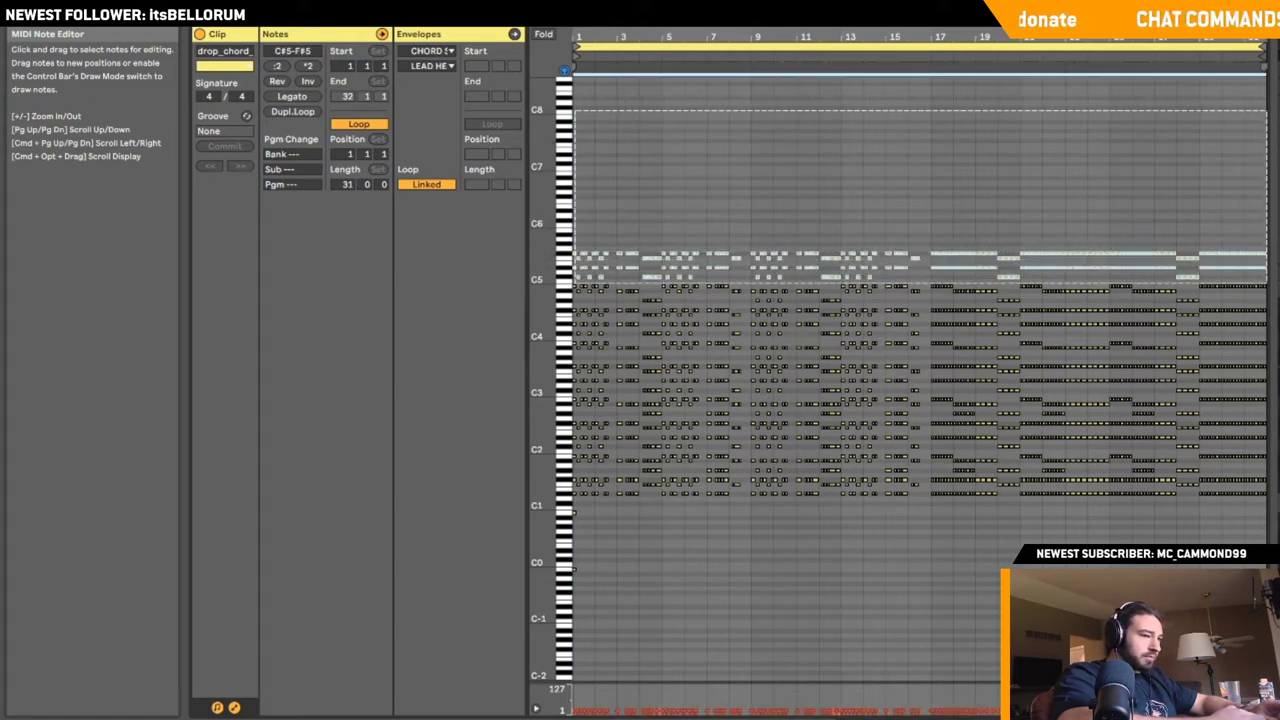
{"action": "left_click_drag", "start_coordinate": [1267, 283], "coordinate": [1267, 283]}
{"action": "key", "text": "Delete"}
- Play the thickened chords in the drop, solo track 96, and listen from bar 47
{"action": "key", "text": "space"}
{"action": "key", "text": "shift+Tab"}
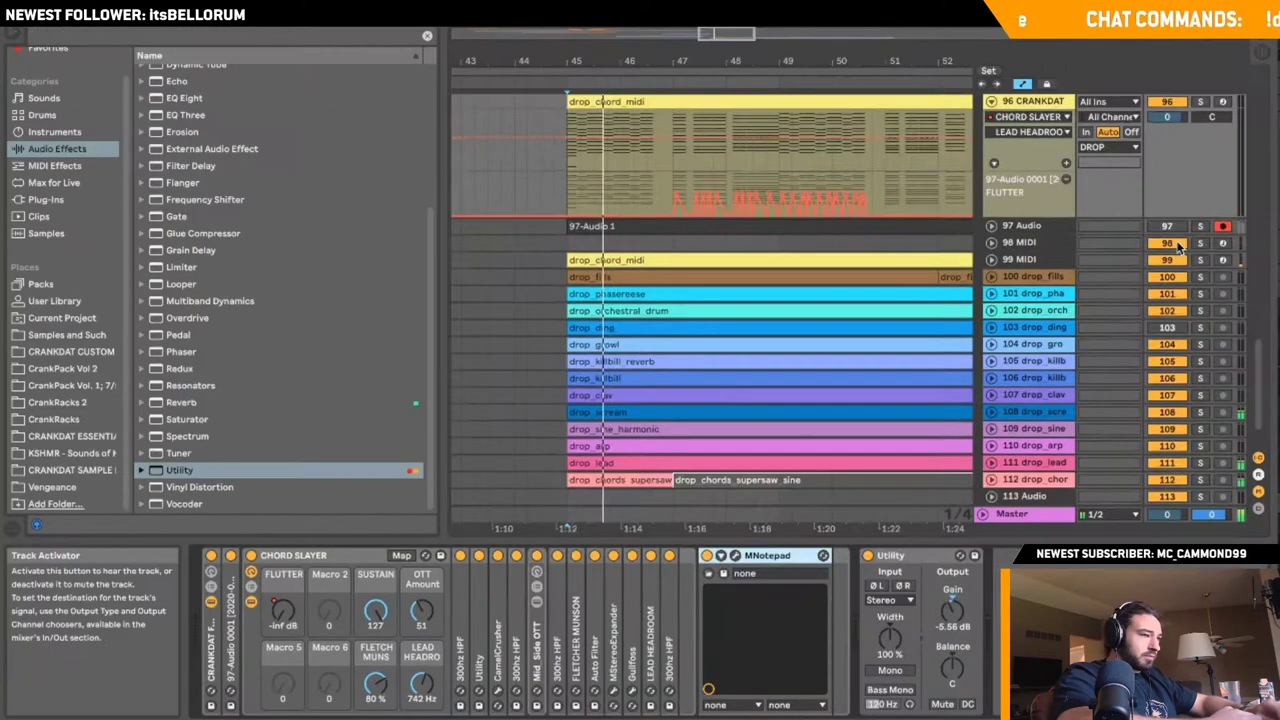
{"action": "scroll", "coordinate": [1180, 247], "scroll_direction": "up", "scroll_amount": 2}
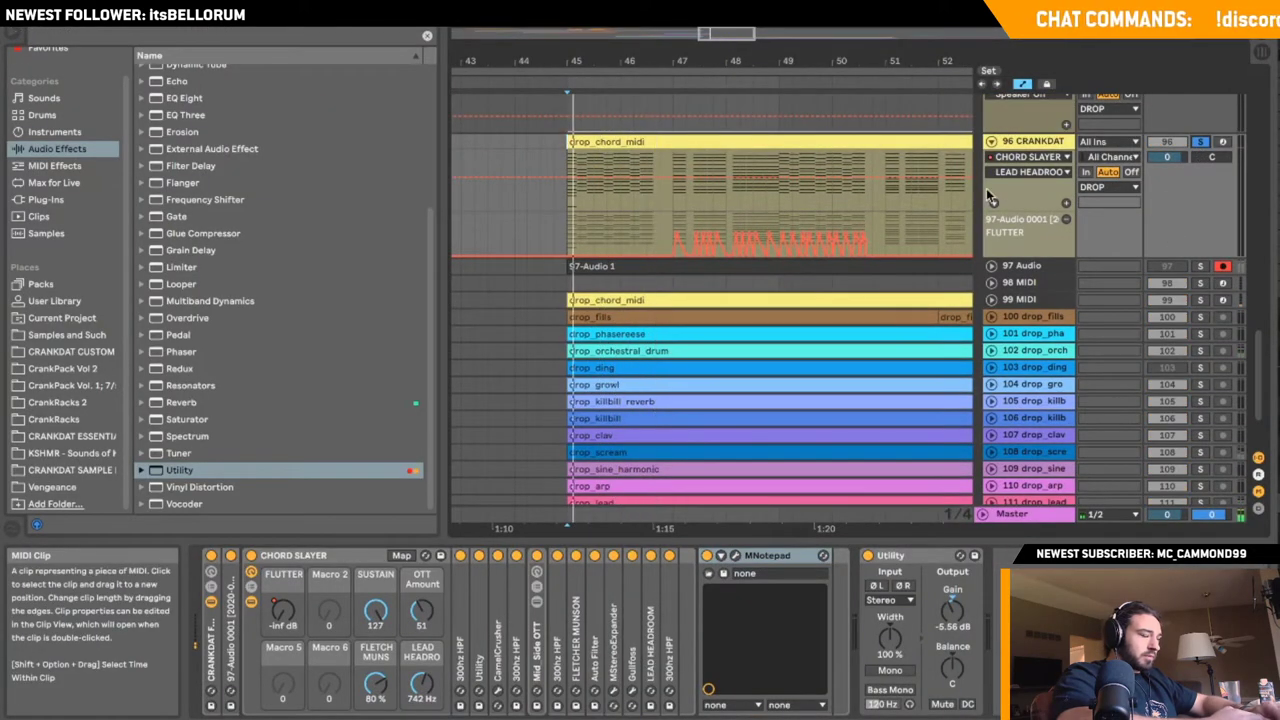
{"action": "left_click", "coordinate": [770, 170]}
{"action": "key", "text": "Tab"}
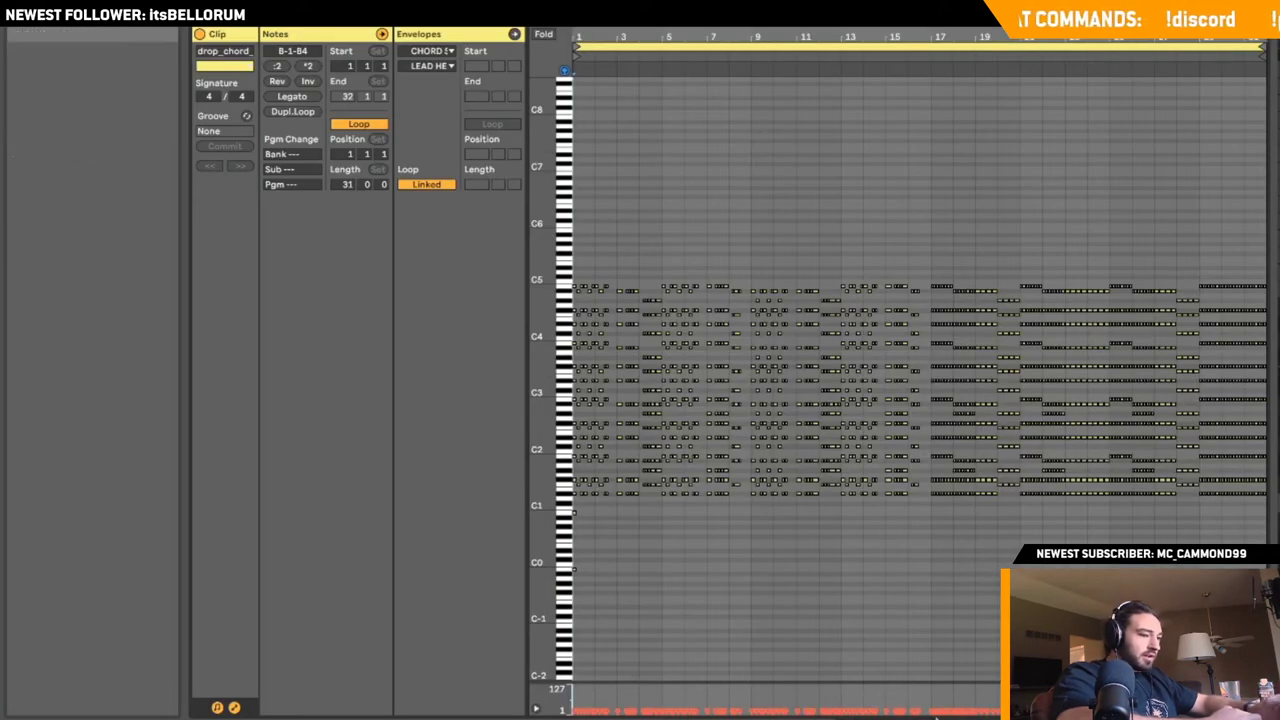
{"action": "key", "text": "Tab"}
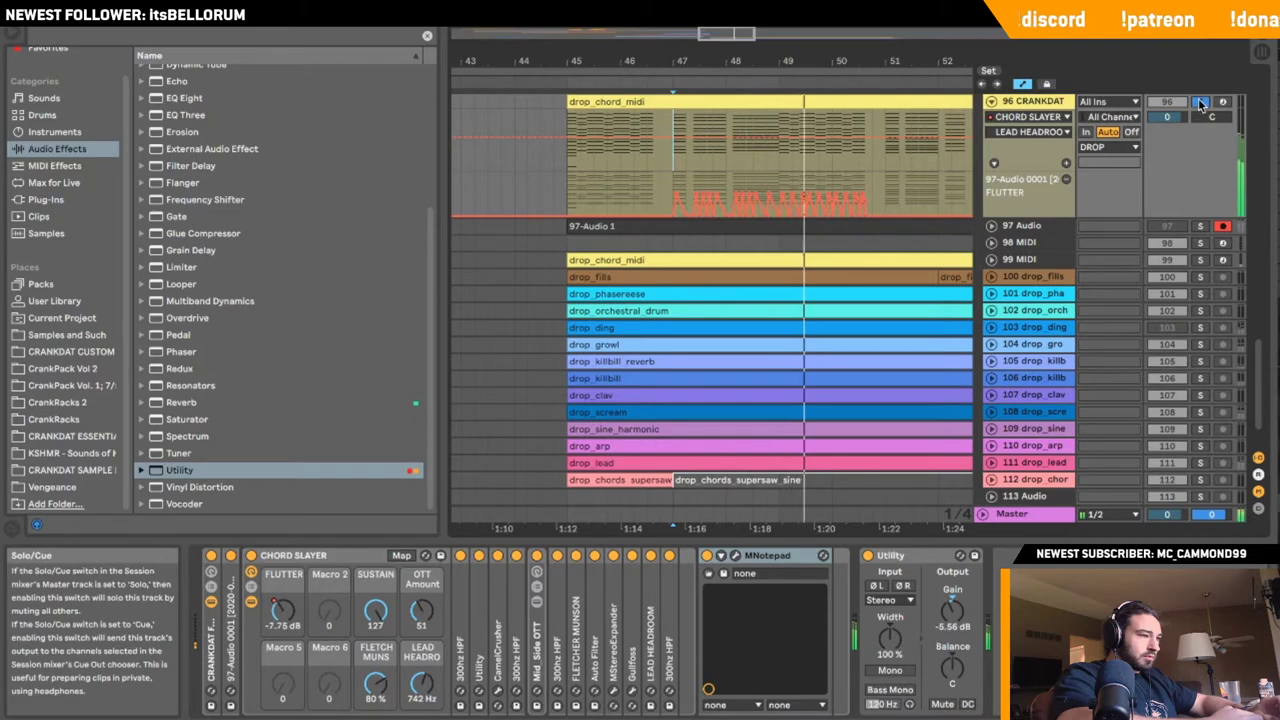
- Reopen track 96's chord clip and delete the stray low notes below C1 at its very start
{"action": "double_click", "coordinate": [890, 105]}
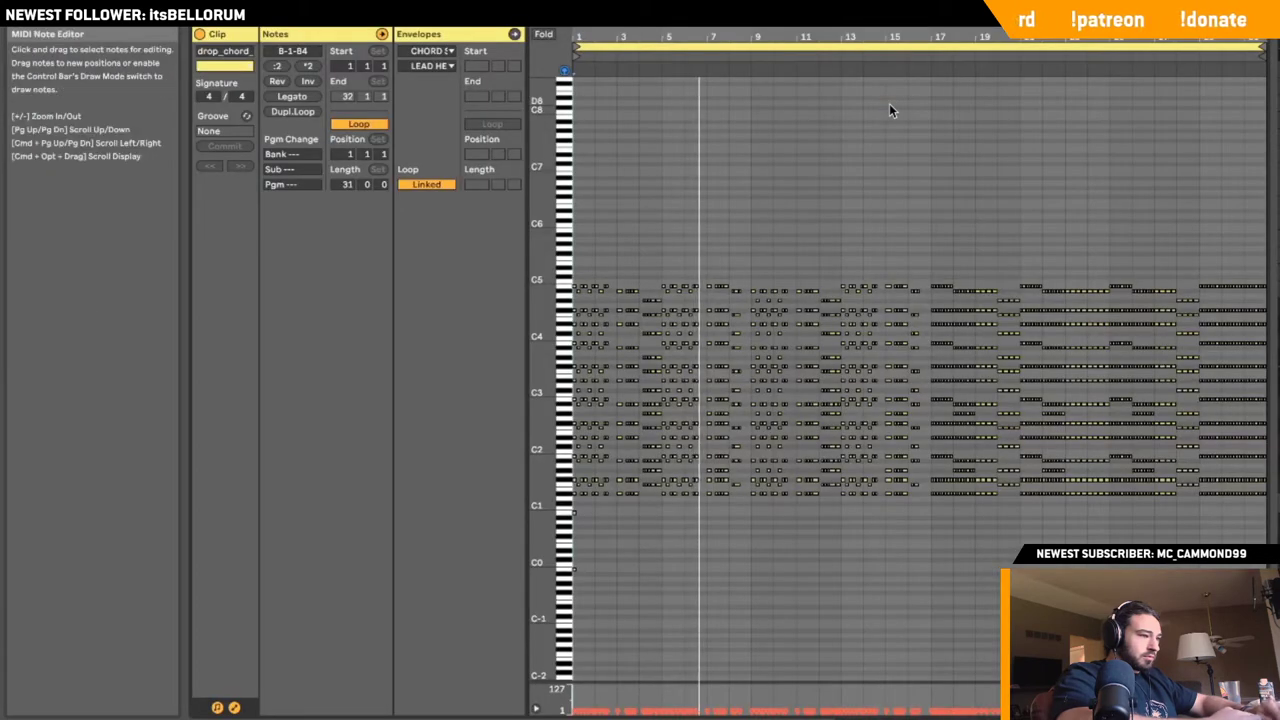
{"action": "key", "text": "space"}
{"action": "key", "text": "space"}
{"action": "key", "text": "space"}
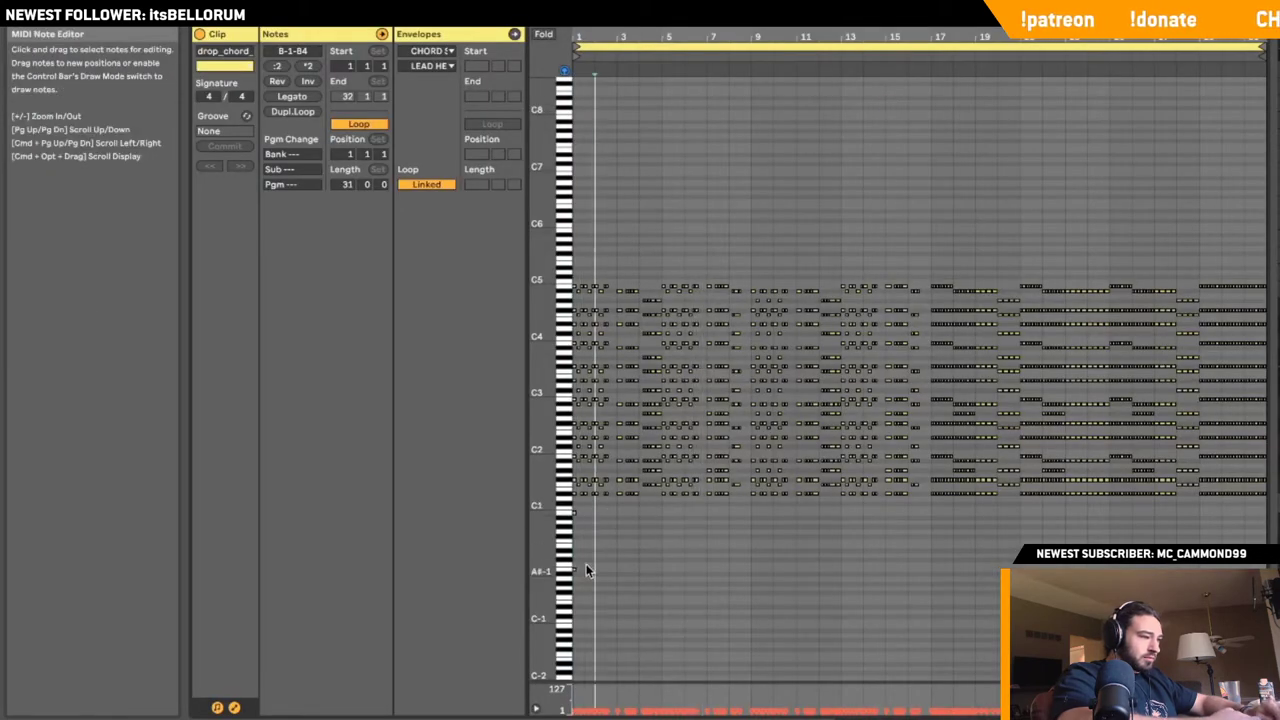
{"action": "left_click_drag", "start_coordinate": [593, 575], "coordinate": [555, 510]}
{"action": "key", "text": "Delete"}
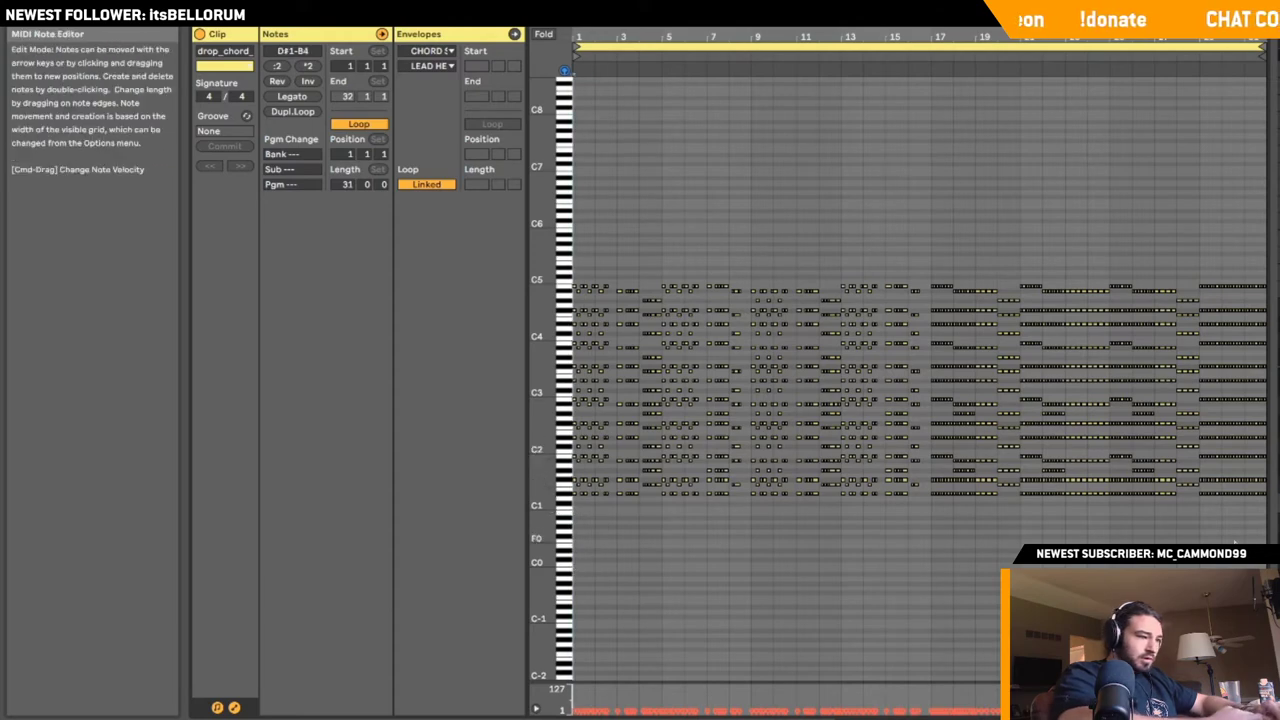
- Raise the velocity of every note in the chord clip to the maximum and listen from bar 47
{"action": "key", "text": "super+a"}
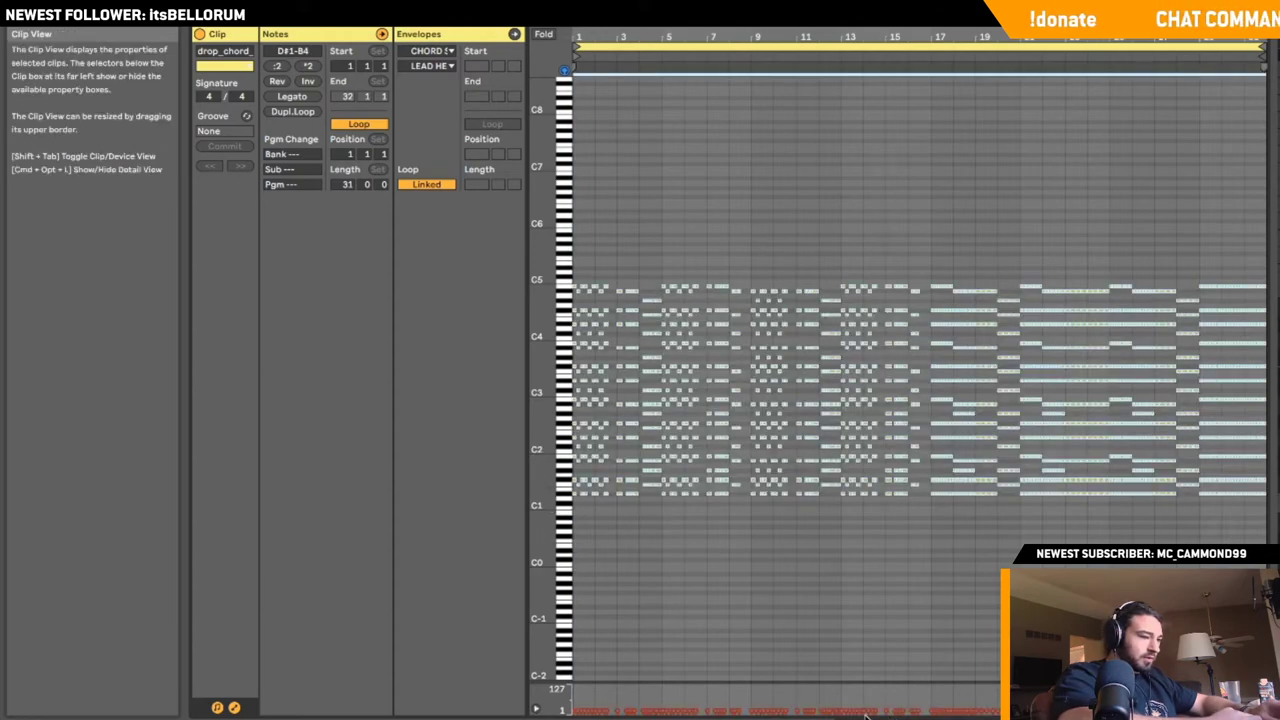
{"action": "left_click_drag", "start_coordinate": [866, 712], "coordinate": [867, 690]}
{"action": "key", "text": "shift+Tab"}
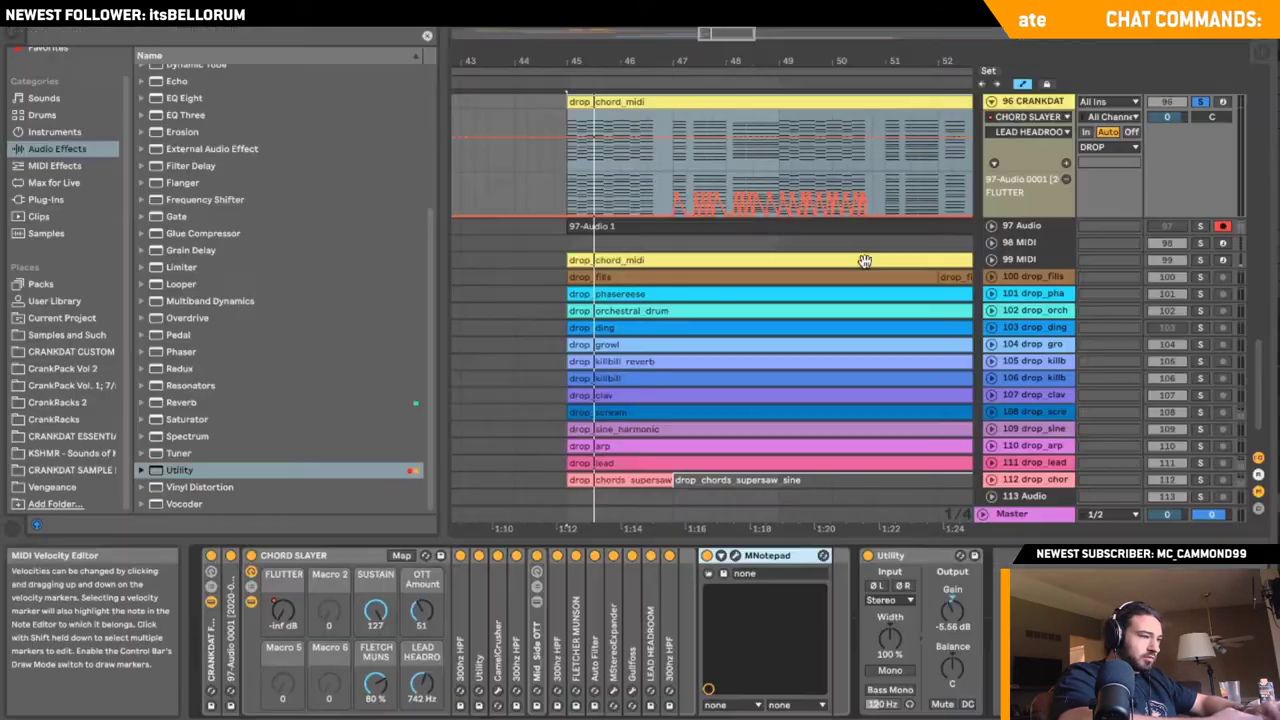
{"action": "left_click", "coordinate": [674, 185]}
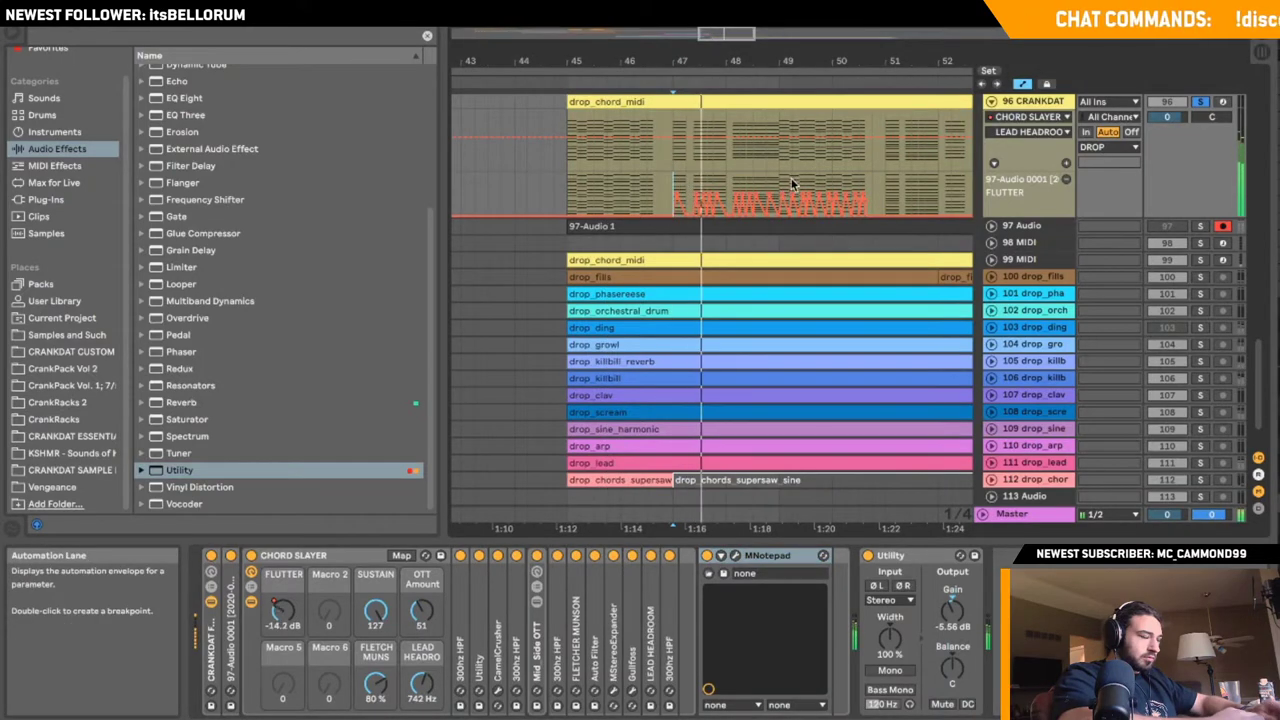
- Reopen track 96's chord clip and examine the layered notes in its first bars
{"action": "left_click", "coordinate": [769, 152]}
{"action": "key", "text": "Tab"}
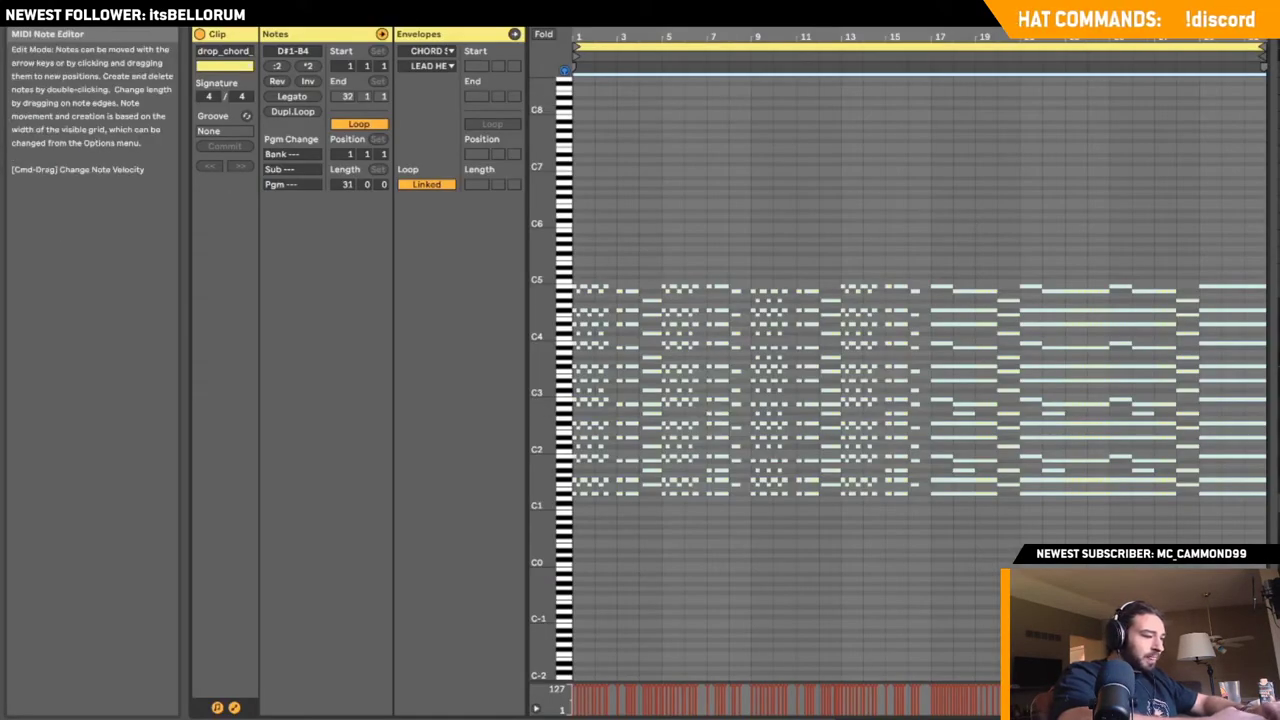
{"action": "left_click_drag", "start_coordinate": [600, 37], "coordinate": [600, 76]}
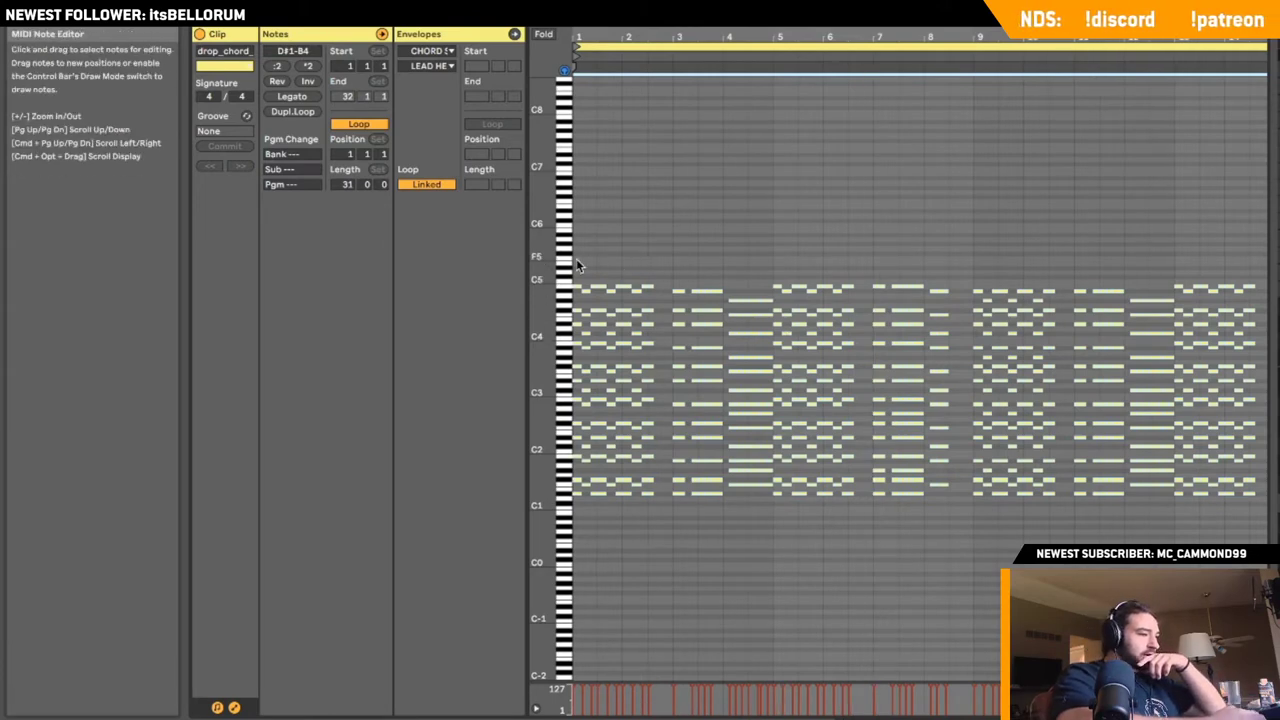
- Deactivate the highest chord notes, A#4 to B4, in track 96's chord clip and listen to the thinner voicing
{"action": "left_click_drag", "start_coordinate": [576, 265], "coordinate": [1262, 292]}
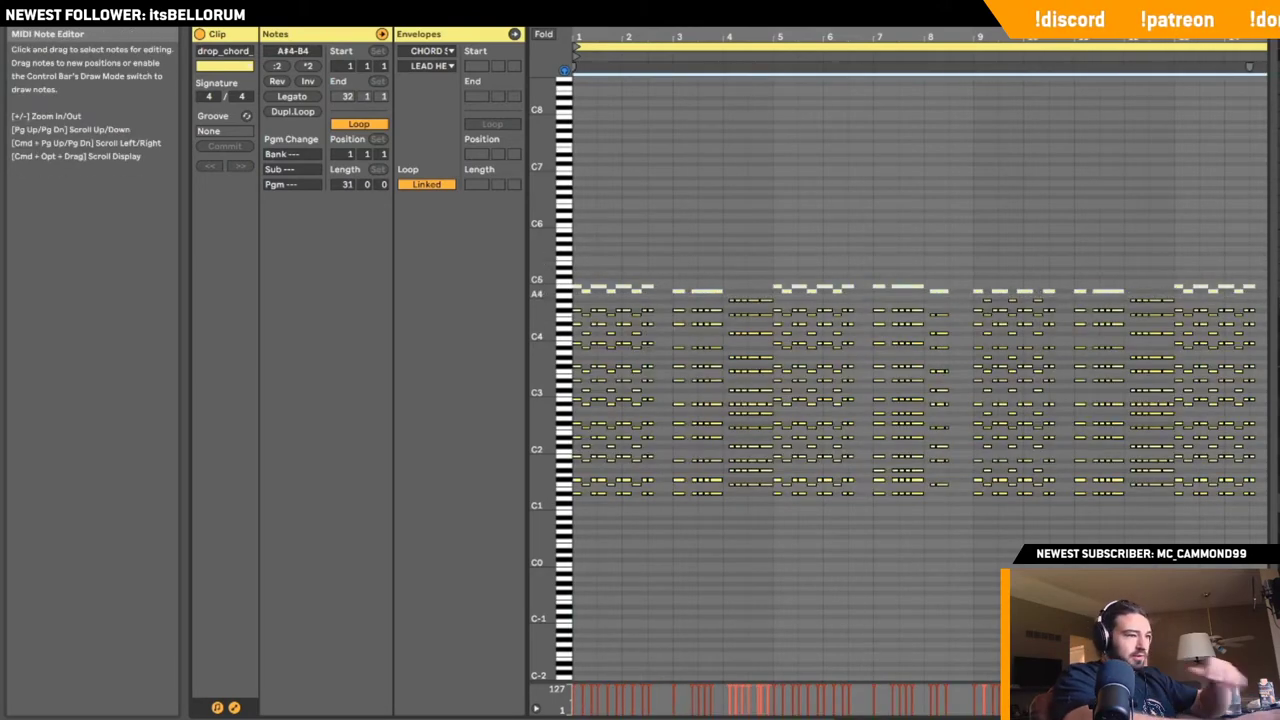
{"action": "key", "text": "0"}
{"action": "key", "text": "space"}
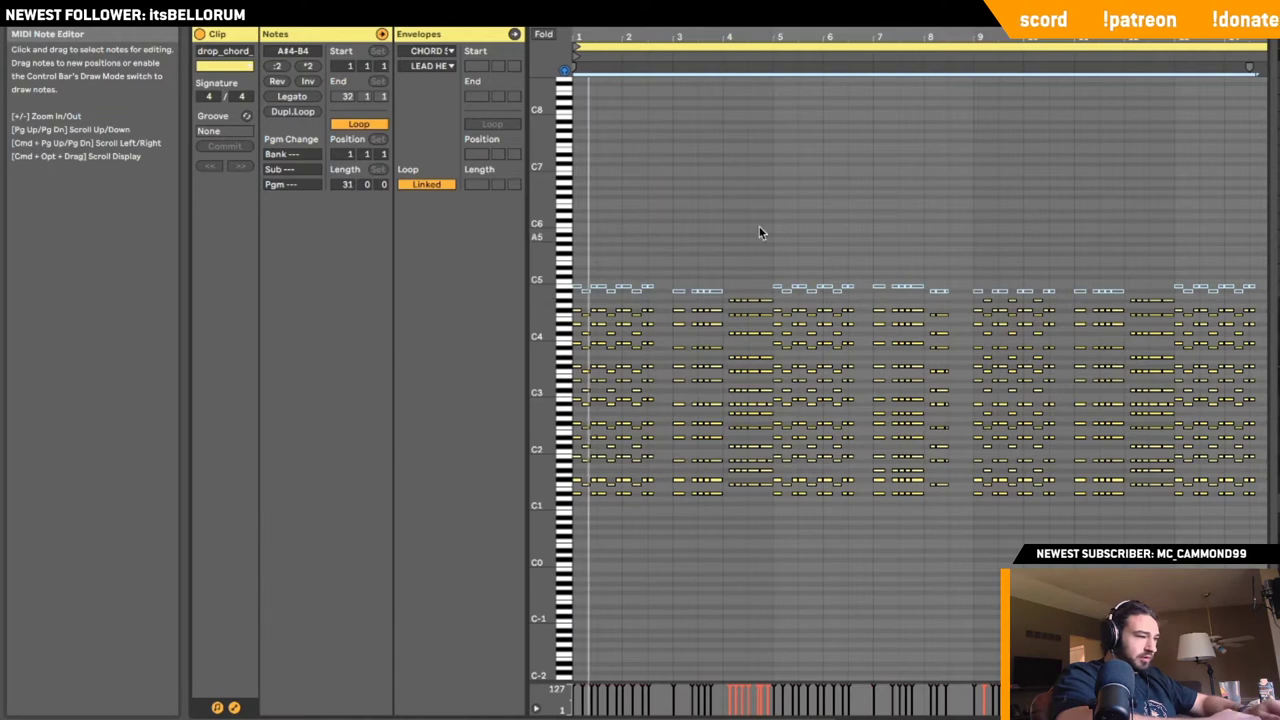
{"action": "left_click", "coordinate": [673, 219]}
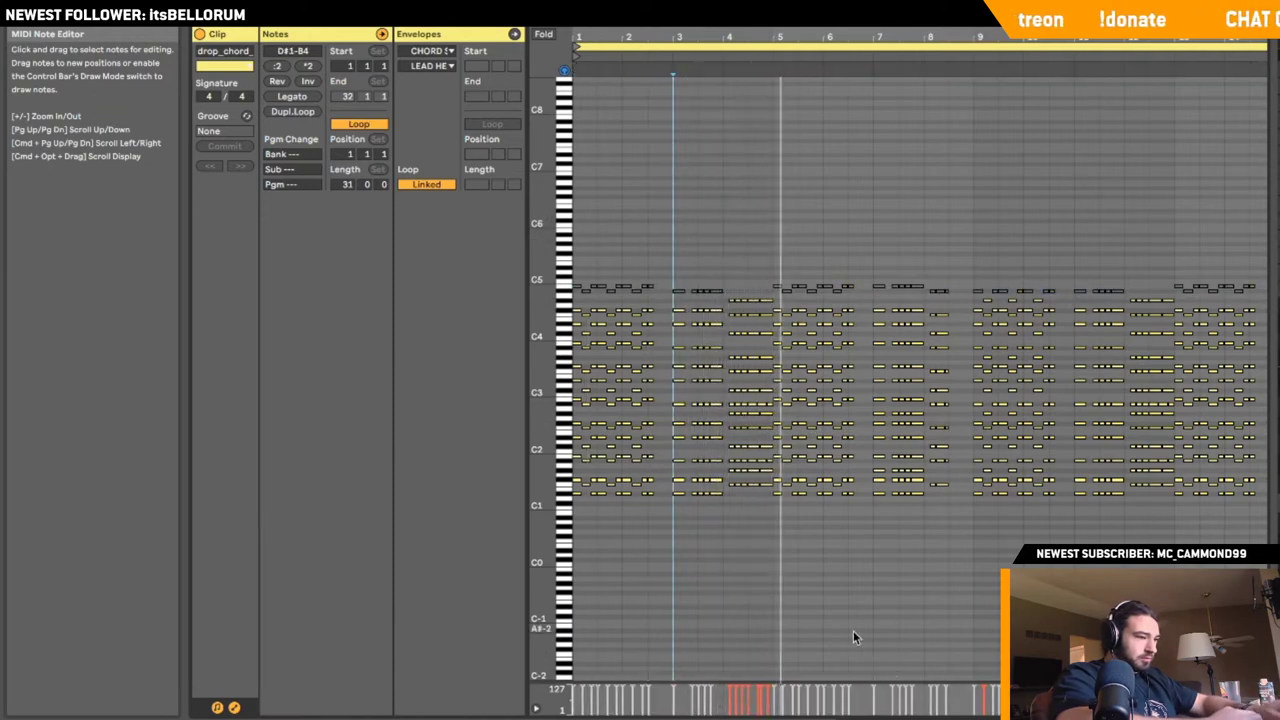
- Raise the Sampler's voice count on track 96 to 12 and place the playback start at bar 47
{"action": "key", "text": "shift+Tab"}
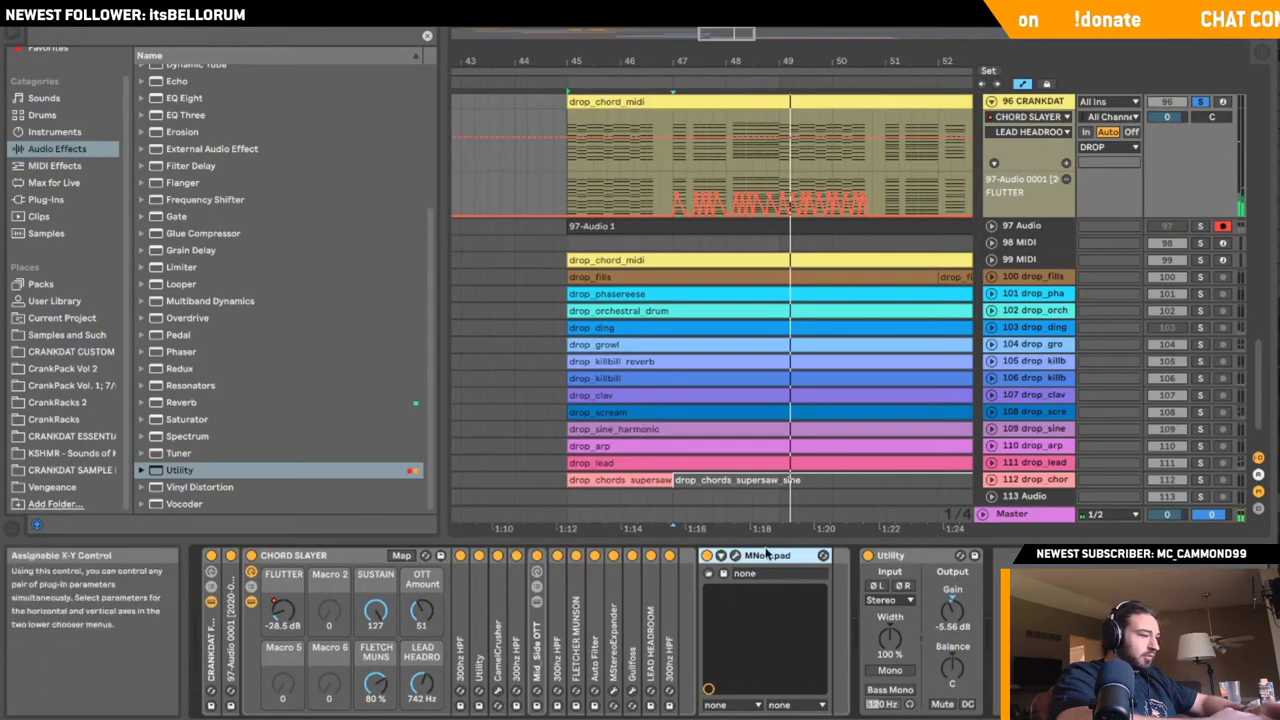
{"action": "double_click", "coordinate": [232, 630]}
{"action": "left_click", "coordinate": [800, 556]}
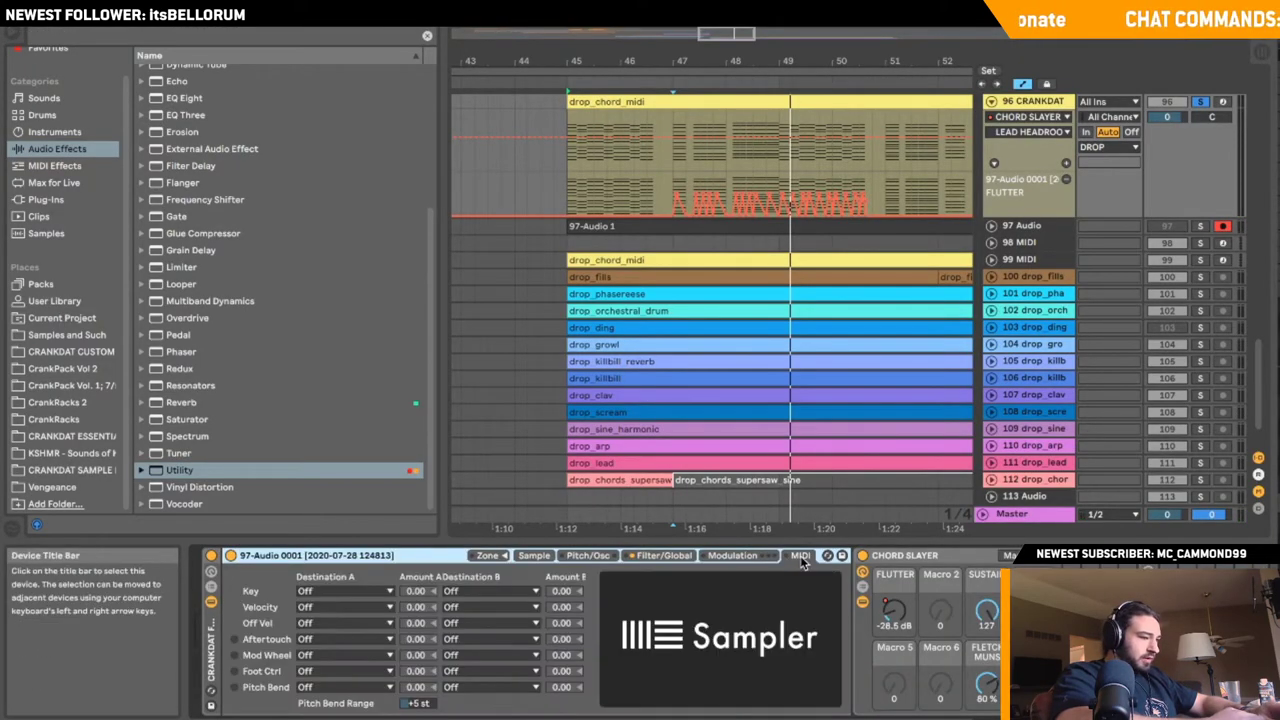
{"action": "left_click", "coordinate": [652, 558]}
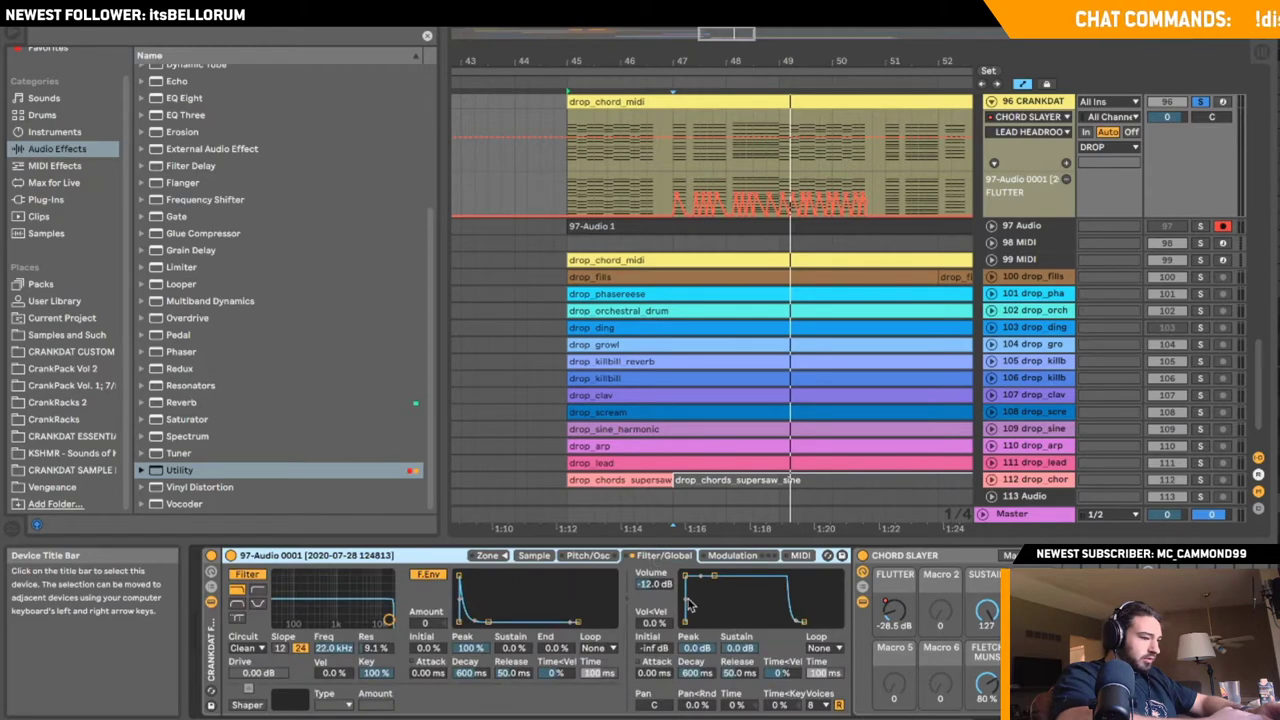
{"action": "left_click", "coordinate": [815, 704]}
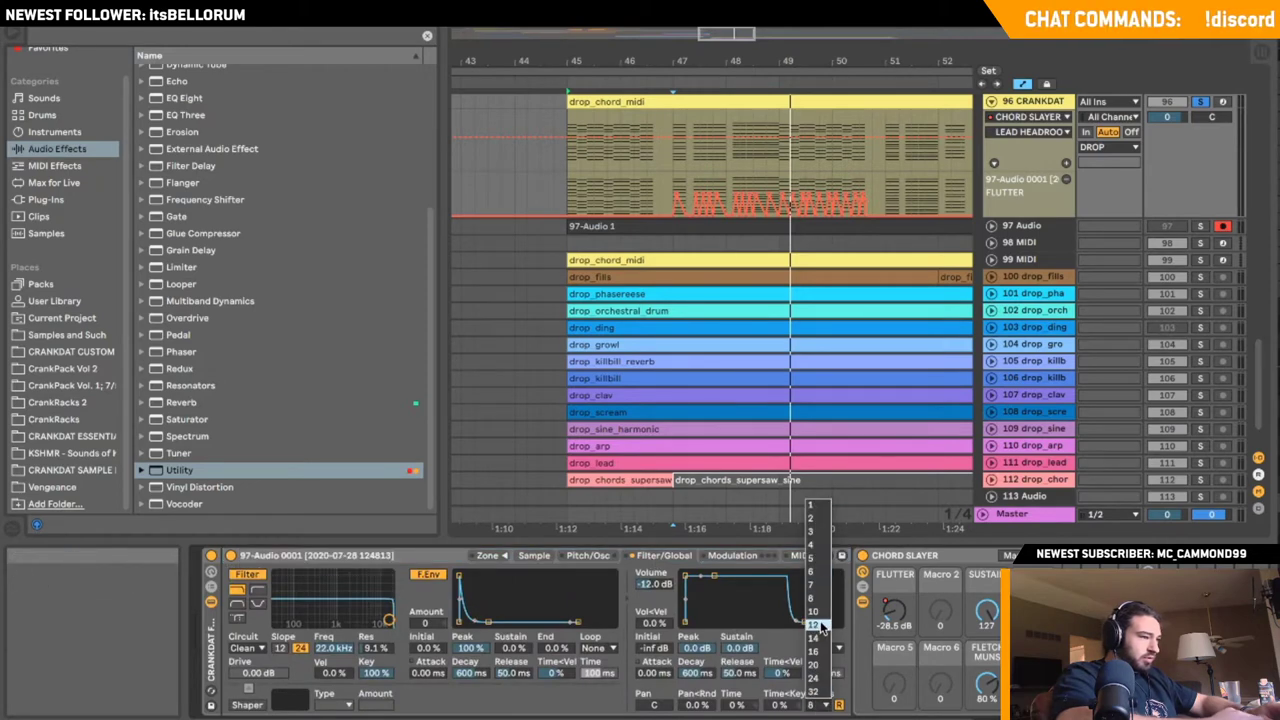
{"action": "left_click", "coordinate": [673, 185]}
- Reopen track 96's chord clip and delete its lowest notes, from D#1 to F#1, along the entire clip
{"action": "double_click", "coordinate": [722, 108]}
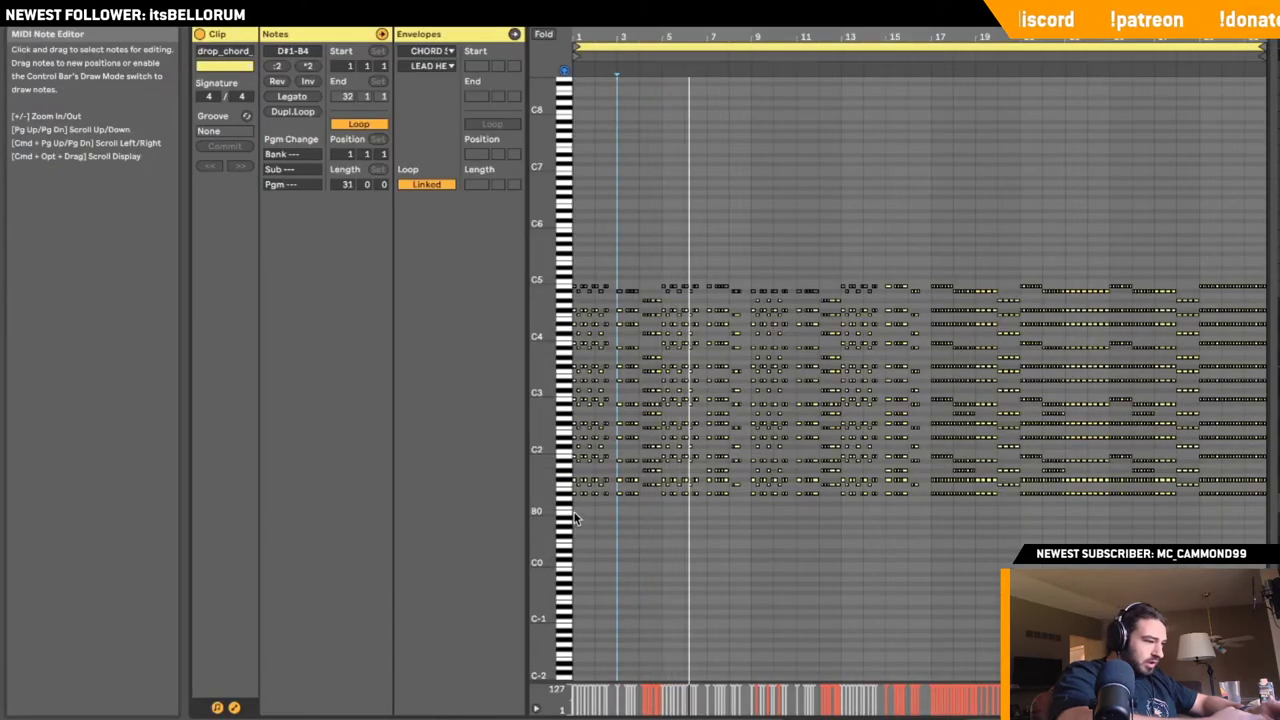
{"action": "left_click", "coordinate": [574, 512]}
{"action": "left_click_drag", "start_coordinate": [1266, 501], "coordinate": [1266, 480]}
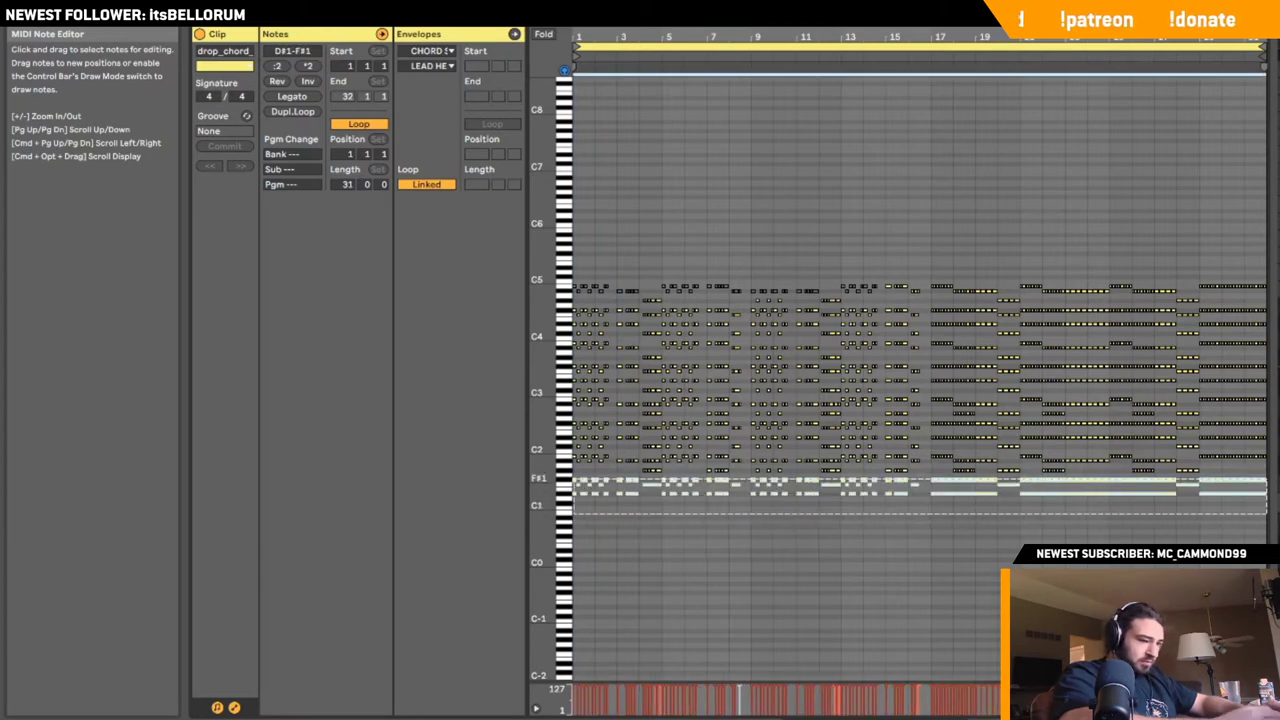
{"action": "key", "text": "Delete"}
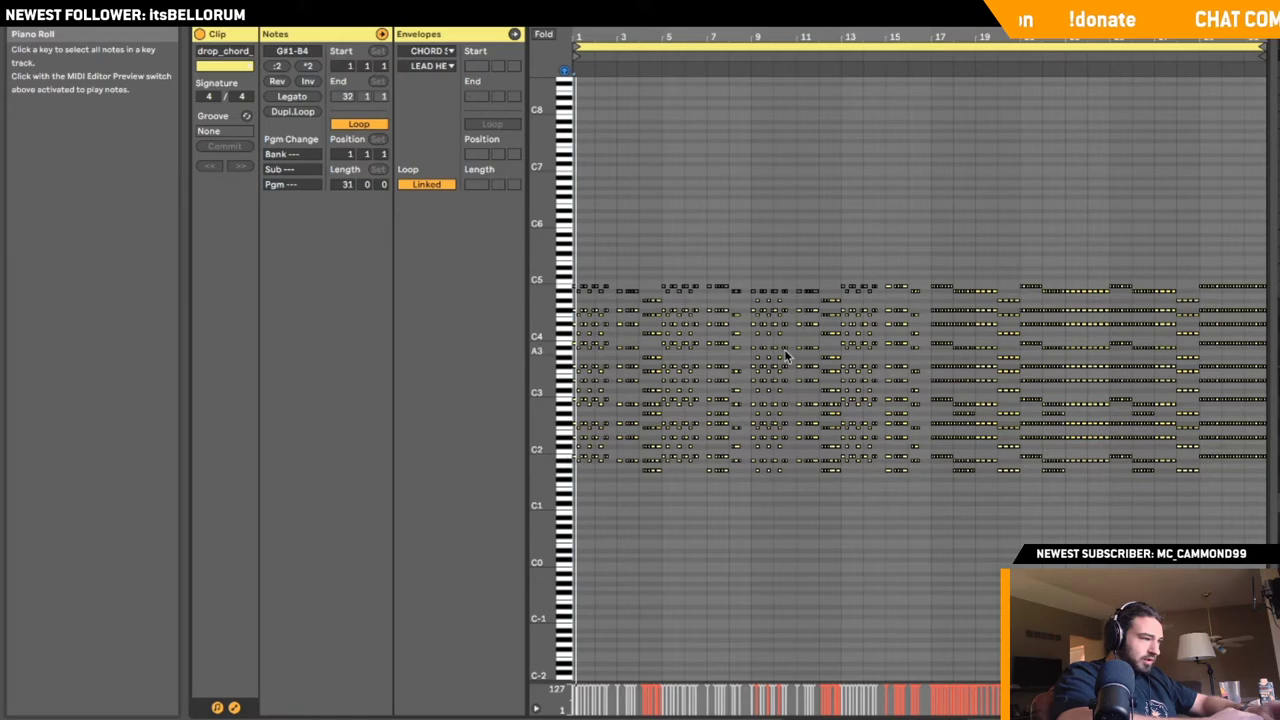
- Play the trimmed chords from bar 47 and bypass CHORD SLAYER to hear the Sampler unprocessed
{"action": "key", "text": "shift+Tab"}
{"action": "key", "text": "space"}
{"action": "left_click", "coordinate": [672, 172]}
{"action": "key", "text": "space"}
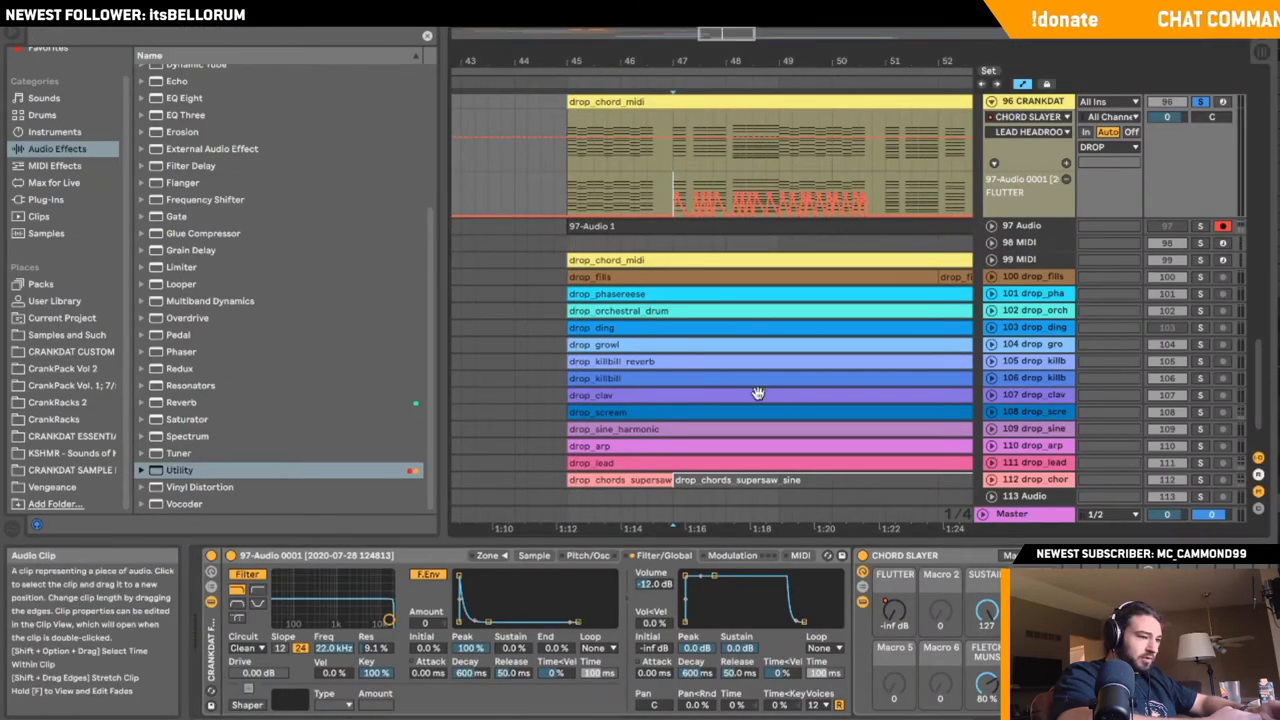
{"action": "left_click", "coordinate": [862, 573]}
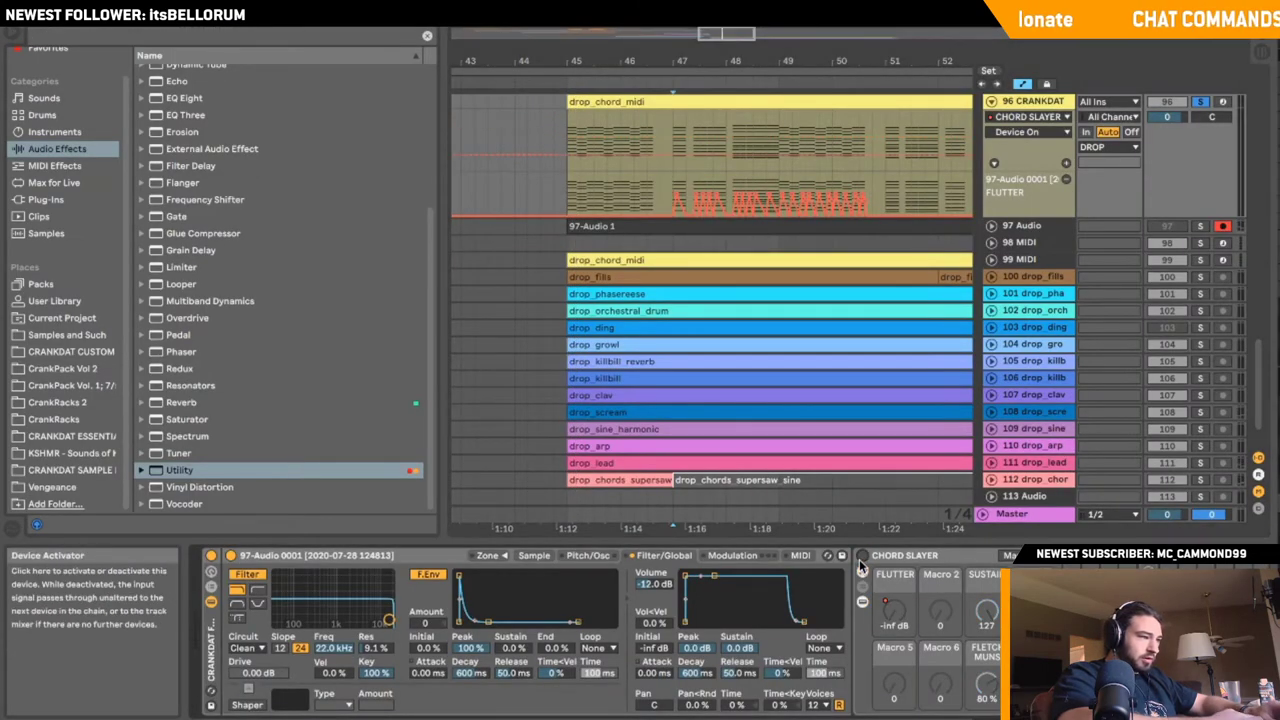
{"action": "left_click", "coordinate": [617, 185]}
- Reopen track 96's chord clip and delete the G#1 notes in bar 4
{"action": "key", "text": "shift+Tab"}
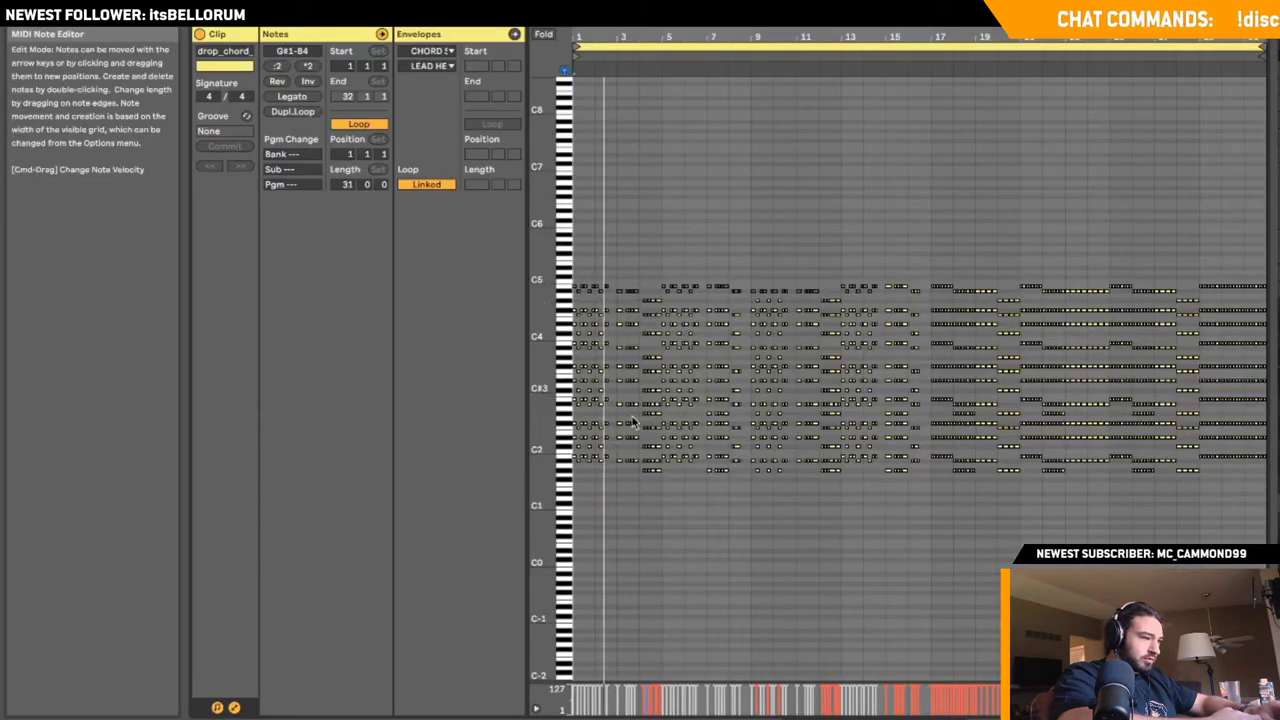
{"action": "left_click", "coordinate": [571, 461]}
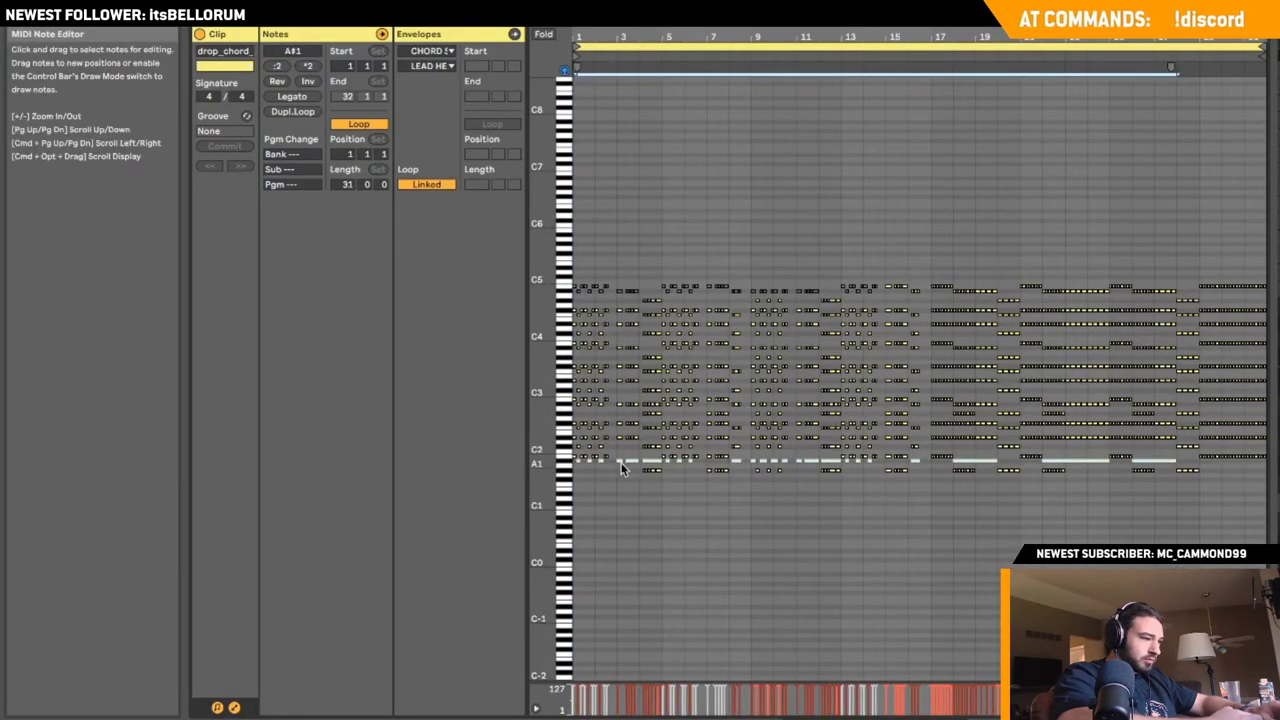
{"action": "left_click", "coordinate": [624, 477]}
{"action": "left_click_drag", "start_coordinate": [638, 480], "coordinate": [673, 468]}
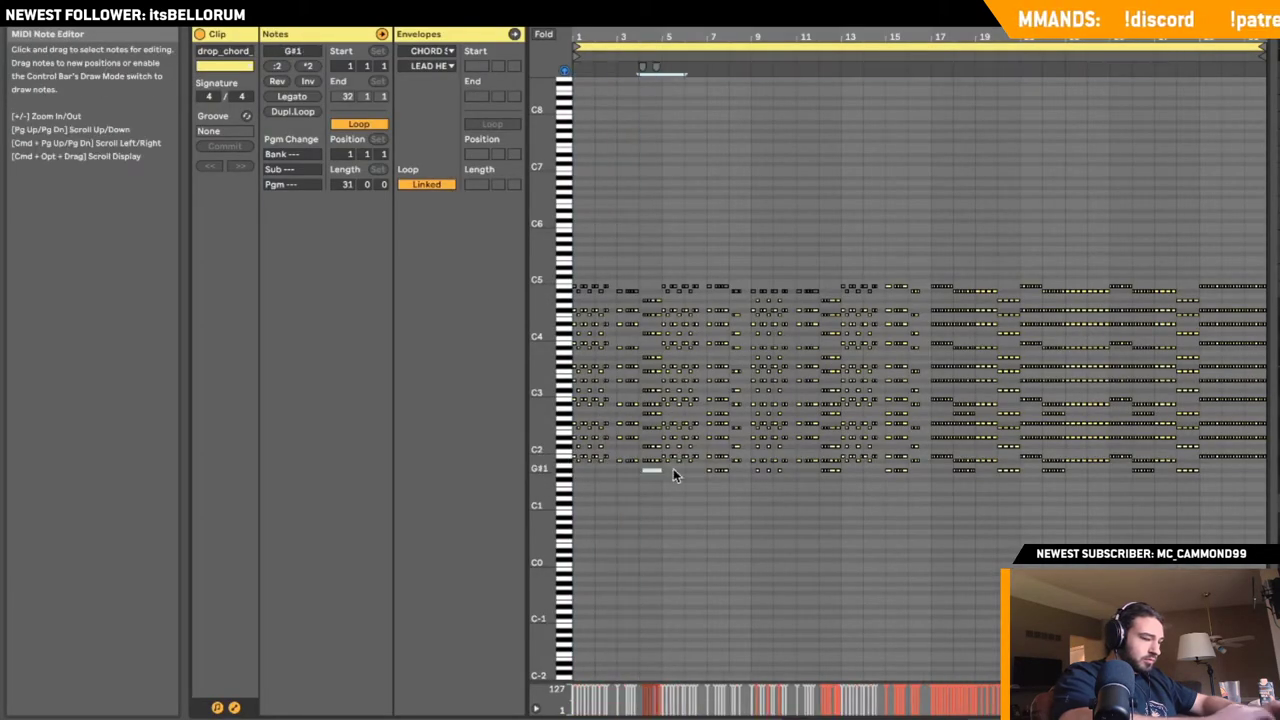
{"action": "left_click", "coordinate": [675, 489]}
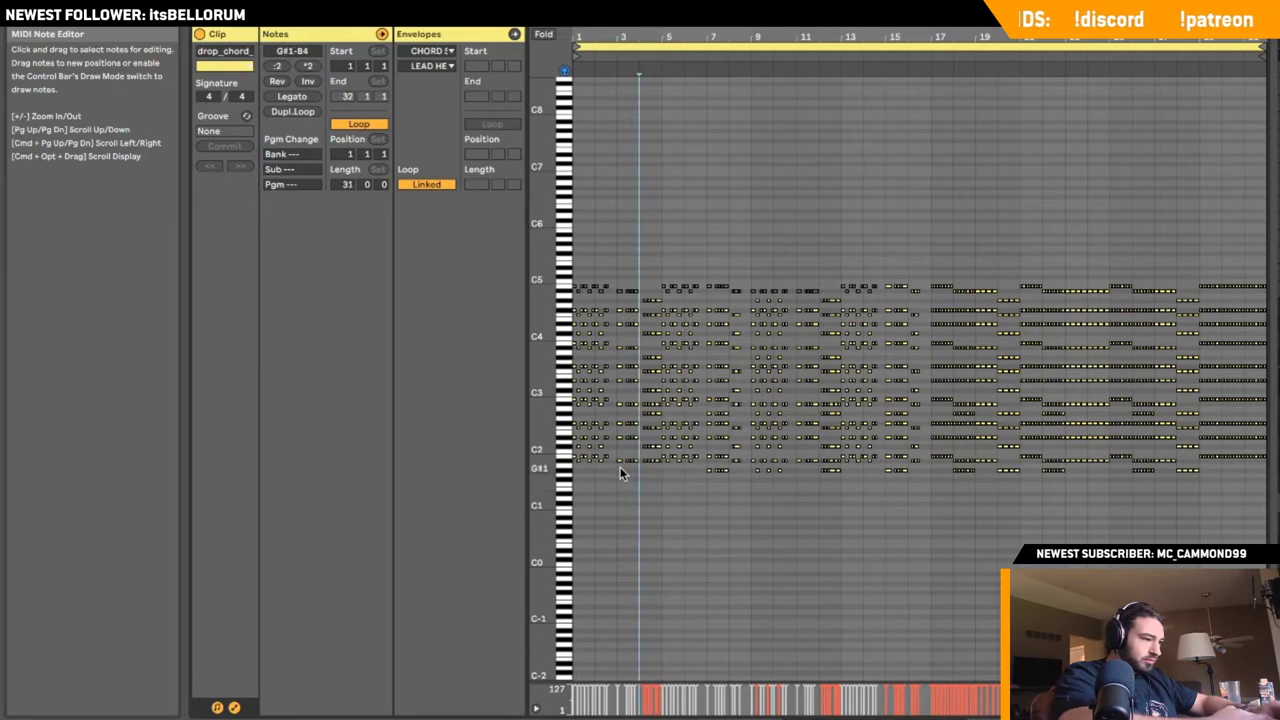
- Move the A#1 notes in bar 3 of the chord clip down to D#1 and listen
{"action": "key", "text": "space"}
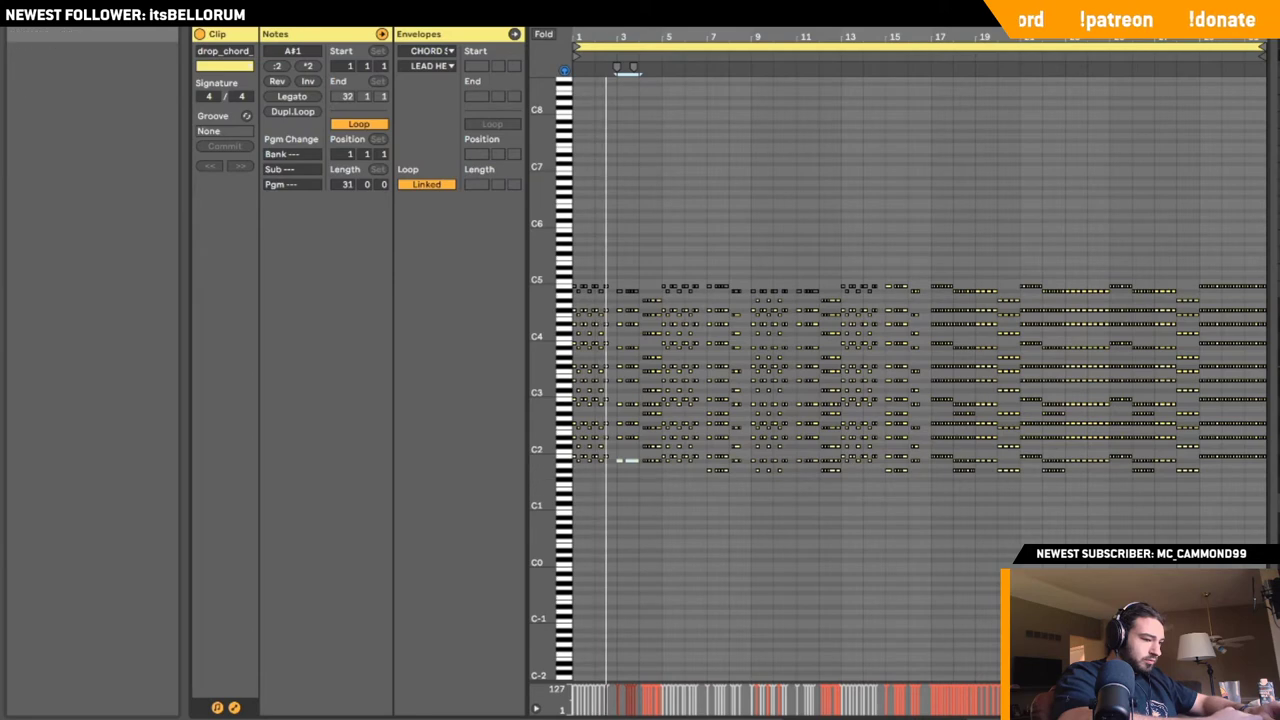
{"action": "left_click_drag", "start_coordinate": [704, 717], "coordinate": [704, 719]}
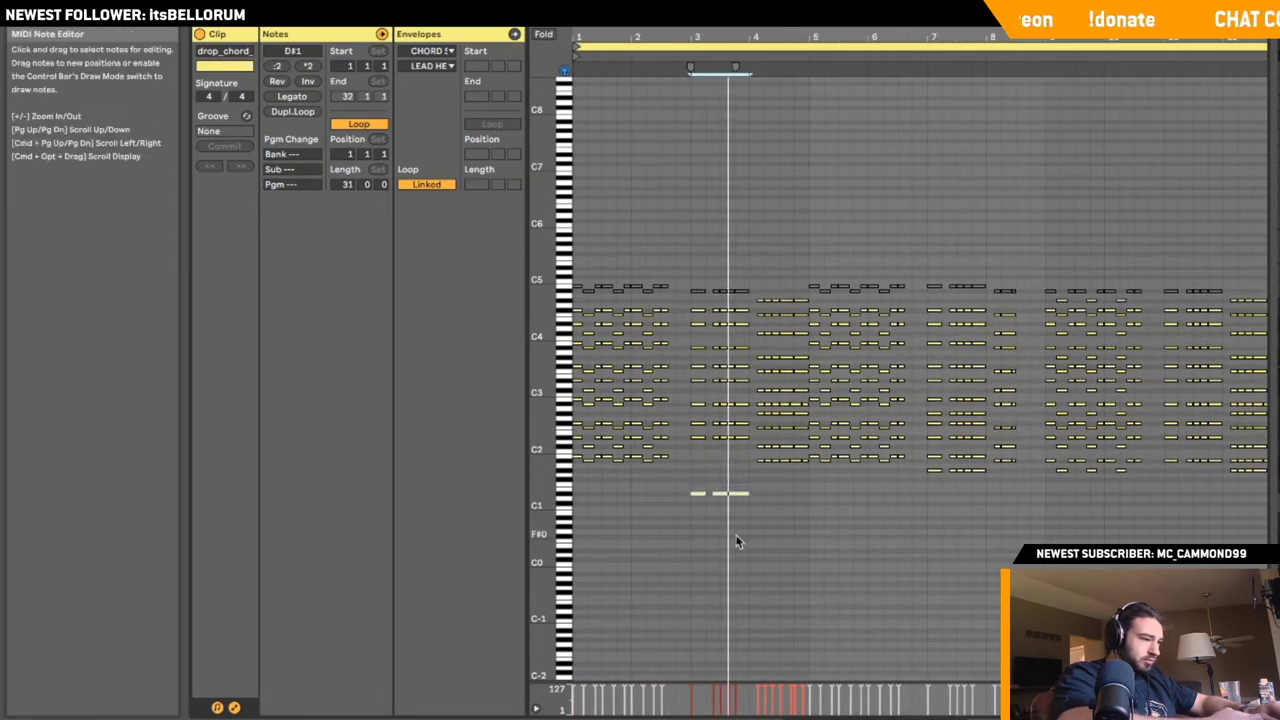
{"action": "left_click", "coordinate": [685, 521]}
{"action": "key", "text": "space"}
- Move the A#1 notes in bar 4 of the chord clip down to C#1
{"action": "scroll", "coordinate": [699, 524], "scroll_direction": "right", "scroll_amount": 2}
{"action": "left_click_drag", "start_coordinate": [690, 482], "coordinate": [743, 461]}
{"action": "key", "text": "Down"}
{"action": "key", "text": "Down"}
{"action": "key", "text": "Down"}
{"action": "key", "text": "Down"}
{"action": "key", "text": "Down"}
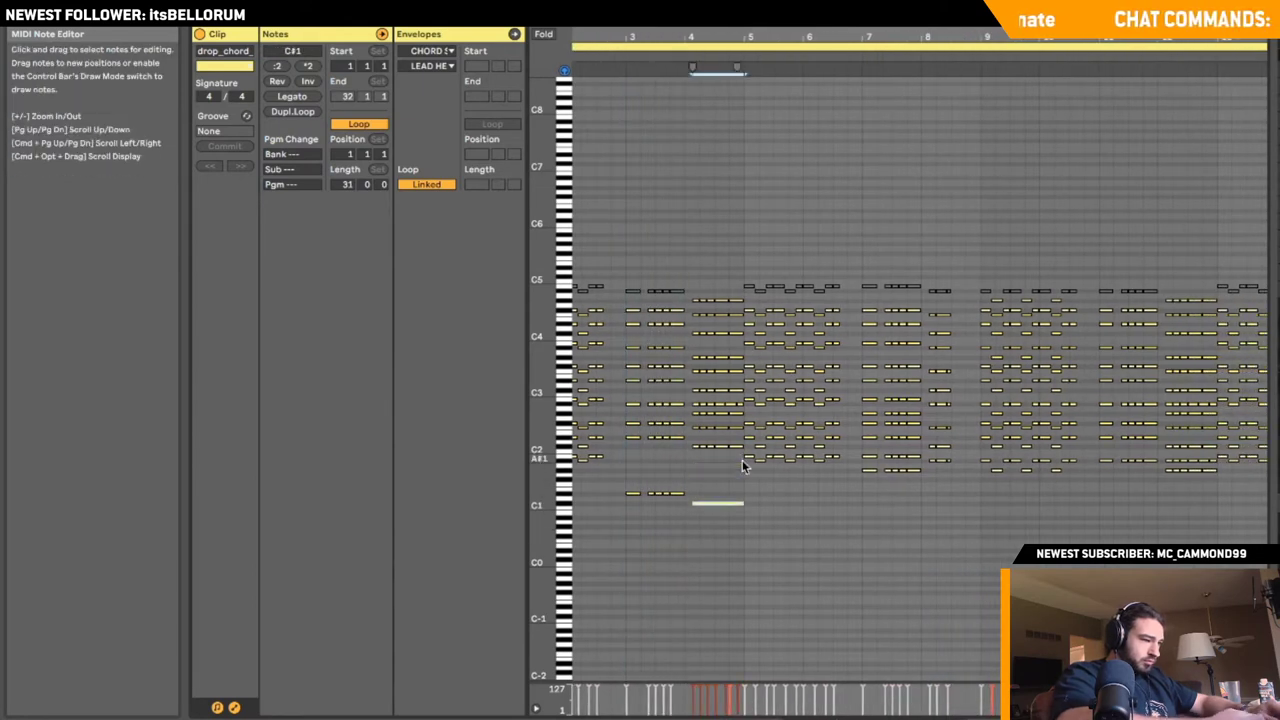
{"action": "left_click", "coordinate": [702, 478]}
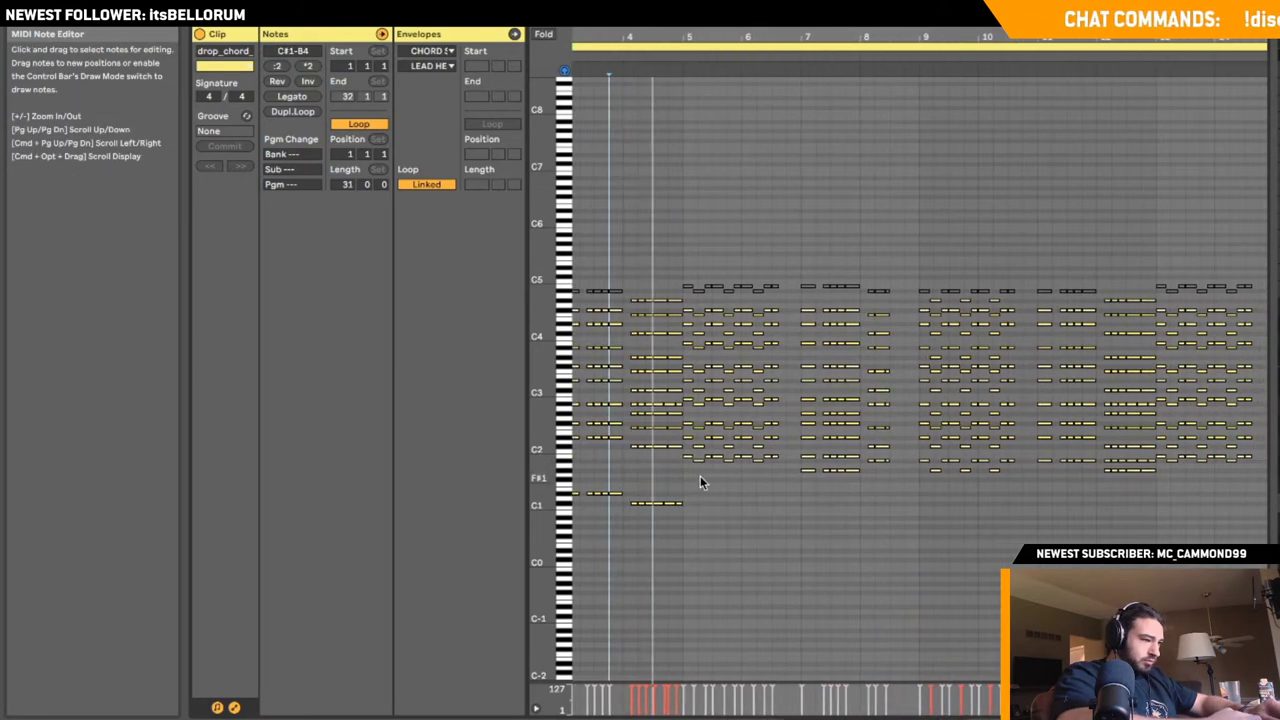
- Try transposing the lowest notes in bars 5 and 6 down an octave, and restore their original pitch
{"action": "key", "text": "space"}
{"action": "left_click_drag", "start_coordinate": [689, 476], "coordinate": [750, 465]}
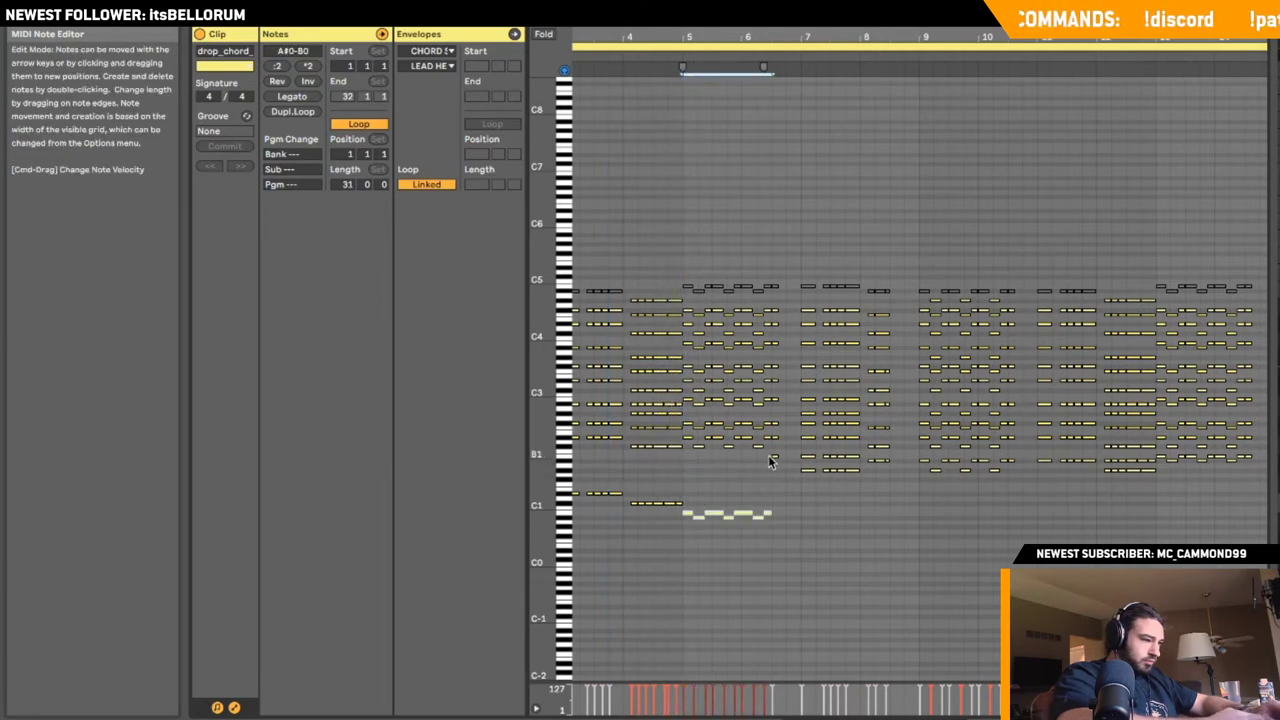
{"action": "key", "text": "shift+Down"}
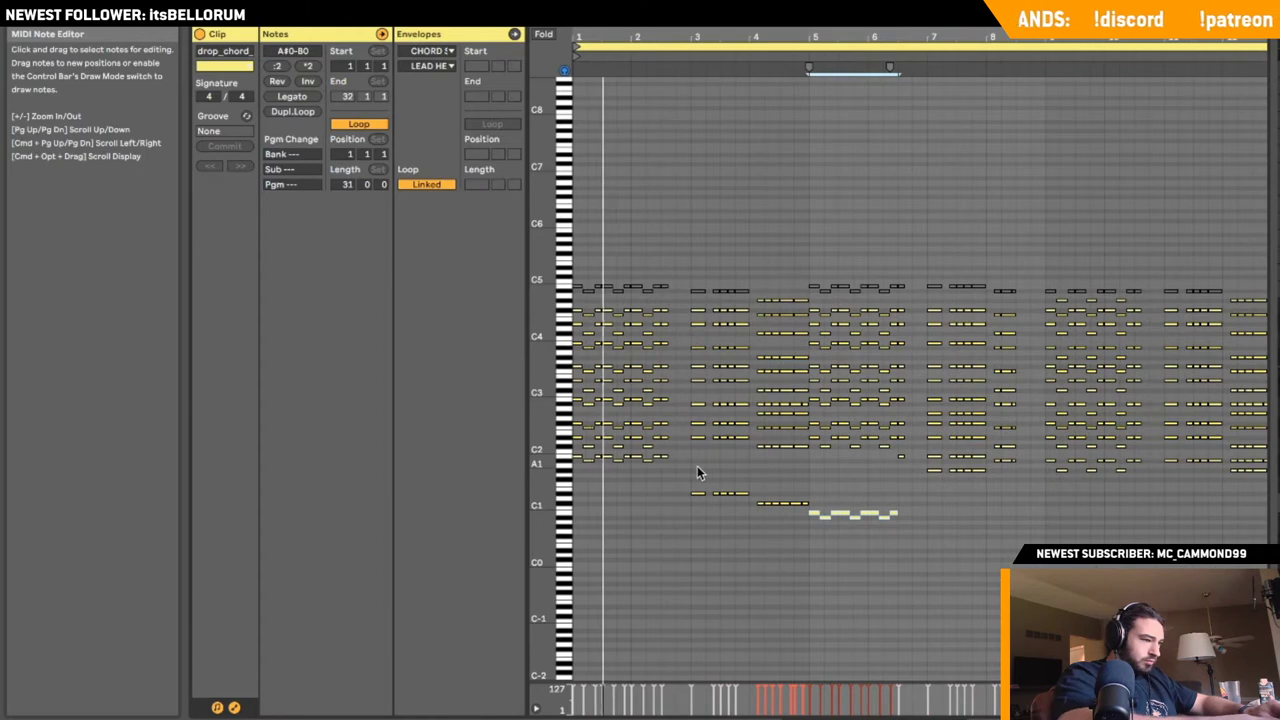
{"action": "key", "text": "shift+Up"}
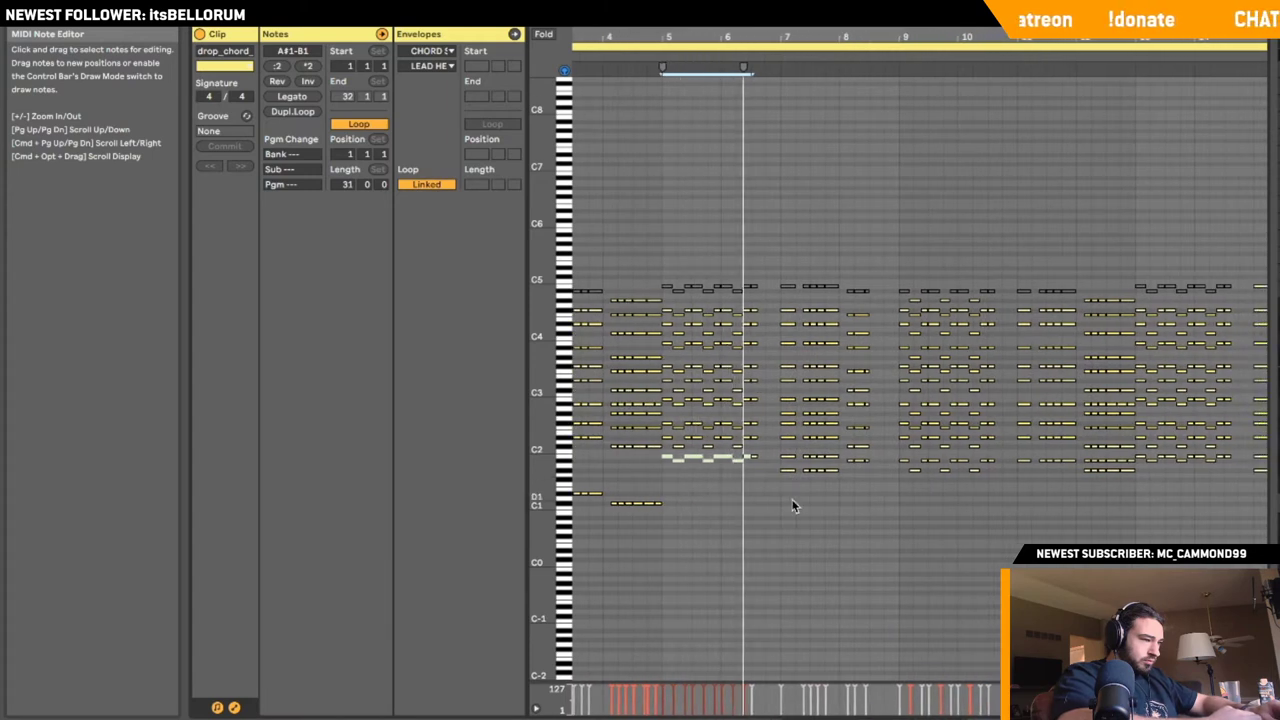
- Delete the B1 notes in bar 7 of the chord clip and listen through bars 7 and 8
{"action": "mouse_move", "coordinate": [783, 488]}
{"action": "left_mouse_down"}
{"action": "mouse_move", "coordinate": [851, 463]}
{"action": "mouse_move", "coordinate": [777, 466]}
{"action": "mouse_move", "coordinate": [840, 458]}
{"action": "left_mouse_up"}
{"action": "left_click", "coordinate": [838, 517]}
{"action": "key", "text": "shift+Down"}
{"action": "key", "text": "shift+Up"}
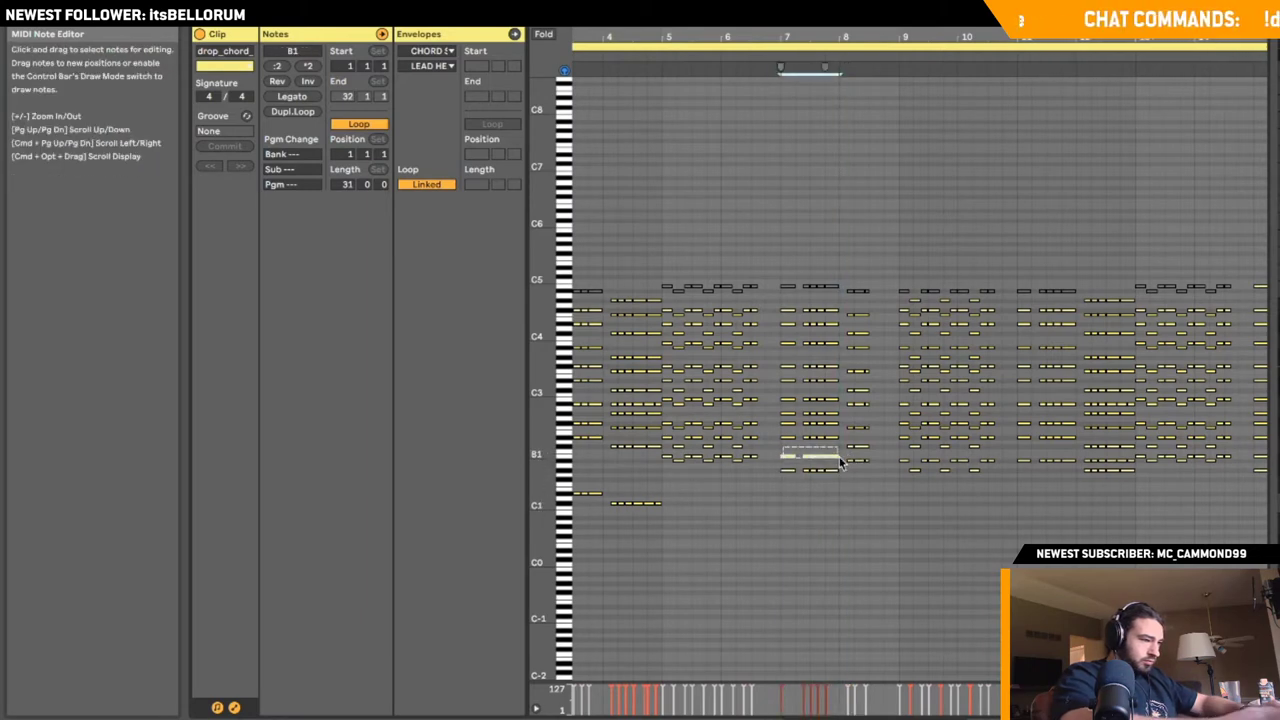
{"action": "key", "text": "space"}
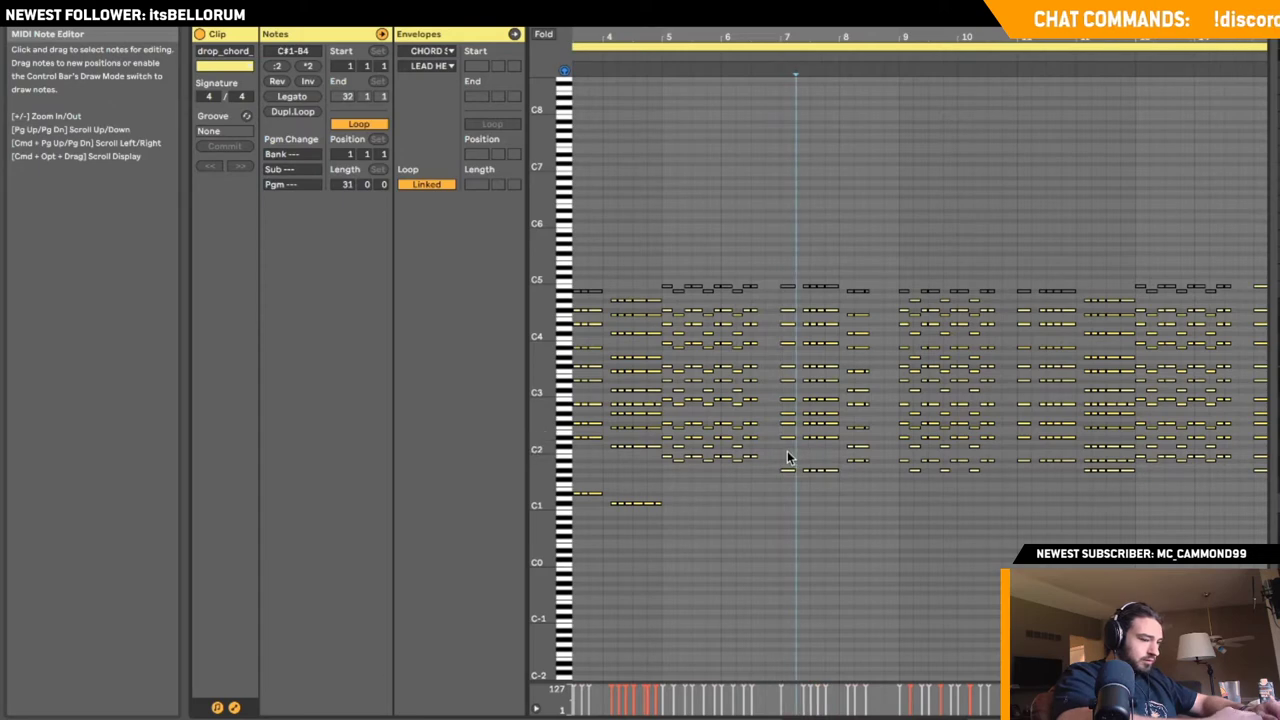
{"action": "left_click", "coordinate": [813, 458]}
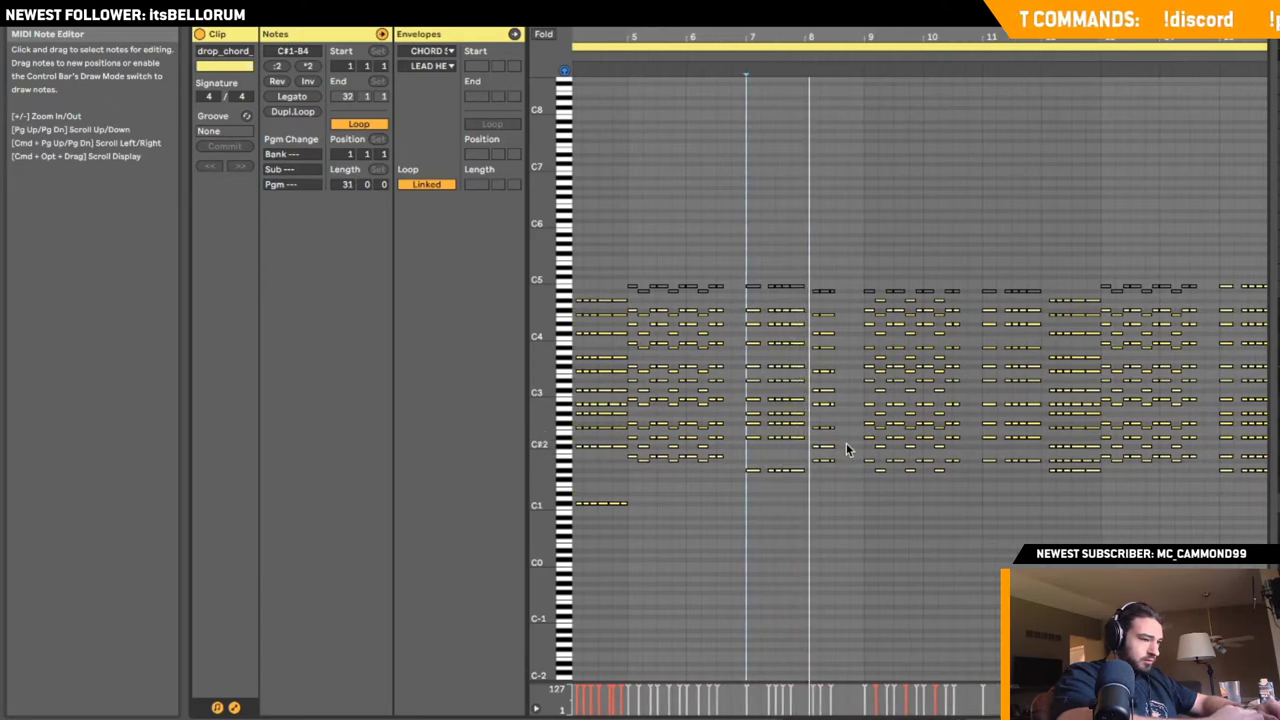
{"action": "key", "text": "space"}
{"action": "key", "text": "space"}
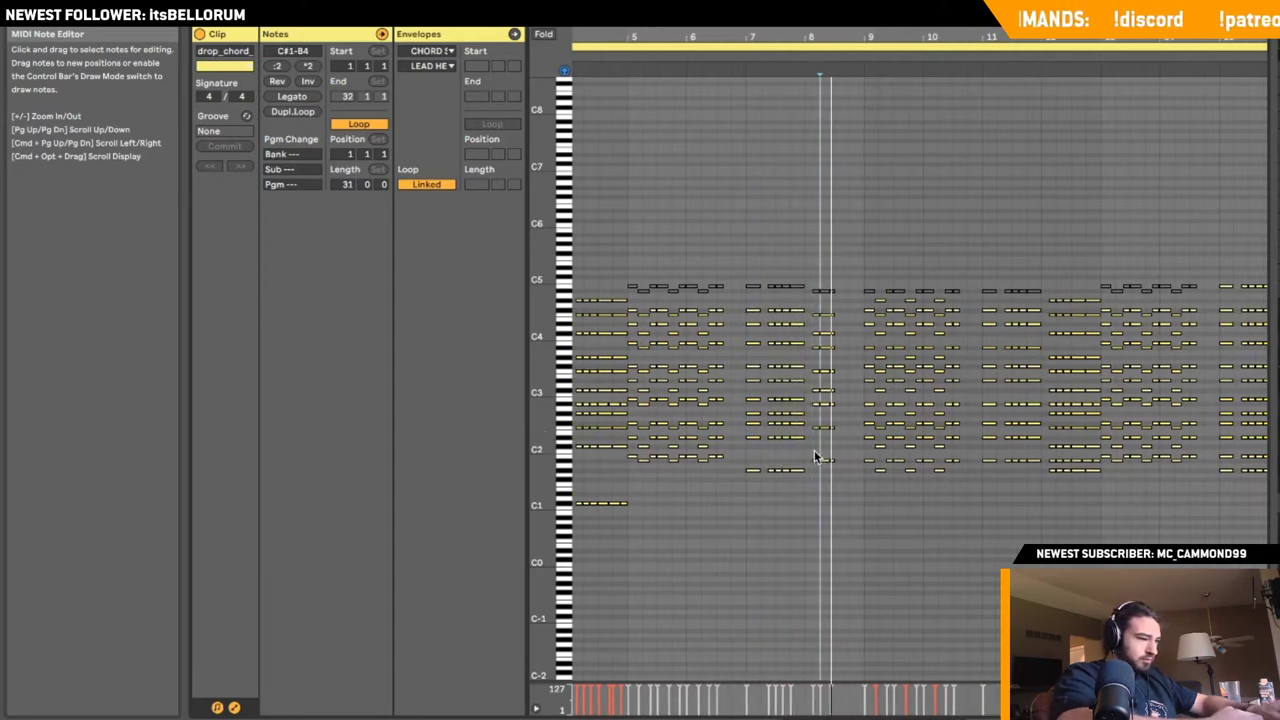
- Unsolo track 96 with CHORD SLAYER active again and play the full drop from just before bar 47
{"action": "key", "text": "shift+Tab"}
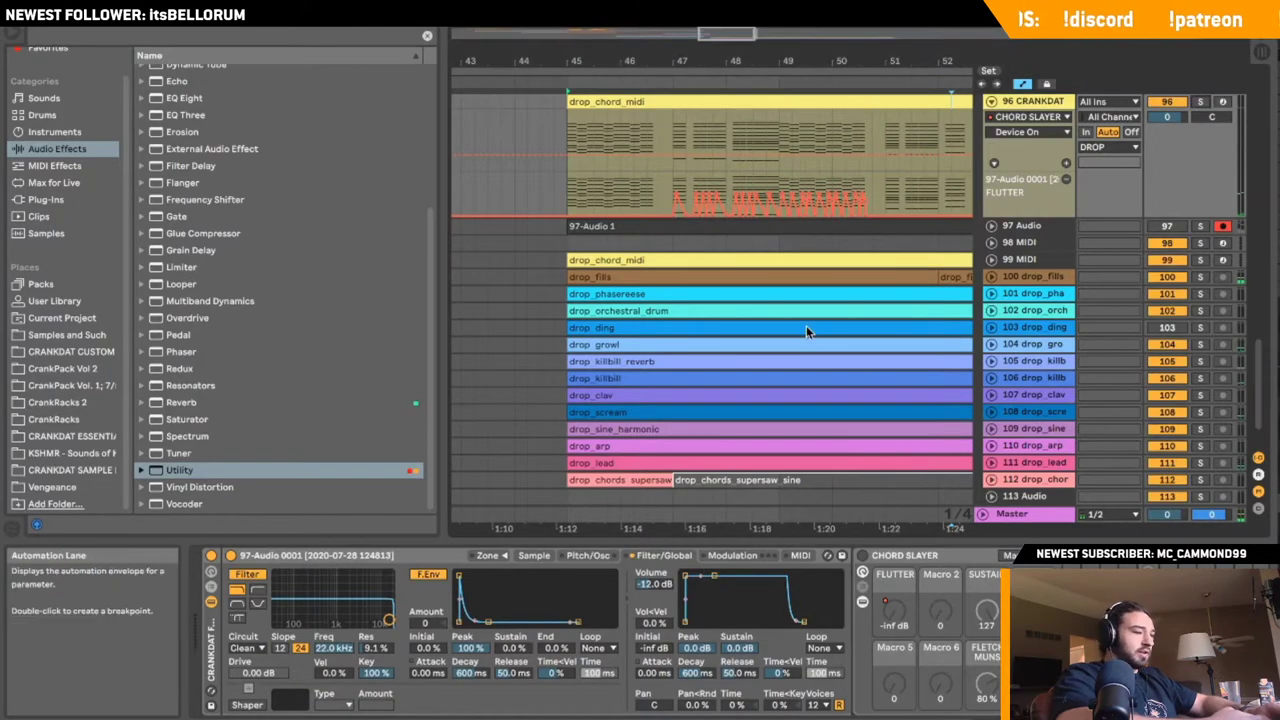
{"action": "left_click", "coordinate": [662, 152]}
{"action": "key", "text": "space"}
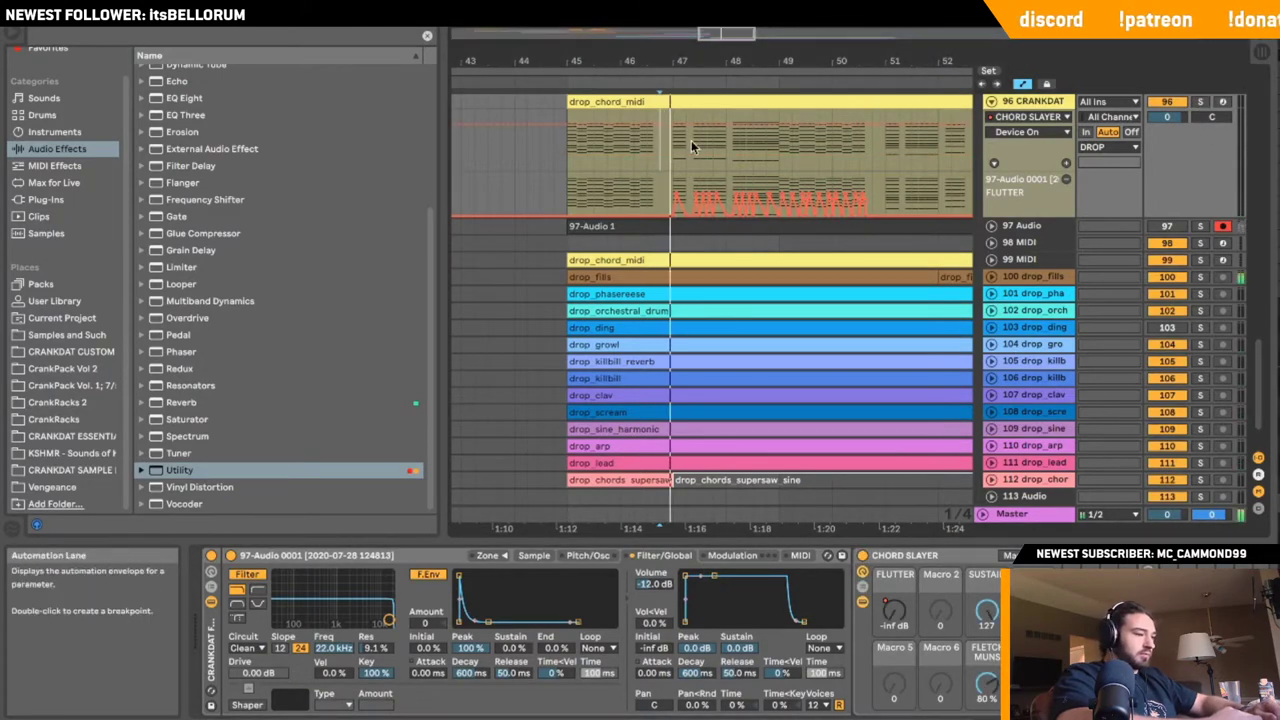
{"action": "scroll", "coordinate": [868, 430], "scroll_direction": "up", "scroll_amount": 3}
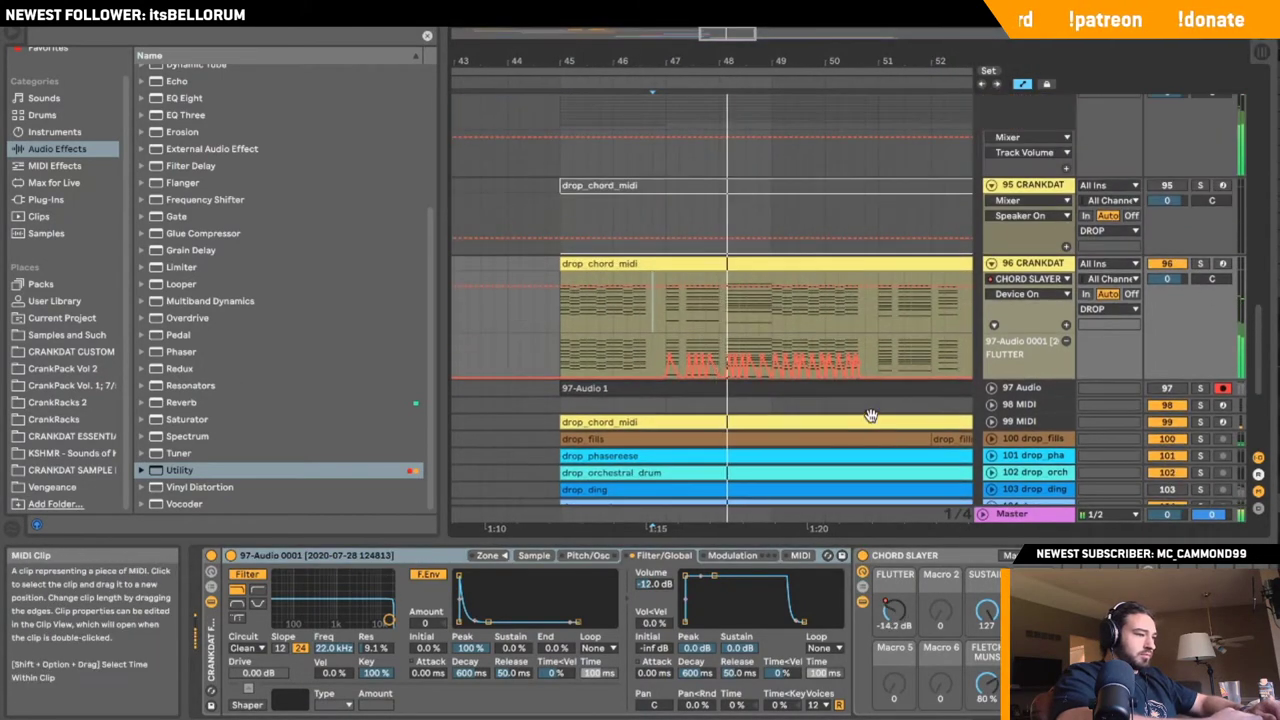
- Fold track 96's Sampler and CHORD SLAYER devices, and raise its volume to about 3 dB while comparing it with track 95
{"action": "double_click", "coordinate": [400, 556]}
{"action": "double_click", "coordinate": [330, 557]}
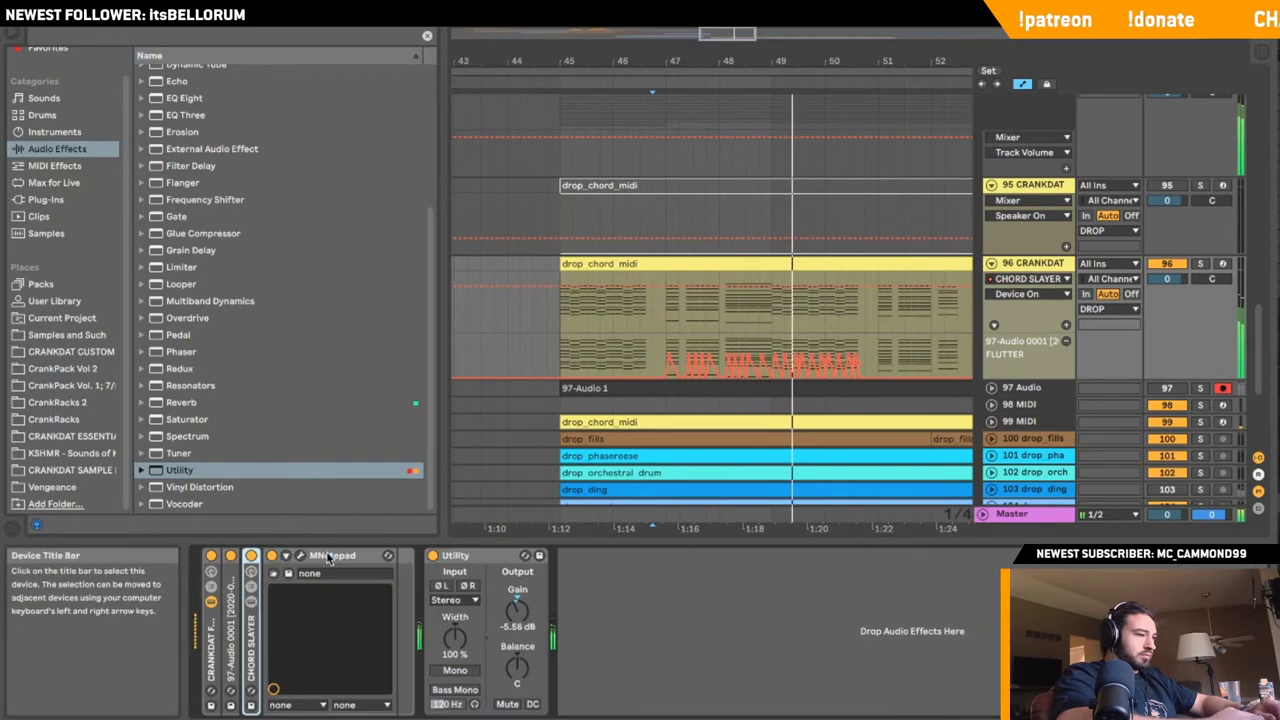
{"action": "left_click", "coordinate": [1200, 186]}
{"action": "left_click", "coordinate": [1200, 264]}
{"action": "left_click_drag", "start_coordinate": [1172, 280], "coordinate": [1172, 264]}
{"action": "left_click", "coordinate": [1200, 264]}
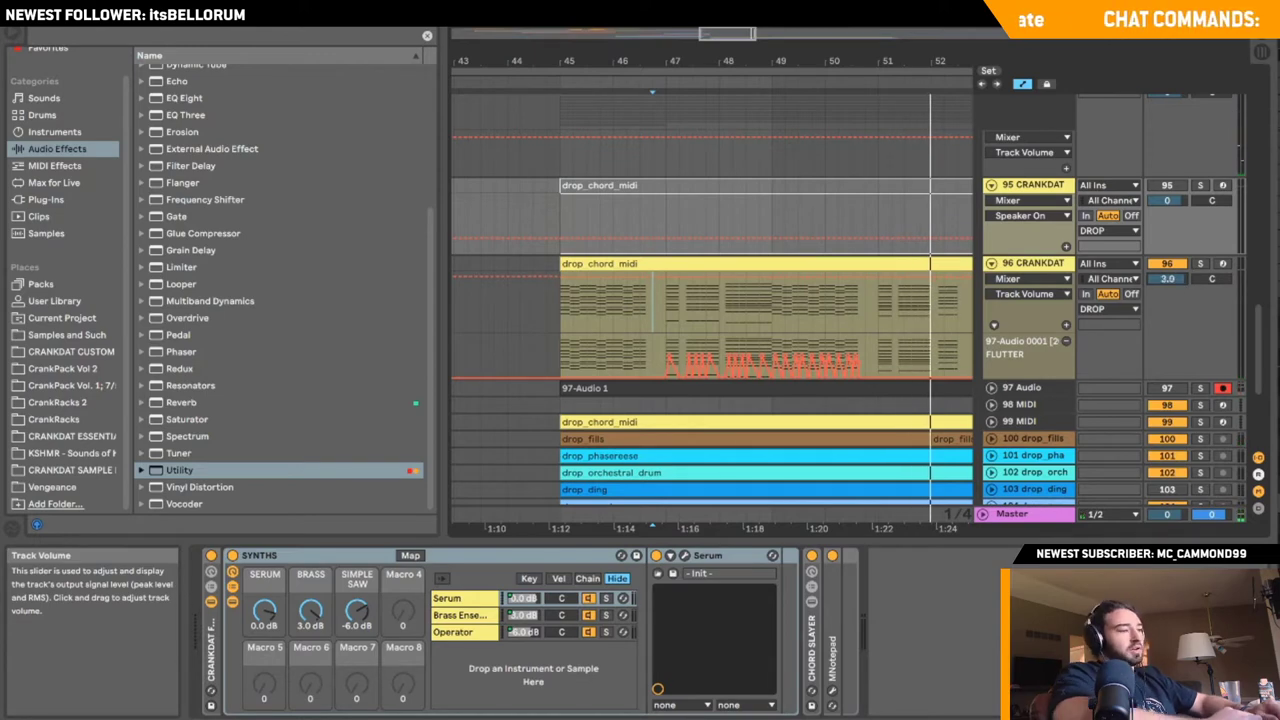
- Place the playback start at bar 45, collapse track 96's lanes and select the drop_lead track
{"action": "left_click", "coordinate": [554, 293]}
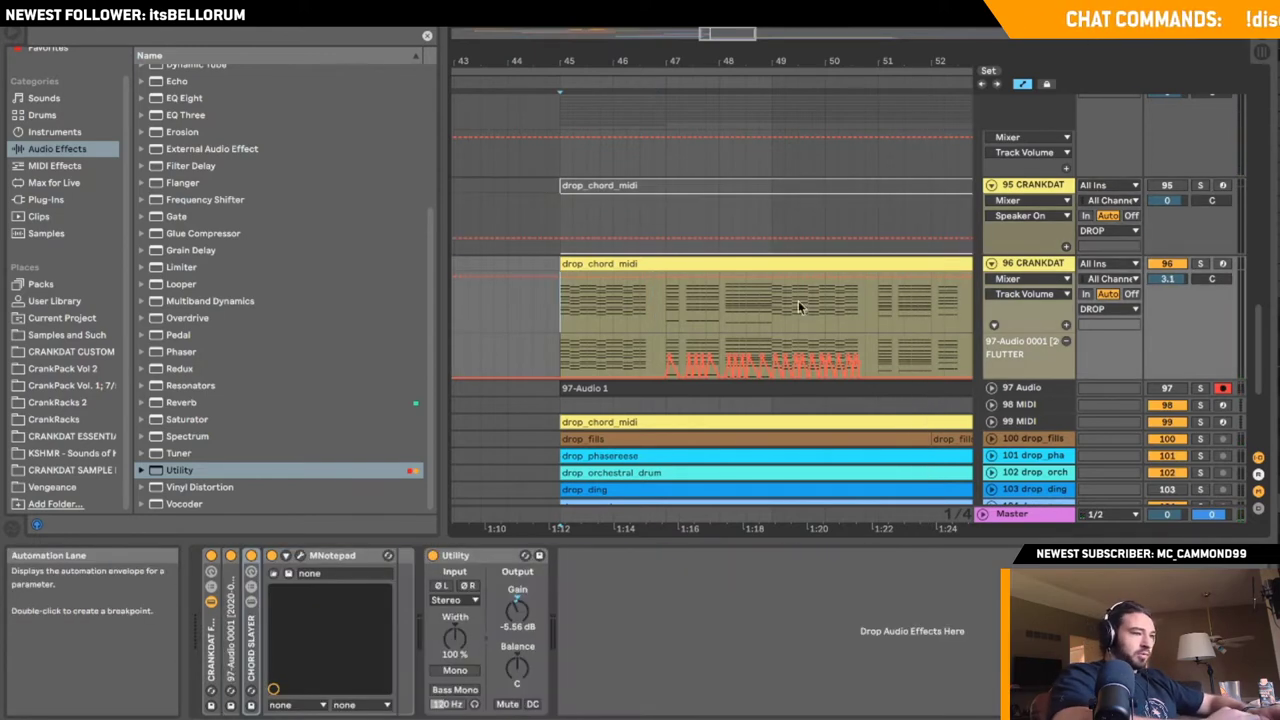
{"action": "left_click", "coordinate": [990, 264]}
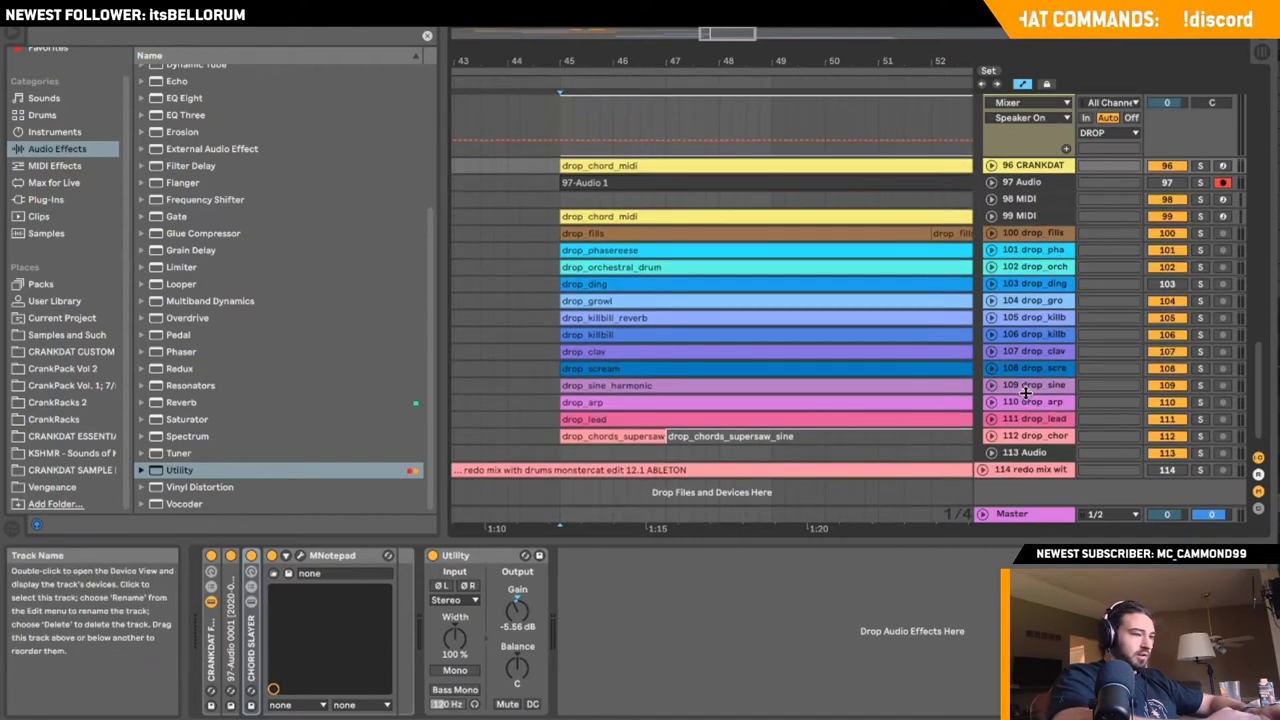
{"action": "left_click", "coordinate": [1050, 185]}
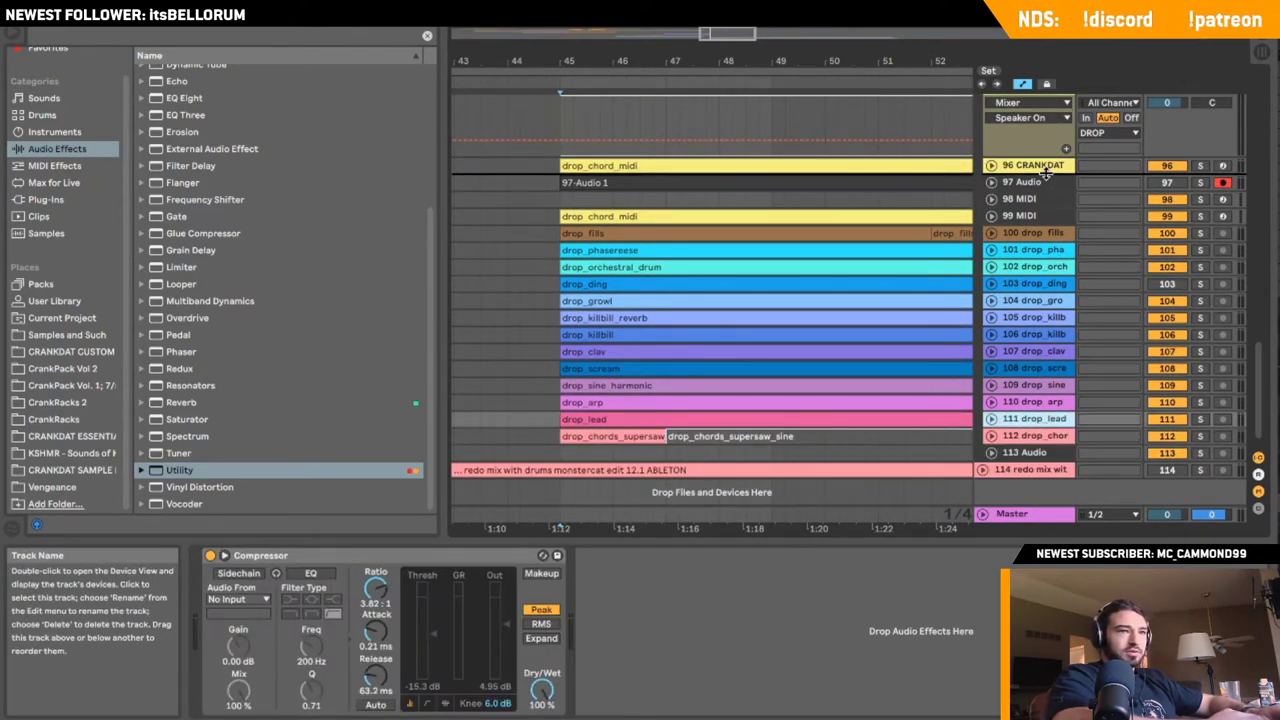
- Move the drop_lead track directly below track 96, play from bar 45 and unfold the lead track
{"action": "left_click_drag", "start_coordinate": [1045, 173], "coordinate": [1045, 174]}
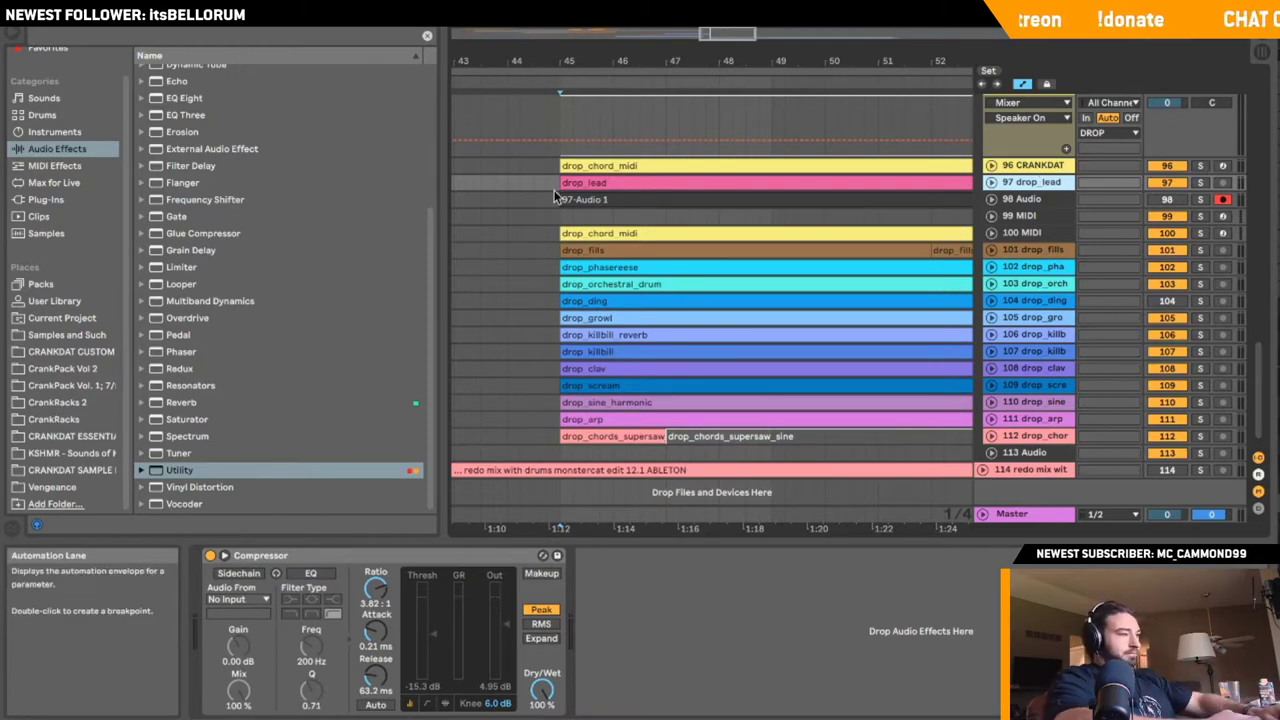
{"action": "key", "text": "space"}
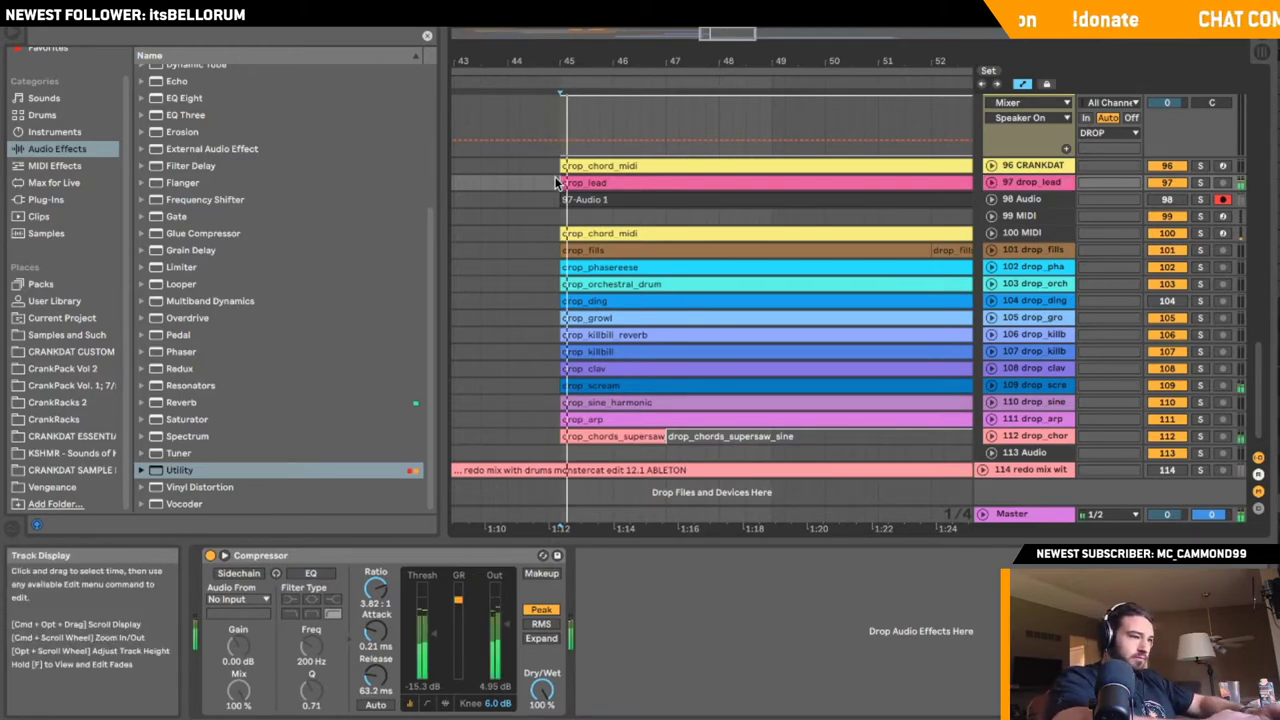
{"action": "left_click", "coordinate": [992, 183]}
{"action": "scroll", "coordinate": [1034, 243], "scroll_direction": "down", "scroll_amount": 3}
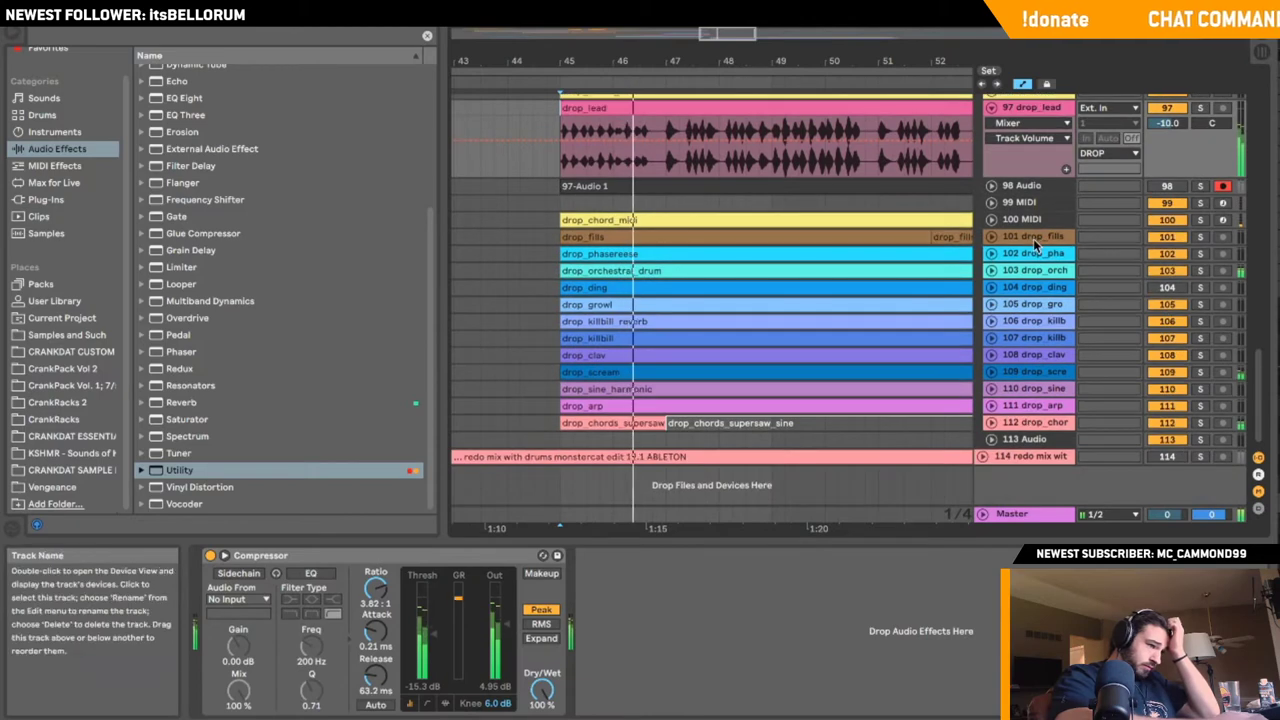
- Move the drop_chords track between track 96 and drop_lead, solo it for comparison and set its volume to -1.3 dB
{"action": "left_click", "coordinate": [991, 423]}
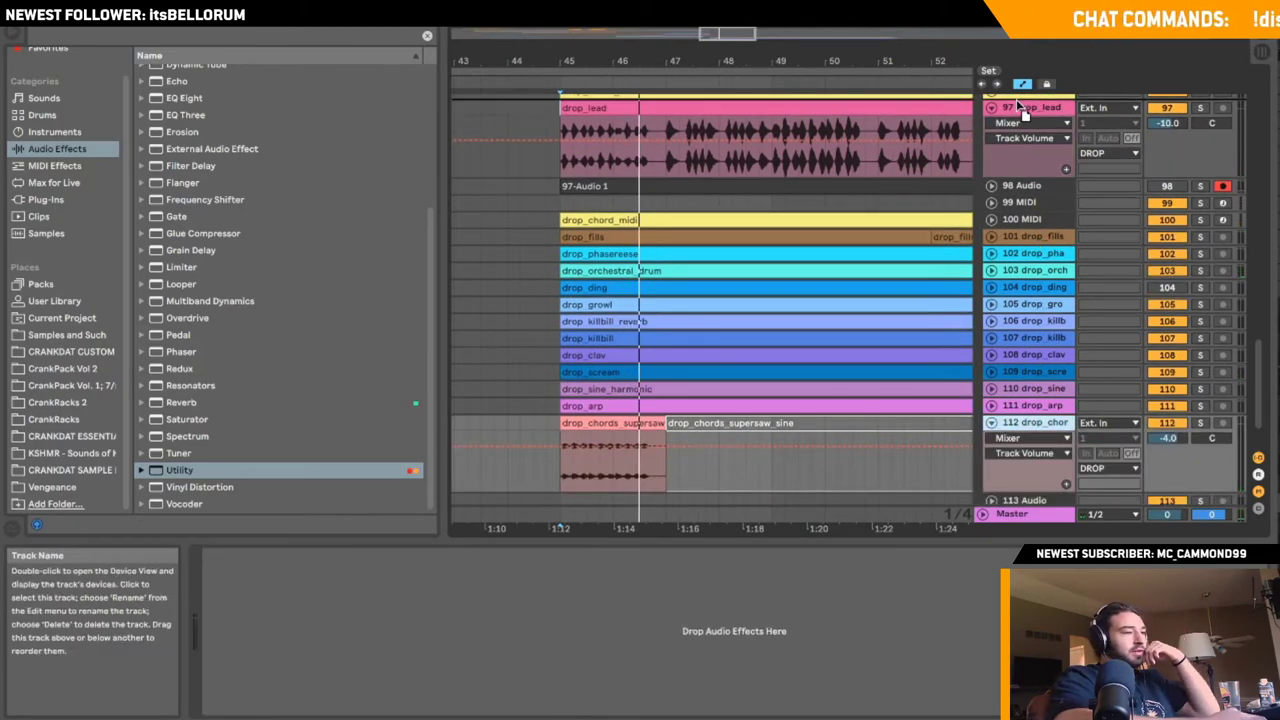
{"action": "scroll", "coordinate": [1020, 115], "scroll_direction": "up", "scroll_amount": 1}
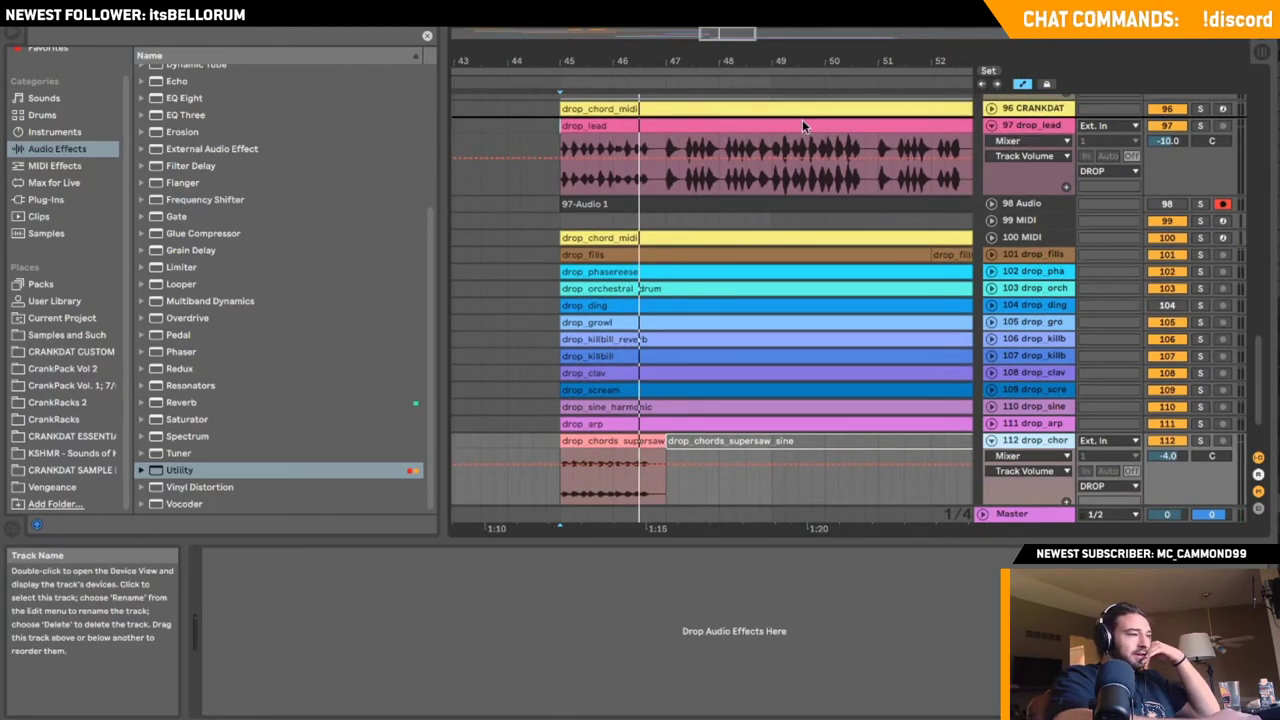
{"action": "left_click_drag", "start_coordinate": [923, 137], "coordinate": [925, 132]}
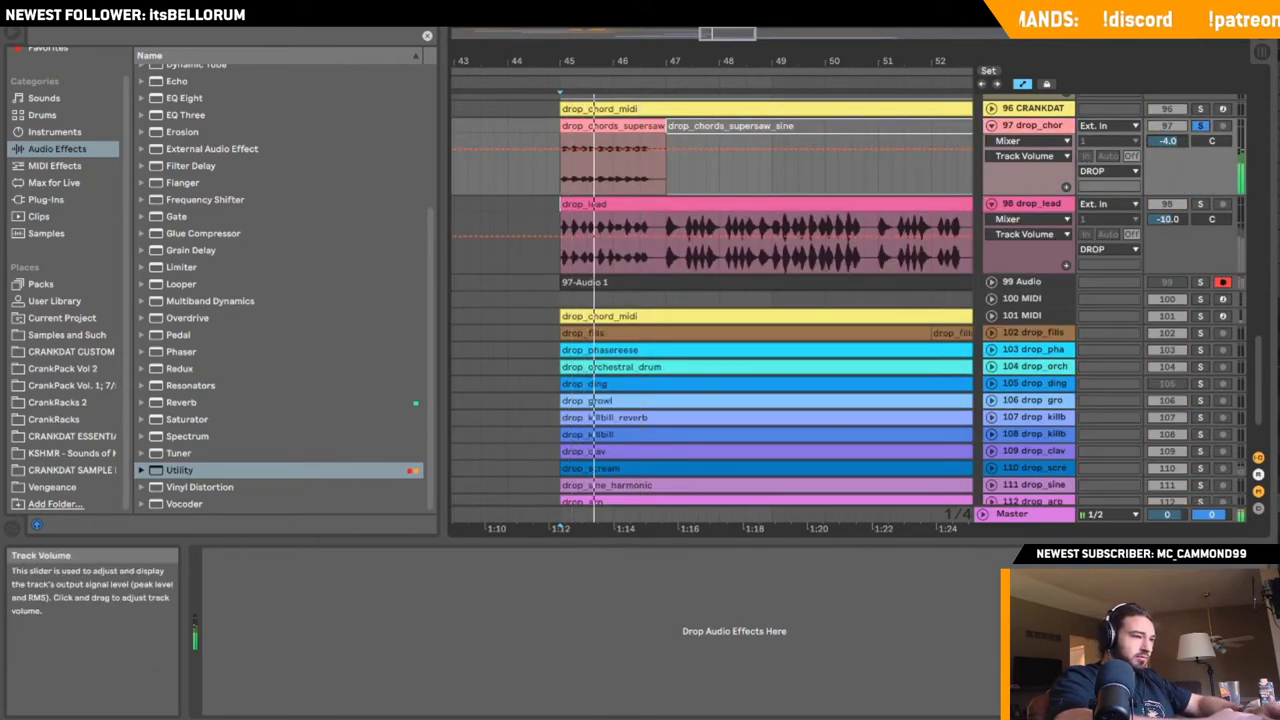
{"action": "left_click_drag", "start_coordinate": [1171, 142], "coordinate": [1179, 144]}
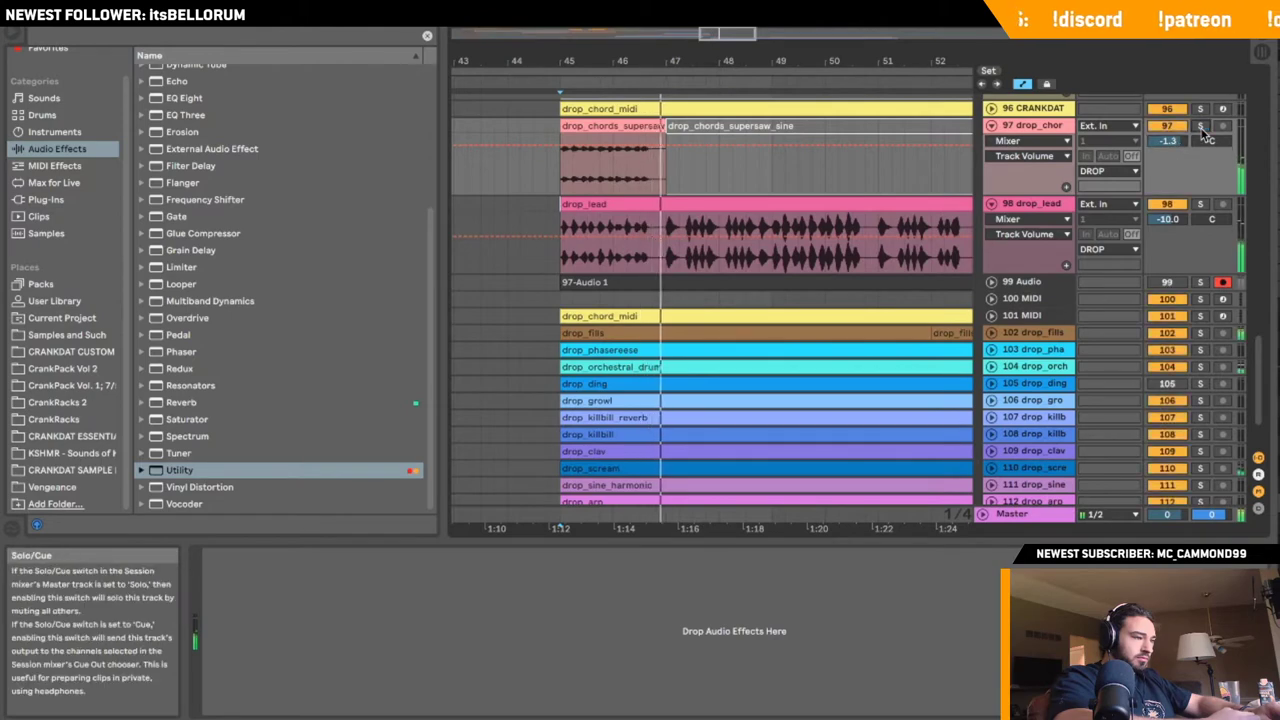
- Clear the drop_chords audio from just before bar 47 to about bar 47.75 and listen to the drop up to bar 52
{"action": "left_click_drag", "start_coordinate": [662, 132], "coordinate": [708, 126]}
{"action": "left_click", "coordinate": [562, 172]}
{"action": "scroll", "coordinate": [651, 191], "scroll_direction": "up", "scroll_amount": 3}
{"action": "scroll", "coordinate": [651, 191], "scroll_direction": "right", "scroll_amount": 2}
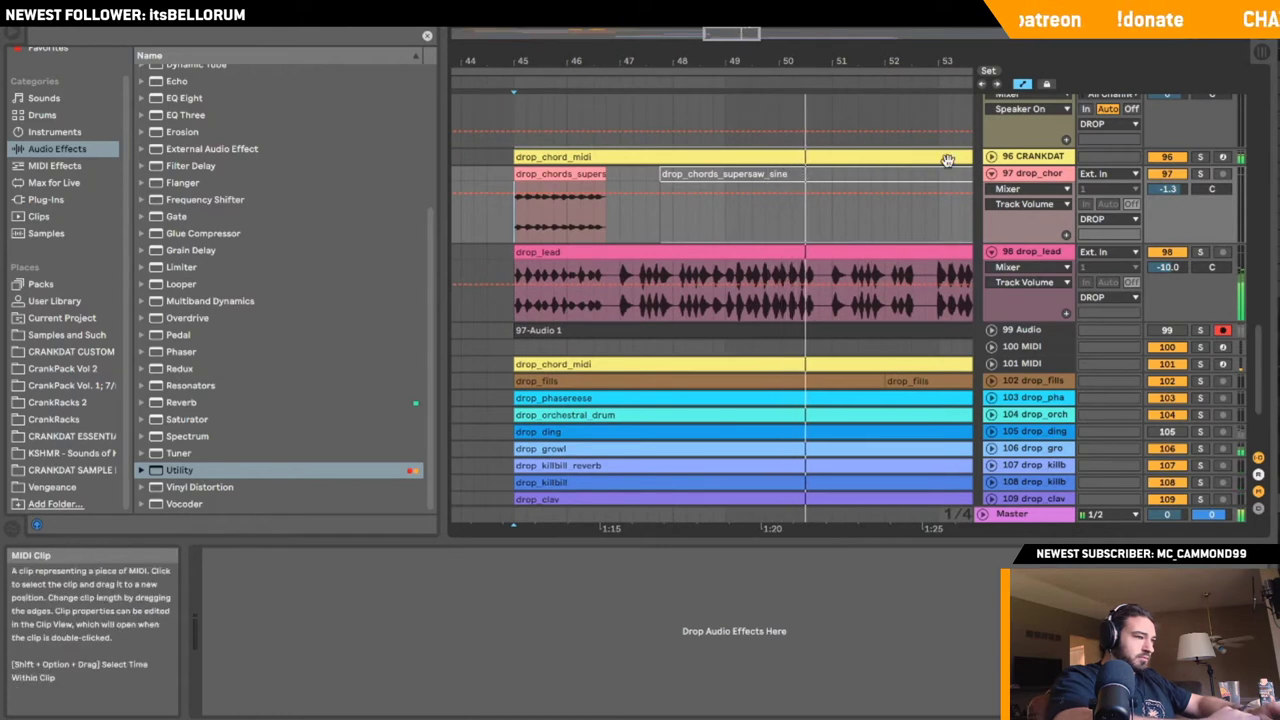
{"action": "left_click_drag", "start_coordinate": [747, 34], "coordinate": [745, 24]}
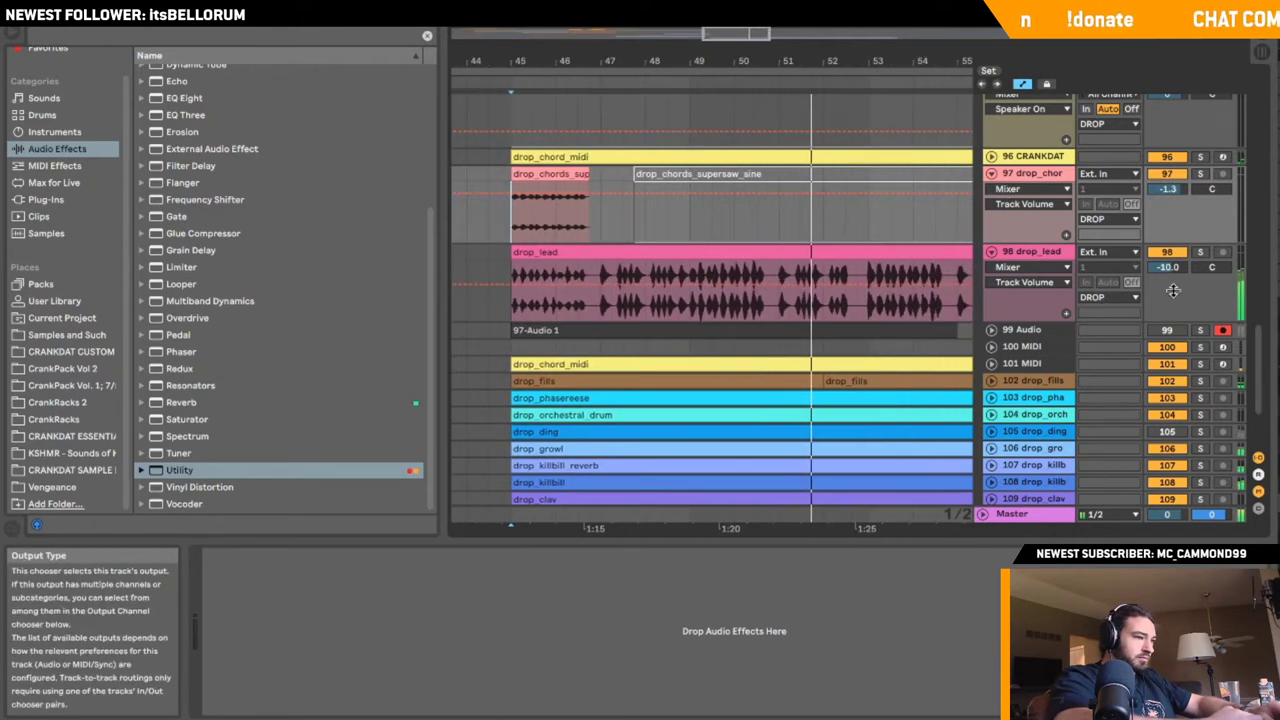
- Solo drop_lead, search all browser content for "fletch" and add the MB Fletcher-Munson preset after its Compressor
{"action": "left_click", "coordinate": [1201, 252]}
{"action": "left_click", "coordinate": [551, 257]}
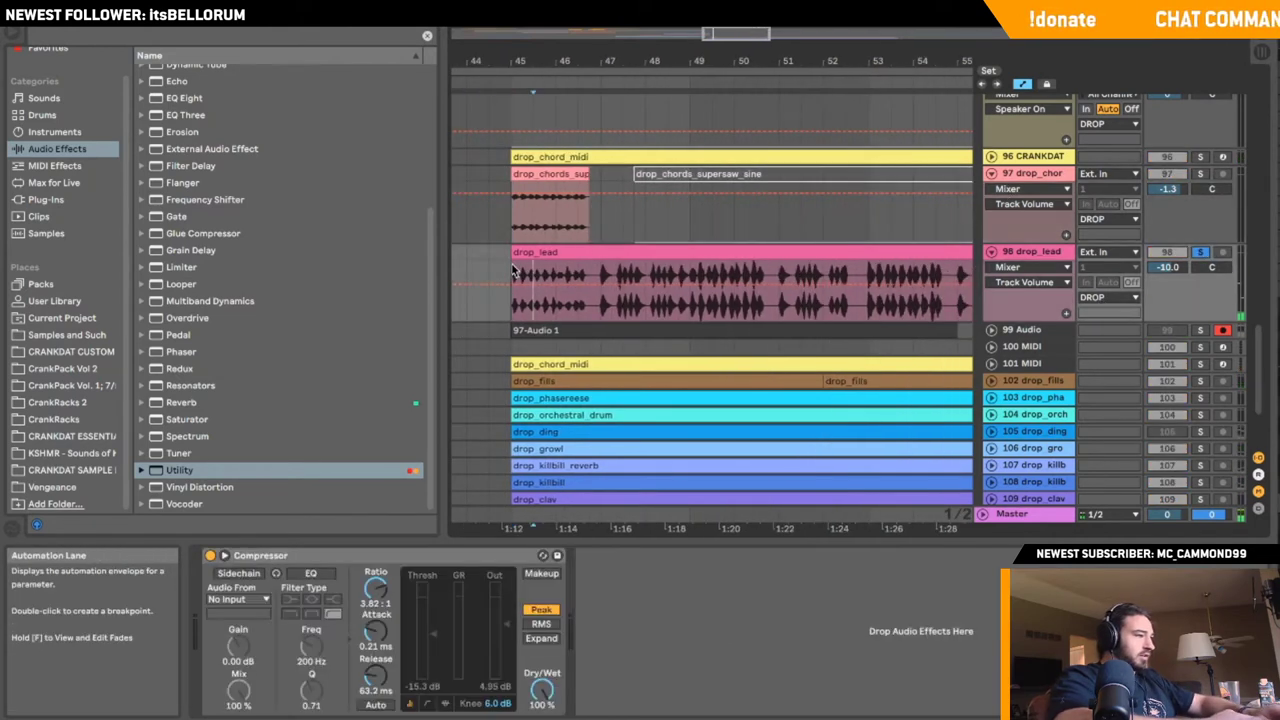
{"action": "left_click", "coordinate": [305, 37]}
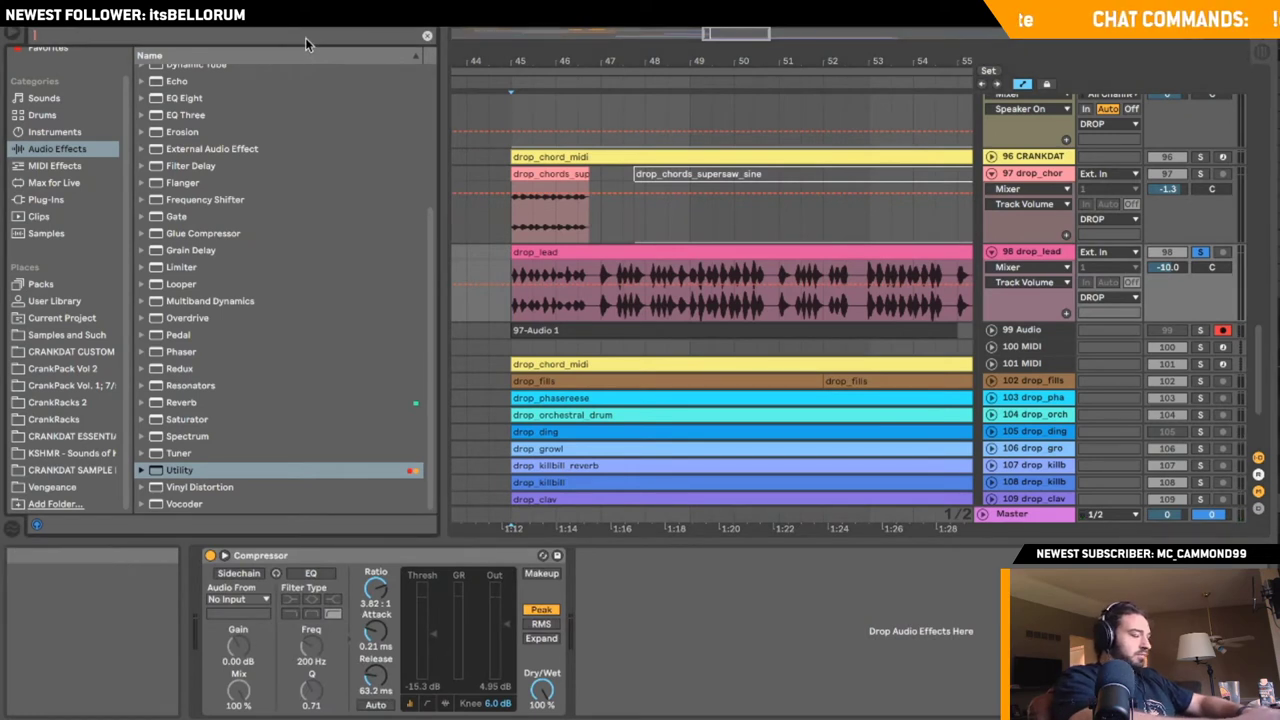
{"action": "type", "text": "fletch"}
{"action": "left_click", "coordinate": [48, 276]}
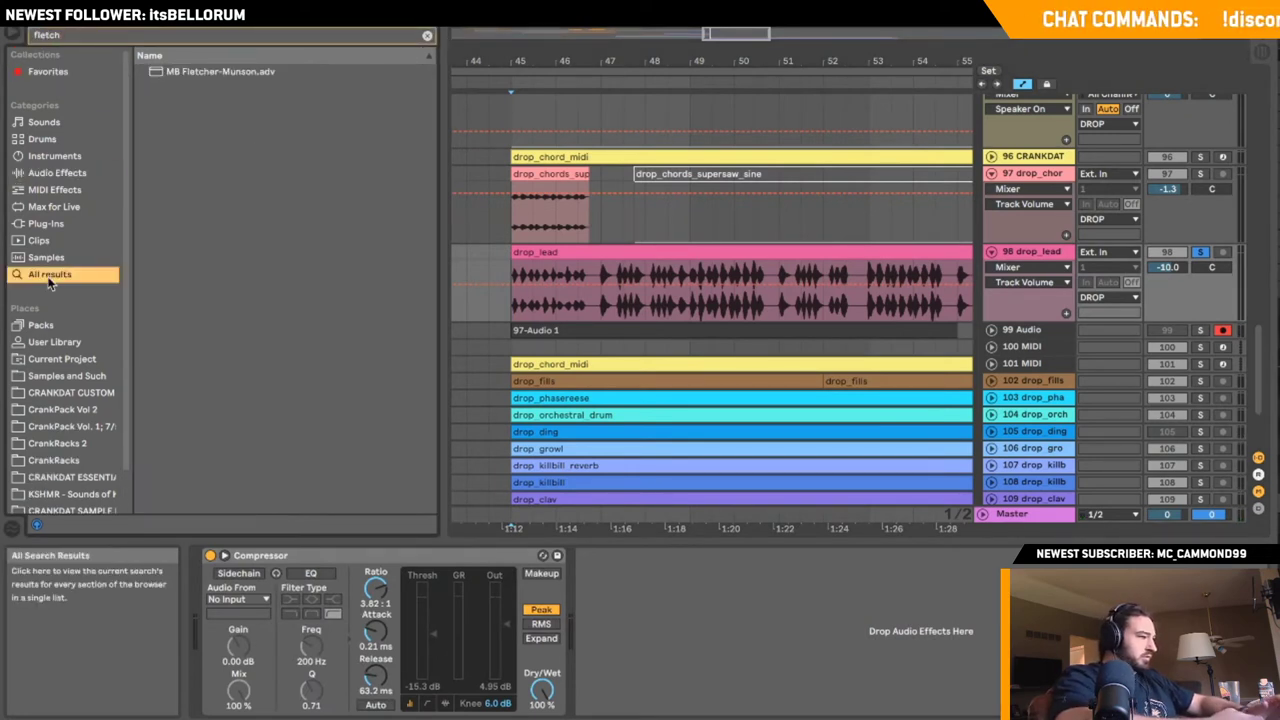
{"action": "left_click", "coordinate": [201, 78]}
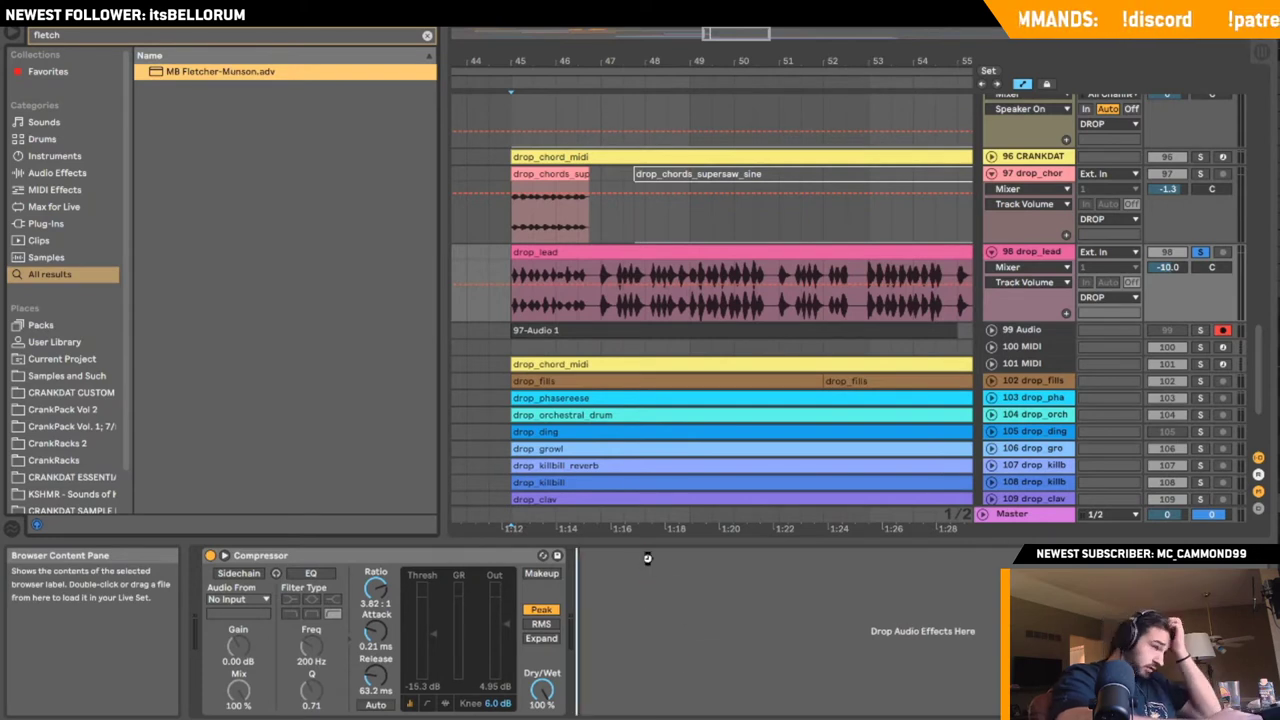
- Play the soloed lead from shortly after bar 47 and set the Fletcher-Munson EQ's scale to 44%
{"action": "left_click_drag", "start_coordinate": [546, 279], "coordinate": [546, 280]}
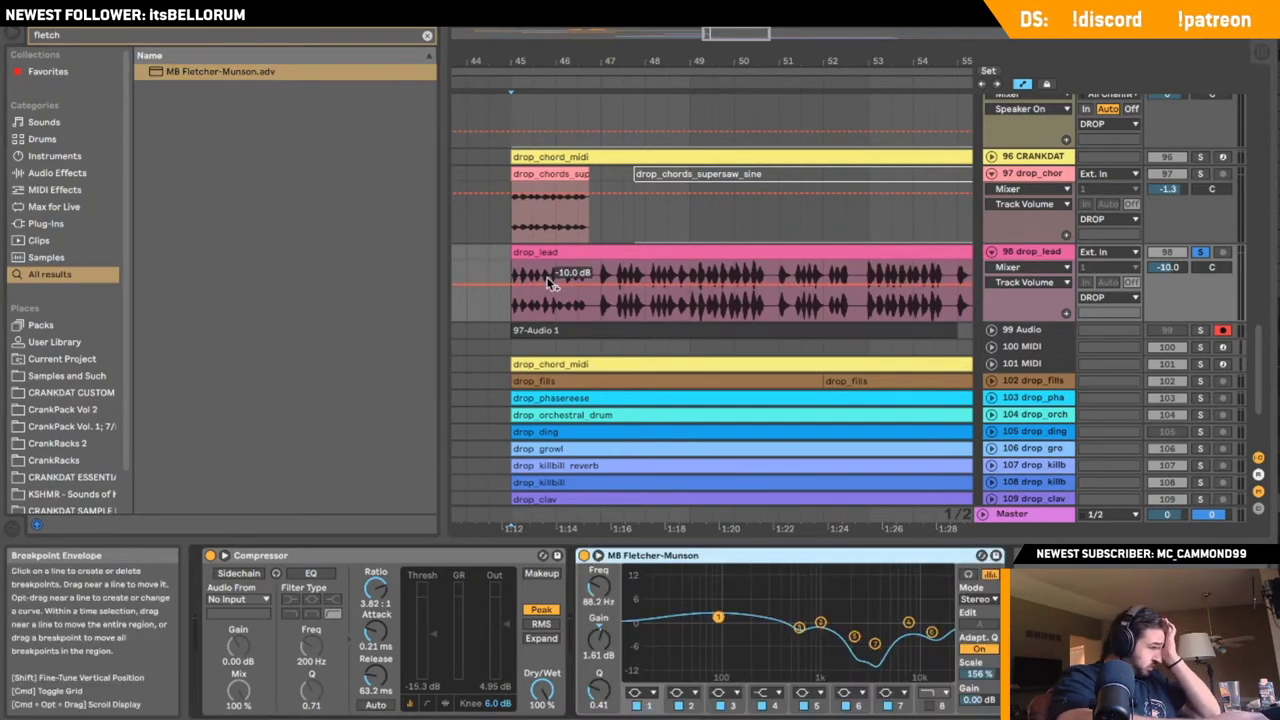
{"action": "left_click", "coordinate": [637, 325]}
{"action": "key", "text": "space"}
{"action": "key", "text": "space"}
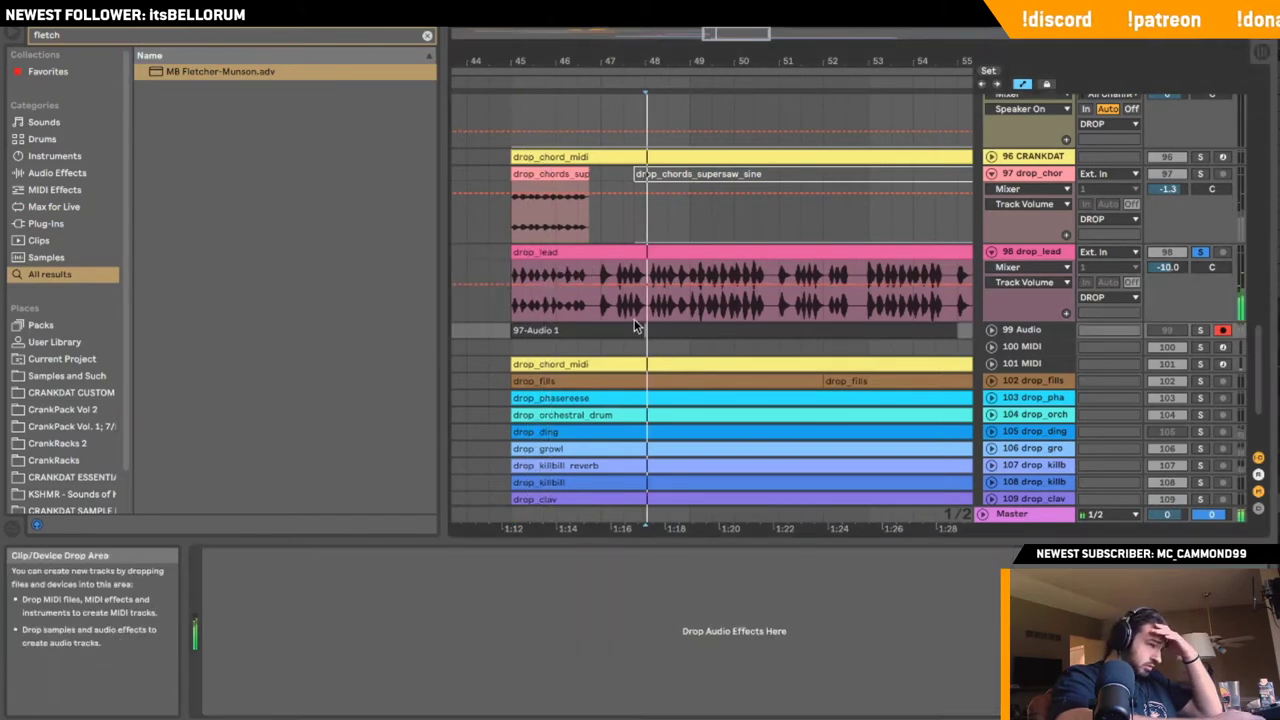
{"action": "left_click", "coordinate": [617, 303]}
{"action": "key", "text": "space"}
{"action": "key", "text": "space"}
{"action": "left_click_drag", "start_coordinate": [980, 673], "coordinate": [980, 704]}
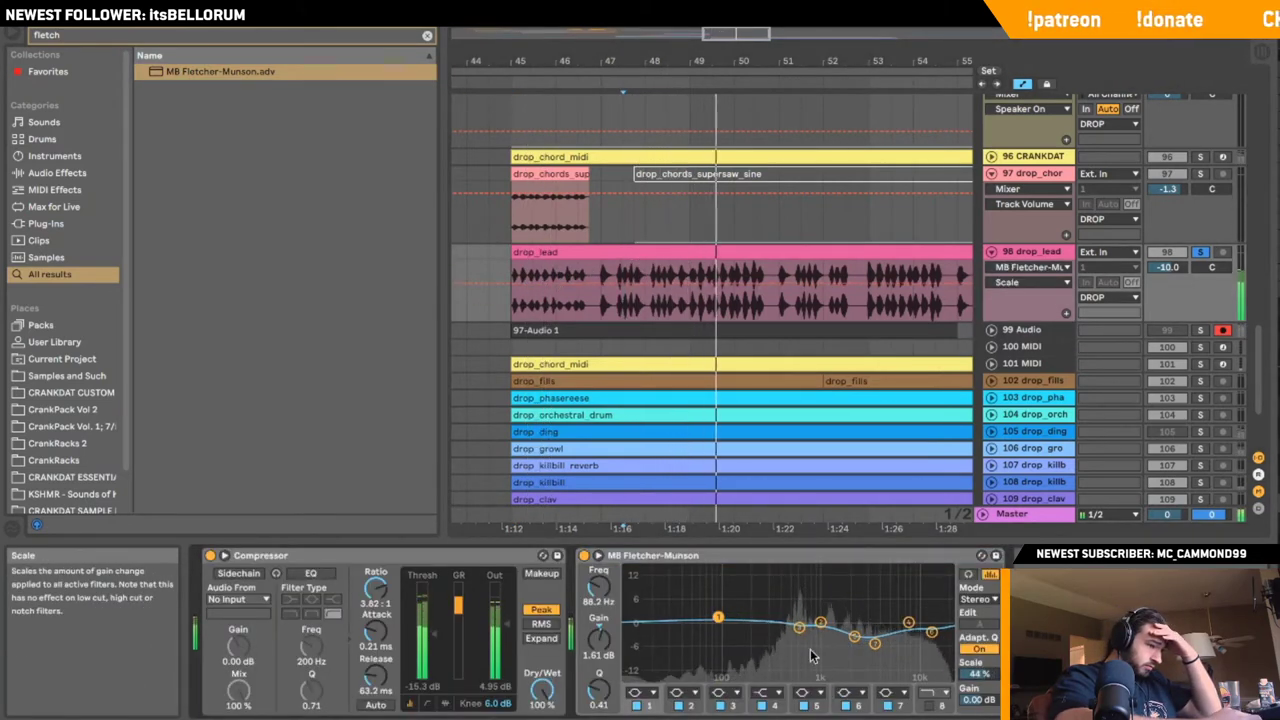
- Change band 1 of the lead's Fletcher-Munson EQ to a low cut and set its frequency to about 464 Hz
{"action": "left_click", "coordinate": [640, 692]}
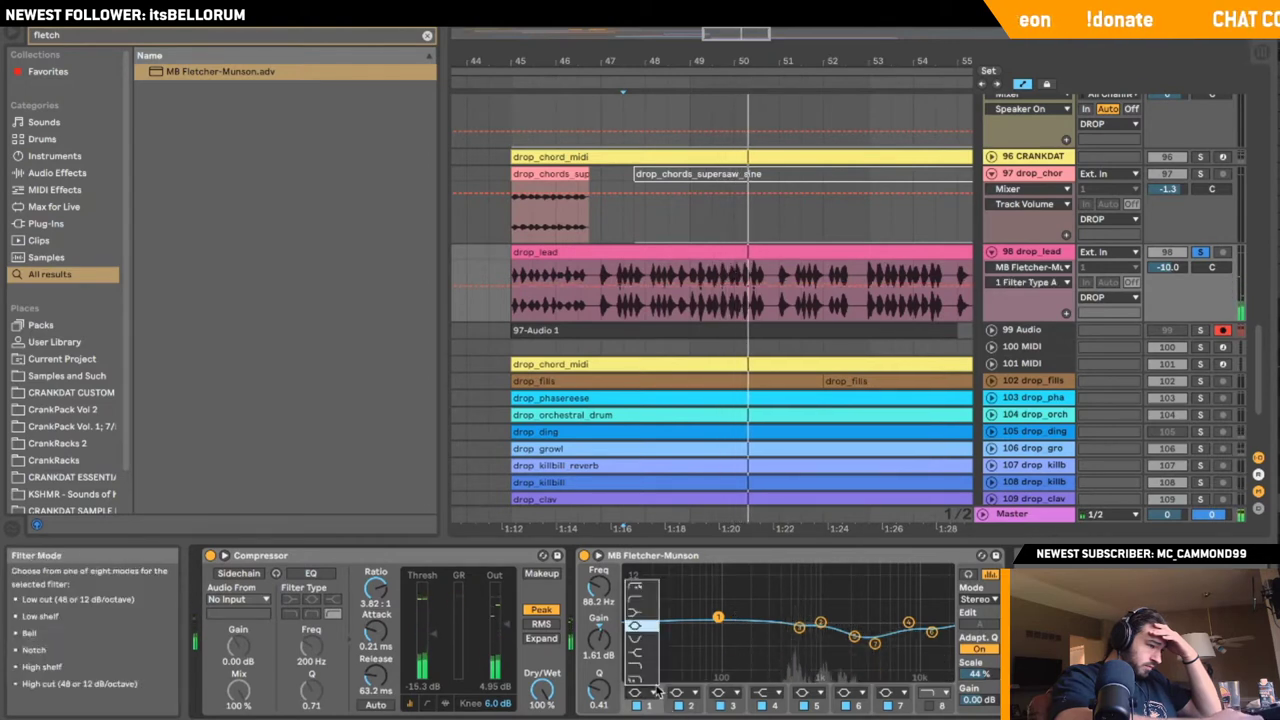
{"action": "left_click", "coordinate": [648, 585]}
{"action": "left_click_drag", "start_coordinate": [735, 645], "coordinate": [804, 637]}
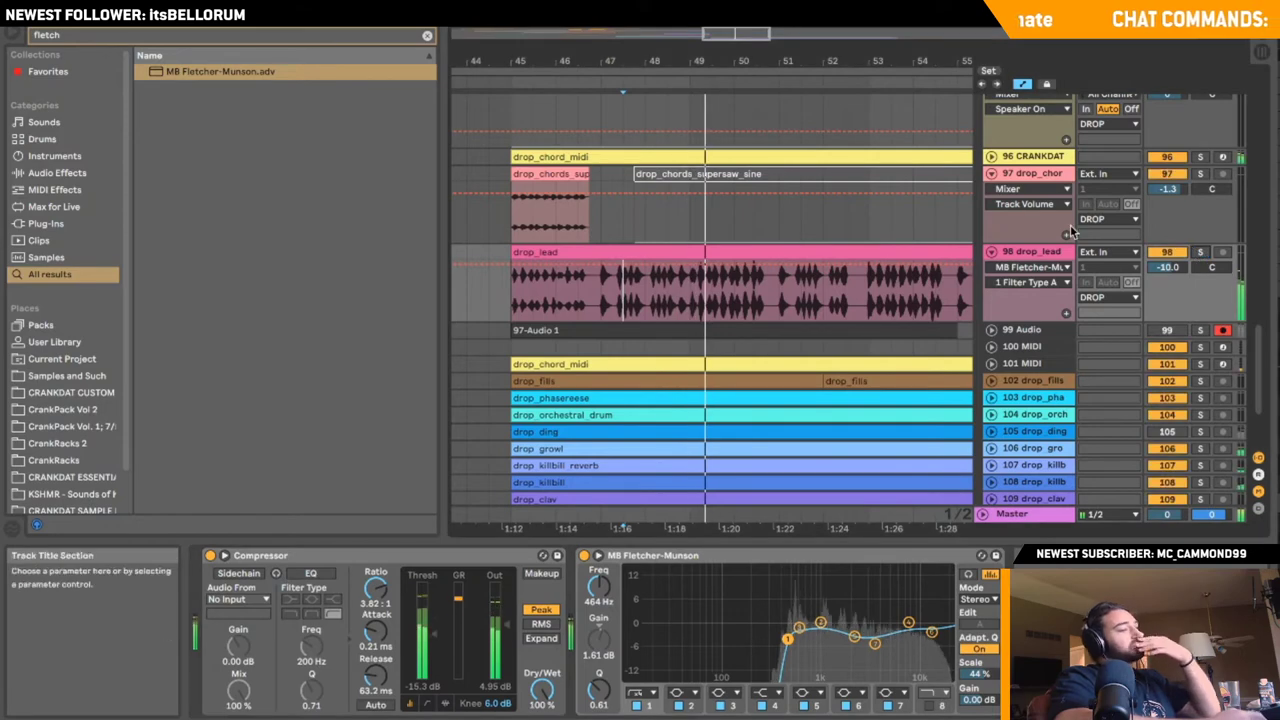
- Fold the drop_lead and drop_chords tracks, unfold track 96 and place the playback start just before bar 47
{"action": "left_click", "coordinate": [991, 251]}
{"action": "scroll", "coordinate": [994, 255], "scroll_direction": "up", "scroll_amount": 1}
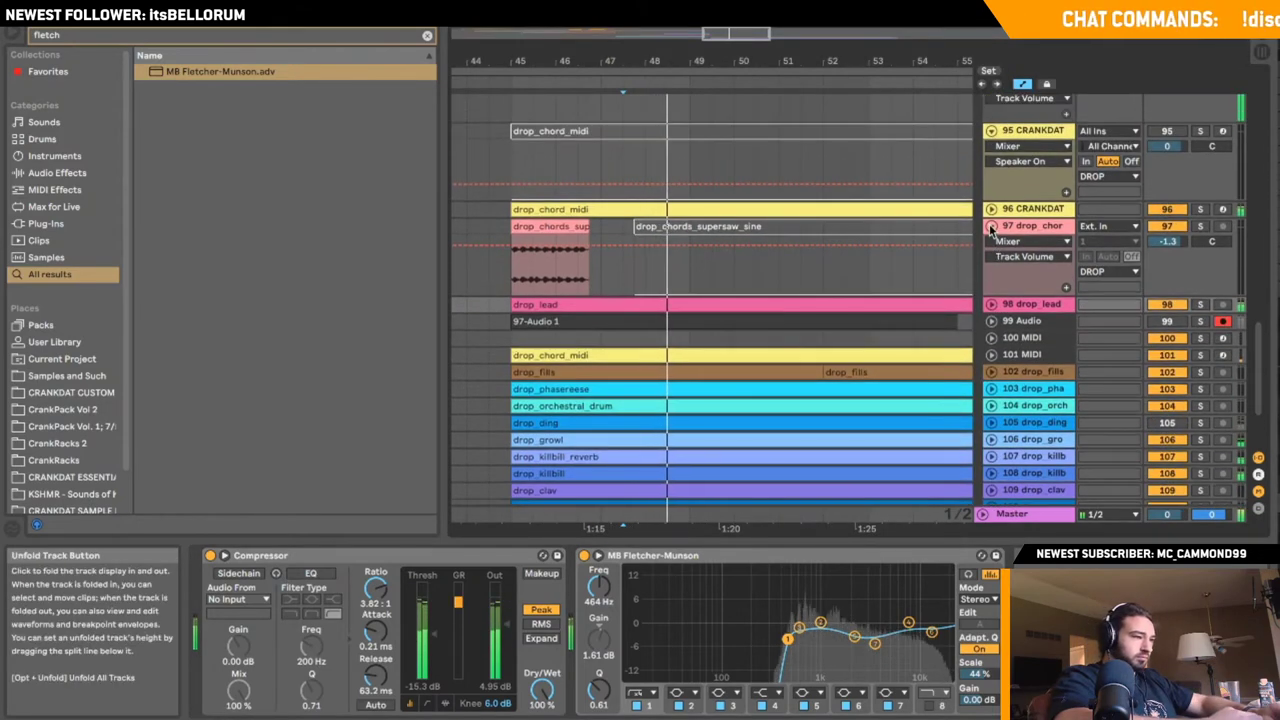
{"action": "left_click", "coordinate": [991, 227]}
{"action": "left_click", "coordinate": [991, 210]}
{"action": "left_click", "coordinate": [608, 246]}
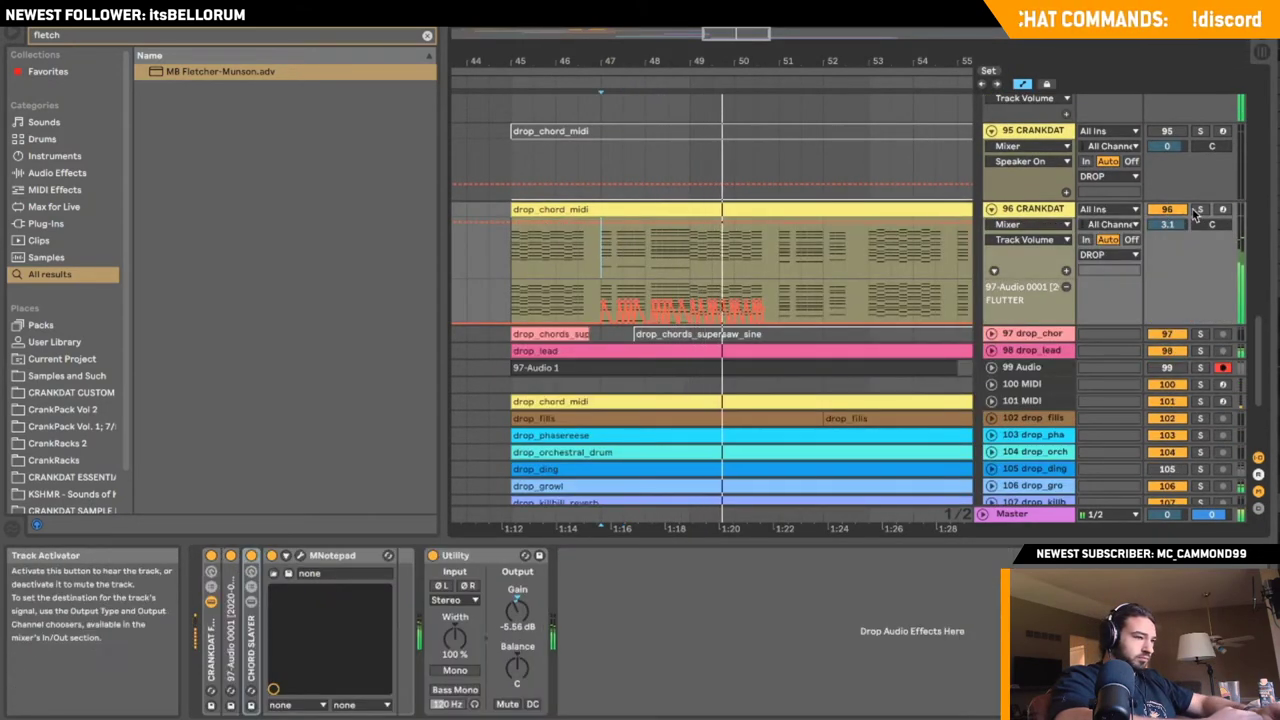
- Examine the device chains on the VOX and SUB MASTER tracks while the drop plays
{"action": "left_click", "coordinate": [1200, 210]}
{"action": "scroll", "coordinate": [1199, 212], "scroll_direction": "up", "scroll_amount": 20}
{"action": "left_click", "coordinate": [1047, 158]}
{"action": "scroll", "coordinate": [1046, 150], "scroll_direction": "up", "scroll_amount": 5}
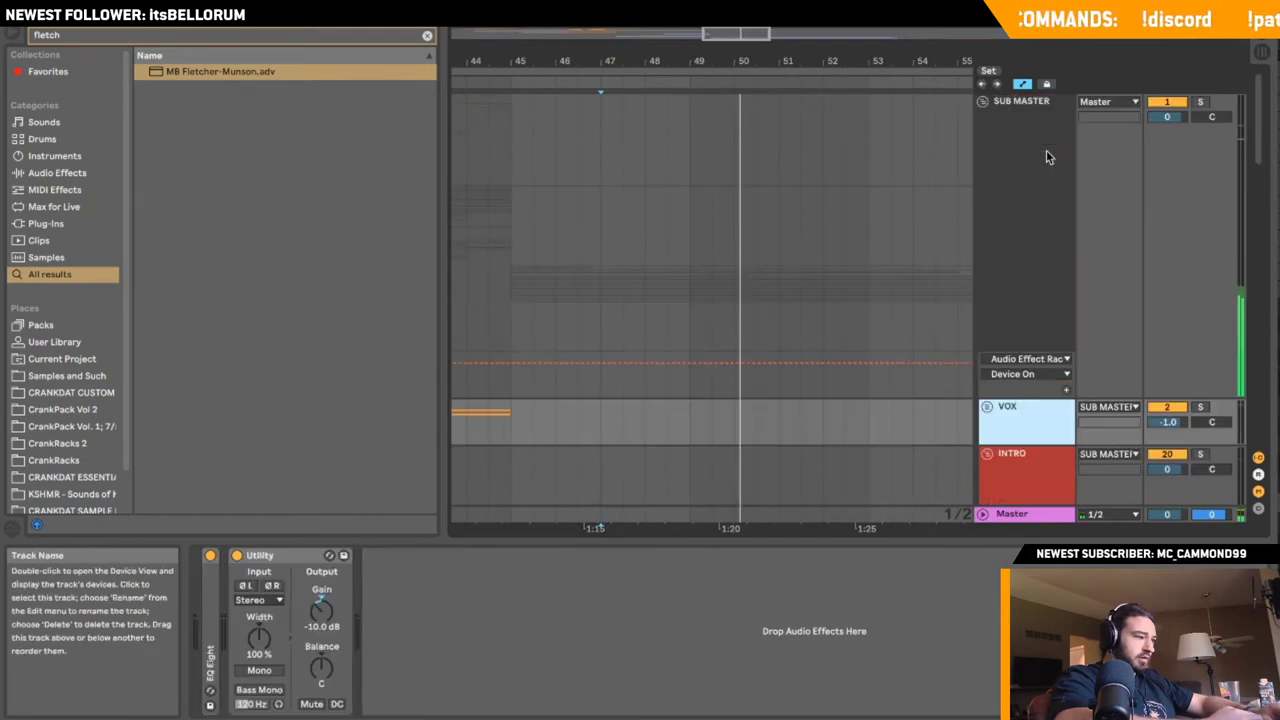
{"action": "left_click", "coordinate": [1036, 199]}
{"action": "scroll", "coordinate": [1036, 199], "scroll_direction": "down", "scroll_amount": 15}
{"action": "scroll", "coordinate": [1036, 200], "scroll_direction": "up", "scroll_amount": 3}
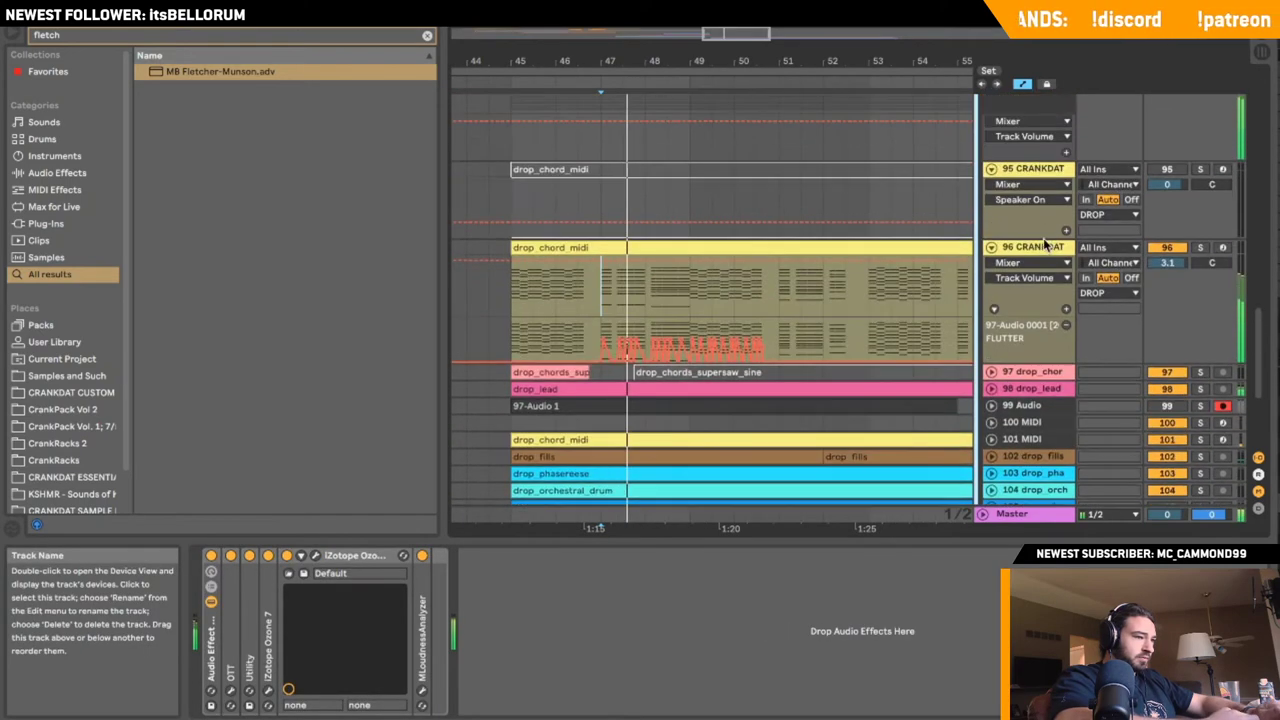
- Solo track 96 and set its volume to 3.0 dB
{"action": "left_click", "coordinate": [1043, 169]}
{"action": "left_click", "coordinate": [1046, 247]}
{"action": "left_click", "coordinate": [1200, 247]}
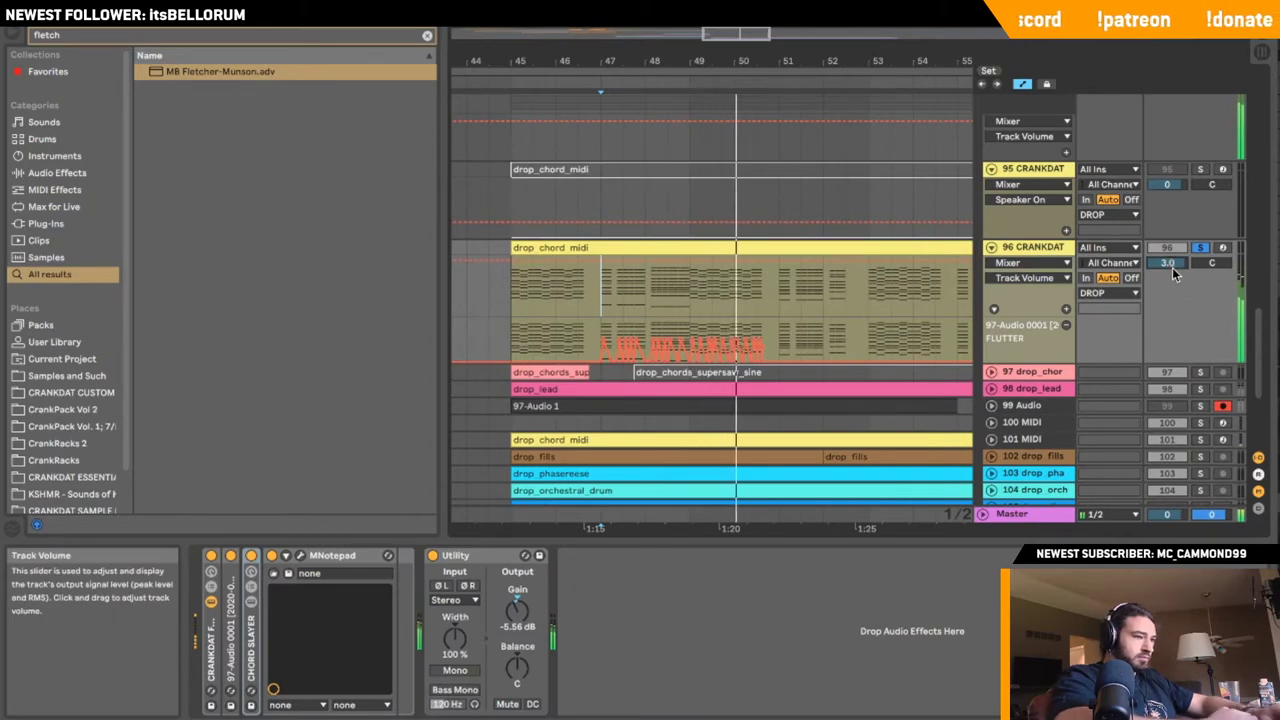
- Replay the full drop from just before bar 47 with track 96 unsoloed, and fold tracks 96 and 95
{"action": "scroll", "coordinate": [1170, 270], "scroll_direction": "up", "scroll_amount": 3}
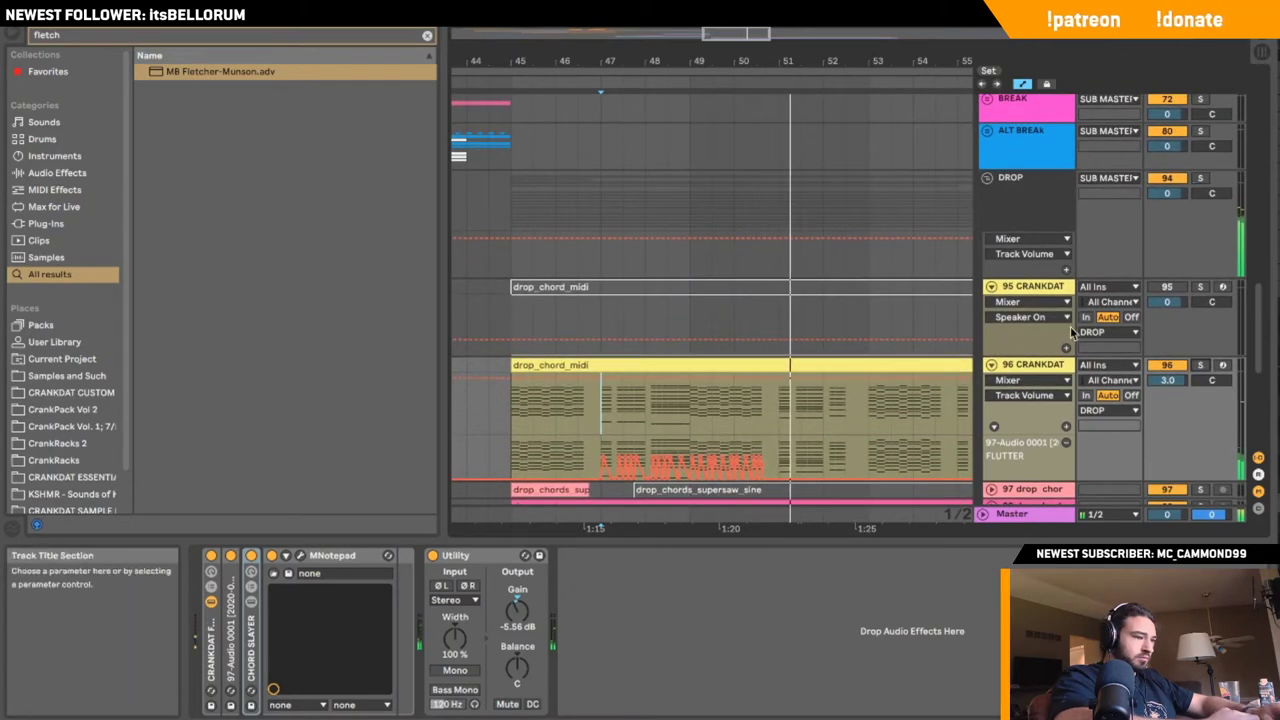
{"action": "key", "text": "space"}
{"action": "key", "text": "space"}
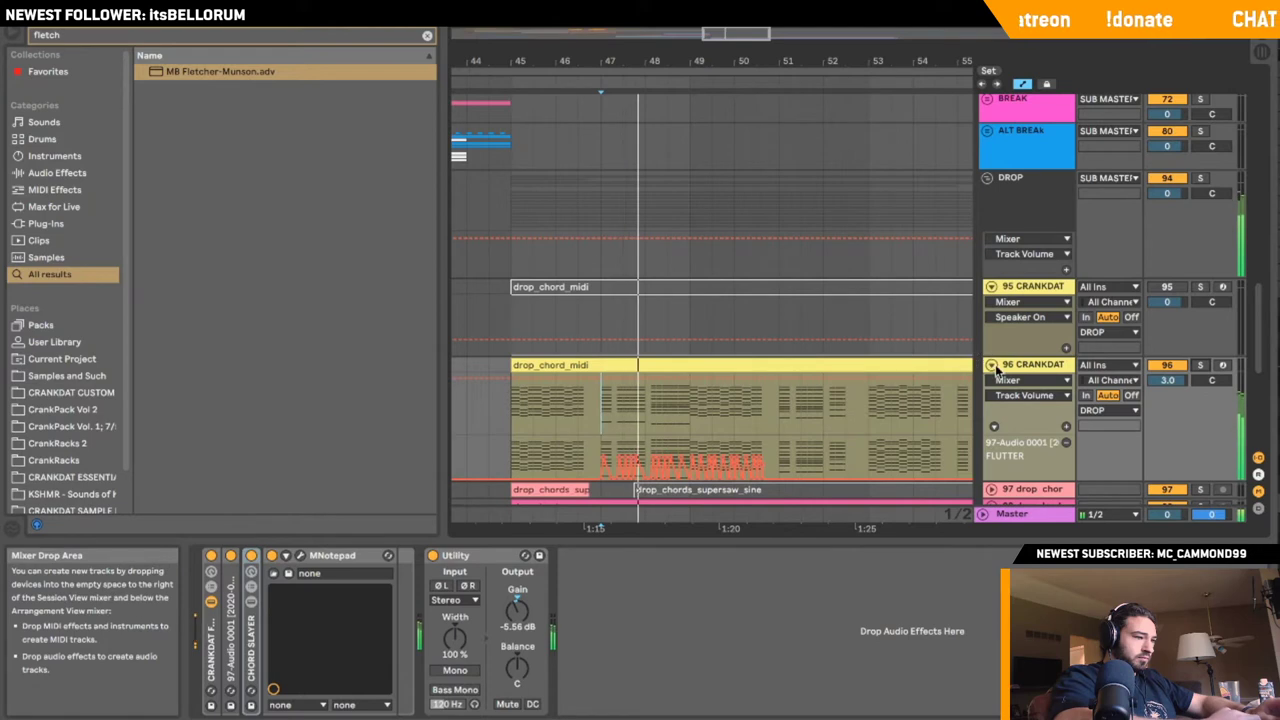
{"action": "left_click", "coordinate": [991, 365]}
{"action": "left_click", "coordinate": [991, 286]}
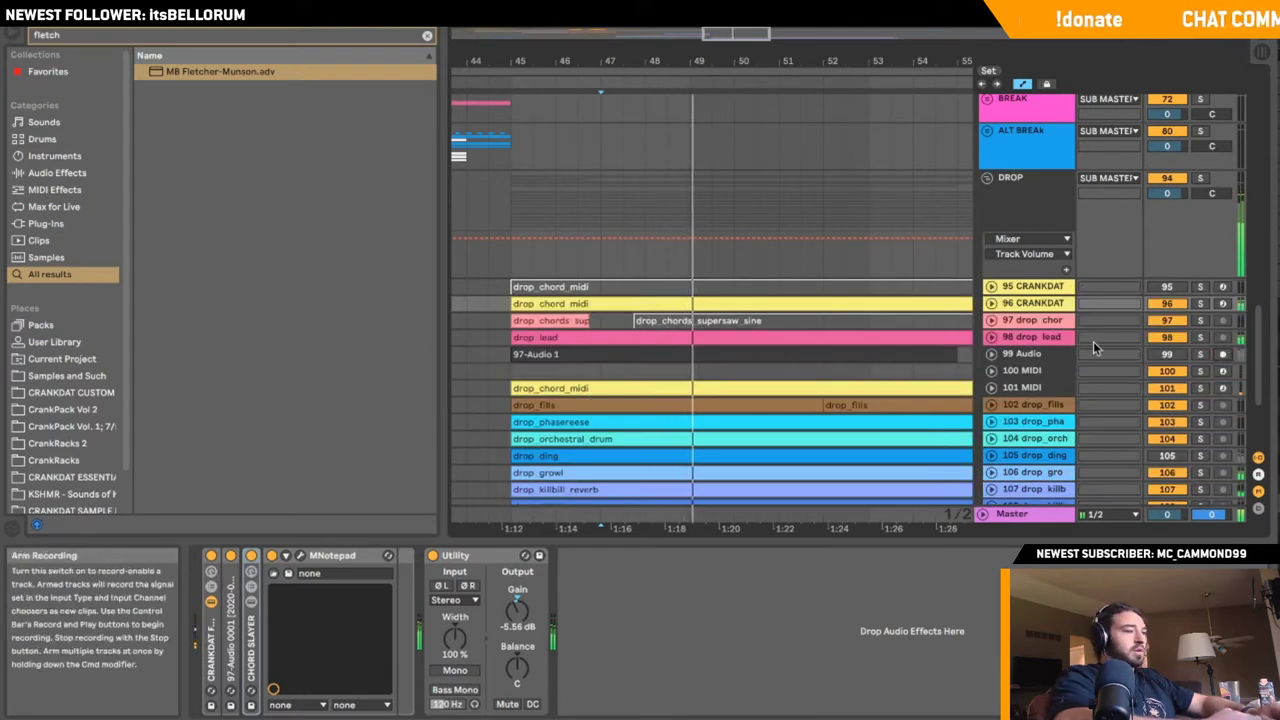
- Group tracks 96 and 97 under the name DROP INSTRU, fold the group and open its track options
{"action": "left_click", "coordinate": [1031, 321]}
{"action": "left_click", "coordinate": [1035, 304], "text": "shift"}
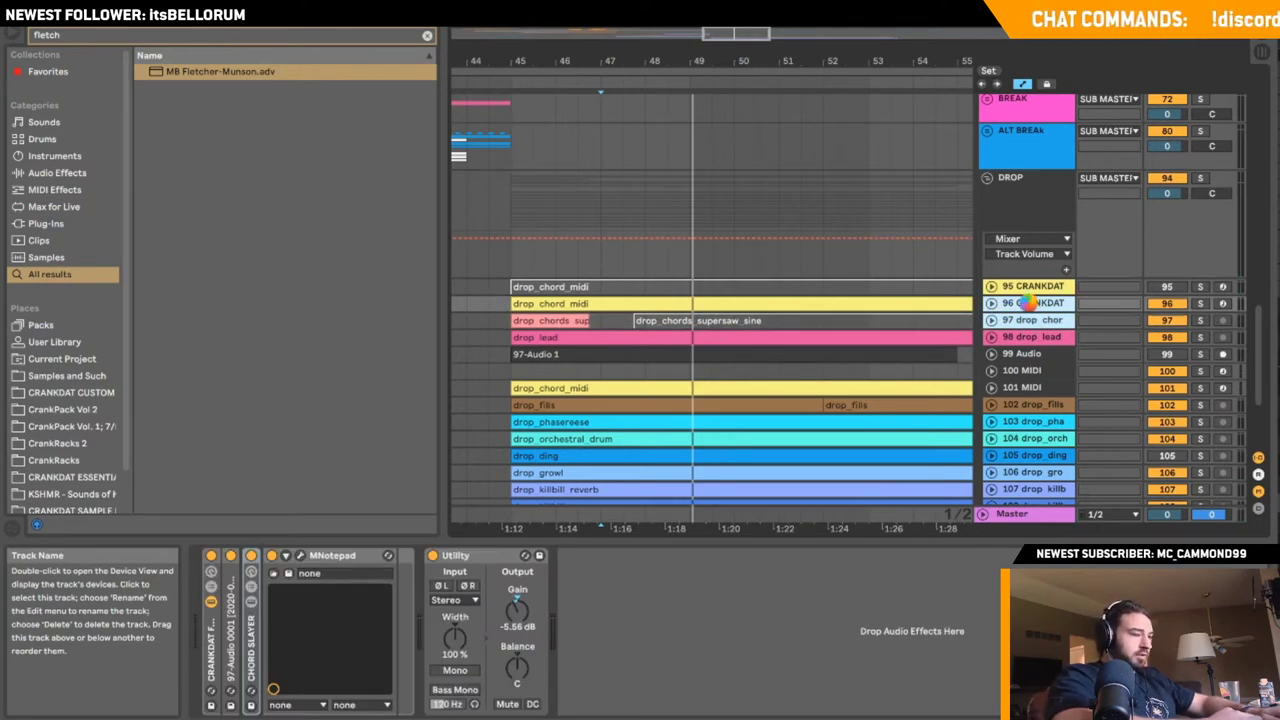
{"action": "key", "text": "ctrl+g"}
{"action": "type", "text": "DROP INSTRU"}
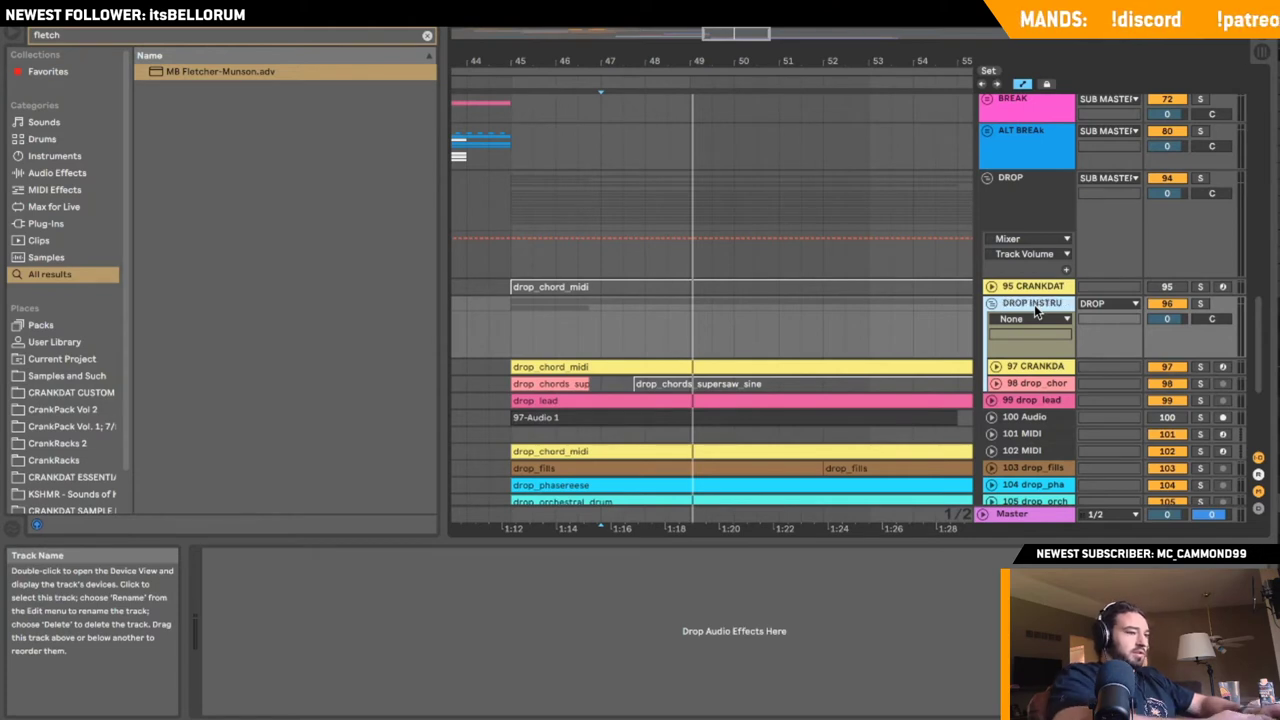
{"action": "left_click", "coordinate": [994, 304]}
{"action": "right_click", "coordinate": [1036, 304]}
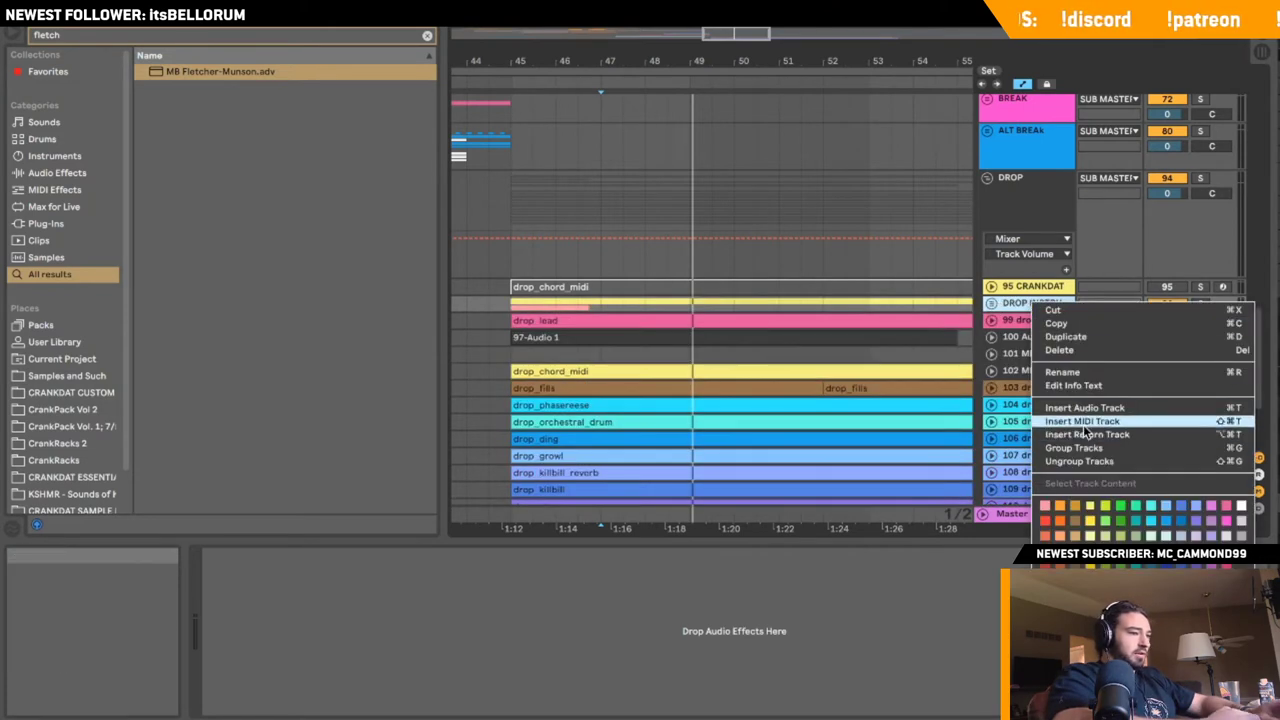
- Insert a MIDI track below the DROP INSTRU group and load the CRANKDAT FLUTTER SUB rack onto it
{"action": "key", "text": "Return"}
{"action": "left_click", "coordinate": [427, 38]}
{"action": "scroll", "coordinate": [100, 380], "scroll_direction": "down", "scroll_amount": 2}
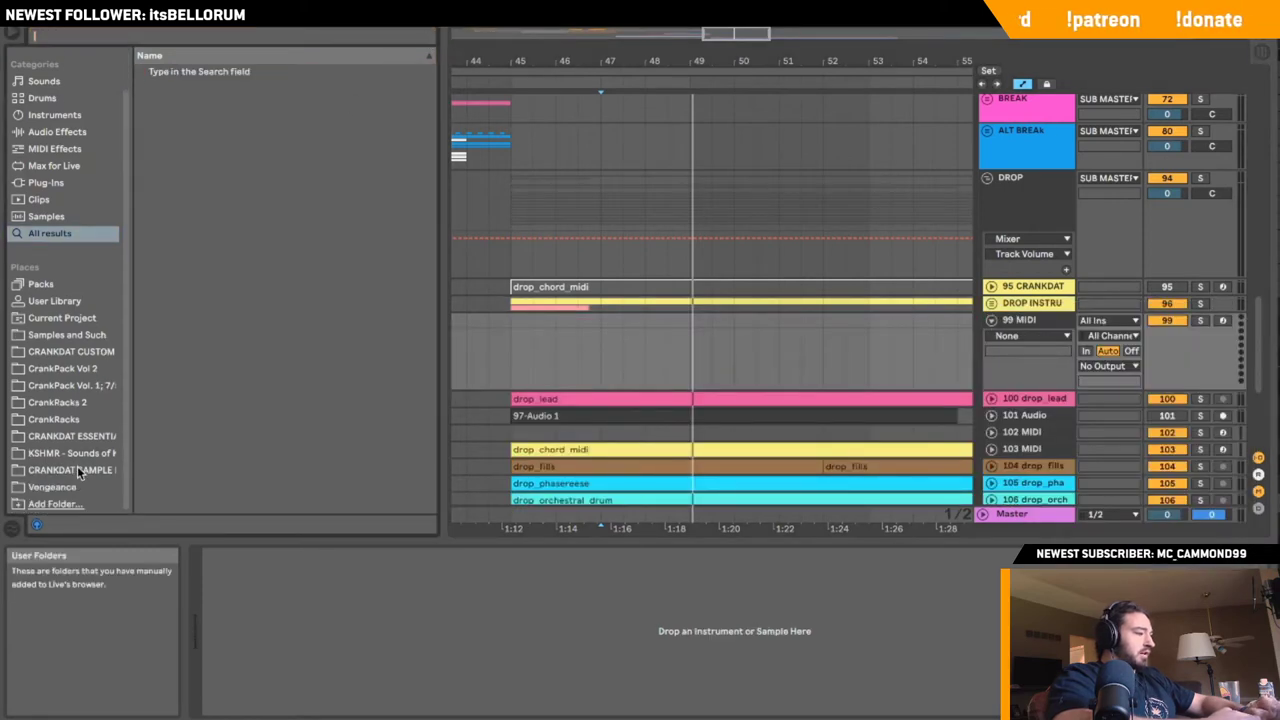
{"action": "left_click", "coordinate": [80, 437]}
{"action": "left_click", "coordinate": [216, 107]}
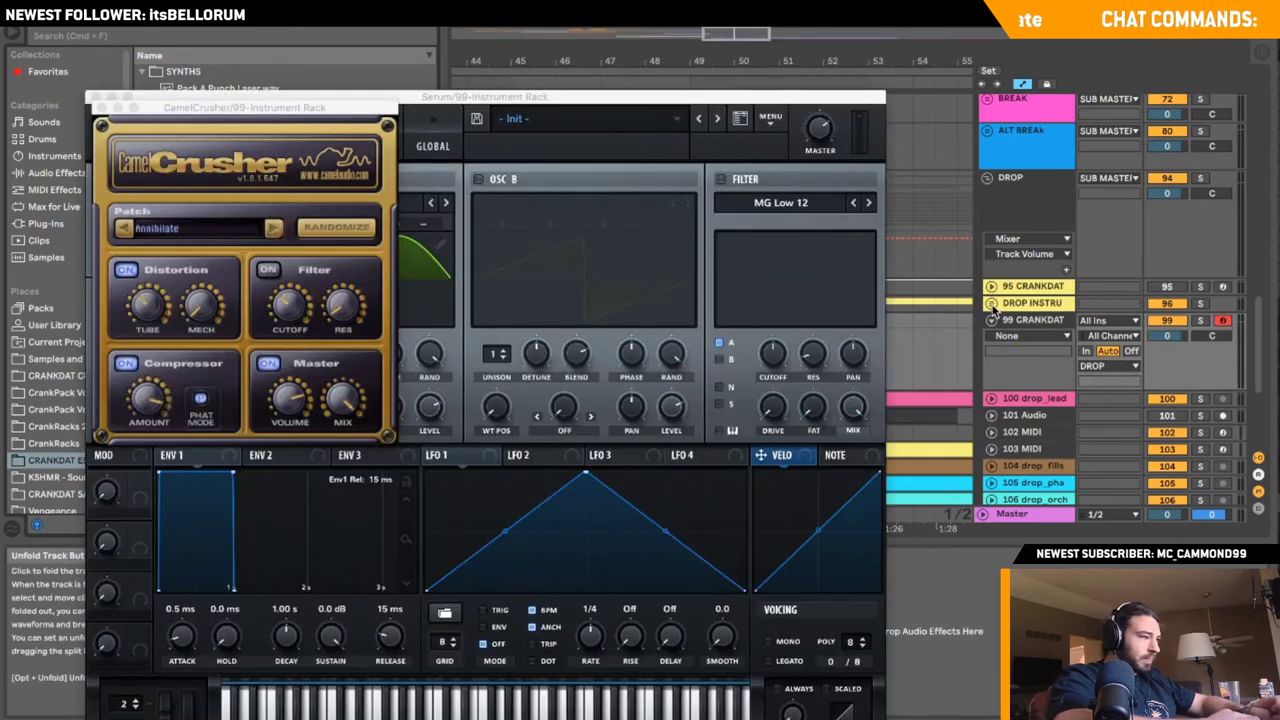
- Close the CamelCrusher and Serum plug-in windows and unfold the DROP INSTRU group to show its tracks
{"action": "left_click", "coordinate": [992, 303]}
{"action": "left_click", "coordinate": [98, 107]}
{"action": "left_click", "coordinate": [93, 97]}
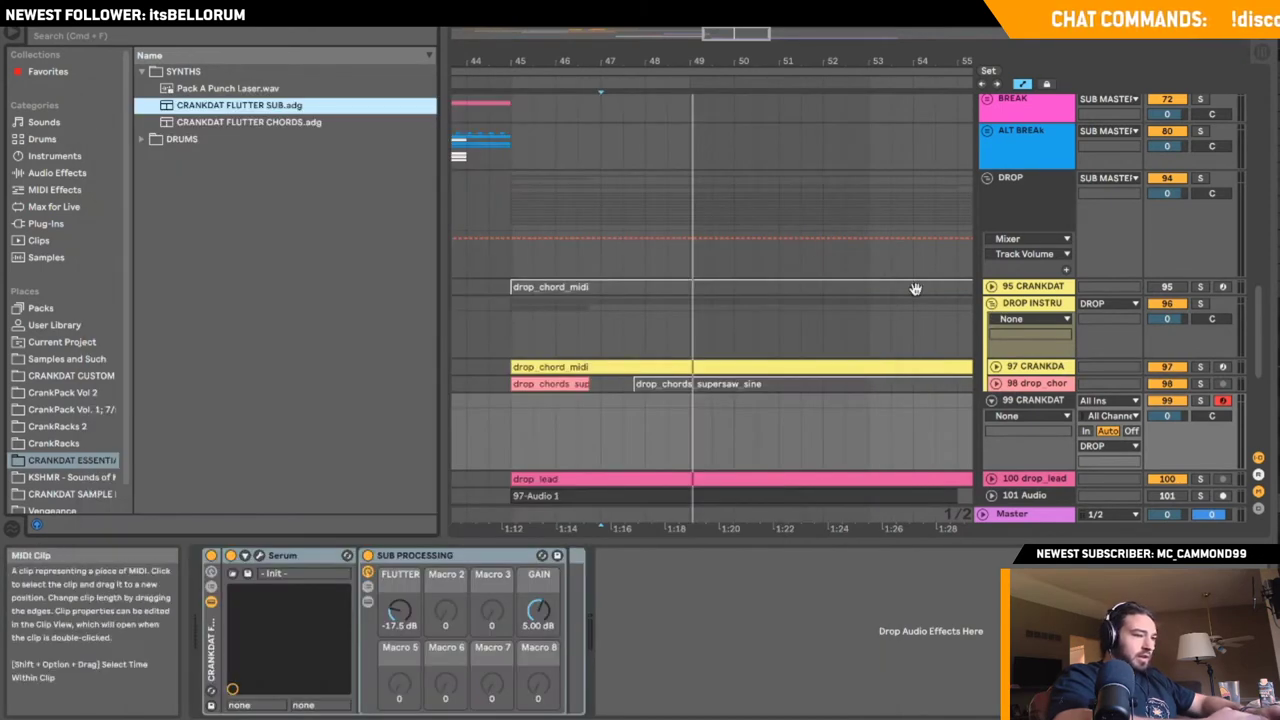
{"action": "left_click", "coordinate": [996, 367]}
{"action": "left_click", "coordinate": [996, 367]}
{"action": "scroll", "coordinate": [998, 373], "scroll_direction": "down", "scroll_amount": 3}
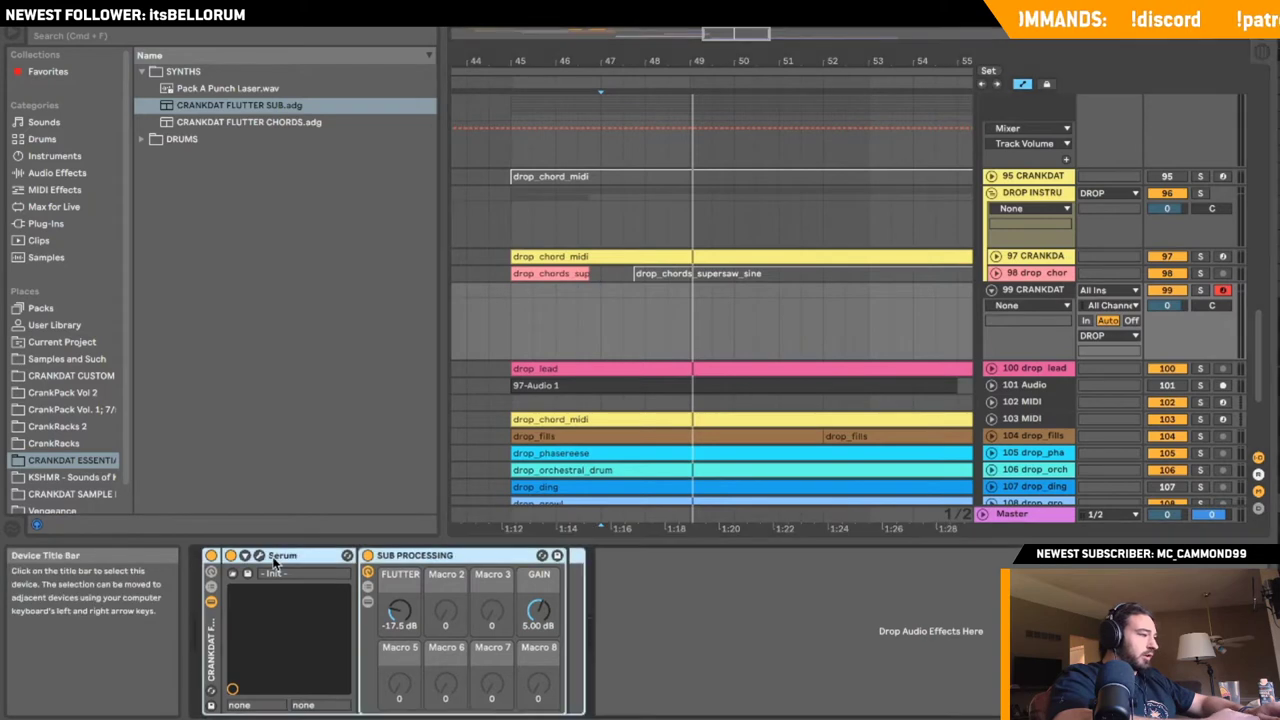
- Replace Serum with Operator in the flutter sub rack on track 99
{"action": "left_click", "coordinate": [52, 156]}
{"action": "left_click", "coordinate": [187, 193]}
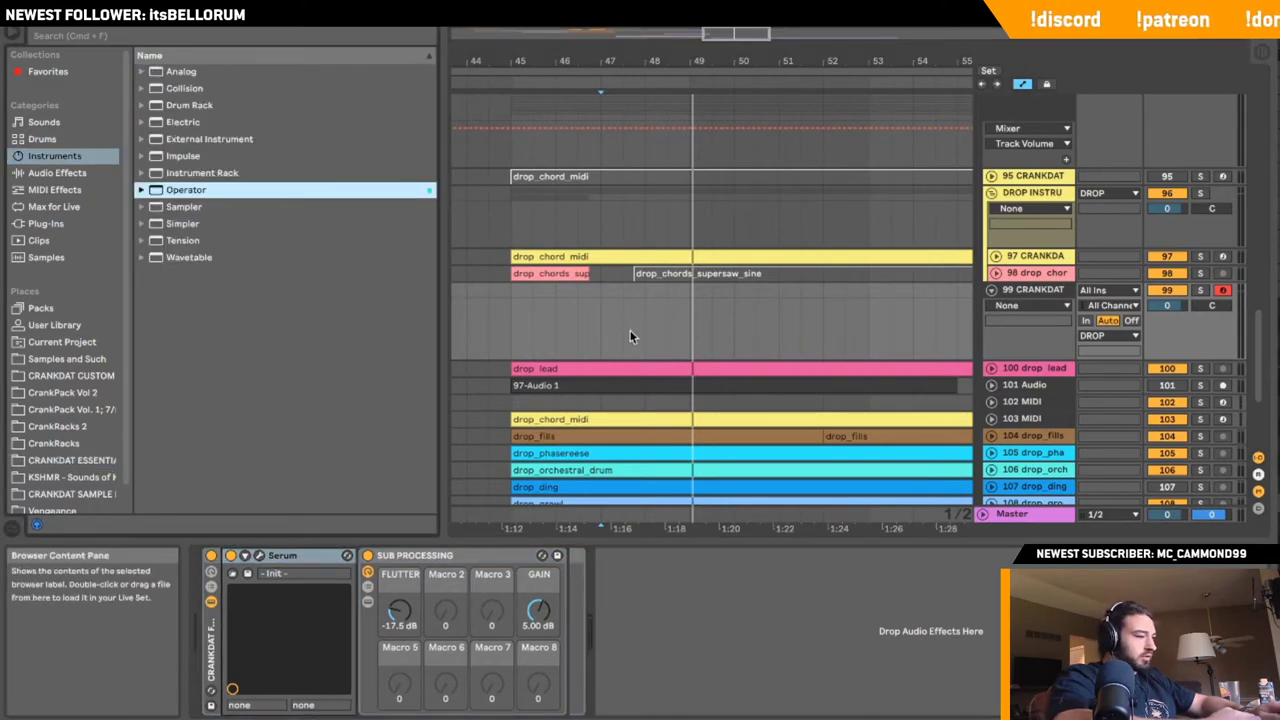
{"action": "key", "text": "Return"}
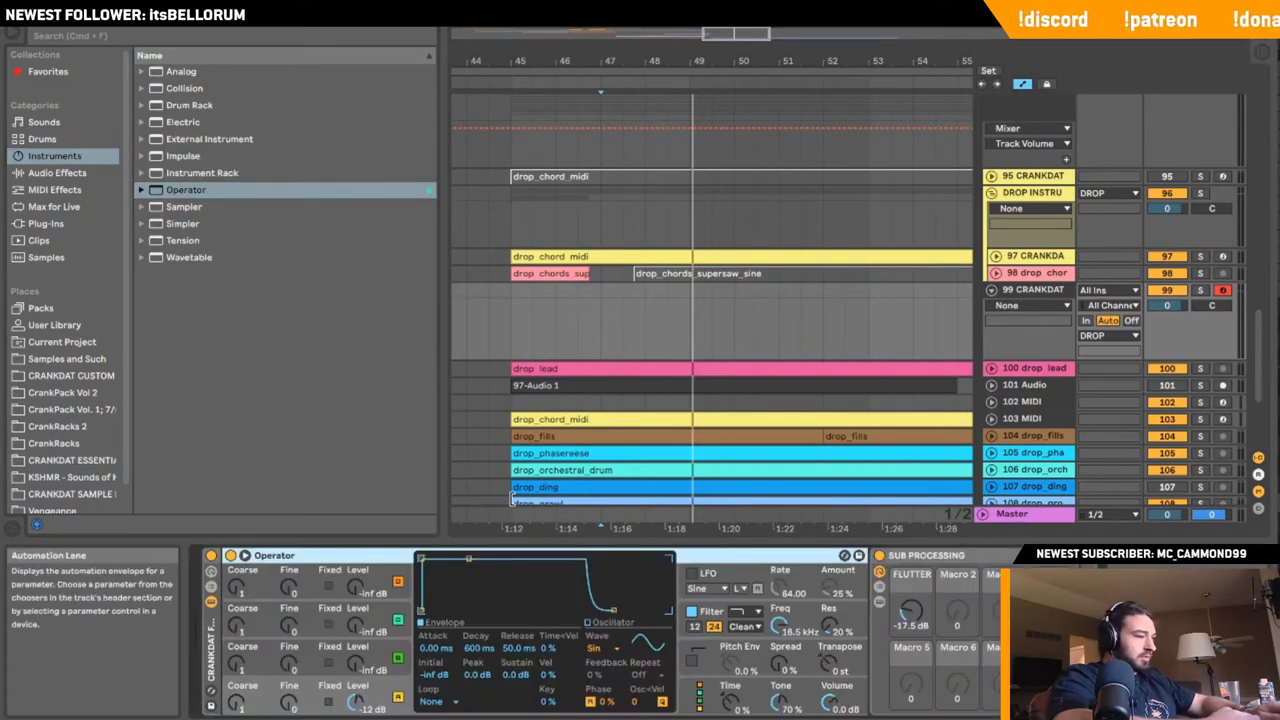
- Add a third harmonic to Operator's oscillator A waveform using the 16-harmonic view and set its Coarse tuning to 0.5
{"action": "left_click", "coordinate": [600, 648]}
{"action": "left_click", "coordinate": [605, 636]}
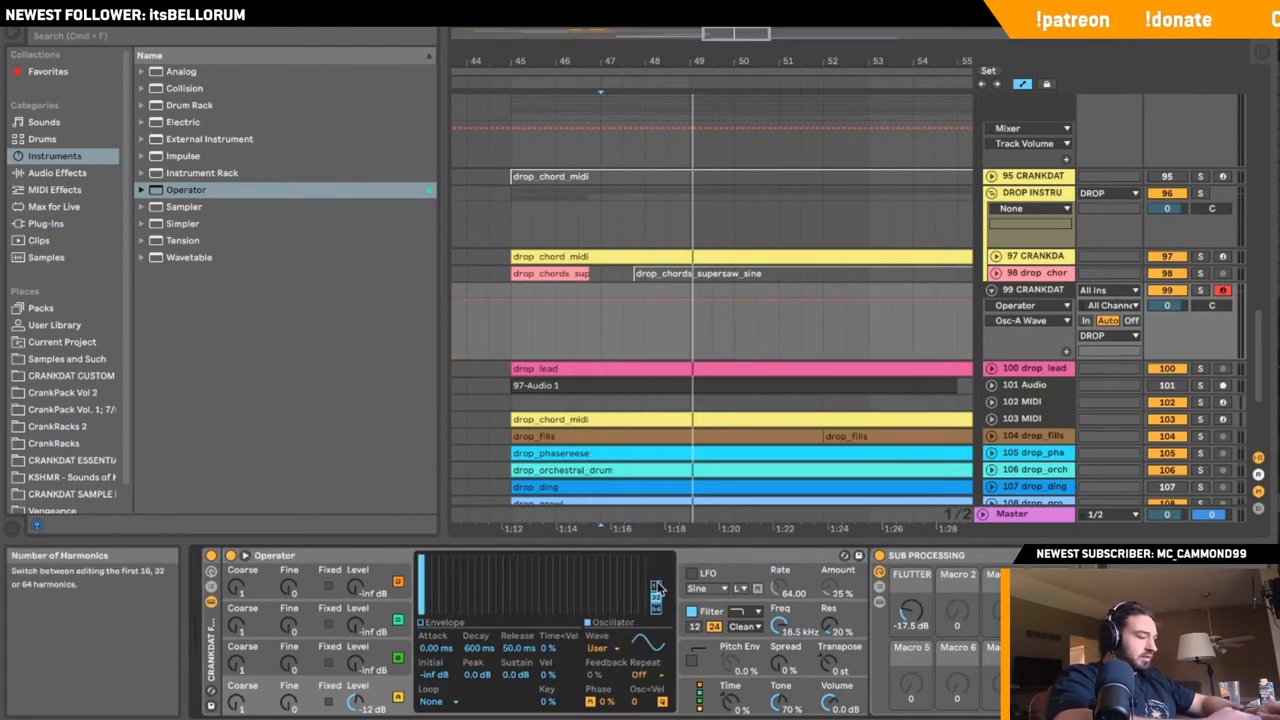
{"action": "left_click", "coordinate": [657, 586]}
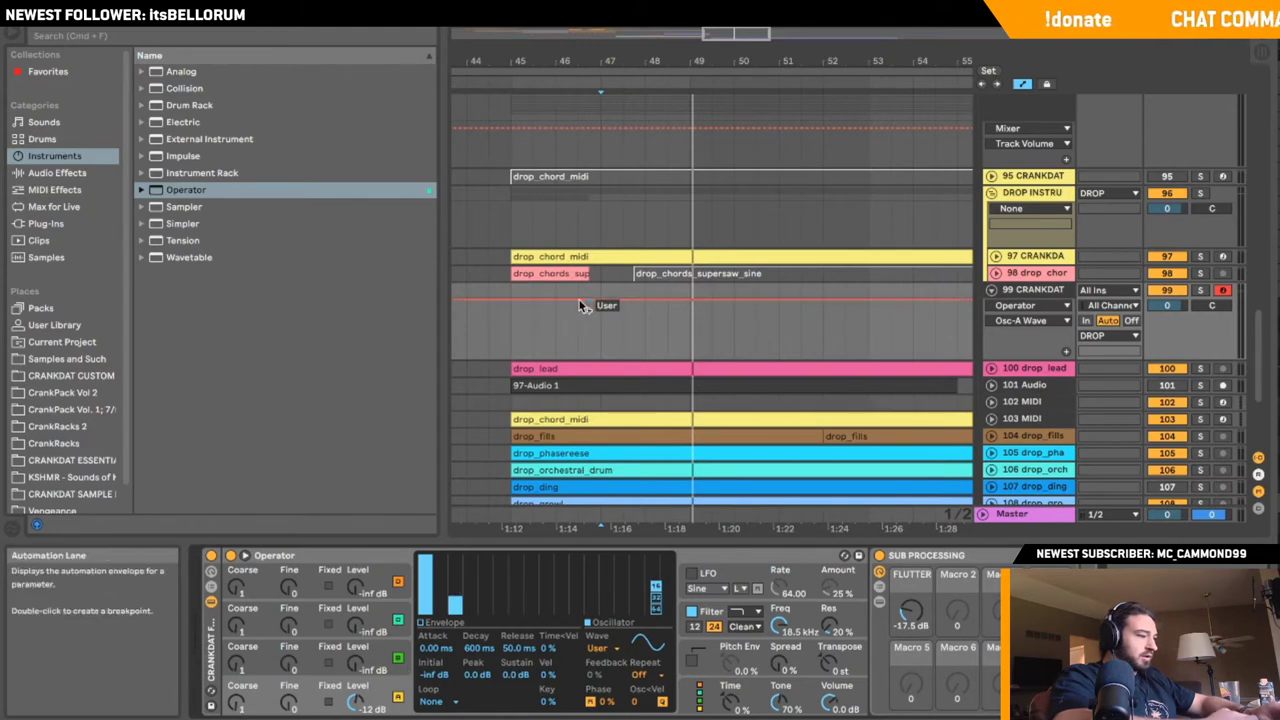
{"action": "left_click_drag", "start_coordinate": [256, 709], "coordinate": [256, 716]}
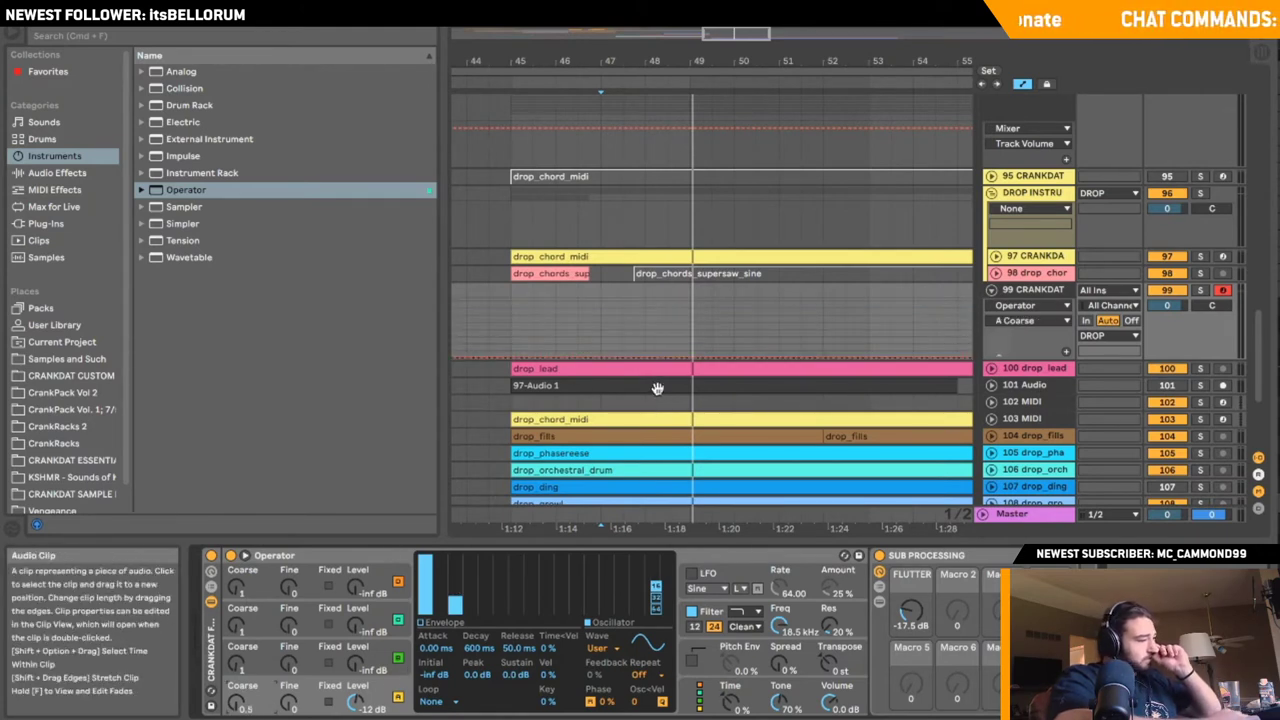
- Copy the drop_chord_midi clip from track 97 onto track 99 and delete every note above the lowest bass line
{"action": "left_click", "coordinate": [827, 255]}
{"action": "left_click_drag", "start_coordinate": [779, 254], "coordinate": [779, 313]}
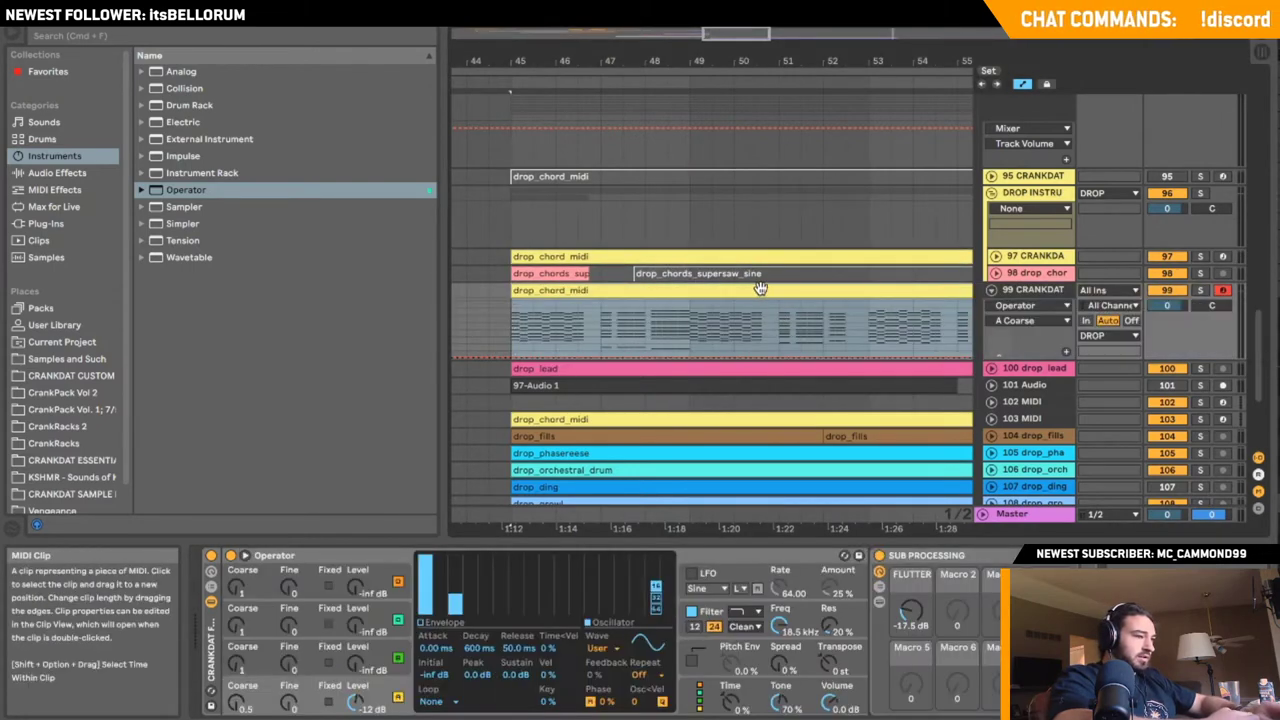
{"action": "double_click", "coordinate": [779, 312]}
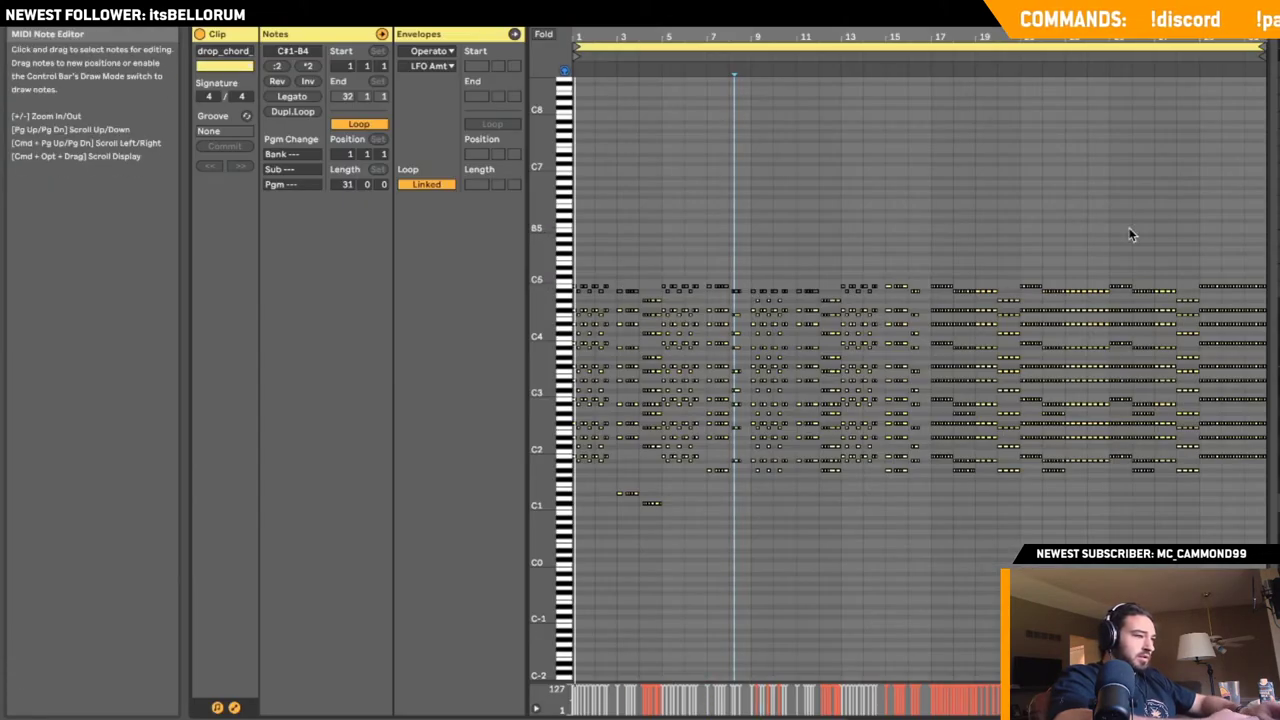
{"action": "left_click_drag", "start_coordinate": [580, 189], "coordinate": [1268, 452]}
{"action": "key", "text": "Delete"}
{"action": "key", "text": "space"}
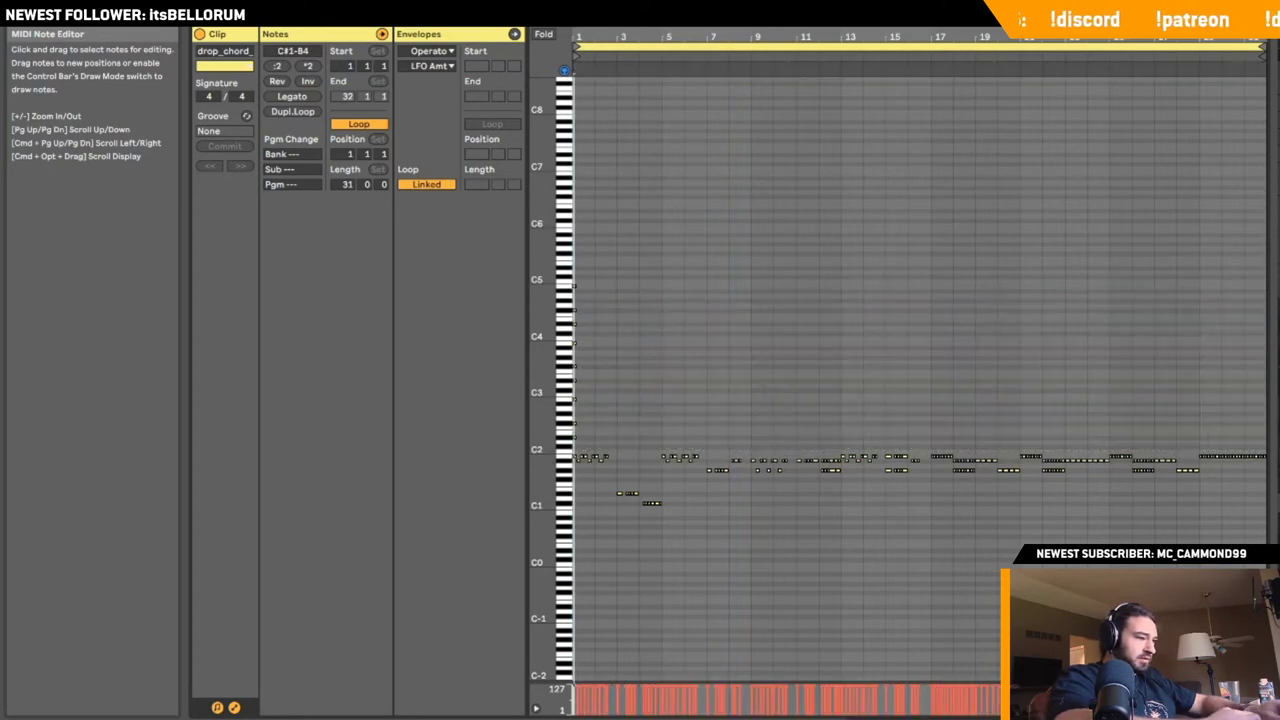
{"action": "mouse_move", "coordinate": [675, 207]}
{"action": "left_mouse_down"}
{"action": "mouse_move", "coordinate": [513, 416]}
{"action": "mouse_move", "coordinate": [513, 441]}
{"action": "left_mouse_up"}
{"action": "key", "text": "Delete"}
{"action": "key", "text": "shift+Tab"}
- Set the volume of the soloed sub track 99 to -18.4 dB during playback
{"action": "scroll", "coordinate": [1188, 178], "scroll_direction": "up", "scroll_amount": 3}
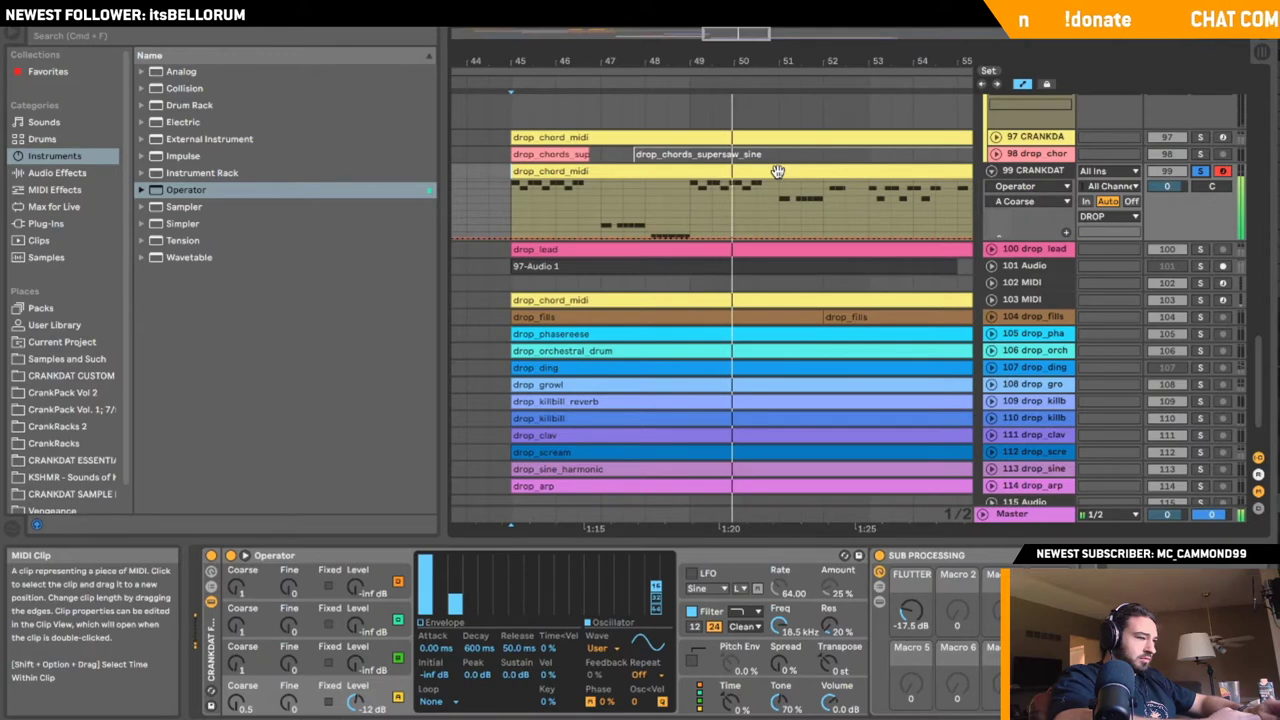
{"action": "scroll", "coordinate": [933, 256], "scroll_direction": "up", "scroll_amount": 2}
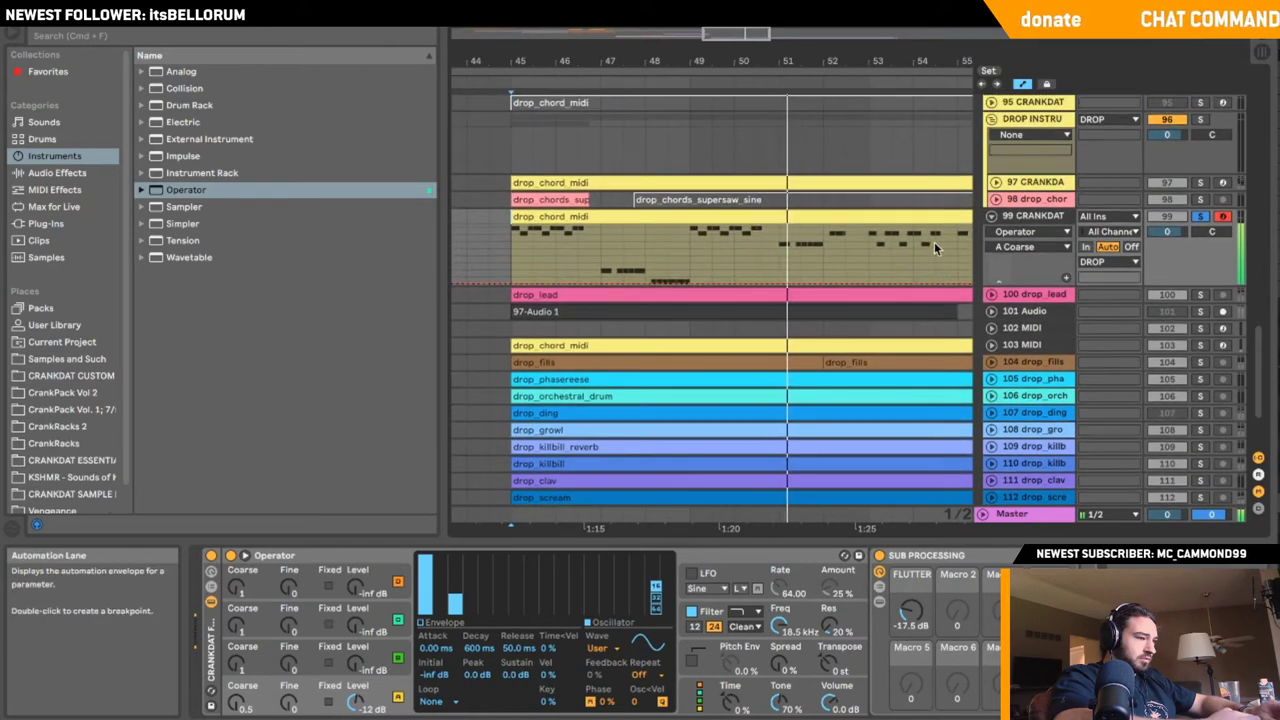
{"action": "left_click_drag", "start_coordinate": [1167, 232], "coordinate": [1167, 268]}
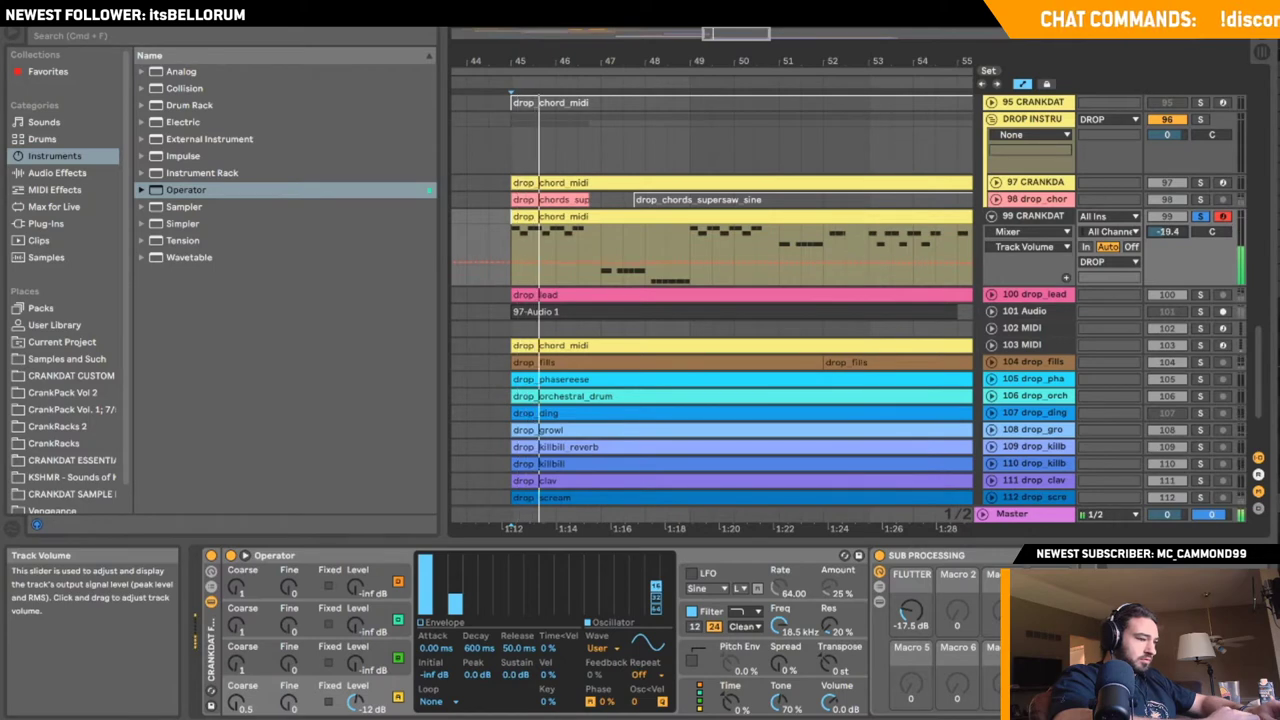
- Copy the FLUTTER automation of track 97 from bars 47 to 53 into the SUB PROCESSING FLUTTER automation lane of track 99
{"action": "left_click", "coordinate": [1045, 182]}
{"action": "left_click", "coordinate": [996, 183]}
{"action": "left_click_drag", "start_coordinate": [868, 275], "coordinate": [602, 278]}
{"action": "left_click", "coordinate": [1062, 330]}
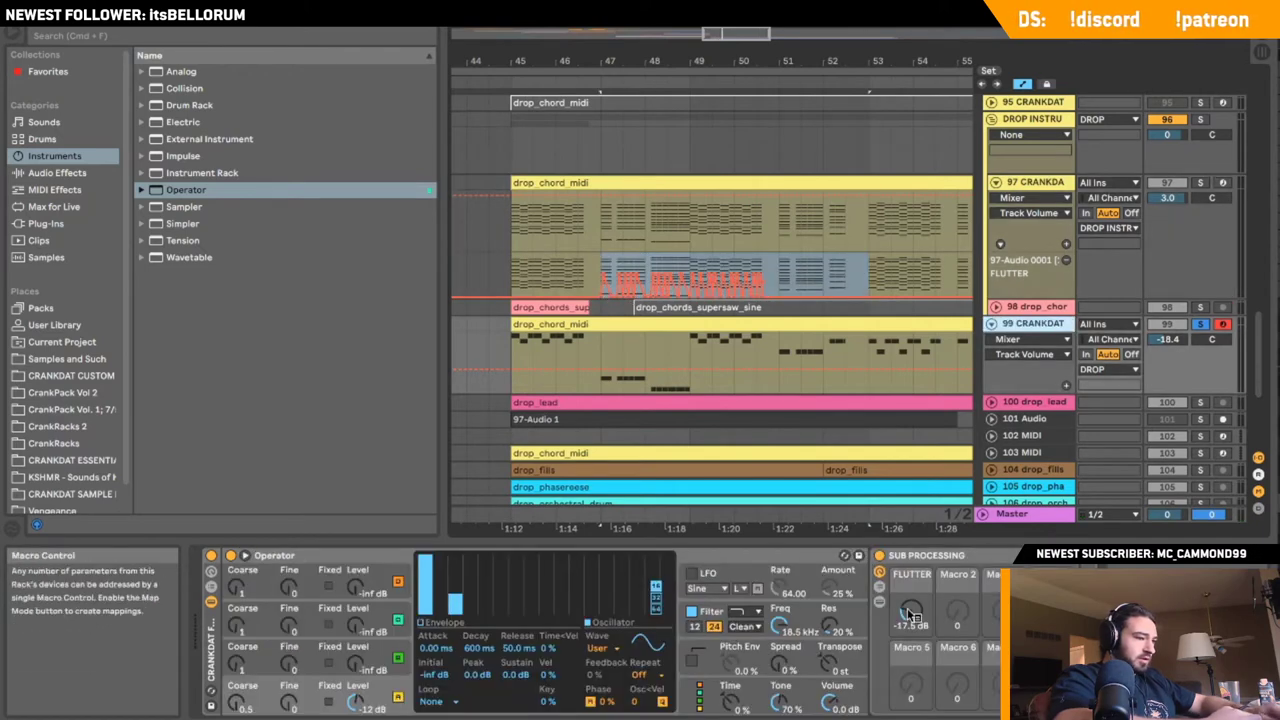
{"action": "right_click", "coordinate": [955, 580]}
{"action": "left_click", "coordinate": [984, 256]}
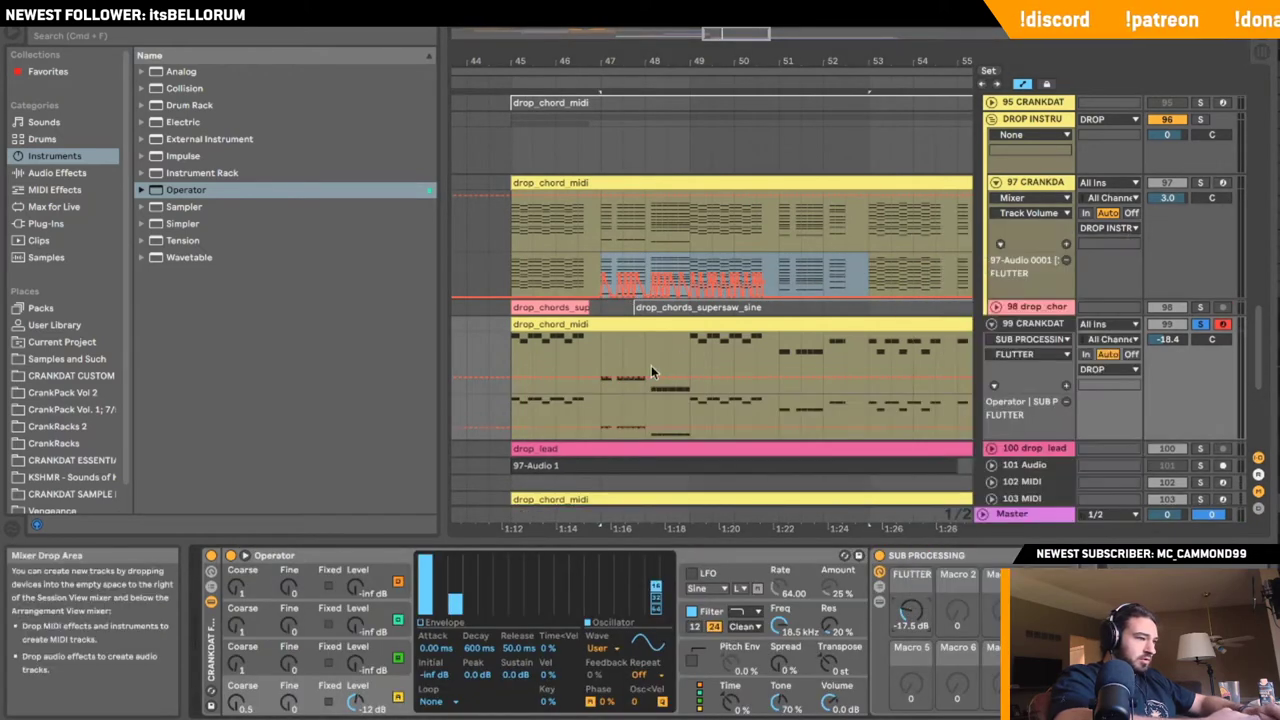
{"action": "left_click_drag", "start_coordinate": [602, 414], "coordinate": [868, 414]}
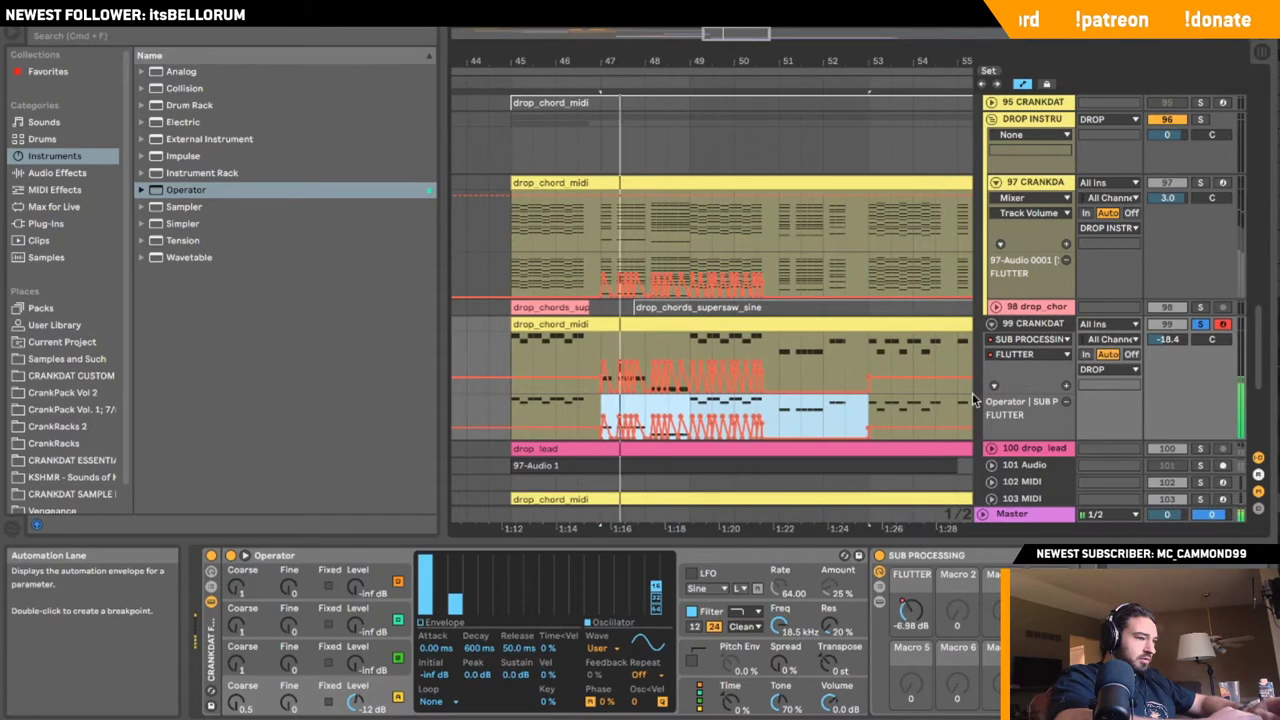
- Unsolo track 99 and set its volume to -17.6 dB against the full mix
{"action": "left_click", "coordinate": [1201, 324]}
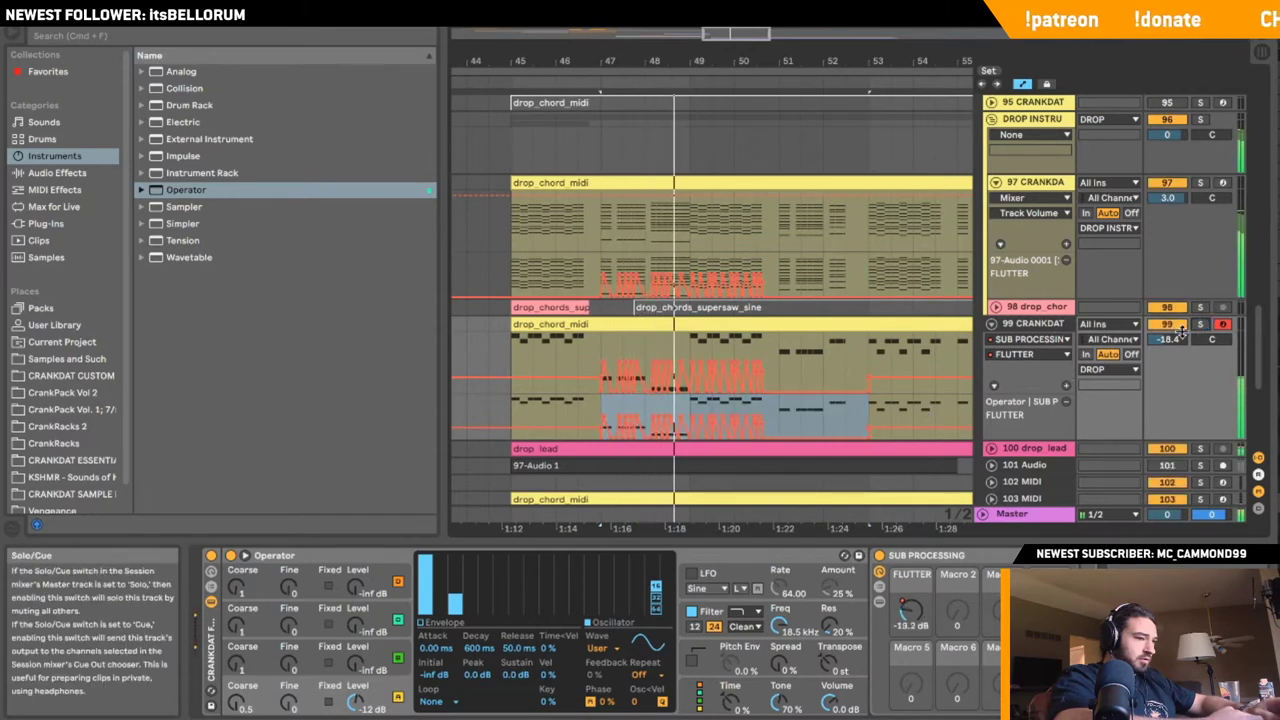
{"action": "left_click_drag", "start_coordinate": [1182, 338], "coordinate": [1182, 322]}
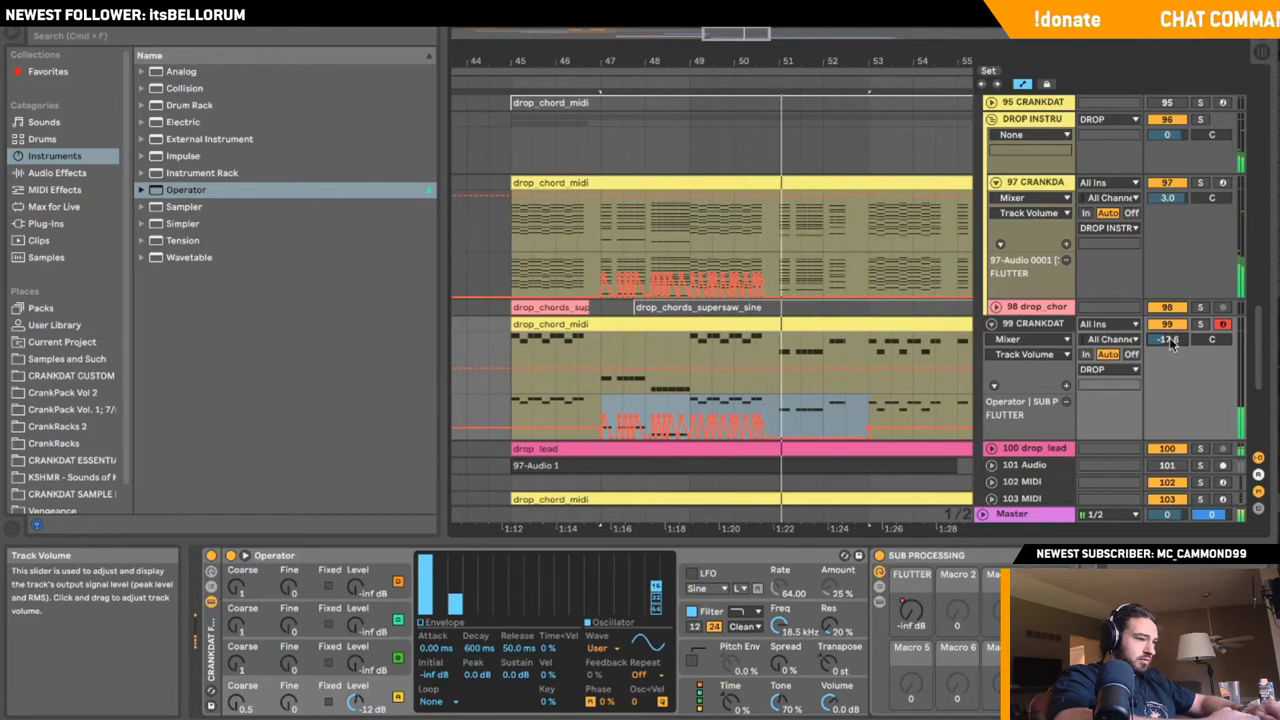
{"action": "left_click", "coordinate": [487, 407]}
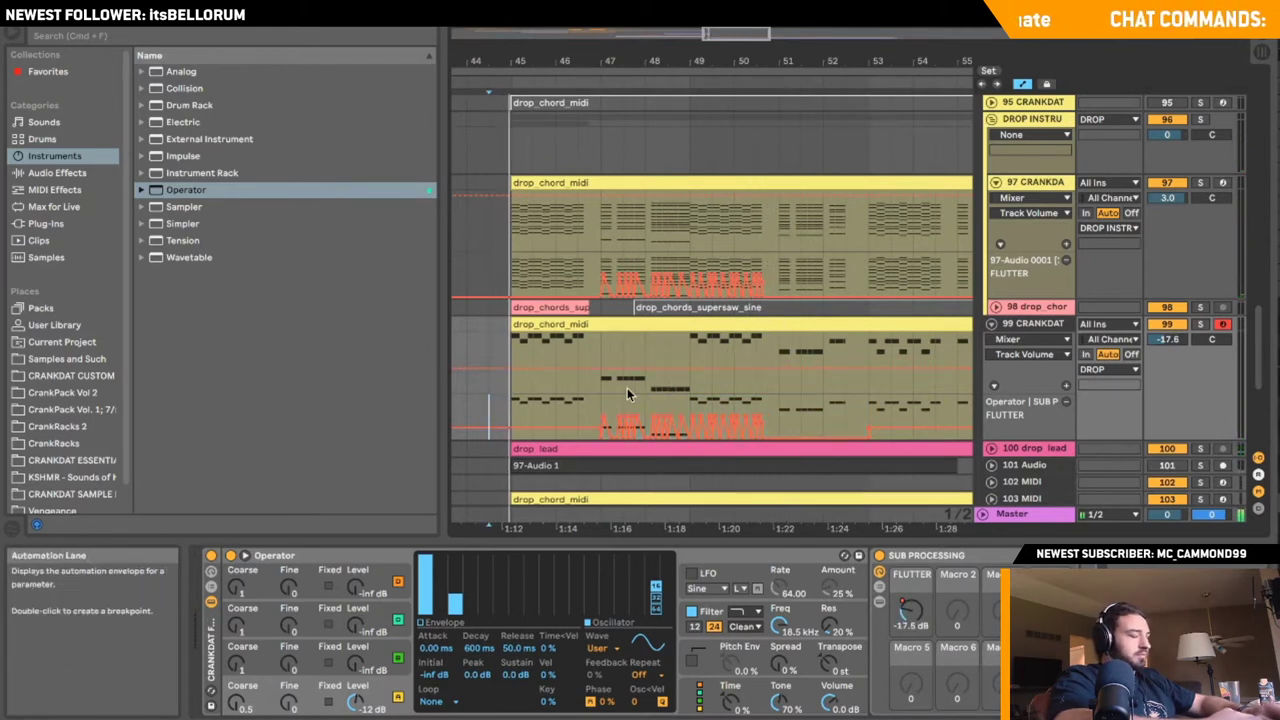
- Split the drop_chord_midi clip on track 99 at bar 47 and delete the part before it
{"action": "left_click", "coordinate": [600, 346]}
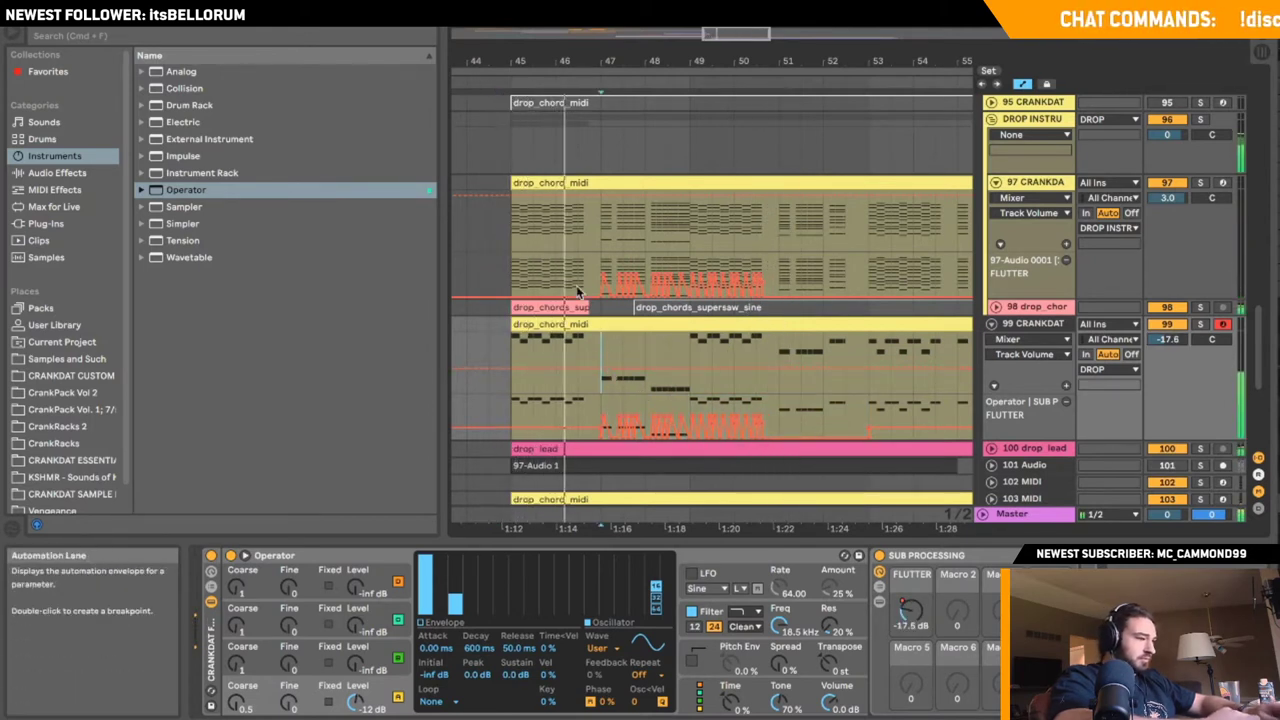
{"action": "key", "text": "super+e"}
{"action": "left_click", "coordinate": [562, 326]}
{"action": "key", "text": "Delete"}
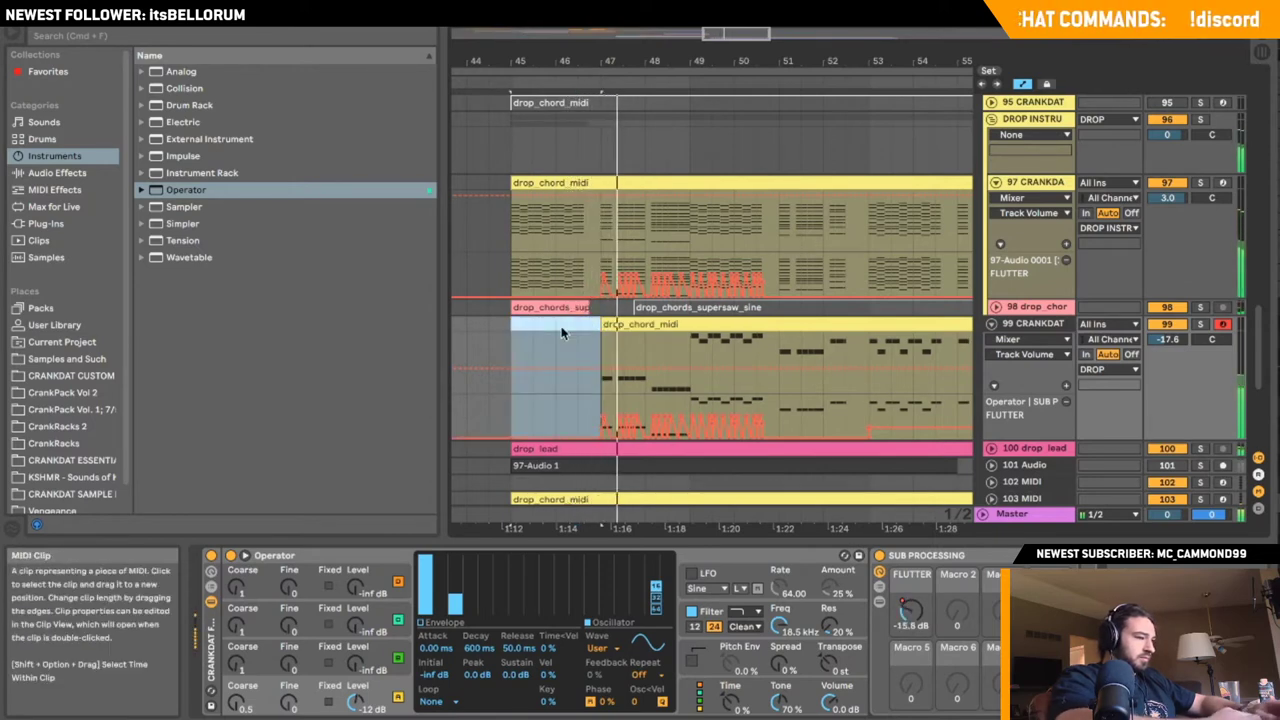
{"action": "key", "text": "Delete"}
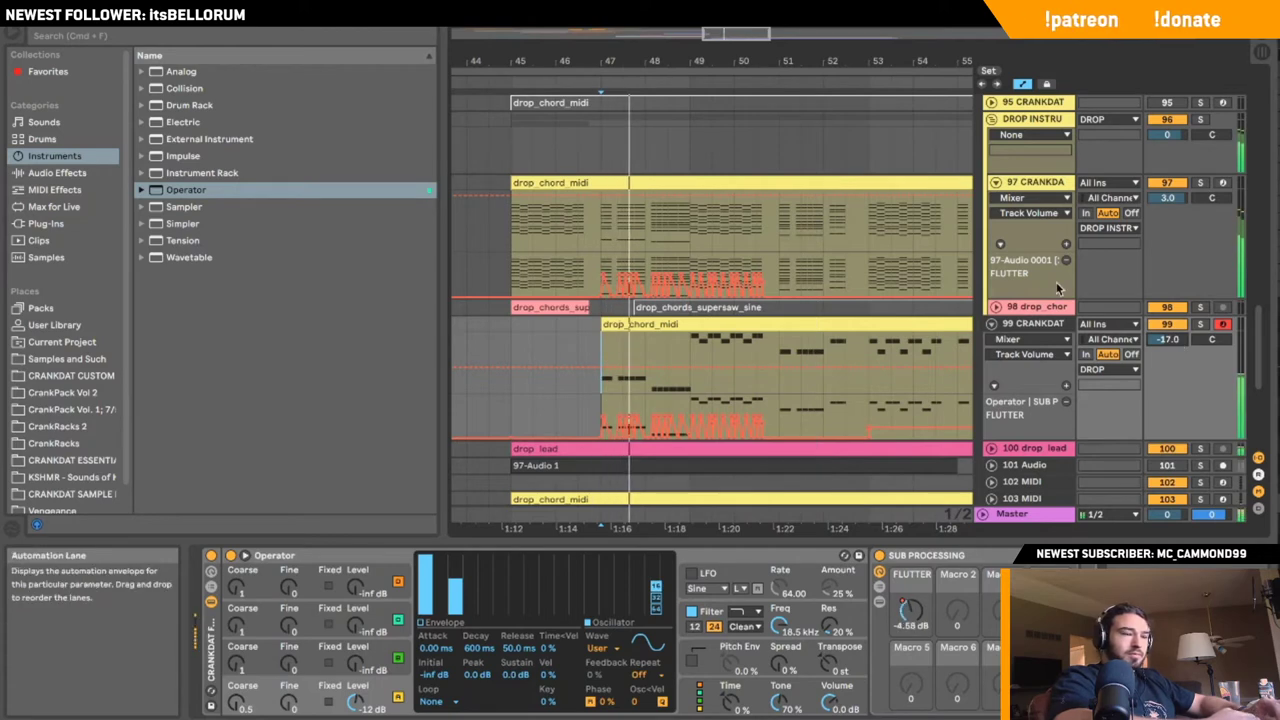
- Disarm track 99 and fold it together with track 97 and the DROP INSTRU group
{"action": "scroll", "coordinate": [1023, 291], "scroll_direction": "up", "scroll_amount": 1}
{"action": "left_click", "coordinate": [992, 360]}
{"action": "left_click", "coordinate": [1220, 361]}
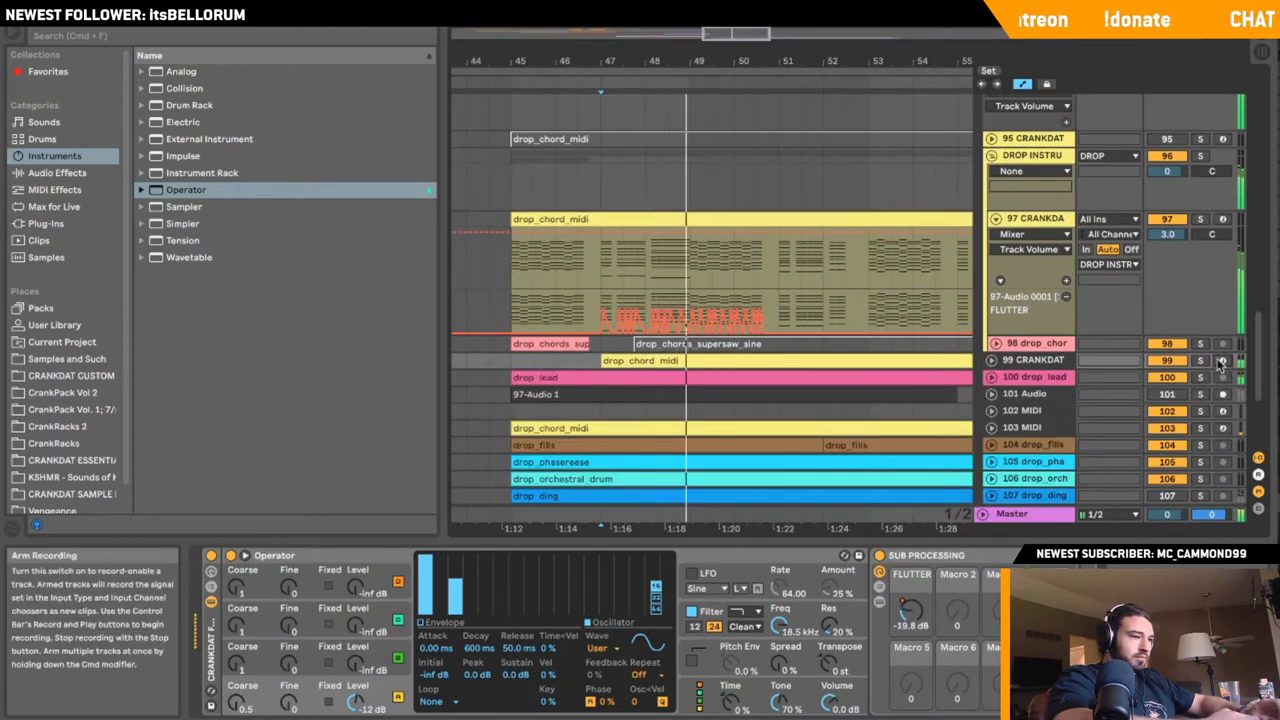
{"action": "left_click", "coordinate": [995, 218]}
{"action": "left_click", "coordinate": [992, 157]}
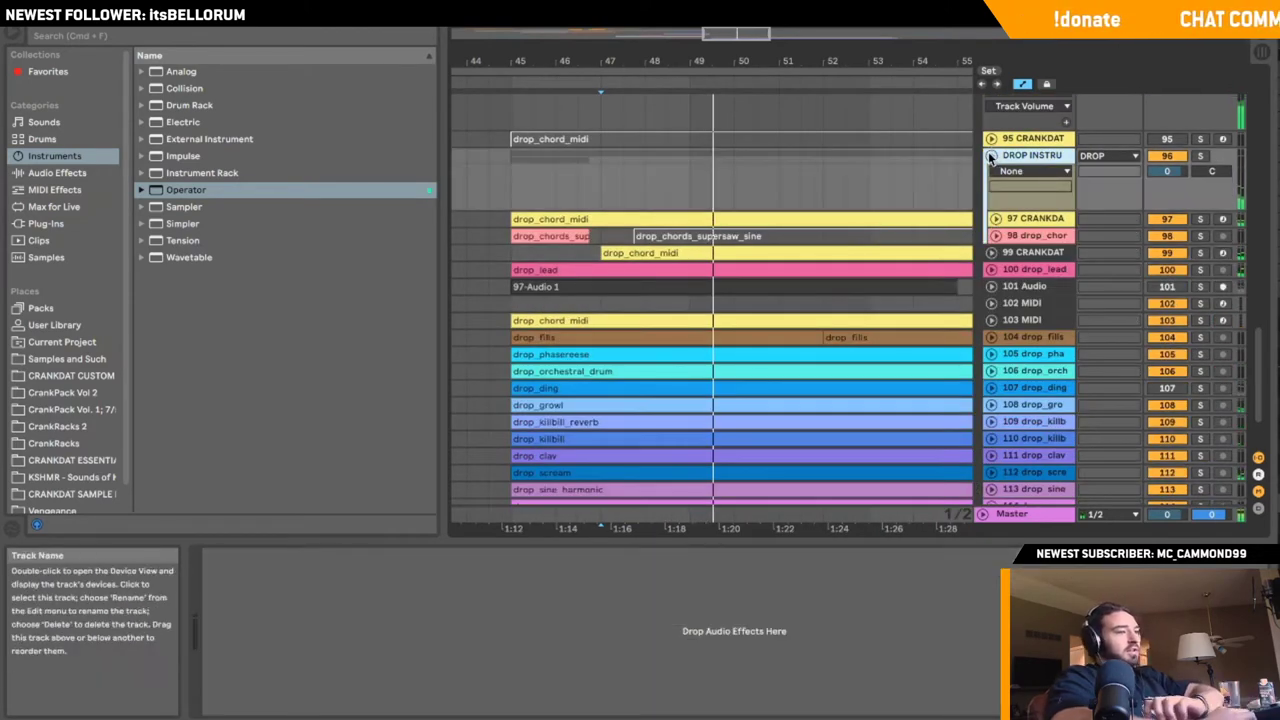
{"action": "left_click", "coordinate": [990, 157]}
- Play the drop and examine the low end of the SUB MASTER spectrum in the Ozone 5 Equalizer
{"action": "left_click", "coordinate": [625, 270]}
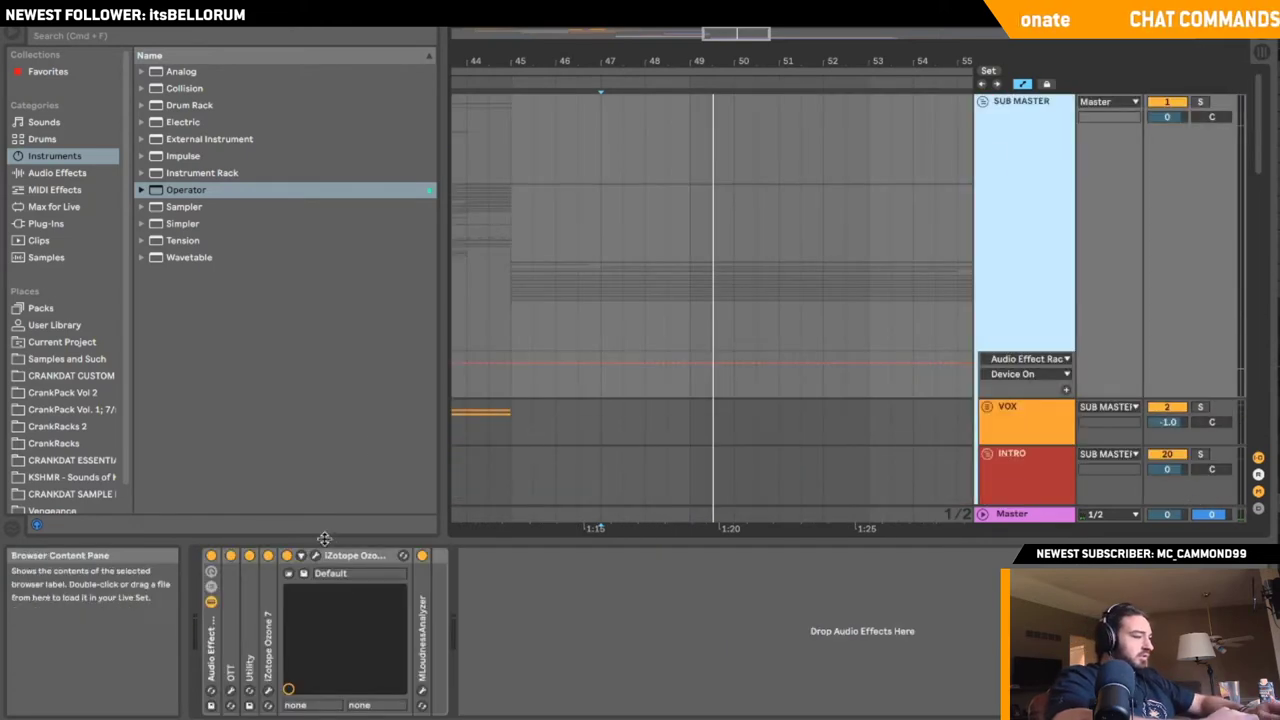
{"action": "key", "text": "space"}
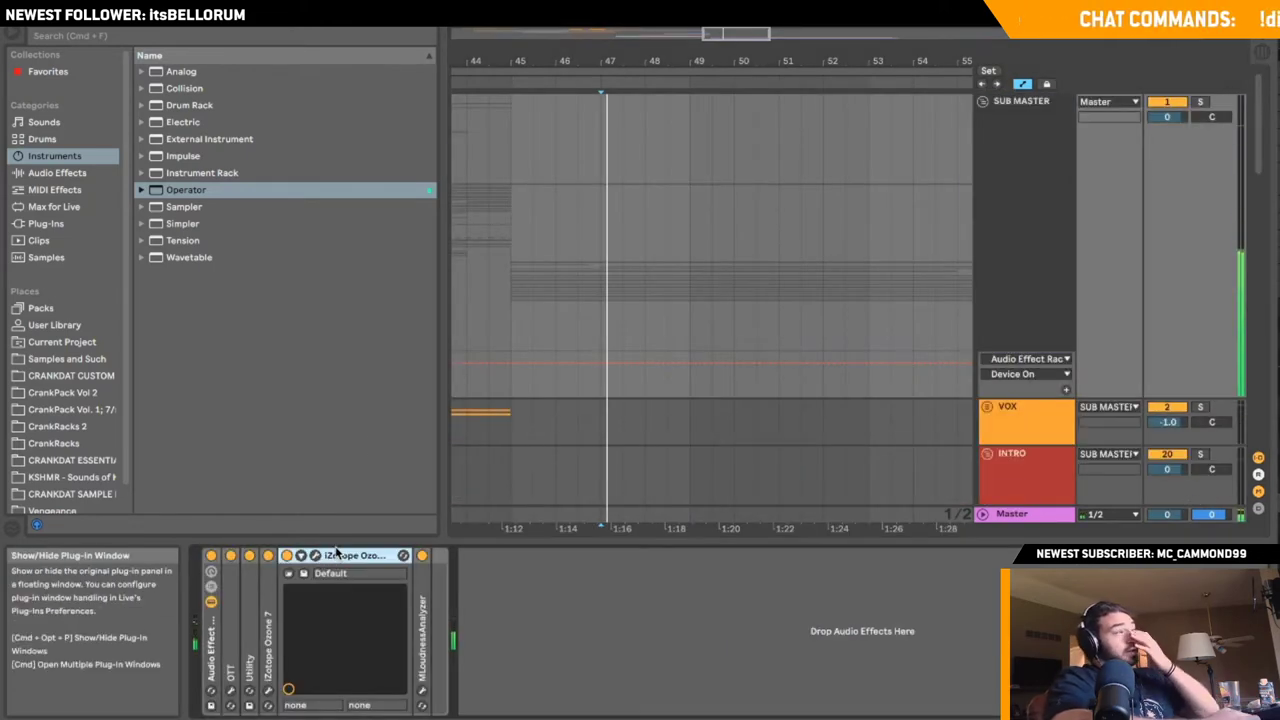
{"action": "left_click", "coordinate": [336, 552]}
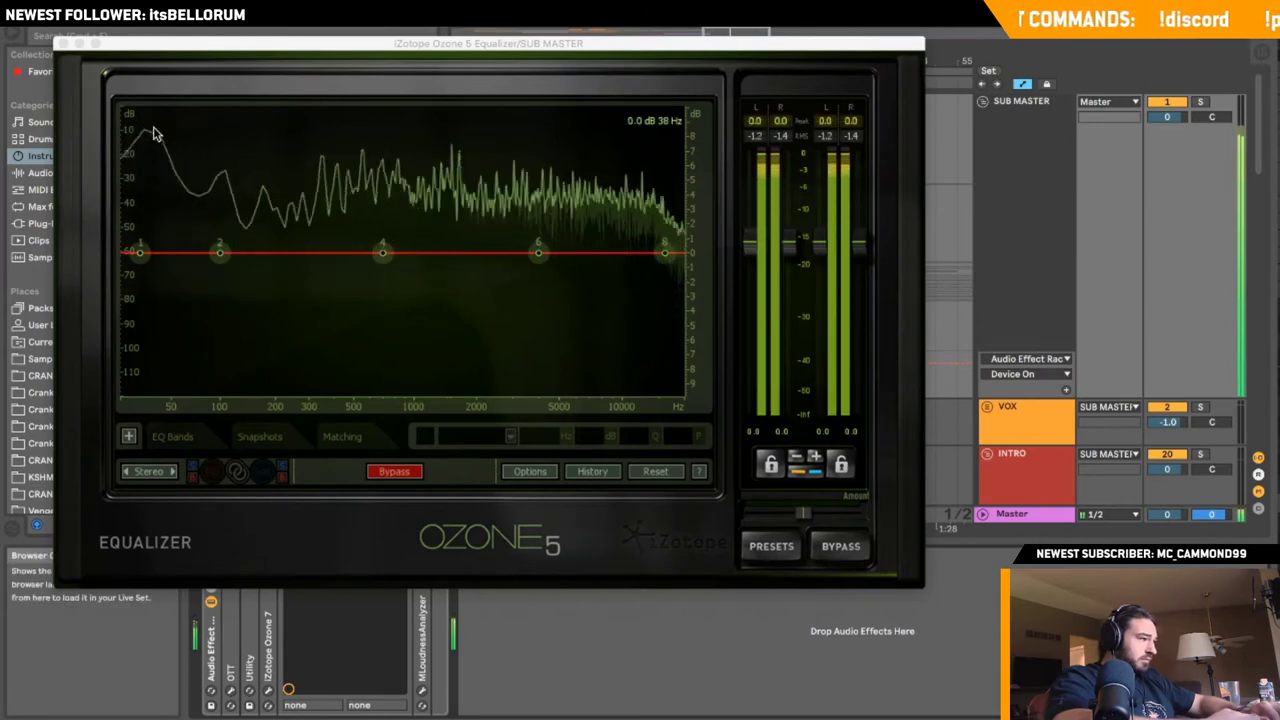
{"action": "left_click", "coordinate": [61, 43]}
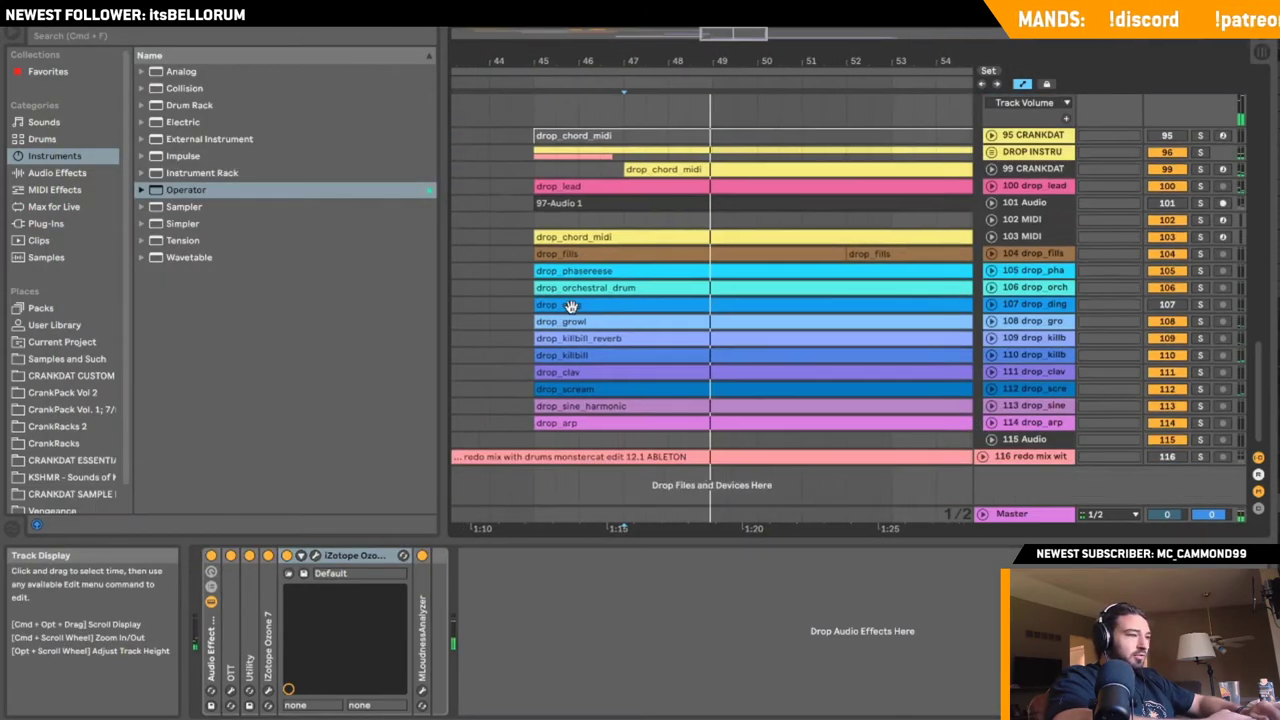
- Unfold sub track 99 and lower its volume to -19.0 dB
{"action": "left_click", "coordinate": [1030, 168]}
{"action": "left_click", "coordinate": [990, 169]}
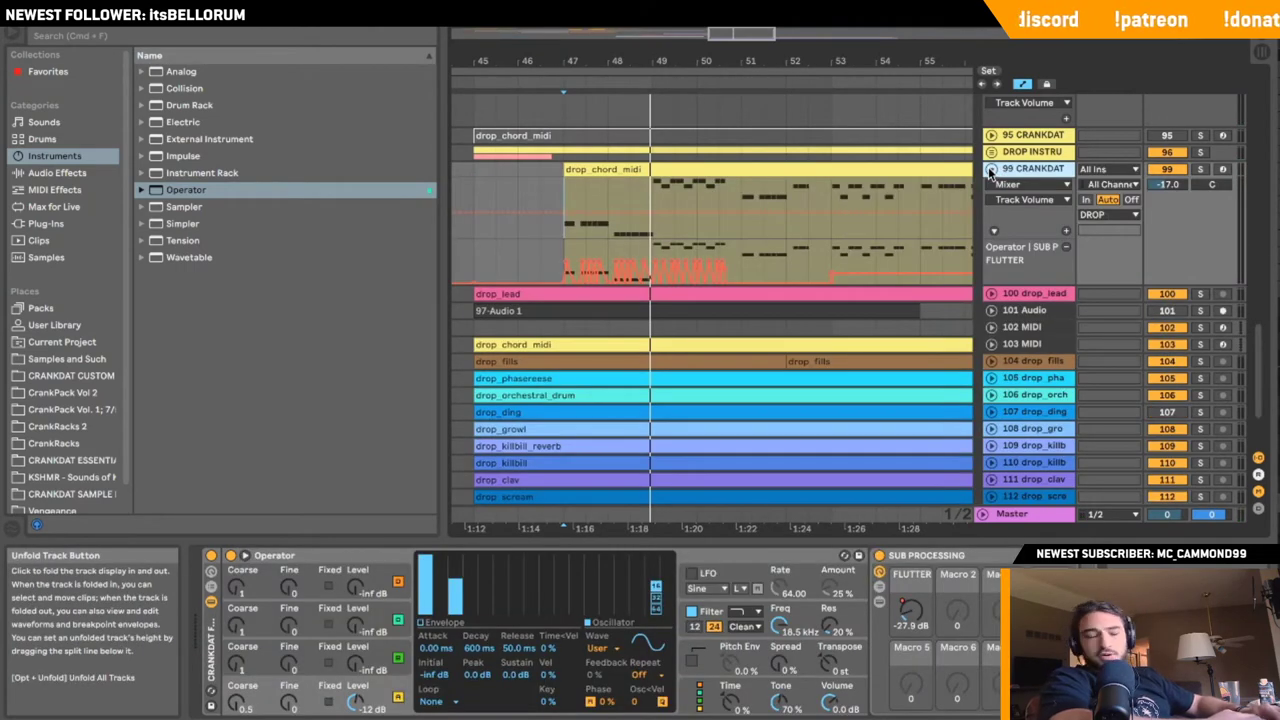
{"action": "left_click", "coordinate": [1200, 168]}
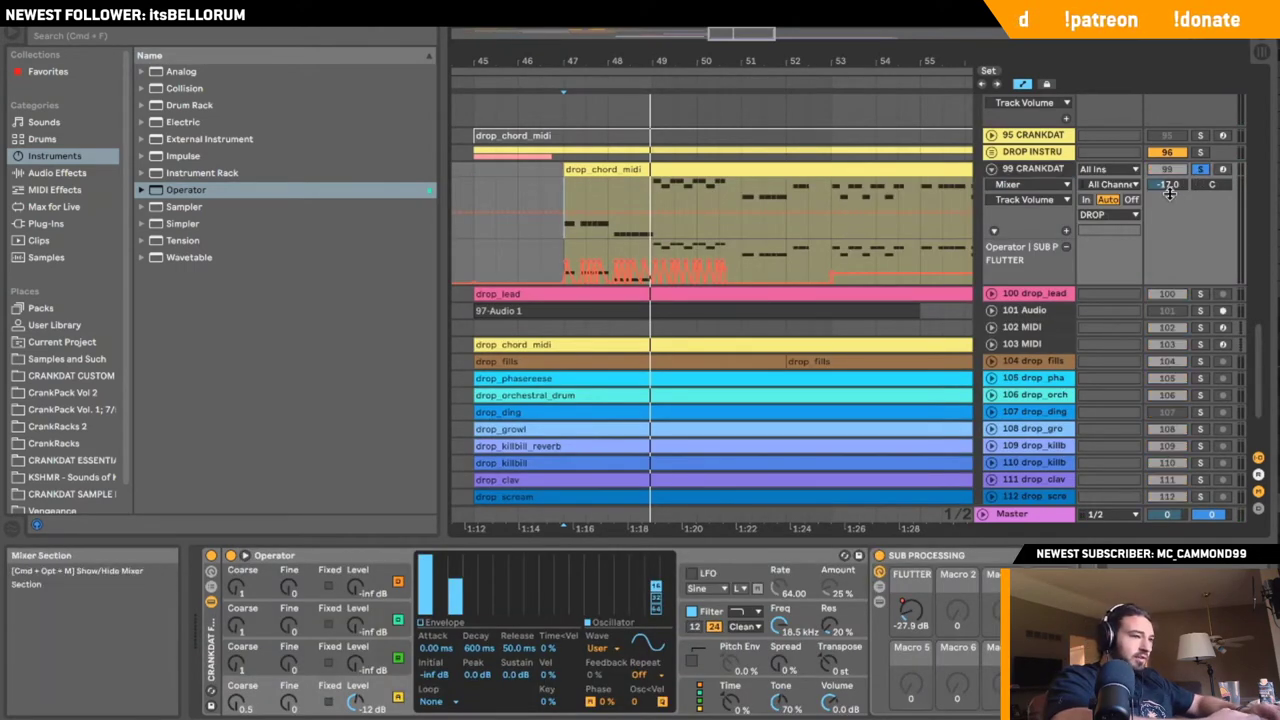
{"action": "left_click", "coordinate": [1200, 169]}
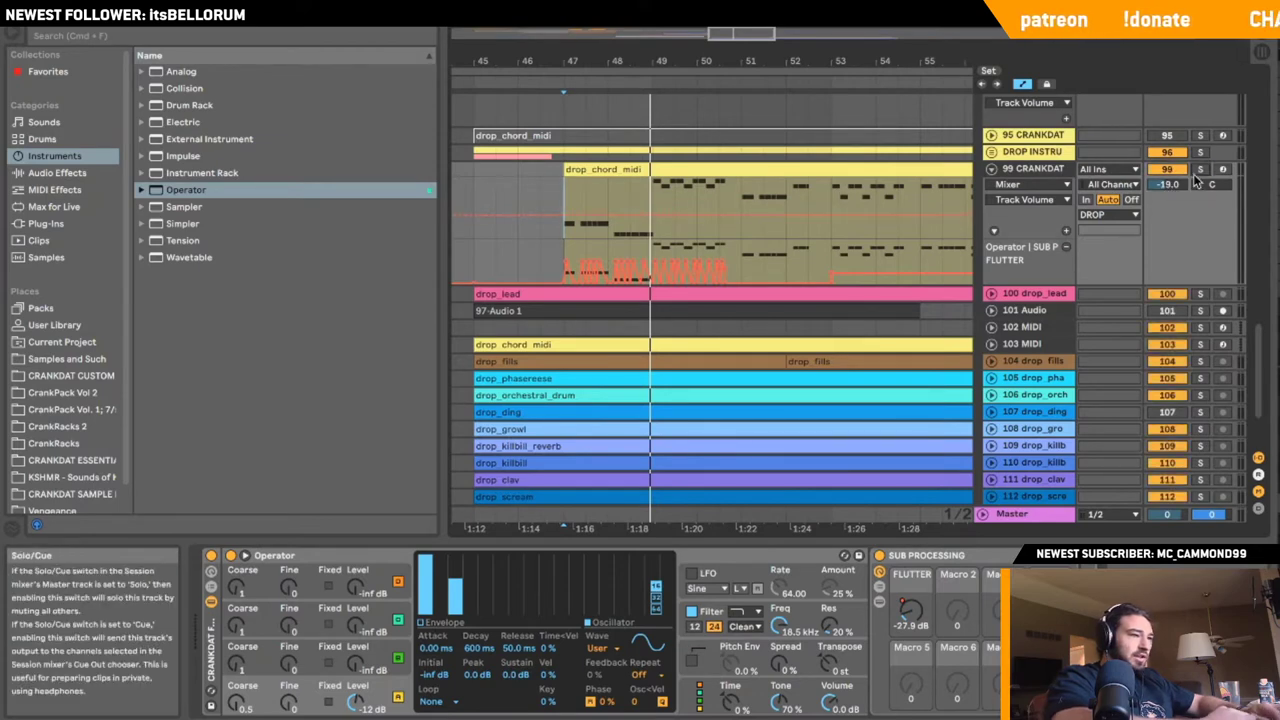
- Replay the drop and recheck the sub level on the SUB MASTER's Ozone 5 Equalizer
{"action": "key", "text": "space"}
{"action": "scroll", "coordinate": [1053, 136], "scroll_direction": "up", "scroll_amount": 20}
{"action": "left_click", "coordinate": [1053, 129]}
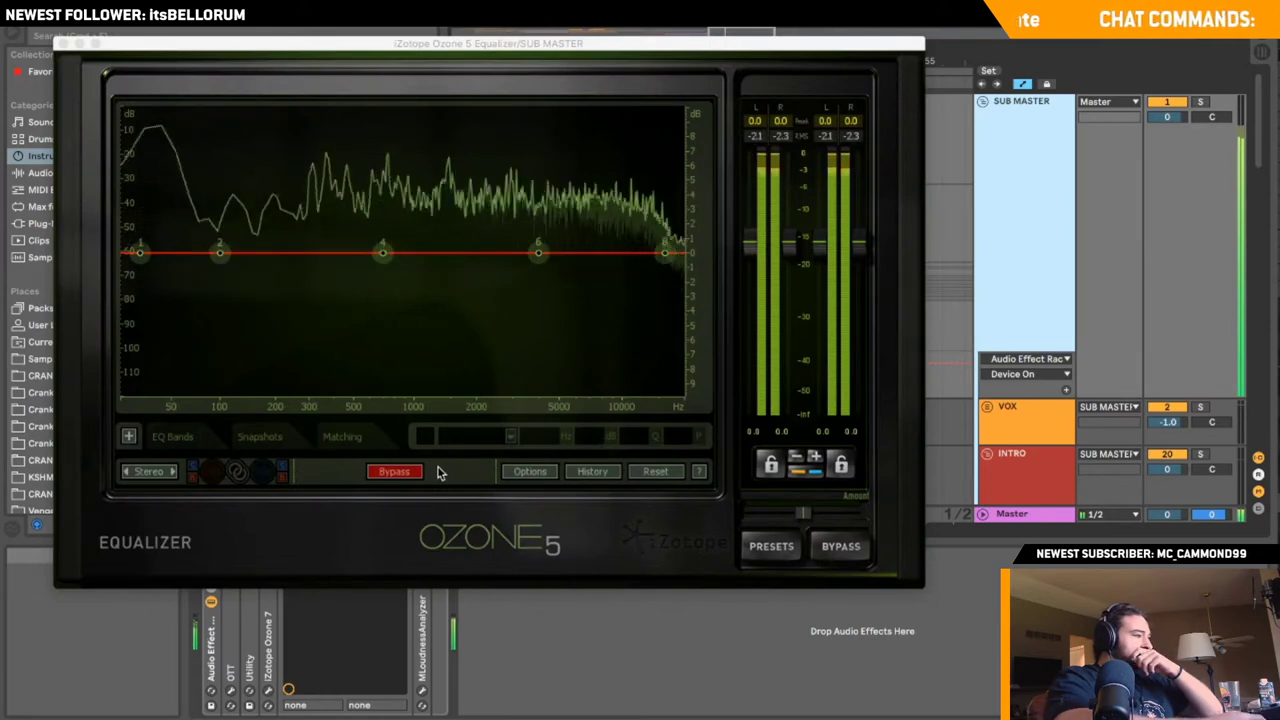
{"action": "key", "text": "space"}
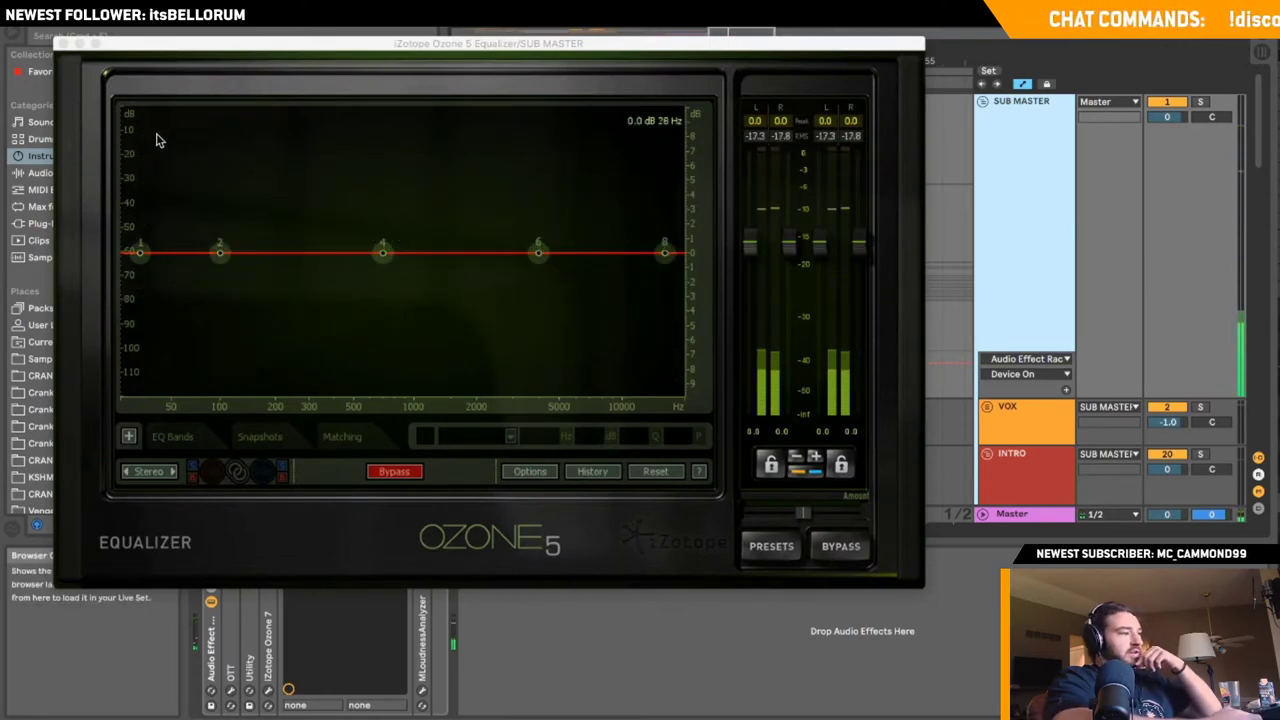
- Close the Ozone 5 Equalizer window and select the unfolded sub track 99 in the DROP group
{"action": "left_click", "coordinate": [63, 44]}
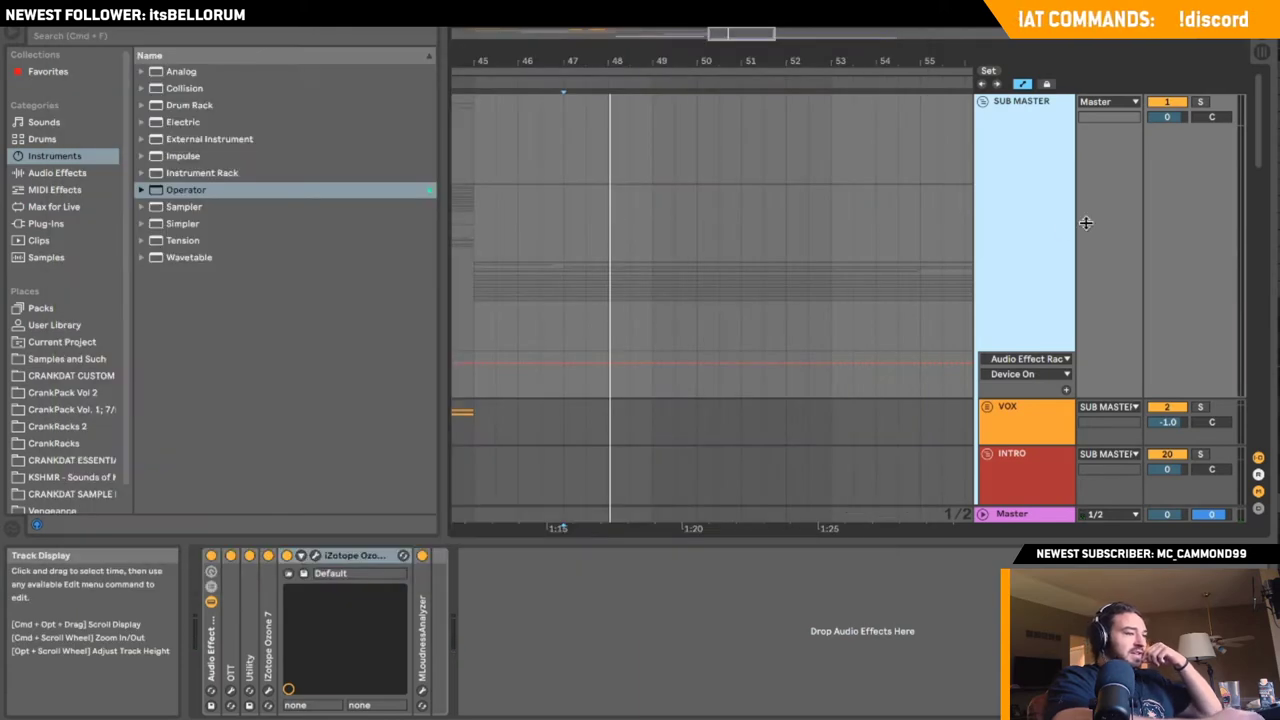
{"action": "scroll", "coordinate": [1086, 220], "scroll_direction": "down", "scroll_amount": 5}
{"action": "scroll", "coordinate": [1001, 216], "scroll_direction": "up", "scroll_amount": 5}
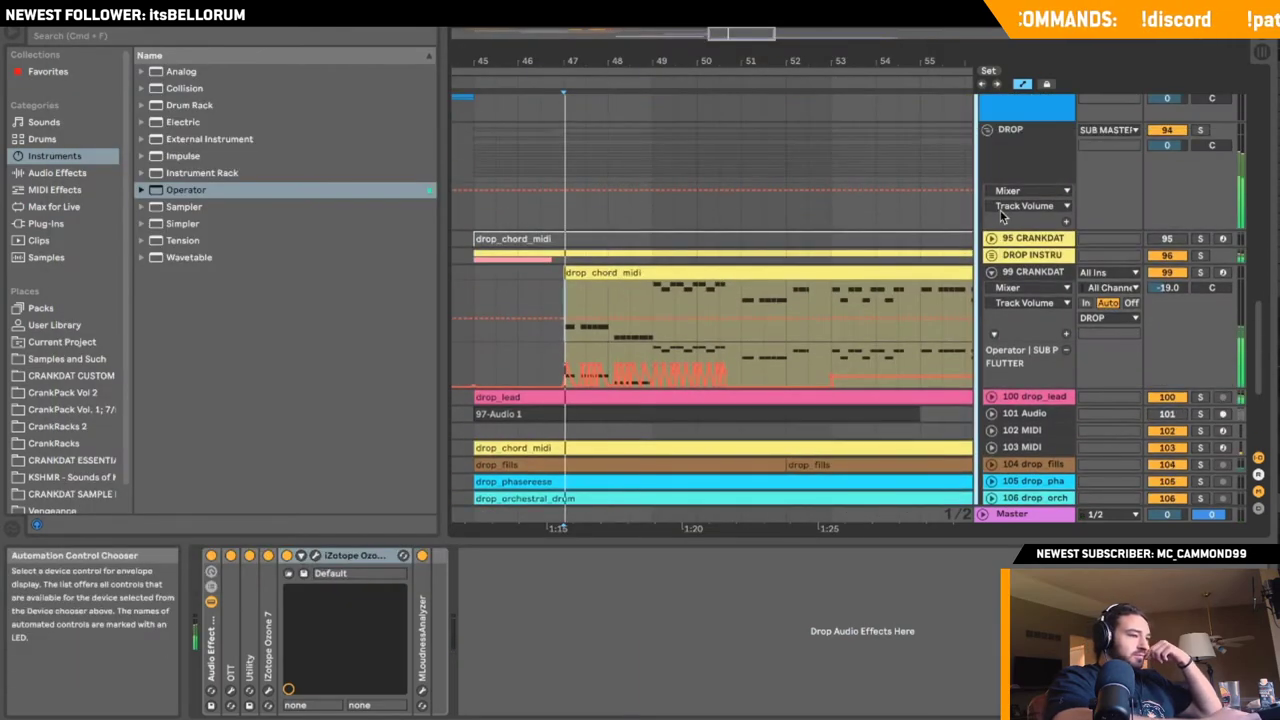
{"action": "left_click", "coordinate": [992, 272]}
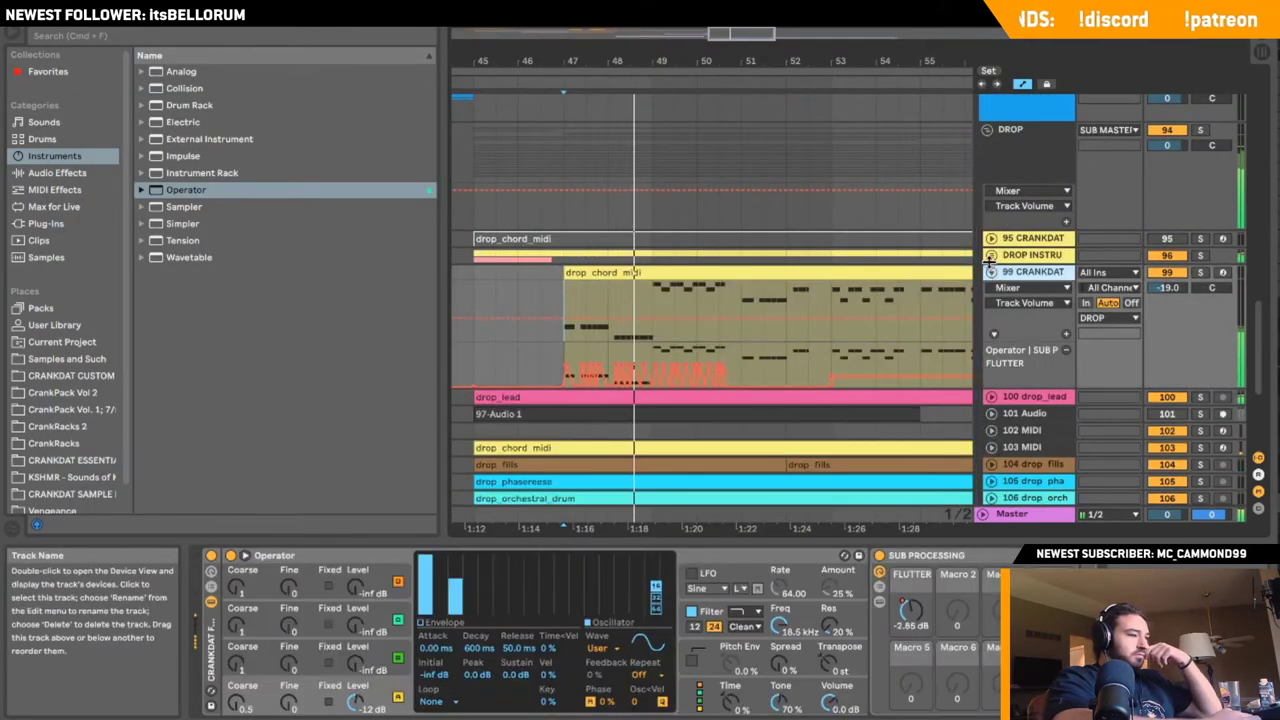
{"action": "left_click", "coordinate": [992, 272]}
{"action": "left_click", "coordinate": [991, 272]}
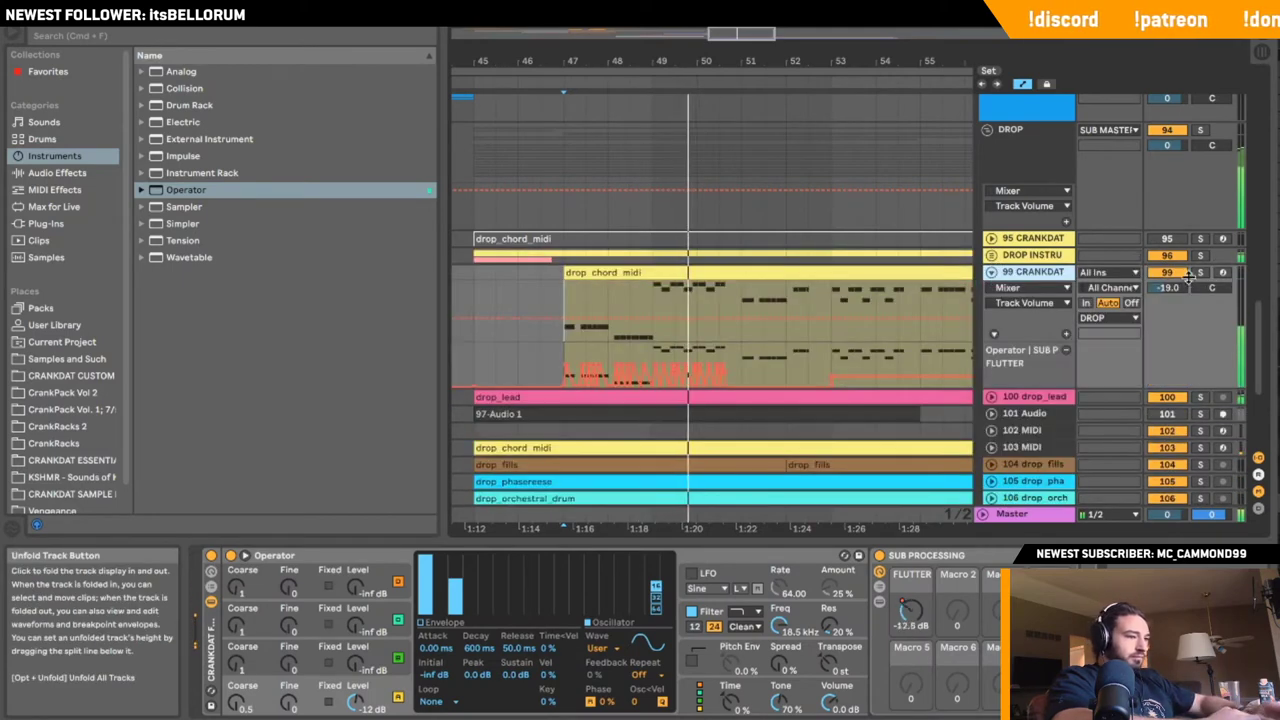
- Raise the bar 4 notes in track 99's drop_chord_midi clip to C#2 and play the drop
{"action": "double_click", "coordinate": [737, 270]}
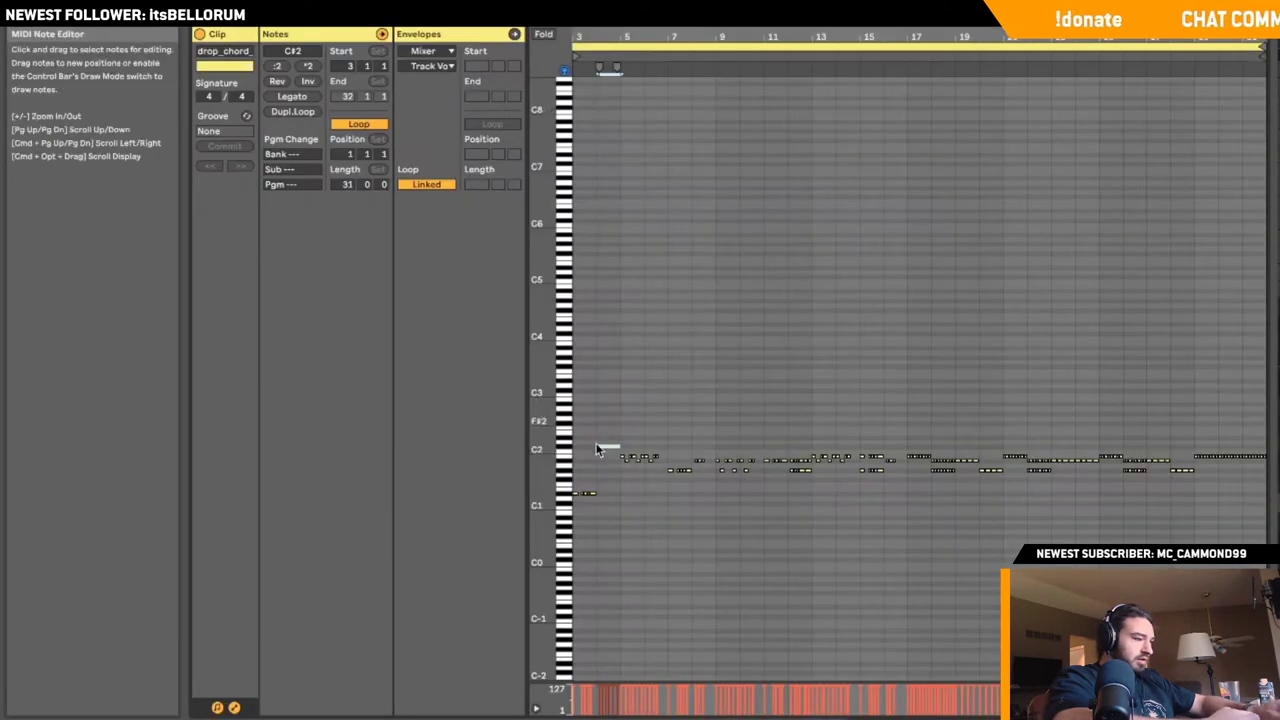
{"action": "scroll", "coordinate": [597, 451], "scroll_direction": "left", "scroll_amount": 2}
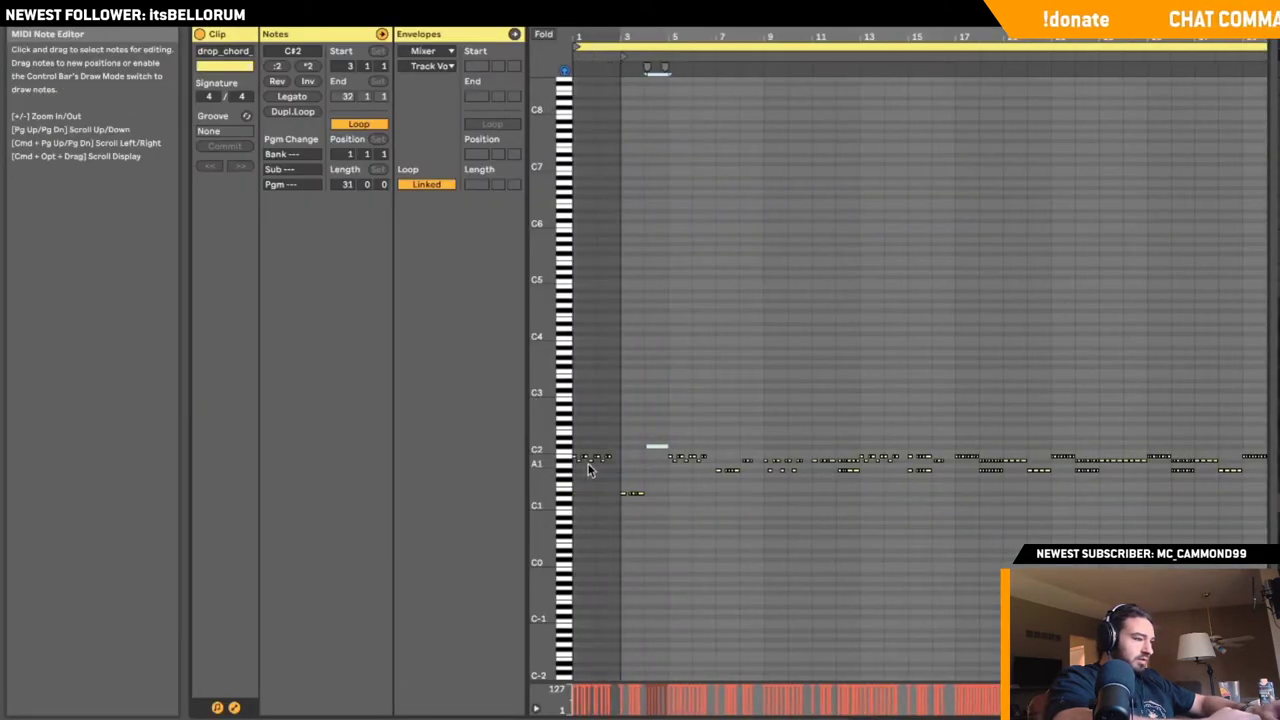
{"action": "key", "text": "space"}
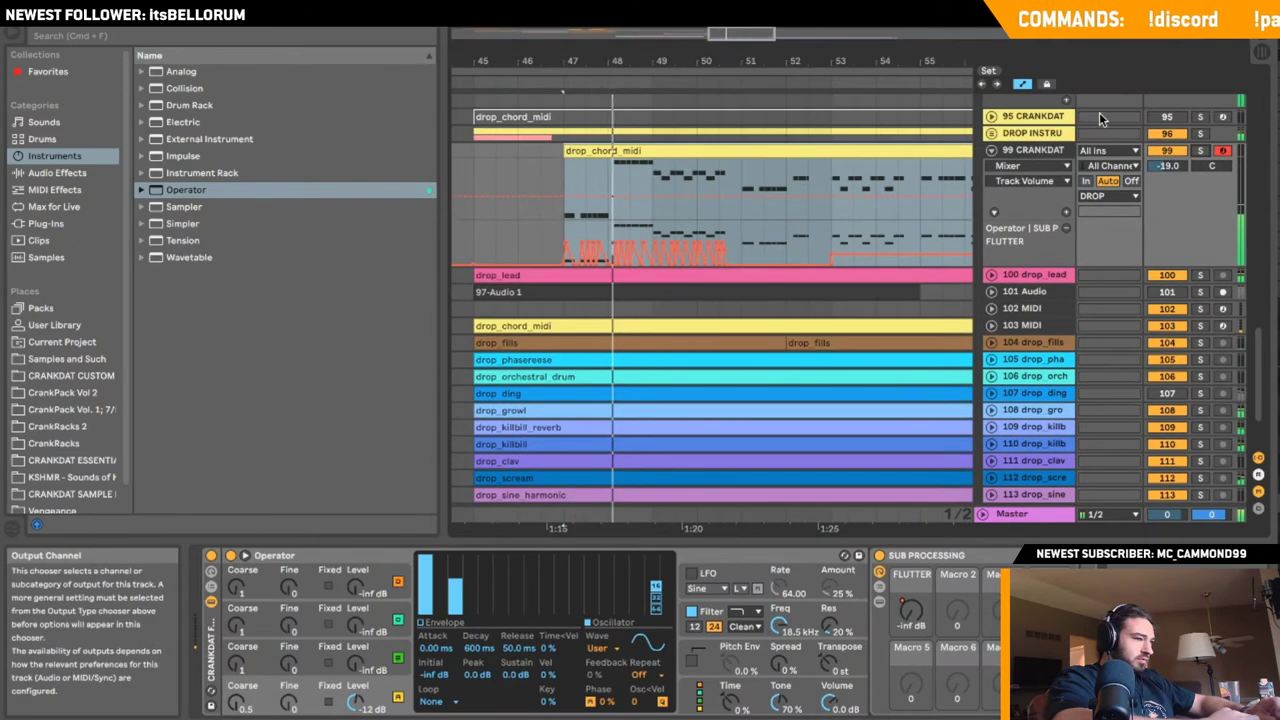
- Review the notes of sub track 99's drop_chord_midi clip during playback and return to its device chain
{"action": "scroll", "coordinate": [1100, 160], "scroll_direction": "up", "scroll_amount": 2}
{"action": "left_click_drag", "start_coordinate": [702, 61], "coordinate": [702, 38]}
{"action": "double_click", "coordinate": [760, 186]}
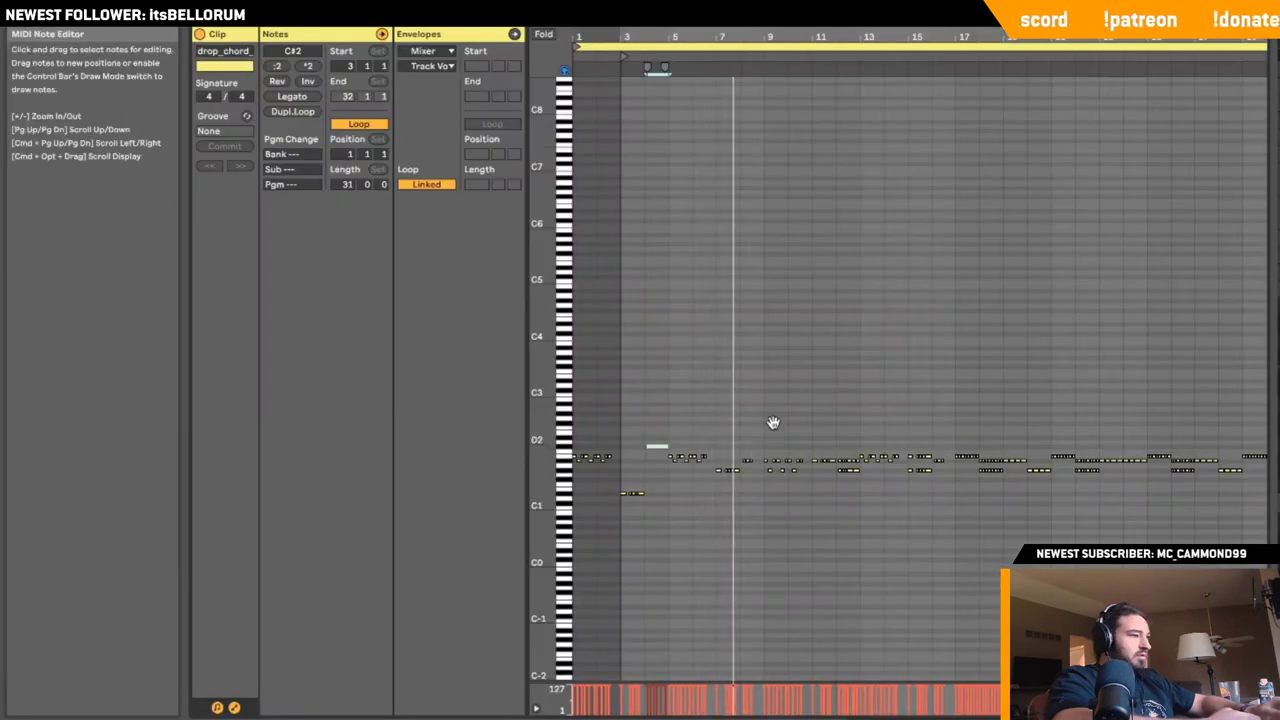
{"action": "key", "text": "shift+Tab"}
{"action": "scroll", "coordinate": [605, 275], "scroll_direction": "up", "scroll_amount": 5}
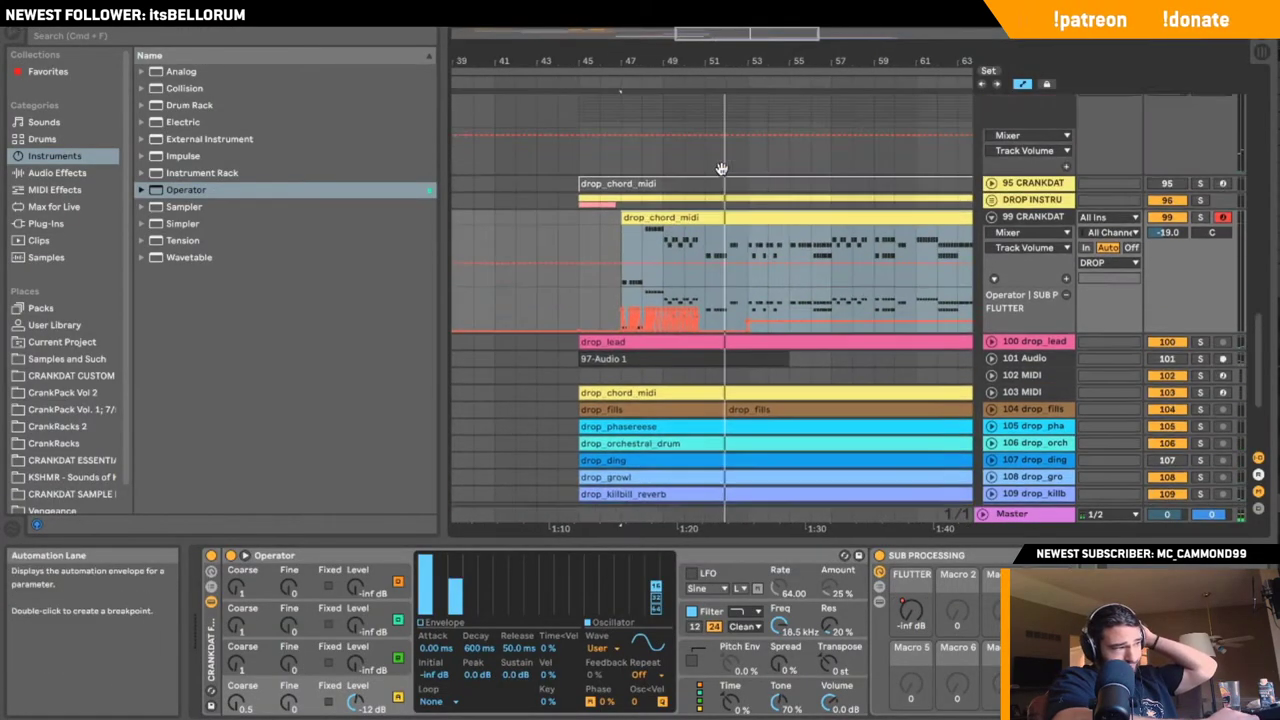
- Unfold the DROP INSTRU group and chord track 97, and solo track 97
{"action": "scroll", "coordinate": [593, 261], "scroll_direction": "down", "scroll_amount": 2}
{"action": "left_click", "coordinate": [593, 261]}
{"action": "left_click", "coordinate": [992, 268]}
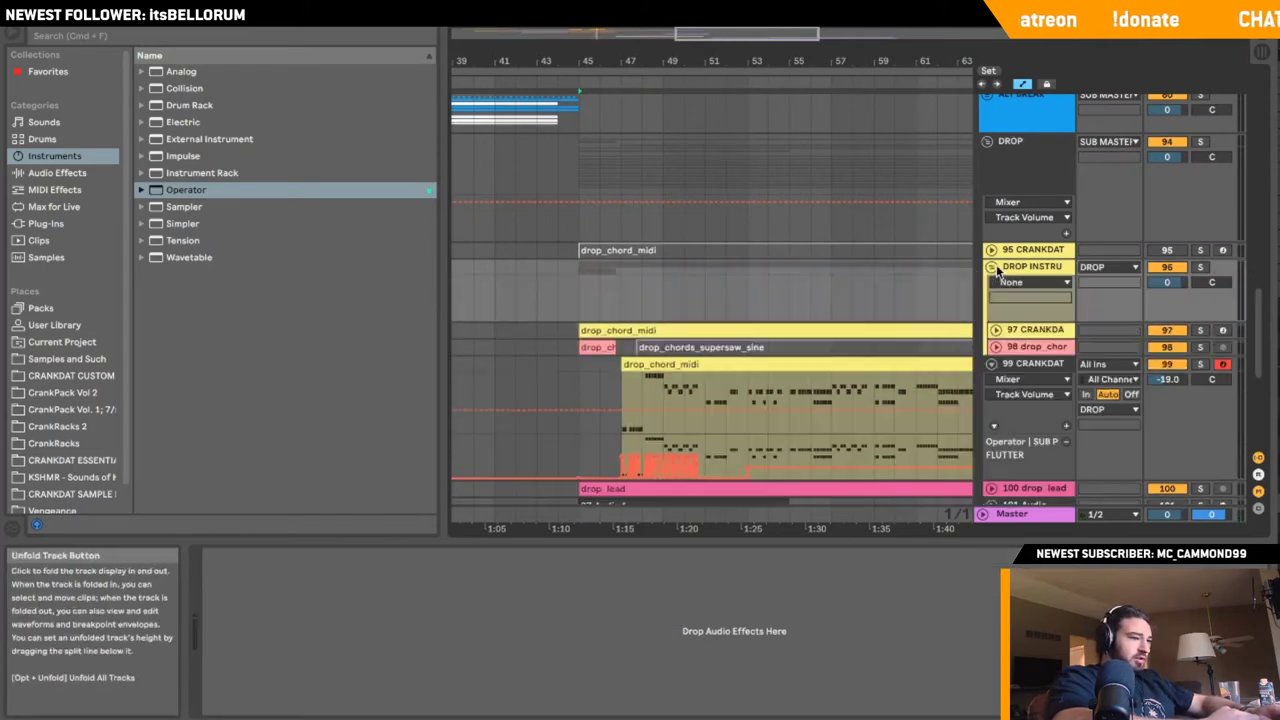
{"action": "left_click", "coordinate": [996, 330]}
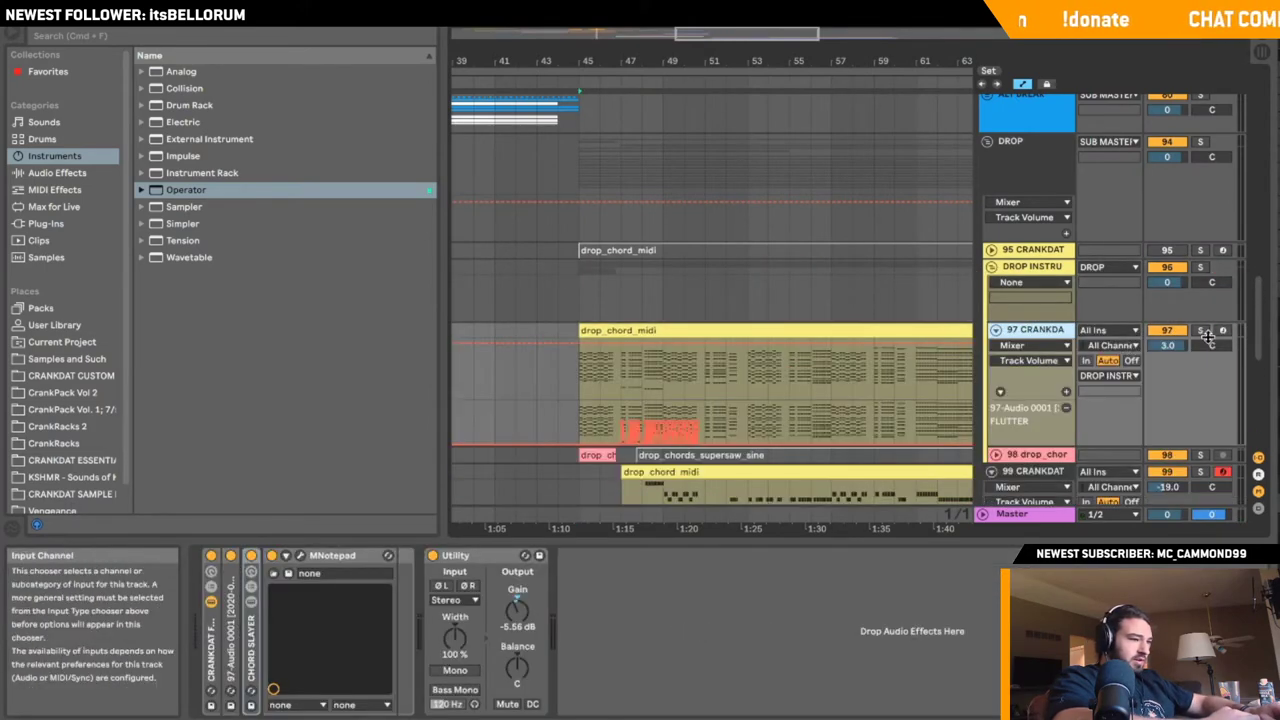
{"action": "left_click", "coordinate": [1203, 333]}
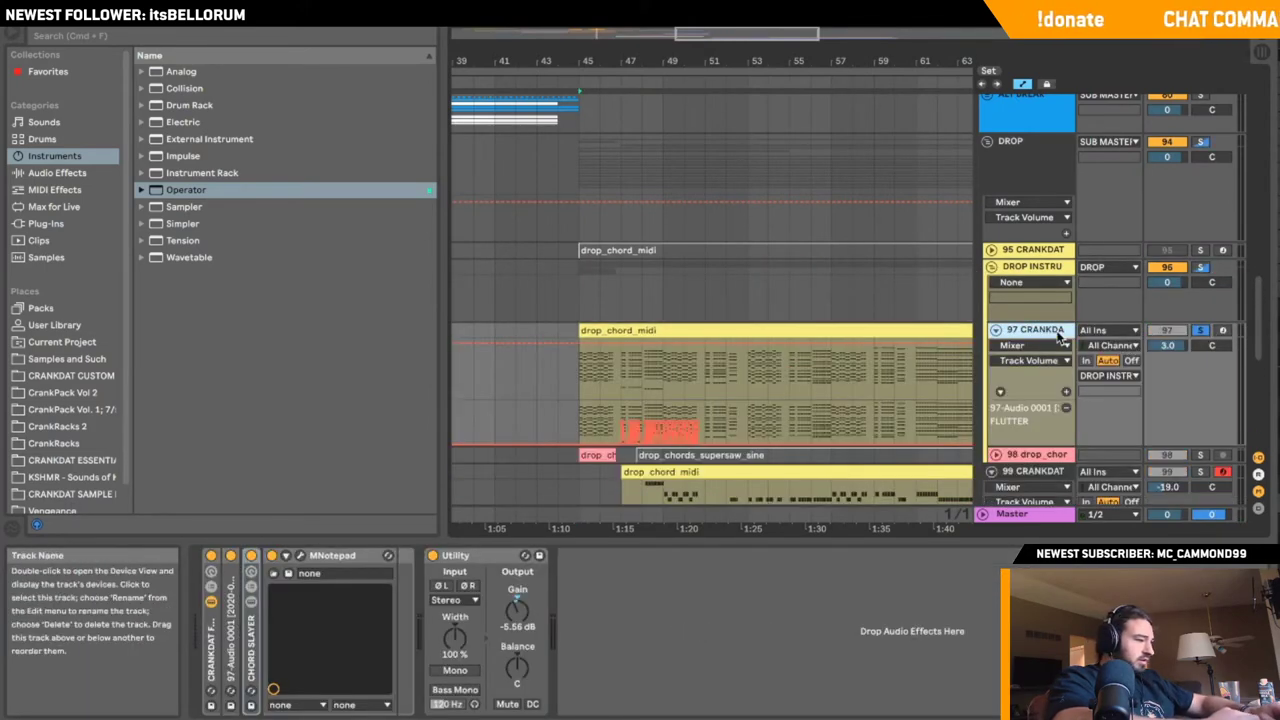
- Expand track 97's CHORD SLAYER rack and set its last 300hz HPF to a Q of 0.66 while playing the chords
{"action": "double_click", "coordinate": [257, 628]}
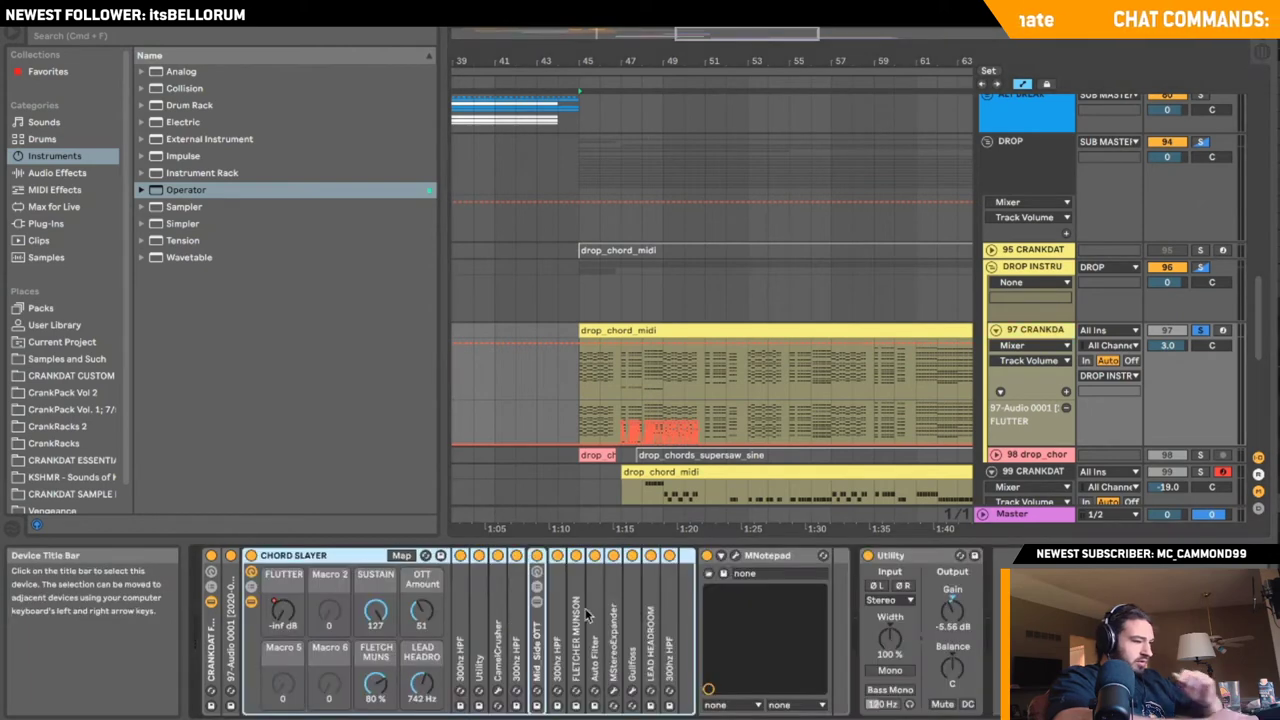
{"action": "double_click", "coordinate": [665, 648]}
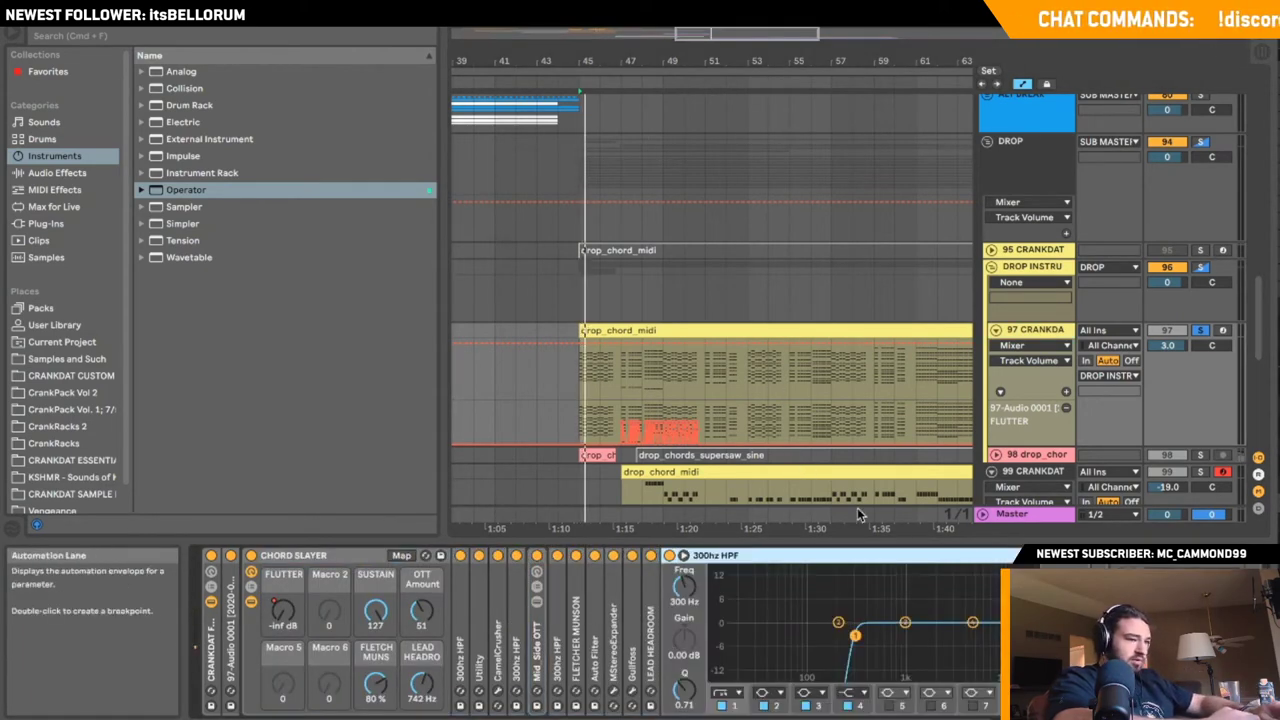
{"action": "scroll", "coordinate": [905, 598], "scroll_direction": "right", "scroll_amount": 5}
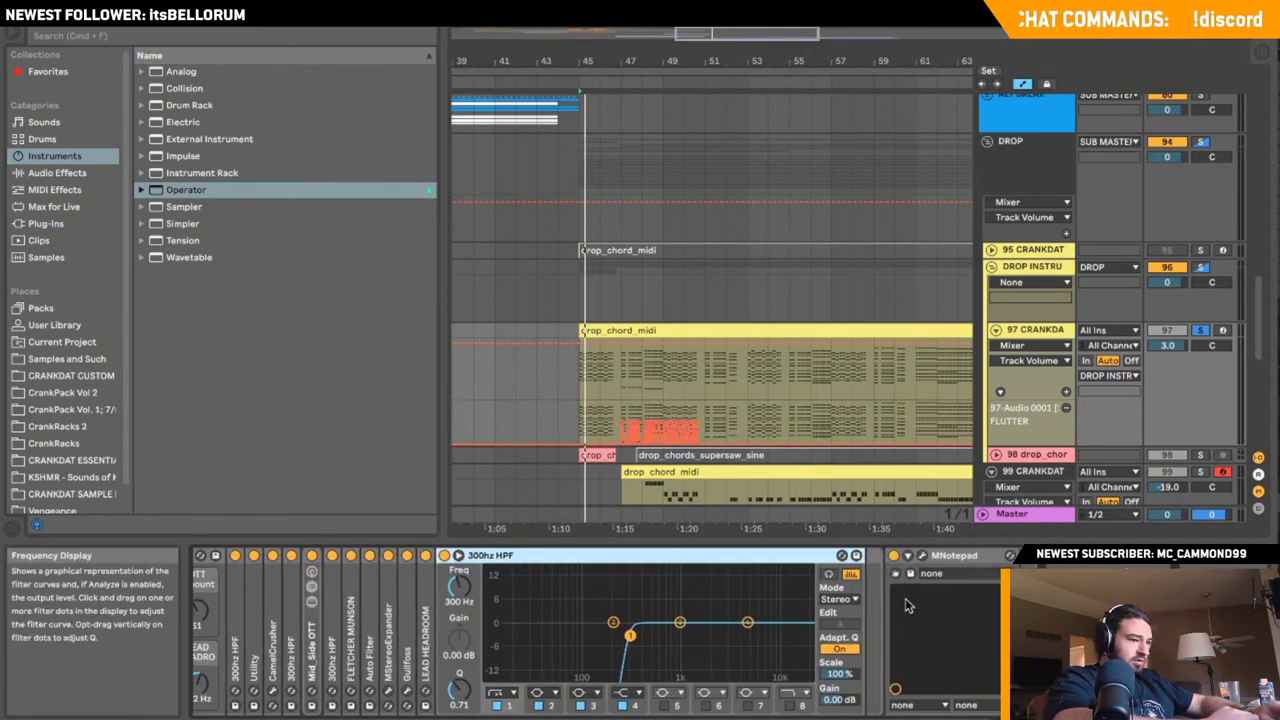
{"action": "left_click", "coordinate": [630, 393]}
{"action": "key", "text": "space"}
{"action": "left_click_drag", "start_coordinate": [630, 635], "coordinate": [630, 639]}
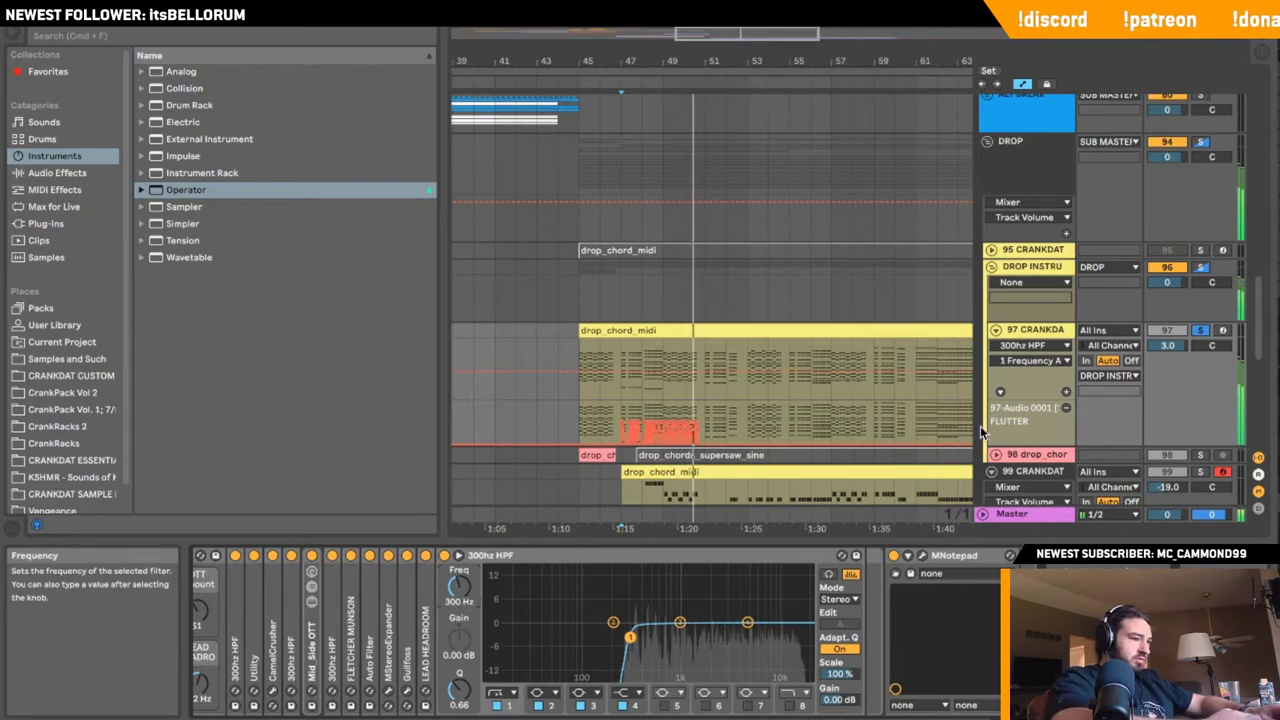
- Unsolo and fold chord track 97, and fold sub track 99
{"action": "left_click", "coordinate": [996, 330]}
{"action": "scroll", "coordinate": [1035, 320], "scroll_direction": "down", "scroll_amount": 5}
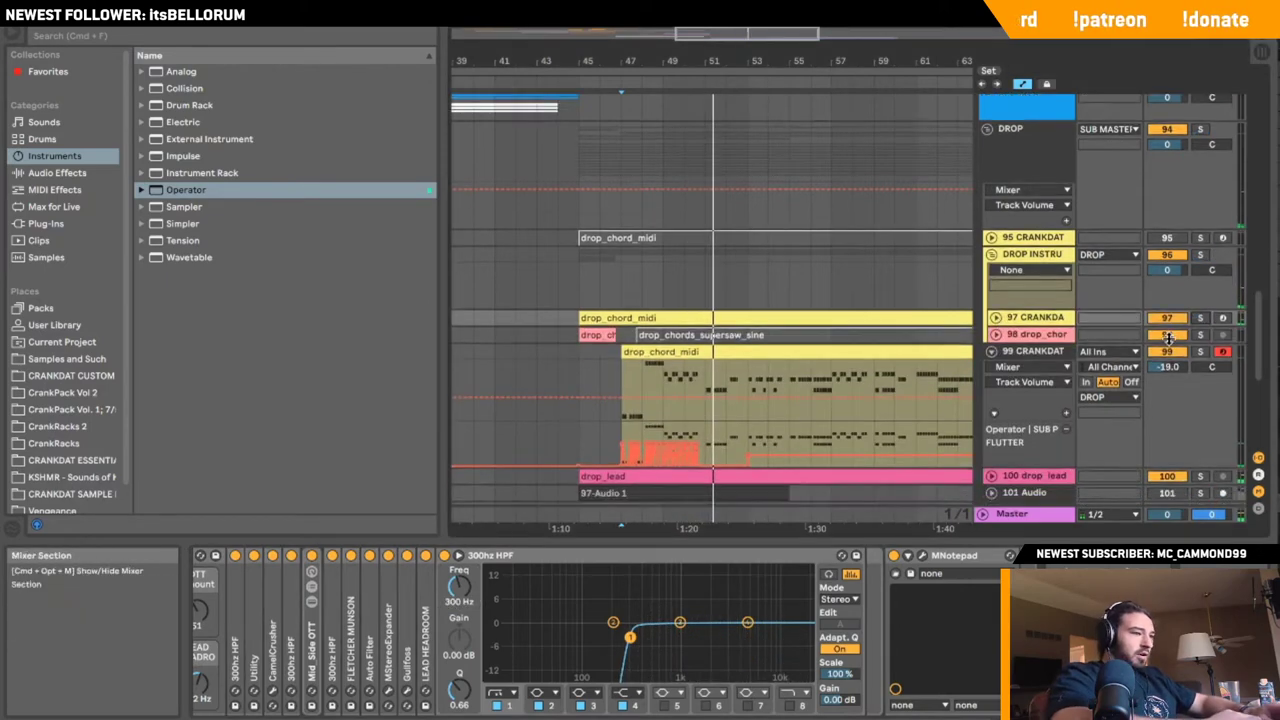
{"action": "left_click", "coordinate": [991, 163]}
- Unfold and solo drop_lead track 100, with playback positioned at bar 47
{"action": "left_click", "coordinate": [991, 197]}
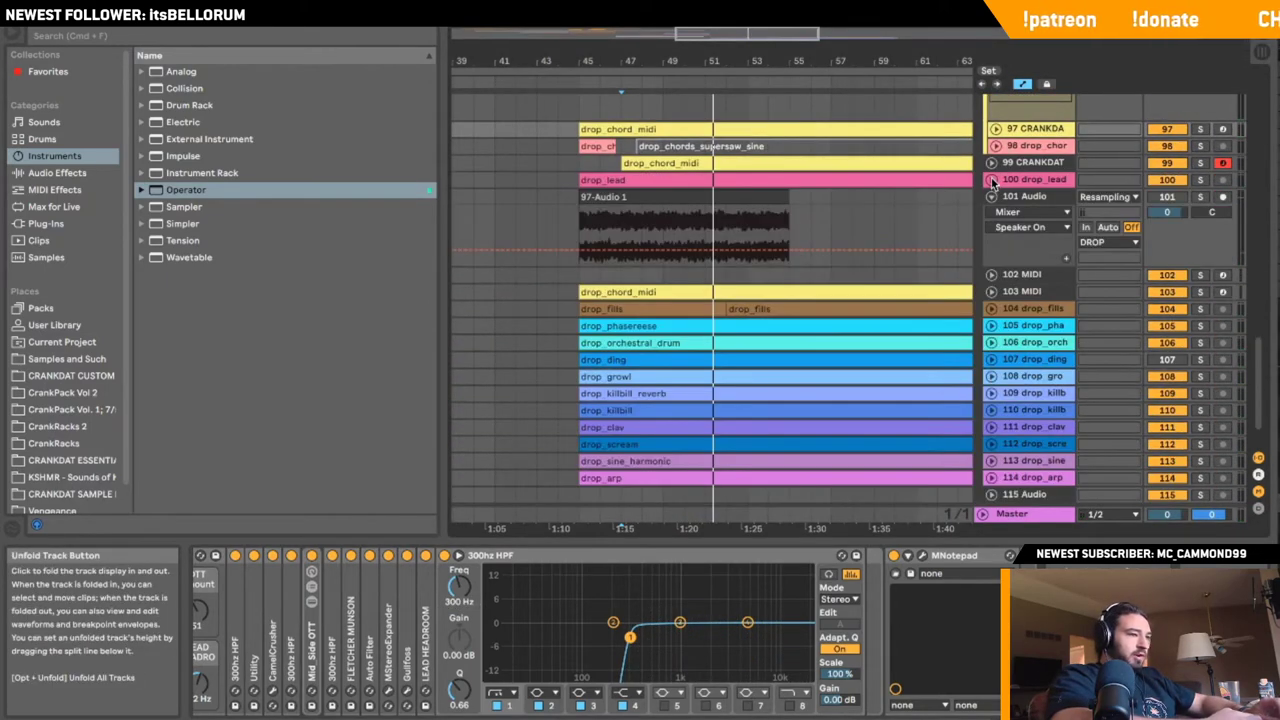
{"action": "left_click", "coordinate": [991, 180]}
{"action": "left_click", "coordinate": [1201, 180]}
{"action": "left_click", "coordinate": [670, 177]}
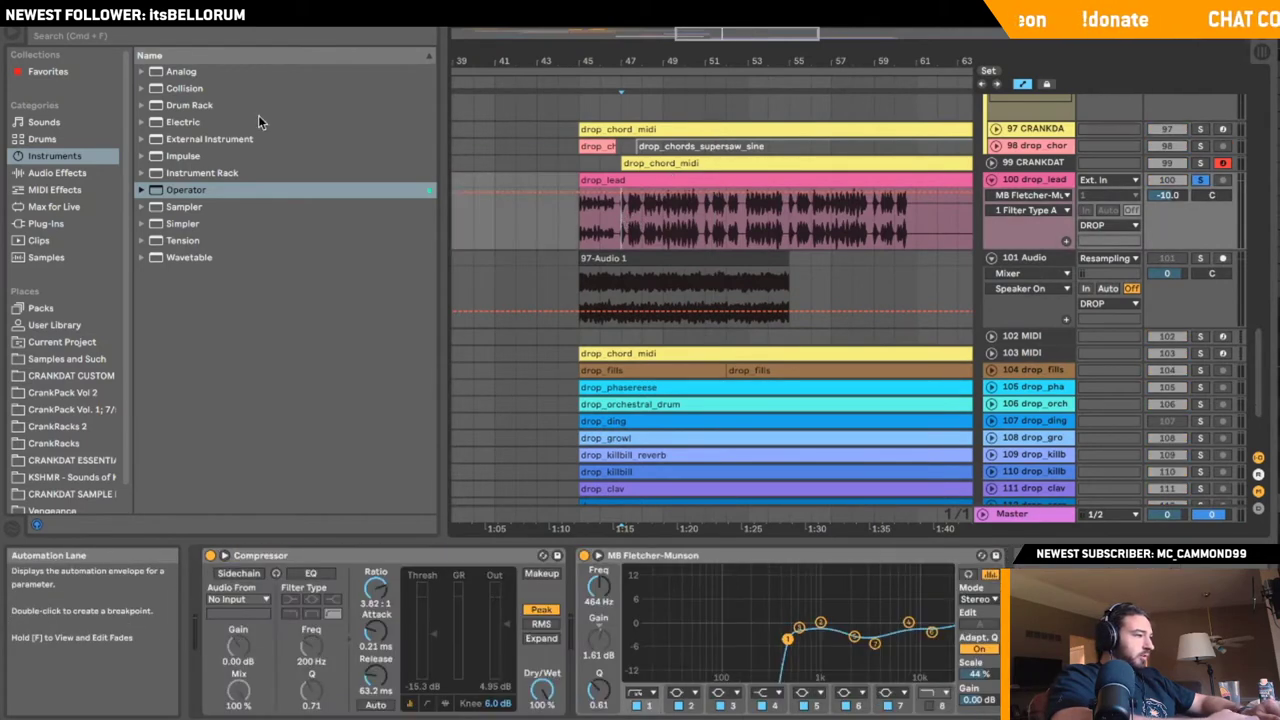
- Add an EQ Eight after MB Fletcher-Munson on drop_lead and boost band 3 by 7.07 dB at 696 Hz during playback
{"action": "left_click", "coordinate": [57, 172]}
{"action": "left_click", "coordinate": [194, 98]}
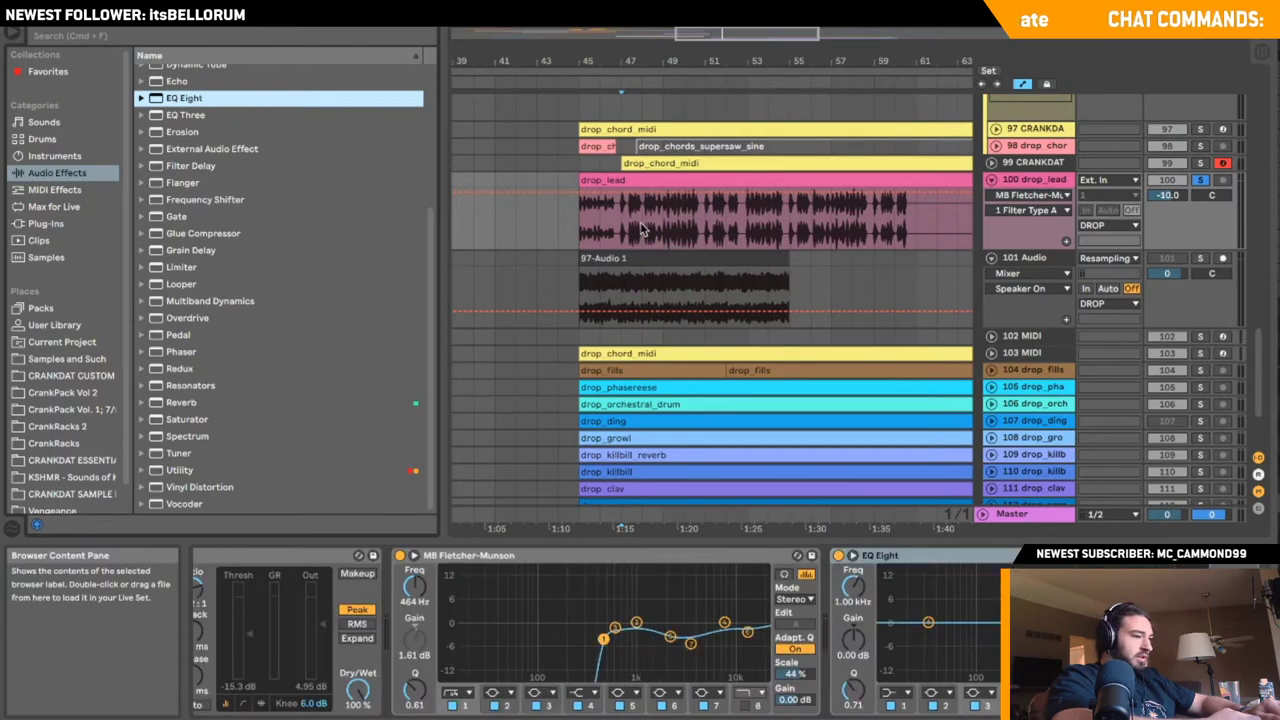
{"action": "key", "text": "space"}
{"action": "left_click_drag", "start_coordinate": [1074, 622], "coordinate": [1058, 594]}
{"action": "key", "text": "space"}
{"action": "key", "text": "space"}
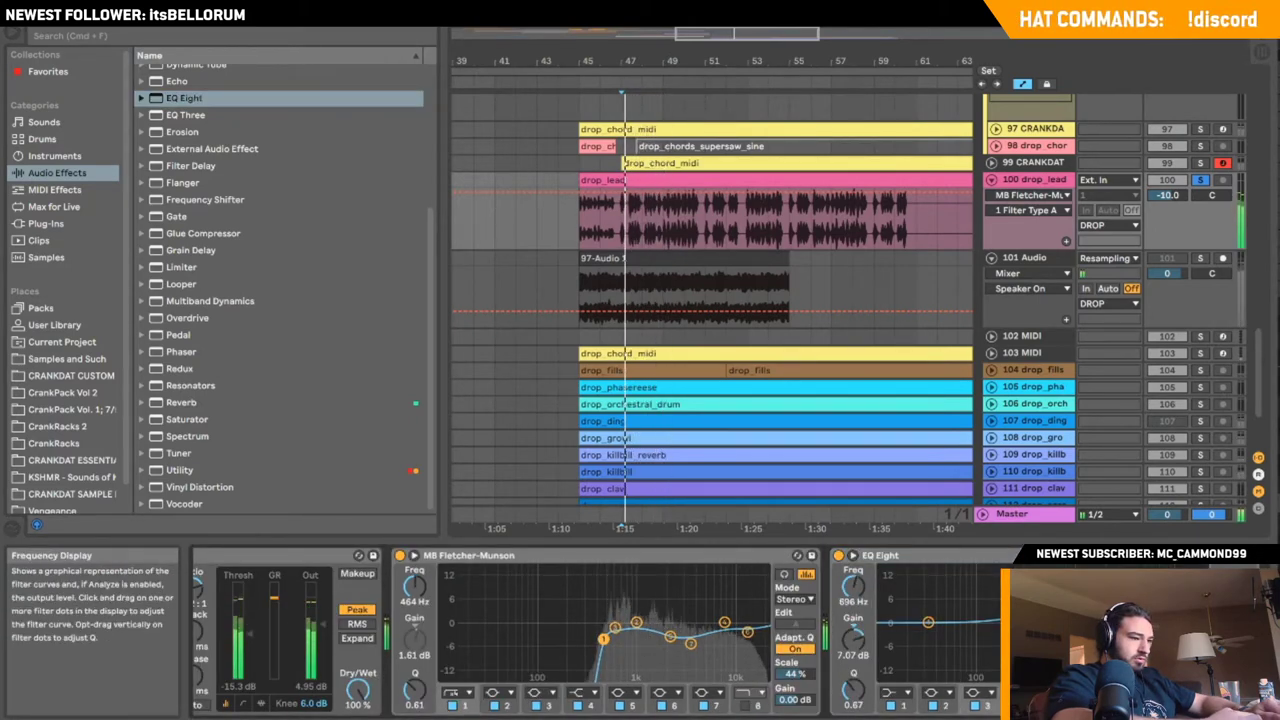
- Narrow the EQ Eight boost on drop_lead to a Q of 1.40, listen to it, and remove the EQ Eight
{"action": "key", "text": "space"}
{"action": "left_click_drag", "start_coordinate": [856, 695], "coordinate": [857, 688]}
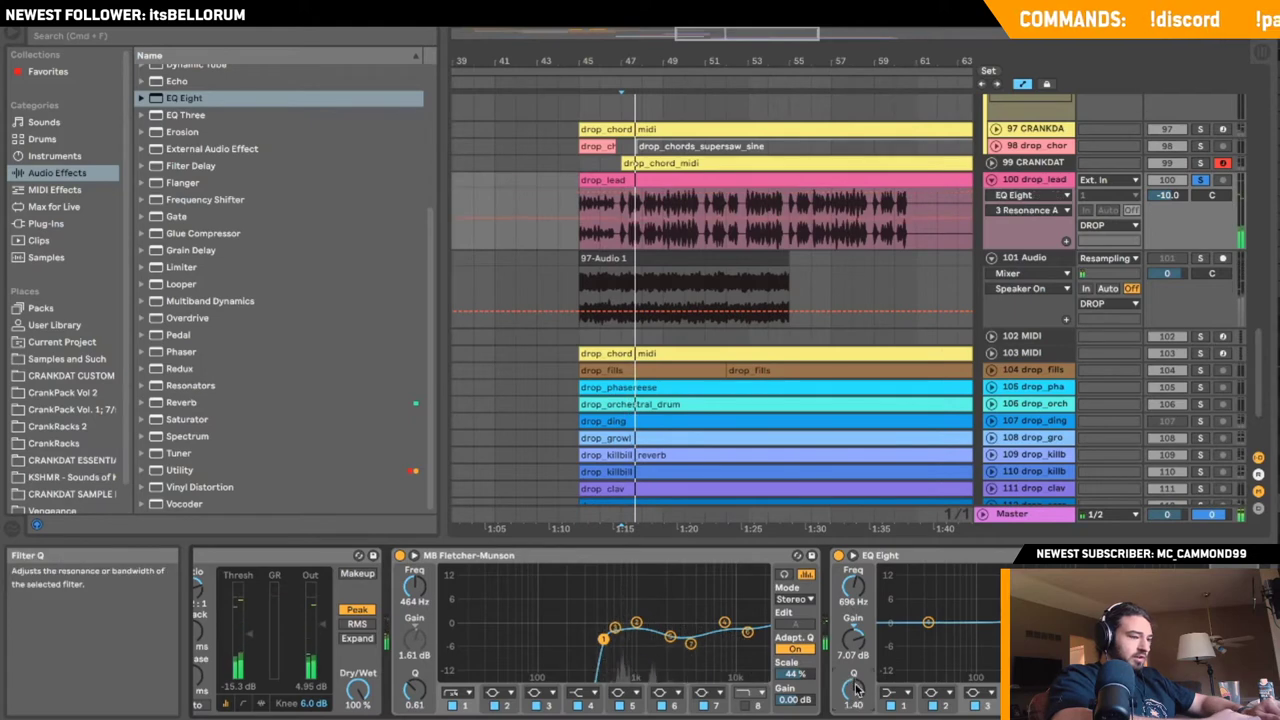
{"action": "left_click", "coordinate": [838, 555]}
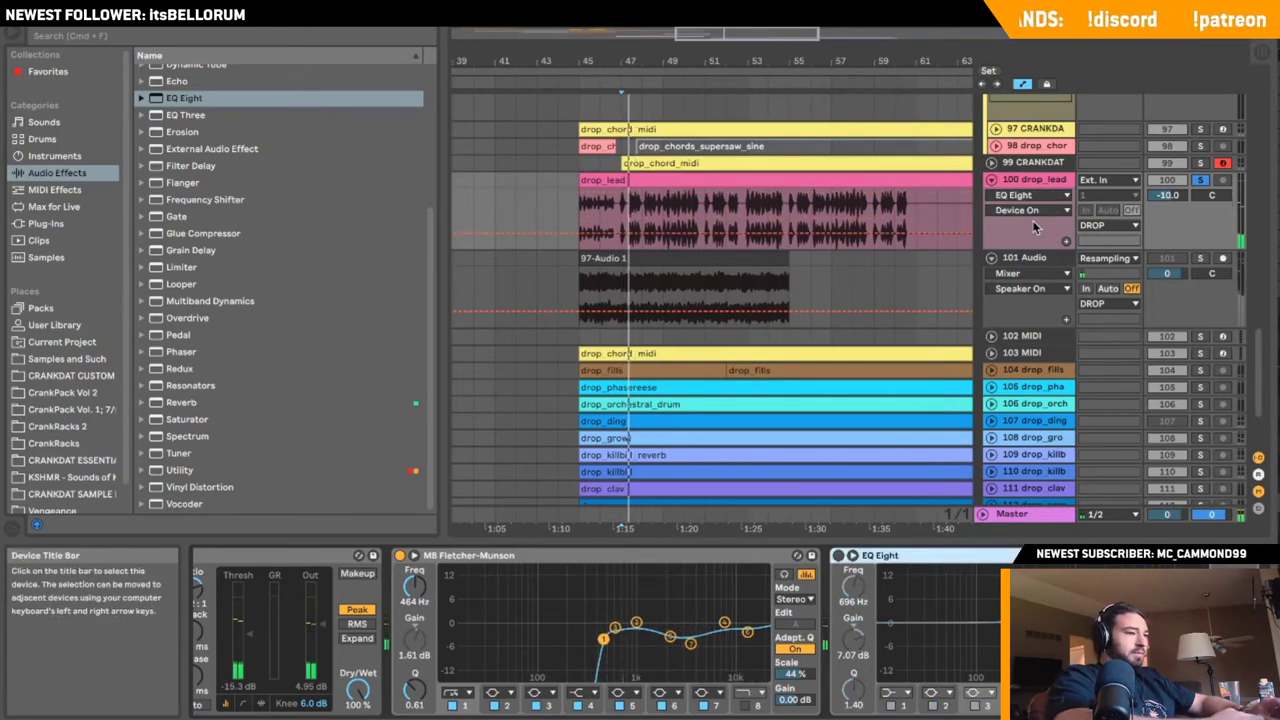
- Set the LEAD HEADROOM macro of track 97's CHORD SLAYER to 690 Hz, play the drop and unsolo drop_lead
{"action": "left_click", "coordinate": [1017, 133]}
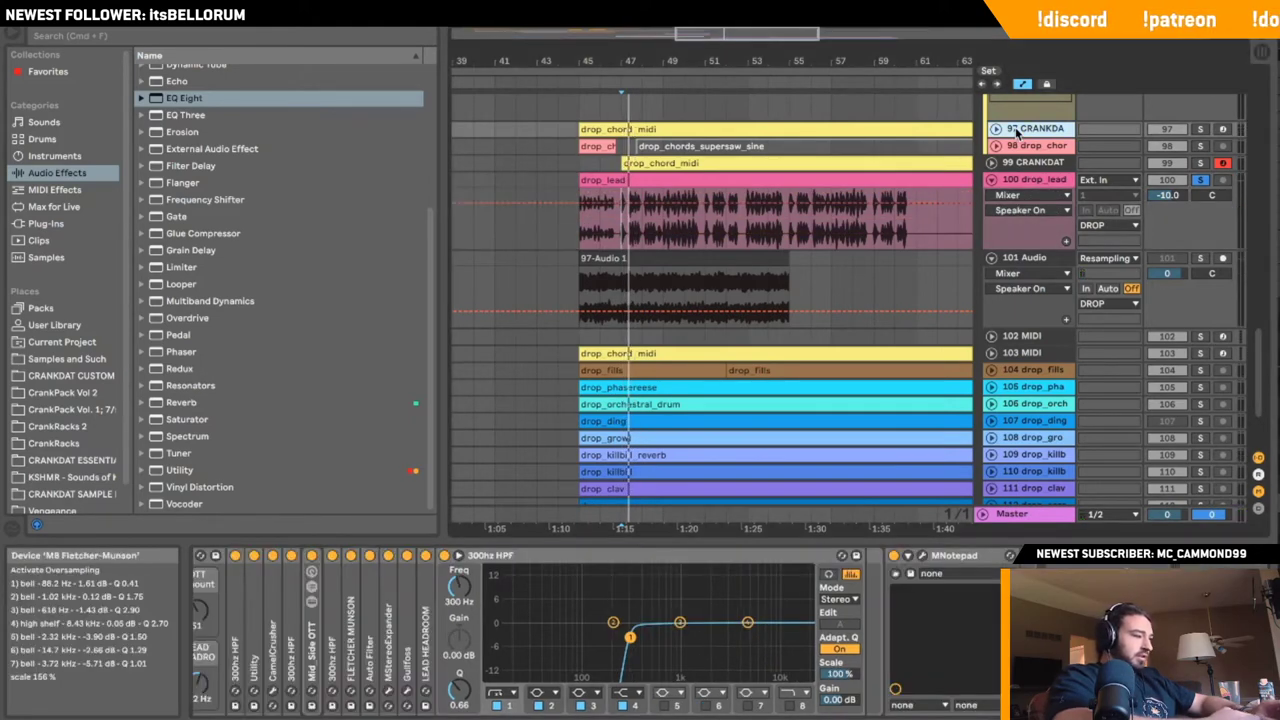
{"action": "scroll", "coordinate": [483, 614], "scroll_direction": "up", "scroll_amount": 3}
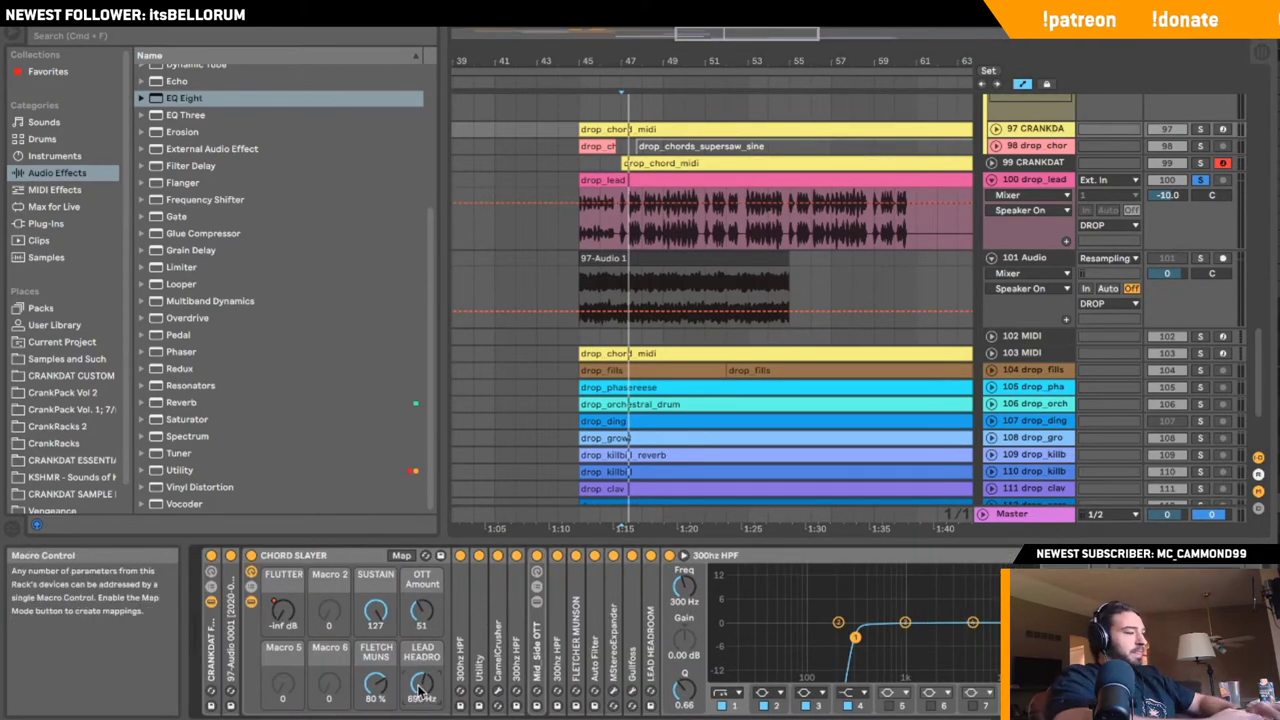
{"action": "key", "text": "space"}
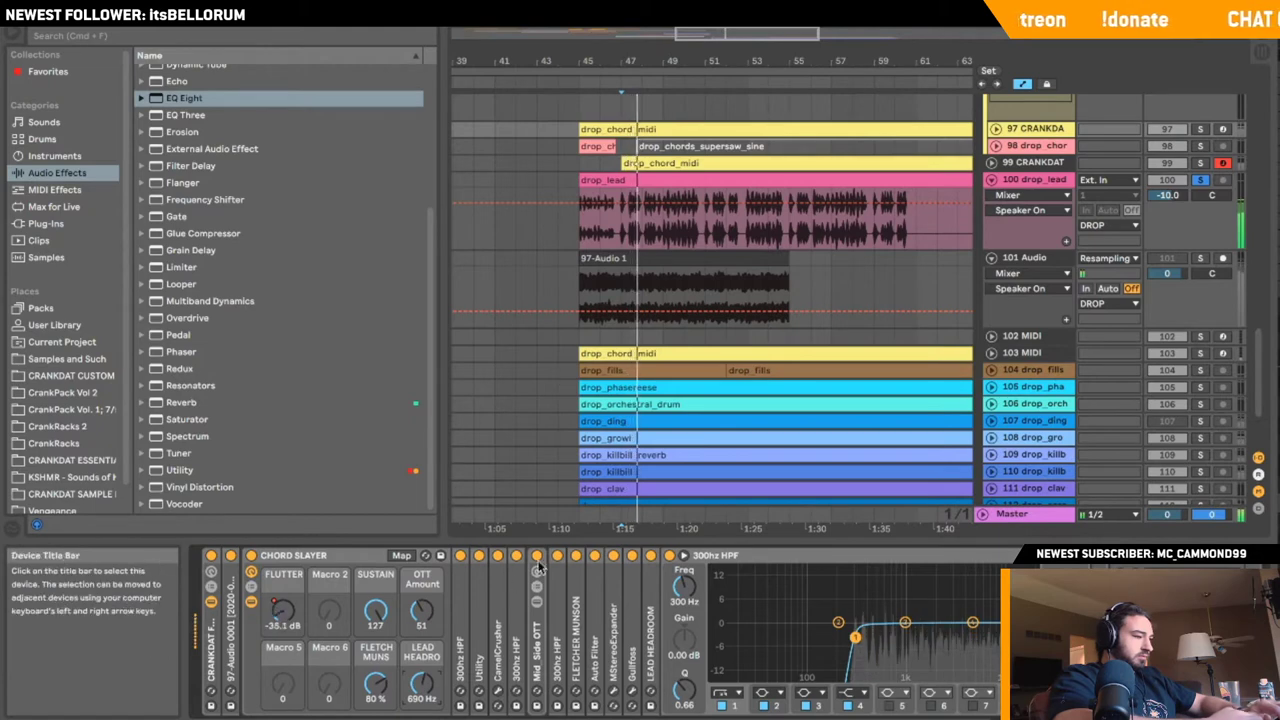
{"action": "left_click", "coordinate": [1201, 180]}
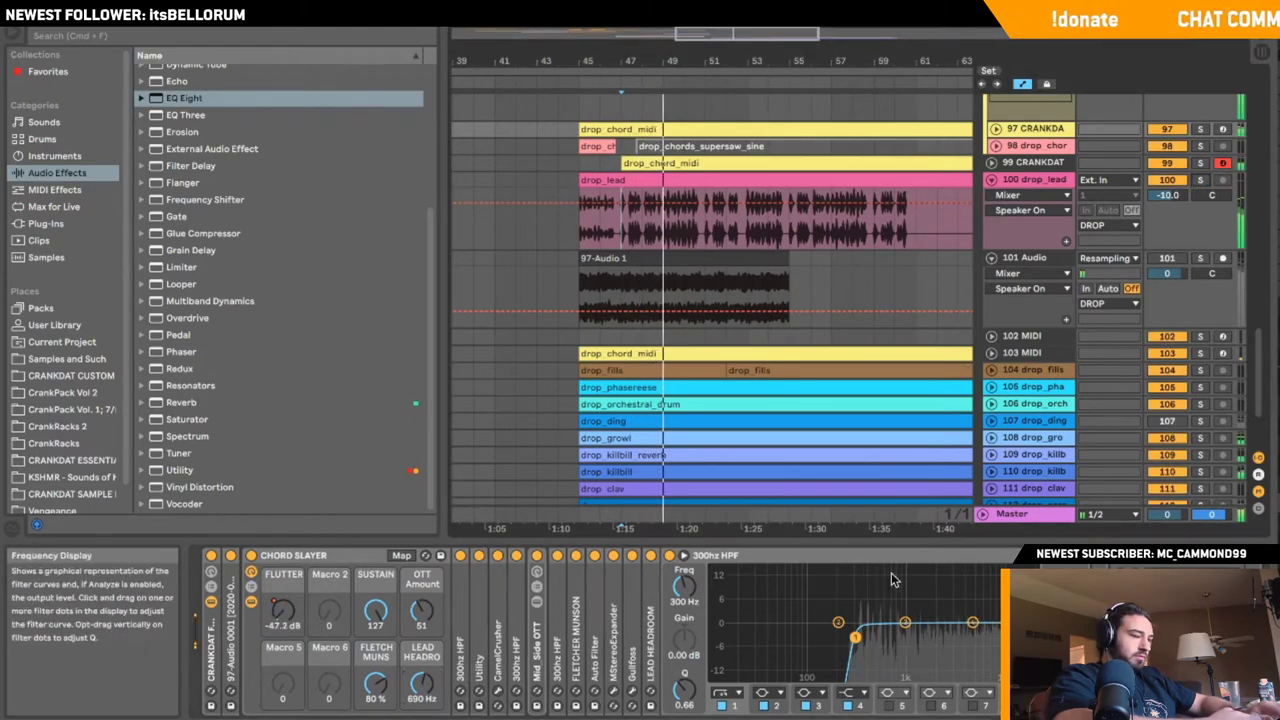
- Collapse the 300hz HPF, MNotepad and Utility devices in track 97's chain
{"action": "double_click", "coordinate": [848, 556]}
{"action": "double_click", "coordinate": [781, 557]}
{"action": "left_click", "coordinate": [782, 558]}
{"action": "double_click", "coordinate": [782, 558]}
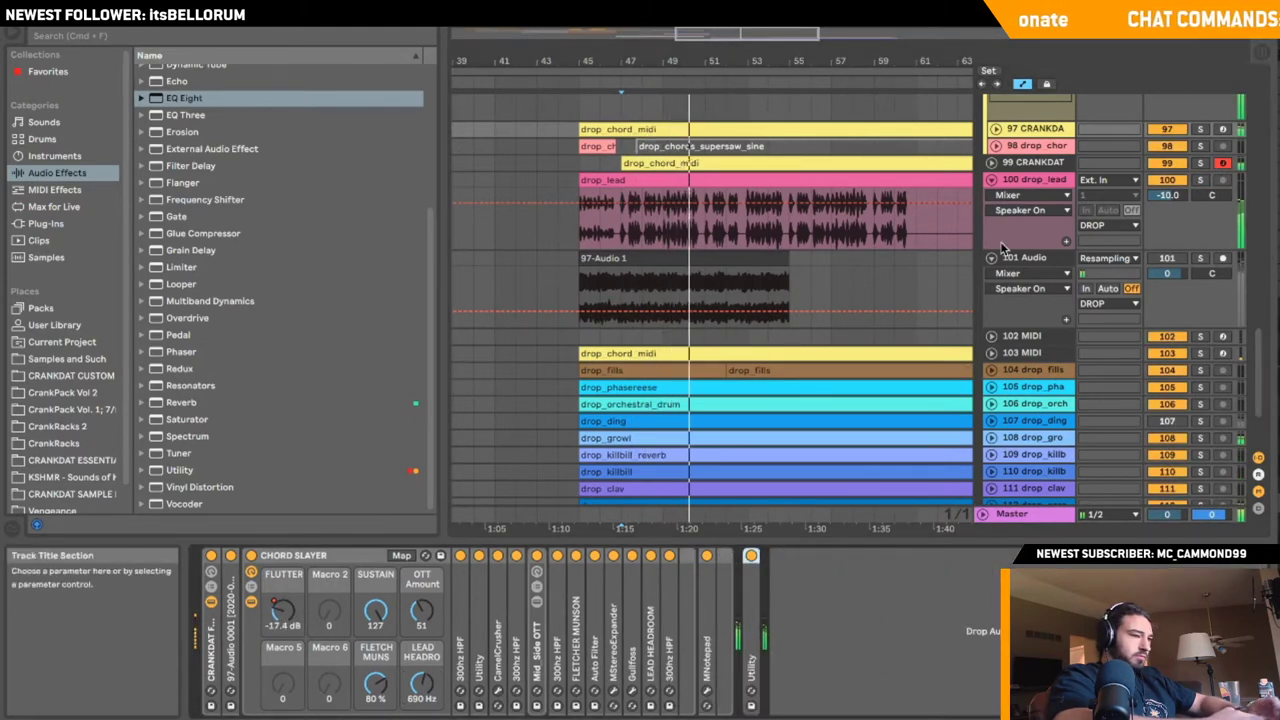
- Fold drop_lead track 100 and audio track 101
{"action": "left_click", "coordinate": [1004, 199]}
{"action": "left_click", "coordinate": [992, 182]}
{"action": "left_click", "coordinate": [992, 181]}
{"action": "left_click", "coordinate": [992, 202]}
{"action": "left_click", "coordinate": [991, 196]}
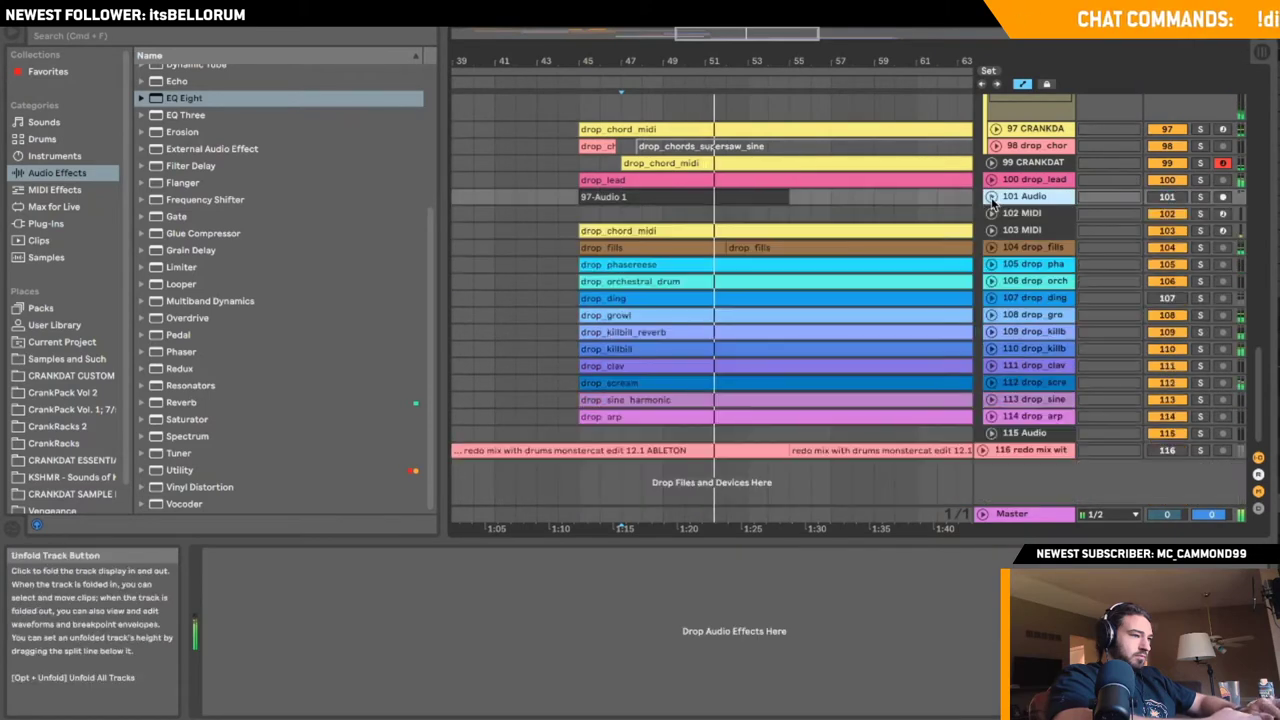
- Select sub track 99 and play the full drop from bar 45 to judge the mix
{"action": "left_click", "coordinate": [1005, 162]}
{"action": "scroll", "coordinate": [988, 160], "scroll_direction": "up", "scroll_amount": 2}
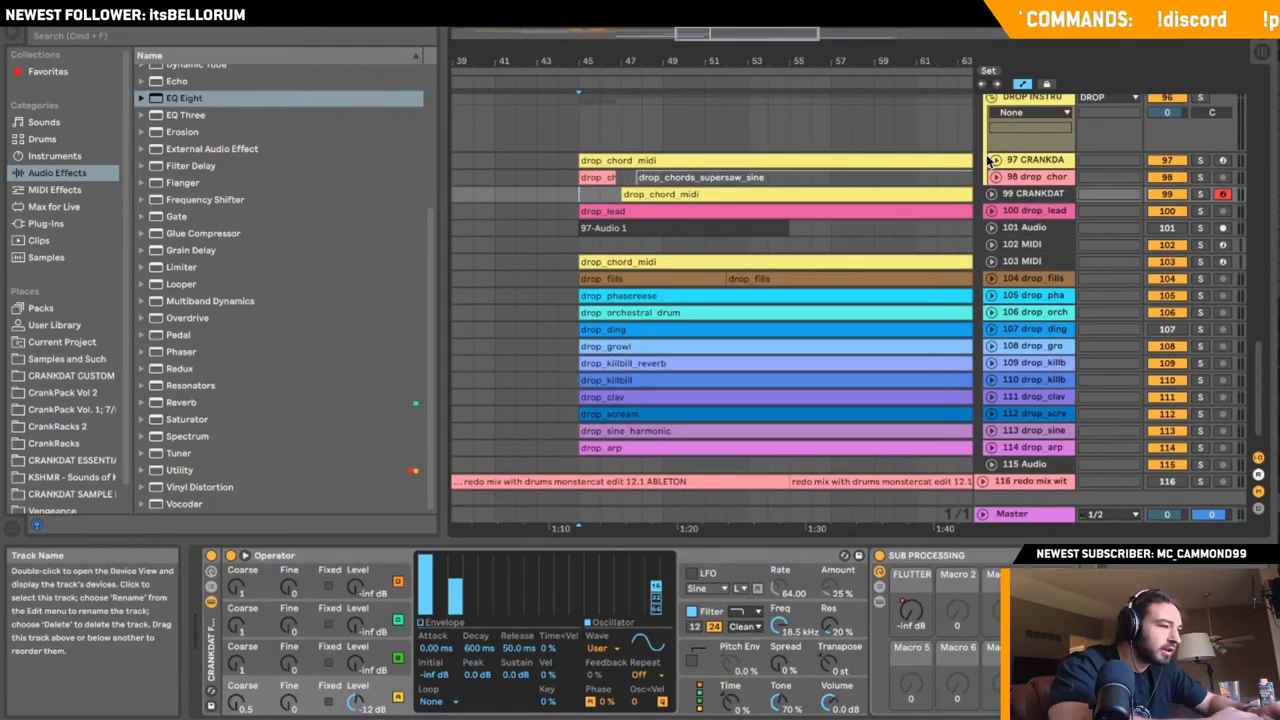
{"action": "scroll", "coordinate": [990, 161], "scroll_direction": "up", "scroll_amount": 4}
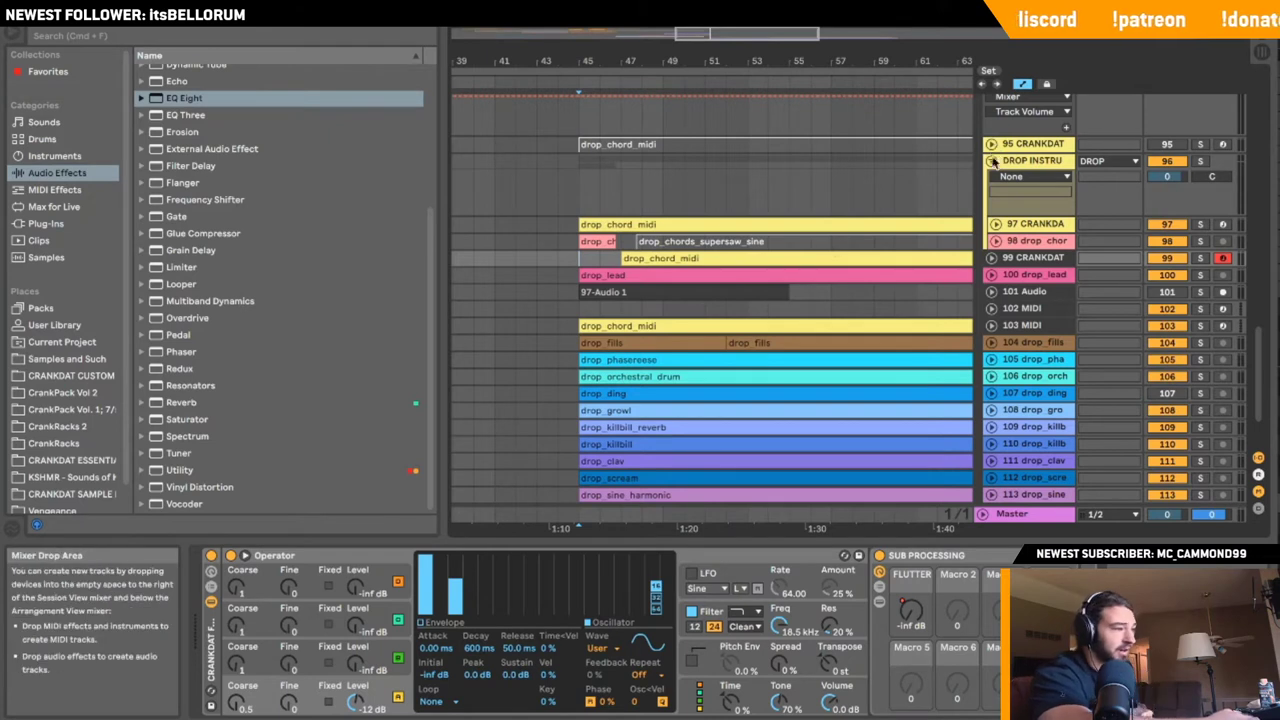
{"action": "key", "text": "space"}
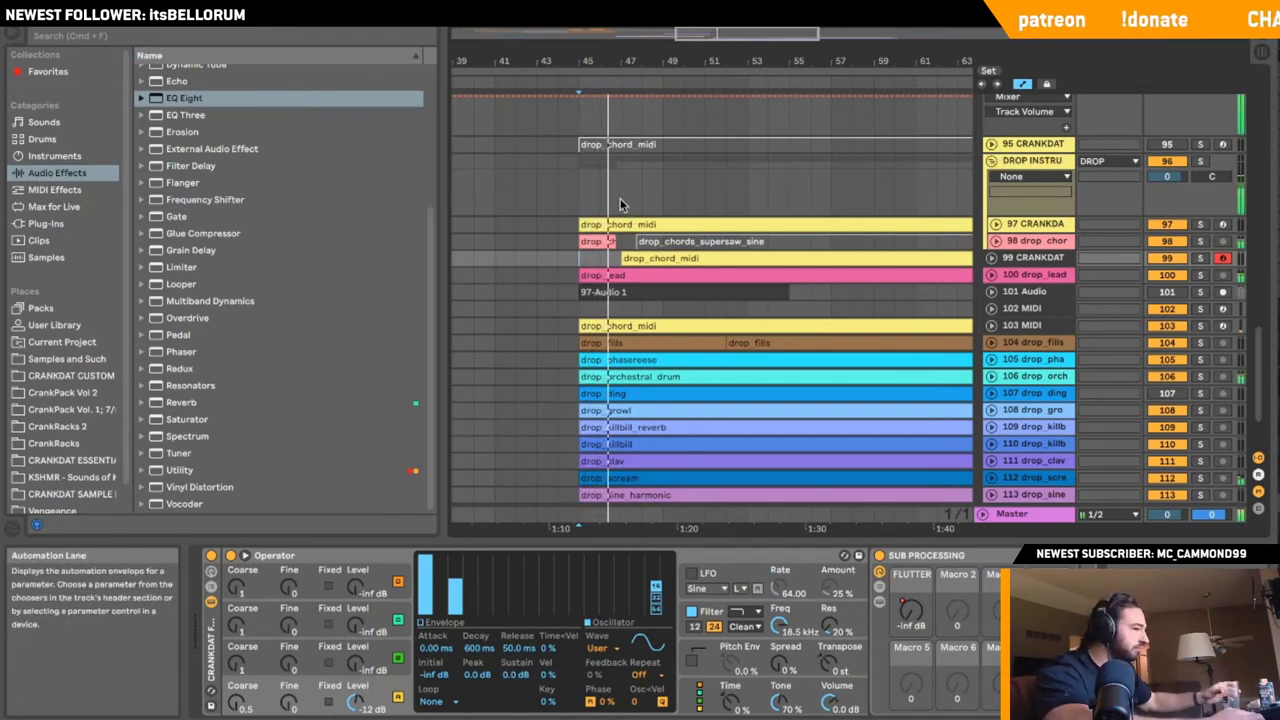
- Fold the DROP INSTRU group and the DROP group into the arrangement overview
{"action": "left_click", "coordinate": [989, 161]}
{"action": "scroll", "coordinate": [987, 162], "scroll_direction": "up", "scroll_amount": 3}
{"action": "left_click", "coordinate": [987, 180]}
{"action": "scroll", "coordinate": [922, 192], "scroll_direction": "left", "scroll_amount": 4}
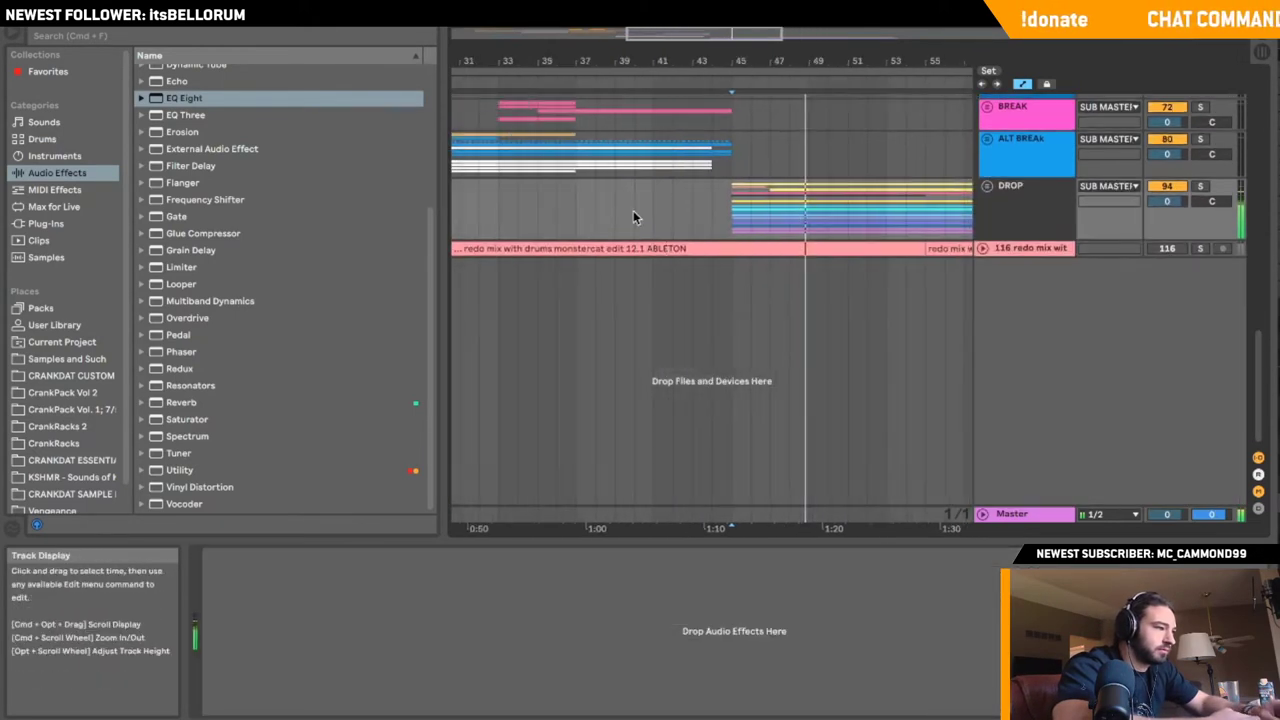
{"action": "left_click_drag", "start_coordinate": [740, 34], "coordinate": [798, 34]}
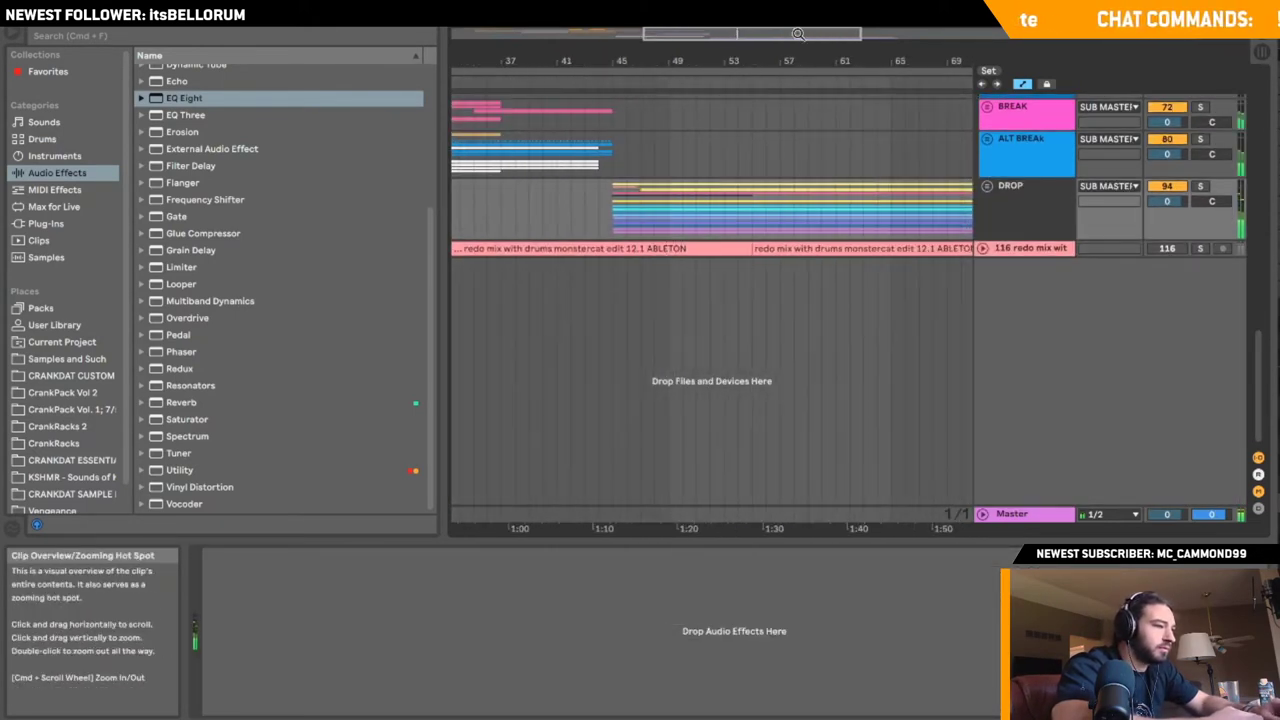
- Unfold the DROP group and place the insertion point at bar 45 on MIDI track 102
{"action": "left_click", "coordinate": [987, 186]}
{"action": "left_click_drag", "start_coordinate": [621, 414], "coordinate": [633, 300]}
{"action": "left_click", "coordinate": [627, 266]}
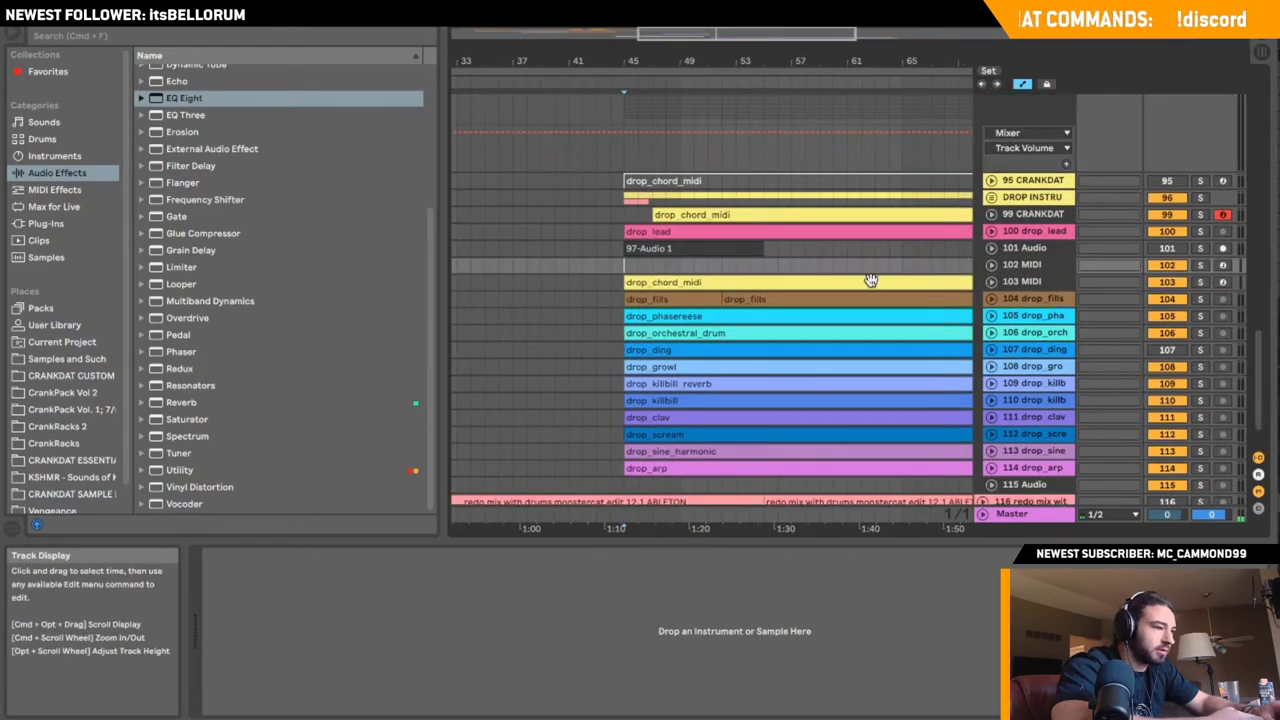
- Delete audio track 101 and the empty MIDI track beneath it from the DROP group
{"action": "left_click", "coordinate": [1028, 249]}
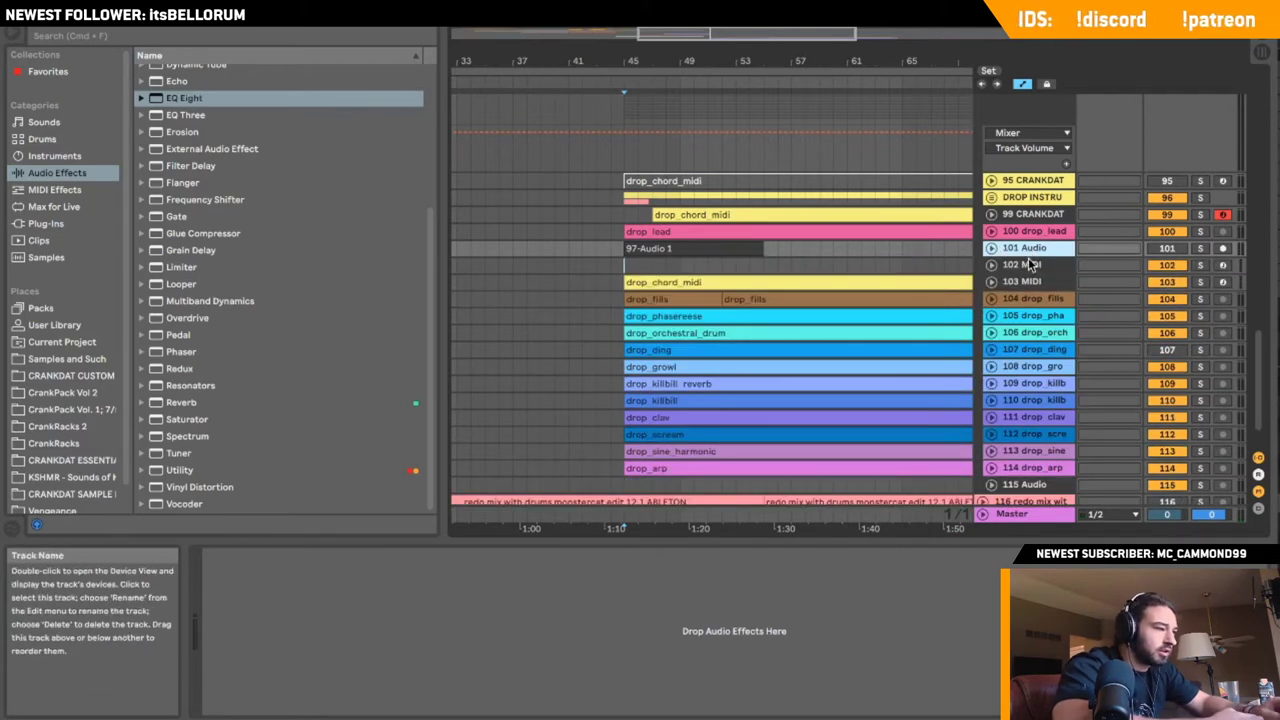
{"action": "key", "text": "Delete"}
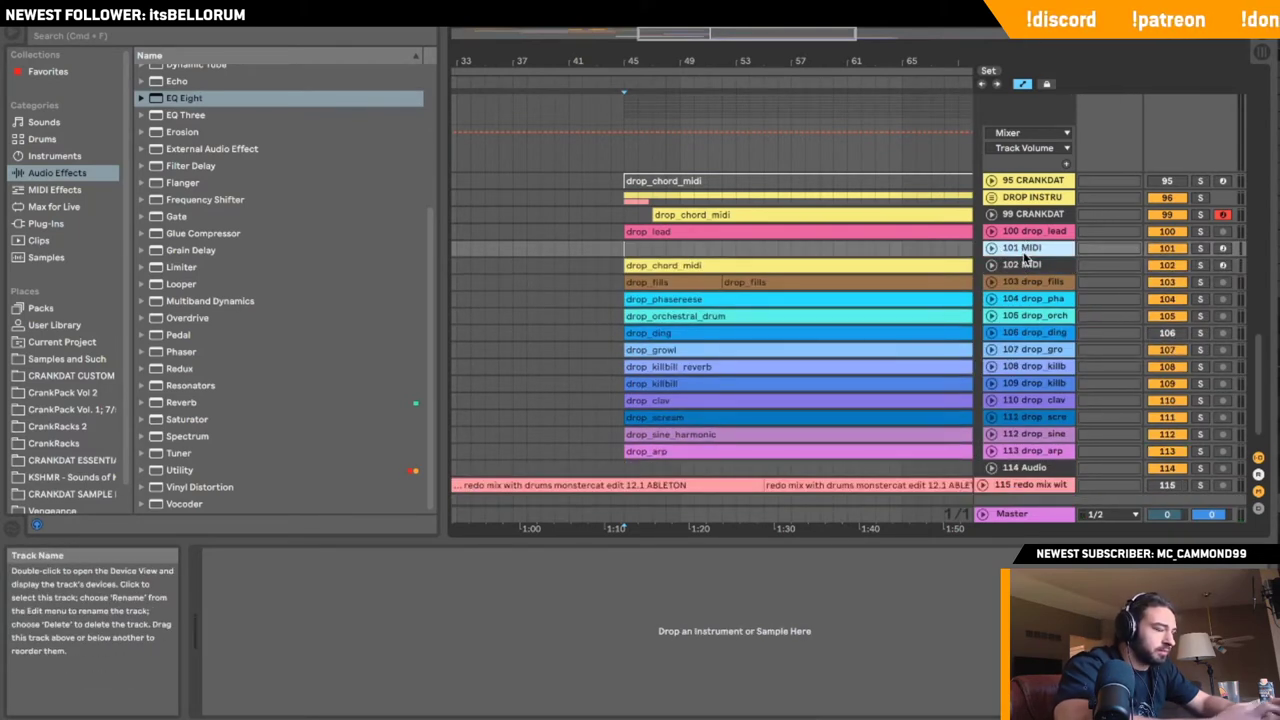
{"action": "key", "text": "Delete"}
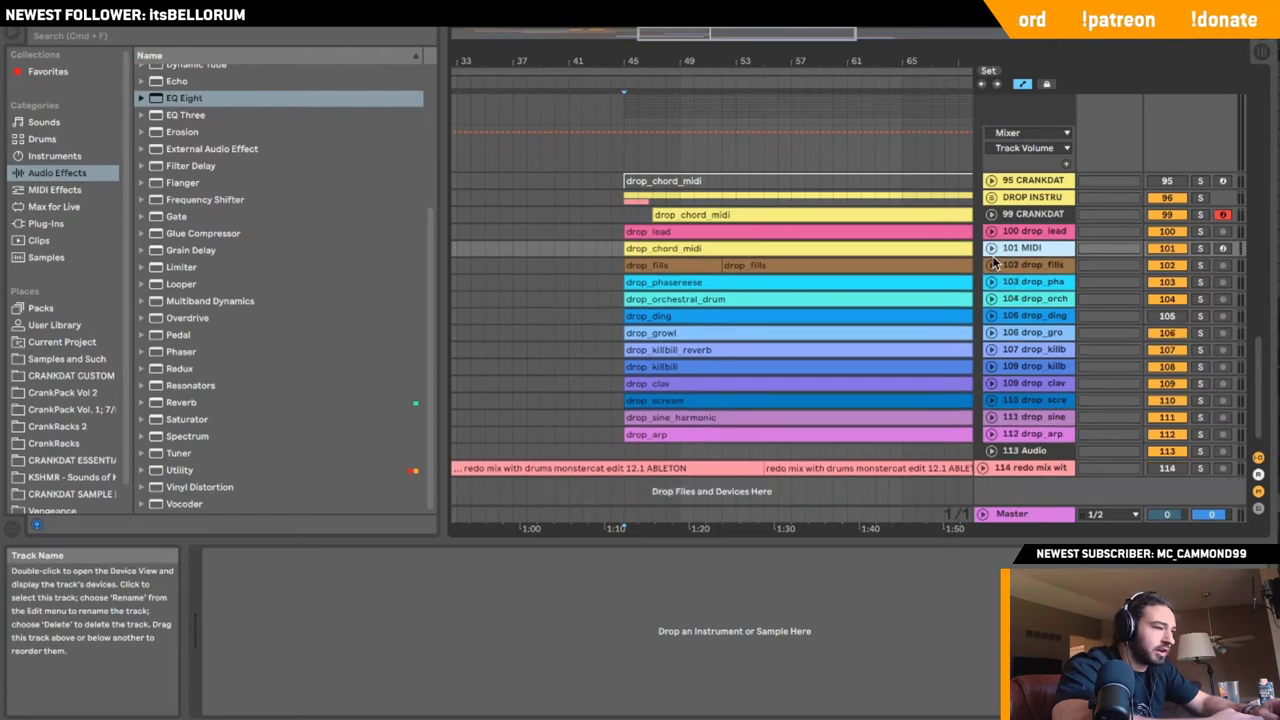
- Rename the MIDI track holding drop_chord_midi to DROP CHORD, move it to the top of the DROP group and select its clip
{"action": "left_click", "coordinate": [996, 262]}
{"action": "left_click", "coordinate": [992, 250]}
{"action": "left_click", "coordinate": [992, 250]}
{"action": "left_click_drag", "start_coordinate": [1017, 250], "coordinate": [1035, 181]}
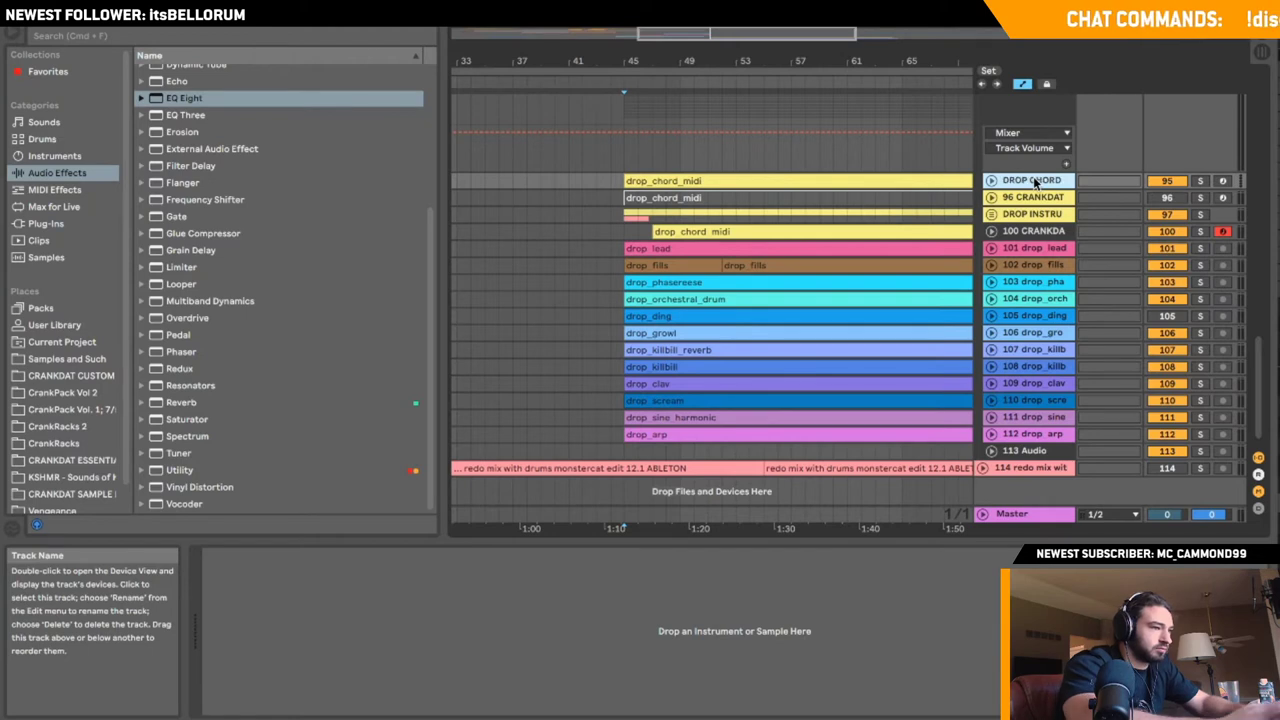
{"action": "left_click", "coordinate": [895, 178]}
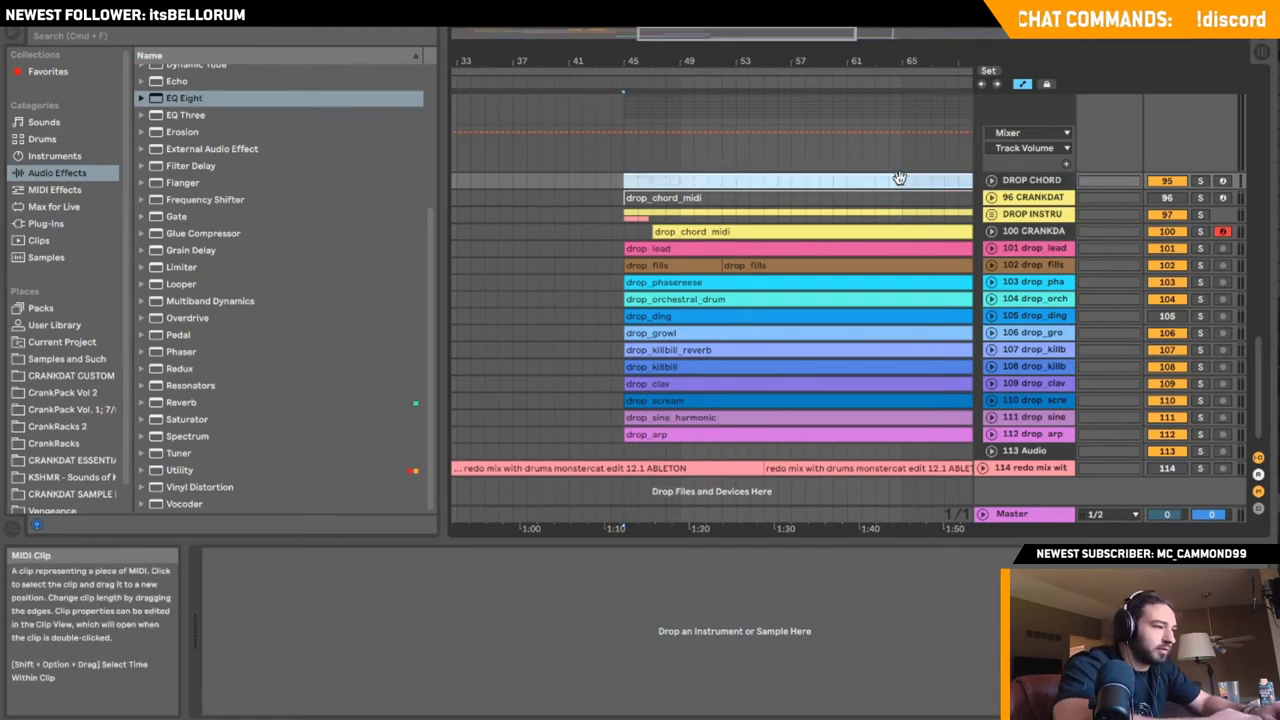
- Delete the muted CRANKDAT chord track 96 and play the drop from bar 45
{"action": "left_click", "coordinate": [1018, 198]}
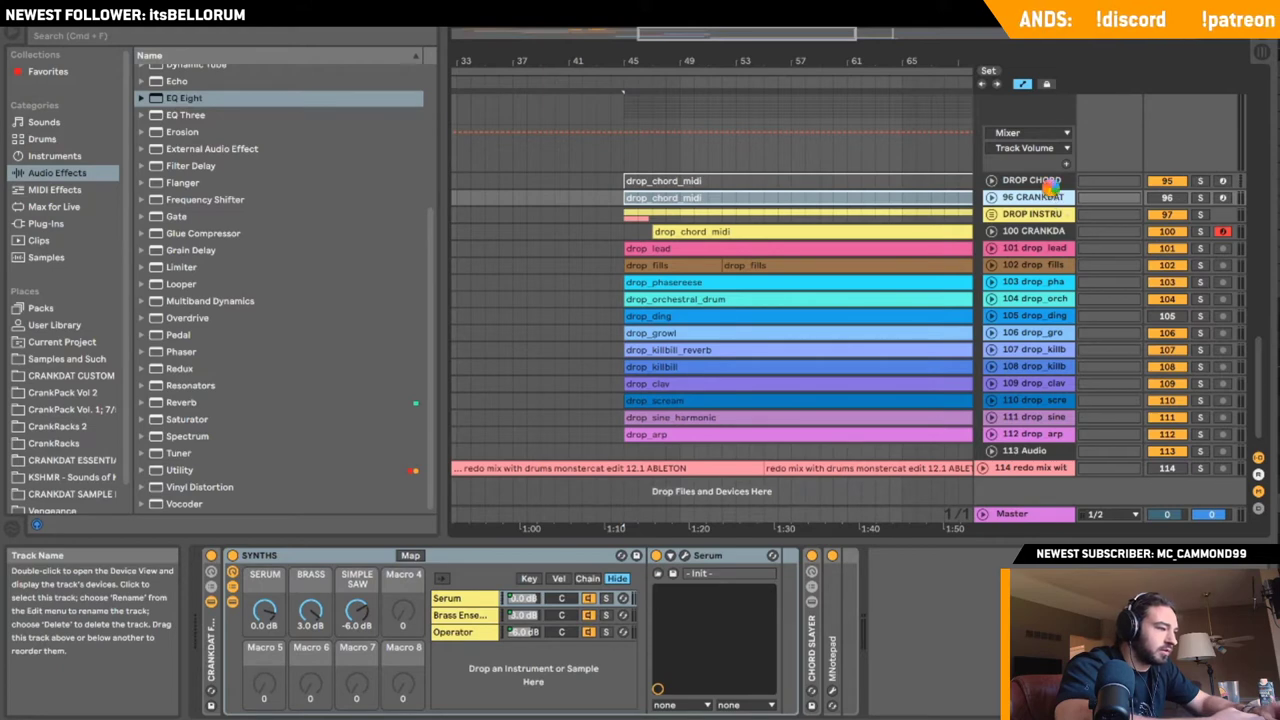
{"action": "key", "text": "Delete"}
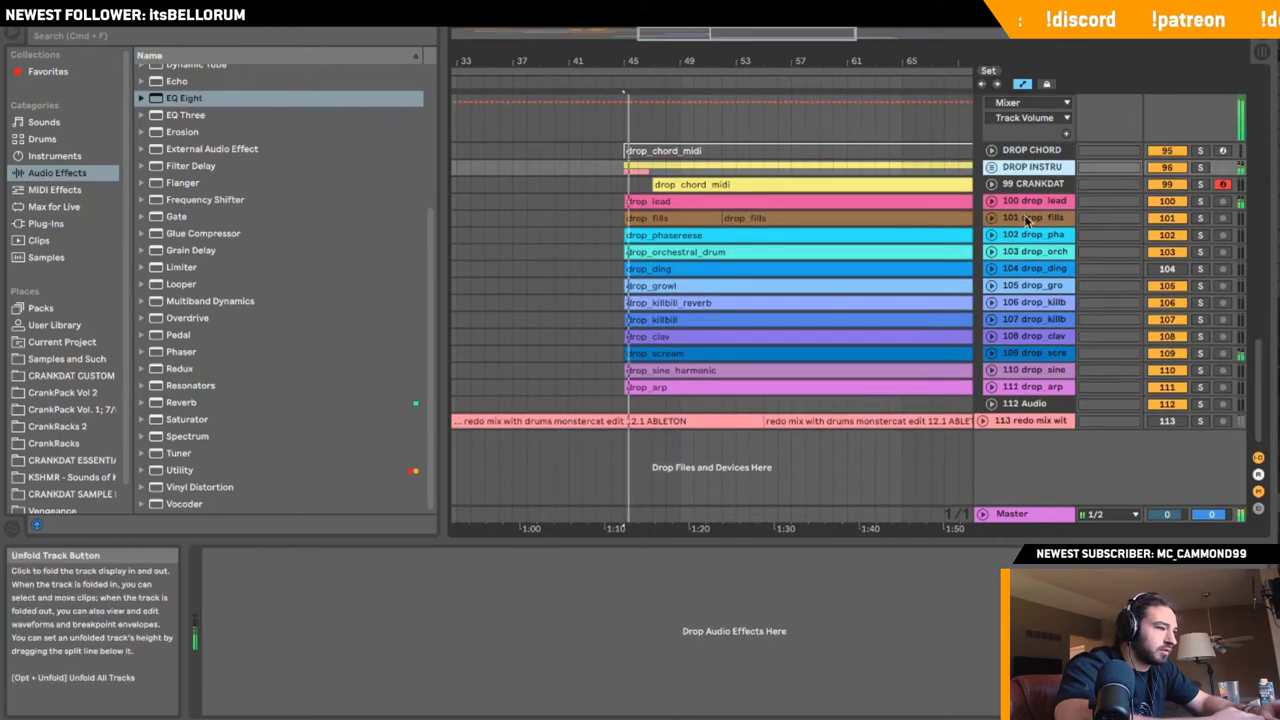
{"action": "left_click", "coordinate": [992, 186]}
{"action": "left_click", "coordinate": [992, 186]}
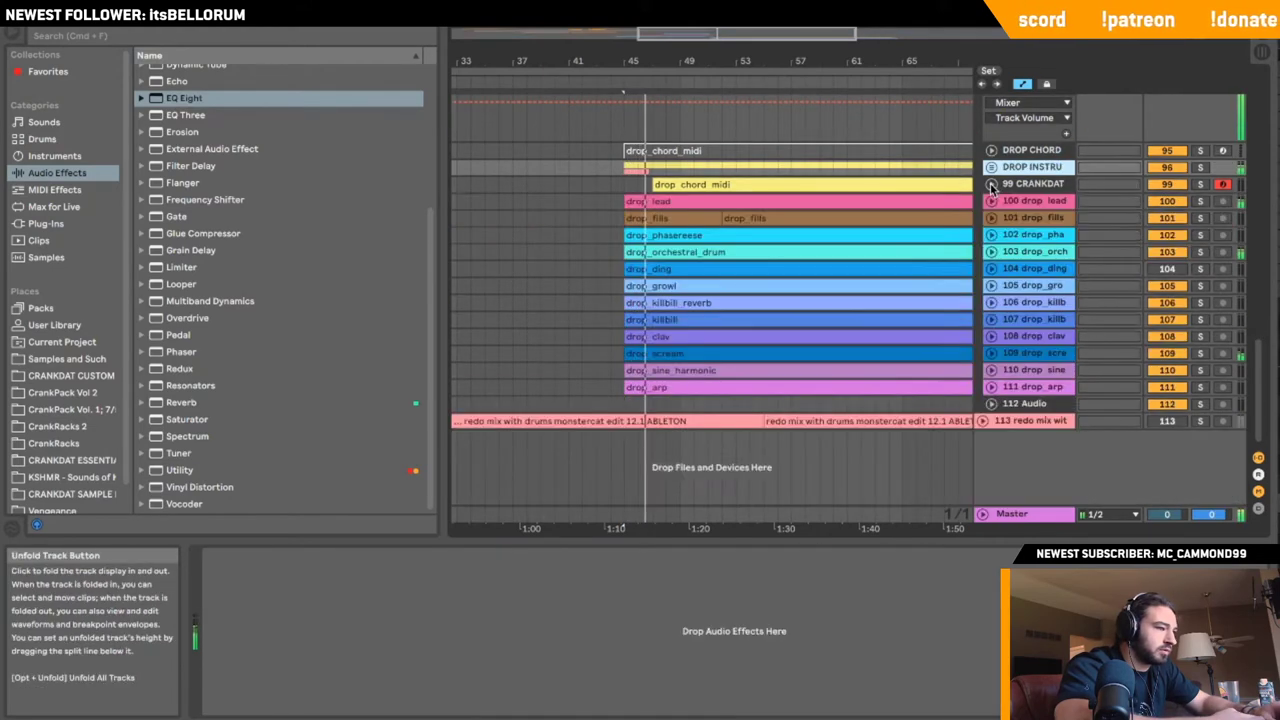
- Audition CRANKDAT track 99 in solo, rename it SUB and fold it again
{"action": "left_click", "coordinate": [1030, 184]}
{"action": "left_click", "coordinate": [990, 187]}
{"action": "left_click", "coordinate": [1200, 185]}
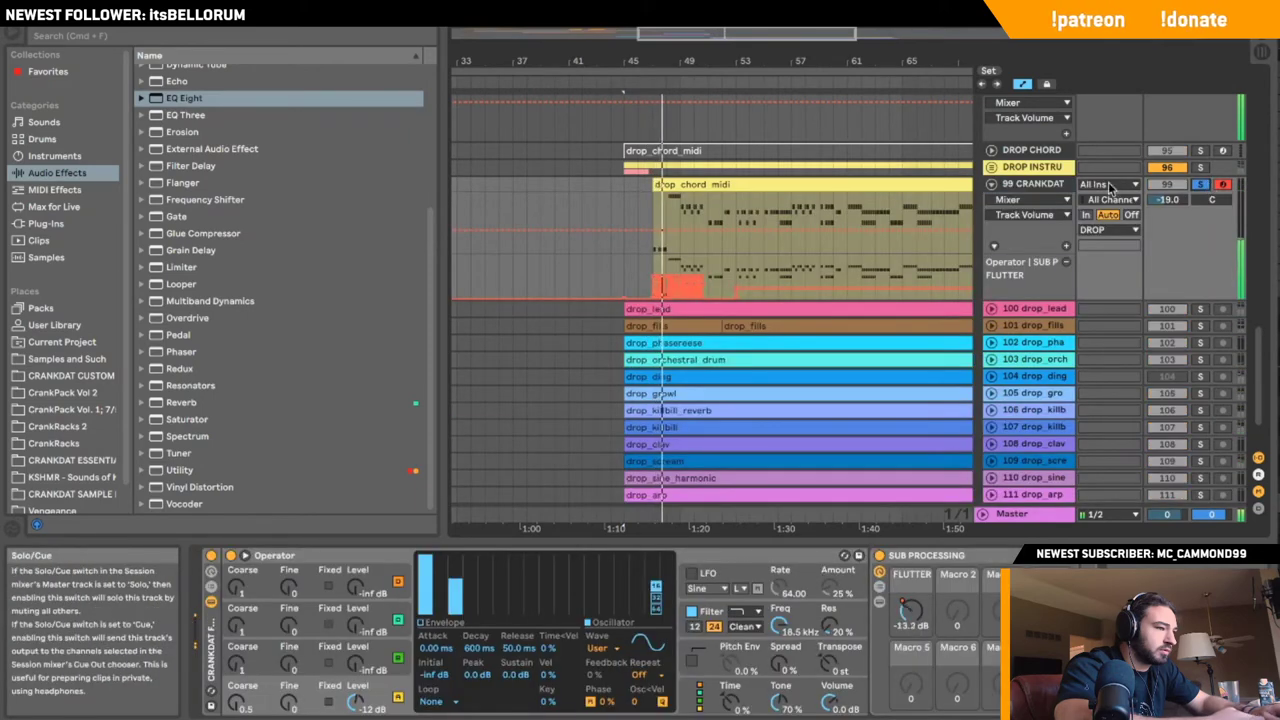
{"action": "left_click", "coordinate": [1031, 186]}
{"action": "key", "text": "super+r"}
{"action": "type", "text": "SUB"}
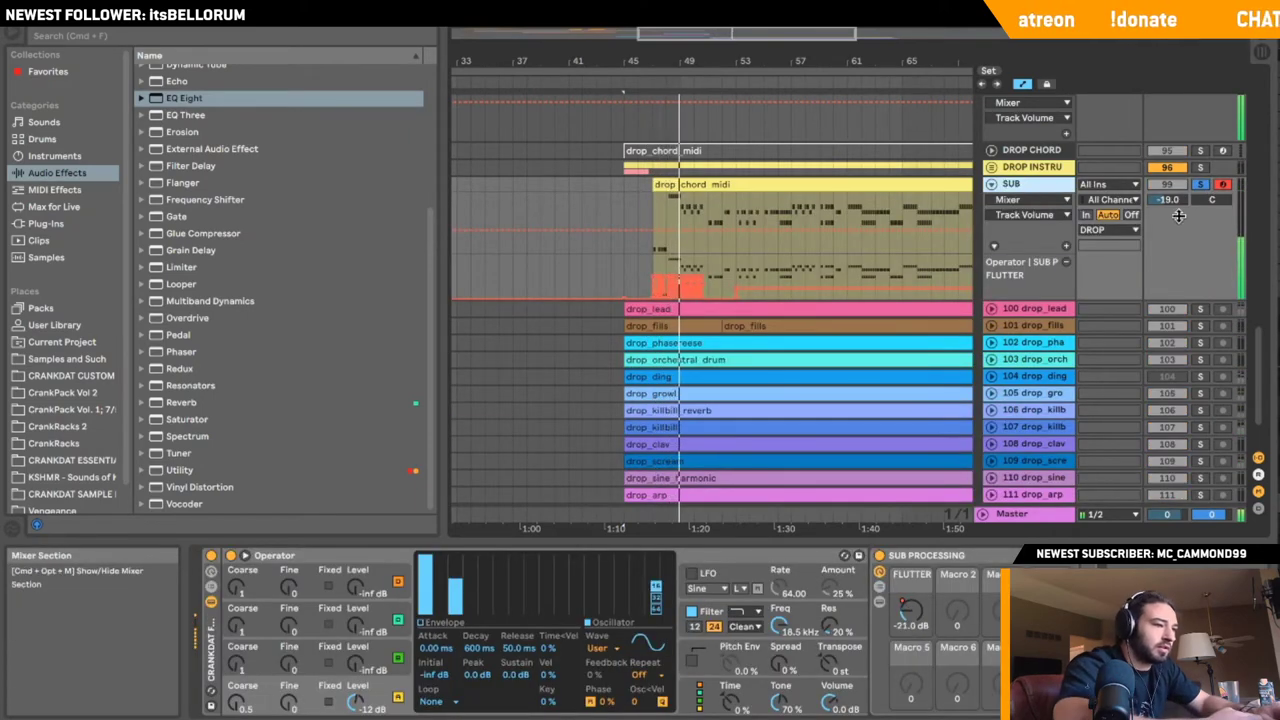
{"action": "key", "text": "Return"}
{"action": "left_click", "coordinate": [991, 184]}
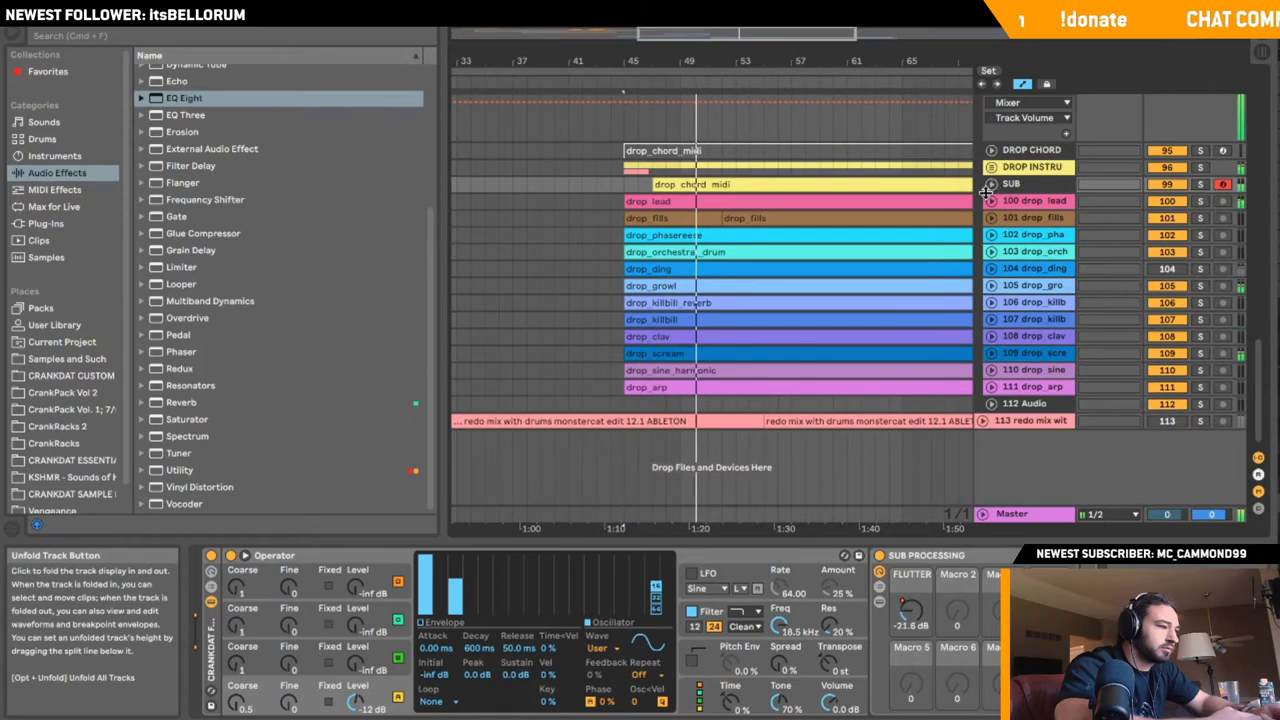
- Rename drop_lead track 100 to LEAD
{"action": "left_click", "coordinate": [991, 201]}
{"action": "left_click", "coordinate": [991, 201]}
{"action": "left_click", "coordinate": [1028, 201]}
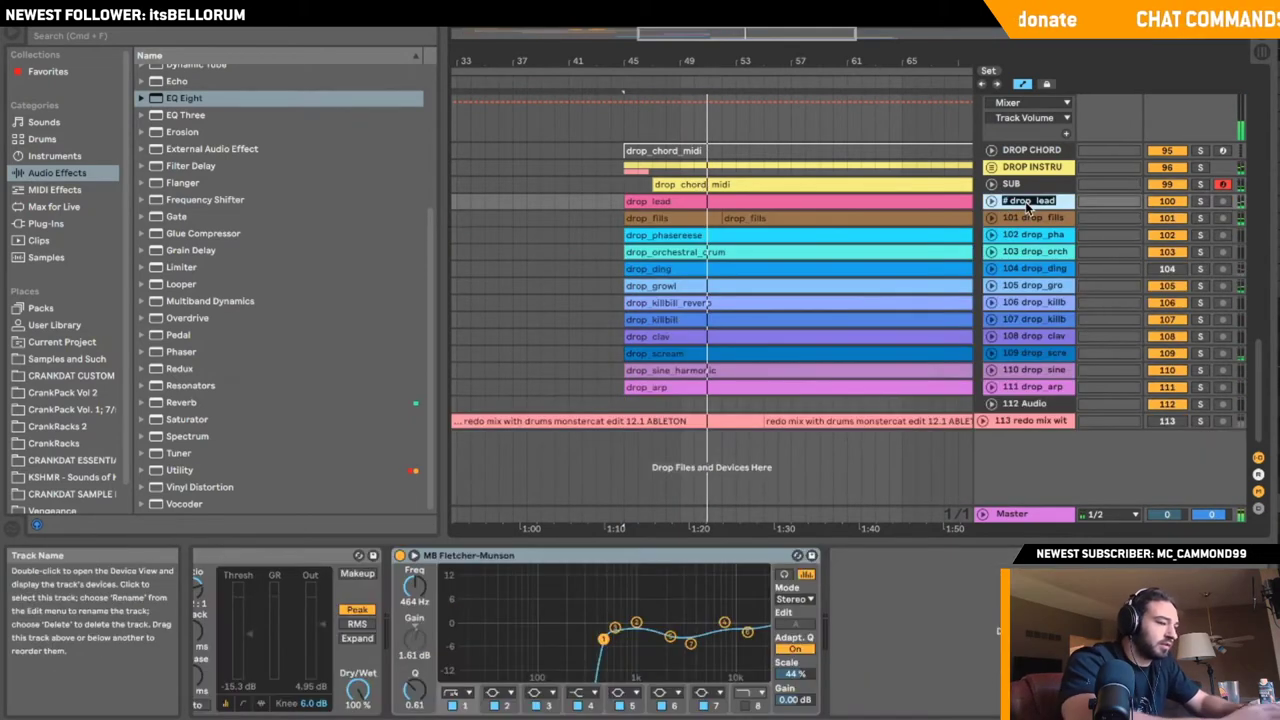
{"action": "left_click", "coordinate": [985, 220]}
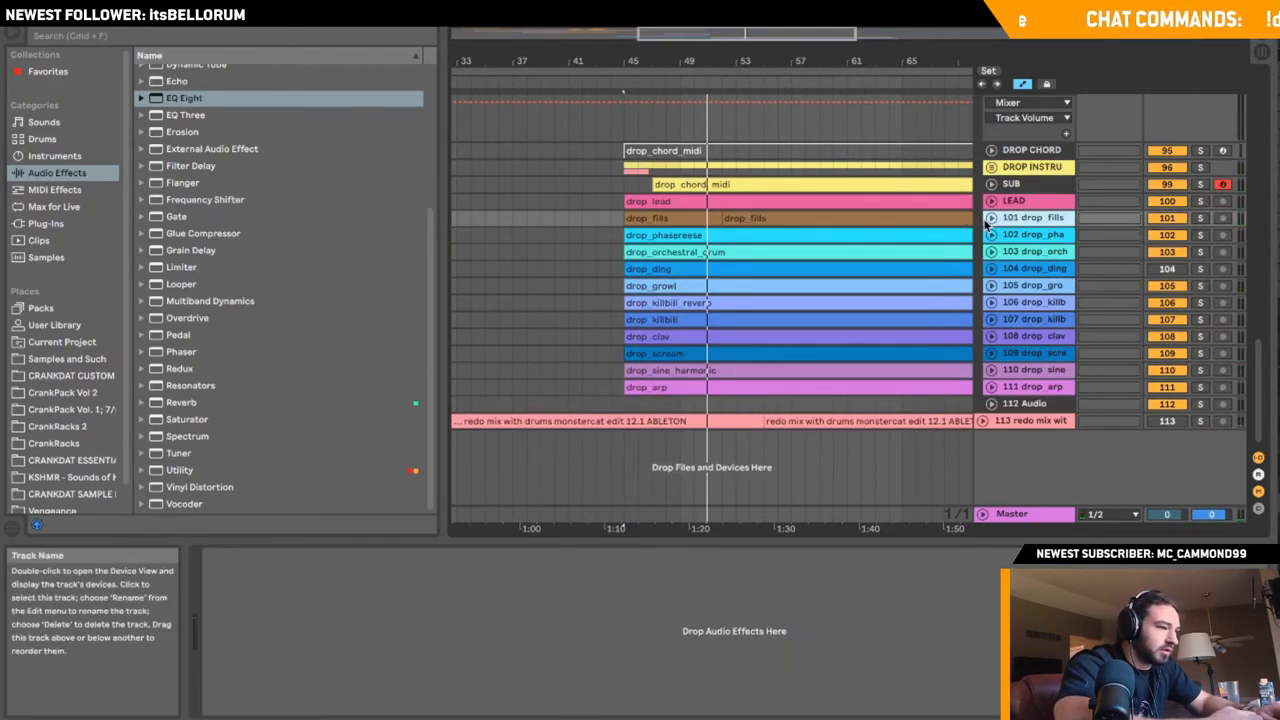
- Play the drop from the first fill and lower the drop_fills track volume to -8.0 dB
{"action": "left_click", "coordinate": [991, 218]}
{"action": "left_click", "coordinate": [638, 264]}
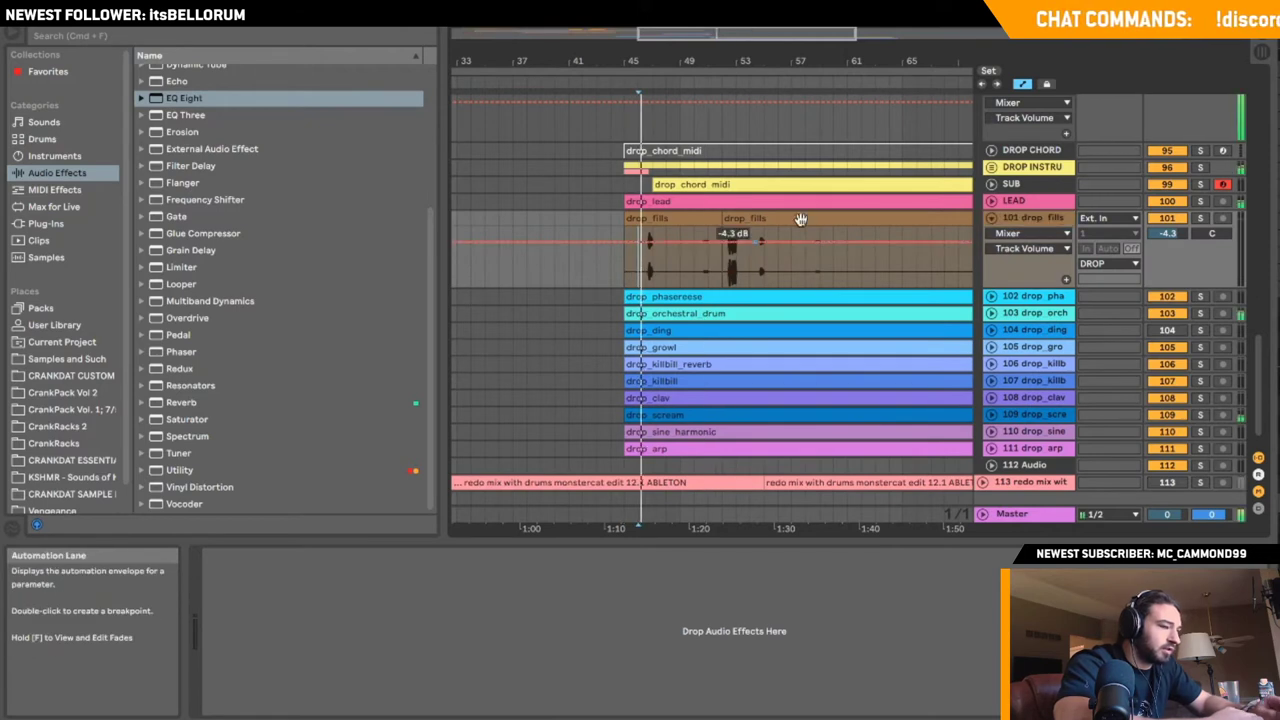
{"action": "key", "text": "space"}
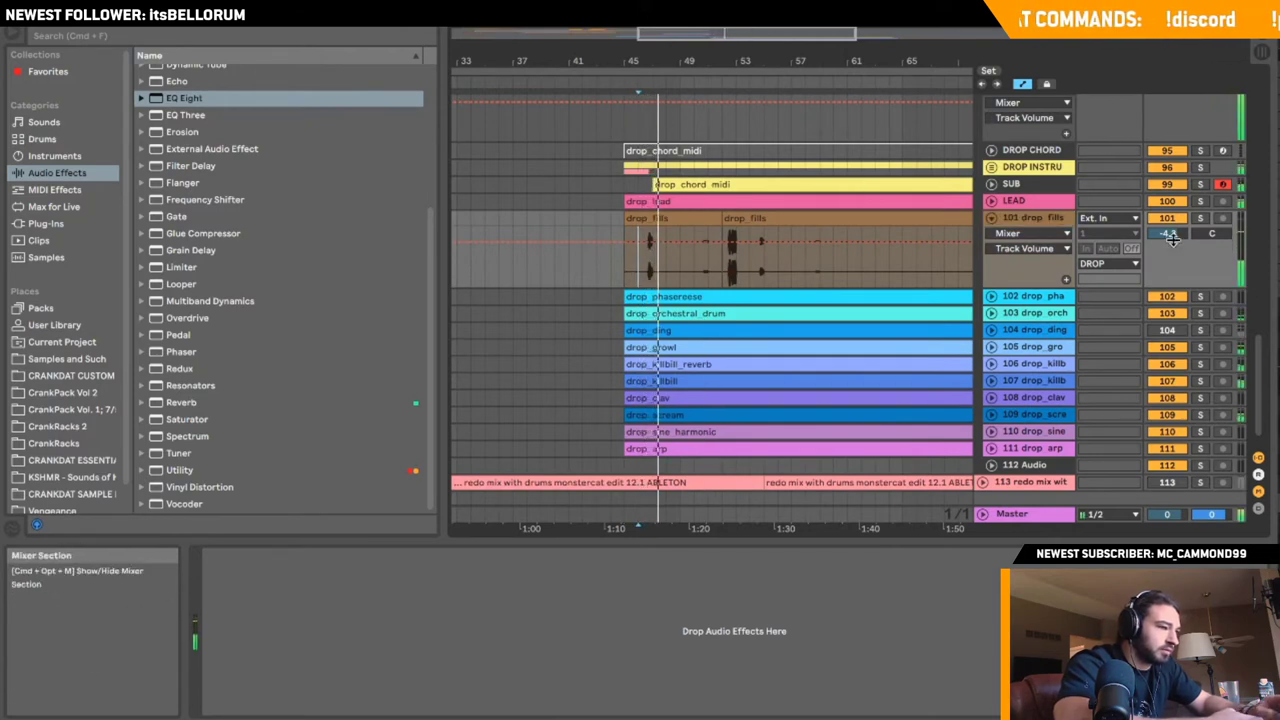
{"action": "left_click_drag", "start_coordinate": [1173, 238], "coordinate": [1173, 249]}
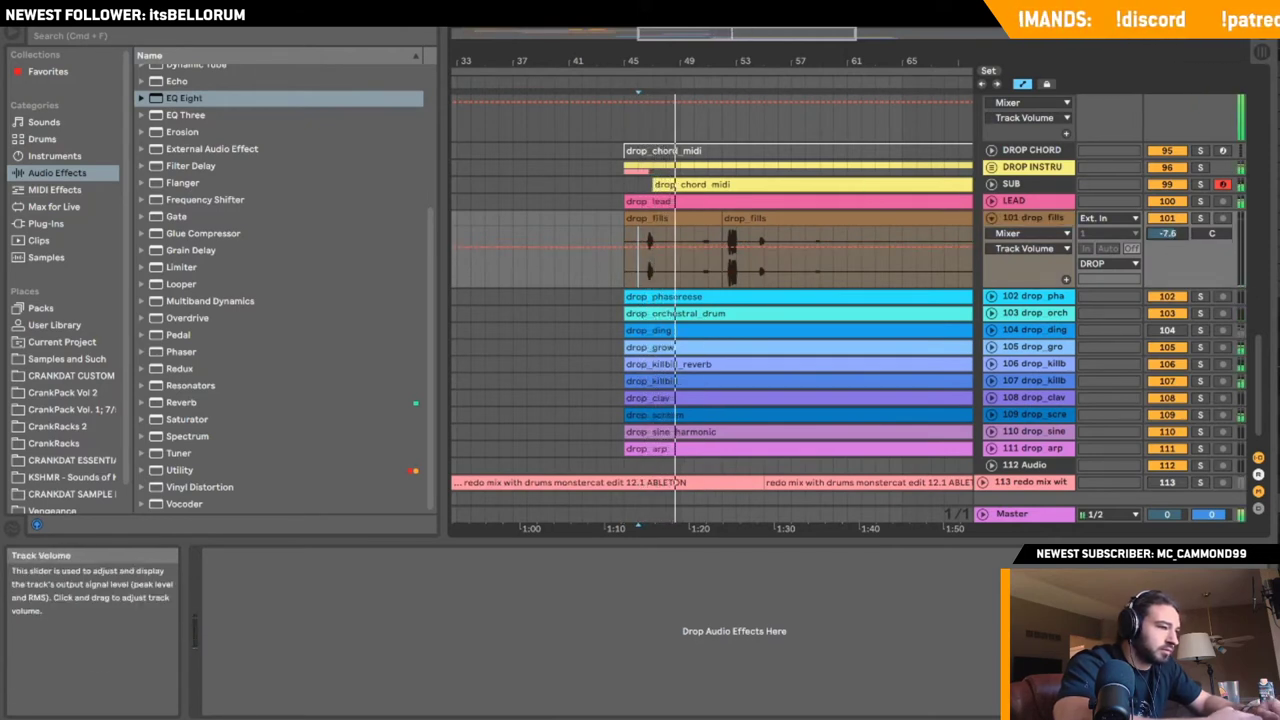
{"action": "left_click", "coordinate": [991, 218]}
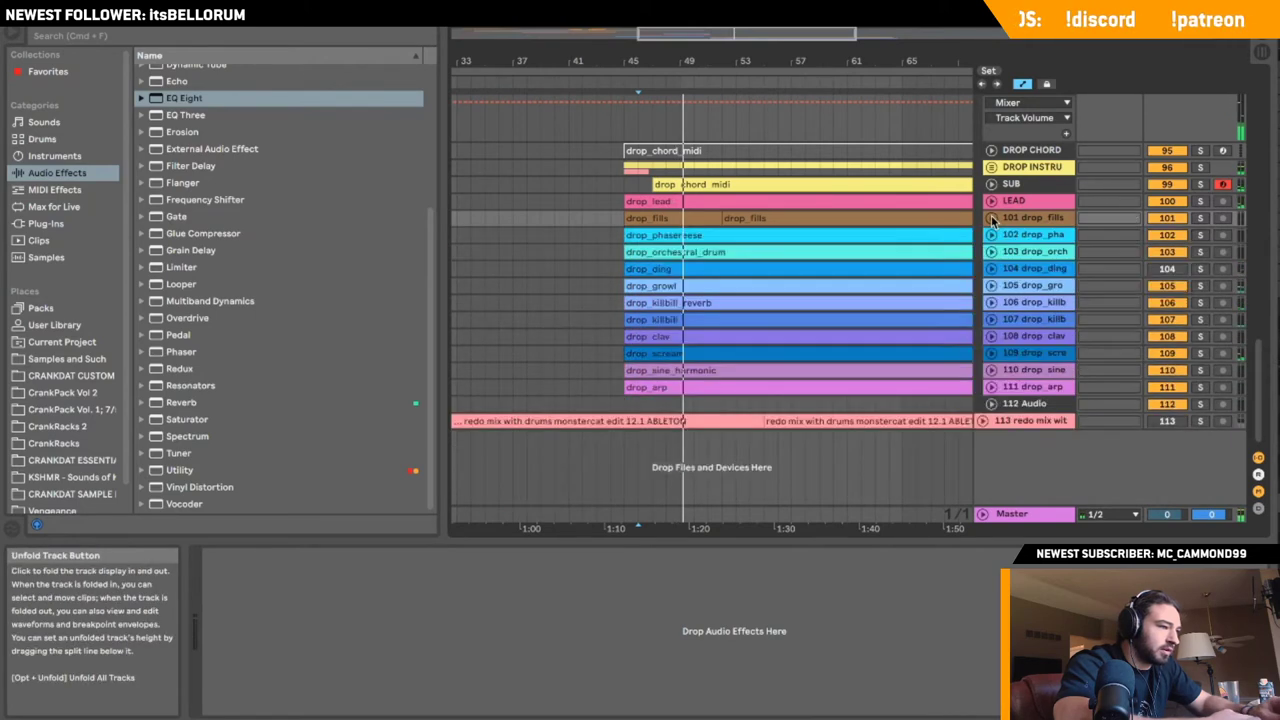
- Play from the start of the growl part and lower the drop_growl track volume to about -12.3 dB
{"action": "left_click", "coordinate": [991, 235]}
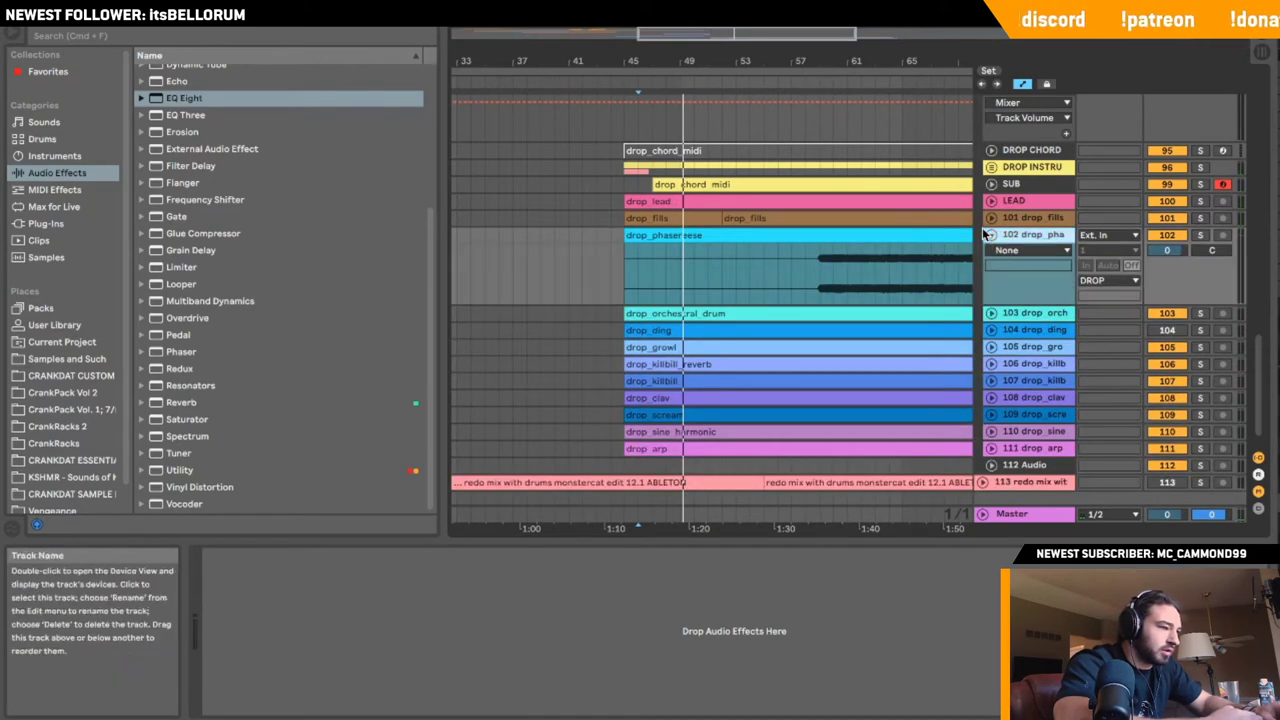
{"action": "left_click", "coordinate": [991, 235]}
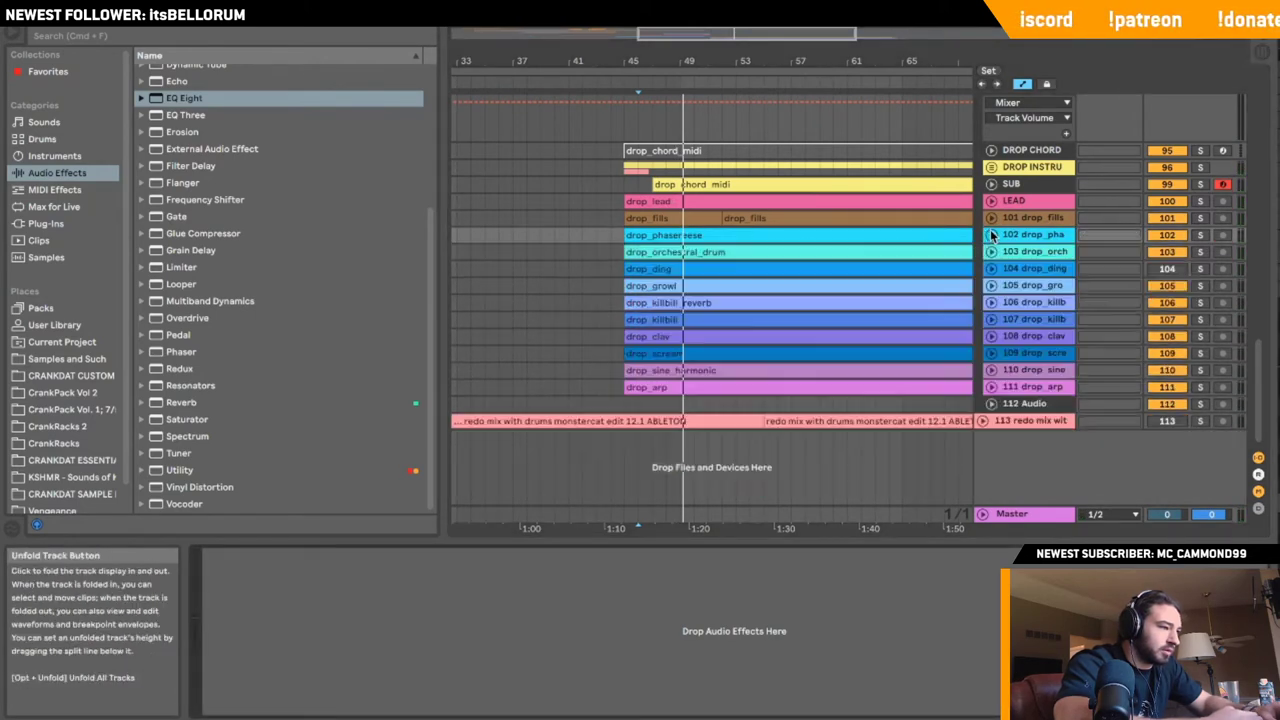
{"action": "left_click", "coordinate": [991, 285]}
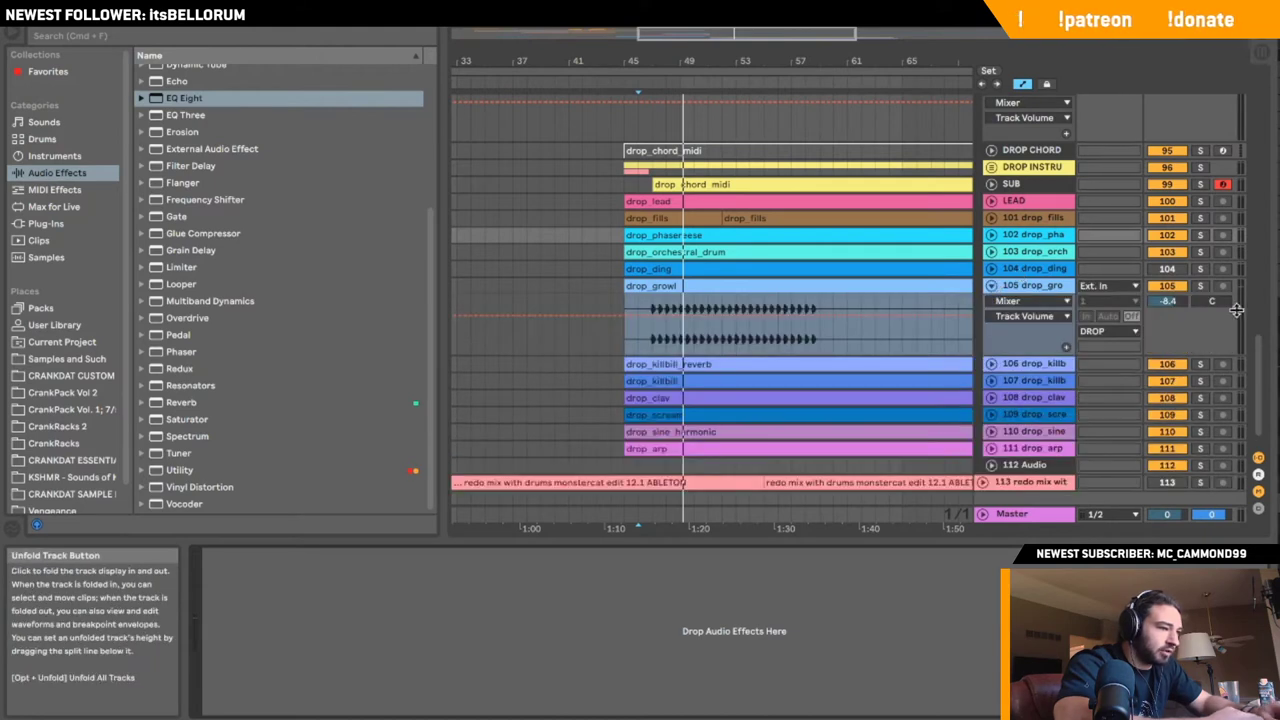
{"action": "left_click", "coordinate": [652, 333]}
{"action": "key", "text": "space"}
{"action": "left_click_drag", "start_coordinate": [1167, 301], "coordinate": [1167, 307]}
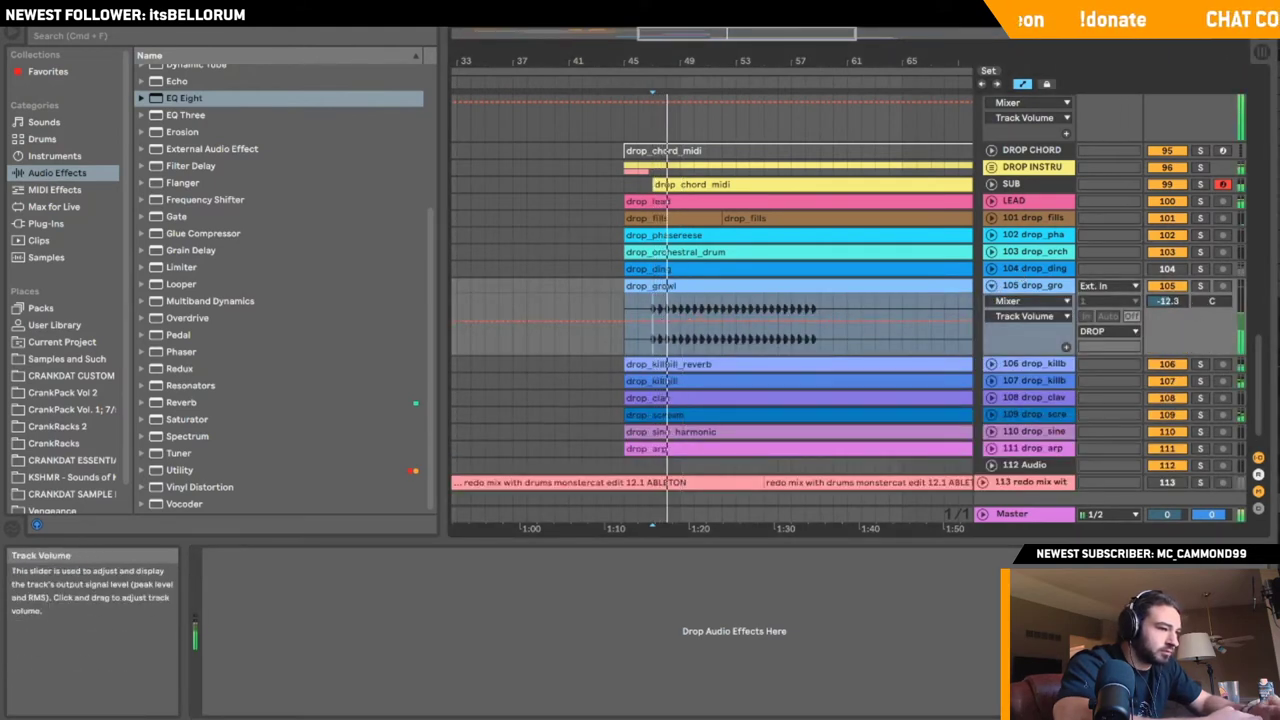
{"action": "left_click", "coordinate": [979, 286]}
{"action": "left_click", "coordinate": [991, 286]}
- Delete the muted drop_ding track 104
{"action": "left_click", "coordinate": [991, 269]}
{"action": "left_click", "coordinate": [991, 269]}
{"action": "left_click", "coordinate": [1018, 270]}
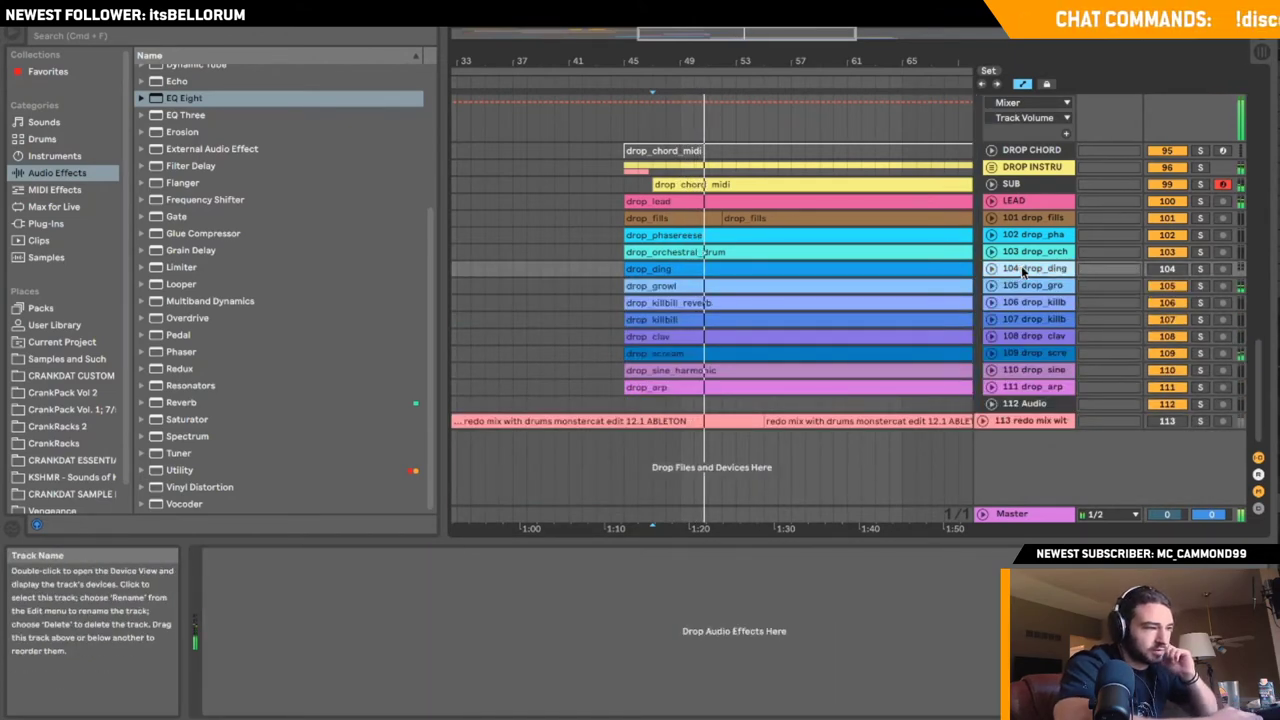
{"action": "key", "text": "Delete"}
- Play the orchestral drum hit and lower the drop_orchestral_drum track volume to about -9.2 dB
{"action": "left_click", "coordinate": [991, 252]}
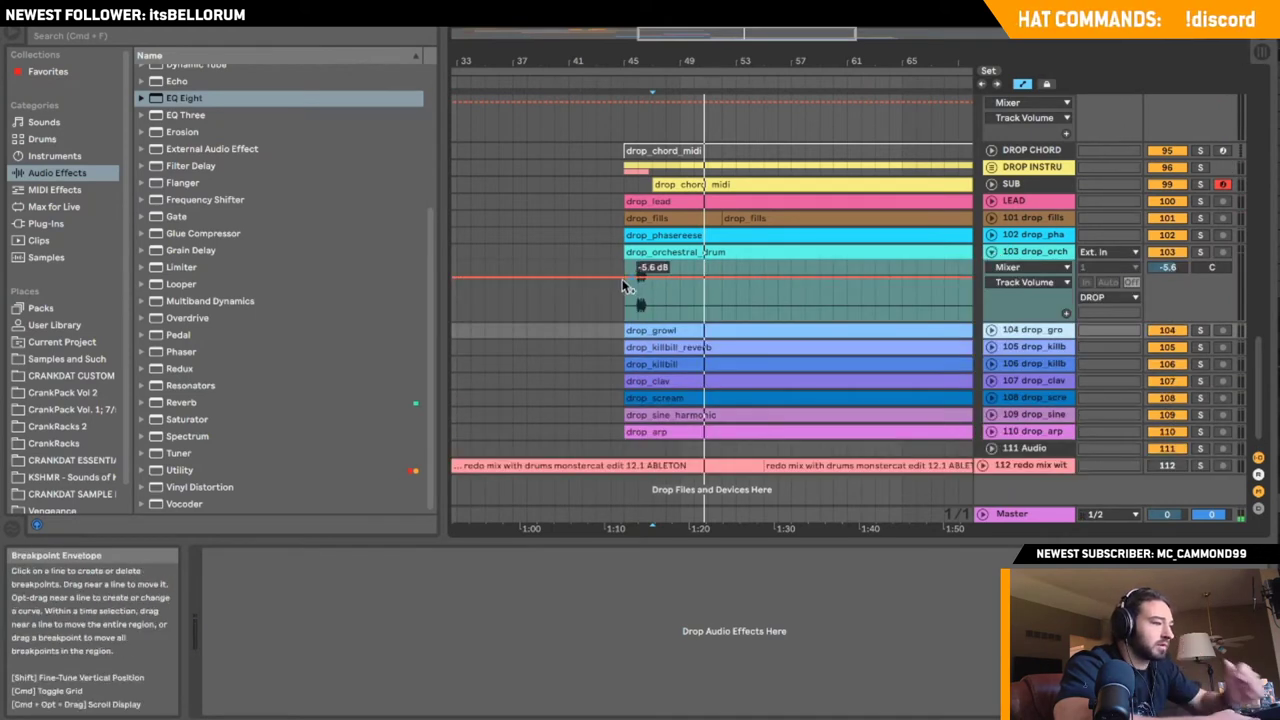
{"action": "left_click", "coordinate": [636, 301]}
{"action": "key", "text": "space"}
{"action": "key", "text": "space"}
{"action": "right_click", "coordinate": [1030, 270]}
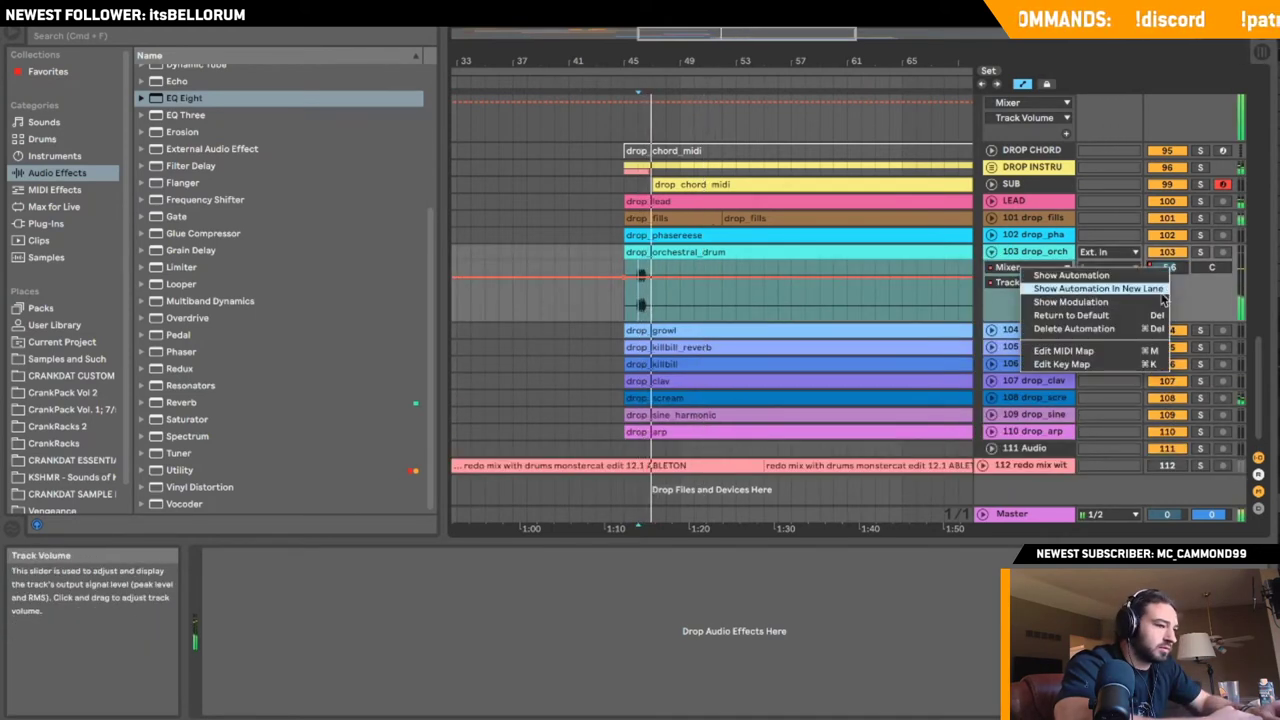
{"action": "left_click", "coordinate": [1133, 332]}
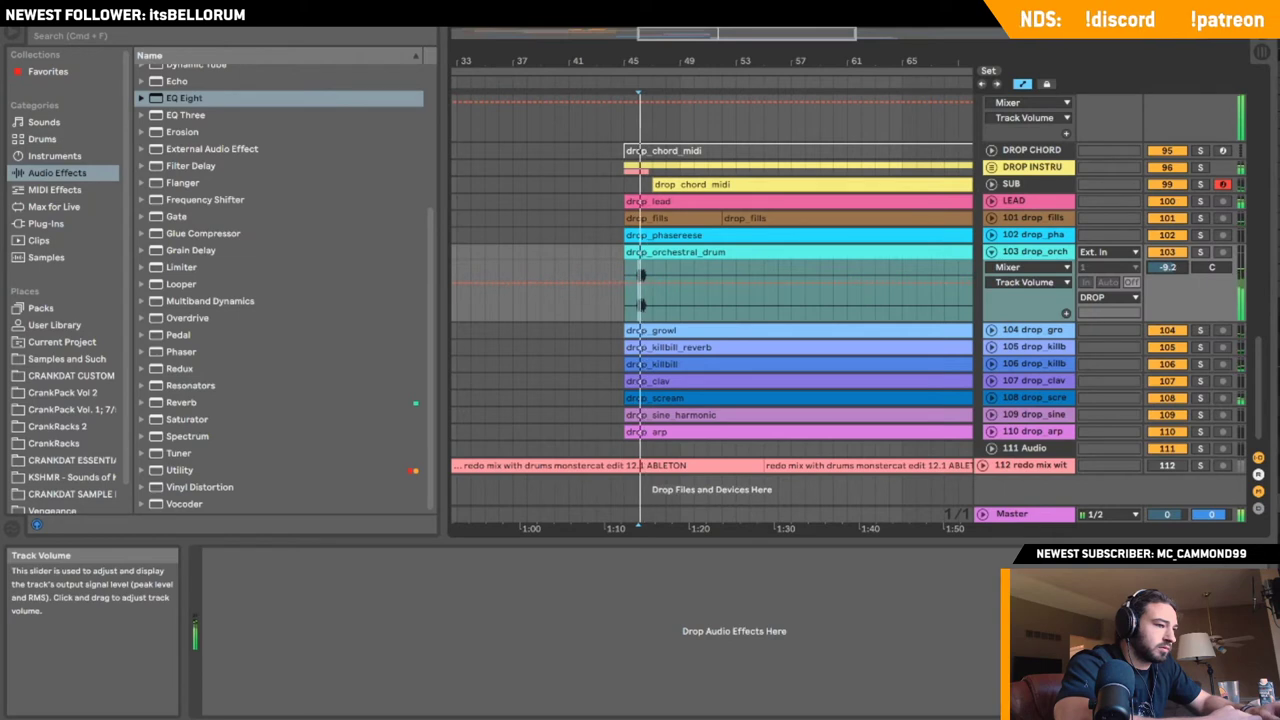
{"action": "left_click", "coordinate": [991, 251]}
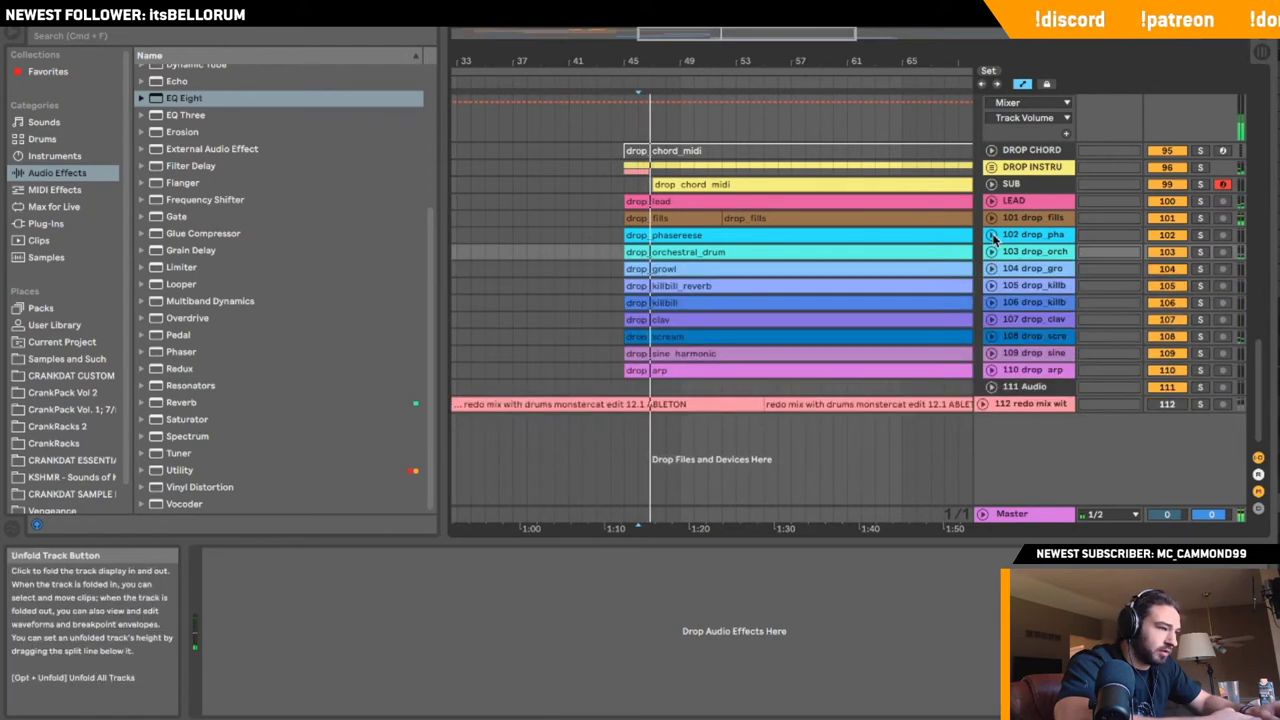
- Play the drop from where the phasereese sound enters and lower the drop_phasereese track volume
{"action": "left_click", "coordinate": [992, 234]}
{"action": "left_click", "coordinate": [817, 270]}
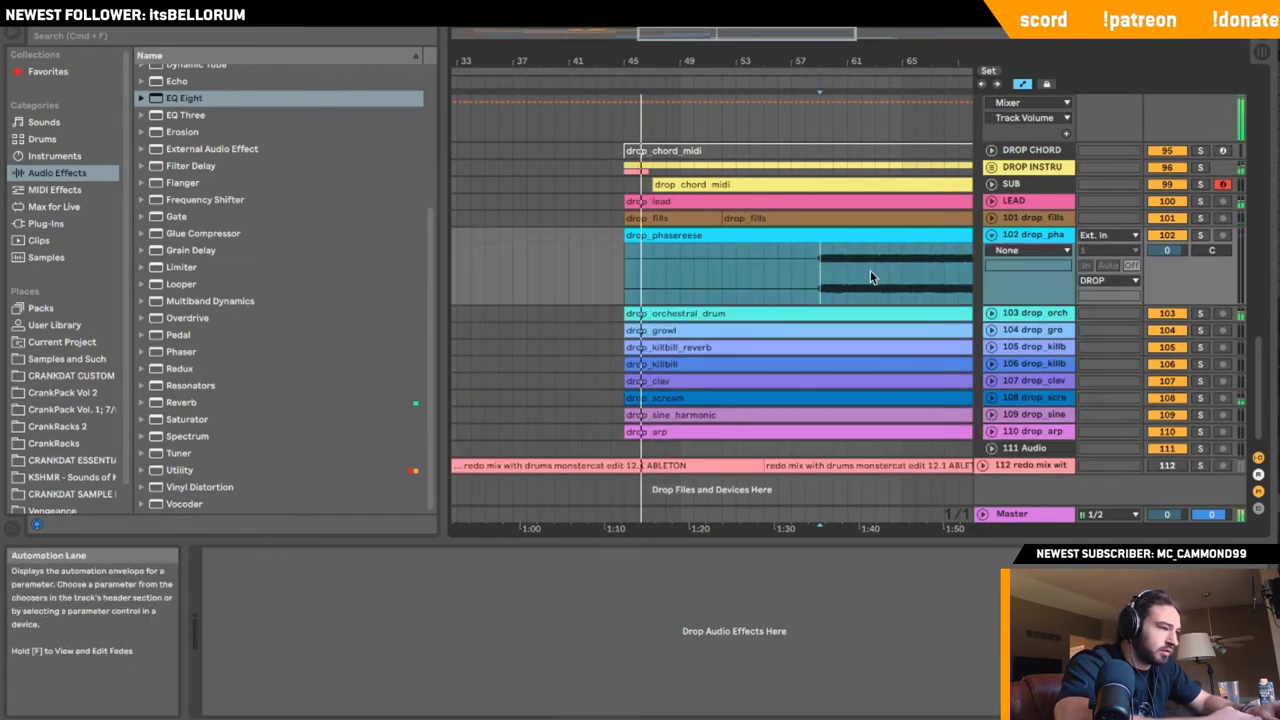
{"action": "mouse_move", "coordinate": [1168, 252]}
{"action": "left_mouse_down"}
{"action": "mouse_move", "coordinate": [1168, 286]}
{"action": "mouse_move", "coordinate": [1168, 275]}
{"action": "left_mouse_up"}
{"action": "left_click", "coordinate": [991, 232]}
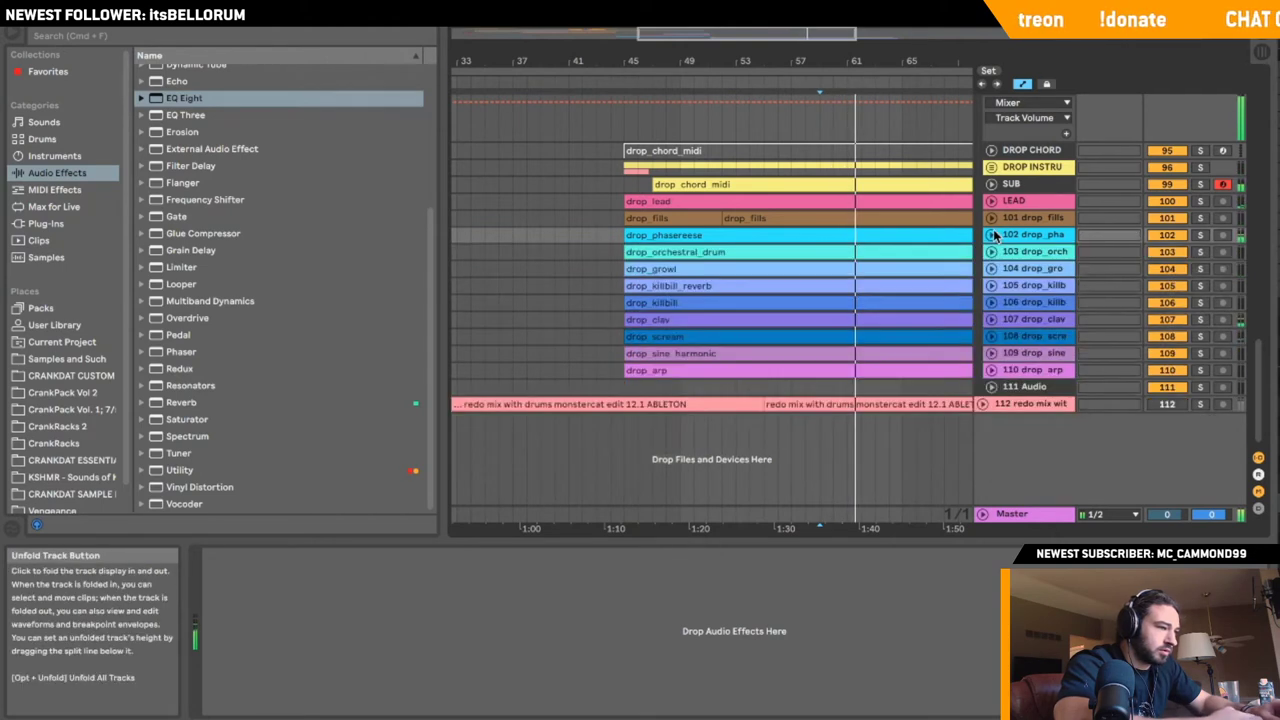
- Rename the drop_fills track to FILLS and the drop_phasereese track to PHASE REESE
{"action": "left_click", "coordinate": [992, 219]}
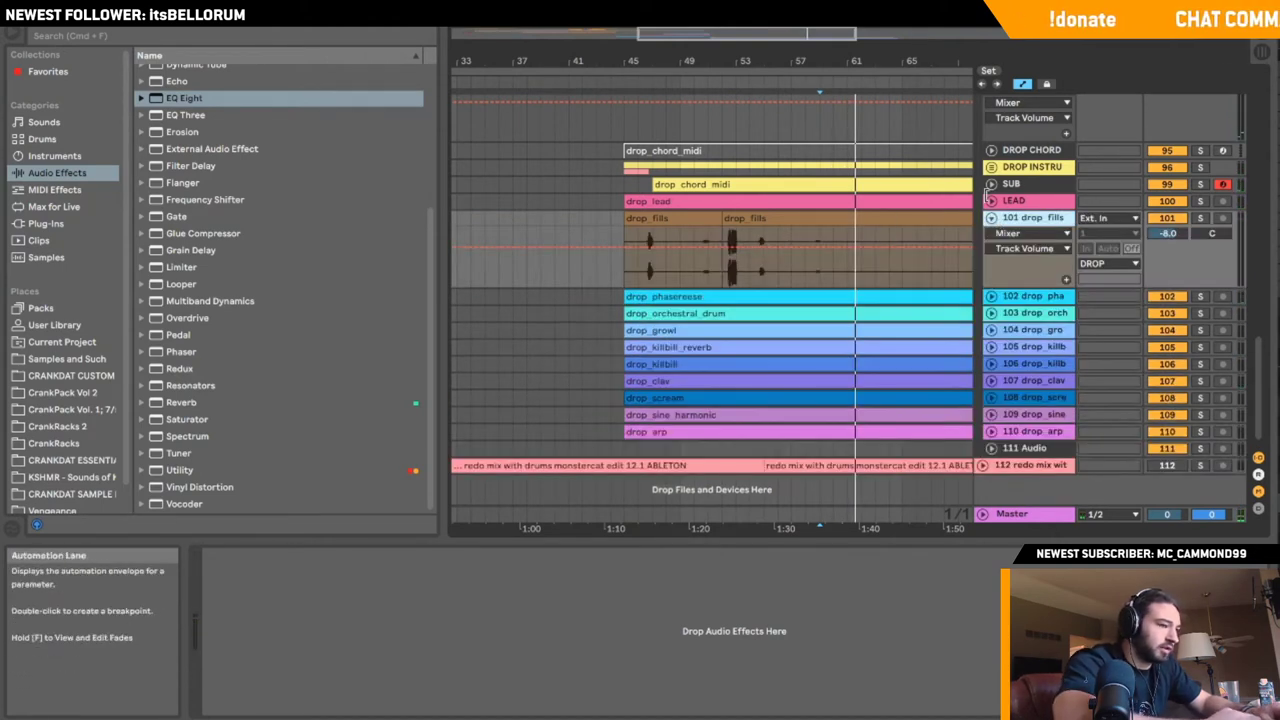
{"action": "left_click", "coordinate": [991, 218]}
{"action": "key", "text": "ctrl+r"}
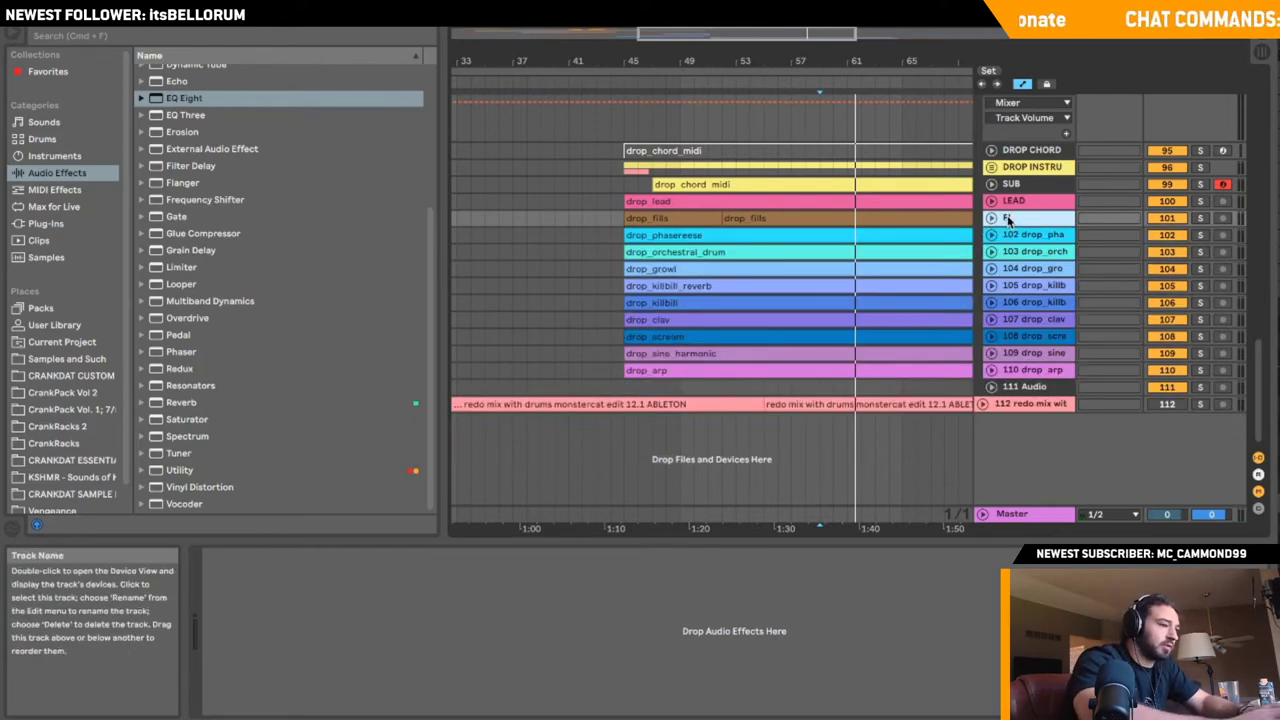
{"action": "left_click", "coordinate": [1010, 236]}
{"action": "key", "text": "ctrl+r"}
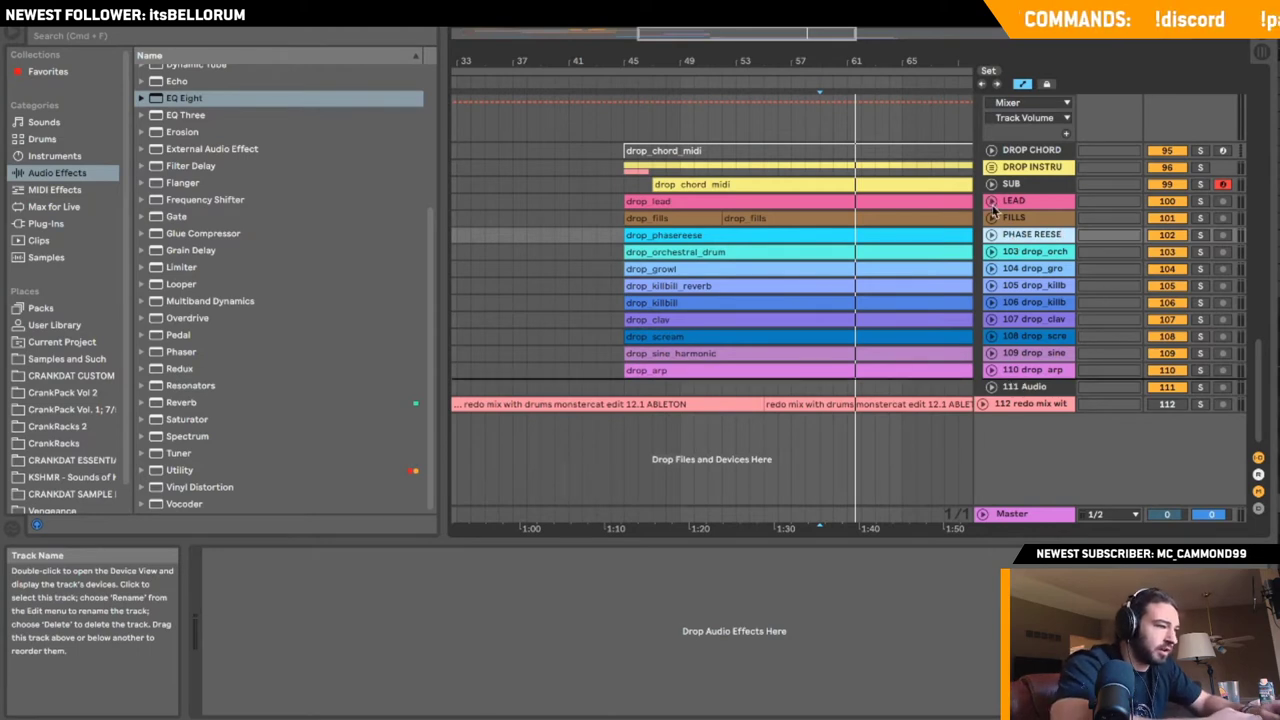
- Move the PHASE REESE track below drop_arp in the DROP group
{"action": "left_click", "coordinate": [1020, 236]}
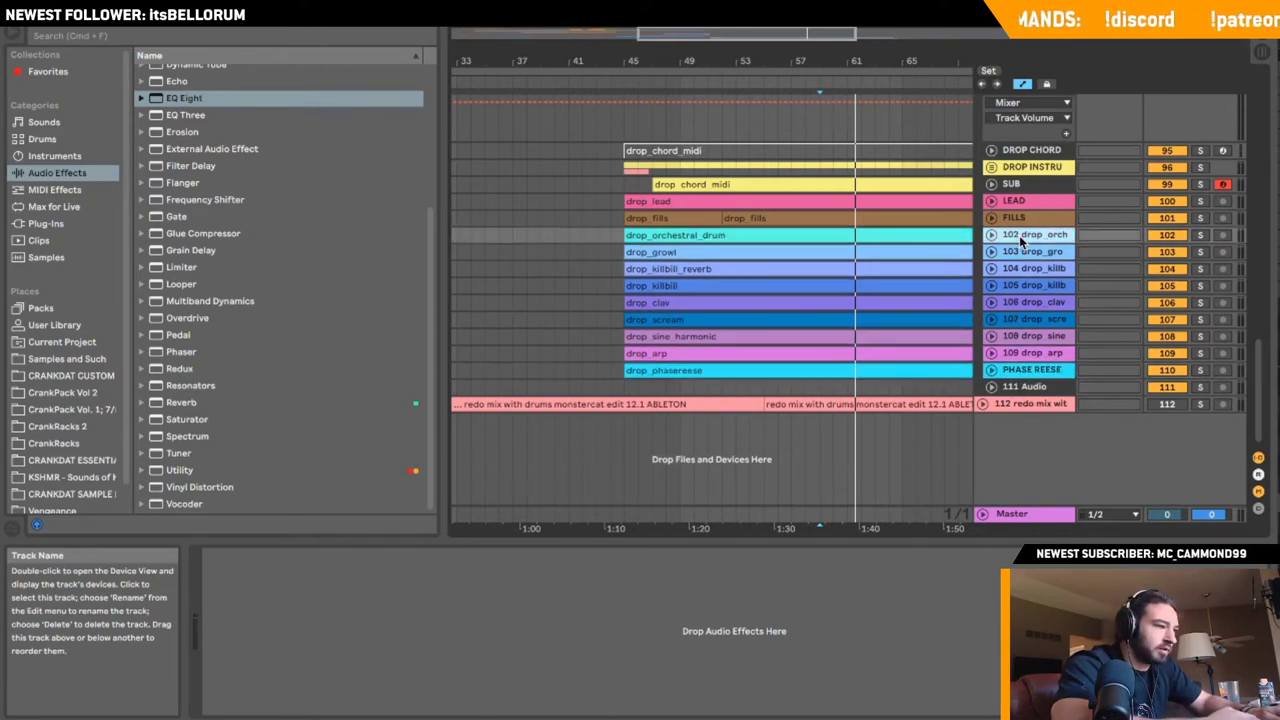
{"action": "scroll", "coordinate": [1020, 236], "scroll_direction": "up", "scroll_amount": 3}
{"action": "mouse_move", "coordinate": [1030, 348]}
{"action": "left_mouse_down"}
{"action": "mouse_move", "coordinate": [1047, 258]}
{"action": "mouse_move", "coordinate": [1043, 343]}
{"action": "left_mouse_up"}
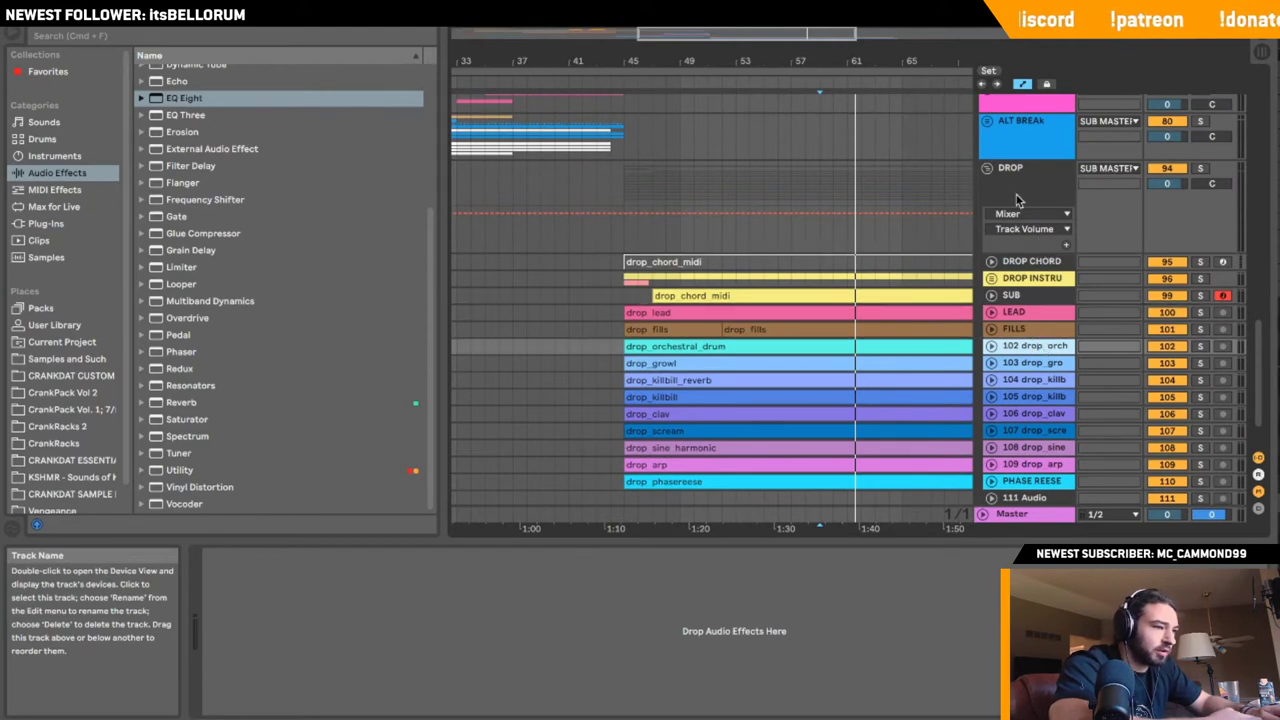
- Unfold the DROP INSTRU group inside the DROP group to show its chord tracks
{"action": "left_click", "coordinate": [989, 168]}
{"action": "left_click", "coordinate": [989, 168]}
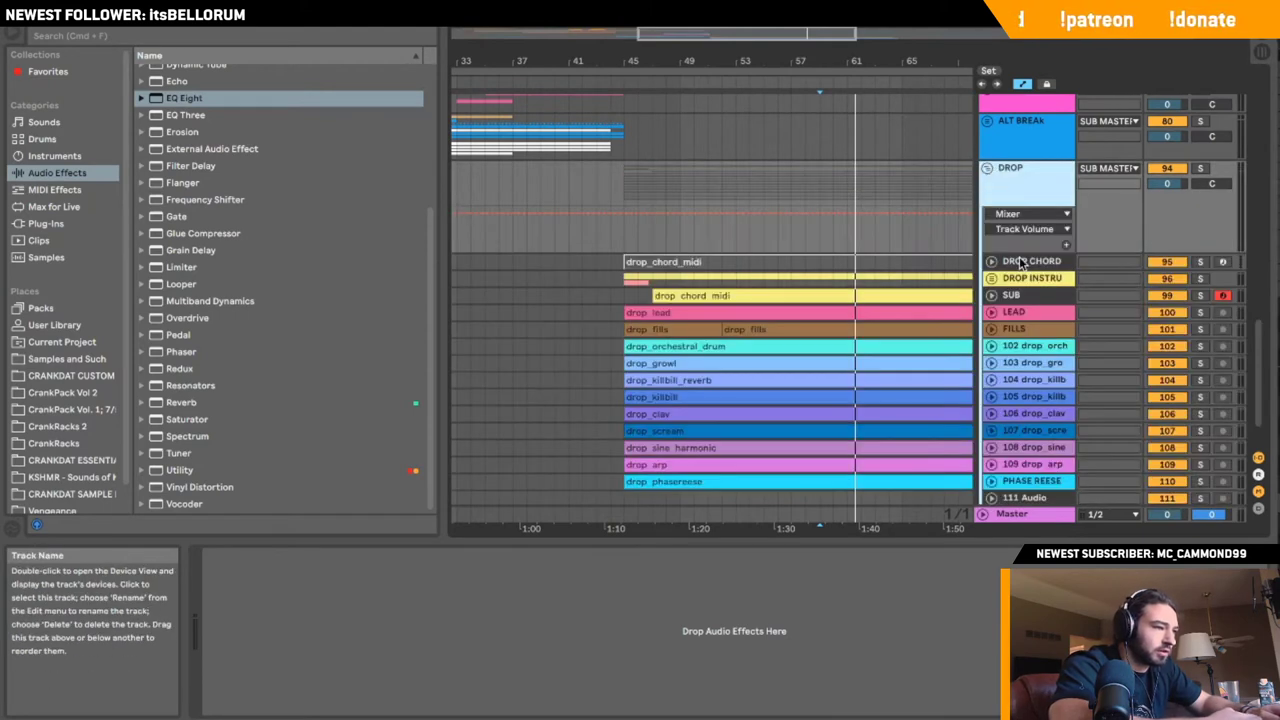
{"action": "left_click", "coordinate": [991, 278]}
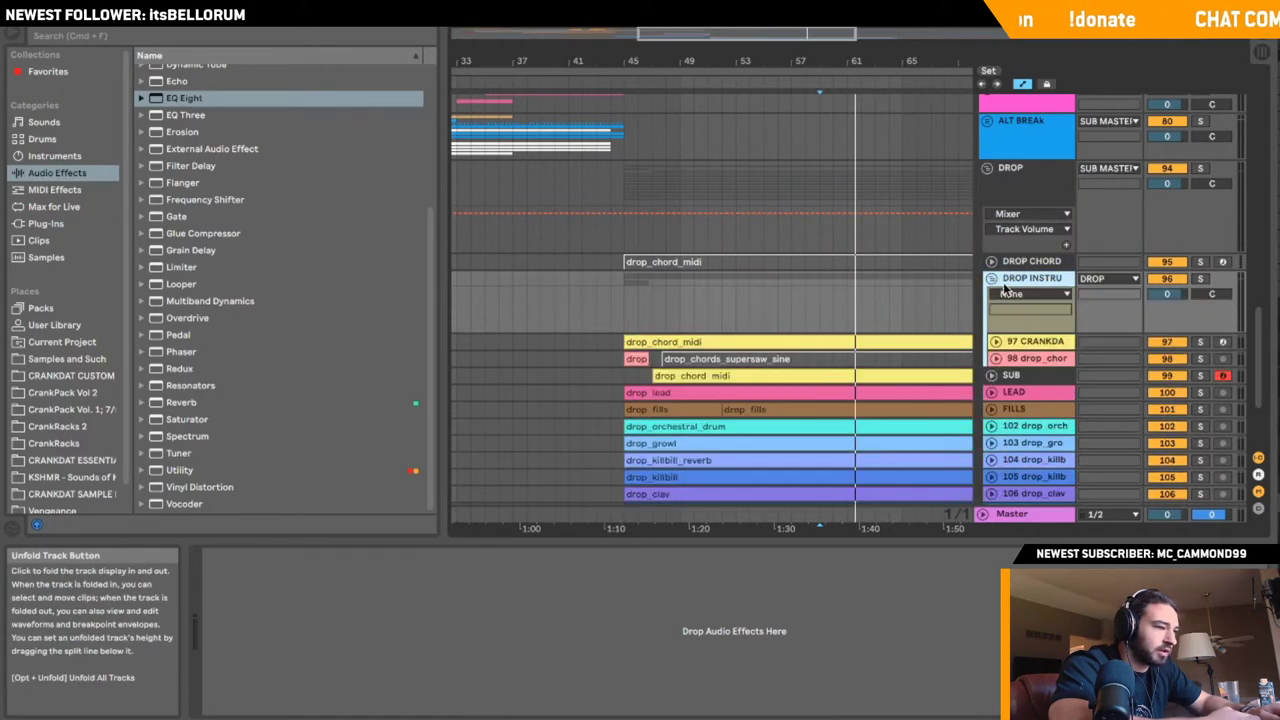
- Move the LEAD track into the DROP INSTRU group below the CRANKDAT chord track, and rename that chord track CHORDS
{"action": "left_click", "coordinate": [1012, 374]}
{"action": "mouse_move", "coordinate": [1010, 364]}
{"action": "left_mouse_down"}
{"action": "mouse_move", "coordinate": [1020, 390]}
{"action": "mouse_move", "coordinate": [1033, 368]}
{"action": "left_mouse_up"}
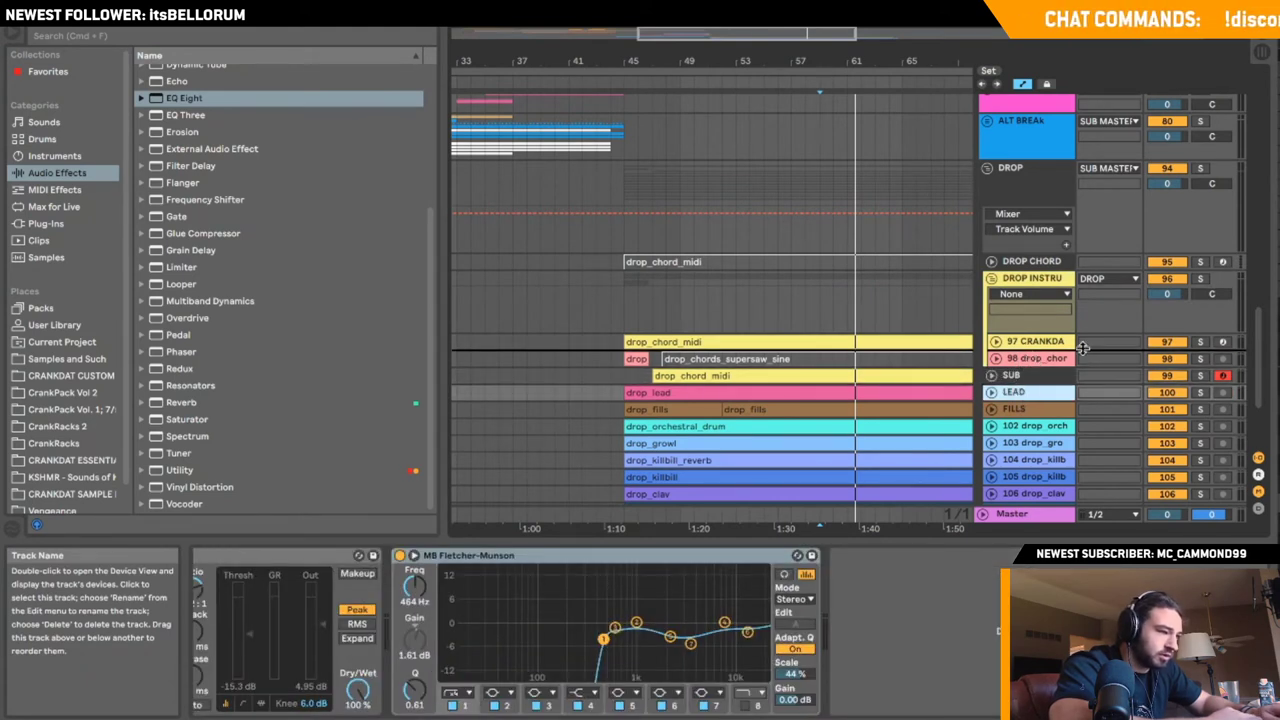
{"action": "left_click_drag", "start_coordinate": [1047, 341], "coordinate": [1050, 345]}
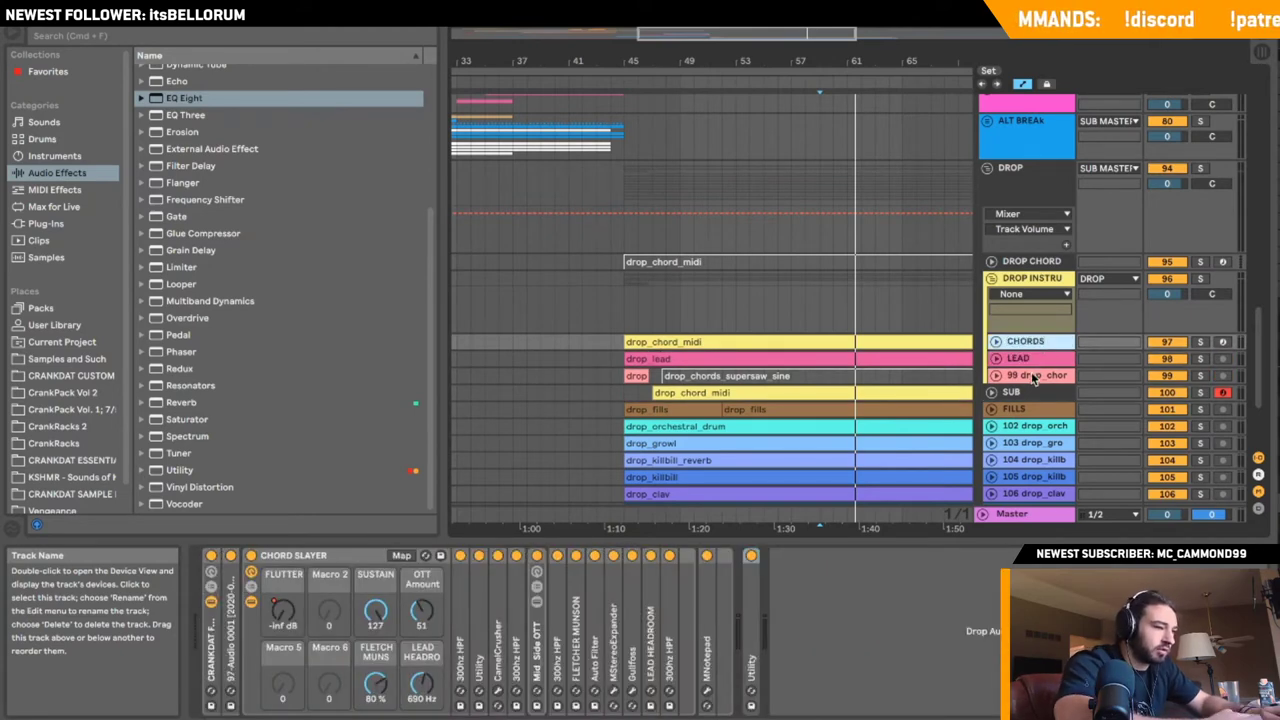
- Rename the drop_chords_supersaw_sine track to CHORDS EAR and move it above CHORDS in the DROP INSTRU group
{"action": "left_click", "coordinate": [1036, 376]}
{"action": "key", "text": "ctrl+r"}
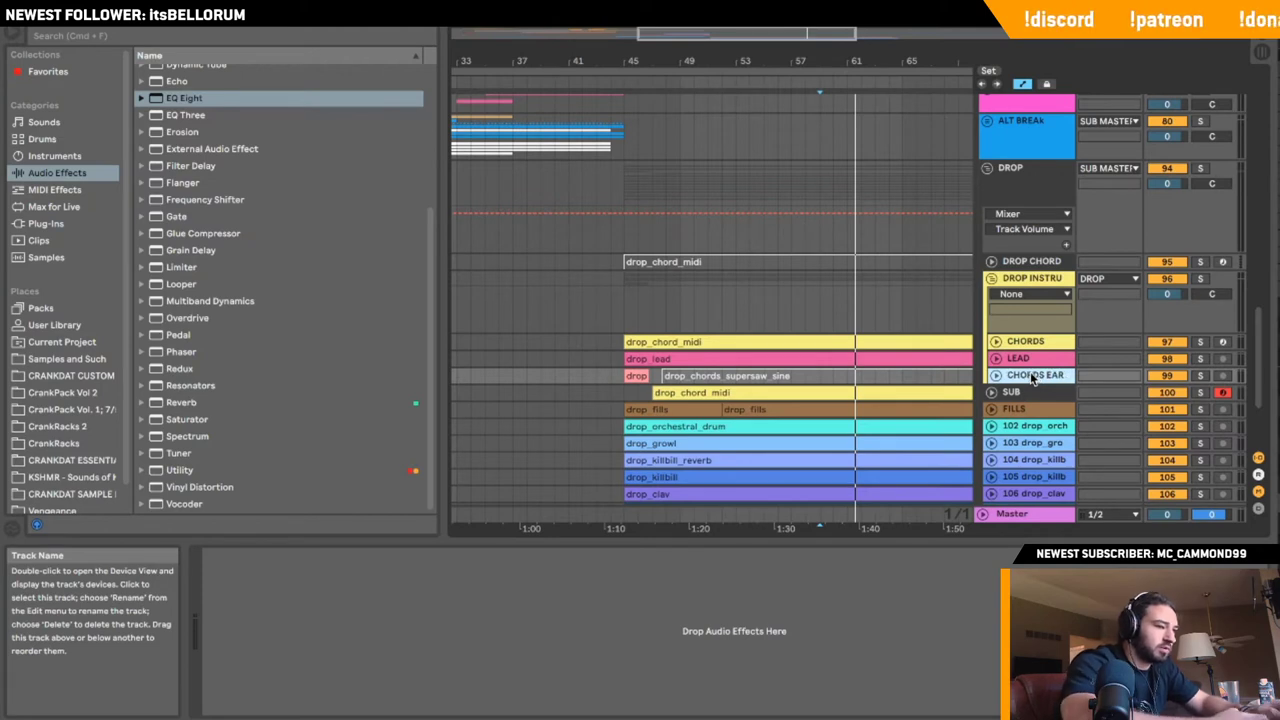
{"action": "left_click_drag", "start_coordinate": [1034, 376], "coordinate": [1029, 334]}
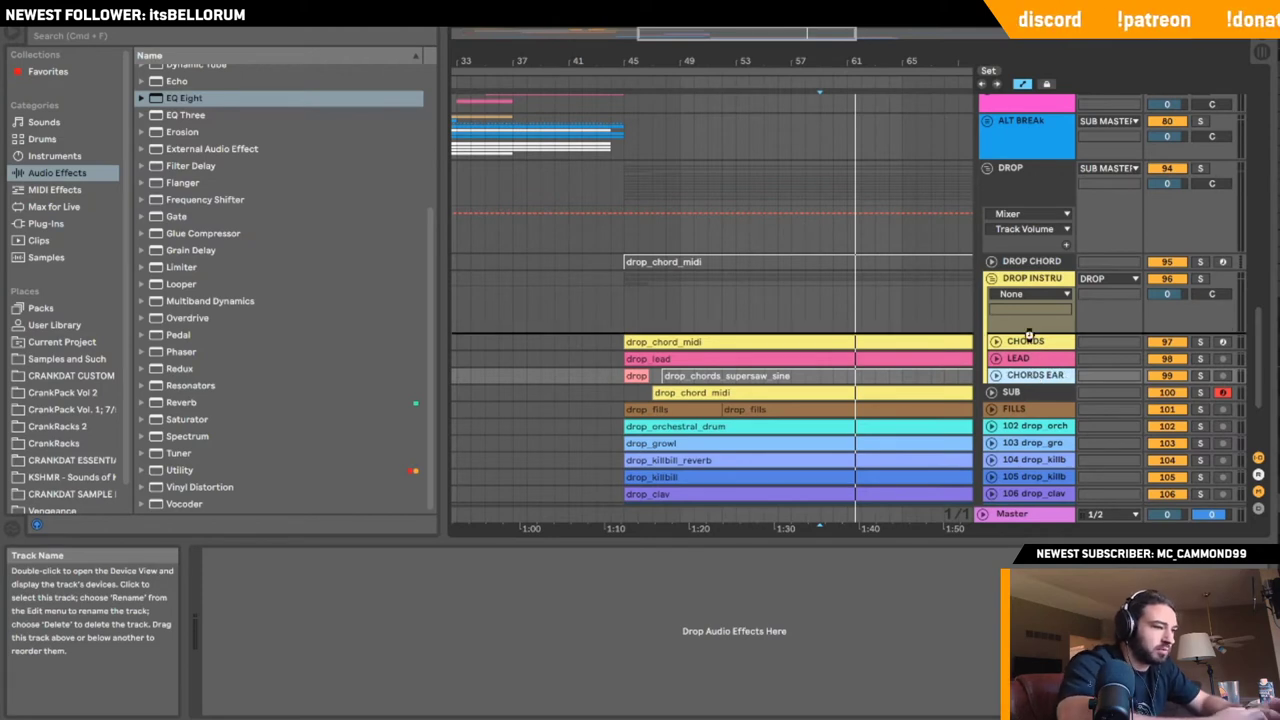
- Move the FILLS track into the DROP INSTRU group as its first track and leave the group unfolded
{"action": "left_click", "coordinate": [992, 279]}
{"action": "left_click", "coordinate": [992, 296]}
{"action": "left_click", "coordinate": [992, 296]}
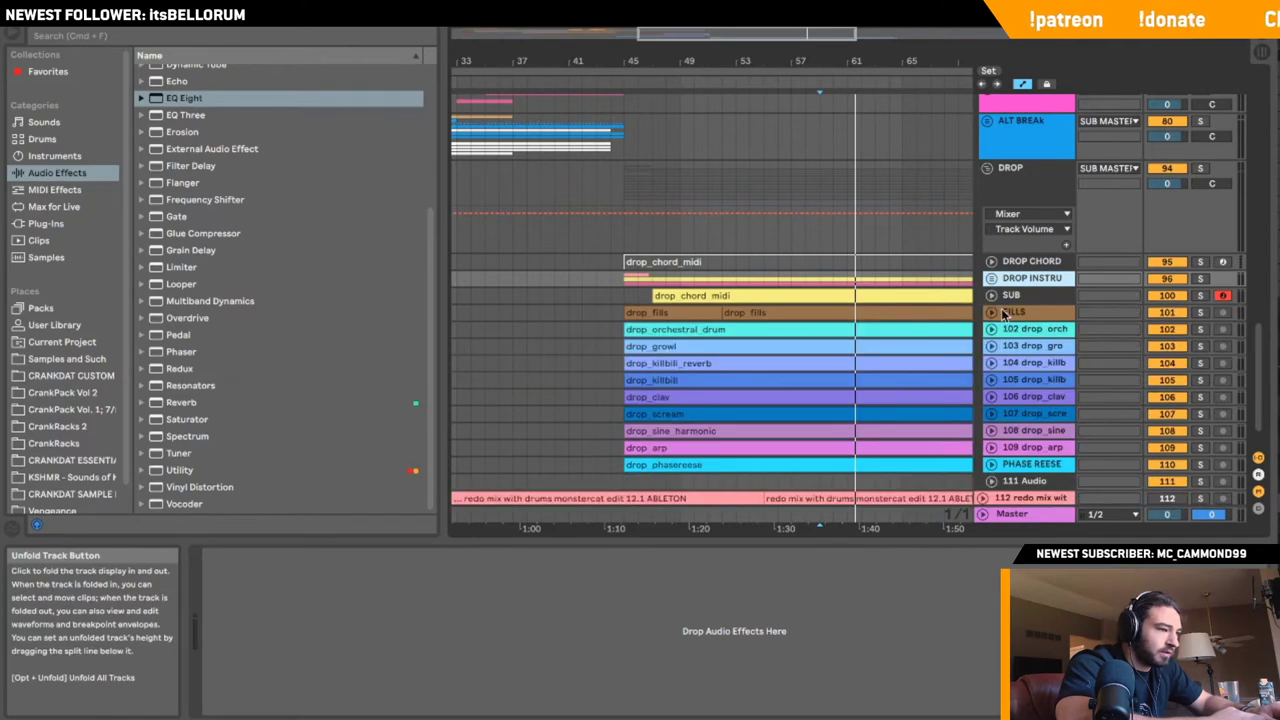
{"action": "left_click", "coordinate": [1003, 313]}
{"action": "left_click", "coordinate": [992, 312]}
{"action": "left_click", "coordinate": [992, 312]}
{"action": "left_click", "coordinate": [1001, 330]}
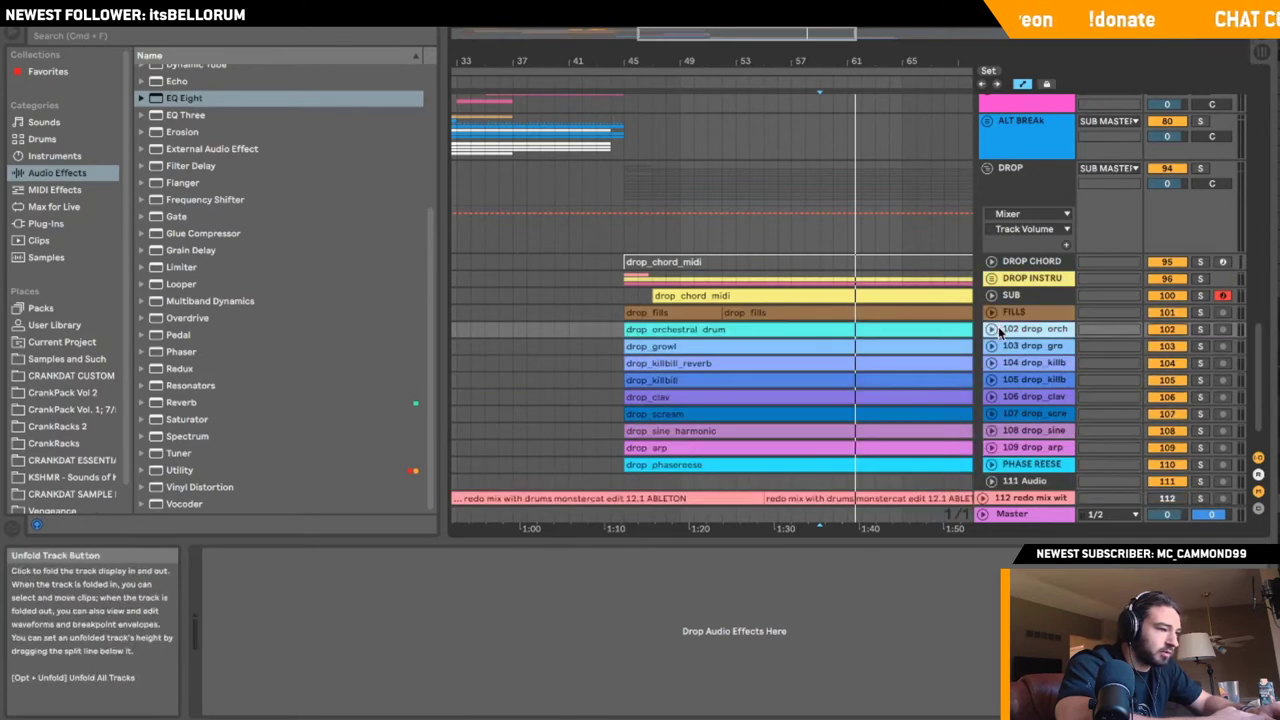
{"action": "left_click", "coordinate": [1009, 315]}
{"action": "left_click", "coordinate": [1013, 330]}
{"action": "left_click_drag", "start_coordinate": [1009, 313], "coordinate": [993, 281]}
{"action": "scroll", "coordinate": [996, 296], "scroll_direction": "down", "scroll_amount": 10}
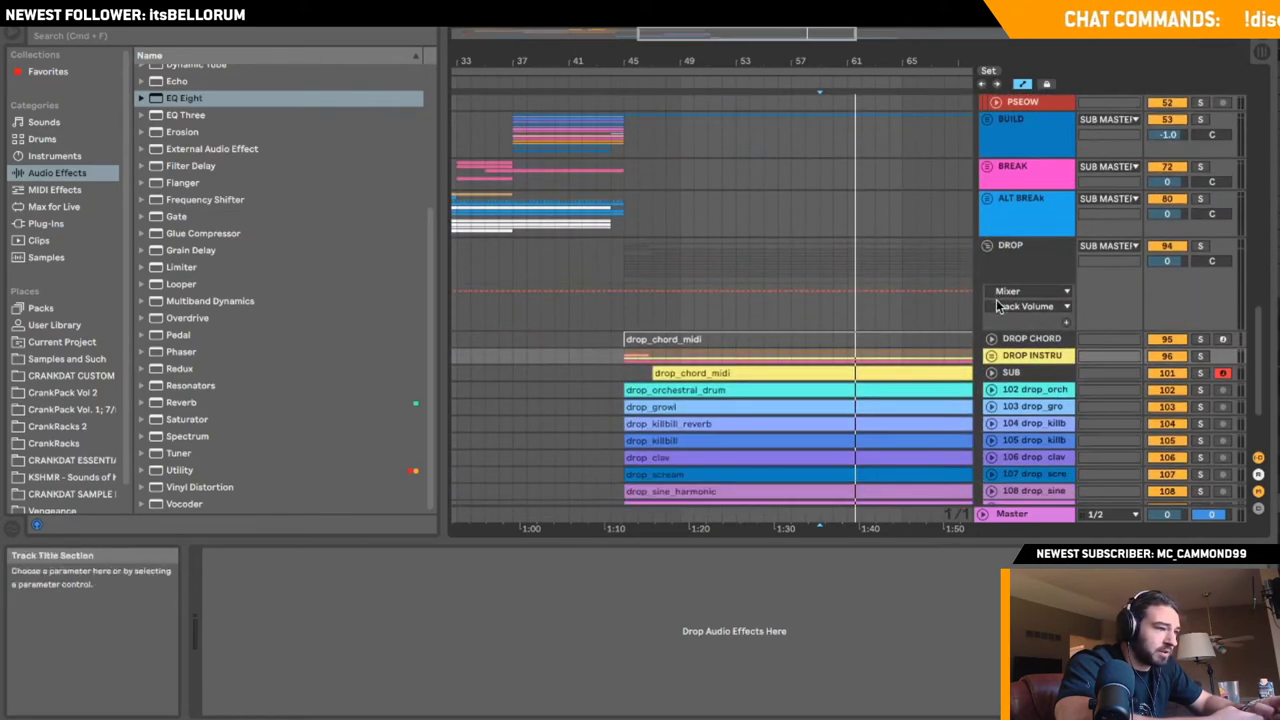
{"action": "left_click", "coordinate": [991, 355]}
{"action": "scroll", "coordinate": [1000, 330], "scroll_direction": "down", "scroll_amount": 3}
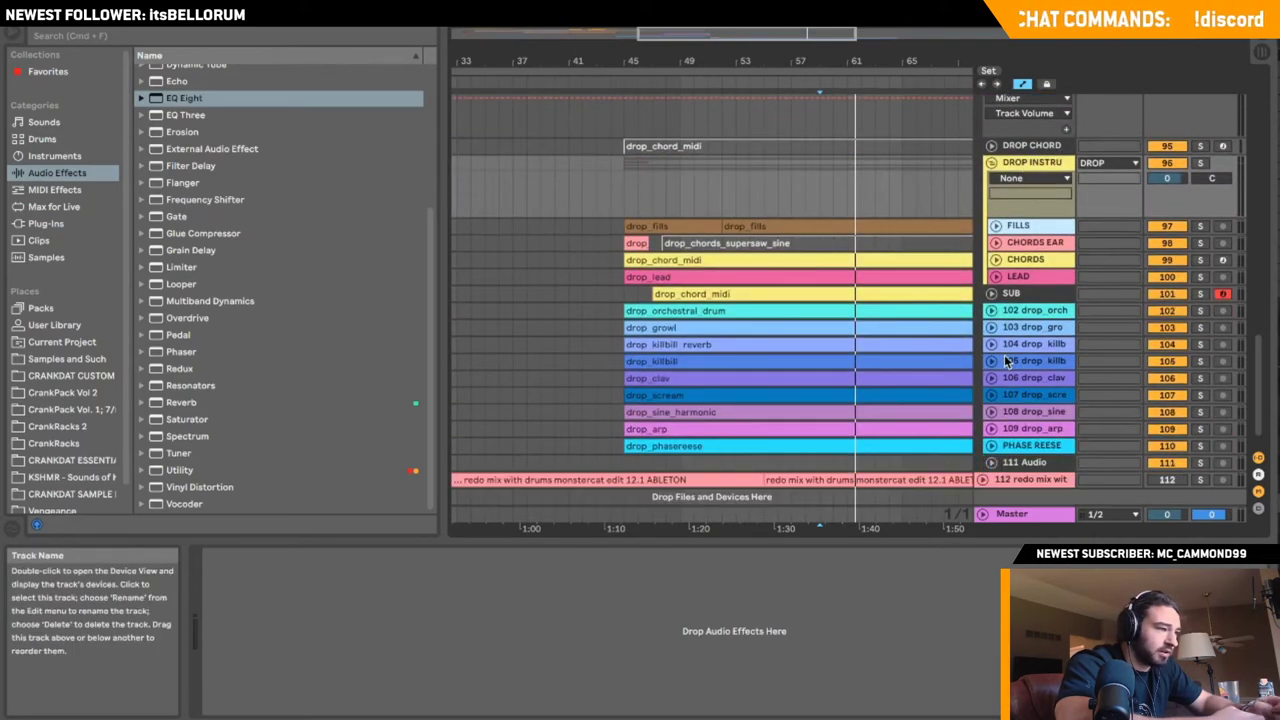
- Check the drop_orchestral_drum and drop_growl waveforms, and move drop_growl into the DROP INSTRU group below LEAD
{"action": "left_click", "coordinate": [1005, 312]}
{"action": "left_click", "coordinate": [991, 311]}
{"action": "left_click", "coordinate": [991, 311]}
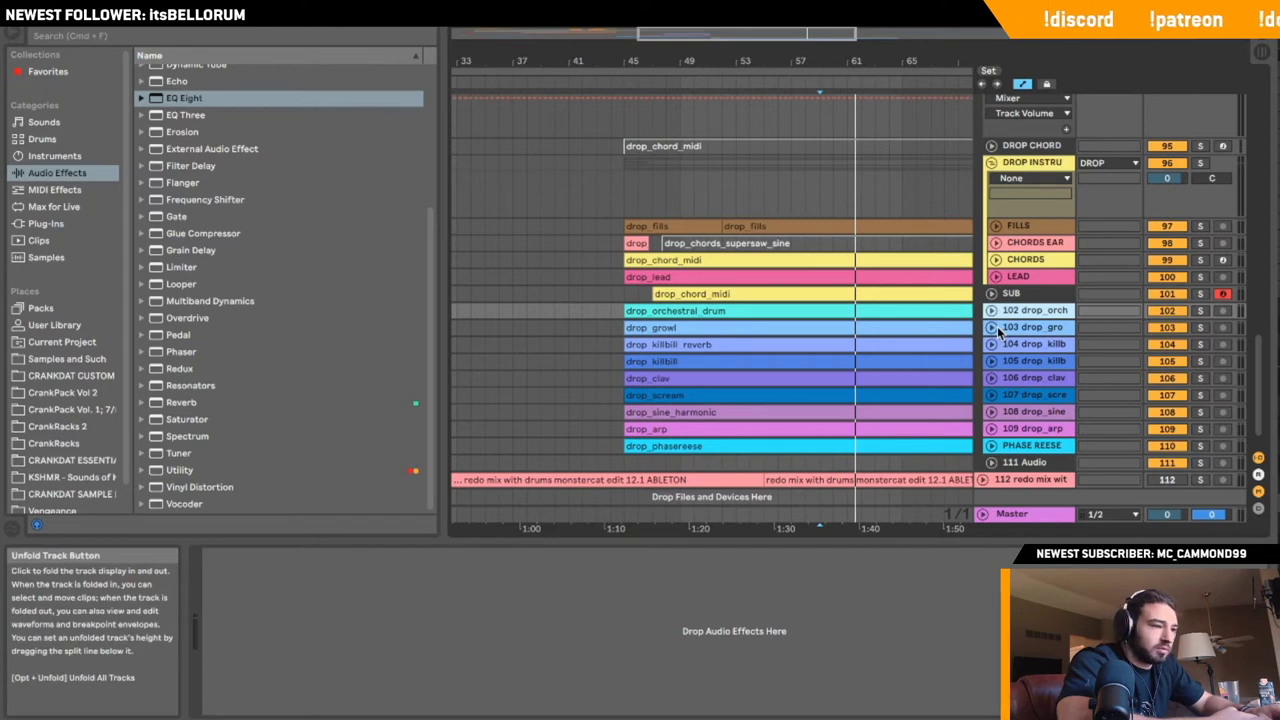
{"action": "left_click", "coordinate": [993, 327]}
{"action": "left_click", "coordinate": [993, 327]}
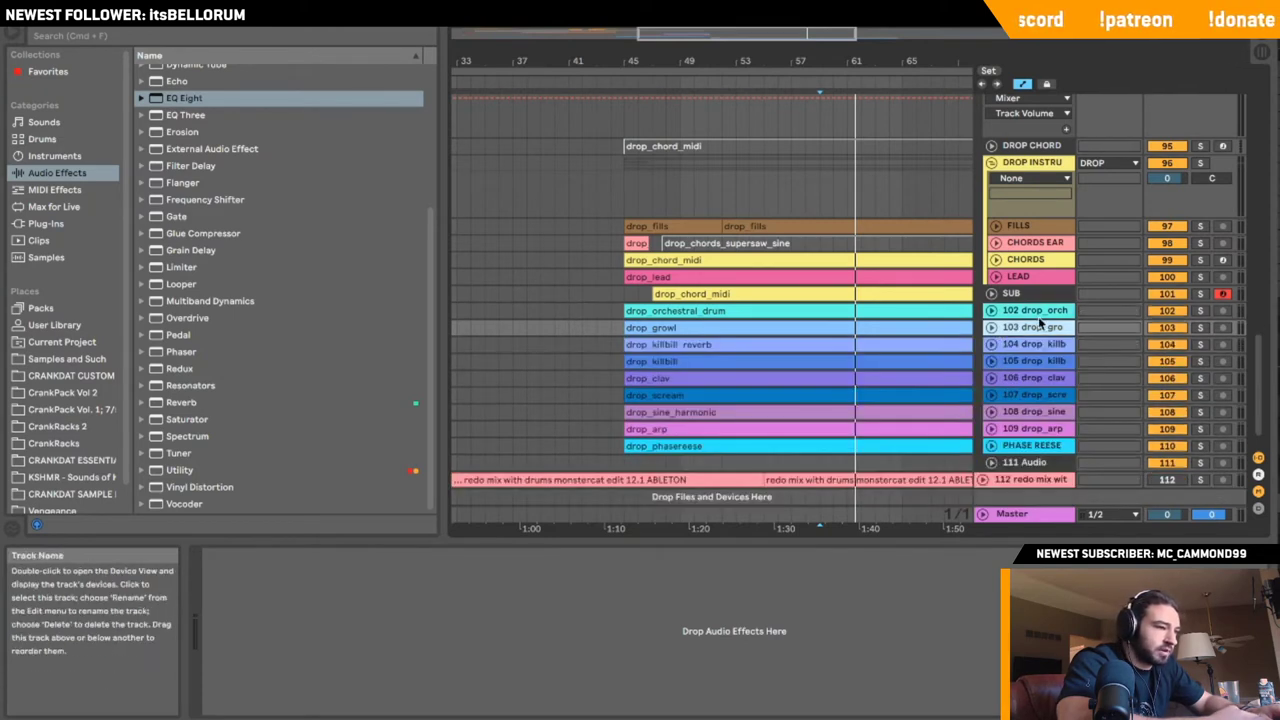
{"action": "left_click_drag", "start_coordinate": [1063, 245], "coordinate": [1053, 287]}
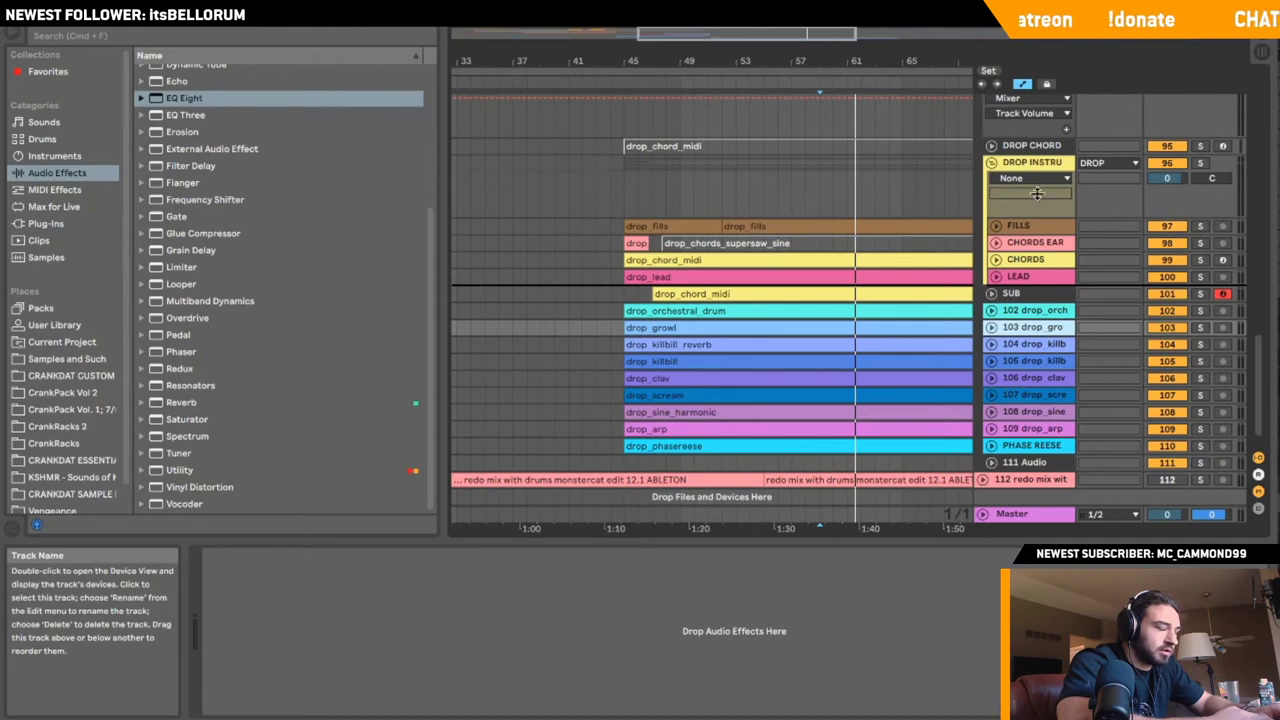
{"action": "left_click_drag", "start_coordinate": [1026, 271], "coordinate": [1028, 278]}
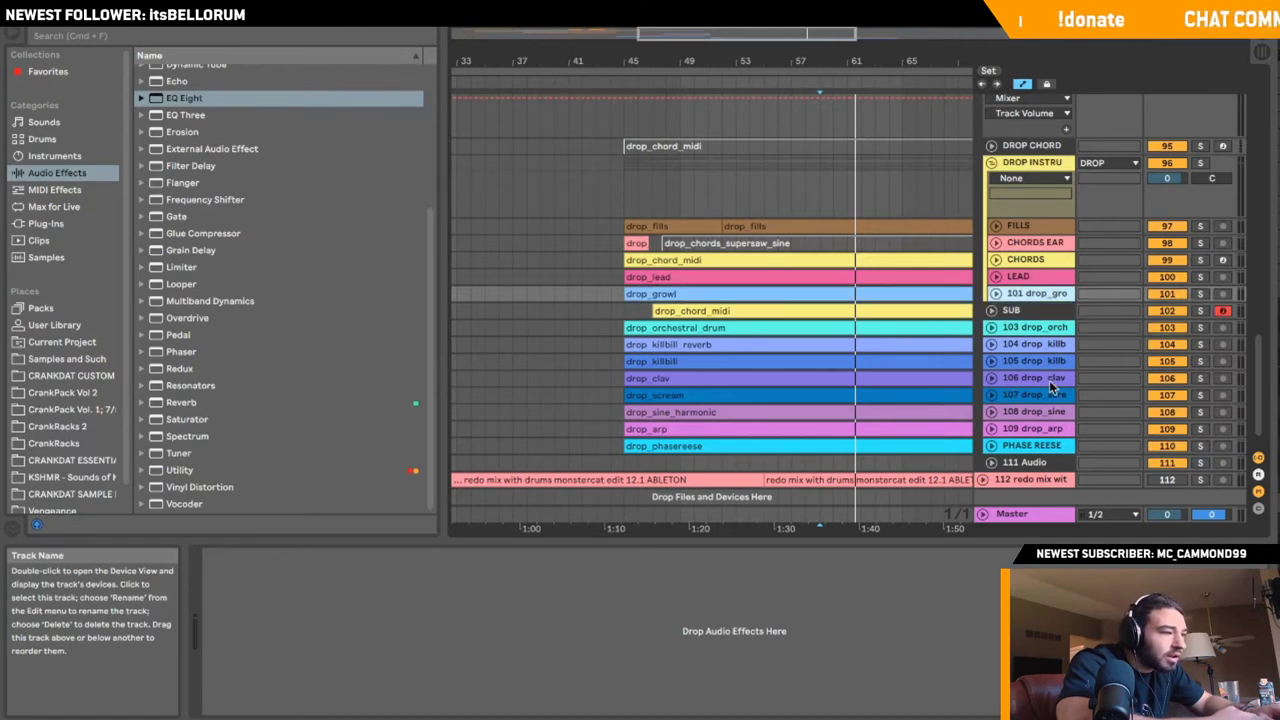
- Inspect the two killbill tracks, audition drop_killbill soloed and in the mix, and set its volume to -10.3 dB
{"action": "left_click", "coordinate": [993, 346]}
{"action": "left_click", "coordinate": [993, 346]}
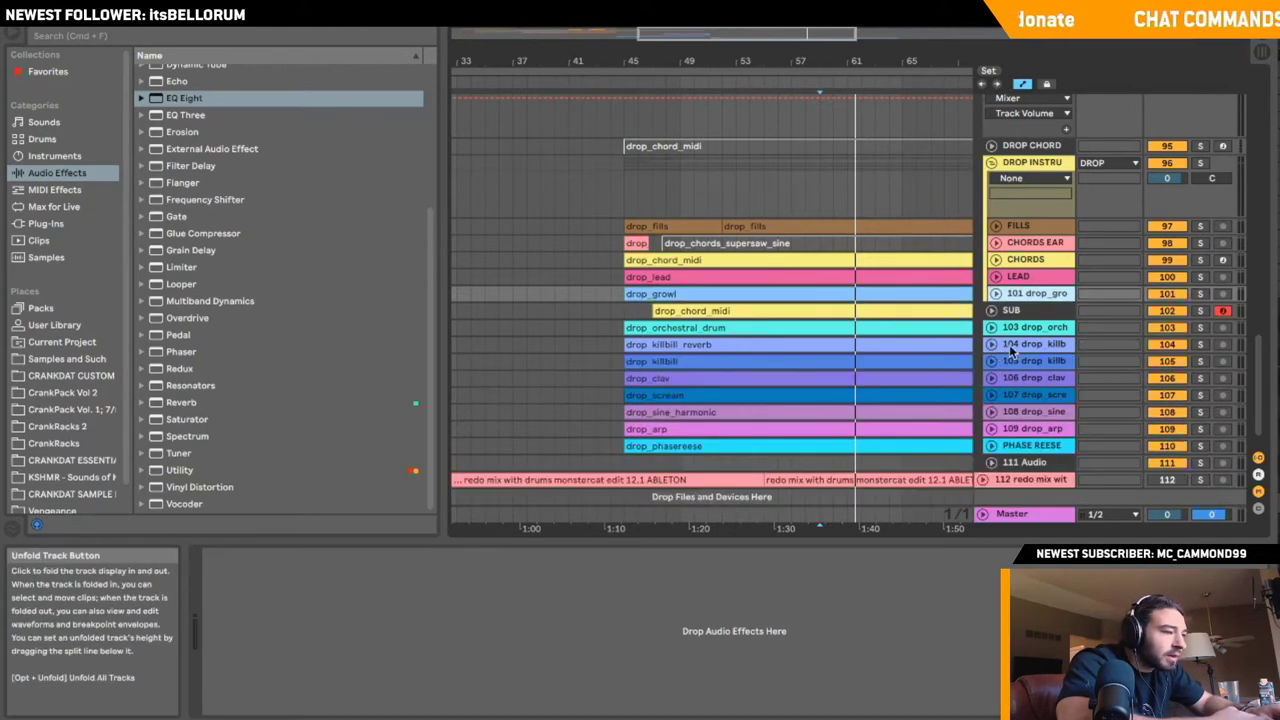
{"action": "left_click", "coordinate": [993, 346]}
{"action": "left_click", "coordinate": [993, 346]}
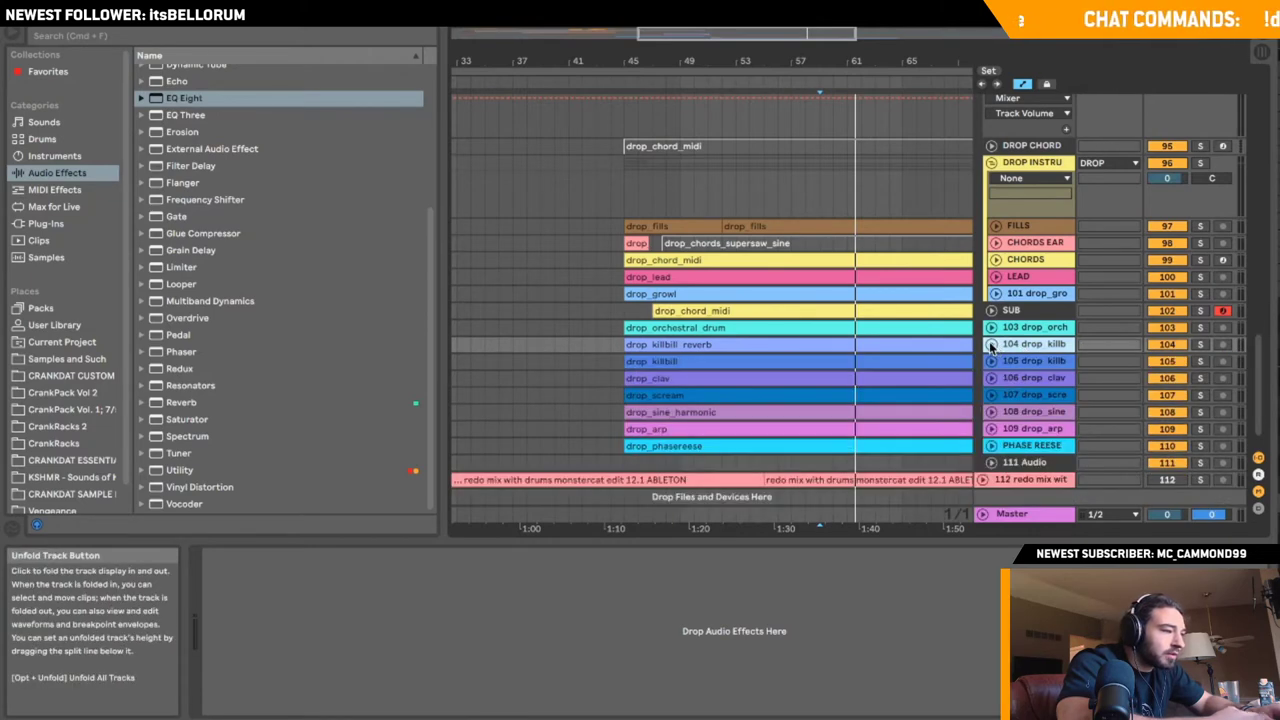
{"action": "left_click", "coordinate": [993, 346]}
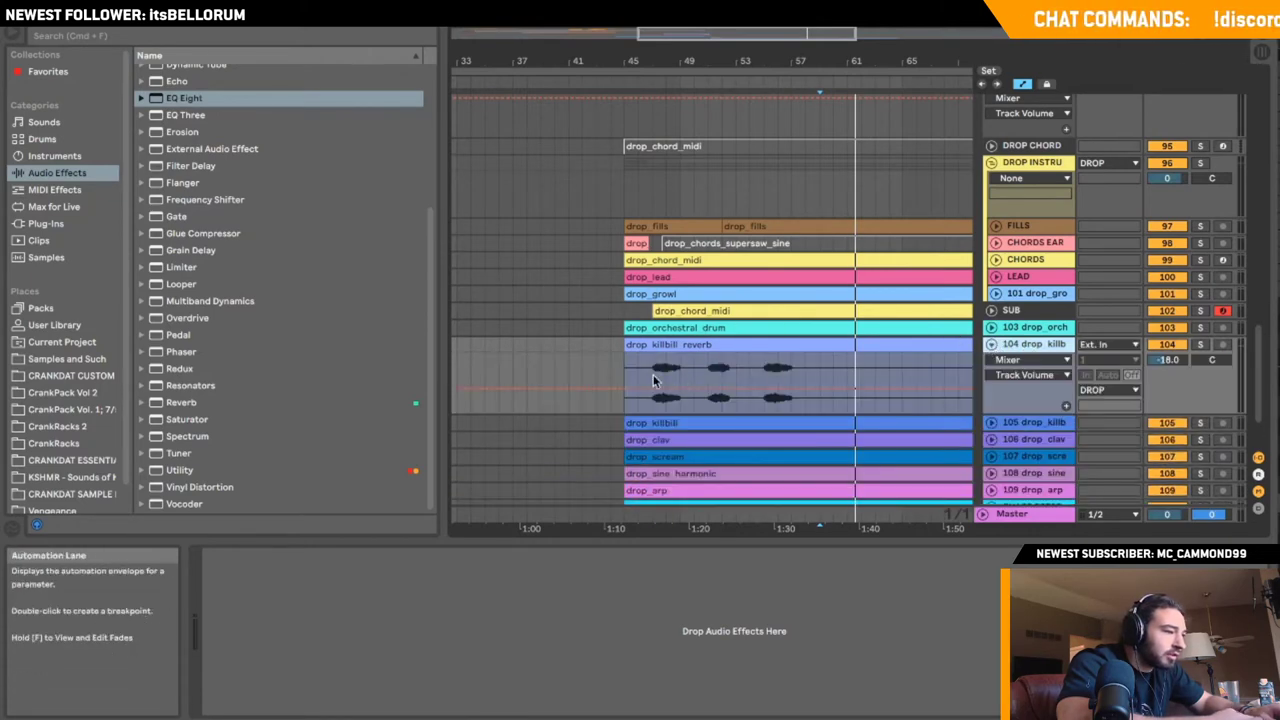
{"action": "left_click", "coordinate": [993, 346]}
{"action": "left_click", "coordinate": [992, 360]}
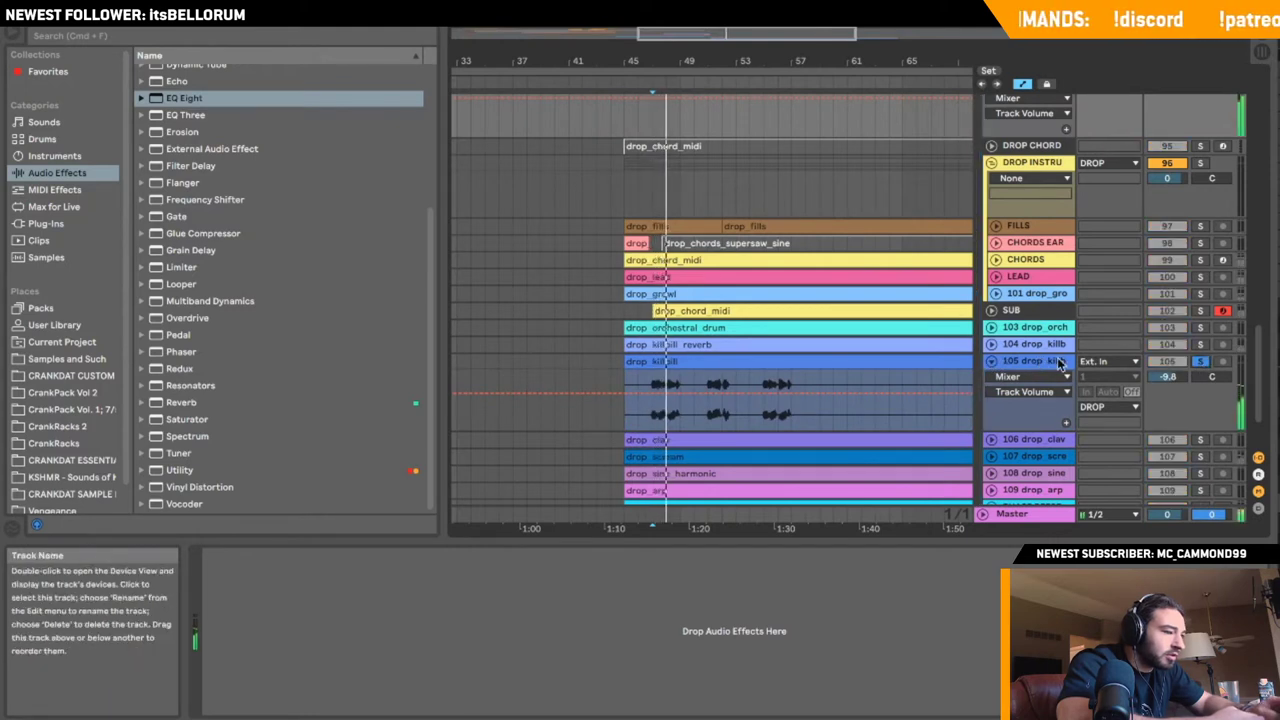
{"action": "left_click", "coordinate": [1201, 362]}
{"action": "key", "text": "space"}
{"action": "key", "text": "space"}
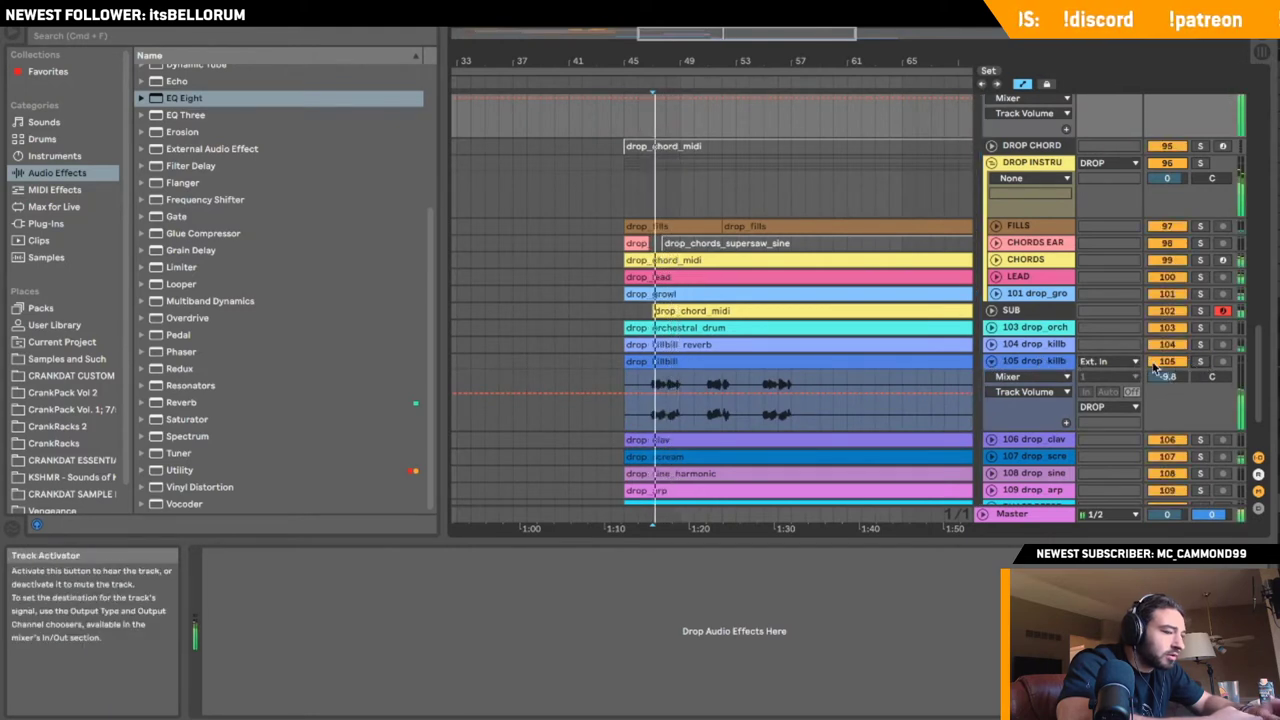
{"action": "left_click_drag", "start_coordinate": [1166, 377], "coordinate": [1166, 368]}
- Lower the drop_killbill_reverb track volume to -20.8 dB while the drop plays
{"action": "left_click", "coordinate": [992, 360]}
{"action": "left_click", "coordinate": [992, 344]}
{"action": "key", "text": "space"}
{"action": "key", "text": "space"}
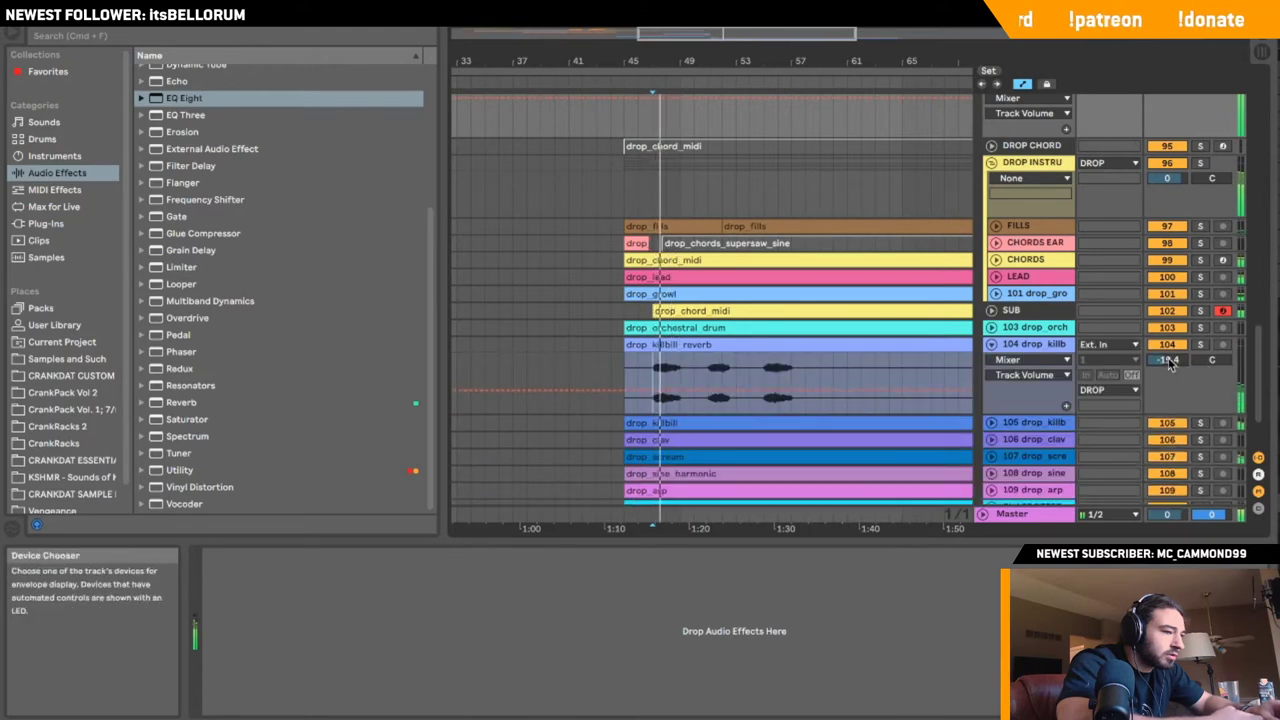
{"action": "left_click", "coordinate": [992, 344]}
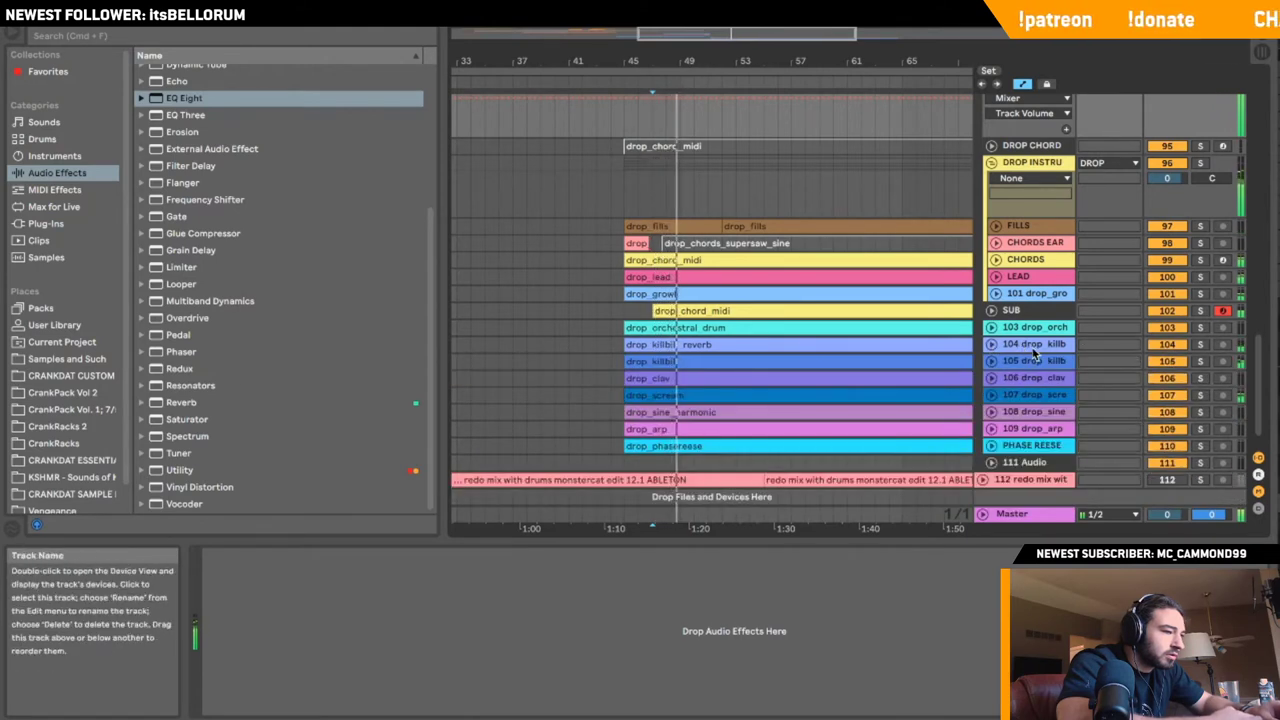
- Move both killbill tracks into the DROP INSTRU group between LEAD and drop_growl, with drop_killbill above its reverb
{"action": "left_click", "coordinate": [1030, 361], "text": "shift"}
{"action": "left_click_drag", "start_coordinate": [1027, 348], "coordinate": [1045, 312]}
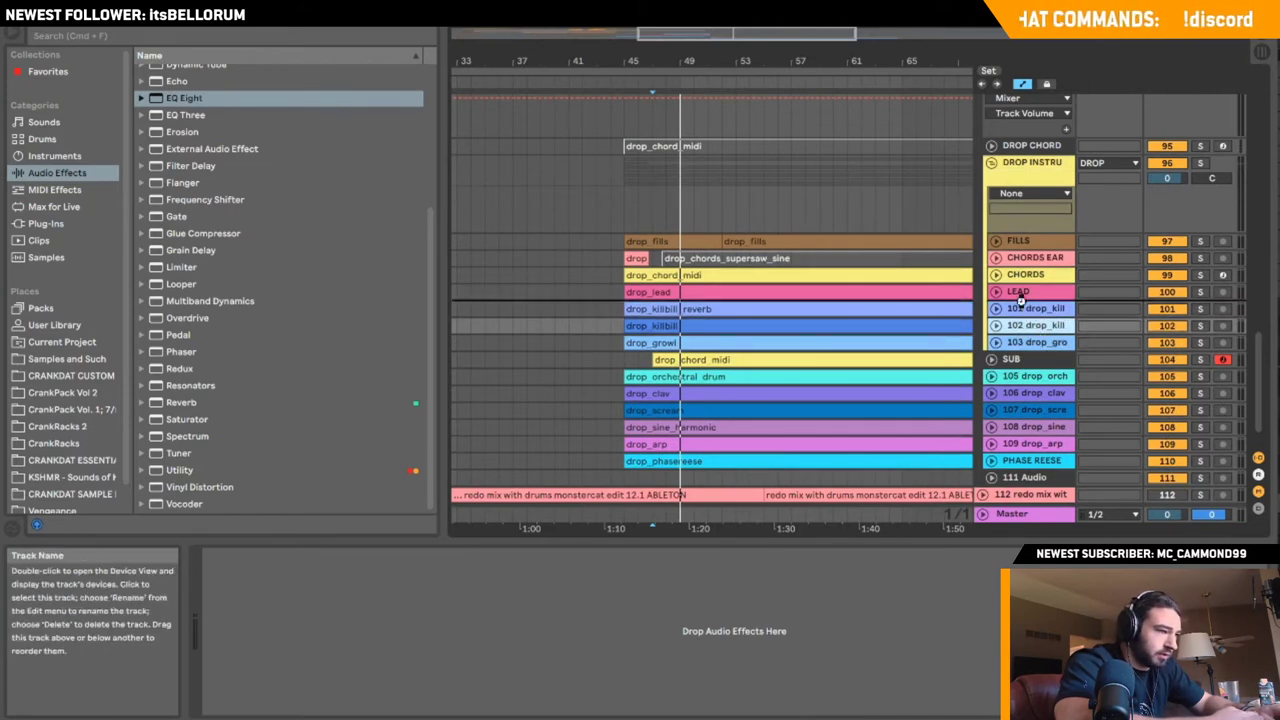
- Delete the silent start and the gaps between the three hits from the drop_killbill and drop_killbill_reverb clips
{"action": "left_click", "coordinate": [995, 308]}
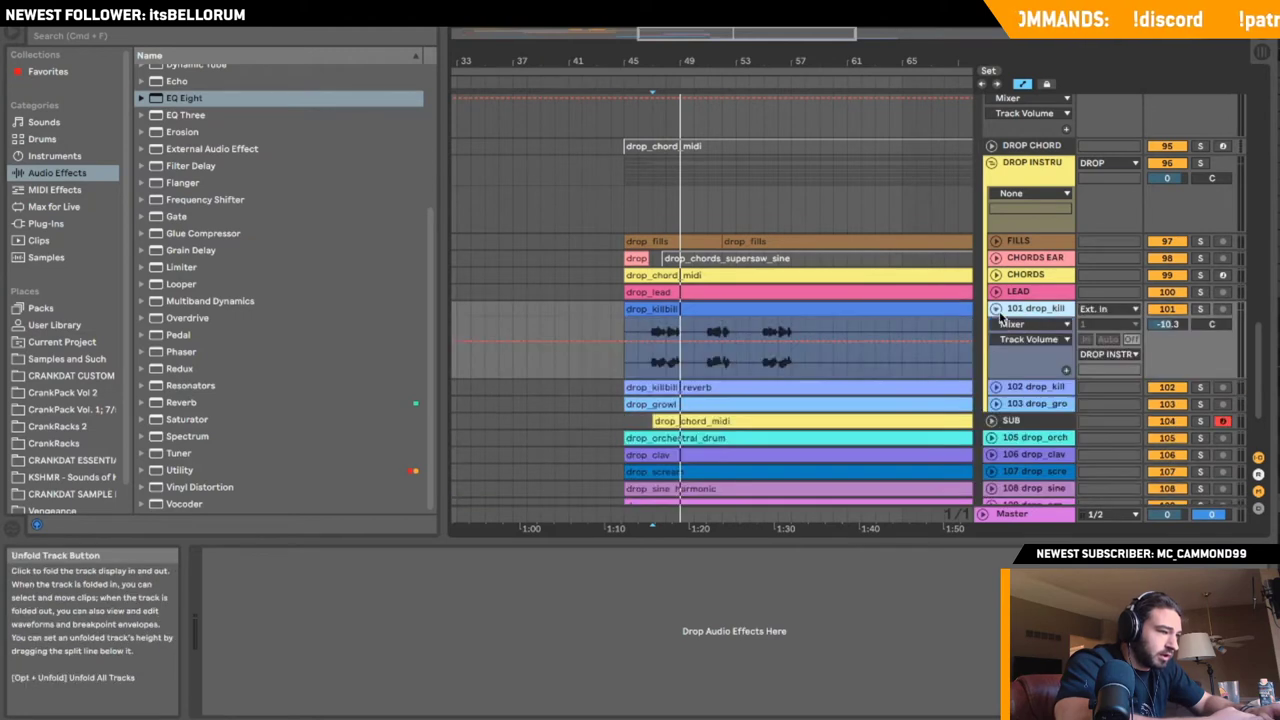
{"action": "left_click", "coordinate": [995, 387]}
{"action": "left_click_drag", "start_coordinate": [660, 408], "coordinate": [619, 310]}
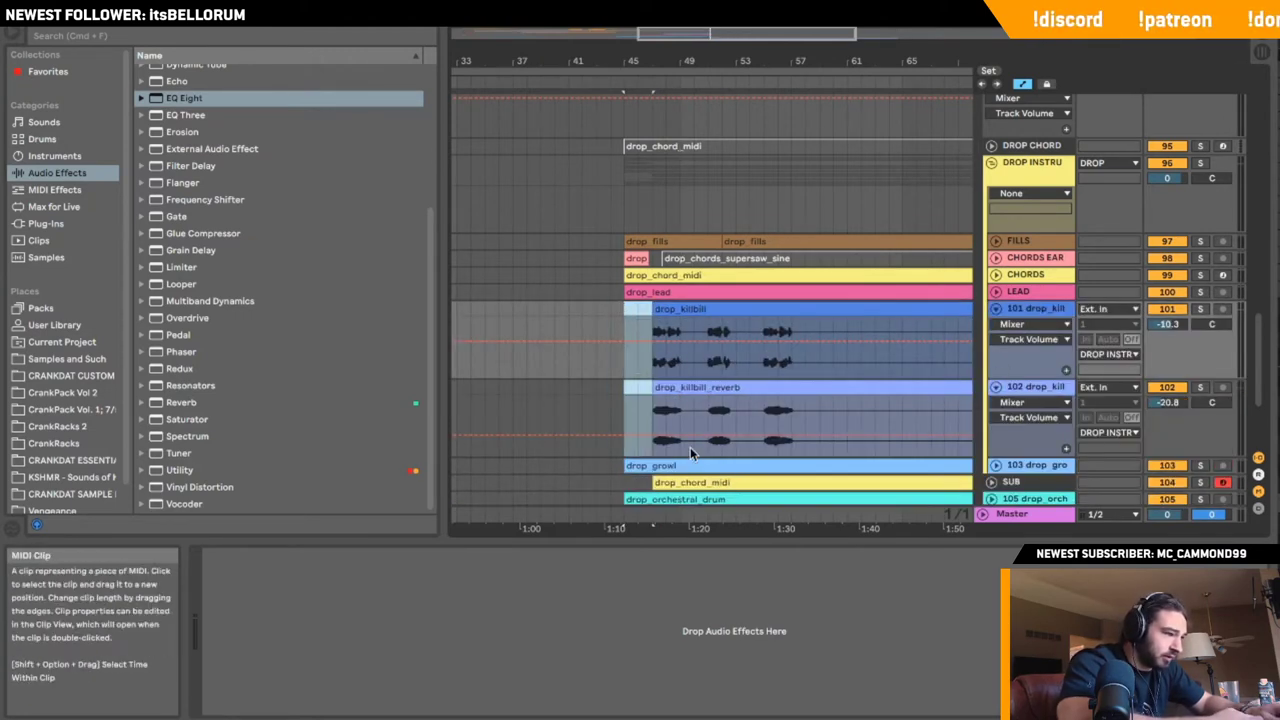
{"action": "left_click_drag", "start_coordinate": [686, 449], "coordinate": [766, 309]}
{"action": "key", "text": "Delete"}
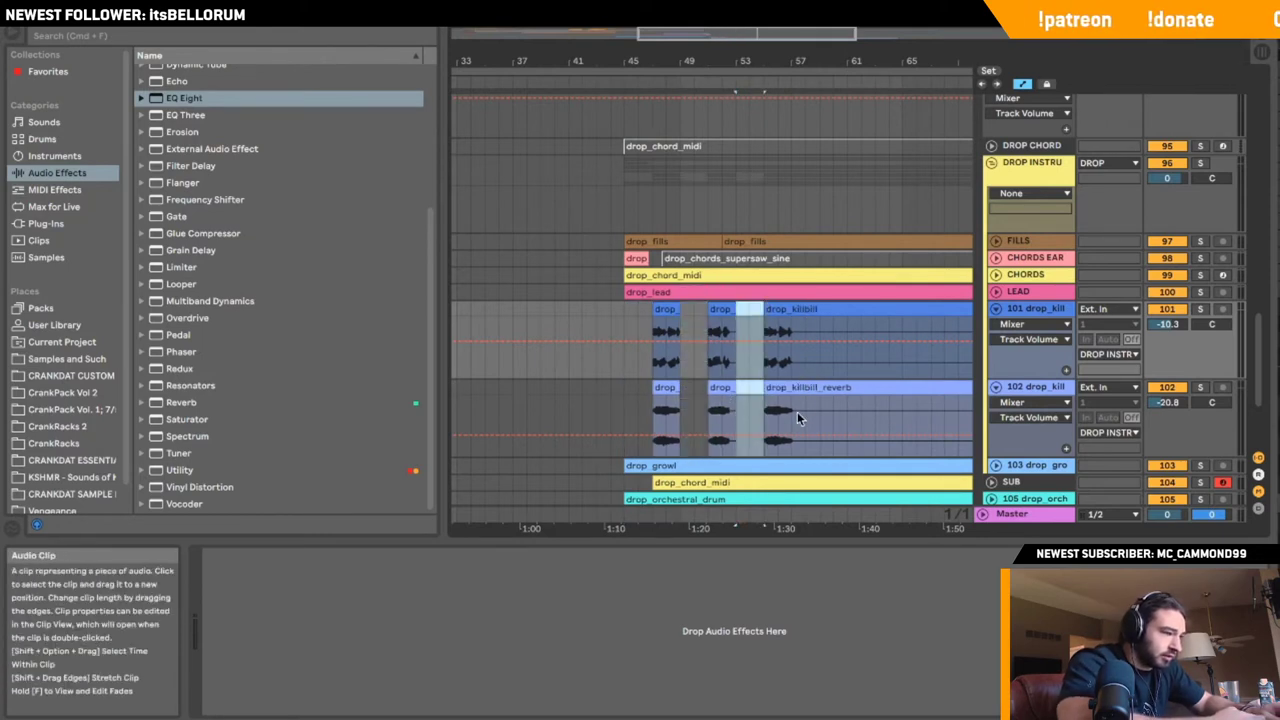
{"action": "key", "text": "Delete"}
- Delete the silent remainder of both killbill clips after the third hit
{"action": "left_click_drag", "start_coordinate": [797, 420], "coordinate": [854, 311]}
{"action": "key", "text": "super+e"}
{"action": "key", "text": "Delete"}
{"action": "left_click", "coordinate": [854, 308]}
{"action": "scroll", "coordinate": [852, 307], "scroll_direction": "right", "scroll_amount": 1}
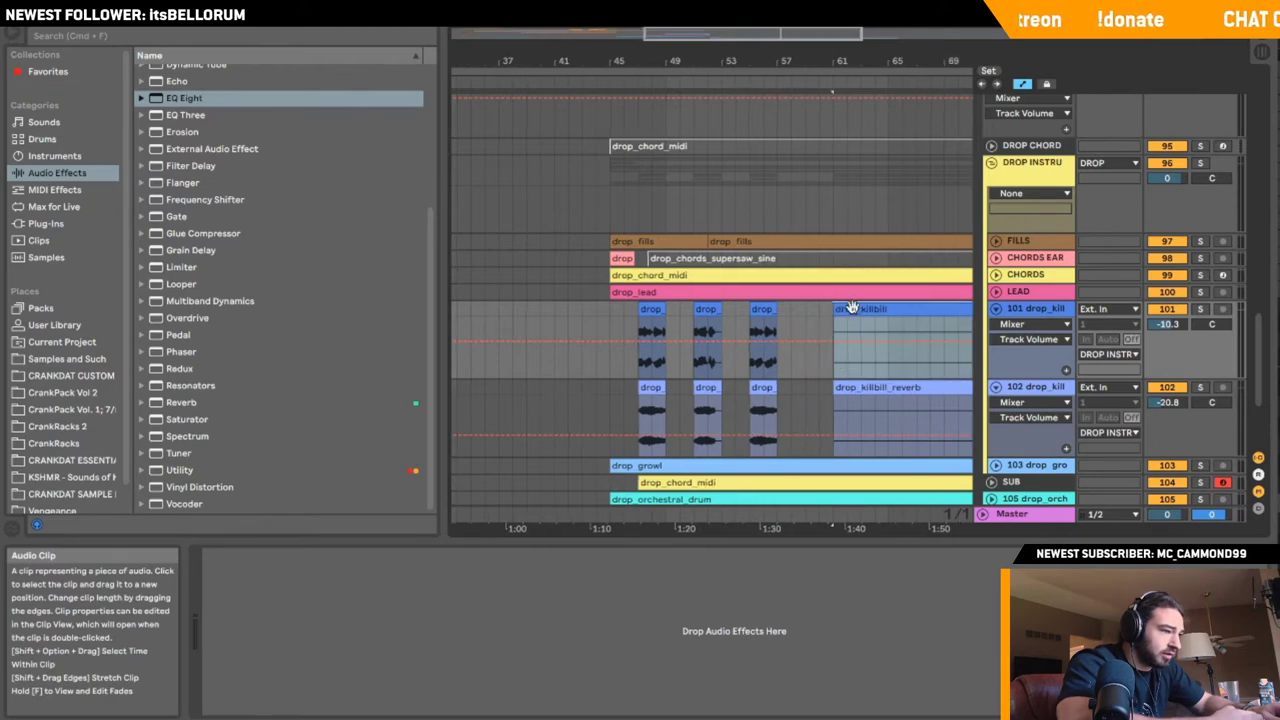
{"action": "scroll", "coordinate": [852, 307], "scroll_direction": "right", "scroll_amount": 5}
{"action": "left_click", "coordinate": [665, 388], "text": "shift"}
{"action": "scroll", "coordinate": [664, 388], "scroll_direction": "left", "scroll_amount": 5}
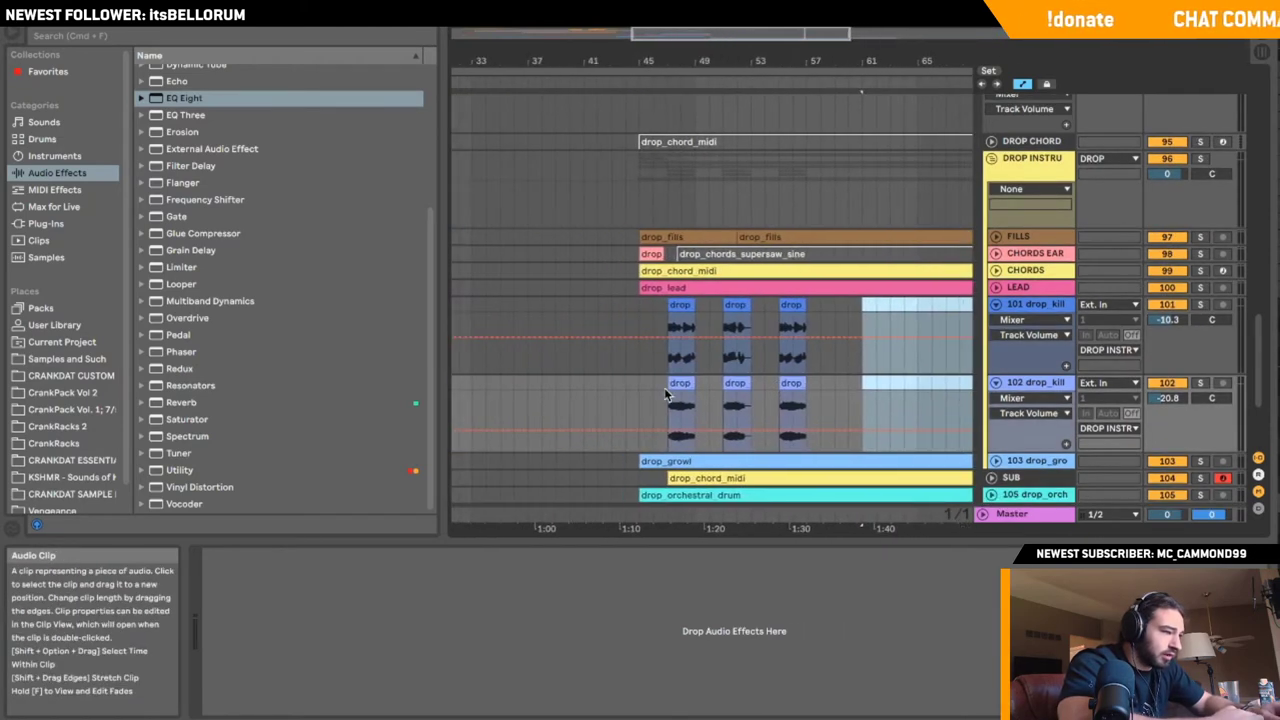
{"action": "key", "text": "Delete"}
{"action": "left_click", "coordinate": [667, 396]}
- Rename the two killbill tracks to KILL BILL and KILL BILL REV, and fold them
{"action": "left_click", "coordinate": [1058, 305]}
{"action": "key", "text": "super+r"}
{"action": "type", "text": "K"}
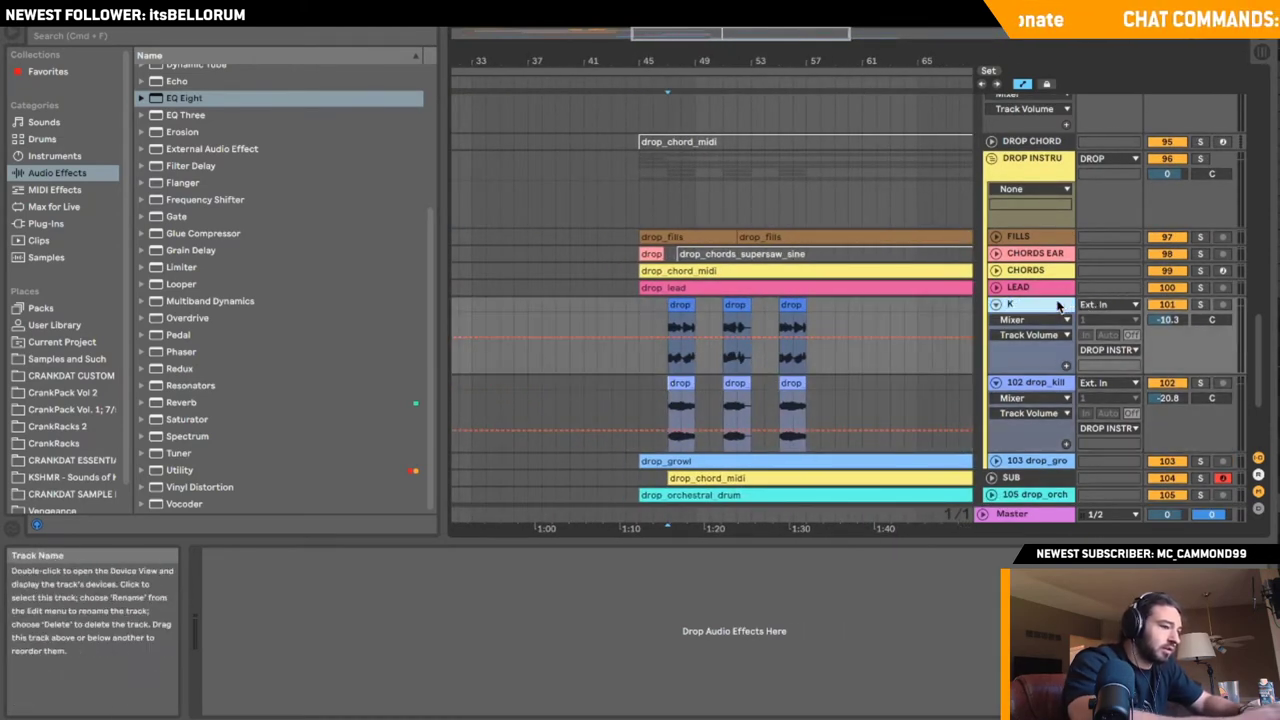
{"action": "key", "text": "Return"}
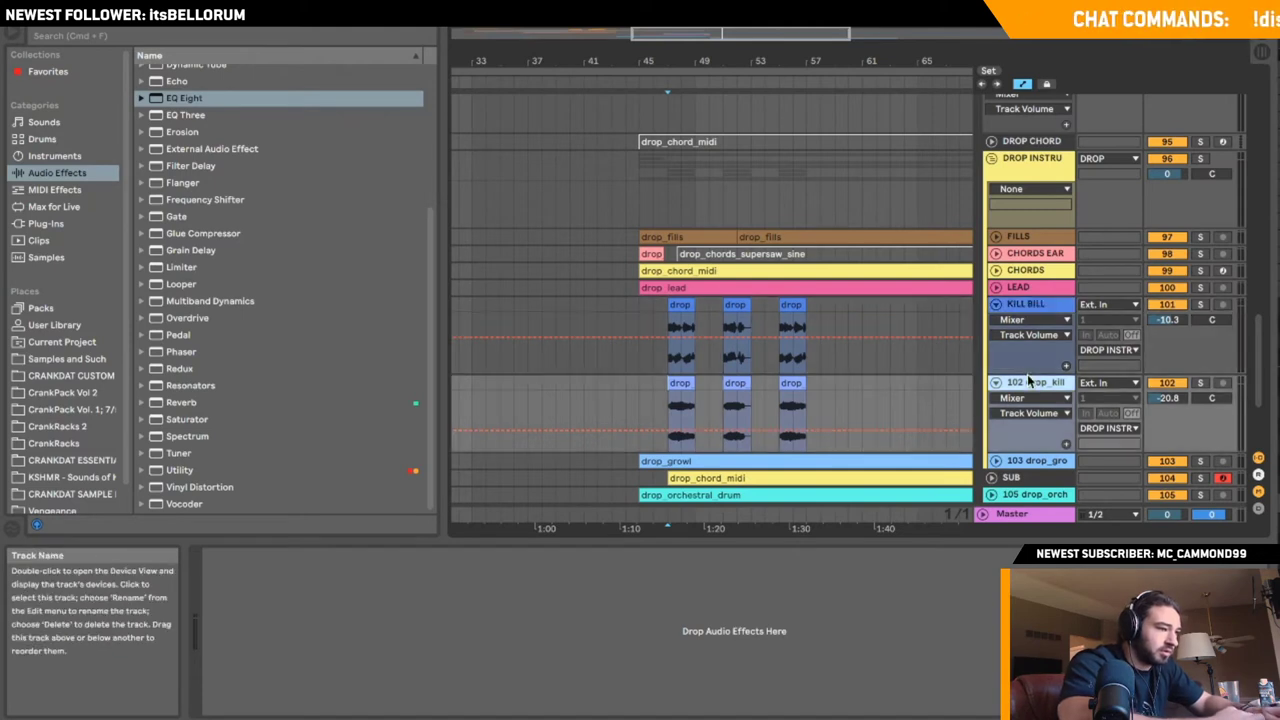
{"action": "left_click", "coordinate": [1028, 377]}
{"action": "type", "text": "KILL BILL REV"}
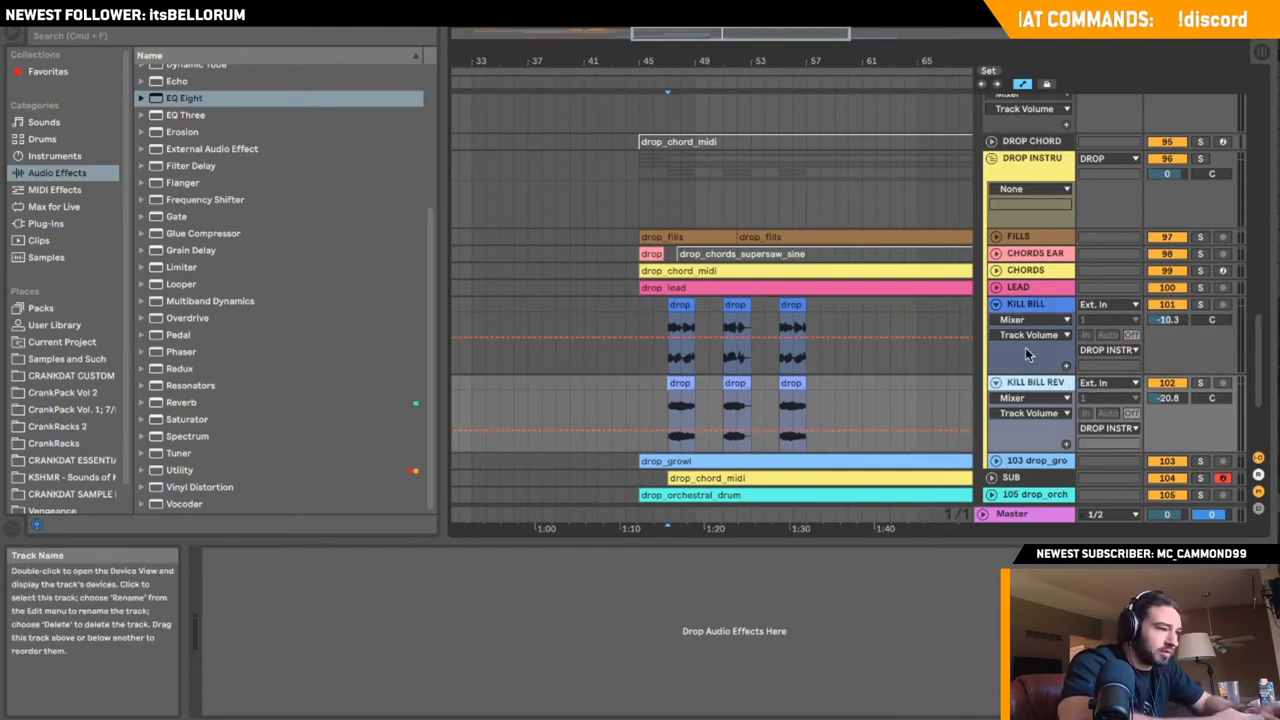
{"action": "left_click", "coordinate": [996, 304]}
{"action": "left_click", "coordinate": [996, 321]}
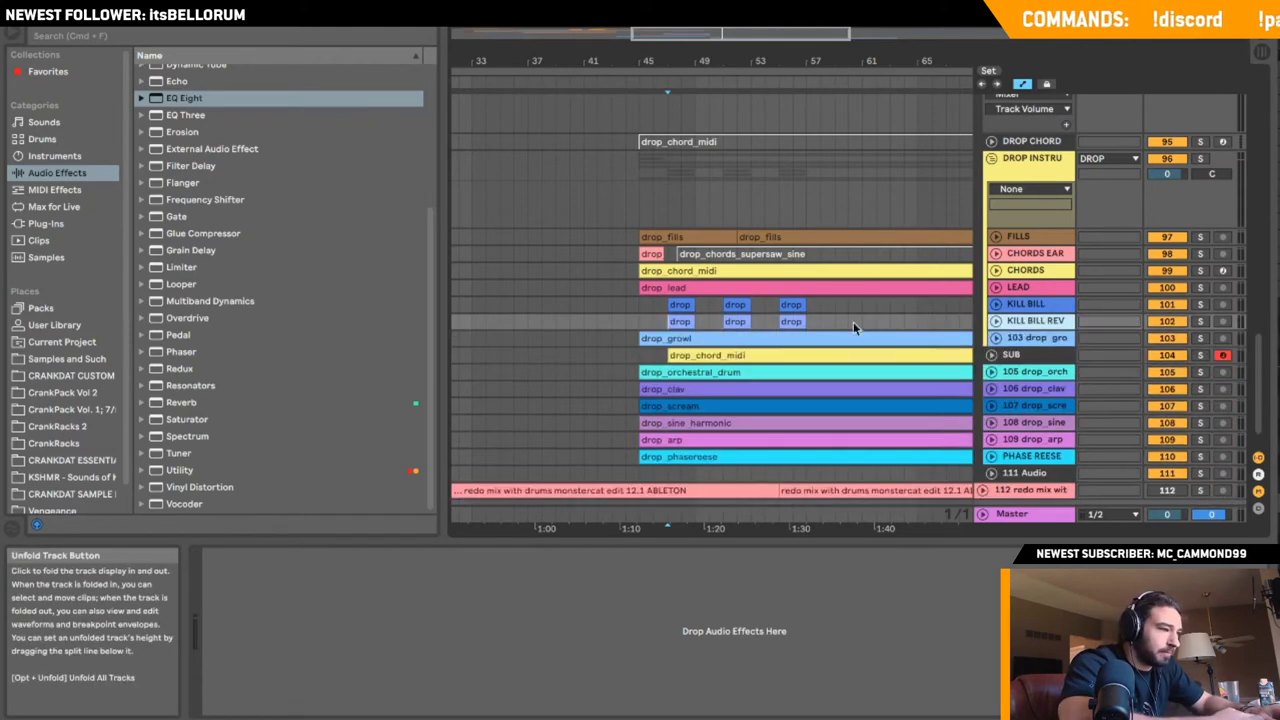
- Remove the silent start of the drop_growl clip and fold the track
{"action": "left_click", "coordinate": [988, 336]}
{"action": "left_click", "coordinate": [989, 338]}
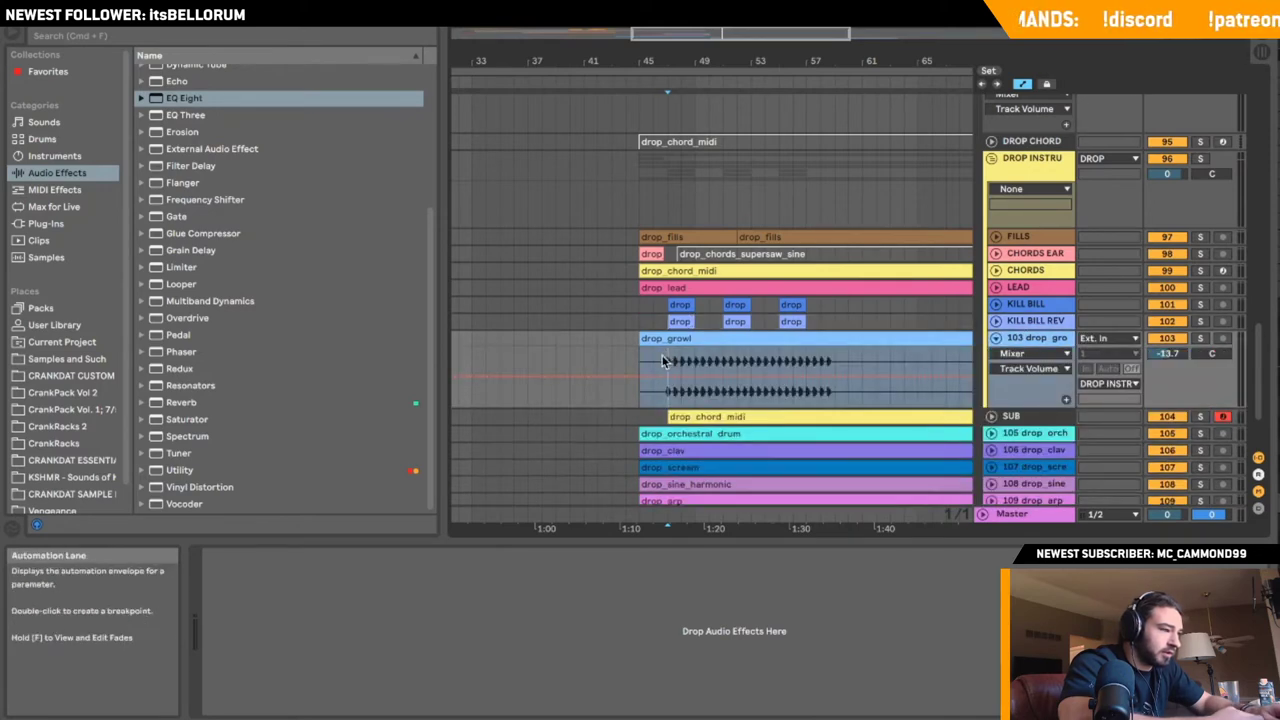
{"action": "left_click", "coordinate": [991, 338]}
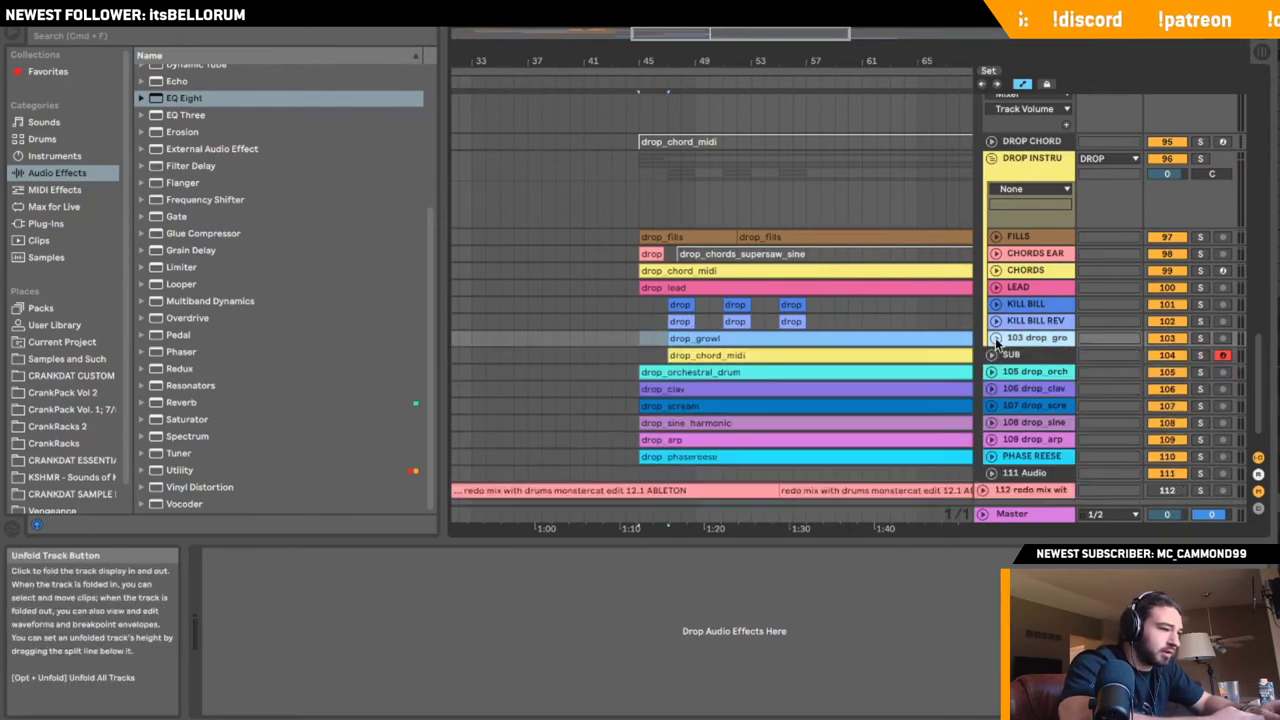
- Put the drop_orchestral_drum track in its own group named DROP DRUMS and fold the group
{"action": "left_click", "coordinate": [993, 389]}
{"action": "left_click", "coordinate": [992, 372]}
{"action": "left_click", "coordinate": [992, 372]}
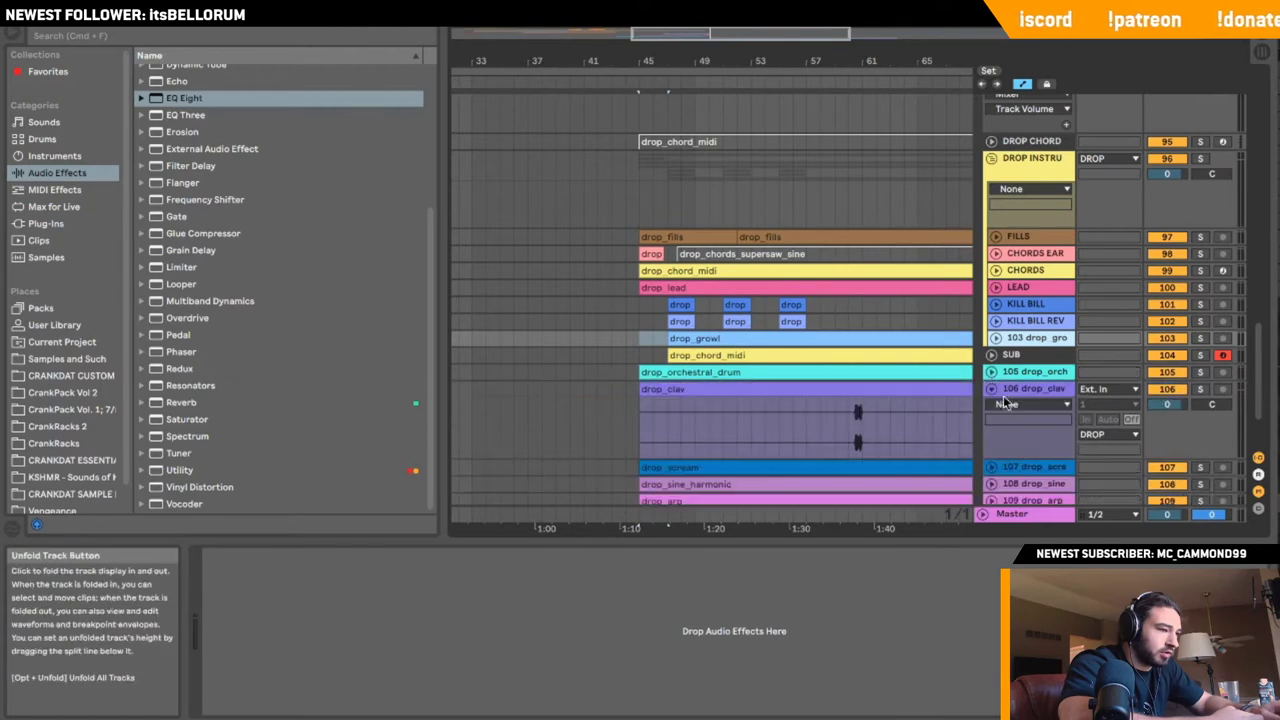
{"action": "left_click", "coordinate": [992, 389]}
{"action": "left_click", "coordinate": [1021, 372]}
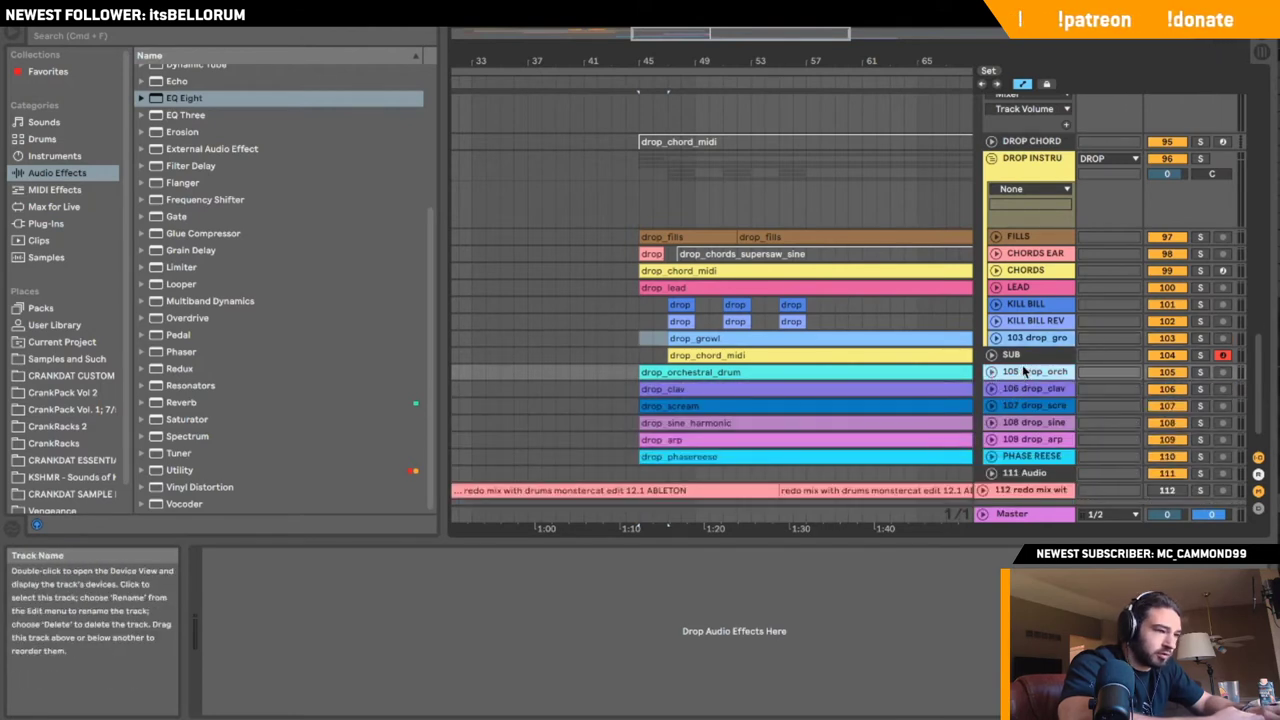
{"action": "key", "text": "super+g"}
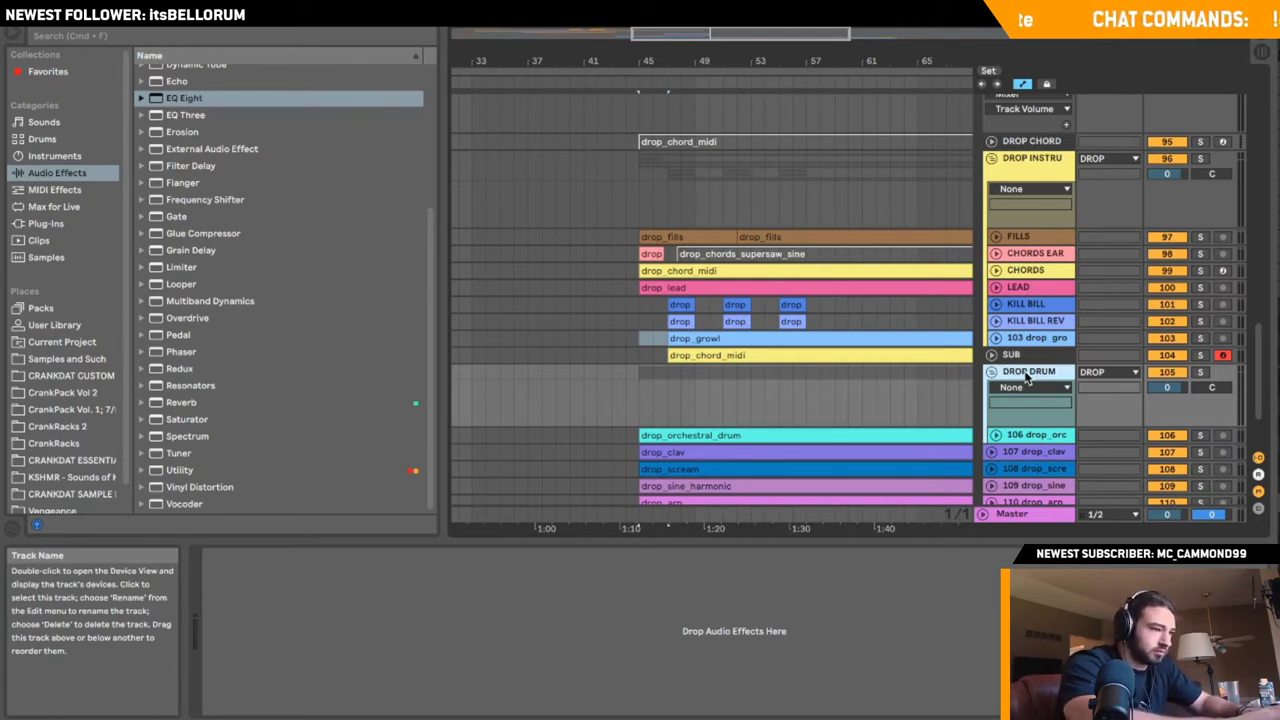
{"action": "left_click", "coordinate": [991, 371]}
- Move the drop_clav track into the DROP DRUMS group, above the orchestral drum track
{"action": "left_click", "coordinate": [991, 388]}
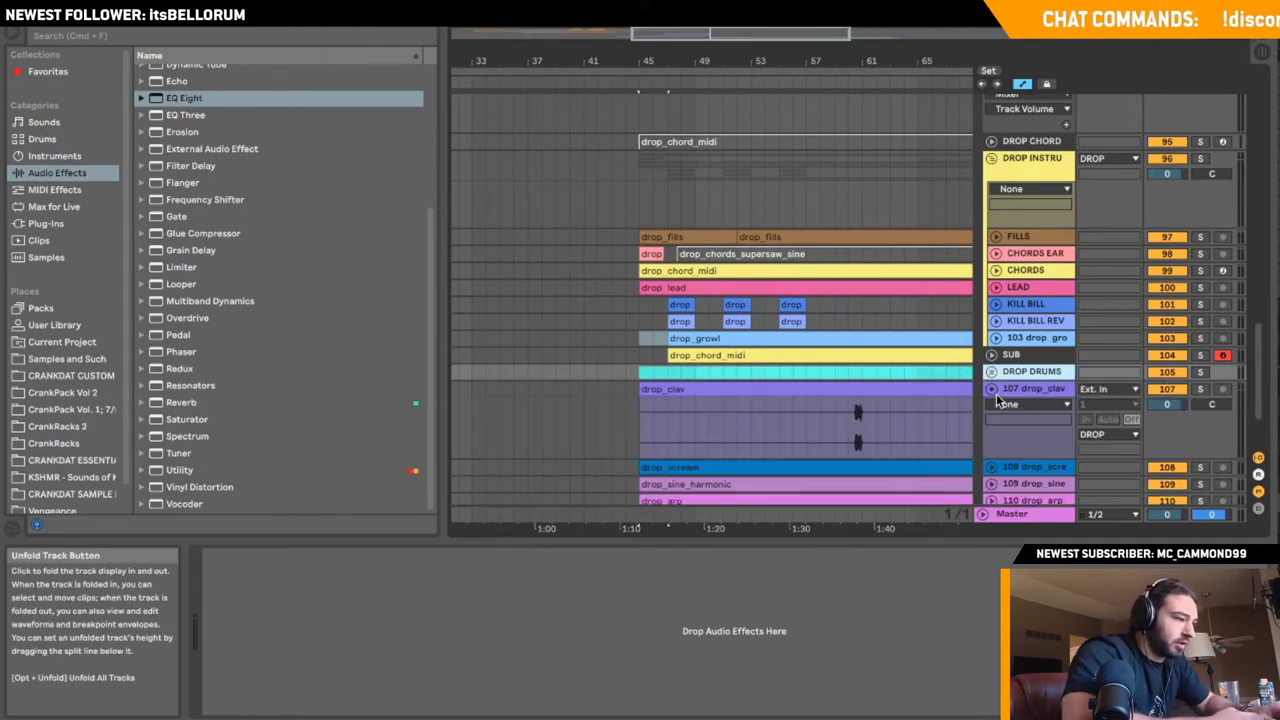
{"action": "left_click", "coordinate": [991, 388]}
{"action": "left_click_drag", "start_coordinate": [1028, 389], "coordinate": [1056, 391]}
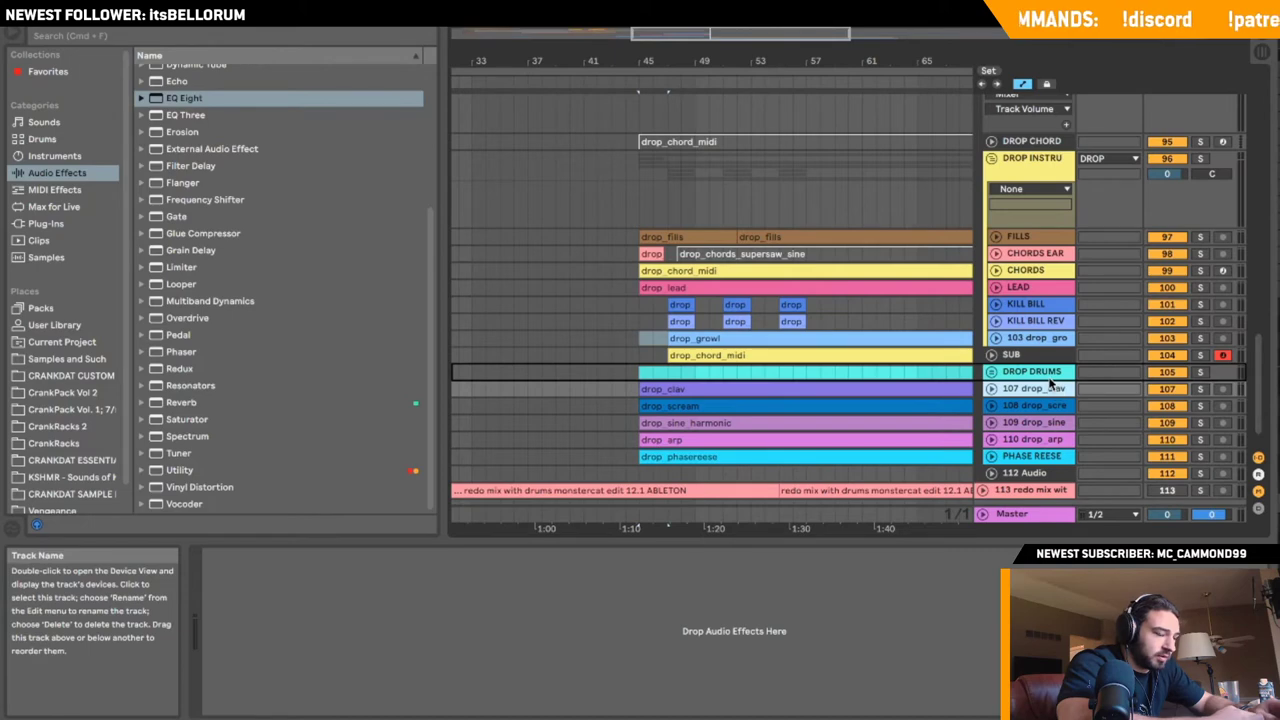
{"action": "scroll", "coordinate": [992, 277], "scroll_direction": "down", "scroll_amount": 15}
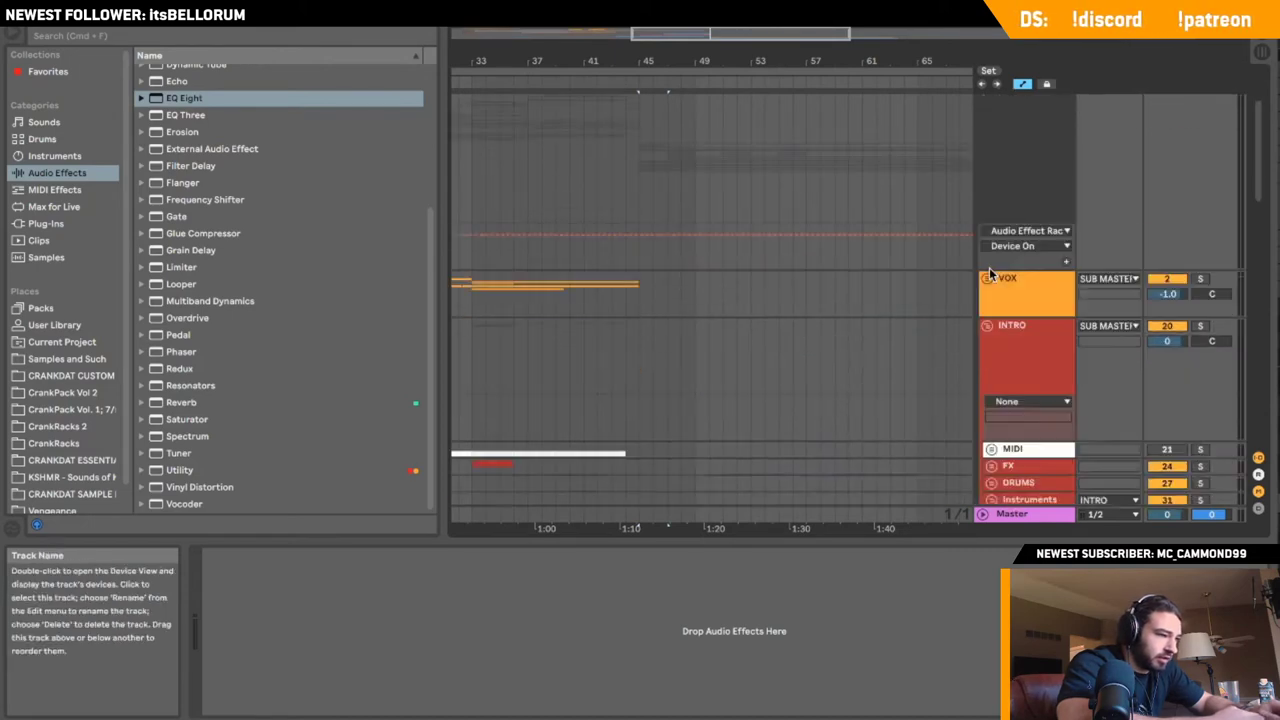
{"action": "left_click", "coordinate": [992, 355]}
{"action": "scroll", "coordinate": [993, 358], "scroll_direction": "down", "scroll_amount": 3}
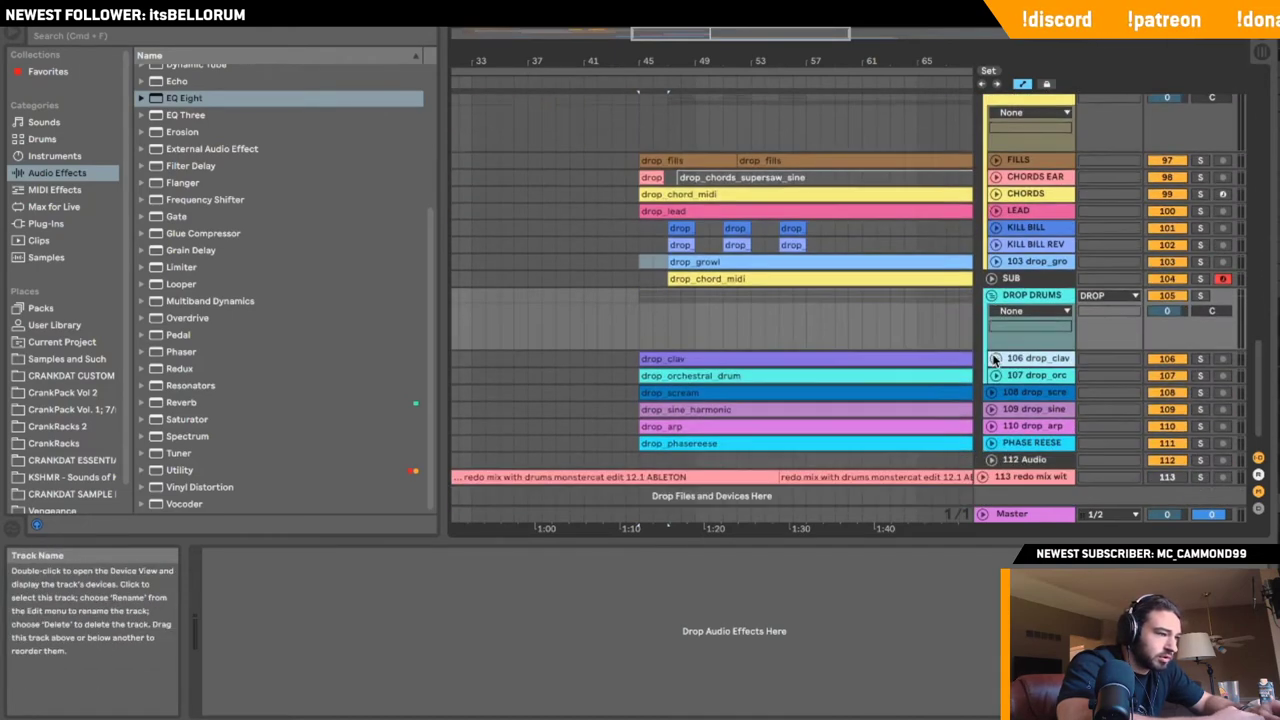
- Audition the clav hit near bar 60, lower the drop_clav track volume to -8.6 dB, and fold the track and its group
{"action": "left_click", "coordinate": [995, 339]}
{"action": "left_click", "coordinate": [845, 377]}
{"action": "key", "text": "space"}
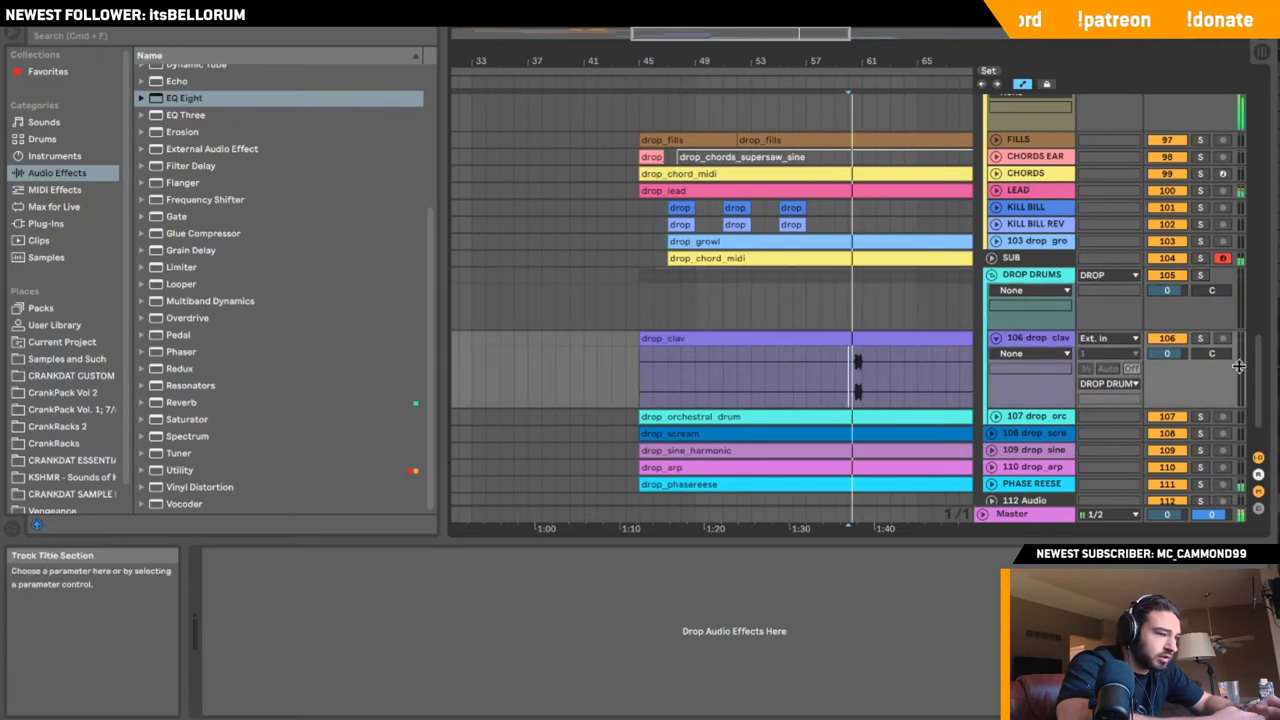
{"action": "left_click_drag", "start_coordinate": [1167, 353], "coordinate": [1167, 372]}
{"action": "key", "text": "space"}
{"action": "key", "text": "space"}
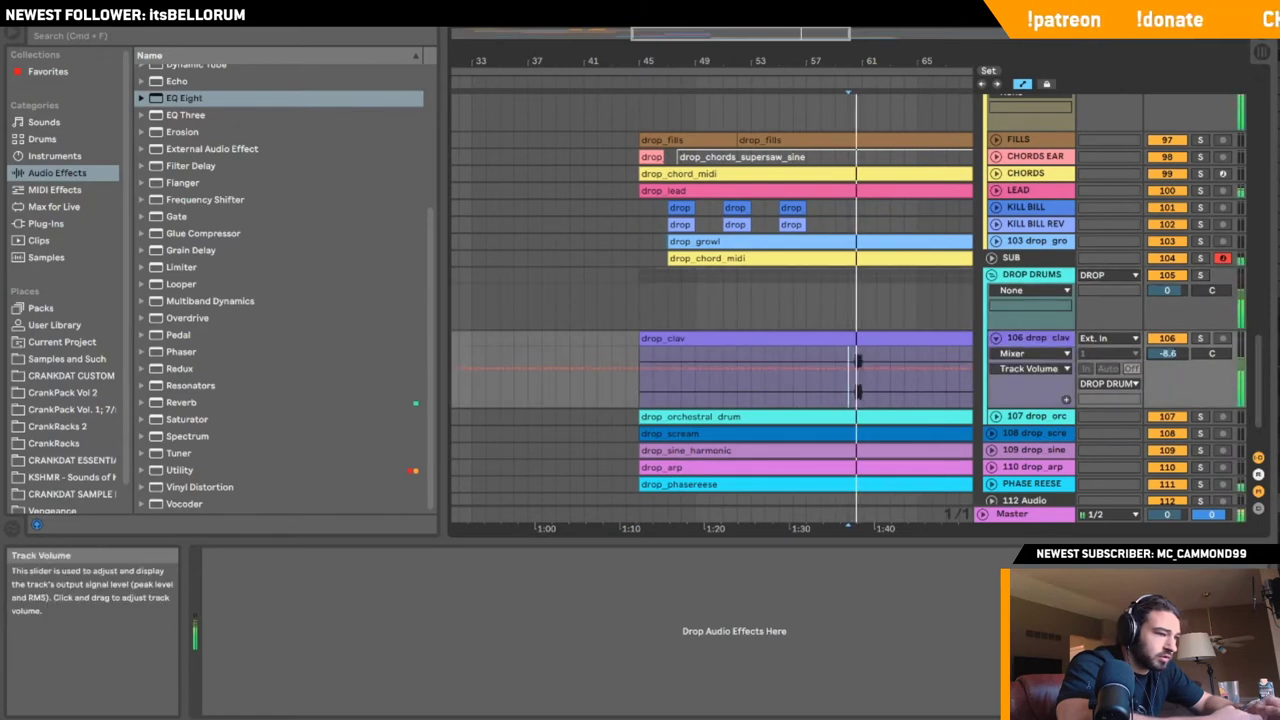
{"action": "left_click", "coordinate": [996, 339]}
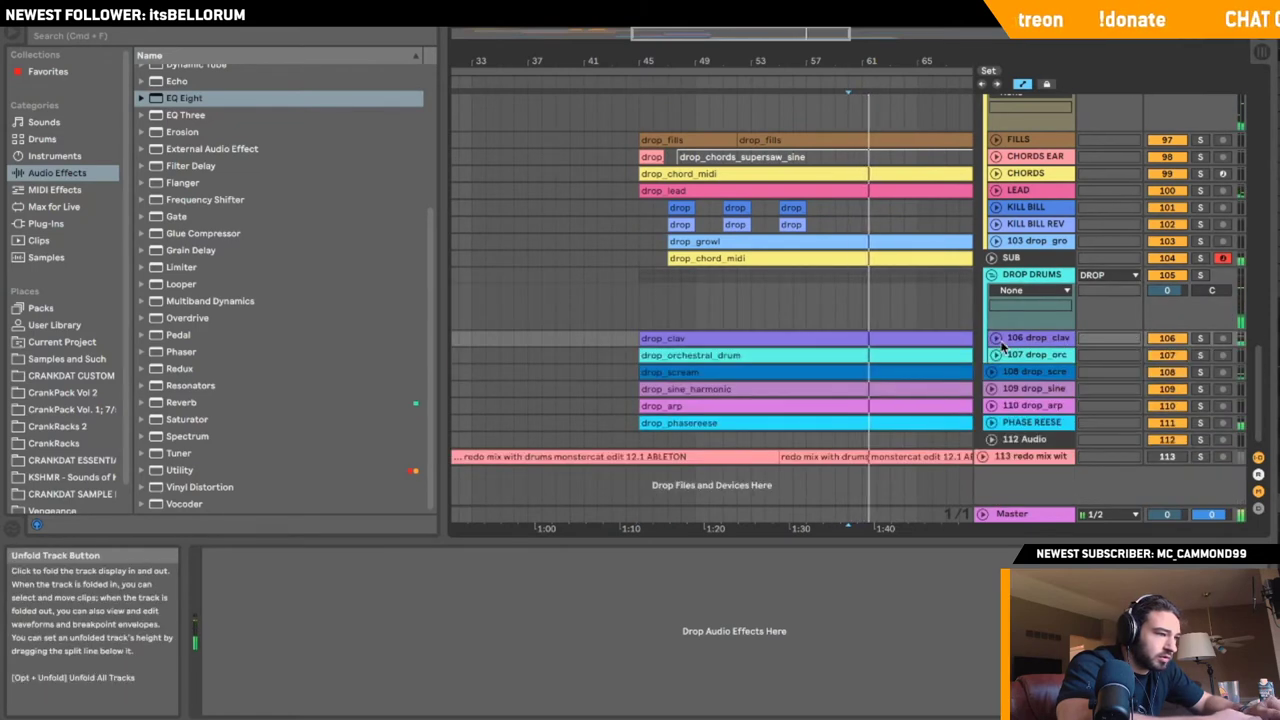
{"action": "left_click", "coordinate": [991, 274]}
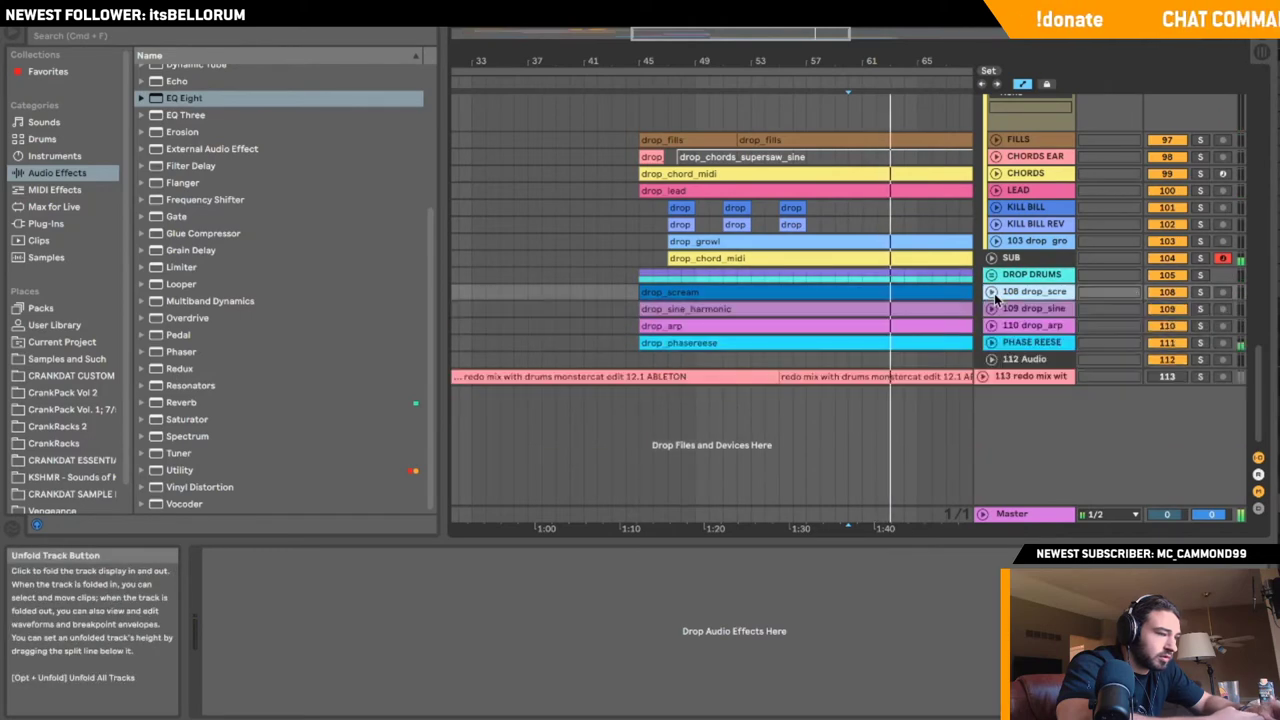
- Split the drop_scream clip at bar 59, where its audio ends, and delete the silent remainder
{"action": "left_click", "coordinate": [992, 292]}
{"action": "scroll", "coordinate": [853, 385], "scroll_direction": "up", "scroll_amount": 2}
{"action": "key", "text": "super+e"}
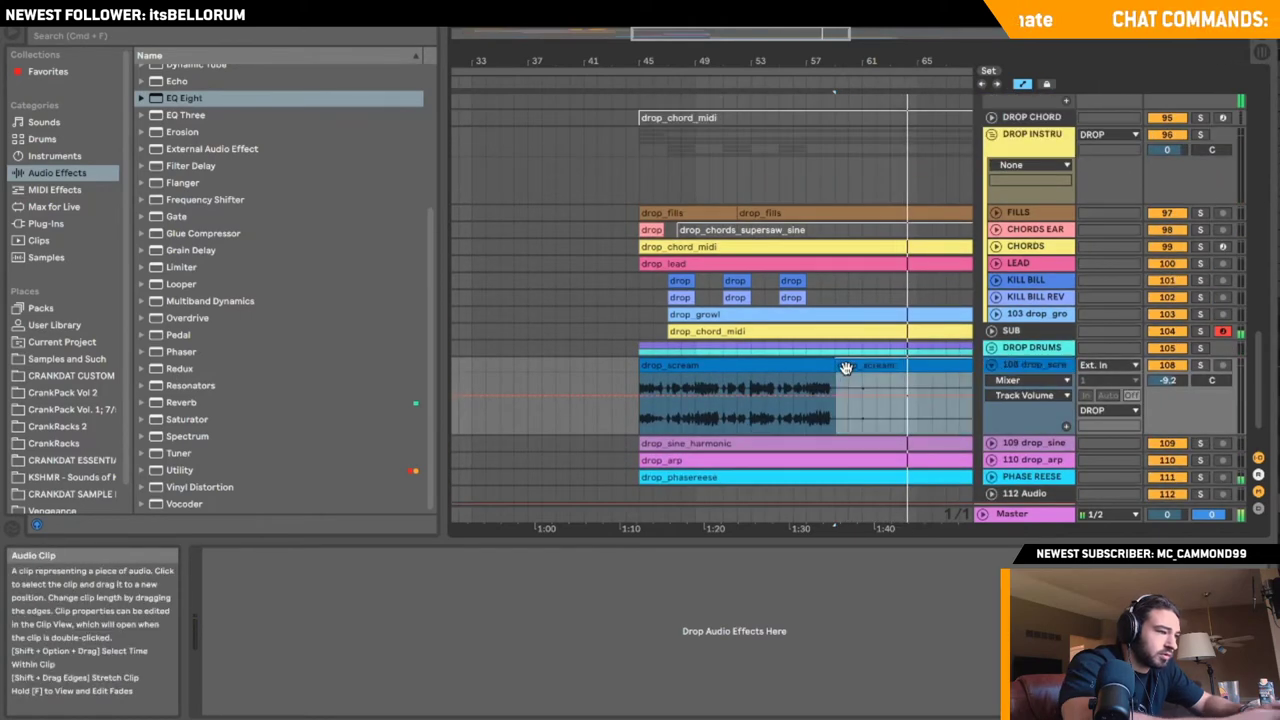
{"action": "left_click", "coordinate": [844, 367]}
{"action": "key", "text": "Delete"}
- Move the drop_scream track into the DROP INSTRU group above KILL BILL and set its volume to -8.0 dB during playback
{"action": "left_click", "coordinate": [642, 384]}
{"action": "key", "text": "space"}
{"action": "left_click_drag", "start_coordinate": [1063, 364], "coordinate": [650, 328]}
{"action": "key", "text": "space"}
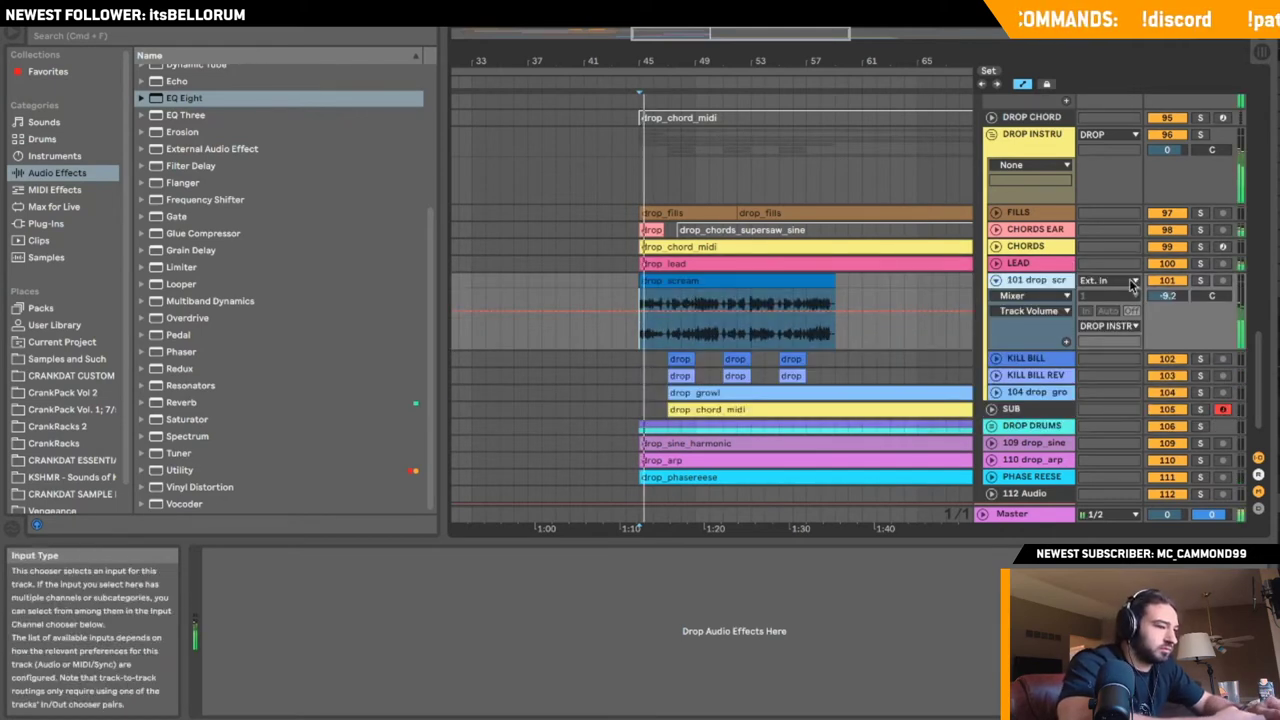
{"action": "left_click_drag", "start_coordinate": [1167, 296], "coordinate": [1167, 286]}
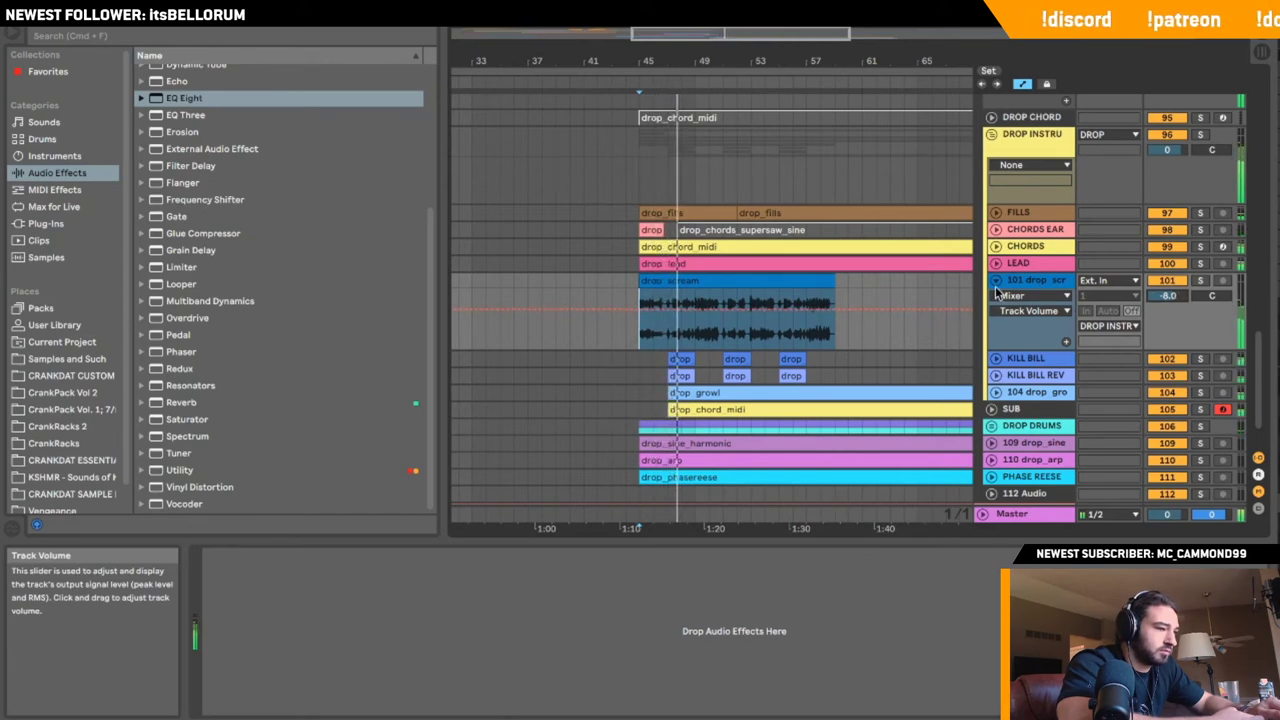
- Solo the KILL BILL track, add a Compressor to it, and play it back from its first hit
{"action": "left_click", "coordinate": [995, 358]}
{"action": "left_click", "coordinate": [1200, 358]}
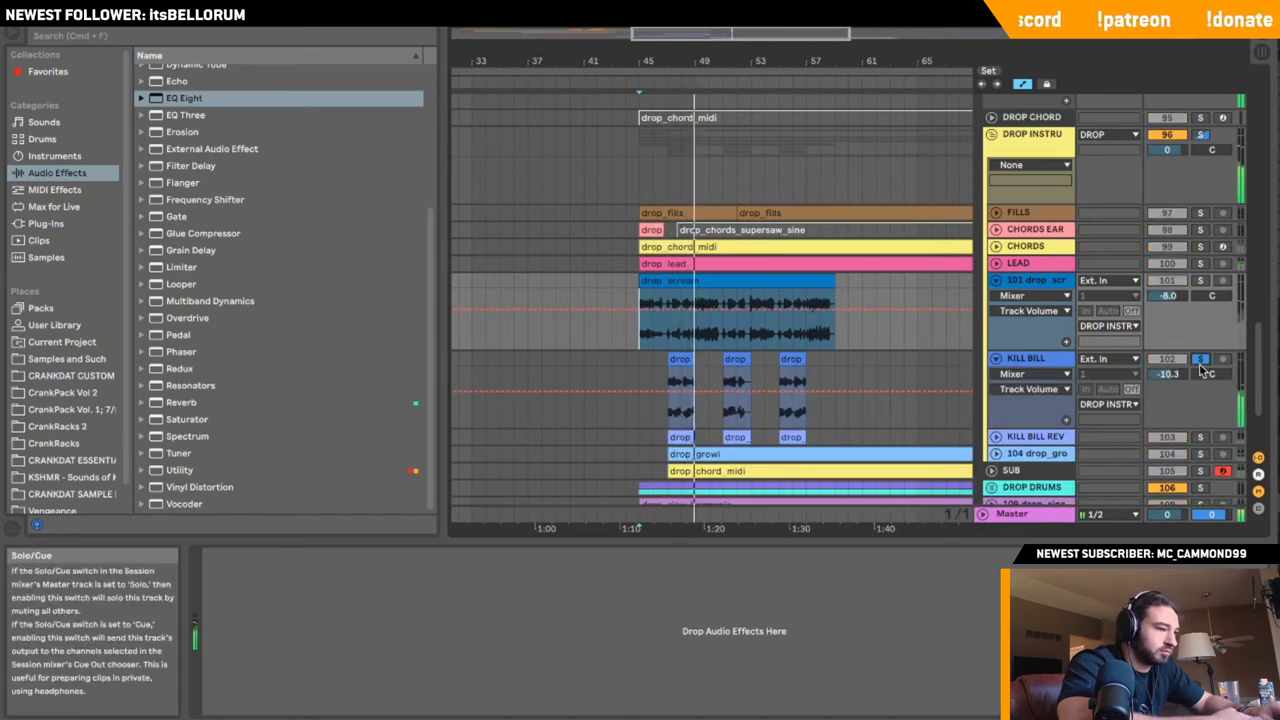
{"action": "left_click", "coordinate": [670, 405]}
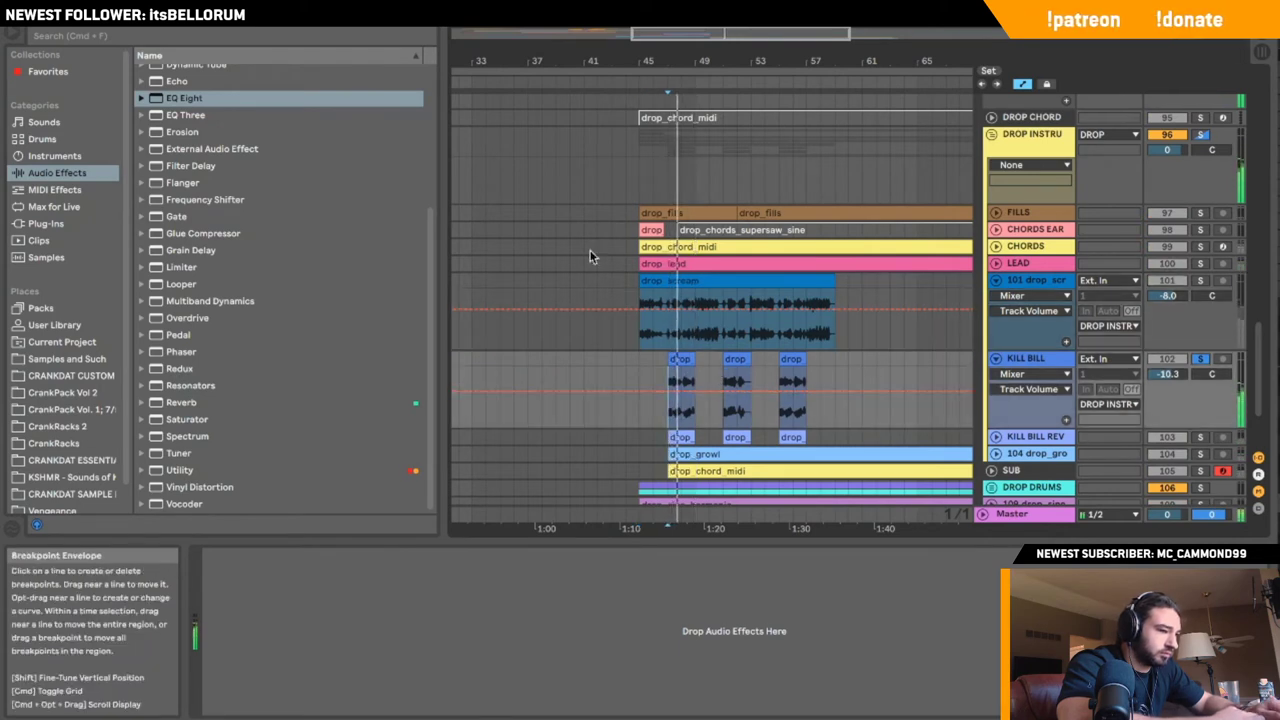
{"action": "scroll", "coordinate": [220, 198], "scroll_direction": "up", "scroll_amount": 4}
{"action": "left_click", "coordinate": [221, 204]}
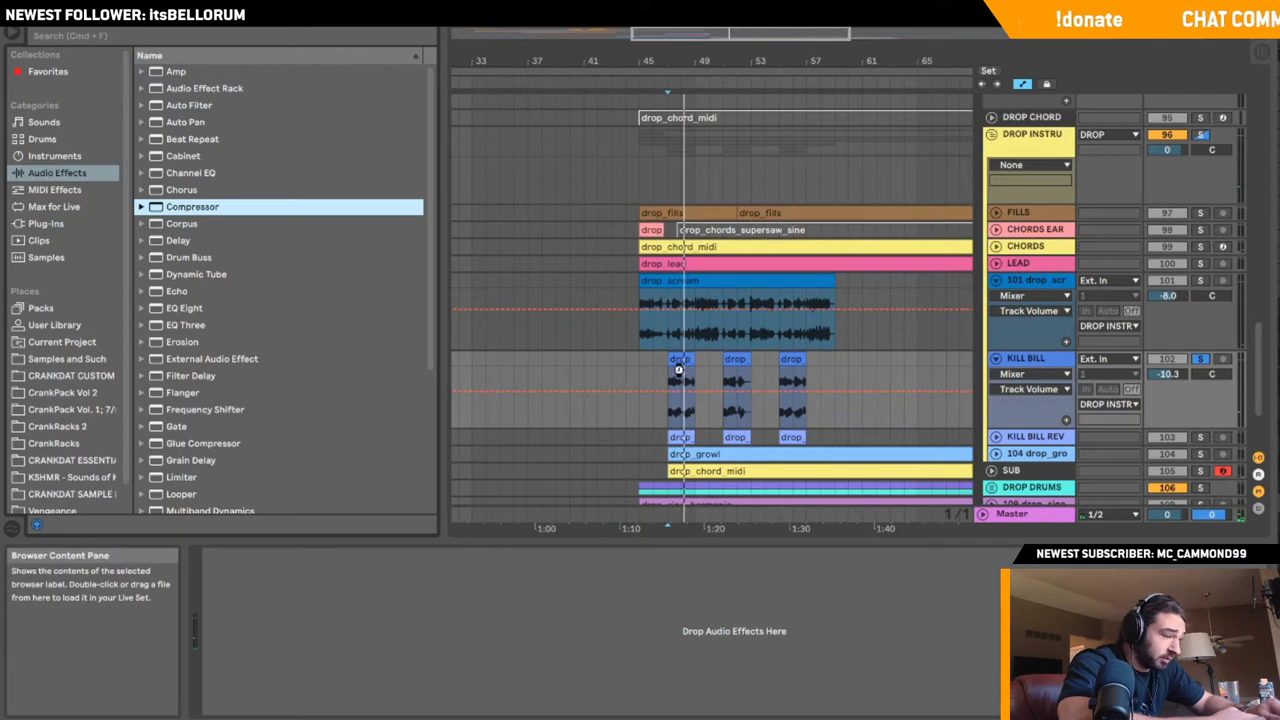
{"action": "left_click_drag", "start_coordinate": [666, 372], "coordinate": [626, 385]}
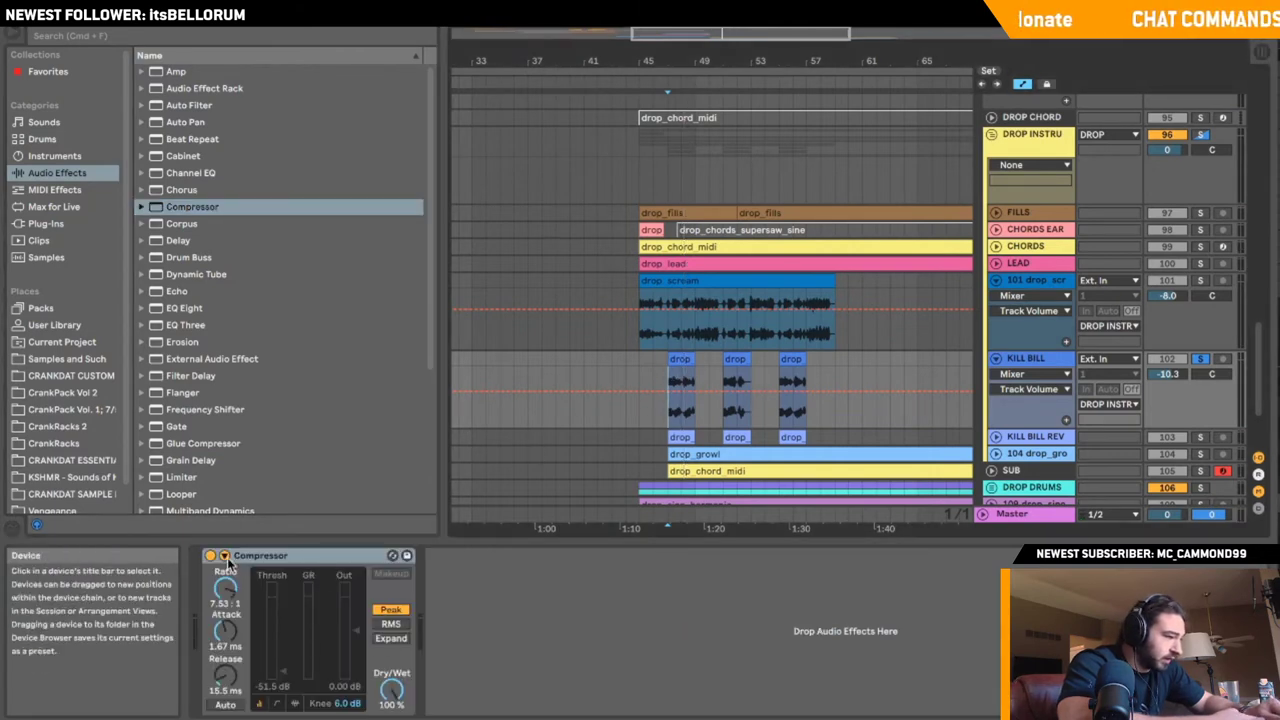
{"action": "left_click", "coordinate": [243, 574]}
{"action": "key", "text": "space"}
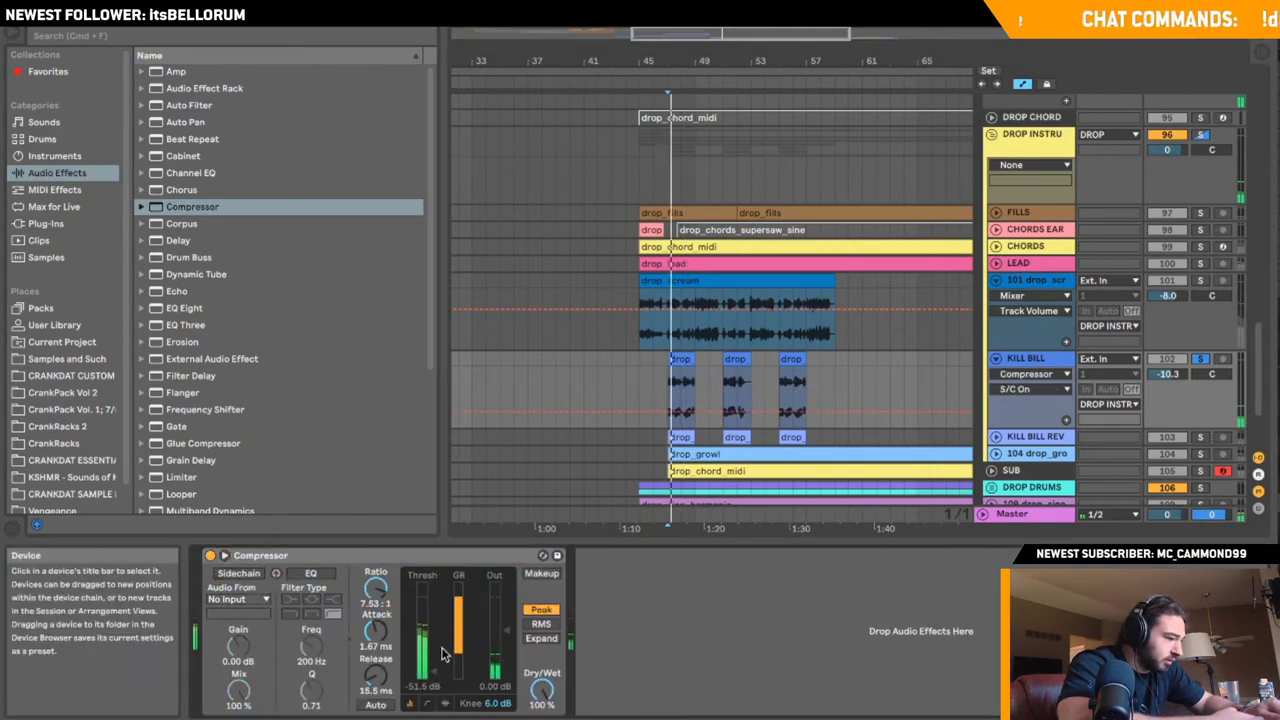
- Set KILL BILL's compressor to -22.6 dB threshold, 3.50:1 ratio, 0.61 ms attack, 92.1 ms release and 2.63 dB output gain, and fold the track
{"action": "left_click_drag", "start_coordinate": [434, 670], "coordinate": [434, 647]}
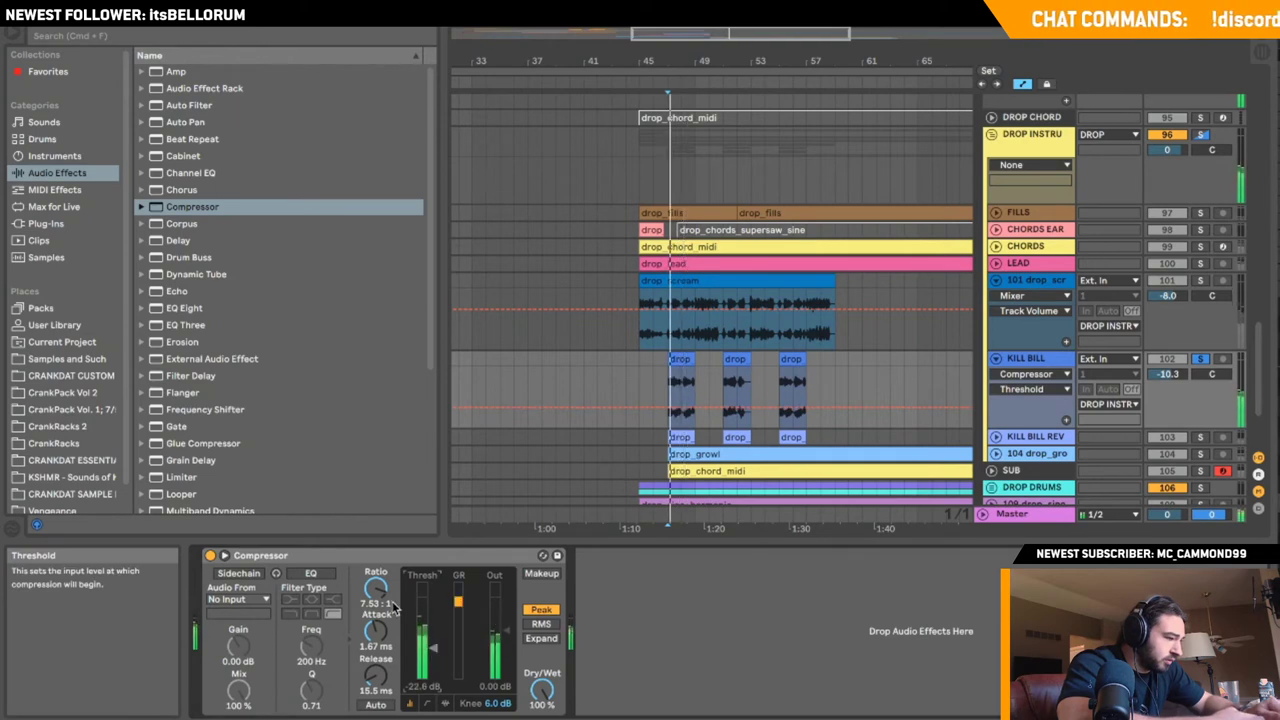
{"action": "left_click_drag", "start_coordinate": [377, 590], "coordinate": [376, 660]}
{"action": "left_click_drag", "start_coordinate": [377, 594], "coordinate": [377, 590]}
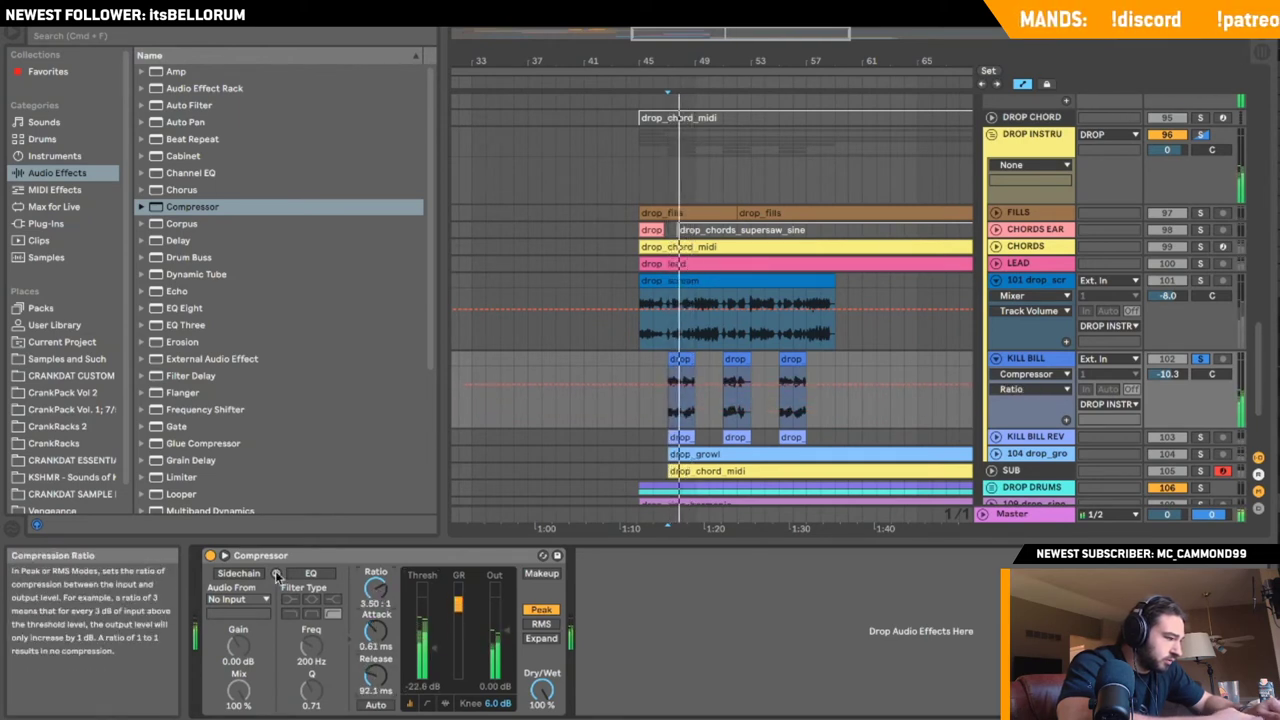
{"action": "left_click", "coordinate": [211, 556]}
{"action": "left_click", "coordinate": [211, 556]}
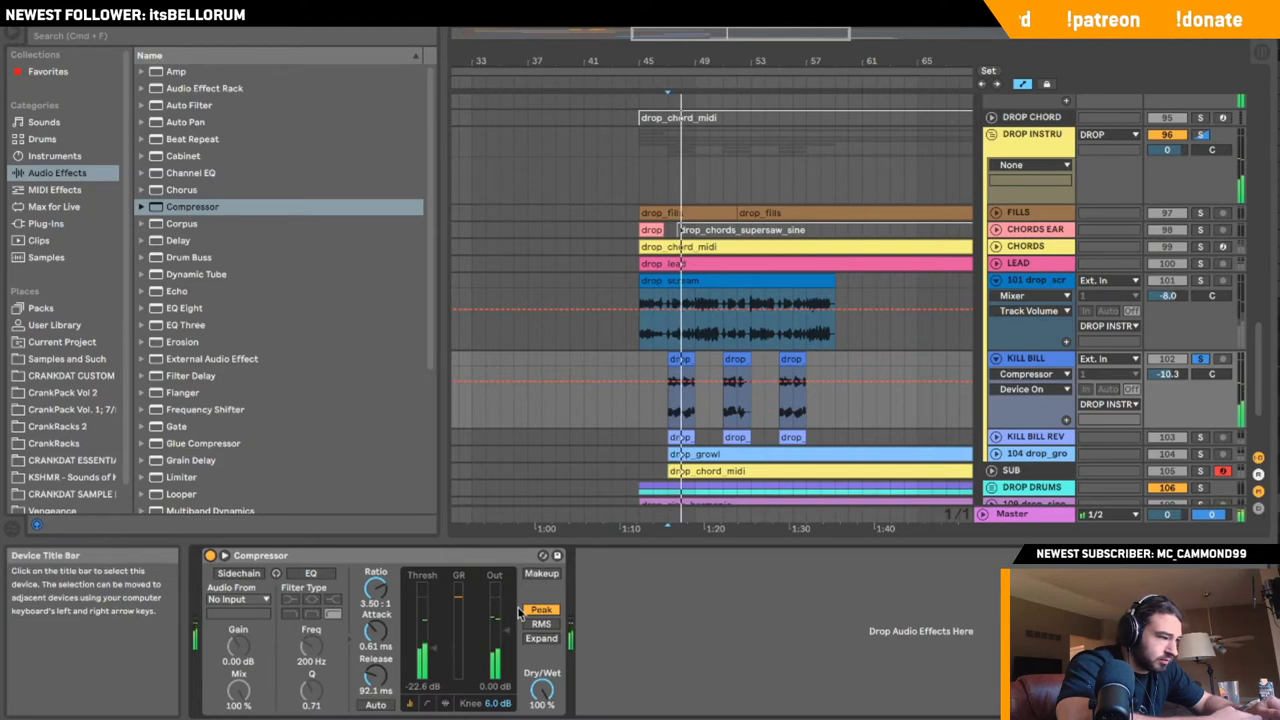
{"action": "left_click_drag", "start_coordinate": [507, 630], "coordinate": [507, 620]}
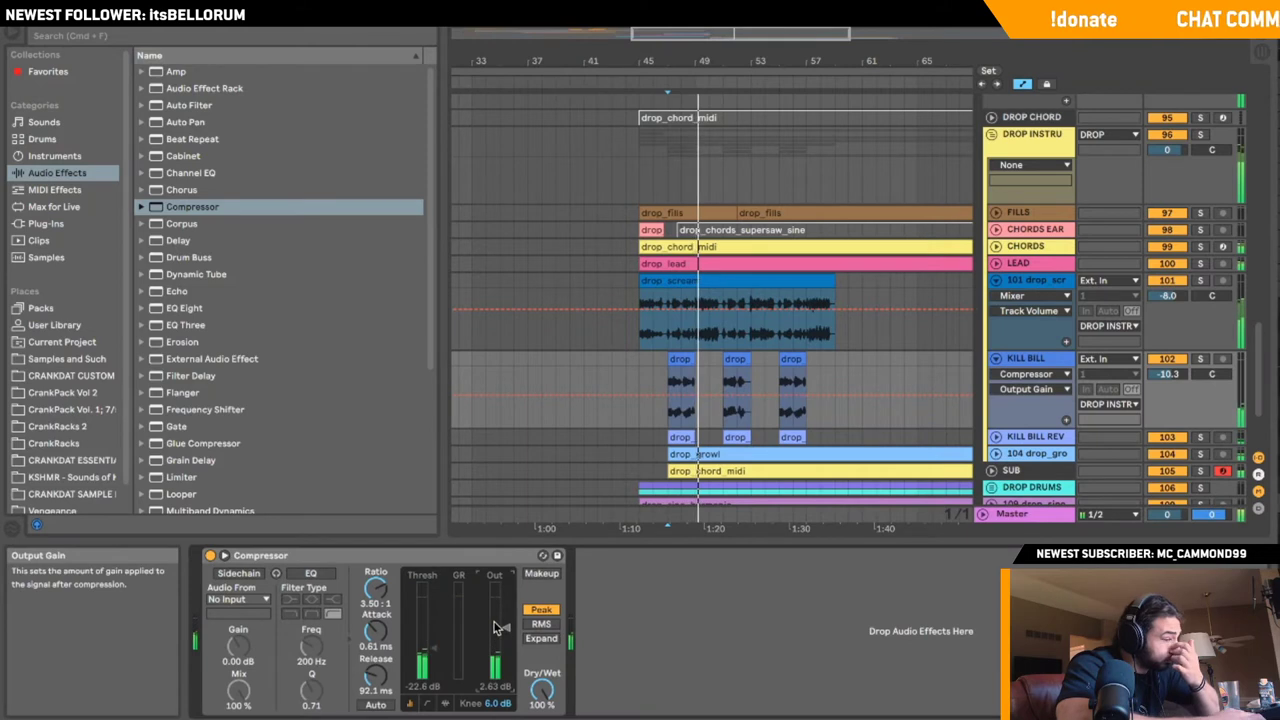
{"action": "left_click", "coordinate": [995, 358]}
- Check the KILL BILL REV track on its own and in the mix, and inspect the drop_growl track
{"action": "left_click", "coordinate": [995, 375]}
{"action": "left_click", "coordinate": [1200, 375]}
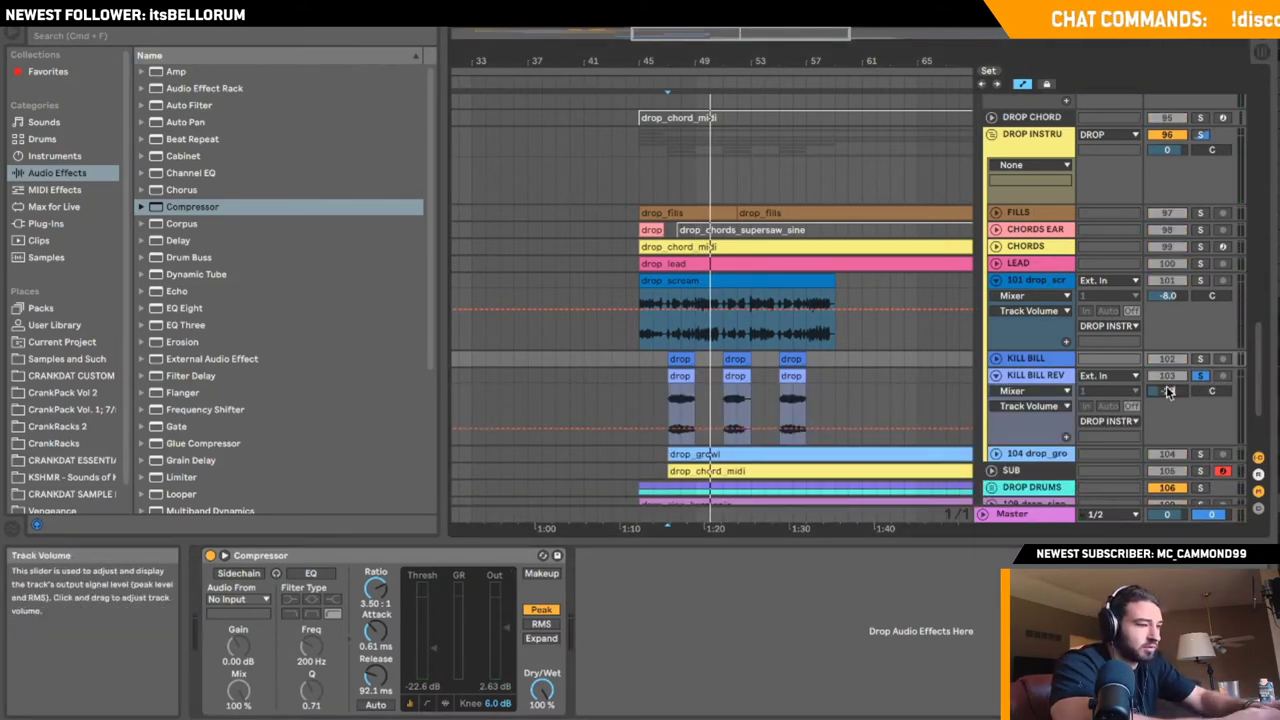
{"action": "left_click", "coordinate": [1201, 376]}
{"action": "key", "text": "space"}
{"action": "left_click", "coordinate": [996, 376]}
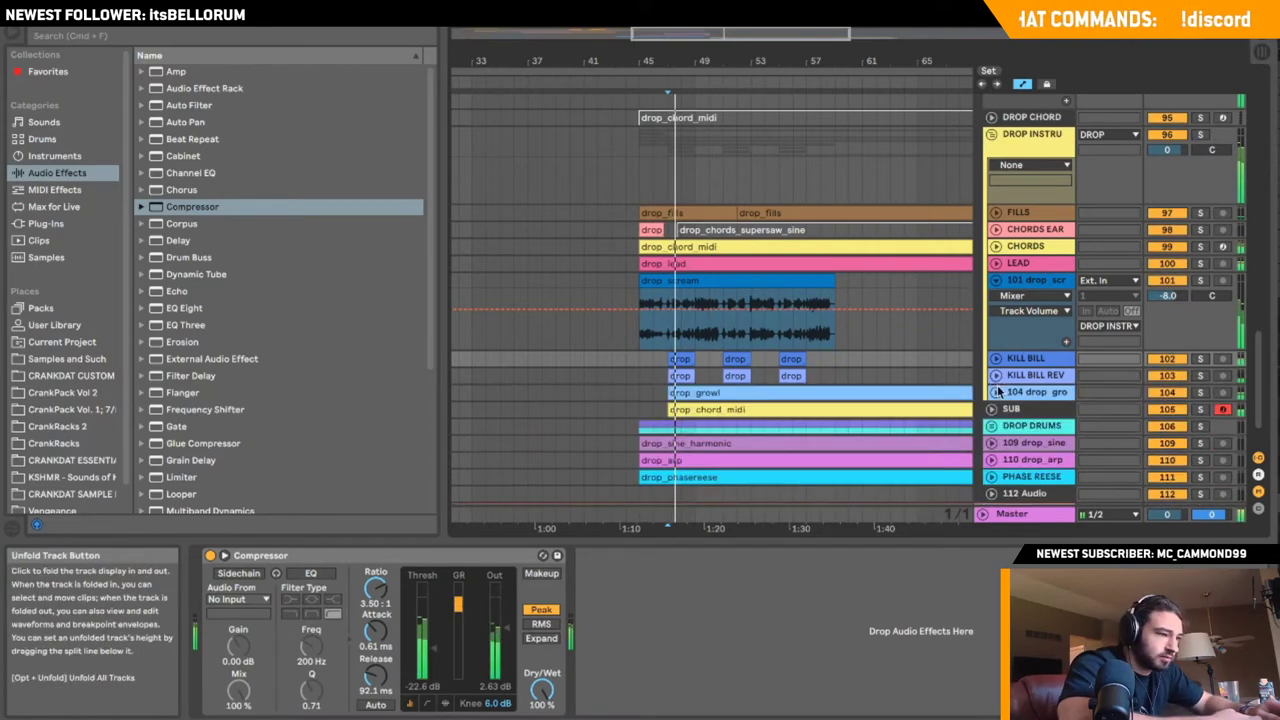
{"action": "left_click", "coordinate": [996, 392]}
{"action": "left_click", "coordinate": [995, 392]}
- Split the drop_sine_harmonic clip at bar 53 and delete its silent start
{"action": "scroll", "coordinate": [995, 395], "scroll_direction": "down", "scroll_amount": 2}
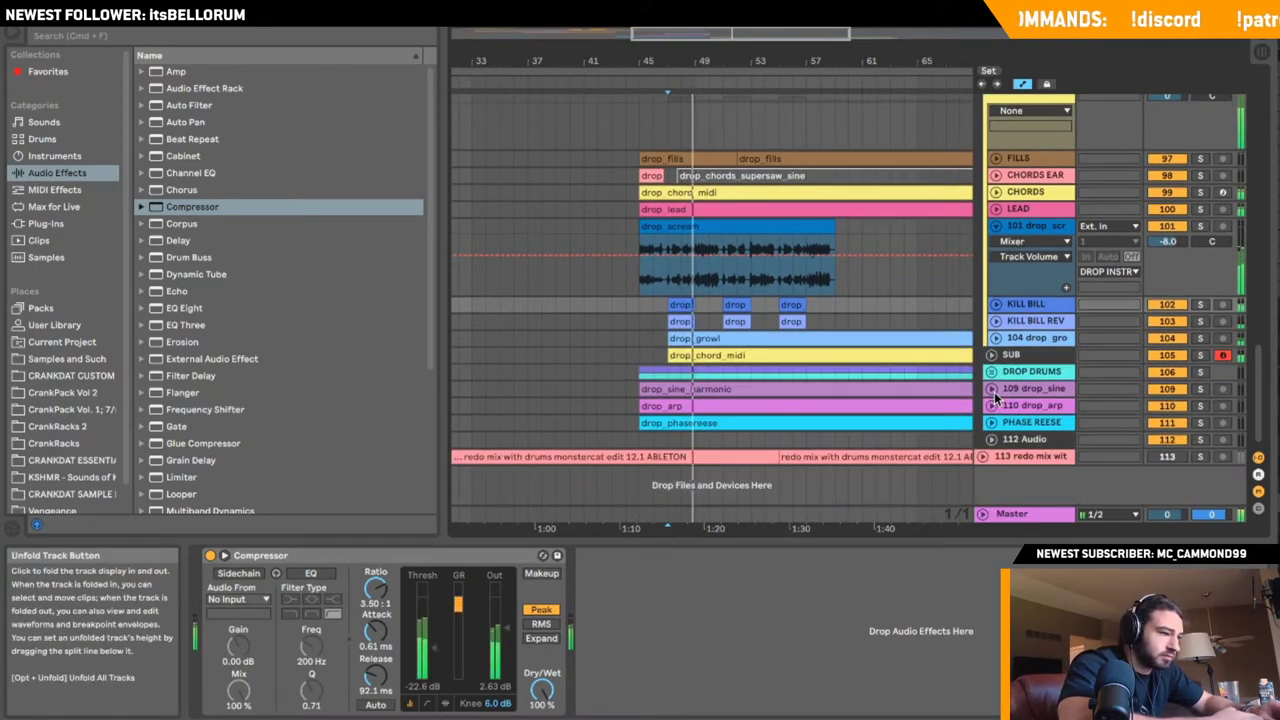
{"action": "left_click", "coordinate": [993, 389]}
{"action": "key", "text": "space"}
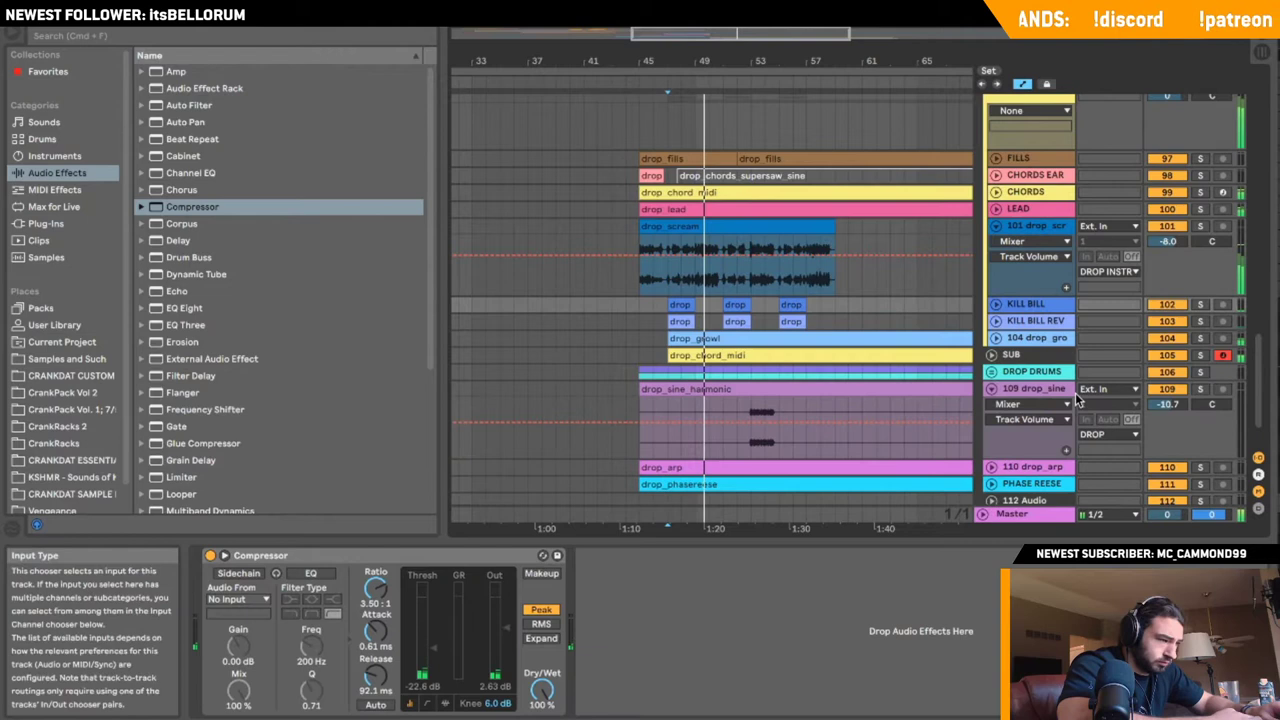
{"action": "left_click", "coordinate": [753, 408]}
{"action": "key", "text": "super+e"}
{"action": "left_click", "coordinate": [733, 391]}
{"action": "key", "text": "Delete"}
- Split the drop_sine_harmonic clip at bar 55 and delete the silent remainder
{"action": "left_click", "coordinate": [771, 409]}
{"action": "left_click", "coordinate": [778, 408]}
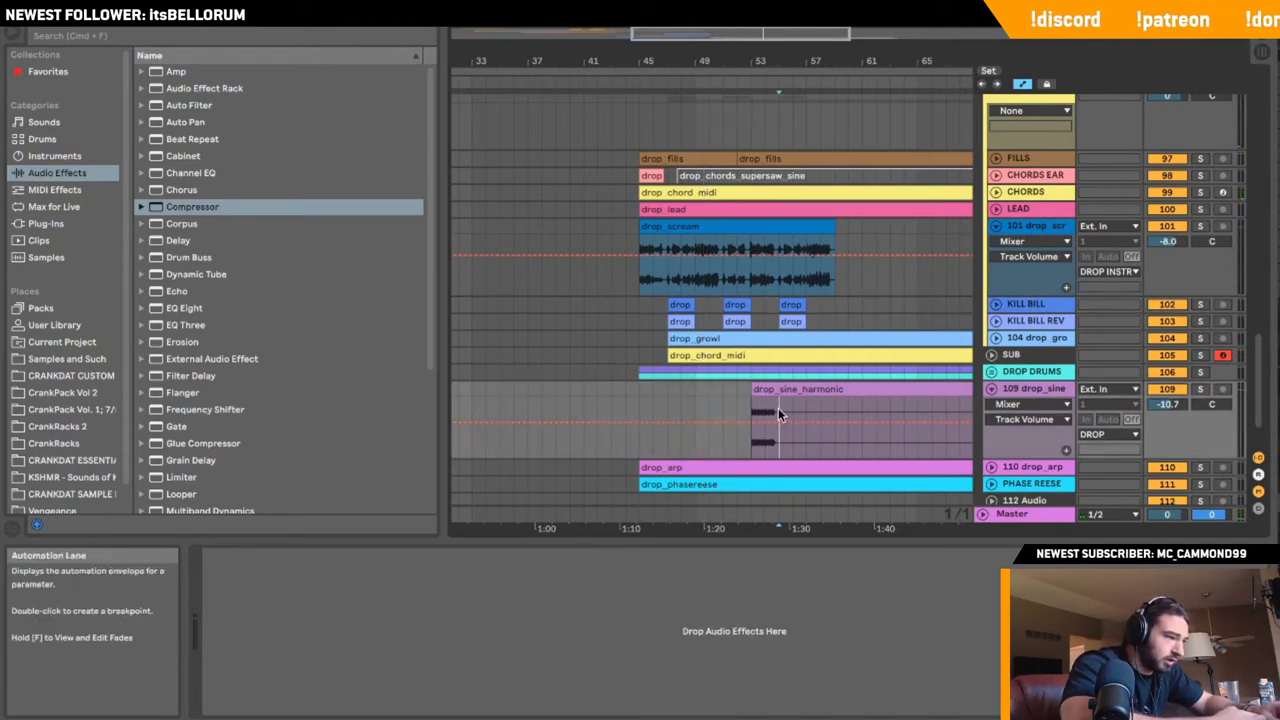
{"action": "key", "text": "super+e"}
{"action": "left_click", "coordinate": [806, 388]}
{"action": "key", "text": "Delete"}
- Rename the sine harmonic and scream tracks LEAD HARMONIC and SCREAM, with LEAD HARMONIC moved below LEAD in DROP INSTRU, and fold both
{"action": "left_click", "coordinate": [1013, 395]}
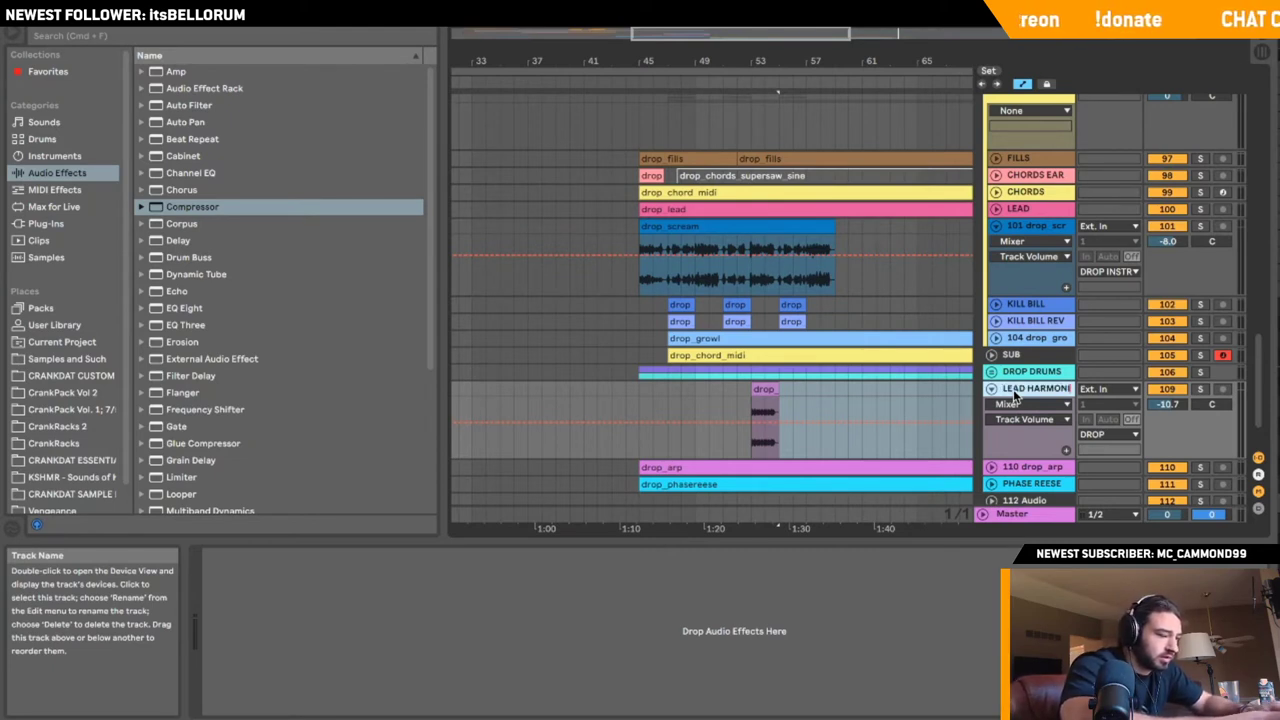
{"action": "type", "text": "C"}
{"action": "key", "text": "Return"}
{"action": "left_click_drag", "start_coordinate": [1014, 391], "coordinate": [1043, 226]}
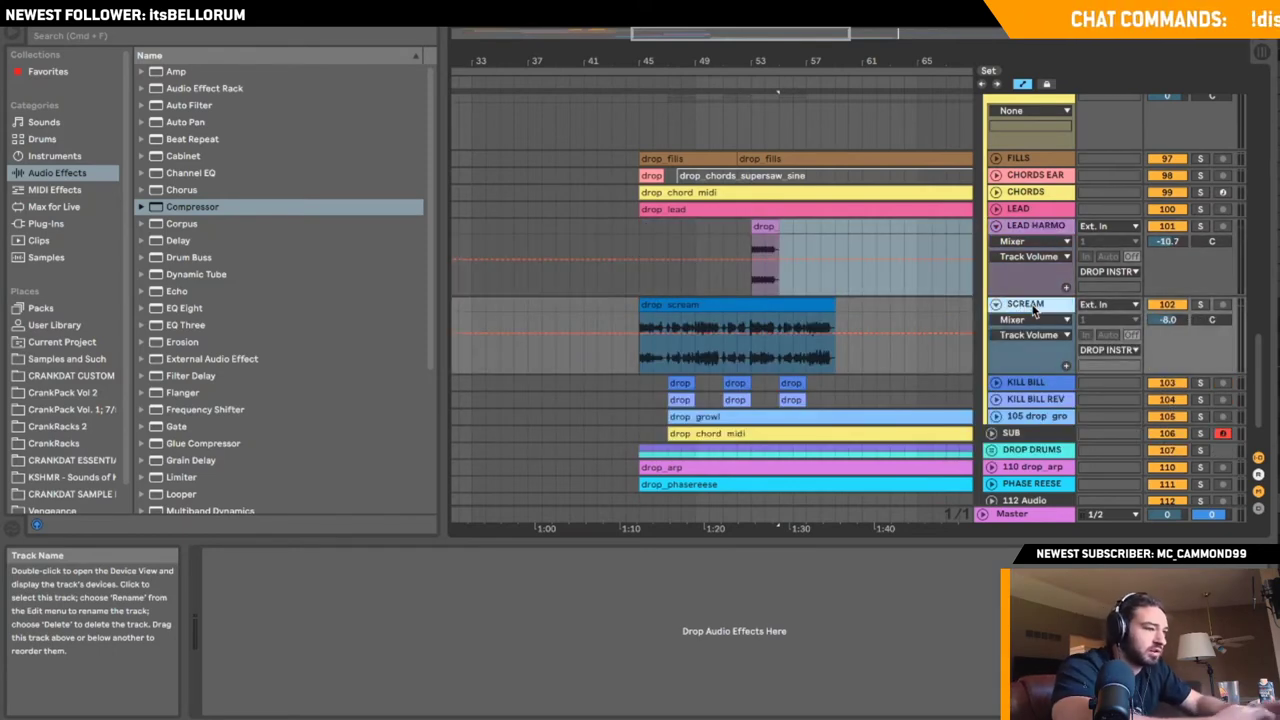
{"action": "left_click", "coordinate": [995, 304]}
{"action": "left_click", "coordinate": [995, 225]}
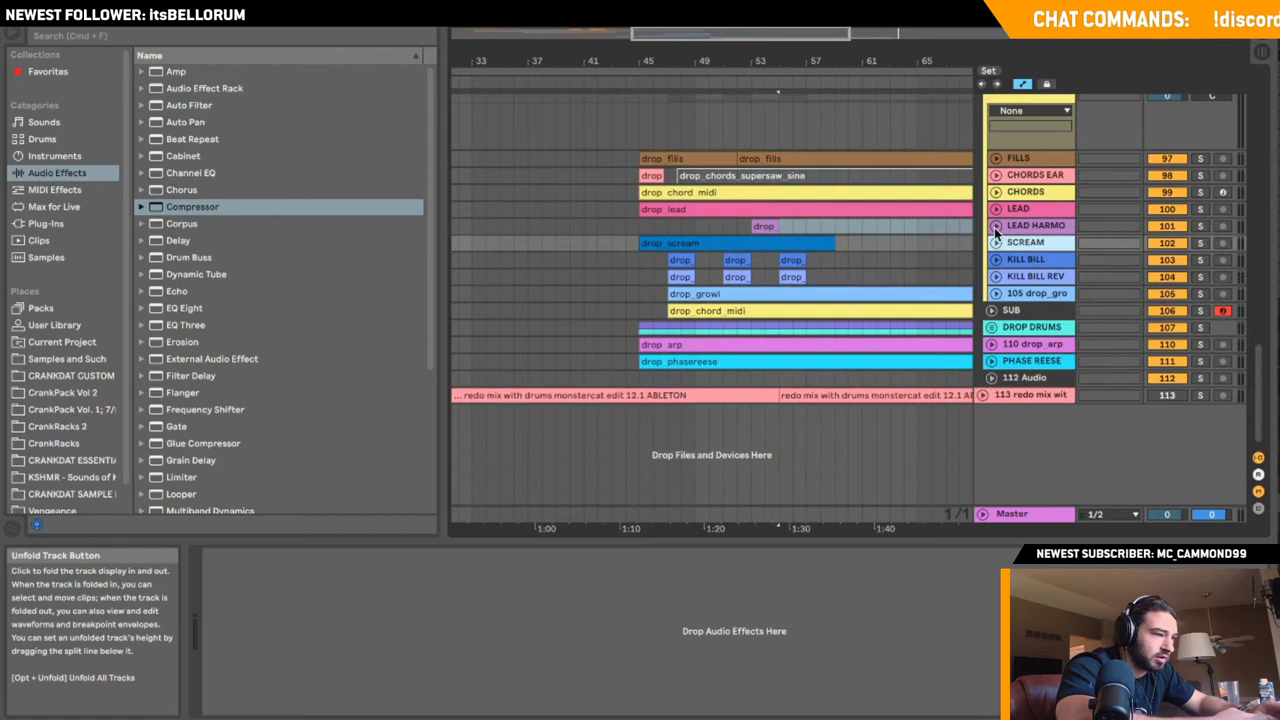
- Trim the drop_arp clip to bars 53 through 59 by deleting the silent parts before and after its audio
{"action": "left_click", "coordinate": [994, 343]}
{"action": "key", "text": "space"}
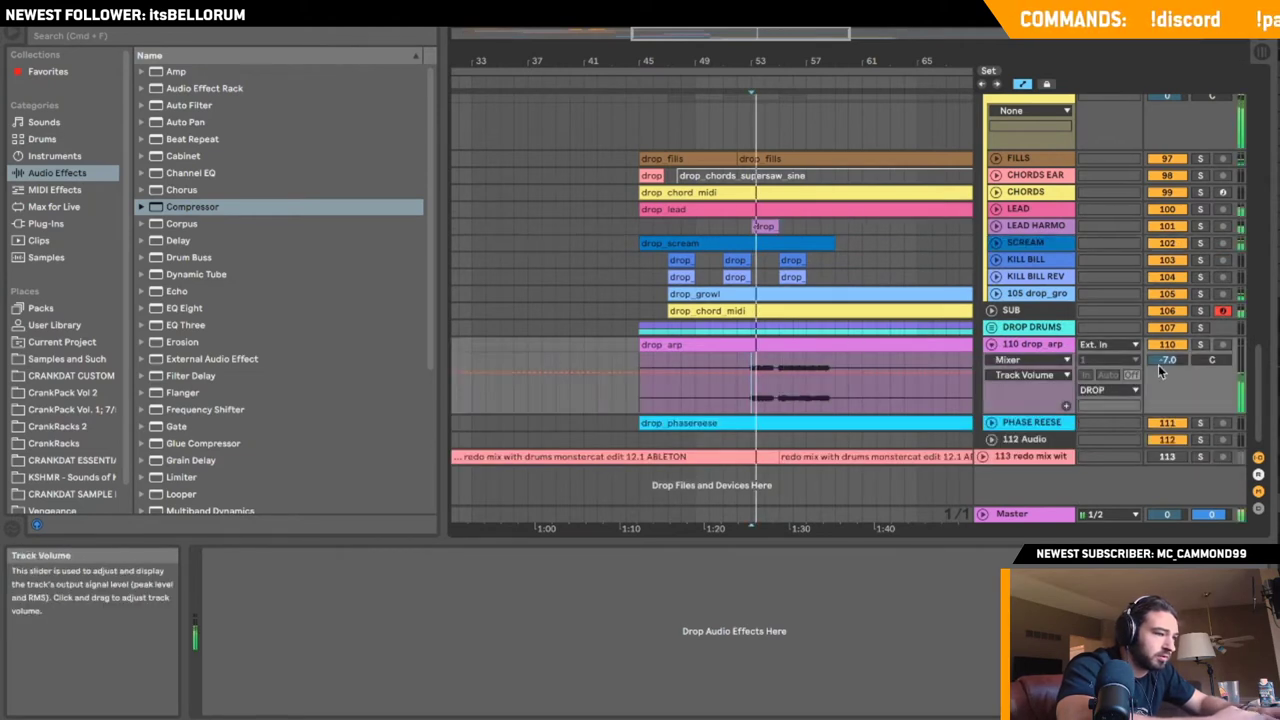
{"action": "key", "text": "super+e"}
{"action": "left_click", "coordinate": [687, 364]}
{"action": "left_click", "coordinate": [736, 347]}
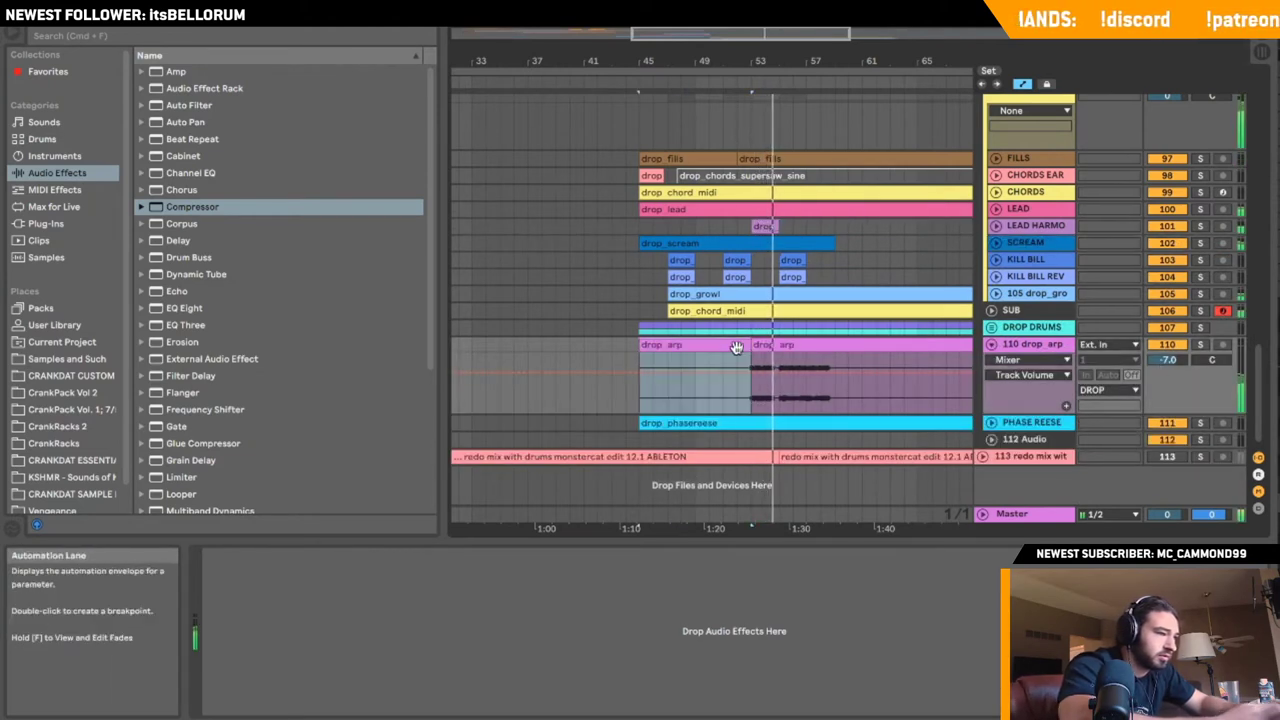
{"action": "key", "text": "Delete"}
{"action": "left_click", "coordinate": [848, 351]}
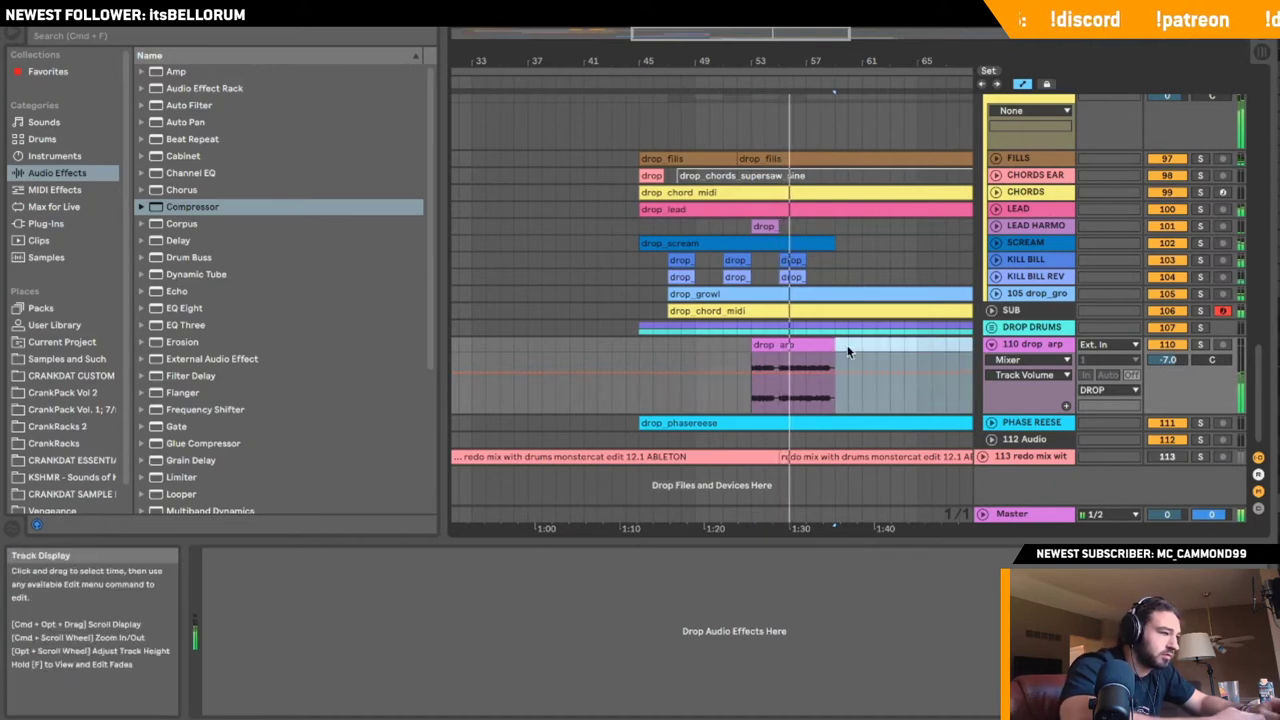
- Rename the drop_arp track to ARP, move it between CHORDS and LEAD in the DROP INSTRU group, and fold it
{"action": "left_click_drag", "start_coordinate": [1036, 345], "coordinate": [1028, 204]}
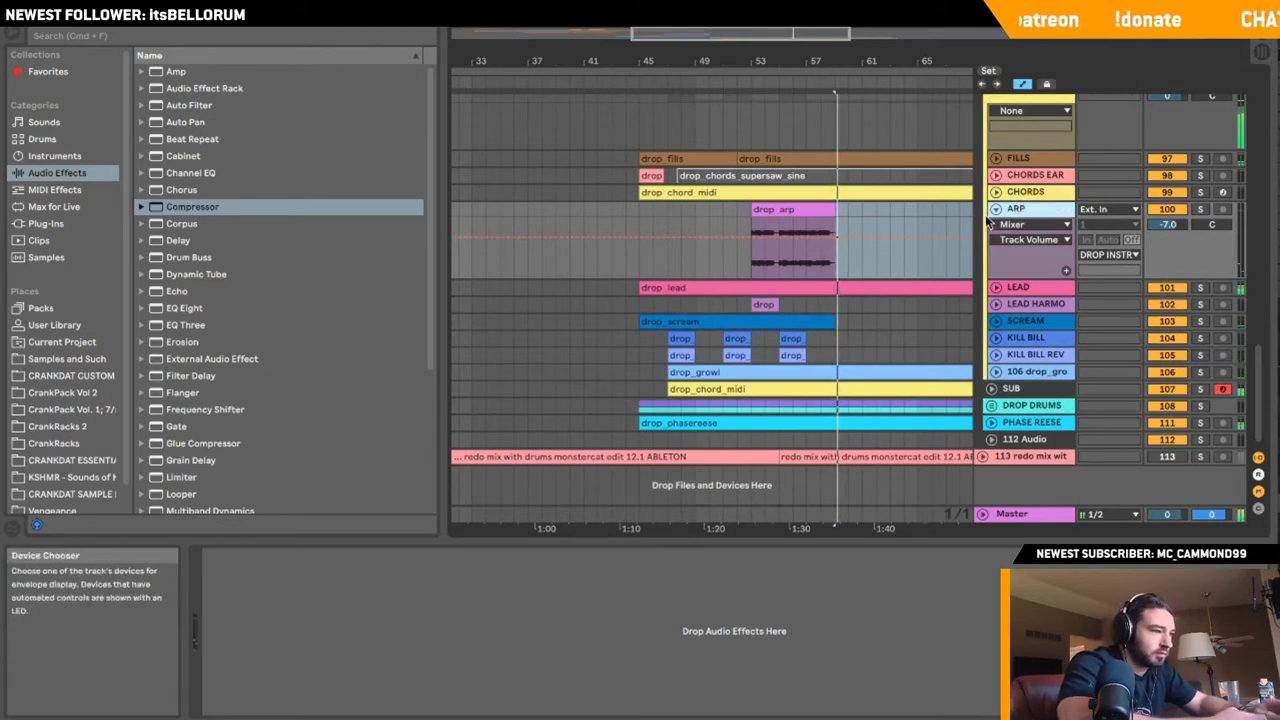
{"action": "left_click", "coordinate": [995, 209]}
- Delete the silent start of the drop_phasereese clip before bar 59 and fold the PHASE REESE track
{"action": "left_click", "coordinate": [991, 361]}
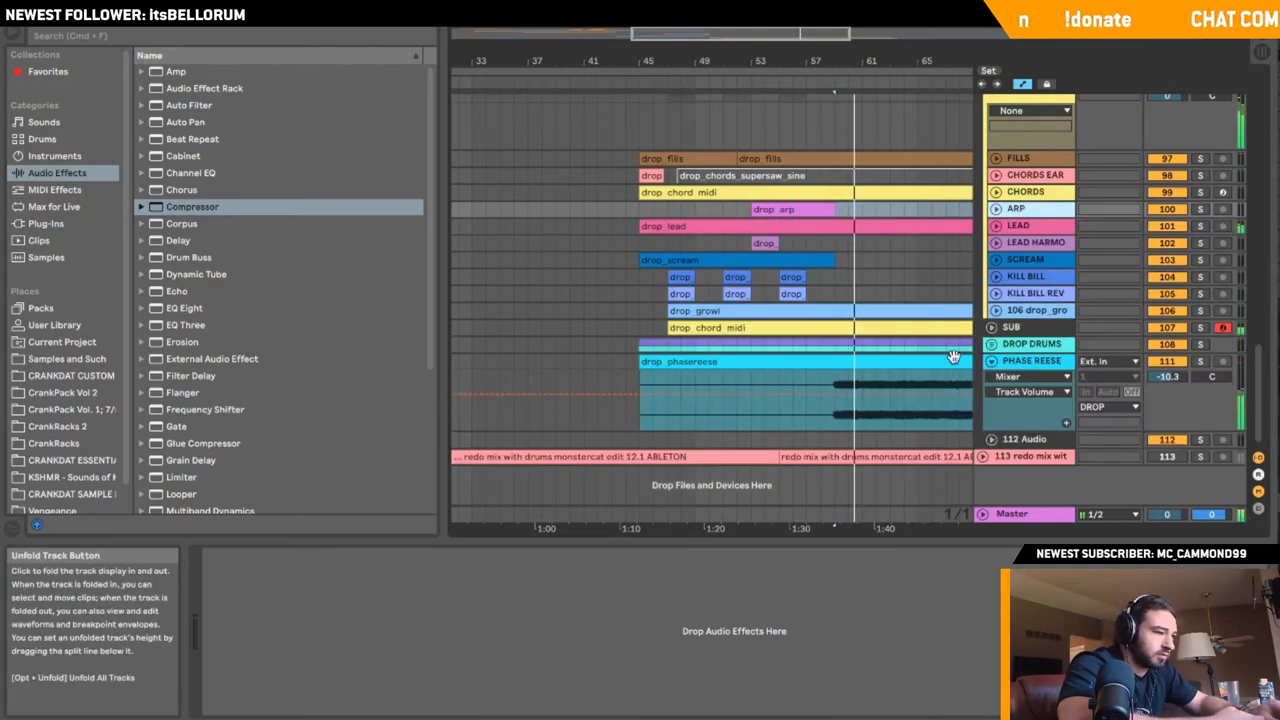
{"action": "left_click", "coordinate": [836, 386]}
{"action": "key", "text": "super+e"}
{"action": "left_click", "coordinate": [822, 363]}
{"action": "key", "text": "BackSpace"}
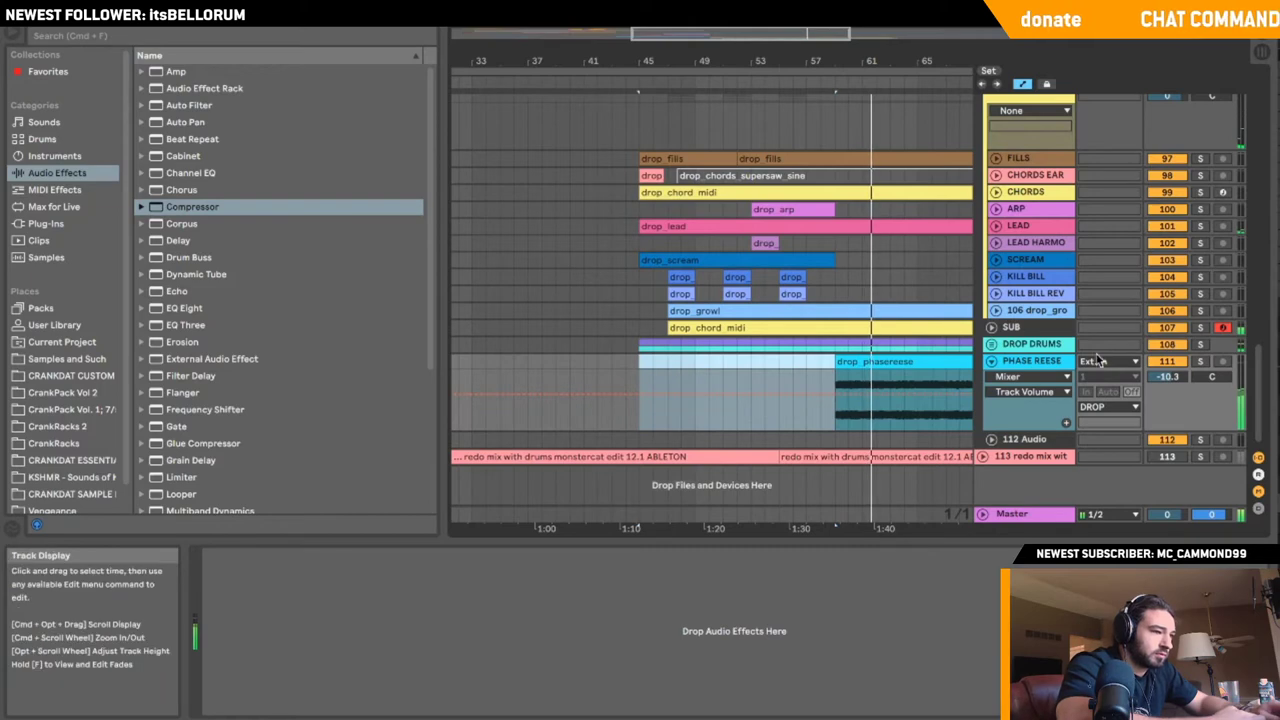
{"action": "left_click", "coordinate": [995, 361]}
{"action": "scroll", "coordinate": [983, 157], "scroll_direction": "up", "scroll_amount": 2}
{"action": "scroll", "coordinate": [983, 157], "scroll_direction": "up", "scroll_amount": 1}
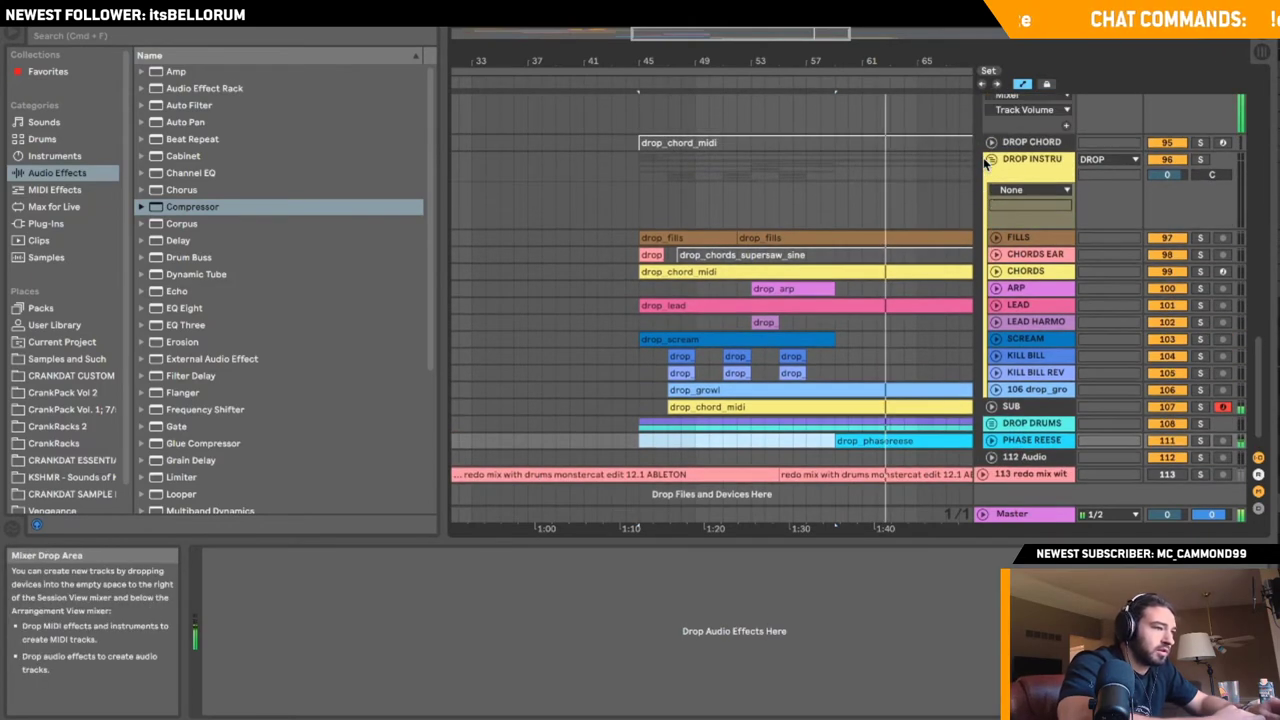
- Fold the DROP INSTRU group and move the DROP DRUMS group directly above the SUB track
{"action": "left_click", "coordinate": [991, 158]}
{"action": "left_click_drag", "start_coordinate": [800, 42], "coordinate": [772, 37]}
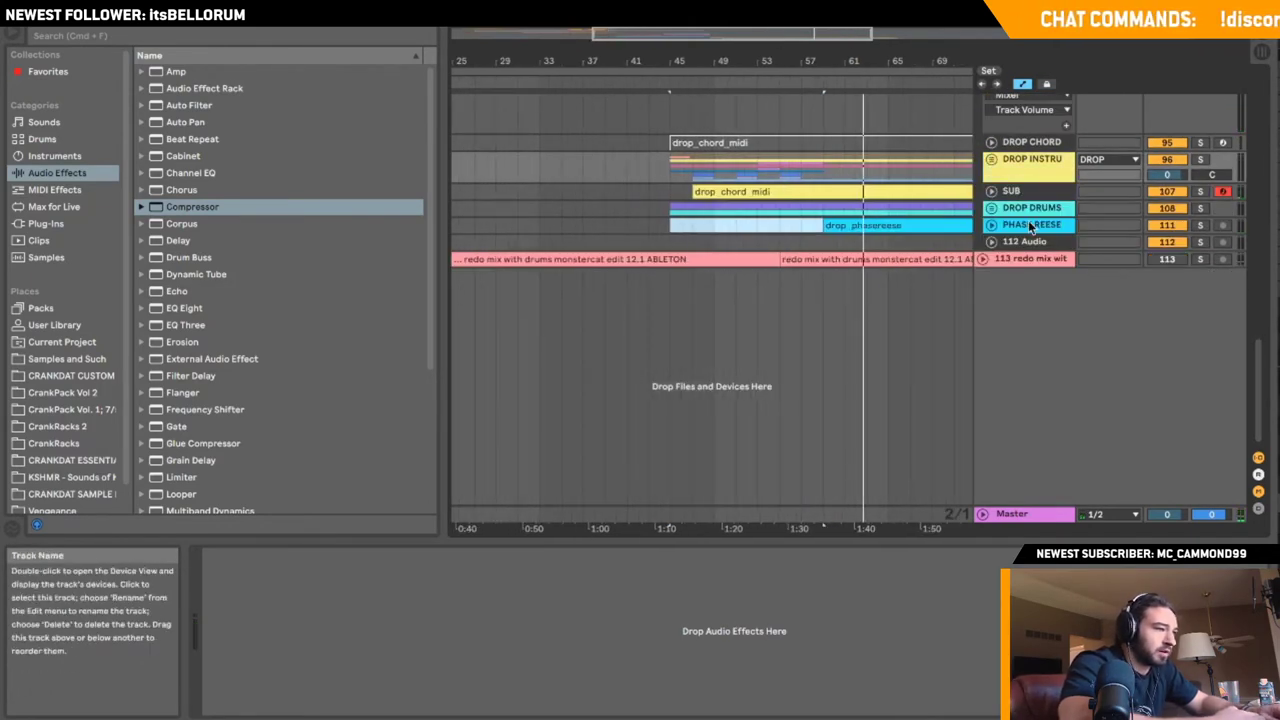
{"action": "scroll", "coordinate": [1028, 220], "scroll_direction": "up", "scroll_amount": 3}
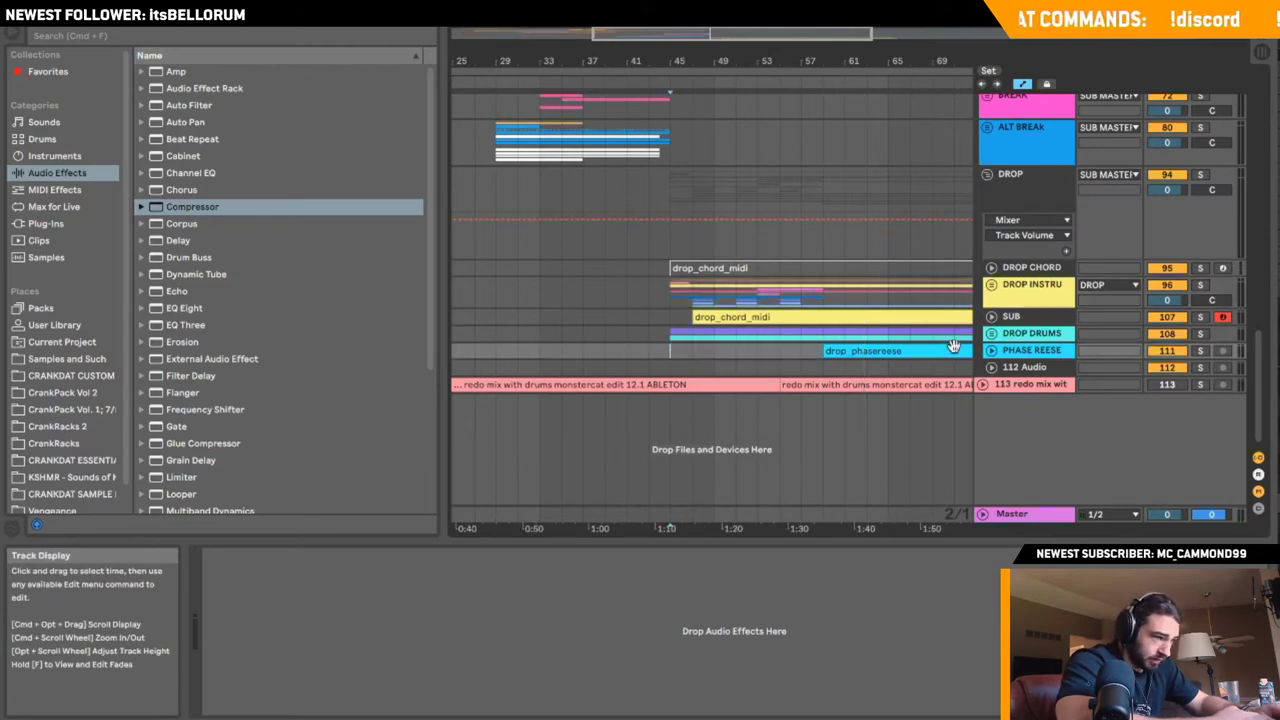
{"action": "left_click", "coordinate": [1015, 336]}
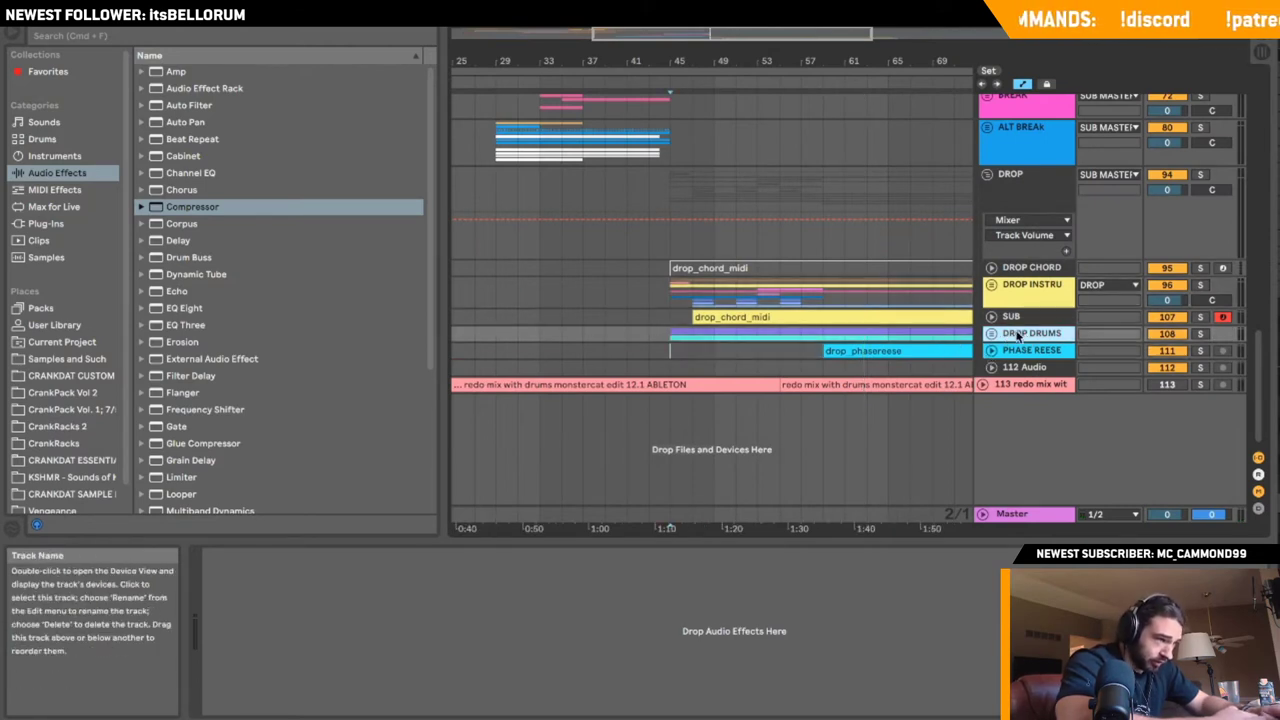
{"action": "left_click_drag", "start_coordinate": [1018, 337], "coordinate": [1019, 317]}
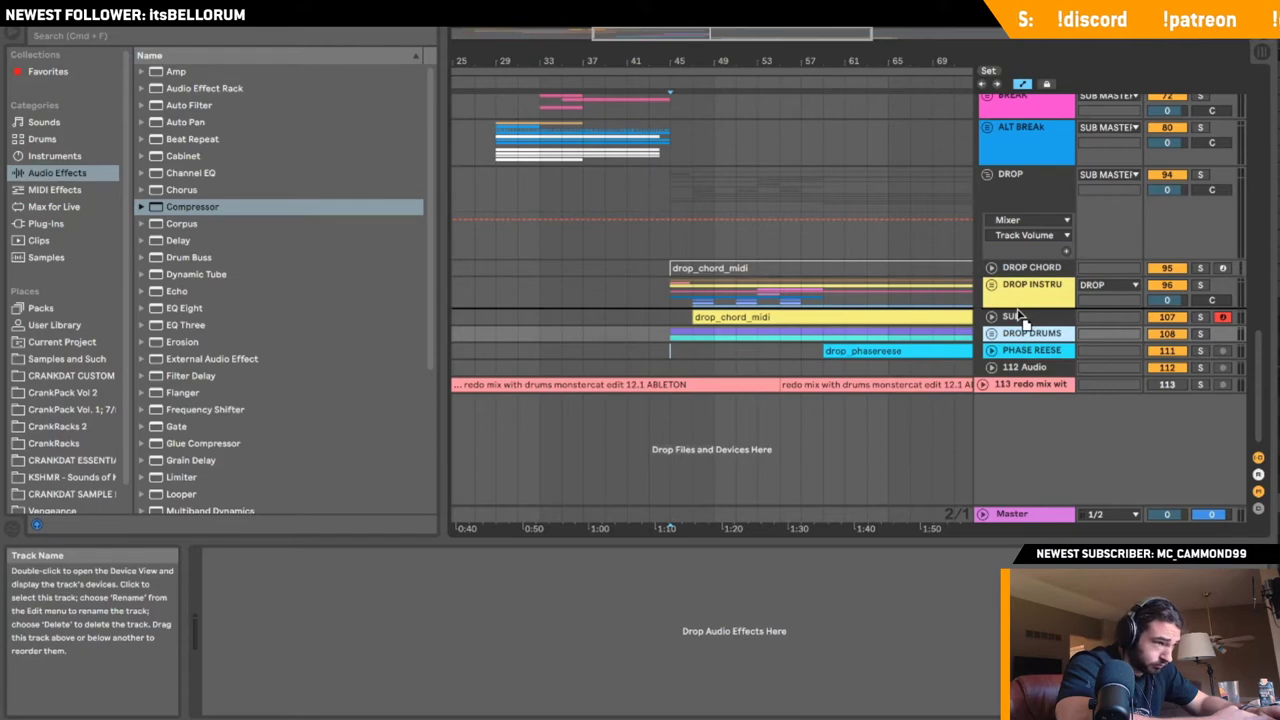
- Move the DROP CHORD track into the DROP INSTRU group above FILLS, and fold both the track and the group
{"action": "scroll", "coordinate": [1016, 264], "scroll_direction": "up", "scroll_amount": 15}
{"action": "left_click", "coordinate": [1014, 266]}
{"action": "scroll", "coordinate": [1016, 292], "scroll_direction": "down", "scroll_amount": 15}
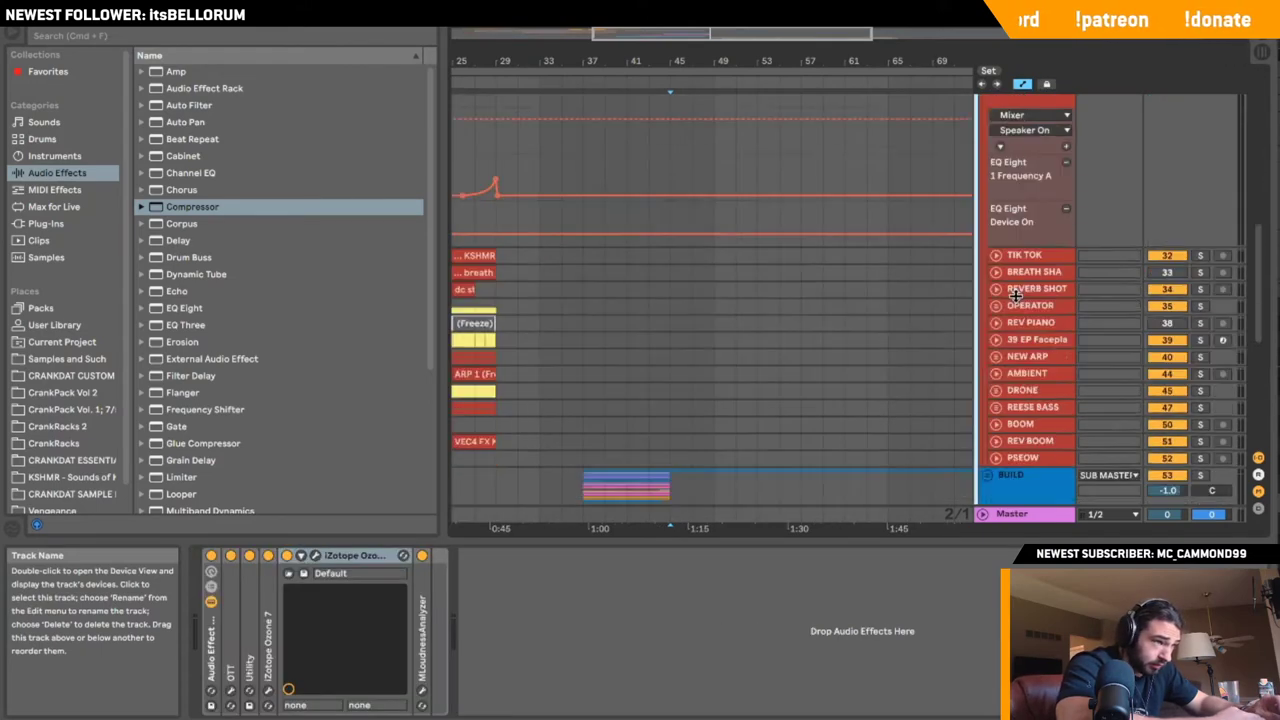
{"action": "left_click", "coordinate": [991, 340]}
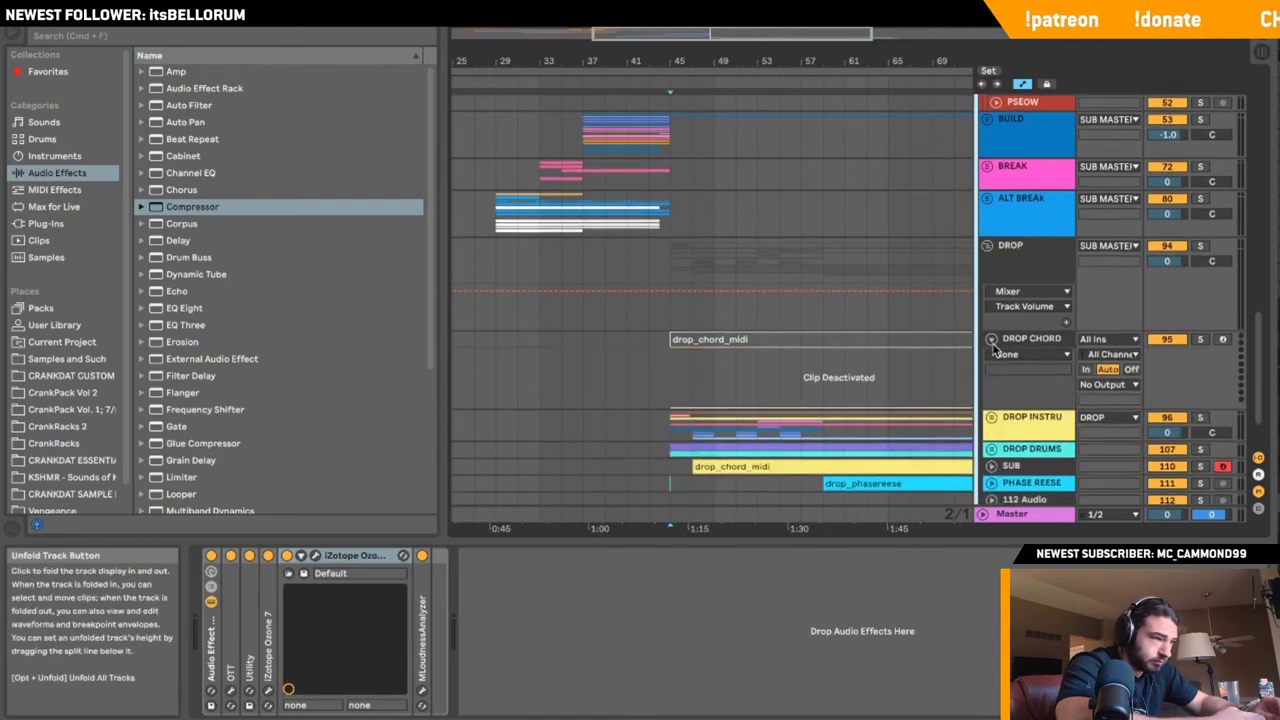
{"action": "scroll", "coordinate": [990, 350], "scroll_direction": "down", "scroll_amount": 3}
{"action": "left_click", "coordinate": [992, 359]}
{"action": "left_click", "coordinate": [1025, 278]}
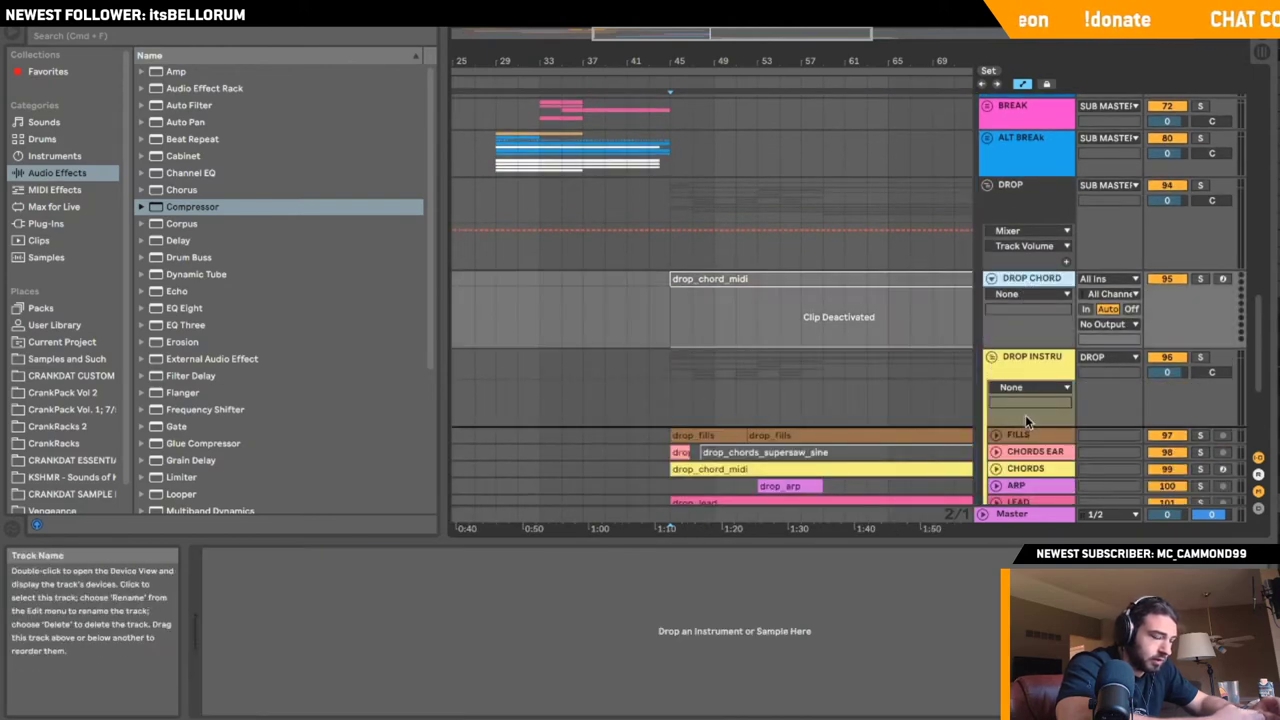
{"action": "left_click_drag", "start_coordinate": [1025, 420], "coordinate": [1024, 420]}
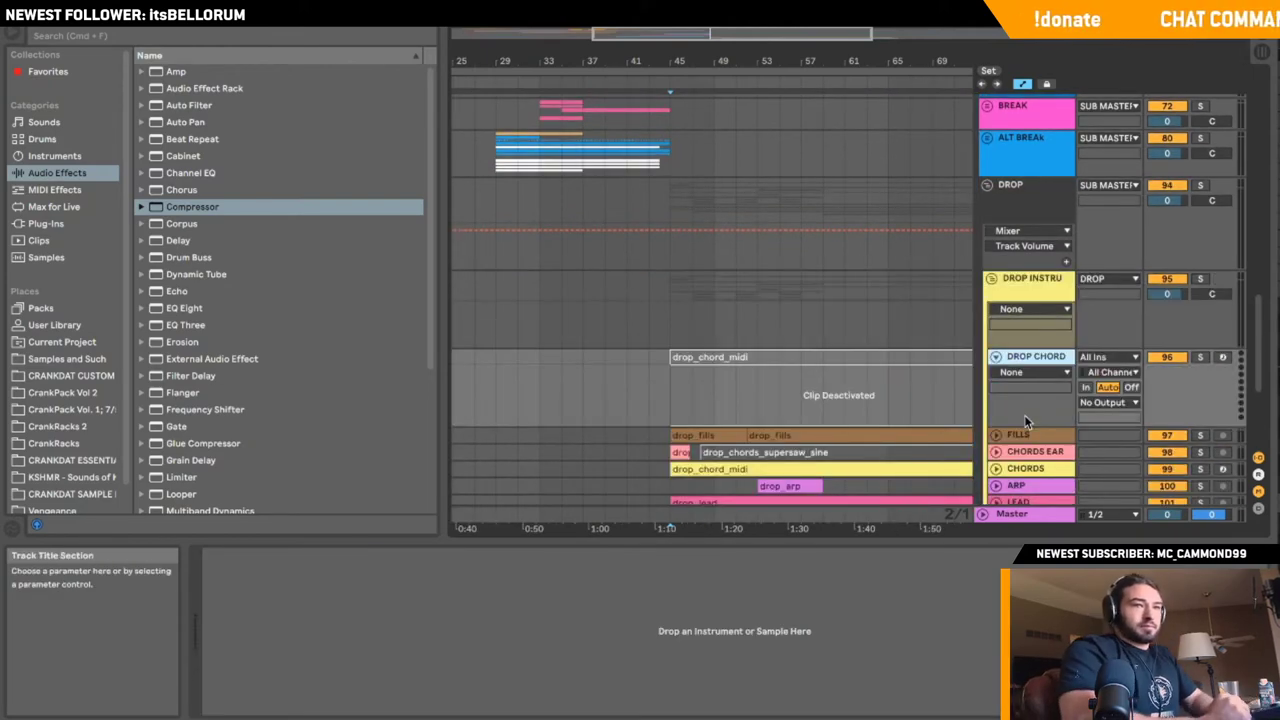
{"action": "left_click", "coordinate": [995, 357]}
{"action": "left_click", "coordinate": [990, 279]}
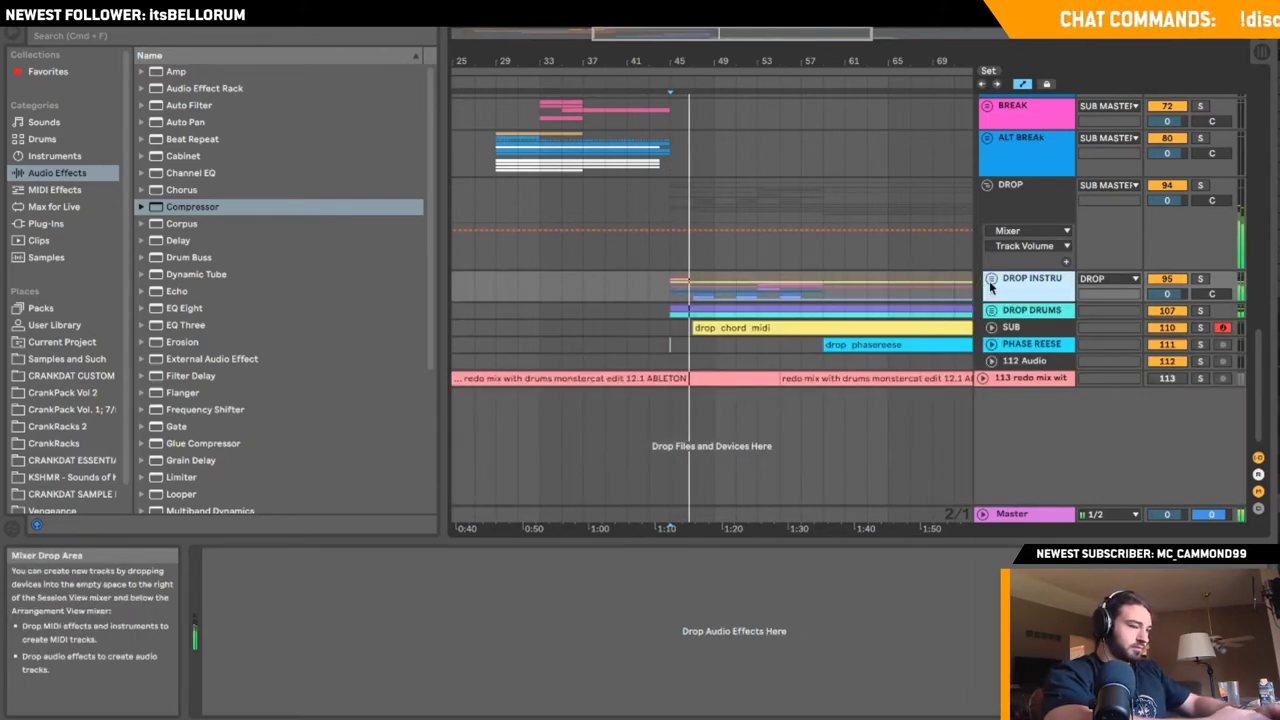
- Play the drop from bar 45 and unfold the DROP INSTRU group to review its tracks
{"action": "left_click", "coordinate": [989, 281]}
{"action": "left_click", "coordinate": [993, 196]}
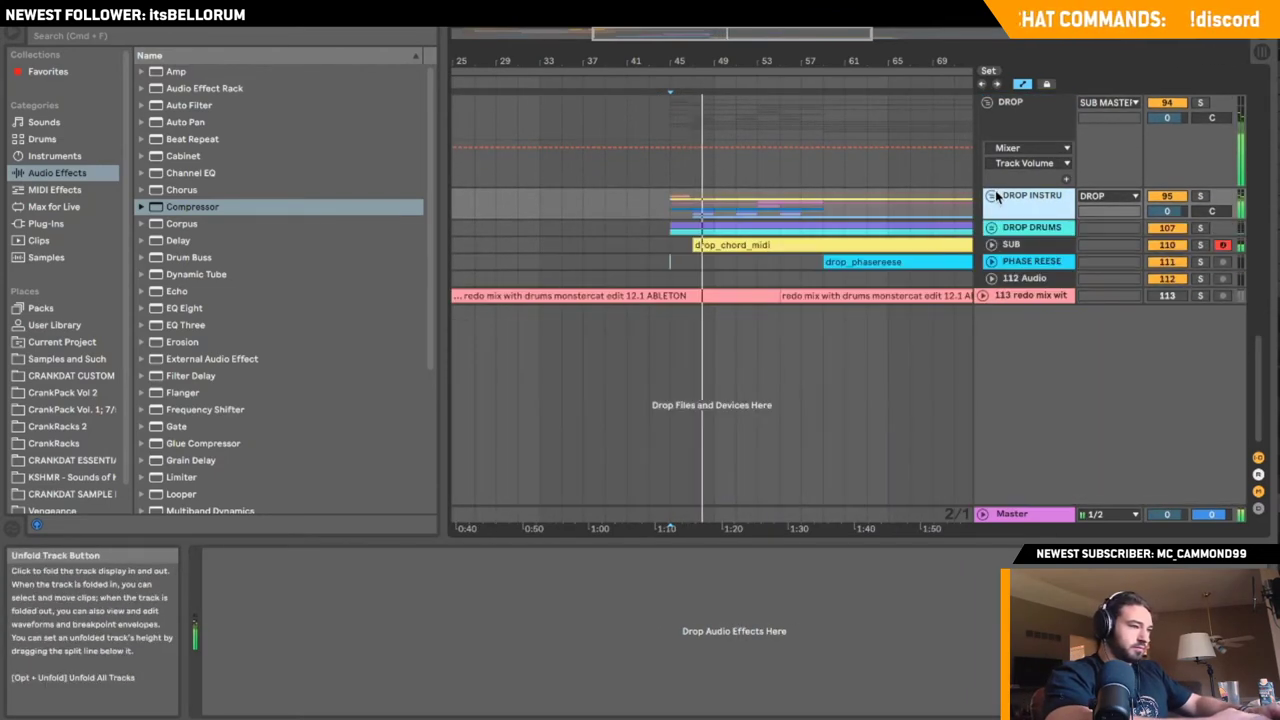
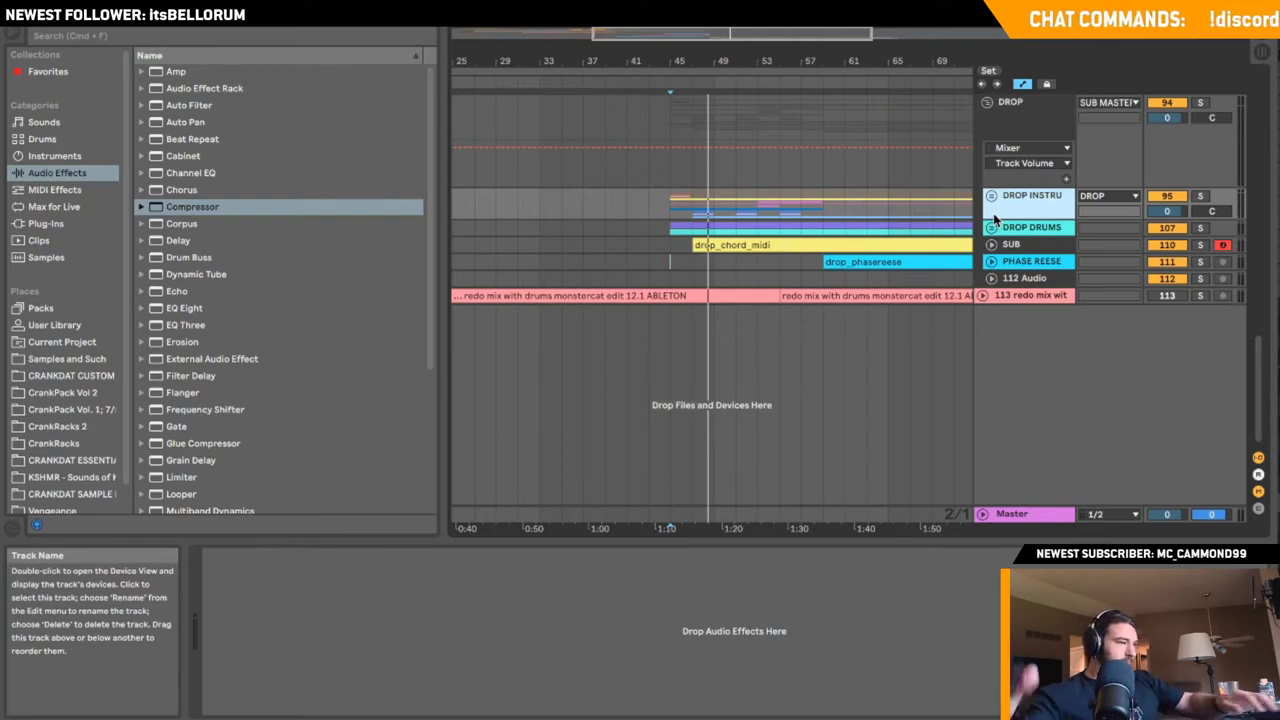
{"action": "key", "text": "space"}
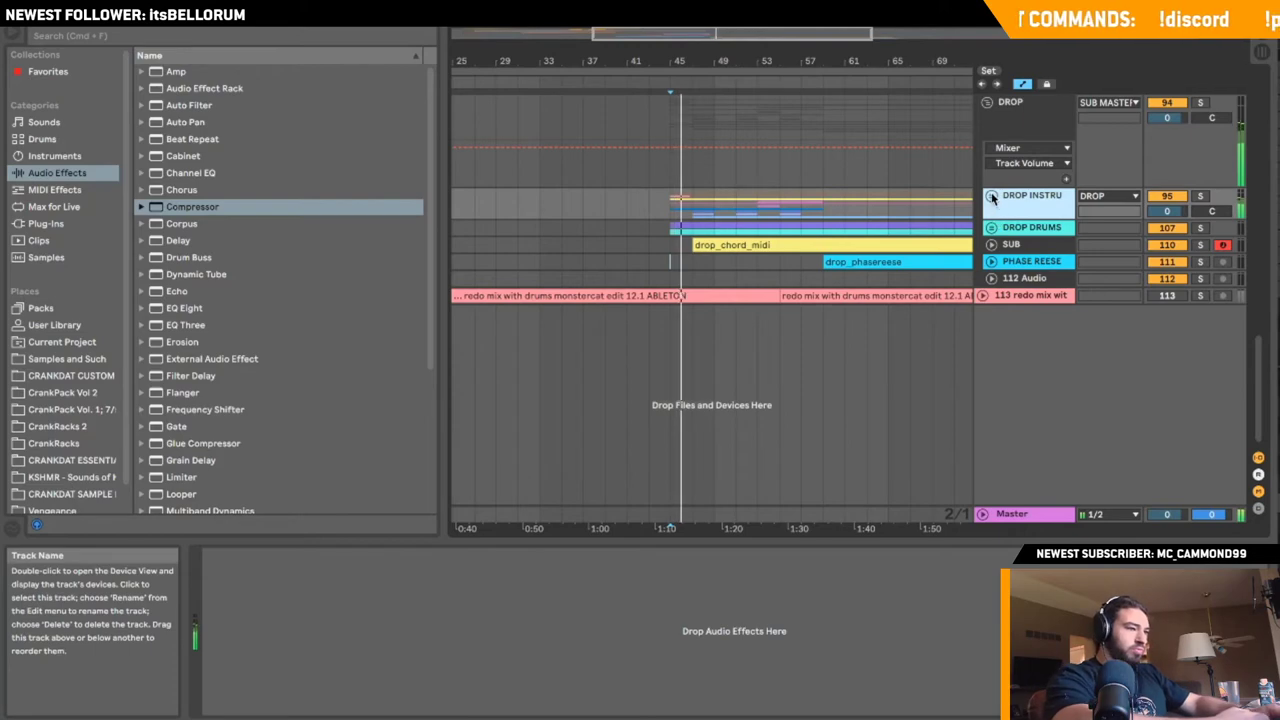
{"action": "left_click", "coordinate": [991, 196]}
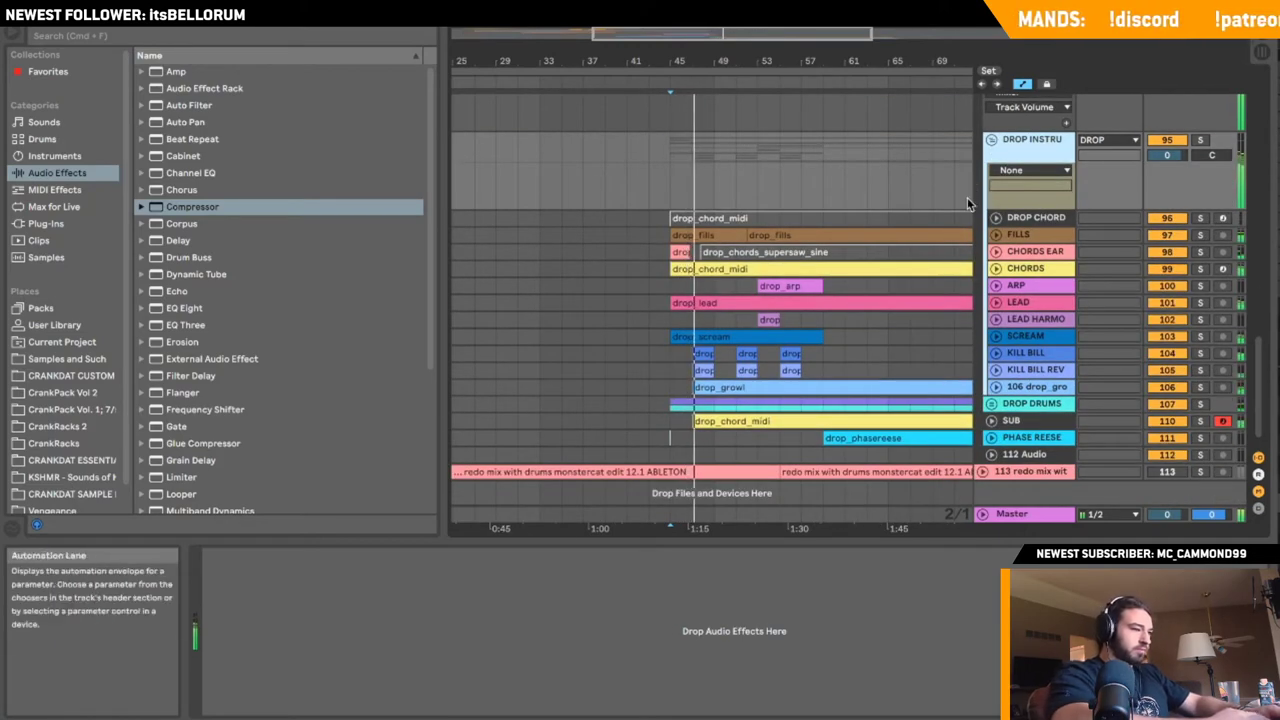
{"action": "scroll", "coordinate": [1003, 410], "scroll_direction": "down", "scroll_amount": 1}
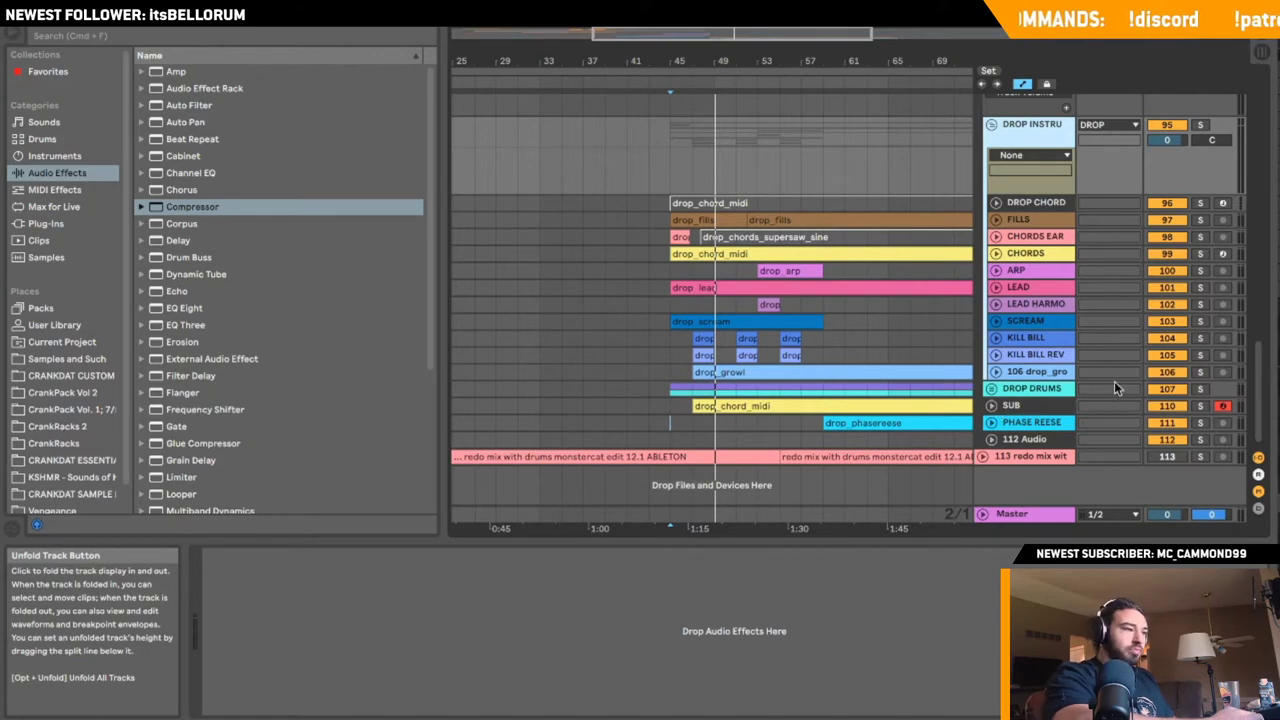
- Listen to the drop from its start at bar 45 and again from bar 47
{"action": "left_click", "coordinate": [660, 201]}
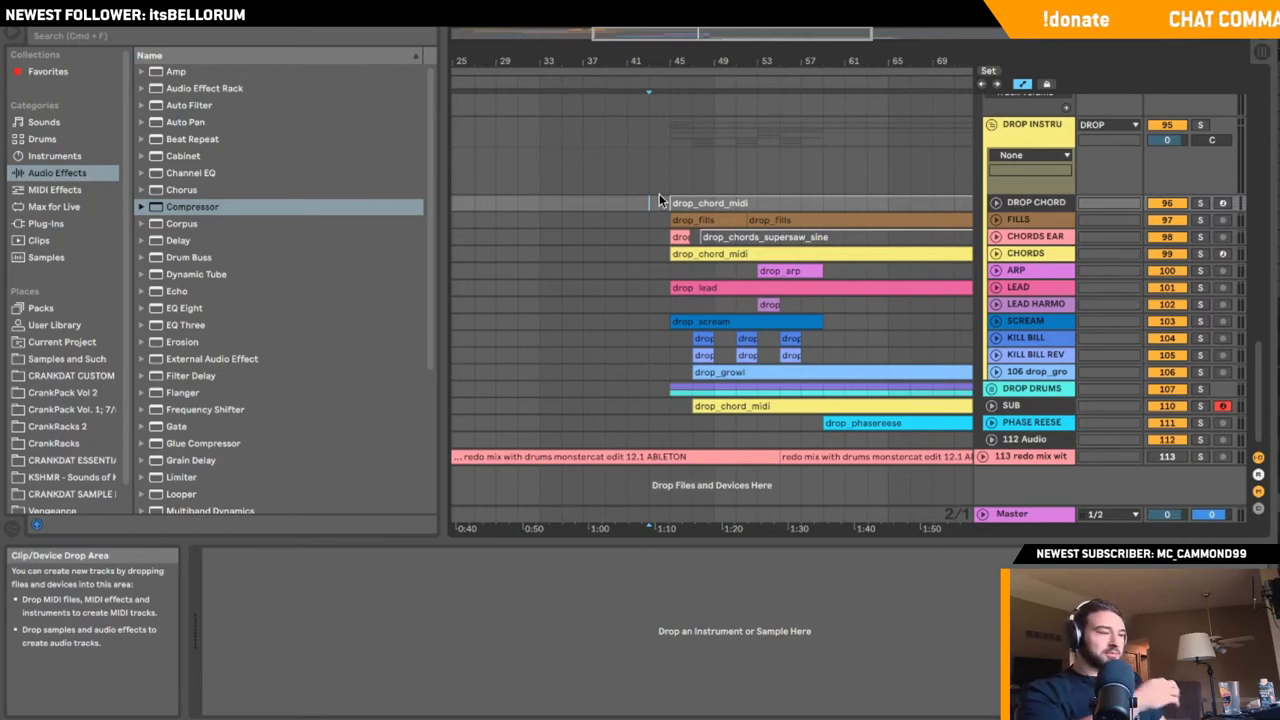
{"action": "left_click", "coordinate": [663, 215]}
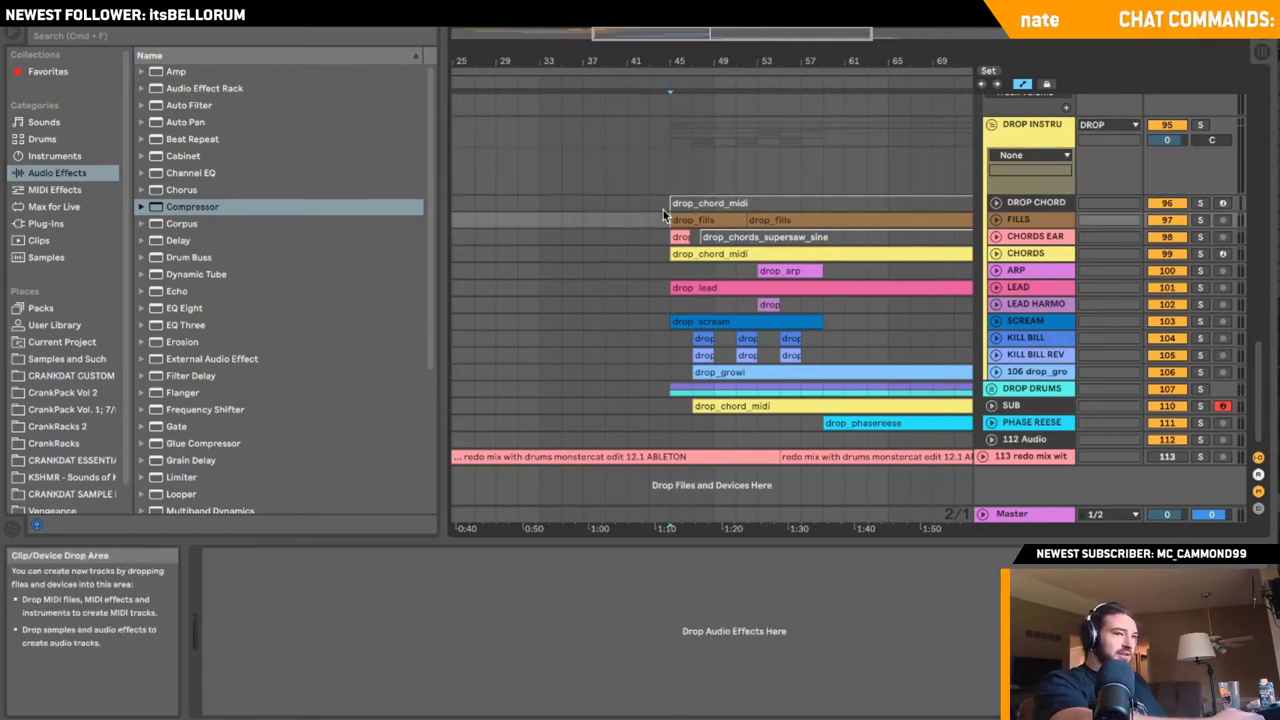
{"action": "left_click", "coordinate": [663, 204]}
{"action": "key", "text": "space"}
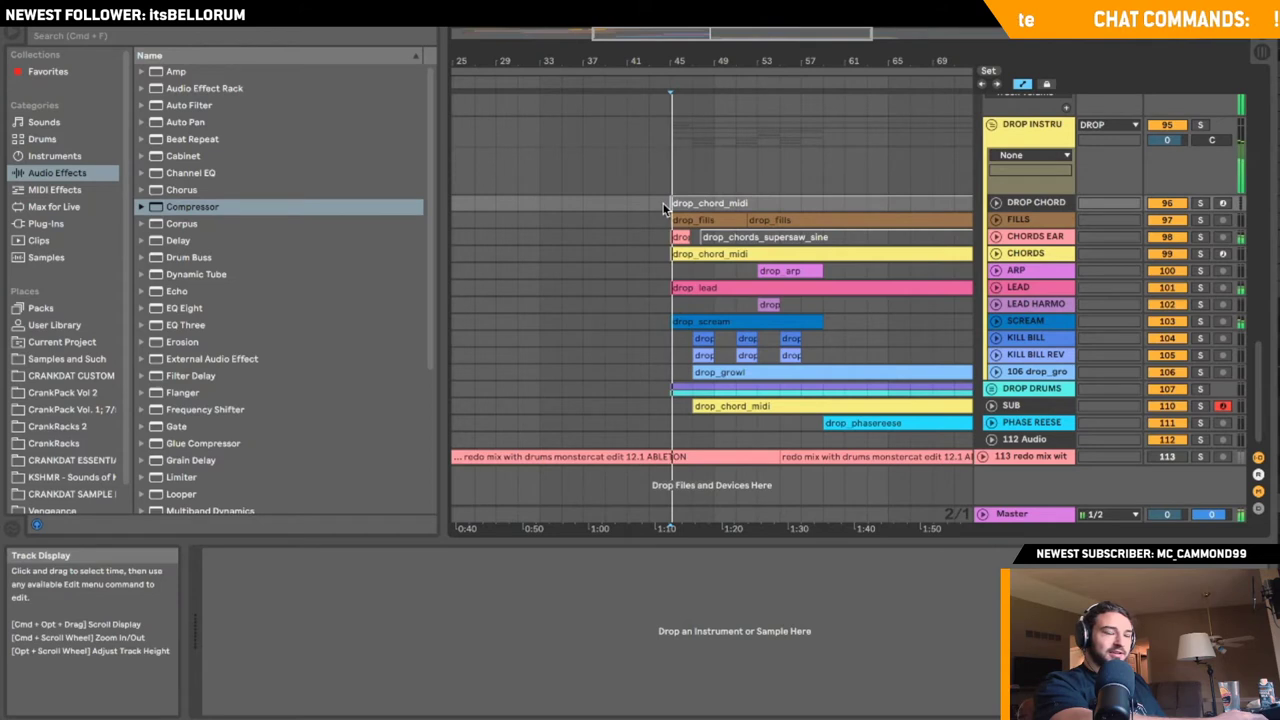
{"action": "left_click", "coordinate": [692, 272]}
{"action": "key", "text": "space"}
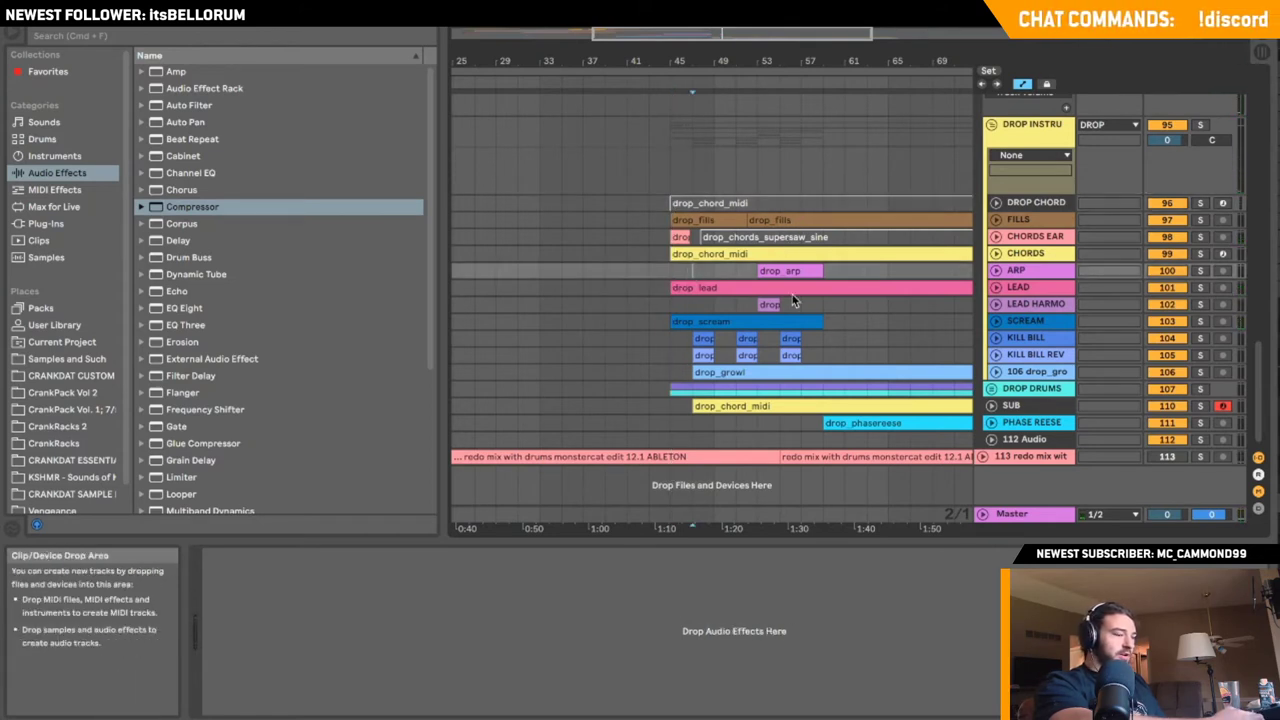
{"action": "key", "text": "space"}
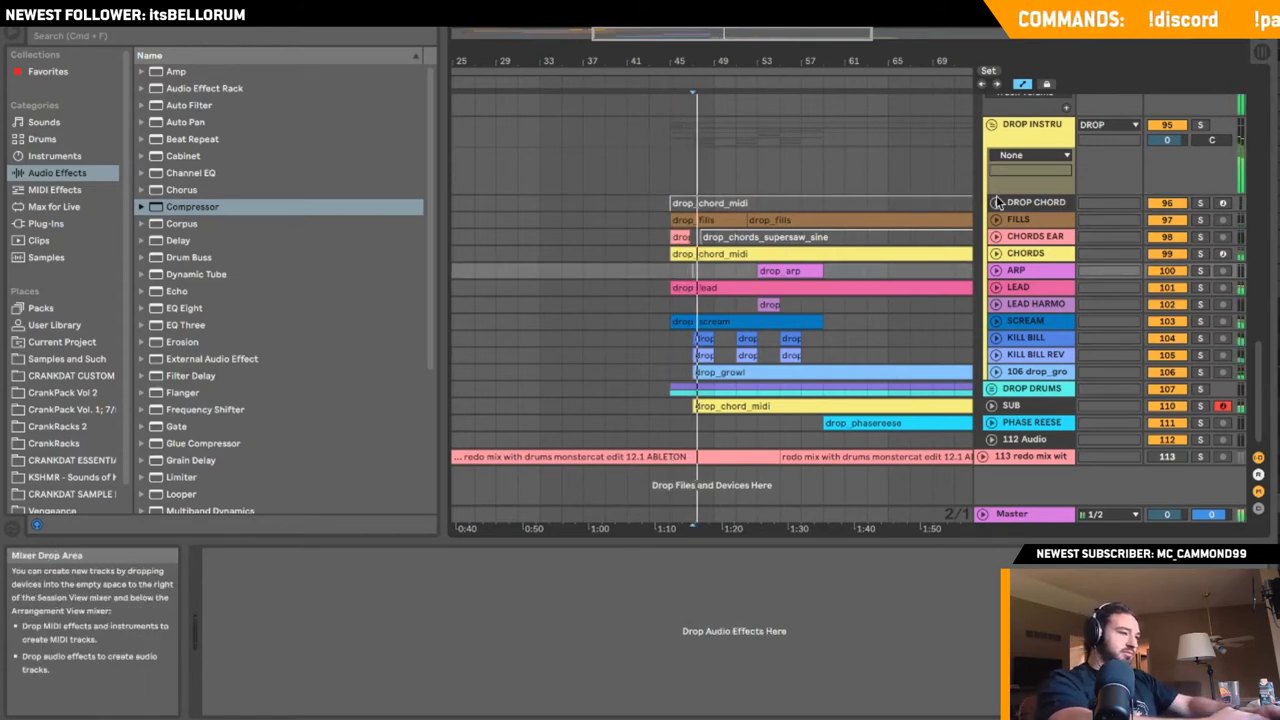
- Disarm the SUB track and fold the DROP INSTRU group
{"action": "left_click", "coordinate": [992, 126]}
{"action": "left_click", "coordinate": [992, 126]}
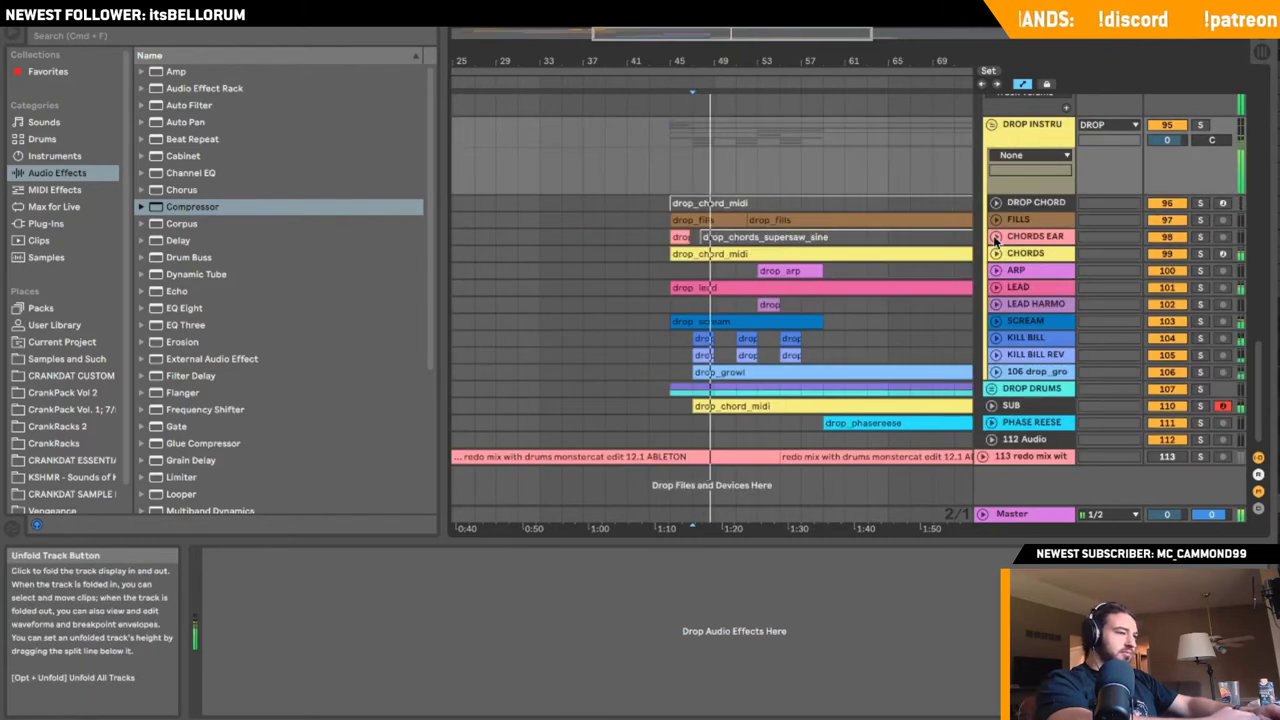
{"action": "scroll", "coordinate": [995, 242], "scroll_direction": "up", "scroll_amount": 1}
{"action": "scroll", "coordinate": [998, 243], "scroll_direction": "up", "scroll_amount": 1}
{"action": "scroll", "coordinate": [1022, 352], "scroll_direction": "down", "scroll_amount": 2}
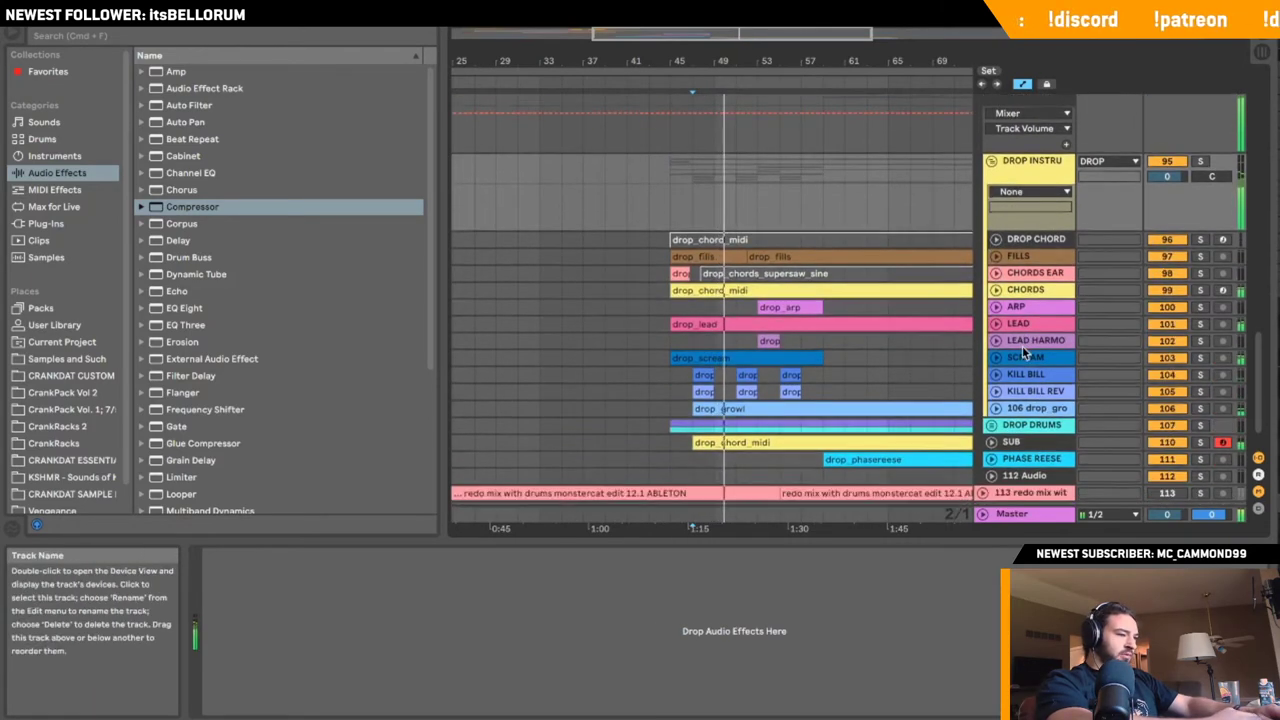
{"action": "scroll", "coordinate": [1129, 377], "scroll_direction": "up", "scroll_amount": 2}
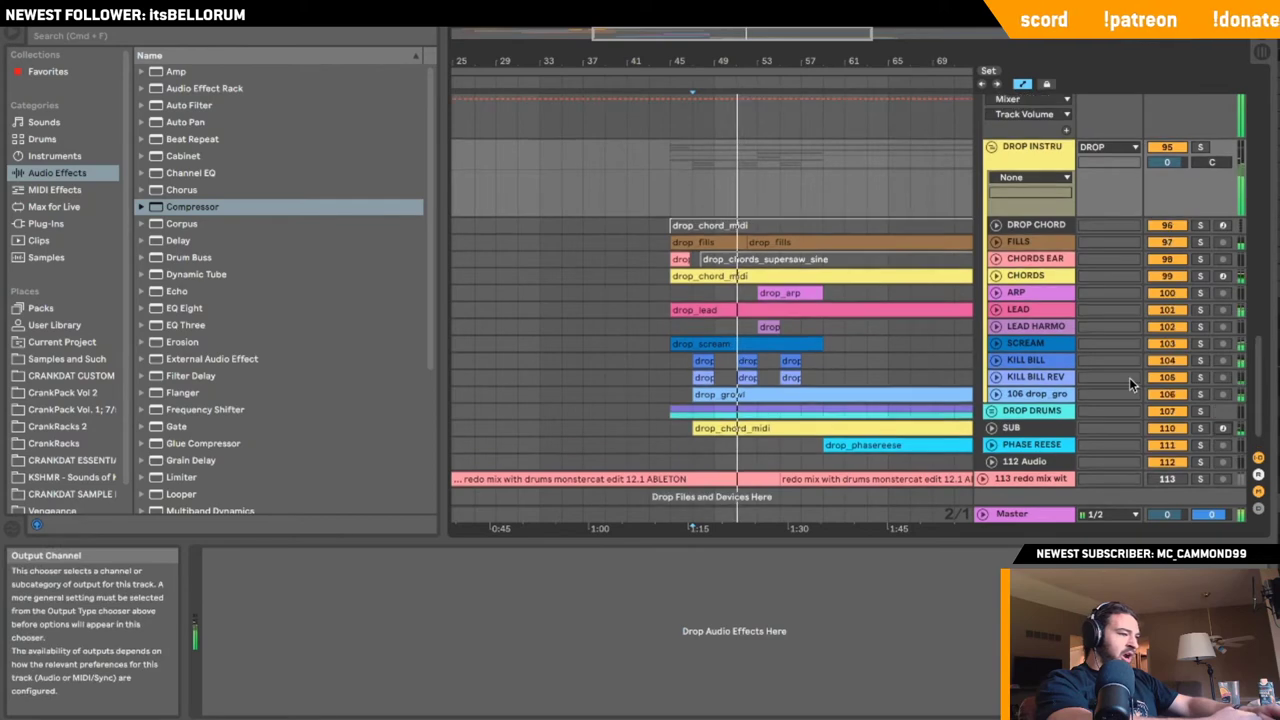
{"action": "left_click", "coordinate": [992, 159]}
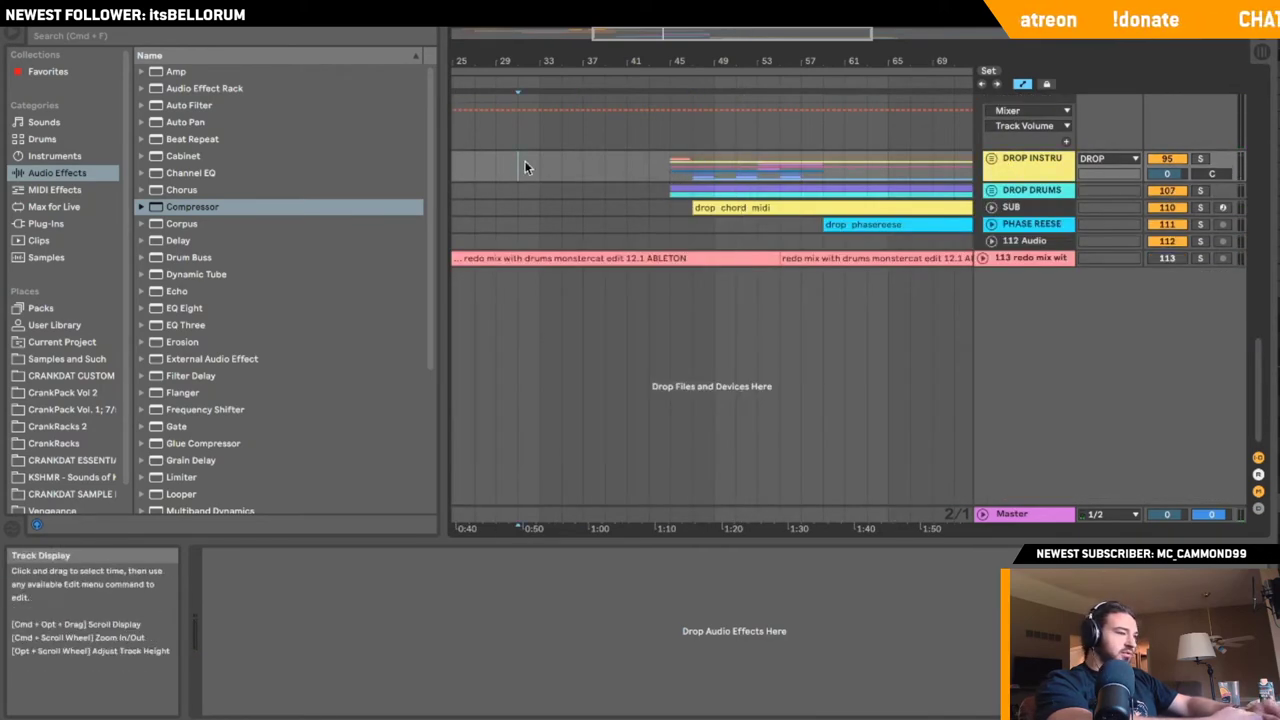
- Start playback from bar 29, unfold the DROP DRUMS group and insert a new MIDI track below the drop_clav track
{"action": "left_click", "coordinate": [994, 190]}
{"action": "left_click", "coordinate": [994, 190]}
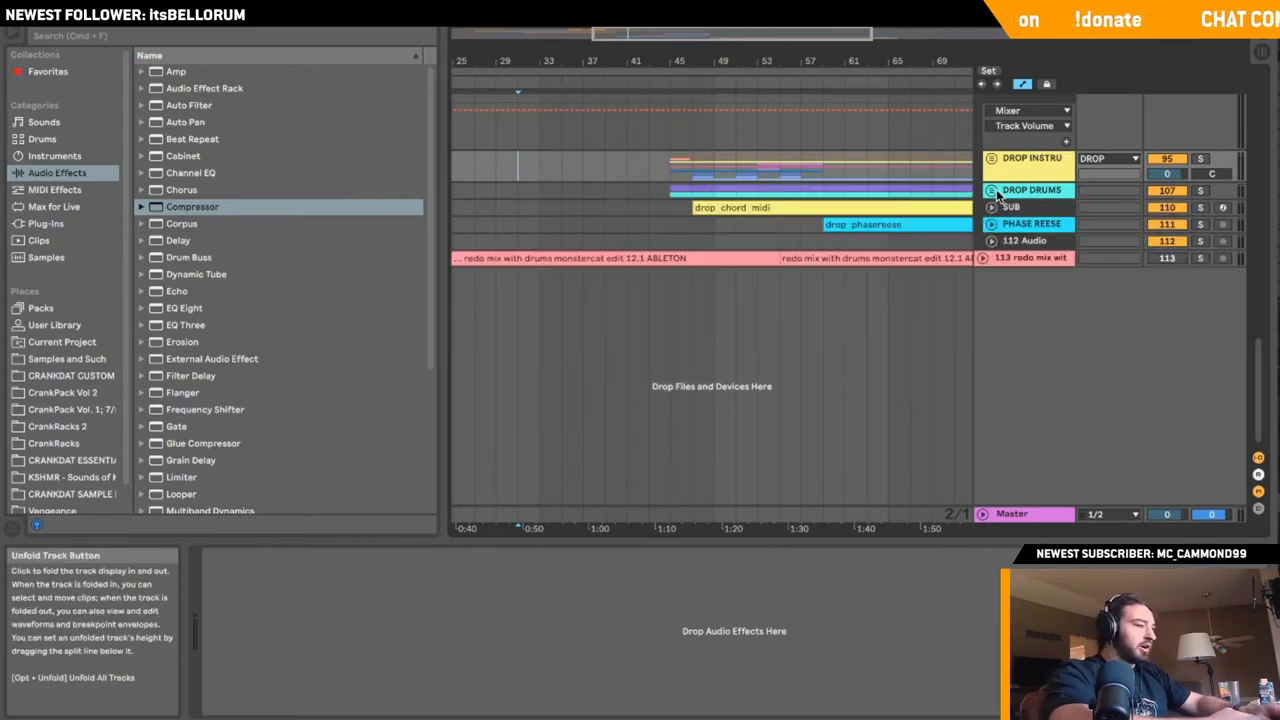
{"action": "left_click", "coordinate": [505, 187]}
{"action": "key", "text": "space"}
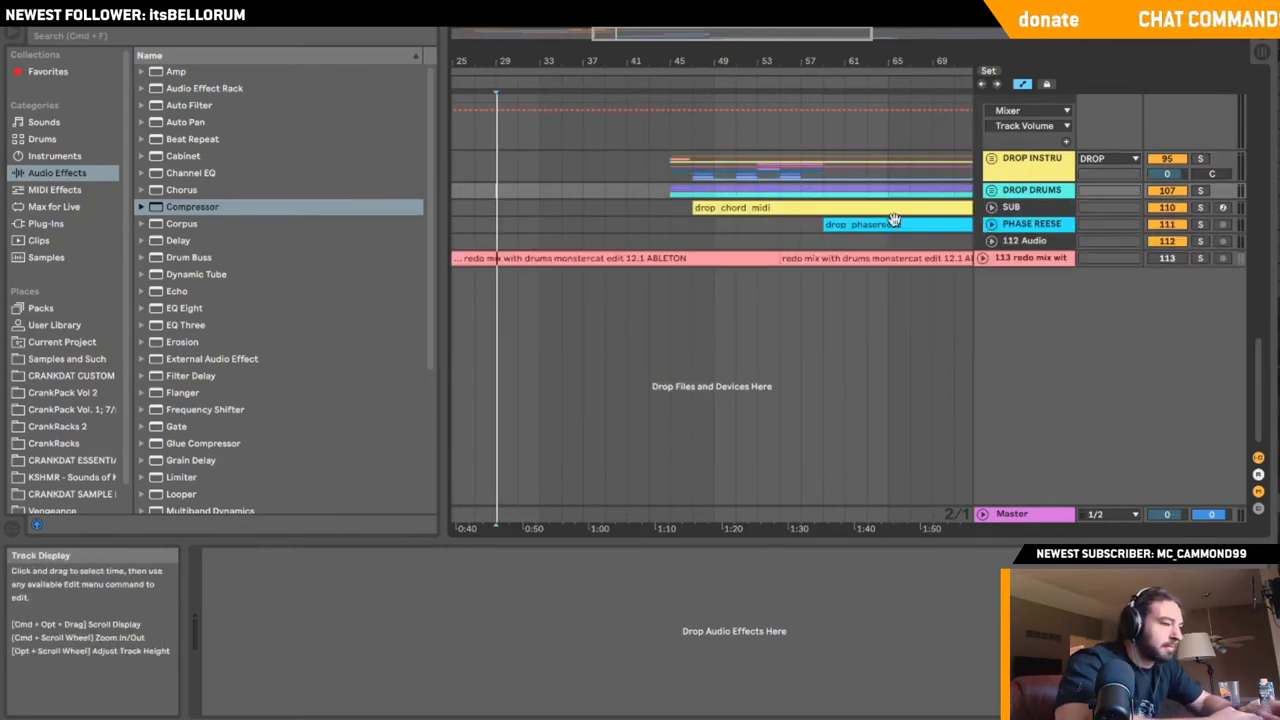
{"action": "left_click", "coordinate": [991, 190]}
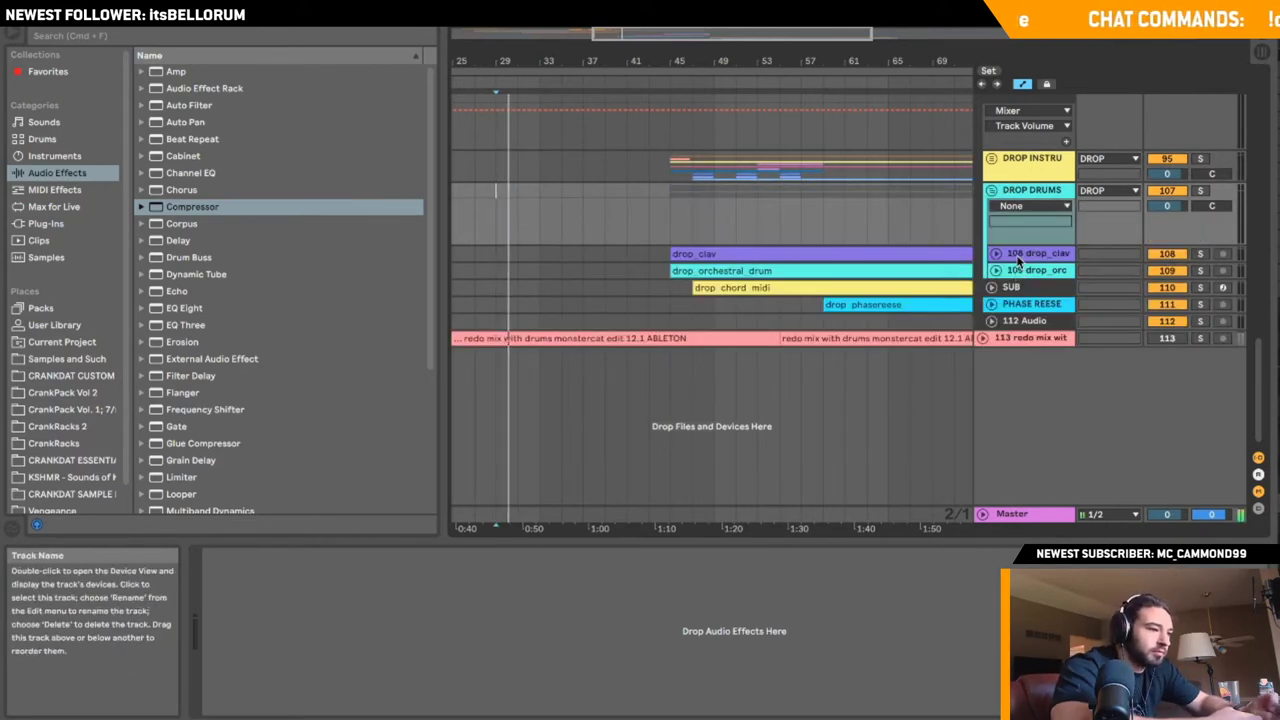
{"action": "right_click", "coordinate": [1018, 260]}
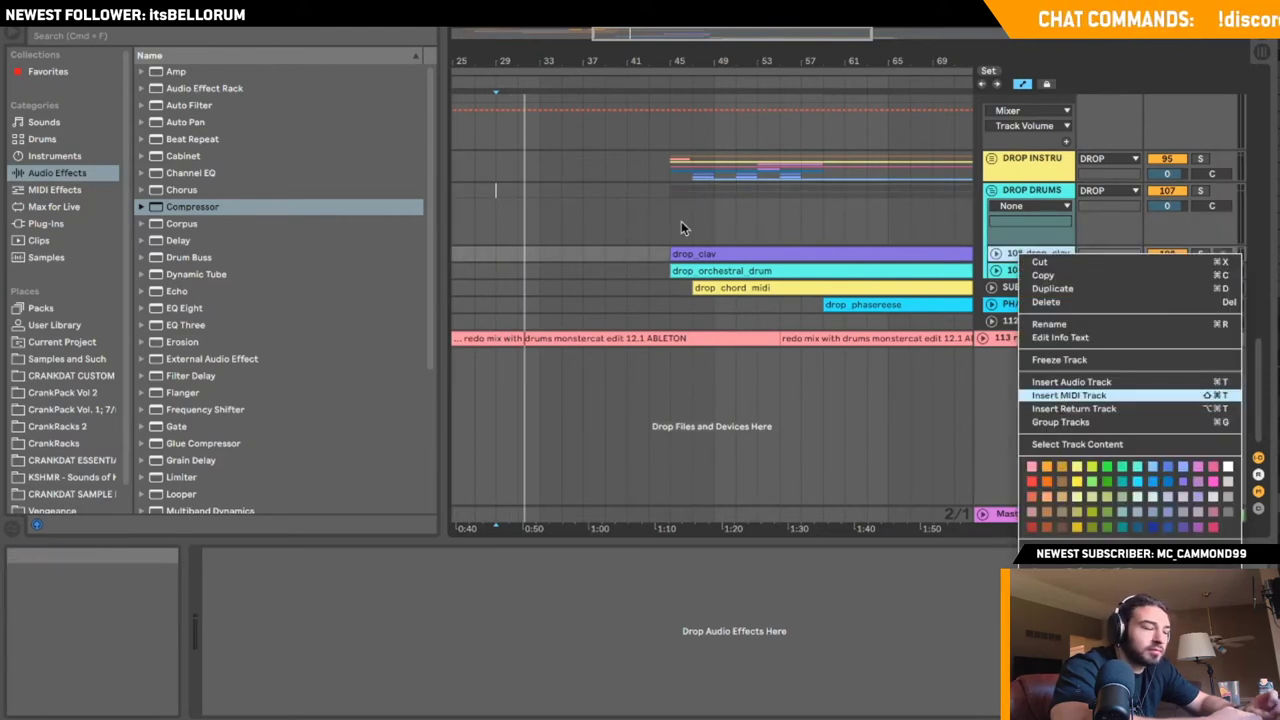
- Look through the local VST plug-ins, including the Powered Plug-Ins and MeldaProduction folders, and collapse the list
{"action": "left_click", "coordinate": [67, 222]}
{"action": "left_click", "coordinate": [141, 88]}
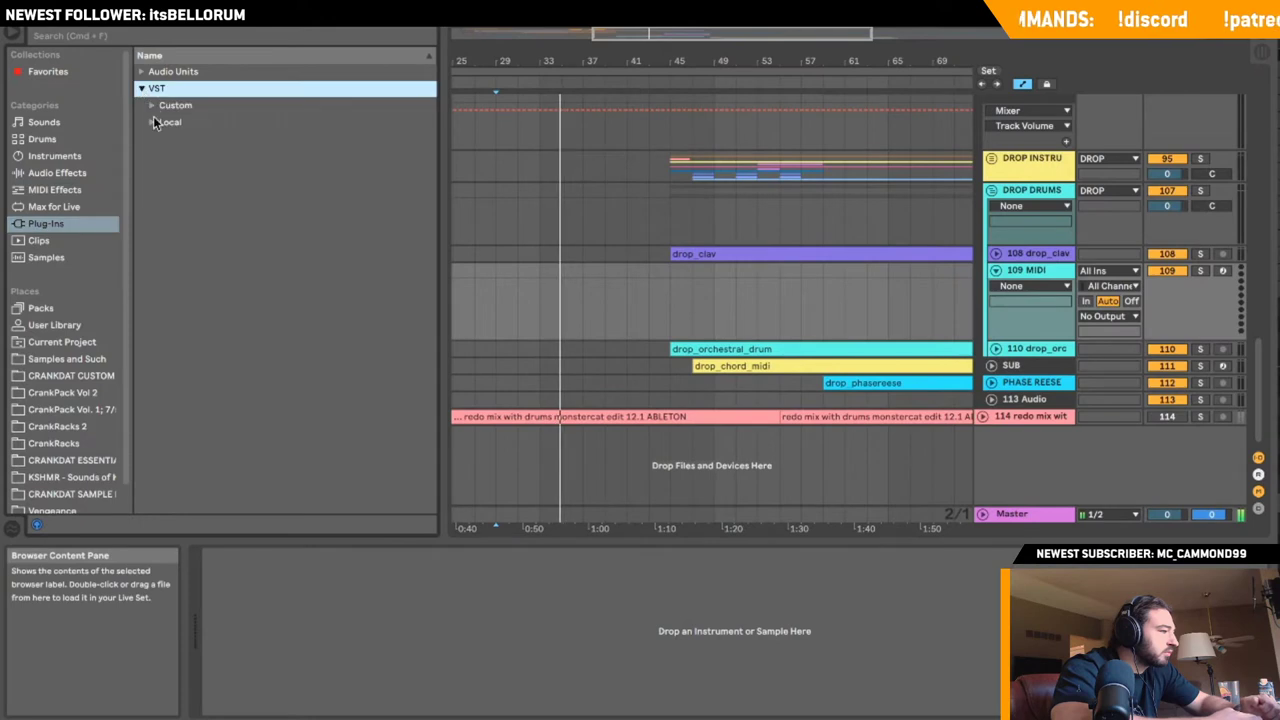
{"action": "left_click", "coordinate": [152, 122]}
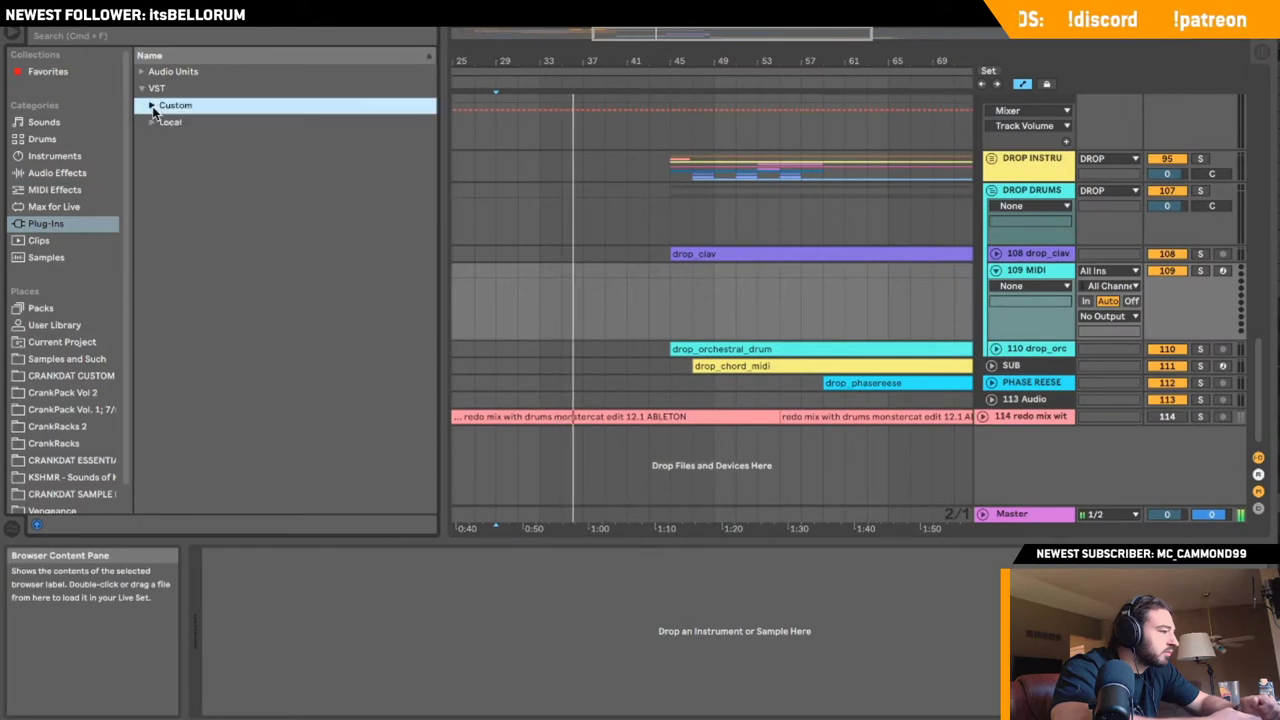
{"action": "left_click", "coordinate": [162, 172]}
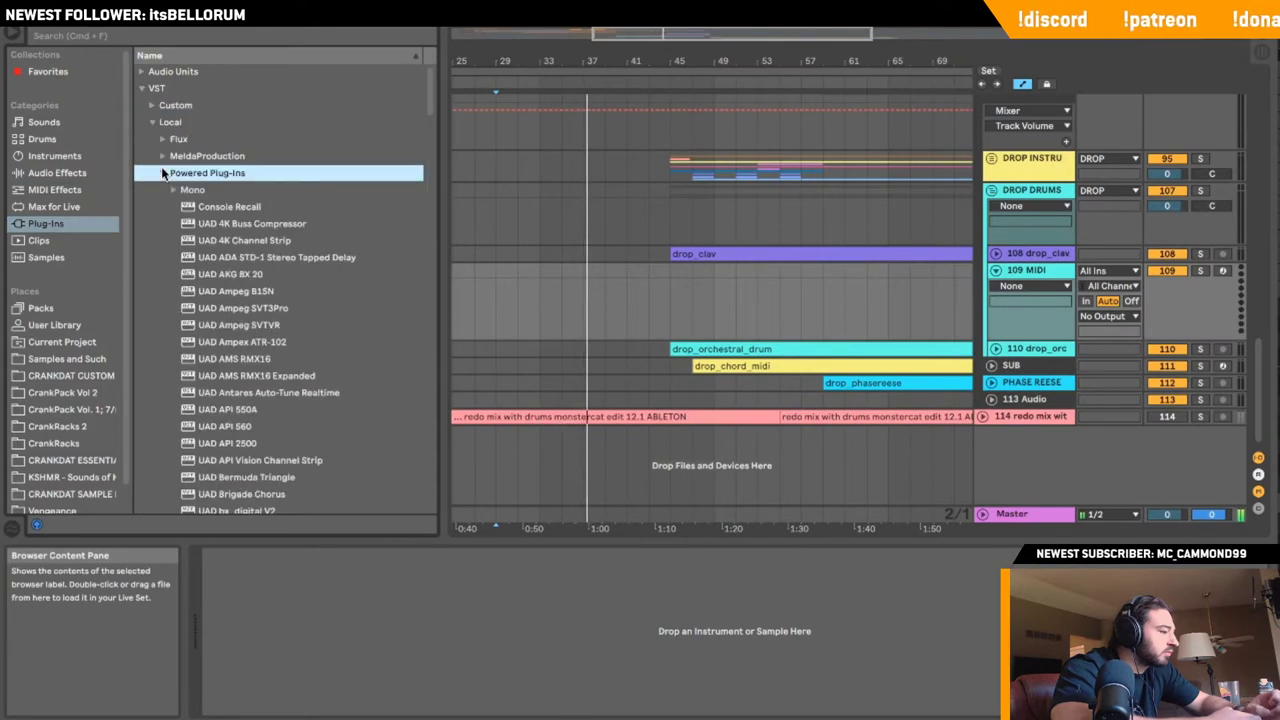
{"action": "left_click", "coordinate": [162, 172]}
{"action": "left_click", "coordinate": [162, 155]}
{"action": "left_click", "coordinate": [162, 155]}
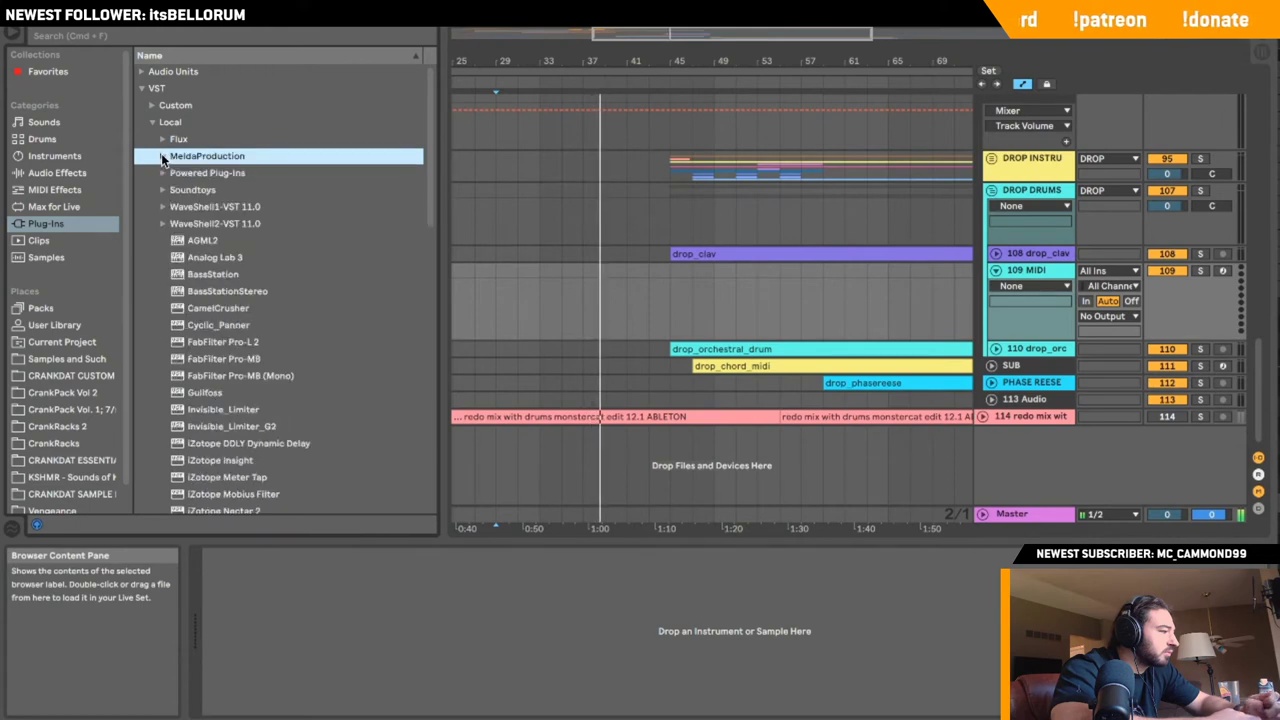
{"action": "left_click", "coordinate": [142, 88]}
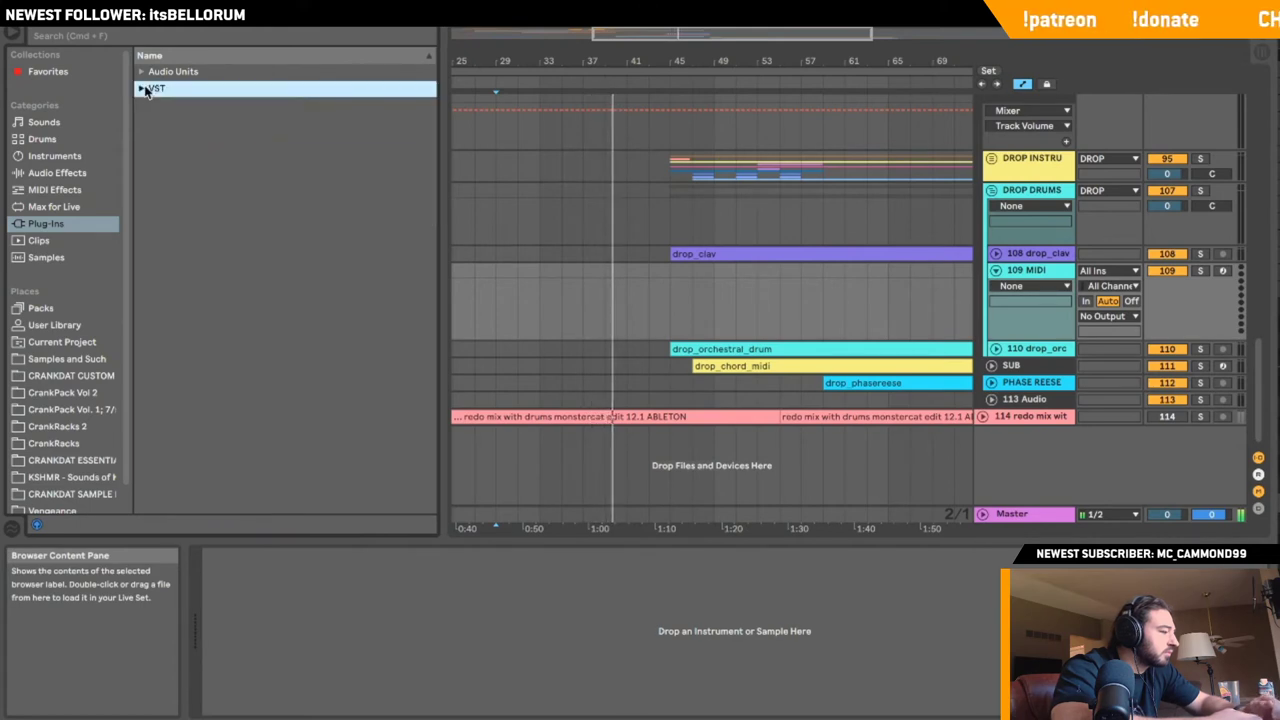
- Load NEFFEX RMX TRAP KICK.adg from the CRANKDAT ESSENTIALS drum kicks onto the new MIDI track and arm it
{"action": "scroll", "coordinate": [84, 318], "scroll_direction": "down", "scroll_amount": 1}
{"action": "left_click", "coordinate": [84, 470]}
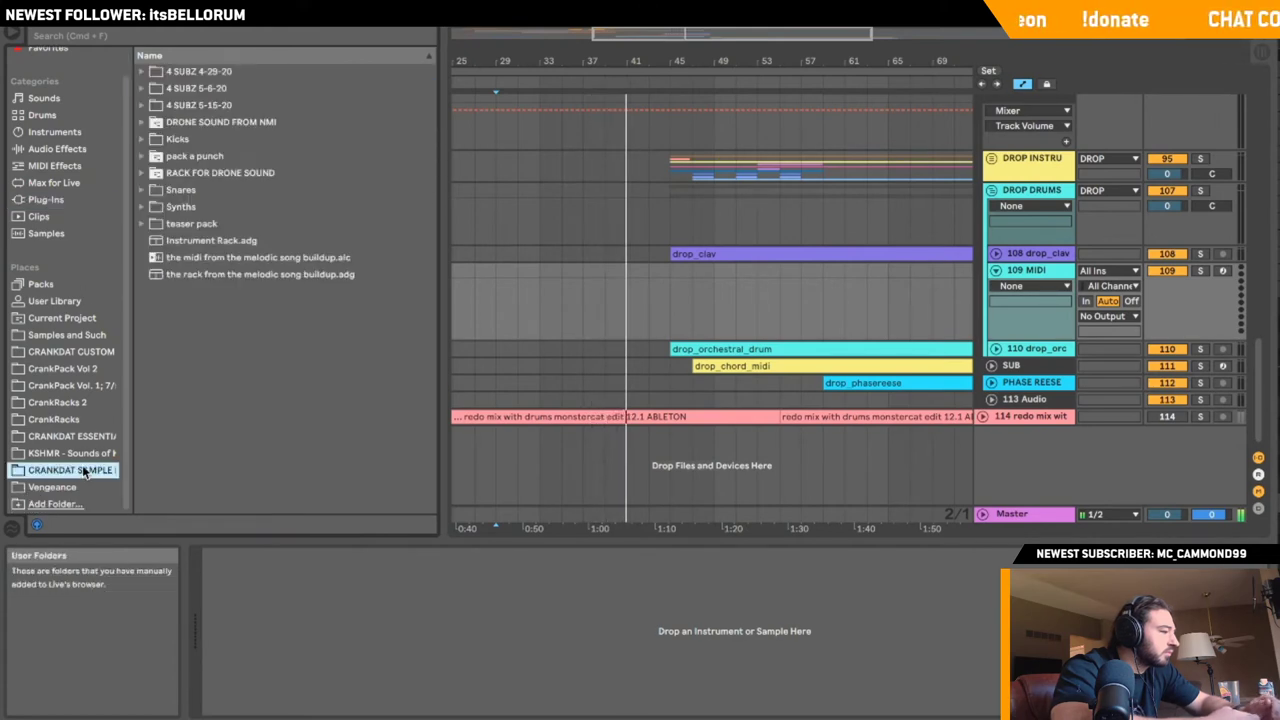
{"action": "left_click", "coordinate": [84, 438]}
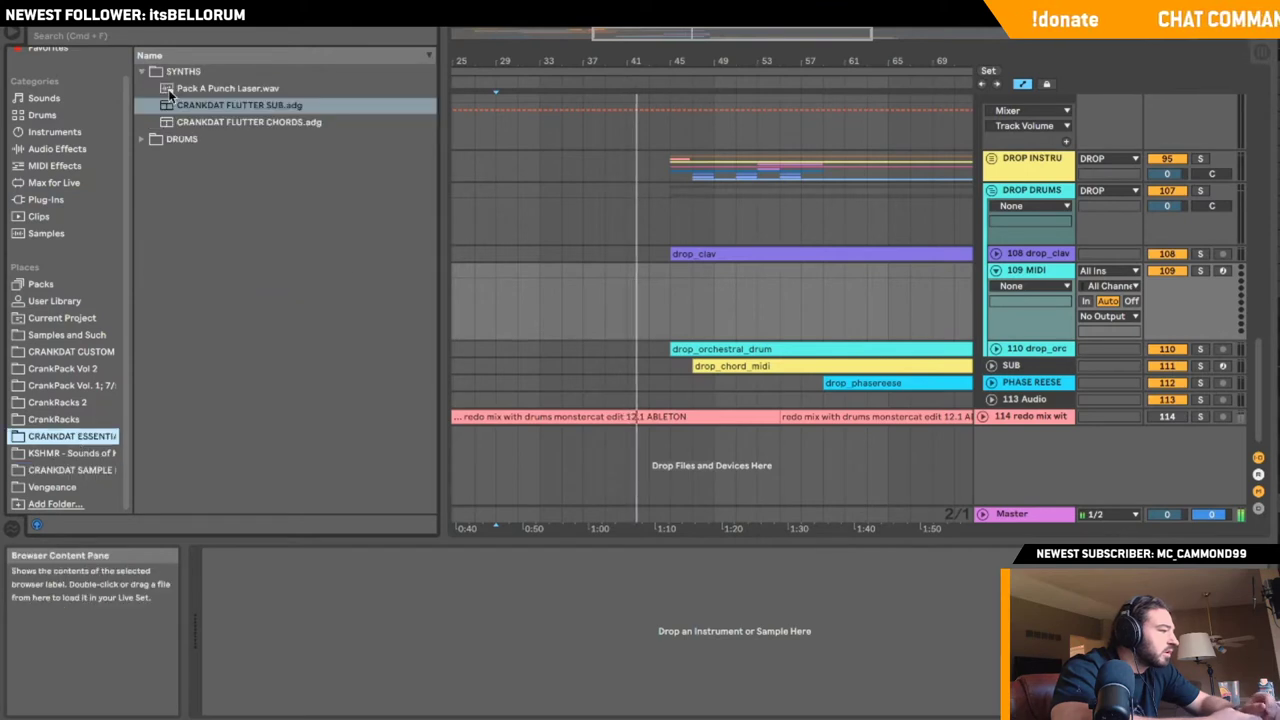
{"action": "left_click", "coordinate": [142, 72]}
{"action": "left_click", "coordinate": [142, 88]}
{"action": "left_click", "coordinate": [152, 122]}
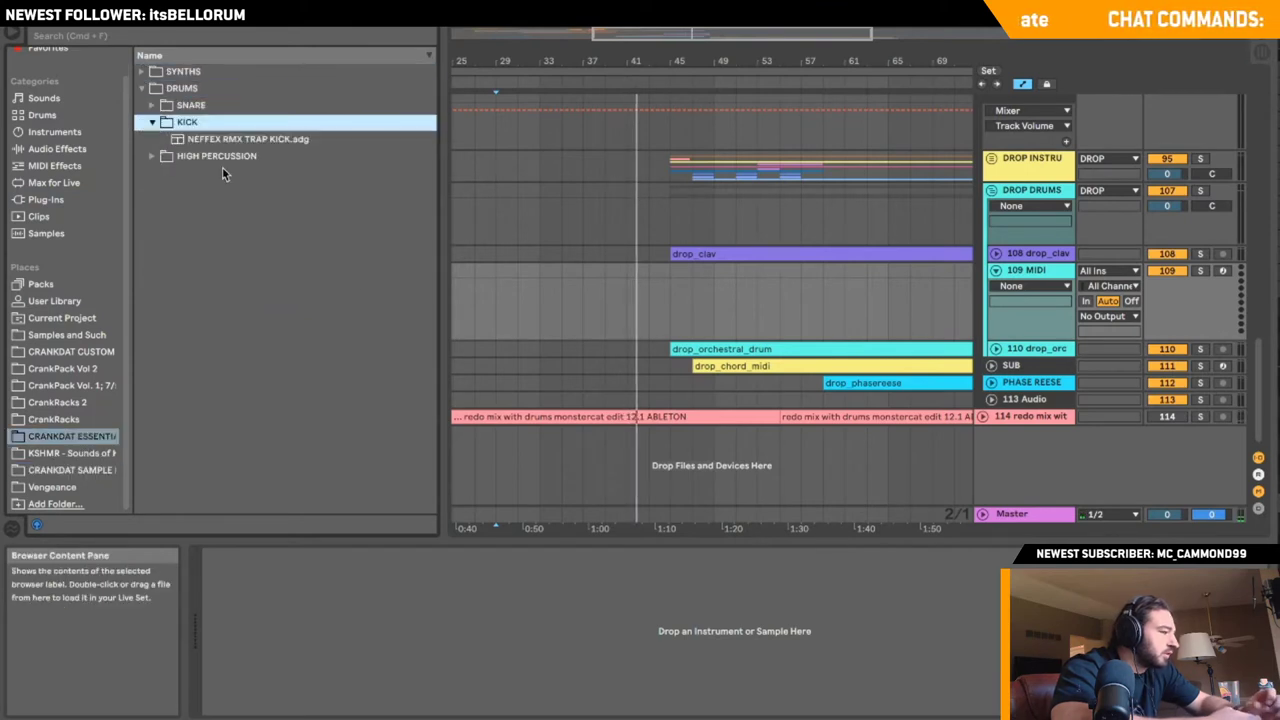
{"action": "left_click", "coordinate": [210, 142]}
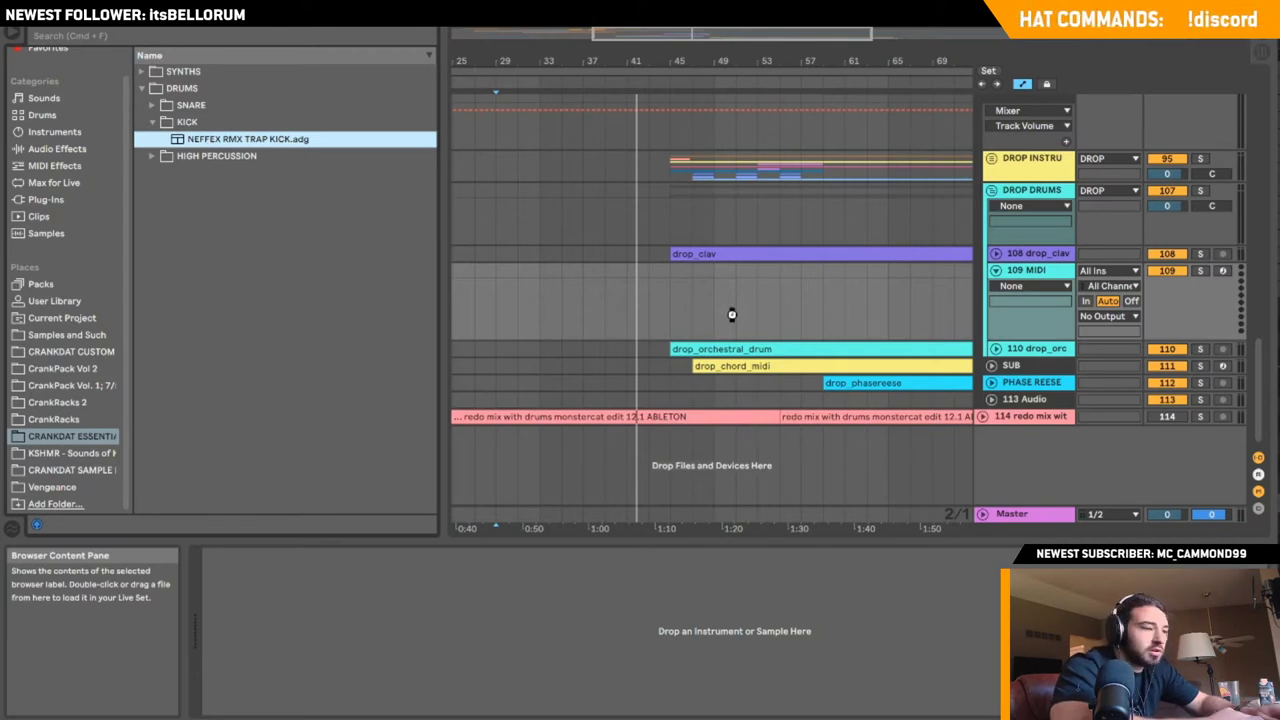
{"action": "left_click", "coordinate": [1223, 271]}
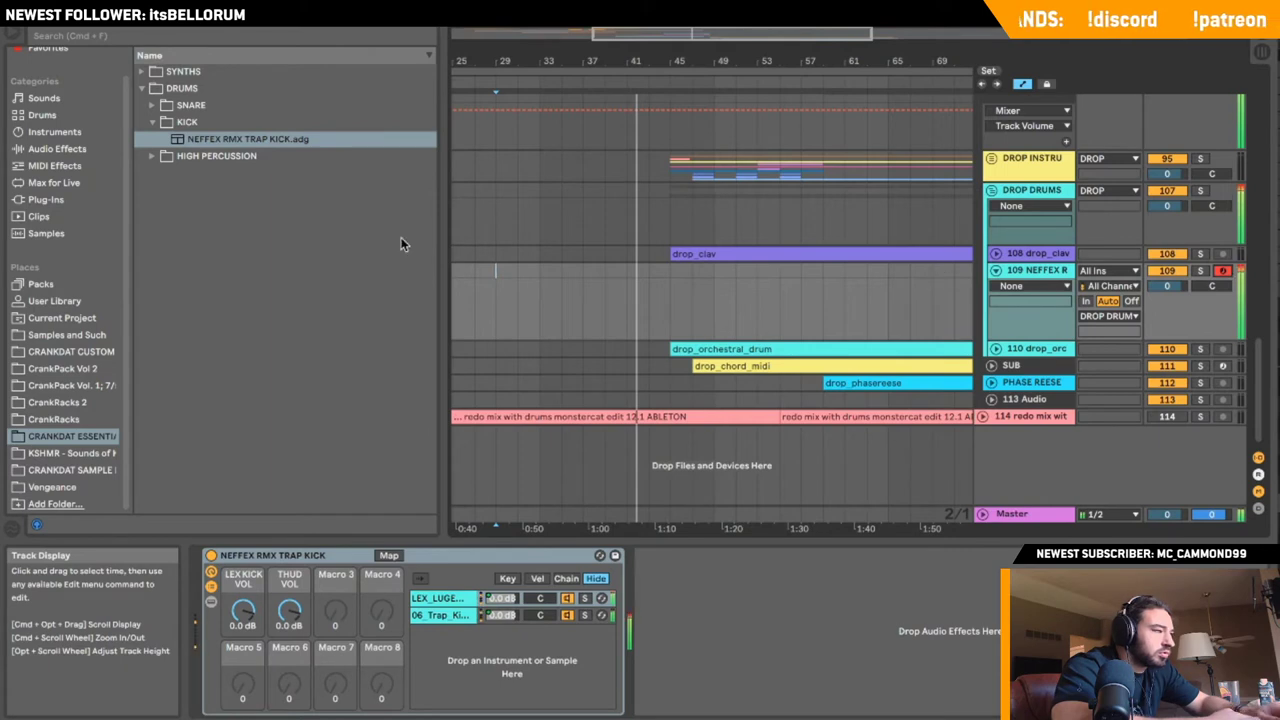
- Add a Utility after the kick rack with gain at -18.4 dB and lower the rack's THUD VOL to -6.282 dB
{"action": "left_click", "coordinate": [57, 148]}
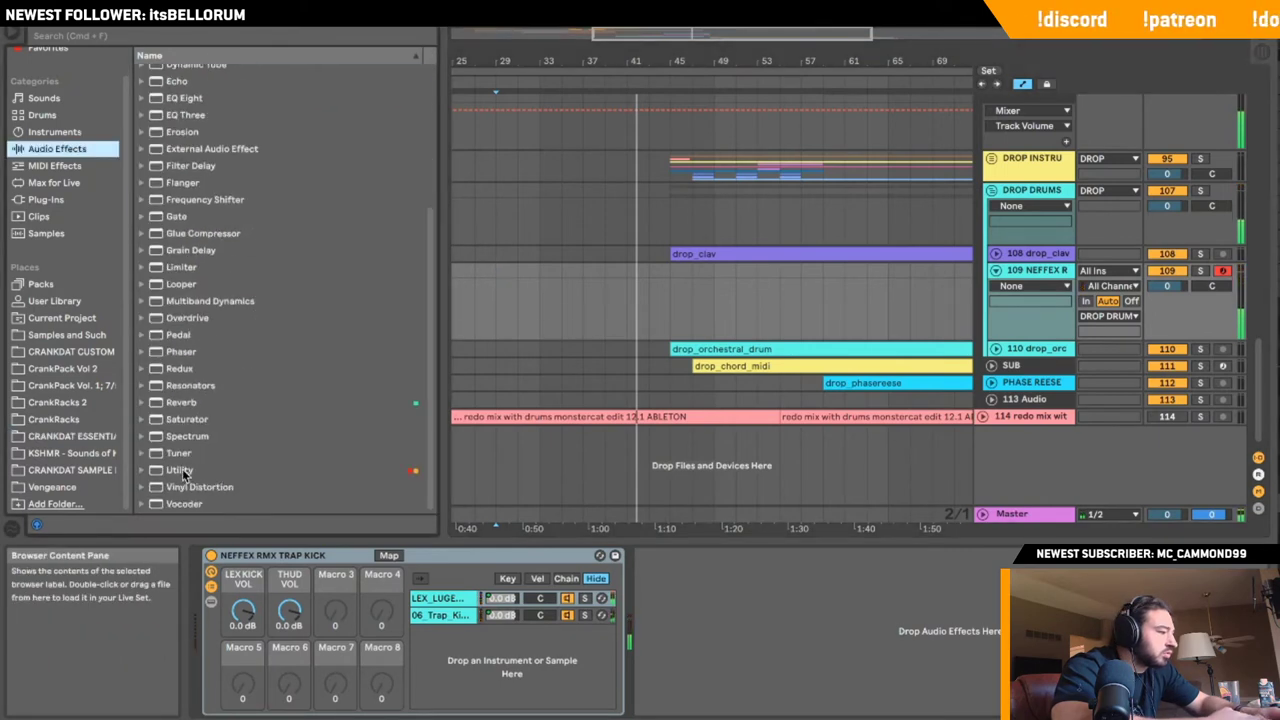
{"action": "left_click_drag", "start_coordinate": [186, 470], "coordinate": [746, 608]}
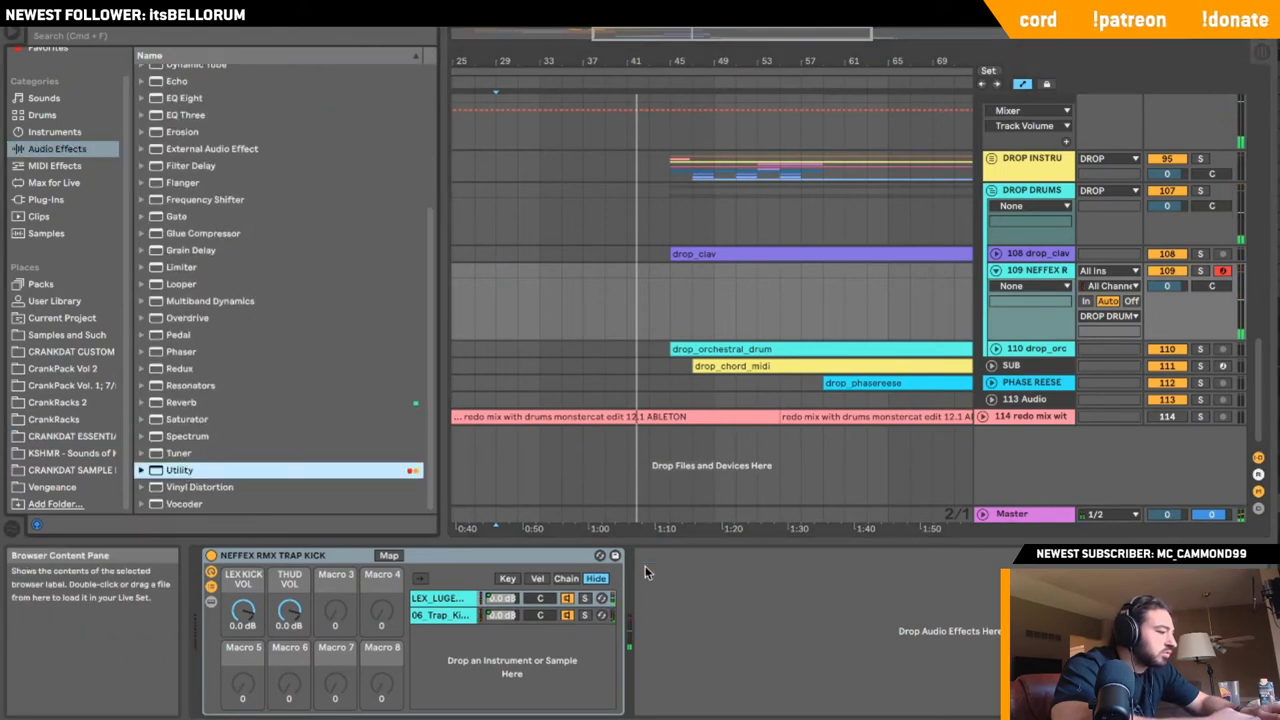
{"action": "left_click_drag", "start_coordinate": [645, 572], "coordinate": [727, 618]}
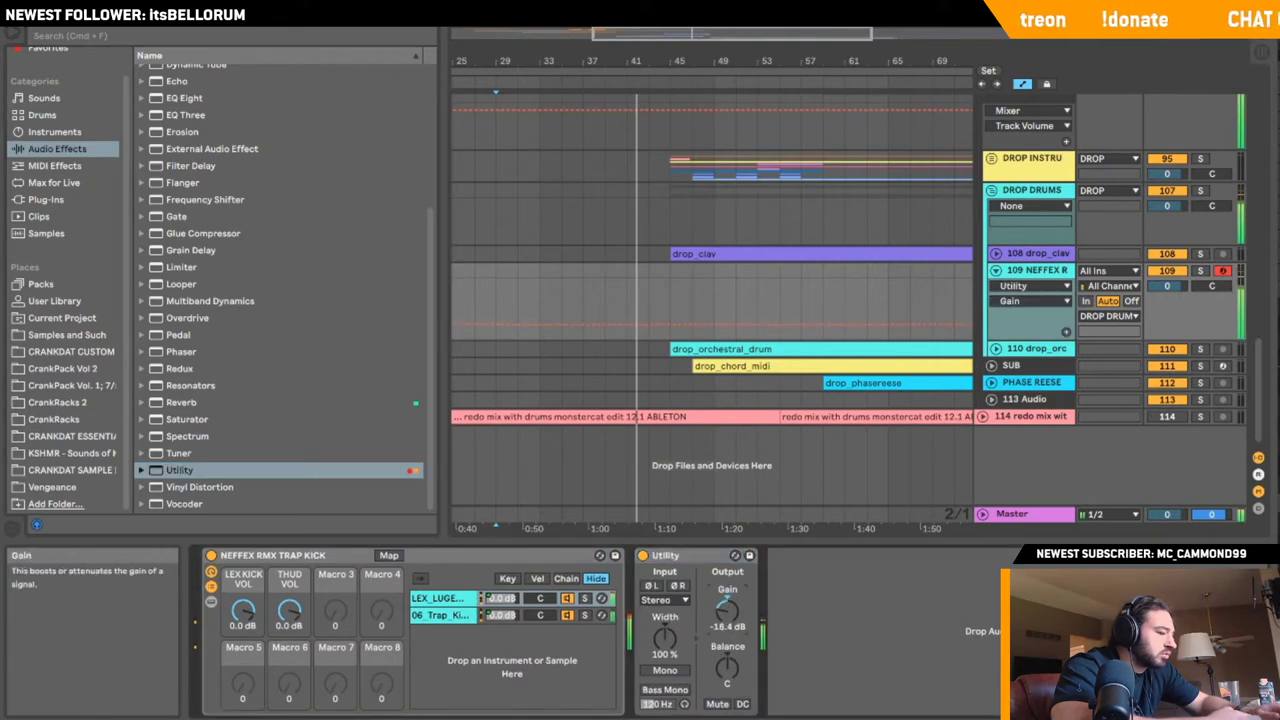
{"action": "left_click_drag", "start_coordinate": [289, 610], "coordinate": [289, 630]}
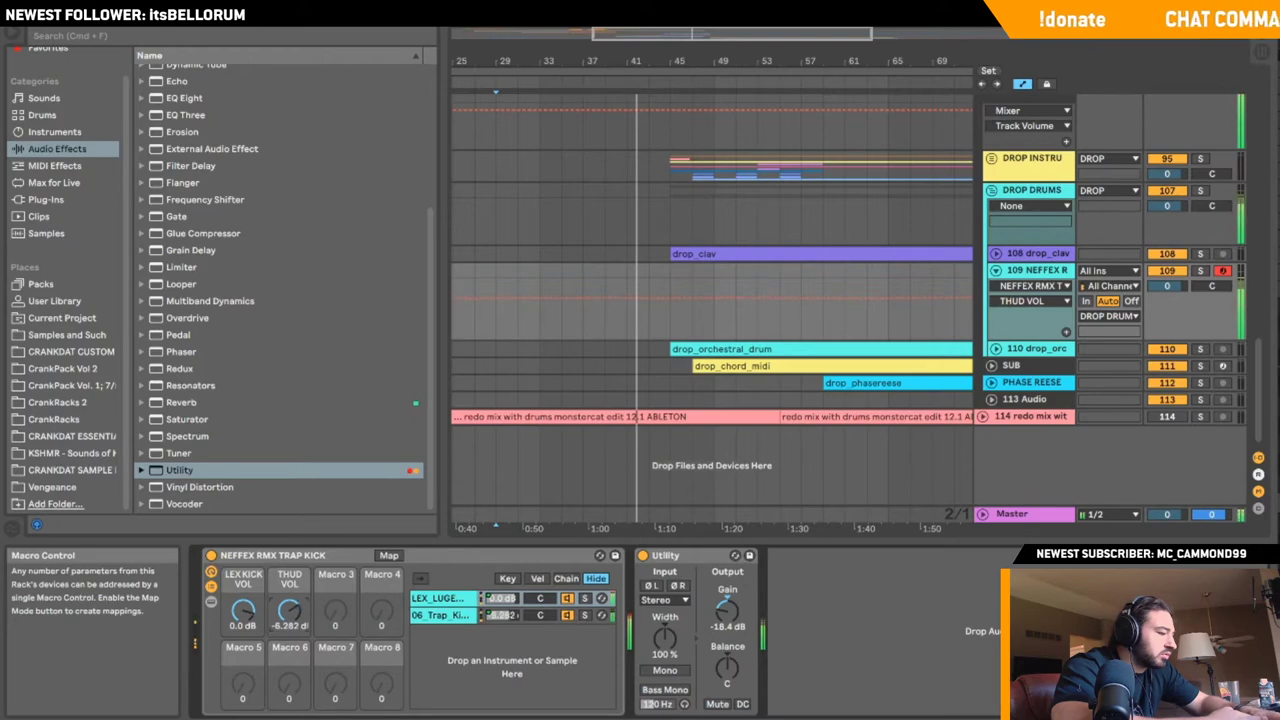
- Create a 20-bar MIDI clip from bar 45 on the kick track, place a half-bar C3 note at its start and play it
{"action": "left_click", "coordinate": [671, 282]}
{"action": "left_click_drag", "start_coordinate": [672, 277], "coordinate": [880, 273]}
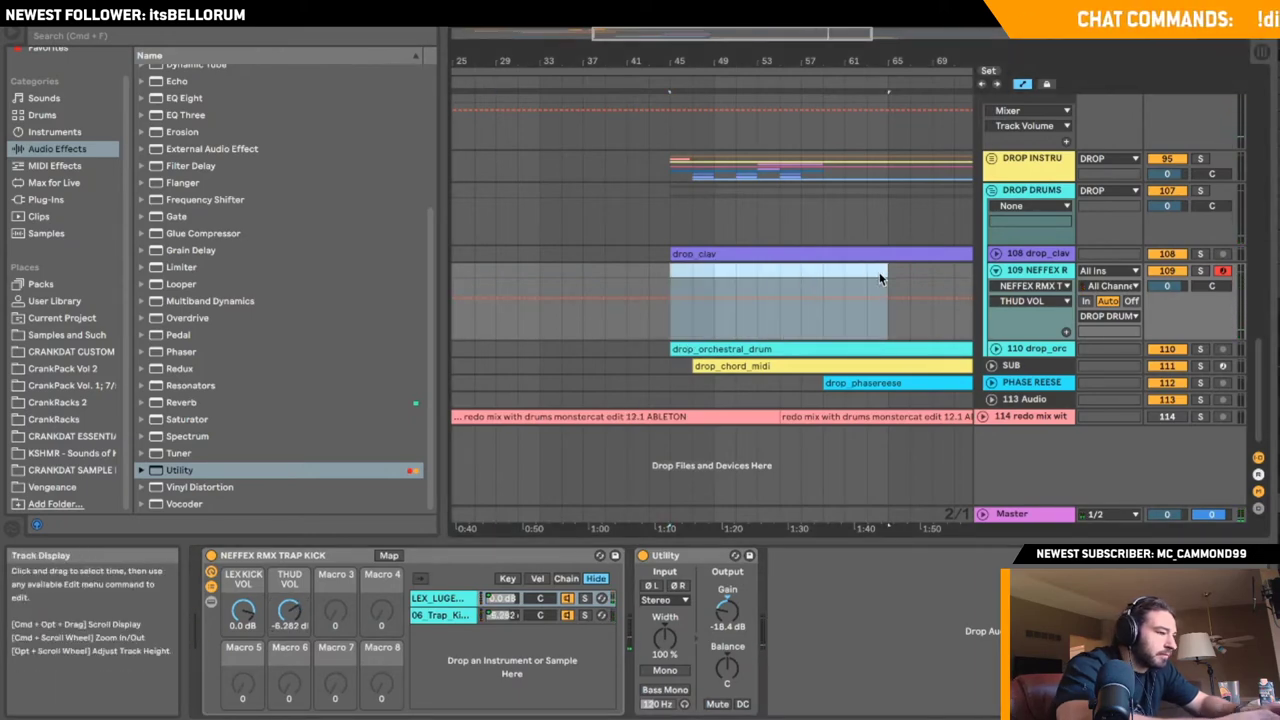
{"action": "key", "text": "super+shift+m"}
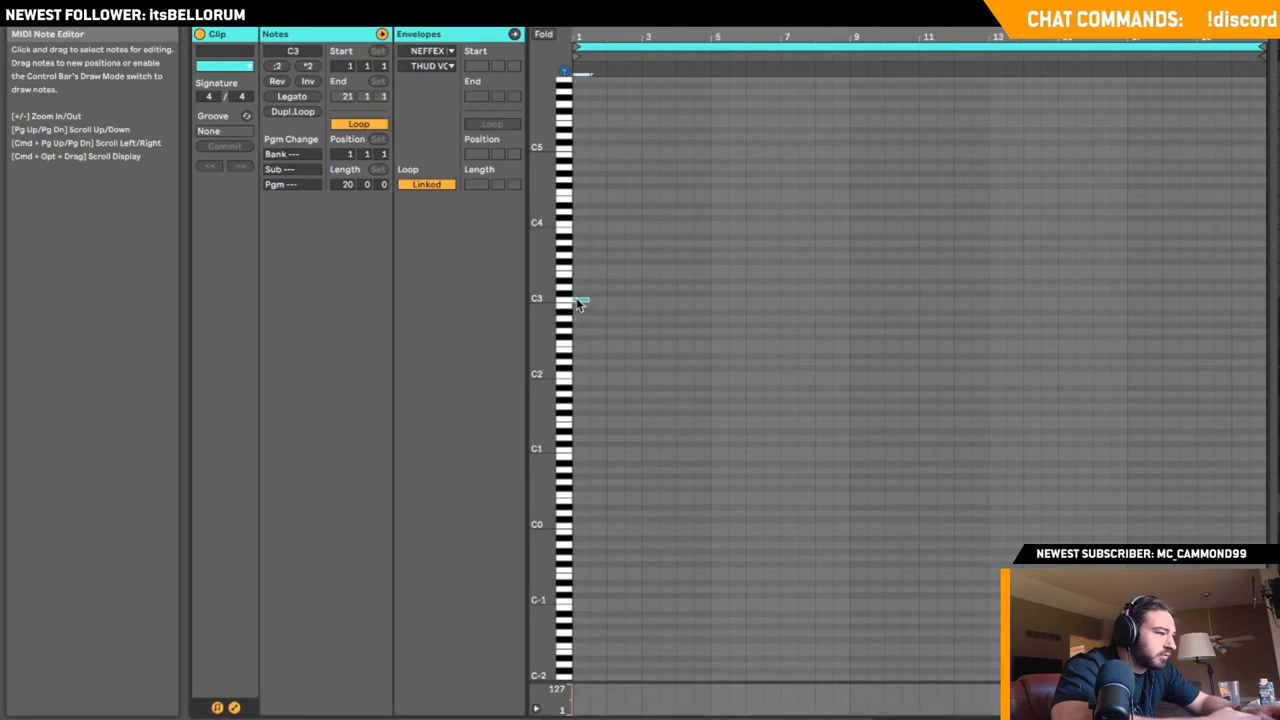
{"action": "double_click", "coordinate": [582, 300]}
{"action": "key", "text": "space"}
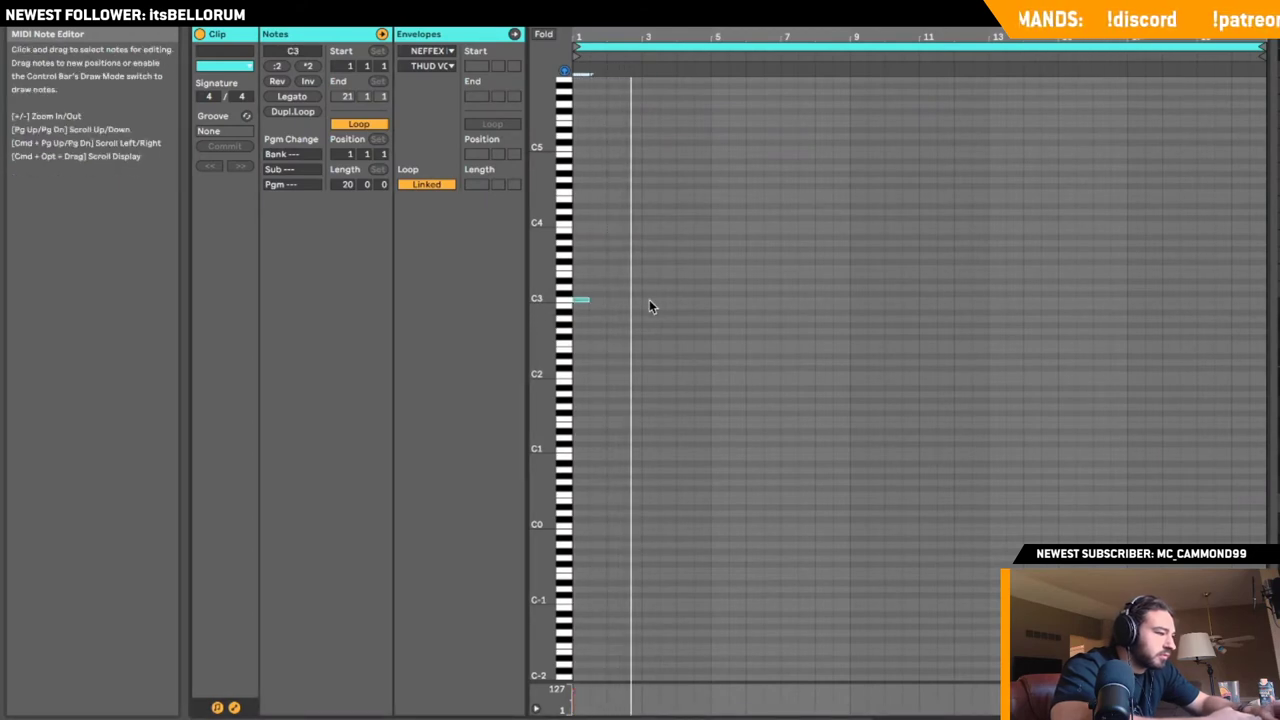
- Add half-bar C3 kick notes at bars 3 and 4 of the clip and return to the device view
{"action": "double_click", "coordinate": [650, 300]}
{"action": "key", "text": "space"}
{"action": "key", "text": "space"}
{"action": "left_click_drag", "start_coordinate": [820, 716], "coordinate": [770, 719]}
{"action": "left_click", "coordinate": [760, 429]}
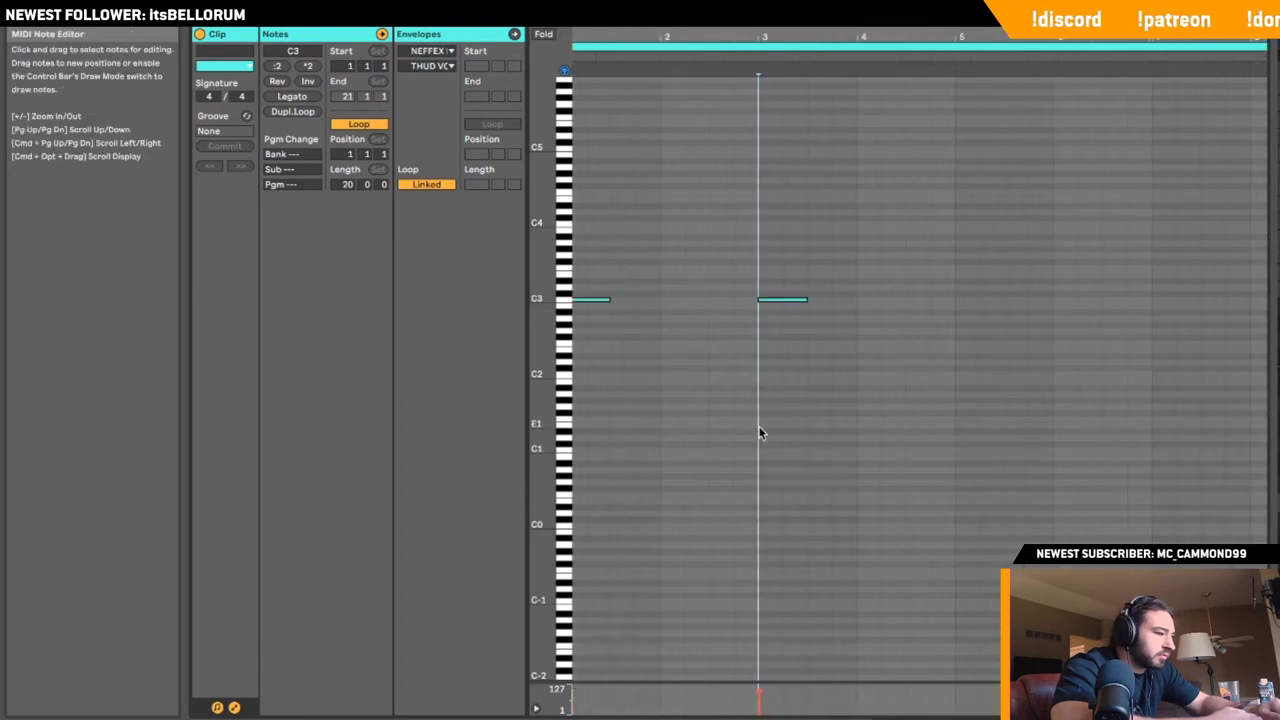
{"action": "double_click", "coordinate": [863, 301]}
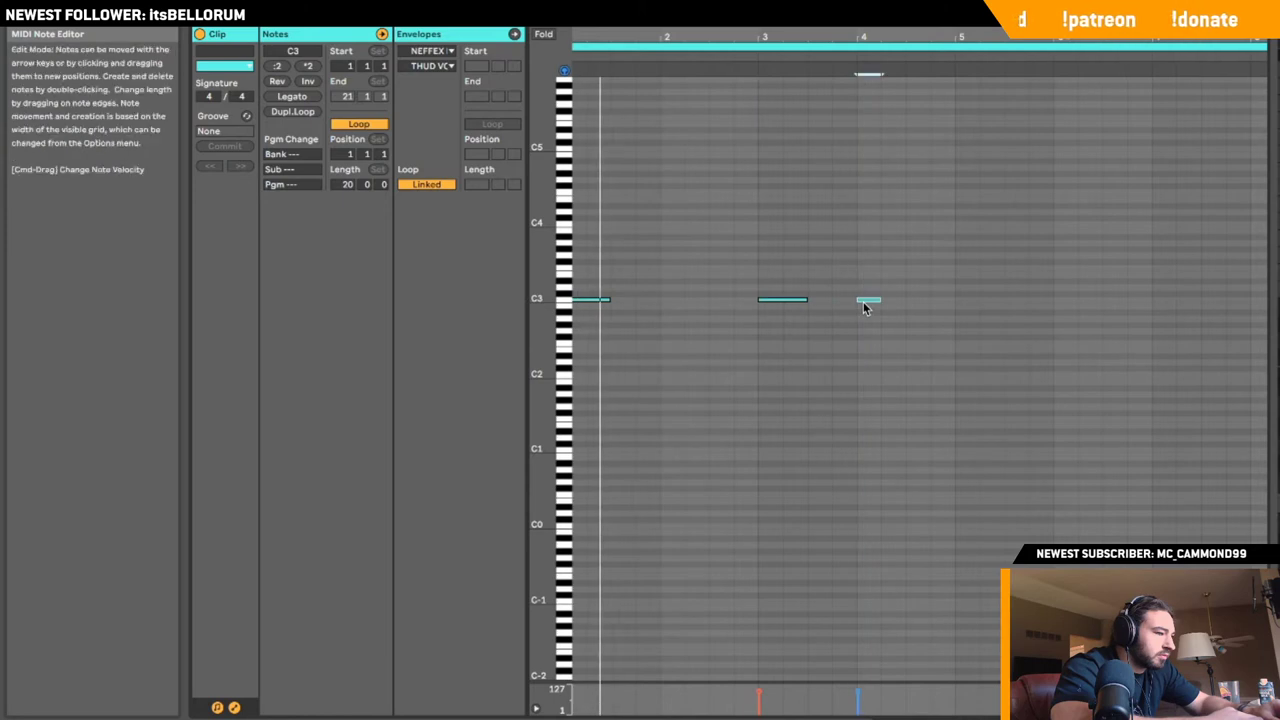
{"action": "left_click_drag", "start_coordinate": [881, 301], "coordinate": [908, 301]}
{"action": "key", "text": "shift+Tab"}
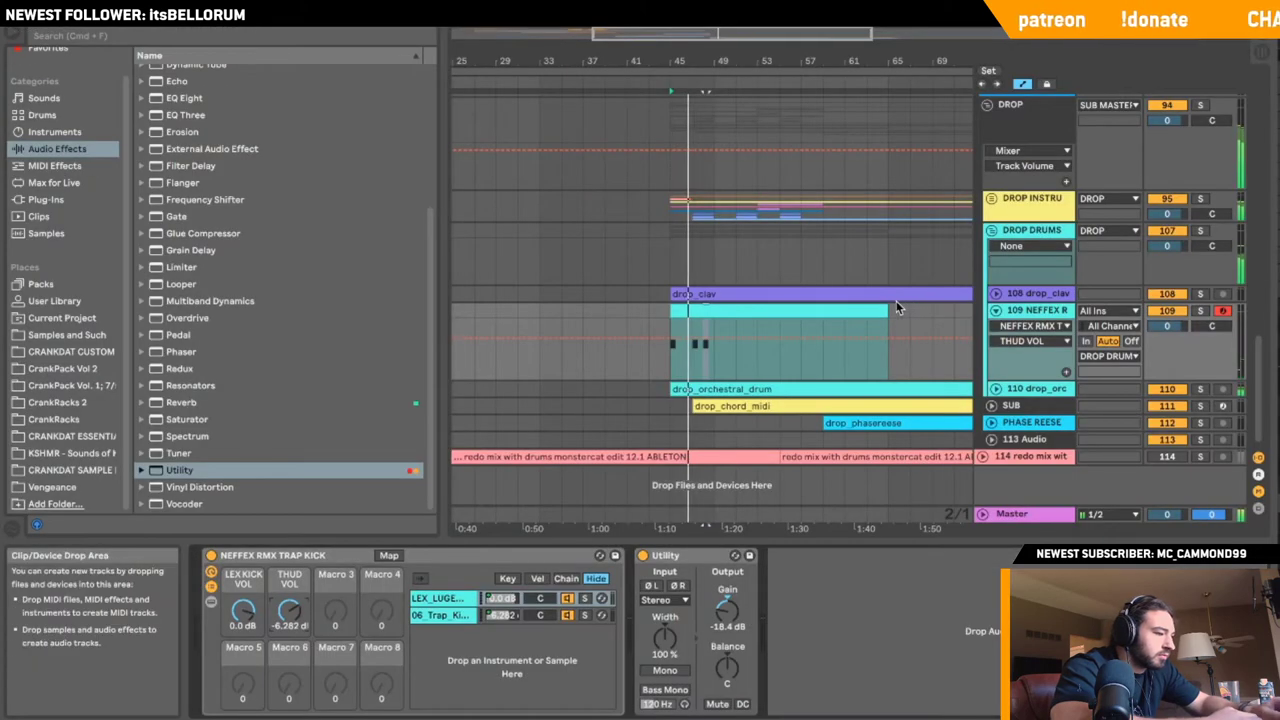
- Reopen the kick clip and add a half-bar C3 note at bar 5
{"action": "double_click", "coordinate": [772, 310]}
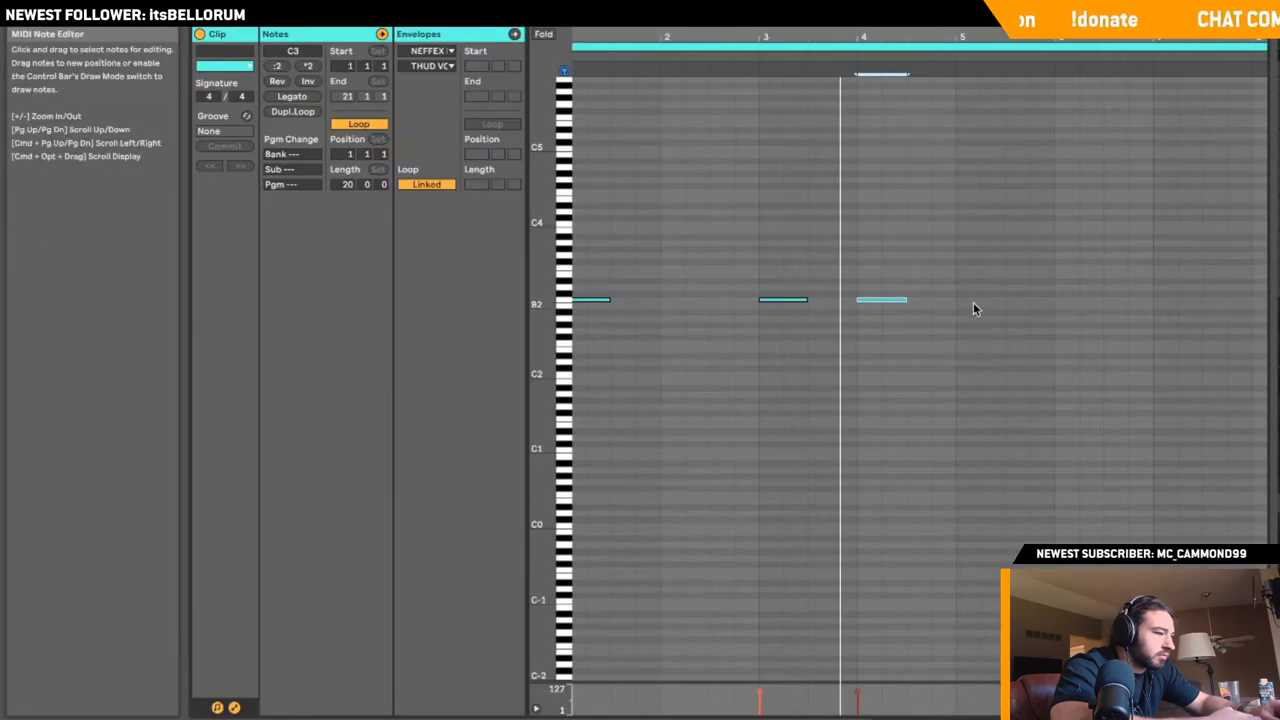
{"action": "left_click", "coordinate": [961, 300]}
{"action": "double_click", "coordinate": [961, 300]}
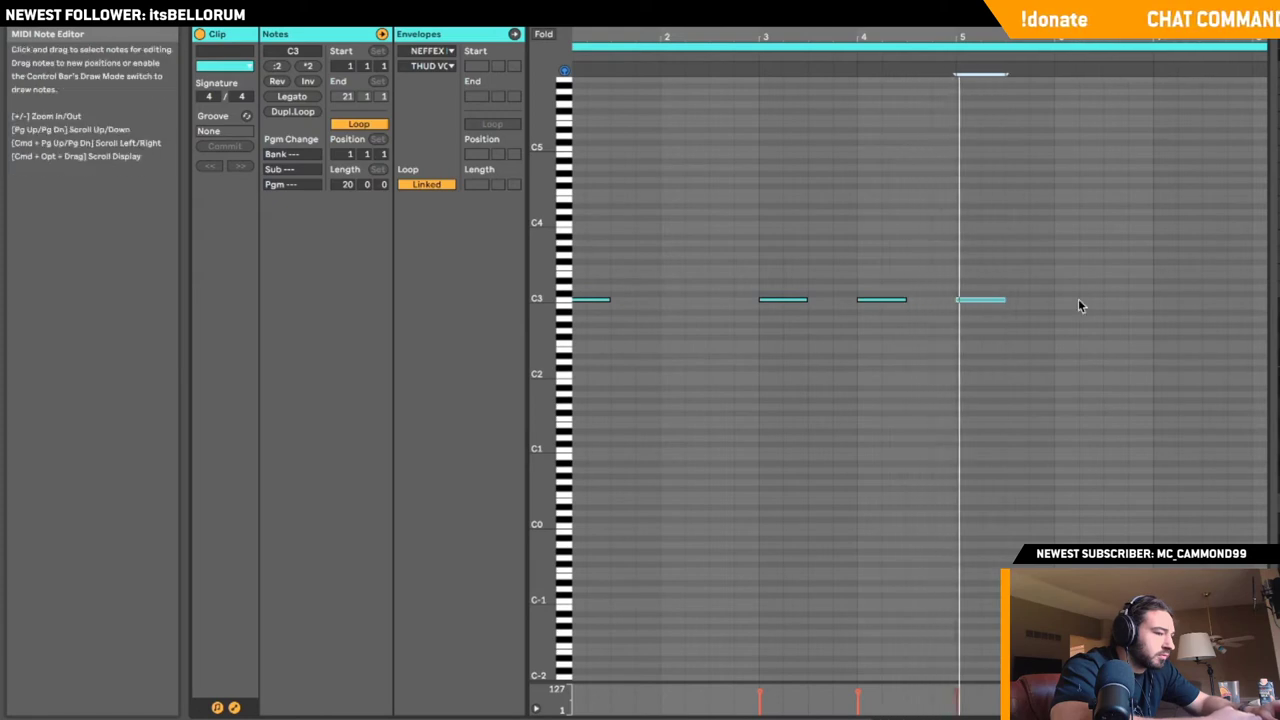
{"action": "key", "text": "space"}
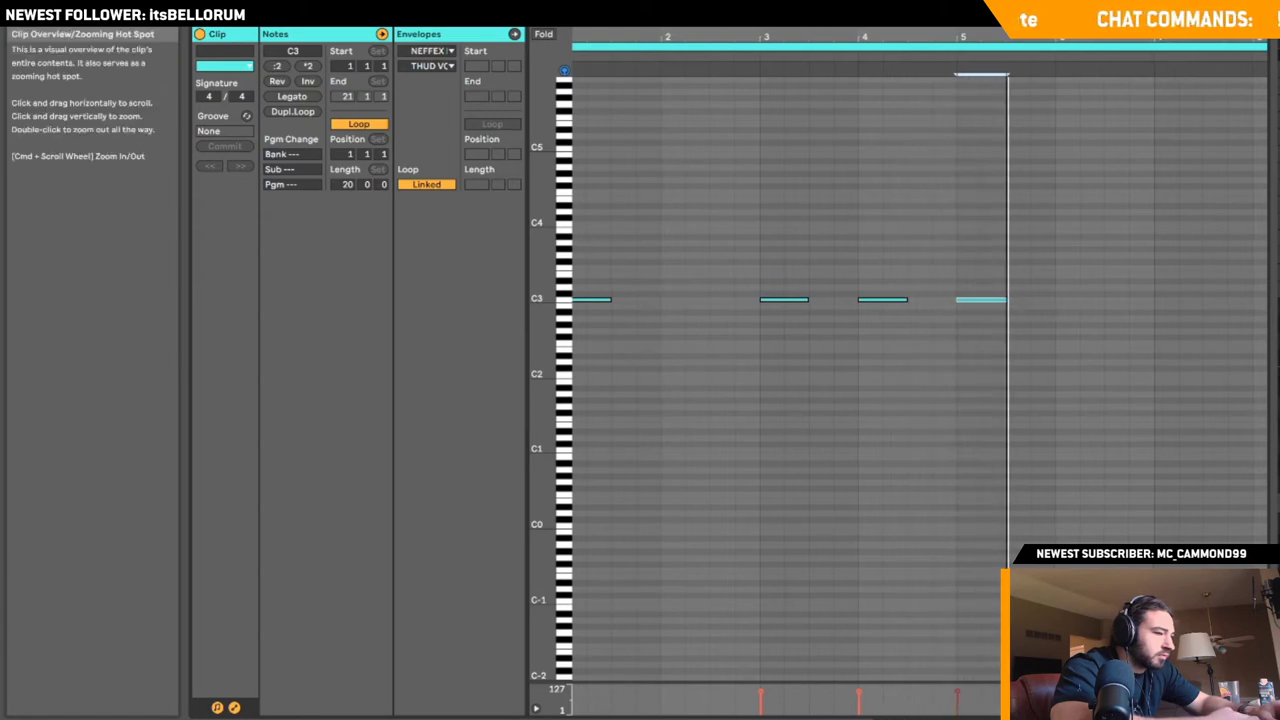
- Add an eighth-note C3 kick at 5.2.3 and listen from bar 5
{"action": "left_click_drag", "start_coordinate": [917, 716], "coordinate": [917, 719]}
{"action": "mouse_move", "coordinate": [1002, 302]}
{"action": "left_mouse_down"}
{"action": "mouse_move", "coordinate": [980, 302]}
{"action": "mouse_move", "coordinate": [1005, 300]}
{"action": "left_mouse_up"}
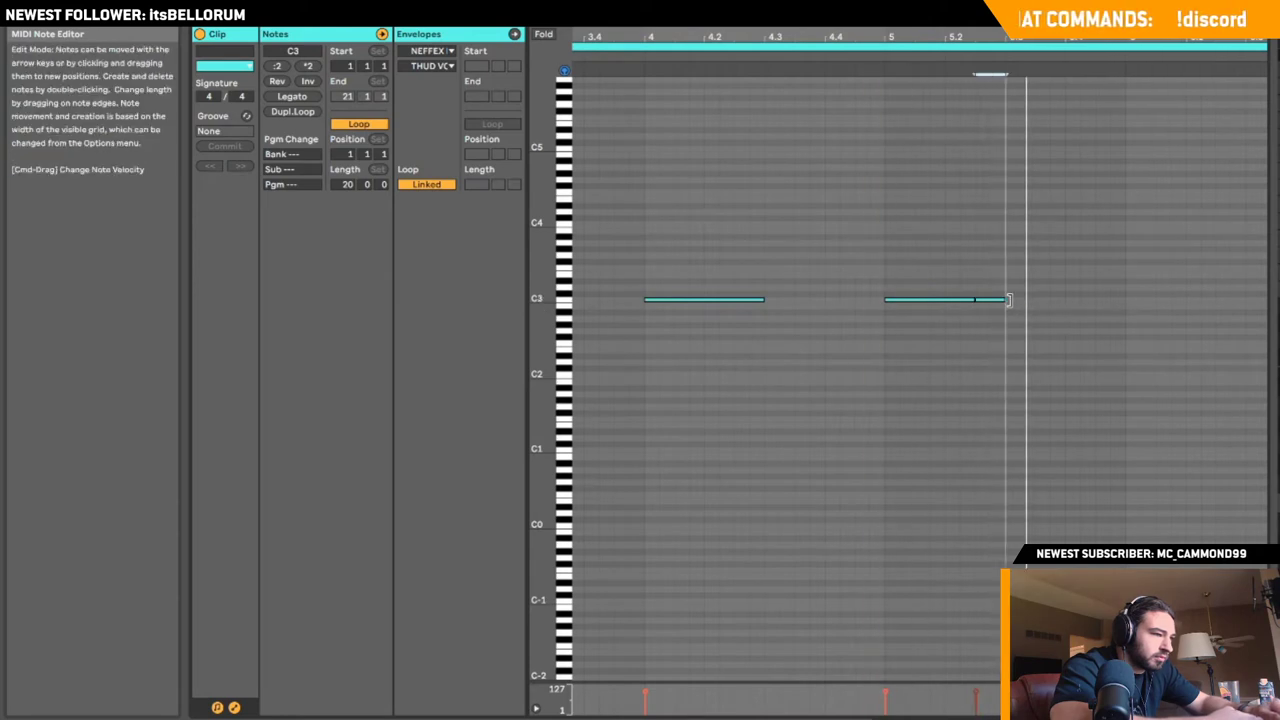
{"action": "left_click", "coordinate": [884, 268]}
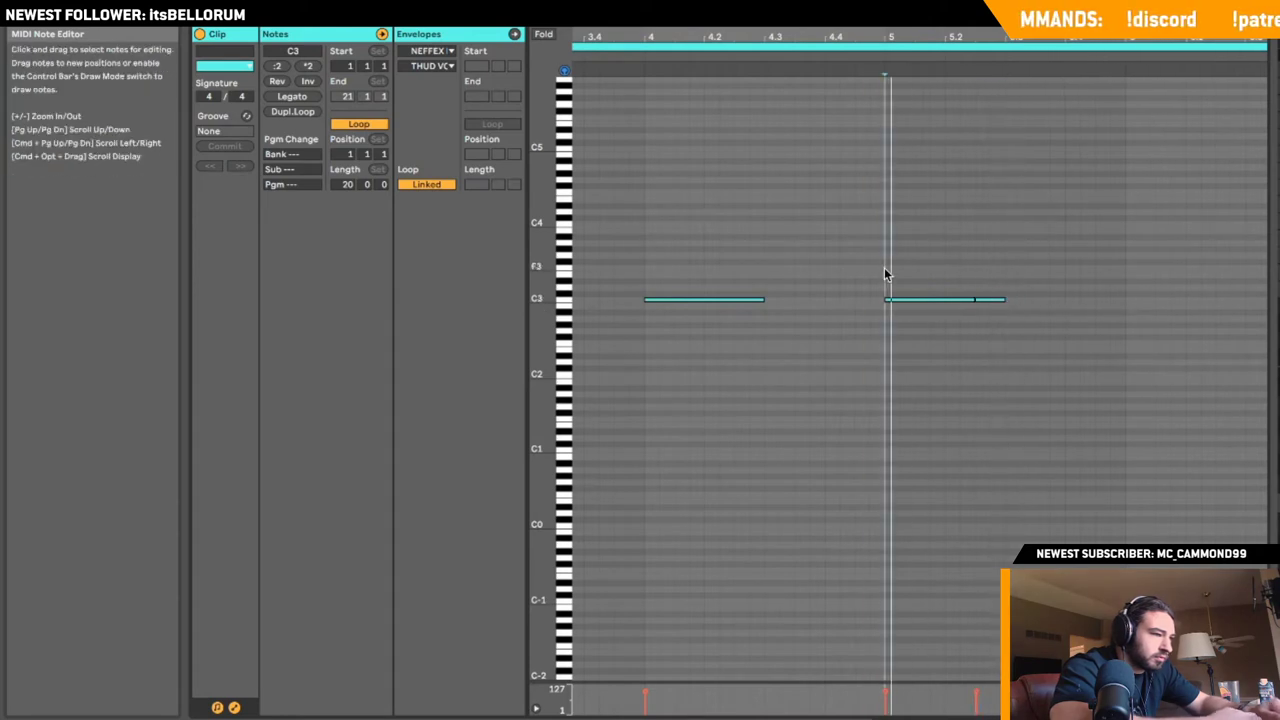
{"action": "key", "text": "space"}
{"action": "key", "text": "space"}
- Add an eighth-note C3 kick starting at 5.3.4 and listen from just before bar 5
{"action": "double_click", "coordinate": [954, 301]}
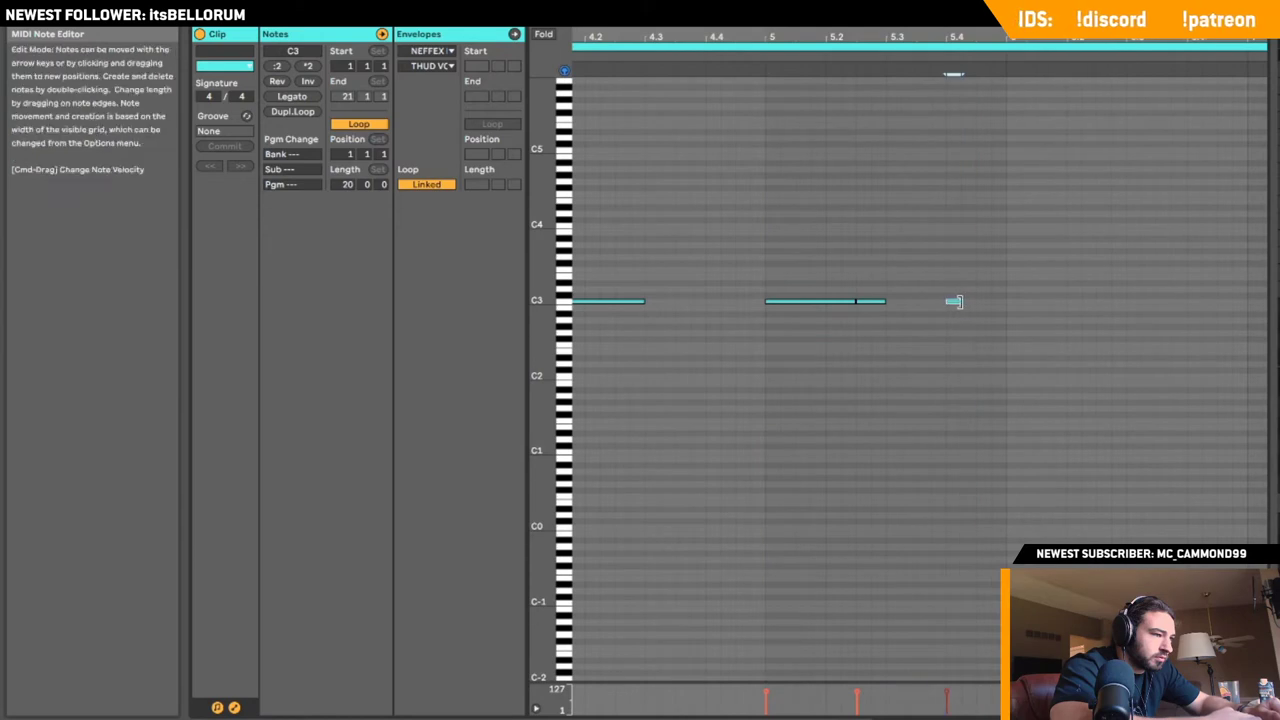
{"action": "mouse_move", "coordinate": [960, 302]}
{"action": "left_mouse_down"}
{"action": "mouse_move", "coordinate": [971, 302]}
{"action": "mouse_move", "coordinate": [938, 303]}
{"action": "mouse_move", "coordinate": [960, 301]}
{"action": "left_mouse_up"}
{"action": "left_click", "coordinate": [872, 272]}
{"action": "key", "text": "space"}
{"action": "key", "text": "space"}
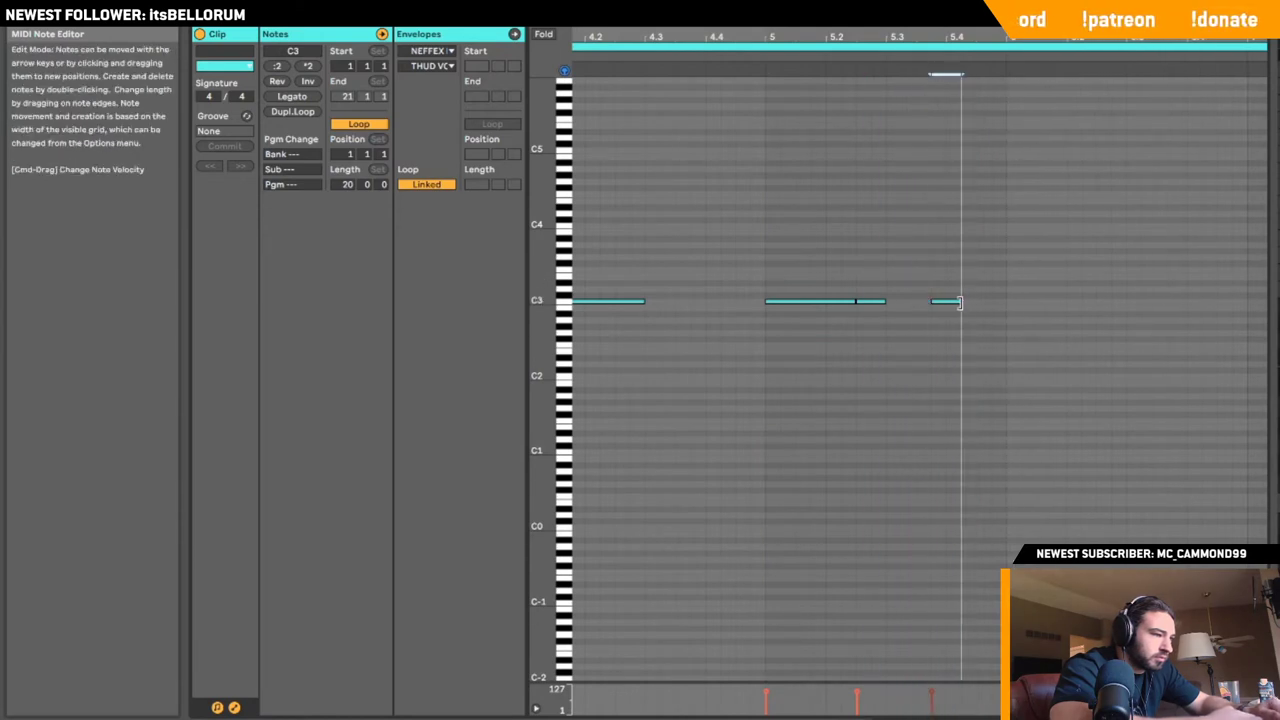
{"action": "left_click", "coordinate": [746, 268]}
{"action": "key", "text": "space"}
{"action": "scroll", "coordinate": [841, 270], "scroll_direction": "right", "scroll_amount": 1}
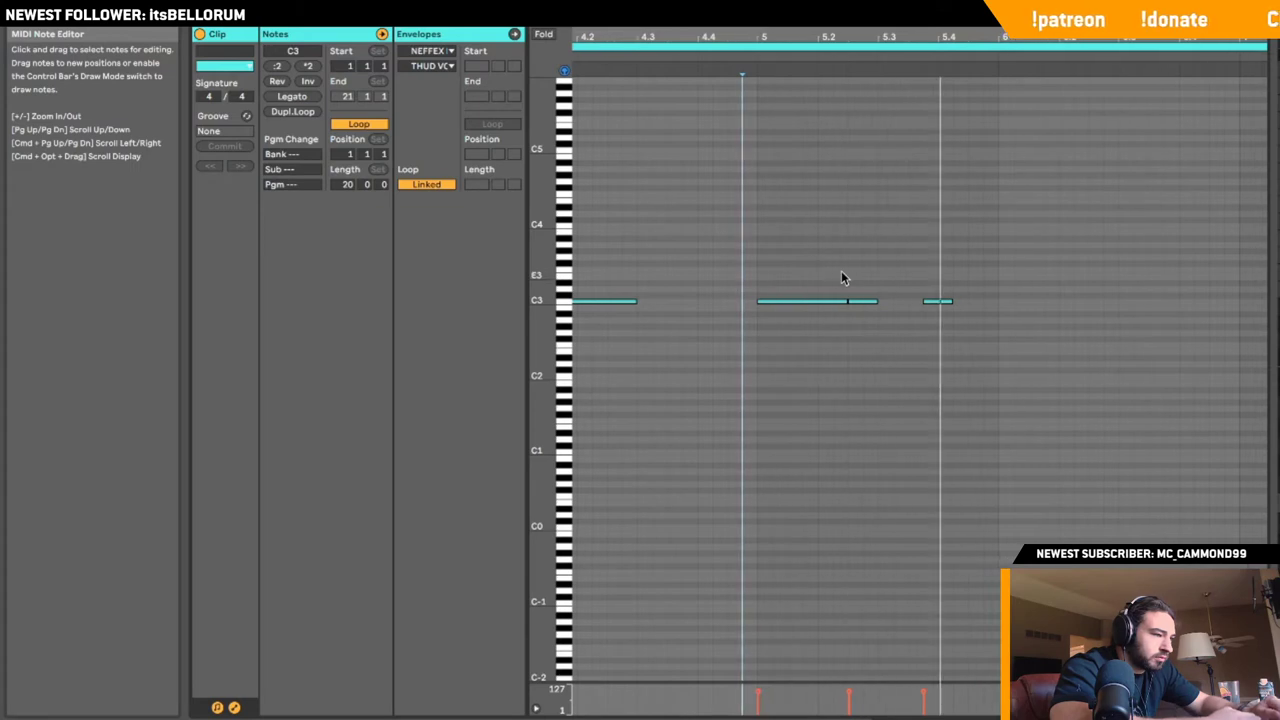
{"action": "key", "text": "space"}
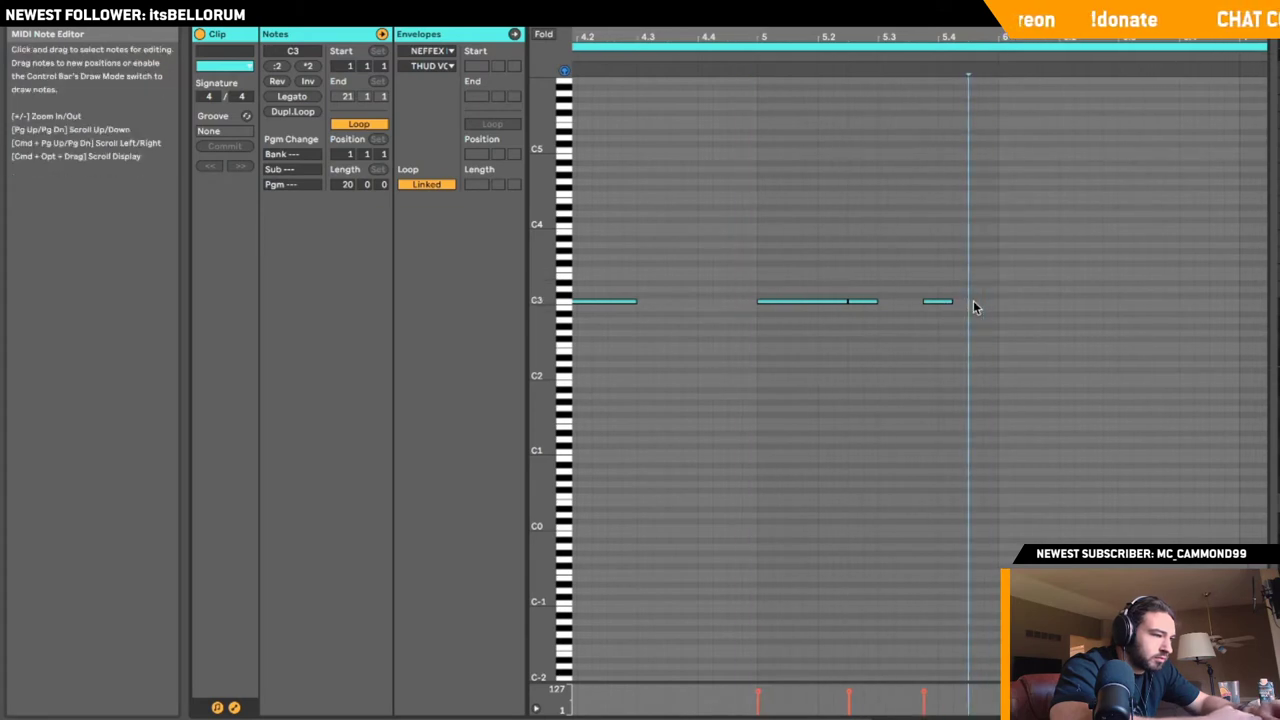
- Add an eighth-note C3 kick at 5.4.3 and play the pattern from just before bar 5
{"action": "double_click", "coordinate": [975, 301]}
{"action": "left_click_drag", "start_coordinate": [977, 301], "coordinate": [996, 301]}
{"action": "left_click", "coordinate": [743, 248]}
{"action": "key", "text": "space"}
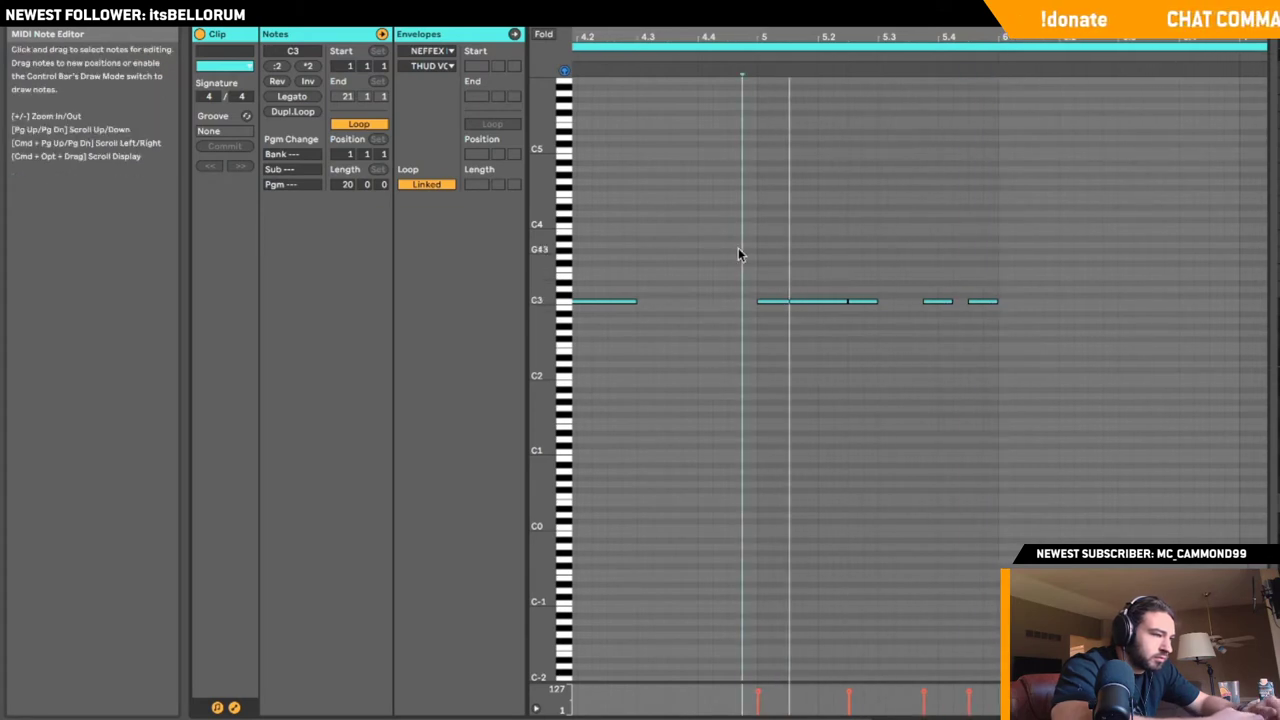
{"action": "scroll", "coordinate": [835, 289], "scroll_direction": "right", "scroll_amount": 2}
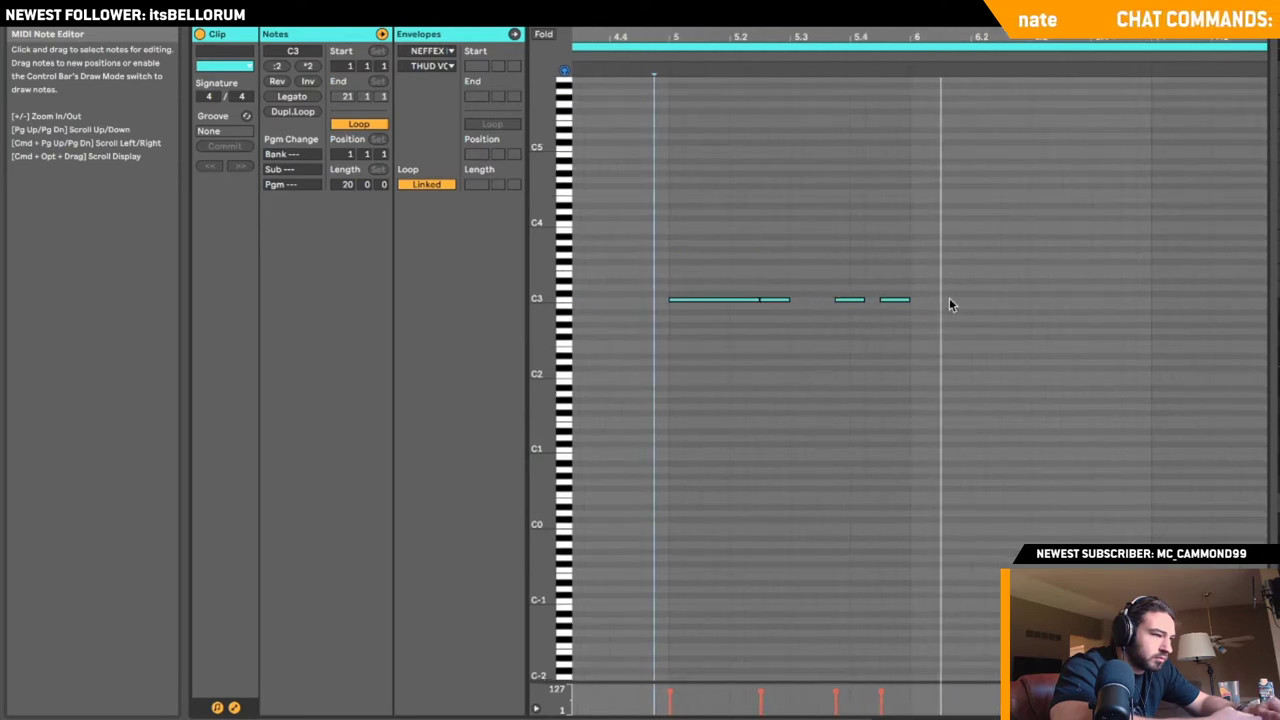
{"action": "key", "text": "space"}
- Add an eighth-note C3 kick at the start of bar 6 and play from there
{"action": "double_click", "coordinate": [917, 300]}
{"action": "left_click_drag", "start_coordinate": [924, 300], "coordinate": [941, 300]}
{"action": "left_click", "coordinate": [944, 300]}
{"action": "left_click", "coordinate": [908, 284]}
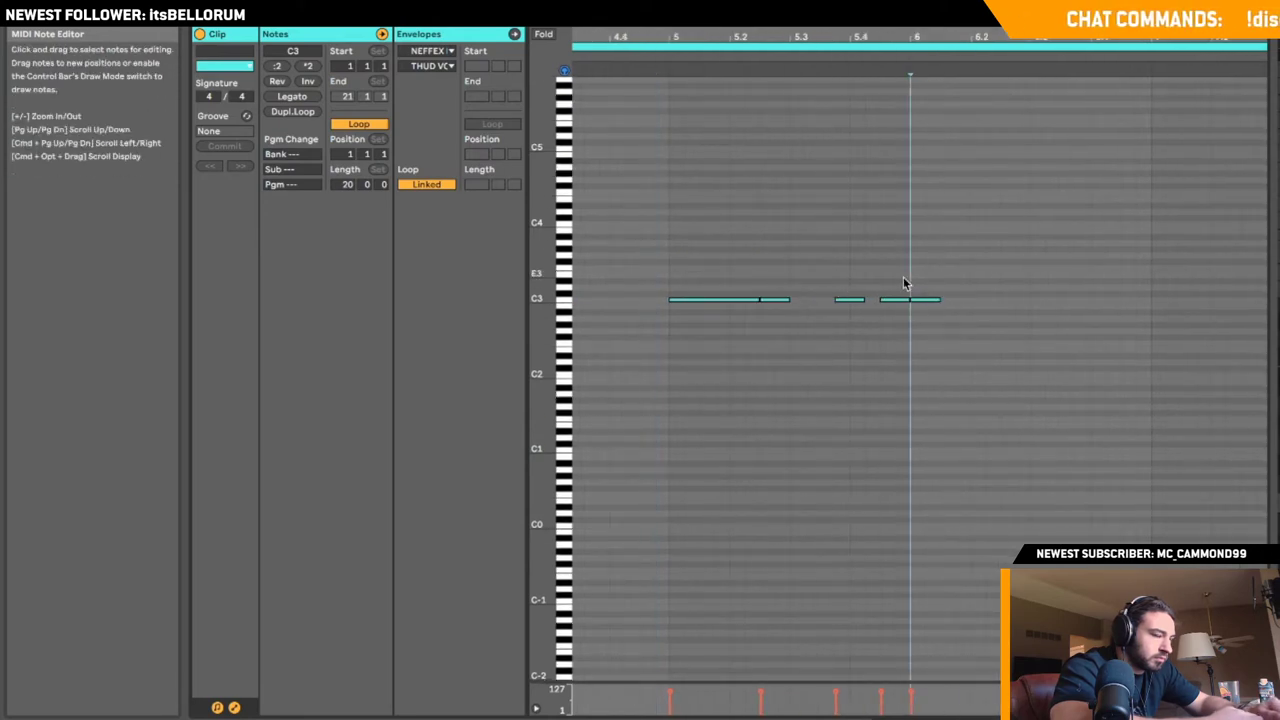
{"action": "key", "text": "space"}
{"action": "scroll", "coordinate": [986, 300], "scroll_direction": "right", "scroll_amount": 1}
{"action": "key", "text": "space"}
- Add a sixteenth-note C3 kick at 6.2.2
{"action": "left_click", "coordinate": [982, 300]}
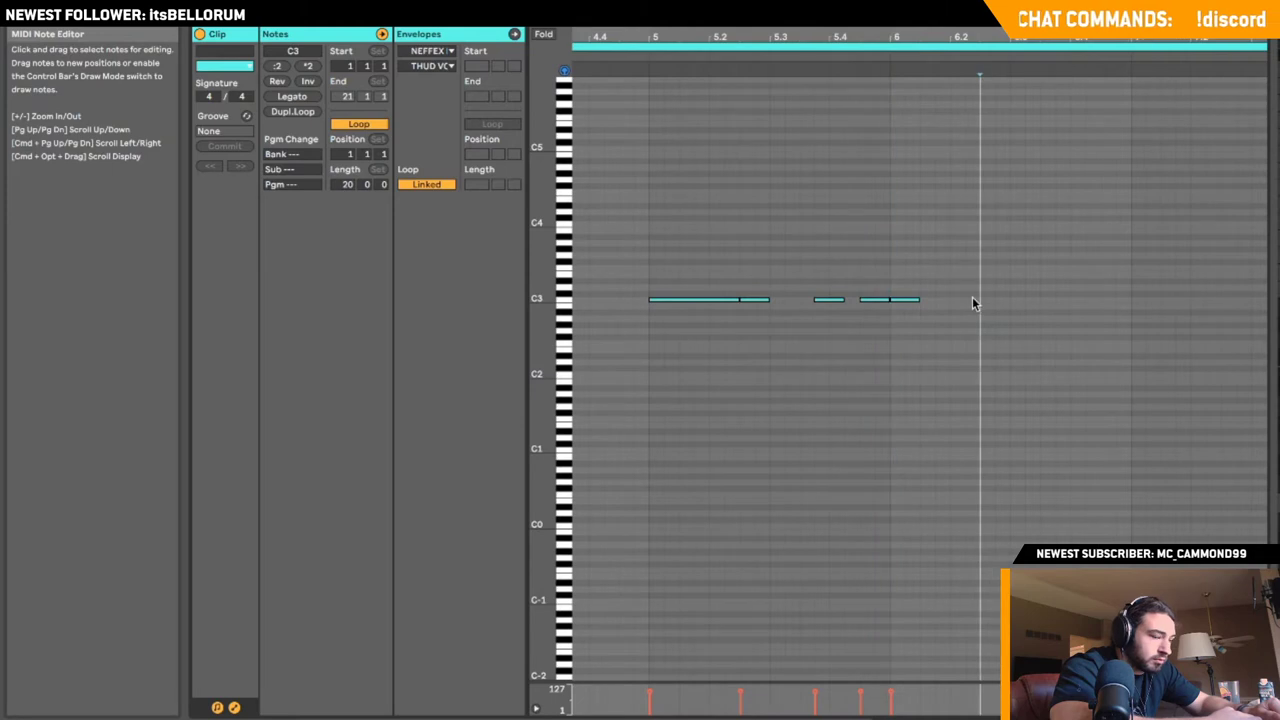
{"action": "double_click", "coordinate": [973, 300]}
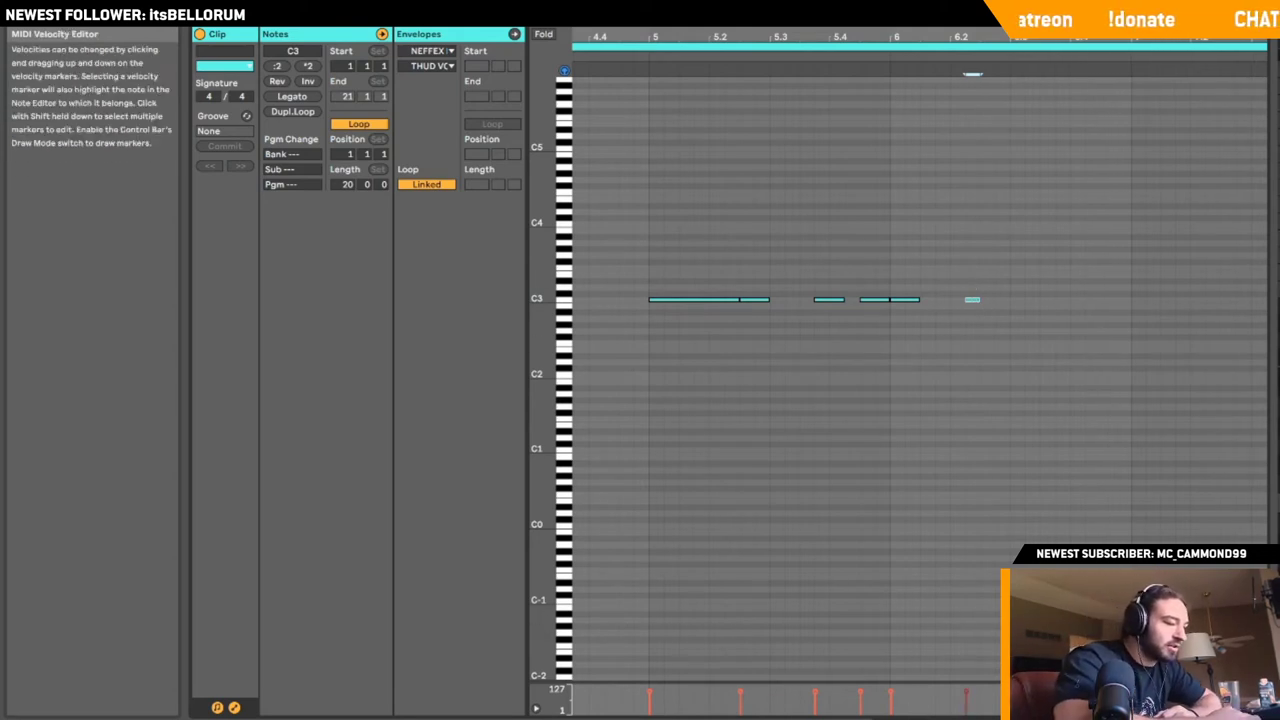
{"action": "left_click_drag", "start_coordinate": [1060, 716], "coordinate": [1055, 666]}
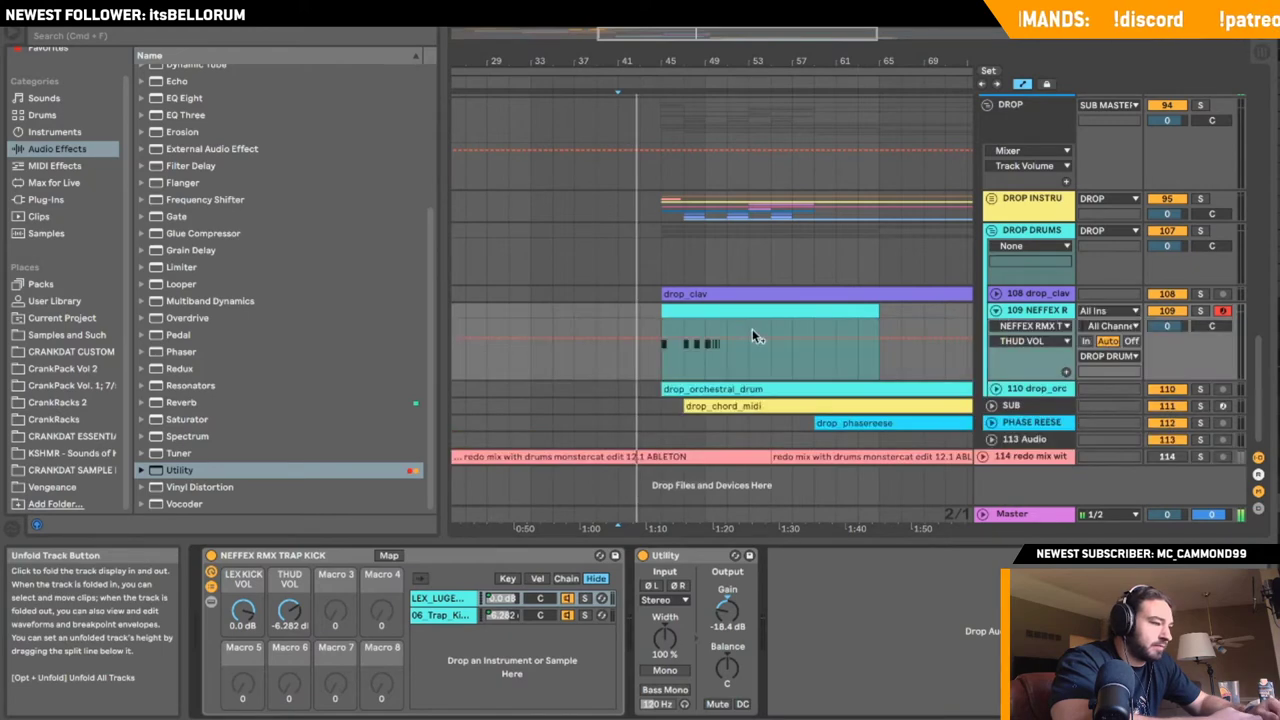
- Reopen the kick clip and move the last C3 note to 6.2.3
{"action": "left_click", "coordinate": [712, 311]}
{"action": "double_click", "coordinate": [718, 311]}
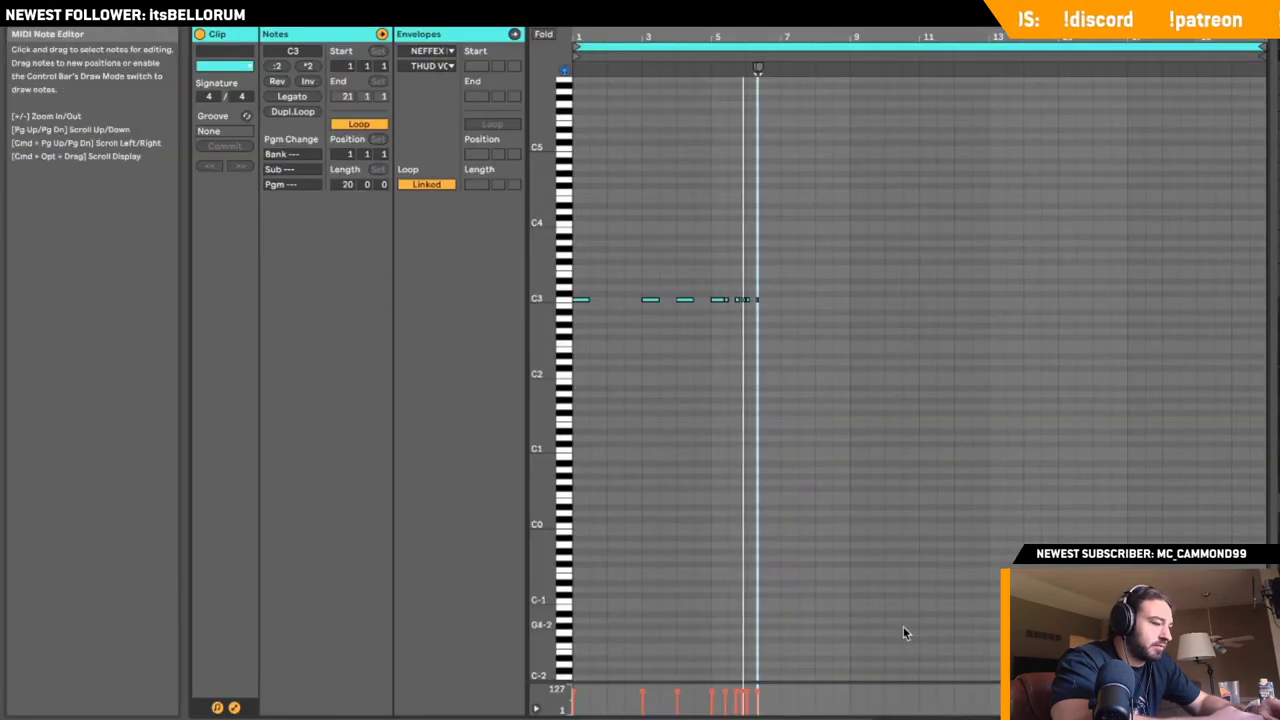
{"action": "left_click_drag", "start_coordinate": [906, 713], "coordinate": [906, 719]}
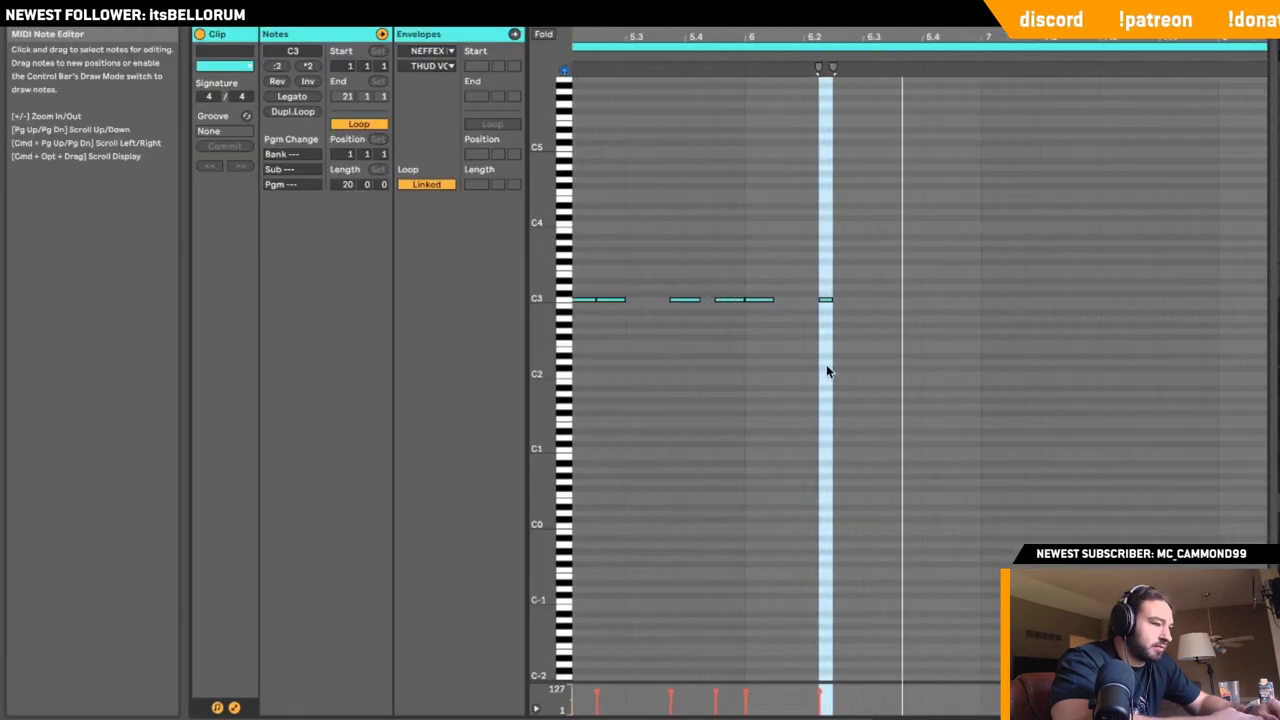
{"action": "left_click", "coordinate": [808, 325]}
{"action": "left_click_drag", "start_coordinate": [829, 300], "coordinate": [844, 297]}
{"action": "left_click", "coordinate": [842, 299]}
{"action": "key", "text": "space"}
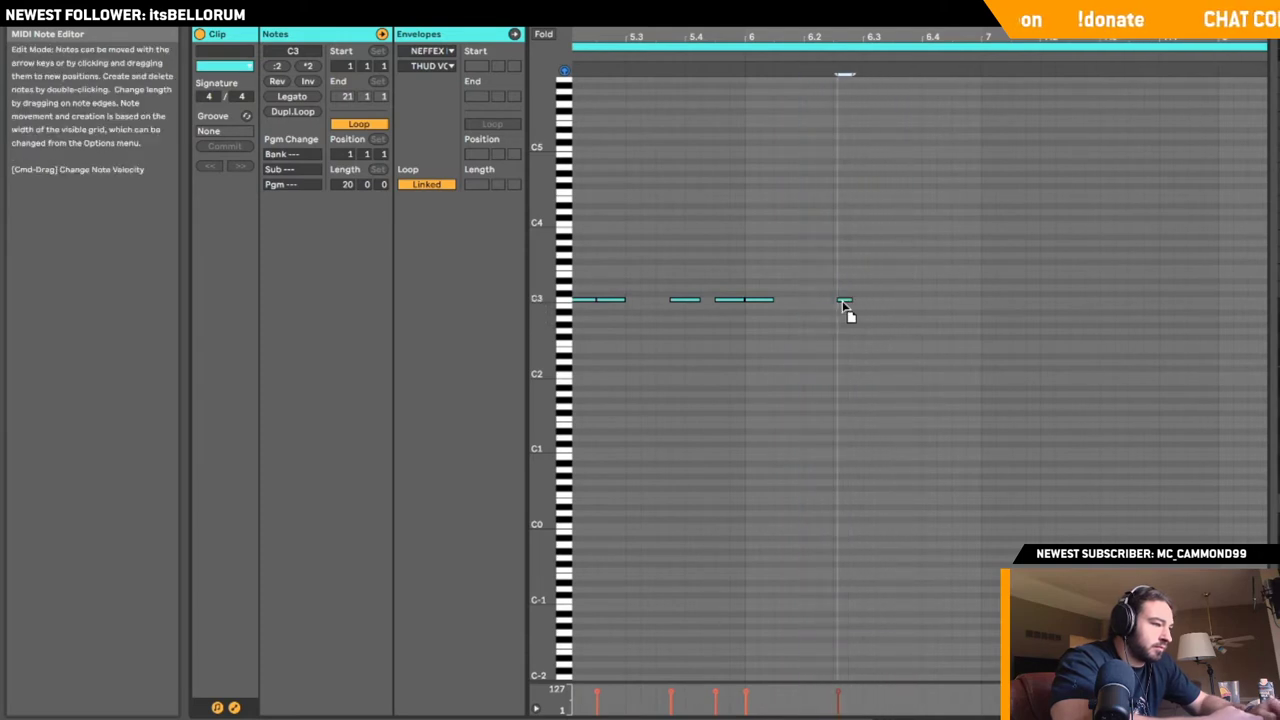
- Lengthen the last C3 note to an eighth, play from early in bar 6 and return to the device view
{"action": "left_click", "coordinate": [788, 312]}
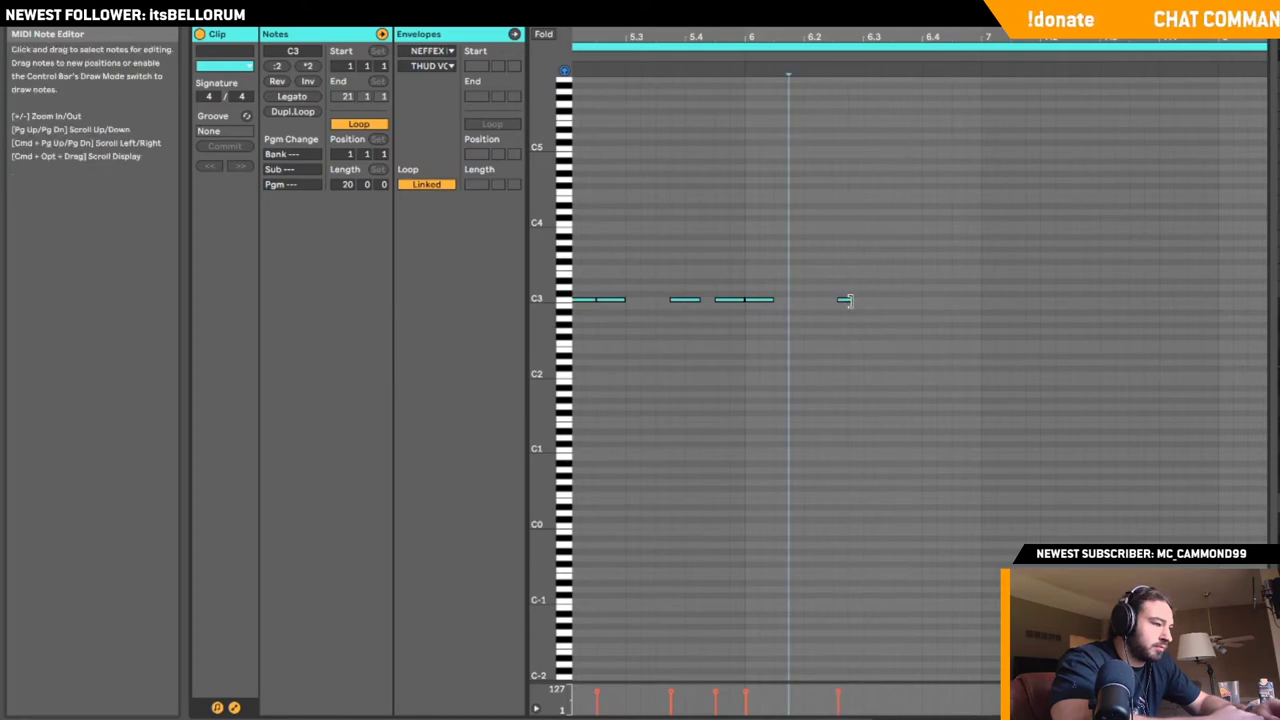
{"action": "left_click_drag", "start_coordinate": [851, 301], "coordinate": [866, 301]}
{"action": "left_click", "coordinate": [757, 331]}
{"action": "key", "text": "space"}
{"action": "key", "text": "shift+Tab"}
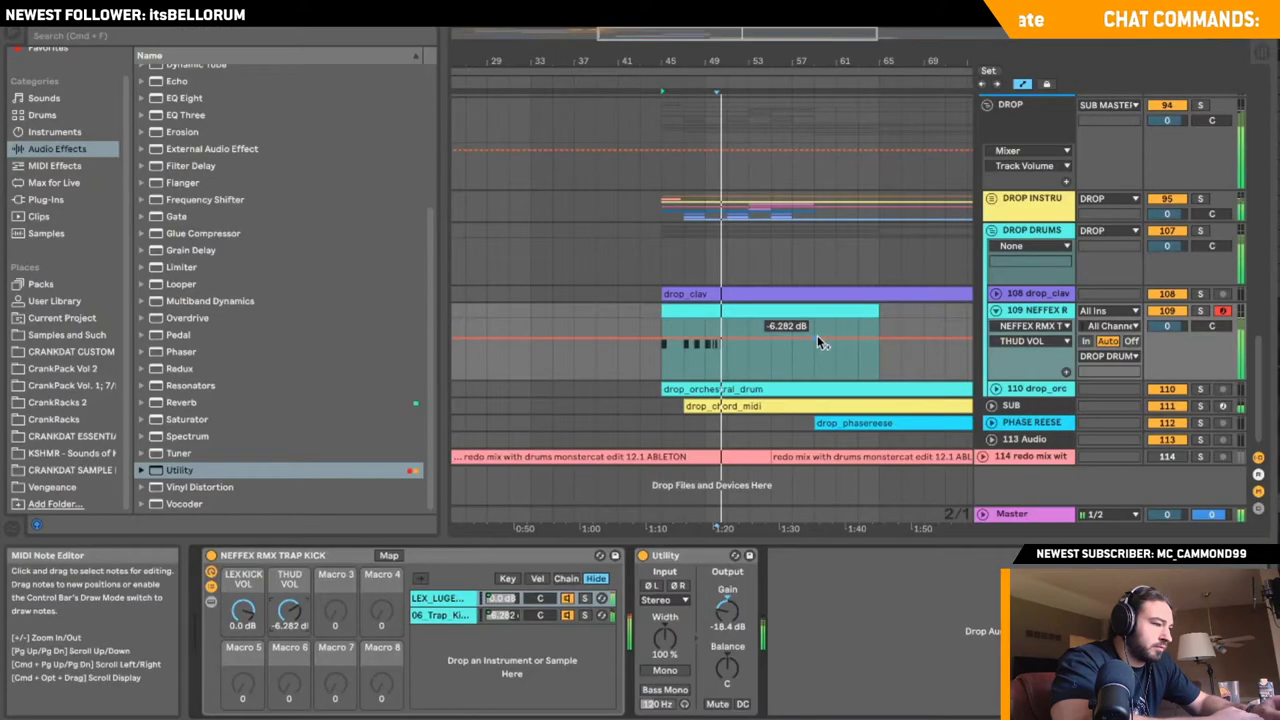
- Fold the kick track and insert a new MIDI track directly below it in DROP DRUMS
{"action": "scroll", "coordinate": [818, 337], "scroll_direction": "up", "scroll_amount": 1}
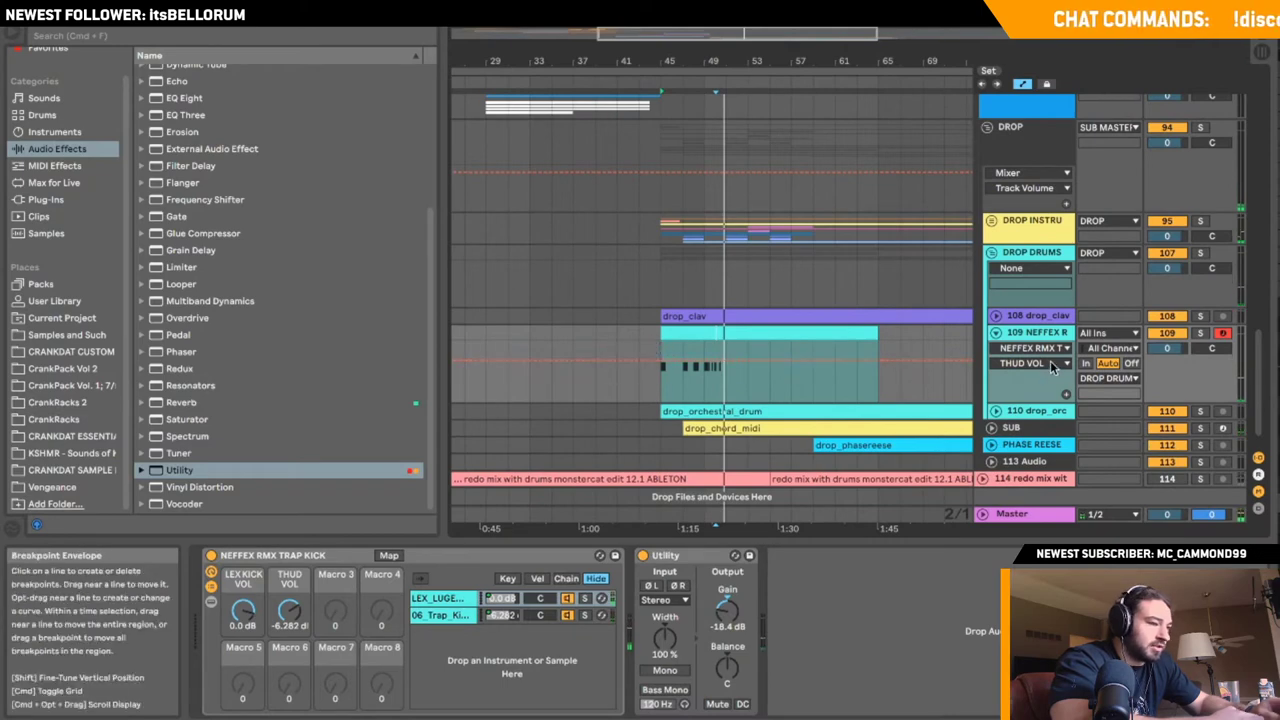
{"action": "left_click", "coordinate": [996, 332]}
{"action": "left_click", "coordinate": [540, 348]}
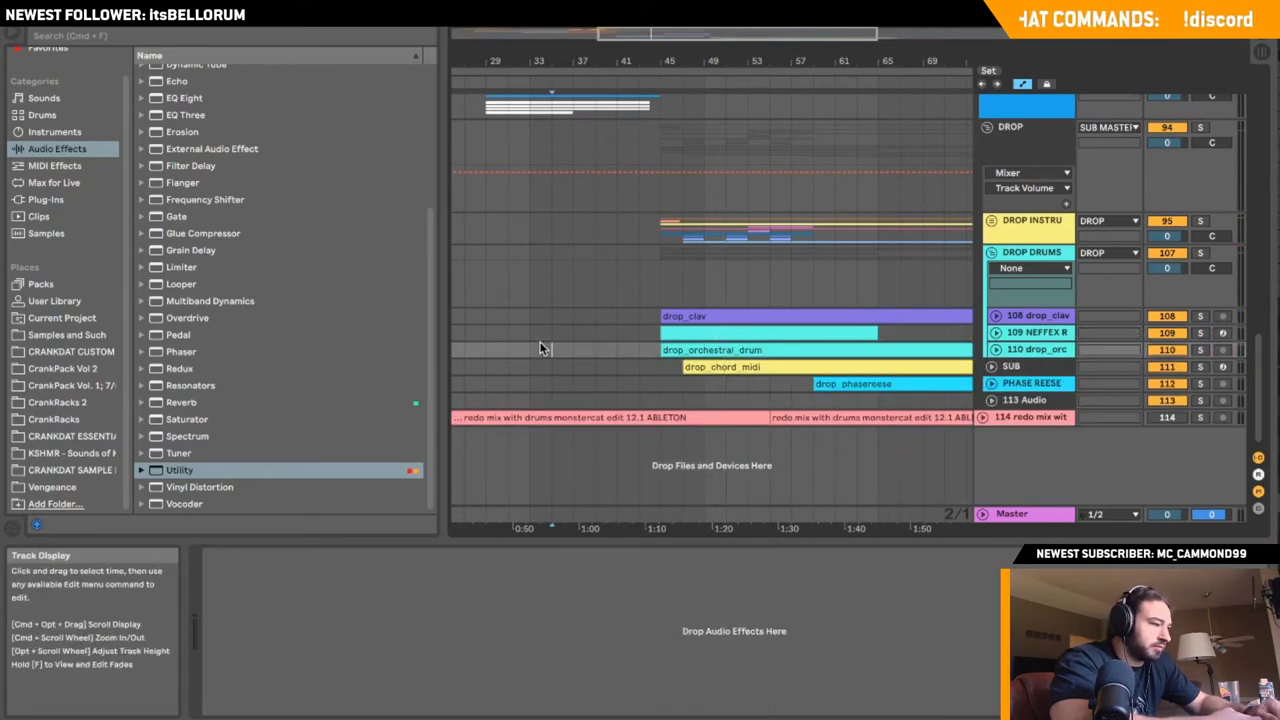
{"action": "left_click", "coordinate": [510, 332]}
{"action": "right_click", "coordinate": [1022, 334]}
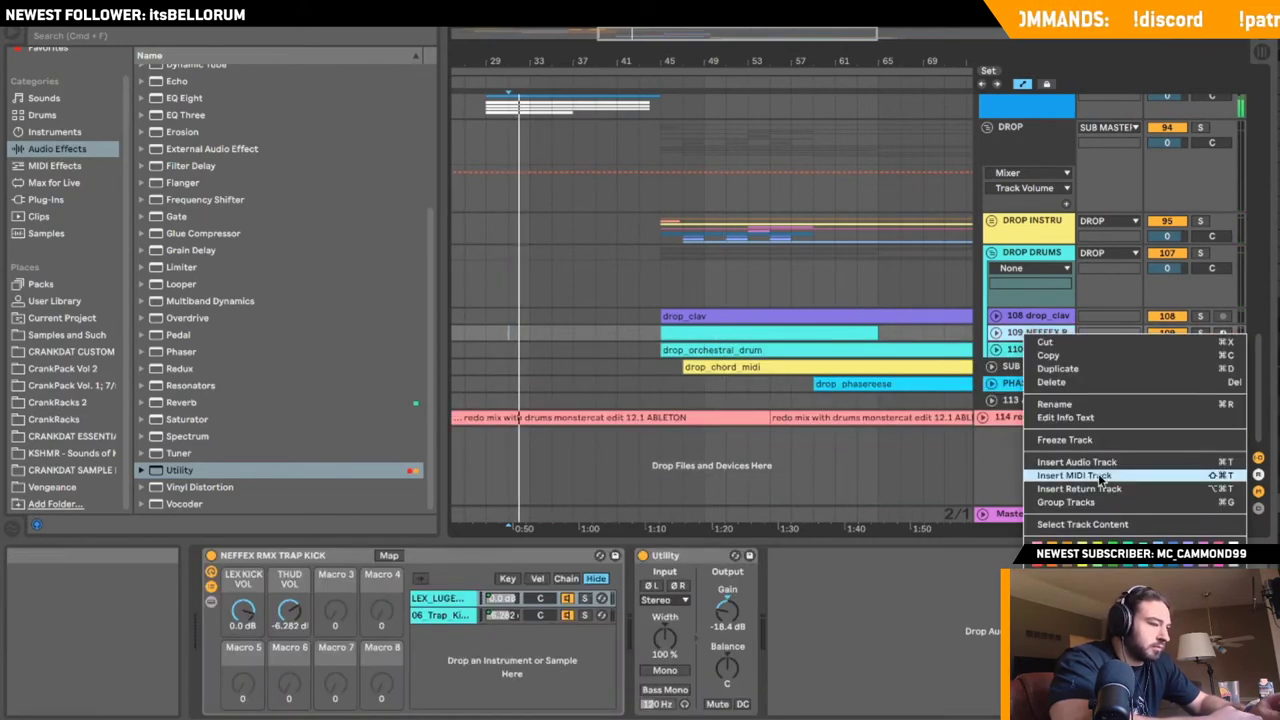
{"action": "key", "text": "super+shift+t"}
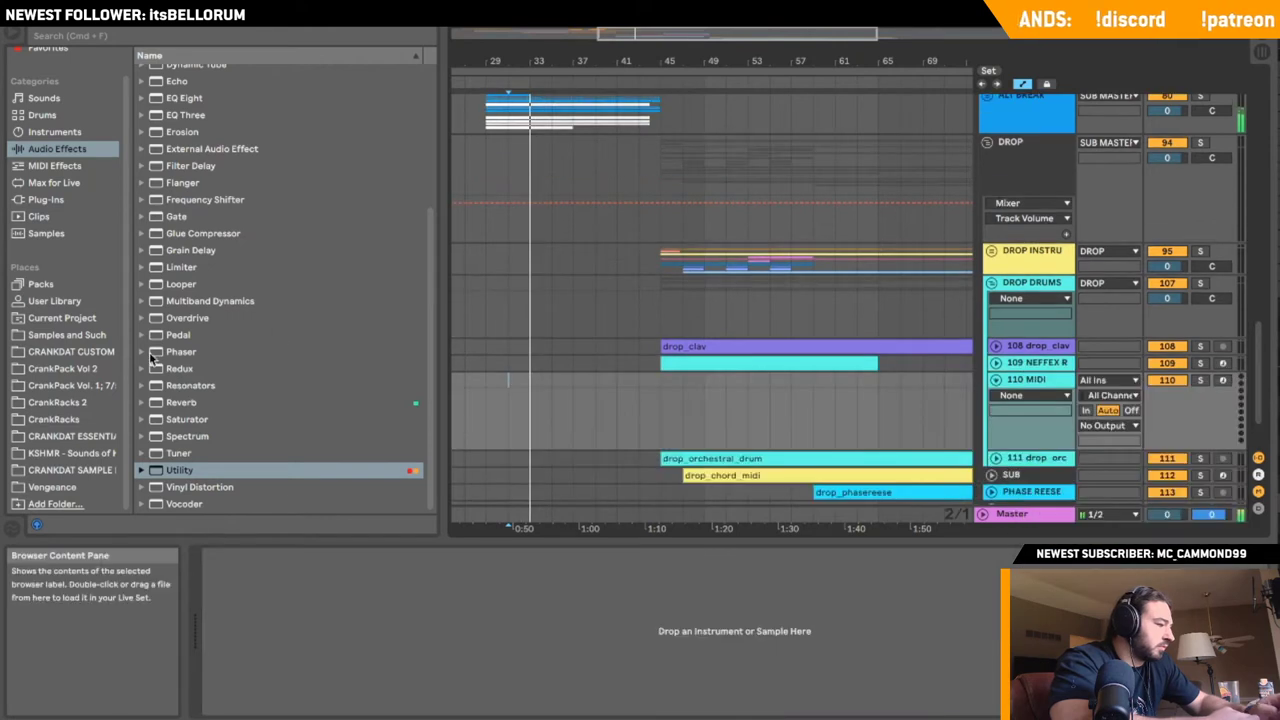
- Load the NEFFEX SNARE-1 rack from the CRANKDAT ESSENTIALS drum snare folder onto the new MIDI track
{"action": "left_click", "coordinate": [80, 472]}
{"action": "left_click", "coordinate": [82, 453]}
{"action": "left_click", "coordinate": [82, 436]}
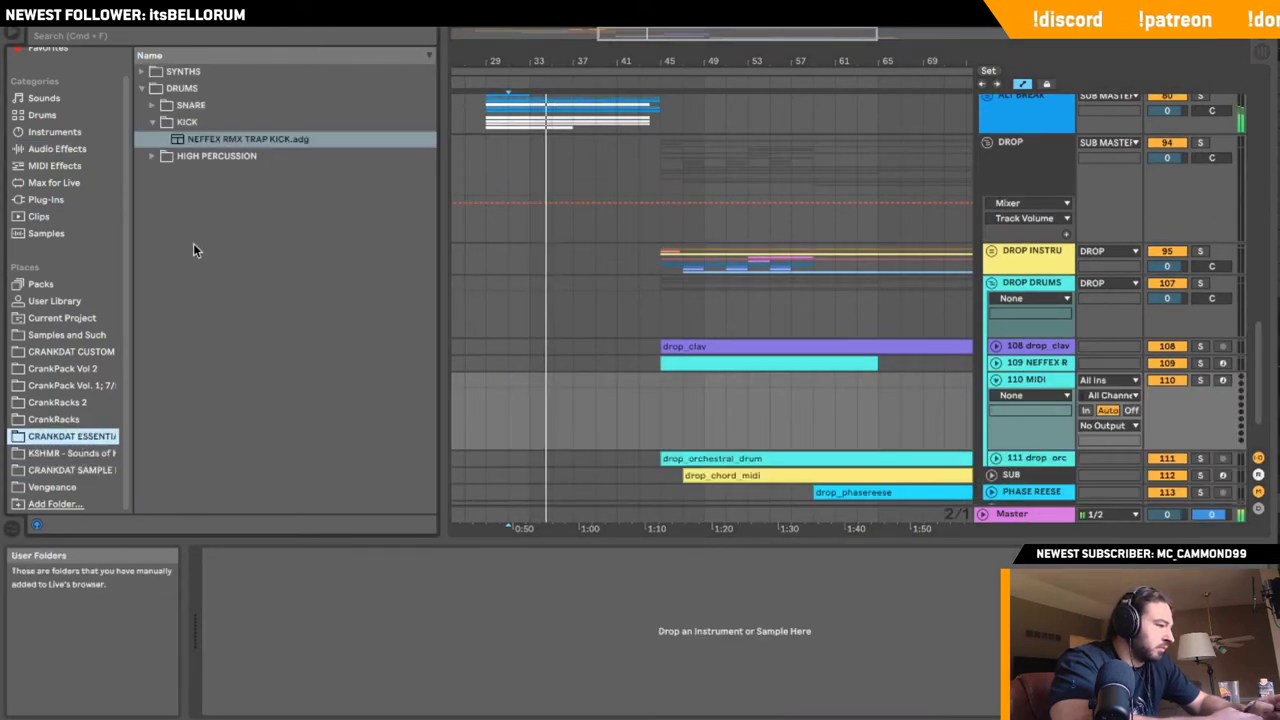
{"action": "left_click", "coordinate": [160, 122]}
{"action": "left_click", "coordinate": [152, 106]}
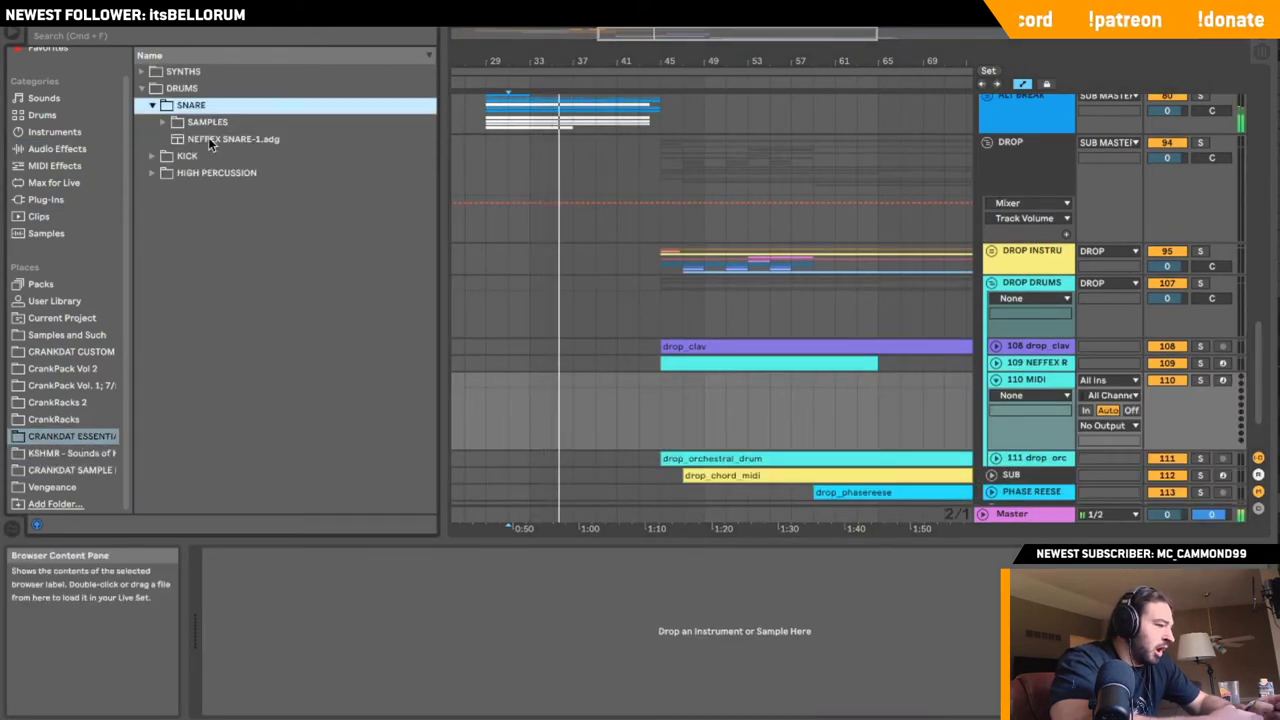
{"action": "left_click", "coordinate": [210, 140]}
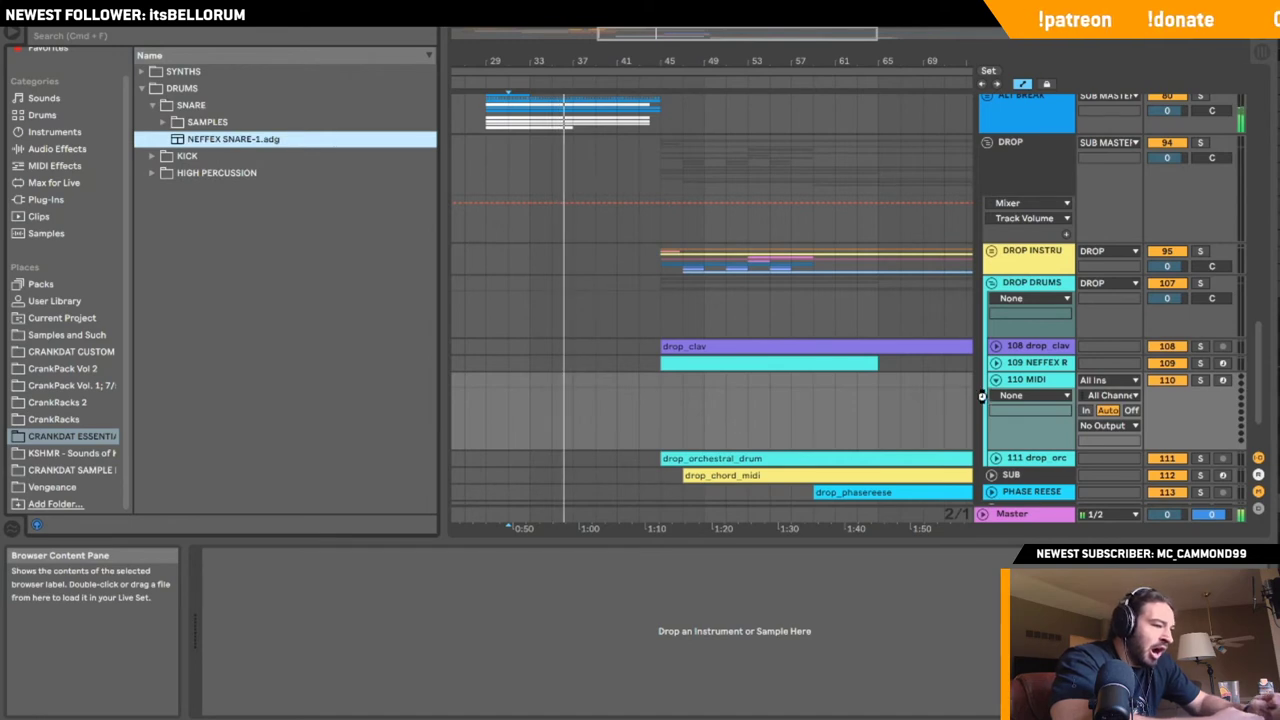
{"action": "left_click_drag", "start_coordinate": [1003, 386], "coordinate": [1119, 395]}
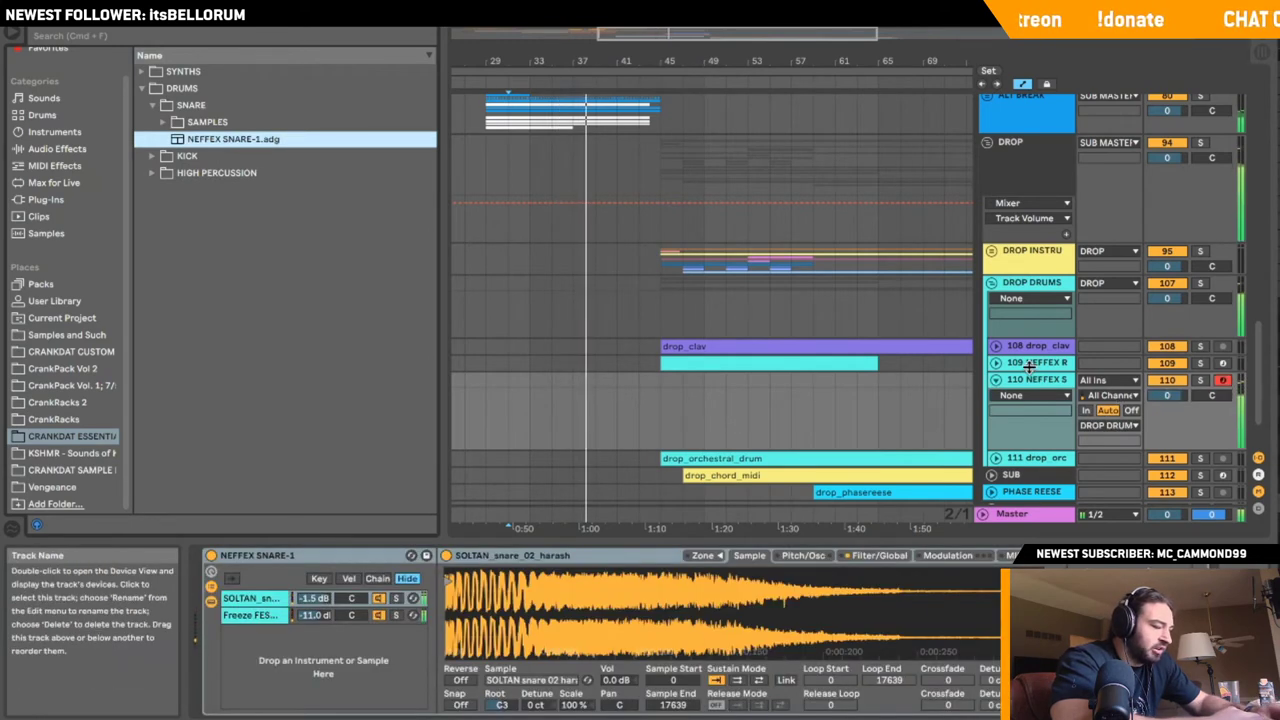
- Create a MIDI clip on the snare track matching the kick clip's length, with a half-bar C3 note at bar 46
{"action": "left_click", "coordinate": [706, 365]}
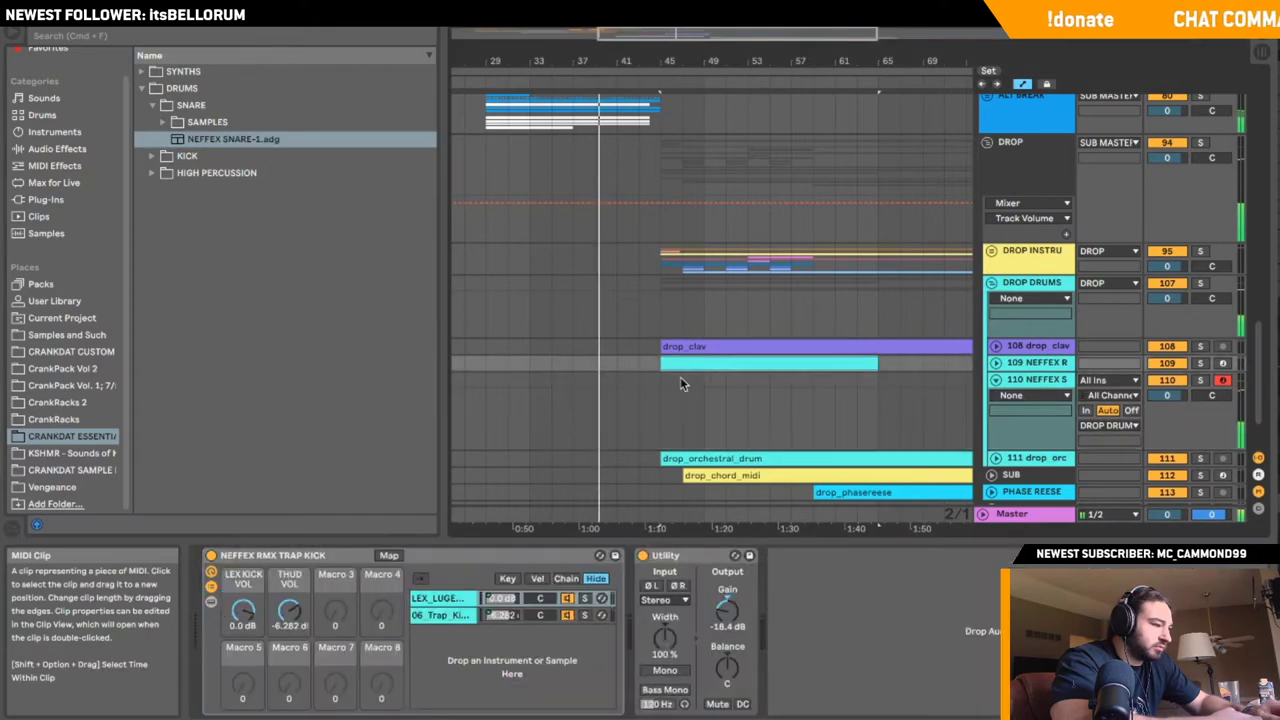
{"action": "left_click_drag", "start_coordinate": [668, 386], "coordinate": [875, 391]}
{"action": "key", "text": "super+shift+m"}
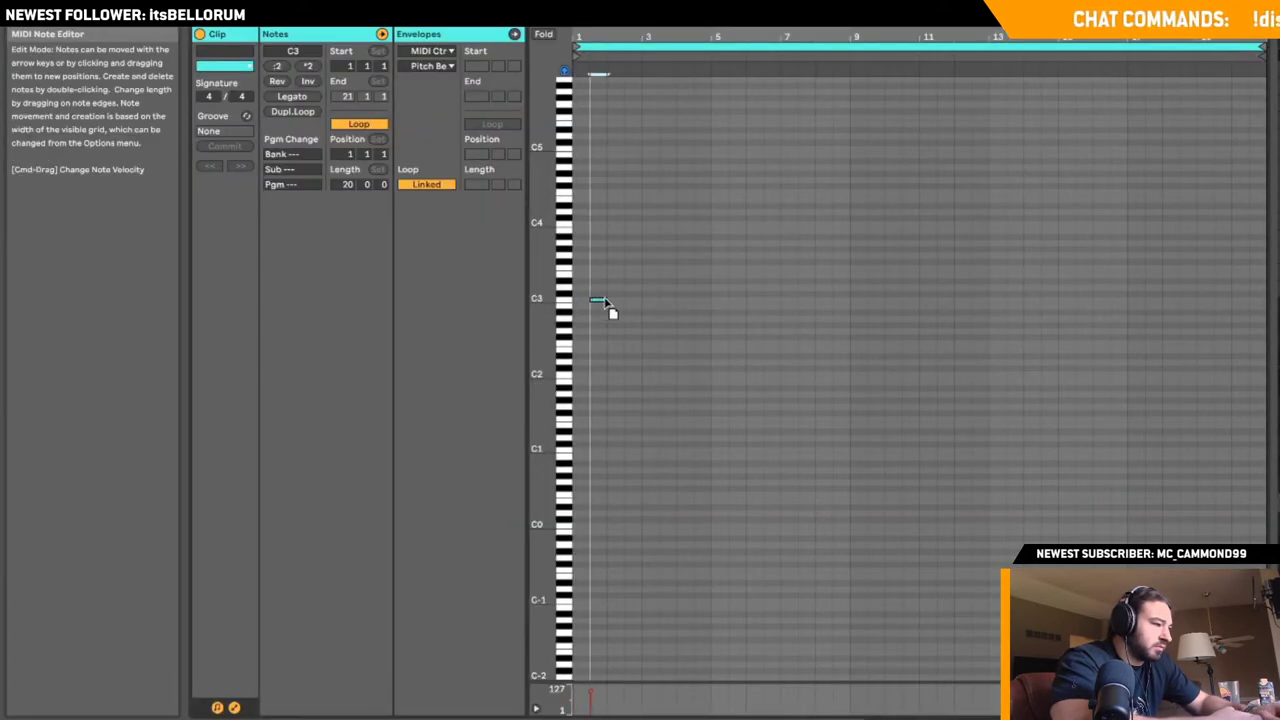
{"action": "double_click", "coordinate": [613, 302]}
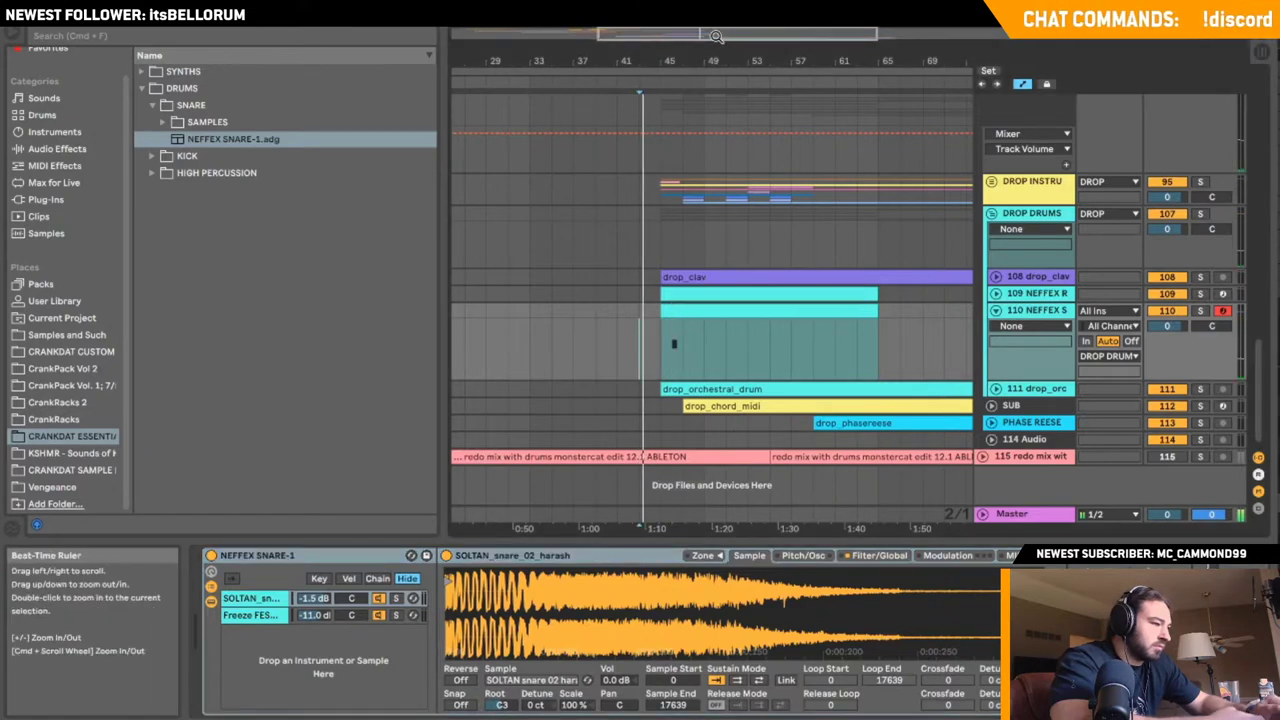
- Move the snare section starting at bar 46 to beat 3 of bar 47, split it at bar 48 and delete the remainder
{"action": "left_click_drag", "start_coordinate": [656, 61], "coordinate": [527, 80]}
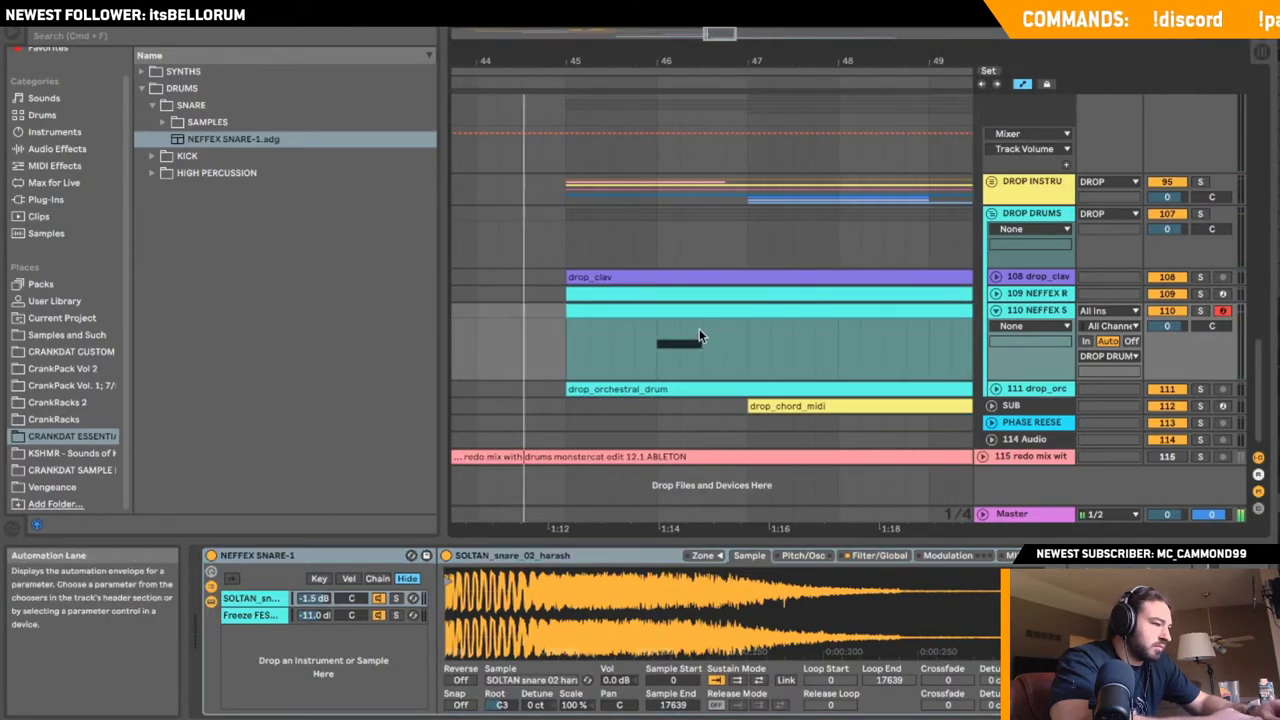
{"action": "left_click_drag", "start_coordinate": [689, 312], "coordinate": [828, 340]}
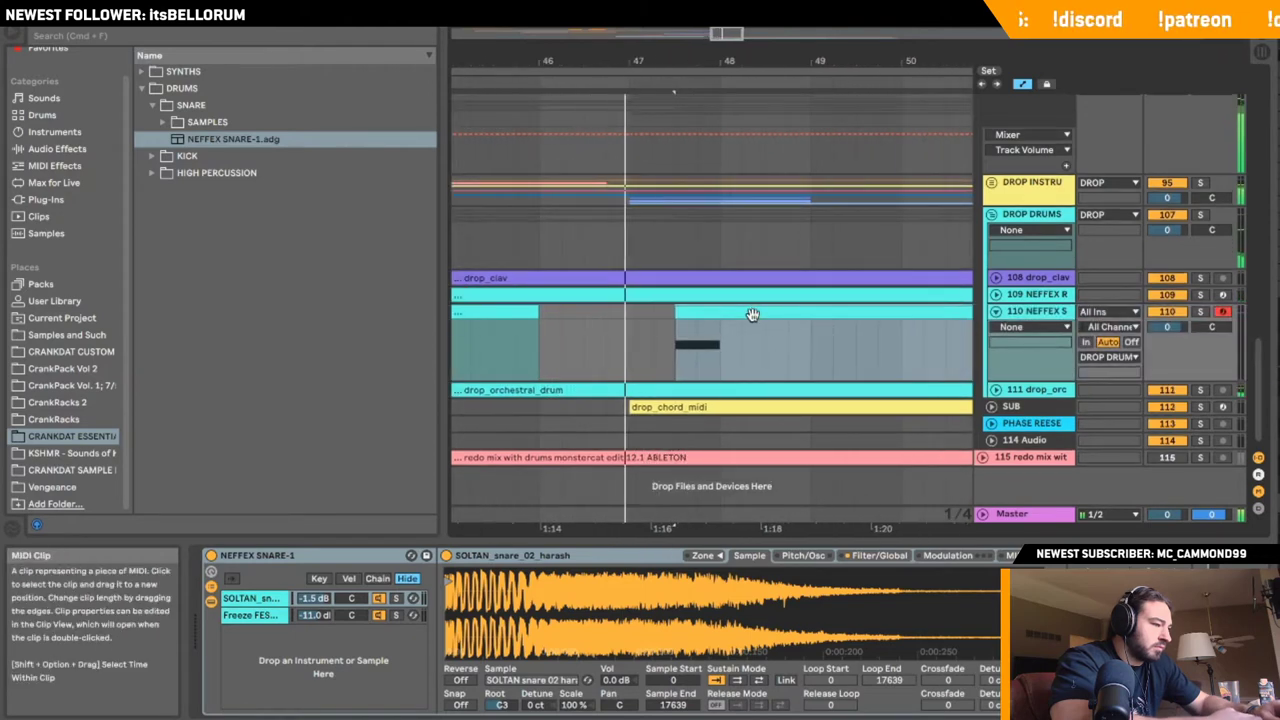
{"action": "left_click", "coordinate": [726, 333]}
{"action": "key", "text": "super+e"}
{"action": "left_click", "coordinate": [757, 312]}
{"action": "key", "text": "Delete"}
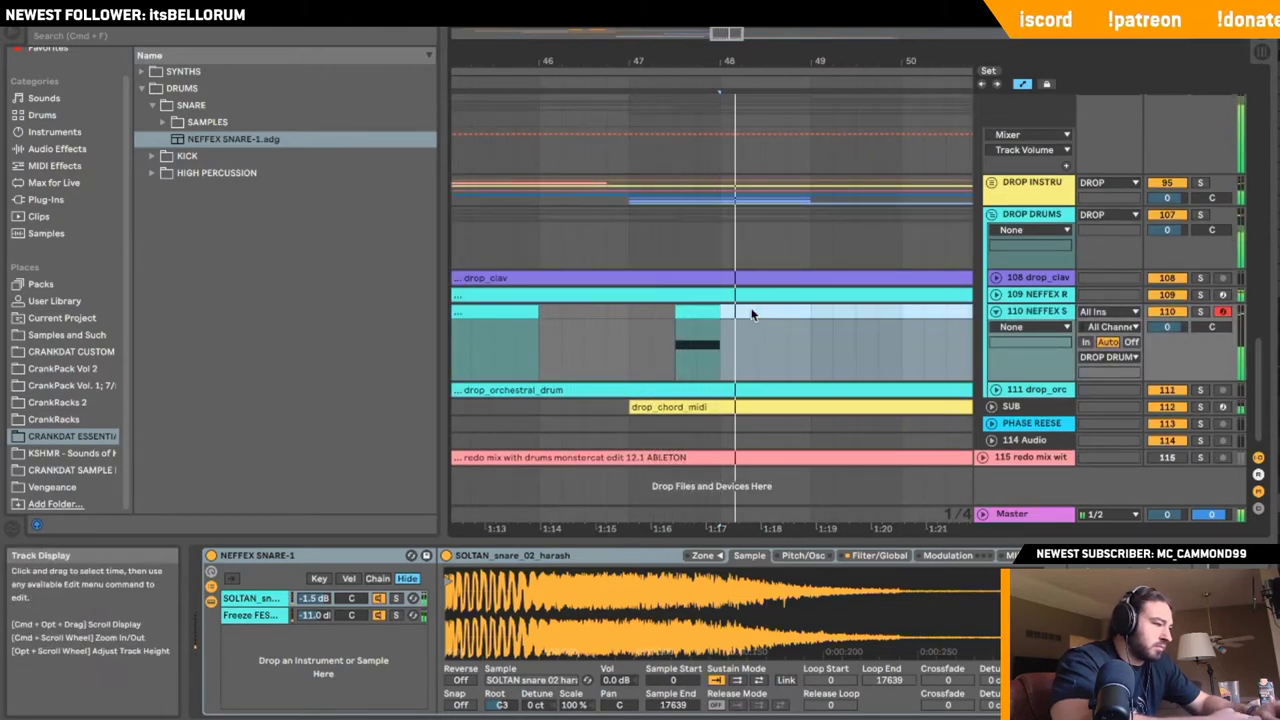
- Copy the half-bar snare clip to beat 3 of bars 48, 49 and 50, and set the snare track volume to -2.4 dB
{"action": "left_click", "coordinate": [652, 330]}
{"action": "left_click", "coordinate": [711, 313]}
{"action": "key", "text": "super+c"}
{"action": "left_click", "coordinate": [770, 314]}
{"action": "key", "text": "super+v"}
{"action": "scroll", "coordinate": [856, 323], "scroll_direction": "right", "scroll_amount": 2}
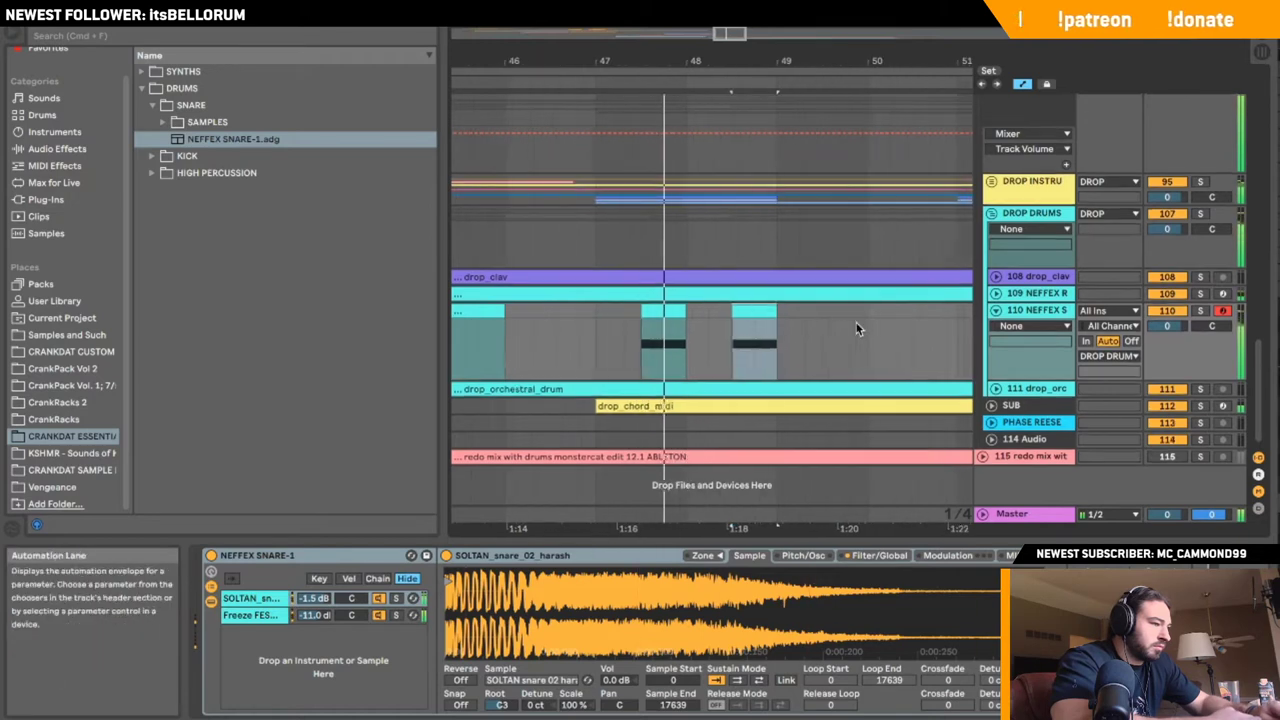
{"action": "left_click", "coordinate": [804, 317]}
{"action": "key", "text": "super+v"}
{"action": "key", "text": "super+v"}
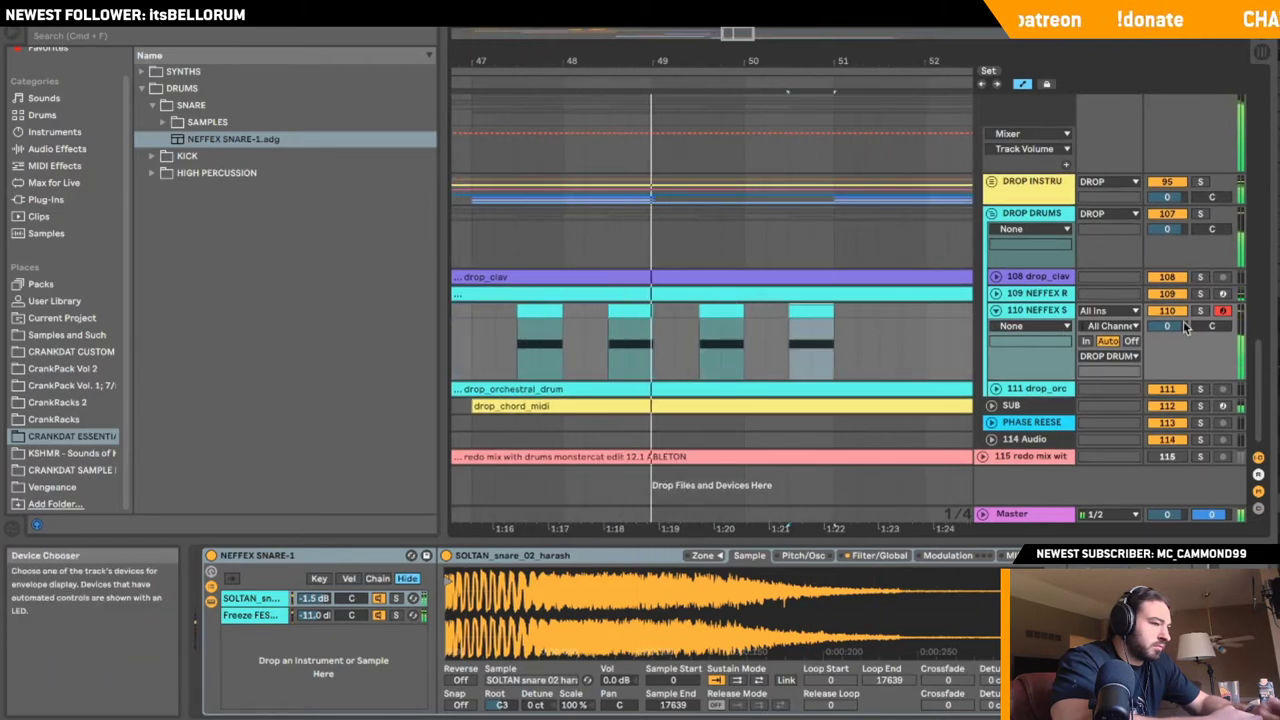
{"action": "left_click_drag", "start_coordinate": [1168, 326], "coordinate": [1185, 328]}
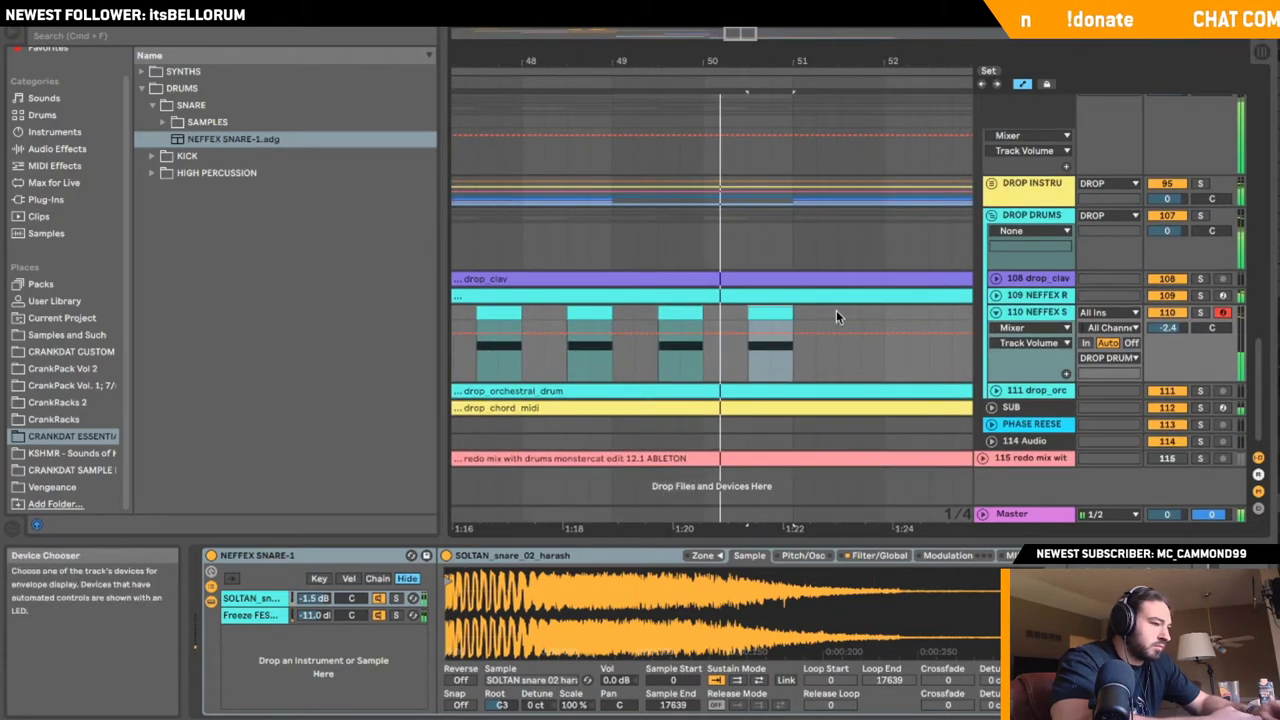
- Open the kick clip, play its pattern around bars 5 and 6, and return to the device view
{"action": "left_click", "coordinate": [727, 295]}
{"action": "double_click", "coordinate": [727, 295]}
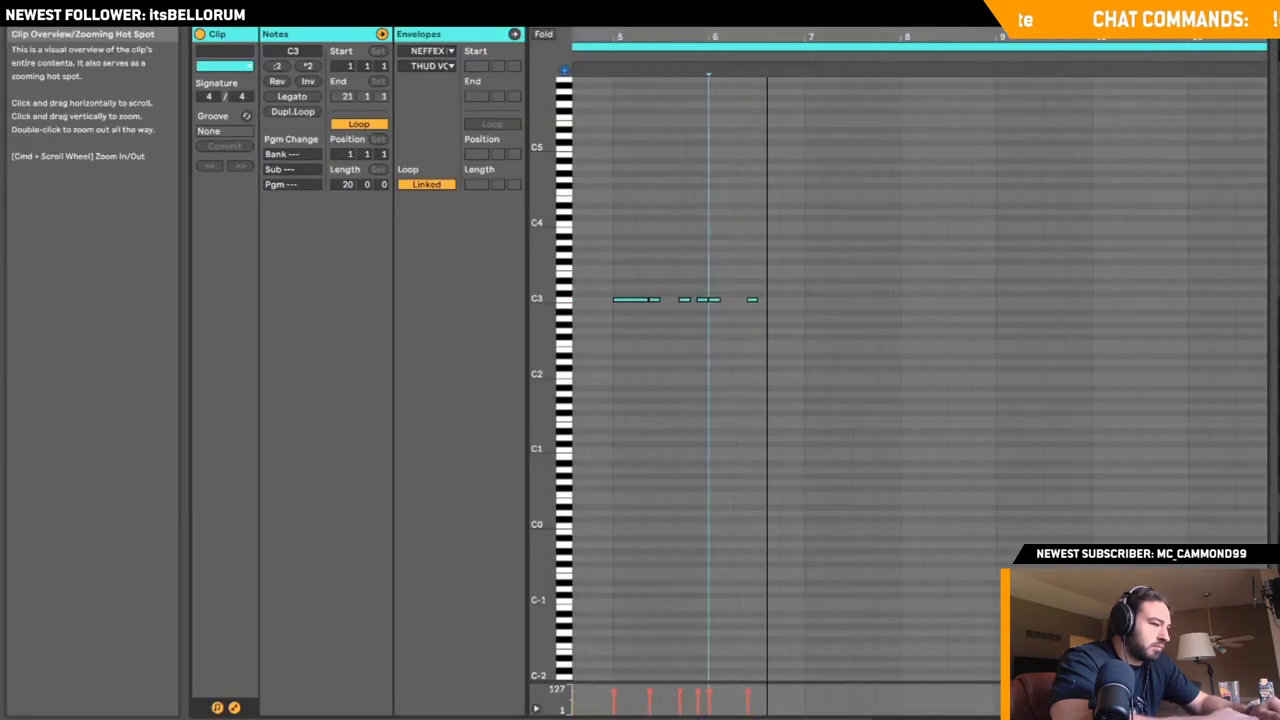
{"action": "left_click", "coordinate": [880, 618]}
{"action": "key", "text": "space"}
{"action": "left_click_drag", "start_coordinate": [880, 715], "coordinate": [880, 719]}
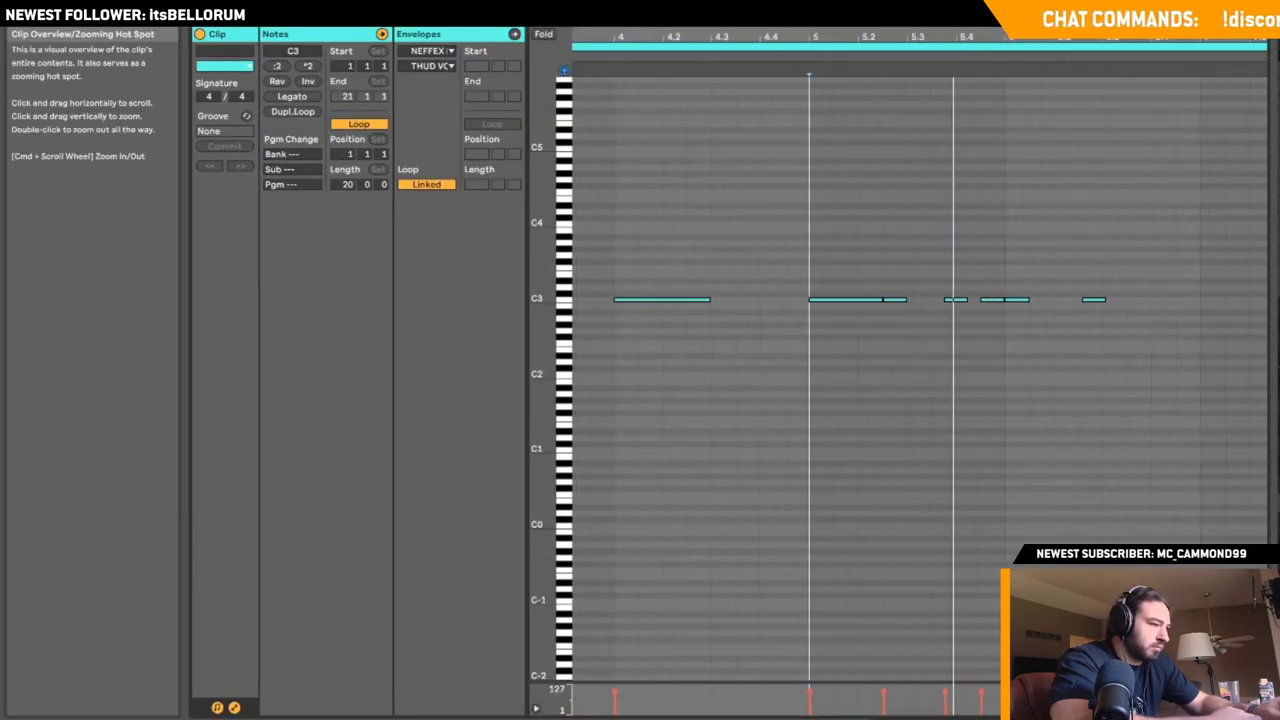
{"action": "key", "text": "shift+Tab"}
- Unfold the BUILD group and its "new idea melodic fleshed out" track, solo that track and play it from the start of the drop
{"action": "scroll", "coordinate": [673, 205], "scroll_direction": "down", "scroll_amount": 3}
{"action": "scroll", "coordinate": [673, 205], "scroll_direction": "up", "scroll_amount": 15}
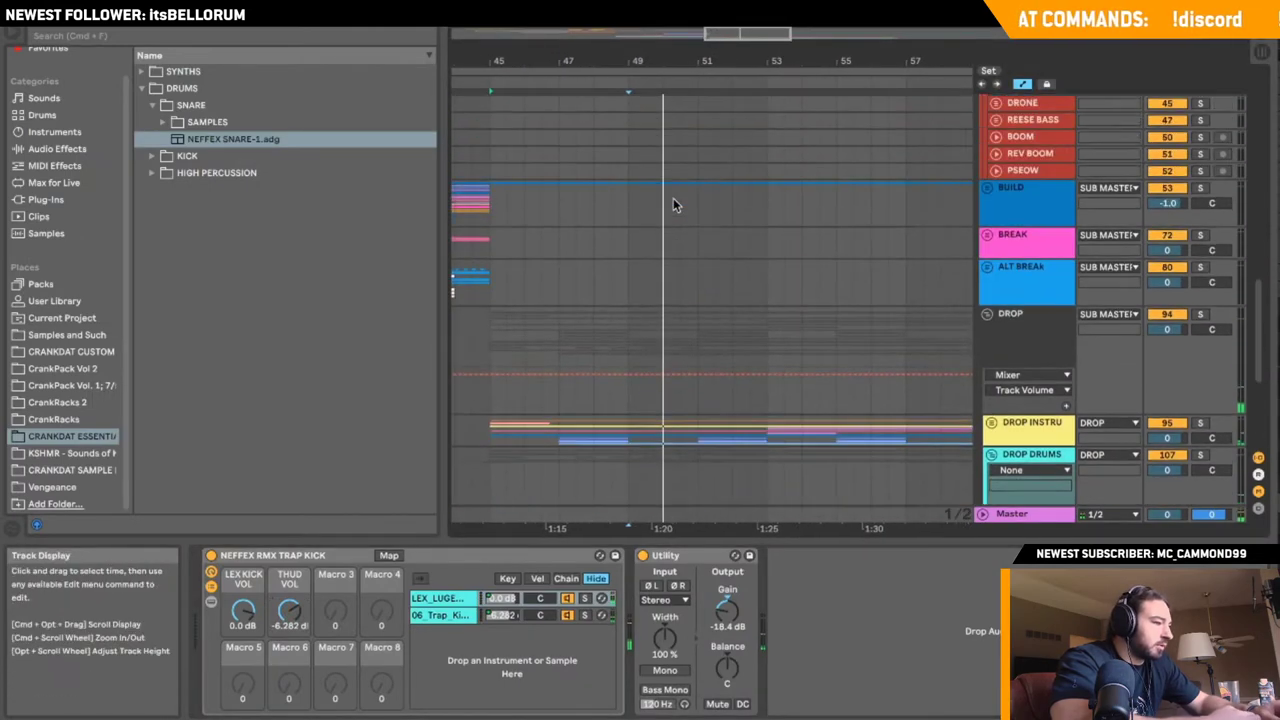
{"action": "scroll", "coordinate": [673, 205], "scroll_direction": "down", "scroll_amount": 4}
{"action": "left_click", "coordinate": [987, 228]}
{"action": "scroll", "coordinate": [763, 233], "scroll_direction": "down", "scroll_amount": 3}
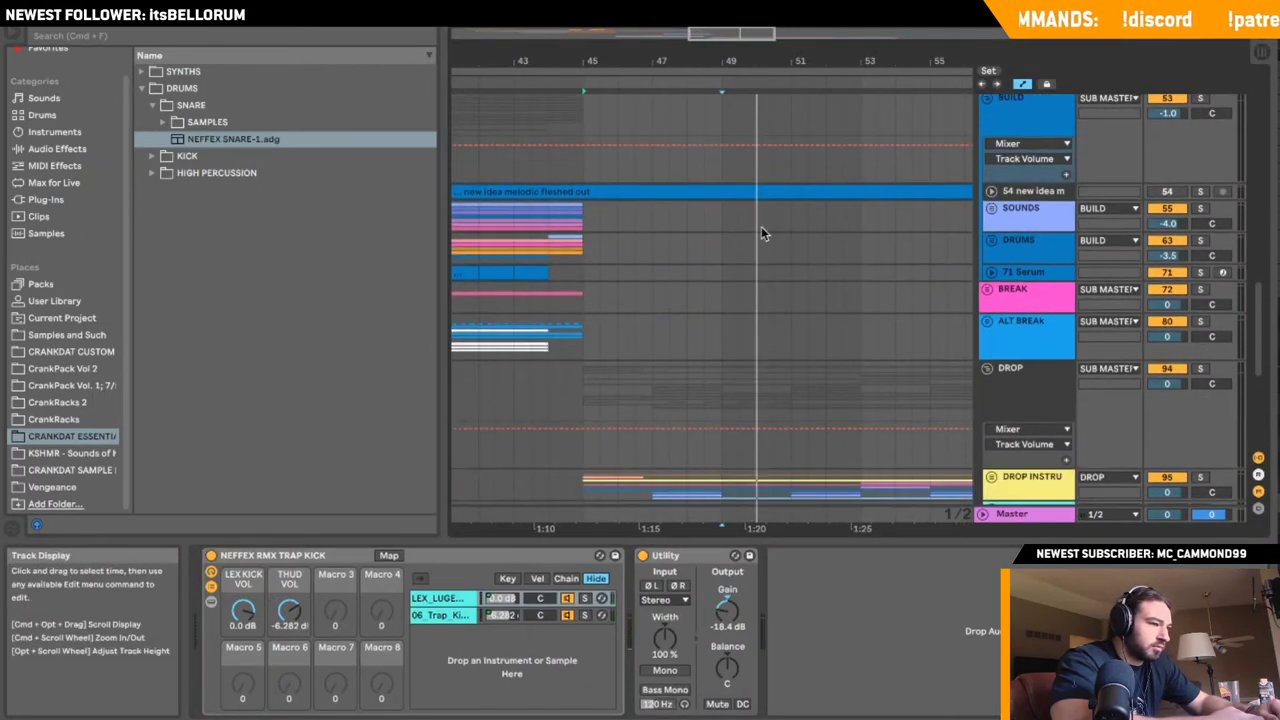
{"action": "left_click", "coordinate": [992, 192]}
{"action": "left_click", "coordinate": [600, 218]}
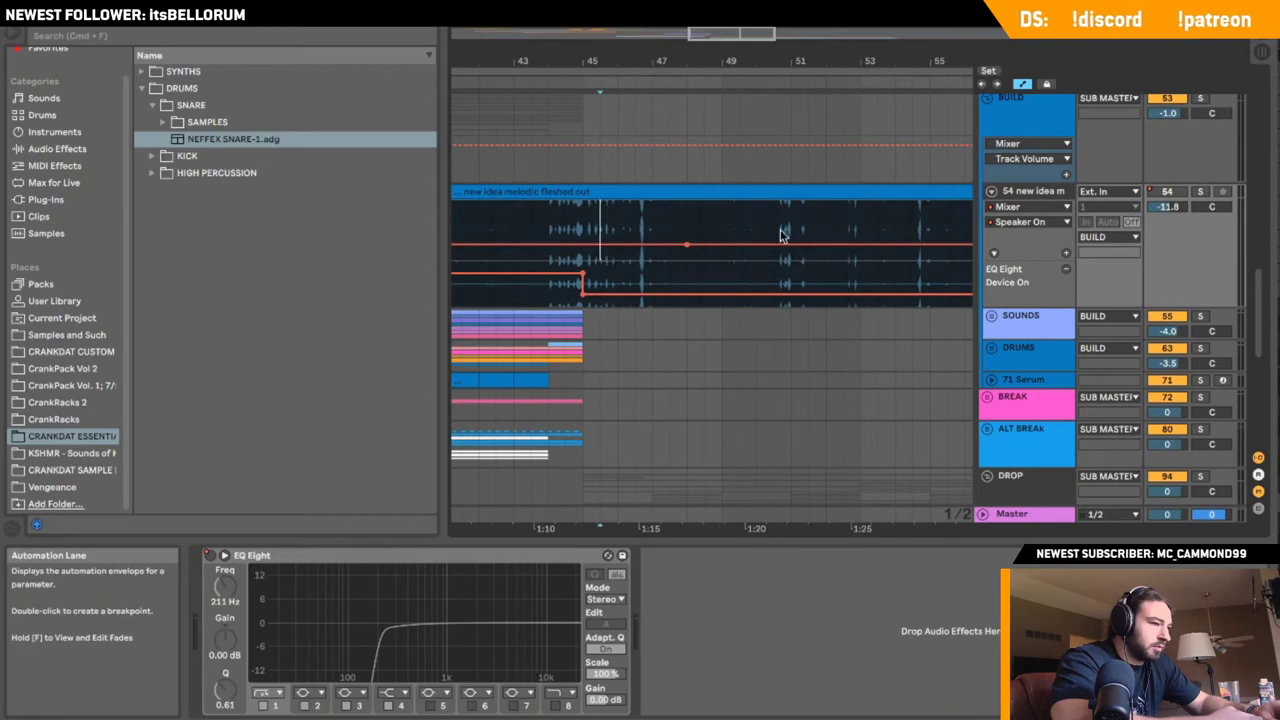
{"action": "key", "text": "space"}
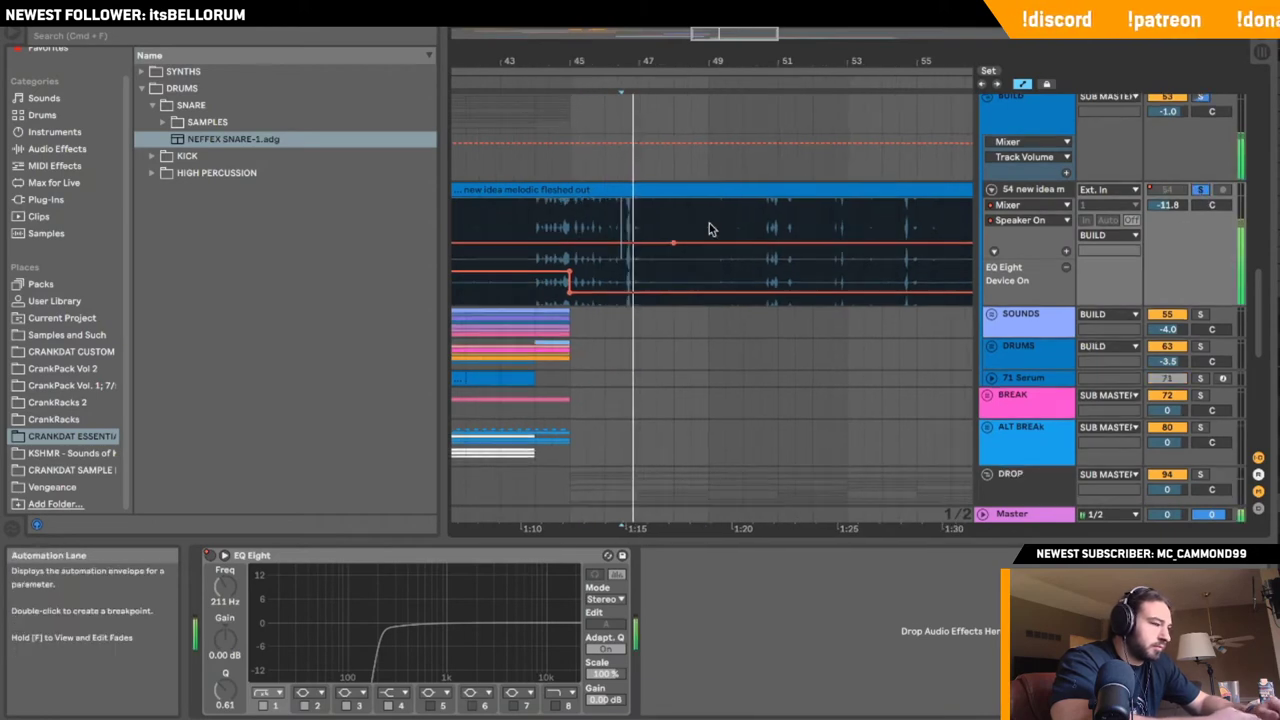
- Play the soloed reference from bar 47 and compare its rhythm with the snare clips in DROP DRUMS
{"action": "scroll", "coordinate": [709, 226], "scroll_direction": "down", "scroll_amount": 3}
{"action": "scroll", "coordinate": [709, 229], "scroll_direction": "down", "scroll_amount": 6}
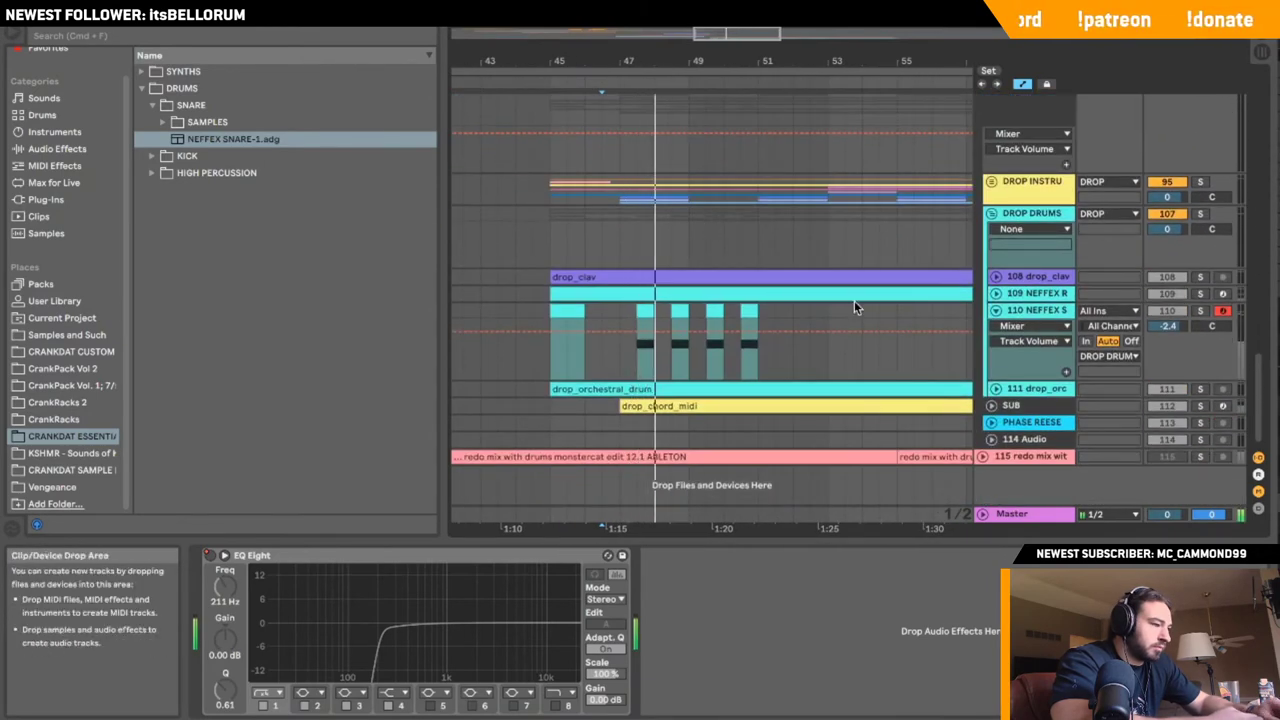
{"action": "key", "text": "space"}
{"action": "key", "text": "space"}
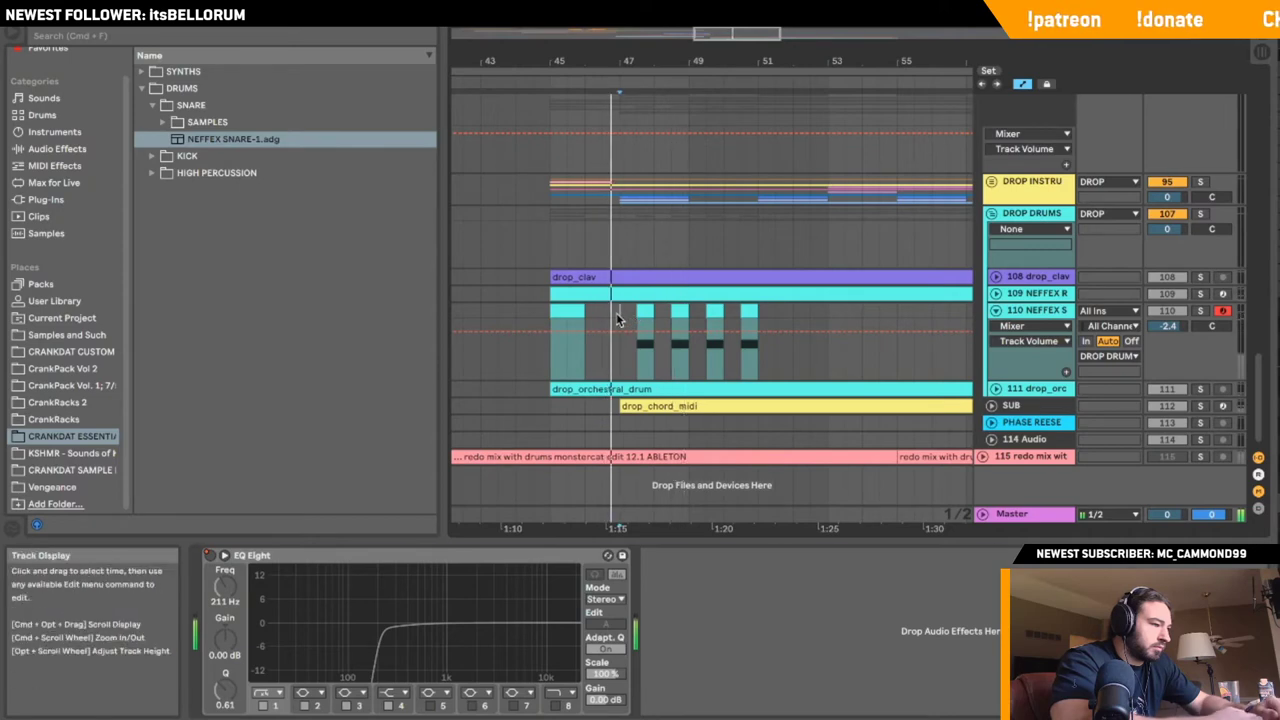
{"action": "left_click", "coordinate": [620, 314]}
{"action": "key", "text": "space"}
{"action": "key", "text": "space"}
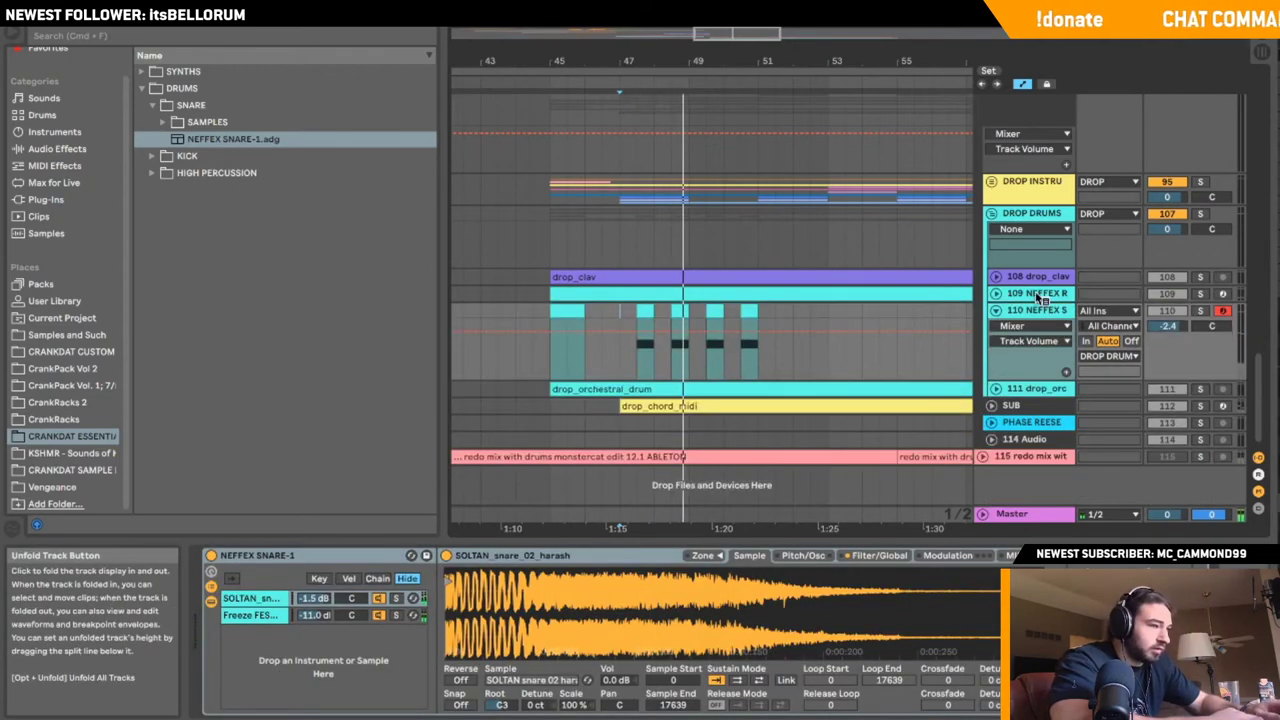
- Insert an audio track below the kick track in DROP DRUMS
{"action": "right_click", "coordinate": [1040, 295]}
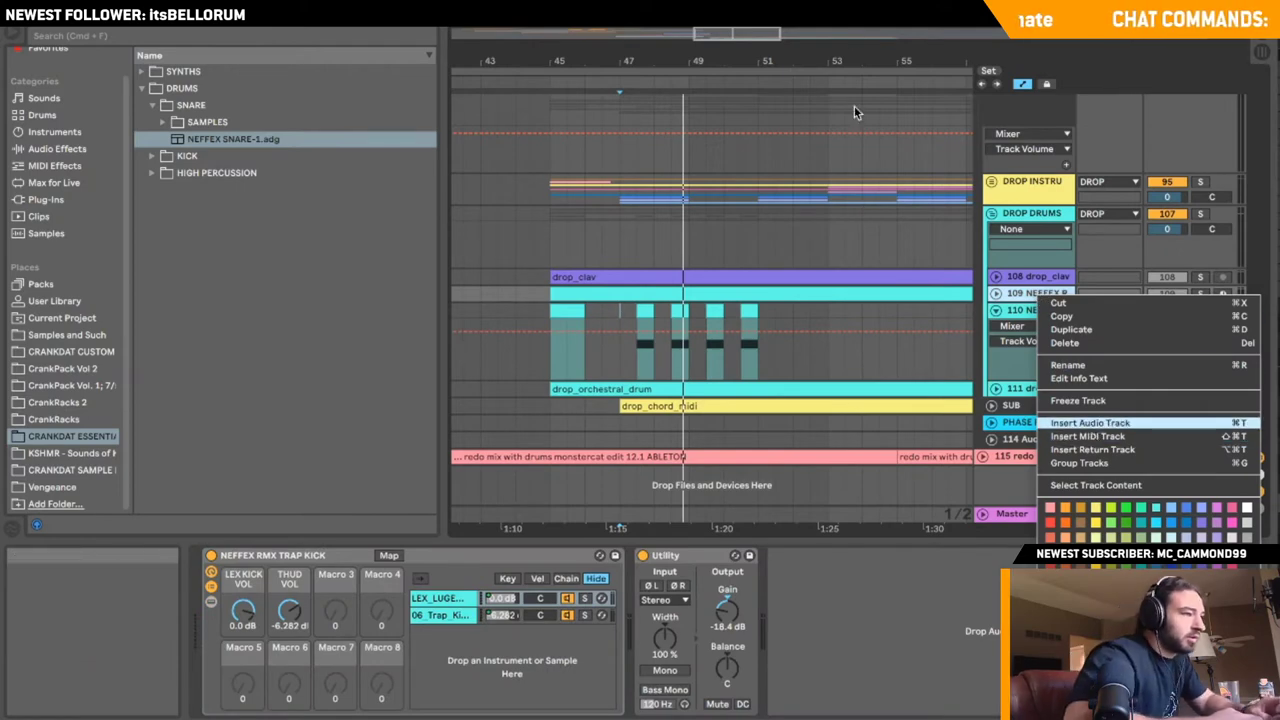
{"action": "key", "text": "Return"}
- Search the sample library for "kompany kick" and try placing KOMPANY_kick_one_shot_tight_dubstep_02.wav on the new audio track
{"action": "key", "text": "super+Tab"}
{"action": "double_click", "coordinate": [757, 34]}
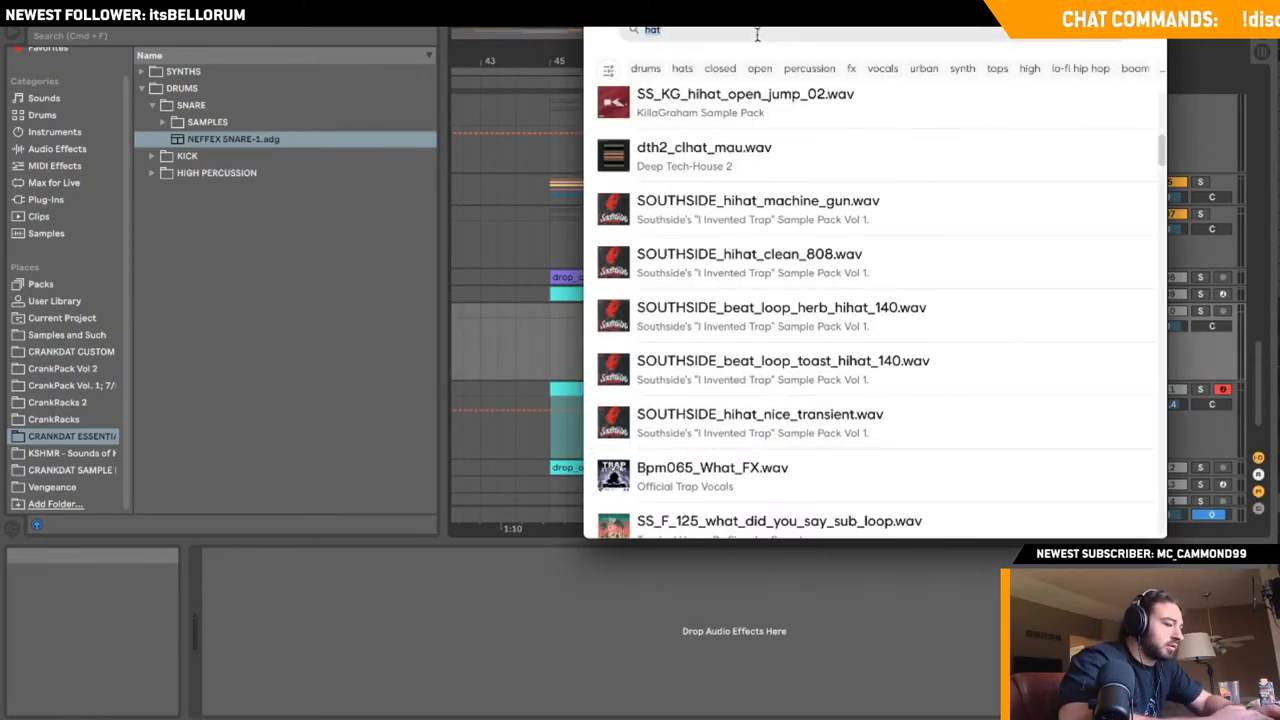
{"action": "type", "text": "kompany "}
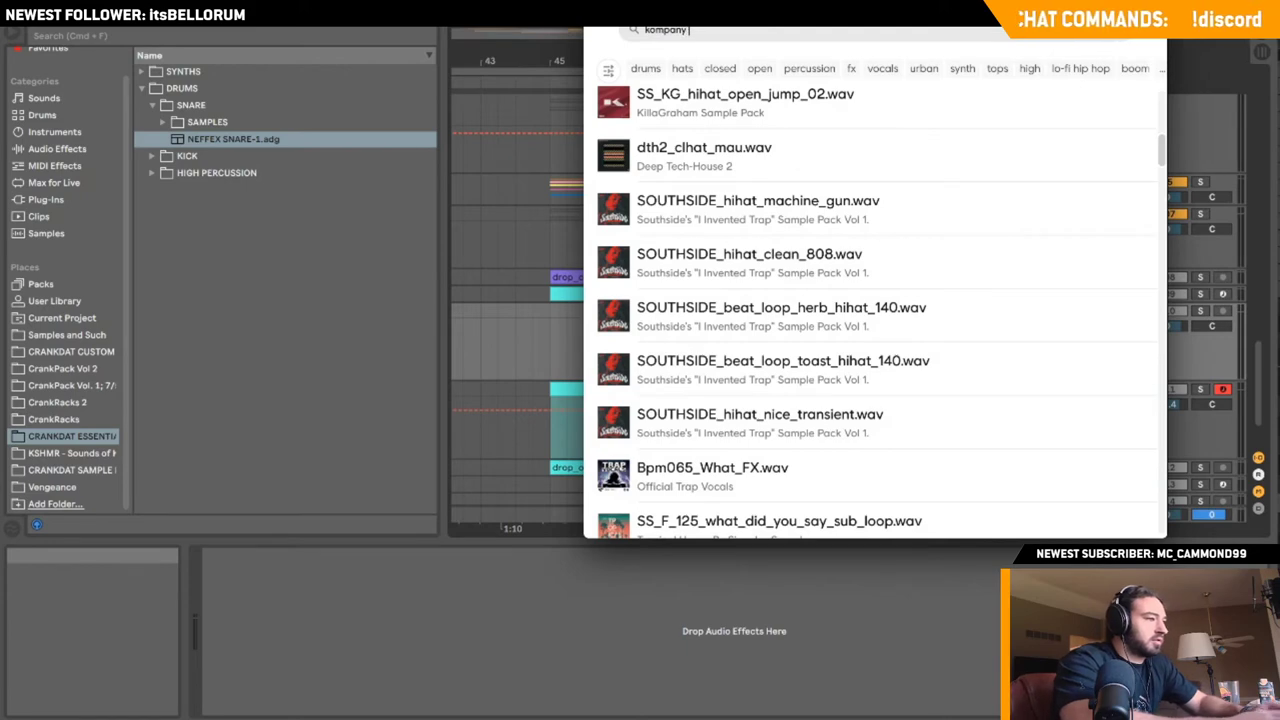
{"action": "type", "text": "kick"}
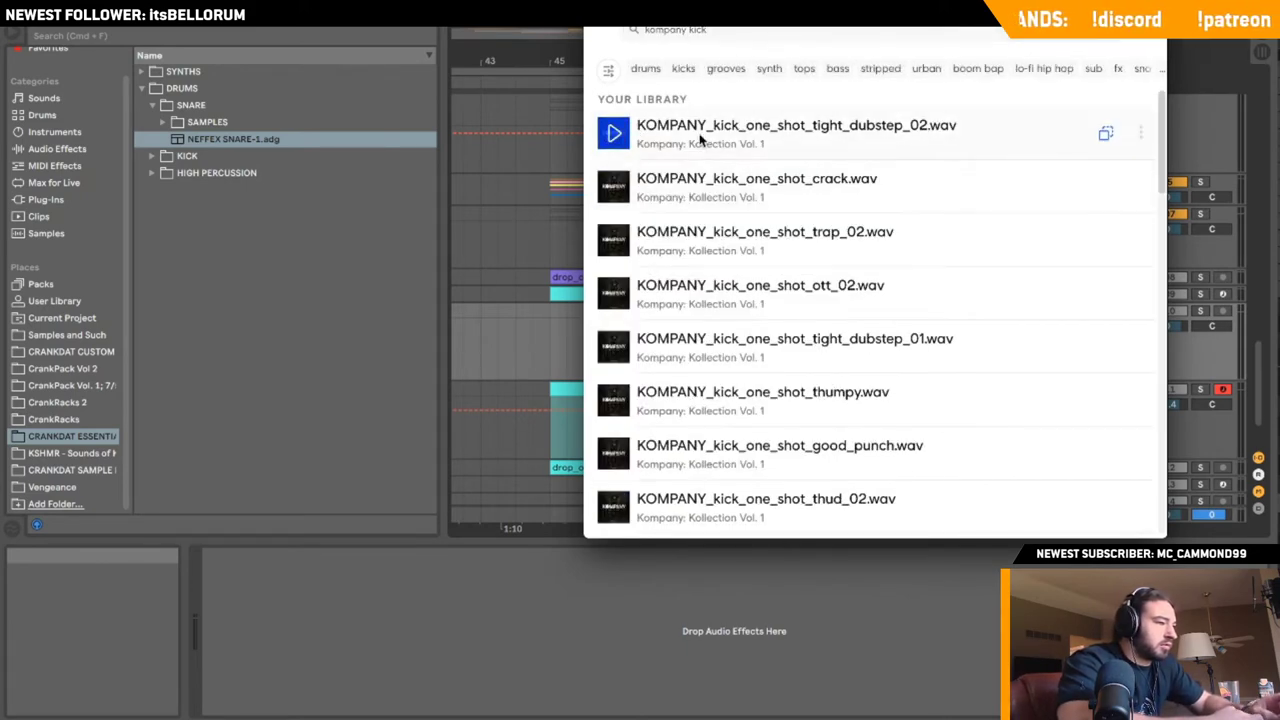
{"action": "mouse_move", "coordinate": [700, 140]}
{"action": "left_mouse_down"}
{"action": "mouse_move", "coordinate": [515, 200]}
{"action": "mouse_move", "coordinate": [515, 310]}
{"action": "left_mouse_up"}
{"action": "key", "text": "super+z"}
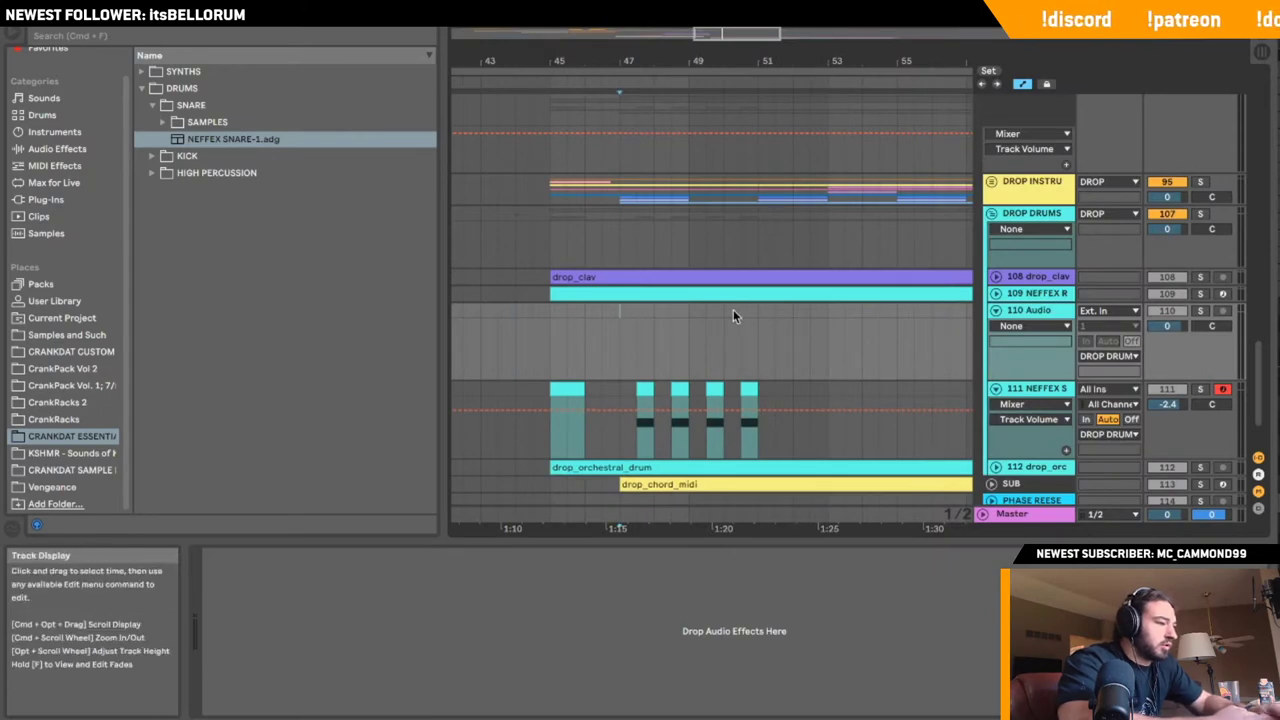
- Listen to the soloed melodic reference track from around bar 49
{"action": "scroll", "coordinate": [768, 283], "scroll_direction": "up", "scroll_amount": 10}
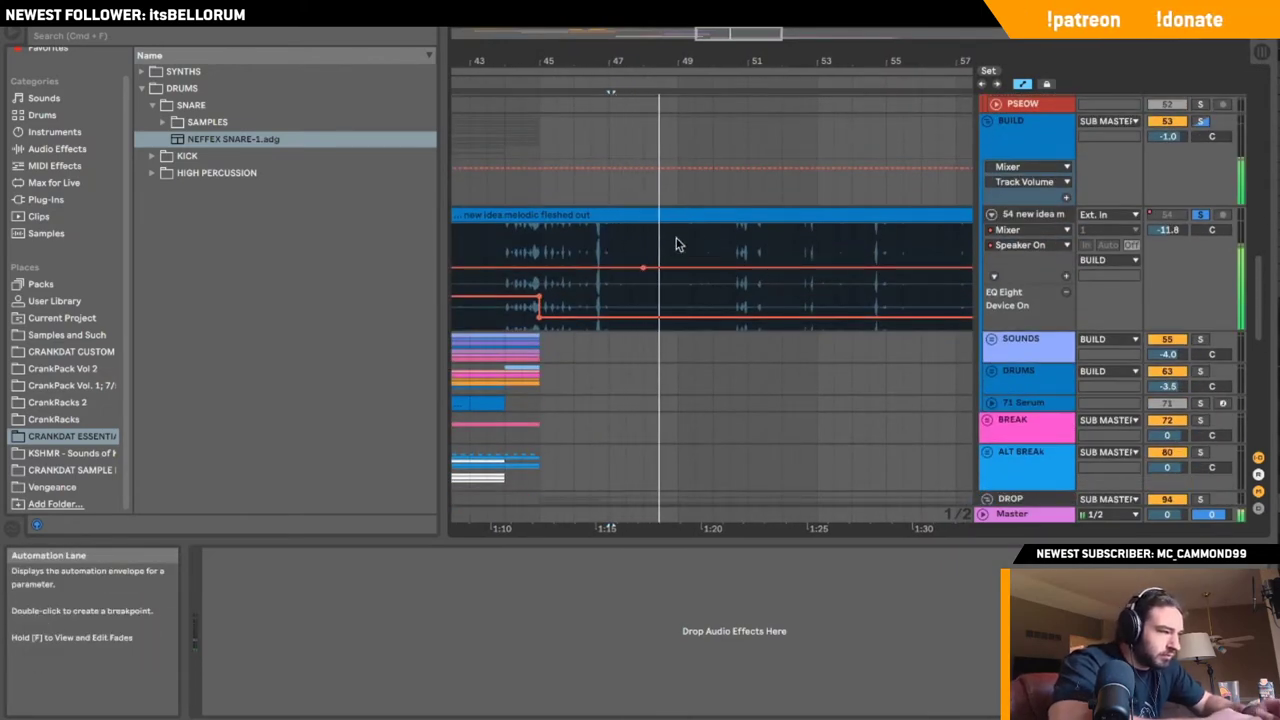
{"action": "left_click", "coordinate": [686, 247]}
{"action": "left_click_drag", "start_coordinate": [743, 34], "coordinate": [745, 37]}
{"action": "key", "text": "space"}
{"action": "key", "text": "space"}
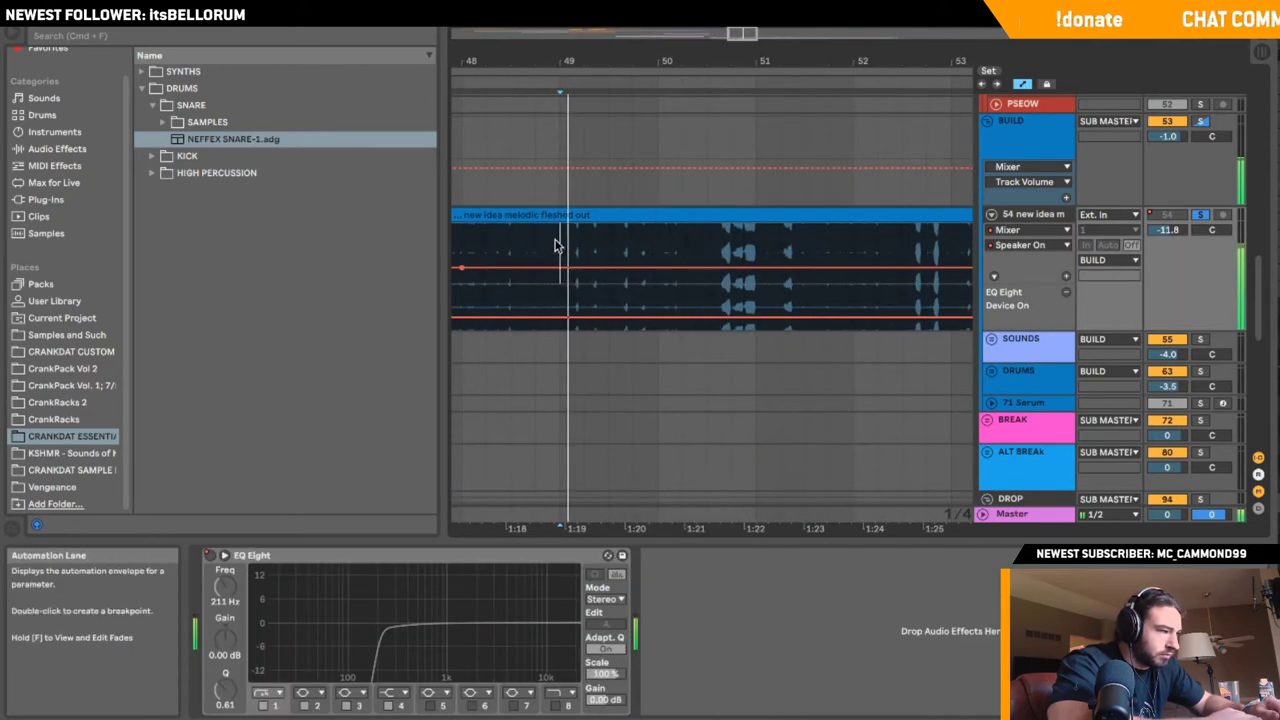
{"action": "left_click_drag", "start_coordinate": [738, 35], "coordinate": [736, 66]}
- Replay the middle of bar 50 in the melodic reference repeatedly to study its rhythm
{"action": "left_click", "coordinate": [720, 245]}
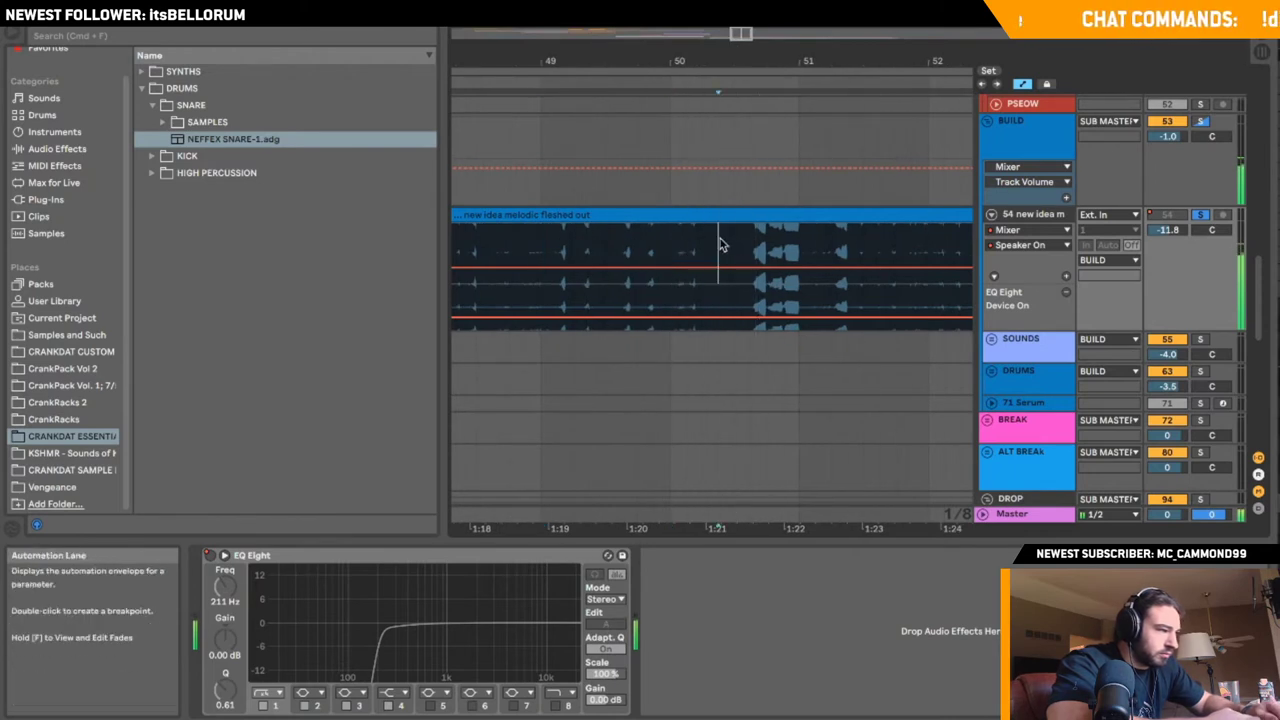
{"action": "key", "text": "space"}
{"action": "key", "text": "space"}
{"action": "left_click", "coordinate": [704, 246]}
{"action": "key", "text": "space"}
{"action": "key", "text": "space"}
{"action": "key", "text": "space"}
{"action": "key", "text": "space"}
{"action": "key", "text": "space"}
{"action": "key", "text": "space"}
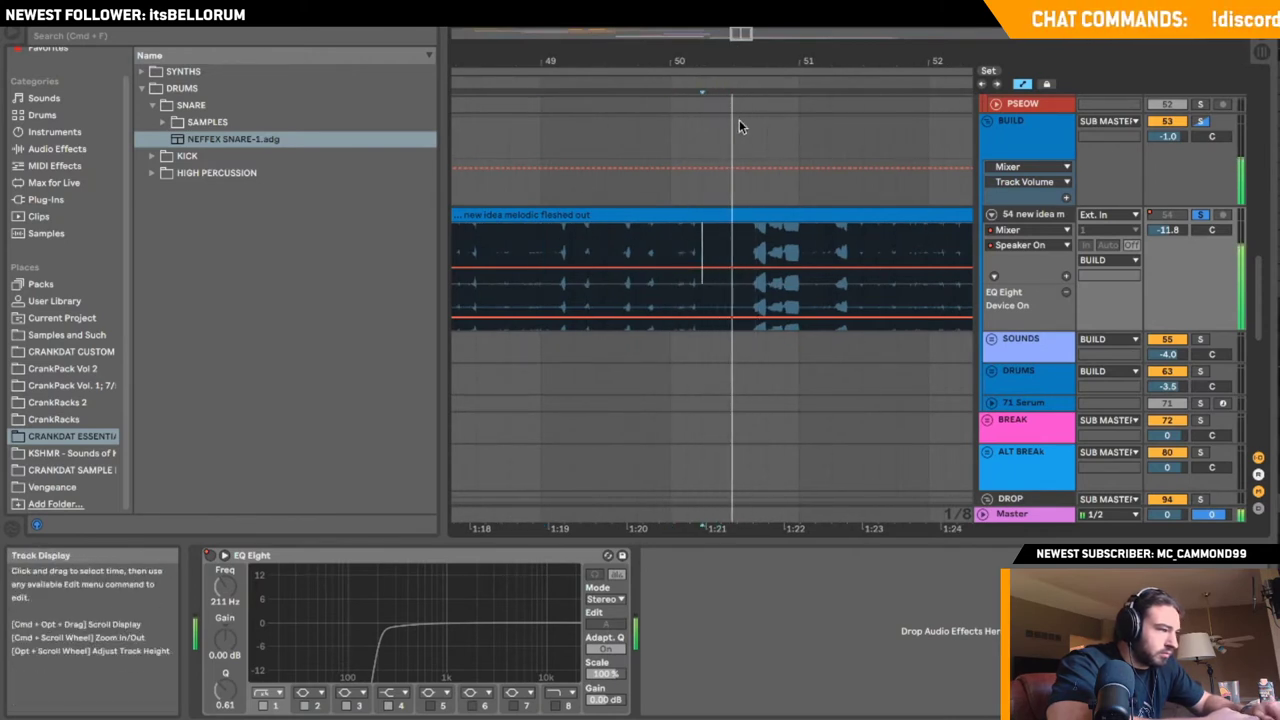
- Replay the soloed melodic reference around beat 50.2, examining its waveform to locate the hits
{"action": "left_click", "coordinate": [668, 249]}
{"action": "key", "text": "space"}
{"action": "key", "text": "space"}
{"action": "key", "text": "space"}
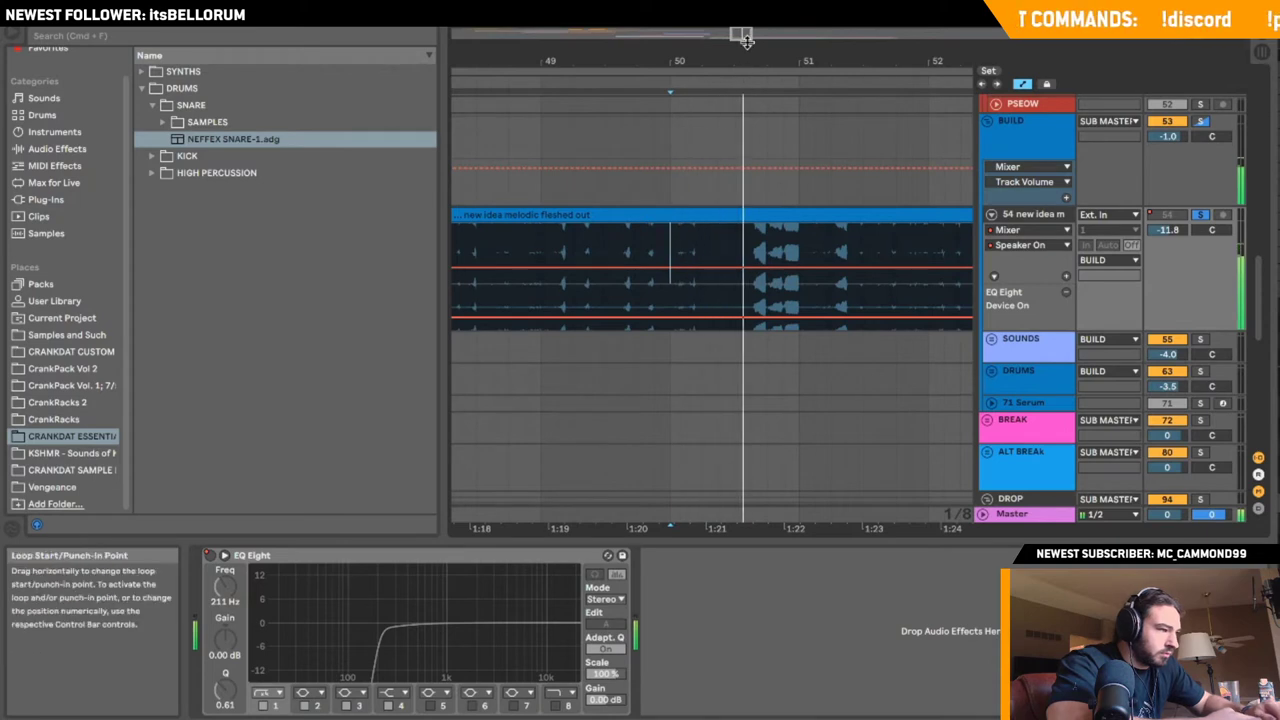
{"action": "key", "text": "space"}
{"action": "mouse_move", "coordinate": [743, 35]}
{"action": "left_mouse_down"}
{"action": "mouse_move", "coordinate": [742, 55]}
{"action": "mouse_move", "coordinate": [742, 35]}
{"action": "left_mouse_up"}
{"action": "left_click", "coordinate": [711, 260]}
{"action": "left_click", "coordinate": [683, 237]}
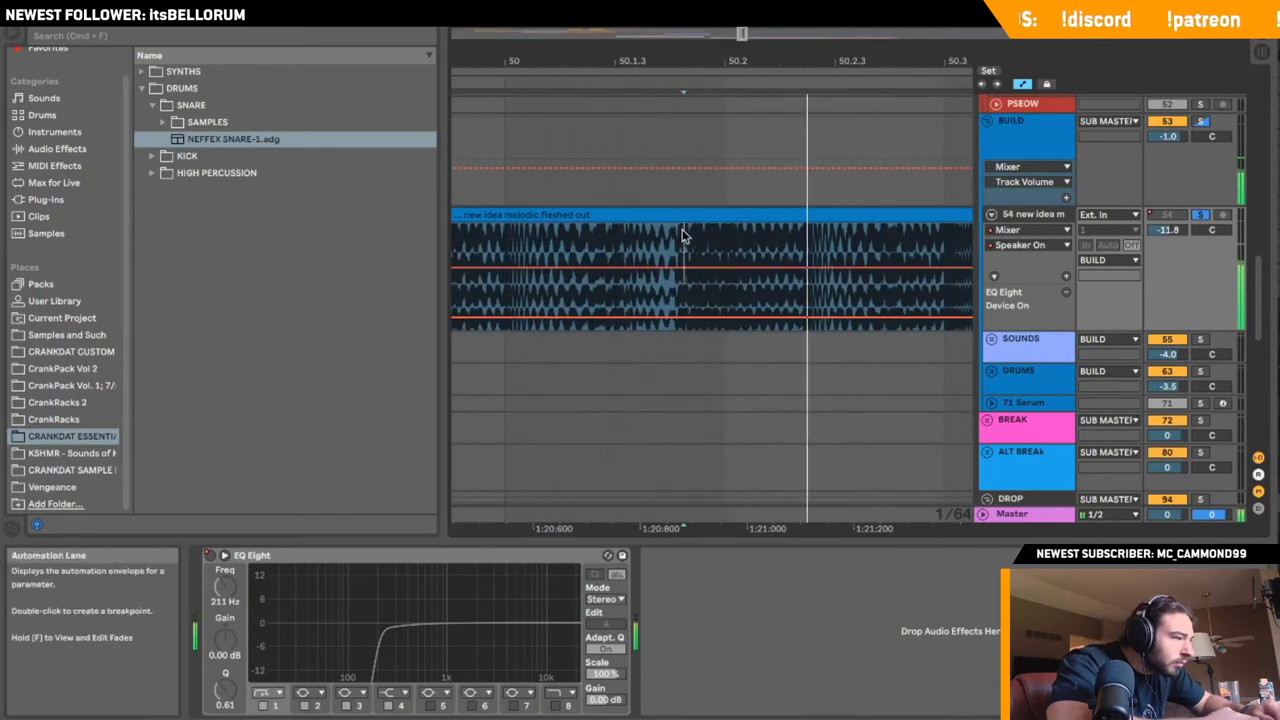
{"action": "left_click", "coordinate": [803, 236]}
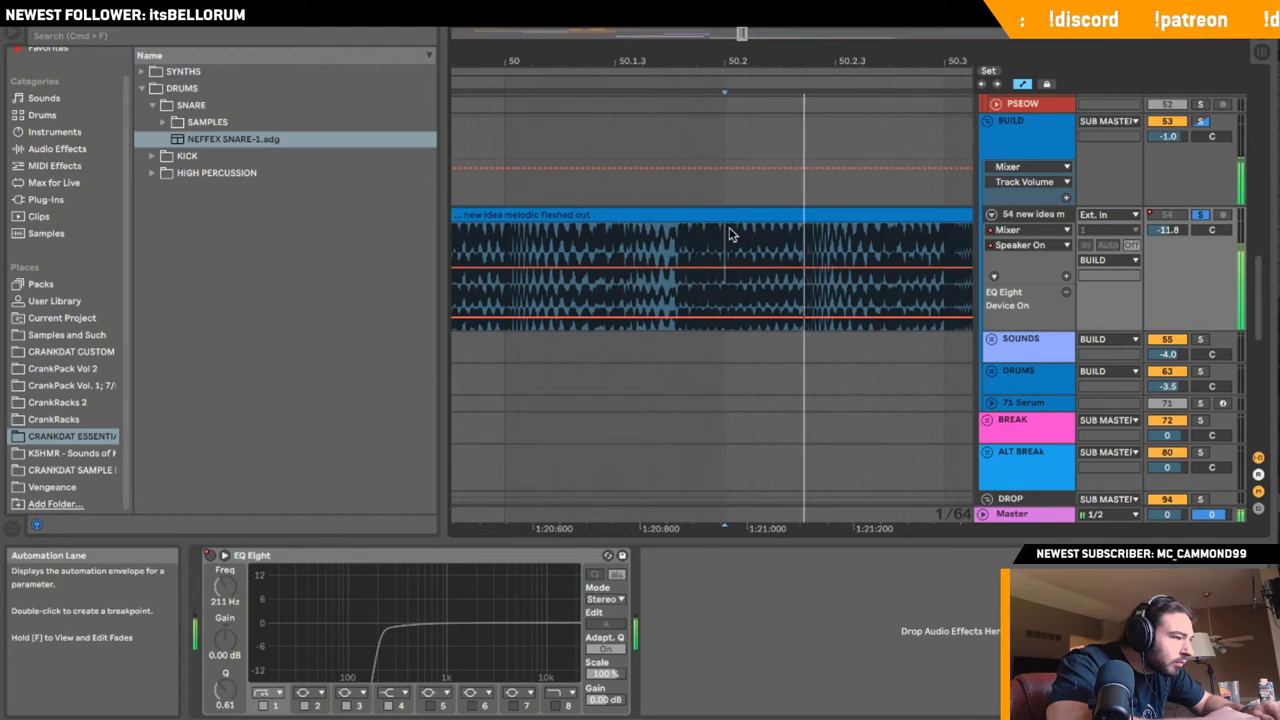
{"action": "left_click", "coordinate": [794, 243]}
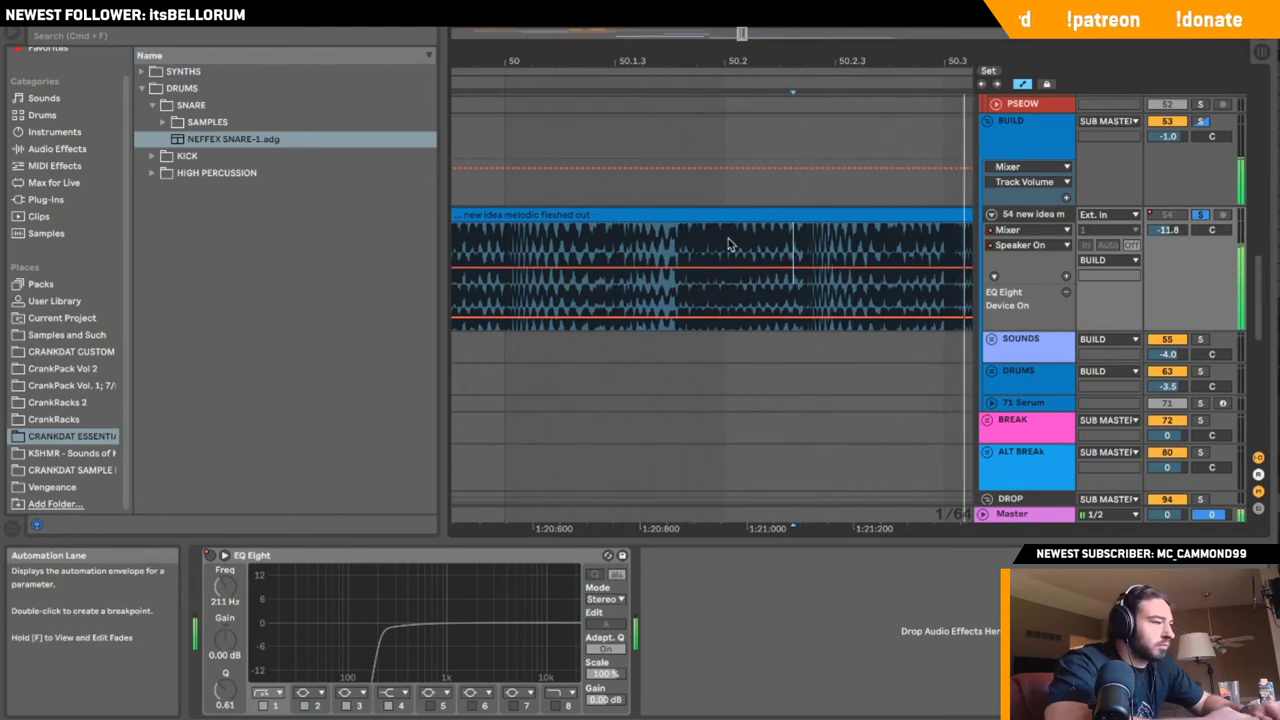
{"action": "left_click", "coordinate": [726, 244]}
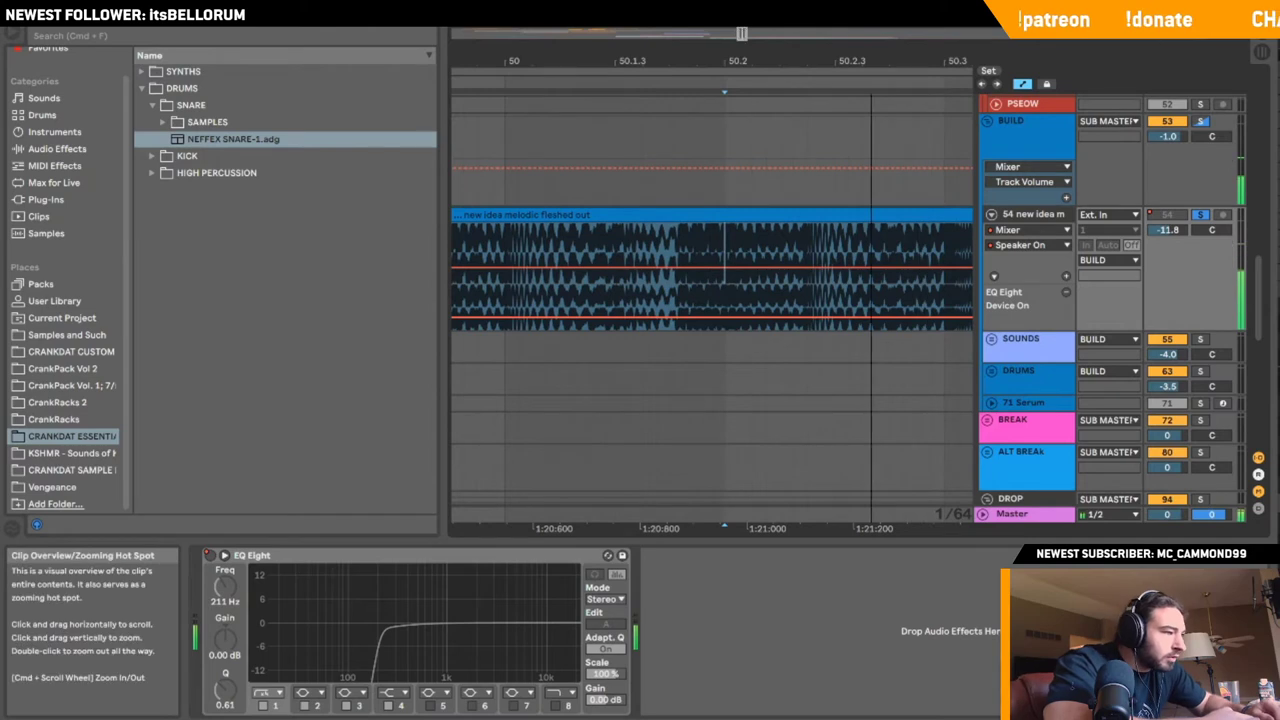
- Replay the melodic reference from bar 50 to check the rhythm leading into beat 50.4
{"action": "scroll", "coordinate": [760, 244], "scroll_direction": "down", "scroll_amount": 5}
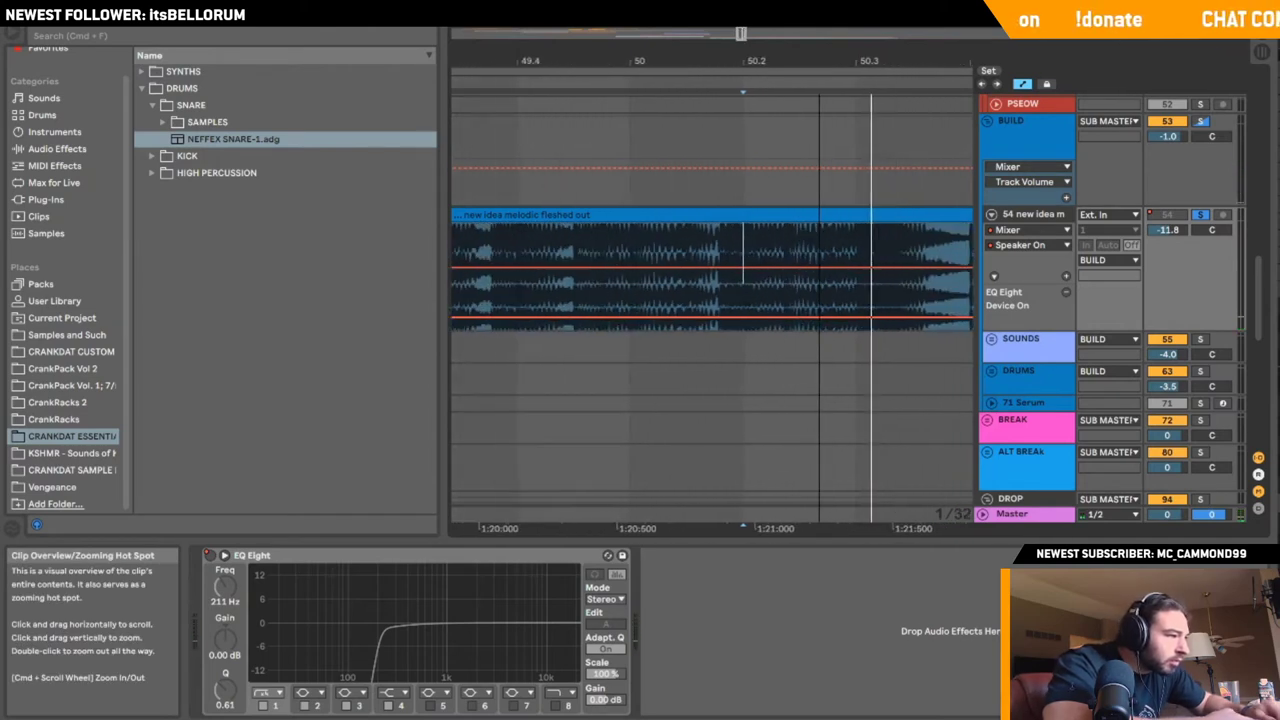
{"action": "key", "text": "space"}
{"action": "key", "text": "space"}
{"action": "left_click", "coordinate": [641, 253]}
{"action": "key", "text": "space"}
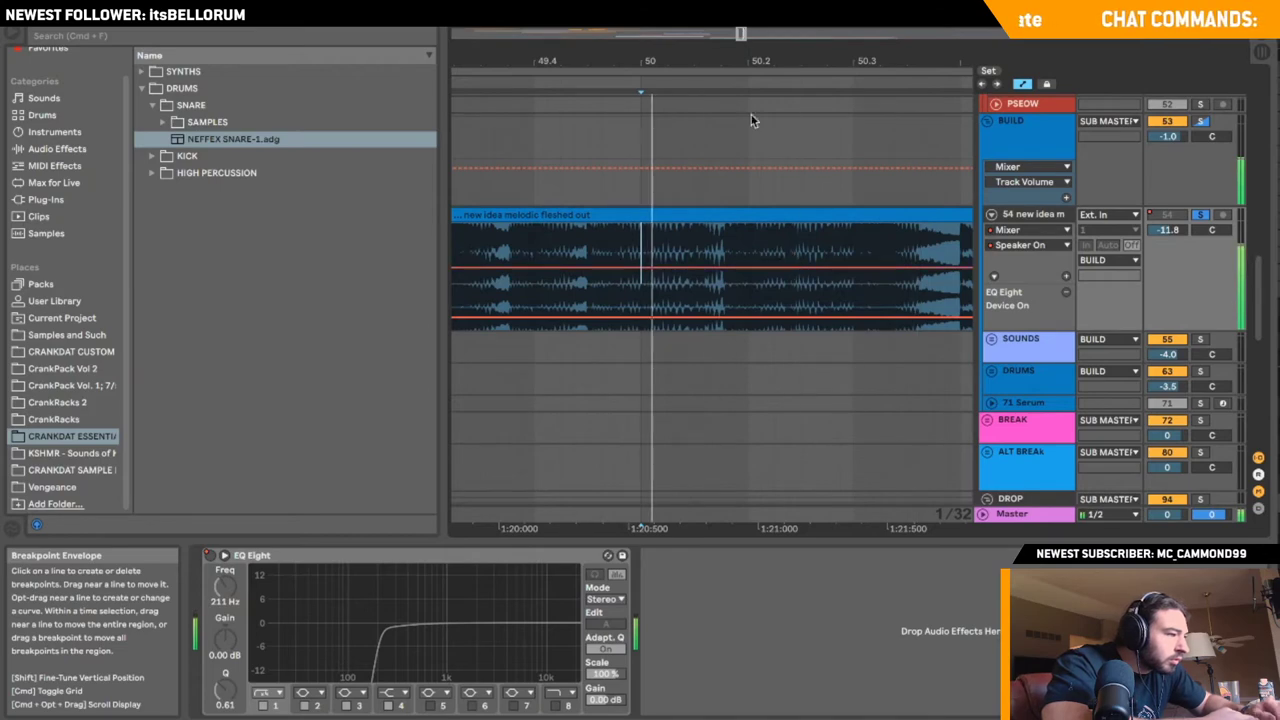
{"action": "key", "text": "space"}
{"action": "key", "text": "space"}
{"action": "key", "text": "minus"}
{"action": "key", "text": "minus"}
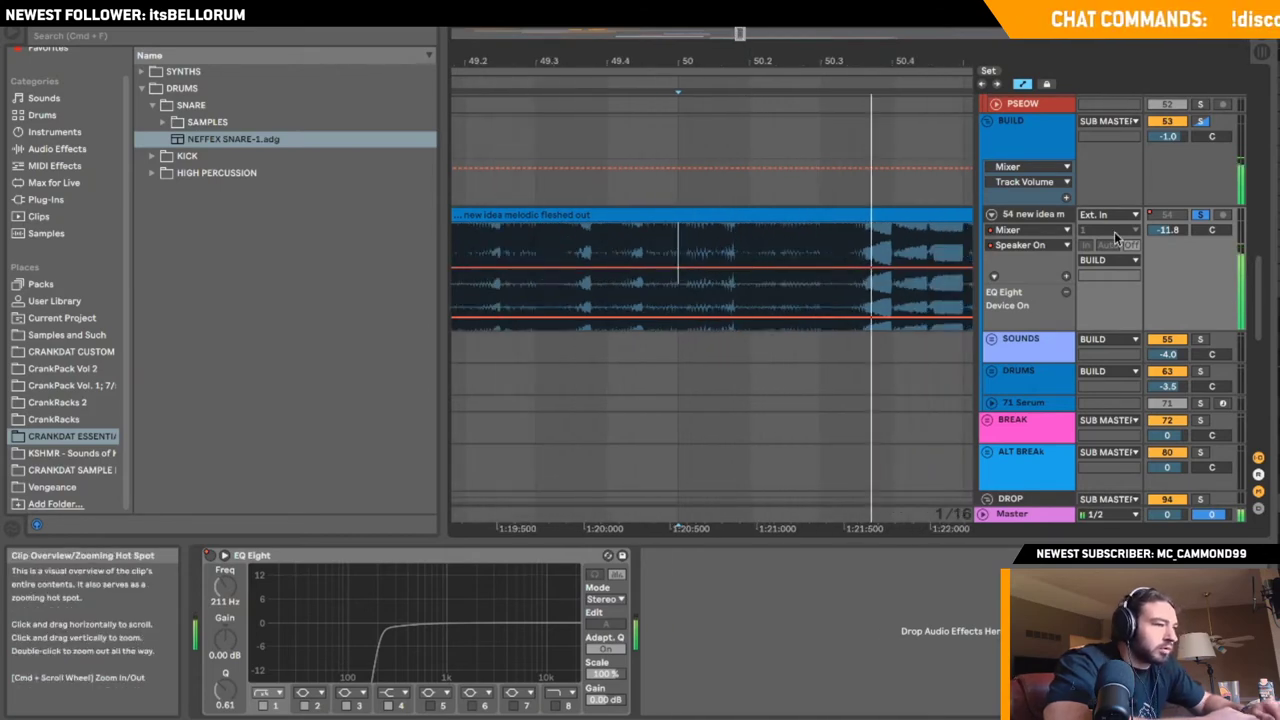
- Delete all kick notes from clip bar 5 onward in the NEFFEX trap kick clip
{"action": "scroll", "coordinate": [881, 293], "scroll_direction": "down", "scroll_amount": 10}
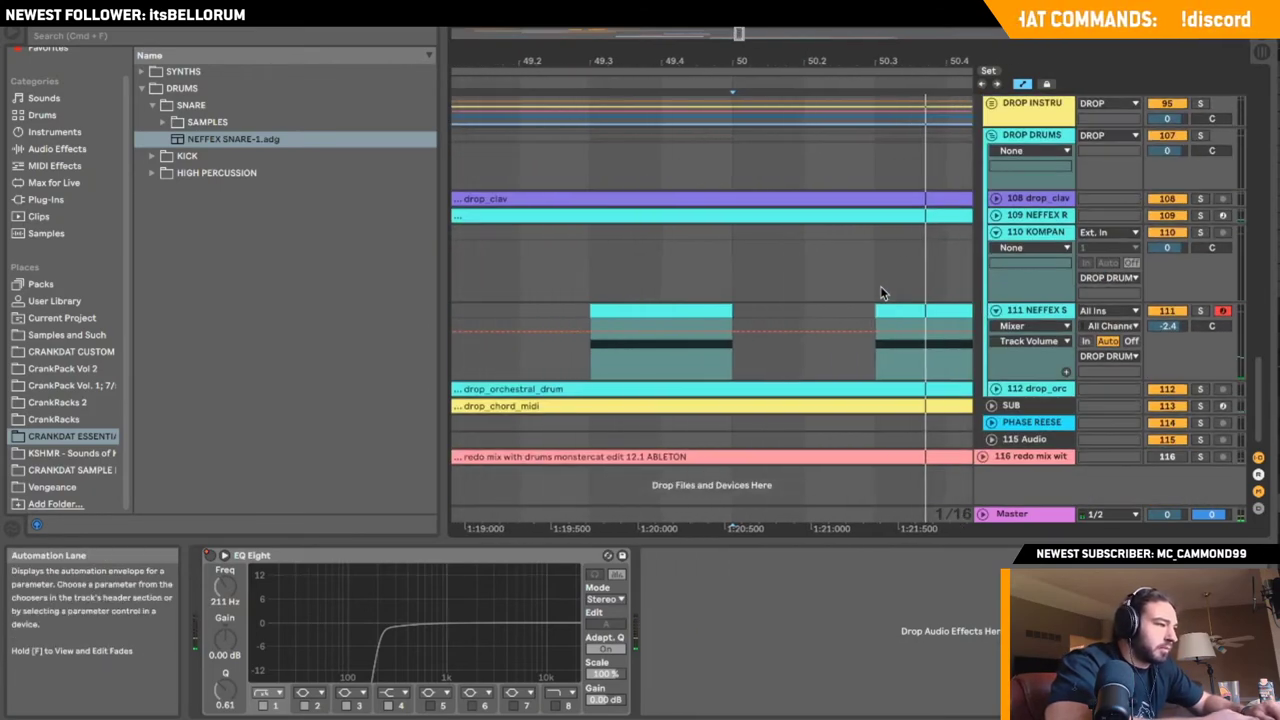
{"action": "left_click_drag", "start_coordinate": [742, 33], "coordinate": [738, 3]}
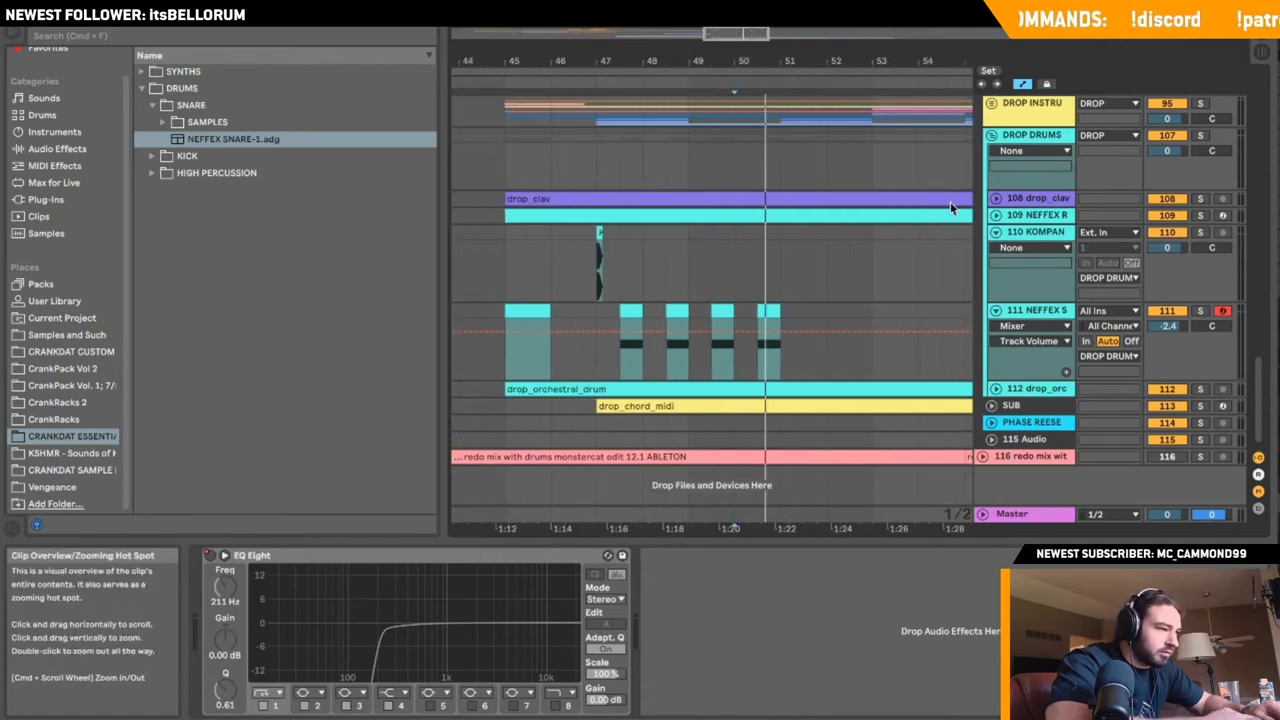
{"action": "left_click", "coordinate": [996, 216]}
{"action": "double_click", "coordinate": [711, 217]}
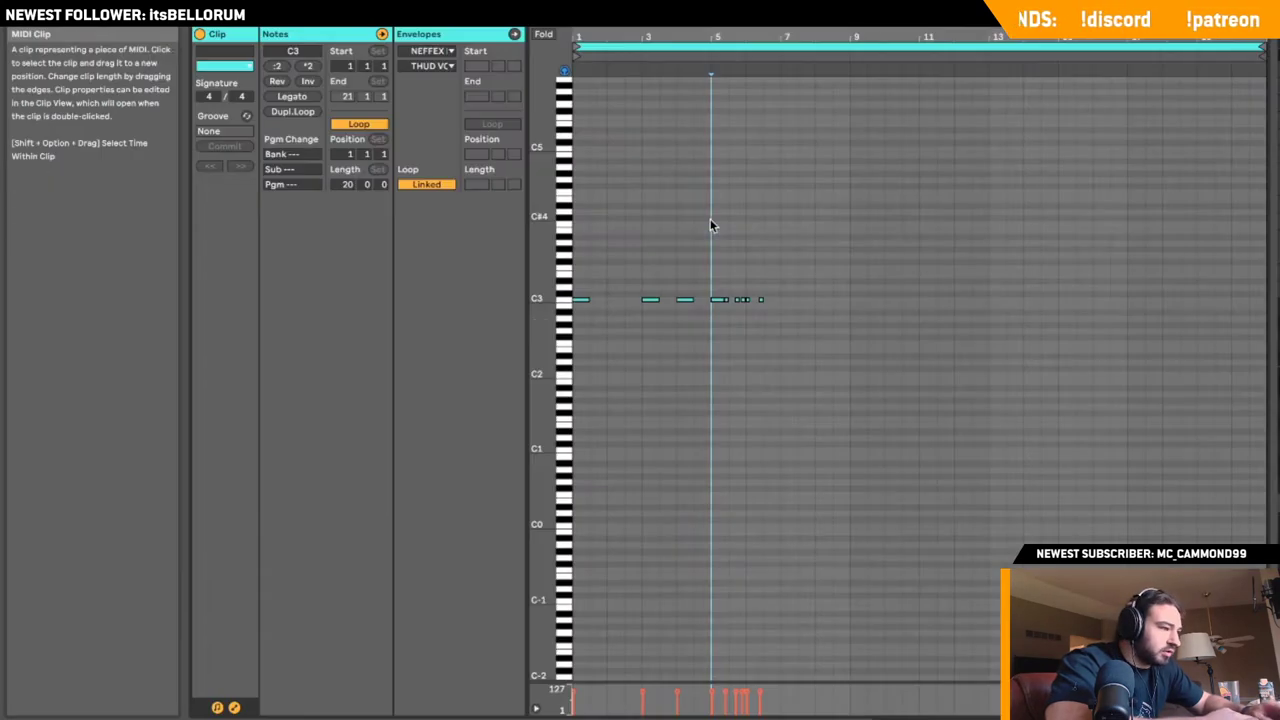
{"action": "left_click_drag", "start_coordinate": [714, 288], "coordinate": [854, 360]}
{"action": "key", "text": "Delete"}
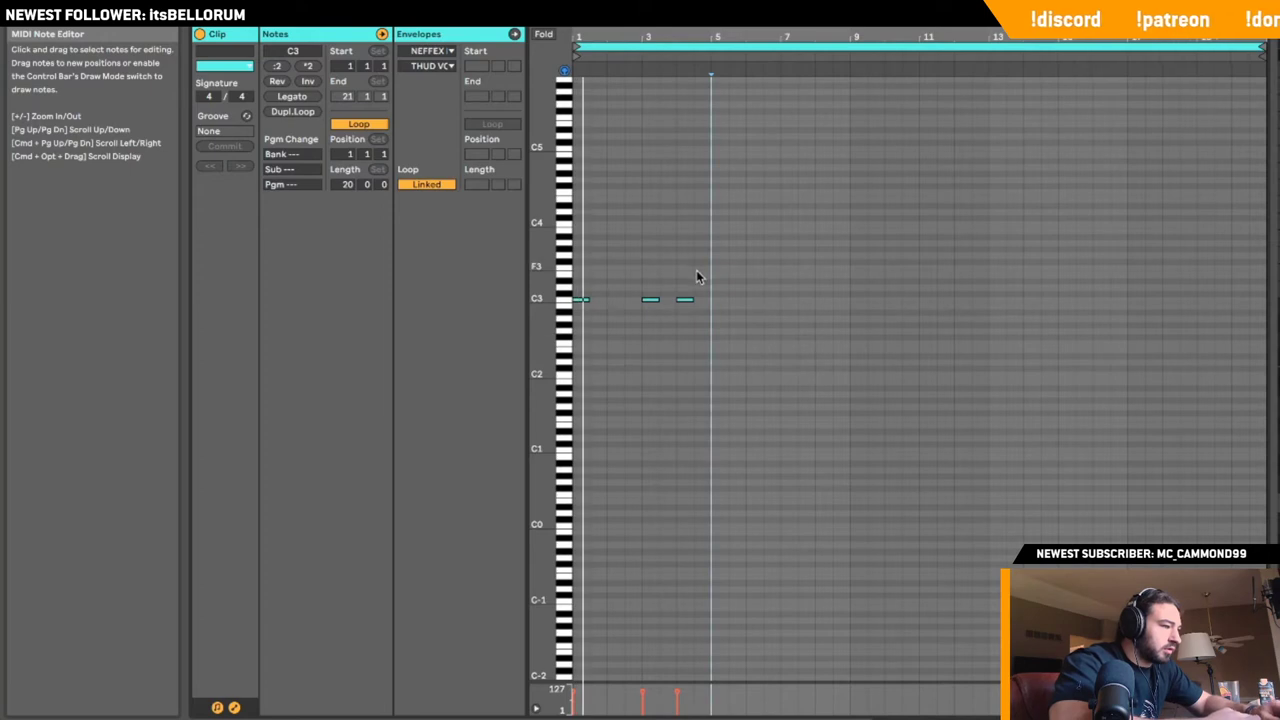
- Duplicate the kick notes in clip bars 3 and 4 into bars 5 and 6, and play the drop from bar 45
{"action": "left_click_drag", "start_coordinate": [707, 284], "coordinate": [648, 316]}
{"action": "key", "text": "super+d"}
{"action": "key", "text": "shift+Tab"}
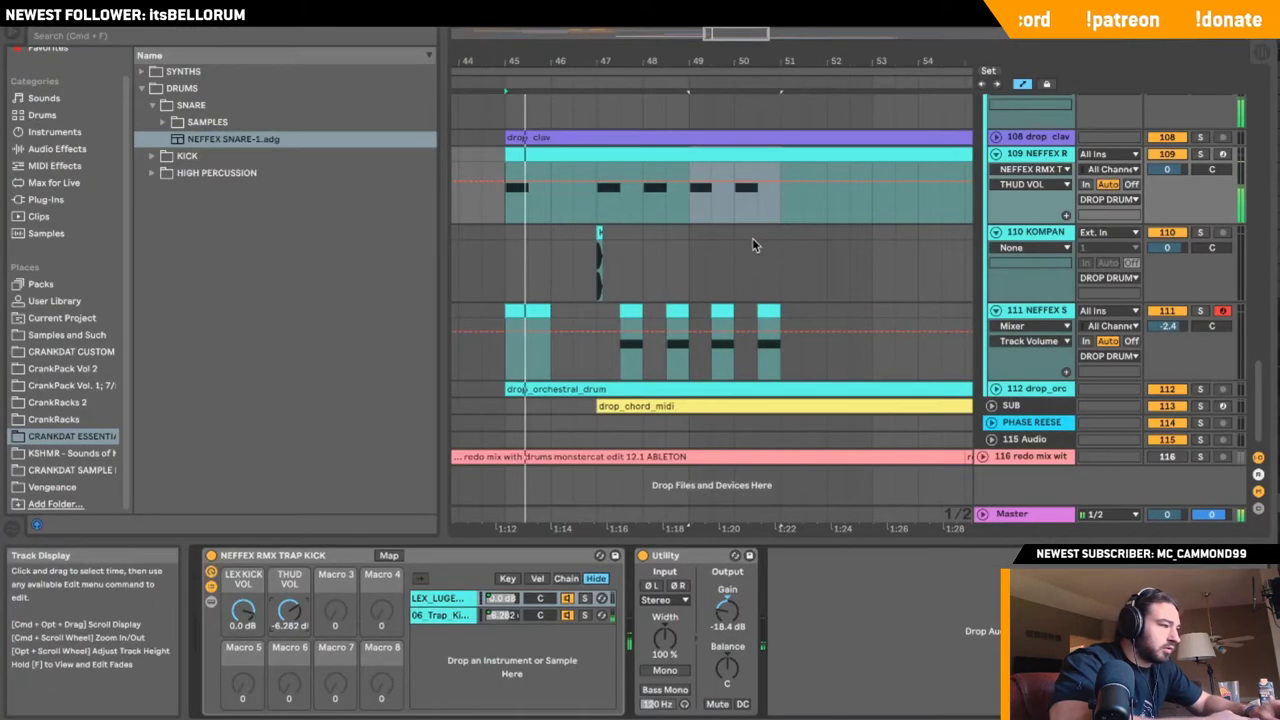
{"action": "left_click", "coordinate": [498, 184]}
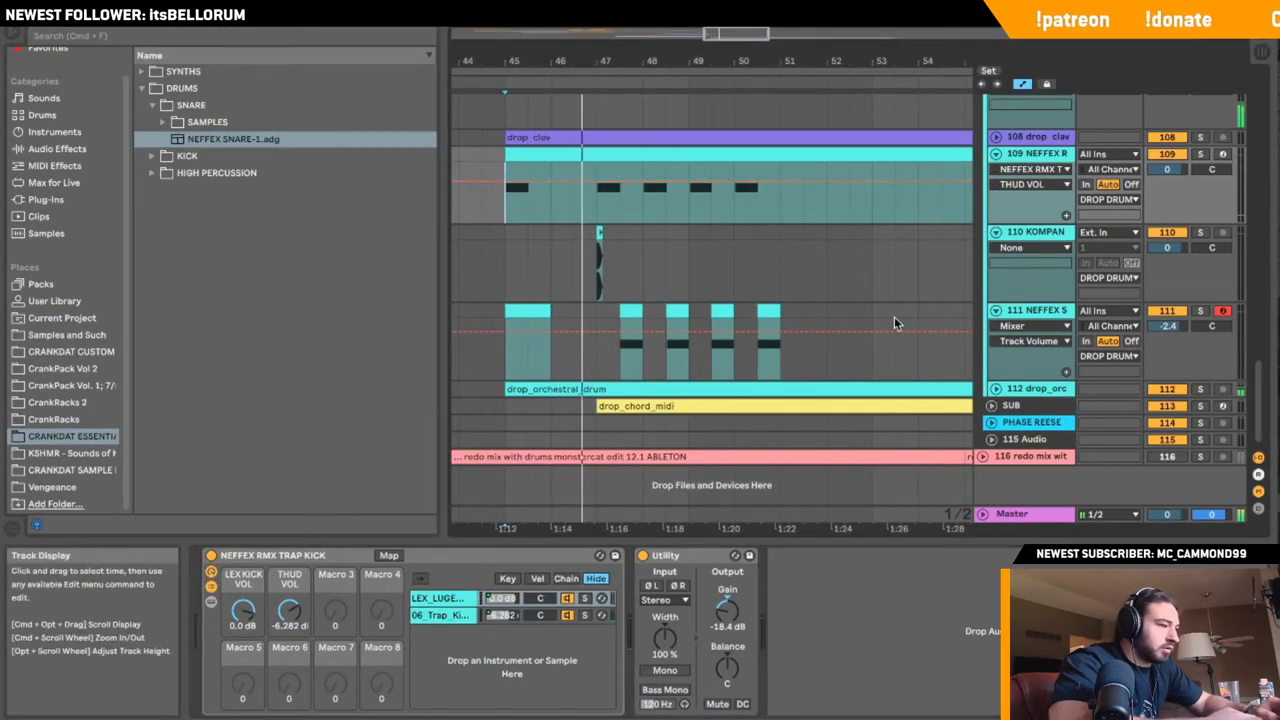
{"action": "key", "text": "space"}
- Move the KOMPANY kick clip from bar 47 to the eighth note before 47.3, and set its track volume to -13.8 dB
{"action": "left_click", "coordinate": [600, 232]}
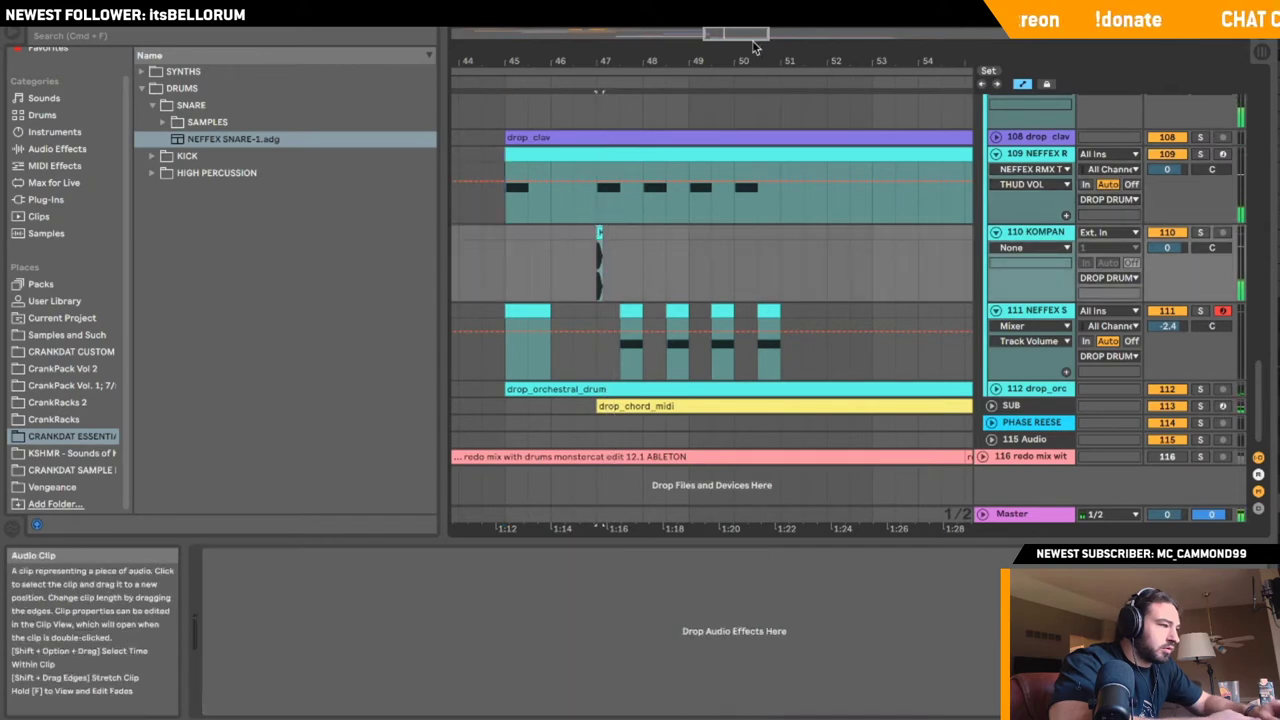
{"action": "key", "text": "Delete"}
{"action": "left_click_drag", "start_coordinate": [711, 34], "coordinate": [711, 96]}
{"action": "left_click", "coordinate": [835, 229]}
{"action": "scroll", "coordinate": [827, 228], "scroll_direction": "right", "scroll_amount": 1}
{"action": "key", "text": "space"}
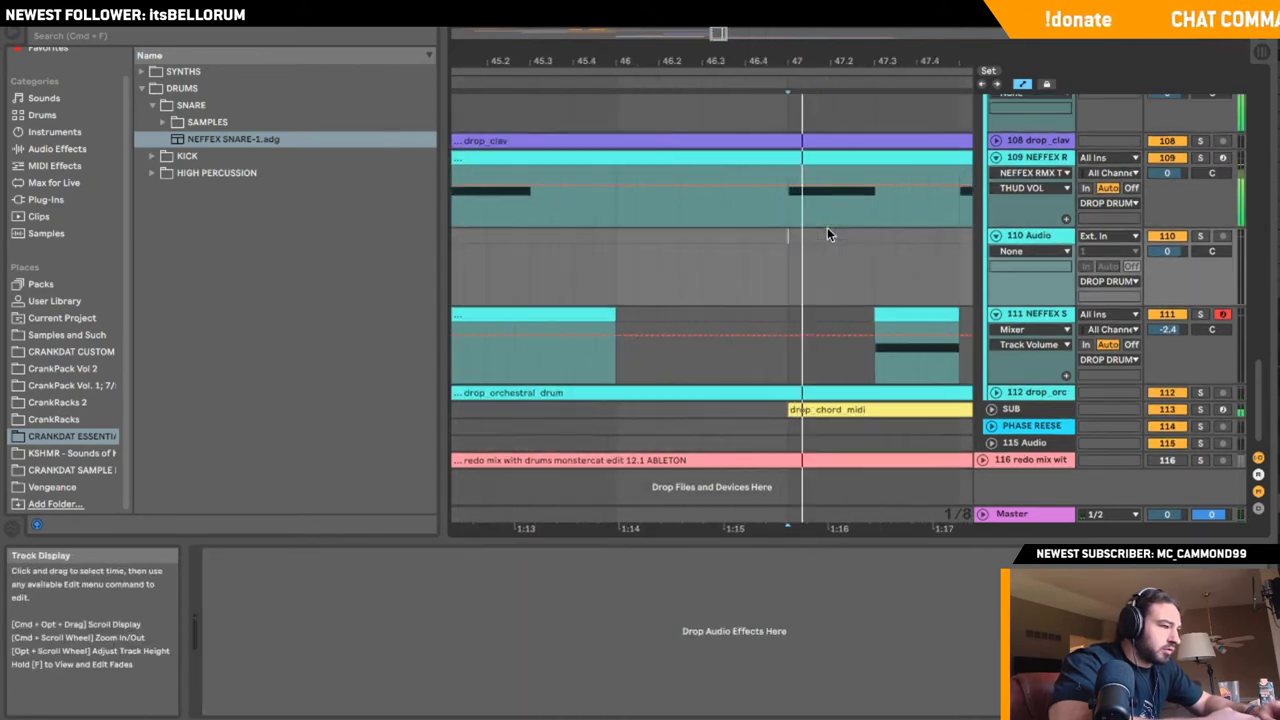
{"action": "left_click_drag", "start_coordinate": [827, 230], "coordinate": [763, 243]}
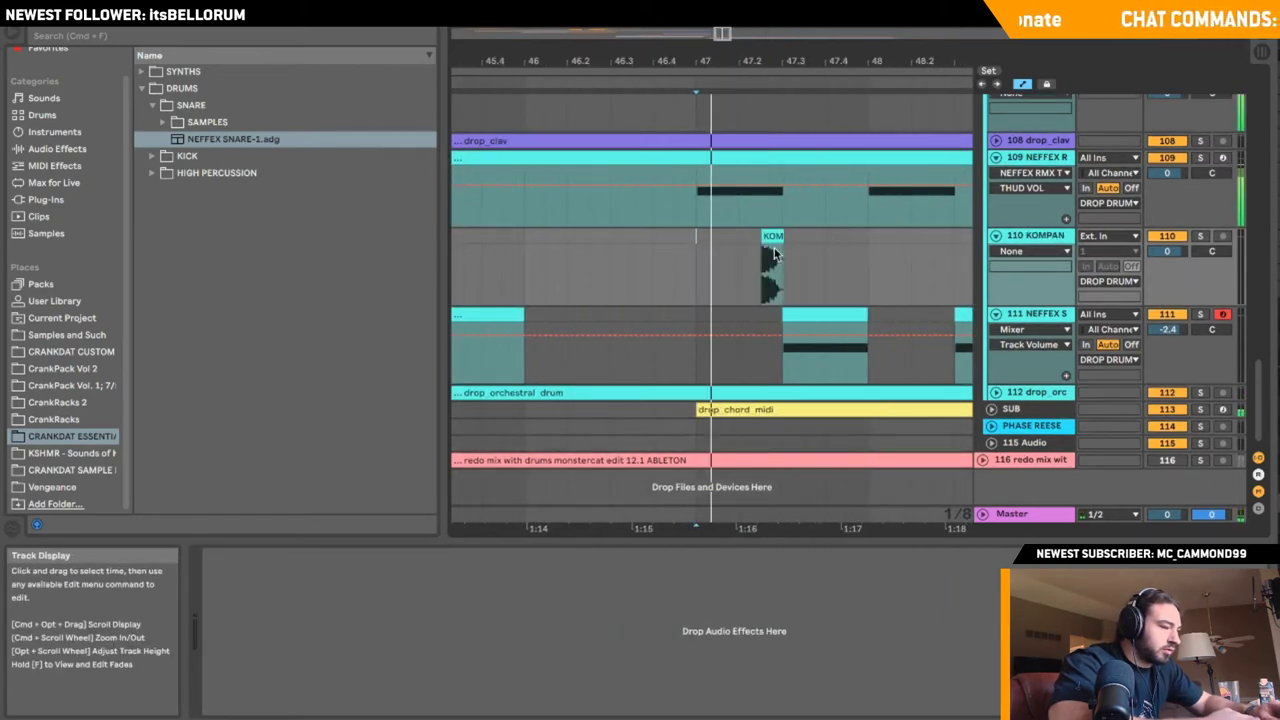
{"action": "left_click_drag", "start_coordinate": [1171, 252], "coordinate": [1171, 297]}
{"action": "key", "text": "space"}
{"action": "key", "text": "space"}
- Paste copies of the KOMPANY kick clip on the eighth notes before bar 48 and before 48.3, and listen to them
{"action": "left_click", "coordinate": [773, 237]}
{"action": "scroll", "coordinate": [798, 243], "scroll_direction": "right", "scroll_amount": 2}
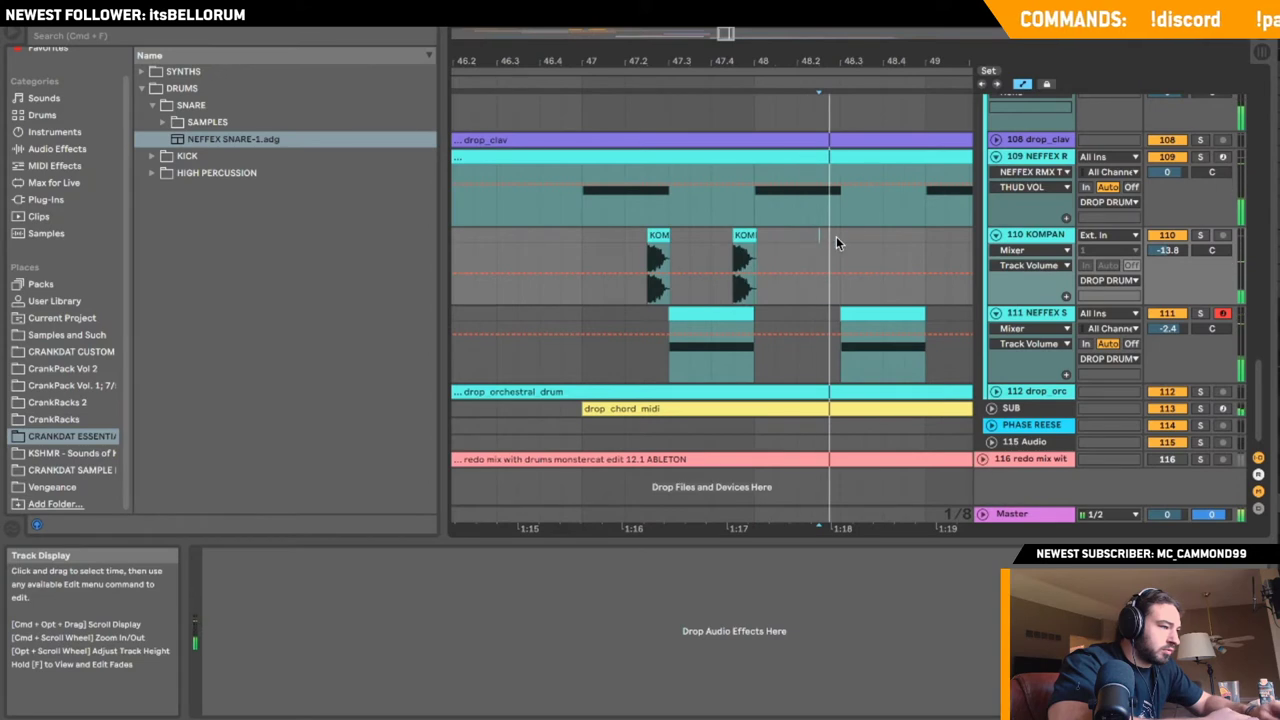
{"action": "key", "text": "super+v"}
{"action": "key", "text": "space"}
{"action": "left_click", "coordinate": [673, 239]}
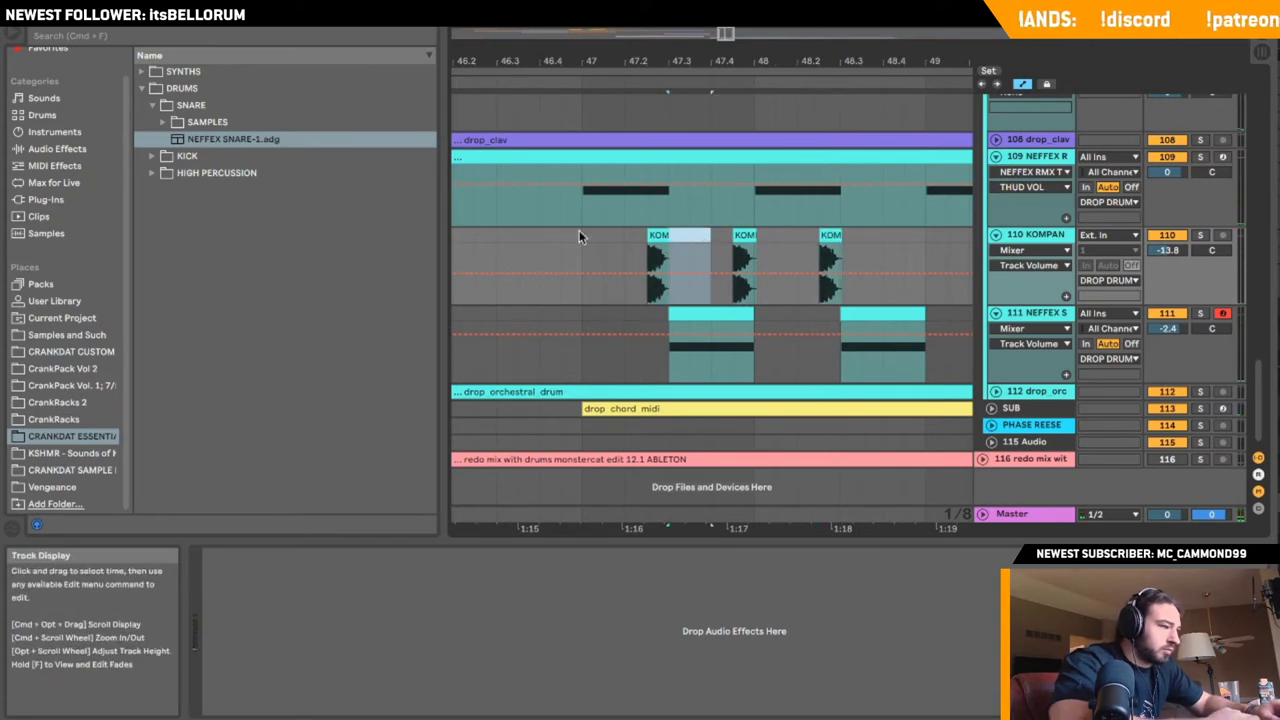
{"action": "left_click", "coordinate": [537, 236]}
{"action": "key", "text": "space"}
{"action": "left_click_drag", "start_coordinate": [757, 262], "coordinate": [912, 242]}
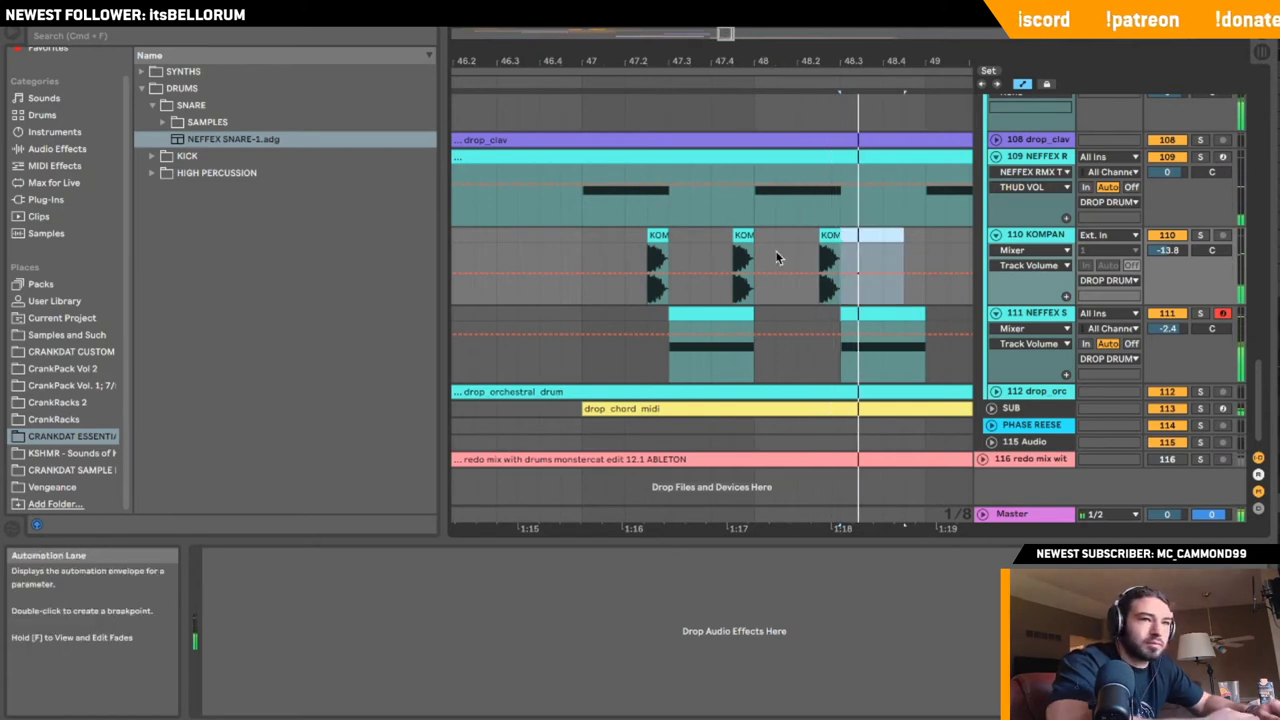
{"action": "left_click", "coordinate": [645, 248]}
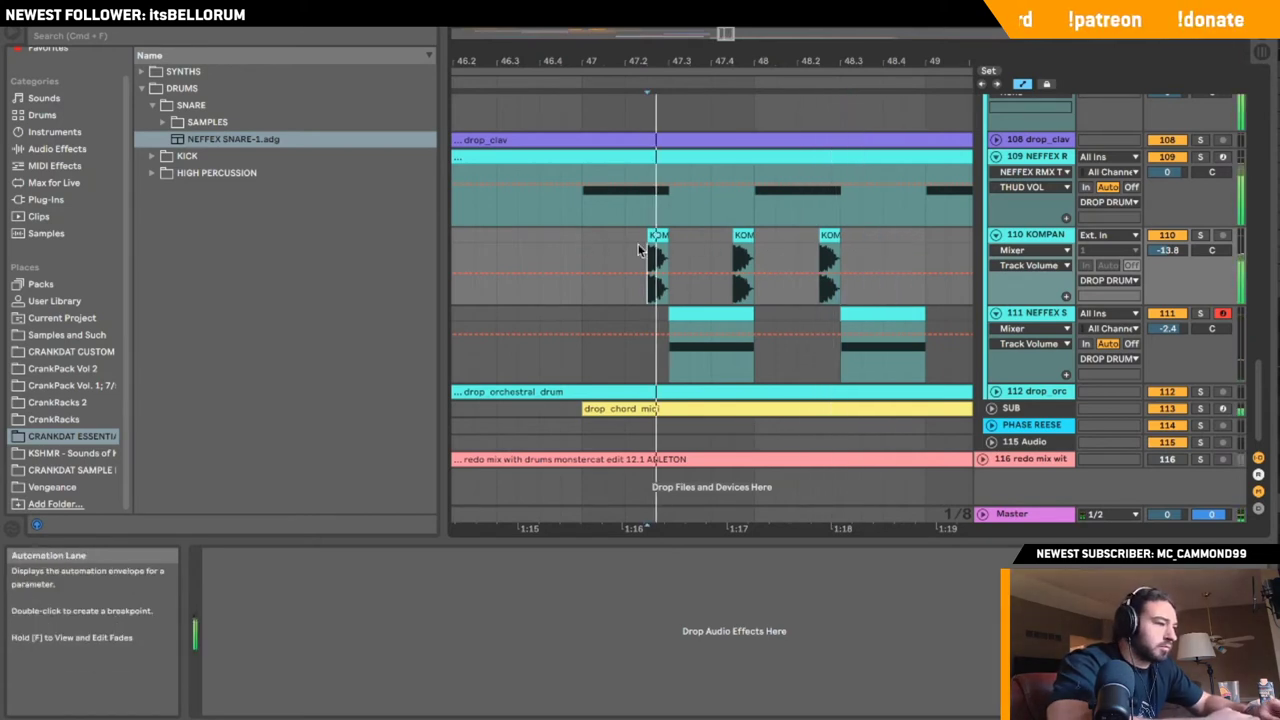
- Copy the KOMPANY kick clip to the eighth note before bar 49, and set its track volume to -17.0 dB
{"action": "left_click", "coordinate": [829, 236]}
{"action": "key", "text": "super+c"}
{"action": "left_click", "coordinate": [908, 237]}
{"action": "key", "text": "super+v"}
{"action": "scroll", "coordinate": [908, 240], "scroll_direction": "right", "scroll_amount": 1}
{"action": "scroll", "coordinate": [908, 240], "scroll_direction": "up", "scroll_amount": 1}
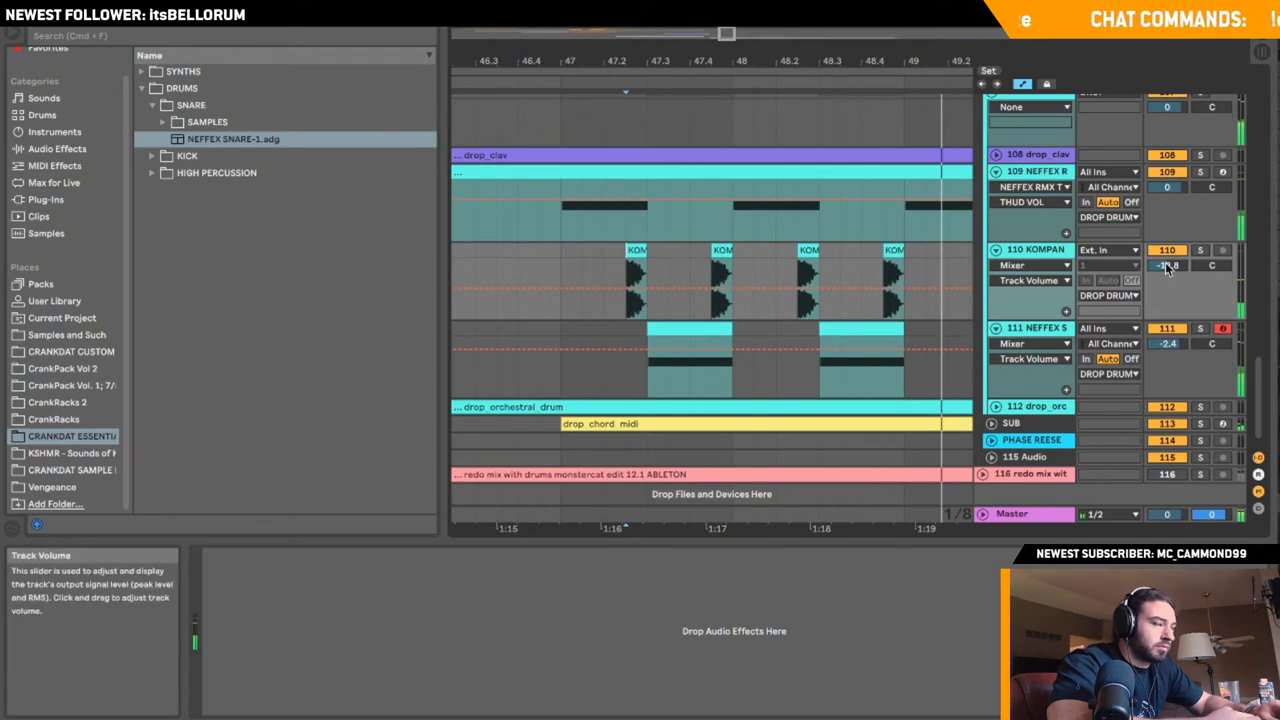
{"action": "left_click_drag", "start_coordinate": [1167, 268], "coordinate": [1167, 268]}
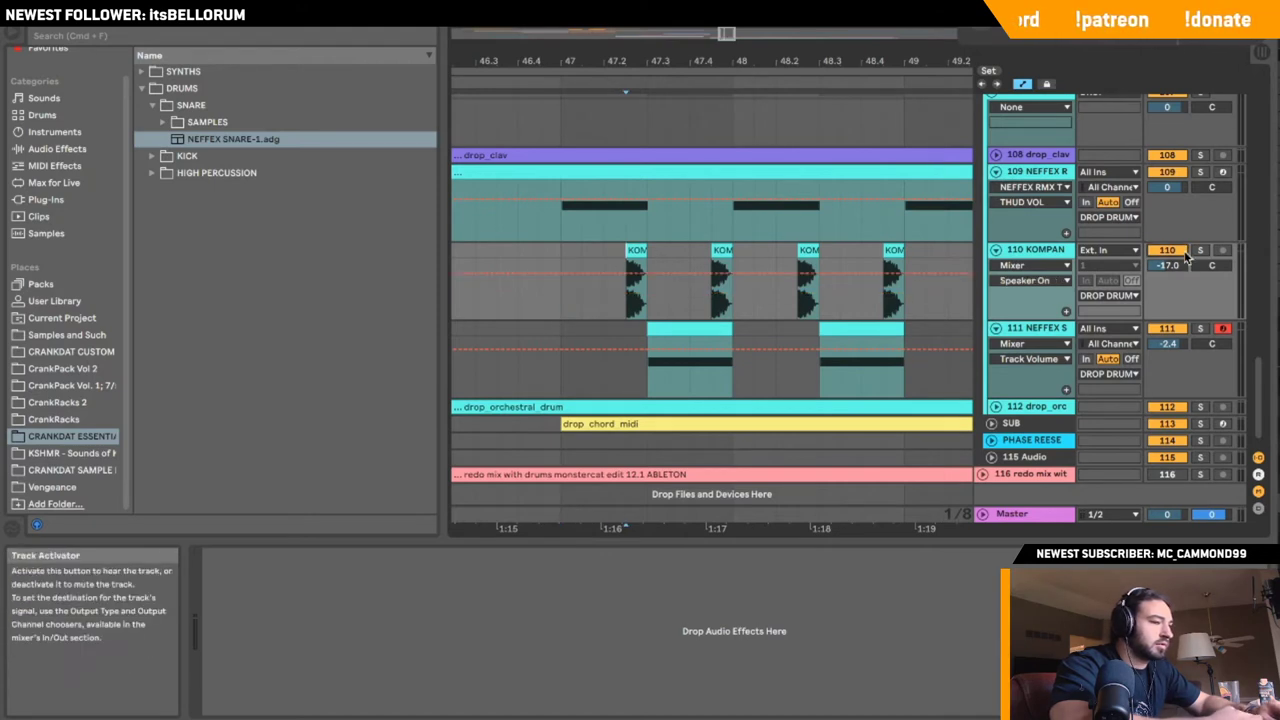
- Add an Auto Filter to the soloed KOMPANY kick track and show its frequency automation in a new lane
{"action": "key", "text": "space"}
{"action": "left_click", "coordinate": [57, 148]}
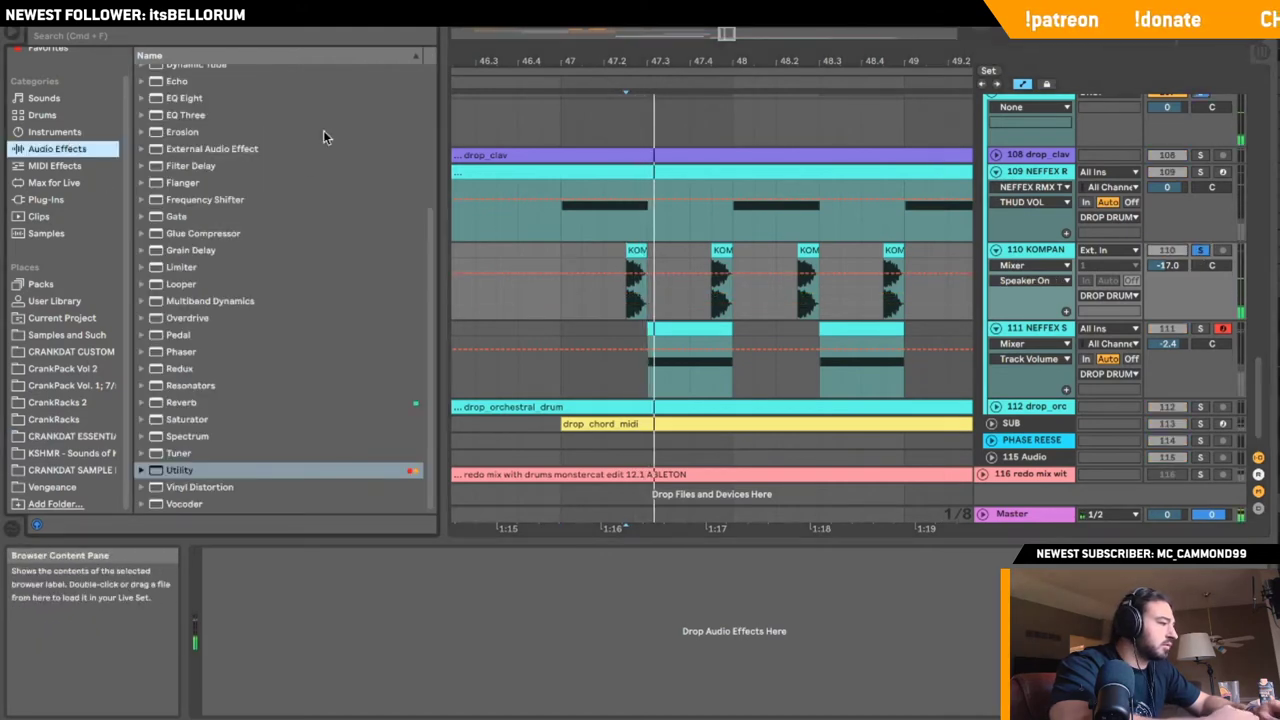
{"action": "left_click", "coordinate": [197, 111]}
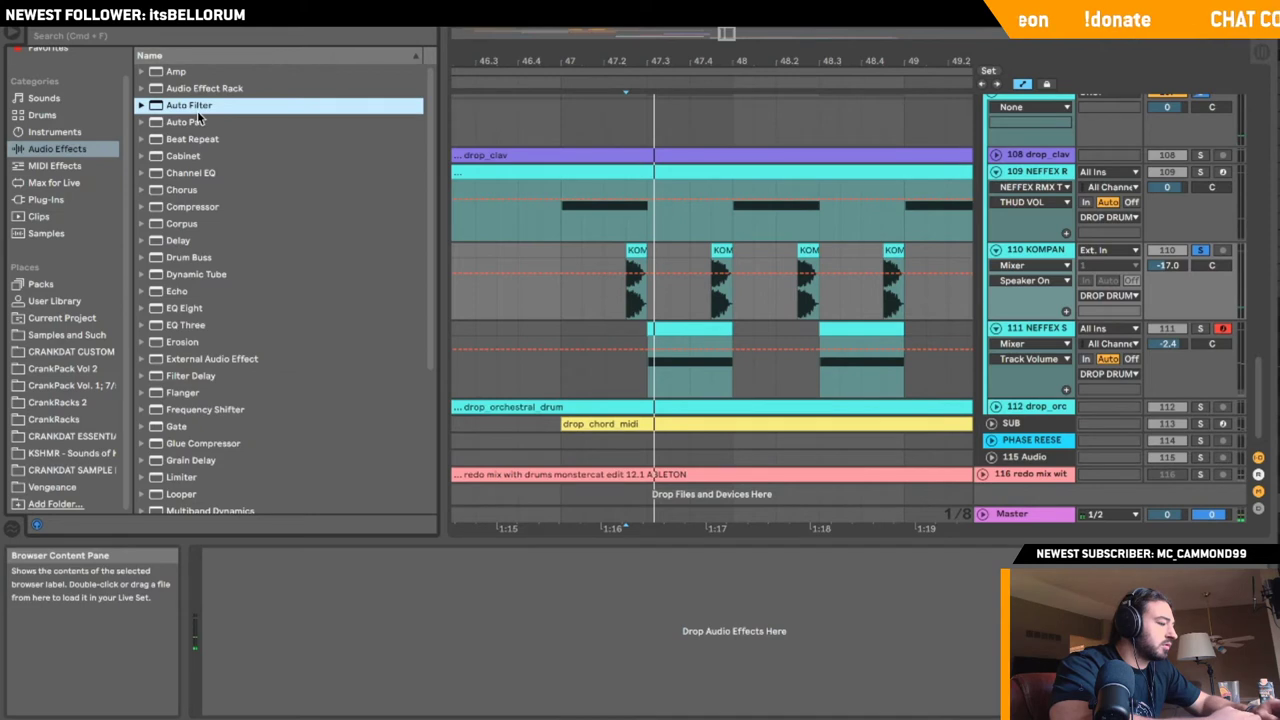
{"action": "left_click_drag", "start_coordinate": [409, 657], "coordinate": [412, 658]}
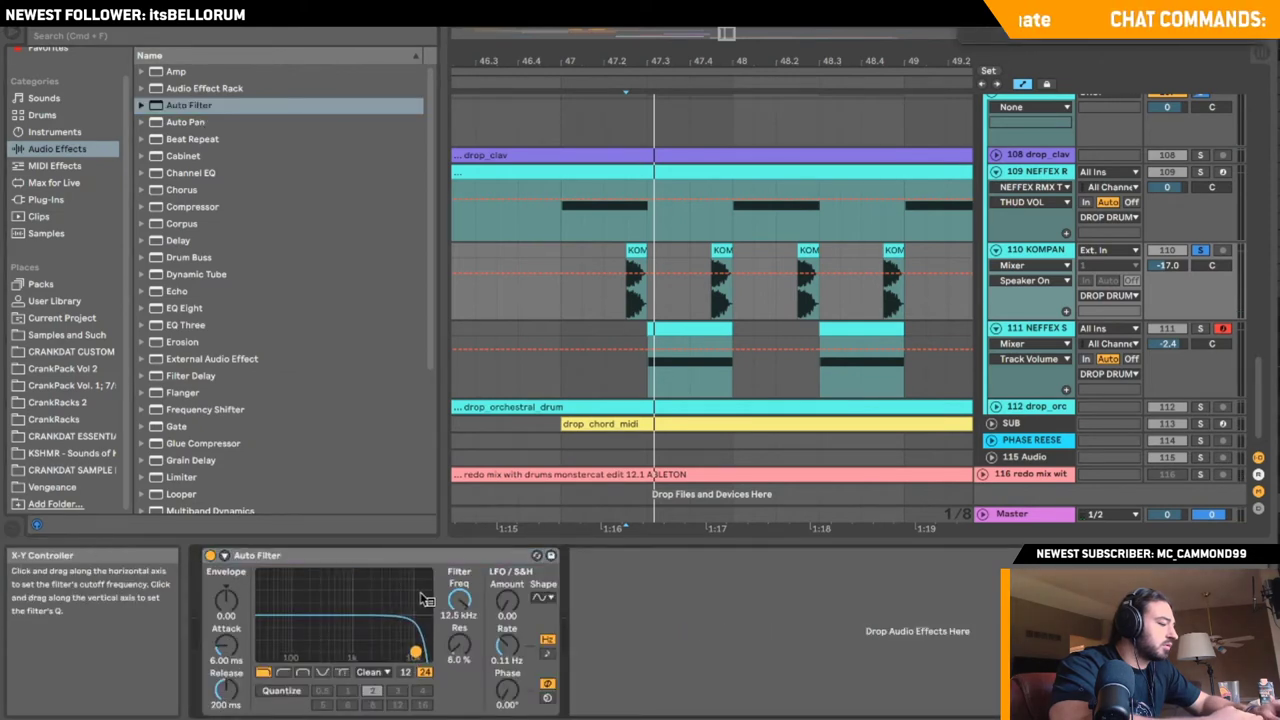
{"action": "right_click", "coordinate": [428, 598]}
{"action": "left_click", "coordinate": [510, 621]}
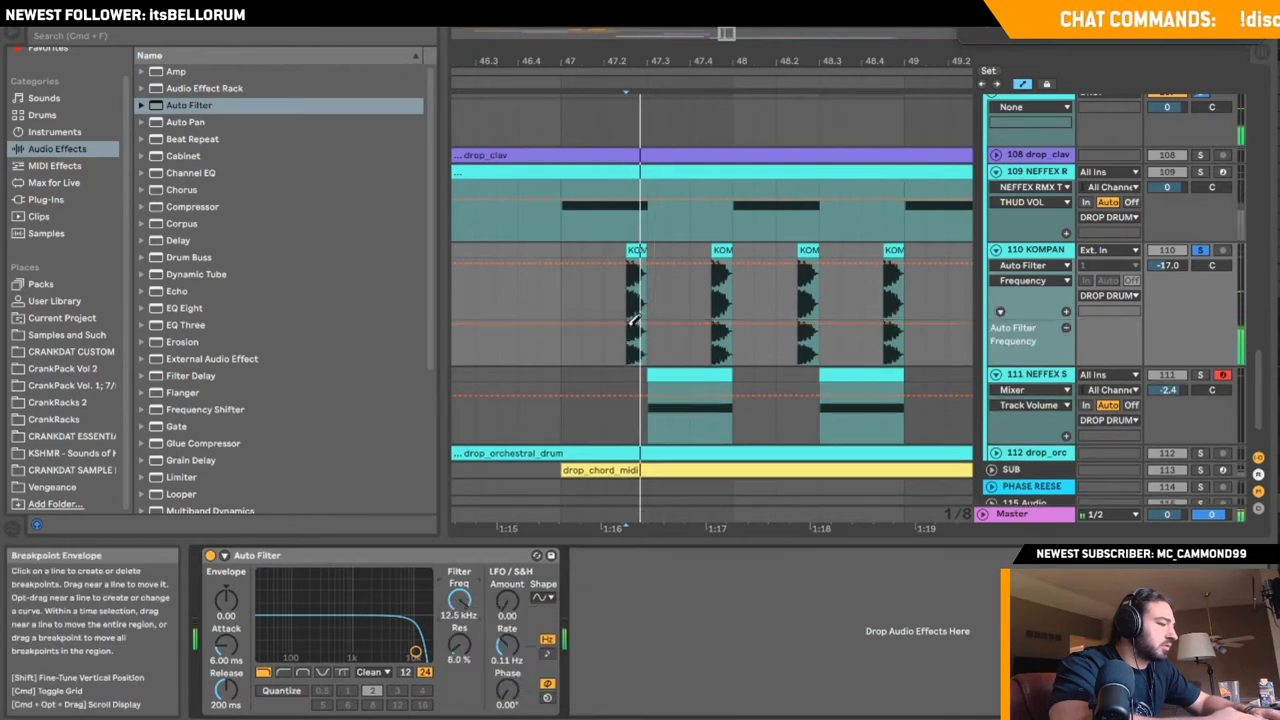
- Draw a filter frequency sweep over the first KOMPANY kick, dropping steeply at first and reaching 58.5 Hz at the clip's end
{"action": "mouse_move", "coordinate": [631, 324]}
{"action": "left_mouse_down"}
{"action": "mouse_move", "coordinate": [635, 351]}
{"action": "mouse_move", "coordinate": [645, 335]}
{"action": "mouse_move", "coordinate": [648, 350]}
{"action": "left_mouse_up"}
{"action": "key", "text": "b"}
{"action": "left_click", "coordinate": [626, 351]}
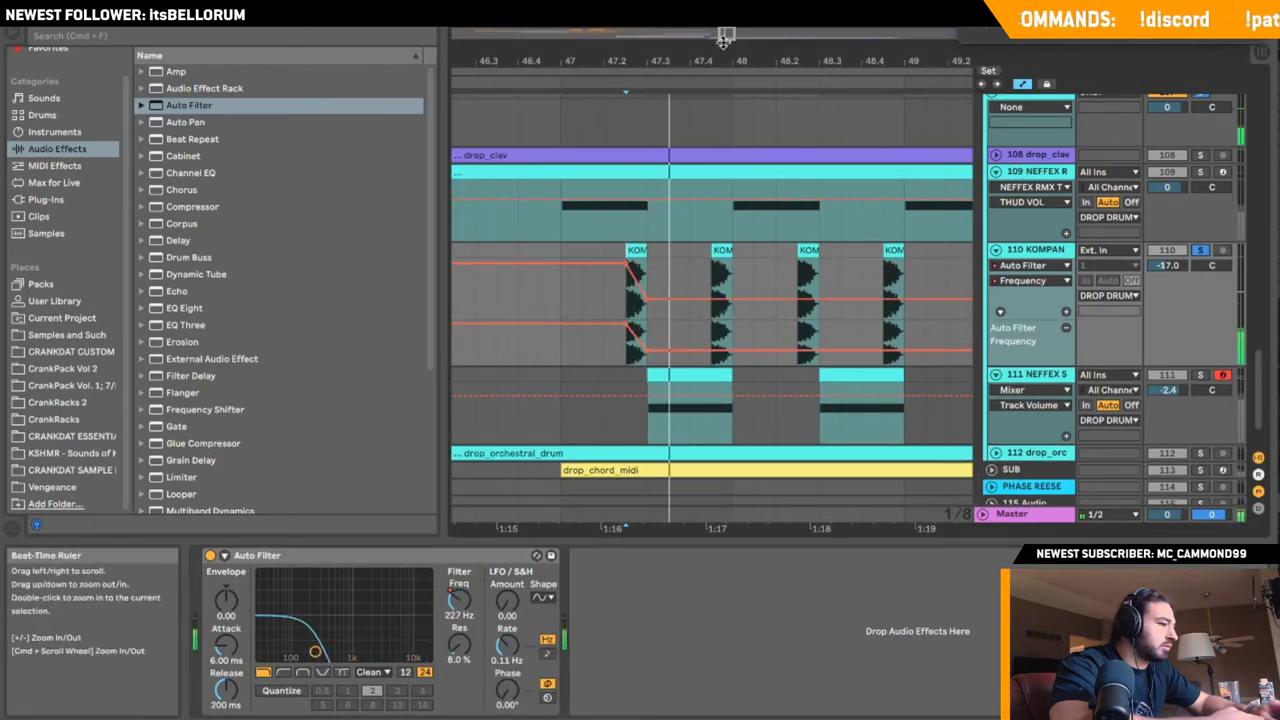
{"action": "left_click_drag", "start_coordinate": [723, 42], "coordinate": [723, 62]}
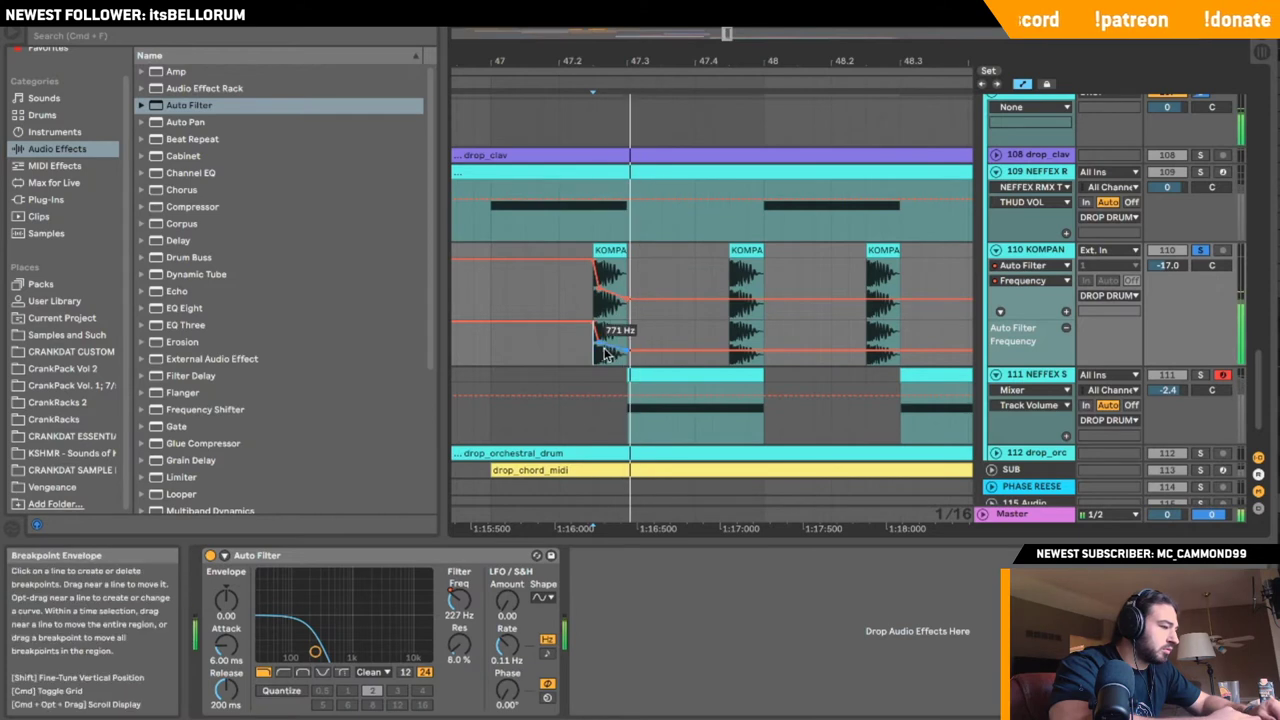
{"action": "left_click_drag", "start_coordinate": [627, 354], "coordinate": [628, 363]}
{"action": "left_click", "coordinate": [559, 348]}
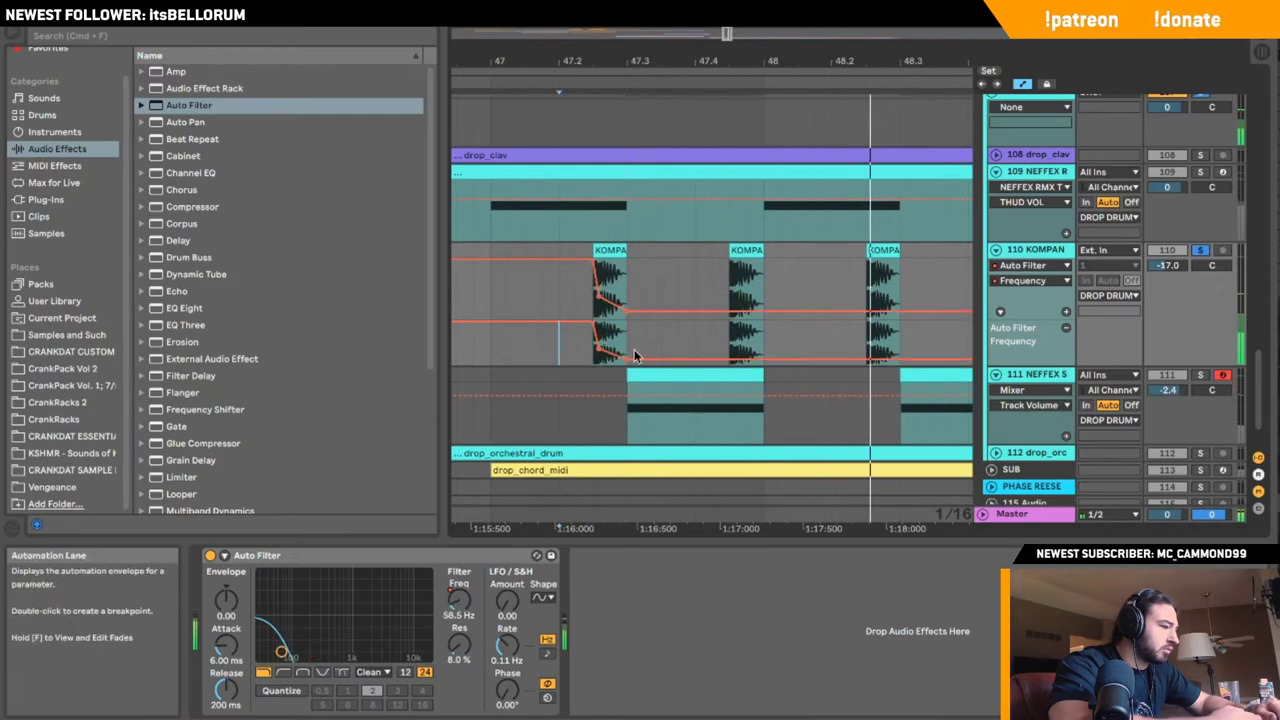
- Audition the KOMPANY kick in the full mix and turn off its Auto Filter, replaying the drop from just before bar 45
{"action": "key", "text": "space"}
{"action": "key", "text": "space"}
{"action": "key", "text": "space"}
{"action": "key", "text": "space"}
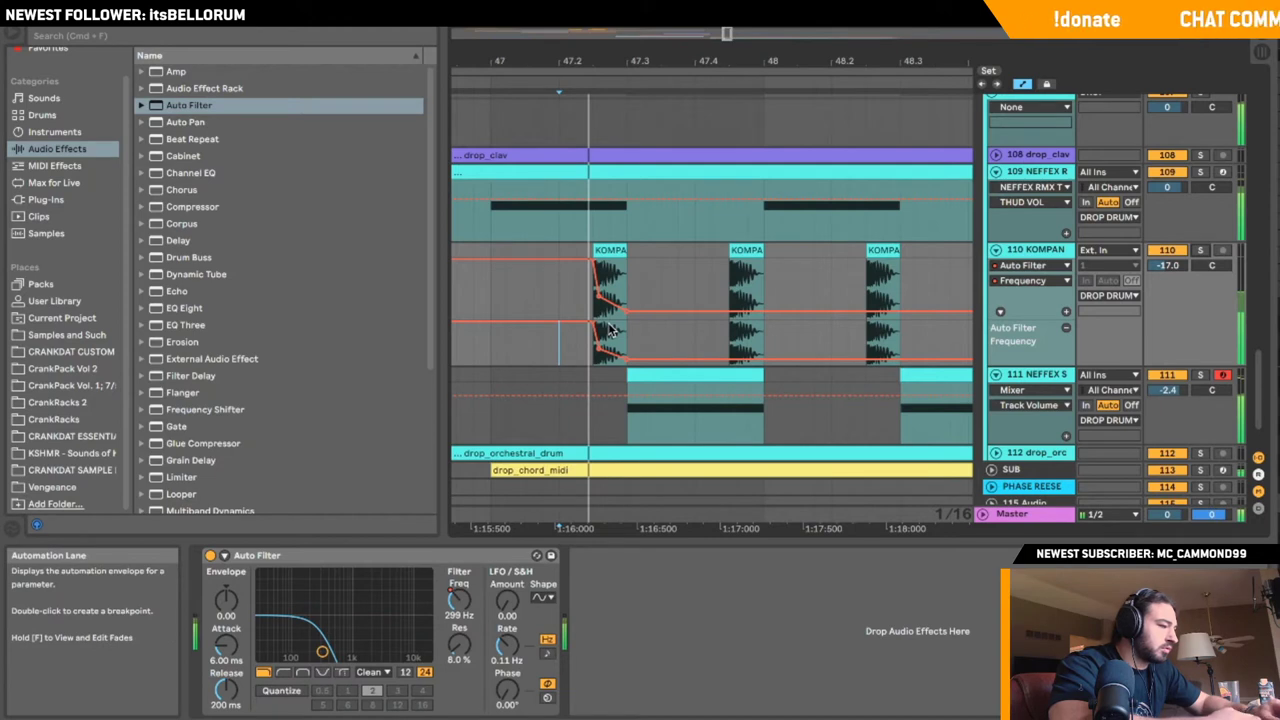
{"action": "left_click", "coordinate": [210, 555]}
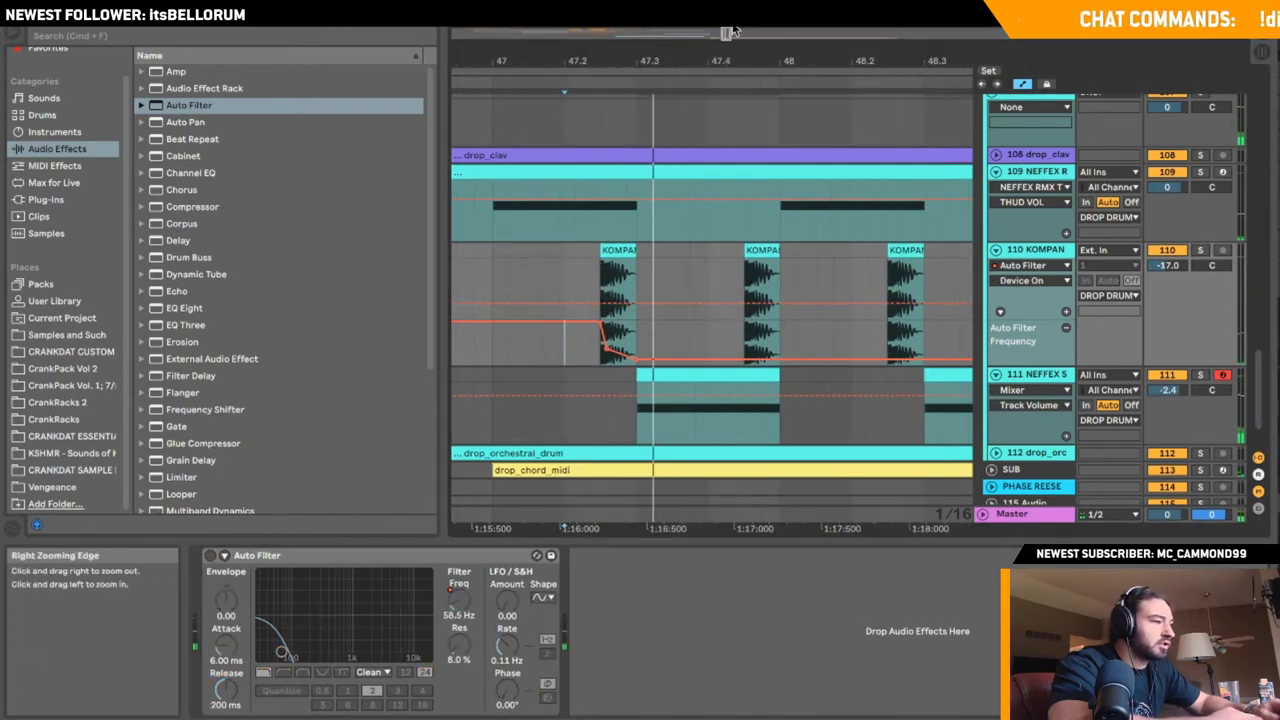
{"action": "left_click_drag", "start_coordinate": [726, 34], "coordinate": [700, 20]}
{"action": "left_click", "coordinate": [517, 275]}
{"action": "key", "text": "space"}
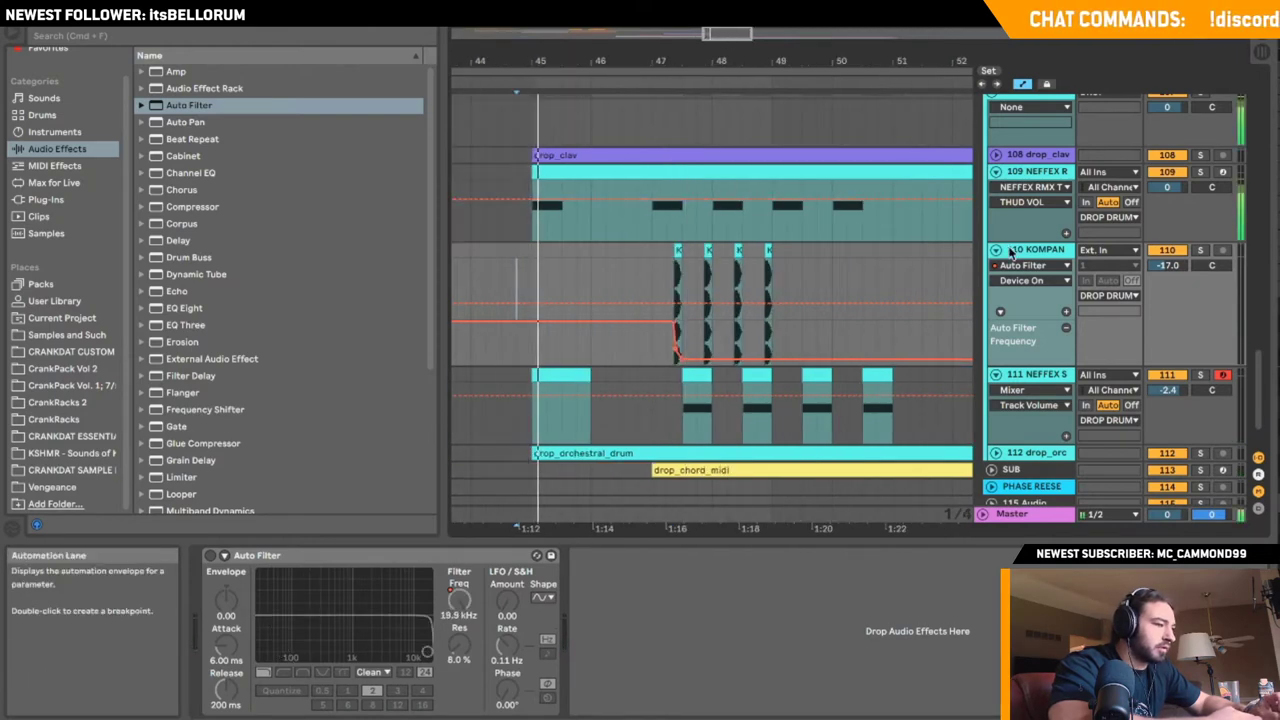
- Collapse the KOMPANY kick track and solo the NEFFEX snare track to hear its hit at 47.3
{"action": "left_click", "coordinate": [995, 251]}
{"action": "left_click", "coordinate": [684, 262]}
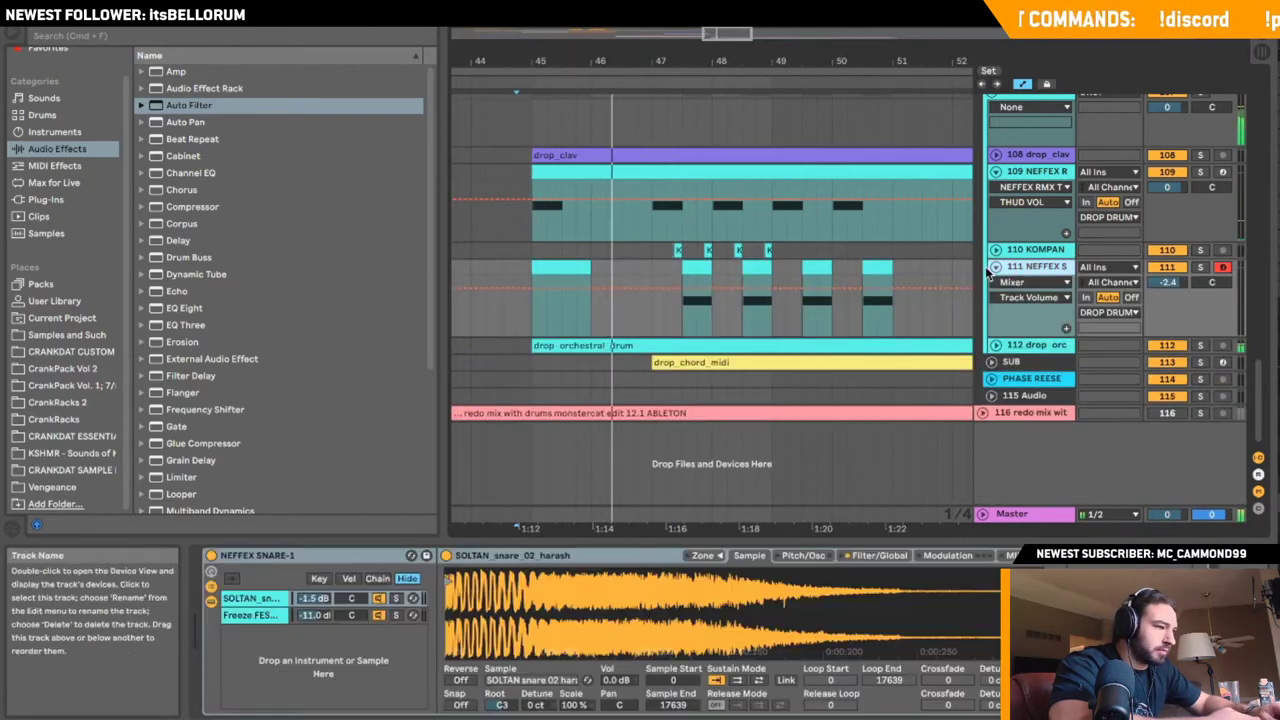
{"action": "left_click", "coordinate": [1200, 267]}
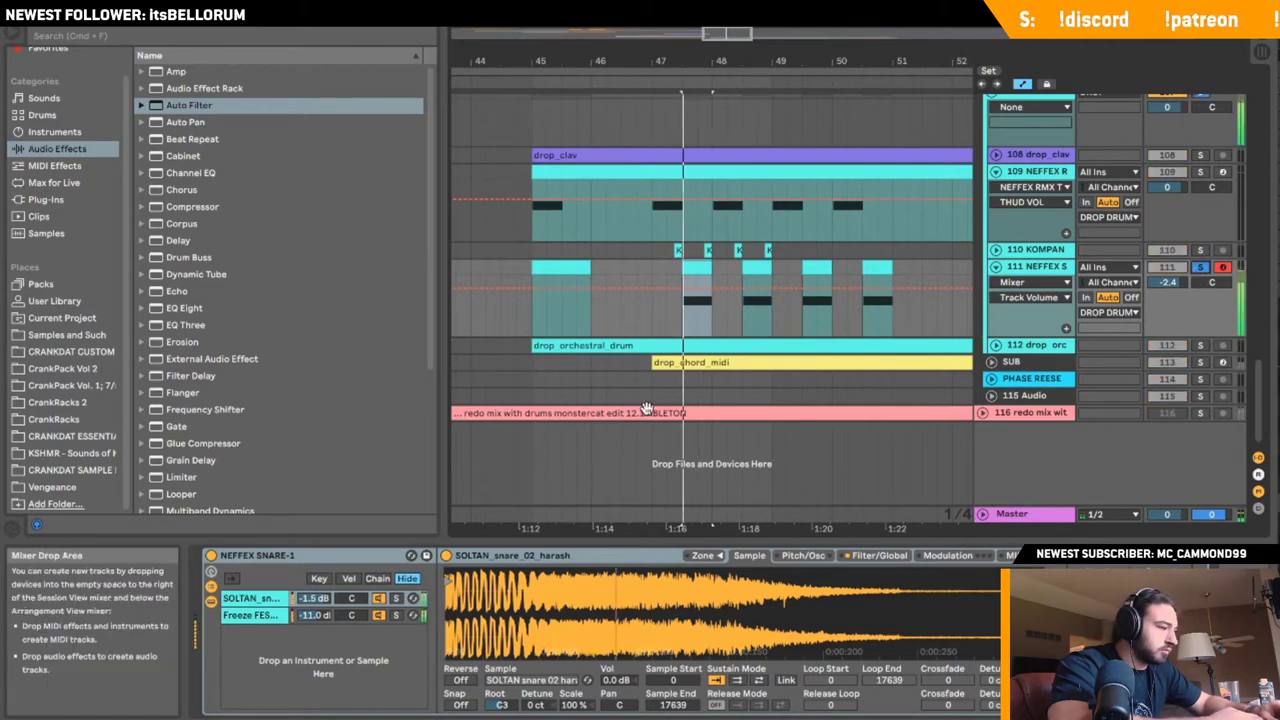
- Solo the Freeze FEST chain in the NEFFEX SNARE-1 rack and unfold its sampler
{"action": "left_click", "coordinate": [398, 617]}
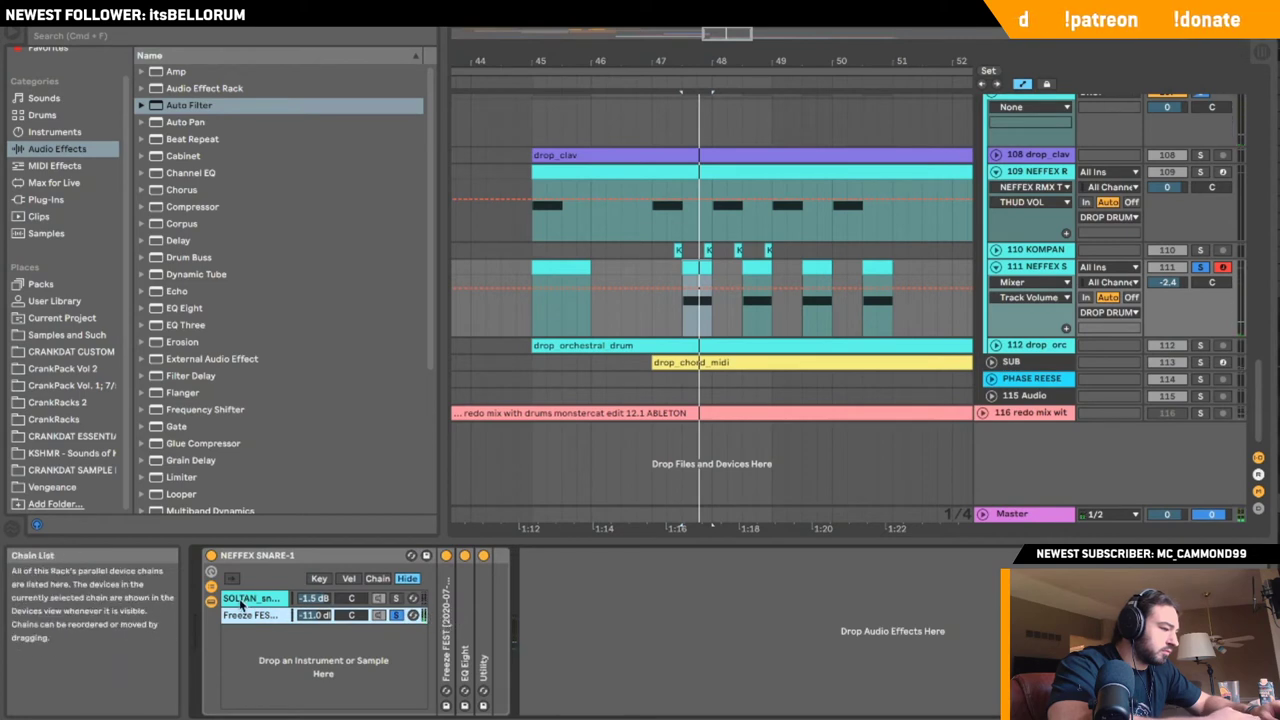
{"action": "double_click", "coordinate": [445, 620]}
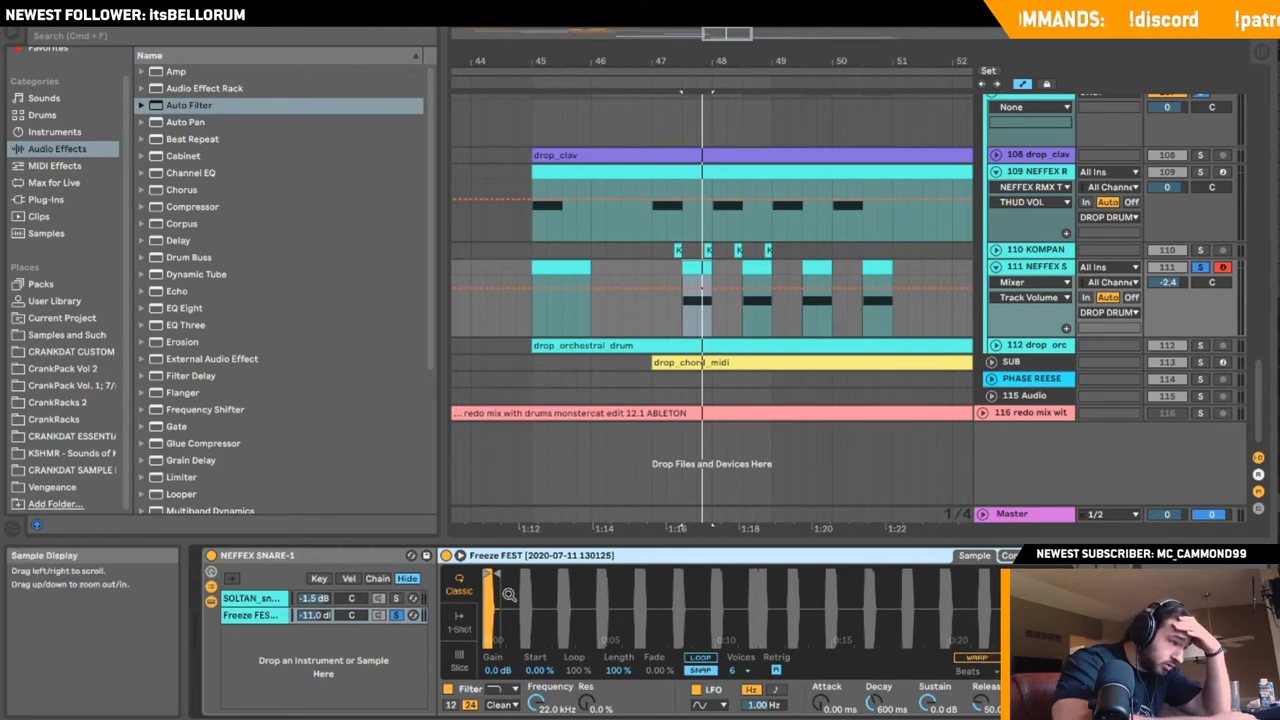
- Try Slice playback mode and sample warping on the Freeze FEST sampler while its hit loops
{"action": "left_click", "coordinate": [459, 662]}
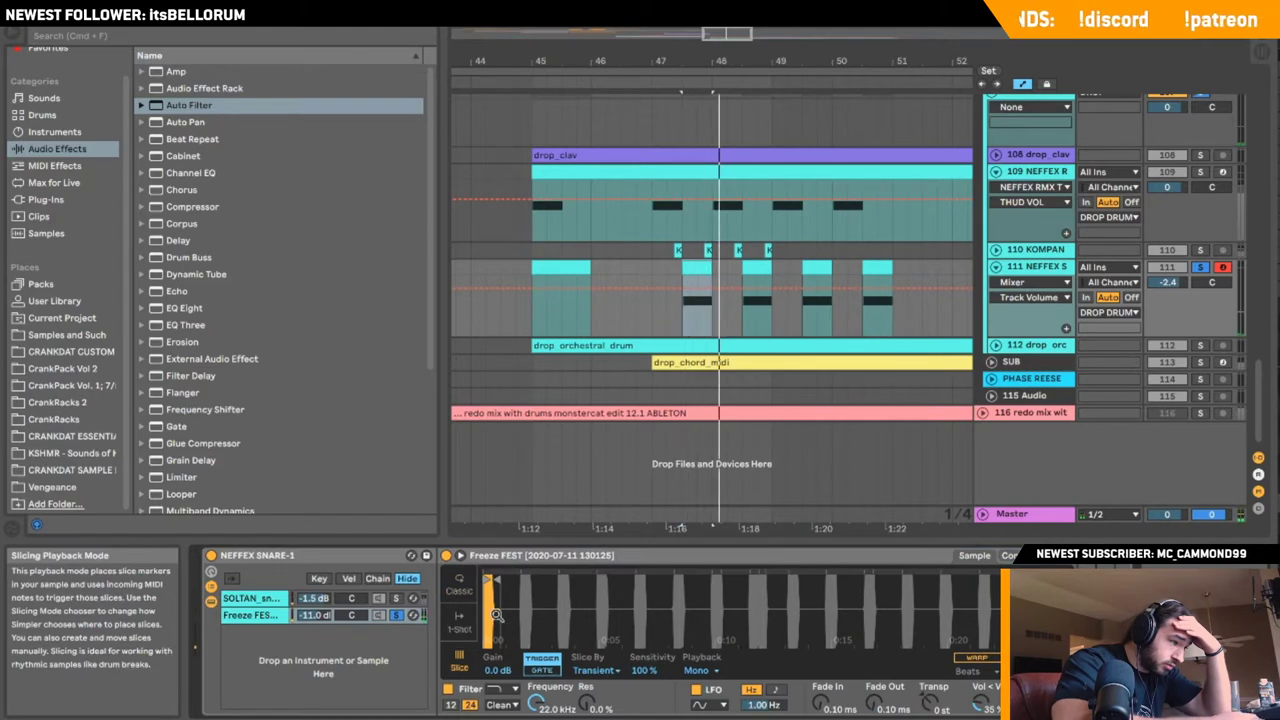
{"action": "left_click", "coordinate": [460, 591]}
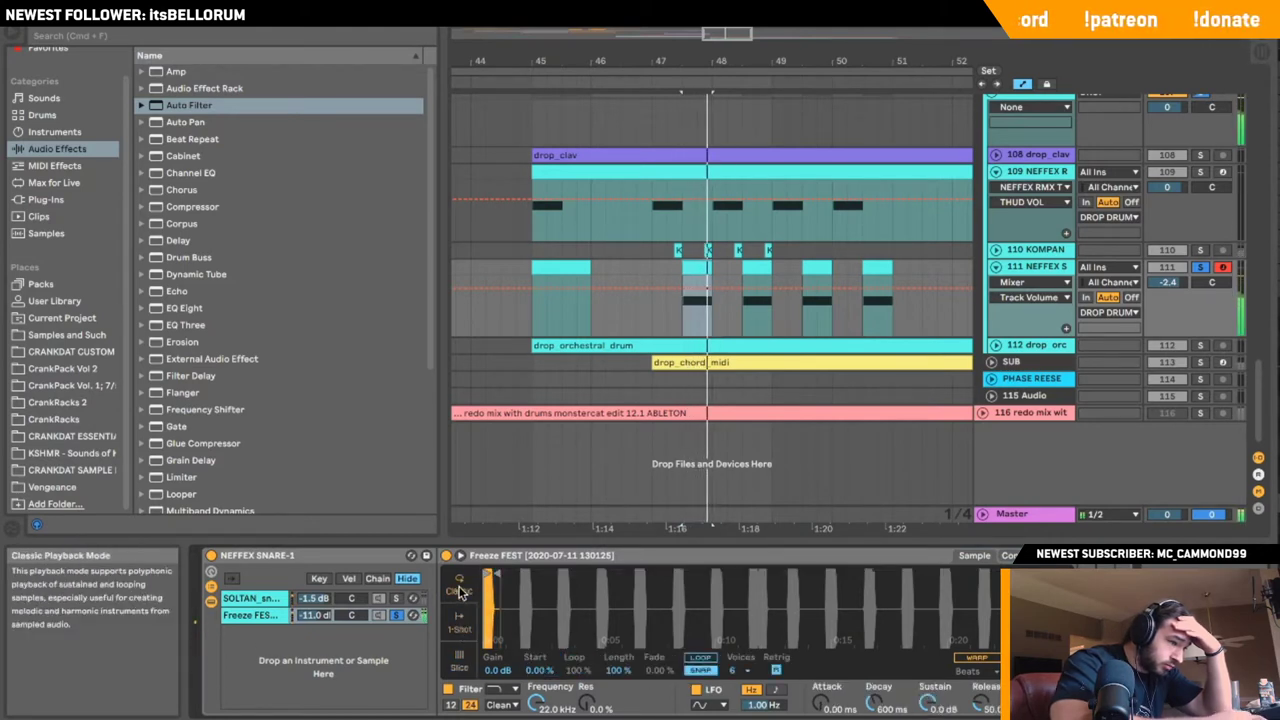
{"action": "left_click", "coordinate": [975, 658]}
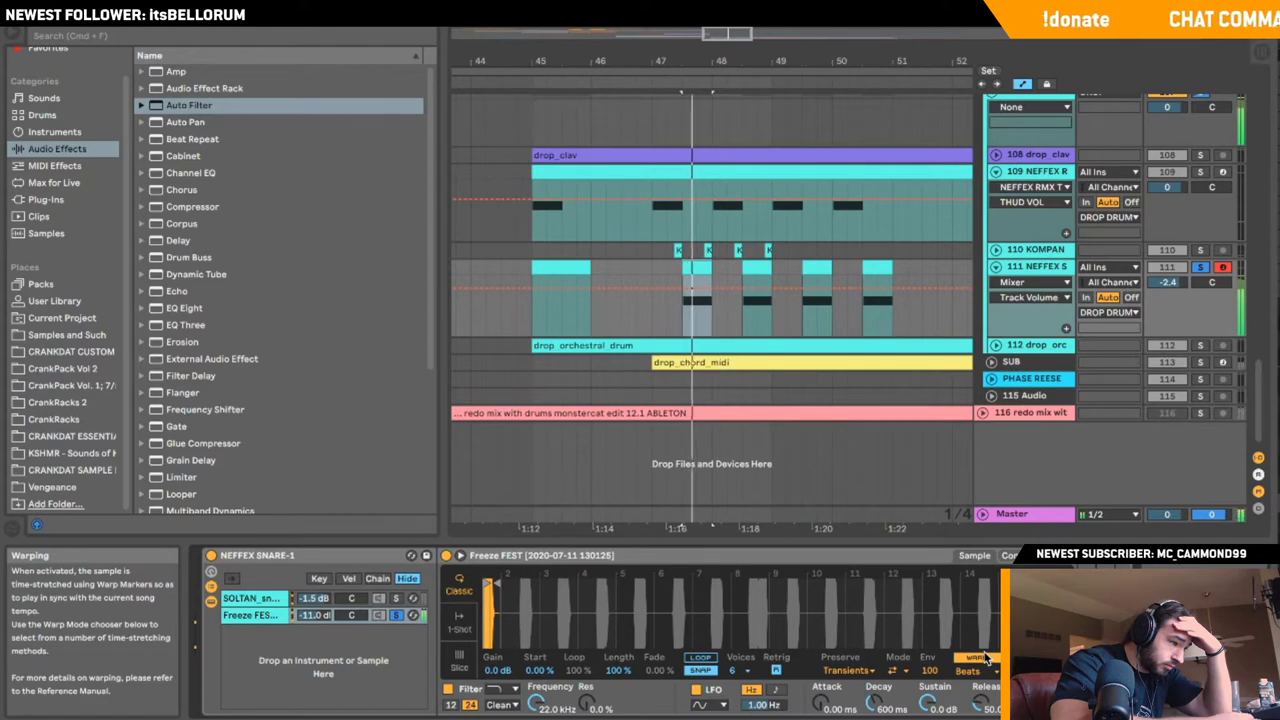
{"action": "left_click", "coordinate": [984, 658]}
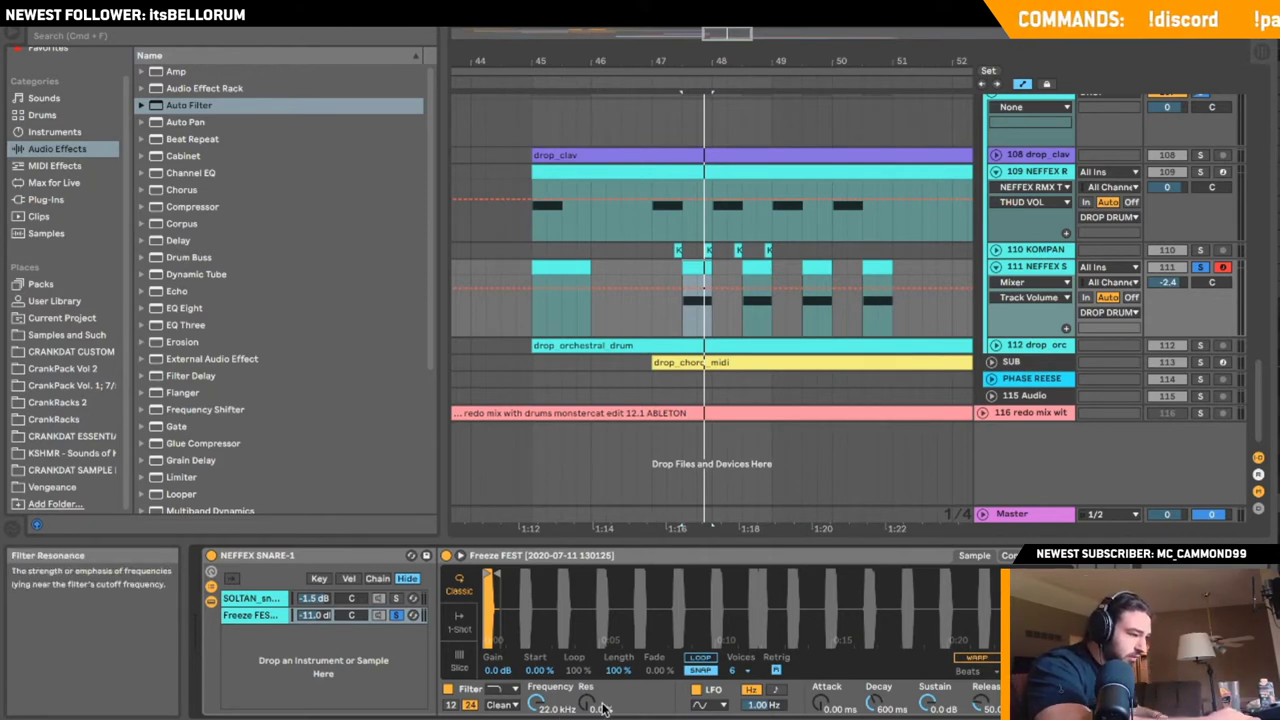
- Lower the Freeze FEST sampler's filter frequency to 7.72 kHz and set its filter slope to 12 dB
{"action": "left_click_drag", "start_coordinate": [542, 704], "coordinate": [542, 716]}
{"action": "key", "text": "space"}
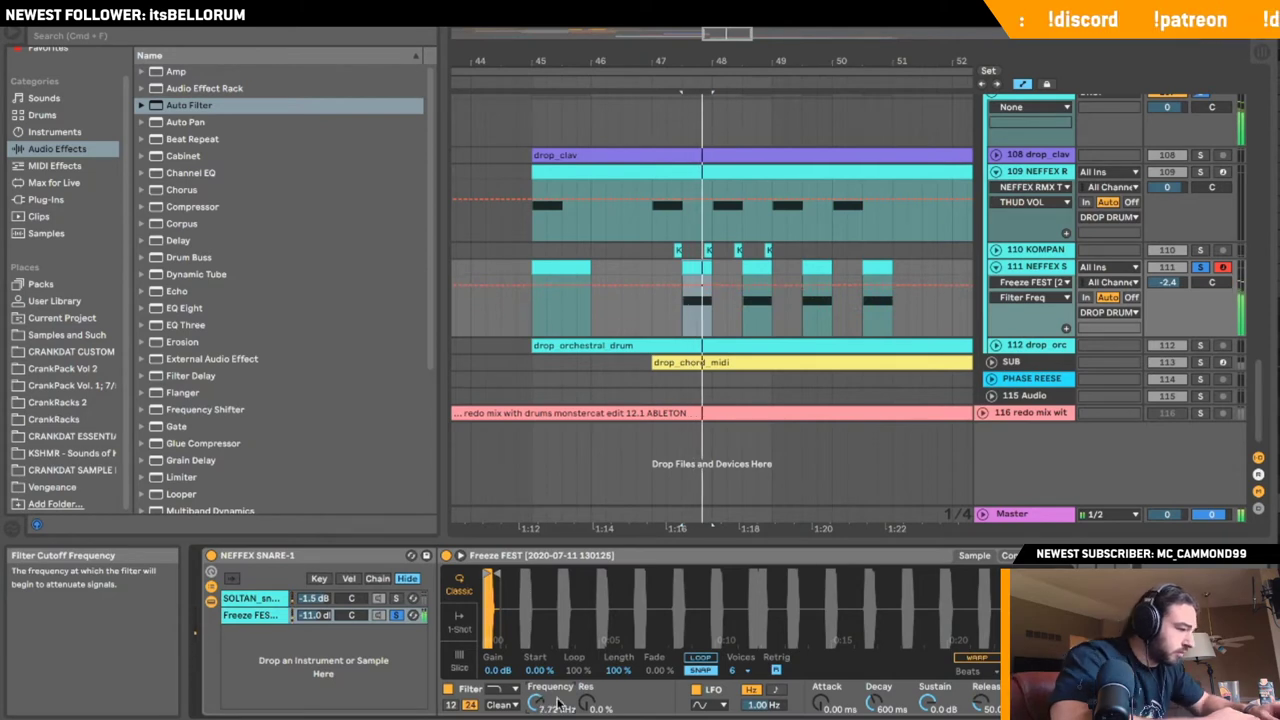
{"action": "left_click", "coordinate": [452, 706]}
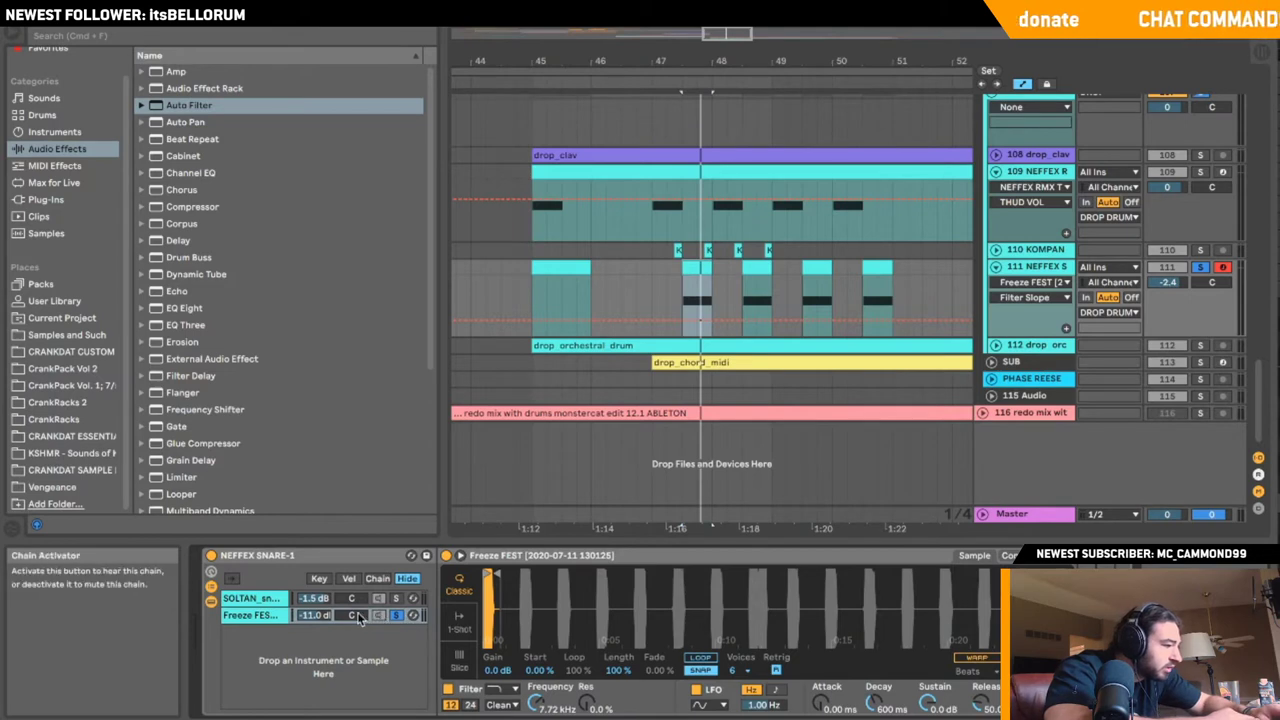
- Show the Freeze FEST sampler's controls and adjust its pitch envelope shape and amount
{"action": "left_click", "coordinate": [281, 617]}
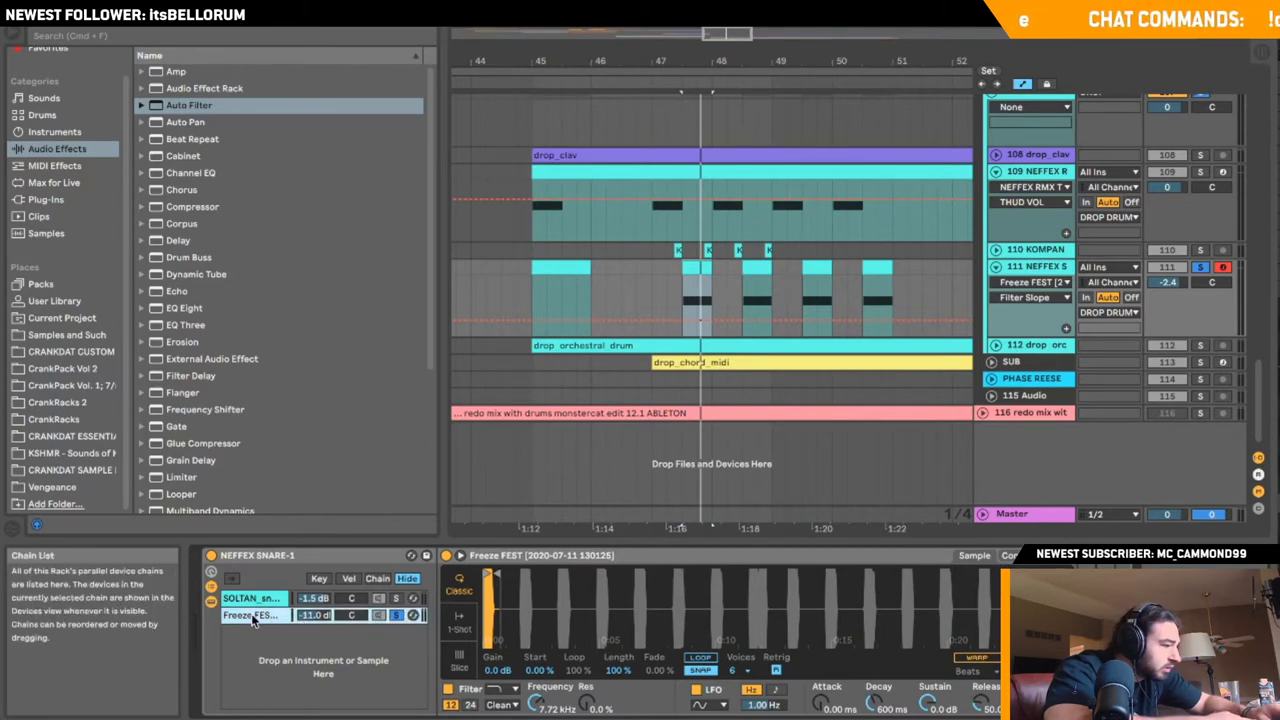
{"action": "double_click", "coordinate": [252, 618]}
{"action": "left_click", "coordinate": [253, 620]}
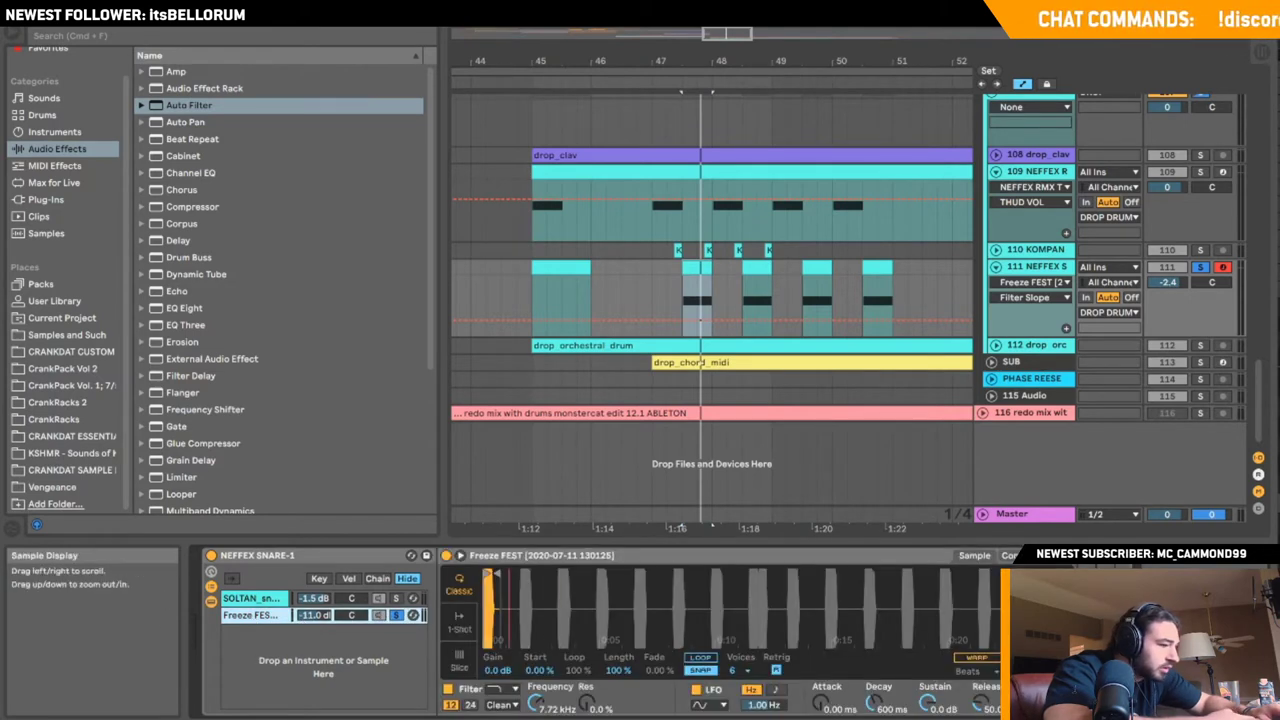
{"action": "left_click", "coordinate": [1012, 556]}
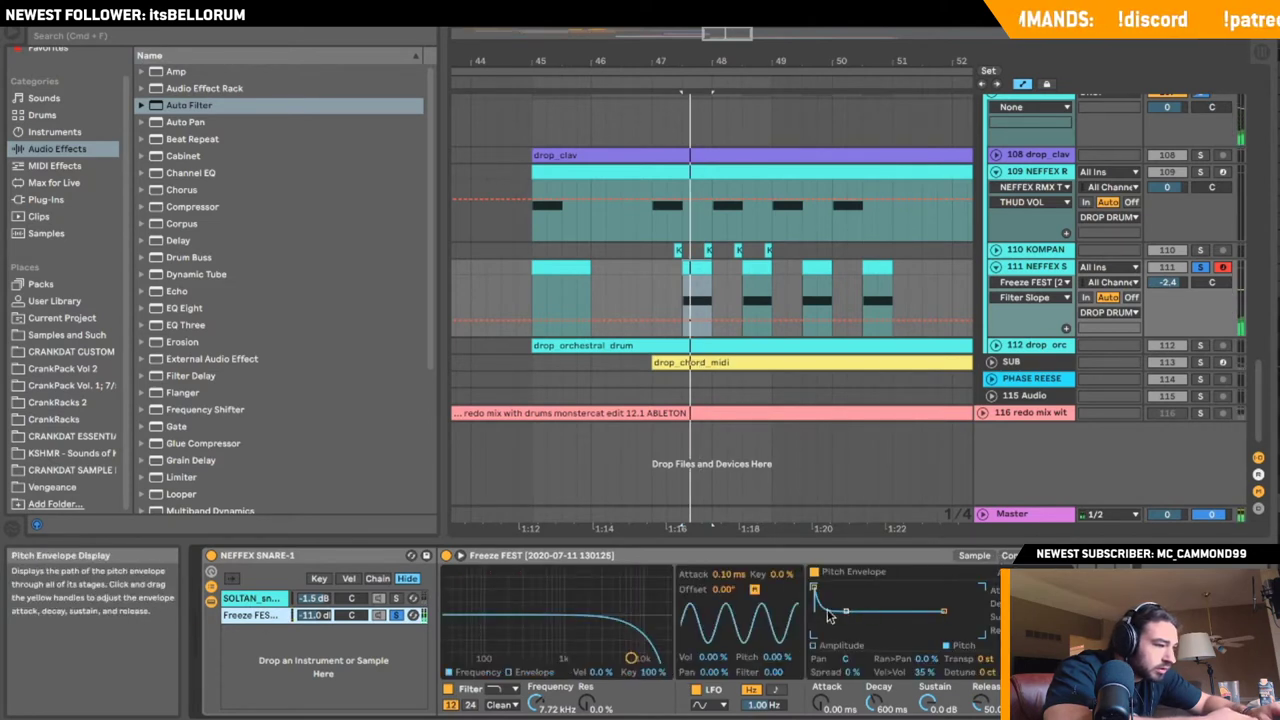
{"action": "left_click", "coordinate": [1033, 573]}
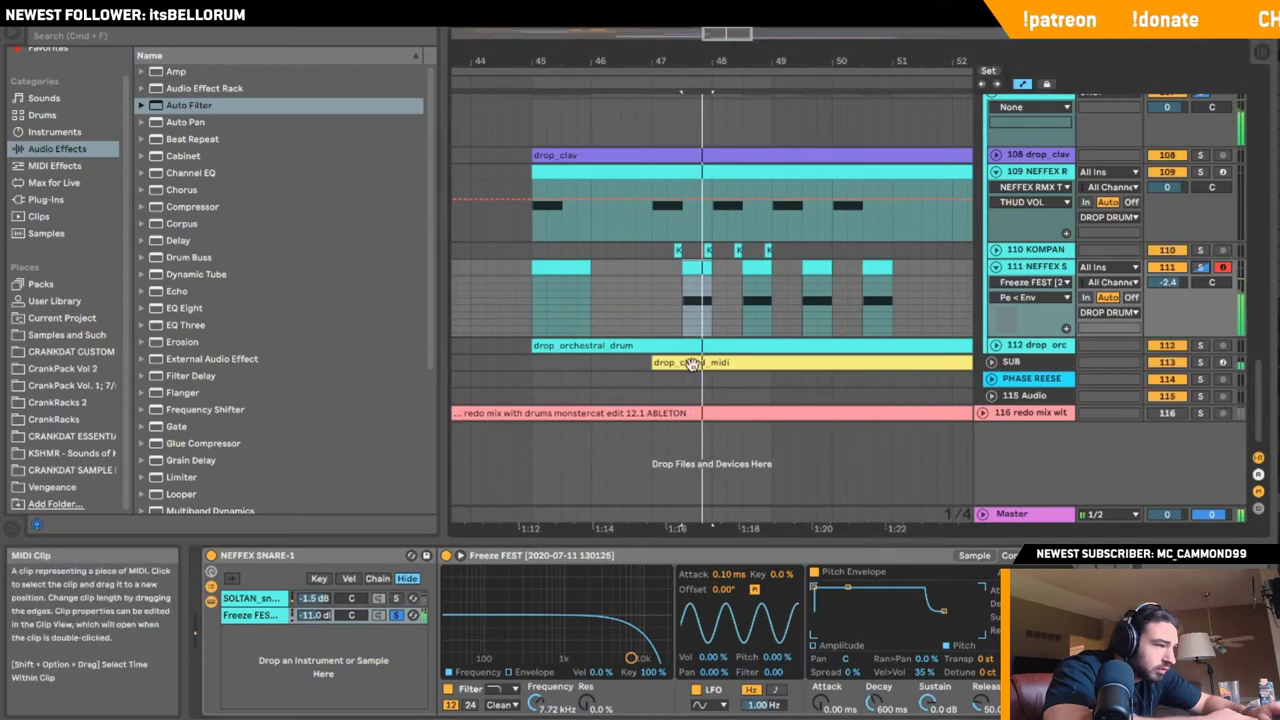
- Audition the snare in the full mix from shortly before its hit at 47.3, unsolo the Freeze FEST chain and set its volume to -9.3 dB
{"action": "left_click", "coordinate": [668, 263]}
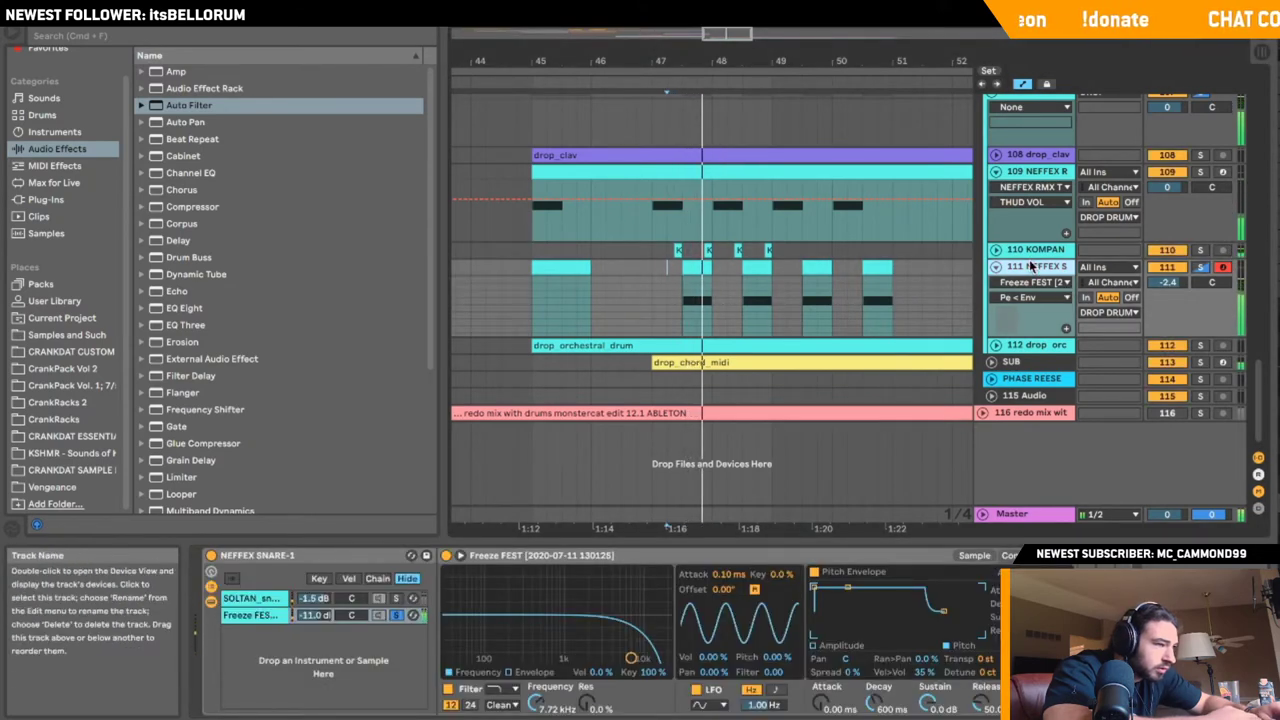
{"action": "key", "text": "space"}
{"action": "key", "text": "space"}
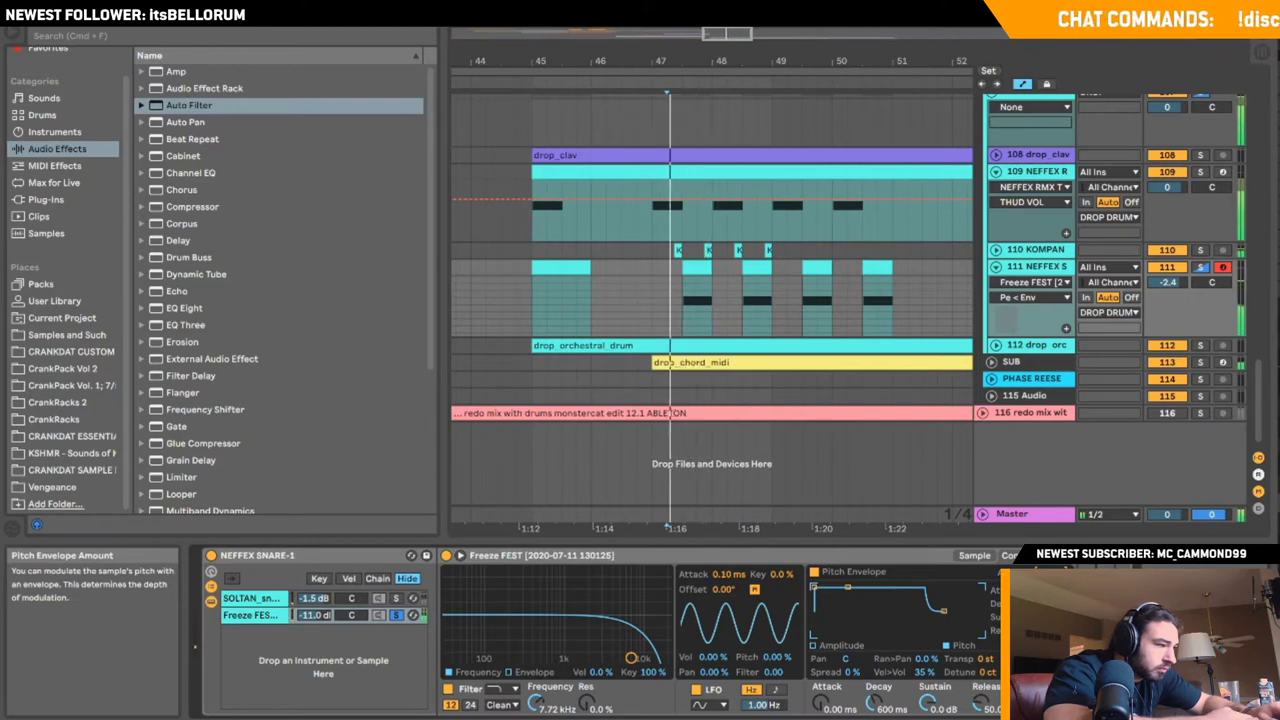
{"action": "left_click", "coordinate": [397, 615]}
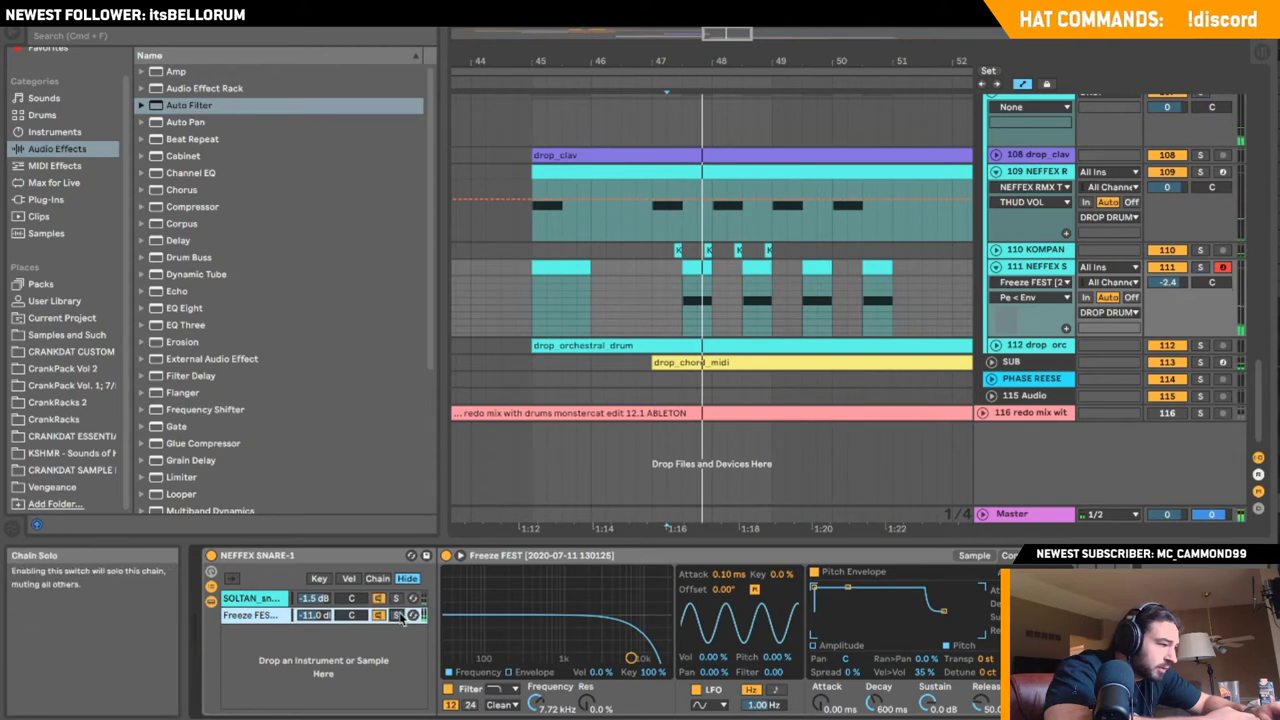
{"action": "left_click_drag", "start_coordinate": [352, 622], "coordinate": [352, 630]}
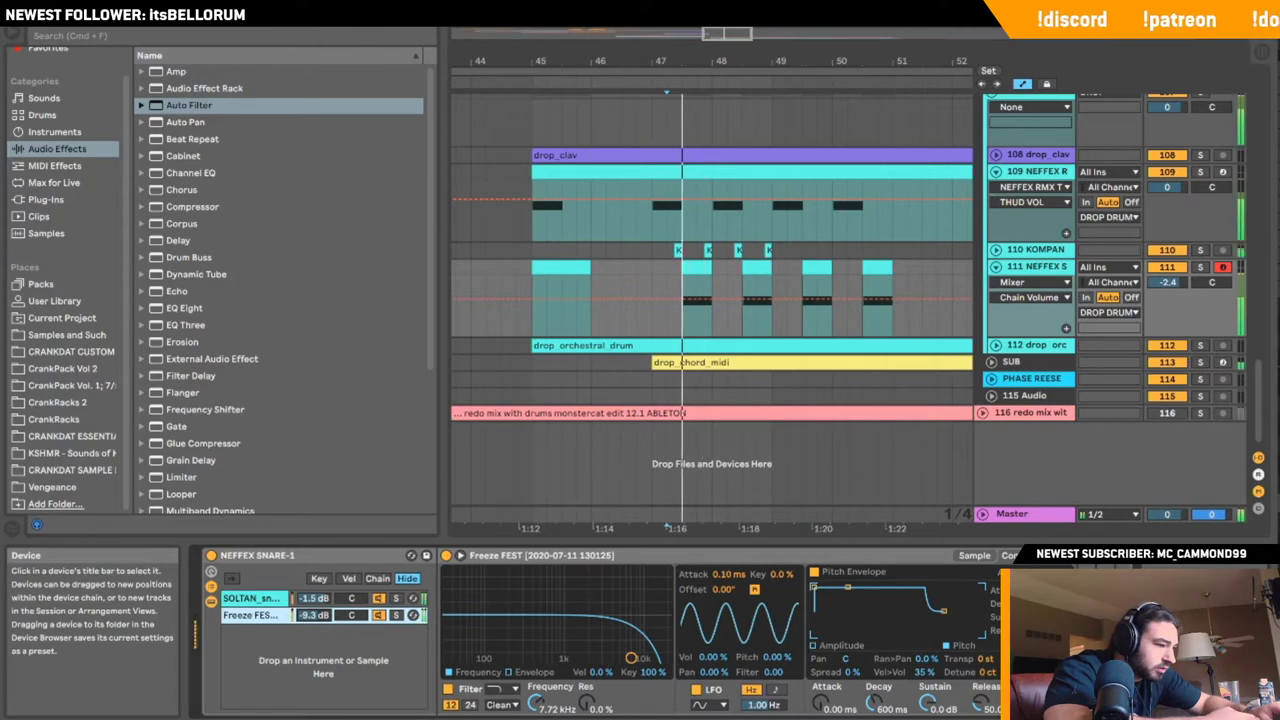
{"action": "key", "text": "space"}
- Solo the NEFFEX snare track and set the Freeze FEST volume envelope to a 2.17 s decay and -67 dB sustain
{"action": "left_click", "coordinate": [984, 556]}
{"action": "left_click", "coordinate": [1200, 268]}
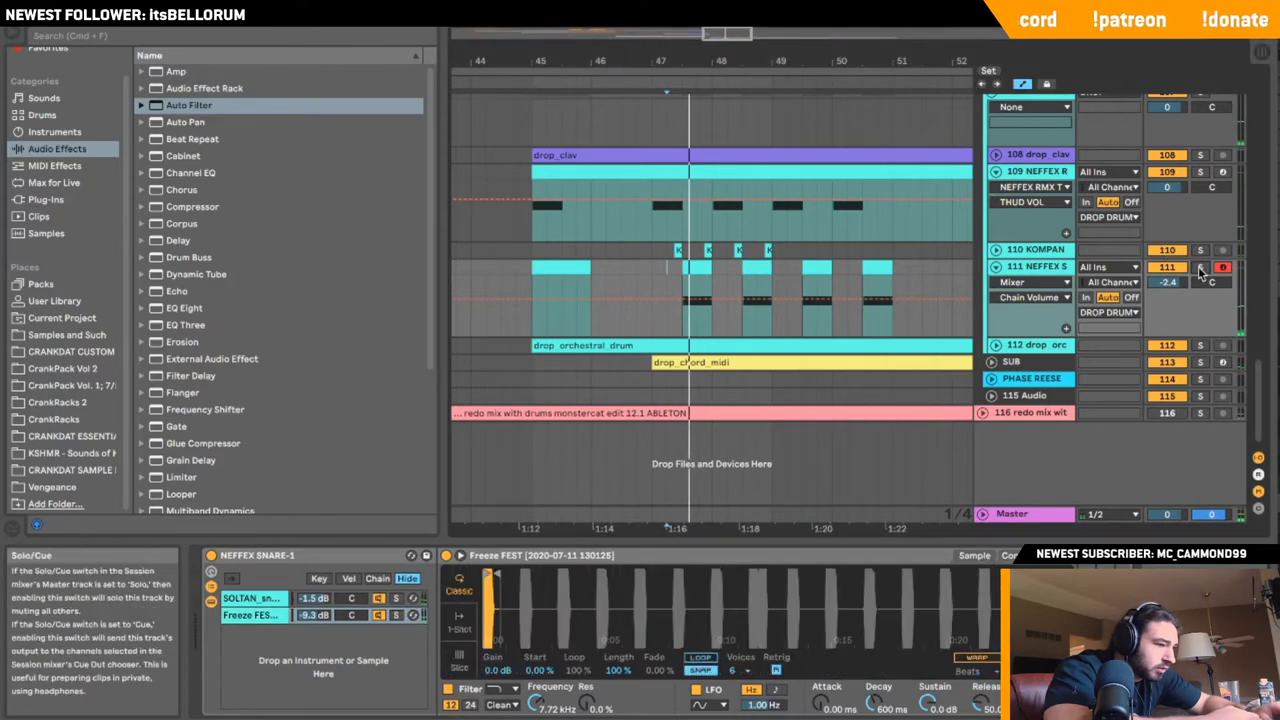
{"action": "key", "text": "space"}
{"action": "key", "text": "space"}
{"action": "key", "text": "space"}
{"action": "left_click_drag", "start_coordinate": [943, 706], "coordinate": [872, 680]}
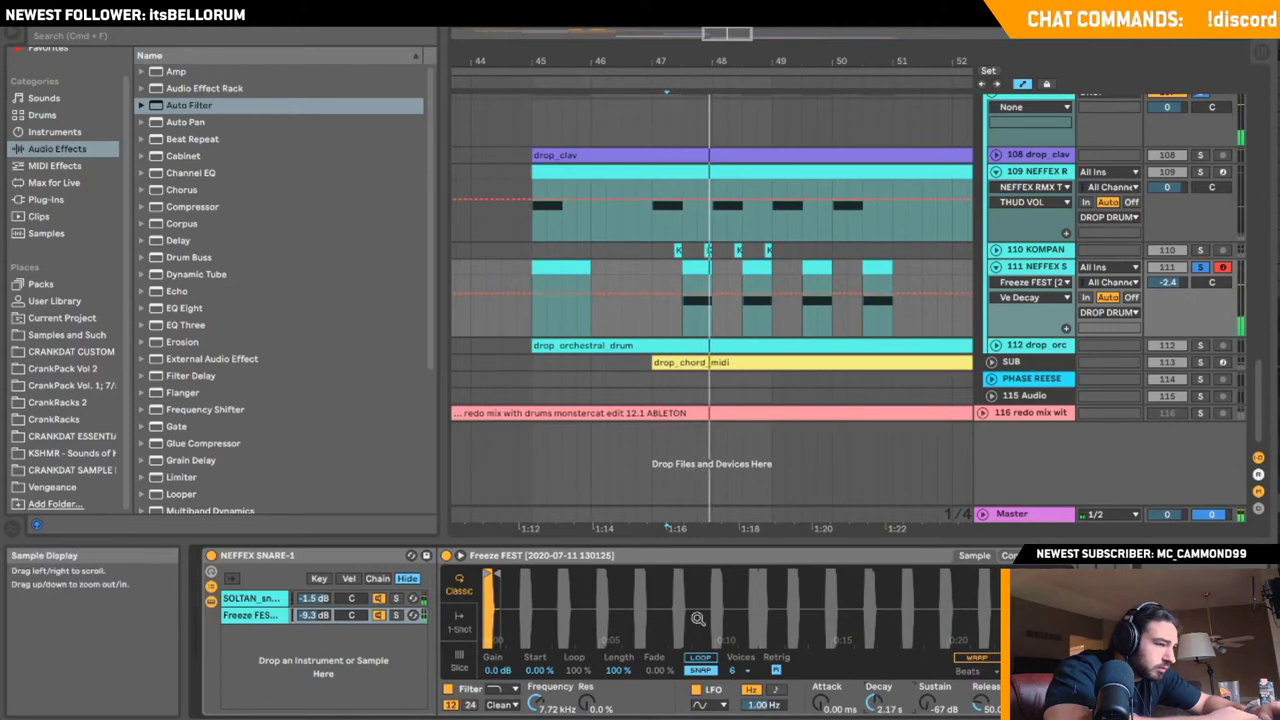
{"action": "left_click", "coordinate": [266, 615]}
{"action": "key", "text": "space"}
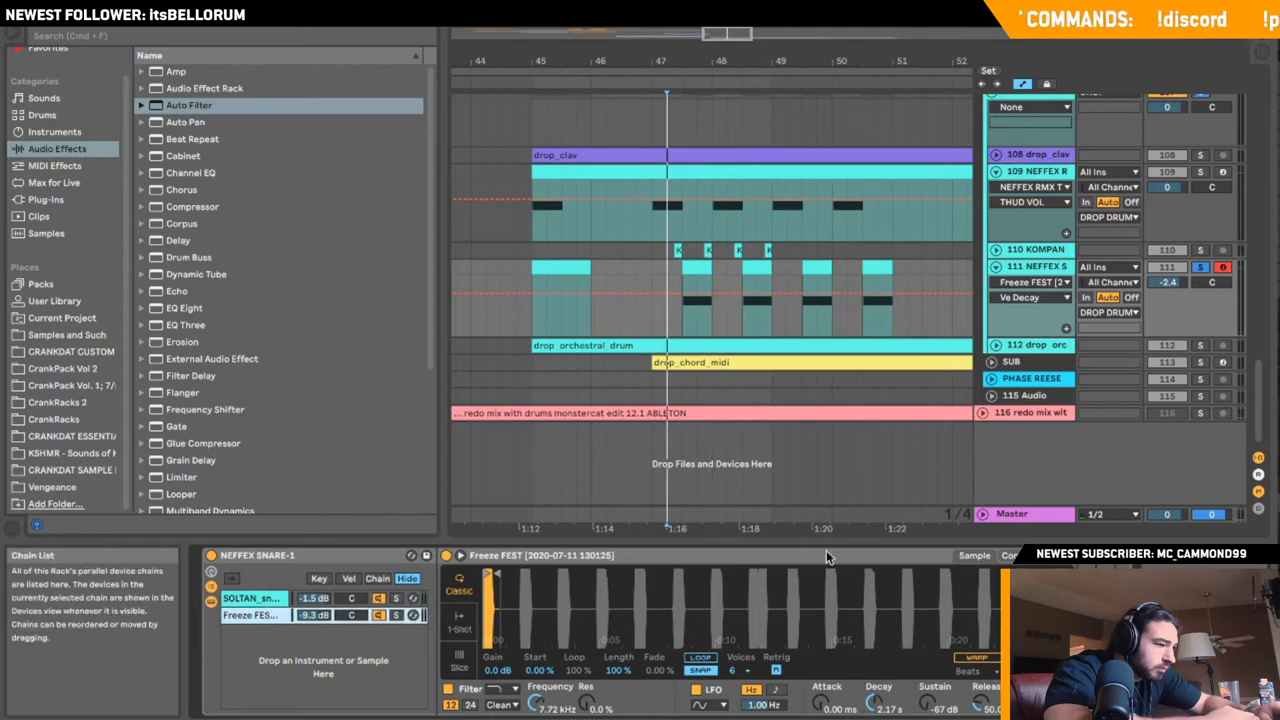
- Readjust the Freeze FEST pitch envelope amount and replay the snare in the full mix from before bar 47
{"action": "left_click", "coordinate": [1019, 557]}
{"action": "key", "text": "space"}
{"action": "left_click", "coordinate": [1032, 574]}
{"action": "key", "text": "space"}
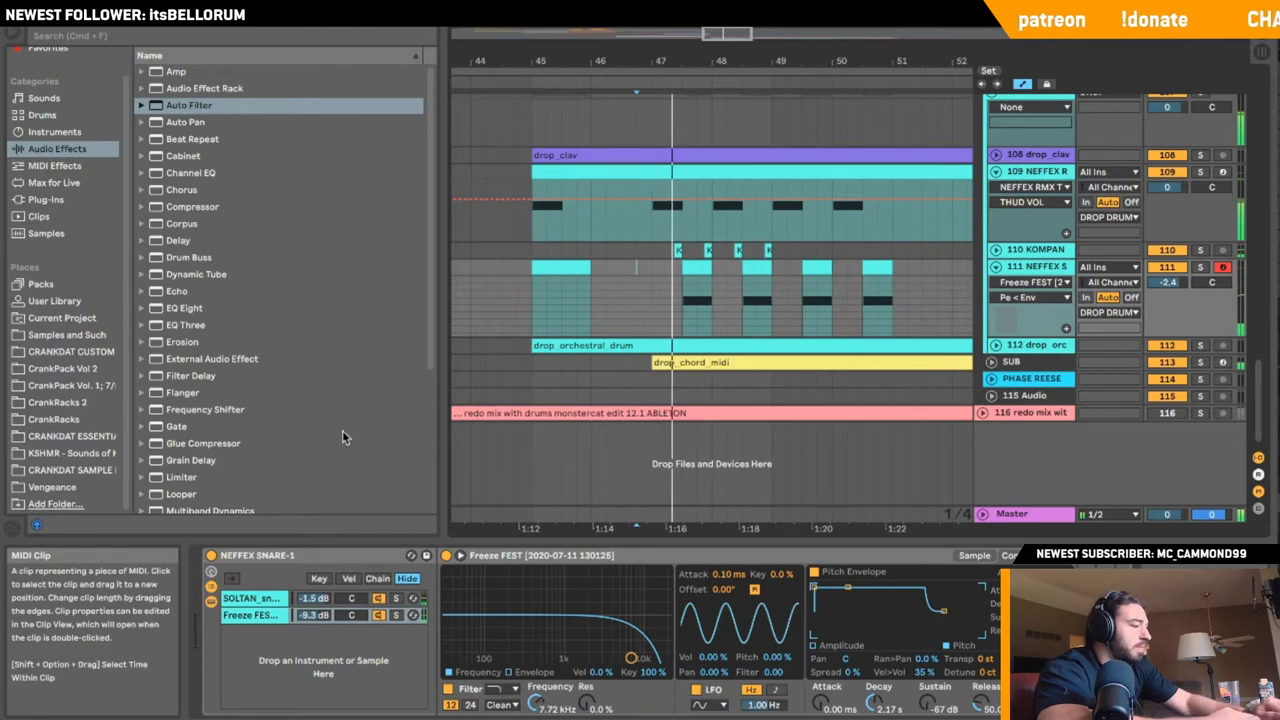
- Solo the SOLTAN snare chain and its track, play from 47.3 and inspect its pitch, filter and sample settings
{"action": "left_click", "coordinate": [396, 598]}
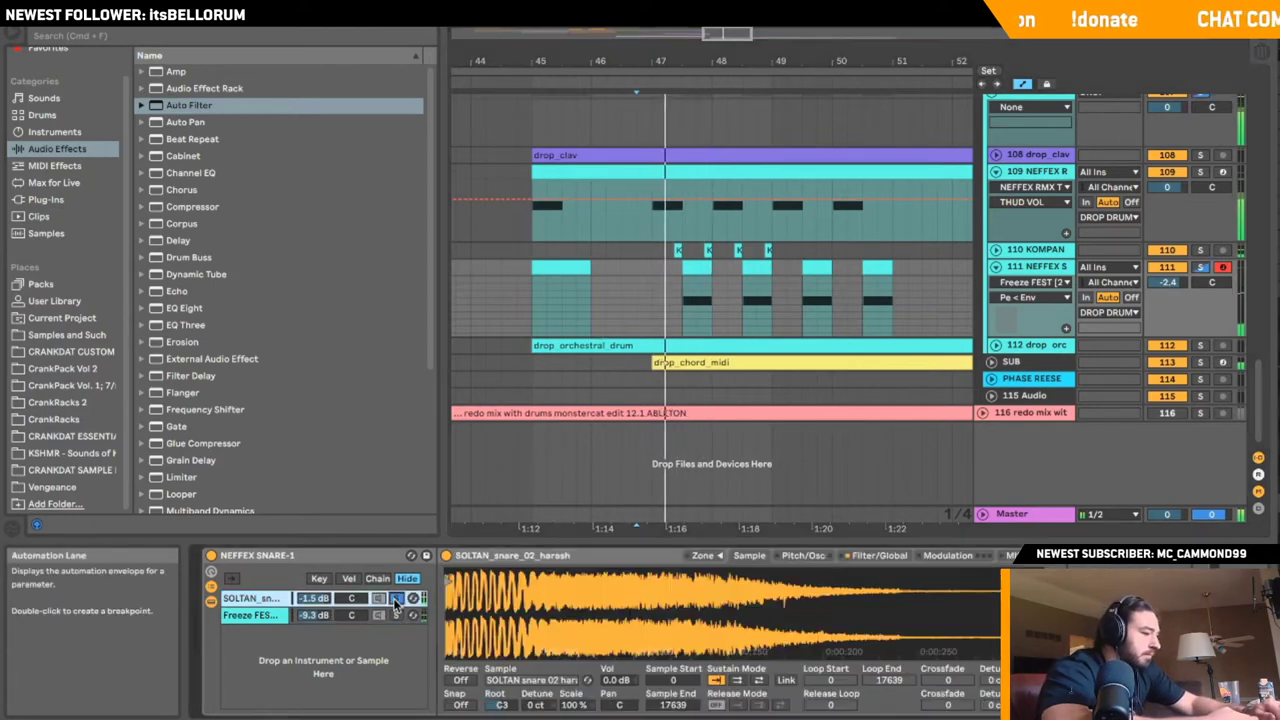
{"action": "left_click", "coordinate": [685, 282]}
{"action": "key", "text": "space"}
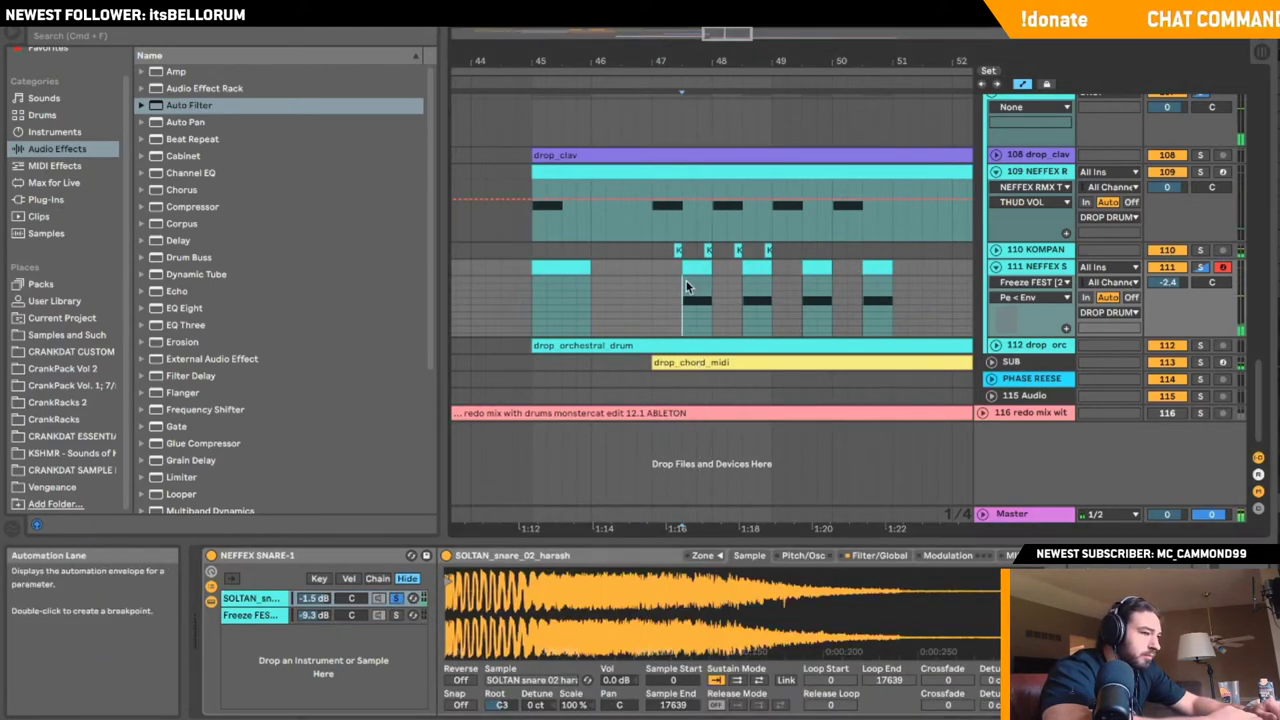
{"action": "left_click", "coordinate": [1200, 267]}
{"action": "key", "text": "space"}
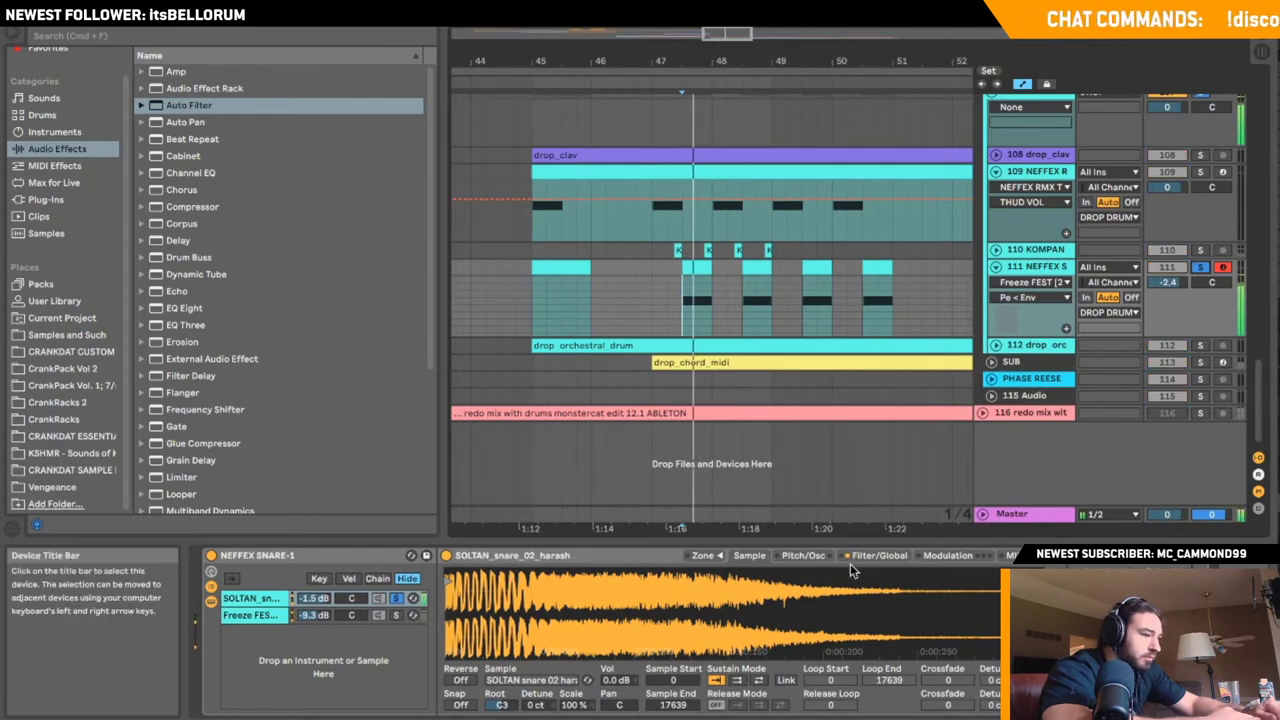
{"action": "left_click", "coordinate": [805, 556]}
{"action": "left_click", "coordinate": [879, 556]}
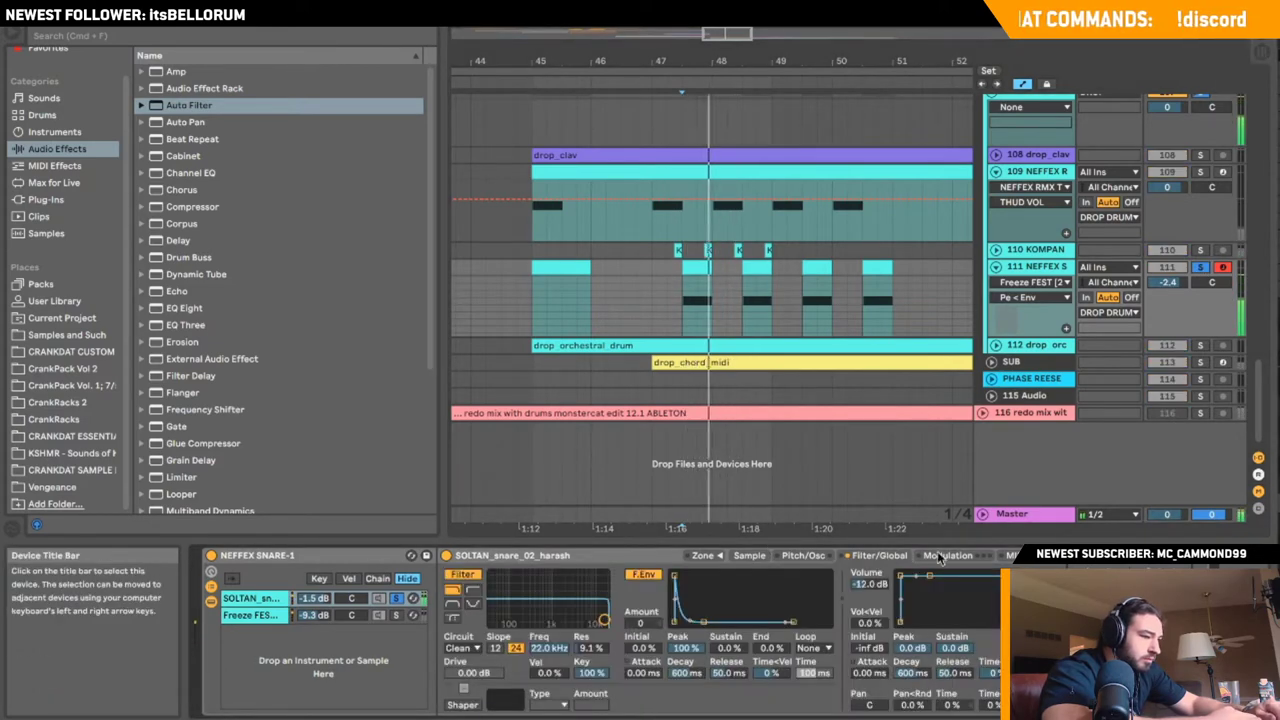
{"action": "left_click", "coordinate": [749, 555]}
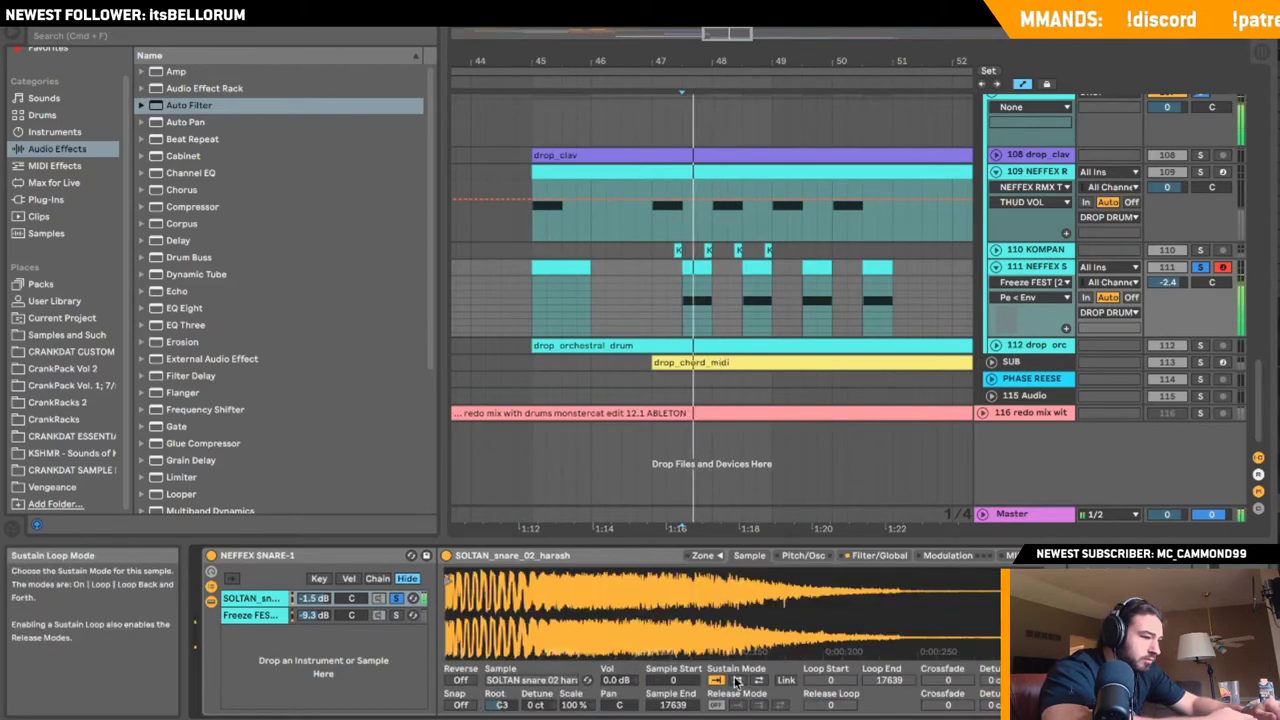
- Try a different root note for the SOLTAN snare sample while replaying its hit
{"action": "left_click_drag", "start_coordinate": [501, 705], "coordinate": [502, 690]}
{"action": "key", "text": "space"}
{"action": "key", "text": "space"}
{"action": "key", "text": "space"}
{"action": "key", "text": "space"}
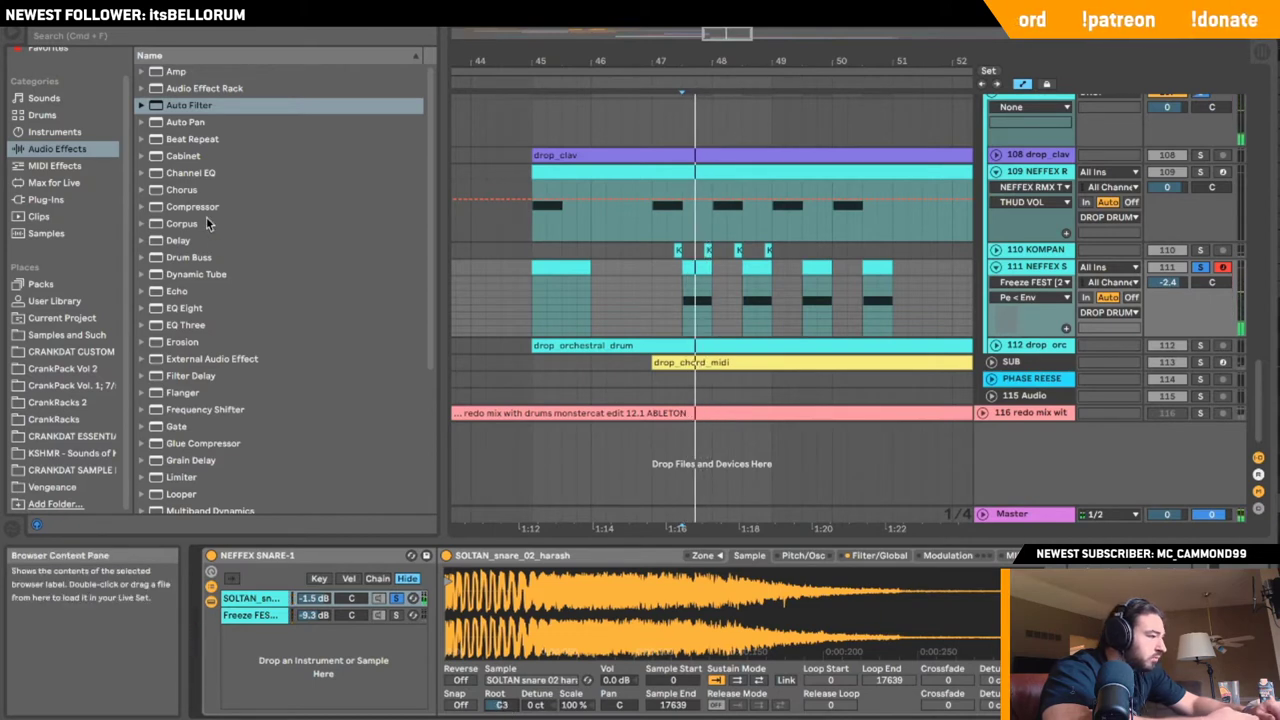
- Add a Frequency Shifter to the SOLTAN snare chain and return its Fine frequency to default
{"action": "left_click", "coordinate": [193, 413]}
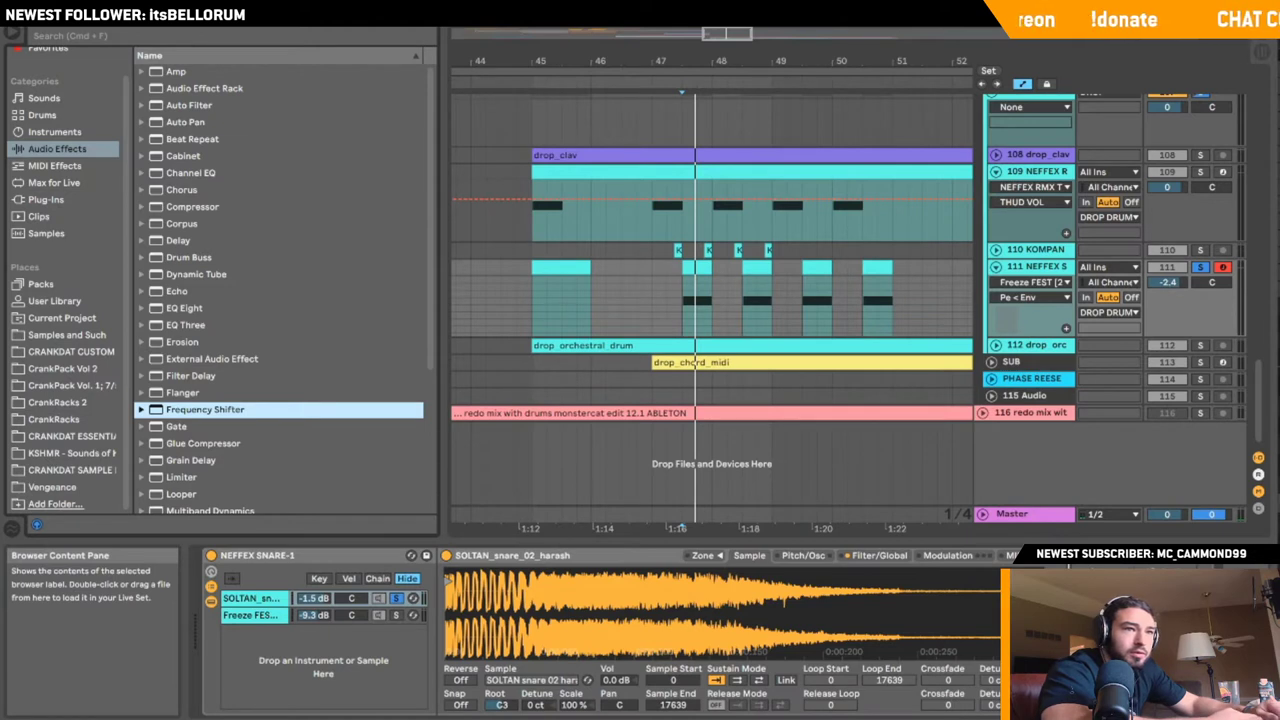
{"action": "left_click_drag", "start_coordinate": [193, 413], "coordinate": [1110, 640]}
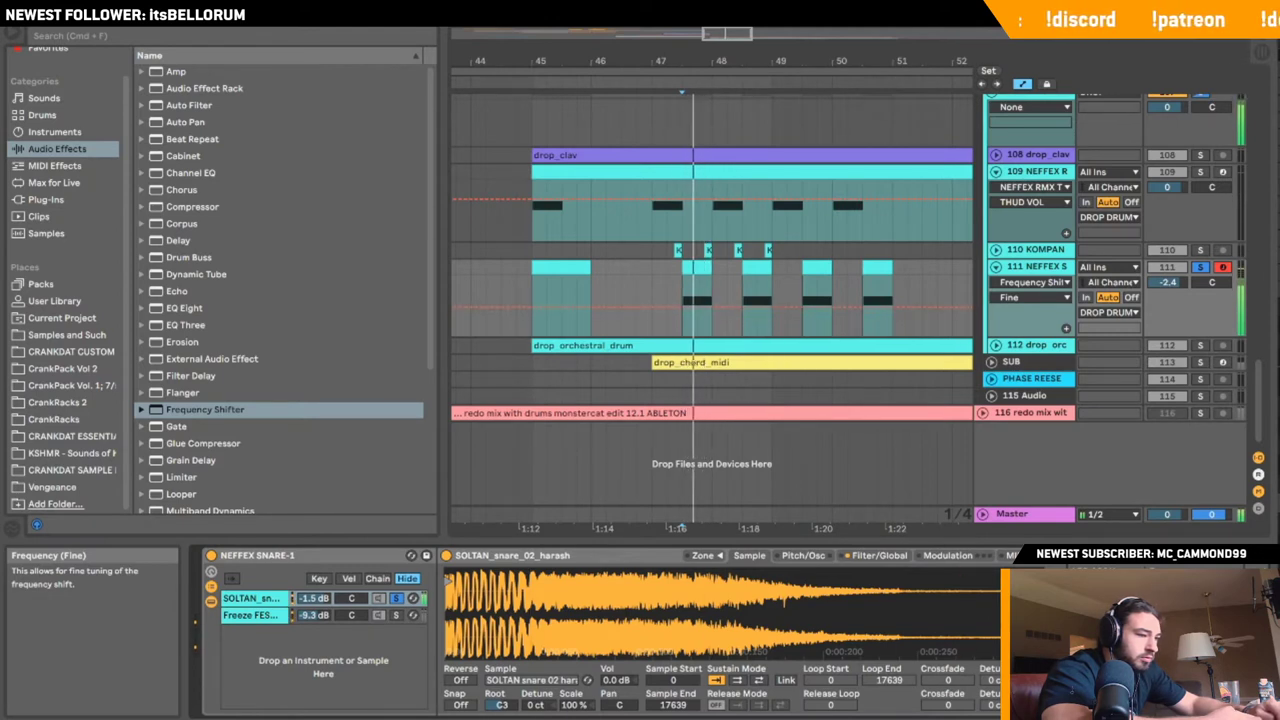
{"action": "right_click", "coordinate": [1023, 630]}
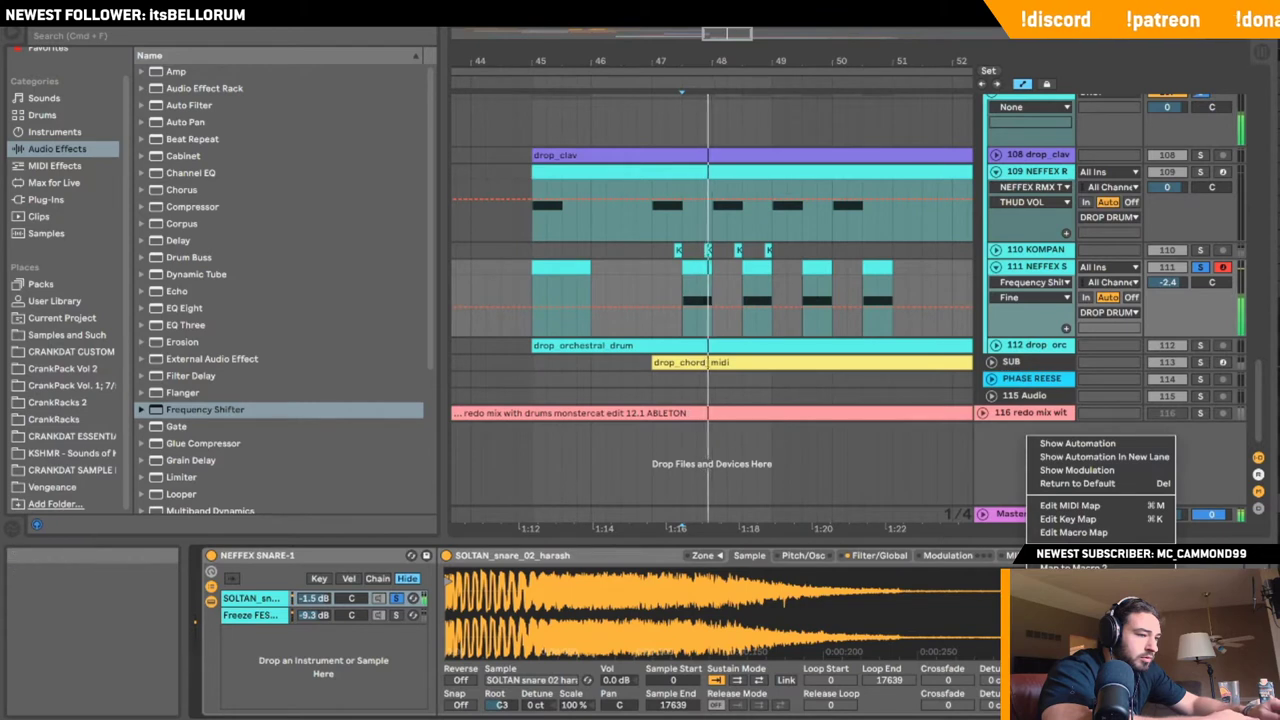
{"action": "left_click", "coordinate": [1104, 484]}
- Replay the full mix from bar 46 with the SOLTAN chain unsoloed and expand the KOMPANY kick track above the NEFFEX snare
{"action": "left_click", "coordinate": [591, 276]}
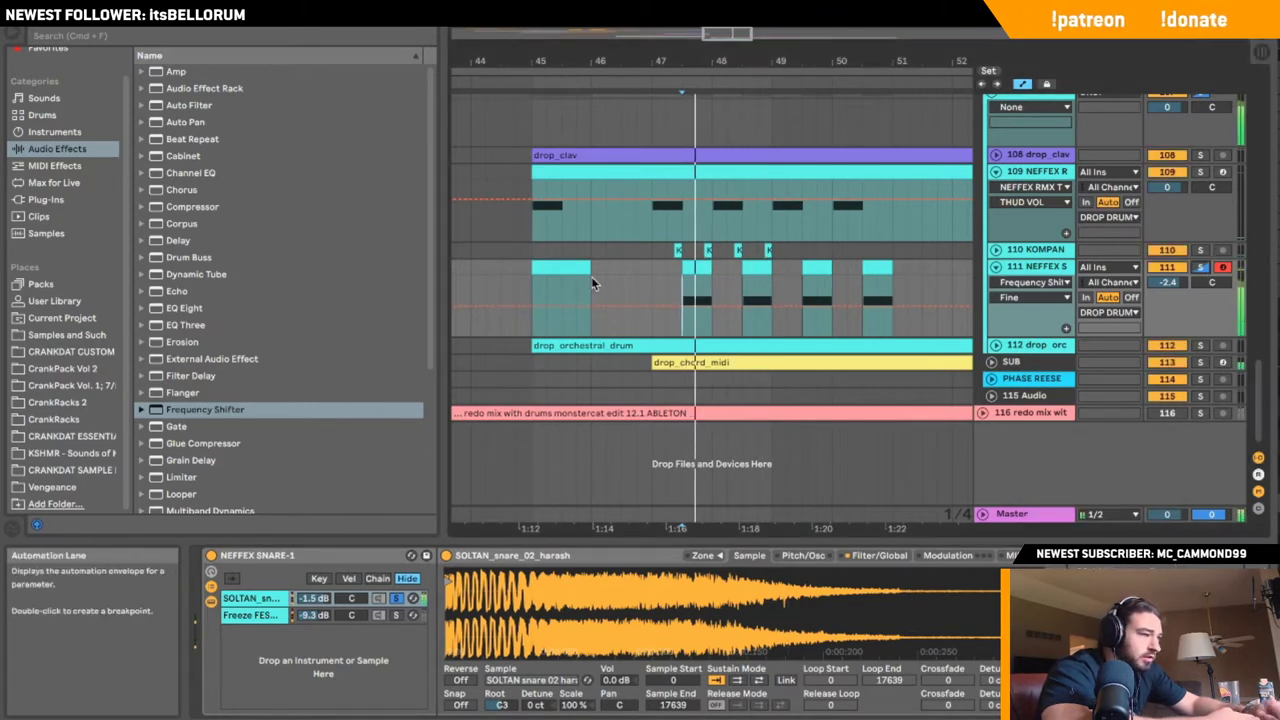
{"action": "left_click", "coordinate": [396, 598]}
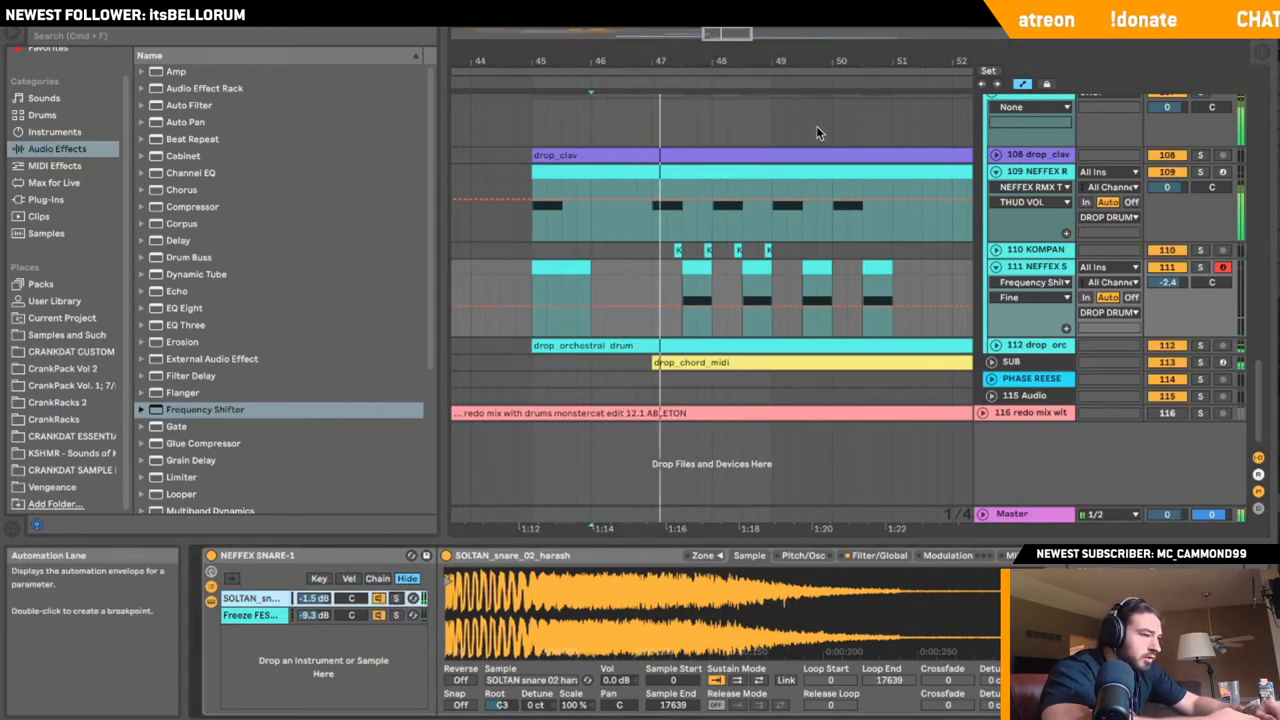
{"action": "left_click", "coordinate": [995, 266]}
{"action": "left_click", "coordinate": [996, 250]}
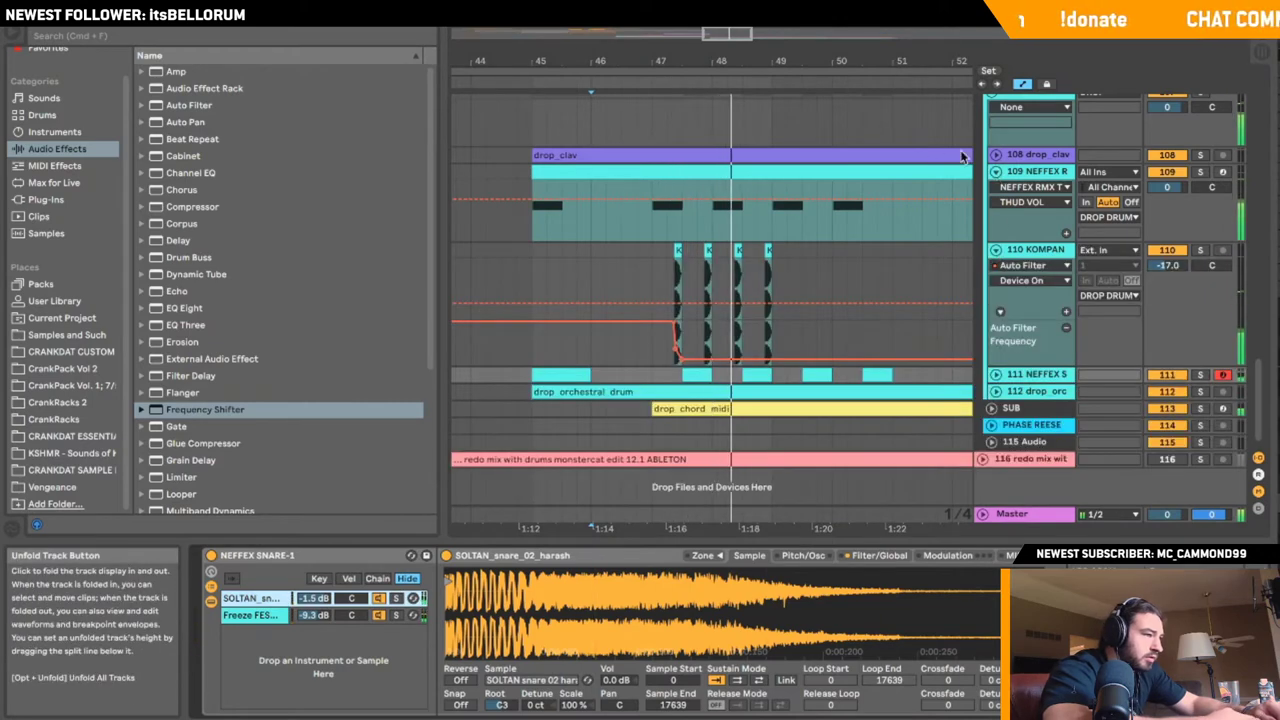
{"action": "left_click", "coordinate": [995, 374]}
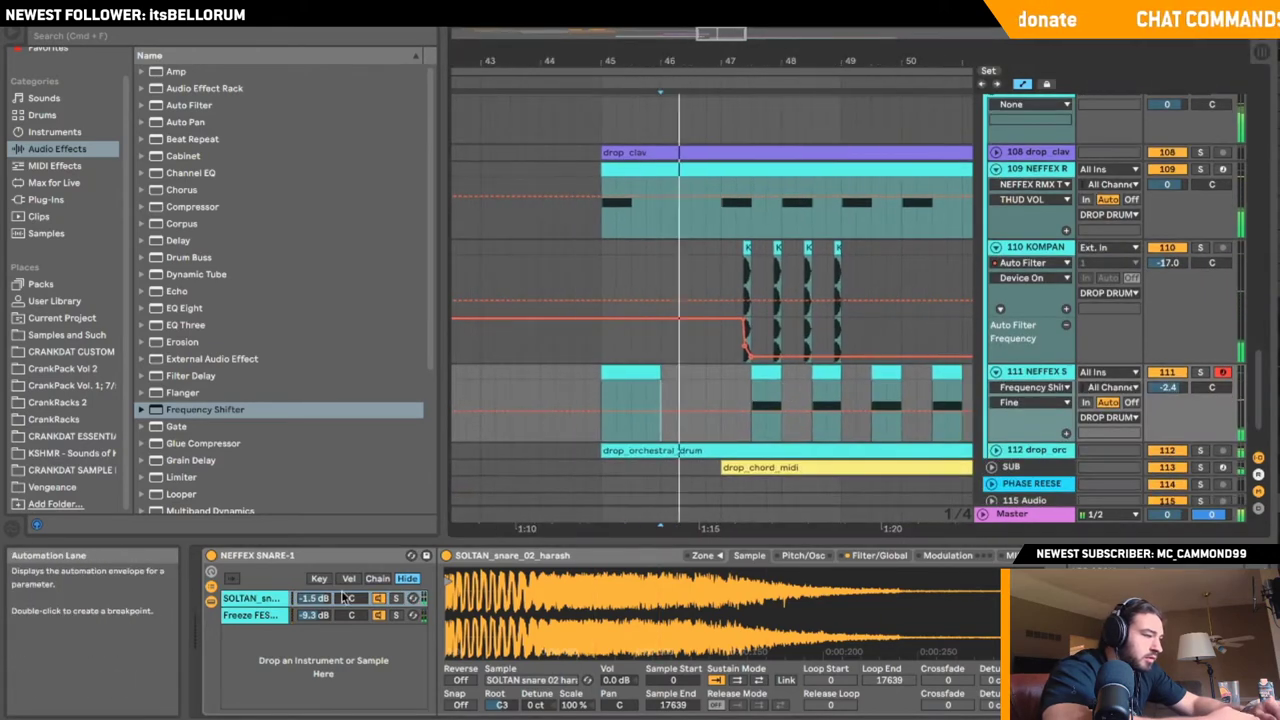
- Lower the Freeze FEST chain's volume to -15.0 dB and collapse the NEFFEX snare and KOMPANY kick tracks
{"action": "mouse_move", "coordinate": [314, 615]}
{"action": "left_mouse_down"}
{"action": "mouse_move", "coordinate": [314, 634]}
{"action": "mouse_move", "coordinate": [313, 621]}
{"action": "left_mouse_up"}
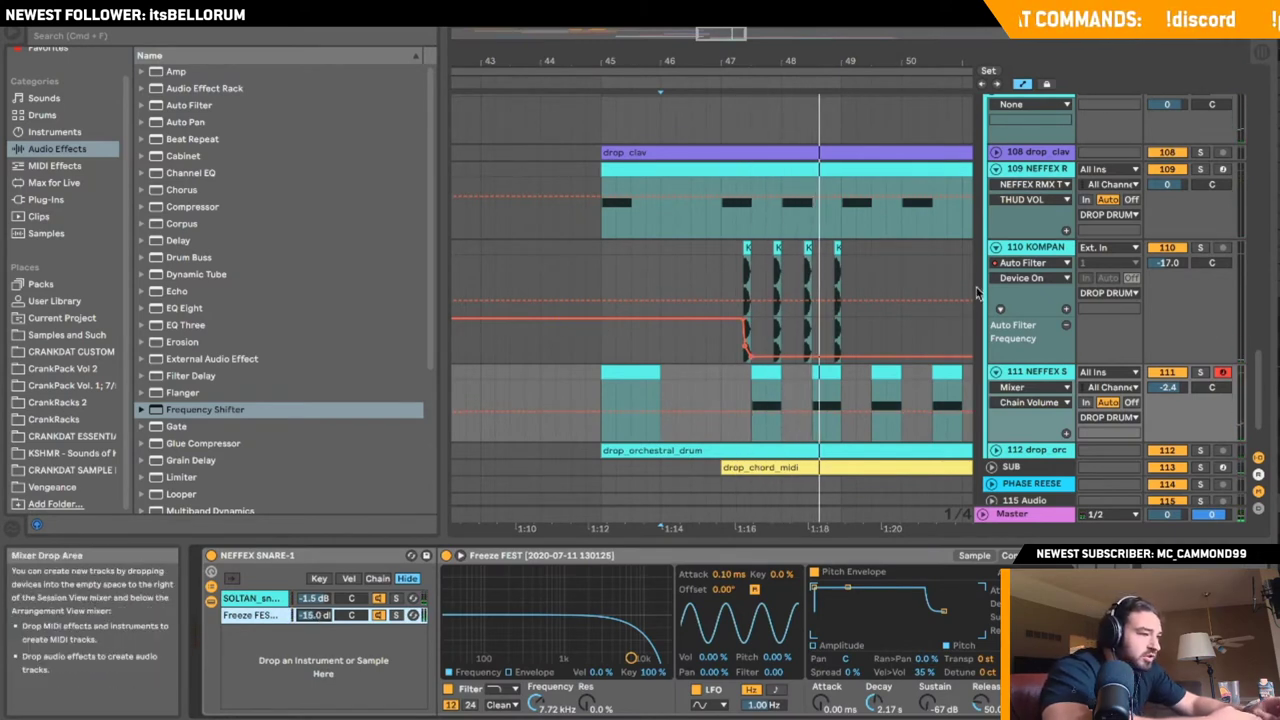
{"action": "left_click", "coordinate": [995, 371]}
{"action": "left_click", "coordinate": [993, 240]}
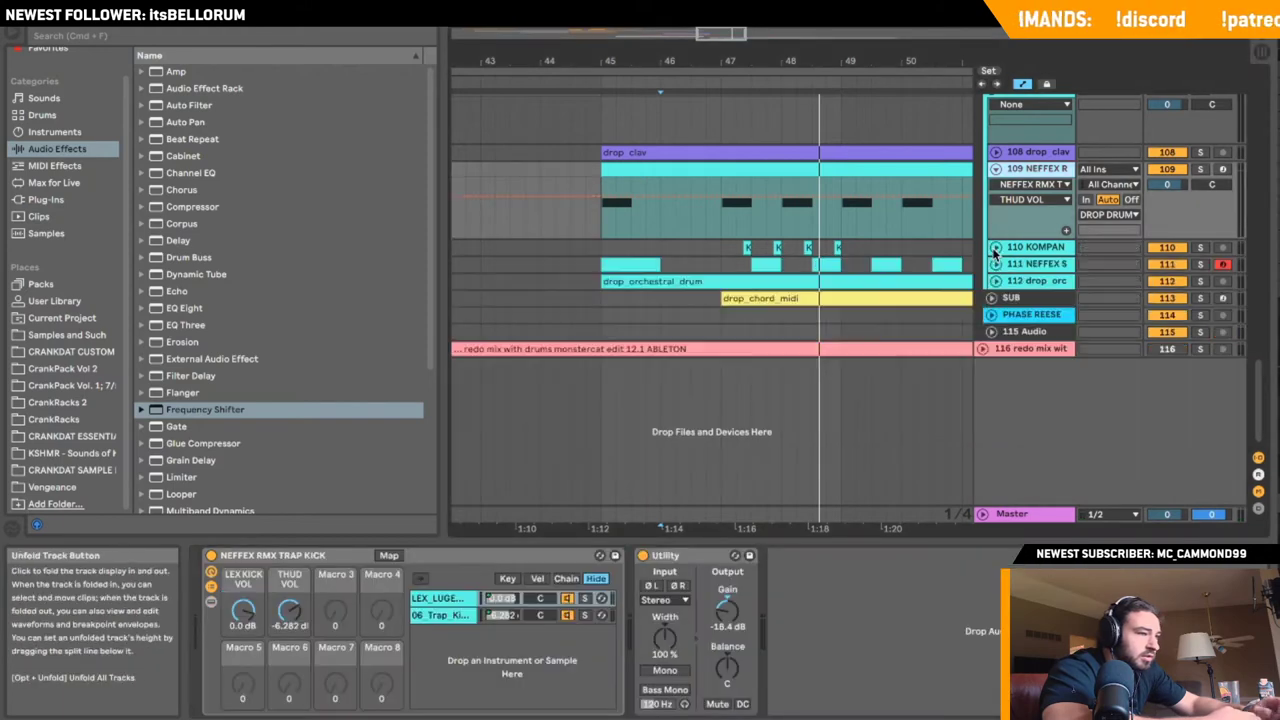
- Disarm recording on the NEFFEX snare track, leave it and the KOMPANY kick track collapsed, and replay from just after bar 47
{"action": "left_click", "coordinate": [739, 277]}
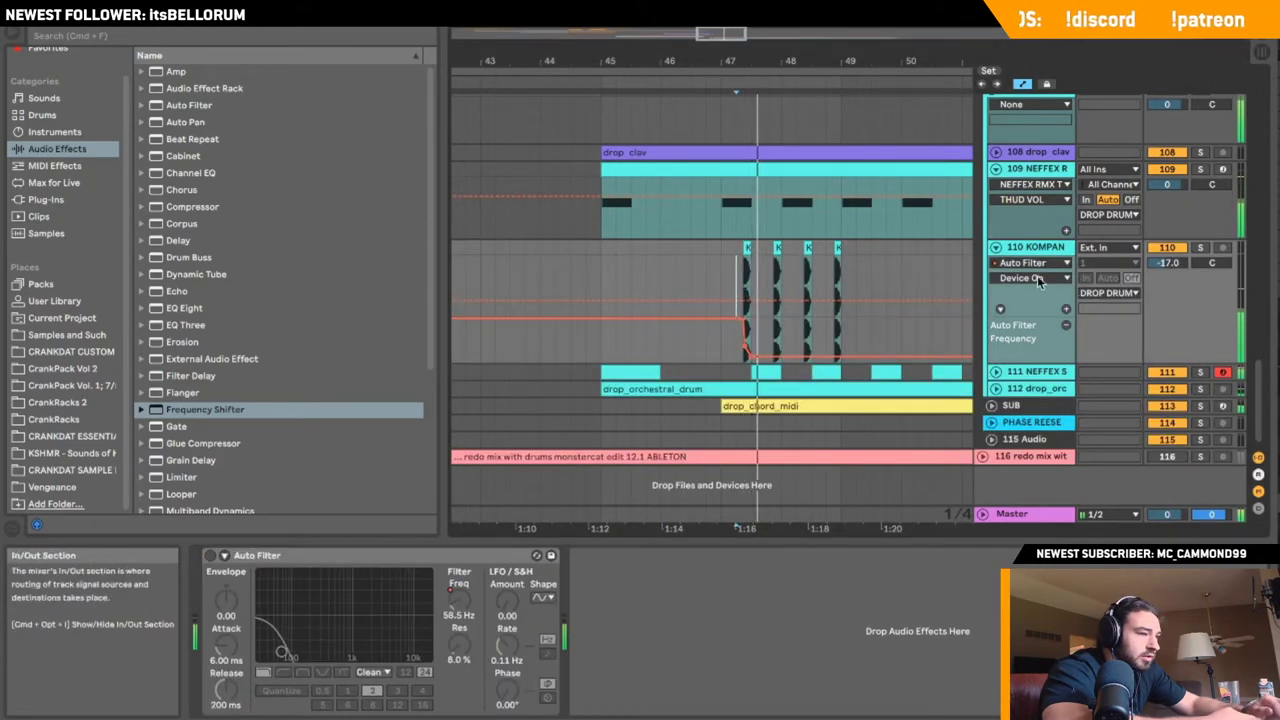
{"action": "left_click", "coordinate": [995, 246]}
{"action": "left_click", "coordinate": [995, 263]}
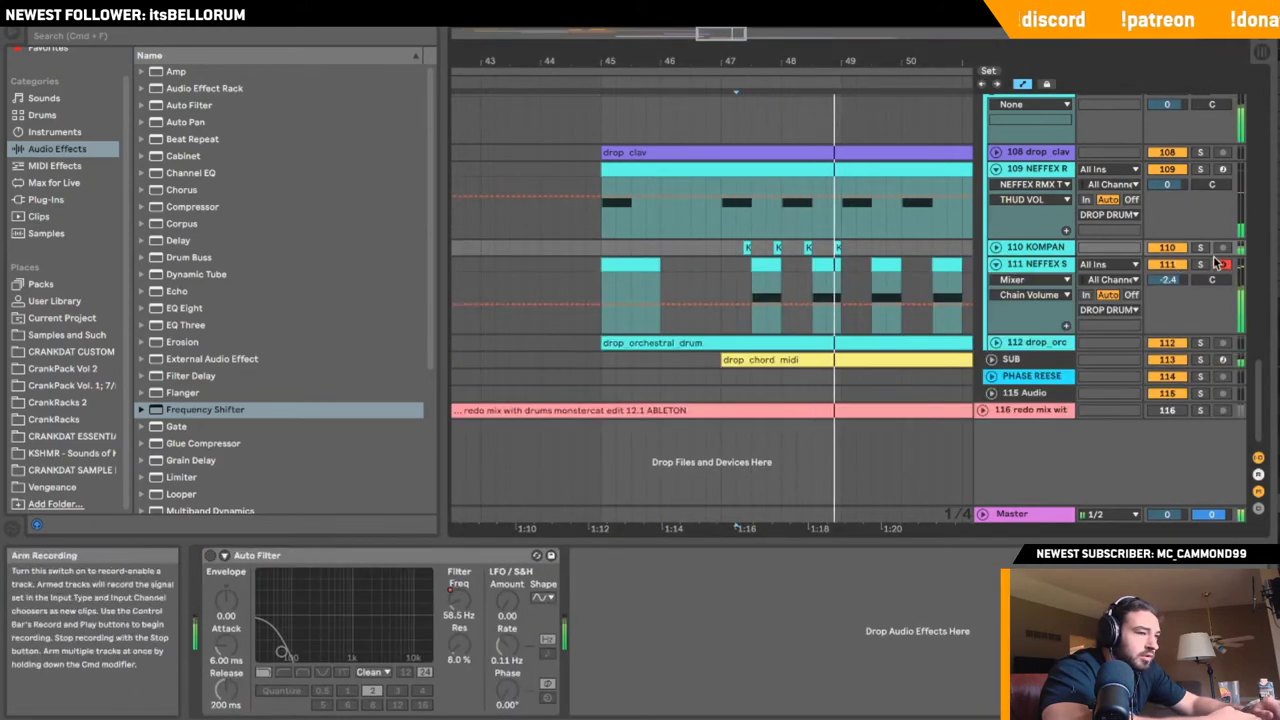
{"action": "left_click", "coordinate": [1222, 265]}
{"action": "left_click", "coordinate": [995, 264]}
{"action": "key", "text": "space"}
{"action": "key", "text": "space"}
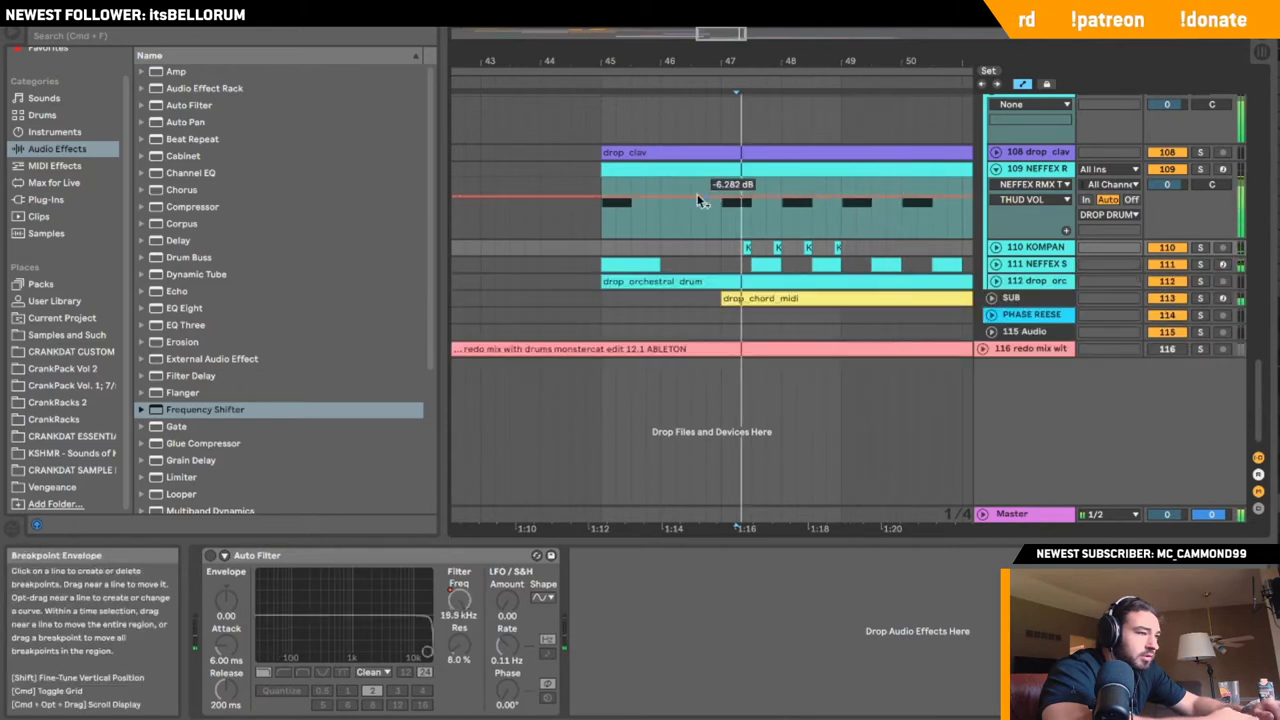
- Listen to the lead-in and drop, starting playback from bar 44, bar 41 and just before bar 45
{"action": "key", "text": "space"}
{"action": "left_click", "coordinate": [557, 249]}
{"action": "left_click_drag", "start_coordinate": [827, 61], "coordinate": [827, 40]}
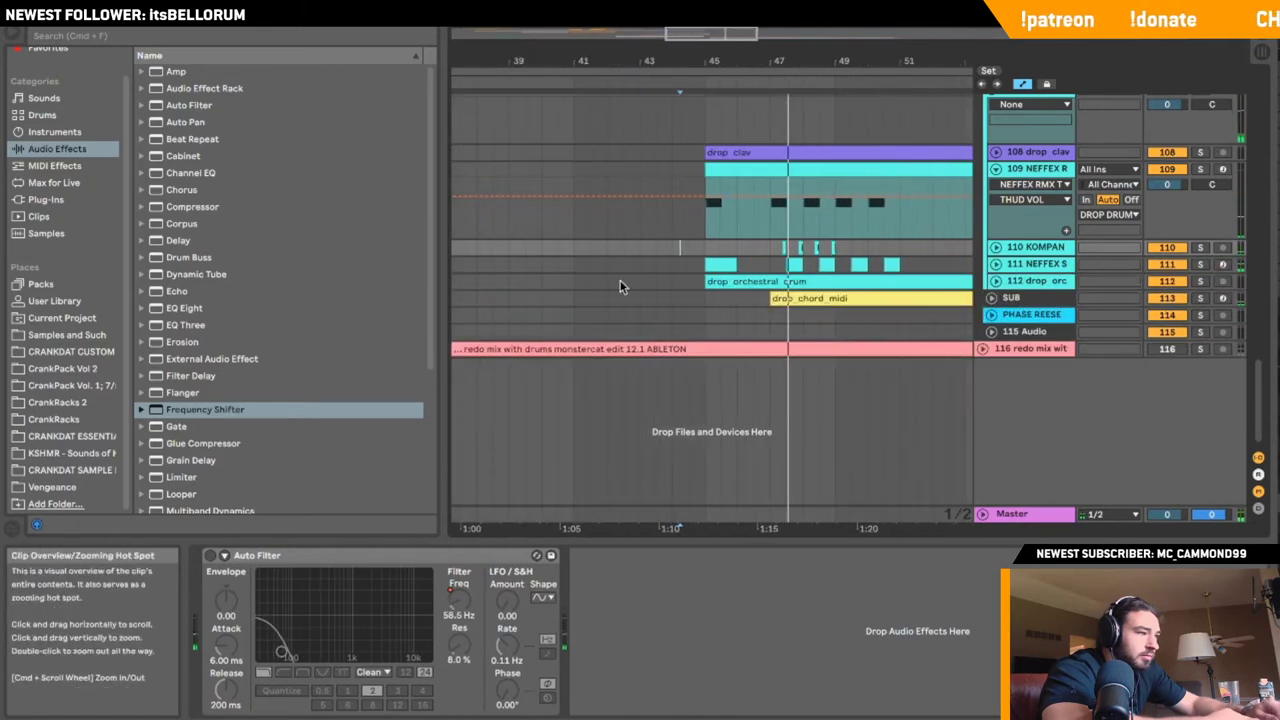
{"action": "left_click", "coordinate": [582, 251]}
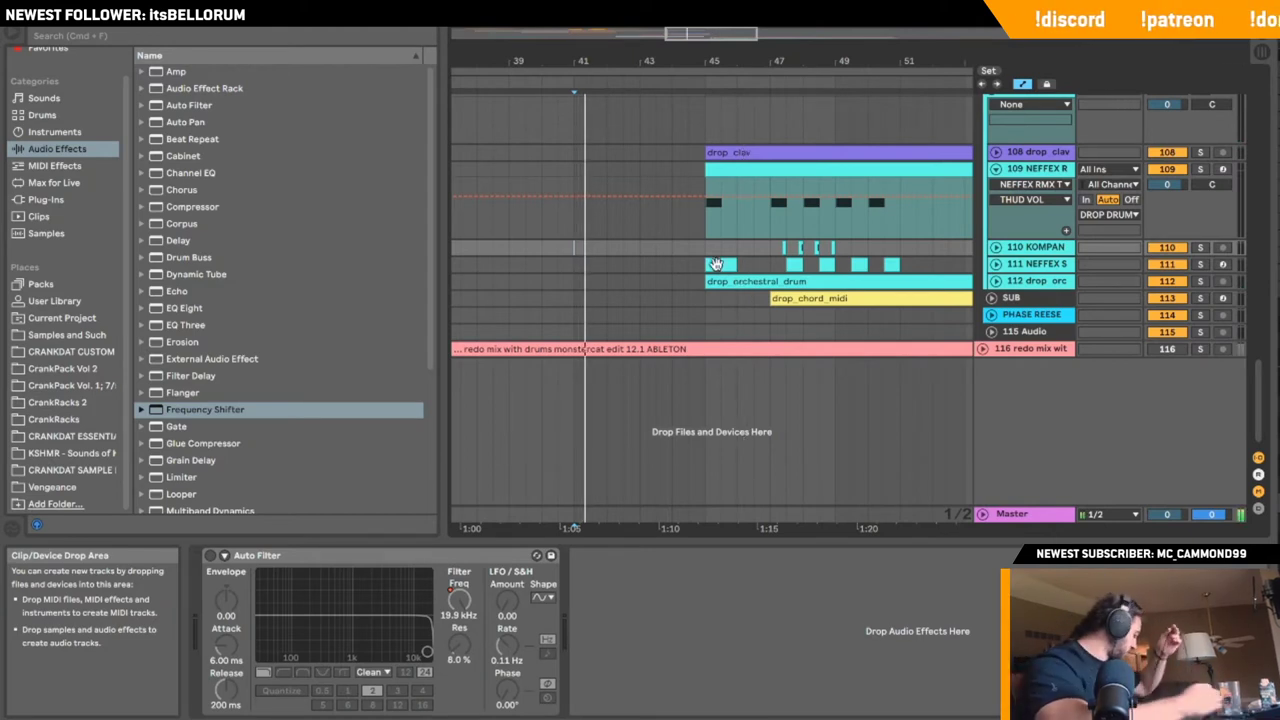
{"action": "left_click", "coordinate": [684, 246]}
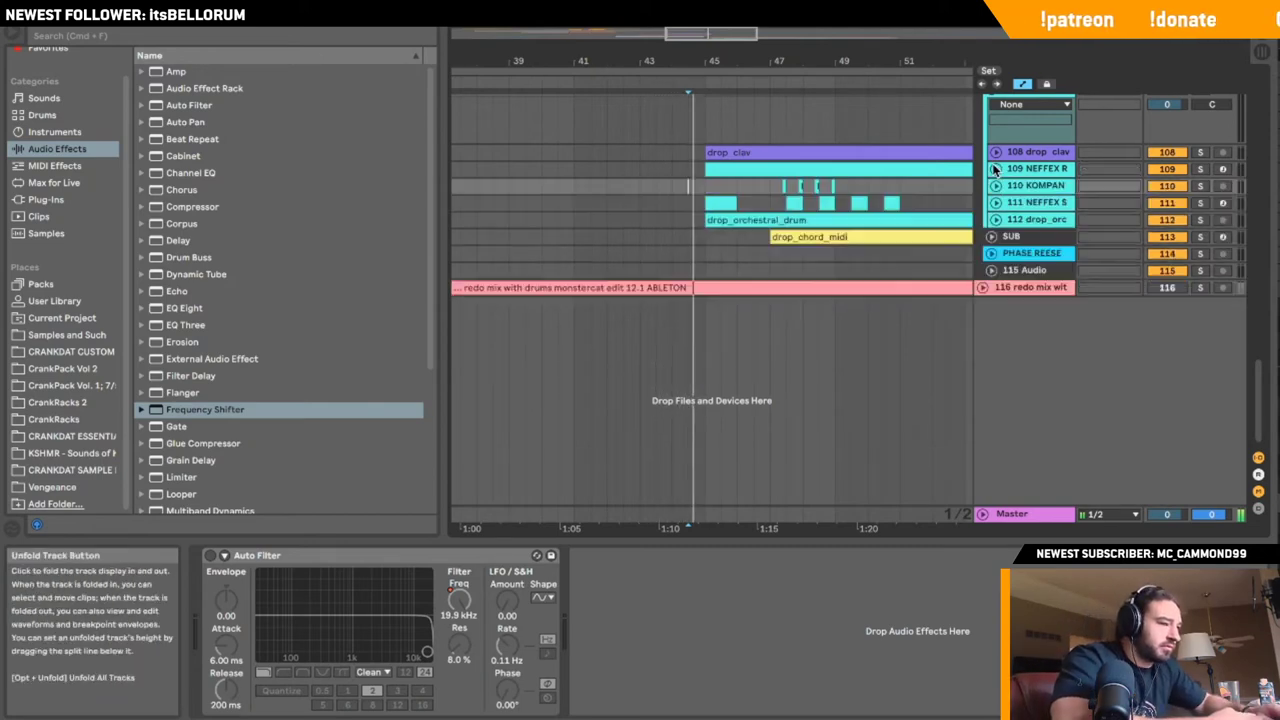
- Raise the Utility gain on the NEFFEX RMX trap kick to -6.67 dB and collapse its track
{"action": "left_click", "coordinate": [1062, 171]}
{"action": "left_click", "coordinate": [727, 611]}
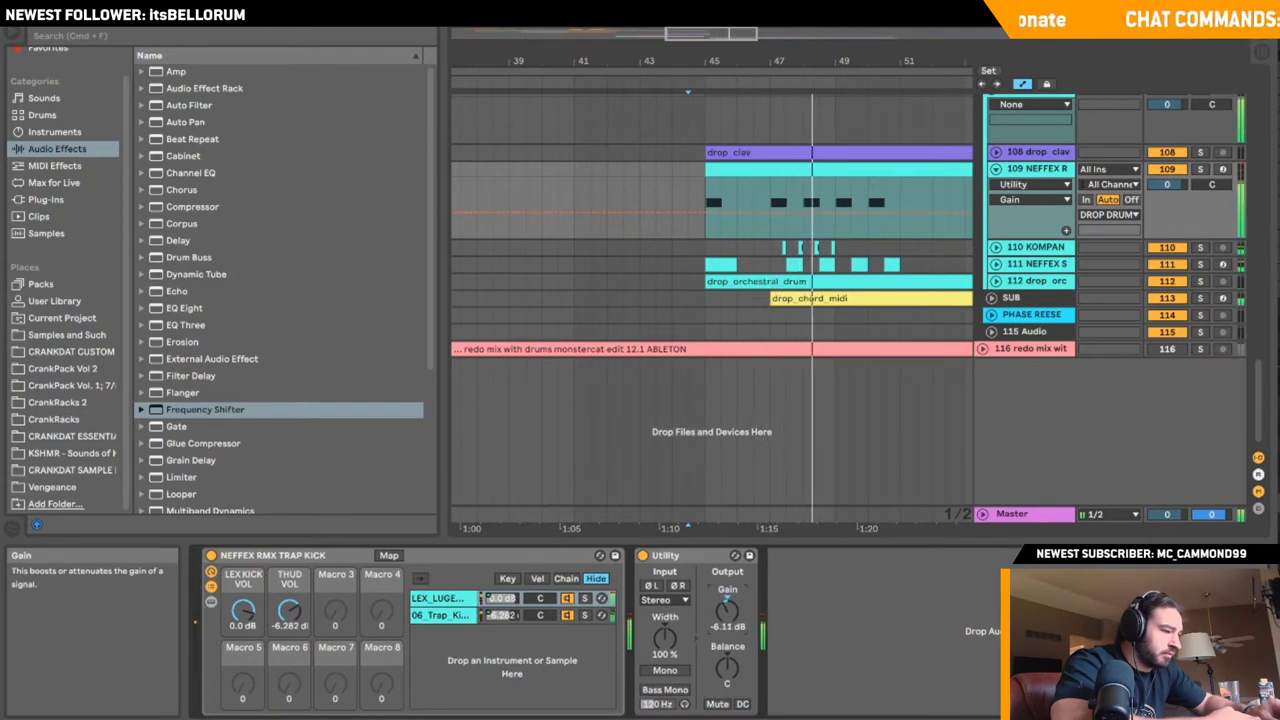
{"action": "left_click", "coordinate": [995, 169]}
- Replay the drop from bar 47, then select the first KOMPANY kick accent clip and solo its track
{"action": "scroll", "coordinate": [997, 172], "scroll_direction": "up", "scroll_amount": 1}
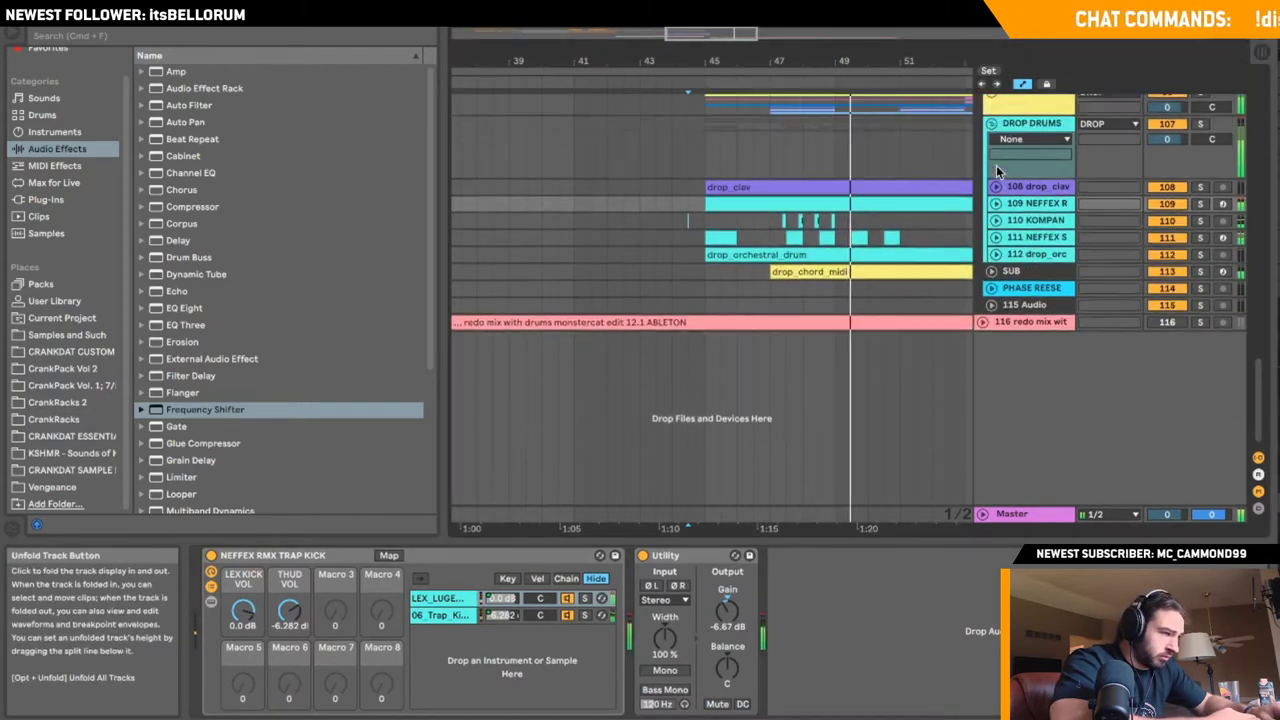
{"action": "scroll", "coordinate": [997, 172], "scroll_direction": "up", "scroll_amount": 1}
{"action": "left_click", "coordinate": [774, 240]}
{"action": "key", "text": "space"}
{"action": "key", "text": "space"}
{"action": "left_click", "coordinate": [784, 231]}
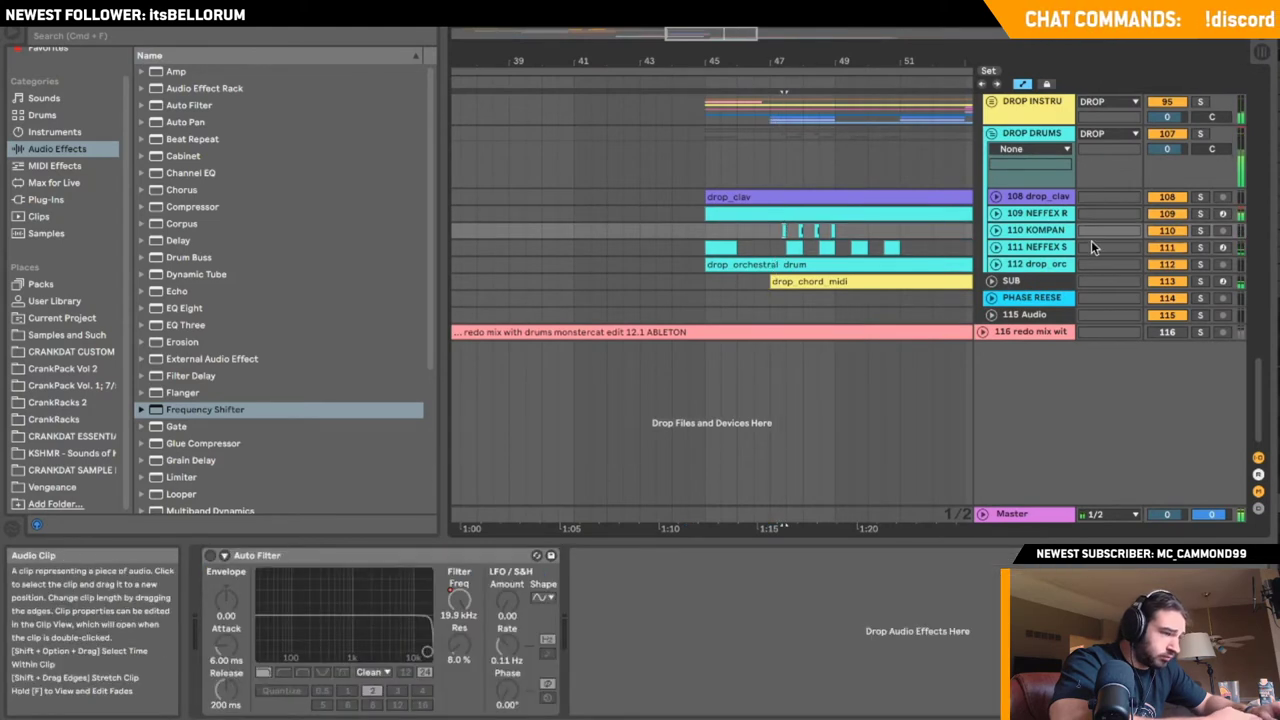
{"action": "left_click", "coordinate": [1200, 230]}
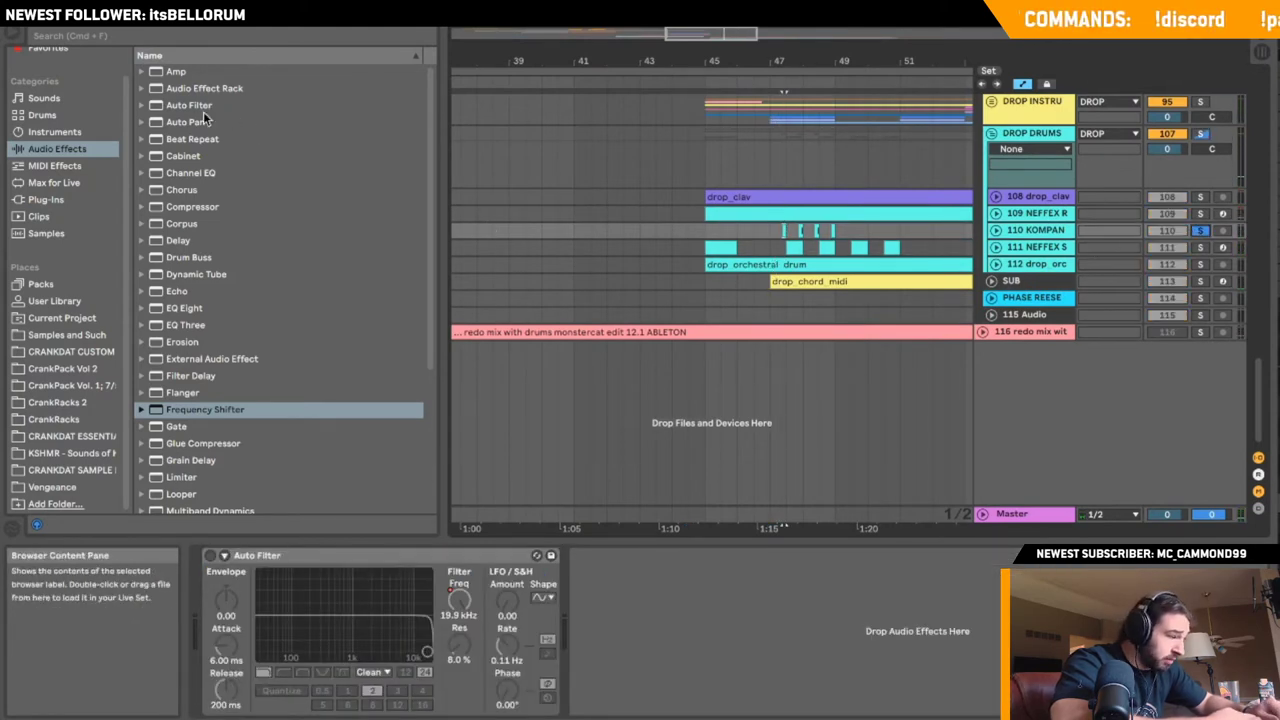
- Turn on warping for the KOMPANY kick clip, move its start marker slightly later and lower its transposition
{"action": "key", "text": "space"}
{"action": "left_click_drag", "start_coordinate": [720, 34], "coordinate": [720, 36]}
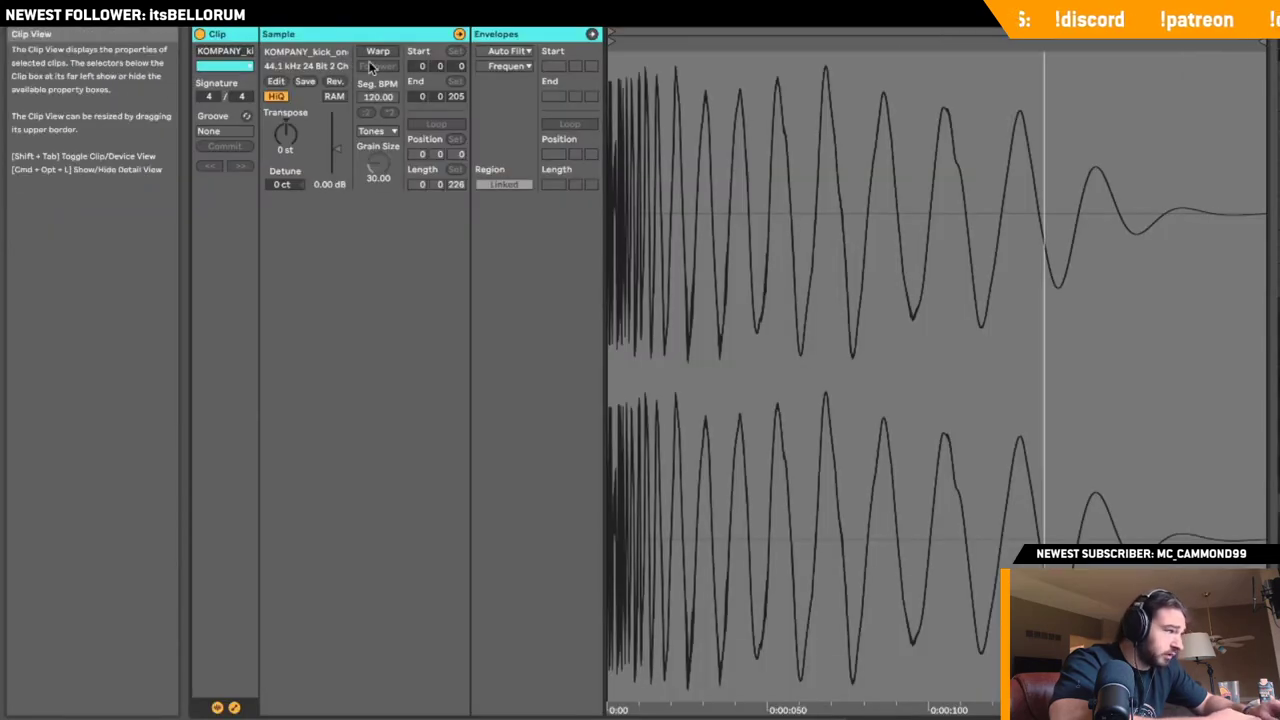
{"action": "left_click", "coordinate": [378, 51]}
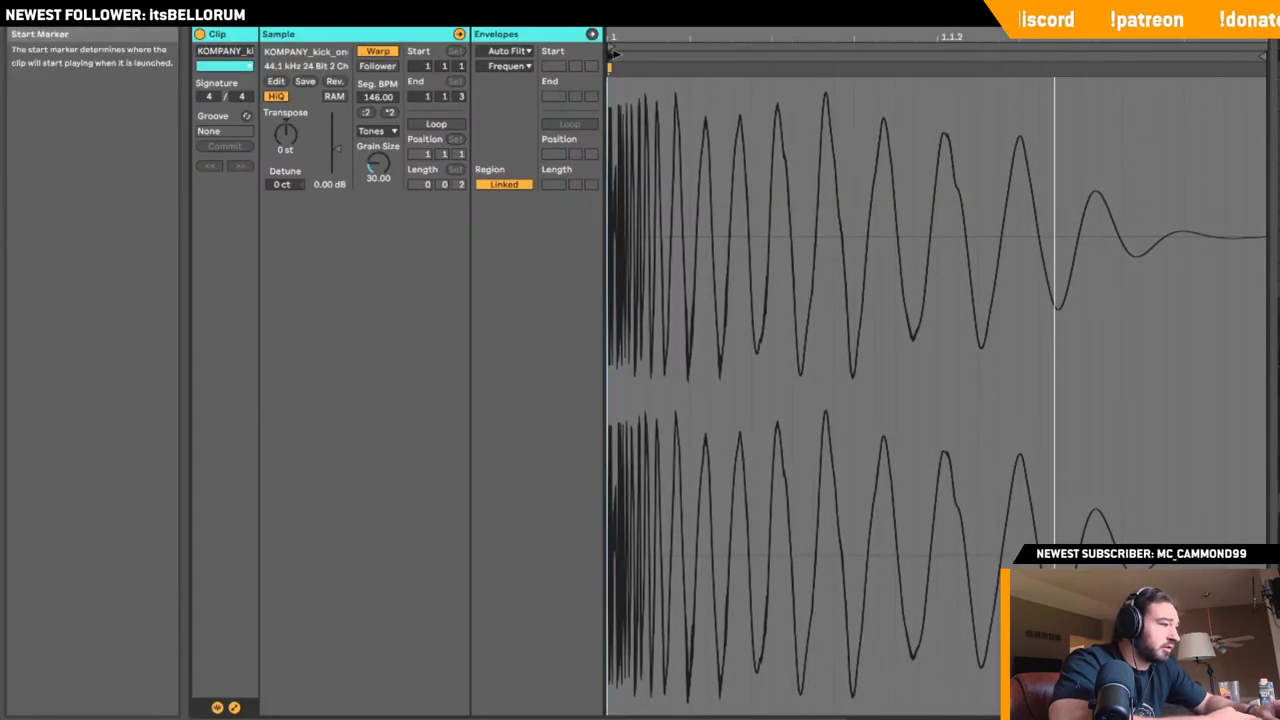
{"action": "mouse_move", "coordinate": [640, 54]}
{"action": "left_mouse_down"}
{"action": "mouse_move", "coordinate": [670, 55]}
{"action": "mouse_move", "coordinate": [634, 55]}
{"action": "left_mouse_up"}
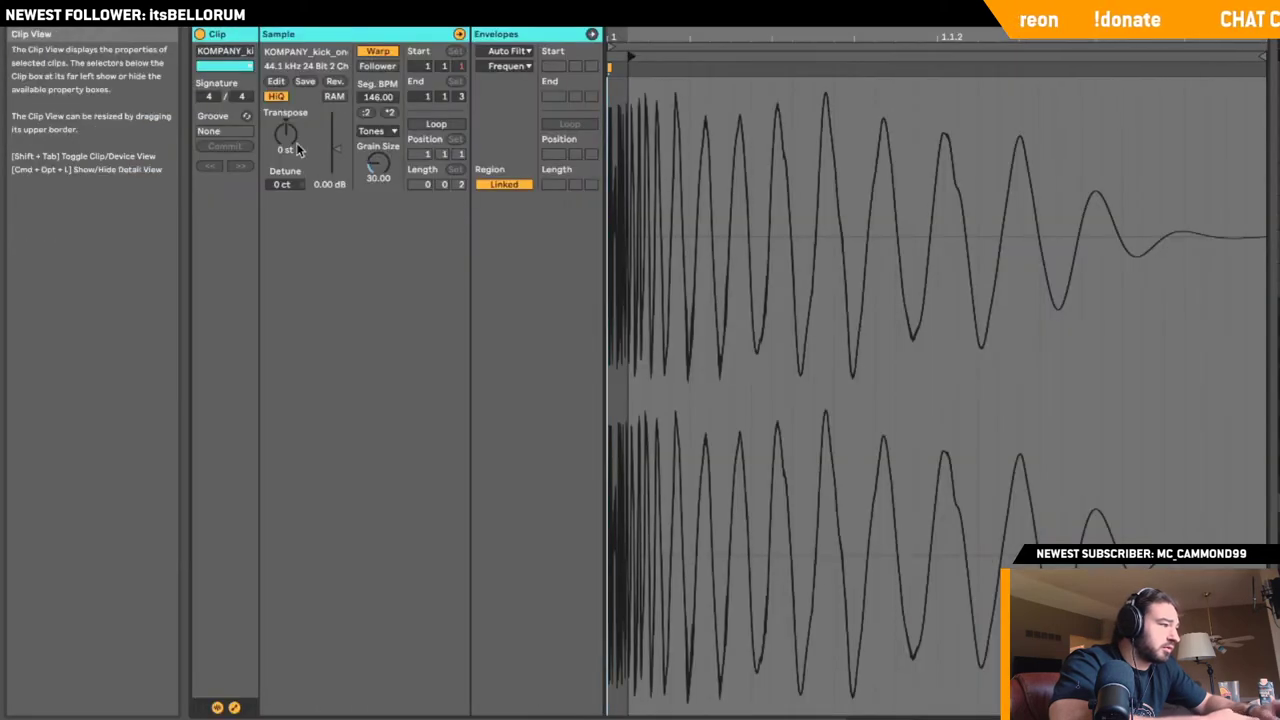
{"action": "left_click_drag", "start_coordinate": [285, 133], "coordinate": [285, 150]}
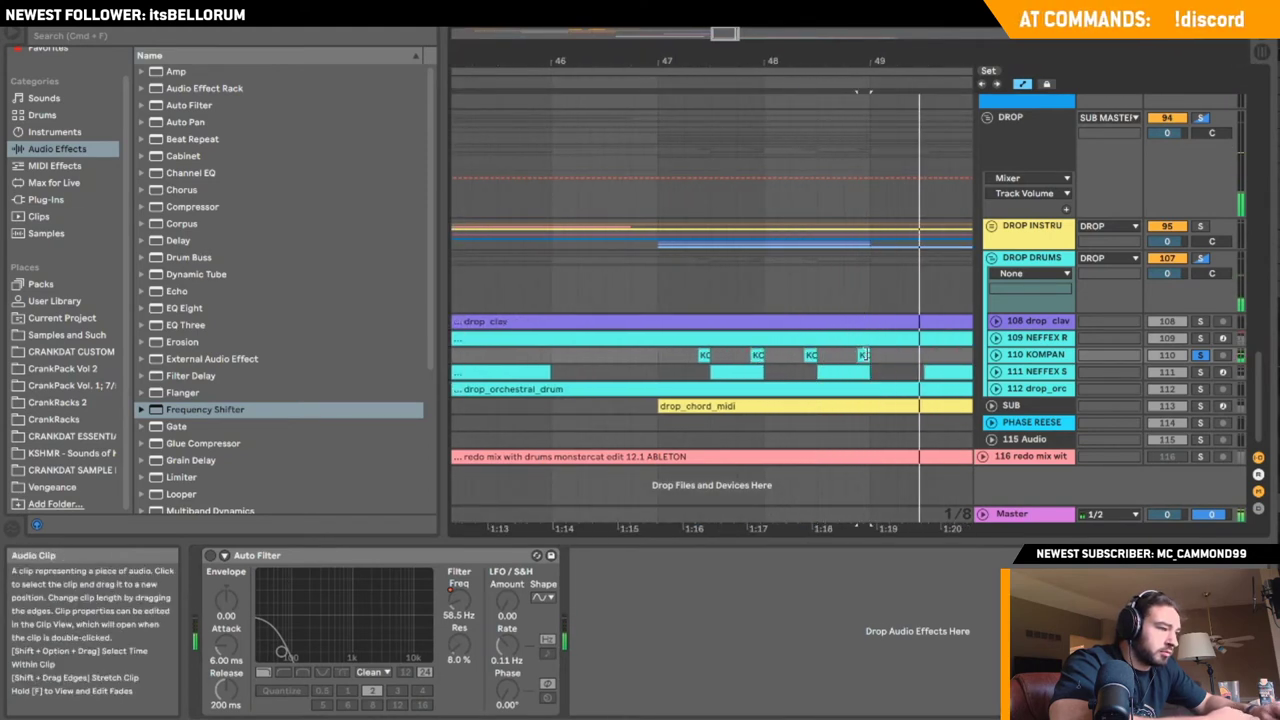
- Replay from the first KOMPANY kick accent, unsolo its track and check its filter frequency automation
{"action": "left_click", "coordinate": [697, 355]}
{"action": "key", "text": "space"}
{"action": "key", "text": "space"}
{"action": "left_click", "coordinate": [1201, 355]}
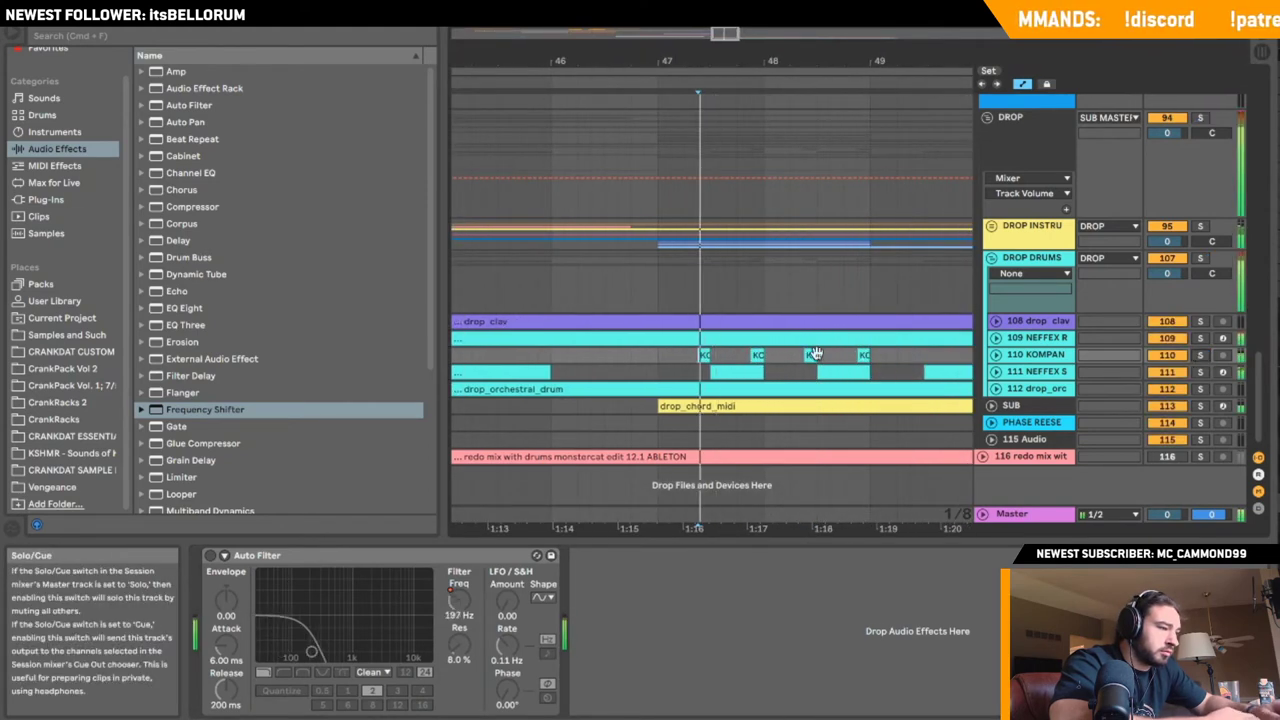
{"action": "left_click", "coordinate": [996, 355]}
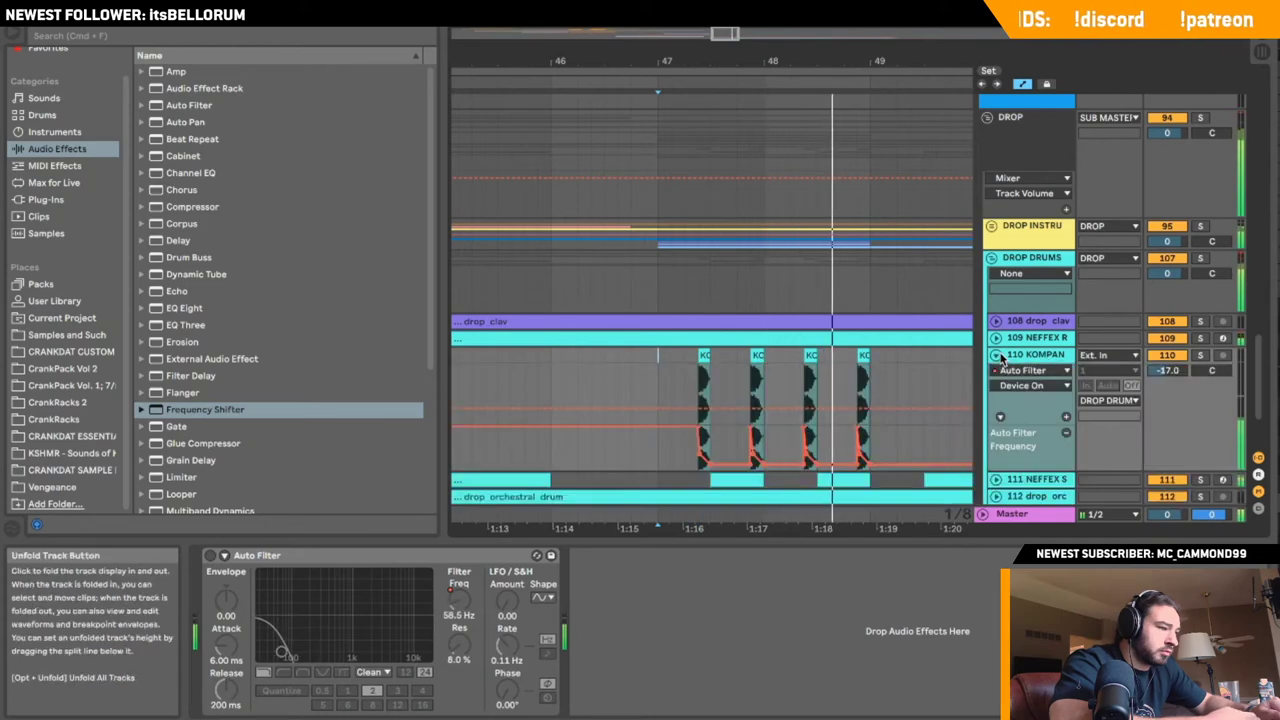
{"action": "left_click", "coordinate": [996, 355]}
- Replay the full drop from bar 47 and again from earlier to judge the kick accents in the mix
{"action": "left_click", "coordinate": [660, 355]}
{"action": "key", "text": "space"}
{"action": "key", "text": "space"}
{"action": "scroll", "coordinate": [727, 355], "scroll_direction": "left", "scroll_amount": 5}
{"action": "left_click", "coordinate": [595, 355]}
{"action": "left_click_drag", "start_coordinate": [711, 61], "coordinate": [720, 33]}
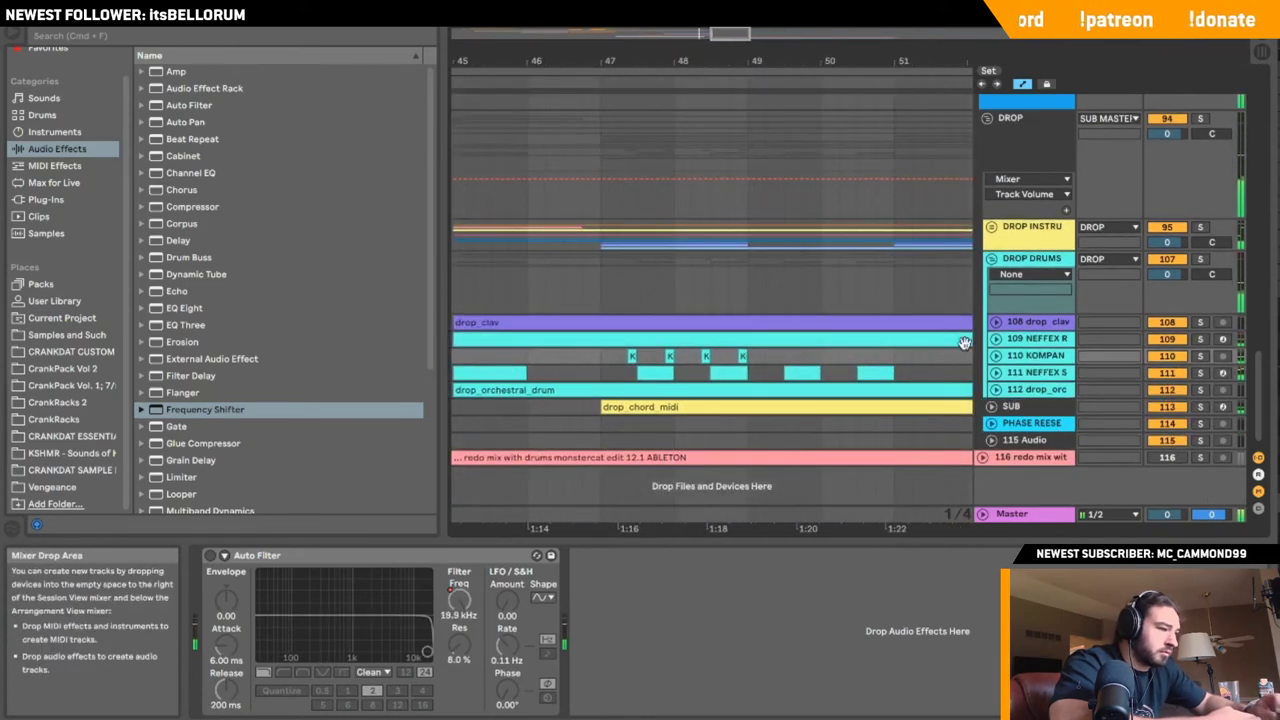
- Lower the NEFFEX RMX trap kick's THUD VOL macro to -8.0 dB
{"action": "left_click", "coordinate": [1022, 338]}
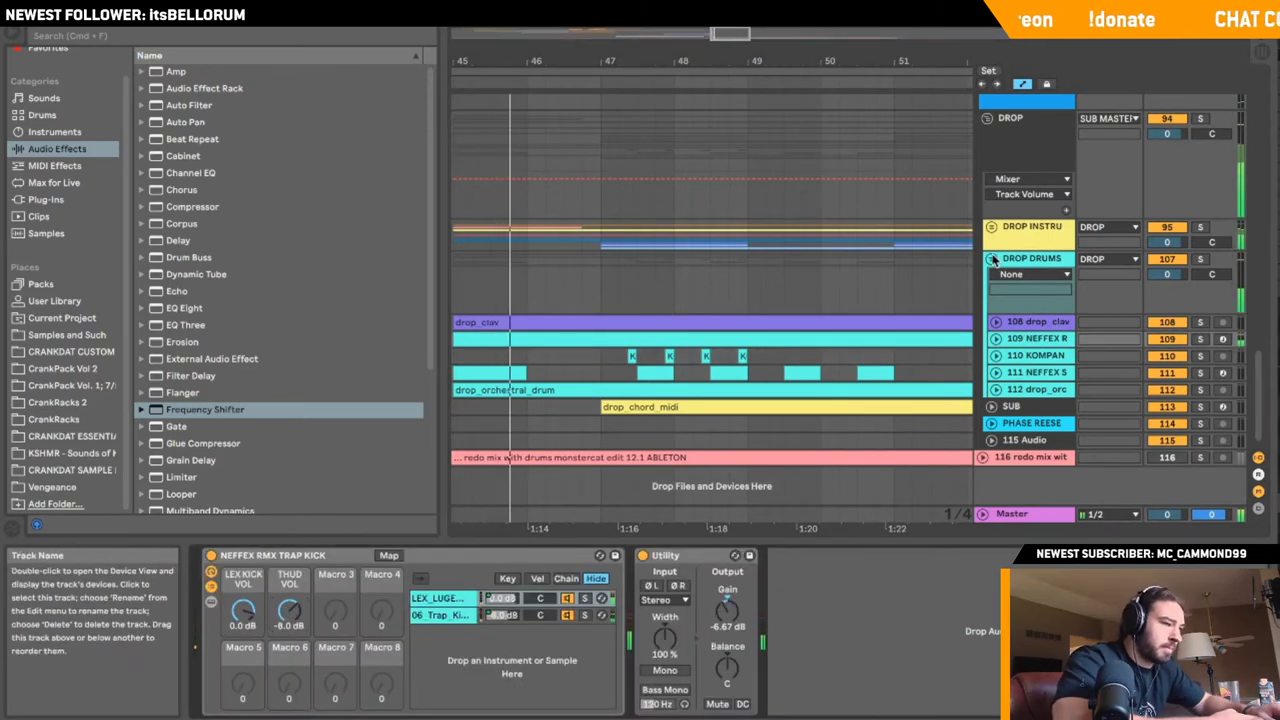
{"action": "left_click", "coordinate": [991, 258]}
{"action": "left_click", "coordinate": [991, 258]}
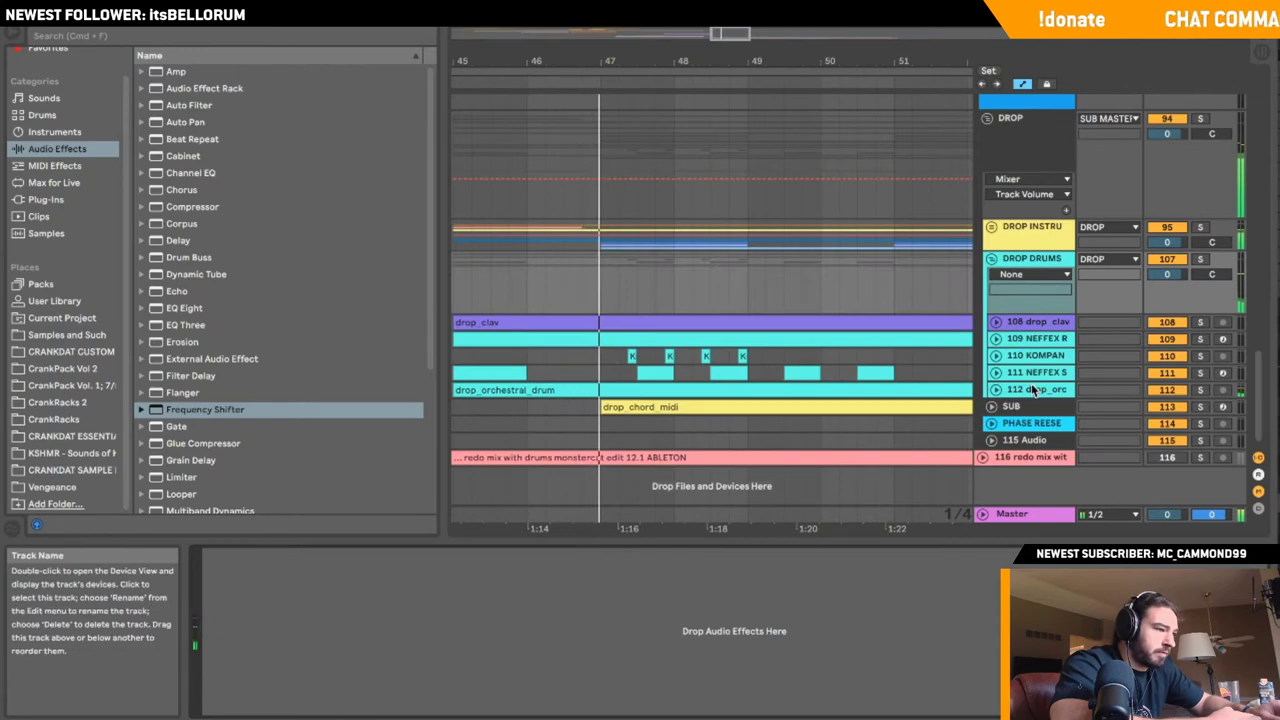
- Replay the drop from bar 45 and expand the NEFFEX snare track with its clip in bar 45 selected
{"action": "scroll", "coordinate": [605, 360], "scroll_direction": "left", "scroll_amount": 3}
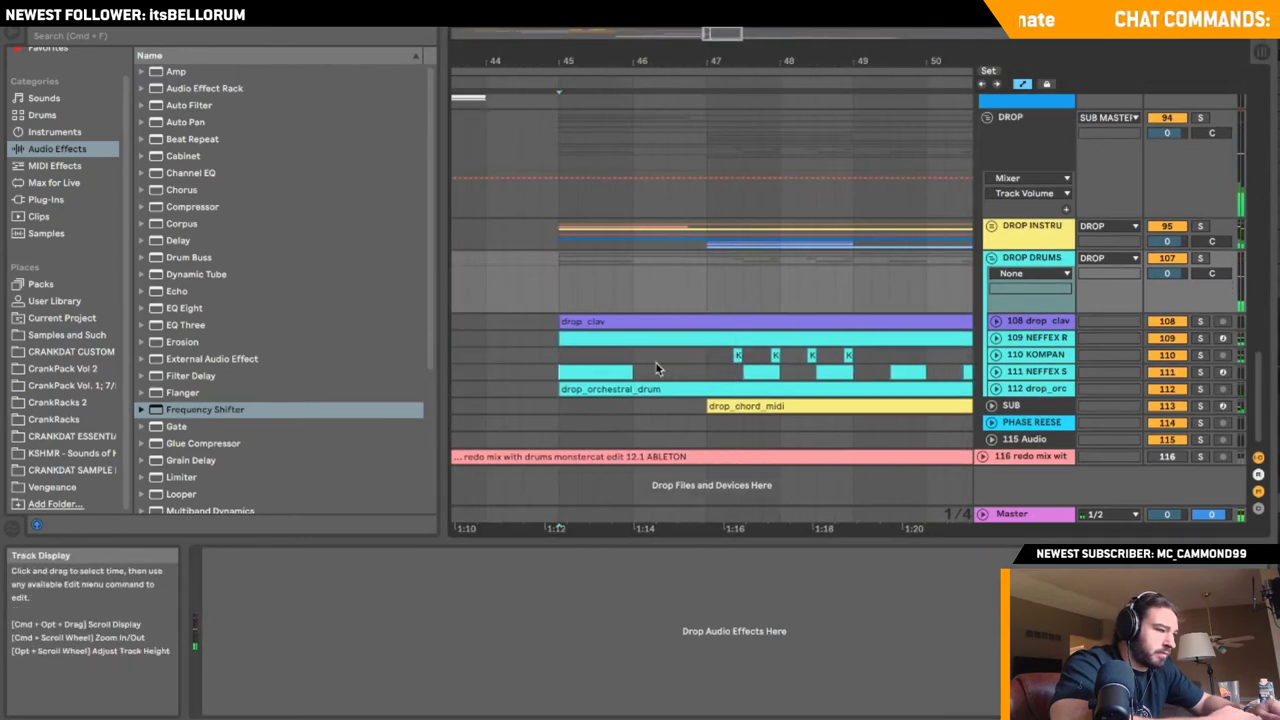
{"action": "key", "text": "space"}
{"action": "left_click", "coordinate": [996, 372]}
{"action": "left_click", "coordinate": [609, 372]}
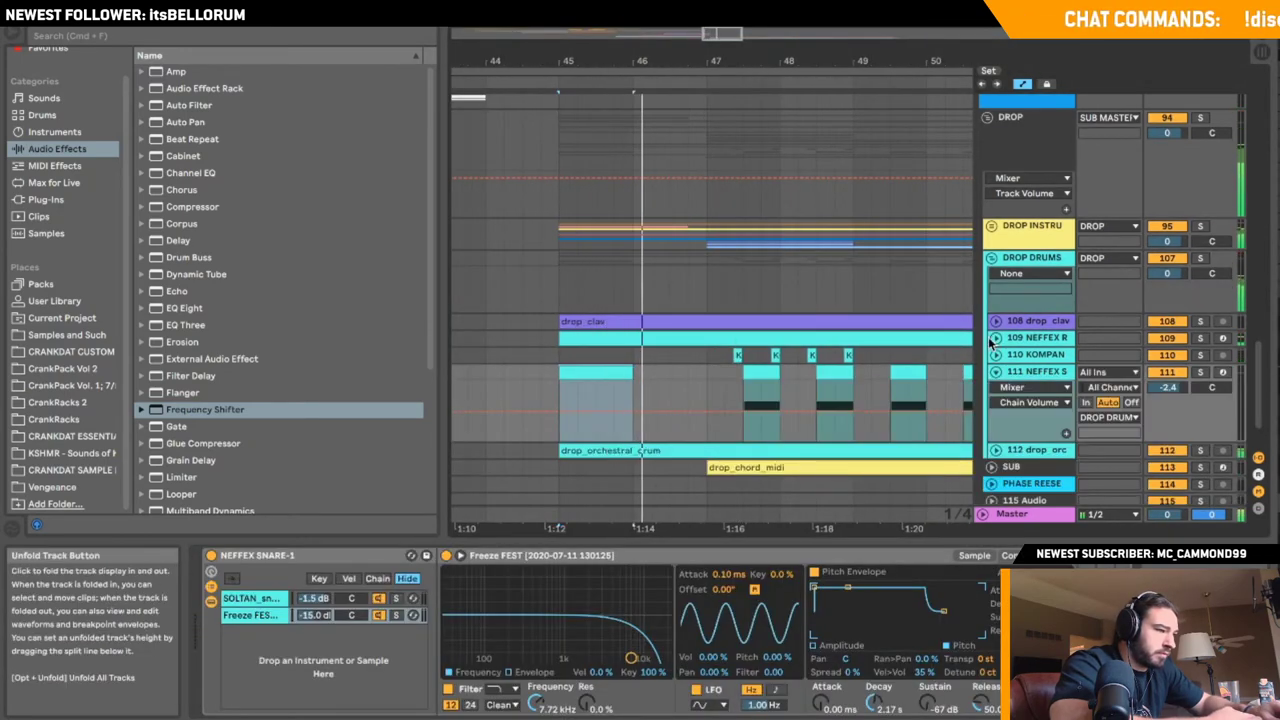
- Expand the NEFFEX RMX kick track and copy its opening half-bar hit to the half bar before bar 47
{"action": "left_click", "coordinate": [995, 338]}
{"action": "left_click_drag", "start_coordinate": [667, 353], "coordinate": [548, 349]}
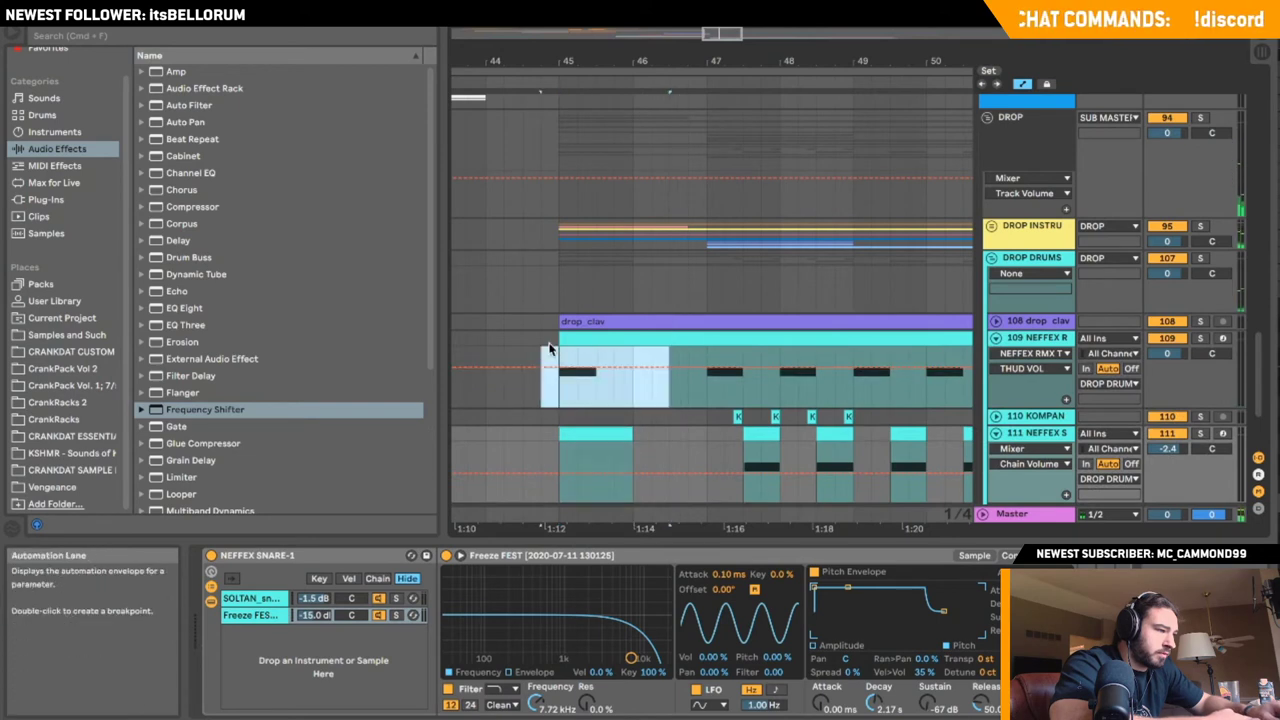
{"action": "left_click", "coordinate": [548, 349]}
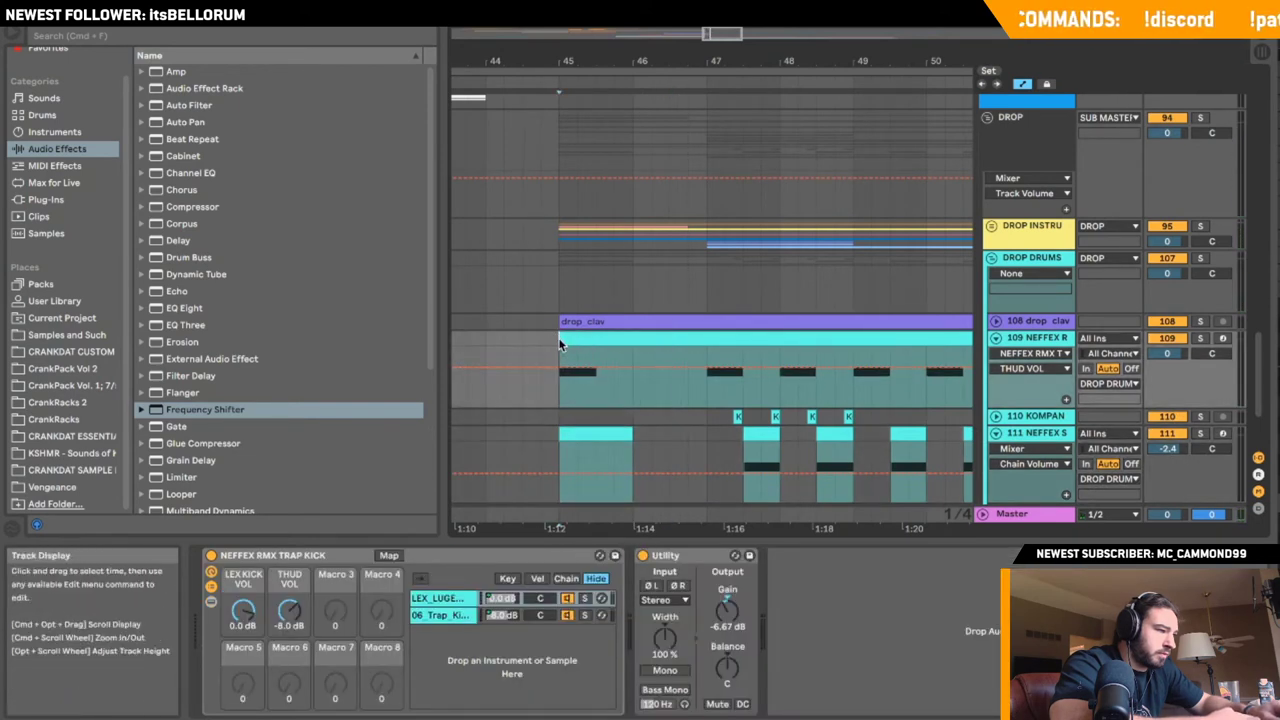
{"action": "key", "text": "space"}
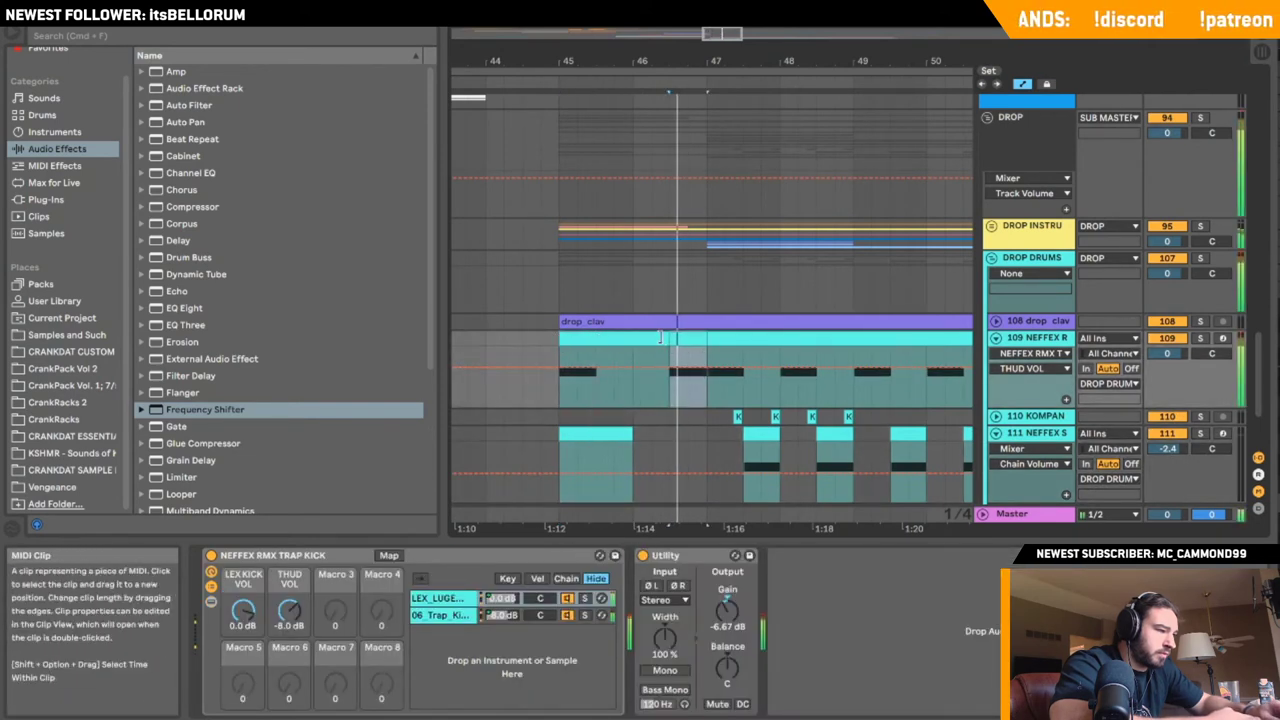
- Delete the empty stretches between the NEFFEX kick hits from bar 45 to bar 51 while the drop plays
{"action": "left_click_drag", "start_coordinate": [667, 339], "coordinate": [601, 338]}
{"action": "left_click_drag", "start_coordinate": [746, 358], "coordinate": [780, 339]}
{"action": "scroll", "coordinate": [752, 343], "scroll_direction": "right", "scroll_amount": 4}
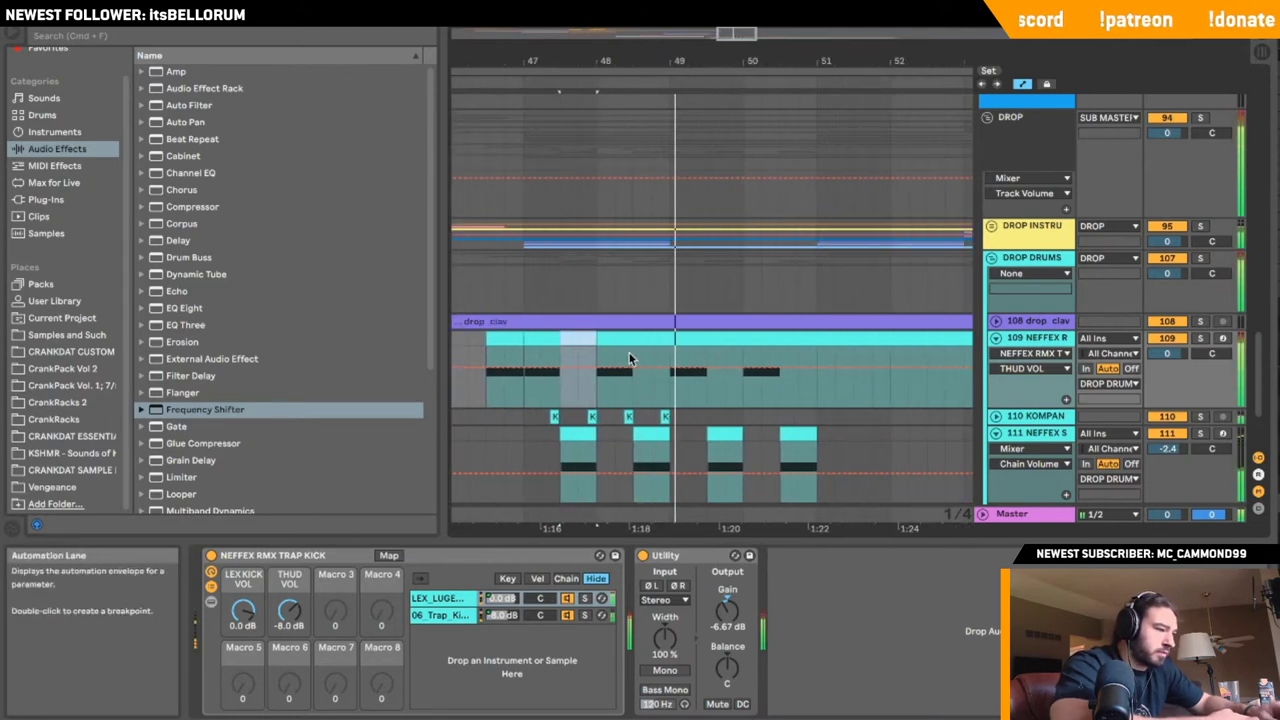
{"action": "left_click_drag", "start_coordinate": [633, 350], "coordinate": [743, 352]}
{"action": "key", "text": "Delete"}
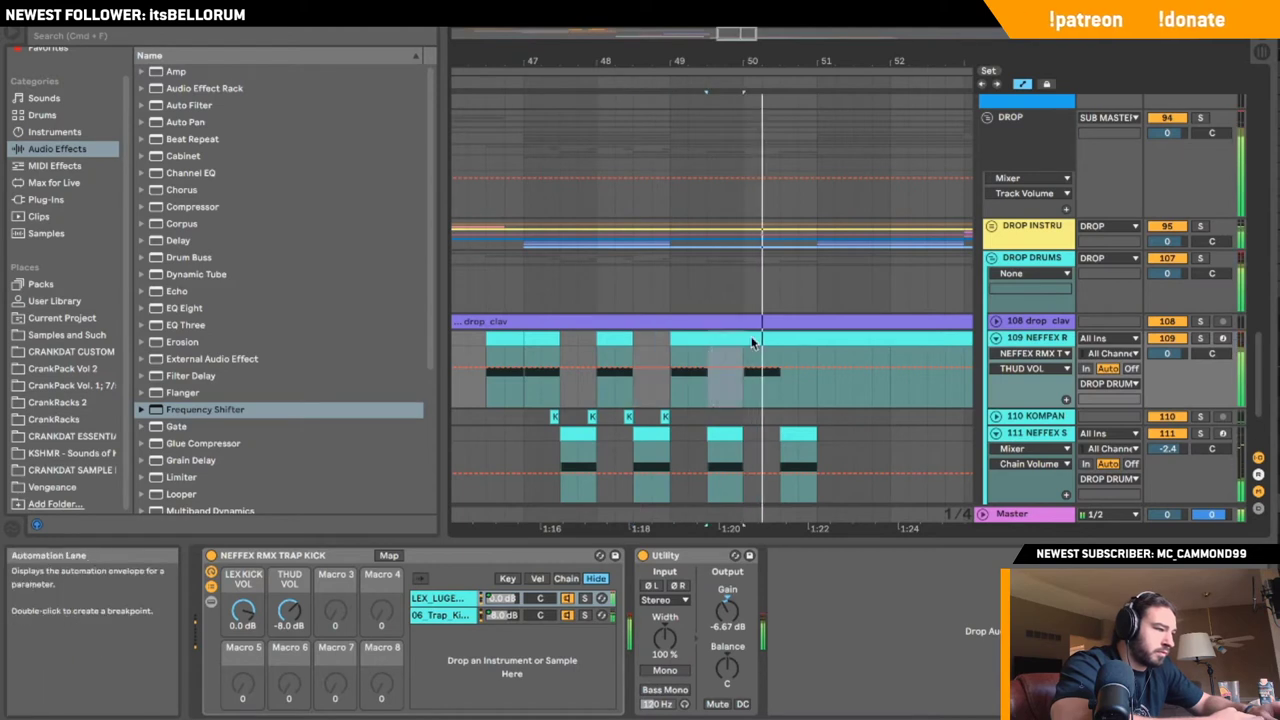
{"action": "key", "text": "Delete"}
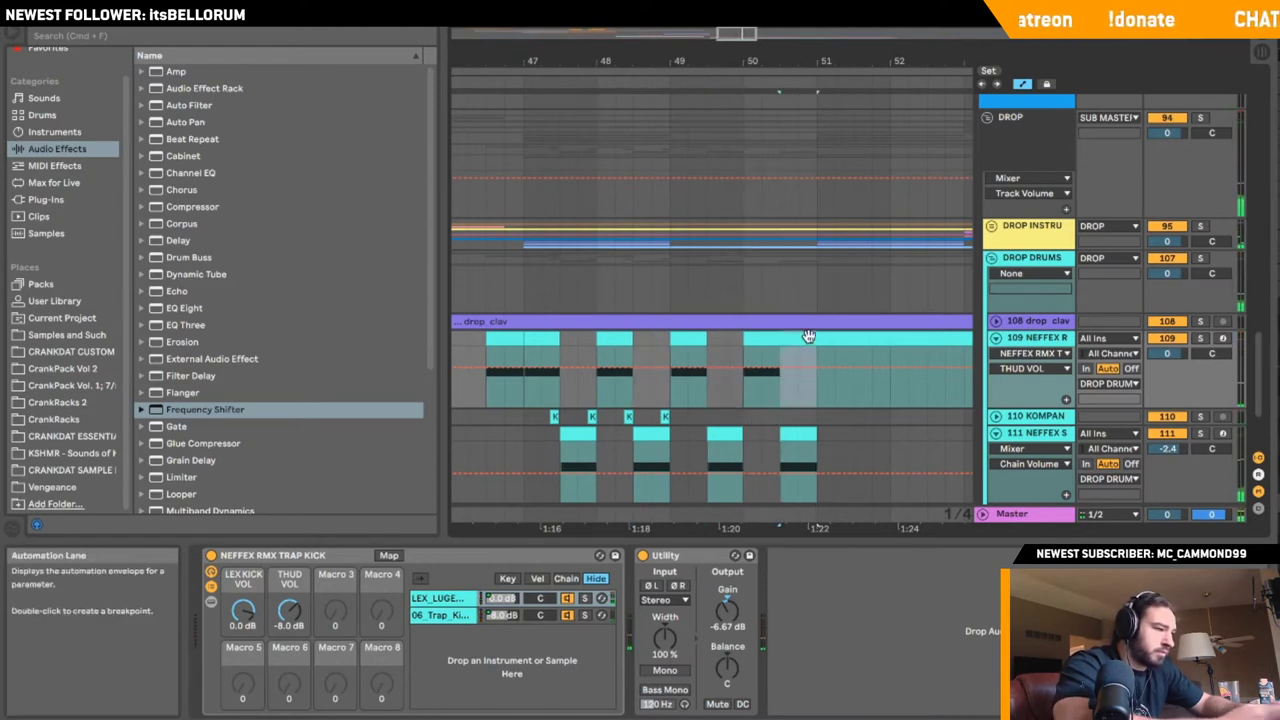
{"action": "scroll", "coordinate": [760, 372], "scroll_direction": "left", "scroll_amount": 5}
{"action": "key", "text": "space"}
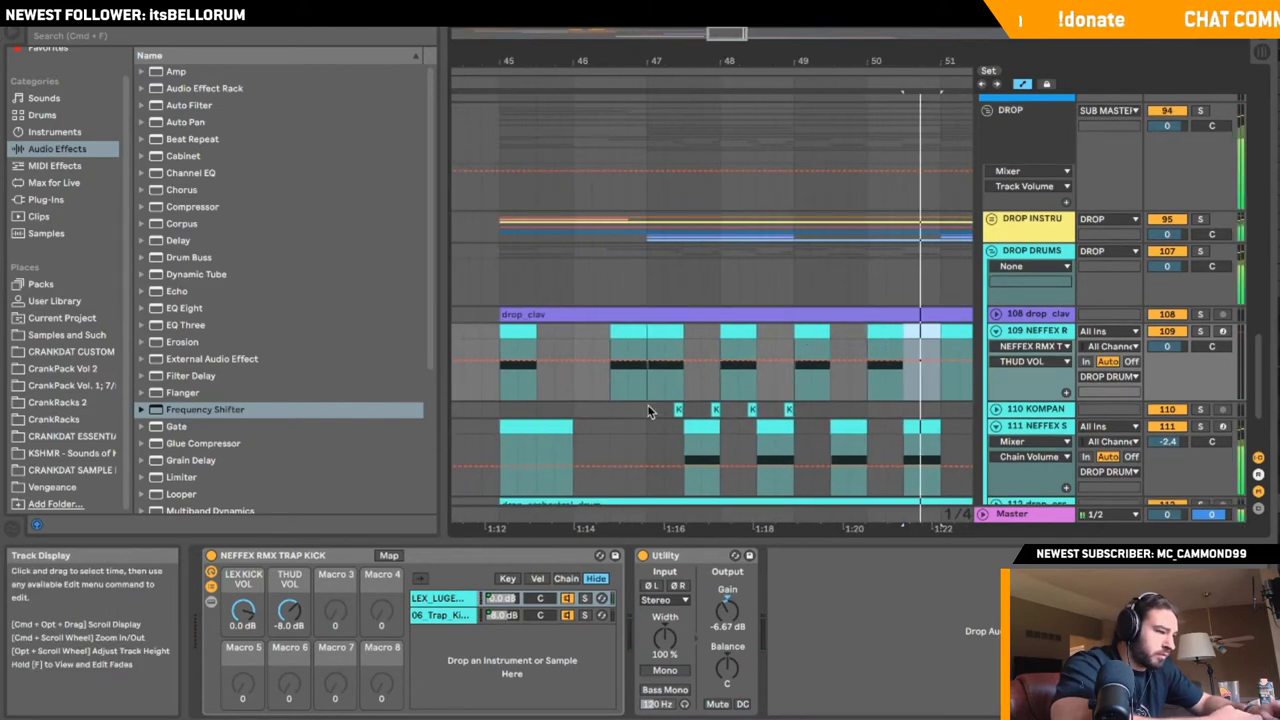
- Duplicate the KOMPANY kick accents of bars 47 and 48 into bars 49 and 50, and replay from bar 50
{"action": "left_click_drag", "start_coordinate": [649, 411], "coordinate": [795, 418]}
{"action": "key", "text": "super+d"}
{"action": "key", "text": "space"}
{"action": "key", "text": "space"}
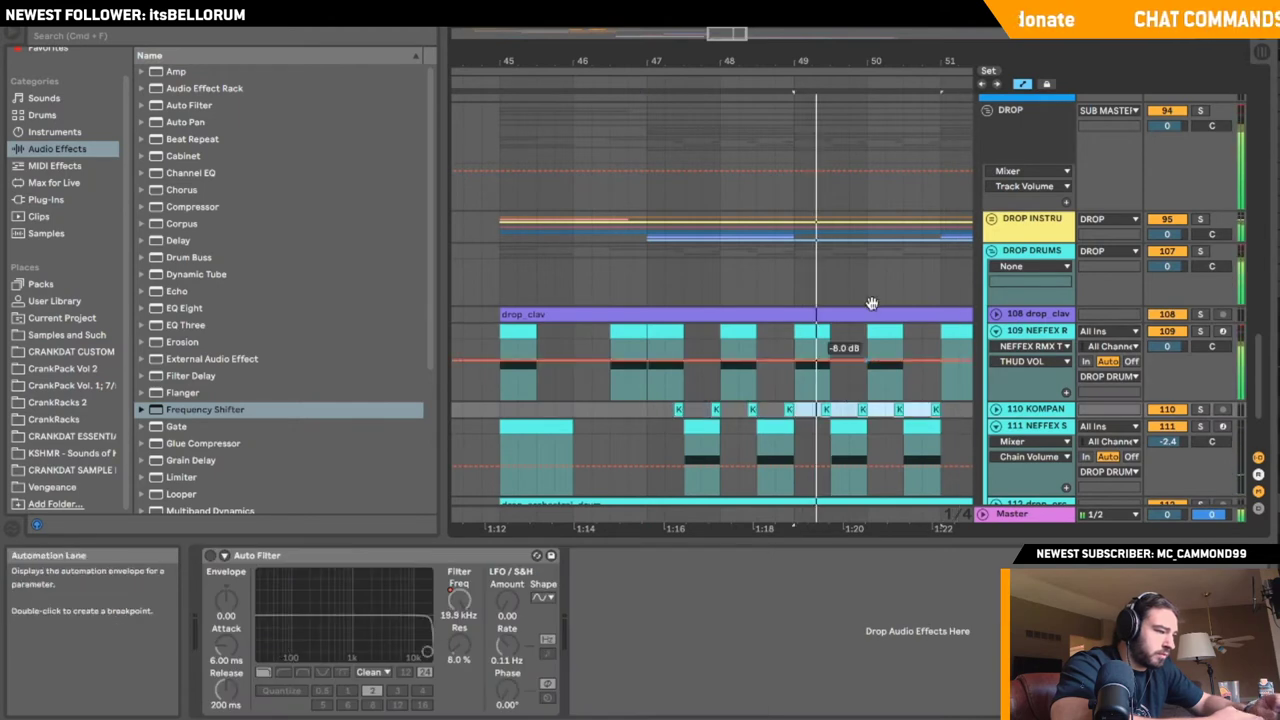
{"action": "left_click_drag", "start_coordinate": [809, 61], "coordinate": [497, 118]}
{"action": "left_click", "coordinate": [623, 395]}
{"action": "key", "text": "space"}
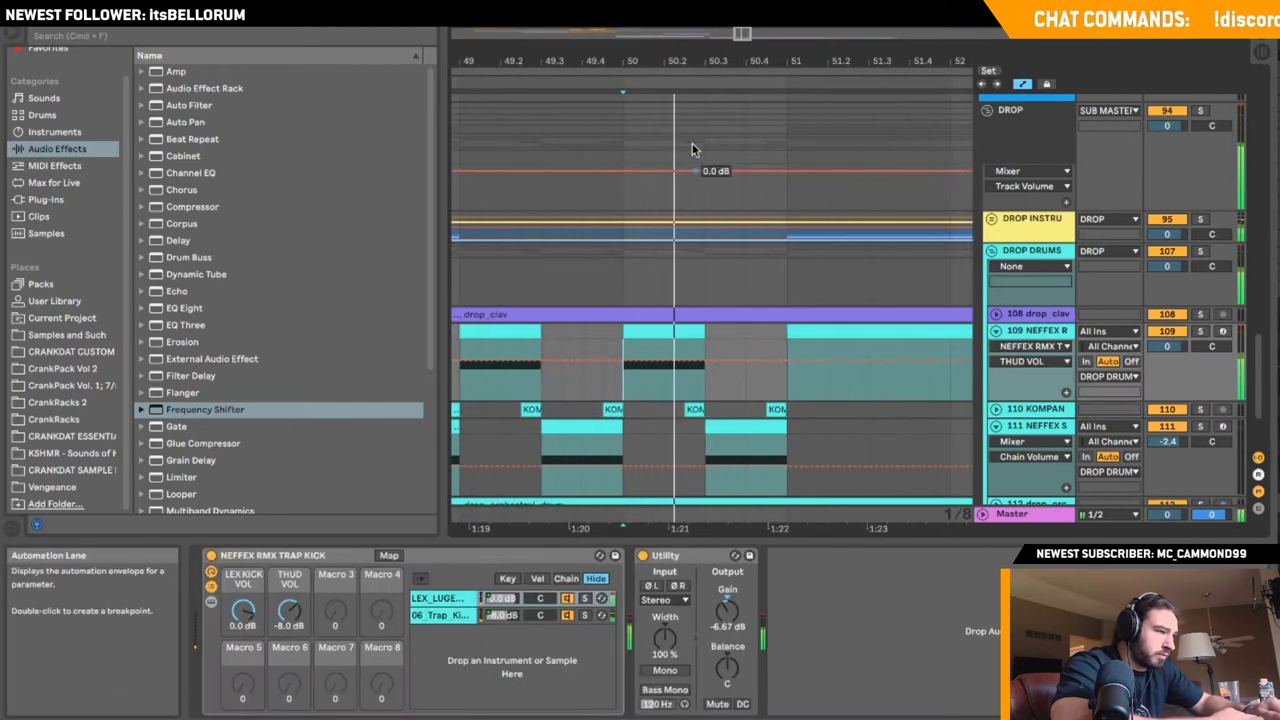
- Move the KOMPANY kick clip that ends at 50.3 three sixteenths earlier, so it starts at 50.1.4
{"action": "key", "text": "space"}
{"action": "left_click_drag", "start_coordinate": [766, 61], "coordinate": [766, 100]}
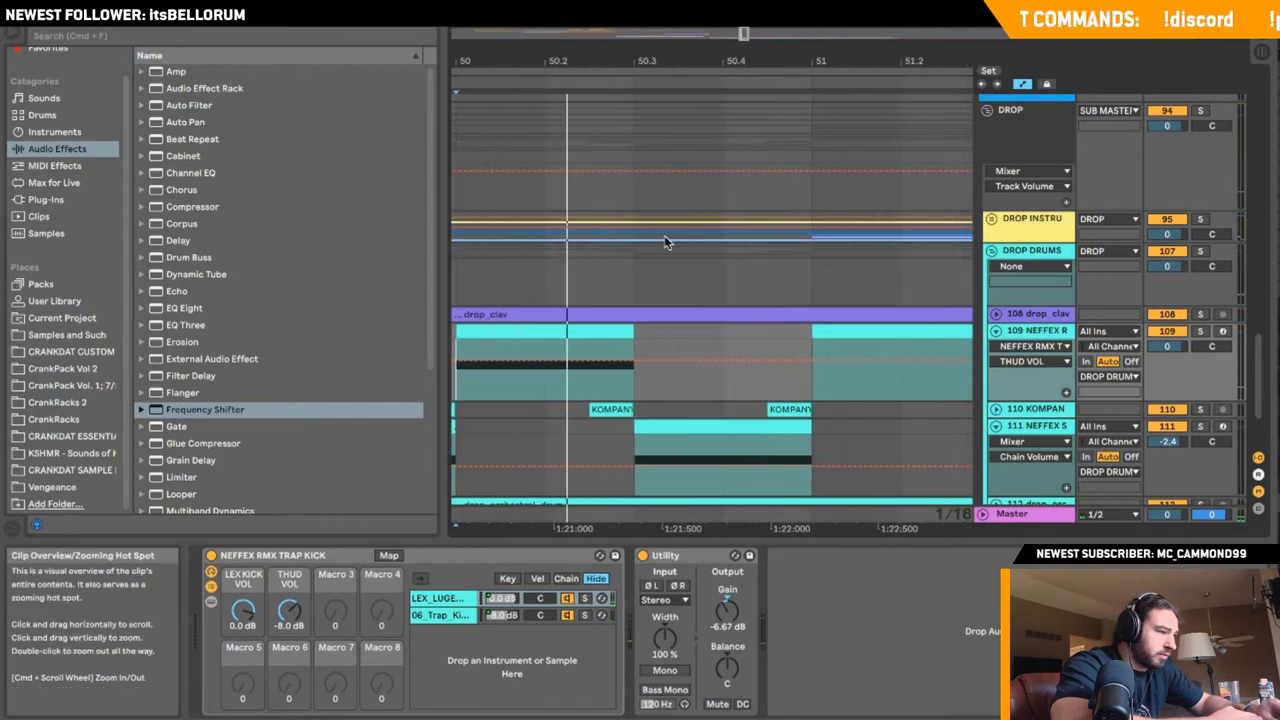
{"action": "scroll", "coordinate": [675, 270], "scroll_direction": "left", "scroll_amount": 3}
{"action": "left_click", "coordinate": [735, 418]}
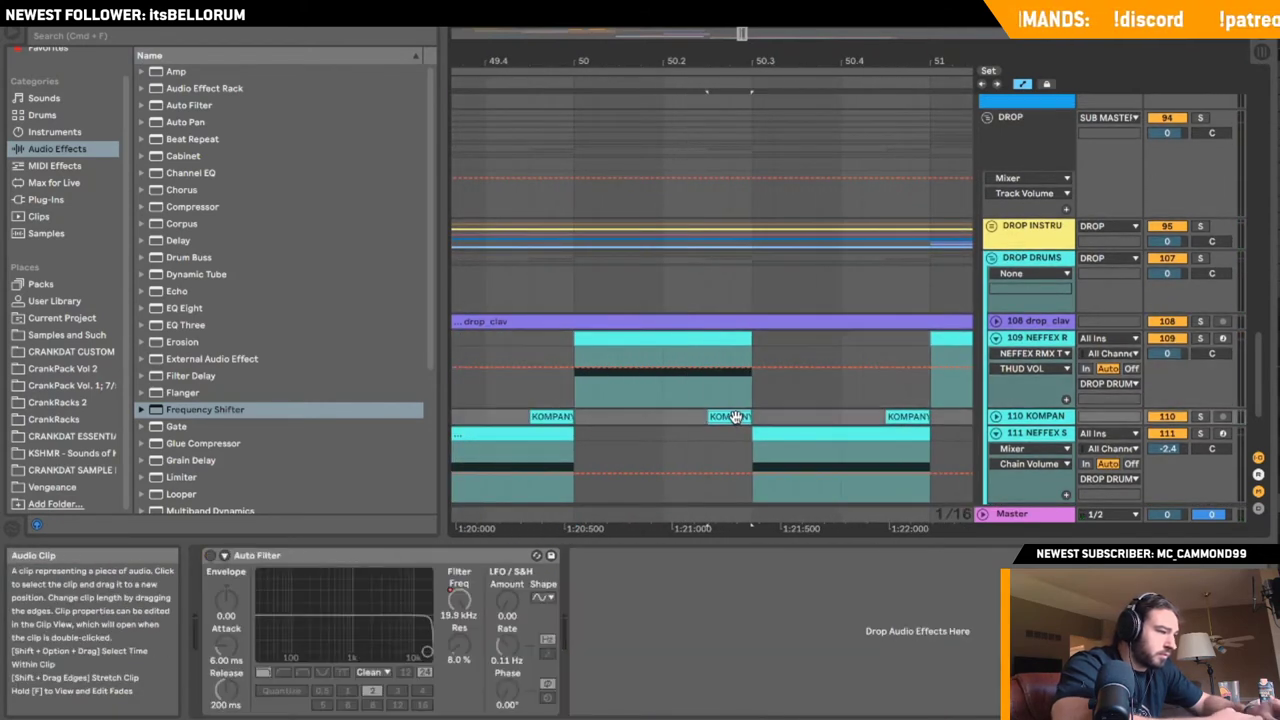
{"action": "left_click_drag", "start_coordinate": [735, 418], "coordinate": [675, 428]}
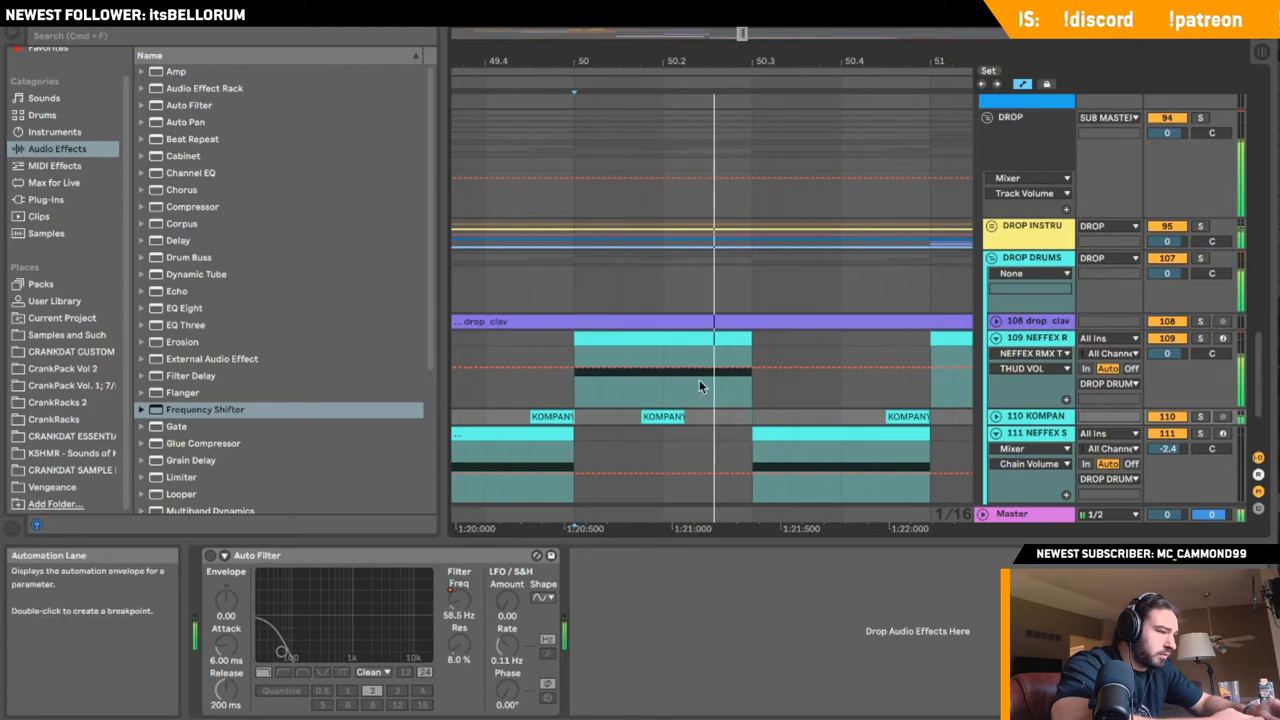
- Copy the NEFFEX trap kick clip from bar 50 to start at 50.2.3, and nudge the copy slightly earlier off the grid
{"action": "left_click_drag", "start_coordinate": [634, 352], "coordinate": [757, 337]}
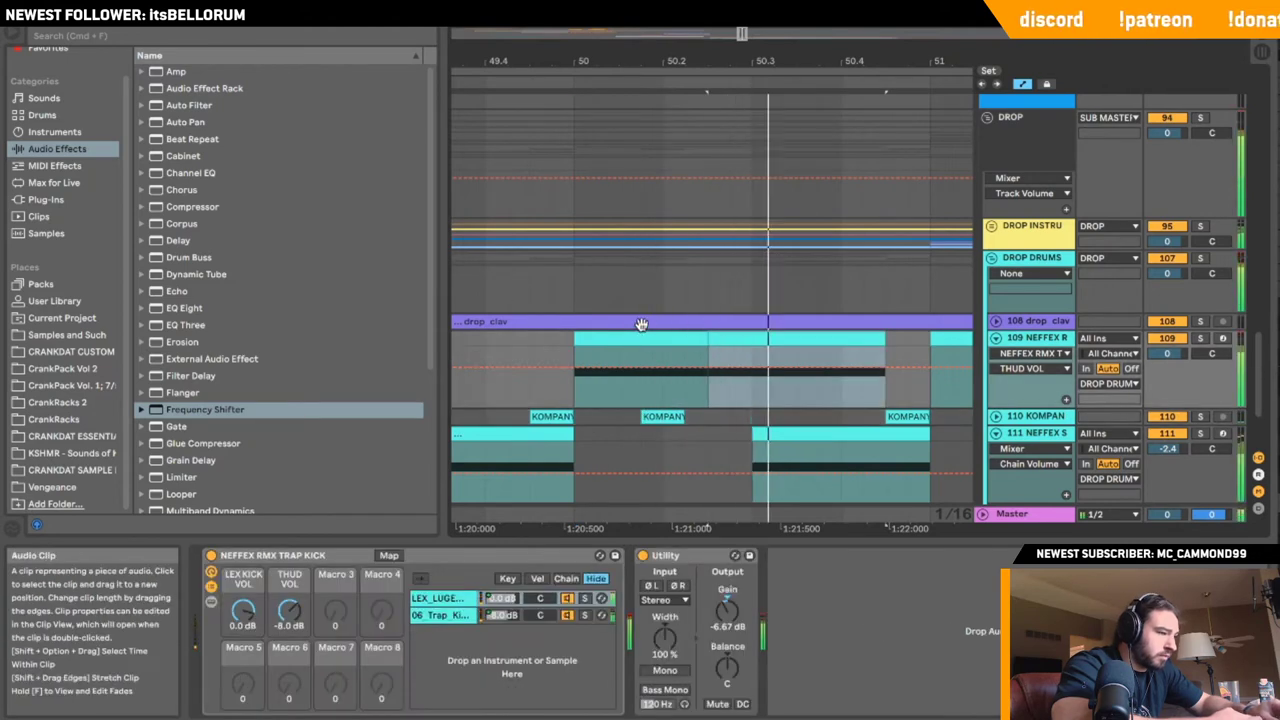
{"action": "left_click_drag", "start_coordinate": [733, 416], "coordinate": [785, 418]}
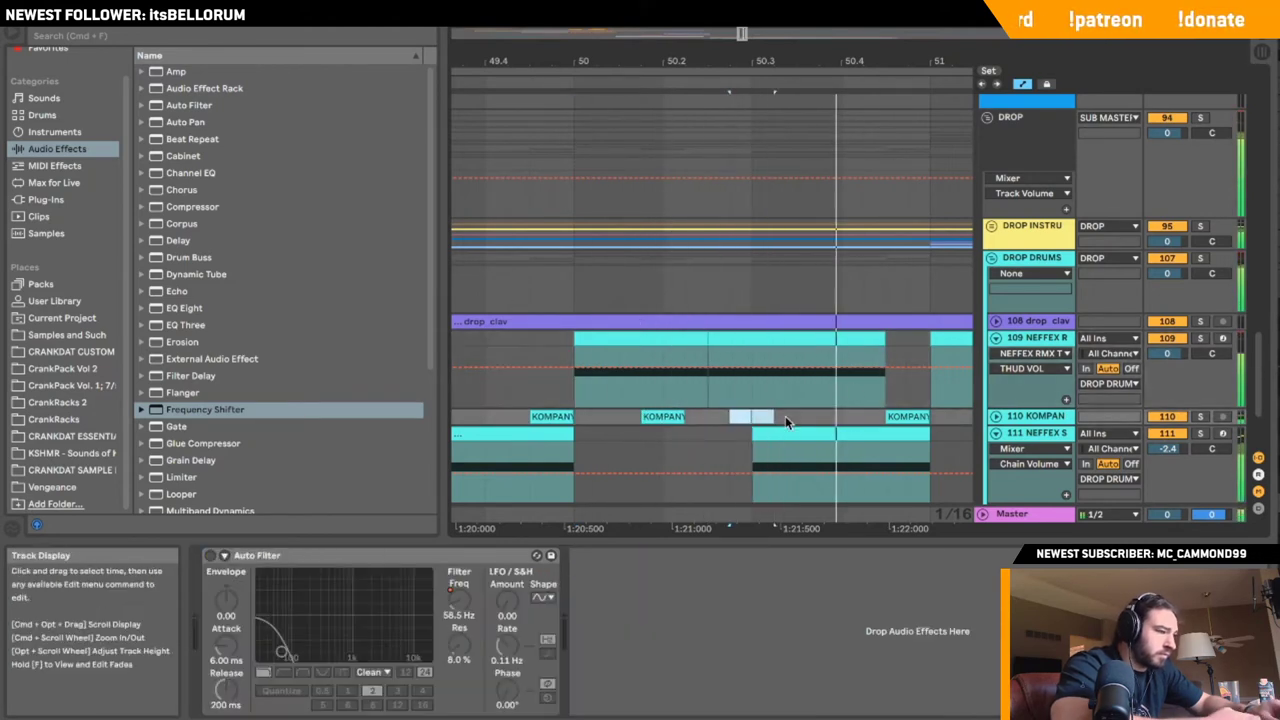
{"action": "key", "text": "space"}
{"action": "left_click_drag", "start_coordinate": [722, 61], "coordinate": [722, 180]}
{"action": "left_click", "coordinate": [674, 346]}
{"action": "scroll", "coordinate": [674, 343], "scroll_direction": "left", "scroll_amount": 3}
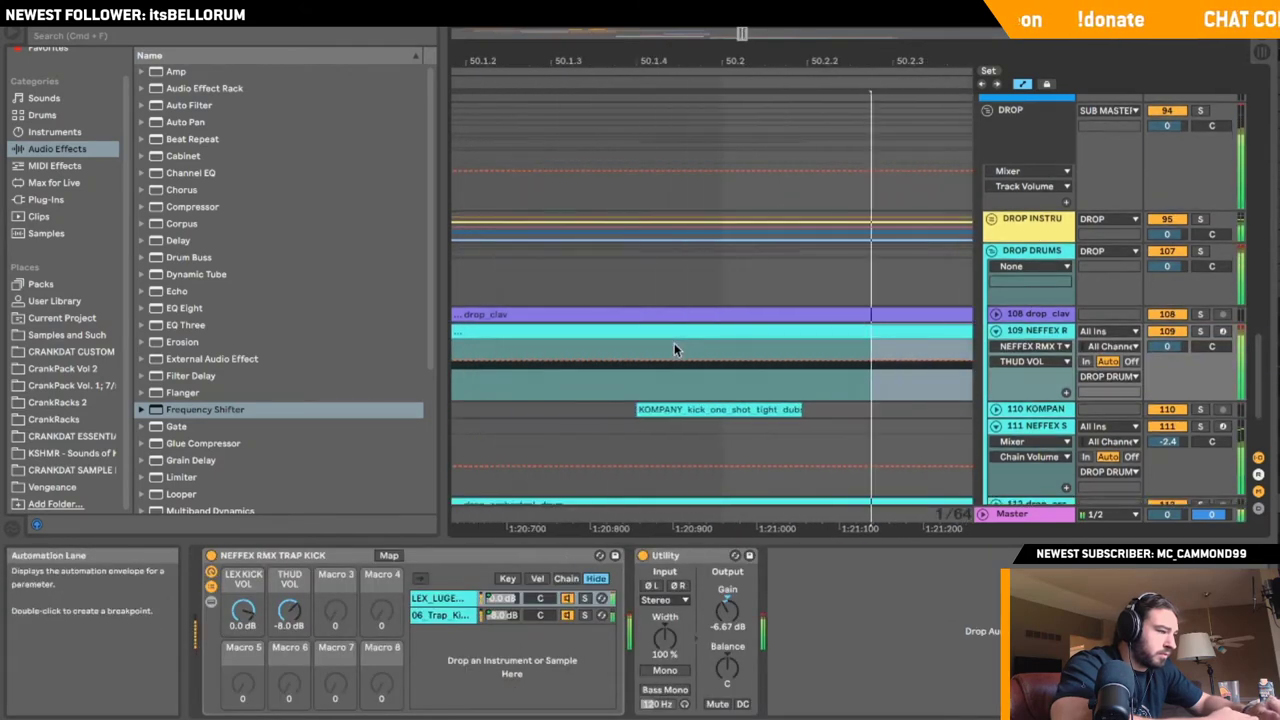
{"action": "scroll", "coordinate": [548, 369], "scroll_direction": "left", "scroll_amount": 2}
{"action": "left_click", "coordinate": [557, 369]}
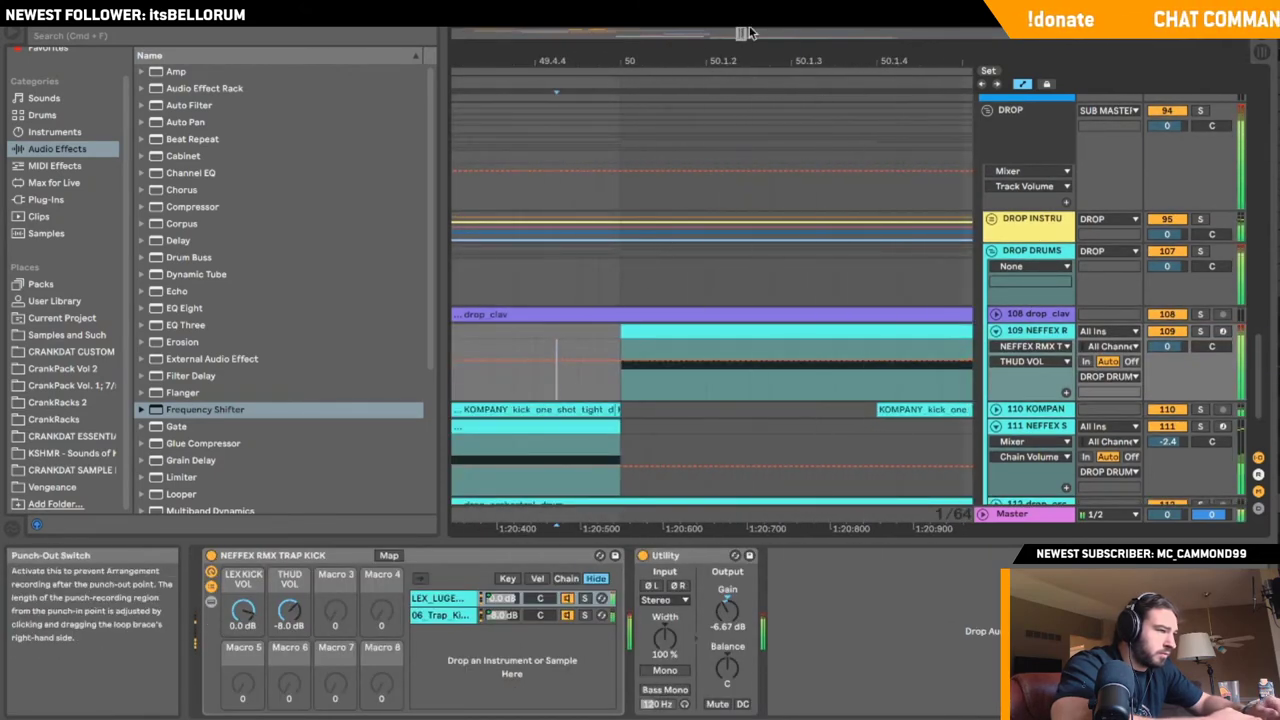
{"action": "scroll", "coordinate": [570, 340], "scroll_direction": "right", "scroll_amount": 5}
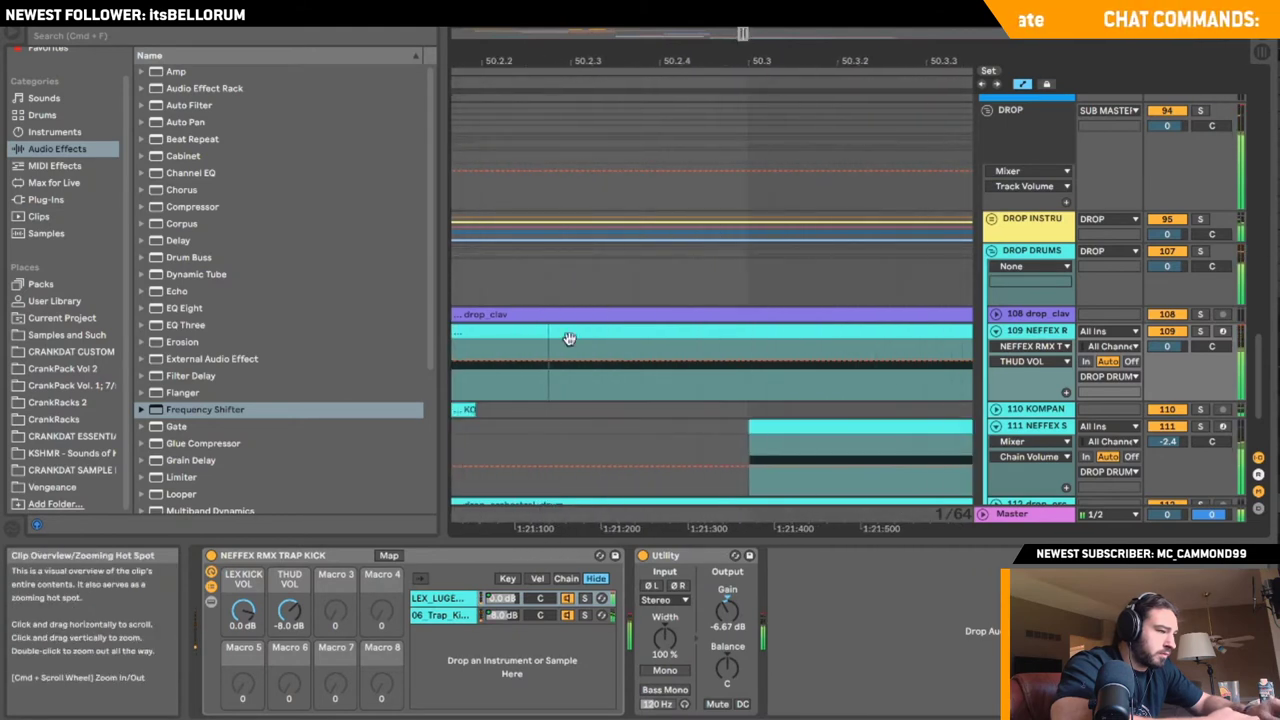
{"action": "left_click_drag", "start_coordinate": [572, 333], "coordinate": [560, 333]}
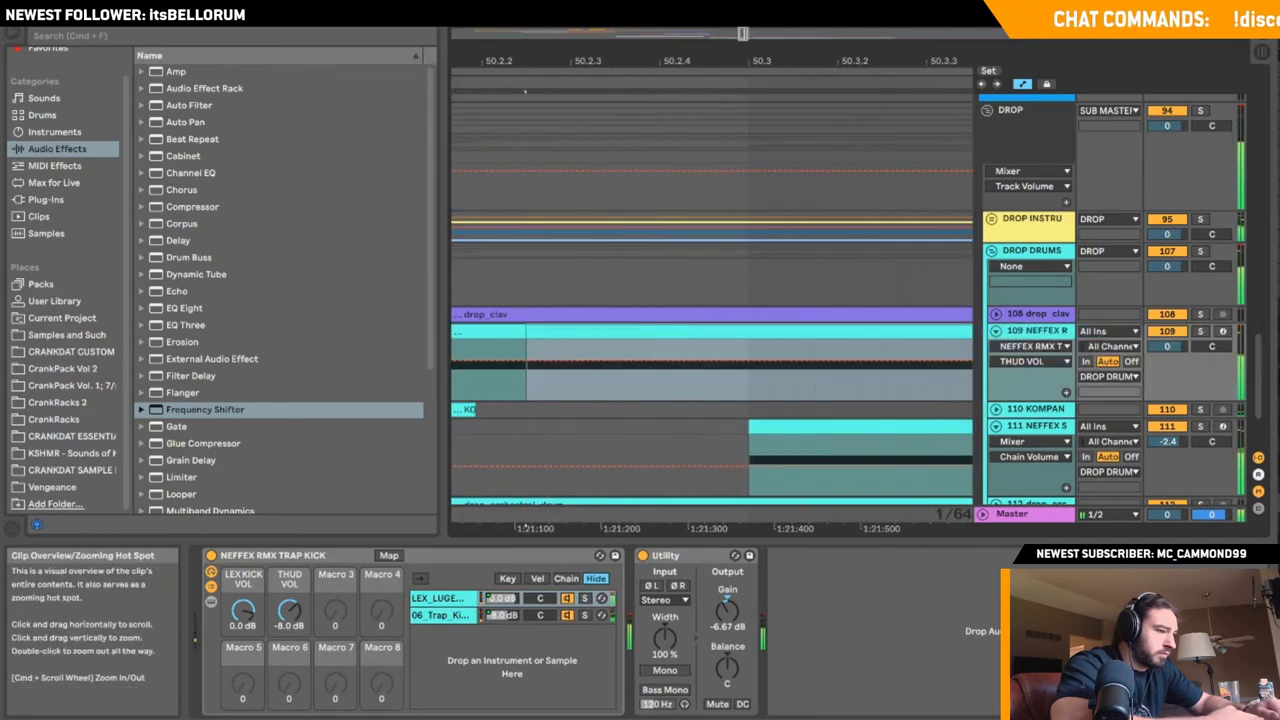
- Play back the drop around bars 49 to 51 to check the timing of the rearranged kicks
{"action": "mouse_move", "coordinate": [743, 35]}
{"action": "left_mouse_down"}
{"action": "mouse_move", "coordinate": [740, 12]}
{"action": "mouse_move", "coordinate": [740, 27]}
{"action": "left_mouse_up"}
{"action": "key", "text": "space"}
{"action": "key", "text": "space"}
{"action": "key", "text": "space"}
{"action": "left_click", "coordinate": [755, 385]}
{"action": "key", "text": "space"}
{"action": "key", "text": "space"}
{"action": "key", "text": "space"}
{"action": "key", "text": "space"}
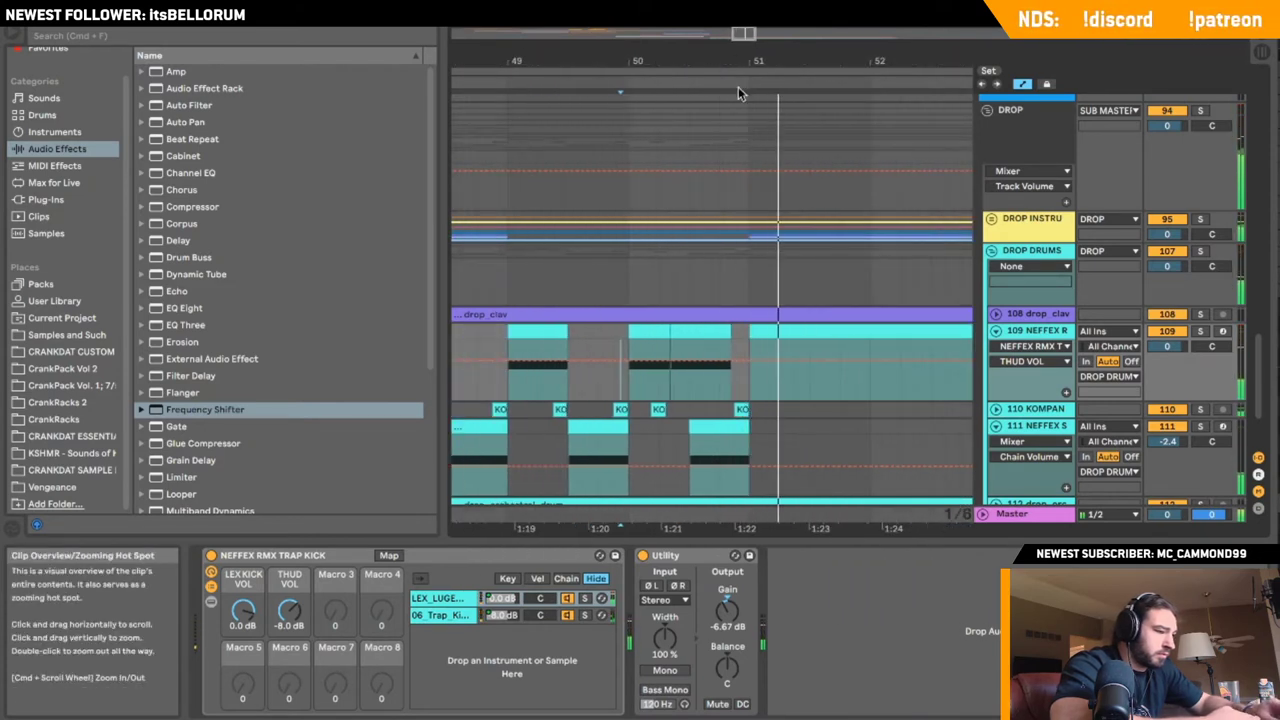
- Cut the last NEFFEX snare clip before bar 51 down to its short opening portion and play back the edit
{"action": "left_click", "coordinate": [686, 432]}
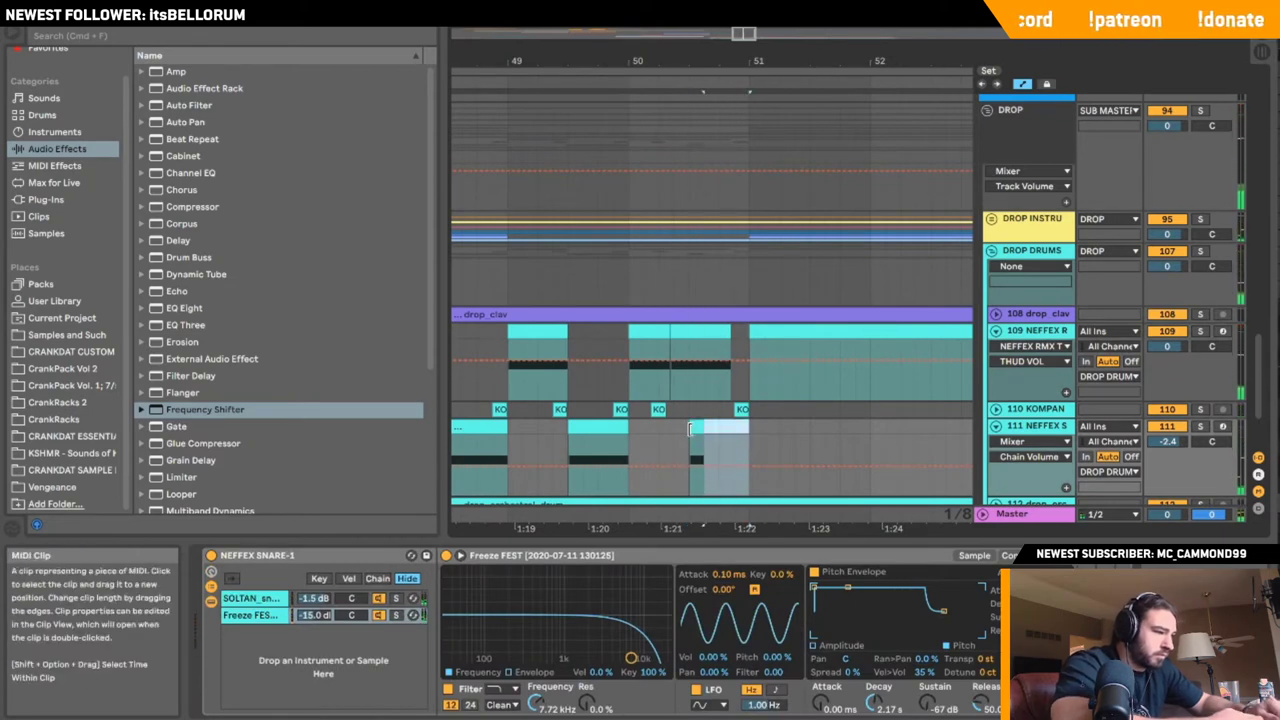
{"action": "left_click", "coordinate": [690, 429]}
{"action": "left_click", "coordinate": [674, 437]}
{"action": "key", "text": "space"}
{"action": "key", "text": "space"}
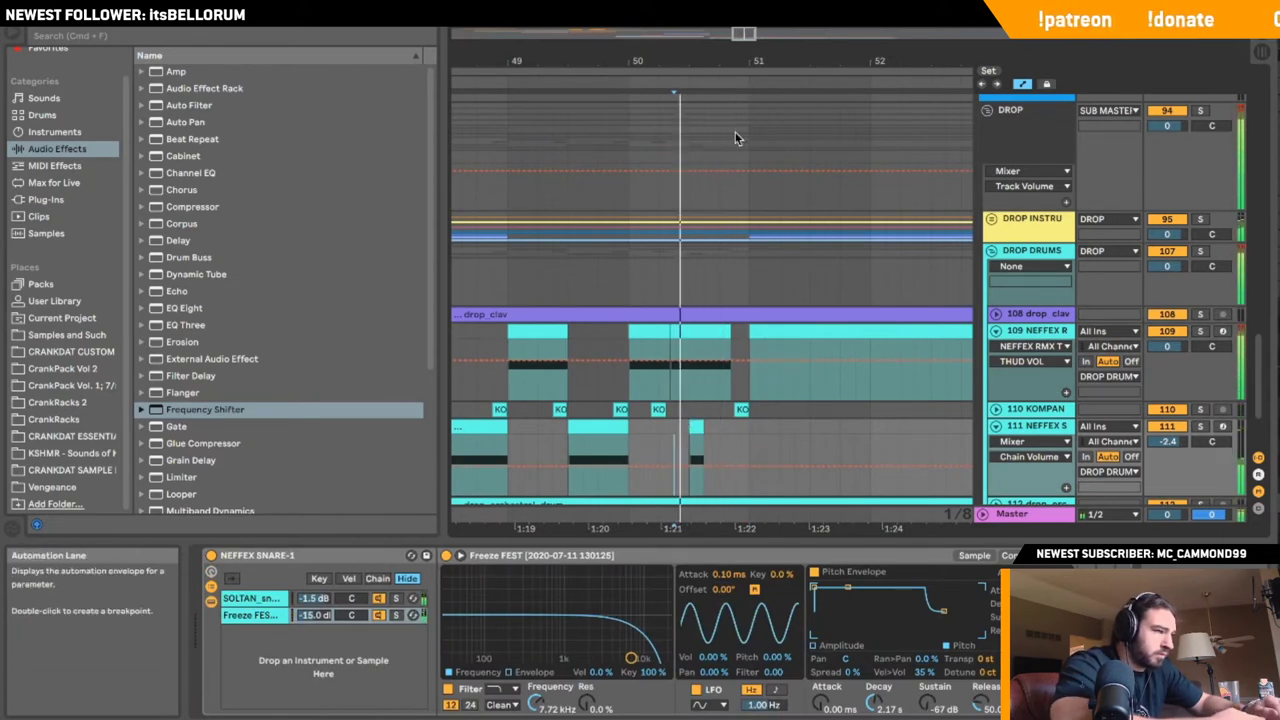
- Delete the NEFFEX snare clip at bar 45 and play the lead-in to the drop from around bar 41
{"action": "left_click_drag", "start_coordinate": [738, 35], "coordinate": [736, 29]}
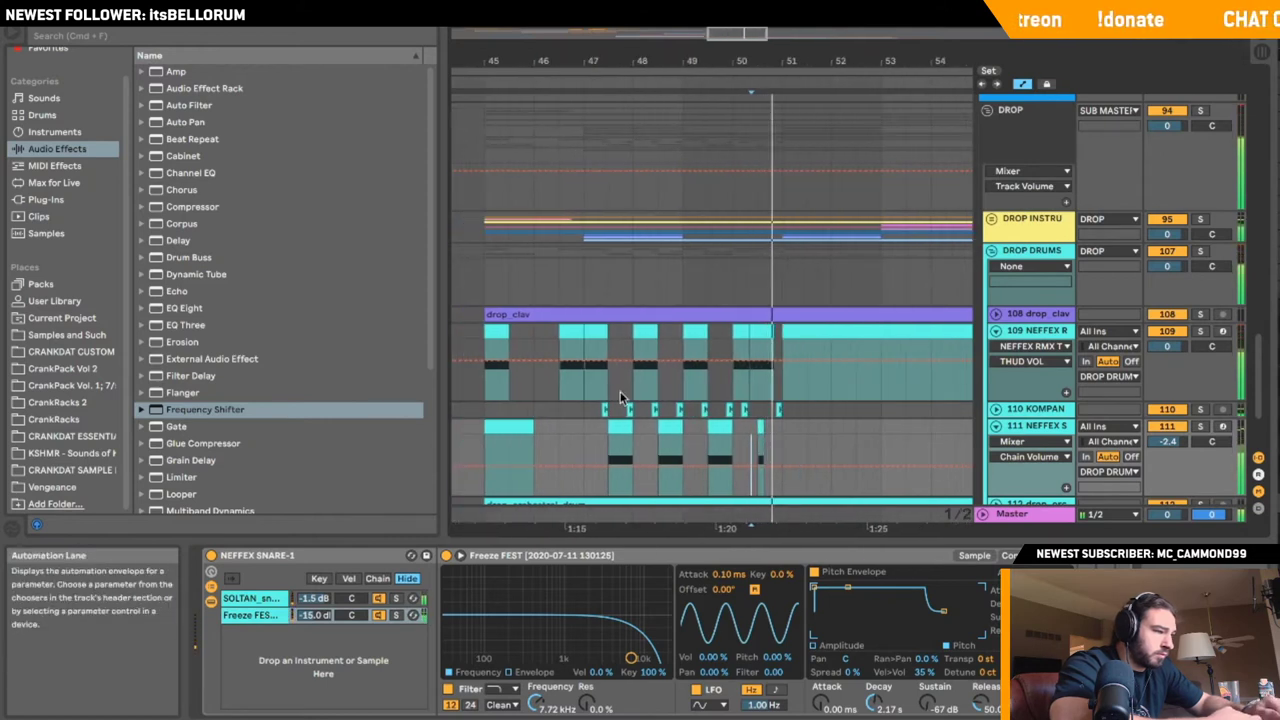
{"action": "left_click", "coordinate": [587, 432]}
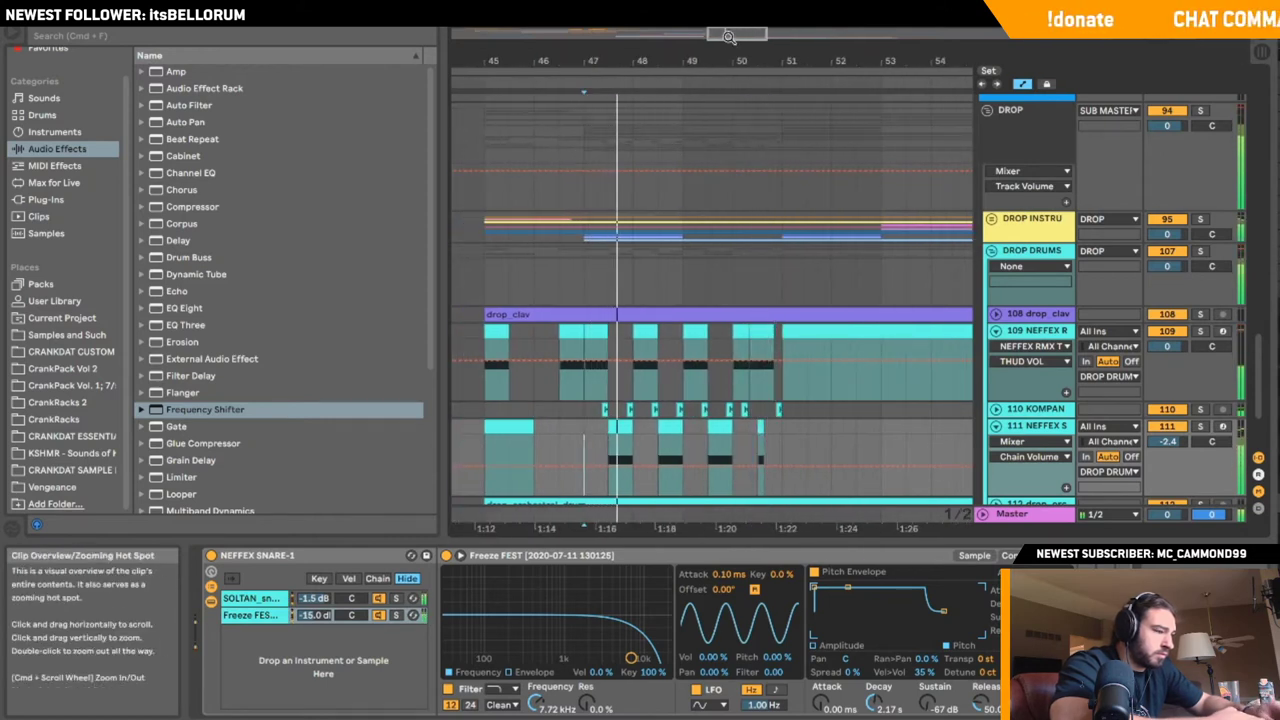
{"action": "left_click_drag", "start_coordinate": [747, 31], "coordinate": [745, 22]}
{"action": "left_click", "coordinate": [545, 430]}
{"action": "scroll", "coordinate": [544, 428], "scroll_direction": "left", "scroll_amount": 3}
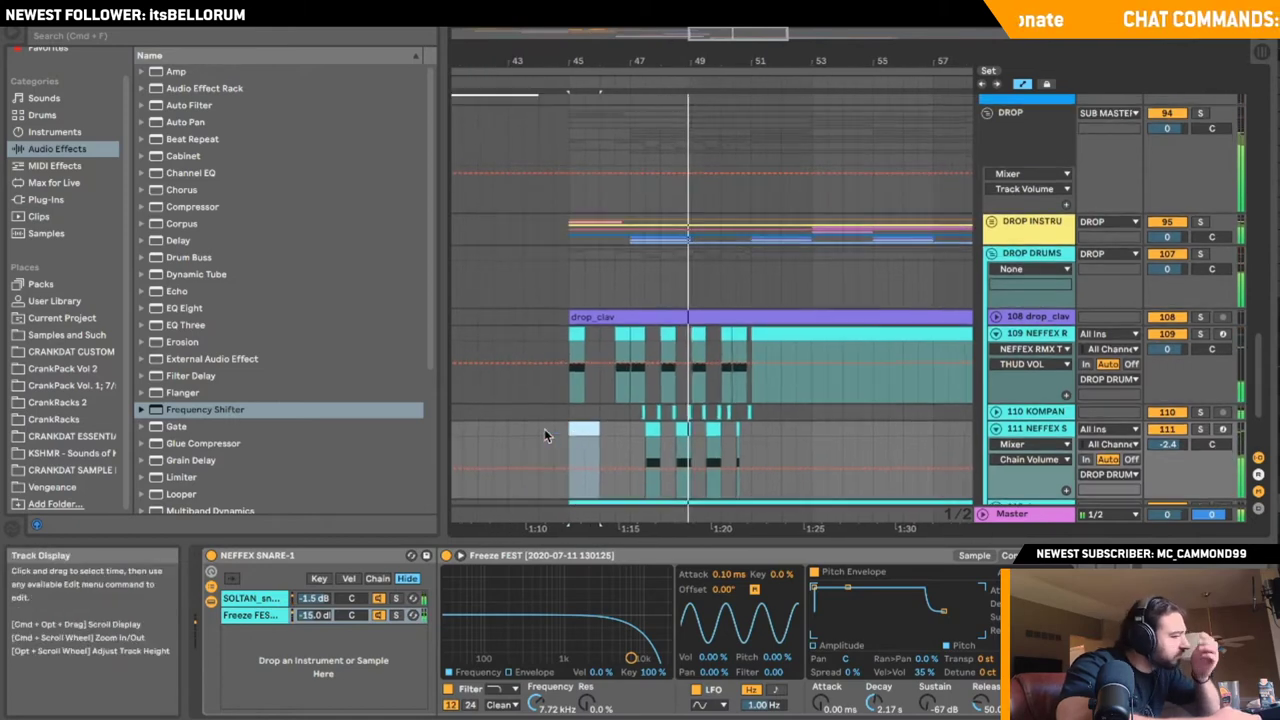
{"action": "key", "text": "Delete"}
{"action": "left_click", "coordinate": [529, 428]}
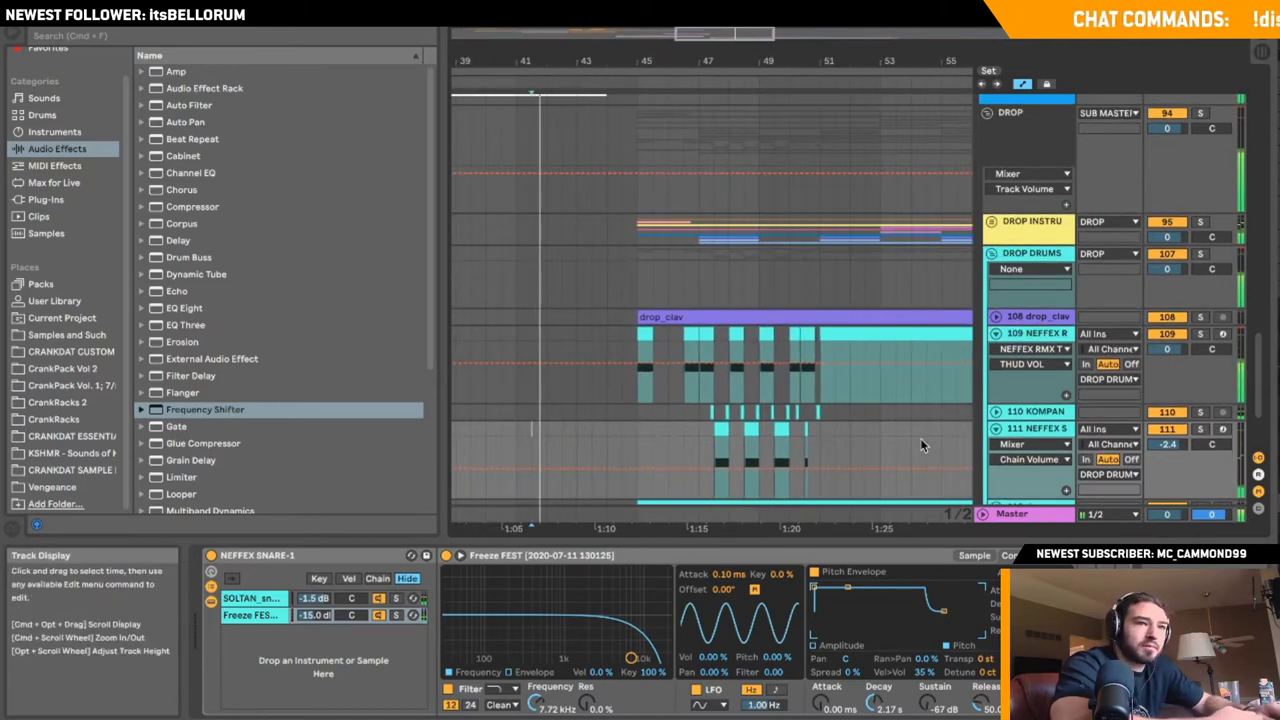
- Fold the NEFFEX snare and trap kick tracks inside the DROP DRUMS group
{"action": "left_click", "coordinate": [996, 429]}
{"action": "left_click", "coordinate": [996, 334]}
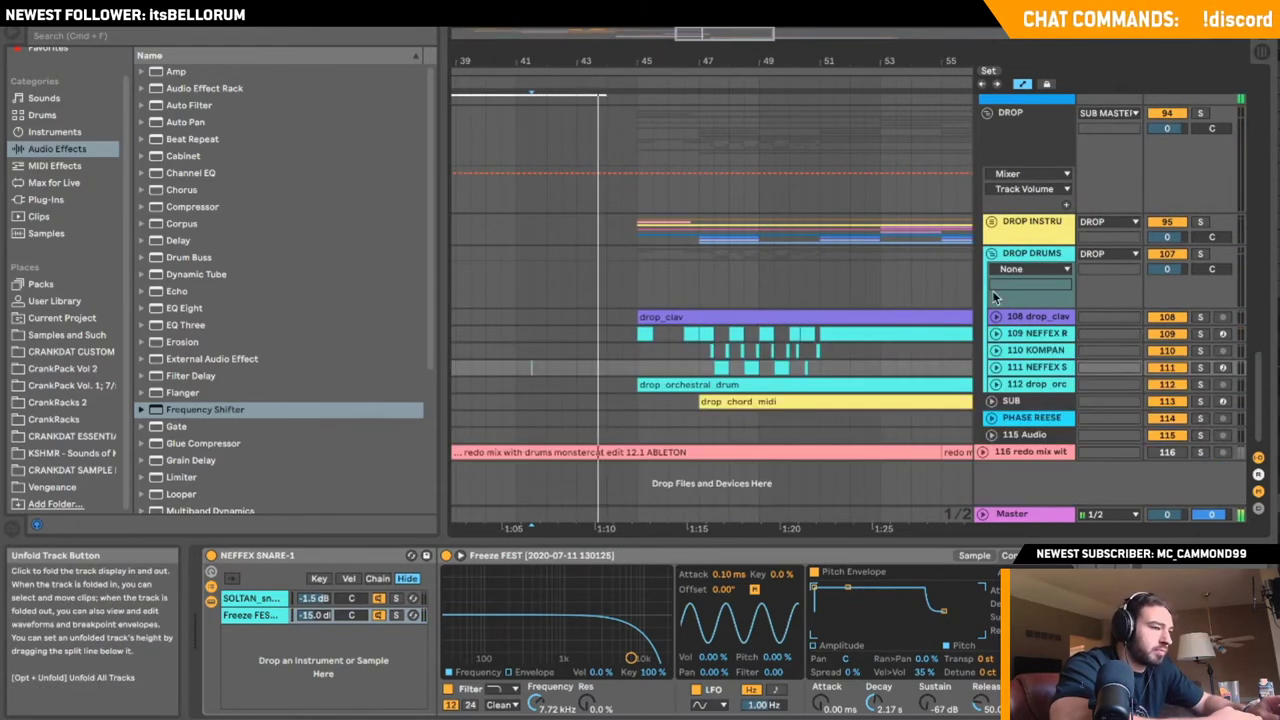
{"action": "left_click", "coordinate": [992, 254]}
{"action": "left_click", "coordinate": [991, 253]}
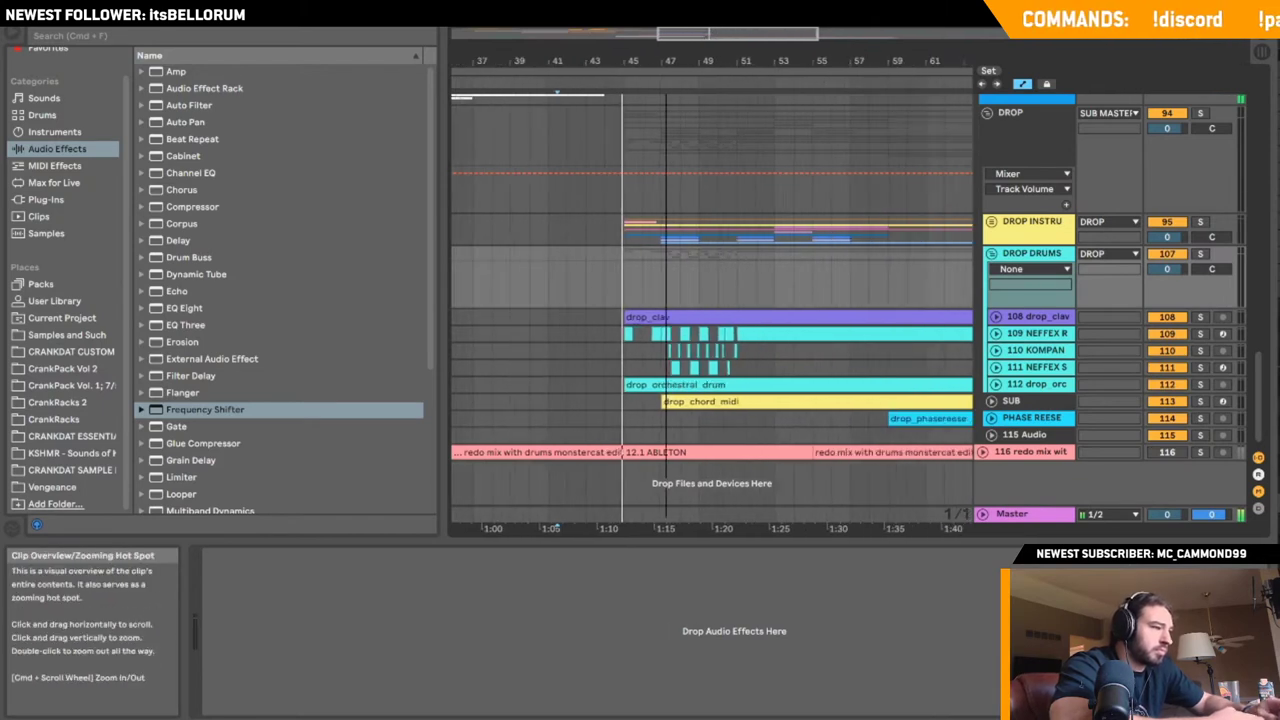
{"action": "left_click", "coordinate": [992, 255]}
{"action": "left_click", "coordinate": [992, 255]}
- Insert an audio track below the drop orchestral drum track and view the full arrangement
{"action": "right_click", "coordinate": [1032, 385]}
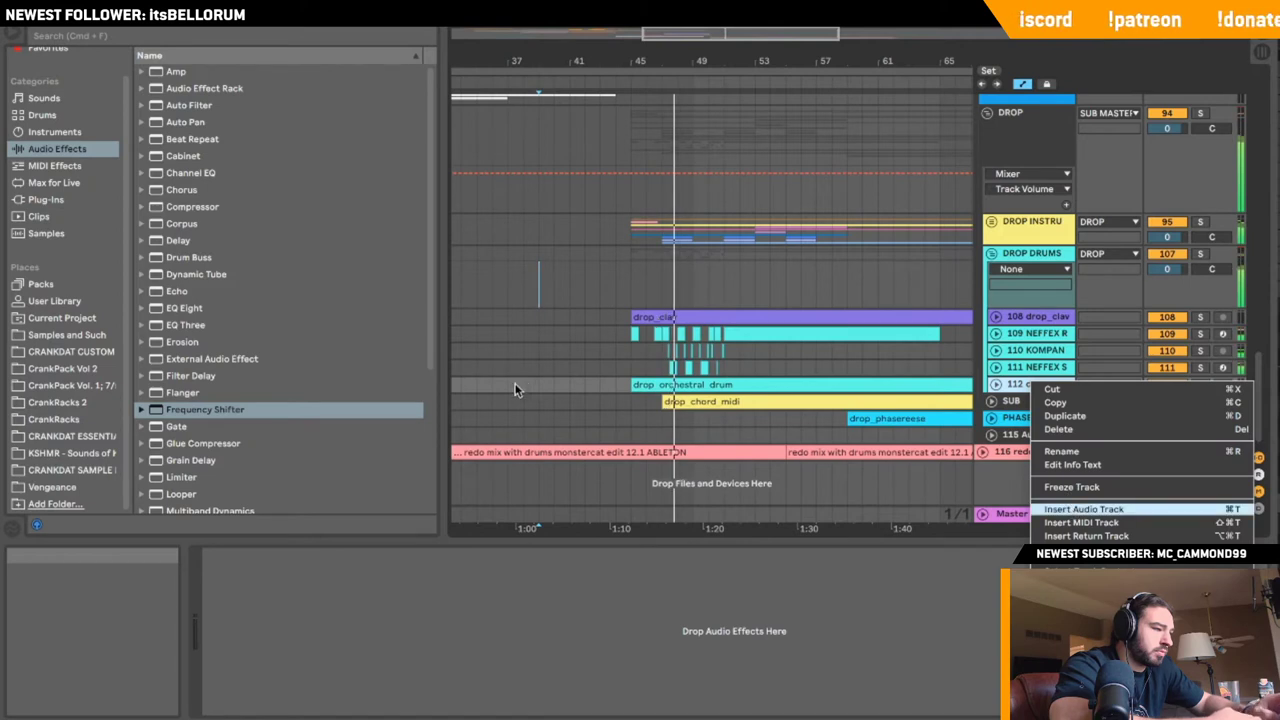
{"action": "key", "text": "Return"}
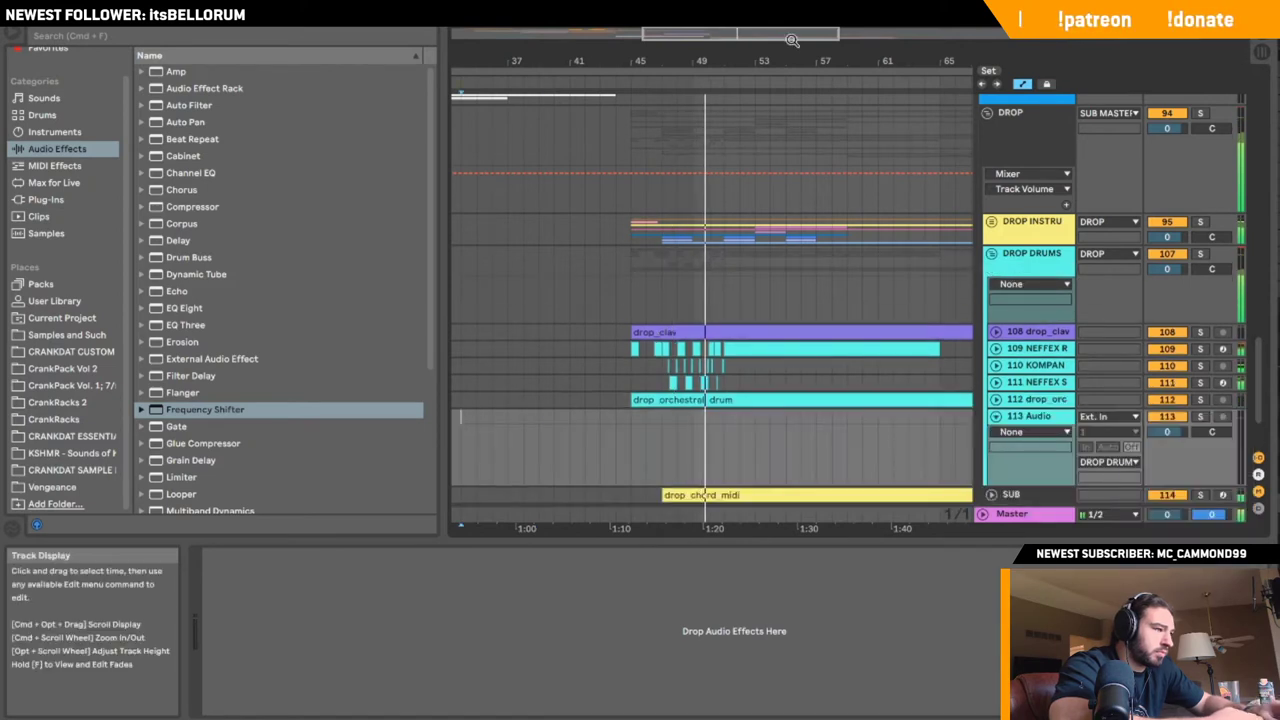
{"action": "key", "text": "space"}
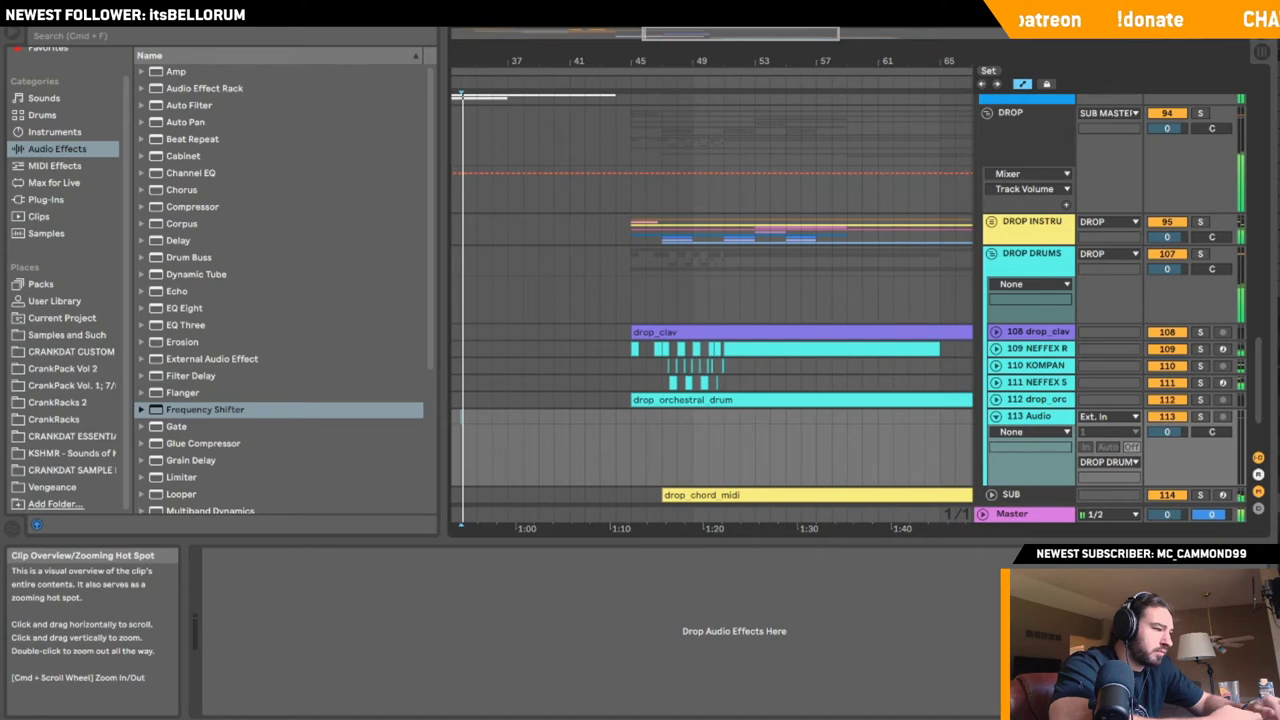
{"action": "key", "text": "w"}
{"action": "left_click", "coordinate": [540, 440]}
{"action": "key", "text": "space"}
- Browse the Vengeance, Crankdat, CrankRacks 2 and CrankPack sample folders for a sound for the added audio track
{"action": "left_click", "coordinate": [82, 487]}
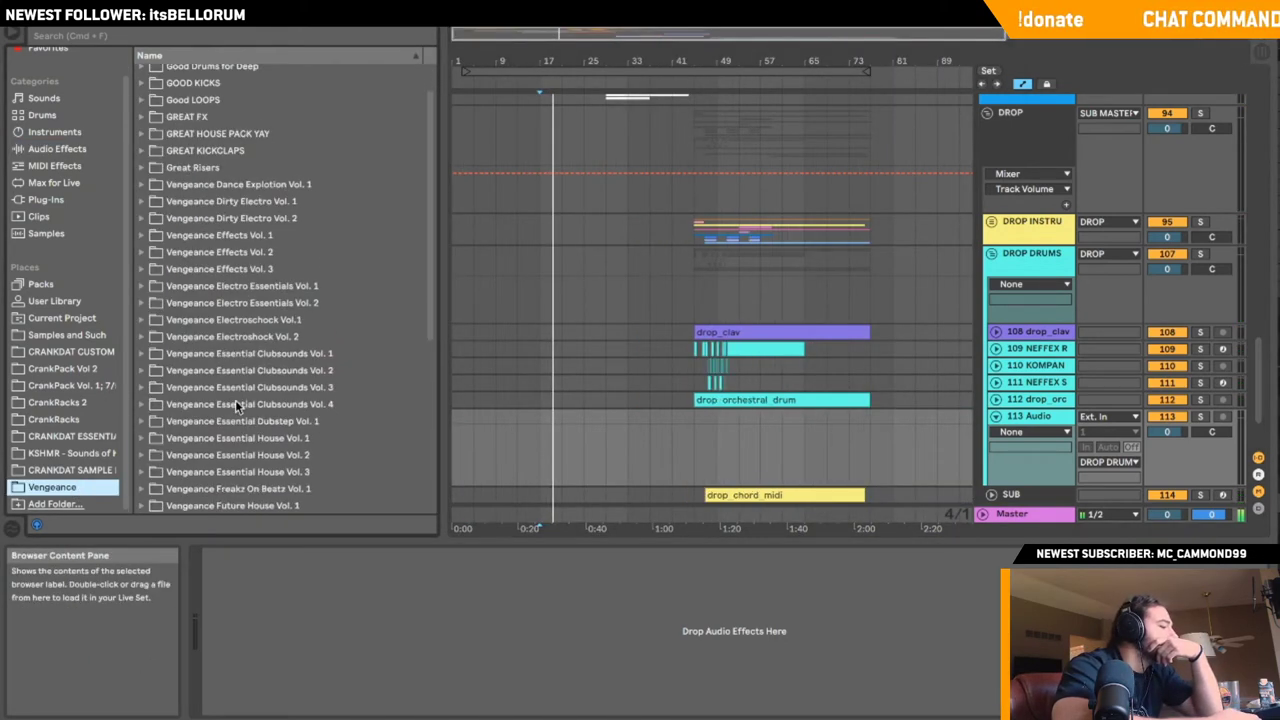
{"action": "scroll", "coordinate": [235, 401], "scroll_direction": "down", "scroll_amount": 5}
{"action": "left_click", "coordinate": [104, 438]}
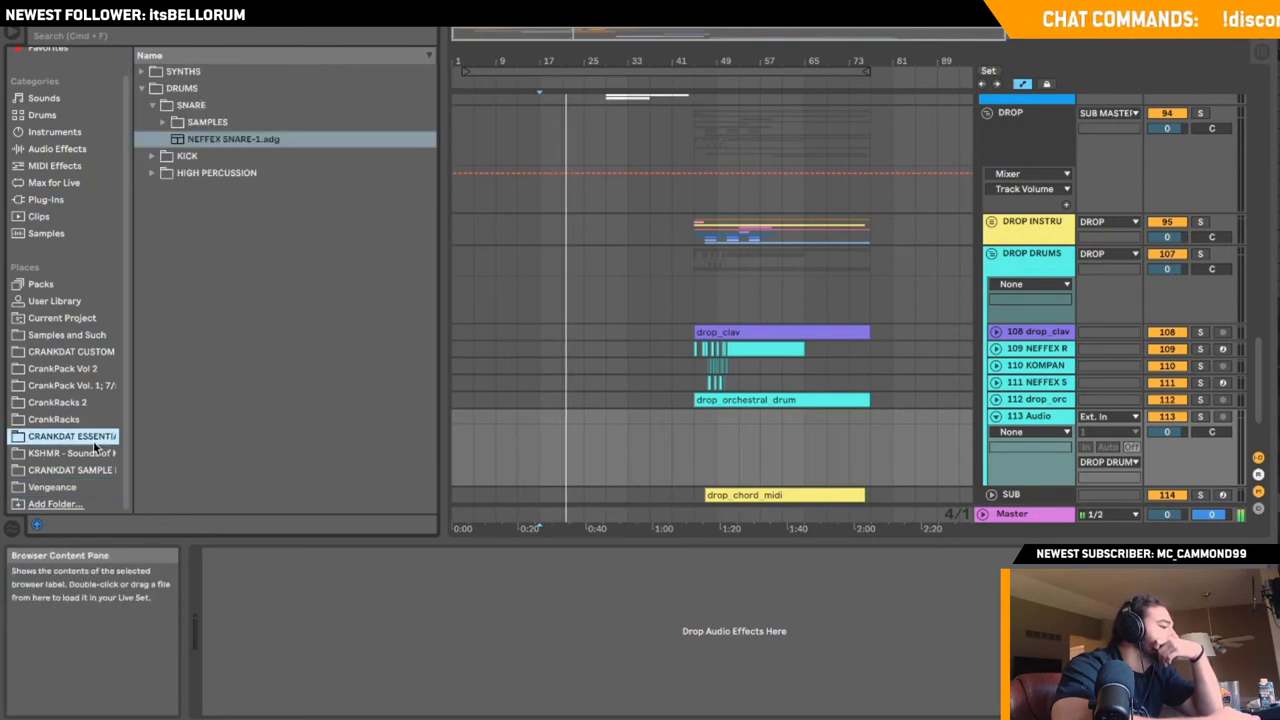
{"action": "left_click", "coordinate": [92, 470]}
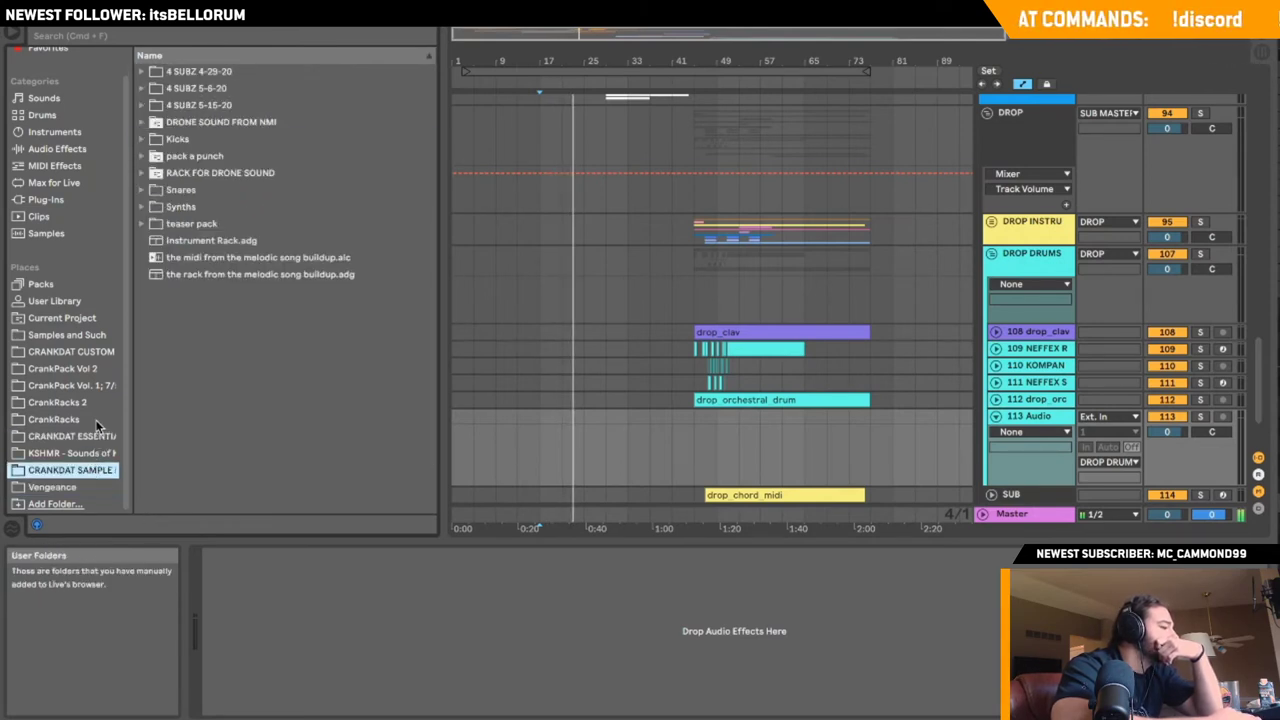
{"action": "left_click", "coordinate": [60, 402]}
{"action": "left_click", "coordinate": [89, 389]}
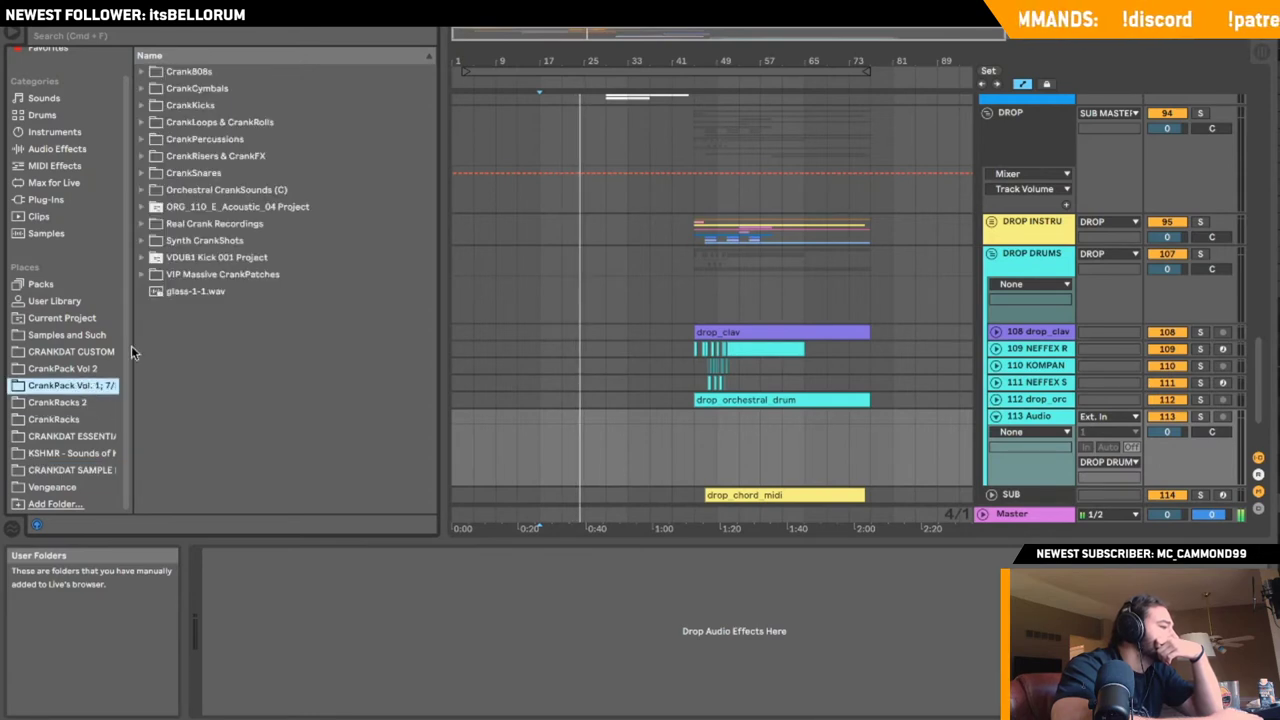
{"action": "left_click", "coordinate": [90, 368]}
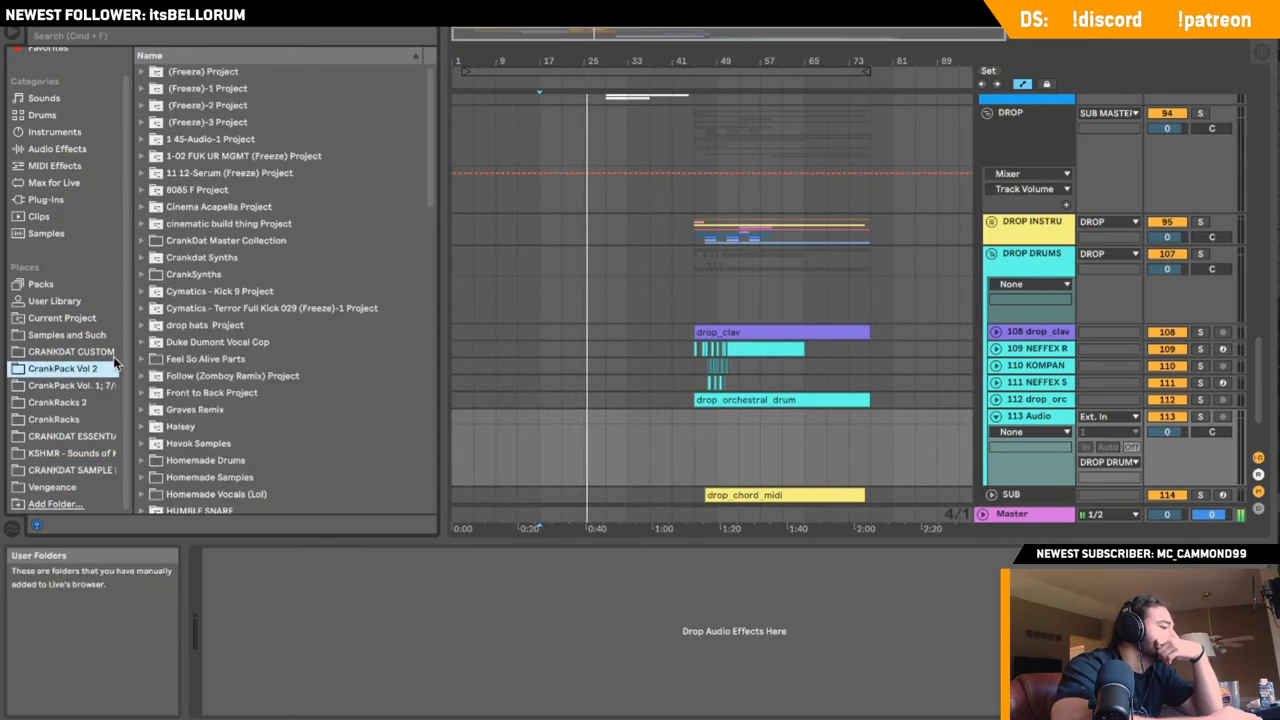
{"action": "scroll", "coordinate": [264, 296], "scroll_direction": "down", "scroll_amount": 5}
{"action": "scroll", "coordinate": [265, 296], "scroll_direction": "down", "scroll_amount": 1}
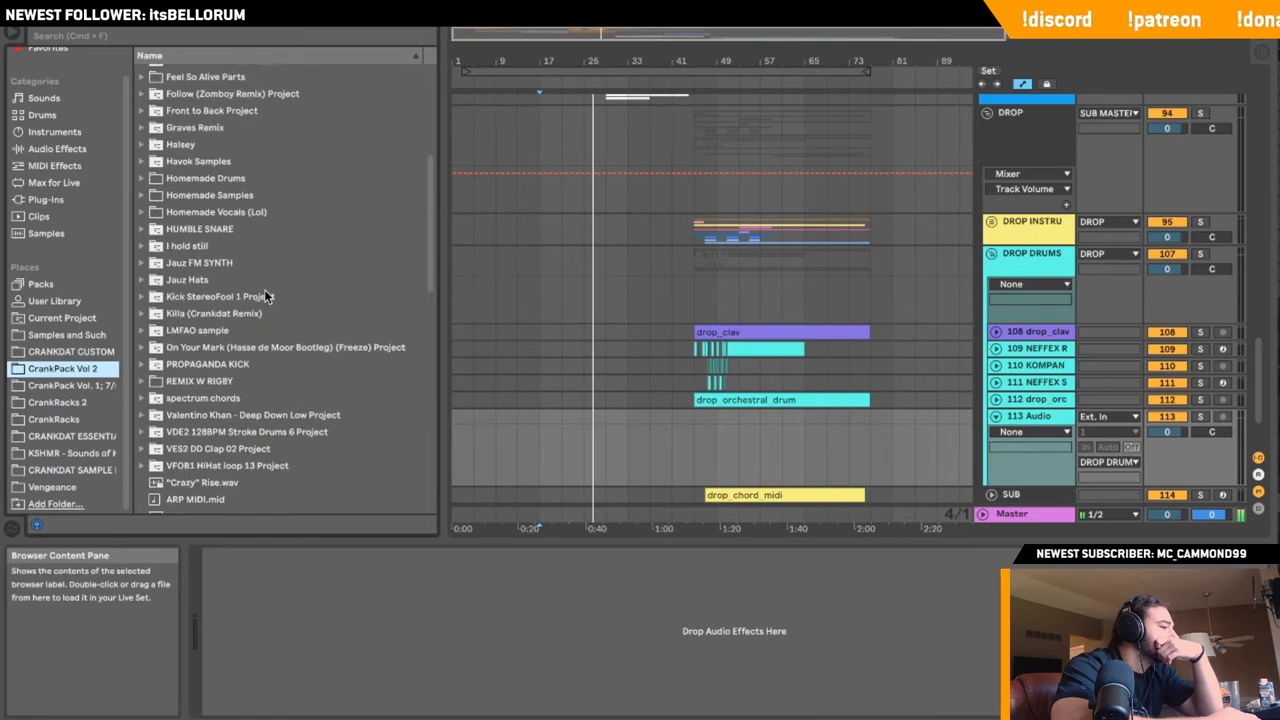
{"action": "scroll", "coordinate": [265, 296], "scroll_direction": "up", "scroll_amount": 1}
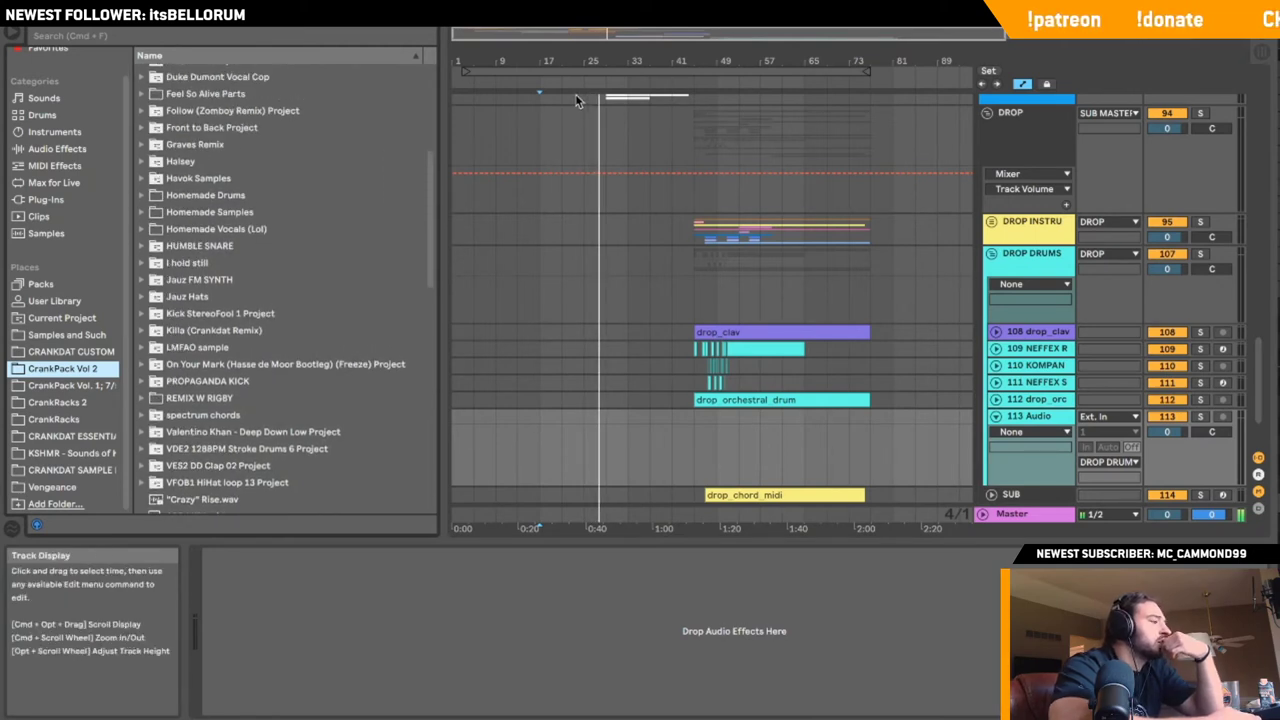
- Search all results for "white noise" and audition candidates down to White Noise Loop
{"action": "left_click", "coordinate": [190, 40]}
{"action": "type", "text": "white noise"}
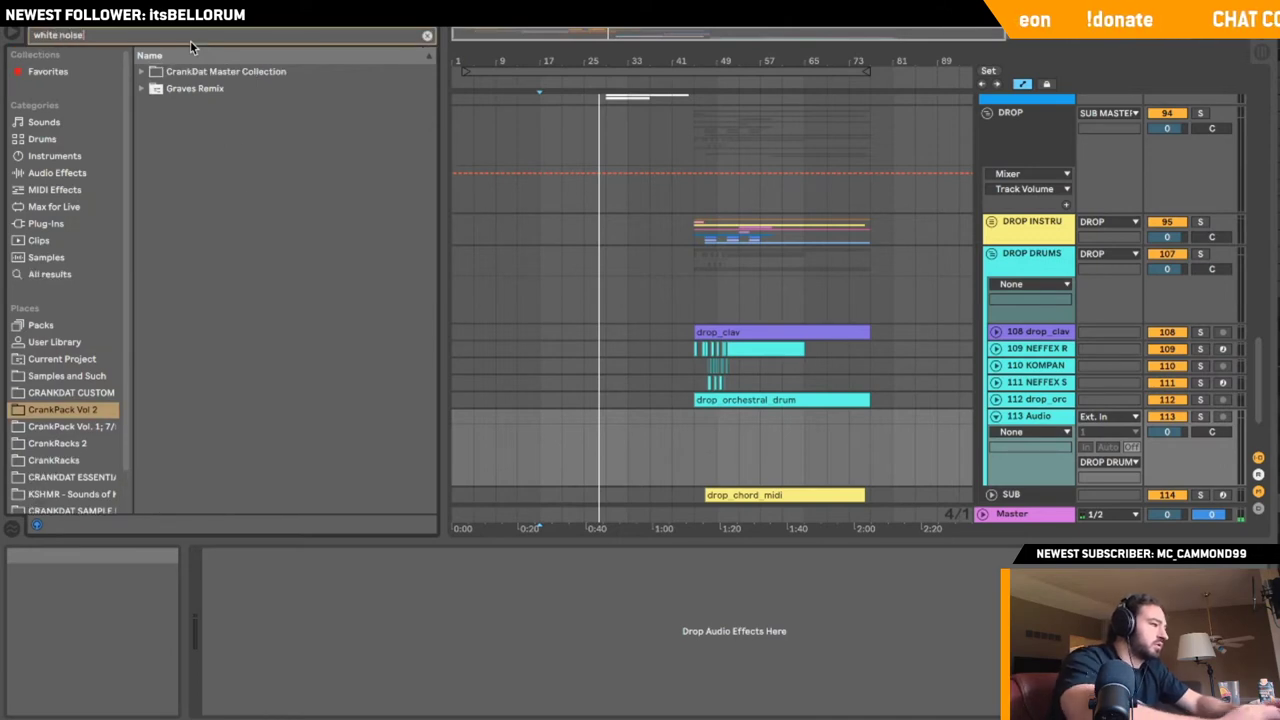
{"action": "left_click", "coordinate": [57, 277]}
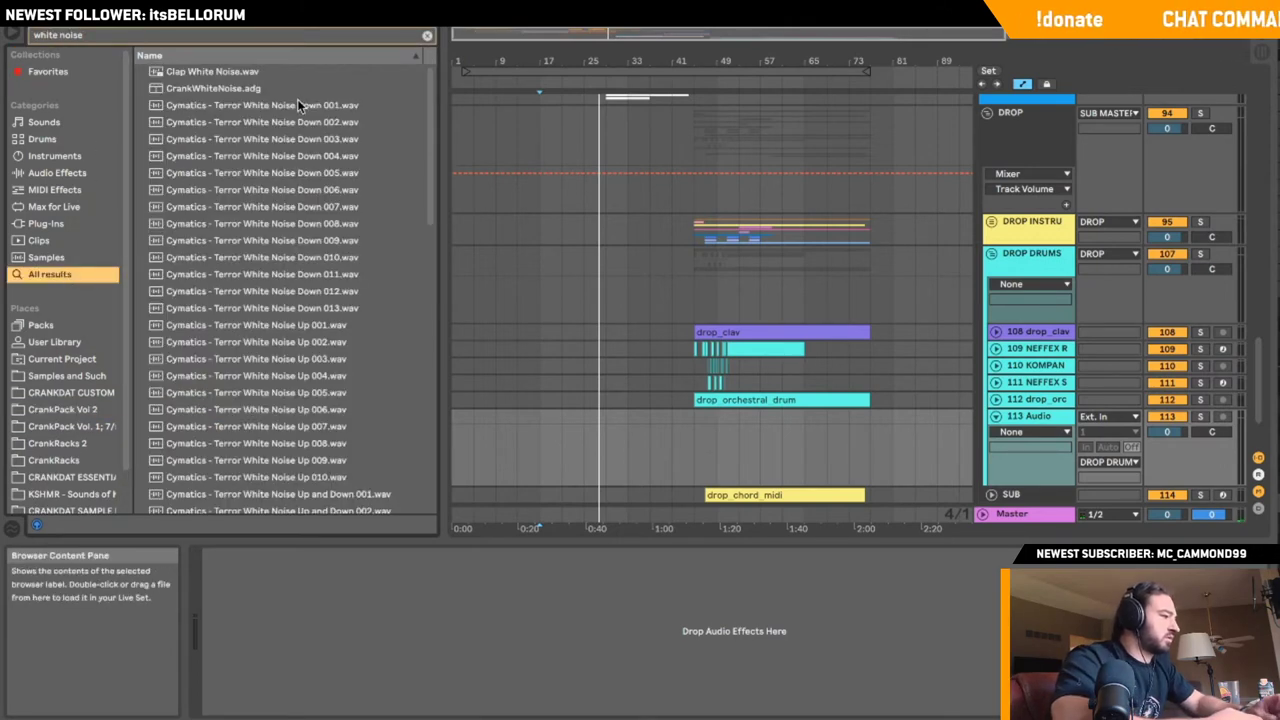
{"action": "left_click", "coordinate": [236, 92]}
{"action": "scroll", "coordinate": [272, 361], "scroll_direction": "down", "scroll_amount": 10}
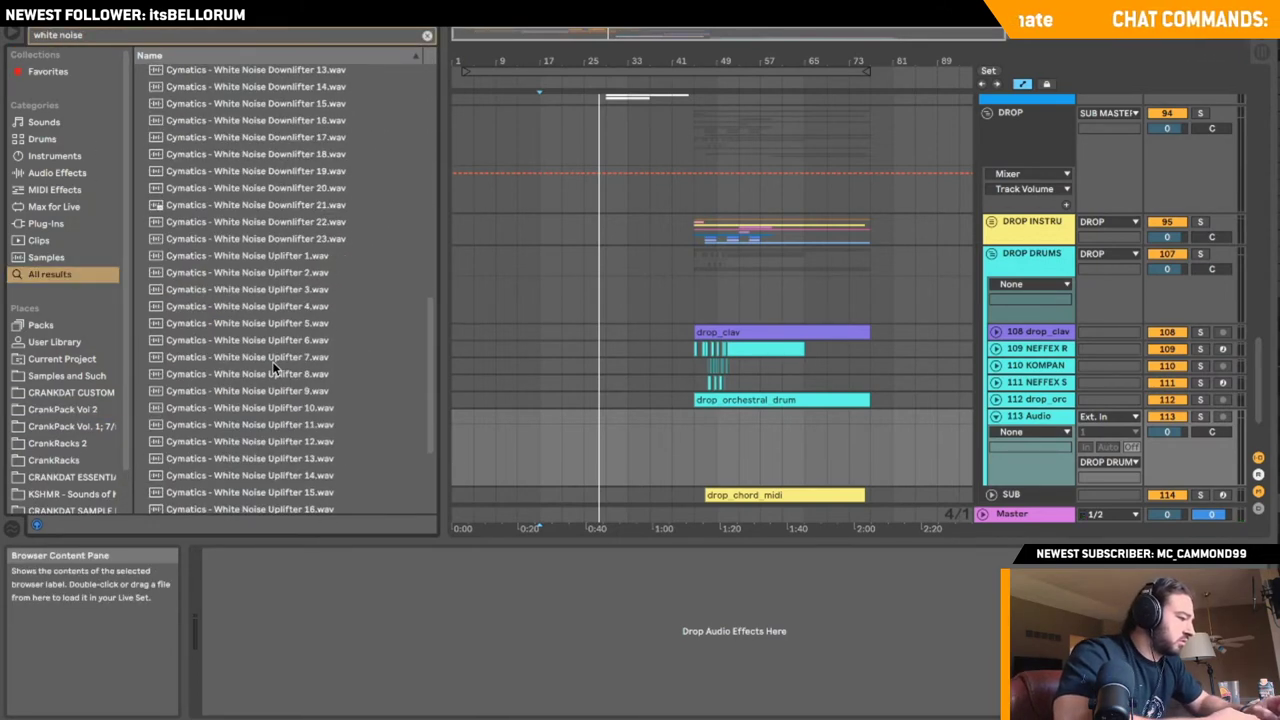
{"action": "left_click", "coordinate": [272, 361]}
{"action": "left_click", "coordinate": [257, 455]}
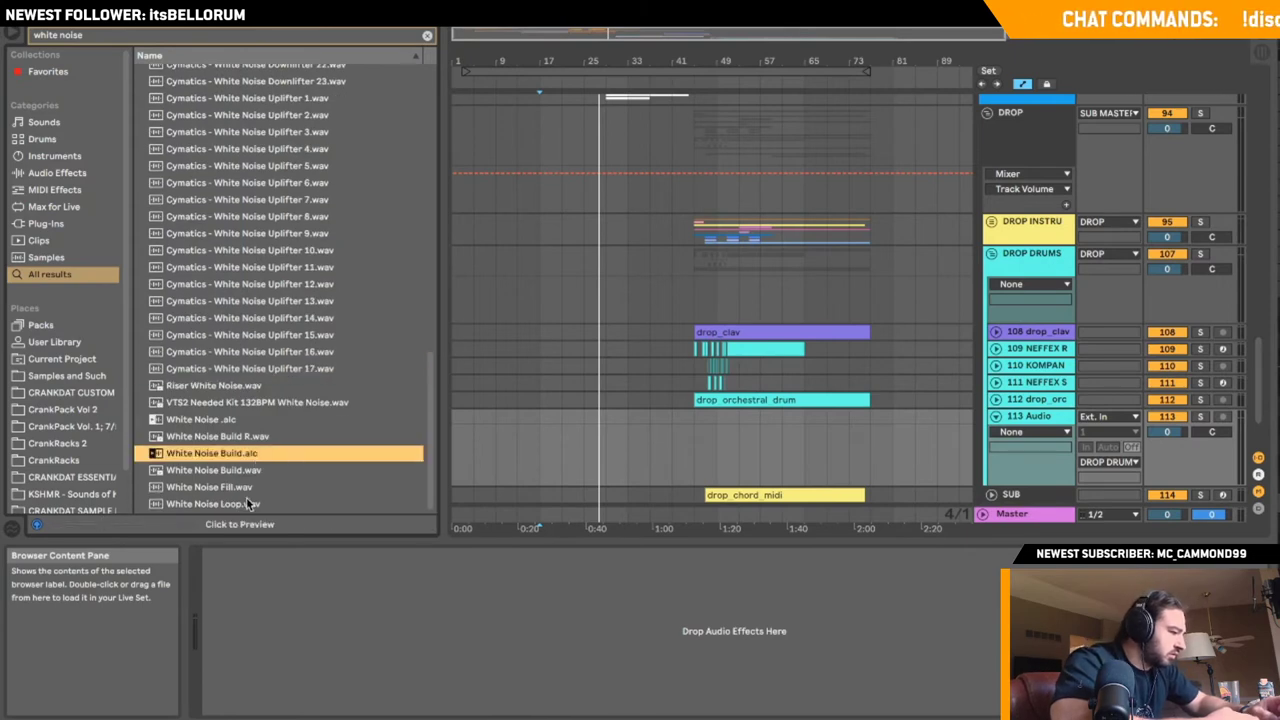
{"action": "left_click", "coordinate": [246, 504]}
- Clear the white noise search and return to browsing the CrankPack Vol 2 folder
{"action": "left_click", "coordinate": [76, 444]}
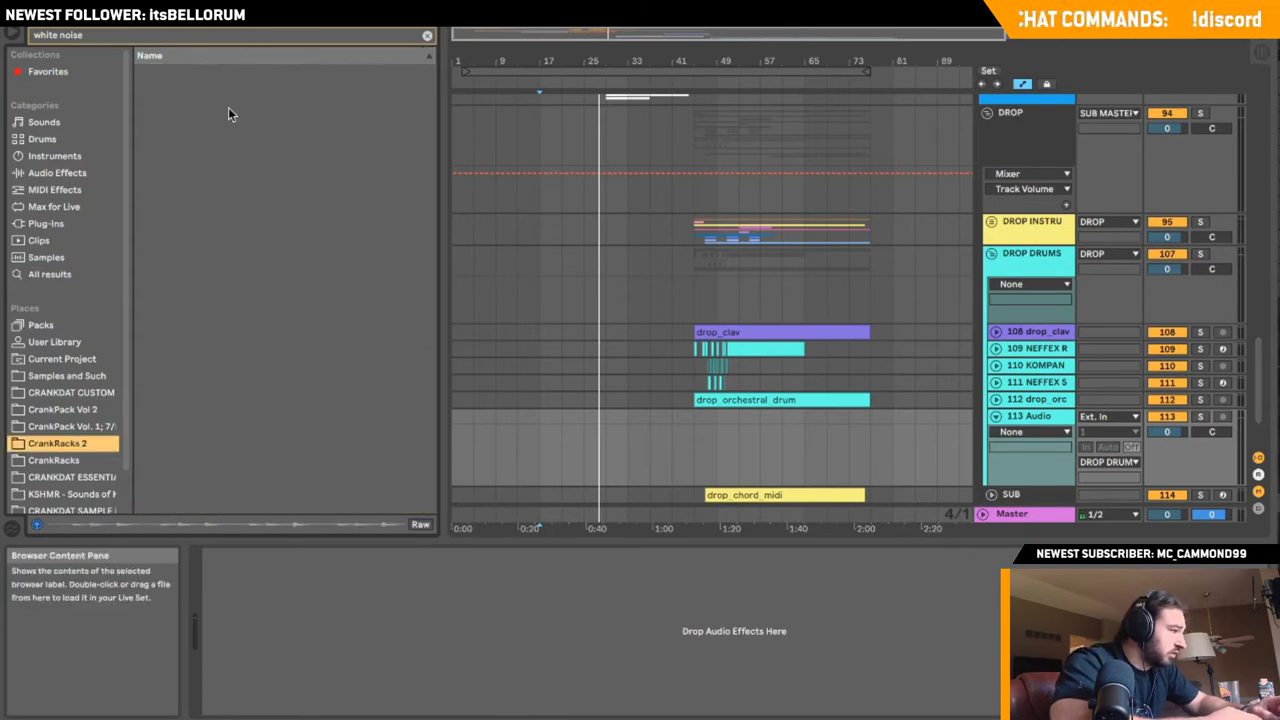
{"action": "left_click", "coordinate": [427, 35]}
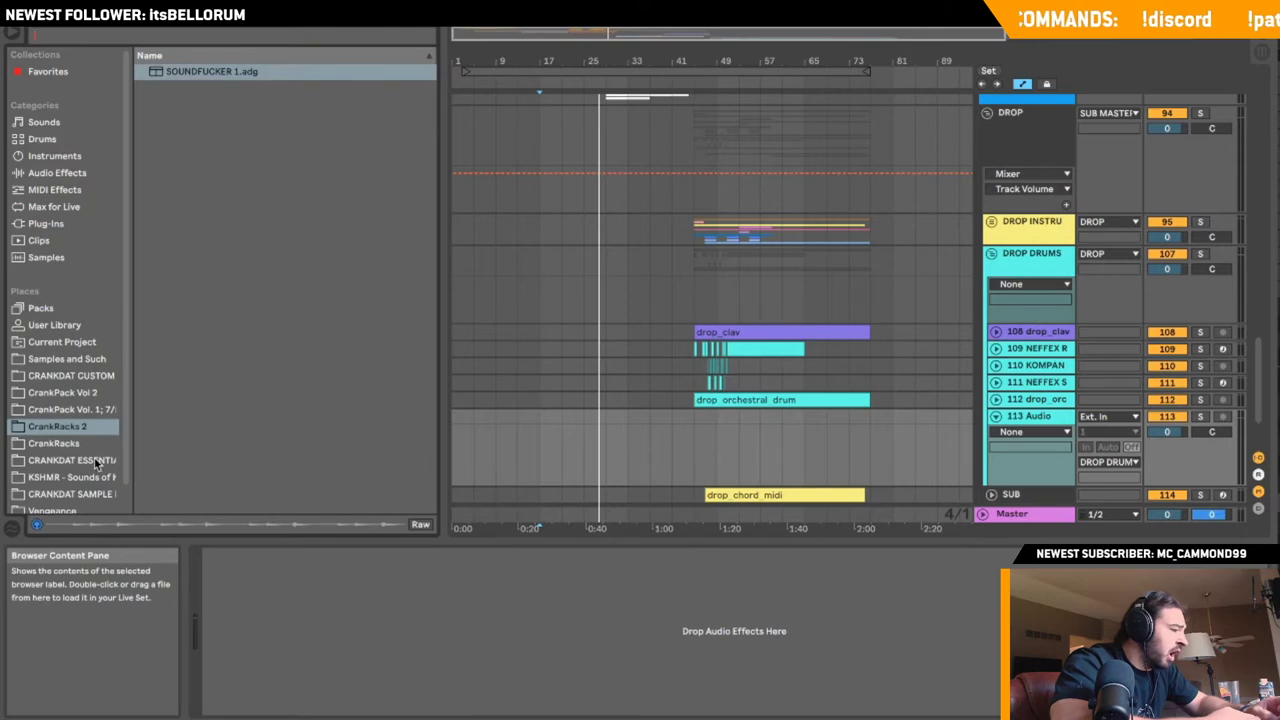
{"action": "left_click", "coordinate": [86, 405]}
{"action": "left_click", "coordinate": [85, 398]}
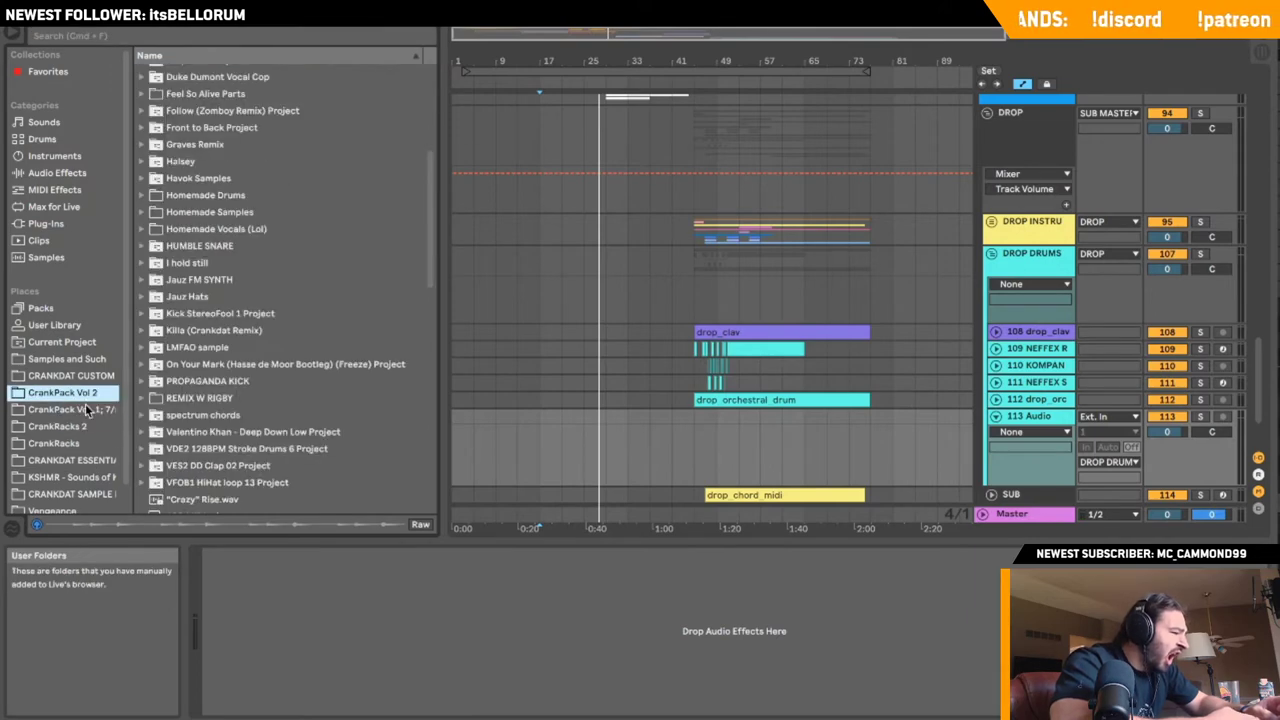
- Place White Noise .alc from the Graves Remix project at bar 45 on the empty drum audio track
{"action": "scroll", "coordinate": [254, 420], "scroll_direction": "down", "scroll_amount": 15}
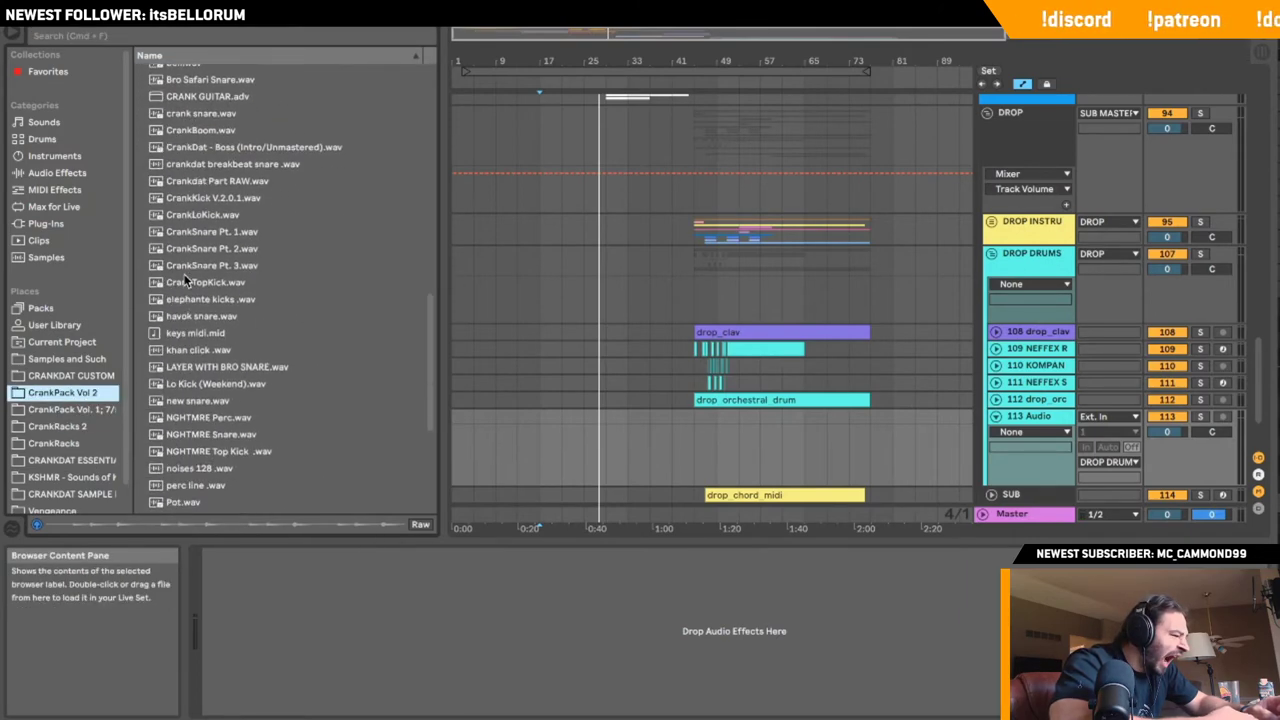
{"action": "scroll", "coordinate": [180, 270], "scroll_direction": "up", "scroll_amount": 10}
{"action": "left_click", "coordinate": [143, 232]}
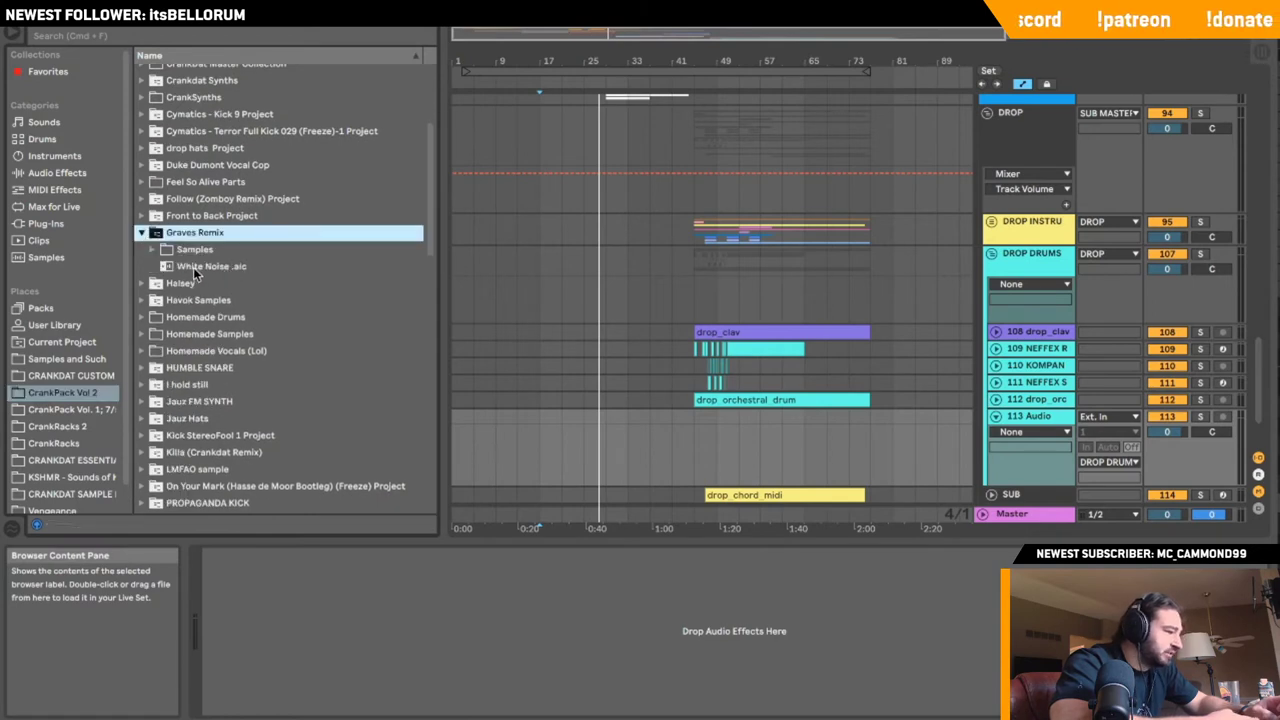
{"action": "mouse_move", "coordinate": [193, 267]}
{"action": "left_mouse_down"}
{"action": "mouse_move", "coordinate": [697, 455]}
{"action": "mouse_move", "coordinate": [694, 444]}
{"action": "left_mouse_up"}
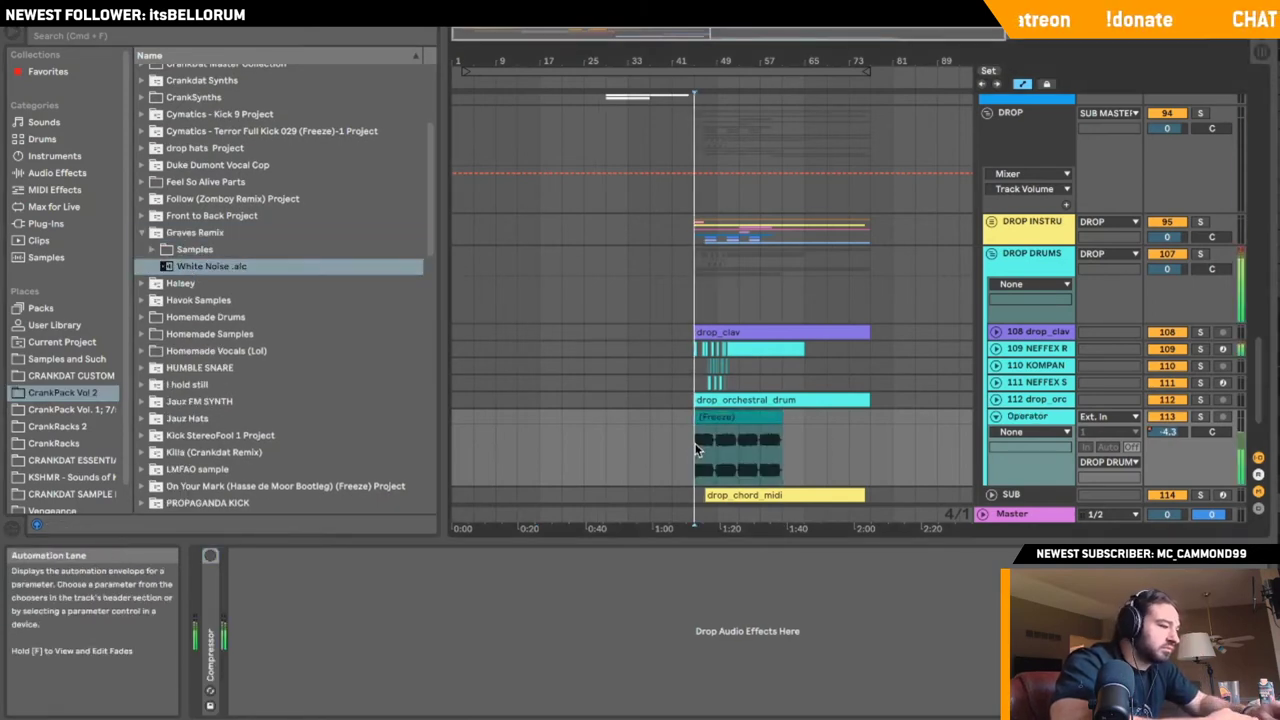
- Add a Utility effect to the white noise Operator track with its gain at -15 dB
{"action": "left_click", "coordinate": [1064, 431]}
{"action": "left_click", "coordinate": [1049, 420]}
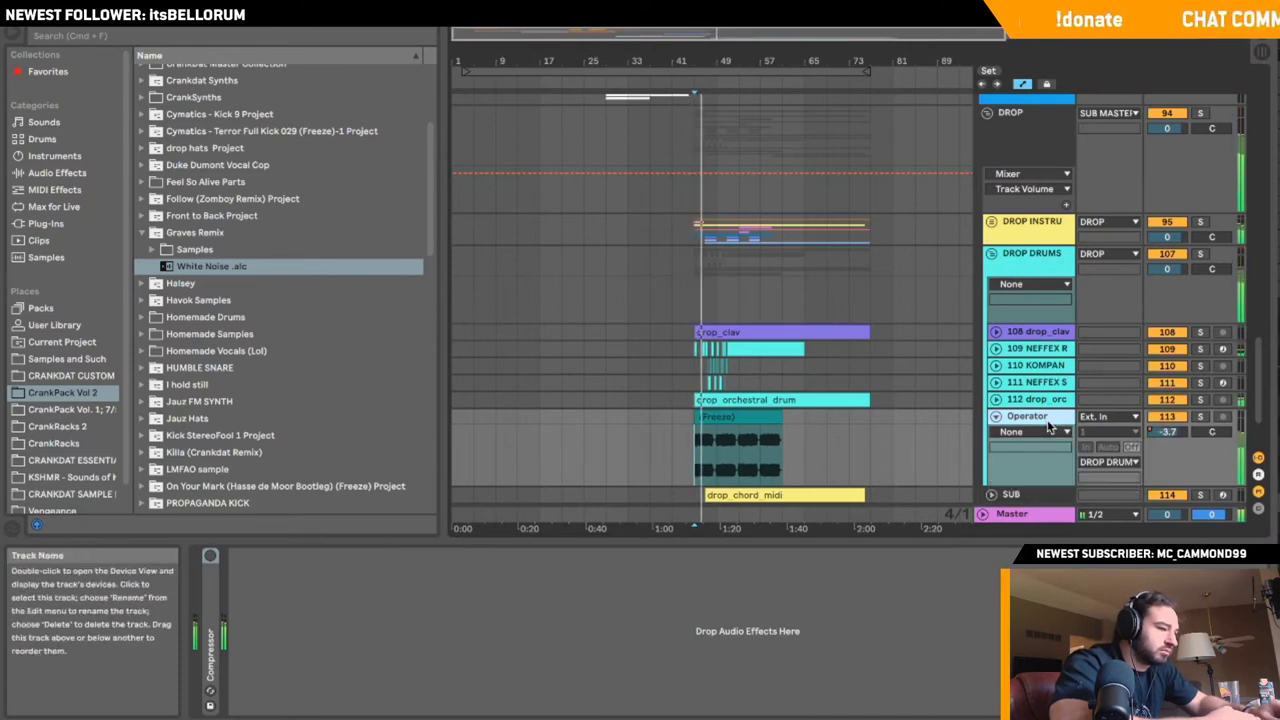
{"action": "left_click", "coordinate": [62, 174]}
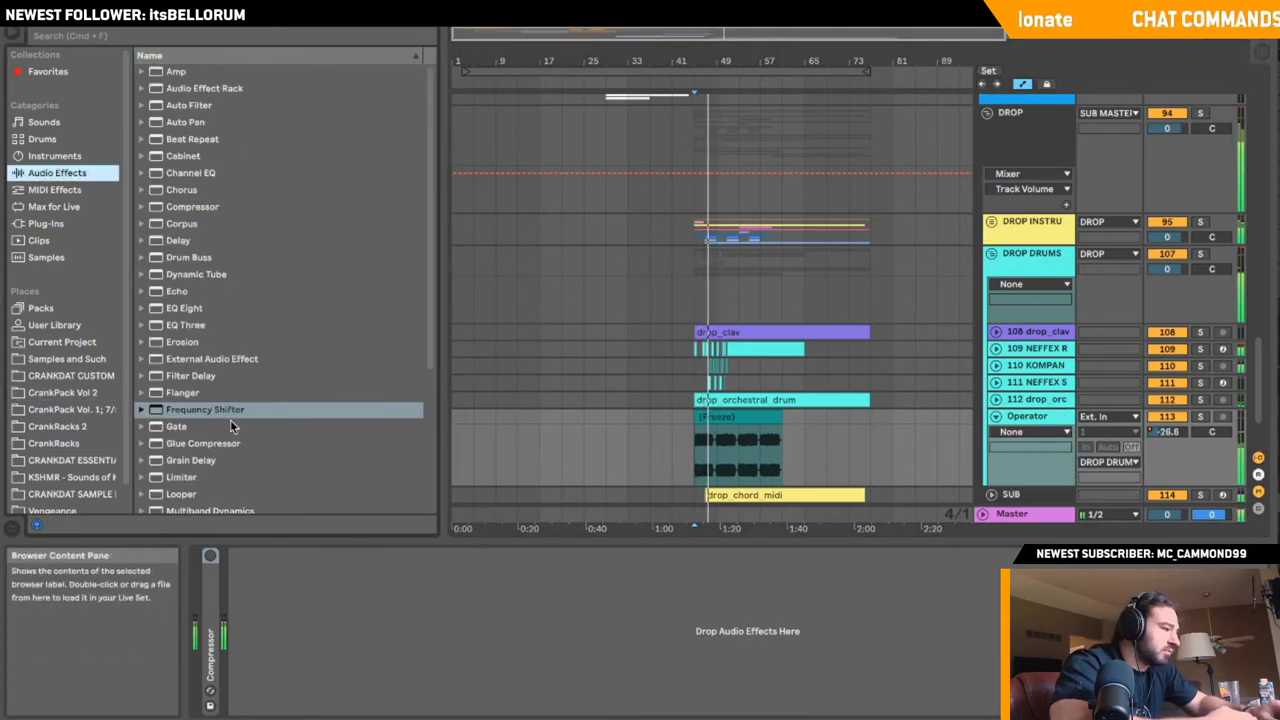
{"action": "scroll", "coordinate": [230, 419], "scroll_direction": "down", "scroll_amount": 5}
{"action": "left_click", "coordinate": [182, 468]}
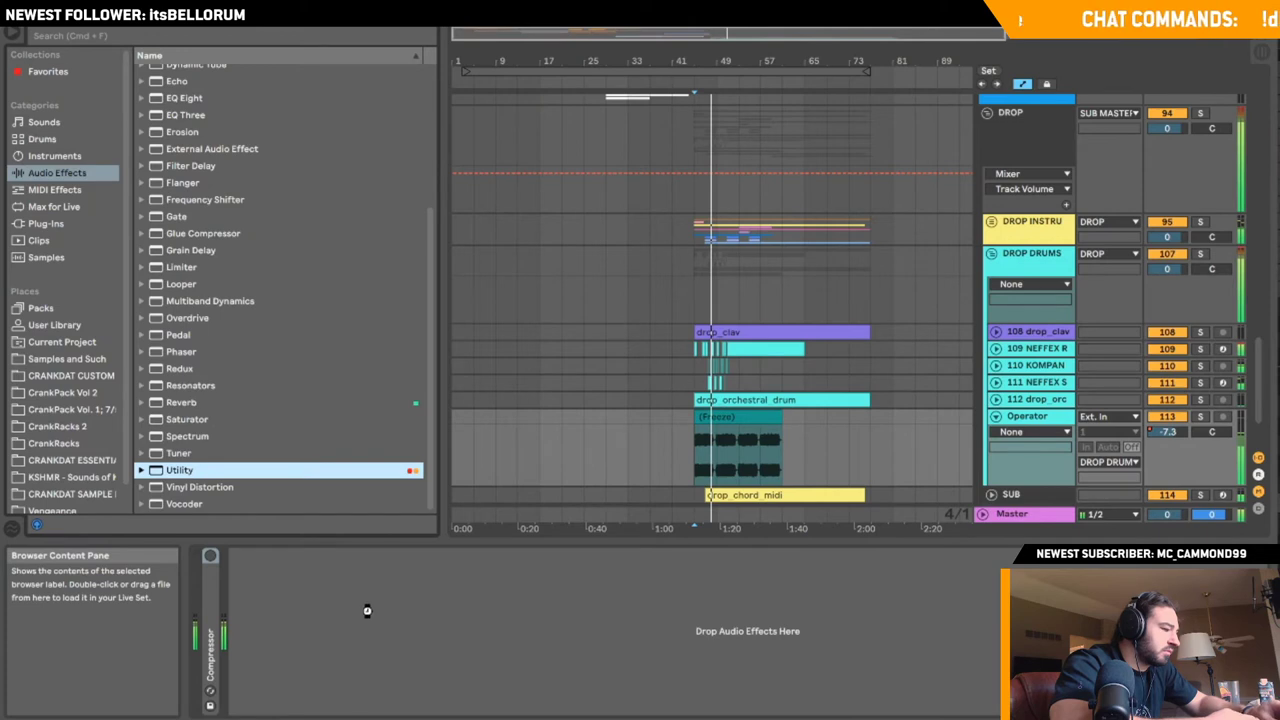
{"action": "left_click_drag", "start_coordinate": [328, 594], "coordinate": [321, 645]}
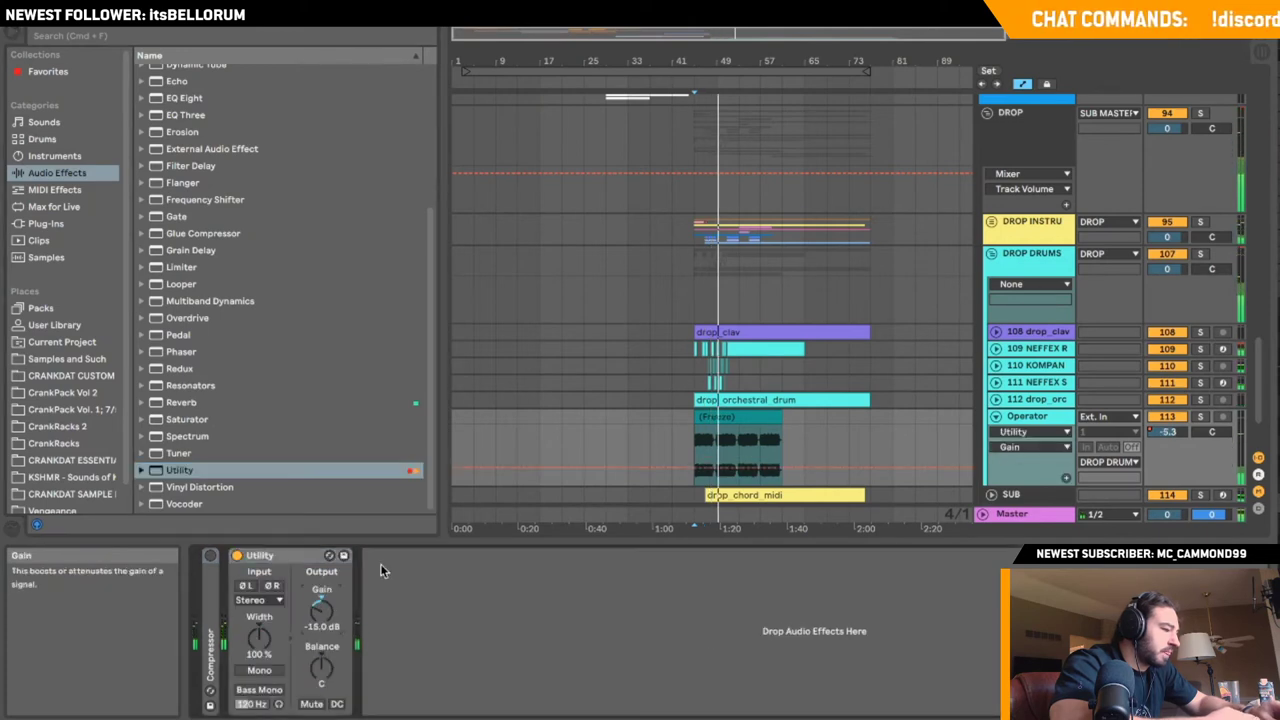
{"action": "left_click", "coordinate": [584, 450]}
{"action": "key", "text": "space"}
{"action": "key", "text": "space"}
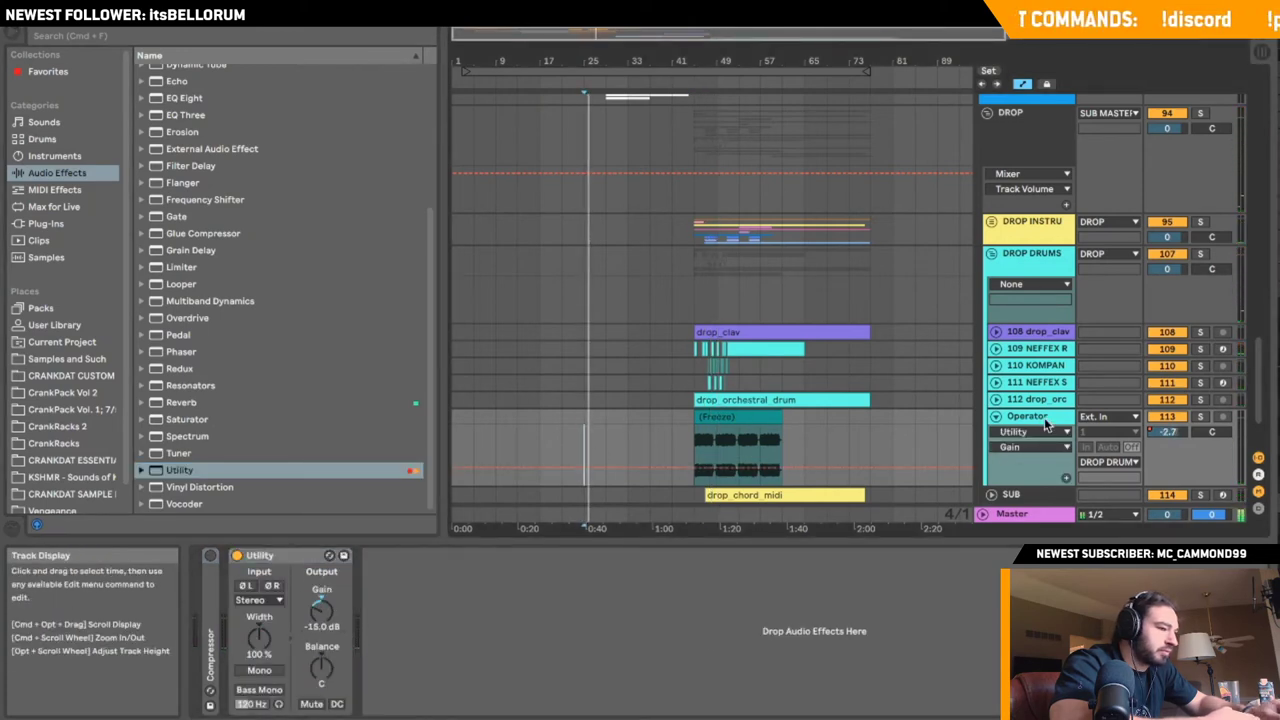
- Insert an audio track below the Operator track and bypass all effects on the SUB MASTER track
{"action": "right_click", "coordinate": [1045, 425]}
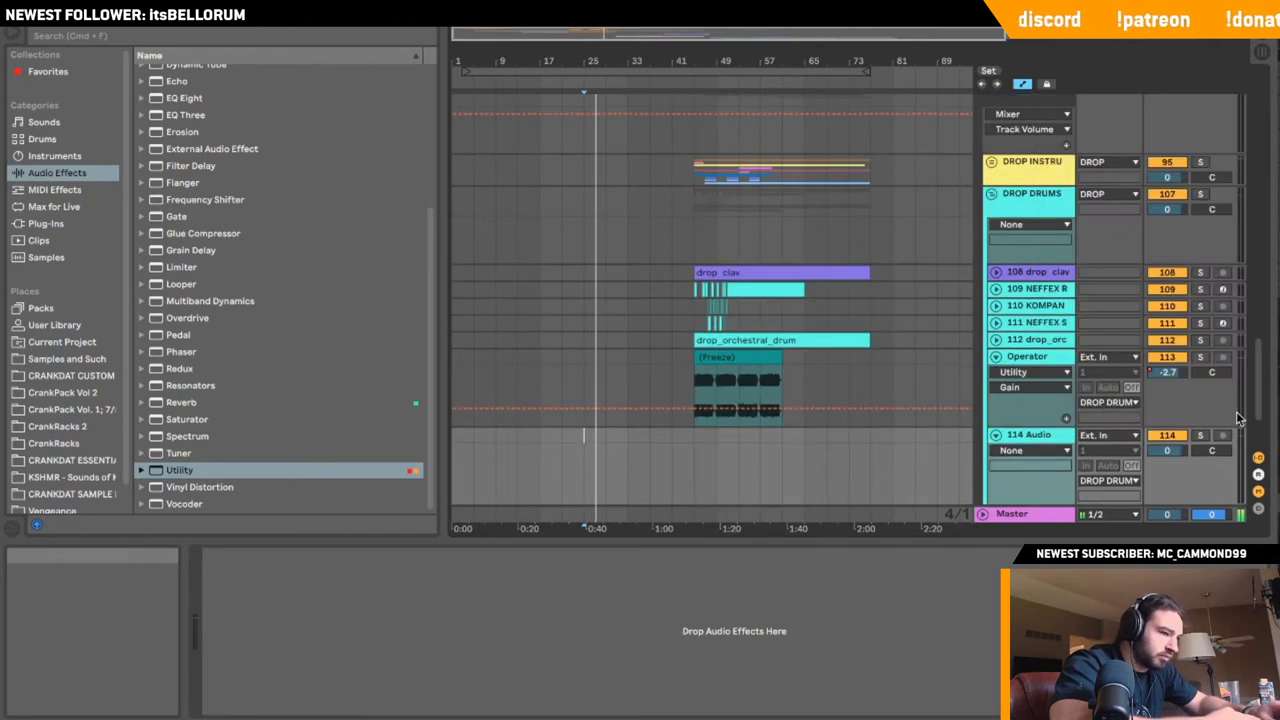
{"action": "scroll", "coordinate": [1033, 175], "scroll_direction": "up", "scroll_amount": 20}
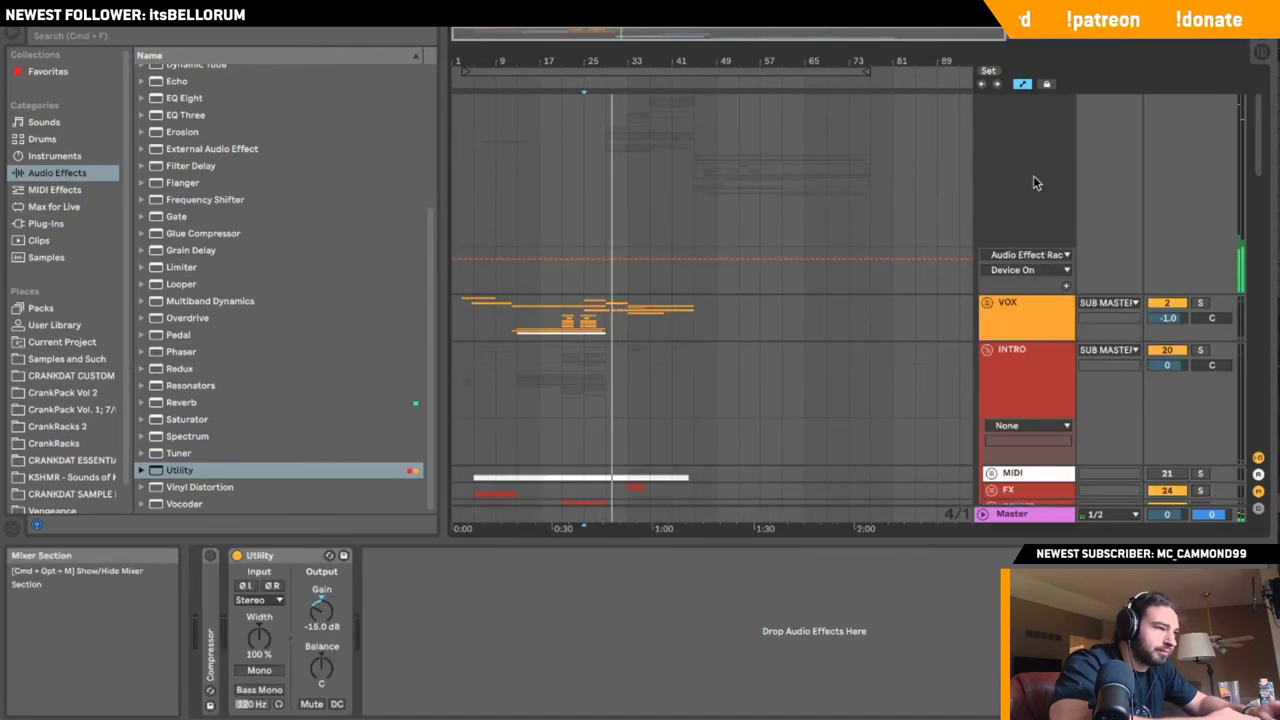
{"action": "left_click", "coordinate": [1031, 157]}
{"action": "left_click", "coordinate": [211, 557]}
{"action": "left_click", "coordinate": [211, 556]}
{"action": "scroll", "coordinate": [656, 393], "scroll_direction": "up", "scroll_amount": 15}
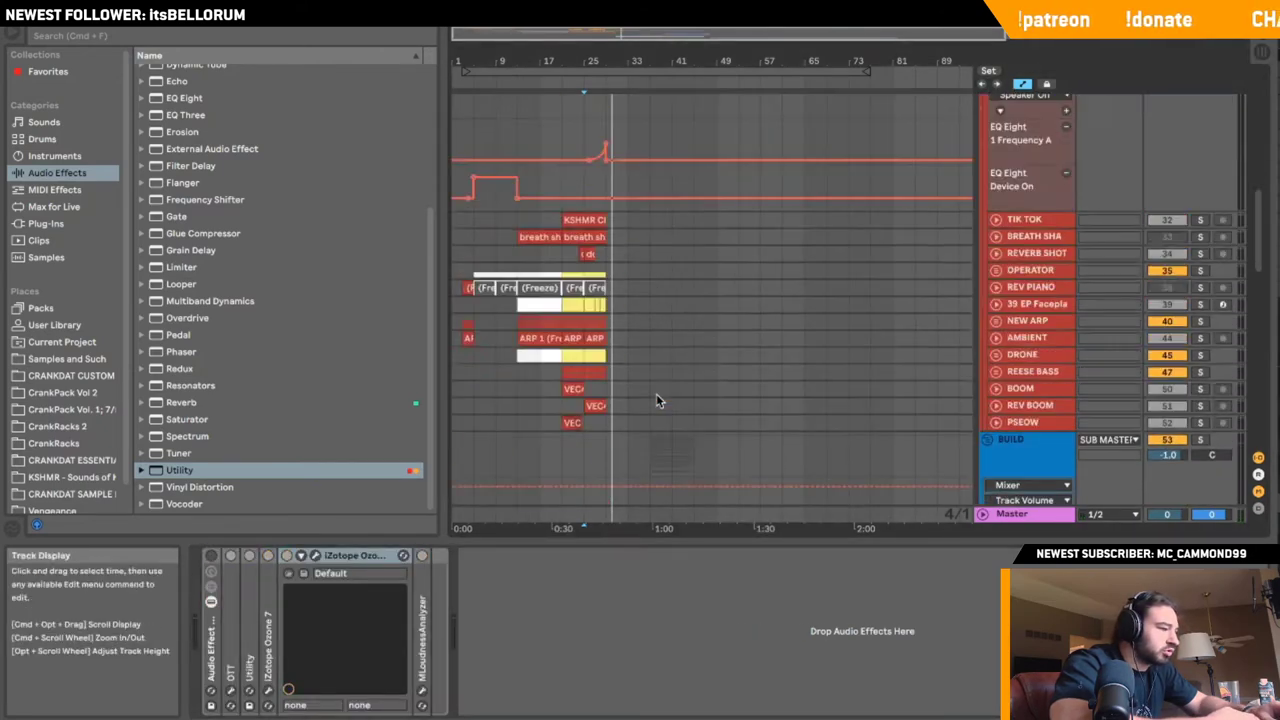
- Arm the soloed 114 Audio track with Resampling as its input and record the white noise from bar 45
{"action": "left_click", "coordinate": [699, 319]}
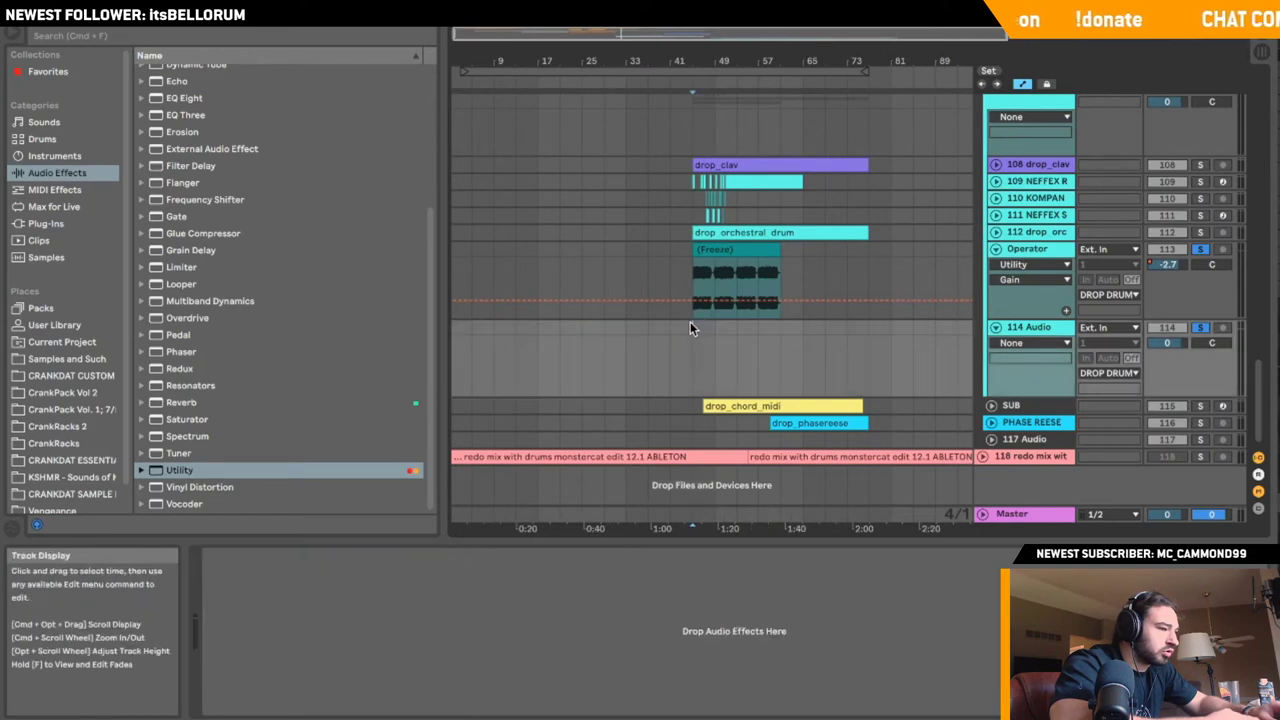
{"action": "left_click", "coordinate": [1107, 327]}
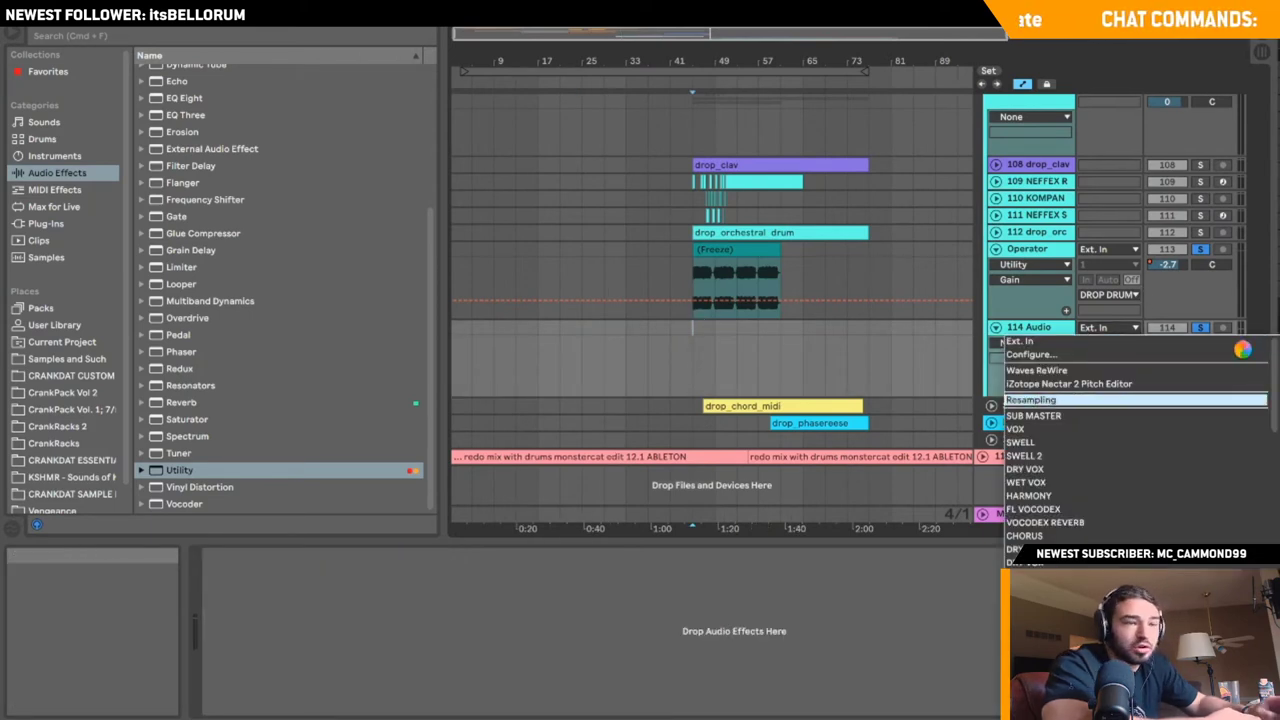
{"action": "left_click", "coordinate": [1040, 400]}
{"action": "left_click", "coordinate": [1223, 328]}
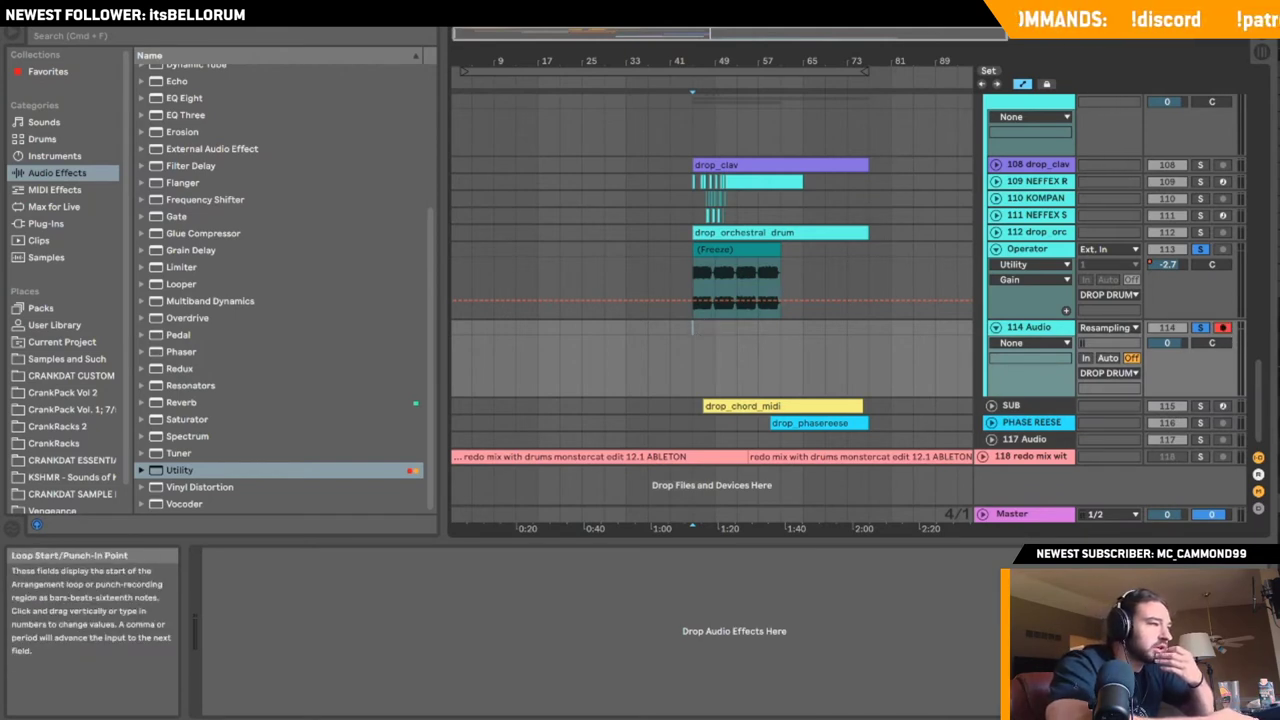
{"action": "left_click", "coordinate": [570, 12]}
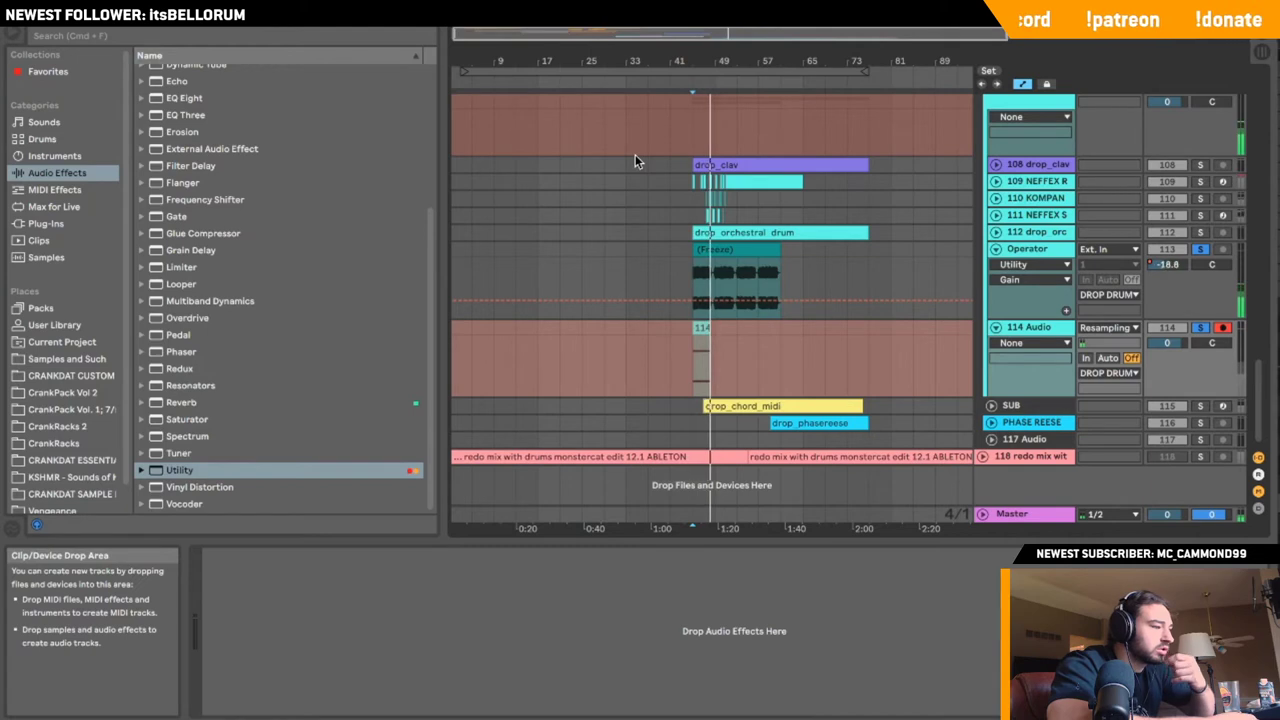
{"action": "key", "text": "space"}
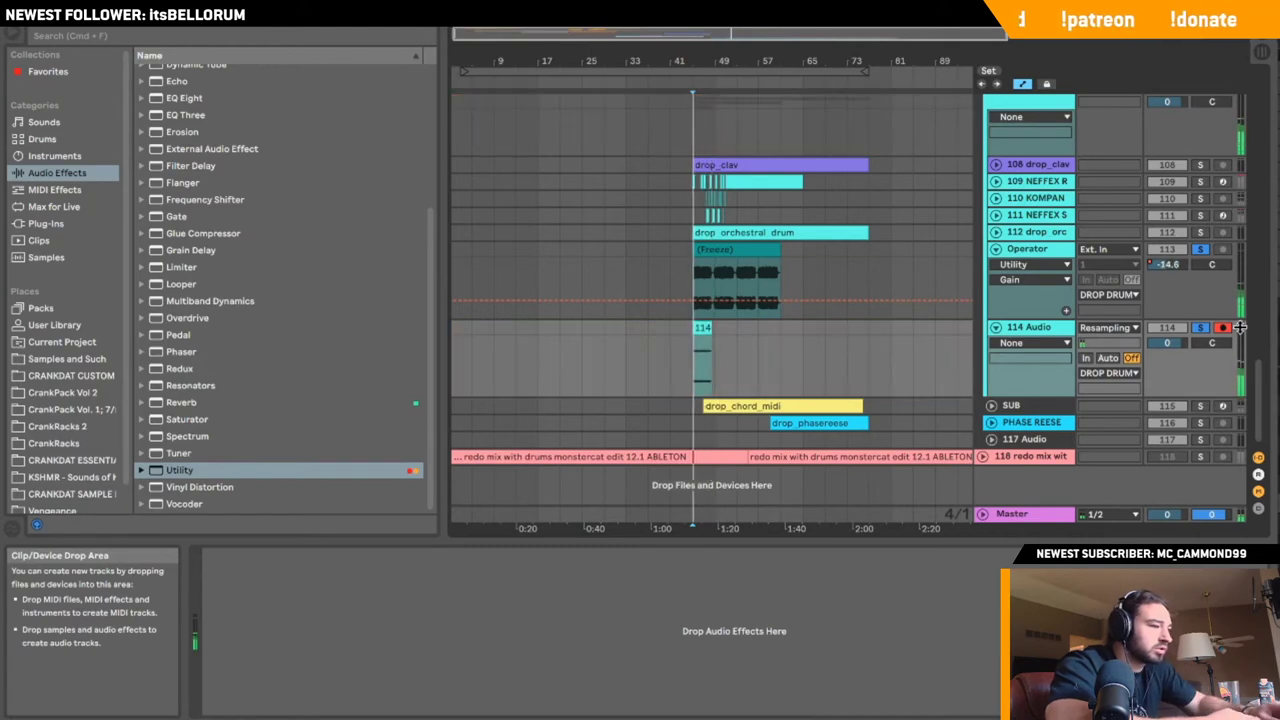
- Deactivate the Operator track and turn the SUB MASTER effects back on
{"action": "left_click", "coordinate": [1172, 249]}
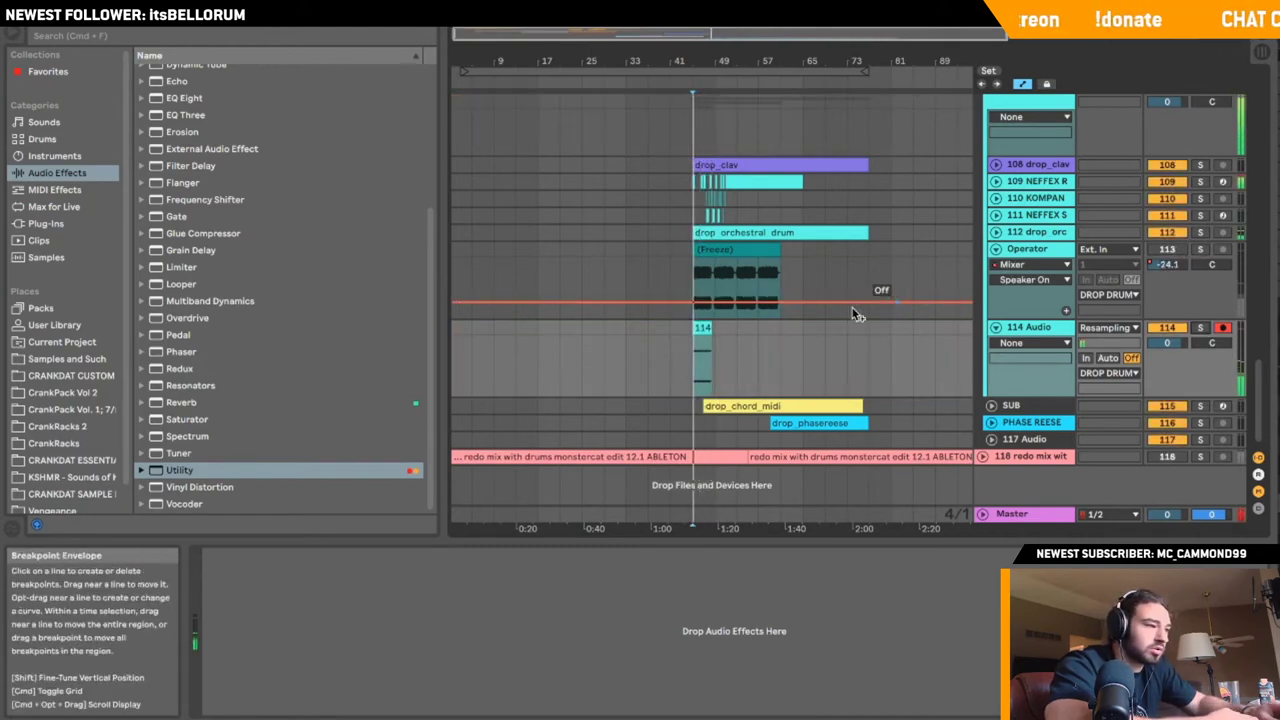
{"action": "left_click", "coordinate": [627, 376]}
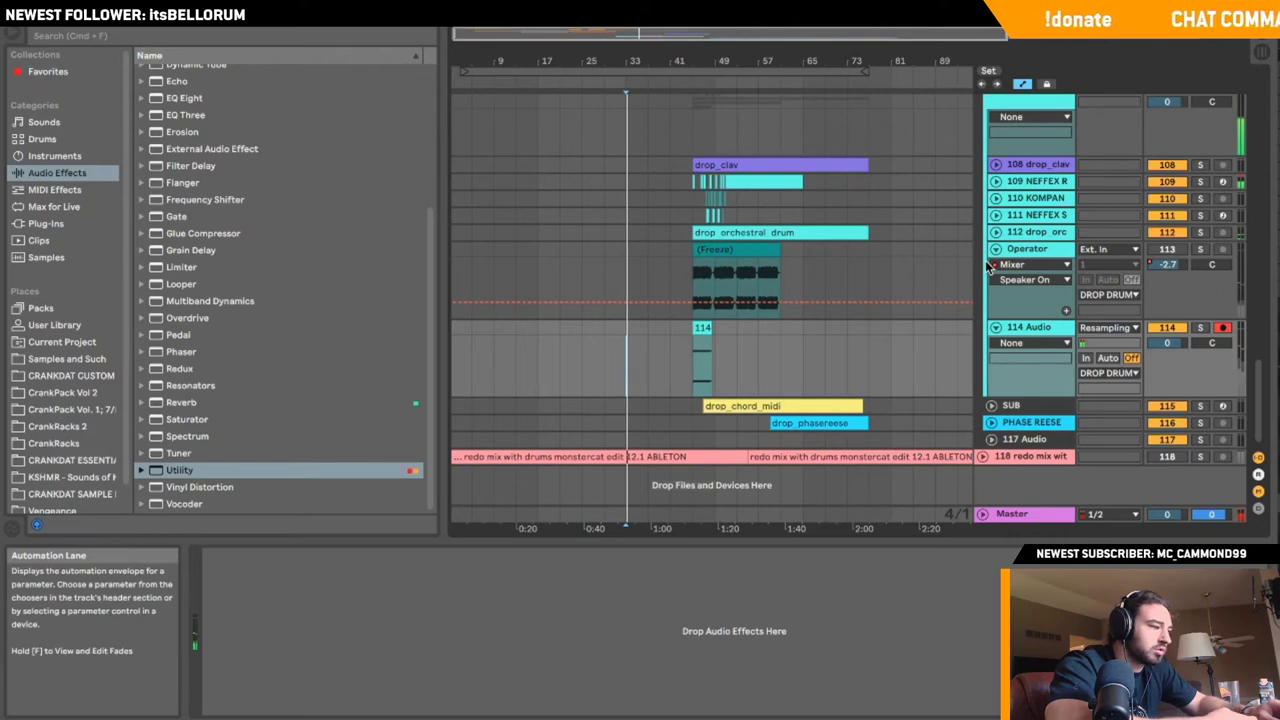
{"action": "scroll", "coordinate": [990, 262], "scroll_direction": "up", "scroll_amount": 20}
{"action": "left_click", "coordinate": [1011, 151]}
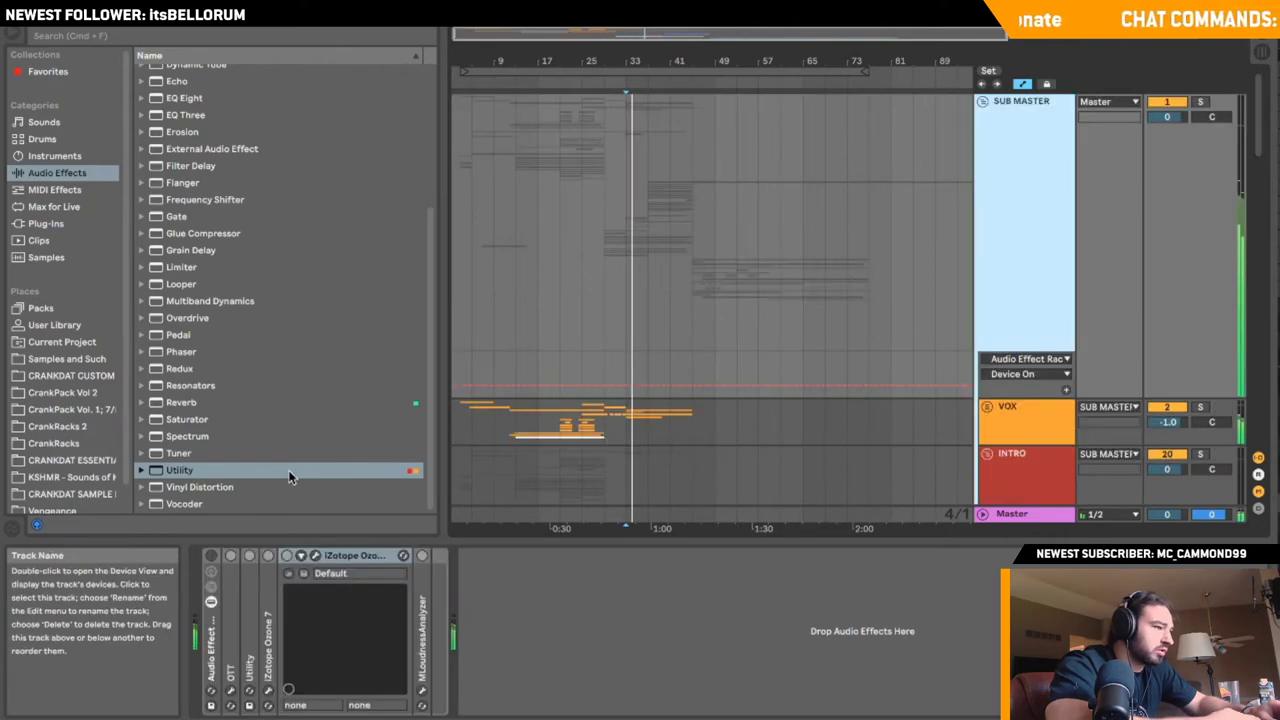
{"action": "left_click", "coordinate": [211, 556]}
- Duplicate bars 45 to 47 of the recorded noise clip four times, filling the track up to bar 55
{"action": "scroll", "coordinate": [711, 420], "scroll_direction": "down", "scroll_amount": 20}
{"action": "scroll", "coordinate": [711, 422], "scroll_direction": "up", "scroll_amount": 8}
{"action": "left_click", "coordinate": [707, 364]}
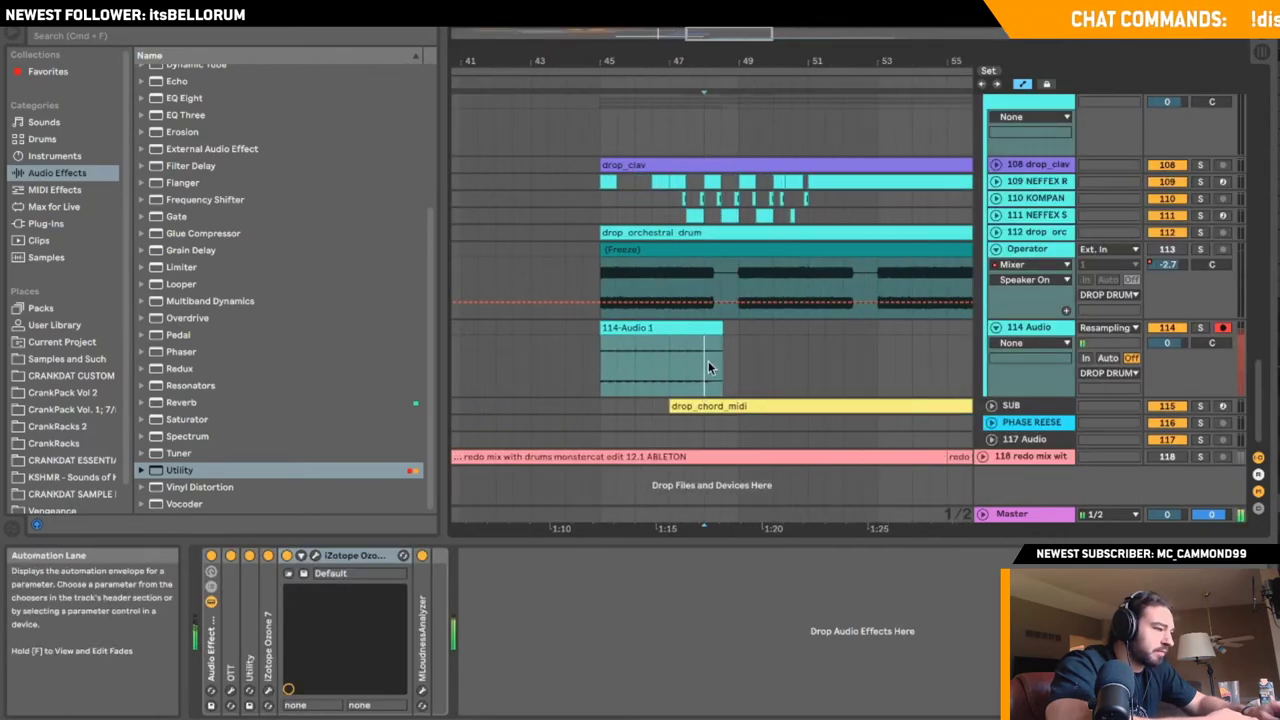
{"action": "left_click_drag", "start_coordinate": [666, 350], "coordinate": [600, 355]}
{"action": "key", "text": "ctrl+d"}
{"action": "key", "text": "ctrl+d"}
{"action": "key", "text": "ctrl+d"}
{"action": "key", "text": "ctrl+d"}
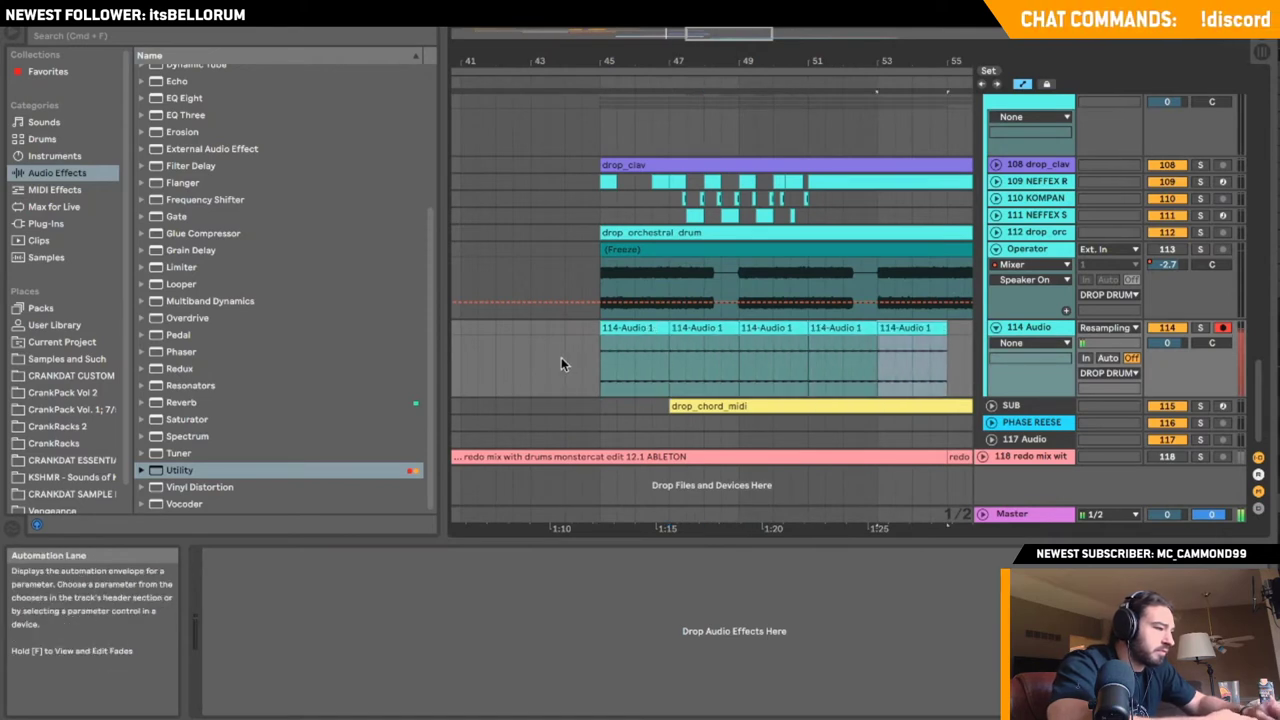
- Delete the frozen Operator track and remove the first resampled noise clip at bars 45 to 47
{"action": "left_click", "coordinate": [561, 362]}
{"action": "key", "text": "space"}
{"action": "left_click", "coordinate": [1045, 252]}
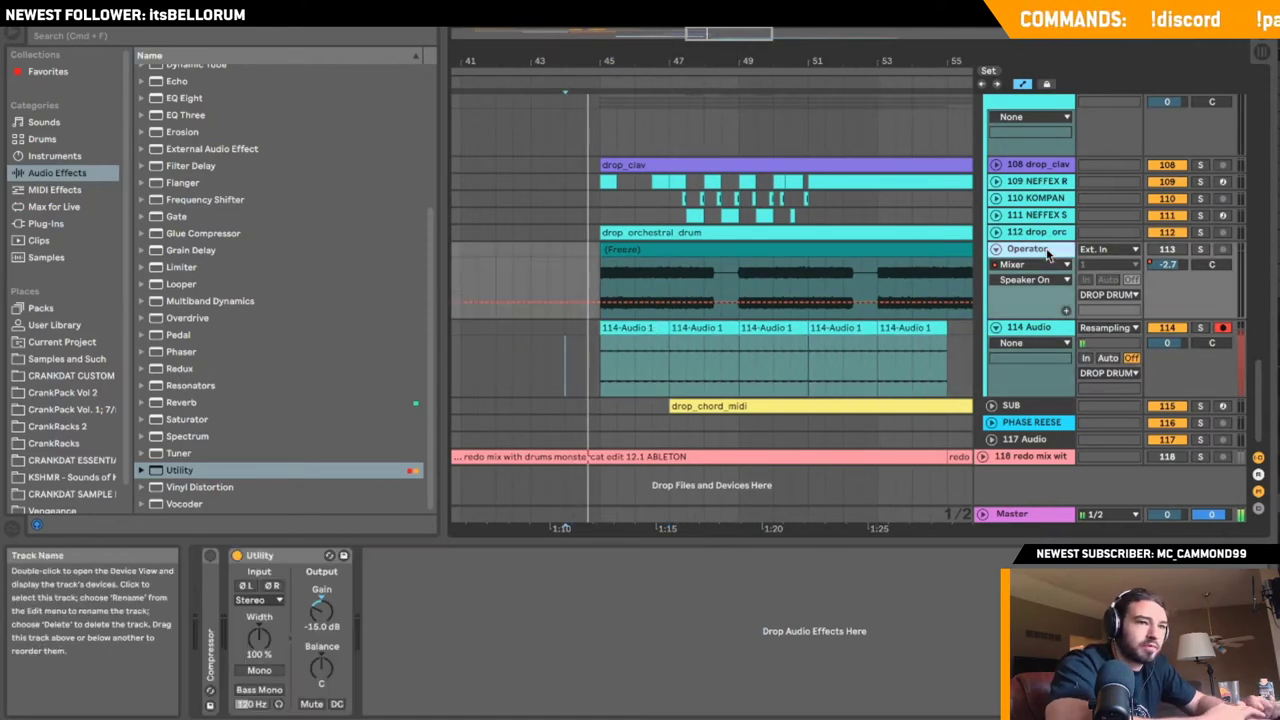
{"action": "key", "text": "Delete"}
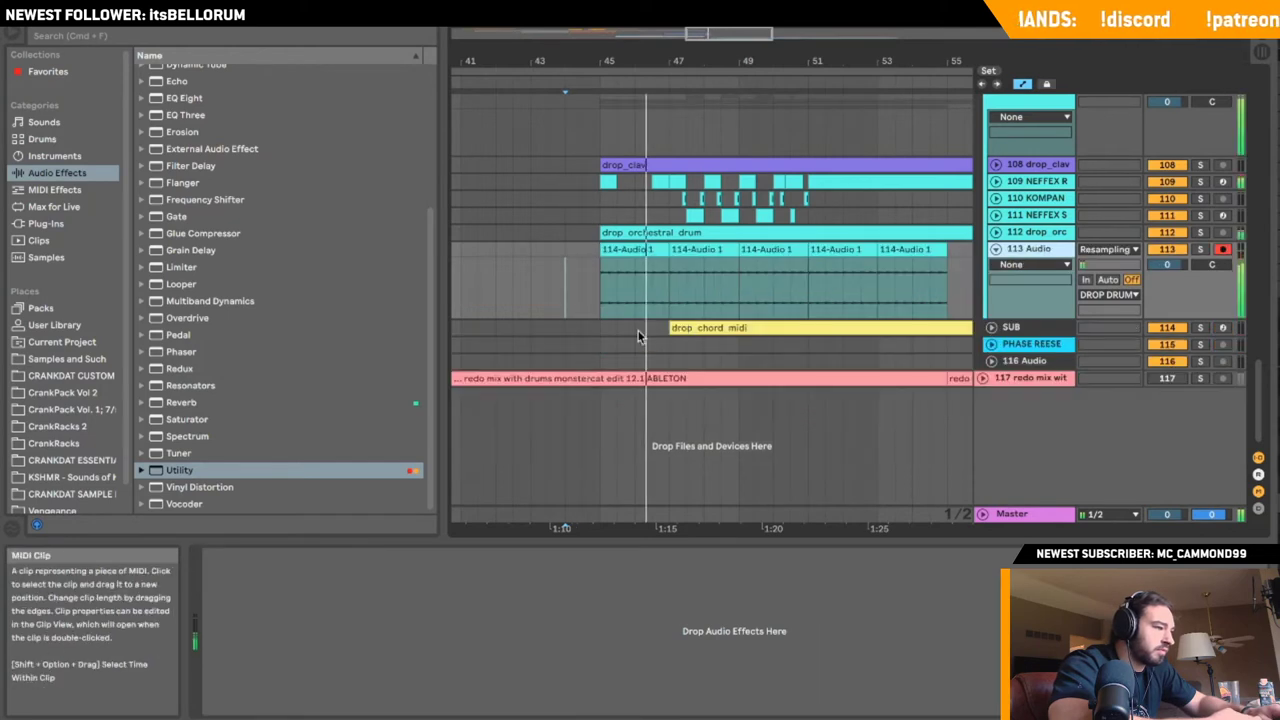
{"action": "left_click", "coordinate": [657, 251]}
{"action": "key", "text": "Delete"}
- Raise the resampled noise track's volume to 2.4 dB
{"action": "left_click", "coordinate": [1171, 273]}
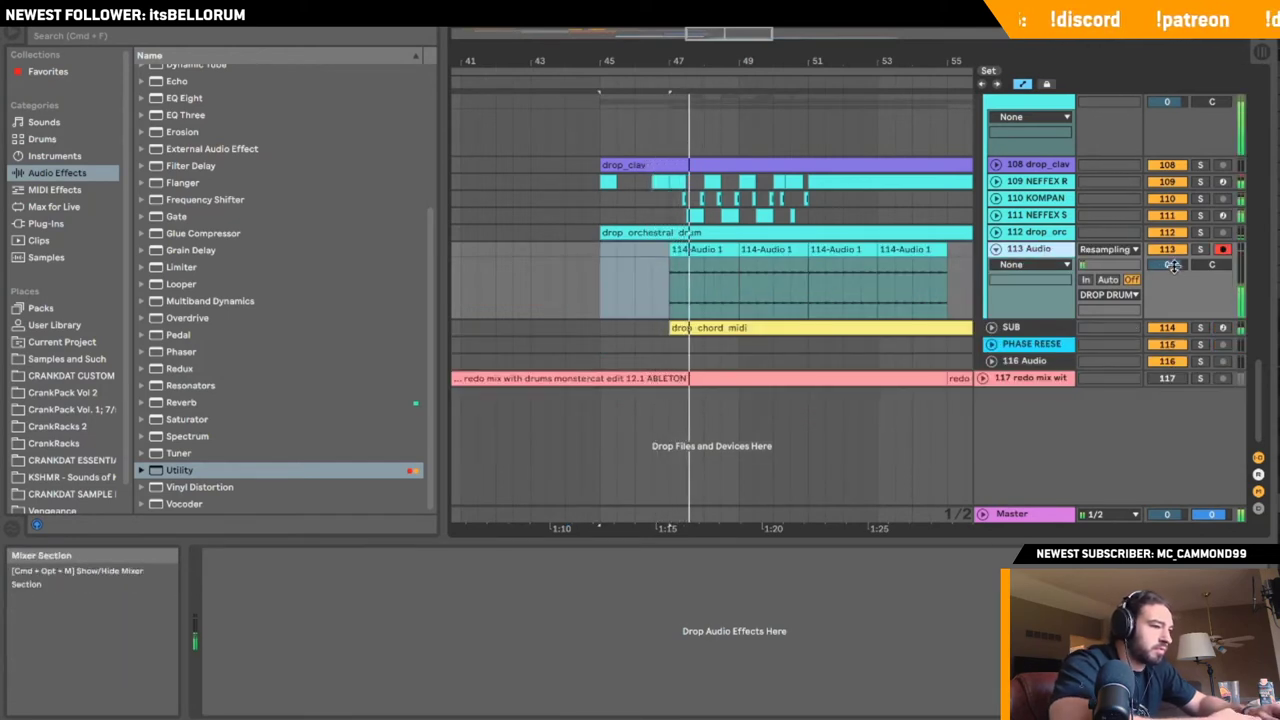
{"action": "left_click_drag", "start_coordinate": [1168, 265], "coordinate": [1168, 252]}
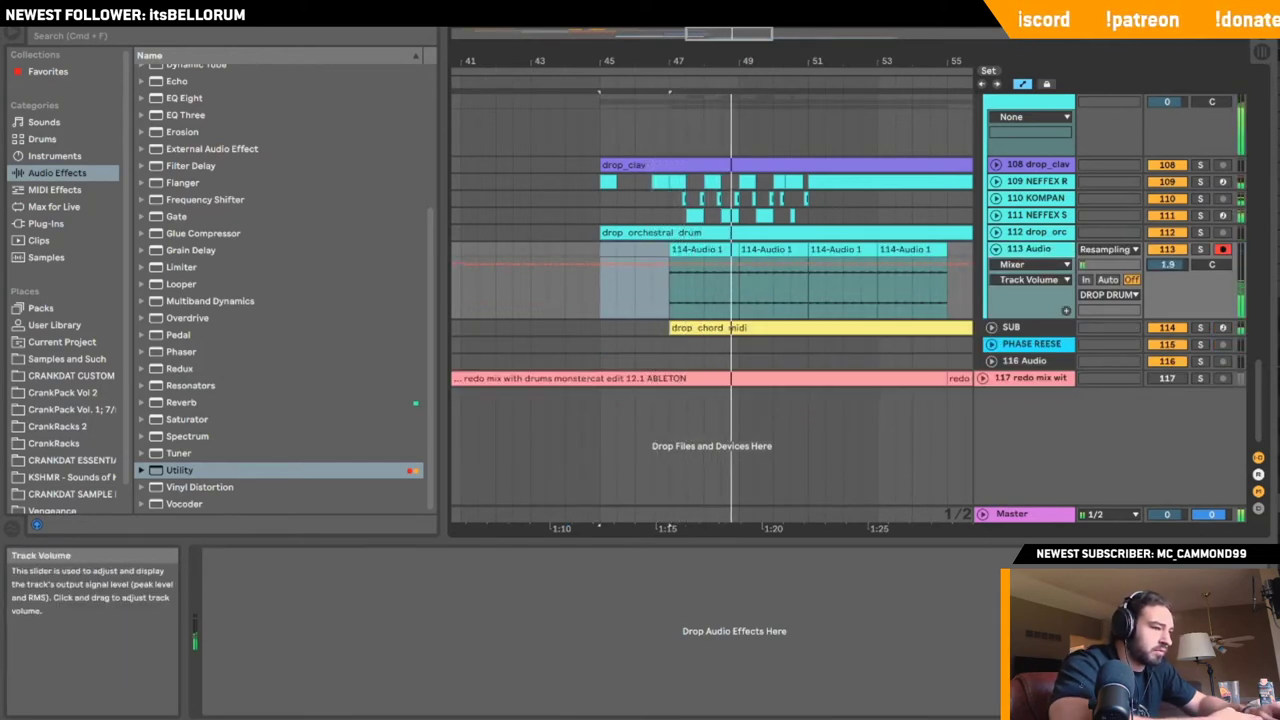
{"action": "left_click", "coordinate": [995, 250]}
{"action": "left_click_drag", "start_coordinate": [765, 216], "coordinate": [865, 256]}
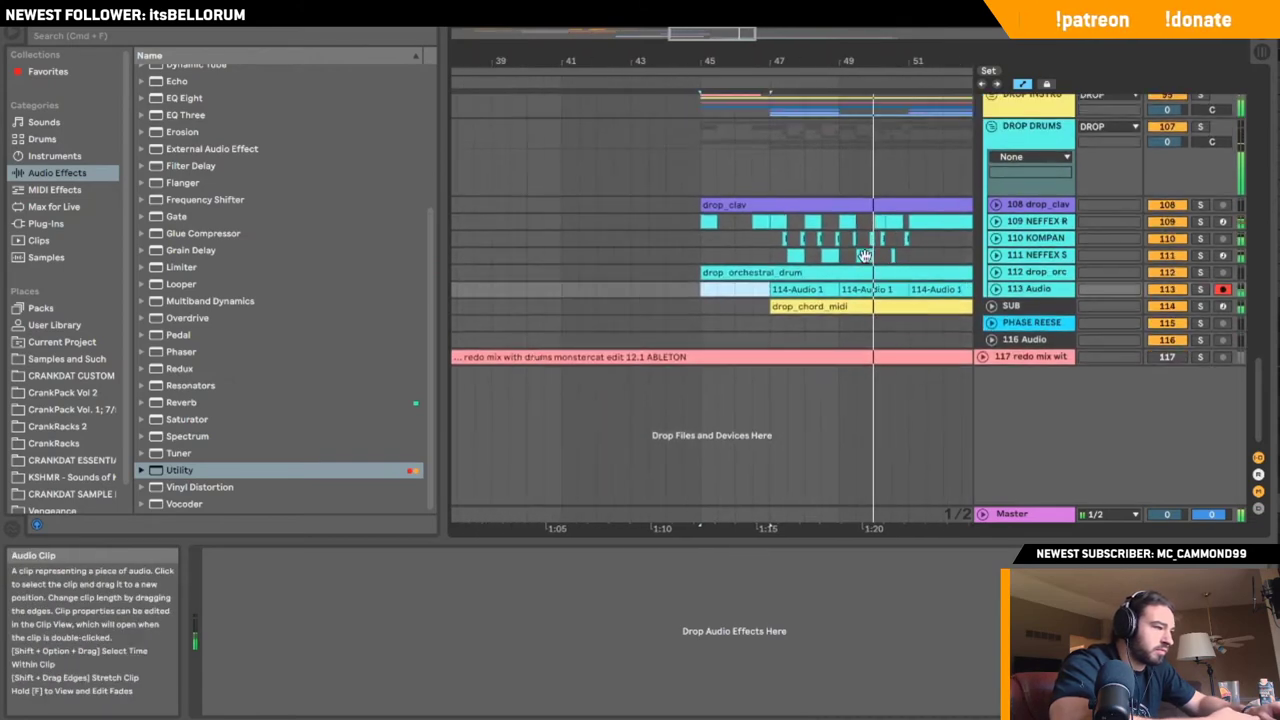
{"action": "left_click", "coordinate": [545, 292]}
- Solo the resampled noise track and play it from its first clip at bar 47
{"action": "left_click", "coordinate": [995, 289]}
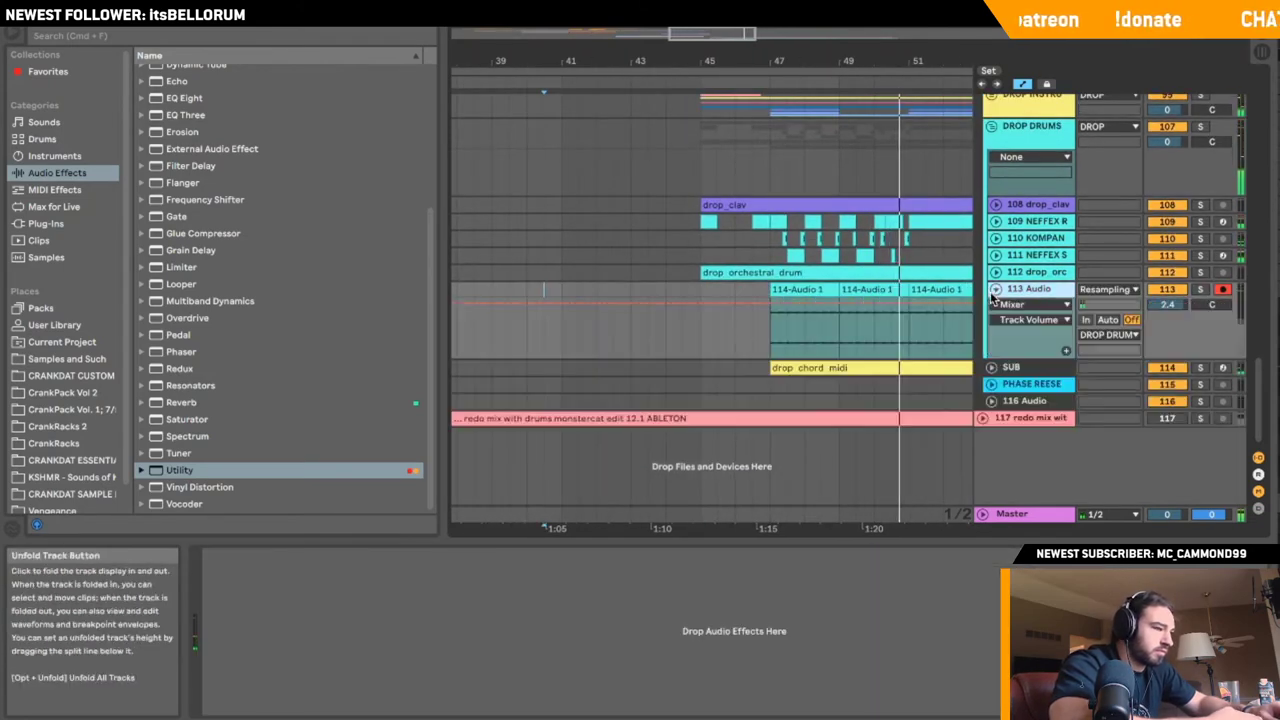
{"action": "left_click", "coordinate": [759, 335]}
{"action": "left_click", "coordinate": [770, 335]}
{"action": "key", "text": "space"}
{"action": "left_click_drag", "start_coordinate": [723, 34], "coordinate": [720, 85]}
{"action": "left_click", "coordinate": [1200, 289]}
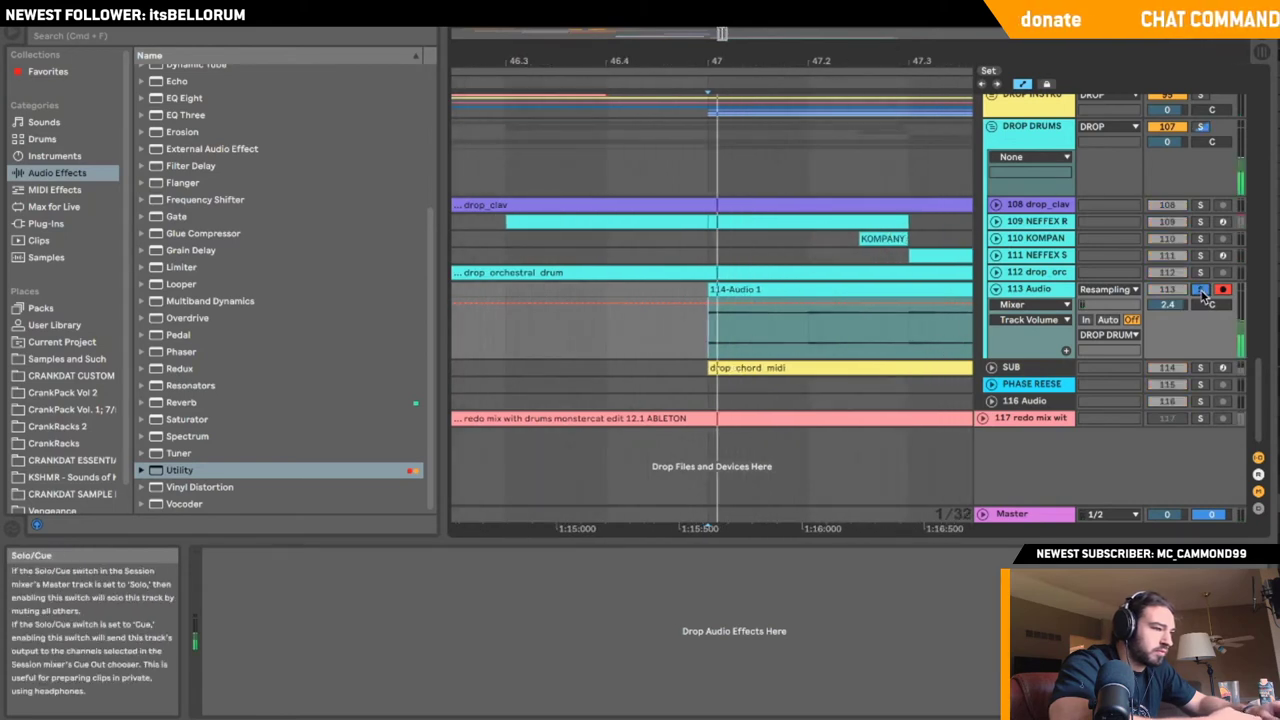
- Split the noise clip at 47.2 and give the first one-beat slice a curved fade-out
{"action": "left_click", "coordinate": [811, 316]}
{"action": "key", "text": "super+e"}
{"action": "left_click", "coordinate": [1022, 85]}
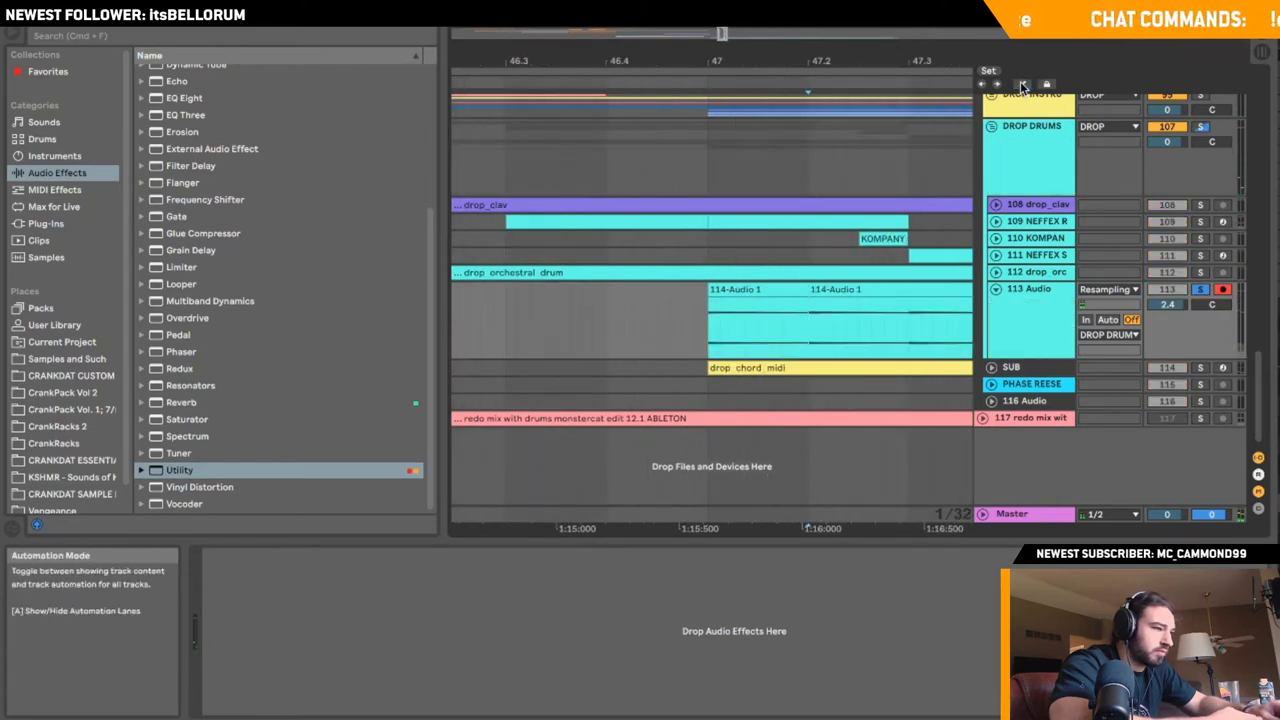
{"action": "left_click_drag", "start_coordinate": [803, 302], "coordinate": [793, 328]}
{"action": "key", "text": "space"}
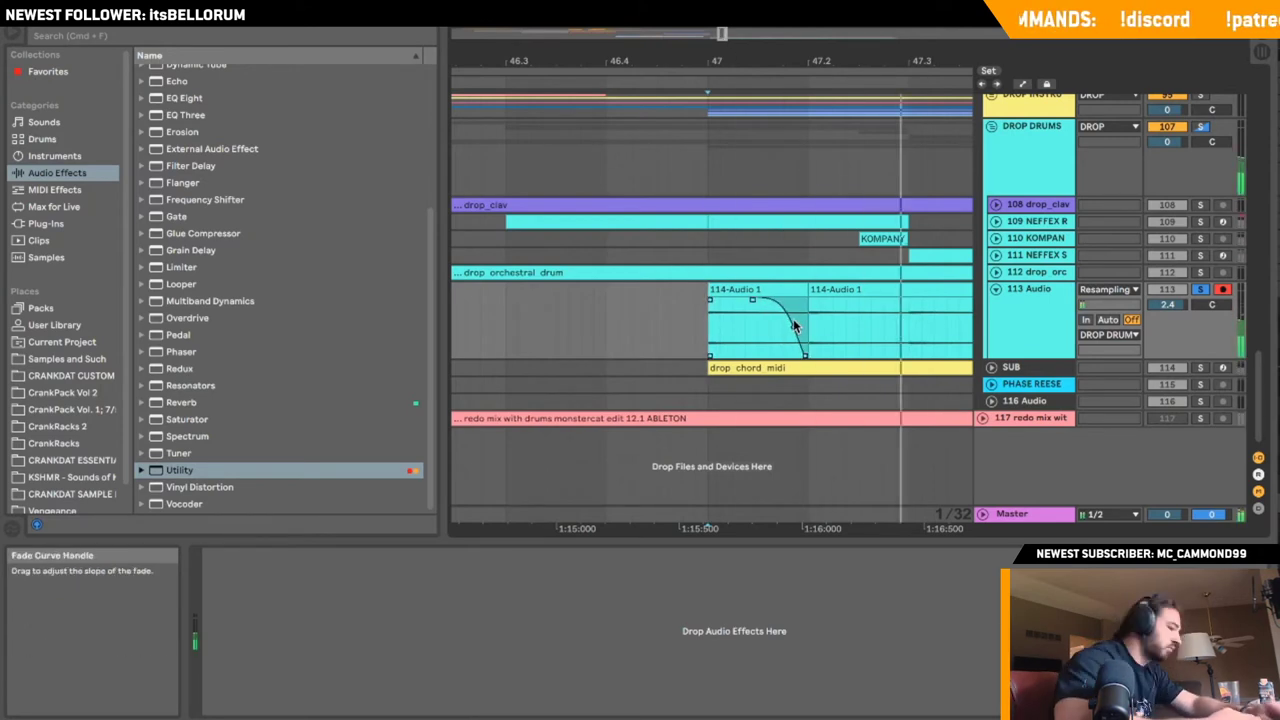
- Duplicate the faded one-beat noise slice repeatedly from bar 47 up to bar 51
{"action": "left_click", "coordinate": [755, 289]}
{"action": "key", "text": "super+d"}
{"action": "key", "text": "super+d"}
{"action": "key", "text": "super+d"}
{"action": "key", "text": "super+d"}
{"action": "key", "text": "super+d"}
{"action": "key", "text": "super+d"}
{"action": "key", "text": "super+d"}
{"action": "key", "text": "super+d"}
{"action": "key", "text": "super+d"}
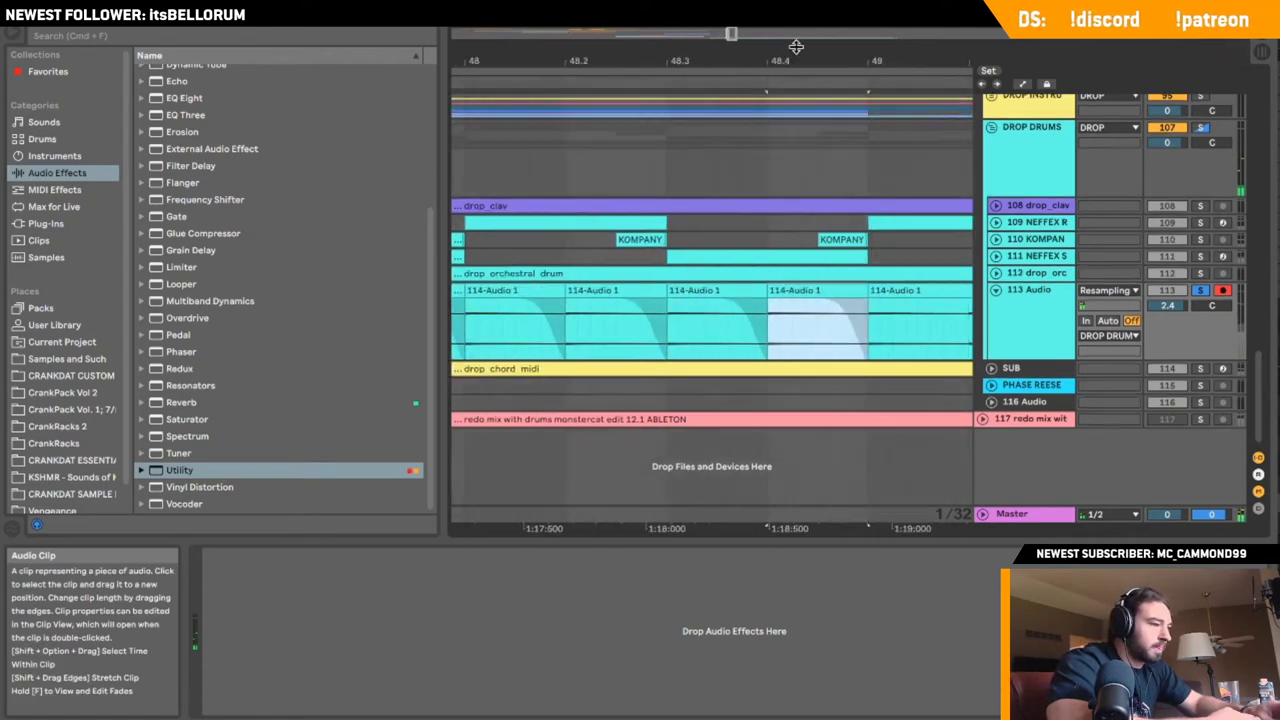
{"action": "mouse_move", "coordinate": [740, 33]}
{"action": "left_mouse_down"}
{"action": "mouse_move", "coordinate": [774, 32]}
{"action": "mouse_move", "coordinate": [721, 30]}
{"action": "mouse_move", "coordinate": [748, 33]}
{"action": "left_mouse_up"}
{"action": "key", "text": "super+d"}
{"action": "key", "text": "super+d"}
{"action": "key", "text": "super+d"}
{"action": "key", "text": "super+d"}
{"action": "key", "text": "super+d"}
{"action": "key", "text": "super+d"}
- Duplicate the whole run of faded noise slices from bar 51 to bar 55 and unsolo the track
{"action": "left_click", "coordinate": [567, 293], "text": "shift"}
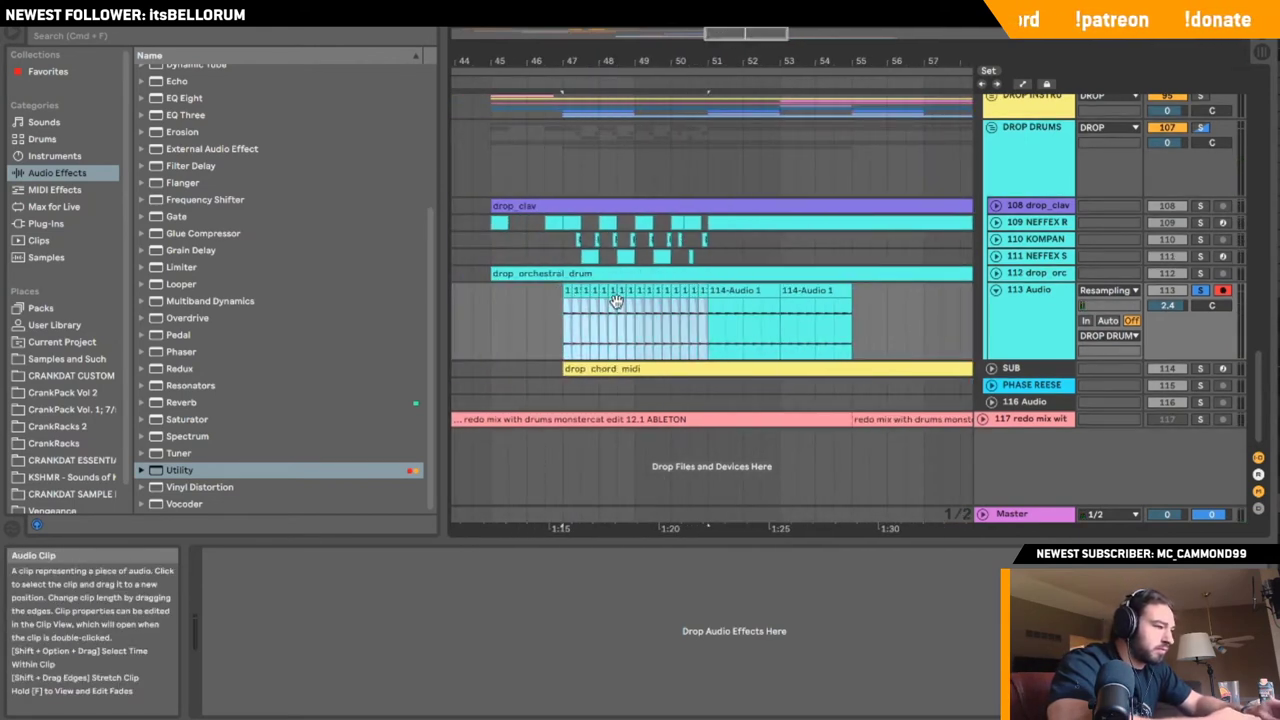
{"action": "key", "text": "super+d"}
{"action": "key", "text": "space"}
{"action": "left_click", "coordinate": [572, 326]}
{"action": "key", "text": "space"}
{"action": "key", "text": "space"}
{"action": "left_click", "coordinate": [1201, 291]}
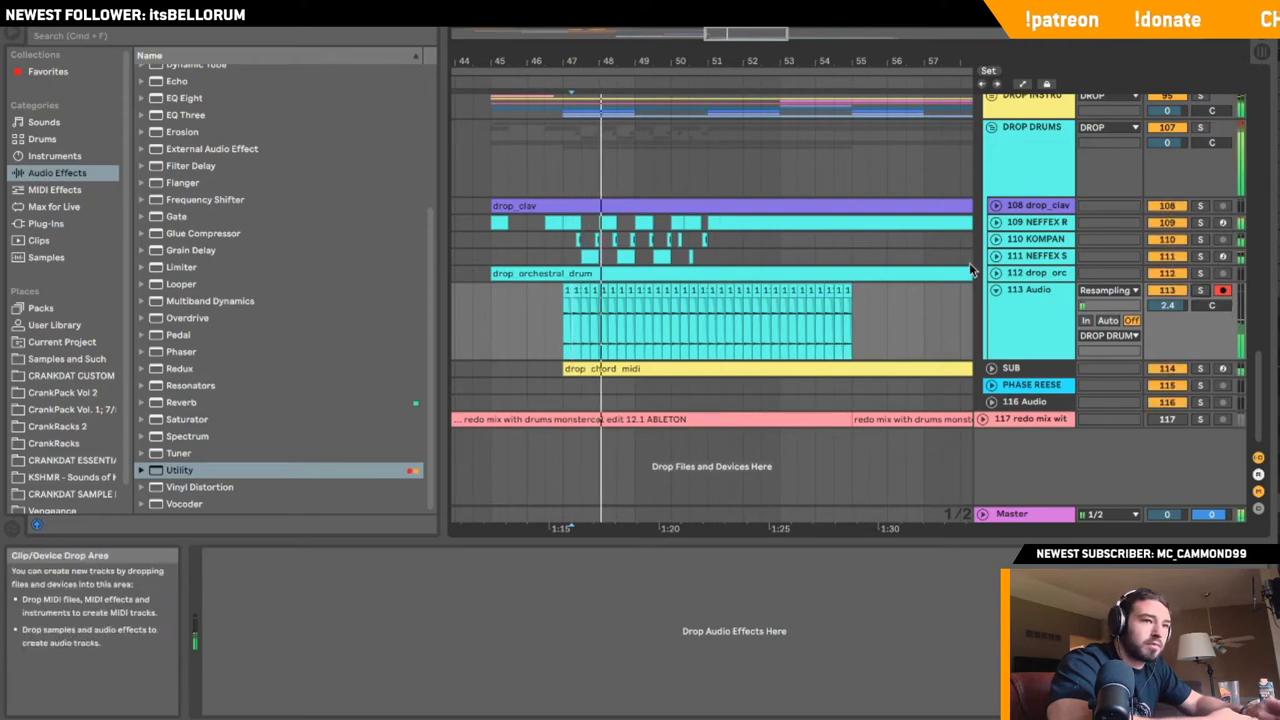
- Play the full mix from about bar 43 into the drop and fold the noise track
{"action": "scroll", "coordinate": [817, 297], "scroll_direction": "left", "scroll_amount": 2}
{"action": "left_click", "coordinate": [545, 332]}
{"action": "left_click", "coordinate": [511, 328]}
{"action": "key", "text": "space"}
{"action": "key", "text": "space"}
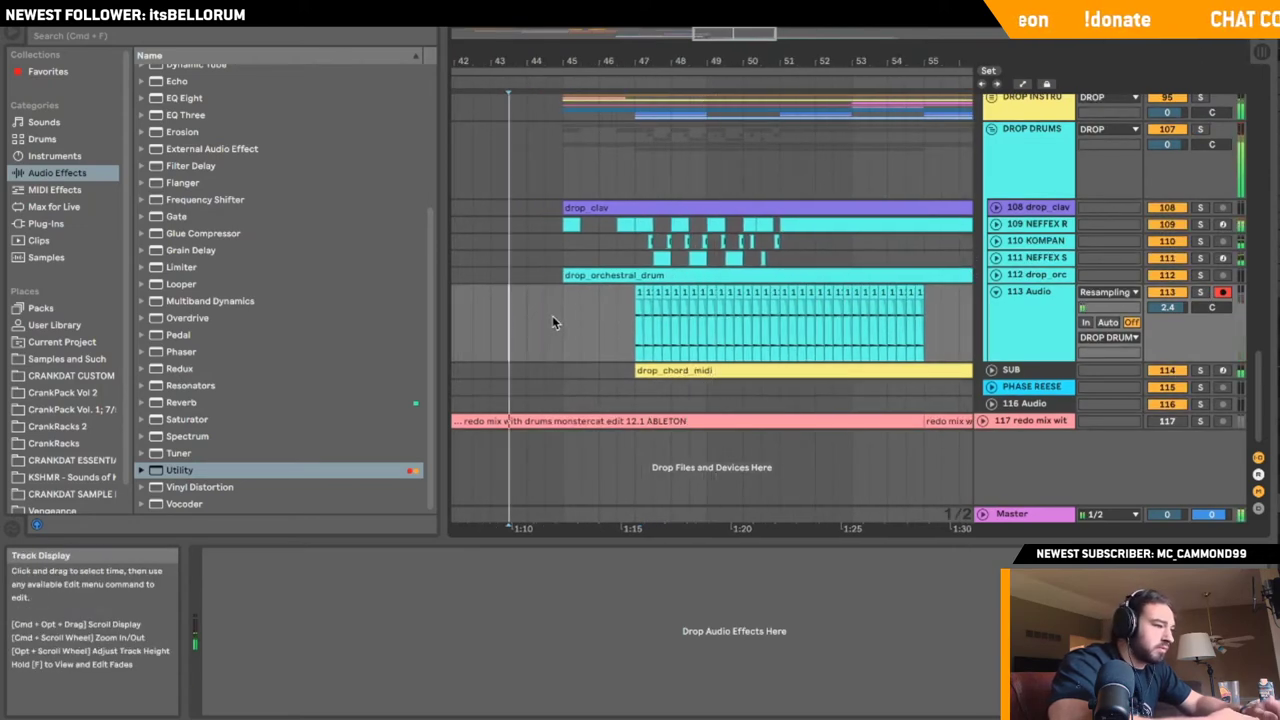
{"action": "left_click", "coordinate": [995, 291]}
{"action": "scroll", "coordinate": [1020, 240], "scroll_direction": "up", "scroll_amount": 3}
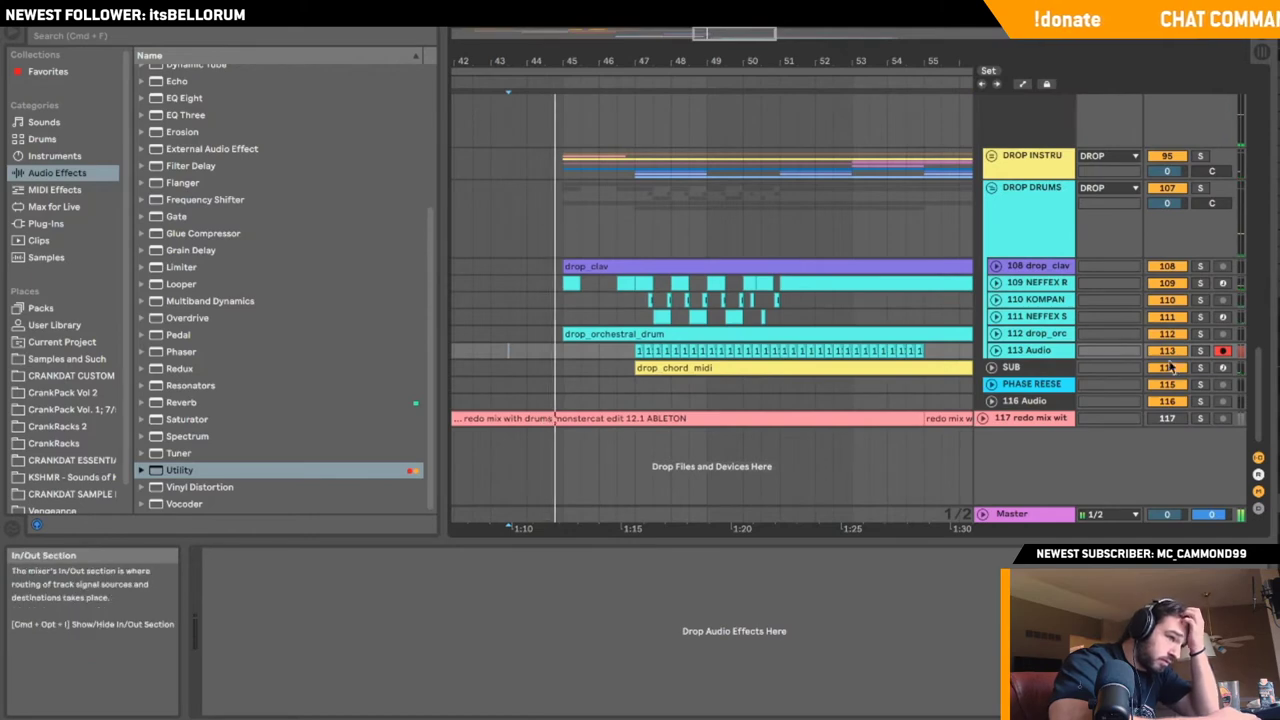
- Play the drop with the noise layer from bar 41 and look over the DROP DRUMS tracks, leaving the noise track folded
{"action": "left_click", "coordinate": [991, 189]}
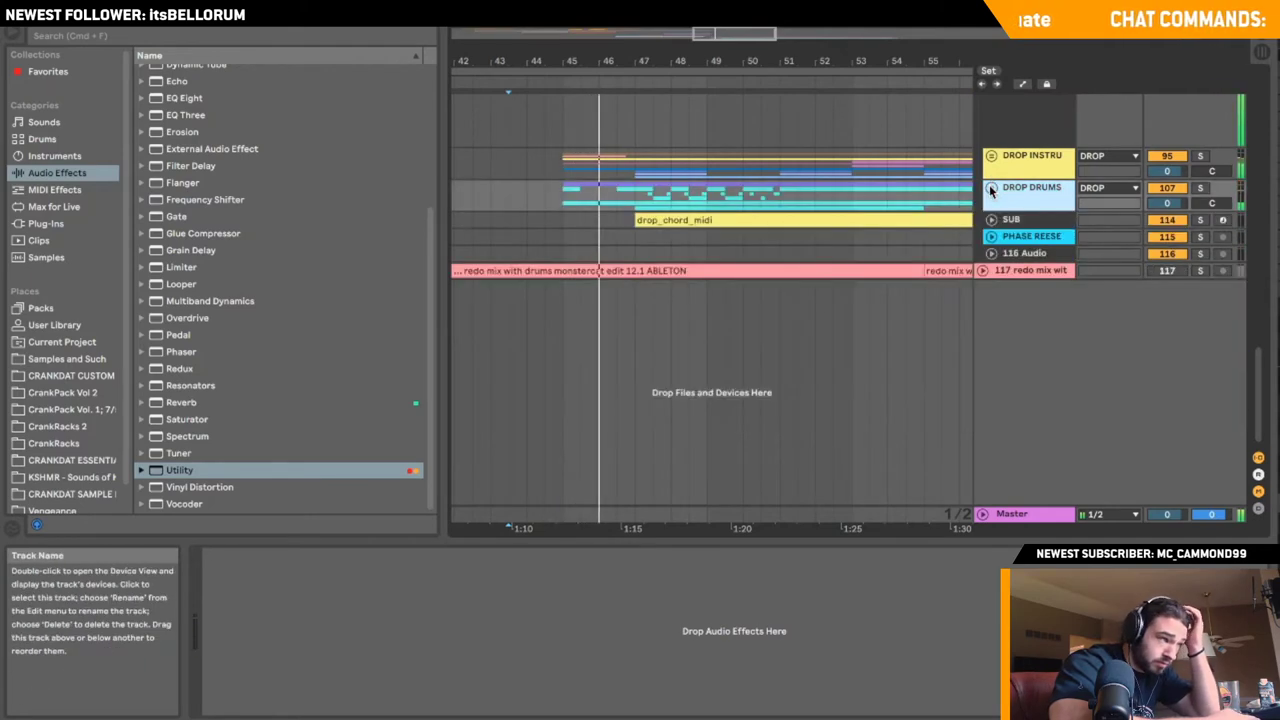
{"action": "left_click", "coordinate": [991, 189]}
{"action": "left_click", "coordinate": [995, 351]}
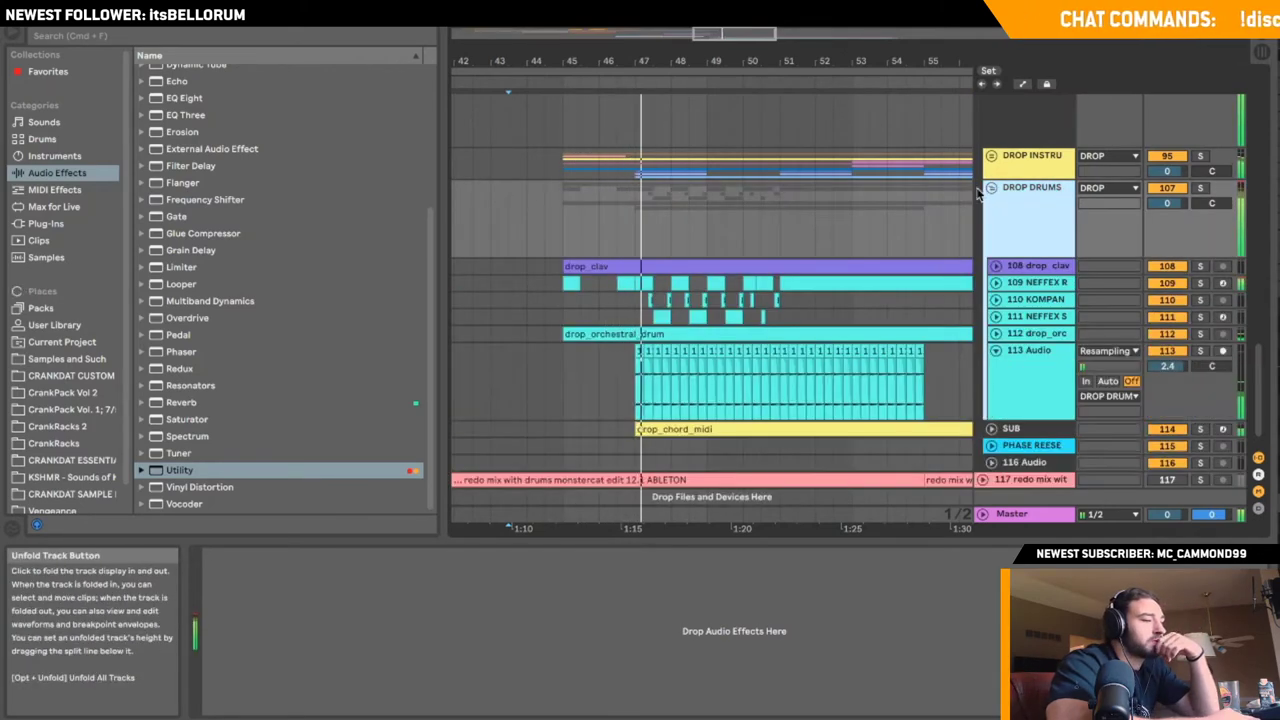
{"action": "left_click", "coordinate": [993, 351]}
{"action": "scroll", "coordinate": [649, 352], "scroll_direction": "left", "scroll_amount": 3}
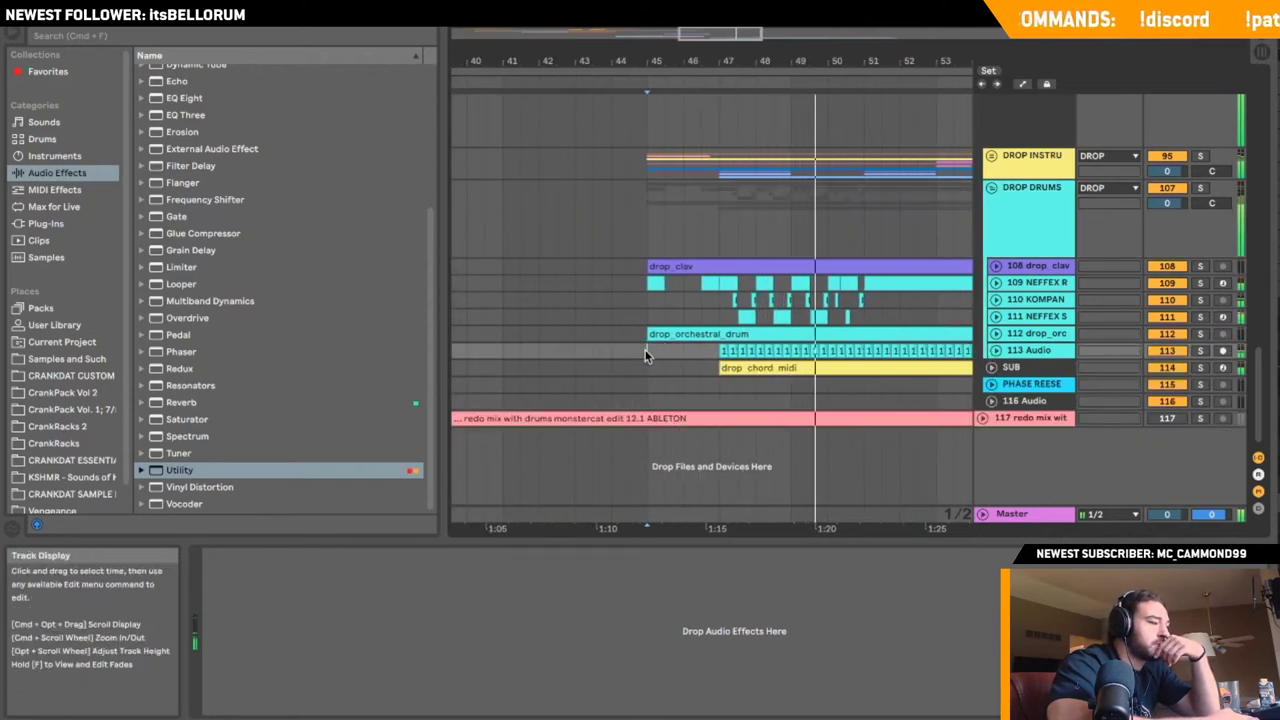
{"action": "left_click", "coordinate": [502, 356]}
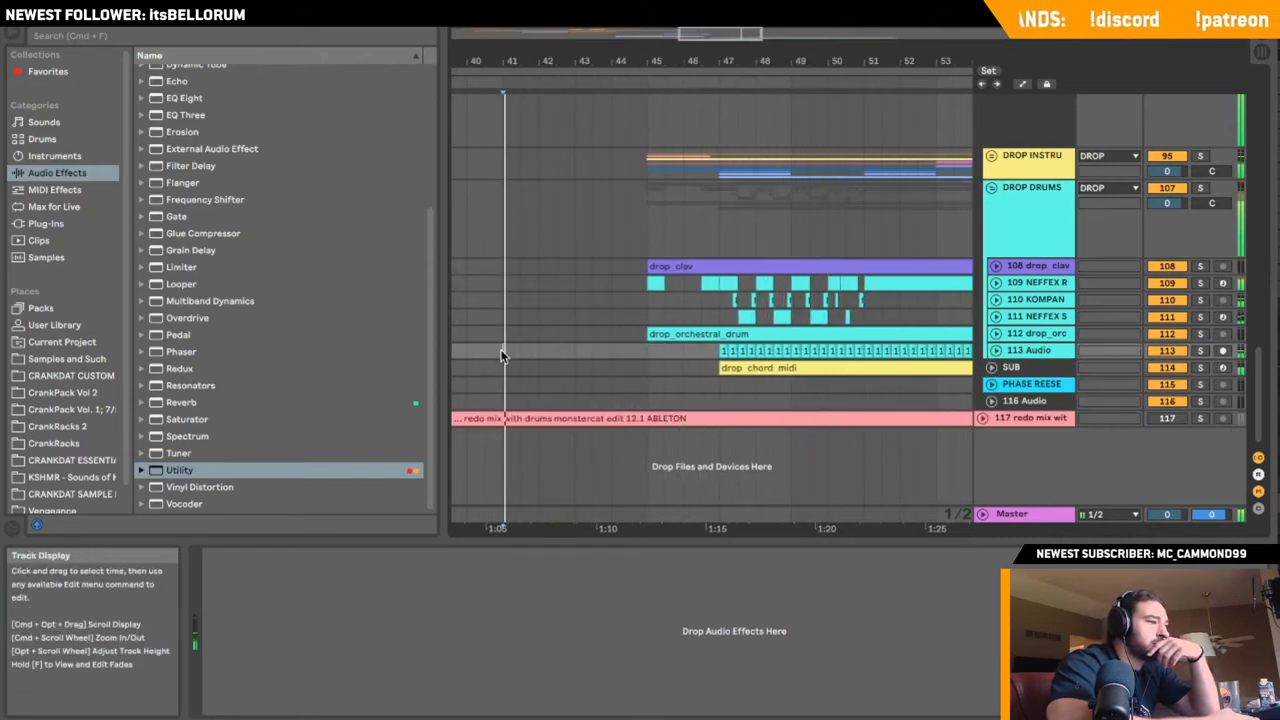
{"action": "scroll", "coordinate": [502, 356], "scroll_direction": "right", "scroll_amount": 2}
{"action": "left_click", "coordinate": [996, 351]}
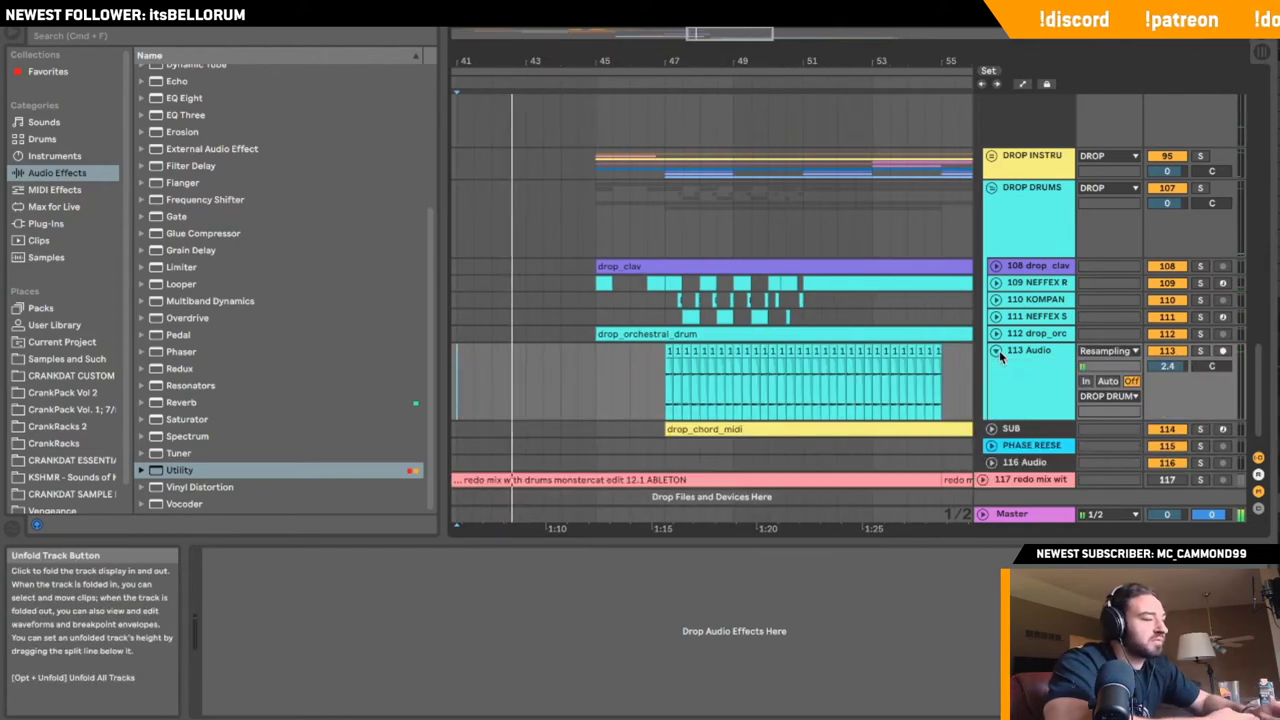
{"action": "left_click", "coordinate": [996, 351]}
{"action": "right_click", "coordinate": [1029, 351]}
{"action": "left_click", "coordinate": [980, 204]}
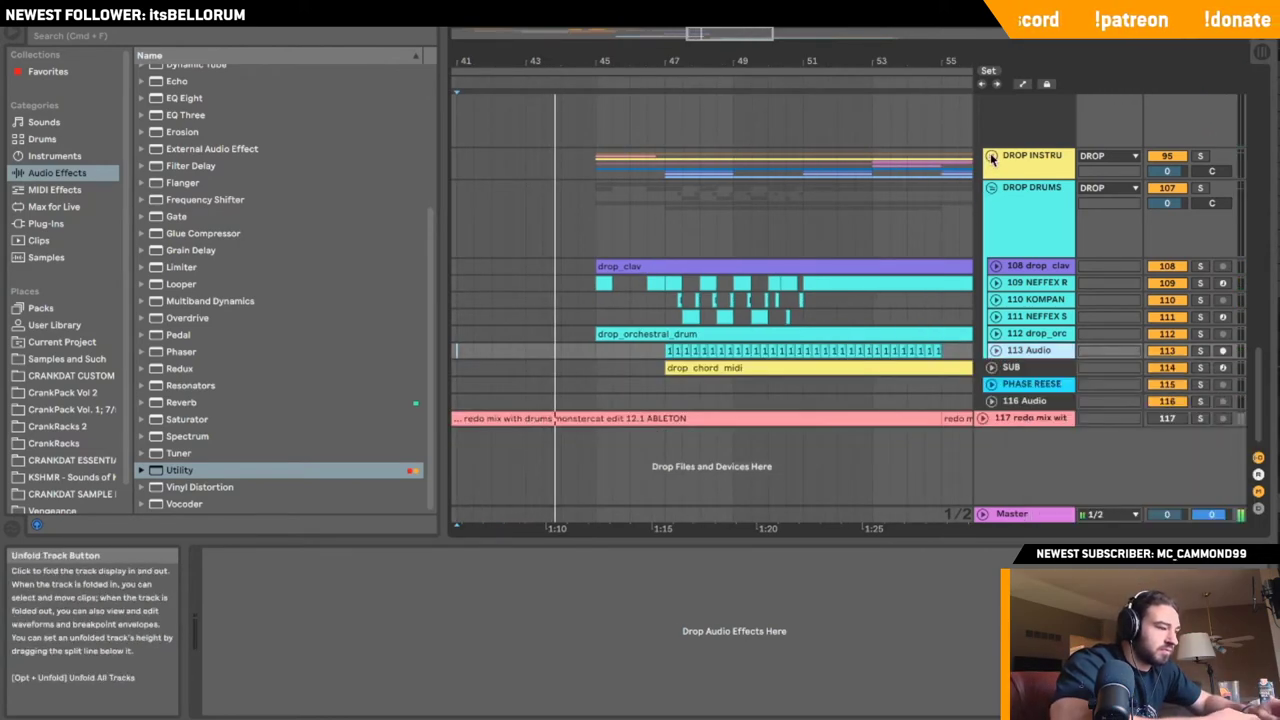
- Expand the DROP INSTRU group, play from bar 45 and insert an audio track below the CHORDS track
{"action": "left_click", "coordinate": [991, 156]}
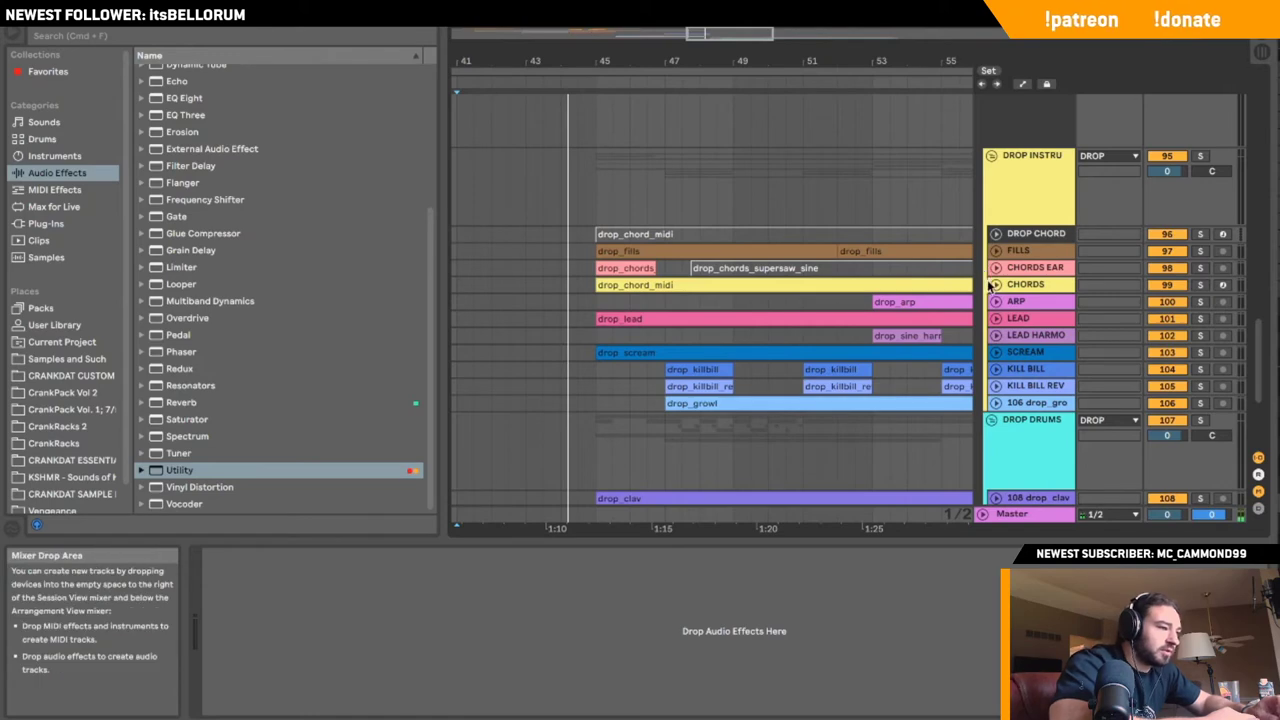
{"action": "left_click", "coordinate": [594, 267]}
{"action": "scroll", "coordinate": [755, 266], "scroll_direction": "up", "scroll_amount": 1}
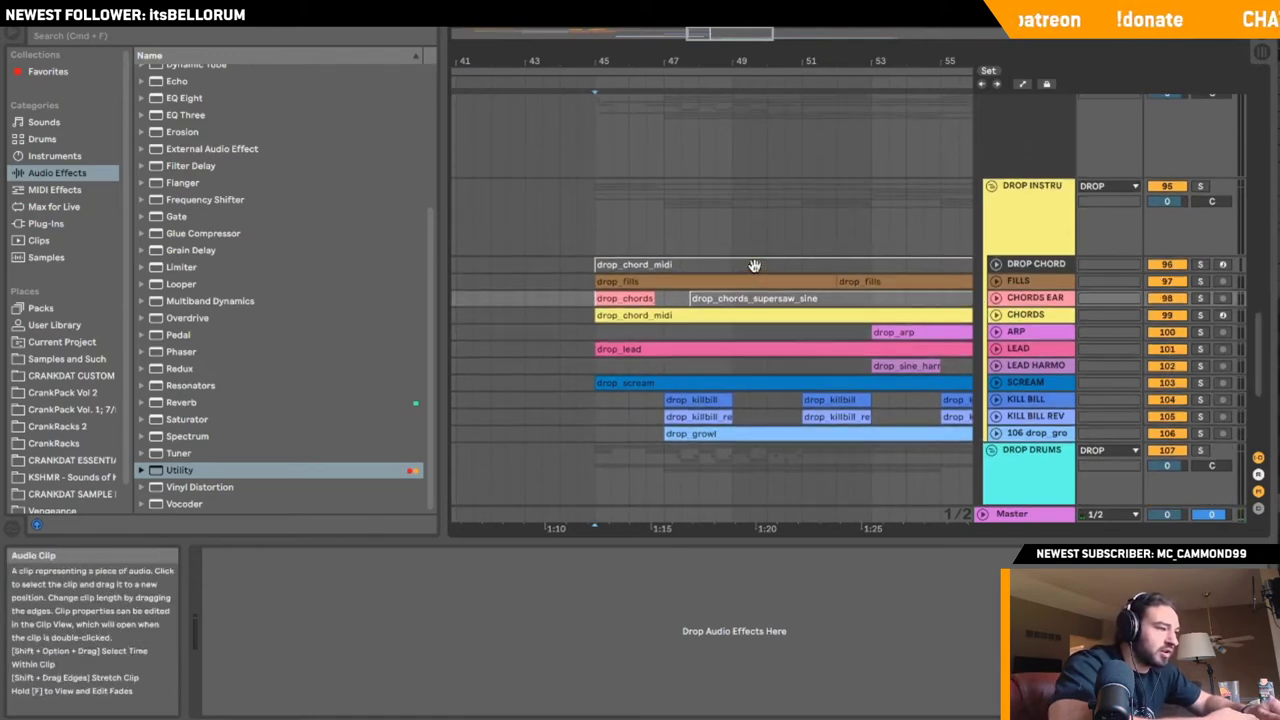
{"action": "left_click", "coordinate": [996, 315]}
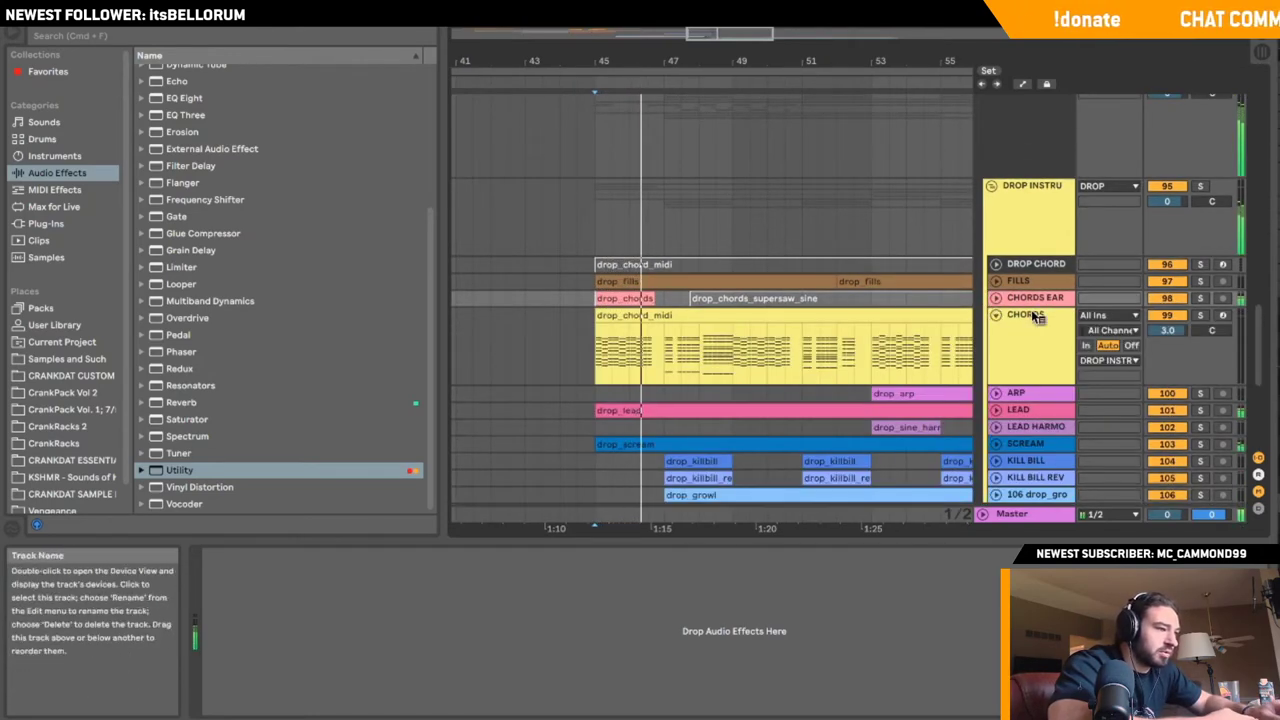
{"action": "right_click", "coordinate": [1040, 316]}
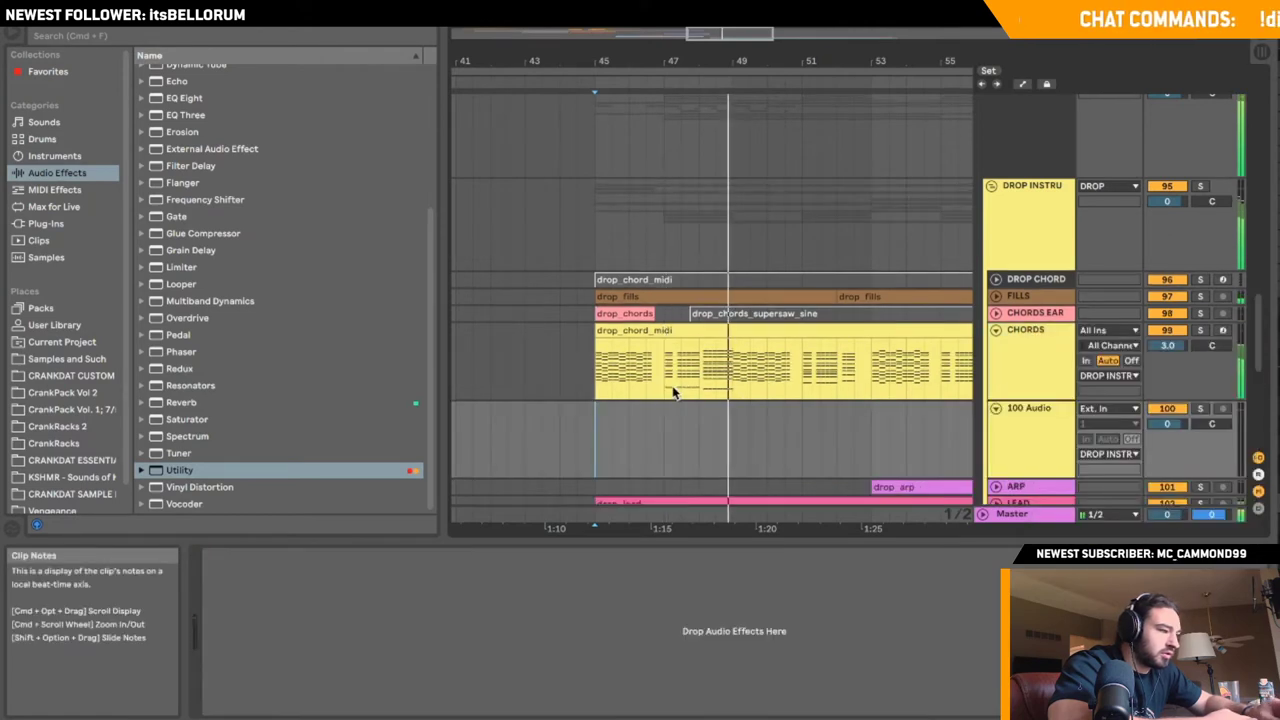
- Set the new audio track's input to Resampling, solo and arm it, and record the soloed chords from bar 47
{"action": "left_click", "coordinate": [1110, 409]}
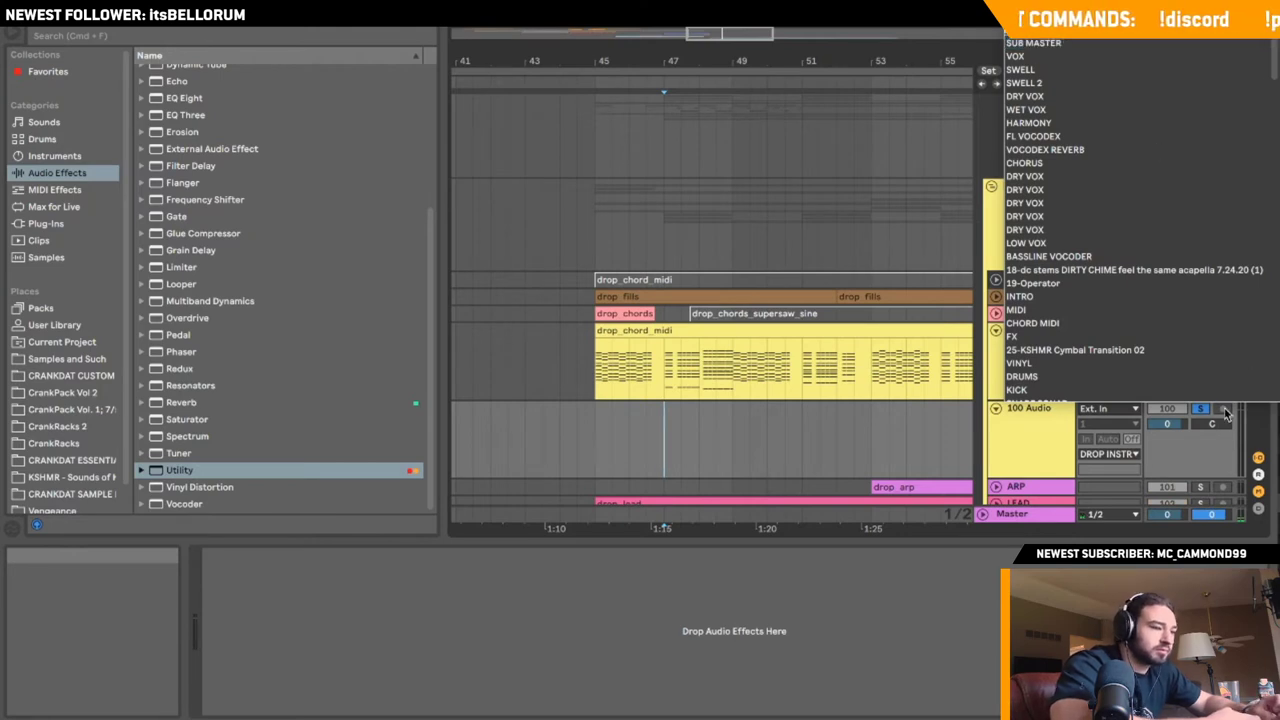
{"action": "left_click", "coordinate": [1030, 29]}
{"action": "left_click", "coordinate": [1222, 409]}
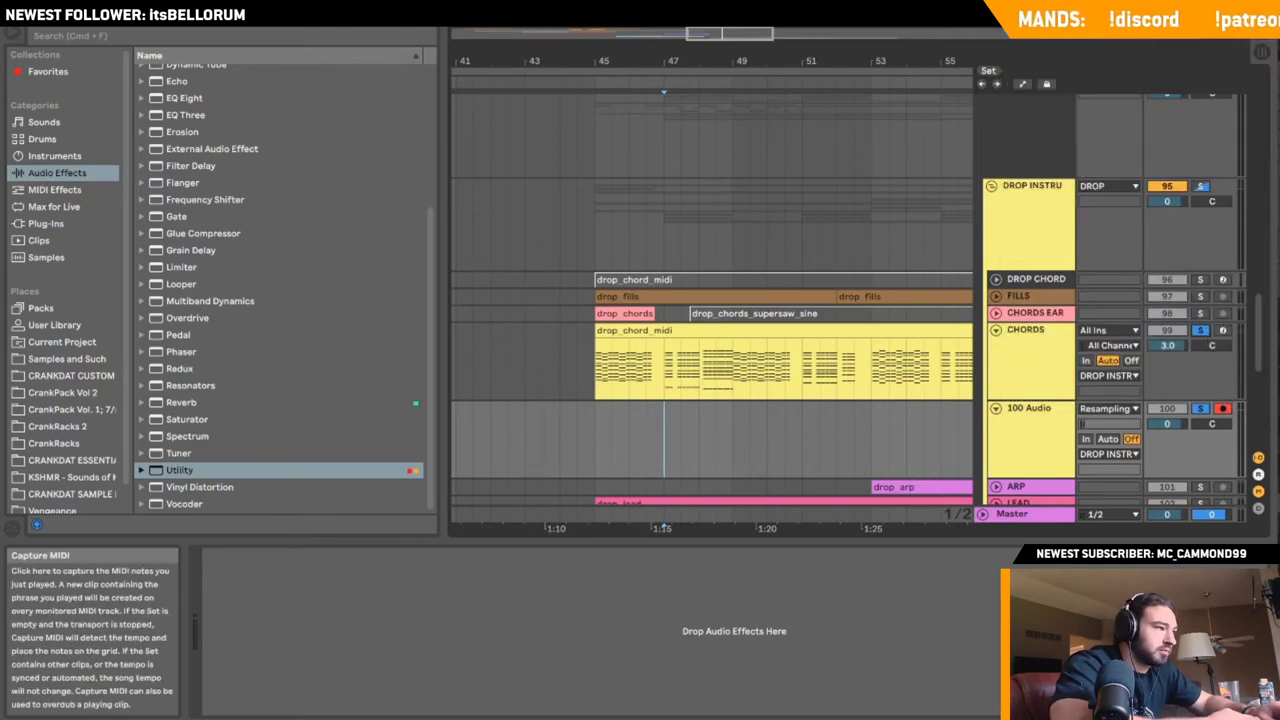
{"action": "left_click", "coordinate": [622, 14]}
{"action": "key", "text": "space"}
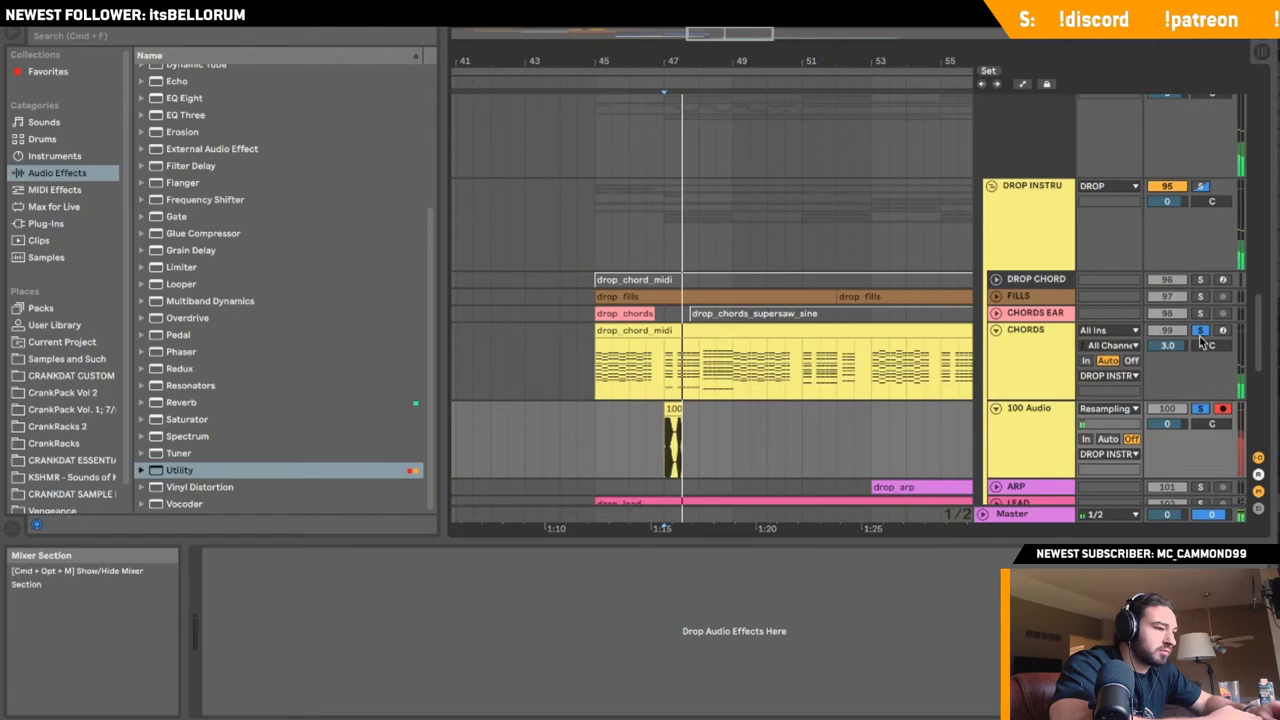
- Unfold and solo the LEAD track alongside CHORDS and record another short resampled take at bar 47
{"action": "scroll", "coordinate": [1100, 350], "scroll_direction": "down", "scroll_amount": 4}
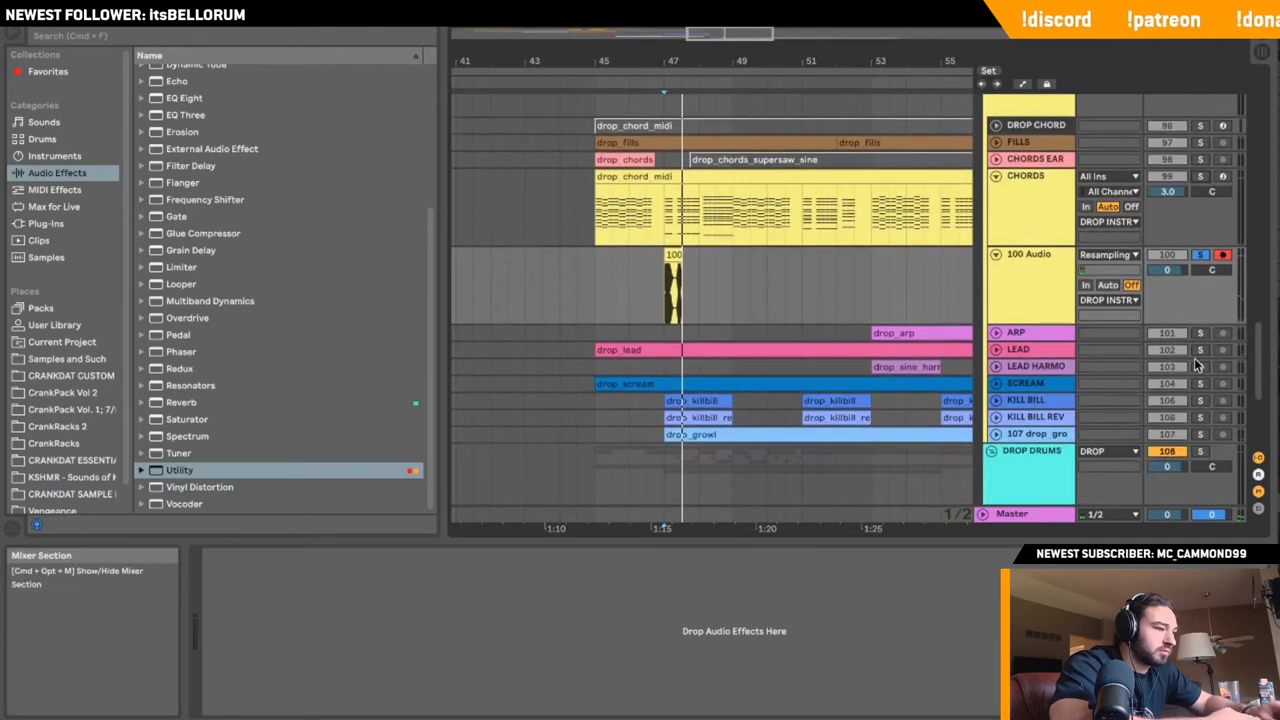
{"action": "left_click", "coordinate": [997, 350]}
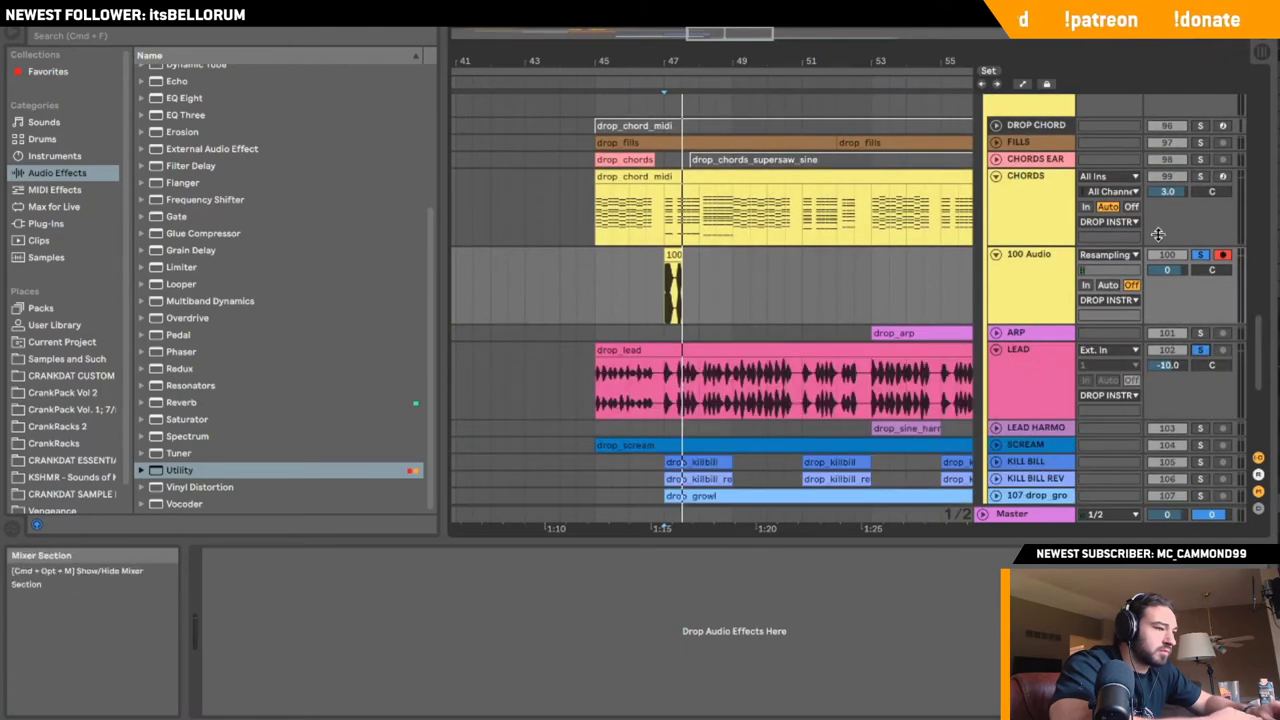
{"action": "left_click", "coordinate": [550, 29]}
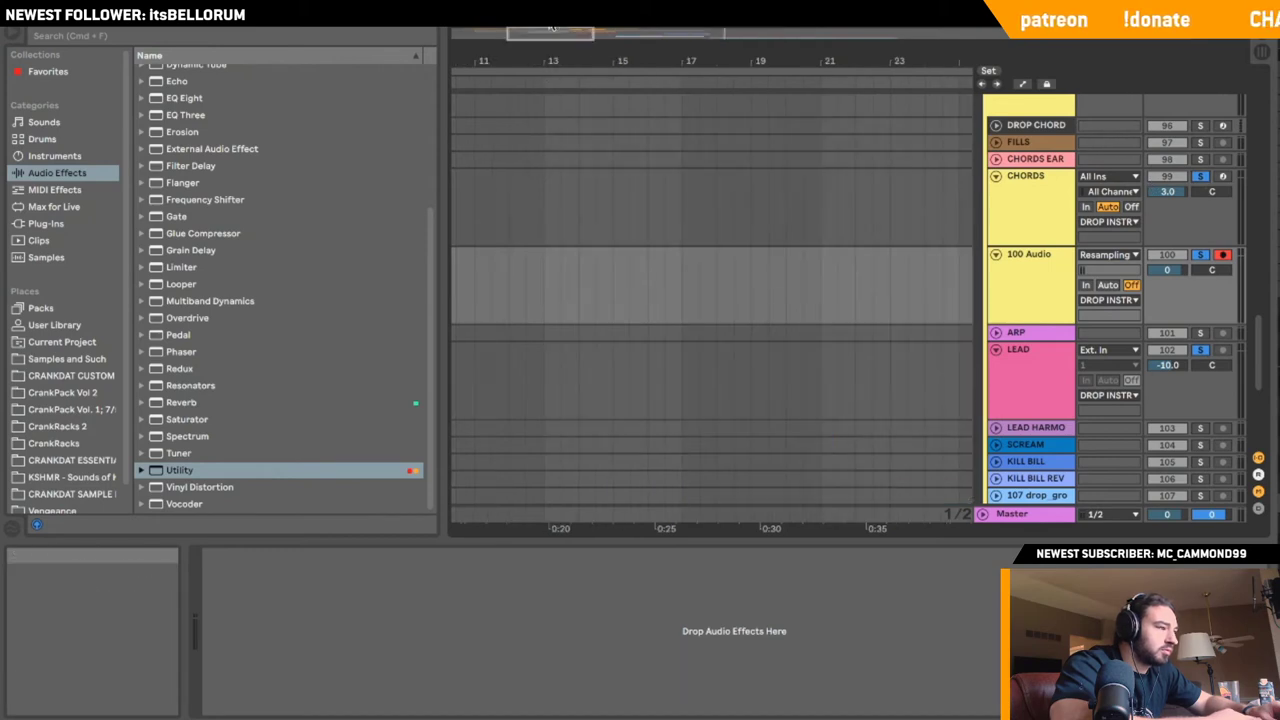
{"action": "left_click_drag", "start_coordinate": [550, 29], "coordinate": [724, 37]}
{"action": "left_click", "coordinate": [566, 13]}
{"action": "key", "text": "space"}
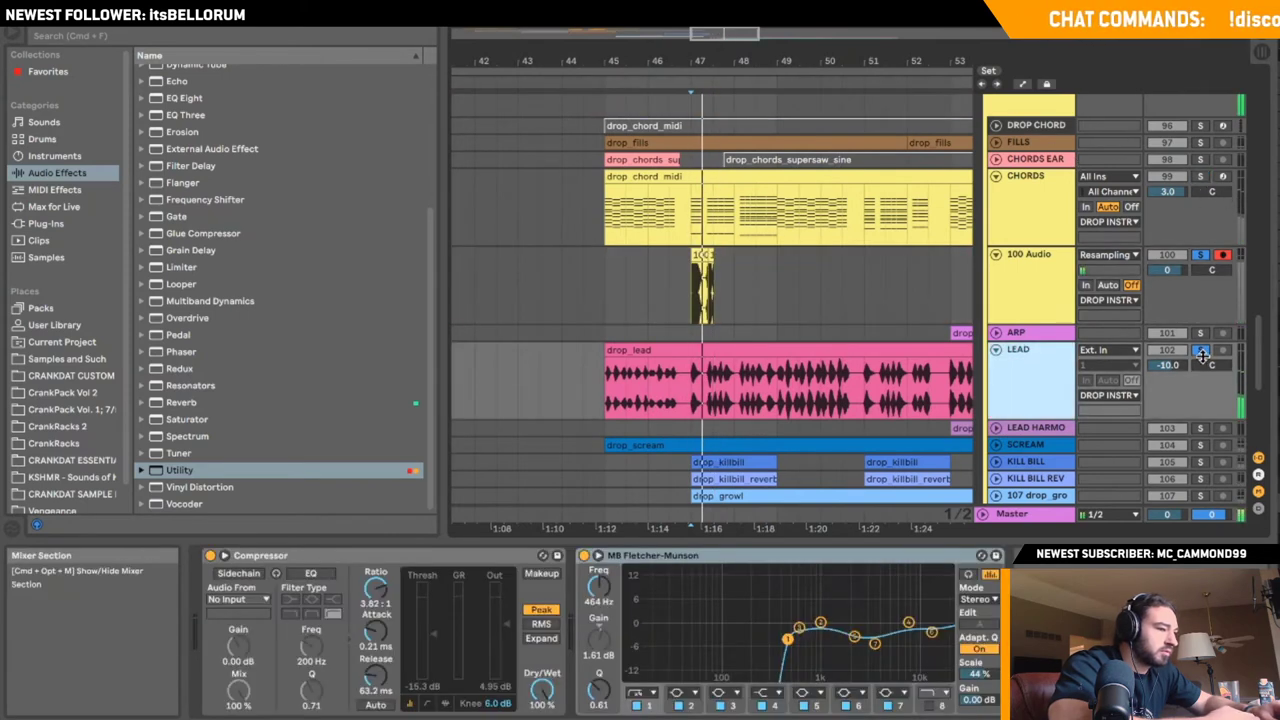
- Toggle the LEAD solo during playback and lower the resampled audio track's volume to -13.0 dB
{"action": "left_click", "coordinate": [1203, 352]}
{"action": "left_click", "coordinate": [1203, 354]}
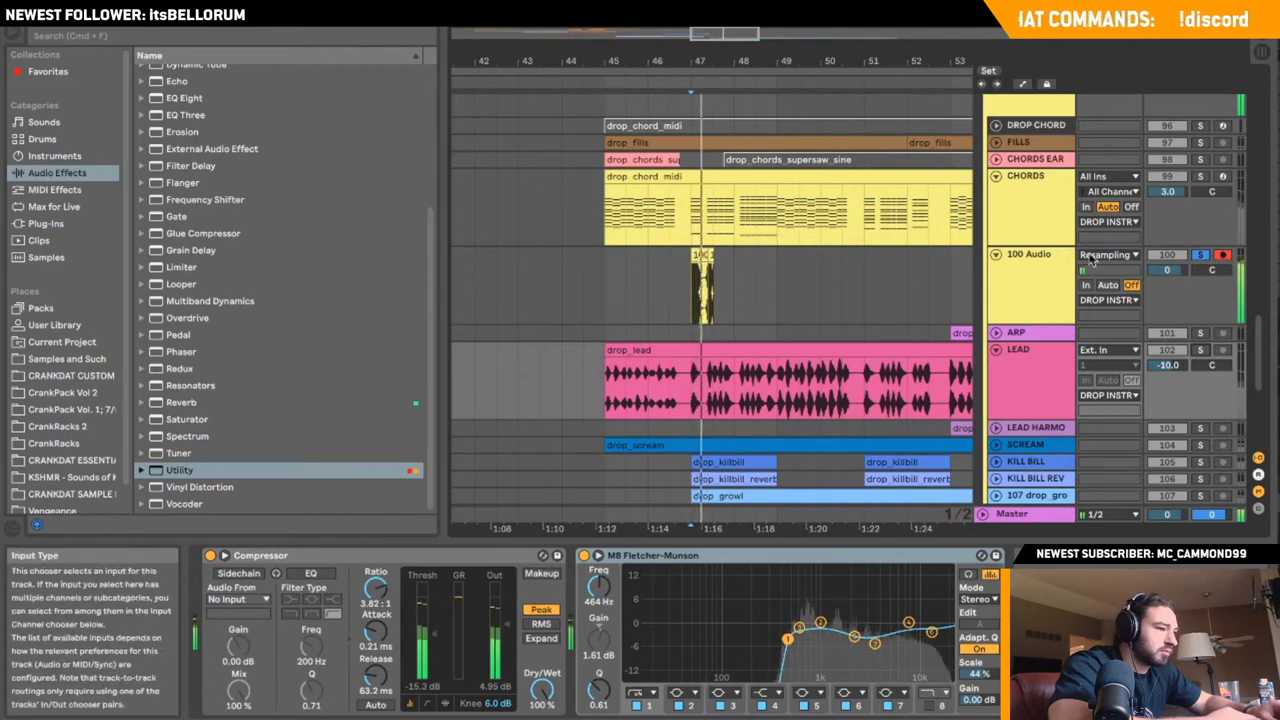
{"action": "left_click_drag", "start_coordinate": [1170, 271], "coordinate": [1170, 306]}
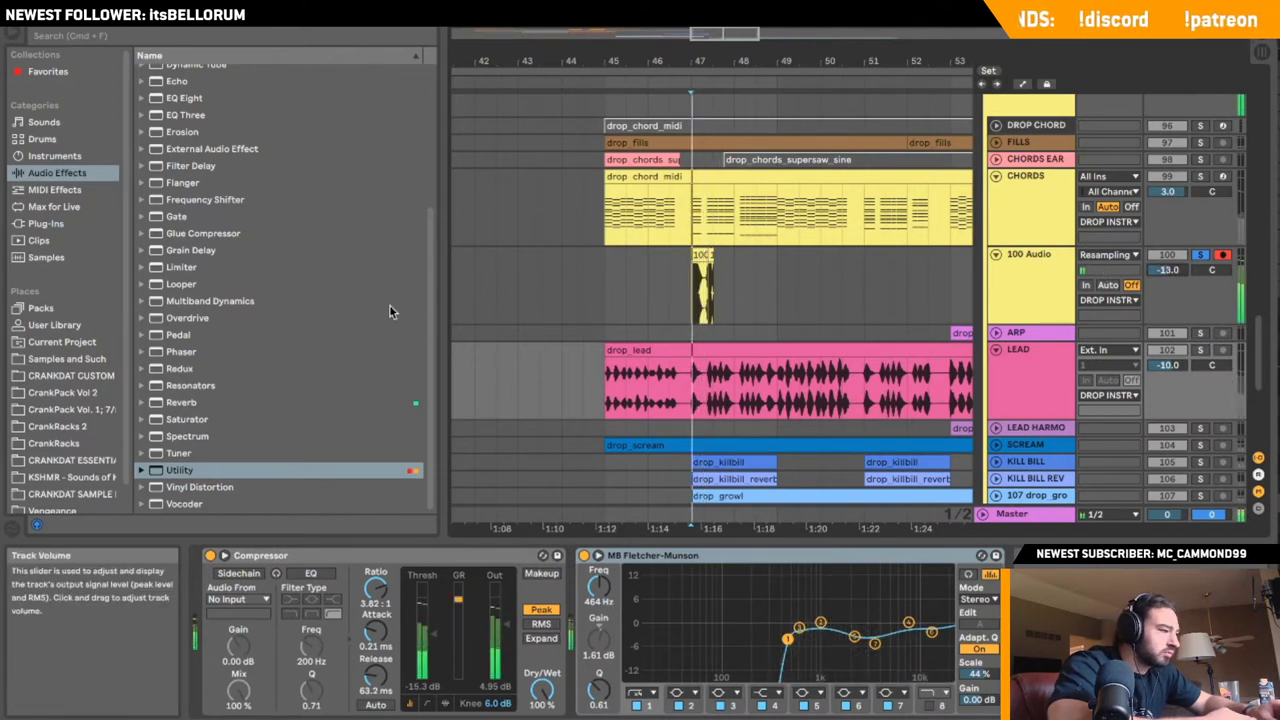
- Load a Reverb at 100% dry/wet, move it from LEAD to the resampled track, and trim and play the clip at bar 47
{"action": "left_click", "coordinate": [184, 402]}
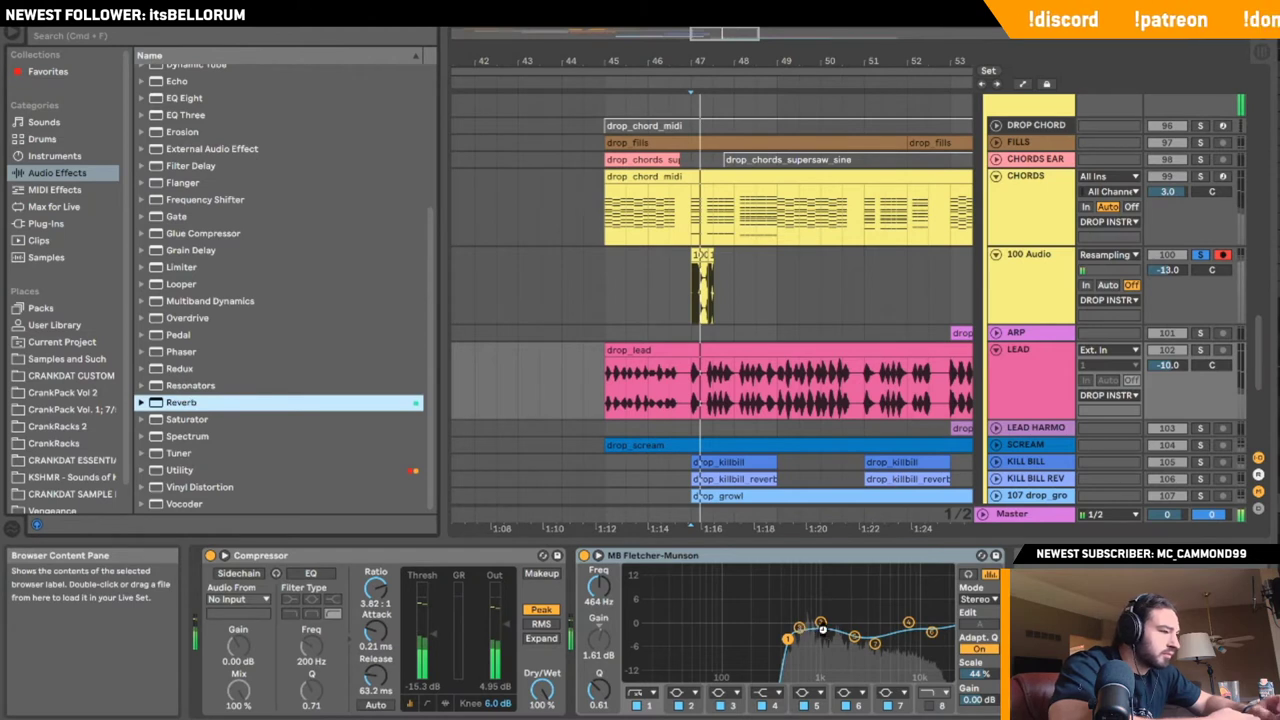
{"action": "double_click", "coordinate": [410, 402]}
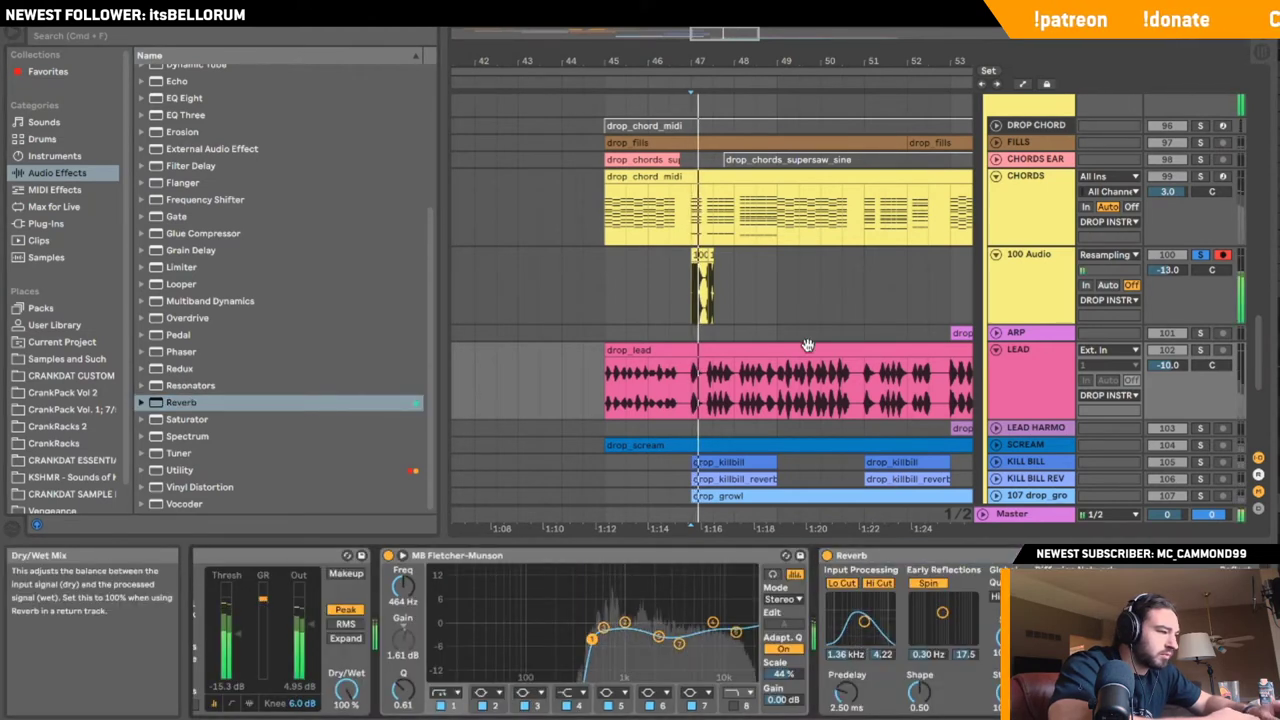
{"action": "left_click", "coordinate": [708, 253]}
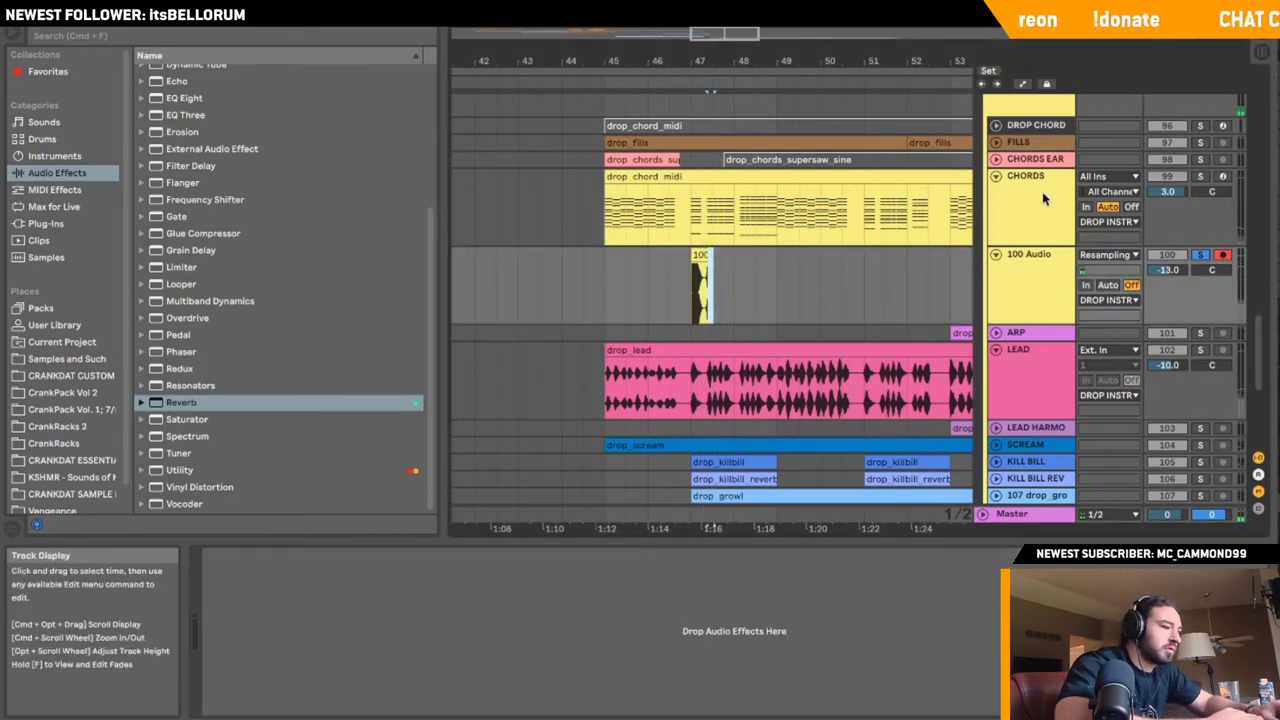
{"action": "left_click", "coordinate": [1033, 410]}
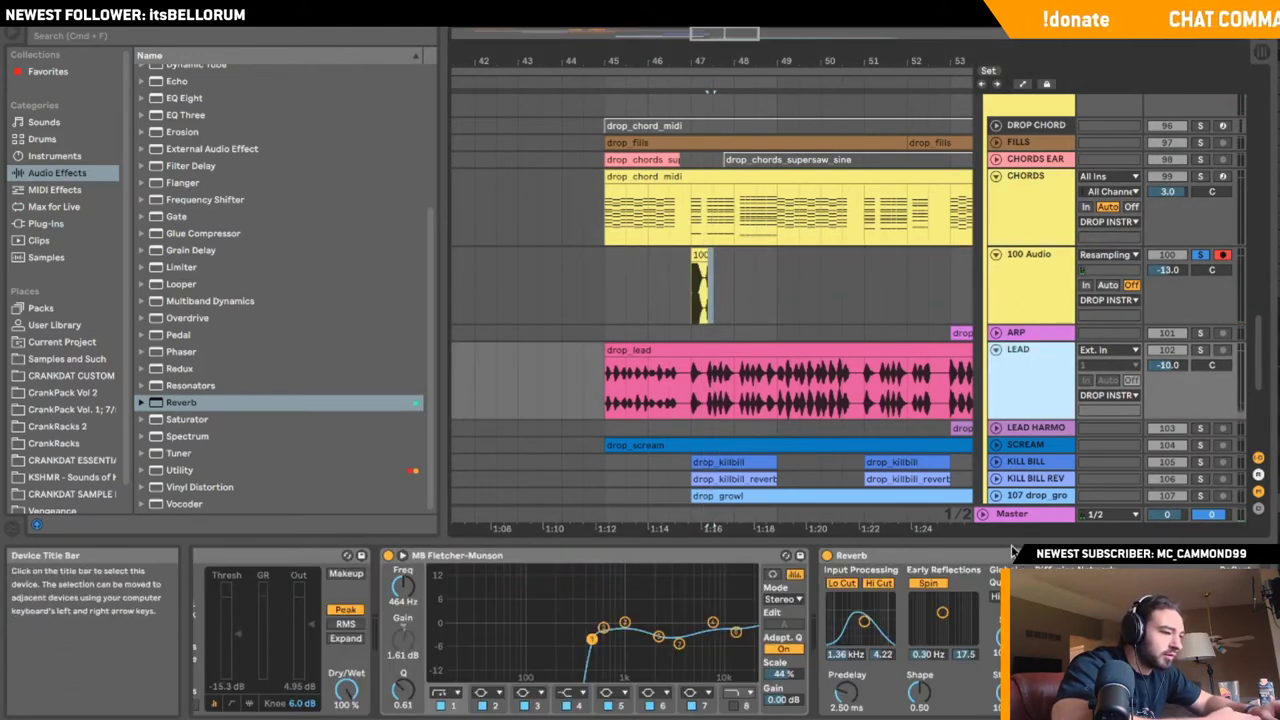
{"action": "left_click", "coordinate": [1007, 557]}
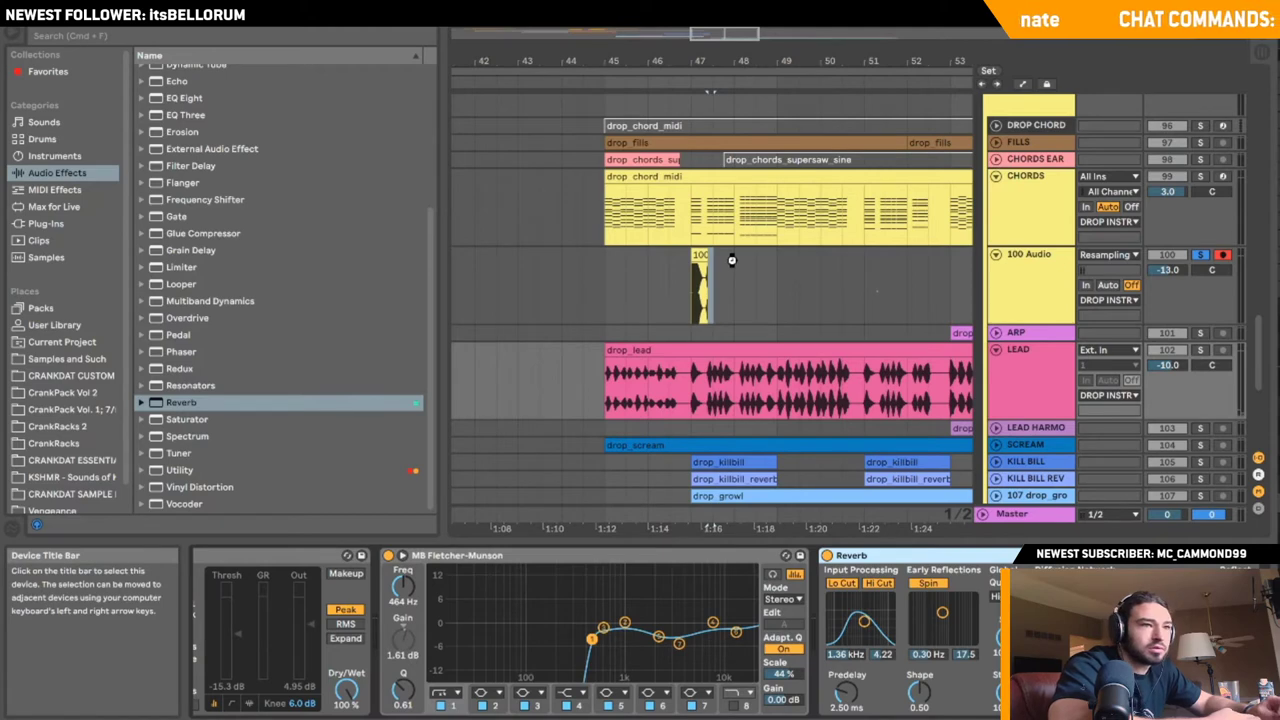
{"action": "left_click", "coordinate": [687, 274]}
{"action": "key", "text": "space"}
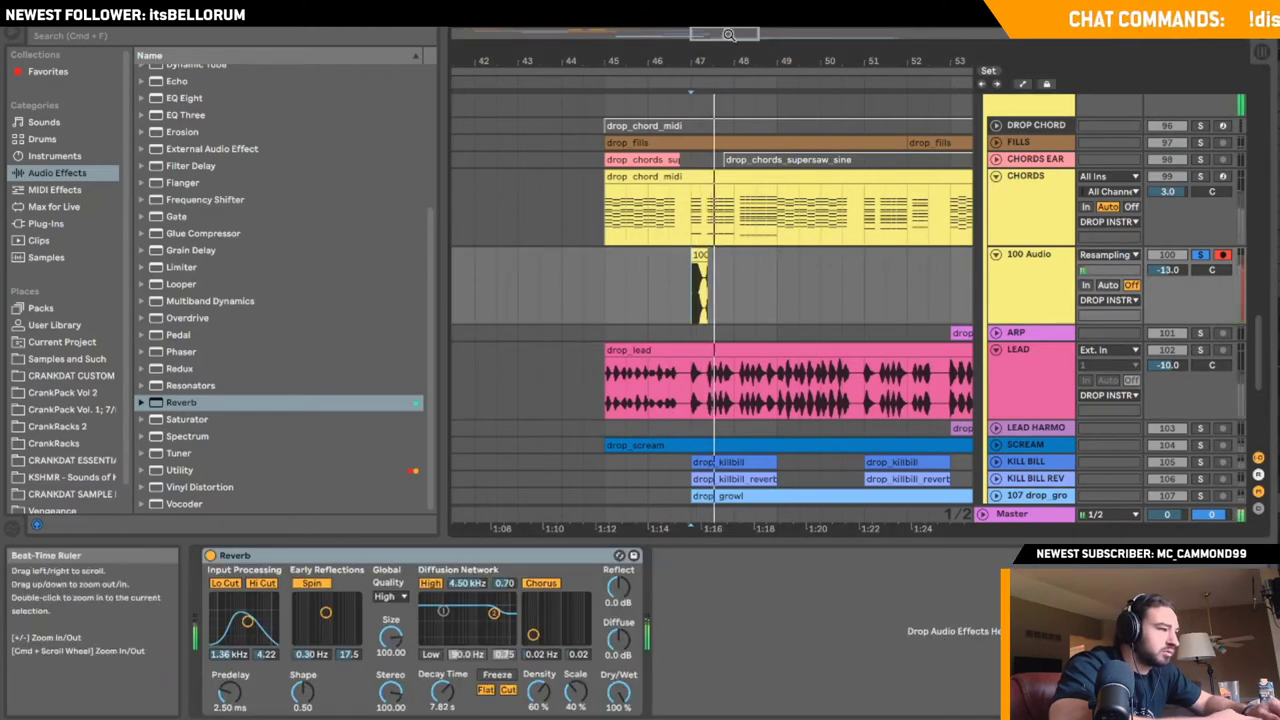
- Shorten the resampled clip at bar 47 to about one beat and play it through the reverb
{"action": "left_click_drag", "start_coordinate": [729, 33], "coordinate": [729, 35]}
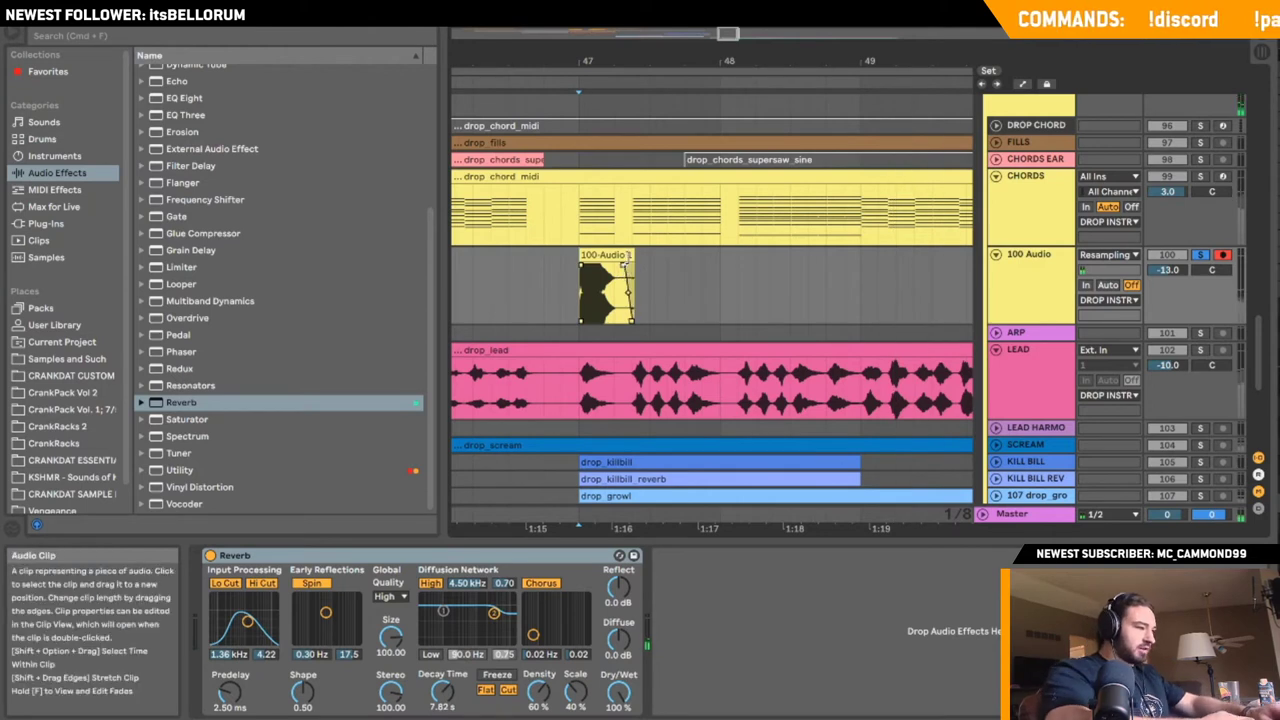
{"action": "left_click", "coordinate": [596, 266]}
{"action": "key", "text": "space"}
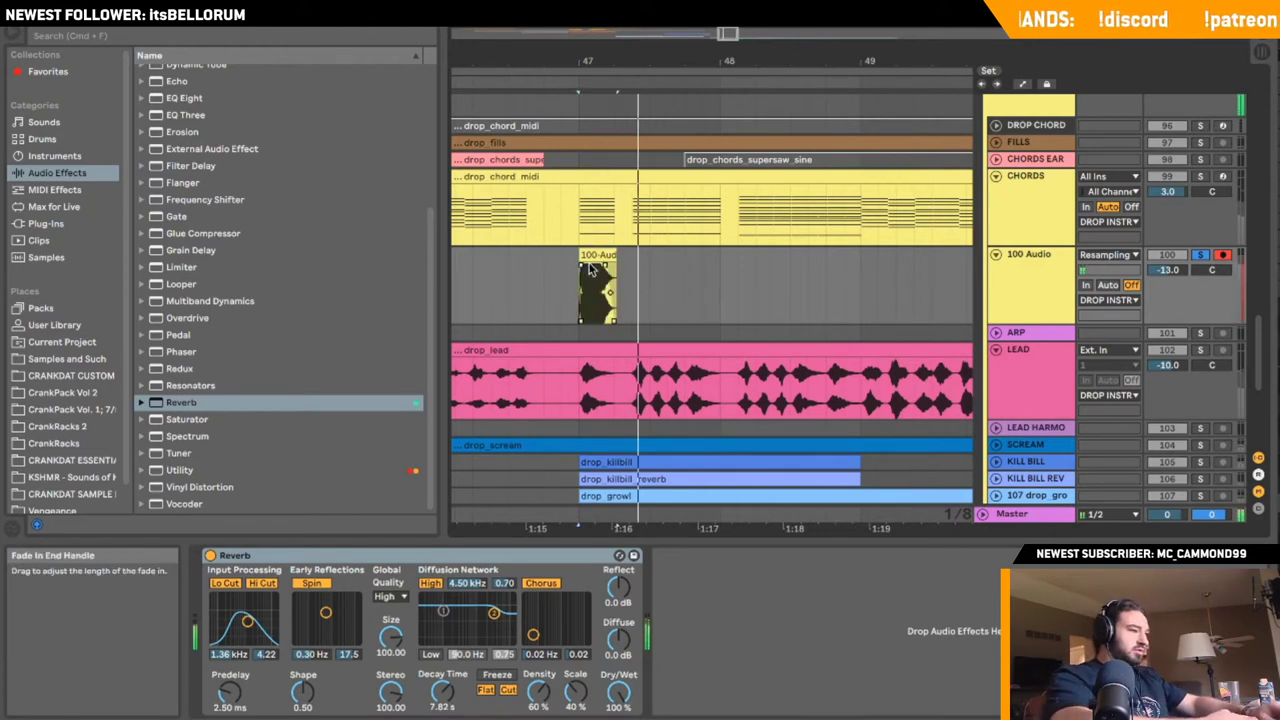
{"action": "key", "text": "space"}
{"action": "key", "text": "space"}
- Freeze and flatten the resampled track to render its reverb tail as audio
{"action": "right_click", "coordinate": [1028, 266]}
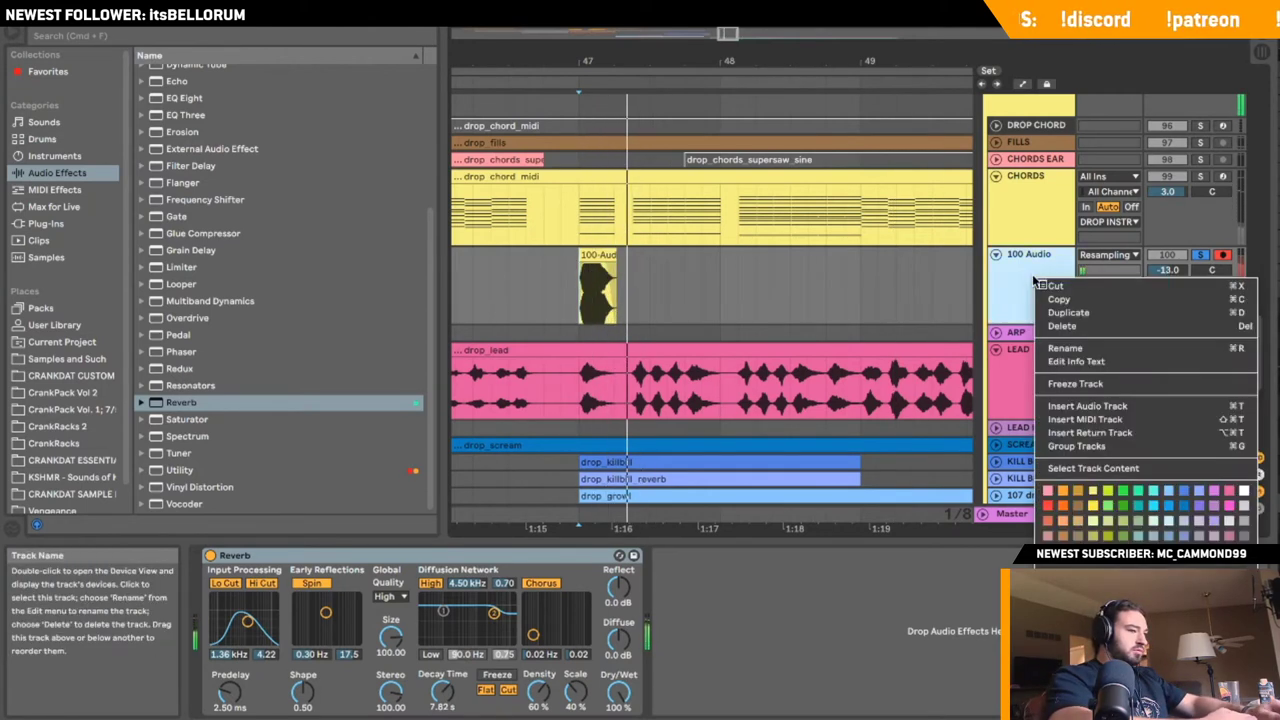
{"action": "left_click", "coordinate": [1085, 385]}
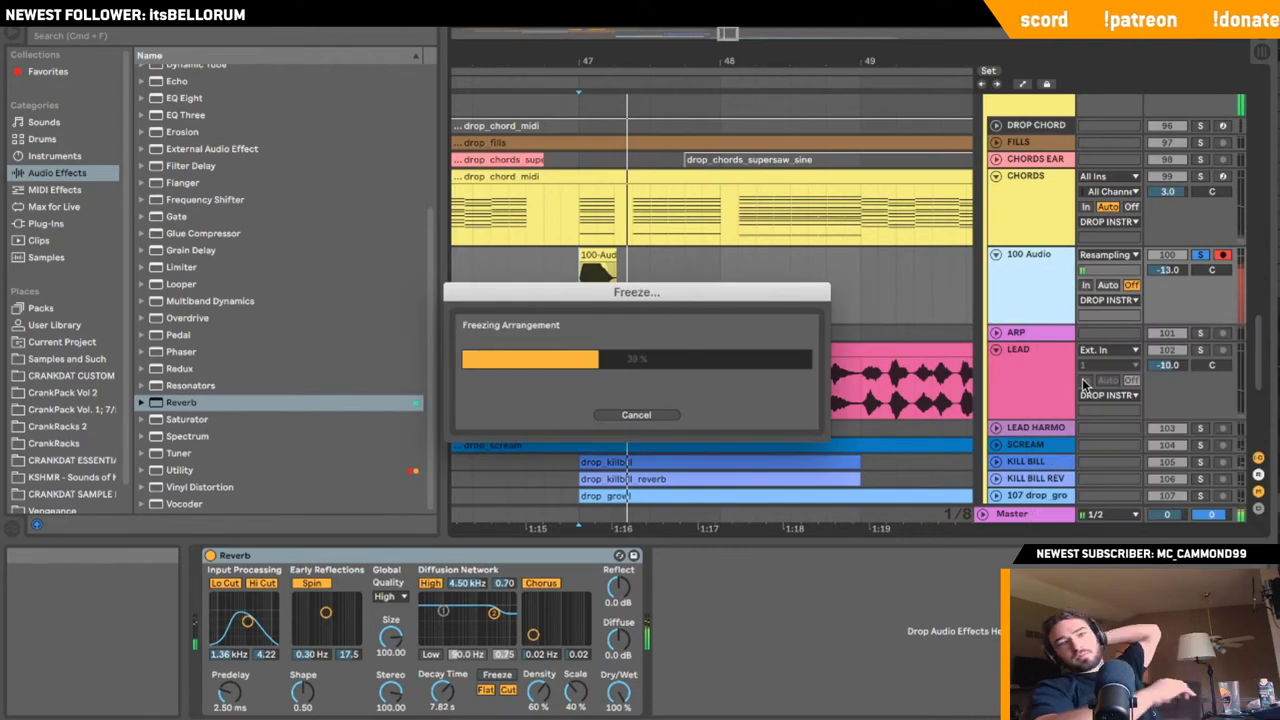
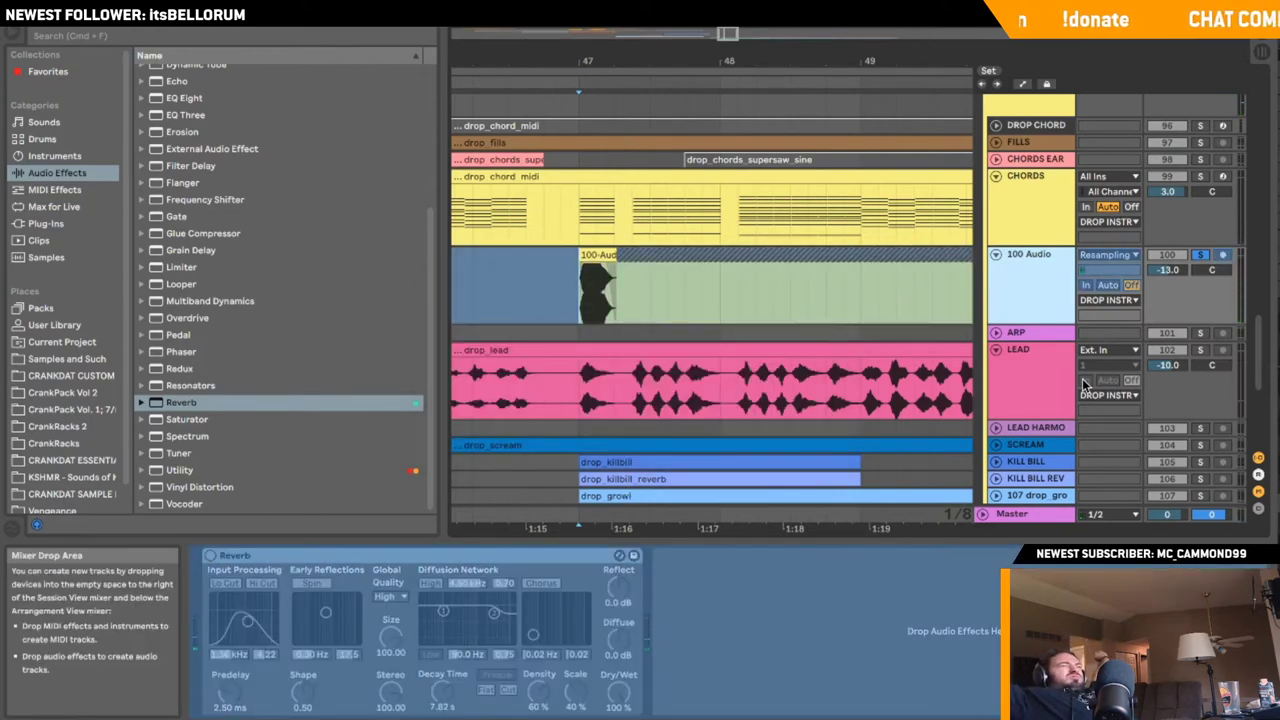
{"action": "right_click", "coordinate": [1056, 306]}
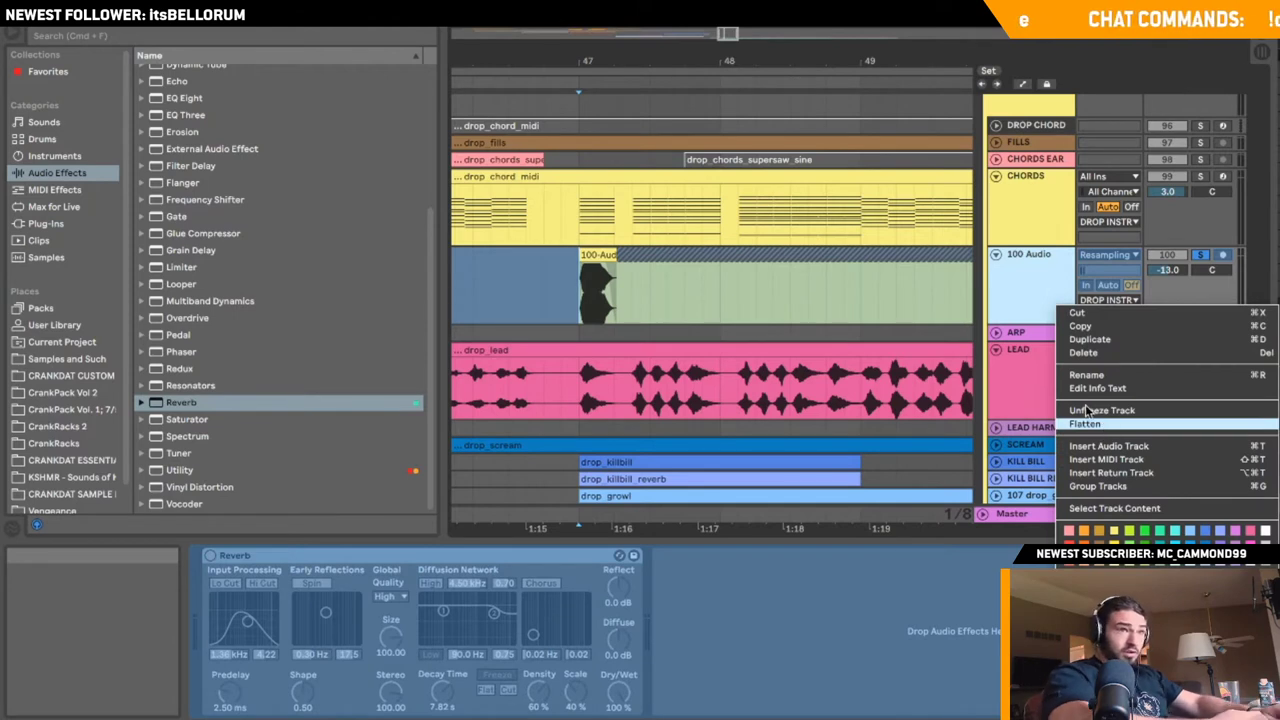
{"action": "left_click", "coordinate": [1088, 418]}
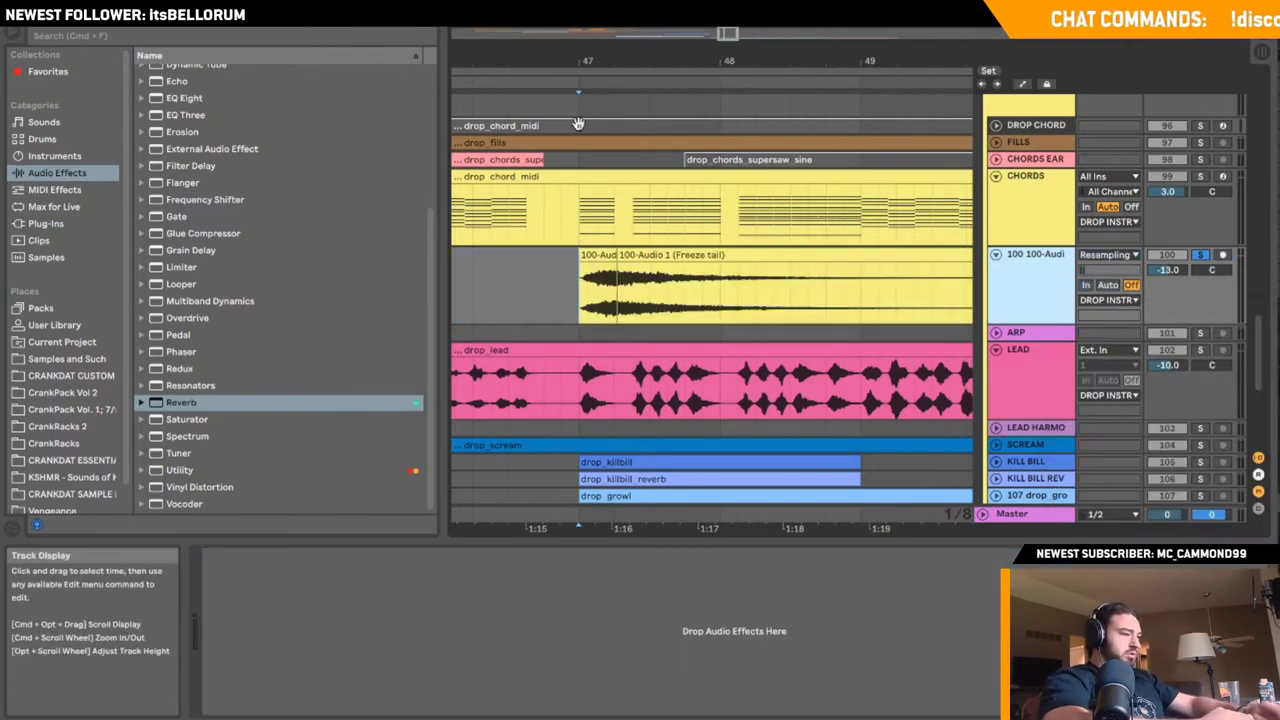
- Place a beat-and-a-half piece of the reverb freeze tail at bar 47 and reverse its sample
{"action": "left_click", "coordinate": [612, 257]}
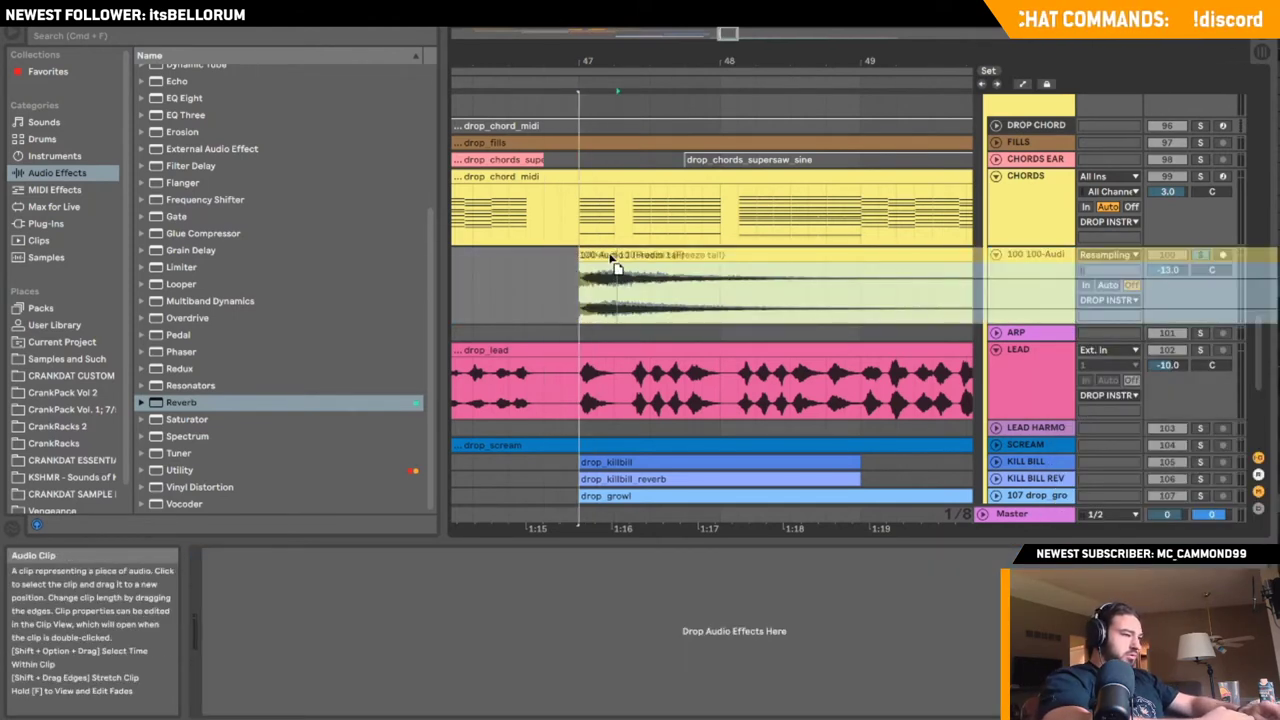
{"action": "double_click", "coordinate": [656, 288]}
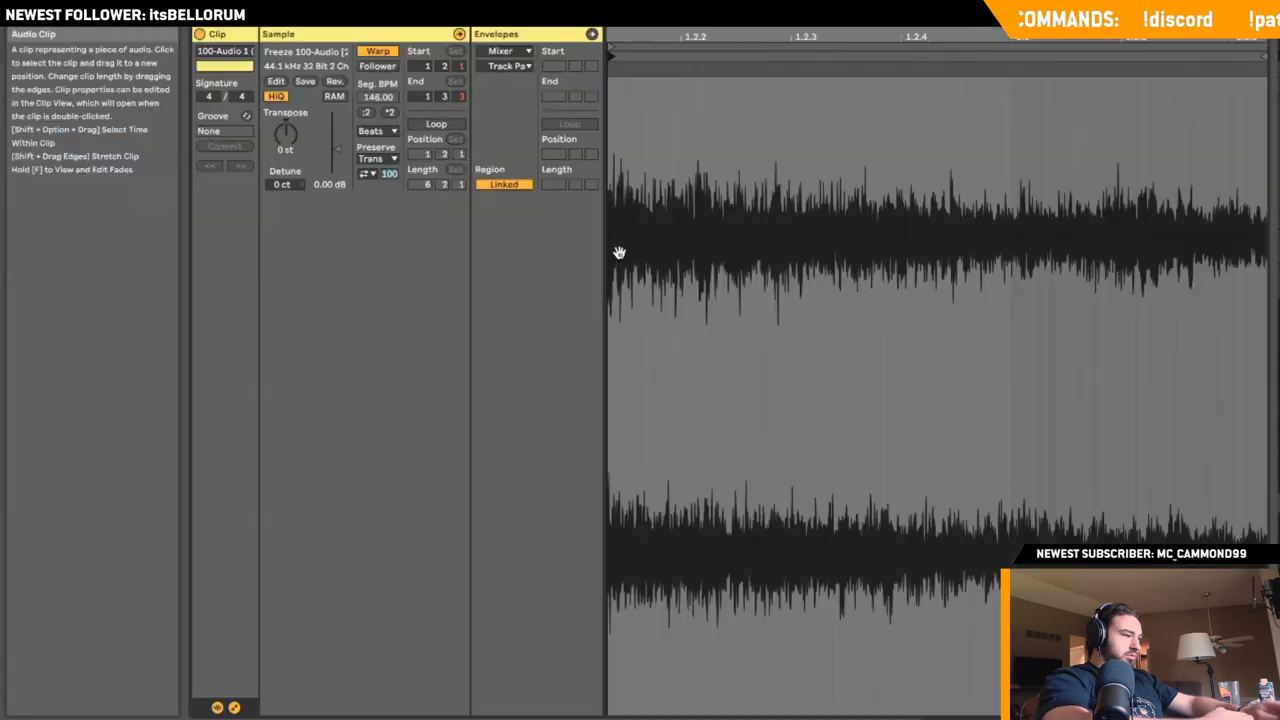
{"action": "left_click", "coordinate": [332, 82]}
{"action": "key", "text": "shift+Tab"}
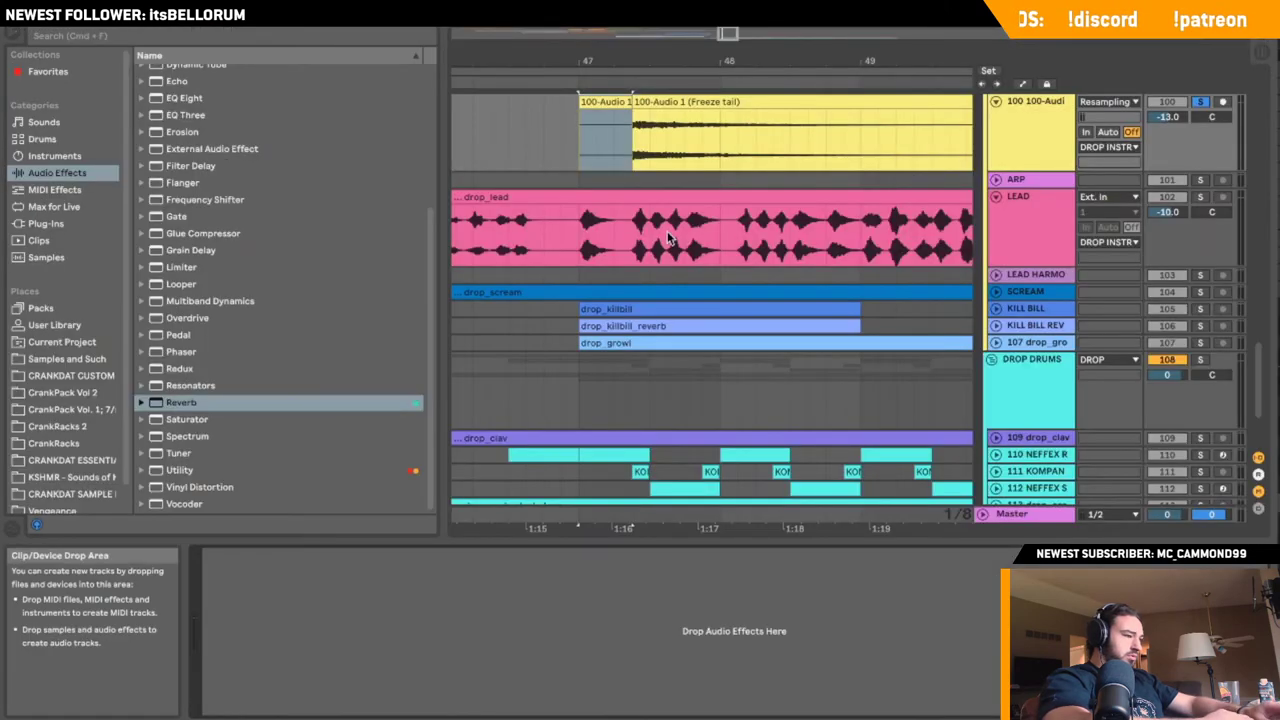
- Delete the leftover freeze tail after the reversed reverb piece at bar 47, fade the piece in and play it
{"action": "scroll", "coordinate": [668, 230], "scroll_direction": "up", "scroll_amount": 3}
{"action": "left_click", "coordinate": [664, 215]}
{"action": "key", "text": "Delete"}
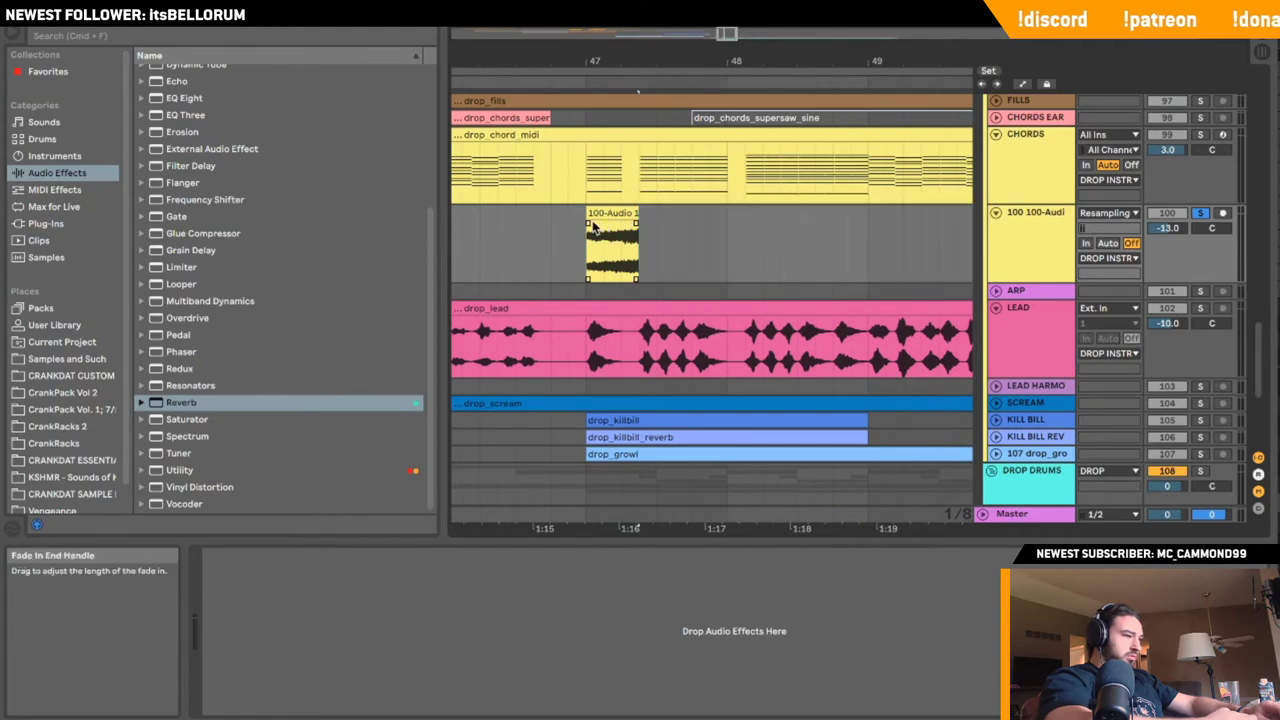
{"action": "key", "text": "space"}
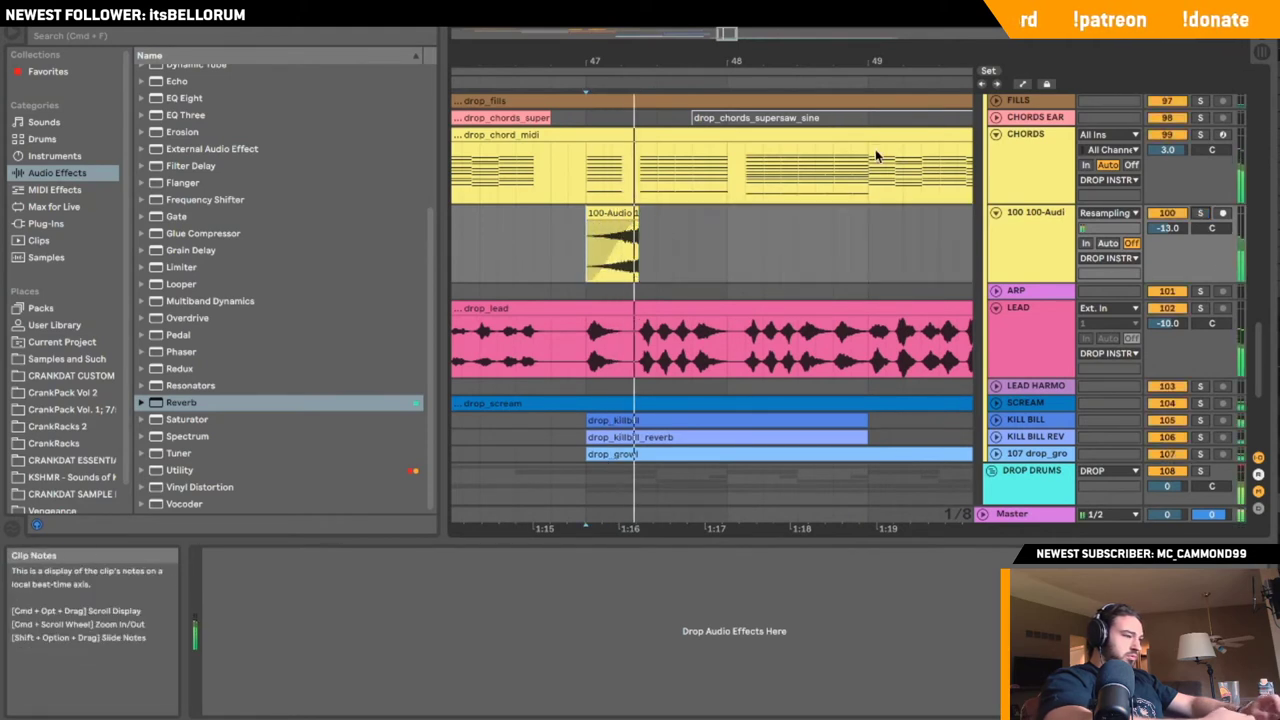
- Play the drop from just before bar 45 to hear the reversed reverb in context
{"action": "left_click_drag", "start_coordinate": [730, 35], "coordinate": [728, 18]}
{"action": "key", "text": "space"}
{"action": "key", "text": "space"}
{"action": "left_click", "coordinate": [475, 259]}
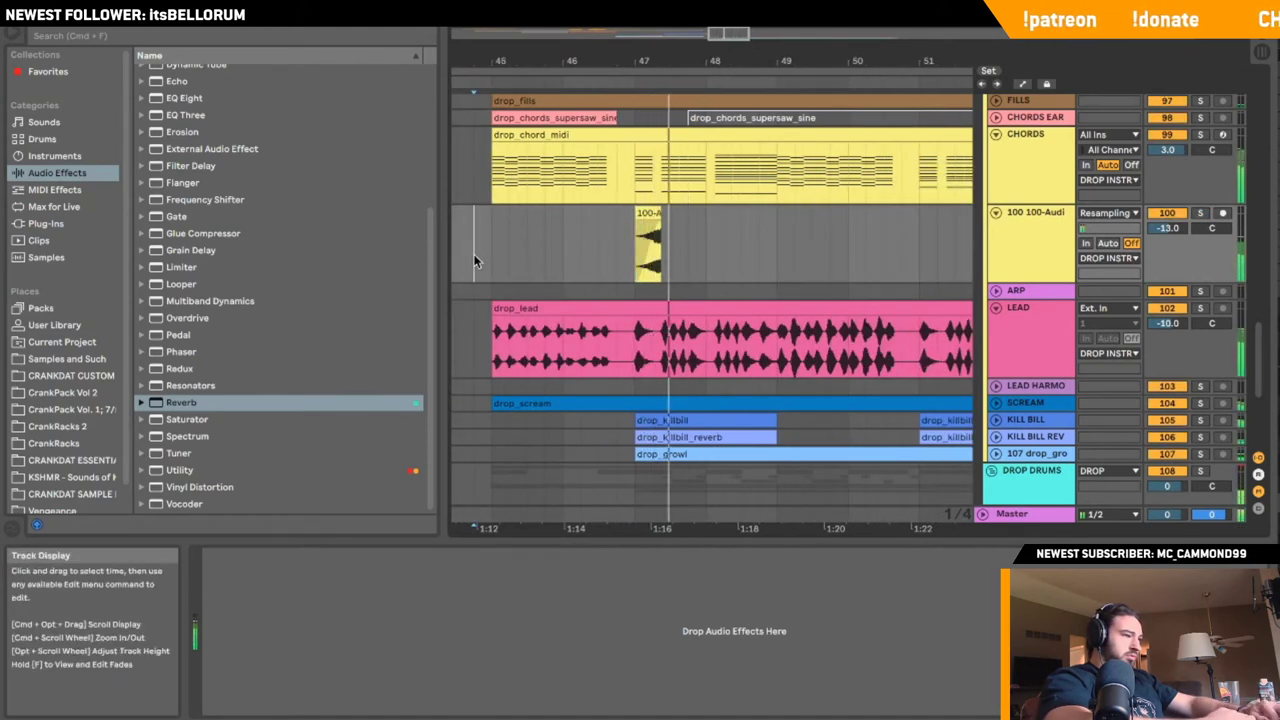
{"action": "key", "text": "space"}
{"action": "key", "text": "space"}
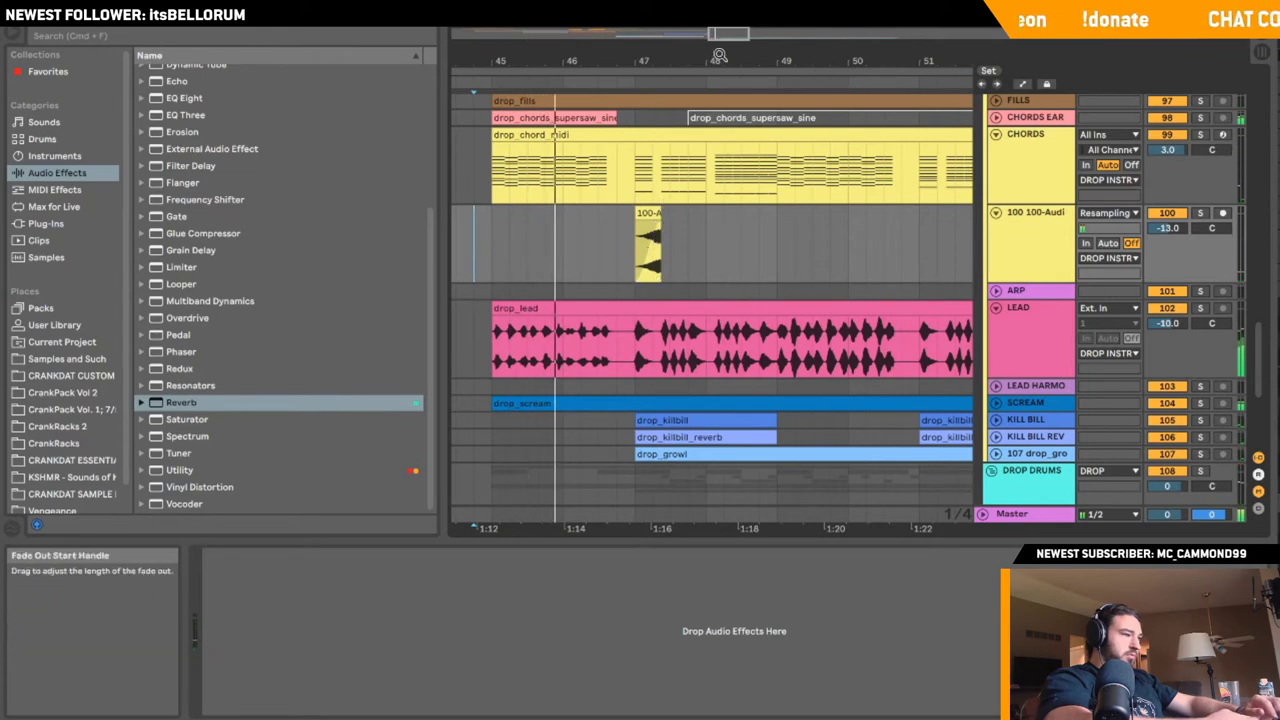
- Trim the reversed reverb clip to start about a third of a beat after bar 47, and play the drop from earlier
{"action": "left_click_drag", "start_coordinate": [729, 35], "coordinate": [729, 70]}
{"action": "scroll", "coordinate": [609, 166], "scroll_direction": "left", "scroll_amount": 3}
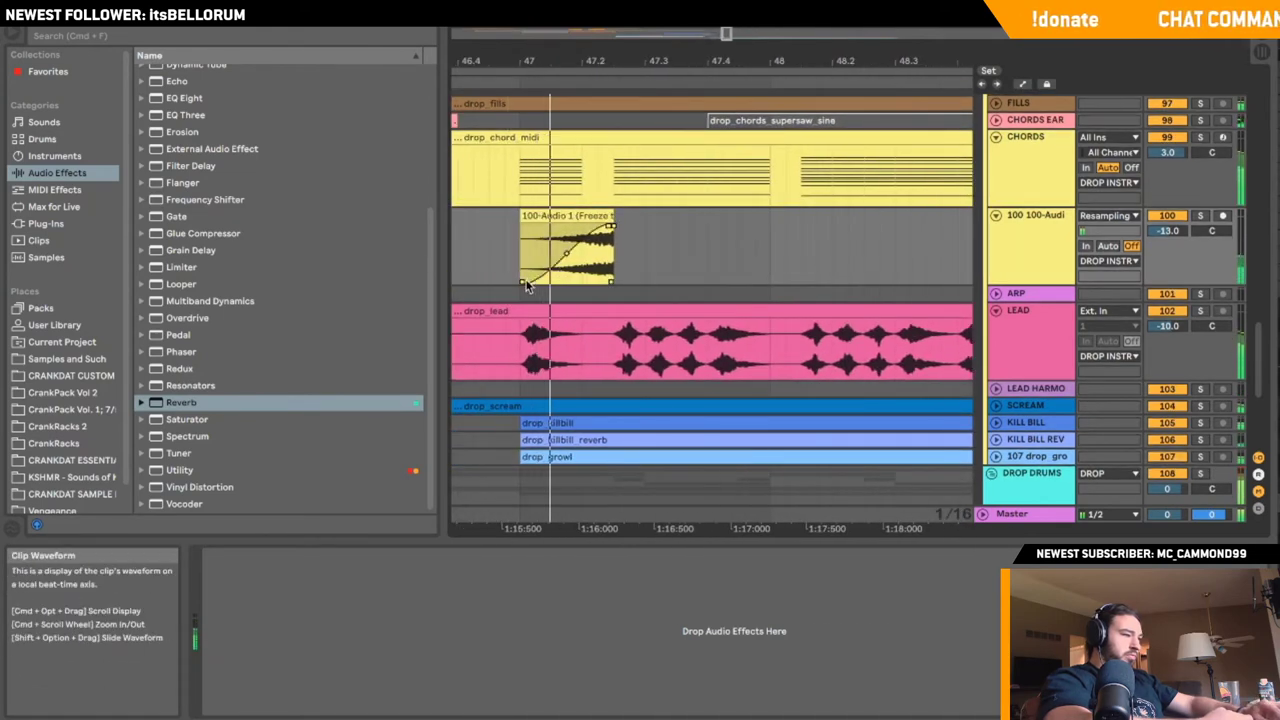
{"action": "mouse_move", "coordinate": [524, 283]}
{"action": "left_mouse_down"}
{"action": "mouse_move", "coordinate": [562, 284]}
{"action": "mouse_move", "coordinate": [546, 284]}
{"action": "left_mouse_up"}
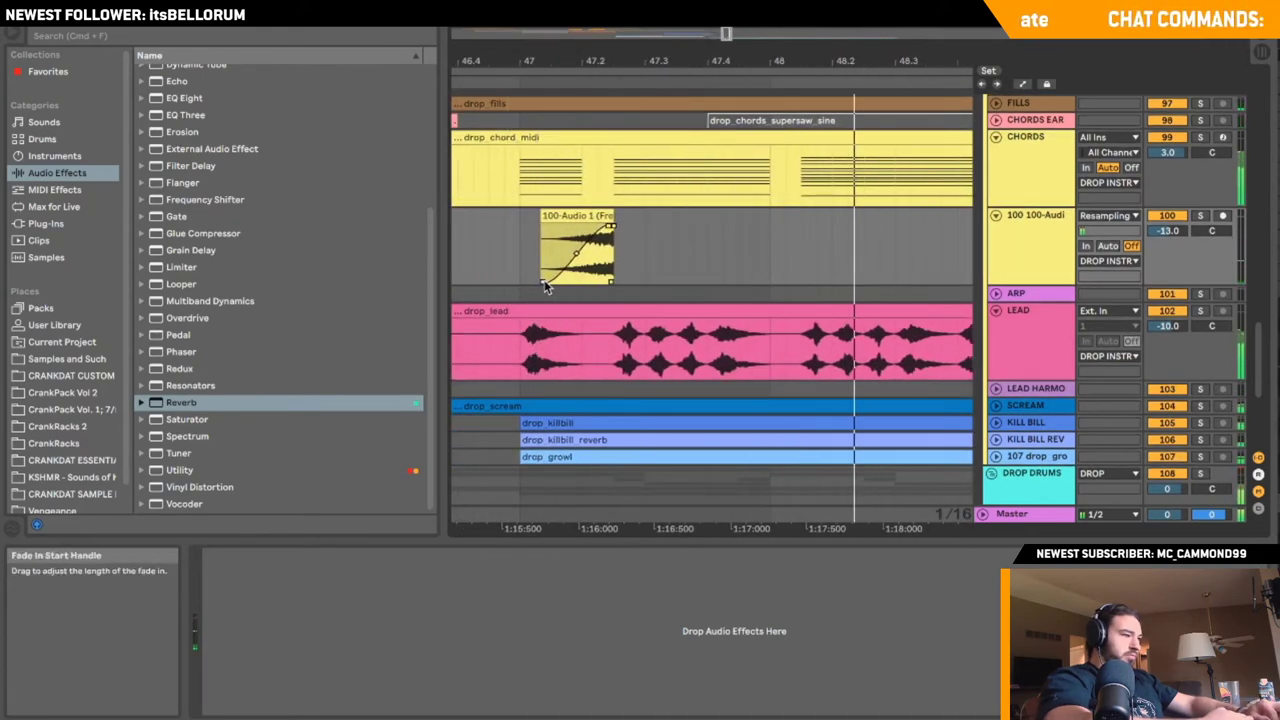
{"action": "left_click", "coordinate": [489, 258]}
{"action": "key", "text": "space"}
{"action": "key", "text": "space"}
{"action": "mouse_move", "coordinate": [728, 44]}
{"action": "left_mouse_down"}
{"action": "mouse_move", "coordinate": [624, 52]}
{"action": "mouse_move", "coordinate": [560, 24]}
{"action": "left_mouse_up"}
{"action": "key", "text": "space"}
{"action": "key", "text": "space"}
{"action": "scroll", "coordinate": [622, 226], "scroll_direction": "left", "scroll_amount": 3}
{"action": "left_click", "coordinate": [485, 249]}
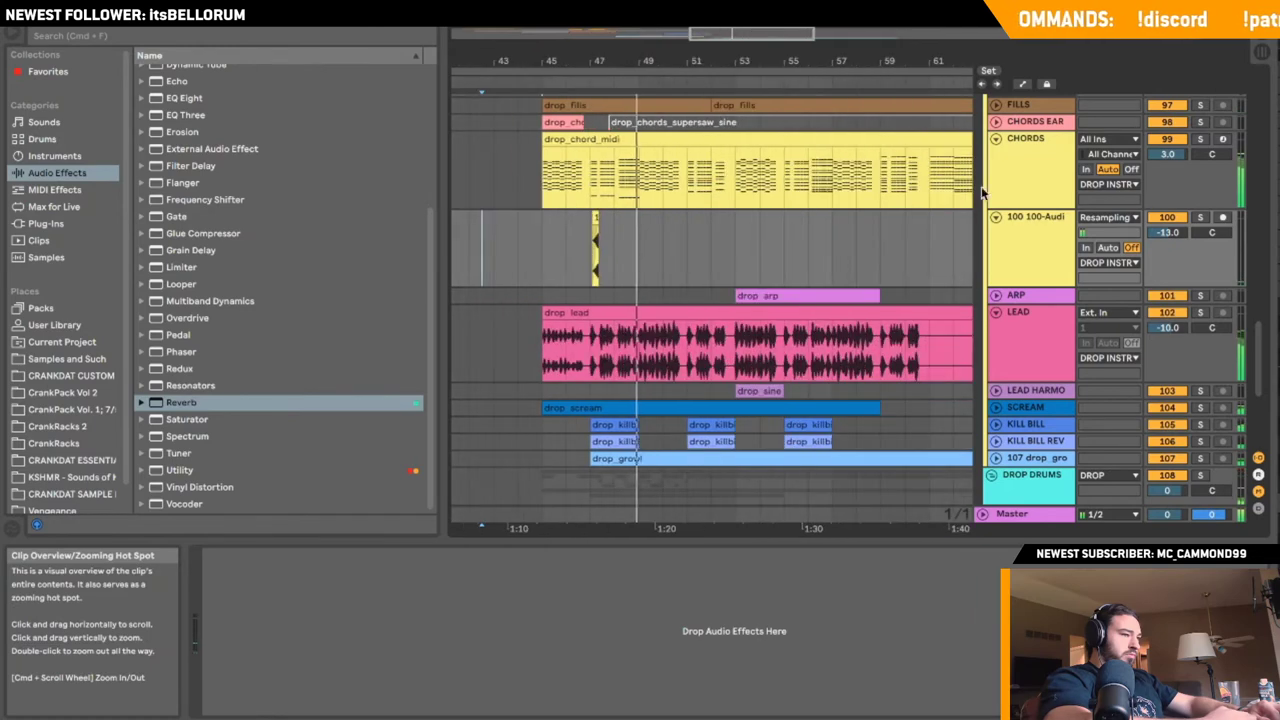
- Fold the resampled audio, CHORDS and LEAD tracks
{"action": "left_click", "coordinate": [996, 217]}
{"action": "left_click", "coordinate": [994, 140]}
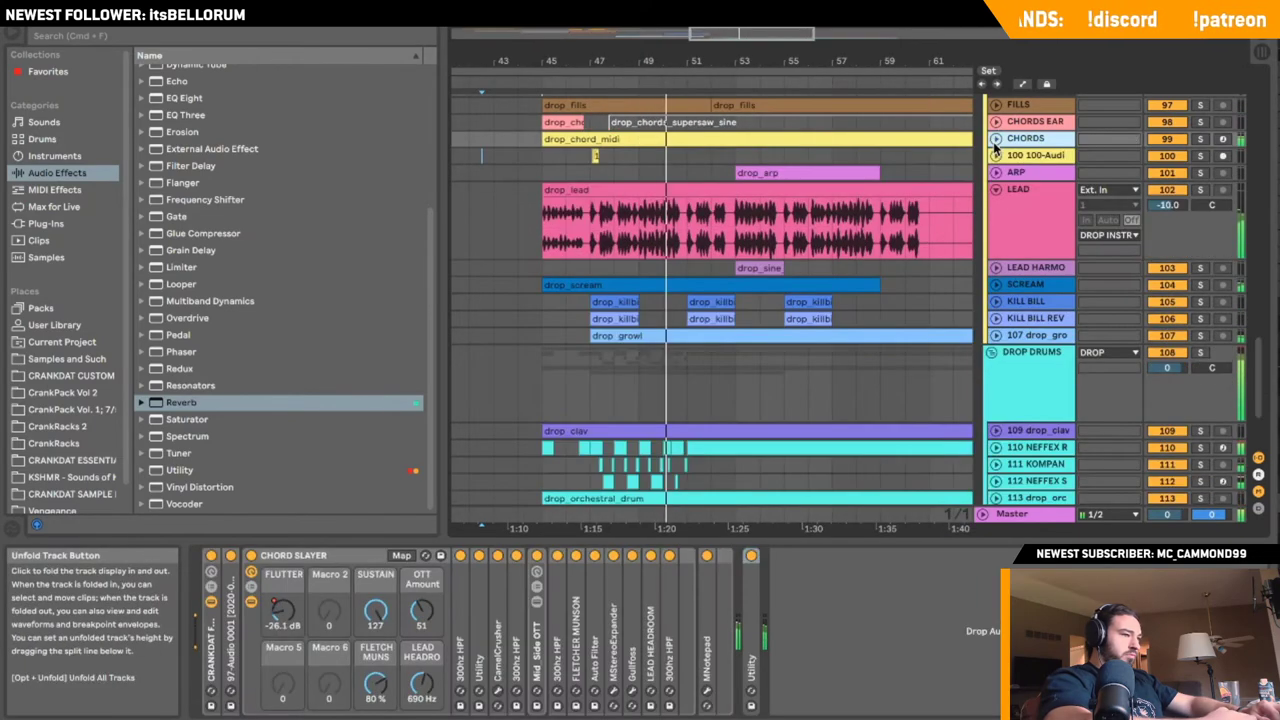
{"action": "left_click", "coordinate": [995, 198]}
{"action": "left_click", "coordinate": [995, 195]}
- Play the arrangement from about bar 30 and look over the drop's tracks
{"action": "left_click_drag", "start_coordinate": [747, 36], "coordinate": [747, 12]}
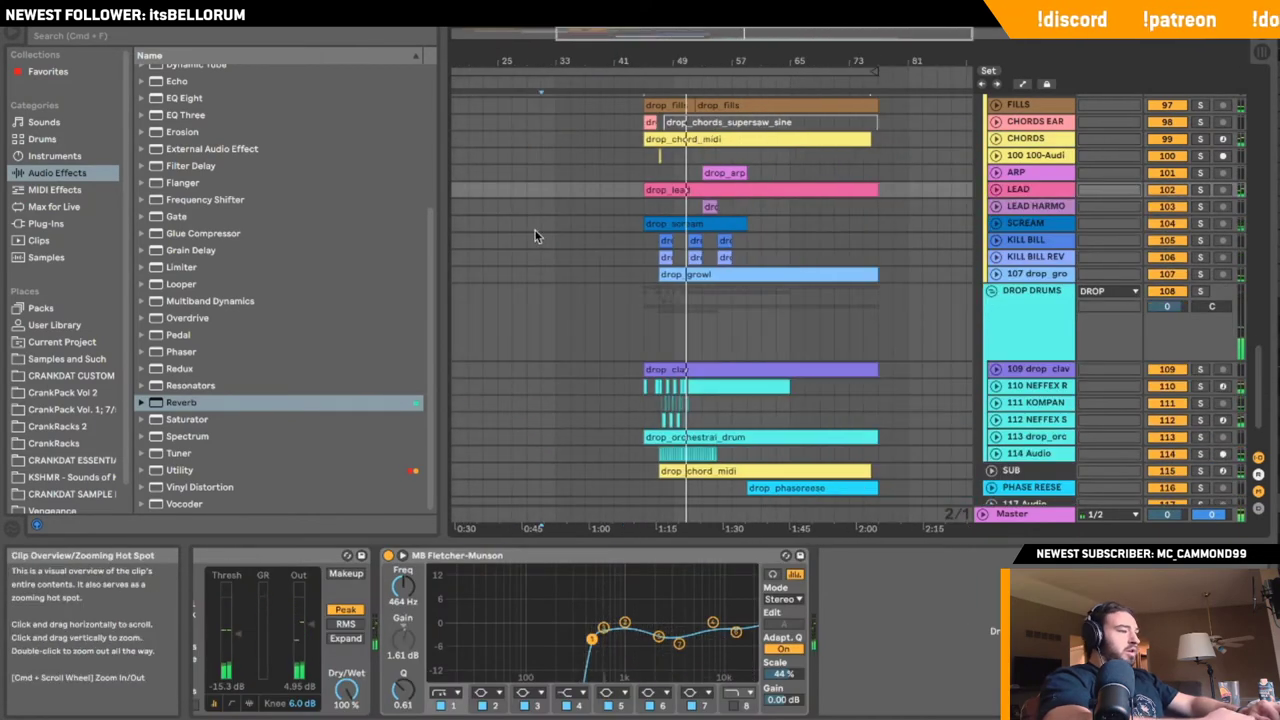
{"action": "left_click", "coordinate": [499, 200]}
{"action": "scroll", "coordinate": [895, 249], "scroll_direction": "up", "scroll_amount": 3}
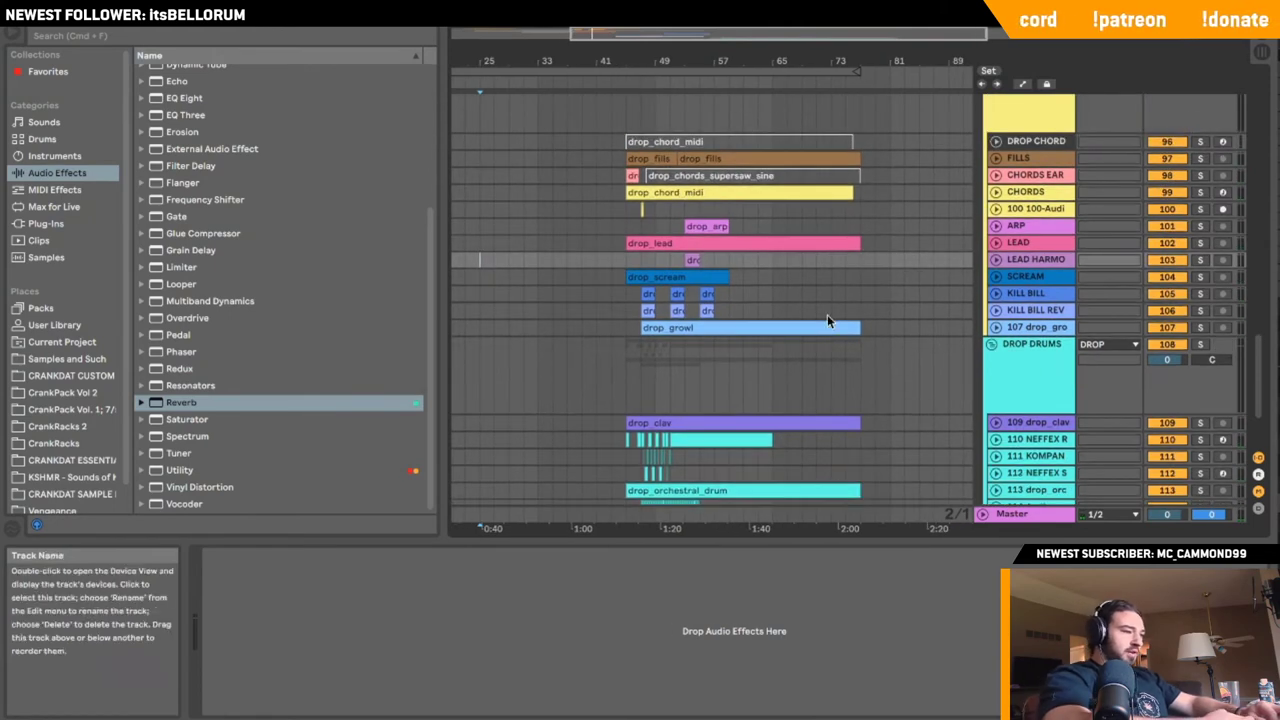
{"action": "left_click", "coordinate": [515, 352]}
{"action": "key", "text": "space"}
{"action": "scroll", "coordinate": [968, 350], "scroll_direction": "right", "scroll_amount": 3}
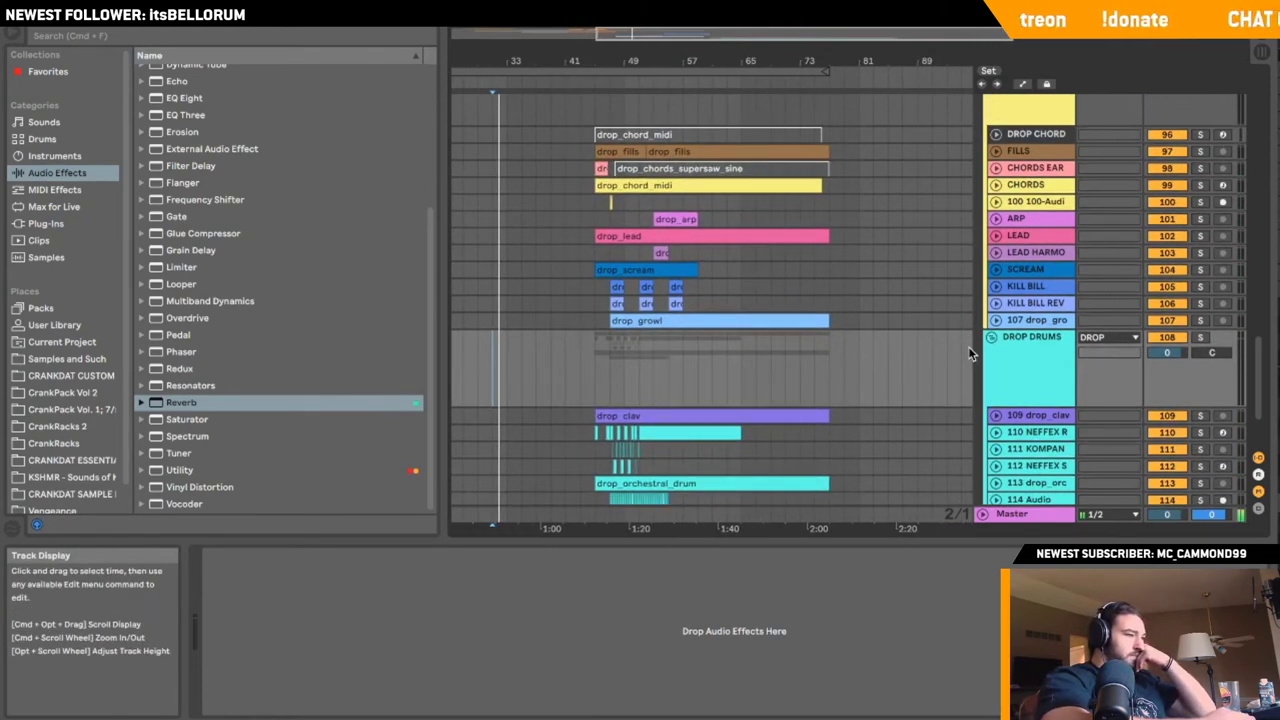
{"action": "scroll", "coordinate": [997, 206], "scroll_direction": "down", "scroll_amount": 3}
{"action": "scroll", "coordinate": [998, 195], "scroll_direction": "up", "scroll_amount": 2}
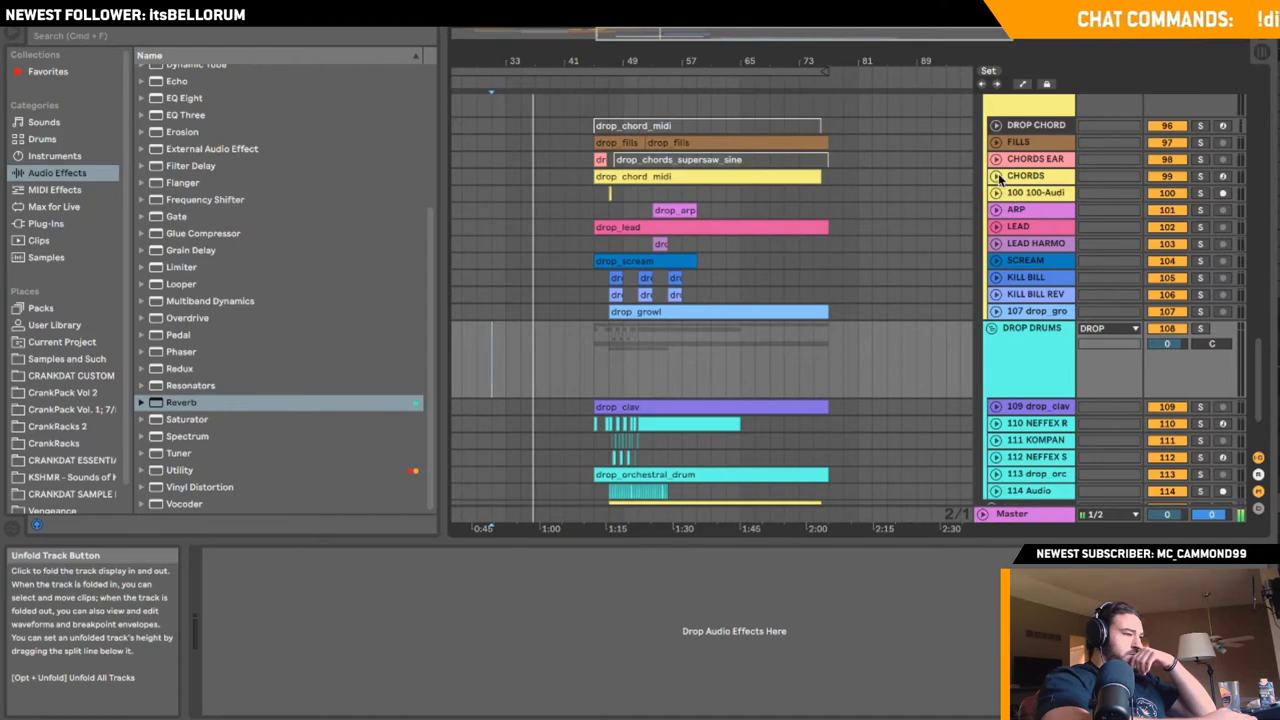
- Unfold CHORDS, show the CHORD SLAYER rack's FLUTTER automation and play it from bar 47
{"action": "left_click", "coordinate": [996, 176]}
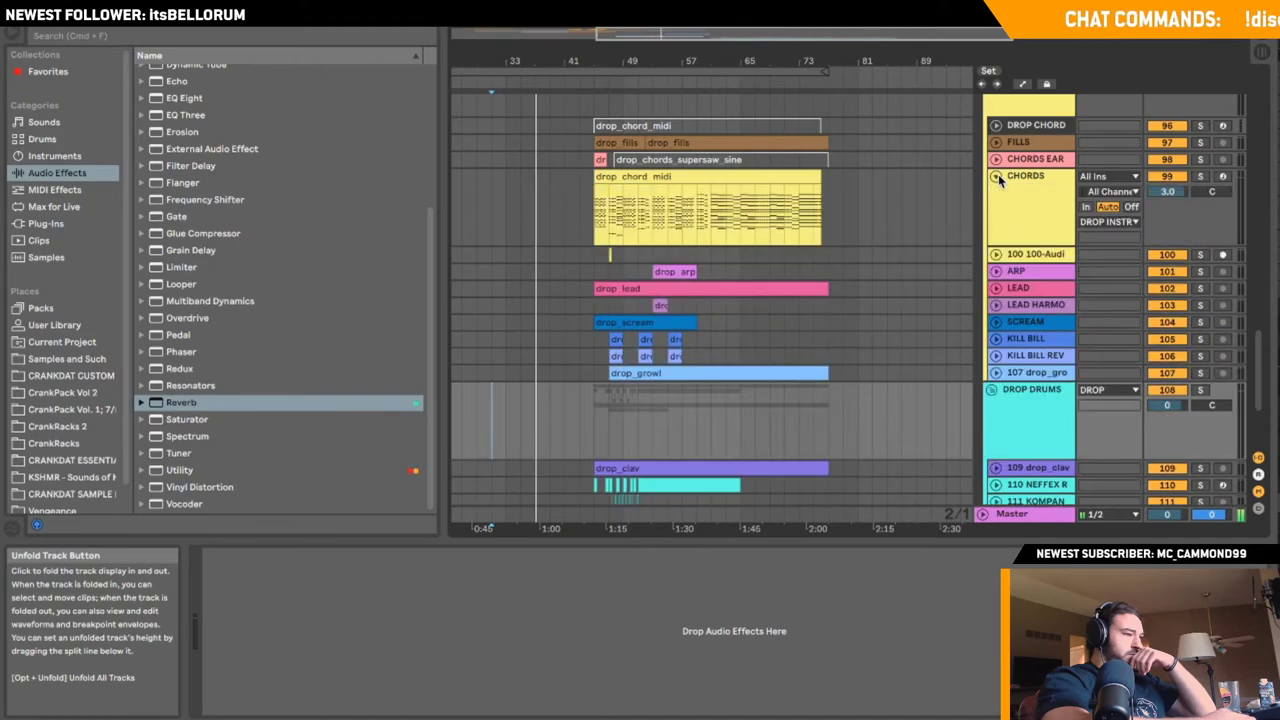
{"action": "left_click", "coordinate": [828, 267]}
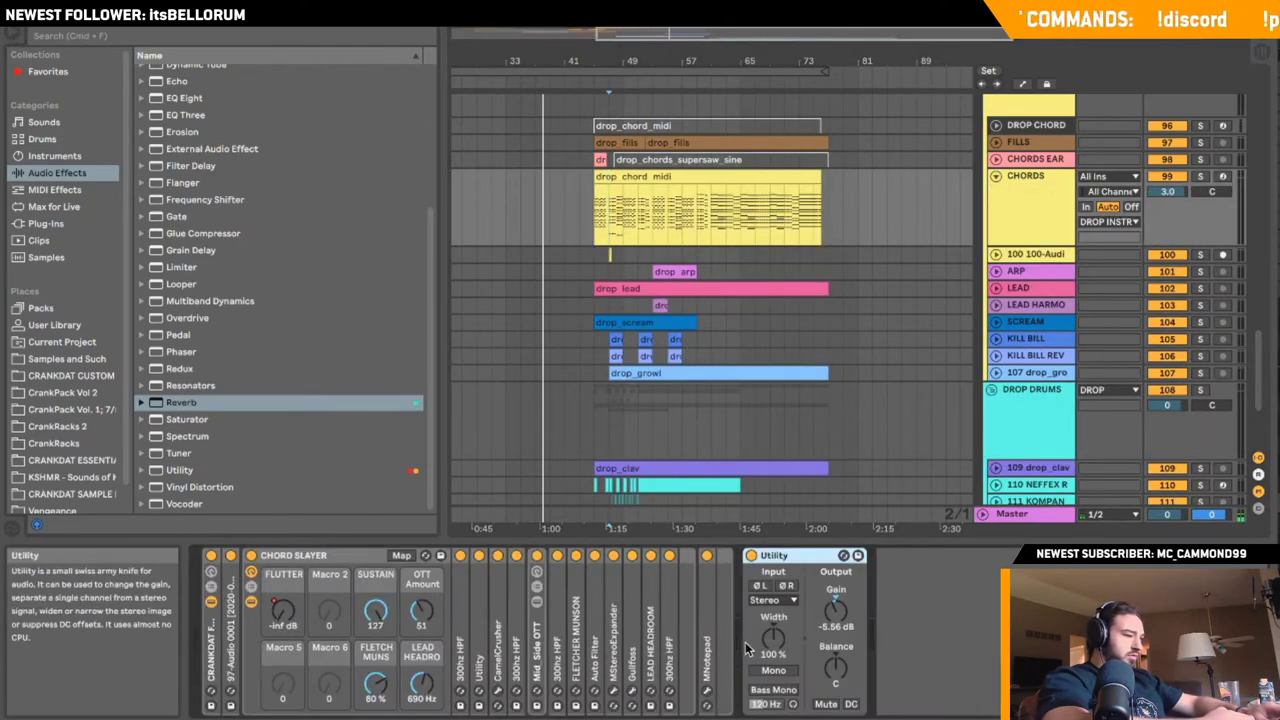
{"action": "right_click", "coordinate": [390, 650]}
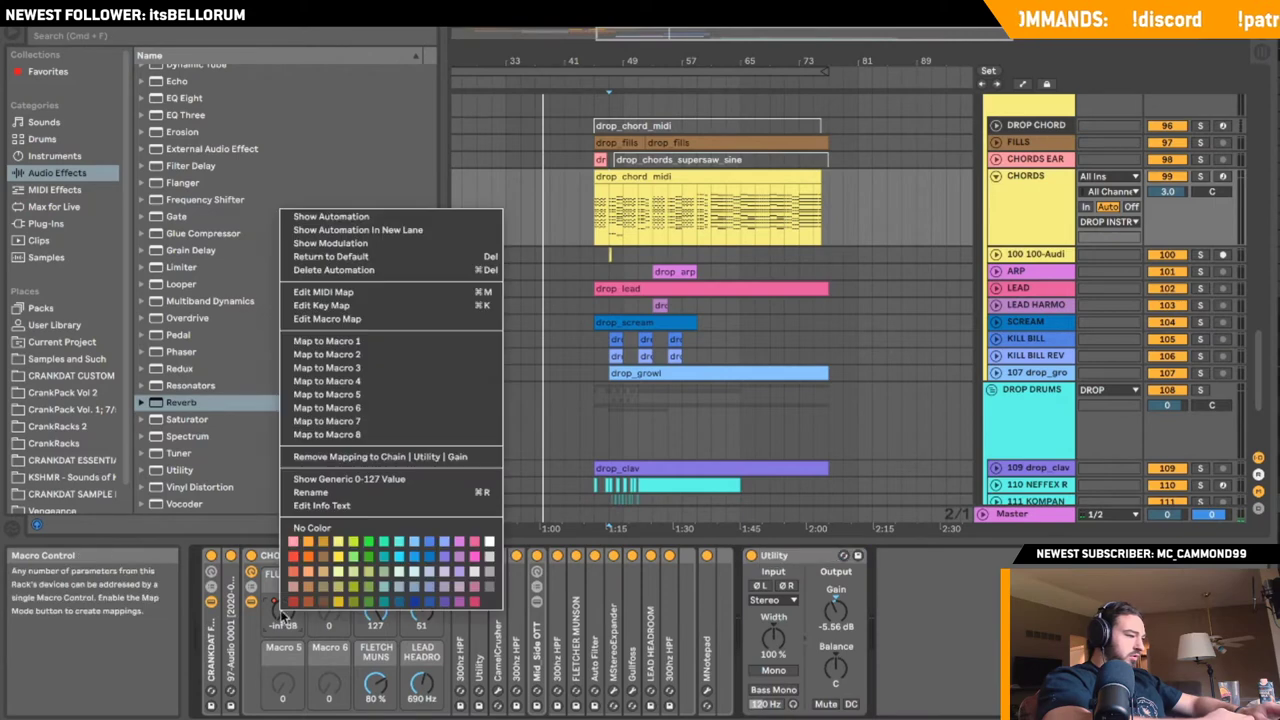
{"action": "left_click", "coordinate": [370, 235]}
{"action": "key", "text": "space"}
{"action": "left_click_drag", "start_coordinate": [626, 58], "coordinate": [517, 195]}
{"action": "left_click_drag", "start_coordinate": [755, 34], "coordinate": [718, 34]}
{"action": "key", "text": "space"}
{"action": "key", "text": "space"}
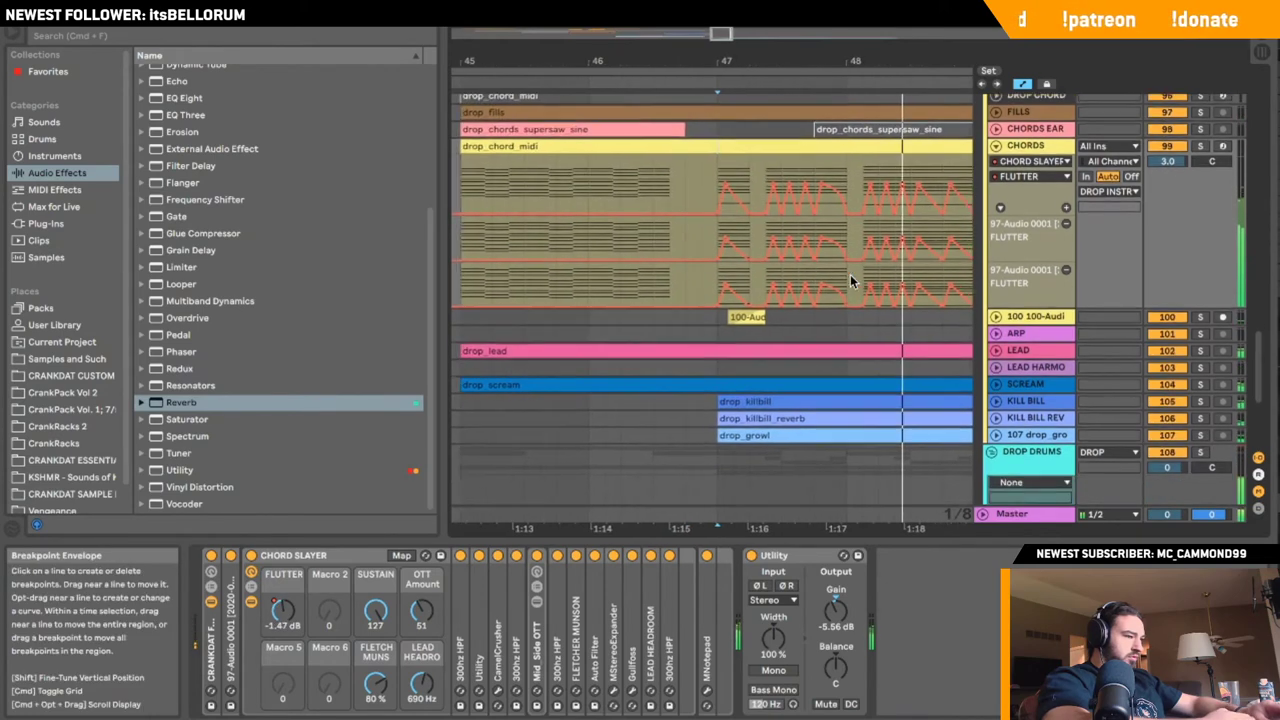
{"action": "scroll", "coordinate": [849, 273], "scroll_direction": "down", "scroll_amount": 2}
{"action": "scroll", "coordinate": [819, 232], "scroll_direction": "down", "scroll_amount": 5}
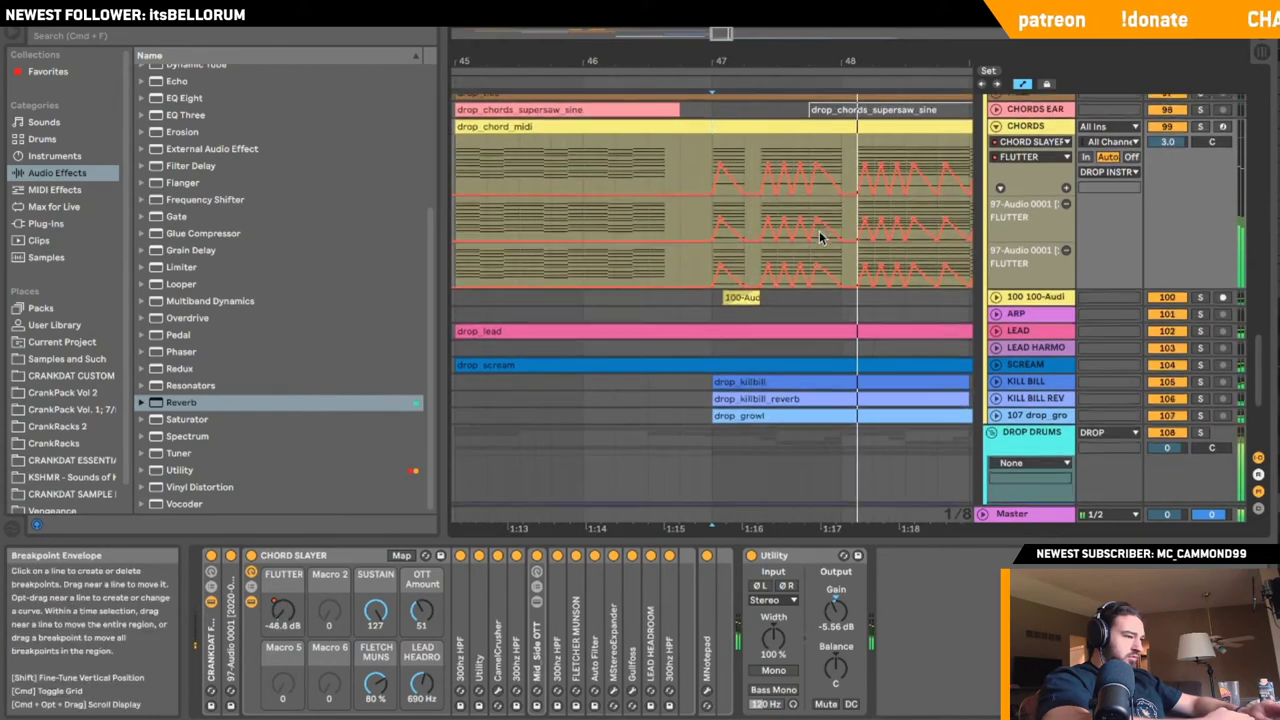
{"action": "key", "text": "space"}
- Fold the CHORDS track and the DROP DRUMS group
{"action": "scroll", "coordinate": [1030, 270], "scroll_direction": "up", "scroll_amount": 7}
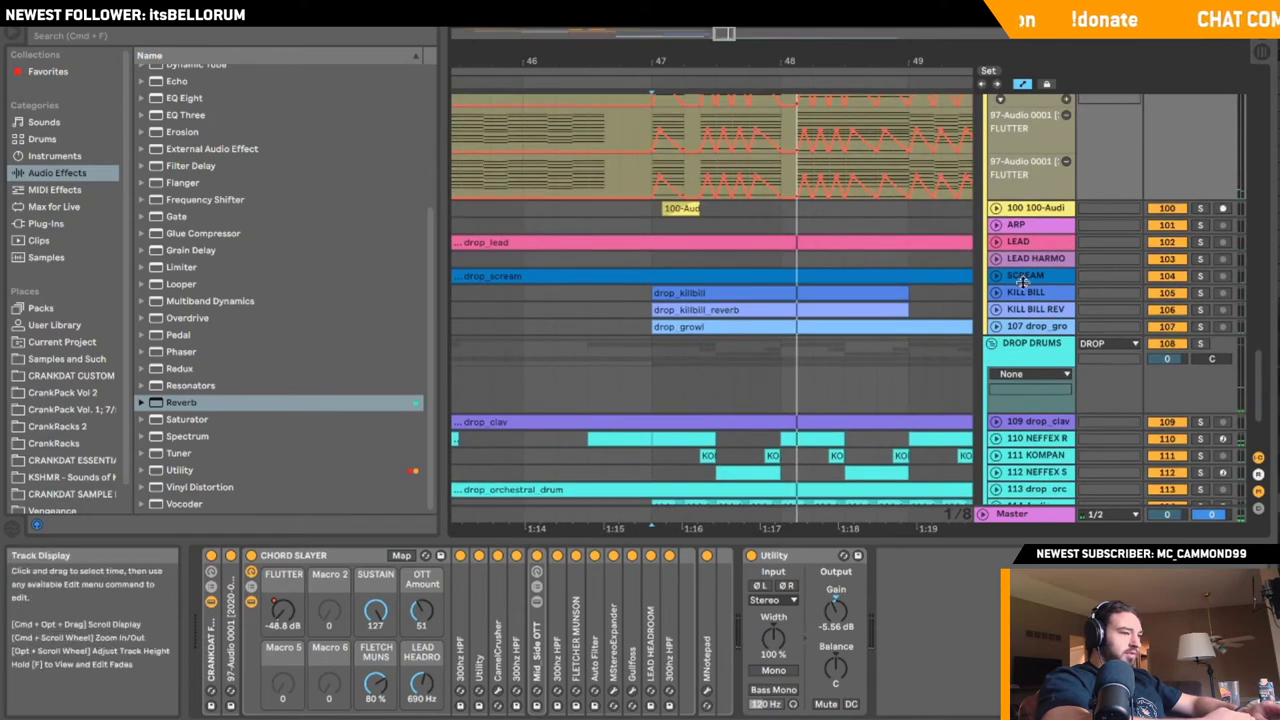
{"action": "left_click", "coordinate": [996, 198]}
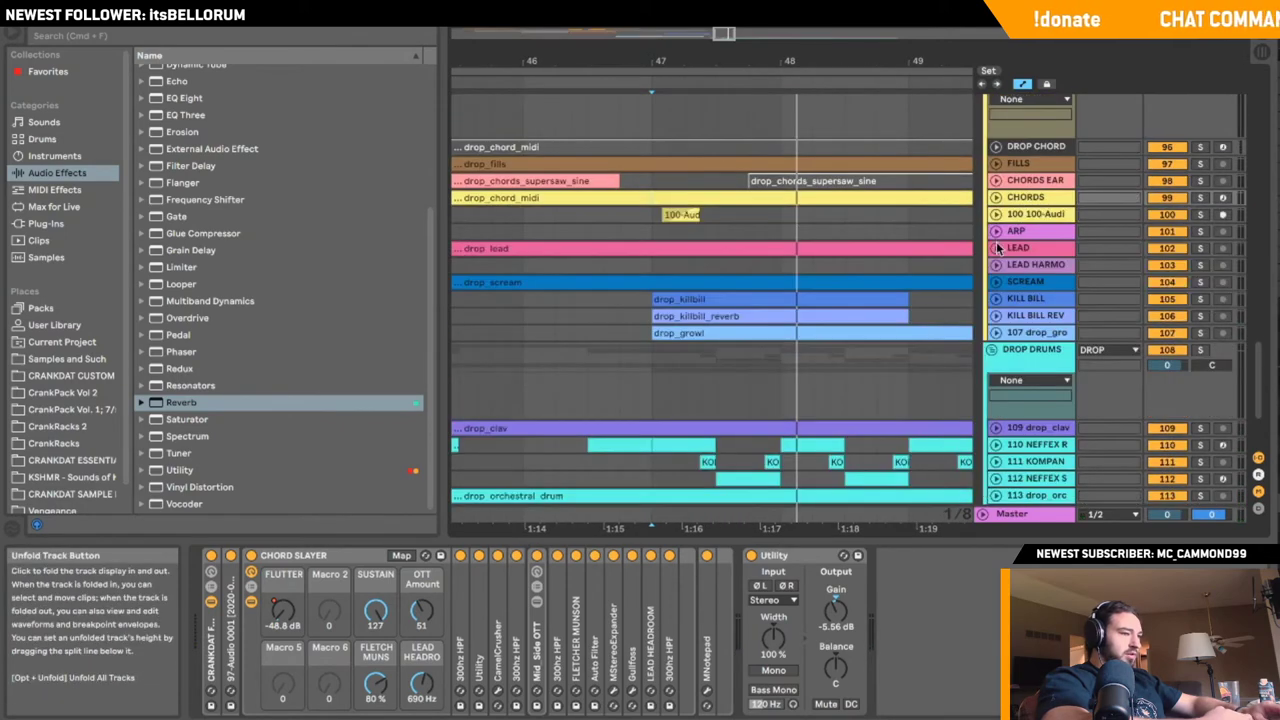
{"action": "left_click", "coordinate": [992, 349]}
{"action": "scroll", "coordinate": [993, 348], "scroll_direction": "up", "scroll_amount": 5}
{"action": "scroll", "coordinate": [995, 354], "scroll_direction": "down", "scroll_amount": 1}
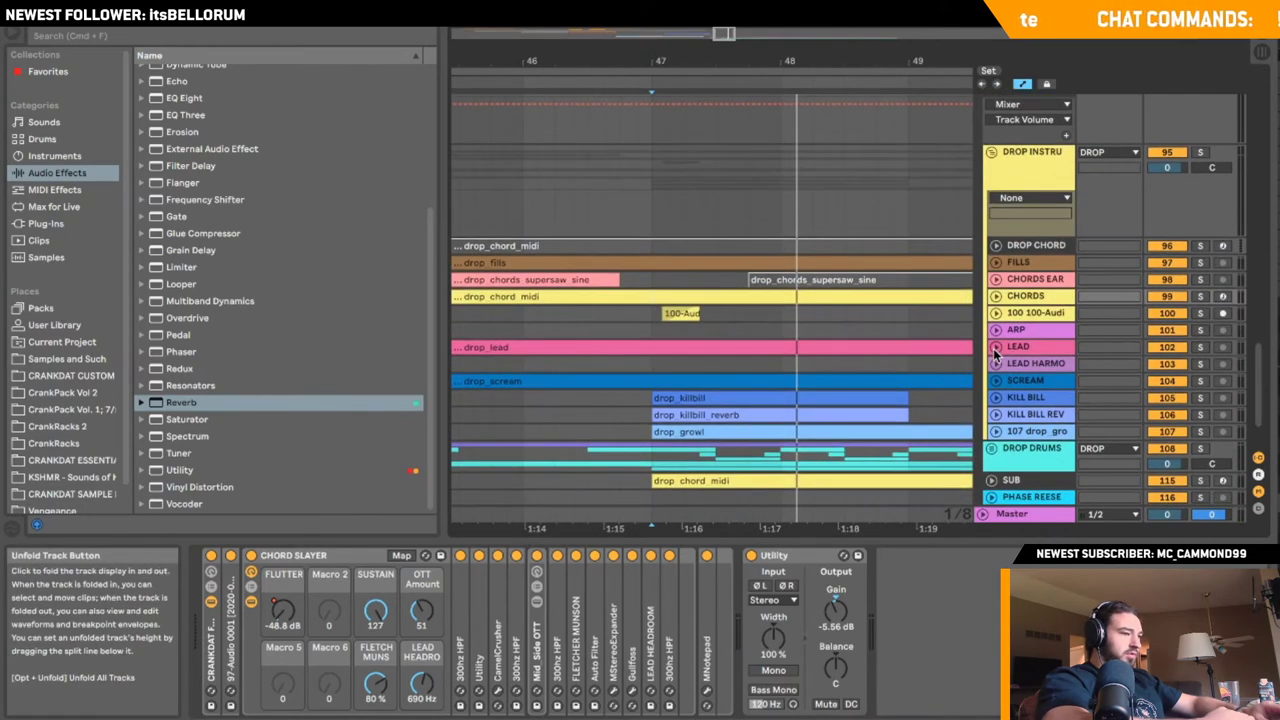
{"action": "scroll", "coordinate": [1003, 338], "scroll_direction": "up", "scroll_amount": 2}
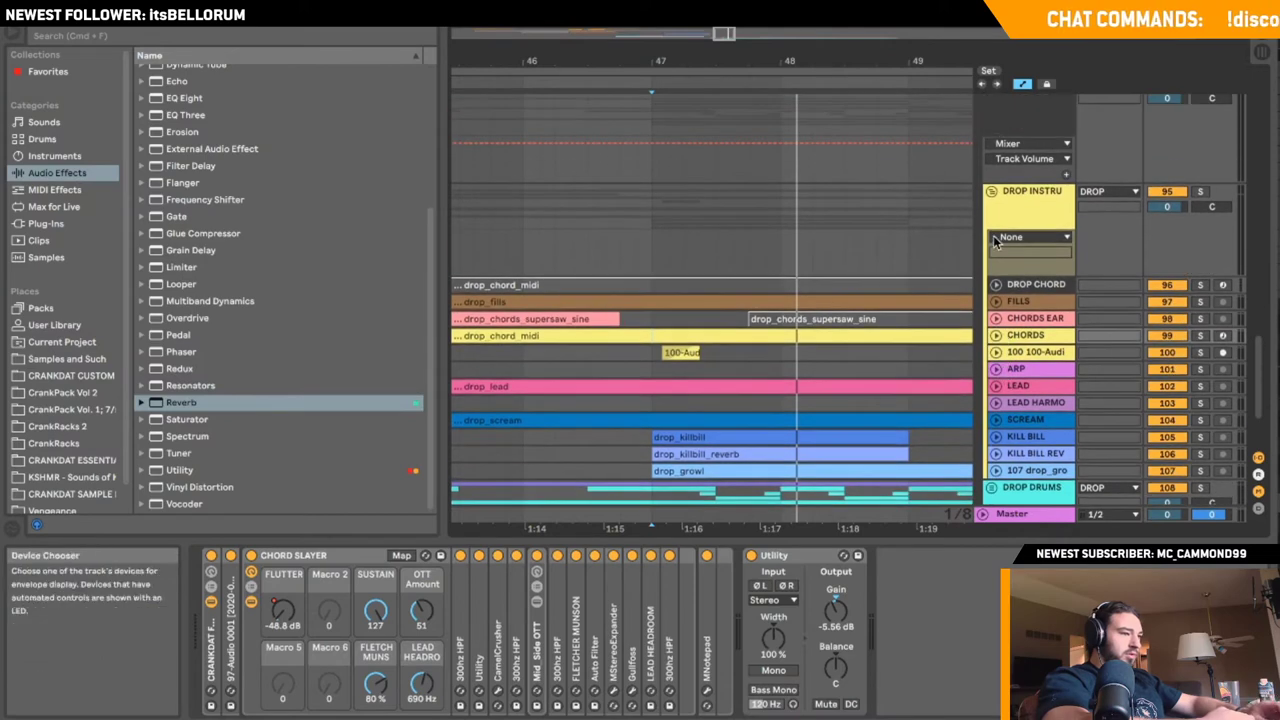
{"action": "scroll", "coordinate": [1006, 318], "scroll_direction": "down", "scroll_amount": 5}
- Unfold the SUB track, examine its FLUTTER automation while playing from bar 47, and fold it again
{"action": "left_click", "coordinate": [992, 404]}
{"action": "key", "text": "space"}
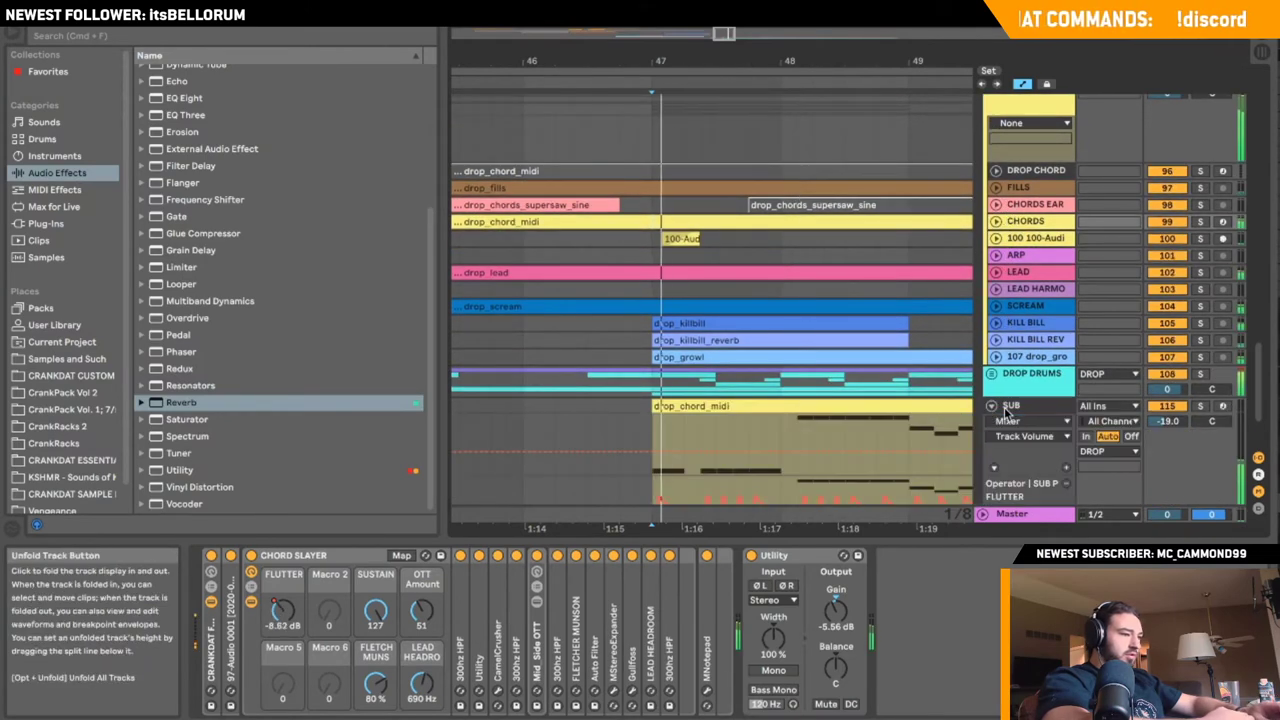
{"action": "scroll", "coordinate": [964, 419], "scroll_direction": "down", "scroll_amount": 5}
{"action": "left_click", "coordinate": [775, 401]}
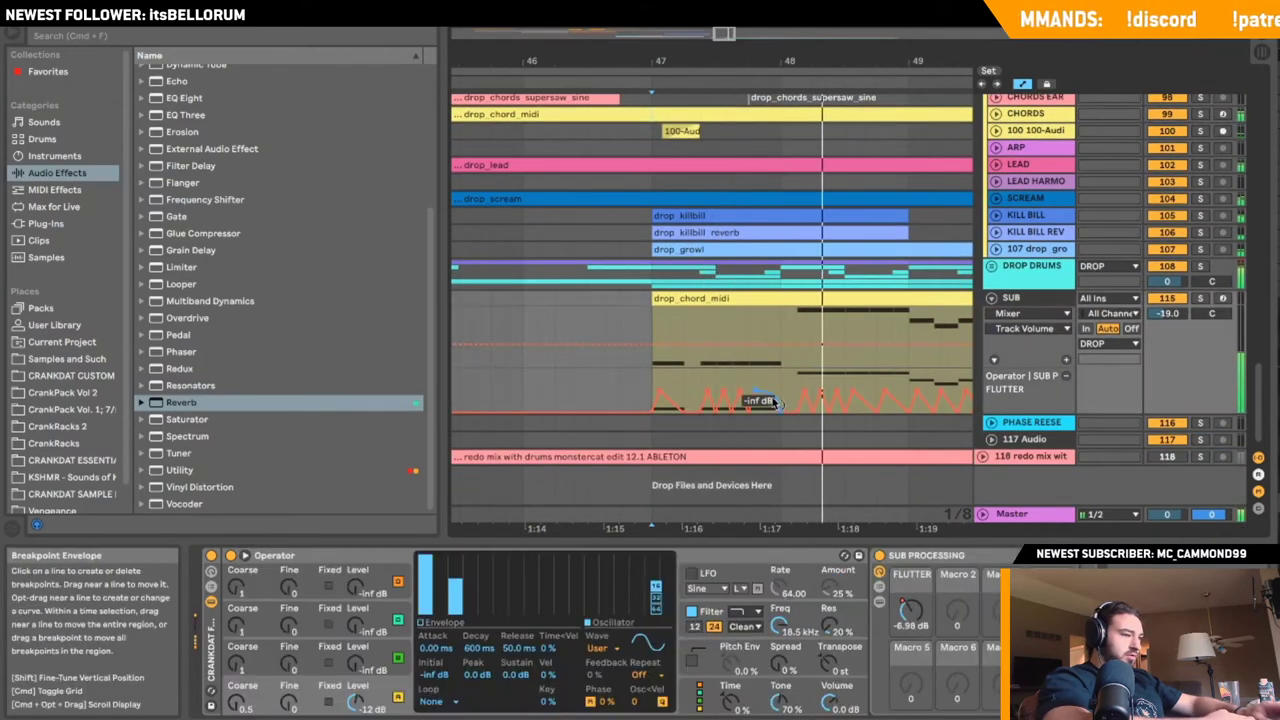
{"action": "left_click", "coordinate": [991, 298]}
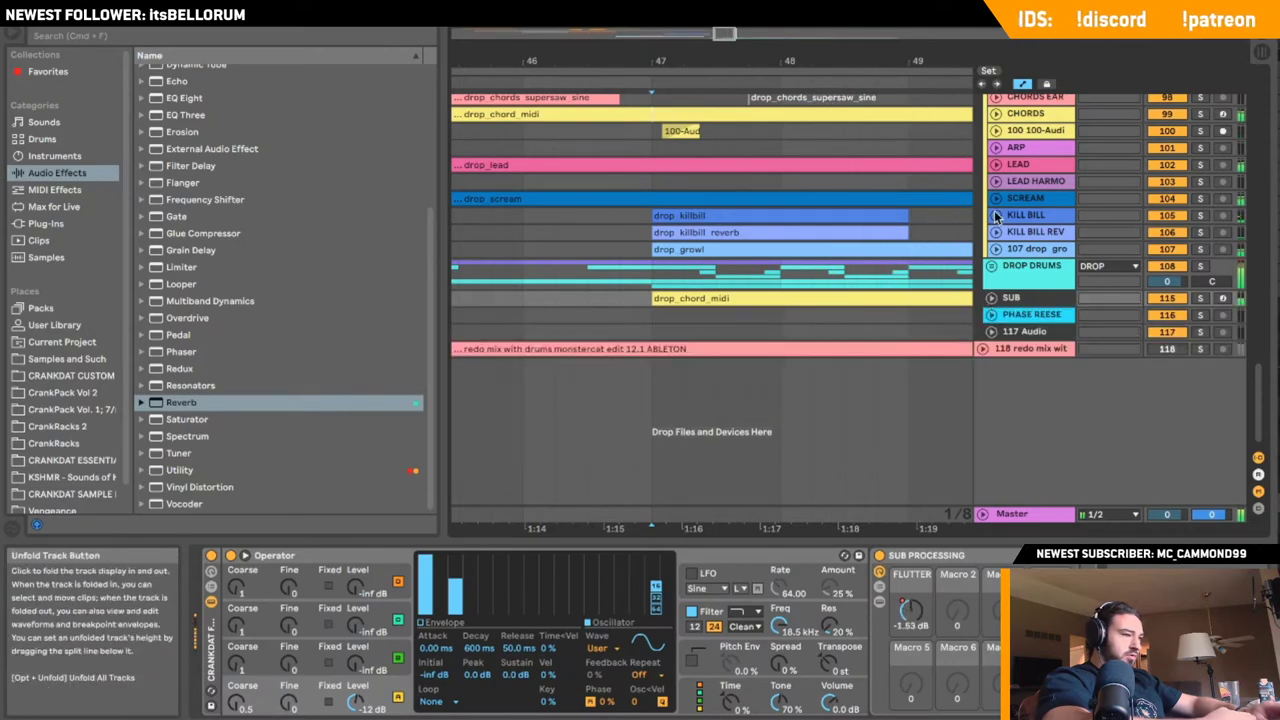
- Fold the DROP INSTRU group and play the arrangement from about bar 43
{"action": "scroll", "coordinate": [996, 215], "scroll_direction": "up", "scroll_amount": 5}
{"action": "left_click", "coordinate": [992, 132]}
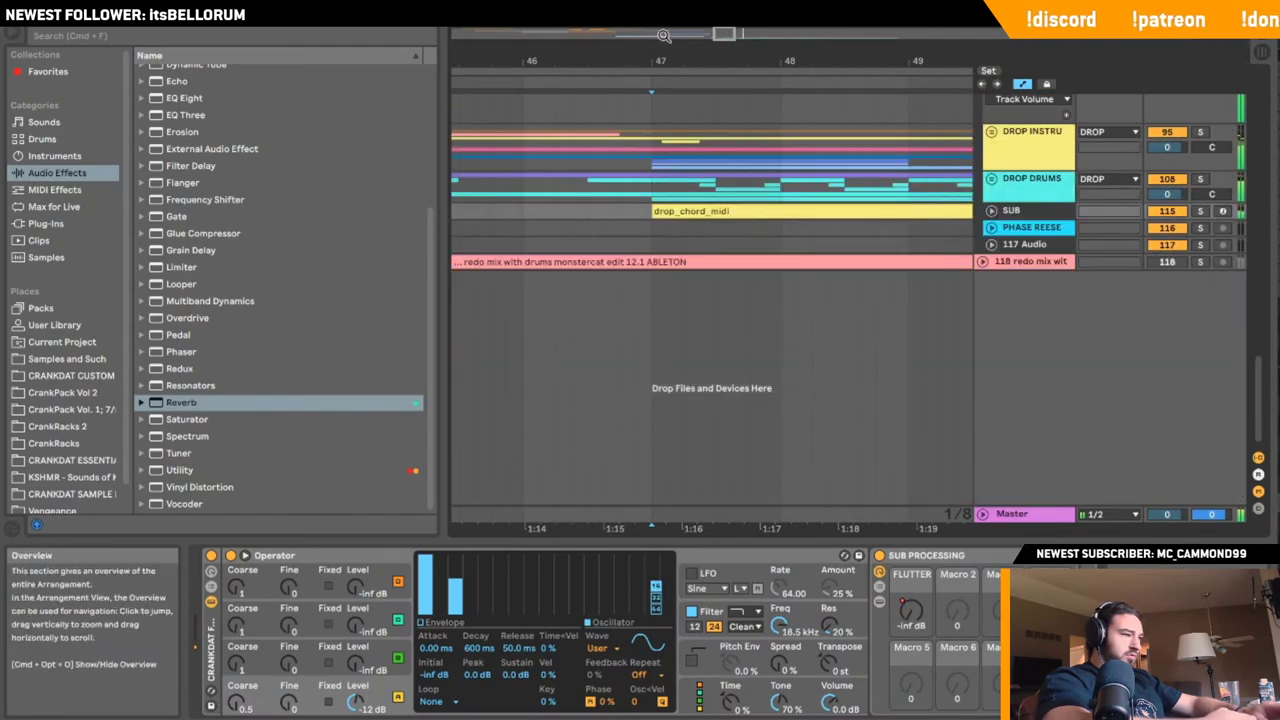
{"action": "left_click_drag", "start_coordinate": [700, 62], "coordinate": [700, 38]}
{"action": "left_click", "coordinate": [500, 227]}
{"action": "key", "text": "space"}
{"action": "key", "text": "space"}
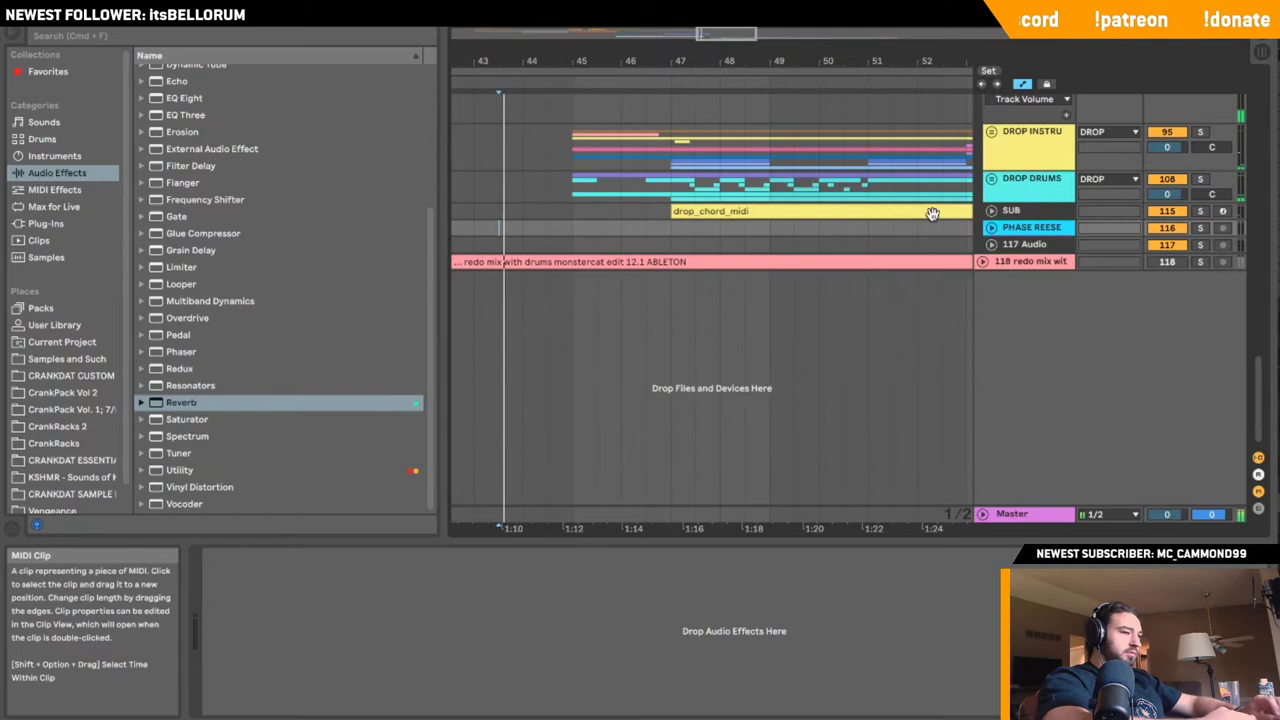
- Unfold the DROP DRUMS group and put the 114 Audio track into a new group named HI-PERC
{"action": "left_click", "coordinate": [991, 179]}
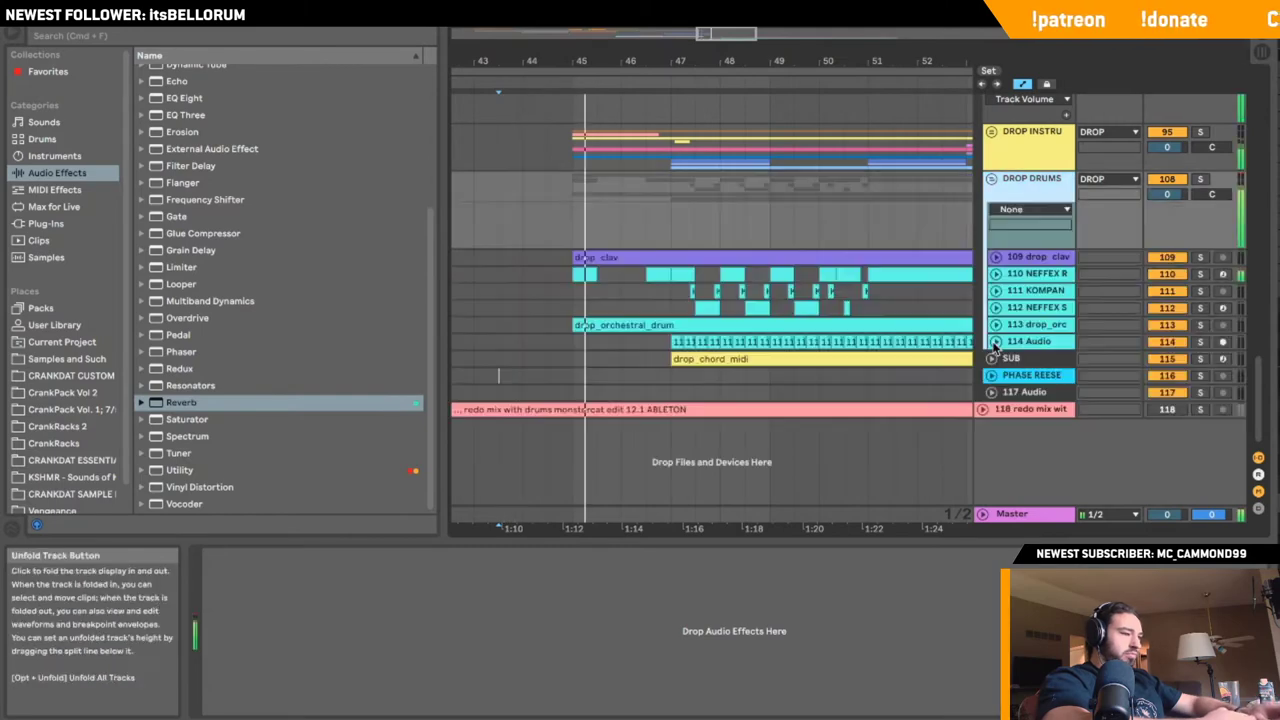
{"action": "left_click", "coordinate": [1019, 344]}
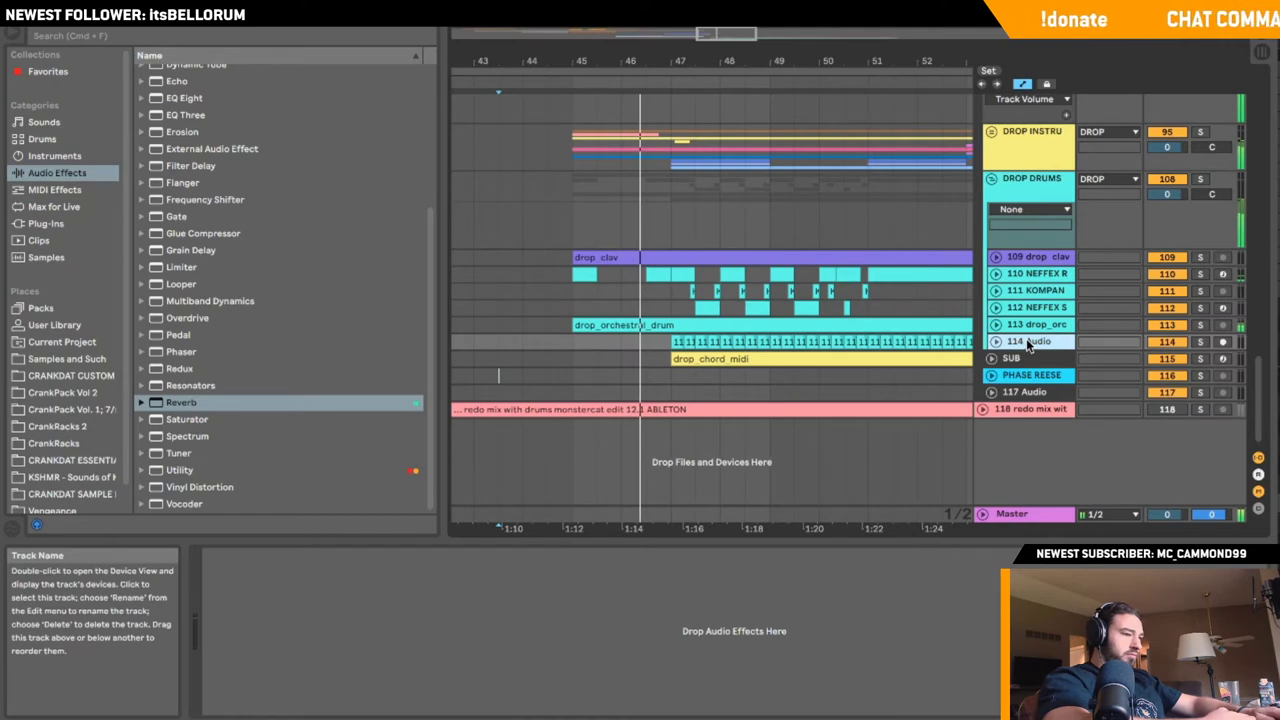
{"action": "key", "text": "super+g"}
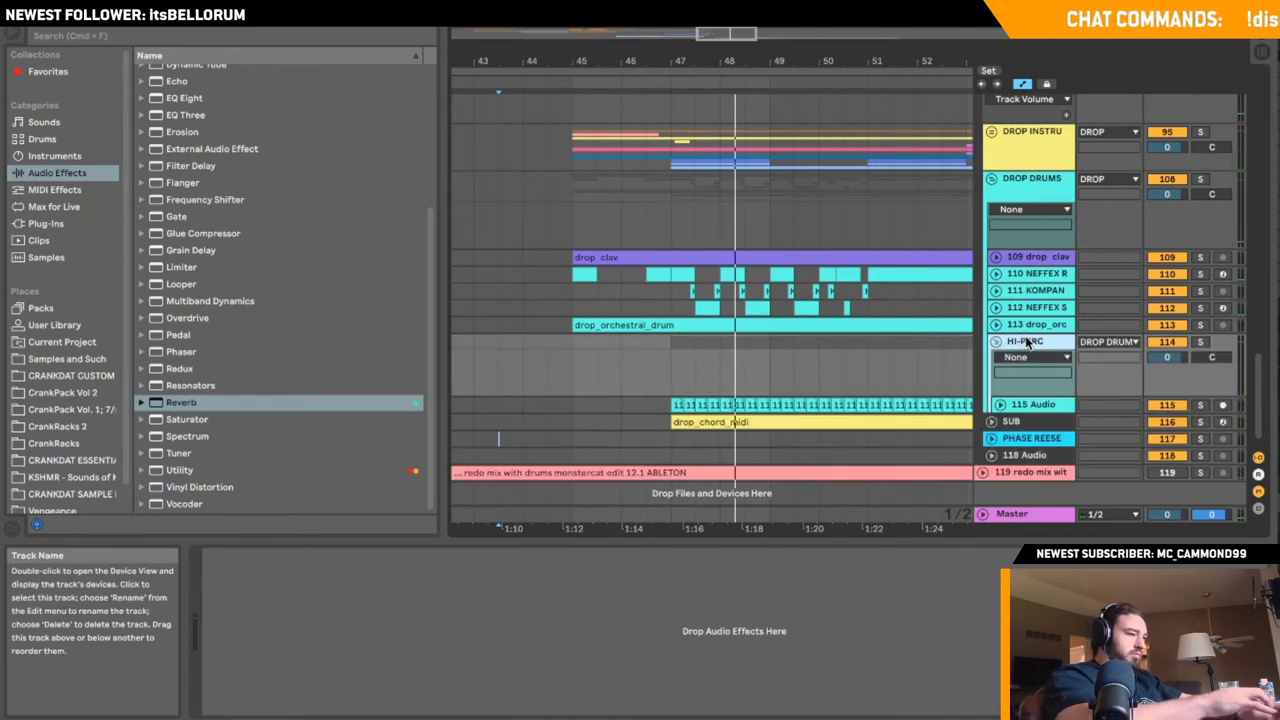
- Play the arrangement from about bar 33 leading into the drop
{"action": "left_click_drag", "start_coordinate": [740, 37], "coordinate": [742, 32]}
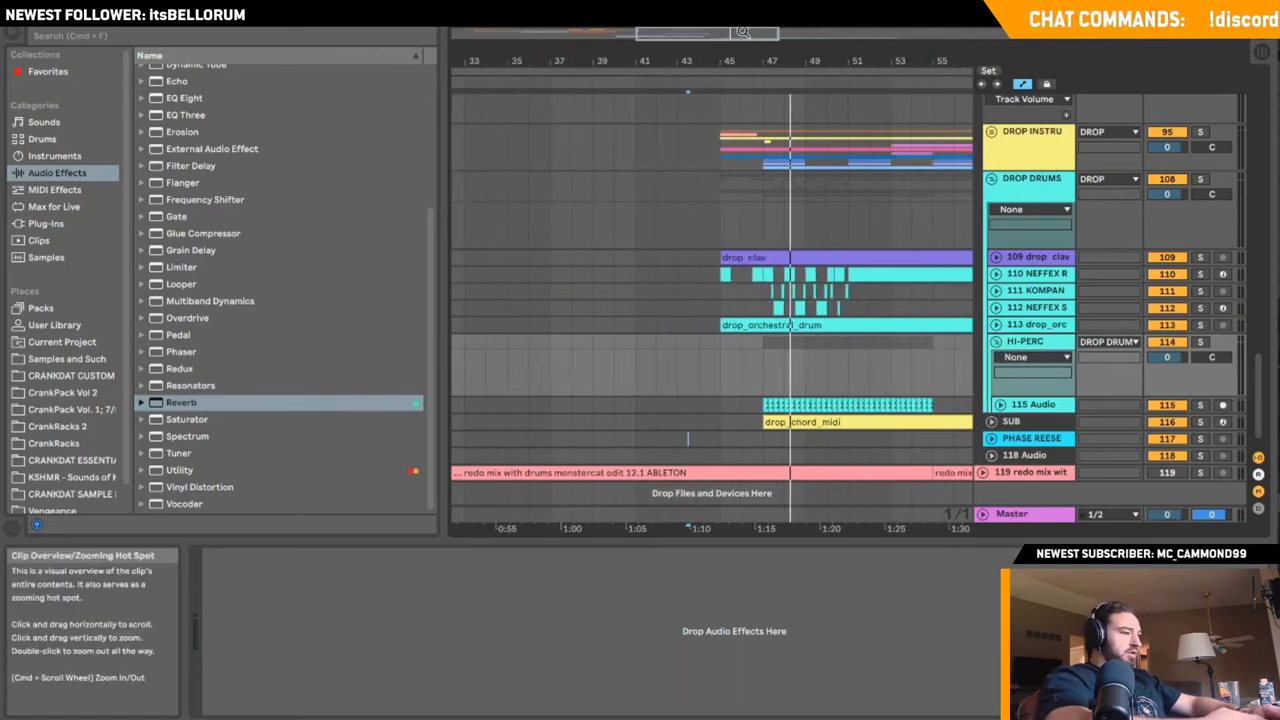
{"action": "left_click", "coordinate": [468, 364]}
{"action": "key", "text": "space"}
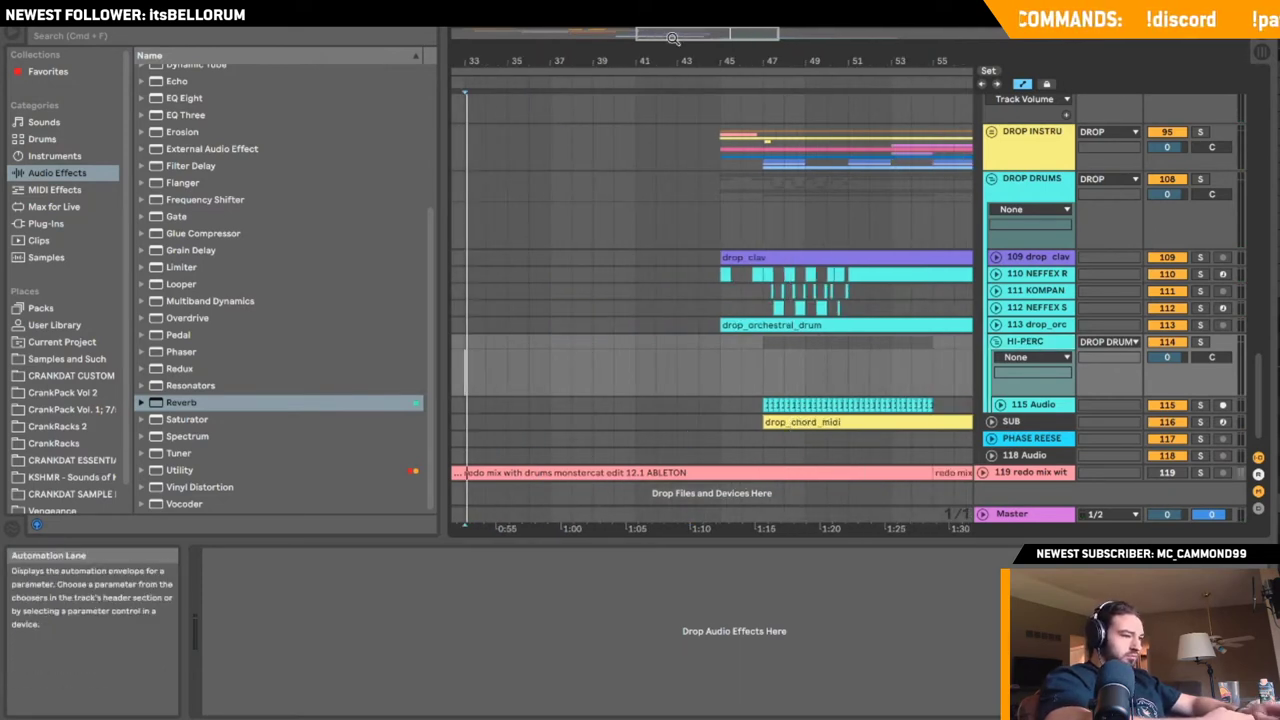
{"action": "left_click_drag", "start_coordinate": [672, 38], "coordinate": [672, 33]}
- Insert a new audio track below 115 Audio inside the HI-PERC group
{"action": "right_click", "coordinate": [1030, 405]}
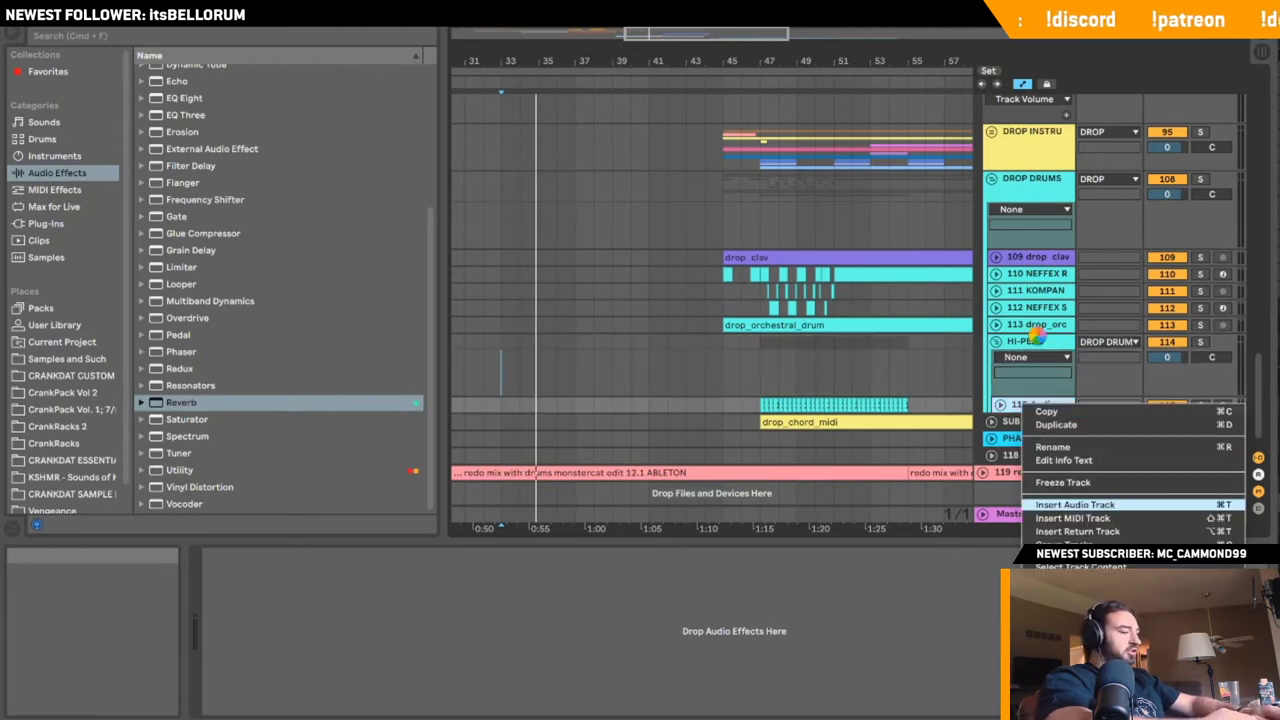
{"action": "left_click", "coordinate": [1075, 505]}
{"action": "scroll", "coordinate": [843, 398], "scroll_direction": "down", "scroll_amount": 1}
{"action": "scroll", "coordinate": [843, 398], "scroll_direction": "right", "scroll_amount": 2}
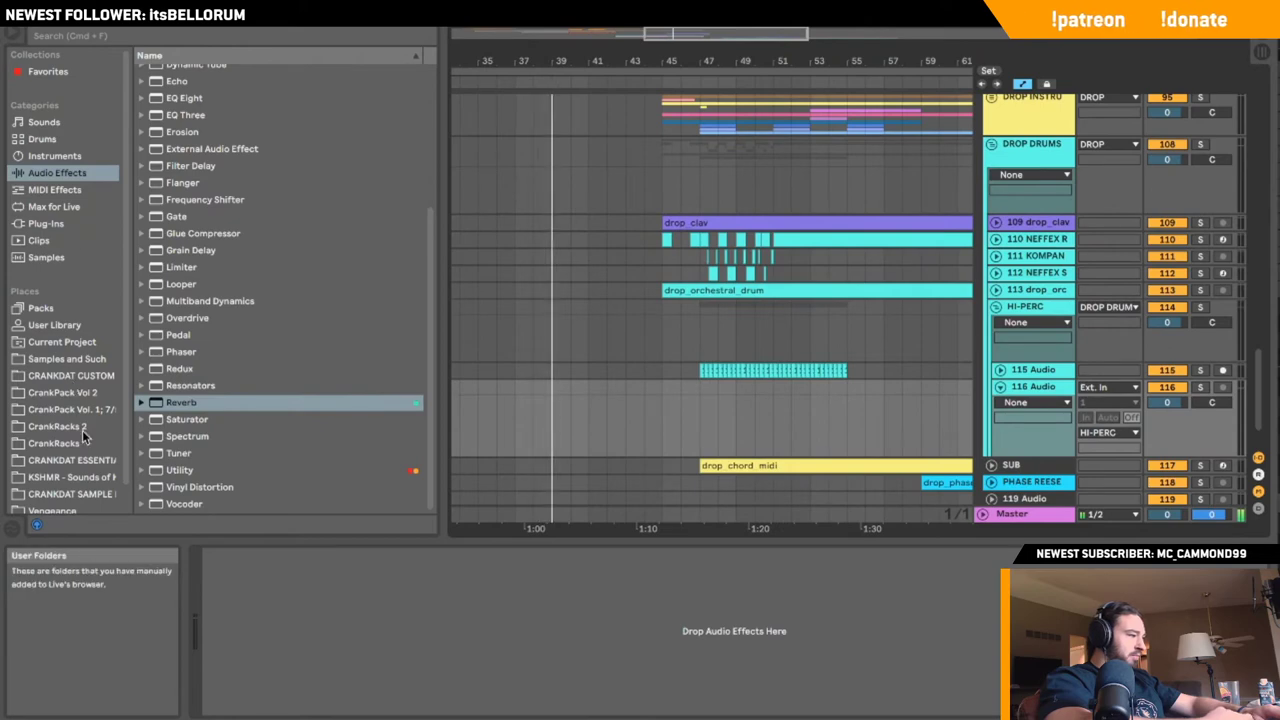
- Browse all samples and the CRANKDAT CUSTOM and CrankPack Vol 2 folders for percussion samples
{"action": "left_click", "coordinate": [60, 258]}
{"action": "scroll", "coordinate": [260, 408], "scroll_direction": "down", "scroll_amount": 10}
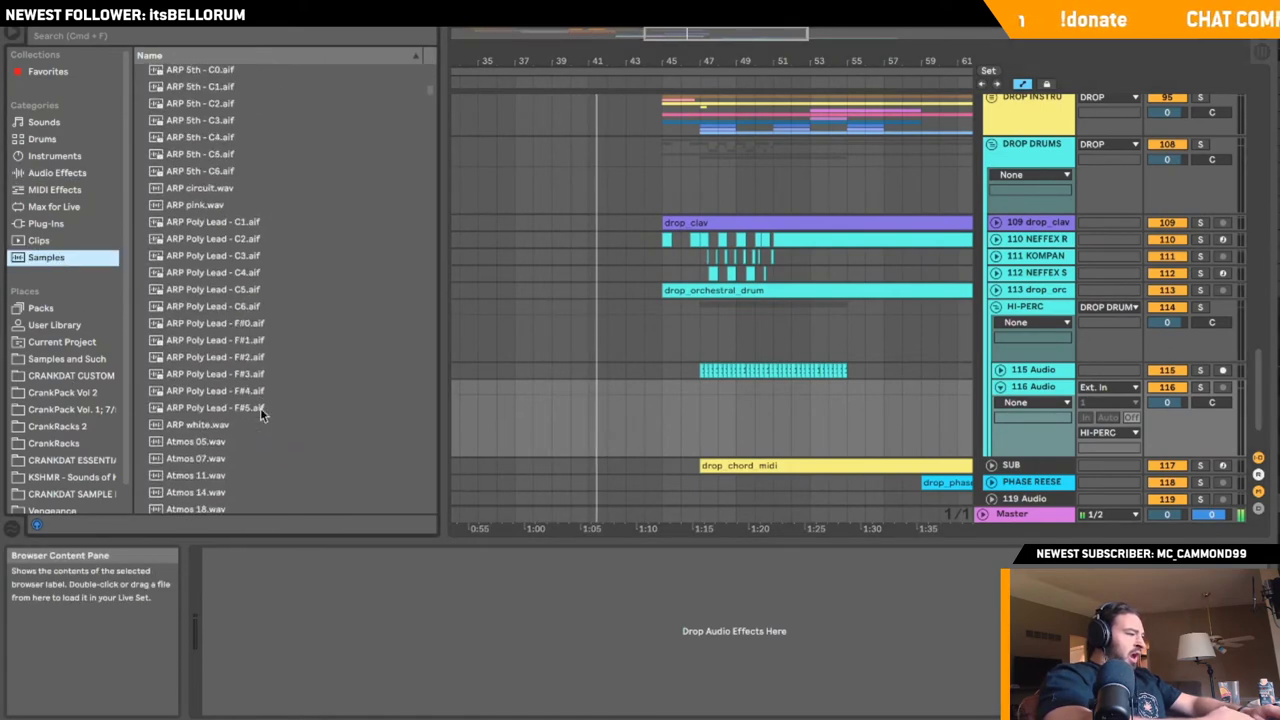
{"action": "scroll", "coordinate": [260, 408], "scroll_direction": "down", "scroll_amount": 20}
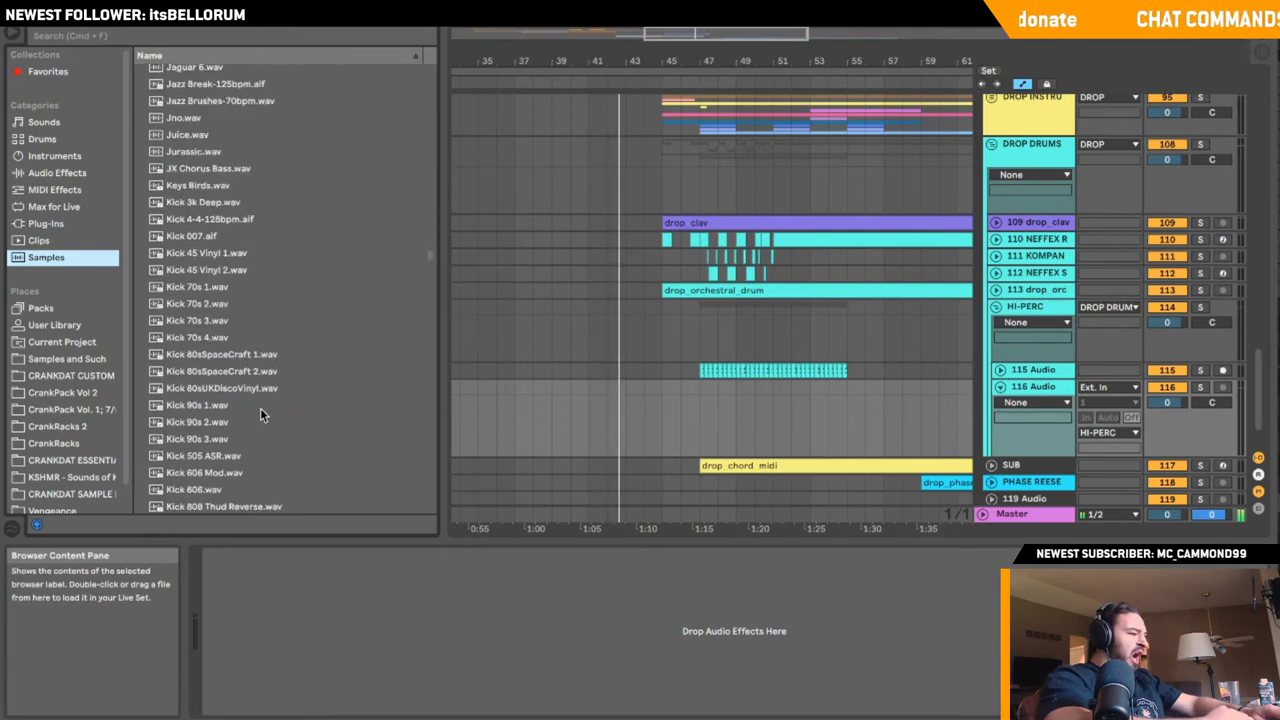
{"action": "left_click", "coordinate": [69, 376]}
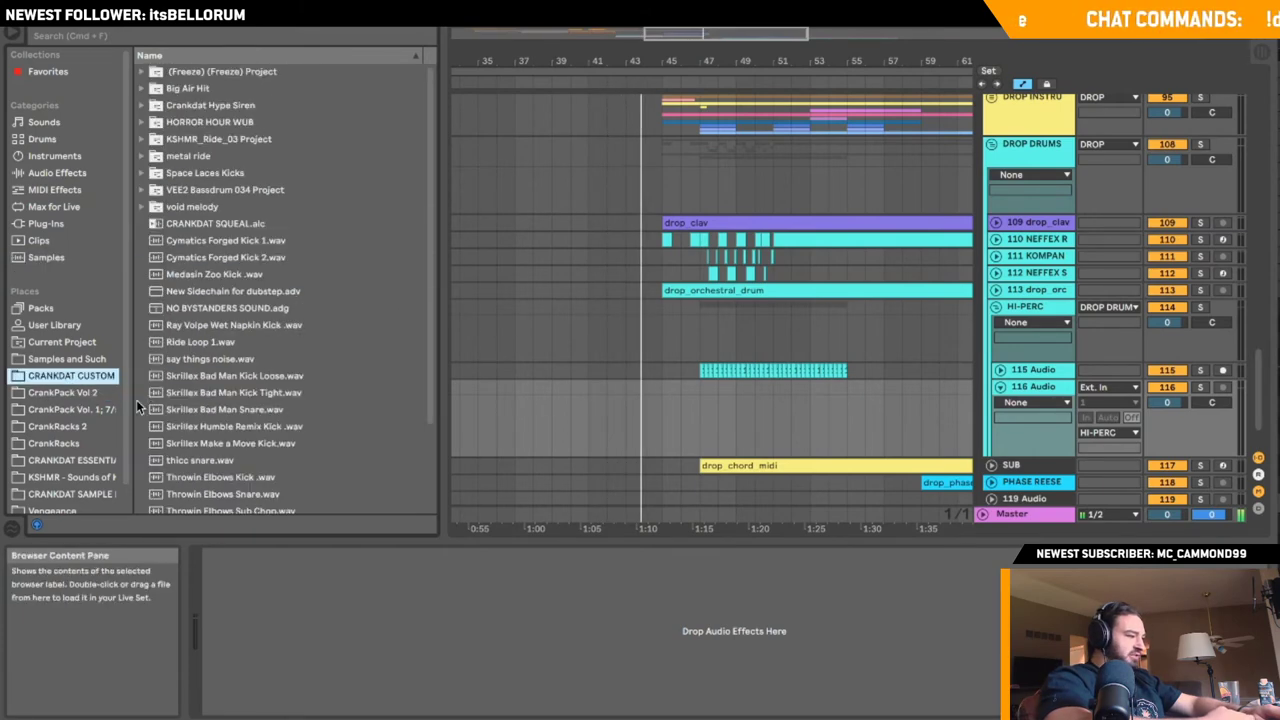
{"action": "left_click", "coordinate": [75, 396]}
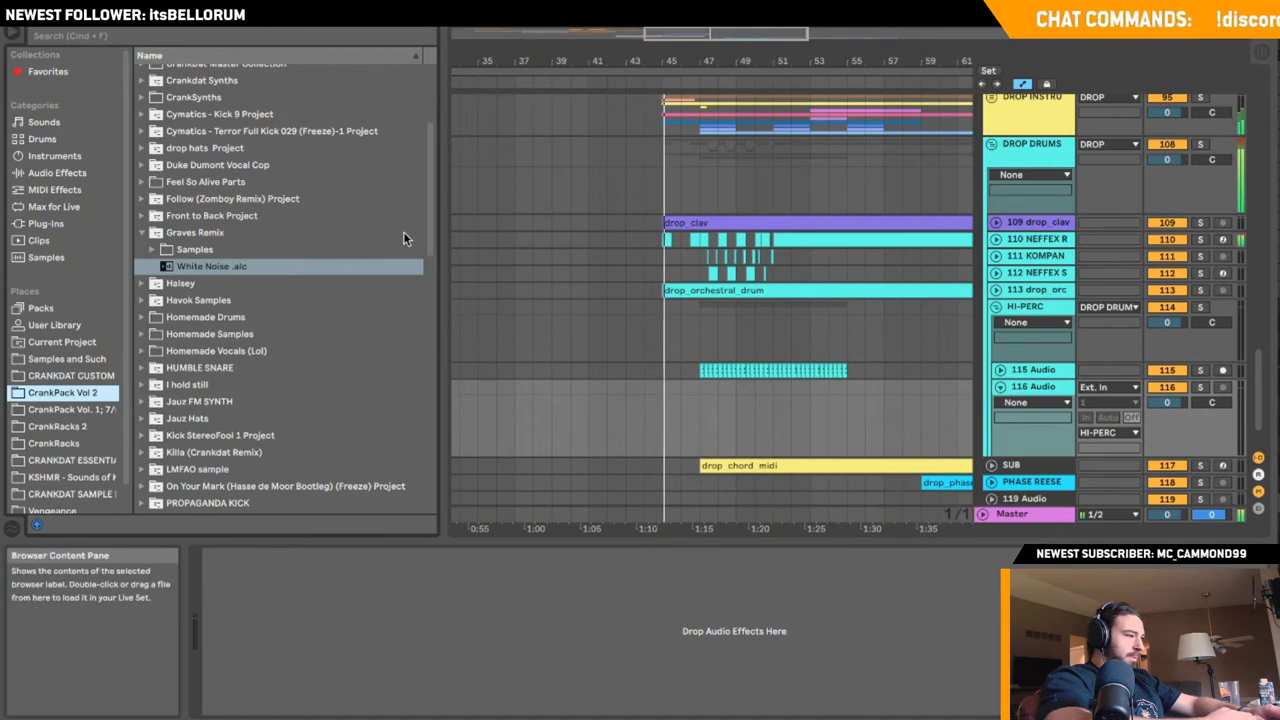
{"action": "scroll", "coordinate": [76, 478], "scroll_direction": "down", "scroll_amount": 1}
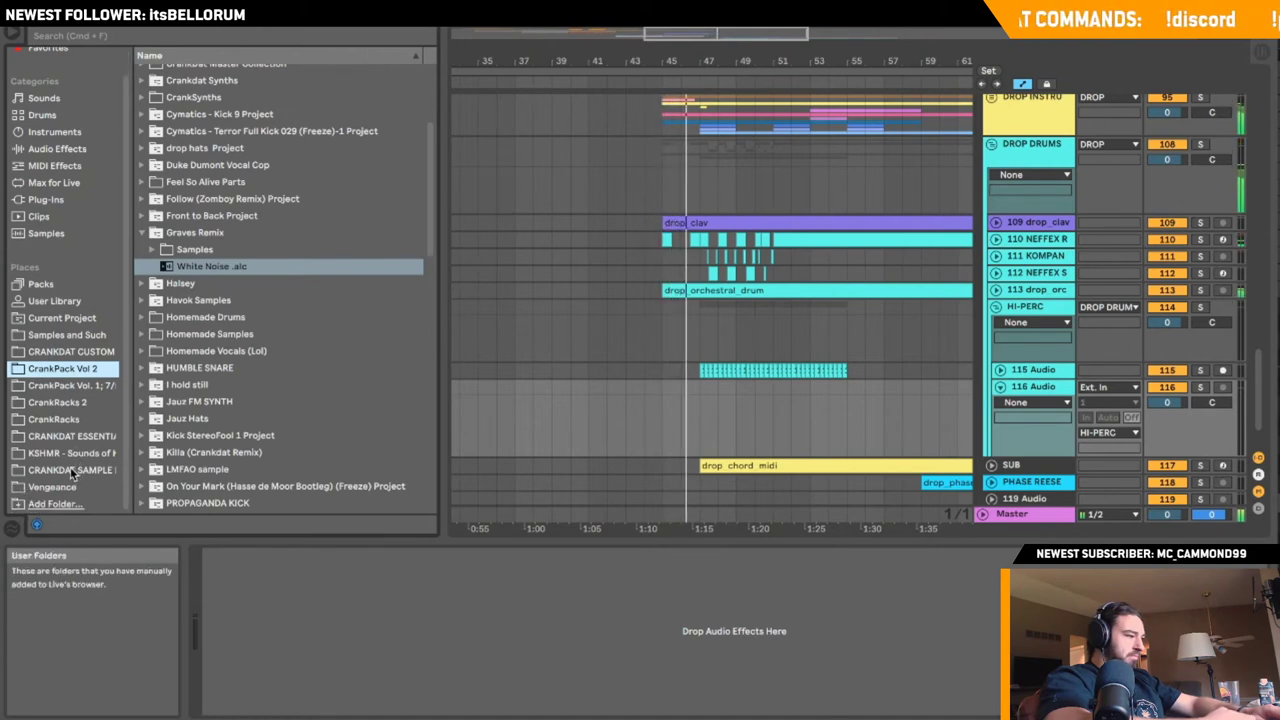
- Expand the HIGH PERCUSSION folder under DRUMS in the CRANKDAT ESSENTI... sample folder
{"action": "left_click", "coordinate": [72, 436]}
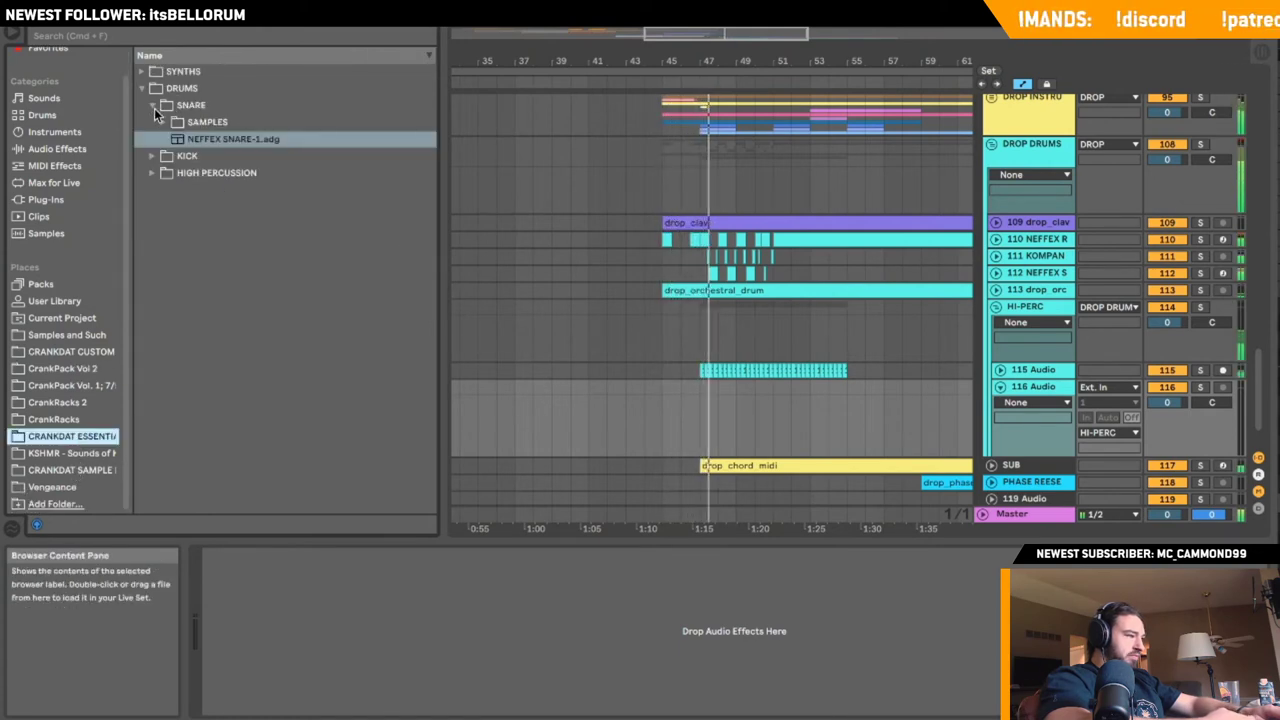
{"action": "left_click", "coordinate": [162, 122]}
{"action": "left_click", "coordinate": [152, 105]}
{"action": "left_click", "coordinate": [142, 89]}
{"action": "left_click", "coordinate": [142, 89]}
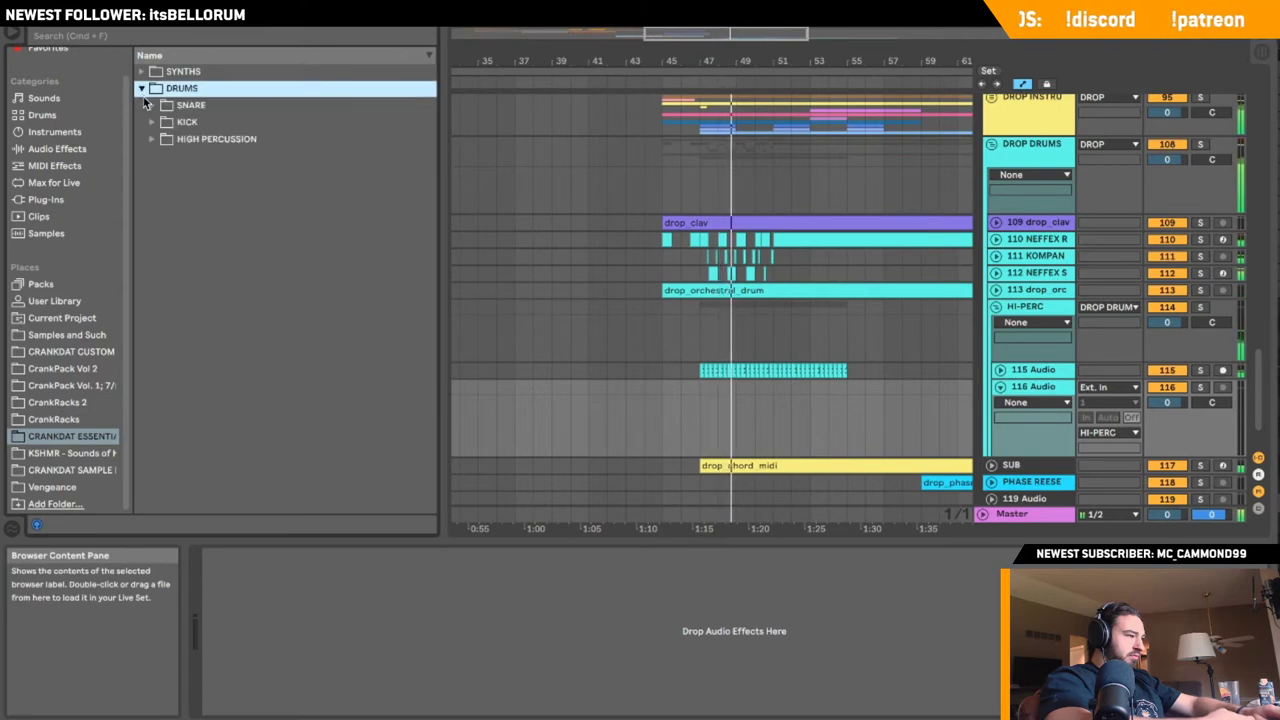
{"action": "left_click", "coordinate": [152, 142]}
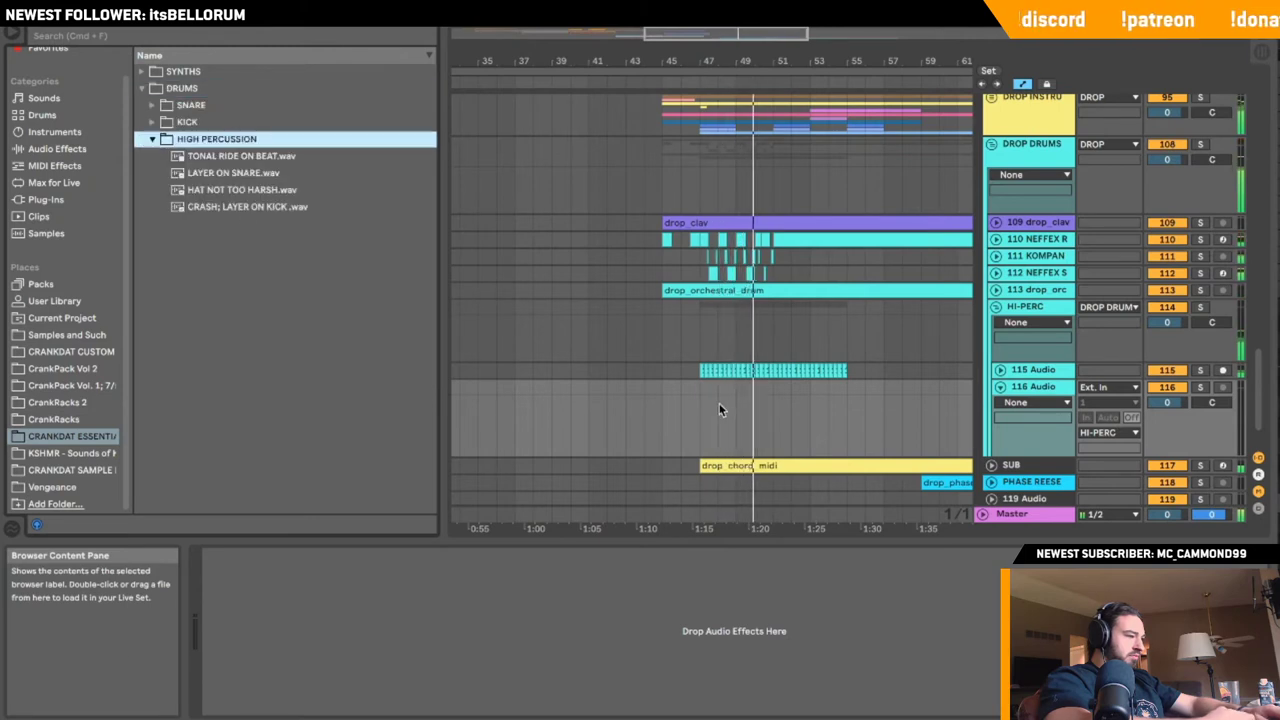
- Place the CRASH; LAYER ON KICK sample on track 116 at bar 45 and set the track volume to -13.0 dB
{"action": "left_click", "coordinate": [588, 387]}
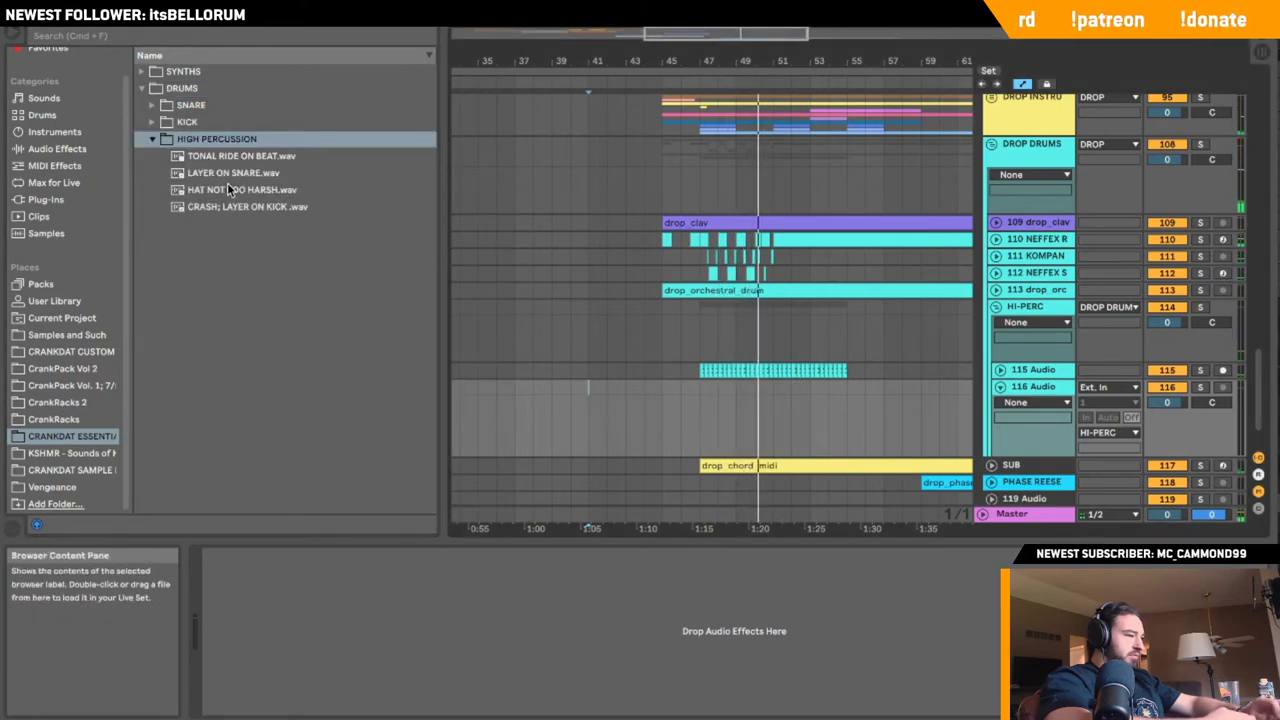
{"action": "key", "text": "space"}
{"action": "left_click", "coordinate": [247, 207]}
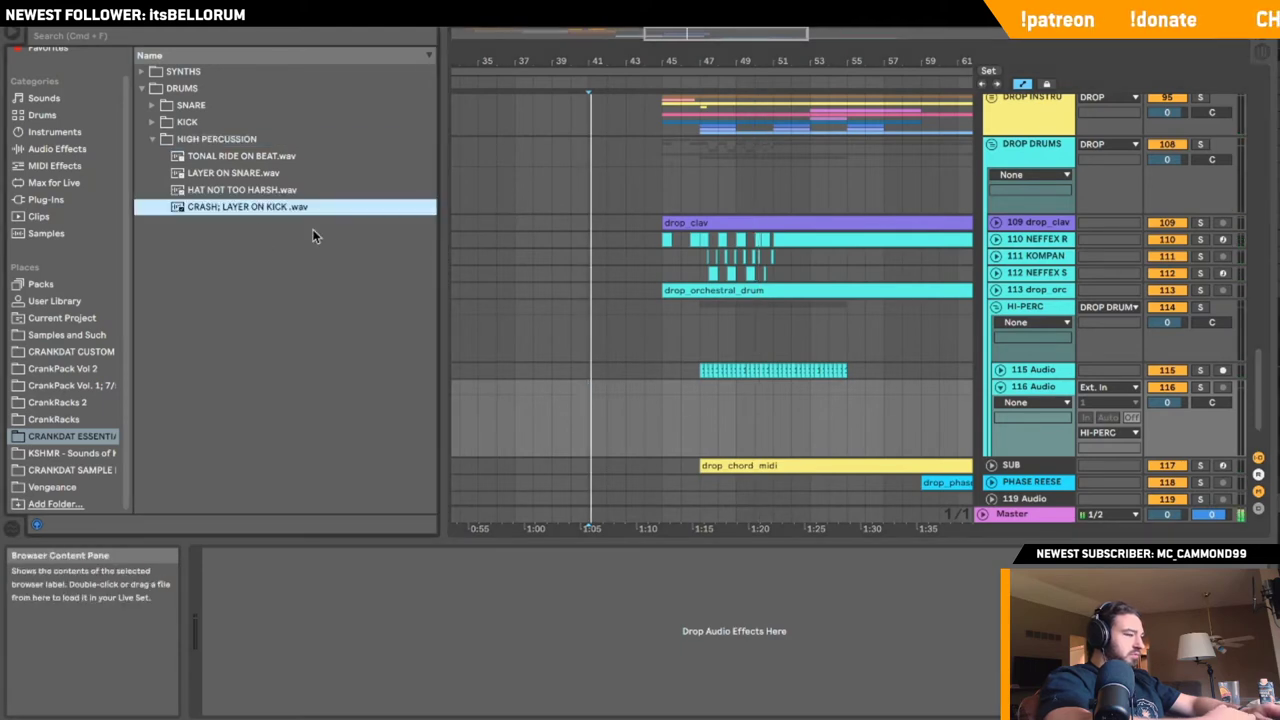
{"action": "left_click_drag", "start_coordinate": [300, 207], "coordinate": [651, 409]}
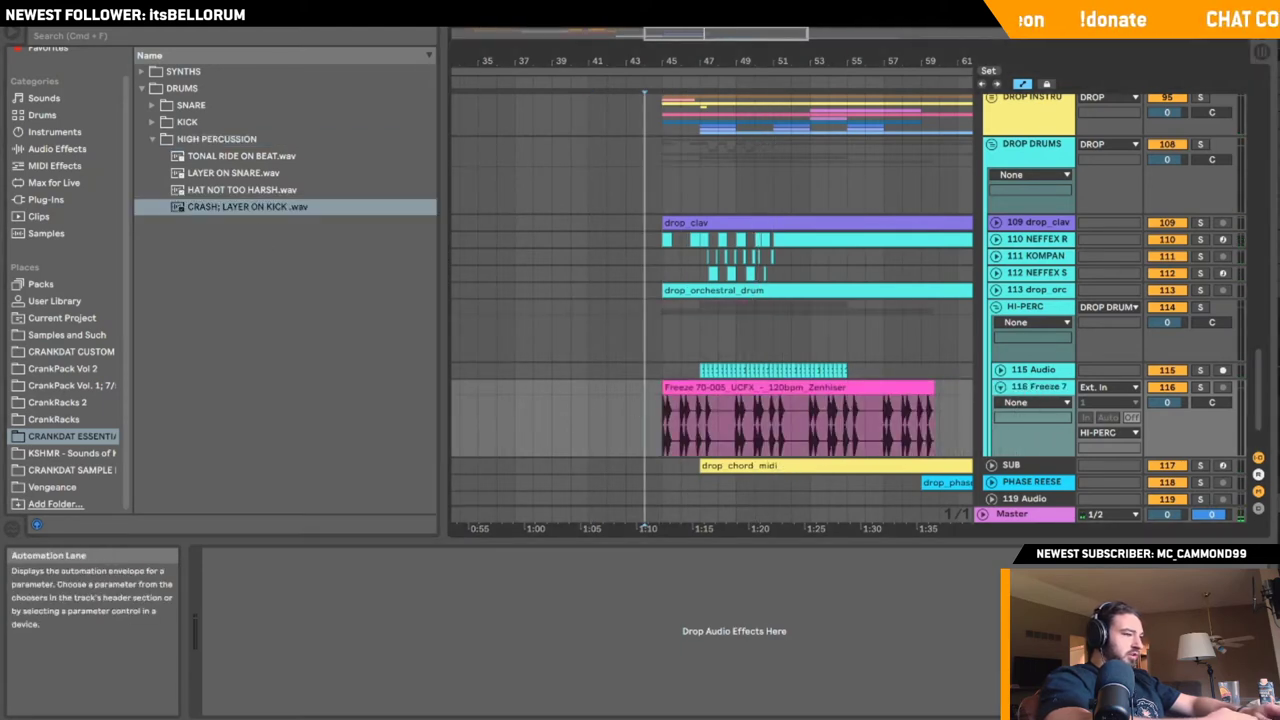
{"action": "scroll", "coordinate": [667, 201], "scroll_direction": "up", "scroll_amount": 5}
{"action": "key", "text": "space"}
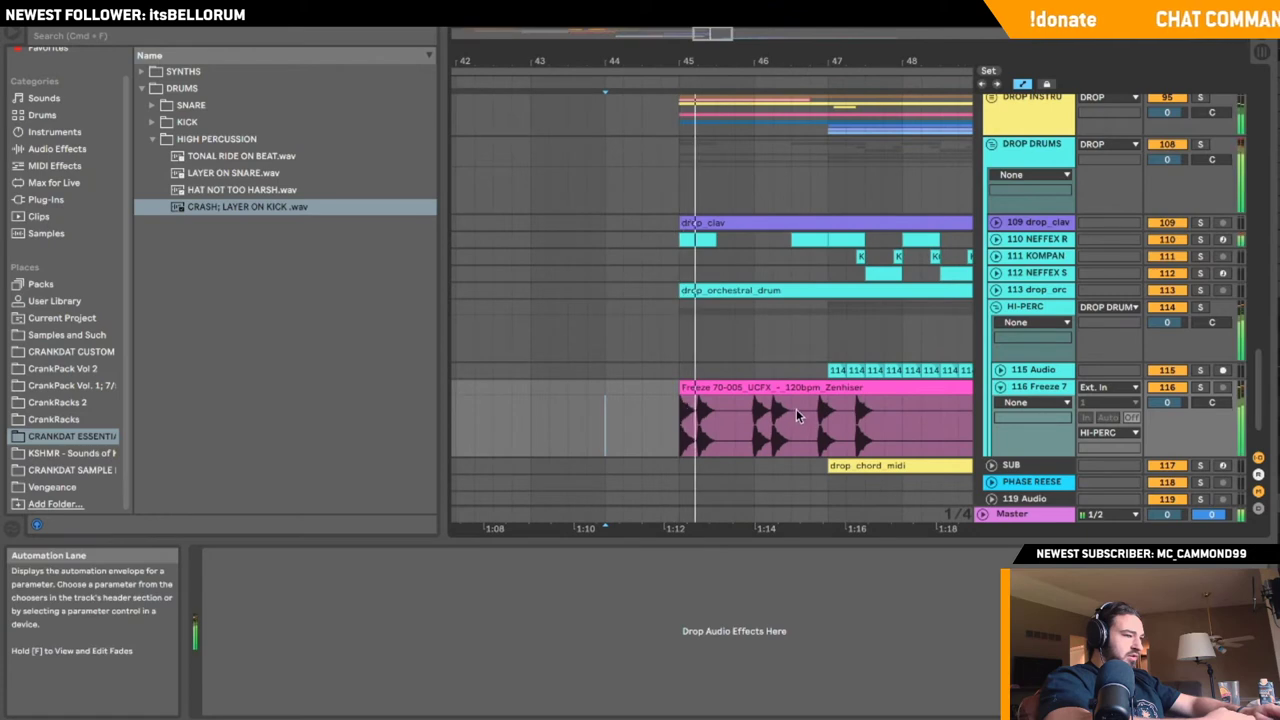
{"action": "left_click_drag", "start_coordinate": [1167, 402], "coordinate": [1167, 430]}
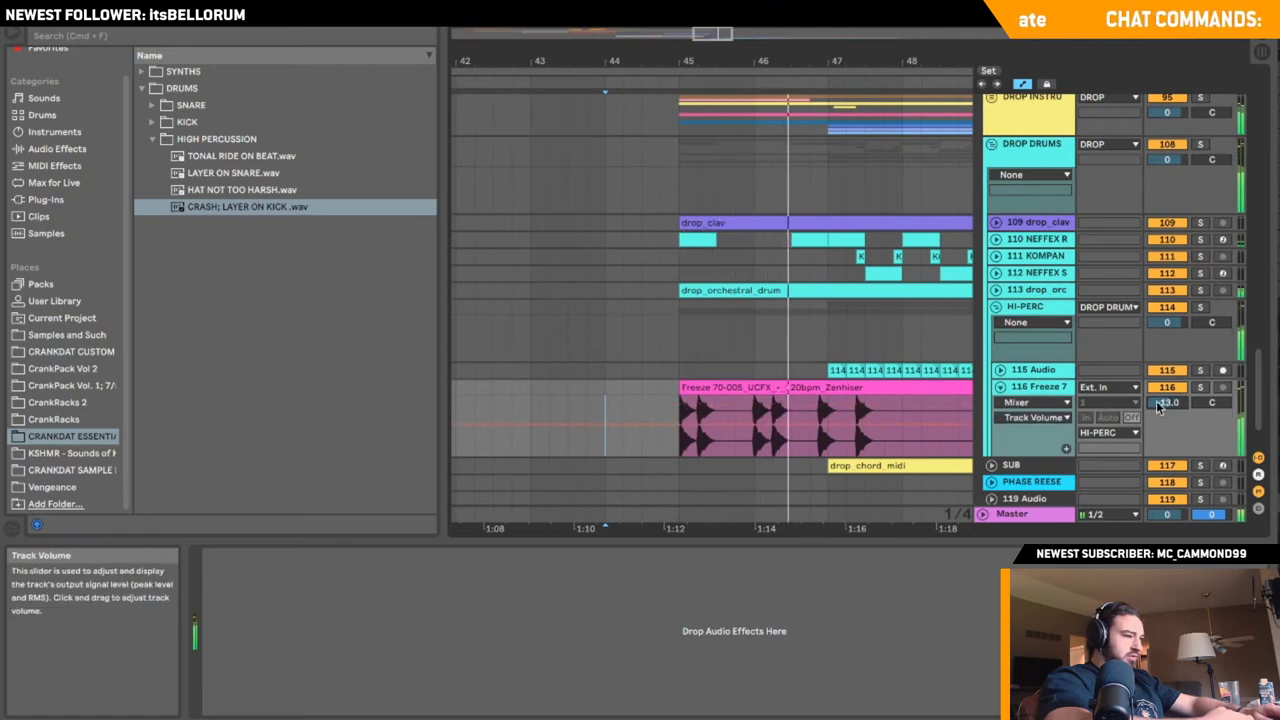
- Cut the crash clip down to its one-beat first hit at bar 45 and delete the rest of the loop
{"action": "left_click", "coordinate": [755, 415]}
{"action": "key", "text": "ctrl+e"}
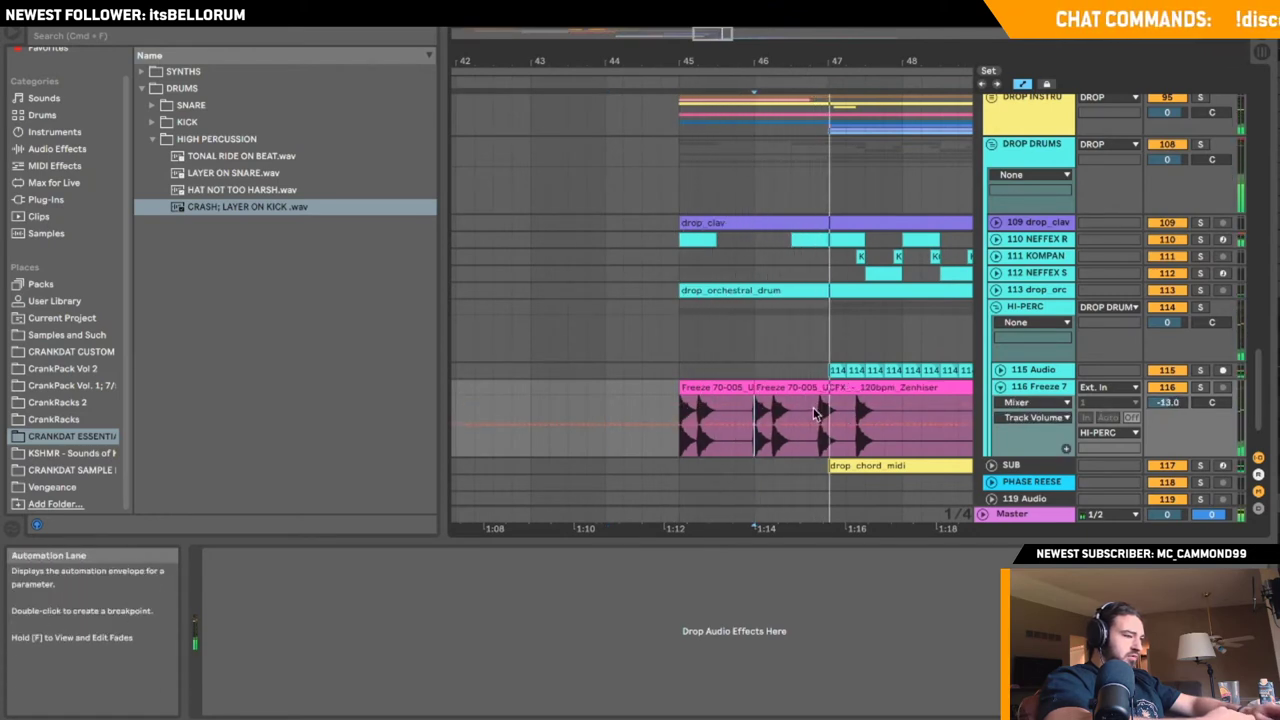
{"action": "key", "text": "super+e"}
{"action": "left_click", "coordinate": [725, 385]}
{"action": "key", "text": "Delete"}
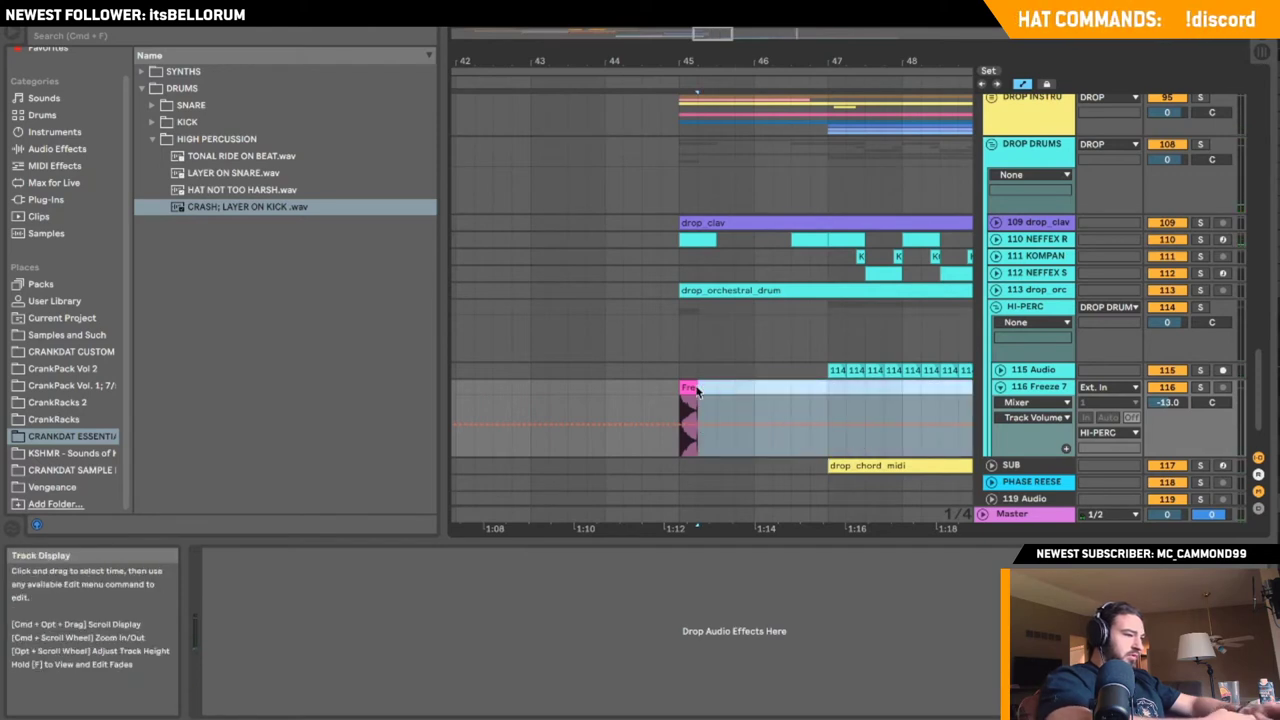
- Hide the automation lanes and give the end of the crash hit a short fade-out
{"action": "left_click", "coordinate": [690, 388]}
{"action": "key", "text": "a"}
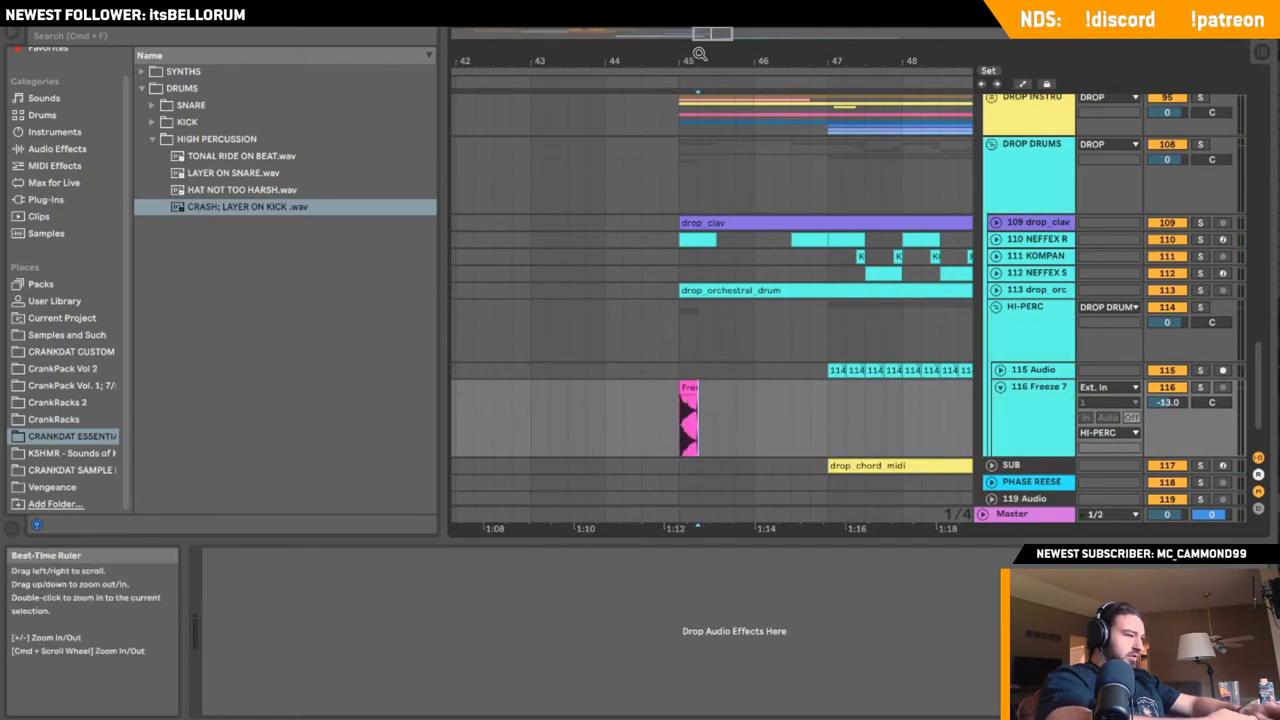
{"action": "mouse_move", "coordinate": [707, 35]}
{"action": "left_mouse_down"}
{"action": "mouse_move", "coordinate": [711, 48]}
{"action": "mouse_move", "coordinate": [713, 35]}
{"action": "left_mouse_up"}
{"action": "left_click", "coordinate": [711, 386]}
{"action": "key", "text": "space"}
{"action": "key", "text": "space"}
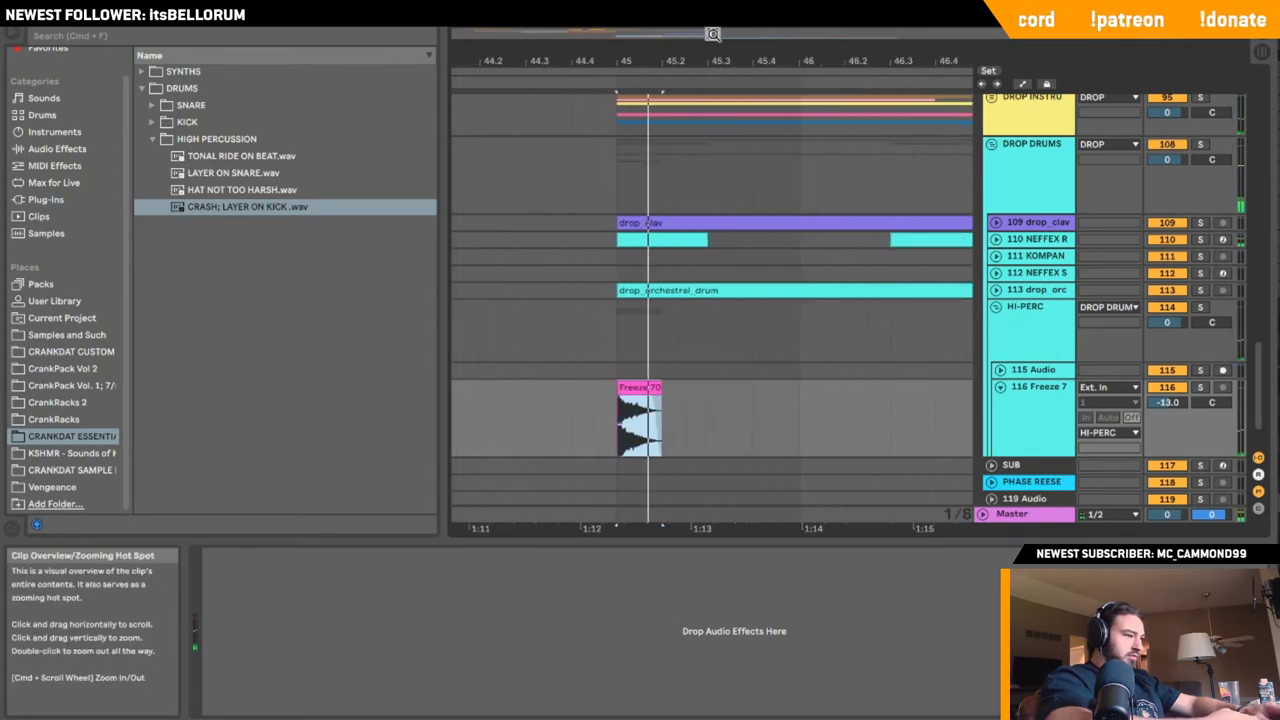
- Move the crash hit from bar 45 to the start of bar 47 on track 116
{"action": "key", "text": "Delete"}
{"action": "left_click", "coordinate": [600, 389]}
{"action": "key", "text": "space"}
{"action": "scroll", "coordinate": [600, 392], "scroll_direction": "right", "scroll_amount": 5}
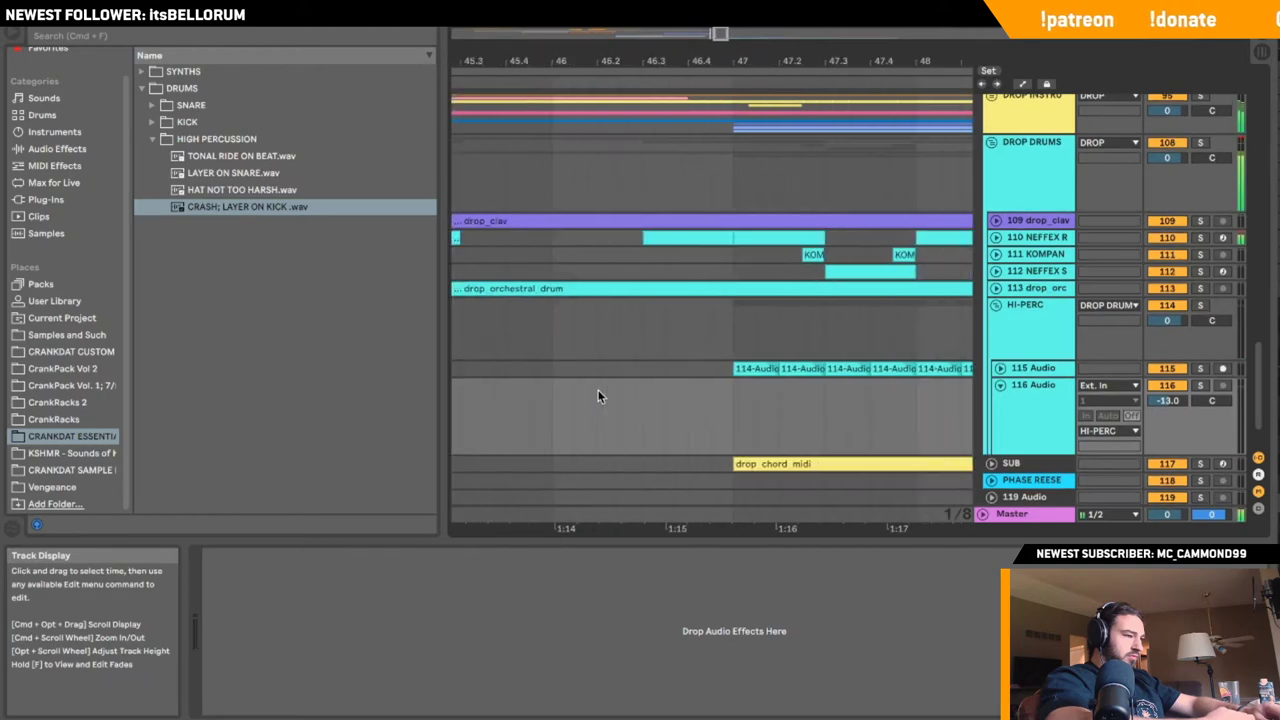
{"action": "left_click", "coordinate": [724, 405]}
{"action": "key", "text": "super+shift+z"}
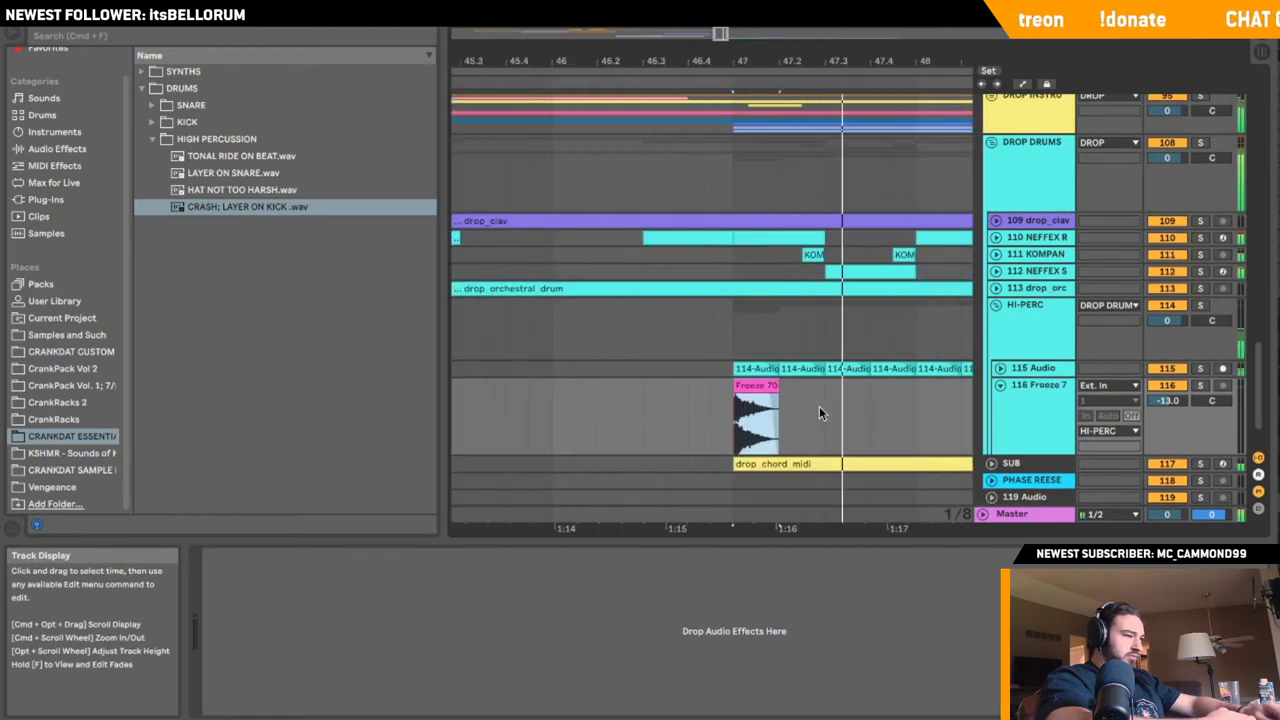
- Solo track 116 and play the crash hit at bar 47 on its own
{"action": "key", "text": "space"}
{"action": "key", "text": "space"}
{"action": "left_click", "coordinate": [1200, 386]}
{"action": "key", "text": "space"}
{"action": "key", "text": "space"}
{"action": "key", "text": "space"}
{"action": "key", "text": "space"}
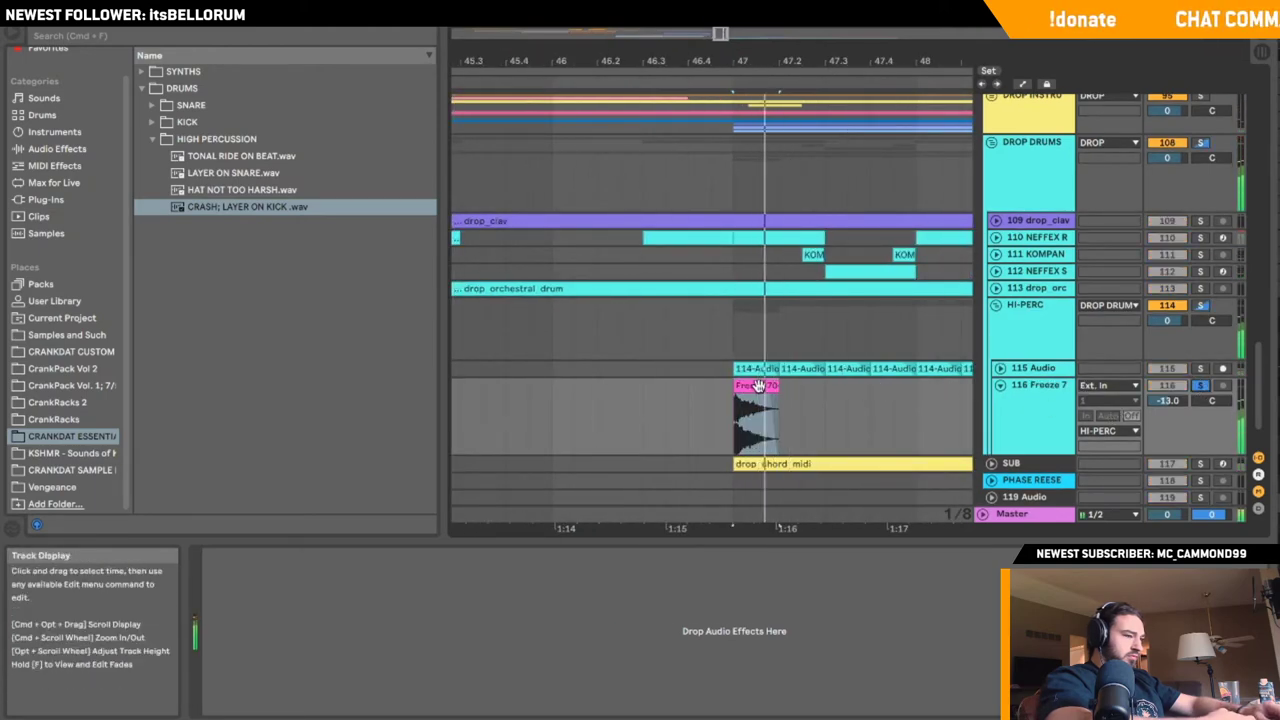
- Try transposing the crash clip and return its transposition to 0 st
{"action": "double_click", "coordinate": [755, 386]}
{"action": "left_click", "coordinate": [288, 135]}
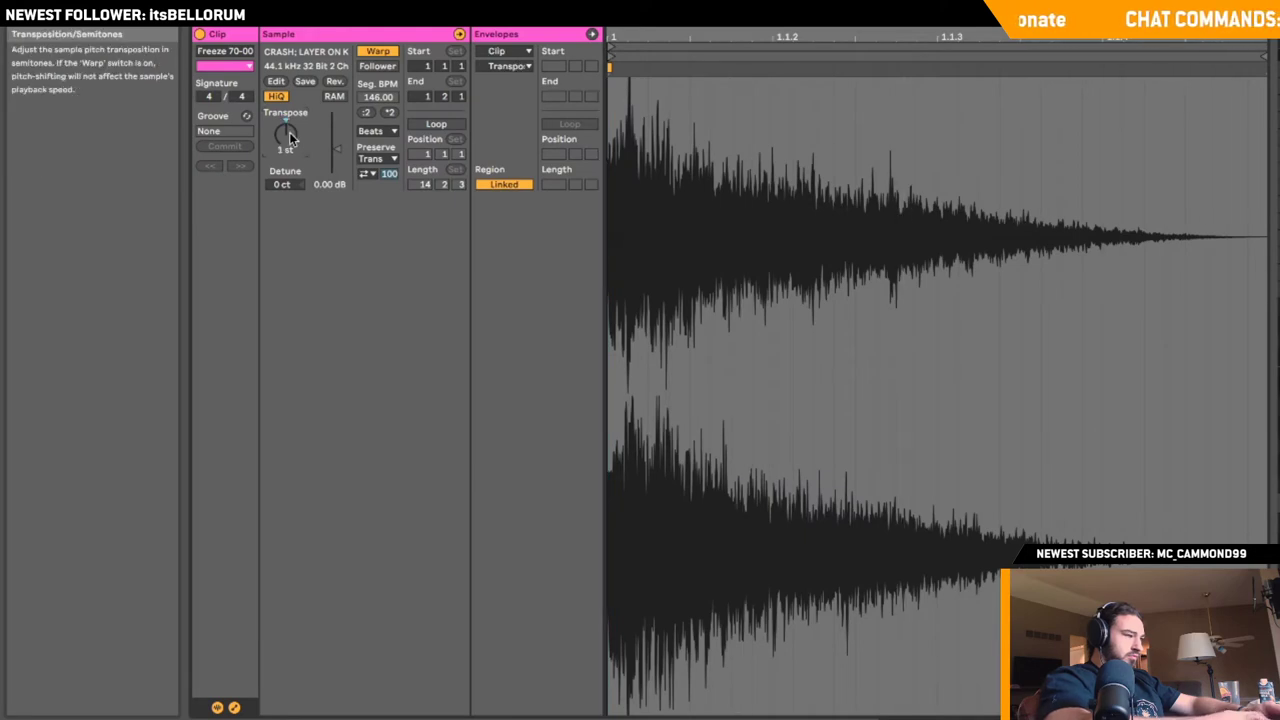
{"action": "key", "text": "space"}
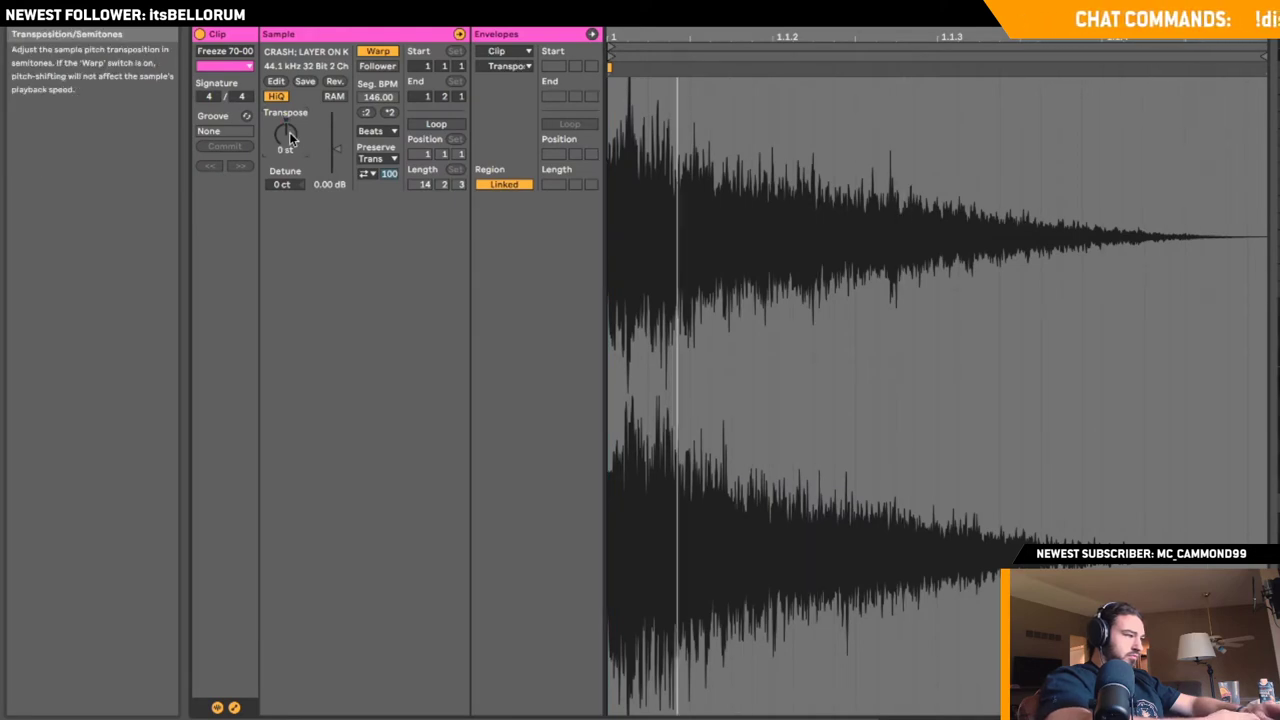
{"action": "key", "text": "shift+Tab"}
{"action": "key", "text": "space"}
{"action": "key", "text": "space"}
- Turn off the solo on track 116 and play the arrangement from about 46.3 into bar 47
{"action": "left_click", "coordinate": [1201, 330]}
{"action": "key", "text": "space"}
{"action": "key", "text": "space"}
{"action": "scroll", "coordinate": [700, 320], "scroll_direction": "right", "scroll_amount": 3}
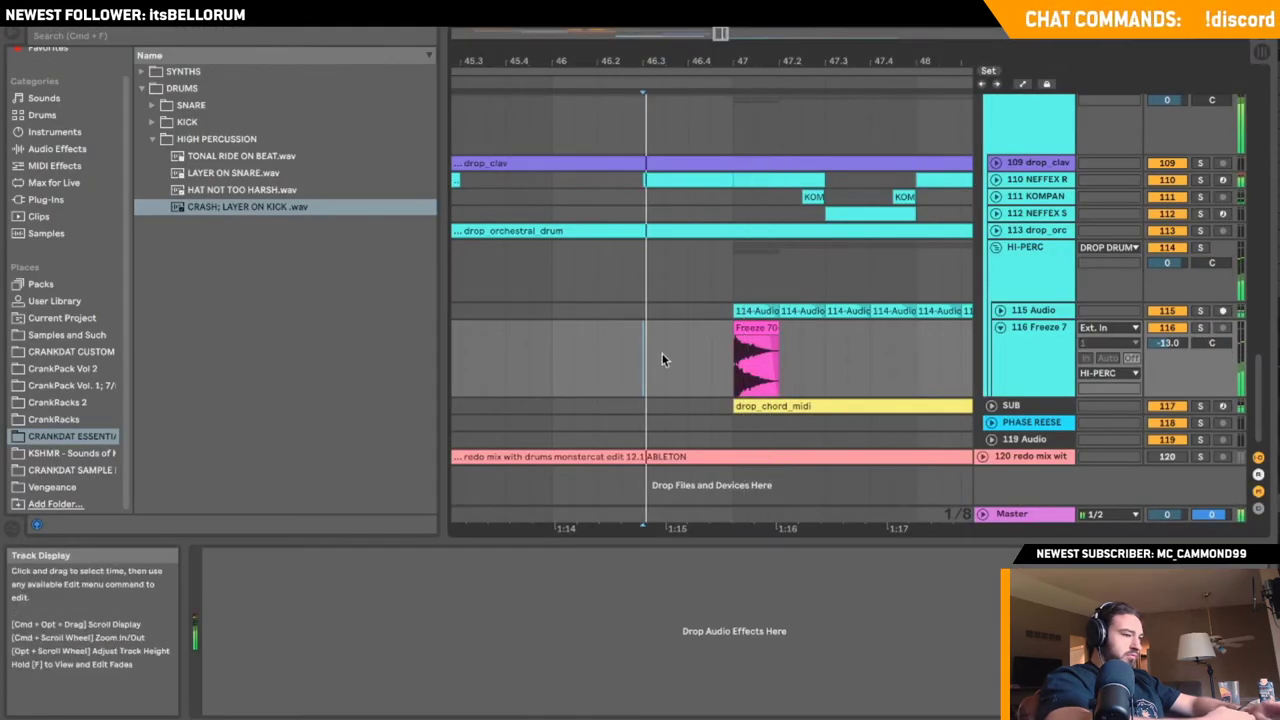
{"action": "left_click", "coordinate": [662, 354]}
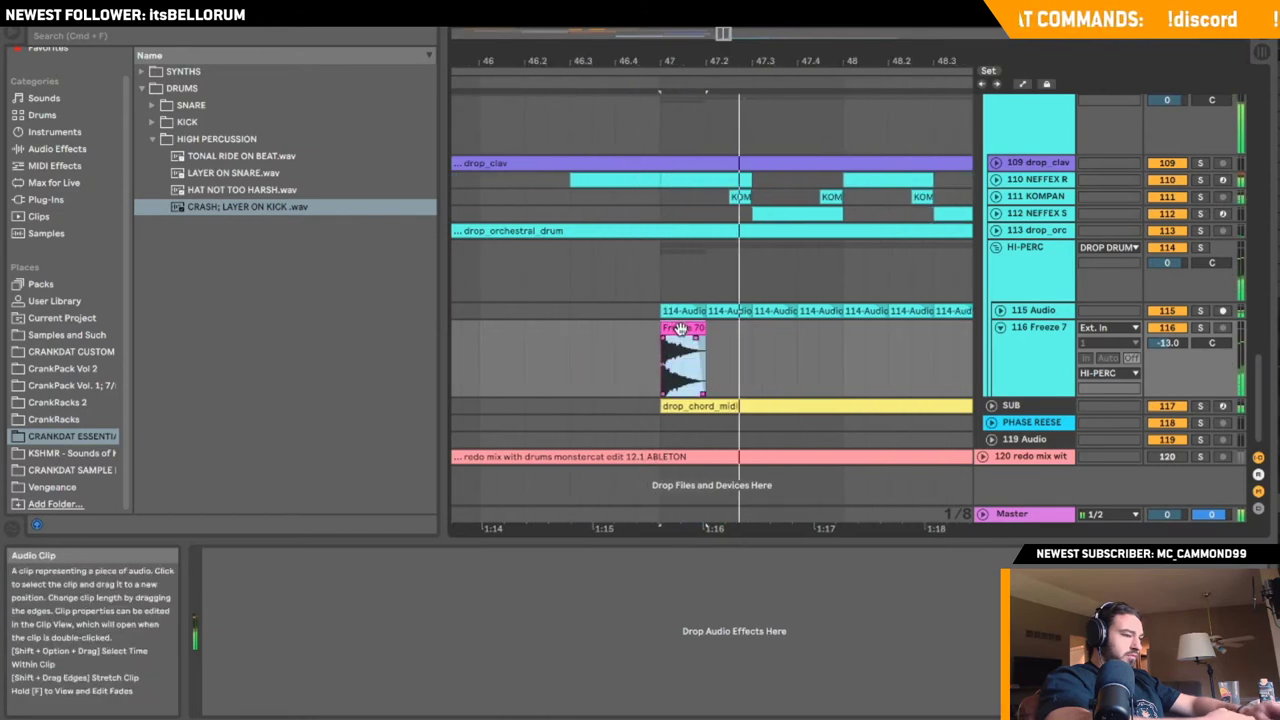
- Copy the crash hit to the starts of bars 48, 49 and 50 on track 116
{"action": "left_click", "coordinate": [847, 352]}
{"action": "key", "text": "super+v"}
{"action": "scroll", "coordinate": [847, 352], "scroll_direction": "right", "scroll_amount": 5}
{"action": "left_click", "coordinate": [871, 352]}
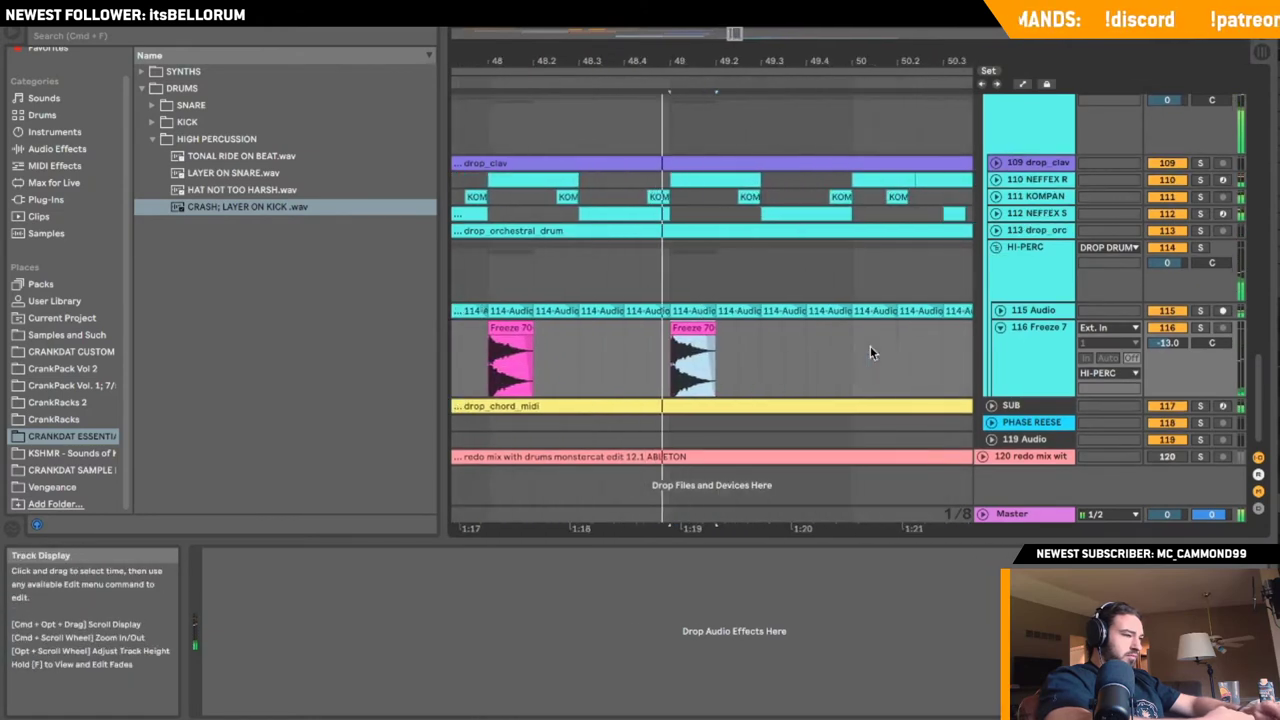
{"action": "key", "text": "ctrl+v"}
{"action": "key", "text": "ctrl+d"}
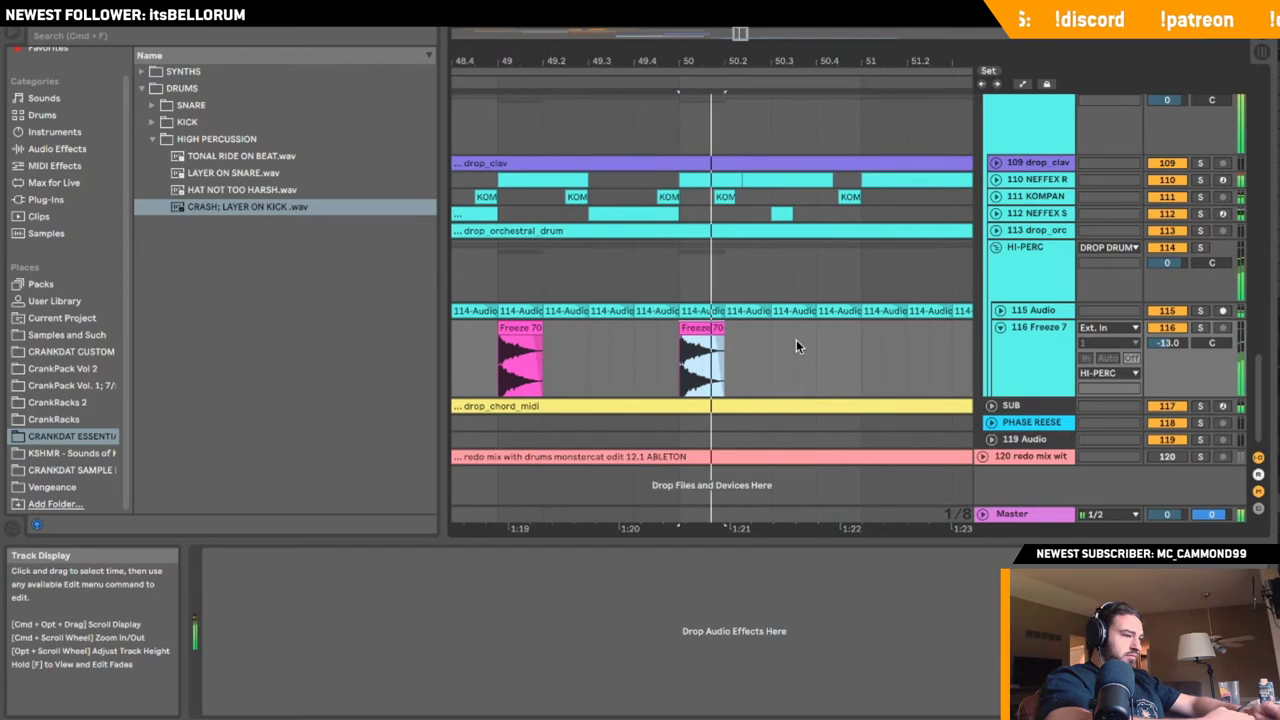
- Add another crash hit just before 50.2.3, aligned with the split in the 110 NEFFEX clips, and fold track 116
{"action": "left_click_drag", "start_coordinate": [740, 35], "coordinate": [743, 34]}
{"action": "left_click", "coordinate": [625, 378]}
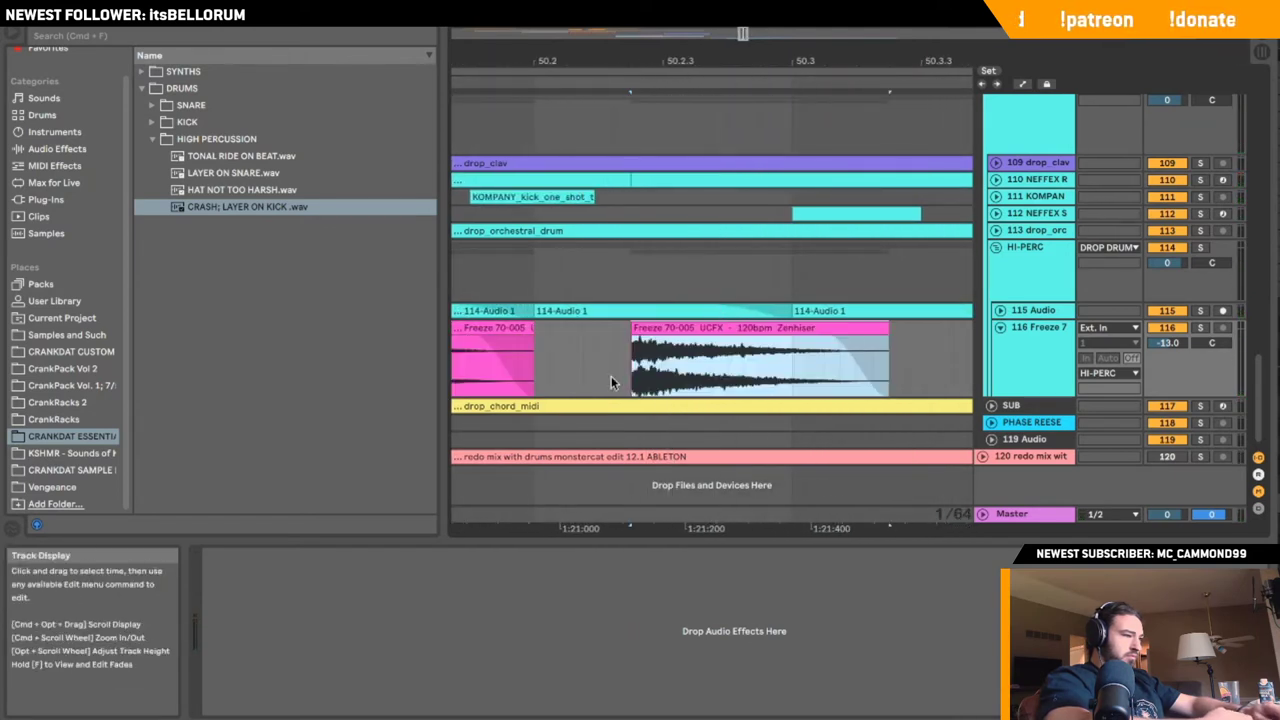
{"action": "left_click_drag", "start_coordinate": [742, 35], "coordinate": [741, 33]}
{"action": "left_click", "coordinate": [628, 369]}
{"action": "key", "text": "space"}
{"action": "key", "text": "space"}
{"action": "left_click", "coordinate": [1003, 334]}
{"action": "left_click", "coordinate": [1000, 327]}
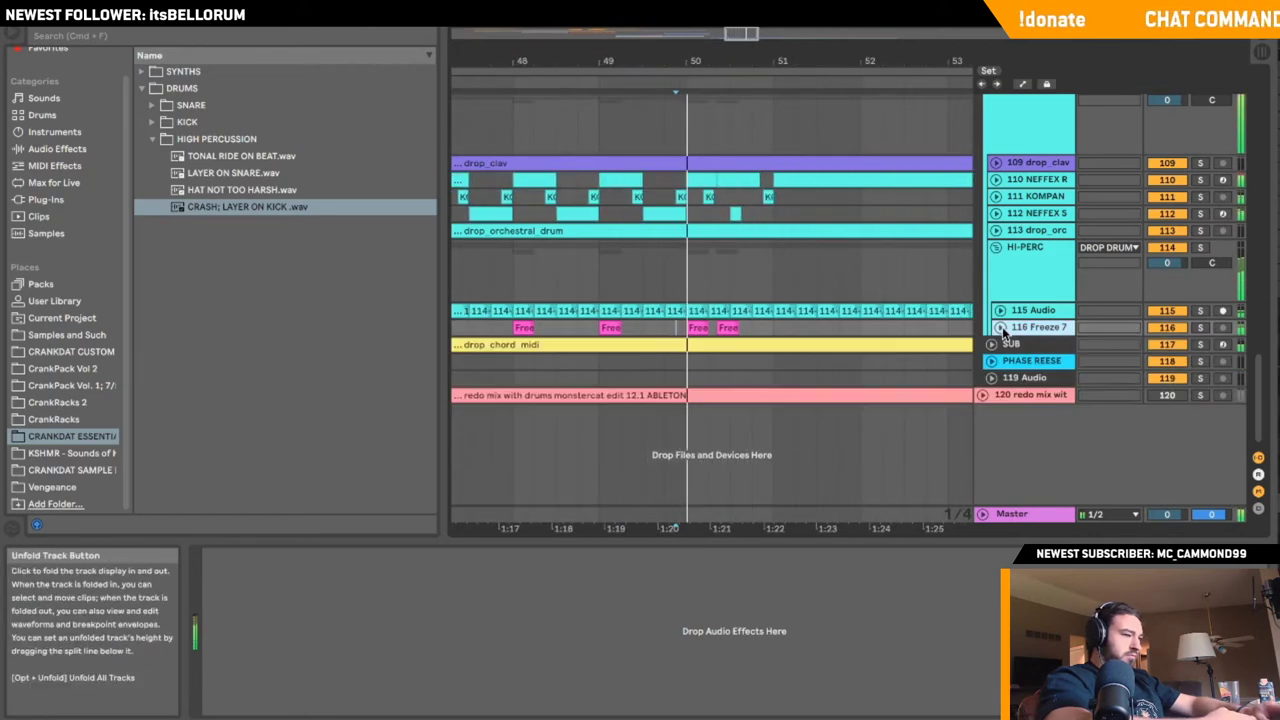
- Insert a new audio track below track 116 and place the HAT NOT TOO HARSH sample on it at bar 47
{"action": "right_click", "coordinate": [1035, 328]}
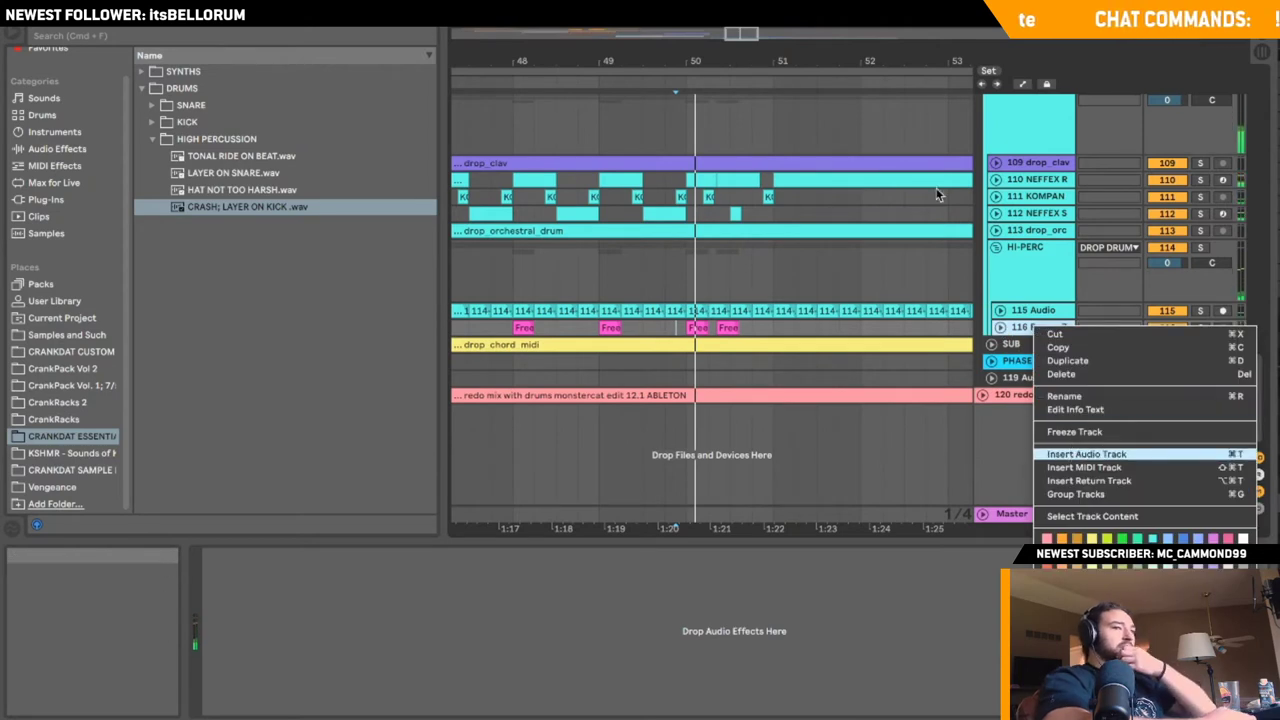
{"action": "left_click", "coordinate": [1087, 455]}
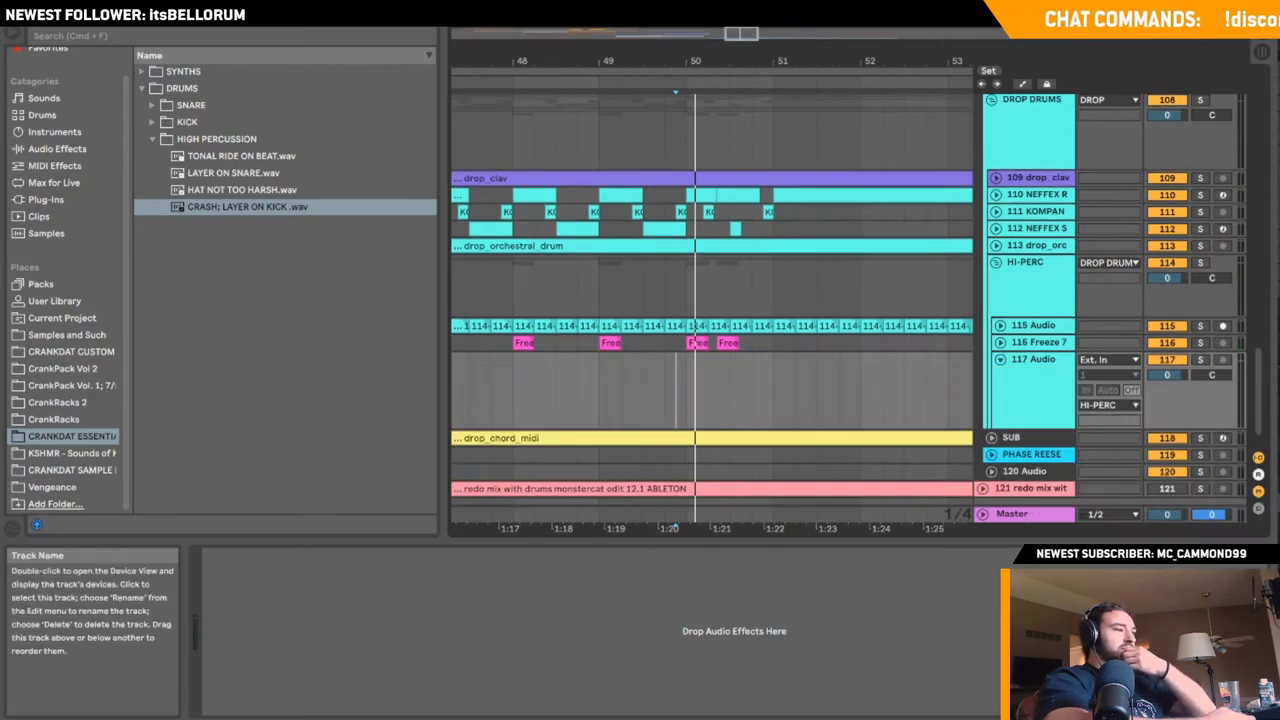
{"action": "left_click_drag", "start_coordinate": [747, 37], "coordinate": [745, 36]}
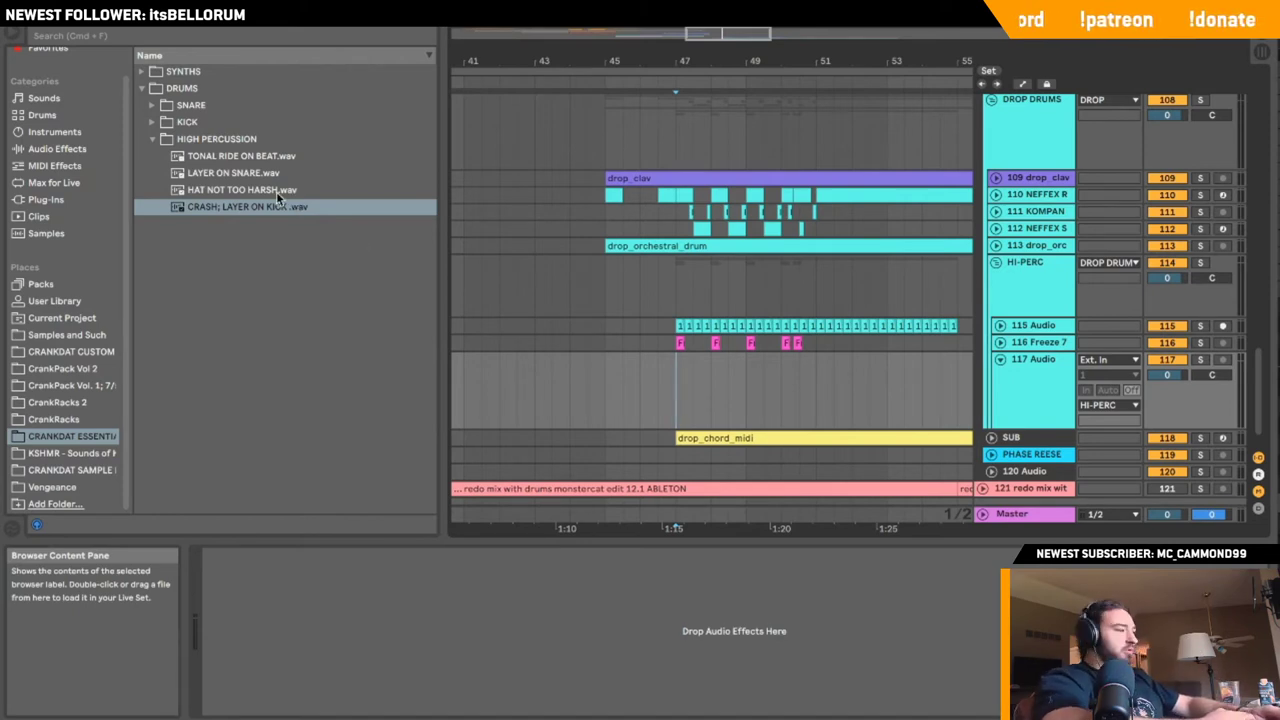
{"action": "left_click", "coordinate": [276, 191]}
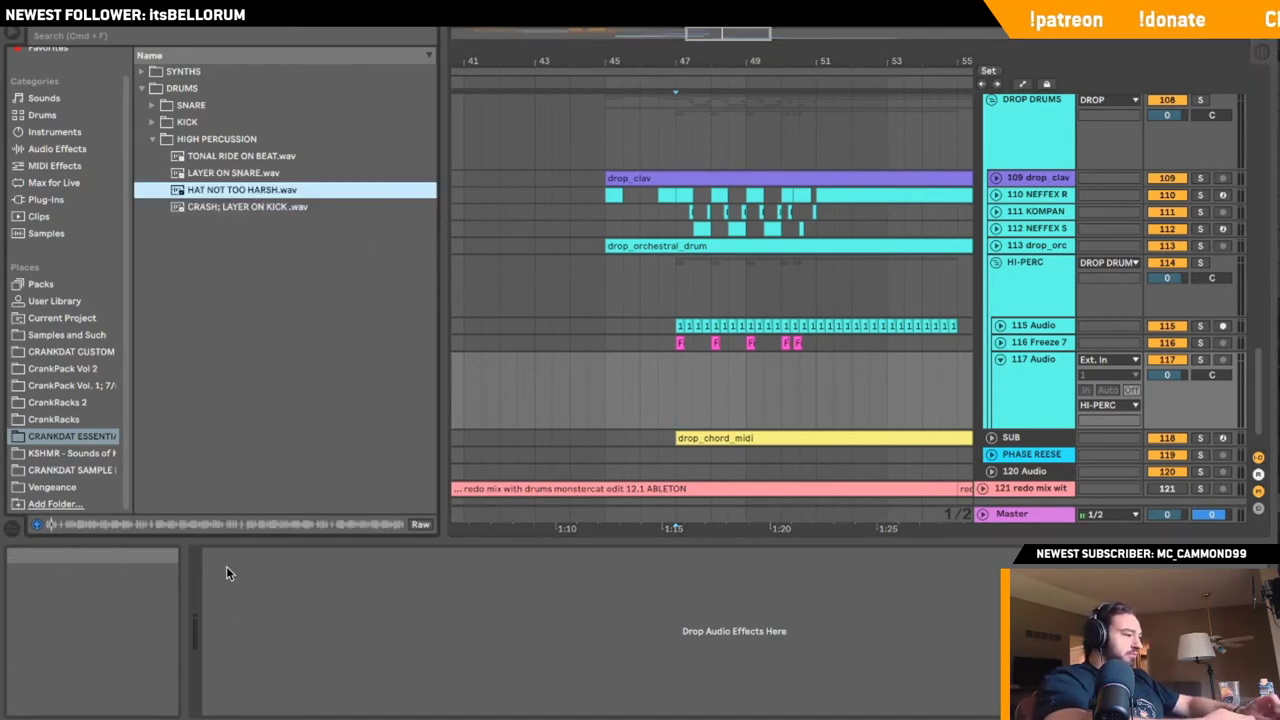
{"action": "mouse_move", "coordinate": [210, 193]}
{"action": "left_mouse_down"}
{"action": "mouse_move", "coordinate": [660, 390]}
{"action": "mouse_move", "coordinate": [675, 392]}
{"action": "mouse_move", "coordinate": [689, 364]}
{"action": "left_mouse_up"}
- Repeat the half-bar hat segment from bar 47 to bar 51, removing the leftover hat loop beyond it, and fold track 117
{"action": "left_click", "coordinate": [535, 390]}
{"action": "key", "text": "space"}
{"action": "key", "text": "super+d"}
{"action": "key", "text": "super+d"}
{"action": "key", "text": "super+d"}
{"action": "key", "text": "super+d"}
{"action": "key", "text": "super+d"}
{"action": "key", "text": "super+d"}
{"action": "key", "text": "super+d"}
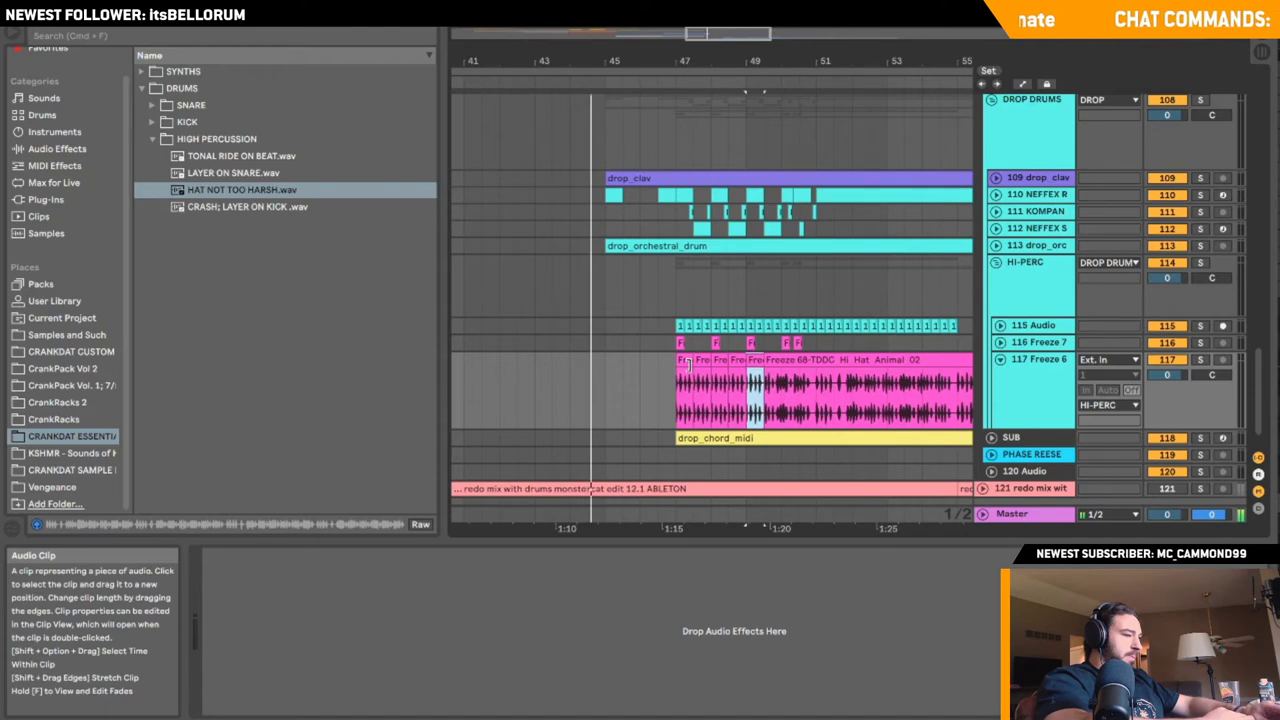
{"action": "left_click", "coordinate": [886, 362]}
{"action": "key", "text": "Delete"}
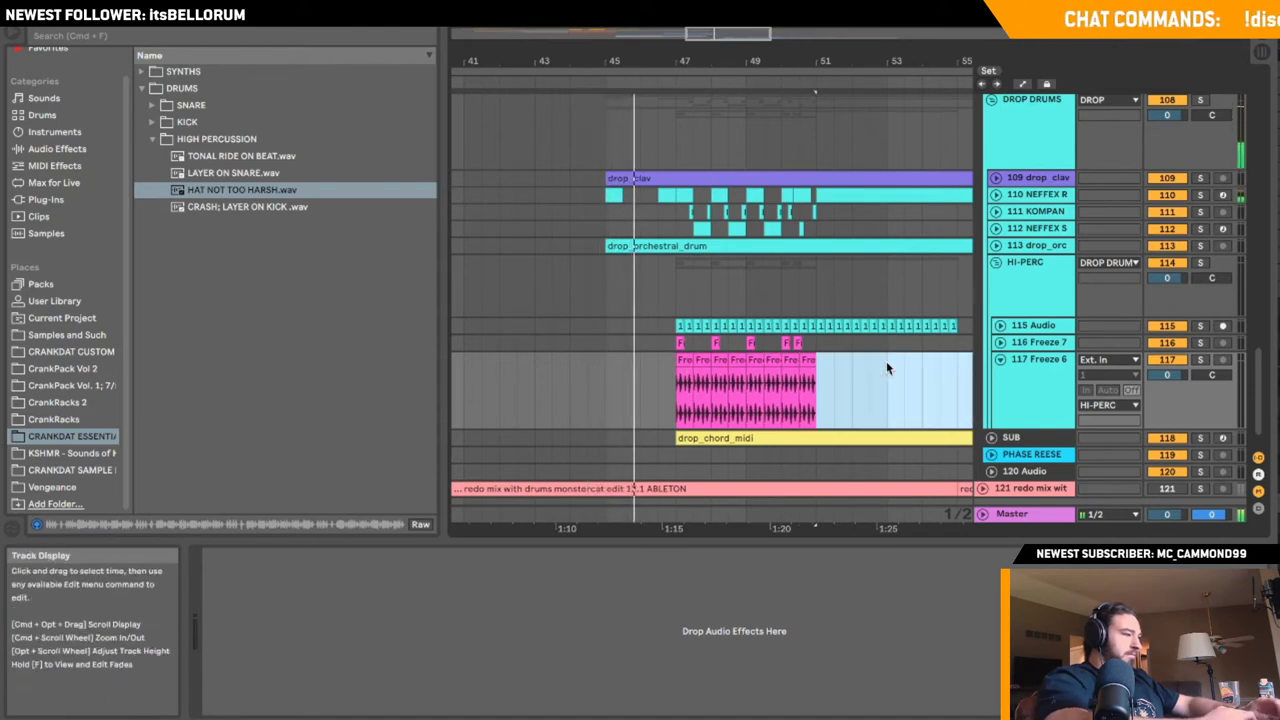
{"action": "left_click", "coordinate": [1001, 359]}
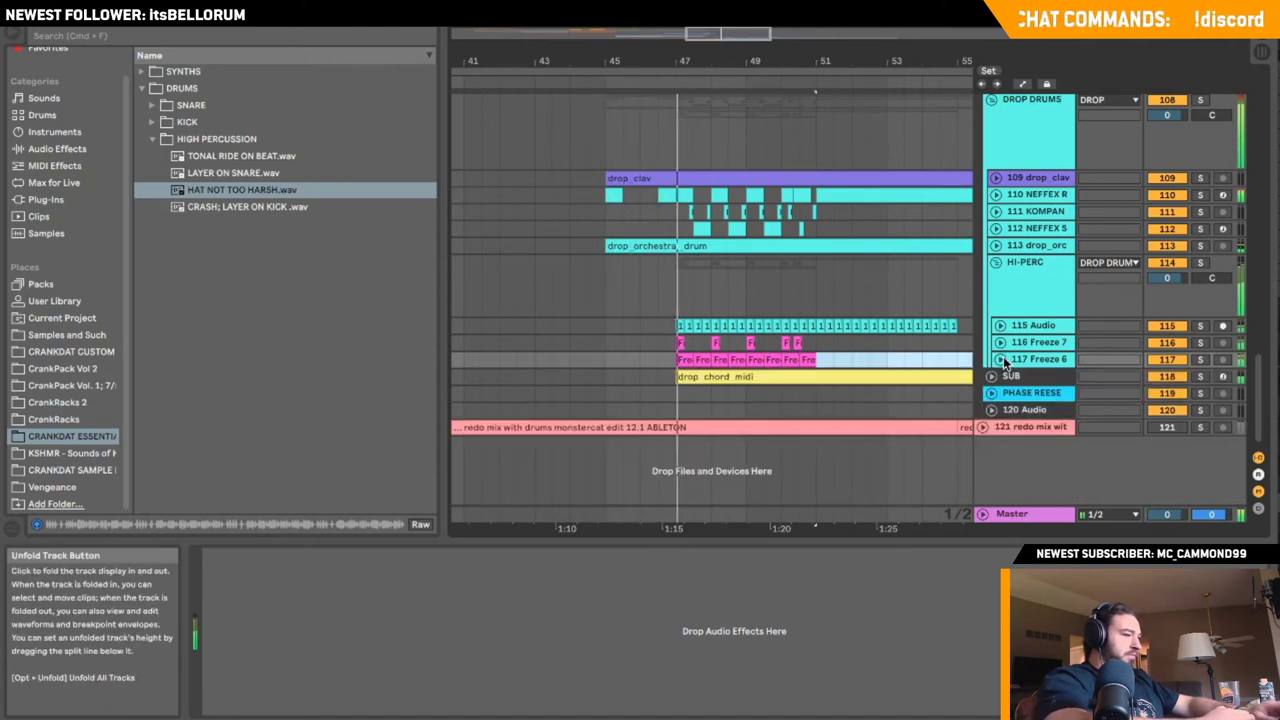
- Lower the hat track 117's volume to -14.0 dB and fold the track
{"action": "left_click", "coordinate": [1001, 359]}
{"action": "left_click_drag", "start_coordinate": [1170, 376], "coordinate": [1170, 400]}
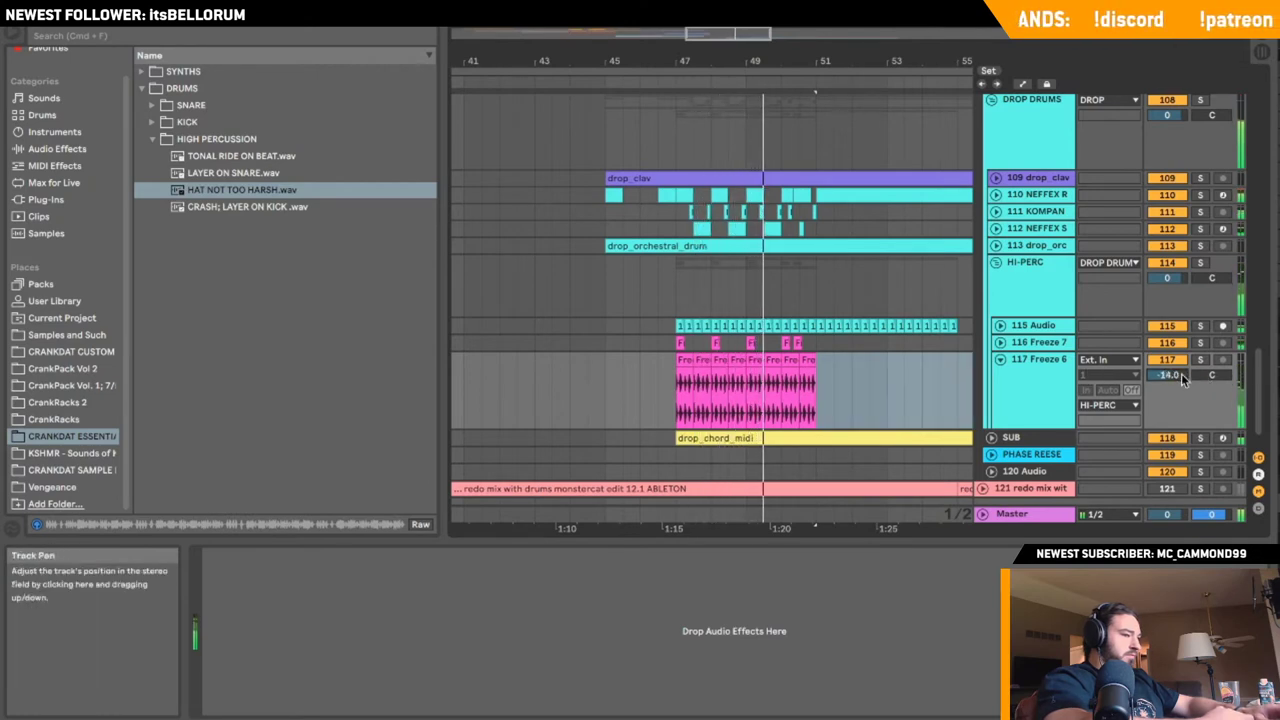
{"action": "left_click", "coordinate": [1001, 359]}
- Insert a new audio track below track 117 and place the TONAL RIDE ON BEAT sample on it at bar 47
{"action": "right_click", "coordinate": [1024, 369]}
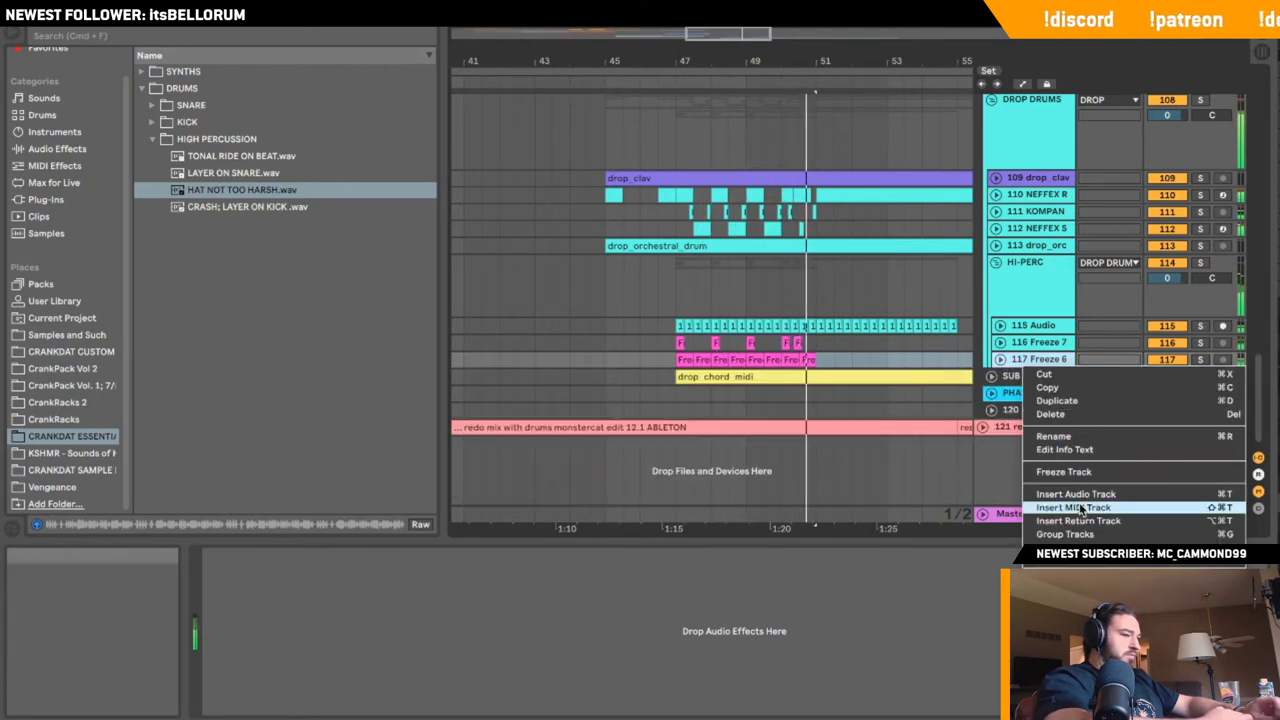
{"action": "left_click", "coordinate": [461, 365]}
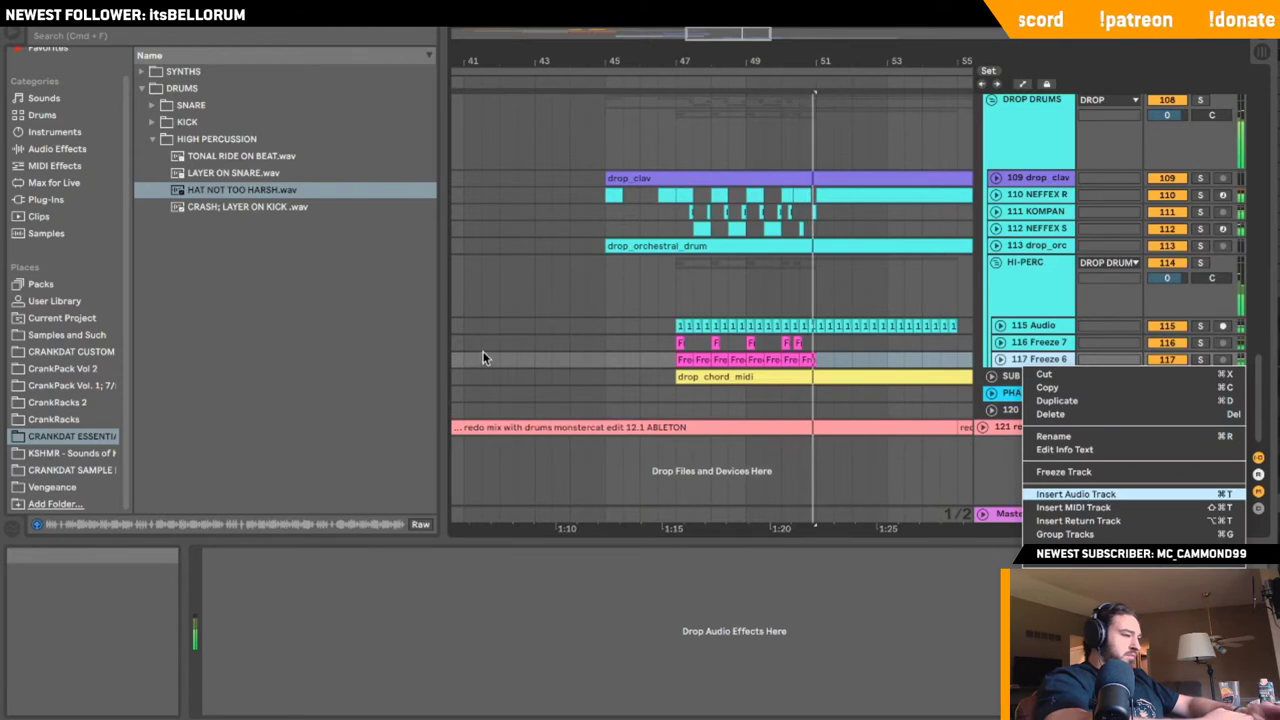
{"action": "left_click_drag", "start_coordinate": [737, 40], "coordinate": [735, 37]}
{"action": "scroll", "coordinate": [614, 374], "scroll_direction": "left", "scroll_amount": 2}
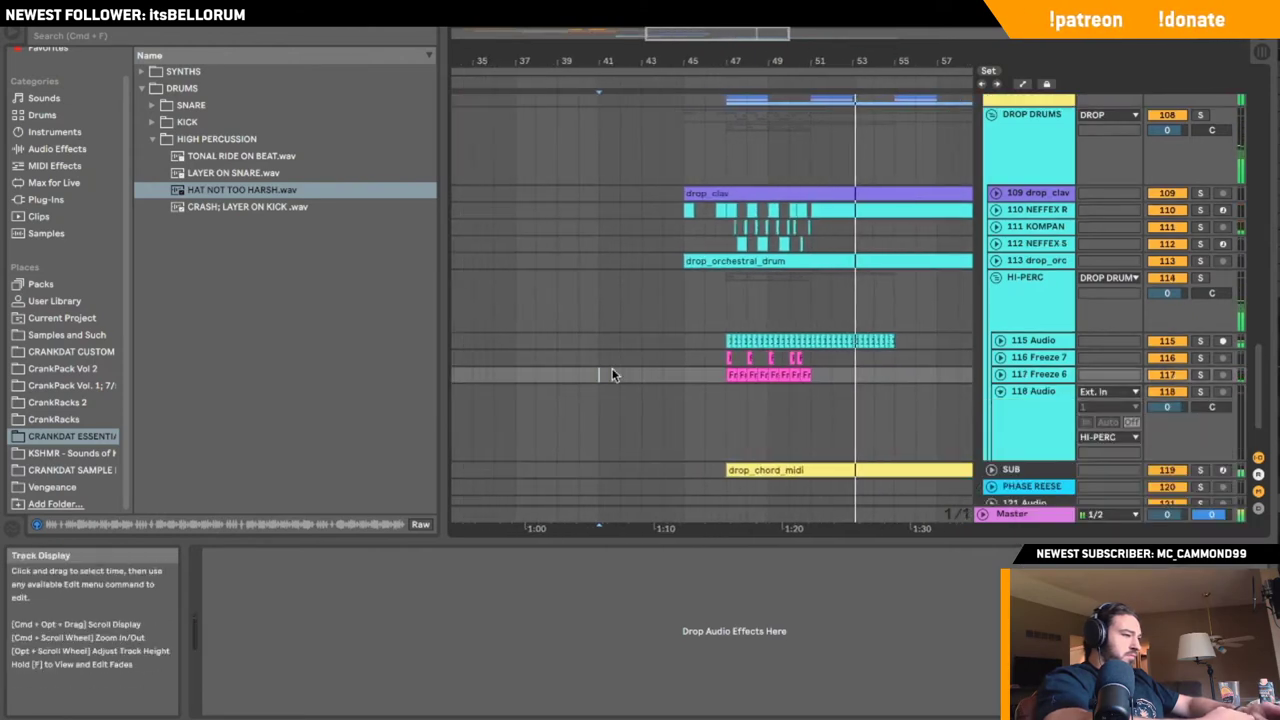
{"action": "left_click", "coordinate": [472, 409]}
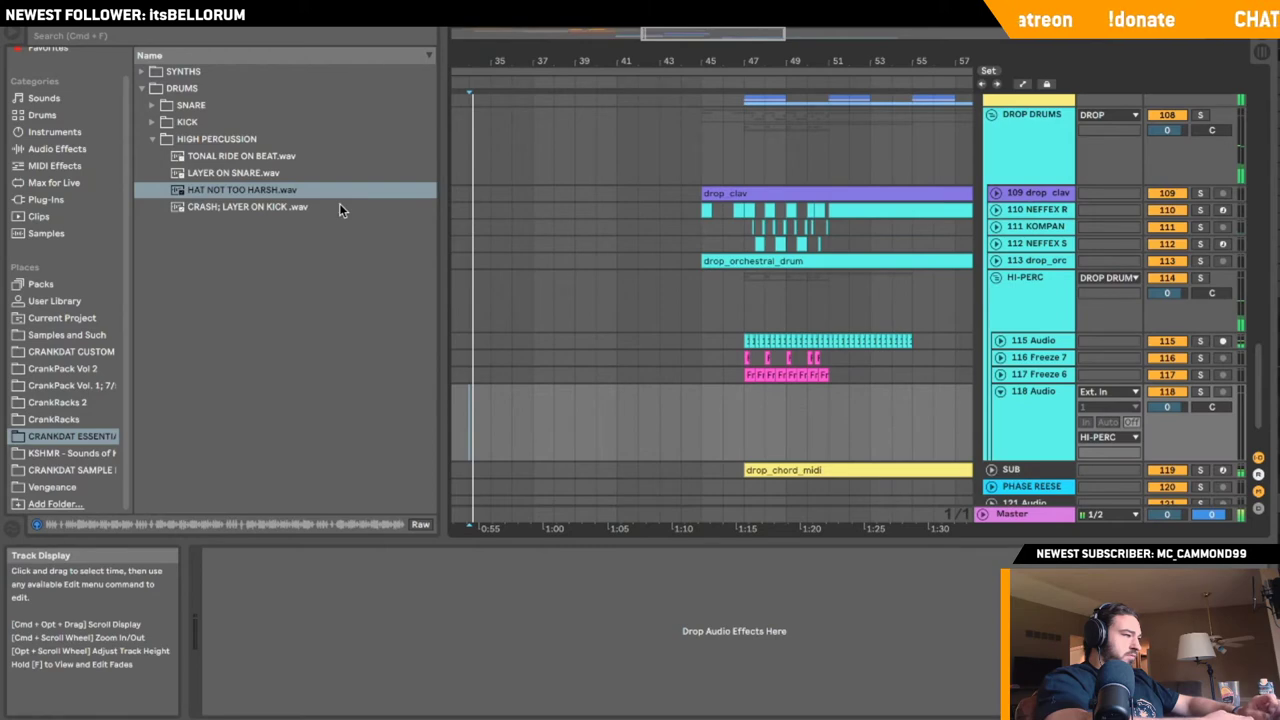
{"action": "left_click_drag", "start_coordinate": [290, 157], "coordinate": [748, 435]}
- Audition the ride on its own, transpose its clip to -1 st and reduce the clip gain
{"action": "left_click", "coordinate": [1201, 392]}
{"action": "key", "text": "space"}
{"action": "key", "text": "space"}
{"action": "double_click", "coordinate": [784, 391]}
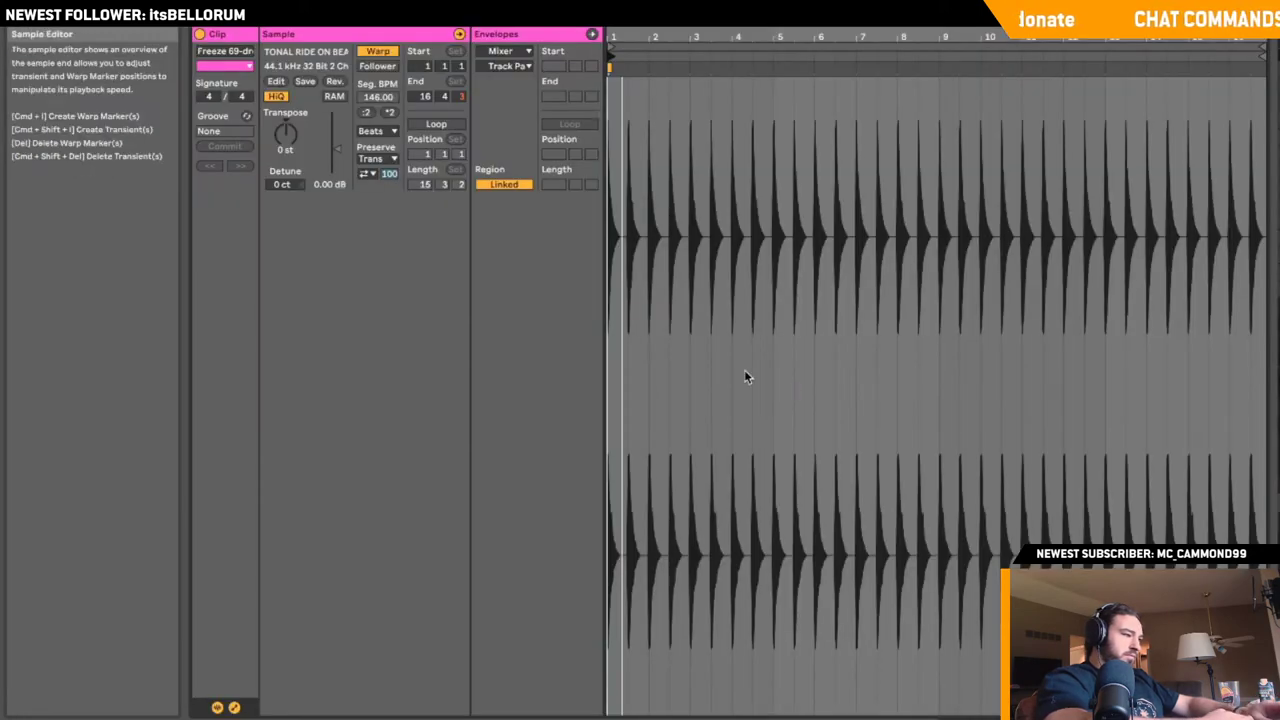
{"action": "left_click_drag", "start_coordinate": [285, 133], "coordinate": [285, 141]}
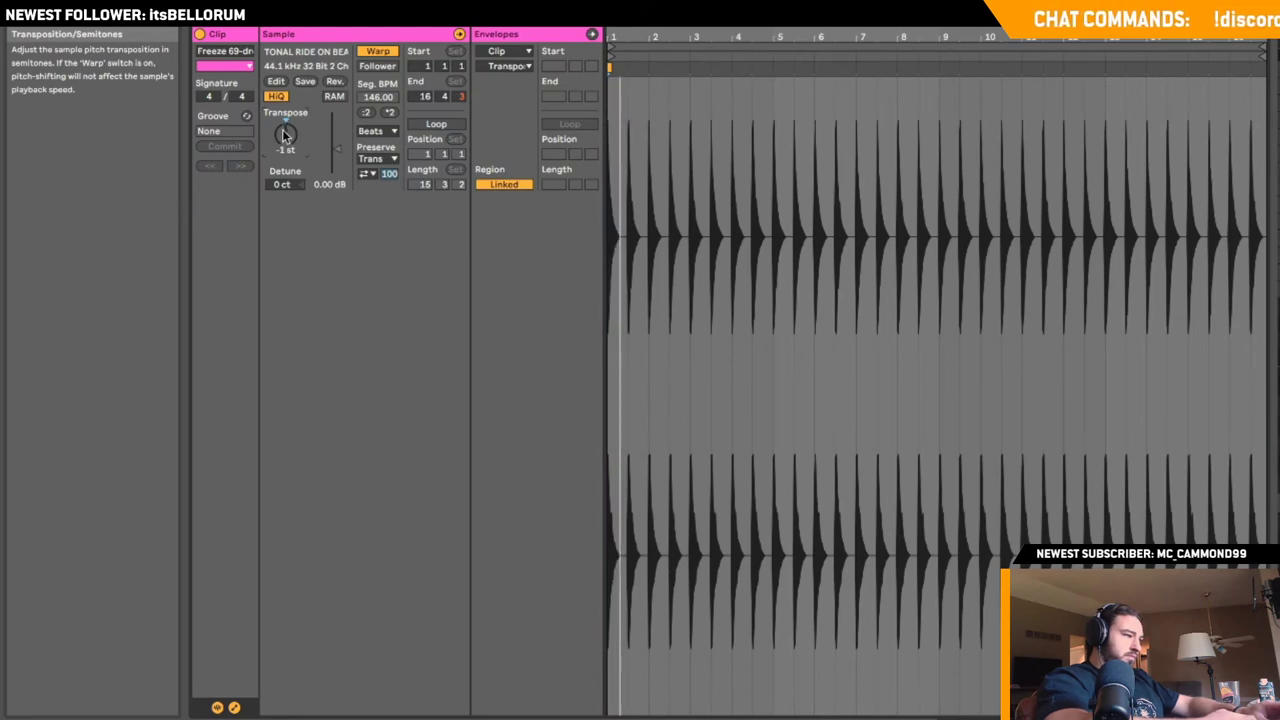
{"action": "left_click_drag", "start_coordinate": [336, 146], "coordinate": [336, 156]}
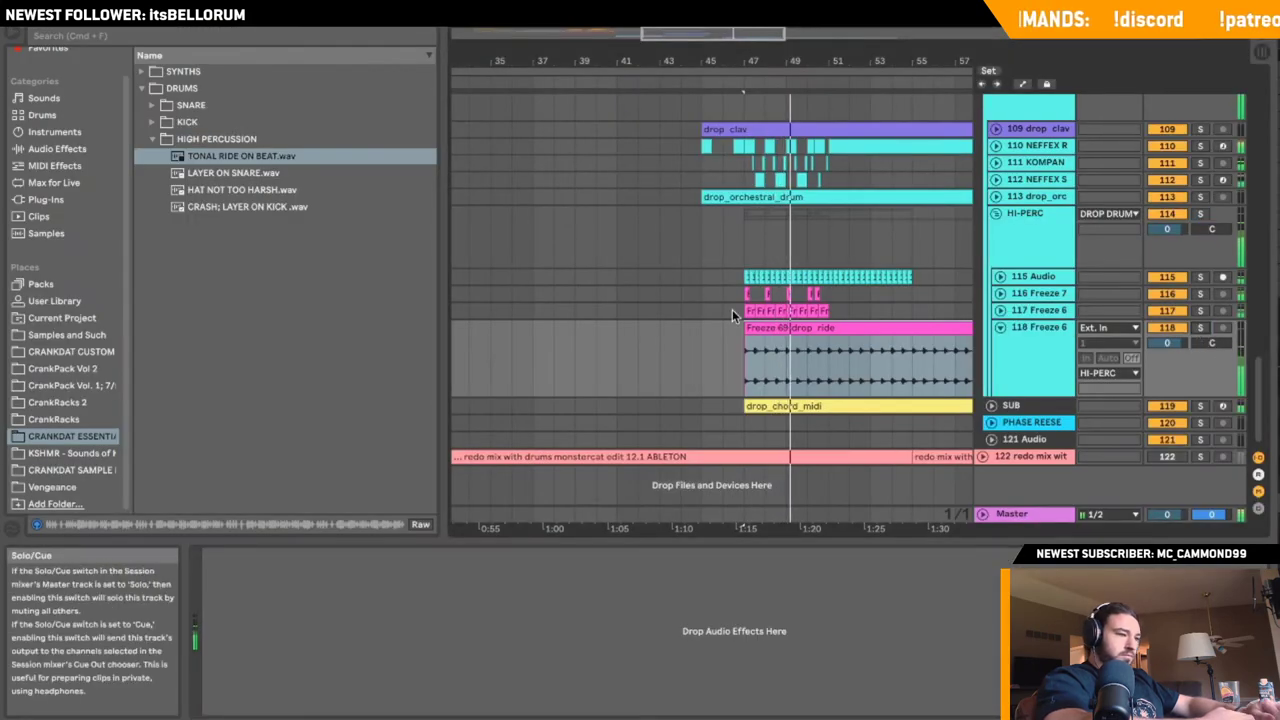
- Play the section leading into the drop, lower the volume of ride track 118 and fold it
{"action": "left_click", "coordinate": [596, 358]}
{"action": "key", "text": "space"}
{"action": "key", "text": "space"}
{"action": "left_click_drag", "start_coordinate": [1167, 343], "coordinate": [1167, 346]}
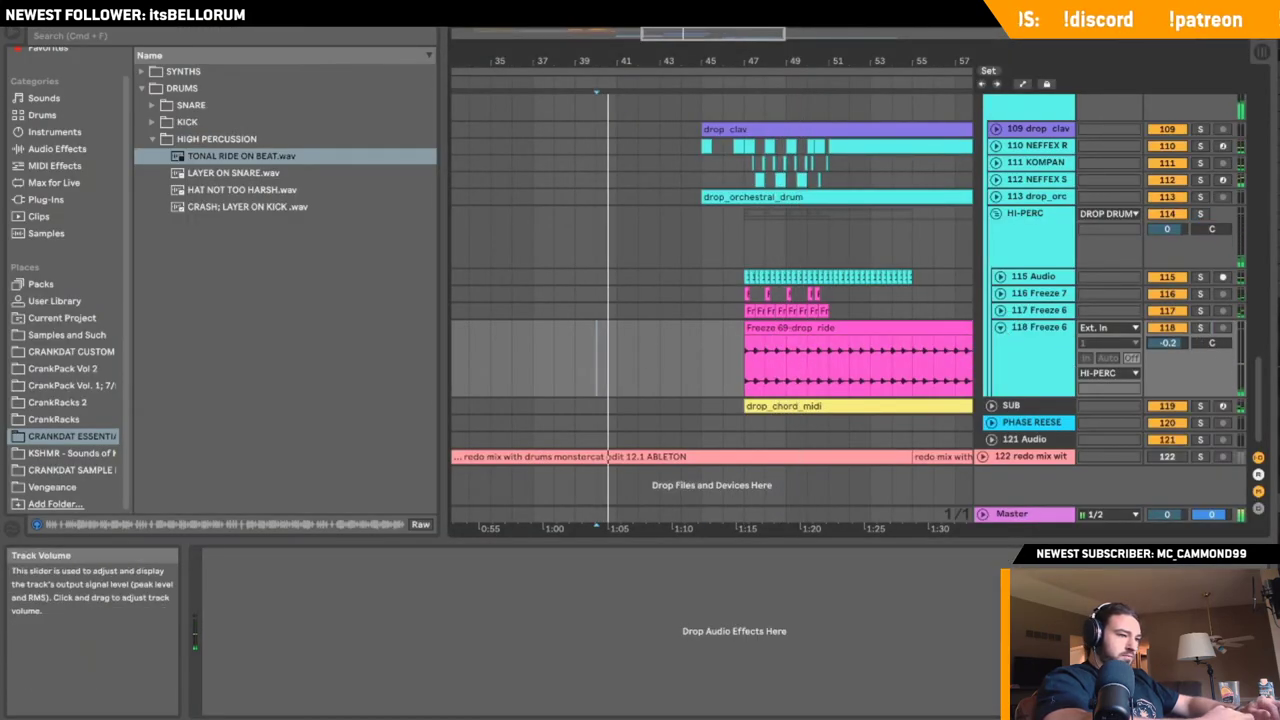
{"action": "left_click", "coordinate": [1000, 328]}
- Insert a new audio track below track 118 and place the LAYER ON SNARE sample on it, starting at 47.3
{"action": "right_click", "coordinate": [1040, 333]}
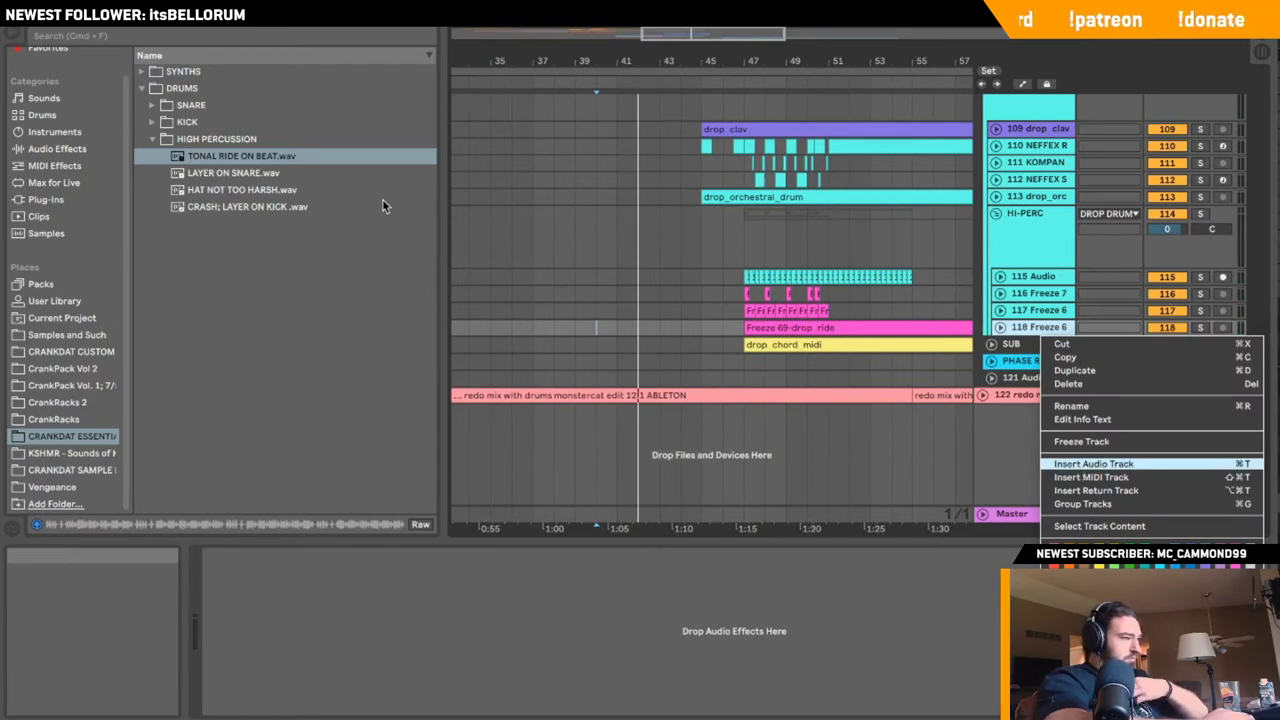
{"action": "mouse_move", "coordinate": [225, 172]}
{"action": "left_mouse_down"}
{"action": "mouse_move", "coordinate": [800, 390]}
{"action": "mouse_move", "coordinate": [746, 391]}
{"action": "left_mouse_up"}
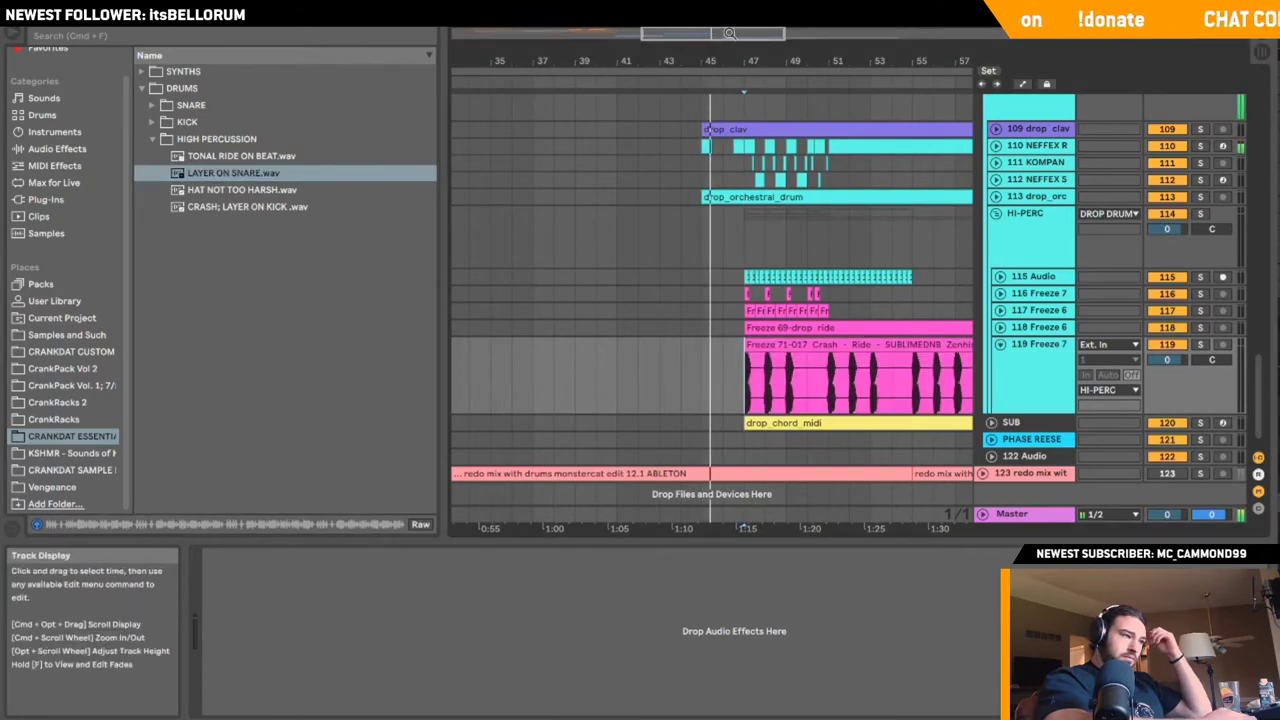
{"action": "key", "text": "plus"}
{"action": "key", "text": "plus"}
{"action": "key", "text": "plus"}
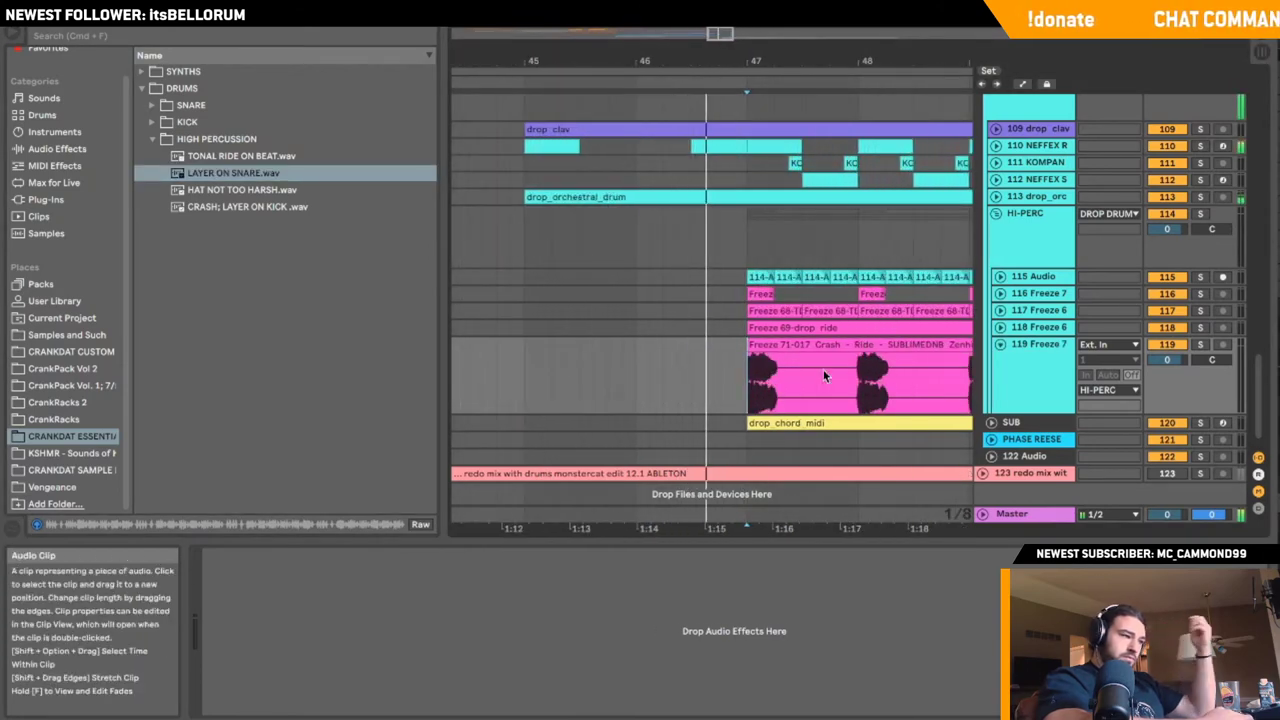
{"action": "left_click_drag", "start_coordinate": [779, 345], "coordinate": [830, 350]}
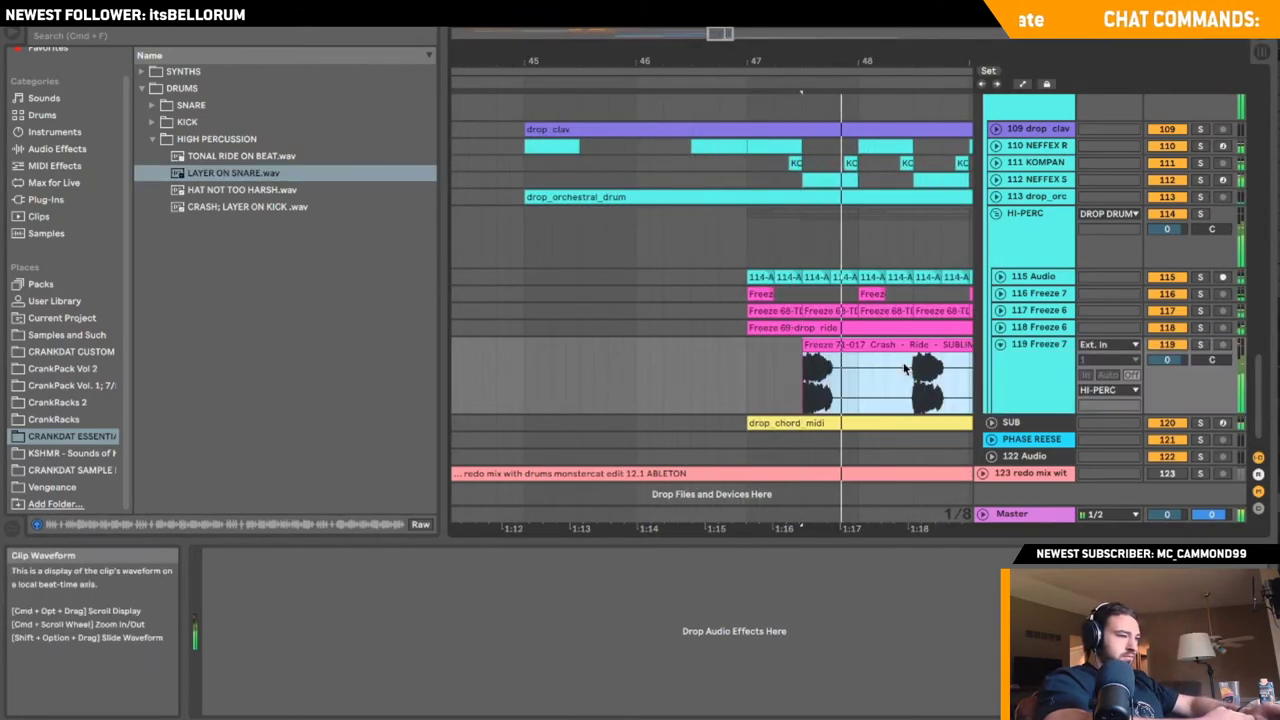
- Lower the snare-layer track 119's volume to -17.0 dB against the drop and fold the track
{"action": "left_click_drag", "start_coordinate": [1156, 362], "coordinate": [1156, 364]}
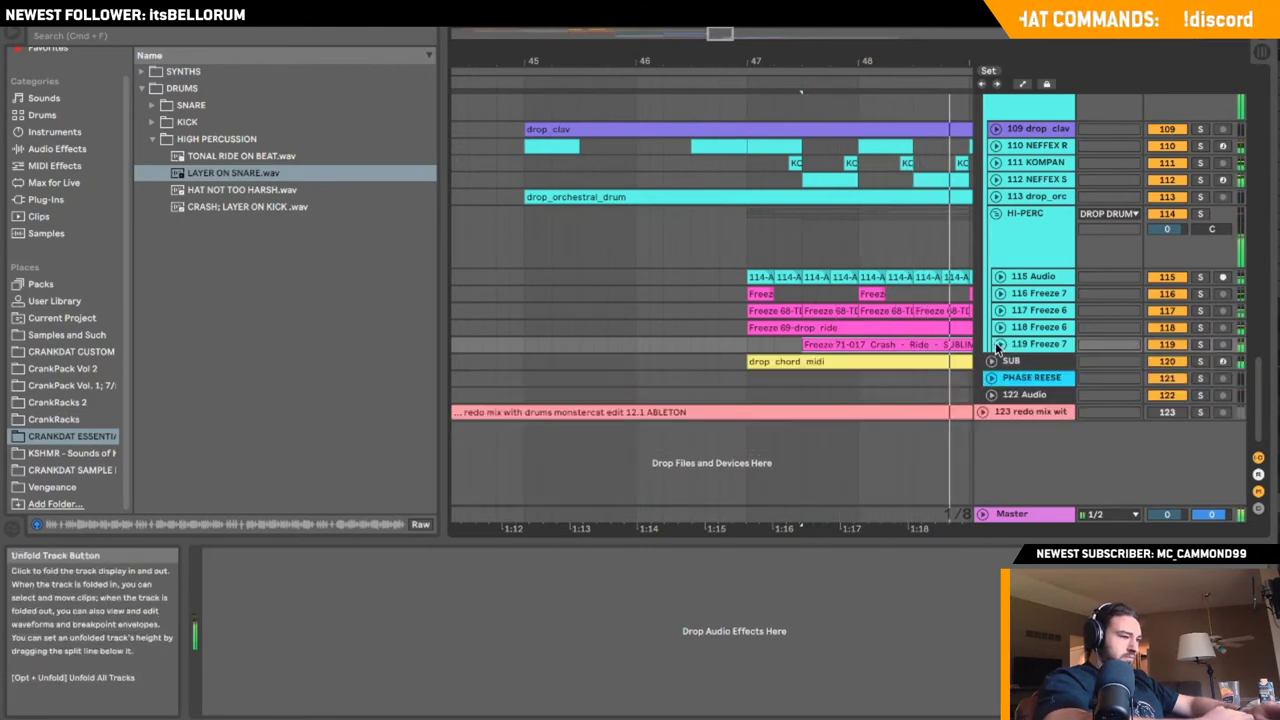
{"action": "left_click_drag", "start_coordinate": [715, 39], "coordinate": [714, 30]}
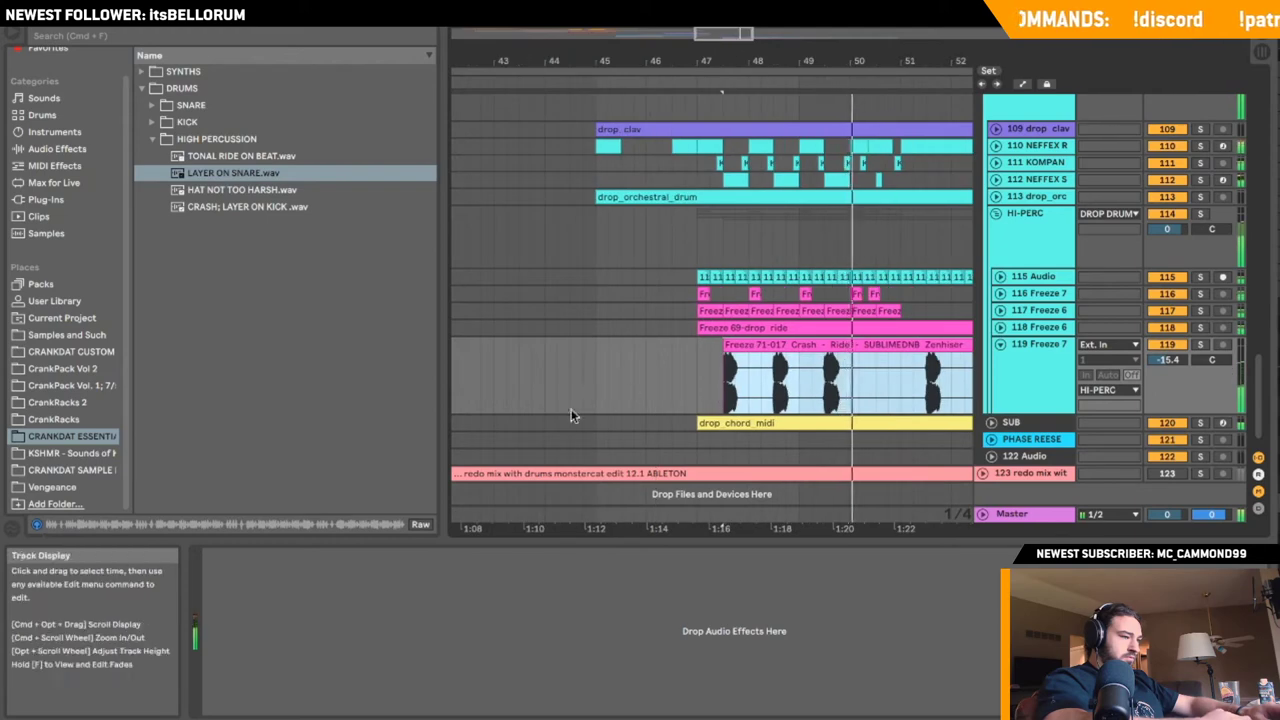
{"action": "left_click", "coordinate": [533, 422]}
{"action": "left_click", "coordinate": [533, 383]}
{"action": "left_click_drag", "start_coordinate": [1168, 361], "coordinate": [1168, 364]}
{"action": "key", "text": "space"}
{"action": "key", "text": "space"}
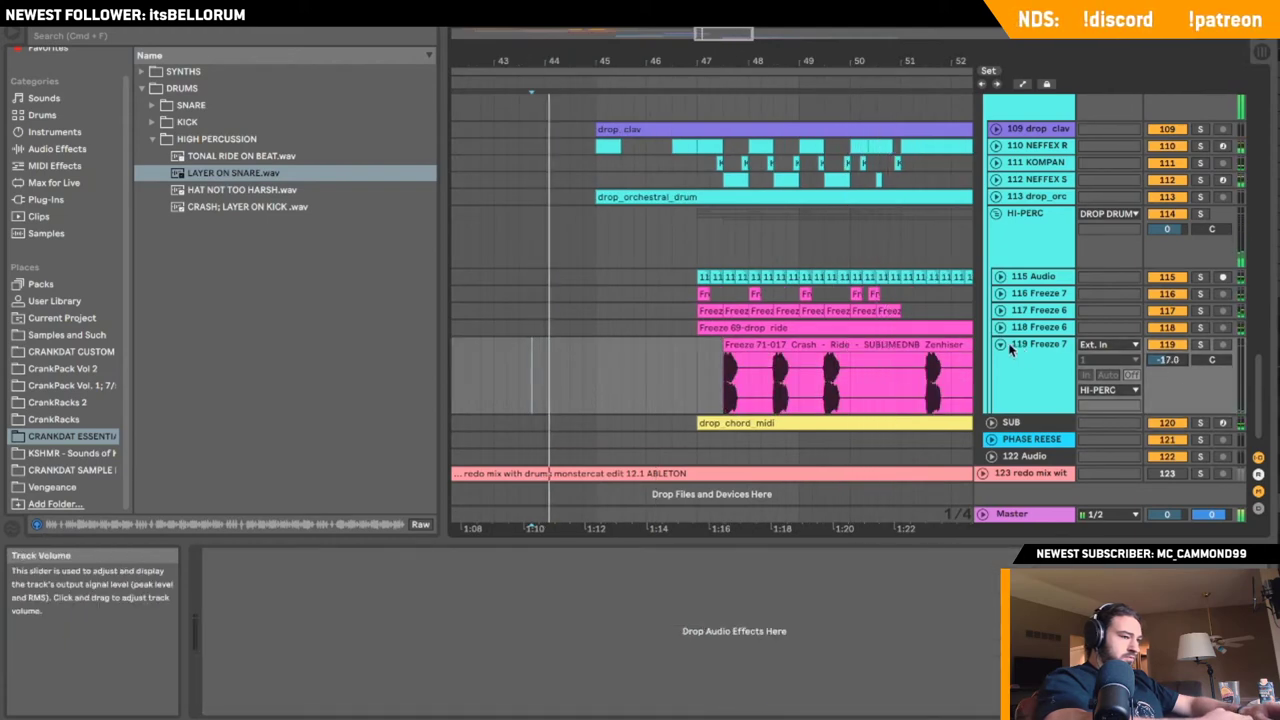
{"action": "left_click", "coordinate": [999, 344]}
- Expand the DROP INSTRU group and the CHORDS track, solo CHORDS and set its volume to 4.0 dB
{"action": "scroll", "coordinate": [995, 217], "scroll_direction": "up", "scroll_amount": 8}
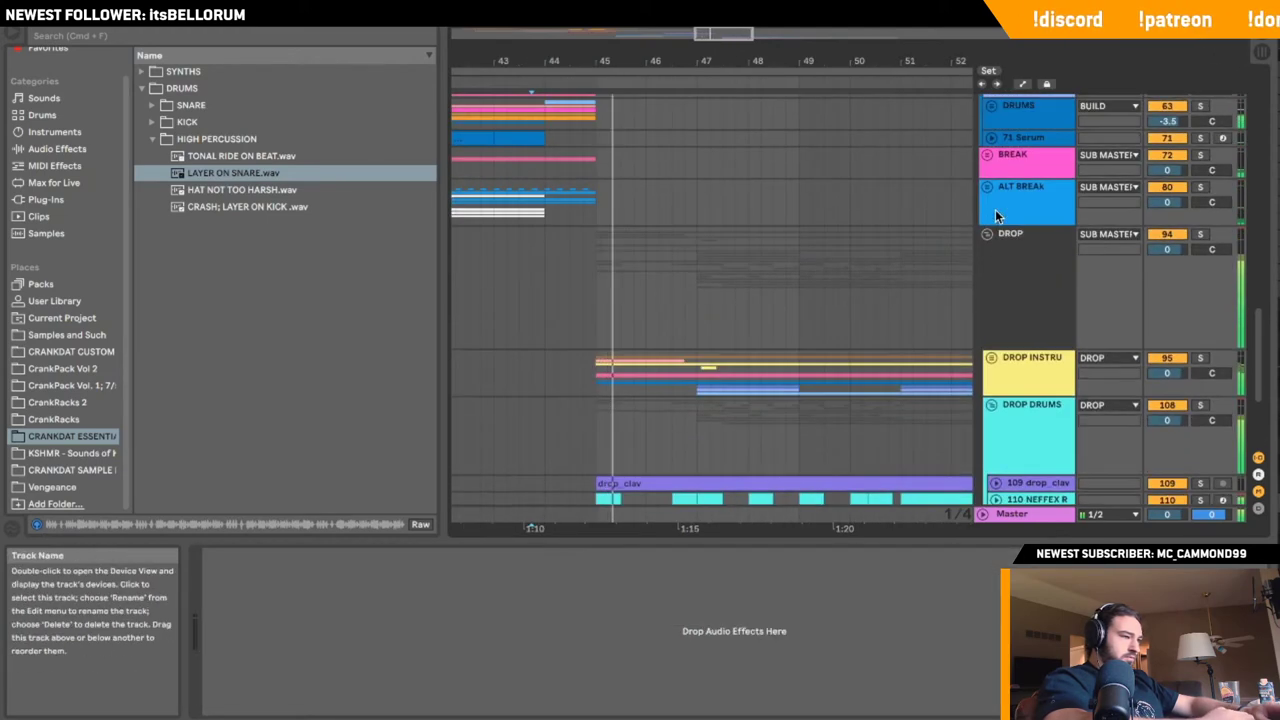
{"action": "left_click", "coordinate": [993, 357]}
{"action": "scroll", "coordinate": [996, 300], "scroll_direction": "down", "scroll_amount": 5}
{"action": "left_click", "coordinate": [996, 272]}
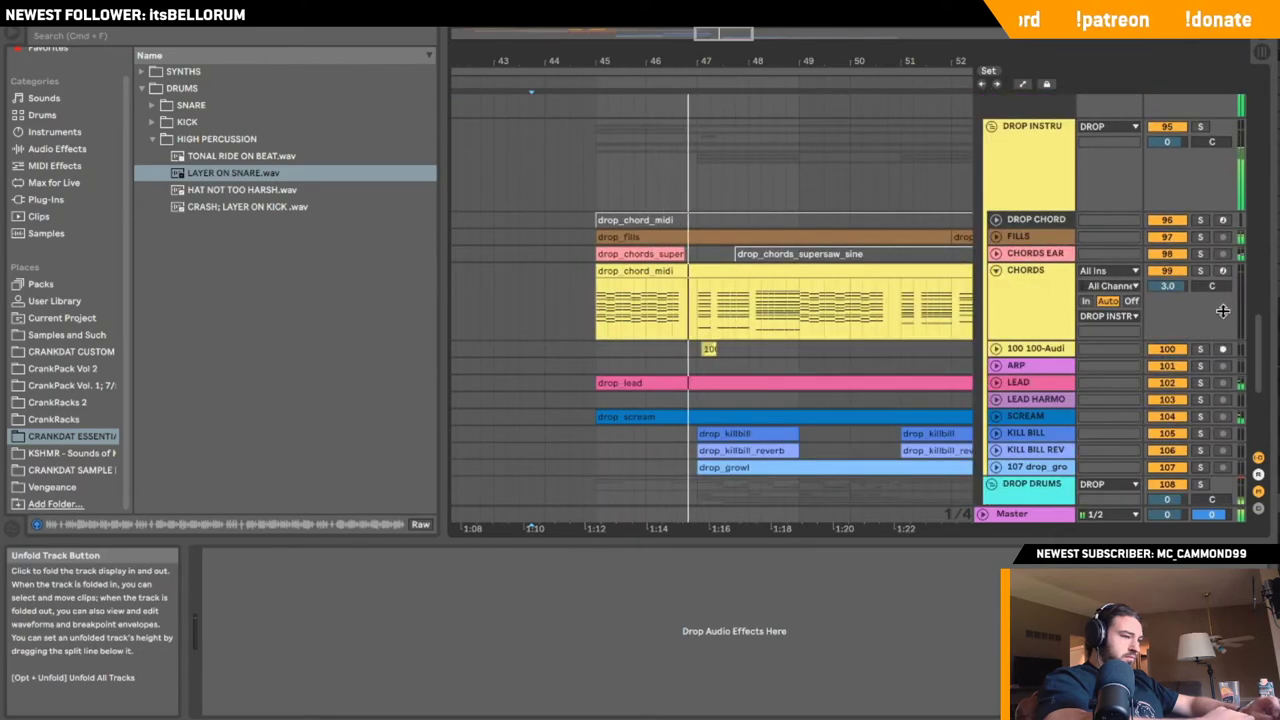
{"action": "left_click", "coordinate": [995, 270]}
{"action": "left_click", "coordinate": [996, 270]}
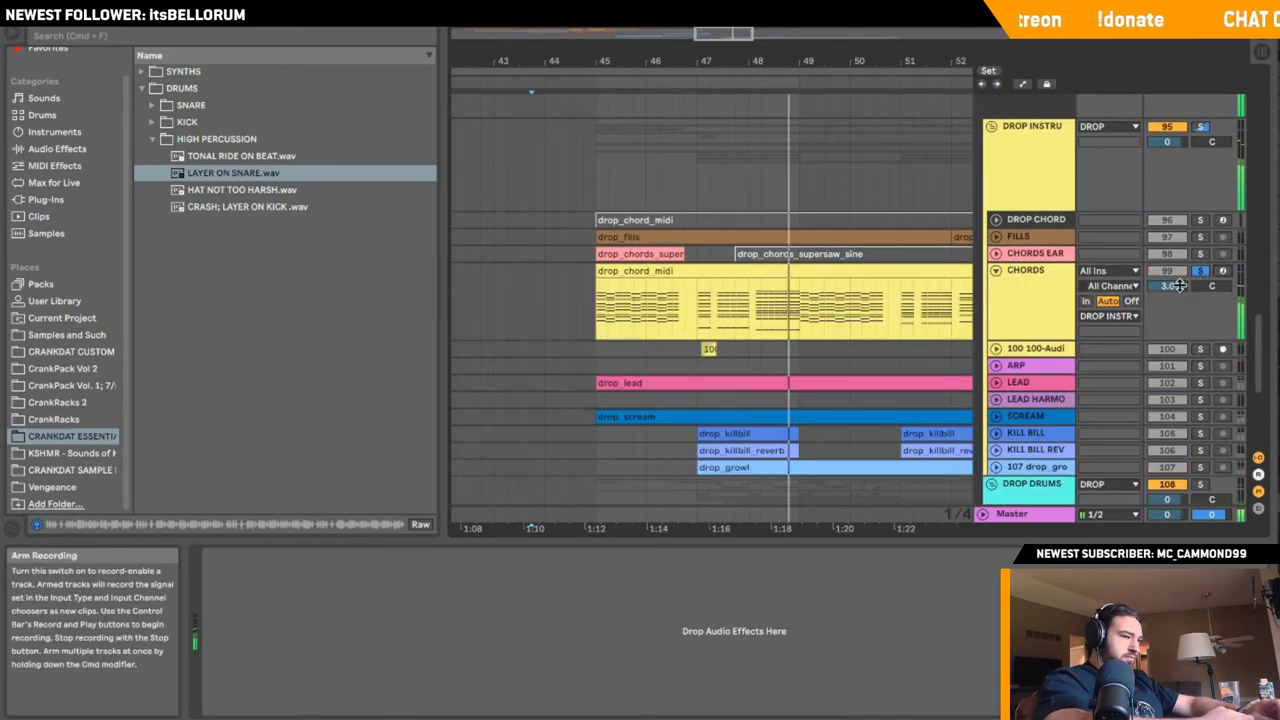
{"action": "left_click", "coordinate": [1137, 285]}
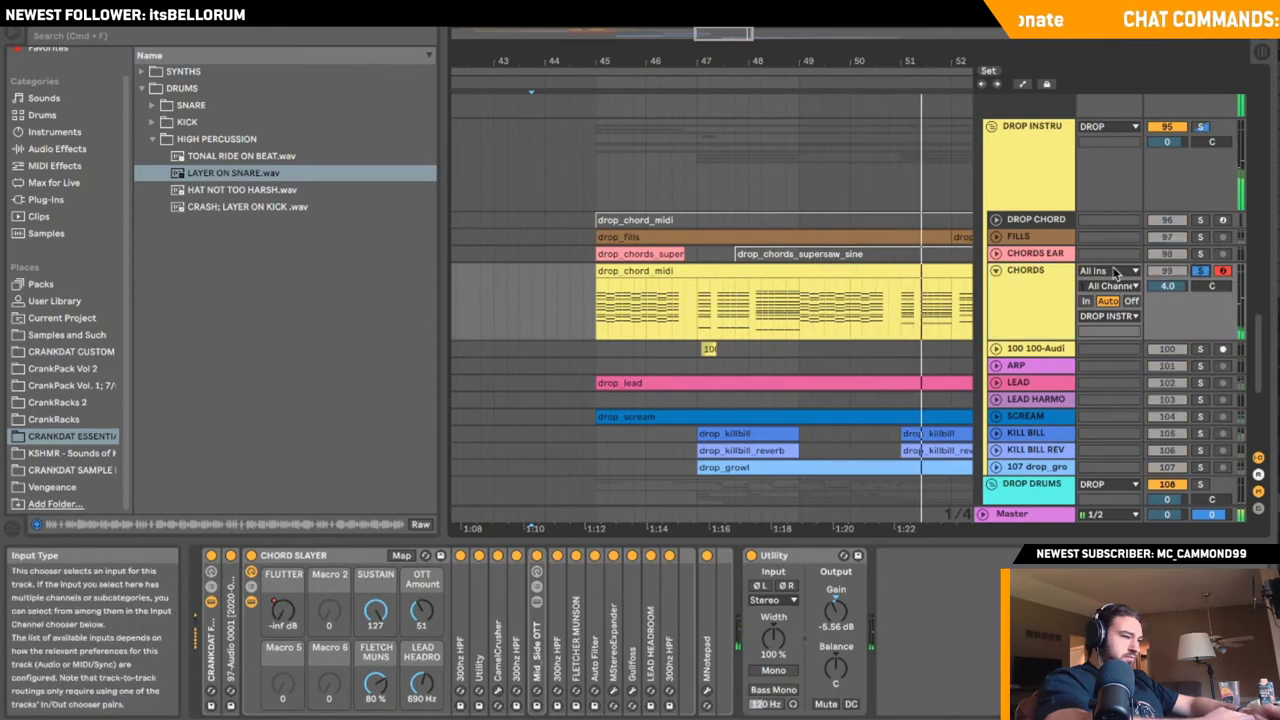
- Add a second Utility at the end of the CHORDS device chain and show its Gain automation in the arrangement
{"action": "left_click", "coordinate": [700, 313]}
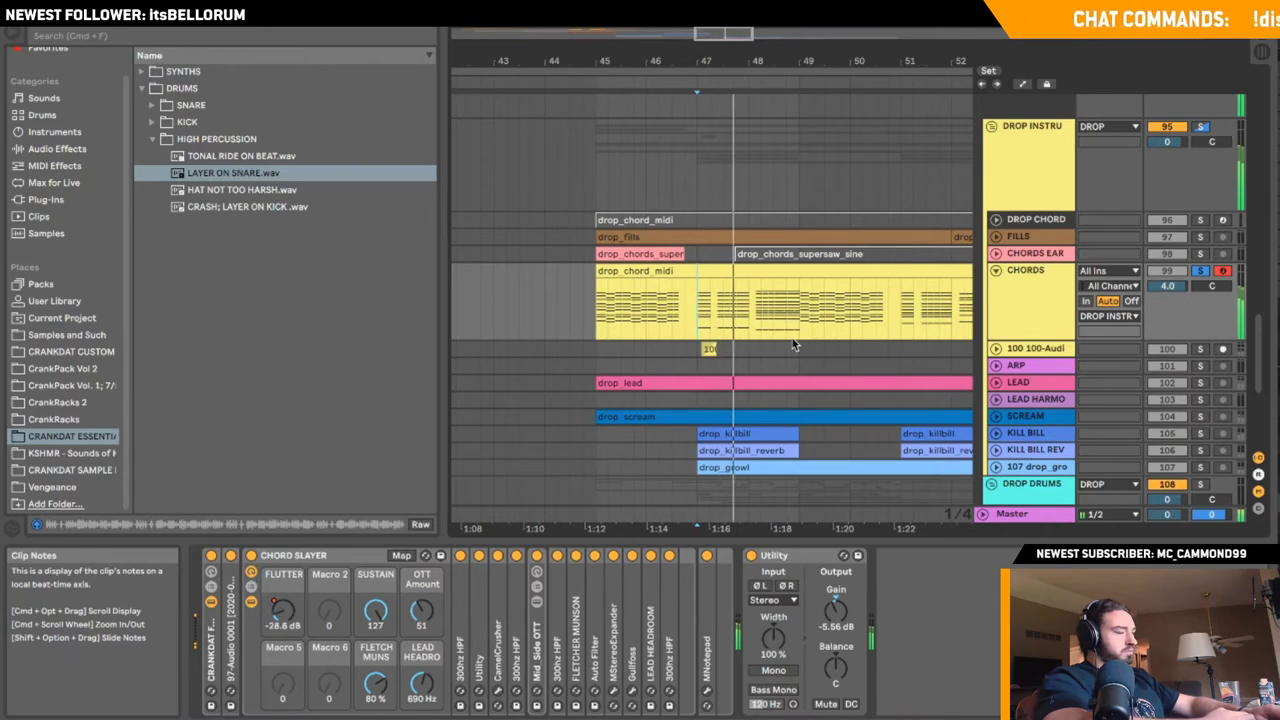
{"action": "left_click", "coordinate": [753, 314]}
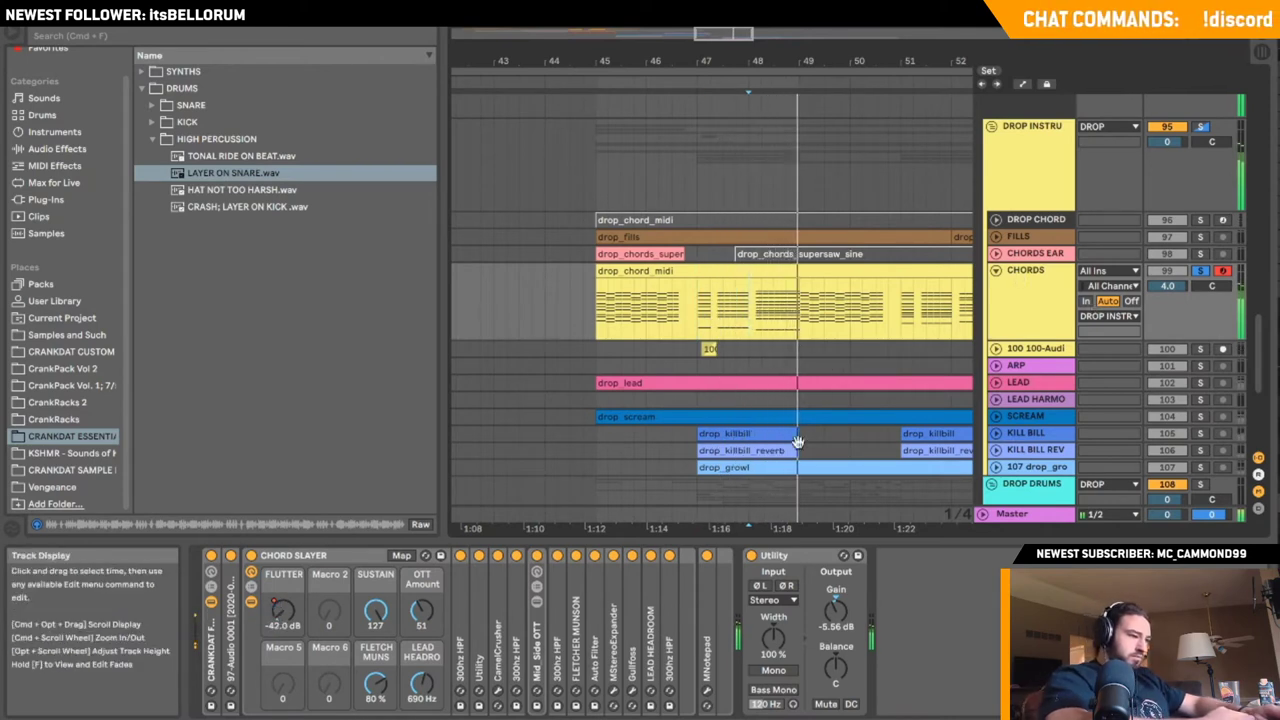
{"action": "left_click", "coordinate": [69, 156]}
{"action": "left_click", "coordinate": [195, 470]}
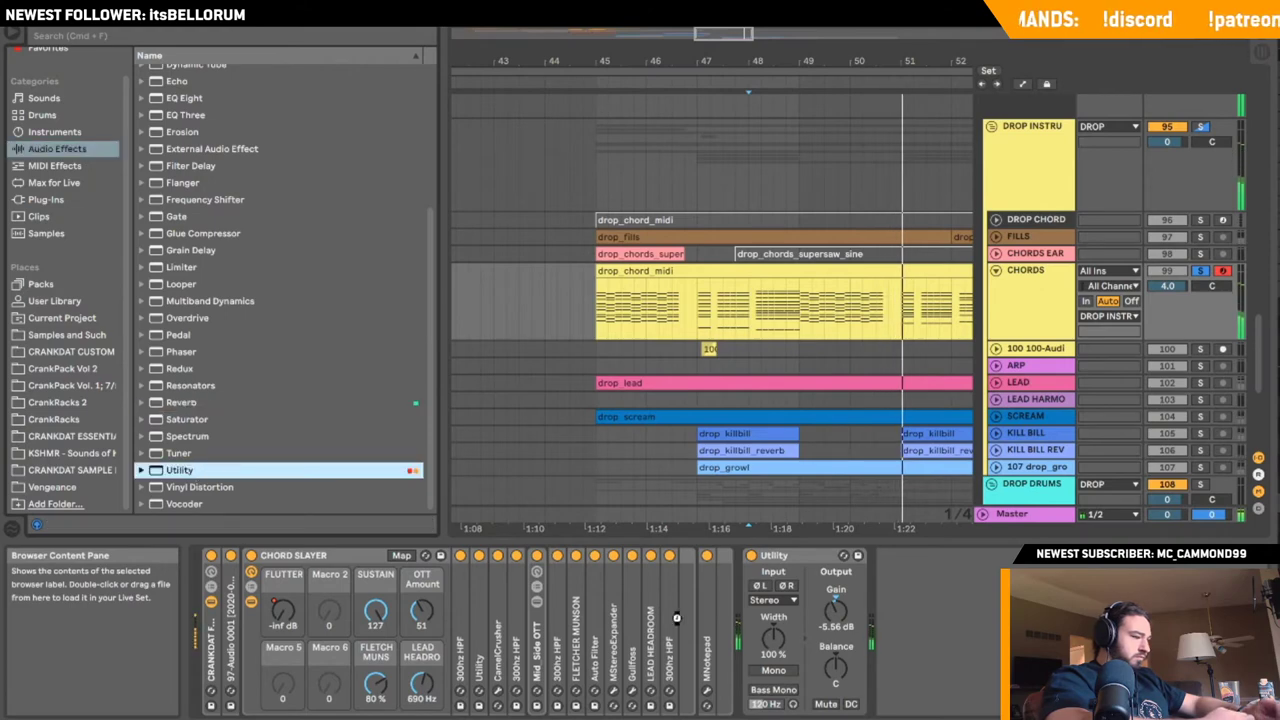
{"action": "key", "text": "space"}
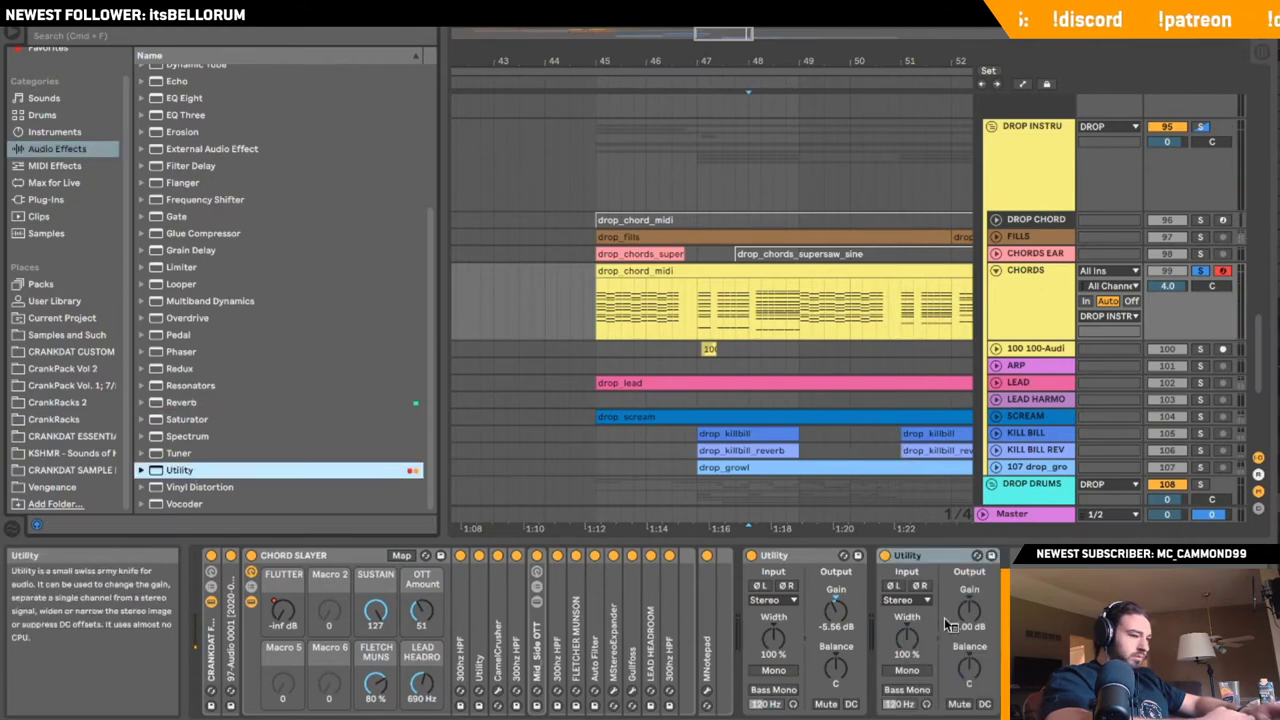
{"action": "right_click", "coordinate": [964, 612]}
{"action": "left_click", "coordinate": [981, 648]}
- Draw a short Utility gain boost of about 5 dB on the first FLUTTER peak after bar 47, ramping back down
{"action": "key", "text": "space"}
{"action": "left_click_drag", "start_coordinate": [727, 33], "coordinate": [725, 128]}
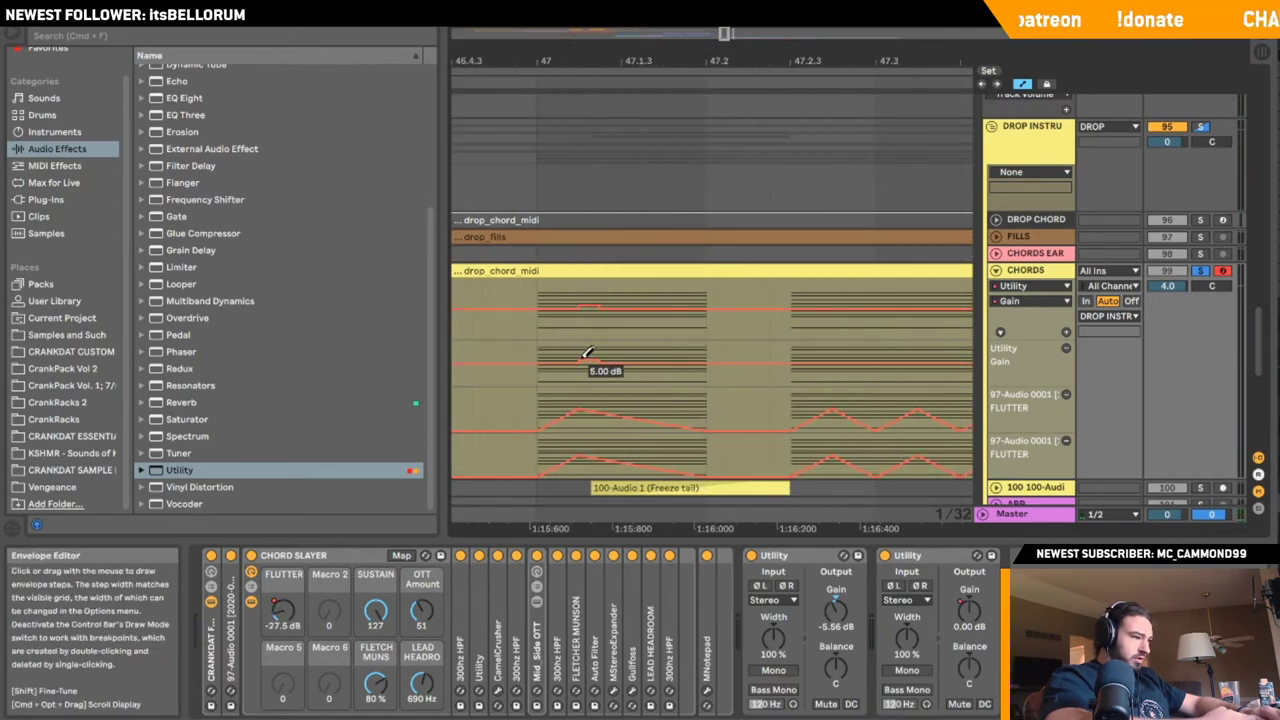
{"action": "key", "text": "b"}
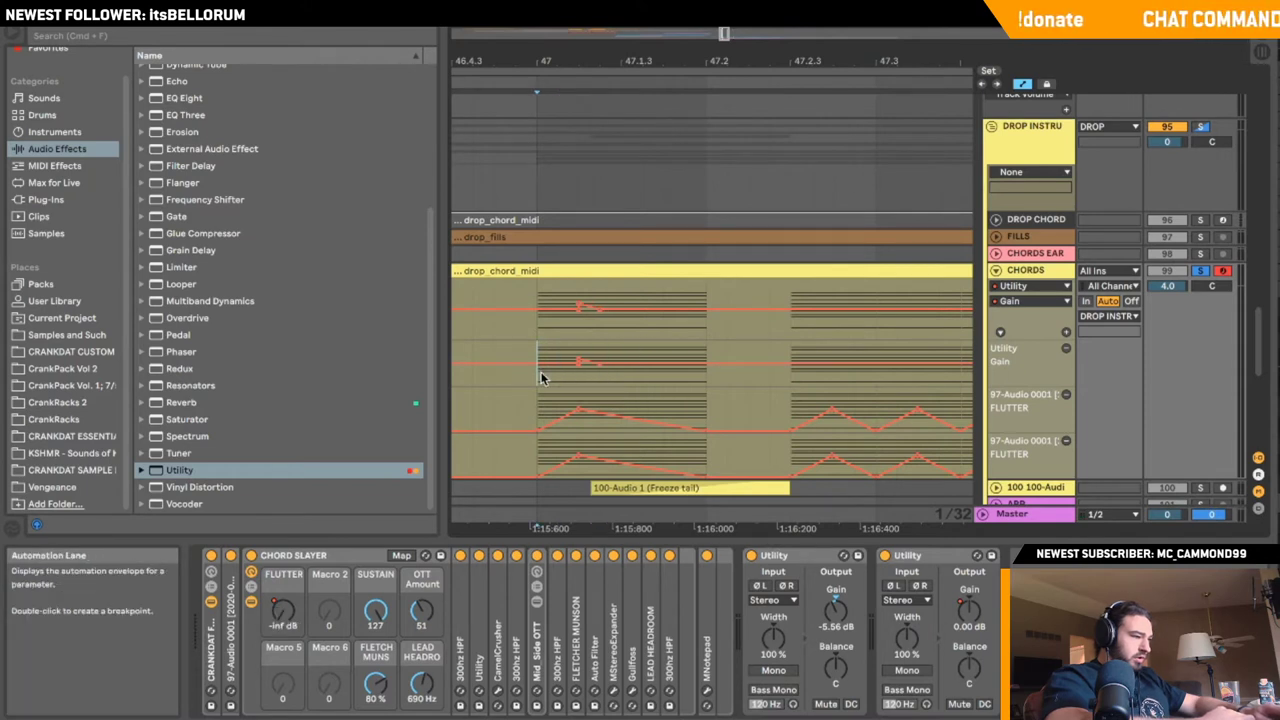
- Repeat the gain boost on the FLUTTER peaks following 47.2.3, 47.3 and 47.3.3
{"action": "left_click_drag", "start_coordinate": [540, 377], "coordinate": [708, 378]}
{"action": "left_click_drag", "start_coordinate": [791, 373], "coordinate": [960, 373]}
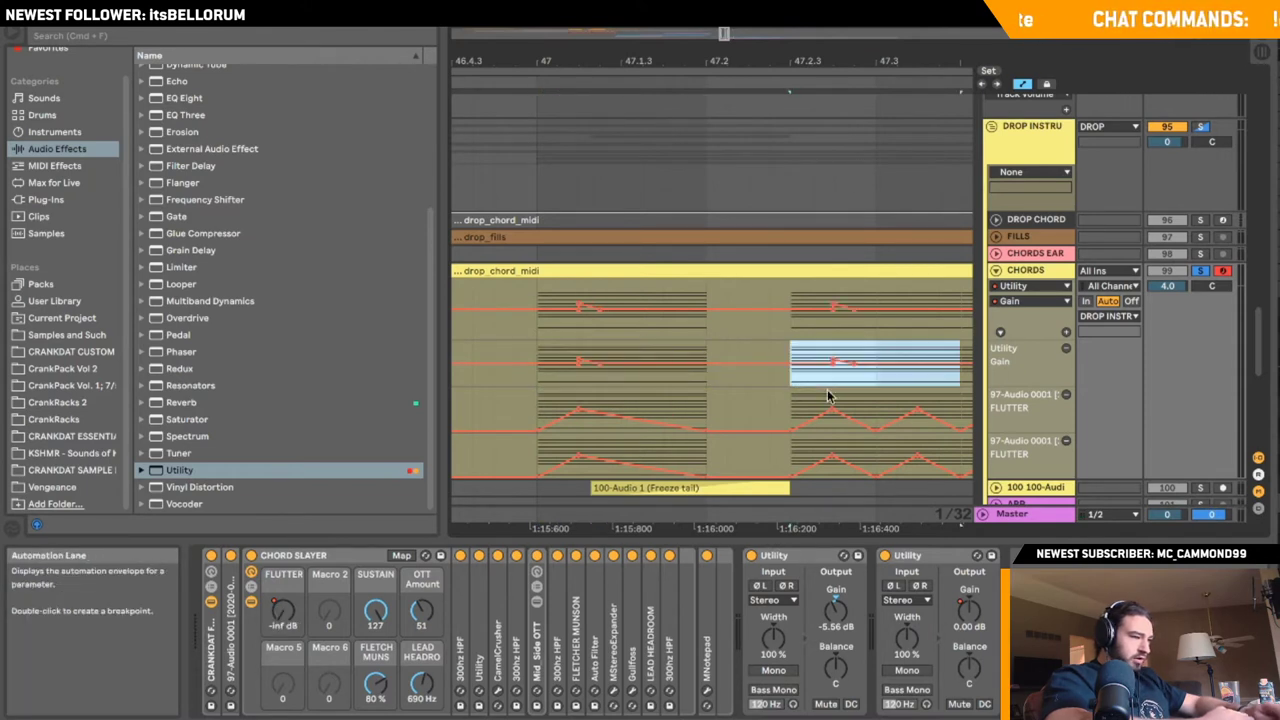
{"action": "left_click", "coordinate": [794, 377]}
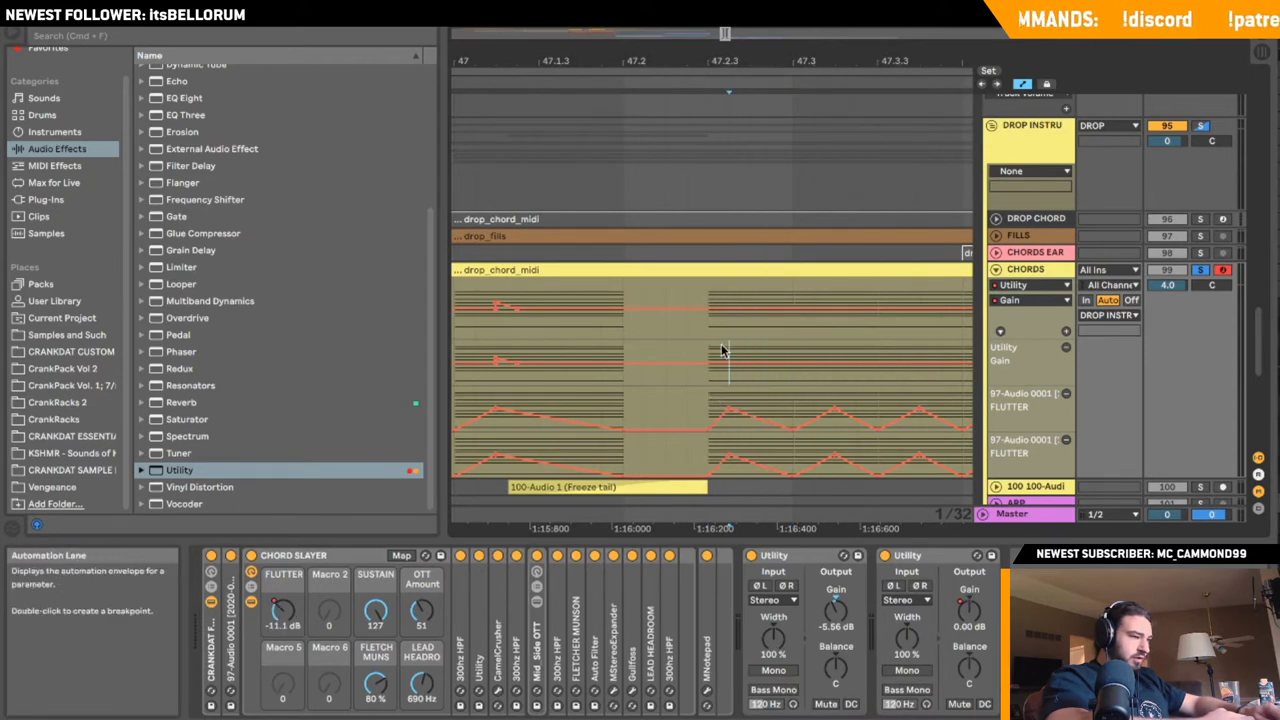
{"action": "left_click_drag", "start_coordinate": [793, 357], "coordinate": [798, 433]}
{"action": "key", "text": "super+d"}
{"action": "scroll", "coordinate": [797, 435], "scroll_direction": "right", "scroll_amount": 4}
{"action": "key", "text": "super+d"}
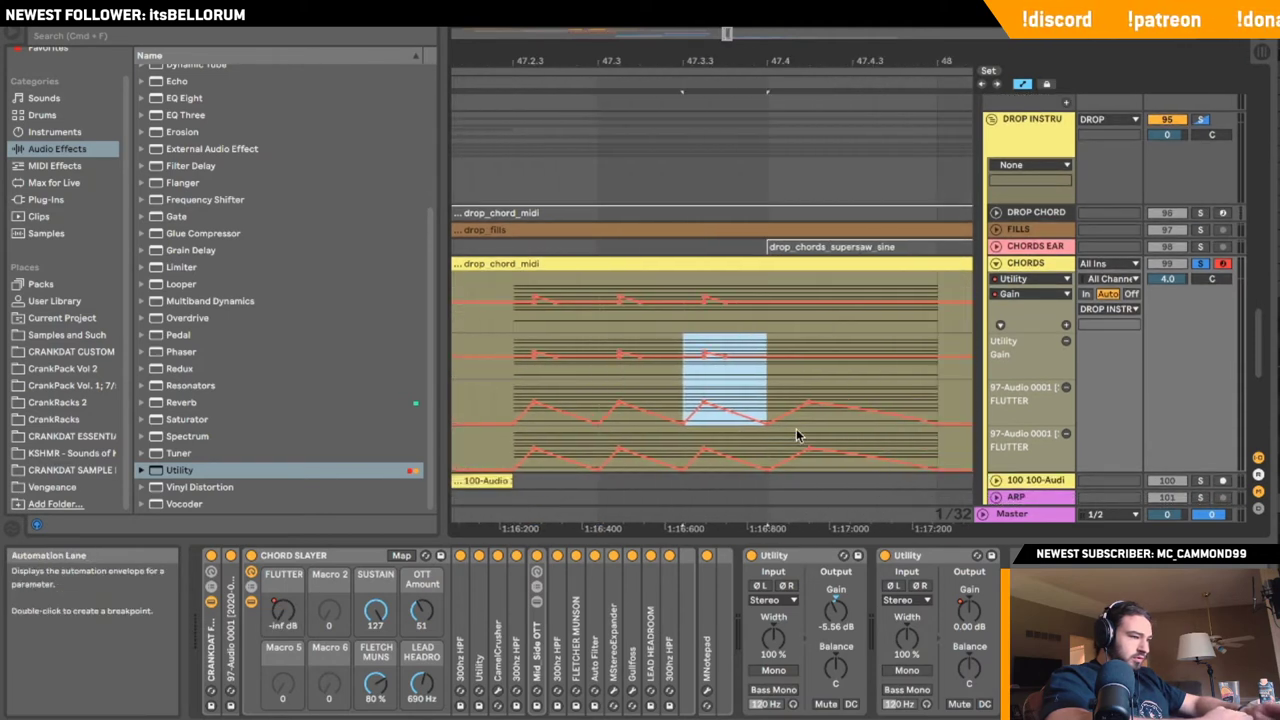
- Paste another copy of the gain boost onto the wider FLUTTER peak just after 47.4
{"action": "left_click", "coordinate": [768, 343]}
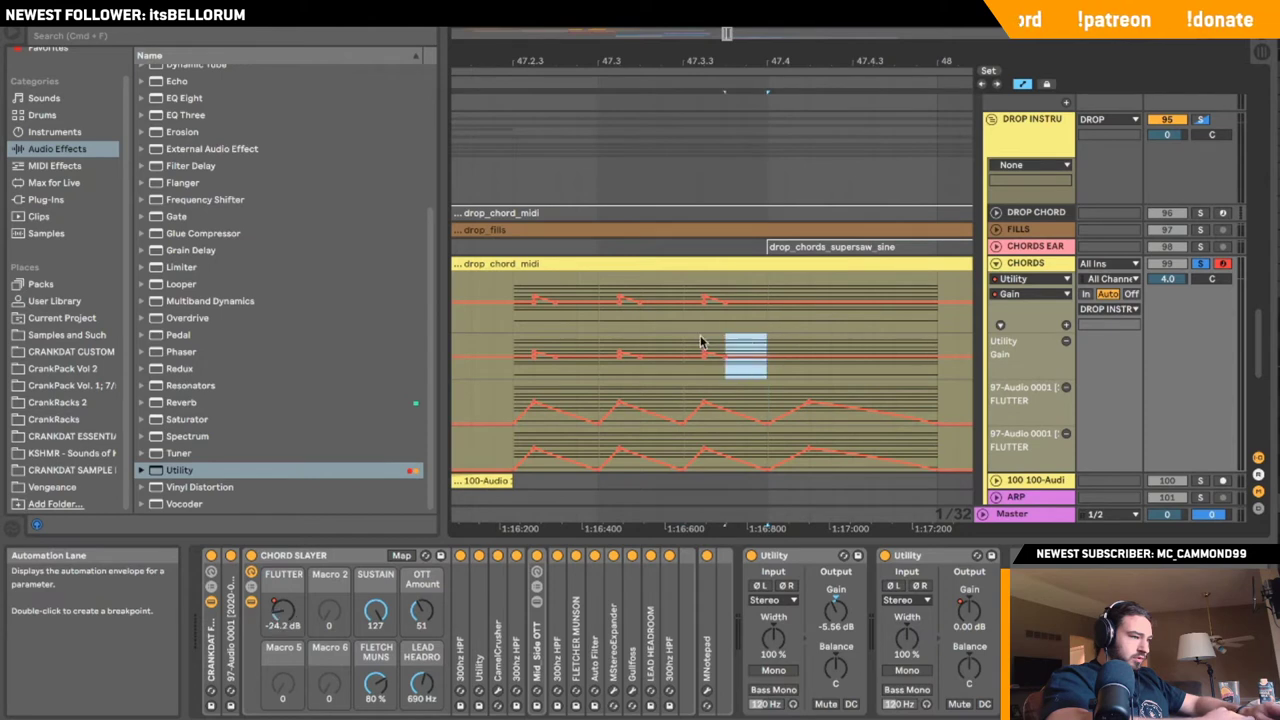
{"action": "left_click", "coordinate": [769, 349]}
{"action": "key", "text": "super+v"}
{"action": "key", "text": "super+z"}
{"action": "left_click", "coordinate": [795, 344]}
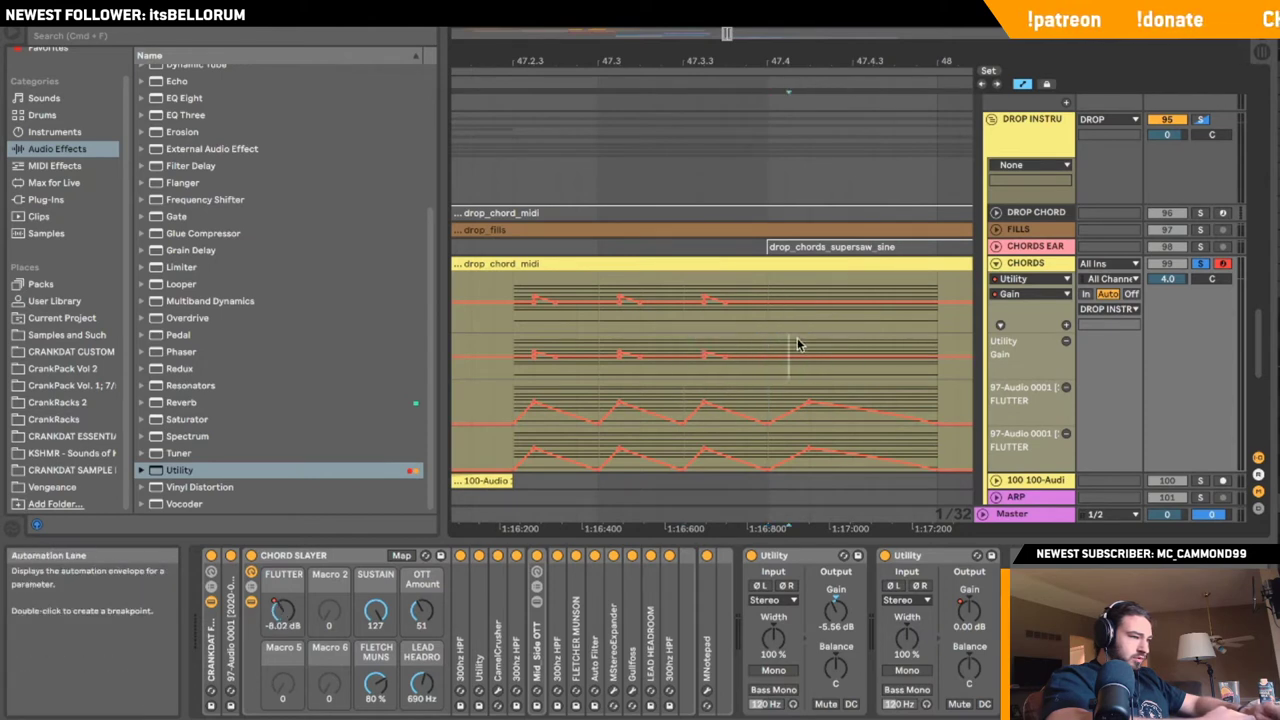
{"action": "key", "text": "super+v"}
- Play back the soloed chords around bar 47 to check the new gain boosts
{"action": "key", "text": "space"}
{"action": "left_click", "coordinate": [494, 345]}
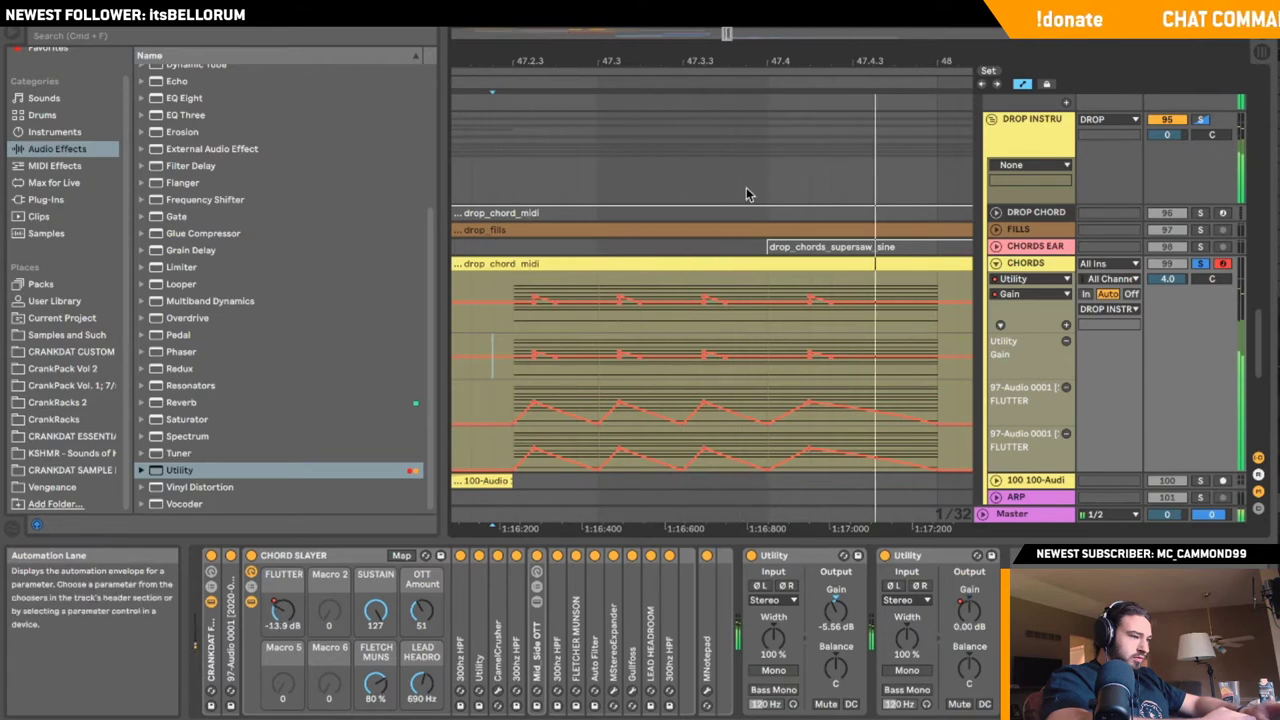
{"action": "key", "text": "space"}
{"action": "key", "text": "space"}
{"action": "mouse_move", "coordinate": [834, 61]}
{"action": "left_mouse_down"}
{"action": "mouse_move", "coordinate": [763, 35]}
{"action": "mouse_move", "coordinate": [758, 3]}
{"action": "left_mouse_up"}
{"action": "key", "text": "space"}
{"action": "left_click", "coordinate": [684, 341]}
{"action": "key", "text": "space"}
{"action": "scroll", "coordinate": [803, 358], "scroll_direction": "right", "scroll_amount": 1}
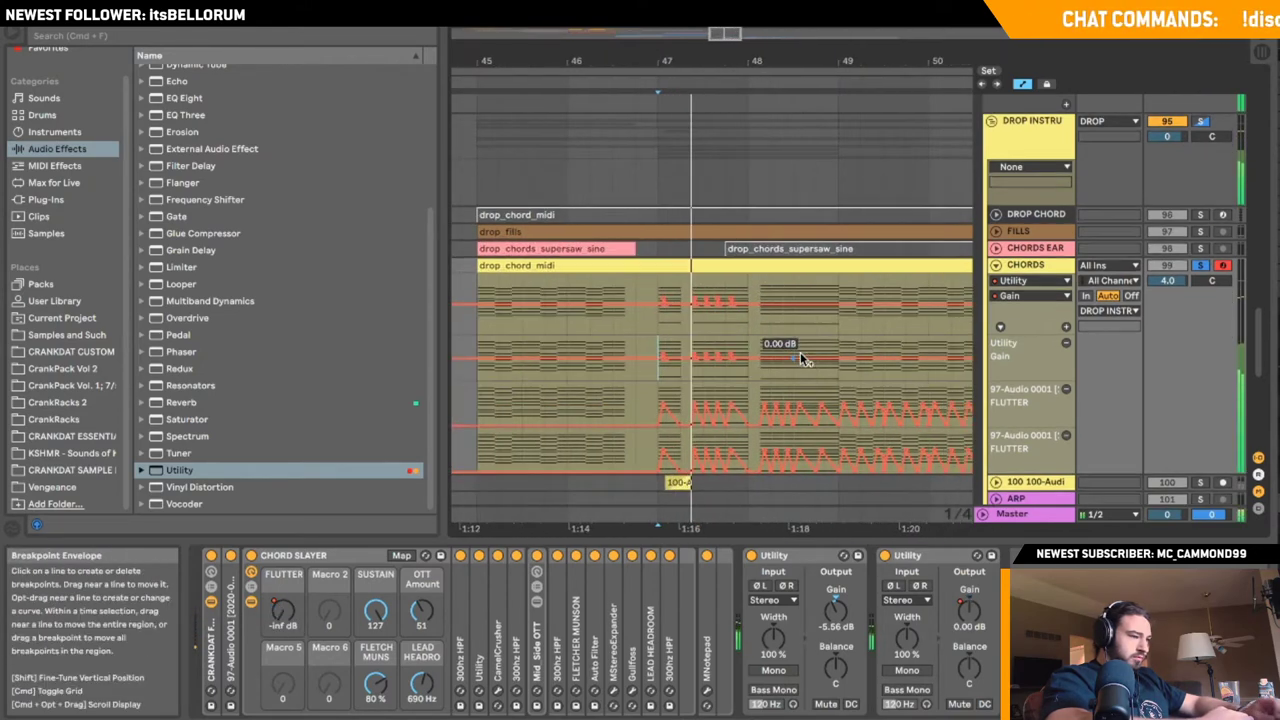
{"action": "scroll", "coordinate": [803, 358], "scroll_direction": "right", "scroll_amount": 2}
{"action": "key", "text": "space"}
{"action": "key", "text": "space"}
- Copy the pair of gain boosts between 47.2.3 and 47.3.3 onto the first two FLUTTER peaks from 48.1.3
{"action": "left_click", "coordinate": [697, 350]}
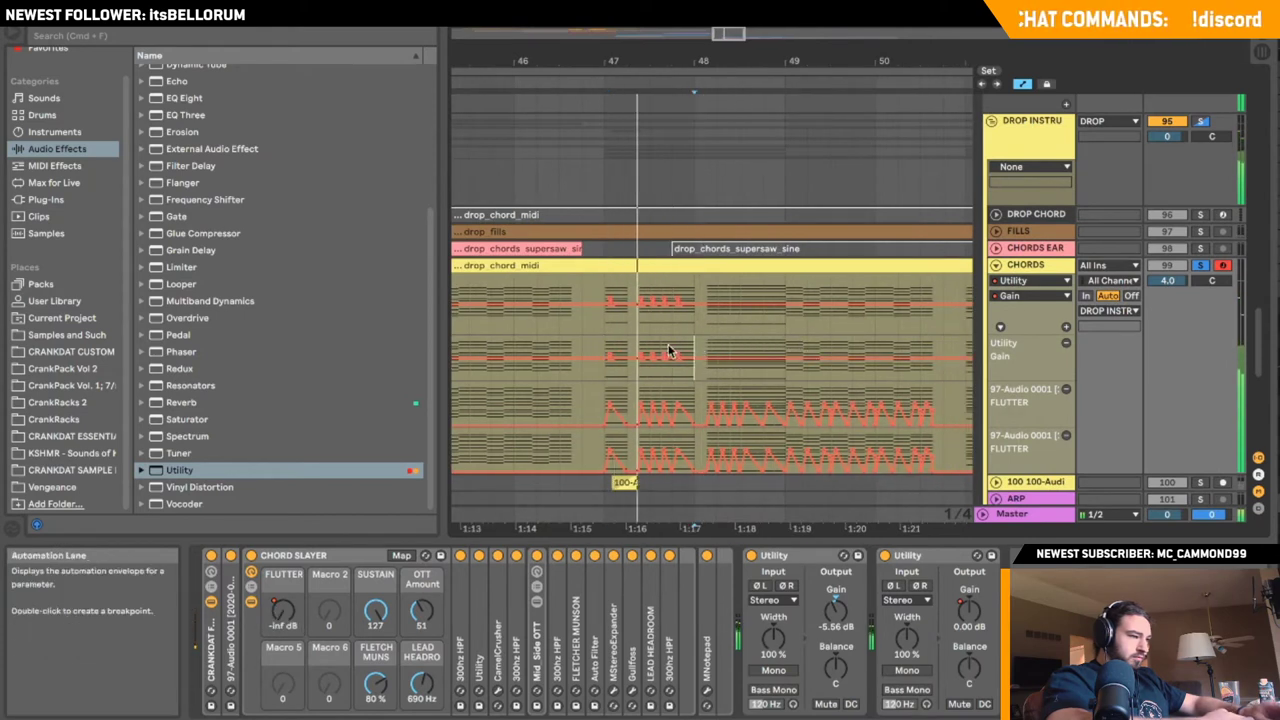
{"action": "left_click_drag", "start_coordinate": [670, 350], "coordinate": [636, 350]}
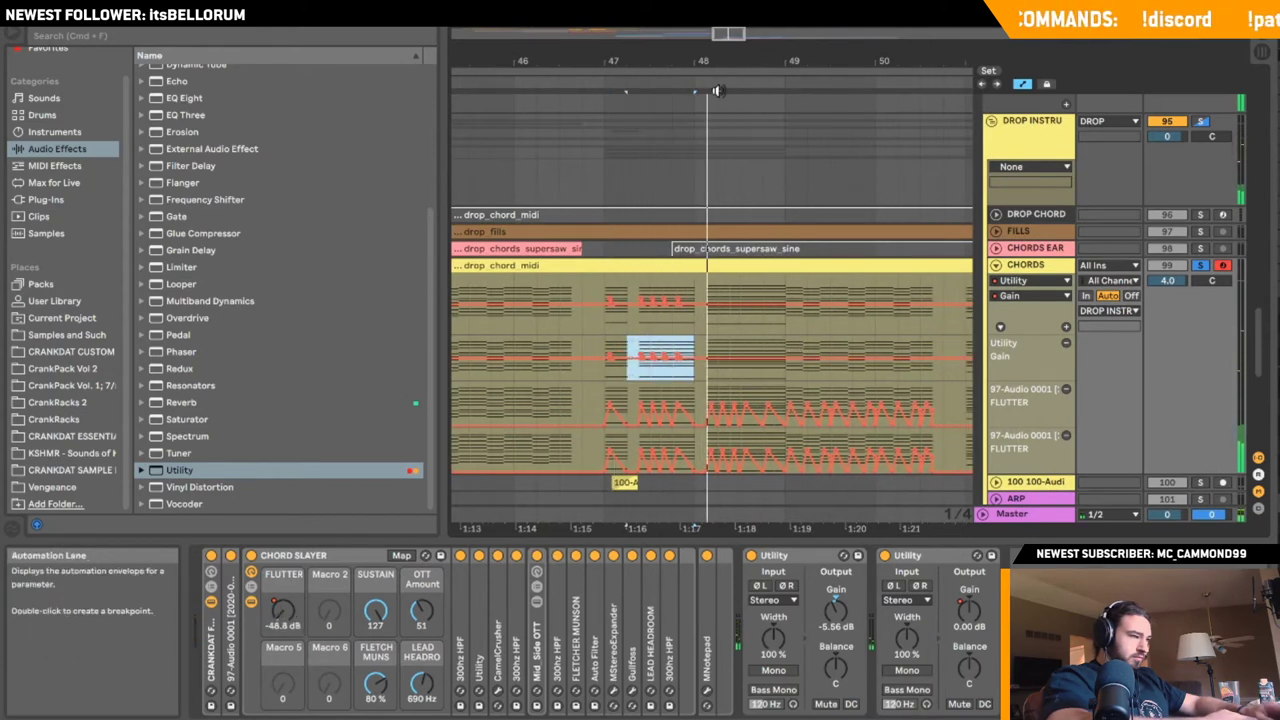
{"action": "scroll", "coordinate": [686, 181], "scroll_direction": "up", "scroll_amount": 2}
{"action": "left_click_drag", "start_coordinate": [610, 345], "coordinate": [657, 445]}
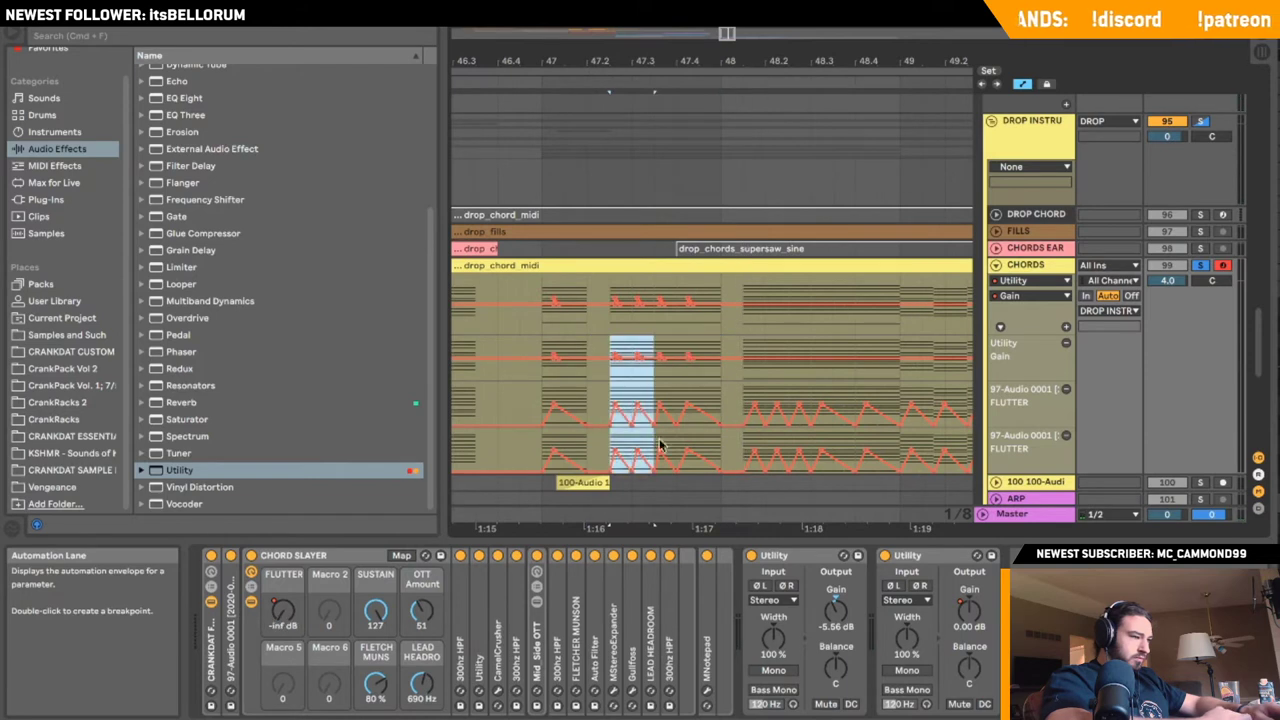
{"action": "key", "text": "super+c"}
{"action": "left_click", "coordinate": [754, 348]}
{"action": "key", "text": "super+v"}
{"action": "key", "text": "space"}
{"action": "scroll", "coordinate": [800, 372], "scroll_direction": "right", "scroll_amount": 1}
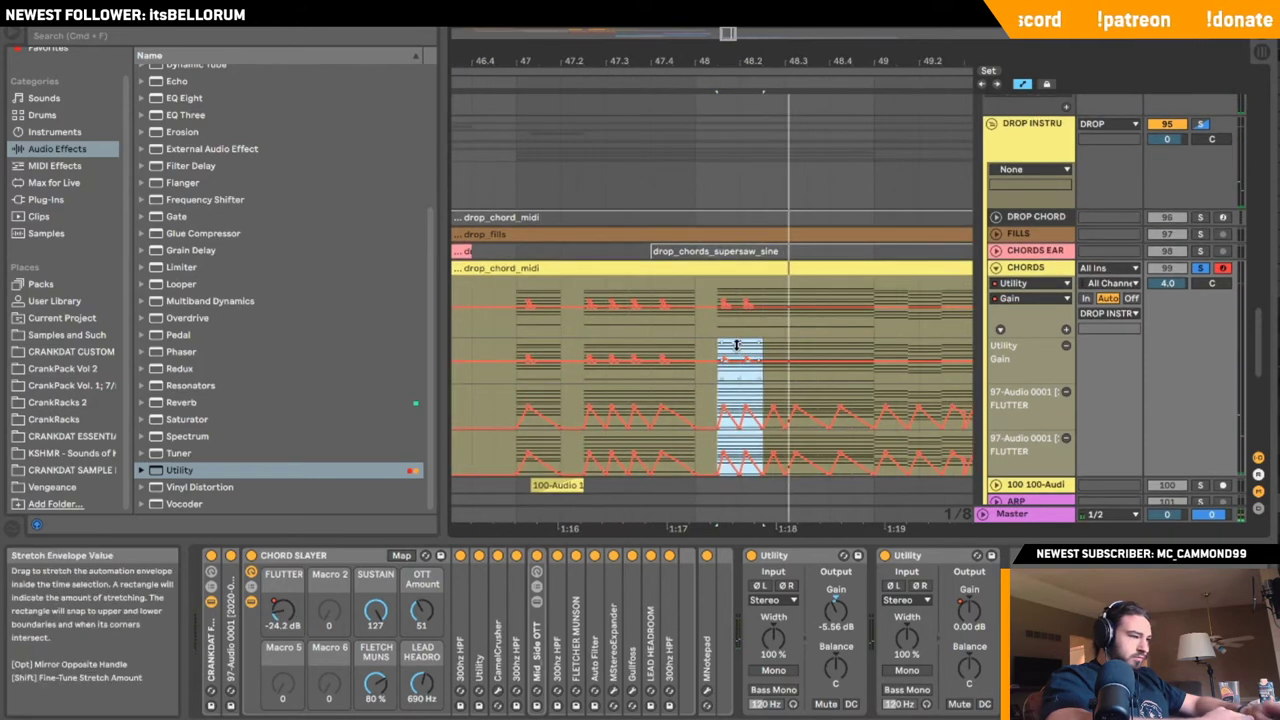
- Duplicate one more gain boost onto the FLUTTER peak starting at 48.2.3 and play the passage
{"action": "left_click", "coordinate": [763, 347]}
{"action": "key", "text": "space"}
{"action": "key", "text": "super+d"}
{"action": "key", "text": "space"}
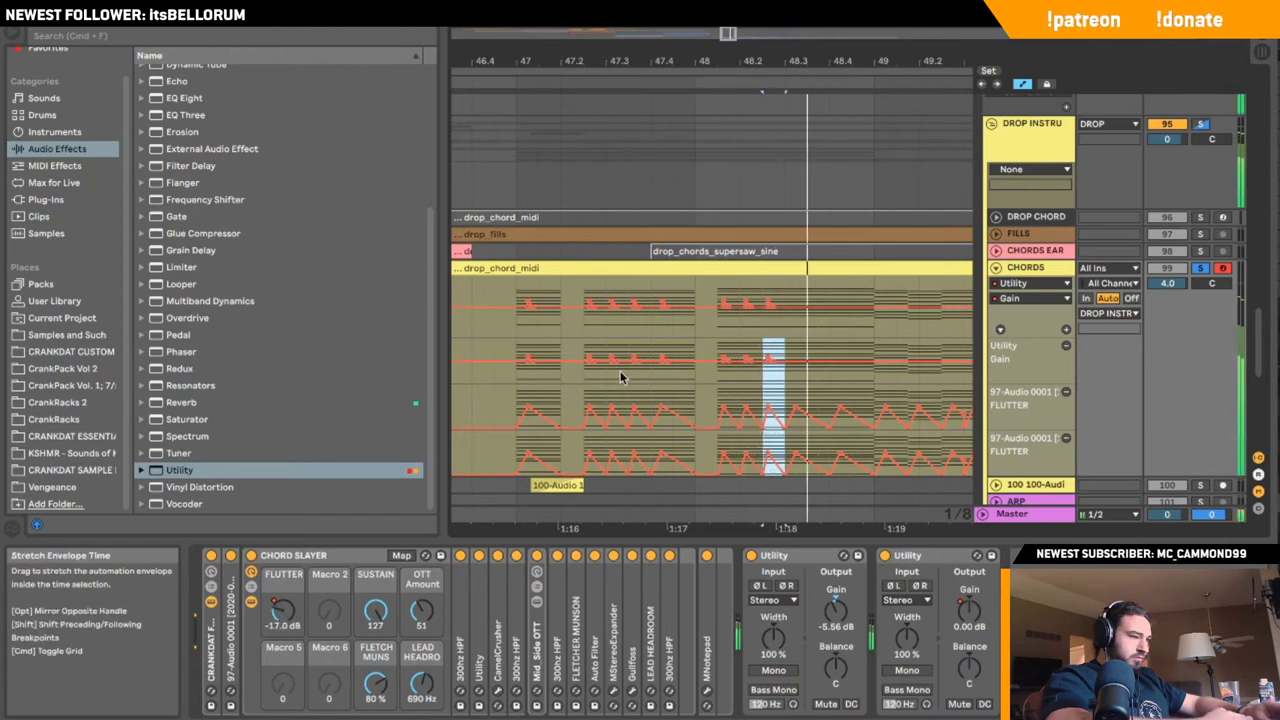
{"action": "key", "text": "space"}
{"action": "key", "text": "space"}
- Copy the gain boost from 47.4 onto the wider FLUTTER peak at 48.3, in the two Gain lanes only
{"action": "left_click", "coordinate": [656, 354]}
{"action": "key", "text": "space"}
{"action": "left_click_drag", "start_coordinate": [678, 380], "coordinate": [700, 378]}
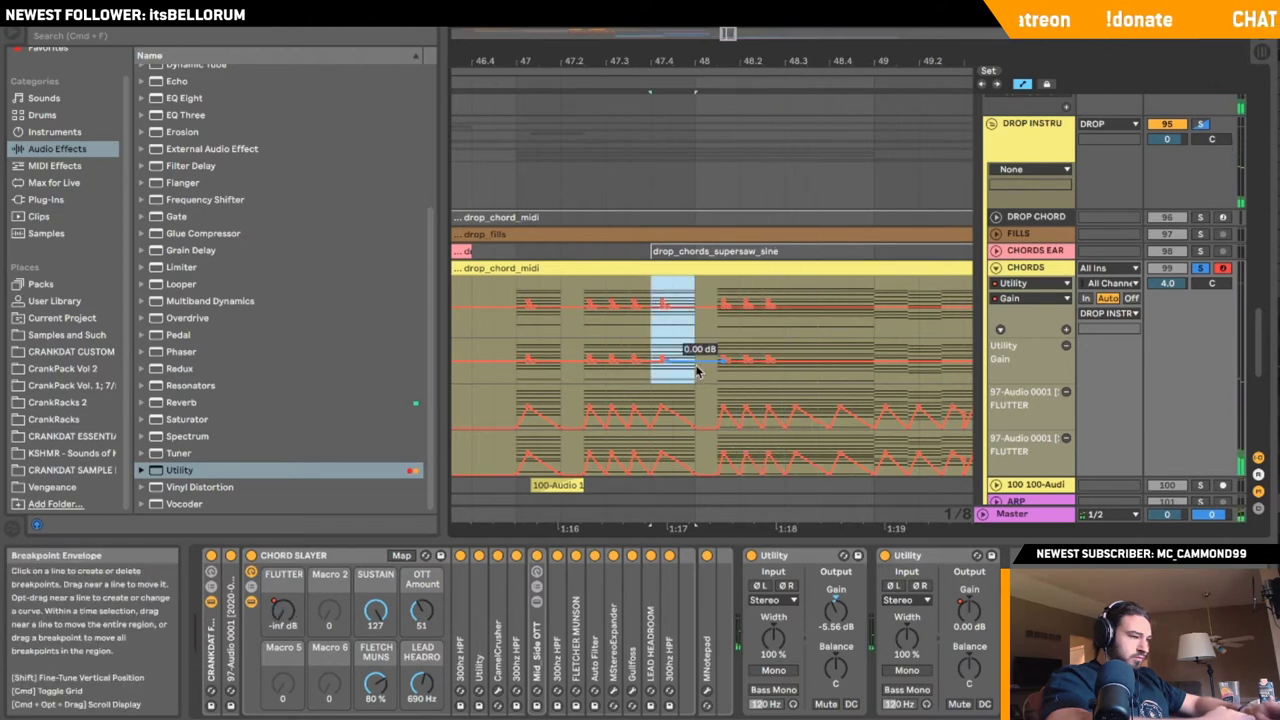
{"action": "left_click", "coordinate": [788, 346]}
{"action": "key", "text": "super+v"}
{"action": "key", "text": "space"}
{"action": "scroll", "coordinate": [790, 346], "scroll_direction": "right", "scroll_amount": 1}
{"action": "key", "text": "space"}
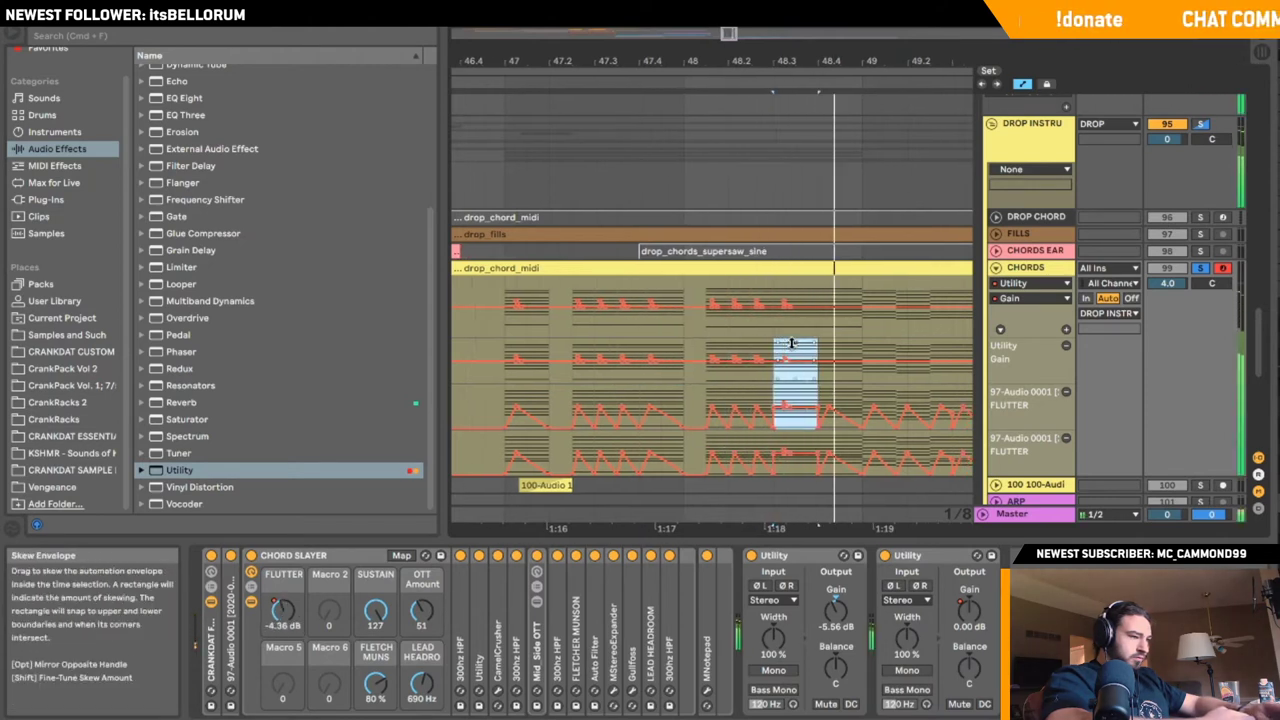
{"action": "key", "text": "super+z"}
{"action": "left_click_drag", "start_coordinate": [774, 329], "coordinate": [817, 330]}
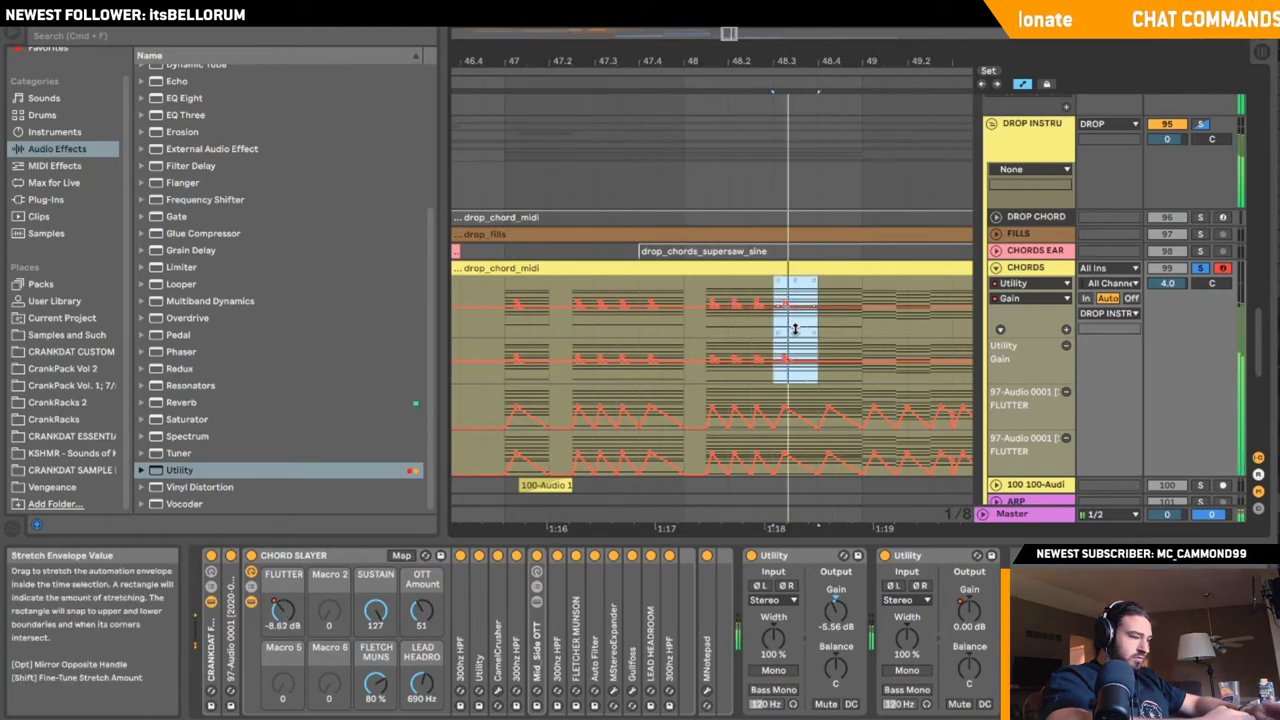
- Paste the same gain boost onto the FLUTTER peak between 48.4 and 49
{"action": "scroll", "coordinate": [790, 328], "scroll_direction": "right", "scroll_amount": 1}
{"action": "left_click", "coordinate": [761, 324]}
{"action": "key", "text": "super+v"}
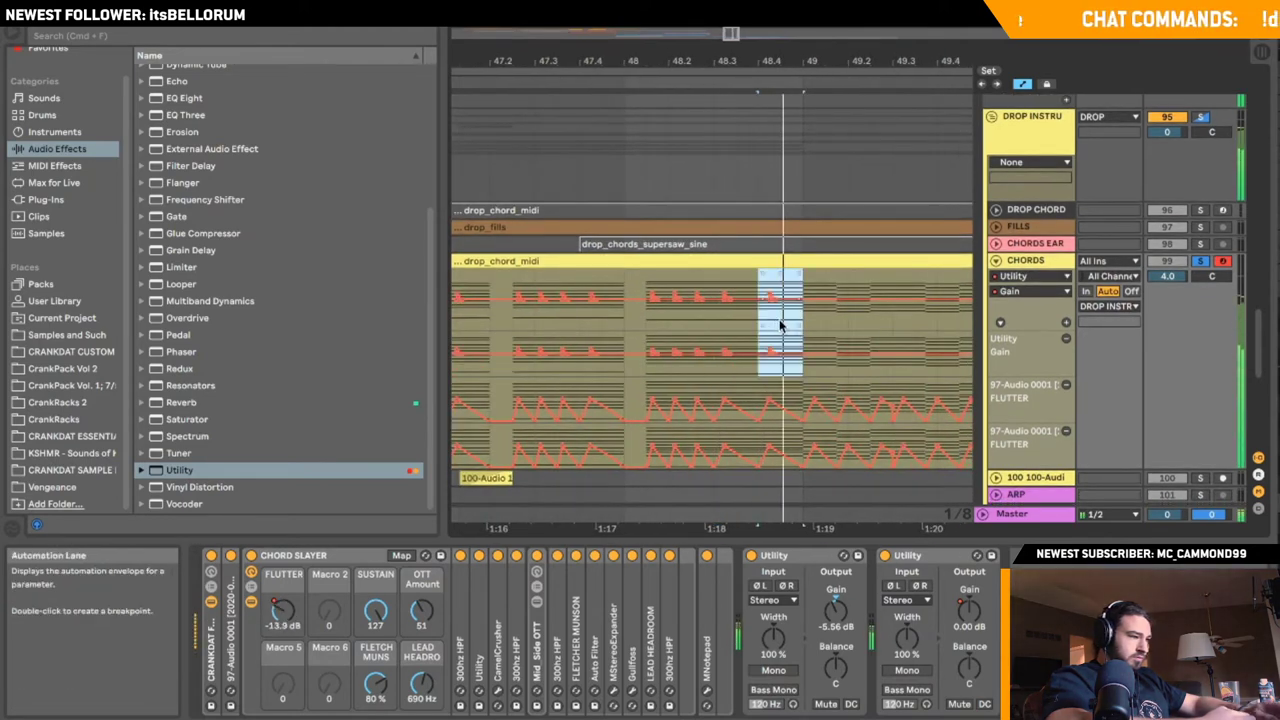
- Play back the soloed chords around bars 47 to 49 to check the added gain boosts
{"action": "key", "text": "space"}
{"action": "left_click", "coordinate": [630, 345]}
{"action": "key", "text": "space"}
{"action": "key", "text": "space"}
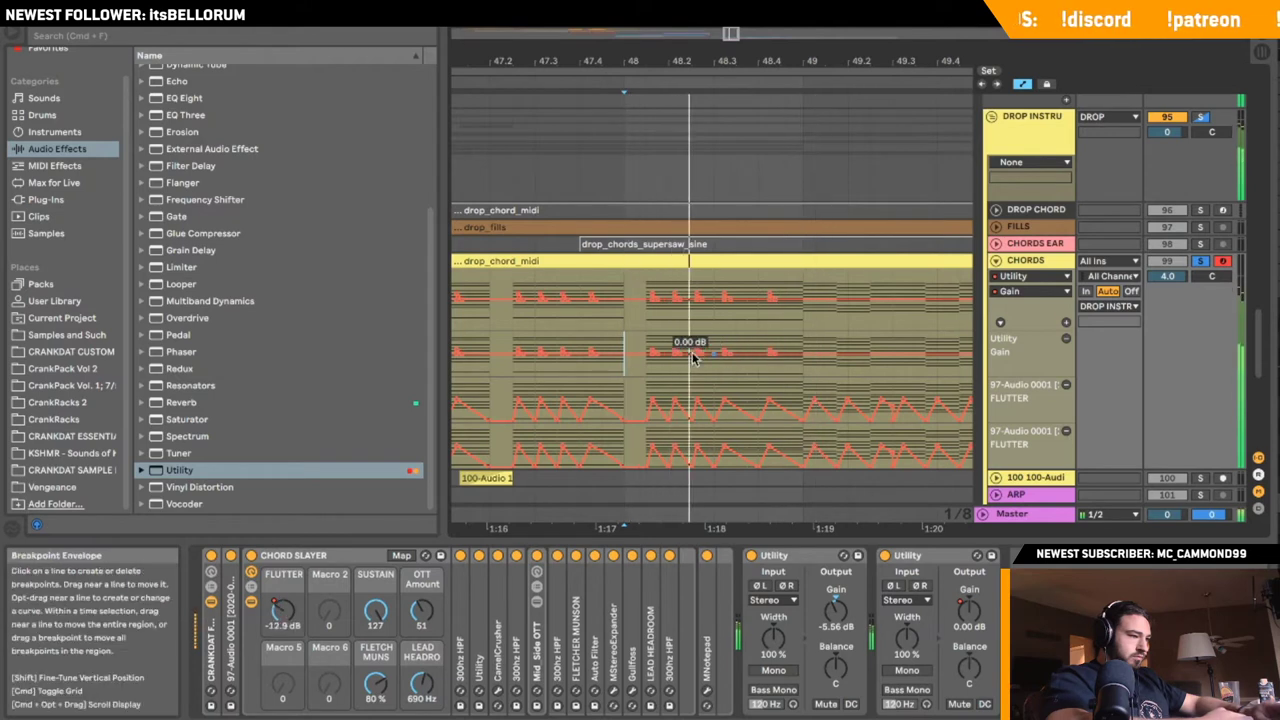
{"action": "left_click_drag", "start_coordinate": [625, 342], "coordinate": [578, 341]}
{"action": "left_click_drag", "start_coordinate": [847, 342], "coordinate": [803, 343]}
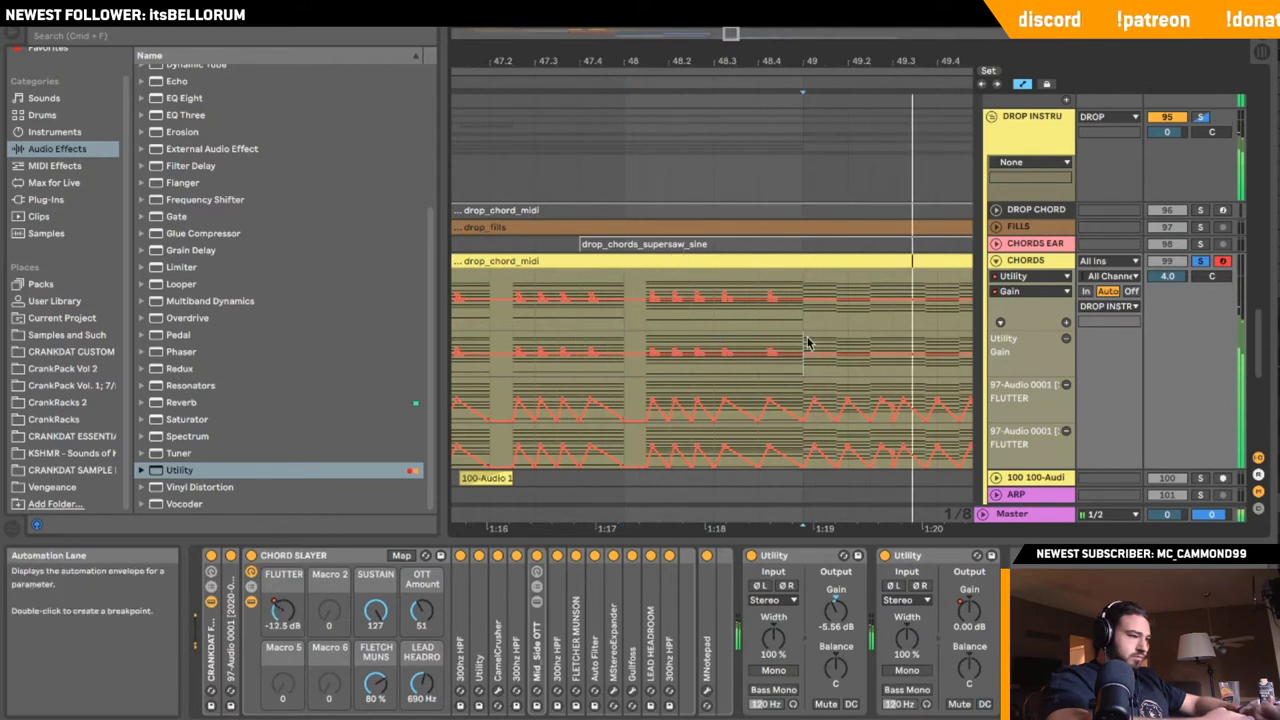
- Paste gain boosts onto the first three FLUTTER peaks of bar 49, aligning each with its peak
{"action": "left_click_drag", "start_coordinate": [769, 50], "coordinate": [784, 131]}
{"action": "left_click", "coordinate": [690, 345]}
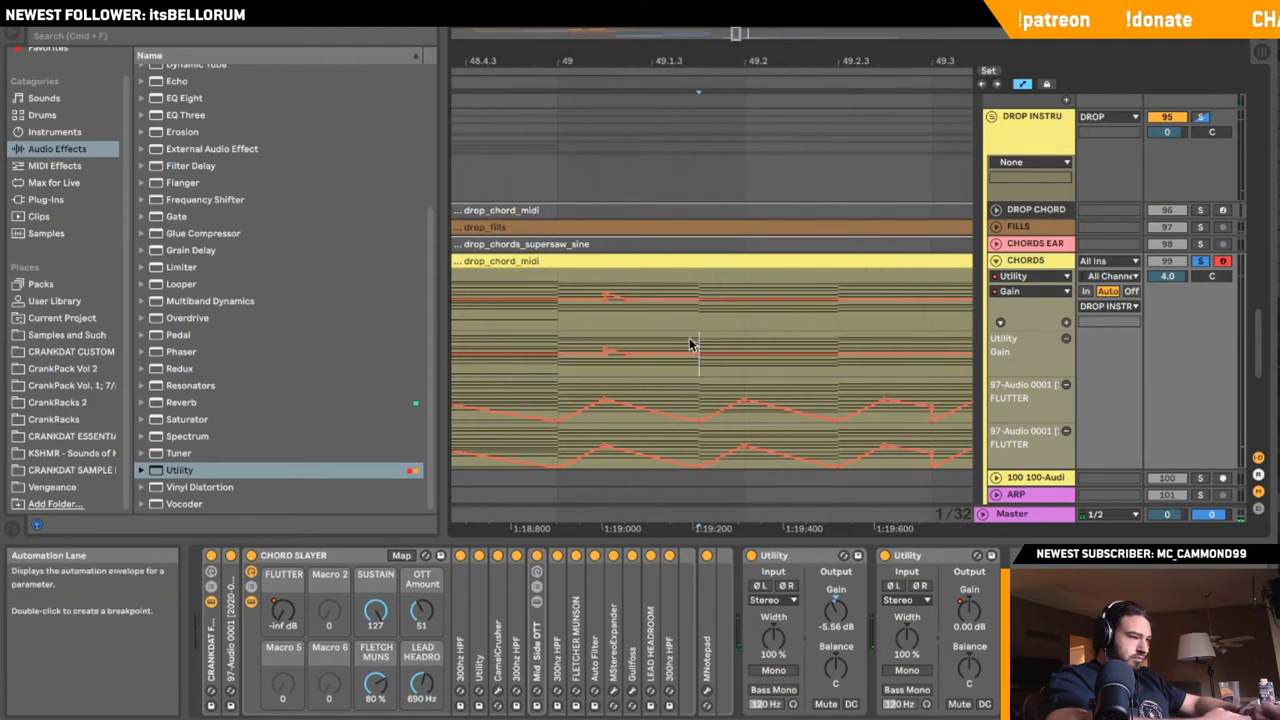
{"action": "key", "text": "super+v"}
{"action": "key", "text": "super+z"}
{"action": "left_click", "coordinate": [702, 346]}
{"action": "key", "text": "super+v"}
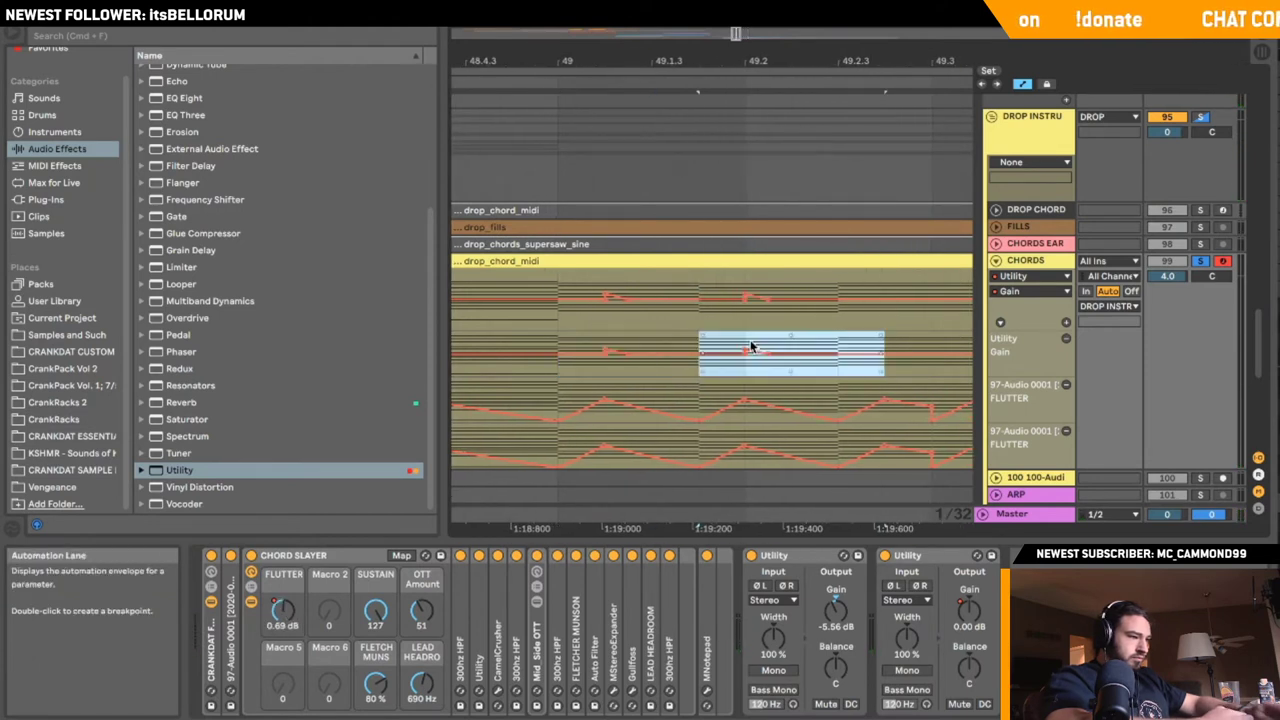
{"action": "scroll", "coordinate": [751, 346], "scroll_direction": "right", "scroll_amount": 2}
{"action": "left_click", "coordinate": [728, 345]}
{"action": "key", "text": "super+v"}
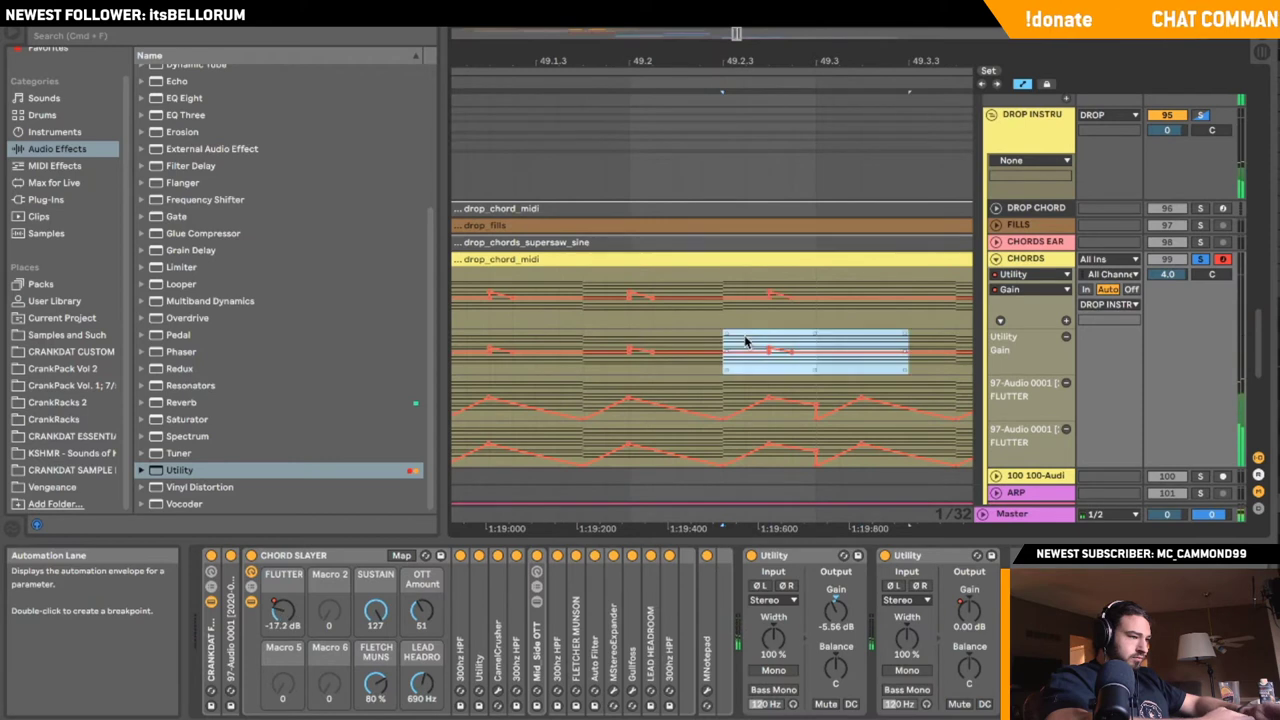
- Duplicate the gain boosts from the first half of bar 49 across the remaining FLUTTER peaks until the chords stop in bar 50
{"action": "left_click_drag", "start_coordinate": [742, 38], "coordinate": [736, 16]}
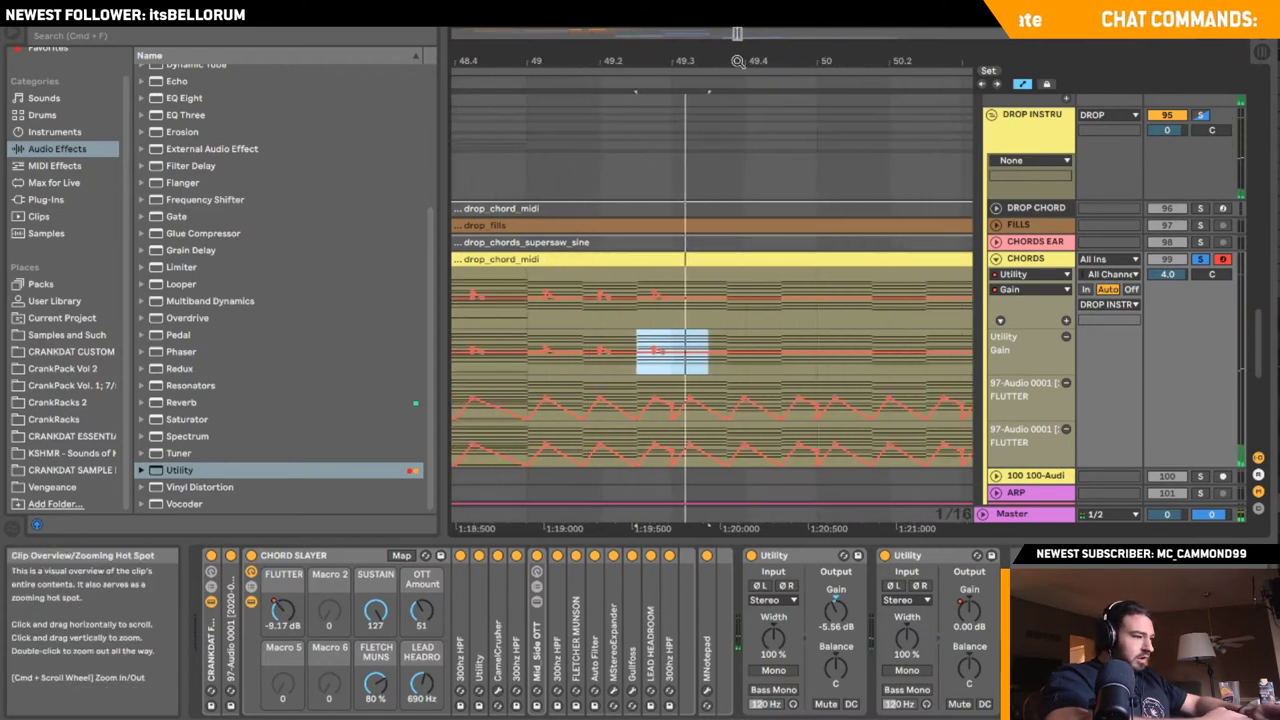
{"action": "scroll", "coordinate": [705, 351], "scroll_direction": "left", "scroll_amount": 1}
{"action": "left_click_drag", "start_coordinate": [719, 344], "coordinate": [571, 353]}
{"action": "key", "text": "super+d"}
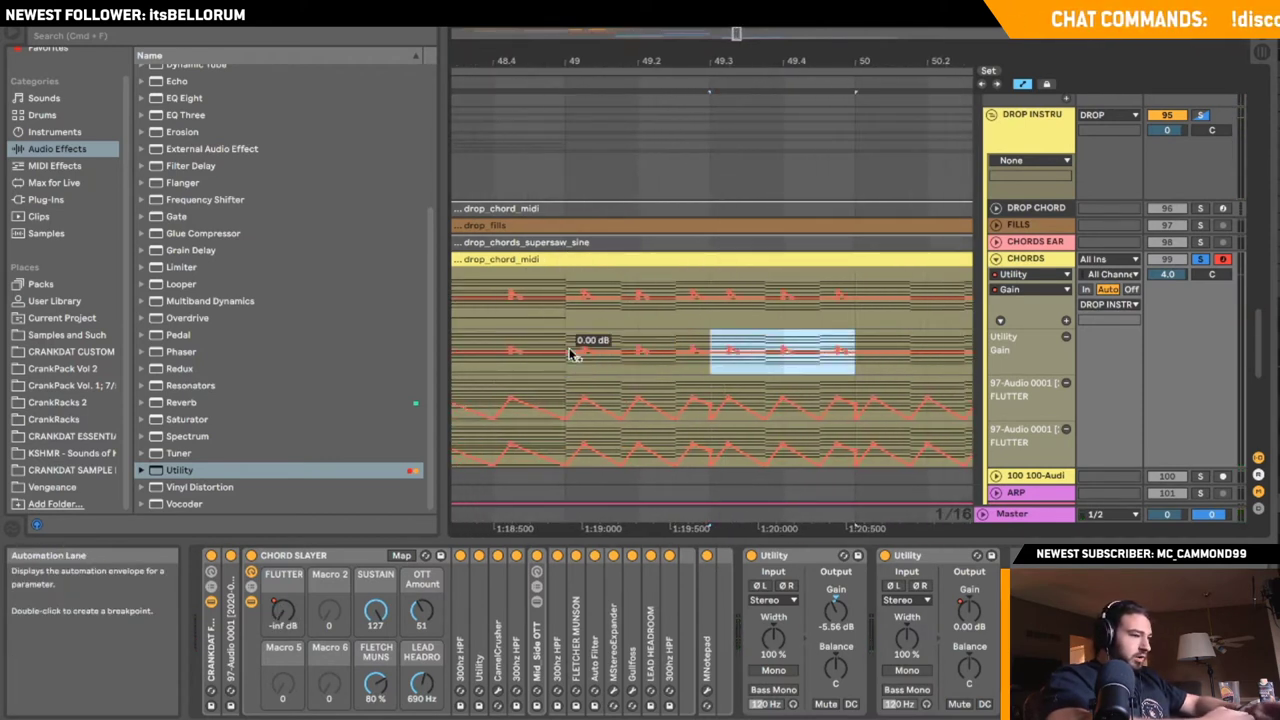
{"action": "scroll", "coordinate": [736, 355], "scroll_direction": "right", "scroll_amount": 1}
{"action": "scroll", "coordinate": [736, 351], "scroll_direction": "right", "scroll_amount": 1}
{"action": "key", "text": "super+d"}
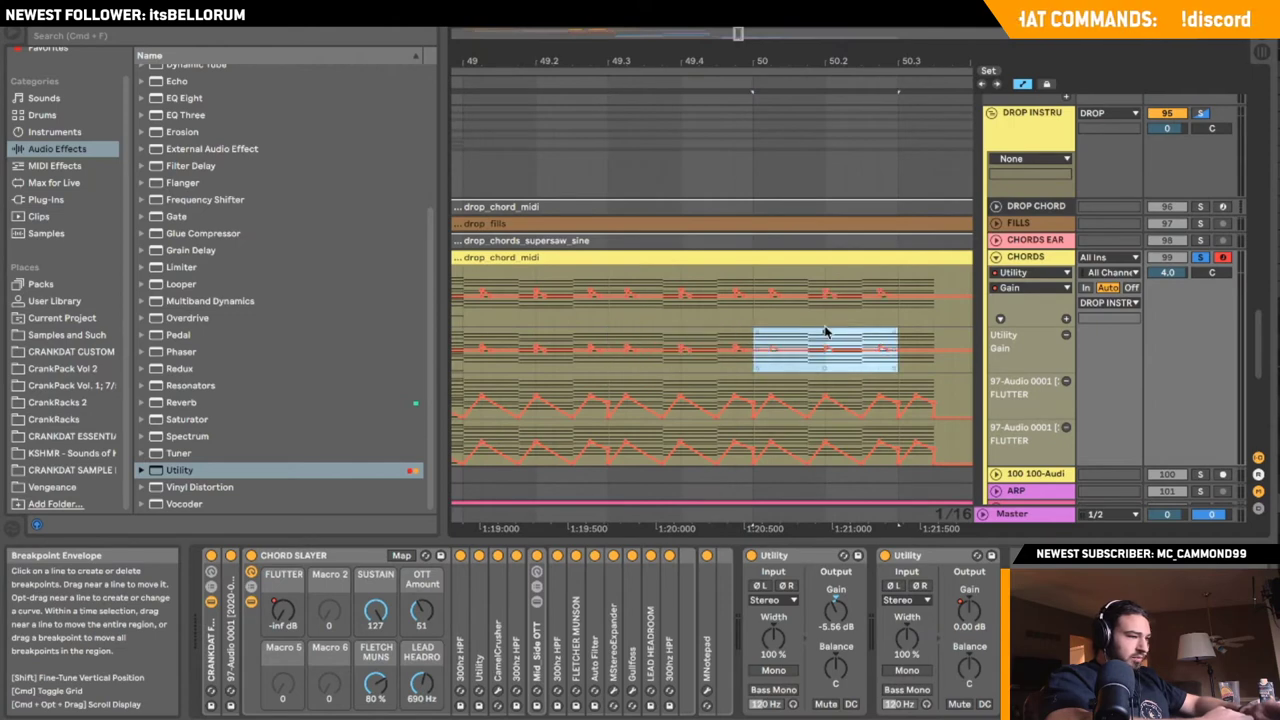
{"action": "left_click", "coordinate": [897, 338]}
{"action": "key", "text": "super+d"}
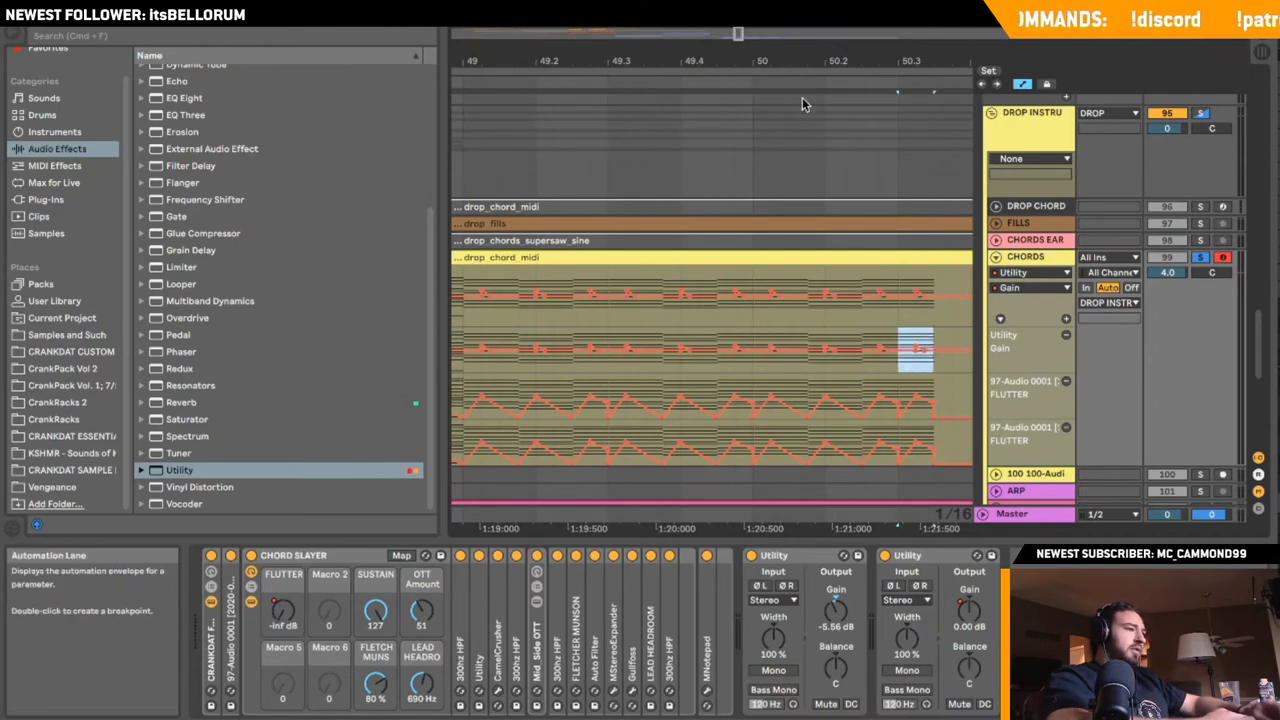
- Play back the drop from bar 47 to hear the finished gain boosts
{"action": "left_click_drag", "start_coordinate": [655, 62], "coordinate": [655, 17]}
{"action": "key", "text": "space"}
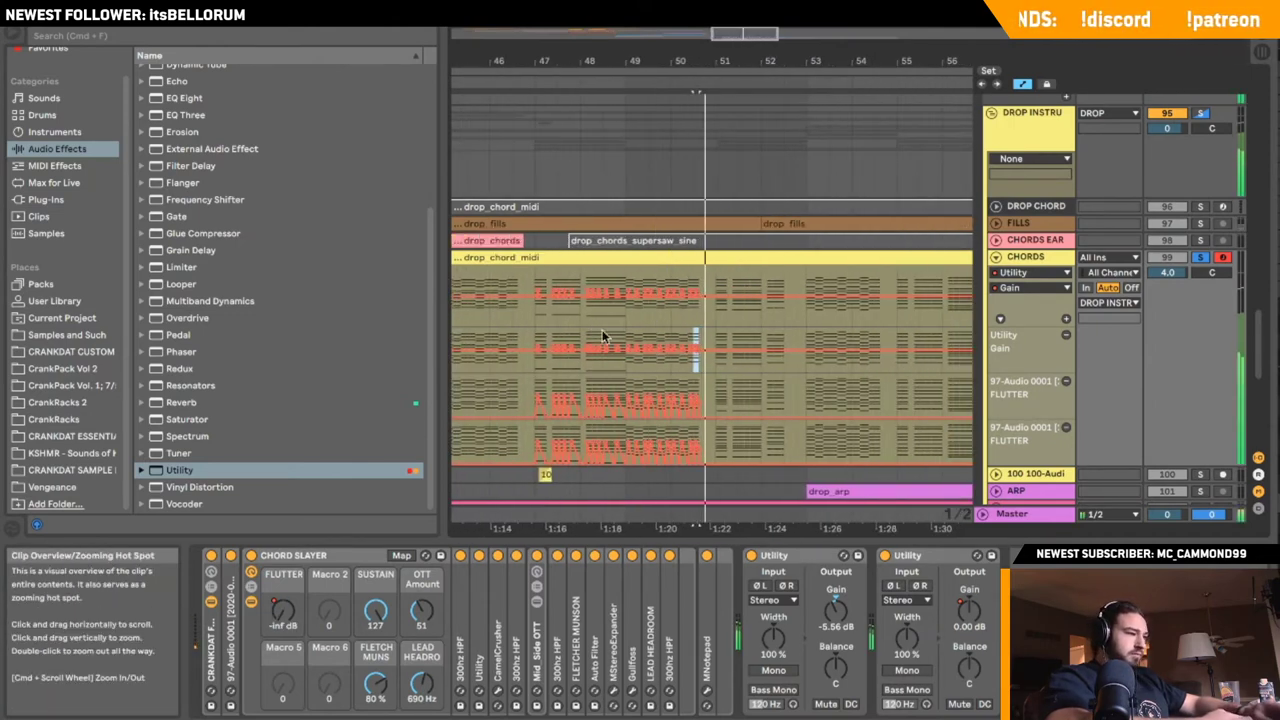
{"action": "left_click", "coordinate": [555, 338]}
{"action": "left_click", "coordinate": [536, 338]}
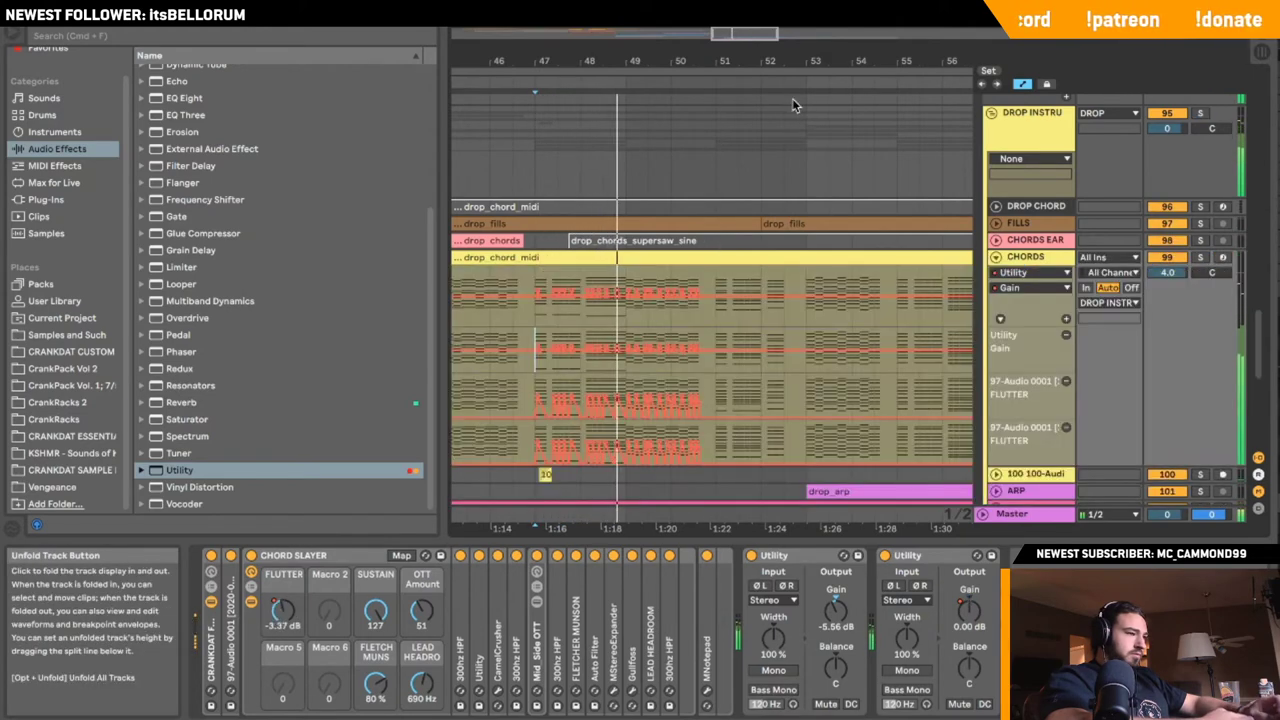
{"action": "scroll", "coordinate": [570, 340], "scroll_direction": "down", "scroll_amount": 4}
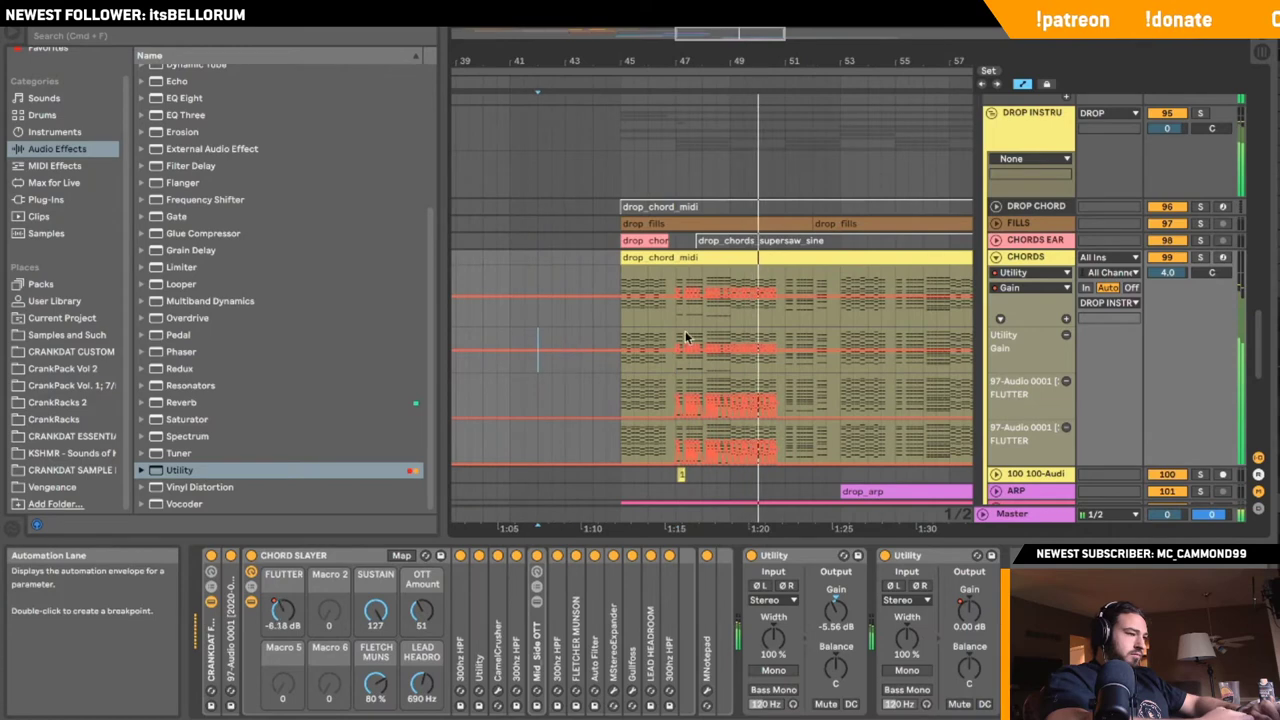
- Fold the CHORDS track and the DROP INSTRU group, and unfold the DROP DRUMS group
{"action": "left_click", "coordinate": [995, 257]}
{"action": "scroll", "coordinate": [527, 265], "scroll_direction": "down", "scroll_amount": 3}
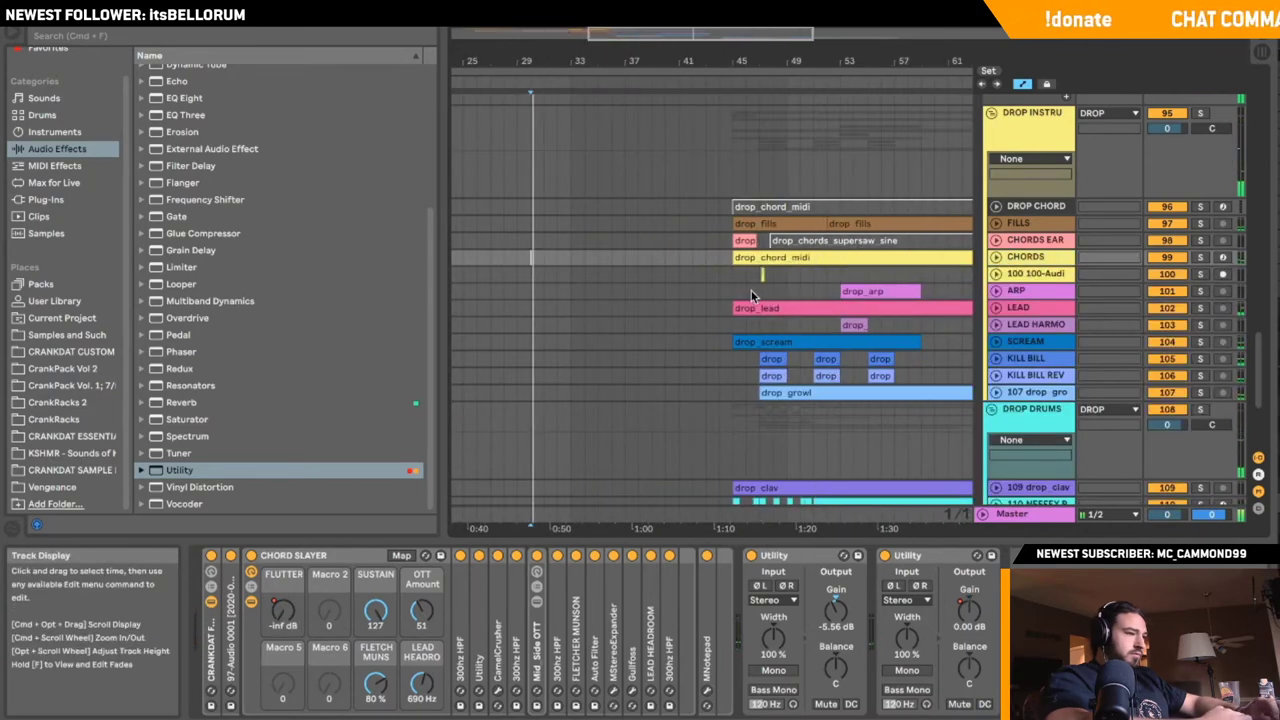
{"action": "scroll", "coordinate": [751, 291], "scroll_direction": "up", "scroll_amount": 3}
{"action": "left_click", "coordinate": [991, 266], "text": "alt"}
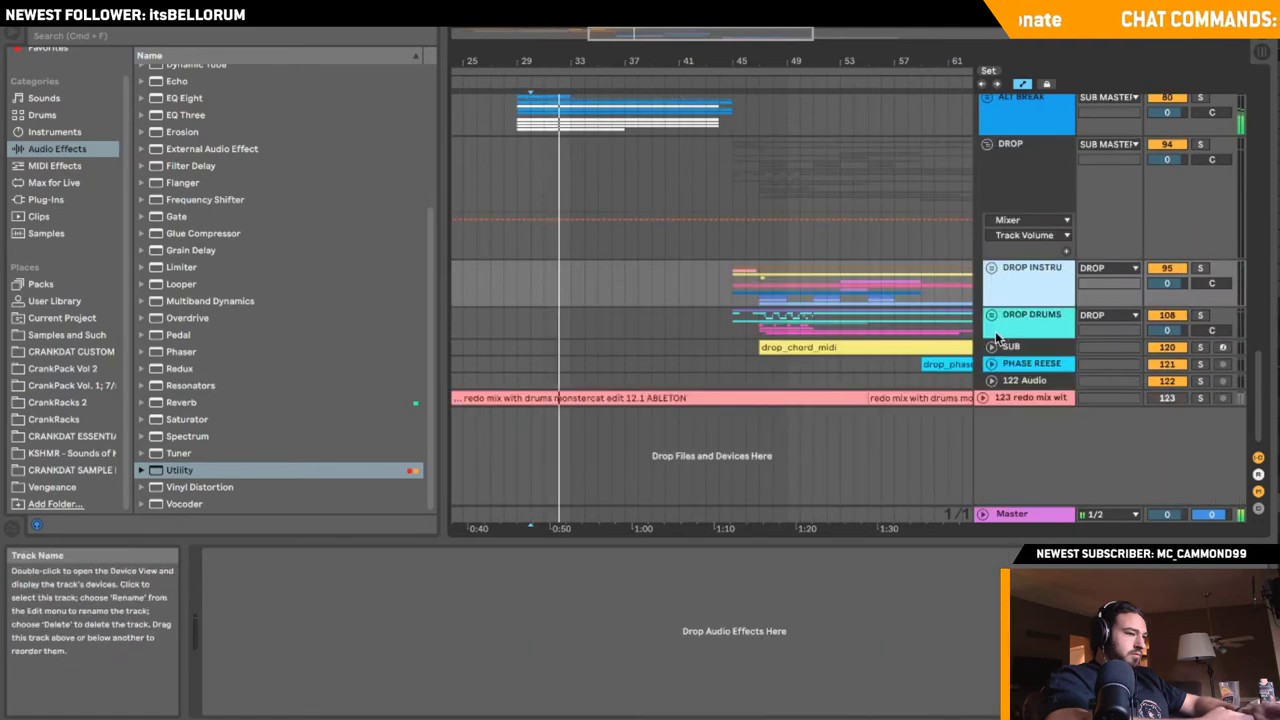
{"action": "left_click", "coordinate": [990, 315]}
{"action": "scroll", "coordinate": [990, 319], "scroll_direction": "down", "scroll_amount": 2}
{"action": "left_click", "coordinate": [995, 321]}
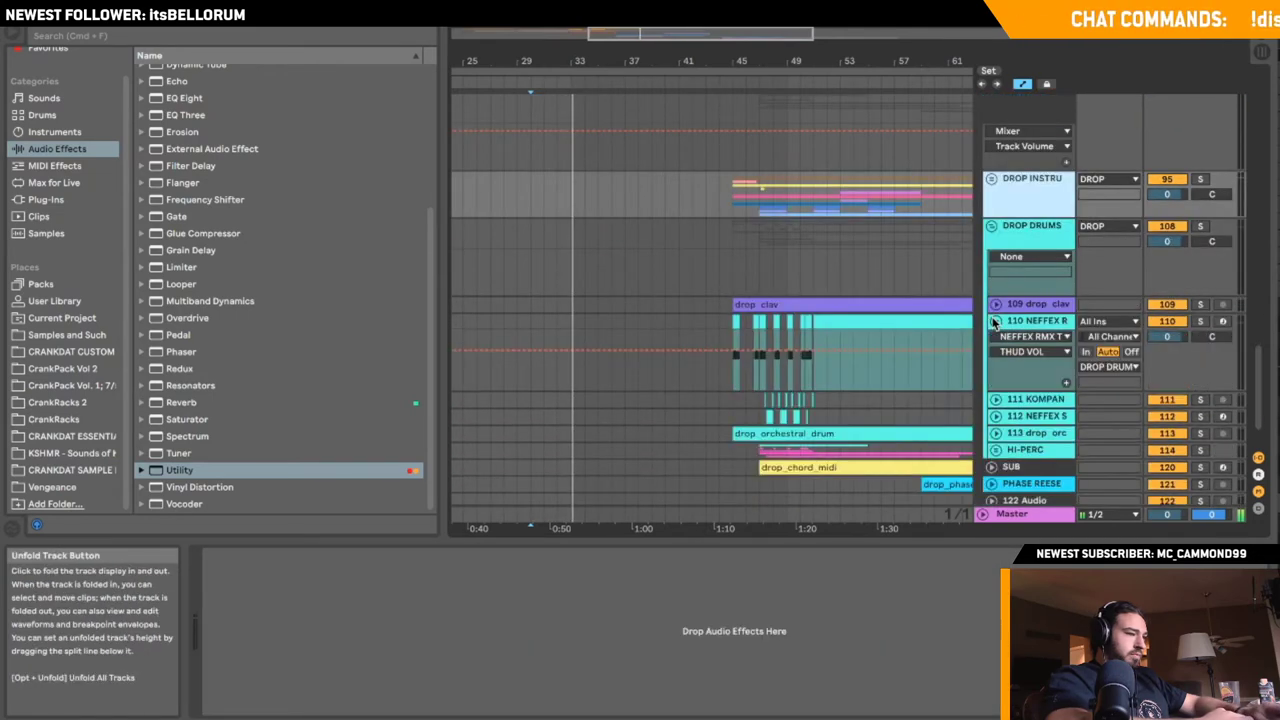
{"action": "right_click", "coordinate": [1044, 320]}
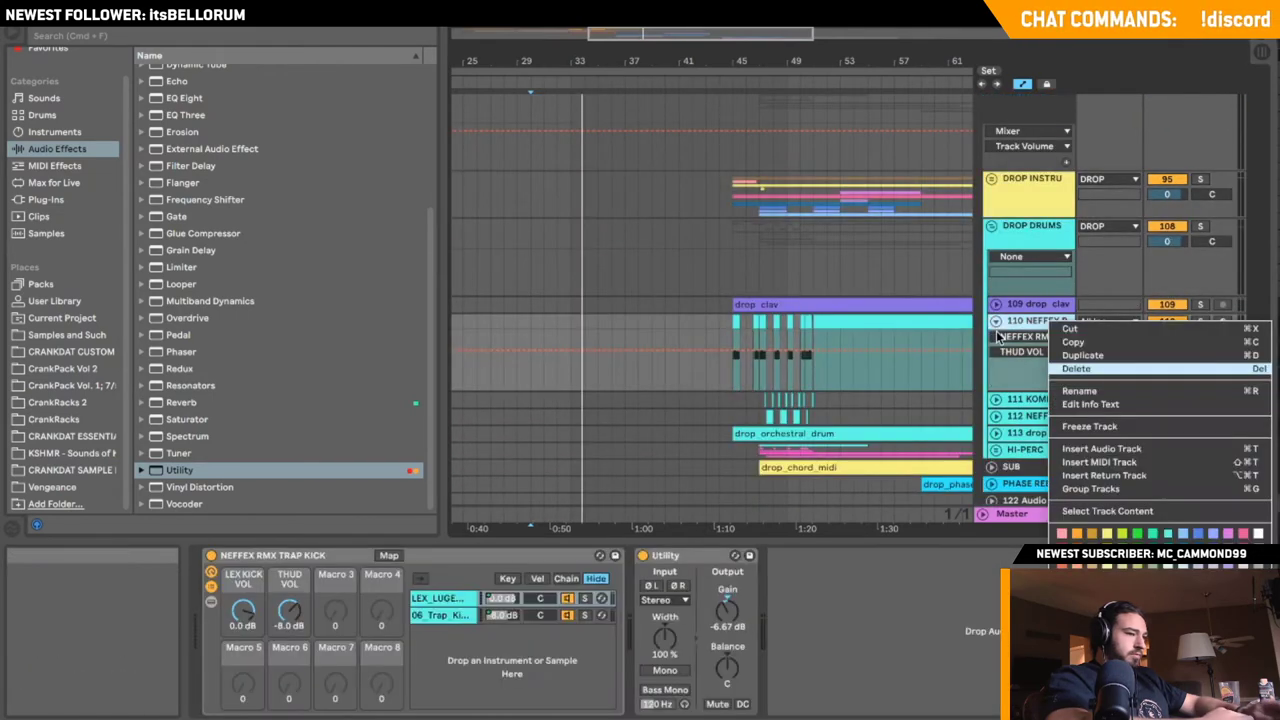
{"action": "left_click", "coordinate": [998, 326]}
{"action": "left_click", "coordinate": [996, 322]}
- Place CrankKick 1.wav at bar 47 on a new audio track below the NEFFEX kick and lower that track to -4.0 dB
{"action": "right_click", "coordinate": [1037, 322]}
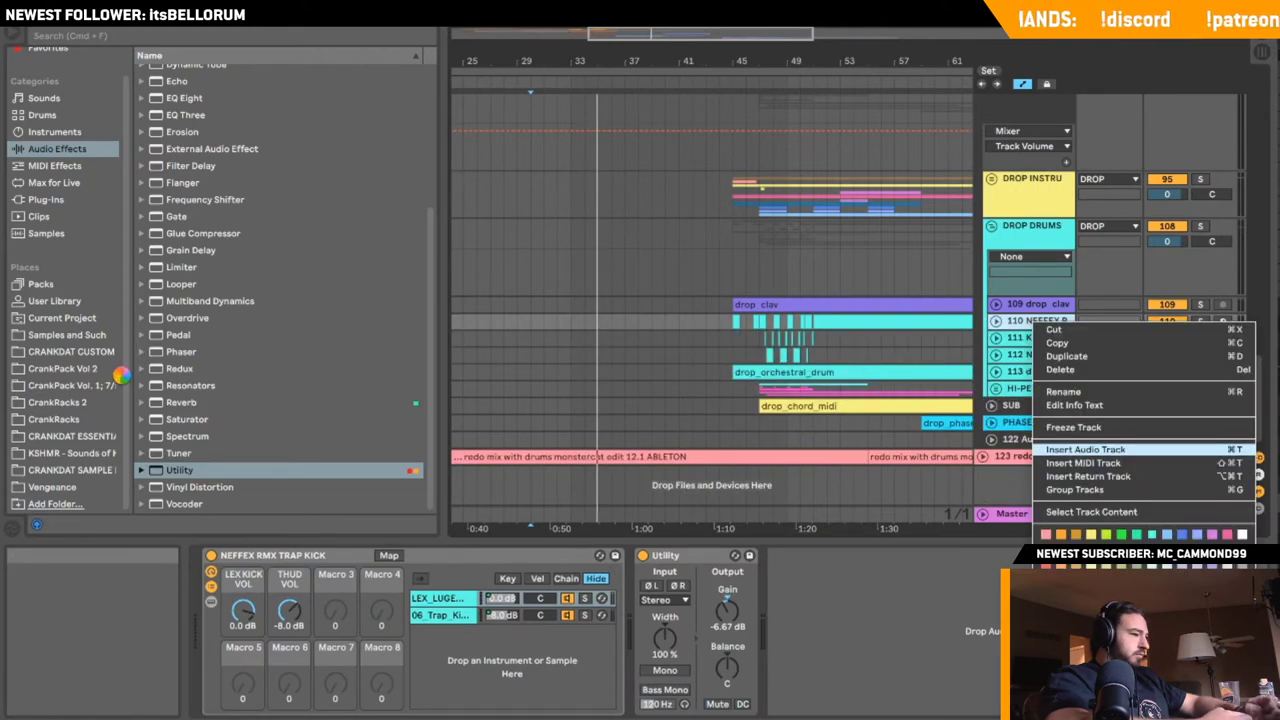
{"action": "key", "text": "super+t"}
{"action": "left_click", "coordinate": [70, 384]}
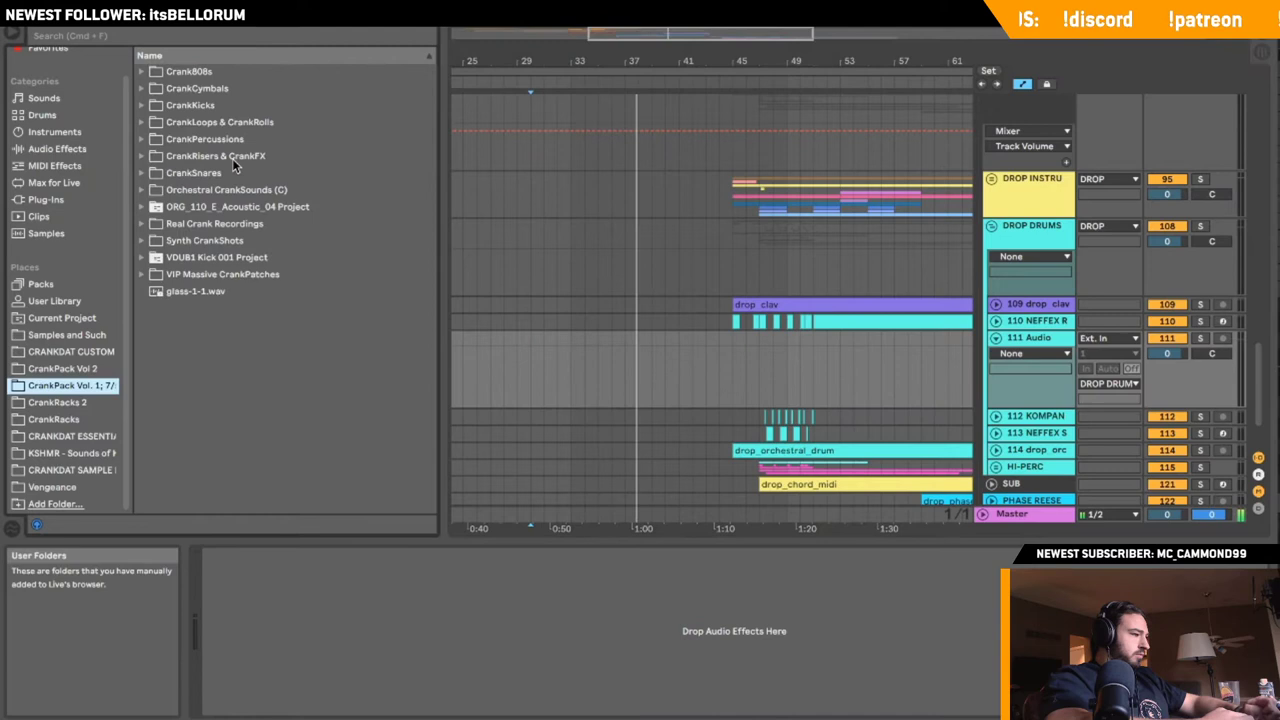
{"action": "left_click", "coordinate": [143, 105]}
{"action": "mouse_move", "coordinate": [189, 137]}
{"action": "left_mouse_down"}
{"action": "mouse_move", "coordinate": [794, 409]}
{"action": "mouse_move", "coordinate": [763, 374]}
{"action": "mouse_move", "coordinate": [762, 345]}
{"action": "left_mouse_up"}
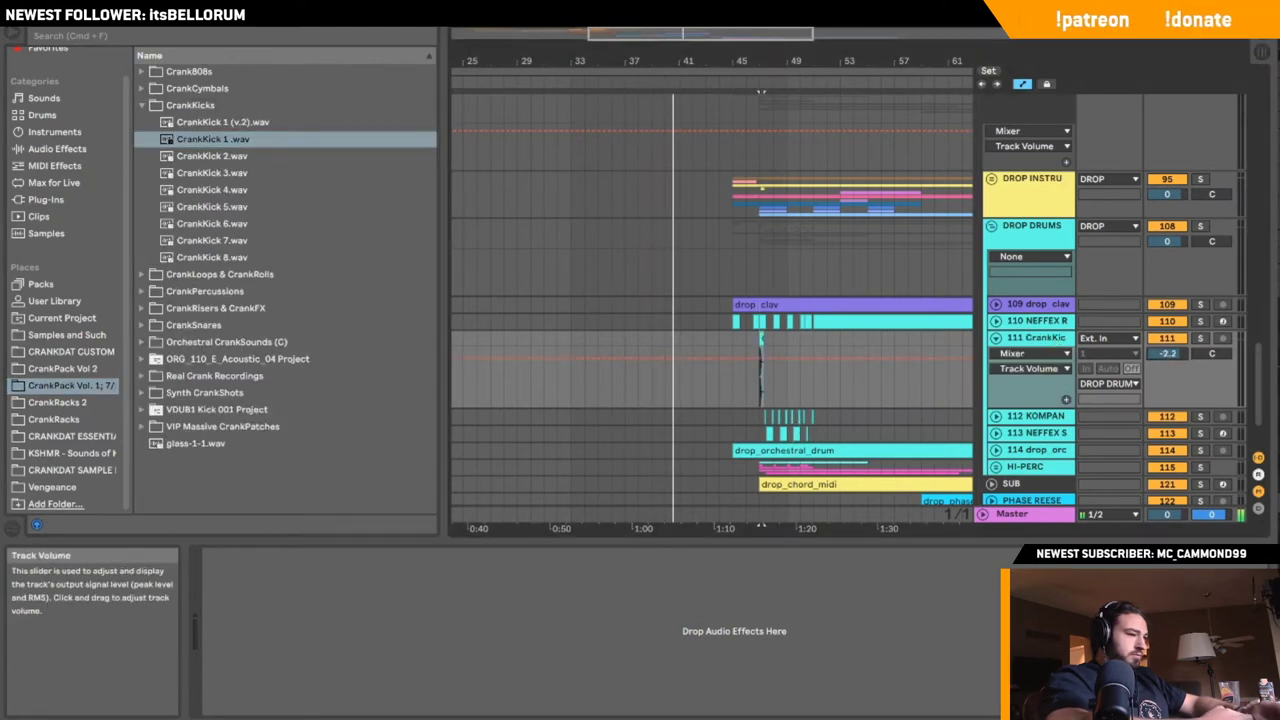
- Look through the audio effects, CrankPack Vol 2 and CRANKDAT CUSTOM folders for a preset for the new kick
{"action": "left_click", "coordinate": [57, 148]}
{"action": "left_click", "coordinate": [183, 40]}
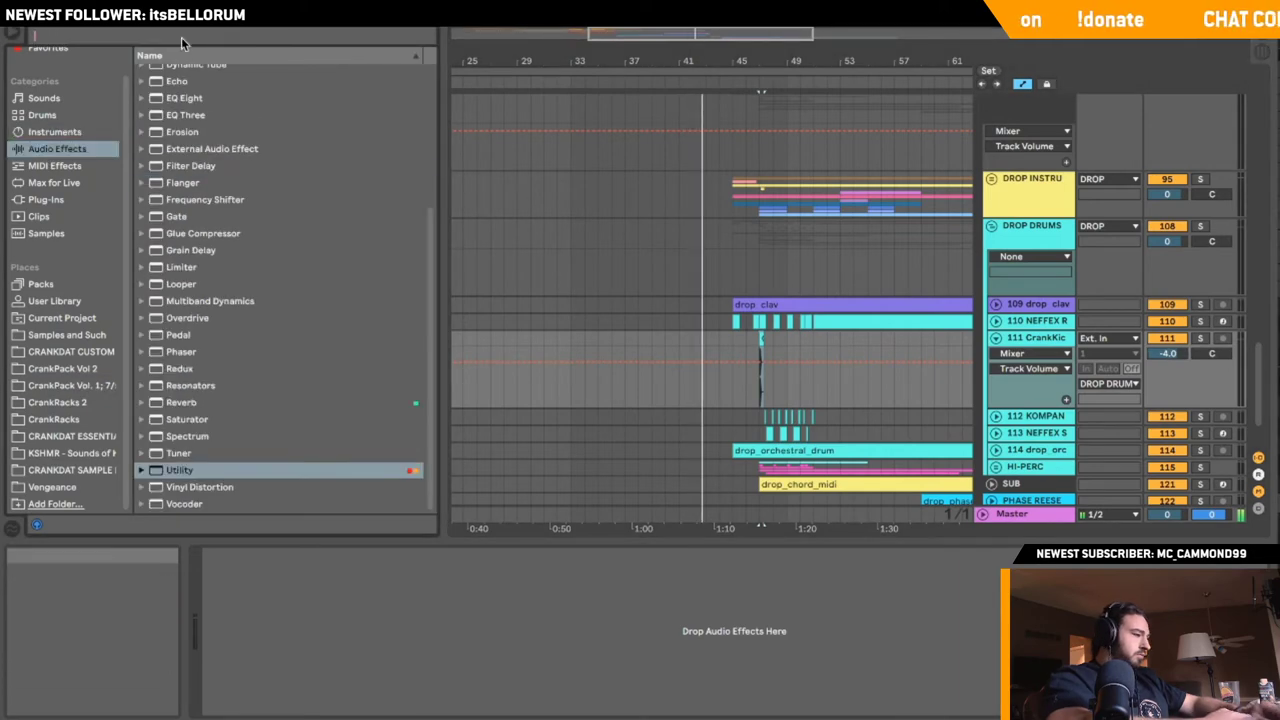
{"action": "left_click", "coordinate": [62, 368]}
{"action": "scroll", "coordinate": [216, 278], "scroll_direction": "down", "scroll_amount": 10}
{"action": "scroll", "coordinate": [218, 285], "scroll_direction": "up", "scroll_amount": 6}
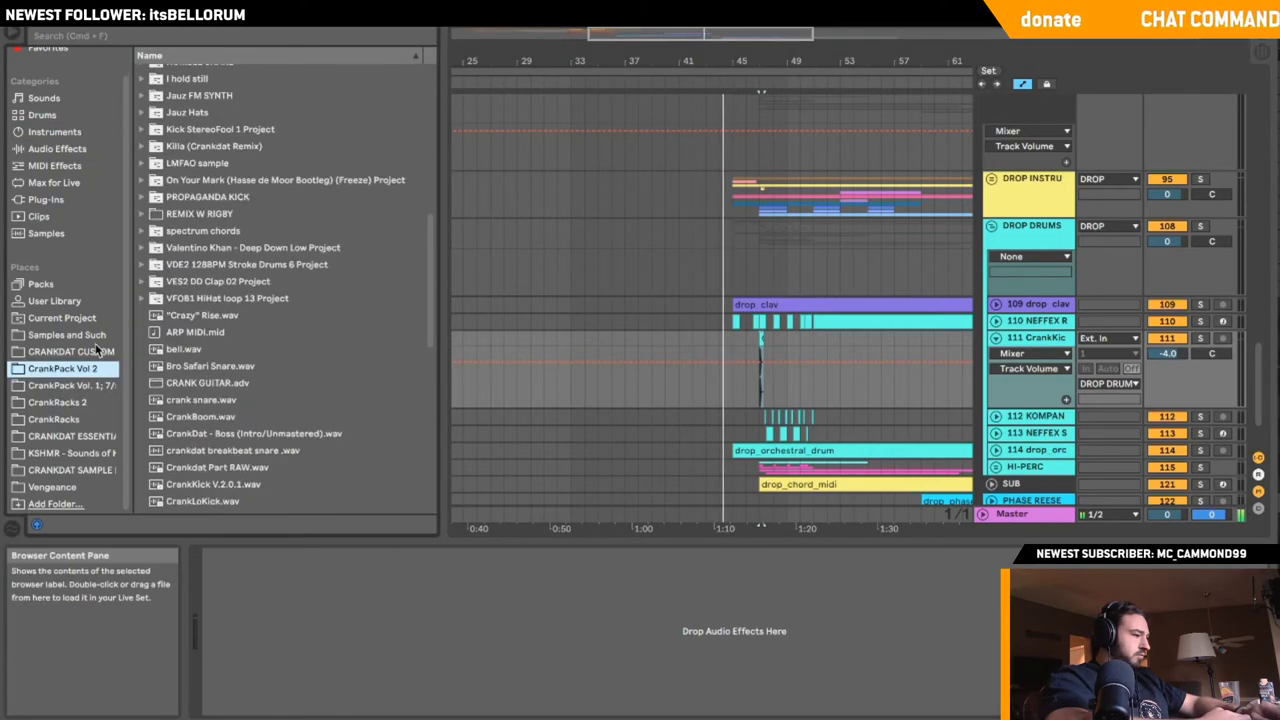
{"action": "left_click", "coordinate": [101, 351]}
{"action": "scroll", "coordinate": [205, 341], "scroll_direction": "down", "scroll_amount": 3}
{"action": "scroll", "coordinate": [205, 341], "scroll_direction": "up", "scroll_amount": 3}
{"action": "scroll", "coordinate": [203, 335], "scroll_direction": "up", "scroll_amount": 1}
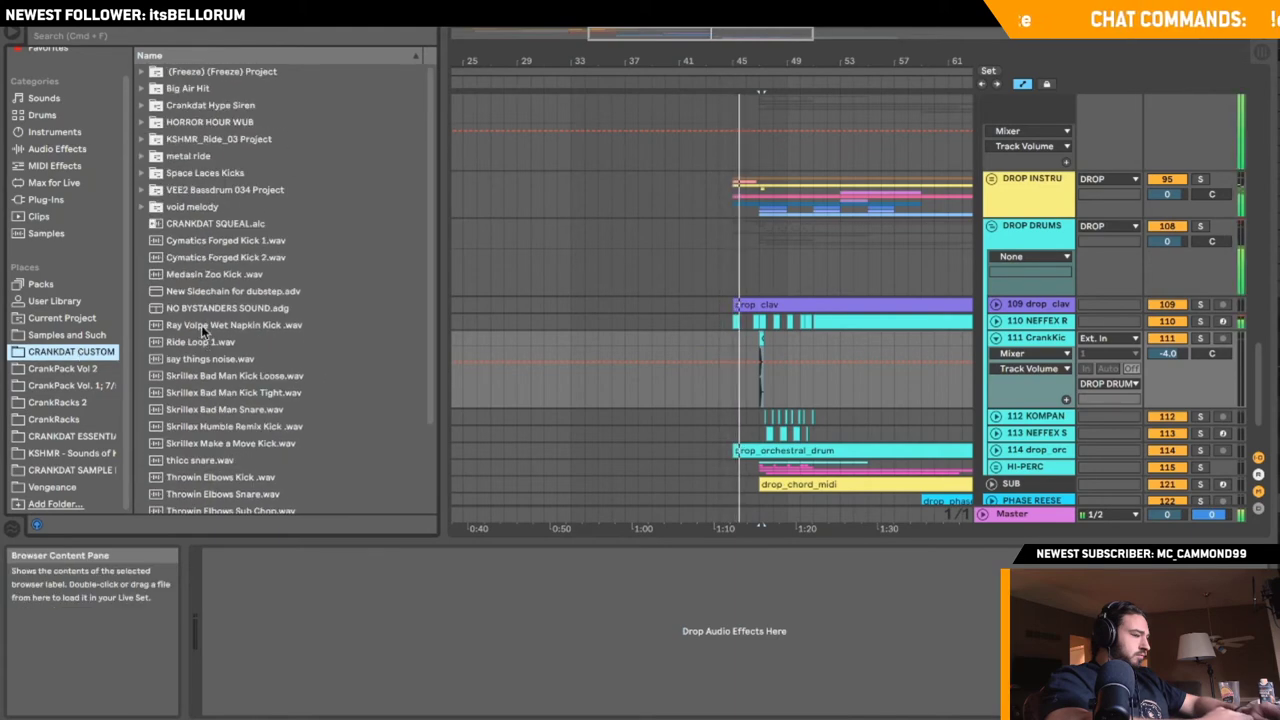
{"action": "left_click", "coordinate": [66, 335]}
{"action": "left_click", "coordinate": [69, 348]}
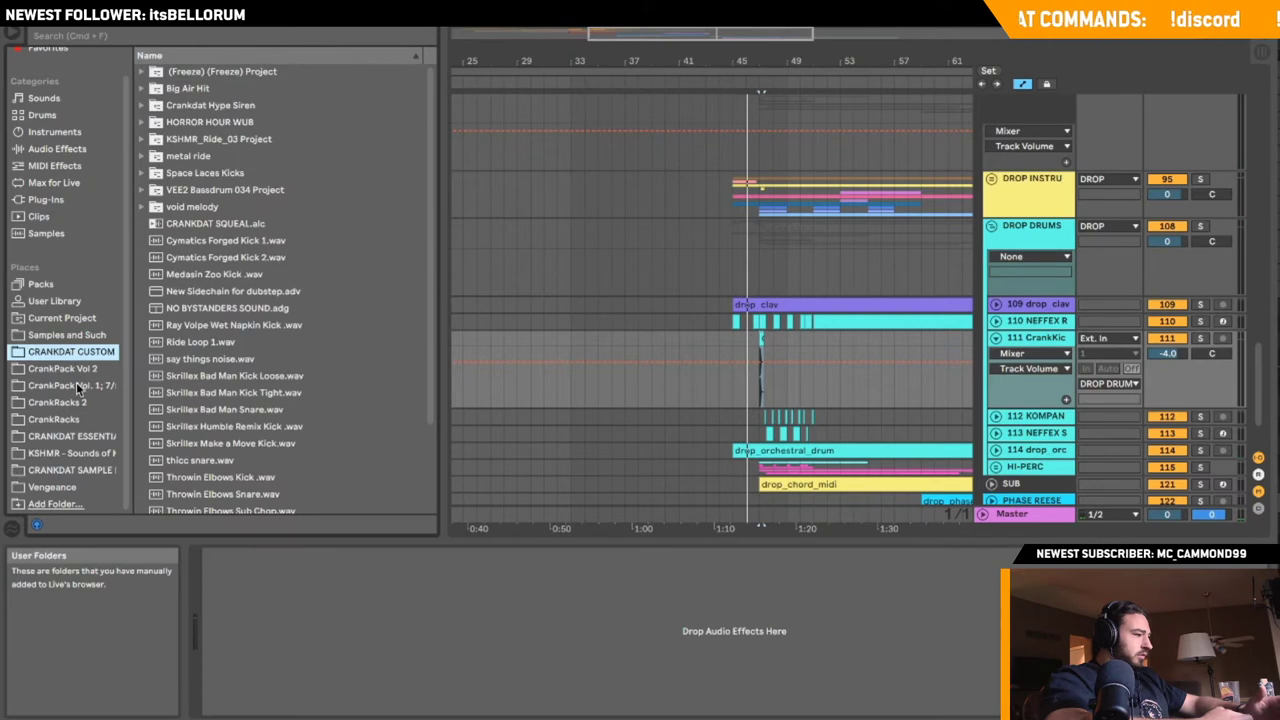
- Load the Sidechain Kick EQ preset from CrankRacks onto the new kick track and set the playback start at bar 45
{"action": "left_click", "coordinate": [73, 416]}
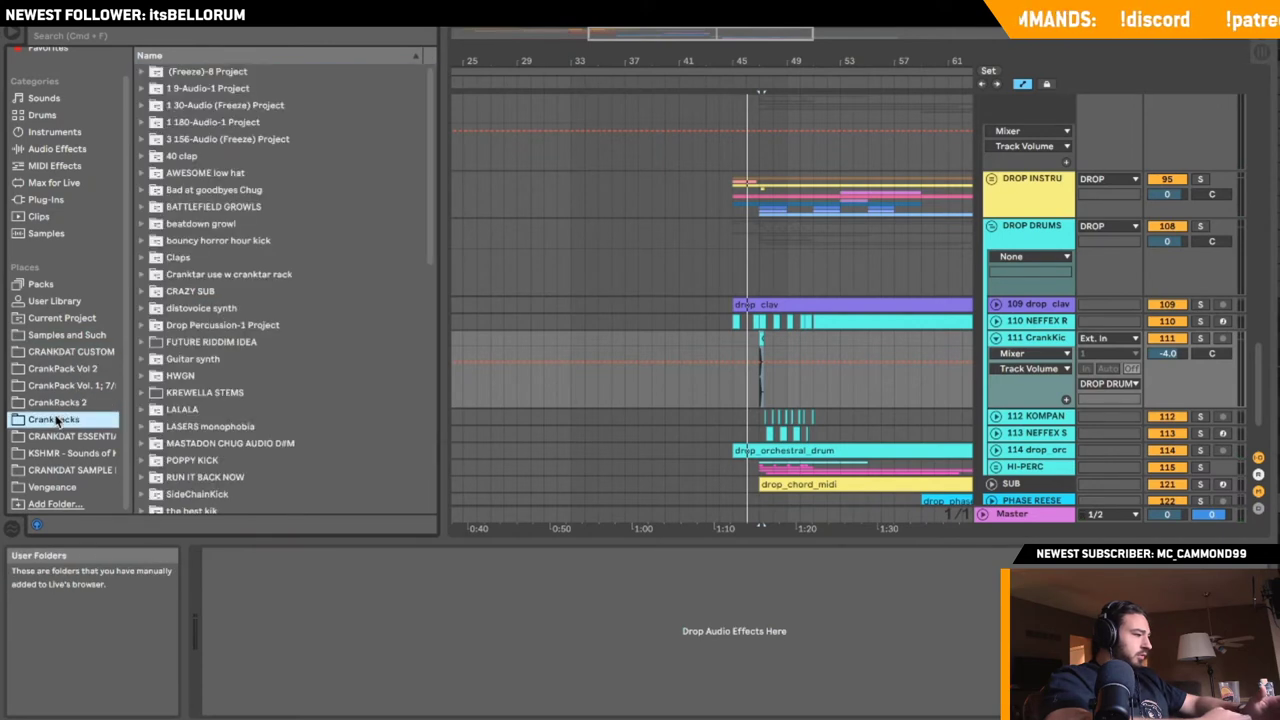
{"action": "scroll", "coordinate": [267, 427], "scroll_direction": "down", "scroll_amount": 10}
{"action": "left_click", "coordinate": [241, 436]}
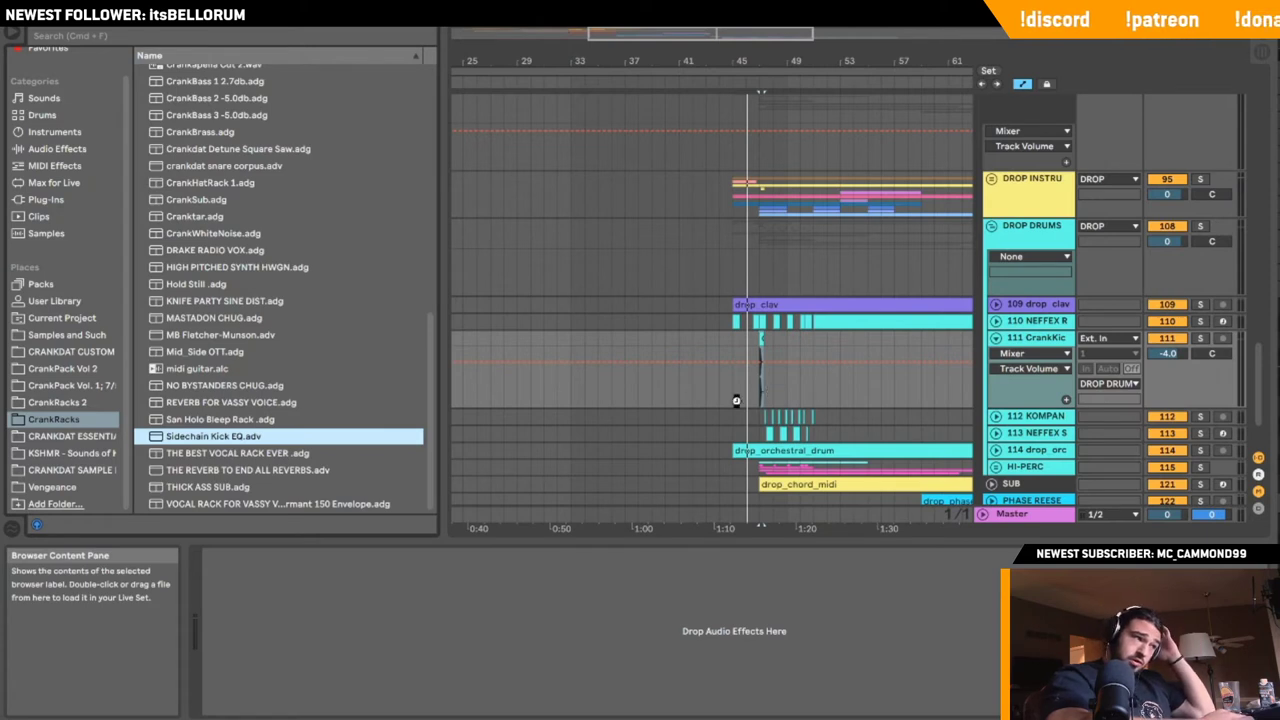
{"action": "left_click_drag", "start_coordinate": [736, 401], "coordinate": [734, 398]}
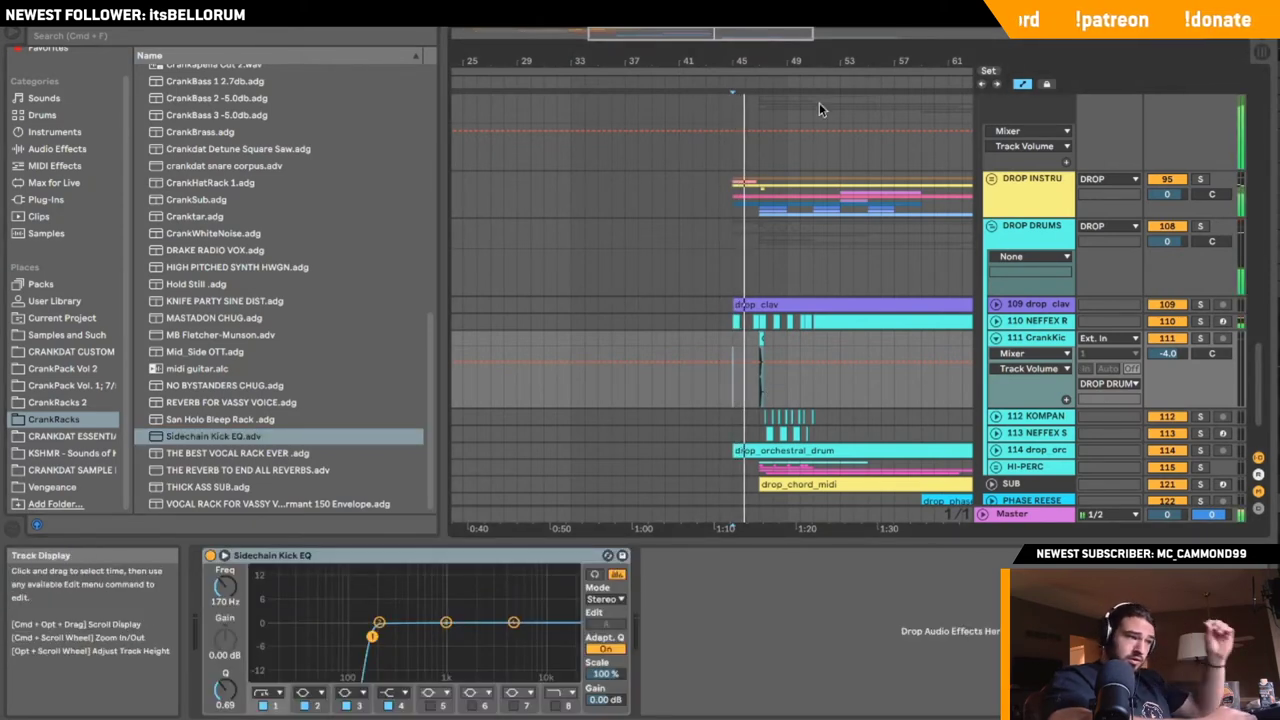
- Deactivate the CrankKick track and copy its bar 47 kick clip to bars 48, 49 and 50
{"action": "left_click", "coordinate": [1167, 338]}
{"action": "left_click_drag", "start_coordinate": [720, 34], "coordinate": [734, 102]}
{"action": "left_click", "coordinate": [607, 340]}
{"action": "key", "text": "super+c"}
{"action": "left_click", "coordinate": [661, 346]}
{"action": "key", "text": "super+v"}
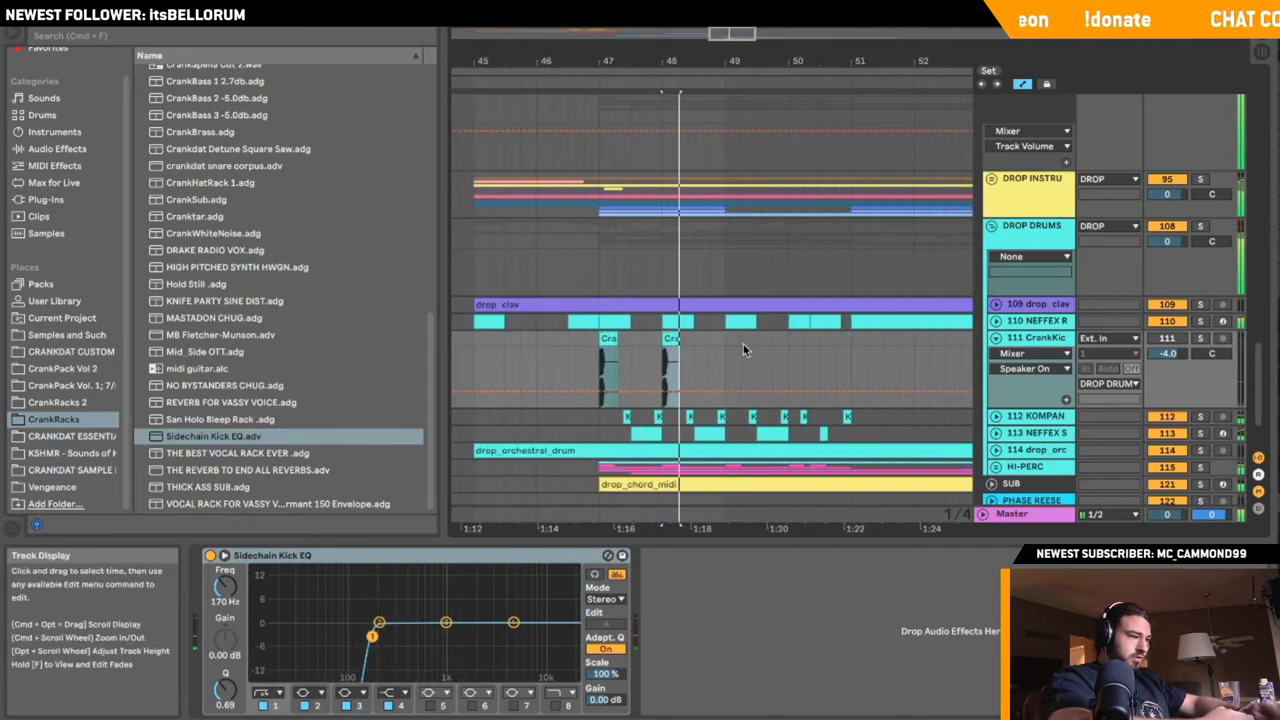
{"action": "key", "text": "super+v"}
{"action": "left_click", "coordinate": [788, 337]}
{"action": "key", "text": "super+v"}
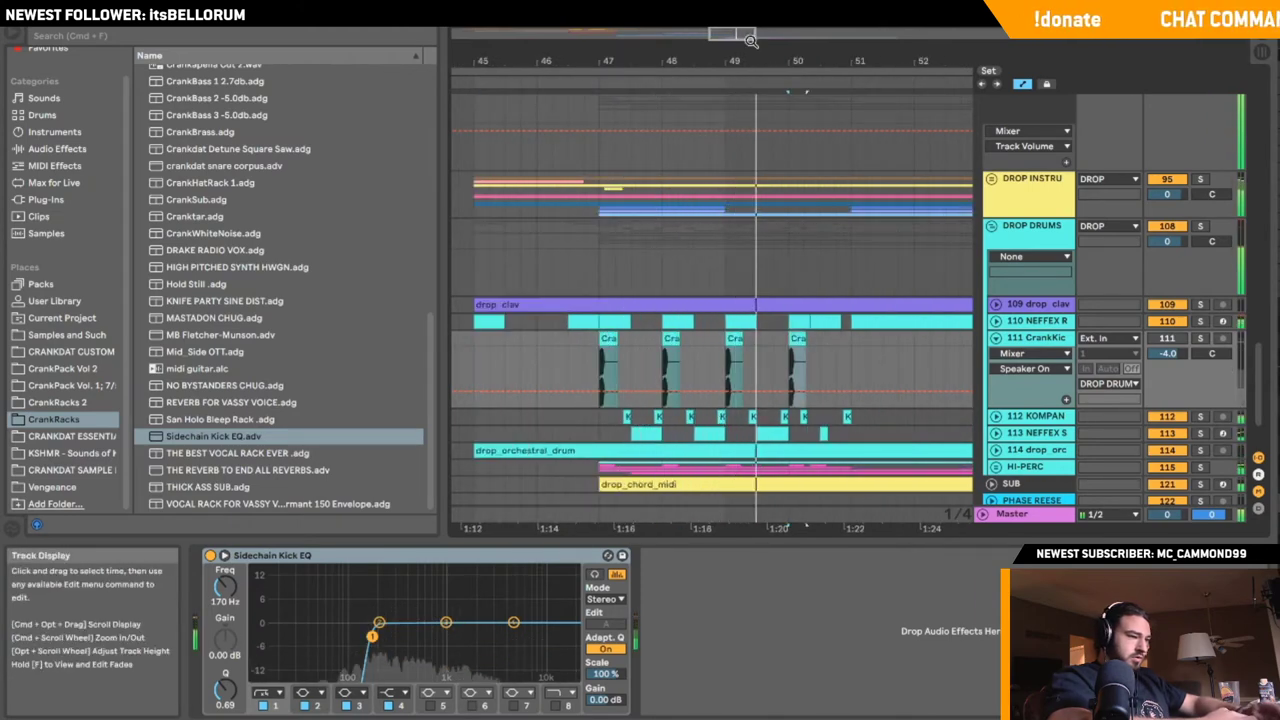
- Paste another CrankKick 1 clip just after beat 50.2, aligned with the second NEFFEX kick clip there
{"action": "left_click_drag", "start_coordinate": [752, 43], "coordinate": [754, 120]}
{"action": "left_click", "coordinate": [719, 338]}
{"action": "key", "text": "super+v"}
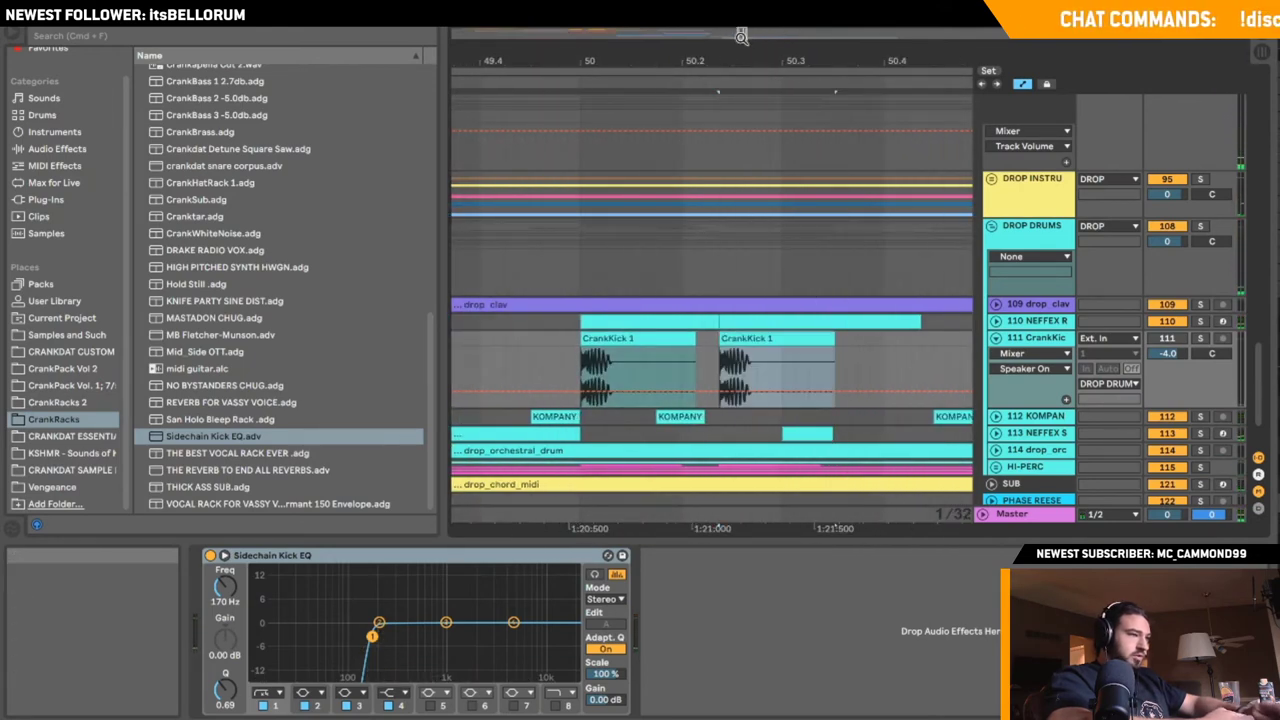
- Start playback from bar 37 and load a Compressor from the stock audio effects onto the DROP INSTRU group
{"action": "left_click_drag", "start_coordinate": [741, 36], "coordinate": [708, 12]}
{"action": "left_click", "coordinate": [583, 350]}
{"action": "key", "text": "space"}
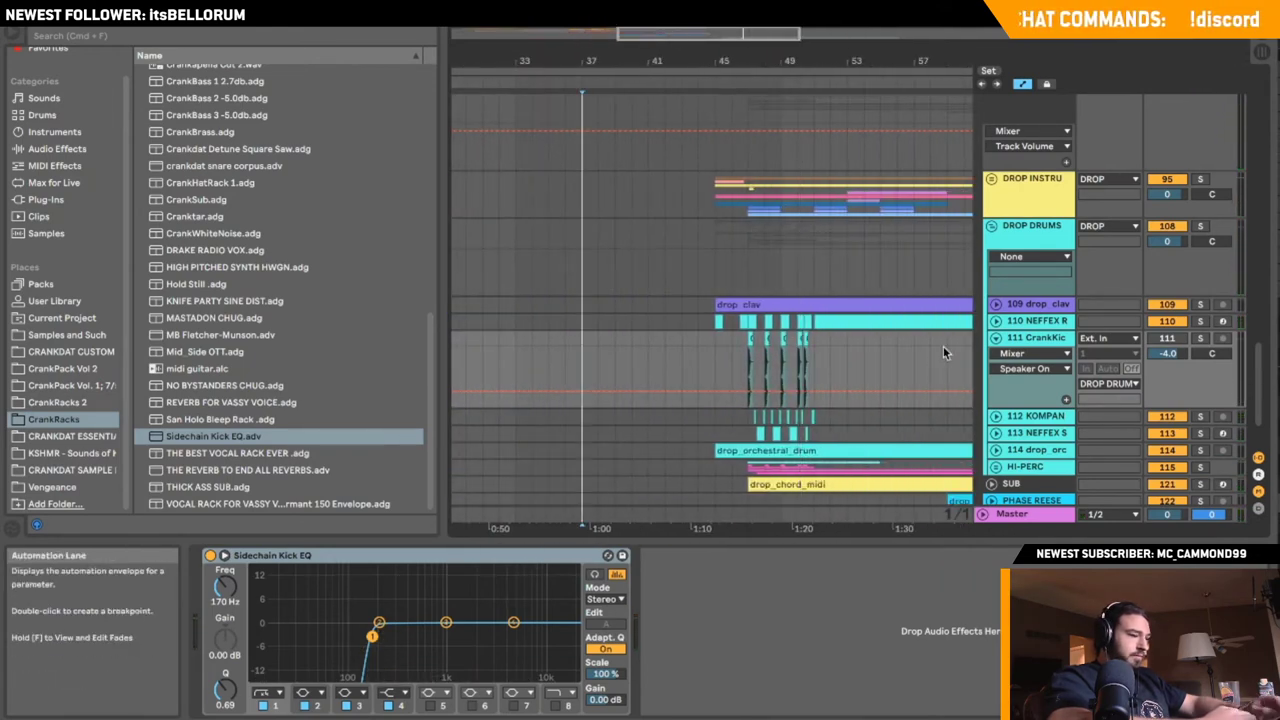
{"action": "scroll", "coordinate": [943, 348], "scroll_direction": "right", "scroll_amount": 4}
{"action": "left_click", "coordinate": [1047, 219]}
{"action": "left_click", "coordinate": [102, 147]}
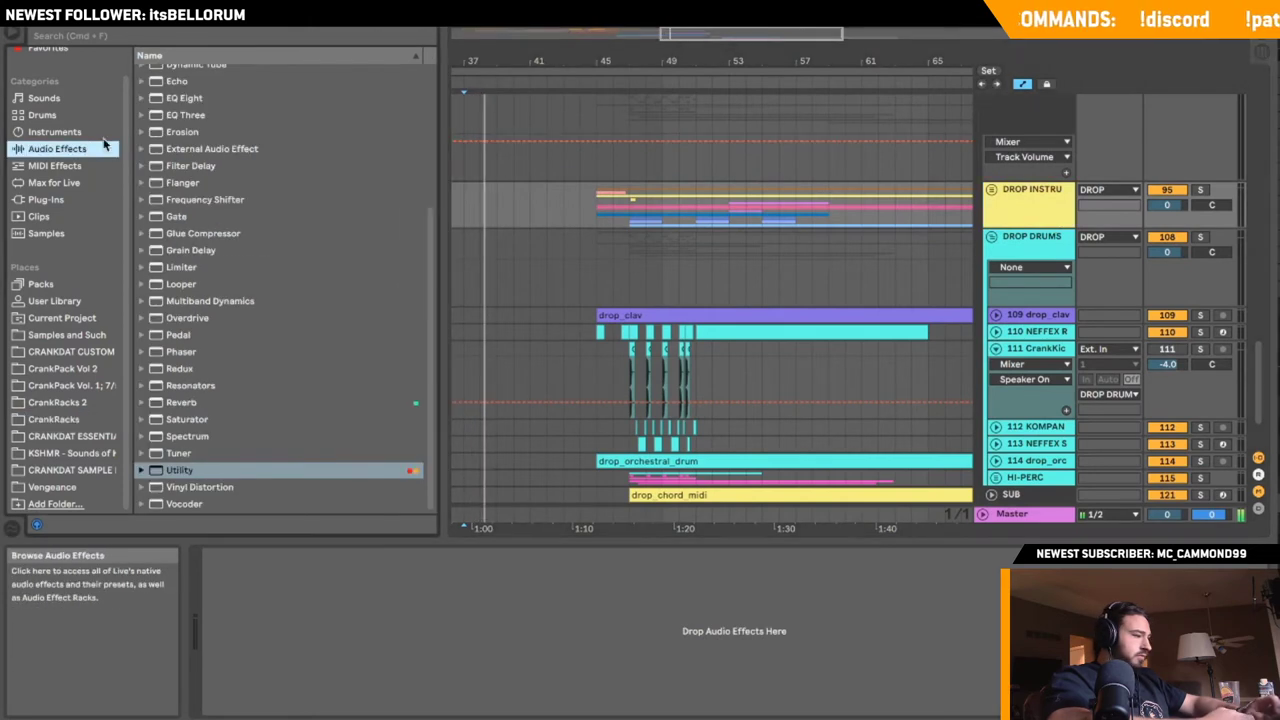
{"action": "scroll", "coordinate": [300, 139], "scroll_direction": "up", "scroll_amount": 5}
{"action": "scroll", "coordinate": [300, 139], "scroll_direction": "down", "scroll_amount": 5}
{"action": "scroll", "coordinate": [215, 170], "scroll_direction": "up", "scroll_amount": 3}
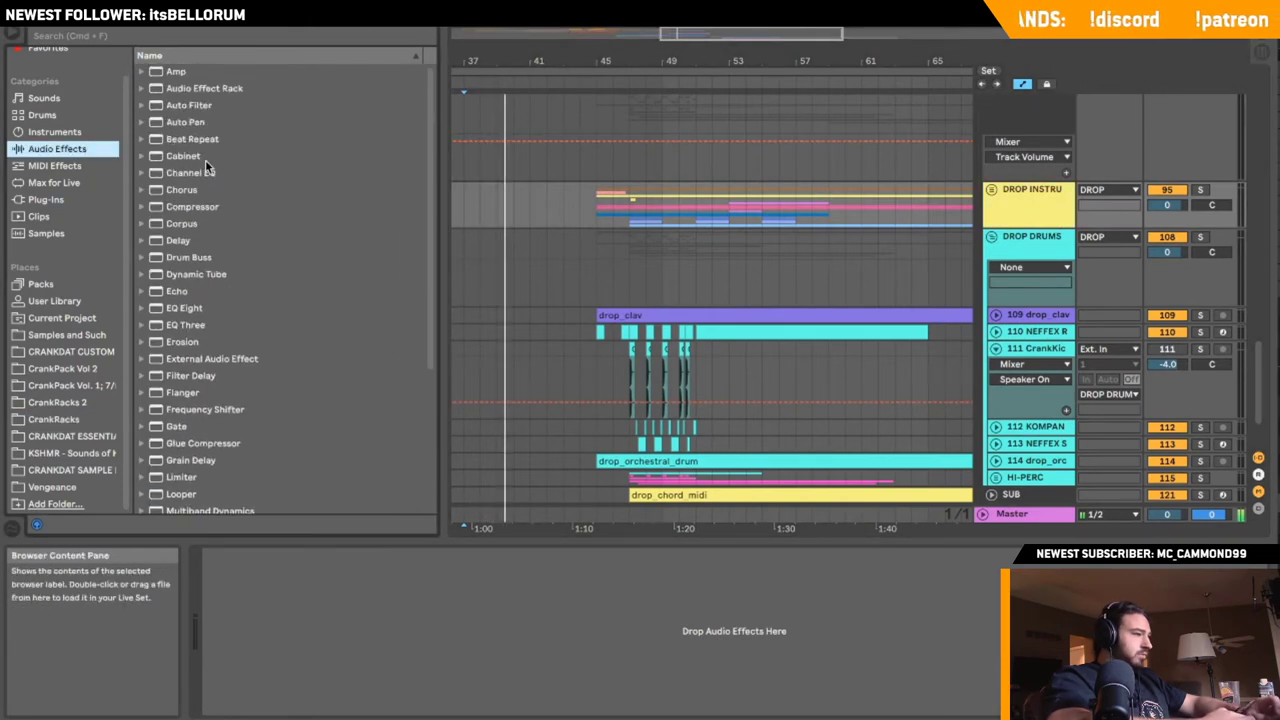
{"action": "left_click", "coordinate": [193, 206]}
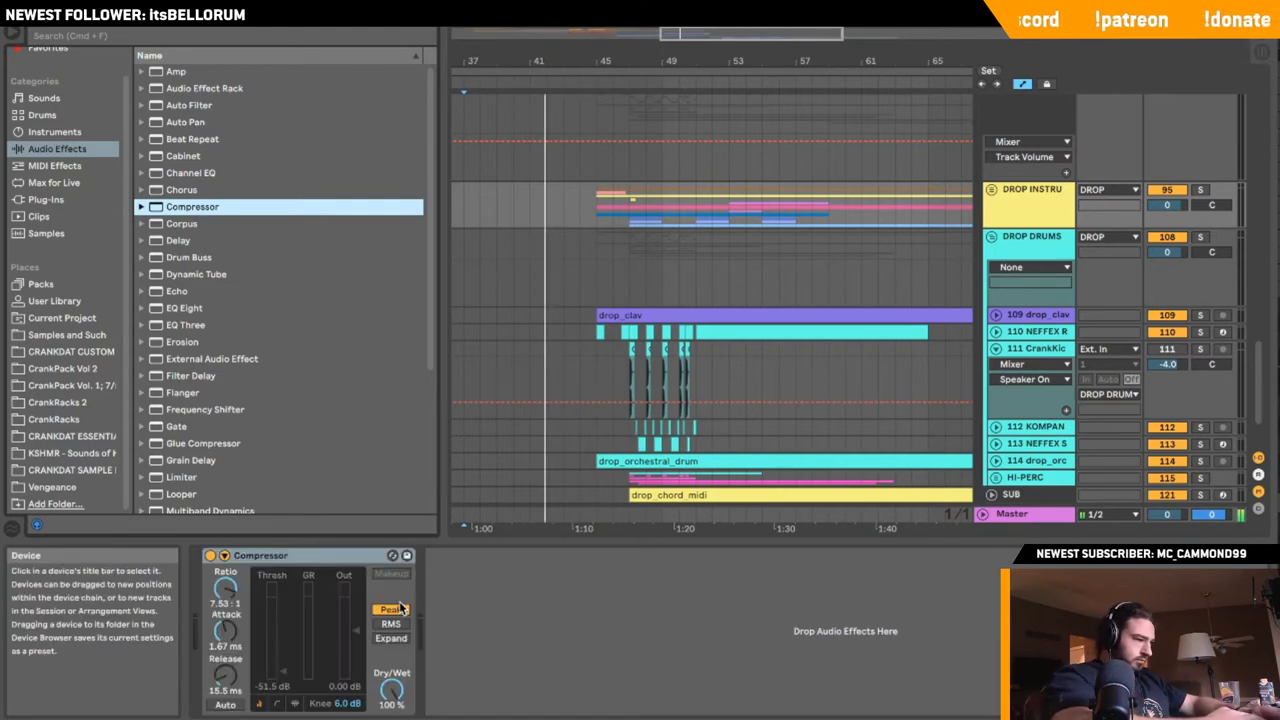
- Set the Compressor's ratio to 6.00:1, release to 30.0 ms and sidechain input to 111-CrankKick 1, with playback from bar 47
{"action": "left_click", "coordinate": [224, 556]}
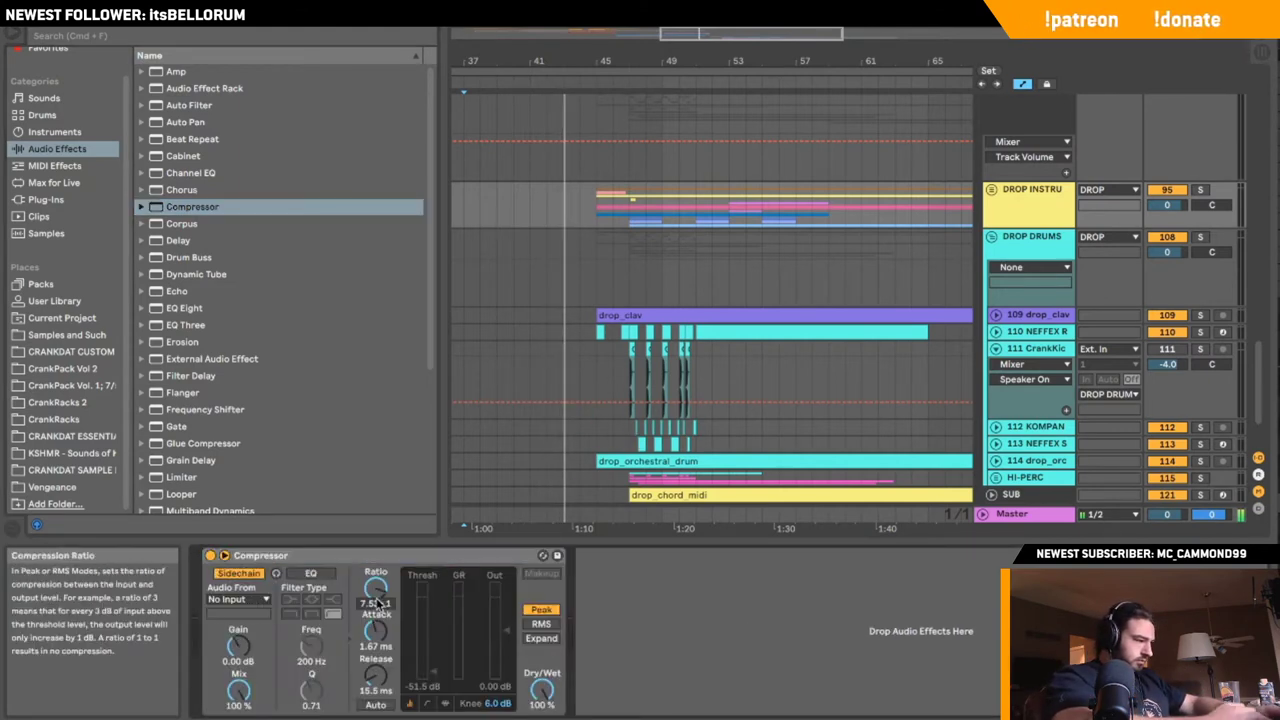
{"action": "left_click_drag", "start_coordinate": [378, 603], "coordinate": [377, 610]}
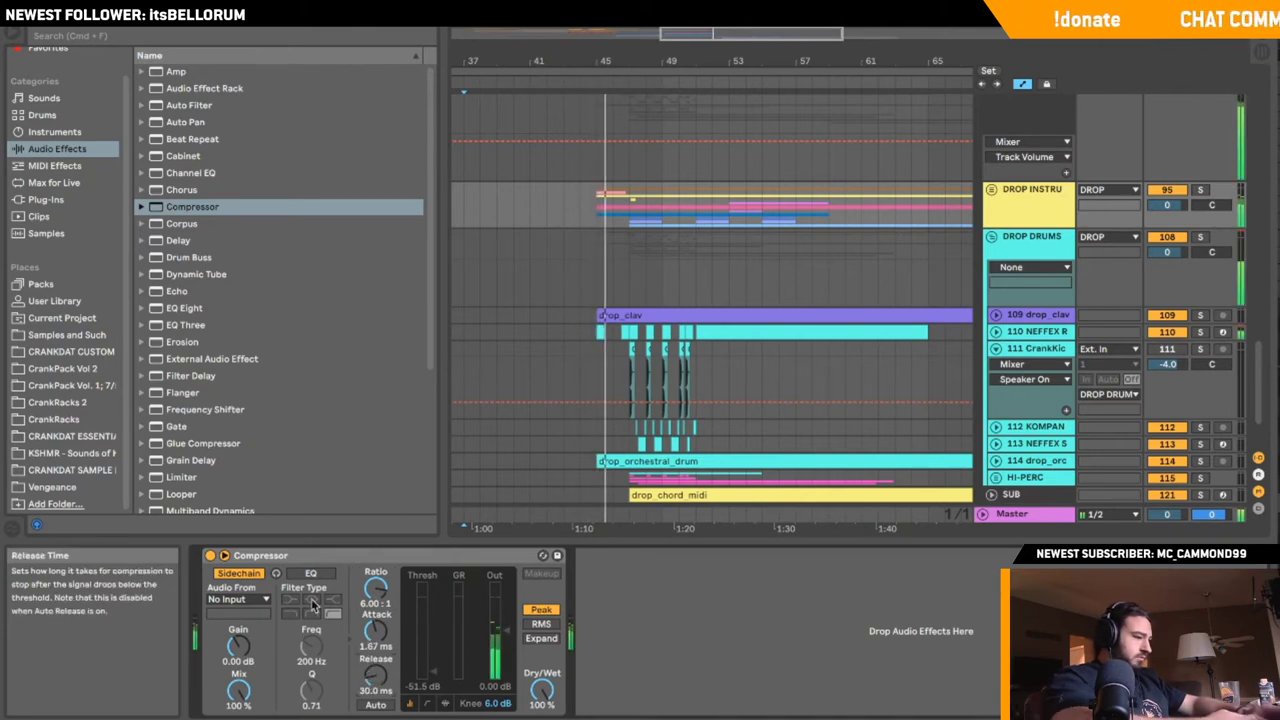
{"action": "left_click", "coordinate": [260, 599]}
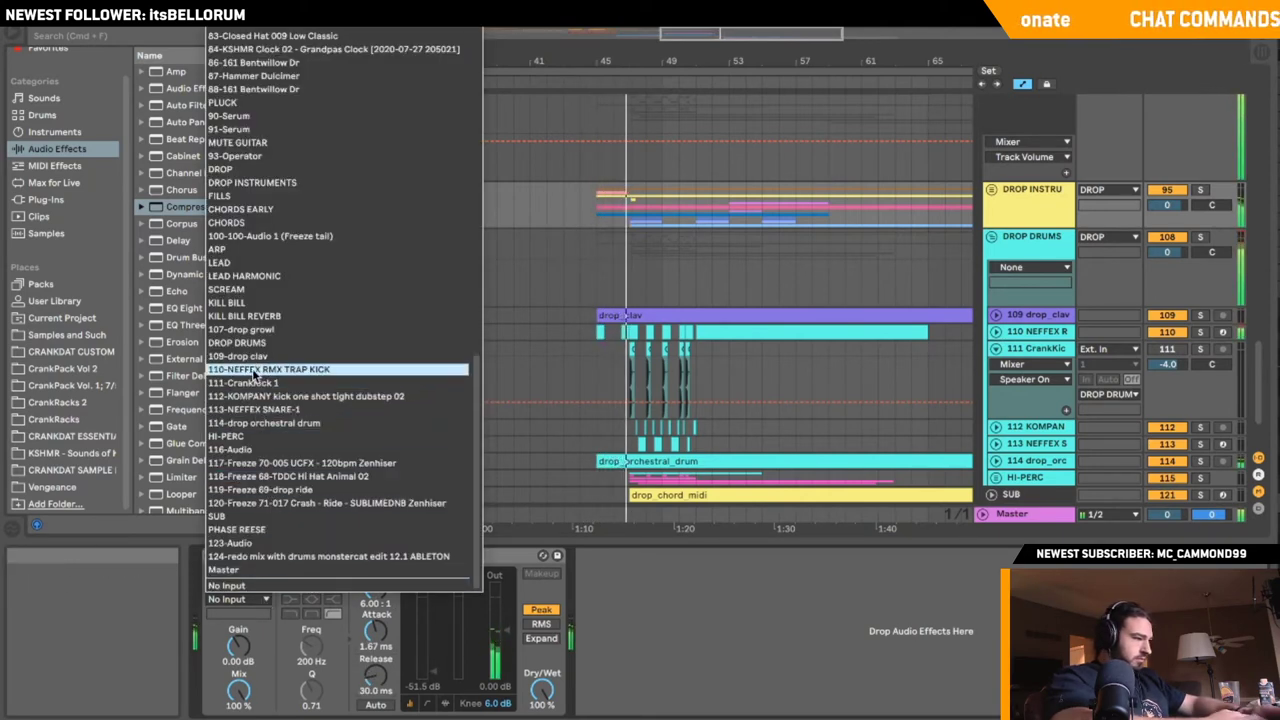
{"action": "left_click", "coordinate": [630, 368]}
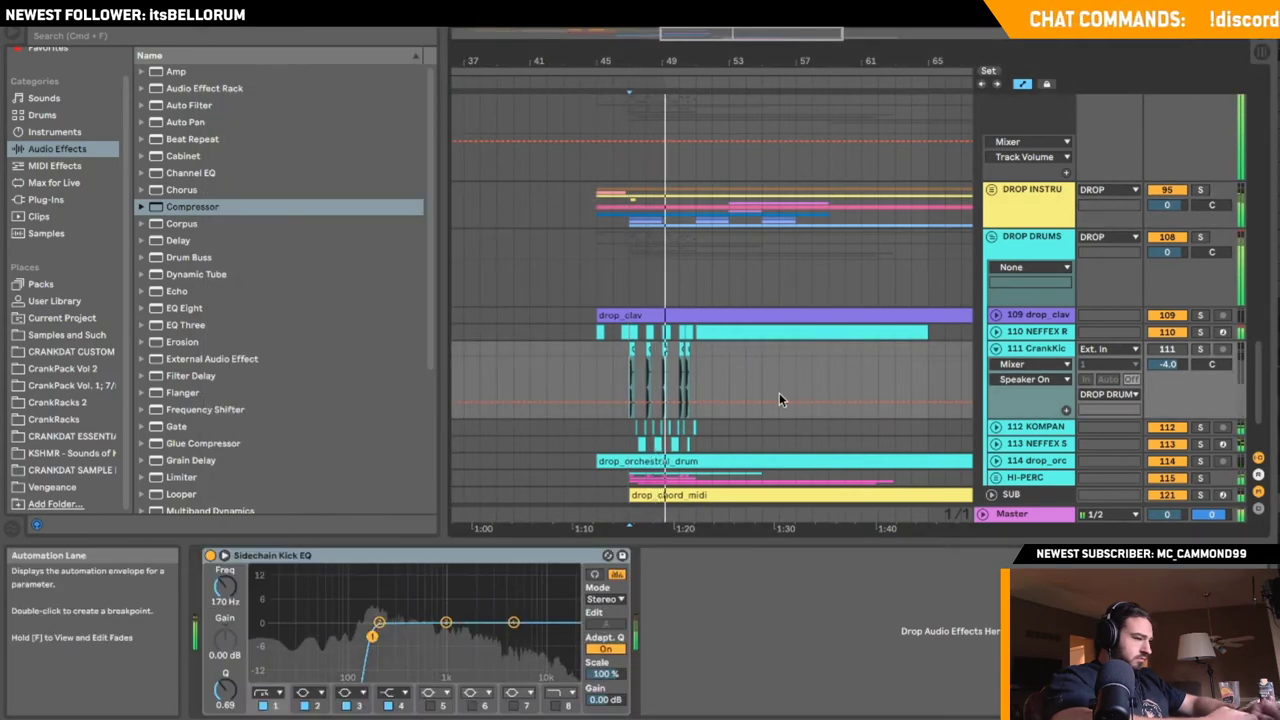
- Set the sidechain Compressor's threshold to -57.9 dB while auditioning the DROP INSTRU group in solo, and unsolo it
{"action": "left_click", "coordinate": [1033, 190]}
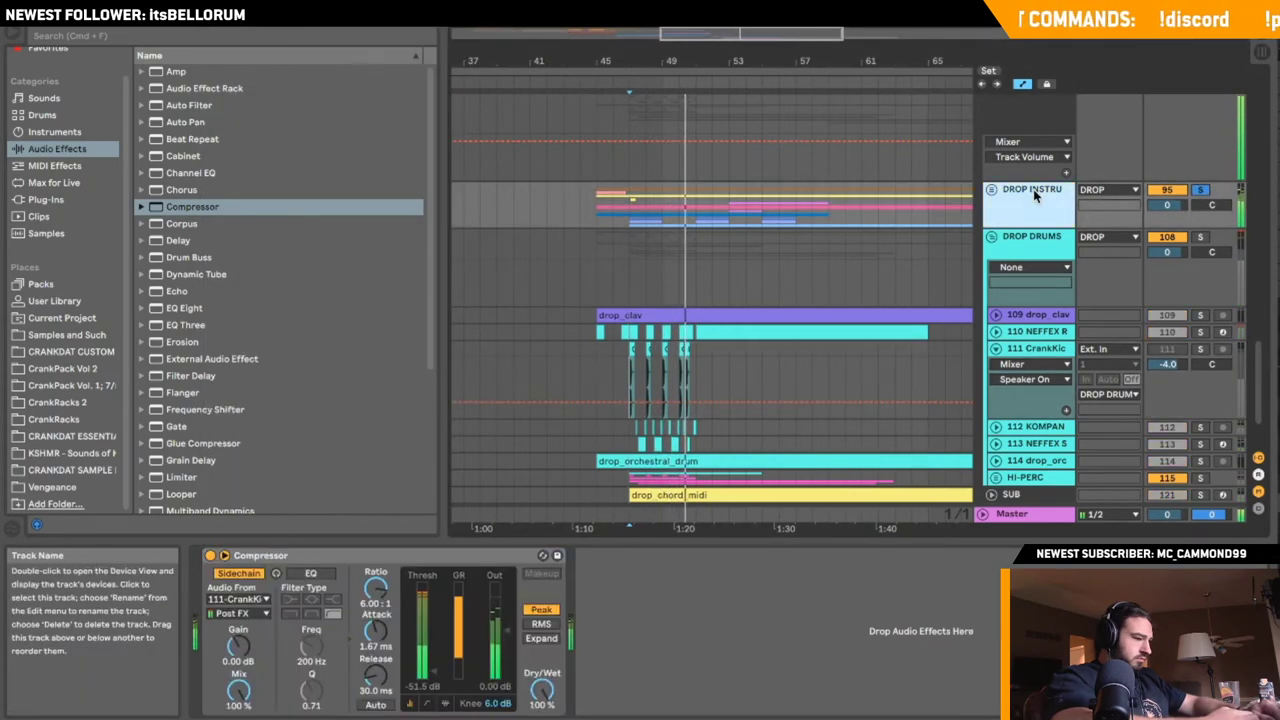
{"action": "key", "text": "space"}
{"action": "key", "text": "space"}
{"action": "left_click_drag", "start_coordinate": [434, 673], "coordinate": [434, 679]}
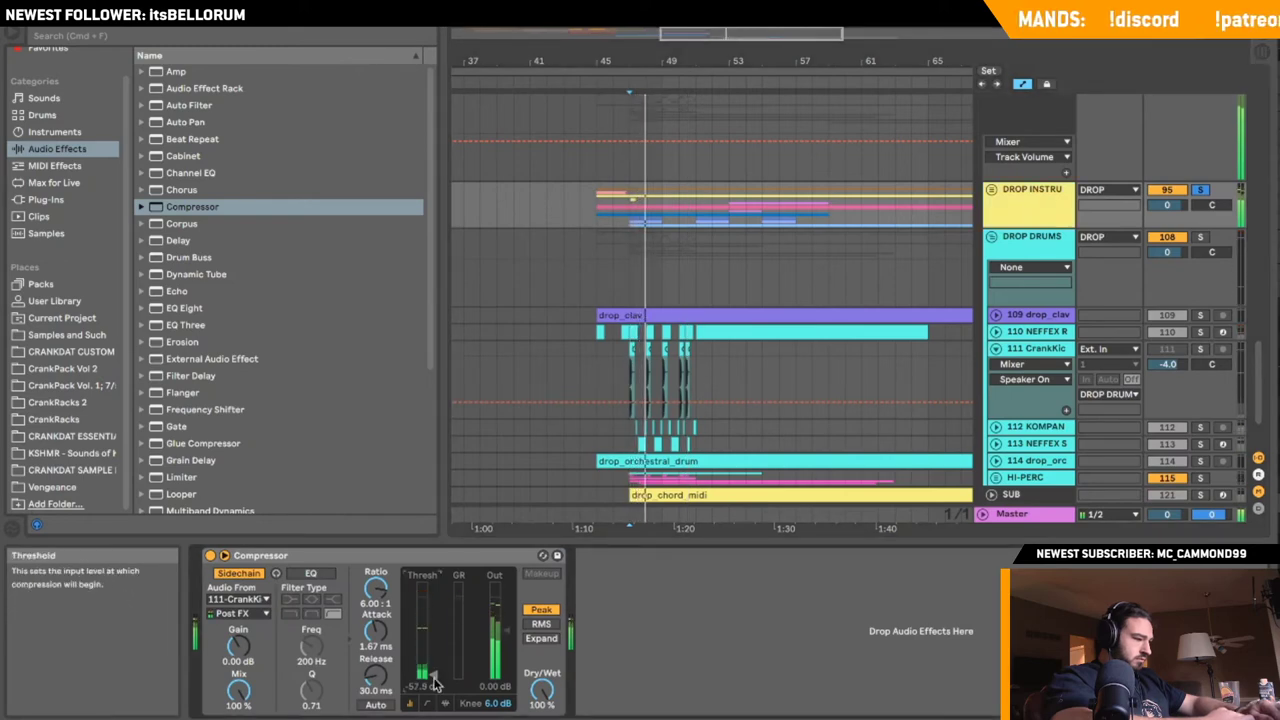
{"action": "left_click", "coordinate": [1200, 189]}
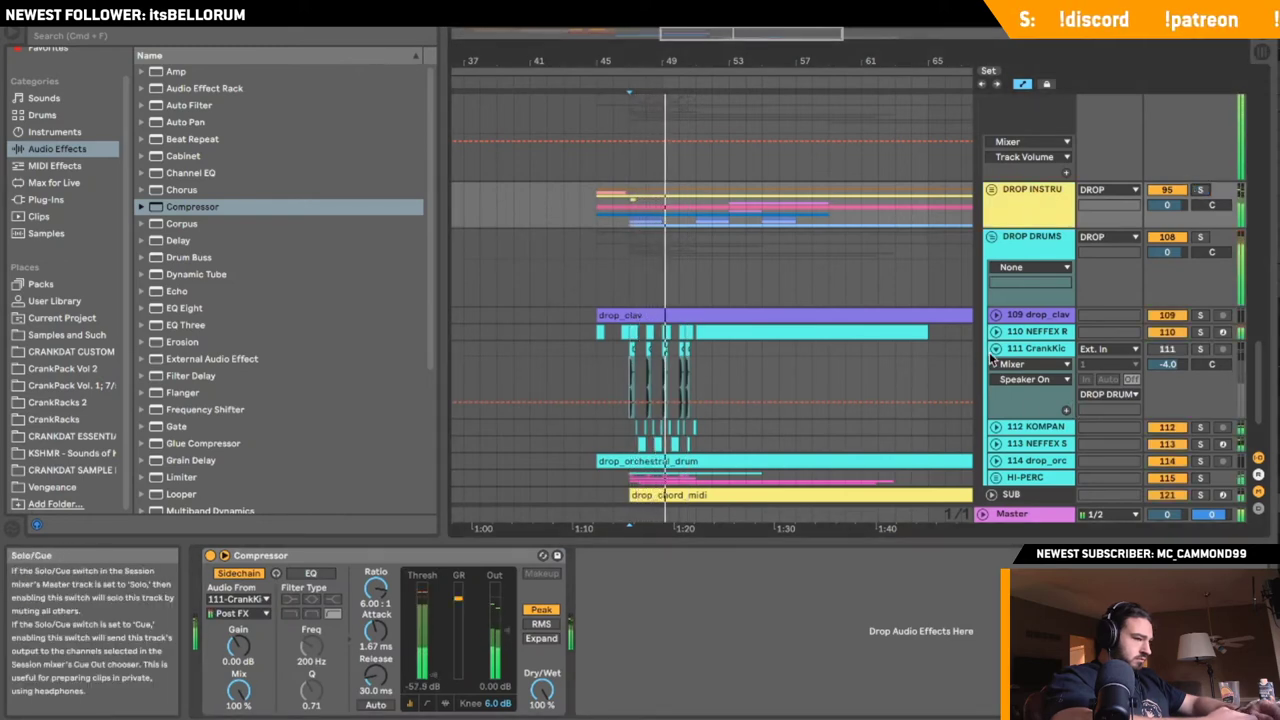
- Fold the CrankKick track and unfold the HI-PERC group
{"action": "left_click", "coordinate": [995, 348]}
{"action": "left_click", "coordinate": [995, 348]}
{"action": "left_click", "coordinate": [995, 348]}
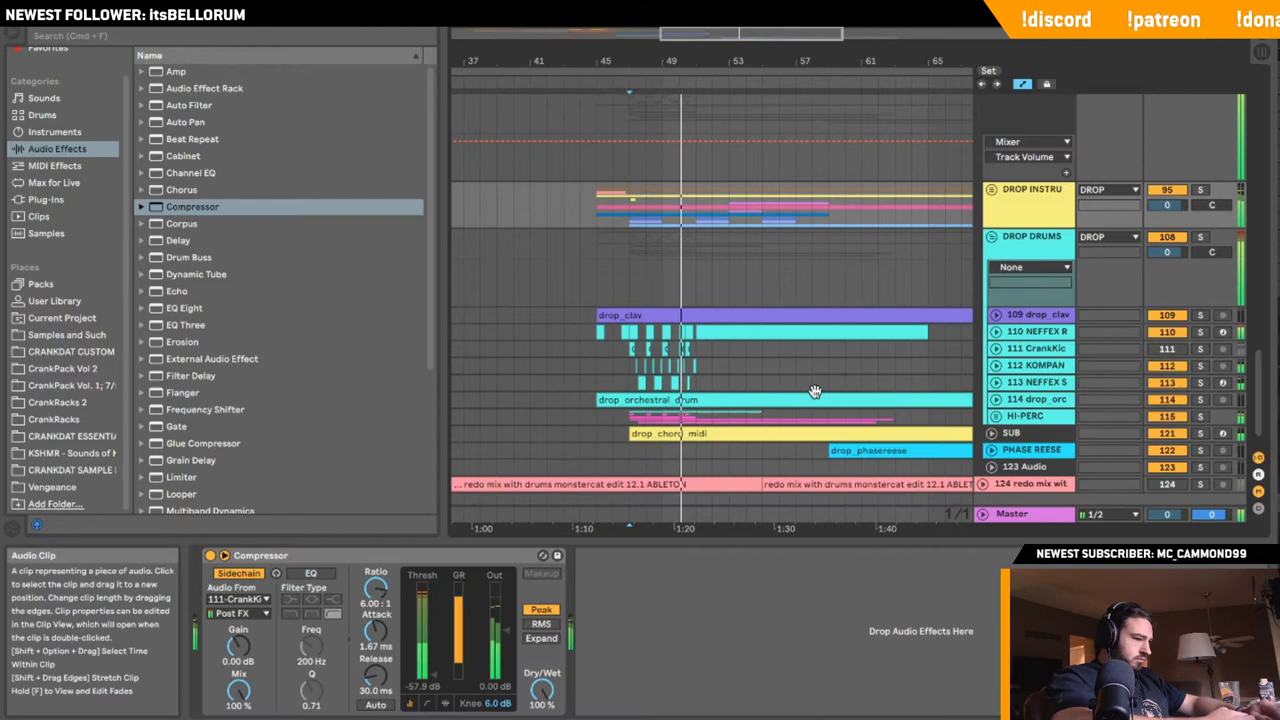
{"action": "left_click", "coordinate": [995, 415]}
{"action": "scroll", "coordinate": [818, 425], "scroll_direction": "down", "scroll_amount": 3}
- Play from bar 41 and set track 117 in the HI-PERC group to -19.0 dB
{"action": "left_click", "coordinate": [505, 312]}
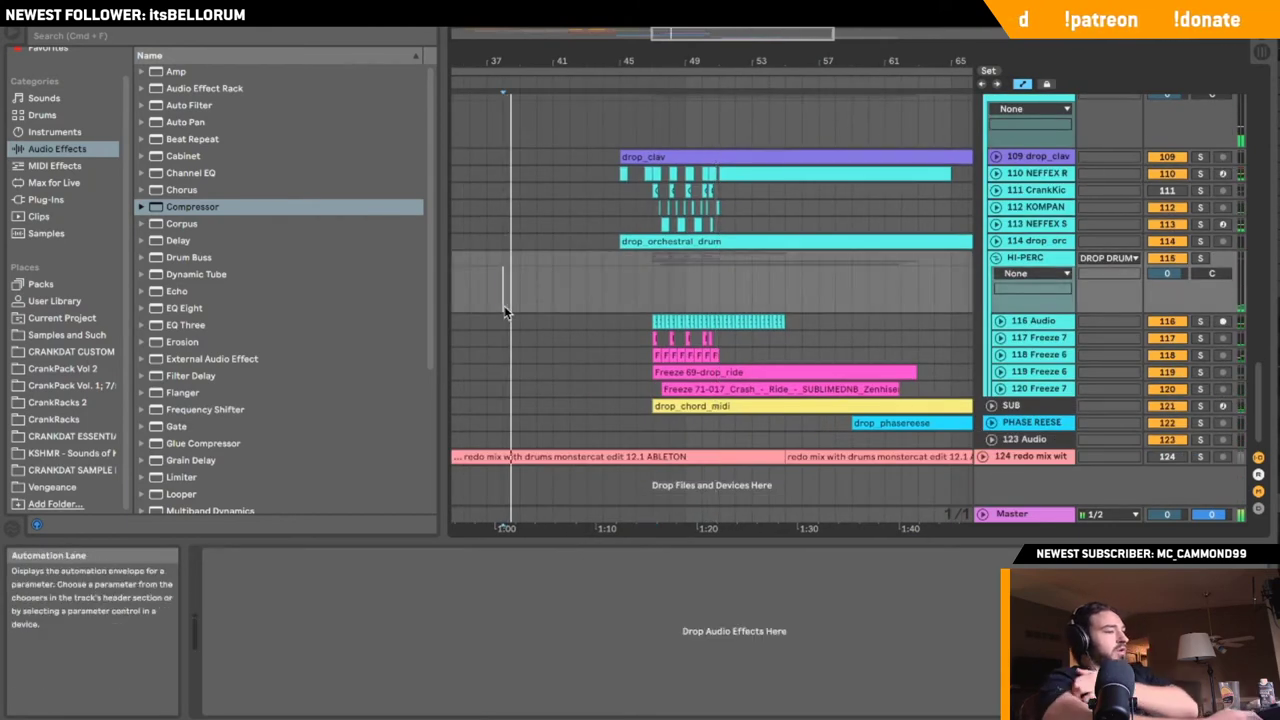
{"action": "left_click", "coordinate": [550, 280]}
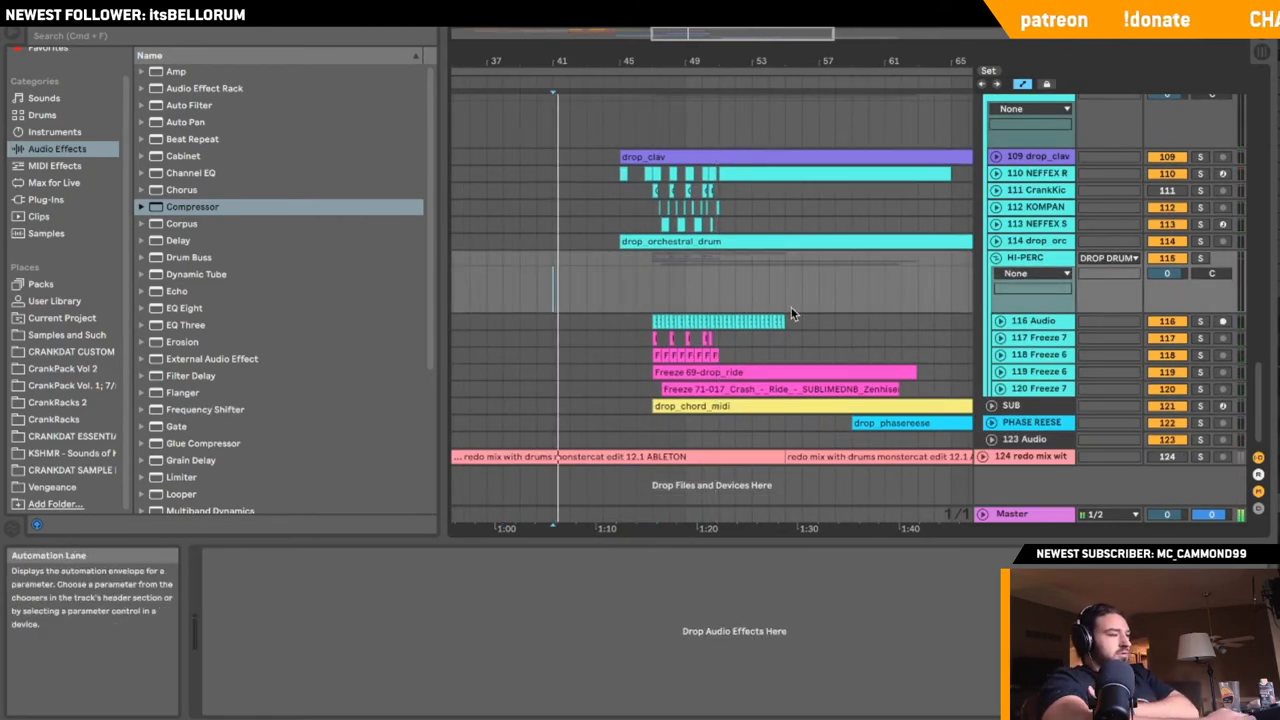
{"action": "left_click", "coordinate": [999, 338]}
{"action": "left_click_drag", "start_coordinate": [1181, 353], "coordinate": [1181, 353]}
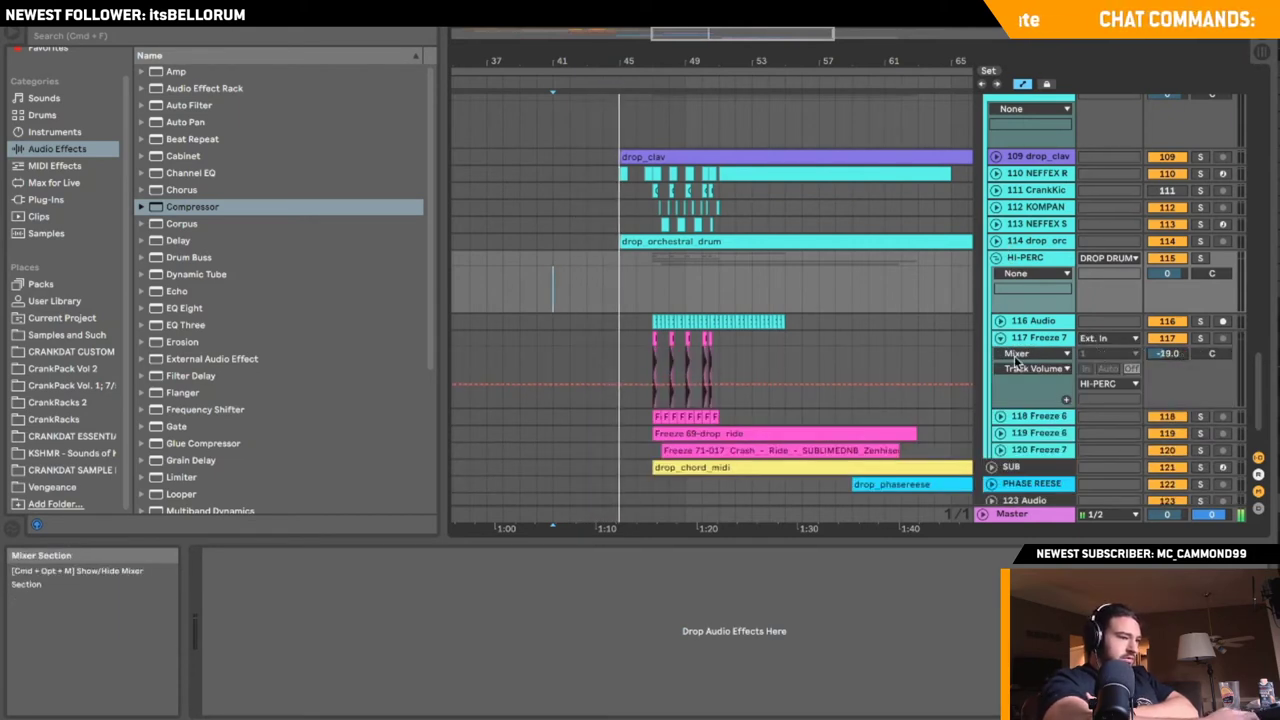
- Lower the frozen drop ride track to -3.2 dB, checking it and track 117 in solo before clearing the solos
{"action": "left_click", "coordinate": [1005, 435]}
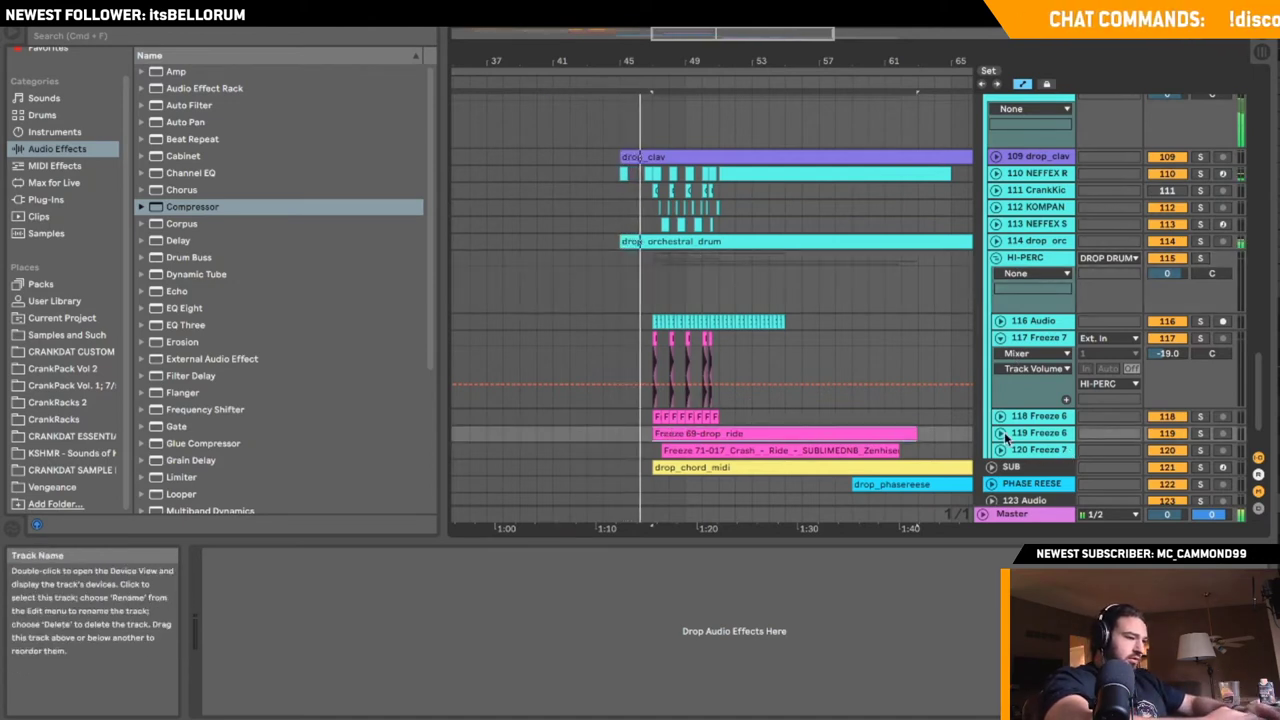
{"action": "left_click", "coordinate": [1000, 433]}
{"action": "left_click", "coordinate": [1200, 433]}
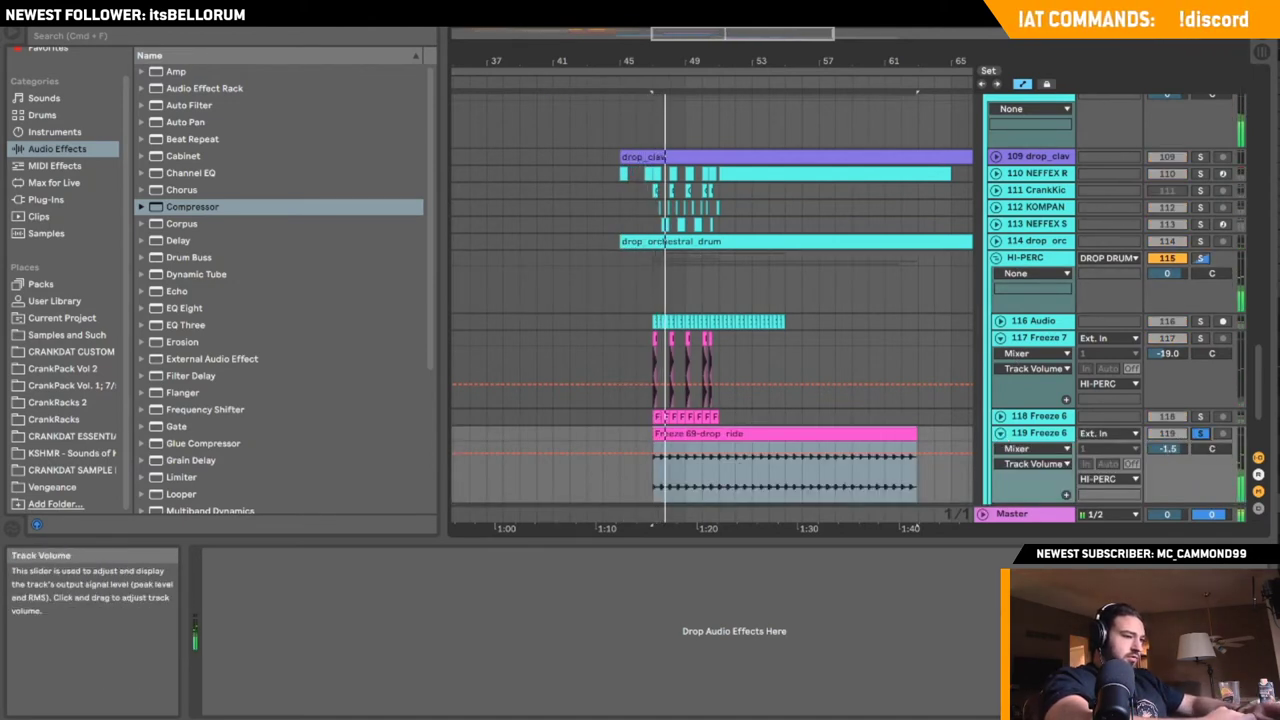
{"action": "left_click", "coordinate": [1200, 338]}
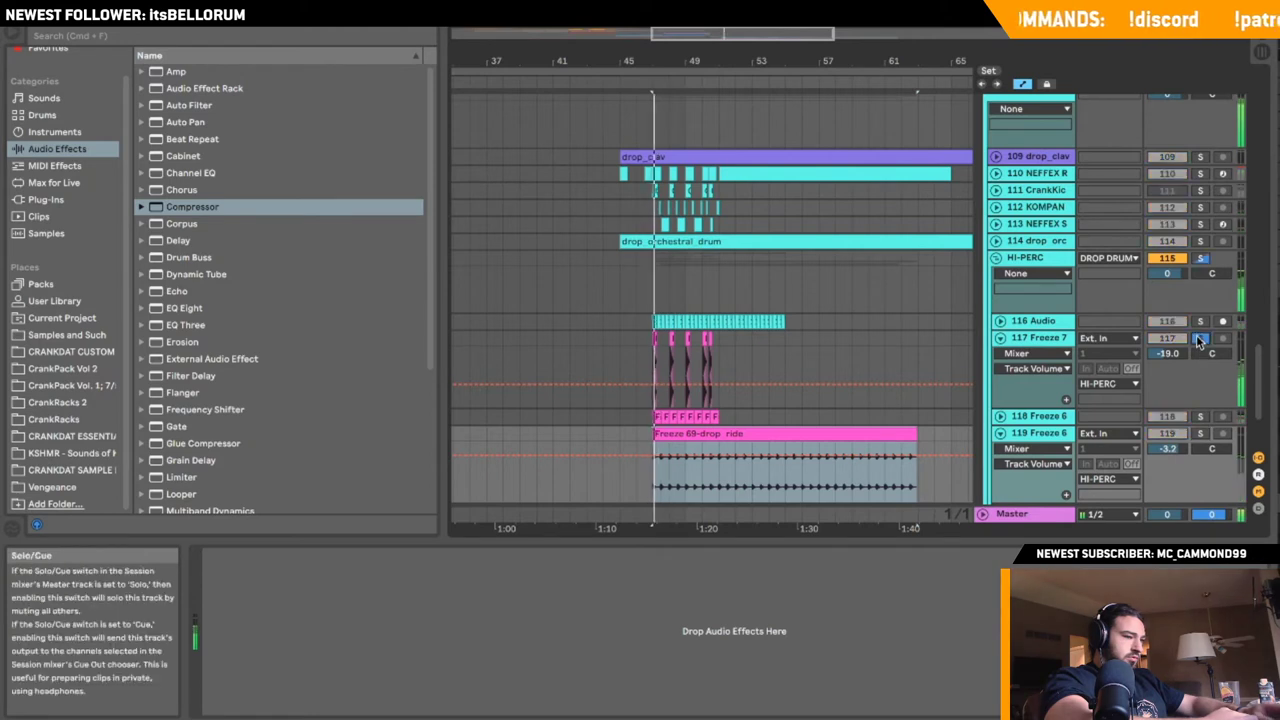
{"action": "left_click", "coordinate": [1200, 338]}
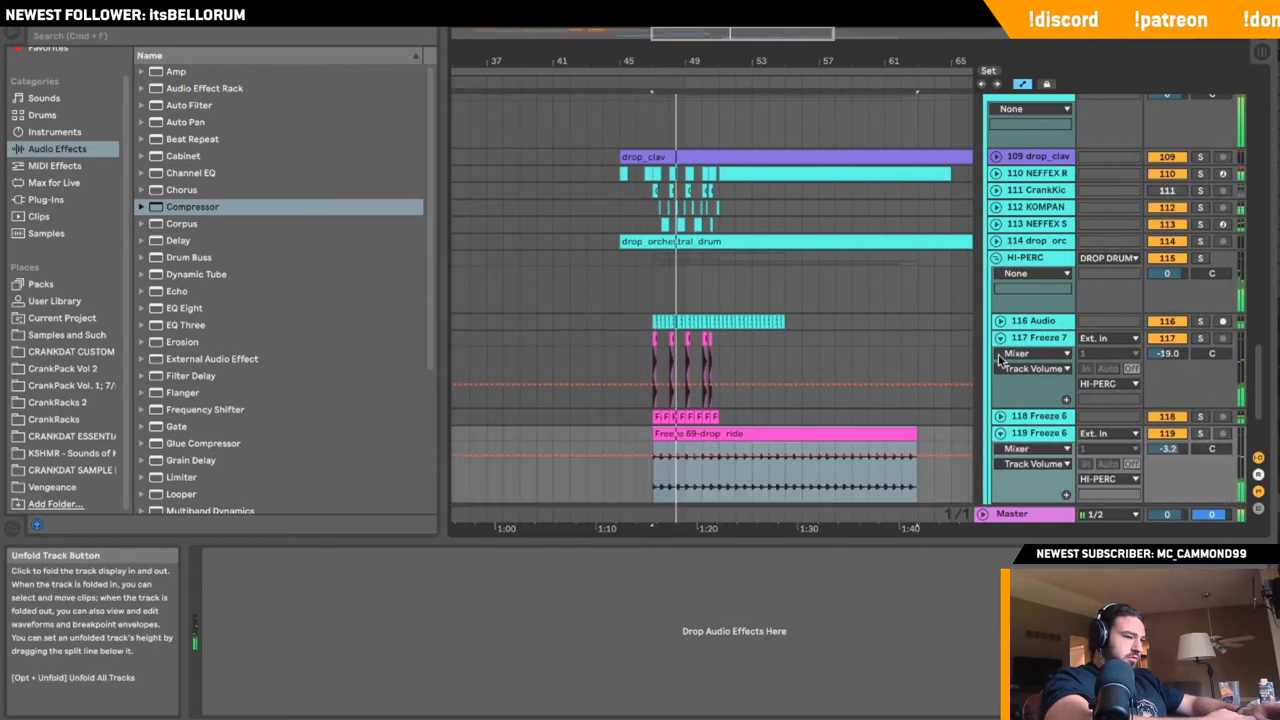
- Fold tracks 119 and 117 and the HI-PERC group, and set the playback start at bar 33
{"action": "left_click", "coordinate": [999, 434]}
{"action": "left_click", "coordinate": [999, 338]}
{"action": "scroll", "coordinate": [859, 332], "scroll_direction": "left", "scroll_amount": 3}
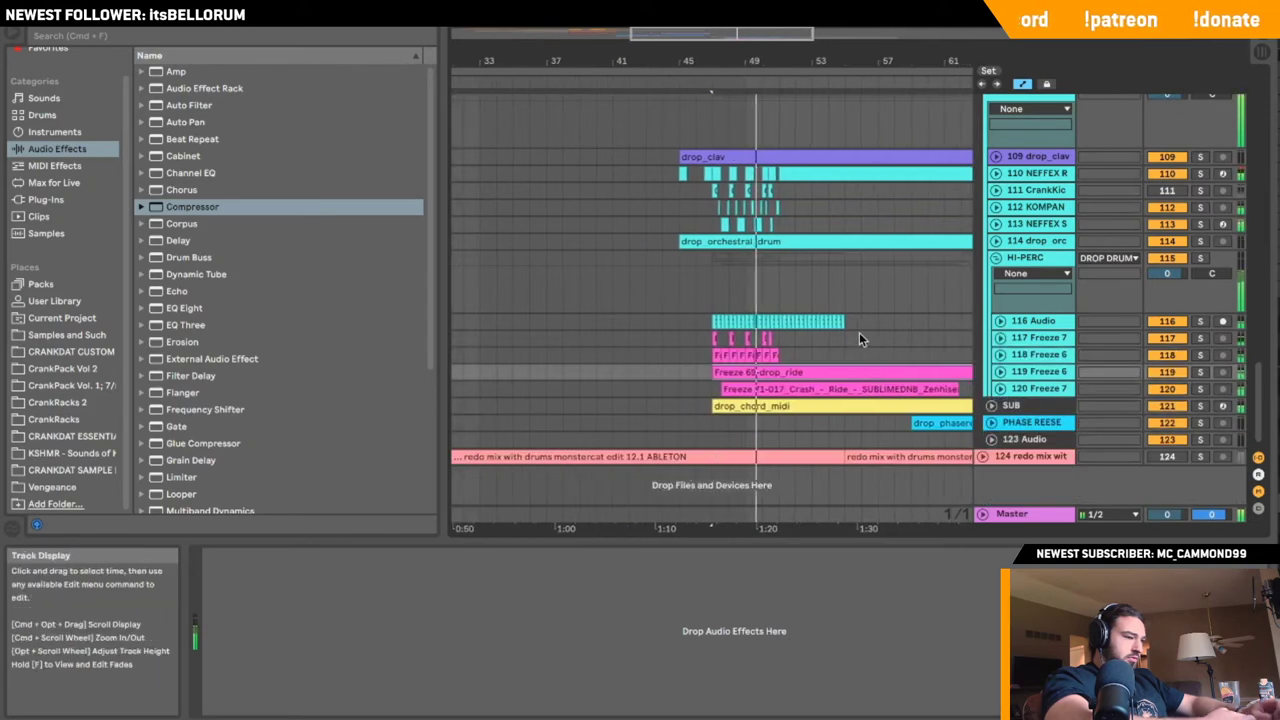
{"action": "left_click", "coordinate": [490, 371]}
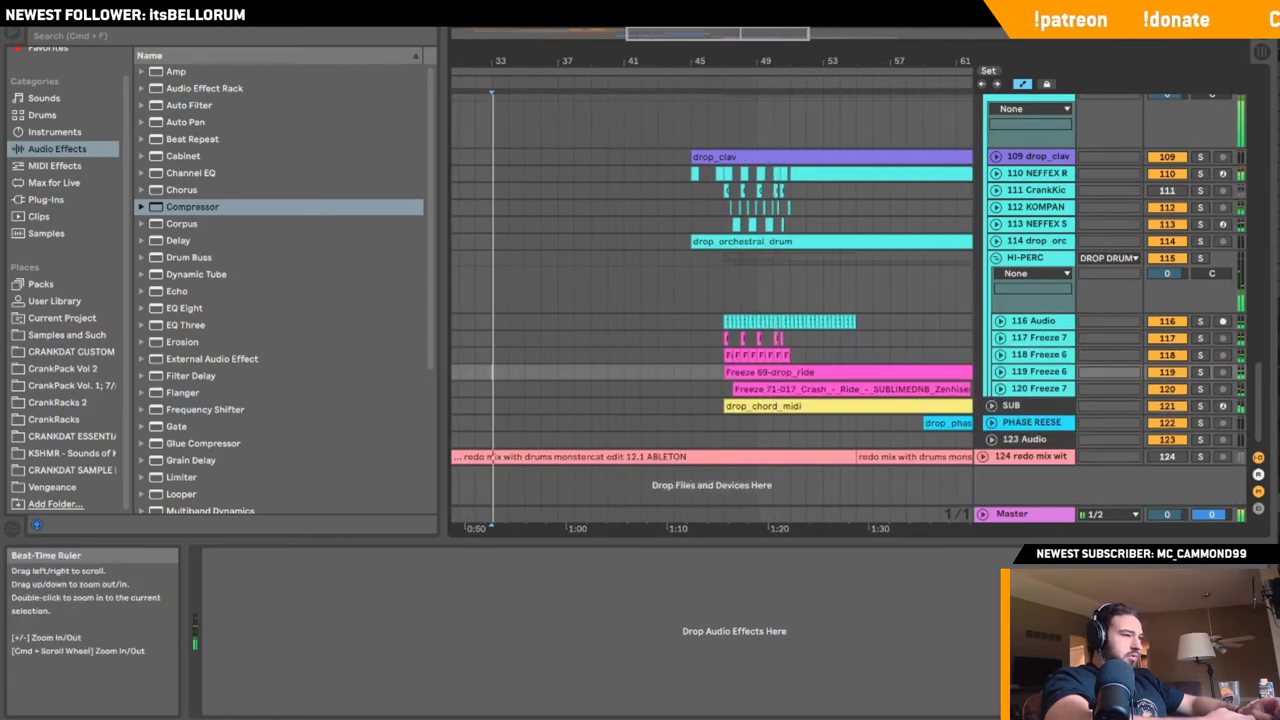
{"action": "left_click_drag", "start_coordinate": [491, 61], "coordinate": [480, 40]}
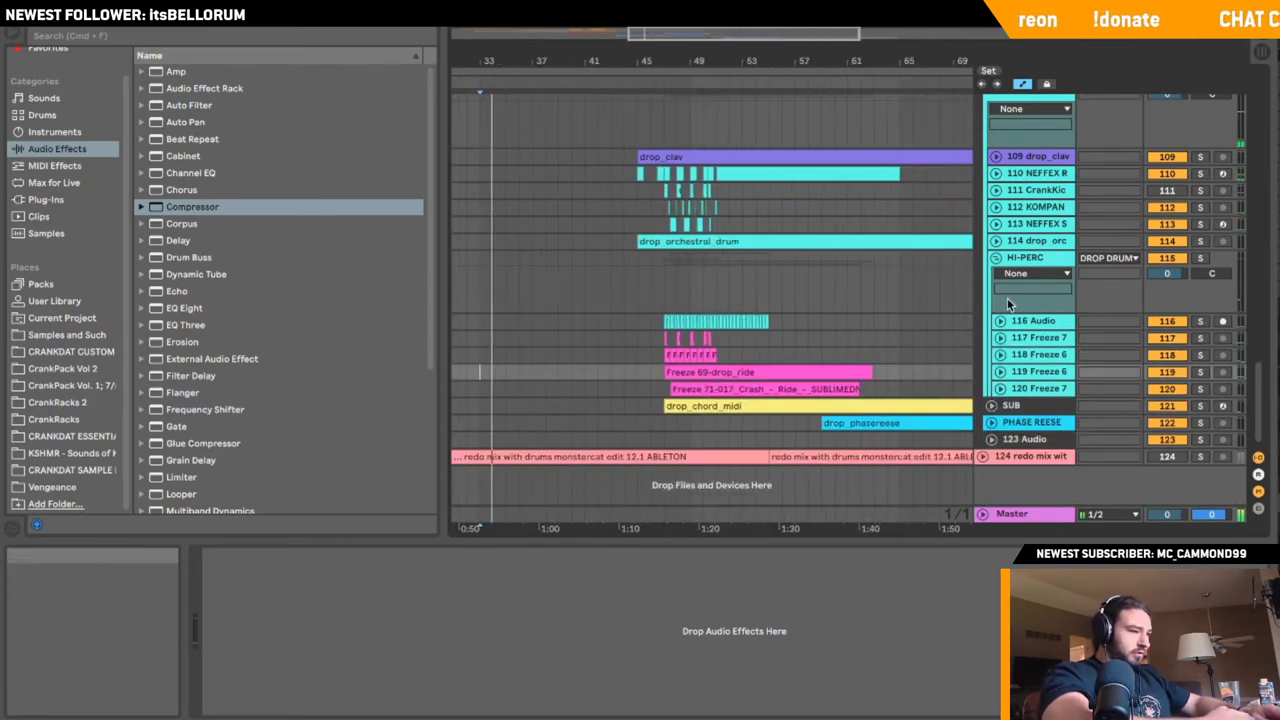
{"action": "left_click", "coordinate": [995, 257]}
{"action": "scroll", "coordinate": [987, 228], "scroll_direction": "up", "scroll_amount": 5}
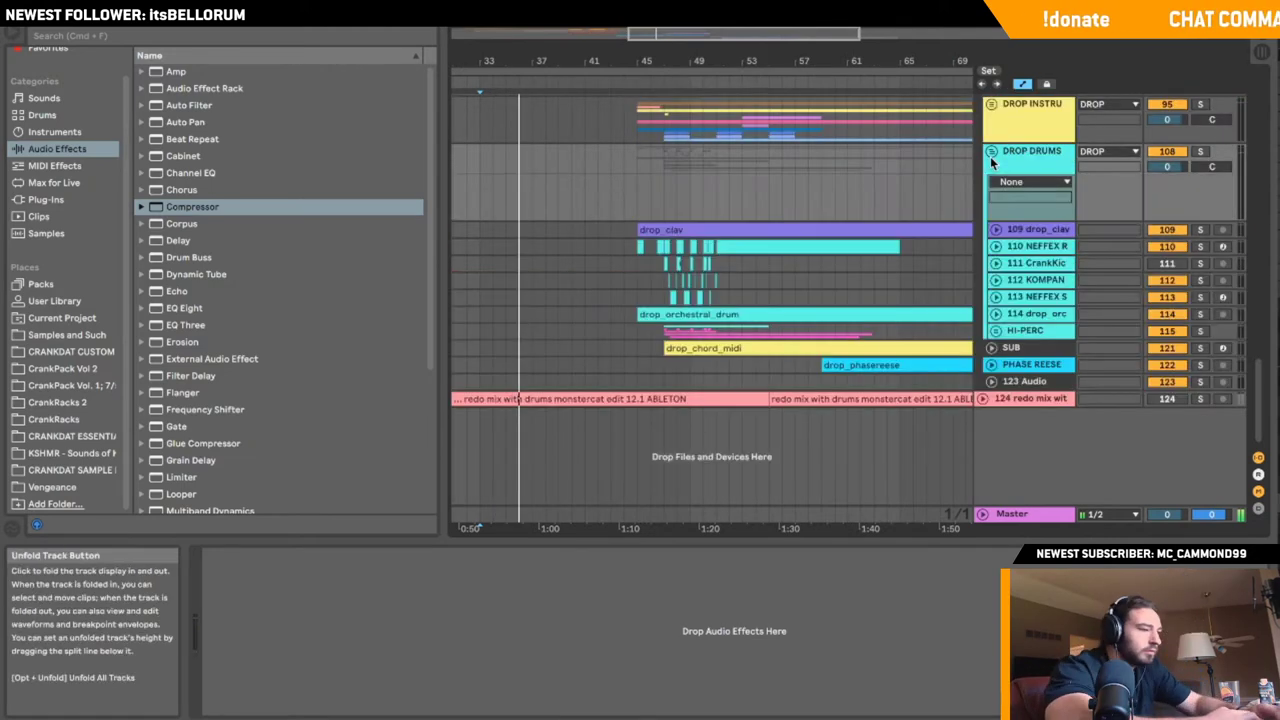
{"action": "double_click", "coordinate": [996, 331]}
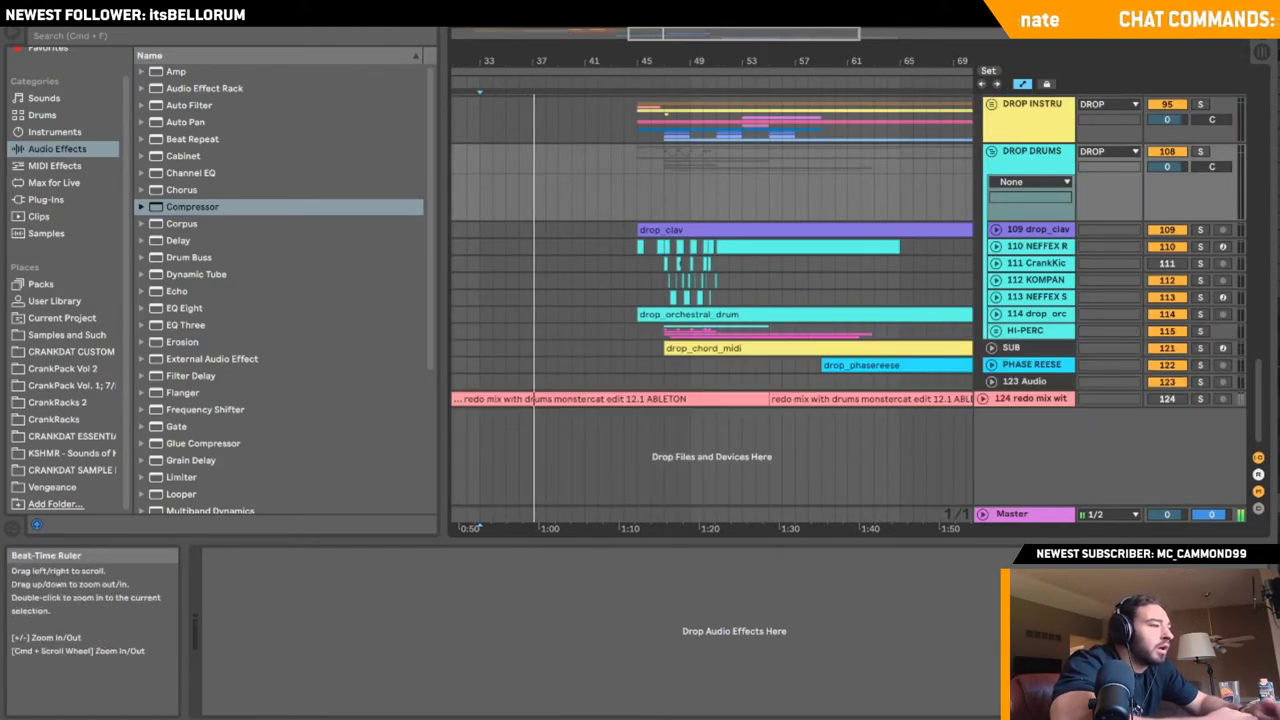
- Insert a new audio track below the drop_clav track and return the playback start to bar 33
{"action": "left_click_drag", "start_coordinate": [811, 61], "coordinate": [812, 78]}
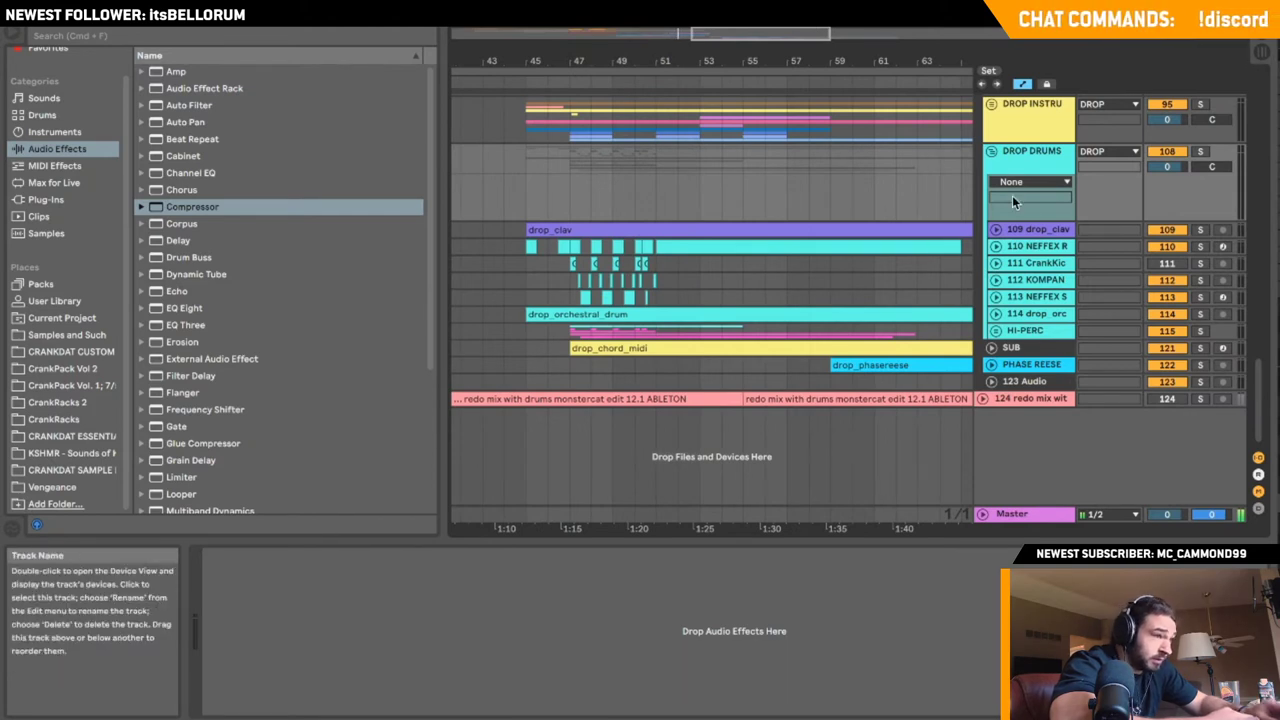
{"action": "right_click", "coordinate": [1024, 233]}
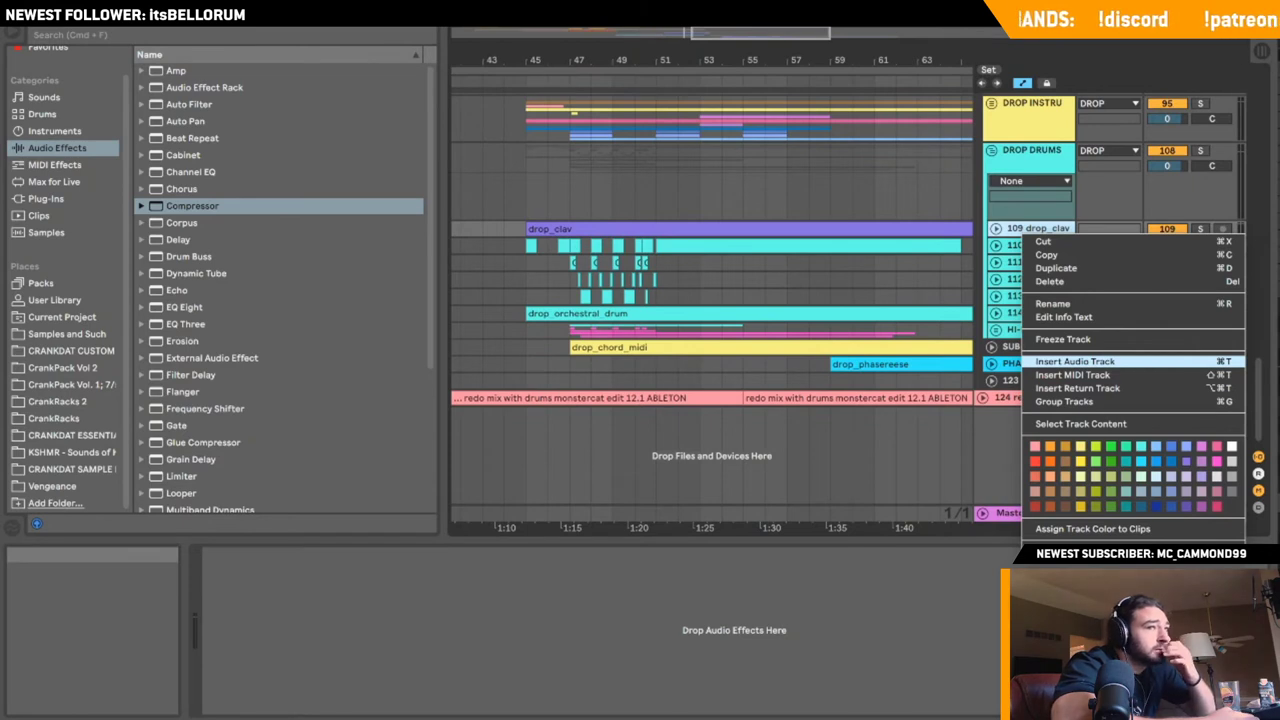
{"action": "left_click", "coordinate": [1075, 361]}
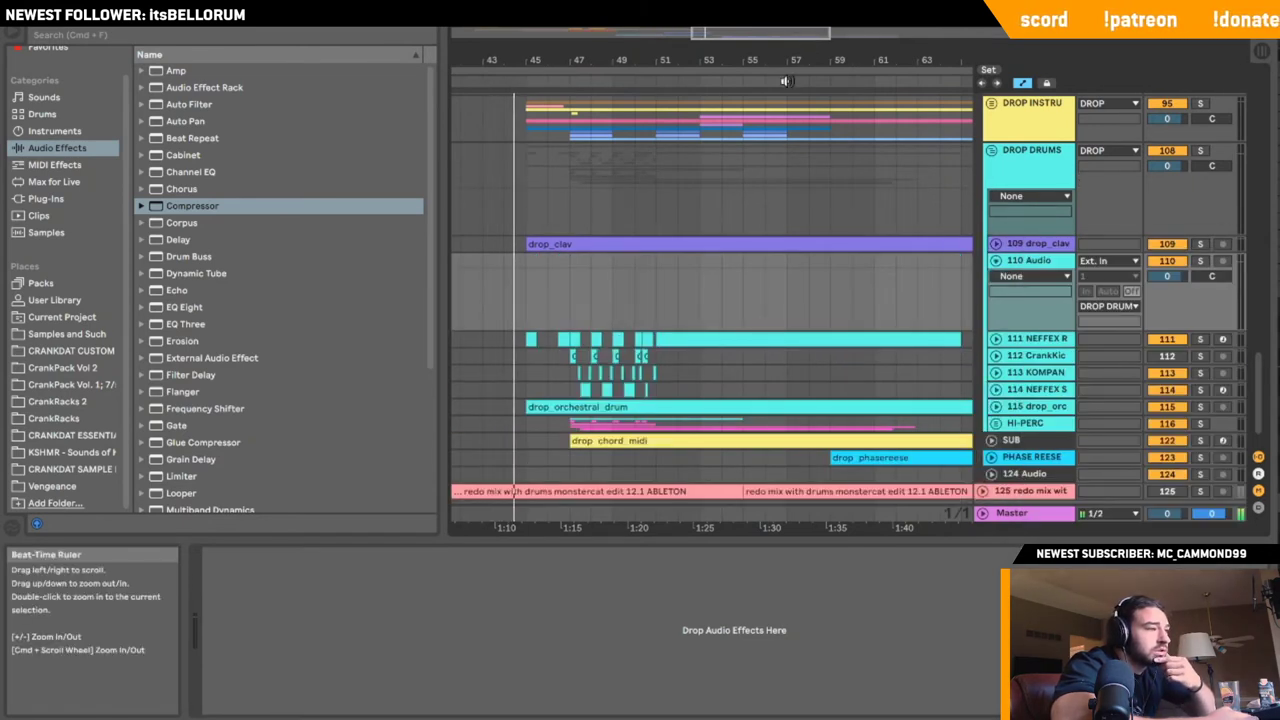
{"action": "left_click_drag", "start_coordinate": [768, 35], "coordinate": [748, 21]}
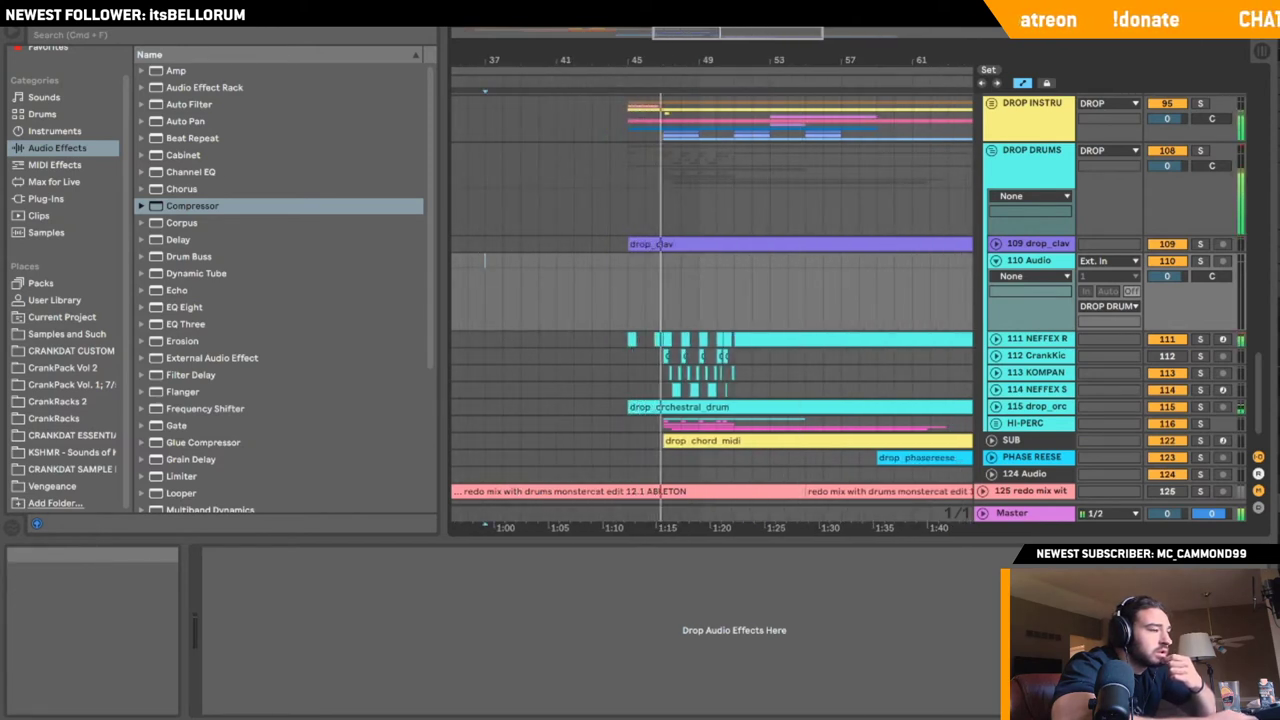
{"action": "left_click_drag", "start_coordinate": [793, 29], "coordinate": [793, 22]}
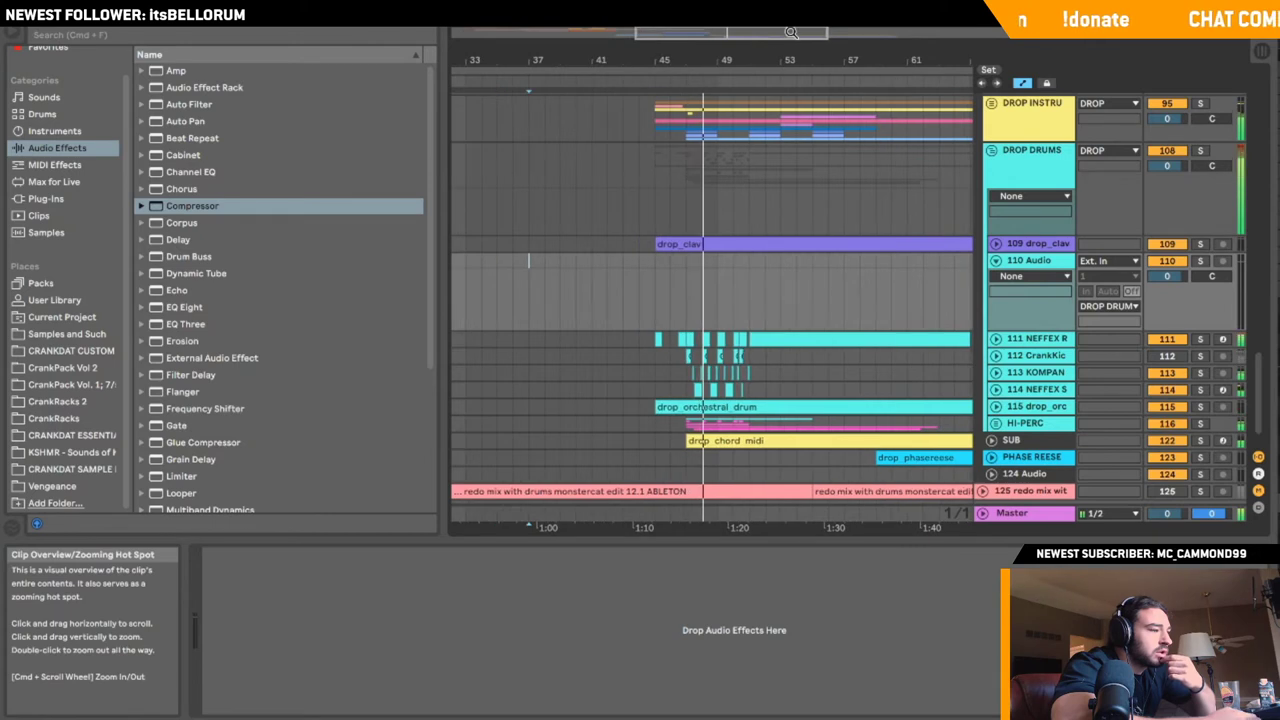
{"action": "left_click", "coordinate": [467, 260]}
{"action": "key", "text": "space"}
- Search Splice for "glass" and place SPLC-1424_FX_Oneshot_Impact_Glass_Window.wav at about bar 39 on the new audio track
{"action": "left_click", "coordinate": [586, 15]}
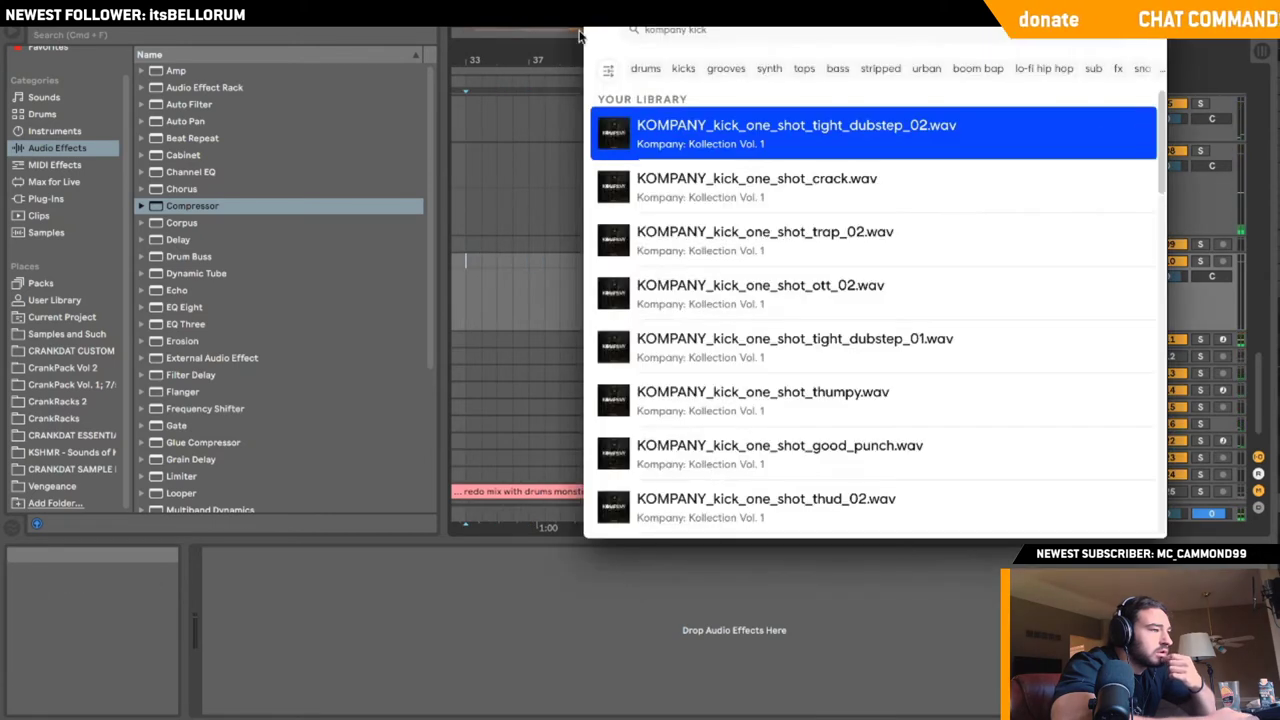
{"action": "double_click", "coordinate": [746, 35]}
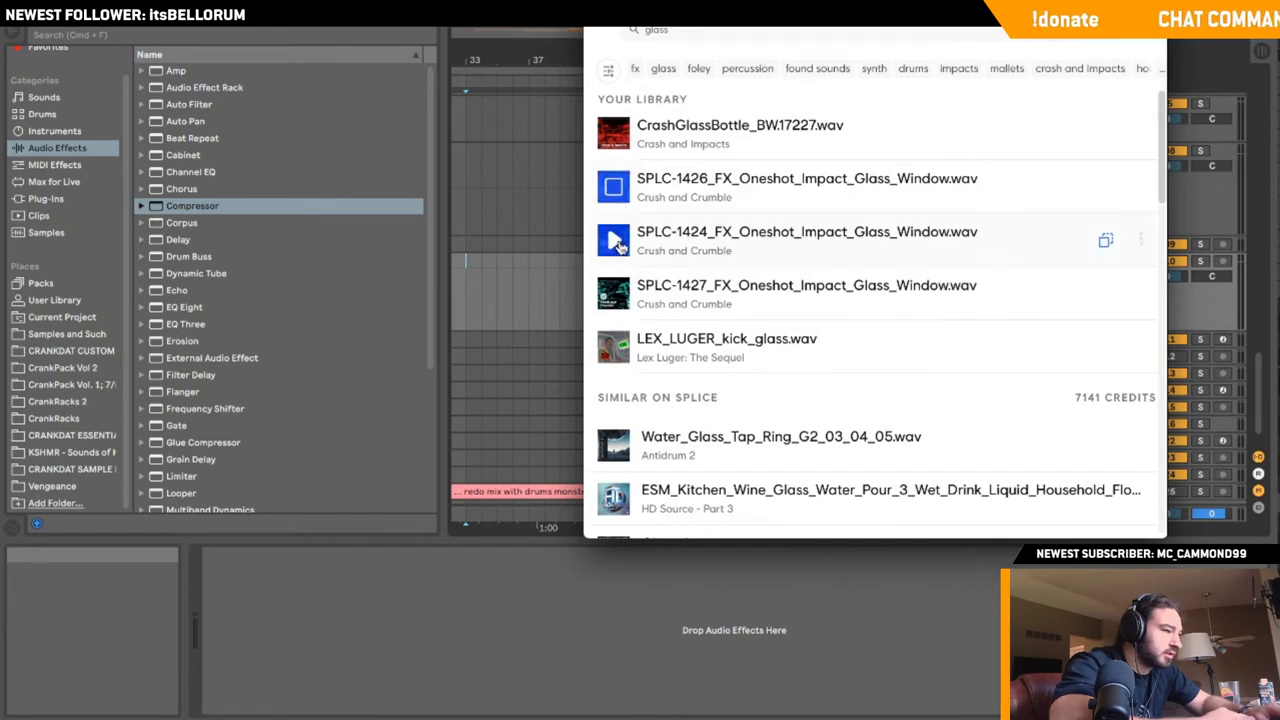
{"action": "left_click_drag", "start_coordinate": [619, 245], "coordinate": [569, 264]}
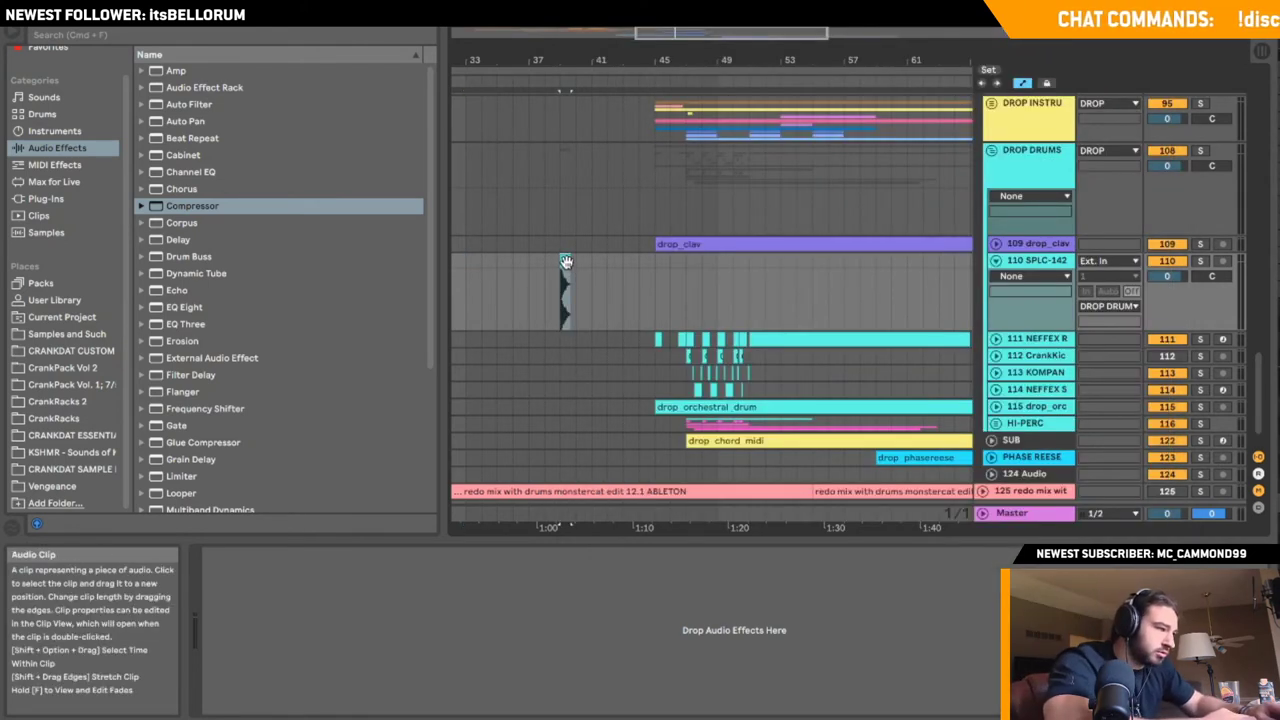
- Move the glass impact clip to bar 47 on its audio track and lower that track's volume to -14 dB
{"action": "key", "text": "Delete"}
{"action": "left_click", "coordinate": [640, 263]}
{"action": "key", "text": "space"}
{"action": "mouse_move", "coordinate": [776, 58]}
{"action": "left_mouse_down"}
{"action": "mouse_move", "coordinate": [777, 100]}
{"action": "mouse_move", "coordinate": [930, 140]}
{"action": "left_mouse_up"}
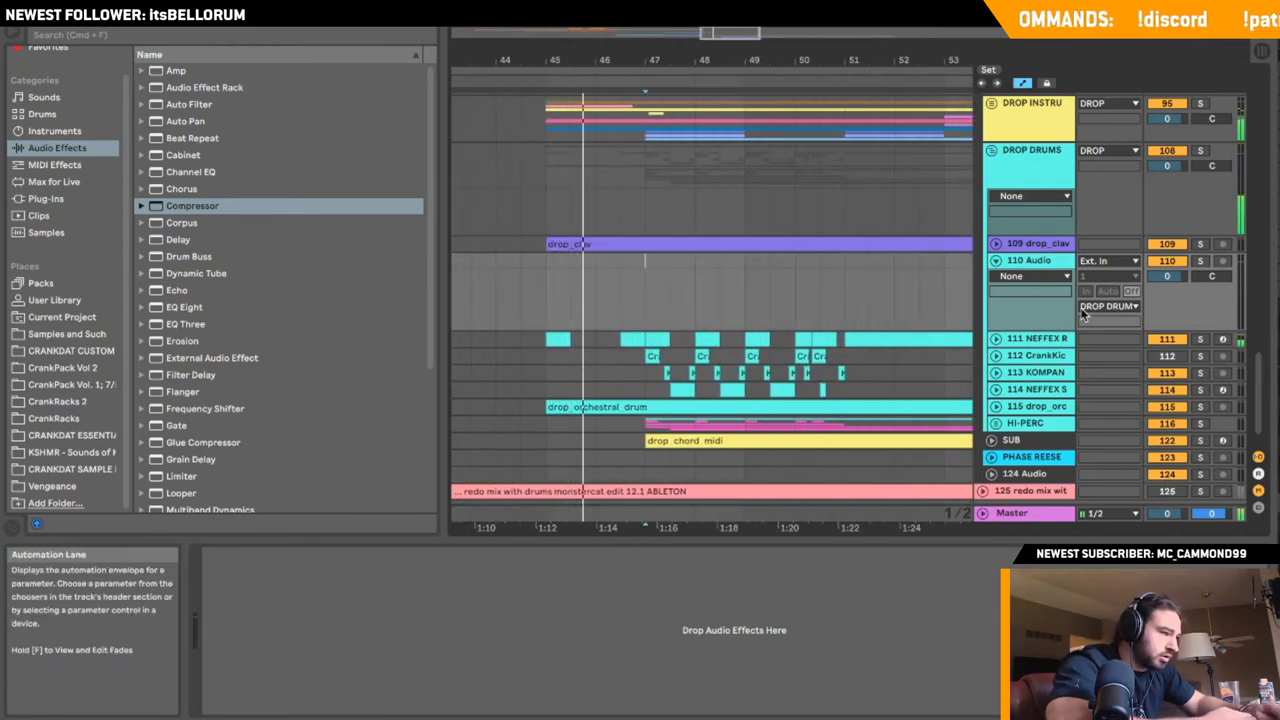
{"action": "key", "text": "super+shift+z"}
{"action": "left_click_drag", "start_coordinate": [1167, 276], "coordinate": [1167, 300]}
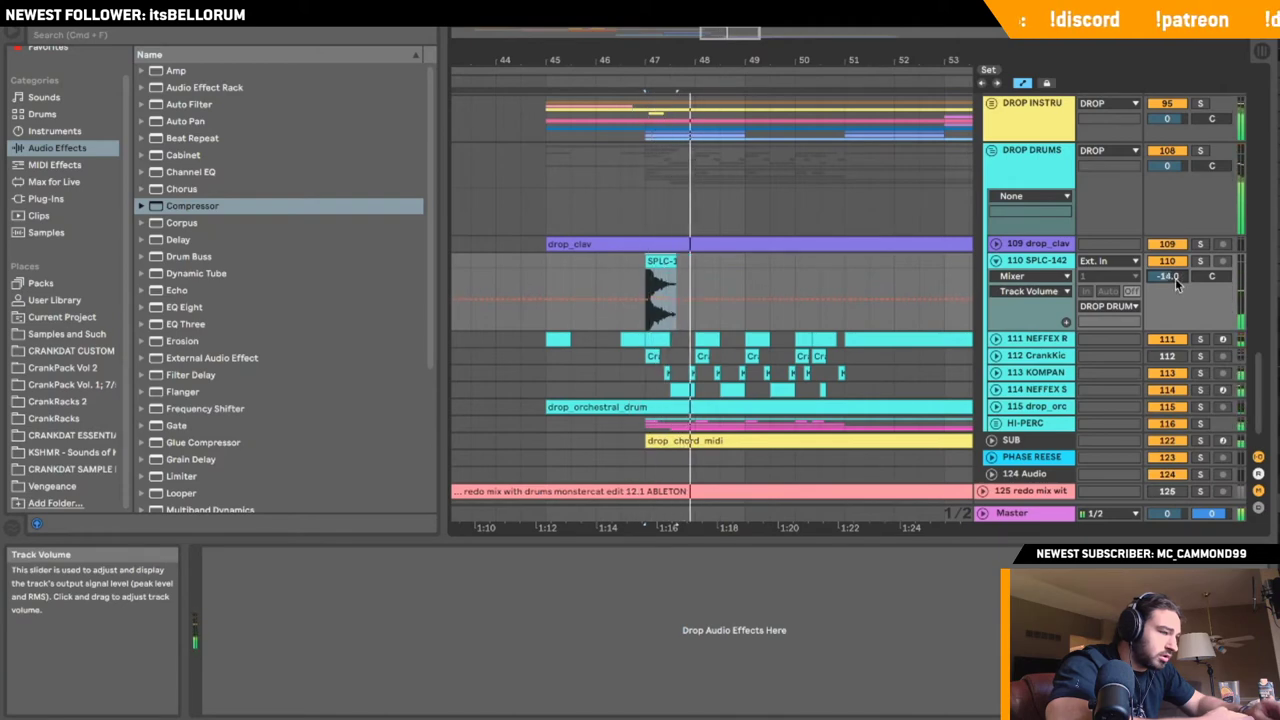
- Fold the glass track and the DROP DRUMS group, and unfold the DROP INSTRU group and its CHORDS track
{"action": "left_click", "coordinate": [996, 261]}
{"action": "scroll", "coordinate": [996, 258], "scroll_direction": "up", "scroll_amount": 1}
{"action": "left_click", "coordinate": [991, 208]}
{"action": "left_click", "coordinate": [991, 206]}
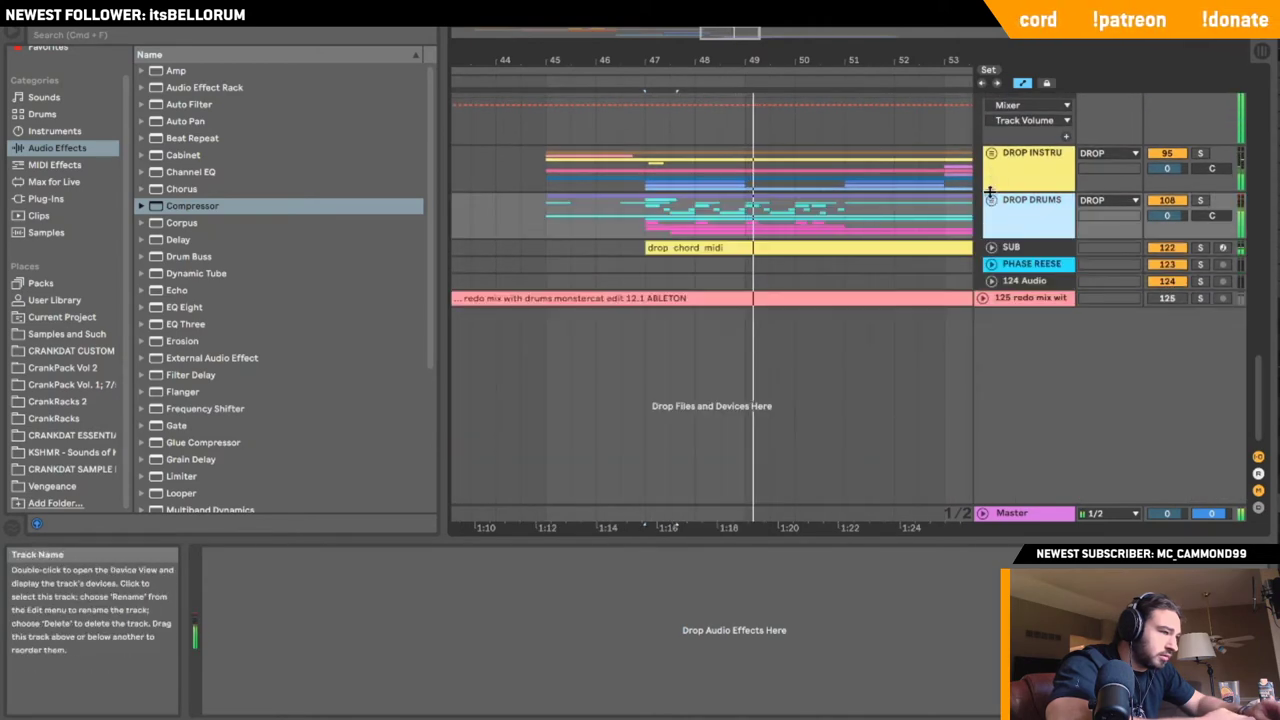
{"action": "left_click", "coordinate": [990, 153]}
{"action": "left_click", "coordinate": [995, 297]}
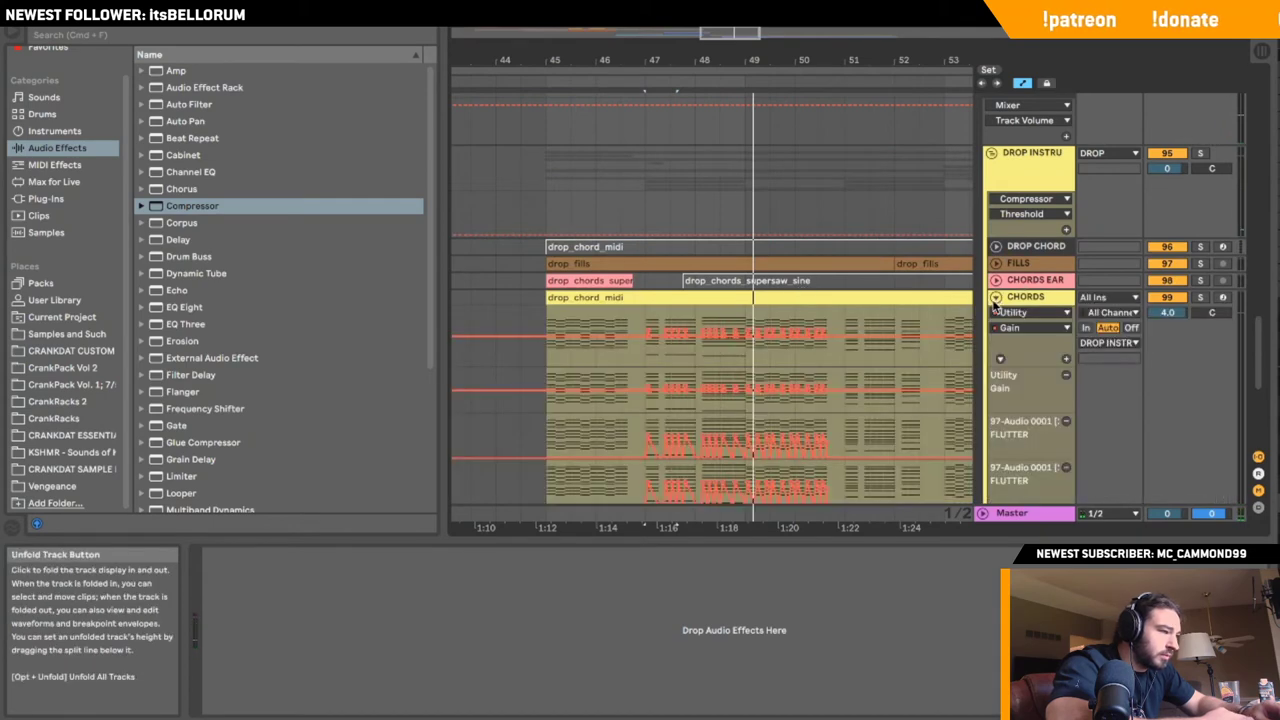
{"action": "left_click", "coordinate": [1198, 305]}
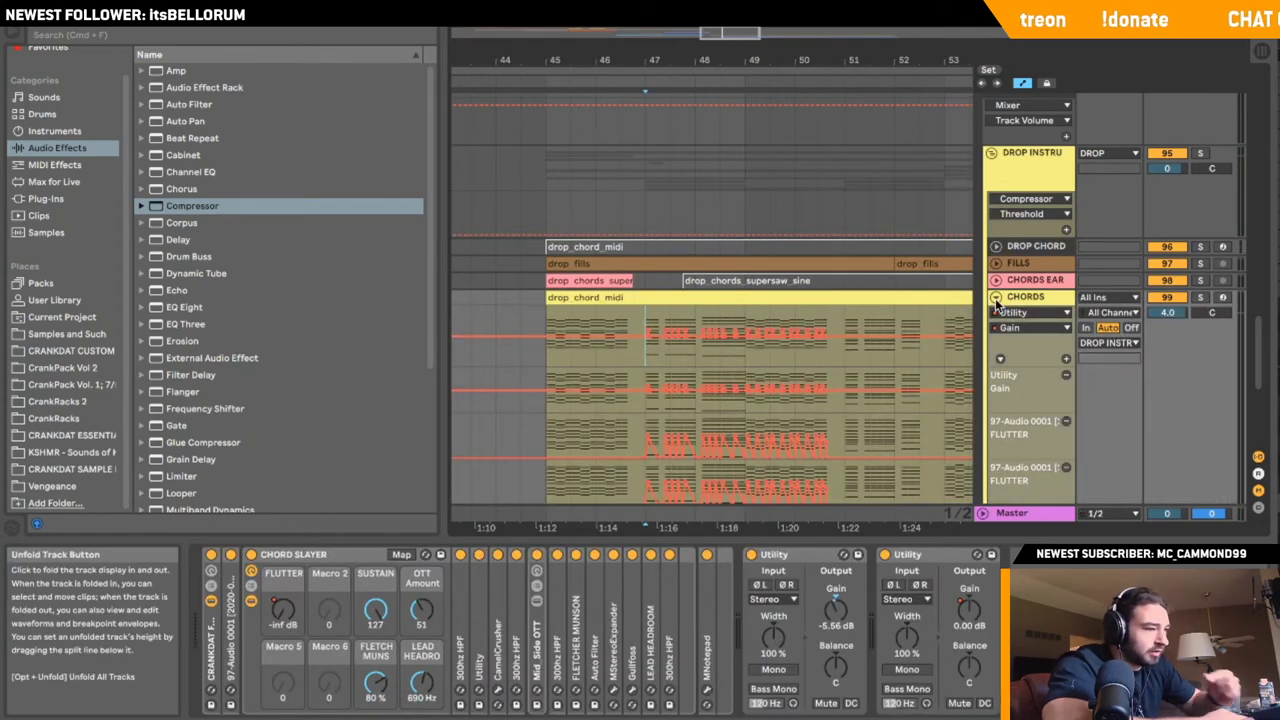
- Audition the CHORDS track in solo from bar 47, clear the solo and fold the track
{"action": "scroll", "coordinate": [1052, 300], "scroll_direction": "down", "scroll_amount": 5}
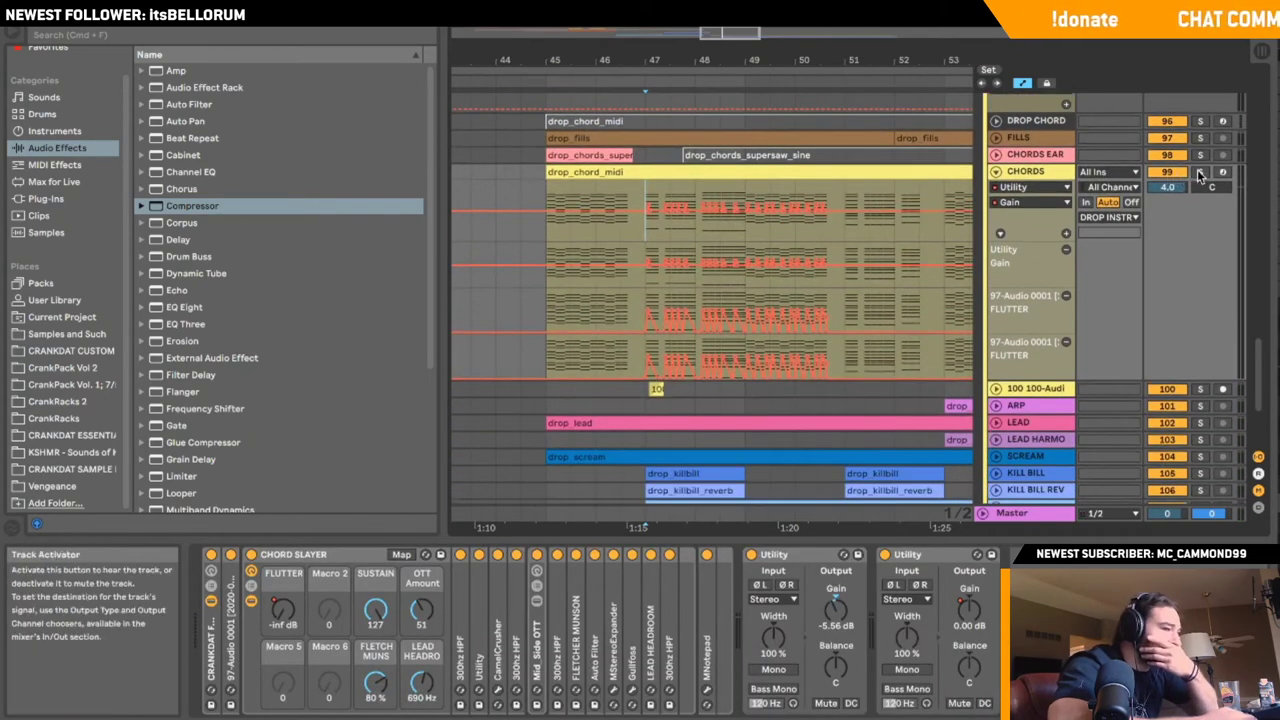
{"action": "left_click", "coordinate": [1200, 172]}
{"action": "left_click", "coordinate": [995, 173]}
{"action": "left_click", "coordinate": [995, 173]}
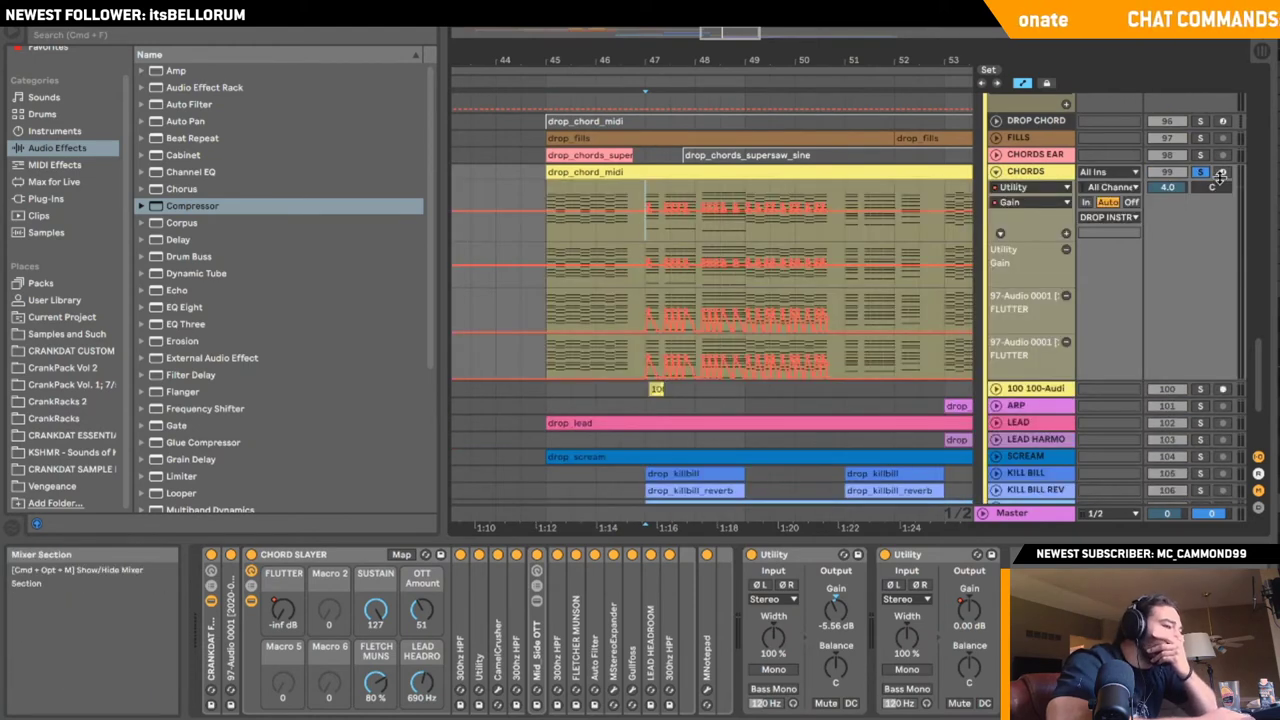
{"action": "left_click", "coordinate": [1221, 173]}
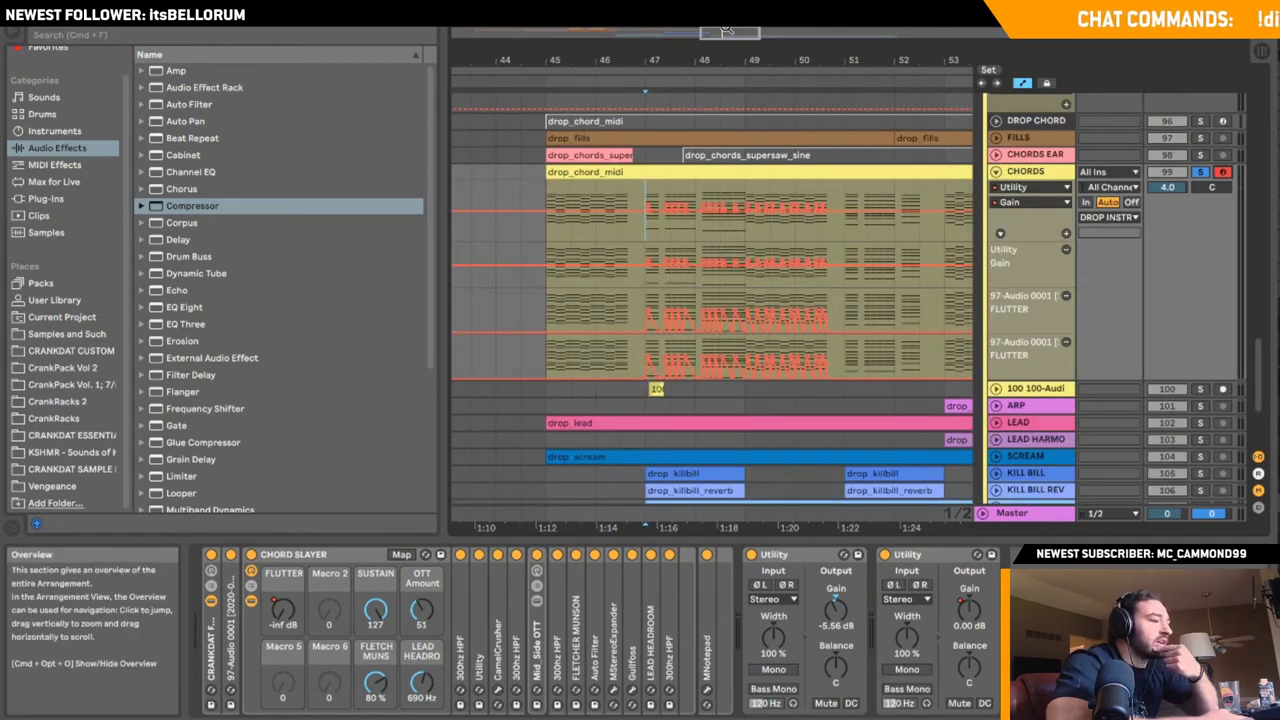
{"action": "left_click_drag", "start_coordinate": [727, 31], "coordinate": [728, 50]}
{"action": "key", "text": "space"}
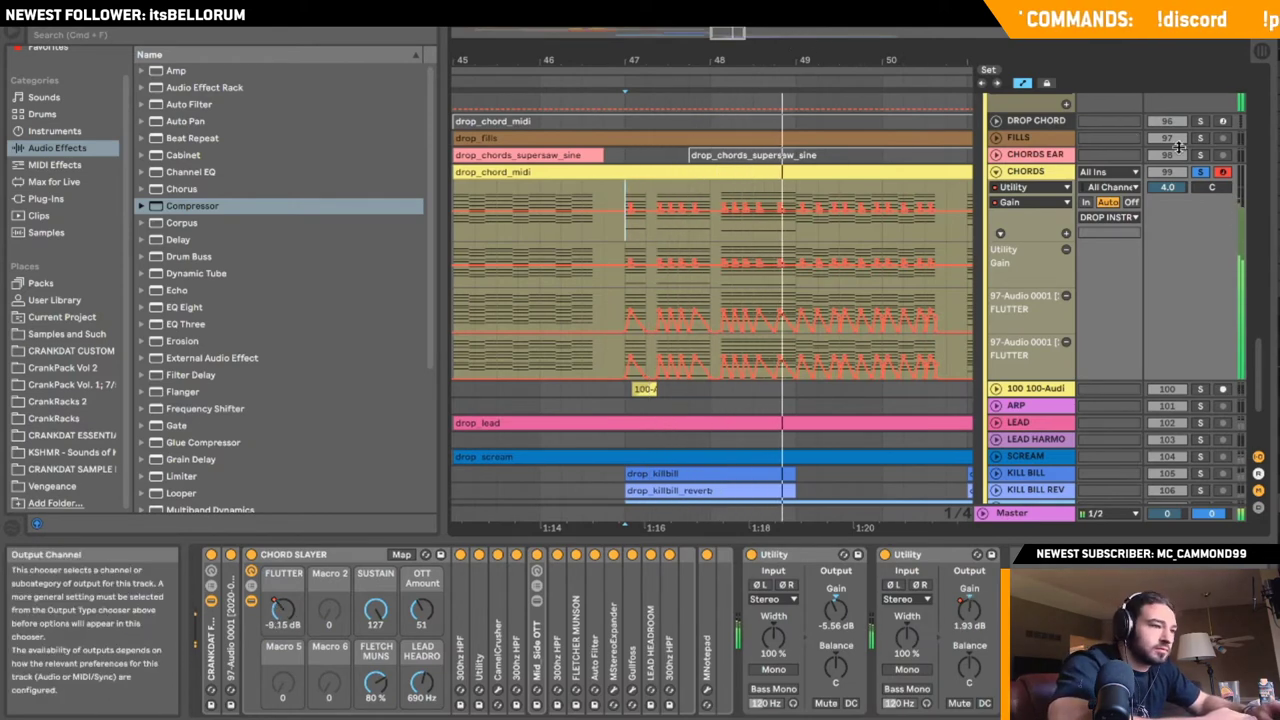
{"action": "left_click", "coordinate": [1204, 173]}
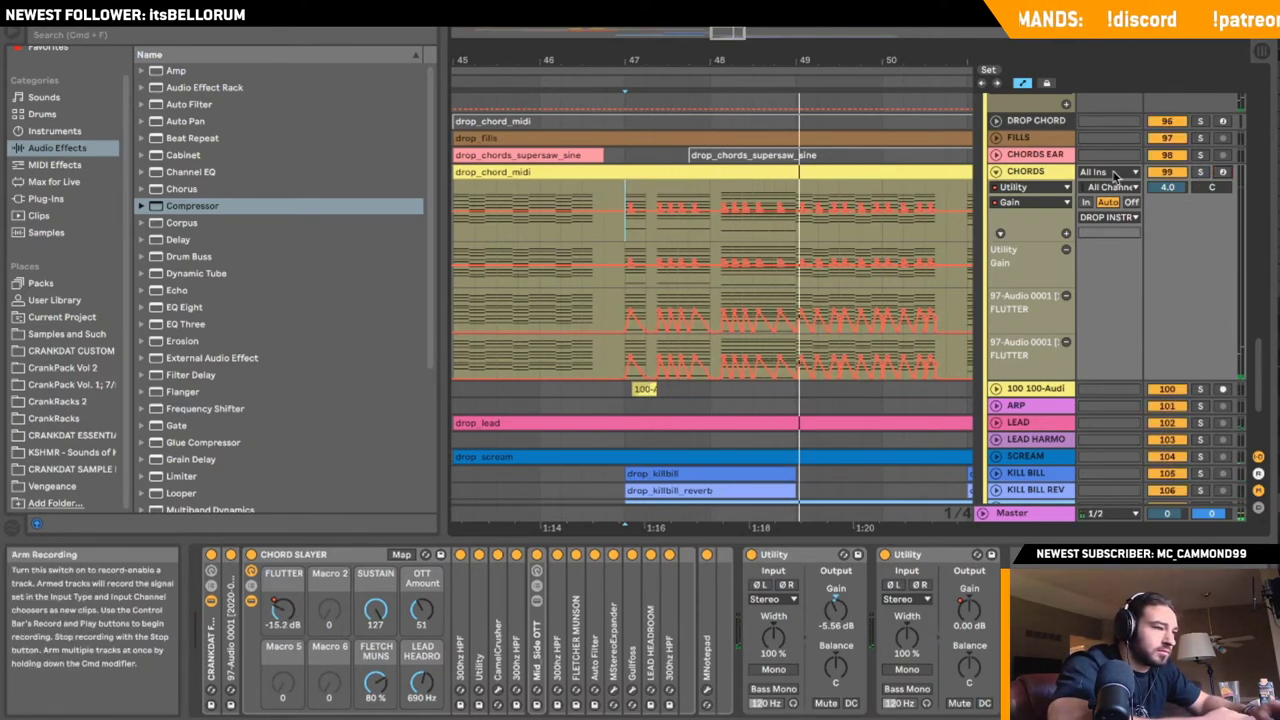
{"action": "left_click", "coordinate": [996, 172]}
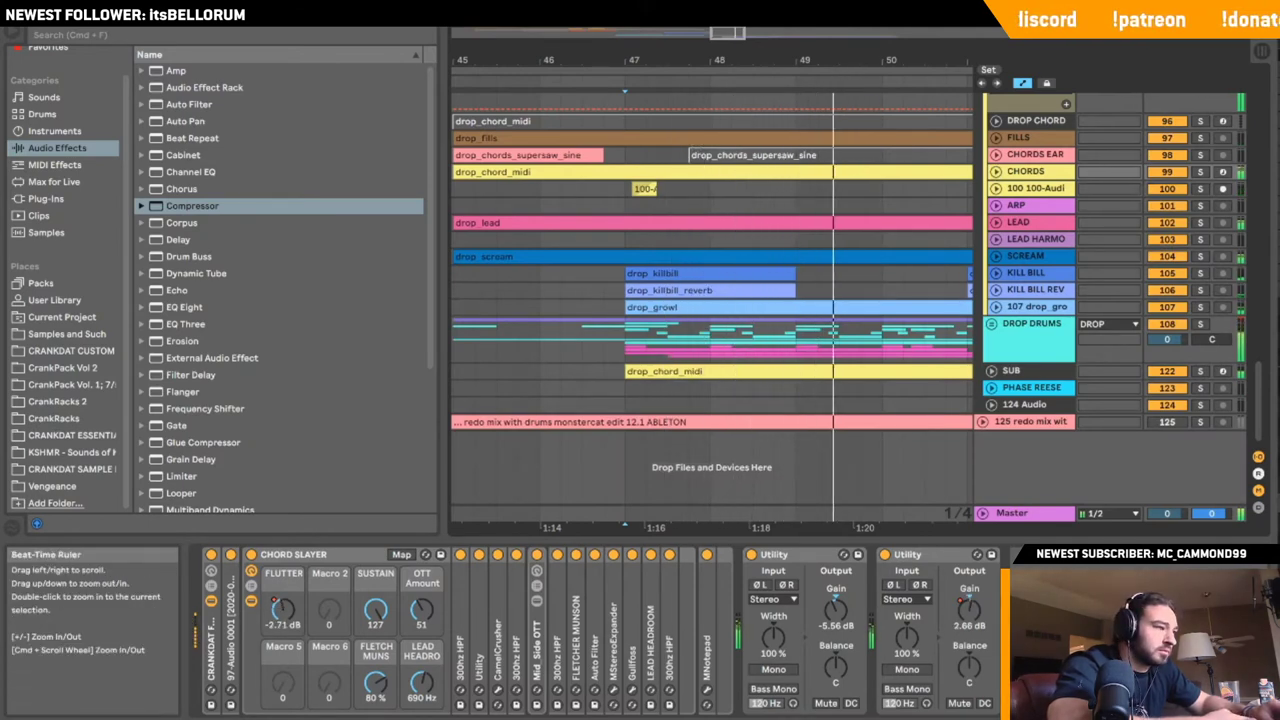
- Play the lead-in to the drop and insert a new audio track below the CHORDS track
{"action": "left_click_drag", "start_coordinate": [808, 61], "coordinate": [775, 38]}
{"action": "key", "text": "space"}
{"action": "key", "text": "space"}
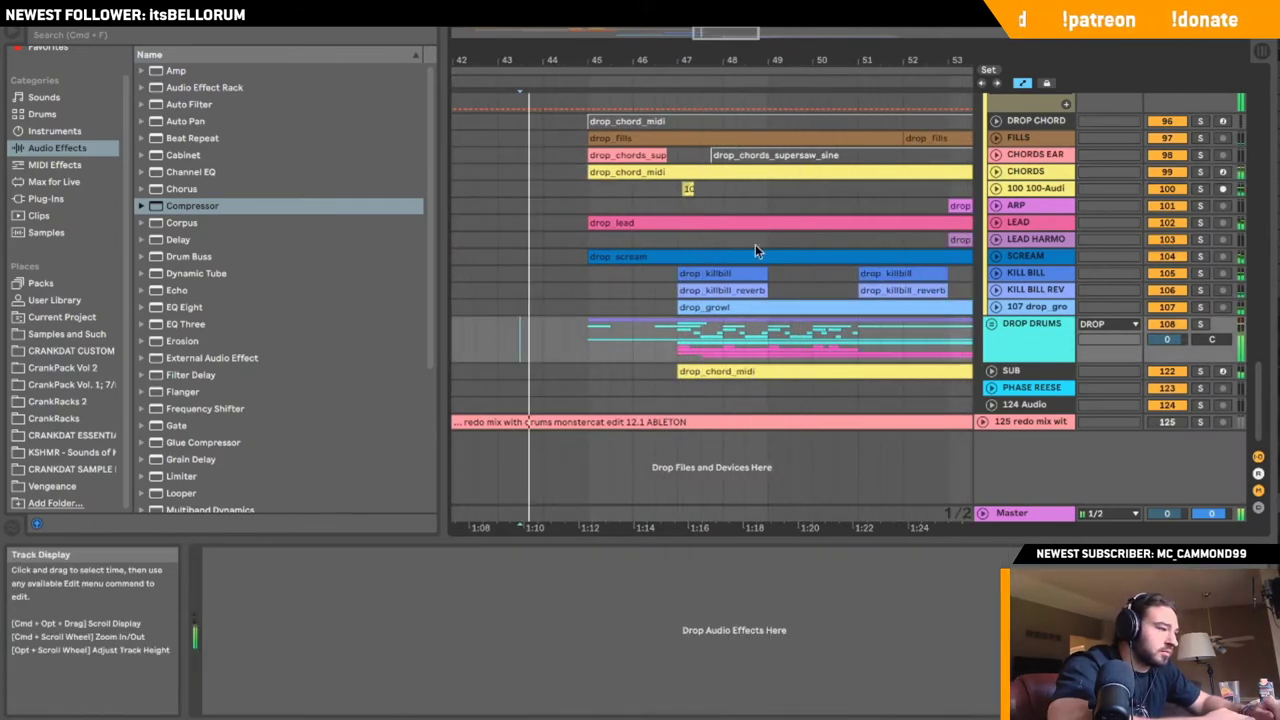
{"action": "left_click", "coordinate": [996, 172]}
{"action": "left_click", "coordinate": [996, 172]}
{"action": "right_click", "coordinate": [1057, 173]}
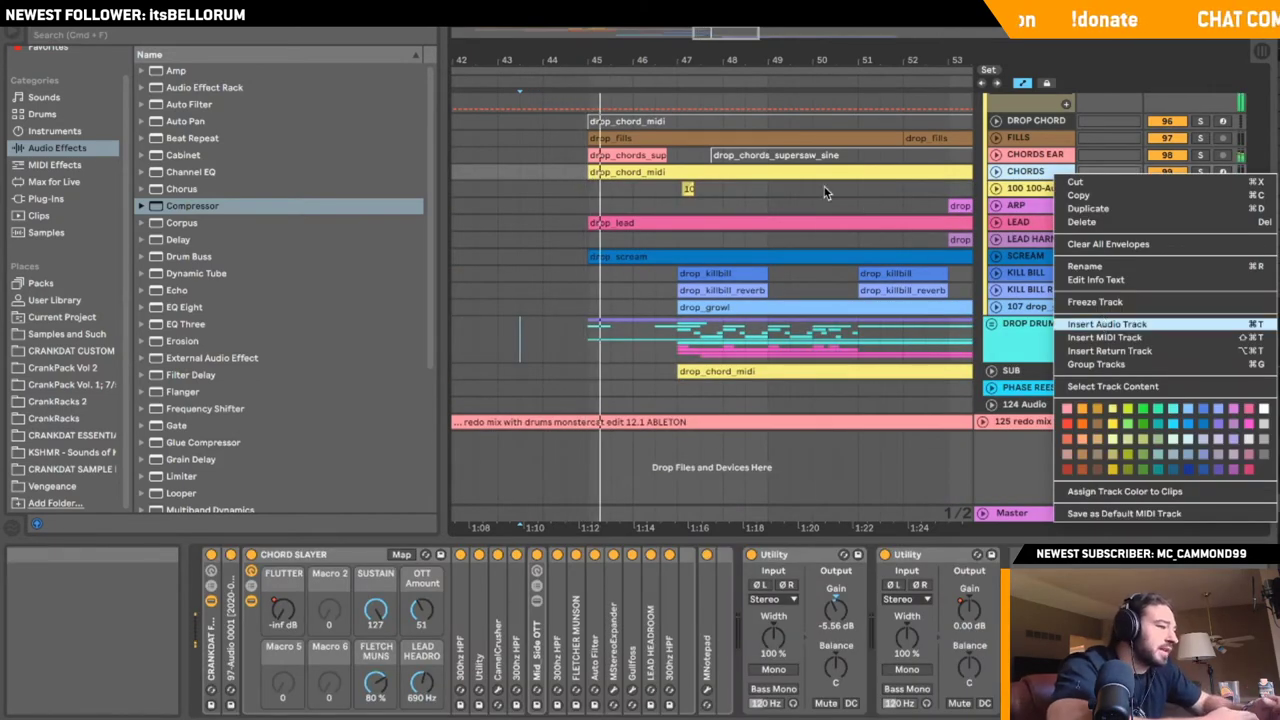
{"action": "key", "text": "Return"}
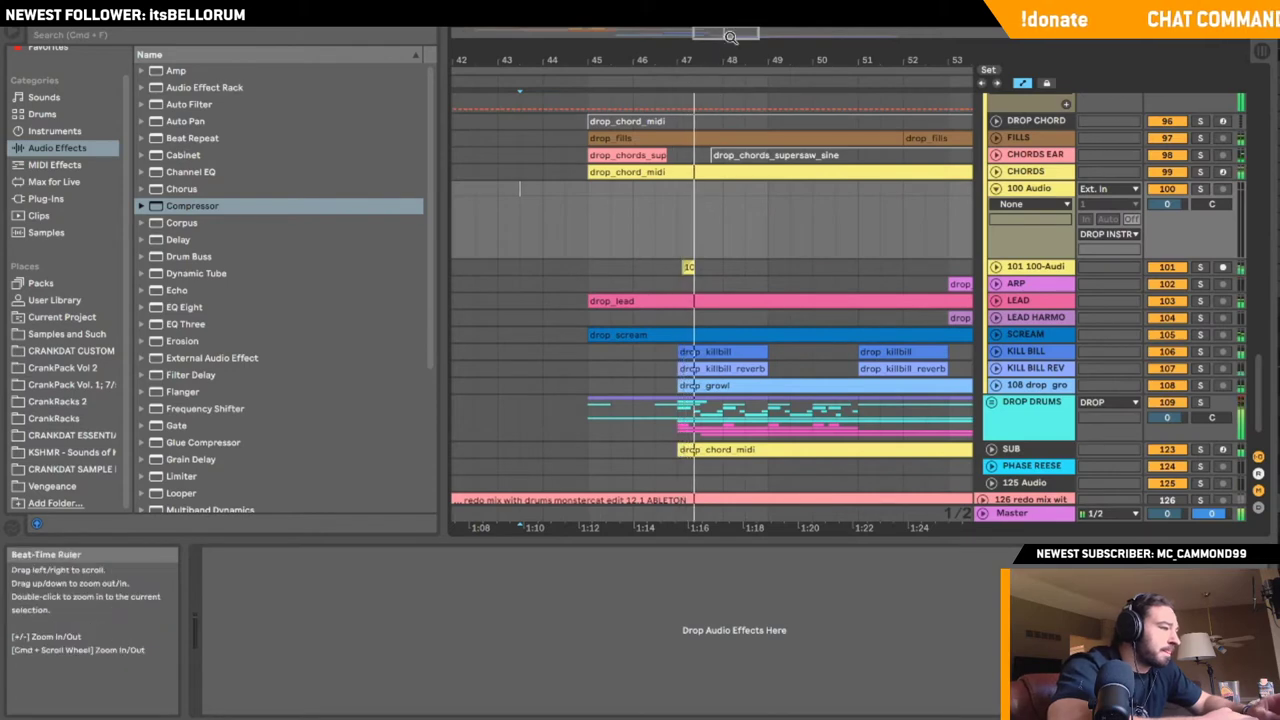
- Play the transition into the drop from an earlier point in the arrangement
{"action": "left_click_drag", "start_coordinate": [730, 37], "coordinate": [730, 10]}
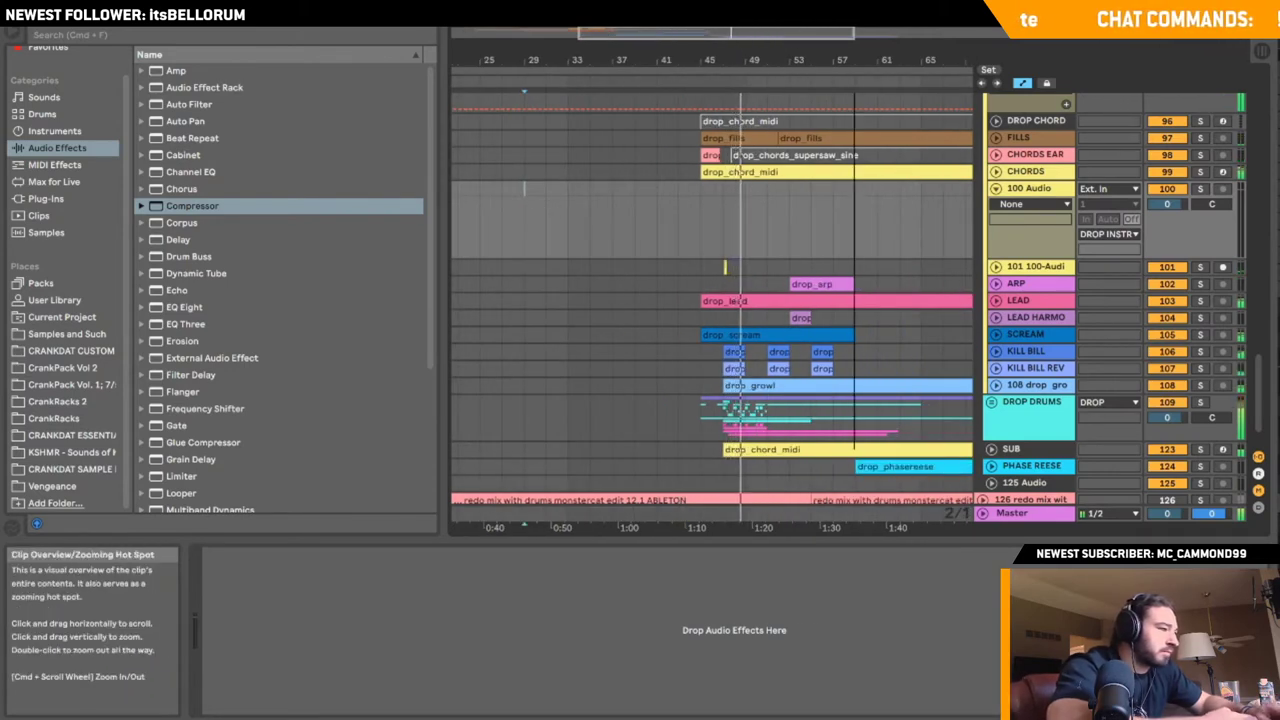
{"action": "mouse_move", "coordinate": [854, 35]}
{"action": "left_mouse_down"}
{"action": "mouse_move", "coordinate": [854, 12]}
{"action": "mouse_move", "coordinate": [797, 60]}
{"action": "mouse_move", "coordinate": [782, 24]}
{"action": "mouse_move", "coordinate": [733, 10]}
{"action": "left_mouse_up"}
{"action": "left_click", "coordinate": [492, 203]}
{"action": "key", "text": "space"}
{"action": "key", "text": "space"}
{"action": "left_click", "coordinate": [996, 172]}
{"action": "left_click", "coordinate": [996, 172]}
{"action": "left_click_drag", "start_coordinate": [841, 33], "coordinate": [778, 60]}
{"action": "left_click_drag", "start_coordinate": [778, 33], "coordinate": [747, 33]}
- Set the new audio track's input to Resampling and arm it, with CHORDS soloed and the start at bar 47
{"action": "left_click", "coordinate": [996, 172]}
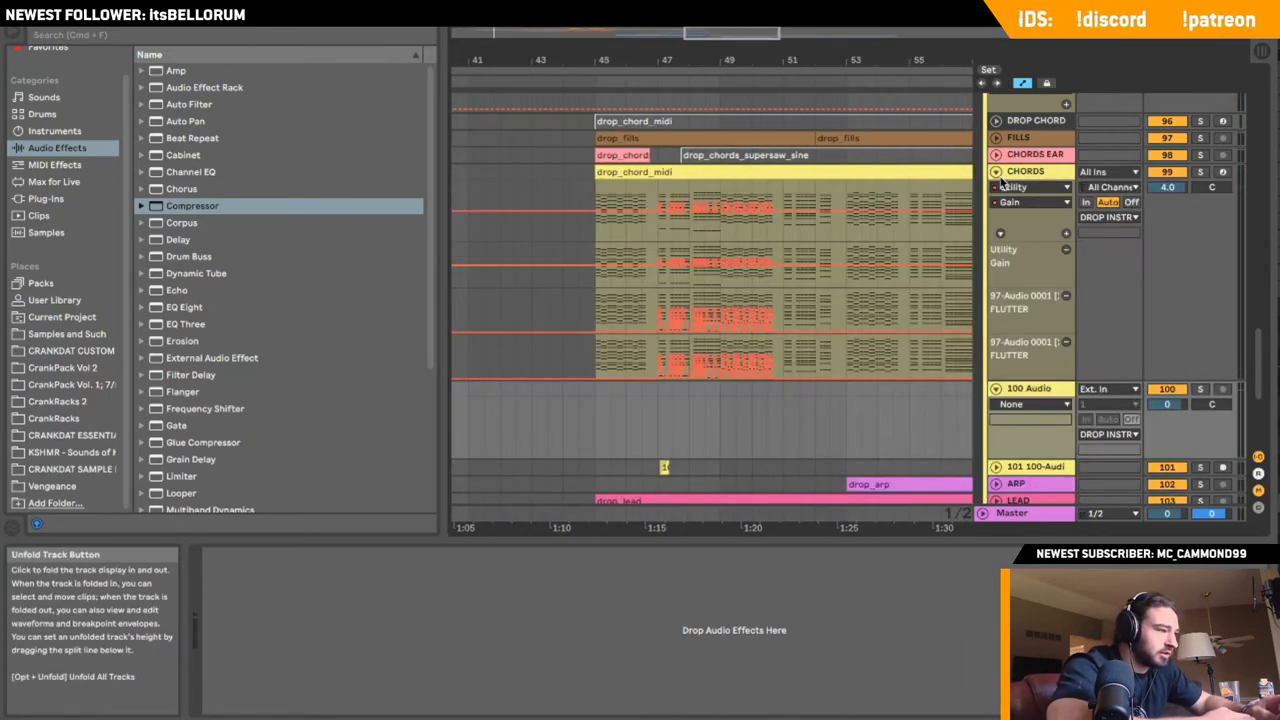
{"action": "scroll", "coordinate": [750, 215], "scroll_direction": "down", "scroll_amount": 3}
{"action": "left_click", "coordinate": [665, 305]}
{"action": "left_click", "coordinate": [1104, 305]}
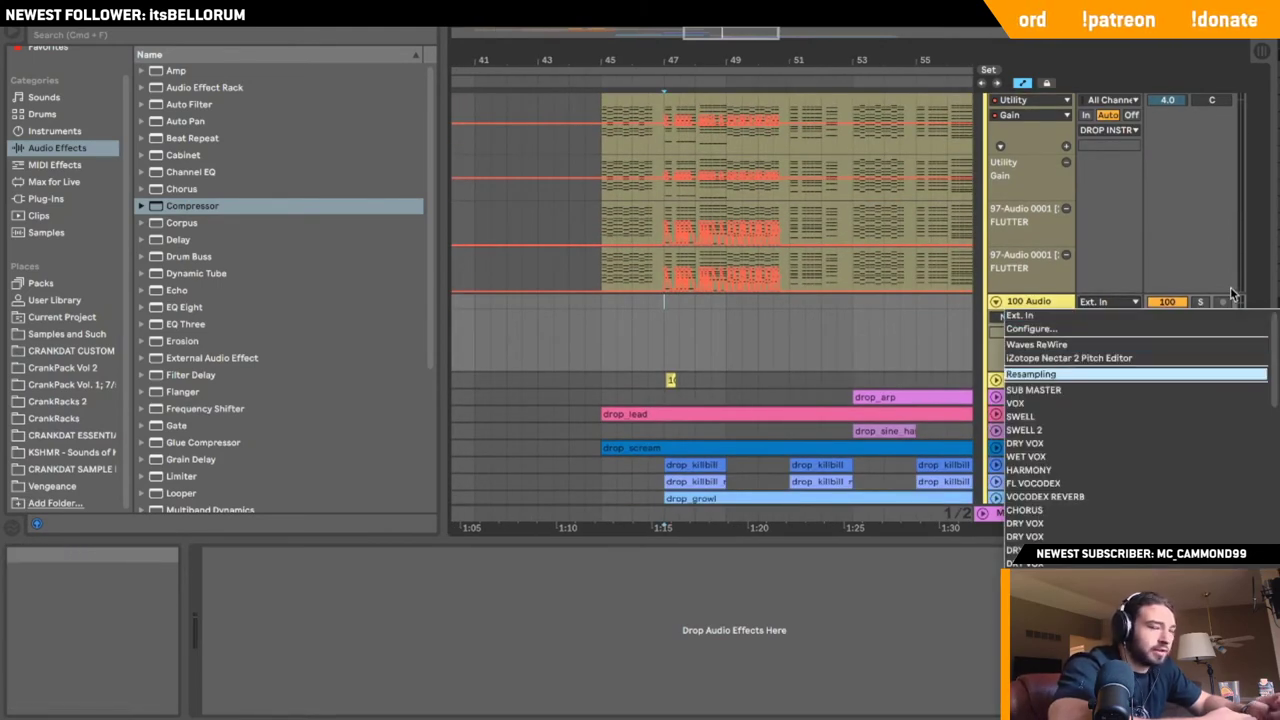
{"action": "left_click", "coordinate": [1224, 301]}
{"action": "scroll", "coordinate": [1223, 298], "scroll_direction": "up", "scroll_amount": 4}
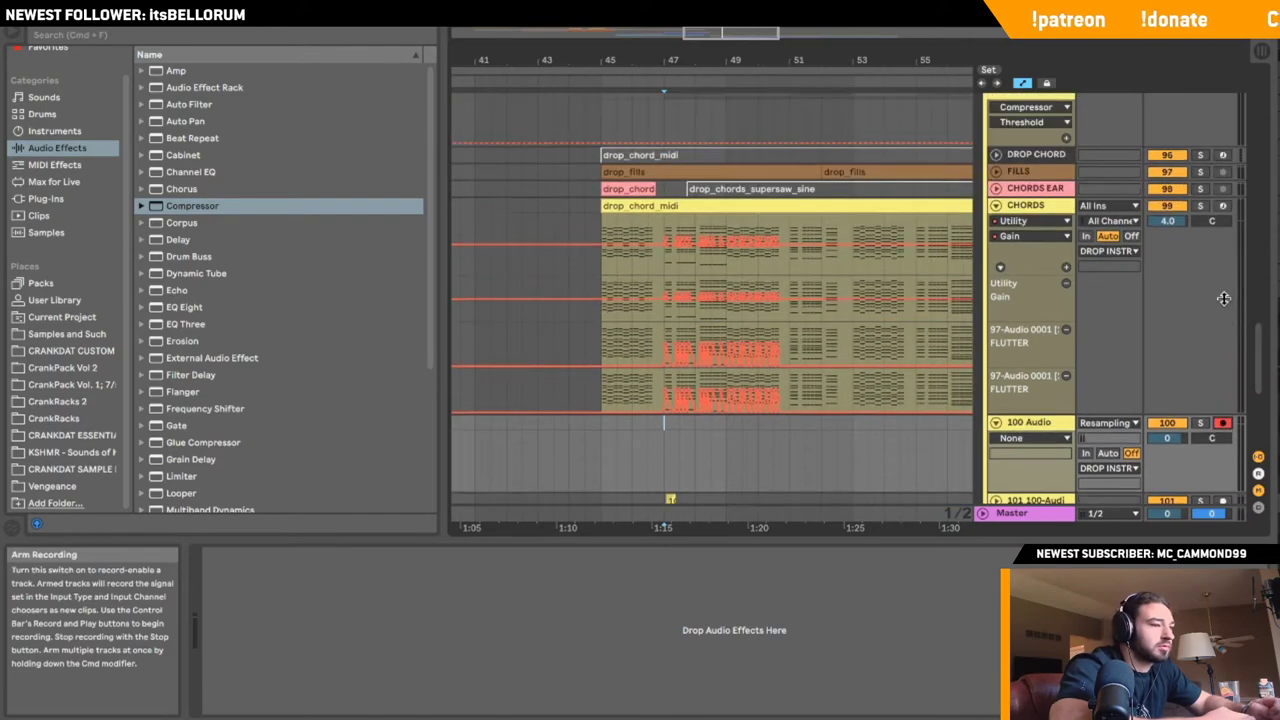
{"action": "left_click", "coordinate": [1202, 263]}
{"action": "scroll", "coordinate": [1202, 262], "scroll_direction": "down", "scroll_amount": 1}
{"action": "scroll", "coordinate": [1202, 262], "scroll_direction": "down", "scroll_amount": 2}
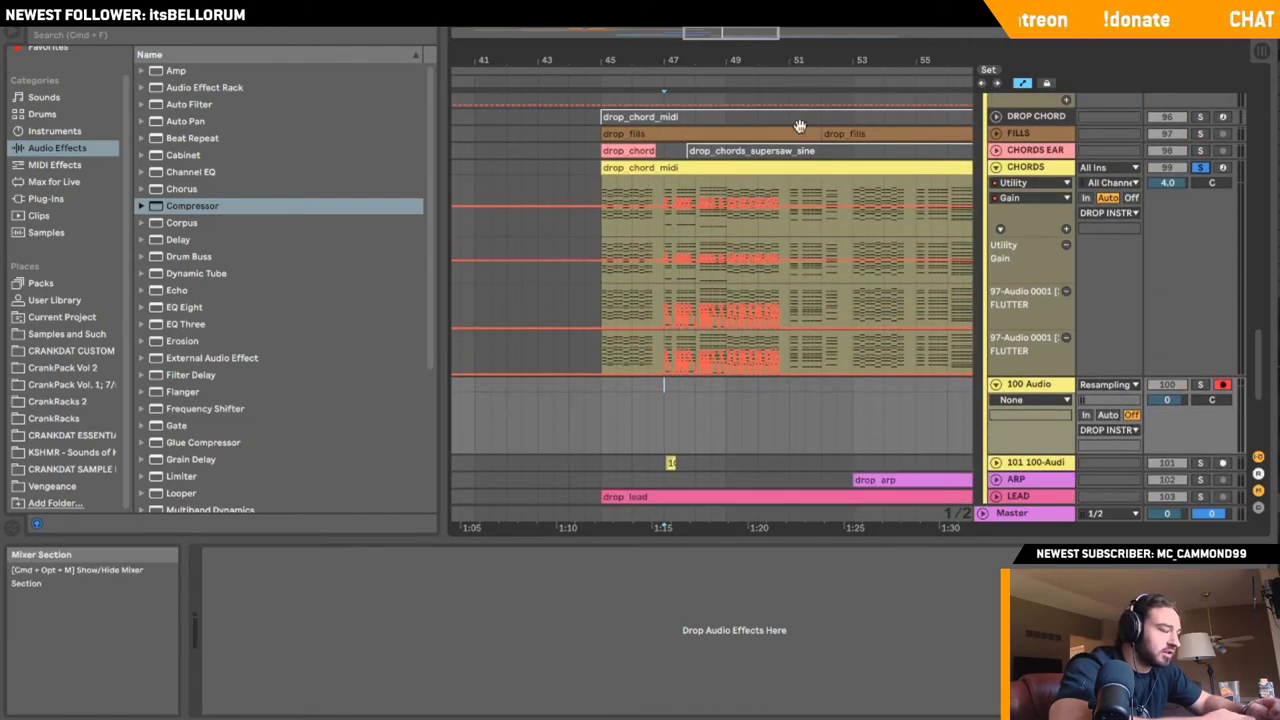
- Record the soloed chords onto the new audio track from bar 47 to about bar 51 and clear the CHORDS solo
{"action": "left_click", "coordinate": [632, 14]}
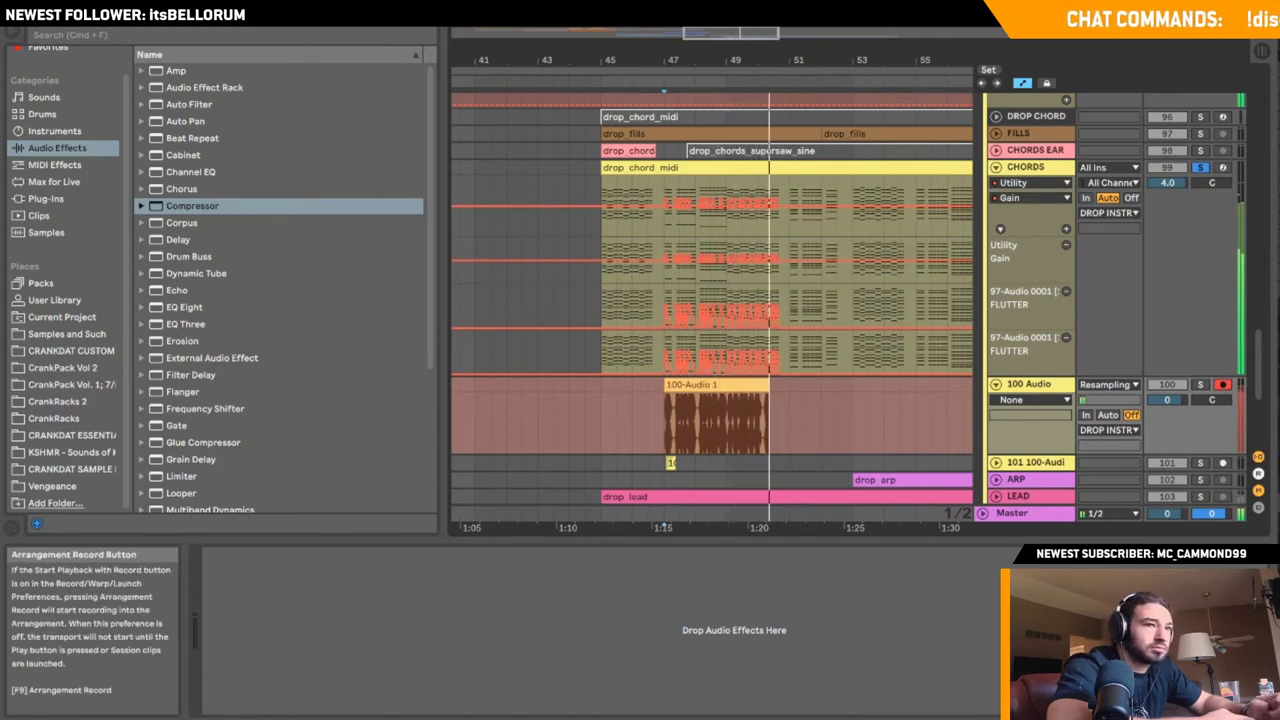
{"action": "left_click", "coordinate": [632, 14]}
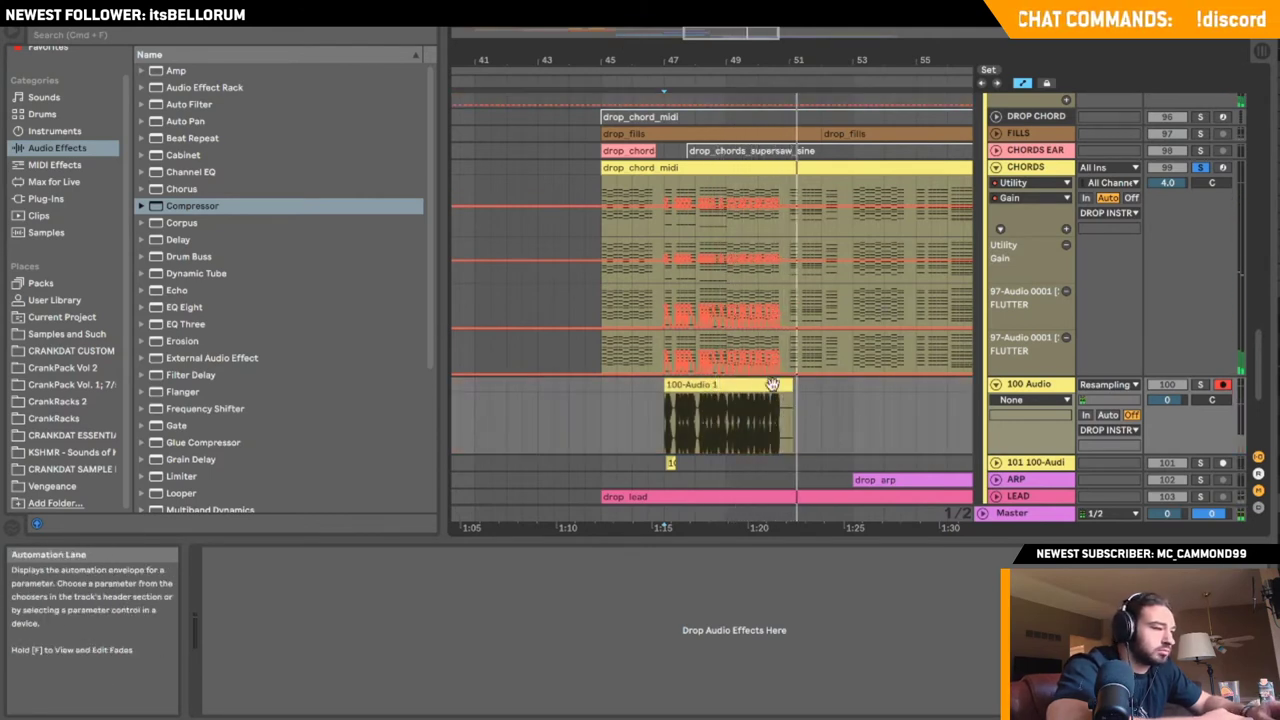
{"action": "left_click", "coordinate": [745, 340]}
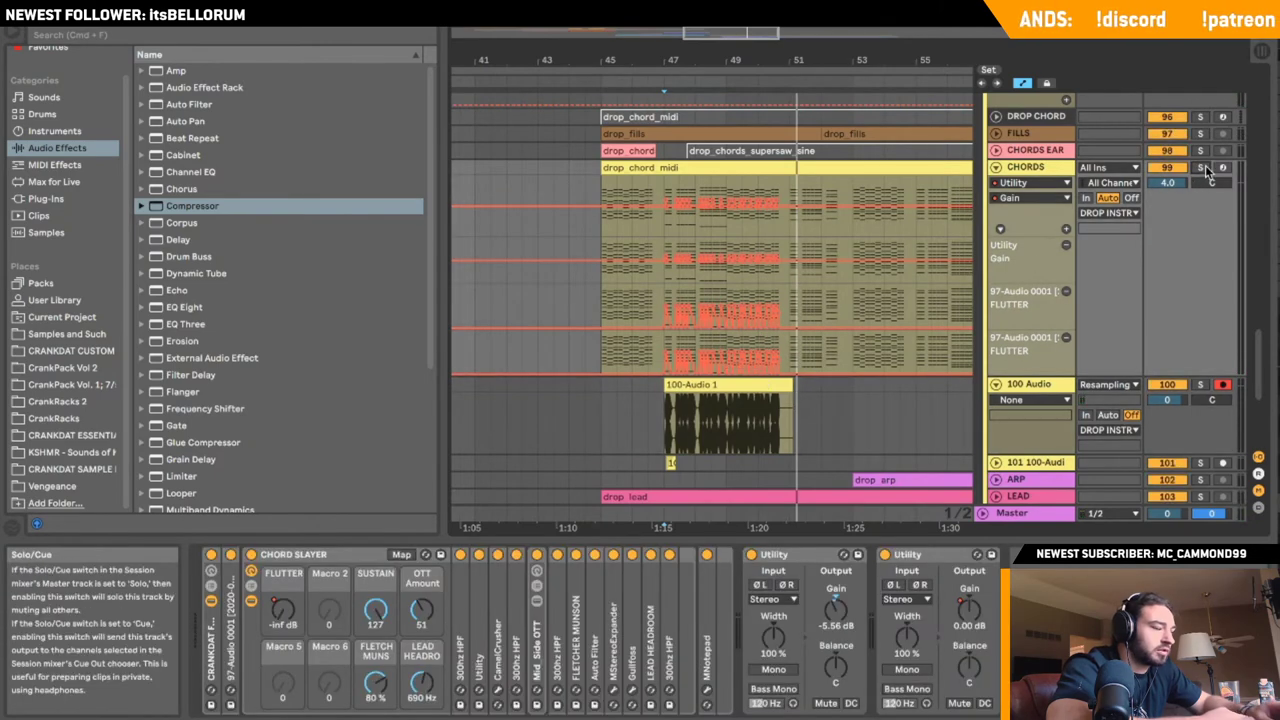
{"action": "left_click", "coordinate": [1066, 401]}
- Solo the resampled chord track and add a Reverb with Dry/Wet at 100% and Decay Time at 1.60 s
{"action": "left_click", "coordinate": [1200, 385]}
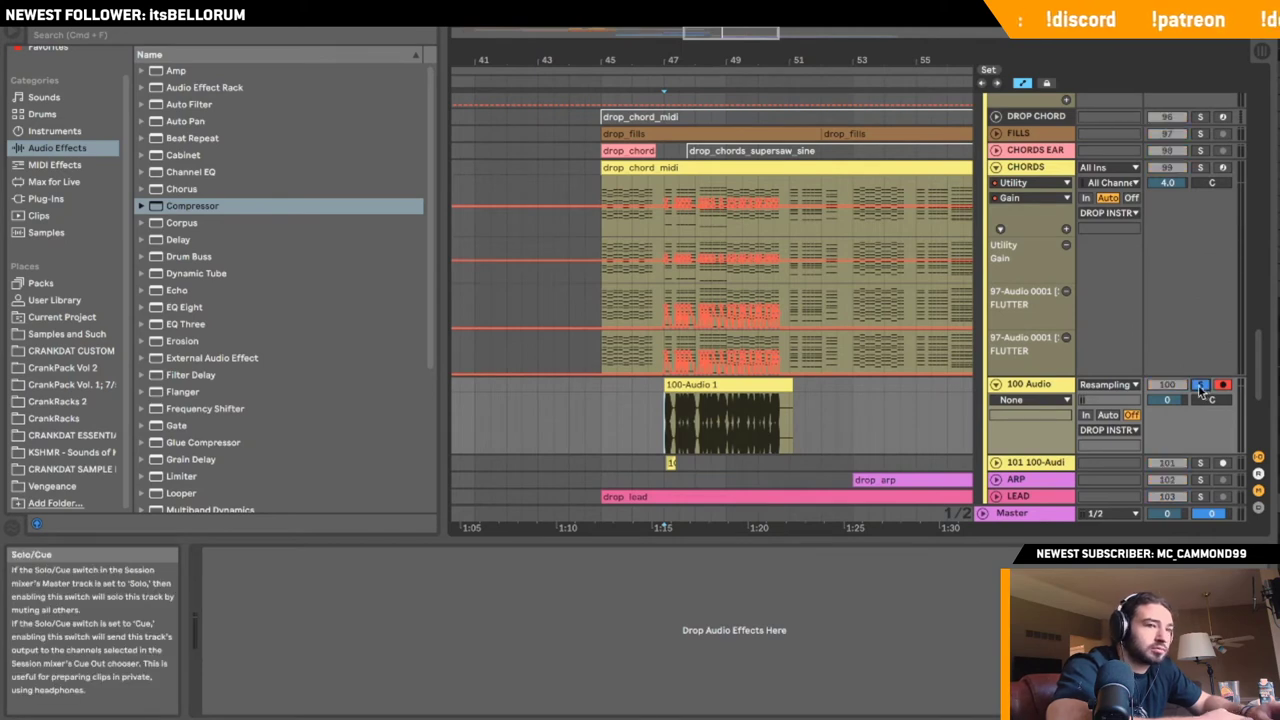
{"action": "key", "text": "space"}
{"action": "scroll", "coordinate": [238, 453], "scroll_direction": "down", "scroll_amount": 5}
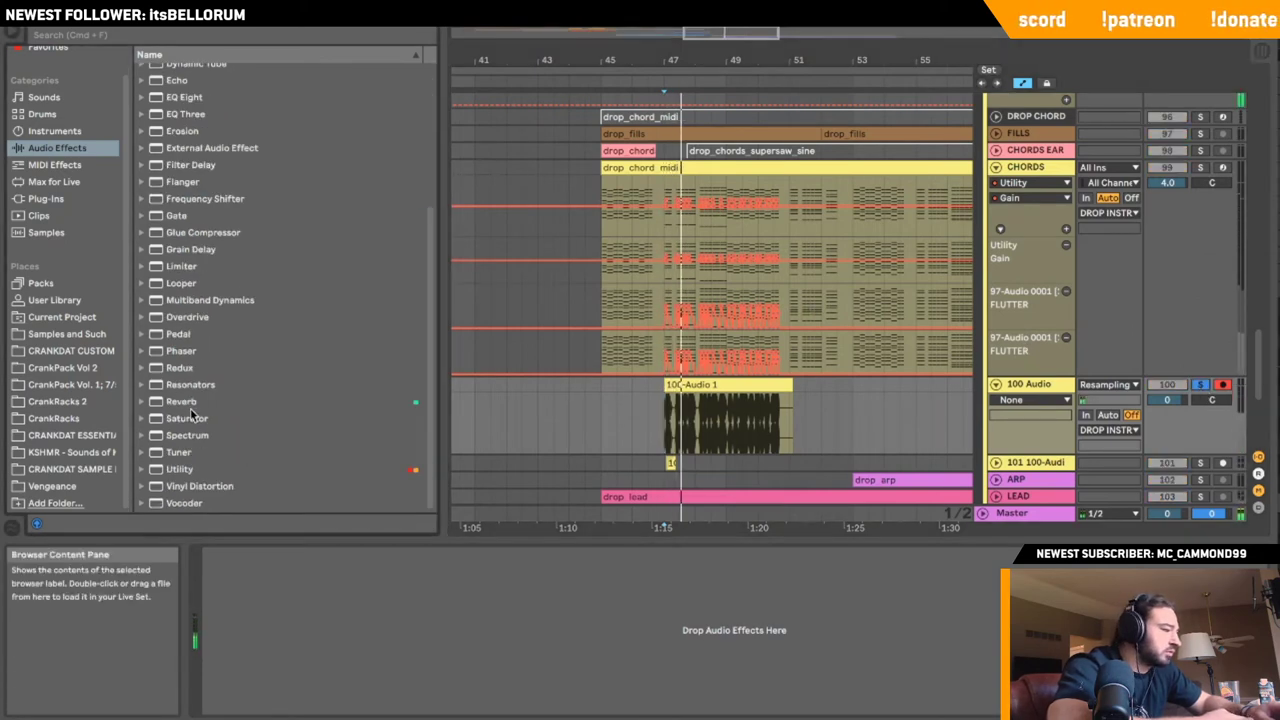
{"action": "left_click", "coordinate": [185, 402]}
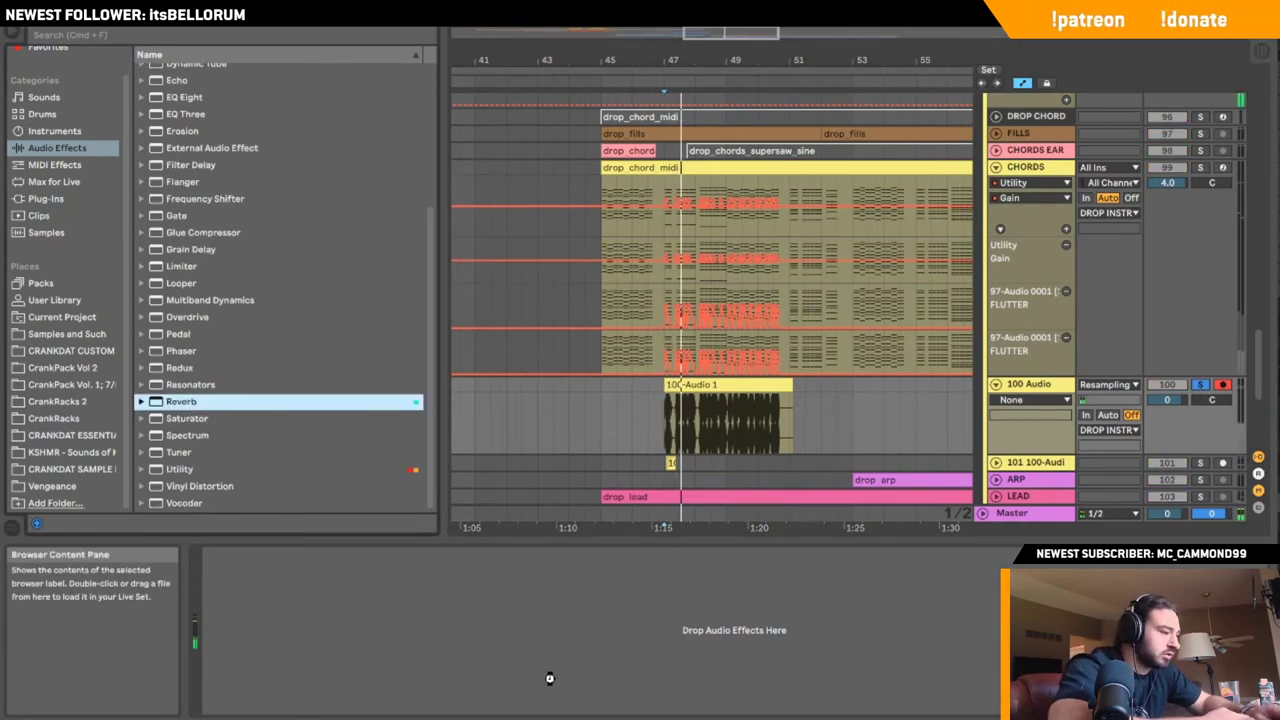
{"action": "left_click_drag", "start_coordinate": [616, 702], "coordinate": [616, 645]}
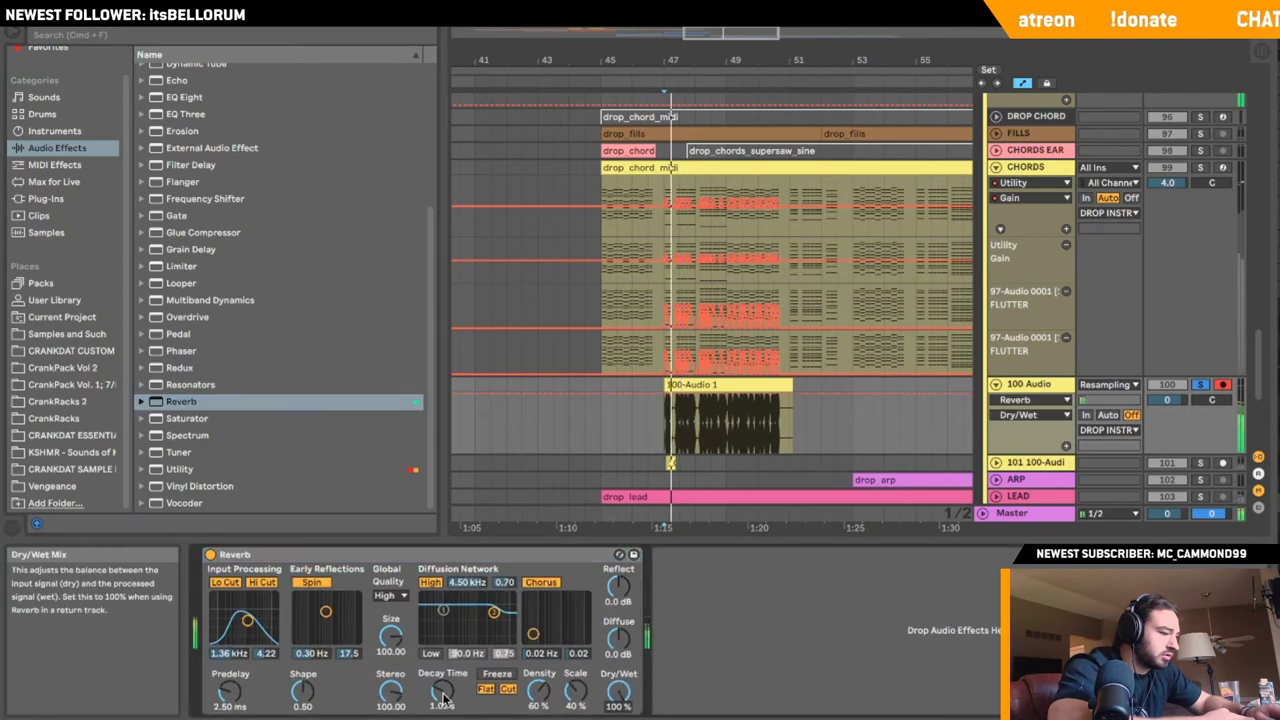
{"action": "left_click_drag", "start_coordinate": [441, 700], "coordinate": [441, 685]}
- Add a Utility with -8 dB gain after the Reverb and lower the resampled track to -6.7 dB, checking it in the mix
{"action": "left_click", "coordinate": [189, 470]}
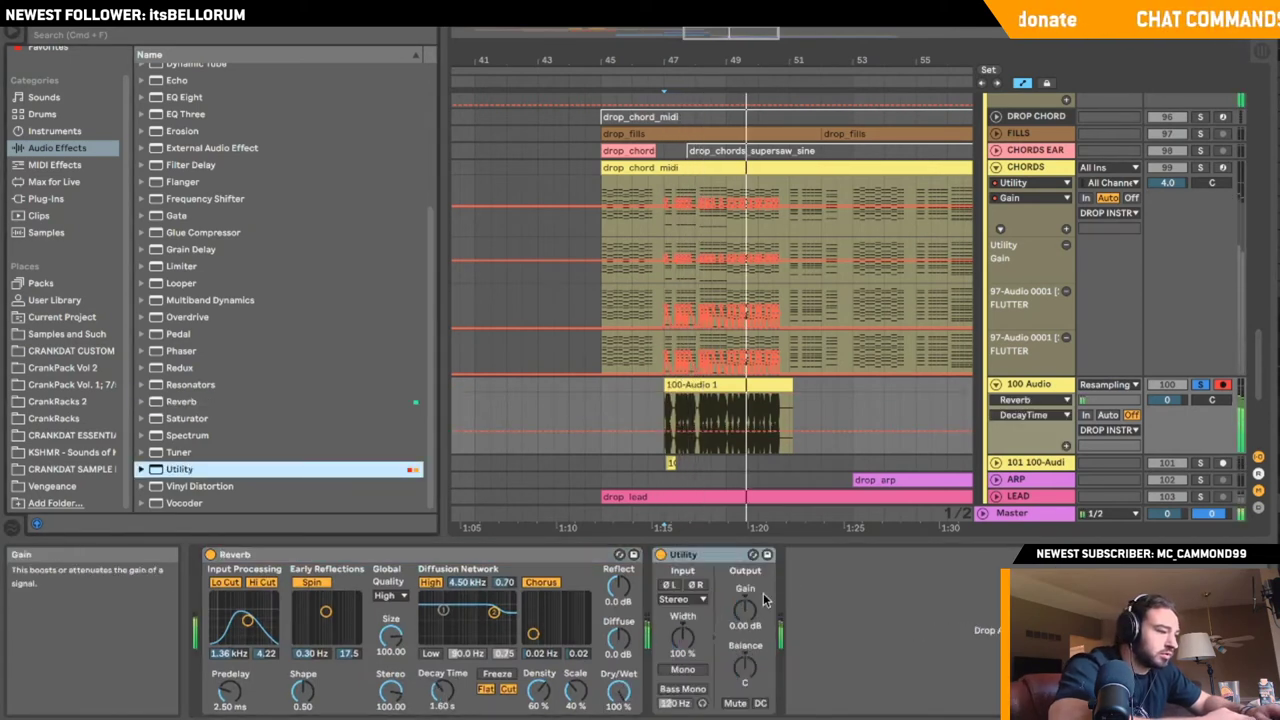
{"action": "left_click_drag", "start_coordinate": [748, 612], "coordinate": [748, 645]}
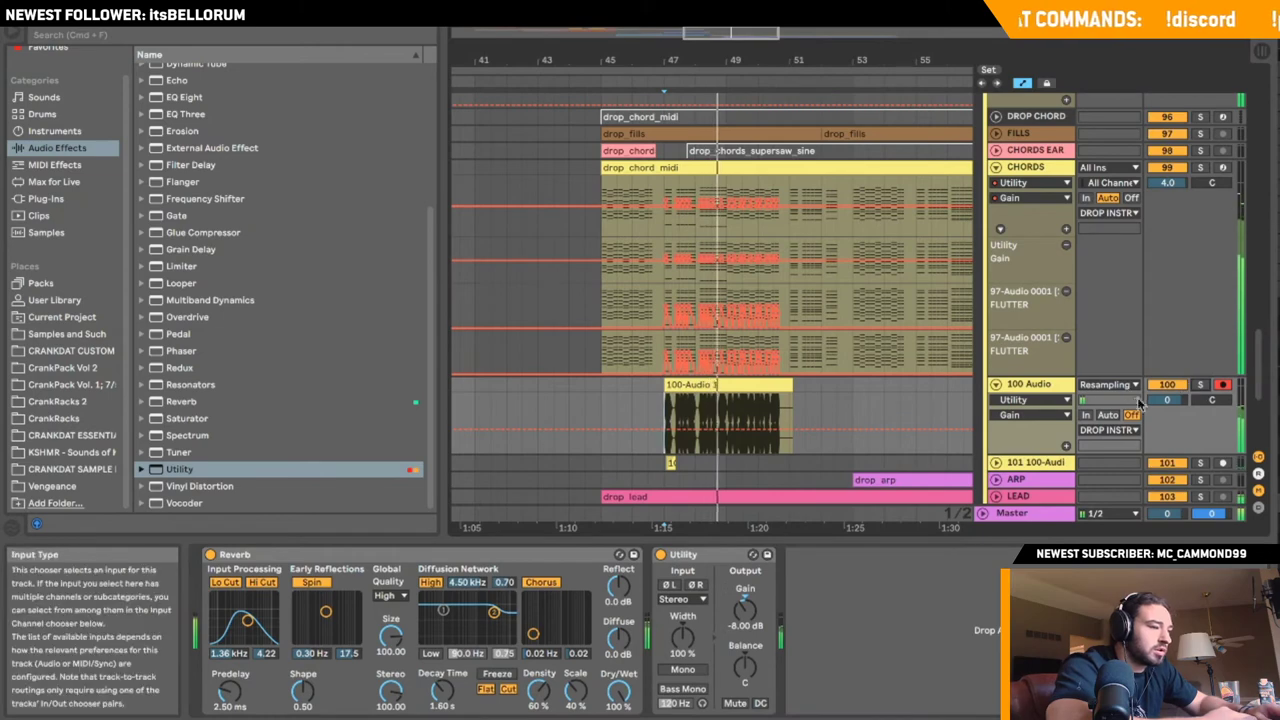
{"action": "left_click_drag", "start_coordinate": [1167, 399], "coordinate": [1167, 420]}
{"action": "key", "text": "space"}
{"action": "key", "text": "space"}
{"action": "left_click", "coordinate": [491, 389]}
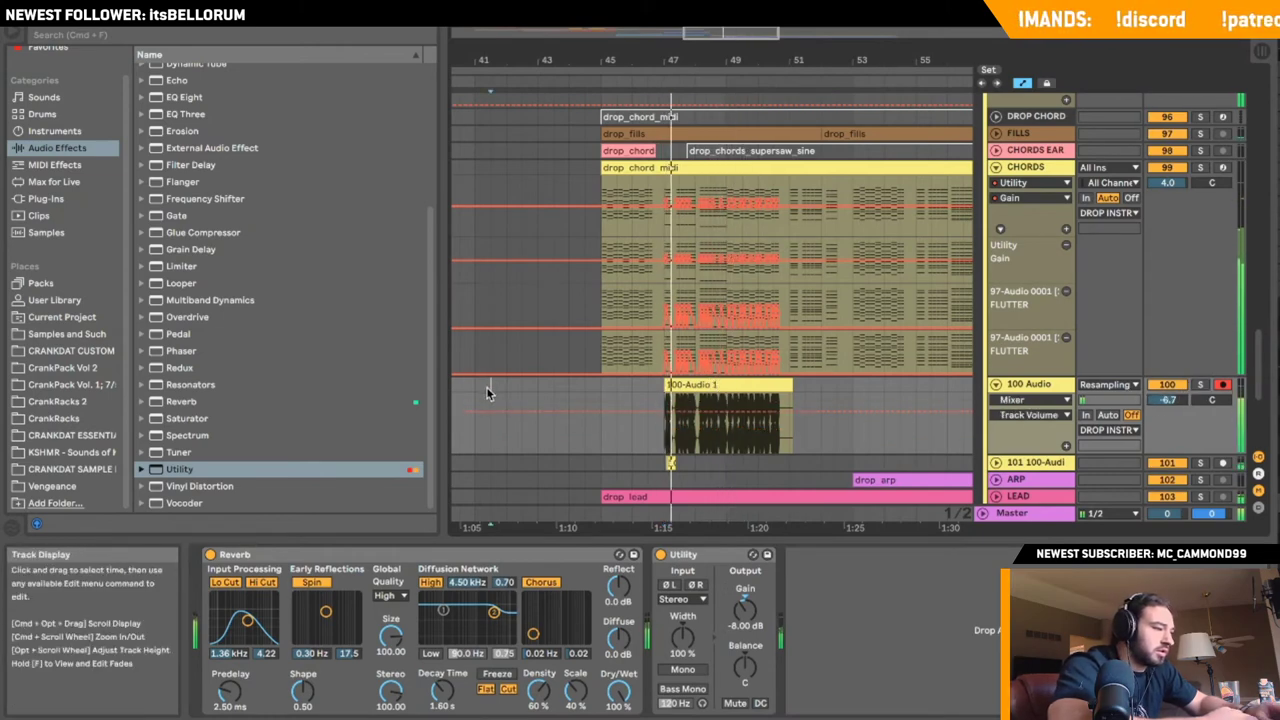
{"action": "key", "text": "space"}
{"action": "key", "text": "space"}
- Cut the recorded clip down to the last beat of bar 47 and the part from mid-bar 48, and show Utility gain automation
{"action": "left_click_drag", "start_coordinate": [752, 61], "coordinate": [752, 105]}
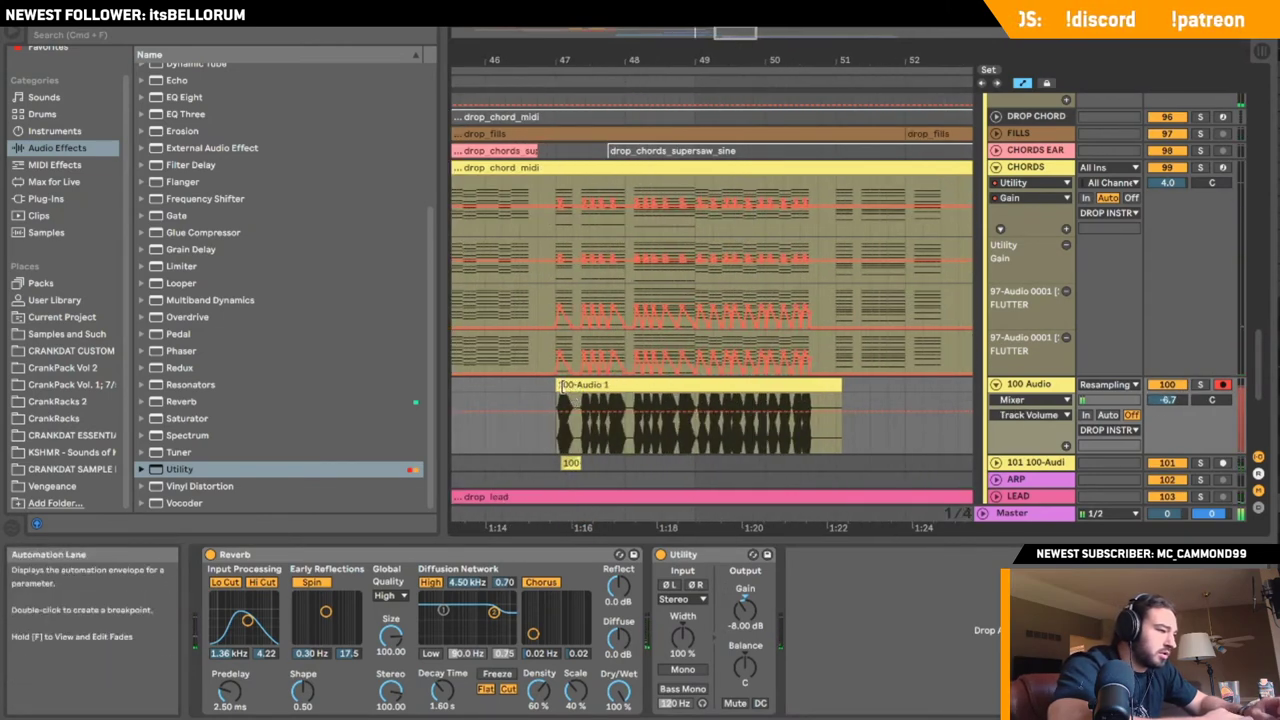
{"action": "left_click_drag", "start_coordinate": [561, 385], "coordinate": [662, 386]}
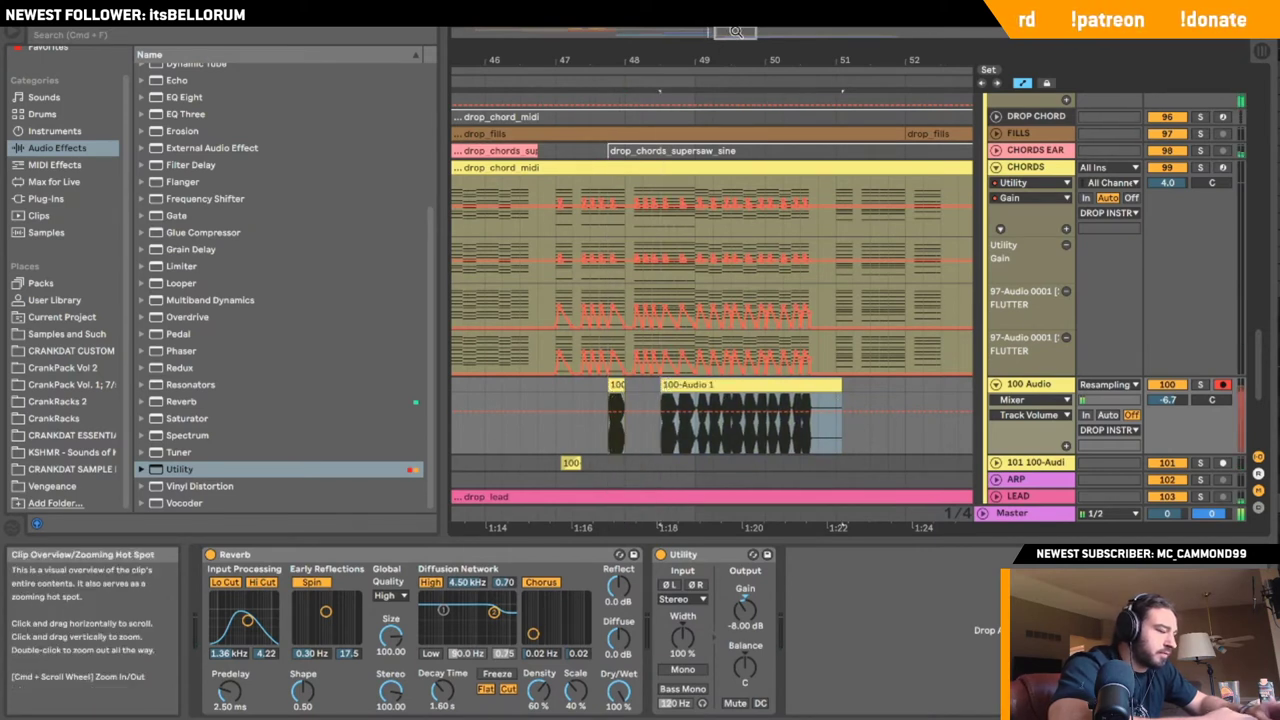
{"action": "right_click", "coordinate": [735, 620]}
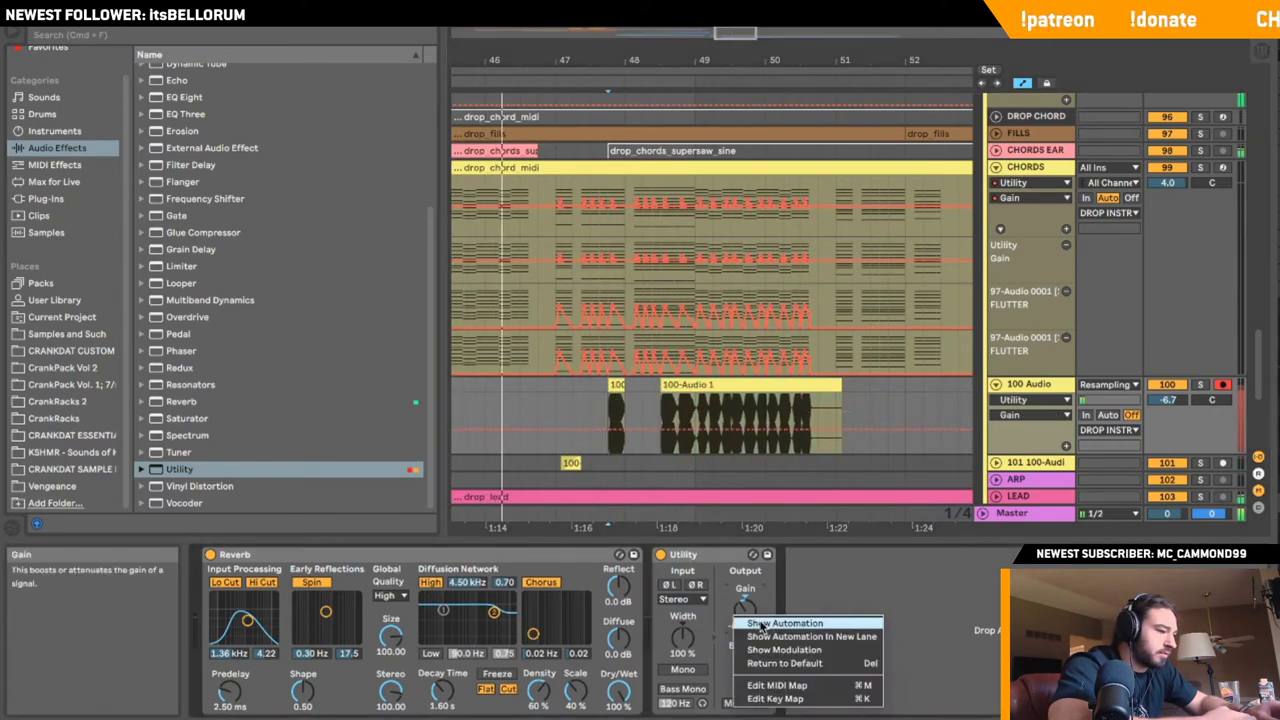
{"action": "left_click", "coordinate": [770, 615]}
- Add a second Utility to the resampled chord track, solo the track and raise the Reverb's Decay Time to 5.70 s
{"action": "left_click", "coordinate": [173, 478]}
{"action": "left_click", "coordinate": [171, 469]}
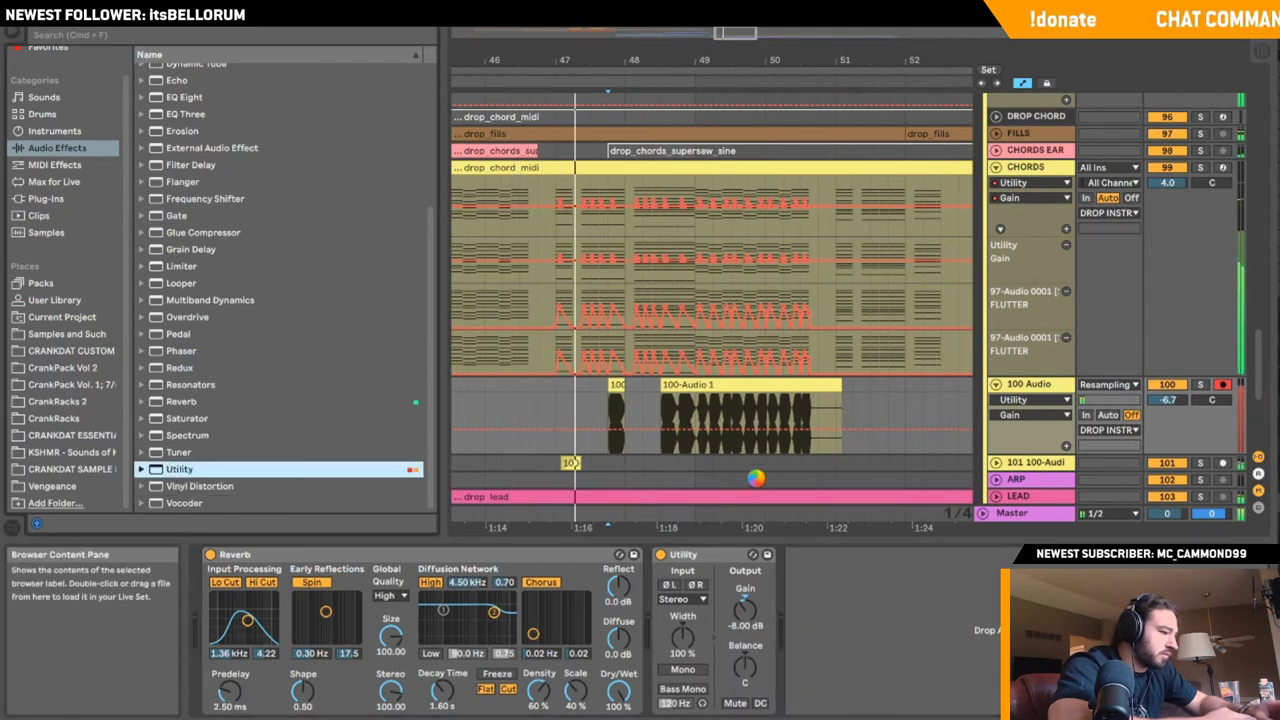
{"action": "left_click", "coordinate": [1200, 384]}
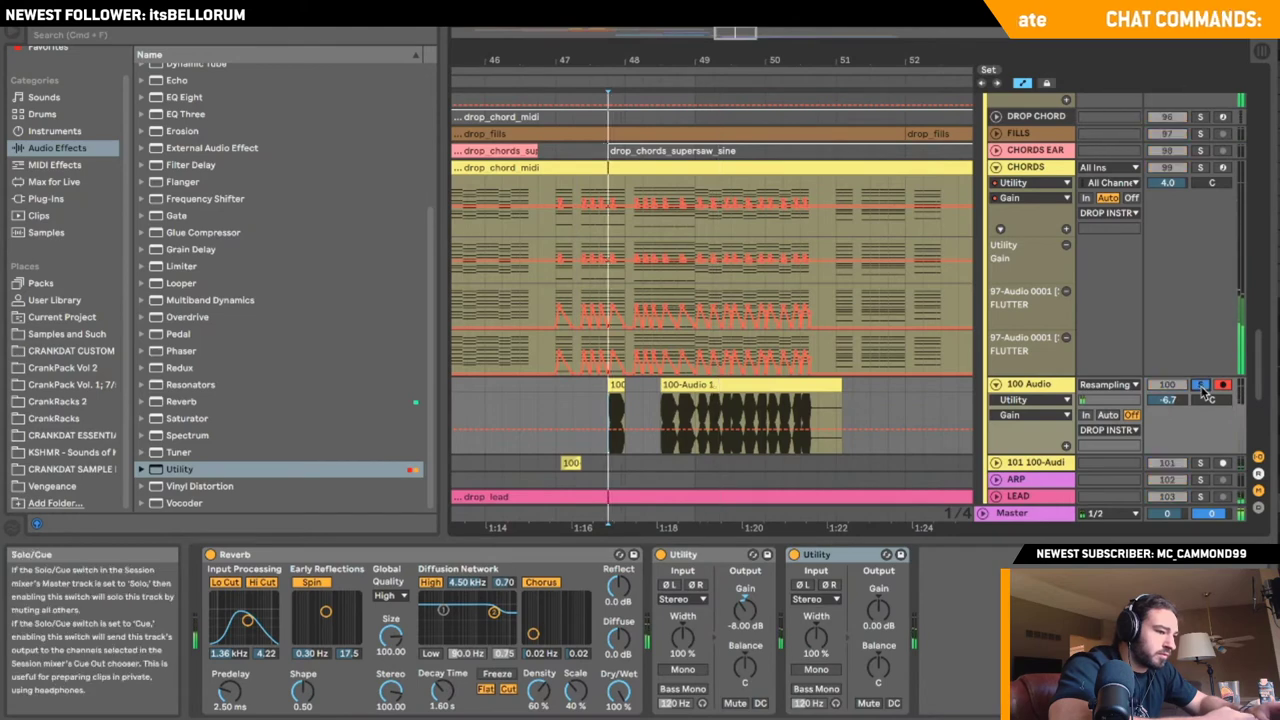
{"action": "left_click_drag", "start_coordinate": [435, 693], "coordinate": [435, 640]}
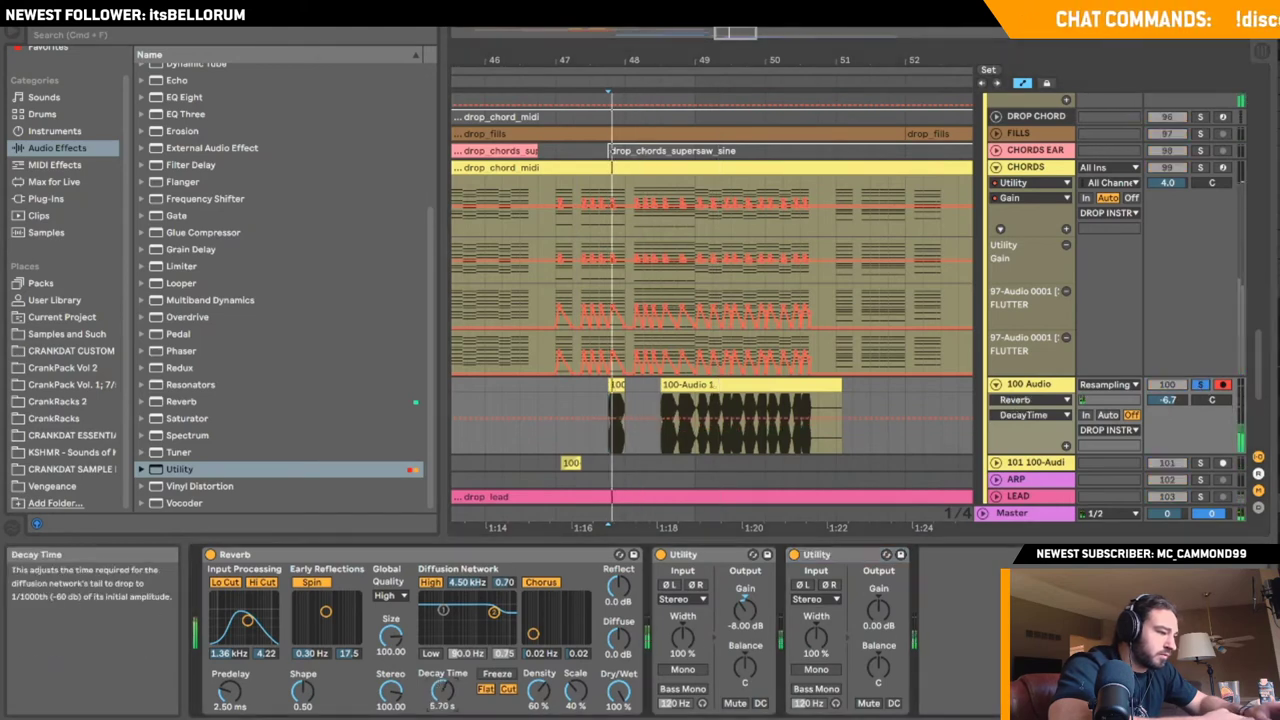
- Add a Multiband Dynamics directly after the Reverb on the resampled chord track and audition the sound
{"action": "left_click", "coordinate": [160, 301]}
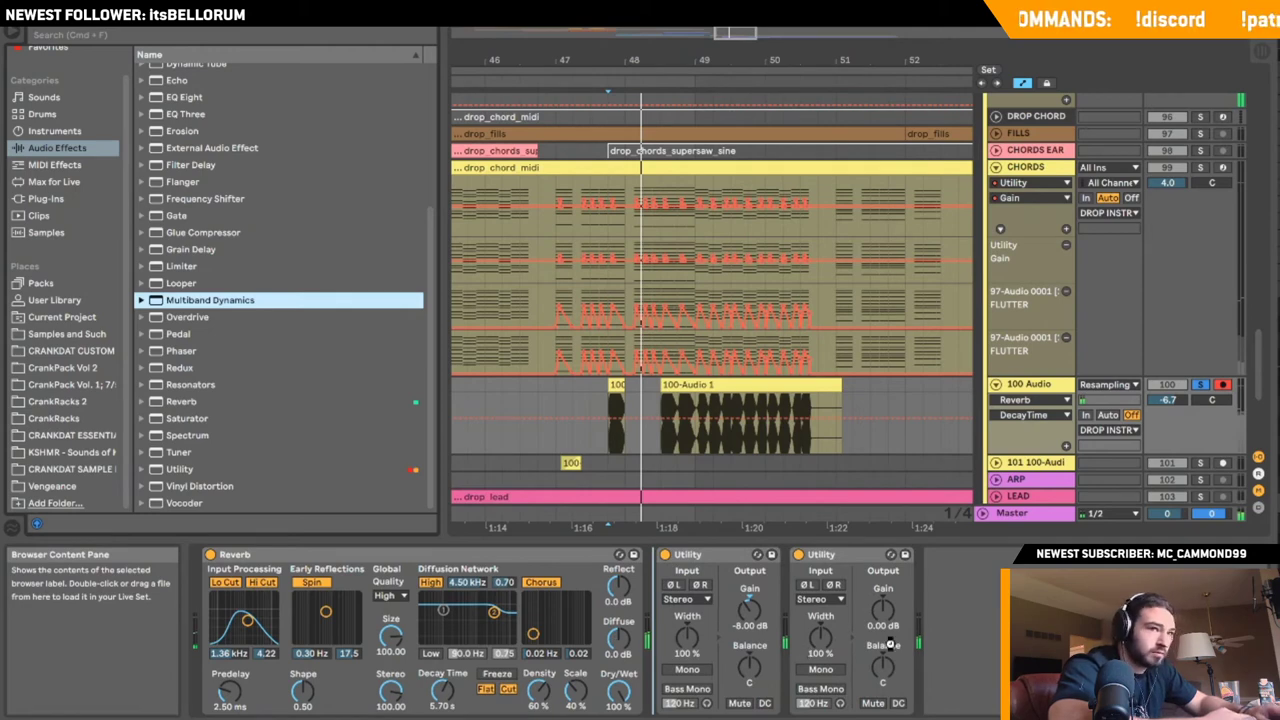
{"action": "key", "text": "space"}
{"action": "key", "text": "space"}
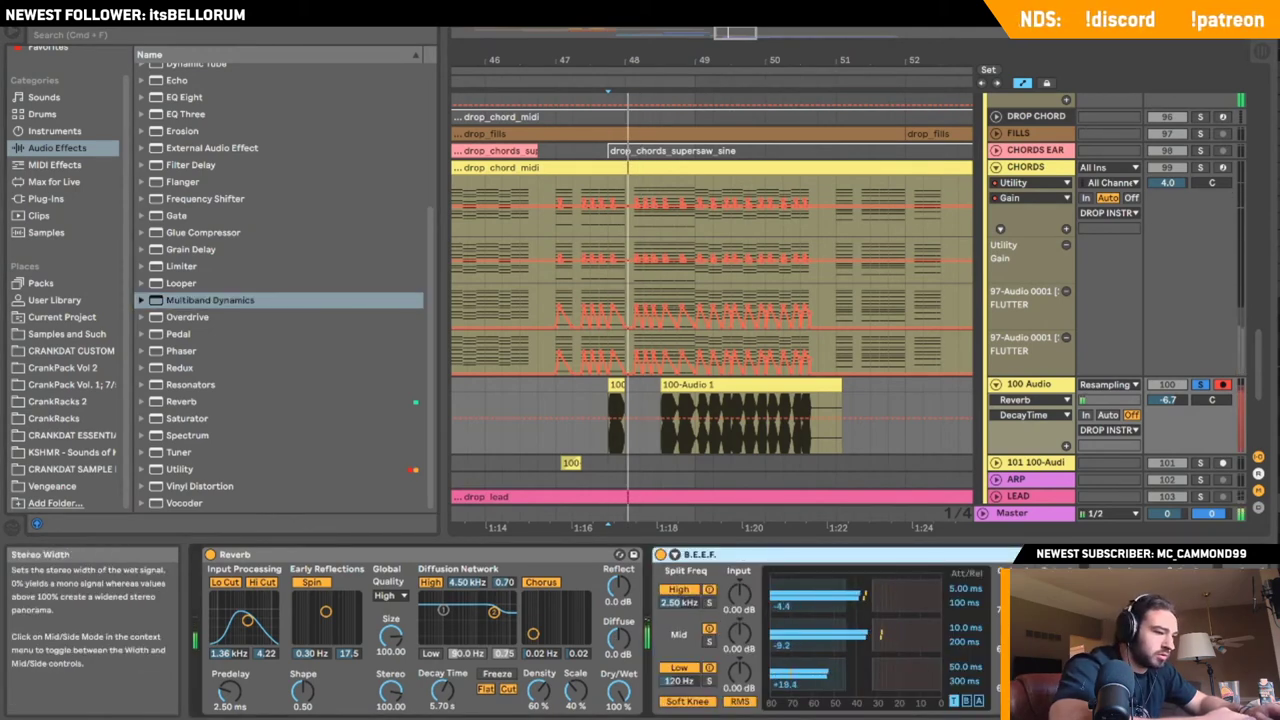
{"action": "left_click", "coordinate": [1190, 605]}
{"action": "key", "text": "space"}
{"action": "scroll", "coordinate": [1105, 635], "scroll_direction": "right", "scroll_amount": 3}
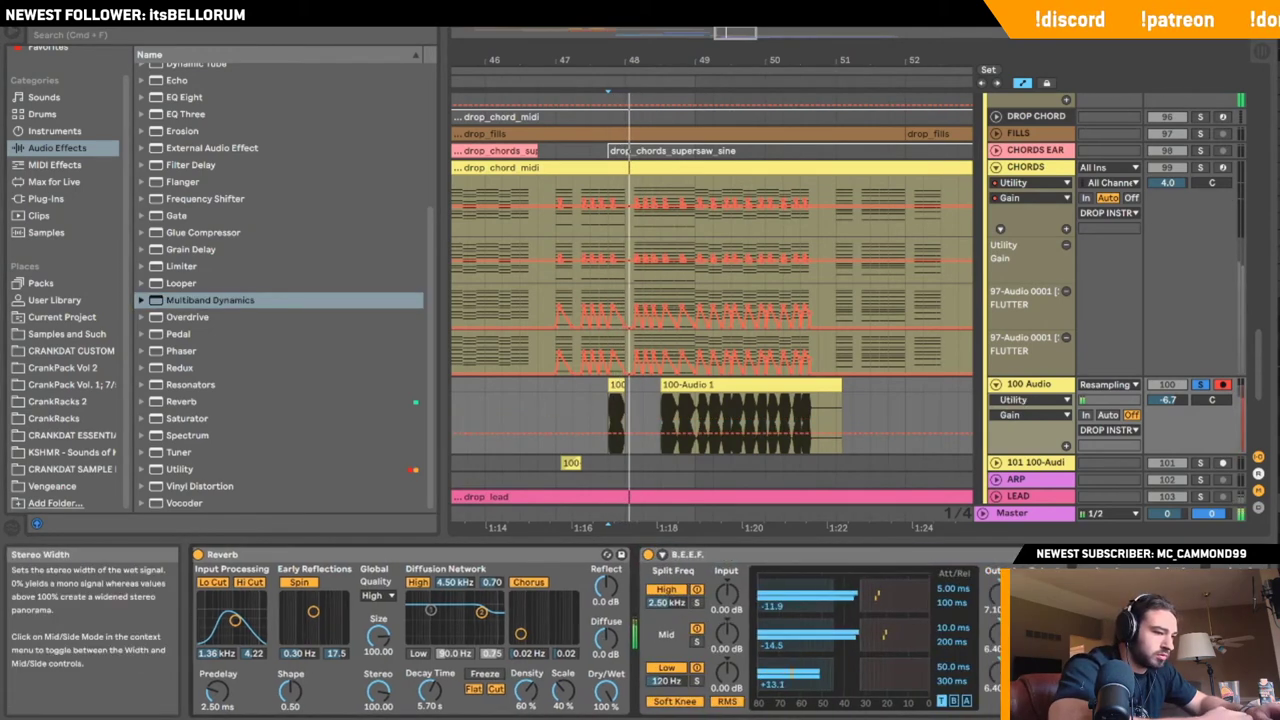
{"action": "key", "text": "space"}
- Show the Utility's Gain automation in a new lane and draw a rising gain ramp across the short first clip, playing it back
{"action": "double_click", "coordinate": [1008, 605]}
{"action": "right_click", "coordinate": [990, 608]}
{"action": "left_click", "coordinate": [1016, 638]}
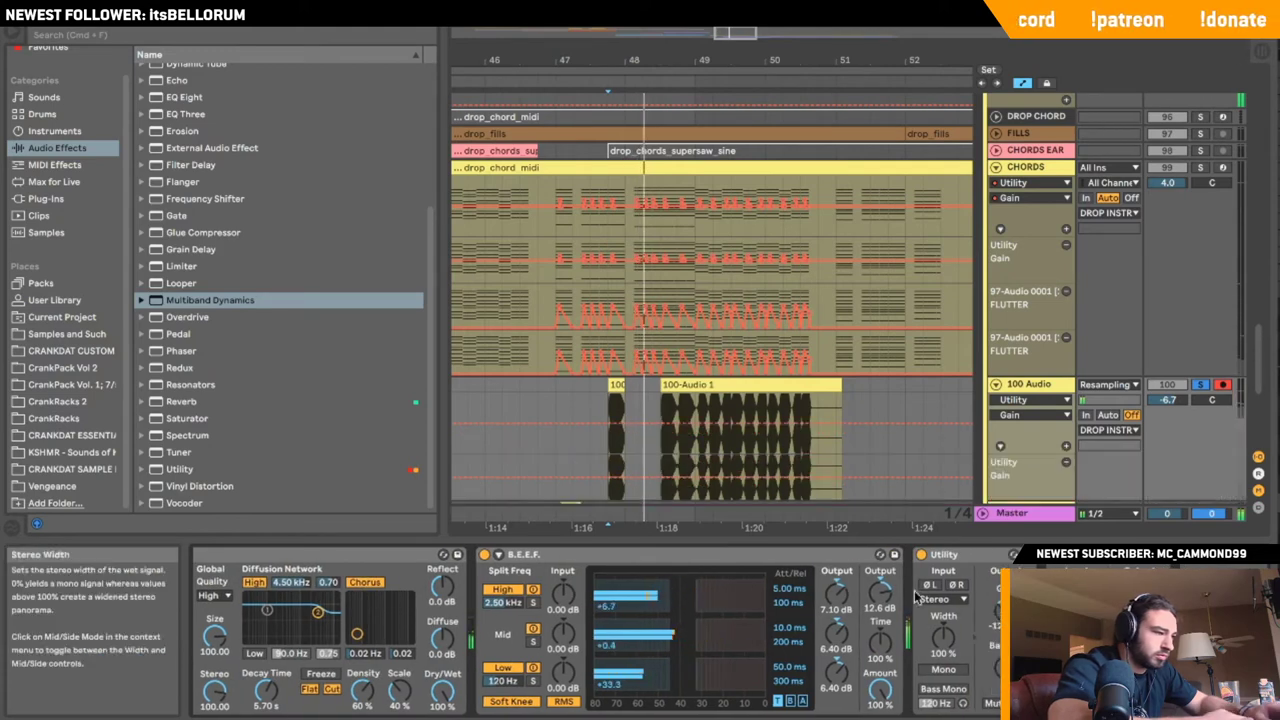
{"action": "key", "text": "b"}
{"action": "left_click_drag", "start_coordinate": [606, 482], "coordinate": [610, 497]}
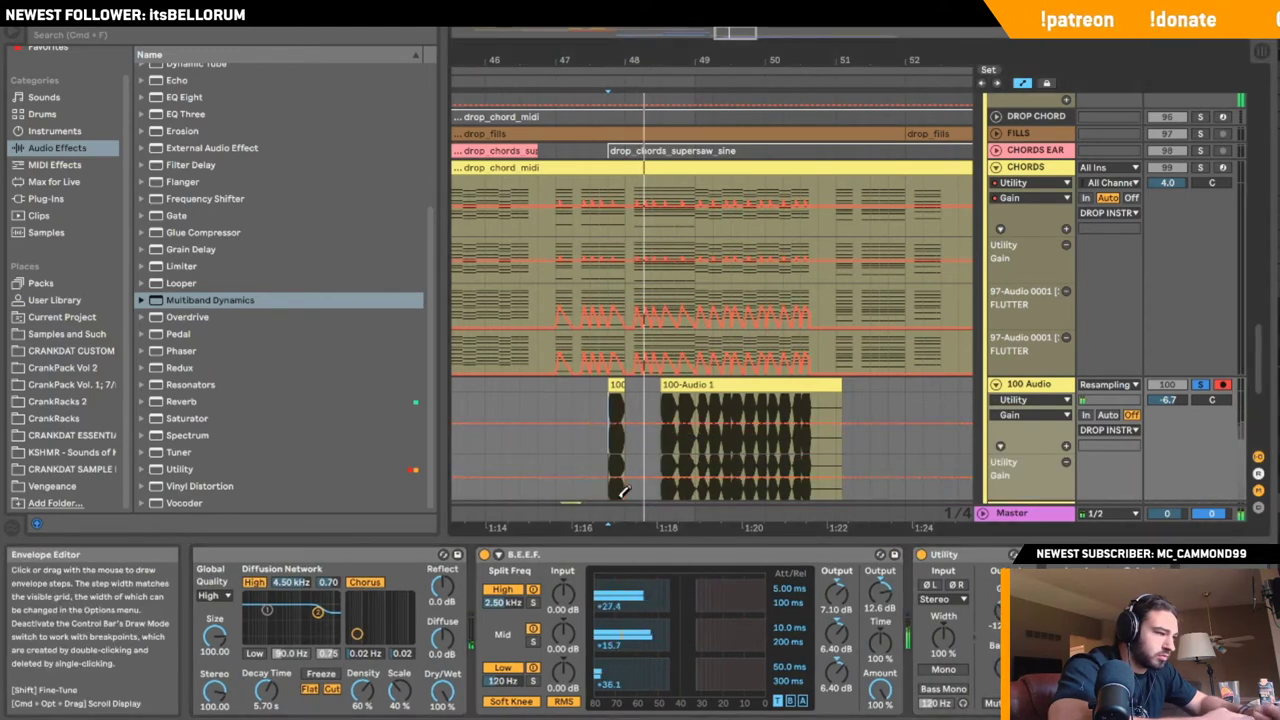
{"action": "left_click", "coordinate": [619, 497]}
{"action": "key", "text": "b"}
{"action": "left_click", "coordinate": [625, 498]}
{"action": "key", "text": "space"}
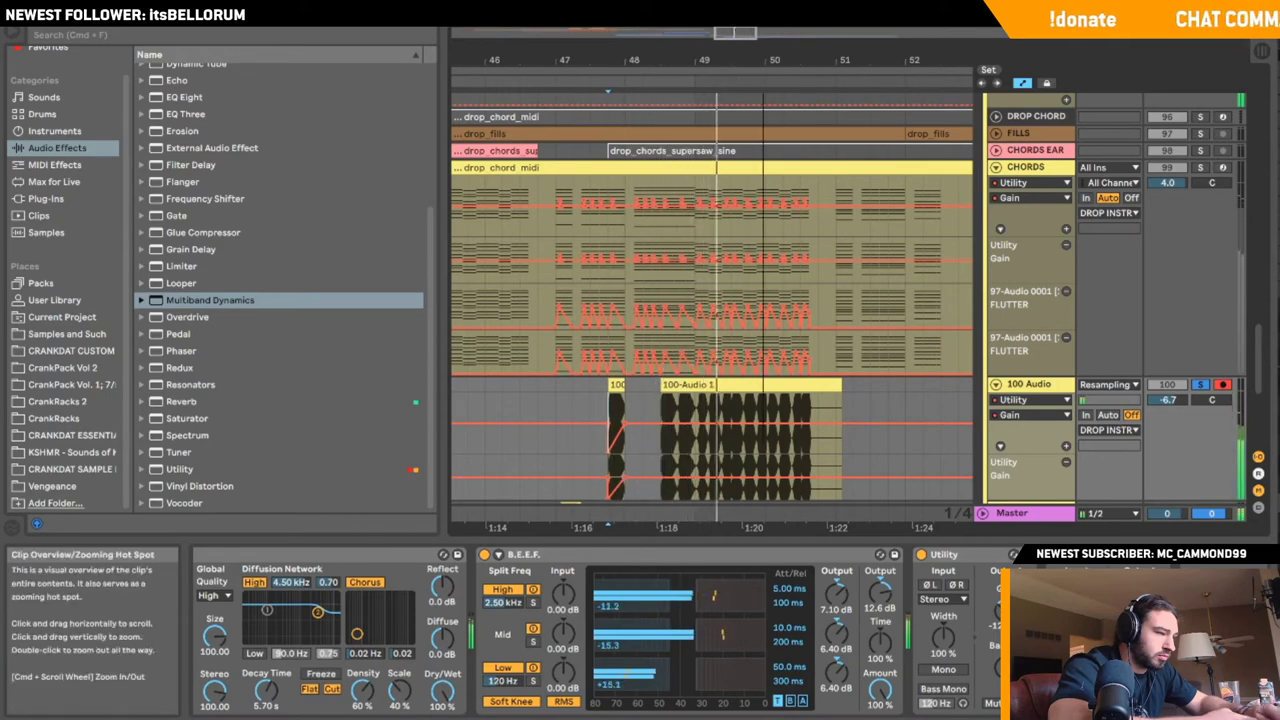
- Draw the Utility gain down to its minimum in the gap between the two resampled clips
{"action": "left_click_drag", "start_coordinate": [735, 35], "coordinate": [735, 42]}
{"action": "key", "text": "space"}
{"action": "left_click", "coordinate": [611, 506]}
{"action": "key", "text": "b"}
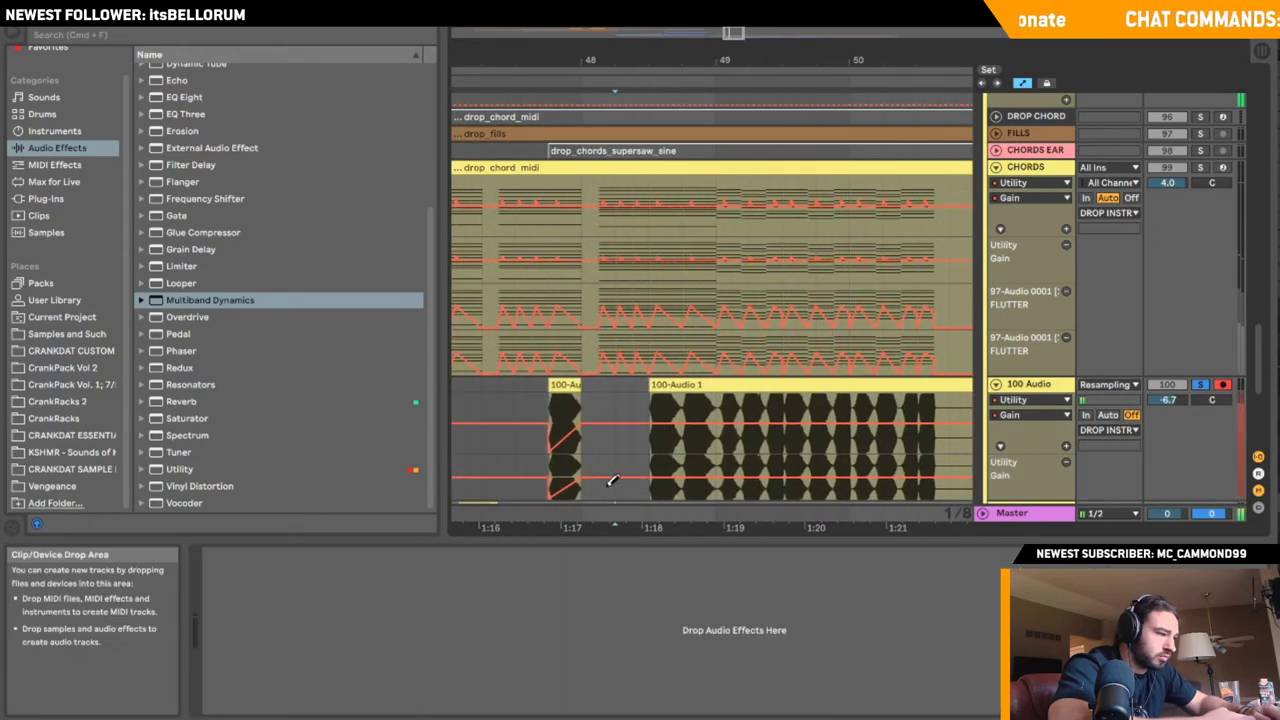
{"action": "left_click_drag", "start_coordinate": [613, 481], "coordinate": [621, 507]}
{"action": "key", "text": "b"}
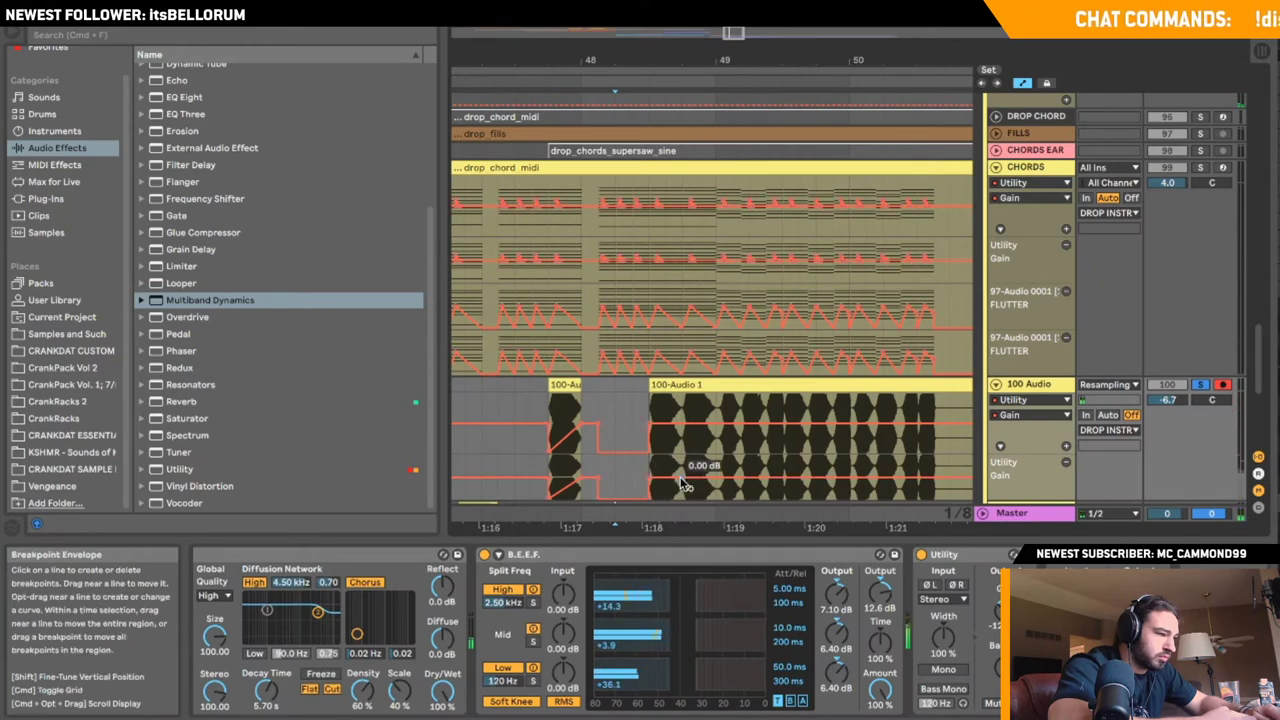
- Shape a rising gain ramp over the second clip's first hit, duplicate it onto the next hit and play it back
{"action": "left_click", "coordinate": [650, 480]}
{"action": "left_click_drag", "start_coordinate": [651, 466], "coordinate": [678, 468]}
{"action": "key", "text": "super+d"}
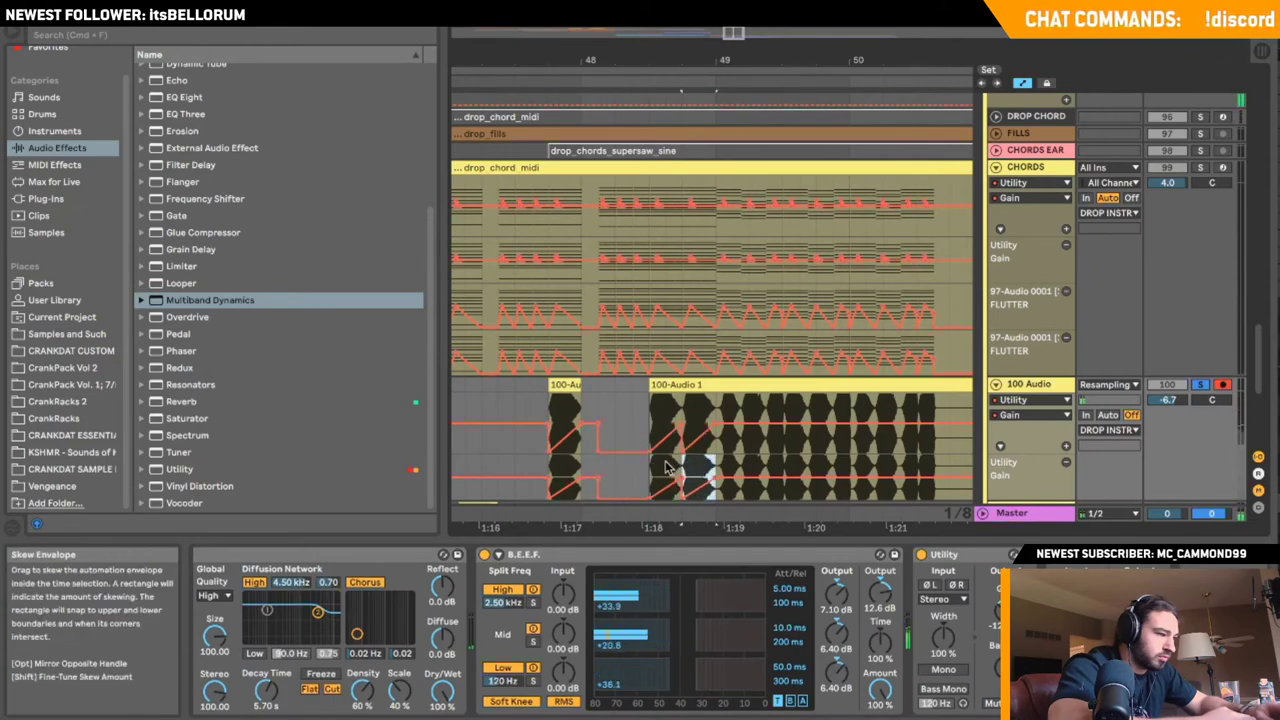
{"action": "left_click", "coordinate": [650, 465]}
{"action": "key", "text": "space"}
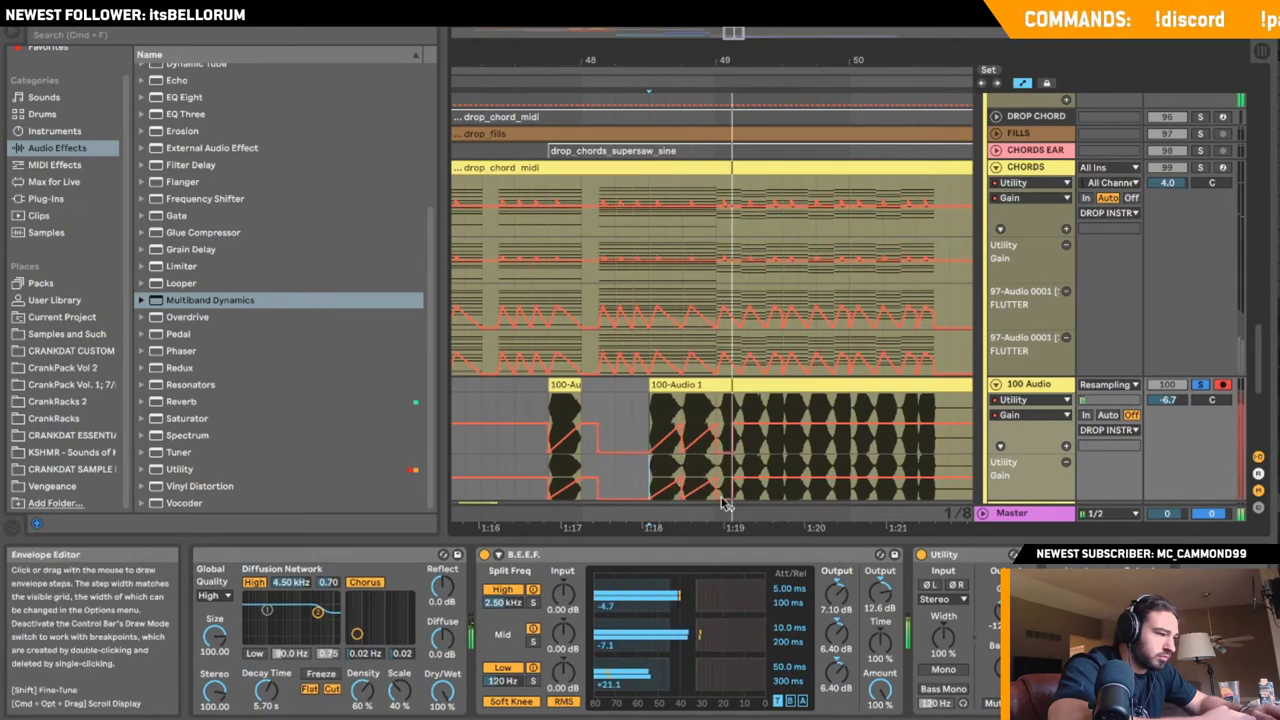
- Unsolo the resampled chord track and lower its volume to -10.8 dB while listening in the mix
{"action": "left_click", "coordinate": [1205, 384]}
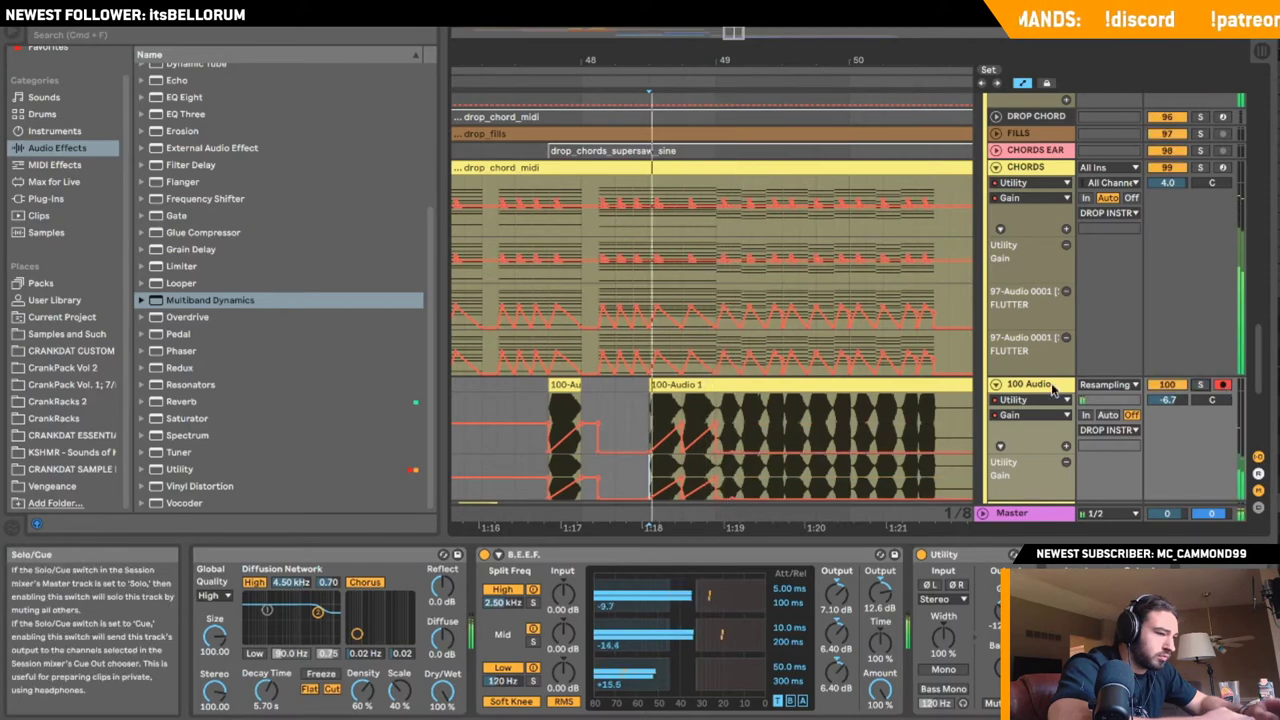
{"action": "left_click", "coordinate": [997, 384]}
{"action": "left_click_drag", "start_coordinate": [740, 37], "coordinate": [738, 42]}
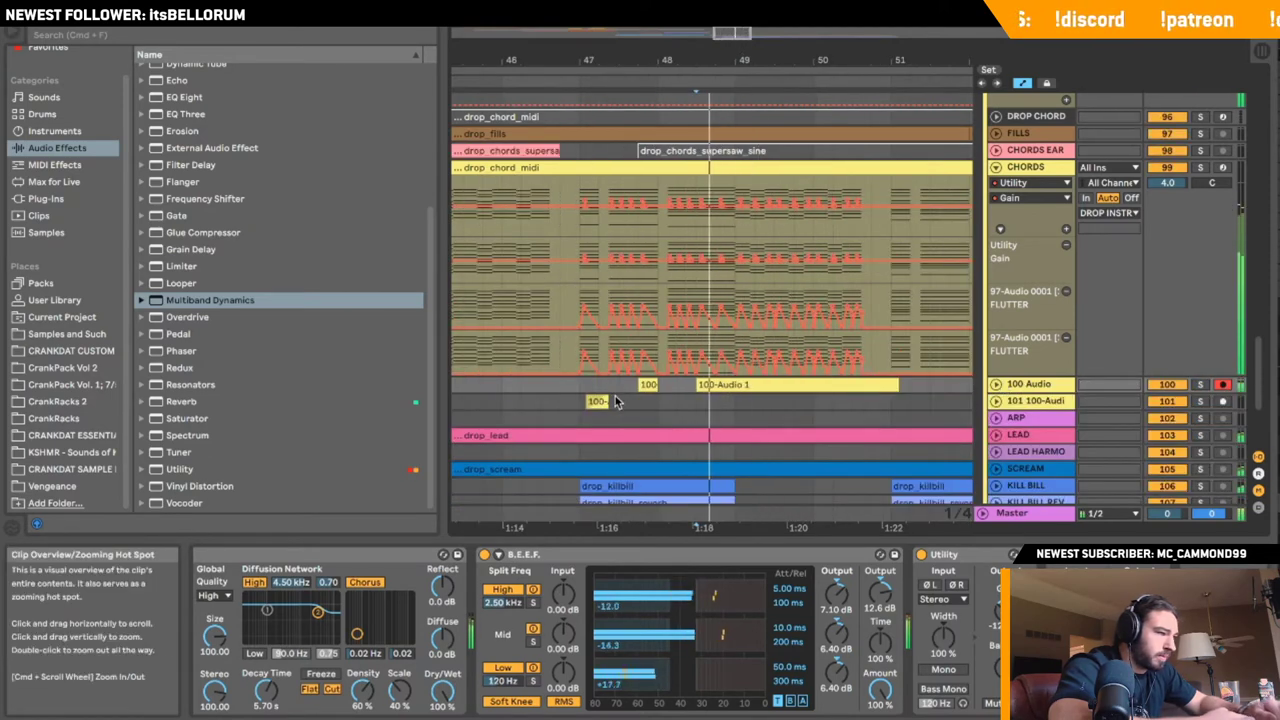
{"action": "left_click", "coordinate": [974, 385]}
{"action": "scroll", "coordinate": [717, 388], "scroll_direction": "left", "scroll_amount": 3}
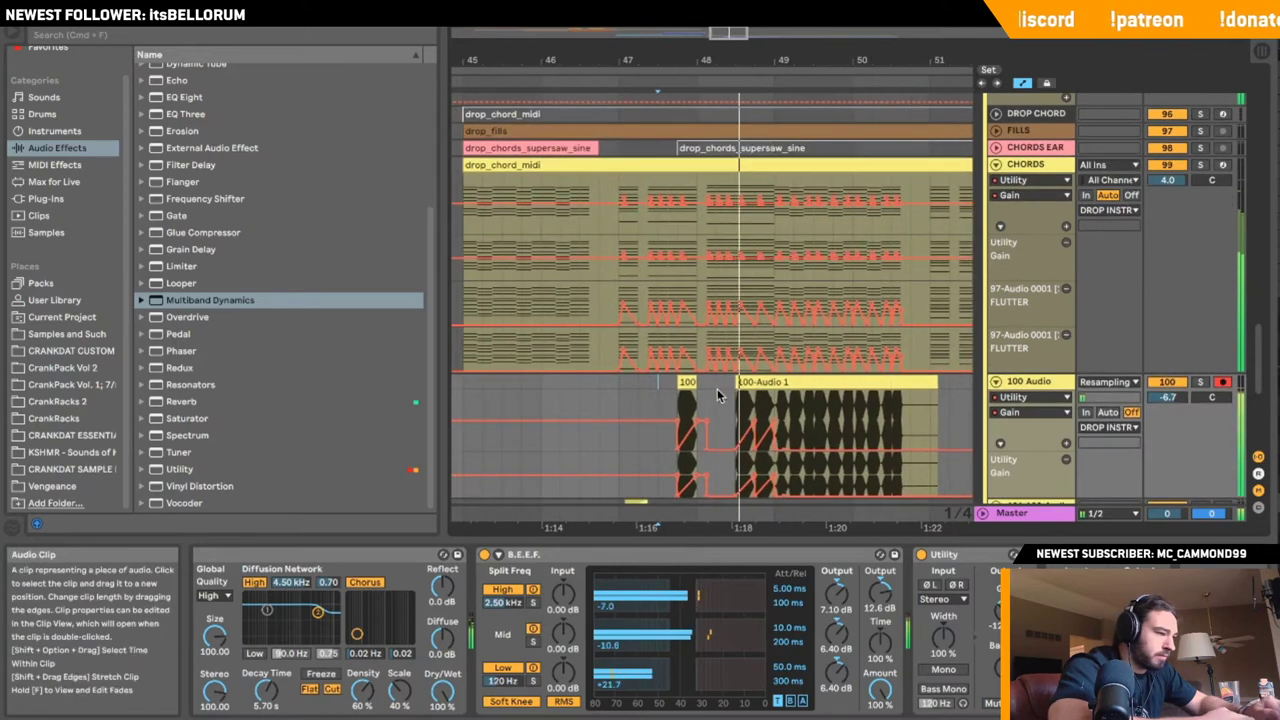
{"action": "left_click_drag", "start_coordinate": [1176, 399], "coordinate": [1175, 399]}
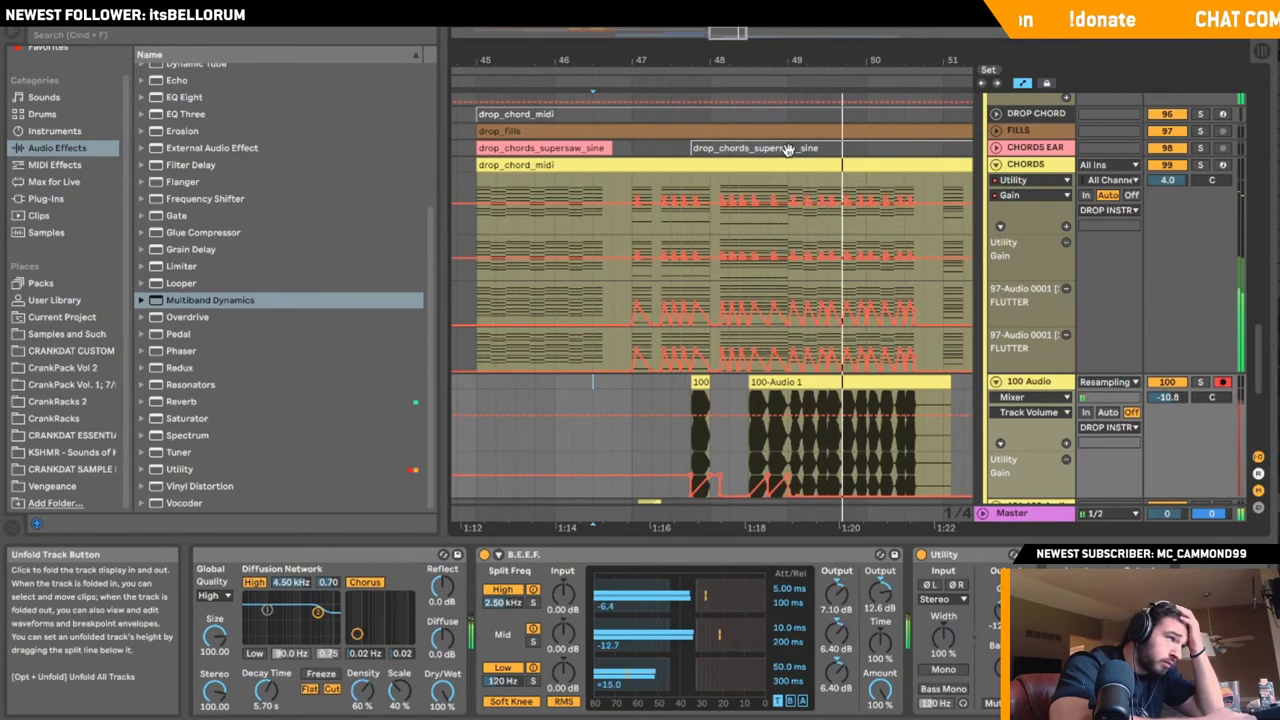
- Fold the resampled track and the CHORDS track, and collapse the drop instruments and DROP groups
{"action": "left_click_drag", "start_coordinate": [727, 36], "coordinate": [727, 25]}
{"action": "left_click", "coordinate": [995, 381]}
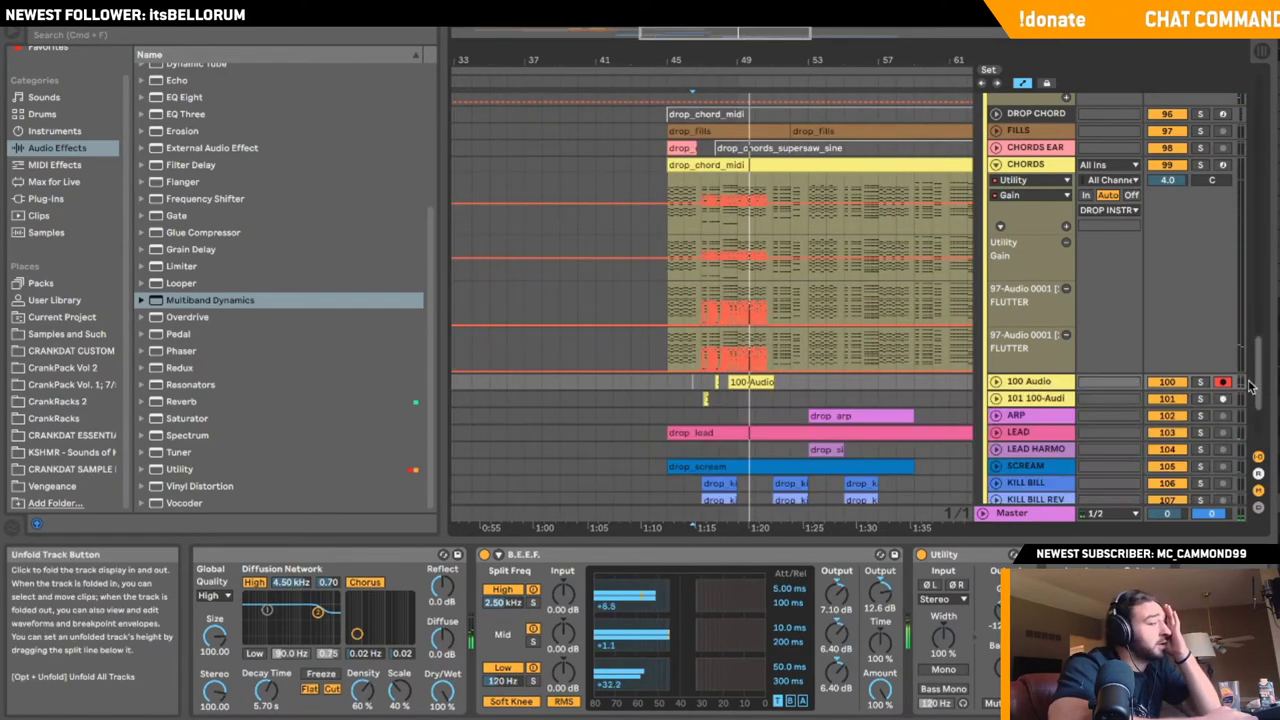
{"action": "left_click", "coordinate": [995, 164]}
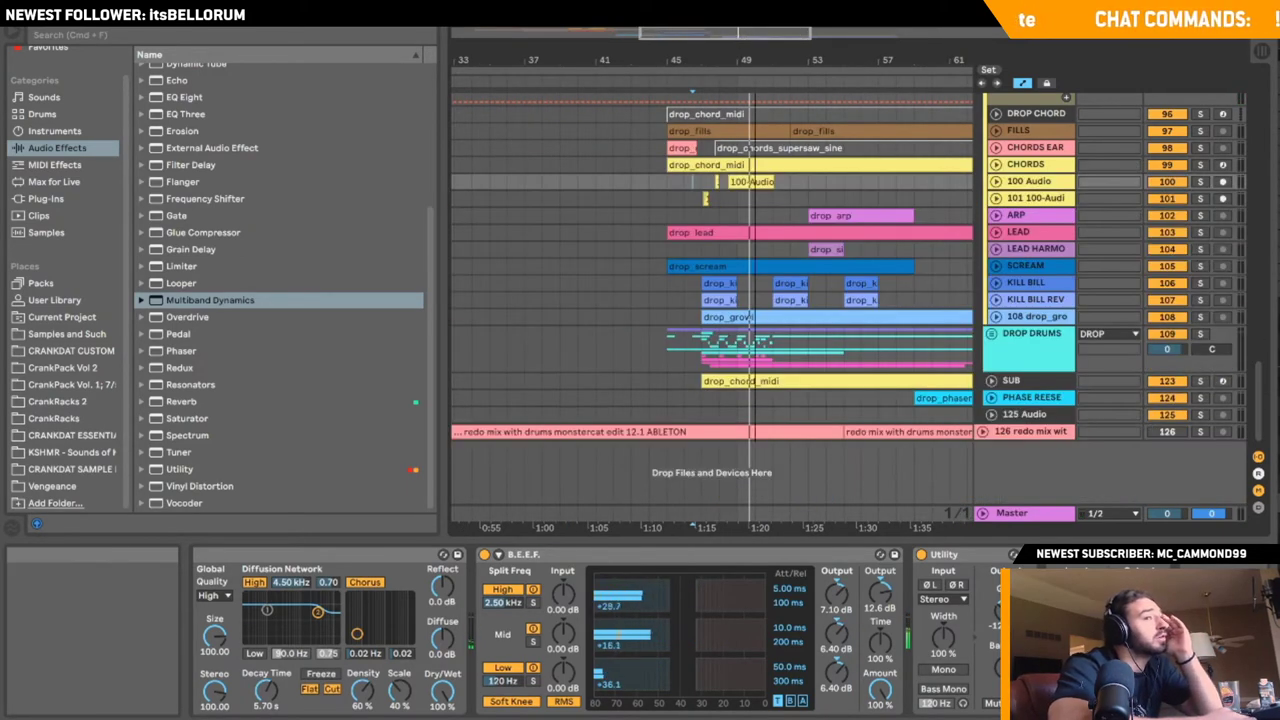
{"action": "key", "text": "minus"}
{"action": "key", "text": "minus"}
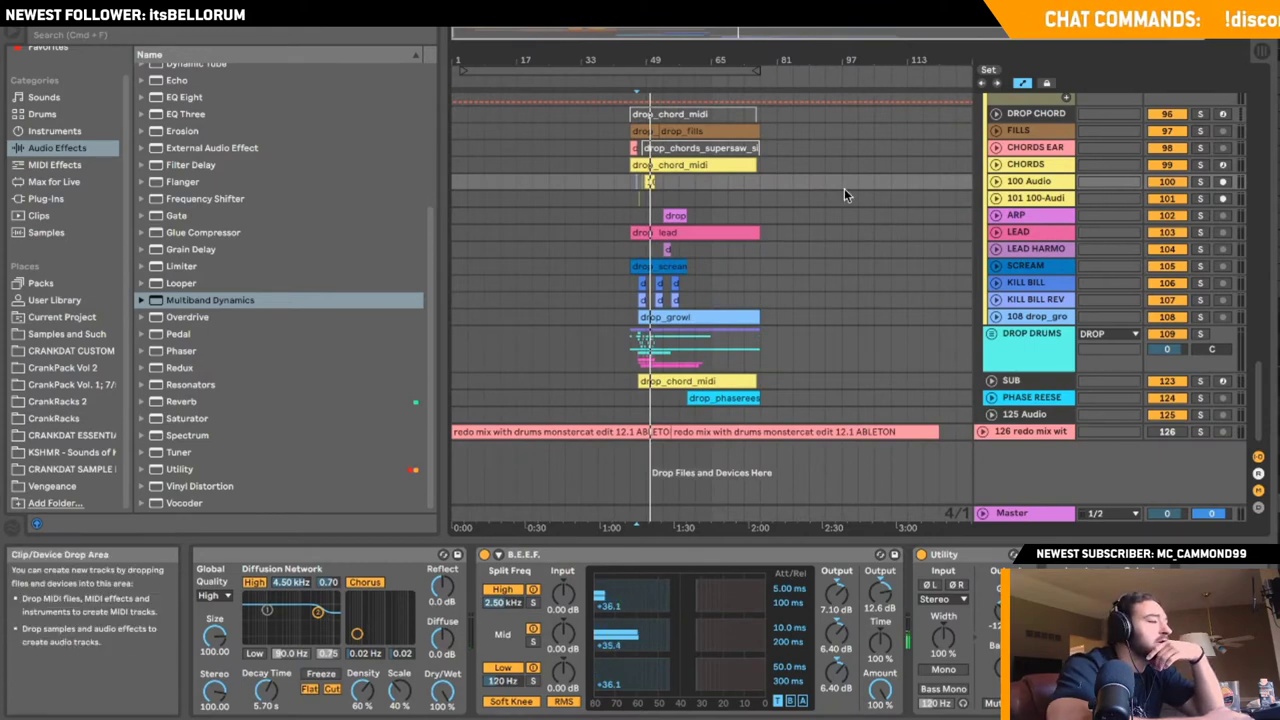
{"action": "scroll", "coordinate": [844, 188], "scroll_direction": "up", "scroll_amount": 5}
{"action": "left_click", "coordinate": [990, 150]}
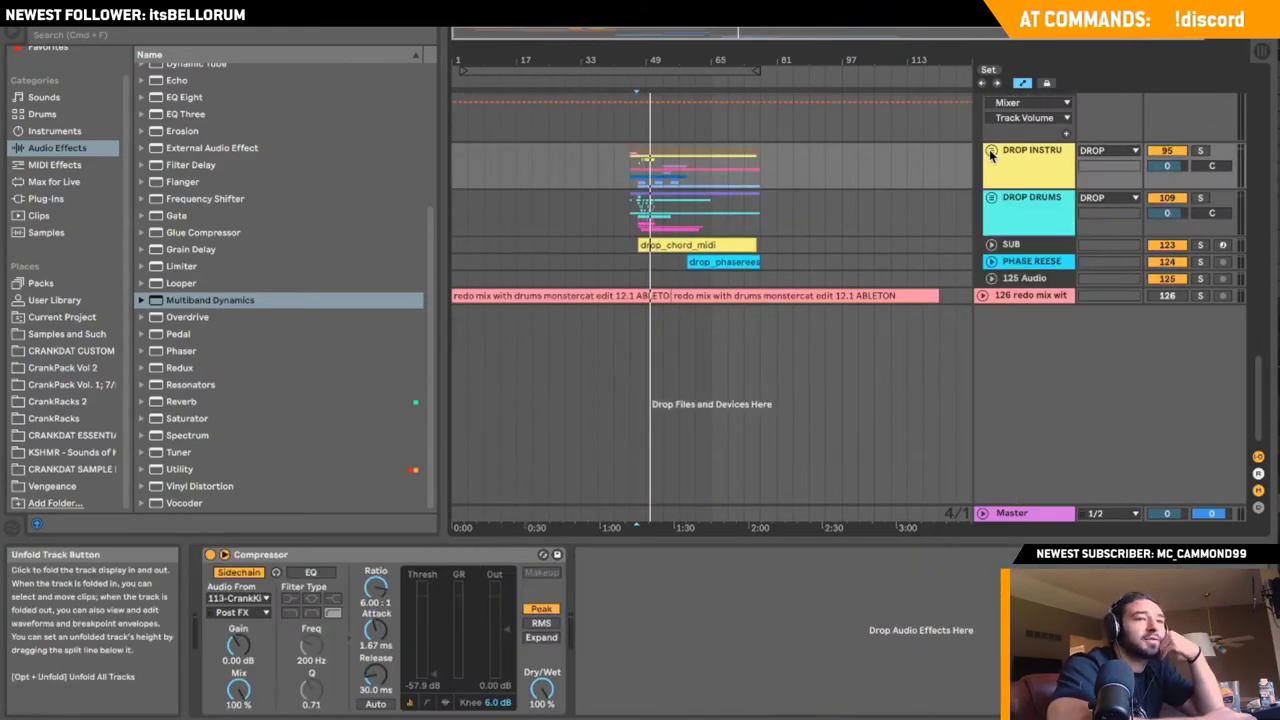
{"action": "scroll", "coordinate": [993, 150], "scroll_direction": "up", "scroll_amount": 4}
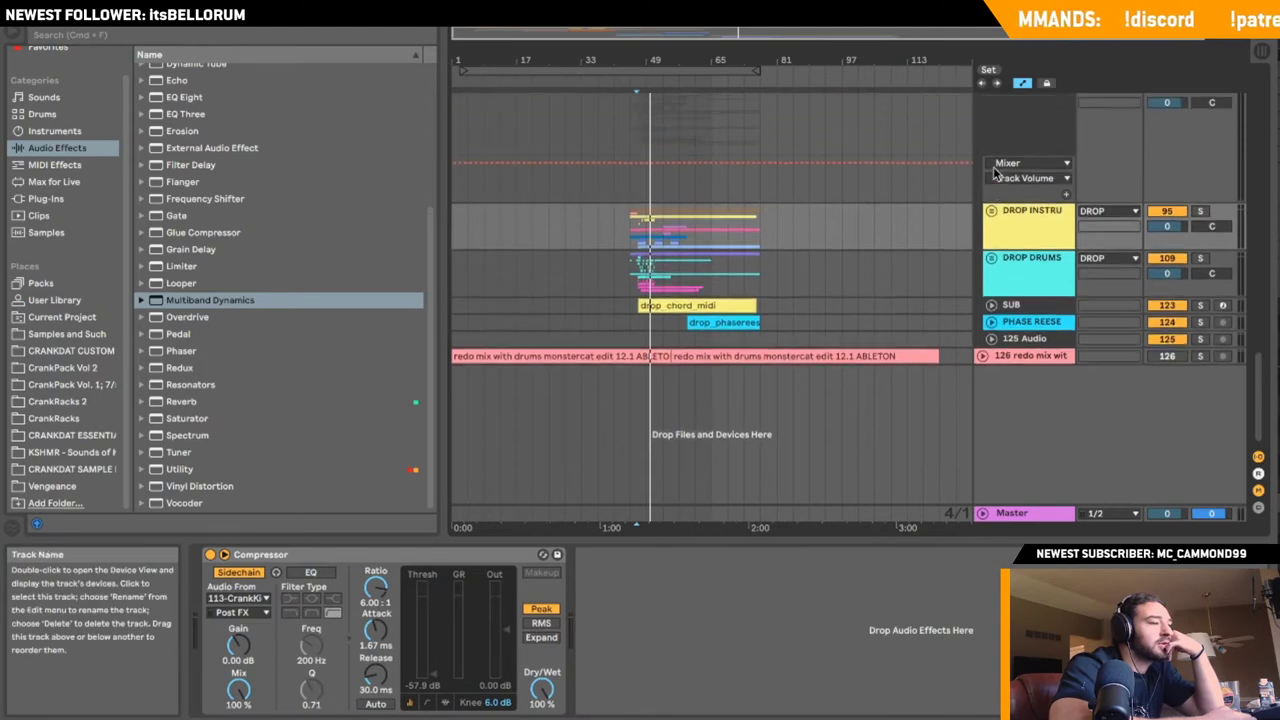
{"action": "left_click", "coordinate": [988, 145]}
{"action": "scroll", "coordinate": [874, 136], "scroll_direction": "up", "scroll_amount": 4}
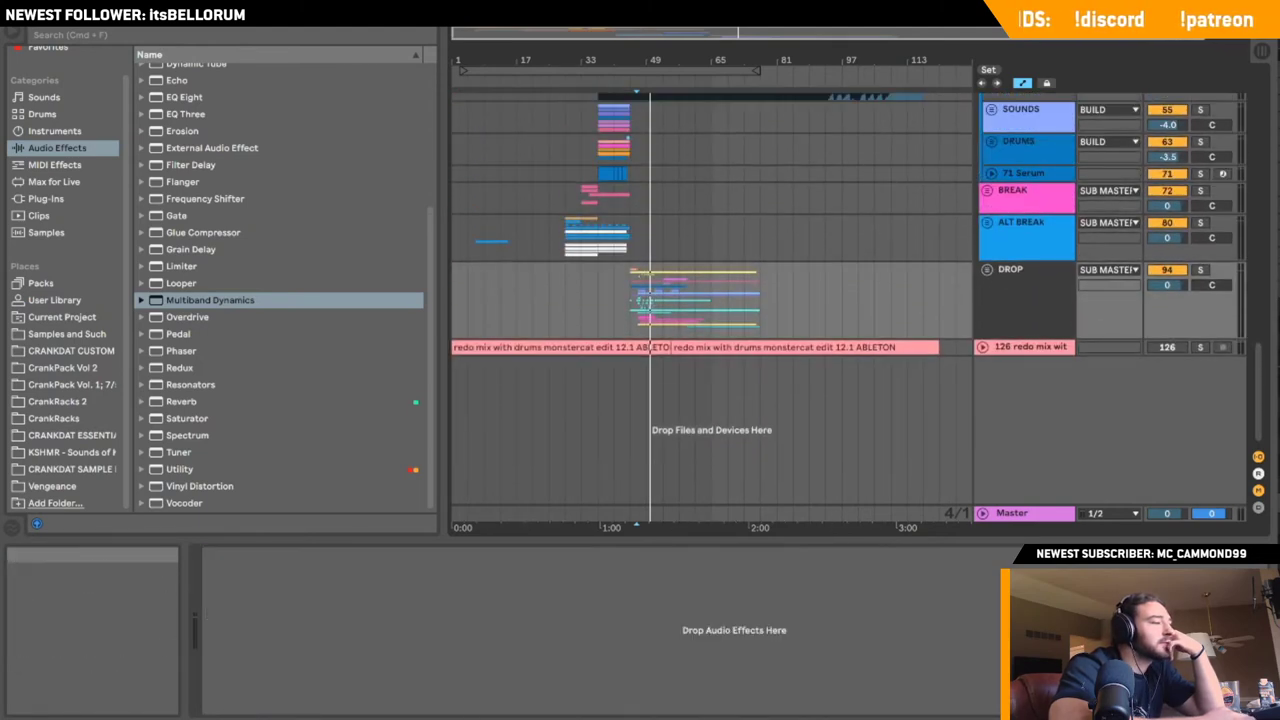
{"action": "left_click", "coordinate": [92, 12]}
{"action": "left_click", "coordinate": [144, 113]}
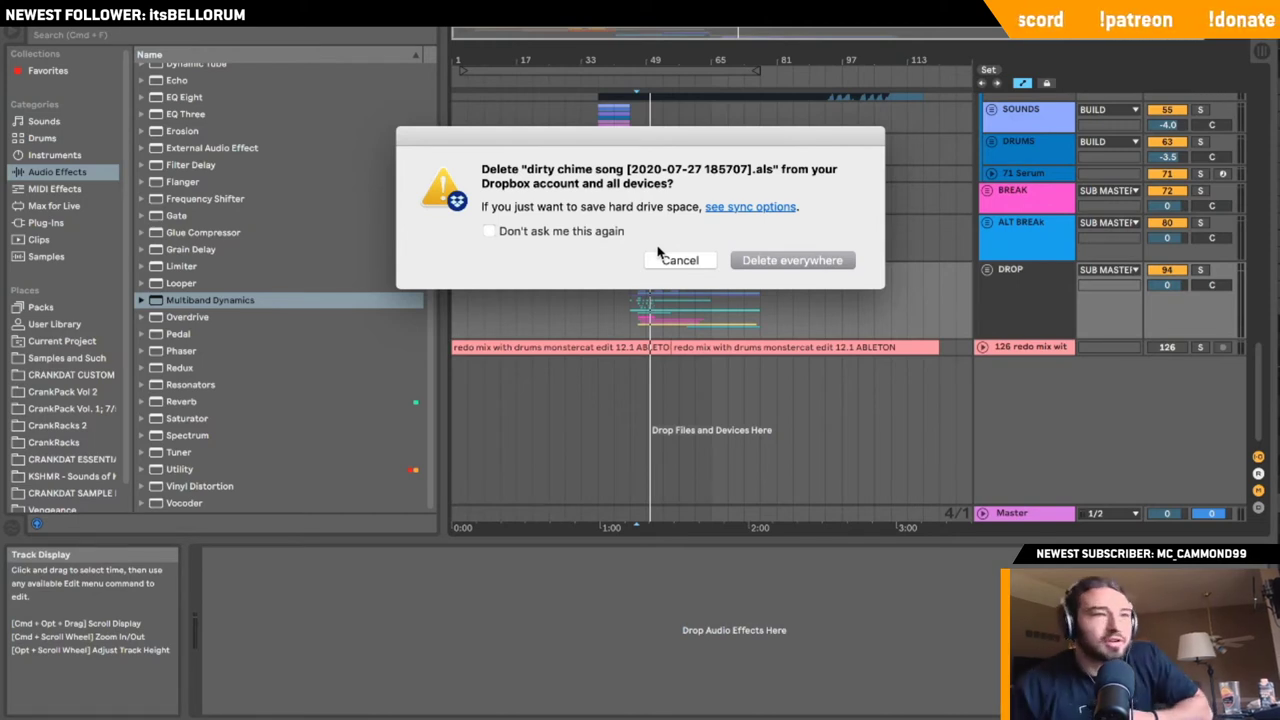
{"action": "left_click", "coordinate": [746, 262]}
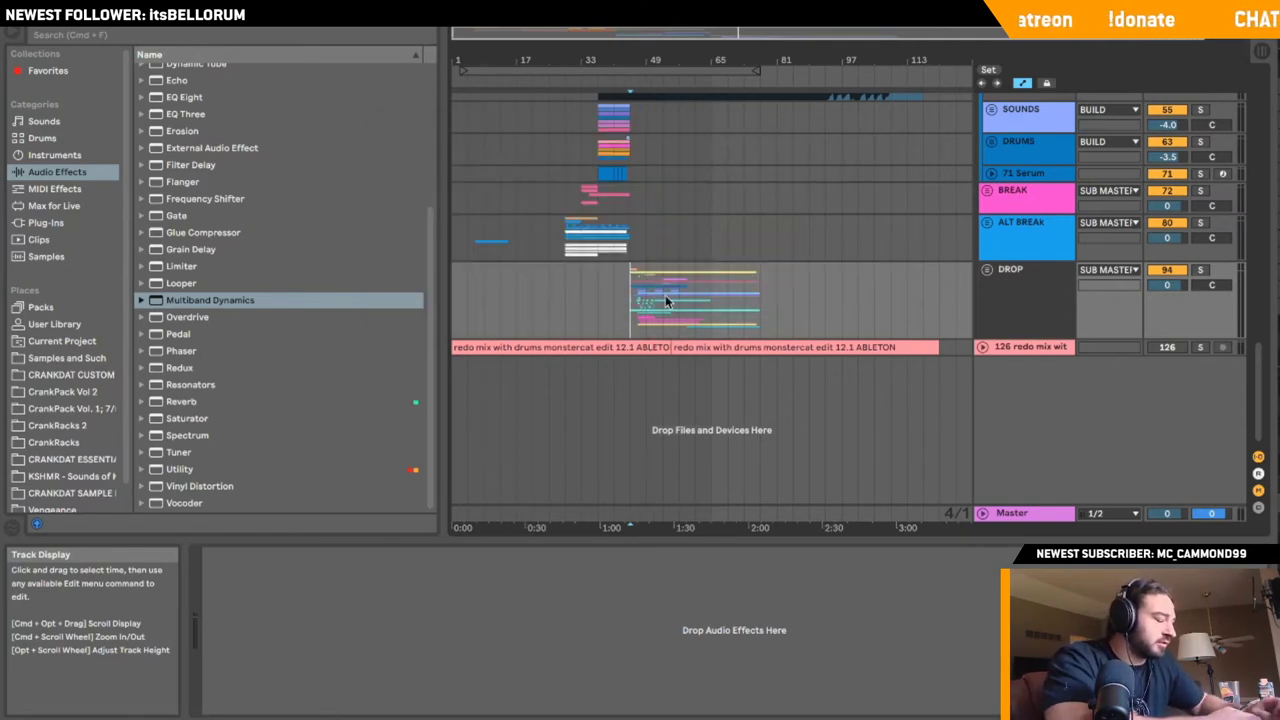
{"action": "left_click", "coordinate": [987, 269]}
{"action": "scroll", "coordinate": [987, 269], "scroll_direction": "down", "scroll_amount": 1}
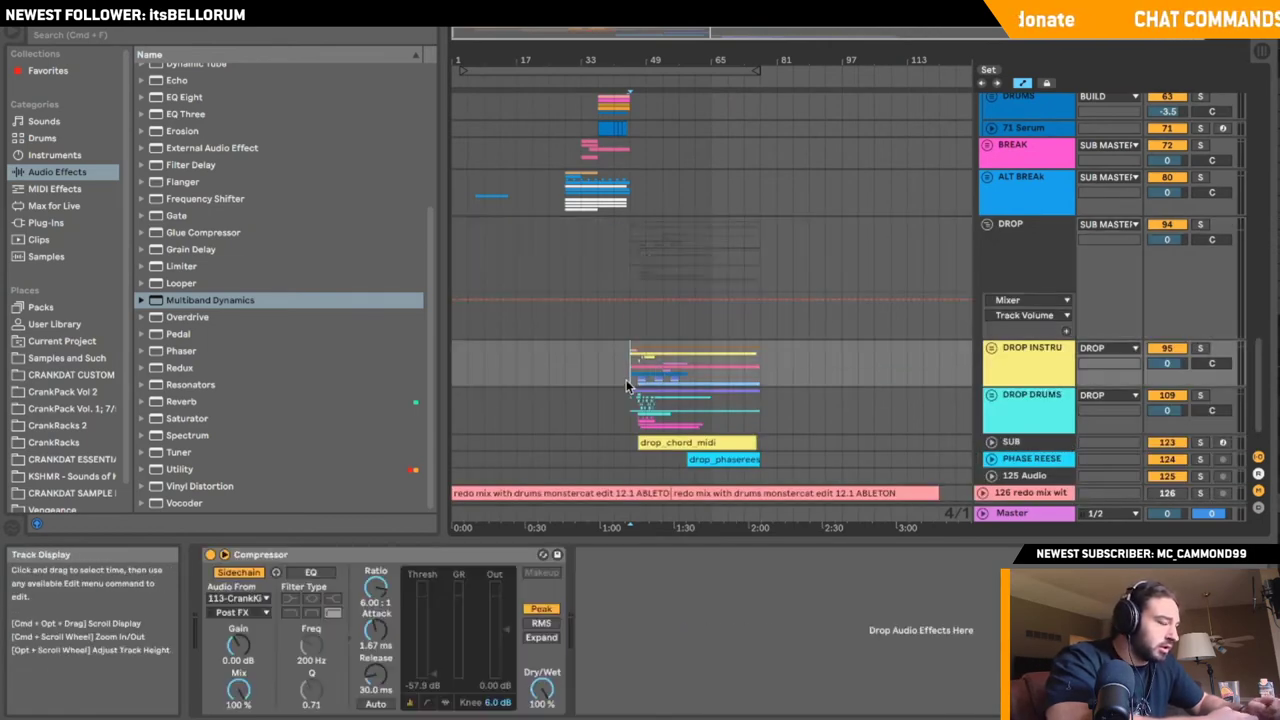
{"action": "key", "text": "Down"}
{"action": "left_click", "coordinate": [987, 225]}
- Place the playback start at bar 1 and fold the "new idea" track, the BUILD group and the intro's Instruments group
{"action": "scroll", "coordinate": [780, 200], "scroll_direction": "up", "scroll_amount": 5}
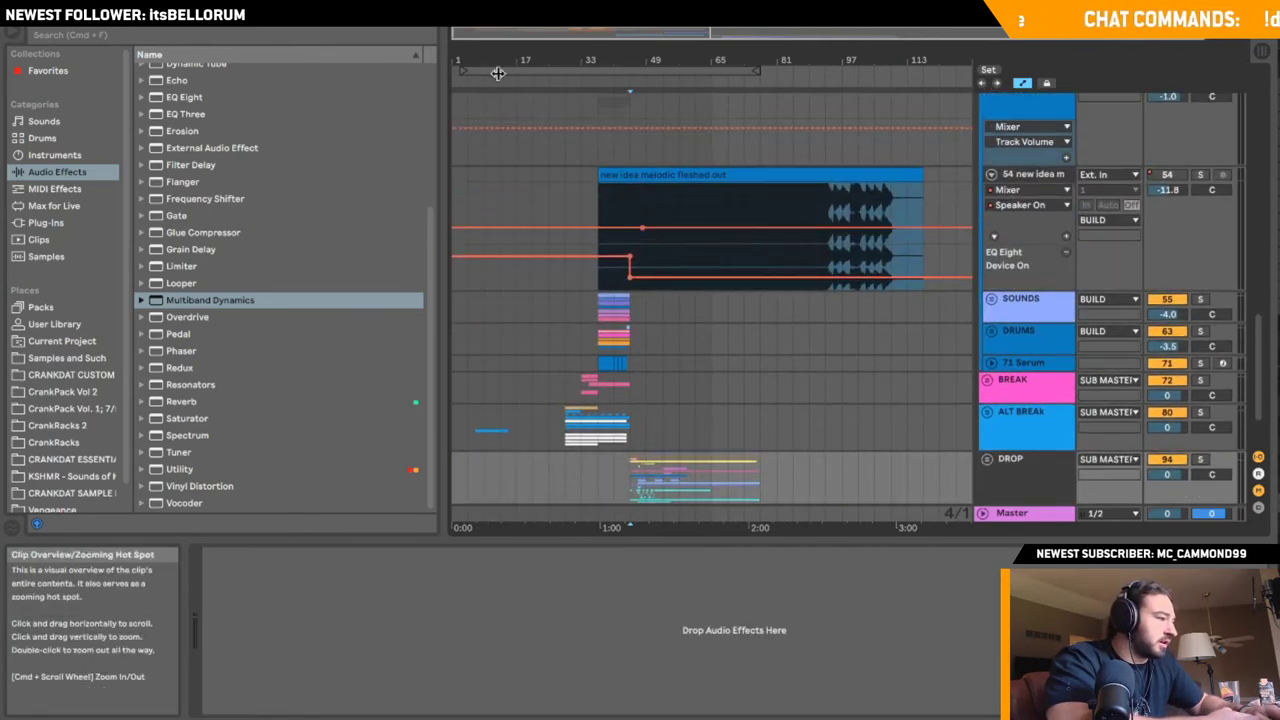
{"action": "left_click", "coordinate": [497, 71]}
{"action": "left_click_drag", "start_coordinate": [492, 33], "coordinate": [492, 97]}
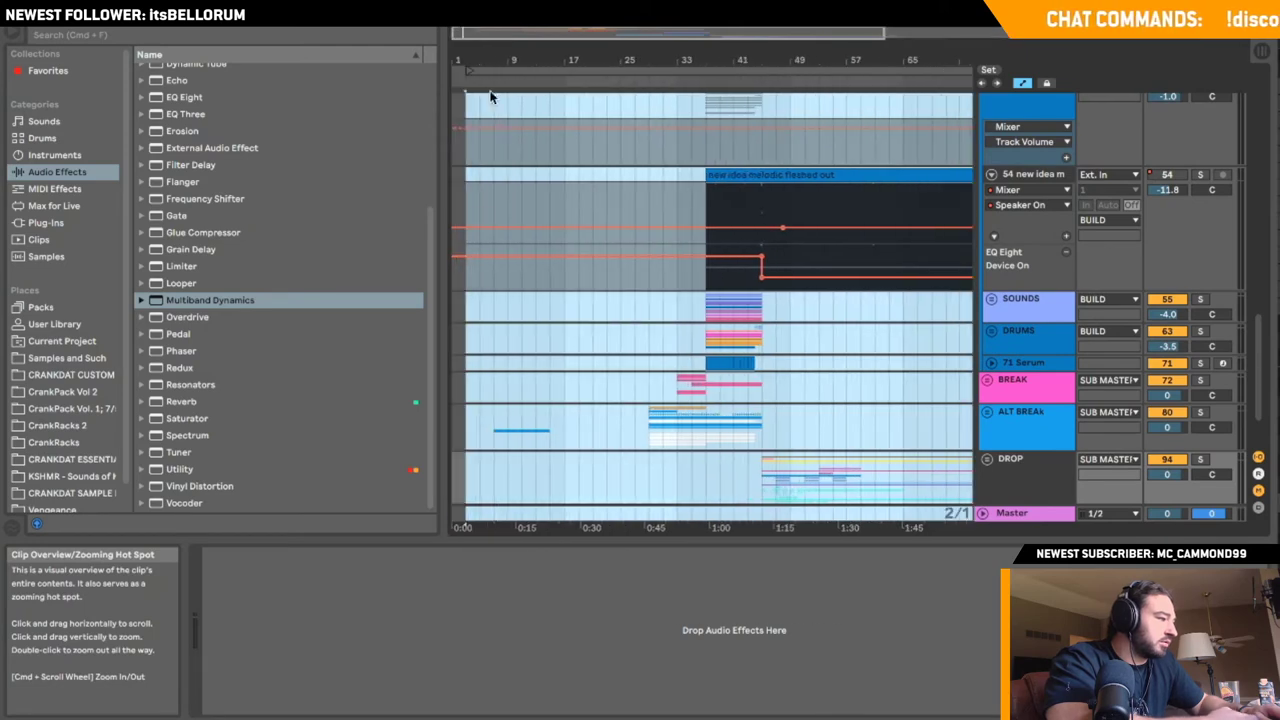
{"action": "left_click", "coordinate": [466, 280]}
{"action": "left_click", "coordinate": [991, 174]}
{"action": "scroll", "coordinate": [990, 195], "scroll_direction": "up", "scroll_amount": 4}
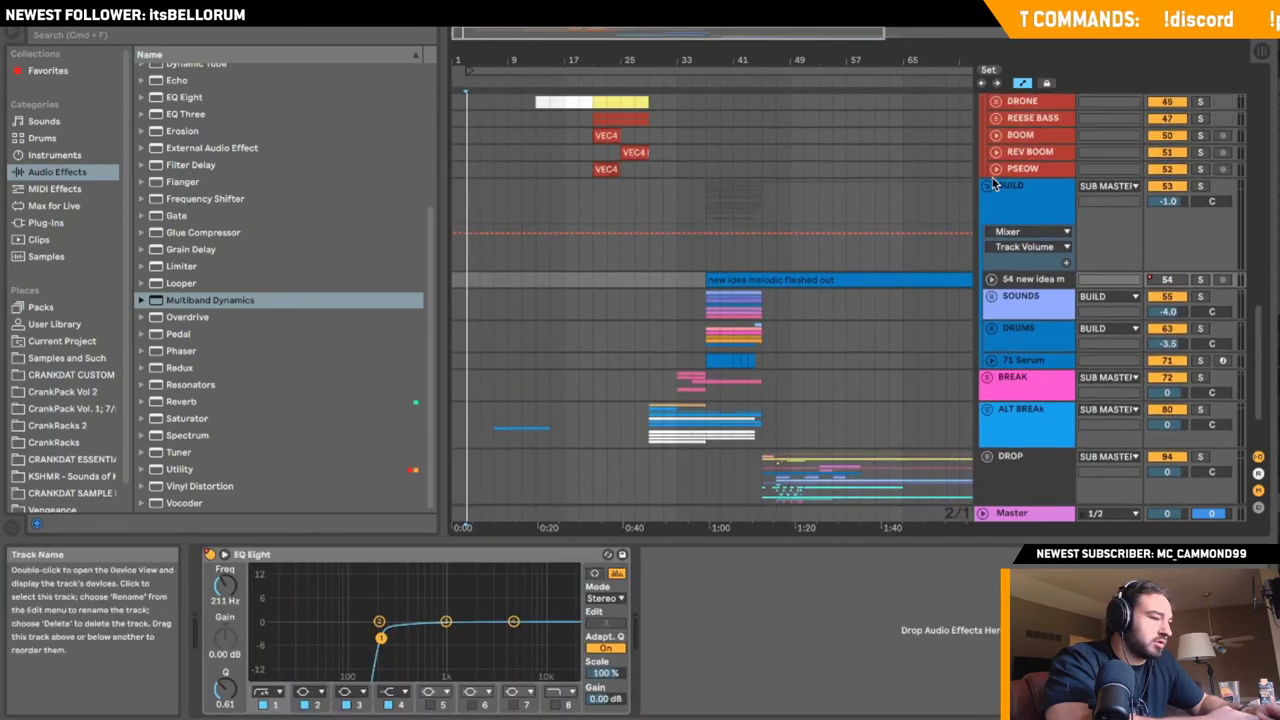
{"action": "left_click", "coordinate": [988, 207]}
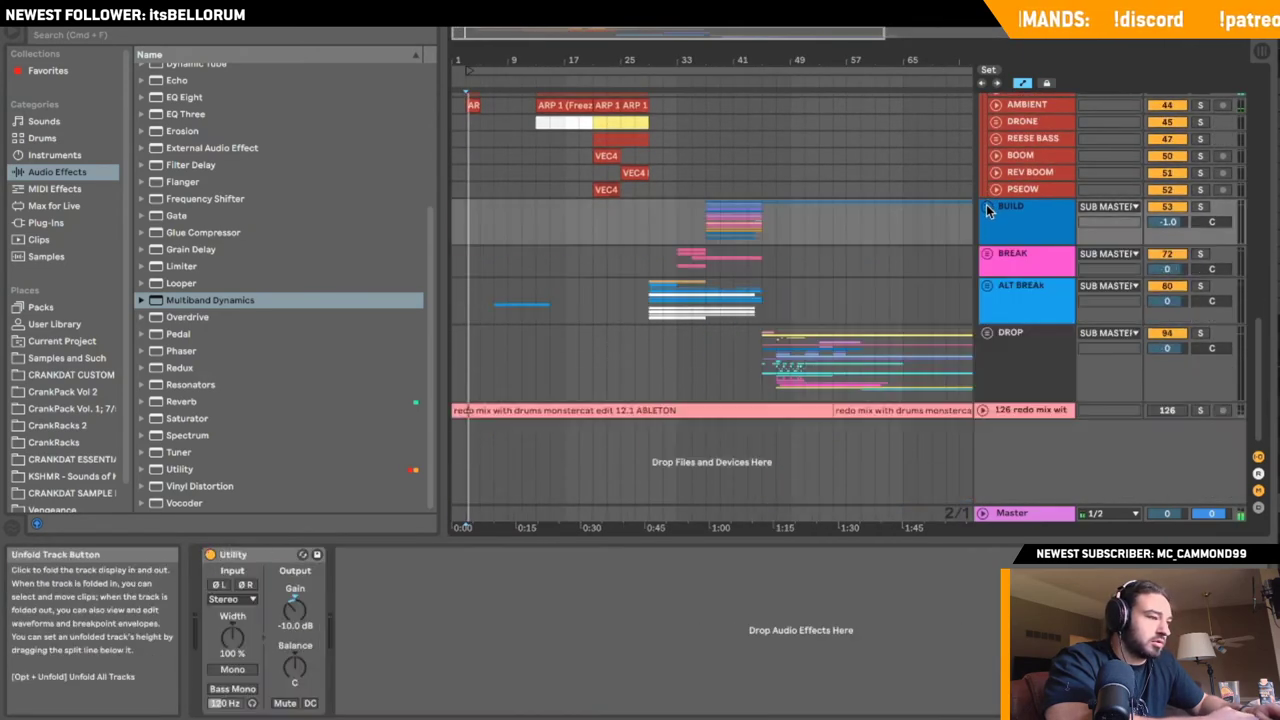
{"action": "scroll", "coordinate": [988, 211], "scroll_direction": "up", "scroll_amount": 4}
{"action": "scroll", "coordinate": [988, 211], "scroll_direction": "up", "scroll_amount": 8}
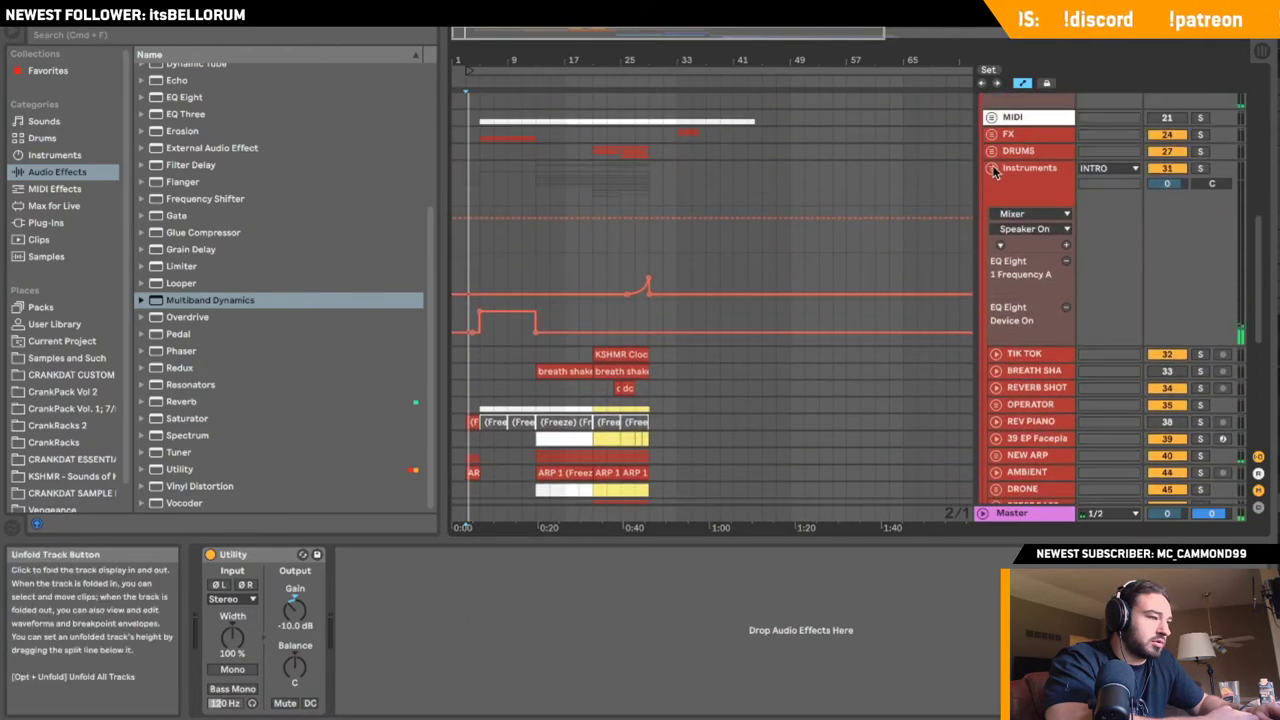
{"action": "left_click", "coordinate": [993, 170]}
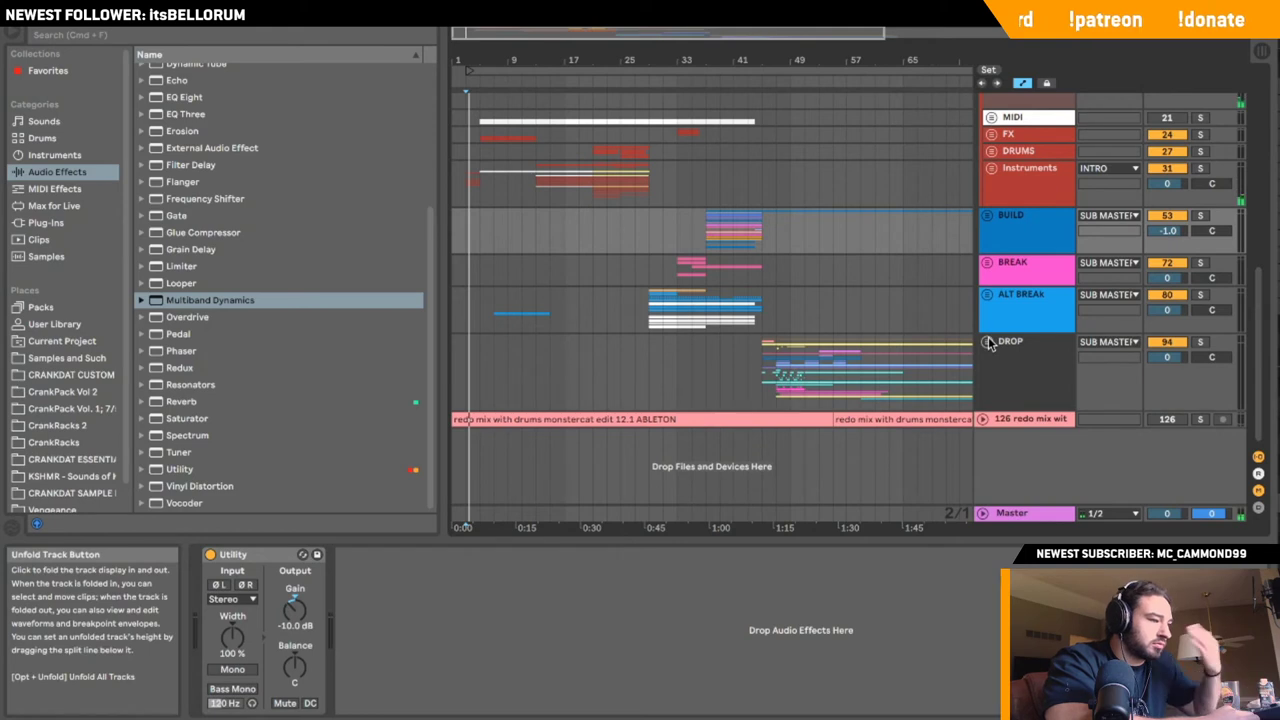
{"action": "left_click", "coordinate": [470, 218]}
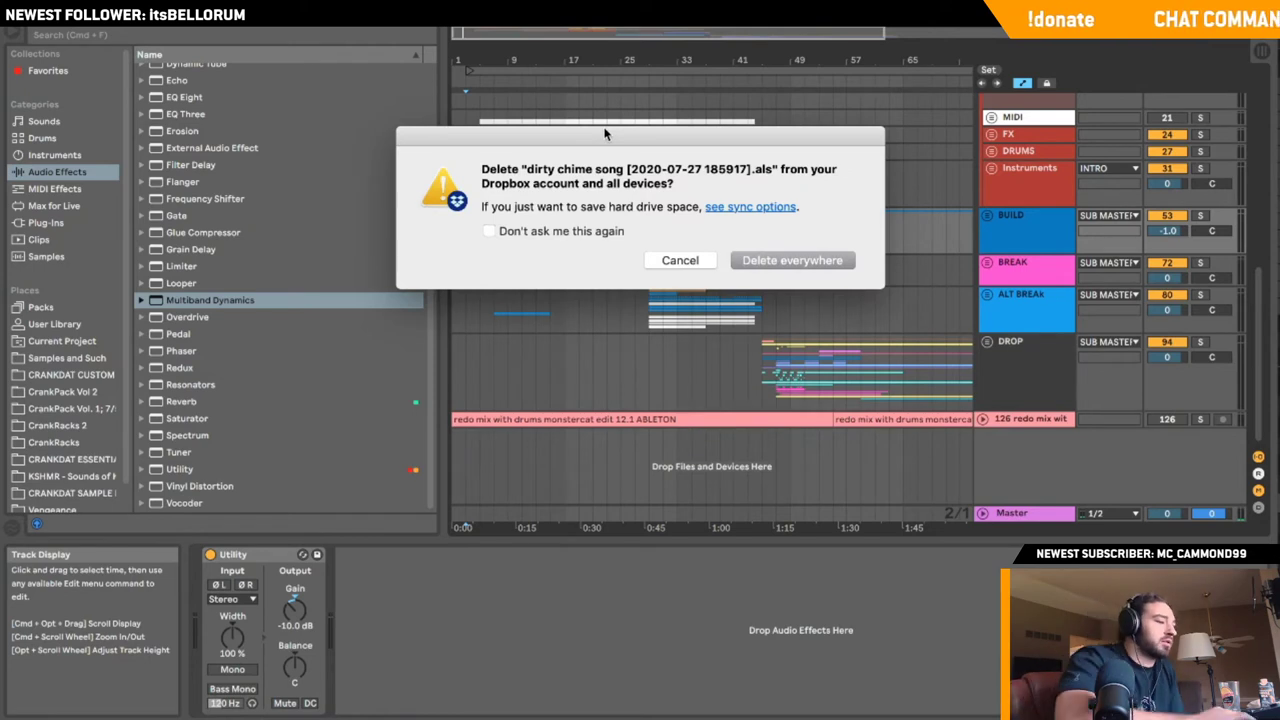
{"action": "left_click", "coordinate": [755, 260]}
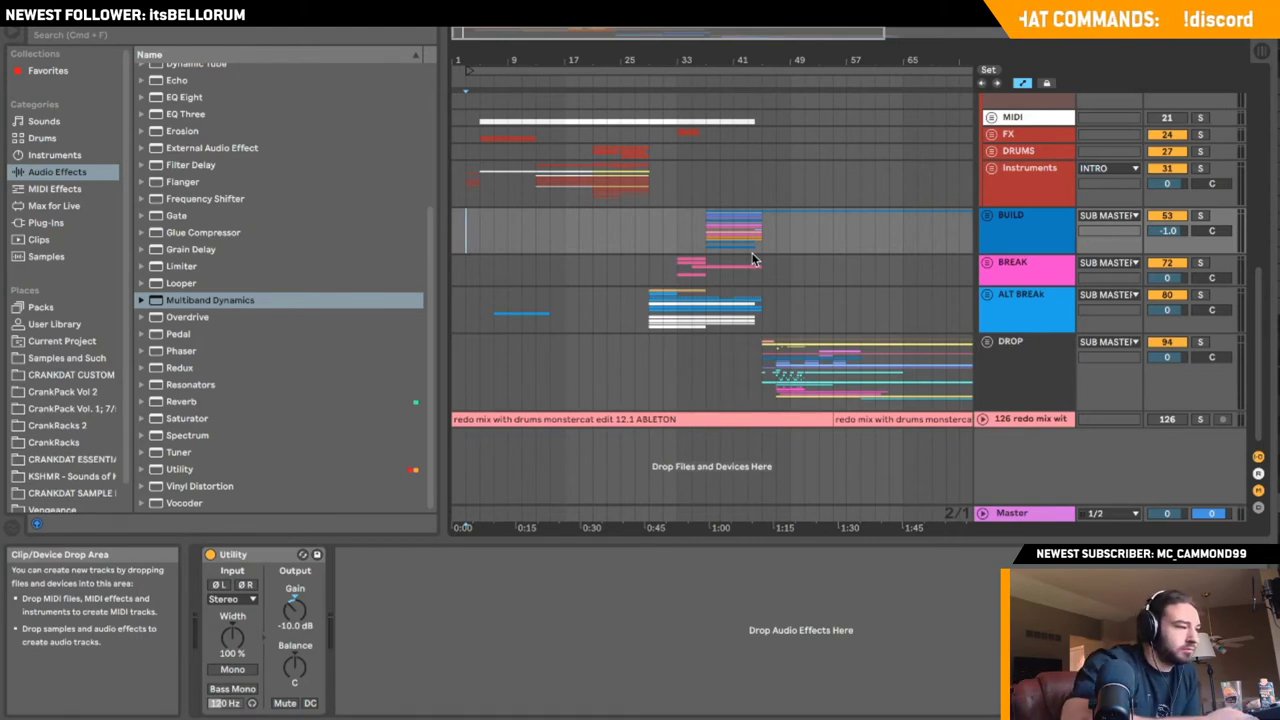
- Play the arrangement from the start through to the drop, and replay it from the BUILD section
{"action": "key", "text": "space"}
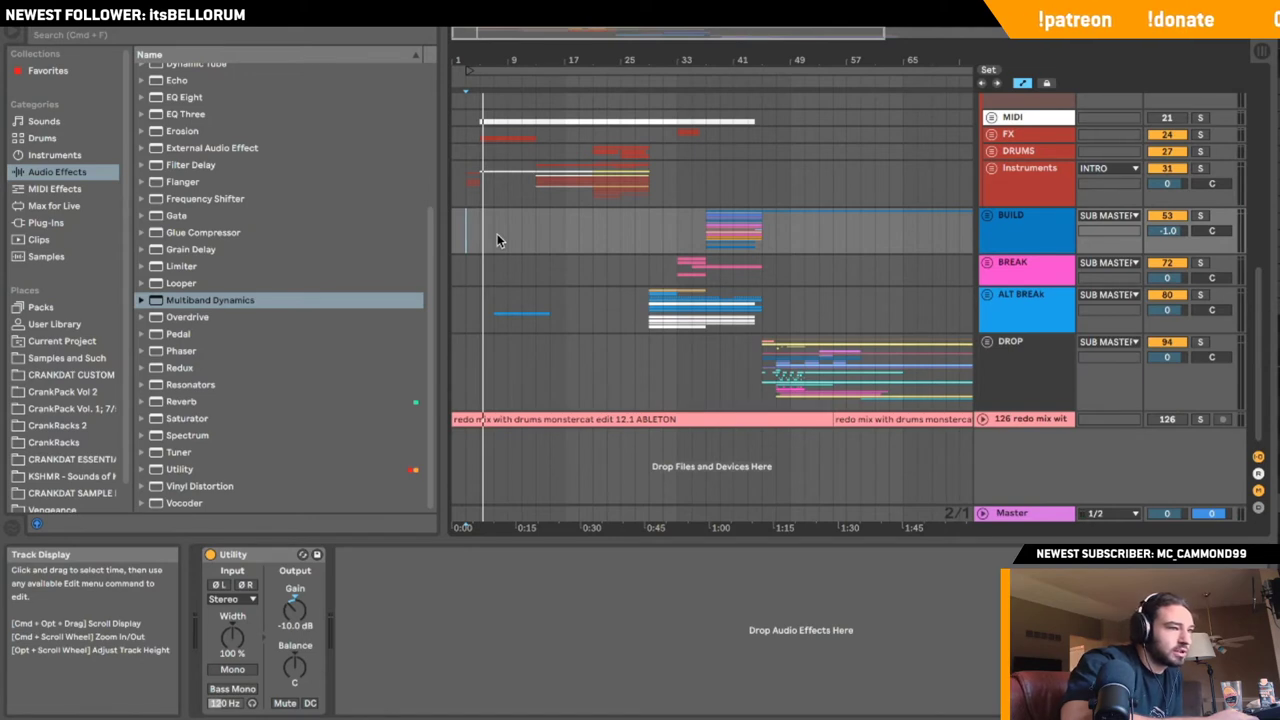
{"action": "key", "text": "space"}
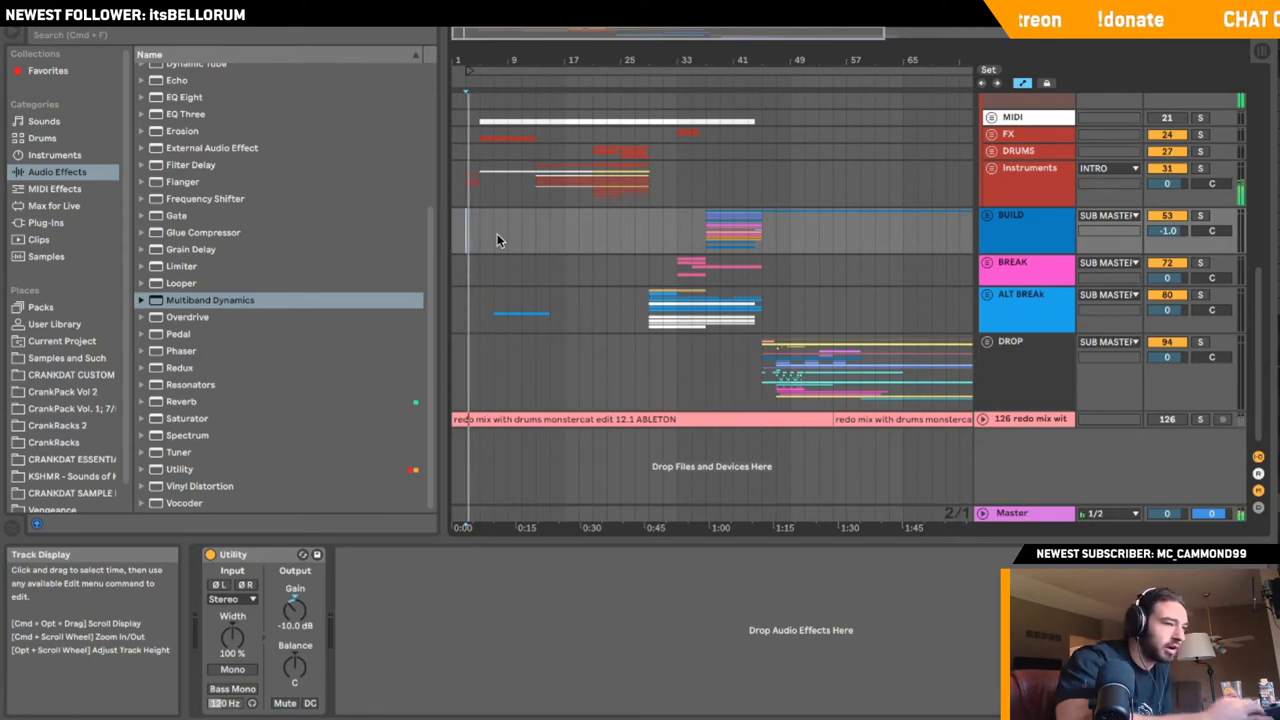
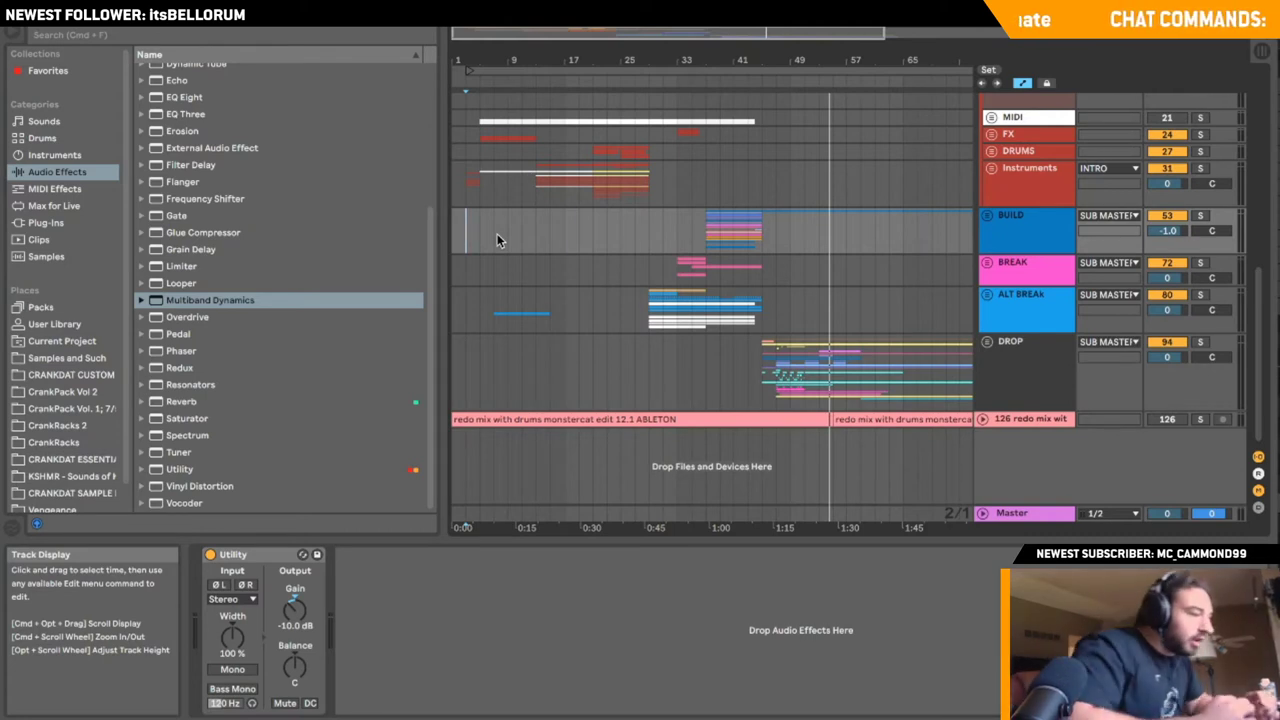
{"action": "left_click", "coordinate": [705, 235]}
{"action": "key", "text": "space"}
{"action": "key", "text": "space"}
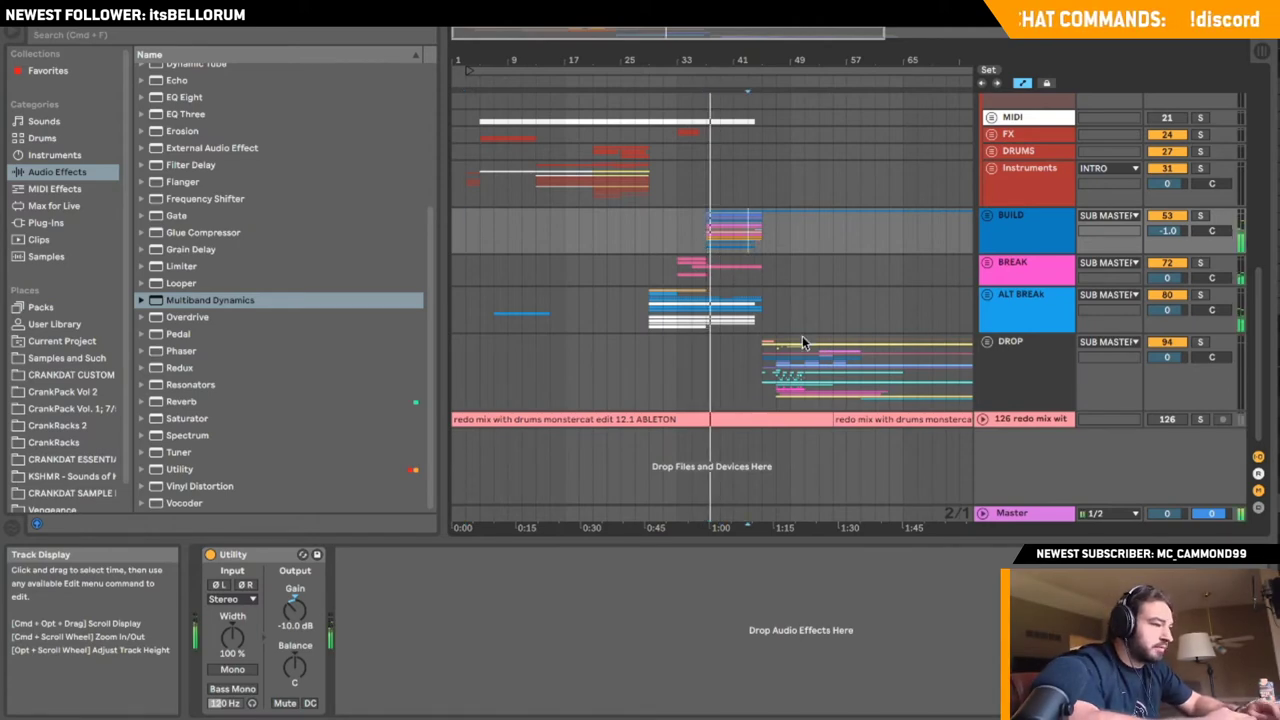
- Set the playback start to the beginning of the drop, then unfold the BUILD group and its soloed "new idea" track
{"action": "left_click", "coordinate": [762, 345]}
{"action": "left_click", "coordinate": [989, 343]}
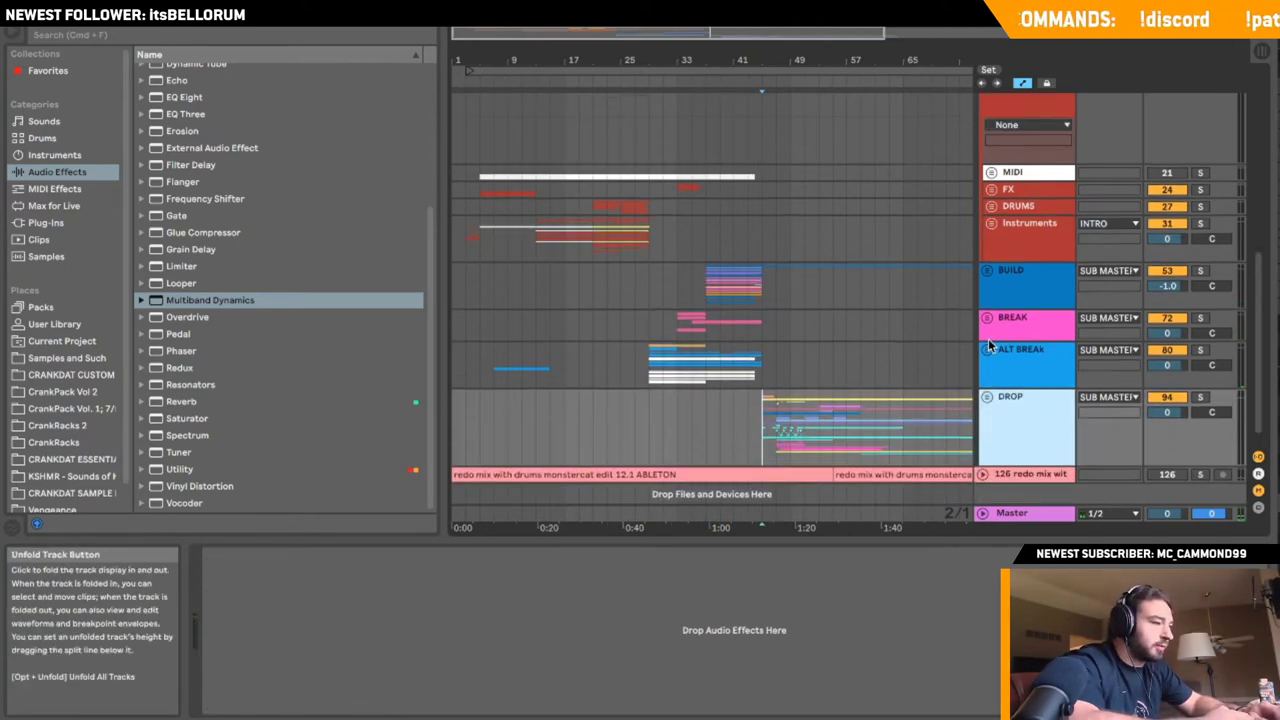
{"action": "scroll", "coordinate": [992, 346], "scroll_direction": "up", "scroll_amount": 5}
{"action": "scroll", "coordinate": [990, 345], "scroll_direction": "down", "scroll_amount": 3}
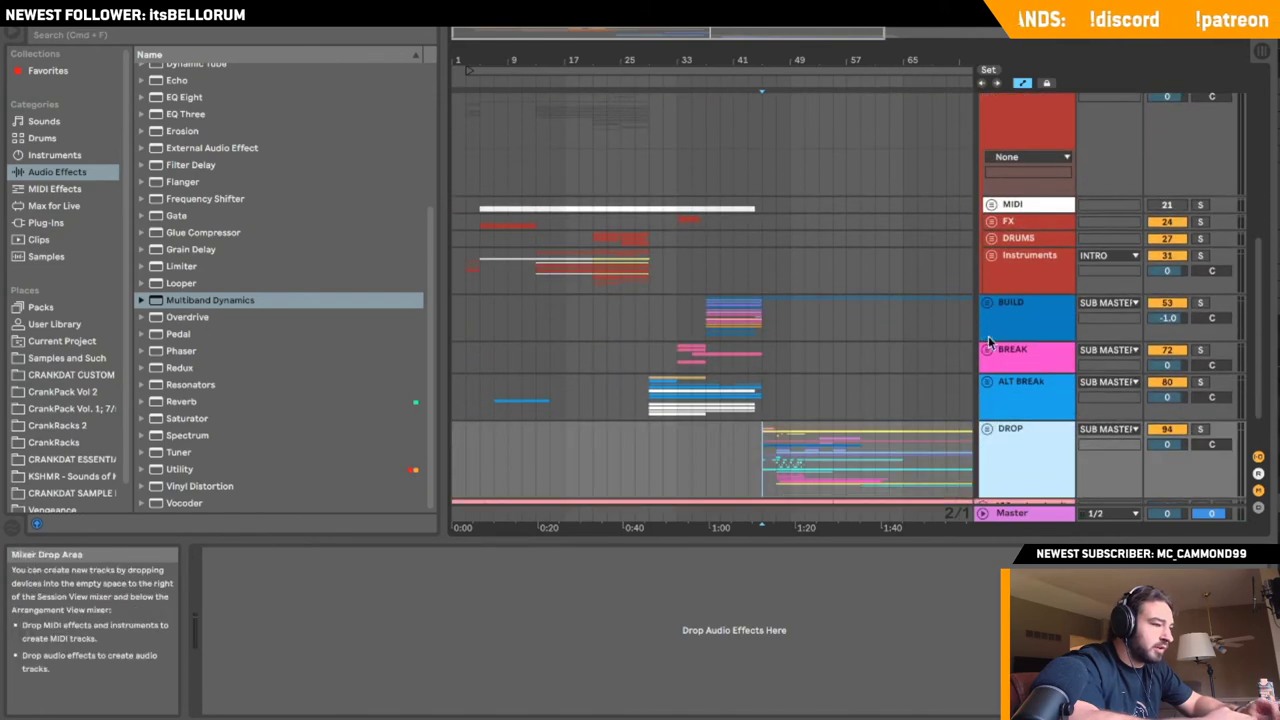
{"action": "left_click", "coordinate": [990, 325]}
{"action": "scroll", "coordinate": [990, 315], "scroll_direction": "down", "scroll_amount": 2}
{"action": "left_click", "coordinate": [987, 253]}
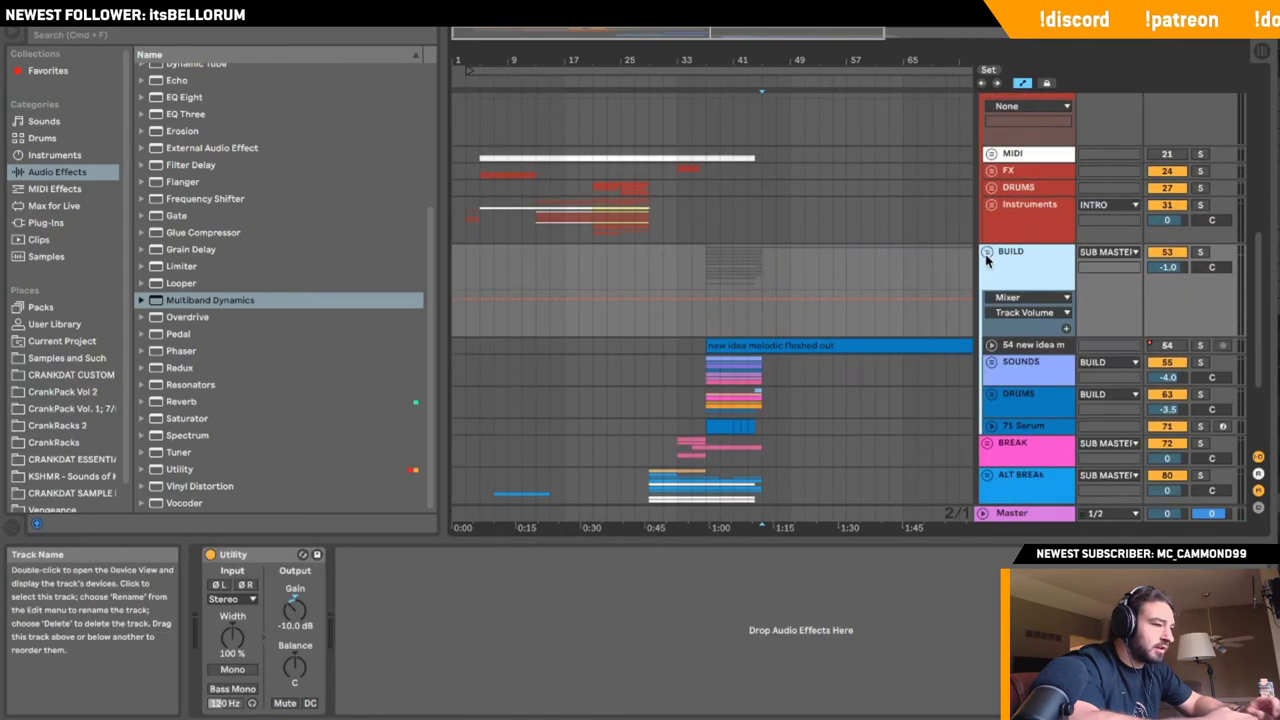
{"action": "left_click", "coordinate": [991, 345]}
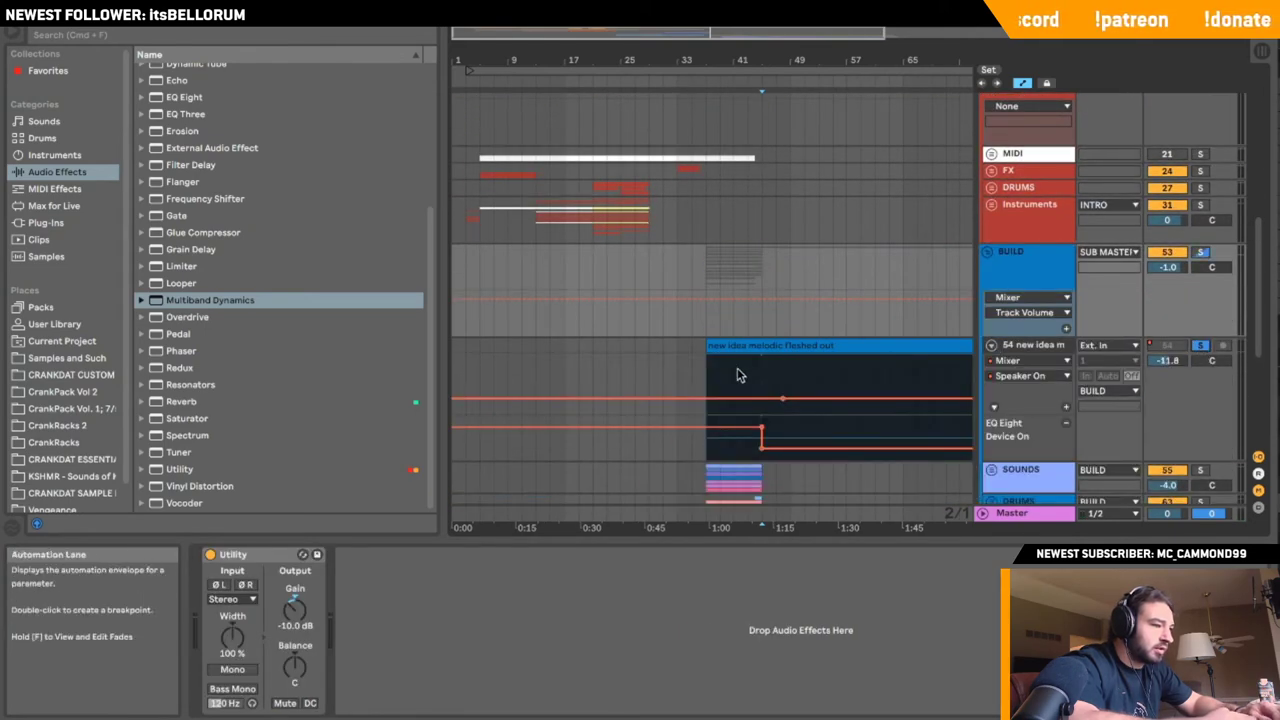
- Play the soloed "new idea" track from the start of the drop and replay it from there
{"action": "left_click", "coordinate": [760, 378]}
{"action": "key", "text": "space"}
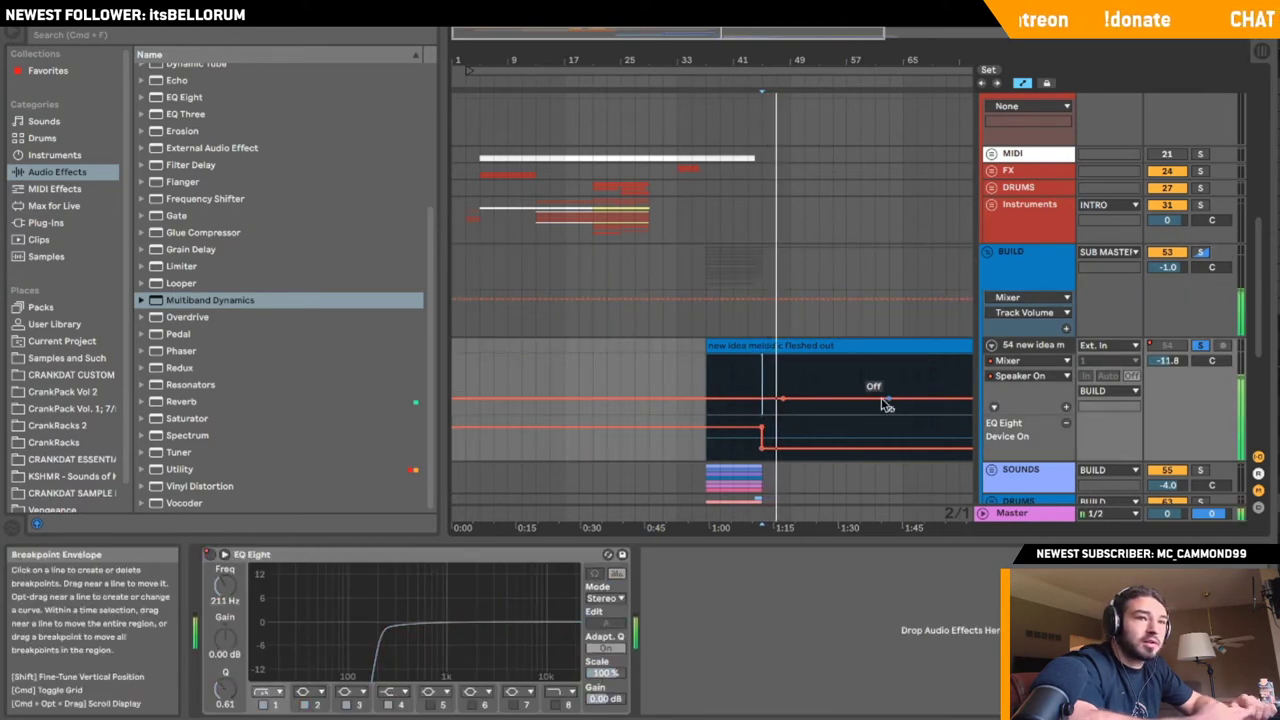
{"action": "key", "text": "space"}
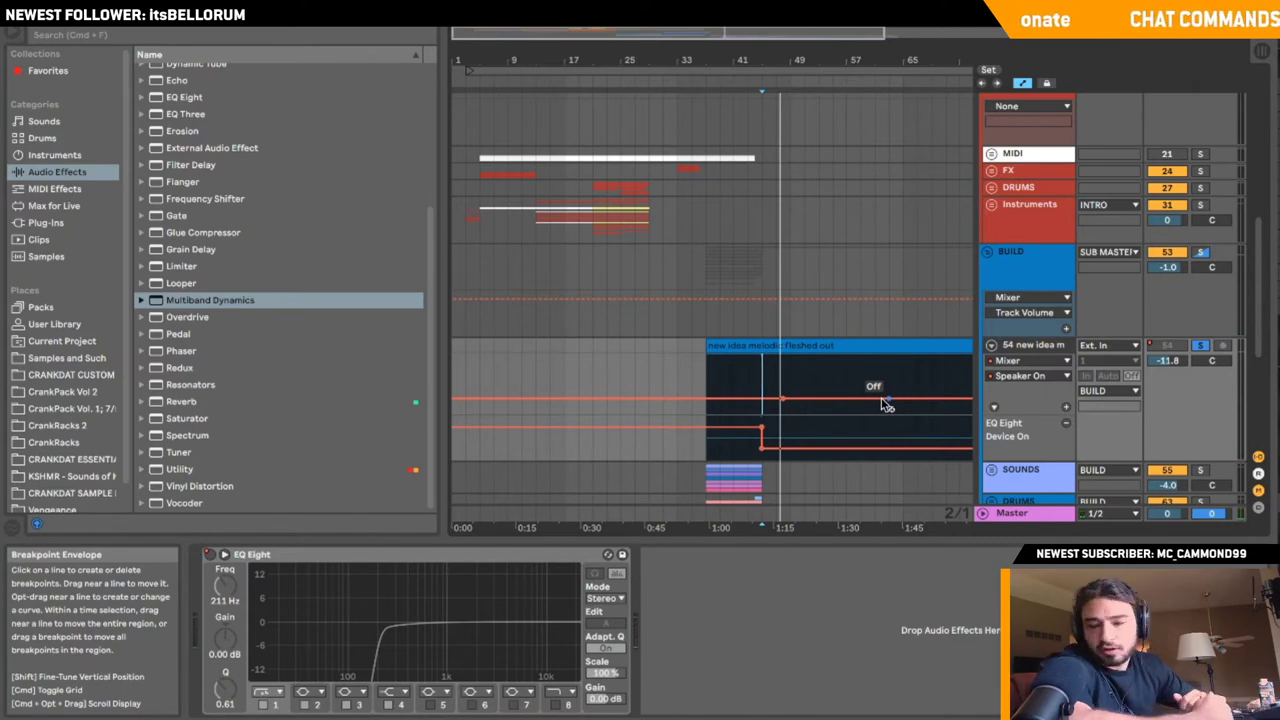
{"action": "key", "text": "space"}
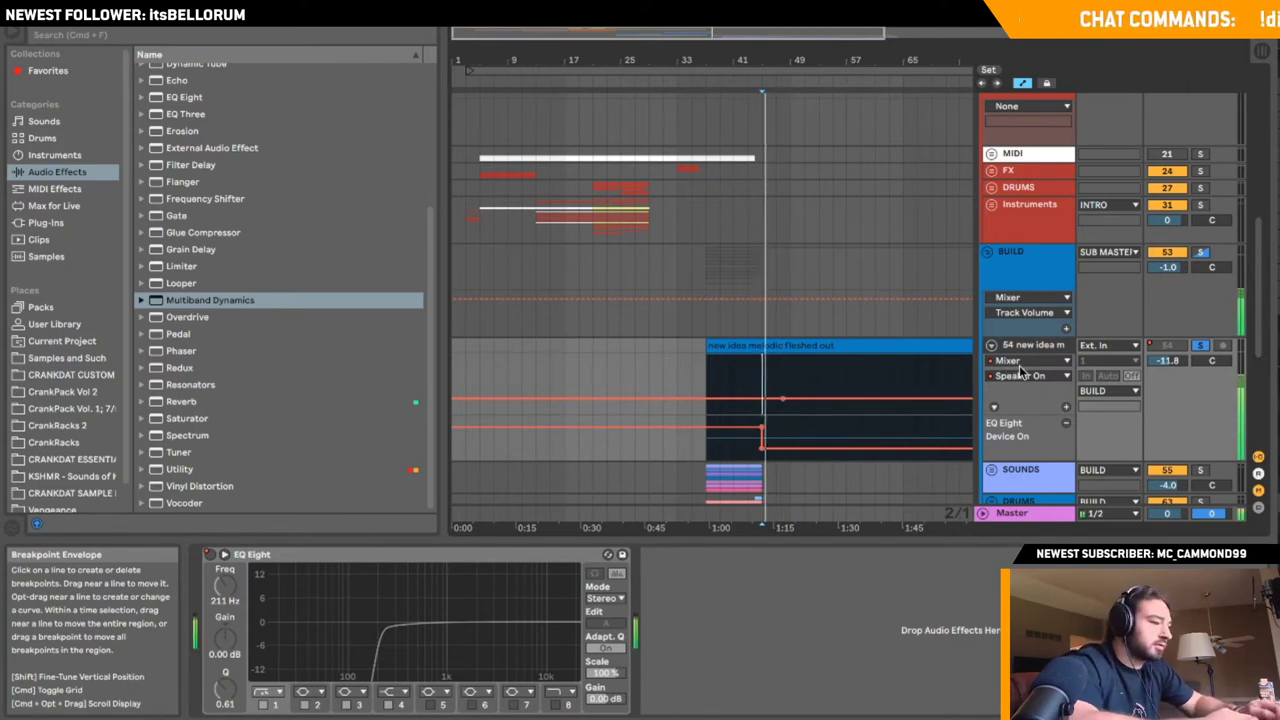
- Hide the "new idea" track's EQ Eight automation lane, make the track slightly taller and play it from bar 47
{"action": "left_click", "coordinate": [1065, 422]}
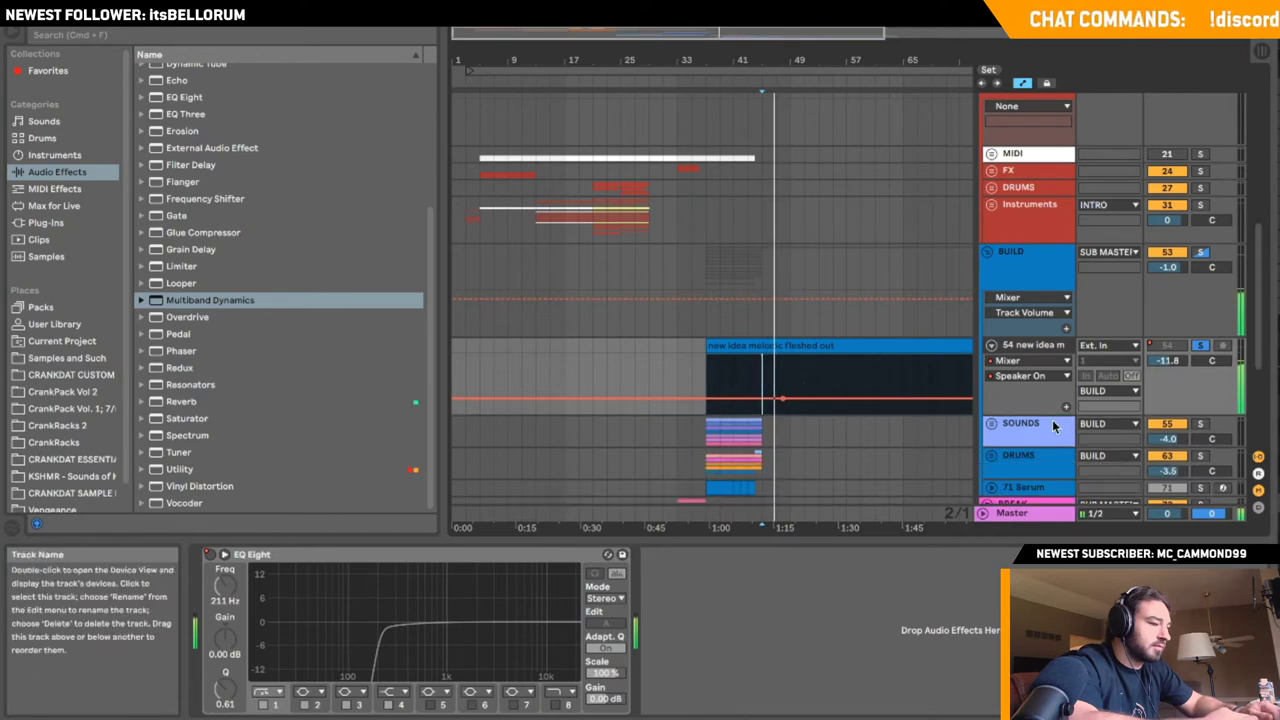
{"action": "left_click_drag", "start_coordinate": [1046, 415], "coordinate": [1046, 430]}
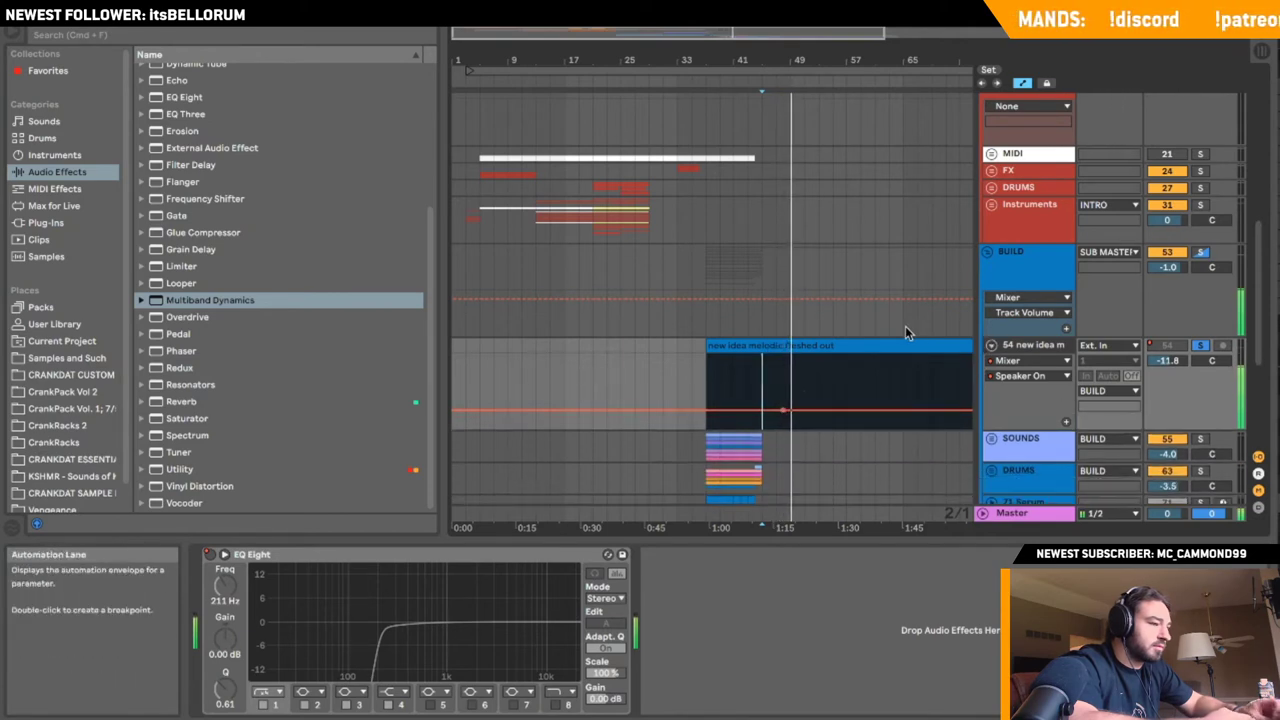
{"action": "scroll", "coordinate": [905, 326], "scroll_direction": "down", "scroll_amount": 3}
{"action": "key", "text": "space"}
{"action": "key", "text": "space"}
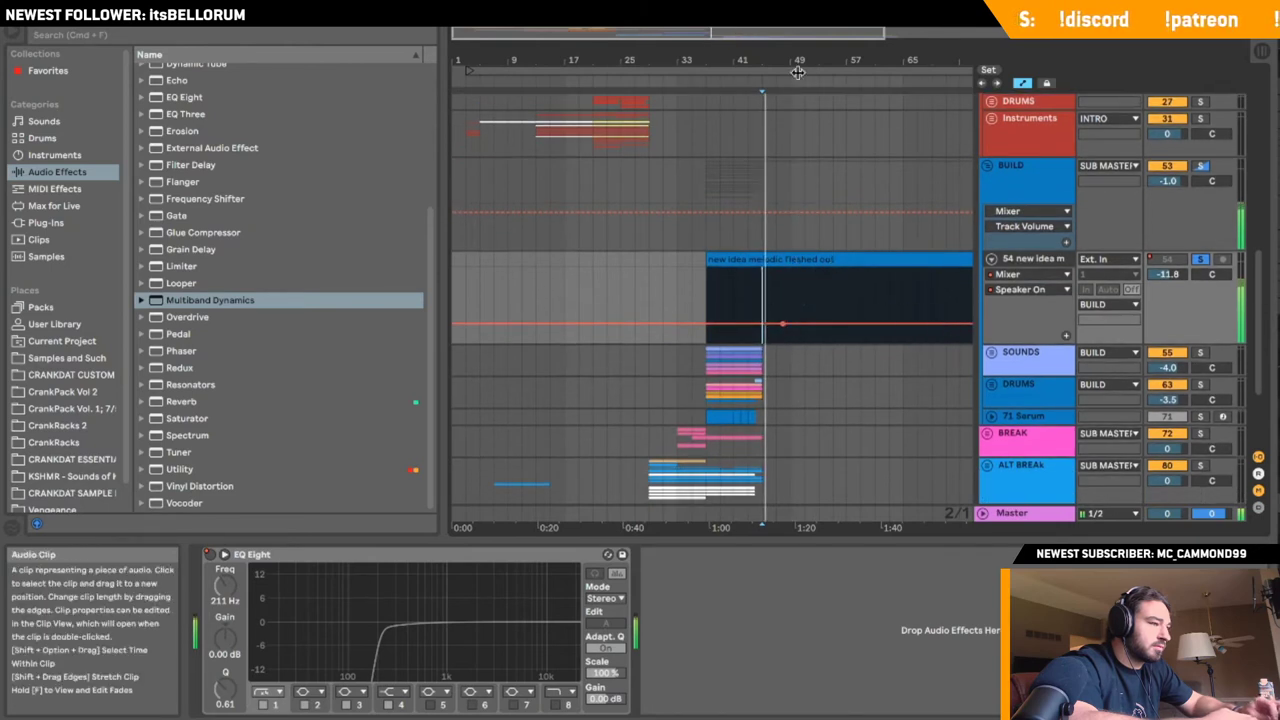
{"action": "left_click_drag", "start_coordinate": [812, 60], "coordinate": [812, 92]}
{"action": "left_click", "coordinate": [697, 296]}
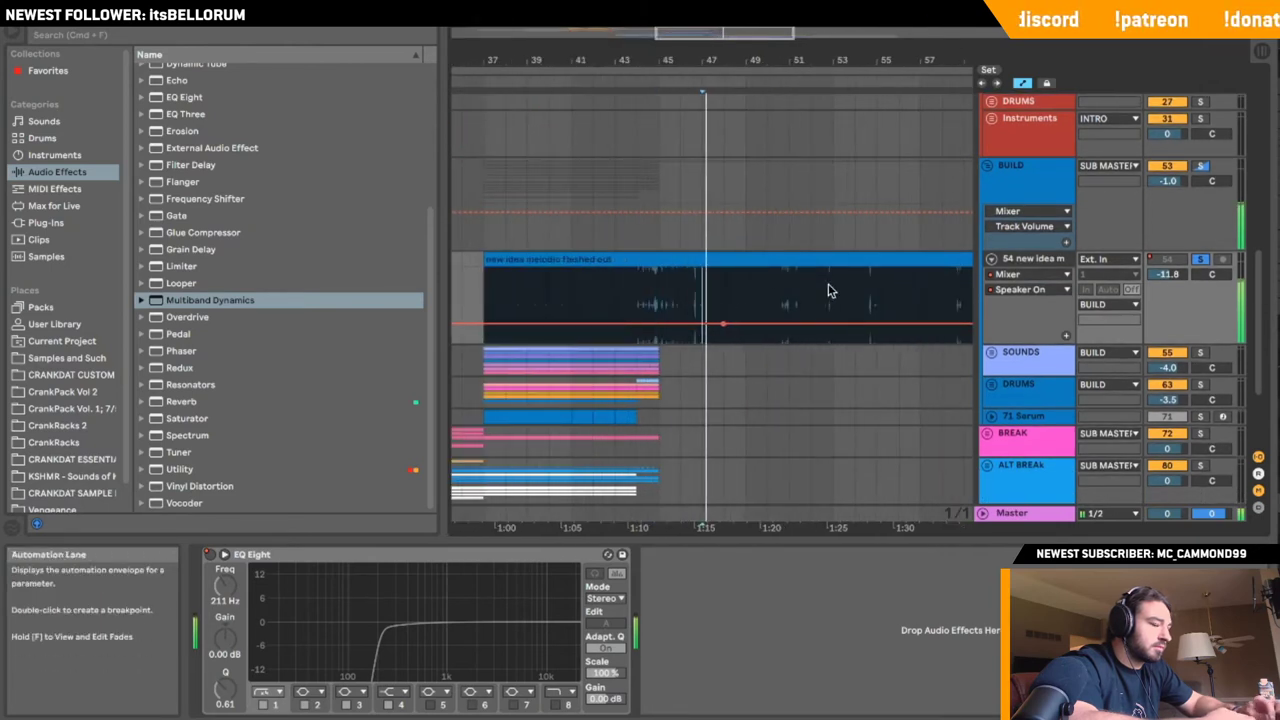
- Fold the "new idea" track and the BUILD group, and unfold the DROP group
{"action": "left_click", "coordinate": [993, 260]}
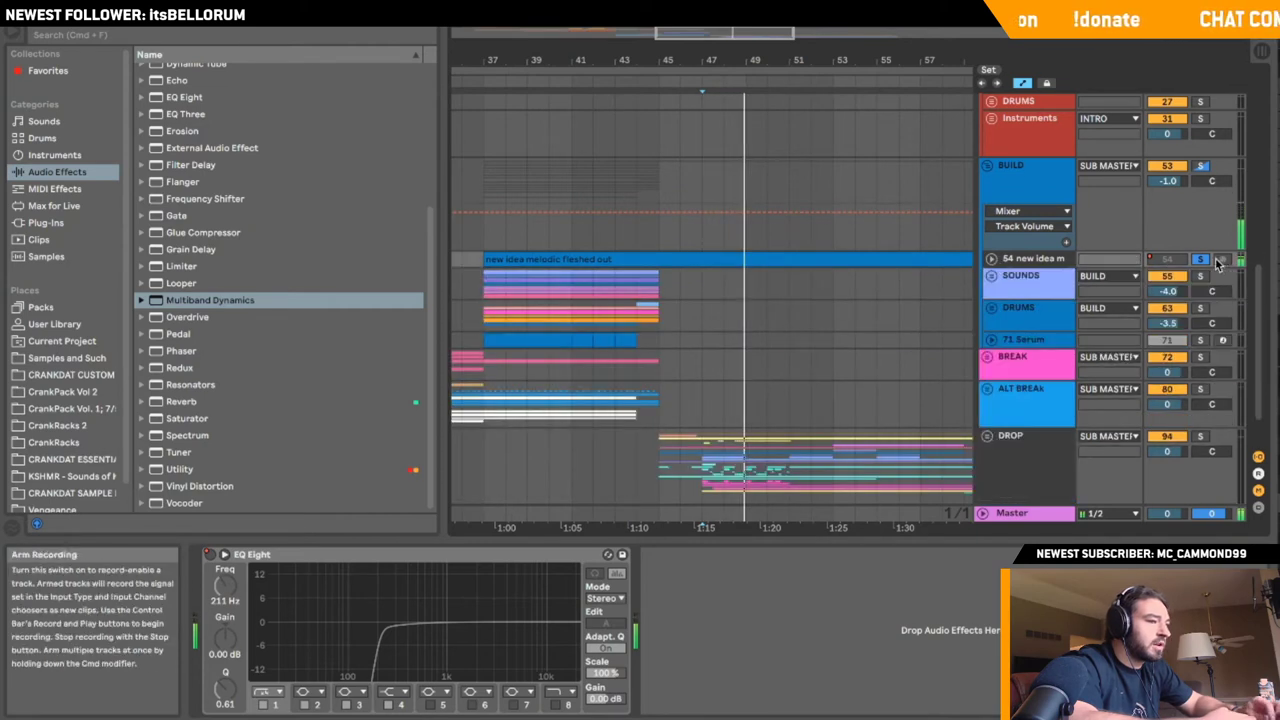
{"action": "left_click", "coordinate": [989, 167]}
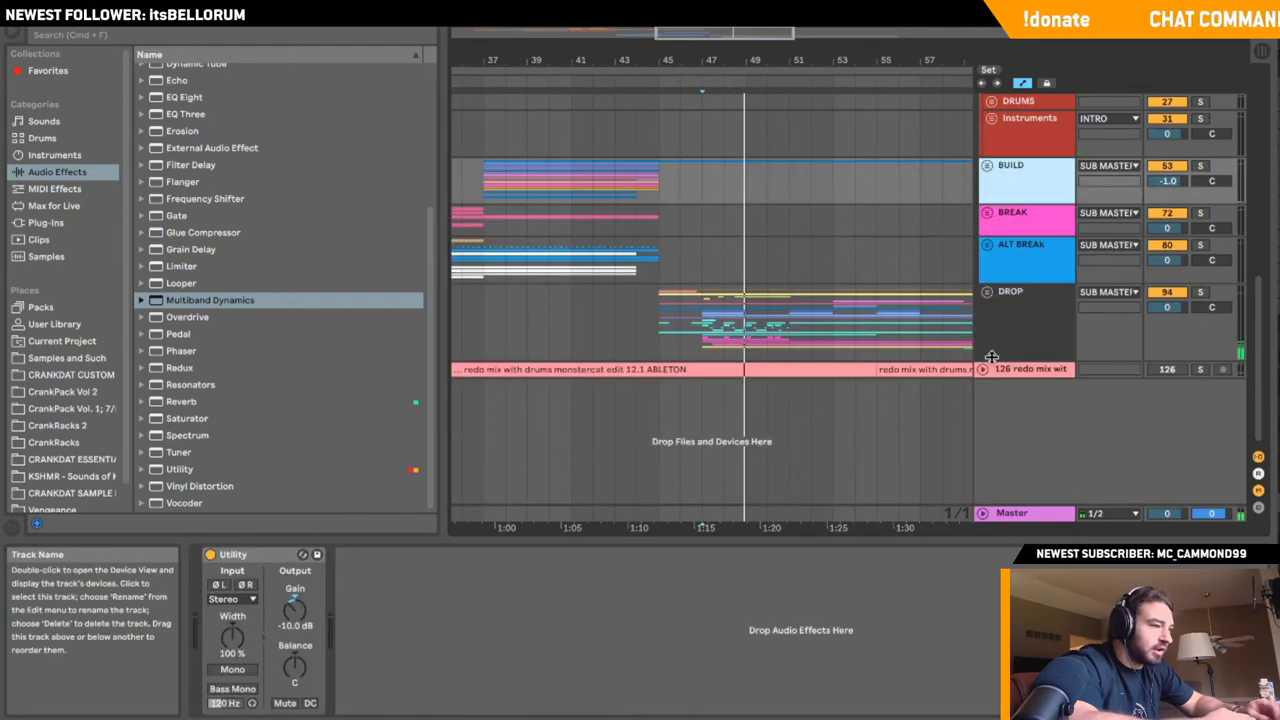
{"action": "left_click", "coordinate": [990, 309]}
{"action": "left_click", "coordinate": [987, 294]}
{"action": "scroll", "coordinate": [850, 320], "scroll_direction": "down", "scroll_amount": 3}
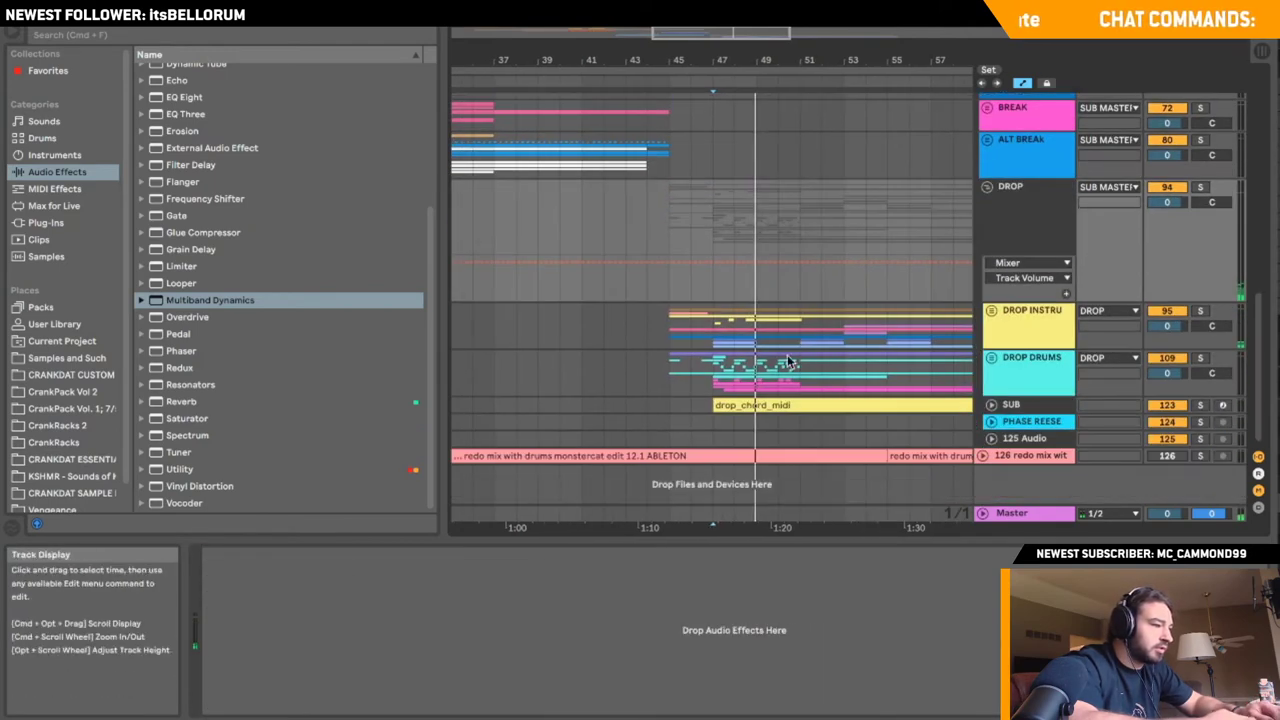
- Play from the start of the drop at bar 45 and unfold the DROP INSTRU group and its CHORDS track
{"action": "left_click", "coordinate": [716, 322]}
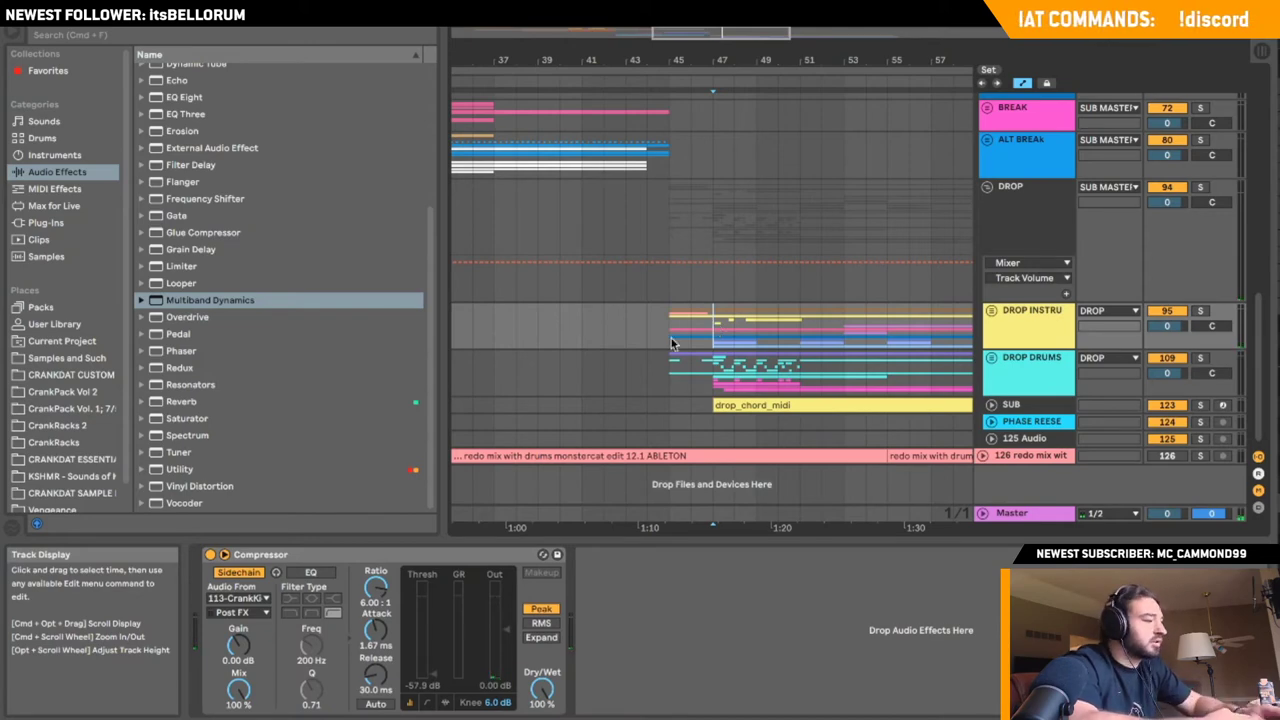
{"action": "left_click", "coordinate": [990, 310]}
{"action": "scroll", "coordinate": [991, 320], "scroll_direction": "down", "scroll_amount": 3}
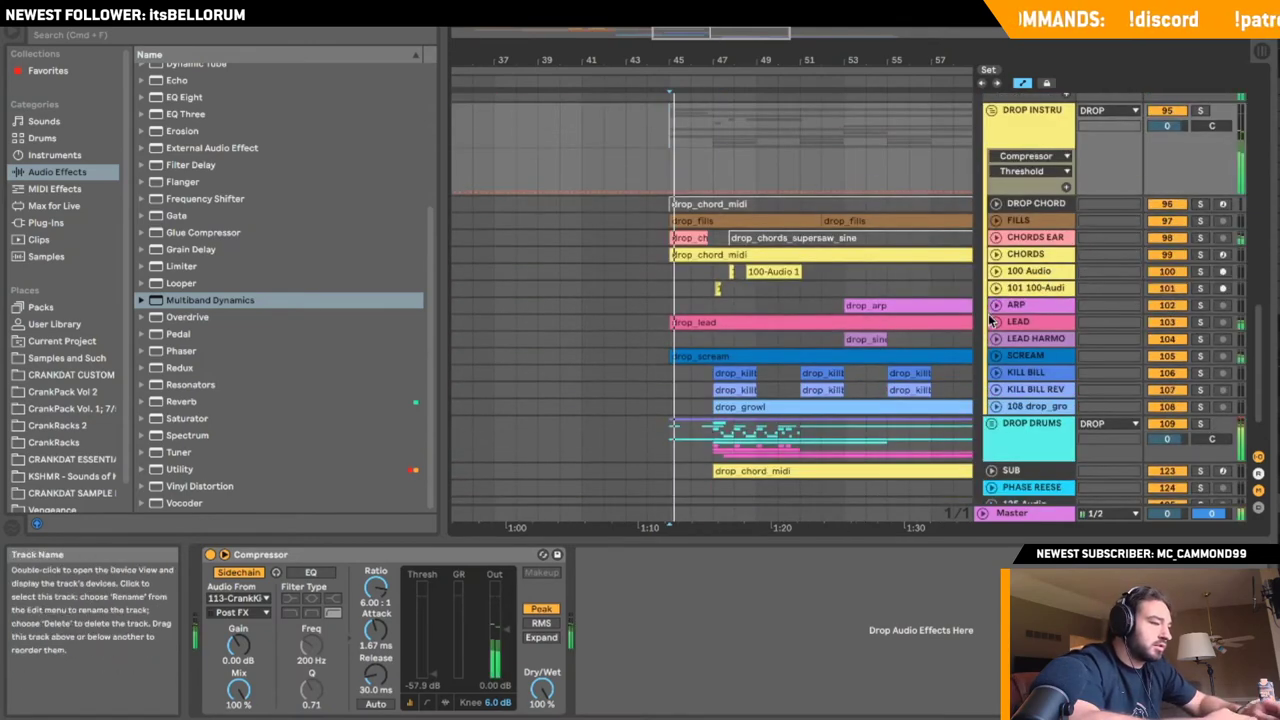
{"action": "left_click", "coordinate": [996, 254]}
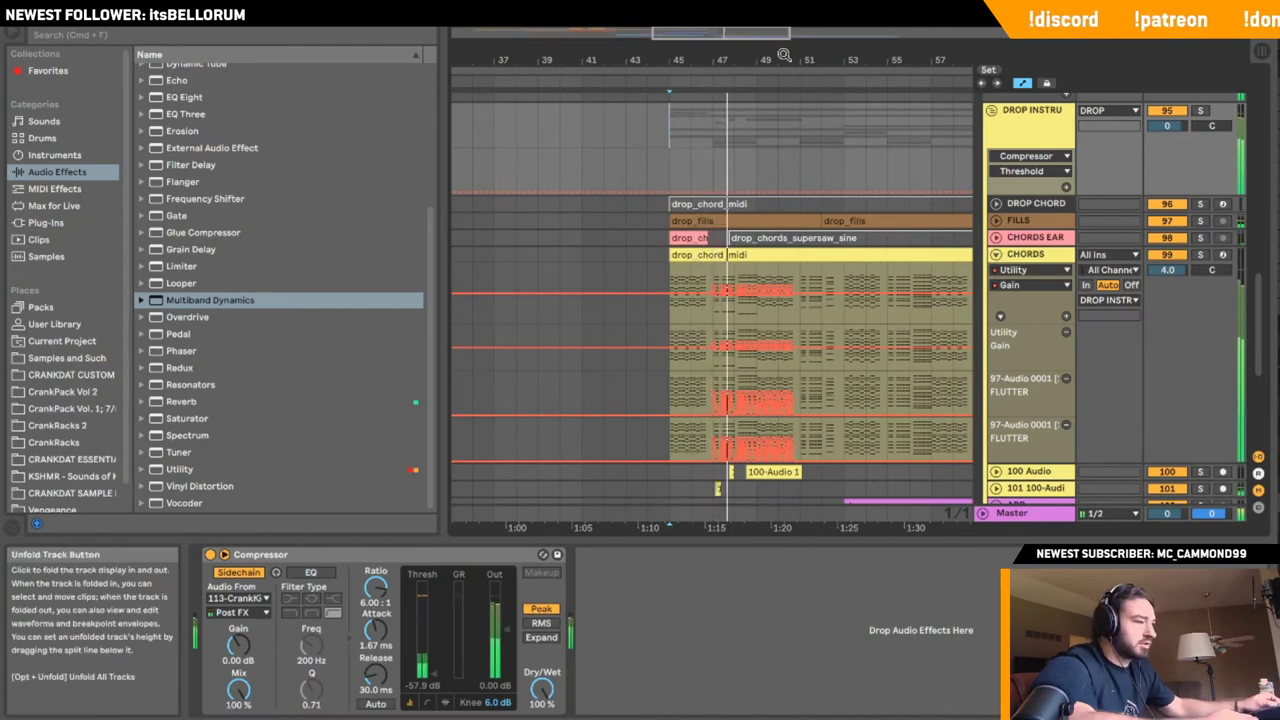
- Solo the CHORDS track and play it from the second chord of bar 47
{"action": "left_click_drag", "start_coordinate": [716, 58], "coordinate": [526, 165]}
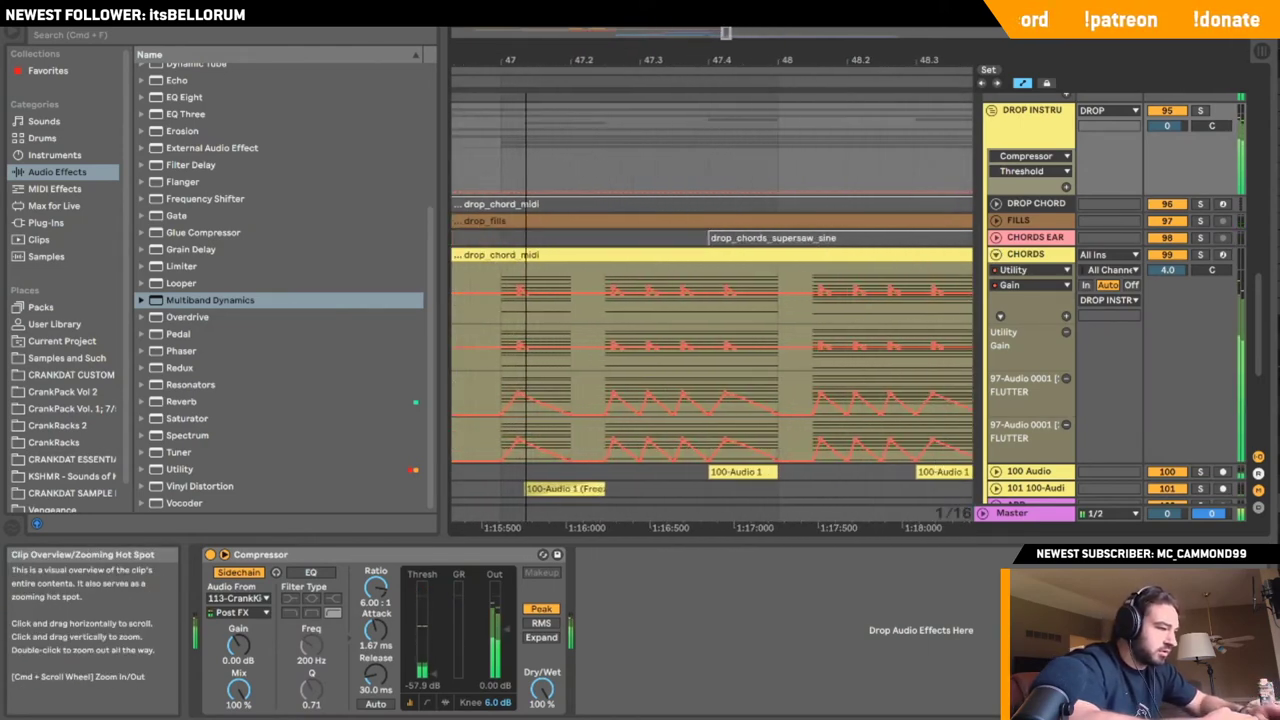
{"action": "left_click", "coordinate": [1207, 262]}
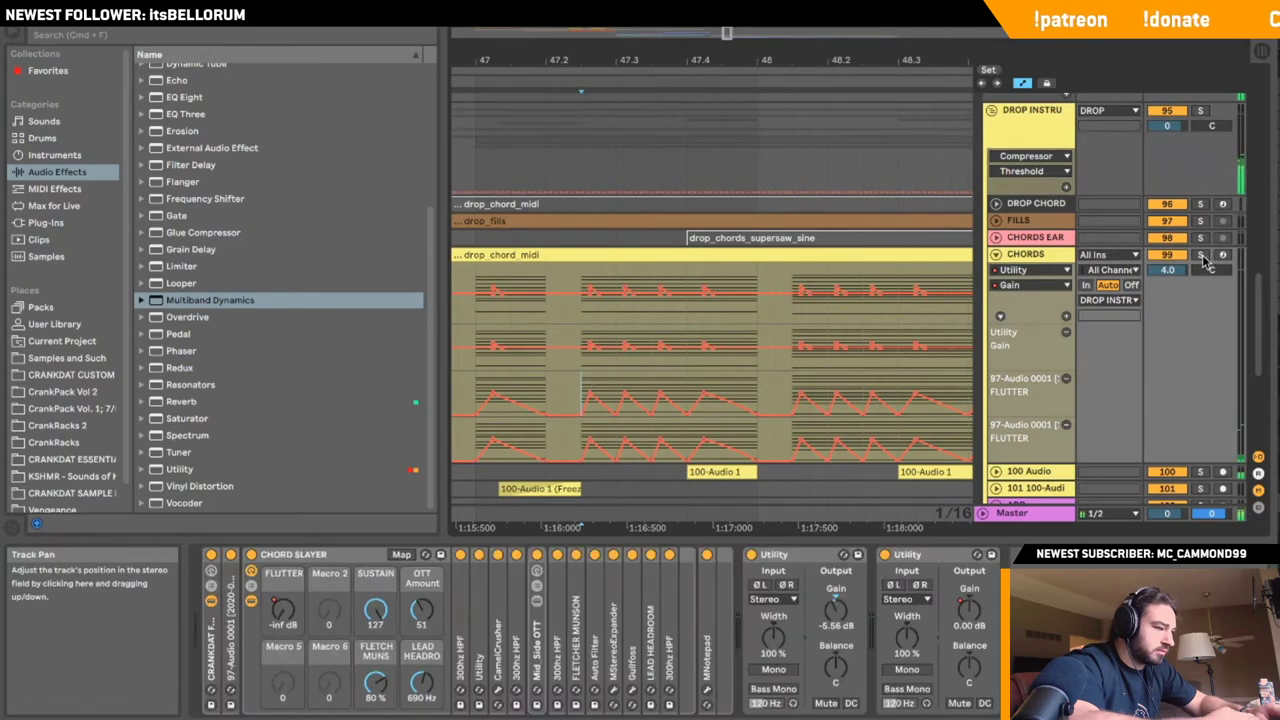
{"action": "left_click", "coordinate": [1202, 256]}
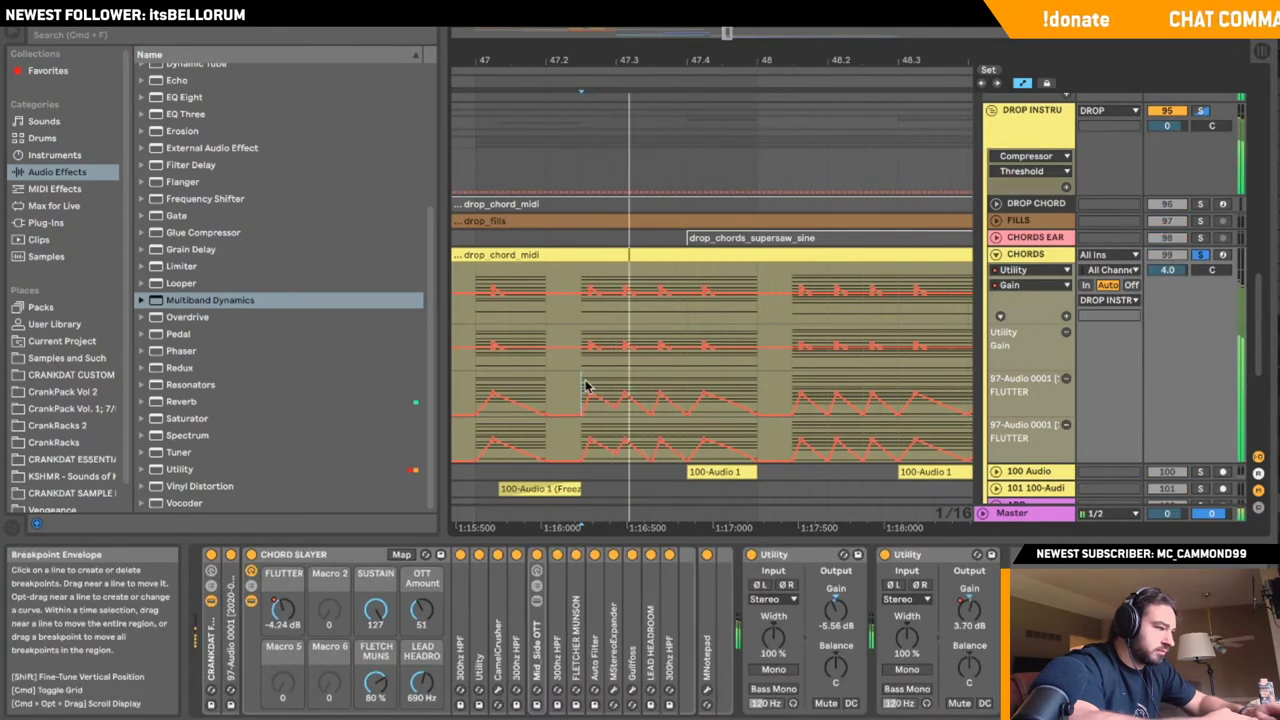
{"action": "key", "text": "space"}
- Duplicate the first FLUTTER automation swell of bar 47's second chord, keeping two copies and undoing the extra one
{"action": "left_click_drag", "start_coordinate": [586, 386], "coordinate": [617, 386]}
{"action": "key", "text": "super+d"}
{"action": "key", "text": "super+d"}
{"action": "key", "text": "super+d"}
{"action": "key", "text": "super+z"}
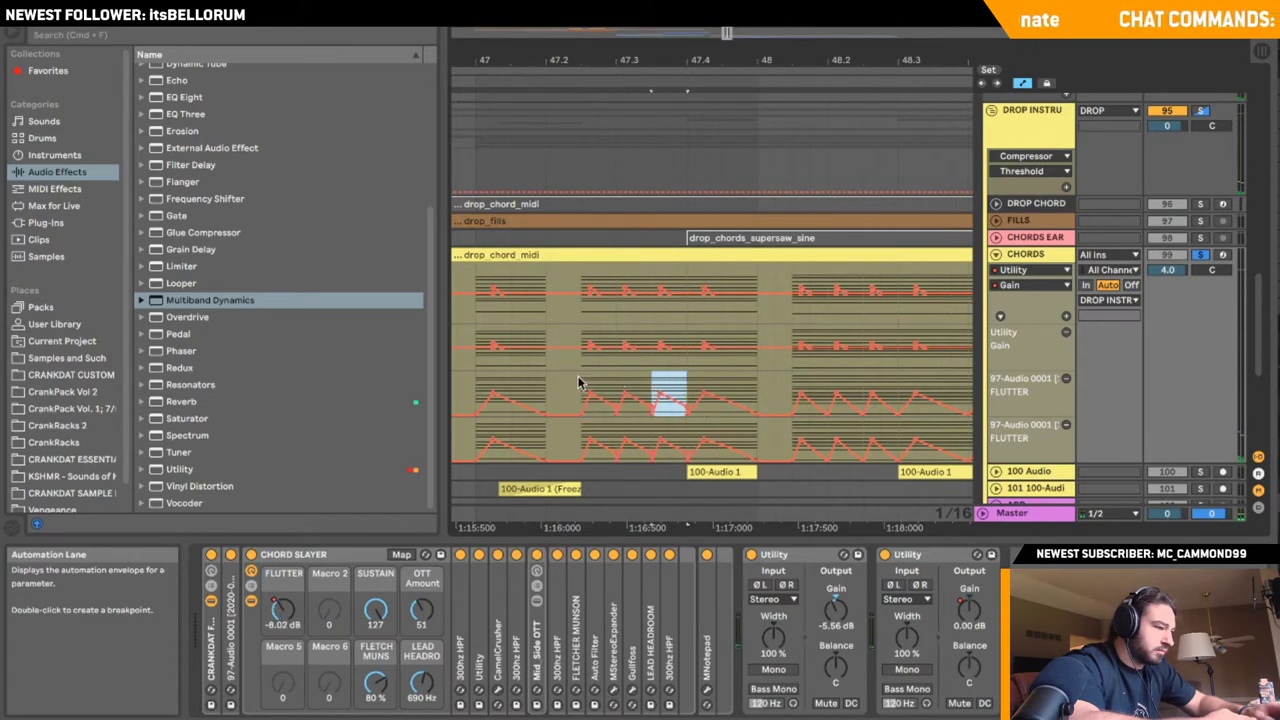
- Replay the soloed chords from bar 47's second chord to check the FLUTTER swells through bar 48
{"action": "left_click", "coordinate": [581, 383]}
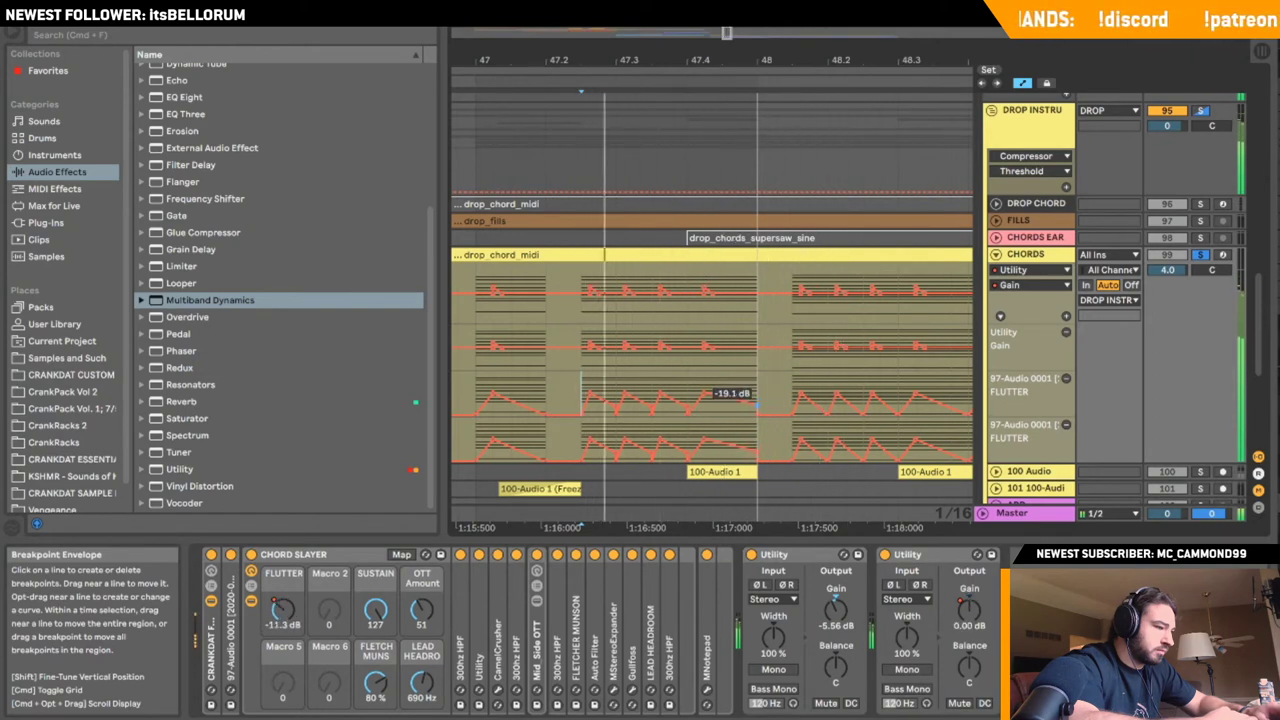
{"action": "scroll", "coordinate": [757, 405], "scroll_direction": "down", "scroll_amount": 2}
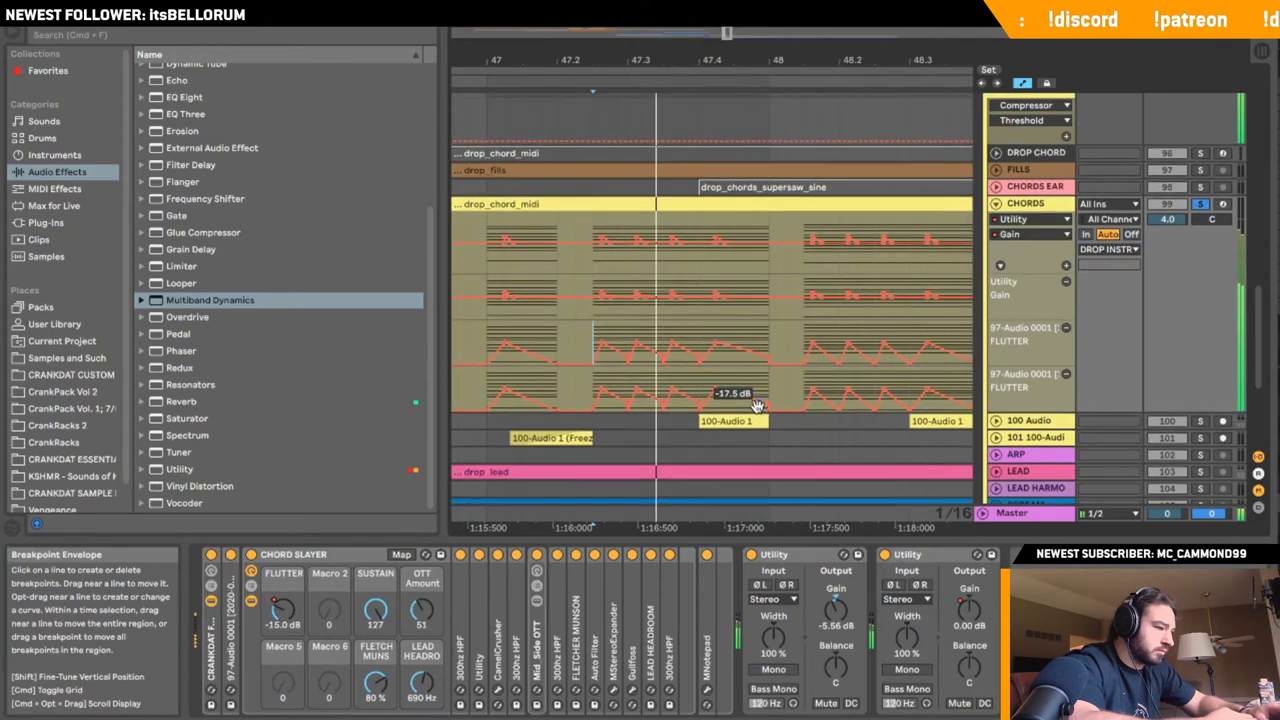
{"action": "scroll", "coordinate": [757, 405], "scroll_direction": "down", "scroll_amount": 2}
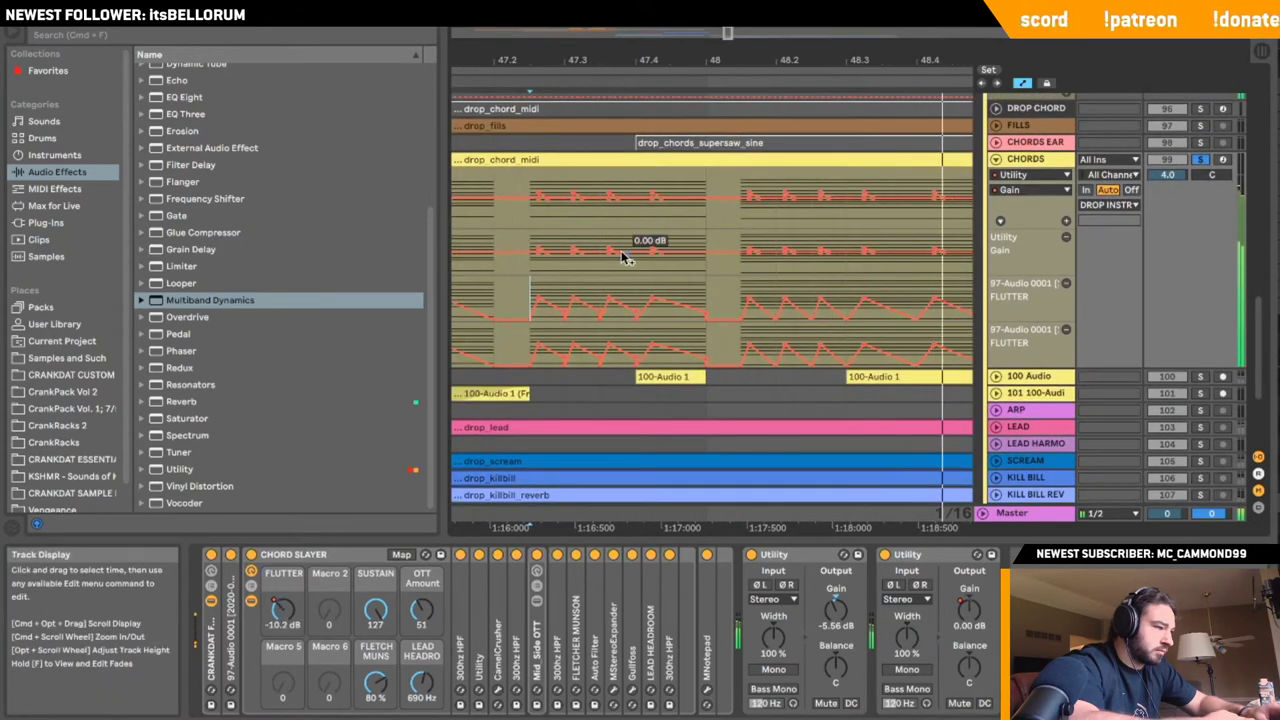
{"action": "key", "text": "space"}
{"action": "key", "text": "space"}
{"action": "left_click_drag", "start_coordinate": [603, 288], "coordinate": [643, 288]}
{"action": "key", "text": "space"}
{"action": "left_click", "coordinate": [742, 292]}
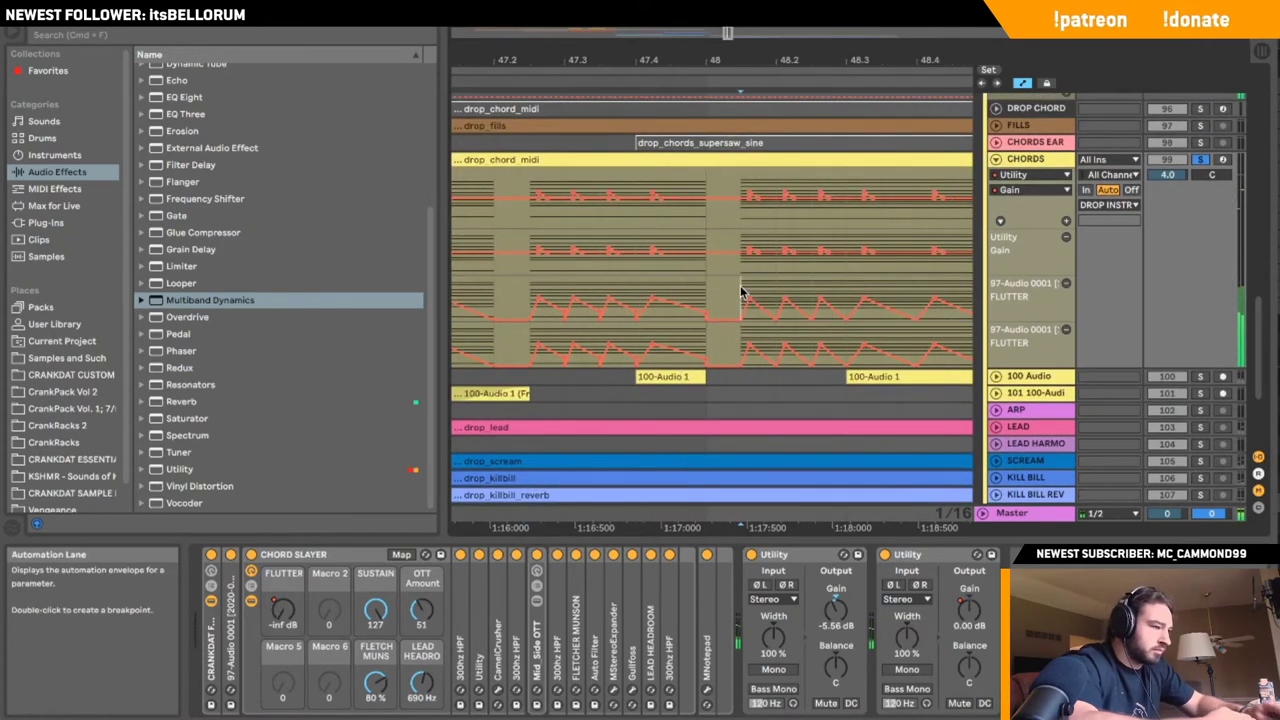
- Duplicate the first FLUTTER automation swell of bar 48's chord twice and play from that chord
{"action": "left_click_drag", "start_coordinate": [741, 292], "coordinate": [769, 292]}
{"action": "key", "text": "super+d"}
{"action": "key", "text": "super+d"}
{"action": "left_click", "coordinate": [681, 283]}
{"action": "key", "text": "space"}
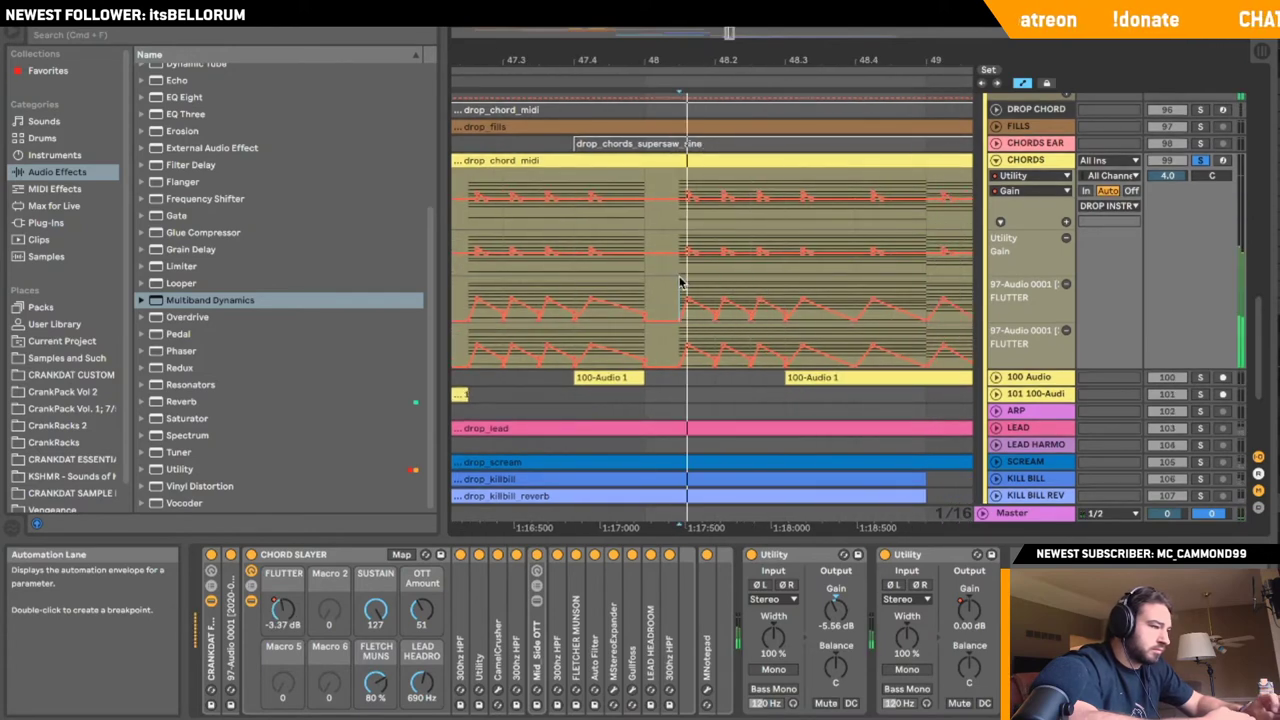
- Select the first FLUTTER swell of bar 48 and replay the soloed chords several times to compare the swells
{"action": "scroll", "coordinate": [680, 282], "scroll_direction": "right", "scroll_amount": 3}
{"action": "key", "text": "space"}
{"action": "key", "text": "space"}
{"action": "key", "text": "space"}
{"action": "left_click_drag", "start_coordinate": [635, 320], "coordinate": [629, 294]}
{"action": "key", "text": "space"}
{"action": "key", "text": "space"}
{"action": "key", "text": "space"}
{"action": "key", "text": "space"}
{"action": "key", "text": "space"}
{"action": "scroll", "coordinate": [629, 294], "scroll_direction": "left", "scroll_amount": 4}
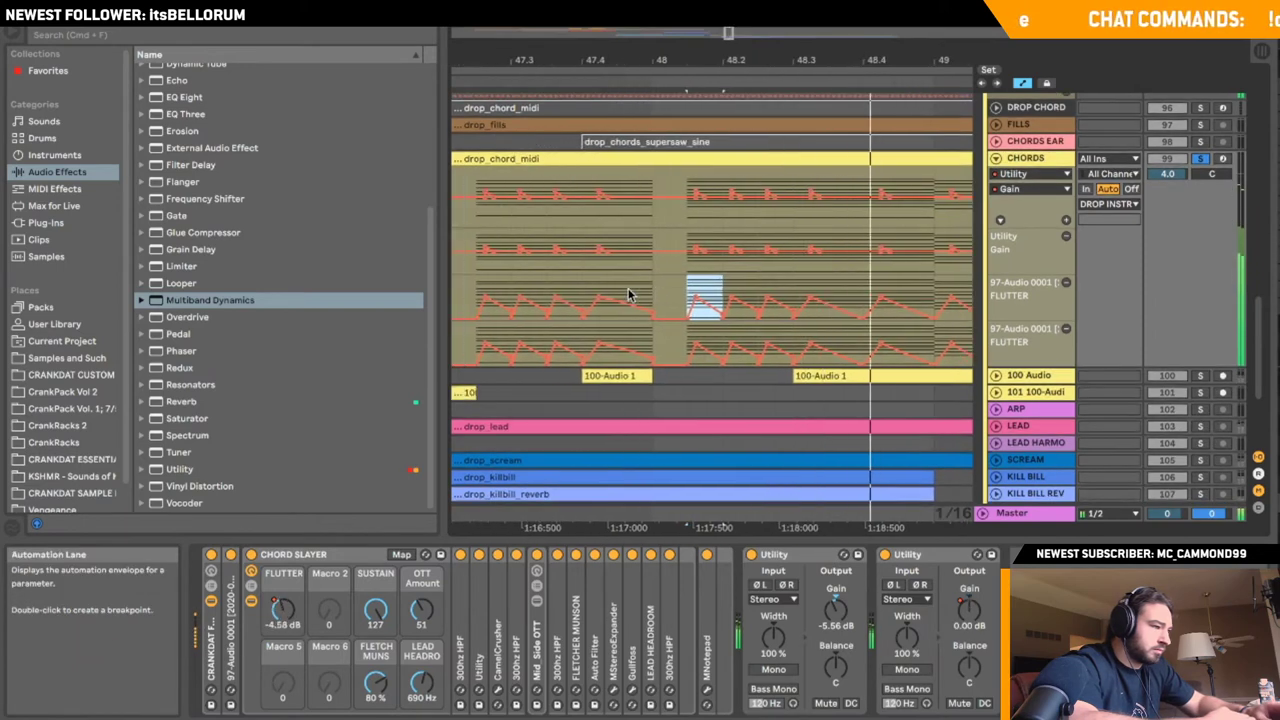
- Replay the chords from bar 47's second chord, checking the FLUTTER low point after its first swell, and select that swell
{"action": "key", "text": "space"}
{"action": "key", "text": "space"}
{"action": "key", "text": "space"}
{"action": "left_click_drag", "start_coordinate": [532, 317], "coordinate": [532, 316]}
{"action": "left_click", "coordinate": [497, 293]}
{"action": "key", "text": "space"}
{"action": "key", "text": "space"}
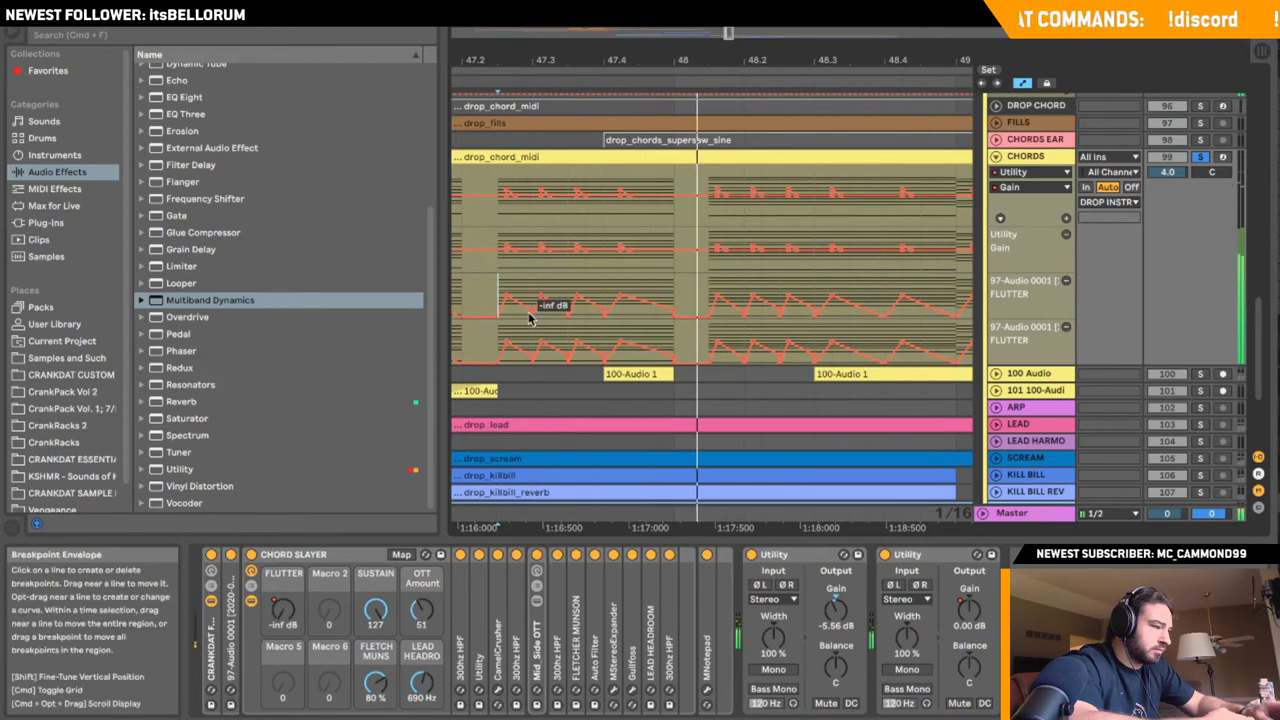
{"action": "key", "text": "space"}
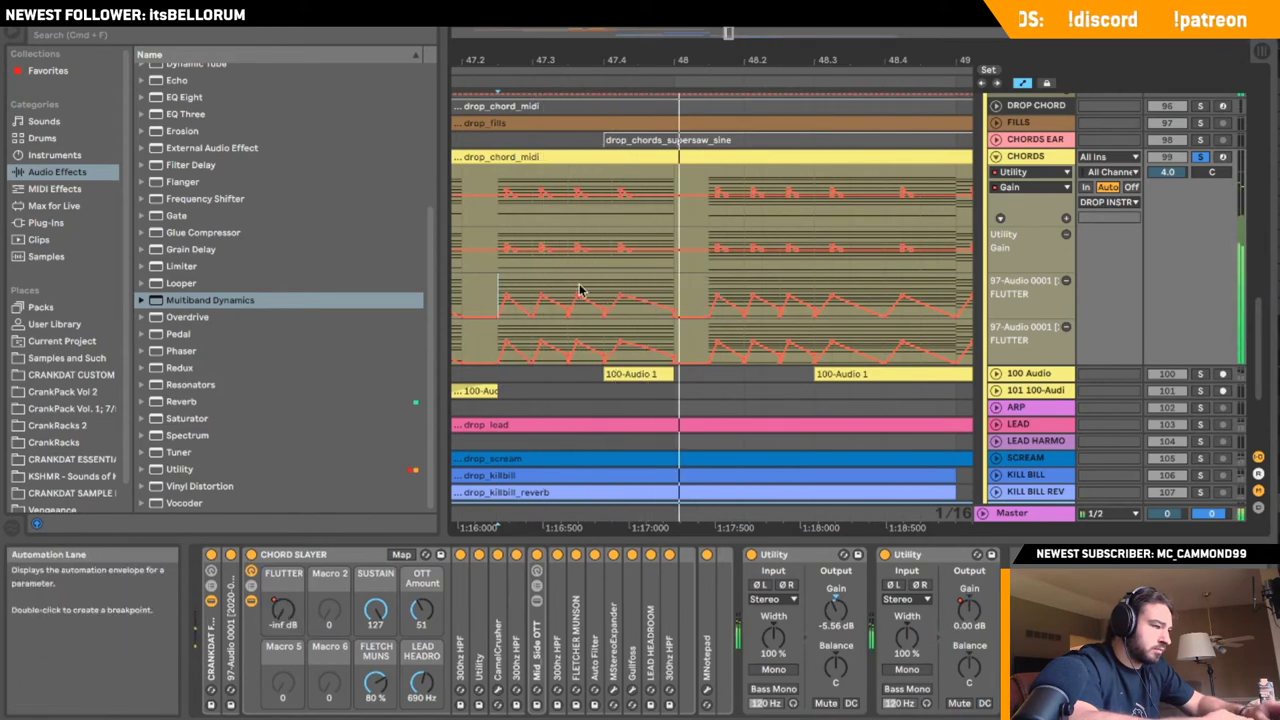
{"action": "left_click", "coordinate": [498, 288]}
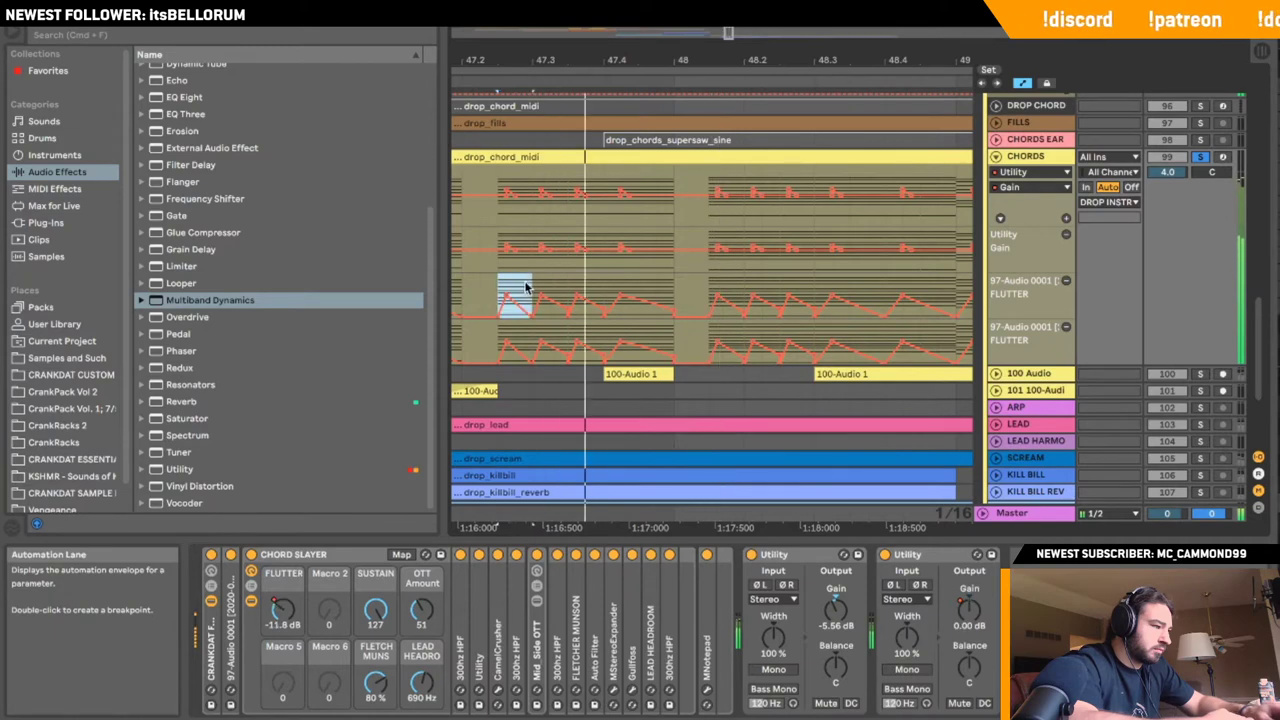
- Paste the copied half-beat FLUTTER automation shape onto the first chord hit after bar 48 and play it back
{"action": "left_click", "coordinate": [716, 284]}
{"action": "key", "text": "space"}
{"action": "key", "text": "space"}
{"action": "scroll", "coordinate": [716, 284], "scroll_direction": "right", "scroll_amount": 3}
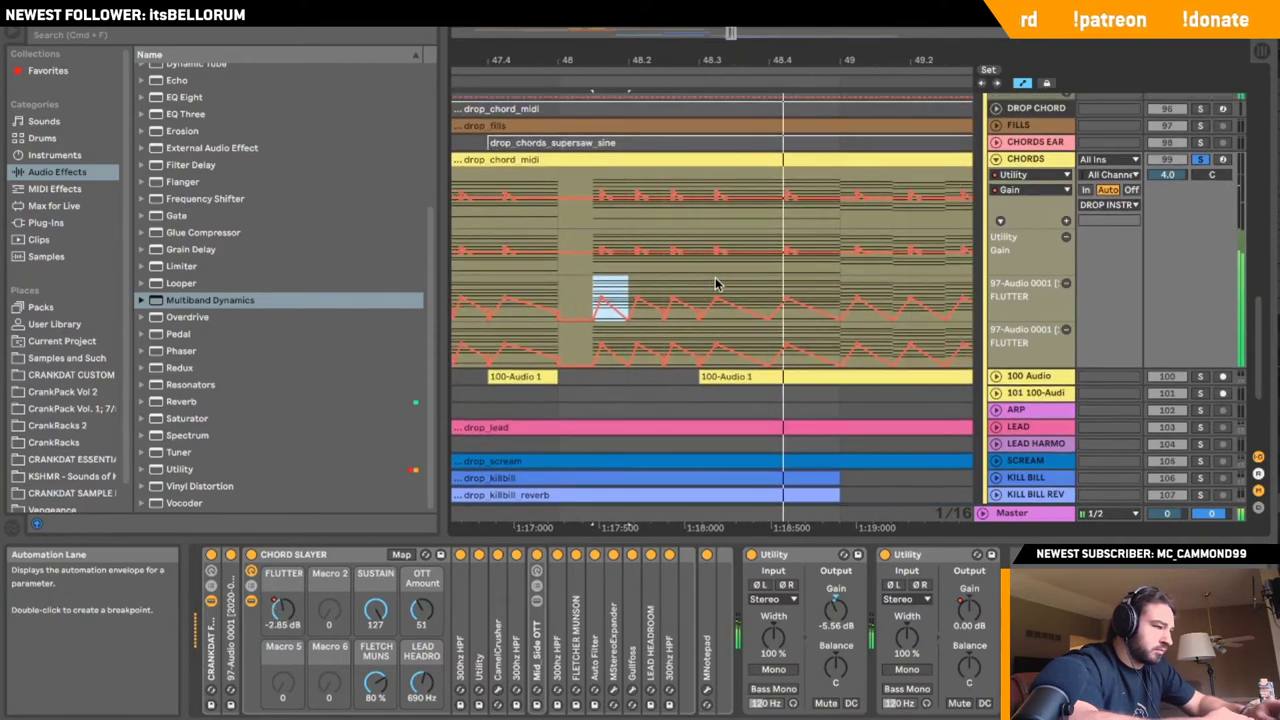
{"action": "key", "text": "space"}
{"action": "key", "text": "space"}
- Copy the one-beat FLUTTER shape at 47.4 to 48.3, duplicate it at 48.4, and audition the passage
{"action": "left_click_drag", "start_coordinate": [490, 290], "coordinate": [556, 290]}
{"action": "key", "text": "space"}
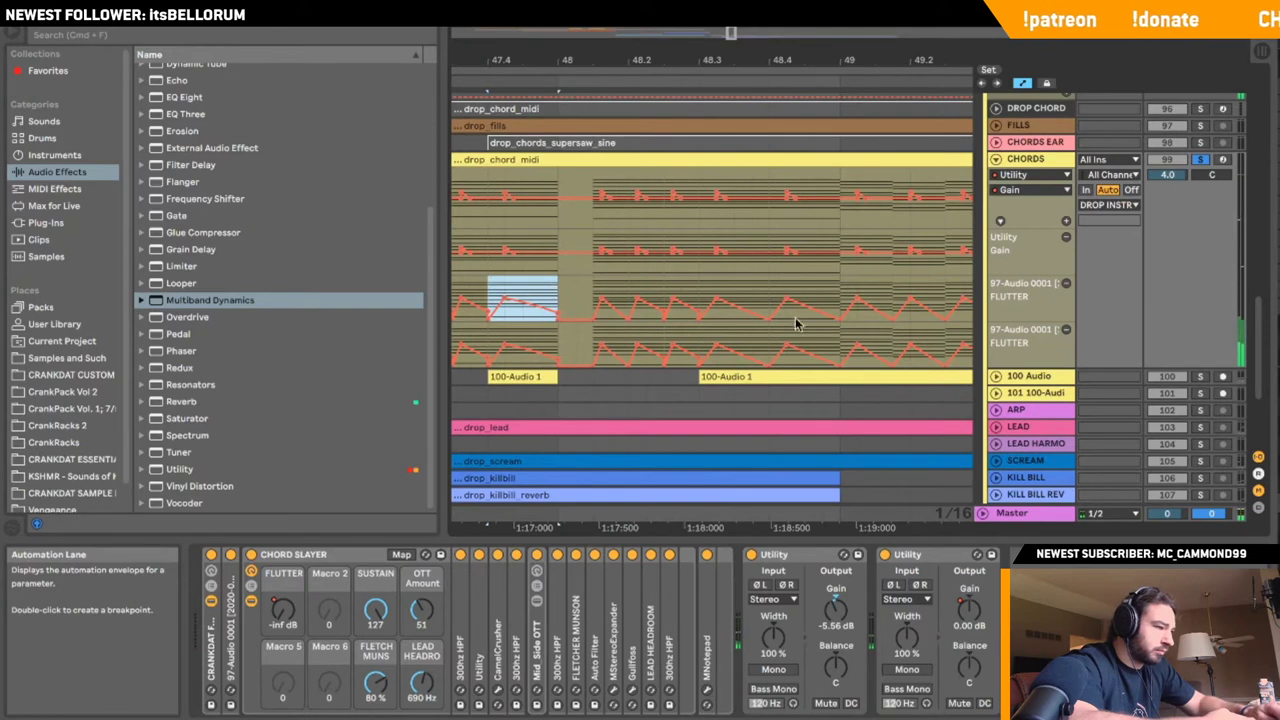
{"action": "left_click", "coordinate": [697, 296]}
{"action": "key", "text": "super+v"}
{"action": "key", "text": "super+d"}
{"action": "key", "text": "space"}
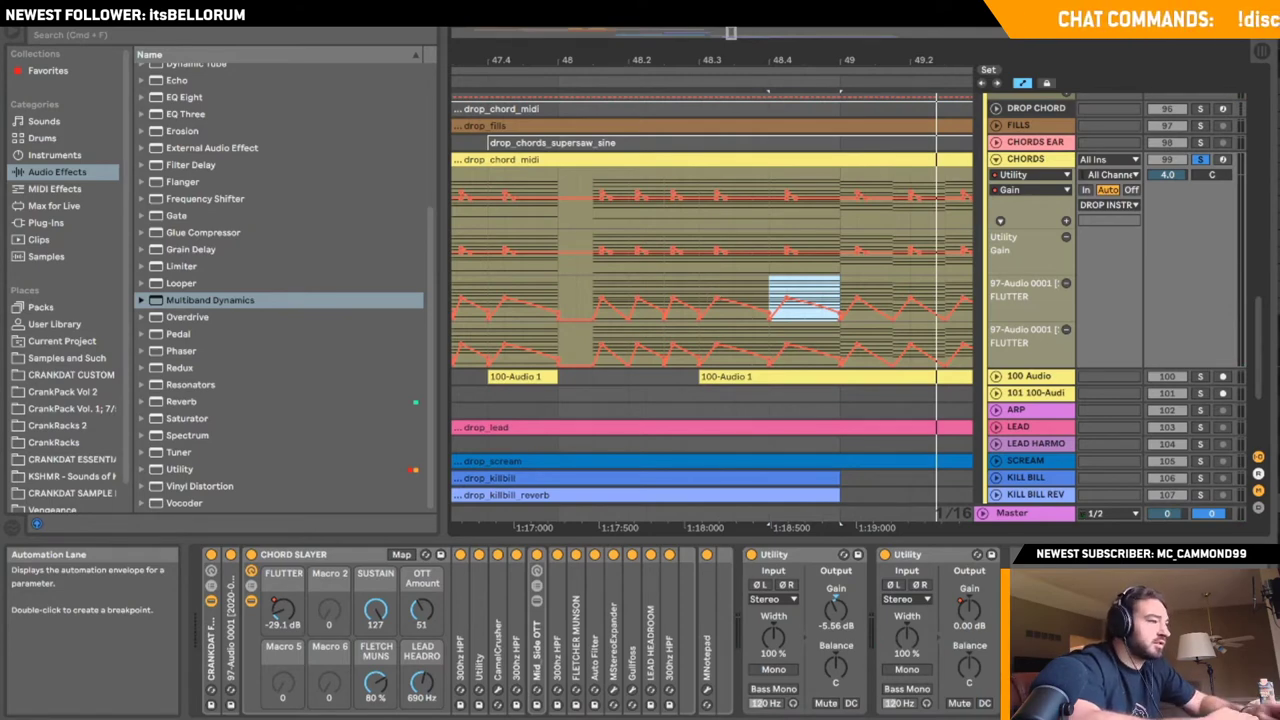
{"action": "left_click_drag", "start_coordinate": [732, 36], "coordinate": [732, 37]}
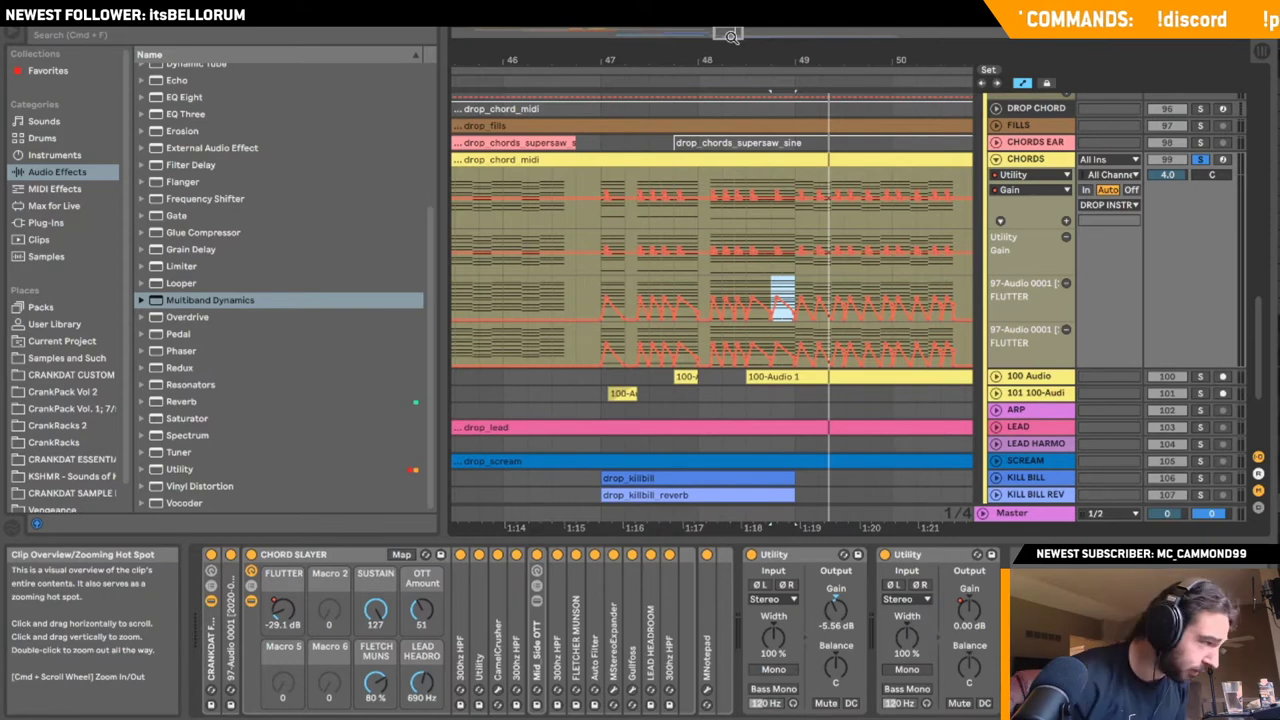
{"action": "key", "text": "space"}
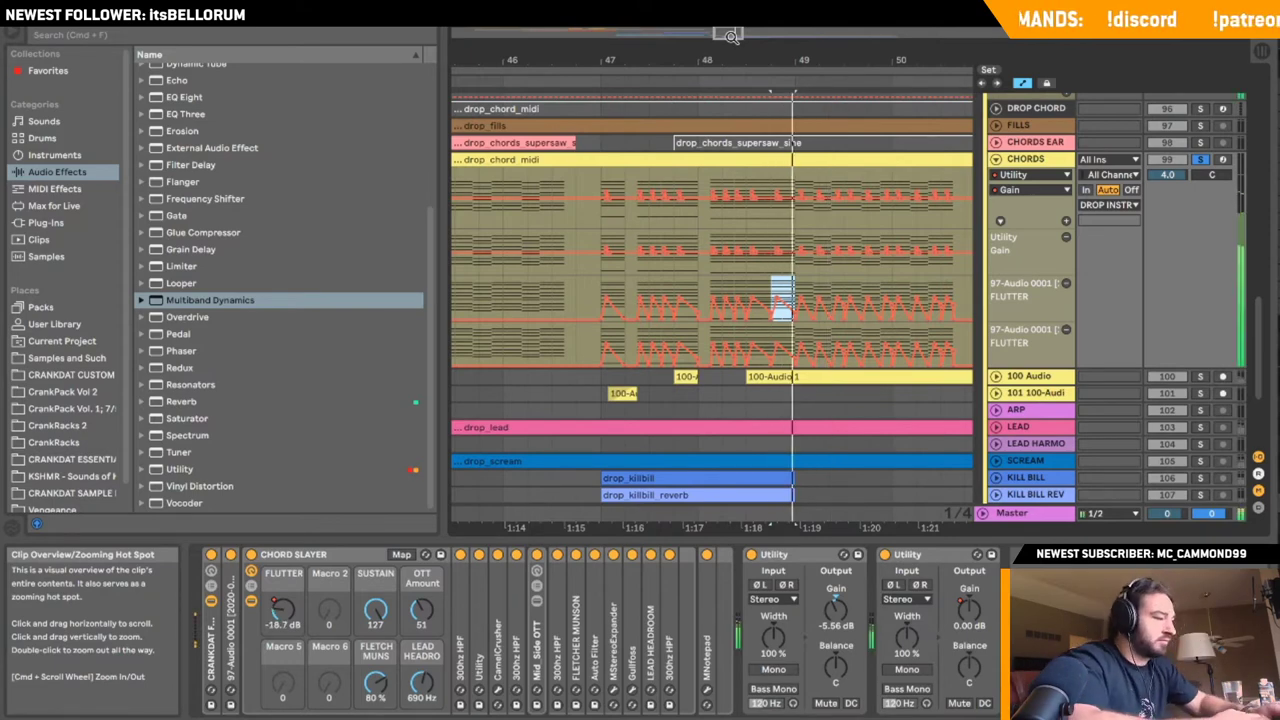
{"action": "key", "text": "space"}
{"action": "key", "text": "space"}
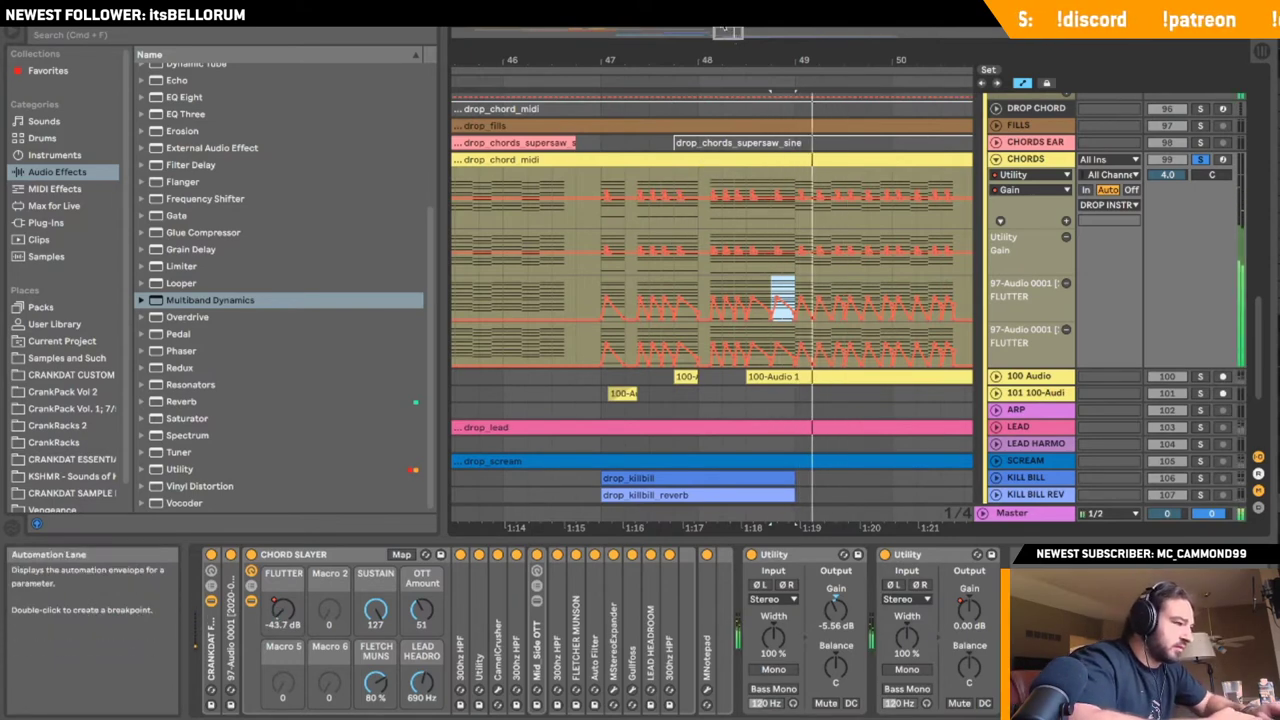
- Apply the FLUTTER automation shape to the first two chord hits of bar 49 in the first FLUTTER lane
{"action": "left_click_drag", "start_coordinate": [726, 62], "coordinate": [648, 134]}
{"action": "left_click_drag", "start_coordinate": [533, 285], "coordinate": [614, 290]}
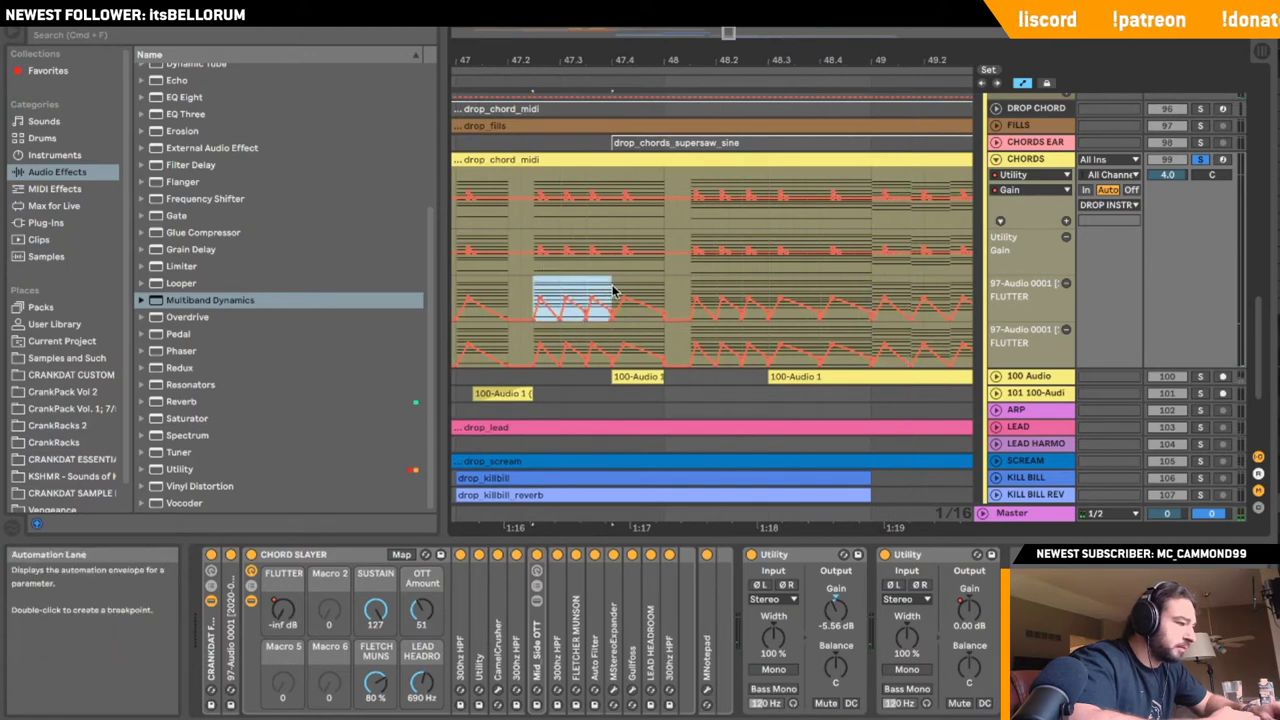
{"action": "scroll", "coordinate": [613, 291], "scroll_direction": "right", "scroll_amount": 4}
{"action": "scroll", "coordinate": [674, 281], "scroll_direction": "left", "scroll_amount": 2}
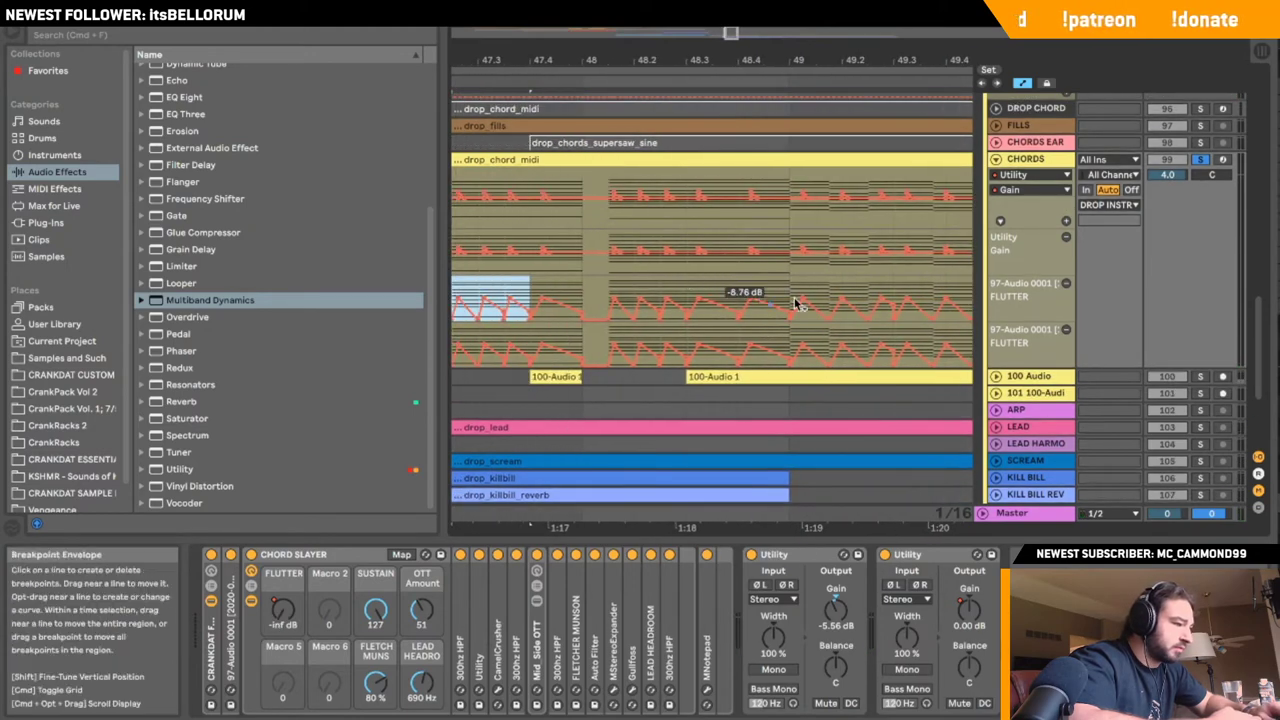
{"action": "left_click", "coordinate": [826, 312]}
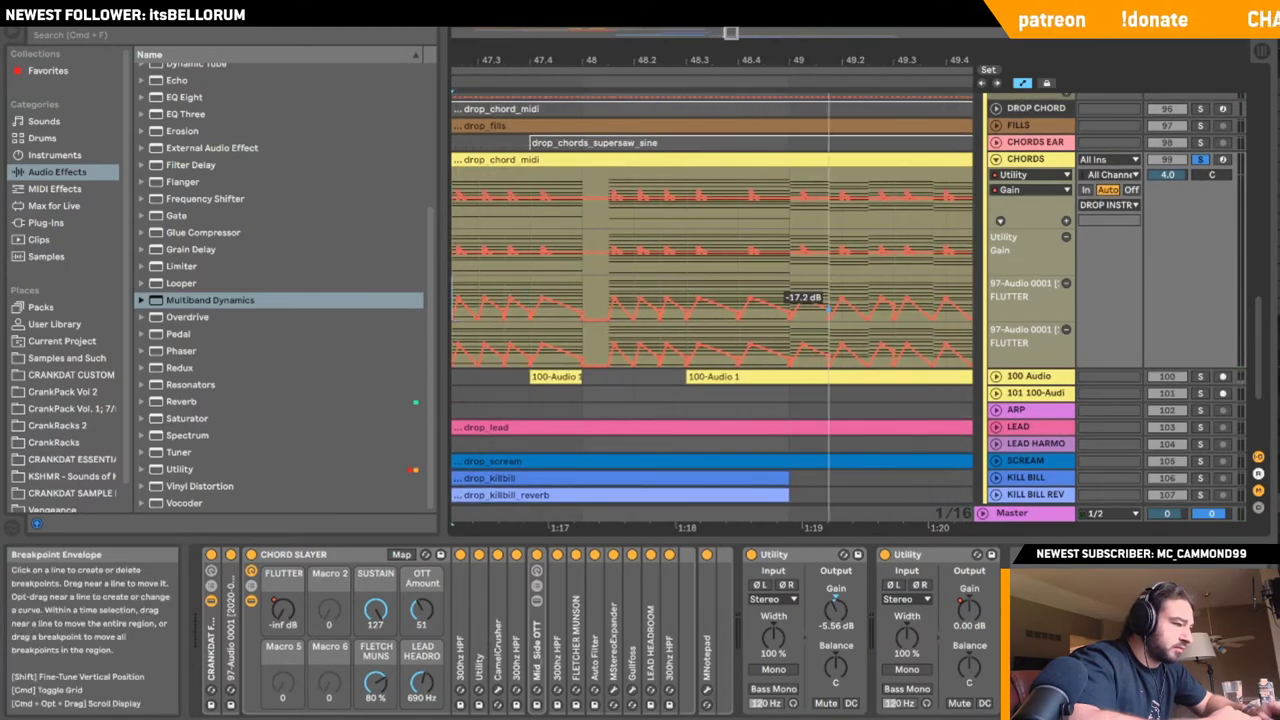
{"action": "left_click", "coordinate": [790, 292]}
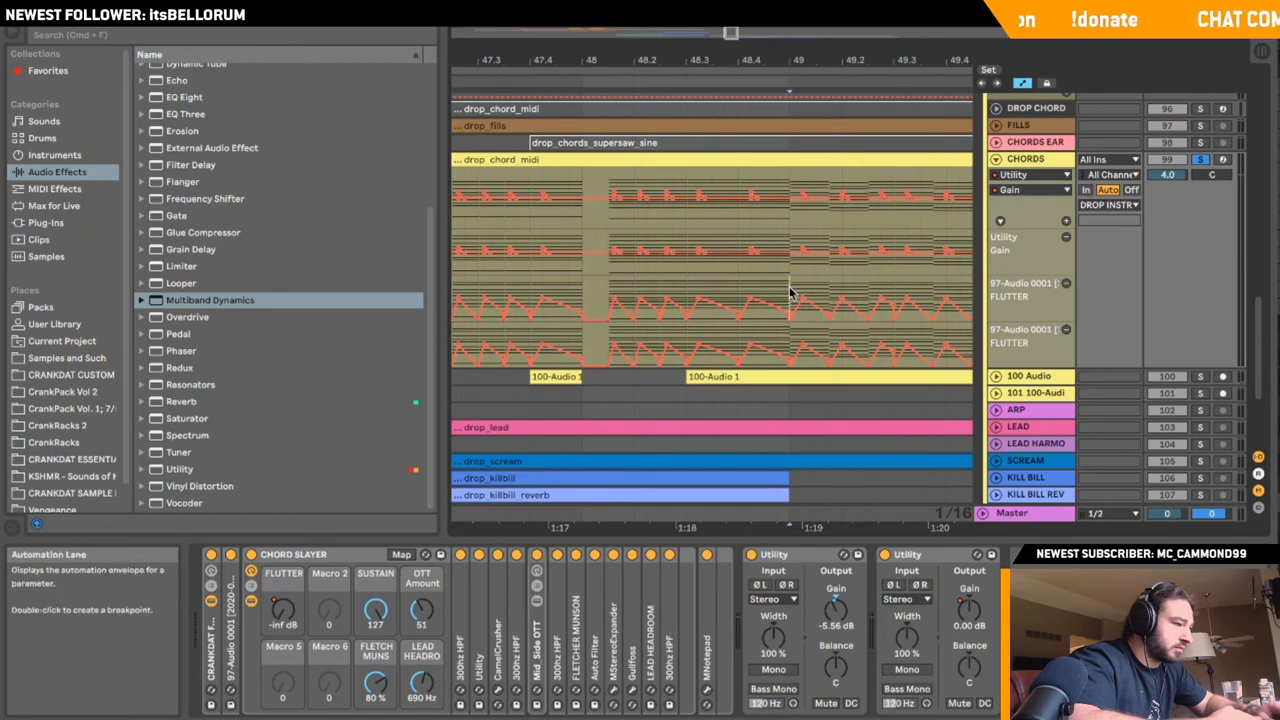
{"action": "scroll", "coordinate": [826, 290], "scroll_direction": "right", "scroll_amount": 3}
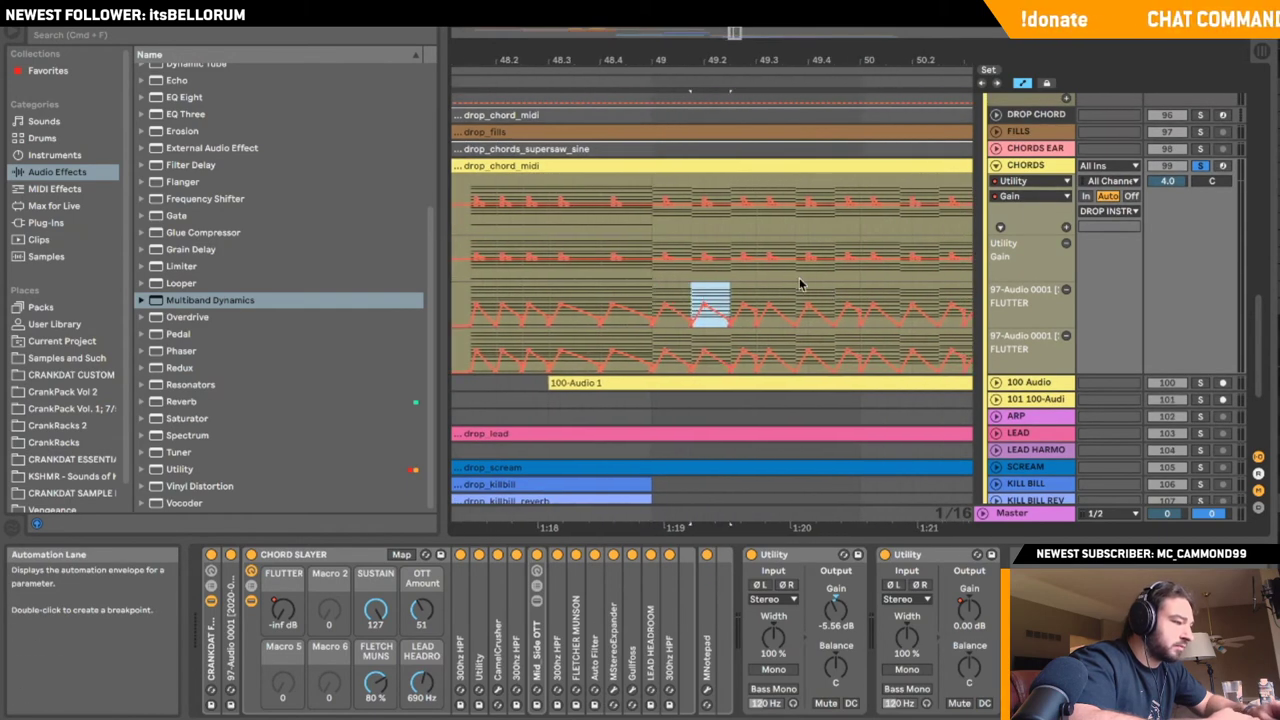
- Repeat the FLUTTER shape from the start of bar 49 on the following chord hits through 49.4
{"action": "left_click", "coordinate": [728, 303]}
{"action": "key", "text": "space"}
{"action": "scroll", "coordinate": [737, 303], "scroll_direction": "right", "scroll_amount": 2}
{"action": "left_click", "coordinate": [595, 286]}
{"action": "key", "text": "space"}
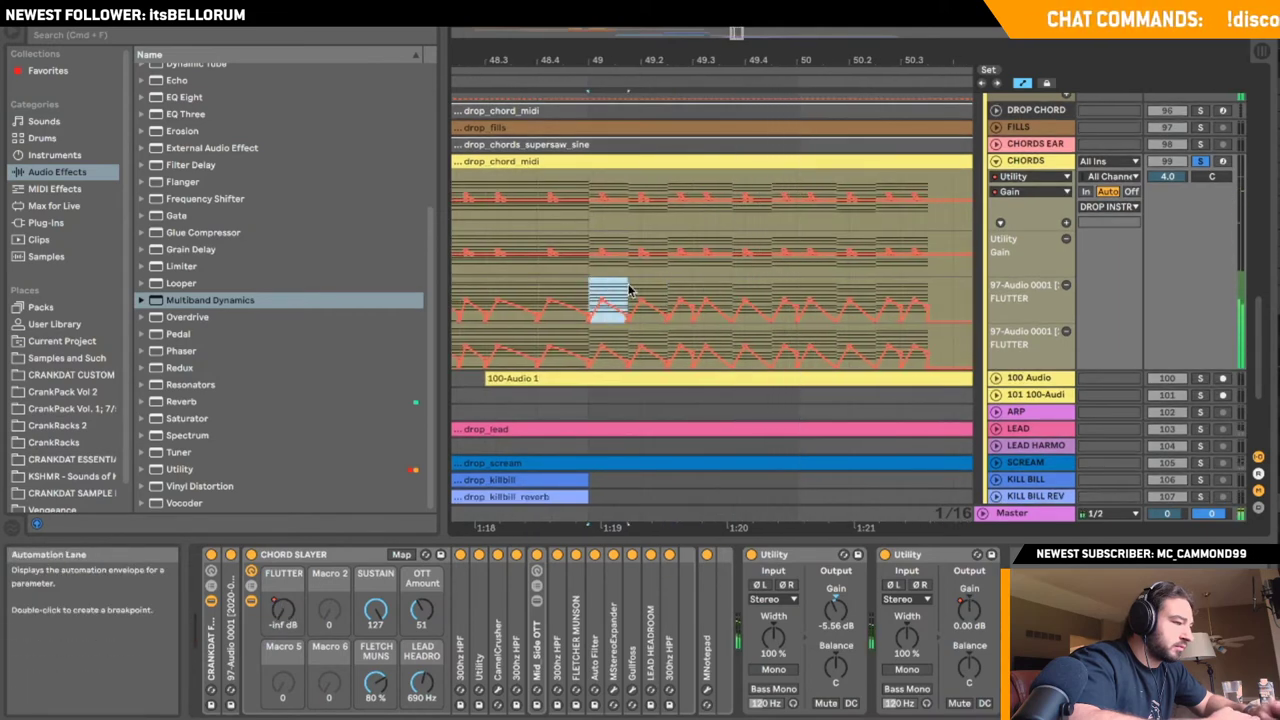
{"action": "key", "text": "Right"}
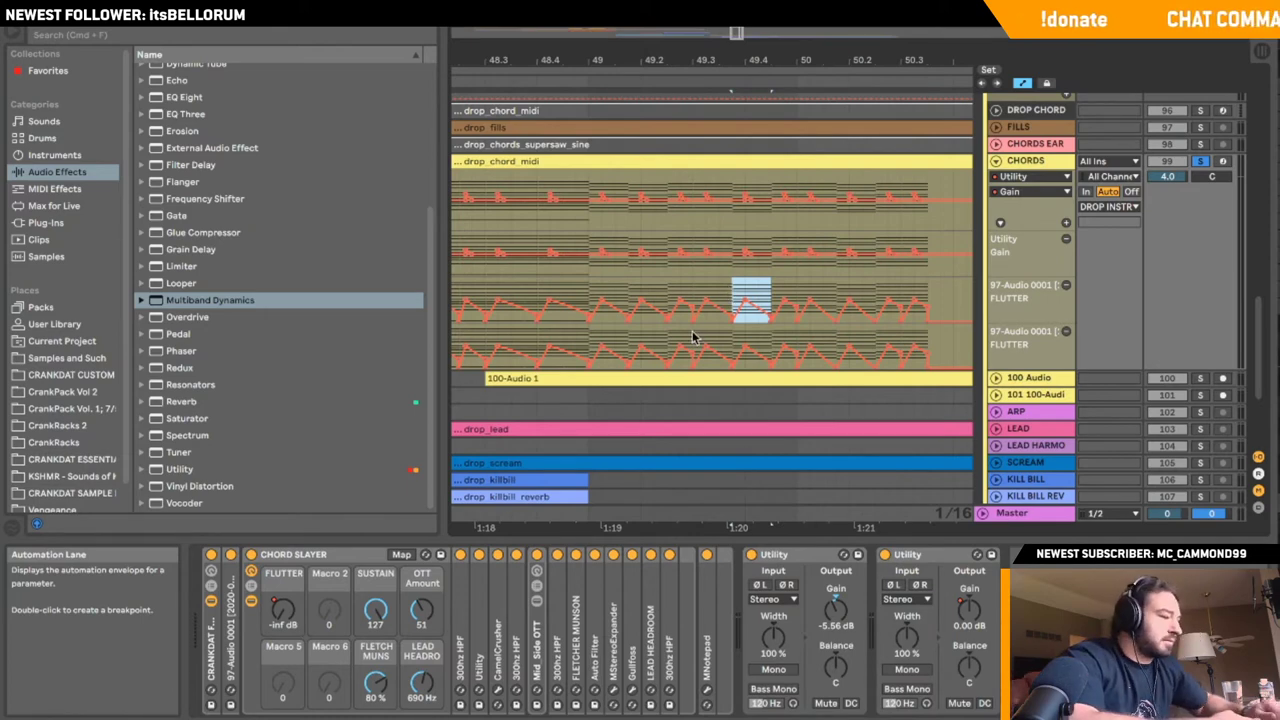
- Take the CHORDS track out of solo and audition the drop from about bar 46 in the full mix
{"action": "key", "text": "space"}
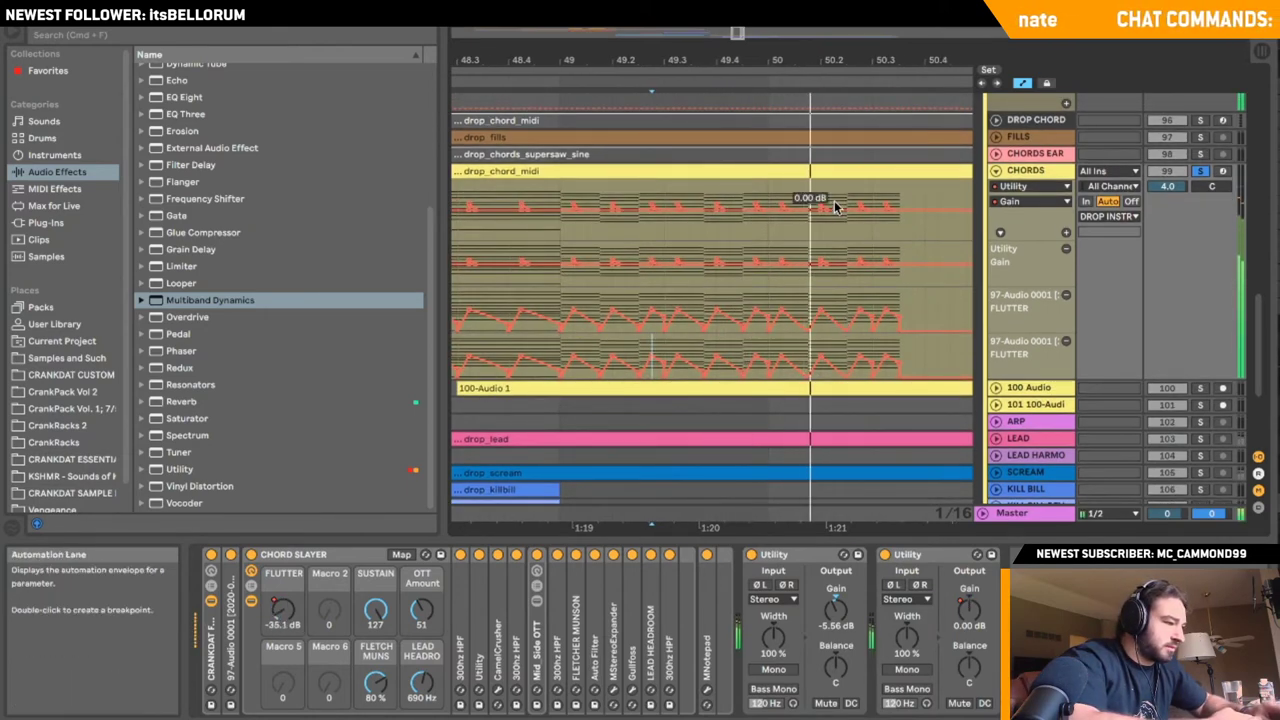
{"action": "left_click", "coordinate": [746, 72]}
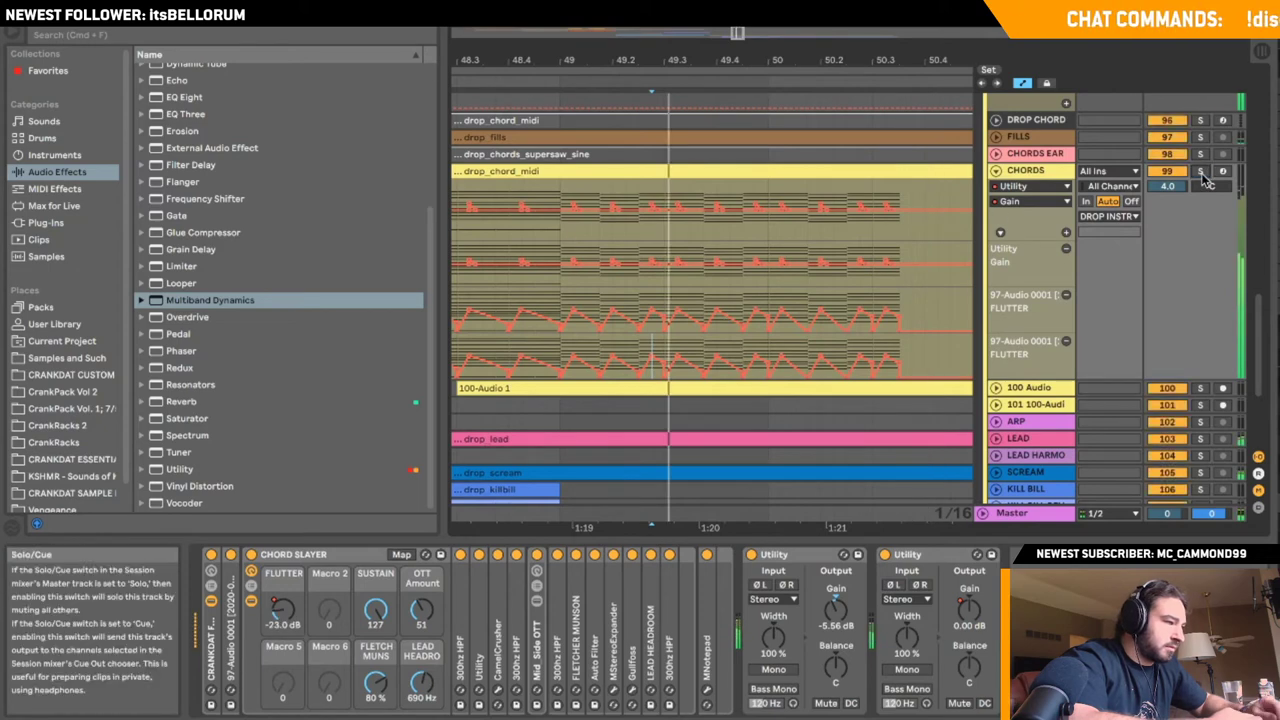
{"action": "left_click_drag", "start_coordinate": [739, 34], "coordinate": [742, 8]}
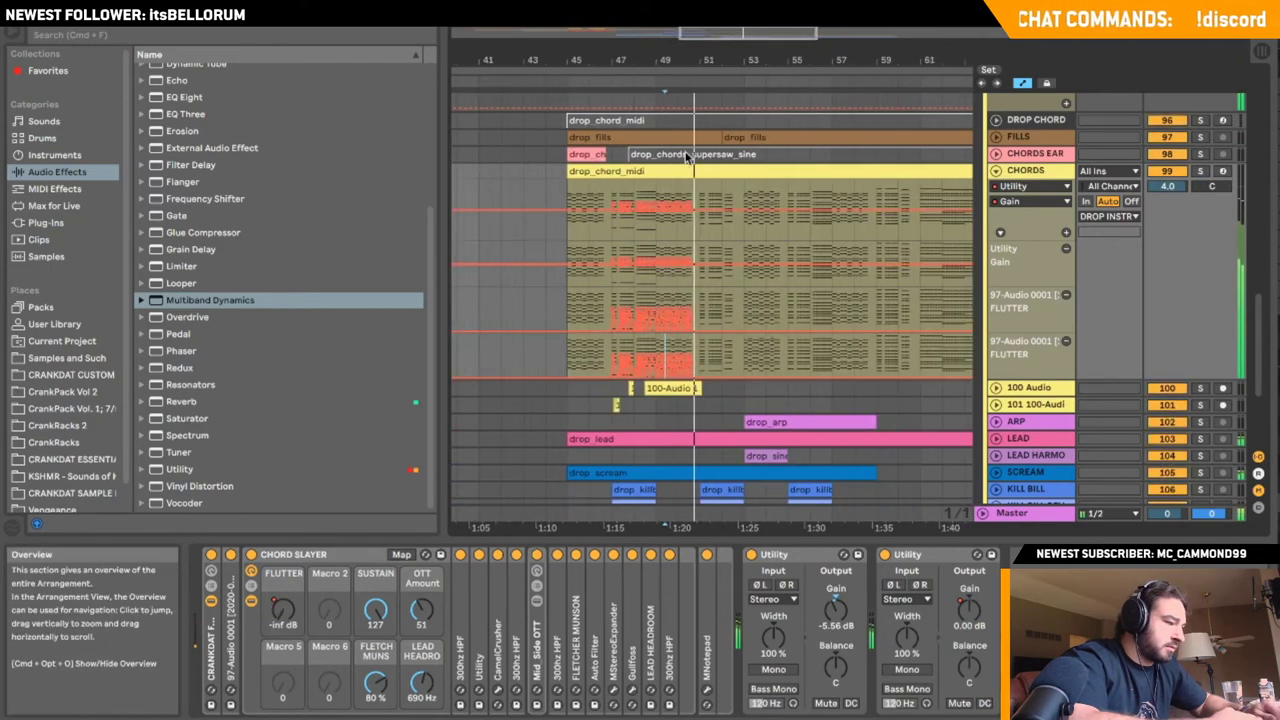
{"action": "left_click", "coordinate": [595, 74]}
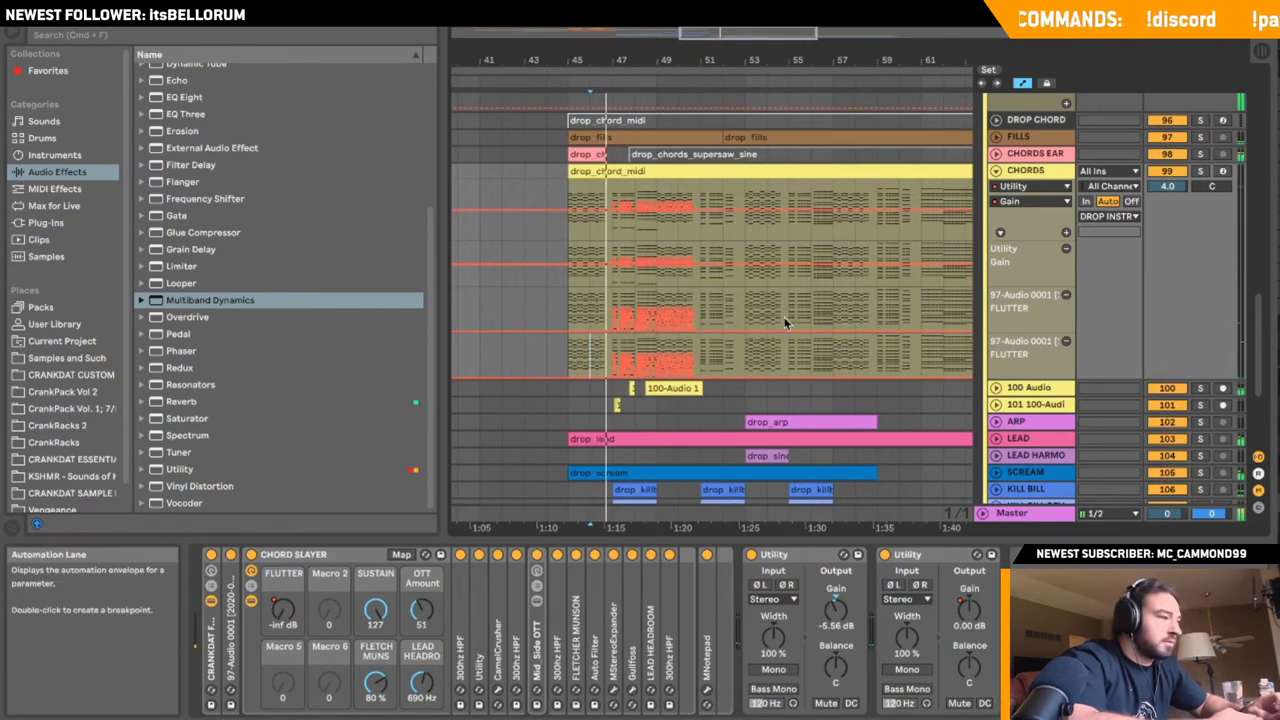
{"action": "left_click_drag", "start_coordinate": [652, 60], "coordinate": [769, 138]}
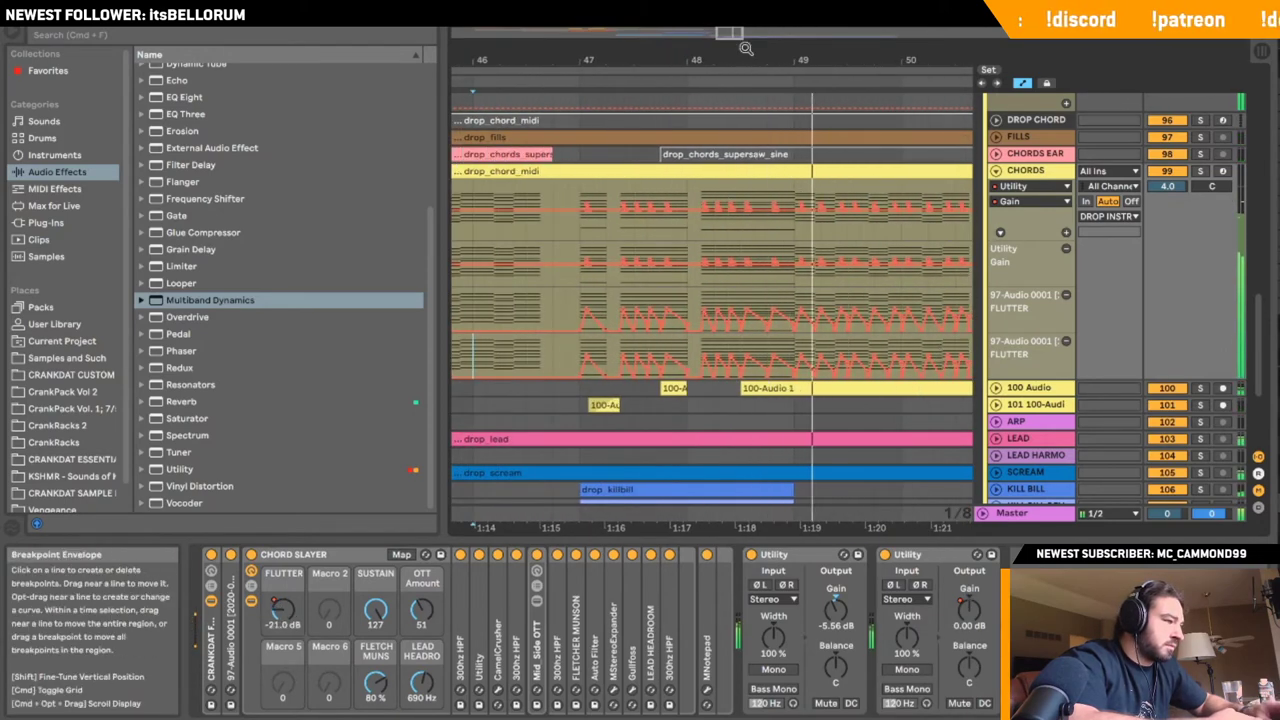
{"action": "mouse_move", "coordinate": [737, 60]}
{"action": "left_mouse_down"}
{"action": "mouse_move", "coordinate": [718, 60]}
{"action": "mouse_move", "coordinate": [730, 46]}
{"action": "left_mouse_up"}
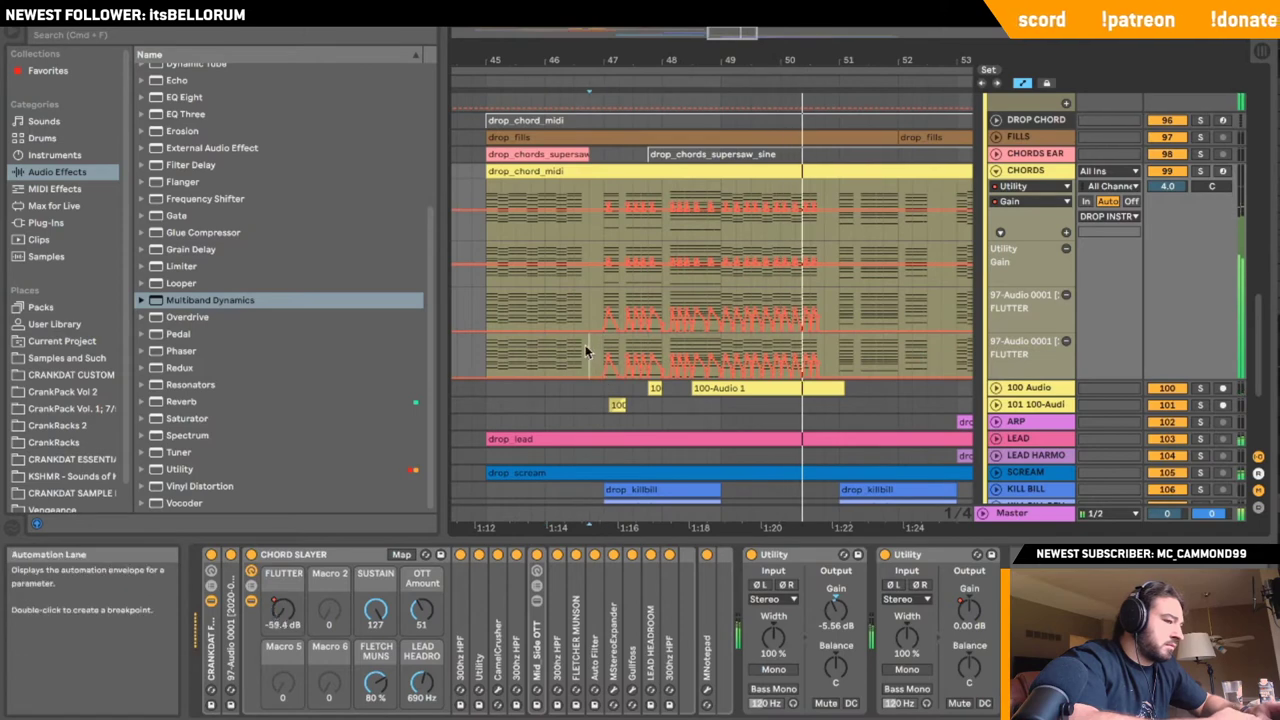
- Set the CHORDS track volume to 0 while comparing the track soloed and in the mix
{"action": "left_click", "coordinate": [1200, 171]}
{"action": "key", "text": "space"}
{"action": "key", "text": "space"}
{"action": "mouse_move", "coordinate": [1168, 187]}
{"action": "left_mouse_down"}
{"action": "mouse_move", "coordinate": [1168, 208]}
{"action": "mouse_move", "coordinate": [1168, 188]}
{"action": "left_mouse_up"}
{"action": "left_click", "coordinate": [1200, 171]}
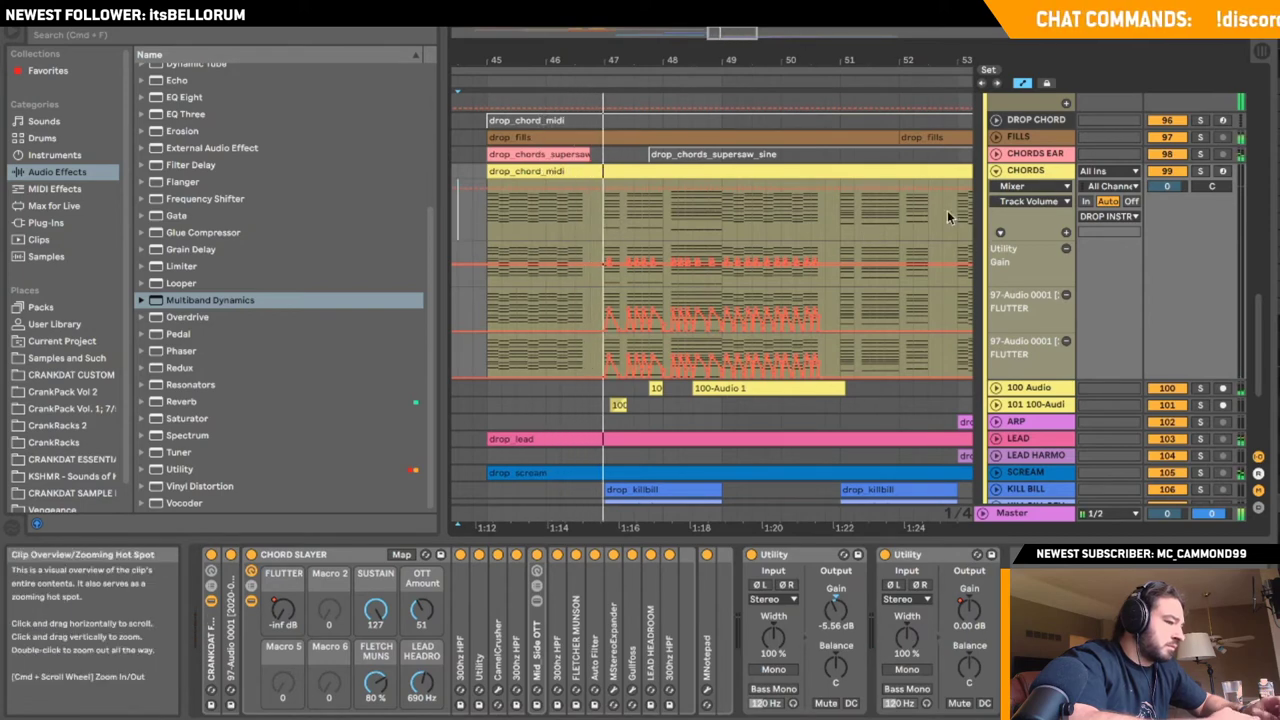
- Expand the 100 Audio track and remove its Utility Gain automation ramps after bar 48
{"action": "left_click", "coordinate": [996, 405]}
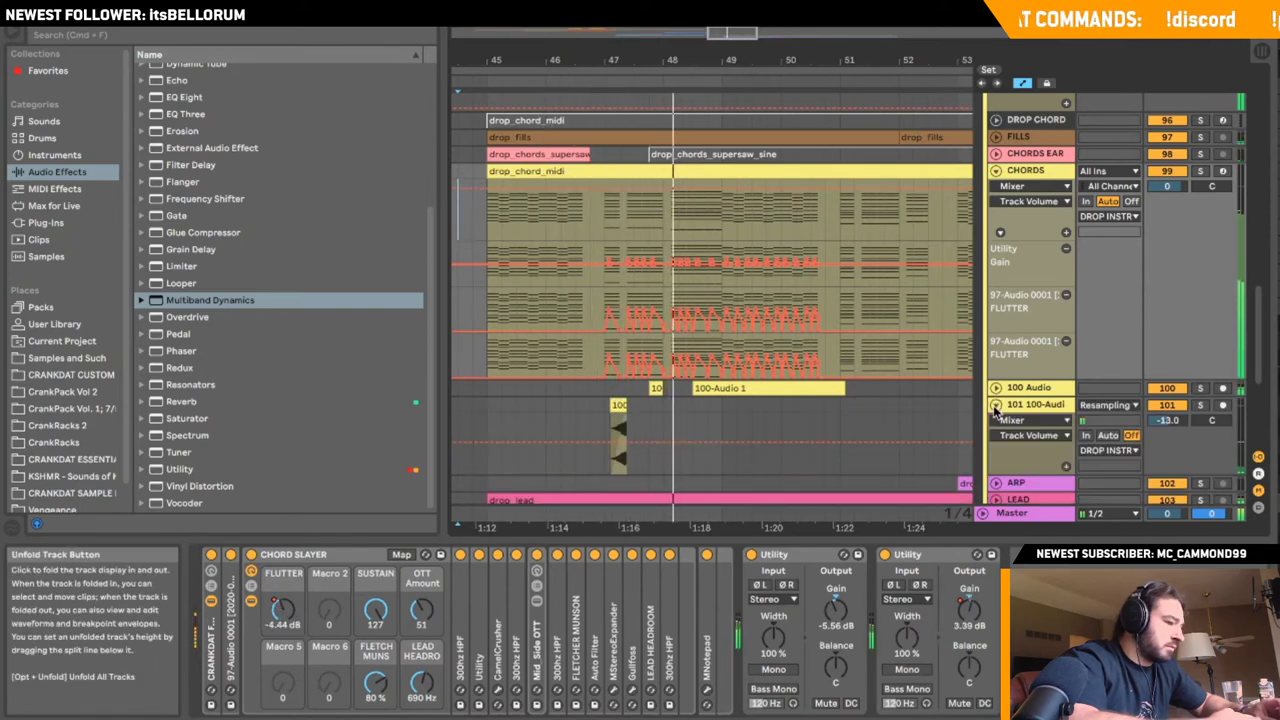
{"action": "left_click", "coordinate": [995, 388]}
{"action": "scroll", "coordinate": [900, 400], "scroll_direction": "down", "scroll_amount": 2}
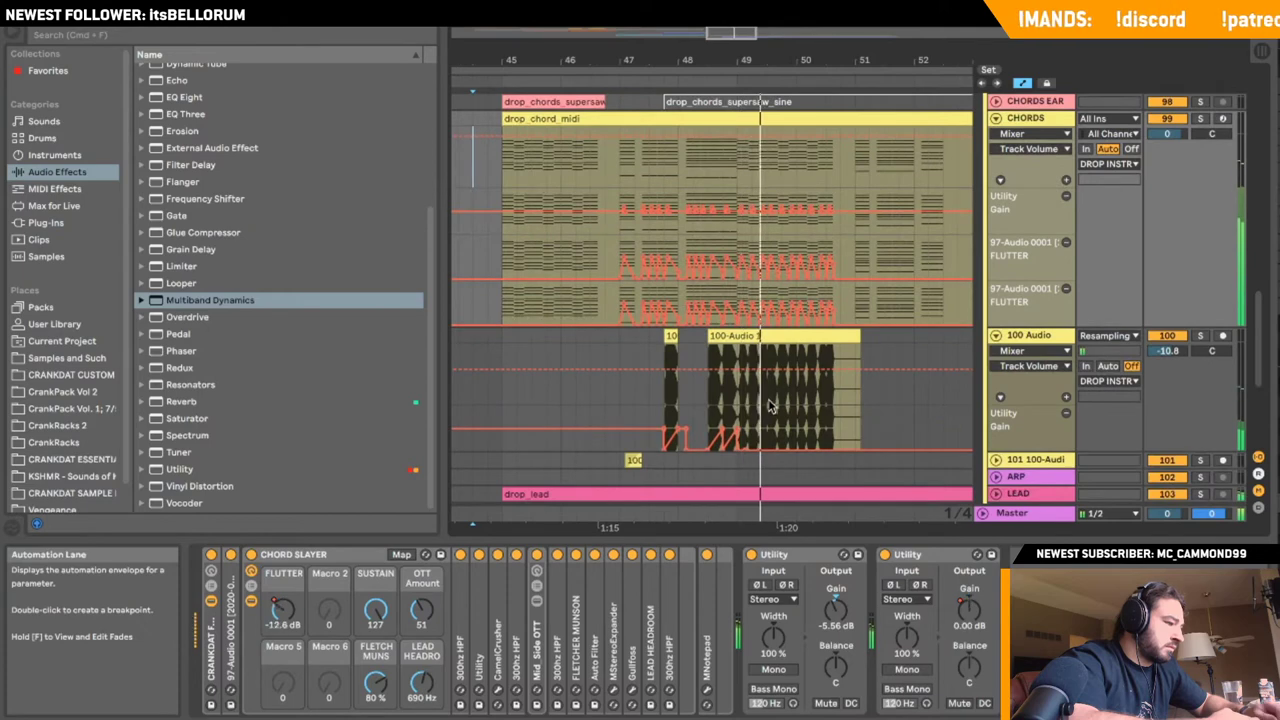
{"action": "left_click", "coordinate": [722, 432]}
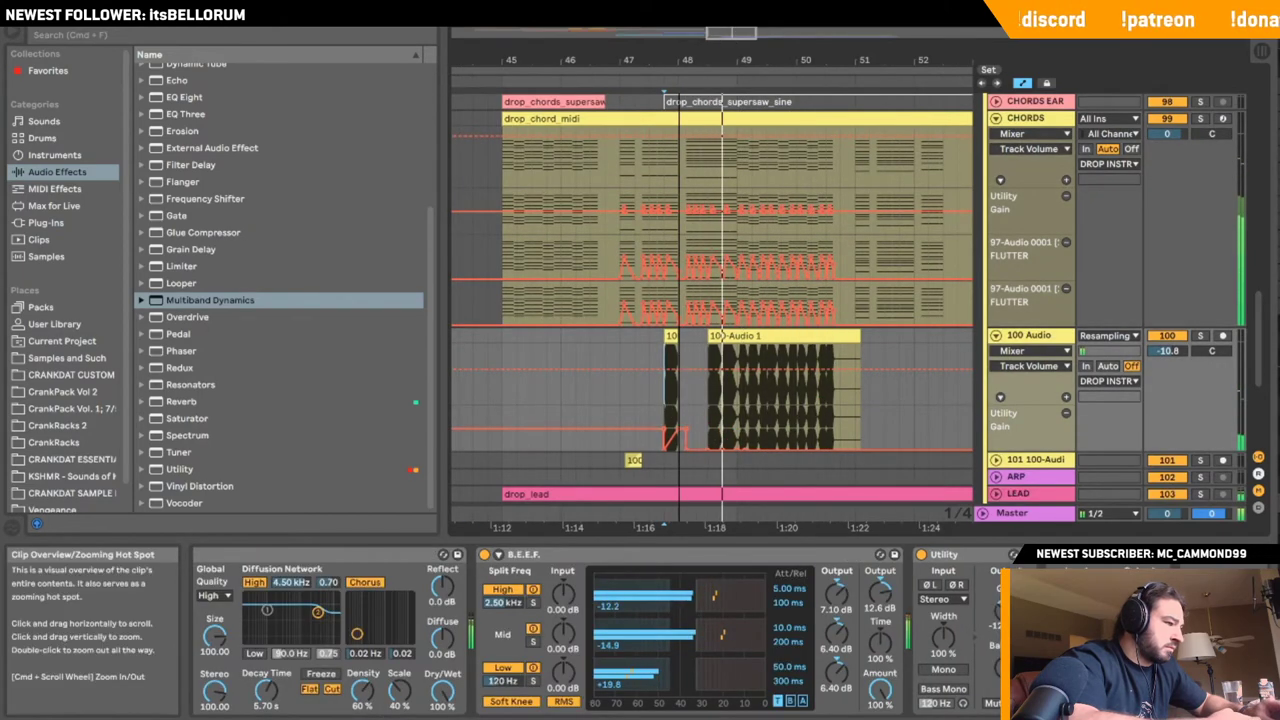
- Duplicate the half-beat FLUTTER shape just after bar 48 twice in the second FLUTTER lane of CHORDS
{"action": "mouse_move", "coordinate": [730, 33]}
{"action": "left_mouse_down"}
{"action": "mouse_move", "coordinate": [728, 303]}
{"action": "mouse_move", "coordinate": [711, 296]}
{"action": "left_mouse_up"}
{"action": "key", "text": "space"}
{"action": "key", "text": "space"}
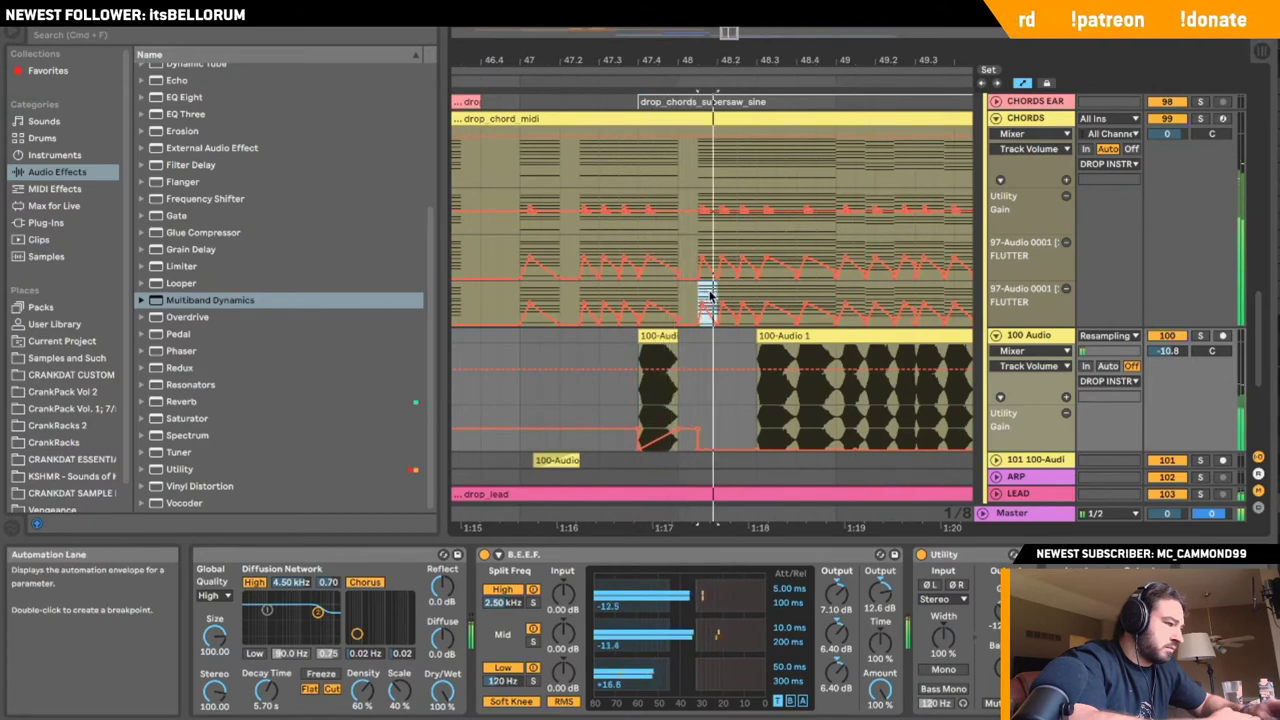
{"action": "key", "text": "super+d"}
{"action": "key", "text": "super+d"}
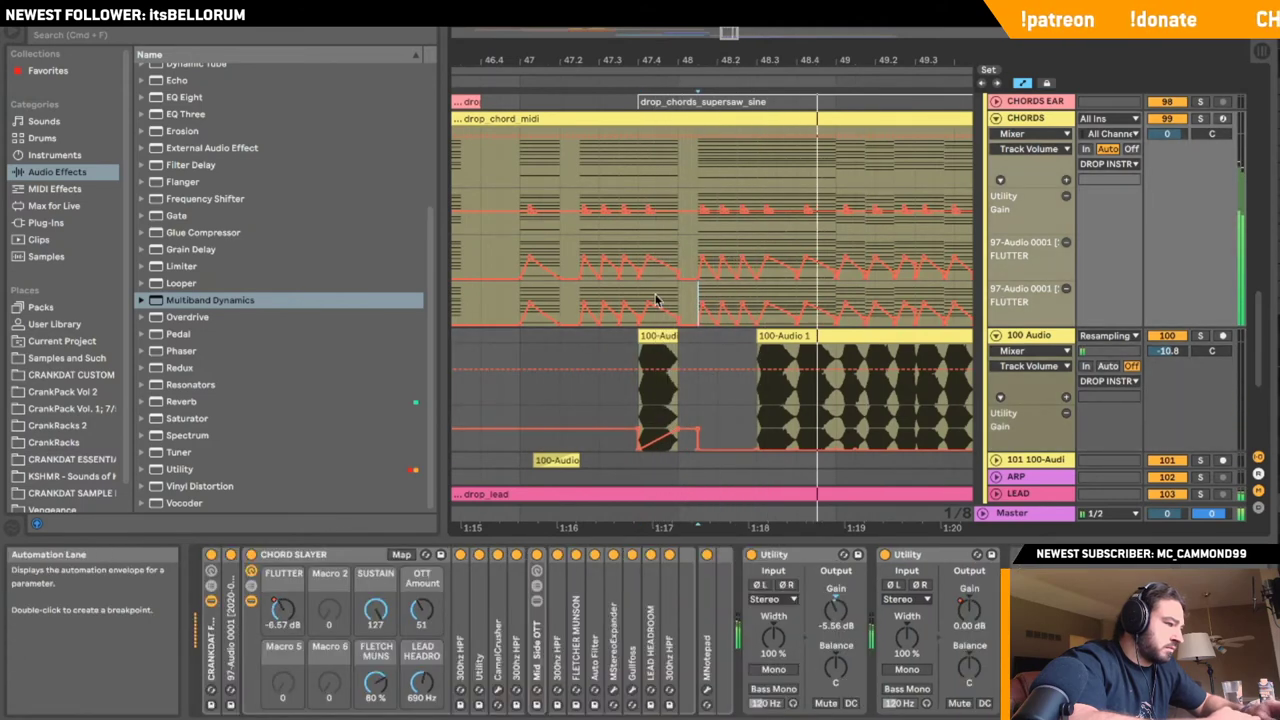
- Copy the three FLUTTER shapes between bar 48 and 48.3 onto the chord hits leading up to 47.4
{"action": "left_click_drag", "start_coordinate": [698, 295], "coordinate": [757, 296]}
{"action": "left_click", "coordinate": [583, 300]}
{"action": "key", "text": "super+v"}
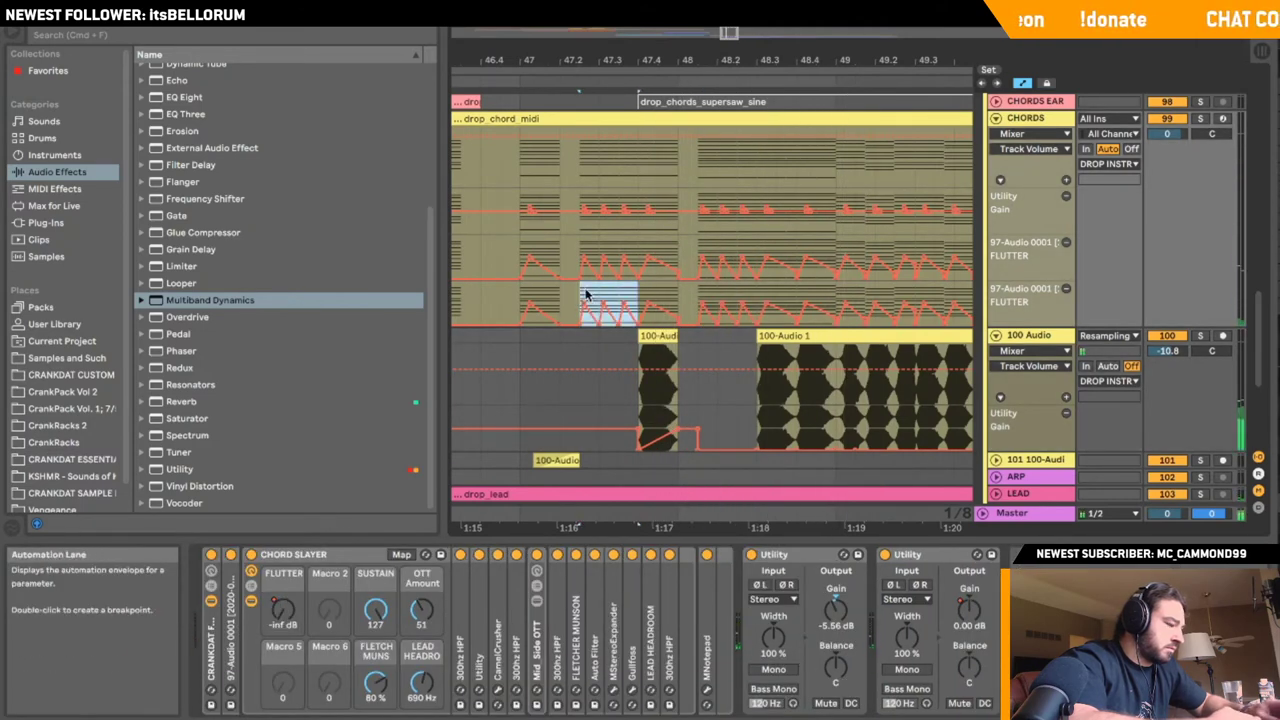
{"action": "key", "text": "super+d"}
{"action": "key", "text": "super+z"}
{"action": "left_click", "coordinate": [597, 289]}
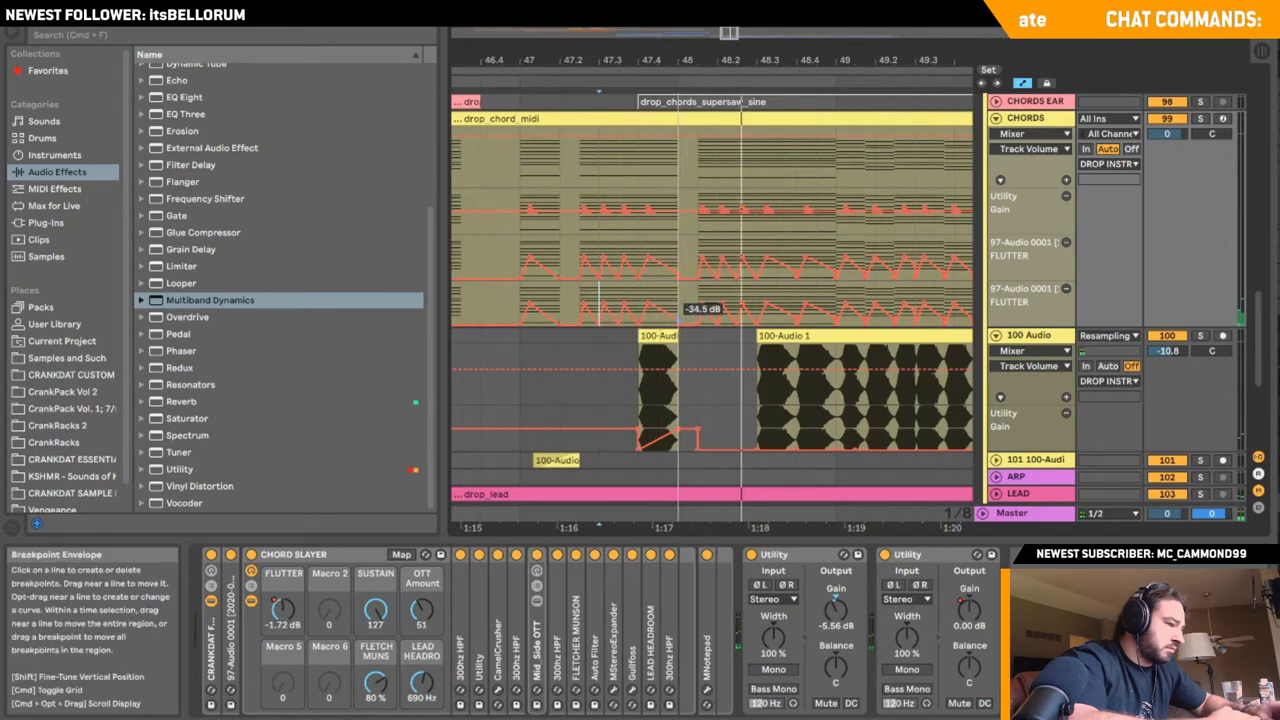
- Try to copy the one-beat FLUTTER shape at 47.4 onto 48.3 in the second FLUTTER lane
{"action": "left_click_drag", "start_coordinate": [640, 297], "coordinate": [674, 297]}
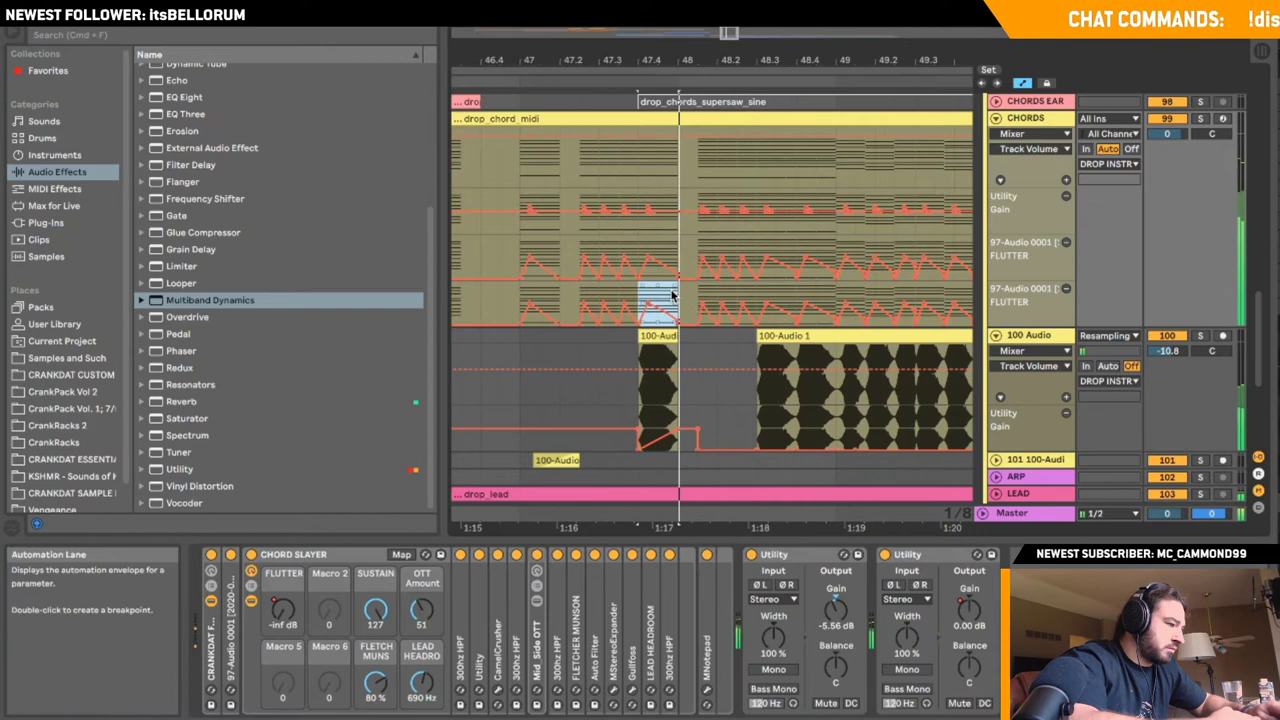
{"action": "left_click_drag", "start_coordinate": [754, 295], "coordinate": [815, 298]}
{"action": "left_click", "coordinate": [757, 297]}
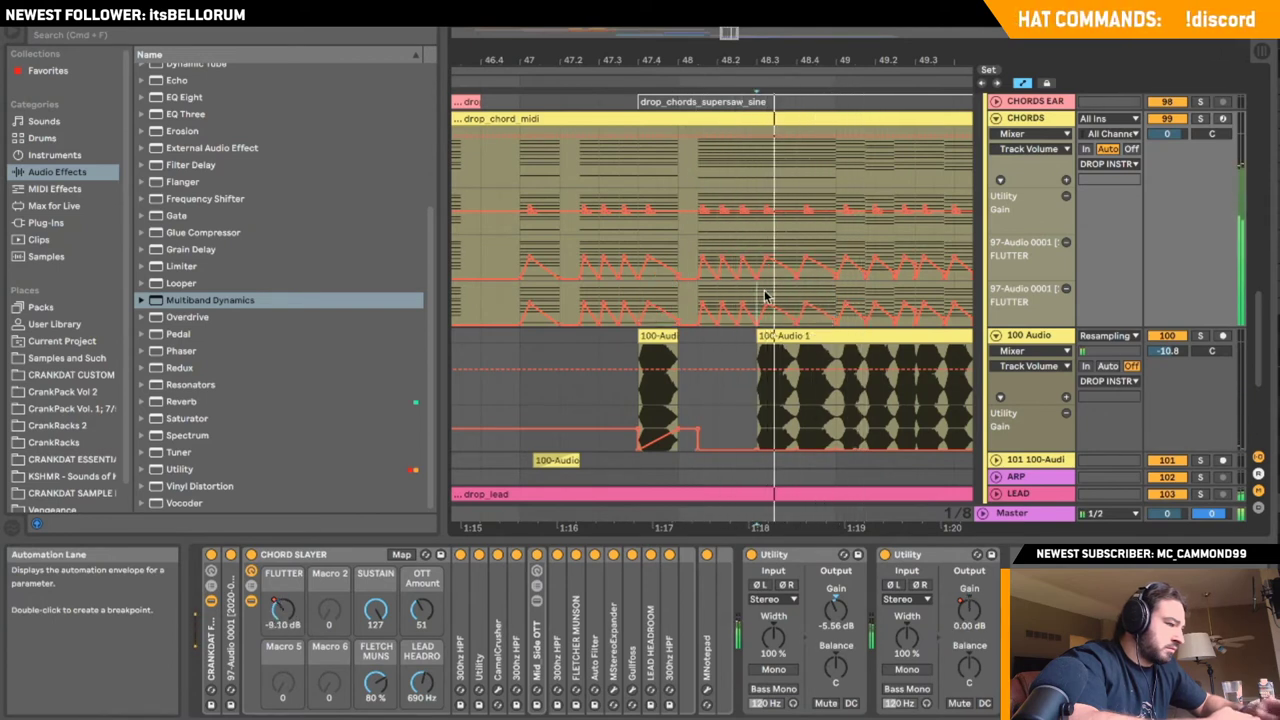
{"action": "key", "text": "super+z"}
{"action": "left_click", "coordinate": [741, 290]}
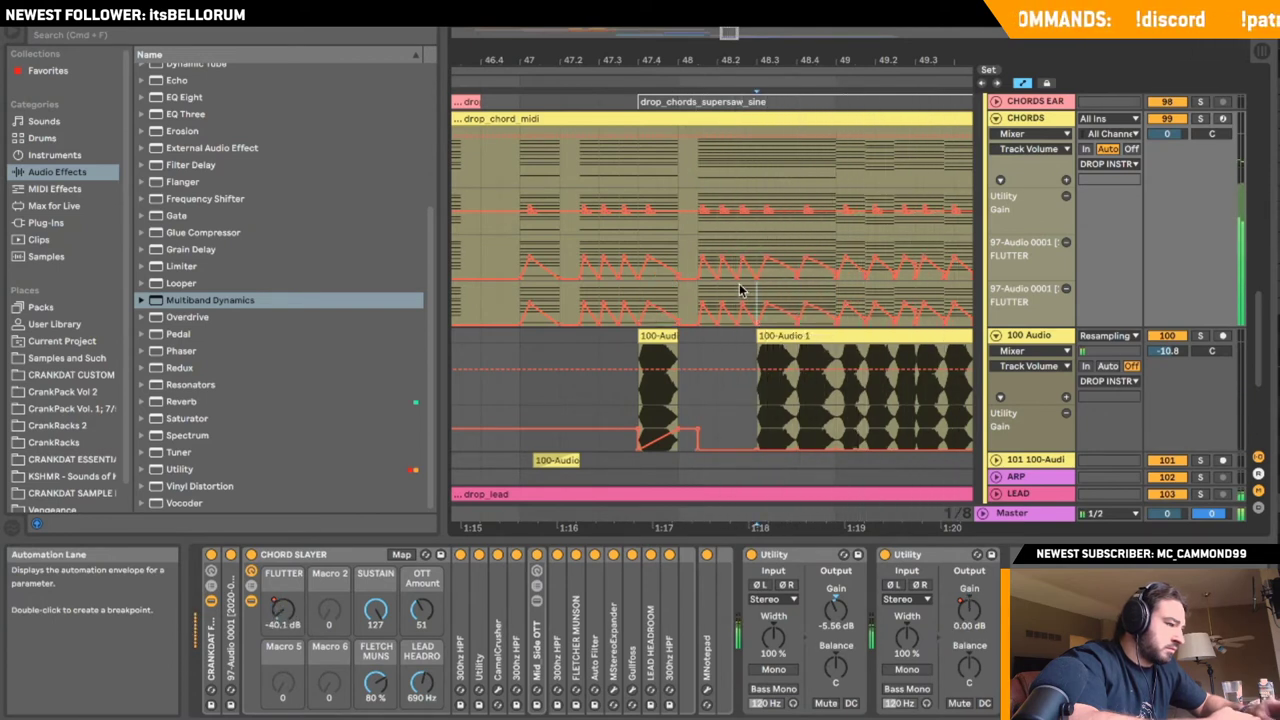
- Collapse the 100 Audio and CHORDS tracks
{"action": "left_click_drag", "start_coordinate": [728, 34], "coordinate": [739, 33]}
{"action": "left_click", "coordinate": [523, 394]}
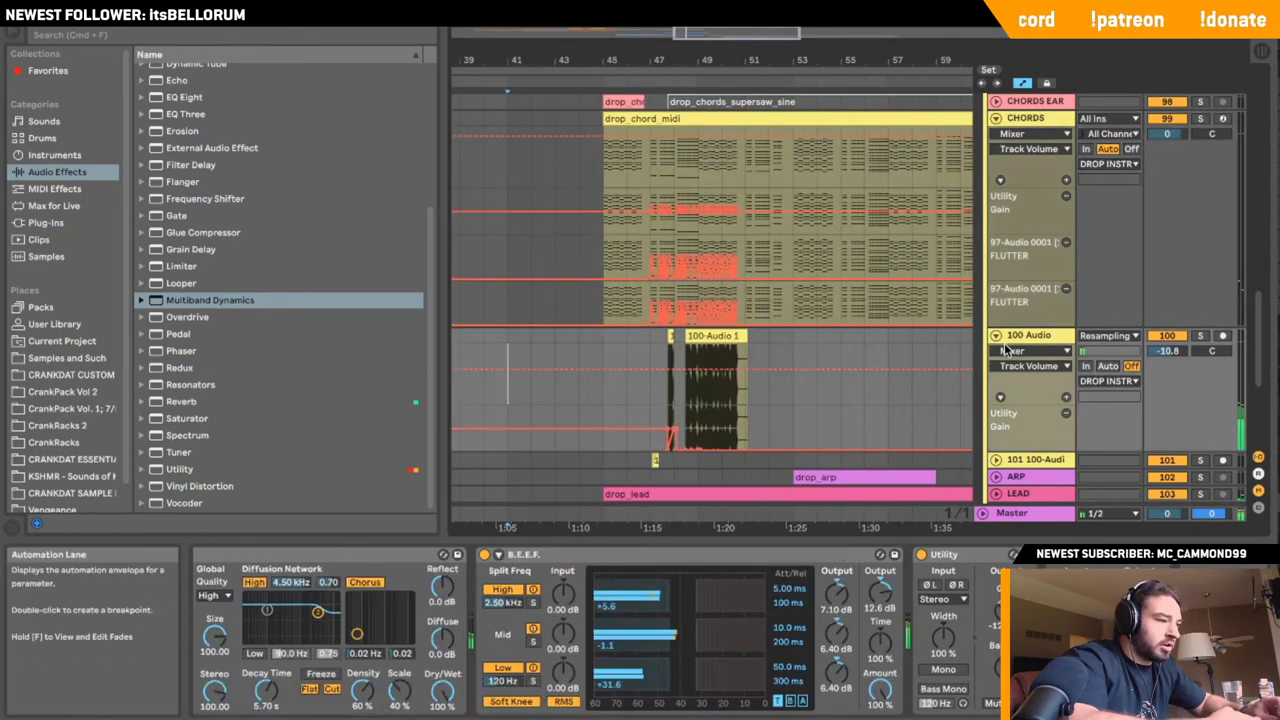
{"action": "left_click", "coordinate": [996, 335]}
{"action": "left_click", "coordinate": [996, 118]}
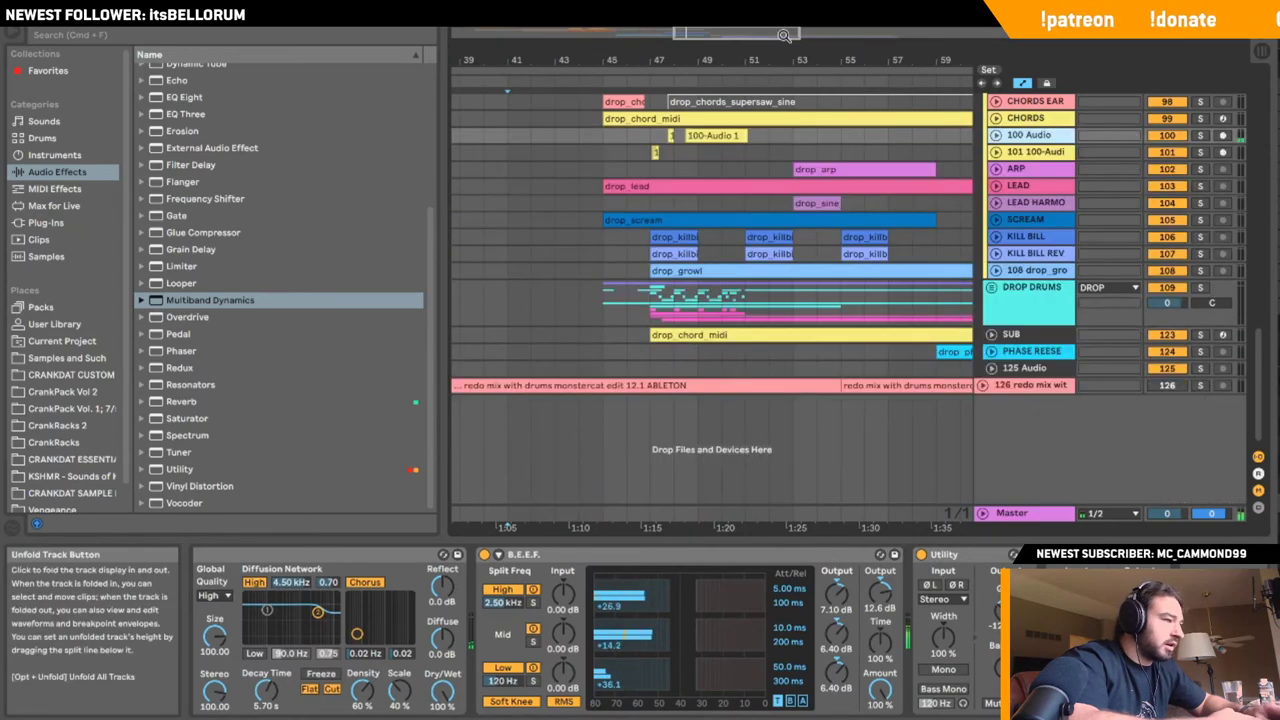
- Play the arrangement from about bar 32 and expand the CHORDS track's automation lanes
{"action": "left_click_drag", "start_coordinate": [784, 35], "coordinate": [784, 36]}
{"action": "left_click", "coordinate": [525, 121]}
{"action": "left_click", "coordinate": [526, 121]}
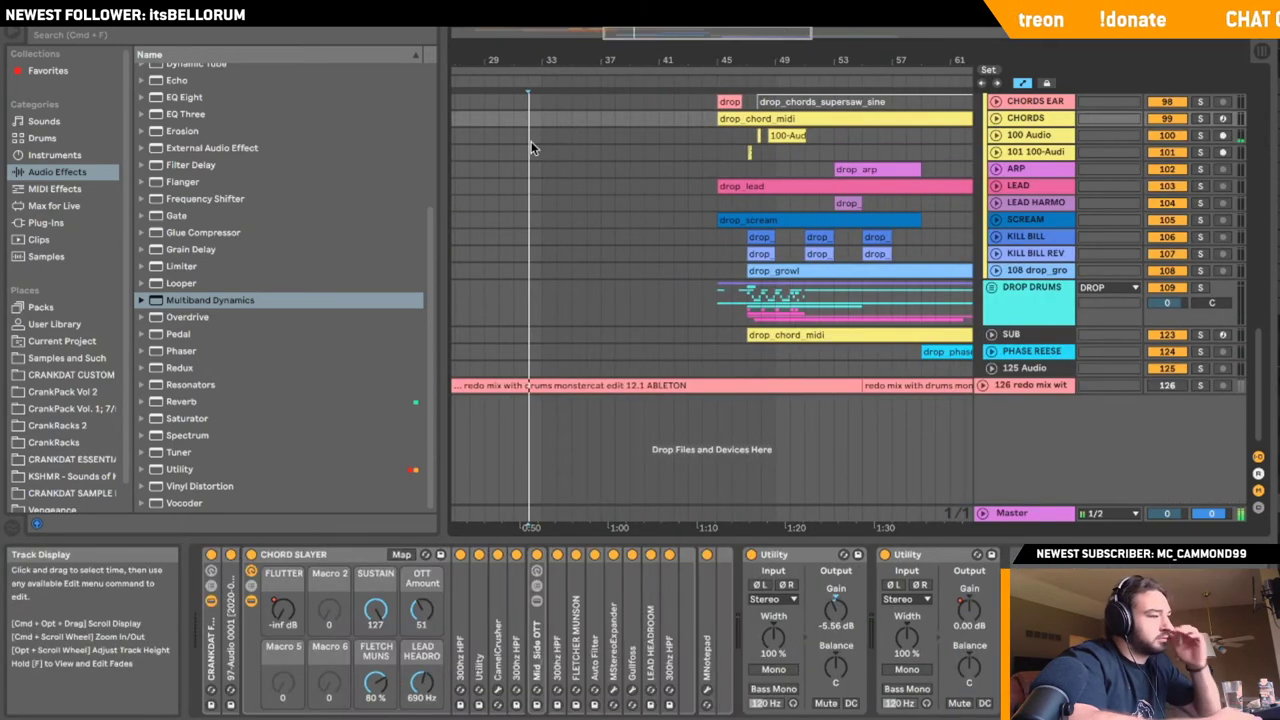
{"action": "key", "text": "space"}
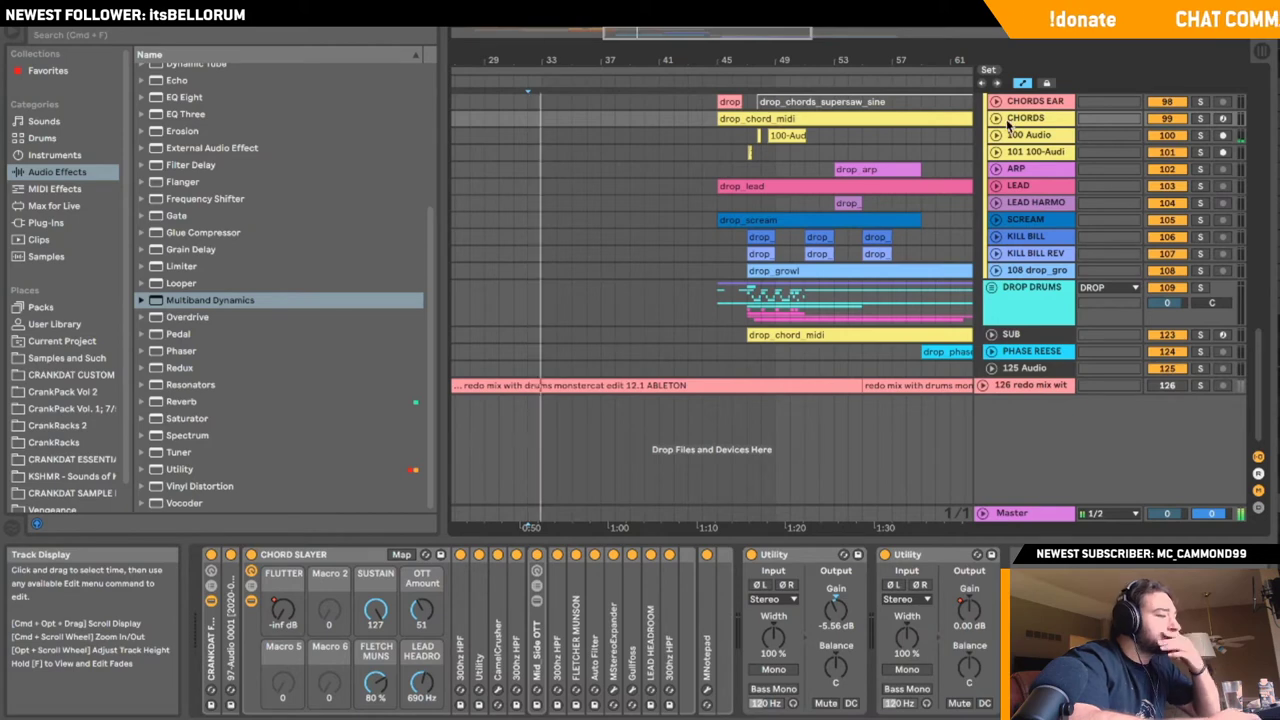
{"action": "left_click", "coordinate": [997, 118]}
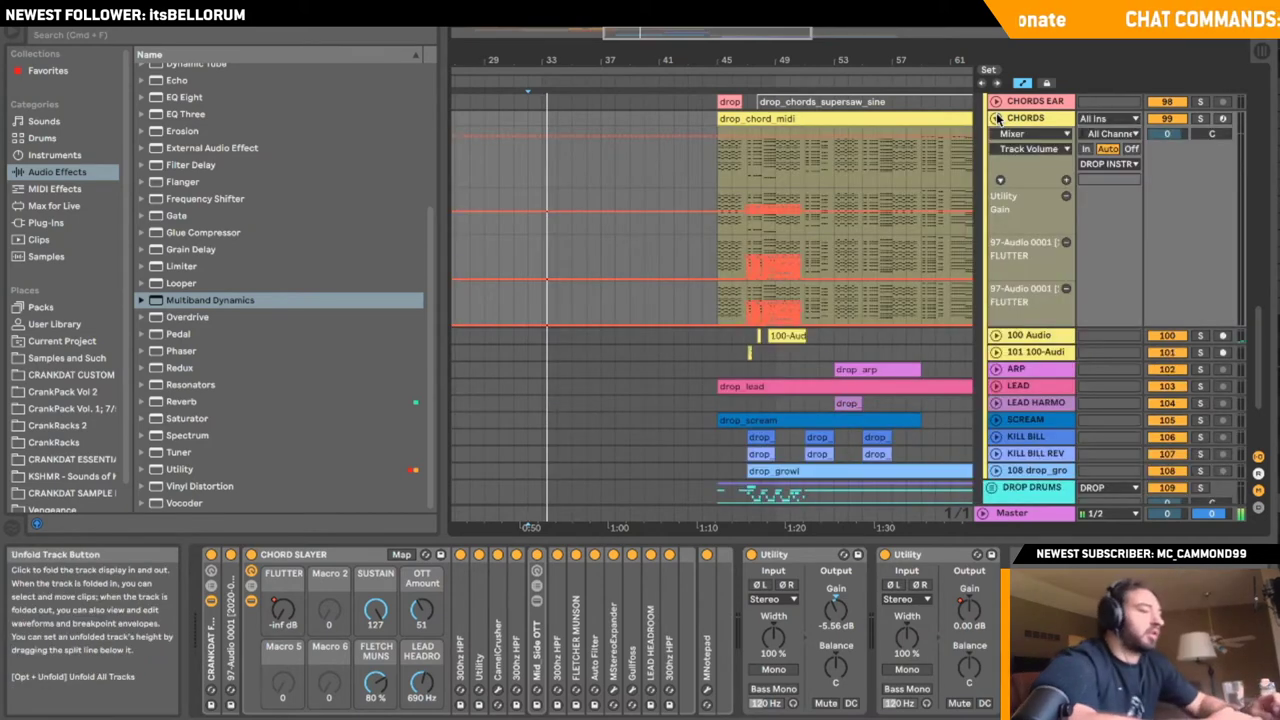
- Collapse the CHORDS track and insert a new MIDI track directly below it
{"action": "left_click", "coordinate": [997, 118]}
{"action": "right_click", "coordinate": [1025, 118]}
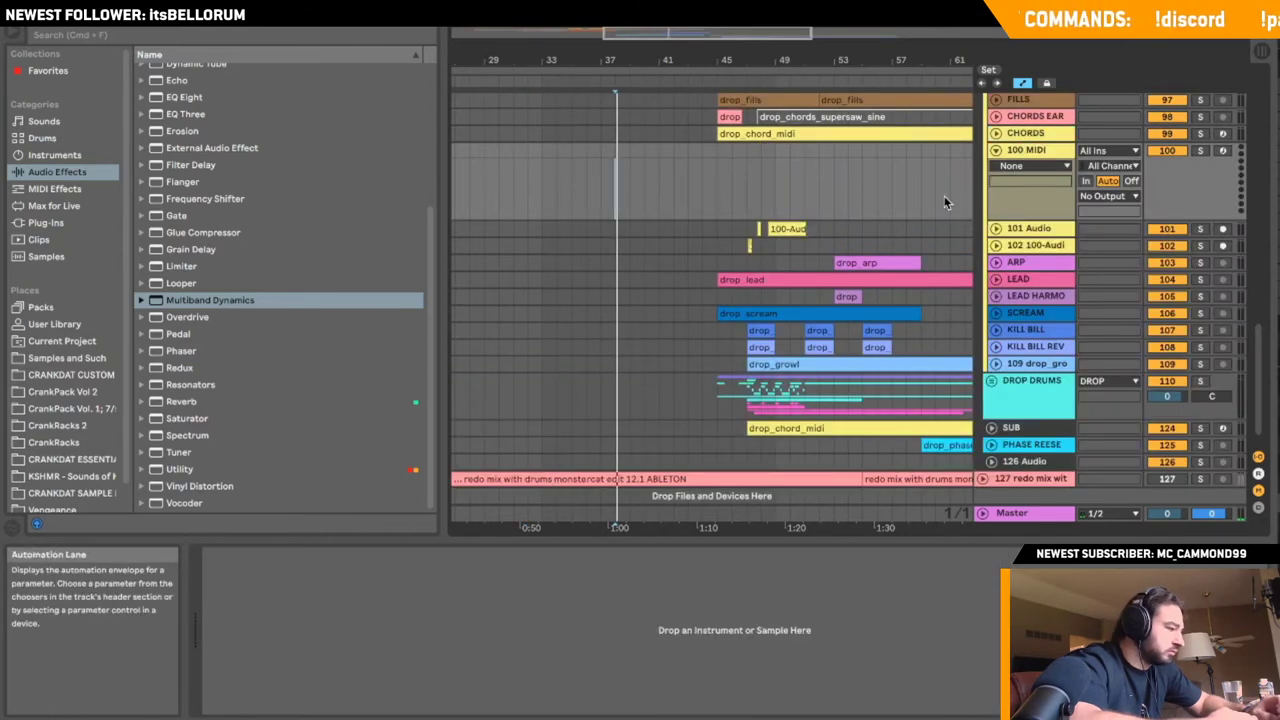
- Look through the tracks inside the DROP DRUMS group and fold the group again
{"action": "left_click", "coordinate": [991, 381]}
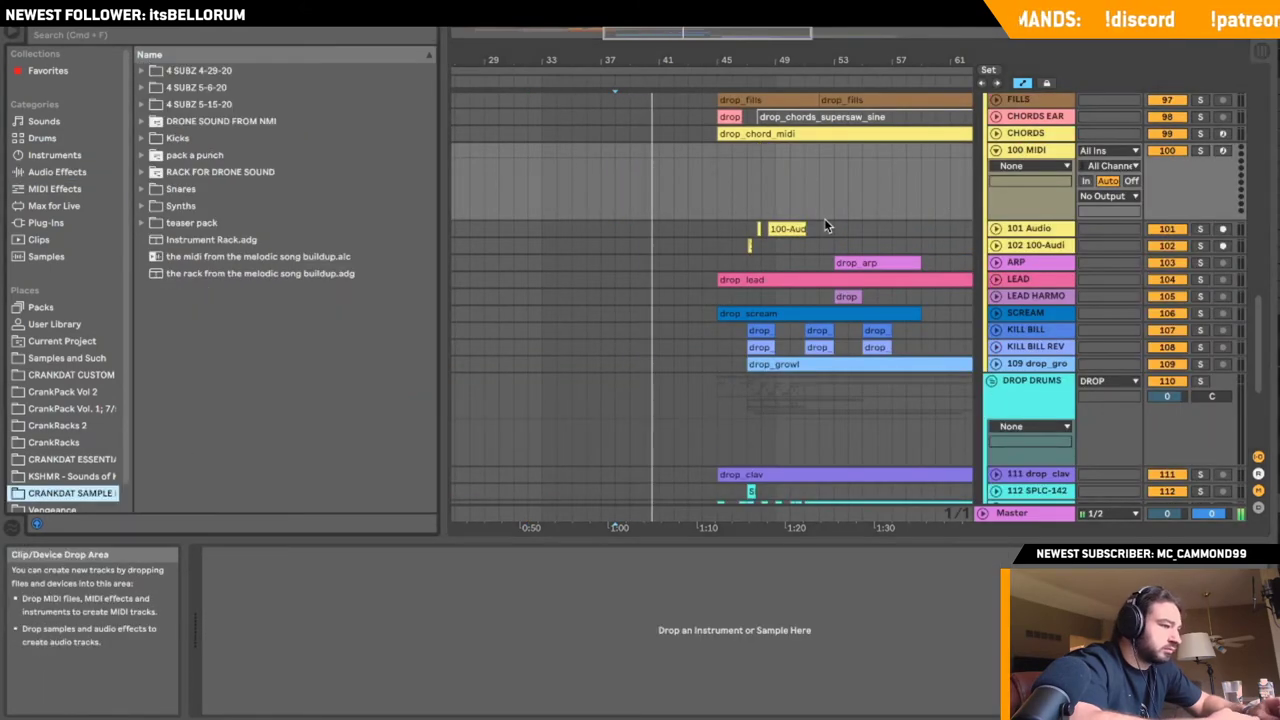
{"action": "scroll", "coordinate": [1005, 308], "scroll_direction": "down", "scroll_amount": 5}
{"action": "scroll", "coordinate": [1005, 308], "scroll_direction": "up", "scroll_amount": 1}
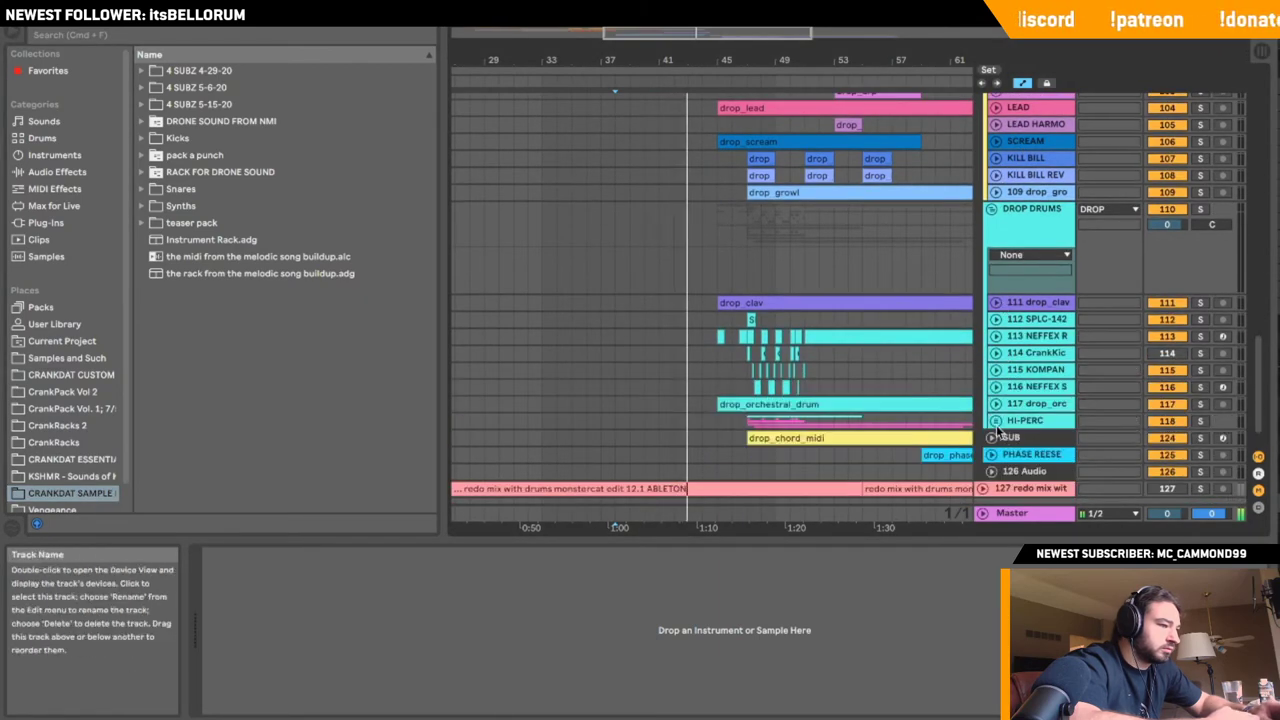
{"action": "scroll", "coordinate": [1002, 440], "scroll_direction": "down", "scroll_amount": 3}
{"action": "scroll", "coordinate": [1000, 400], "scroll_direction": "up", "scroll_amount": 8}
{"action": "left_click", "coordinate": [992, 370]}
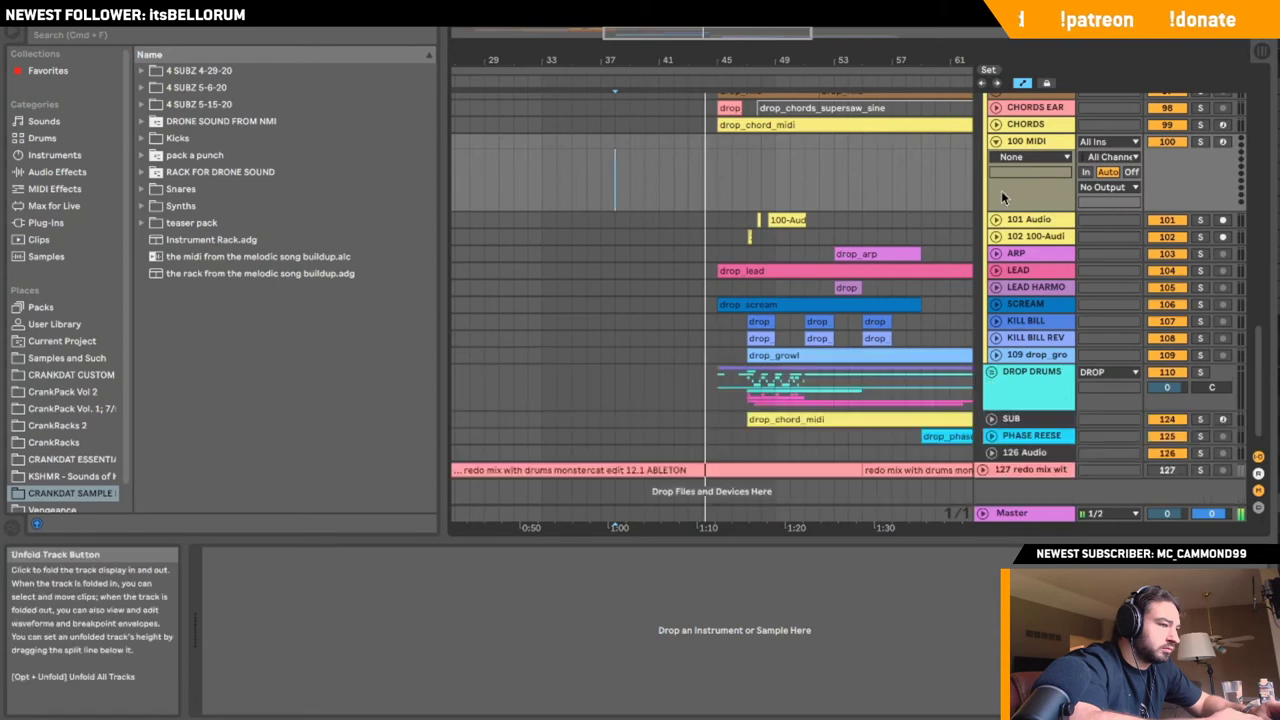
- Expand the CHORDS track's automation lanes and show the track's device chain
{"action": "left_click", "coordinate": [996, 125]}
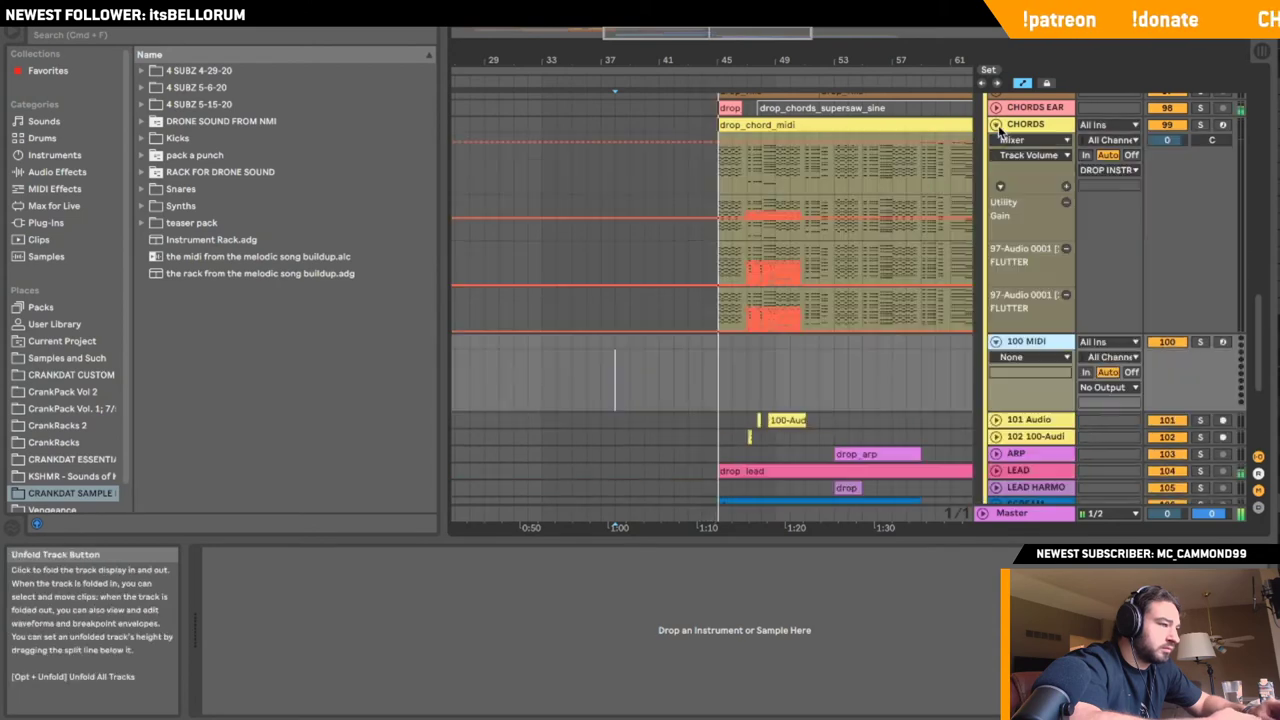
{"action": "double_click", "coordinate": [872, 125]}
{"action": "key", "text": "shift+Tab"}
{"action": "scroll", "coordinate": [1009, 360], "scroll_direction": "down", "scroll_amount": 5}
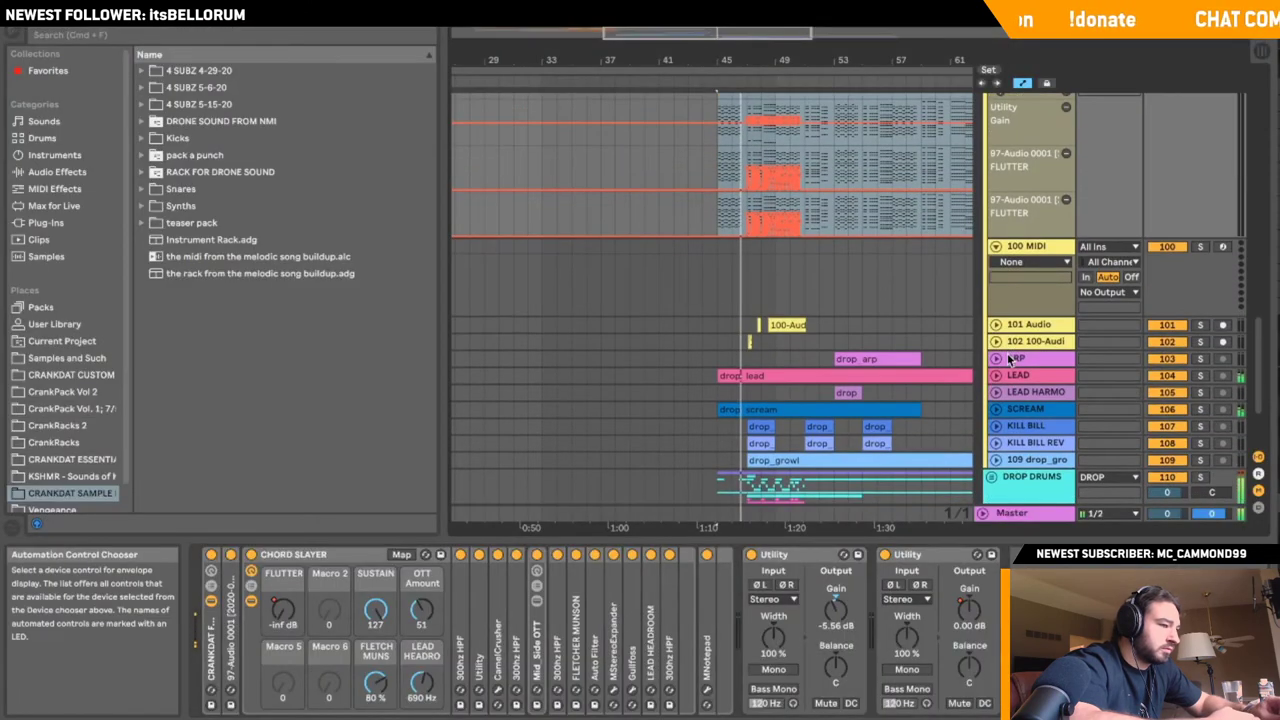
{"action": "left_click", "coordinate": [991, 348]}
{"action": "left_click", "coordinate": [991, 358]}
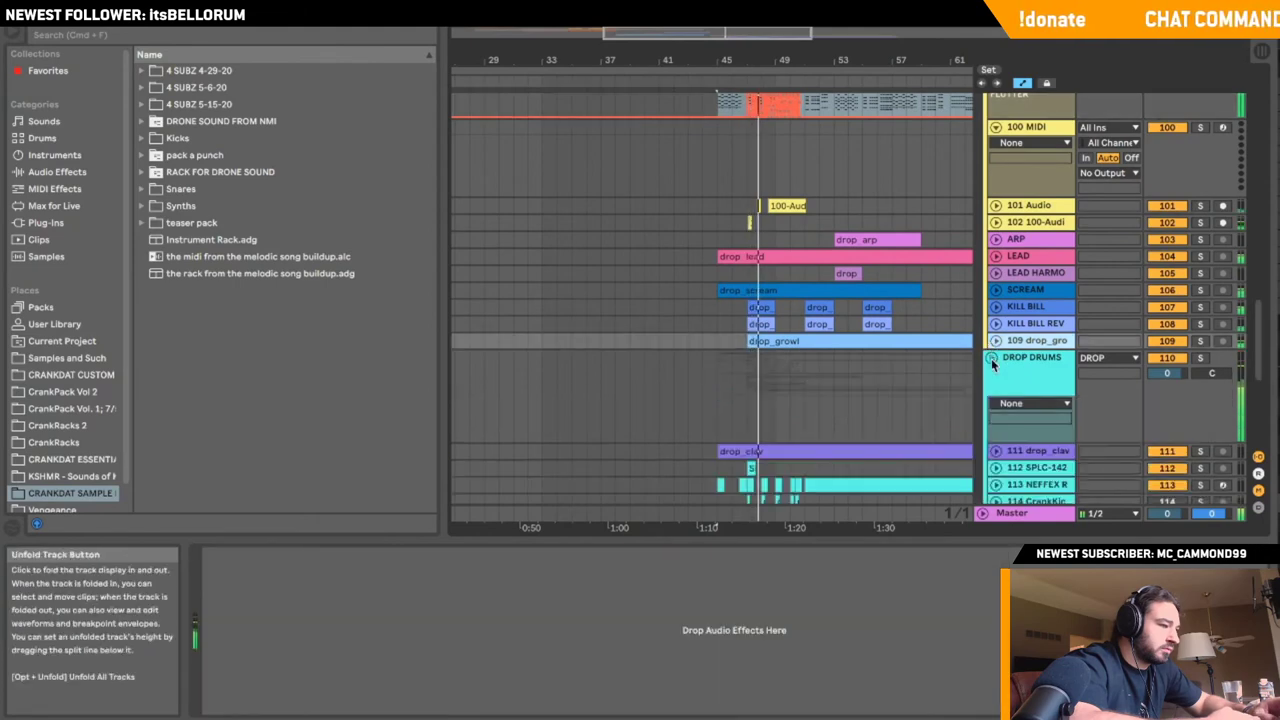
{"action": "left_click", "coordinate": [991, 358]}
{"action": "left_click", "coordinate": [991, 371]}
{"action": "left_click", "coordinate": [991, 358]}
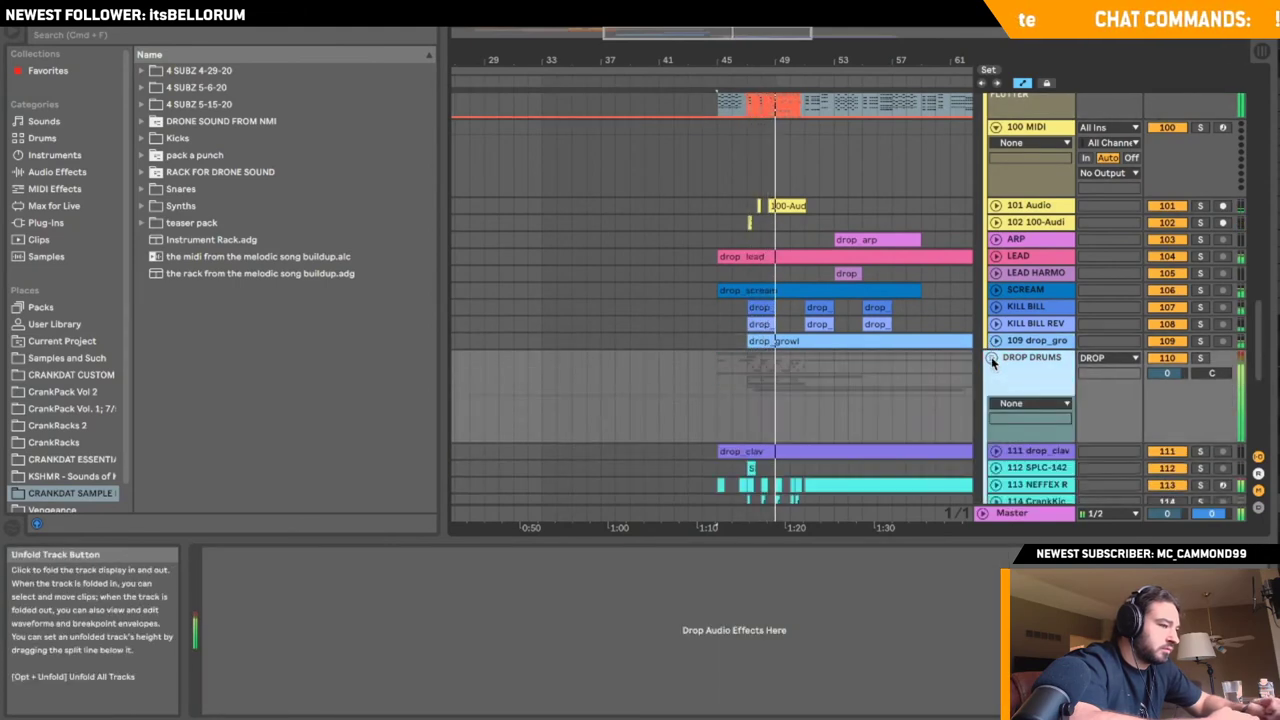
{"action": "left_click", "coordinate": [991, 358]}
{"action": "scroll", "coordinate": [1001, 215], "scroll_direction": "up", "scroll_amount": 2}
{"action": "scroll", "coordinate": [1001, 215], "scroll_direction": "down", "scroll_amount": 2}
- Copy the SUB track's drop_chord_midi clip onto the new MIDI track at bar 47, and solo and arm that track
{"action": "left_click", "coordinate": [991, 404]}
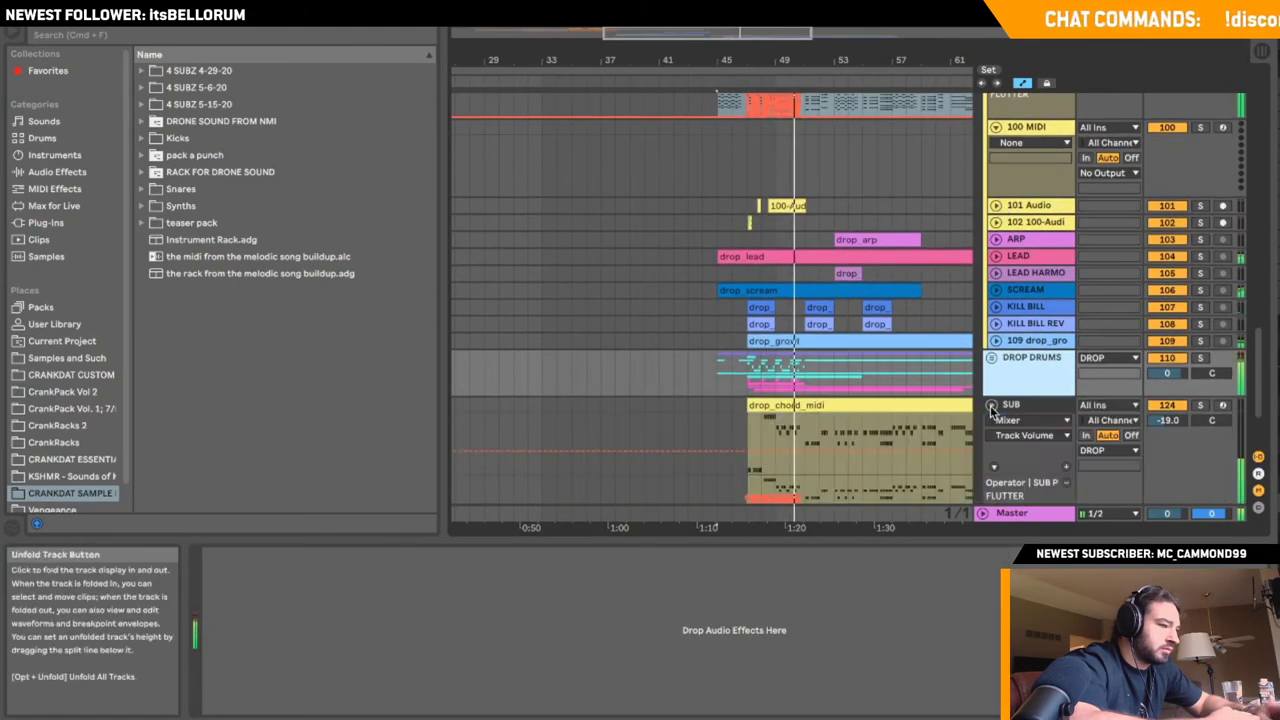
{"action": "left_click", "coordinate": [865, 414]}
{"action": "scroll", "coordinate": [865, 408], "scroll_direction": "up", "scroll_amount": 2}
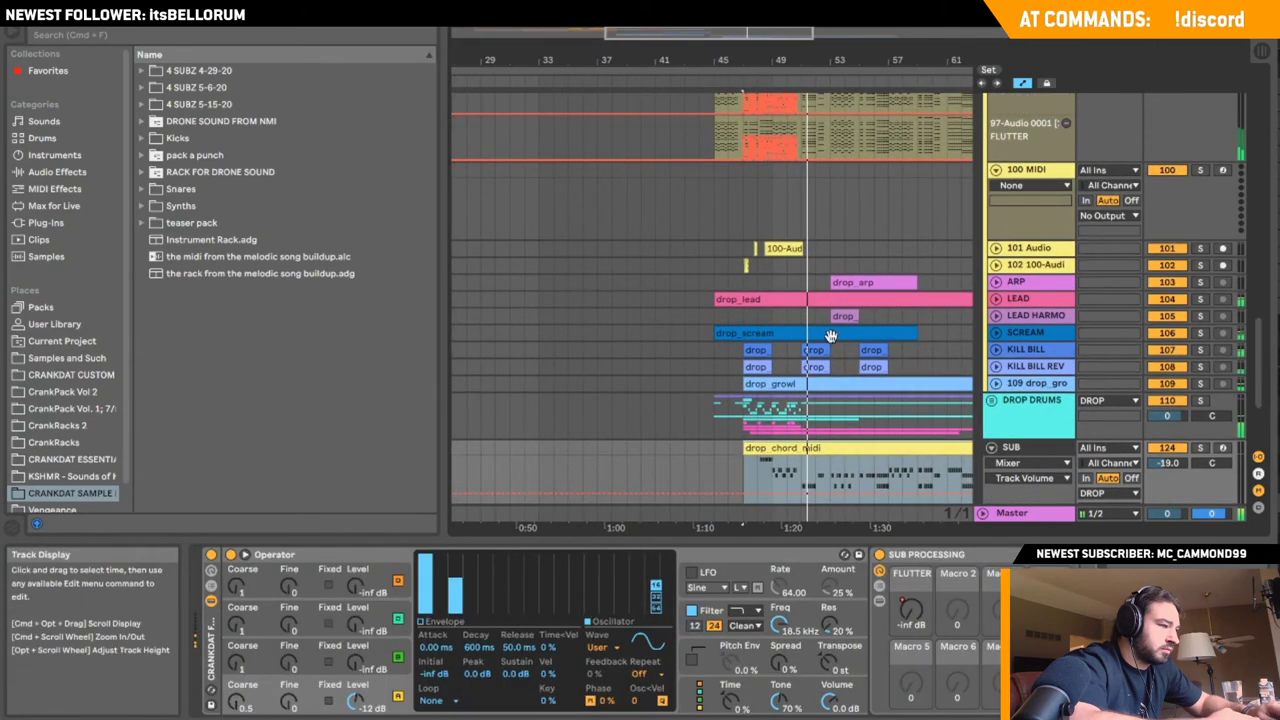
{"action": "left_click", "coordinate": [751, 176]}
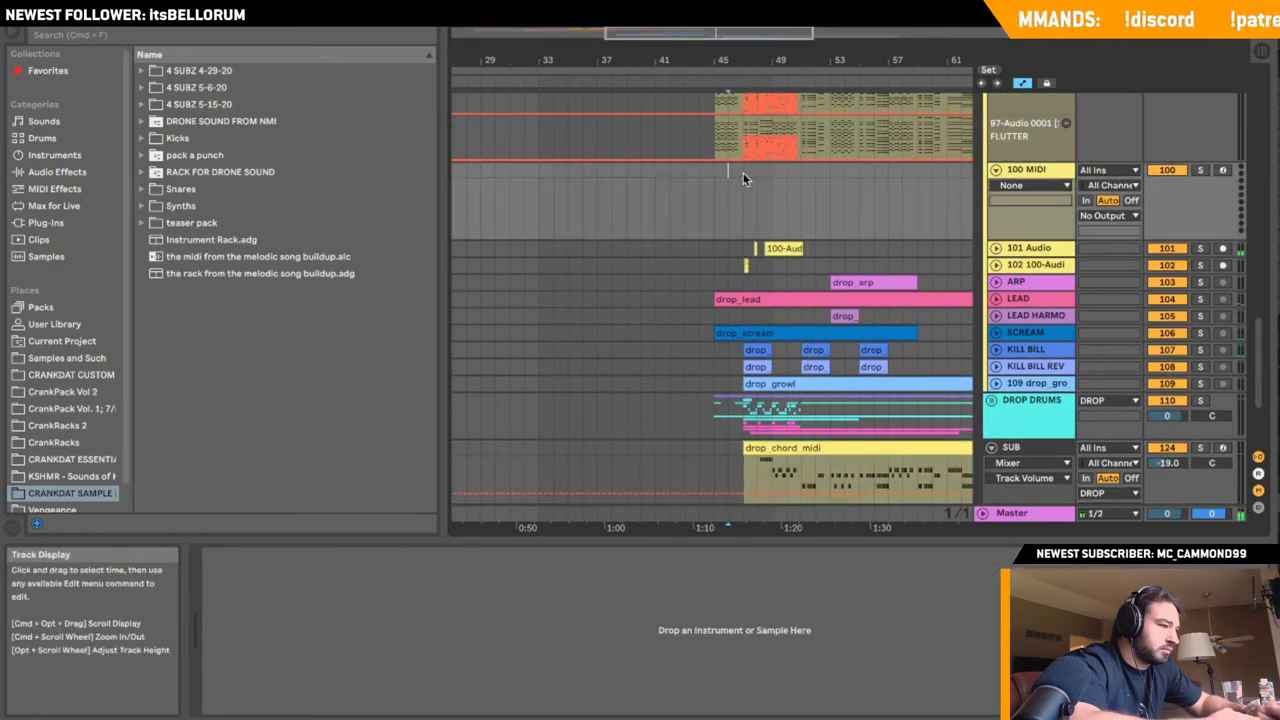
{"action": "key", "text": "super+v"}
{"action": "left_click", "coordinate": [1222, 170]}
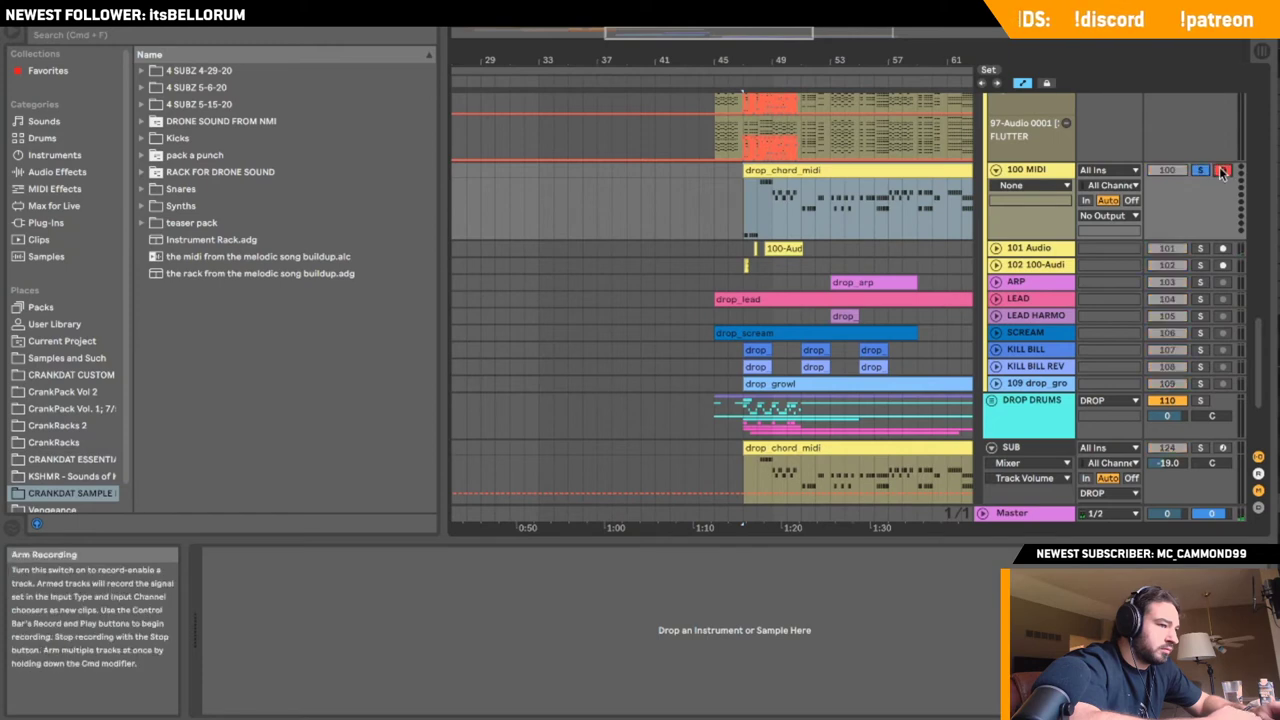
{"action": "left_click", "coordinate": [57, 171]}
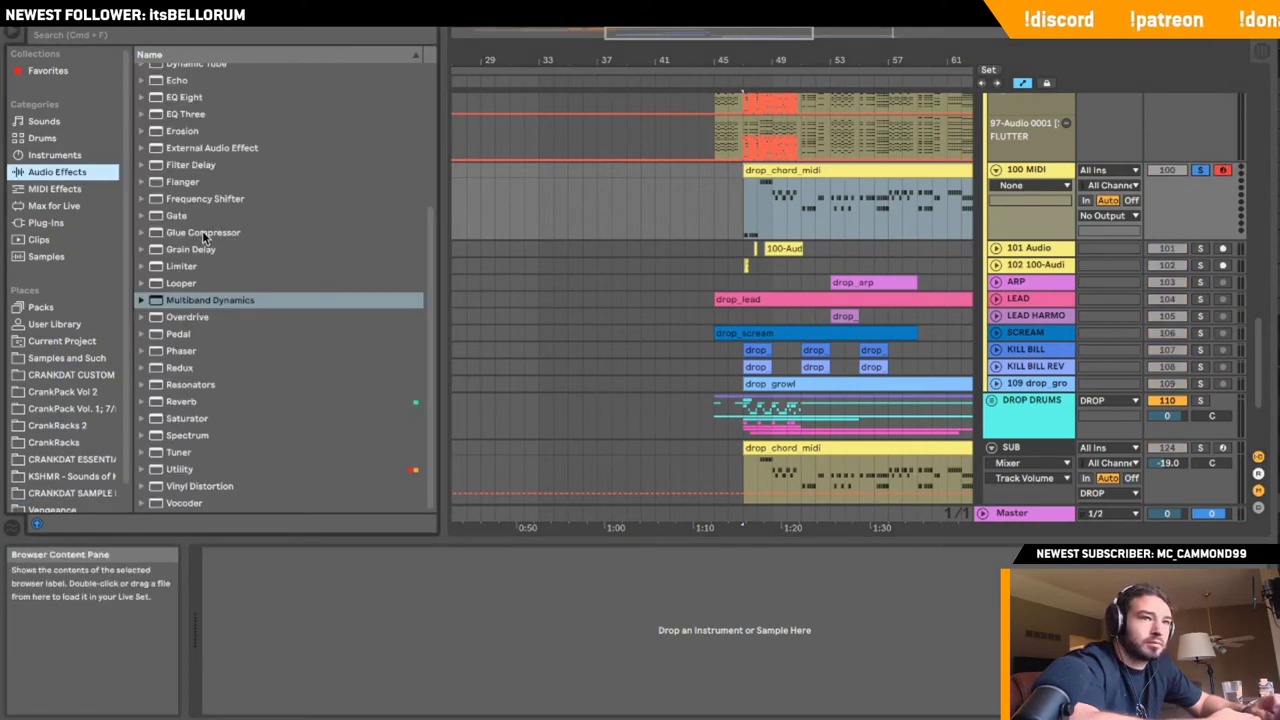
{"action": "scroll", "coordinate": [243, 343], "scroll_direction": "up", "scroll_amount": 5}
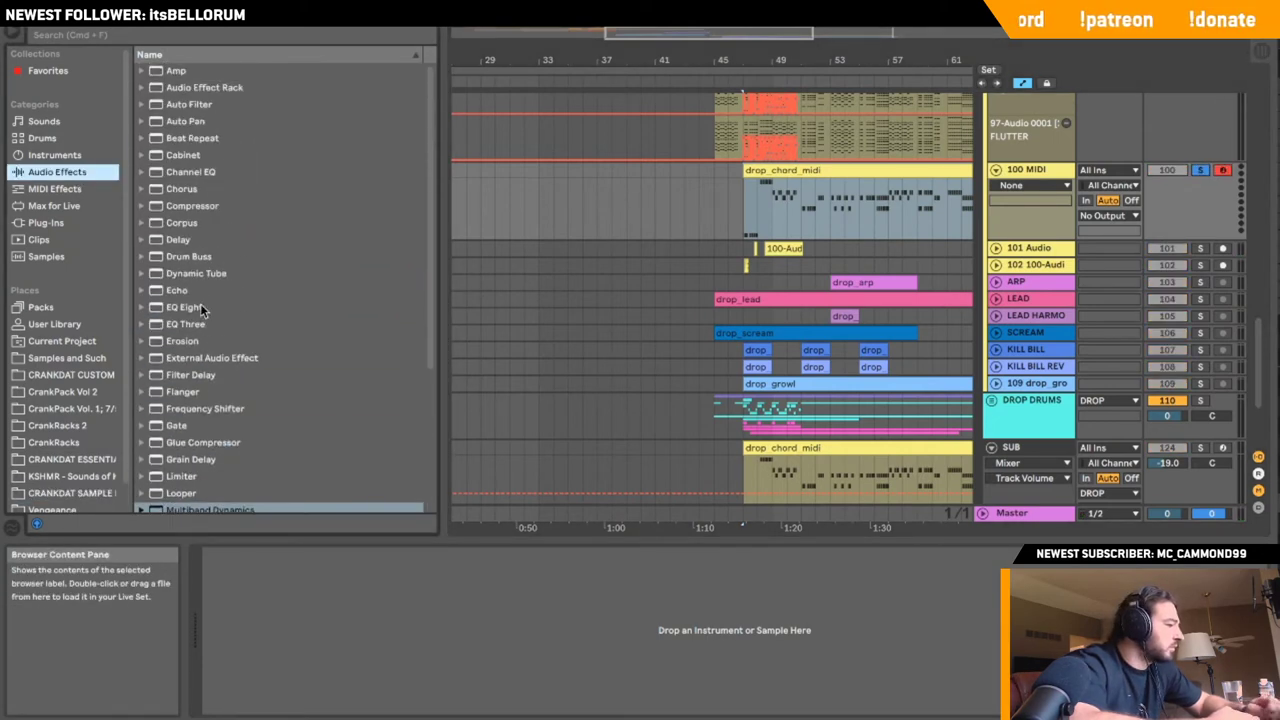
{"action": "left_click", "coordinate": [30, 222]}
{"action": "left_click", "coordinate": [85, 156]}
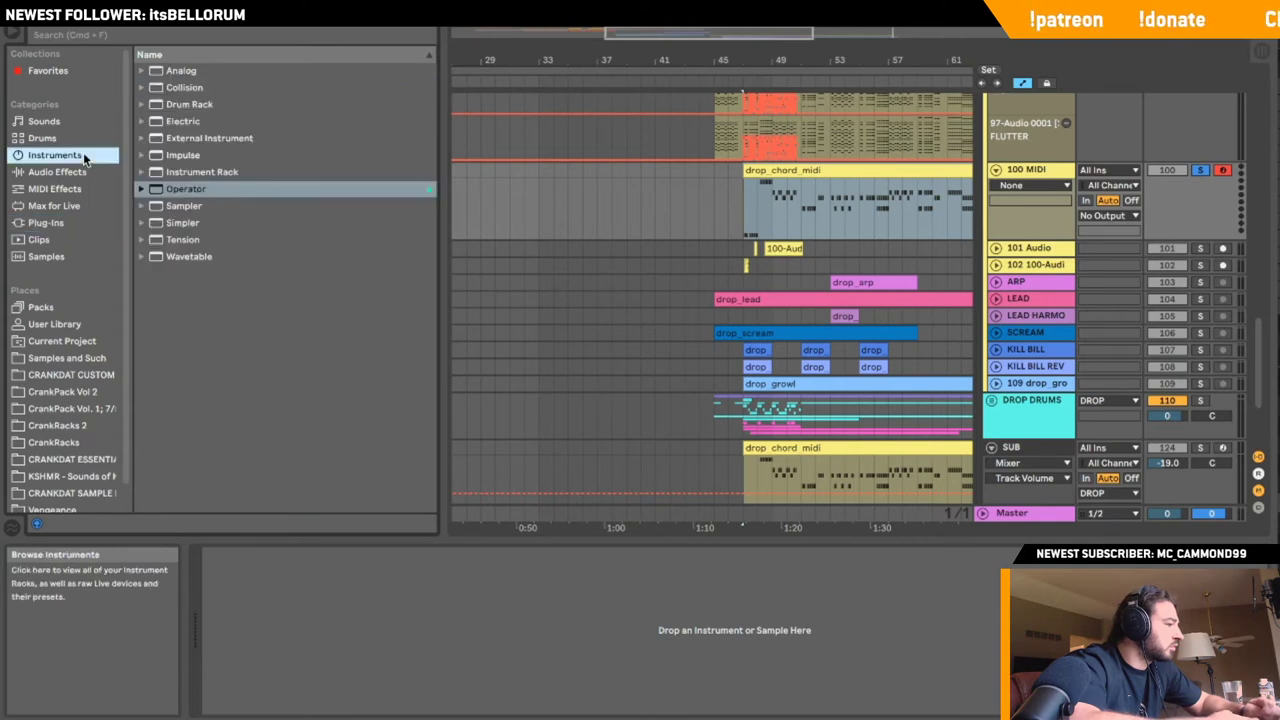
{"action": "left_click", "coordinate": [170, 175]}
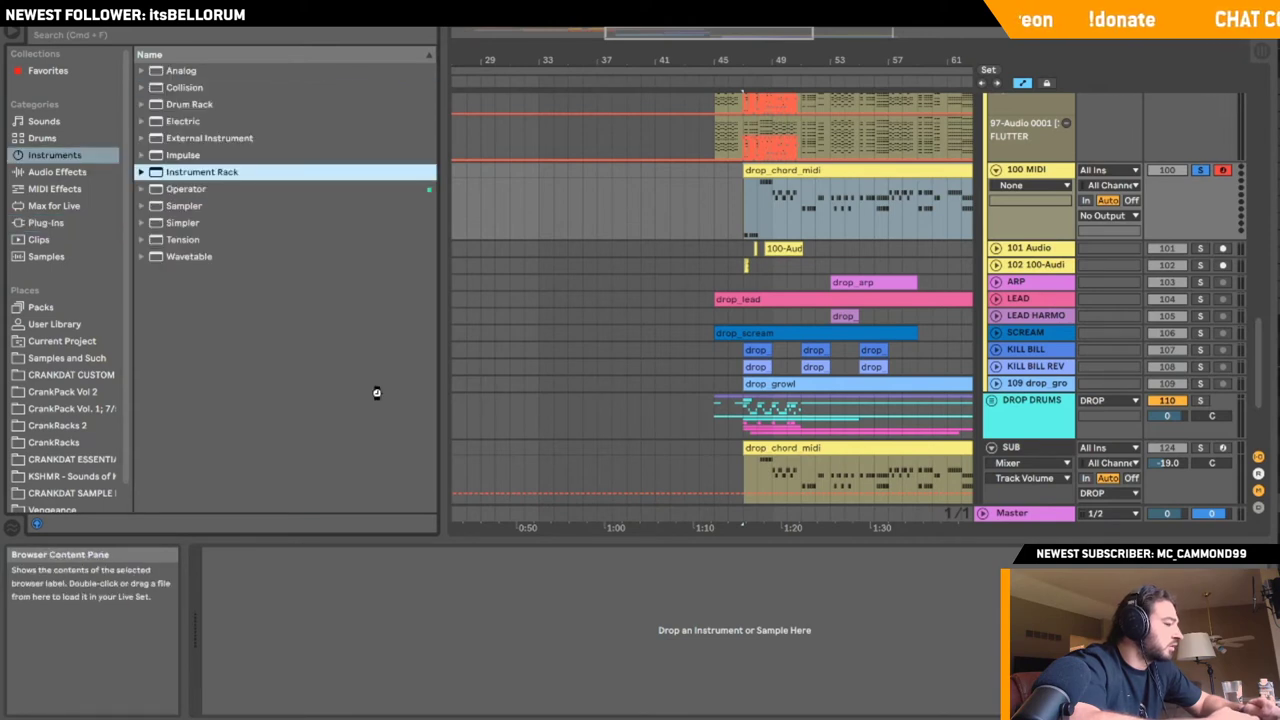
{"action": "left_click_drag", "start_coordinate": [310, 569], "coordinate": [306, 568]}
{"action": "left_click", "coordinate": [207, 670]}
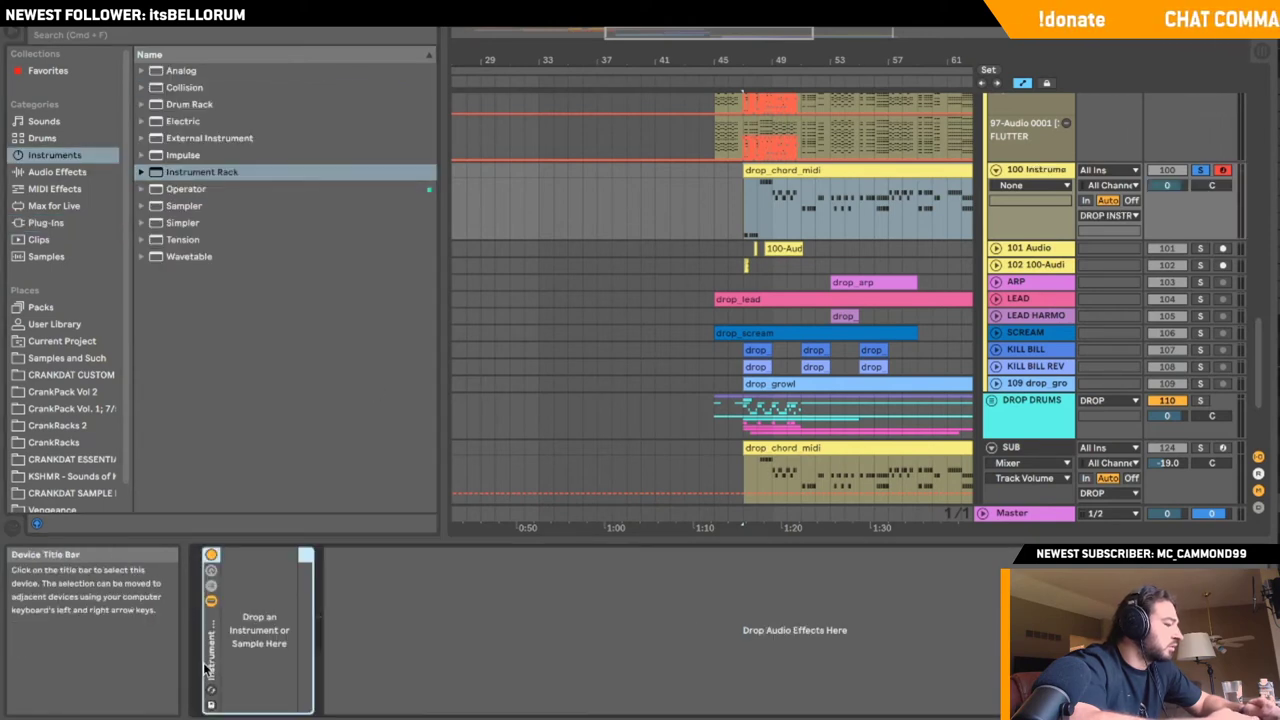
{"action": "key", "text": "Delete"}
- Load Operator onto the new MIDI track and play the copied clip from bar 47
{"action": "left_click", "coordinate": [177, 193]}
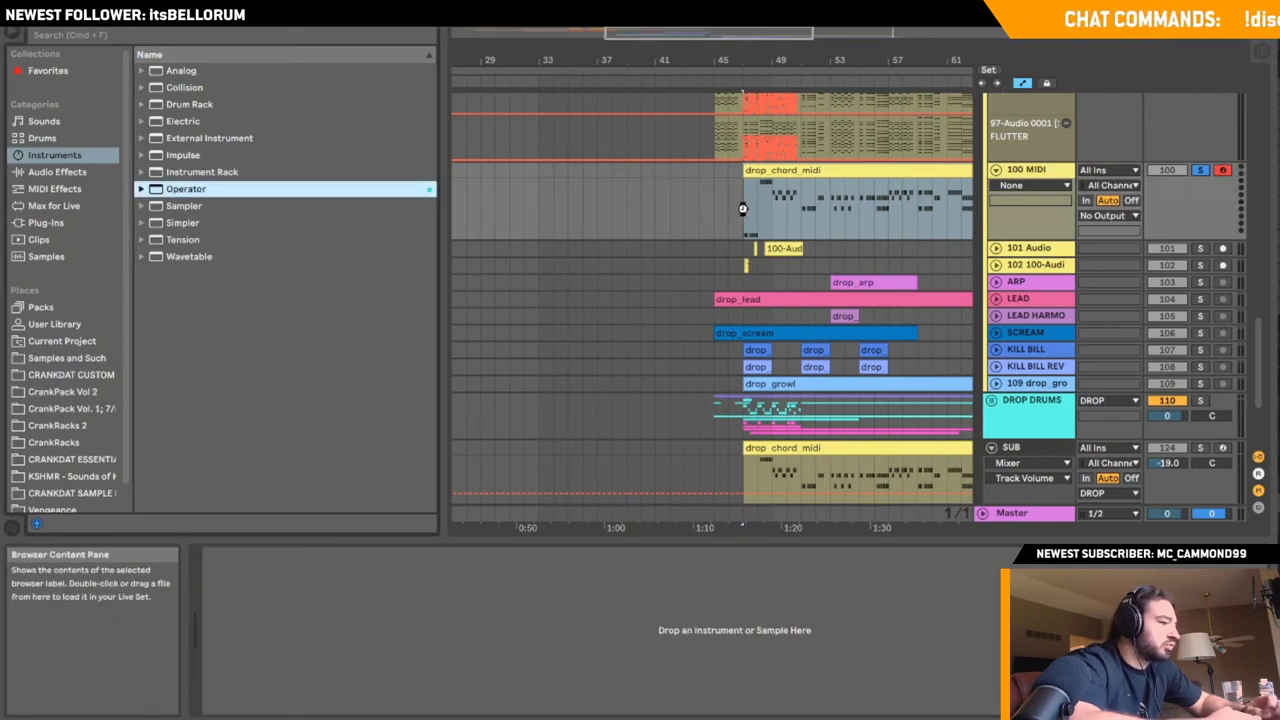
{"action": "key", "text": "Return"}
{"action": "key", "text": "space"}
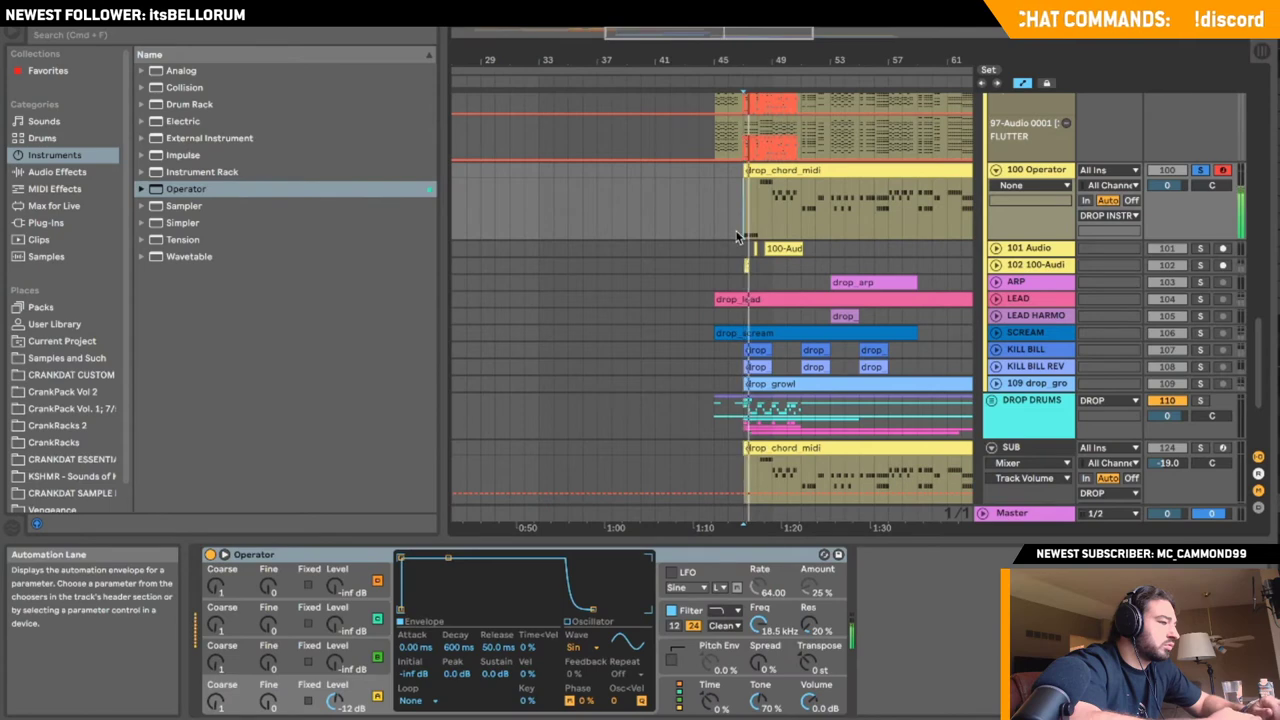
{"action": "scroll", "coordinate": [743, 231], "scroll_direction": "up", "scroll_amount": 3}
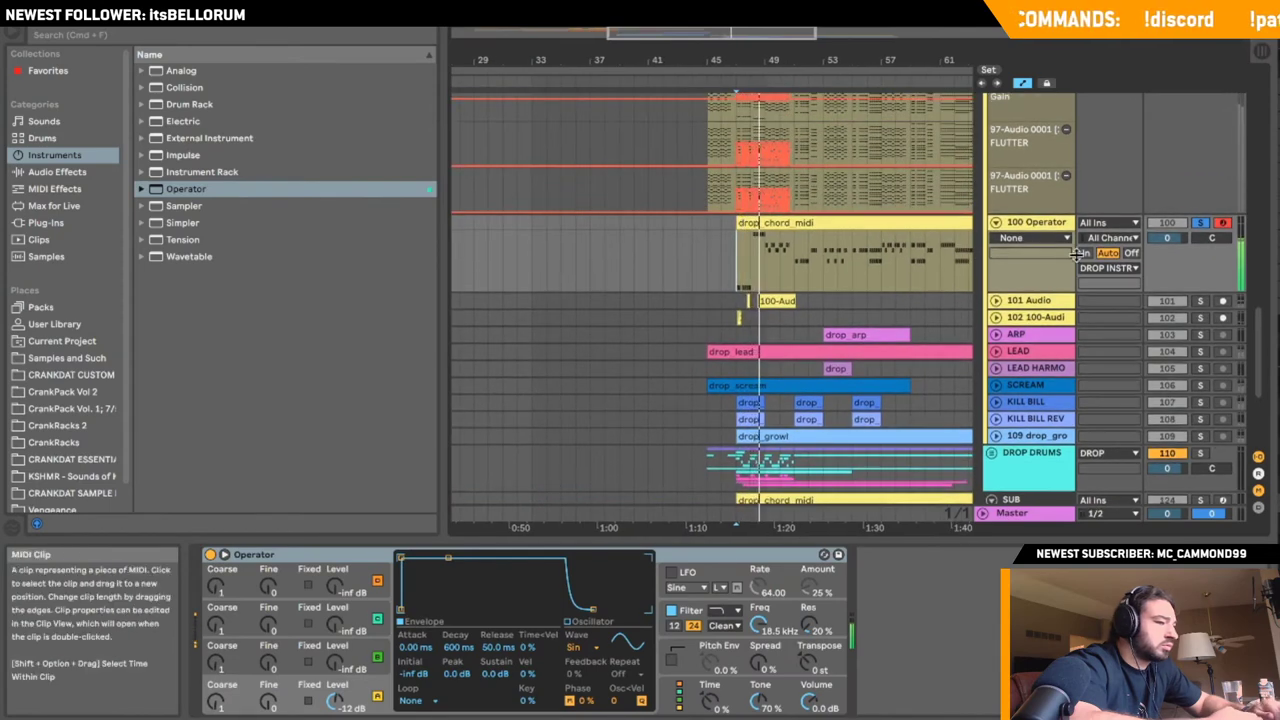
{"action": "scroll", "coordinate": [1076, 254], "scroll_direction": "up", "scroll_amount": 3}
{"action": "scroll", "coordinate": [1076, 254], "scroll_direction": "down", "scroll_amount": 10}
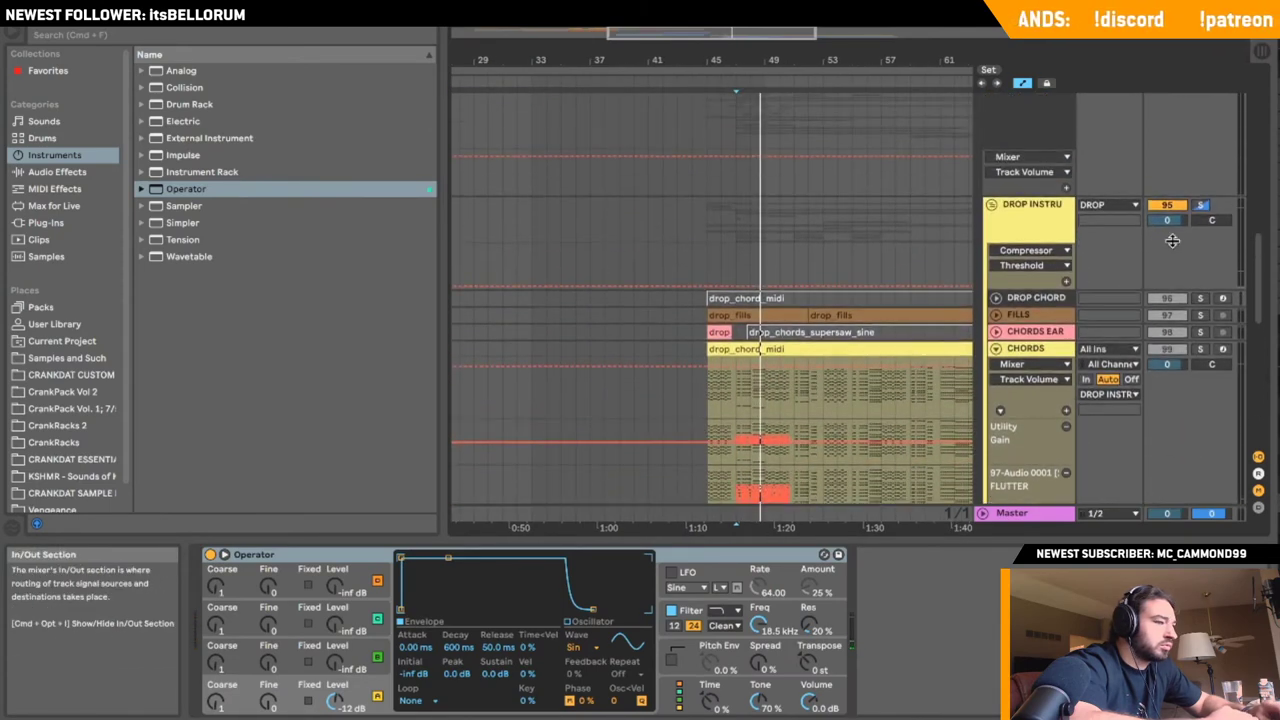
{"action": "key", "text": "space"}
{"action": "scroll", "coordinate": [1173, 244], "scroll_direction": "up", "scroll_amount": 8}
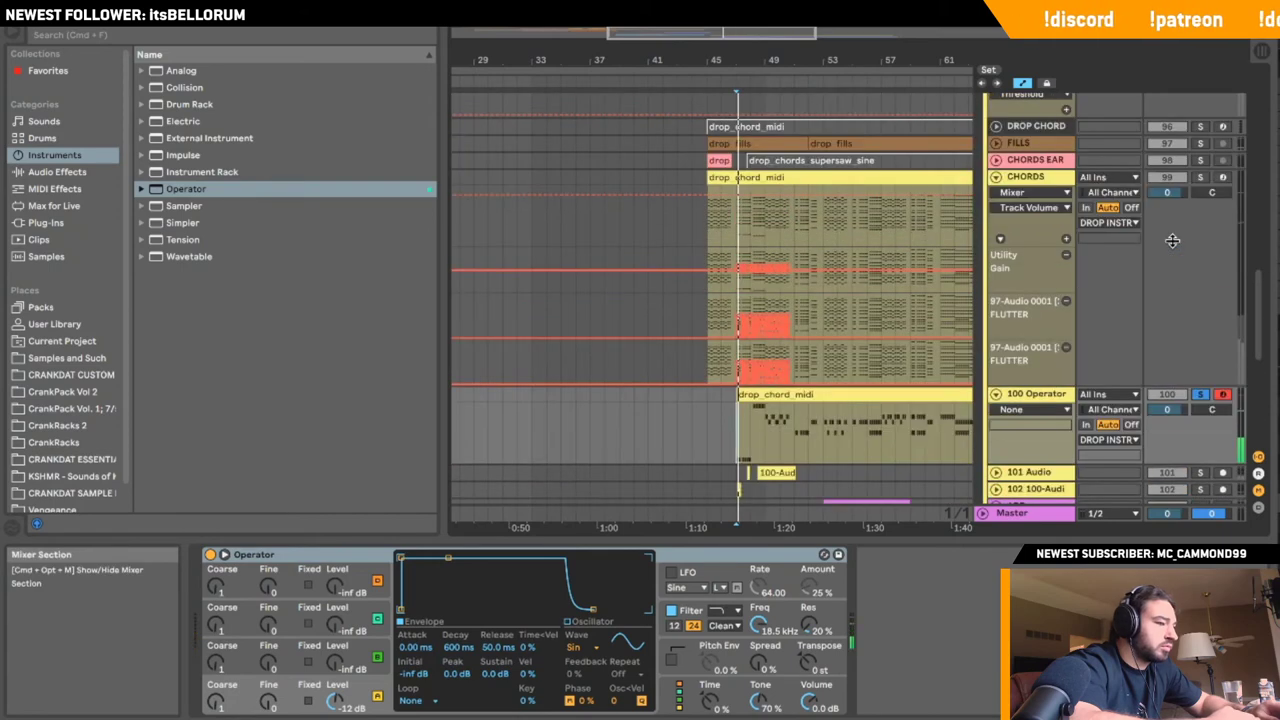
- Set the waveform of Operator's oscillator A to Sw64
{"action": "left_click", "coordinate": [585, 647]}
{"action": "left_click", "coordinate": [588, 650]}
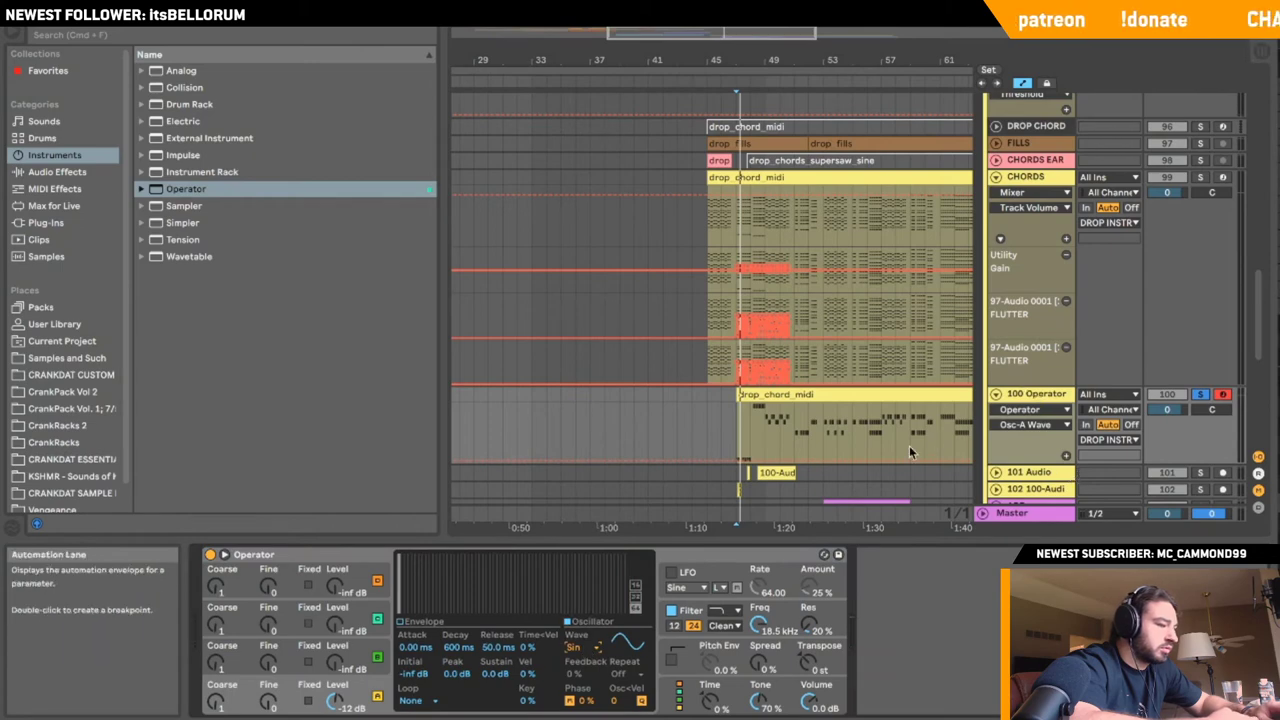
{"action": "left_click", "coordinate": [578, 647]}
{"action": "left_click", "coordinate": [594, 462]}
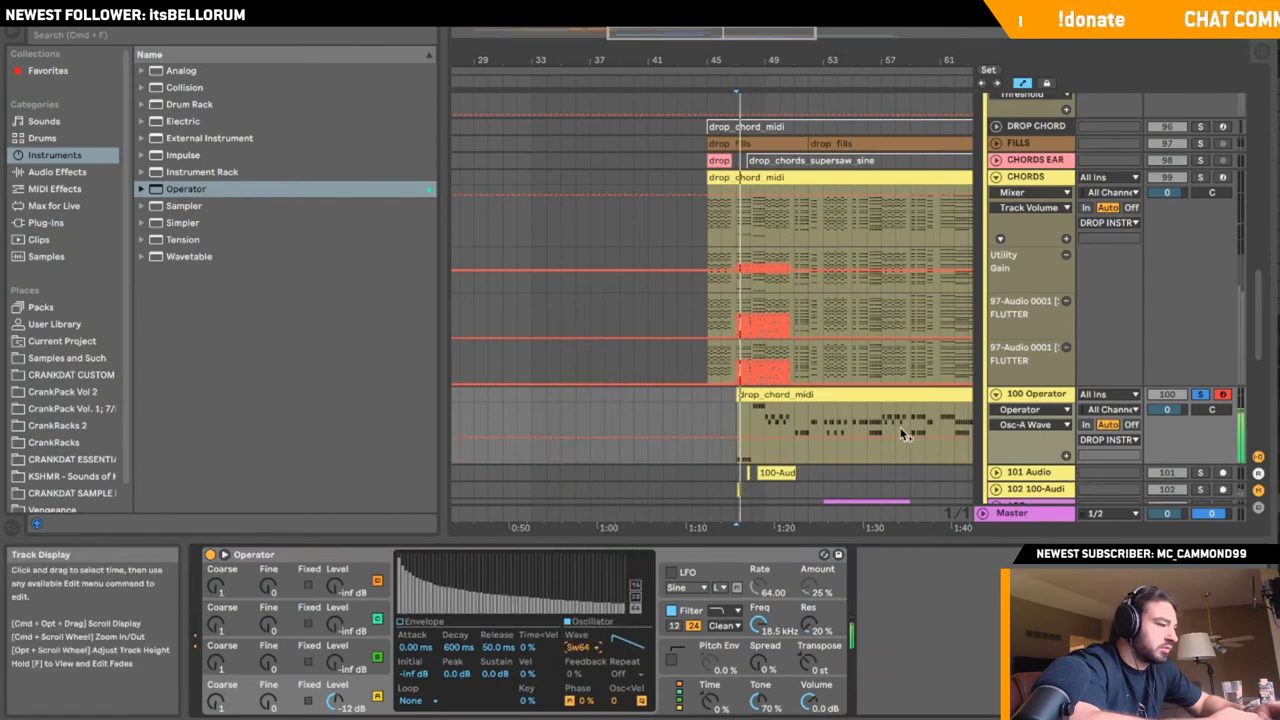
- Lower the Operator track's volume to -11.4 dB against the other drop instruments and set oscillator A's Coarse to 0.5
{"action": "scroll", "coordinate": [901, 428], "scroll_direction": "up", "scroll_amount": 5}
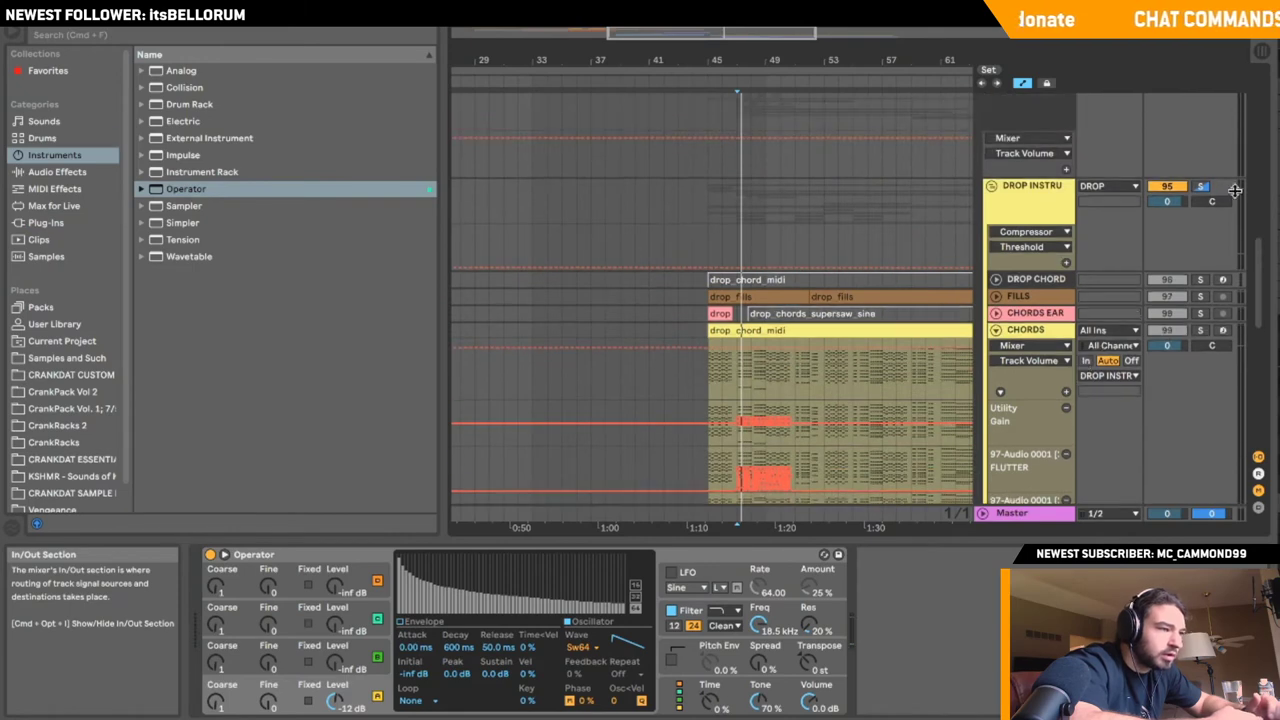
{"action": "scroll", "coordinate": [1190, 304], "scroll_direction": "down", "scroll_amount": 10}
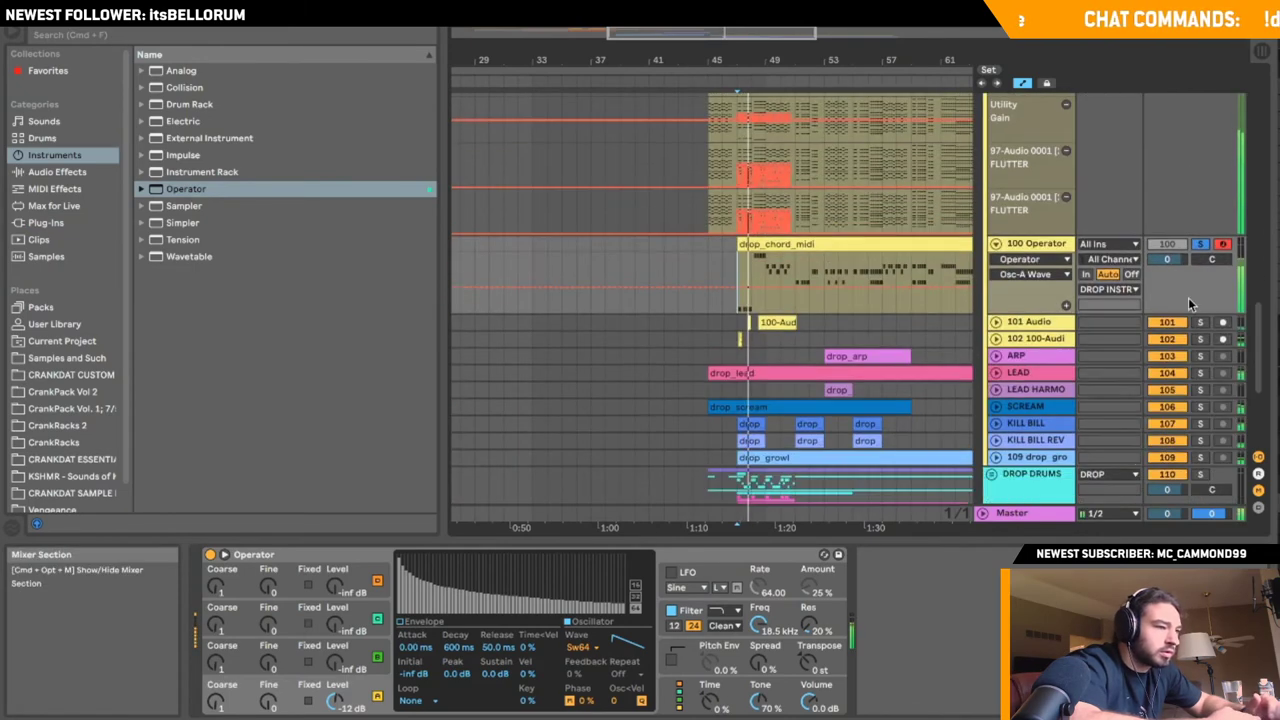
{"action": "left_click_drag", "start_coordinate": [1165, 259], "coordinate": [1165, 290]}
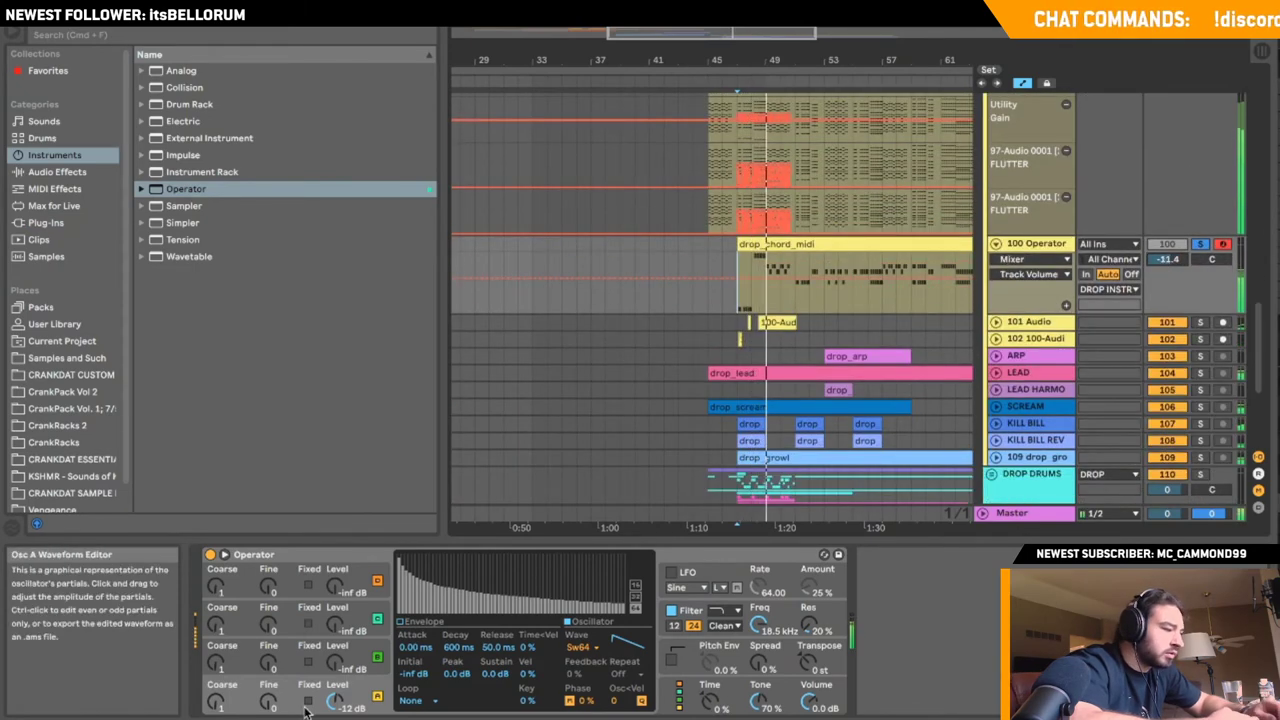
{"action": "left_click", "coordinate": [222, 701]}
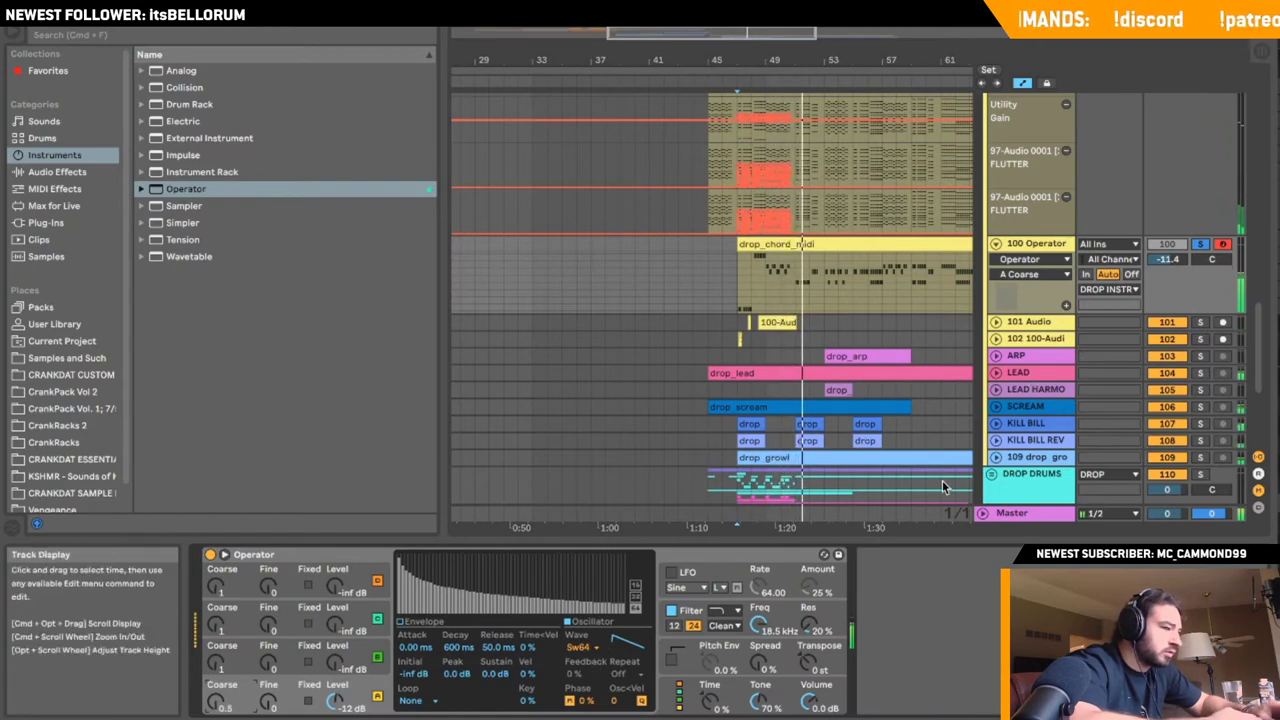
{"action": "scroll", "coordinate": [1188, 320], "scroll_direction": "up", "scroll_amount": 3}
{"action": "scroll", "coordinate": [1188, 320], "scroll_direction": "down", "scroll_amount": 2}
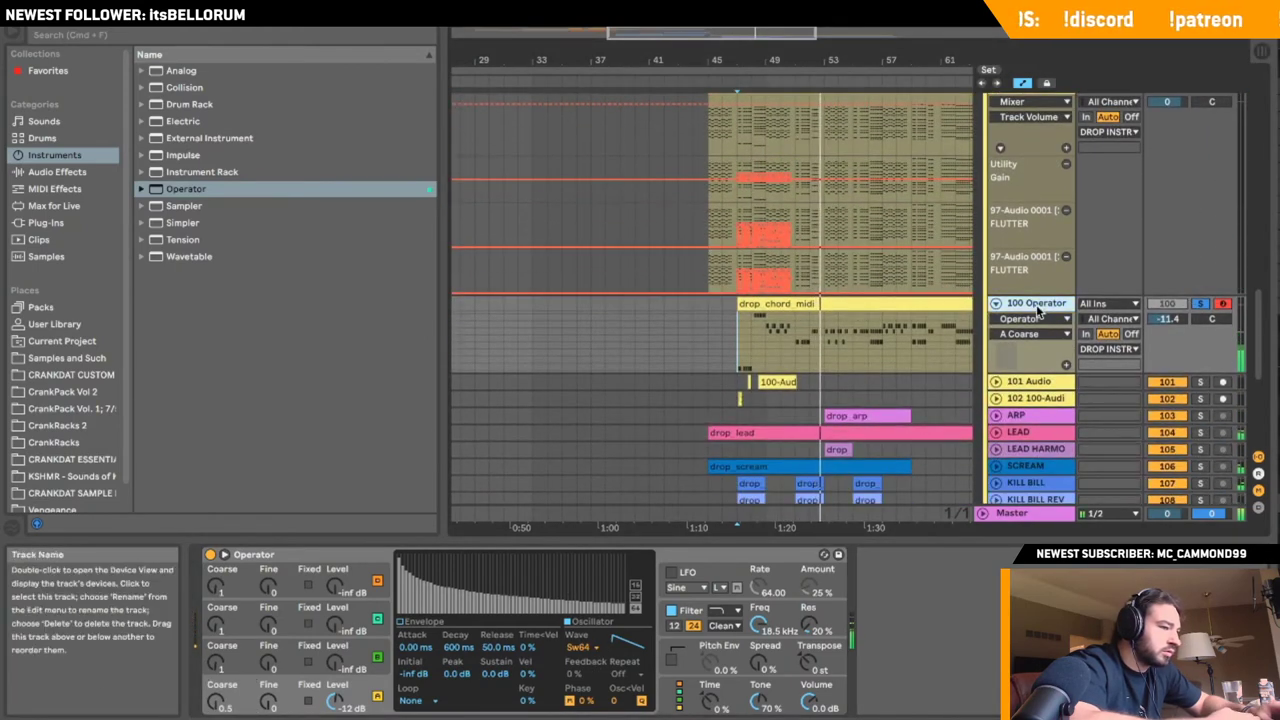
- Add an EQ Eight after Operator and move its low-cut band to 100 Hz with a Q of 0.53
{"action": "left_click", "coordinate": [57, 171]}
{"action": "key", "text": "space"}
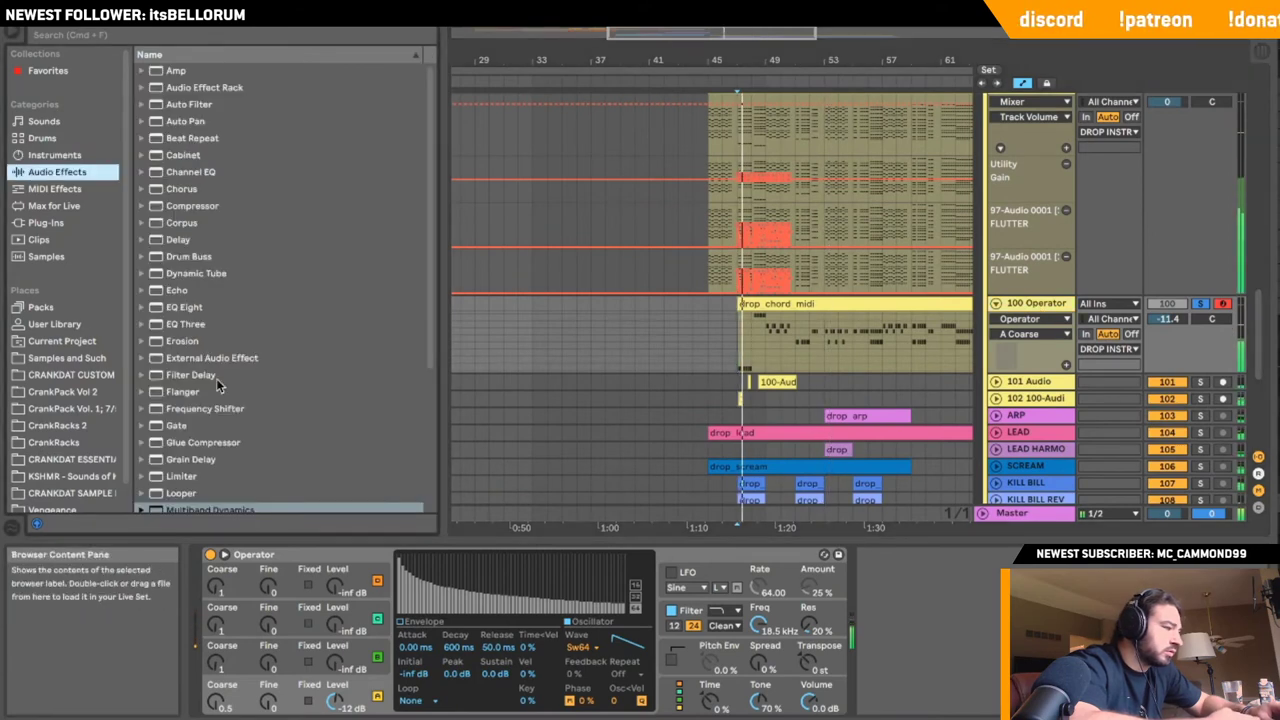
{"action": "left_click", "coordinate": [184, 310]}
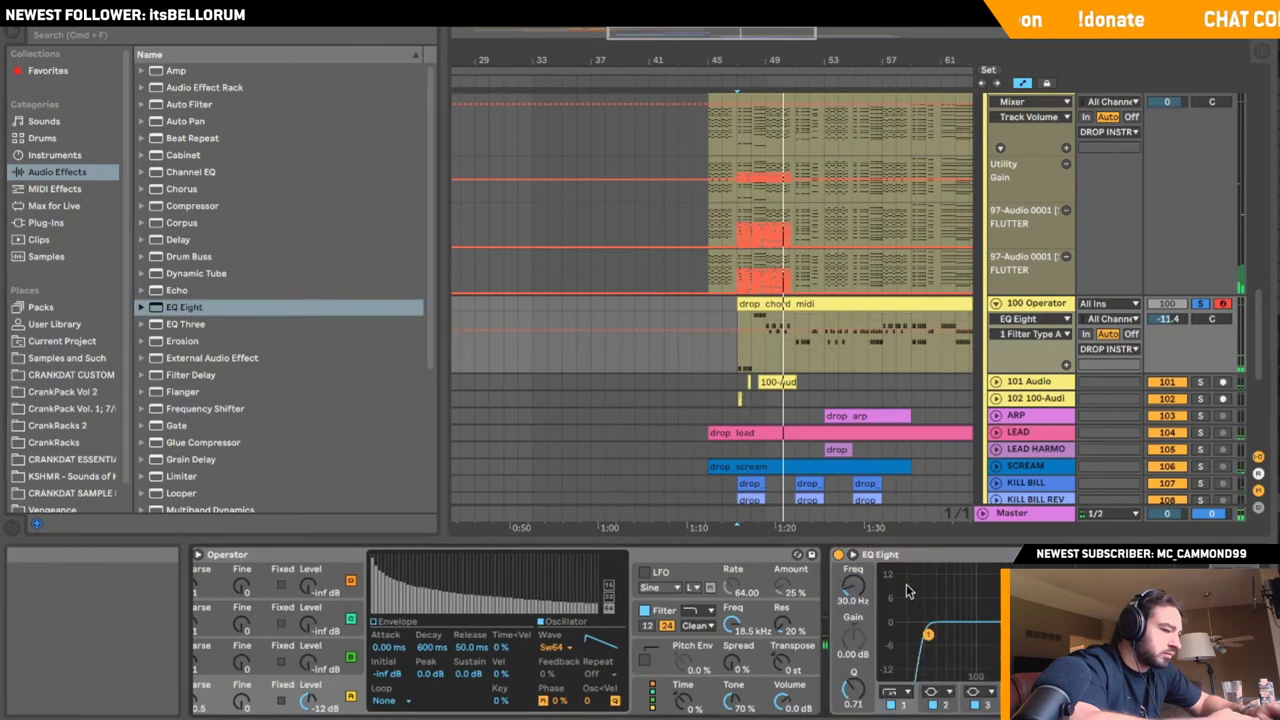
{"action": "left_click_drag", "start_coordinate": [928, 634], "coordinate": [977, 640]}
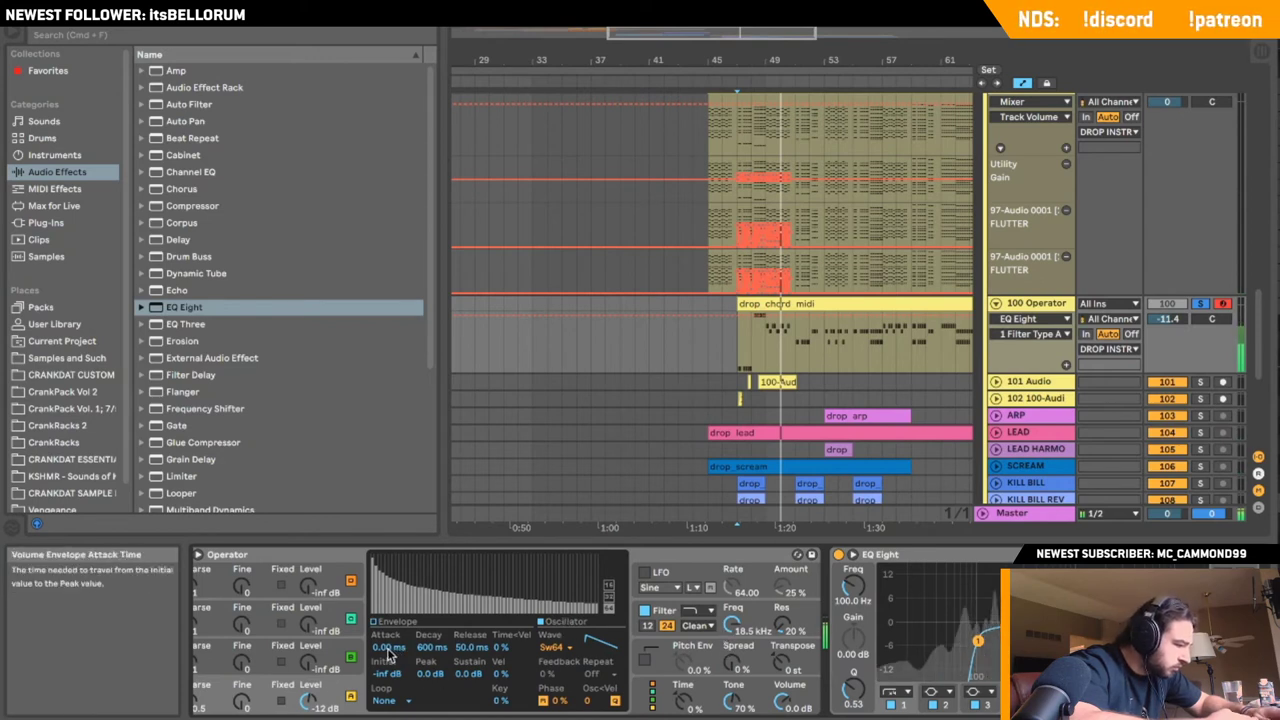
- Shape oscillator A's volume envelope with a 30 ms attack, 810 ms decay and -inf dB sustain
{"action": "left_click_drag", "start_coordinate": [389, 650], "coordinate": [389, 649]}
{"action": "left_click_drag", "start_coordinate": [440, 557], "coordinate": [426, 609]}
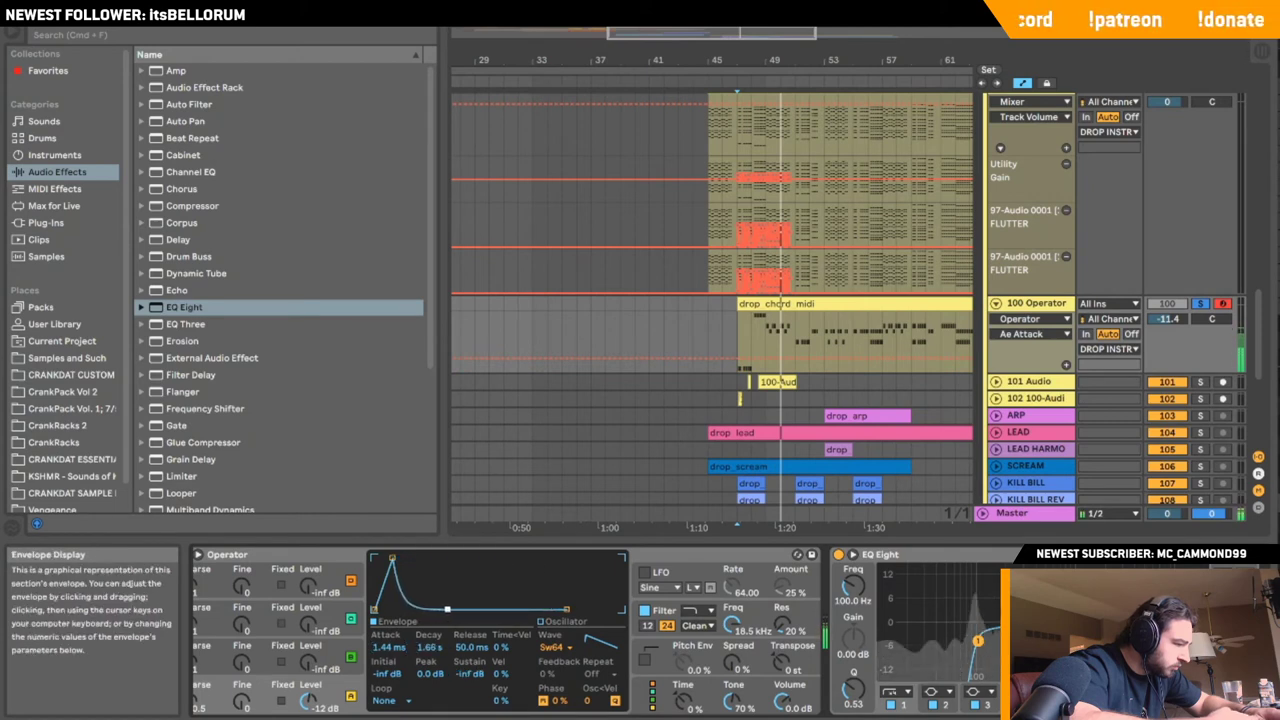
{"action": "left_click_drag", "start_coordinate": [392, 558], "coordinate": [407, 558]}
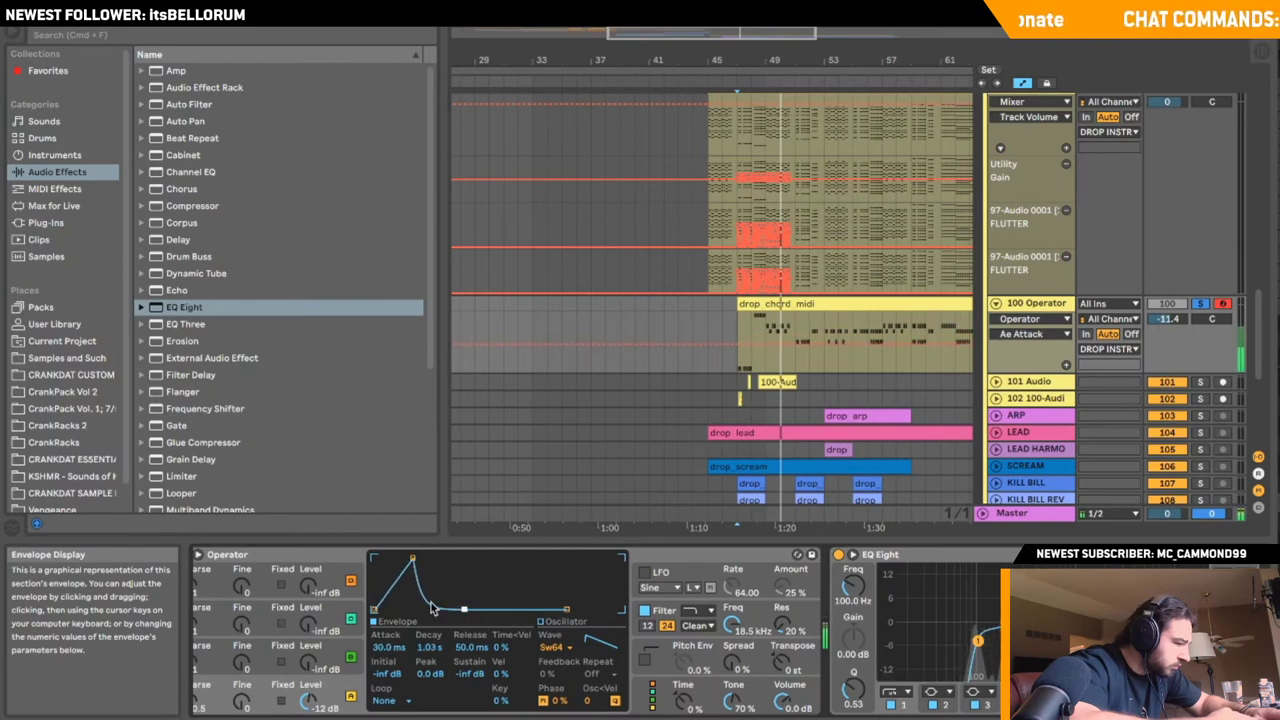
{"action": "left_click_drag", "start_coordinate": [432, 607], "coordinate": [428, 610]}
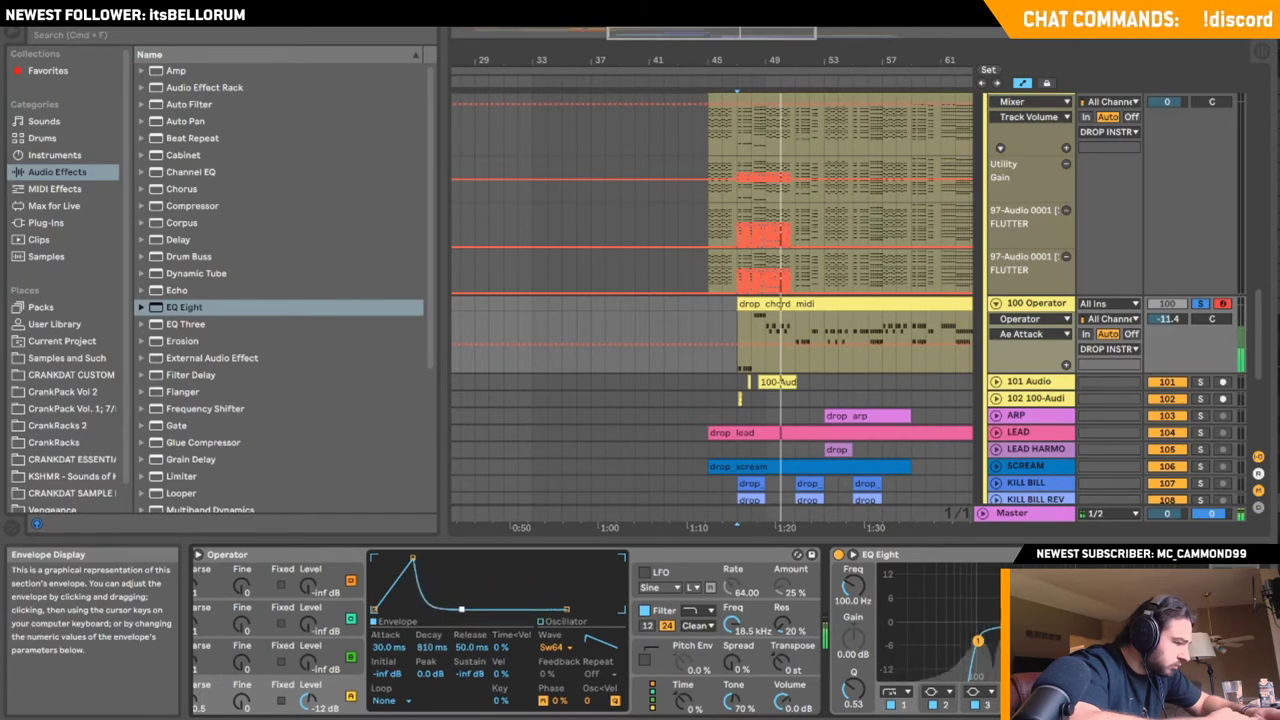
- Lengthen Operator oscillator A's envelope decay to 1.16 s, unsolo the track and raise its volume to -10.4 dB during playback
{"action": "left_click_drag", "start_coordinate": [461, 608], "coordinate": [465, 608]}
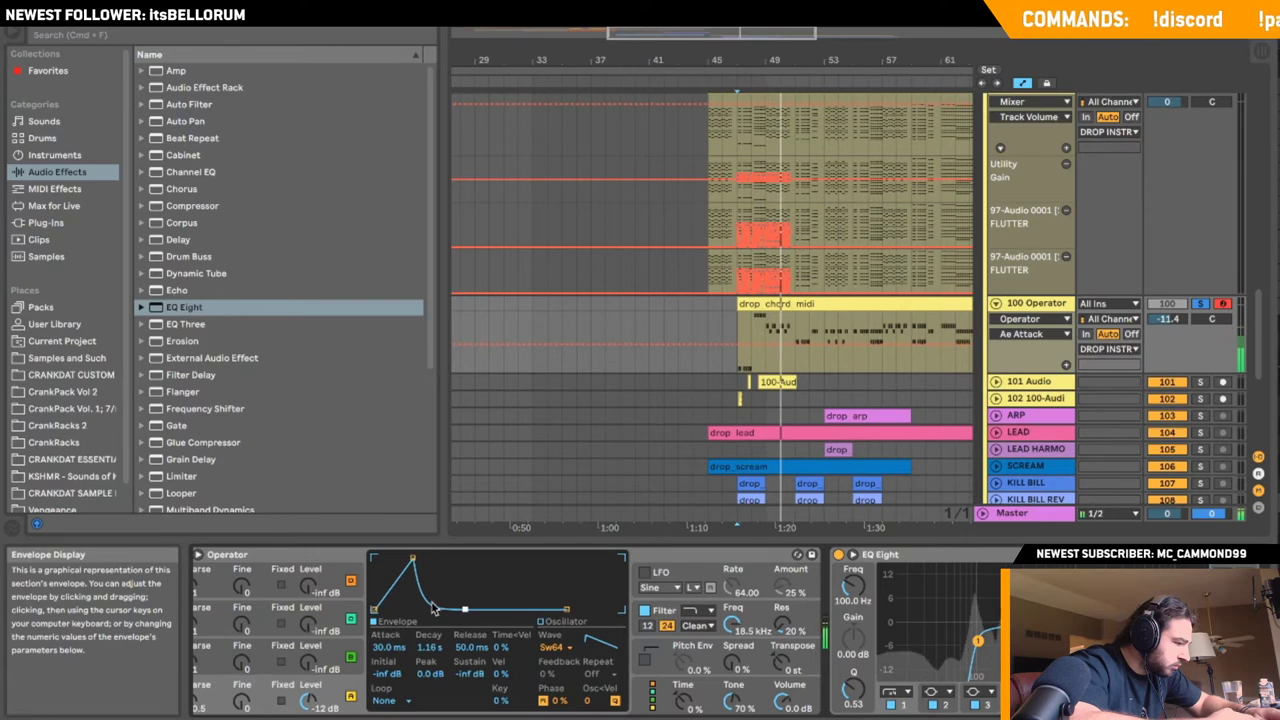
{"action": "key", "text": "space"}
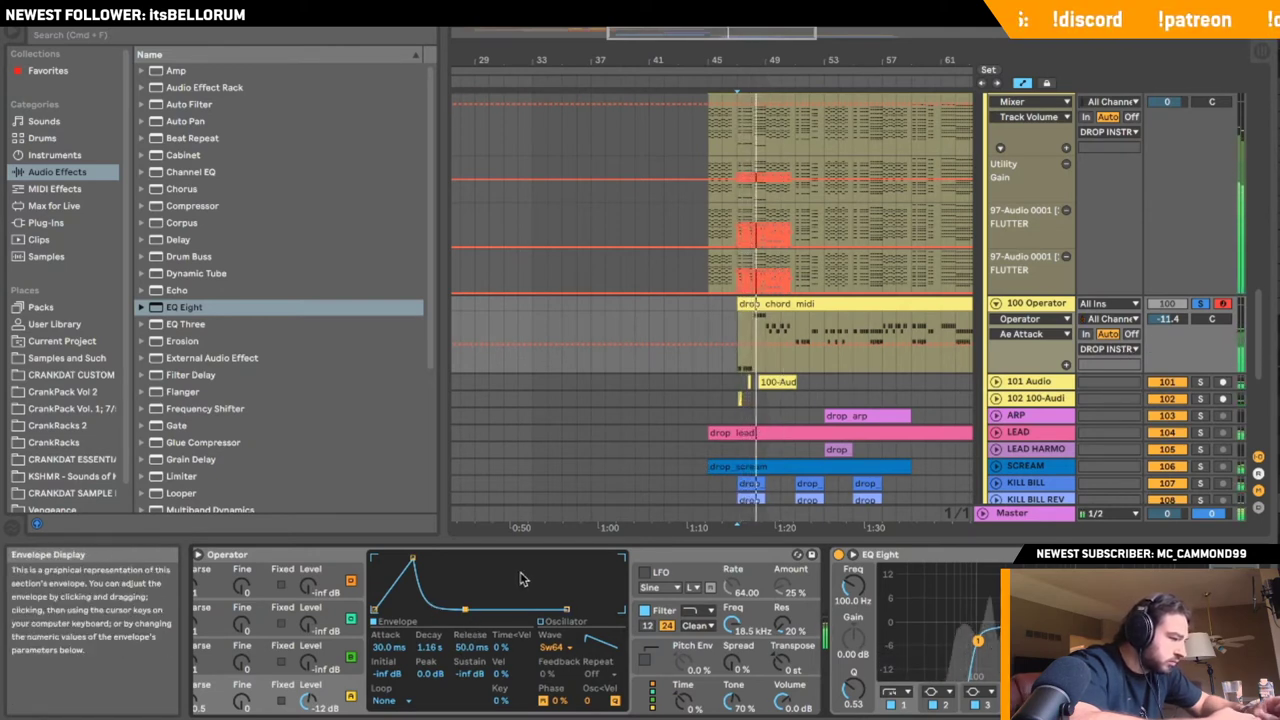
{"action": "scroll", "coordinate": [499, 609], "scroll_direction": "left", "scroll_amount": 1}
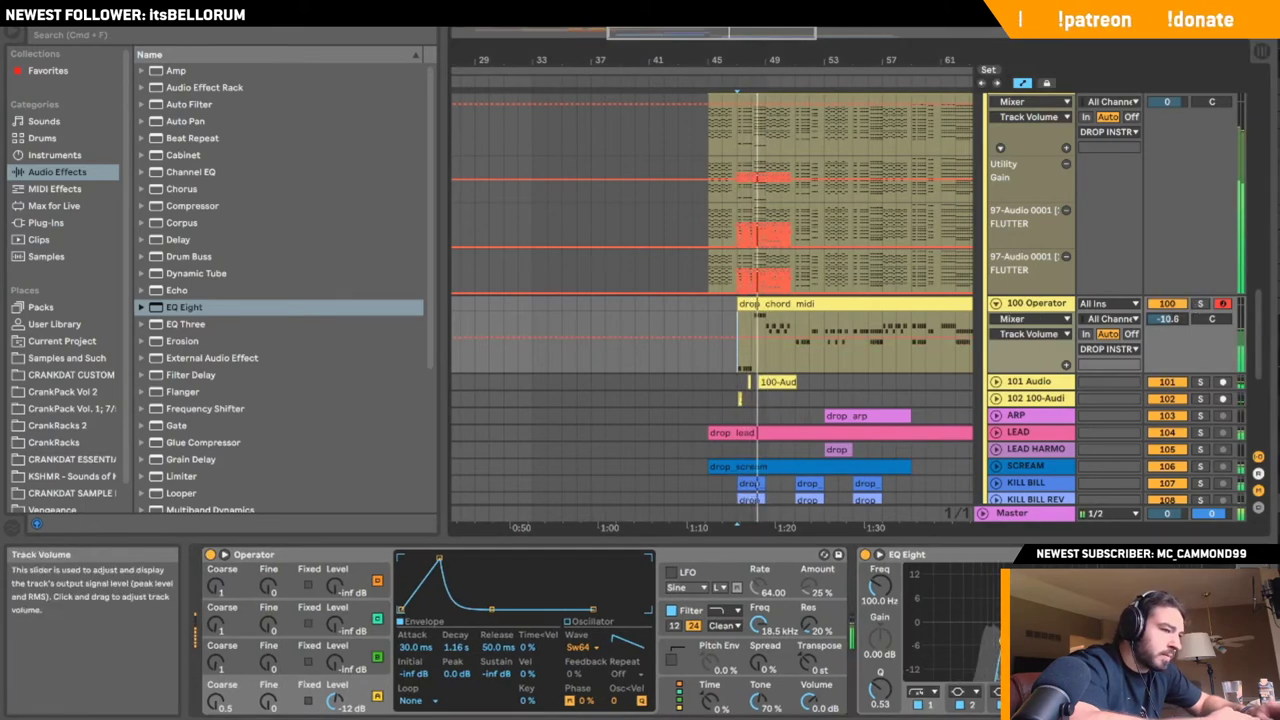
{"action": "scroll", "coordinate": [1055, 272], "scroll_direction": "up", "scroll_amount": 3}
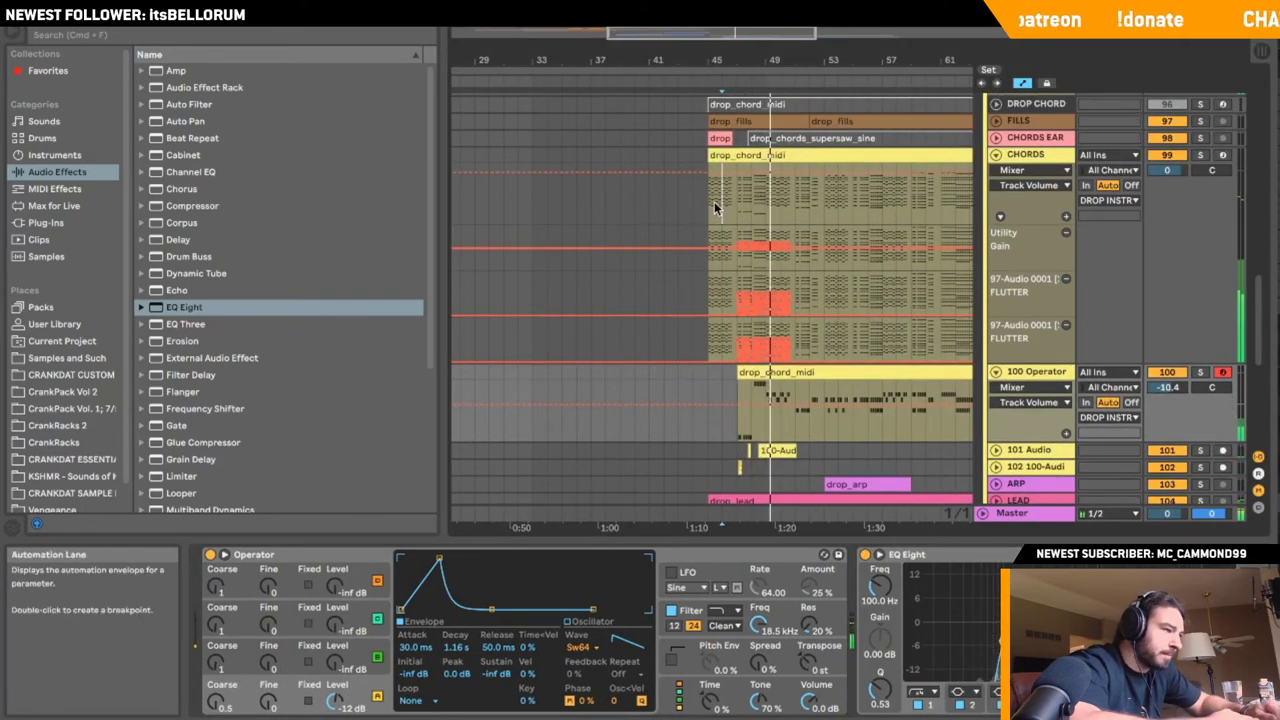
- Play the drop with the Operator layer in the mix and check it against the CHORDS track's device chain and the neighbouring drop tracks
{"action": "left_click", "coordinate": [1037, 241]}
{"action": "scroll", "coordinate": [1037, 241], "scroll_direction": "up", "scroll_amount": 8}
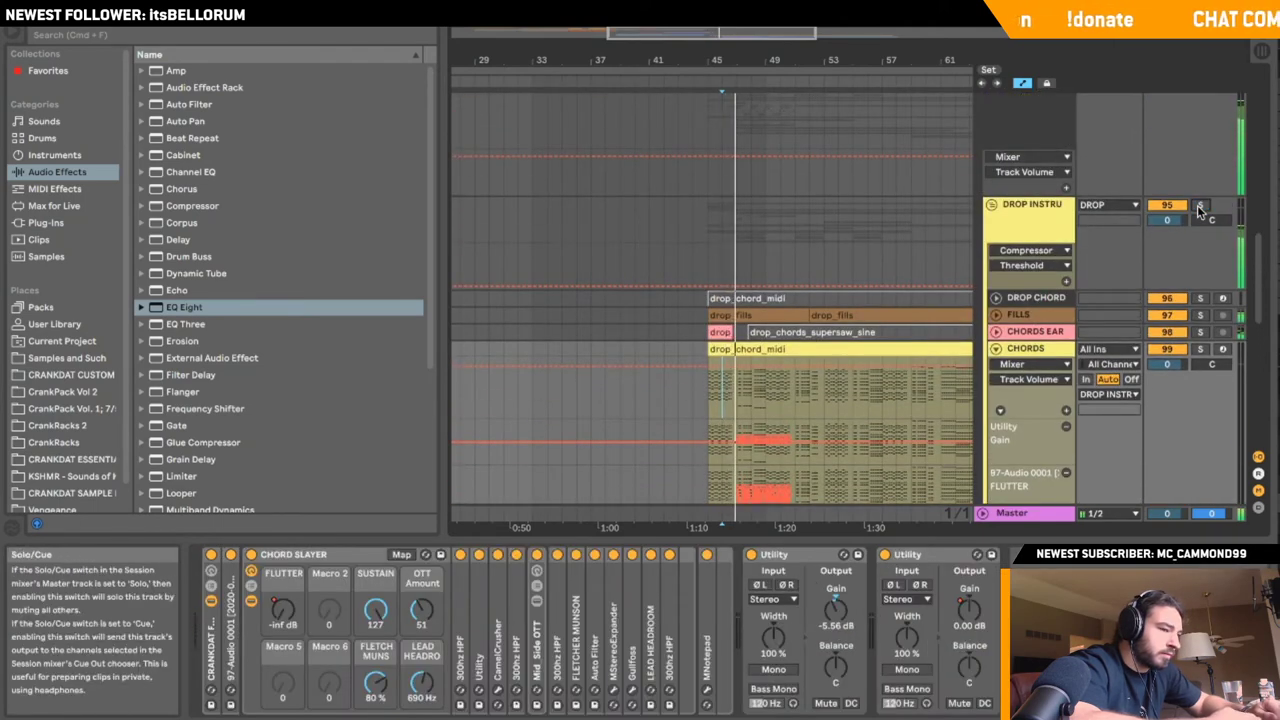
{"action": "scroll", "coordinate": [1200, 210], "scroll_direction": "down", "scroll_amount": 15}
{"action": "scroll", "coordinate": [1015, 180], "scroll_direction": "up", "scroll_amount": 2}
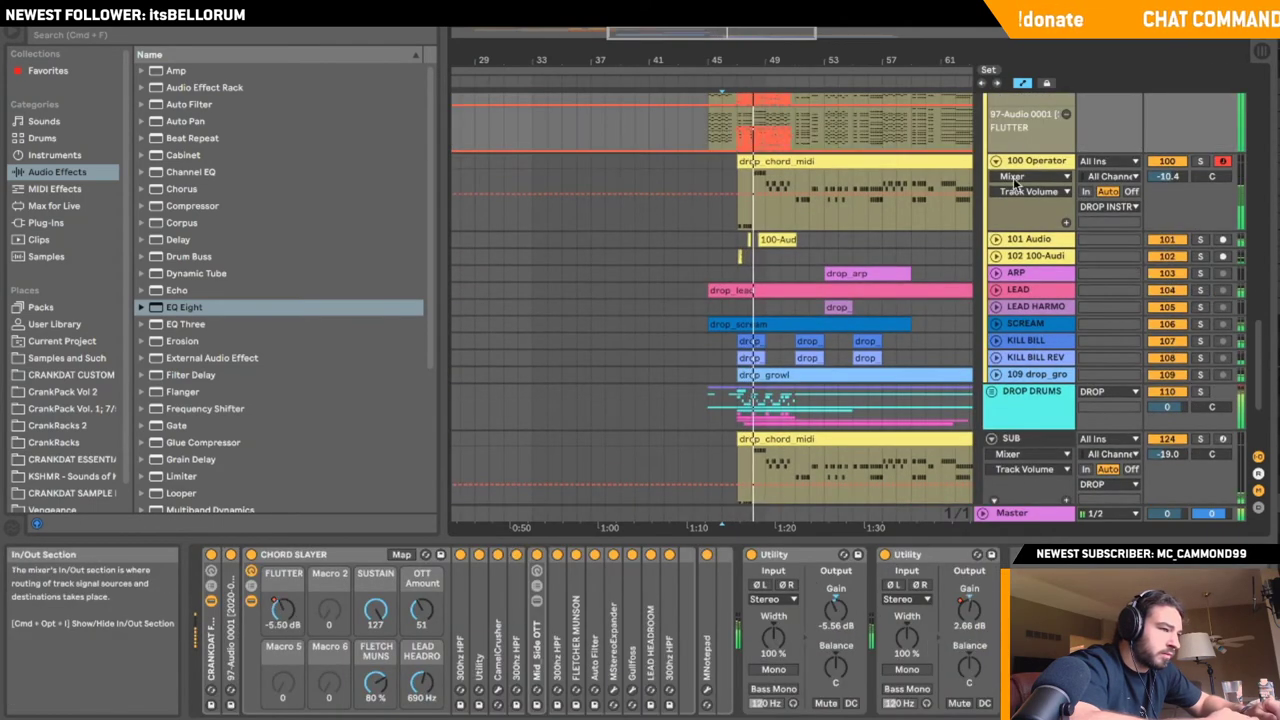
{"action": "left_click", "coordinate": [1015, 180]}
{"action": "left_click", "coordinate": [995, 160]}
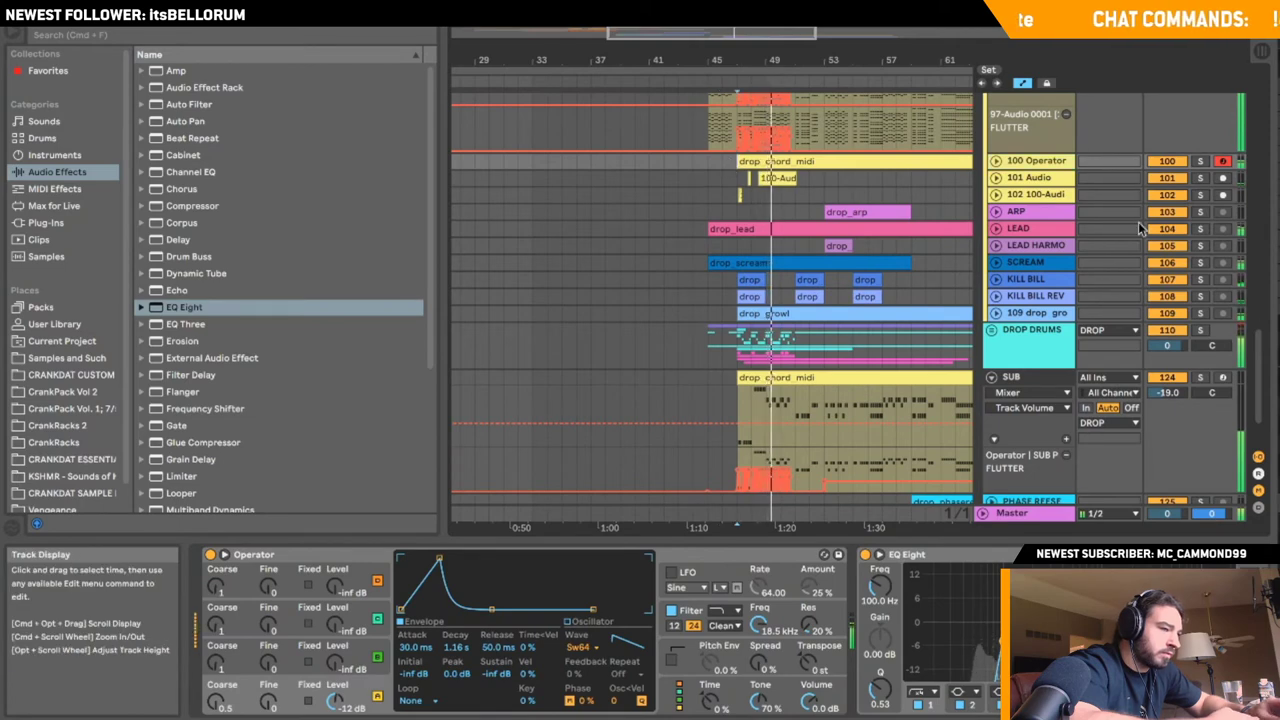
{"action": "left_click", "coordinate": [995, 160]}
- Replace Operator on the new chord layer track with the Serum plug-in, keeping the EQ Eight after it
{"action": "left_click", "coordinate": [46, 223]}
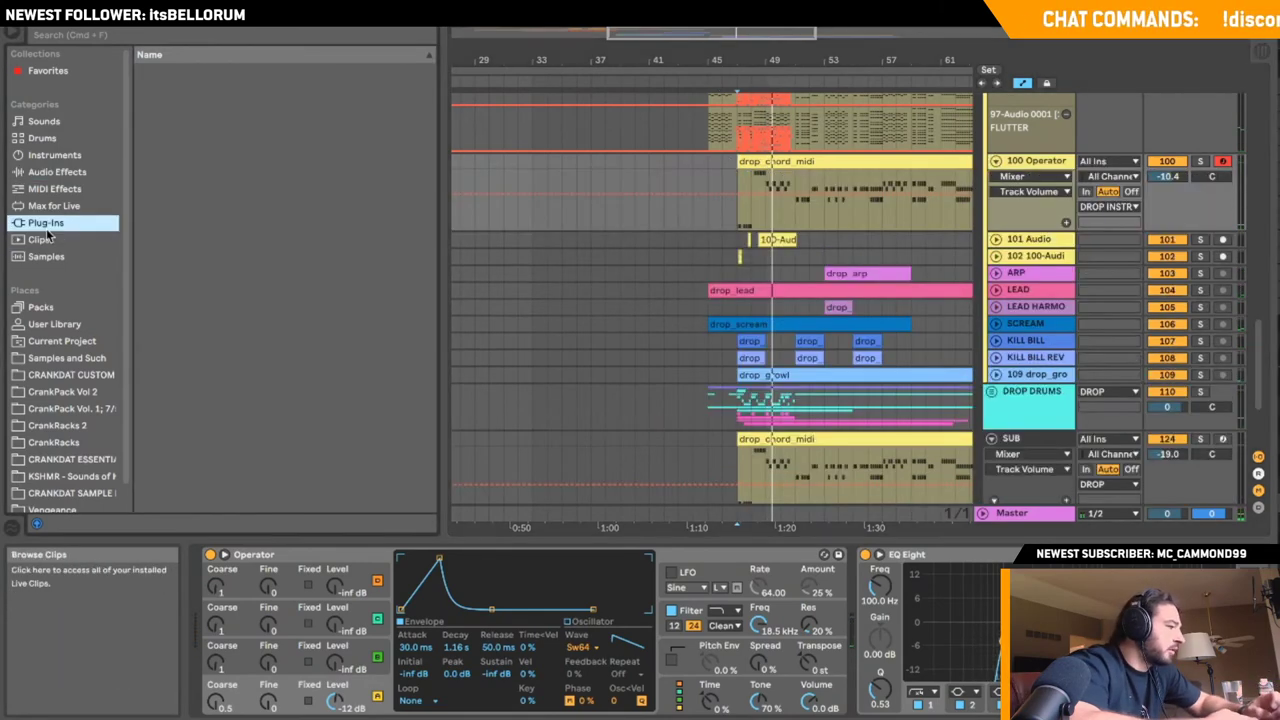
{"action": "left_click", "coordinate": [141, 87]}
{"action": "scroll", "coordinate": [205, 405], "scroll_direction": "down", "scroll_amount": 10}
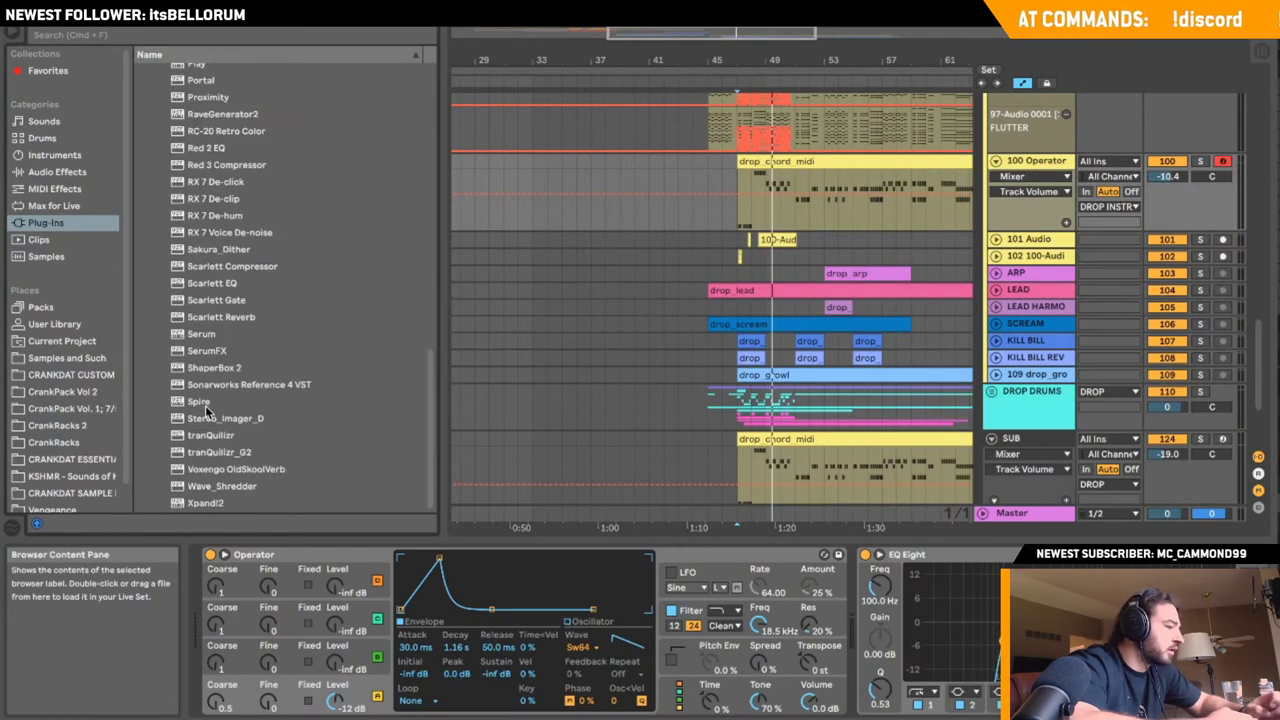
{"action": "left_click_drag", "start_coordinate": [201, 338], "coordinate": [783, 310]}
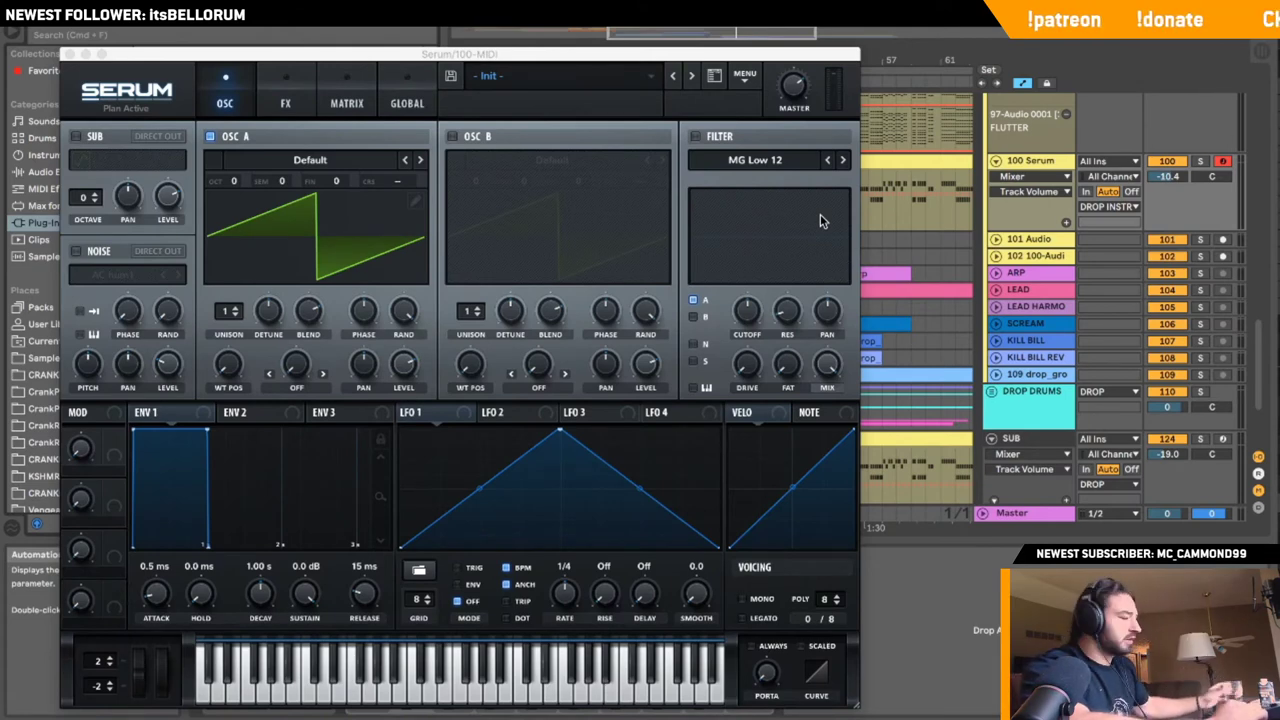
{"action": "left_click", "coordinate": [75, 62]}
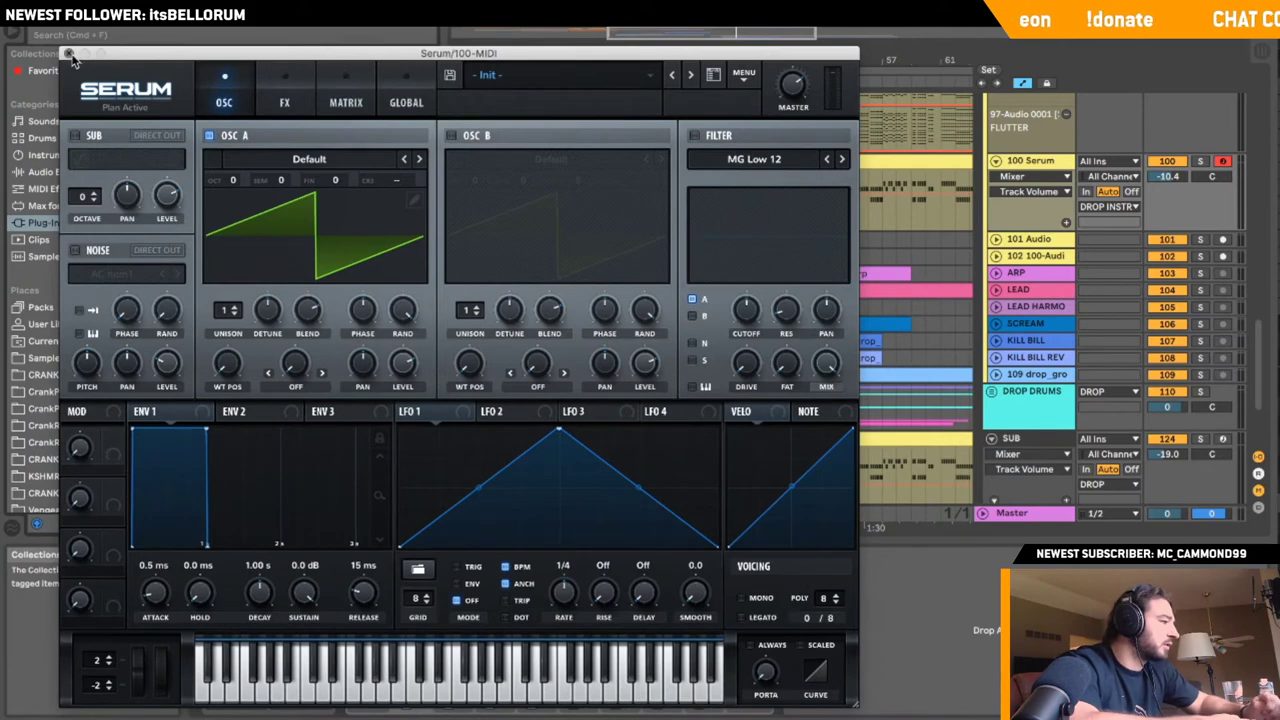
{"action": "left_click", "coordinate": [69, 54]}
{"action": "left_click", "coordinate": [738, 228]}
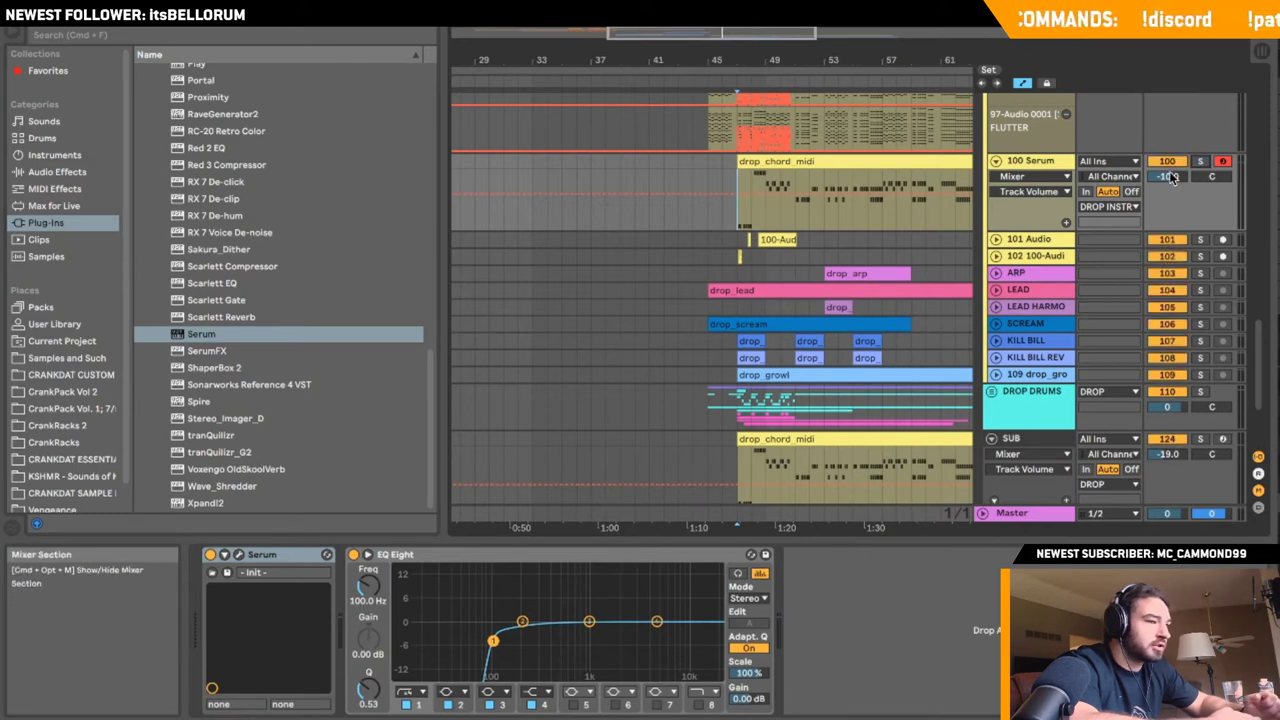
- Set the Serum track's volume to -10.0 dB and remove the two FLUTTER automation lanes from the CHORDS track's view
{"action": "scroll", "coordinate": [995, 163], "scroll_direction": "up", "scroll_amount": 3}
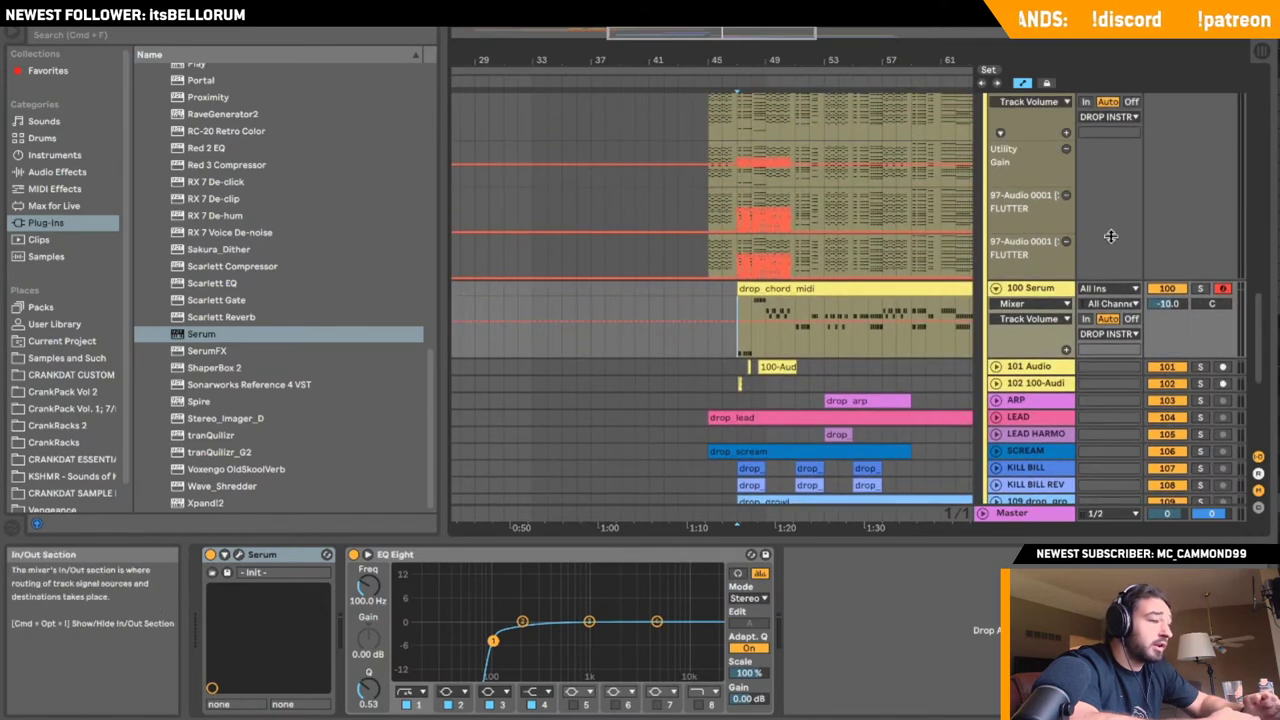
{"action": "left_click", "coordinate": [1067, 196]}
{"action": "left_click", "coordinate": [1067, 196]}
{"action": "scroll", "coordinate": [1067, 195], "scroll_direction": "up", "scroll_amount": 1}
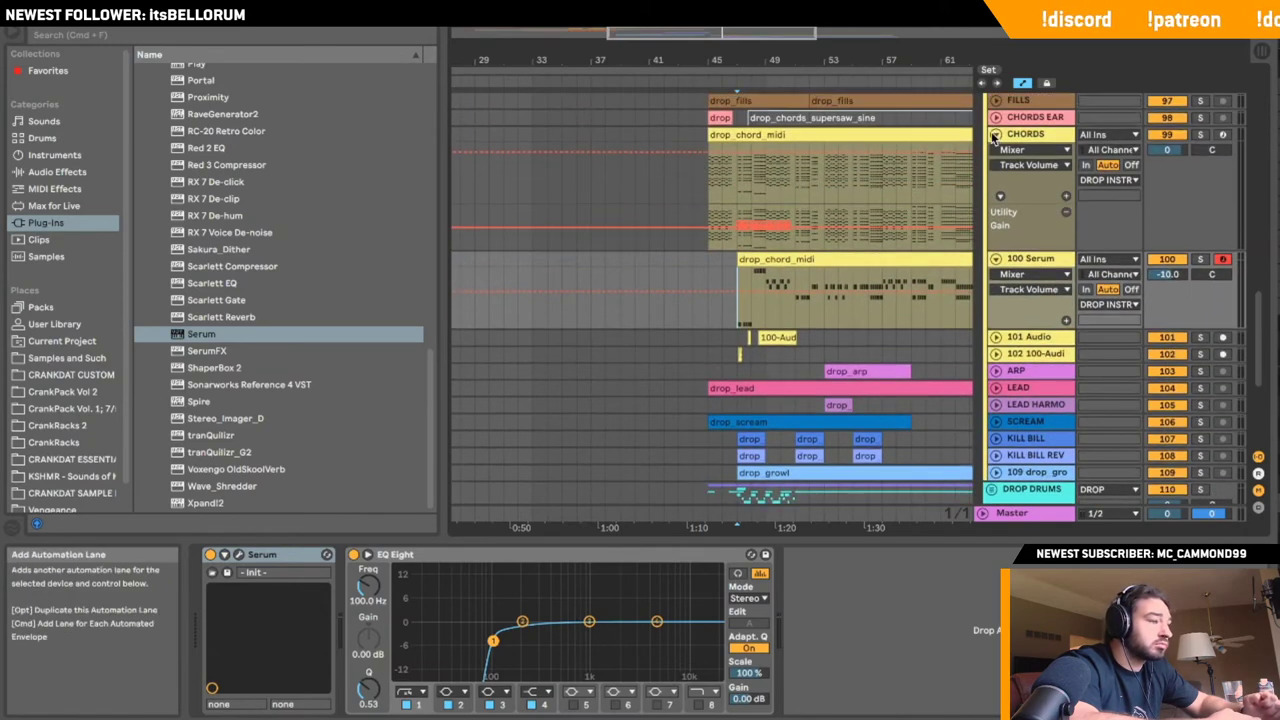
{"action": "scroll", "coordinate": [928, 246], "scroll_direction": "up", "scroll_amount": 1}
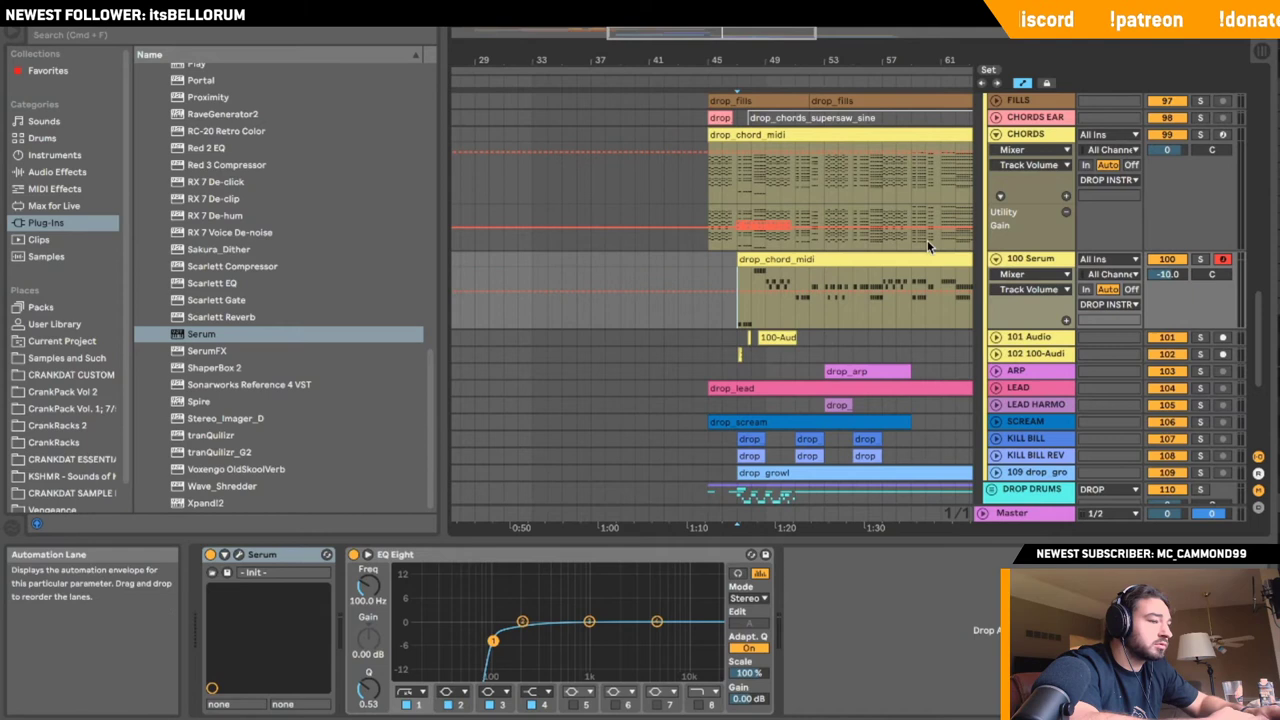
- Solo the Serum track and, during playback, set oscillator A's octave to -1 and its unison to 9 voices
{"action": "left_click", "coordinate": [1200, 259]}
{"action": "left_click", "coordinate": [1223, 259]}
{"action": "key", "text": "space"}
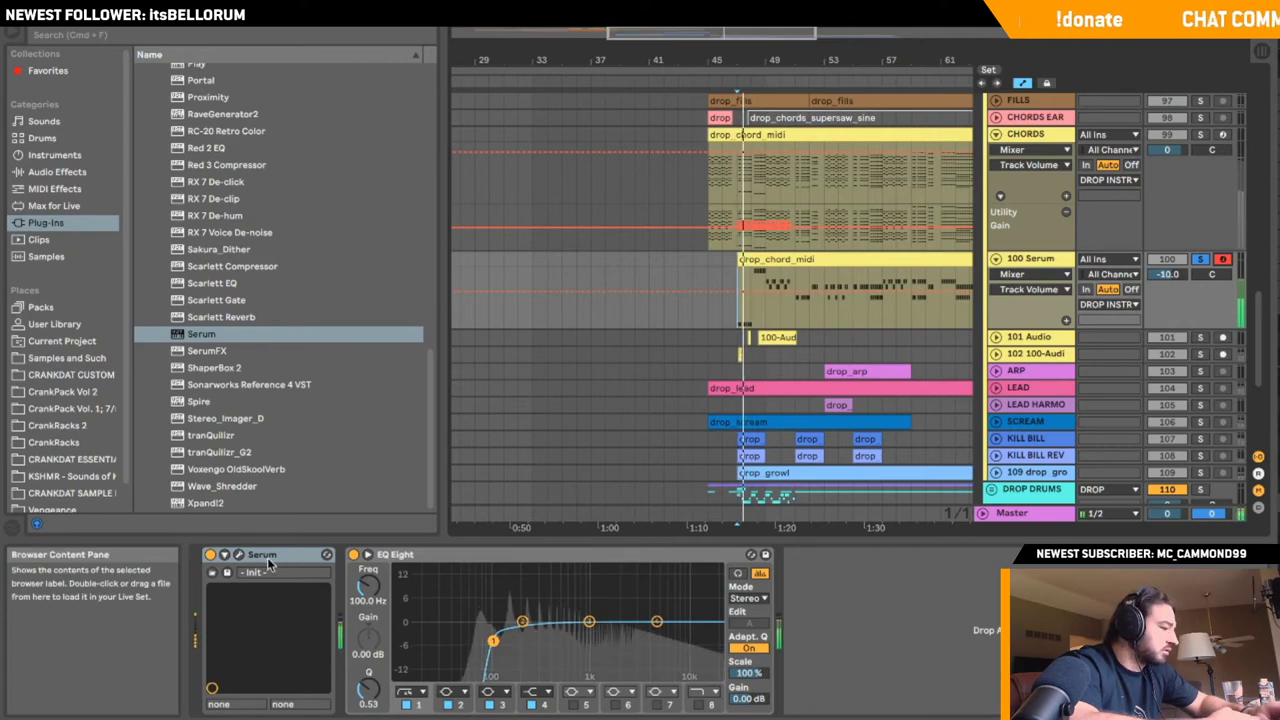
{"action": "left_click", "coordinate": [238, 554]}
{"action": "left_click_drag", "start_coordinate": [235, 182], "coordinate": [233, 208]}
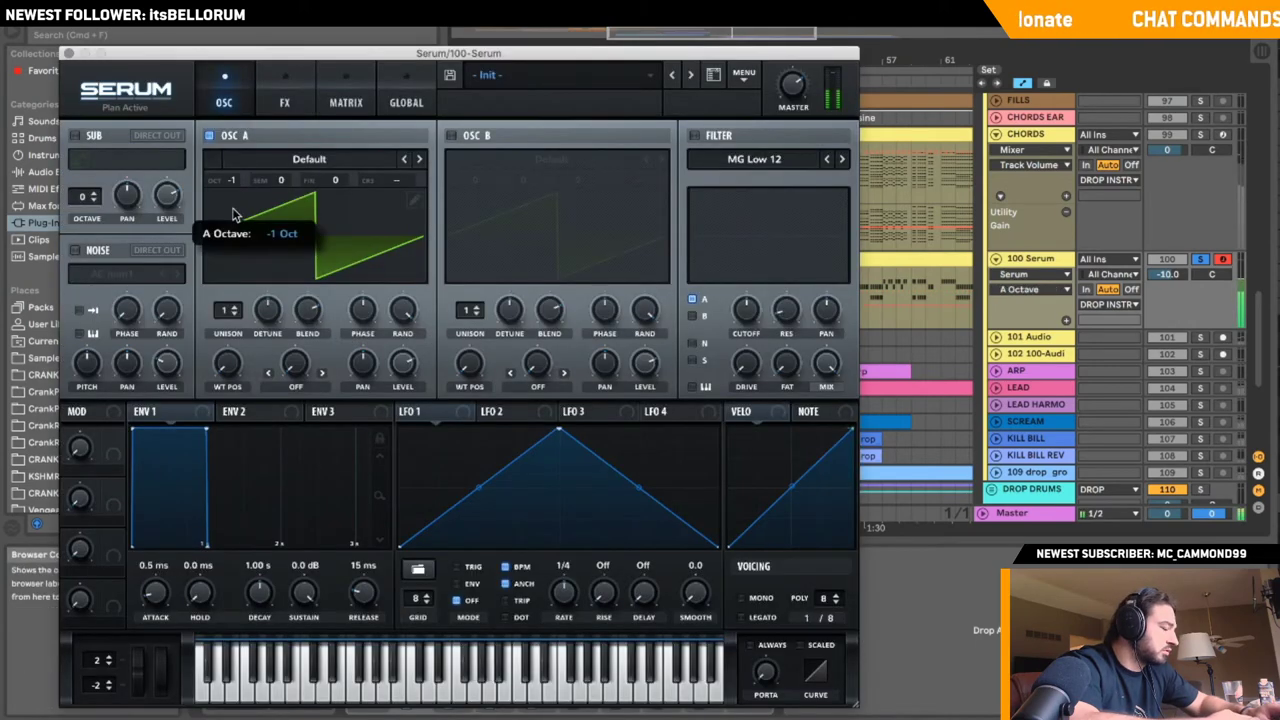
{"action": "left_click_drag", "start_coordinate": [228, 311], "coordinate": [229, 188]}
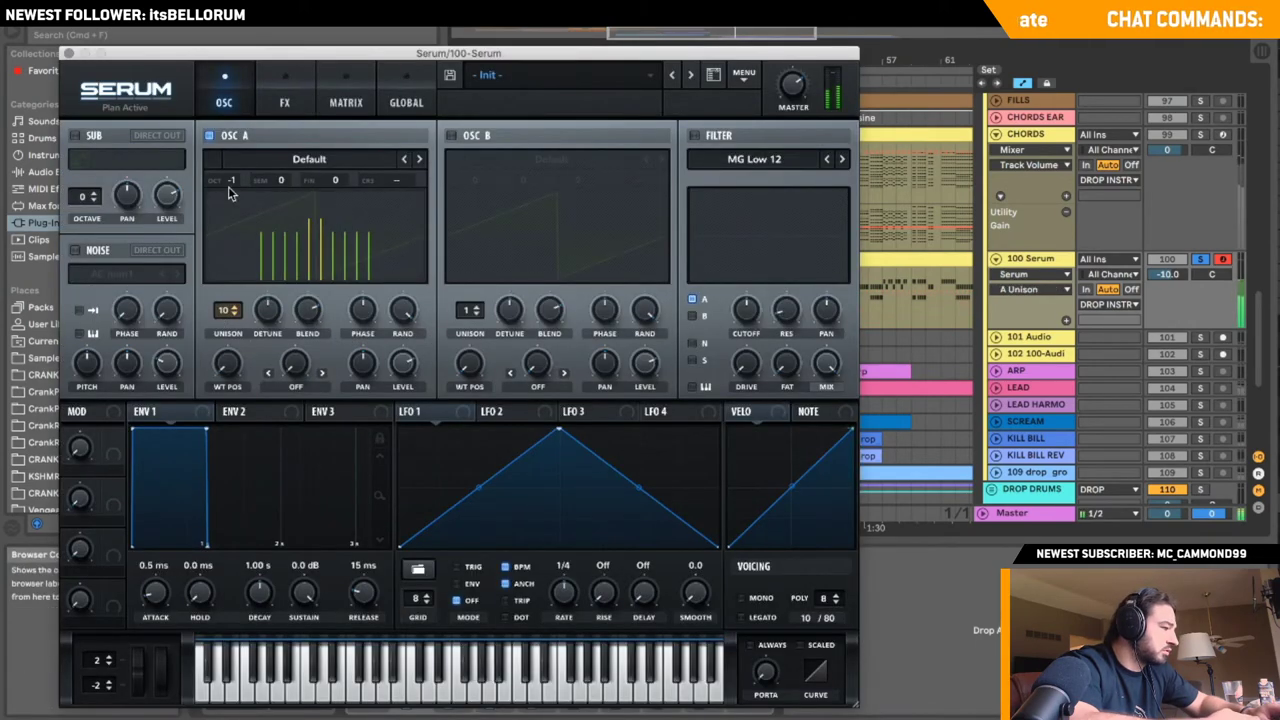
{"action": "left_click", "coordinate": [235, 314]}
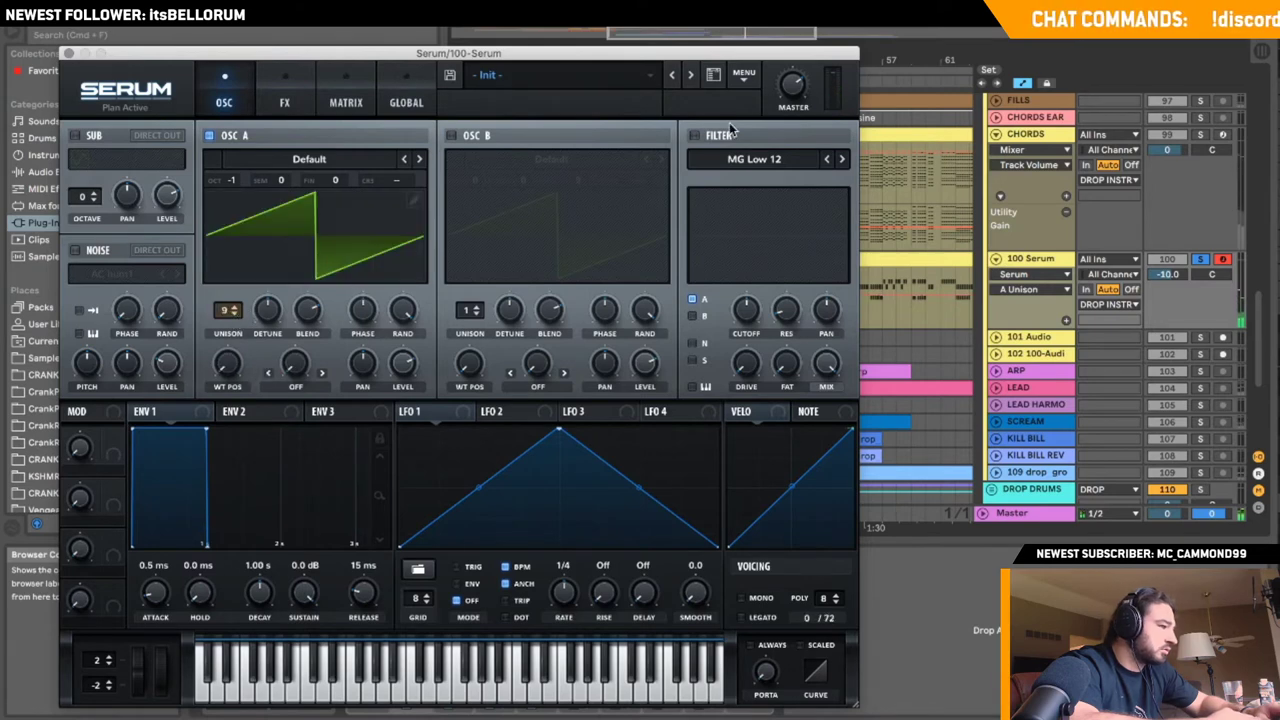
- Enable Serum's MG Low 12 filter, lower its cutoff, and assign LFO 1 with an earlier peak to the cutoff
{"action": "left_click", "coordinate": [694, 135]}
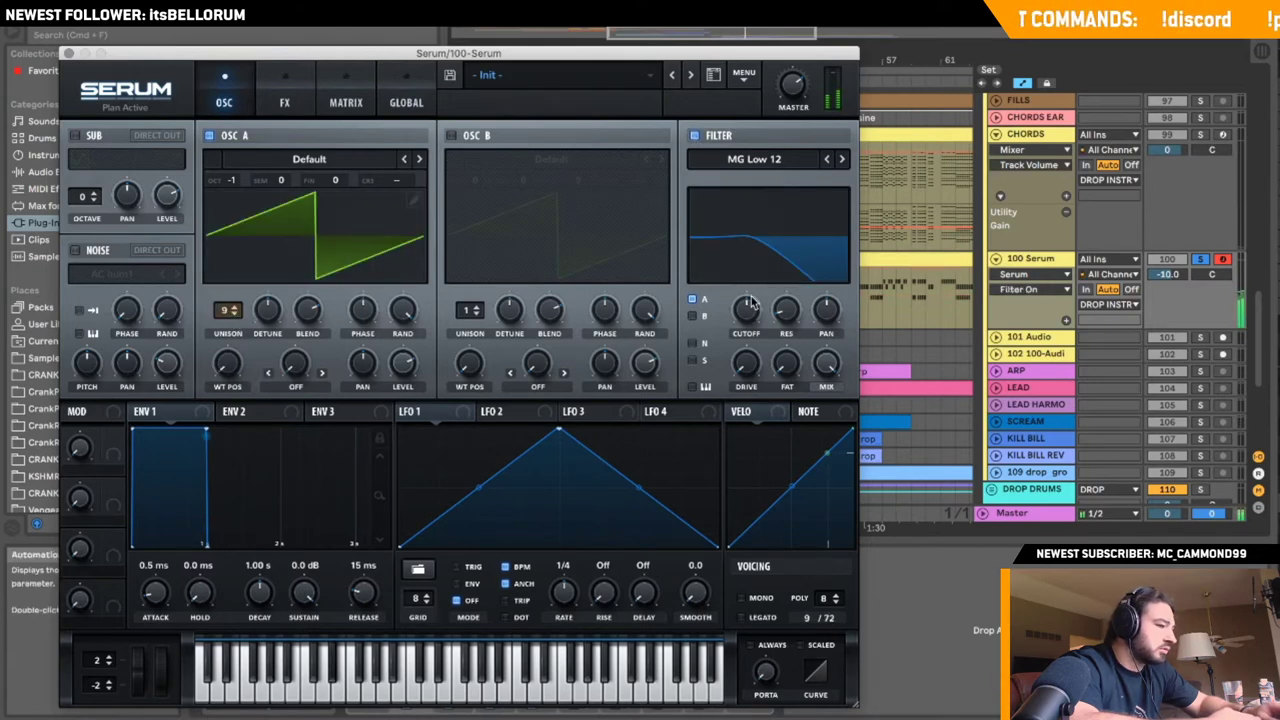
{"action": "left_click_drag", "start_coordinate": [757, 313], "coordinate": [757, 345]}
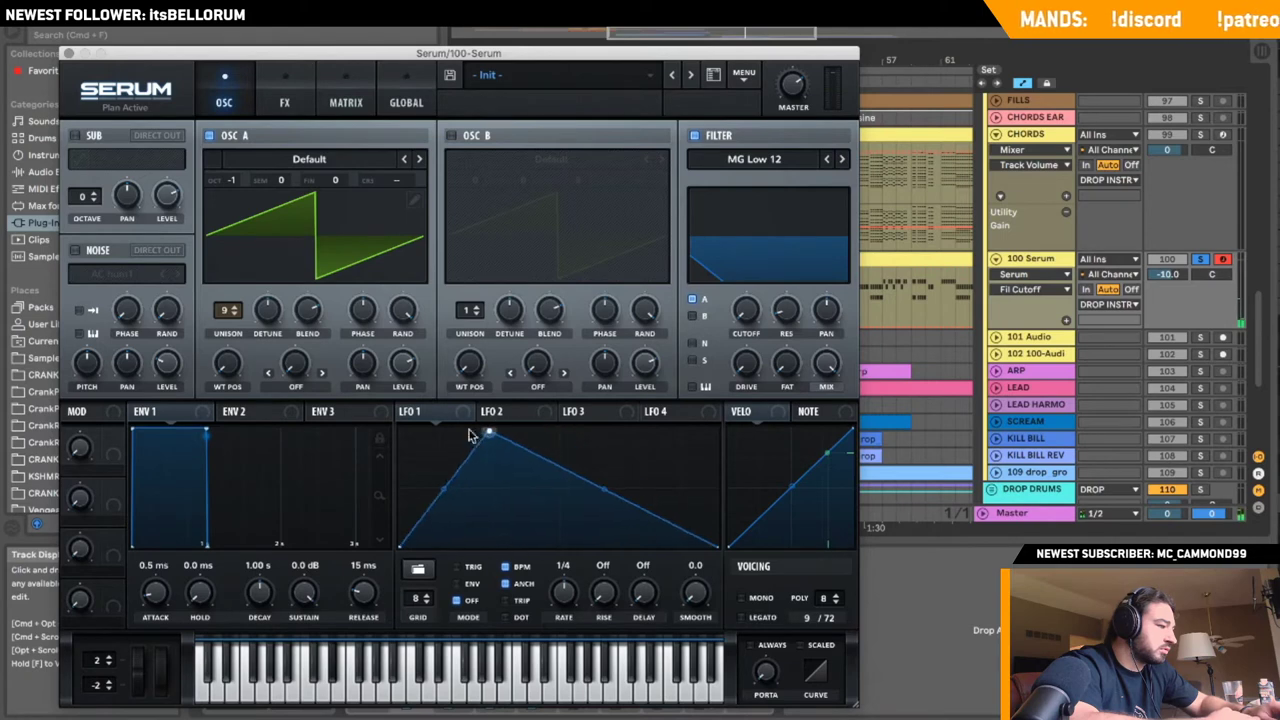
{"action": "left_click_drag", "start_coordinate": [410, 420], "coordinate": [757, 334]}
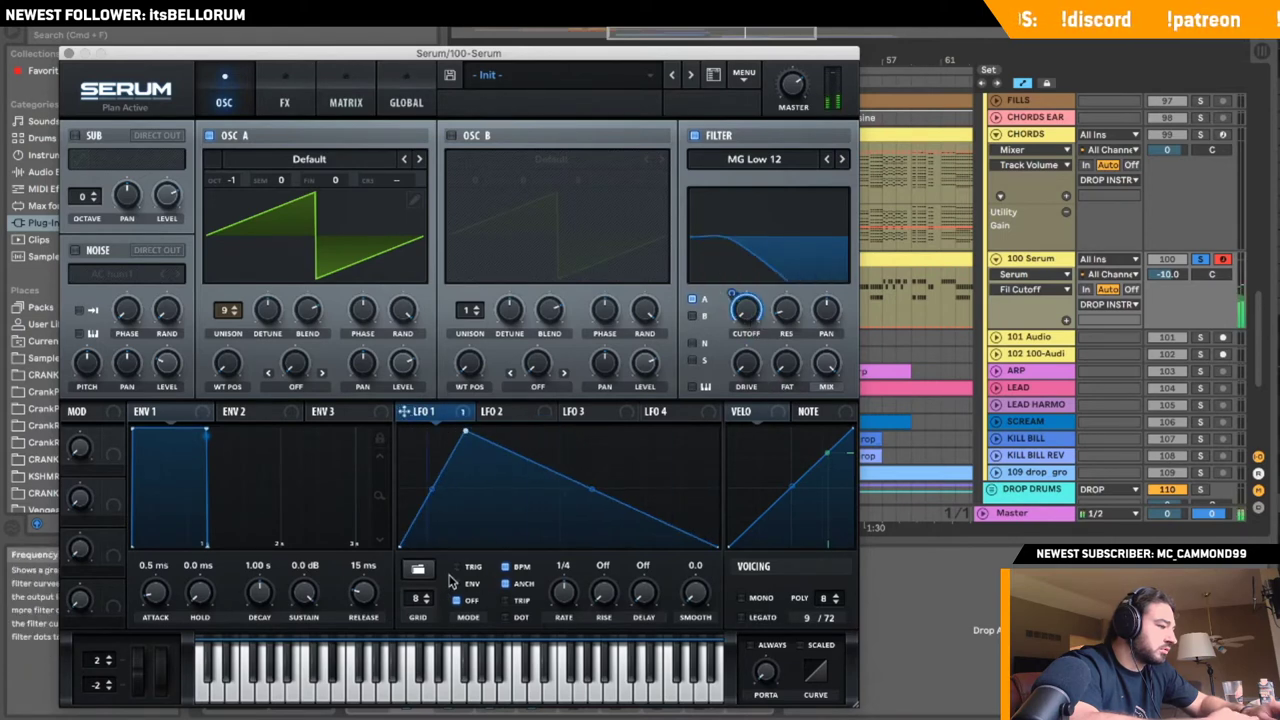
- Set LFO 1 to TRIG mode at a 1/2 rate and move its peak earlier and lower for a quick rise and long fall
{"action": "left_click", "coordinate": [456, 566]}
{"action": "left_click_drag", "start_coordinate": [563, 595], "coordinate": [560, 606]}
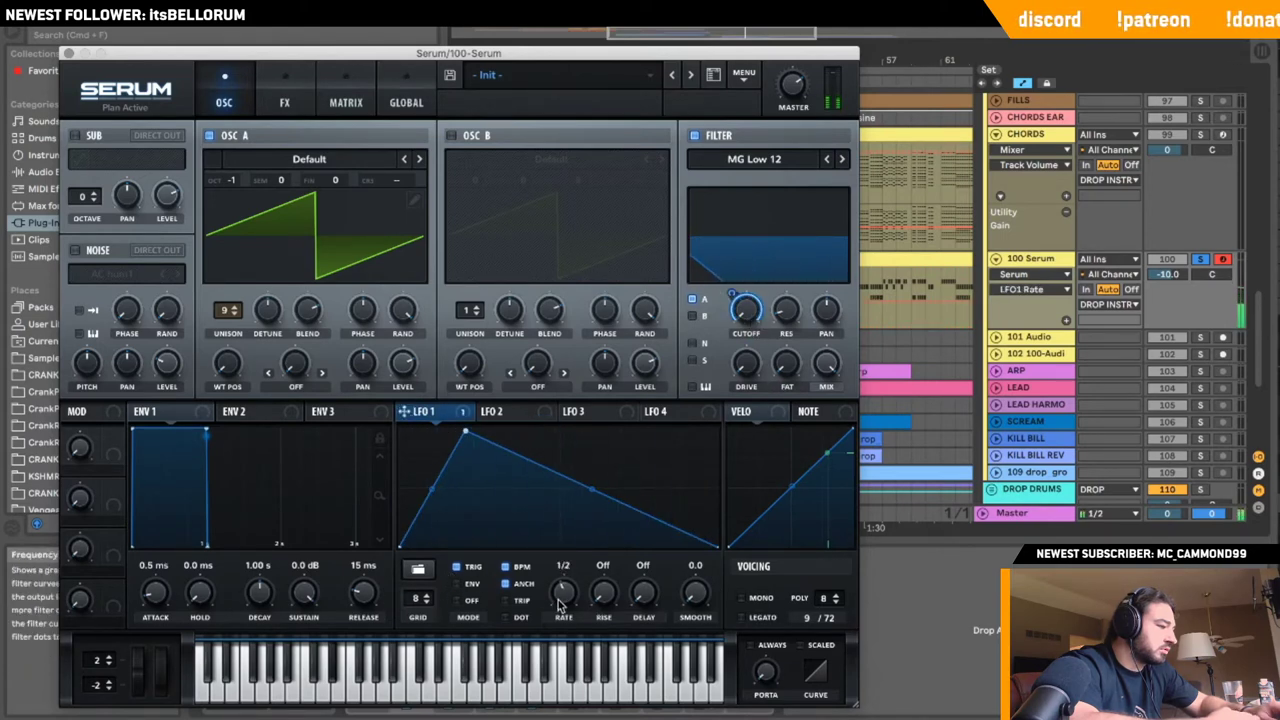
{"action": "left_click_drag", "start_coordinate": [465, 432], "coordinate": [426, 455]}
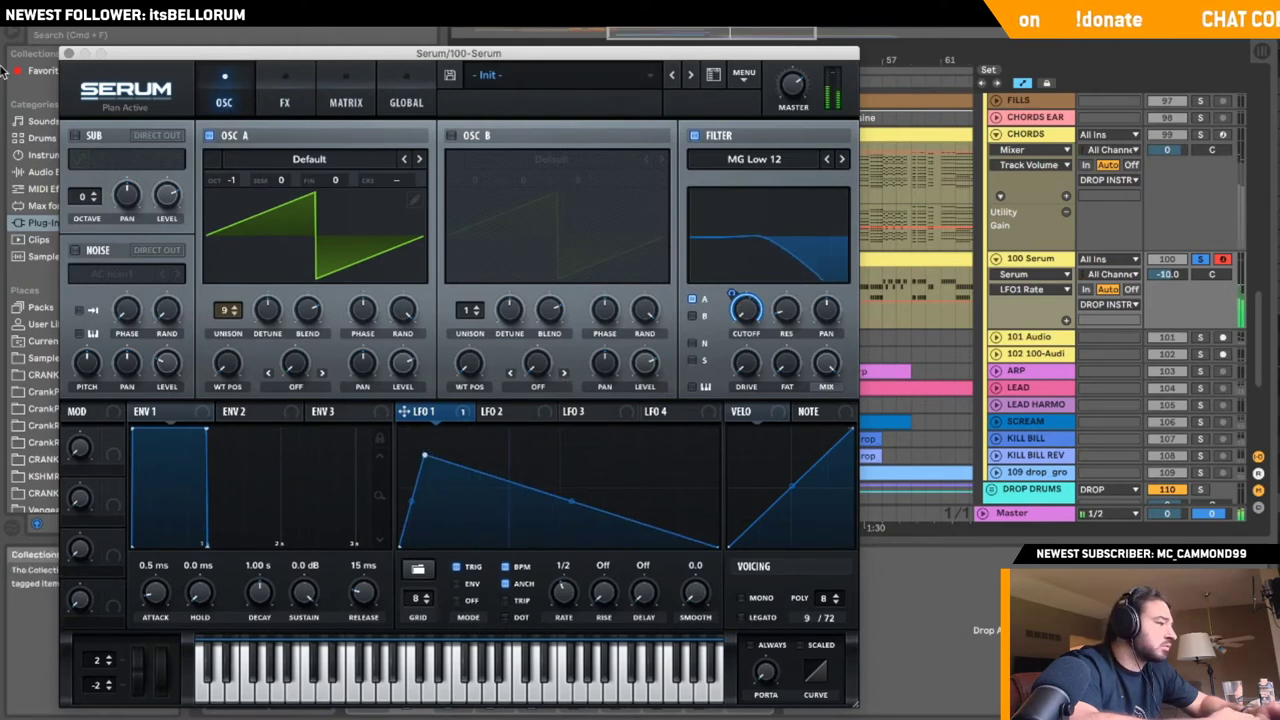
{"action": "mouse_move", "coordinate": [108, 64]}
{"action": "left_click", "coordinate": [70, 53]}
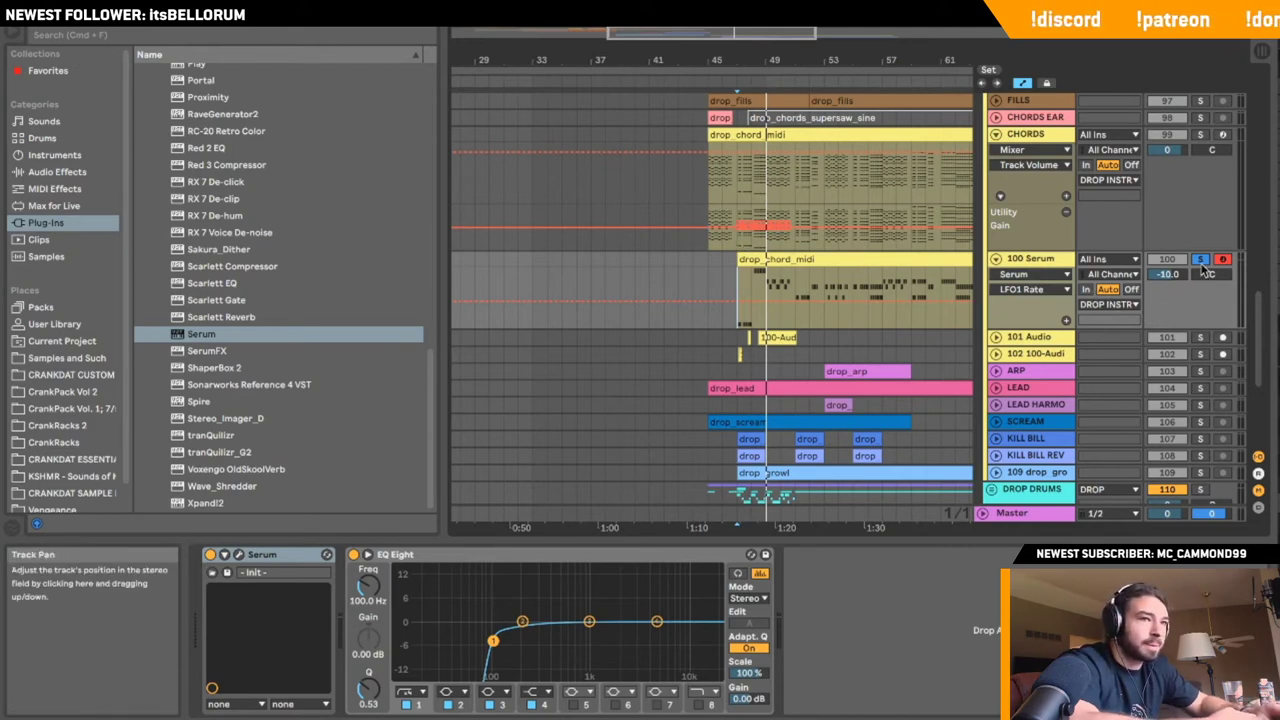
- Audition the Serum layer in the mix and in solo, switch on Serum's oscillator B and turn its filter off
{"action": "key", "text": "space"}
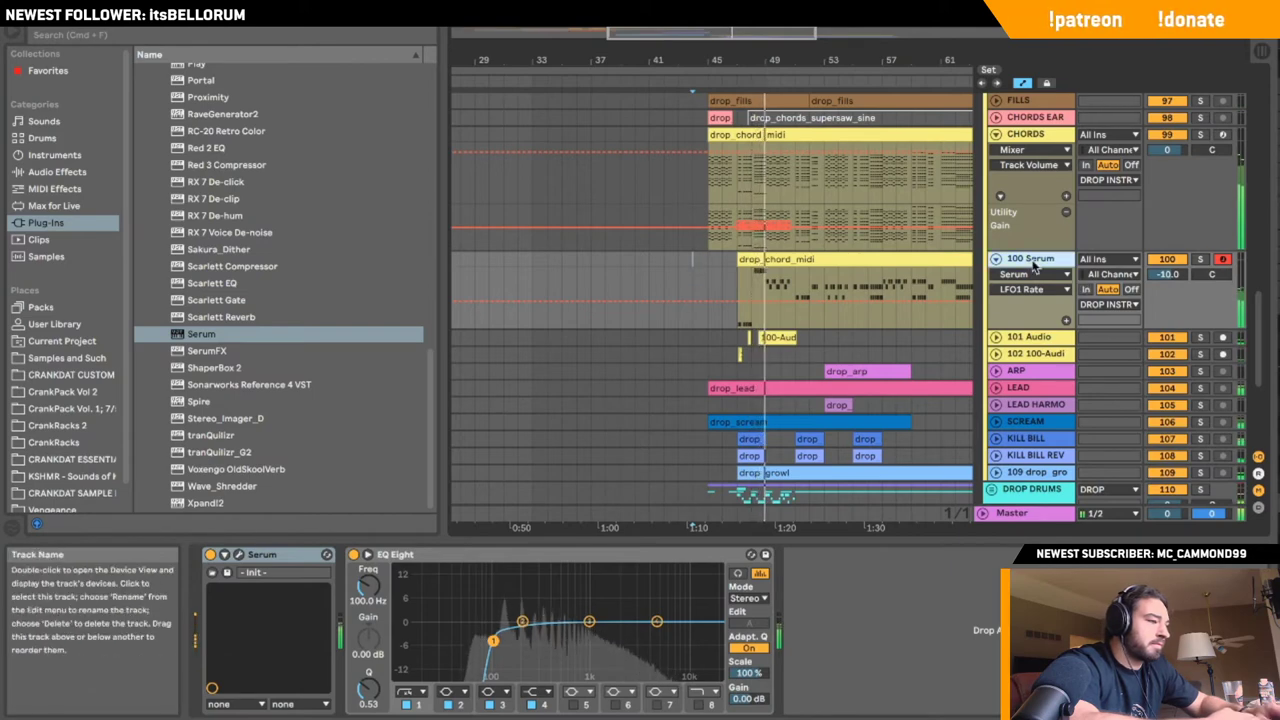
{"action": "left_click", "coordinate": [1200, 260]}
{"action": "left_click", "coordinate": [239, 555]}
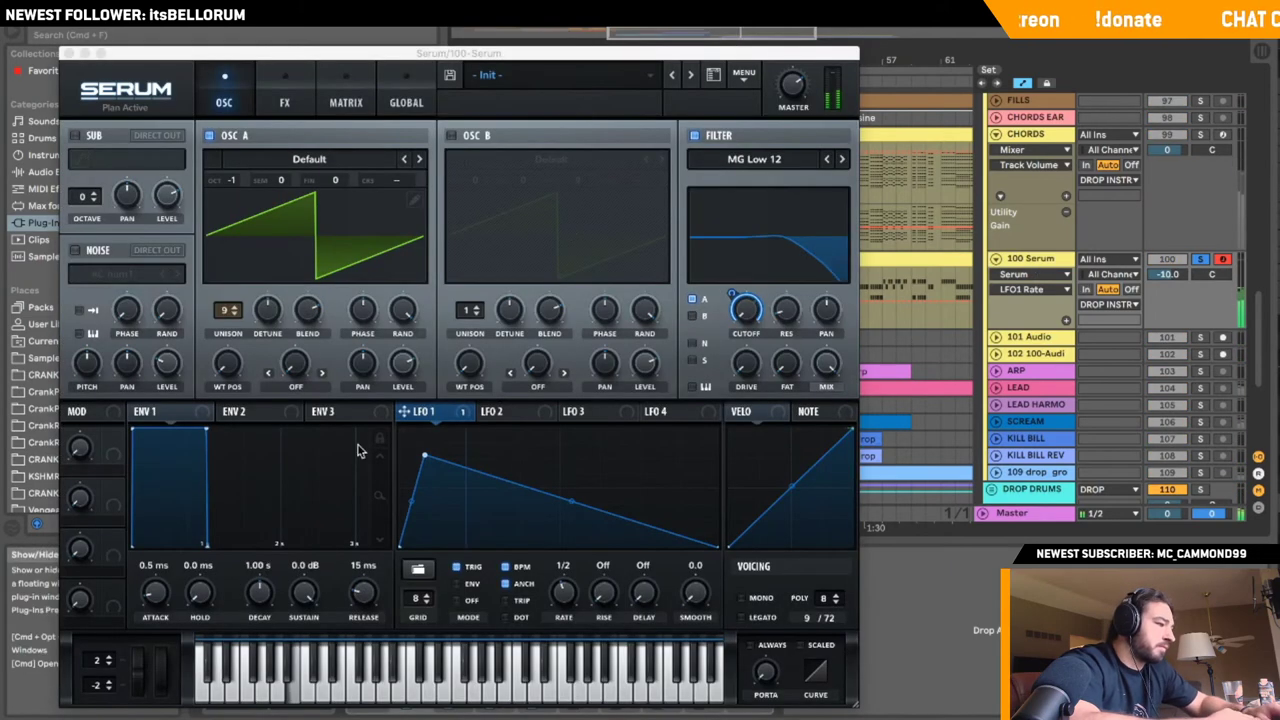
{"action": "left_click", "coordinate": [452, 135]}
{"action": "left_click", "coordinate": [694, 135]}
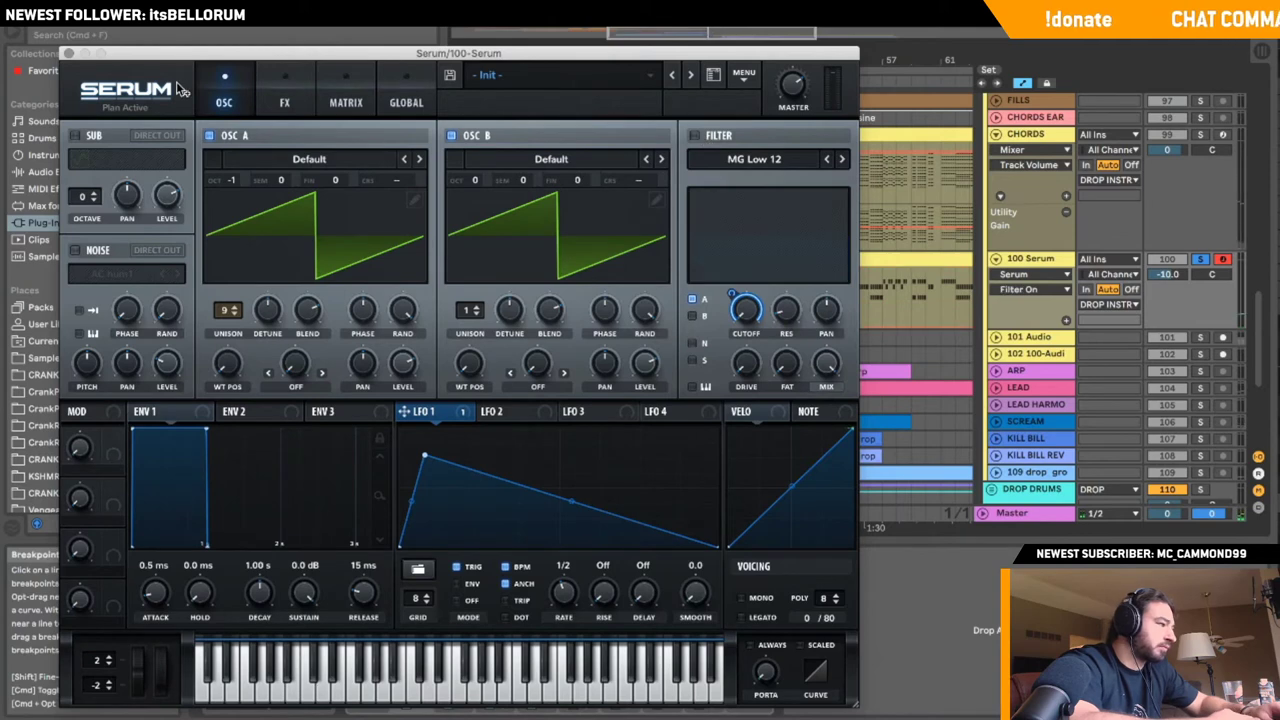
{"action": "left_click", "coordinate": [68, 53]}
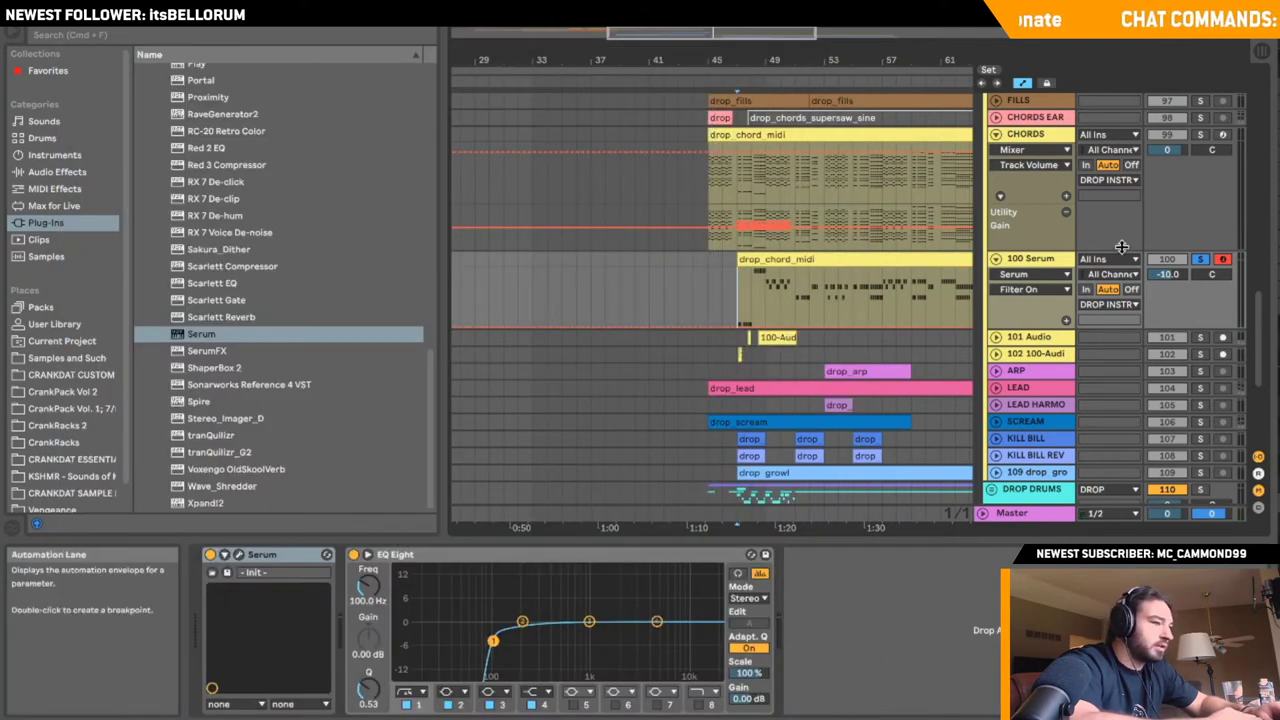
- Copy the SUB PROCESSING rack from the SUB track to the Serum track after EQ Eight and play the drop
{"action": "left_click", "coordinate": [1121, 246]}
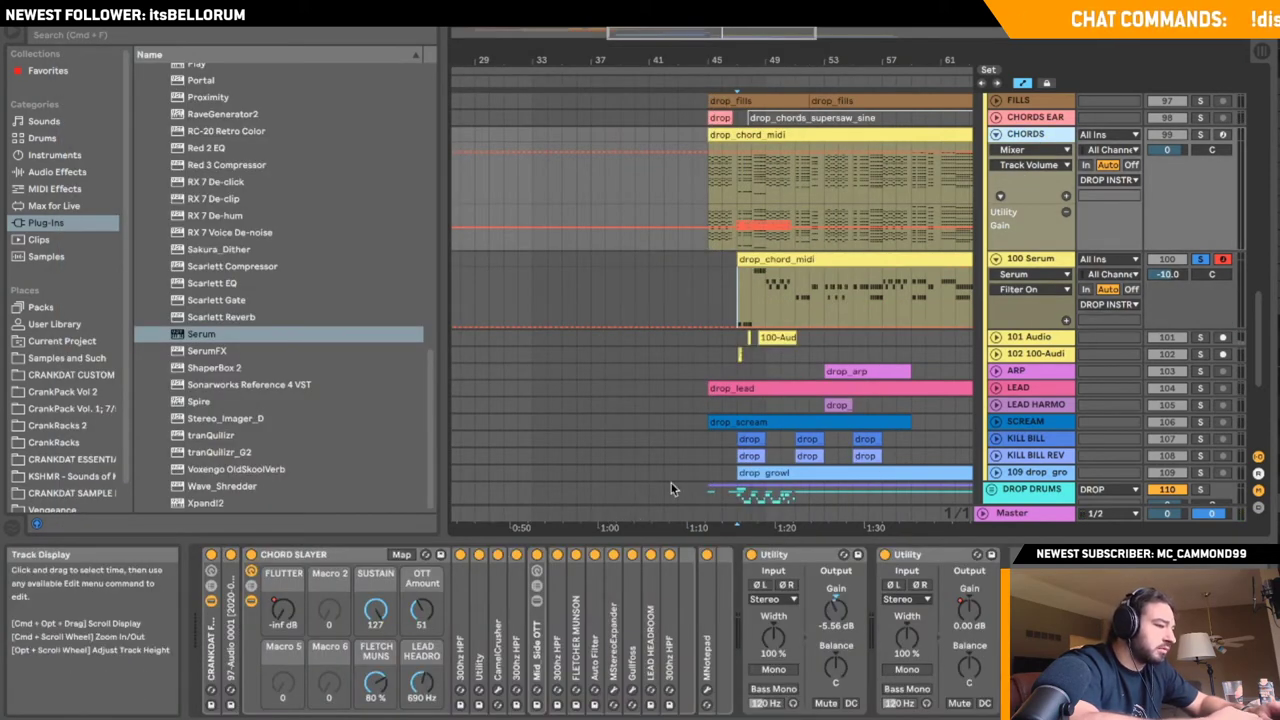
{"action": "scroll", "coordinate": [1100, 353], "scroll_direction": "down", "scroll_amount": 5}
{"action": "left_click", "coordinate": [1036, 284]}
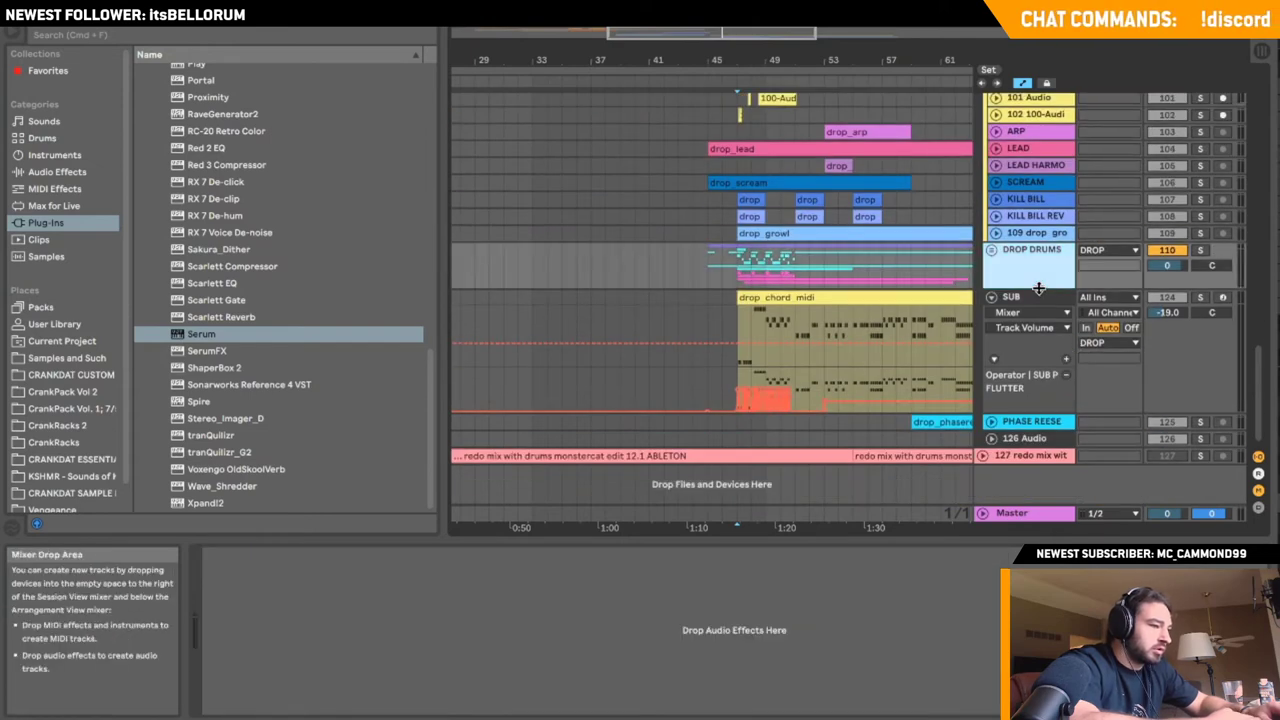
{"action": "left_click", "coordinate": [1035, 296]}
{"action": "scroll", "coordinate": [901, 194], "scroll_direction": "up", "scroll_amount": 6}
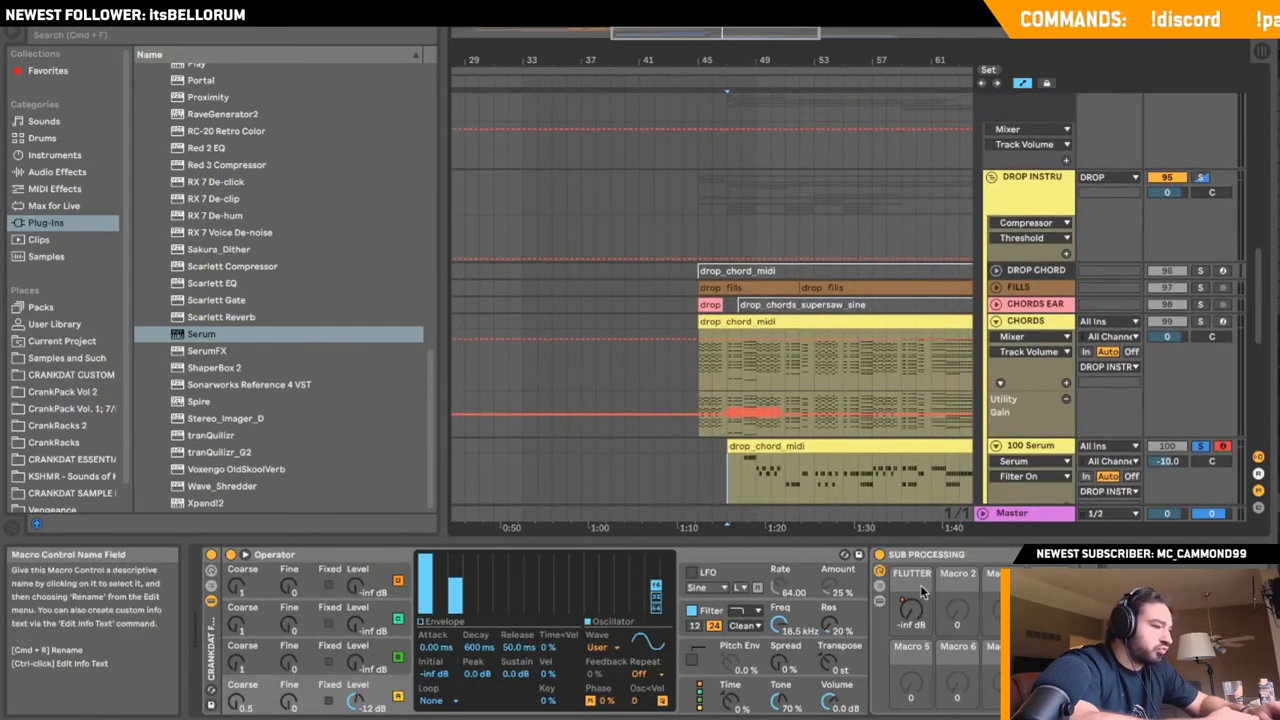
{"action": "left_click", "coordinate": [727, 460]}
{"action": "key", "text": "space"}
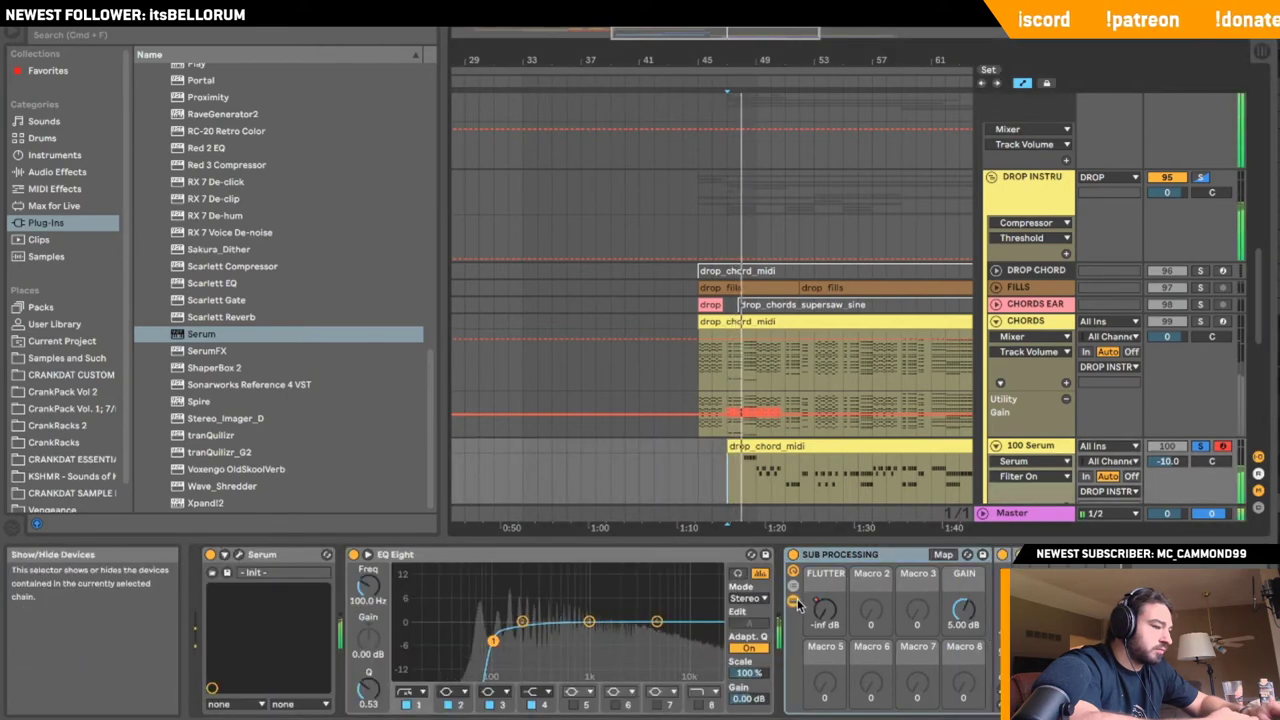
- Unsolo the Serum track and lower its volume to -14.5 dB against the rest of the drop
{"action": "left_click", "coordinate": [1168, 446]}
{"action": "left_click", "coordinate": [1200, 446]}
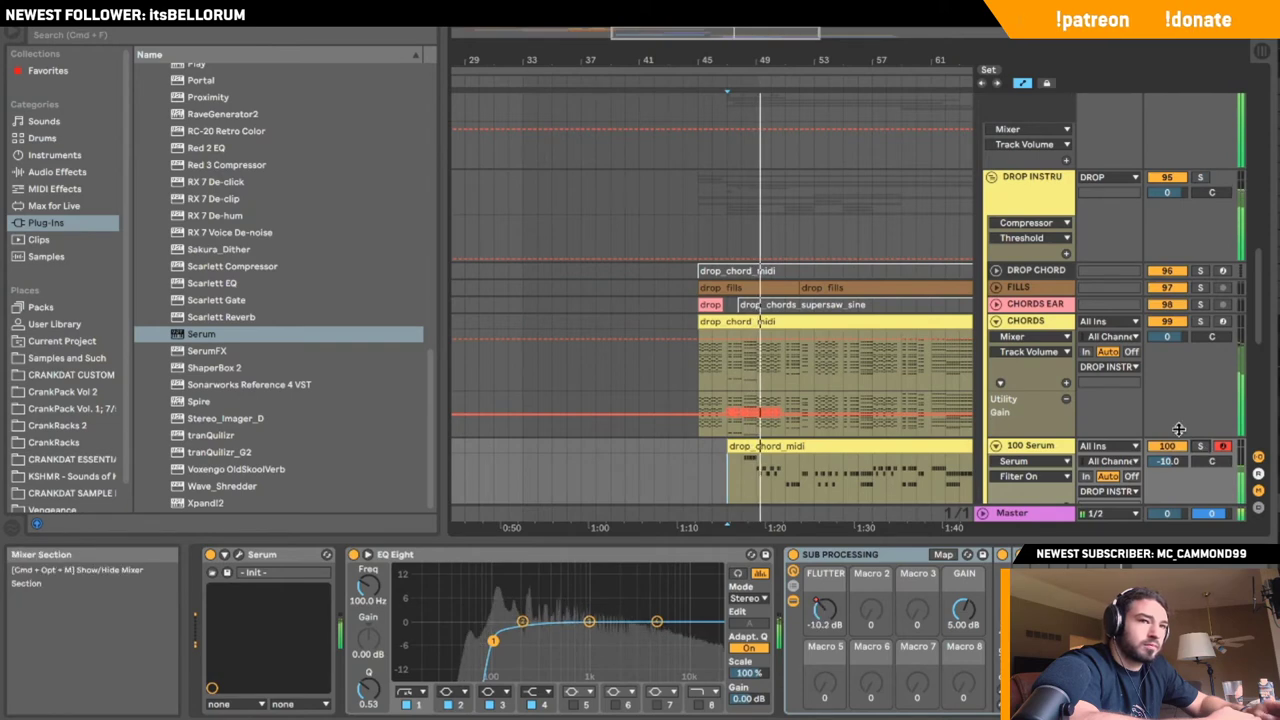
{"action": "scroll", "coordinate": [1179, 429], "scroll_direction": "down", "scroll_amount": 4}
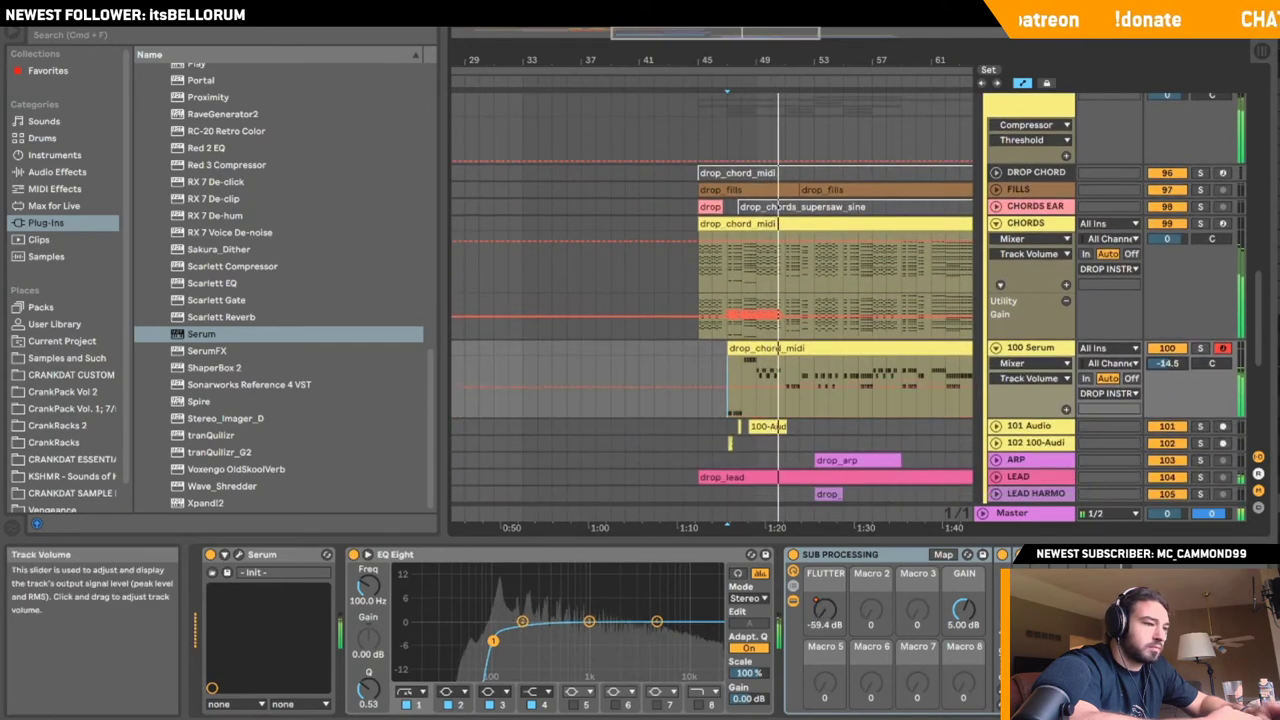
- Duplicate all the notes in the Serum track's drop_chord_midi clip one octave higher and return to the arrangement
{"action": "double_click", "coordinate": [836, 348]}
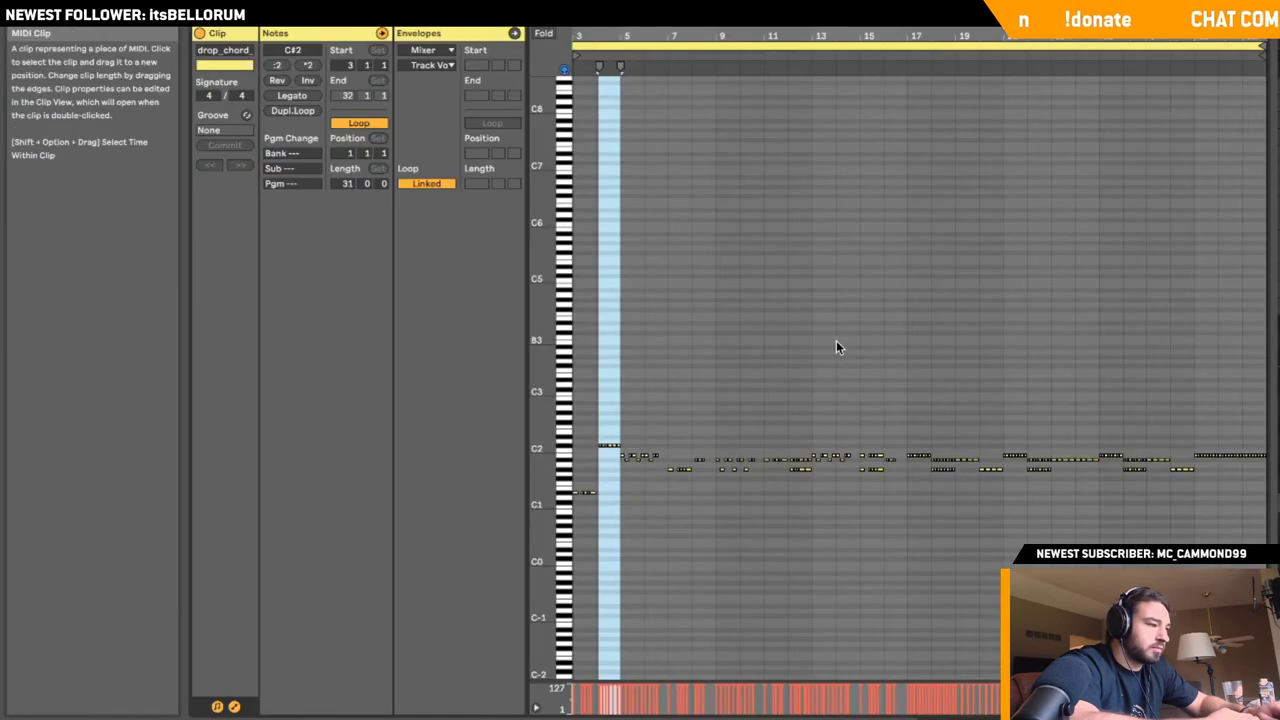
{"action": "scroll", "coordinate": [946, 568], "scroll_direction": "left", "scroll_amount": 1}
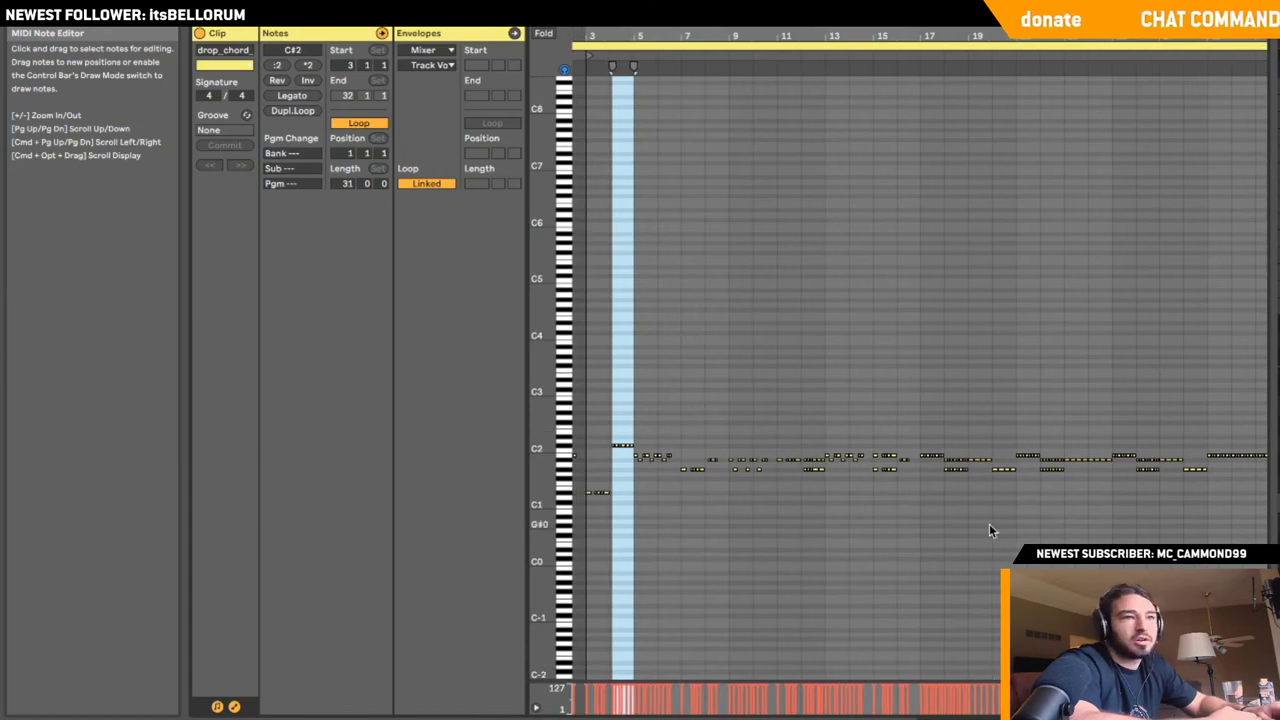
{"action": "scroll", "coordinate": [989, 523], "scroll_direction": "left", "scroll_amount": 2}
{"action": "left_click", "coordinate": [859, 370]}
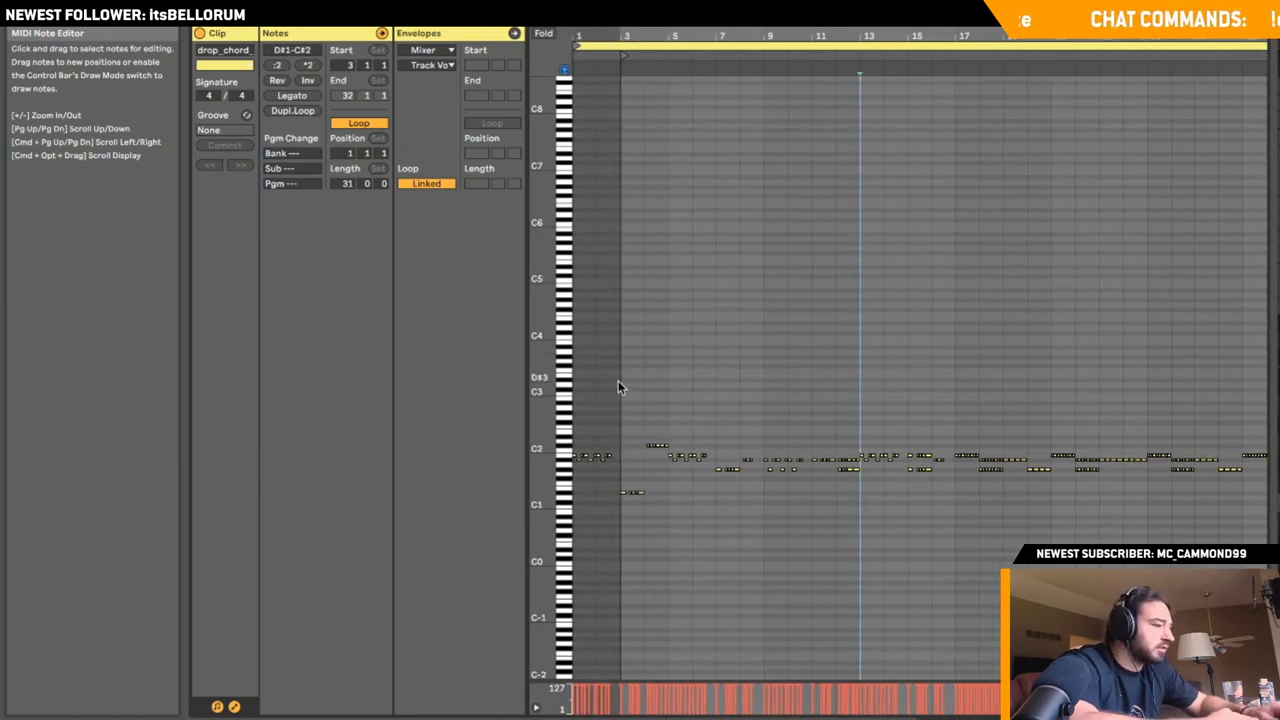
{"action": "key", "text": "super+a"}
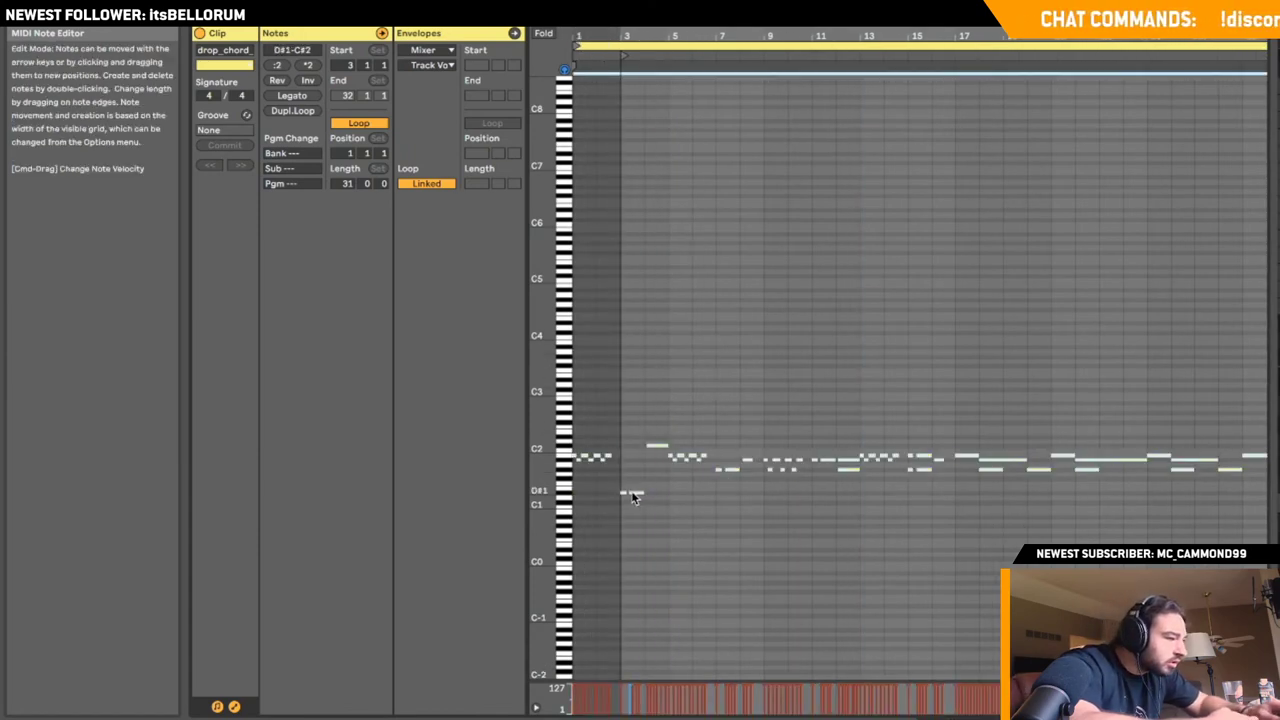
{"action": "left_click_drag", "start_coordinate": [632, 497], "coordinate": [632, 441]}
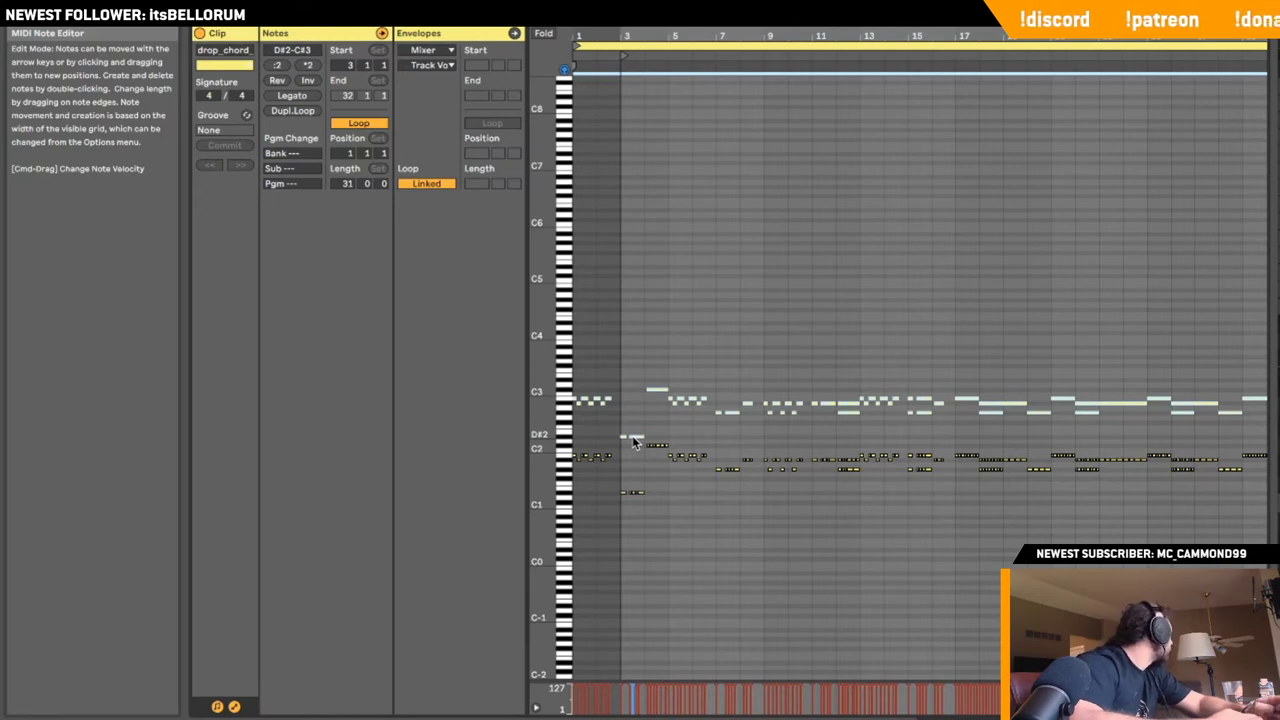
{"action": "key", "text": "shift+Tab"}
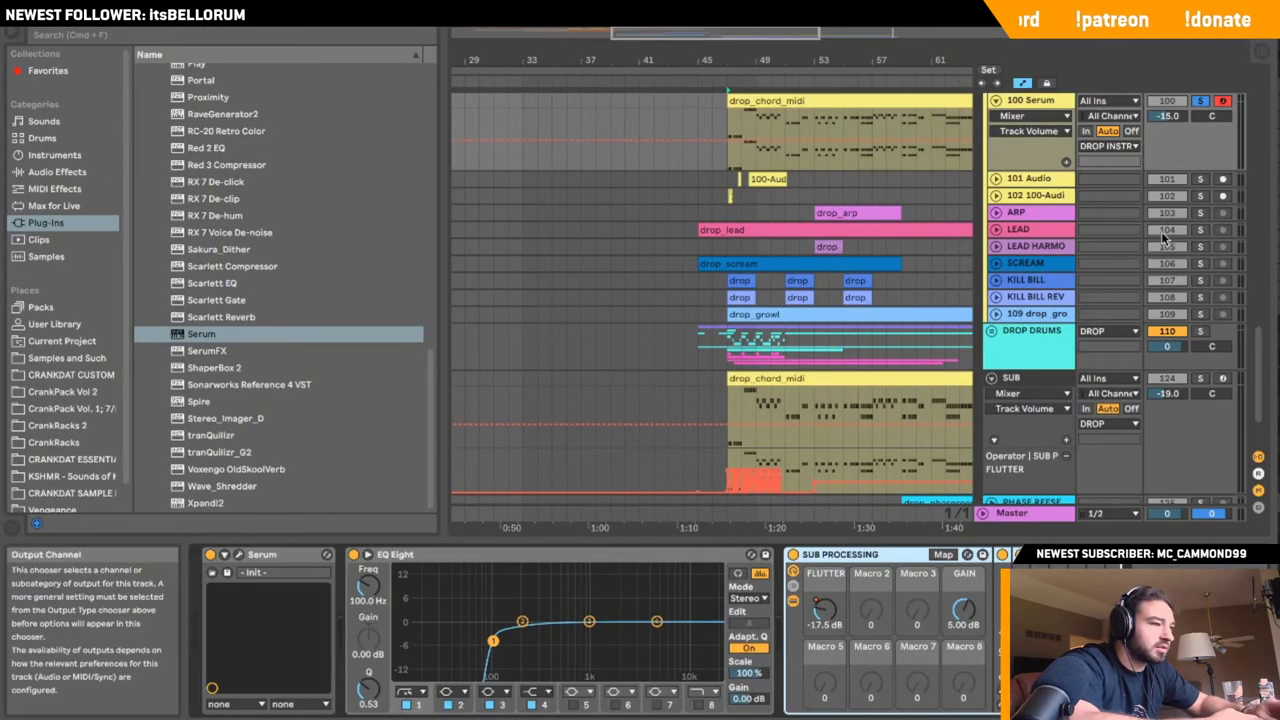
- Play the soloed Serum layer from the start of its clip and adjust oscillator A's unison detune in Serum
{"action": "left_click", "coordinate": [728, 112]}
{"action": "key", "text": "space"}
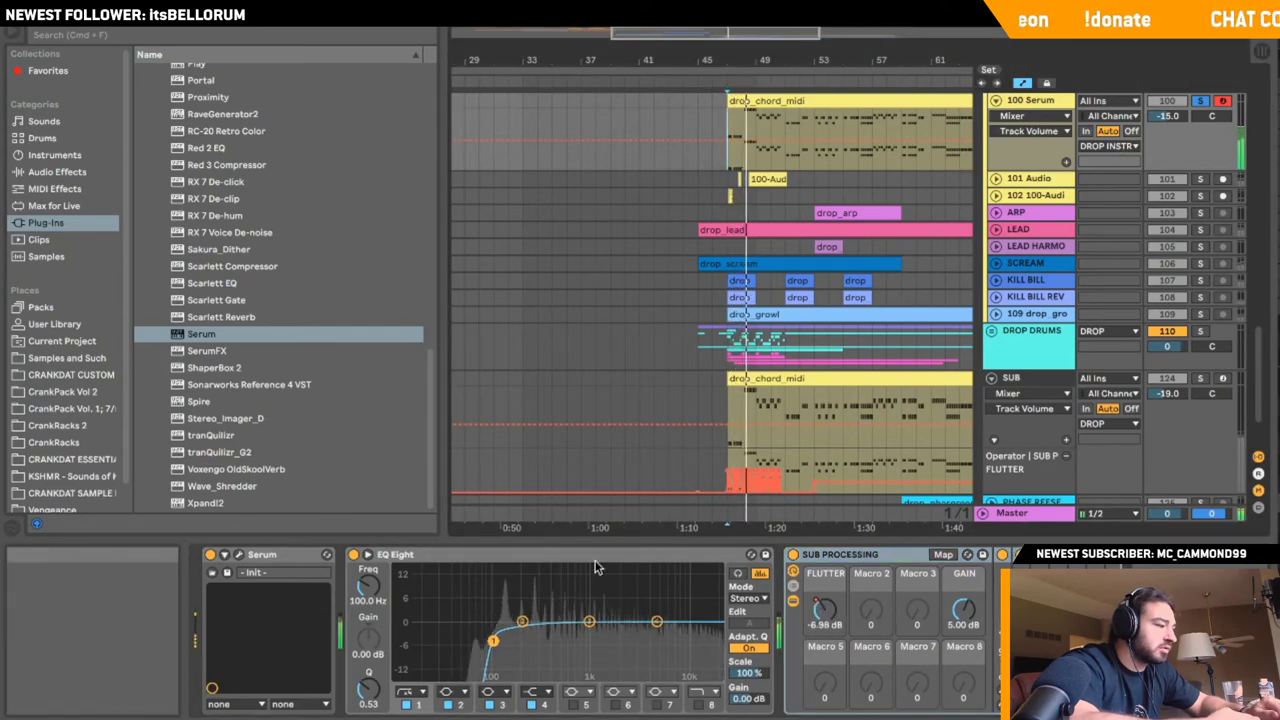
{"action": "left_click", "coordinate": [237, 555]}
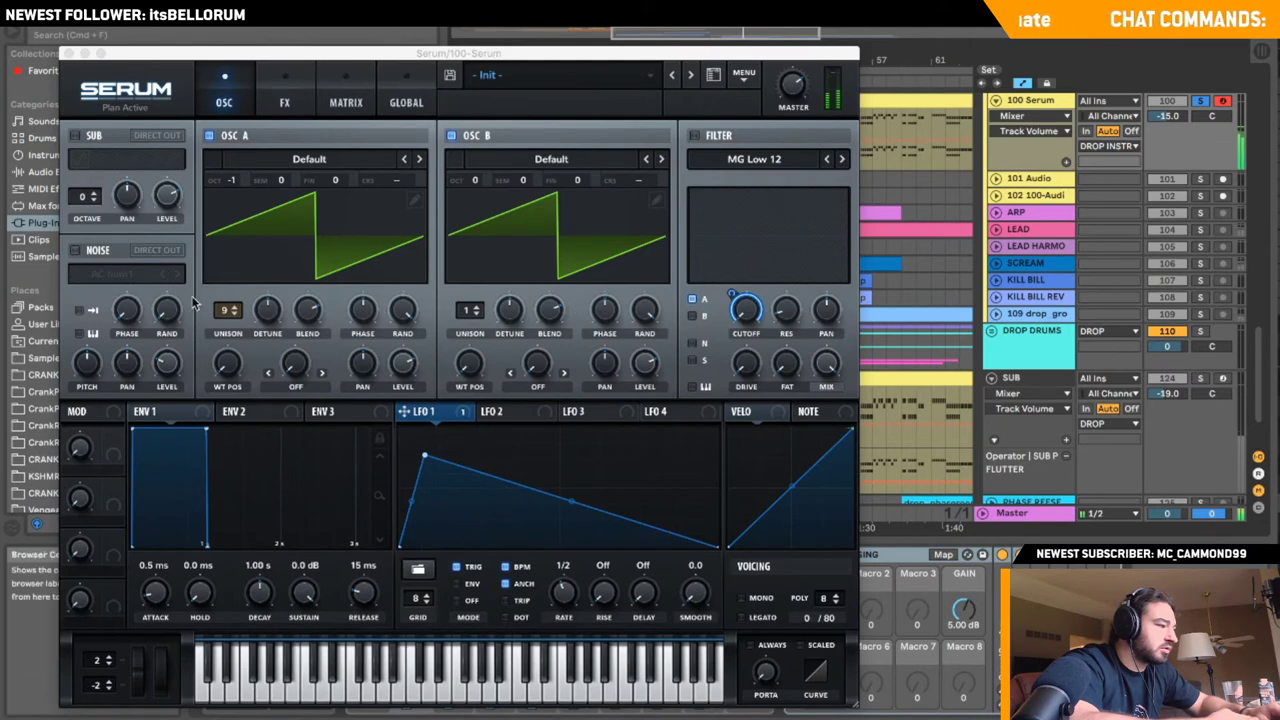
{"action": "left_click_drag", "start_coordinate": [226, 310], "coordinate": [268, 358]}
{"action": "left_click", "coordinate": [238, 316]}
{"action": "left_click", "coordinate": [224, 311]}
{"action": "left_click", "coordinate": [68, 53]}
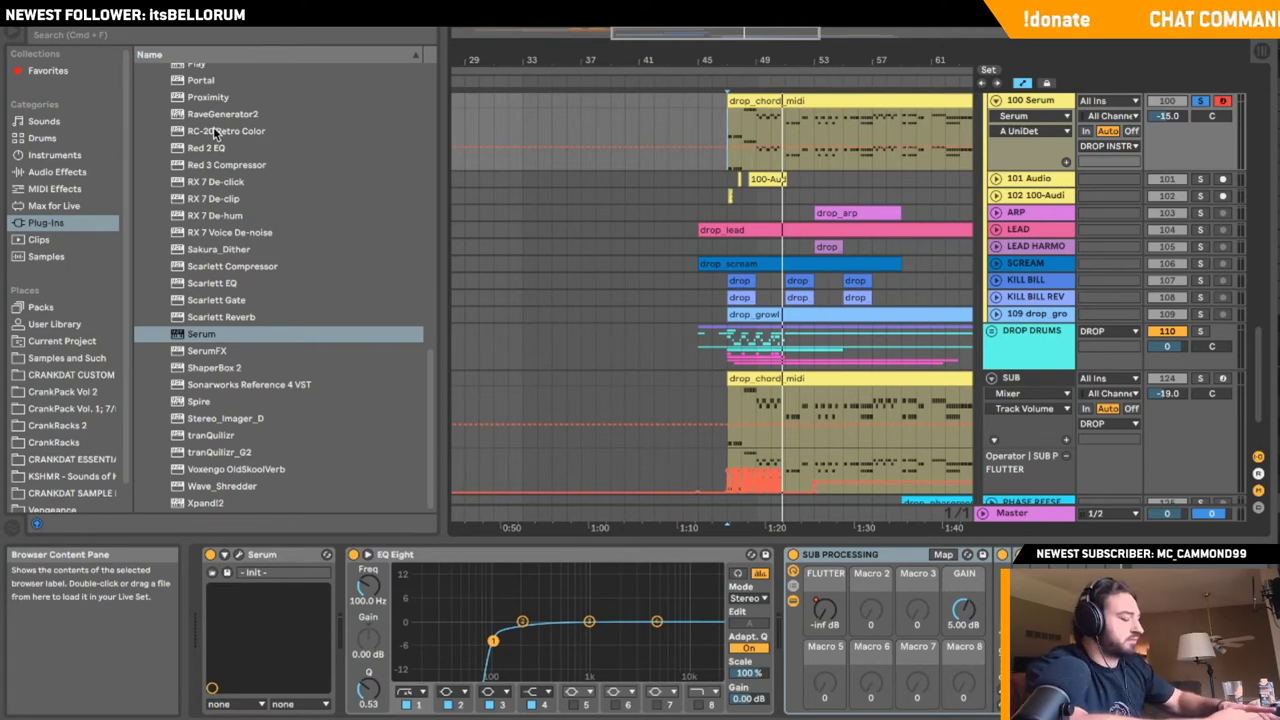
- Compare the Serum layer with the soloed SUB, lower the SUB track's volume to -22.8 dB, unsolo it and fold it
{"action": "key", "text": "space"}
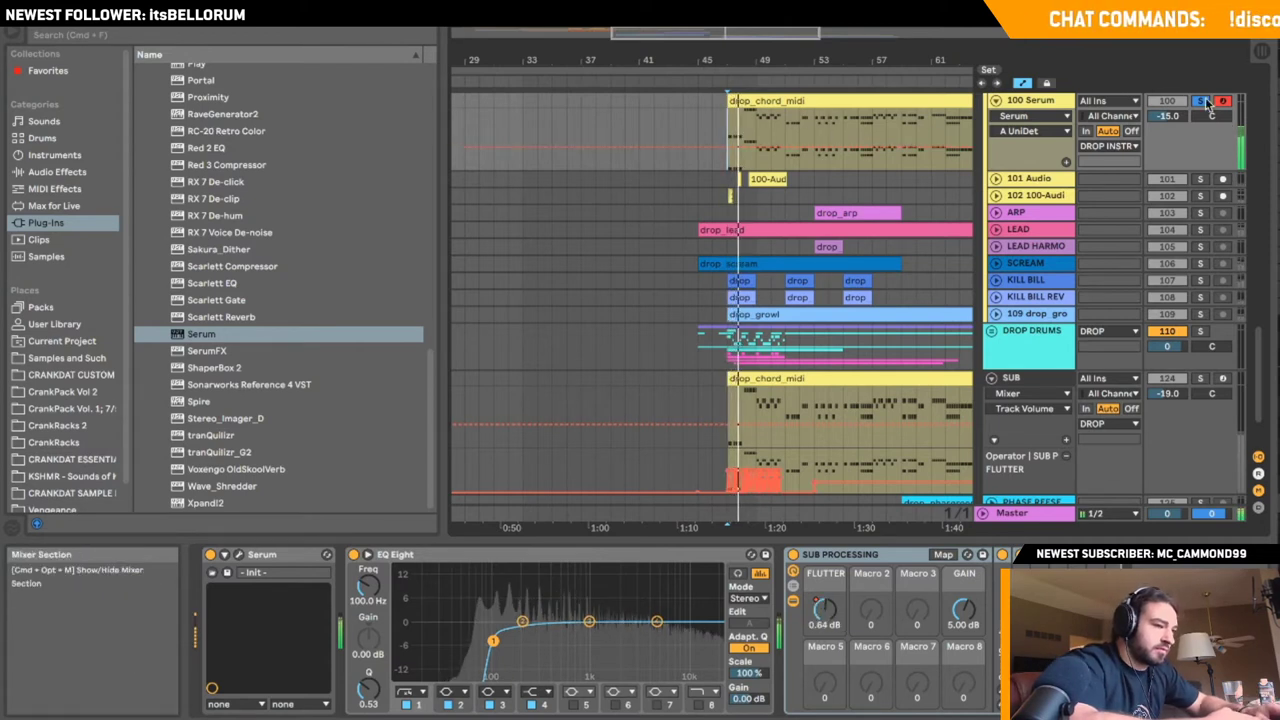
{"action": "left_click", "coordinate": [1200, 378]}
{"action": "left_click_drag", "start_coordinate": [1168, 393], "coordinate": [1175, 390]}
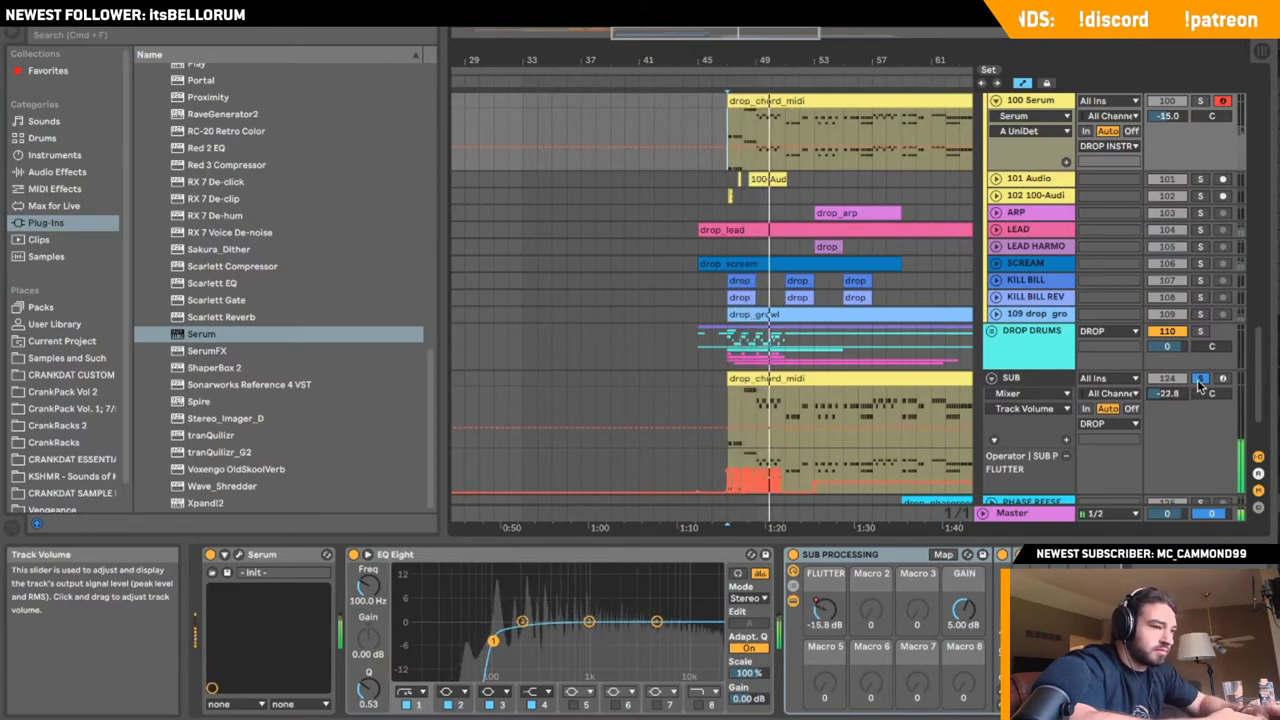
{"action": "left_click", "coordinate": [1200, 380]}
{"action": "left_click", "coordinate": [1005, 378]}
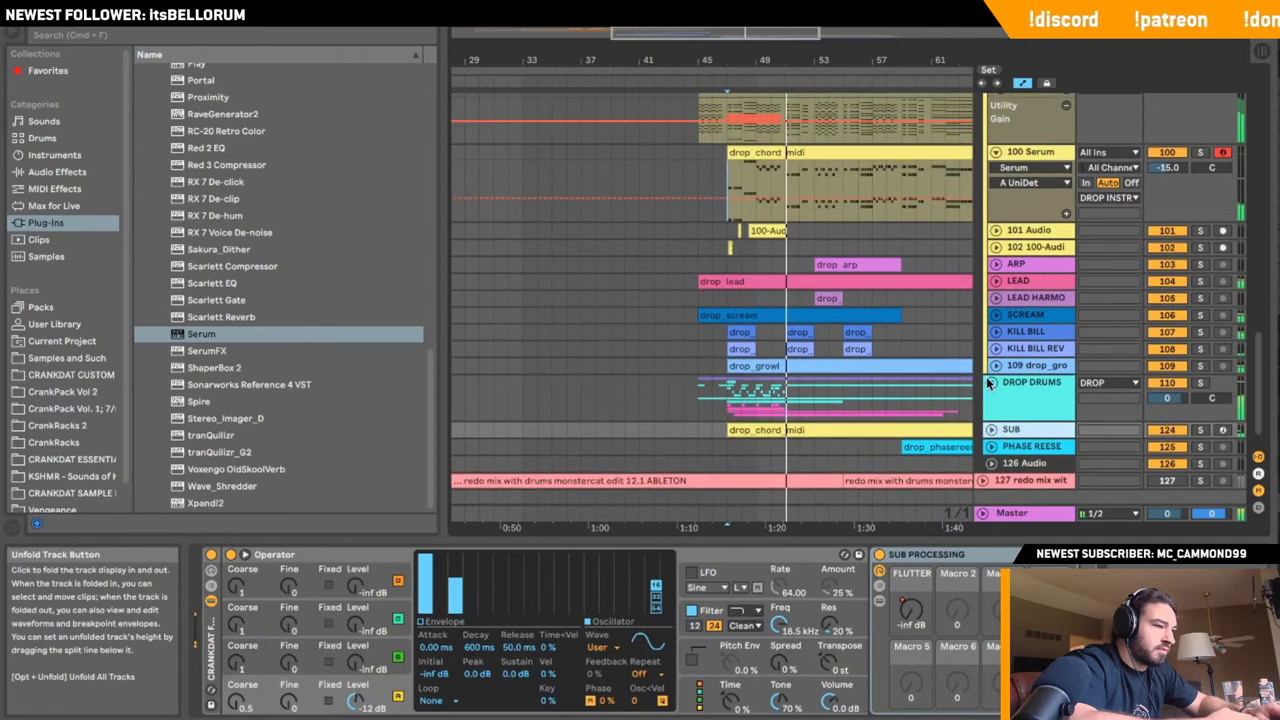
- Add a second EQ Eight after SUB PROCESSING on the soloed Serum track, with band 1 as a steep low cut at 150 Hz
{"action": "scroll", "coordinate": [1000, 300], "scroll_direction": "up", "scroll_amount": 2}
{"action": "left_click", "coordinate": [1050, 152]}
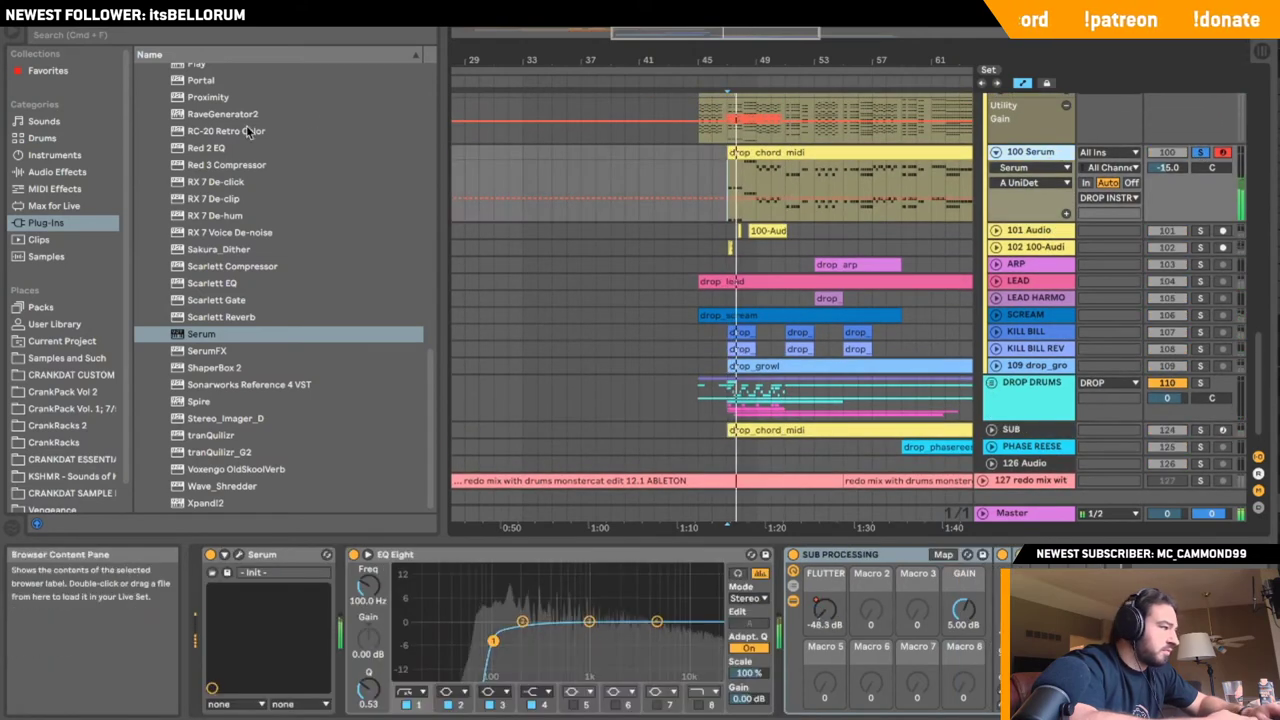
{"action": "left_click", "coordinate": [57, 171]}
{"action": "left_click", "coordinate": [185, 307]}
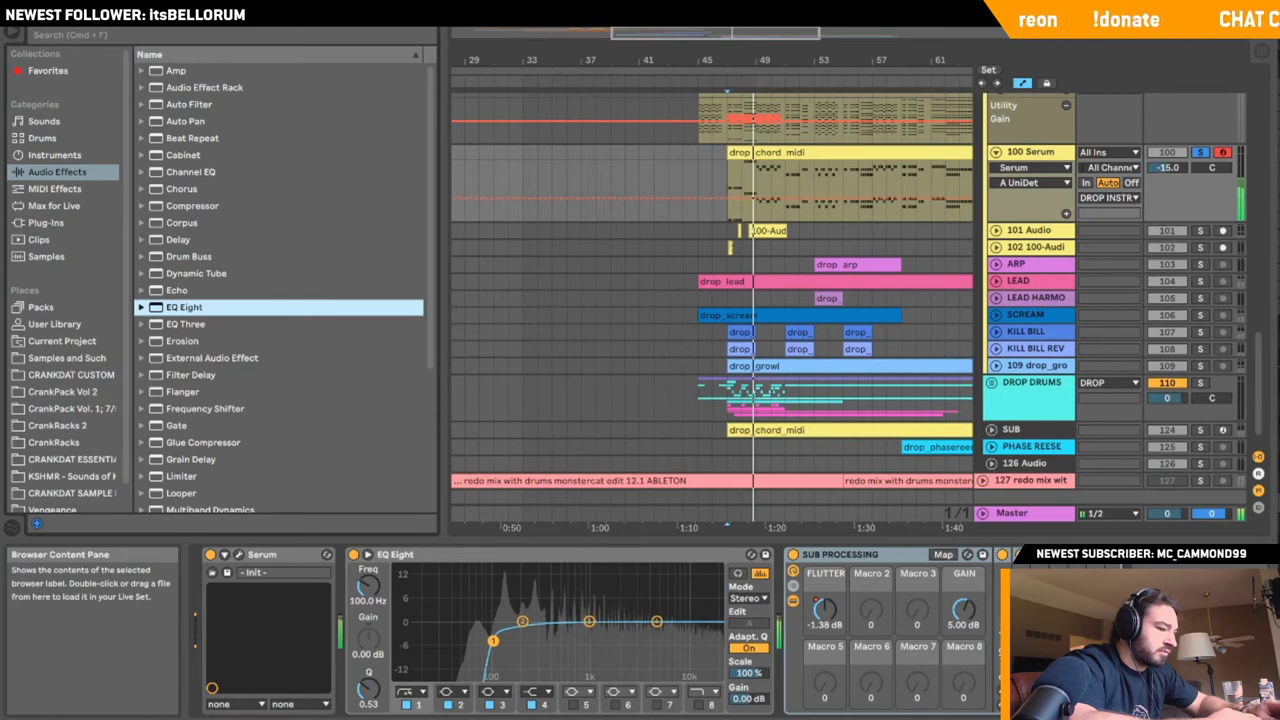
{"action": "left_click", "coordinate": [897, 691]}
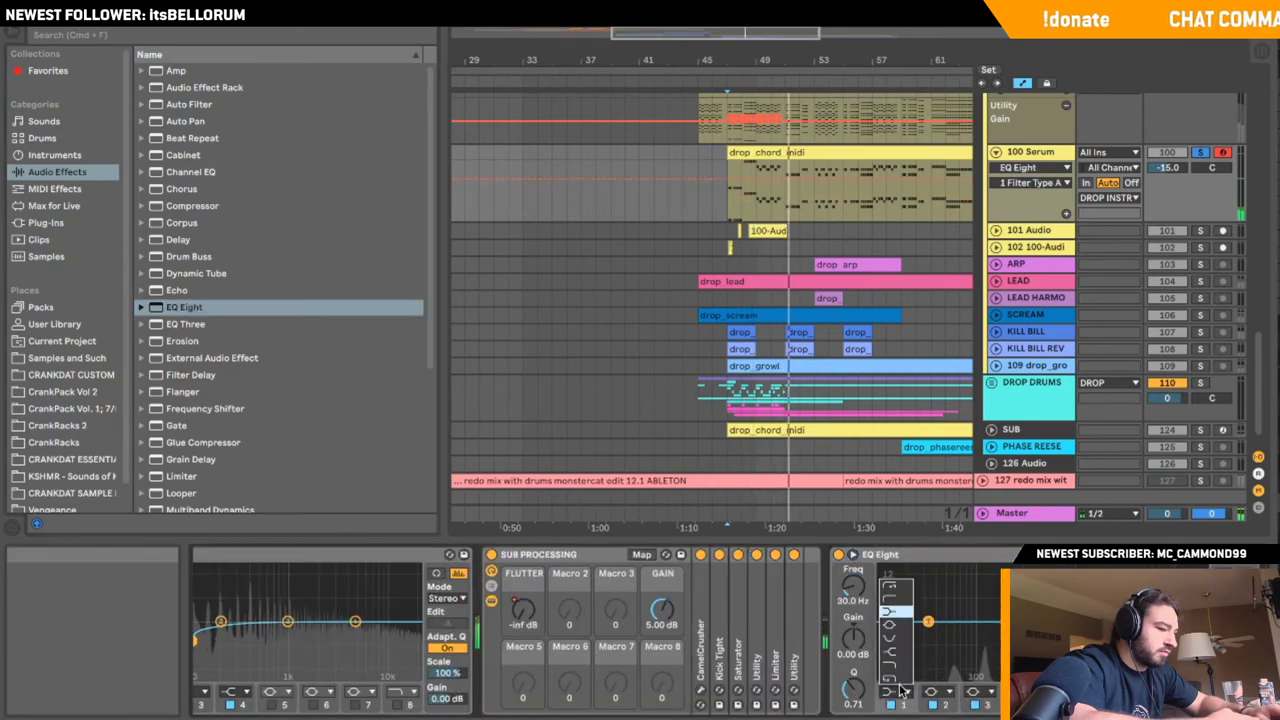
{"action": "left_click", "coordinate": [895, 586]}
{"action": "key", "text": "space"}
{"action": "left_click_drag", "start_coordinate": [930, 634], "coordinate": [975, 642]}
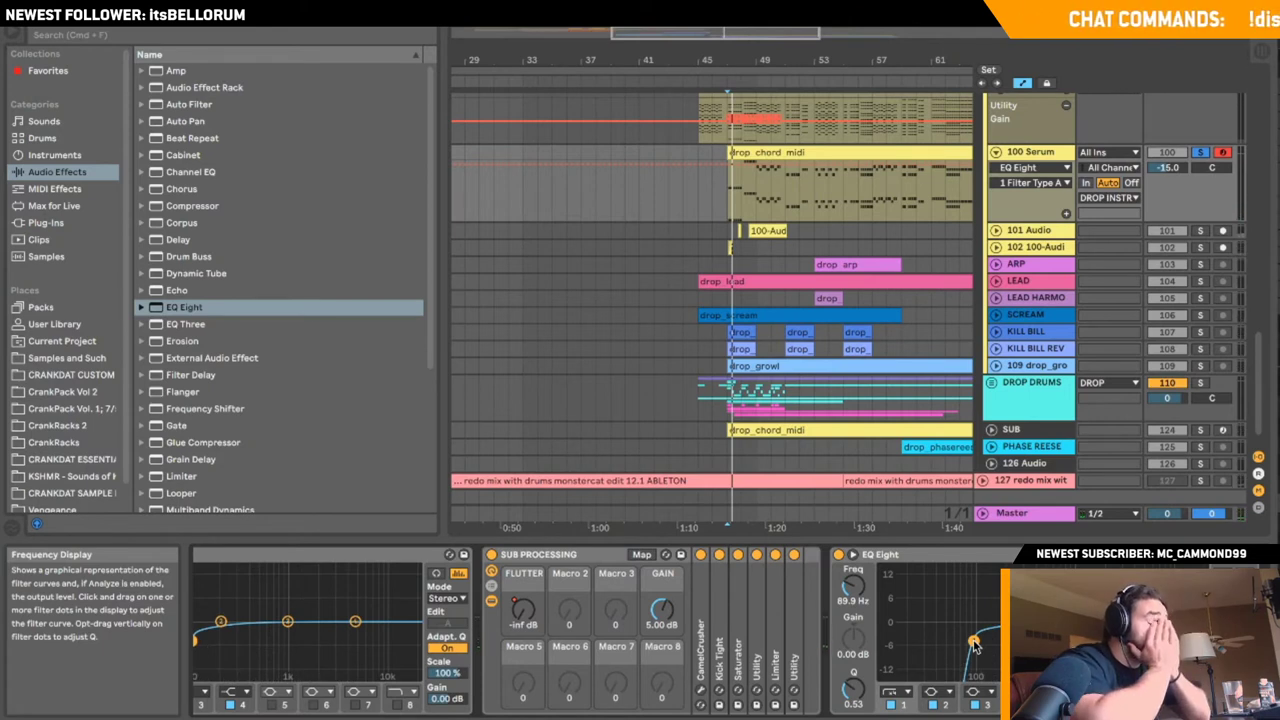
{"action": "key", "text": "space"}
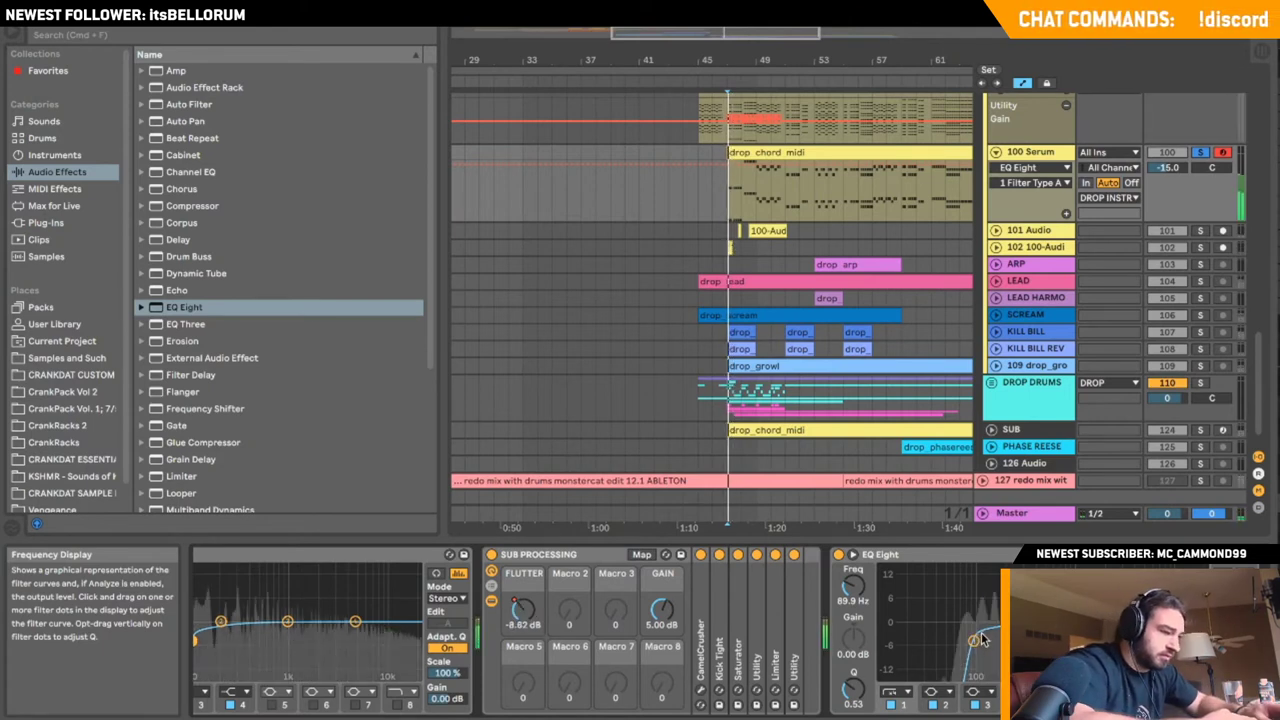
{"action": "left_click_drag", "start_coordinate": [974, 641], "coordinate": [1015, 637]}
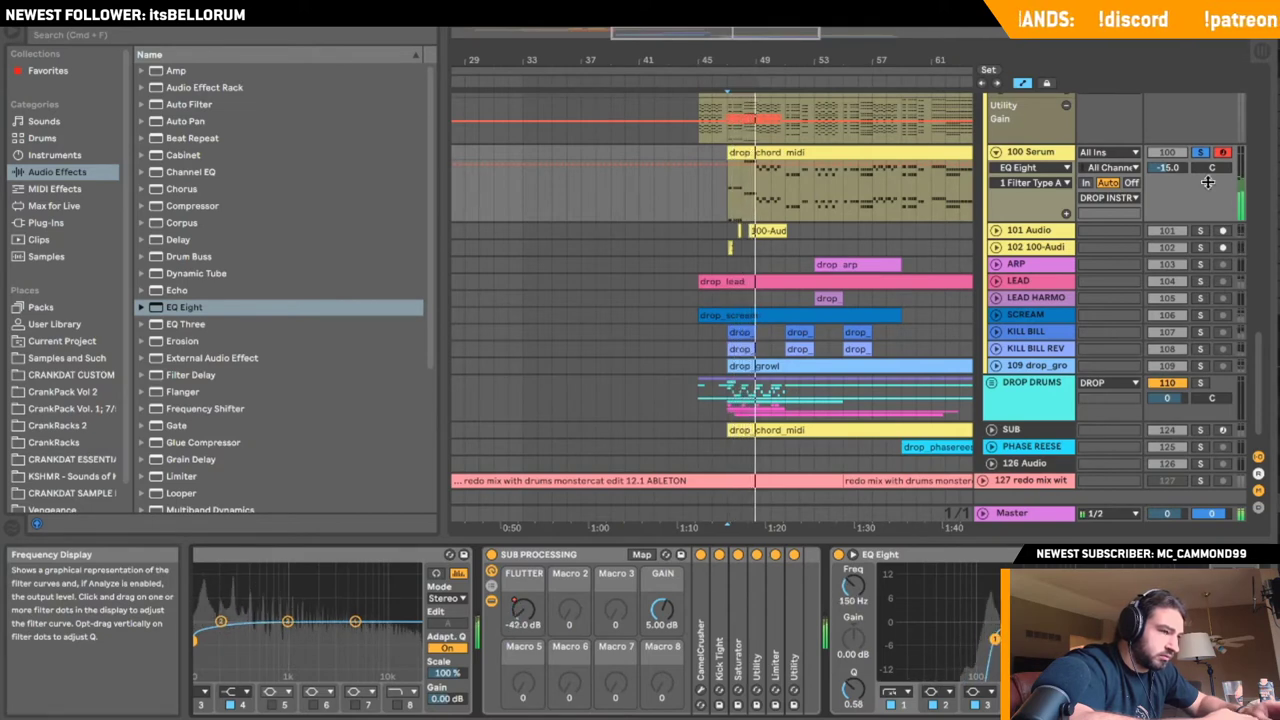
- Unsolo the Serum track, toggle band 8 in the new EQ Eight, and make a -4.83 dB cut at 3.75 kHz
{"action": "left_click", "coordinate": [1201, 153]}
{"action": "left_click", "coordinate": [1184, 705]}
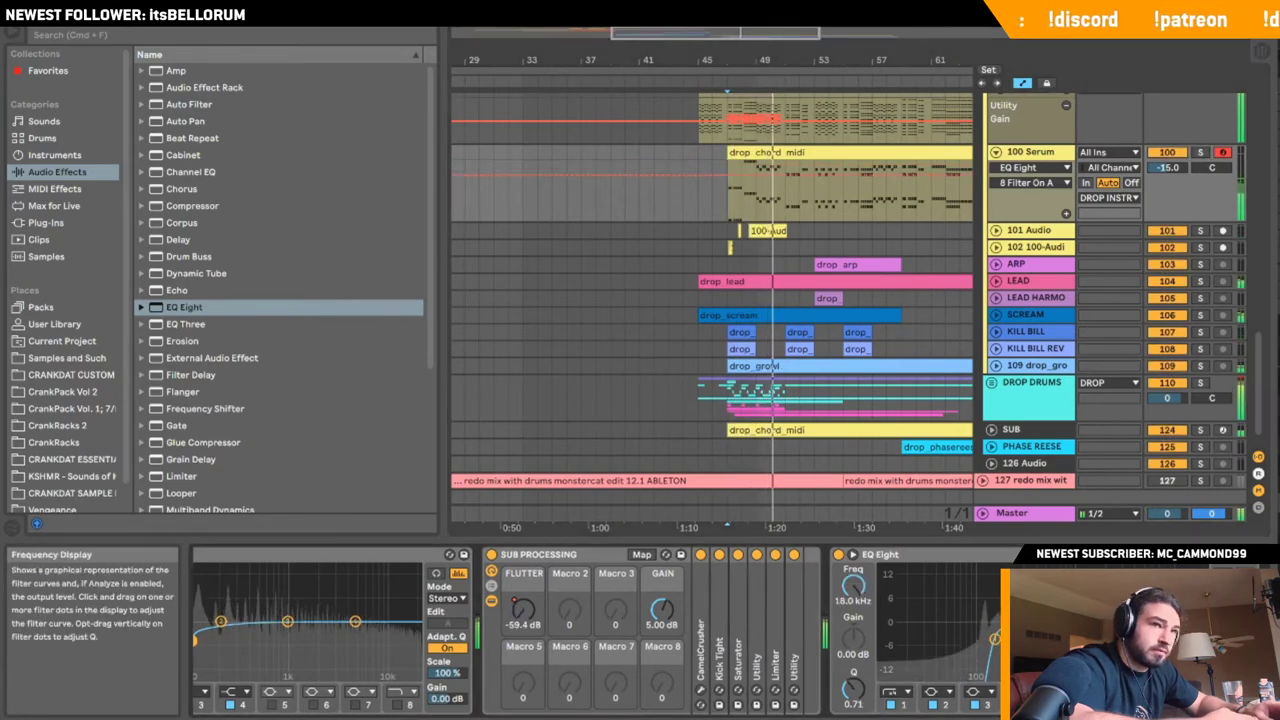
{"action": "left_click_drag", "start_coordinate": [1200, 638], "coordinate": [1164, 637]}
{"action": "key", "text": "space"}
{"action": "key", "text": "space"}
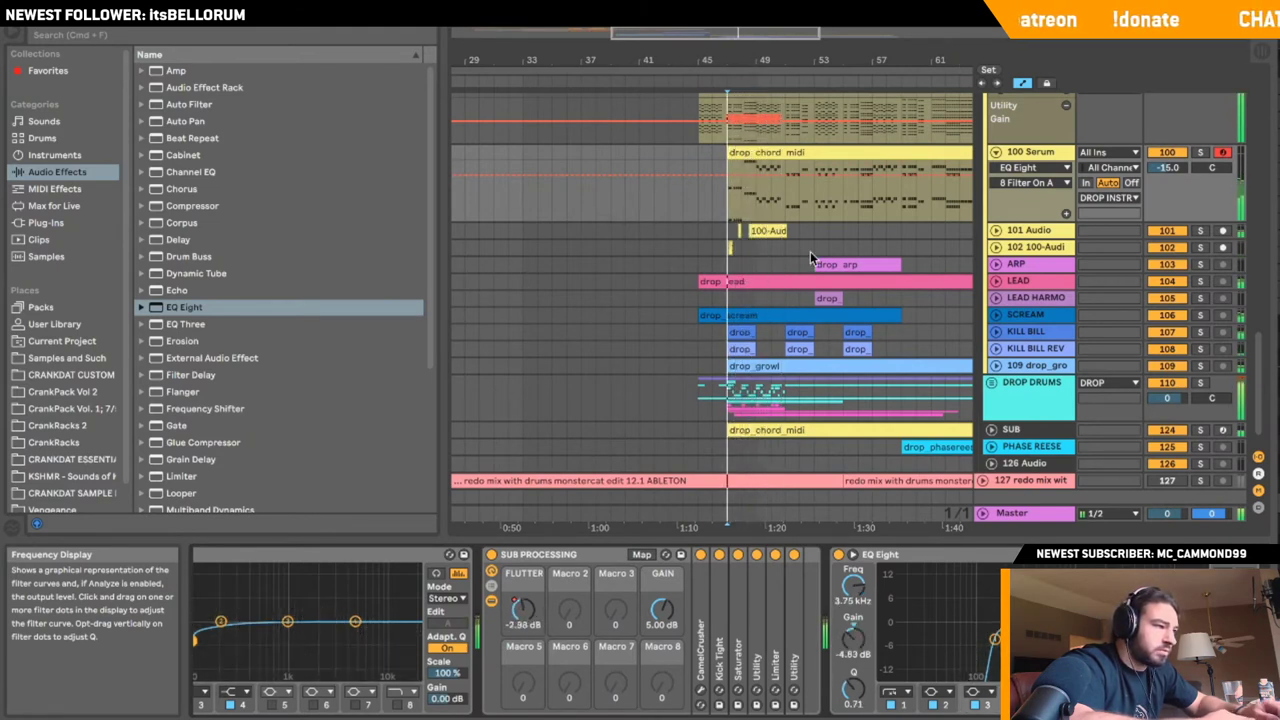
{"action": "key", "text": "space"}
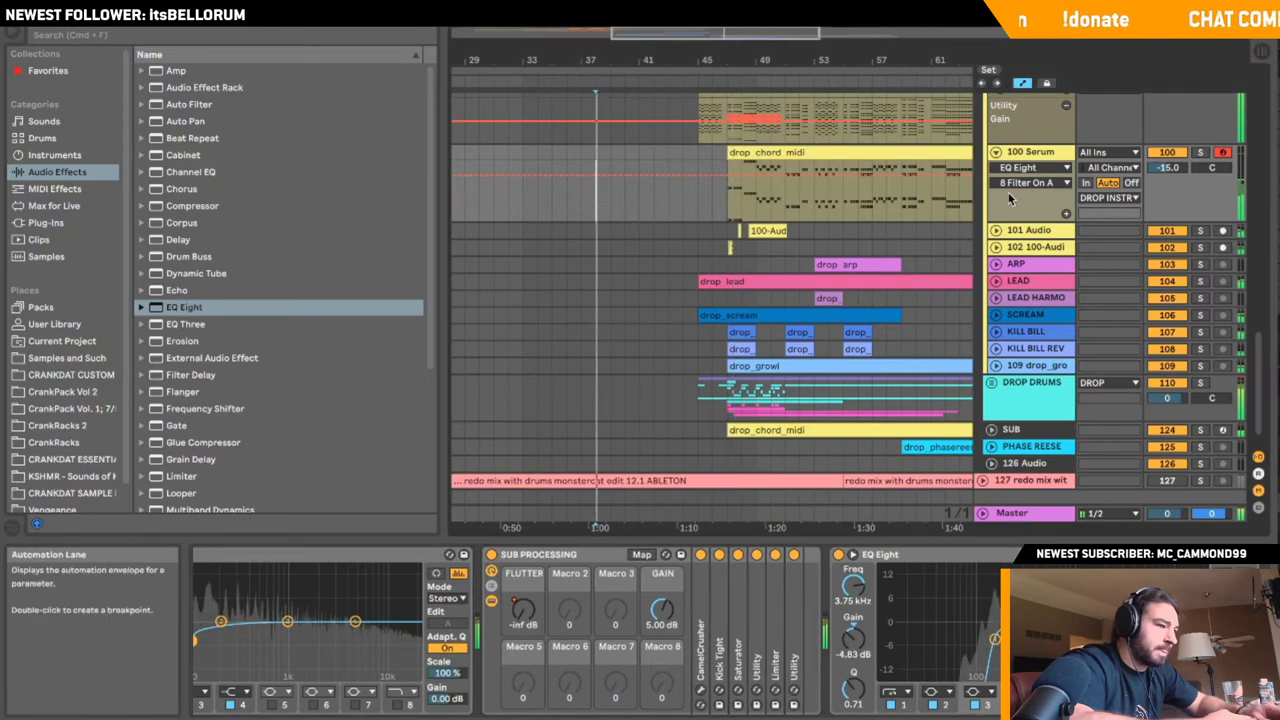
- Lower the Serum track's volume to -16.0 dB, fold the track and replay the lead-in to the drop
{"action": "scroll", "coordinate": [1008, 192], "scroll_direction": "up", "scroll_amount": 1}
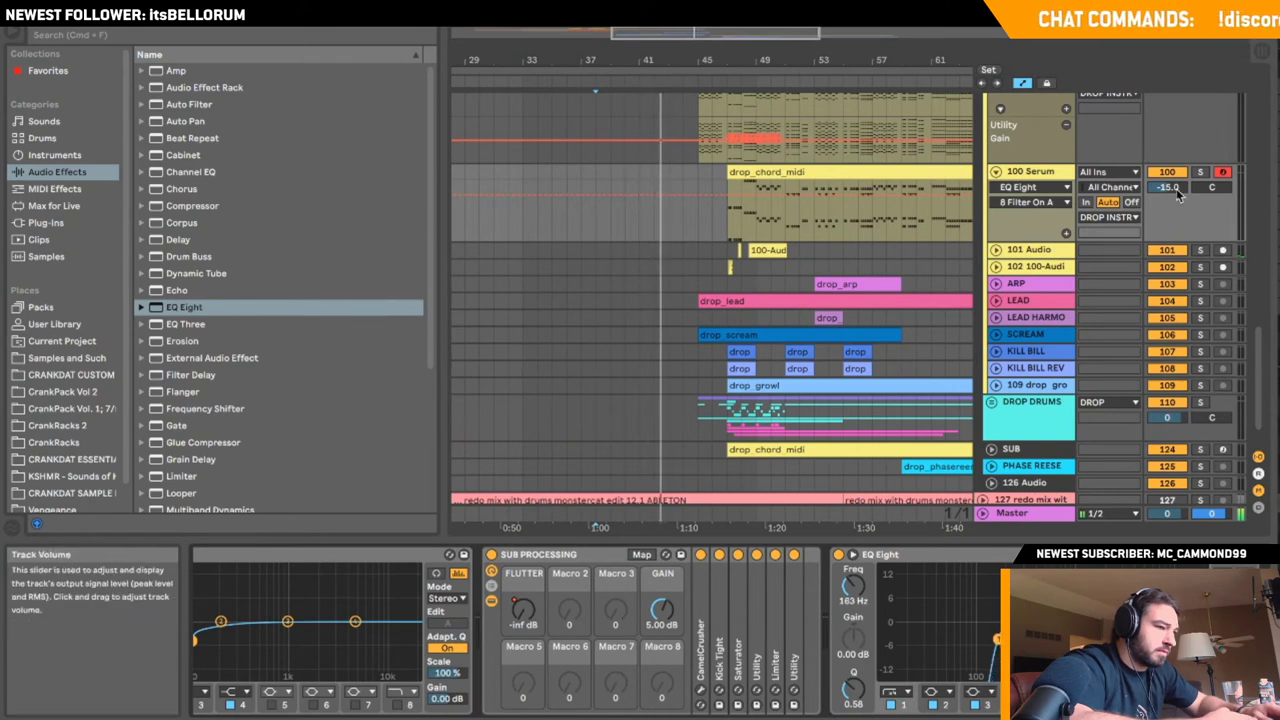
{"action": "left_click_drag", "start_coordinate": [1172, 188], "coordinate": [1172, 195]}
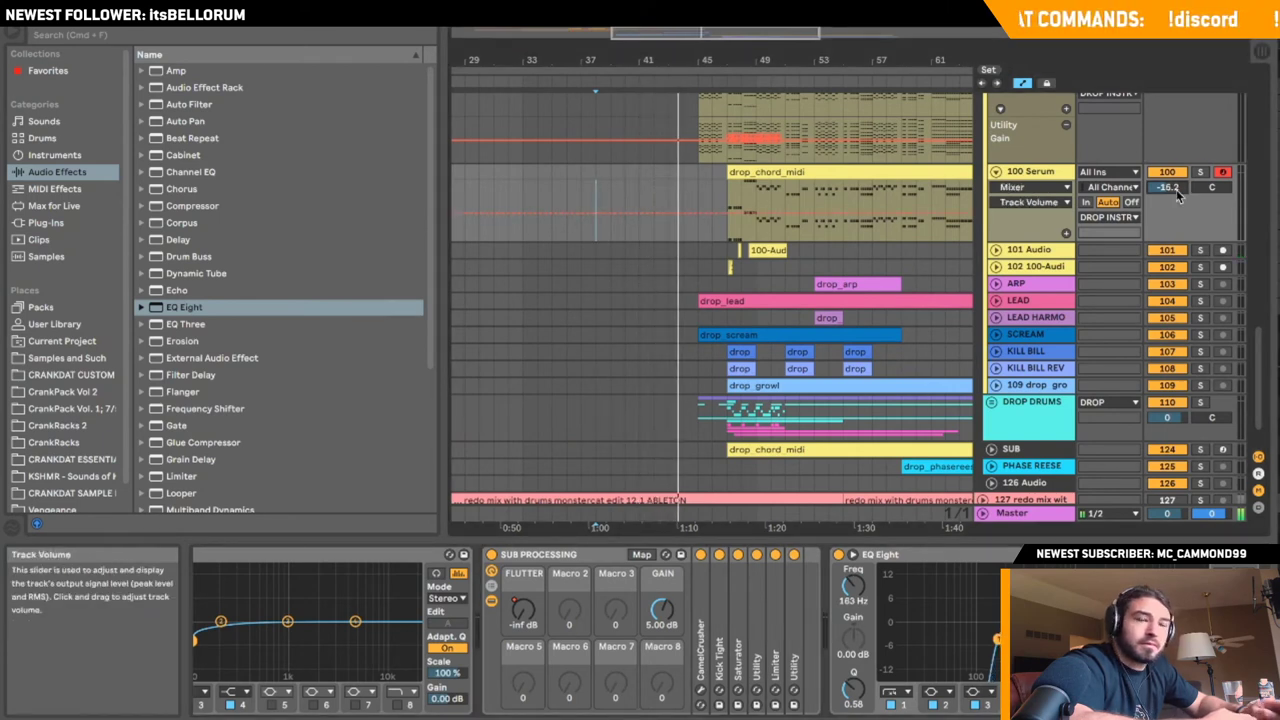
{"action": "left_click_drag", "start_coordinate": [1176, 189], "coordinate": [1176, 186]}
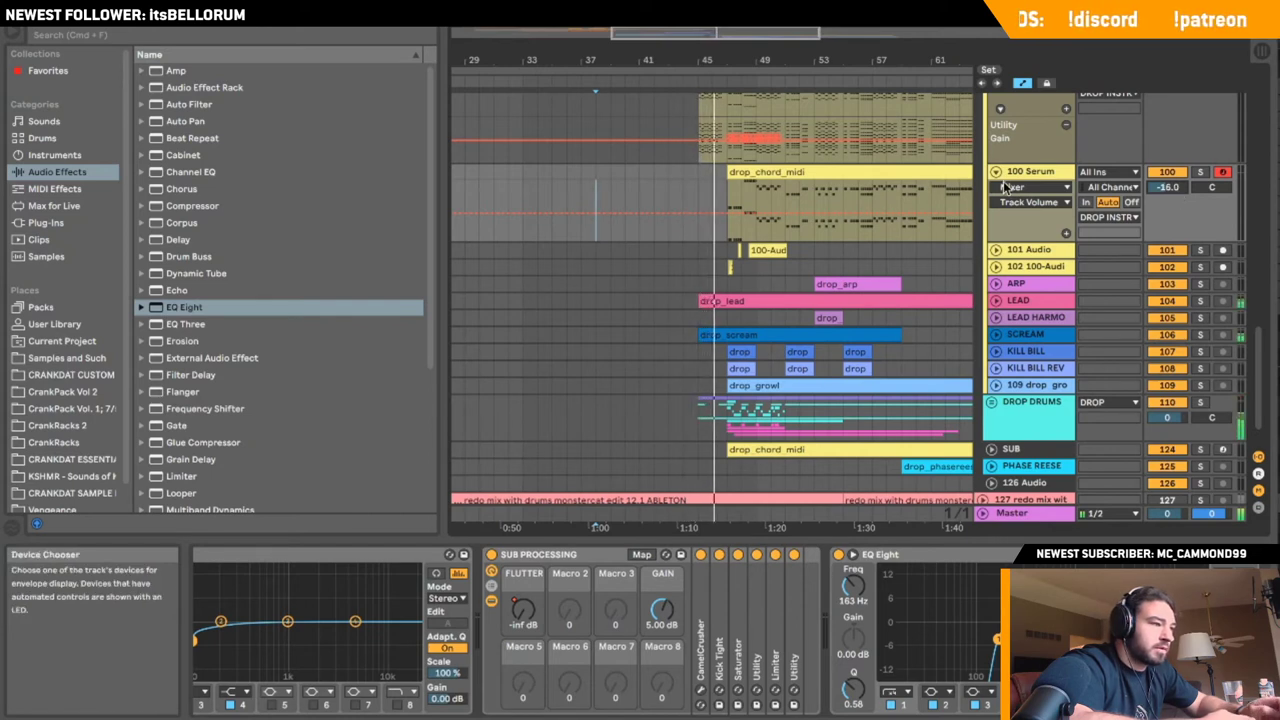
{"action": "scroll", "coordinate": [1005, 187], "scroll_direction": "up", "scroll_amount": 1}
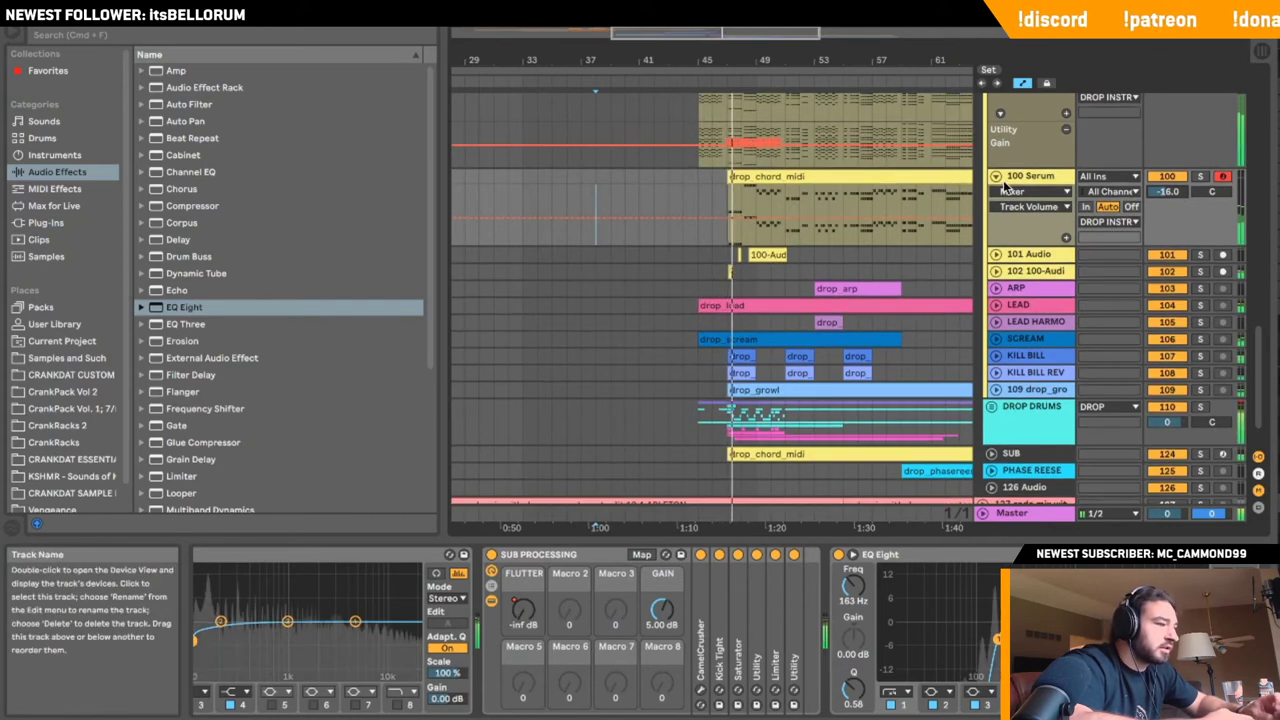
{"action": "scroll", "coordinate": [1005, 190], "scroll_direction": "up", "scroll_amount": 1}
{"action": "scroll", "coordinate": [1010, 310], "scroll_direction": "up", "scroll_amount": 2}
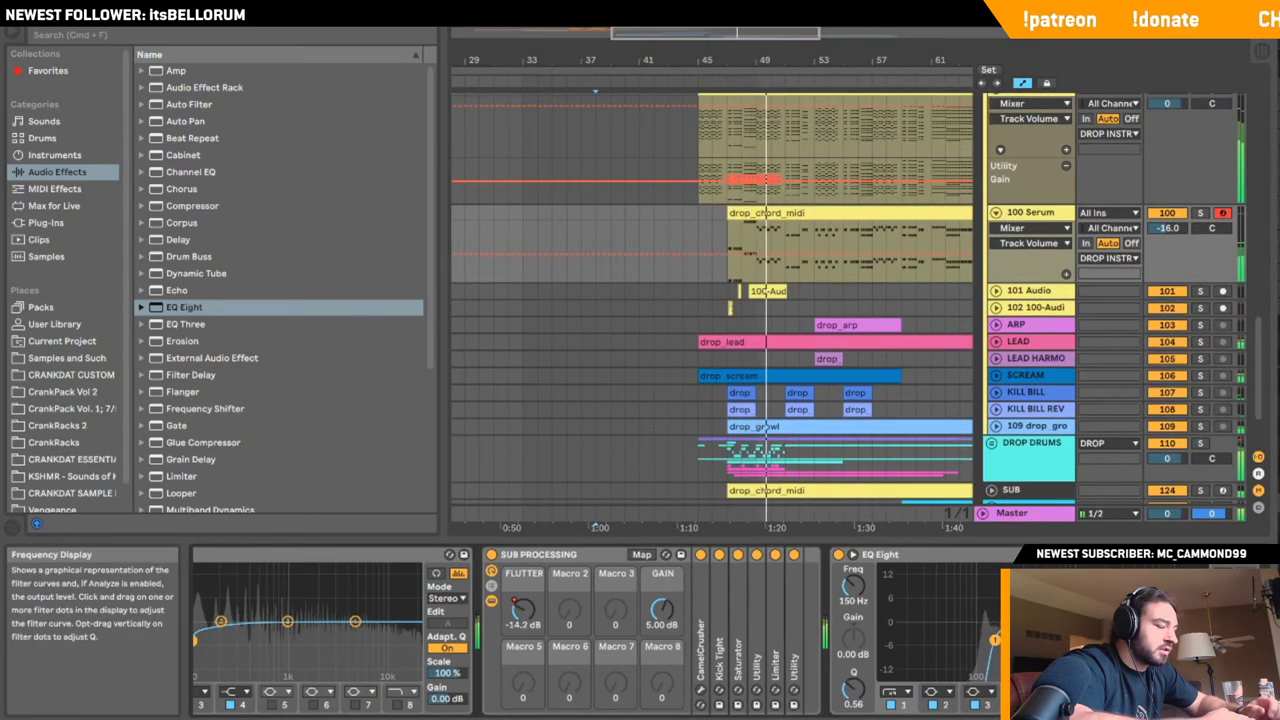
{"action": "left_click", "coordinate": [995, 212]}
{"action": "scroll", "coordinate": [1025, 218], "scroll_direction": "up", "scroll_amount": 1}
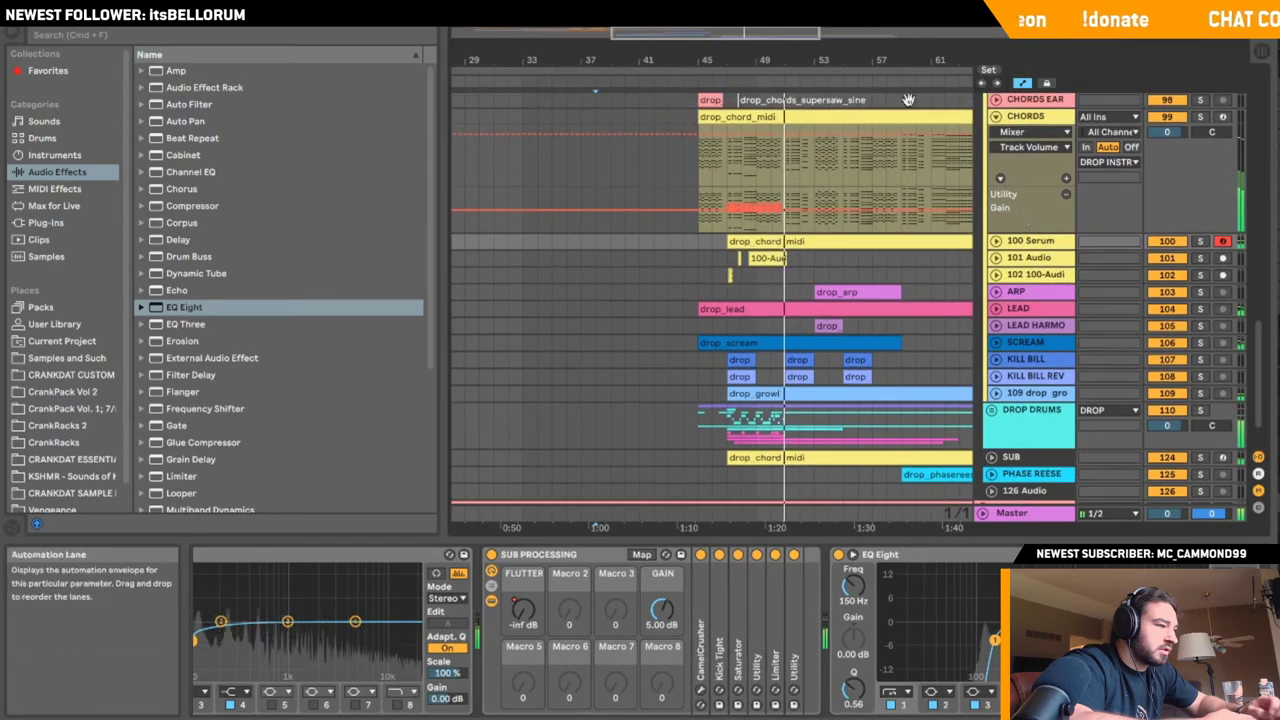
{"action": "key", "text": "space"}
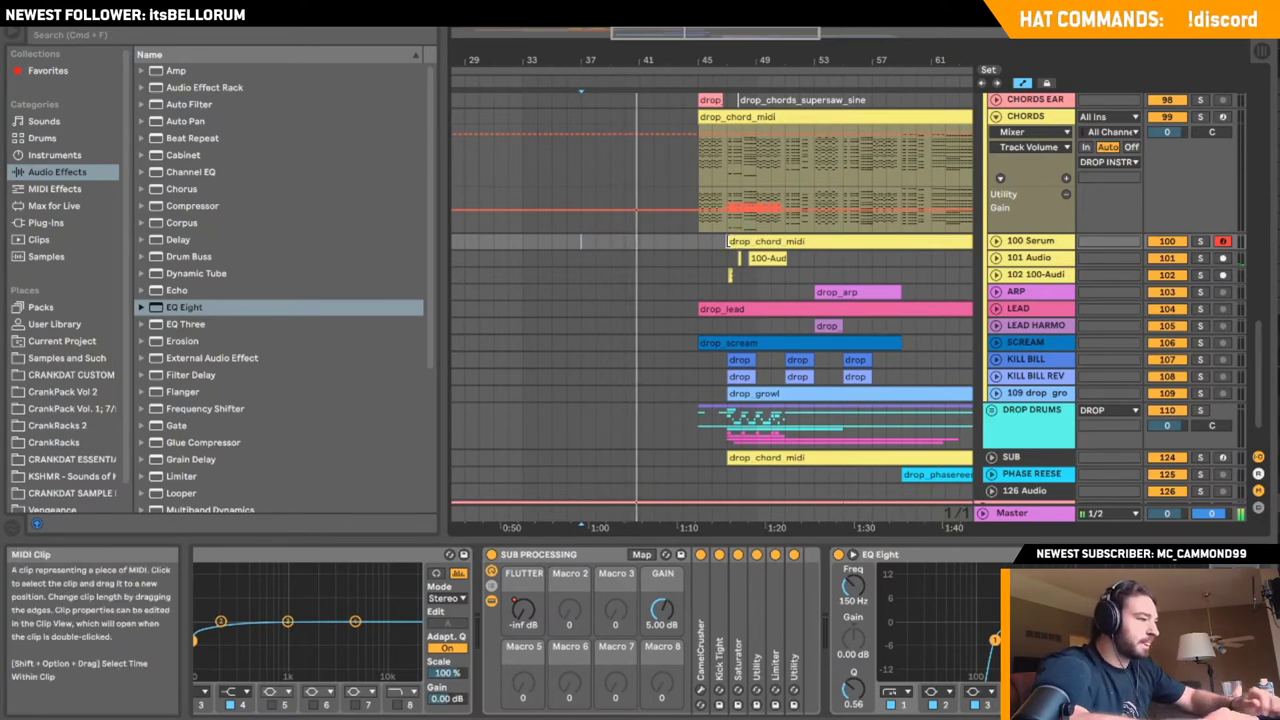
- Split the Serum track's drop_chord_midi clip at bar 51, delete the part after it, and play the drop in the full mix
{"action": "left_click", "coordinate": [995, 241]}
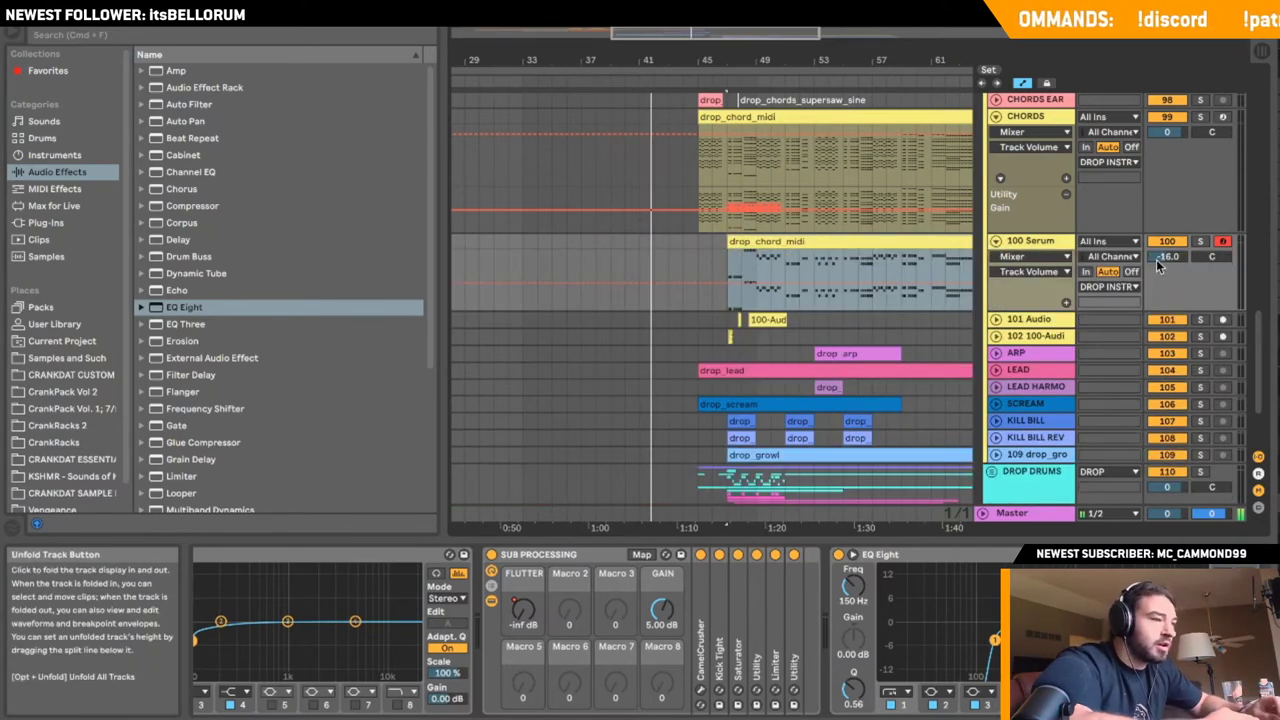
{"action": "left_click", "coordinate": [1200, 242]}
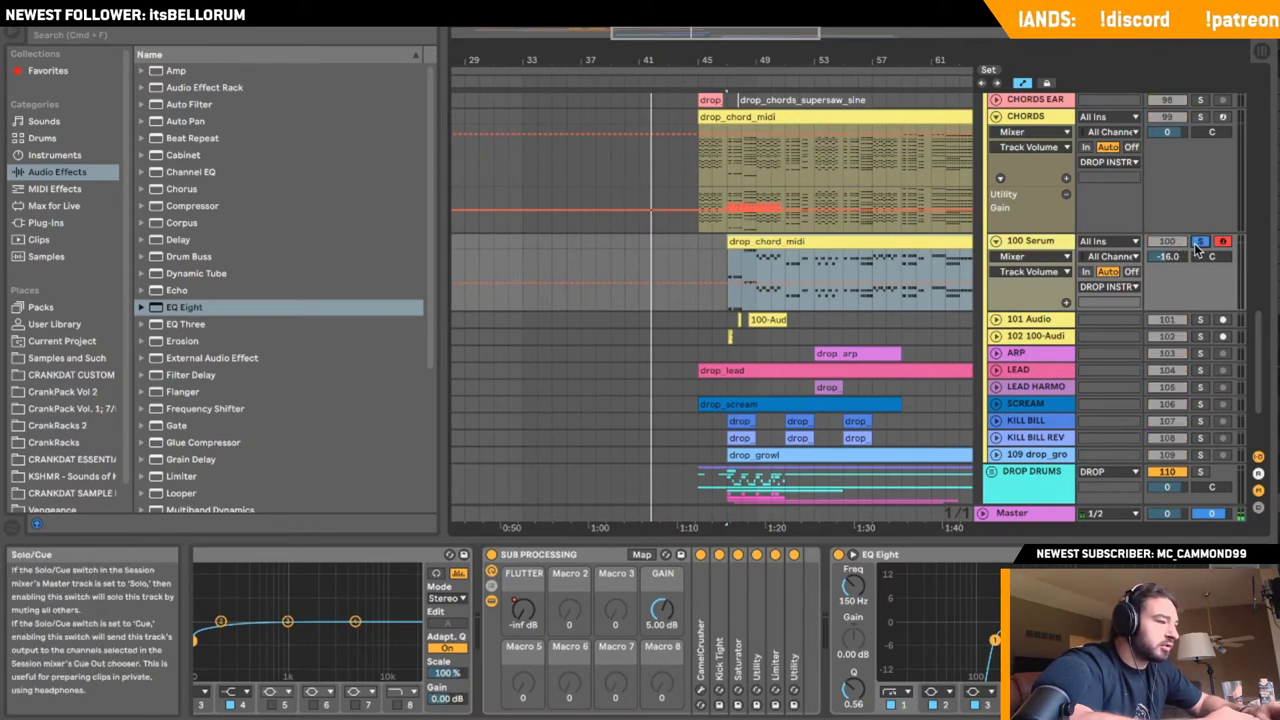
{"action": "left_click", "coordinate": [788, 256]}
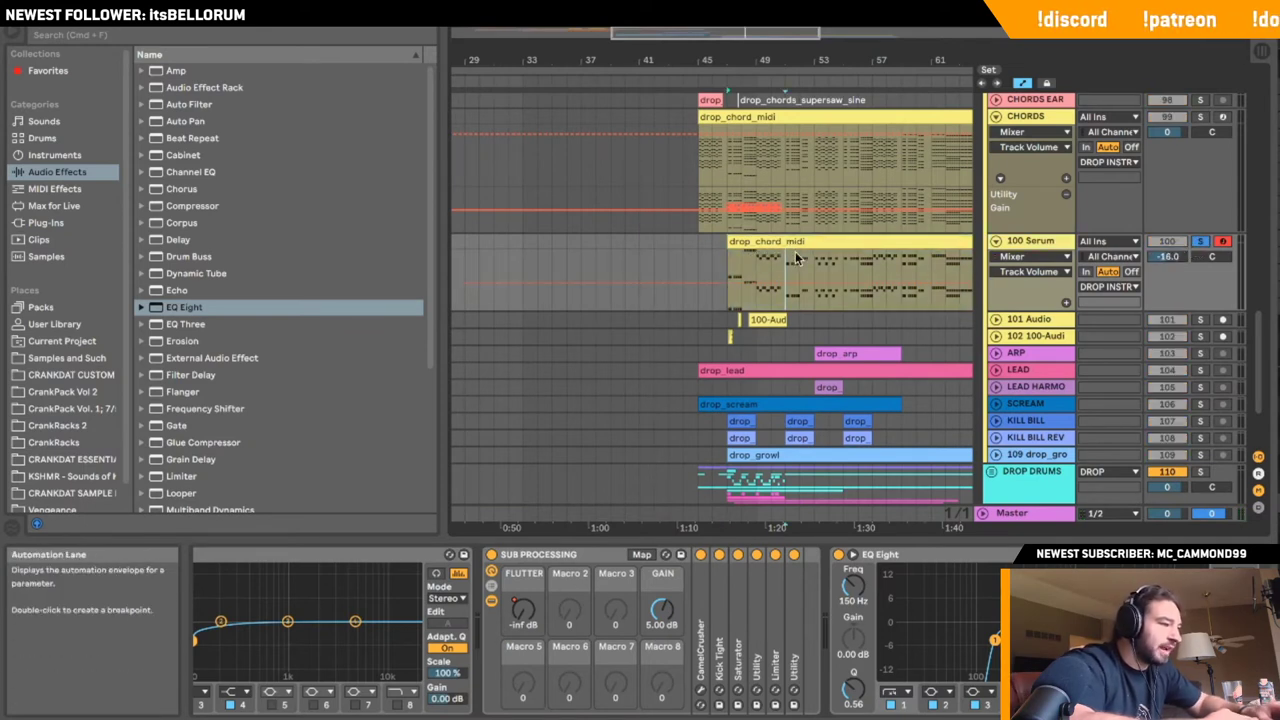
{"action": "left_click", "coordinate": [801, 241]}
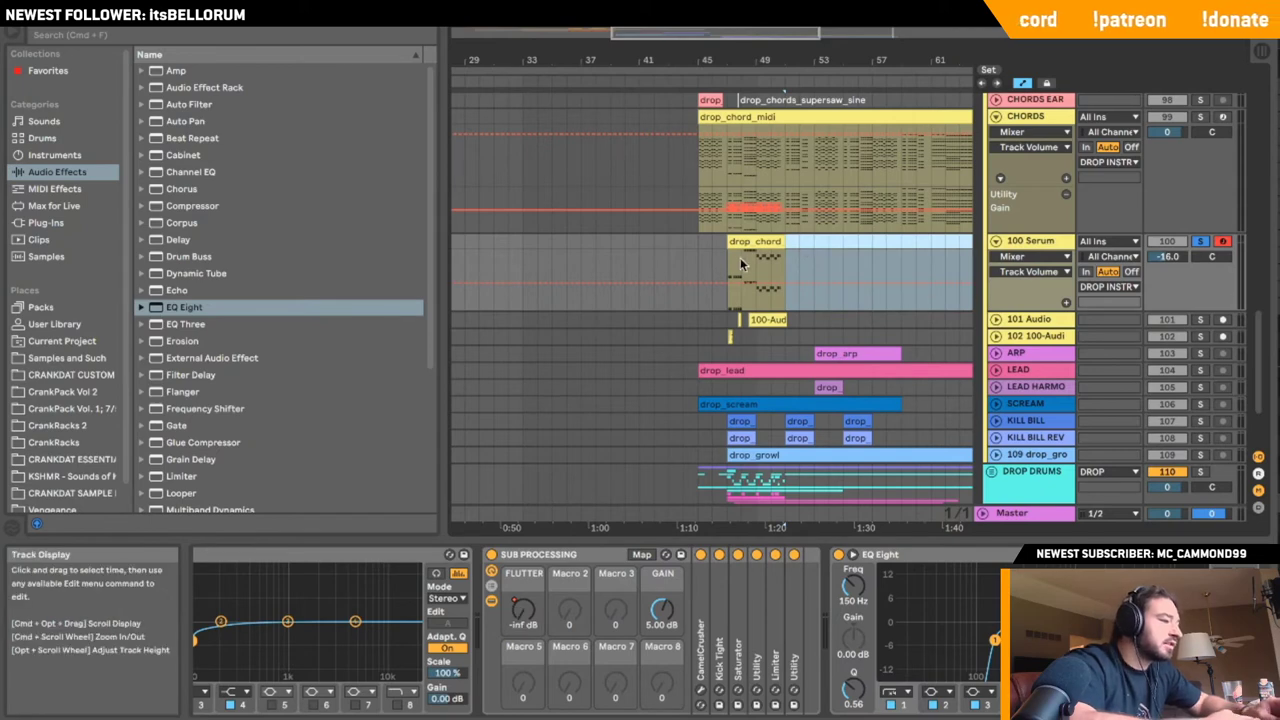
{"action": "key", "text": "Delete"}
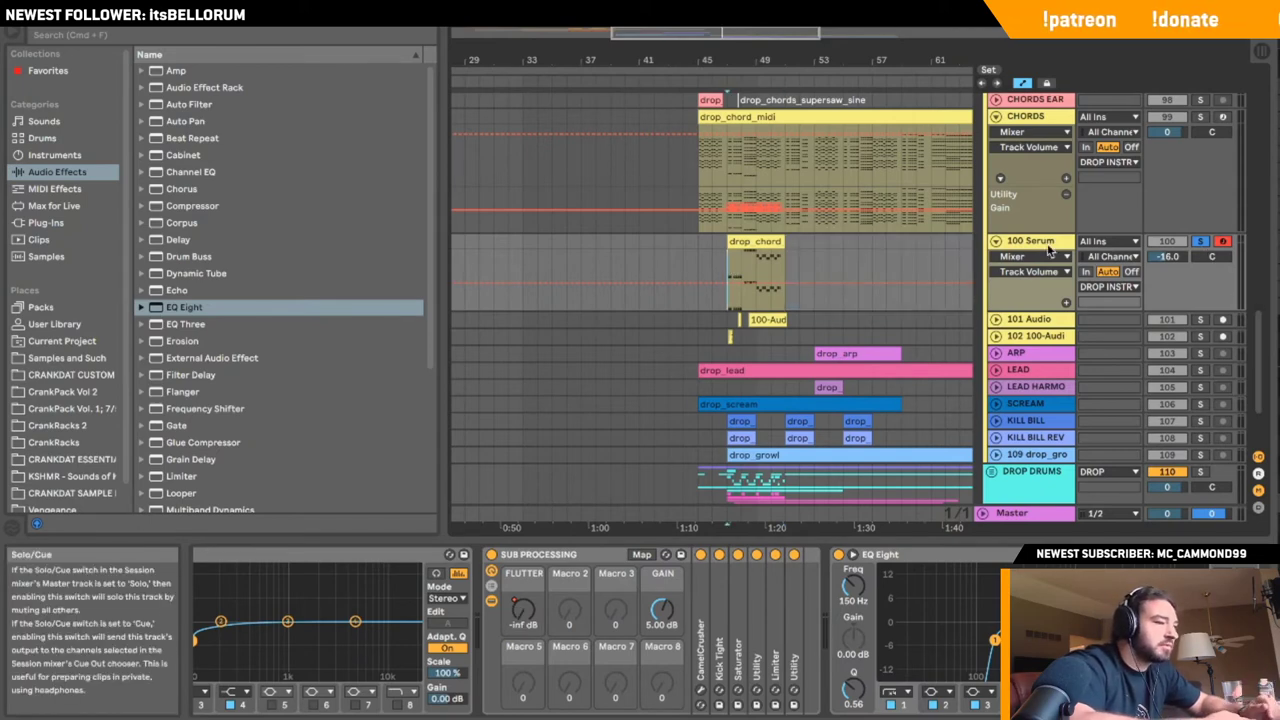
{"action": "left_click", "coordinate": [996, 242]}
{"action": "left_click", "coordinate": [996, 242]}
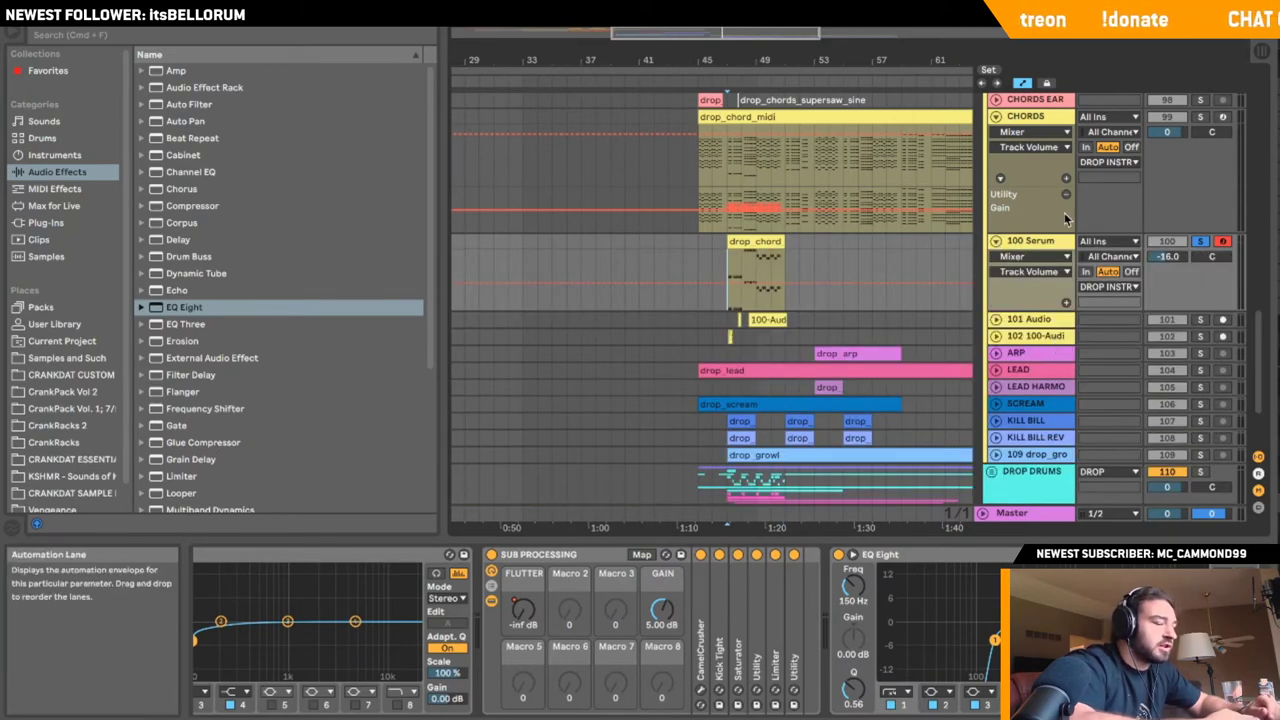
{"action": "left_click", "coordinate": [1201, 242]}
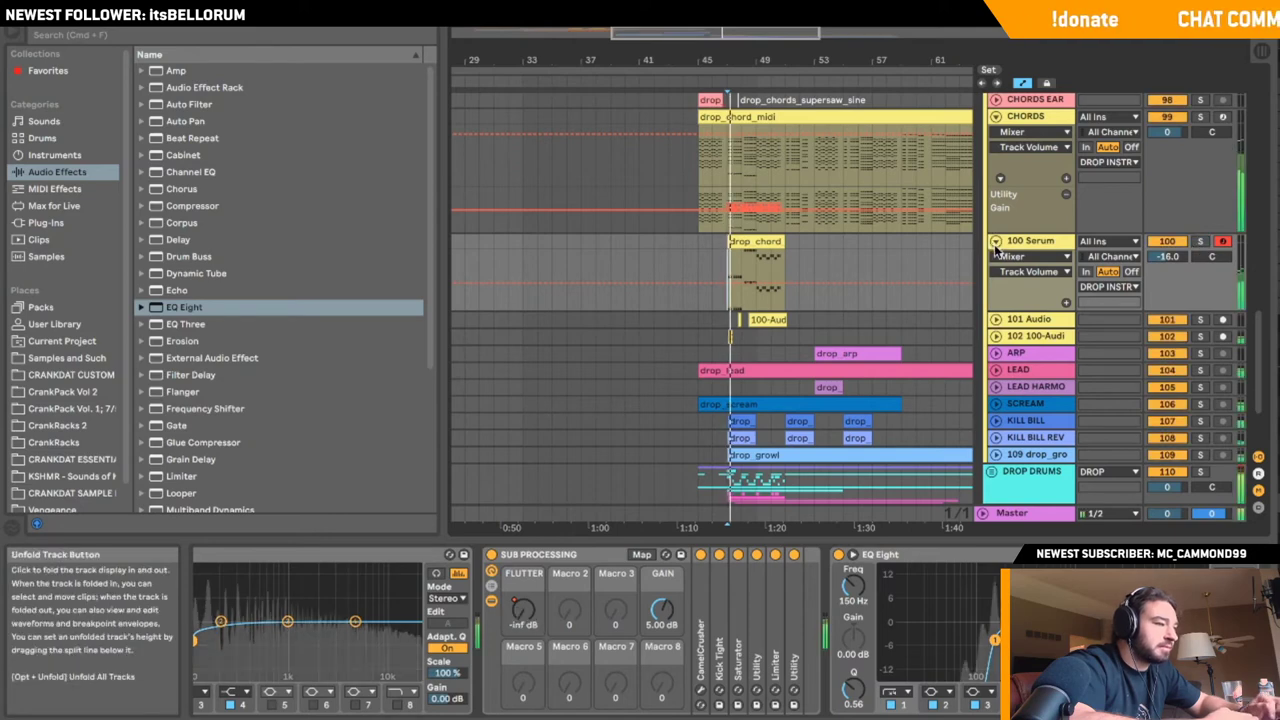
- Fold the Serum and CHORDS tracks and play the arrangement from about bar 26, ahead of the drop
{"action": "left_click", "coordinate": [995, 242]}
{"action": "left_click", "coordinate": [996, 117]}
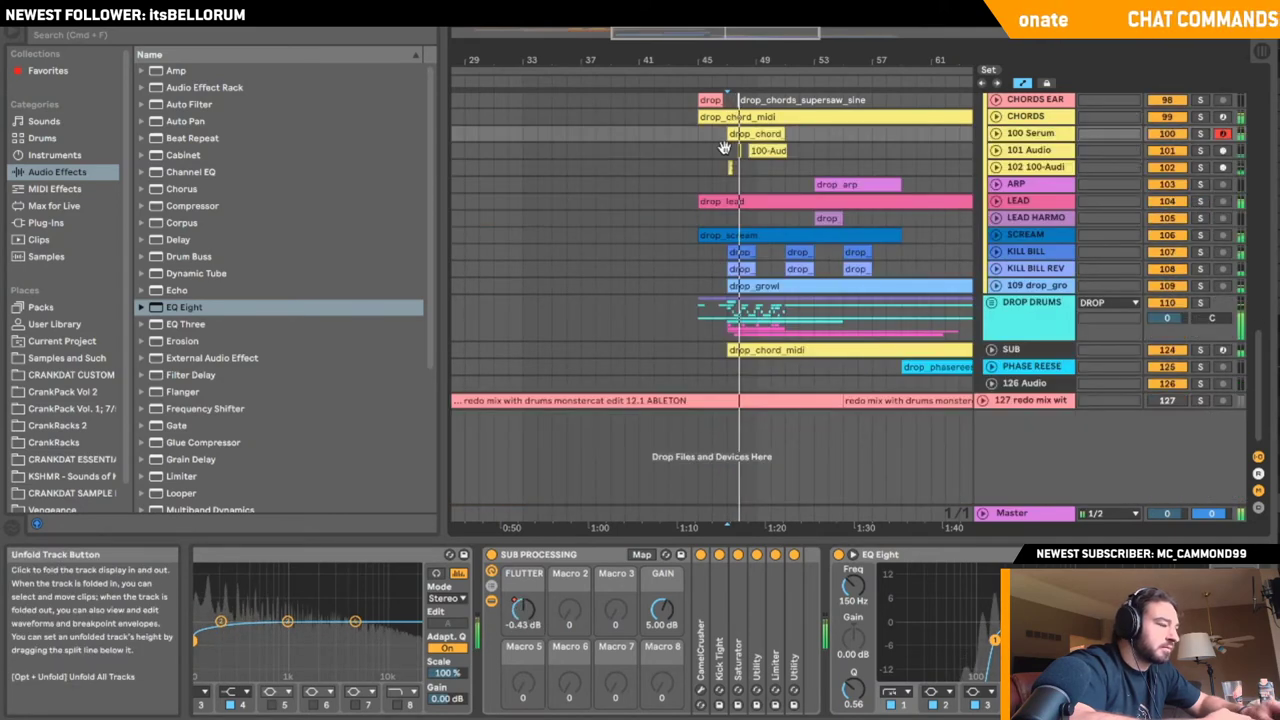
{"action": "left_click_drag", "start_coordinate": [724, 148], "coordinate": [708, 185]}
{"action": "scroll", "coordinate": [708, 185], "scroll_direction": "down", "scroll_amount": 2}
{"action": "left_click", "coordinate": [478, 176]}
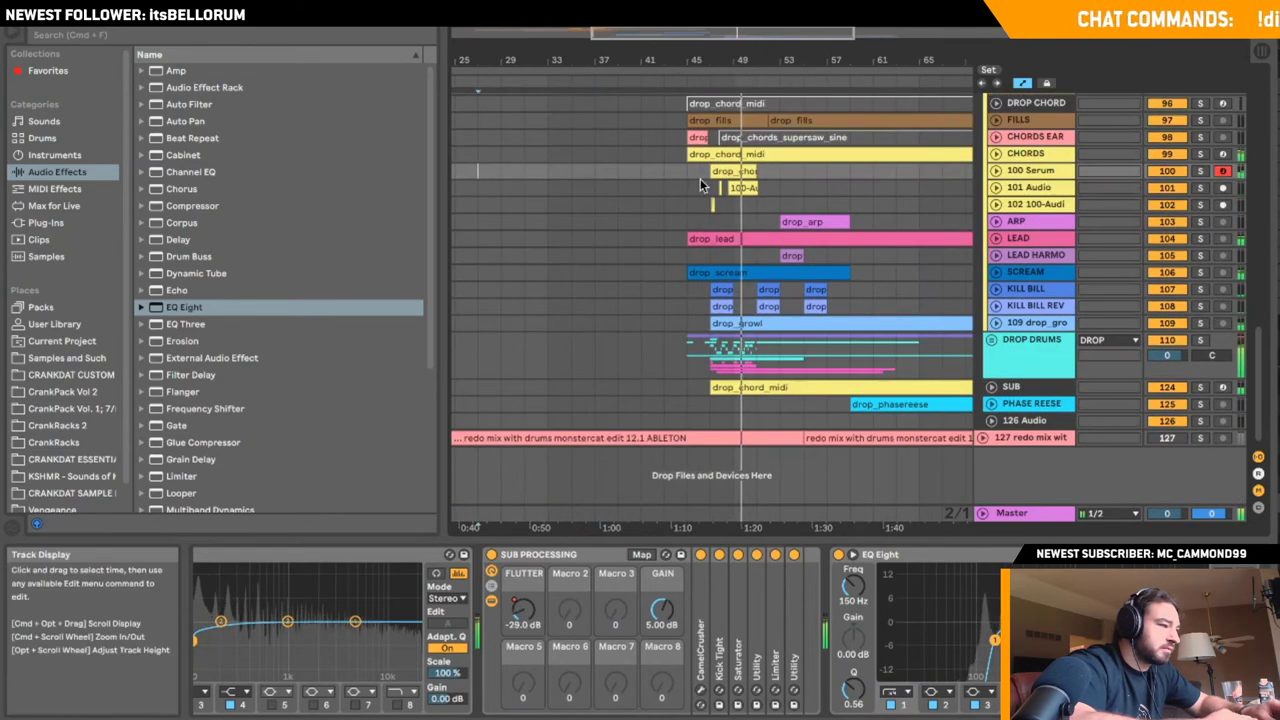
{"action": "key", "text": "space"}
{"action": "key", "text": "space"}
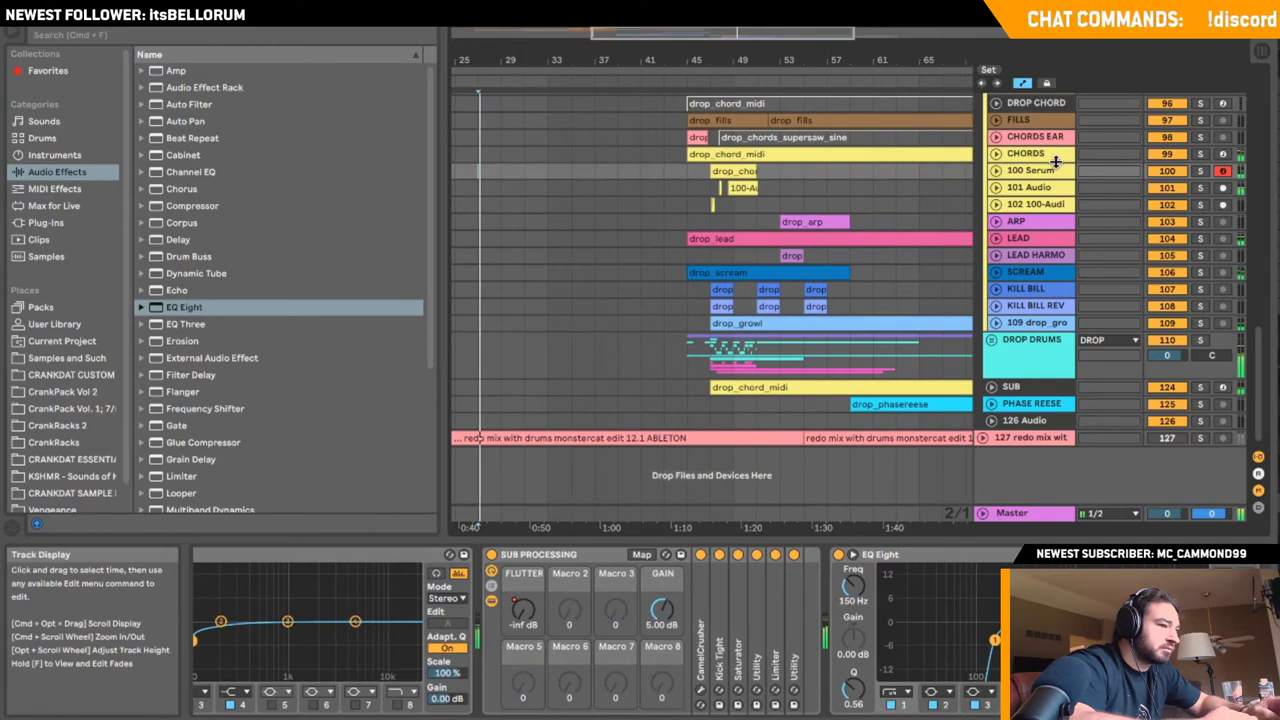
- Insert a new MIDI track directly below the CHORDS track
{"action": "left_click", "coordinate": [996, 154]}
{"action": "left_click", "coordinate": [996, 154]}
{"action": "left_click", "coordinate": [996, 154]}
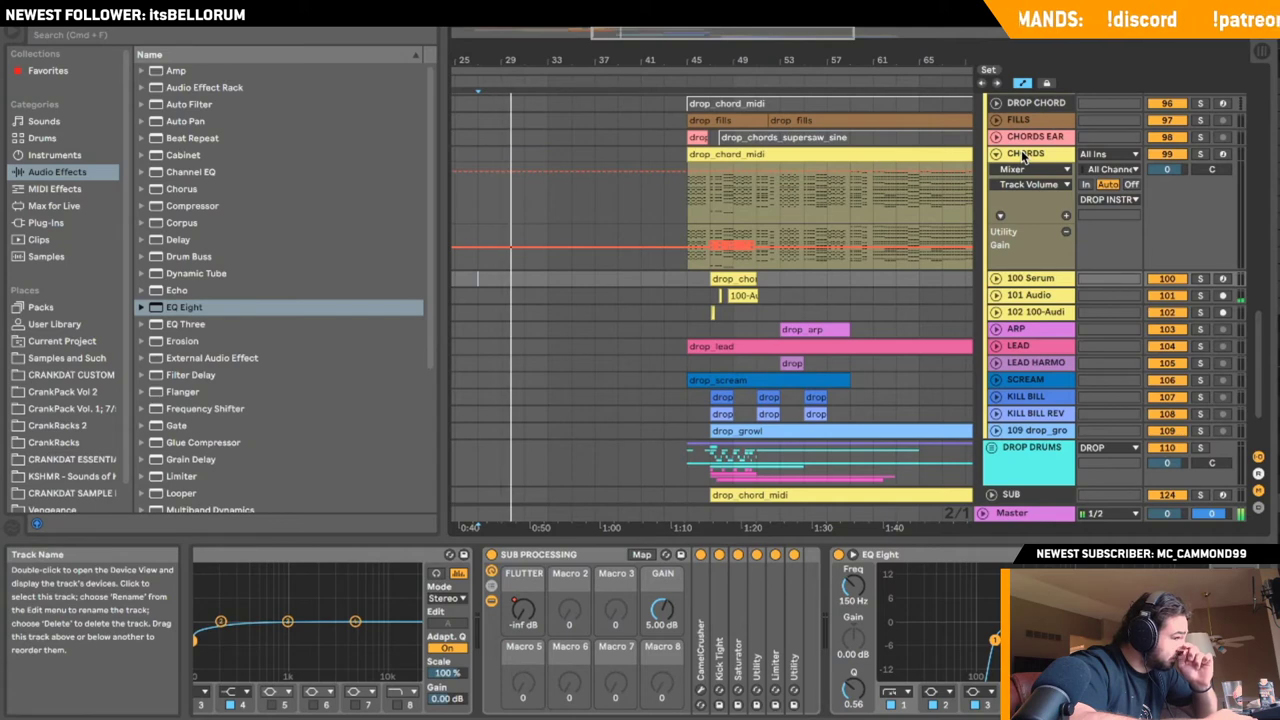
{"action": "left_click", "coordinate": [1024, 156]}
{"action": "right_click", "coordinate": [1024, 156]}
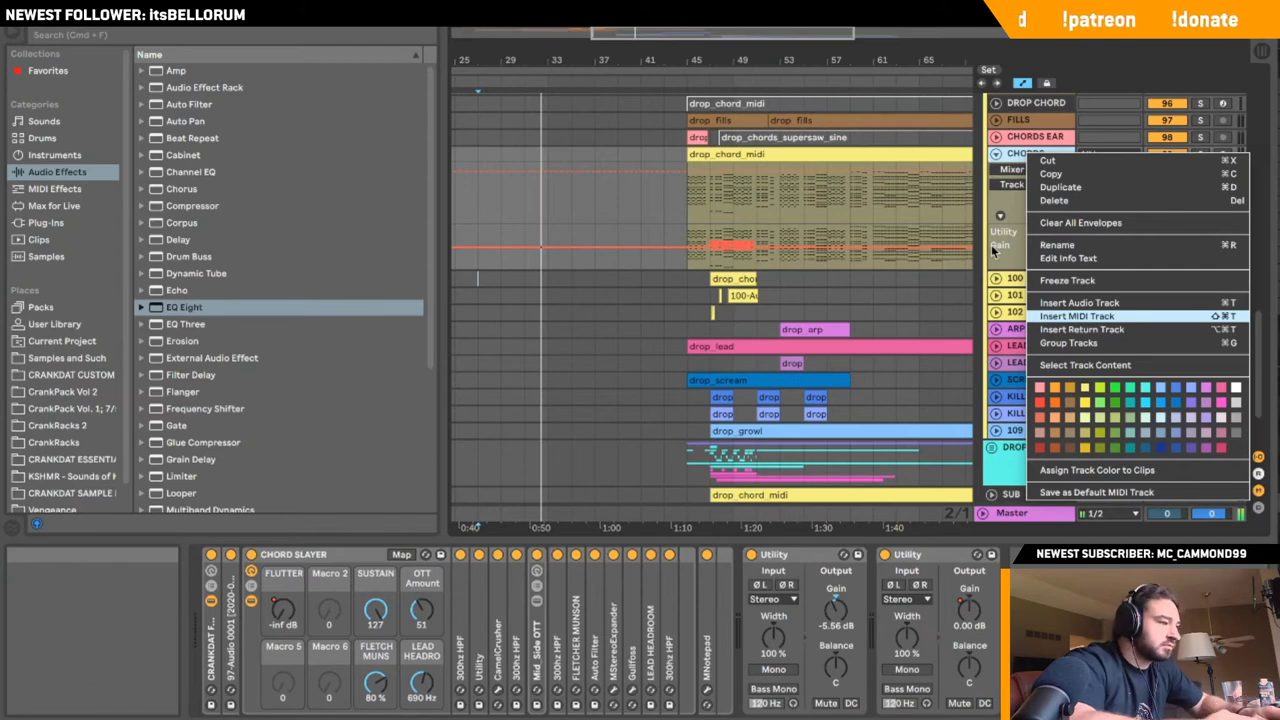
{"action": "left_click", "coordinate": [1076, 316]}
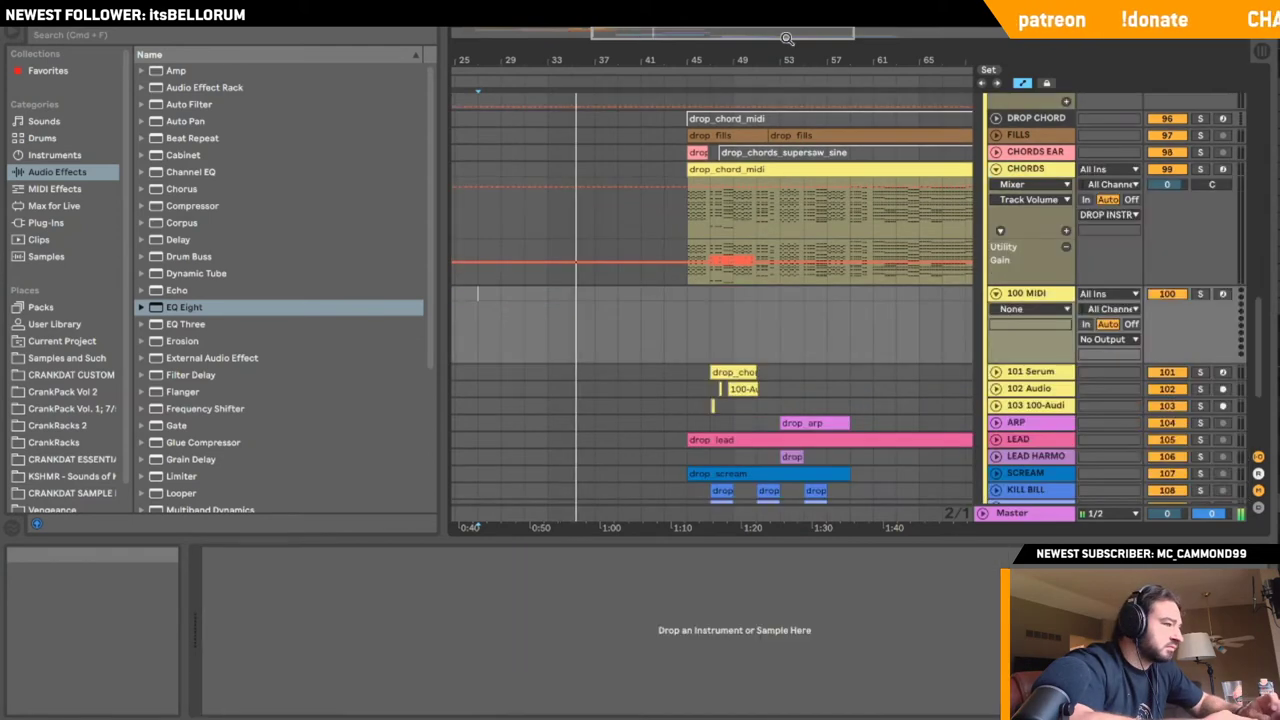
- Fold the CHORDS track and copy its drop_chord_midi clip onto the new MIDI track below it
{"action": "left_click", "coordinate": [996, 169]}
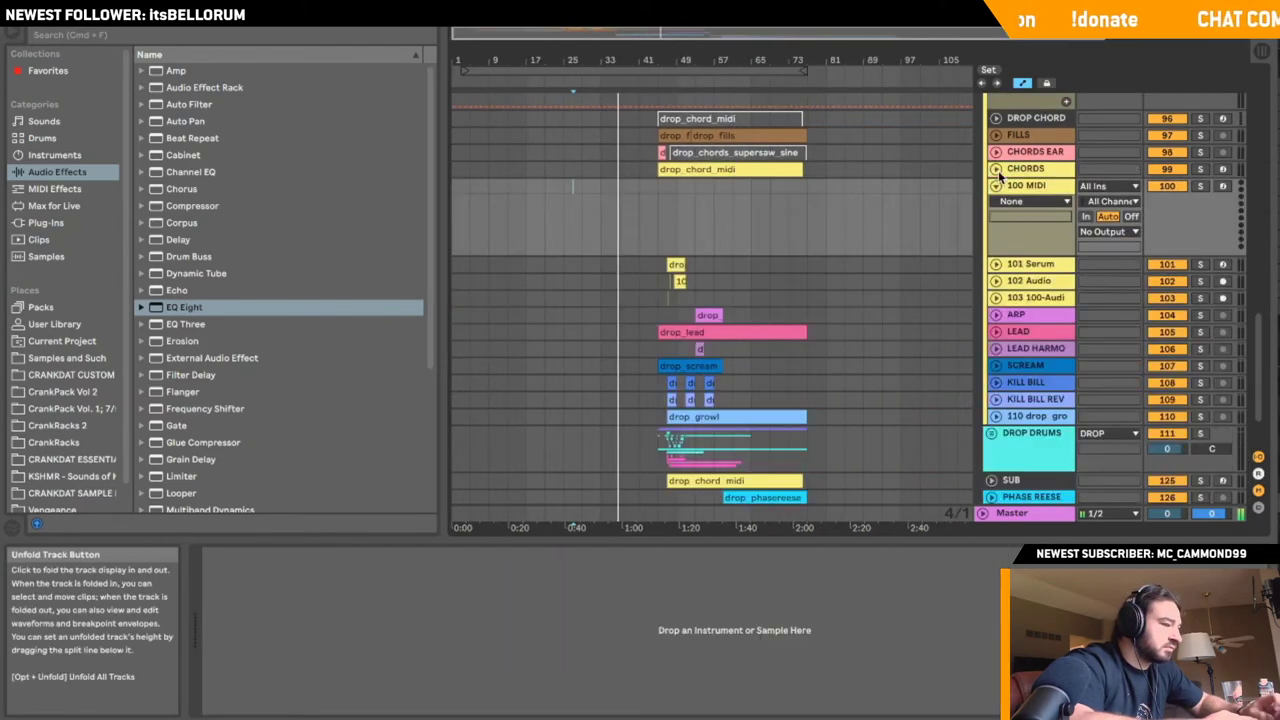
{"action": "left_click", "coordinate": [1008, 173]}
{"action": "left_click_drag", "start_coordinate": [737, 170], "coordinate": [739, 199]}
{"action": "left_click", "coordinate": [1025, 170]}
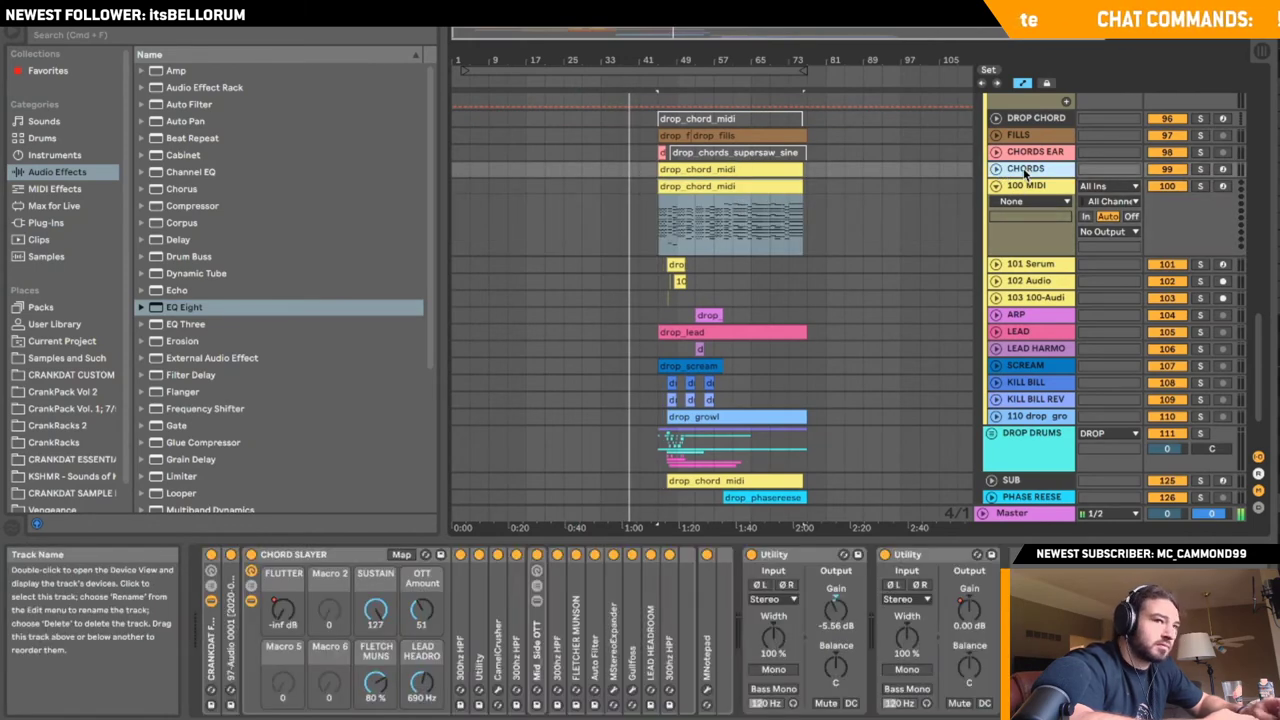
{"action": "left_click", "coordinate": [1022, 188]}
- Unfold the intro's Instruments group and its DRONE group, and view the drone track's device chain
{"action": "scroll", "coordinate": [851, 182], "scroll_direction": "up", "scroll_amount": 10}
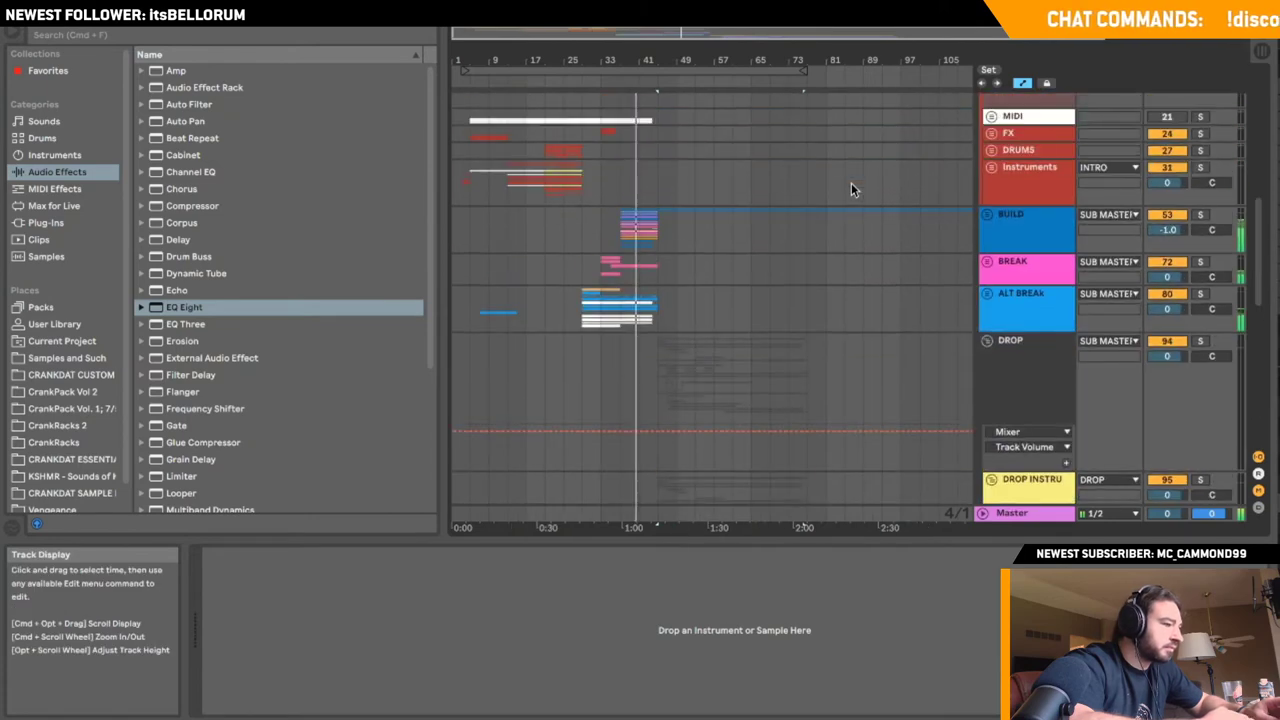
{"action": "left_click", "coordinate": [999, 270]}
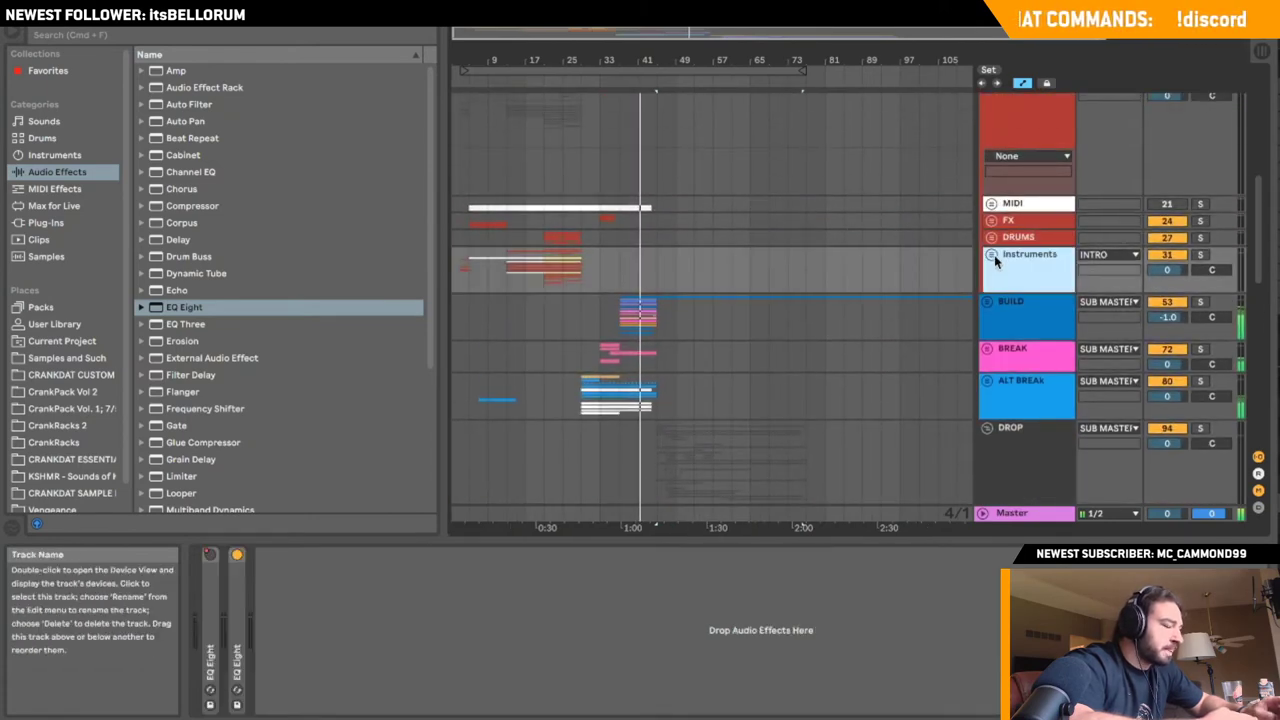
{"action": "left_click", "coordinate": [992, 254]}
{"action": "scroll", "coordinate": [994, 254], "scroll_direction": "down", "scroll_amount": 3}
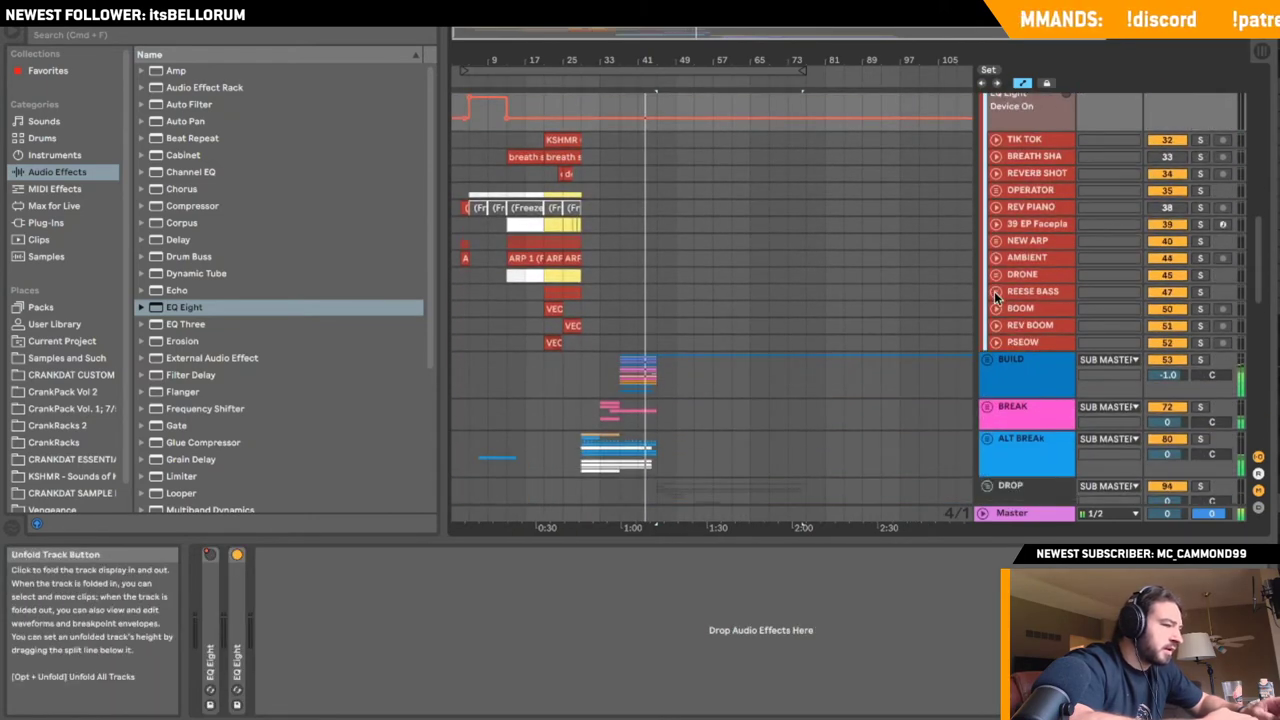
{"action": "left_click", "coordinate": [995, 274]}
{"action": "left_click", "coordinate": [1001, 337]}
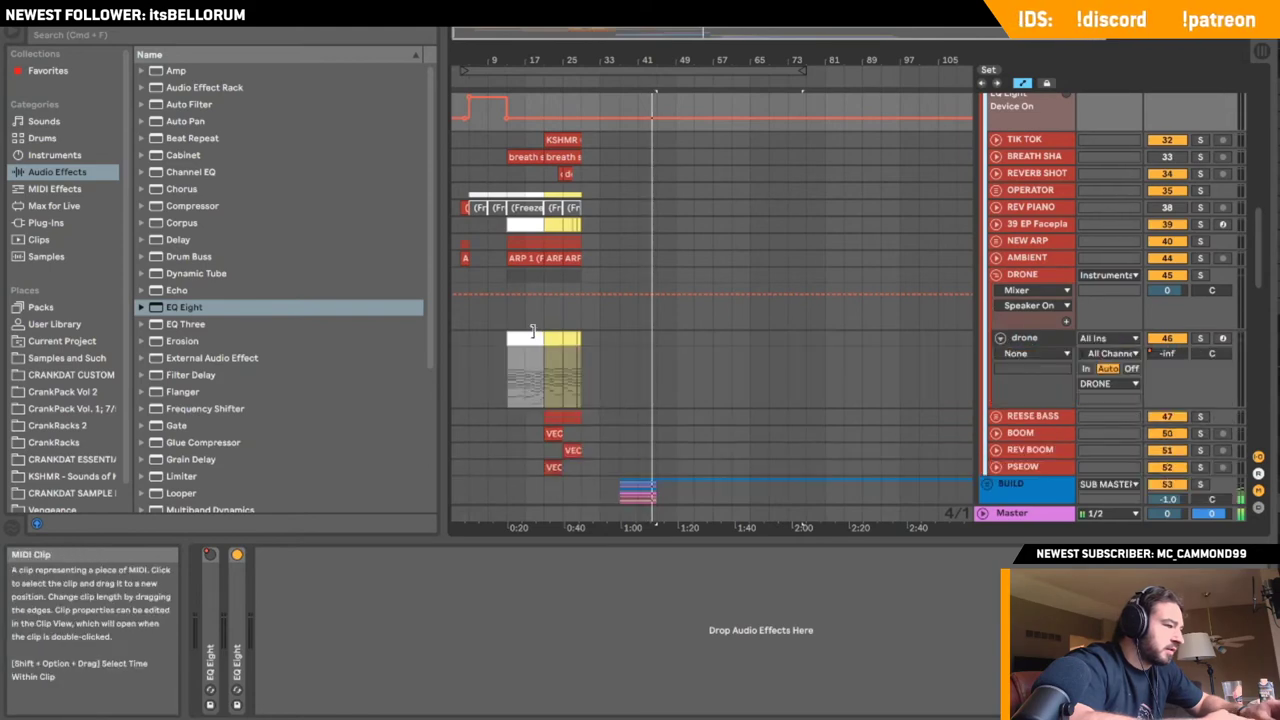
{"action": "left_click", "coordinate": [774, 369]}
- Compare the DRONE group's EQ Eights with the effects on the drone track inside it, leaving the drone track folded
{"action": "scroll", "coordinate": [774, 370], "scroll_direction": "down", "scroll_amount": 3}
{"action": "scroll", "coordinate": [774, 370], "scroll_direction": "down", "scroll_amount": 1}
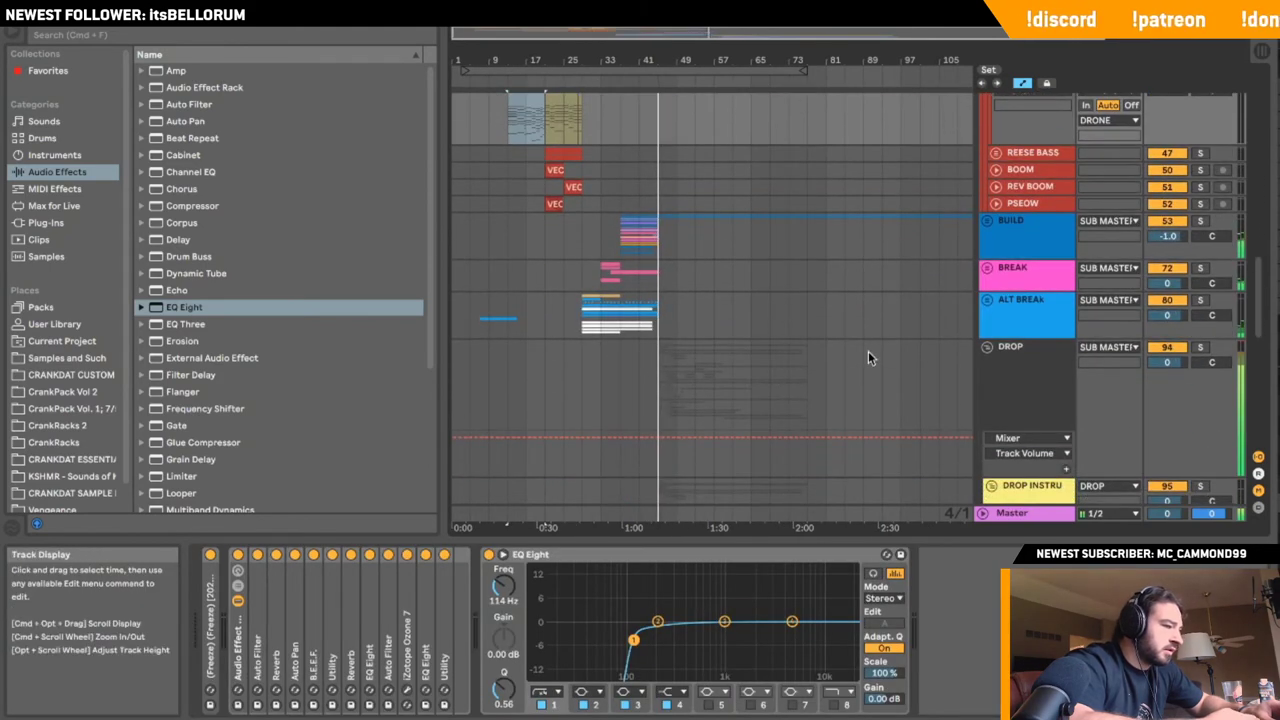
{"action": "scroll", "coordinate": [1013, 303], "scroll_direction": "down", "scroll_amount": 5}
{"action": "scroll", "coordinate": [1013, 303], "scroll_direction": "up", "scroll_amount": 10}
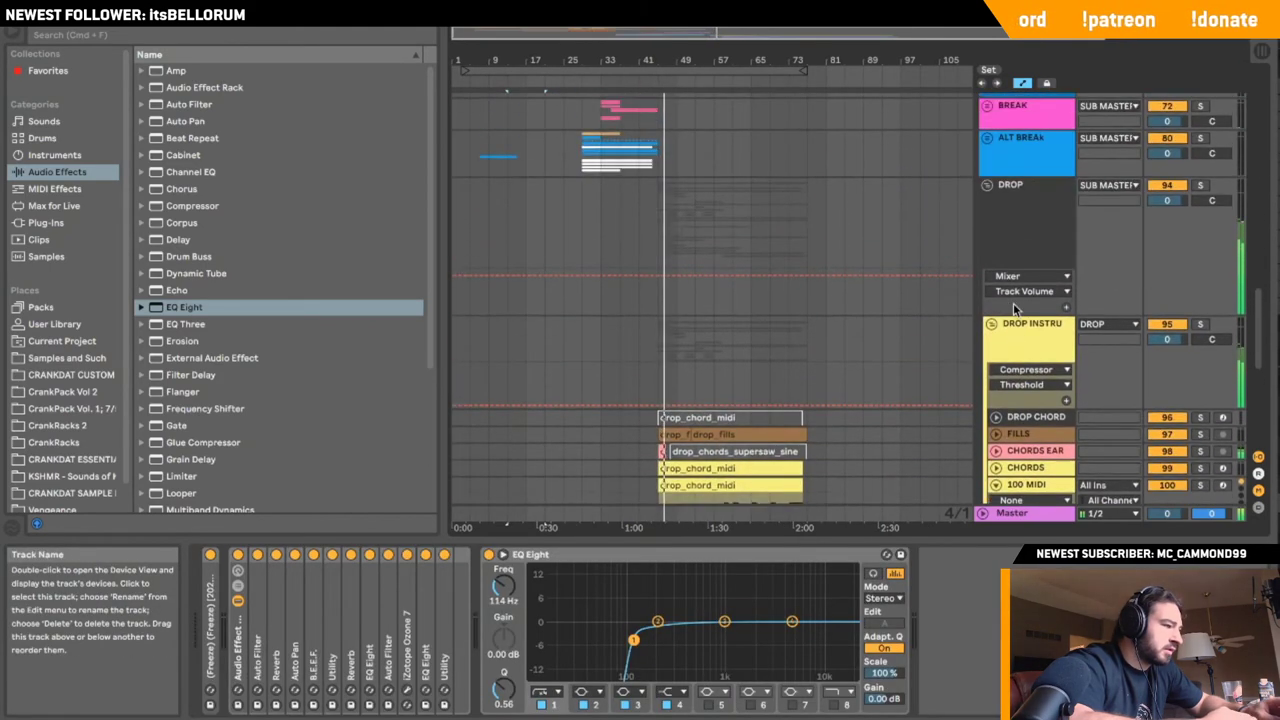
{"action": "left_click", "coordinate": [992, 287]}
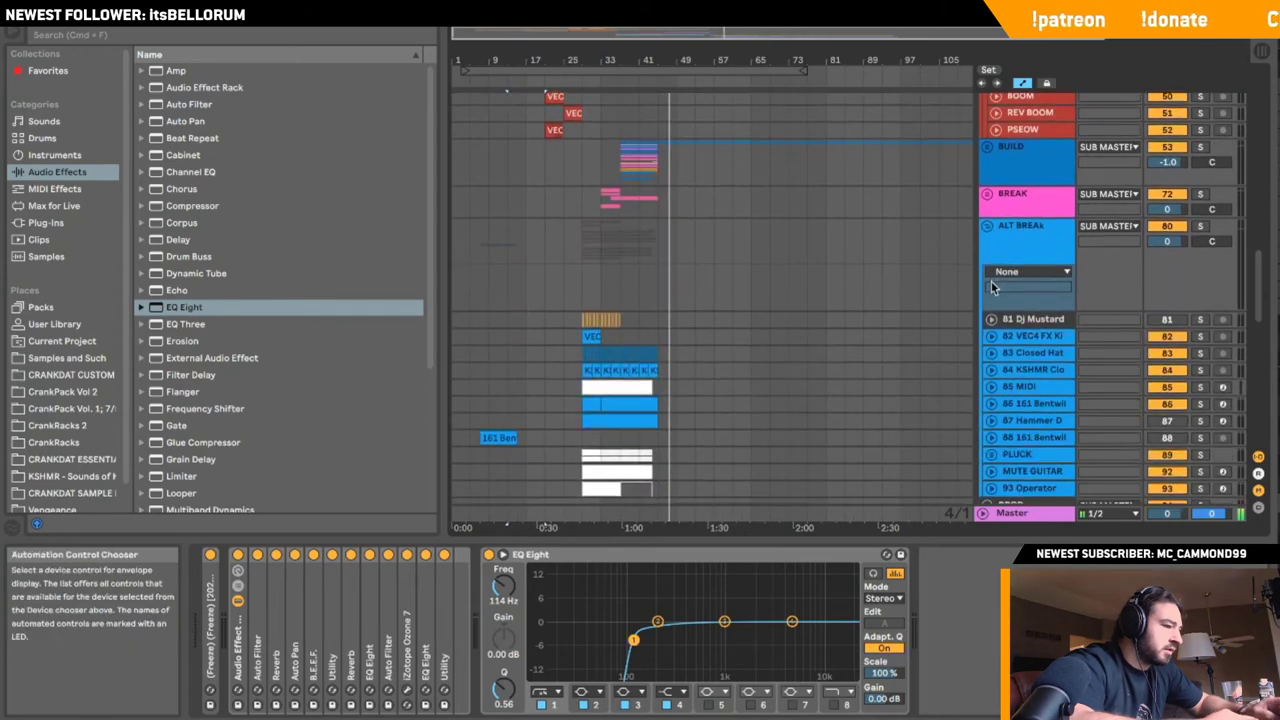
{"action": "scroll", "coordinate": [988, 228], "scroll_direction": "up", "scroll_amount": 4}
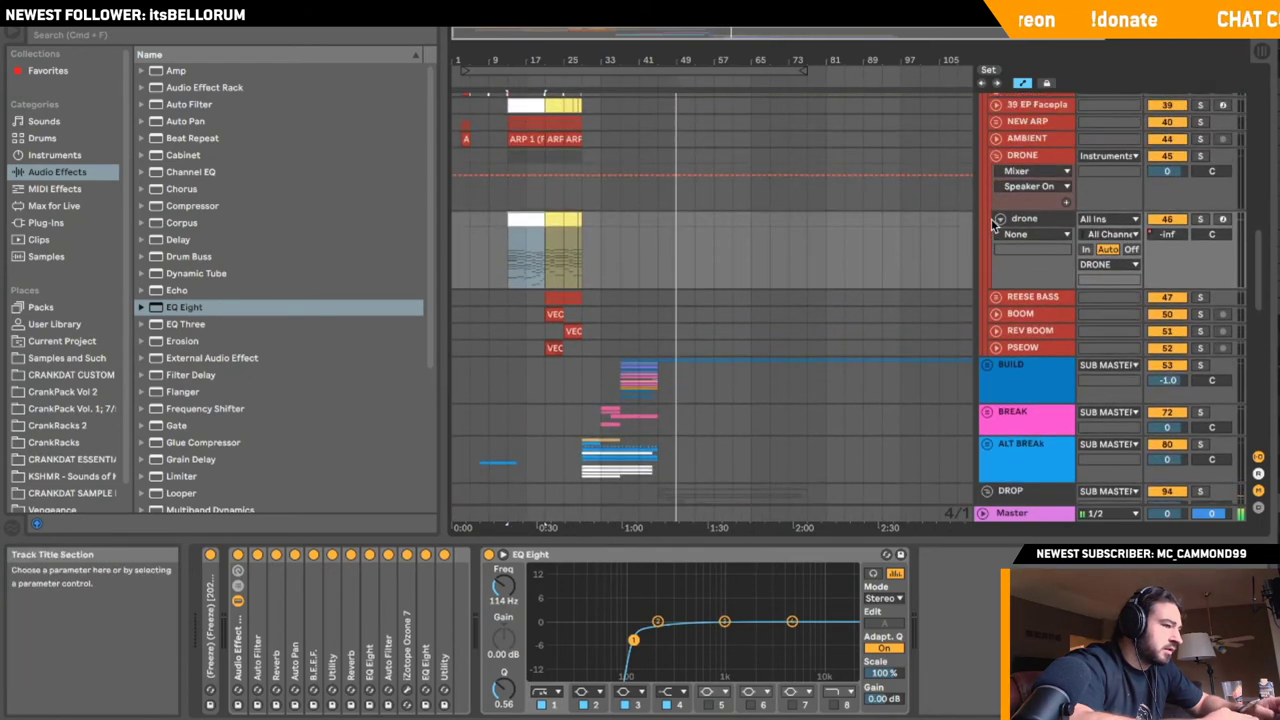
{"action": "left_click", "coordinate": [1000, 158]}
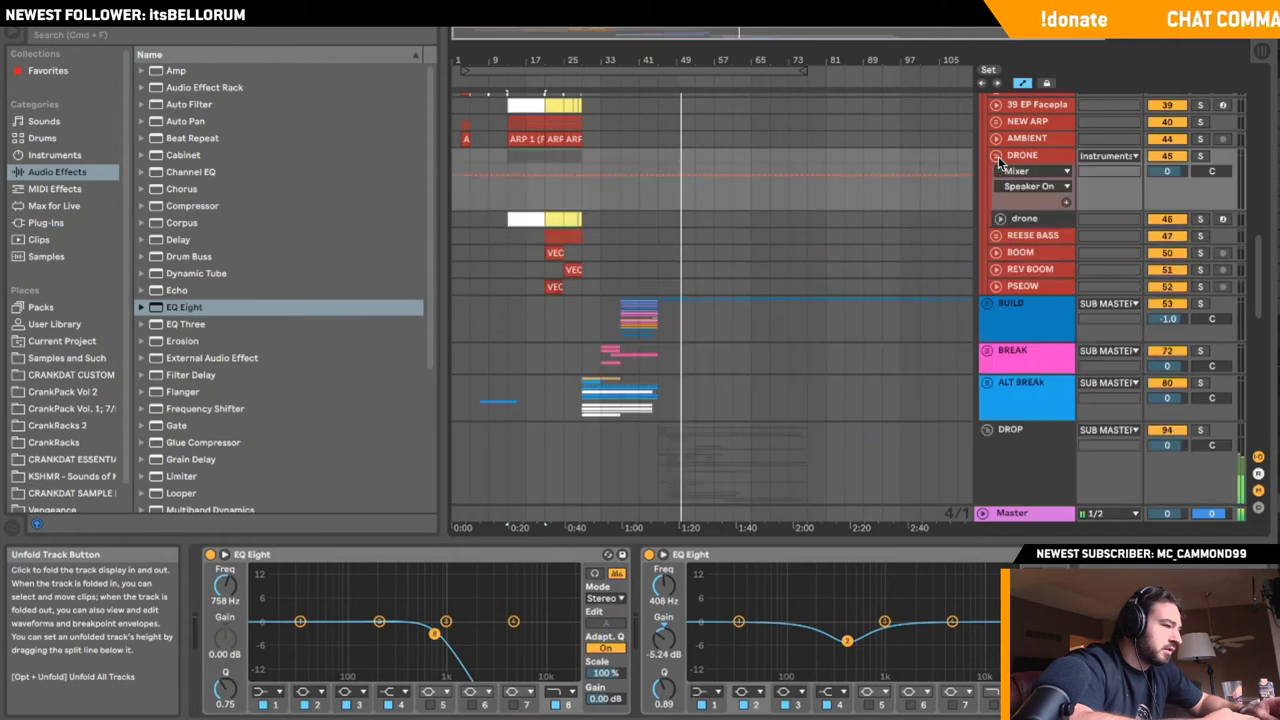
{"action": "left_click", "coordinate": [1111, 220]}
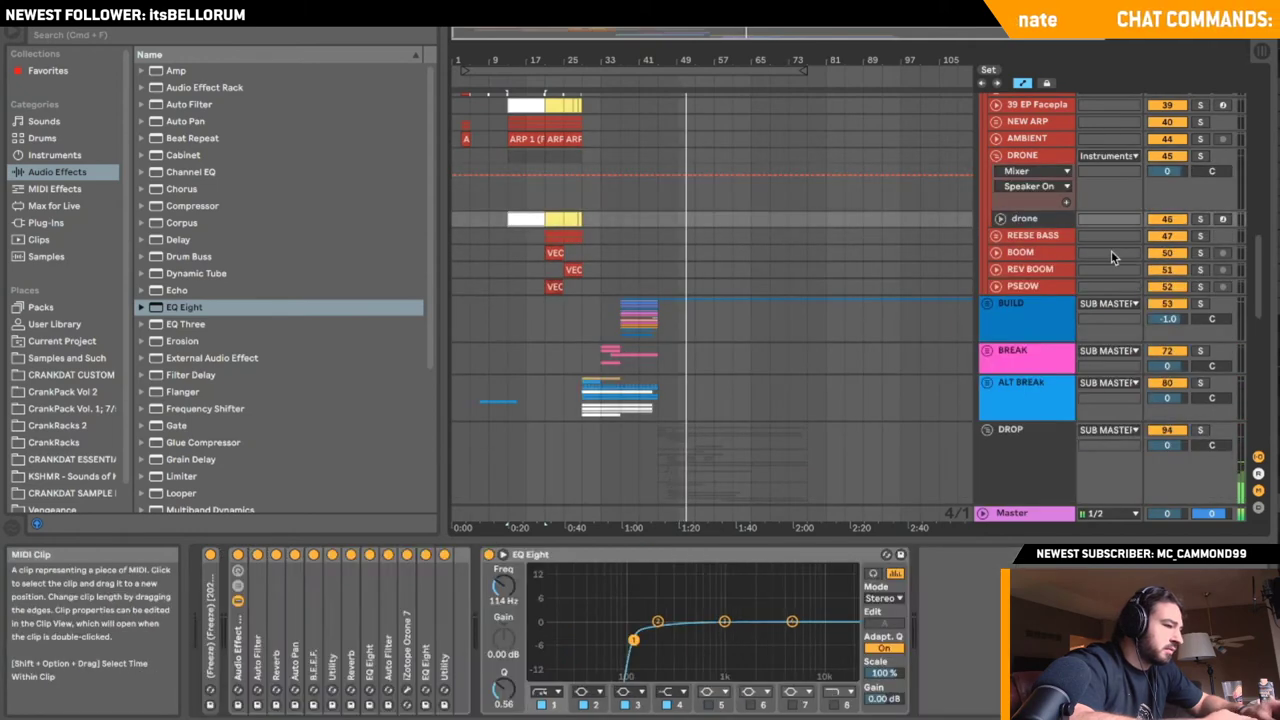
{"action": "left_click", "coordinate": [1001, 219]}
{"action": "left_click", "coordinate": [1001, 219]}
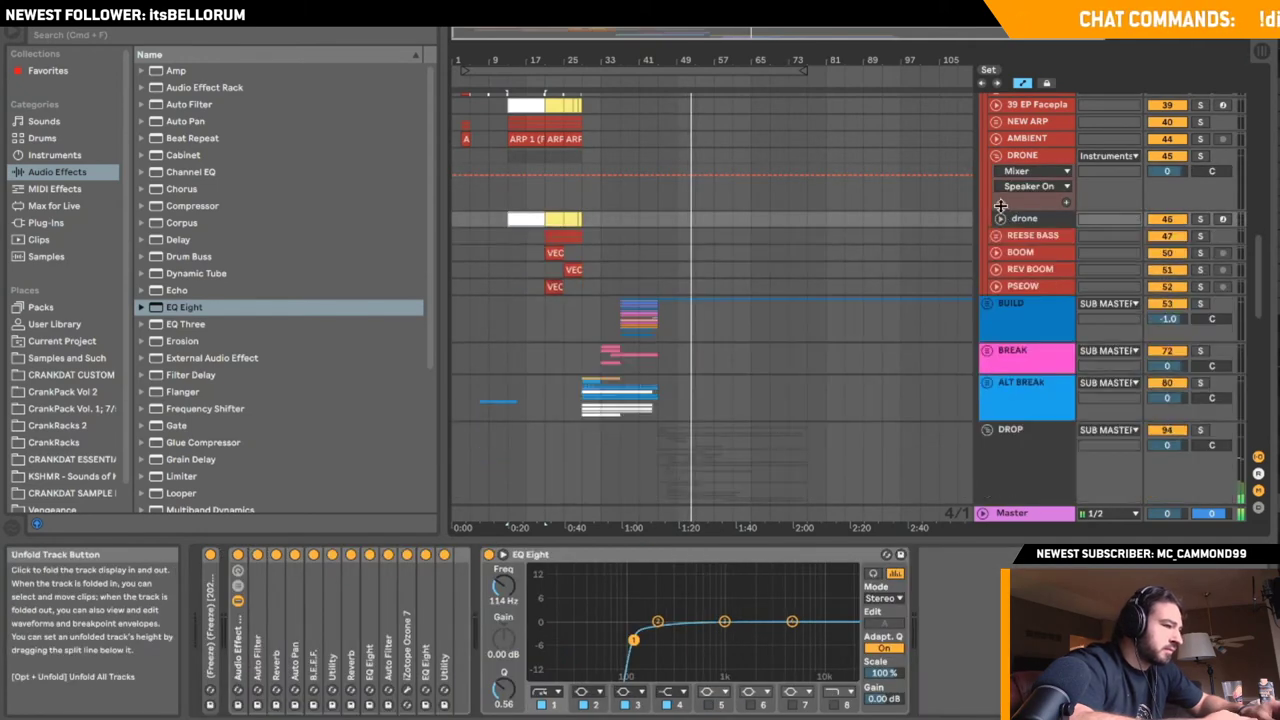
- Fold the DRONE group and the new MIDI track in the drop
{"action": "left_click", "coordinate": [998, 156]}
{"action": "scroll", "coordinate": [1021, 286], "scroll_direction": "down", "scroll_amount": 10}
{"action": "left_click", "coordinate": [996, 243]}
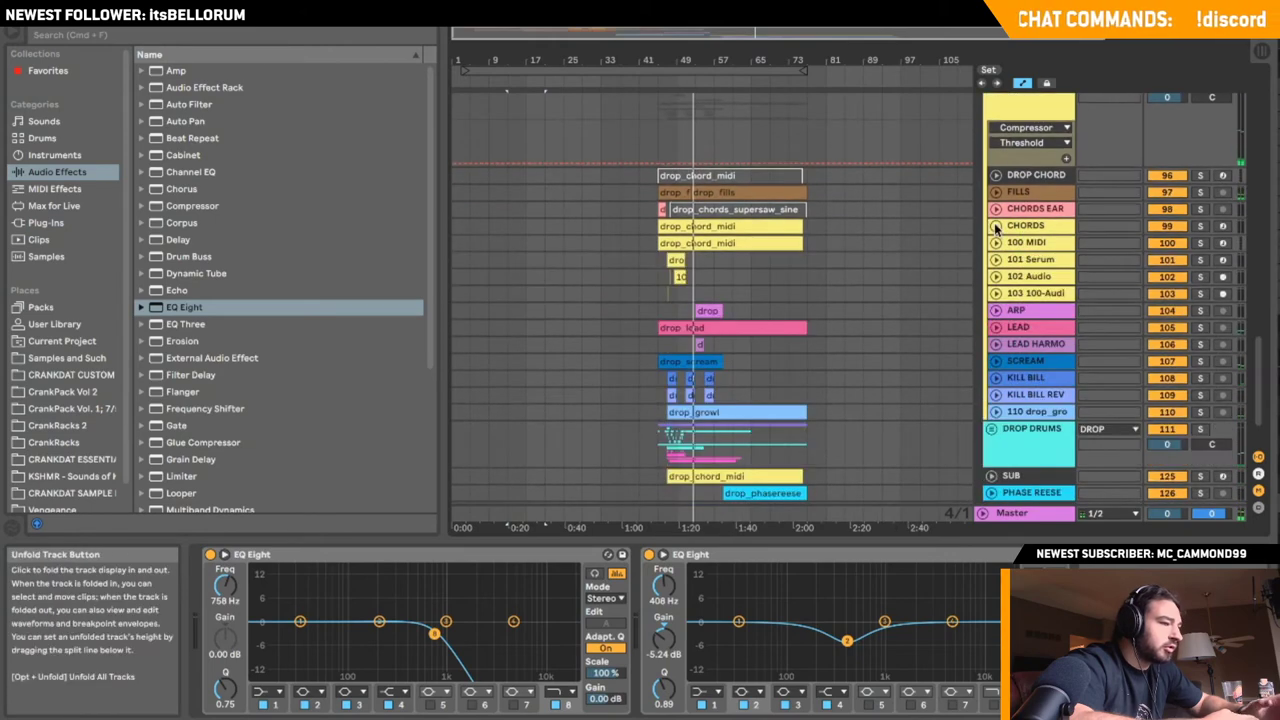
- Unfold the CHORDS track, set the playback start at bar 45, and solo and arm the track
{"action": "left_click", "coordinate": [996, 226]}
{"action": "left_click", "coordinate": [700, 303]}
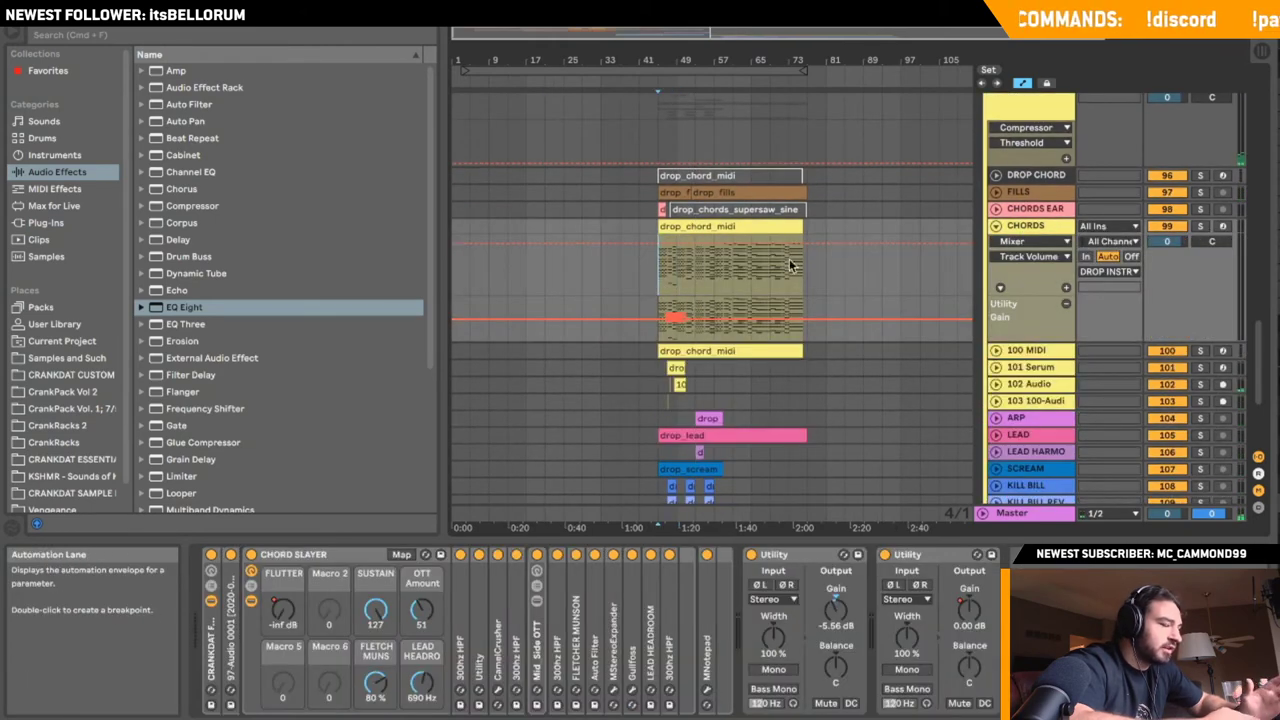
{"action": "left_click", "coordinate": [1167, 226]}
{"action": "left_click", "coordinate": [1200, 226]}
{"action": "left_click", "coordinate": [1223, 227]}
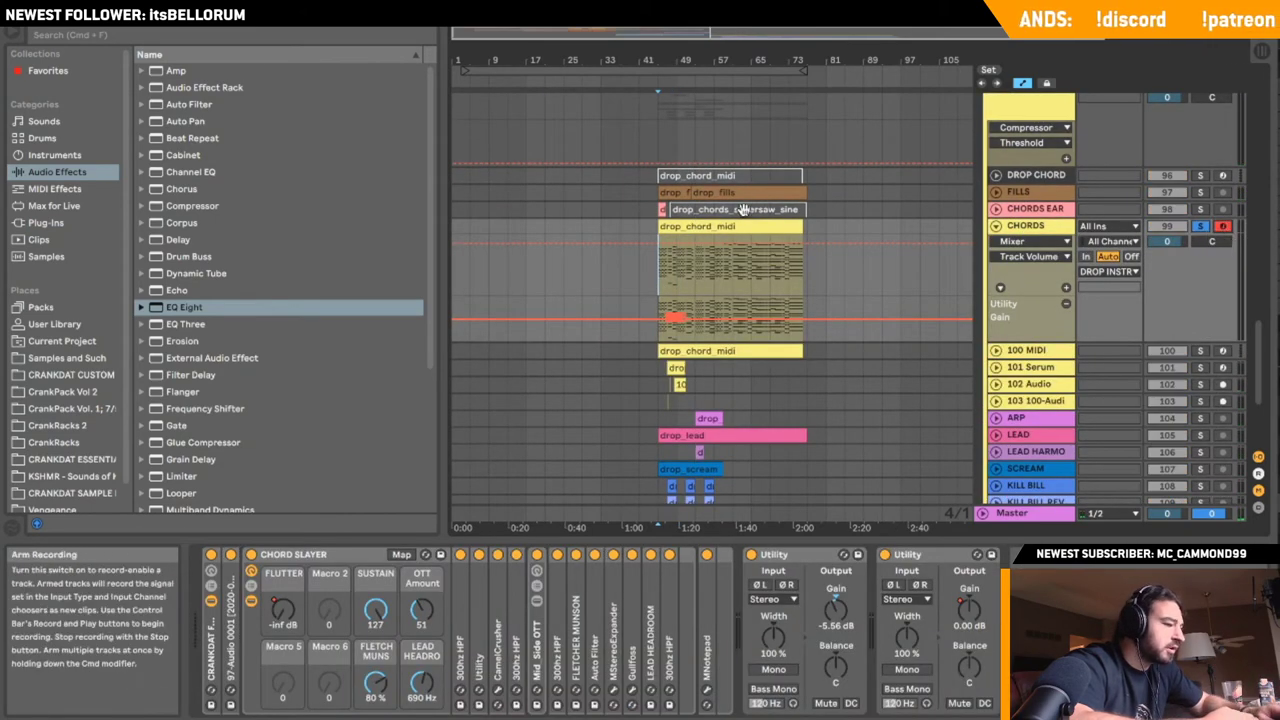
- Add the UAD Teletronix LA-2A Legacy VST to the CHORDS track, just before the first Utility
{"action": "left_click", "coordinate": [45, 222]}
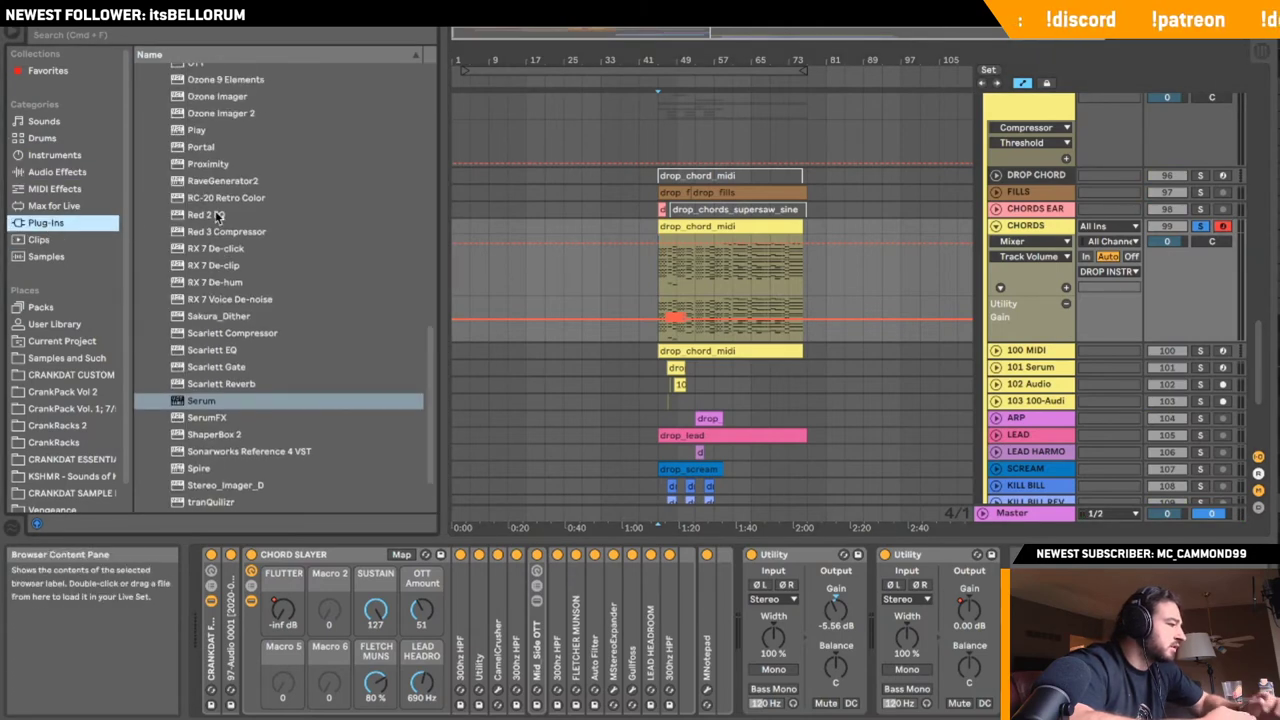
{"action": "scroll", "coordinate": [215, 215], "scroll_direction": "up", "scroll_amount": 10}
{"action": "left_click", "coordinate": [168, 170]}
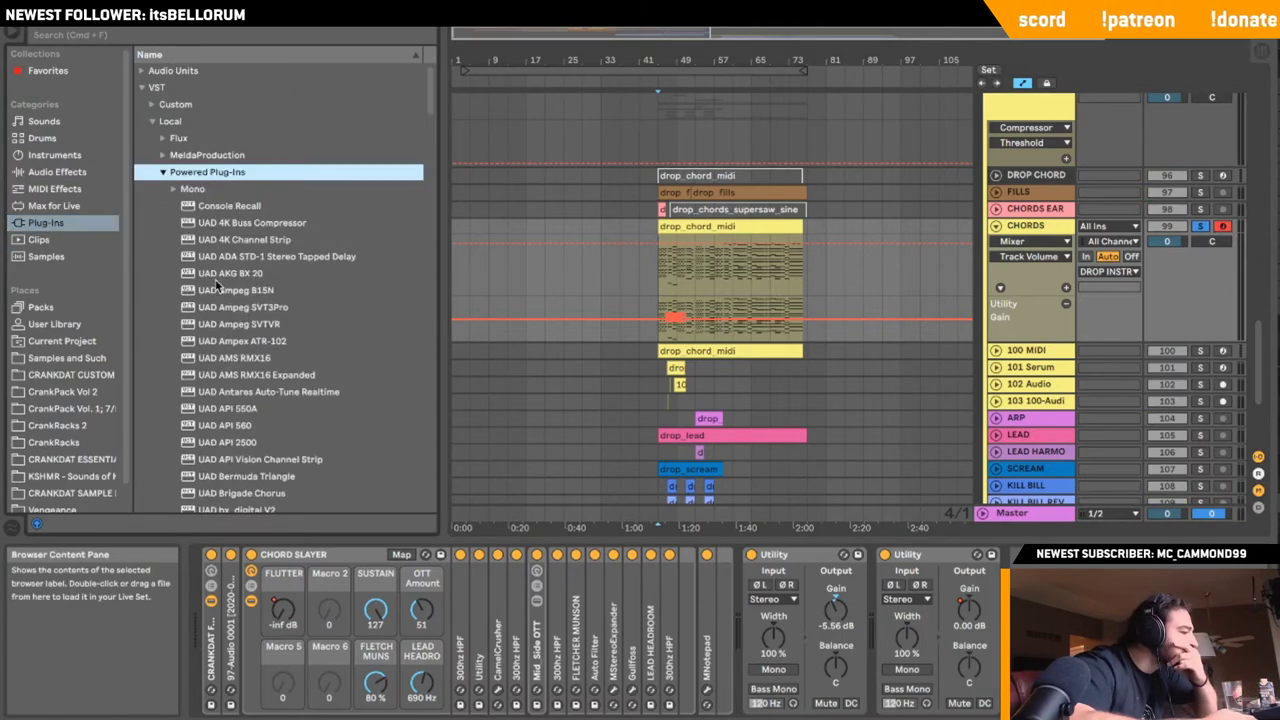
{"action": "scroll", "coordinate": [215, 279], "scroll_direction": "down", "scroll_amount": 10}
{"action": "scroll", "coordinate": [215, 279], "scroll_direction": "down", "scroll_amount": 20}
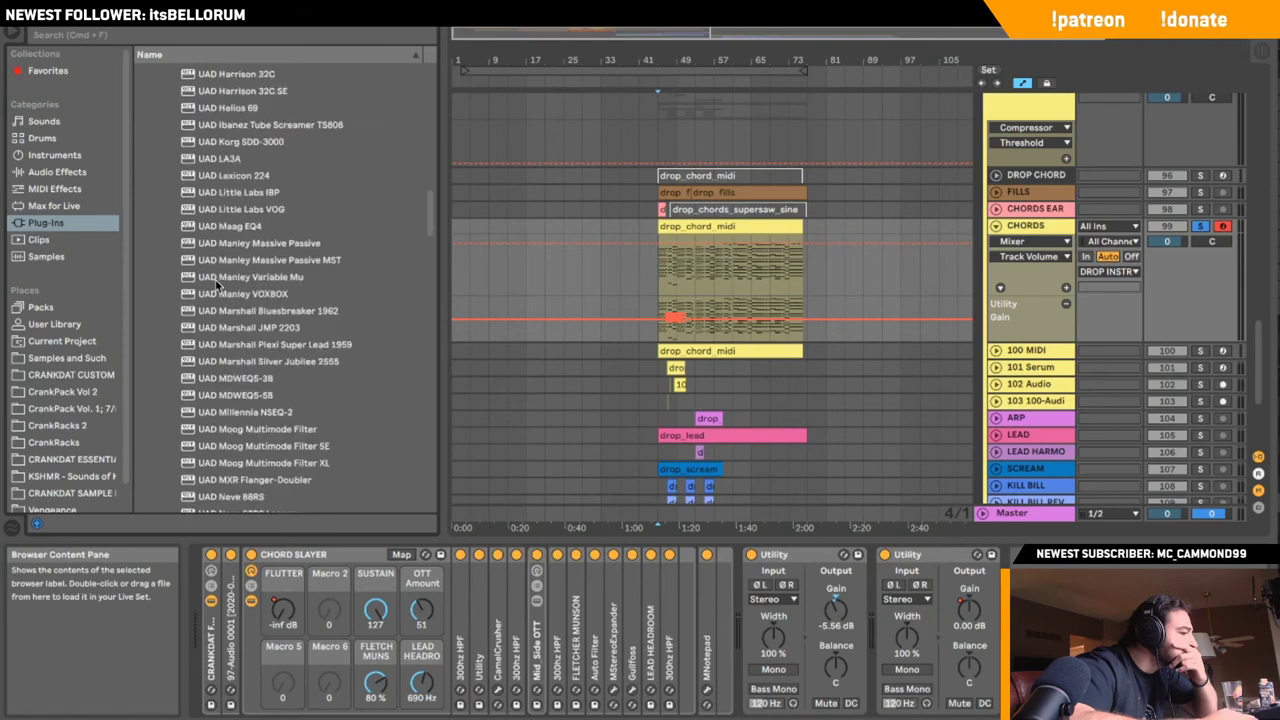
{"action": "scroll", "coordinate": [215, 279], "scroll_direction": "down", "scroll_amount": 5}
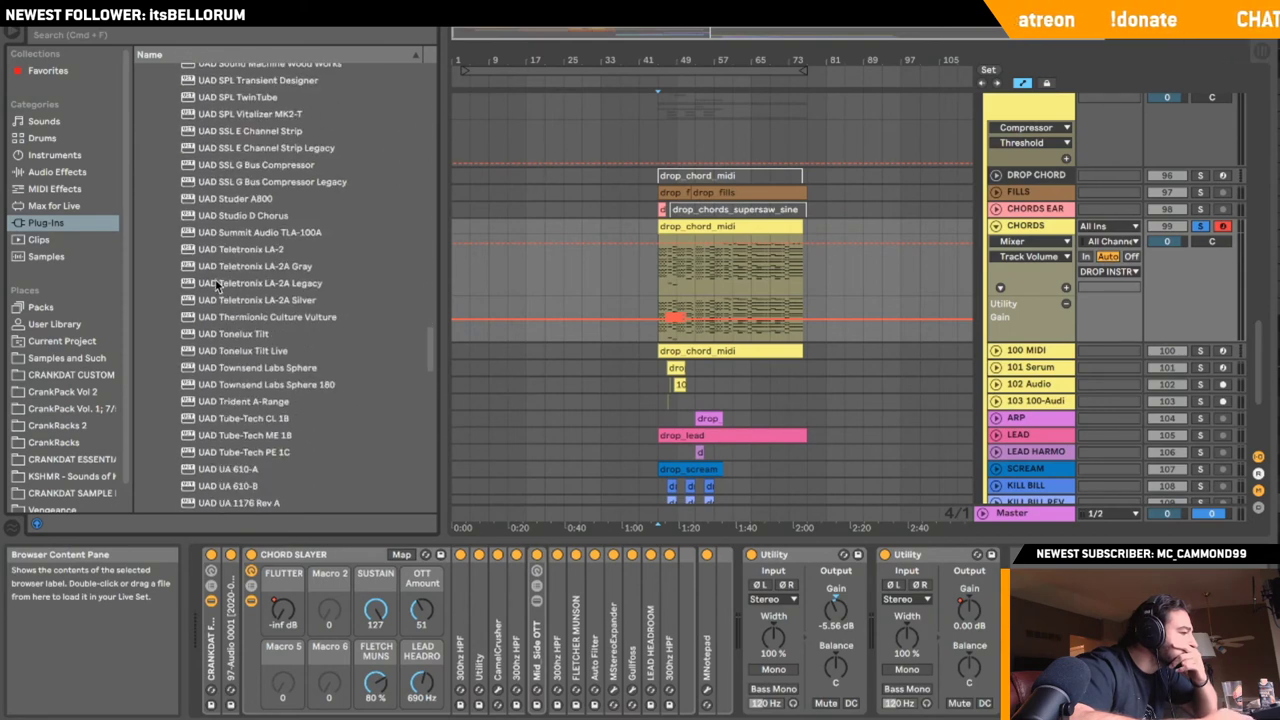
{"action": "left_click_drag", "start_coordinate": [244, 248], "coordinate": [737, 648]}
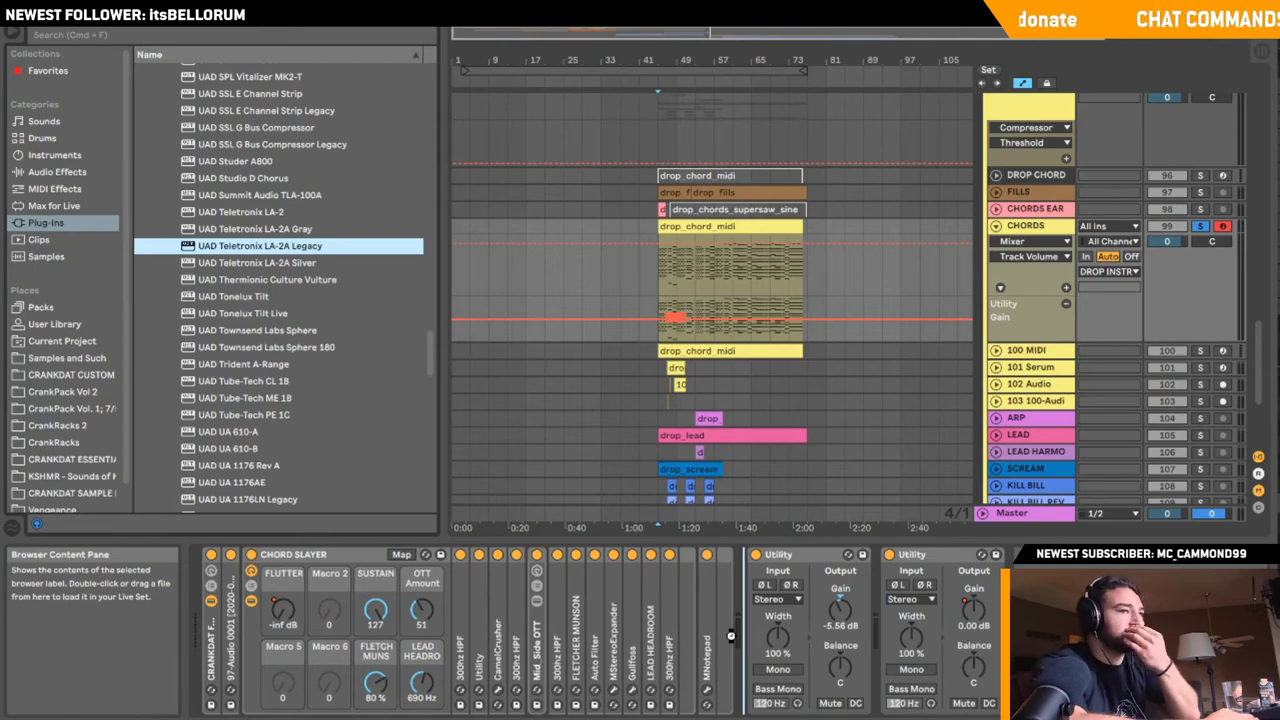
{"action": "left_click_drag", "start_coordinate": [722, 576], "coordinate": [722, 576]}
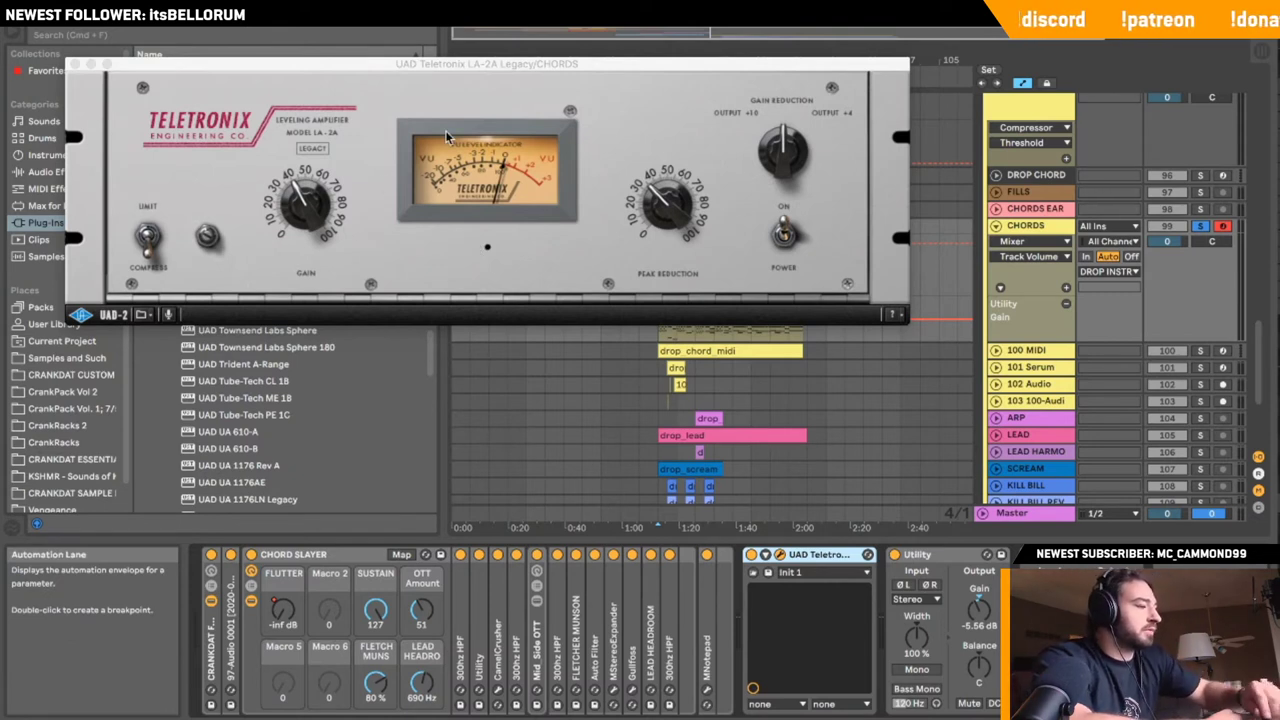
- Set the LA-2A's gain to about 50 and play the soloed chords from bar 47
{"action": "left_click_drag", "start_coordinate": [308, 202], "coordinate": [330, 185]}
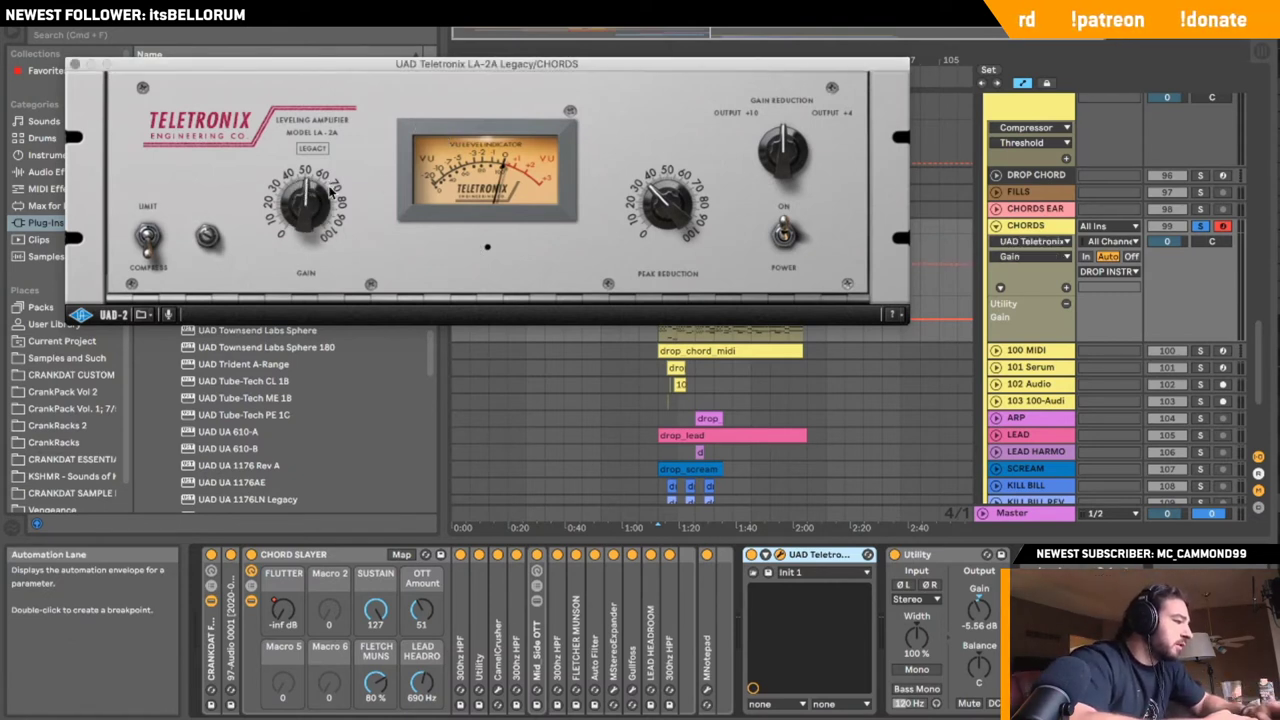
{"action": "left_click_drag", "start_coordinate": [205, 62], "coordinate": [335, 332]}
{"action": "left_click", "coordinate": [697, 305]}
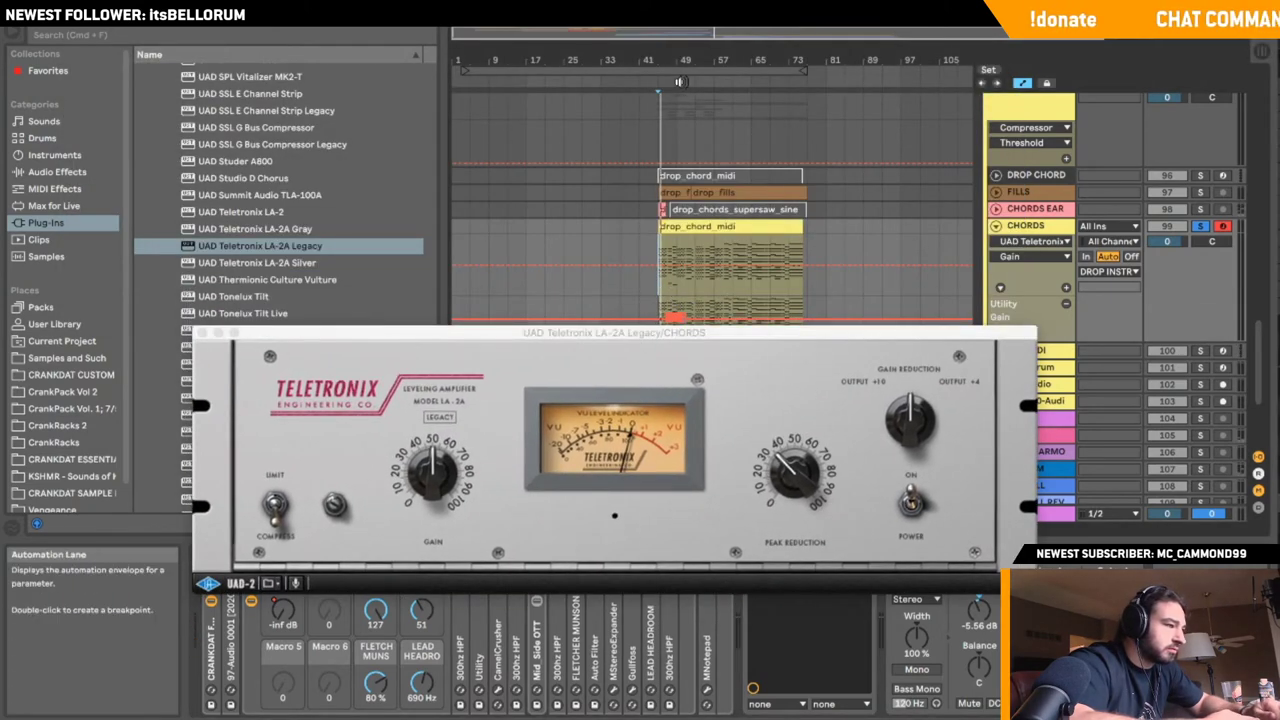
{"action": "left_click_drag", "start_coordinate": [701, 34], "coordinate": [702, 75]}
{"action": "left_click", "coordinate": [719, 291]}
{"action": "key", "text": "space"}
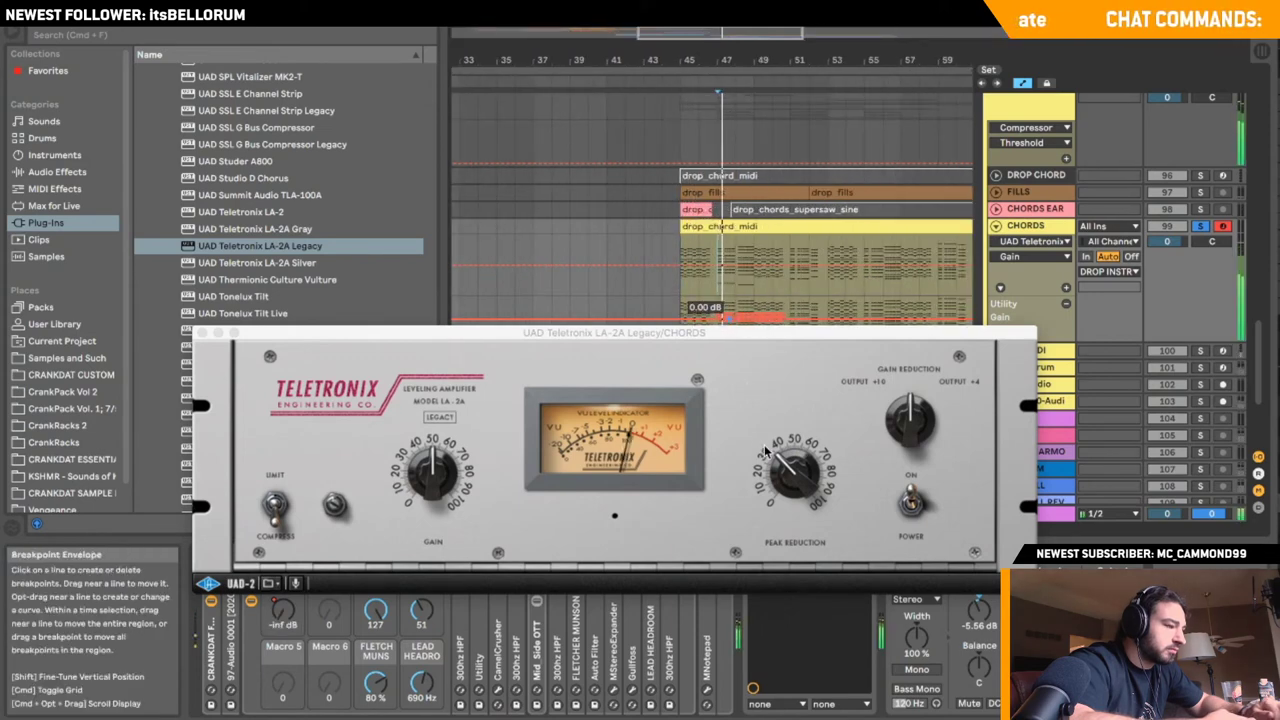
- Compare the chords with the LA-2A bypassed and active, and set its peak reduction to about 50 while replaying them
{"action": "left_click", "coordinate": [449, 472]}
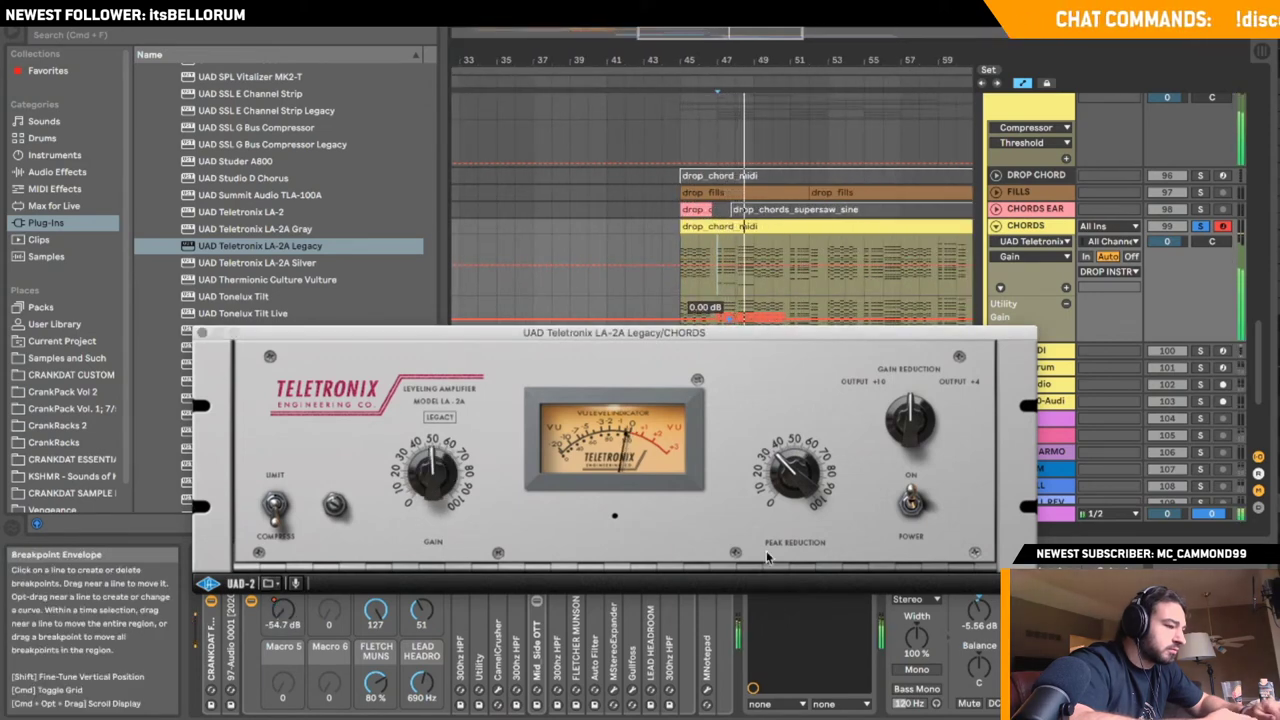
{"action": "left_click_drag", "start_coordinate": [784, 330], "coordinate": [789, 141]}
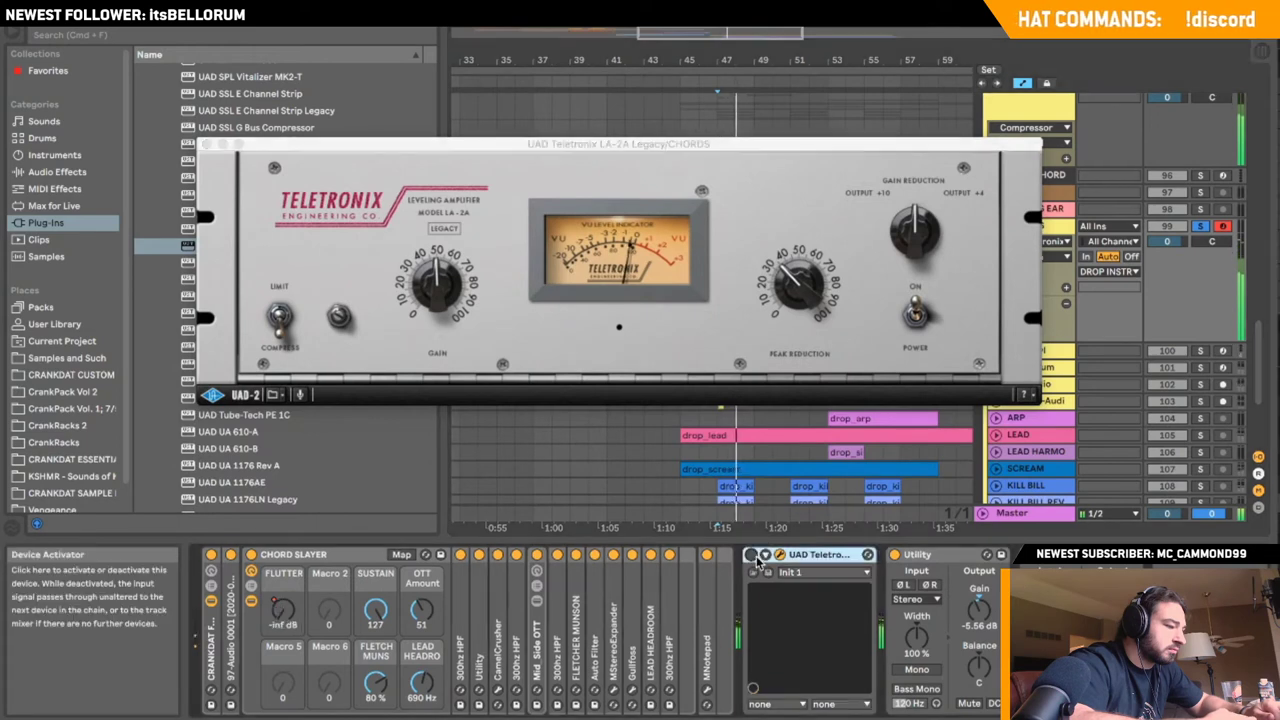
{"action": "left_click", "coordinate": [755, 558]}
{"action": "left_click_drag", "start_coordinate": [794, 273], "coordinate": [796, 257]}
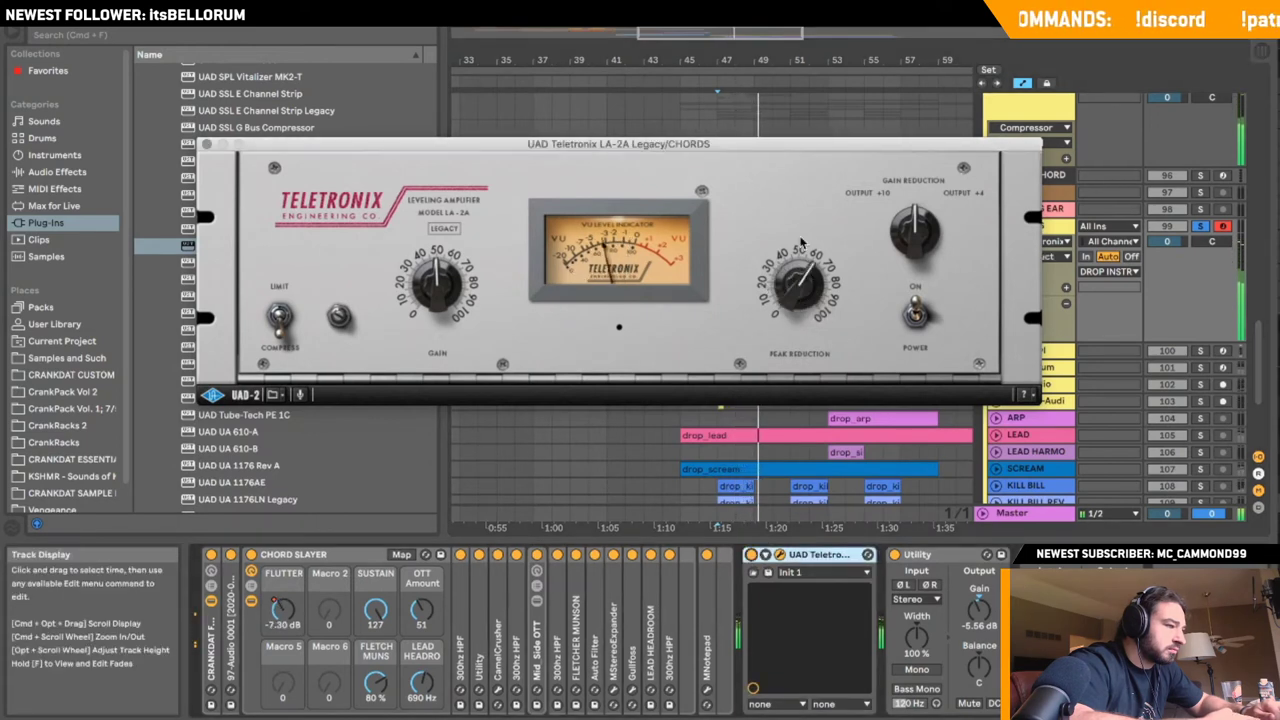
{"action": "key", "text": "space"}
{"action": "key", "text": "space"}
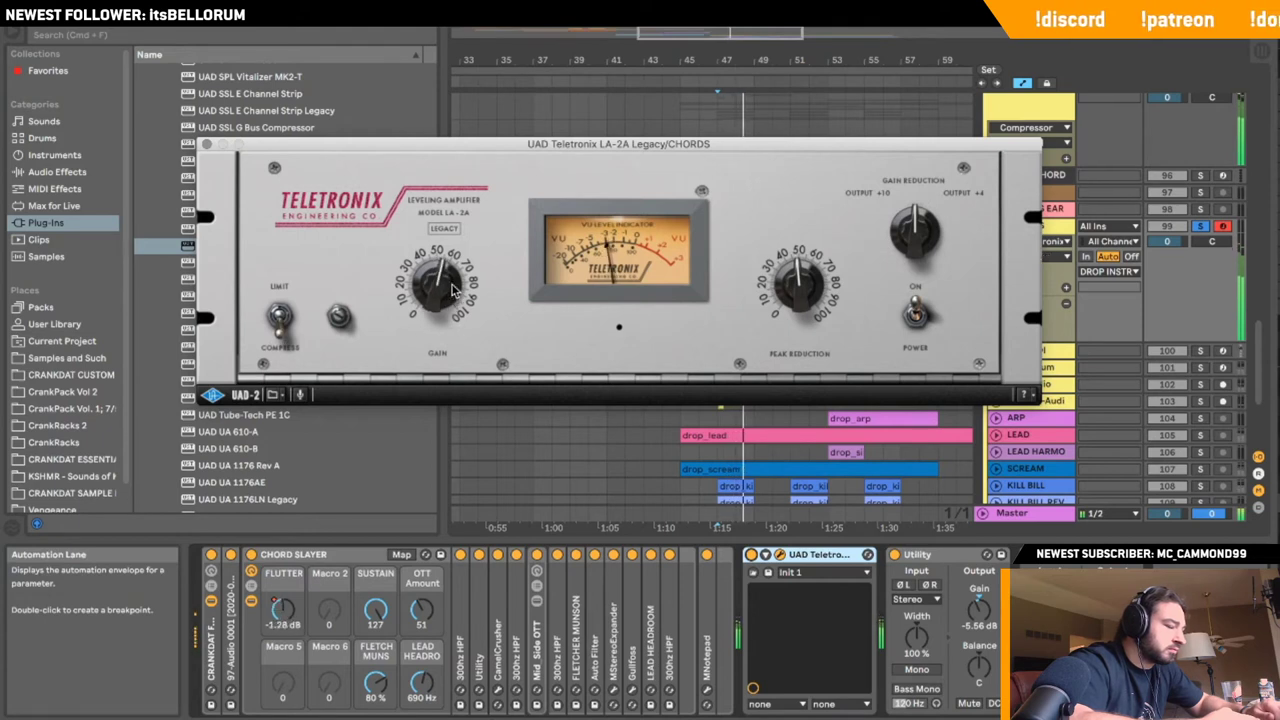
- Compare the soloed chords with the LA-2A bypassed and active, and raise its peak reduction slightly above 50
{"action": "left_click", "coordinate": [750, 555]}
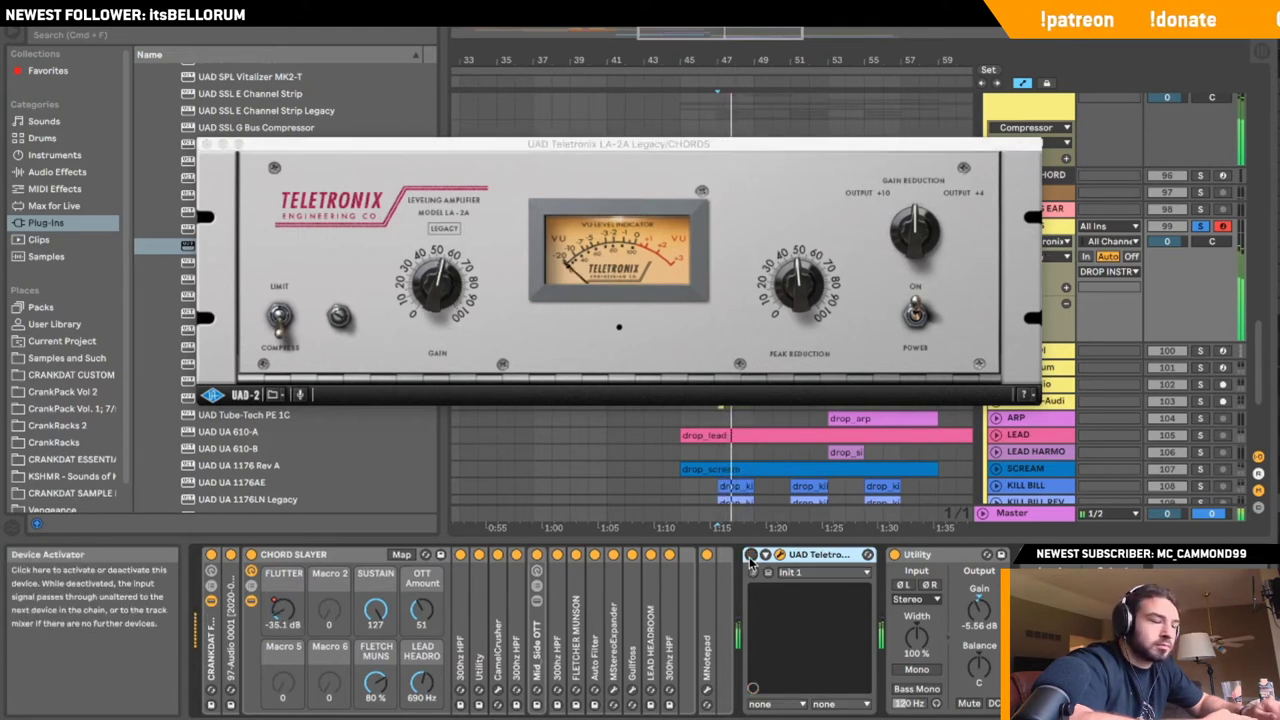
{"action": "left_click", "coordinate": [750, 556]}
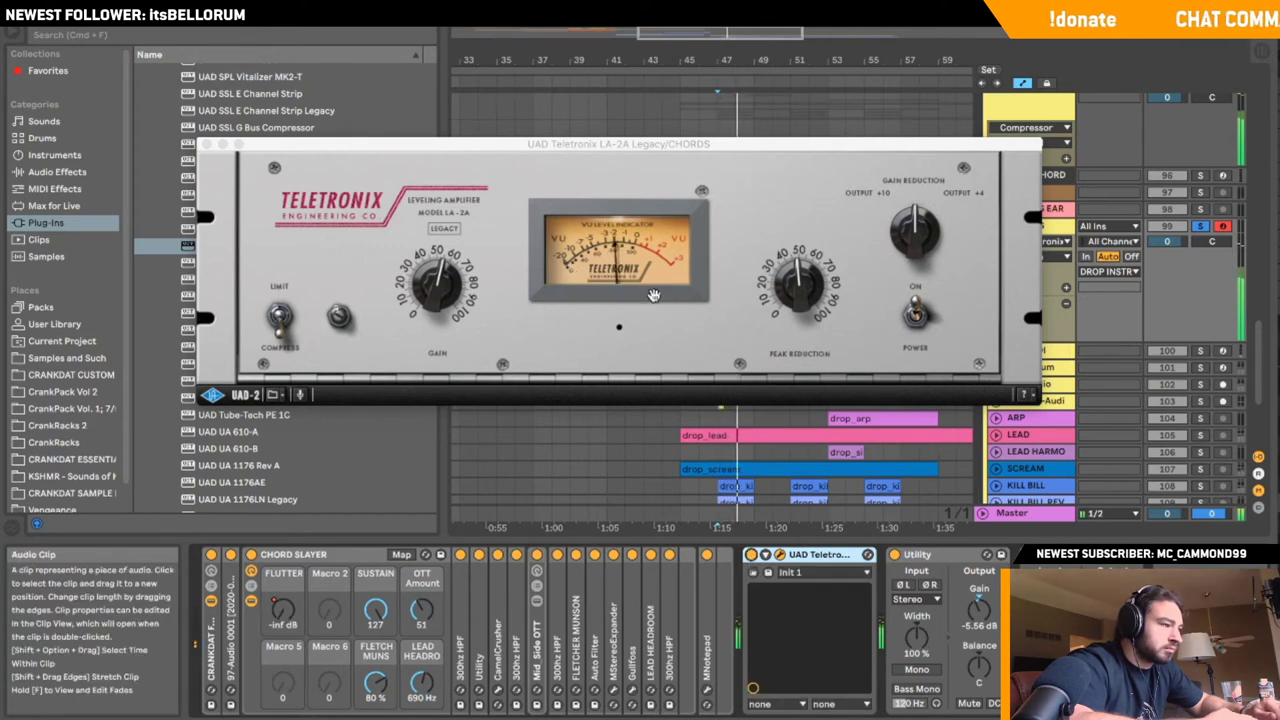
{"action": "left_click_drag", "start_coordinate": [816, 313], "coordinate": [818, 307]}
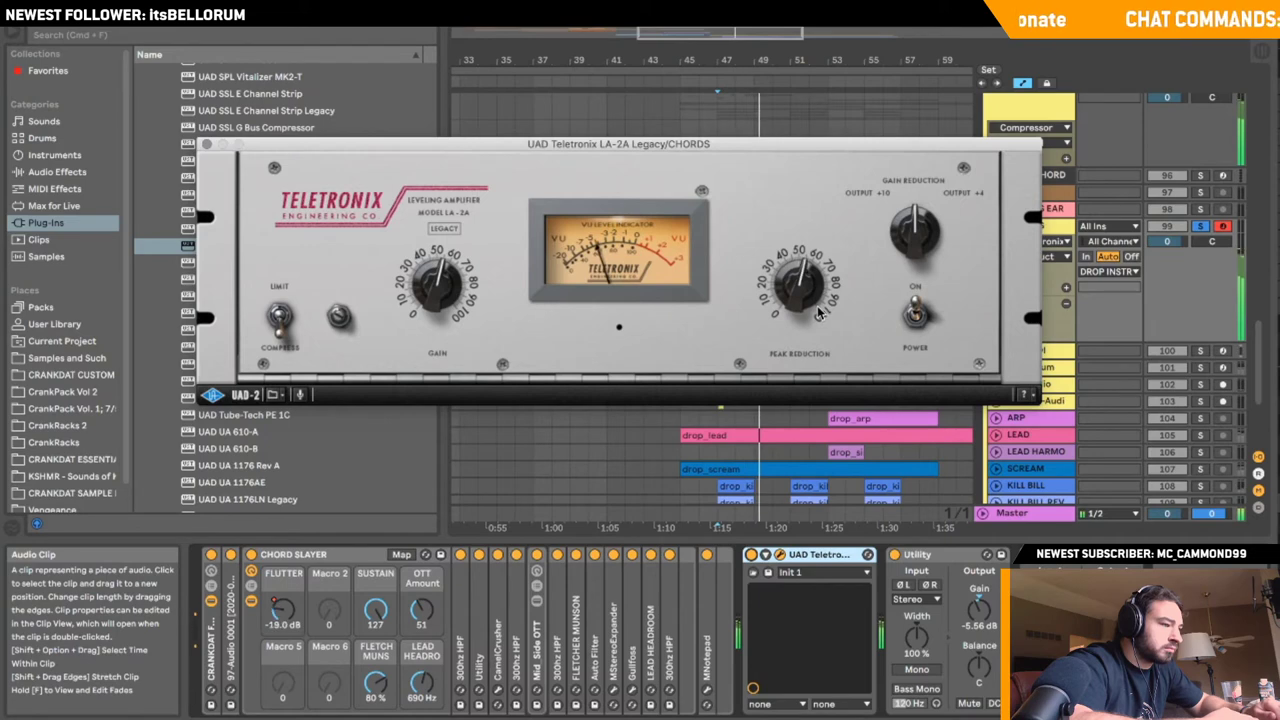
- Unsolo the CHORDS track and set the LA-2A's peak reduction back to about 50 against the full mix
{"action": "left_click", "coordinate": [1205, 228]}
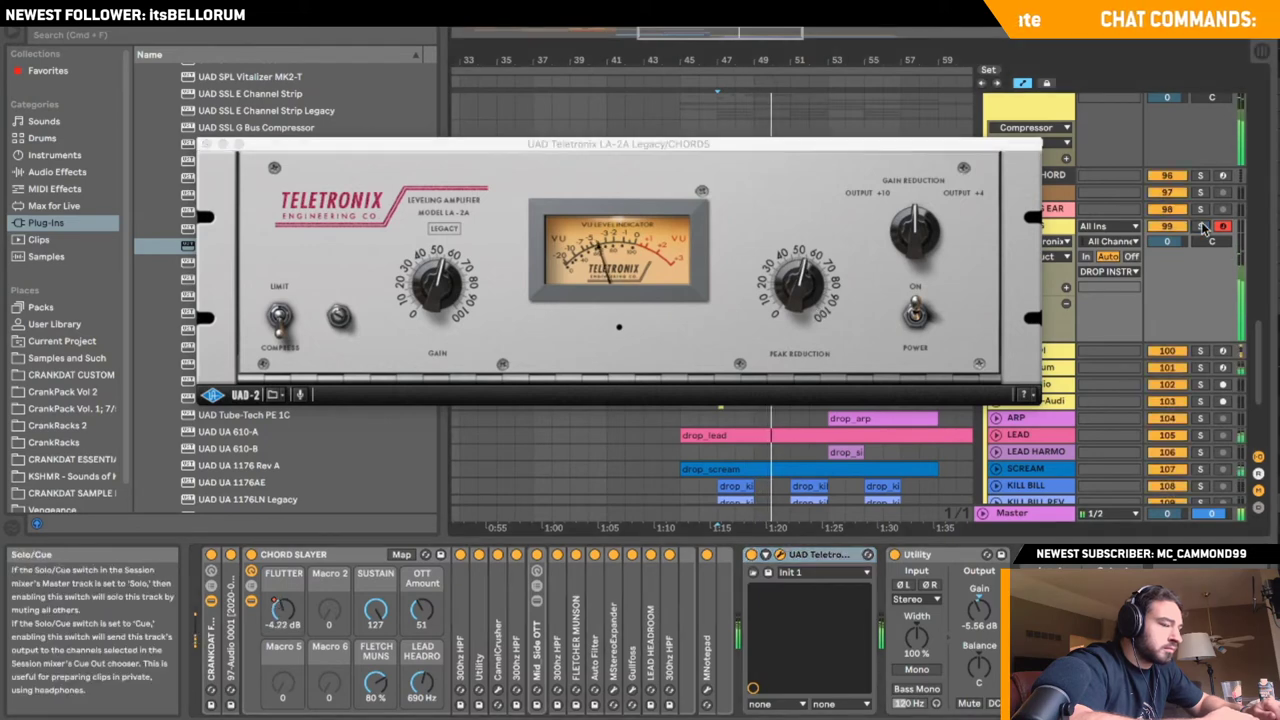
{"action": "left_click", "coordinate": [205, 146]}
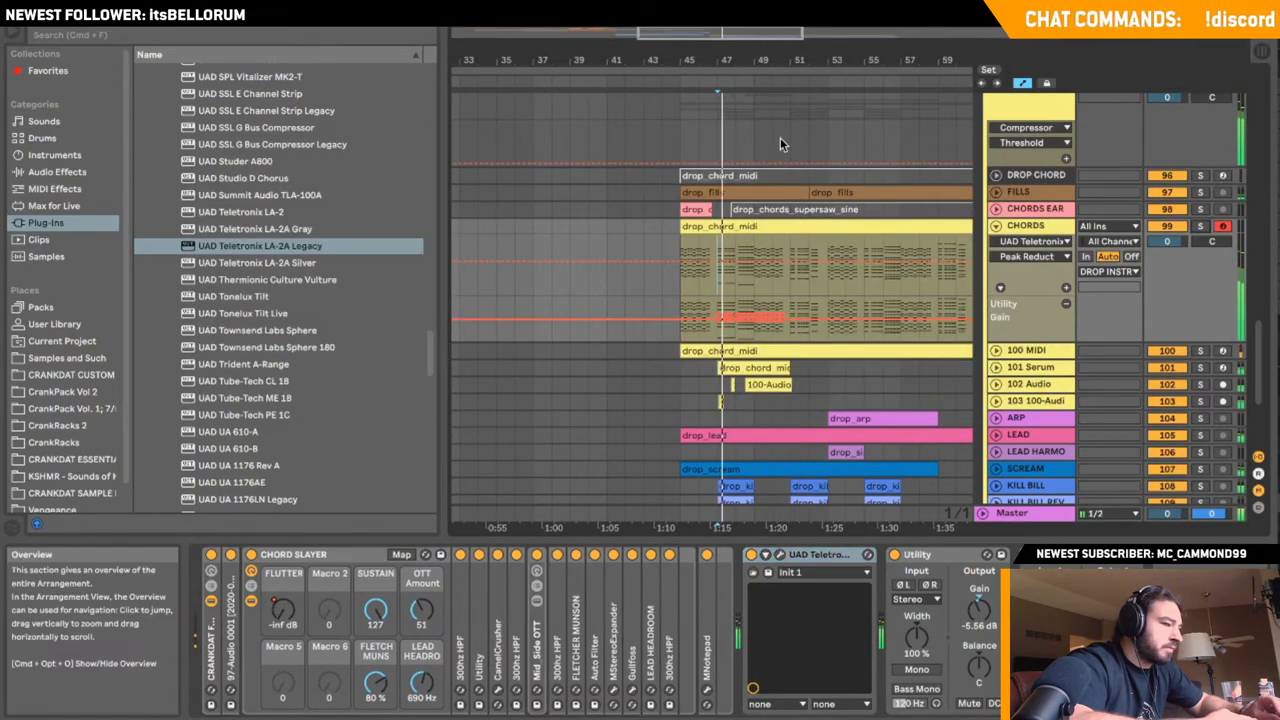
{"action": "left_click", "coordinate": [997, 228]}
{"action": "left_click", "coordinate": [997, 228]}
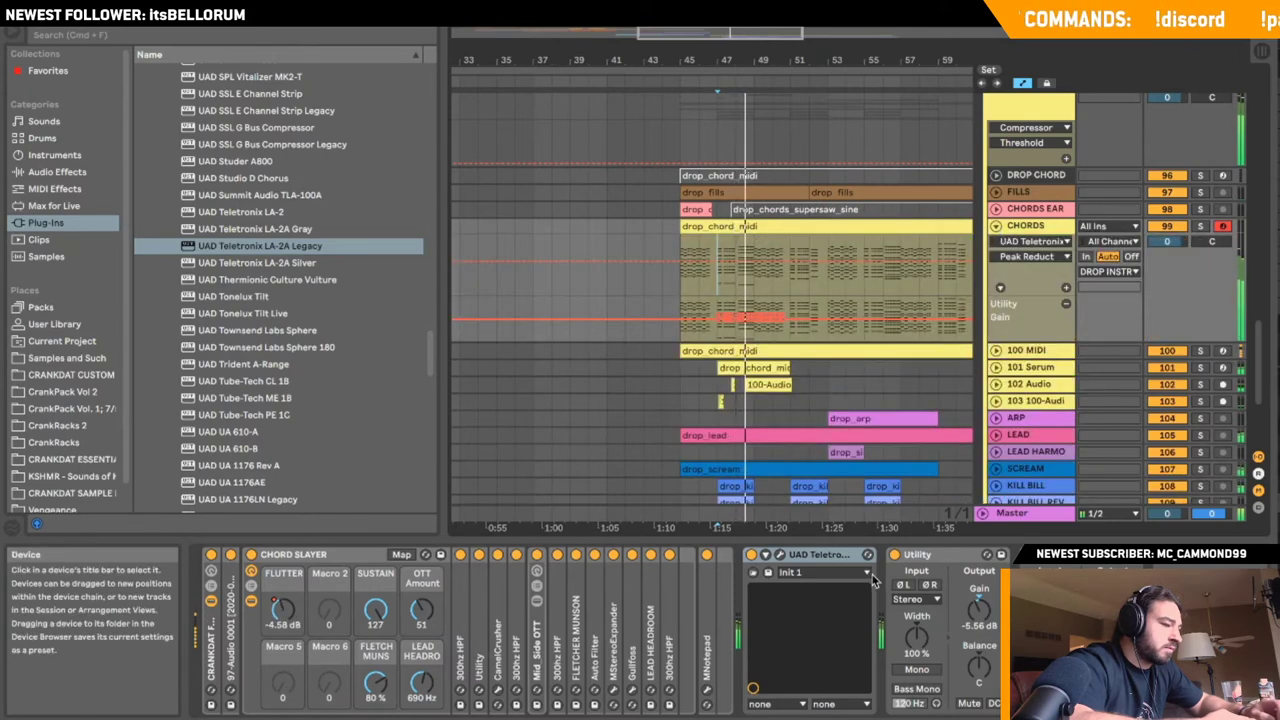
{"action": "left_click", "coordinate": [780, 556]}
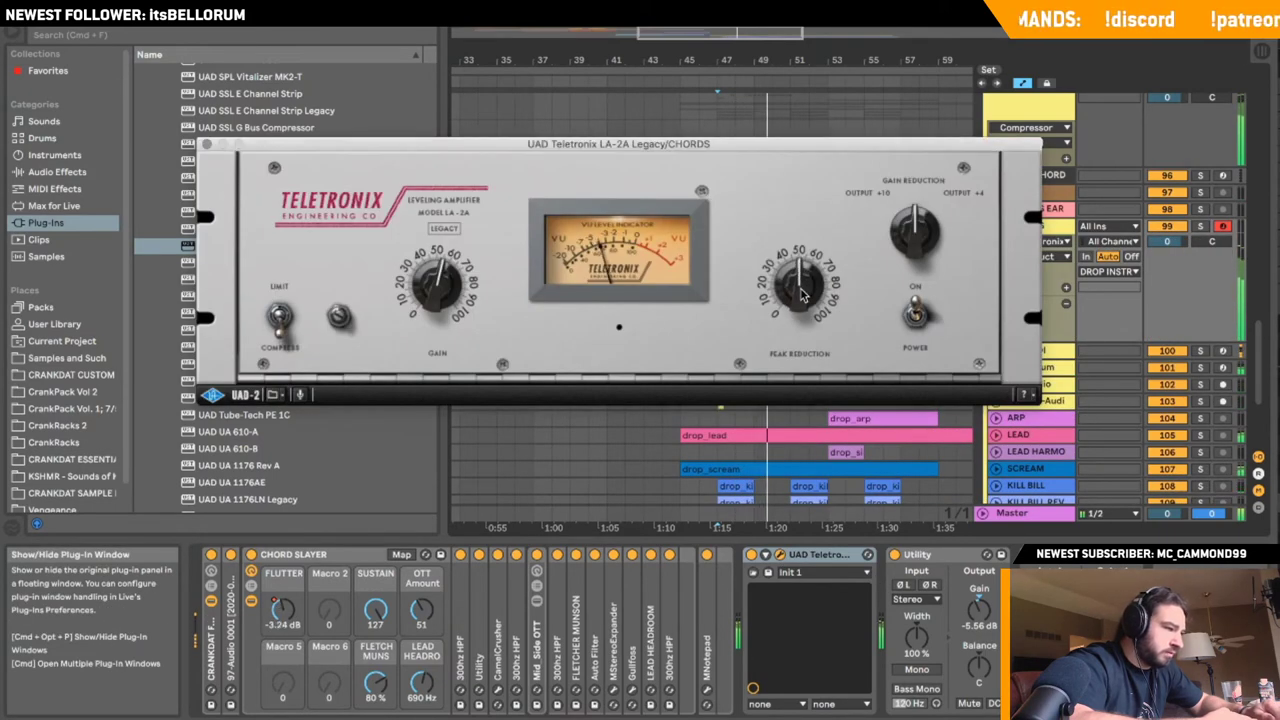
{"action": "left_click", "coordinate": [207, 146]}
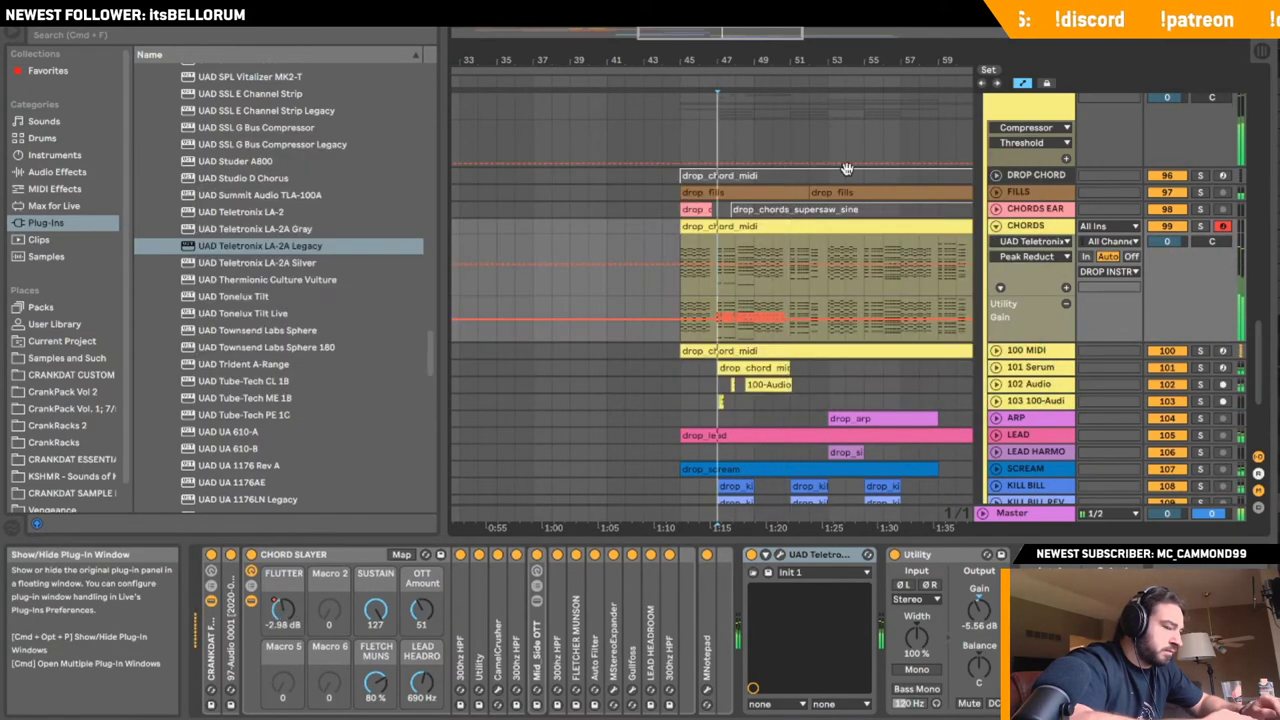
- Fold and disarm the CHORDS track, and play the full mix from bar 41
{"action": "left_click", "coordinate": [997, 226]}
{"action": "left_click", "coordinate": [1224, 228]}
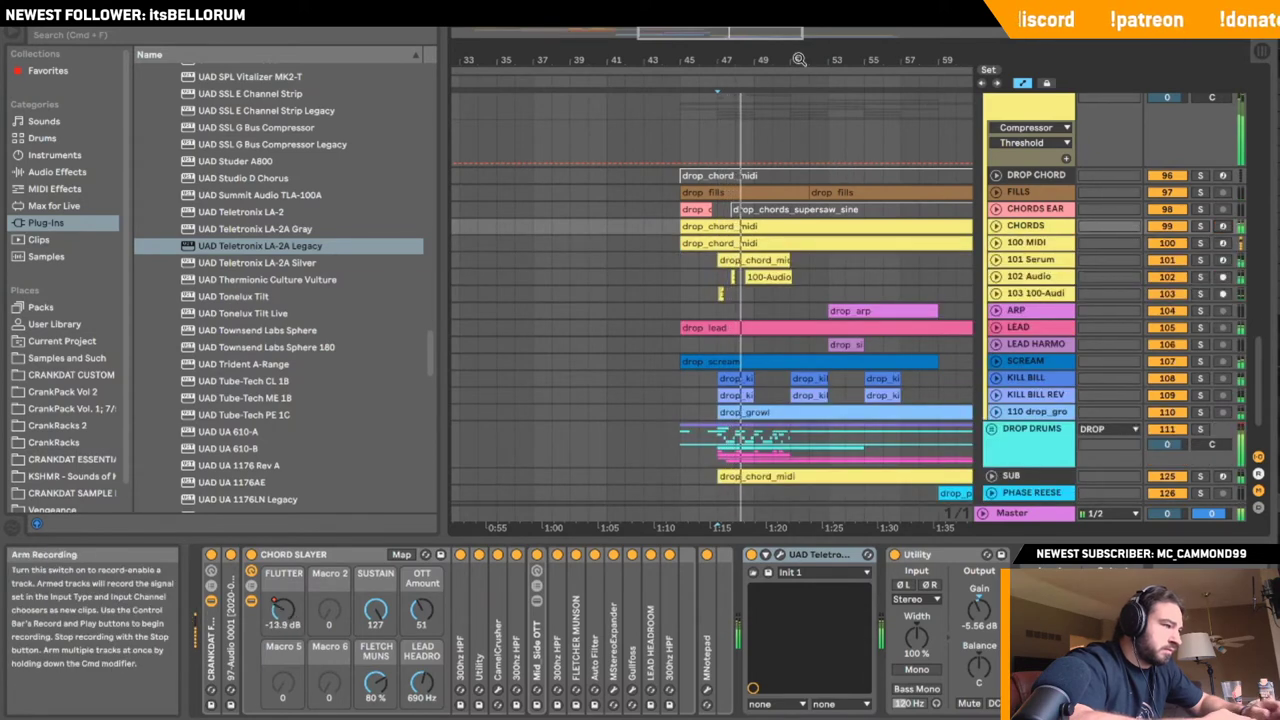
{"action": "left_click_drag", "start_coordinate": [801, 58], "coordinate": [801, 50]}
{"action": "left_click", "coordinate": [619, 224]}
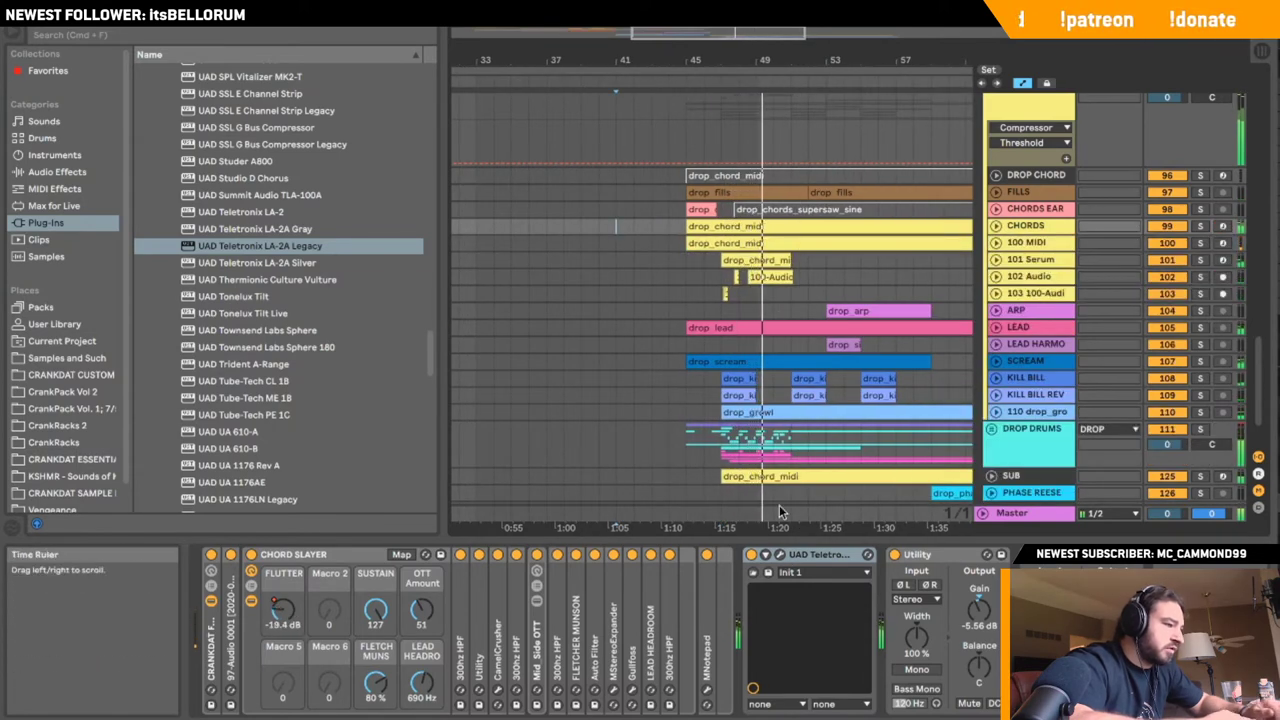
- Solo CHORDS from bar 47 and lower both the LA-2A's gain and its peak reduction to about 45
{"action": "left_click", "coordinate": [997, 226]}
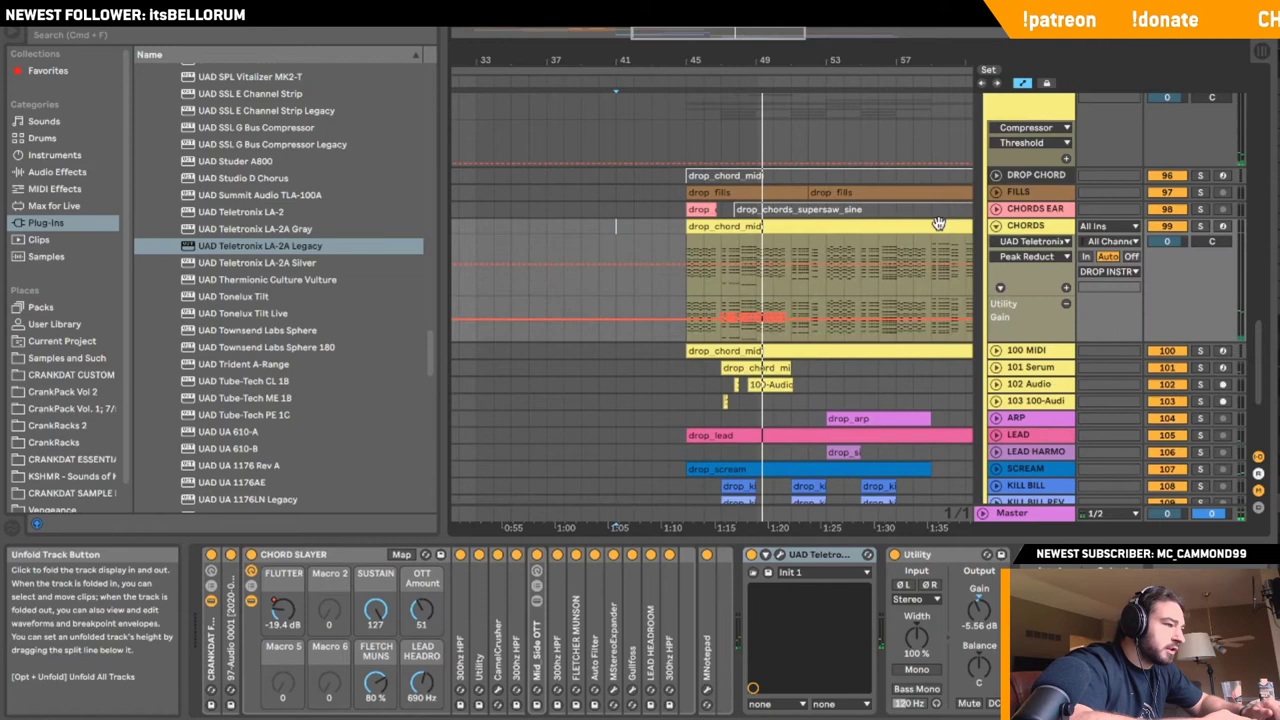
{"action": "left_click", "coordinate": [720, 278]}
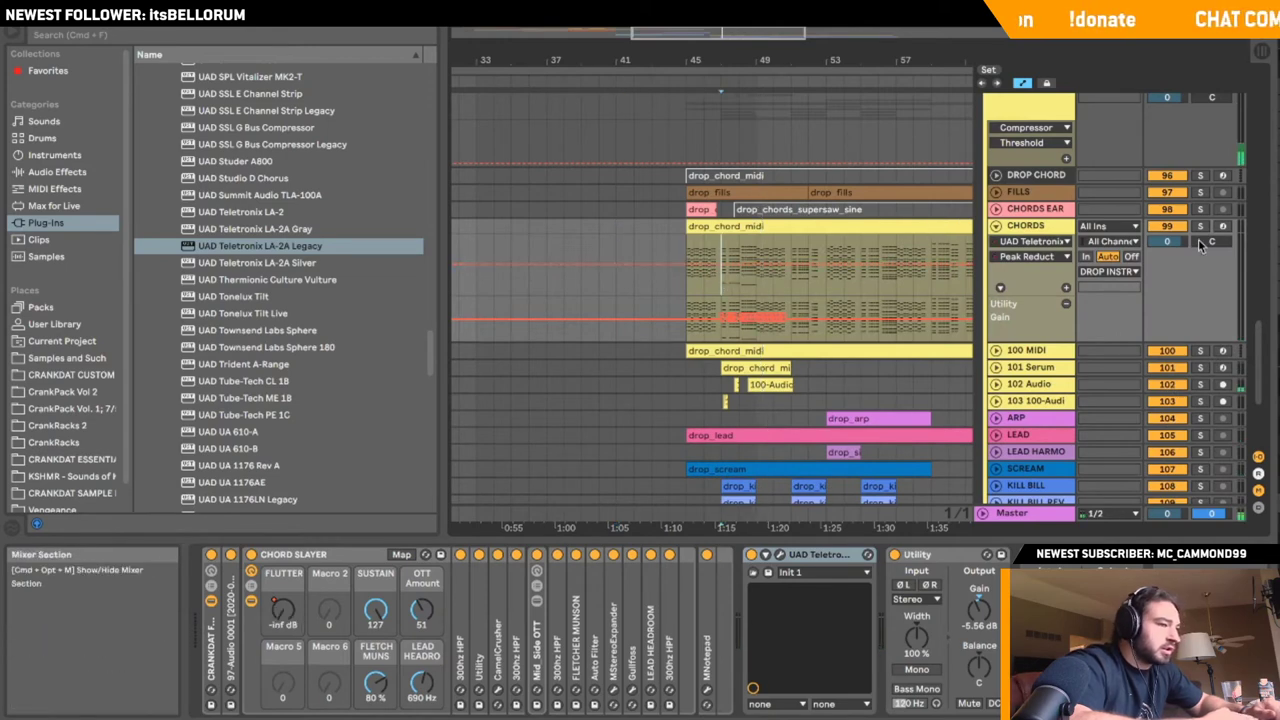
{"action": "left_click", "coordinate": [781, 555]}
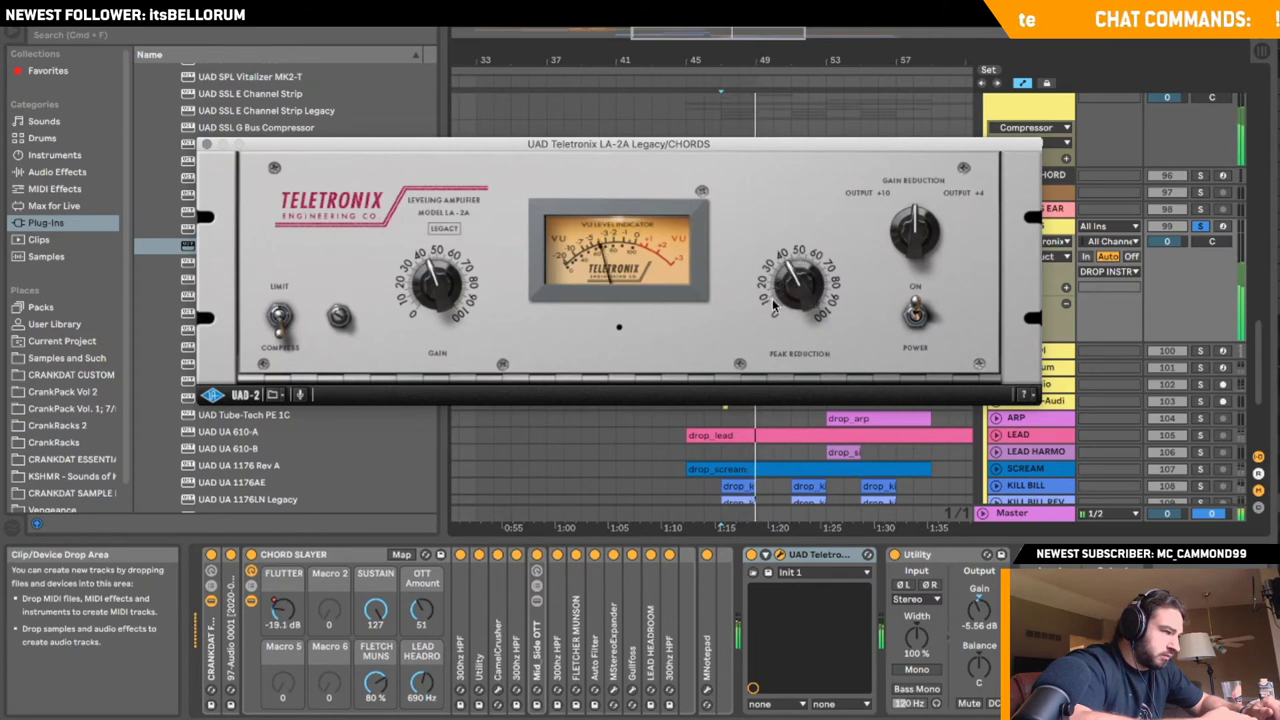
{"action": "left_click", "coordinate": [925, 328]}
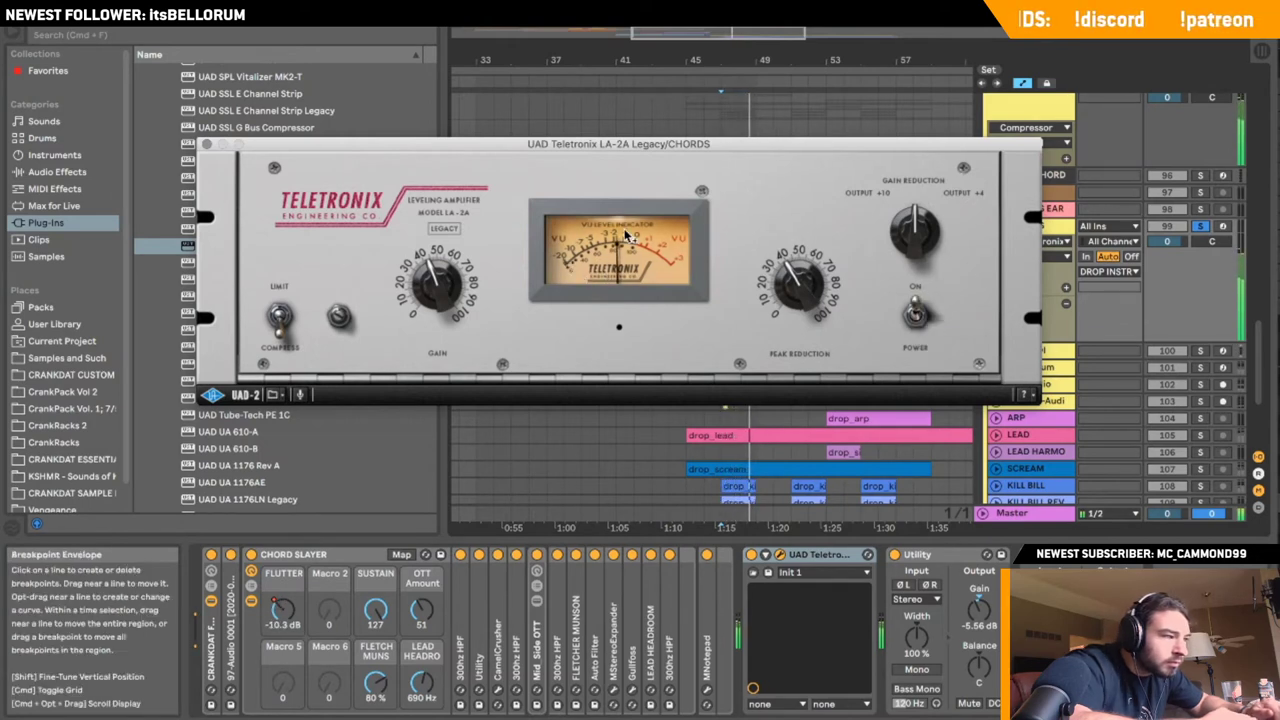
- Unsolo and fold the CHORDS track, and play the full mix from about bar 34
{"action": "left_click", "coordinate": [1201, 227]}
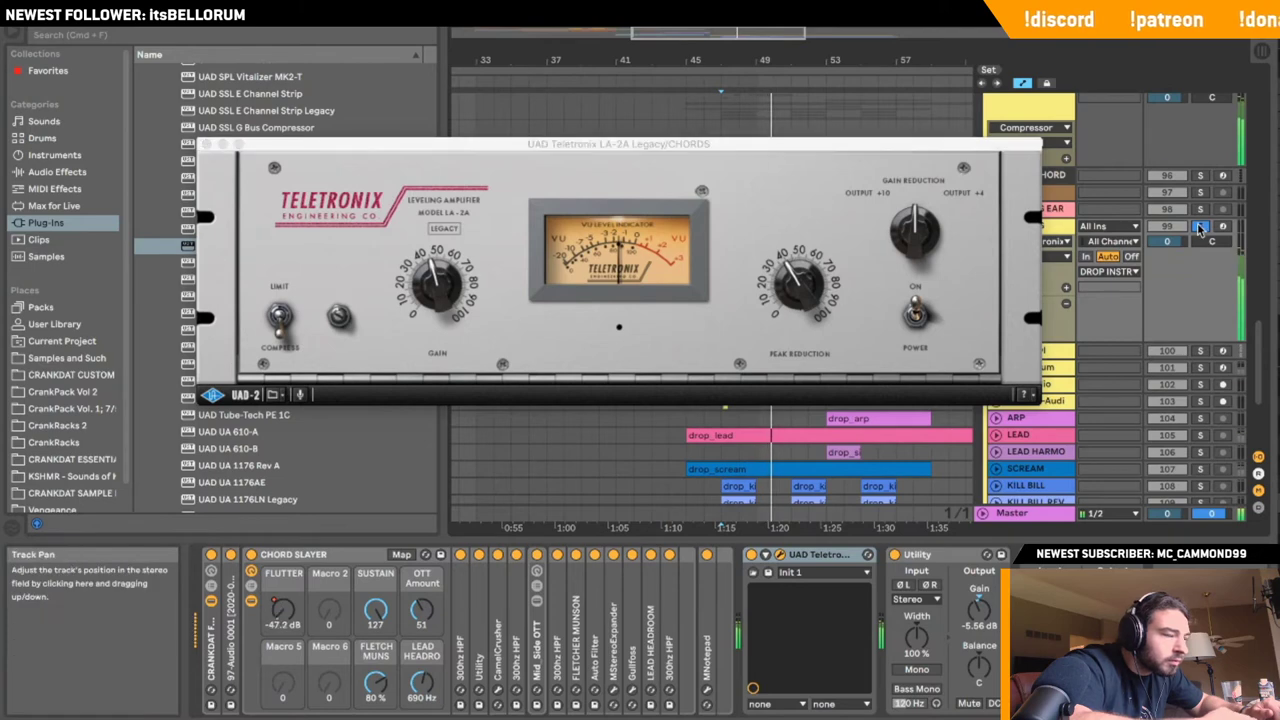
{"action": "left_click", "coordinate": [208, 146]}
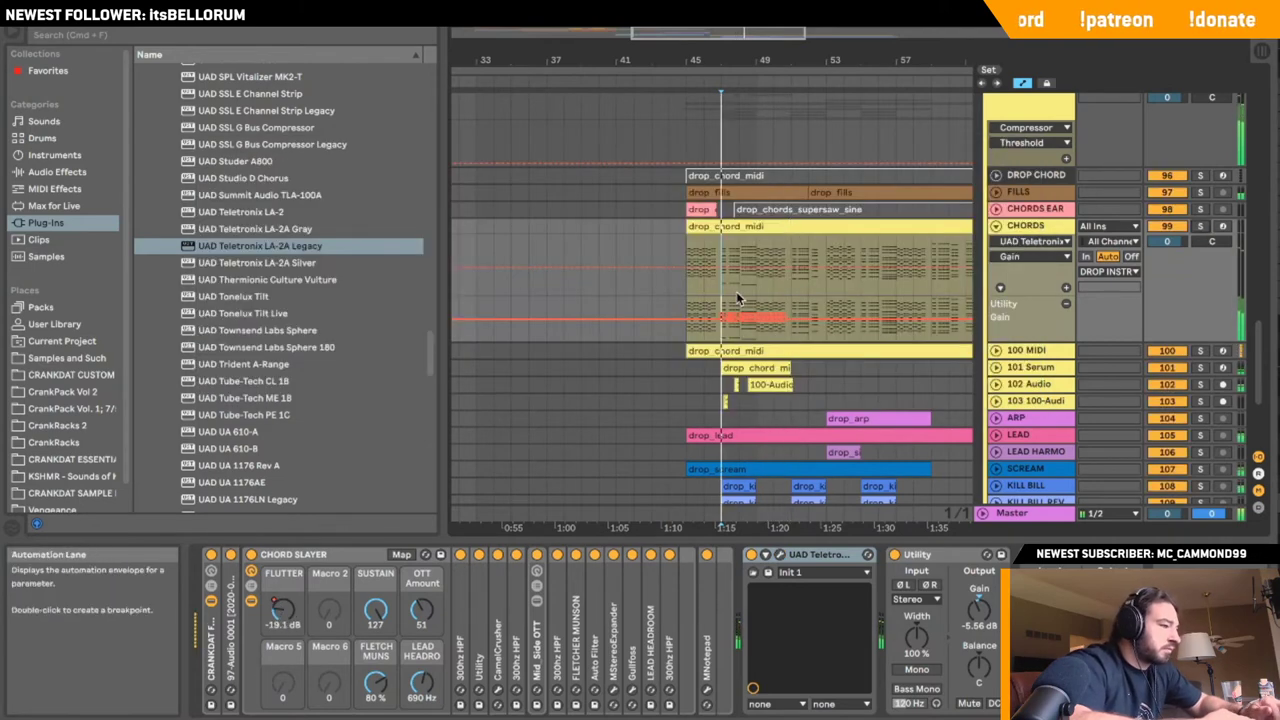
{"action": "left_click", "coordinate": [996, 225]}
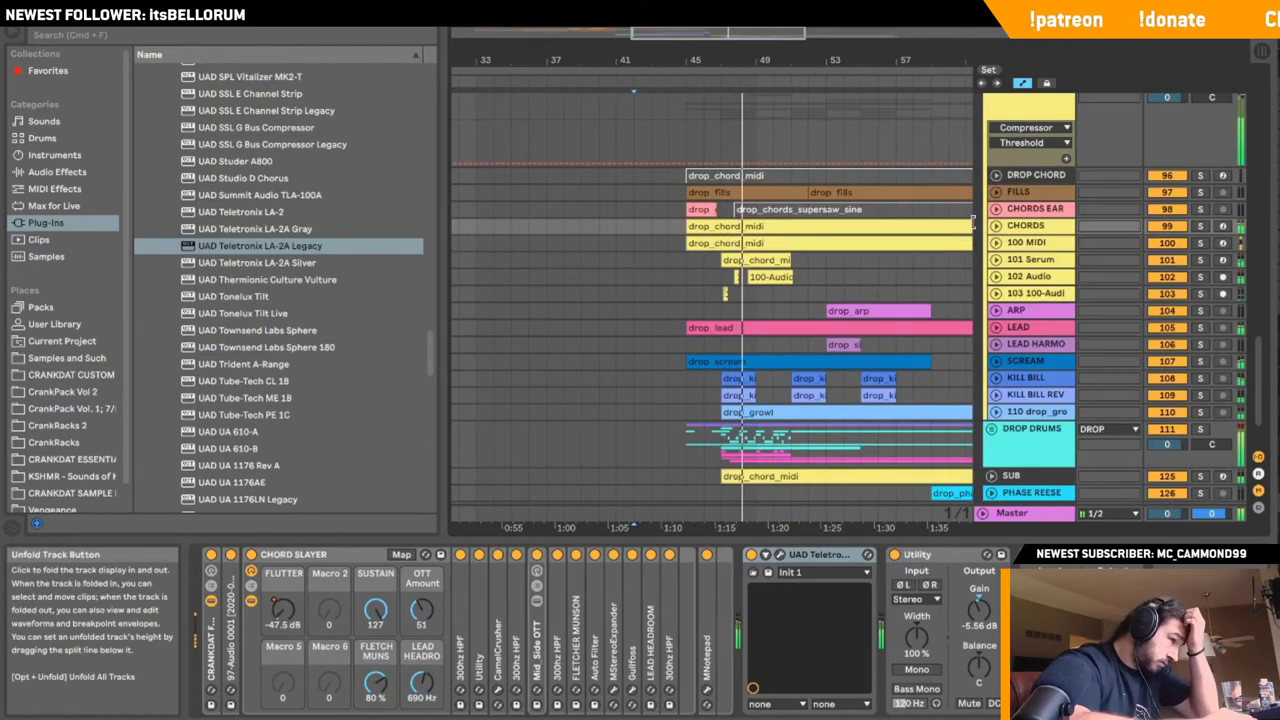
{"action": "left_click", "coordinate": [495, 237]}
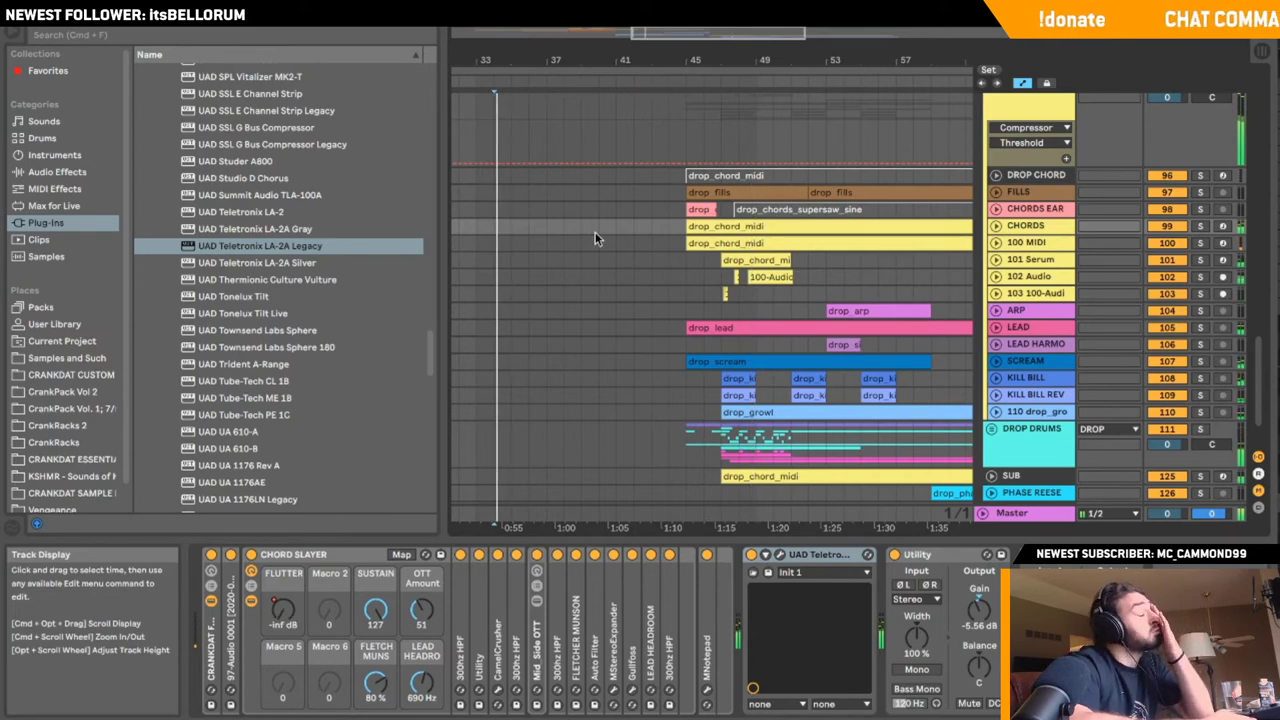
- Set the gain of the Utility right after the LA-2A on CHORDS to -4 dB, and fold the track
{"action": "left_click", "coordinate": [996, 226]}
{"action": "left_click", "coordinate": [1180, 242]}
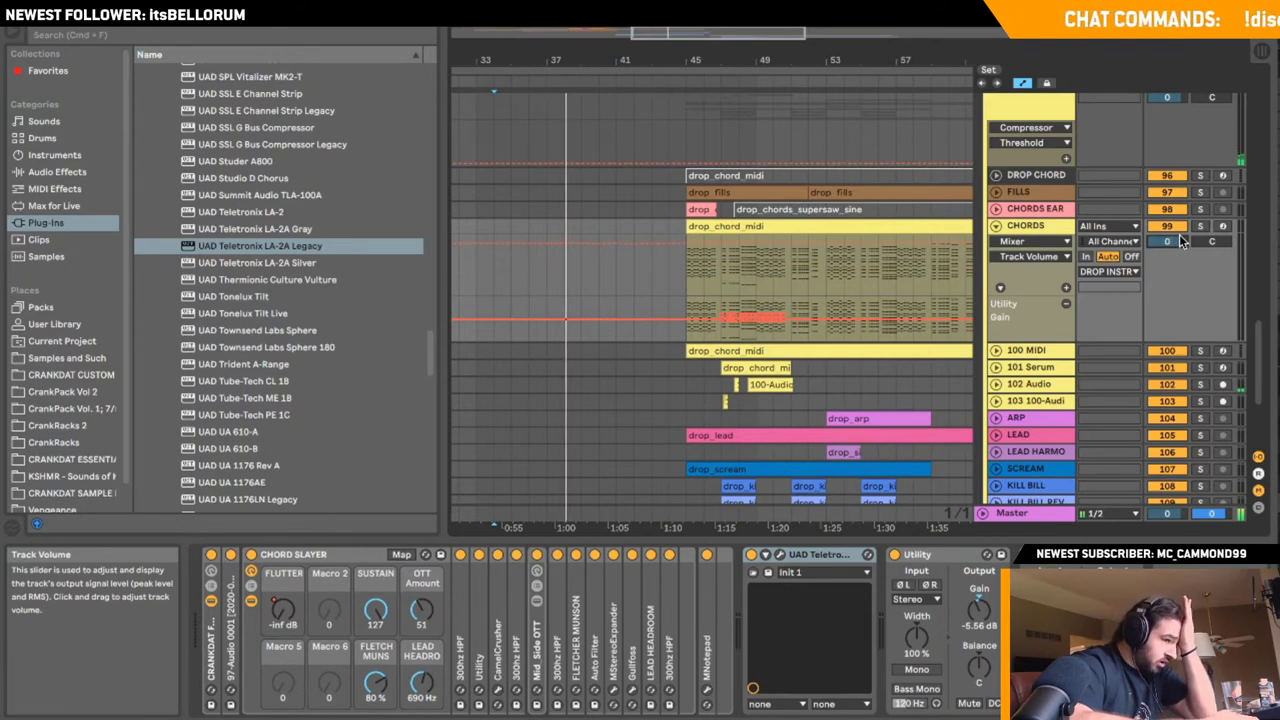
{"action": "left_click", "coordinate": [980, 605]}
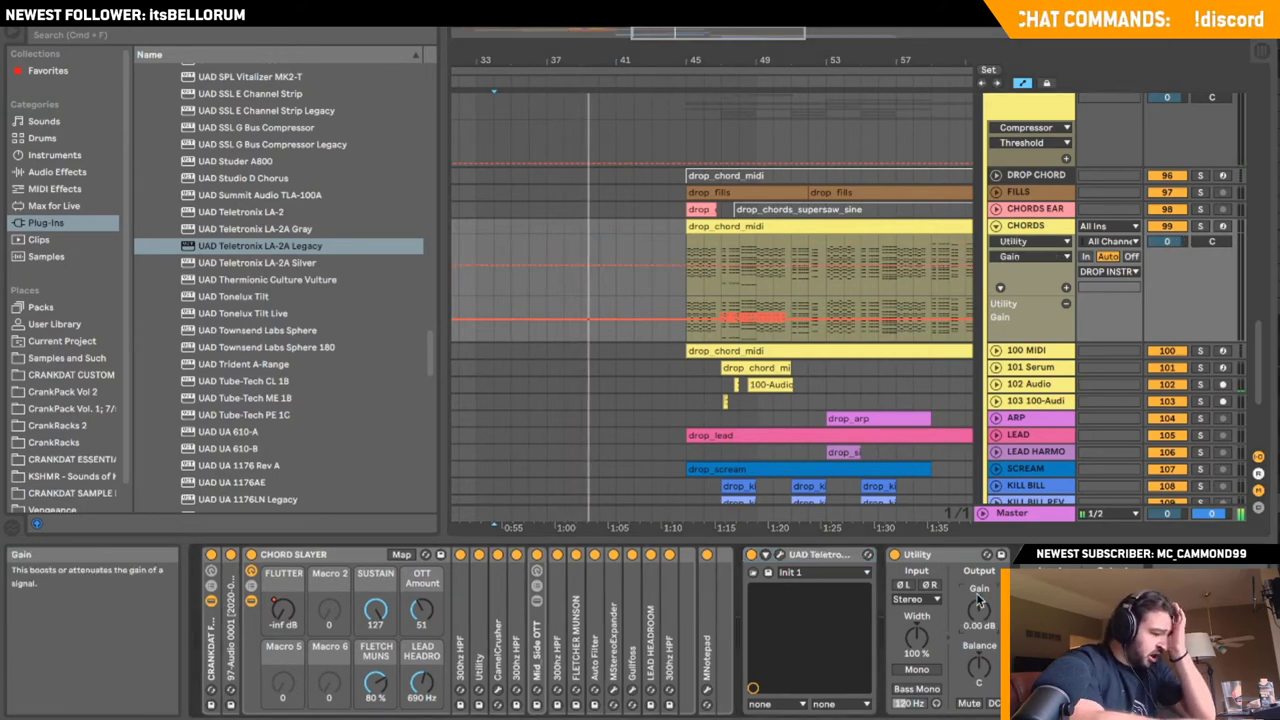
{"action": "type", "text": "-4"}
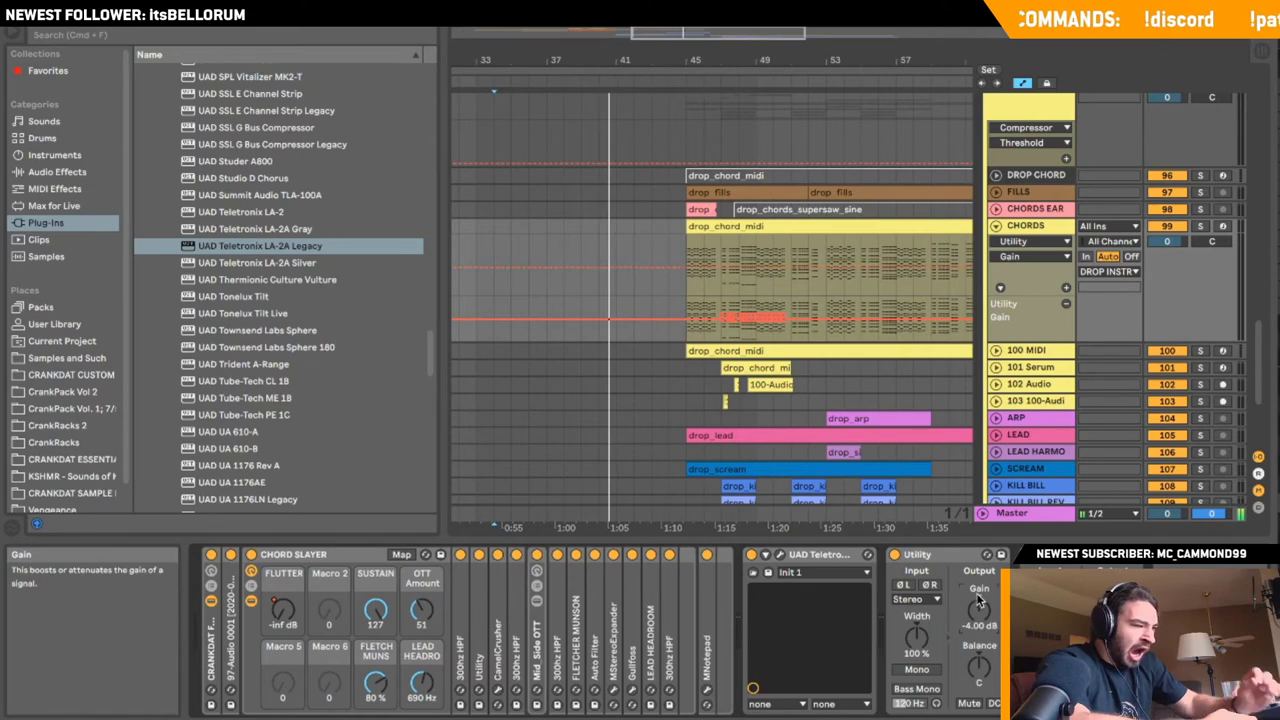
{"action": "left_click", "coordinate": [996, 226]}
{"action": "left_click", "coordinate": [996, 226]}
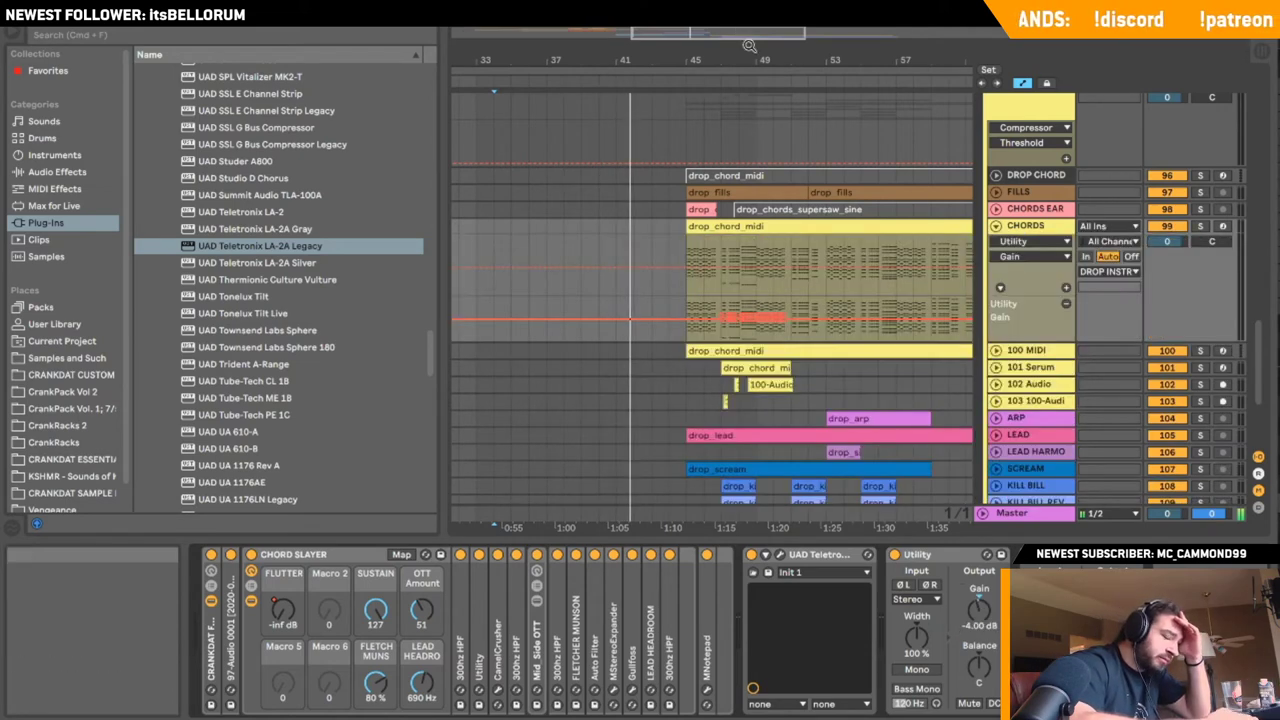
{"action": "left_click", "coordinate": [996, 226]}
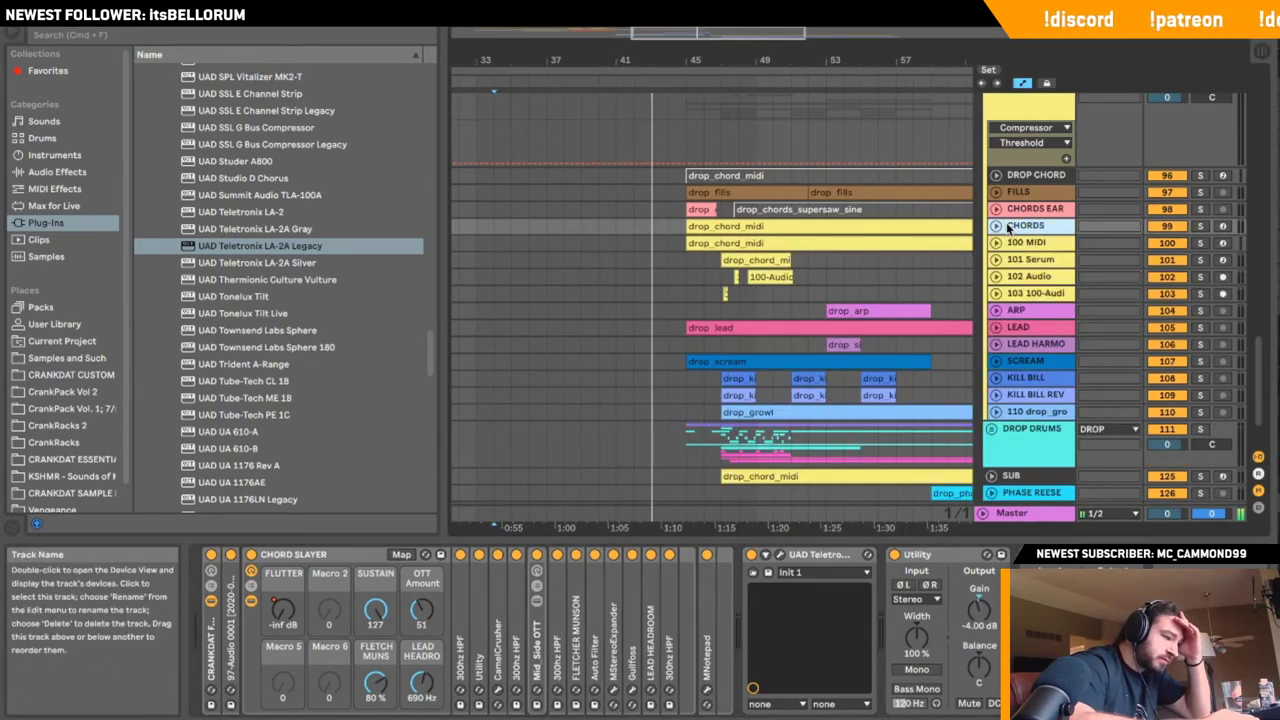
{"action": "left_click", "coordinate": [999, 225]}
{"action": "left_click", "coordinate": [999, 225]}
- Check the drop in mono with the Utility on the Master track, and return it to stereo
{"action": "scroll", "coordinate": [997, 184], "scroll_direction": "up", "scroll_amount": 1}
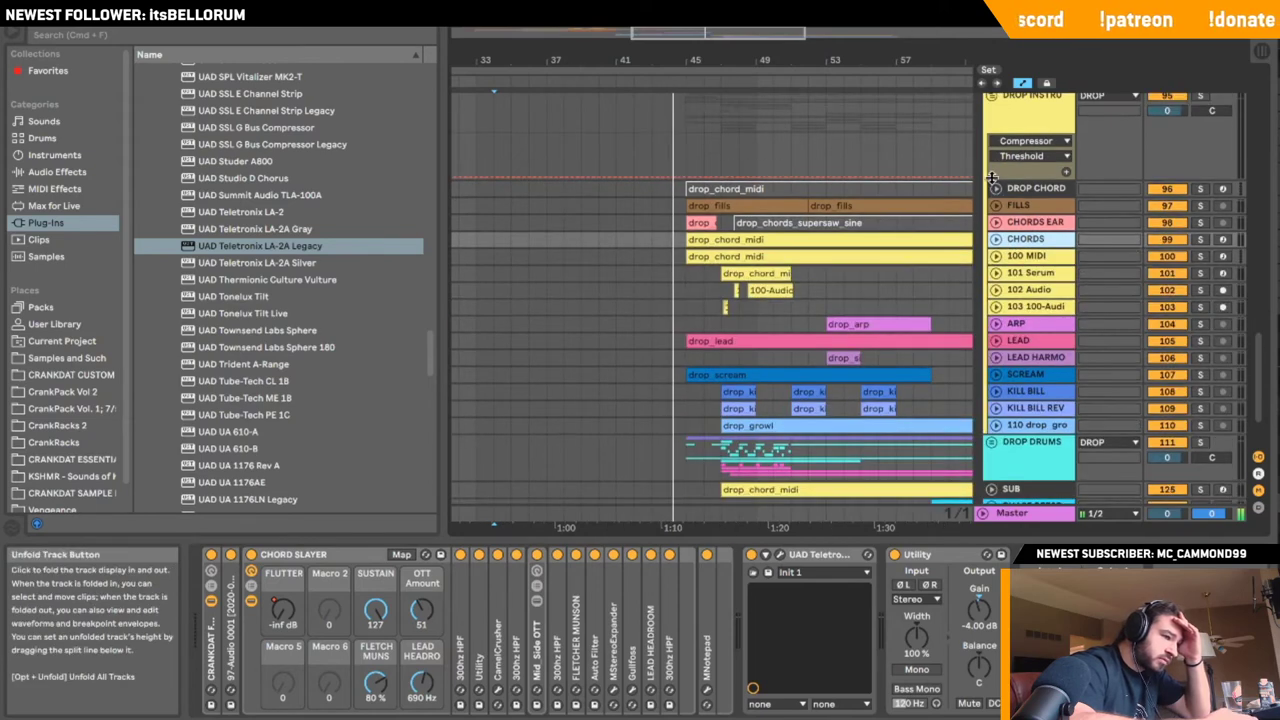
{"action": "left_click", "coordinate": [1013, 518]}
{"action": "left_click", "coordinate": [249, 670]}
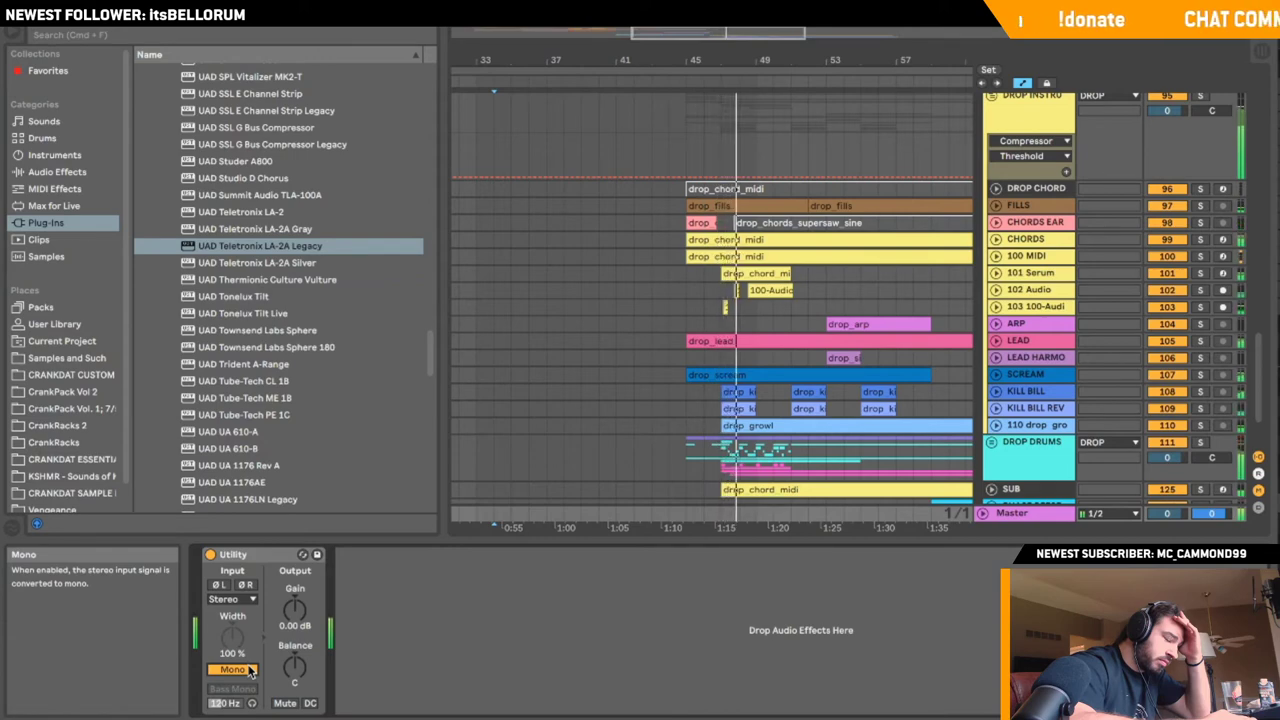
{"action": "left_click", "coordinate": [249, 670]}
- Unfold and solo the LEAD track from bar 47, and add an EQ Eight after its Fletcher-Munson EQ
{"action": "left_click", "coordinate": [996, 341]}
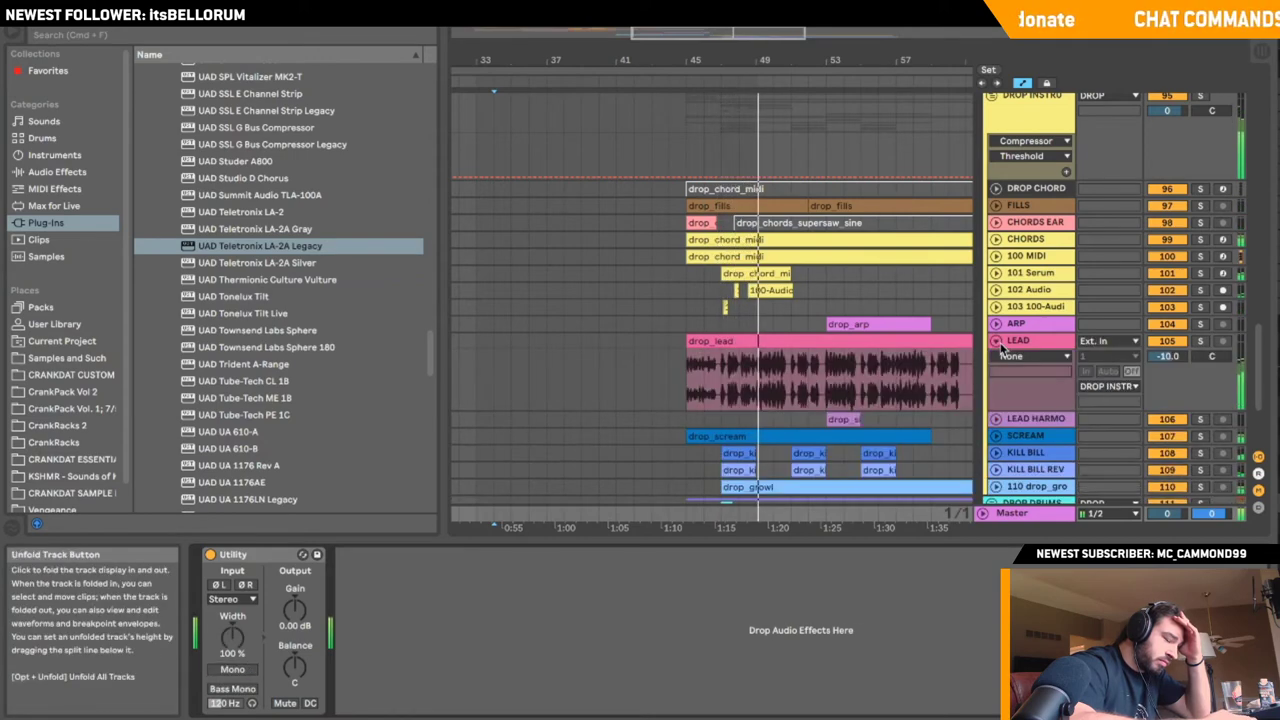
{"action": "left_click", "coordinate": [1008, 344]}
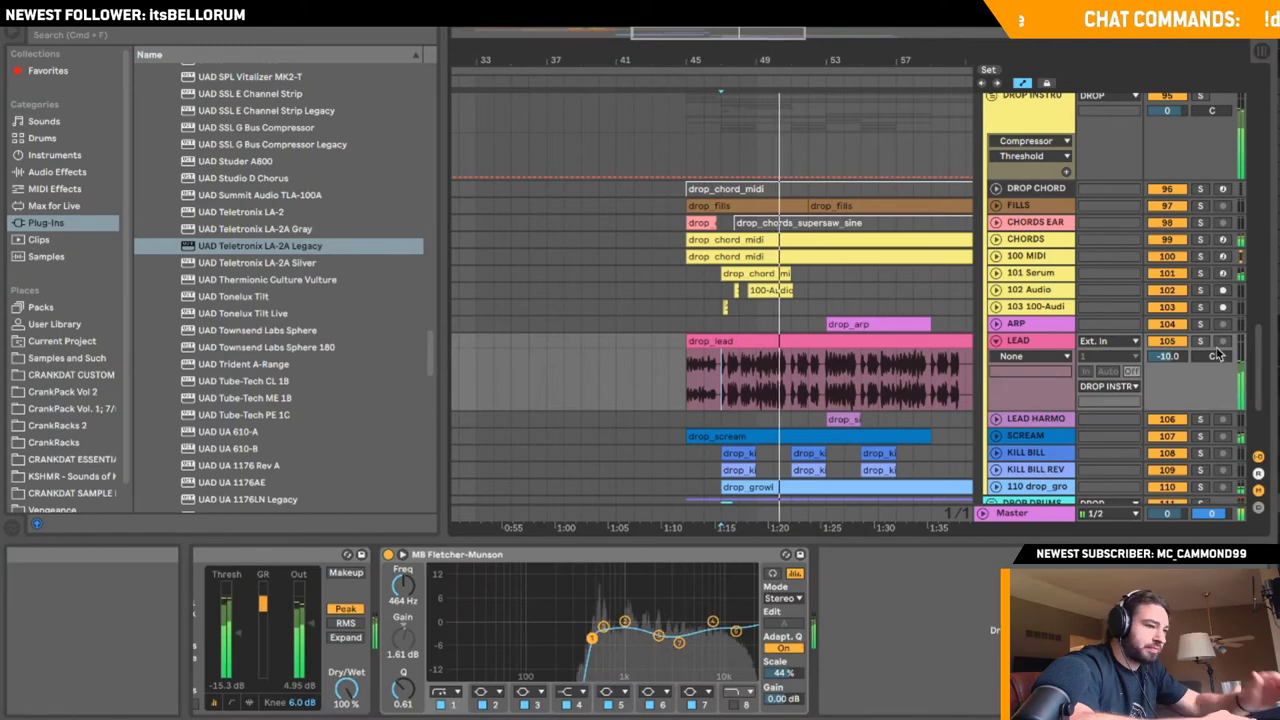
{"action": "left_click", "coordinate": [1200, 341]}
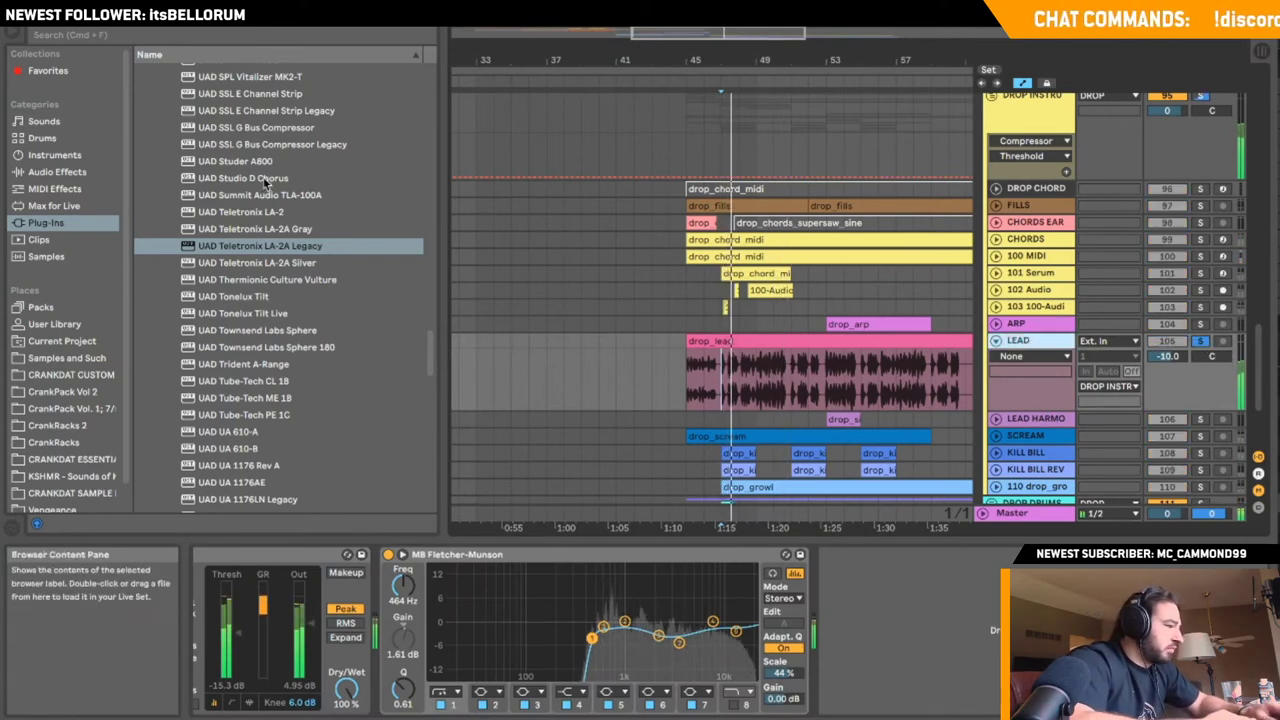
{"action": "left_click", "coordinate": [92, 188]}
{"action": "left_click", "coordinate": [57, 171]}
{"action": "left_click", "coordinate": [186, 307]}
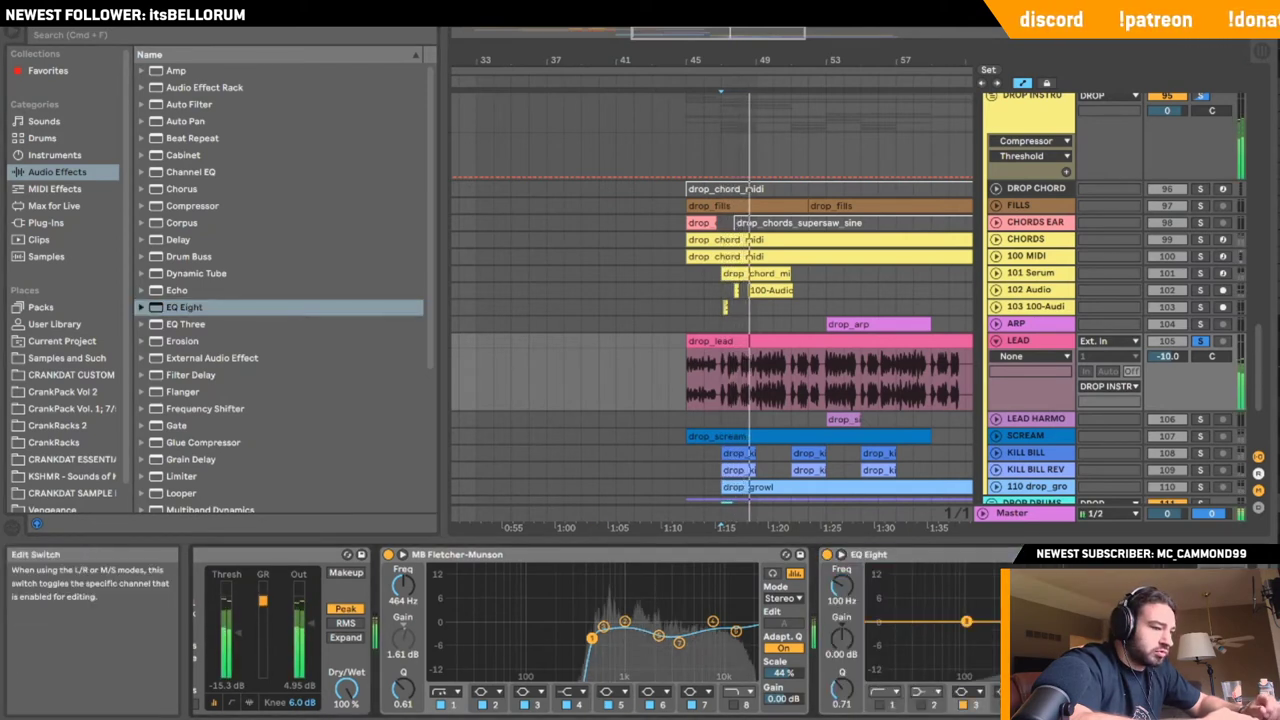
- Boost band 3 of the LEAD's EQ Eight by 1.61 dB at 11.6 kHz with a Q of 0.96, and unsolo the track
{"action": "left_click", "coordinate": [1223, 624]}
{"action": "left_click_drag", "start_coordinate": [1154, 621], "coordinate": [1058, 590]}
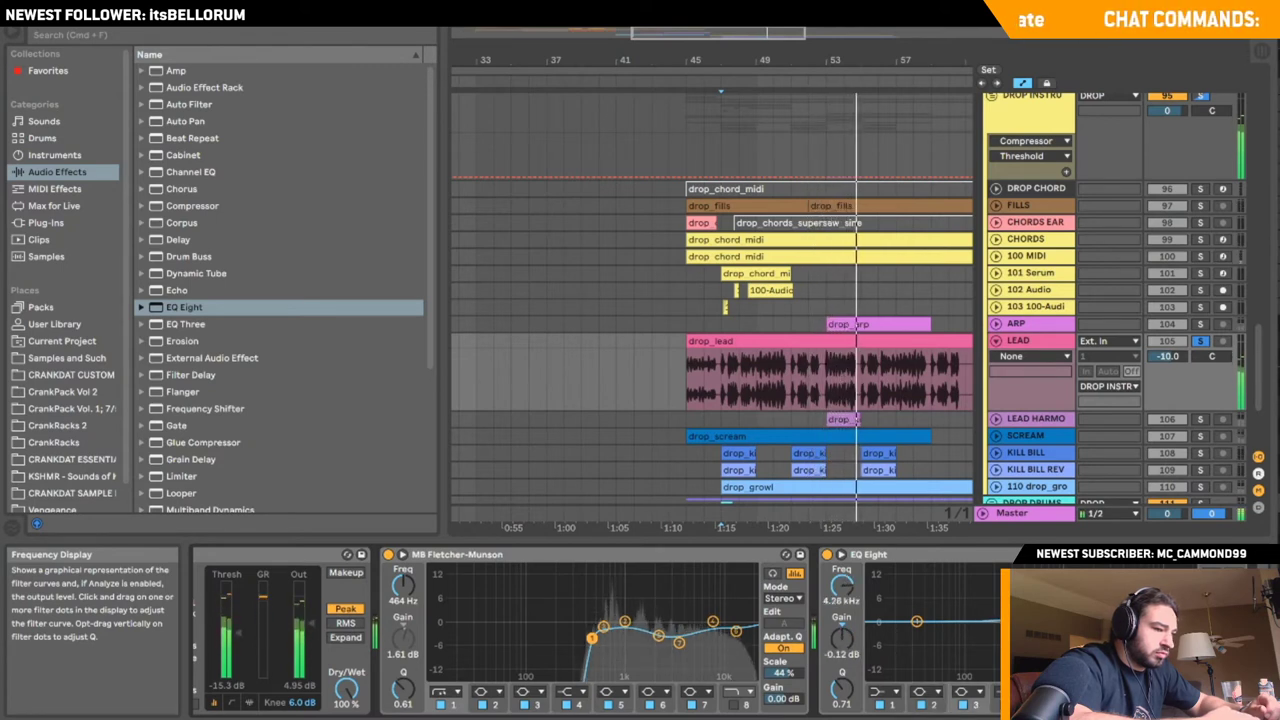
{"action": "left_click_drag", "start_coordinate": [838, 692], "coordinate": [838, 682]}
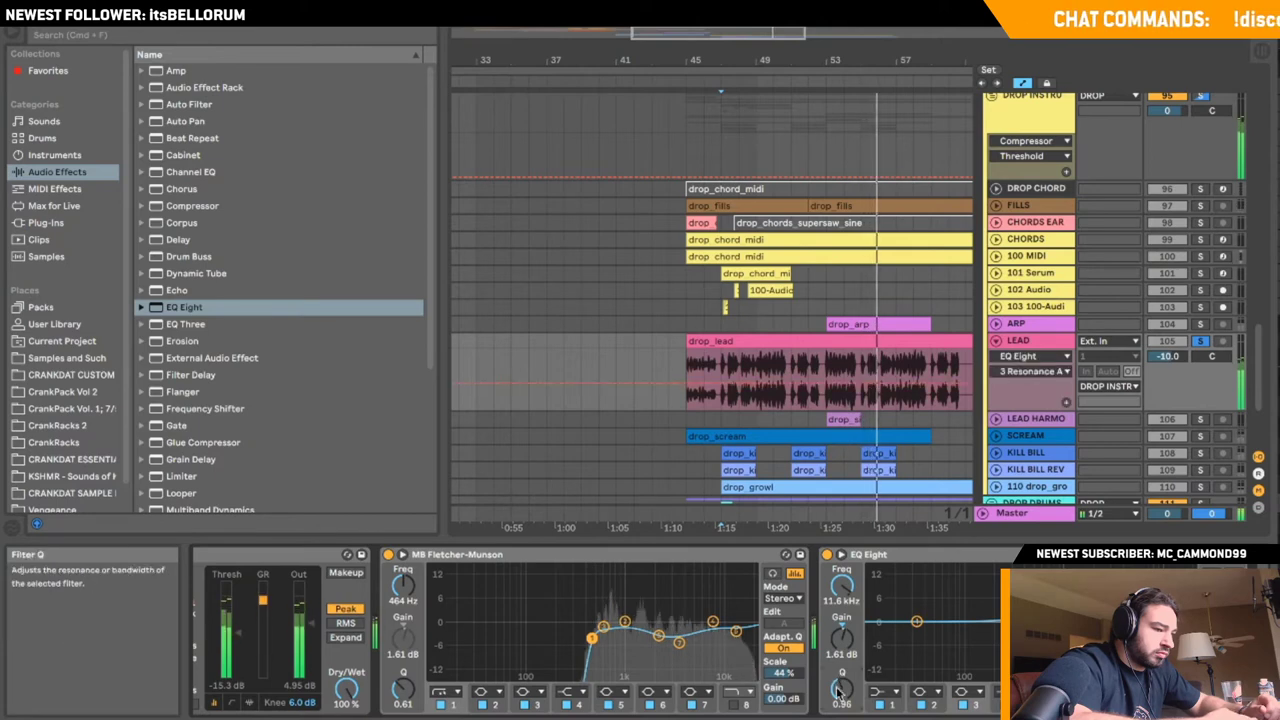
{"action": "left_click", "coordinate": [1200, 341]}
- Fold the LEAD track and replay the full mix from bar 47
{"action": "left_click", "coordinate": [1035, 325]}
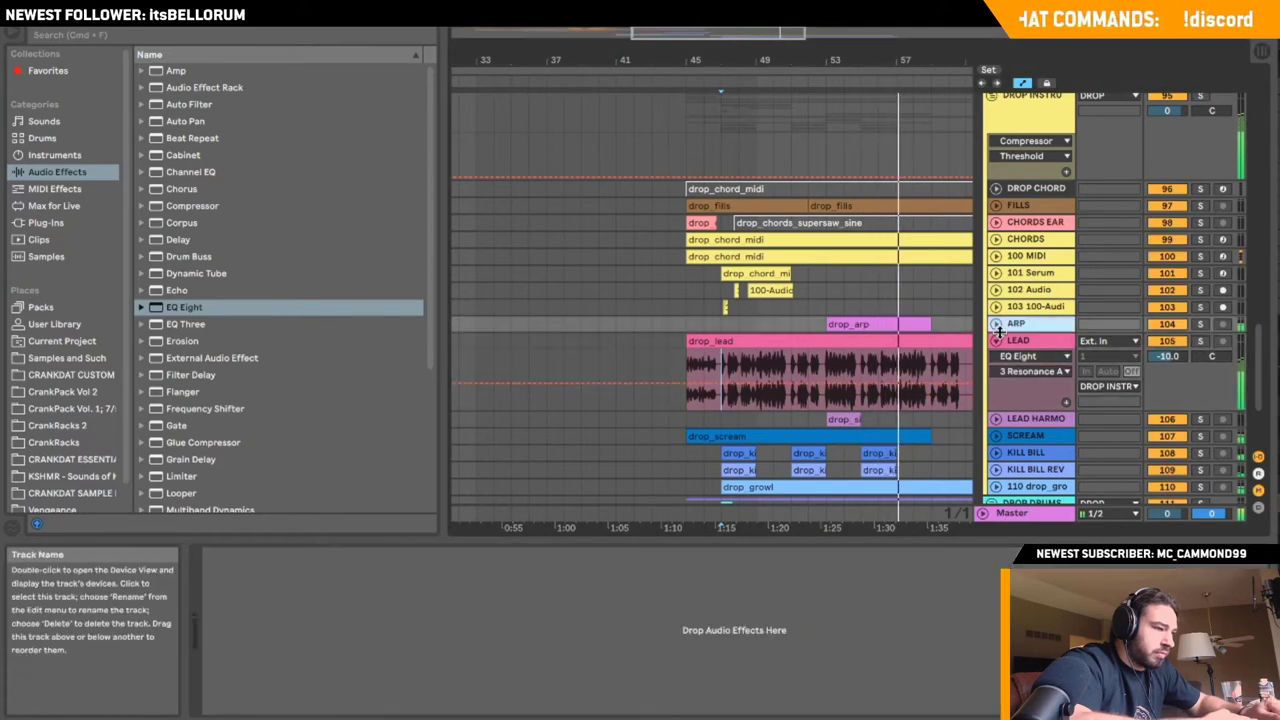
{"action": "left_click", "coordinate": [996, 341]}
{"action": "key", "text": "space"}
{"action": "key", "text": "space"}
- Add an Auto Filter after the Compressor on the DROP INSTRU group while replaying the lead-in to the drop
{"action": "scroll", "coordinate": [1038, 182], "scroll_direction": "up", "scroll_amount": 2}
{"action": "left_click", "coordinate": [1037, 176]}
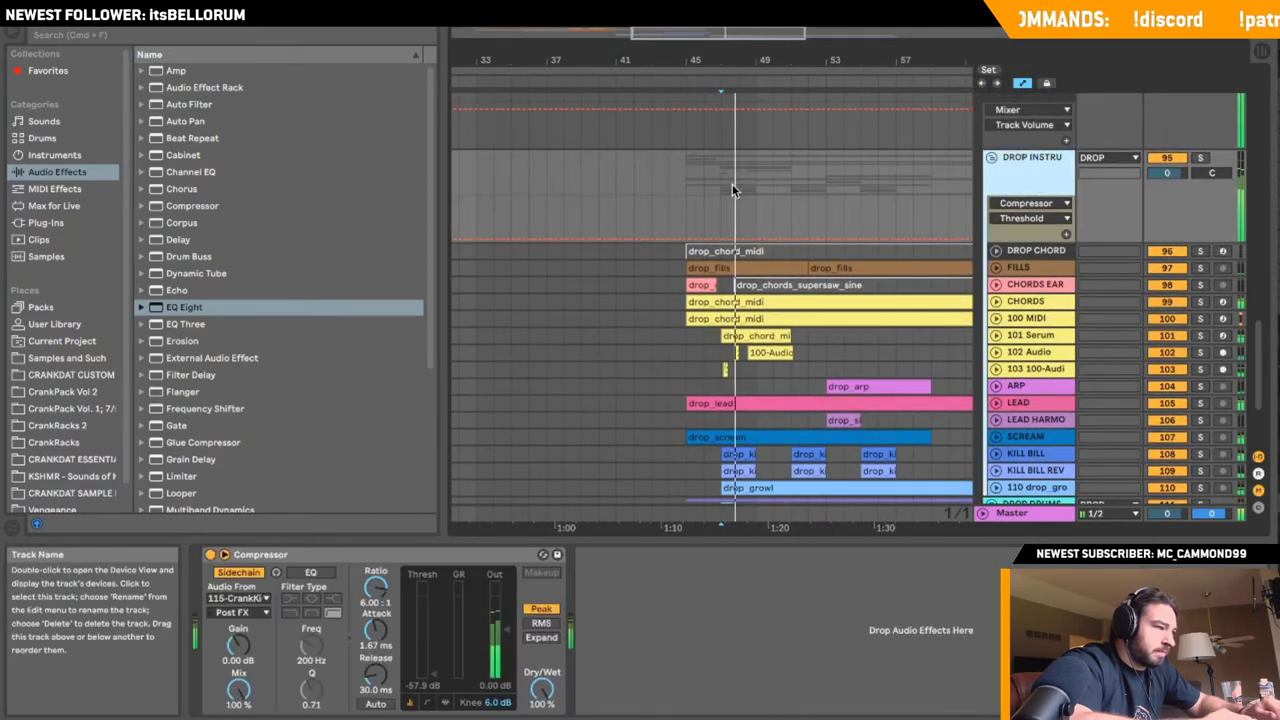
{"action": "left_click", "coordinate": [612, 191]}
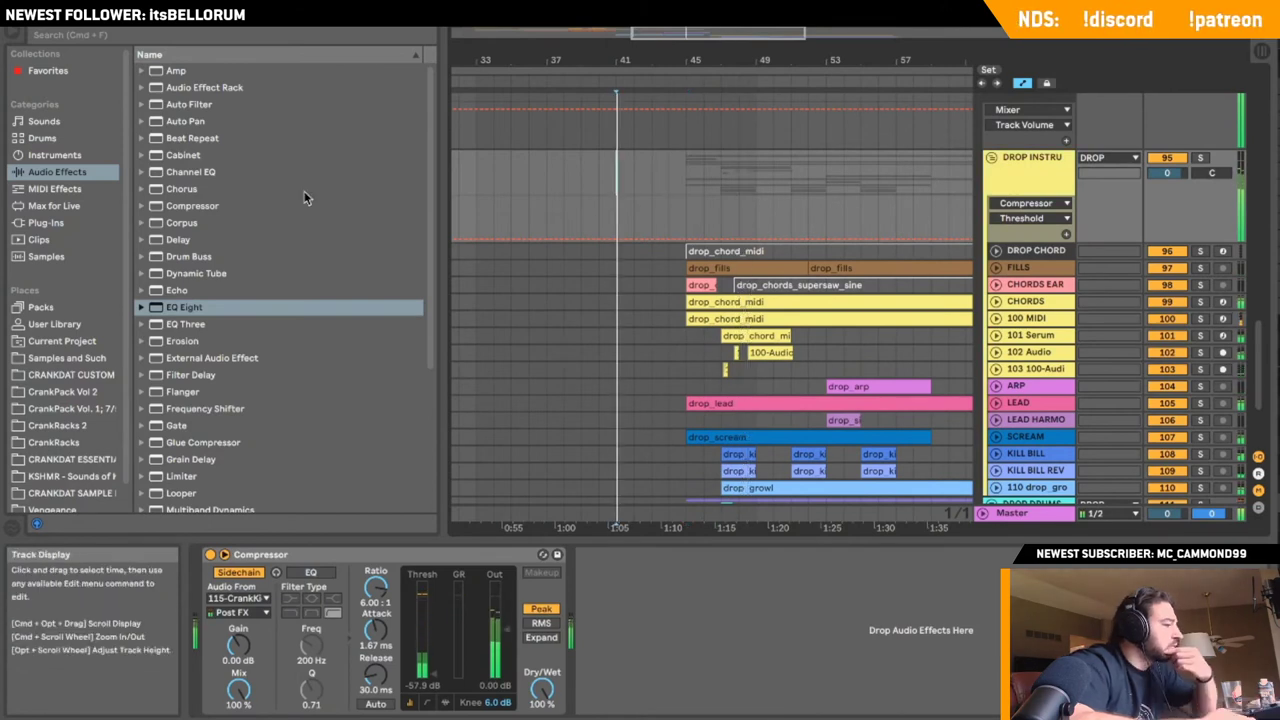
{"action": "left_click_drag", "start_coordinate": [185, 307], "coordinate": [773, 207]}
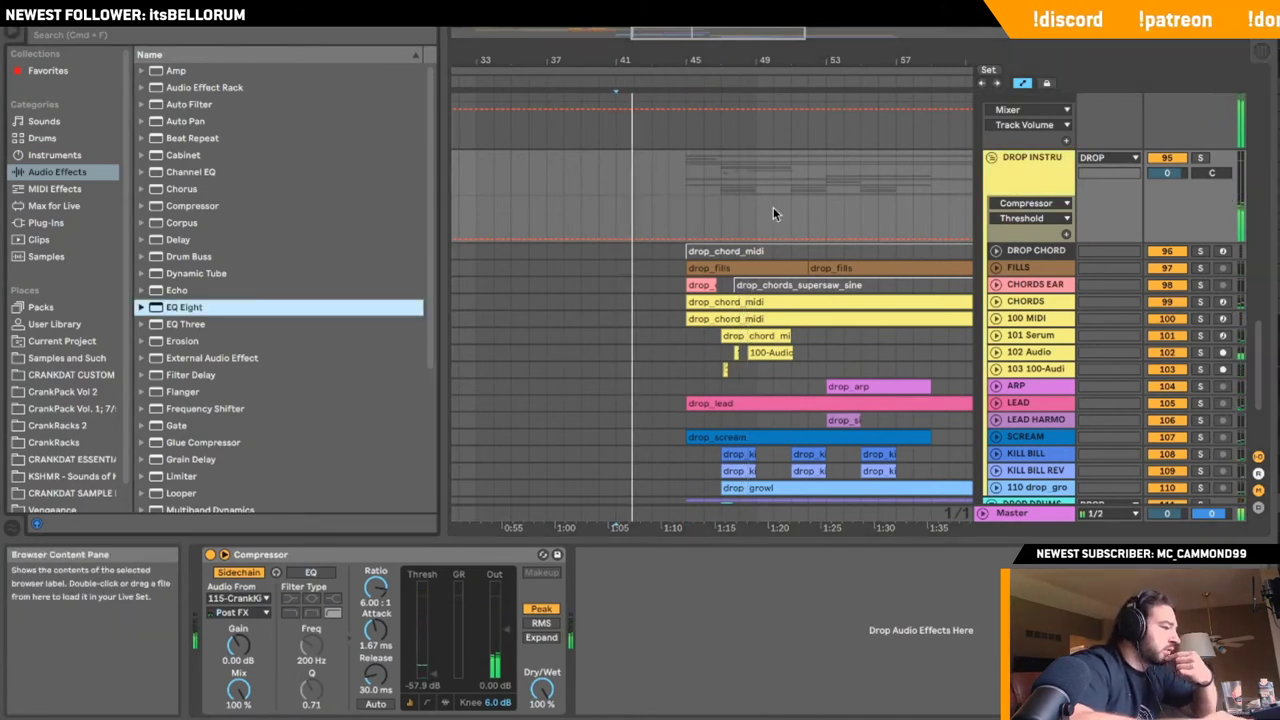
{"action": "left_click", "coordinate": [168, 104]}
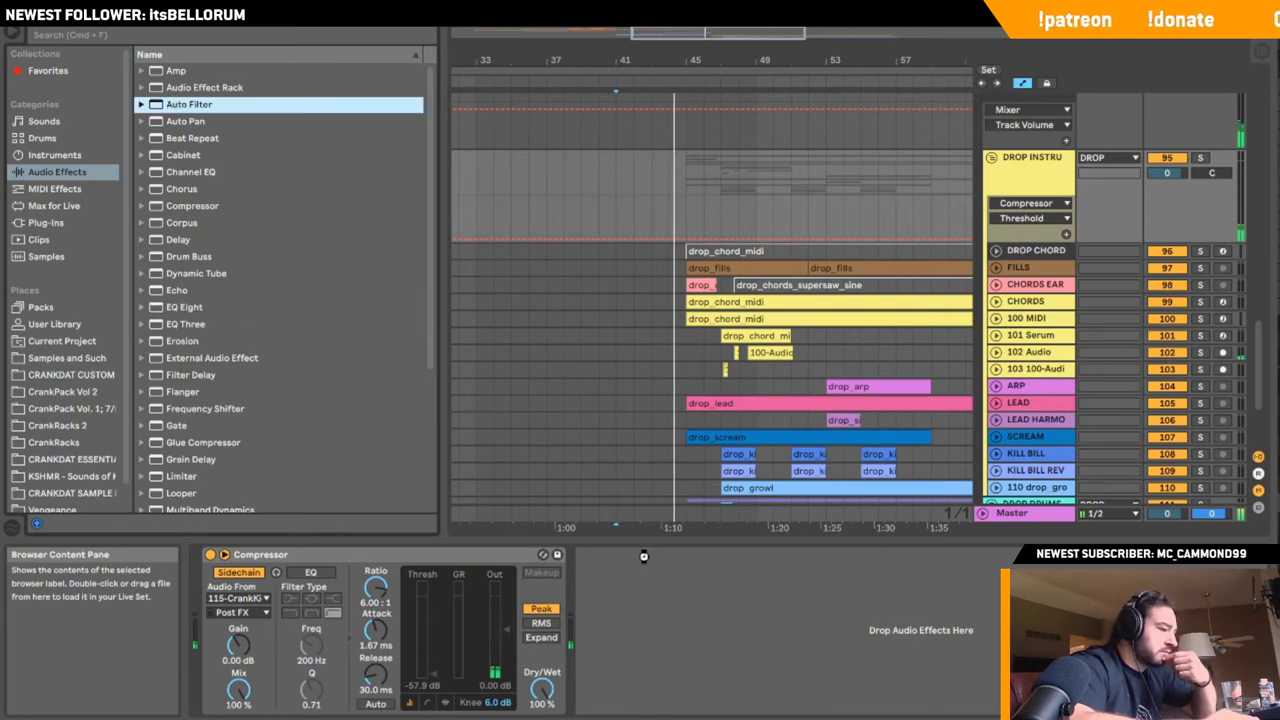
{"action": "left_click_drag", "start_coordinate": [597, 664], "coordinate": [600, 662]}
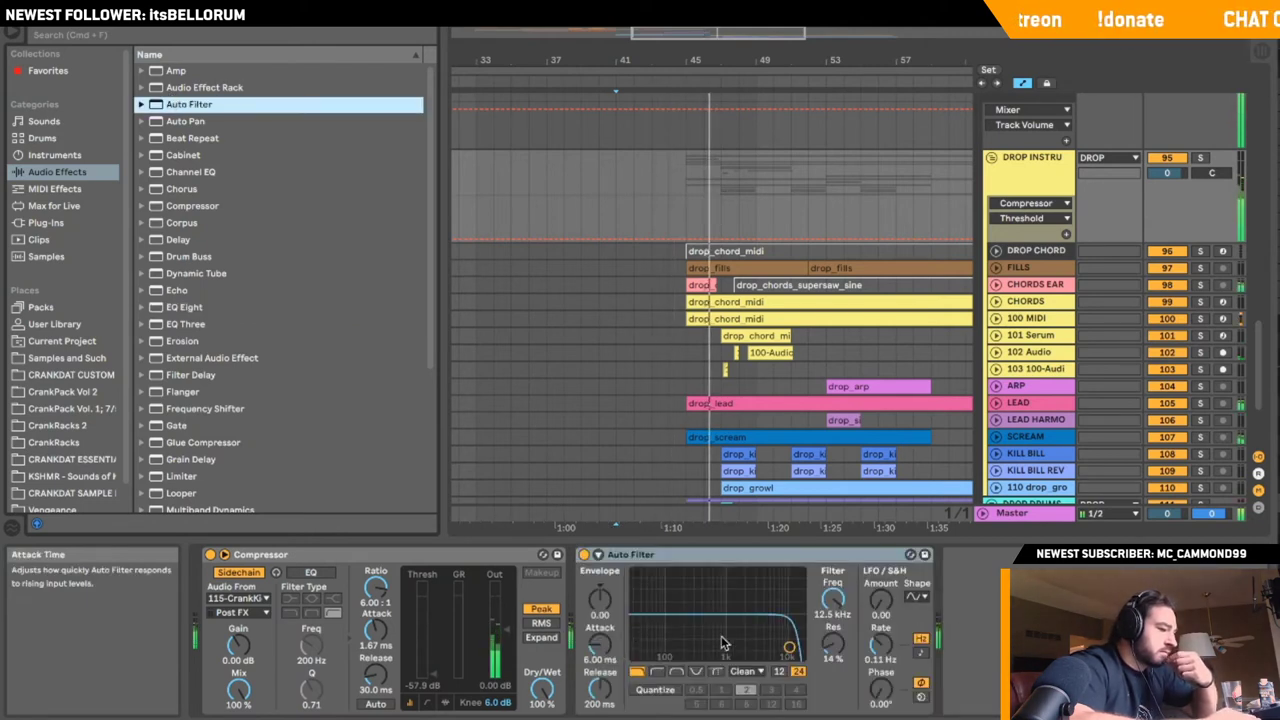
- Set the DROP INSTRU Auto Filter's cutoff to 14.0 kHz, its slope to 12 dB and its resonance to 3.9%
{"action": "left_click", "coordinate": [834, 628]}
{"action": "left_click", "coordinate": [836, 615]}
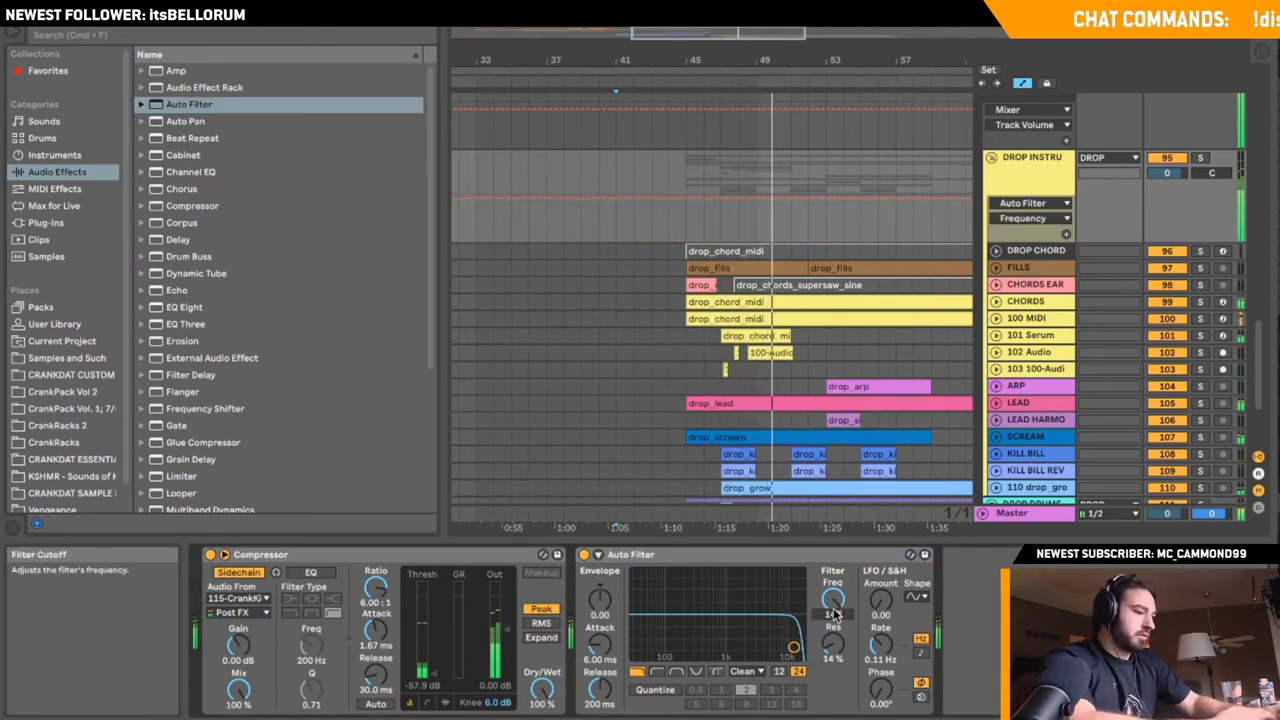
{"action": "type", "text": "14000"}
{"action": "key", "text": "Return"}
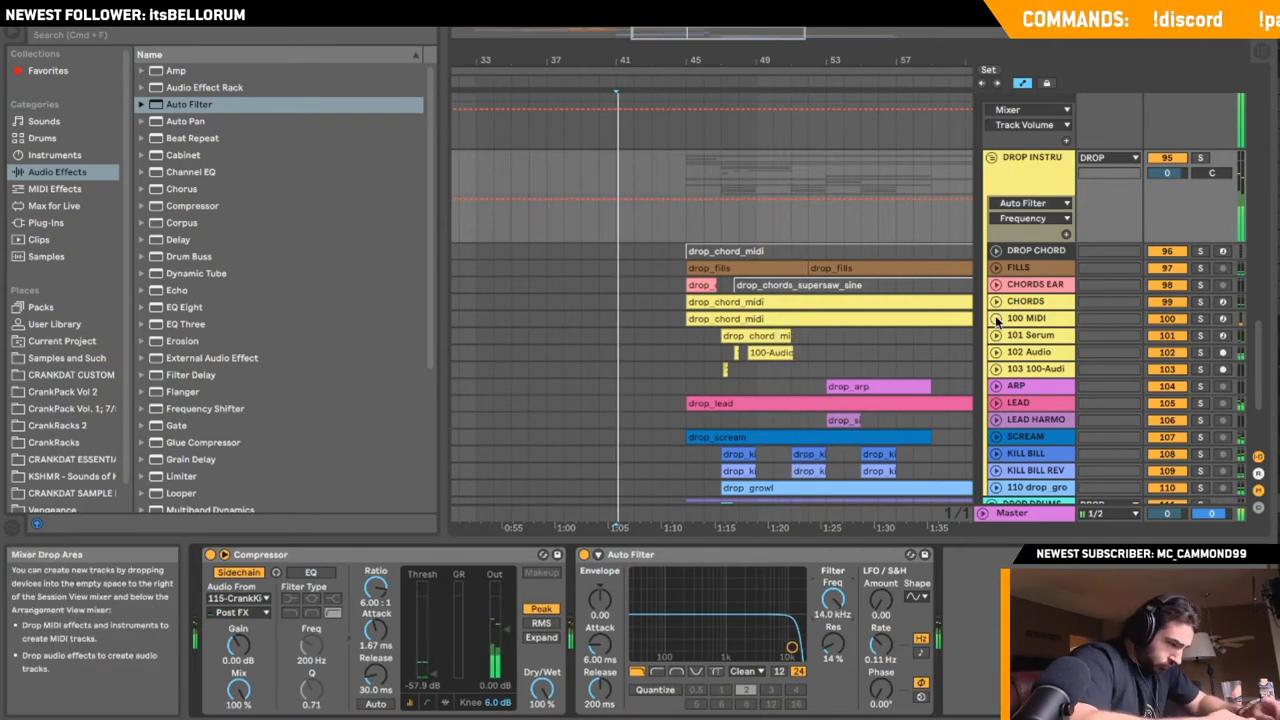
{"action": "left_click", "coordinate": [779, 671]}
{"action": "left_click_drag", "start_coordinate": [832, 643], "coordinate": [832, 660]}
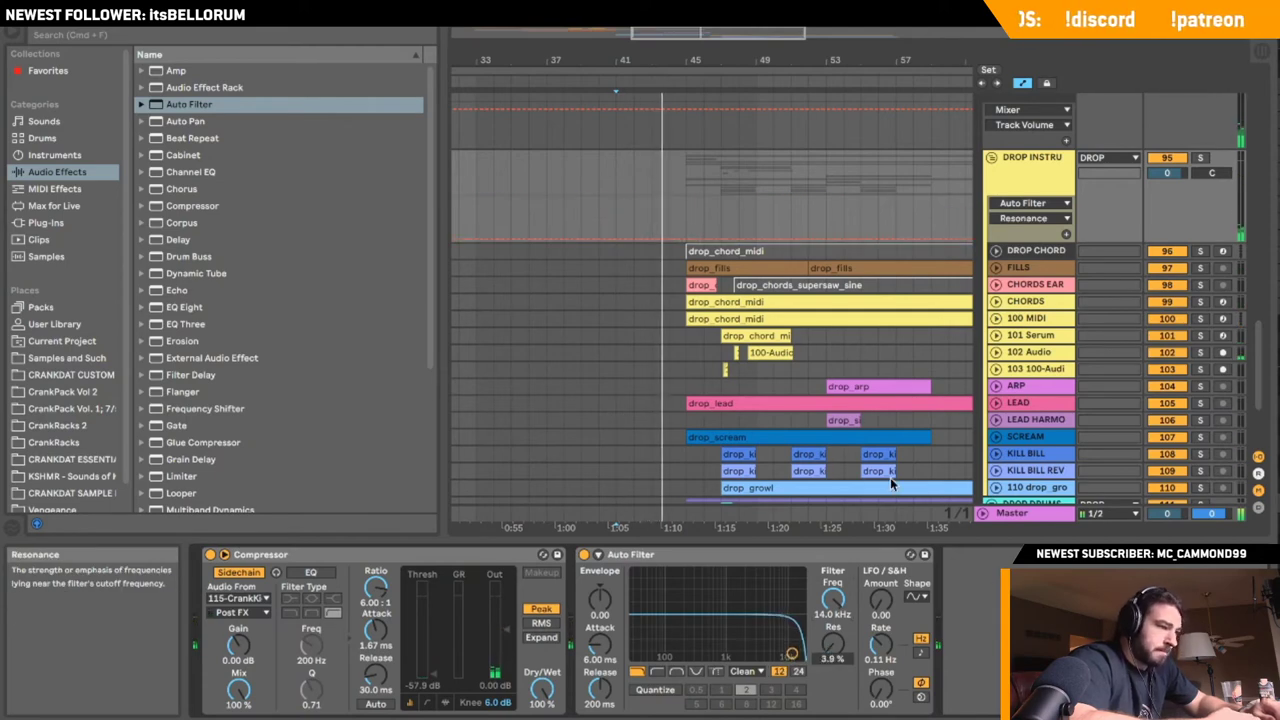
- Fold the DROP INSTRU group, replay from bar 47, and unfold the DROP DRUMS group down to the HI-PERC tracks
{"action": "left_click", "coordinate": [992, 158]}
{"action": "scroll", "coordinate": [805, 206], "scroll_direction": "right", "scroll_amount": 3}
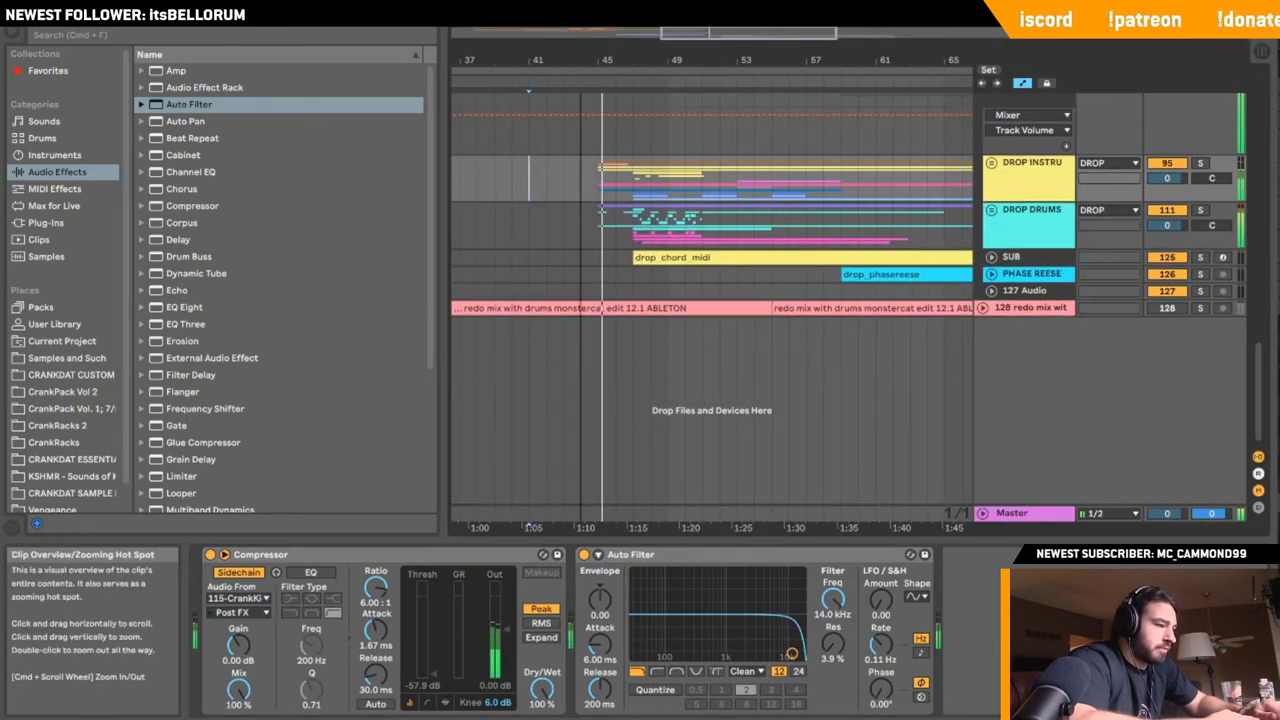
{"action": "left_click_drag", "start_coordinate": [701, 51], "coordinate": [676, 36]}
{"action": "scroll", "coordinate": [740, 158], "scroll_direction": "left", "scroll_amount": 2}
{"action": "left_click", "coordinate": [656, 236]}
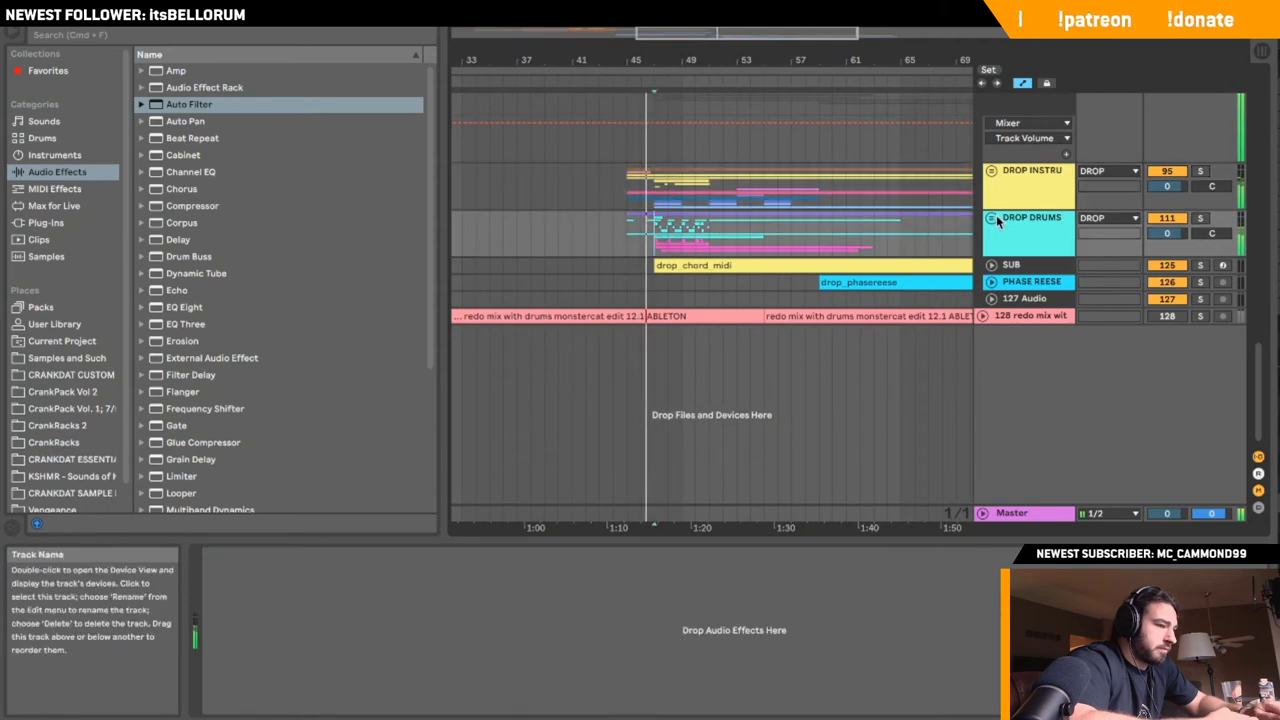
{"action": "left_click", "coordinate": [991, 217]}
{"action": "scroll", "coordinate": [1002, 305], "scroll_direction": "down", "scroll_amount": 3}
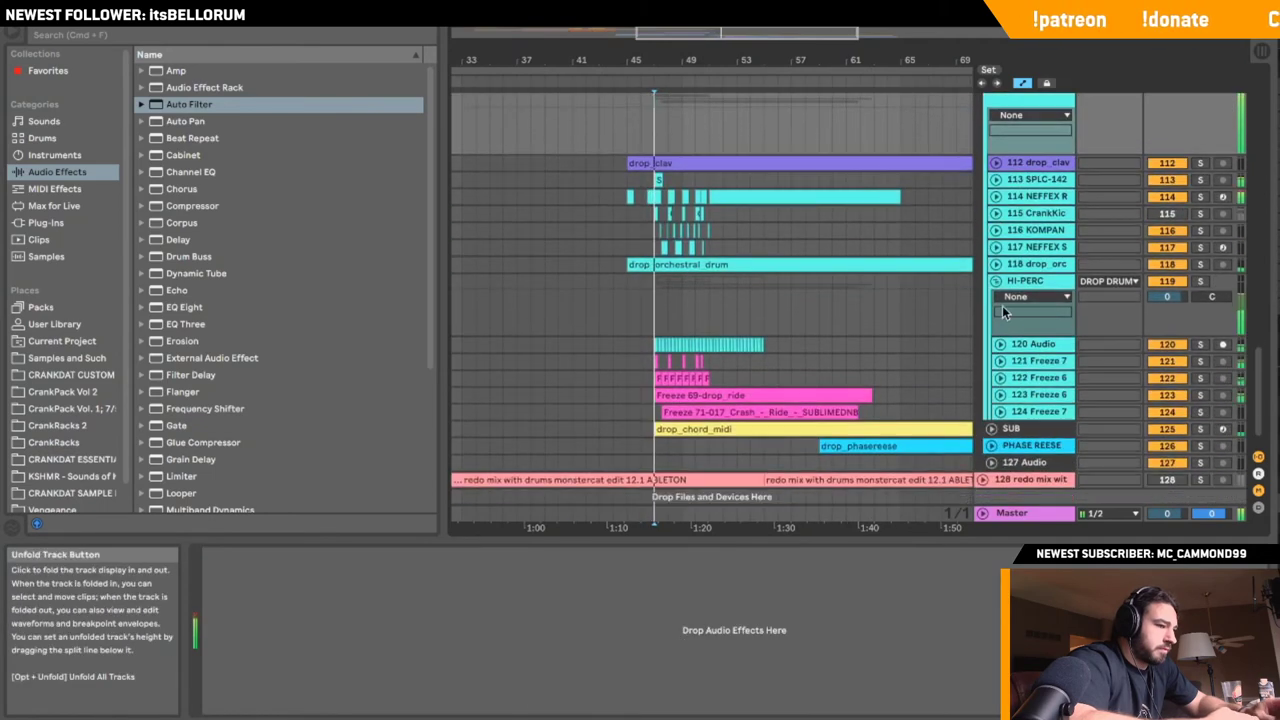
- Raise the volume of the hi-hat track 122 in the HI-PERC group to -11.9 dB while replaying the drop, and fold it
{"action": "left_click", "coordinate": [998, 412]}
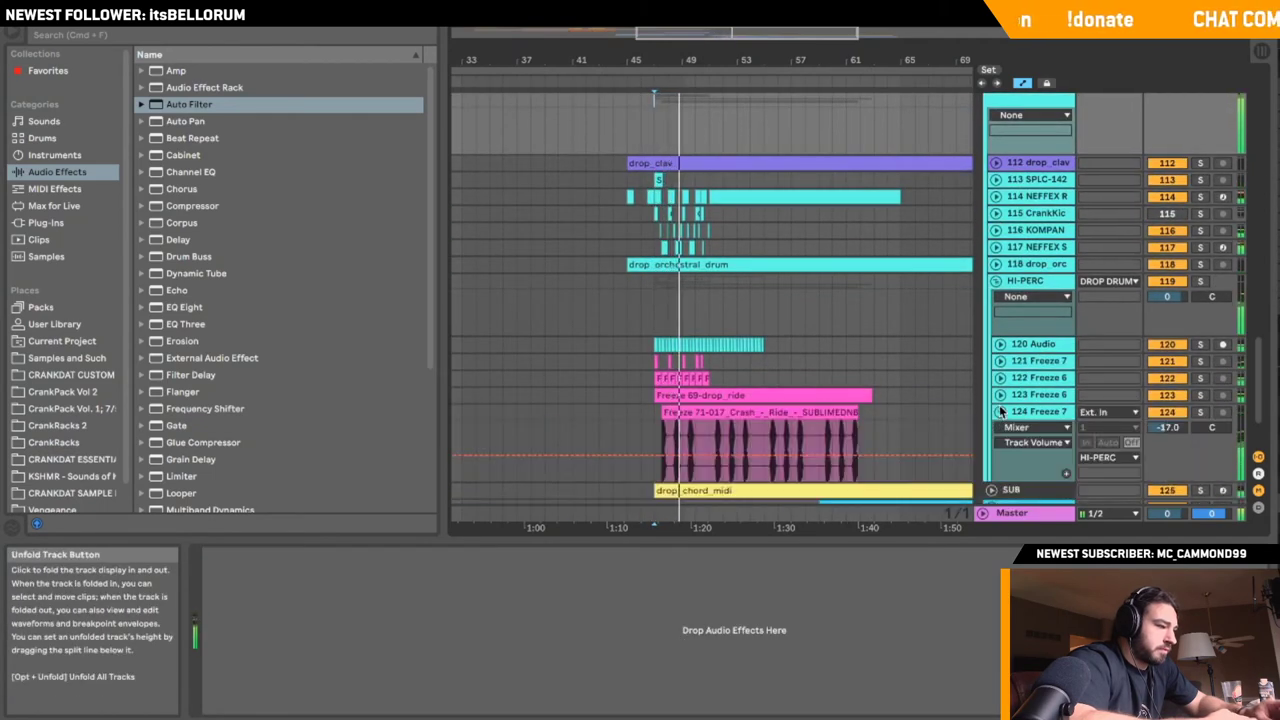
{"action": "left_click", "coordinate": [1000, 412]}
{"action": "left_click", "coordinate": [1000, 378]}
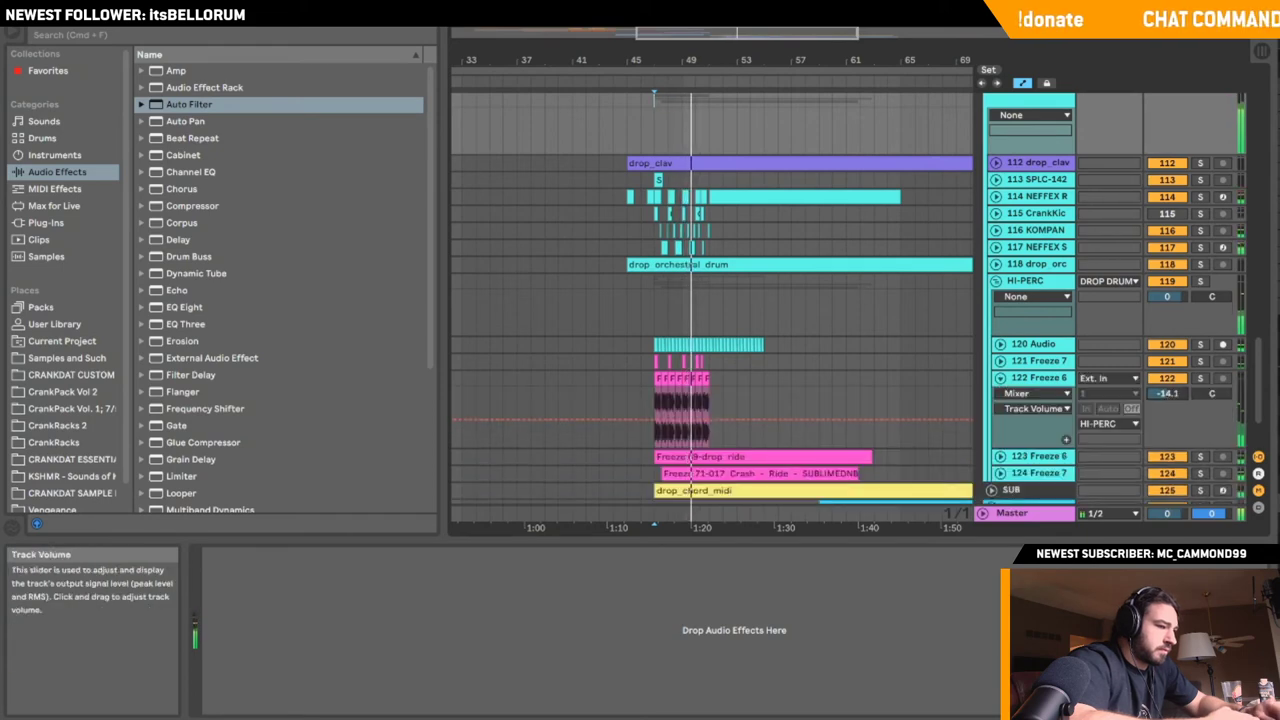
{"action": "left_click", "coordinate": [642, 400]}
{"action": "left_click_drag", "start_coordinate": [1176, 394], "coordinate": [1176, 391]}
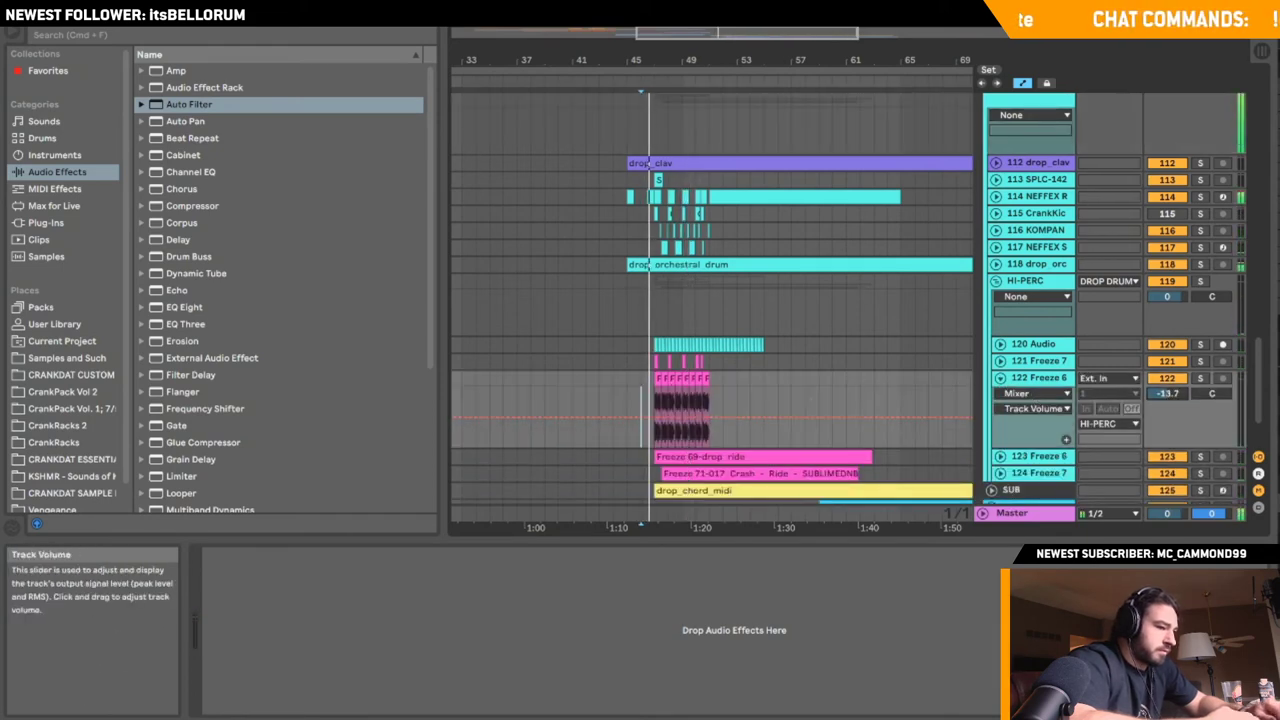
{"action": "left_click_drag", "start_coordinate": [650, 58], "coordinate": [487, 150]}
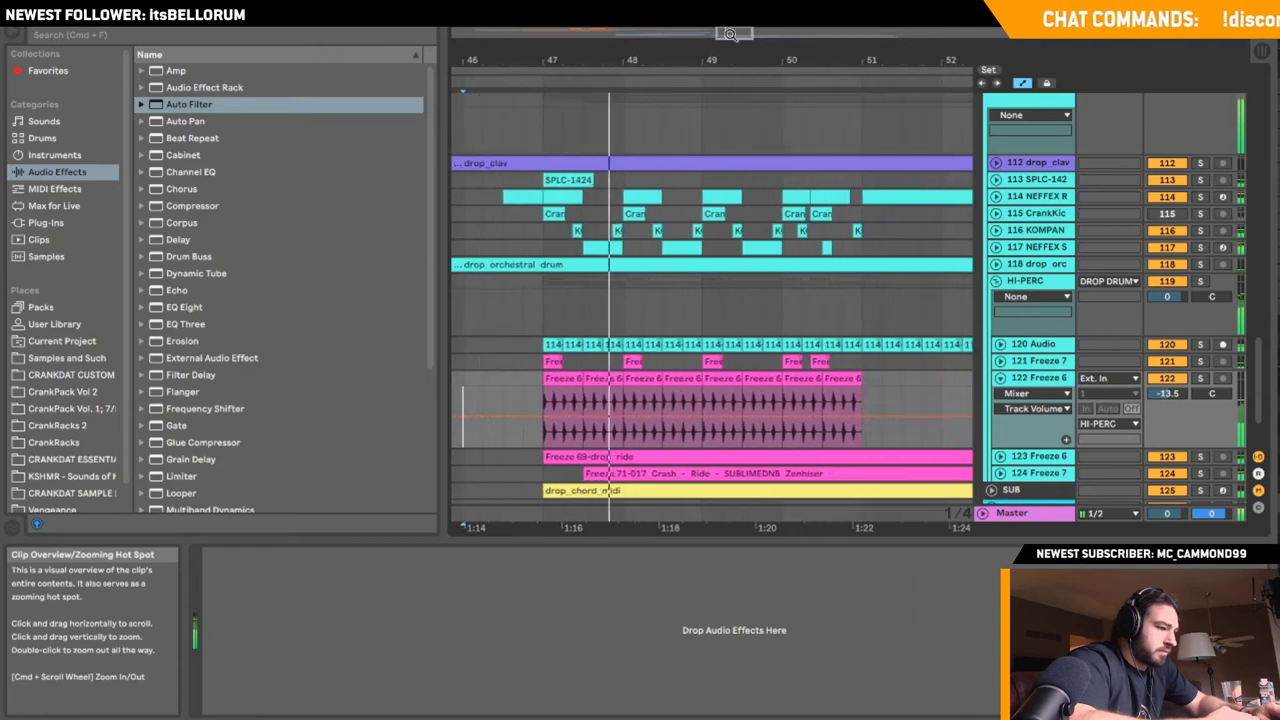
{"action": "left_click", "coordinate": [1000, 379]}
{"action": "left_click_drag", "start_coordinate": [749, 65], "coordinate": [749, 40]}
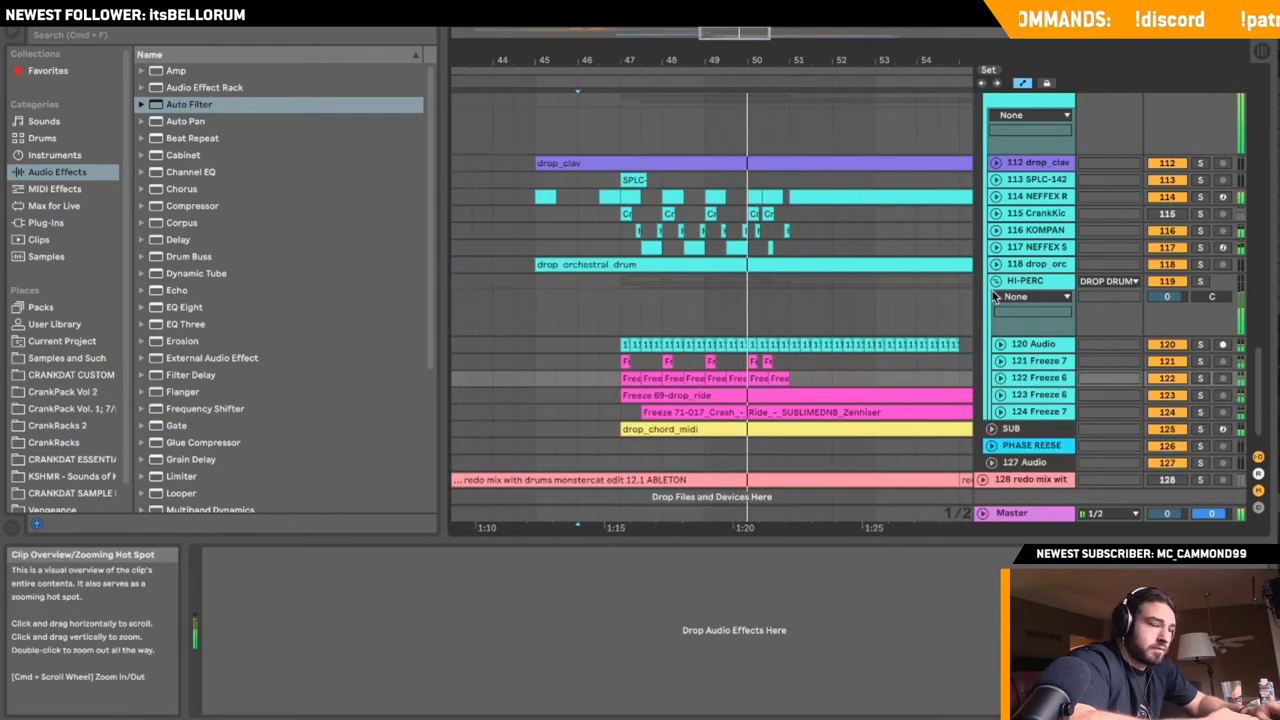
{"action": "left_click", "coordinate": [1000, 379]}
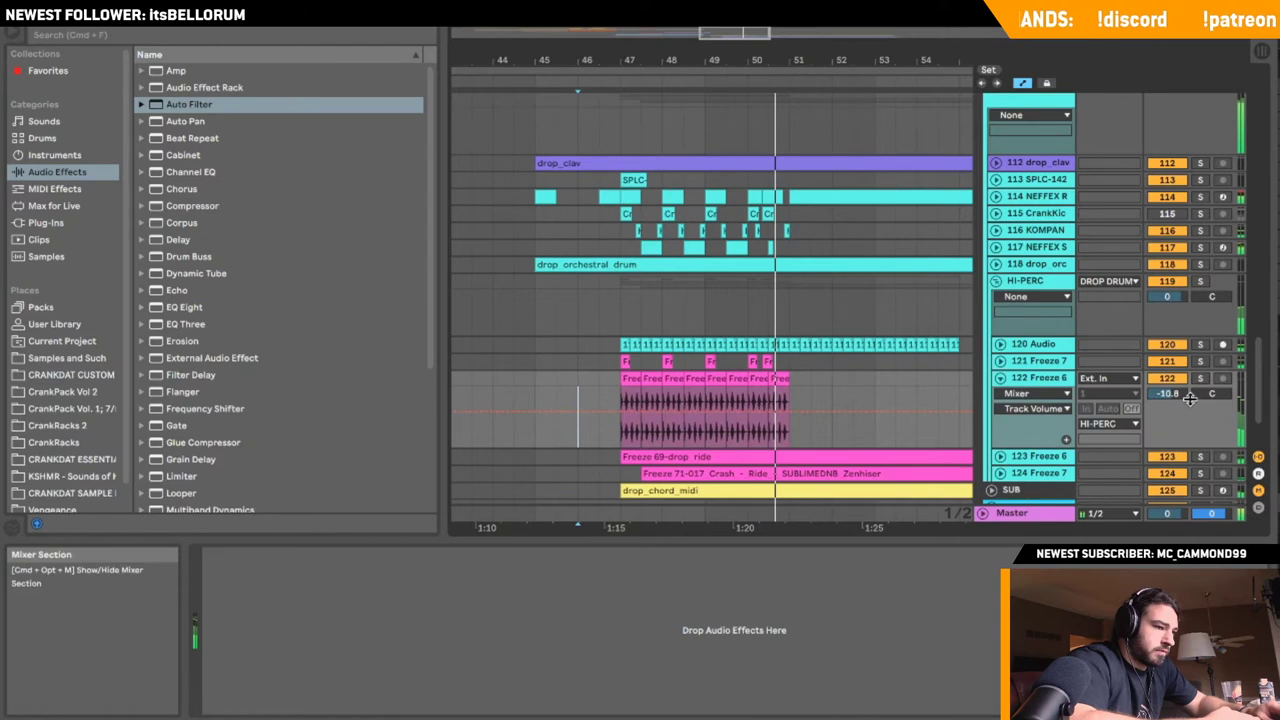
{"action": "left_click", "coordinate": [628, 400]}
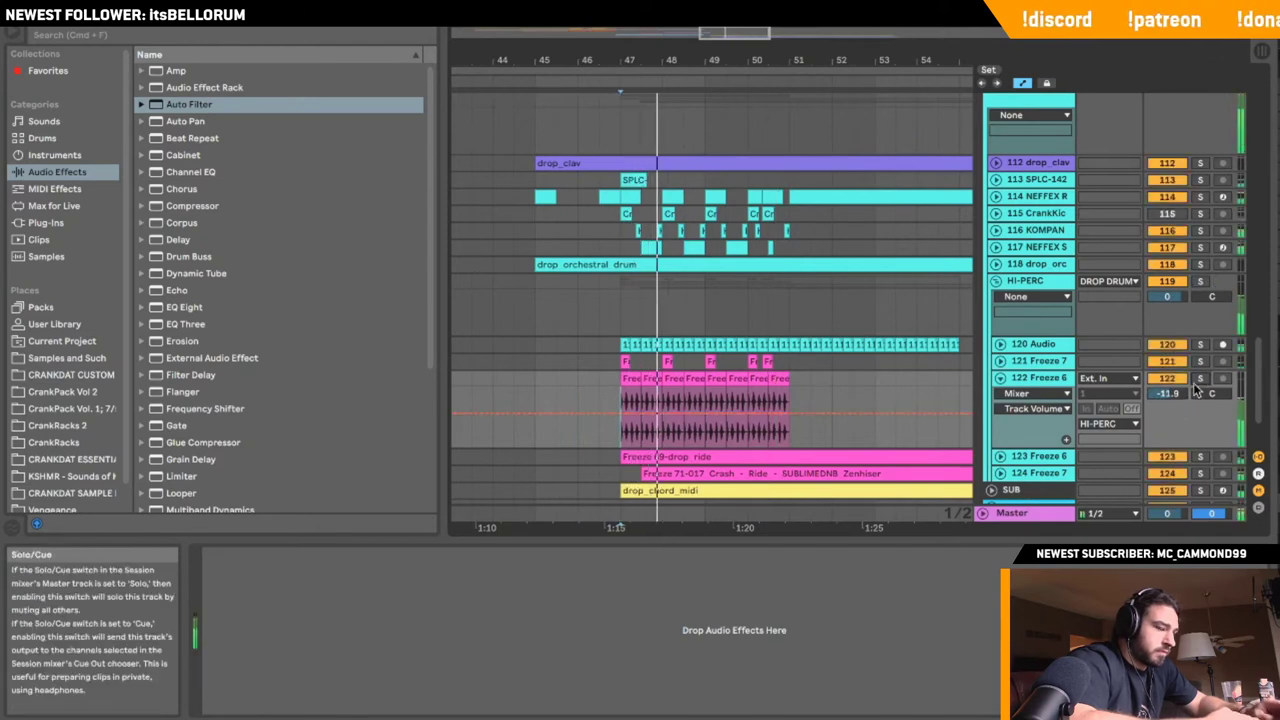
{"action": "left_click", "coordinate": [1000, 379]}
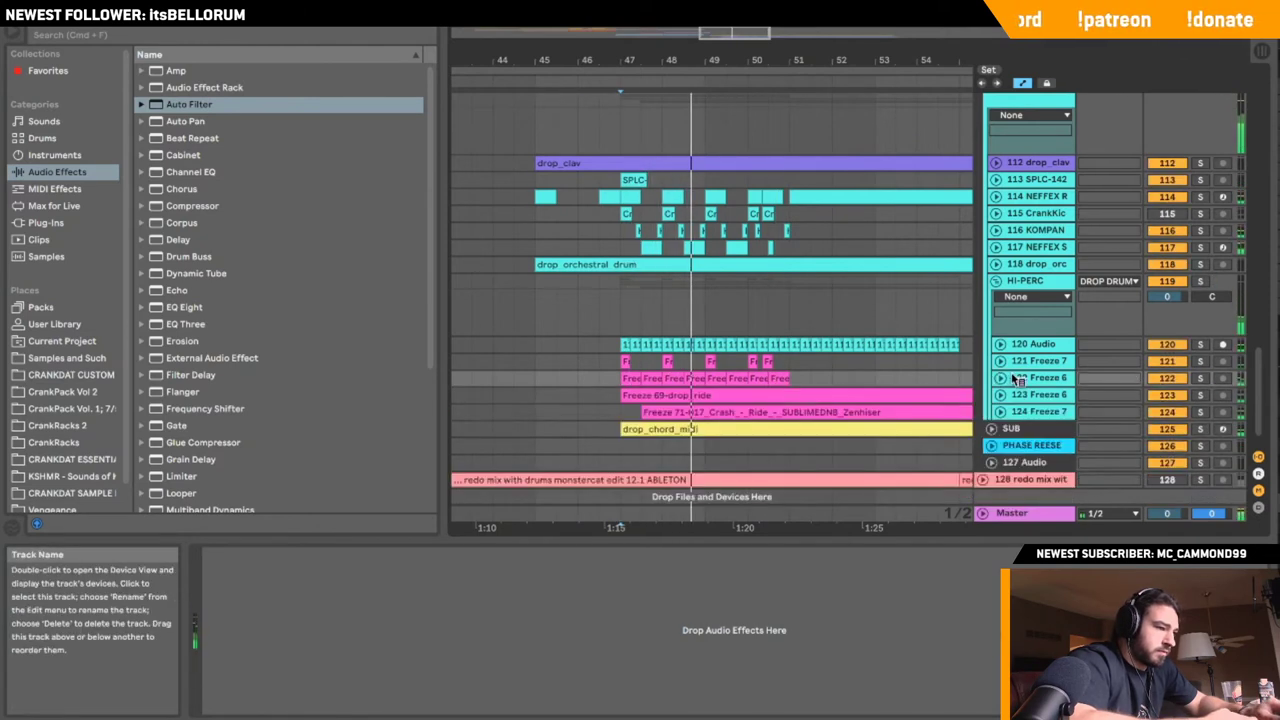
- Insert an audio track below track 122, switch to Splice, and search the sample library for "hat"
{"action": "right_click", "coordinate": [1016, 379]}
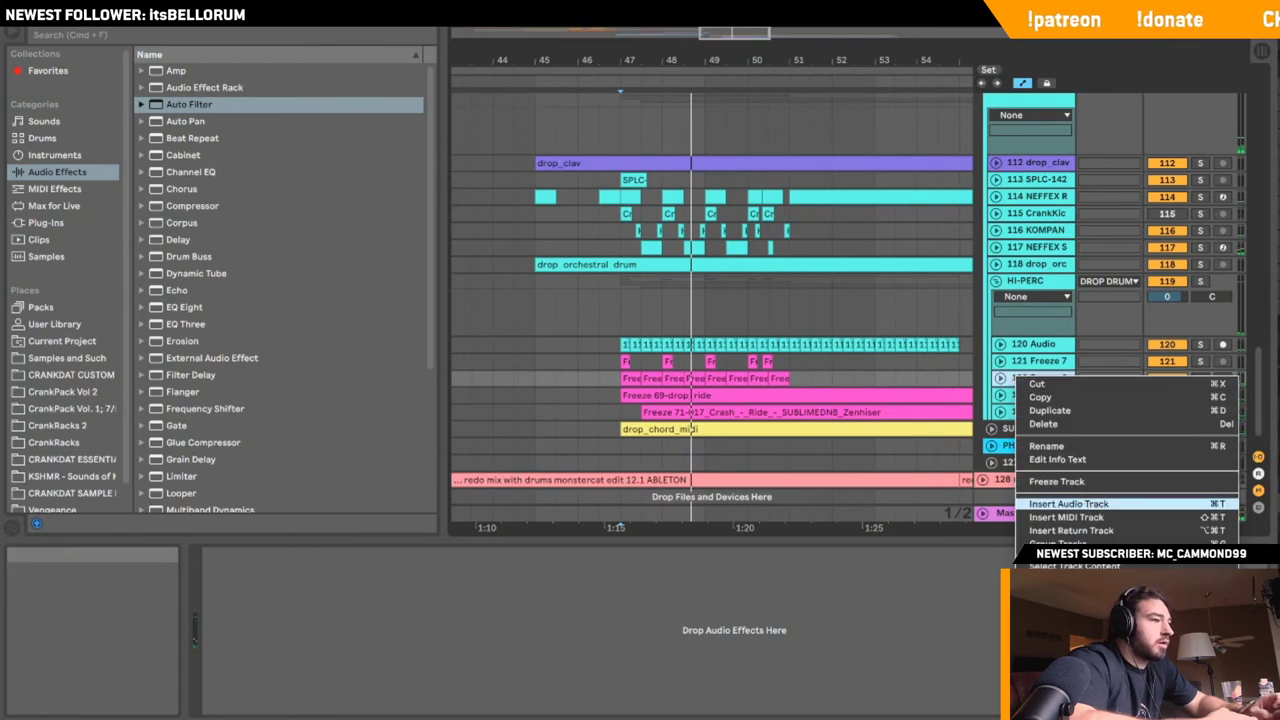
{"action": "left_click", "coordinate": [1068, 504]}
{"action": "key", "text": "super+Tab"}
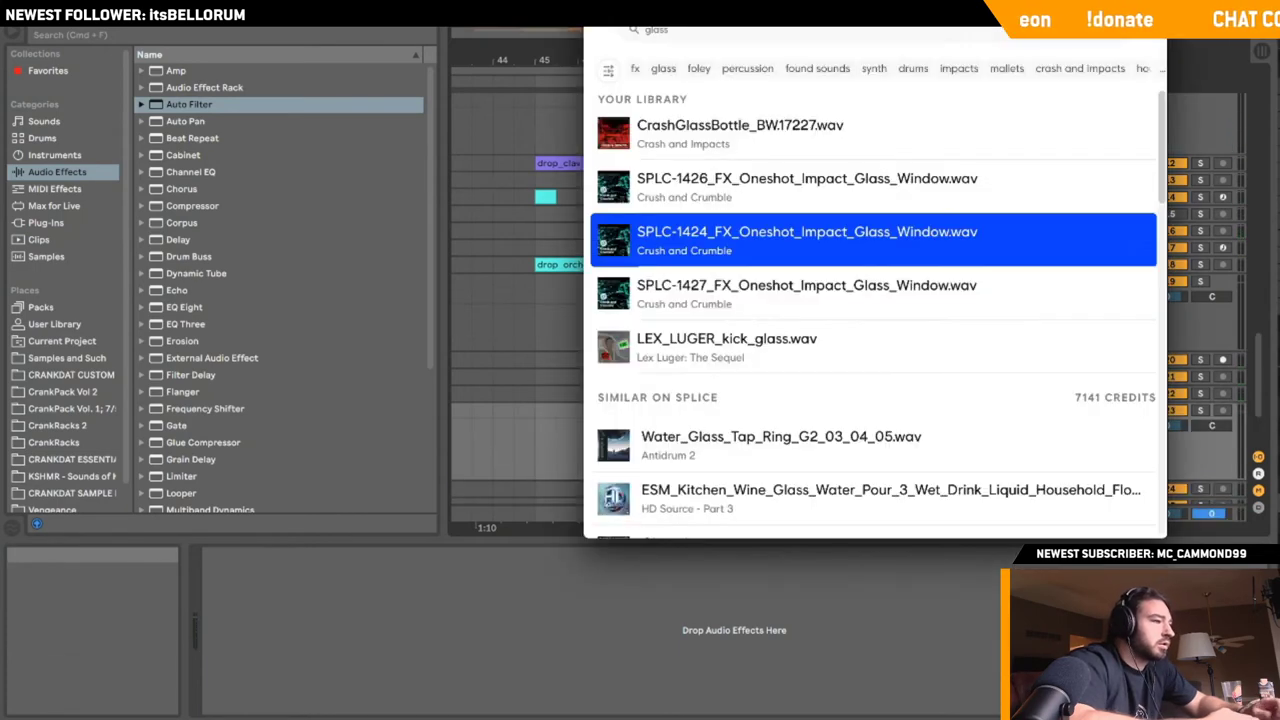
{"action": "left_click", "coordinate": [751, 31]}
{"action": "key", "text": "Return"}
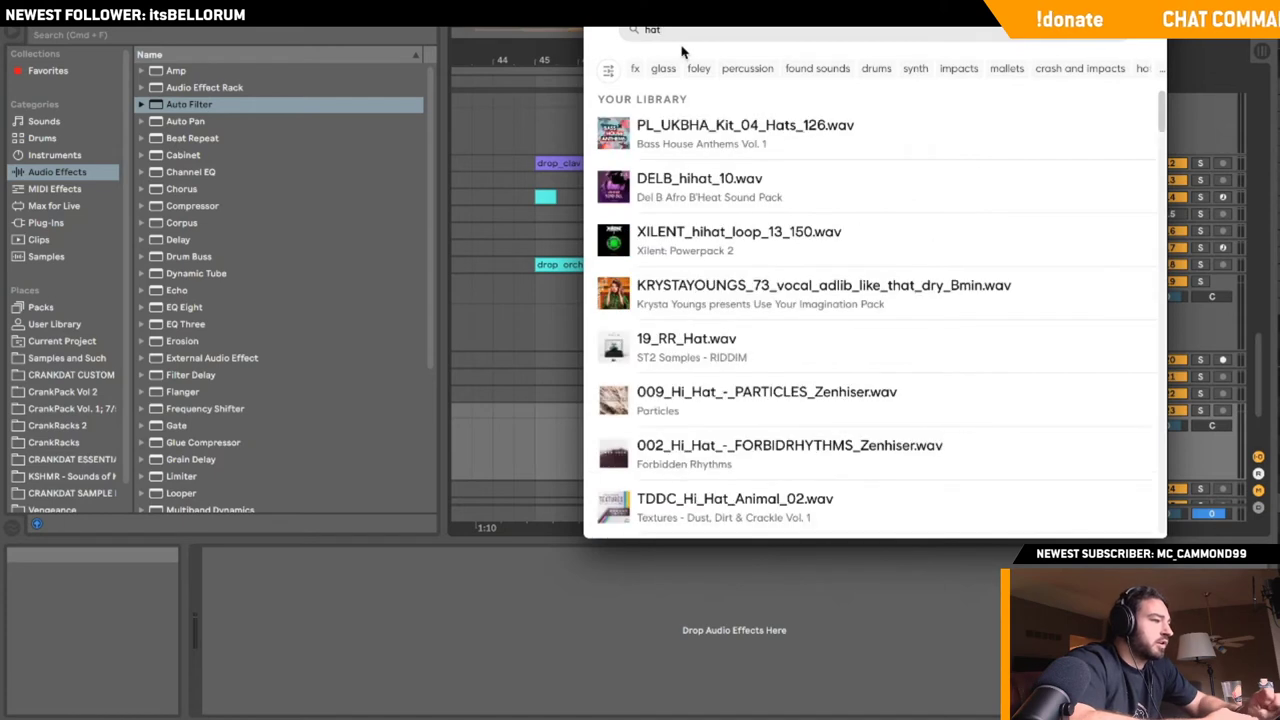
- Audition several hat samples and place 009_Hi_Hat_-_PARTICLES_Zenhiser.wav on the new audio track 123 in Ableton Live, before bar 45
{"action": "left_click", "coordinate": [622, 199]}
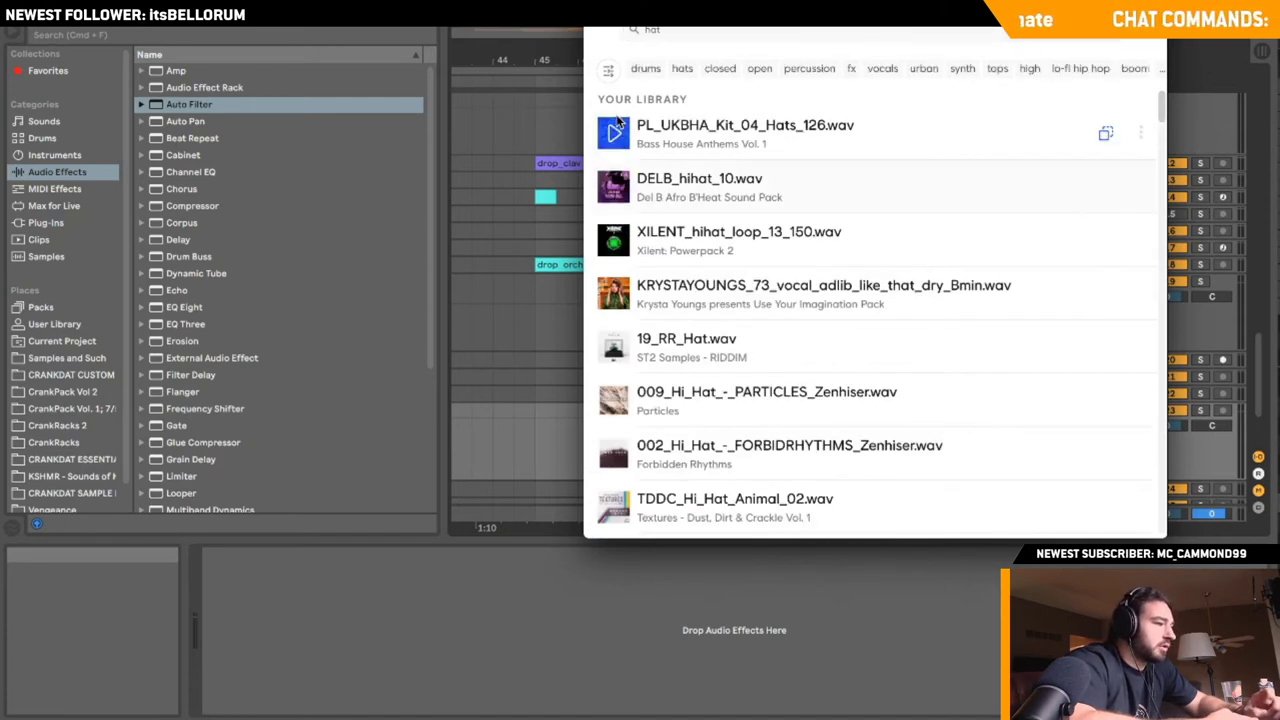
{"action": "left_click", "coordinate": [615, 240]}
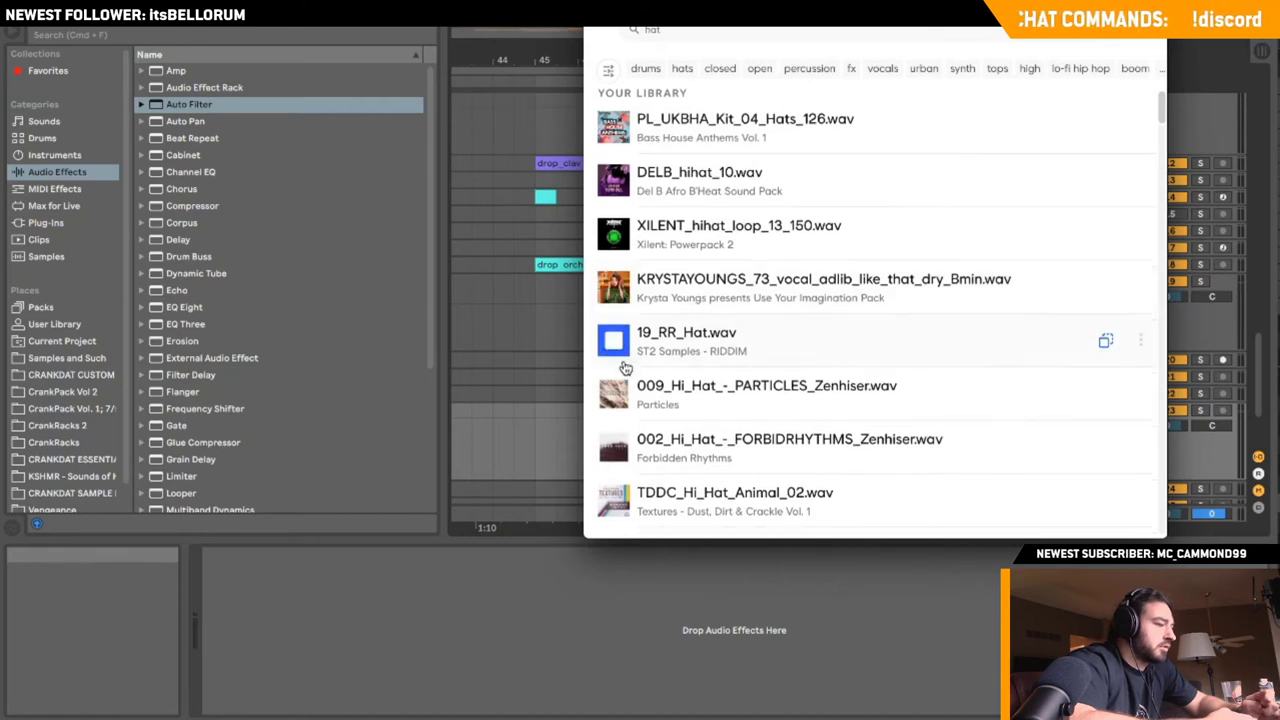
{"action": "scroll", "coordinate": [618, 350], "scroll_direction": "down", "scroll_amount": 2}
{"action": "left_click", "coordinate": [616, 280]}
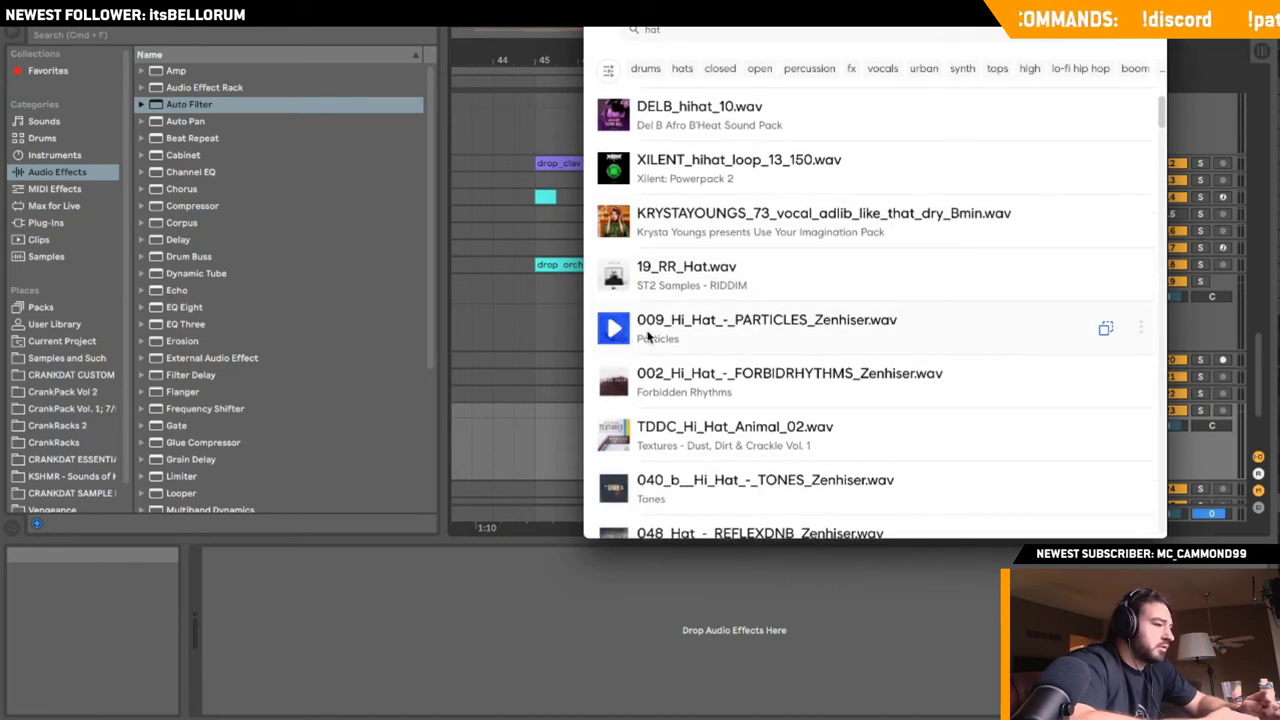
{"action": "left_click_drag", "start_coordinate": [647, 338], "coordinate": [514, 416]}
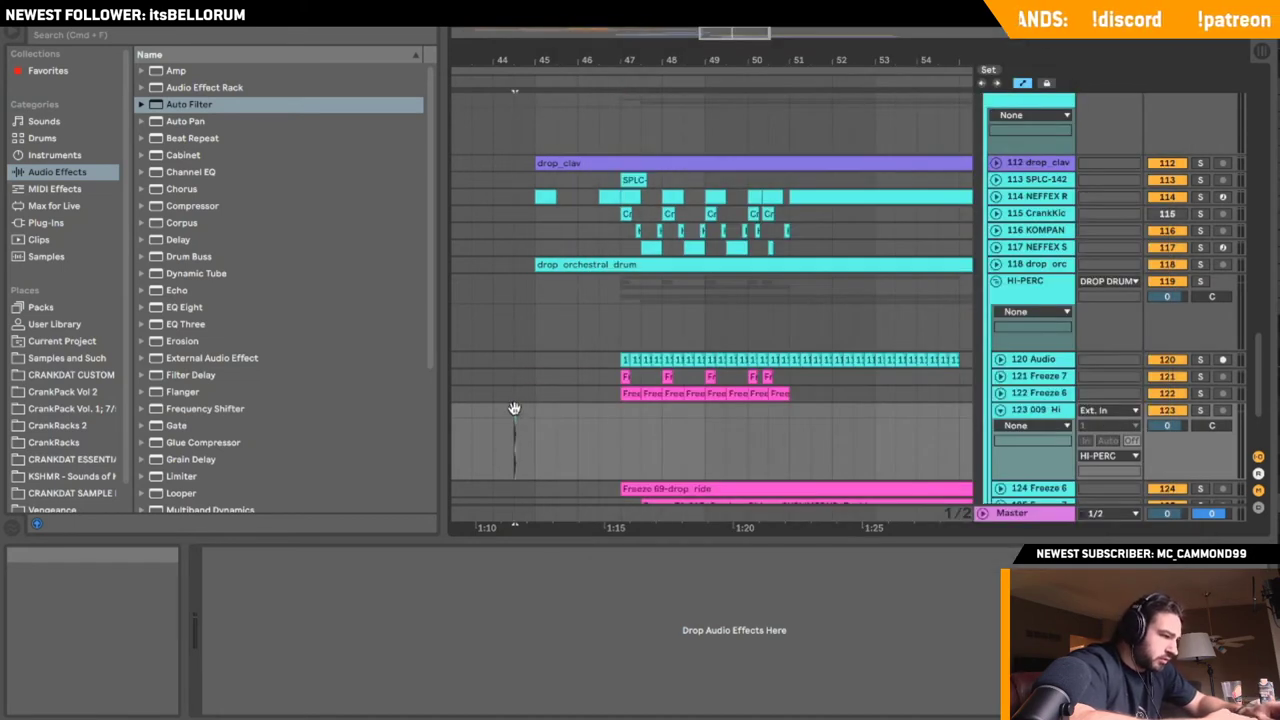
- Move the new hat clip to 47.2 on track 123 and duplicate it into a roll of four consecutive 1/32 hits
{"action": "left_click_drag", "start_coordinate": [644, 62], "coordinate": [644, 150]}
{"action": "left_click", "coordinate": [1000, 394]}
{"action": "scroll", "coordinate": [805, 338], "scroll_direction": "down", "scroll_amount": 4}
{"action": "scroll", "coordinate": [805, 338], "scroll_direction": "left", "scroll_amount": 2}
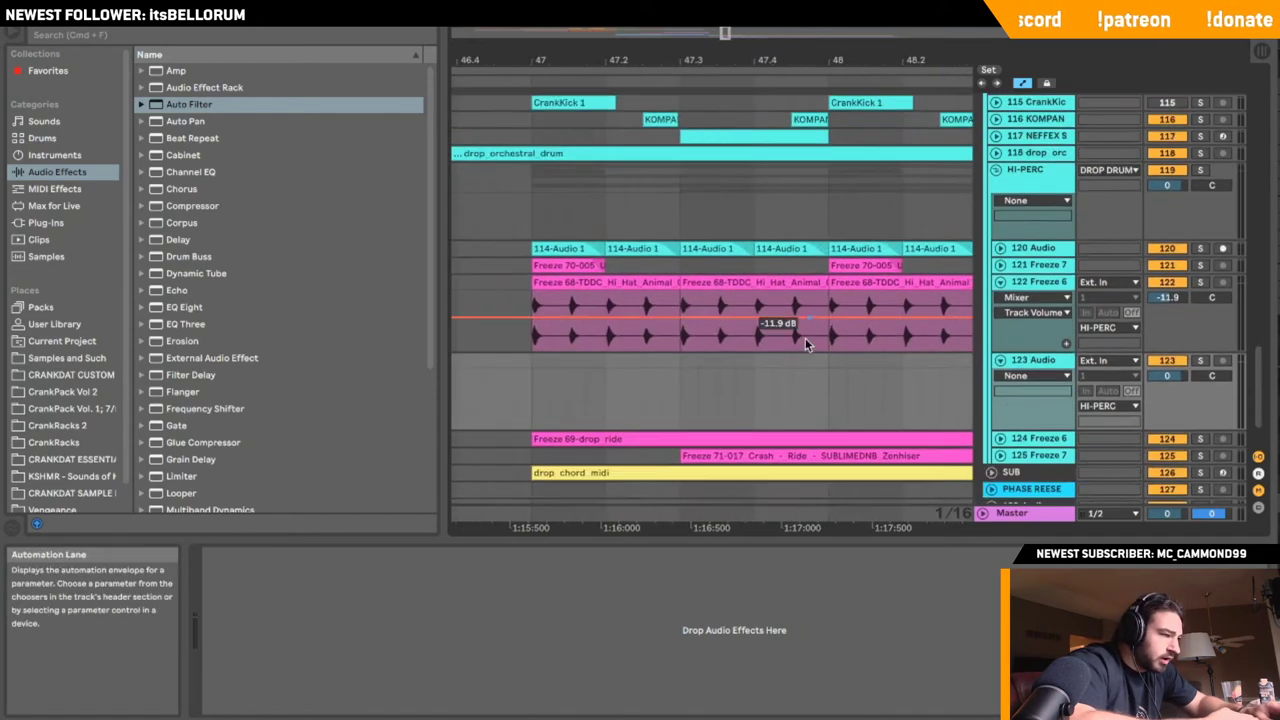
{"action": "left_click", "coordinate": [563, 305]}
{"action": "key", "text": "space"}
{"action": "left_click", "coordinate": [633, 300]}
{"action": "key", "text": "space"}
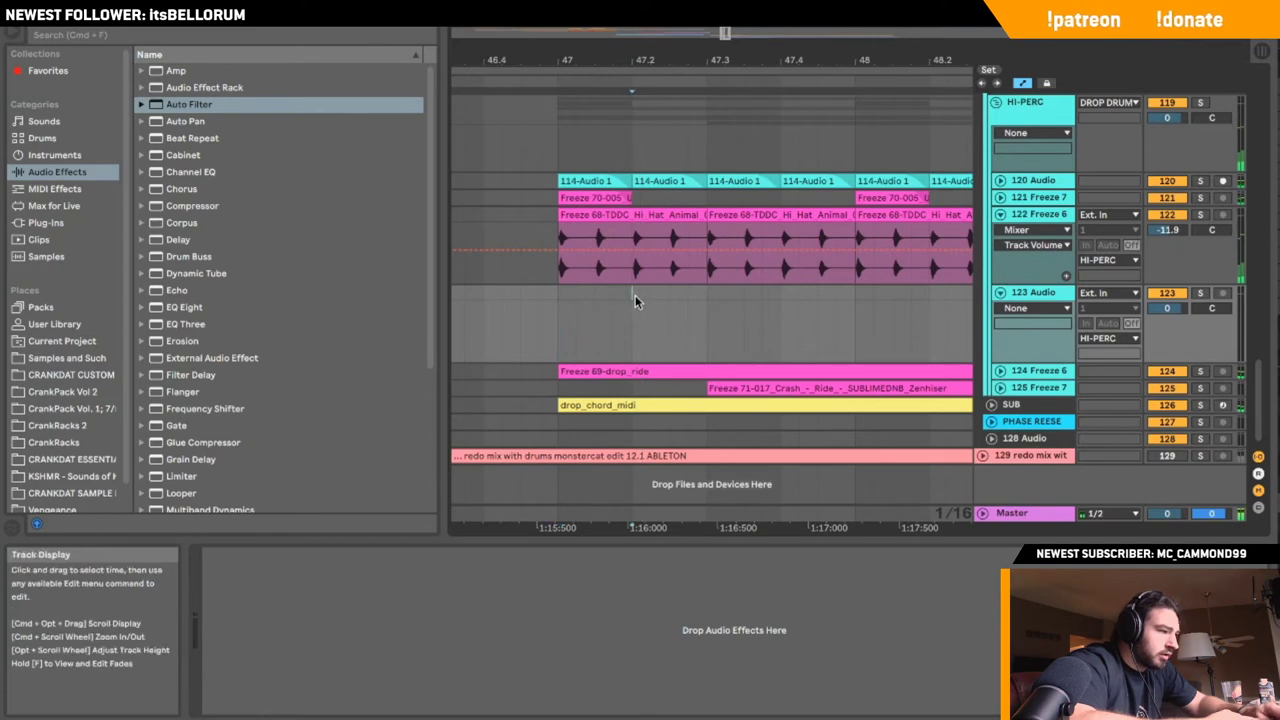
{"action": "key", "text": "super+v"}
{"action": "left_click_drag", "start_coordinate": [726, 36], "coordinate": [726, 84]}
{"action": "left_click", "coordinate": [589, 294]}
{"action": "key", "text": "super+d"}
{"action": "key", "text": "super+d"}
{"action": "key", "text": "super+d"}
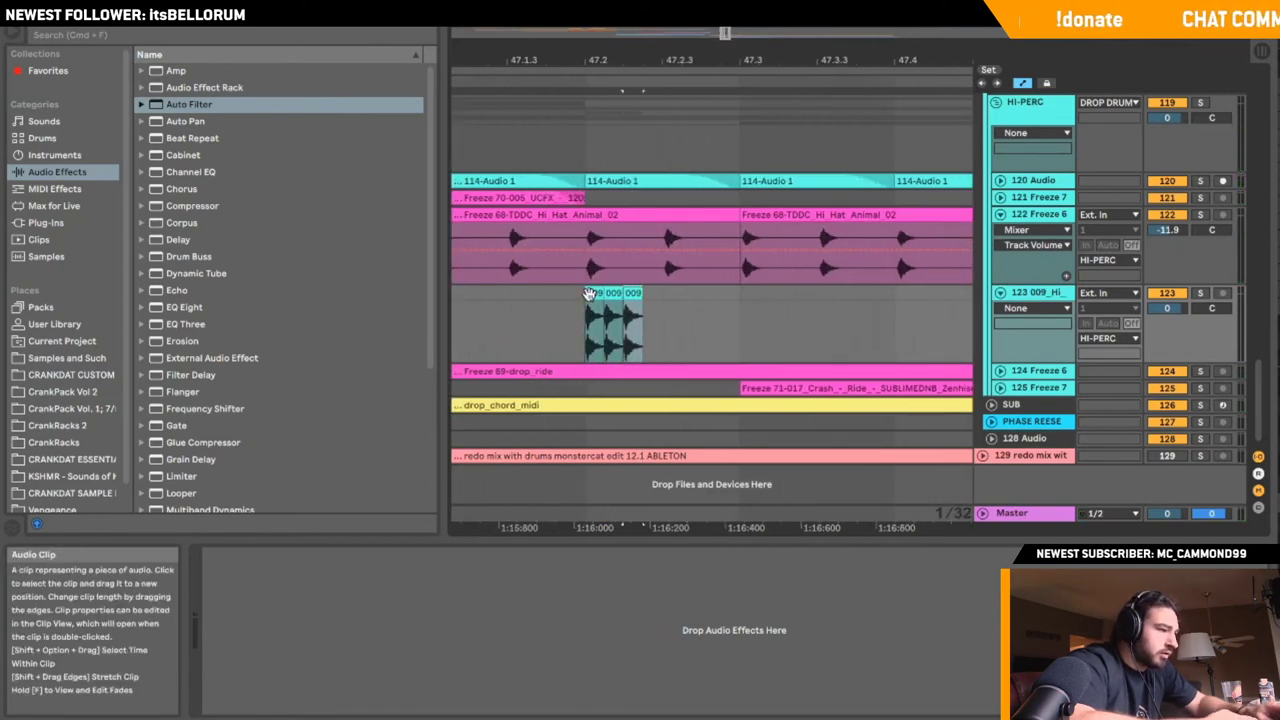
- Replay the hat roll from bar 47 and lower the volume of track 123 to -7.2 dB
{"action": "left_click", "coordinate": [546, 306]}
{"action": "key", "text": "space"}
{"action": "scroll", "coordinate": [674, 313], "scroll_direction": "left", "scroll_amount": 2}
{"action": "key", "text": "space"}
{"action": "key", "text": "space"}
{"action": "scroll", "coordinate": [674, 313], "scroll_direction": "left", "scroll_amount": 2}
{"action": "left_click", "coordinate": [584, 311]}
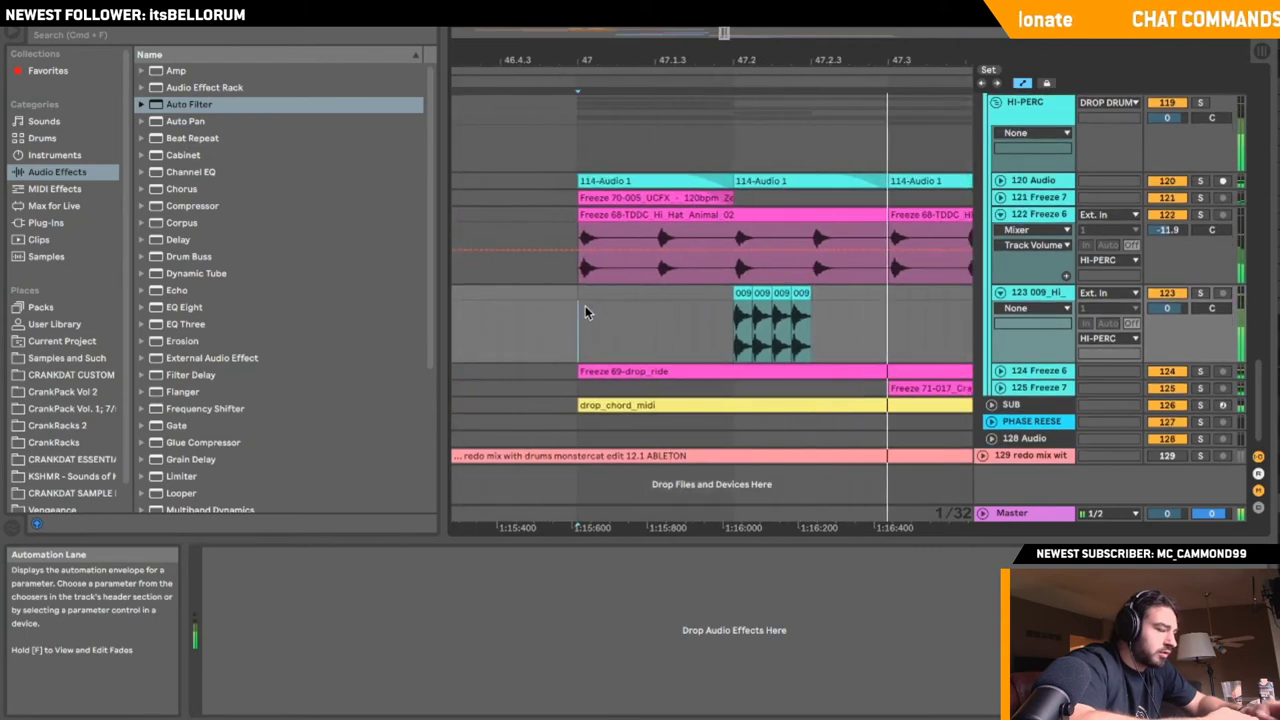
{"action": "key", "text": "space"}
{"action": "key", "text": "space"}
{"action": "mouse_move", "coordinate": [1170, 309]}
{"action": "left_mouse_down"}
{"action": "mouse_move", "coordinate": [1170, 332]}
{"action": "mouse_move", "coordinate": [1172, 313]}
{"action": "left_mouse_up"}
{"action": "key", "text": "space"}
{"action": "key", "text": "space"}
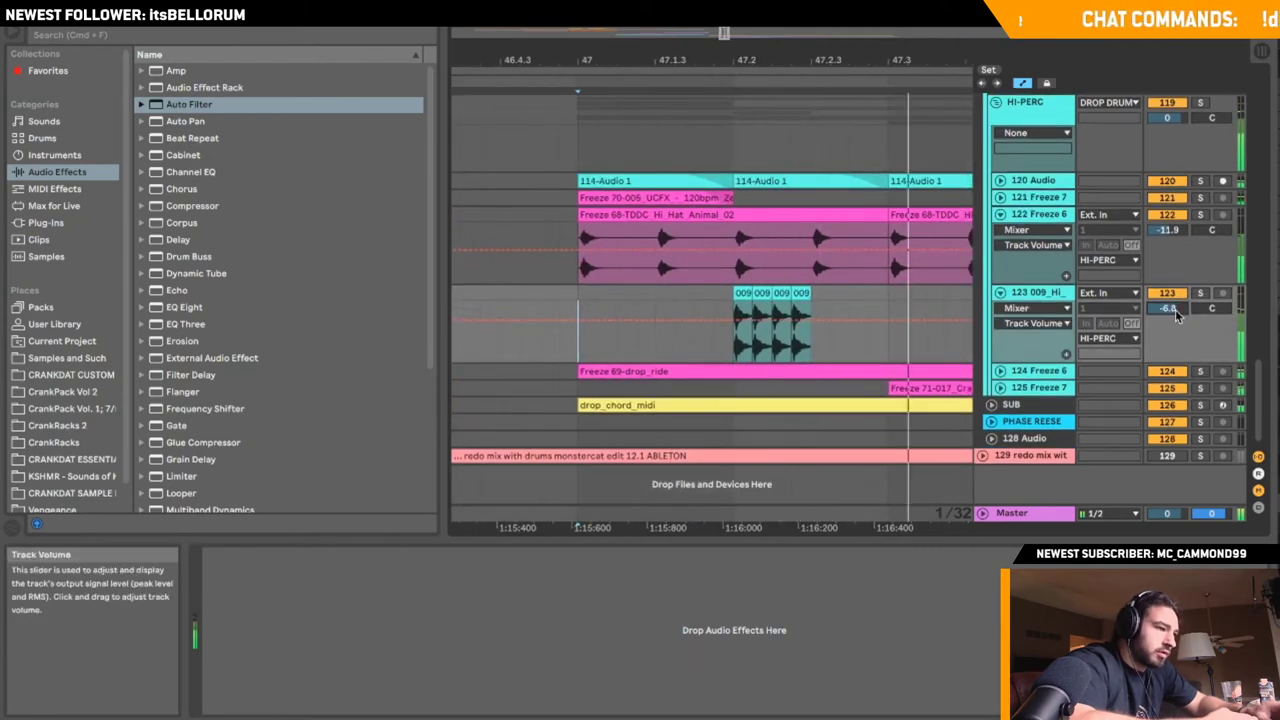
{"action": "key", "text": "space"}
{"action": "key", "text": "space"}
- Move the four-hit hat roll on track 123 from 47.2 to 47.3.3 and replay the passage leading into it
{"action": "scroll", "coordinate": [812, 297], "scroll_direction": "right", "scroll_amount": 1}
{"action": "scroll", "coordinate": [807, 299], "scroll_direction": "right", "scroll_amount": 1}
{"action": "key", "text": "space"}
{"action": "key", "text": "space"}
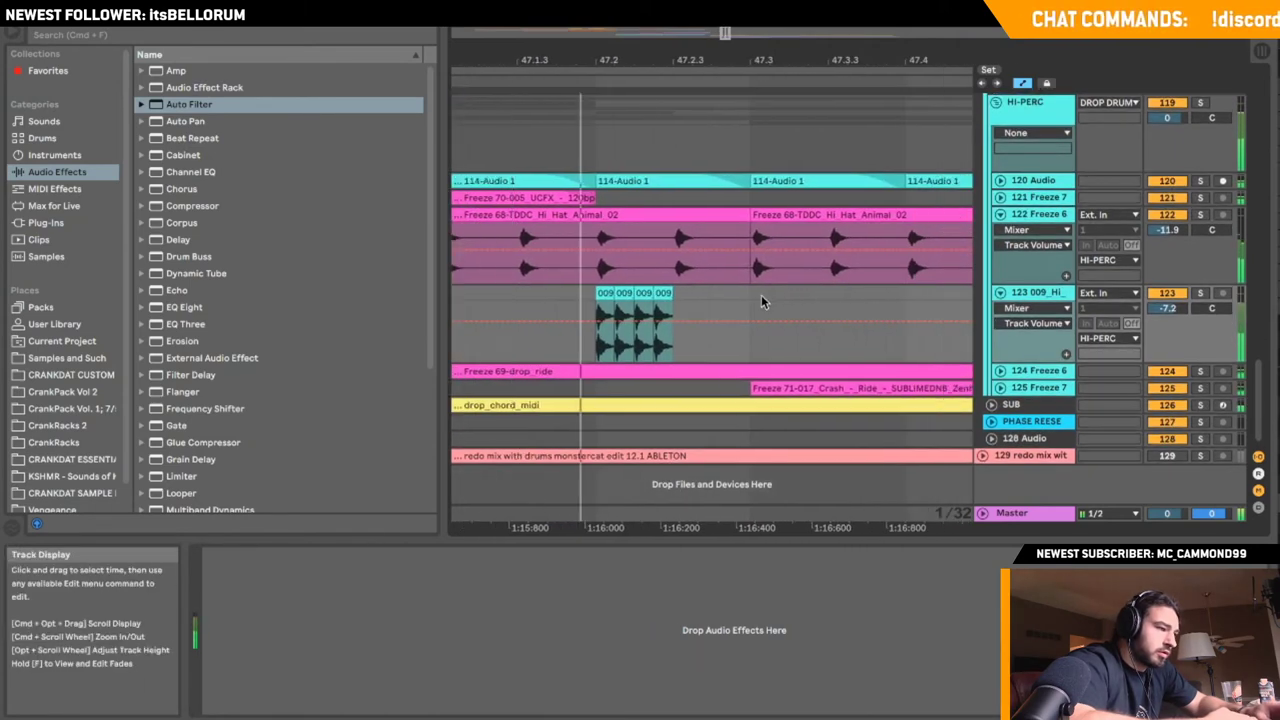
{"action": "key", "text": "space"}
{"action": "left_click_drag", "start_coordinate": [751, 299], "coordinate": [597, 304]}
{"action": "key", "text": "Delete"}
{"action": "left_click", "coordinate": [827, 296]}
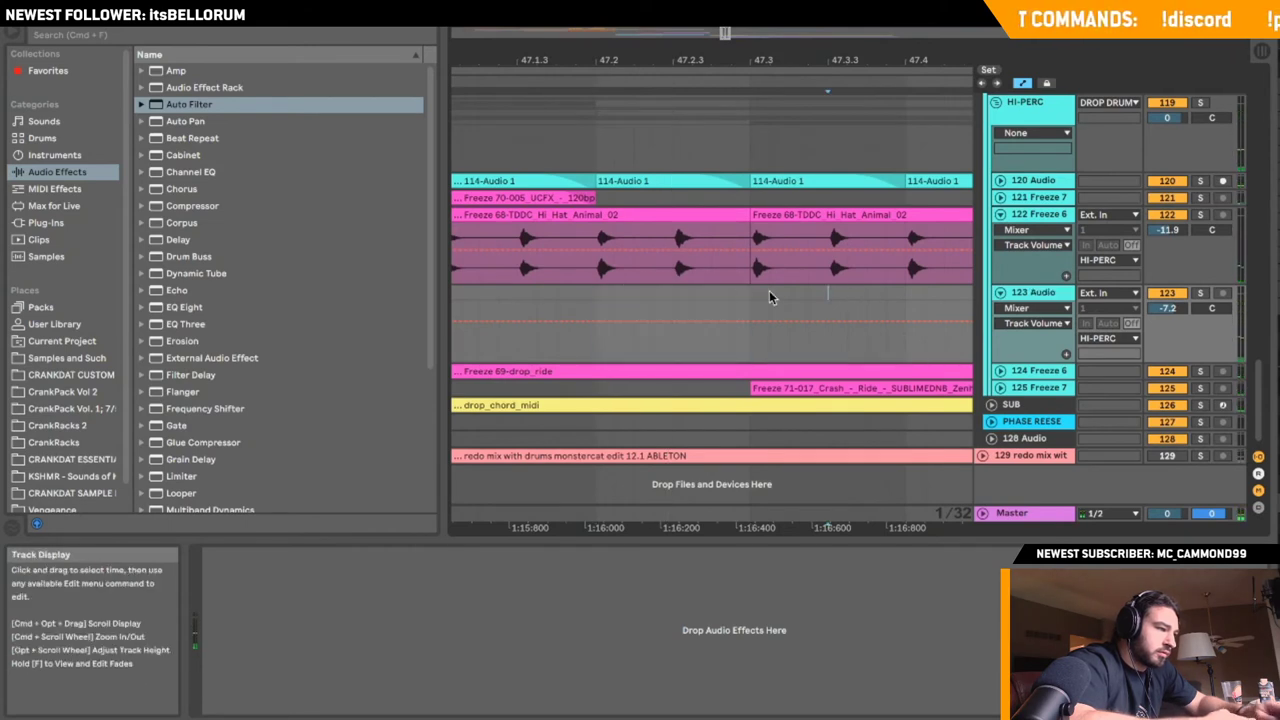
{"action": "key", "text": "super+z"}
{"action": "scroll", "coordinate": [810, 297], "scroll_direction": "left", "scroll_amount": 2}
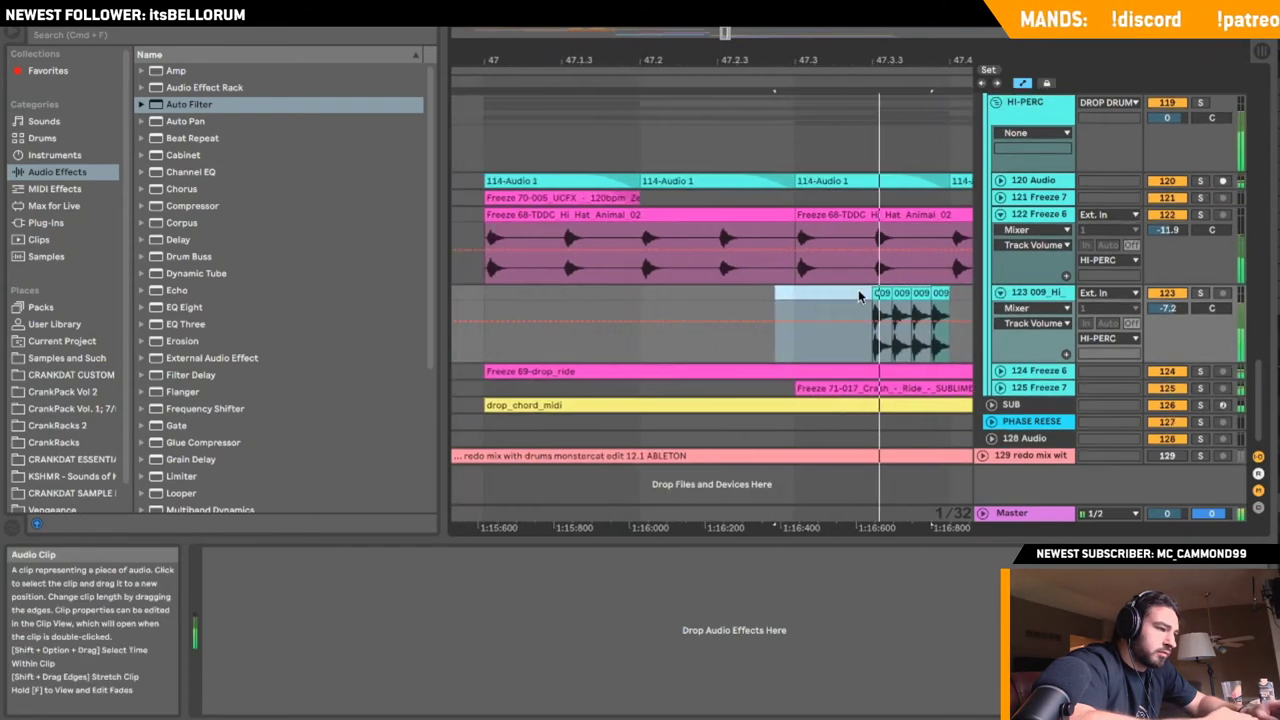
{"action": "left_click", "coordinate": [623, 299]}
{"action": "key", "text": "space"}
{"action": "key", "text": "space"}
{"action": "scroll", "coordinate": [706, 297], "scroll_direction": "left", "scroll_amount": 1}
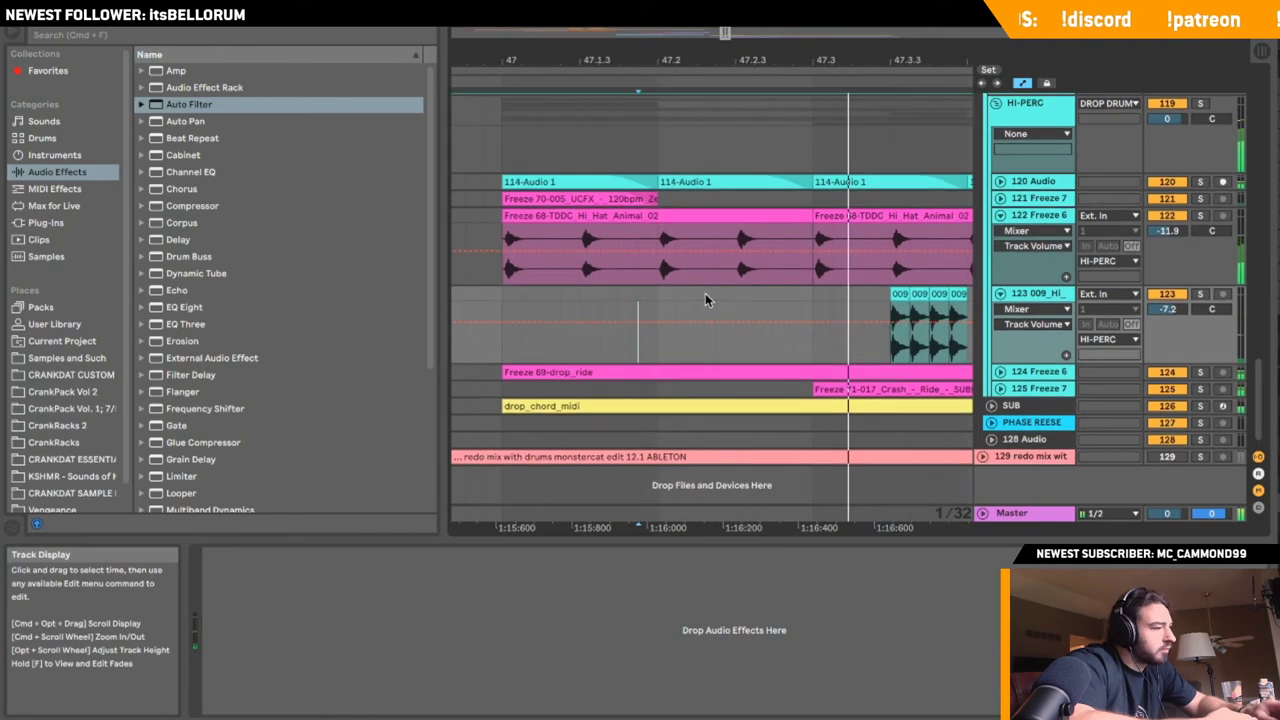
- Move the four-hit hat roll on track 123 from 47.3.3 to 47.2 and replay it
{"action": "left_click", "coordinate": [546, 298]}
{"action": "key", "text": "space"}
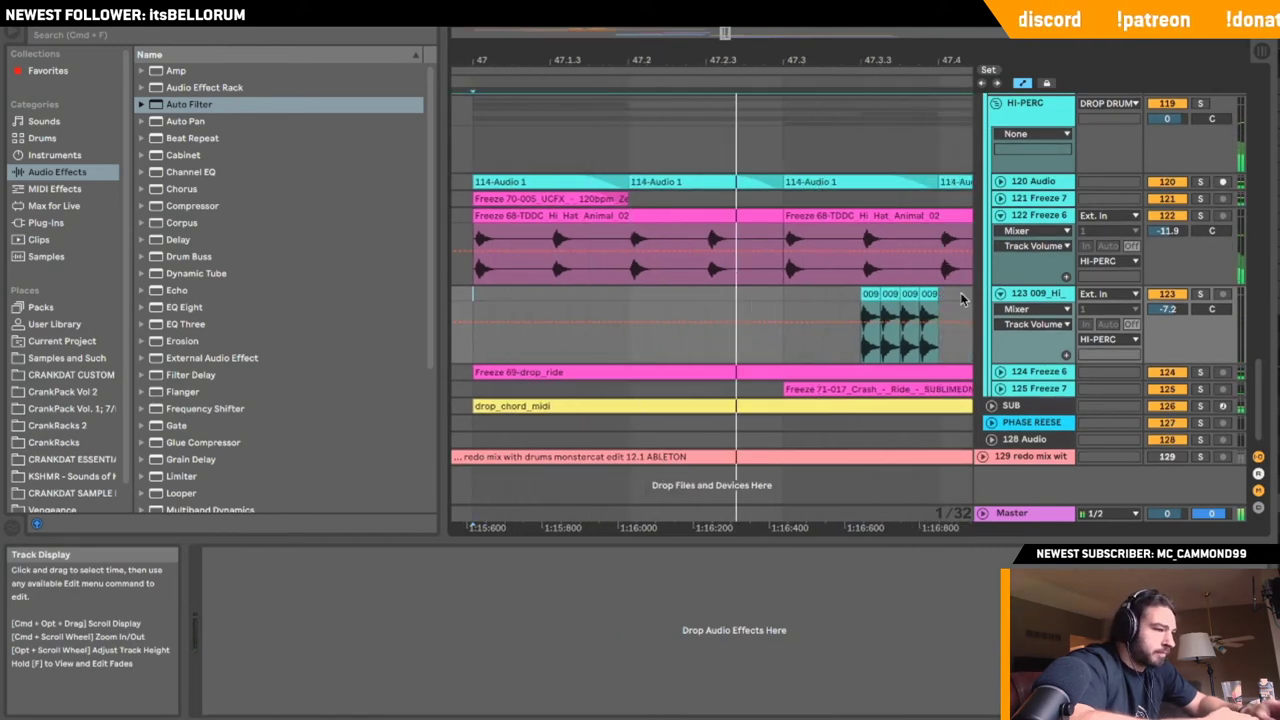
{"action": "left_click_drag", "start_coordinate": [962, 298], "coordinate": [878, 300]}
{"action": "key", "text": "space"}
{"action": "key", "text": "Delete"}
{"action": "left_click", "coordinate": [628, 295]}
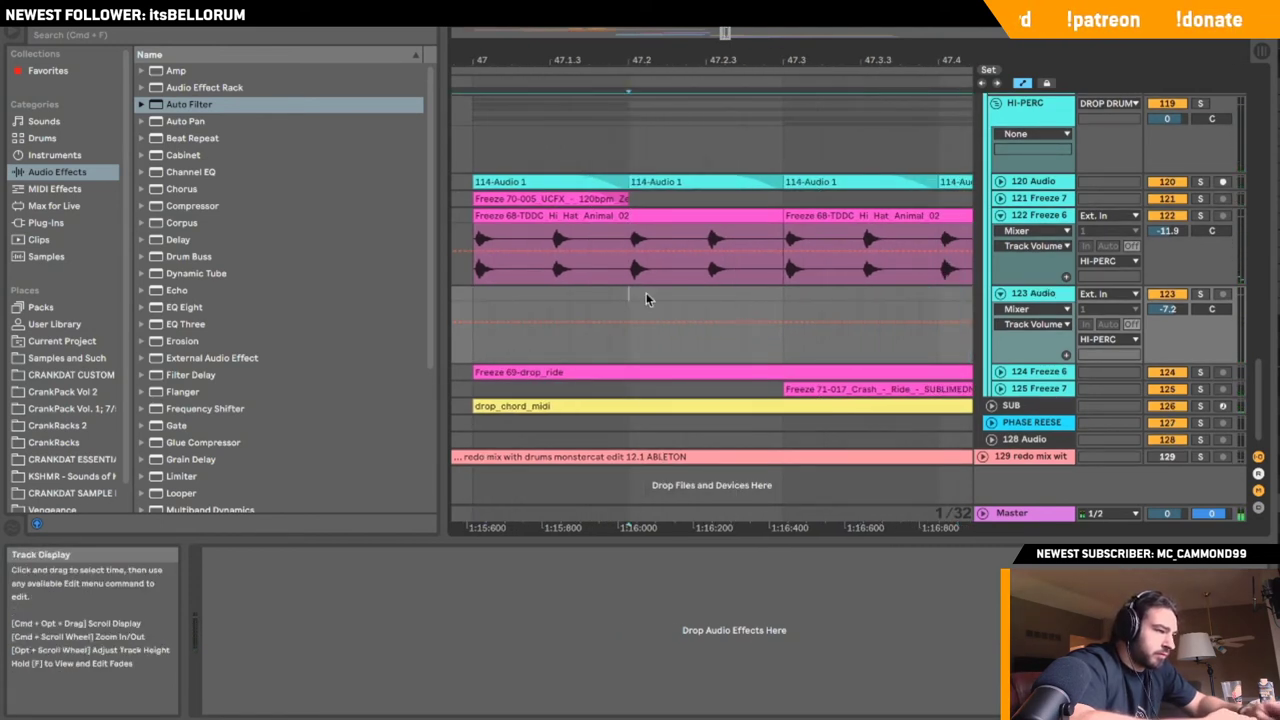
{"action": "key", "text": "super+v"}
{"action": "key", "text": "space"}
{"action": "left_click", "coordinate": [727, 301]}
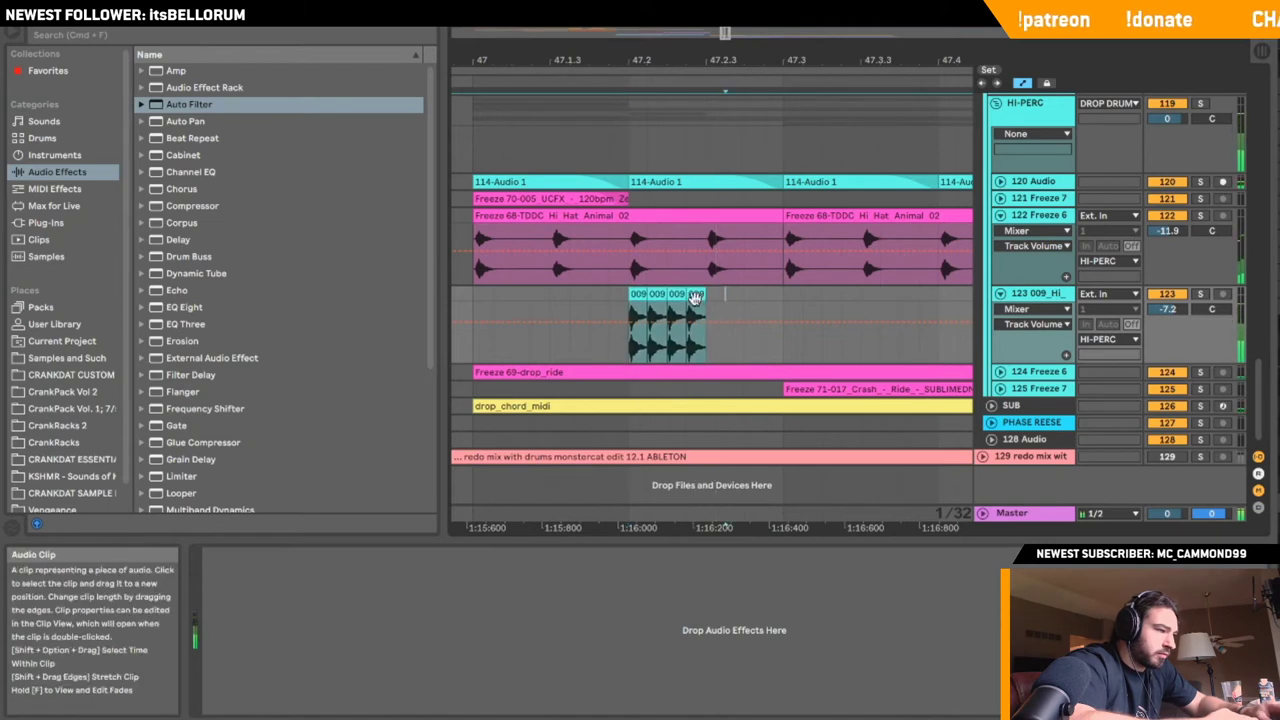
- Move the hat roll on track 123 to 47.2.3, delete its fourth hit and replay it
{"action": "key", "text": "Delete"}
{"action": "left_click", "coordinate": [708, 295]}
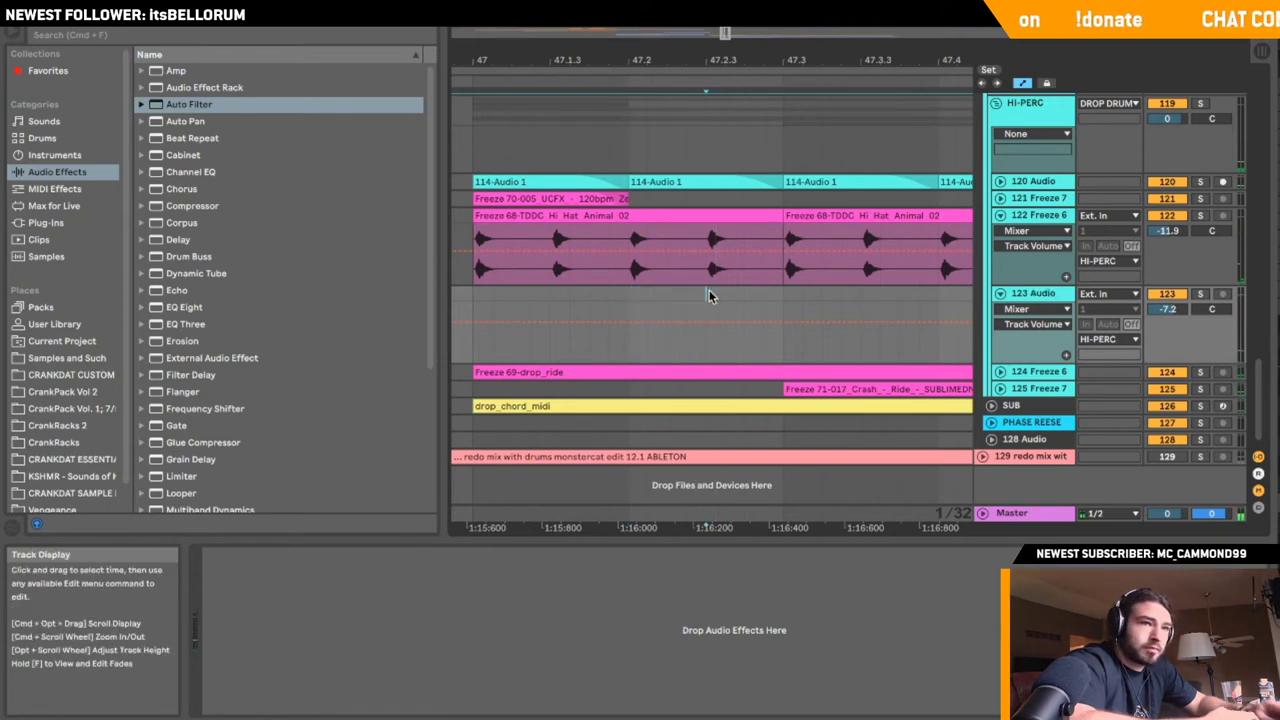
{"action": "key", "text": "super+v"}
{"action": "key", "text": "space"}
{"action": "left_click_drag", "start_coordinate": [785, 302], "coordinate": [774, 293]}
{"action": "key", "text": "Delete"}
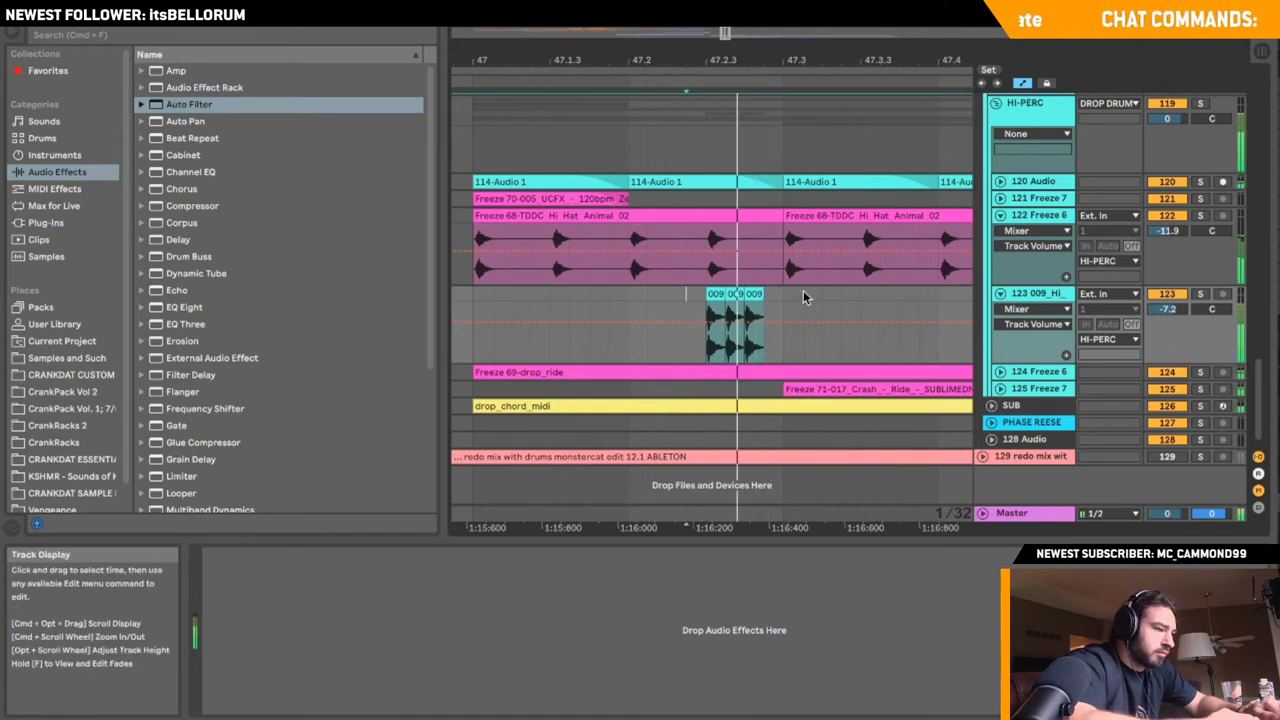
{"action": "key", "text": "space"}
- Duplicate the half-beat section holding the three-hit roll on track 123 so the copy starts at 47.3
{"action": "left_click_drag", "start_coordinate": [770, 301], "coordinate": [711, 295]}
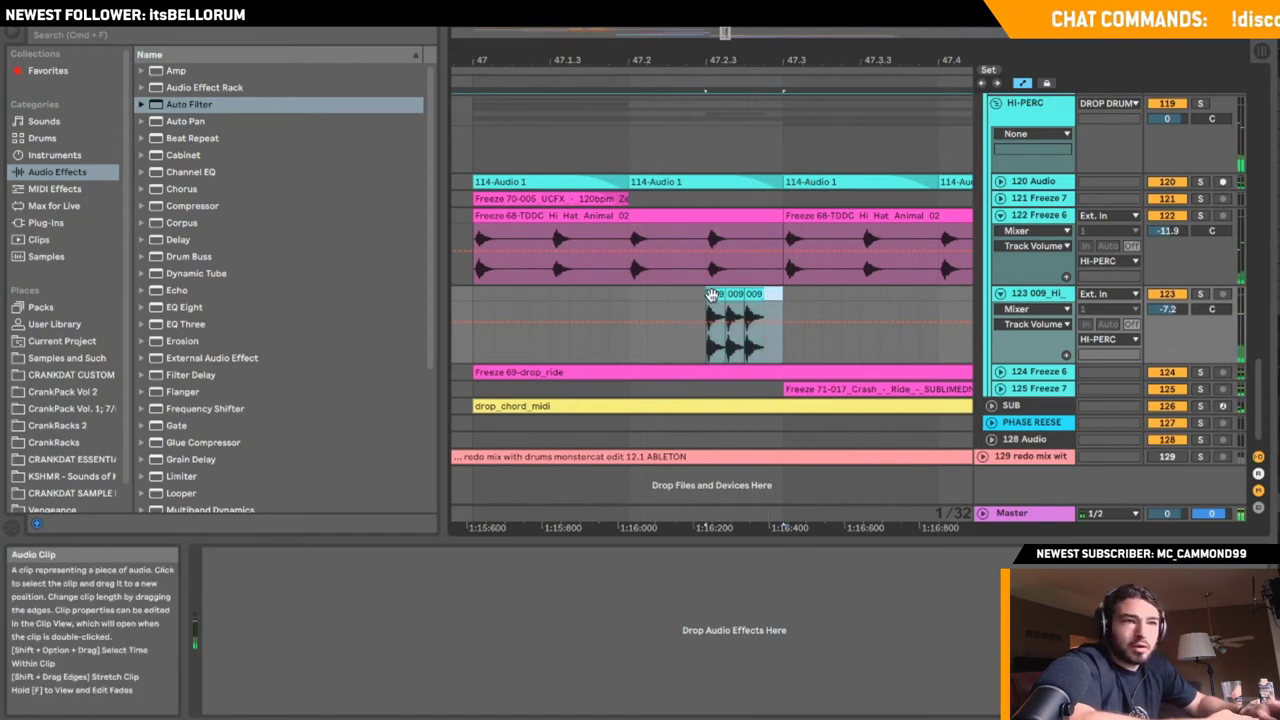
{"action": "scroll", "coordinate": [780, 296], "scroll_direction": "right", "scroll_amount": 3}
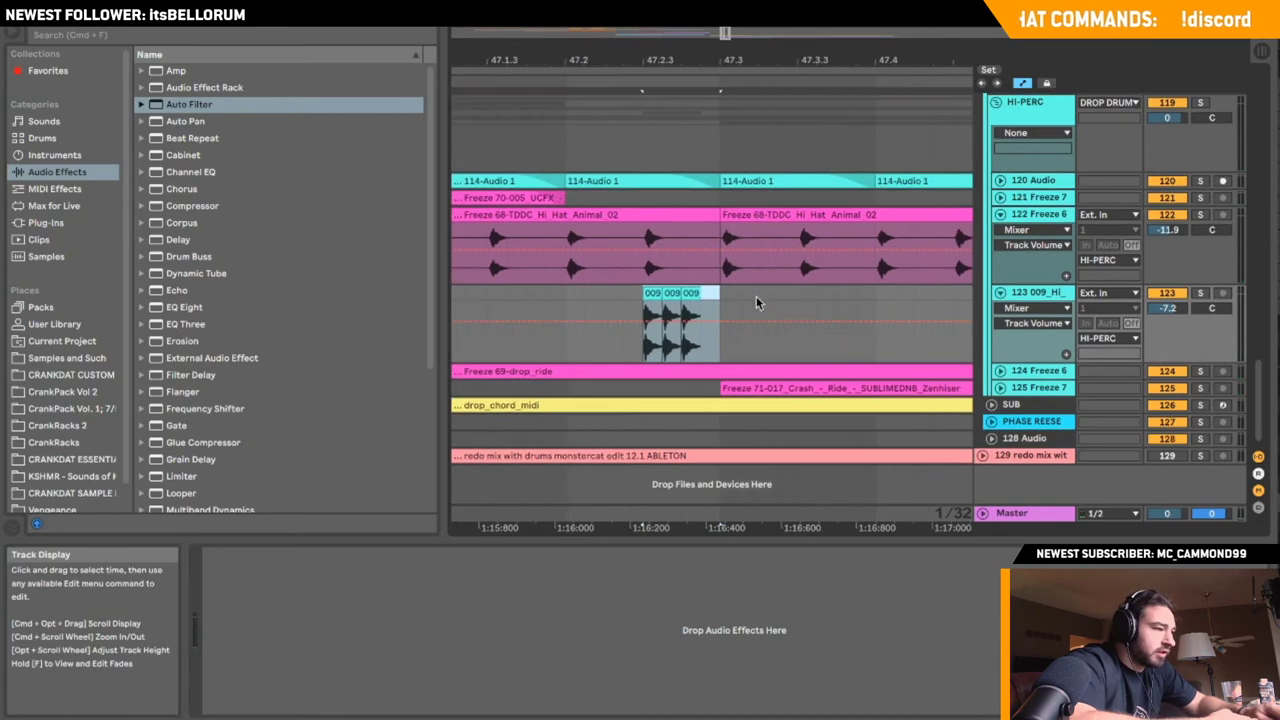
{"action": "key", "text": "super+d"}
{"action": "left_click", "coordinate": [610, 310]}
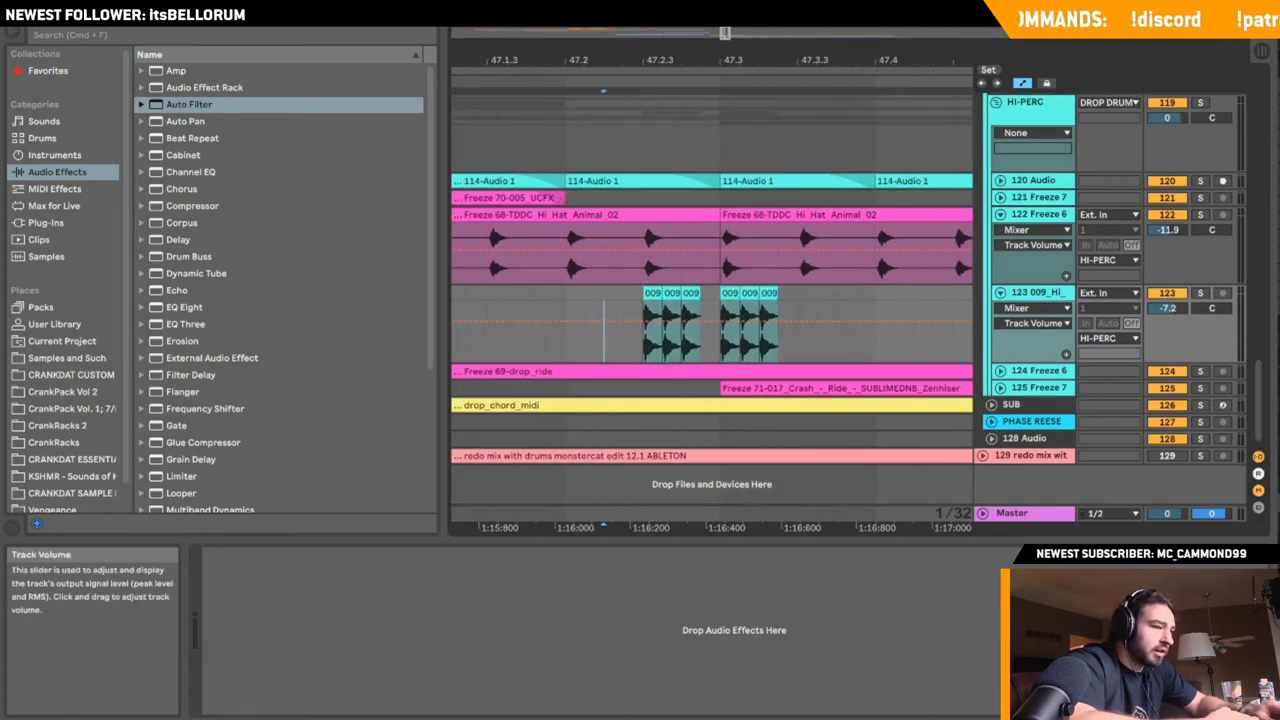
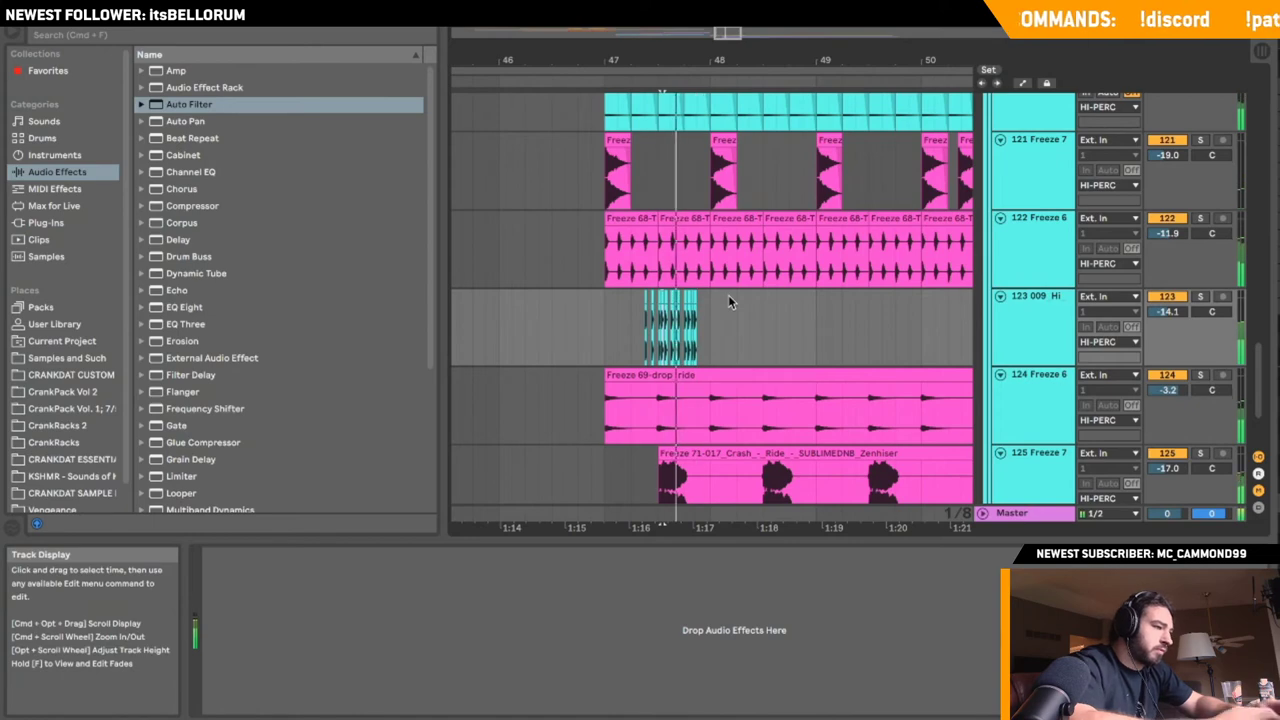
- Delete the third hit of the four-hit roll at 47.4 on track 123 while listening to the pattern
{"action": "left_click", "coordinate": [538, 302]}
{"action": "left_click_drag", "start_coordinate": [725, 35], "coordinate": [724, 95]}
{"action": "scroll", "coordinate": [771, 329], "scroll_direction": "right", "scroll_amount": 2}
{"action": "scroll", "coordinate": [765, 330], "scroll_direction": "up", "scroll_amount": 1}
{"action": "left_click", "coordinate": [734, 302]}
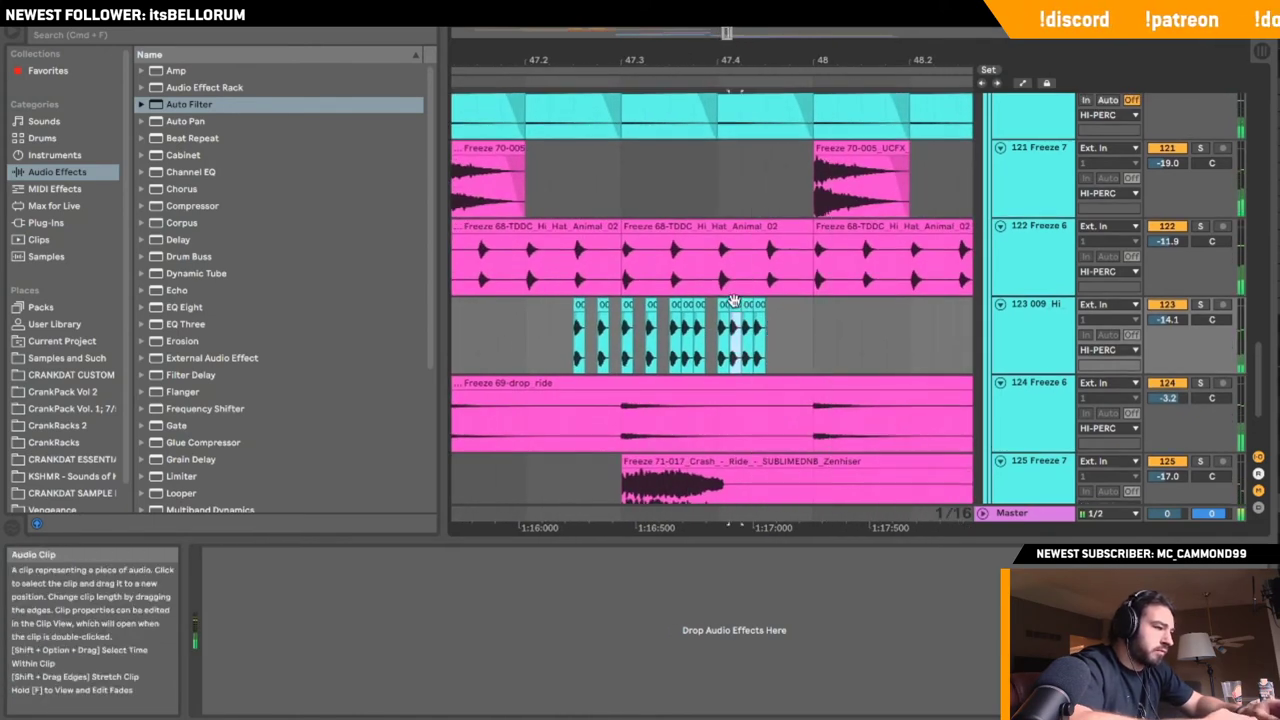
{"action": "key", "text": "Delete"}
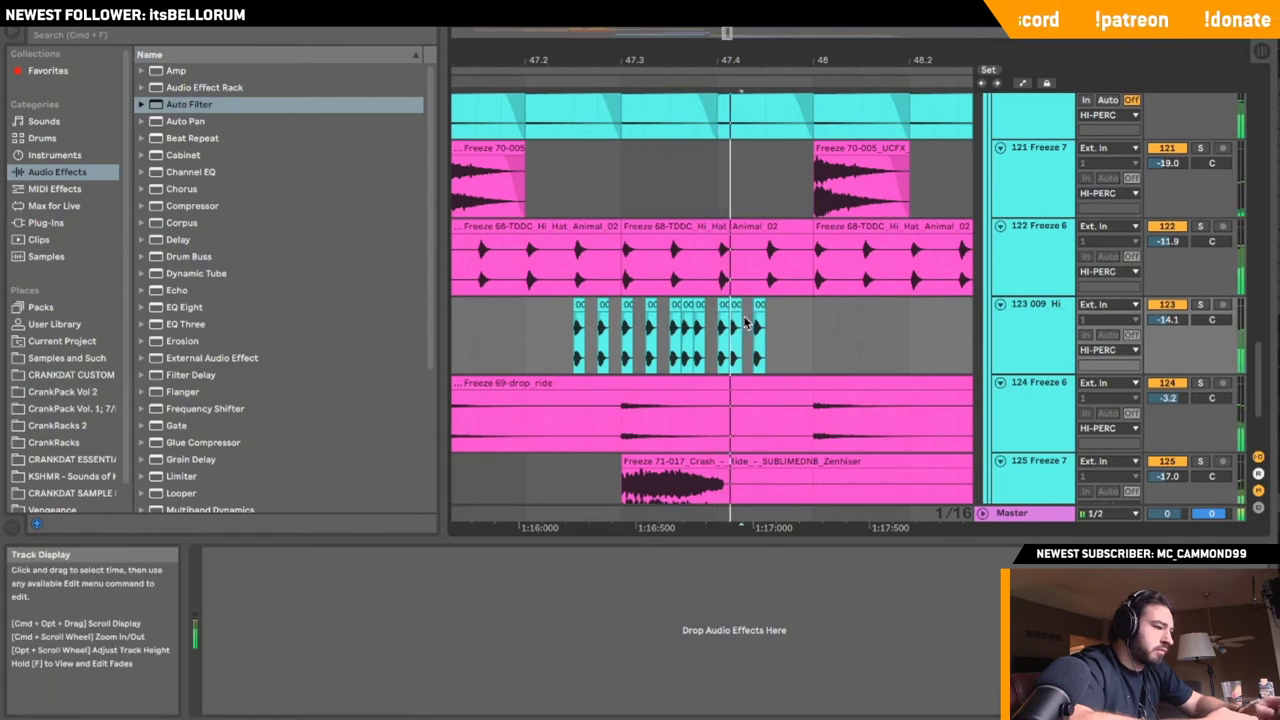
- Copy the four single hats preceding the 47.3.3 roll to 47.4.3 on track 123, and duplicate the last copied hit once
{"action": "left_click", "coordinate": [625, 310]}
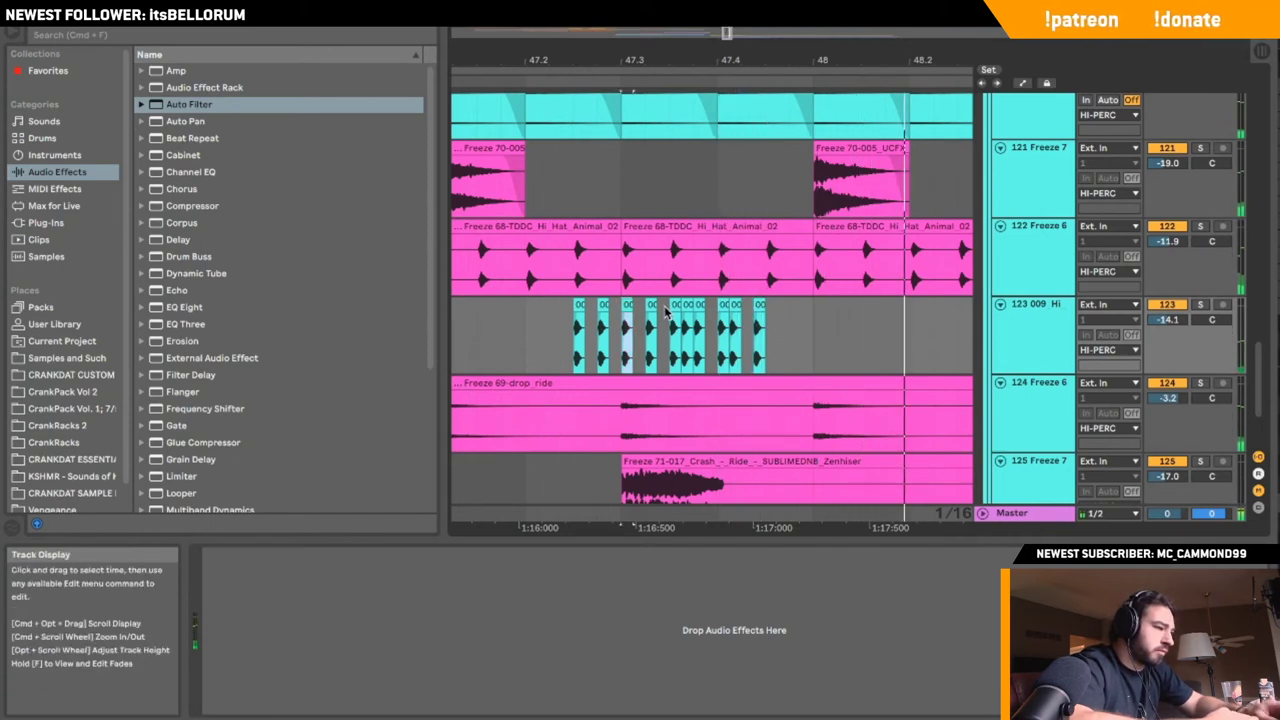
{"action": "left_click_drag", "start_coordinate": [652, 313], "coordinate": [560, 323]}
{"action": "left_click", "coordinate": [766, 335]}
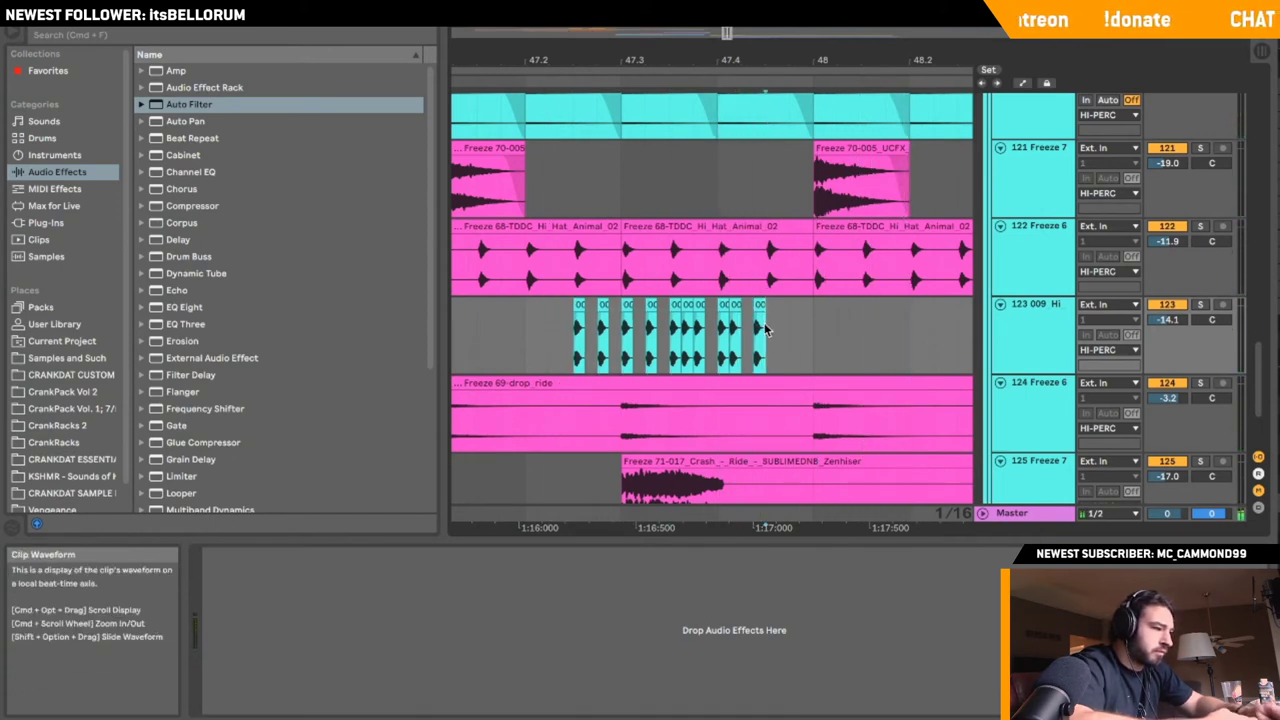
{"action": "key", "text": "super+v"}
{"action": "key", "text": "space"}
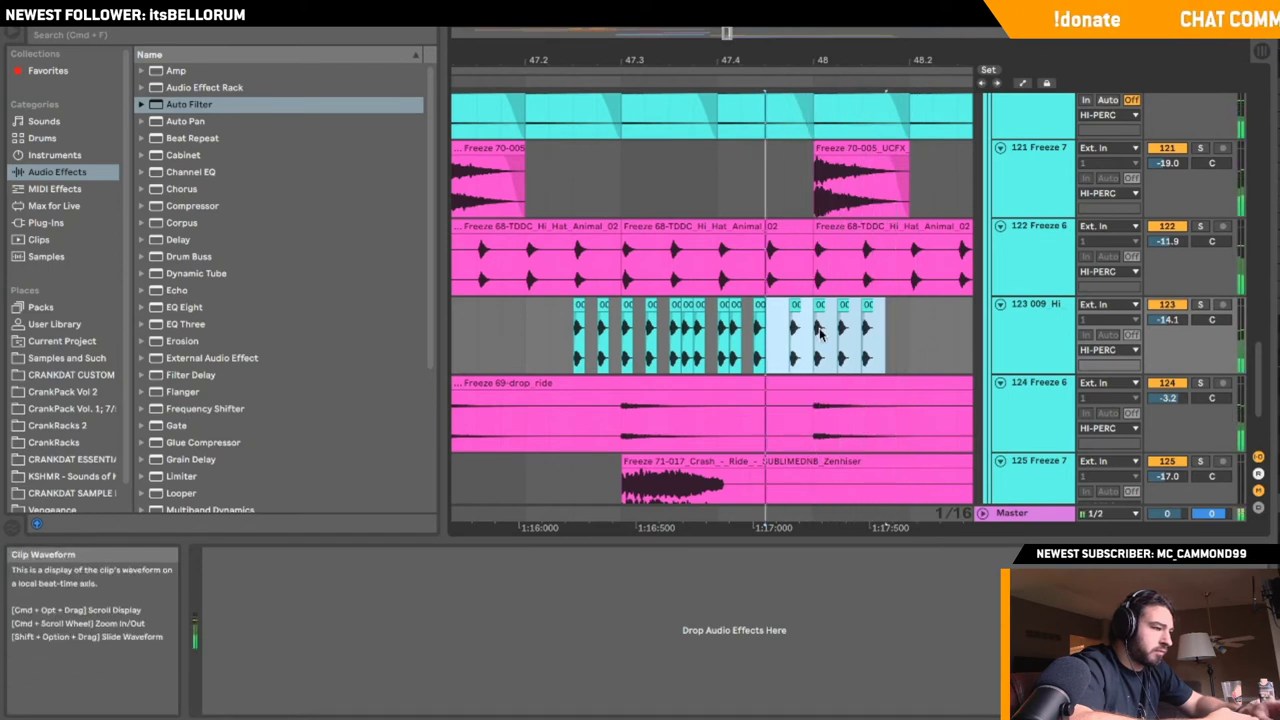
{"action": "scroll", "coordinate": [845, 335], "scroll_direction": "right", "scroll_amount": 2}
{"action": "left_click_drag", "start_coordinate": [845, 334], "coordinate": [807, 329]}
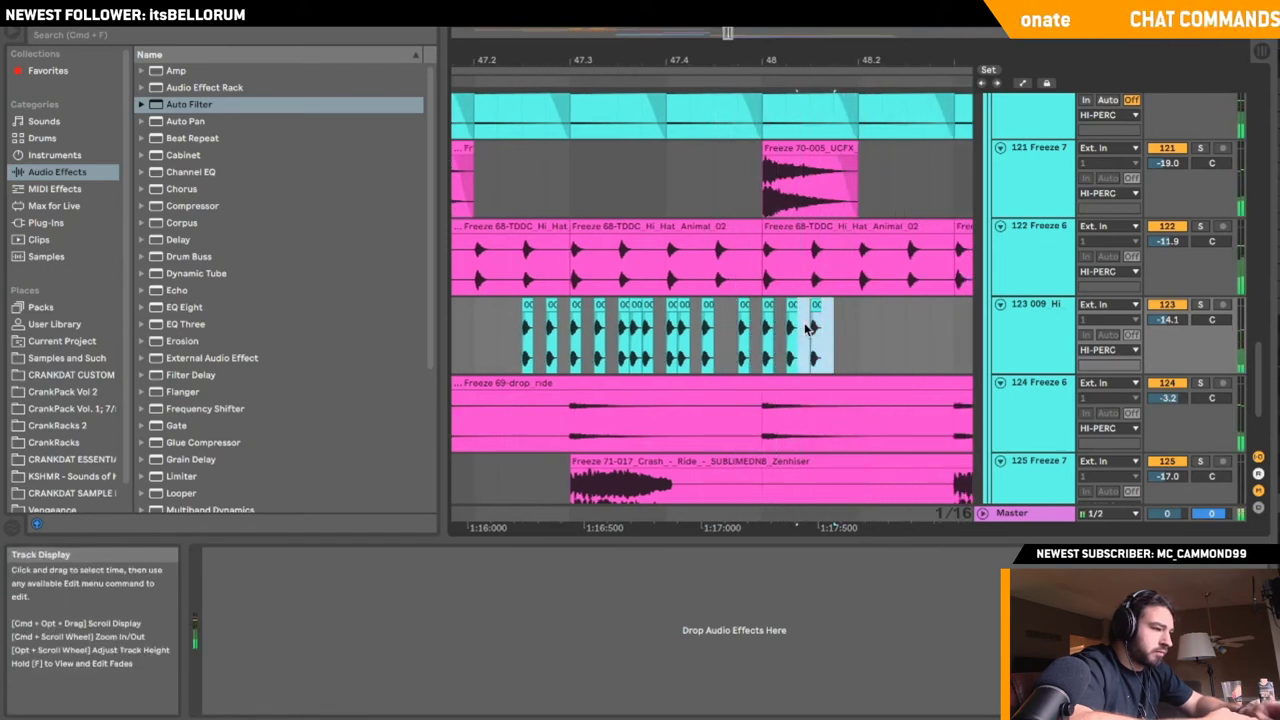
{"action": "key", "text": "super+d"}
- Copy the three-hit roll at 47.3.3 on track 123 to 48.2 and replay the passage from bar 48
{"action": "left_click_drag", "start_coordinate": [620, 319], "coordinate": [658, 305]}
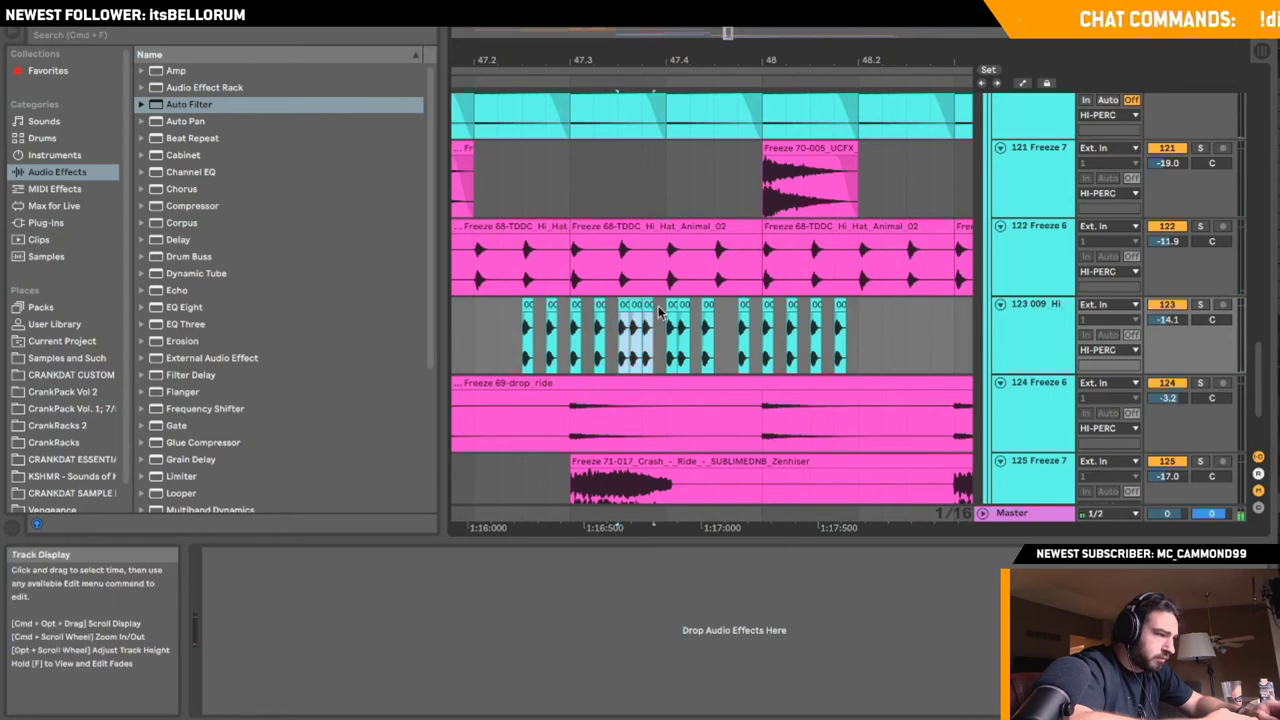
{"action": "key", "text": "super+c"}
{"action": "left_click", "coordinate": [859, 323]}
{"action": "key", "text": "super+v"}
{"action": "left_click", "coordinate": [765, 328]}
{"action": "key", "text": "space"}
{"action": "scroll", "coordinate": [805, 333], "scroll_direction": "right", "scroll_amount": 4}
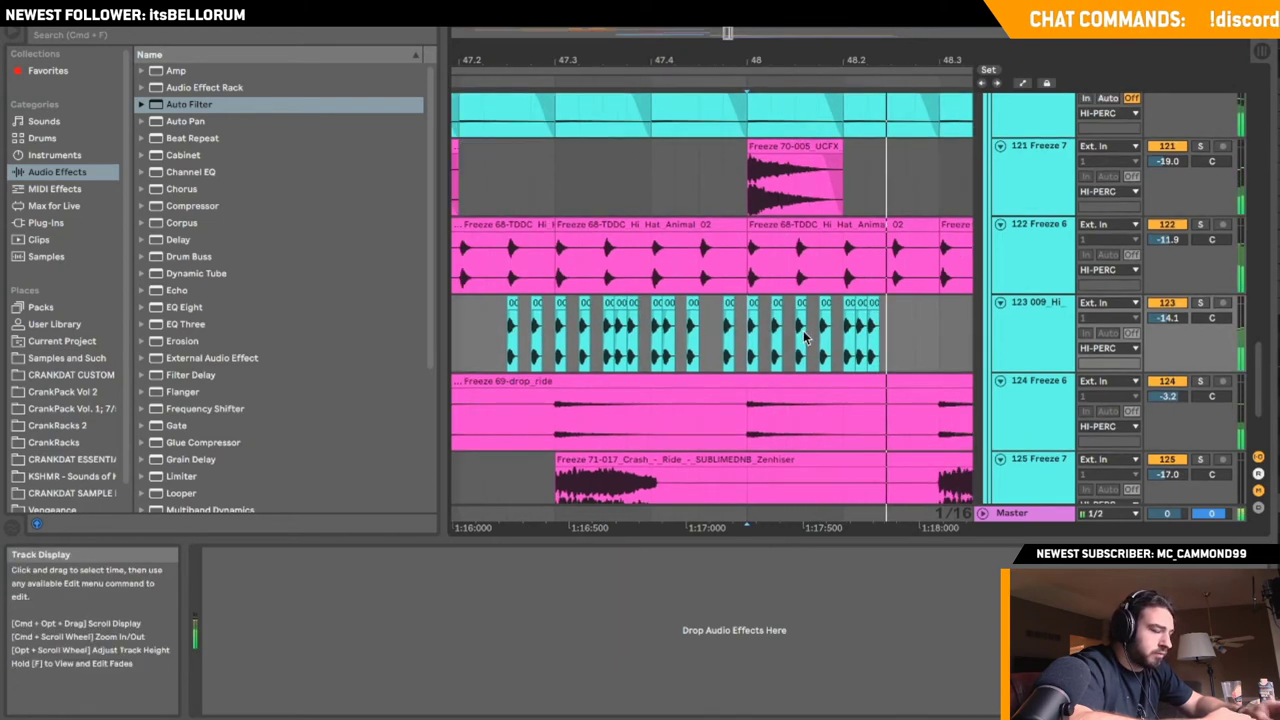
{"action": "key", "text": "space"}
{"action": "key", "text": "space"}
- Copy the three hits from 47.4 to 48.2.3 on track 123, delete the first copied hit and replay
{"action": "scroll", "coordinate": [804, 335], "scroll_direction": "left", "scroll_amount": 1}
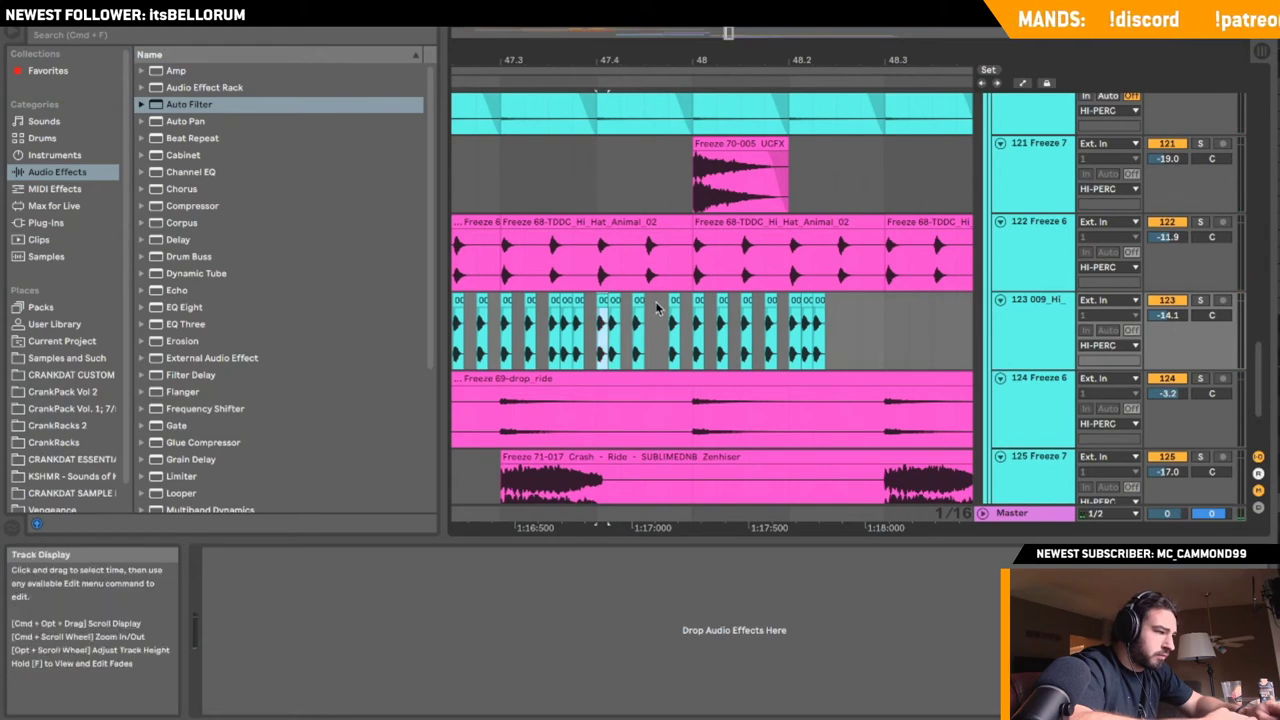
{"action": "left_click", "coordinate": [834, 314]}
{"action": "key", "text": "super+v"}
{"action": "key", "text": "space"}
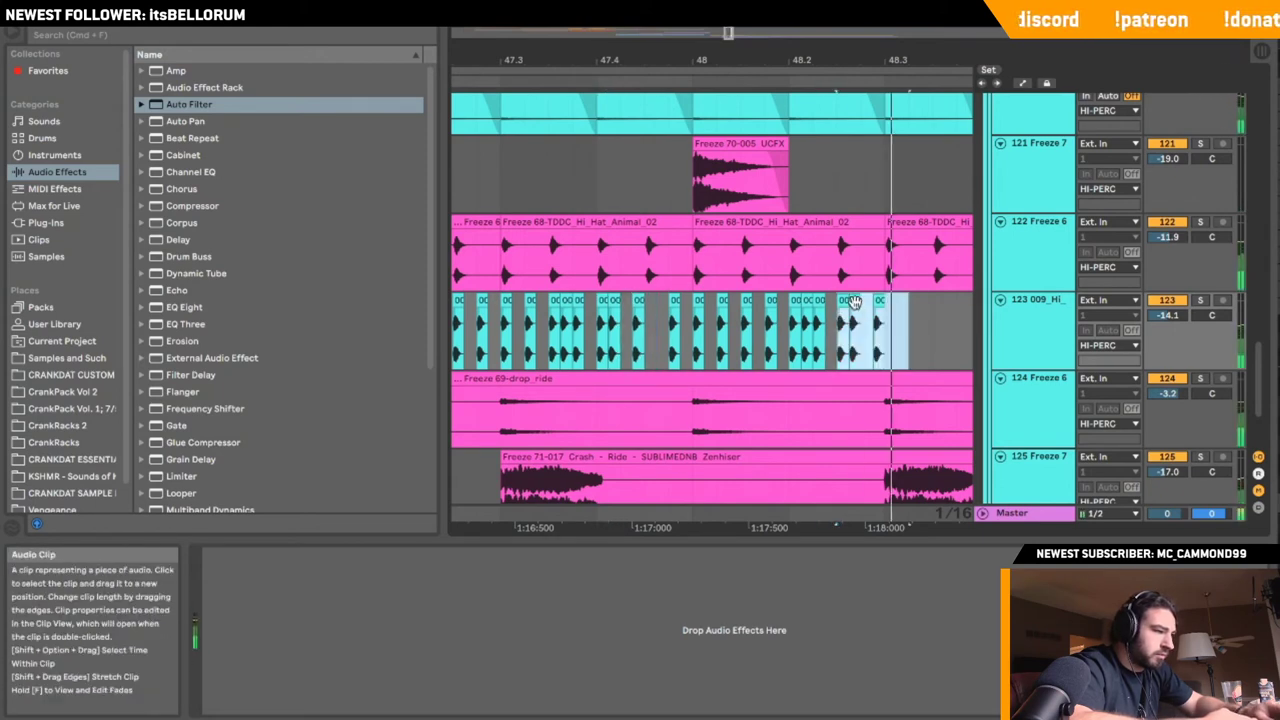
{"action": "left_click", "coordinate": [854, 301]}
{"action": "key", "text": "Delete"}
{"action": "left_click", "coordinate": [637, 325]}
{"action": "key", "text": "space"}
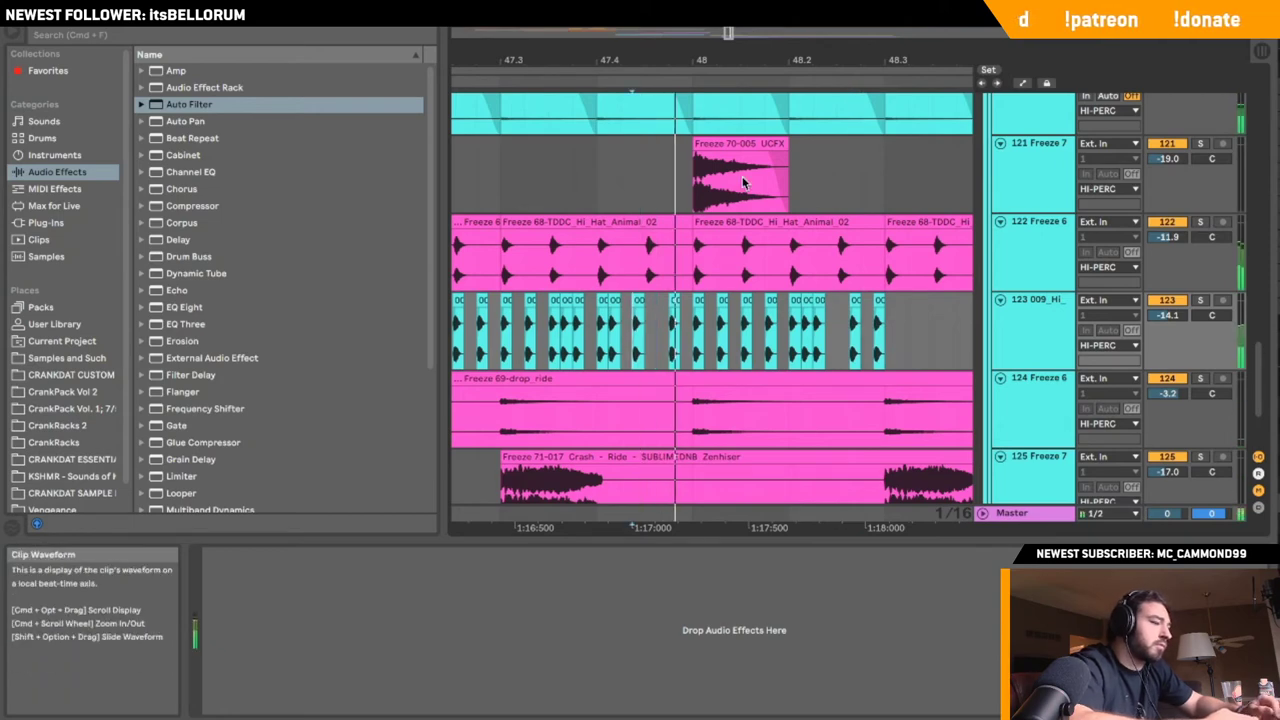
- Replay the drop from before bar 47 and lower the volume of track 123 to -18.9 dB
{"action": "left_click_drag", "start_coordinate": [724, 60], "coordinate": [630, 45]}
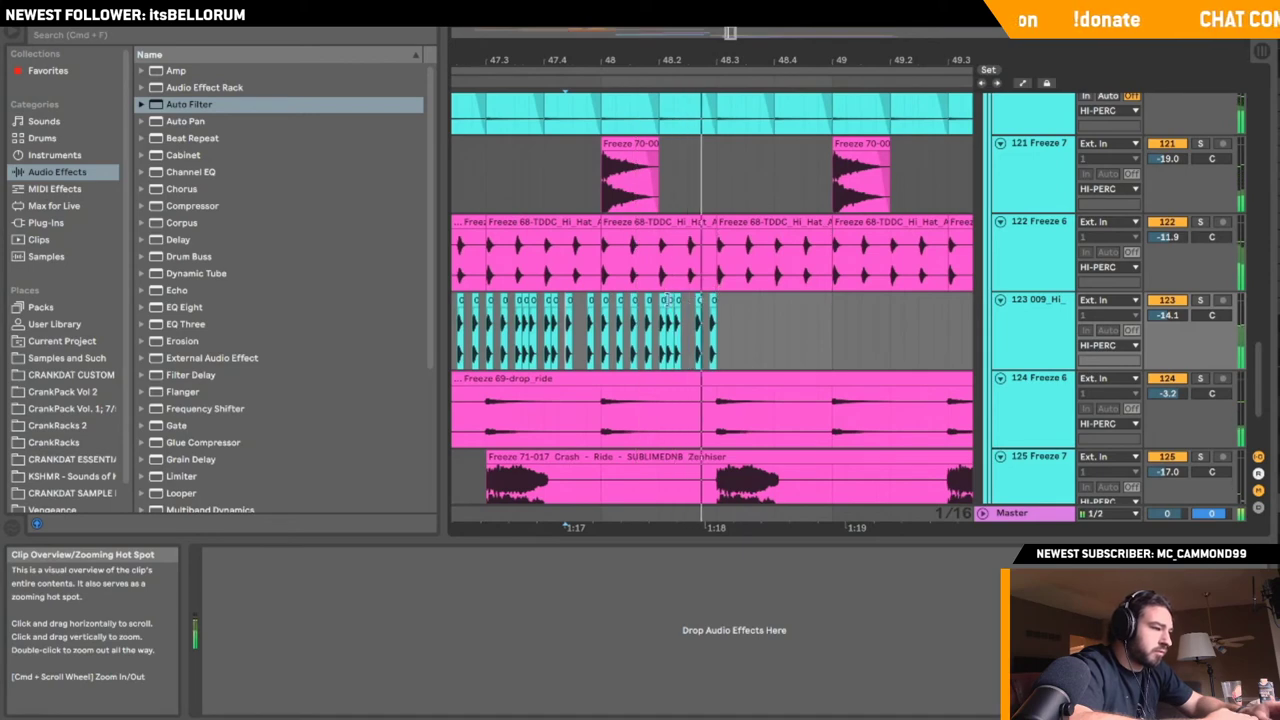
{"action": "left_click", "coordinate": [648, 301]}
{"action": "scroll", "coordinate": [720, 312], "scroll_direction": "left", "scroll_amount": 5}
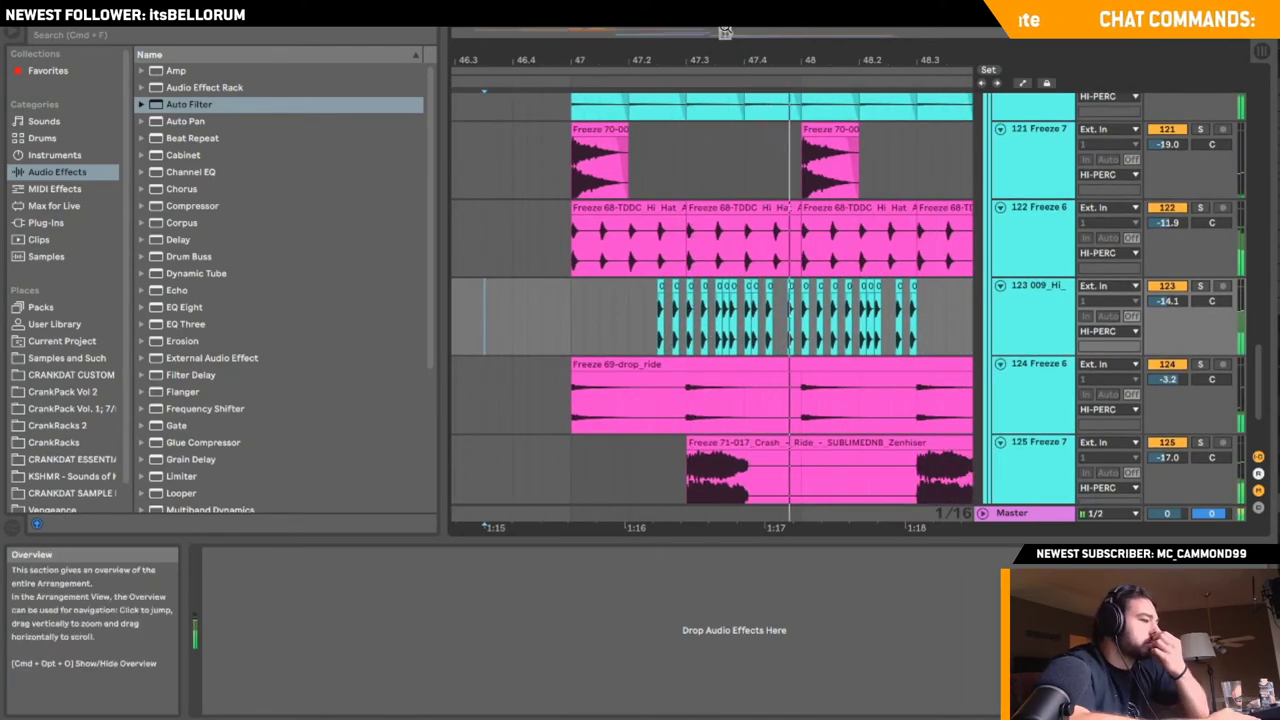
{"action": "left_click_drag", "start_coordinate": [906, 67], "coordinate": [772, 64]}
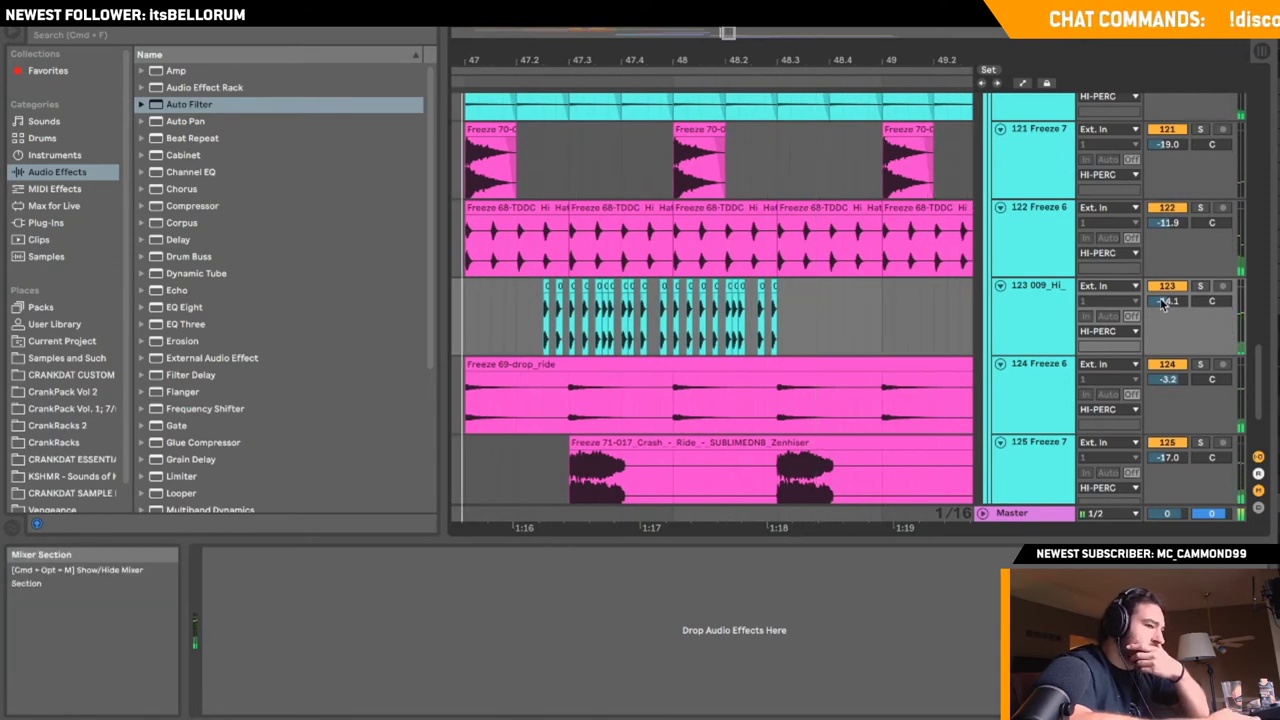
{"action": "left_click_drag", "start_coordinate": [1166, 301], "coordinate": [1166, 311]}
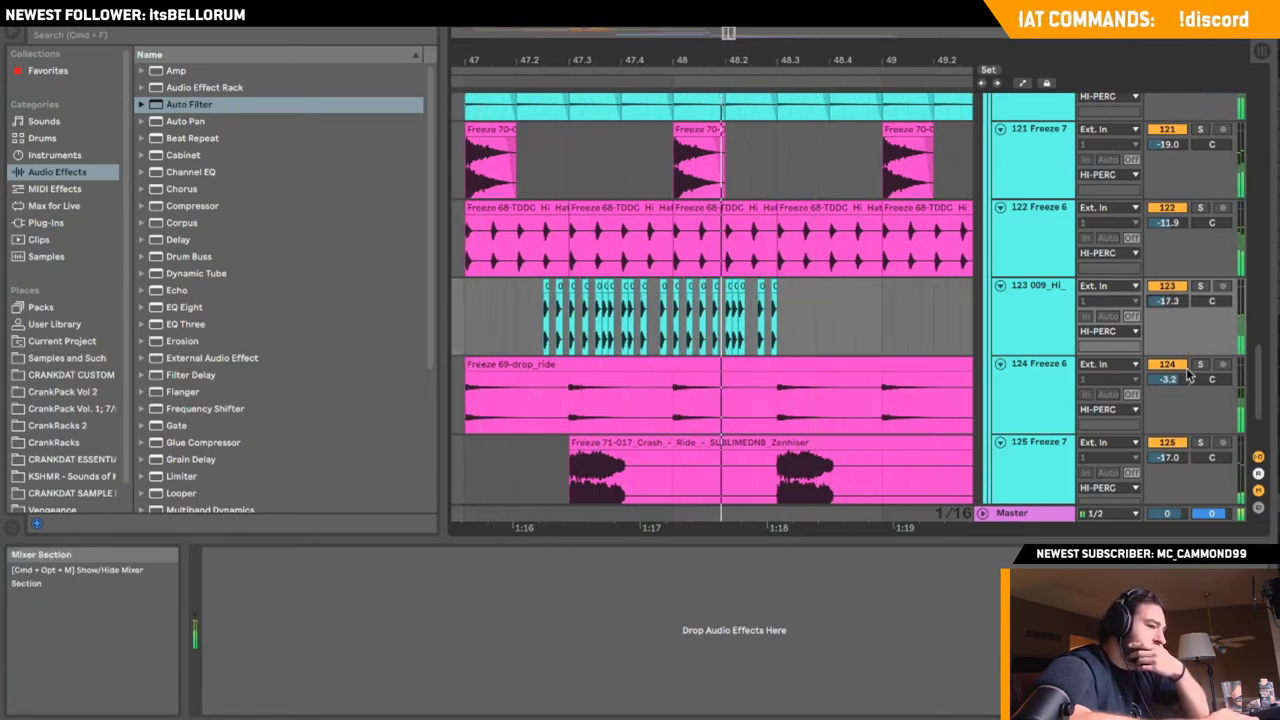
- Duplicate the last hat on track 123 to 48.3 and paste further single hits at 1/32-grid positions up to 48.4
{"action": "left_click", "coordinate": [775, 286]}
{"action": "key", "text": "super+d"}
{"action": "left_click_drag", "start_coordinate": [728, 33], "coordinate": [728, 75]}
{"action": "key", "text": "space"}
{"action": "left_click", "coordinate": [794, 311]}
{"action": "key", "text": "super+v"}
{"action": "left_click", "coordinate": [832, 304]}
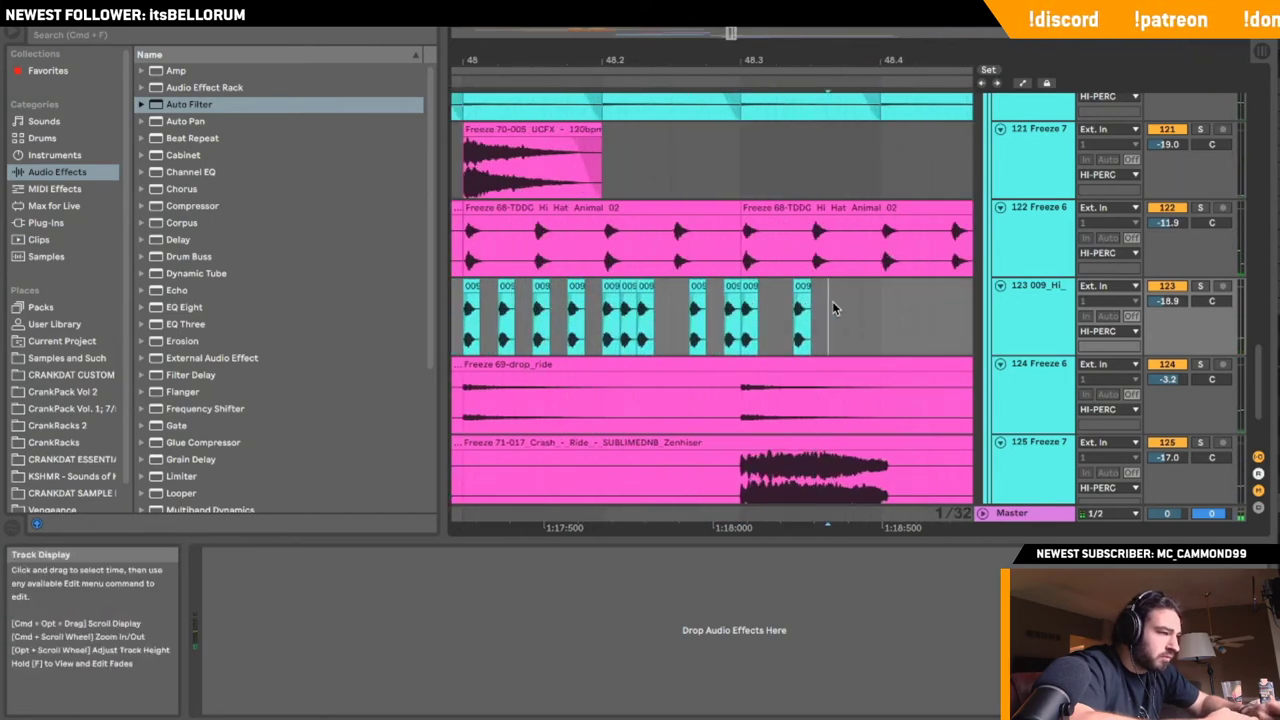
{"action": "left_click", "coordinate": [842, 305]}
{"action": "key", "text": "super+v"}
{"action": "left_click", "coordinate": [888, 317]}
{"action": "key", "text": "super+v"}
- Paste two more spaced single hats between 48.4 and bar 49 on track 123, and replay the whole pattern
{"action": "scroll", "coordinate": [889, 316], "scroll_direction": "right", "scroll_amount": 3}
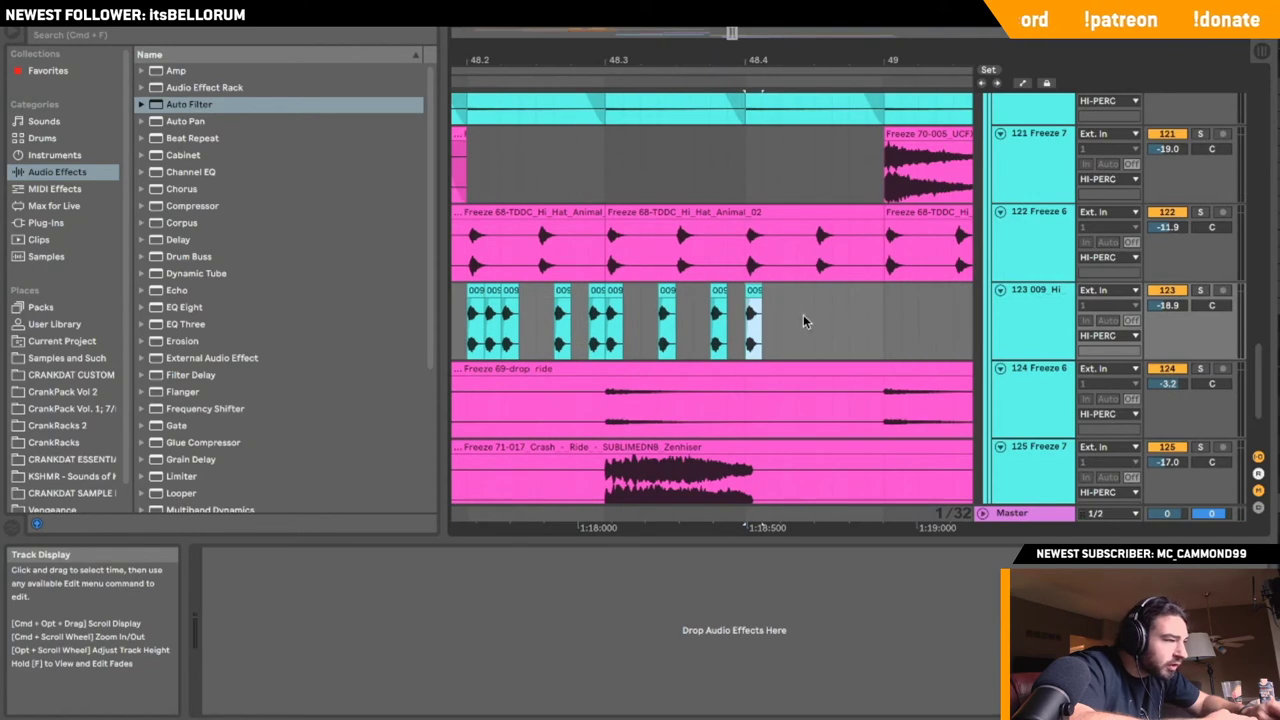
{"action": "left_click", "coordinate": [803, 314]}
{"action": "key", "text": "super+v"}
{"action": "left_click", "coordinate": [849, 310]}
{"action": "key", "text": "super+v"}
{"action": "left_click", "coordinate": [552, 320]}
{"action": "key", "text": "space"}
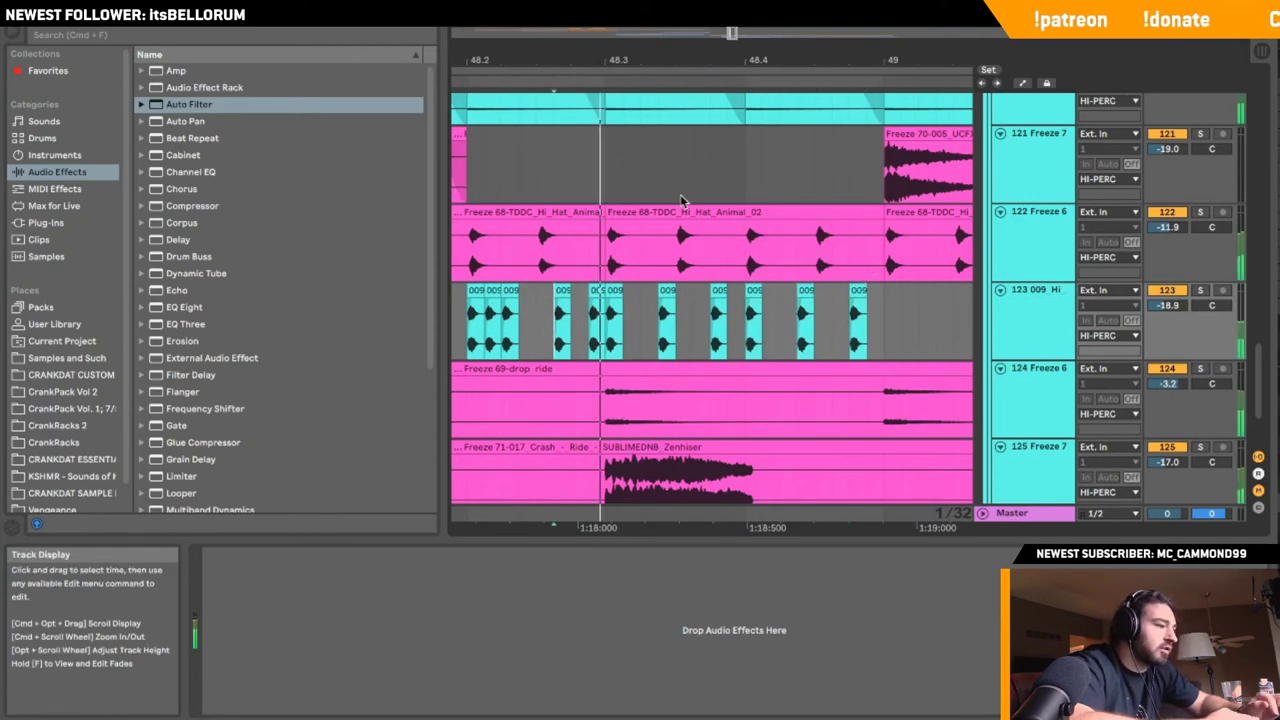
{"action": "key", "text": "space"}
{"action": "key", "text": "space"}
{"action": "left_click_drag", "start_coordinate": [731, 36], "coordinate": [731, 25]}
{"action": "scroll", "coordinate": [632, 300], "scroll_direction": "left", "scroll_amount": 2}
{"action": "left_click", "coordinate": [521, 300]}
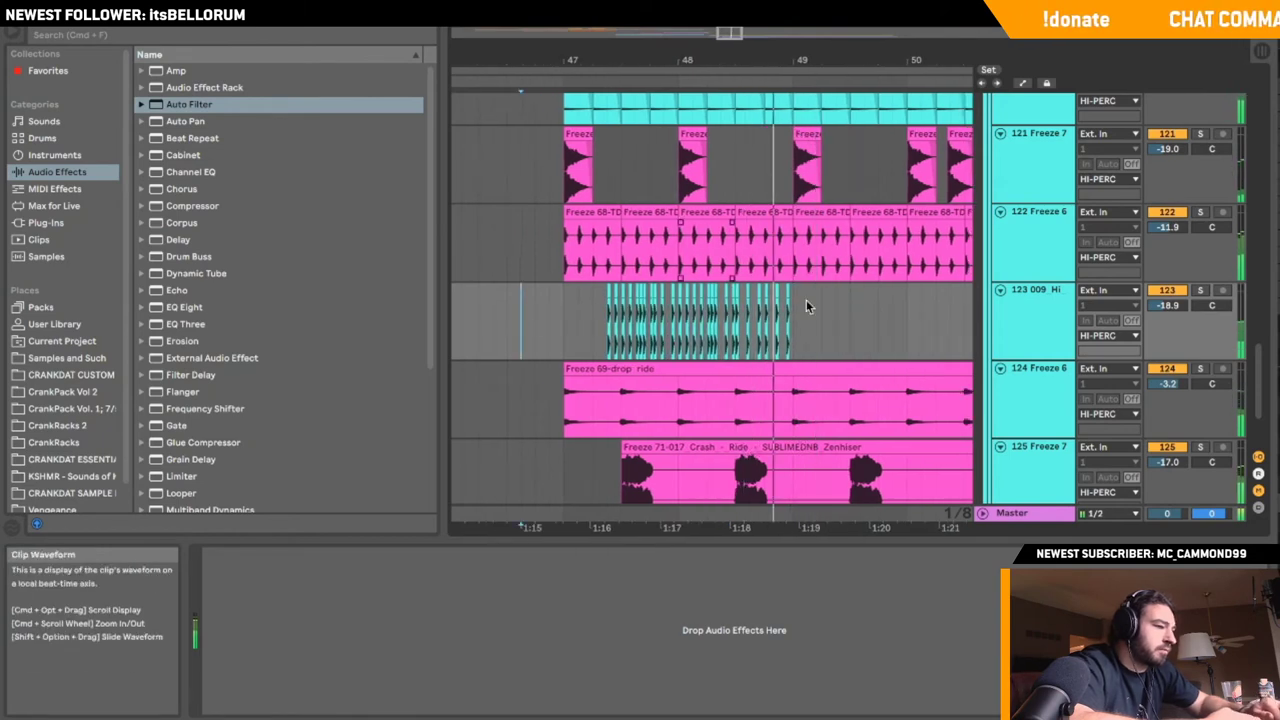
- Move the hat pattern between bar 47 and 48.3 on track 123 to bar 45, leaving the spaced hits after 48.3
{"action": "left_click_drag", "start_coordinate": [806, 299], "coordinate": [737, 310]}
{"action": "key", "text": "space"}
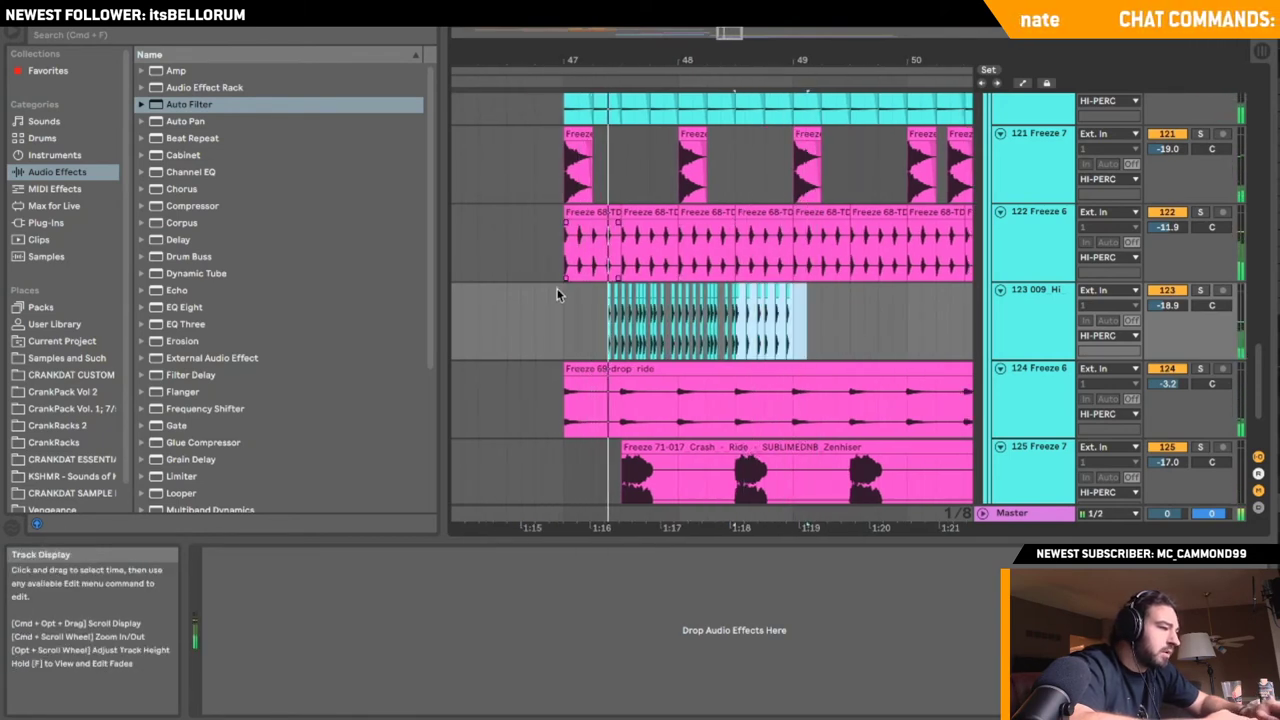
{"action": "left_click", "coordinate": [588, 295], "text": "shift"}
{"action": "left_click_drag", "start_coordinate": [565, 295], "coordinate": [734, 300]}
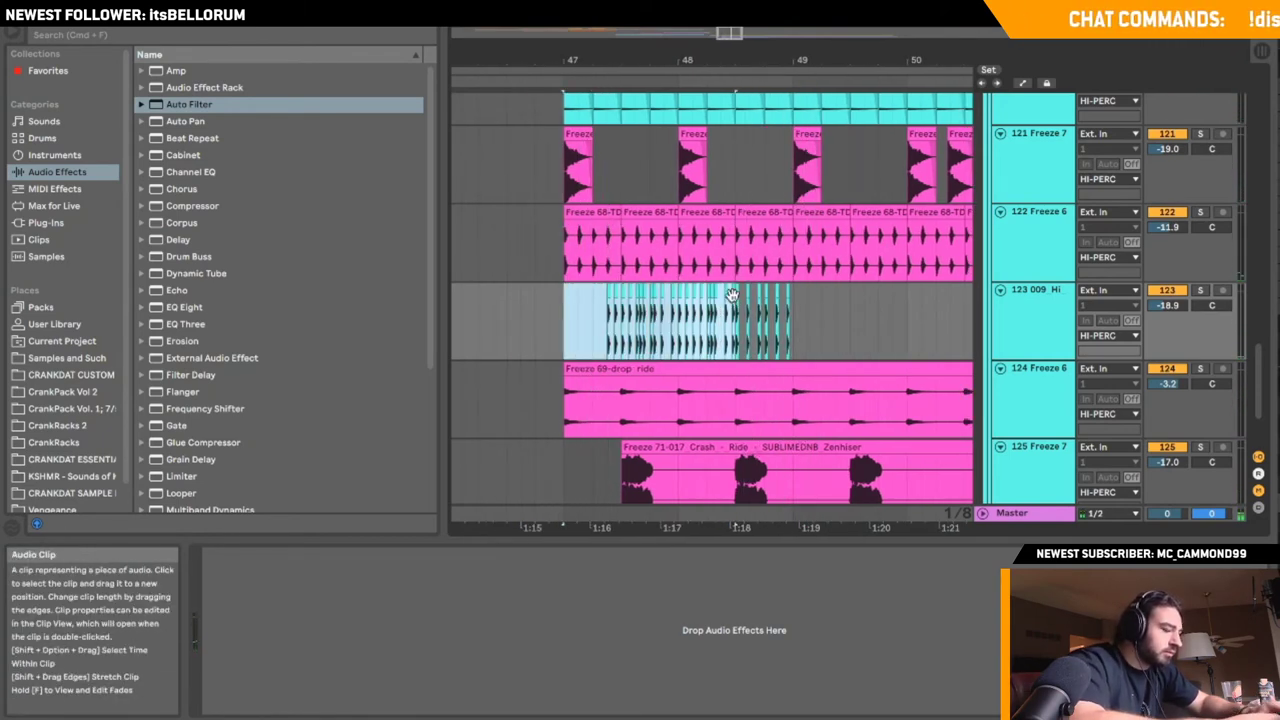
{"action": "key", "text": "super+x"}
{"action": "scroll", "coordinate": [734, 299], "scroll_direction": "left", "scroll_amount": 5}
{"action": "left_click", "coordinate": [541, 298]}
{"action": "key", "text": "super+v"}
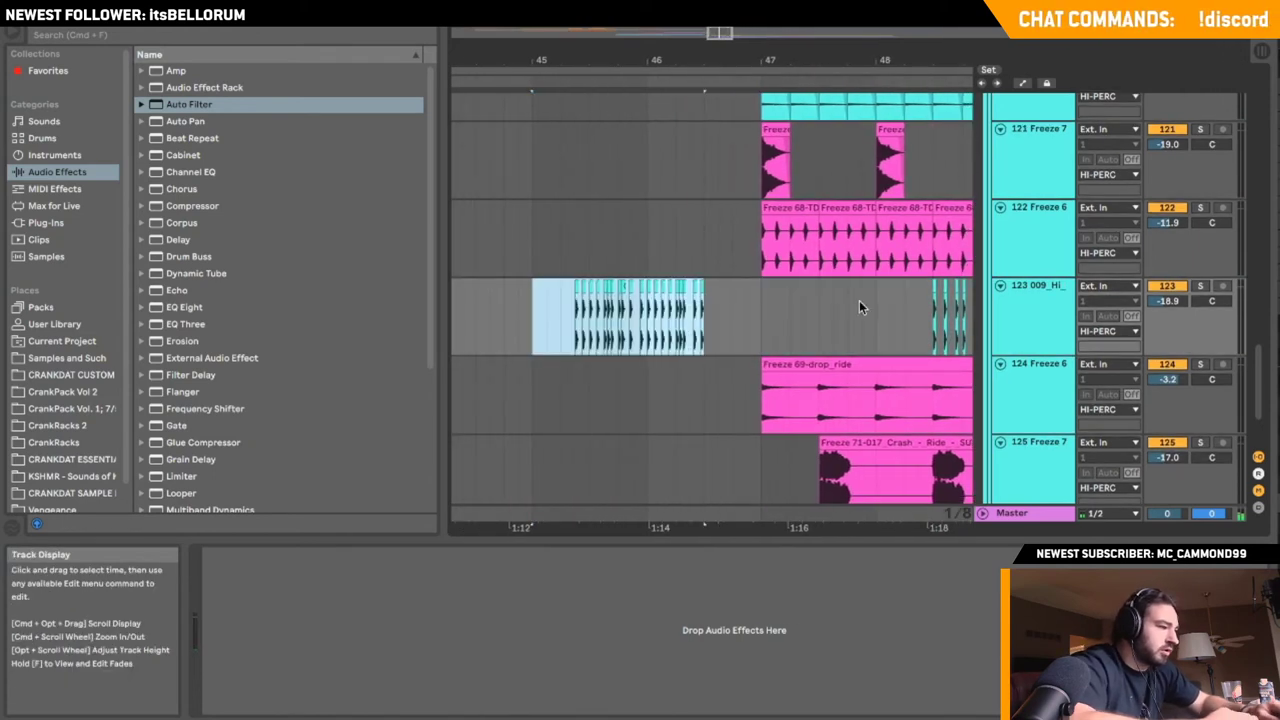
- Copy the spaced hat hits from 48.3 to 47.3 on track 123 and duplicate them again at bar 48
{"action": "scroll", "coordinate": [882, 305], "scroll_direction": "right", "scroll_amount": 3}
{"action": "left_click_drag", "start_coordinate": [880, 312], "coordinate": [808, 312]}
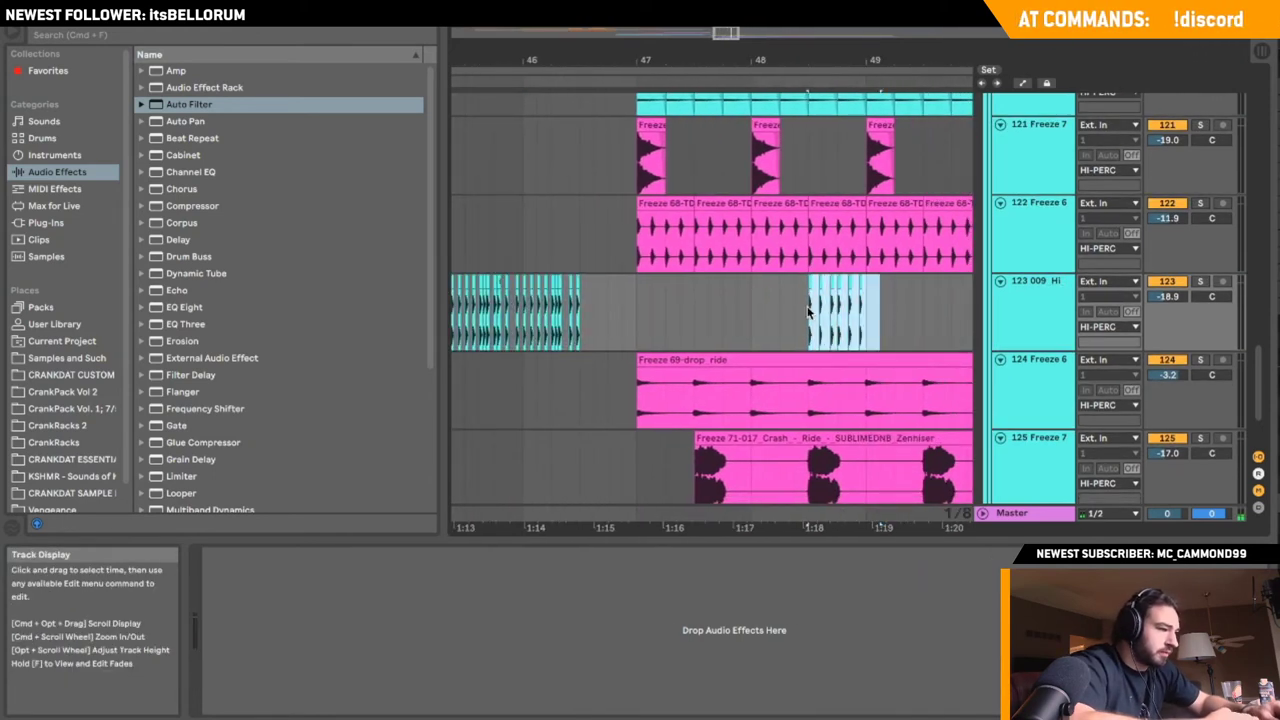
{"action": "key", "text": "super+c"}
{"action": "left_click", "coordinate": [697, 304]}
{"action": "key", "text": "super+v"}
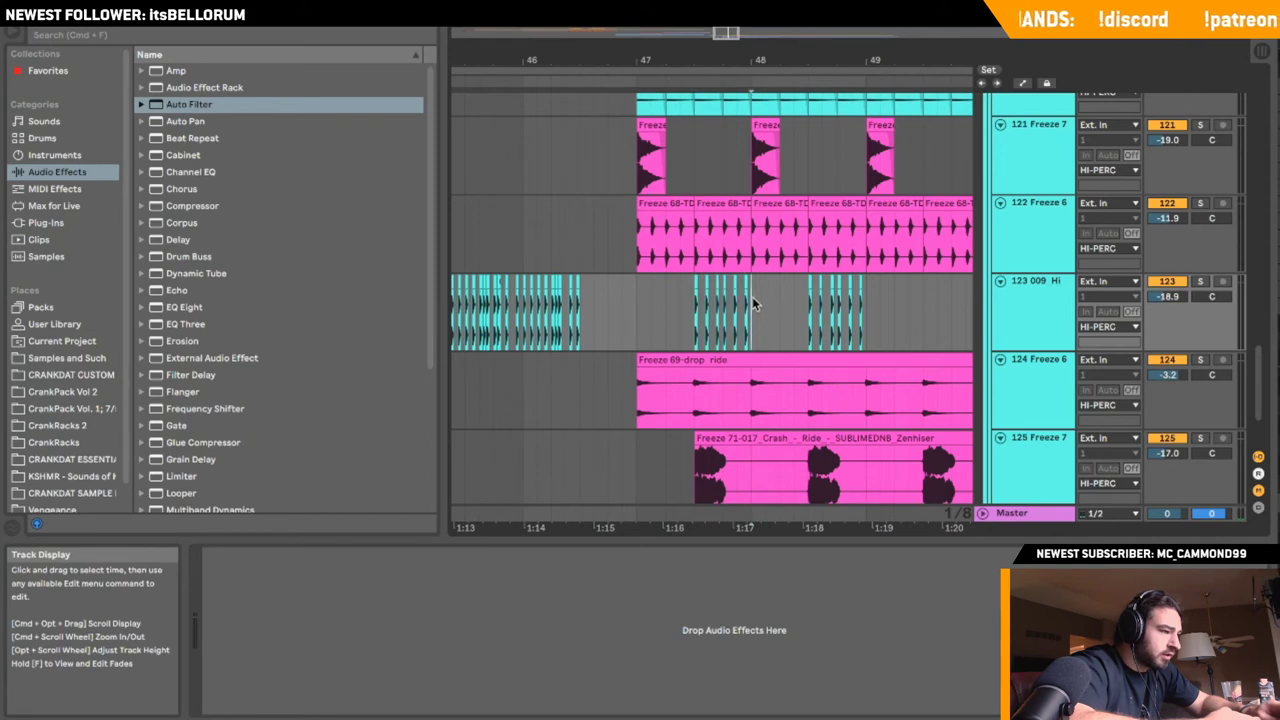
{"action": "key", "text": "super+d"}
- Play the new hat pattern from shortly after bar 47 and solo track 123
{"action": "left_click", "coordinate": [651, 300]}
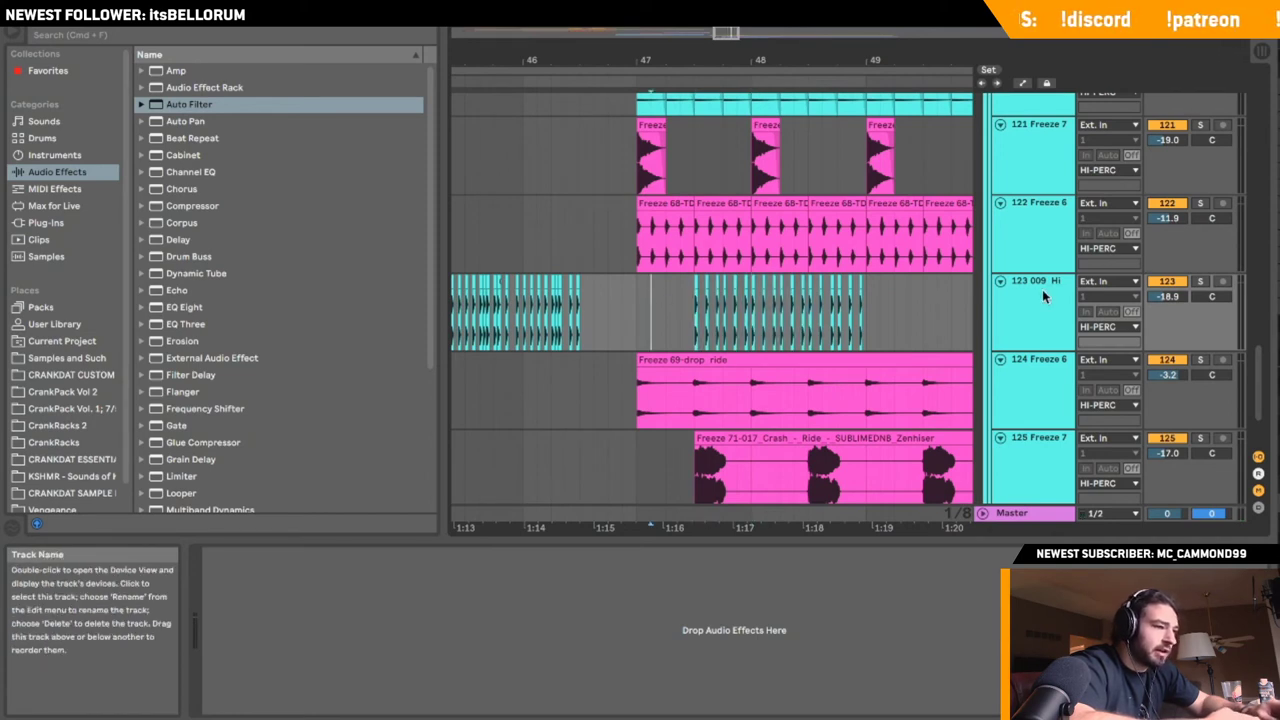
{"action": "key", "text": "space"}
{"action": "left_click", "coordinate": [1203, 281]}
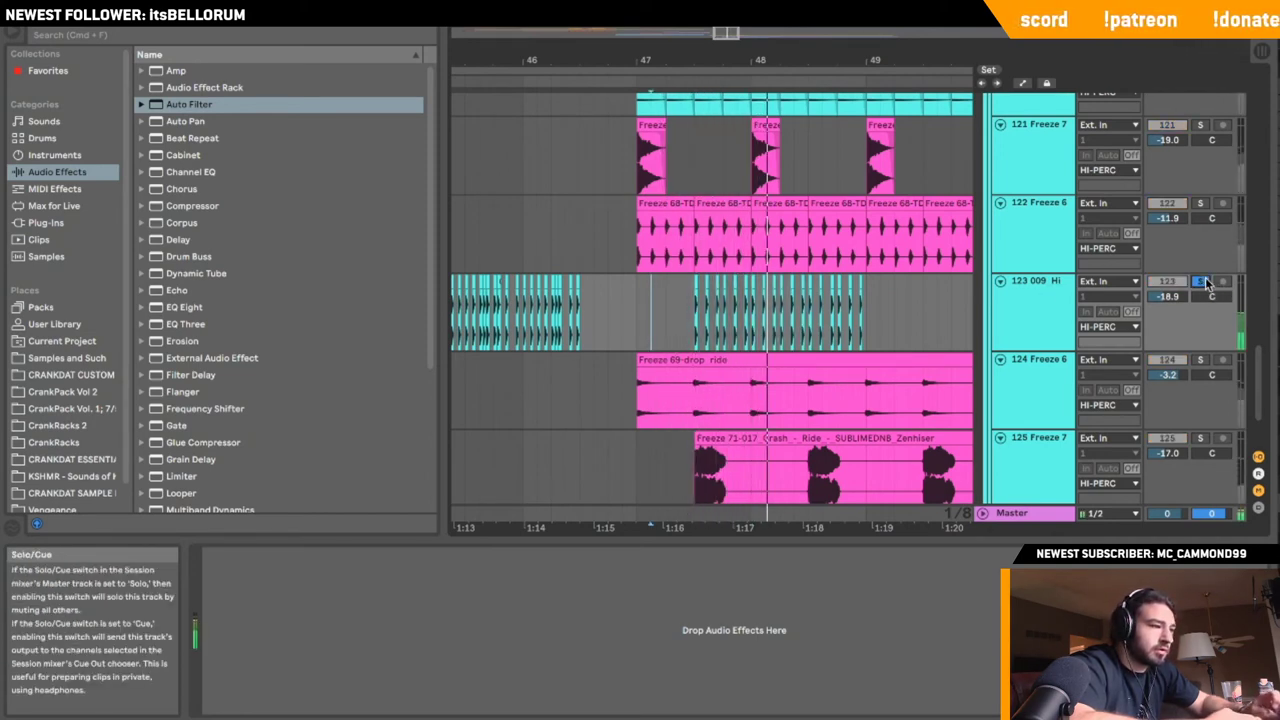
- Turn off solo on track 123 and collapse tracks 122 and 123
{"action": "left_click", "coordinate": [1203, 281]}
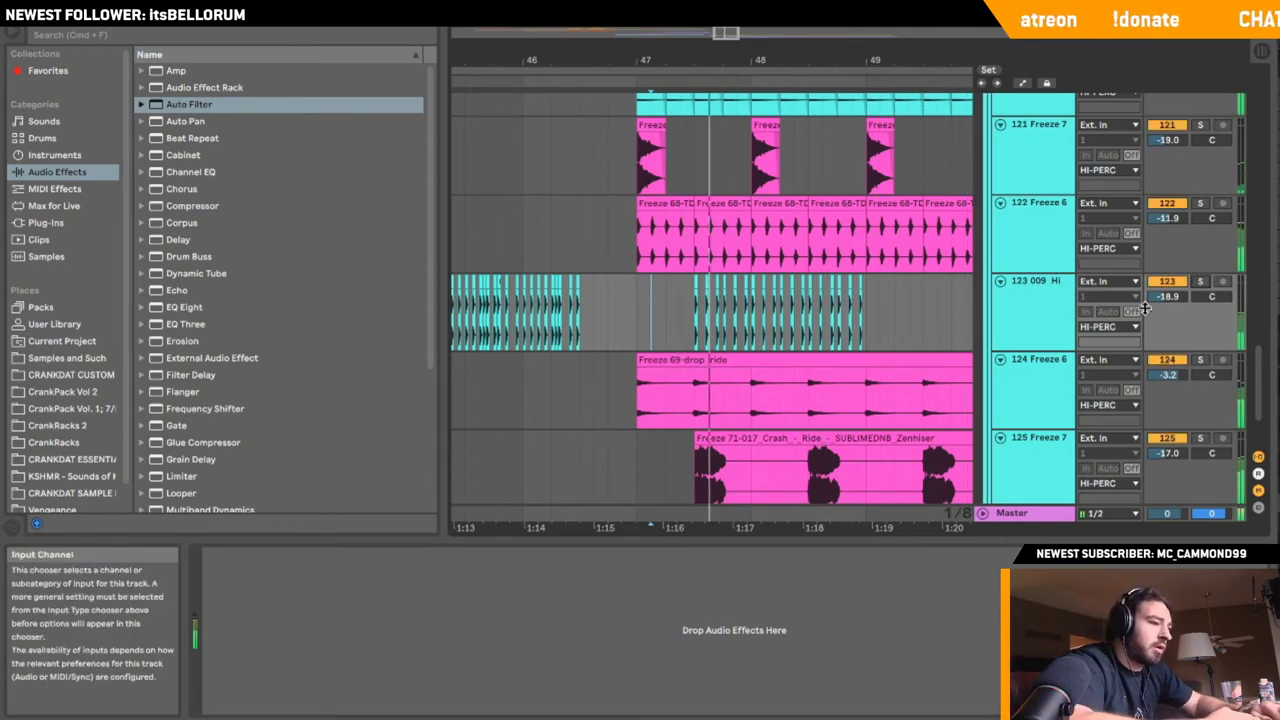
{"action": "left_click", "coordinate": [1000, 282]}
{"action": "left_click", "coordinate": [1000, 203]}
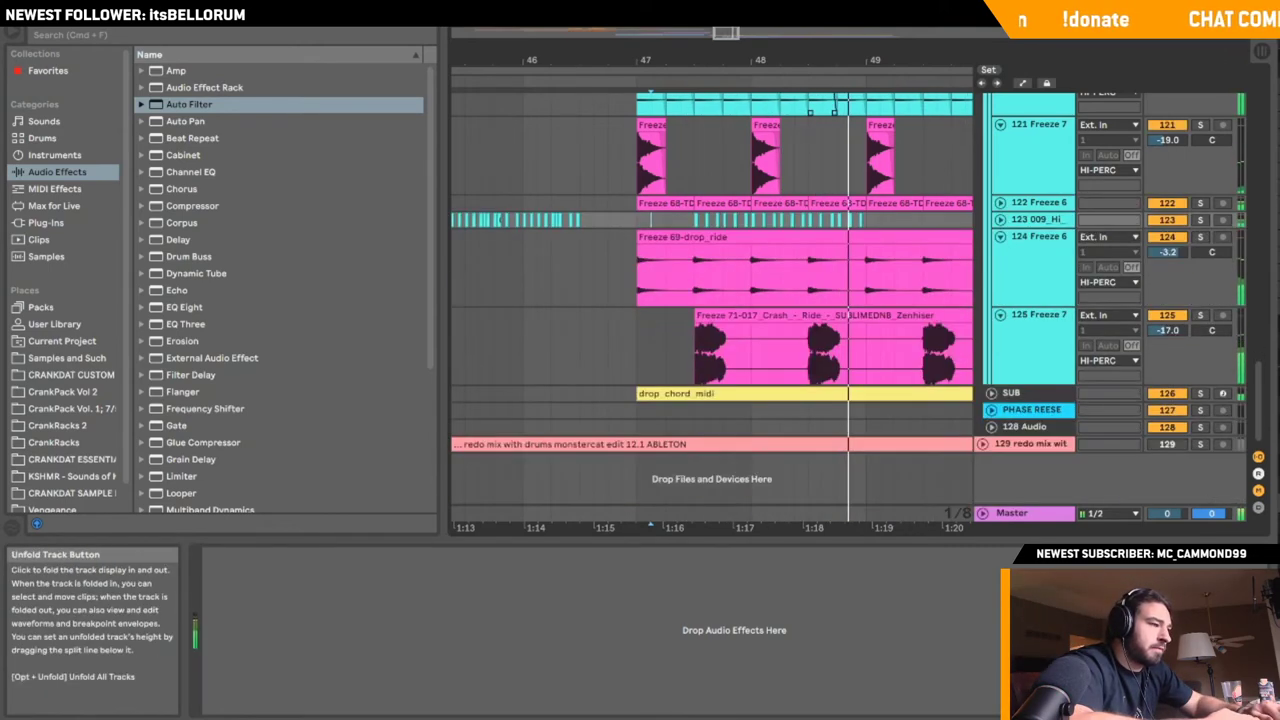
{"action": "left_click_drag", "start_coordinate": [735, 39], "coordinate": [737, 36]}
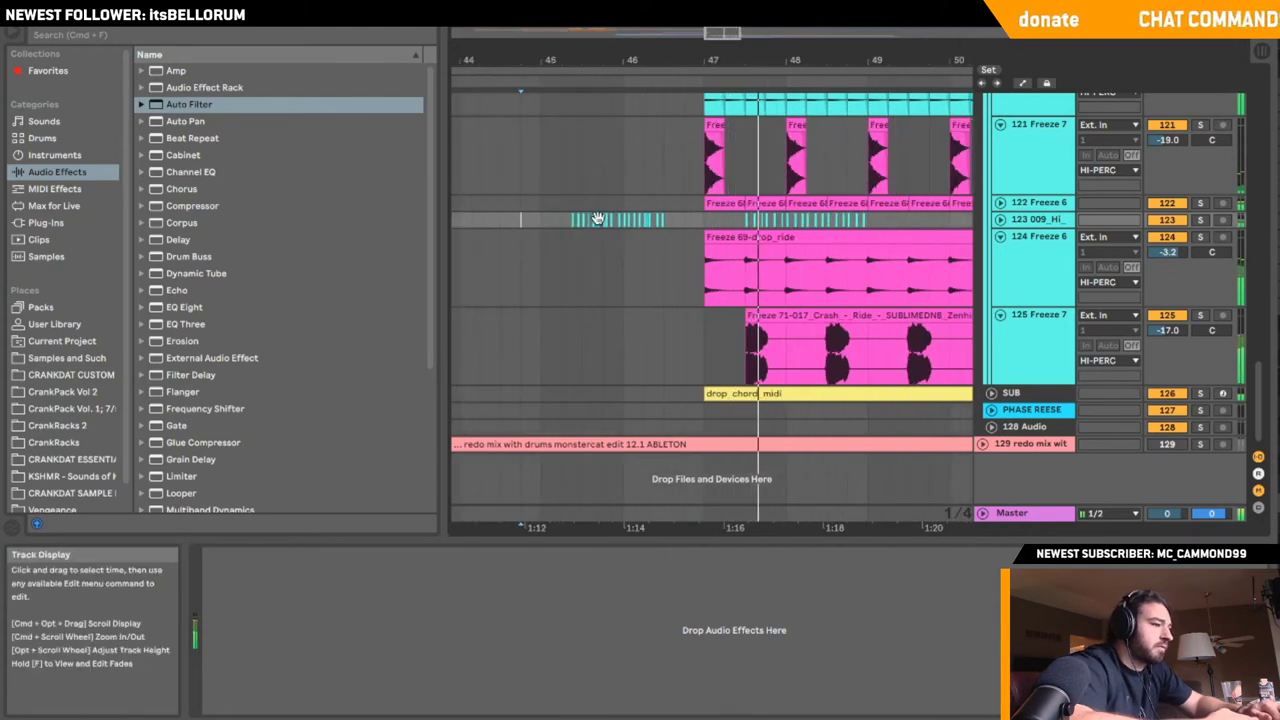
- Deactivate the leftover hat pattern between bars 45 and 47 on track 123, and collapse track 124
{"action": "left_click_drag", "start_coordinate": [685, 220], "coordinate": [540, 225]}
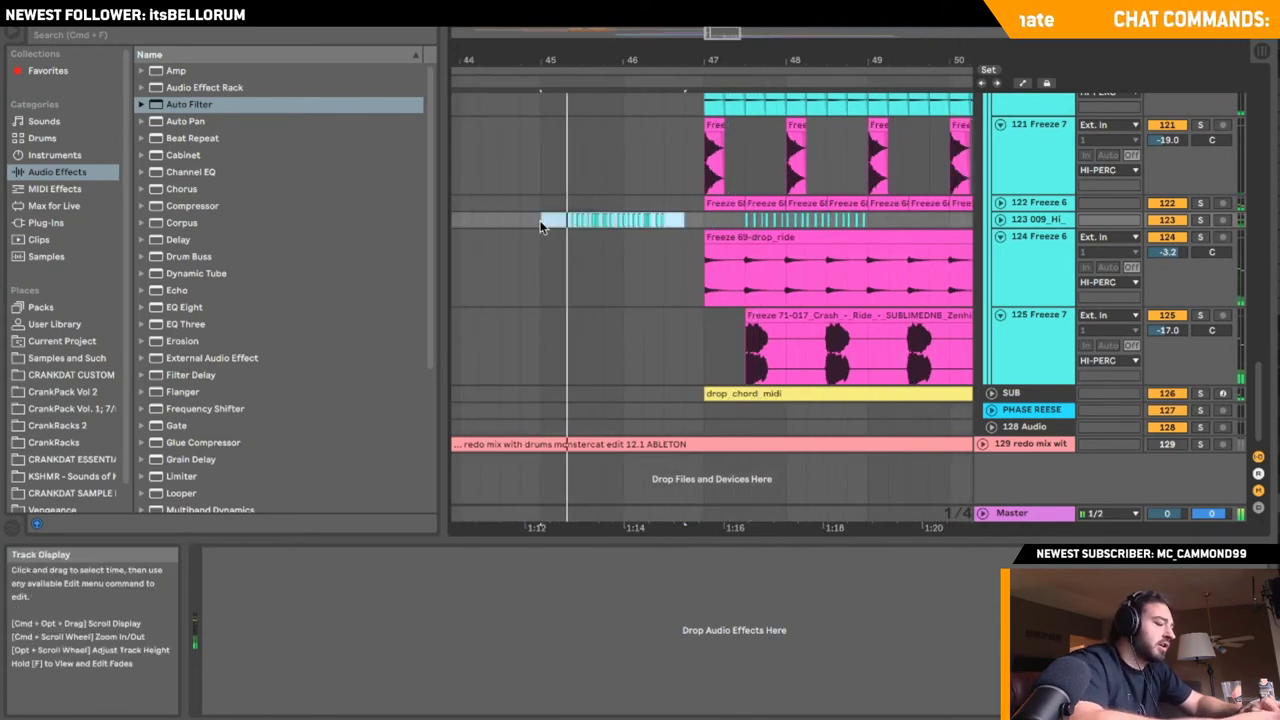
{"action": "left_click", "coordinate": [1000, 237]}
{"action": "left_click", "coordinate": [1001, 253]}
{"action": "left_click", "coordinate": [1003, 253]}
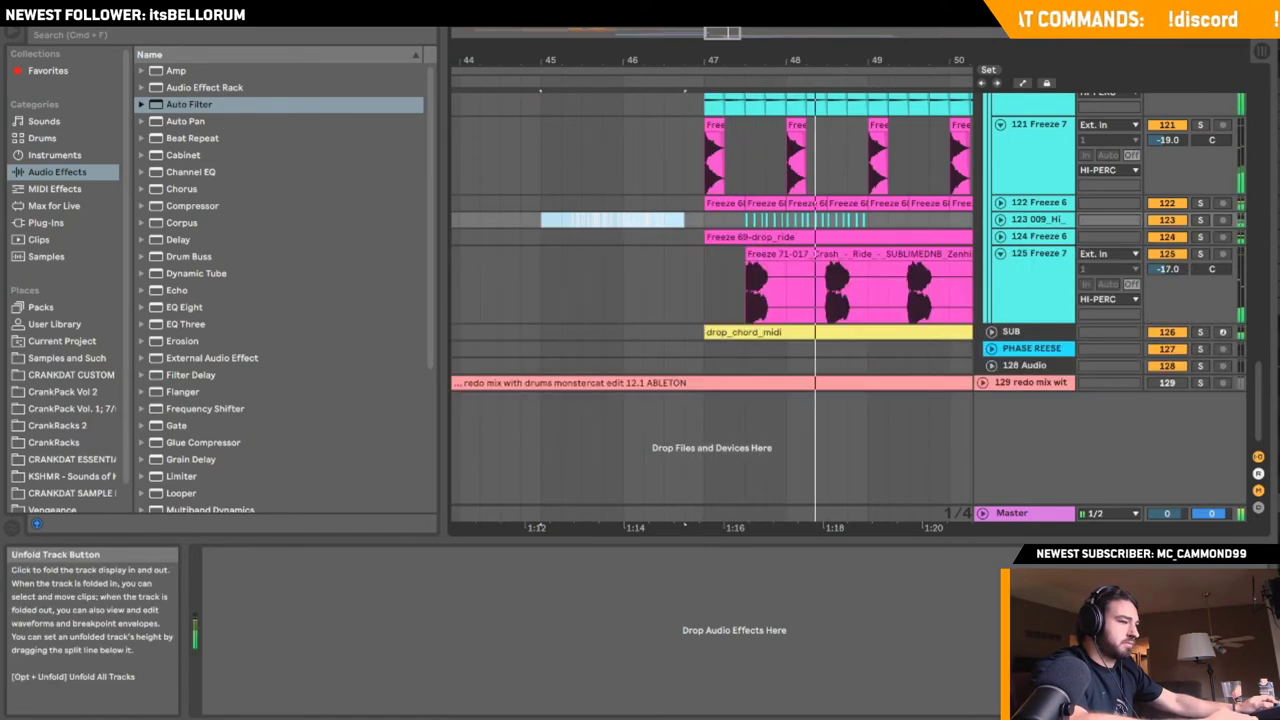
- Play the arrangement from bar 39 and insert a new audio track below track 123
{"action": "key", "text": "minus"}
{"action": "key", "text": "minus"}
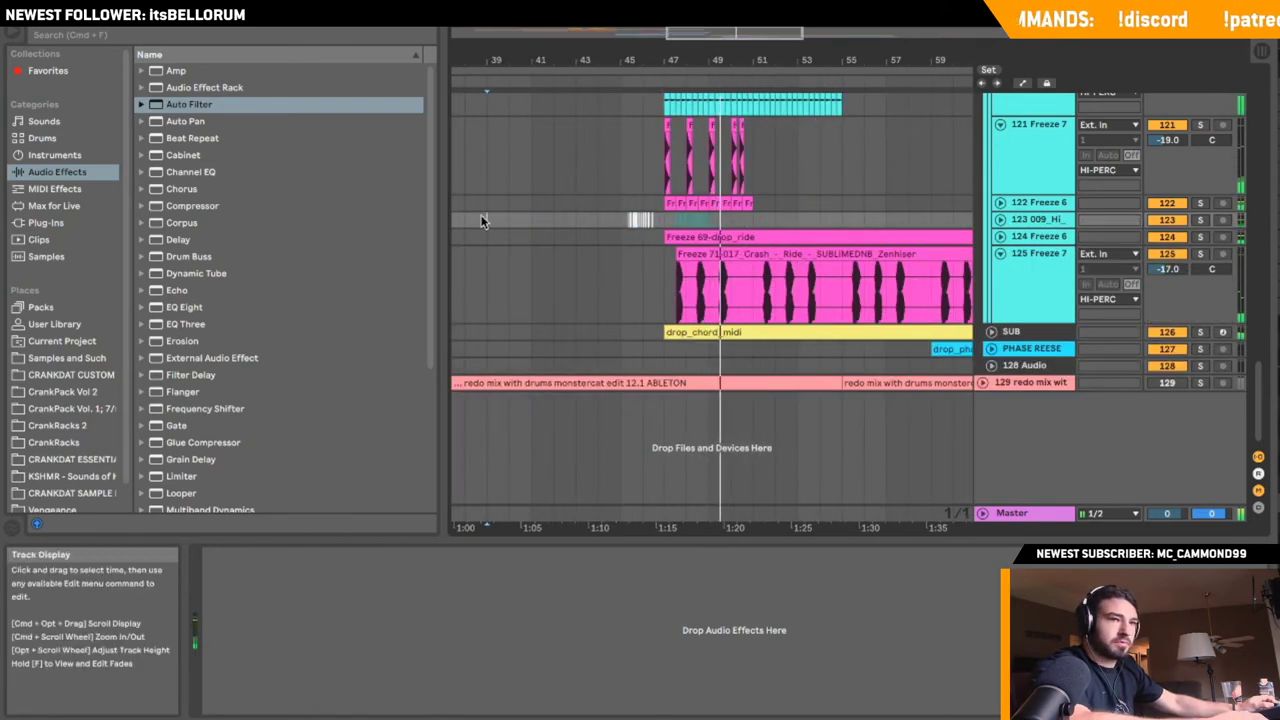
{"action": "left_click", "coordinate": [482, 220]}
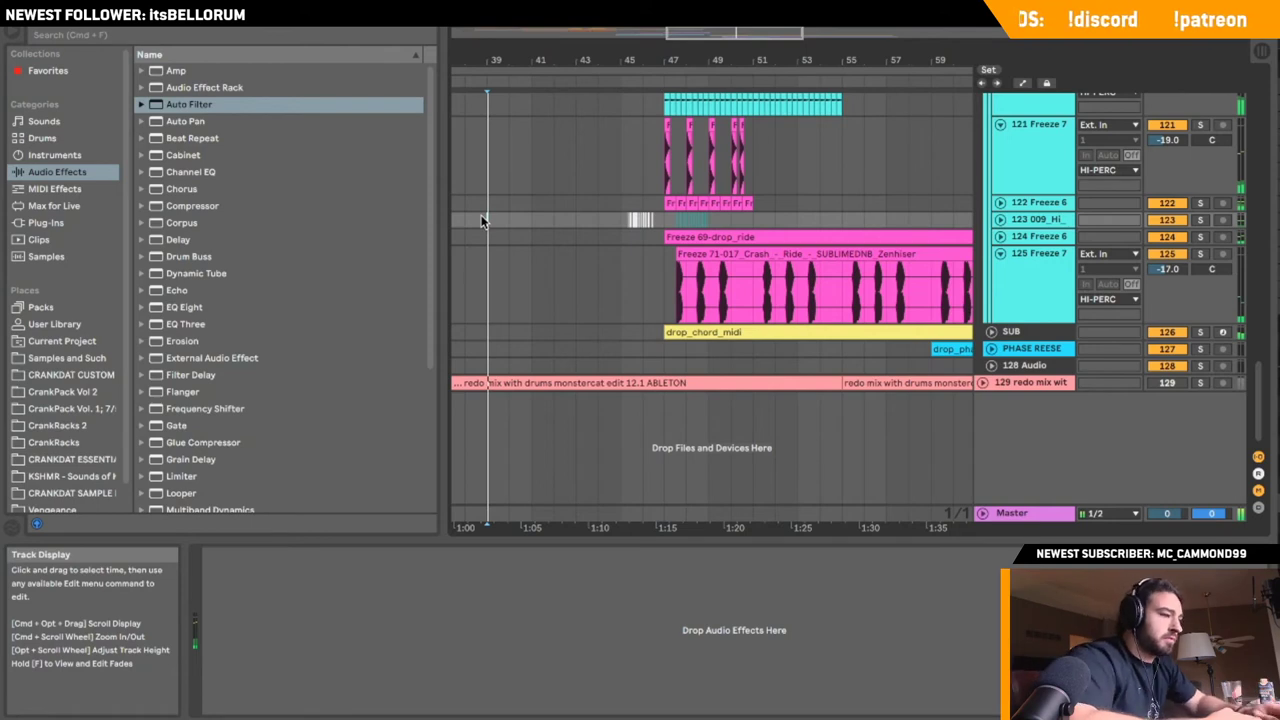
{"action": "left_click", "coordinate": [1008, 225]}
{"action": "right_click", "coordinate": [1030, 228]}
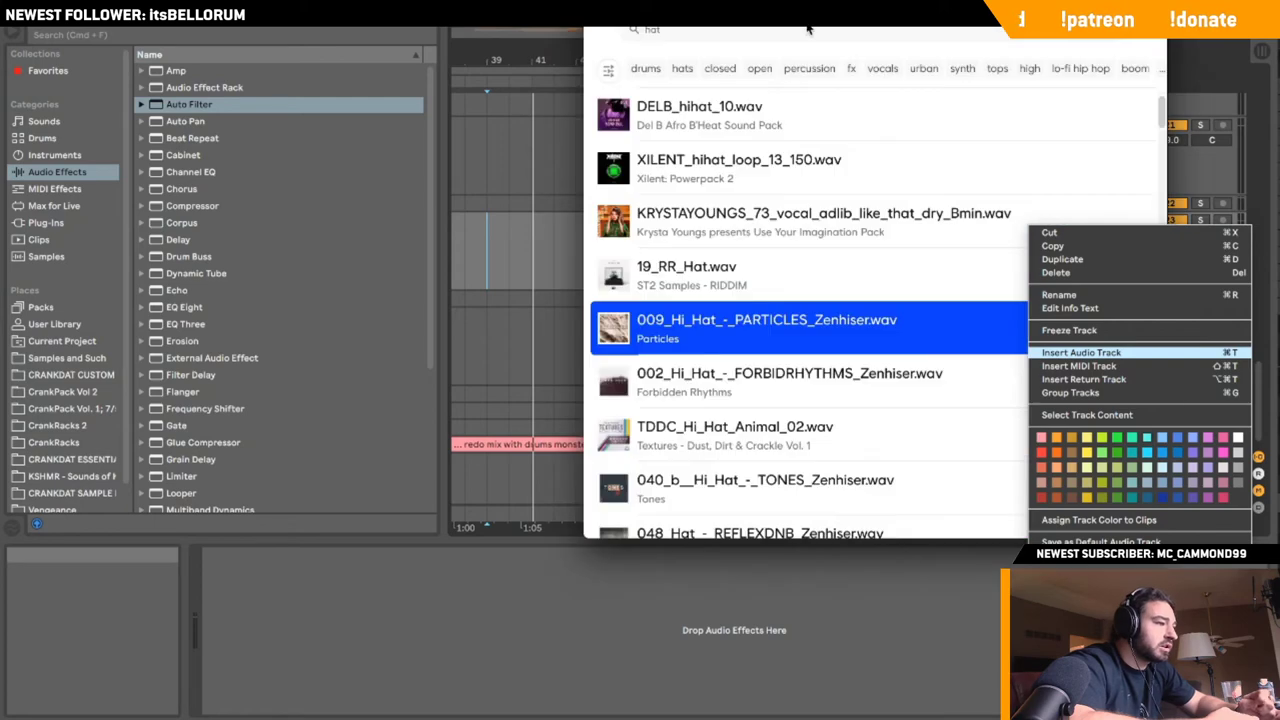
{"action": "left_click", "coordinate": [1081, 352]}
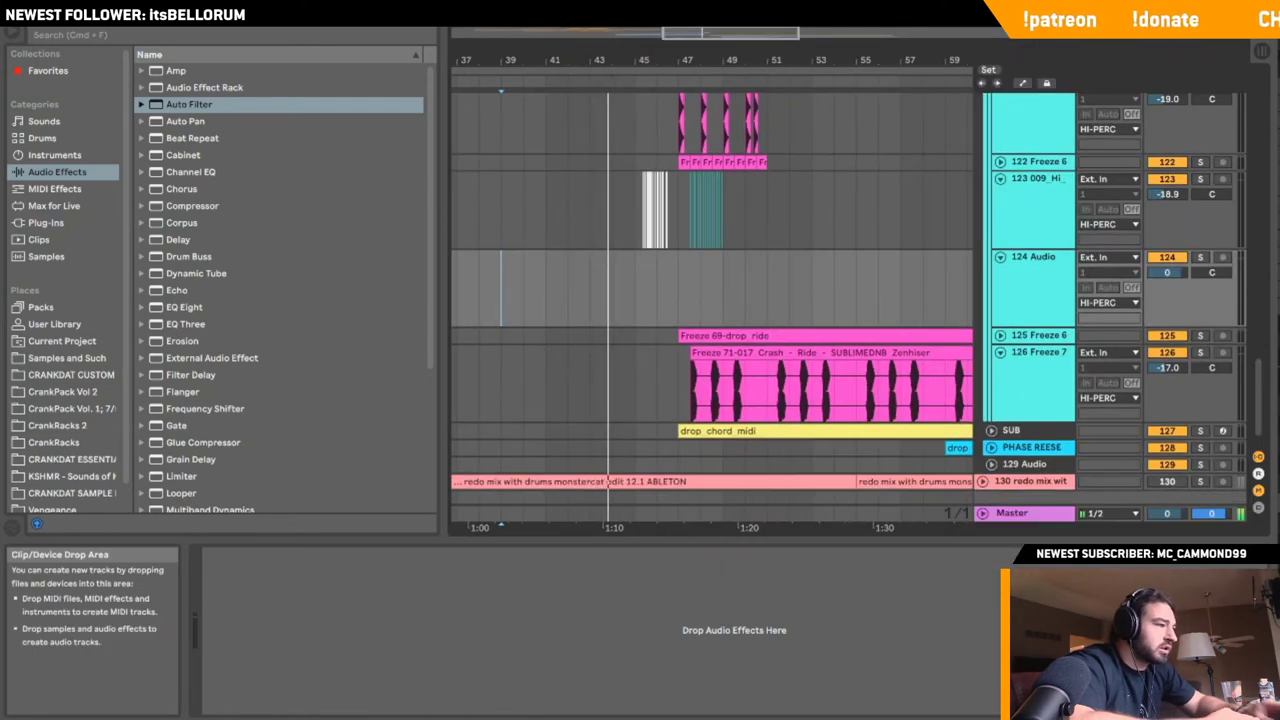
- Switch to the sample library and audition the hat samples down to the SOUTHSIDE hi-hats
{"action": "key", "text": "super+Tab"}
{"action": "left_click", "coordinate": [616, 374]}
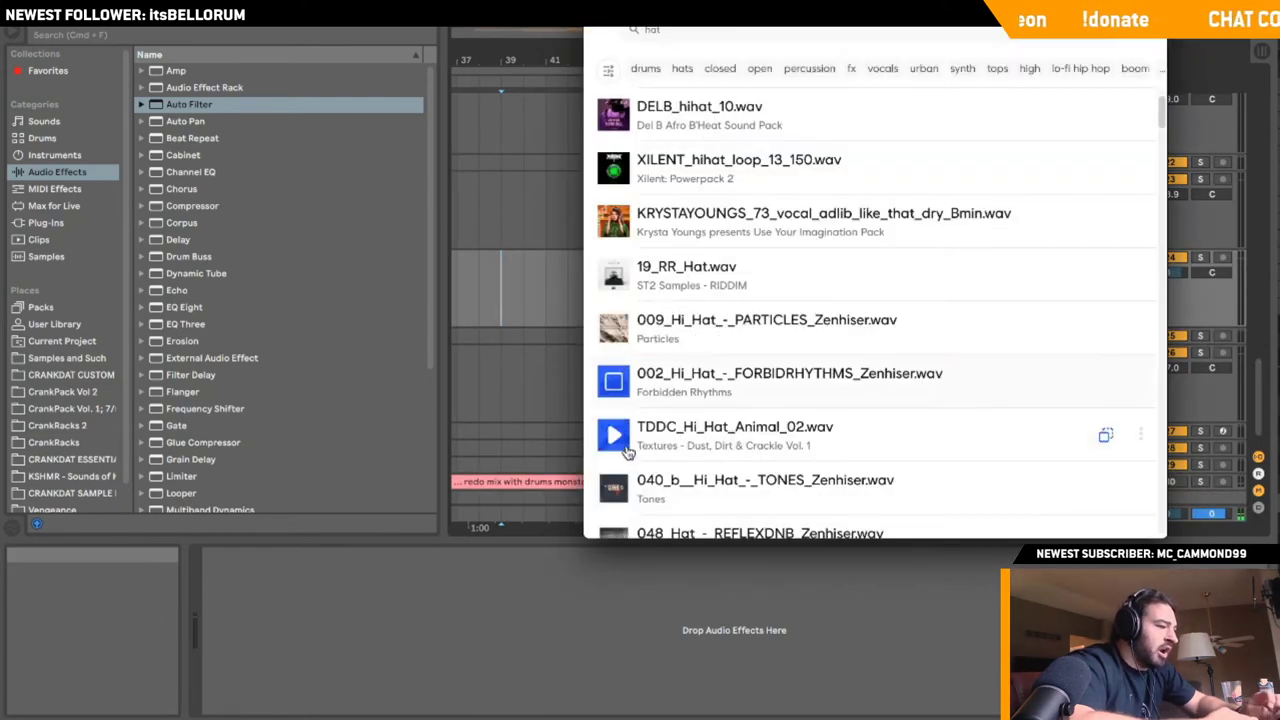
{"action": "scroll", "coordinate": [619, 432], "scroll_direction": "down", "scroll_amount": 2}
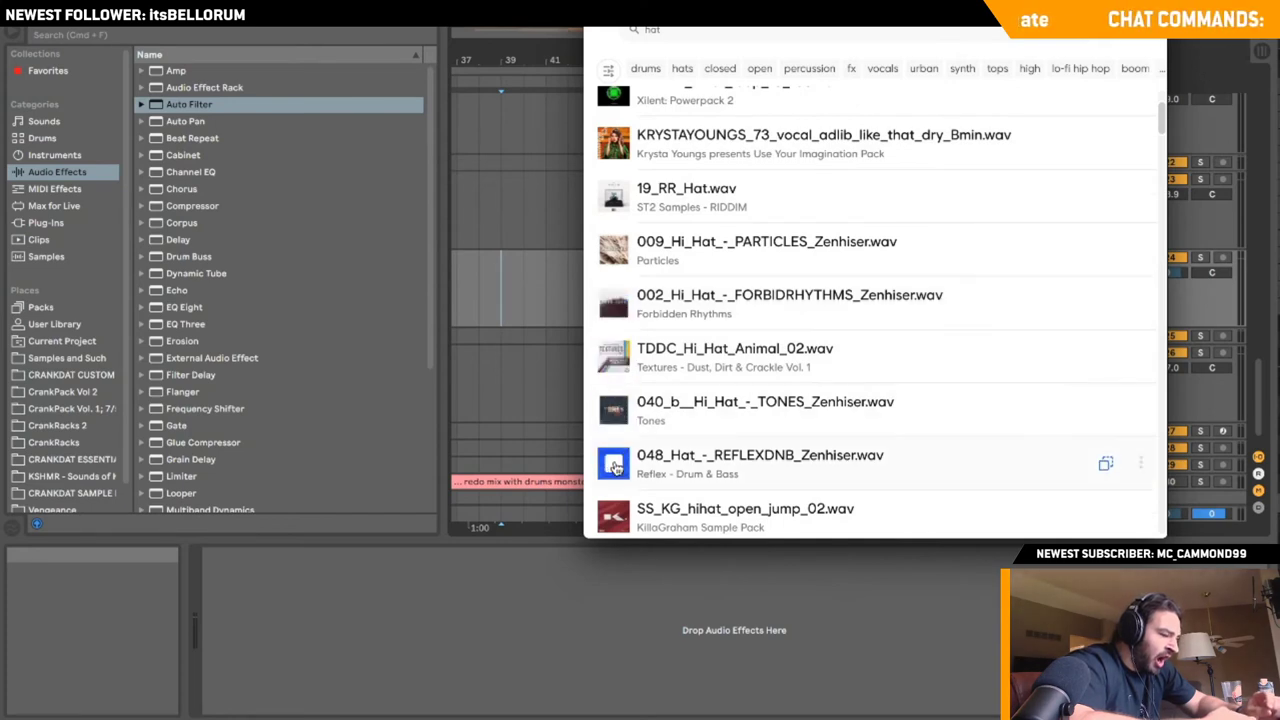
{"action": "scroll", "coordinate": [625, 427], "scroll_direction": "down", "scroll_amount": 2}
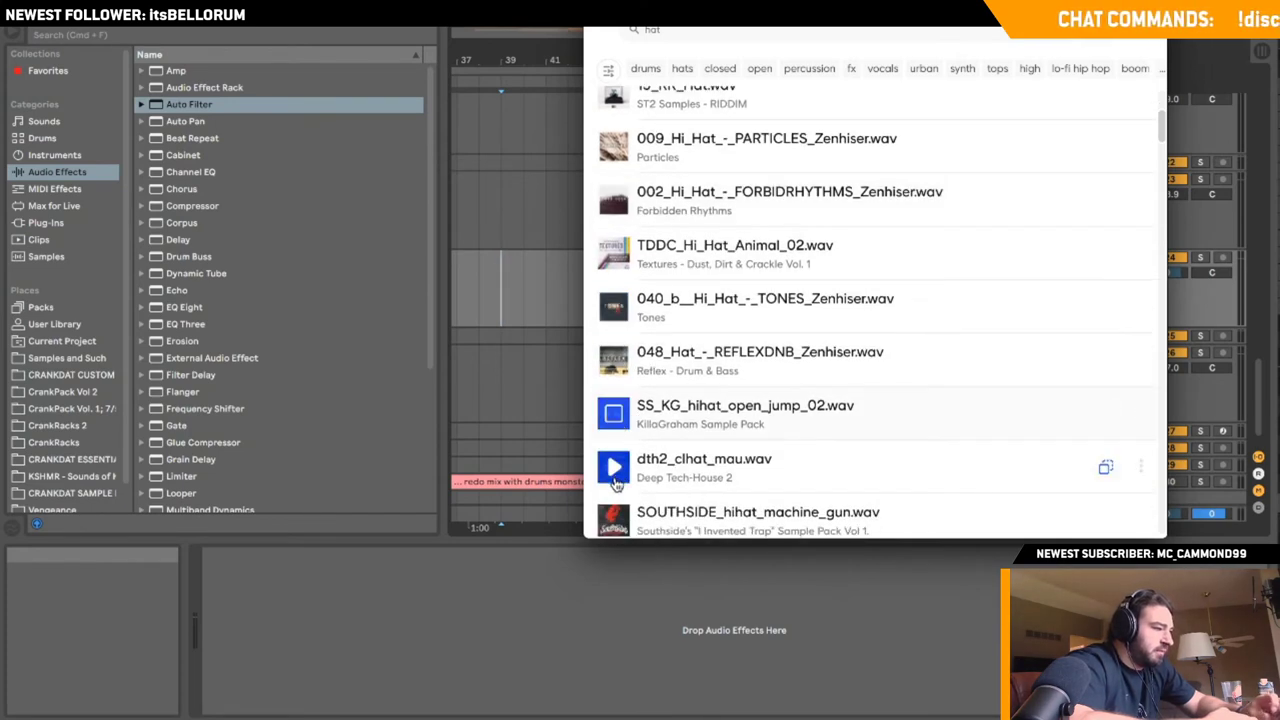
{"action": "scroll", "coordinate": [616, 481], "scroll_direction": "down", "scroll_amount": 1}
{"action": "scroll", "coordinate": [616, 498], "scroll_direction": "down", "scroll_amount": 2}
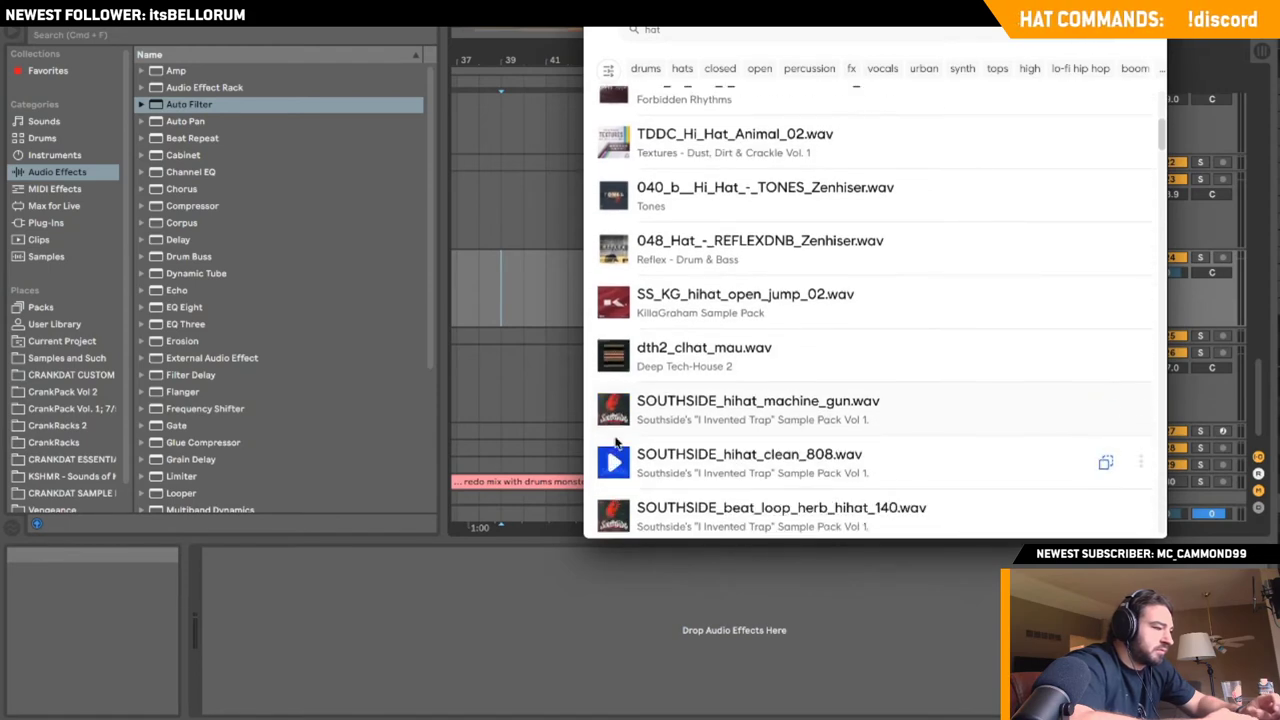
- Place SOUTHSIDE_hihat_machine_gun.wav at 47.2 on the new track 124
{"action": "left_click_drag", "start_coordinate": [631, 418], "coordinate": [567, 258]}
{"action": "key", "text": "Delete"}
{"action": "left_click", "coordinate": [659, 272]}
{"action": "key", "text": "space"}
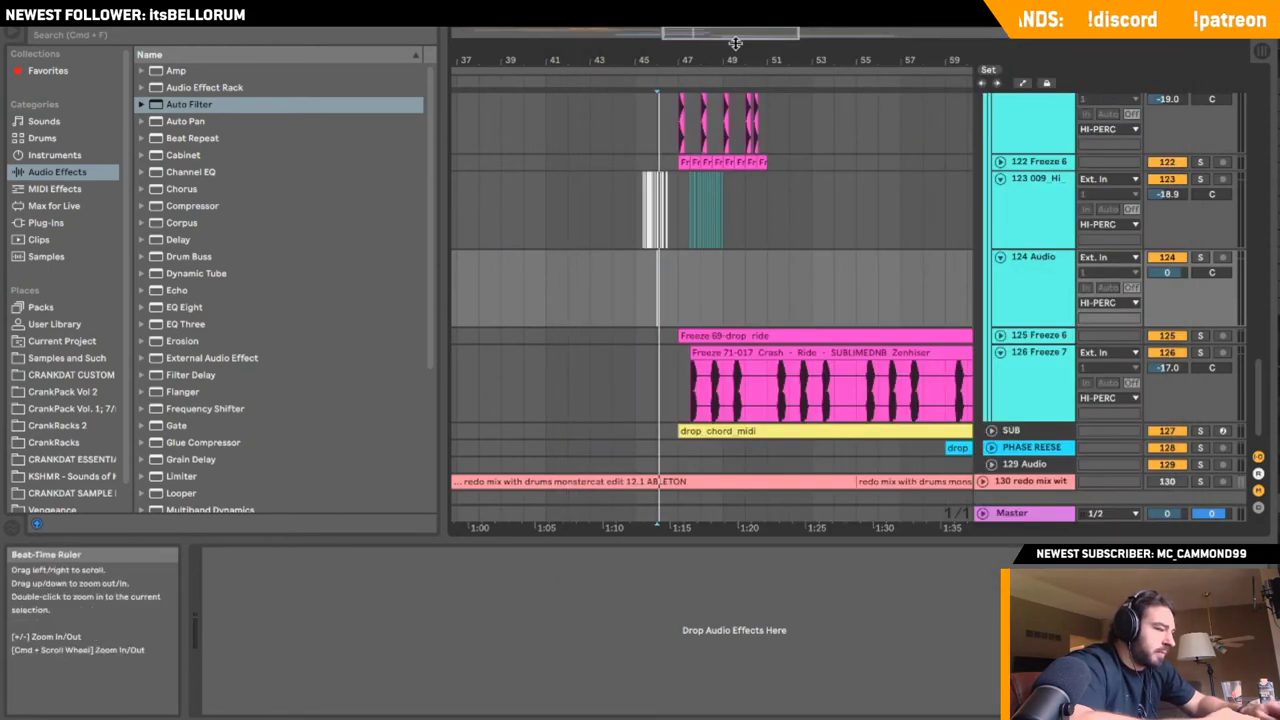
{"action": "mouse_move", "coordinate": [734, 38]}
{"action": "left_mouse_down"}
{"action": "mouse_move", "coordinate": [734, 130]}
{"action": "mouse_move", "coordinate": [634, 174]}
{"action": "mouse_move", "coordinate": [609, 197]}
{"action": "mouse_move", "coordinate": [597, 241]}
{"action": "left_mouse_up"}
{"action": "left_click", "coordinate": [608, 271]}
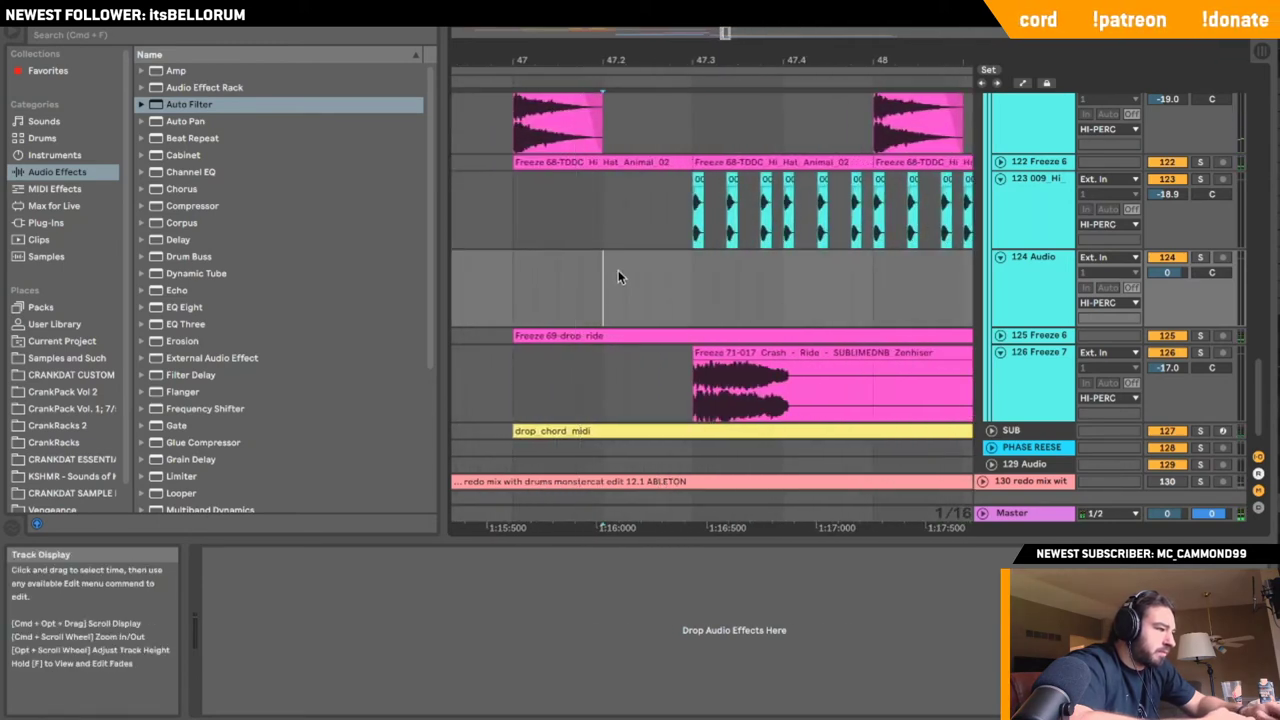
{"action": "key", "text": "super+v"}
- Play the new hat from just before 47.2 and lower track 124's volume to -11.0 dB
{"action": "left_click", "coordinate": [568, 283]}
{"action": "key", "text": "space"}
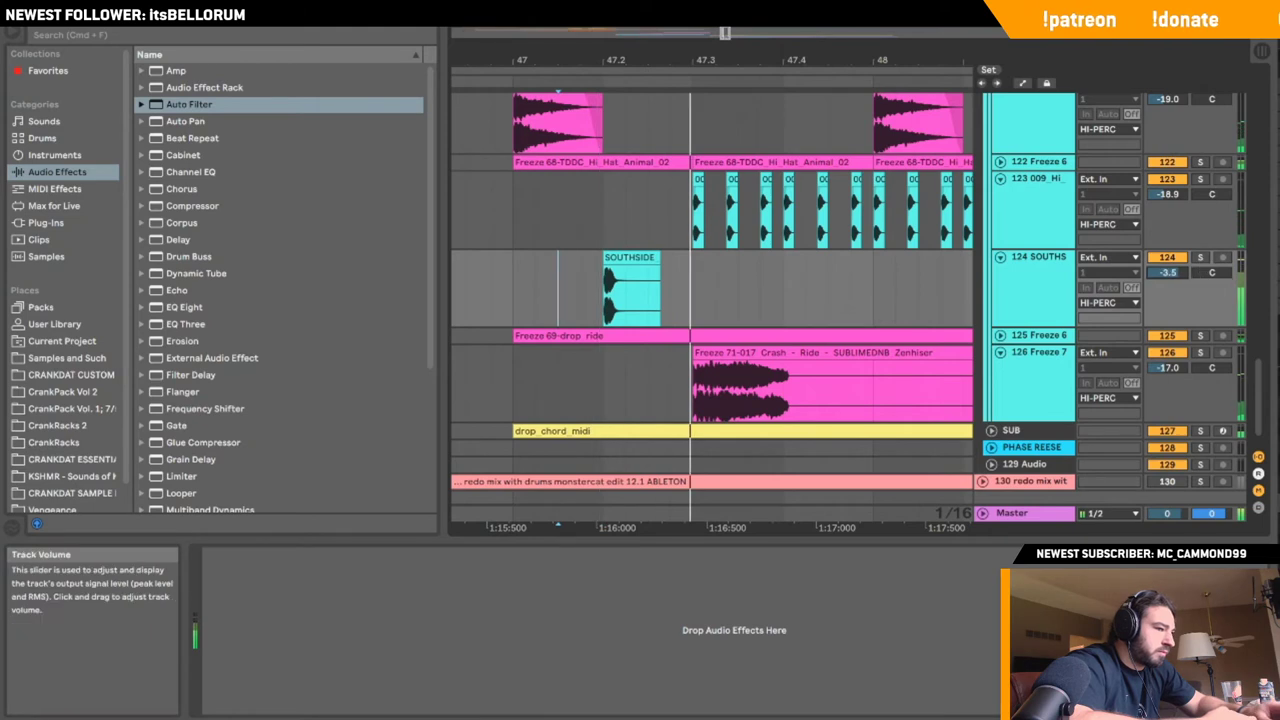
{"action": "left_click_drag", "start_coordinate": [1167, 272], "coordinate": [1167, 300]}
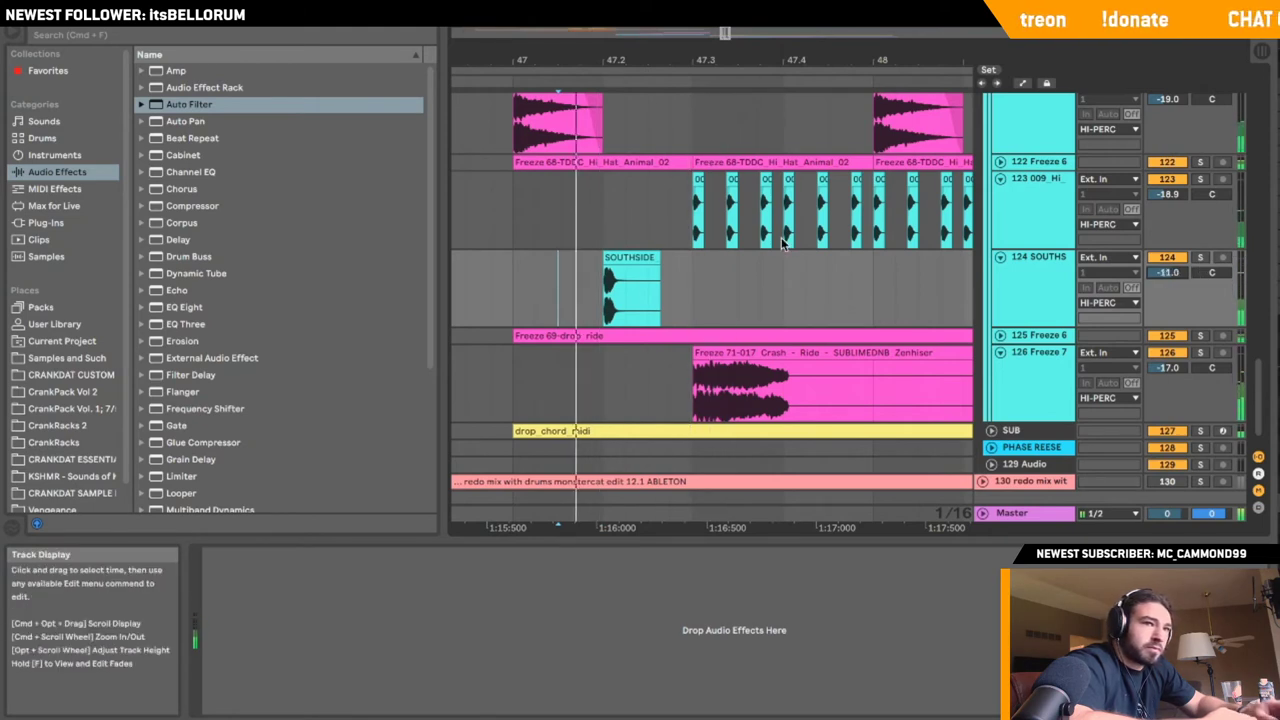
- Duplicate the half-bar SOUTHSIDE hat section starting at bar 47 on track 124 repeatedly through bar 51
{"action": "left_click_drag", "start_coordinate": [517, 282], "coordinate": [682, 277]}
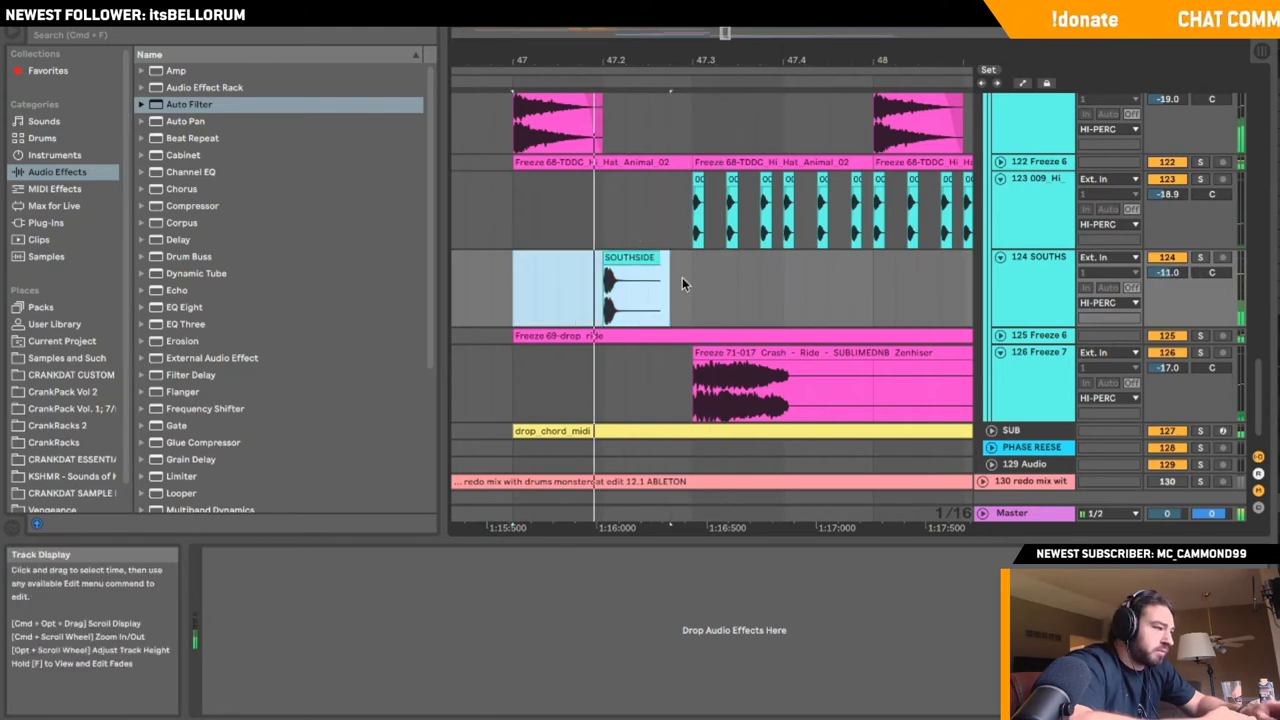
{"action": "key", "text": "super+d"}
{"action": "key", "text": "super+d"}
{"action": "key", "text": "super+d"}
{"action": "mouse_move", "coordinate": [731, 41]}
{"action": "left_mouse_down"}
{"action": "mouse_move", "coordinate": [731, 12]}
{"action": "mouse_move", "coordinate": [731, 33]}
{"action": "left_mouse_up"}
{"action": "key", "text": "super+d"}
{"action": "key", "text": "super+d"}
{"action": "key", "text": "super+d"}
{"action": "key", "text": "super+d"}
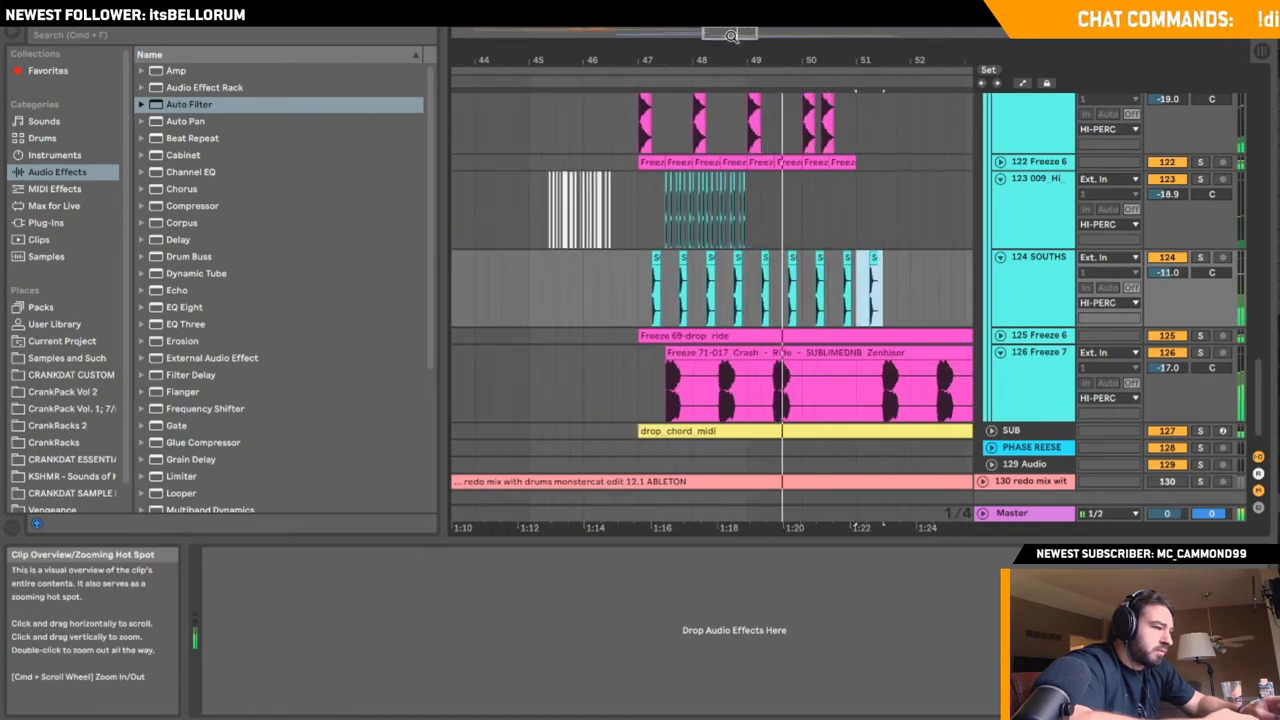
- Extend track 123's spaced hat pattern to bar 51, filling the gap after bar 49, and lower its volume to -22.8 dB
{"action": "left_click", "coordinate": [751, 203]}
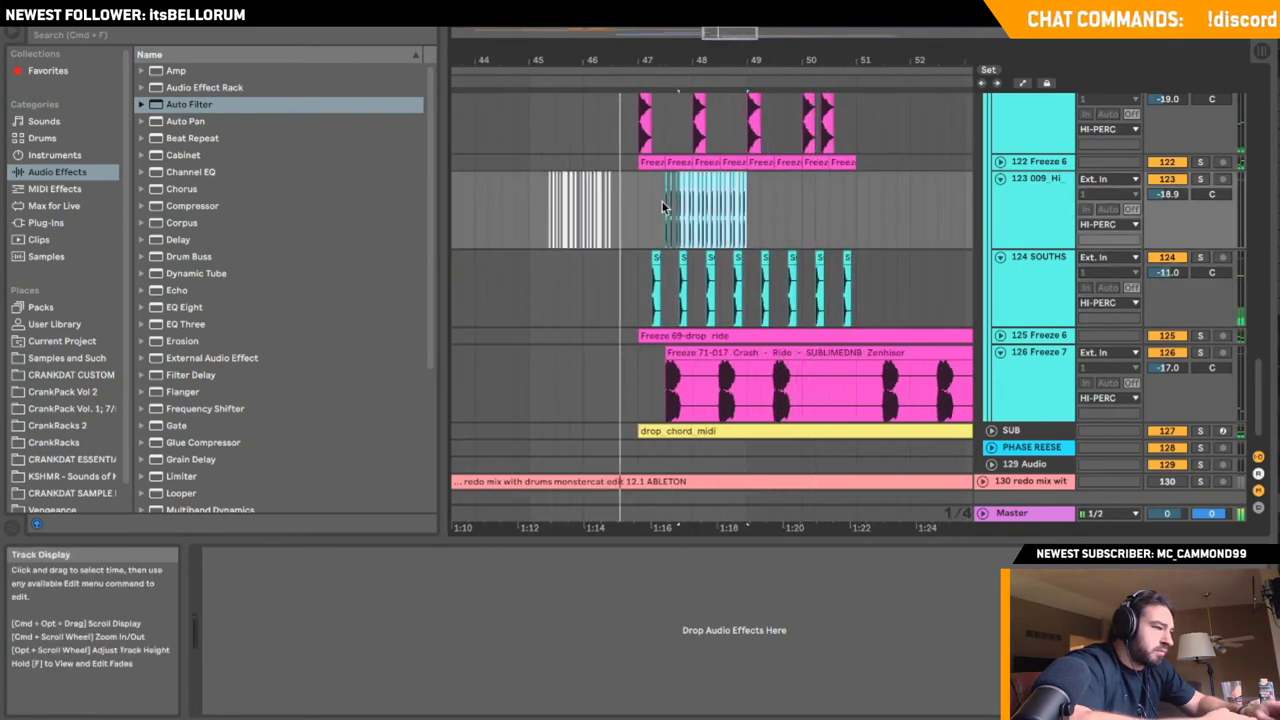
{"action": "key", "text": "super+d"}
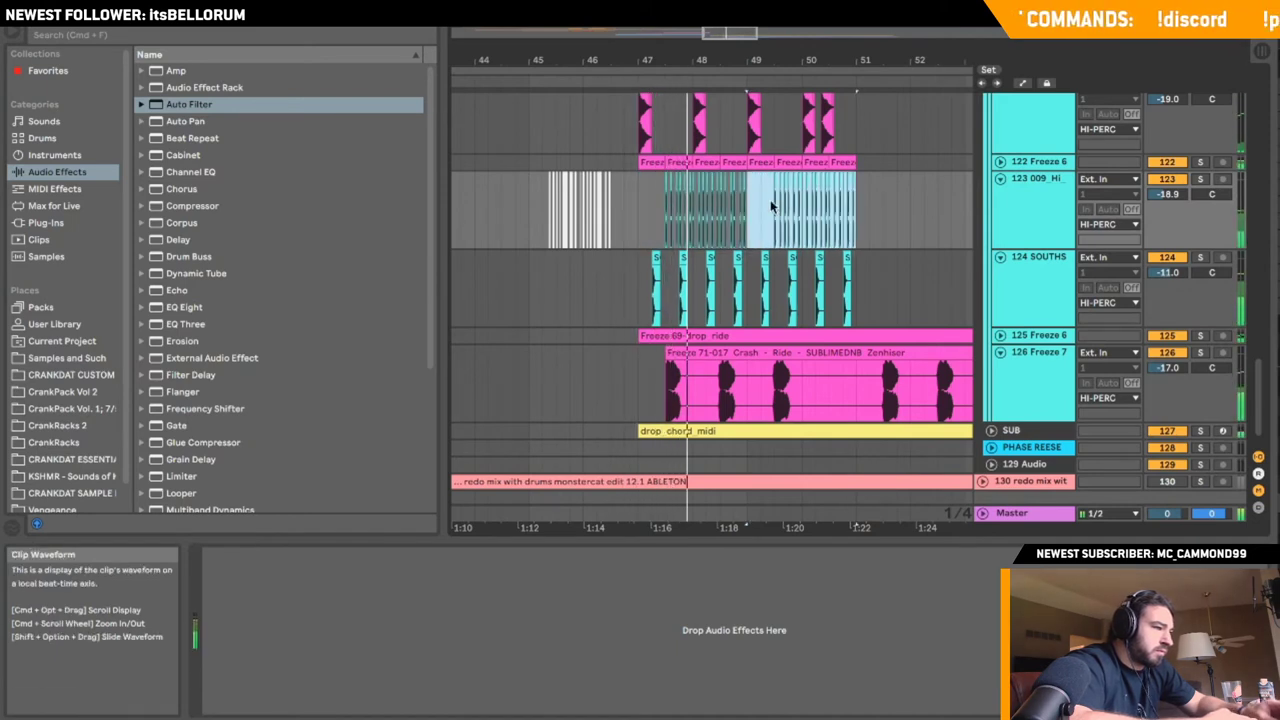
{"action": "mouse_move", "coordinate": [774, 186]}
{"action": "left_mouse_down"}
{"action": "mouse_move", "coordinate": [798, 190]}
{"action": "mouse_move", "coordinate": [750, 189]}
{"action": "mouse_move", "coordinate": [776, 190]}
{"action": "left_mouse_up"}
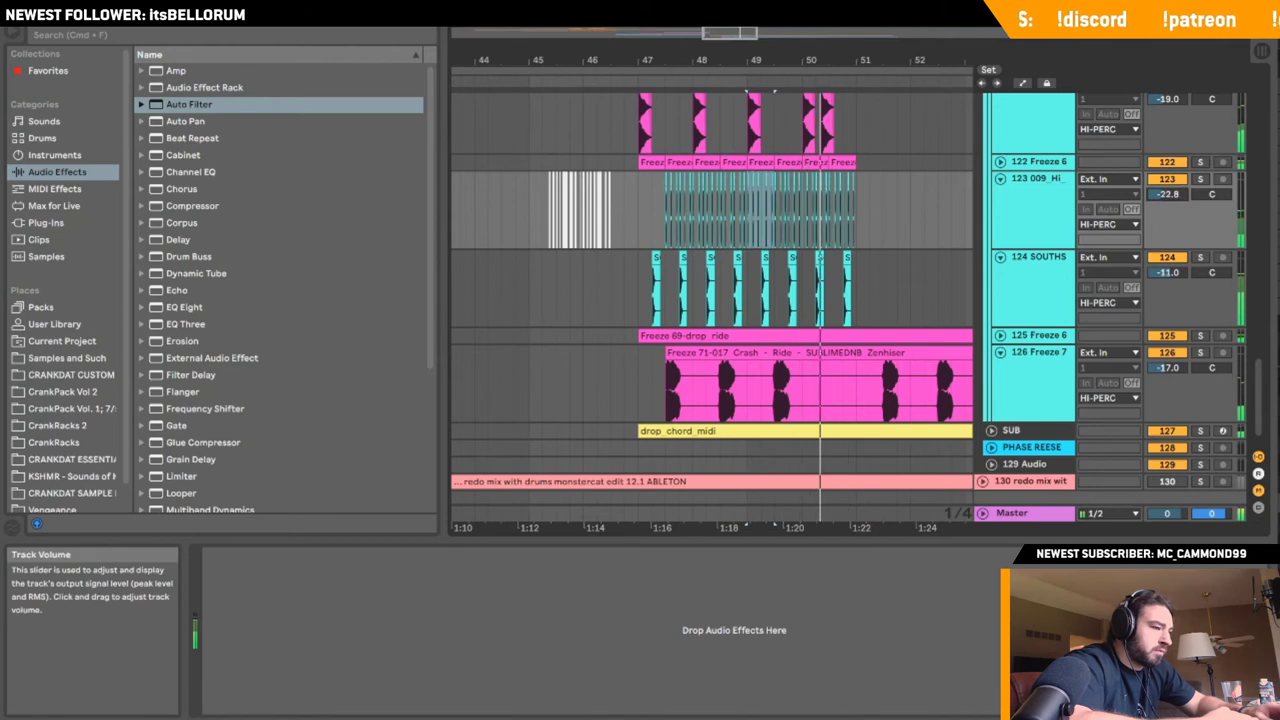
- Collapse tracks 123 and 124 and insert a new audio track below track 124
{"action": "left_click", "coordinate": [999, 178]}
{"action": "left_click", "coordinate": [1000, 195]}
{"action": "right_click", "coordinate": [1026, 196]}
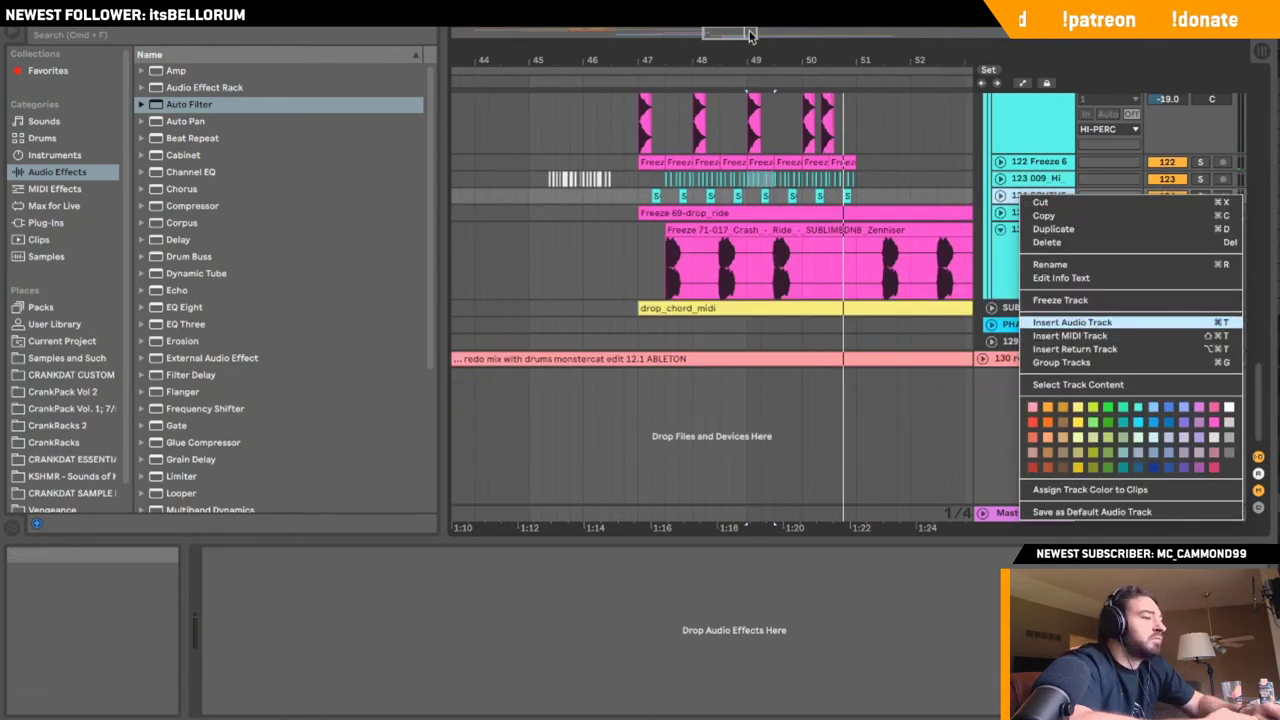
{"action": "left_click_drag", "start_coordinate": [735, 37], "coordinate": [737, 33]}
{"action": "left_click", "coordinate": [677, 232]}
- Switch to the sample library, look further through the hats, and search for "ride" samples instead
{"action": "key", "text": "super+Tab"}
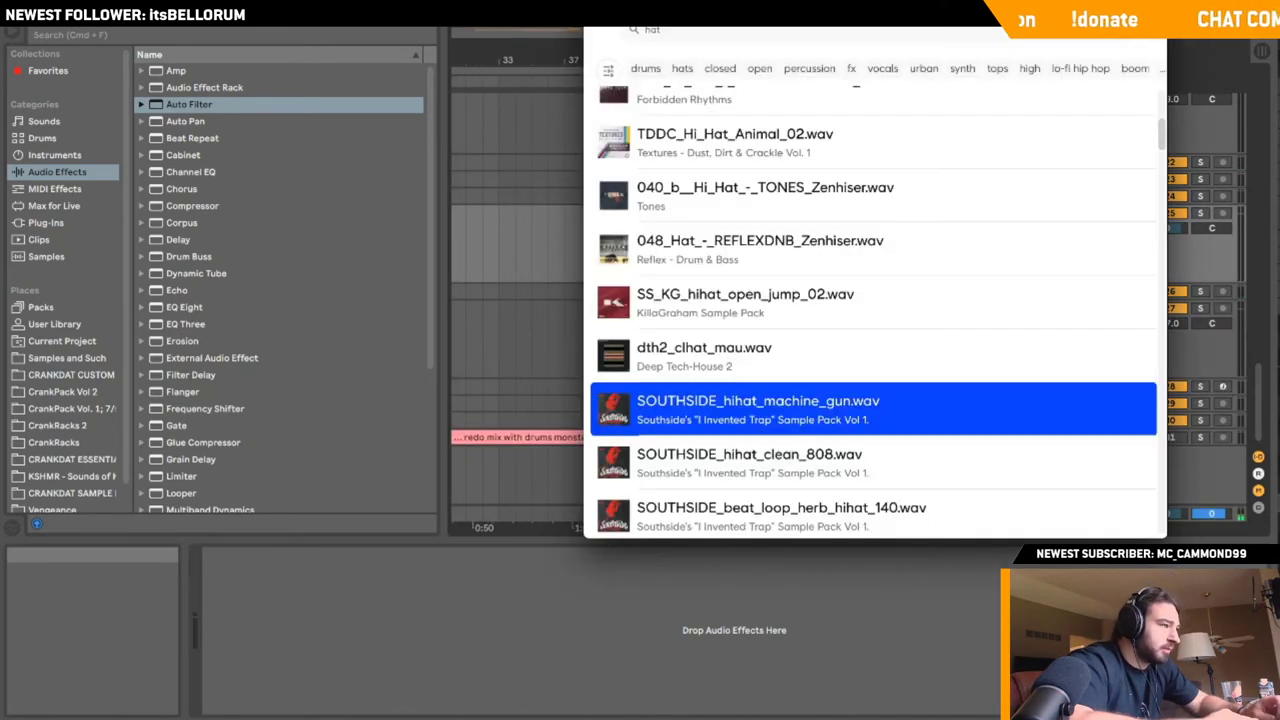
{"action": "key", "text": "super+Tab"}
{"action": "scroll", "coordinate": [628, 328], "scroll_direction": "down", "scroll_amount": 3}
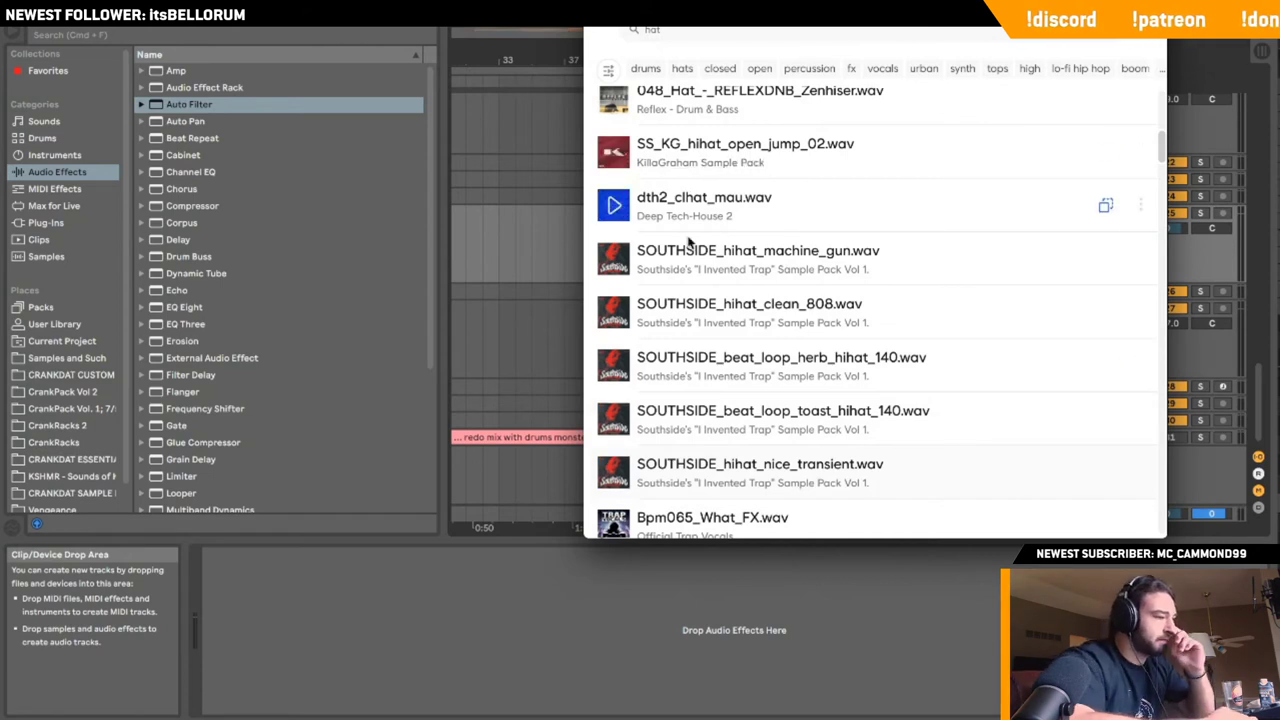
{"action": "left_click", "coordinate": [676, 41]}
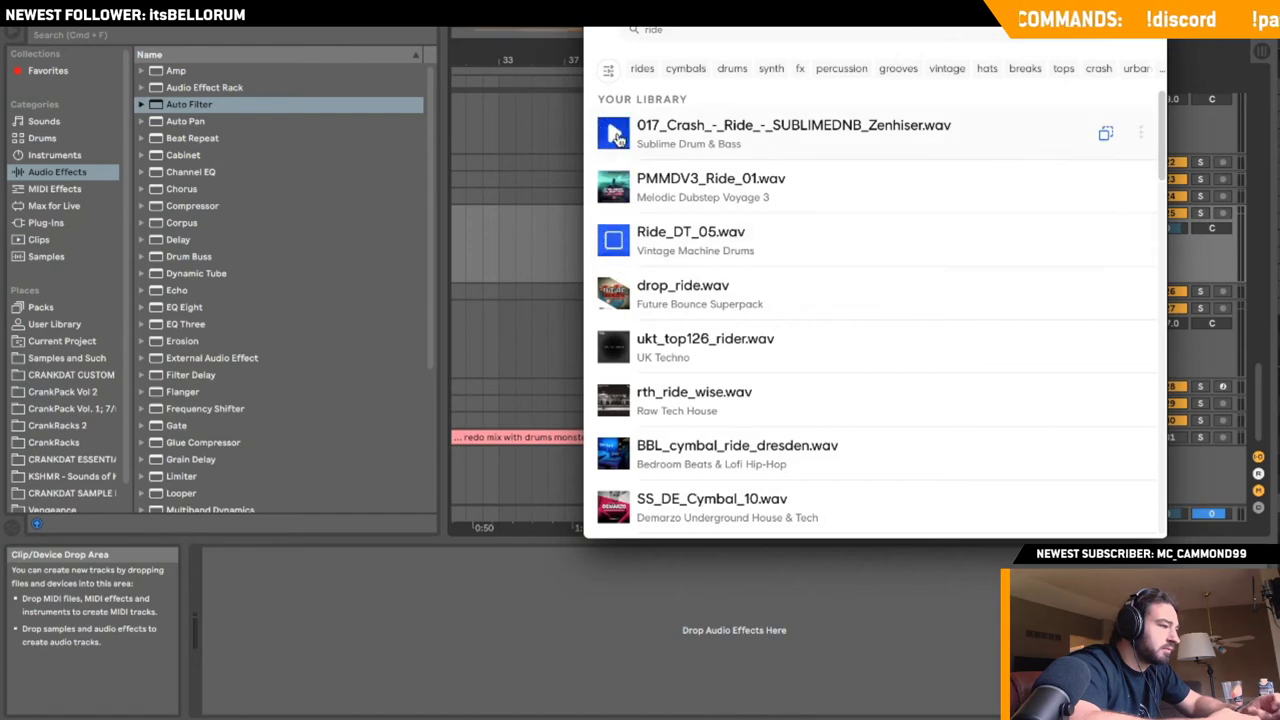
- Place 017_Crash_-_Ride_-_SUBLIMEDNB_Zenhiser.wav at 47.2 on track 125 and lower the soloed track's volume to -14.6 dB
{"action": "left_click_drag", "start_coordinate": [617, 138], "coordinate": [568, 216]}
{"action": "left_click_drag", "start_coordinate": [746, 69], "coordinate": [548, 225]}
{"action": "key", "text": "super+v"}
{"action": "left_click", "coordinate": [1201, 213]}
{"action": "key", "text": "space"}
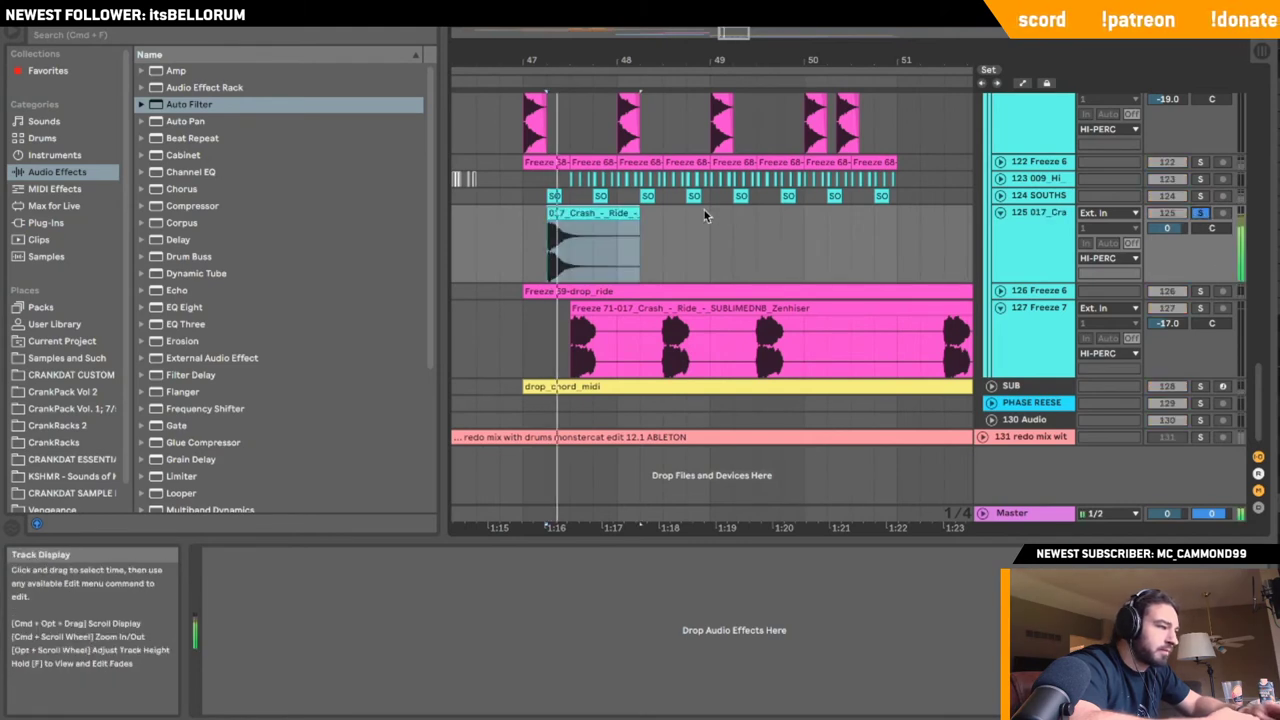
{"action": "left_click_drag", "start_coordinate": [1178, 233], "coordinate": [1178, 270]}
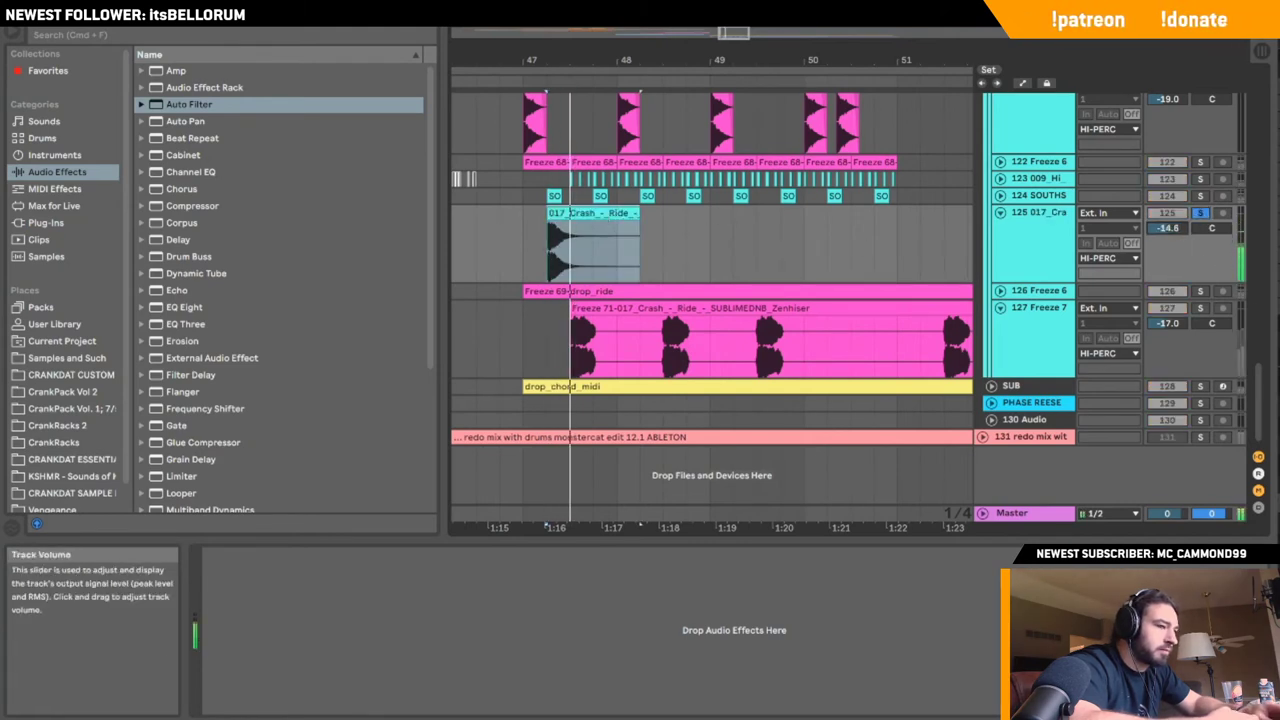
- Turn off warping for the ride clip on track 125 and transpose it down several semitones
{"action": "double_click", "coordinate": [644, 226]}
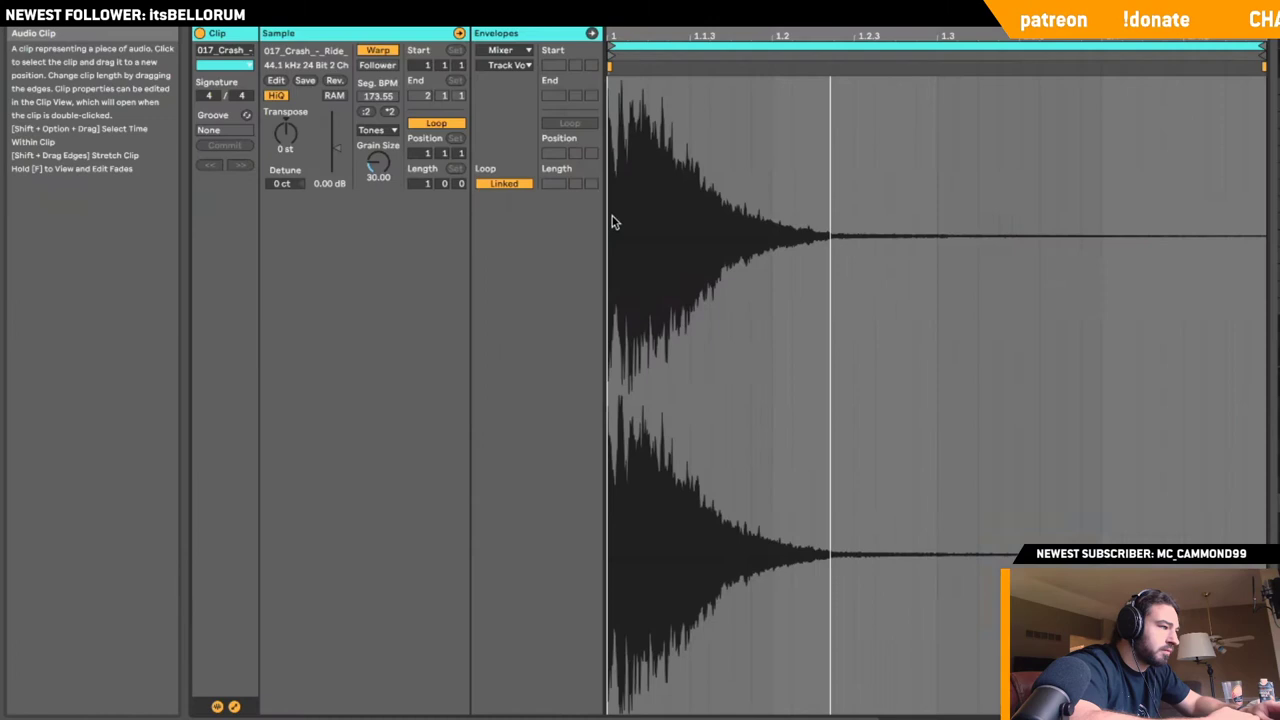
{"action": "left_click", "coordinate": [377, 50]}
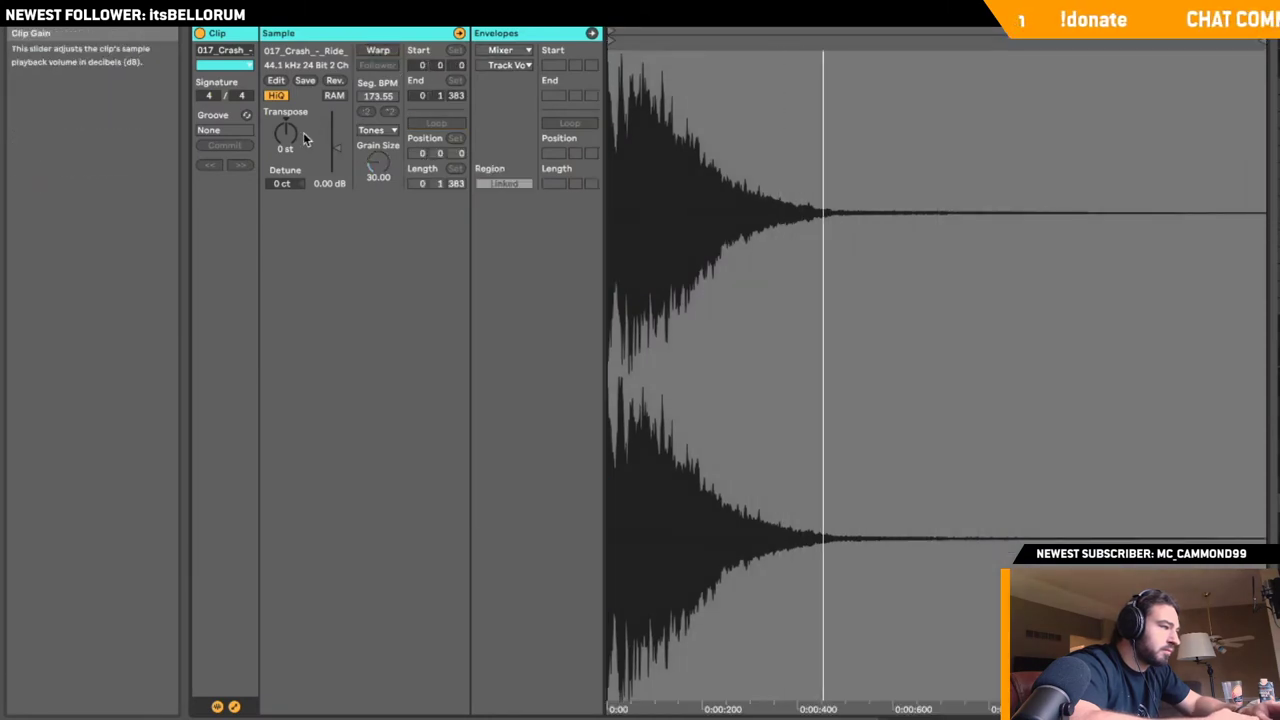
{"action": "left_click_drag", "start_coordinate": [286, 132], "coordinate": [286, 137]}
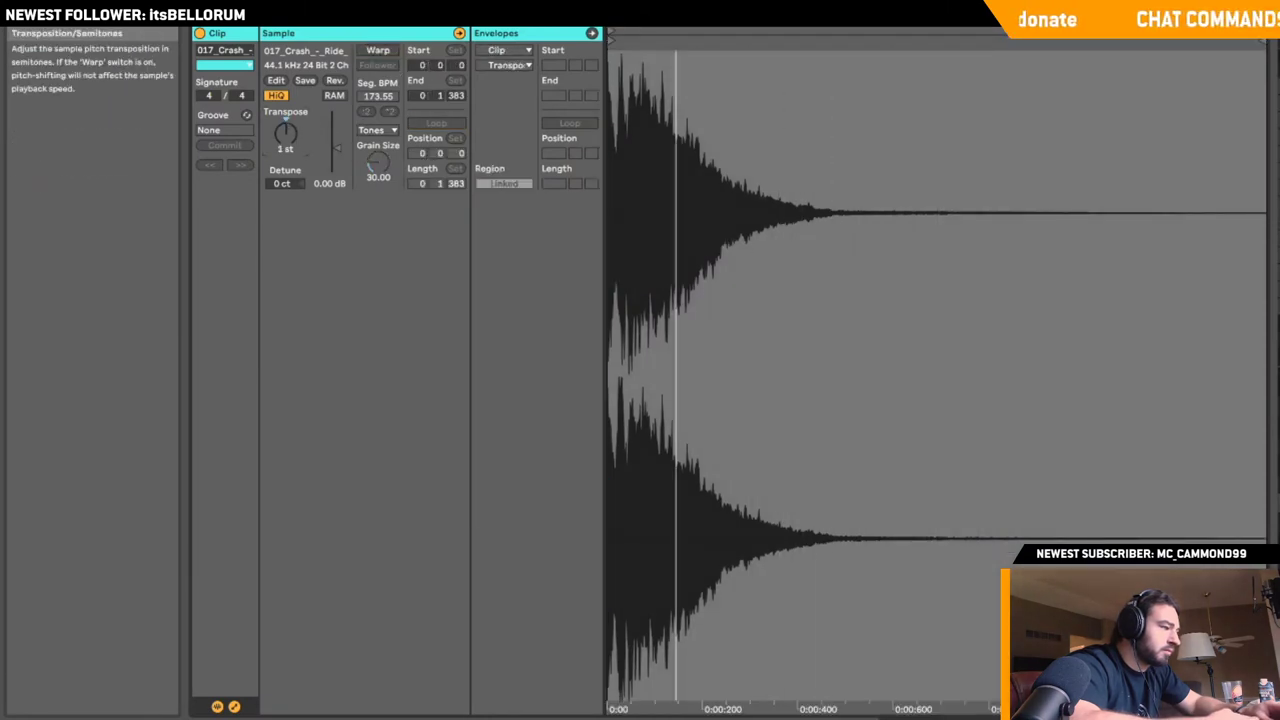
{"action": "key", "text": "Down"}
{"action": "key", "text": "Down"}
{"action": "key", "text": "Down"}
{"action": "key", "text": "Down"}
{"action": "key", "text": "Down"}
{"action": "key", "text": "Down"}
{"action": "key", "text": "Down"}
{"action": "key", "text": "Down"}
{"action": "key", "text": "Down"}
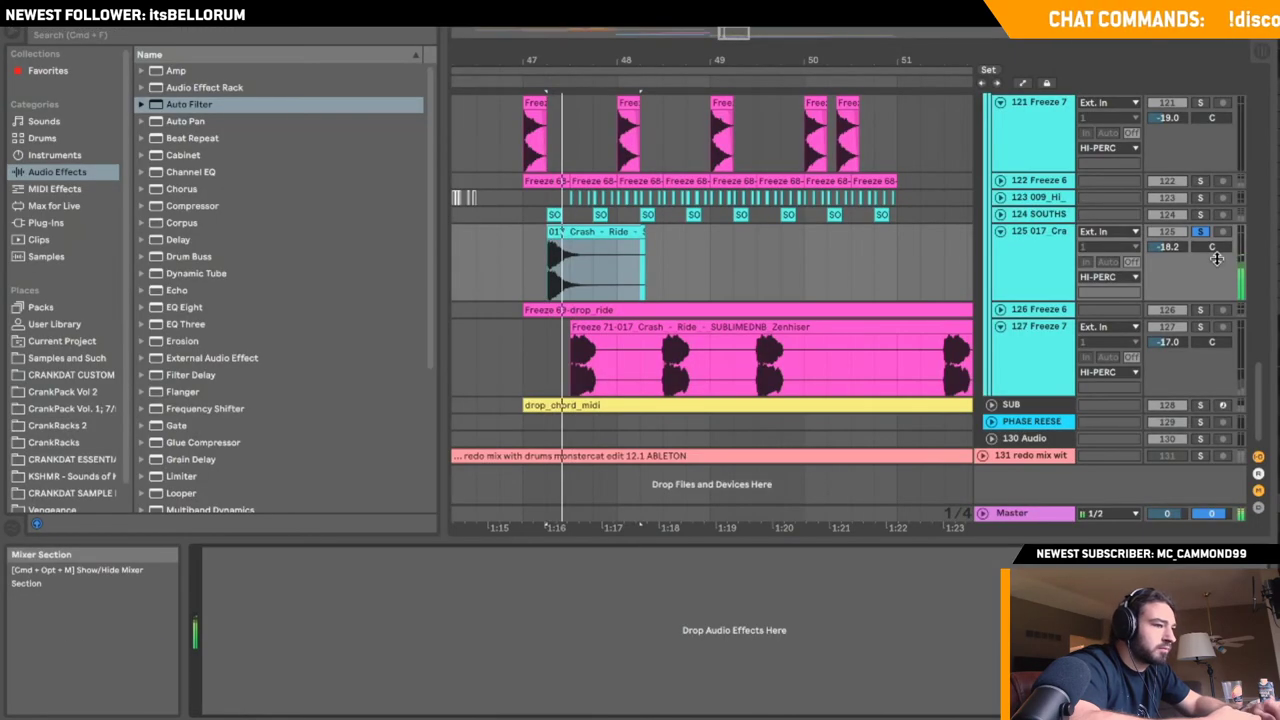
- Set track 125's volume to -18.2 dB and turn off its solo to hear the ride within the full drop
{"action": "left_click", "coordinate": [1201, 232]}
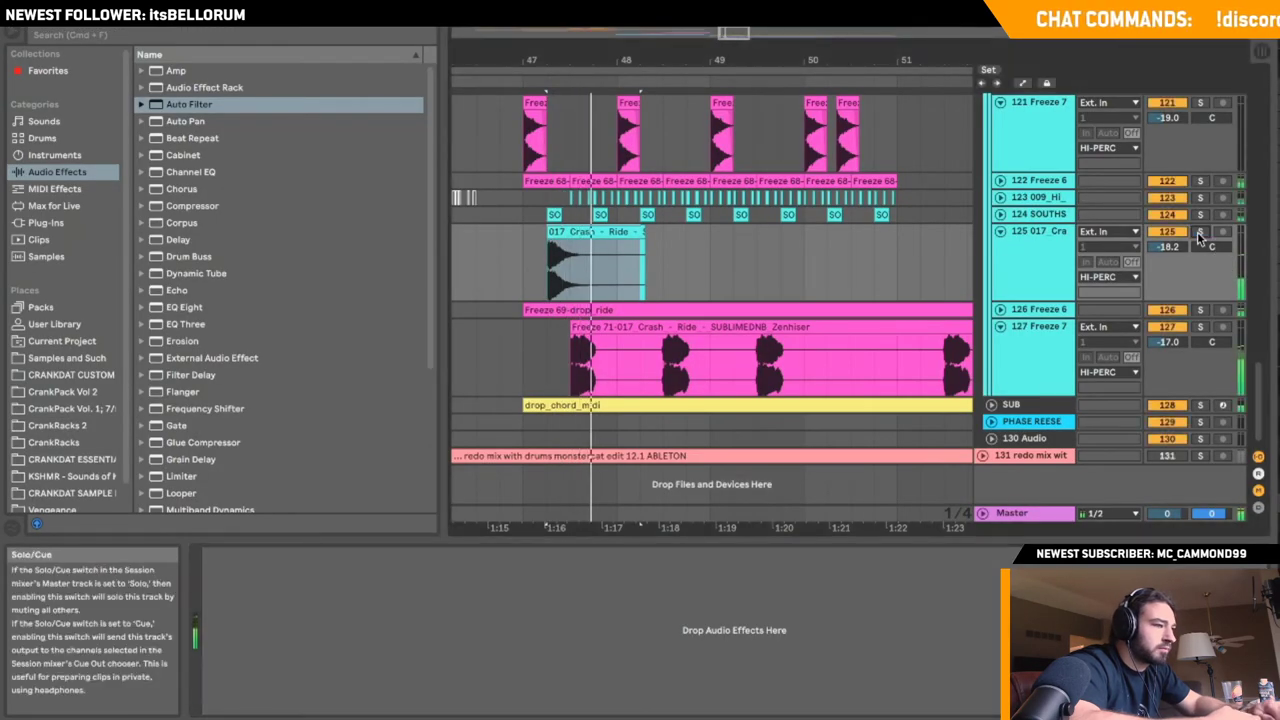
{"action": "key", "text": "space"}
{"action": "key", "text": "space"}
{"action": "scroll", "coordinate": [796, 249], "scroll_direction": "left", "scroll_amount": 3}
{"action": "left_click", "coordinate": [544, 258]}
{"action": "key", "text": "space"}
{"action": "key", "text": "space"}
- Split the ride clip on track 125 at 47.3 and delete the part after the split
{"action": "left_click", "coordinate": [671, 248]}
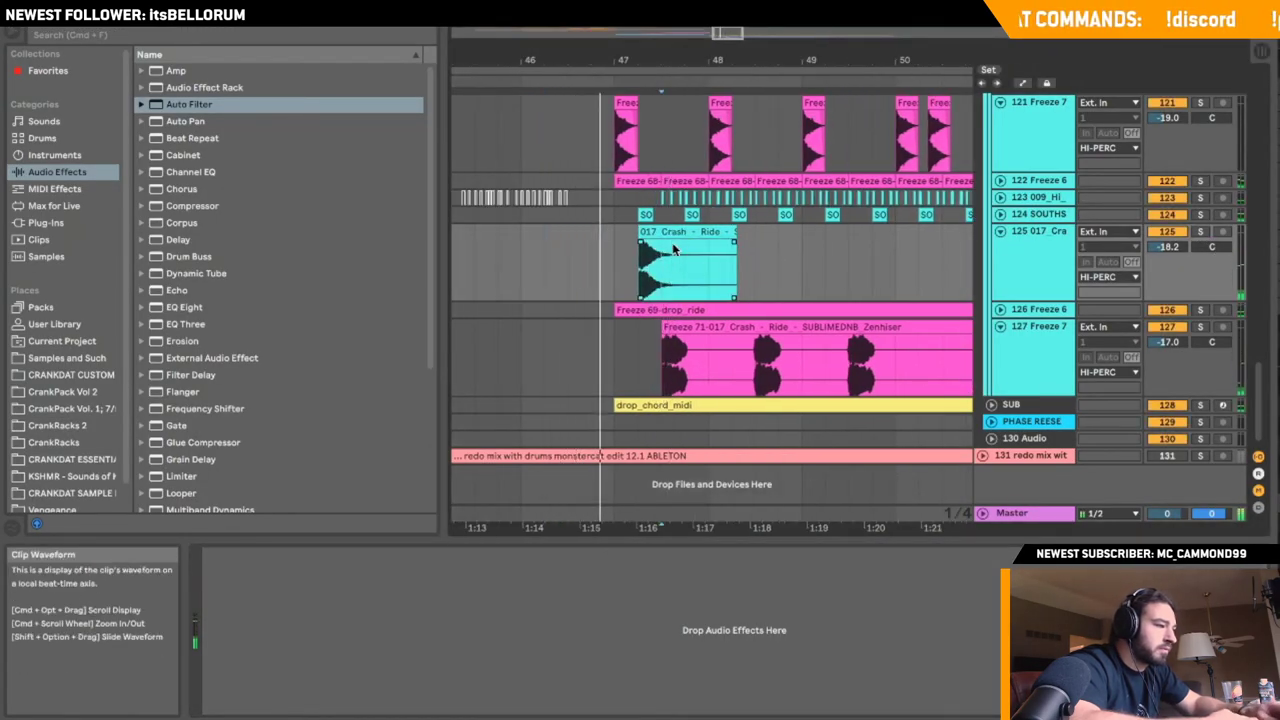
{"action": "key", "text": "super+e"}
{"action": "left_click", "coordinate": [677, 234]}
{"action": "key", "text": "Delete"}
- Duplicate the half-bar ride pattern from 47 to 47.3 on track 125 repeatedly up to bar 51, removing the excess copy
{"action": "left_click", "coordinate": [617, 241]}
{"action": "left_click_drag", "start_coordinate": [617, 241], "coordinate": [664, 246]}
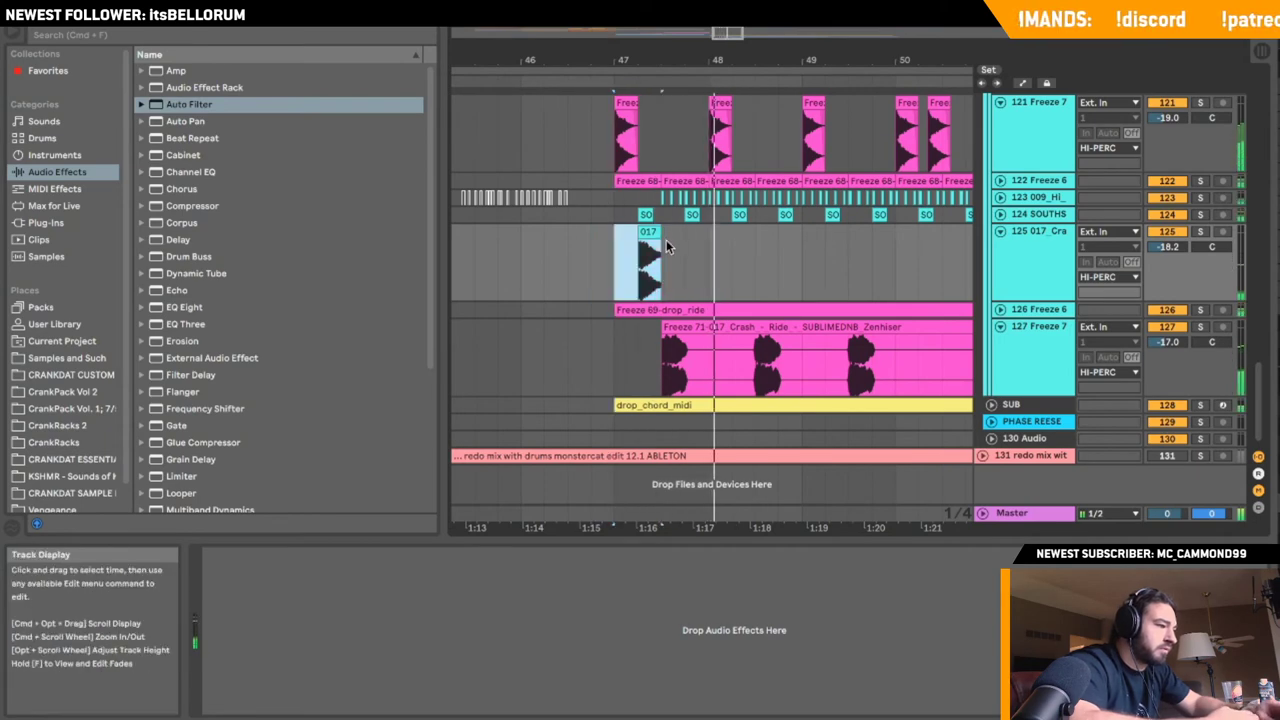
{"action": "key", "text": "super+d"}
{"action": "key", "text": "super+d"}
{"action": "key", "text": "super+d"}
{"action": "key", "text": "super+d"}
{"action": "key", "text": "super+d"}
{"action": "key", "text": "super+d"}
{"action": "key", "text": "super+d"}
{"action": "key", "text": "super+d"}
{"action": "scroll", "coordinate": [801, 249], "scroll_direction": "right", "scroll_amount": 3}
{"action": "key", "text": "ctrl+z"}
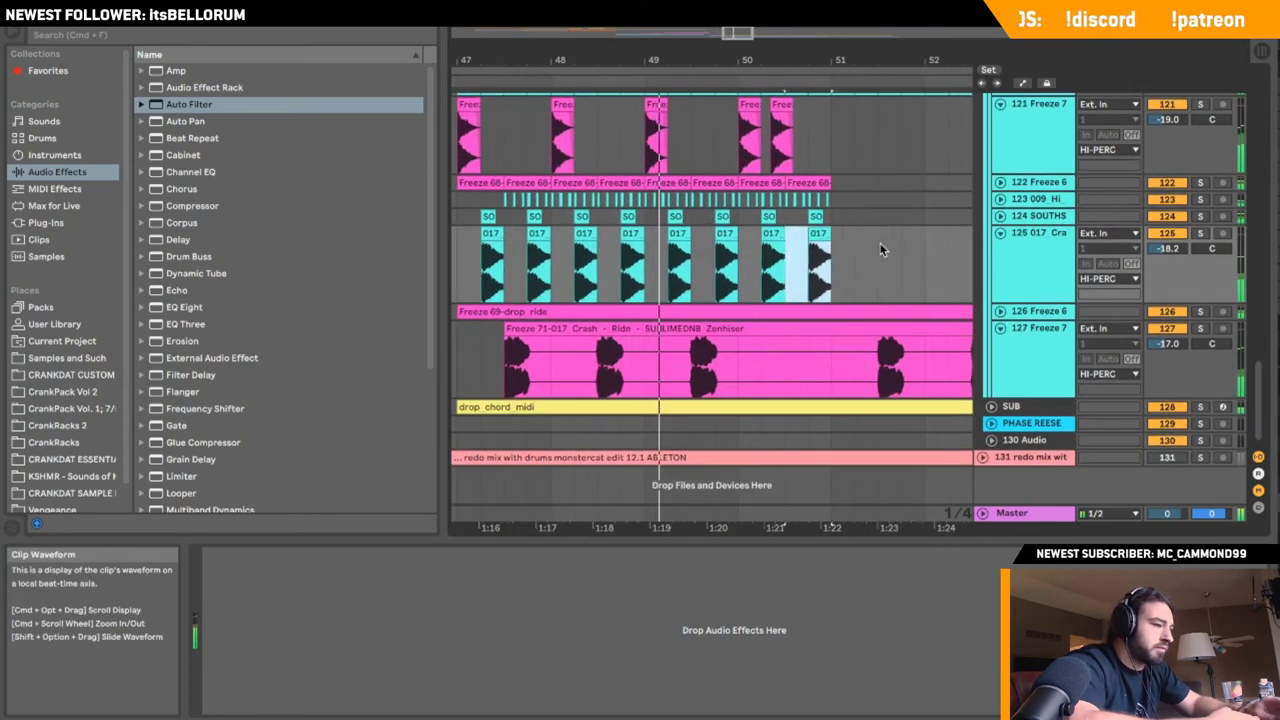
- Set track 124's volume to -14.2 dB and replay the drop from bar 47
{"action": "left_click", "coordinate": [1000, 216]}
{"action": "left_click_drag", "start_coordinate": [1181, 235], "coordinate": [1181, 262]}
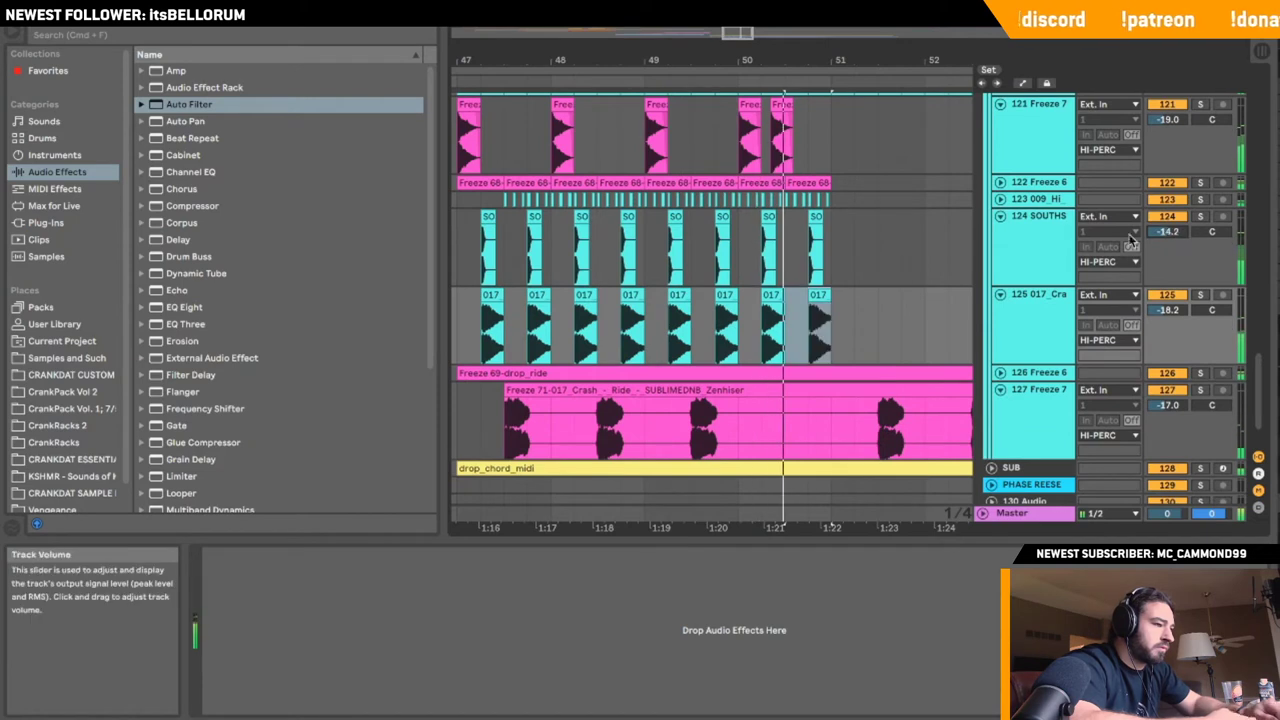
{"action": "scroll", "coordinate": [700, 300], "scroll_direction": "left", "scroll_amount": 3}
{"action": "left_click", "coordinate": [462, 306]}
{"action": "key", "text": "space"}
{"action": "key", "text": "space"}
{"action": "left_click_drag", "start_coordinate": [721, 36], "coordinate": [736, 29]}
{"action": "left_click", "coordinate": [668, 298]}
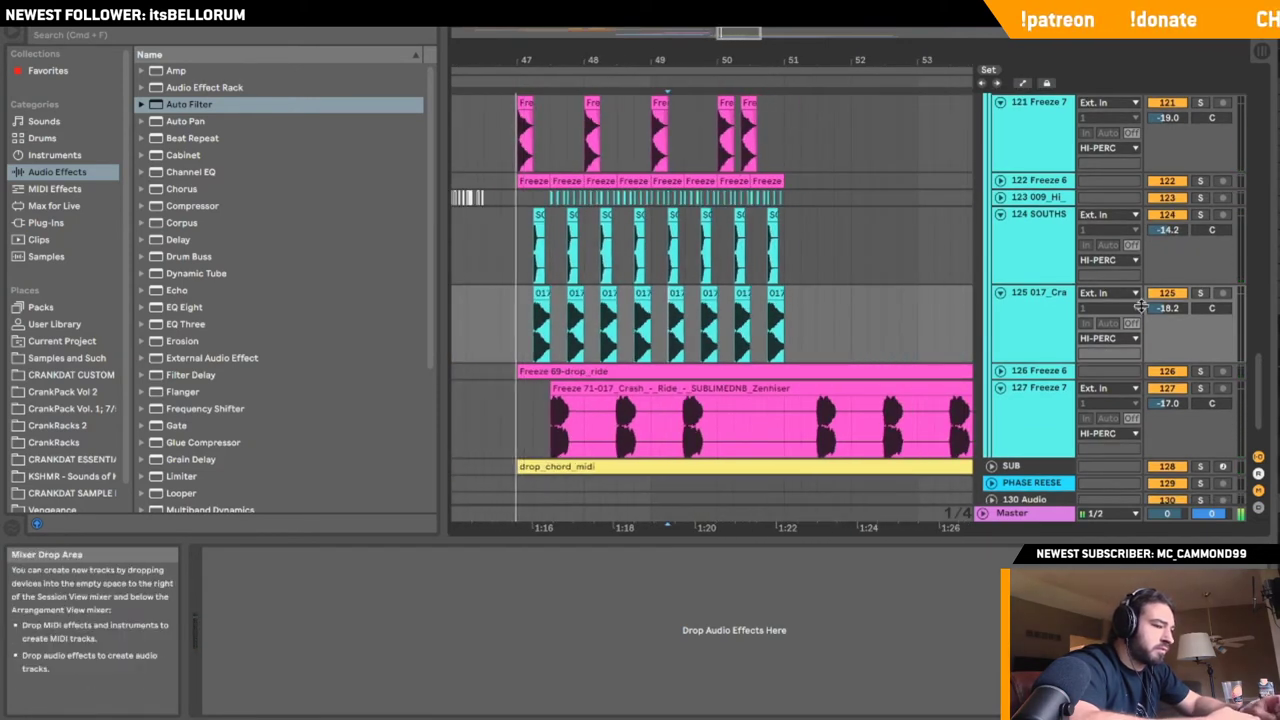
- Fold tracks 125 and 124 and play the arrangement from about bar 28
{"action": "left_click", "coordinate": [1000, 292]}
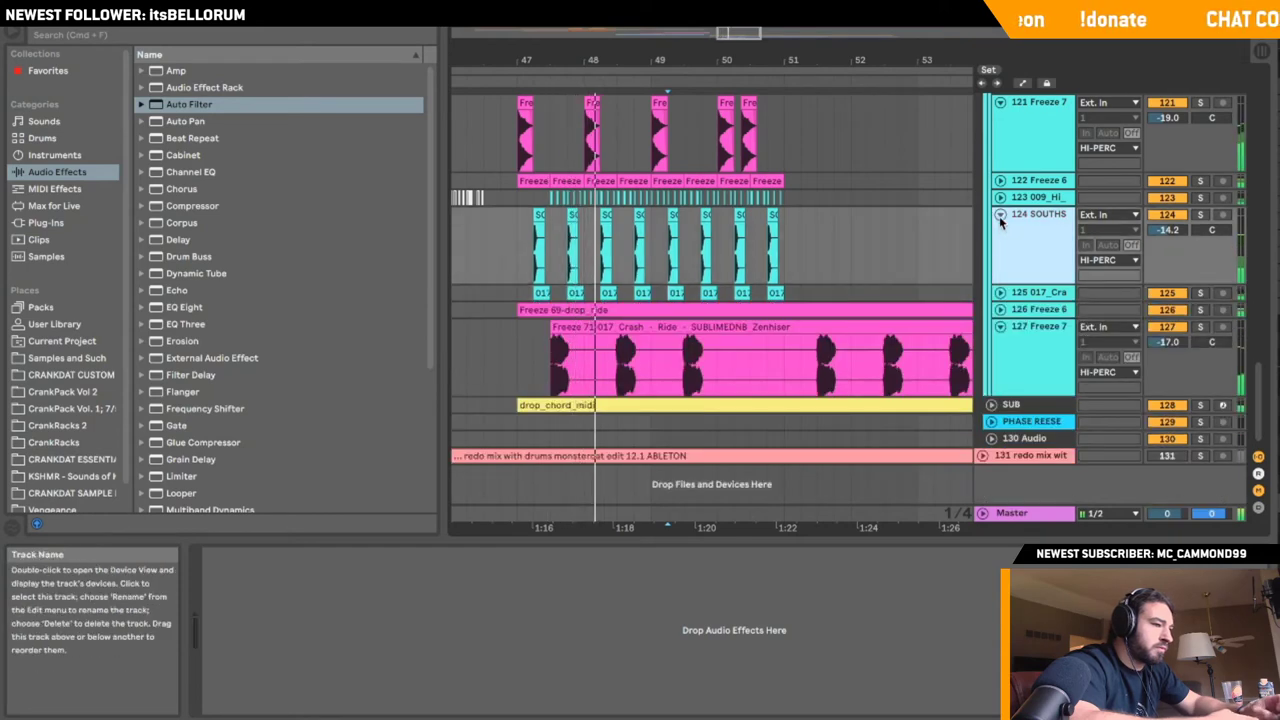
{"action": "left_click", "coordinate": [1000, 214]}
{"action": "scroll", "coordinate": [608, 162], "scroll_direction": "left", "scroll_amount": 3}
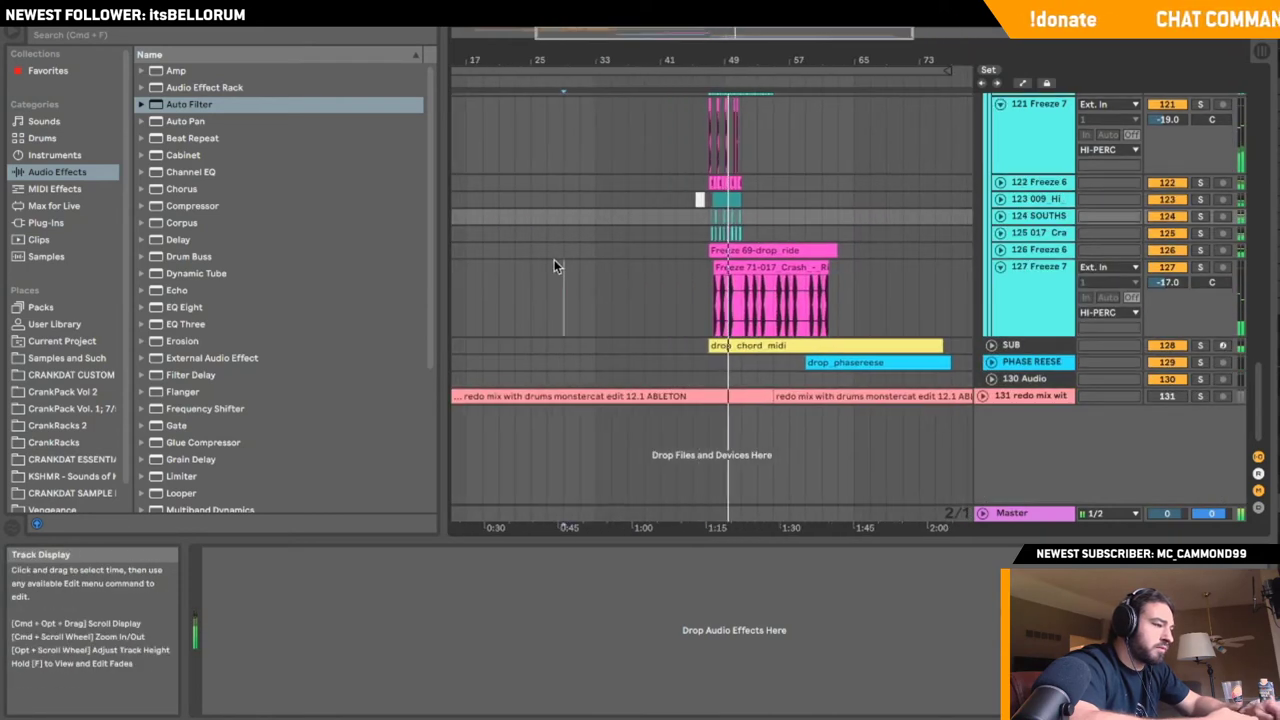
{"action": "left_click", "coordinate": [563, 264]}
{"action": "key", "text": "Up"}
{"action": "key", "text": "Up"}
{"action": "scroll", "coordinate": [691, 272], "scroll_direction": "right", "scroll_amount": 4}
{"action": "key", "text": "space"}
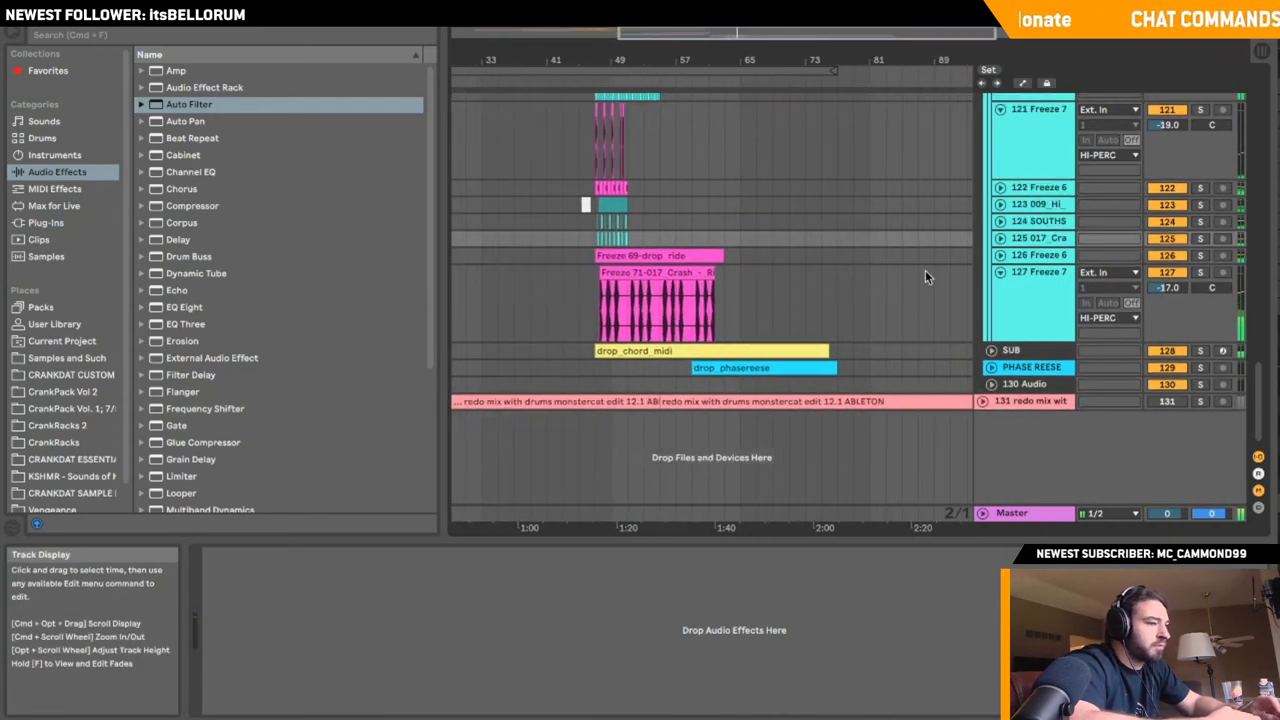
- Fold the remaining expanded tracks 127, 121 and 120 and collapse the HI-PERC and DROP DRUMS groups
{"action": "left_click", "coordinate": [1000, 272]}
{"action": "left_click", "coordinate": [1001, 253]}
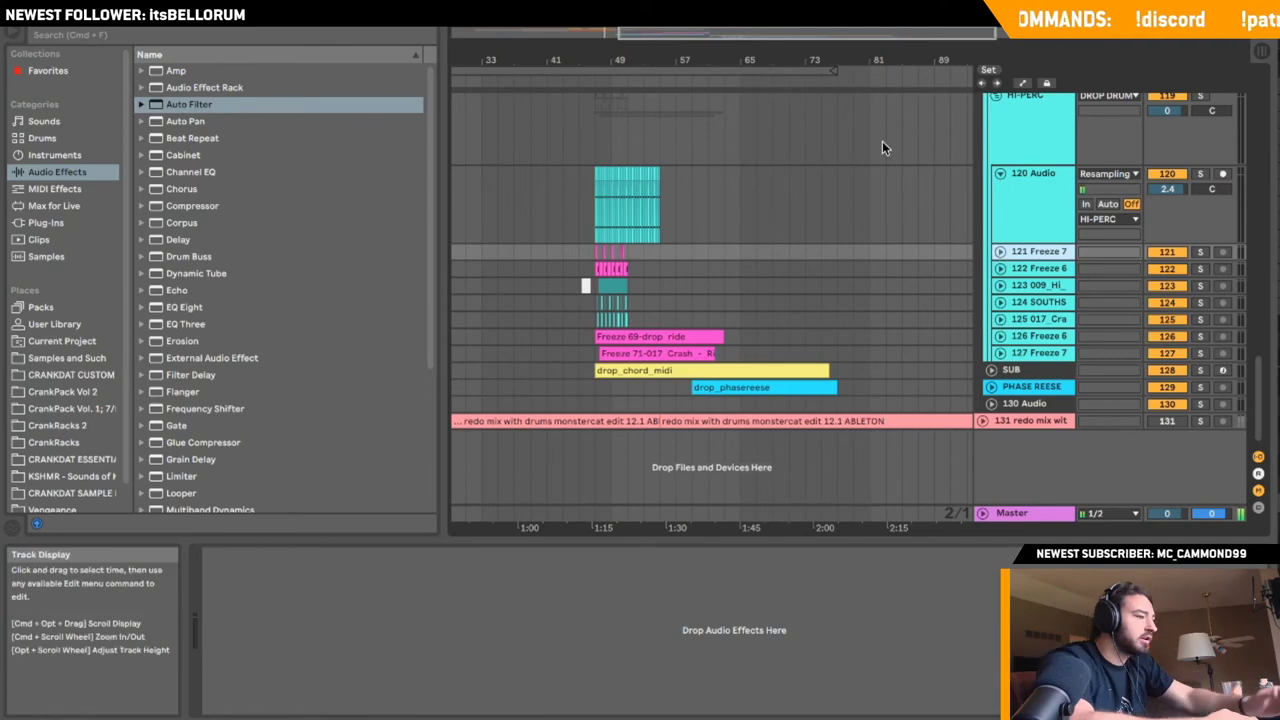
{"action": "scroll", "coordinate": [1000, 200], "scroll_direction": "up", "scroll_amount": 2}
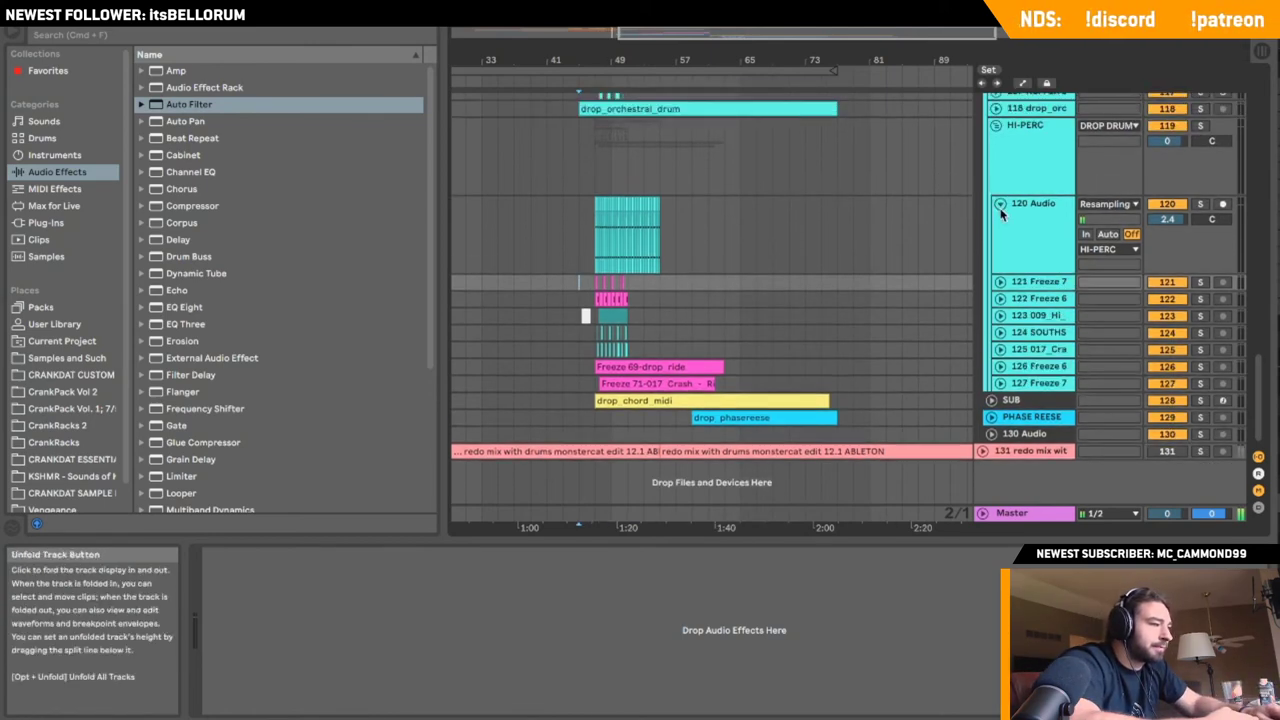
{"action": "left_click", "coordinate": [1000, 205]}
{"action": "left_click", "coordinate": [996, 124]}
{"action": "scroll", "coordinate": [877, 212], "scroll_direction": "up", "scroll_amount": 8}
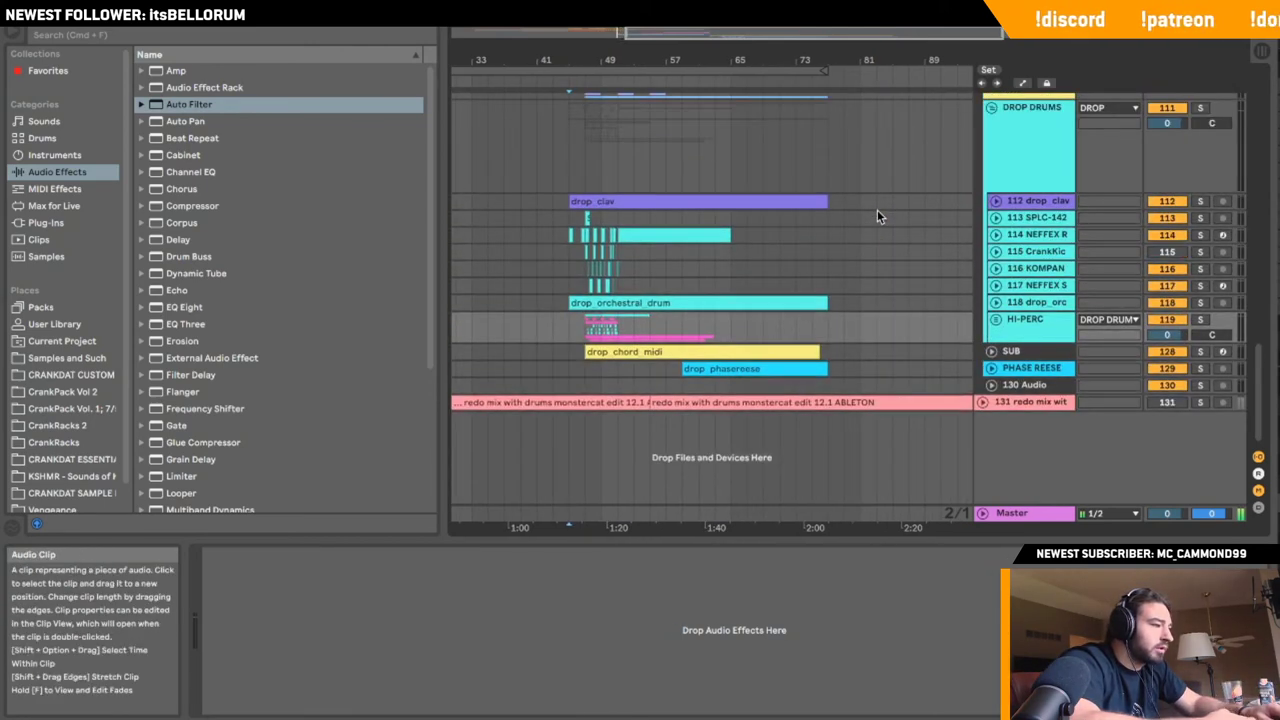
{"action": "scroll", "coordinate": [877, 217], "scroll_direction": "up", "scroll_amount": 1}
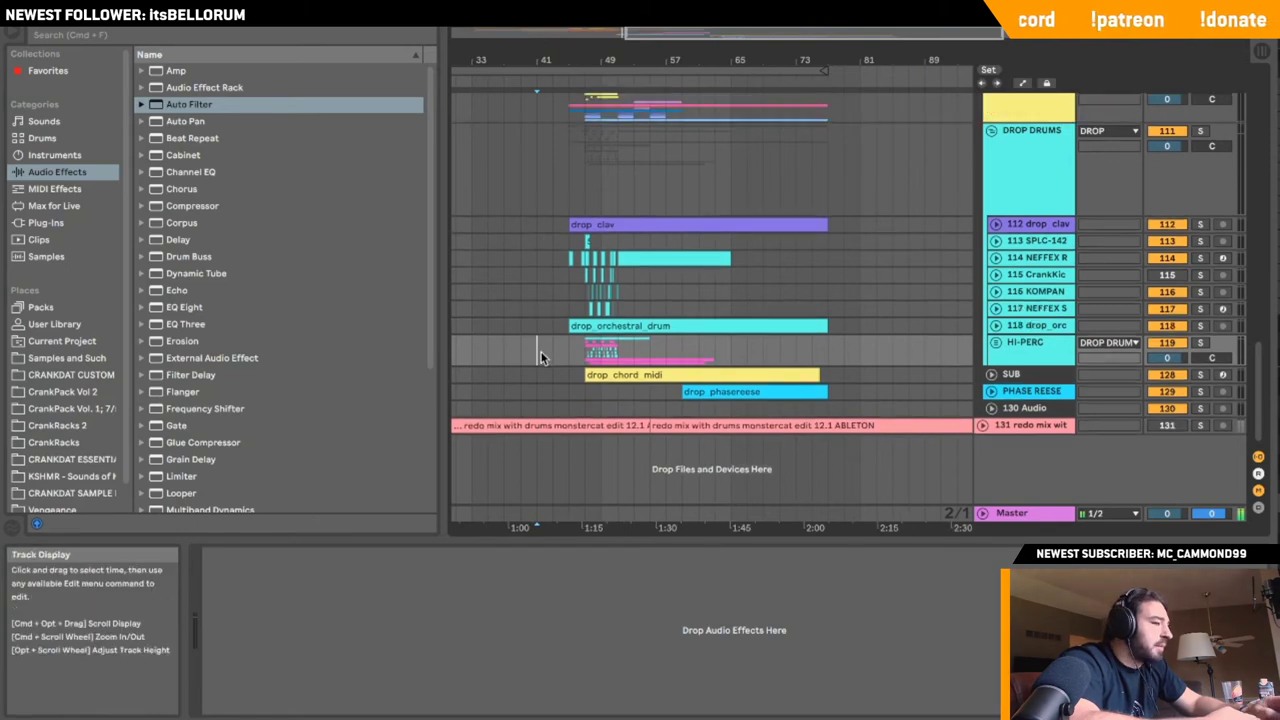
{"action": "left_click", "coordinate": [991, 131]}
- Switch to OBS, review its Output, Video, Audio and Advanced settings, and return to the Ableton Live project
{"action": "mouse_move", "coordinate": [3, 489]}
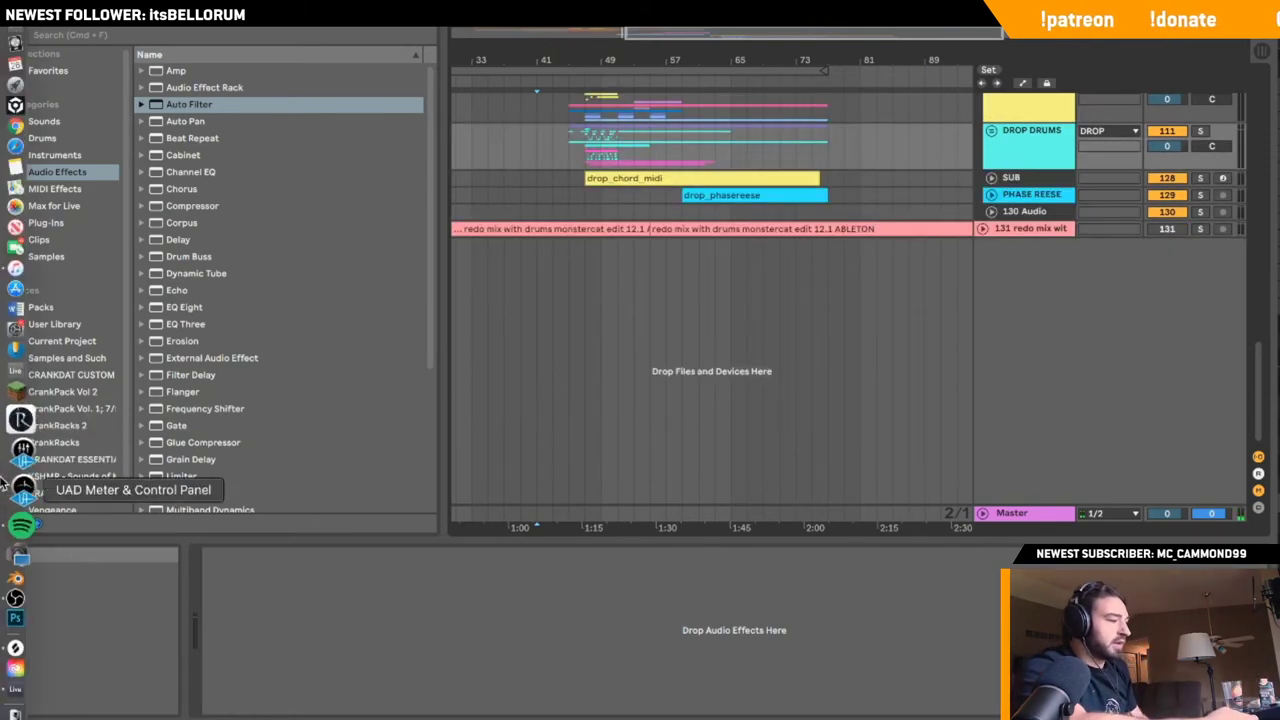
{"action": "left_click", "coordinate": [24, 568]}
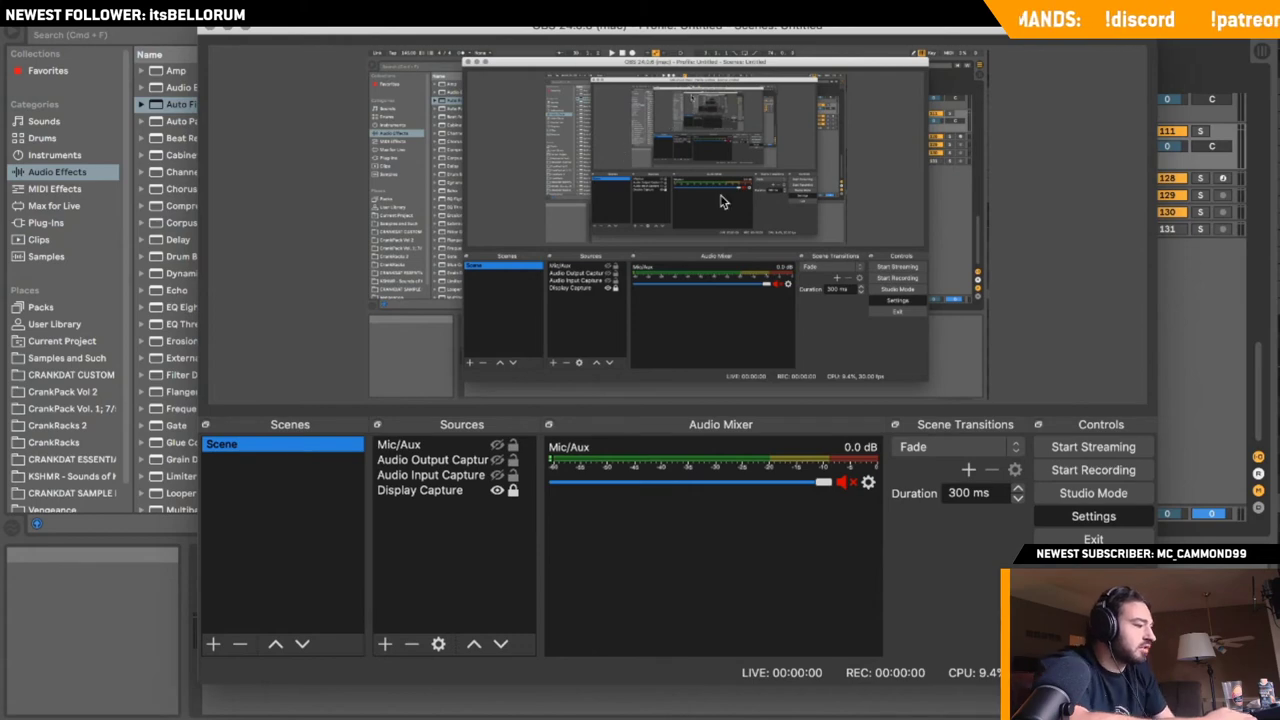
{"action": "left_click", "coordinate": [1093, 516]}
{"action": "left_click", "coordinate": [300, 133]}
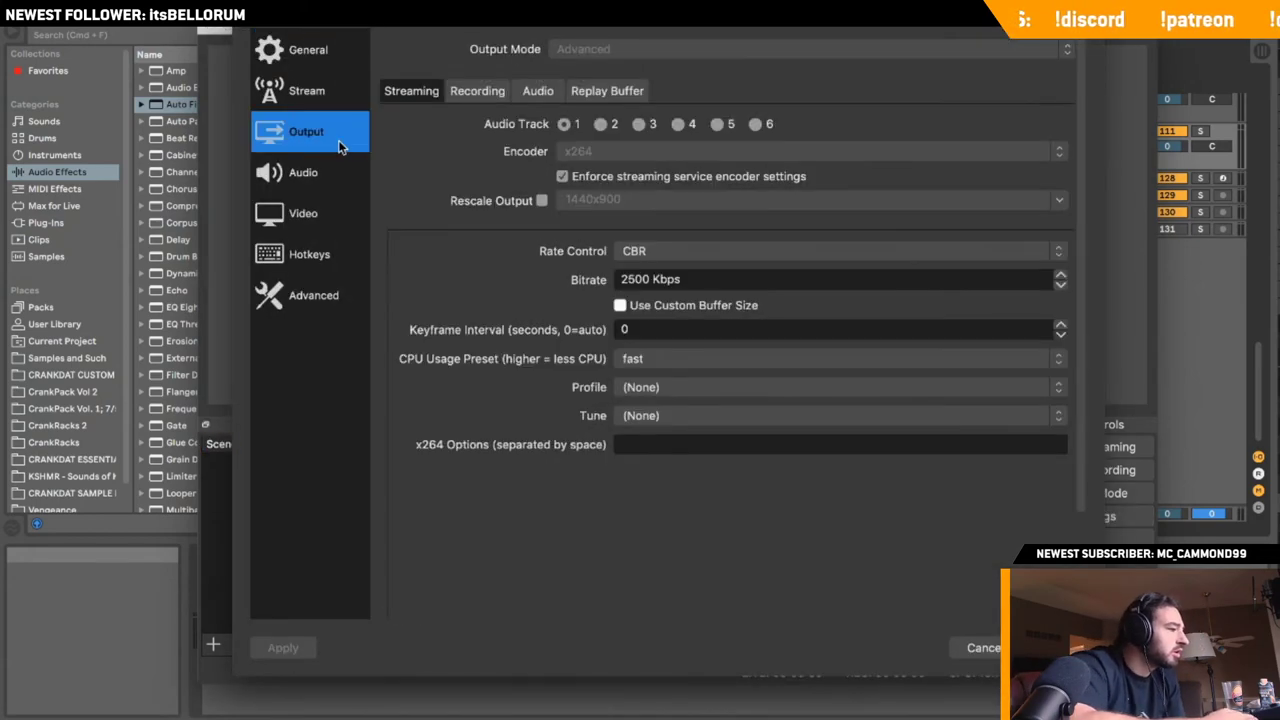
{"action": "left_click", "coordinate": [311, 219]}
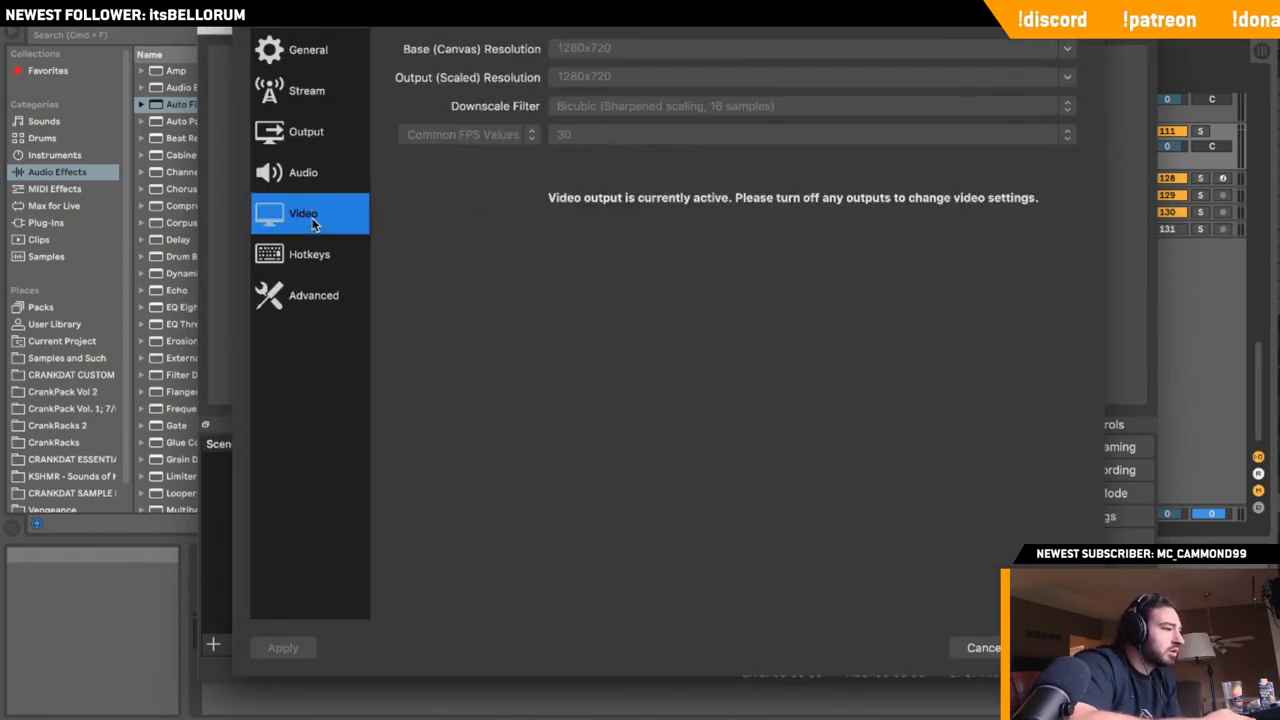
{"action": "left_click", "coordinate": [322, 158]}
{"action": "left_click", "coordinate": [325, 147]}
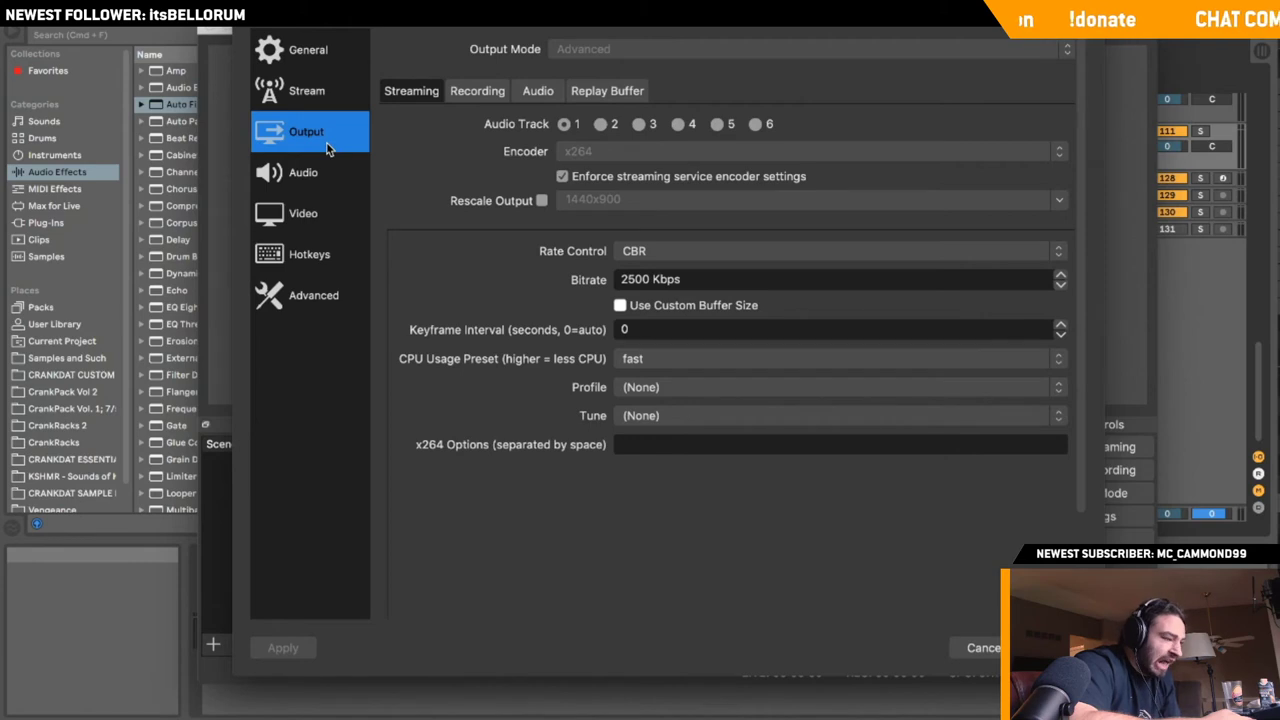
{"action": "left_click", "coordinate": [323, 172]}
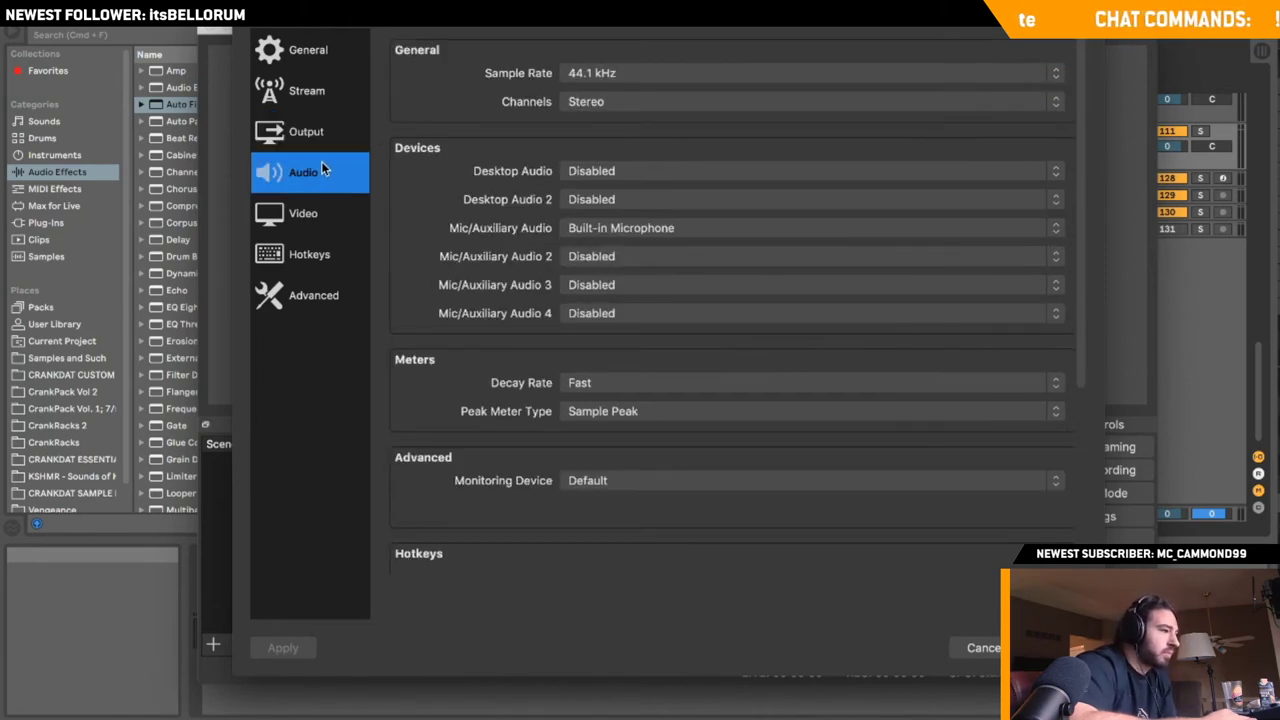
{"action": "left_click", "coordinate": [322, 302]}
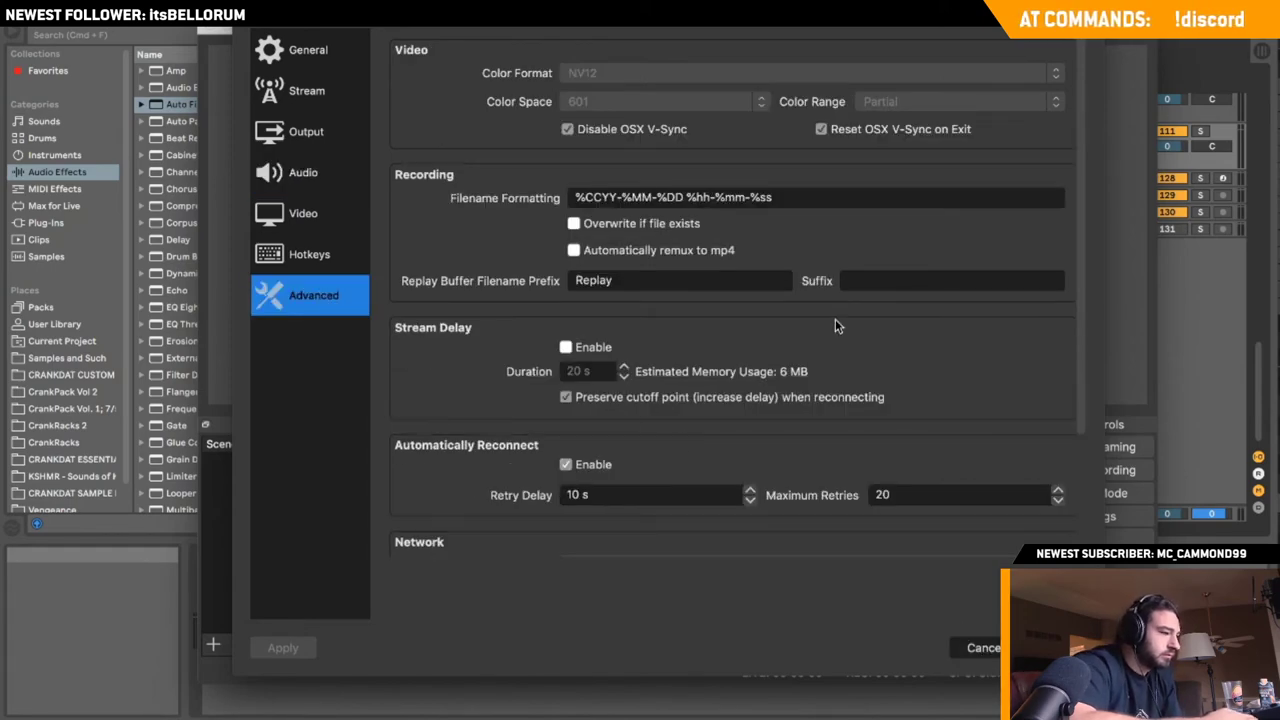
{"action": "key", "text": "Escape"}
{"action": "left_click", "coordinate": [228, 27]}
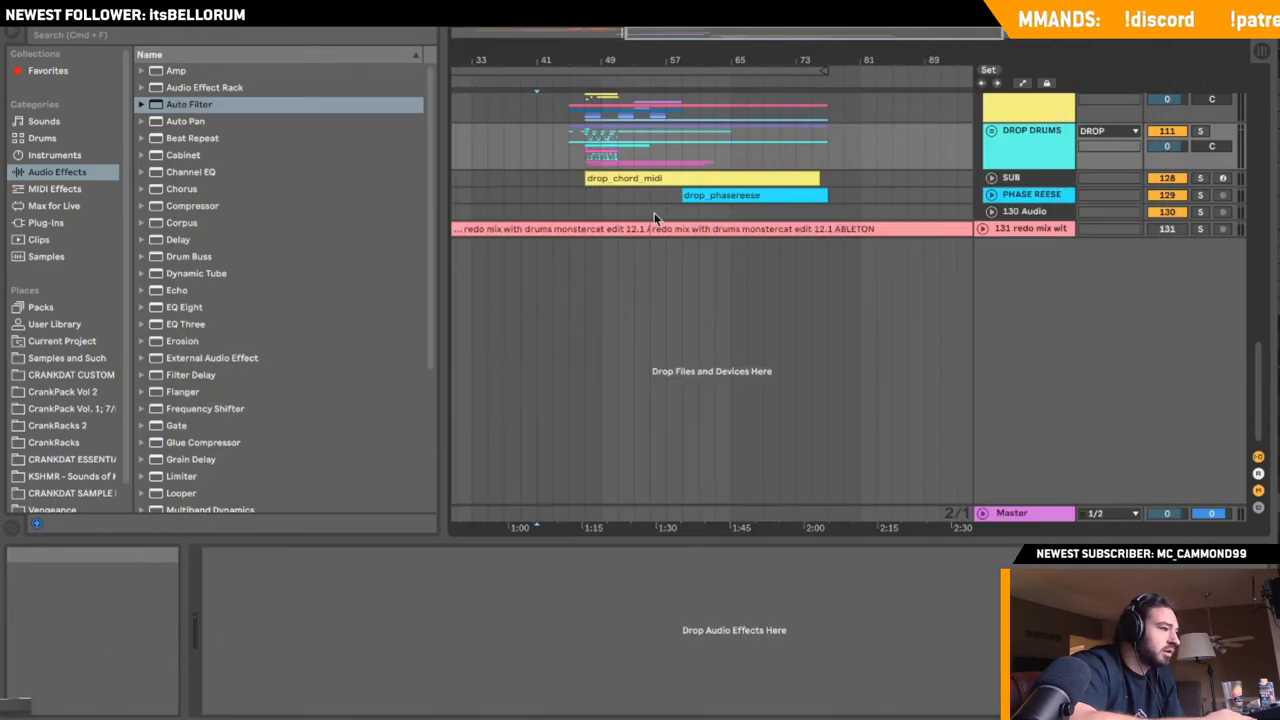
- Play the drop from about bar 44 and show the whole arrangement with the DROP INSTRU group's devices
{"action": "left_click", "coordinate": [567, 160]}
{"action": "key", "text": "space"}
{"action": "scroll", "coordinate": [852, 212], "scroll_direction": "up", "scroll_amount": 3}
{"action": "scroll", "coordinate": [852, 218], "scroll_direction": "up", "scroll_amount": 2}
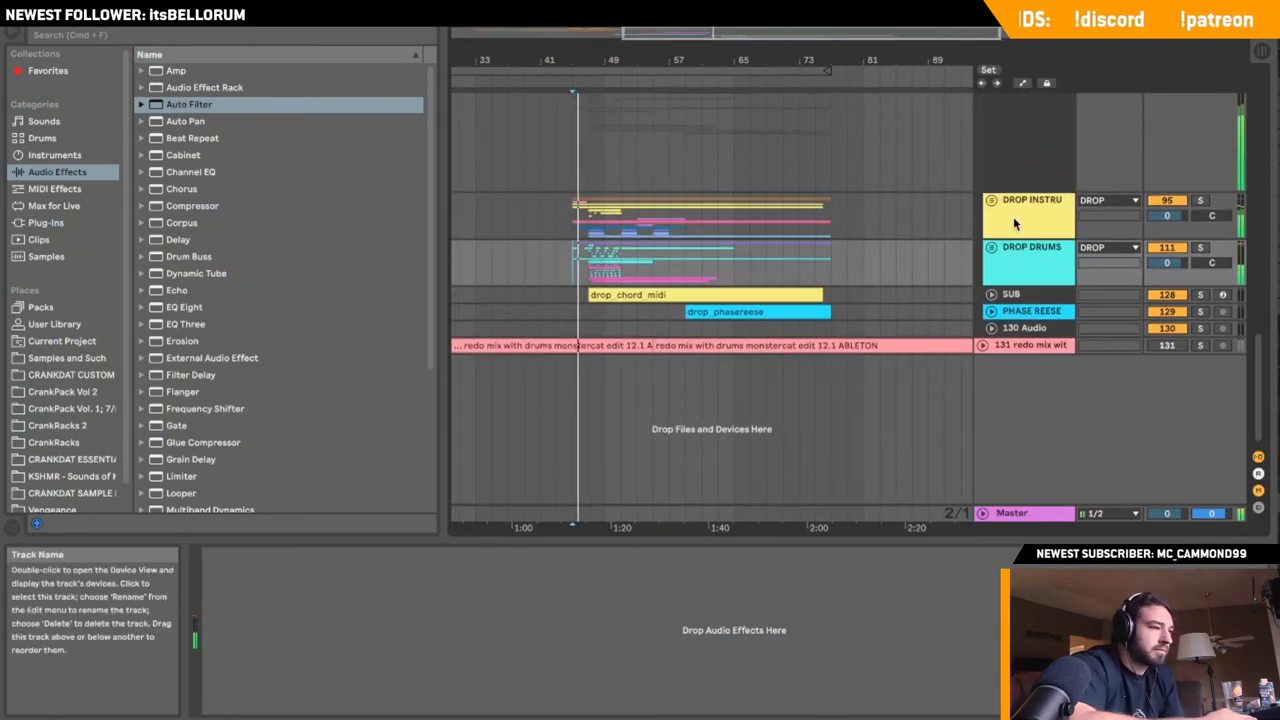
{"action": "left_click", "coordinate": [993, 199]}
{"action": "double_click", "coordinate": [903, 33]}
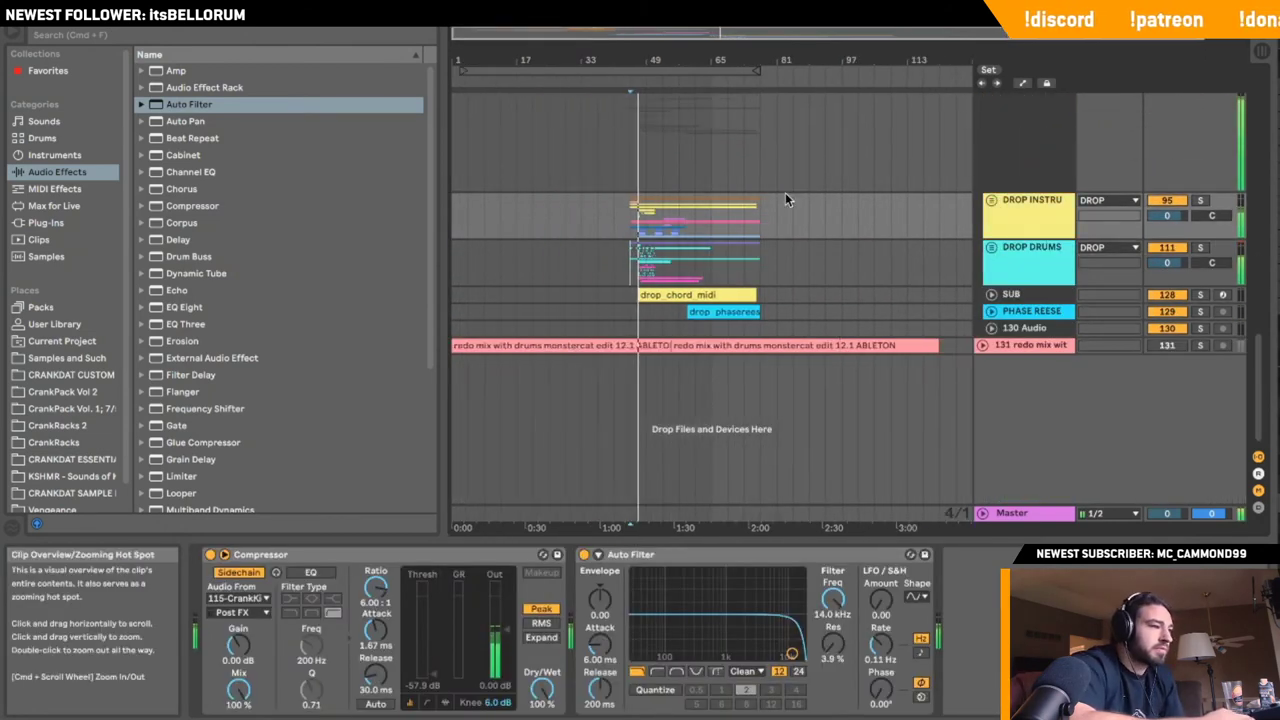
{"action": "left_click", "coordinate": [529, 214]}
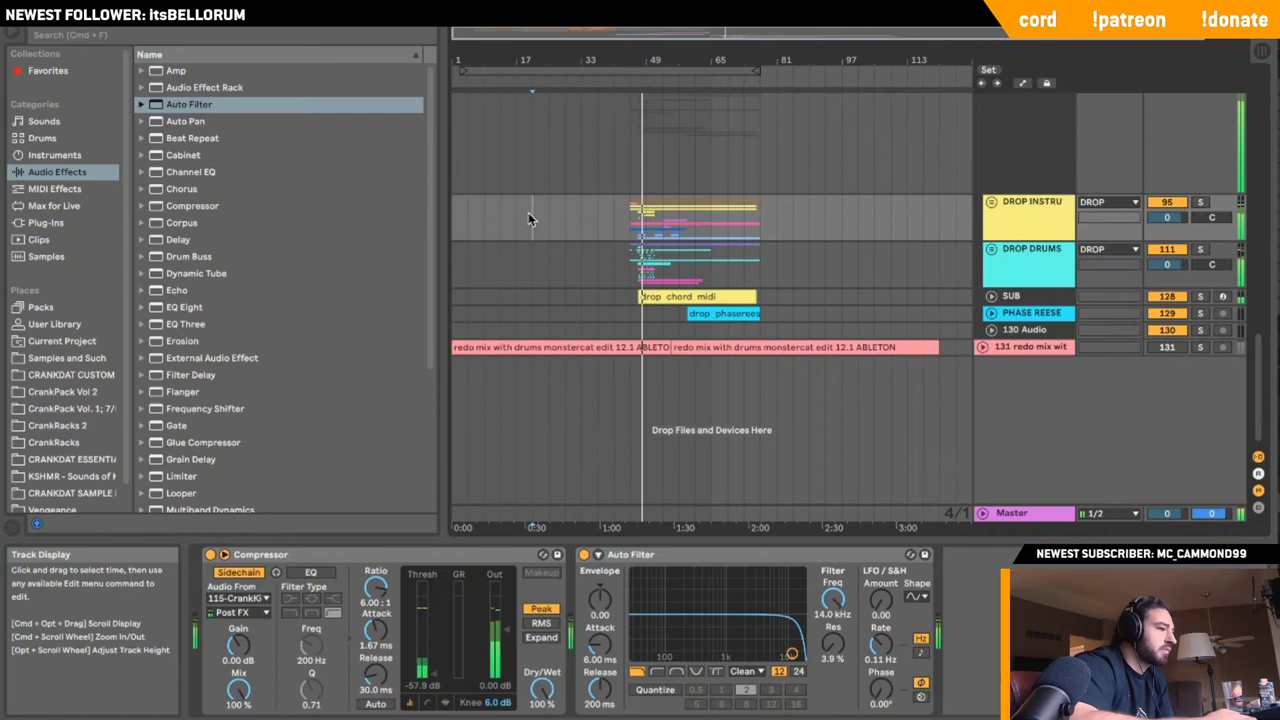
- Unfold the DROP DRUMS and HI-PERC groups and play the drop from about bar 47 to check the percussion layers
{"action": "left_click", "coordinate": [991, 249]}
{"action": "scroll", "coordinate": [990, 252], "scroll_direction": "down", "scroll_amount": 2}
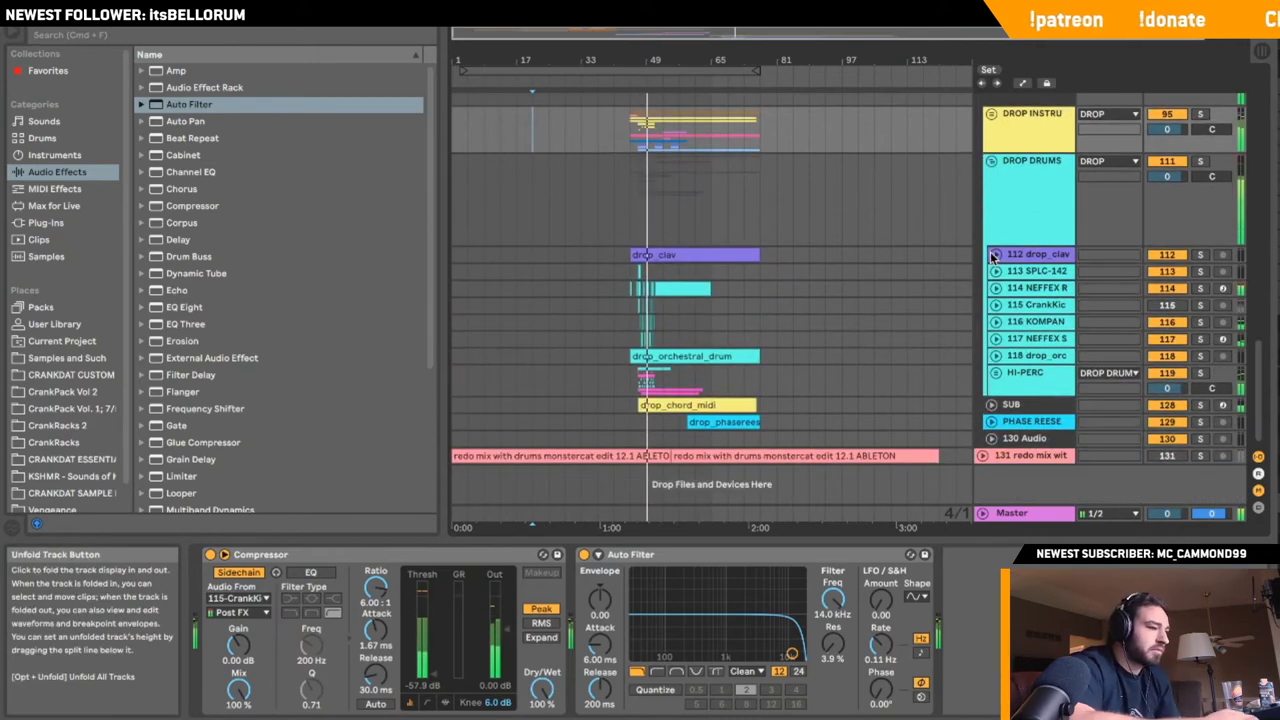
{"action": "left_click", "coordinate": [995, 373]}
{"action": "scroll", "coordinate": [800, 357], "scroll_direction": "down", "scroll_amount": 4}
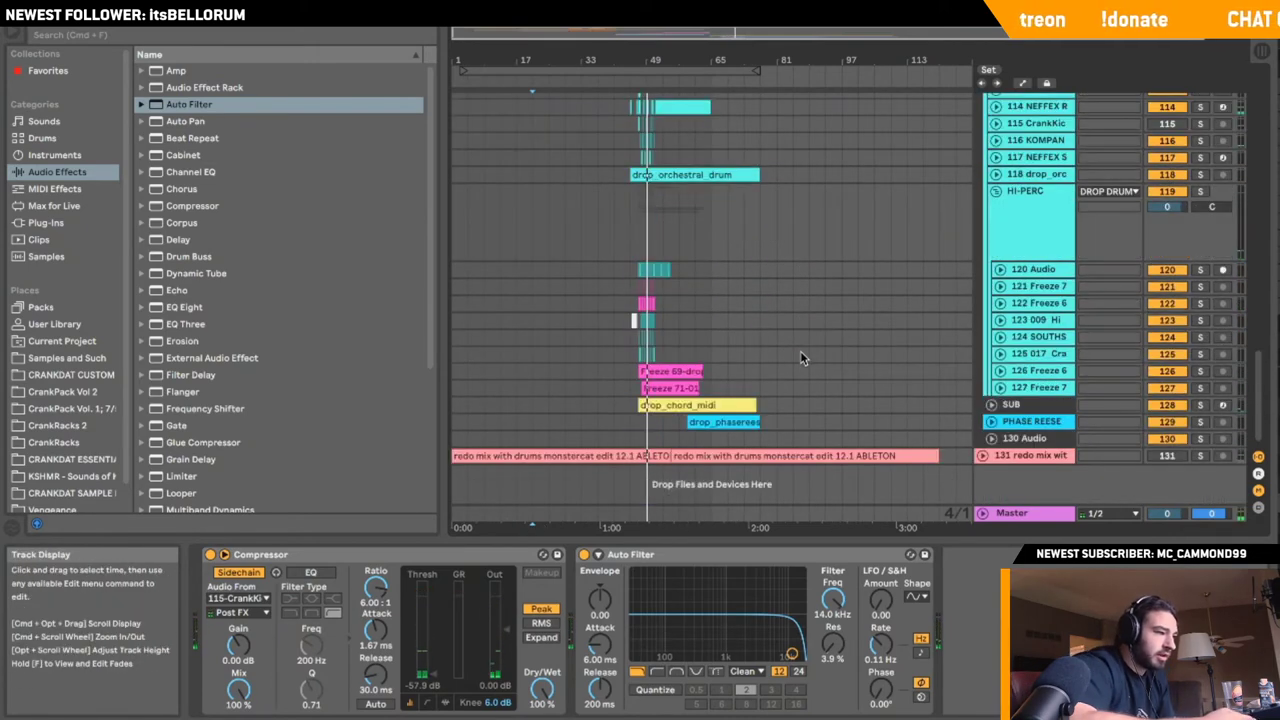
{"action": "left_click", "coordinate": [1000, 339]}
{"action": "left_click", "coordinate": [1000, 339]}
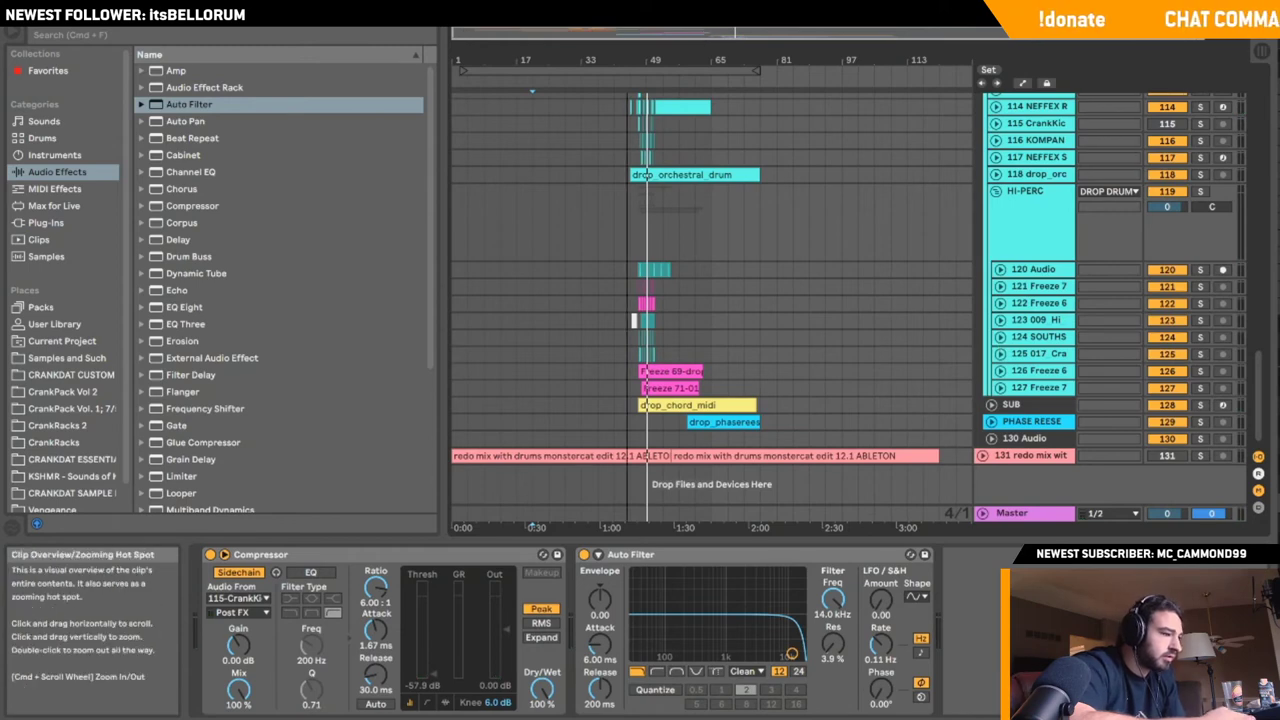
{"action": "mouse_move", "coordinate": [706, 32]}
{"action": "left_mouse_down"}
{"action": "mouse_move", "coordinate": [708, 150]}
{"action": "mouse_move", "coordinate": [732, 160]}
{"action": "left_mouse_up"}
{"action": "left_click", "coordinate": [553, 347]}
{"action": "key", "text": "space"}
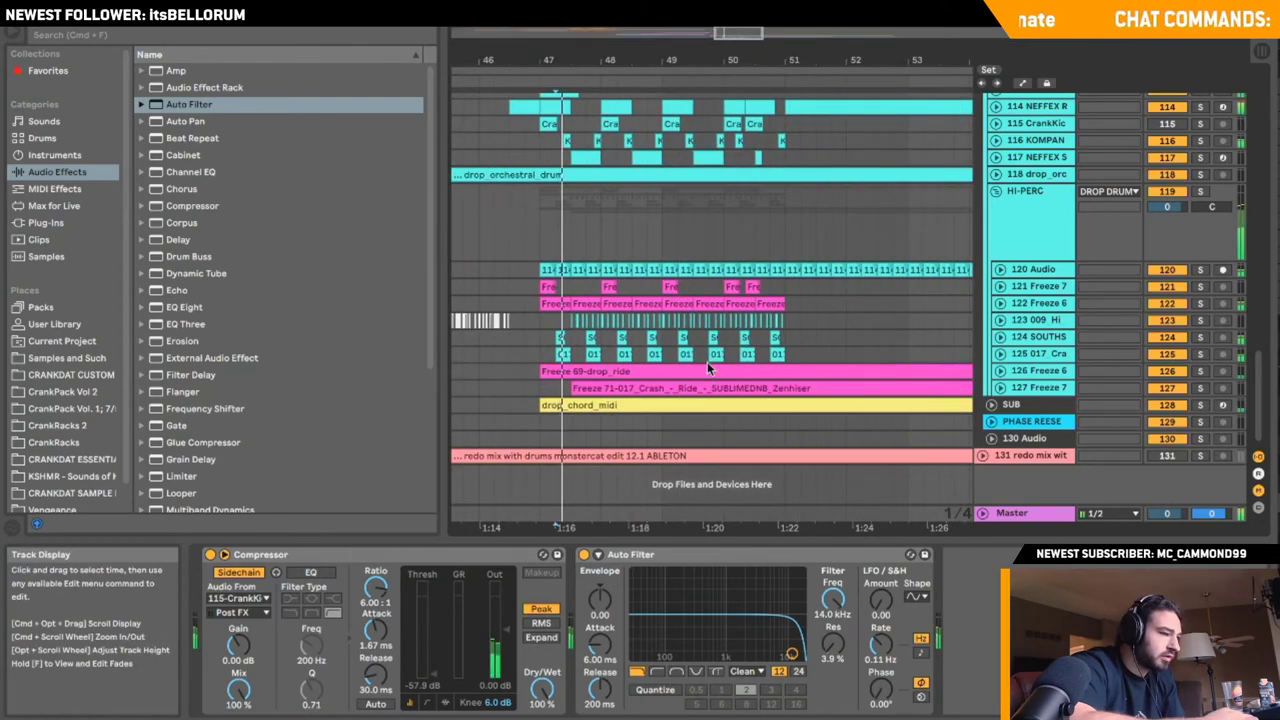
- Lower track 124's volume to about -29.6 dB while soloed, and play the full mix from about bar 26
{"action": "left_click", "coordinate": [1002, 338]}
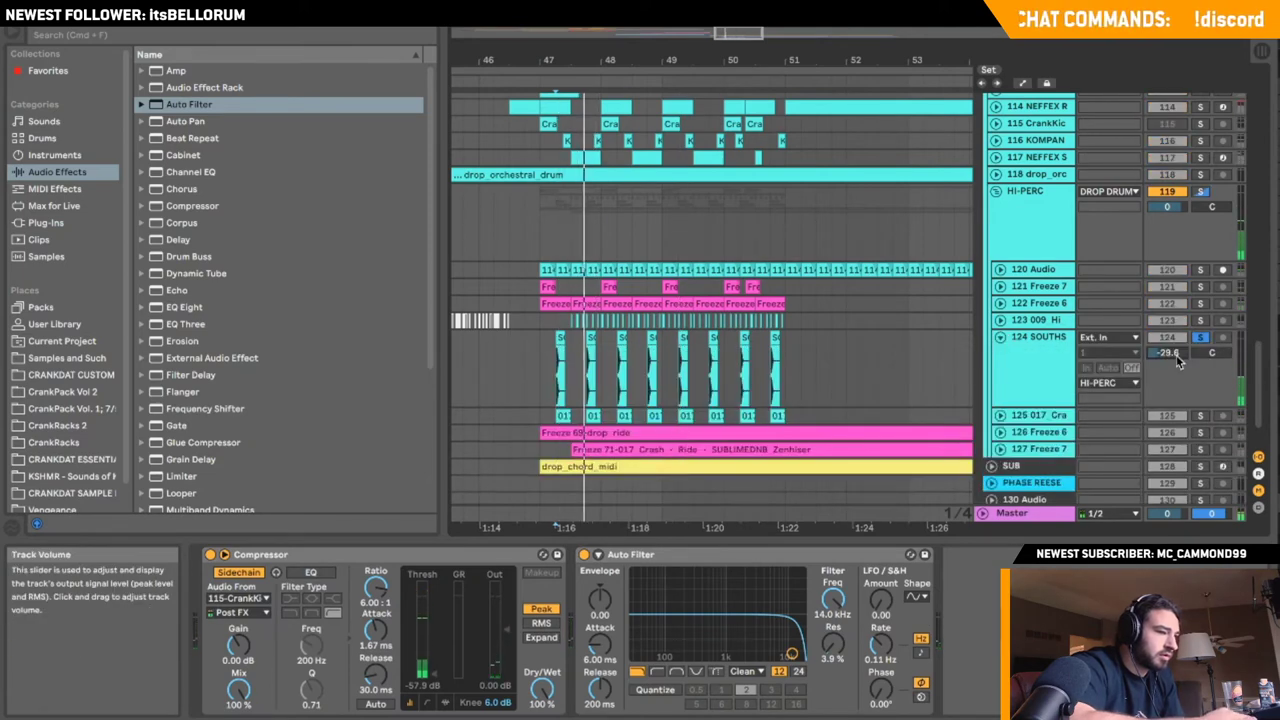
{"action": "left_click", "coordinate": [1001, 338]}
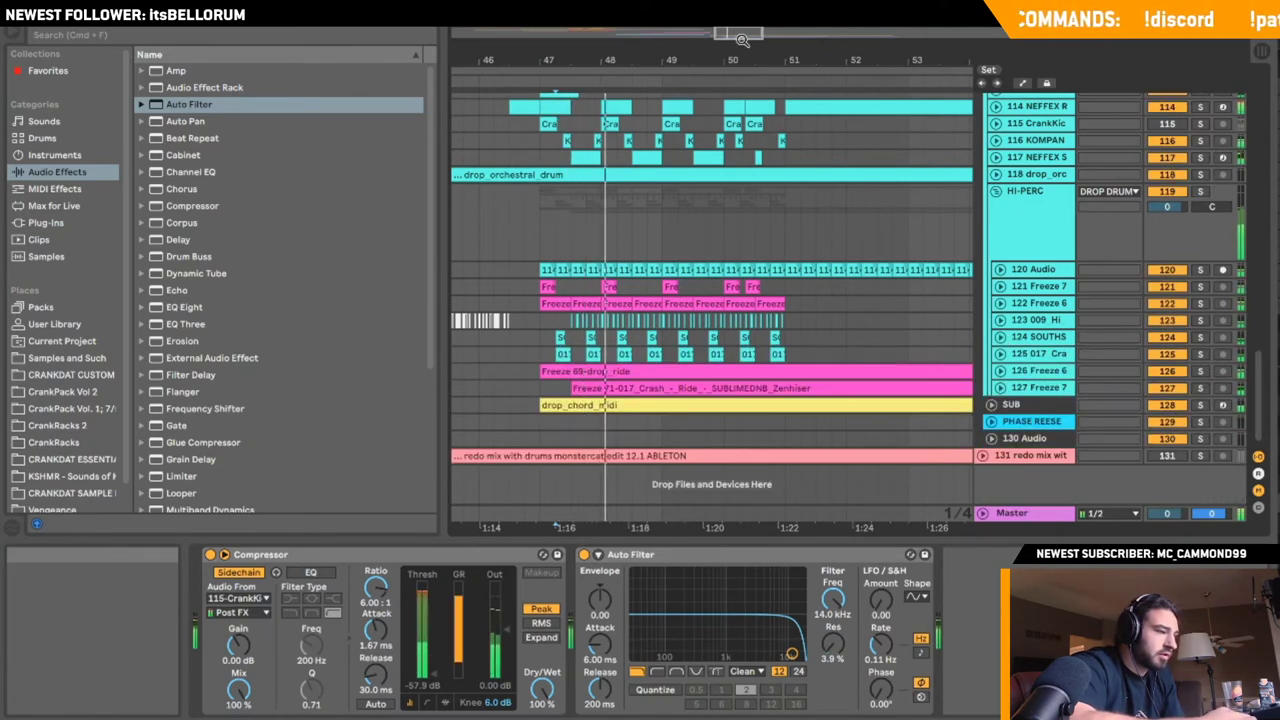
{"action": "scroll", "coordinate": [599, 324], "scroll_direction": "down", "scroll_amount": 4}
{"action": "left_click", "coordinate": [544, 337]}
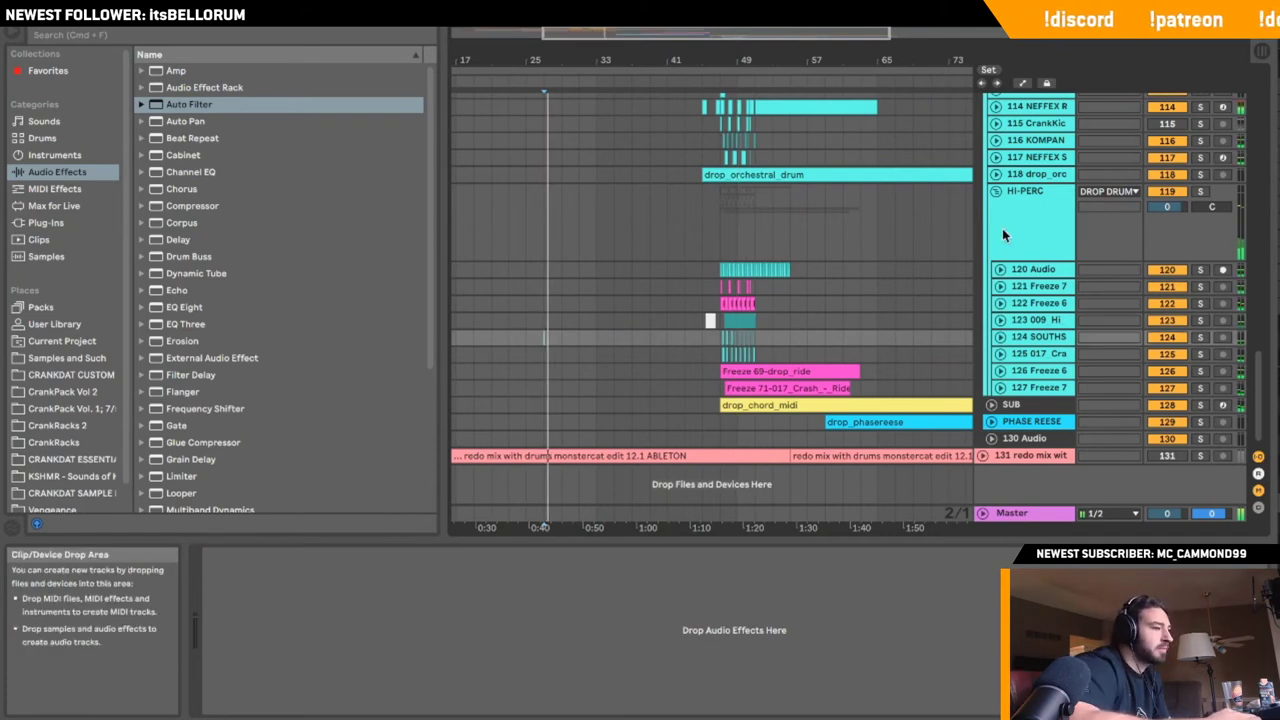
- Collapse the HI-PERC and DROP DRUMS groups and unfold the DROP INSTRU group and the SUB track, showing the SUB devices
{"action": "left_click", "coordinate": [996, 191]}
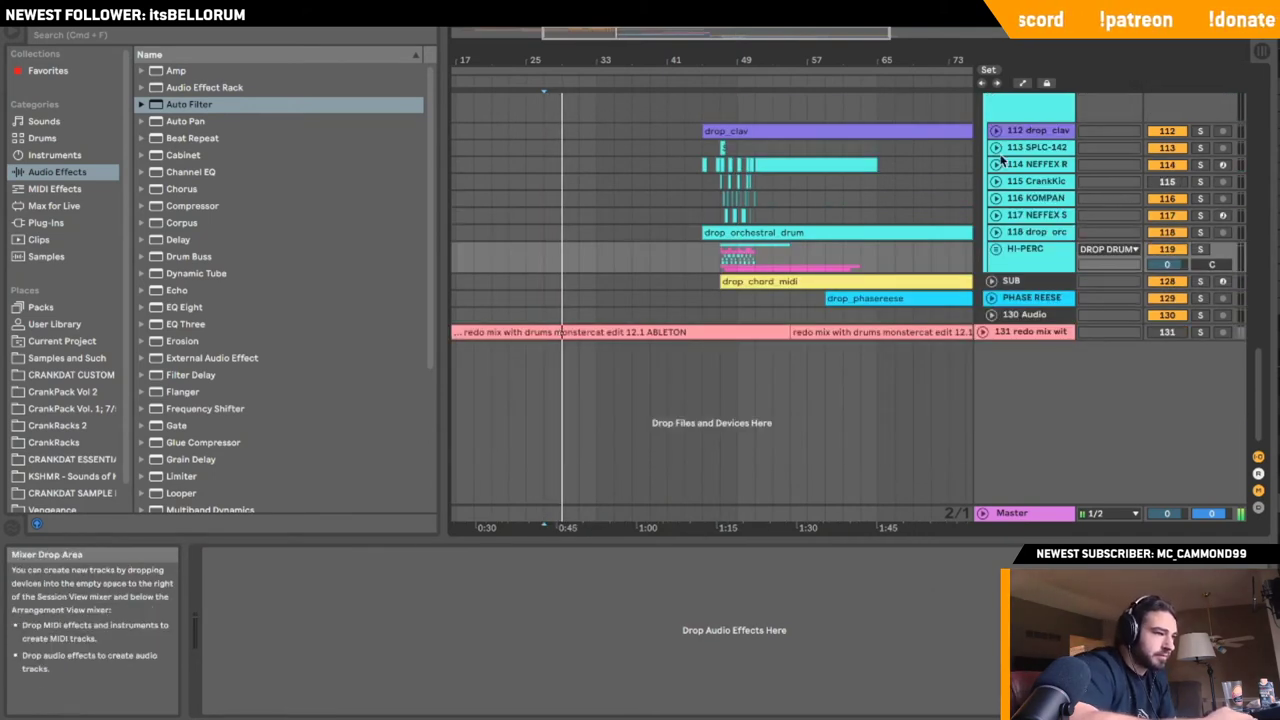
{"action": "scroll", "coordinate": [1001, 160], "scroll_direction": "up", "scroll_amount": 3}
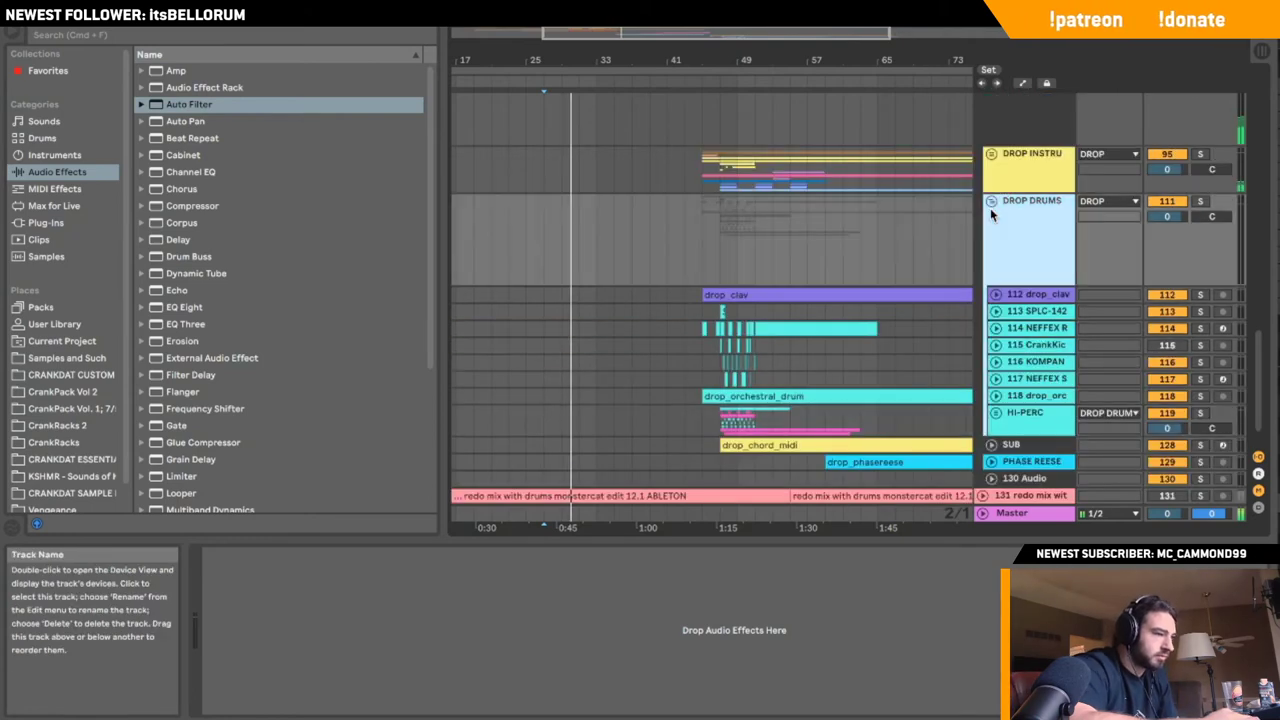
{"action": "left_click", "coordinate": [991, 155]}
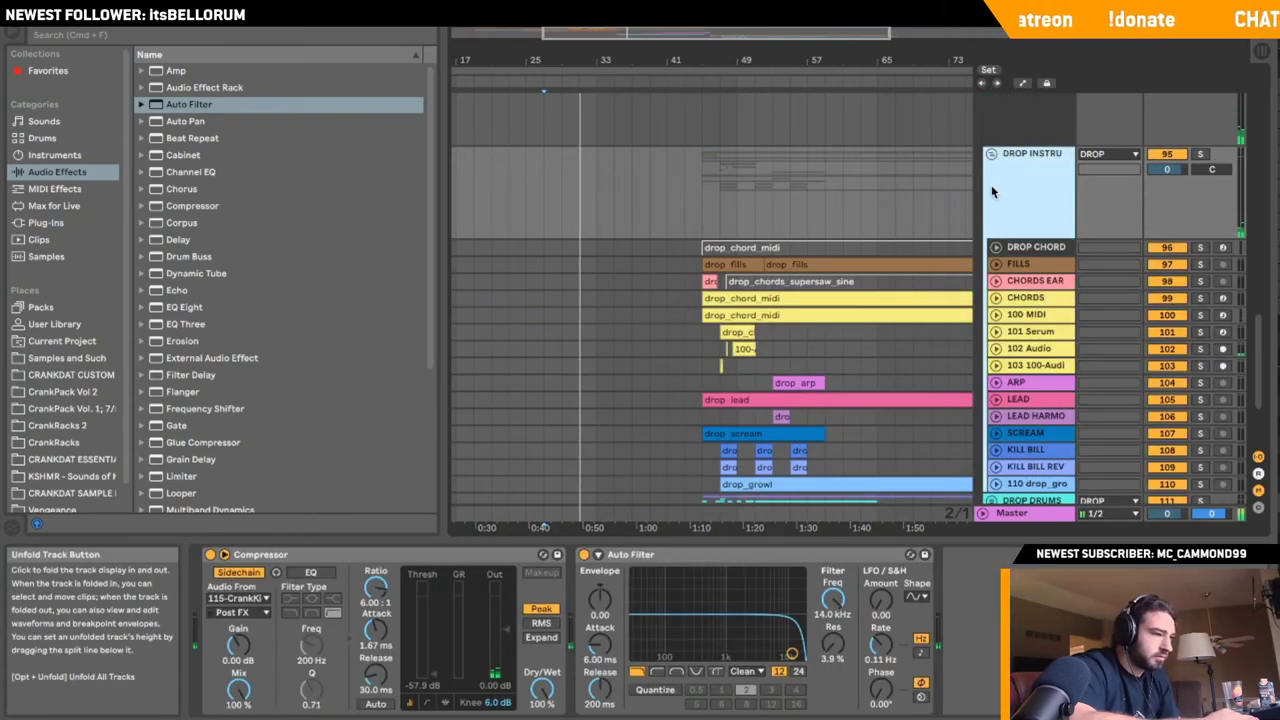
{"action": "scroll", "coordinate": [995, 200], "scroll_direction": "down", "scroll_amount": 3}
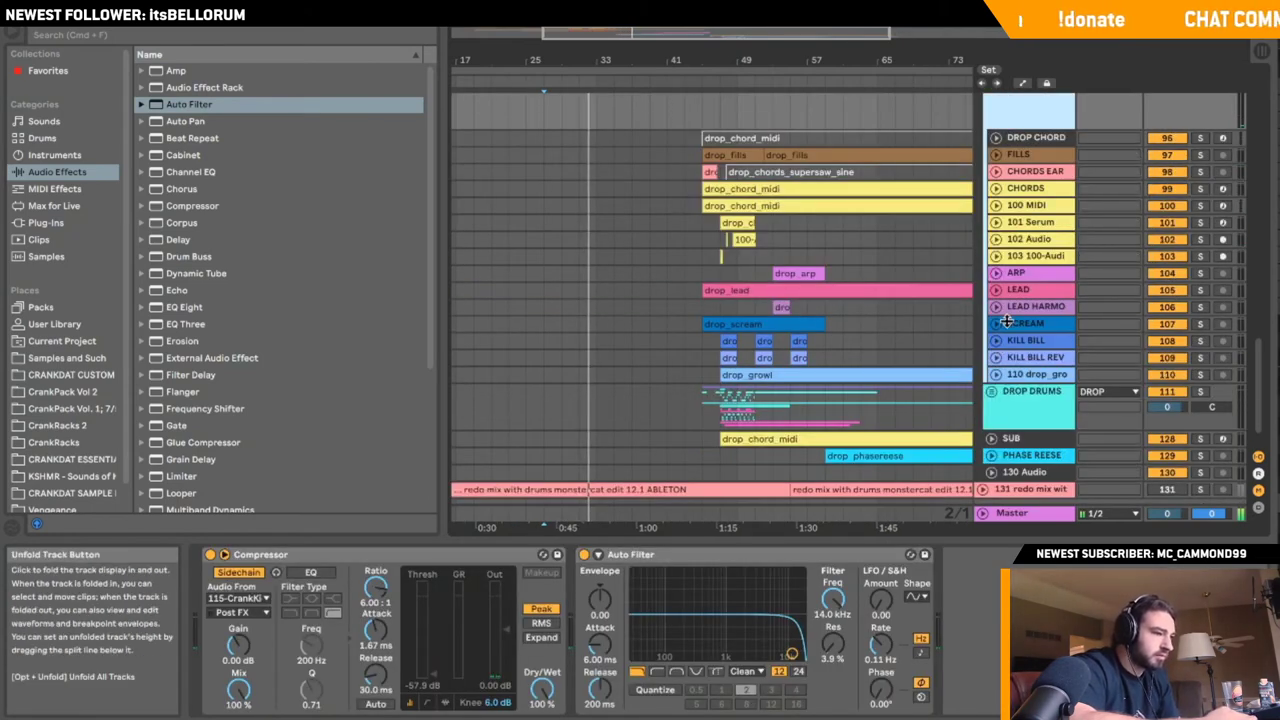
{"action": "scroll", "coordinate": [1007, 322], "scroll_direction": "down", "scroll_amount": 1}
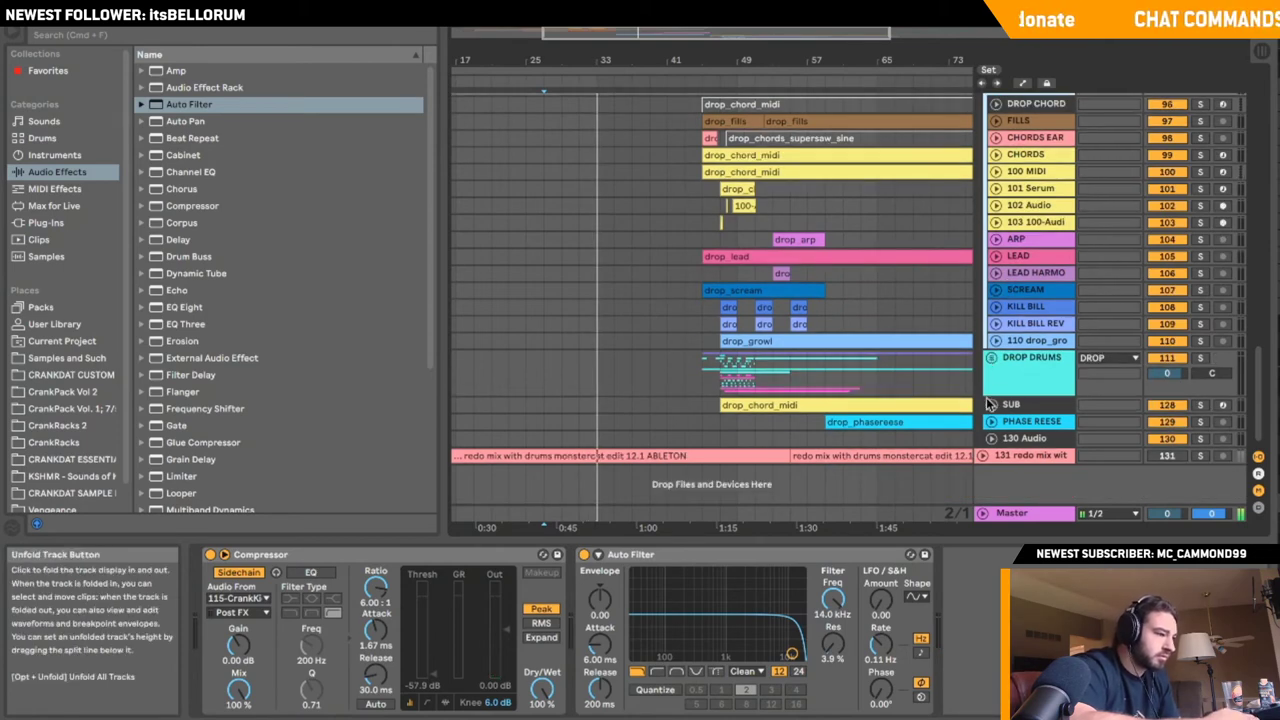
{"action": "left_click", "coordinate": [991, 404]}
{"action": "left_click", "coordinate": [737, 377]}
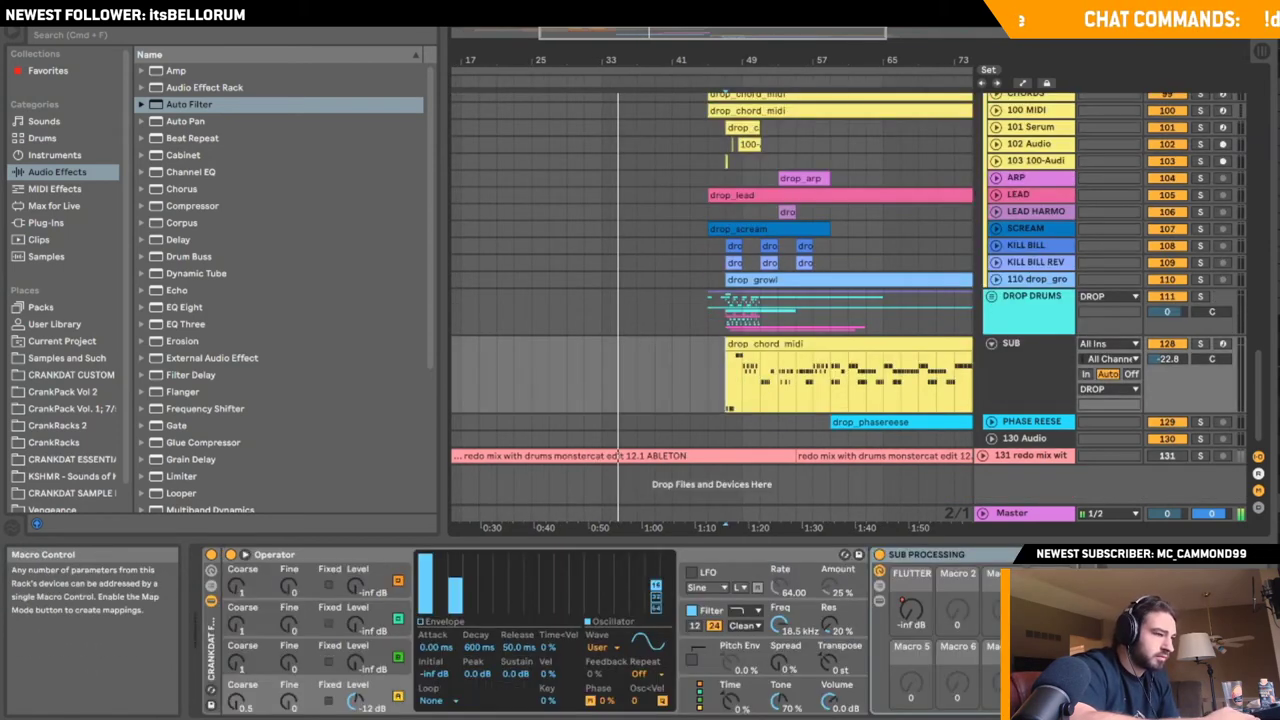
- Solo the SUB track and play it from the start of the drop with its SUB PROCESSING rack in view
{"action": "left_click", "coordinate": [1200, 343]}
{"action": "scroll", "coordinate": [933, 630], "scroll_direction": "right", "scroll_amount": 3}
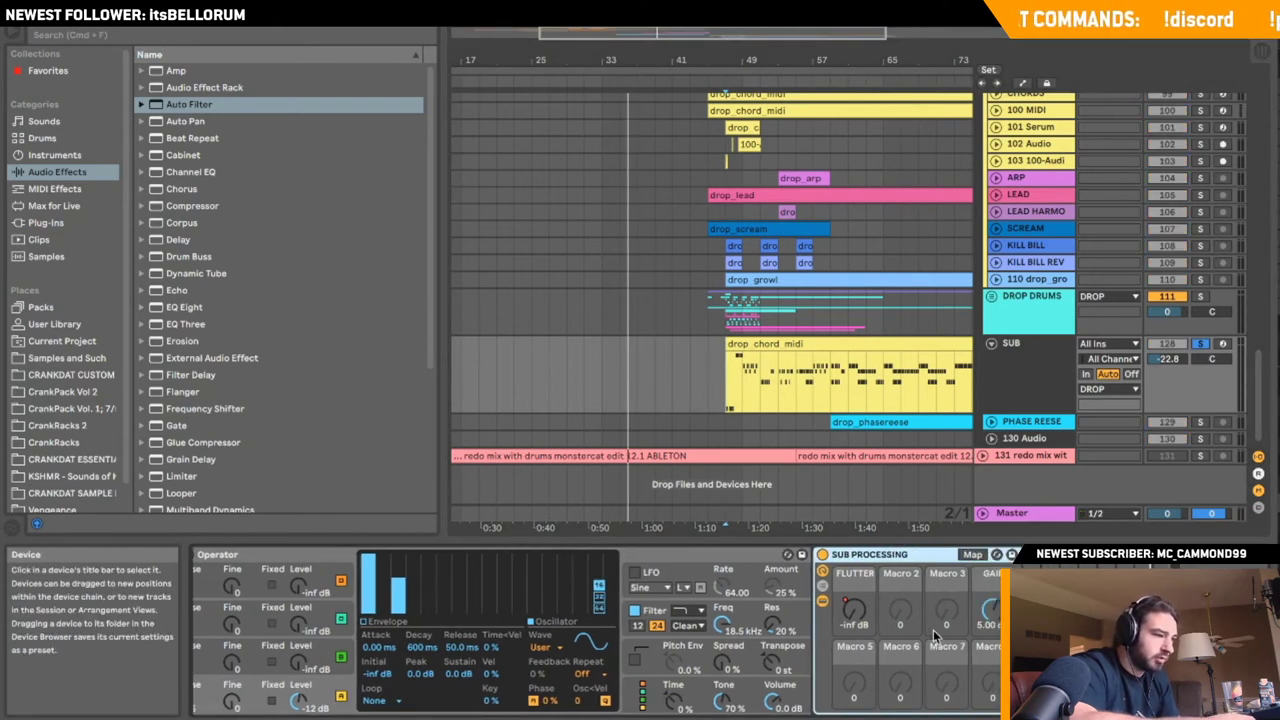
{"action": "key", "text": "space"}
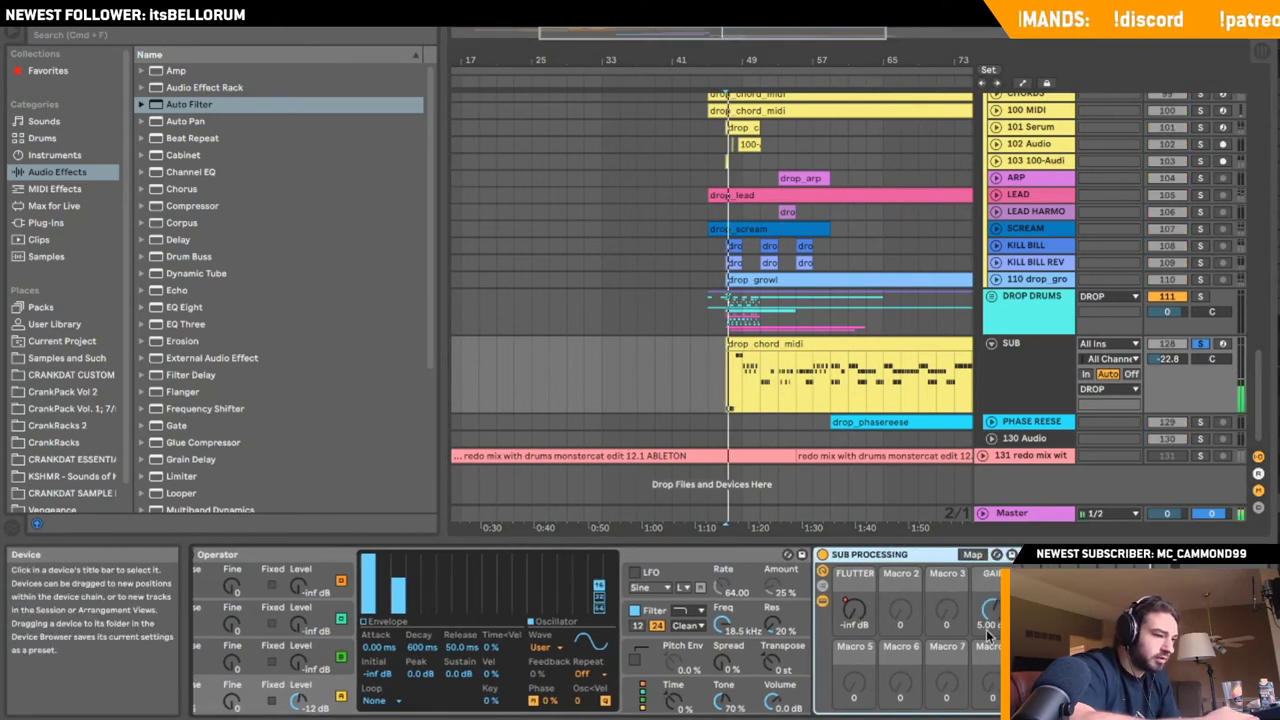
{"action": "scroll", "coordinate": [986, 629], "scroll_direction": "right", "scroll_amount": 3}
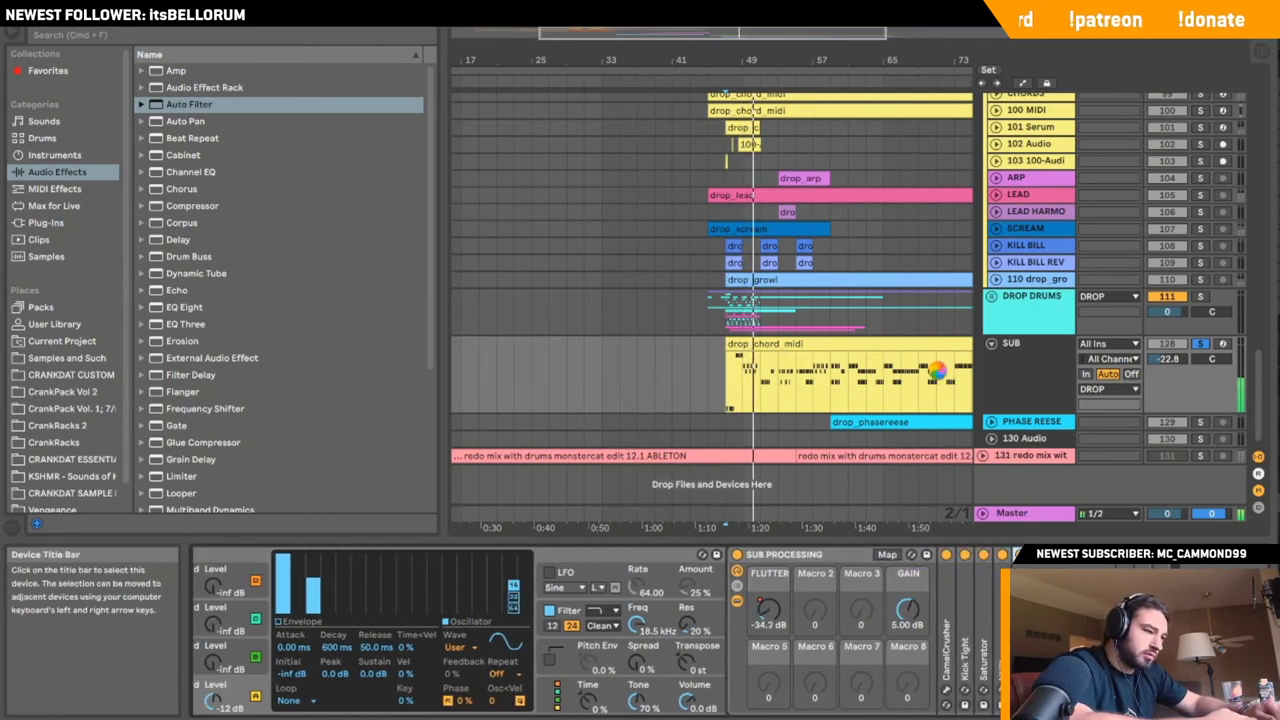
{"action": "key", "text": "space"}
{"action": "key", "text": "space"}
{"action": "scroll", "coordinate": [814, 406], "scroll_direction": "right", "scroll_amount": 1}
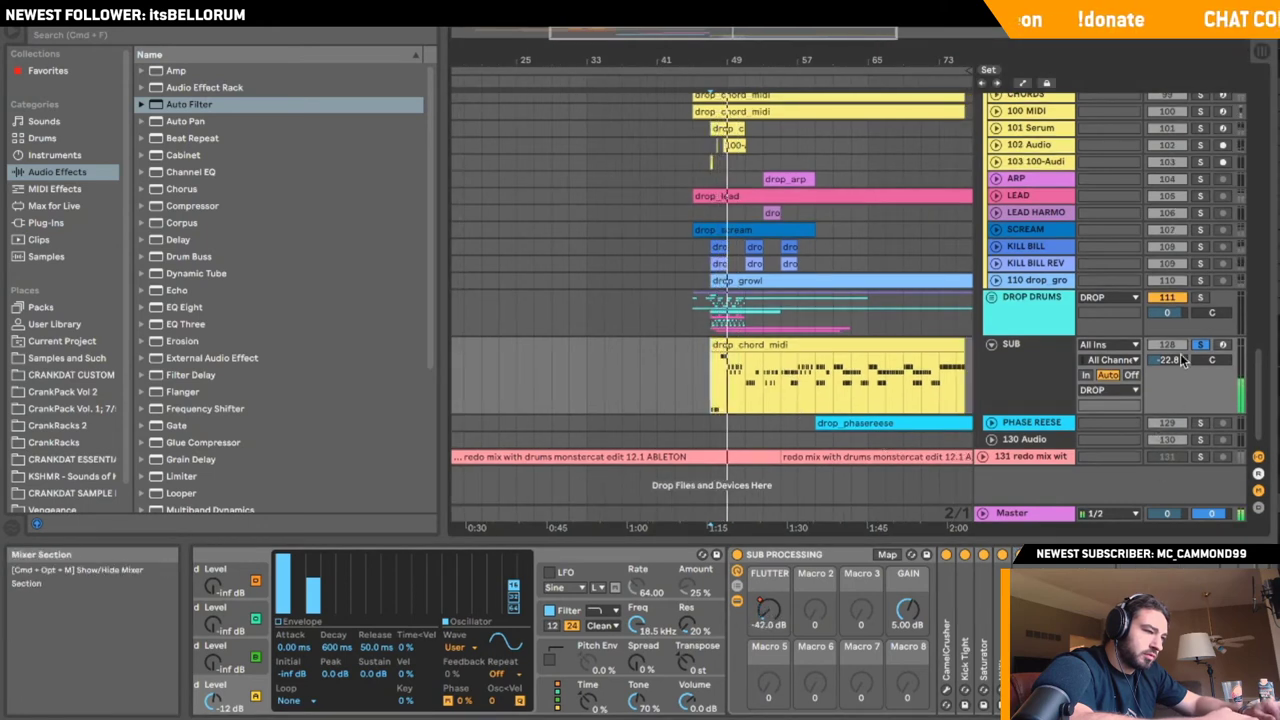
- Set the SUB track's volume to -18.6 dB, unsolo it, and play the full mix from about bar 22
{"action": "left_click_drag", "start_coordinate": [1167, 360], "coordinate": [1167, 345]}
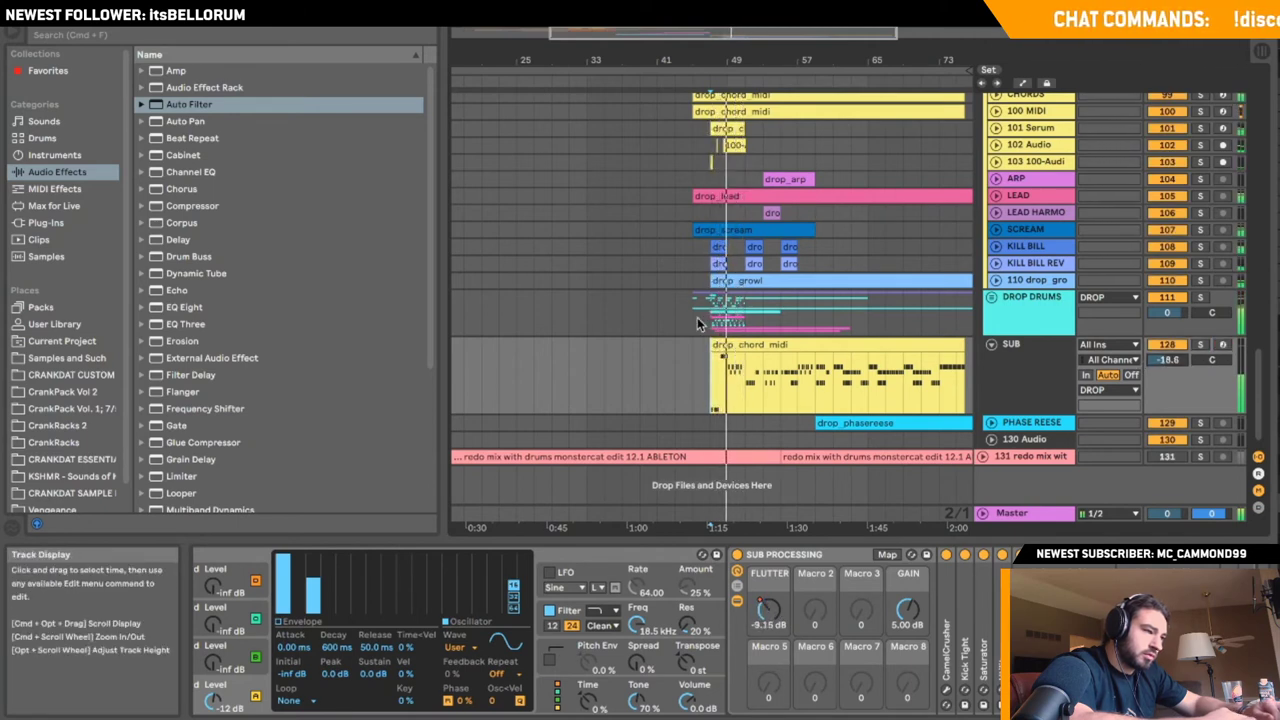
{"action": "left_click", "coordinate": [565, 398]}
{"action": "left_click", "coordinate": [498, 362]}
{"action": "key", "text": "space"}
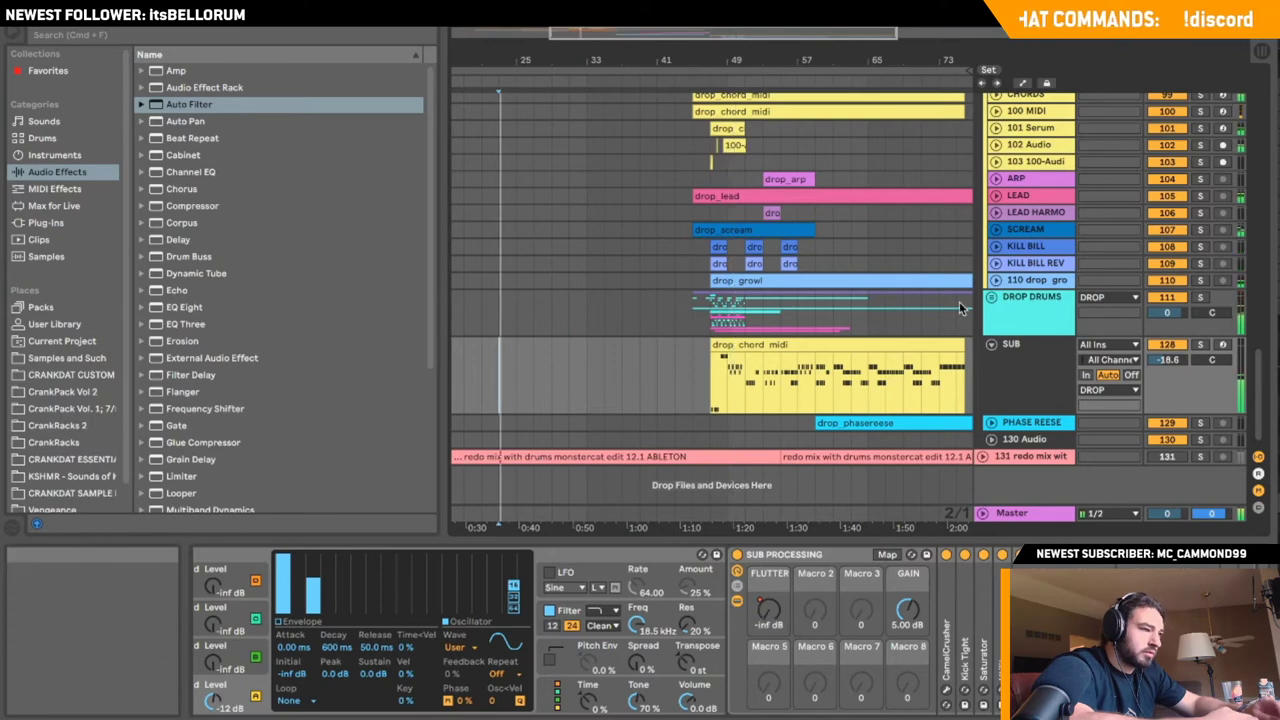
- Fold the SUB track and unfold the DROP DRUMS group to look over its tracks, leaving HI-PERC collapsed
{"action": "left_click", "coordinate": [991, 345]}
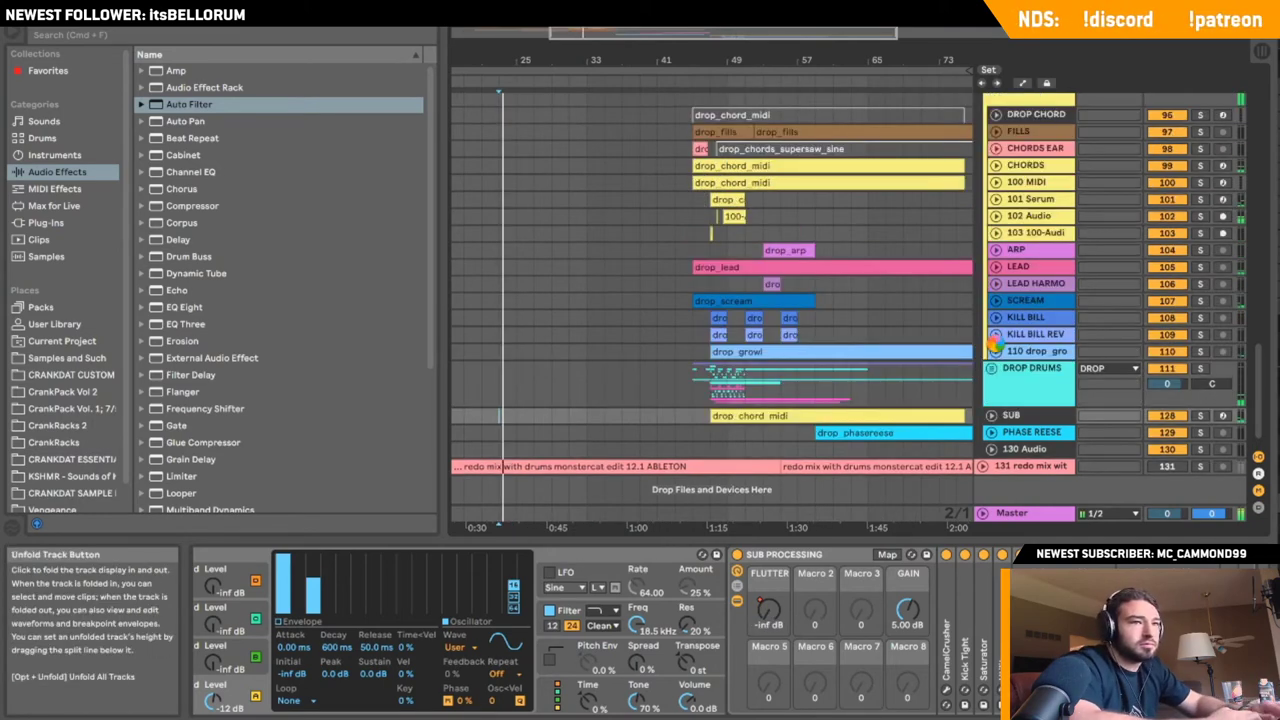
{"action": "left_click", "coordinate": [991, 367]}
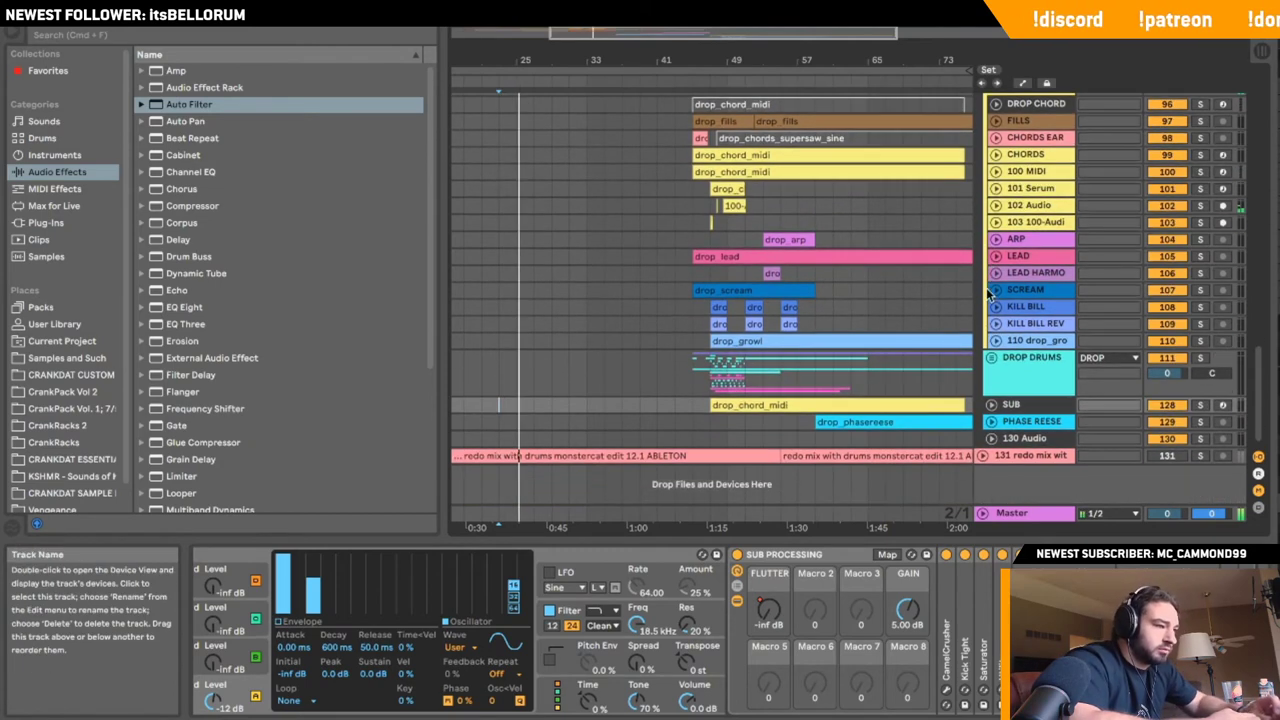
{"action": "left_click", "coordinate": [991, 357]}
{"action": "left_click", "coordinate": [998, 356]}
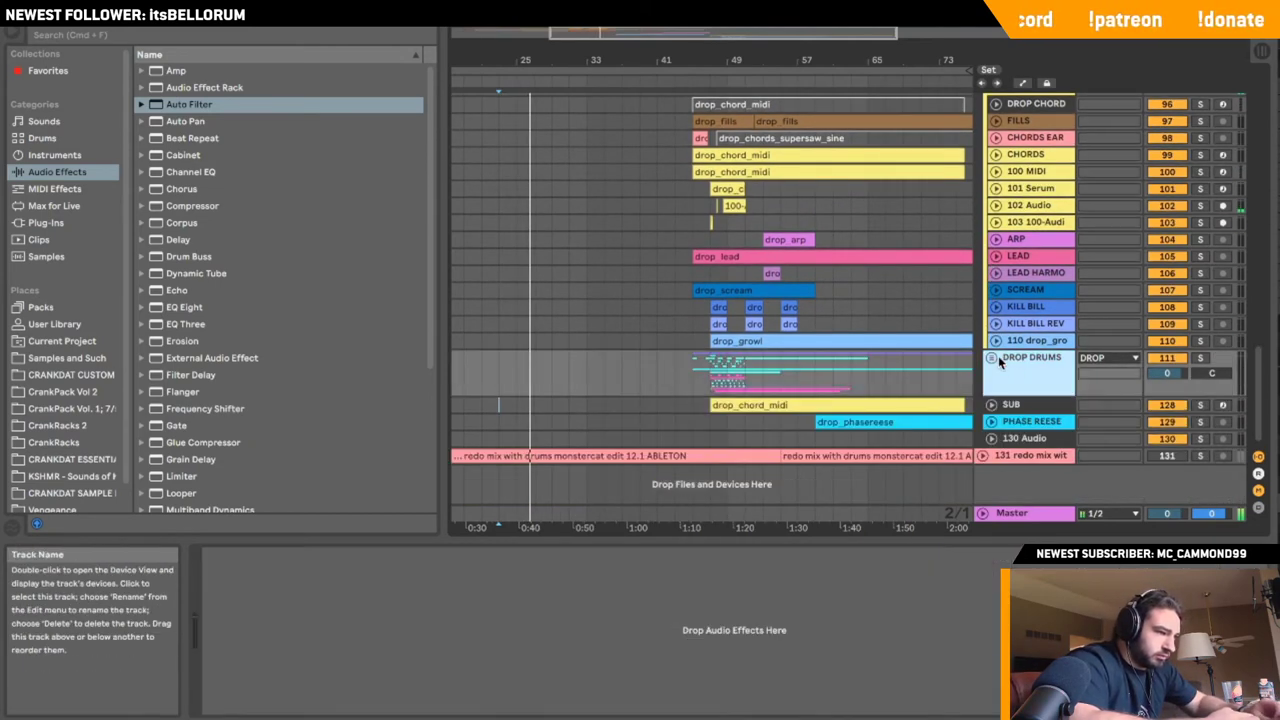
{"action": "left_click", "coordinate": [991, 357]}
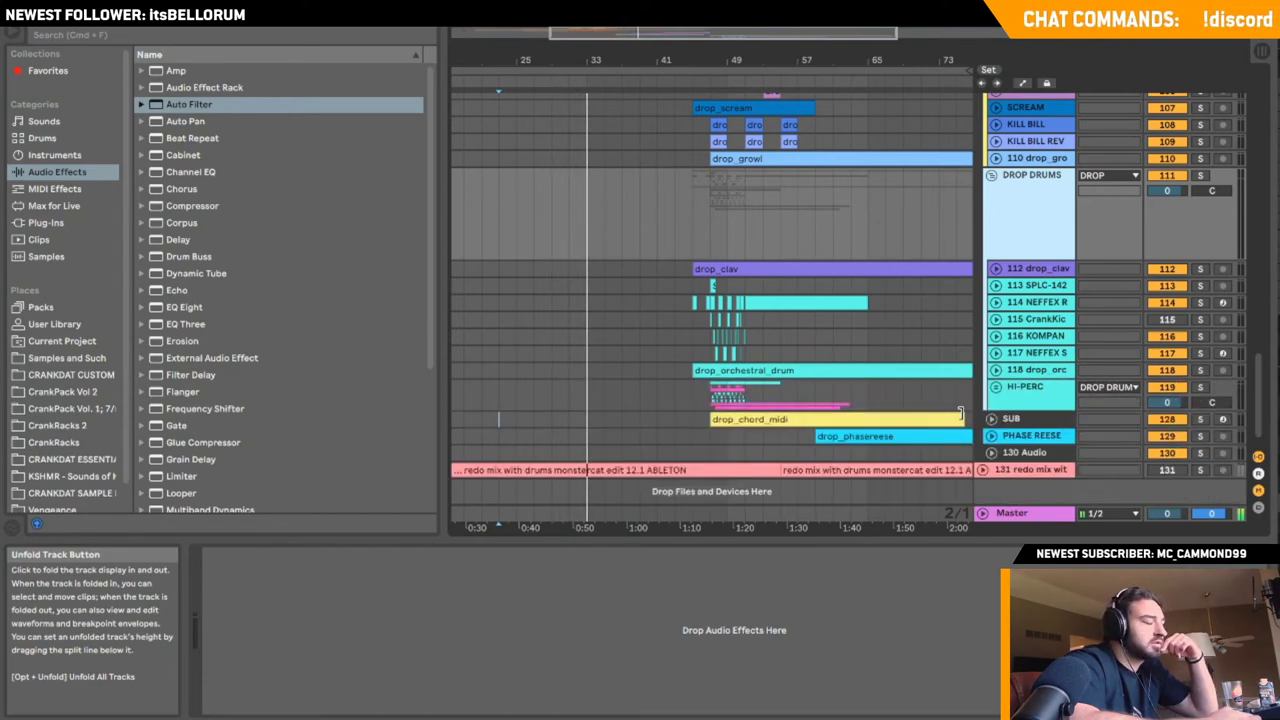
{"action": "left_click", "coordinate": [995, 388]}
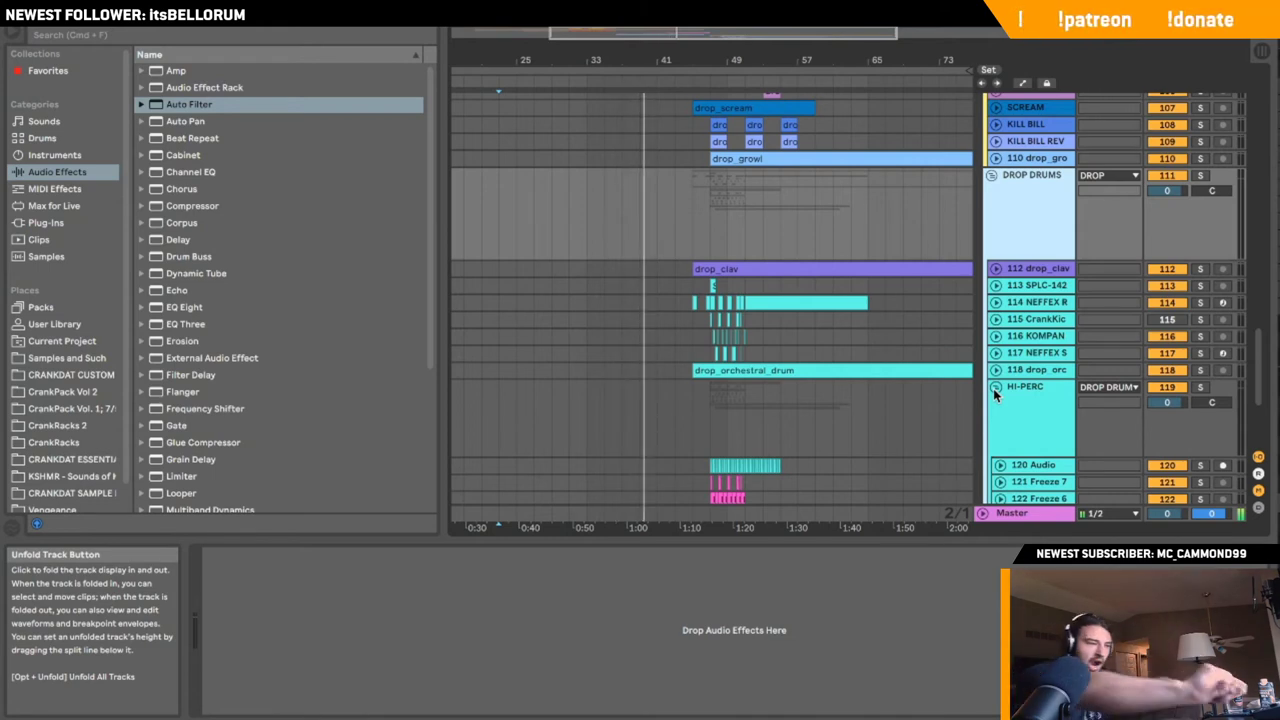
{"action": "left_click", "coordinate": [994, 388]}
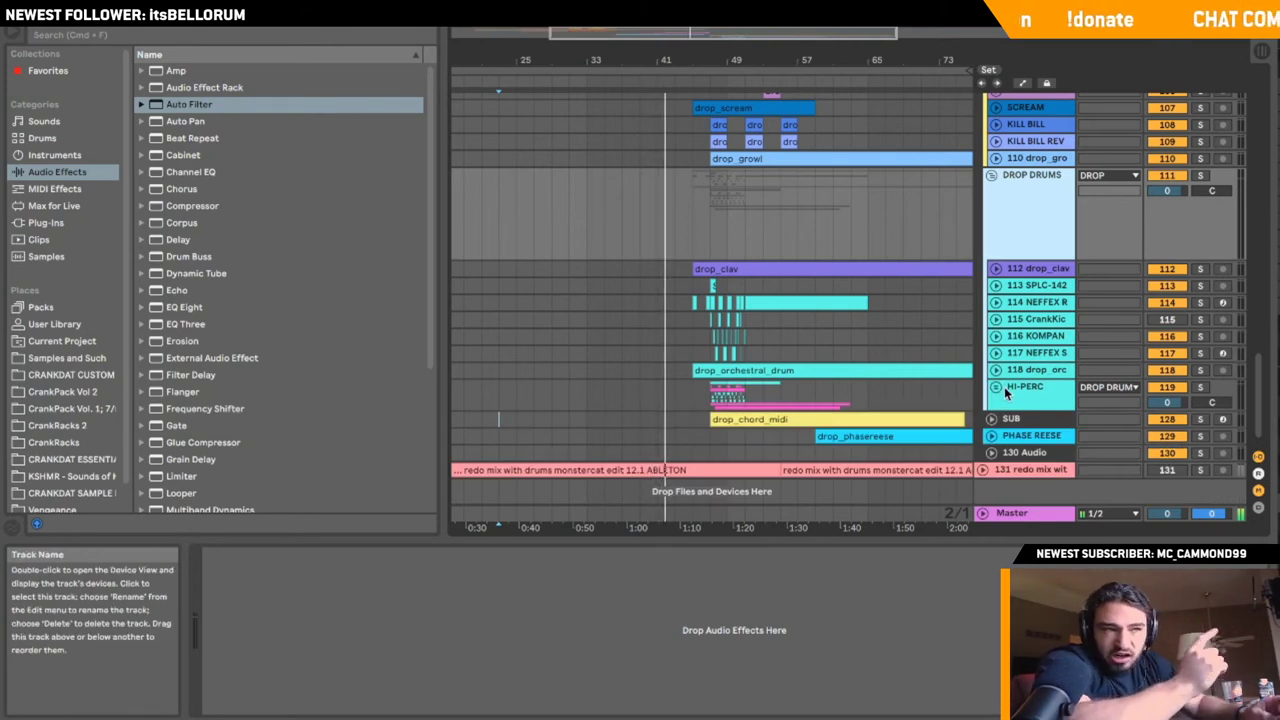
- Play the mix from about bar 44 while checking the HI-PERC group's tracks, and collapse the group
{"action": "left_click", "coordinate": [1005, 393]}
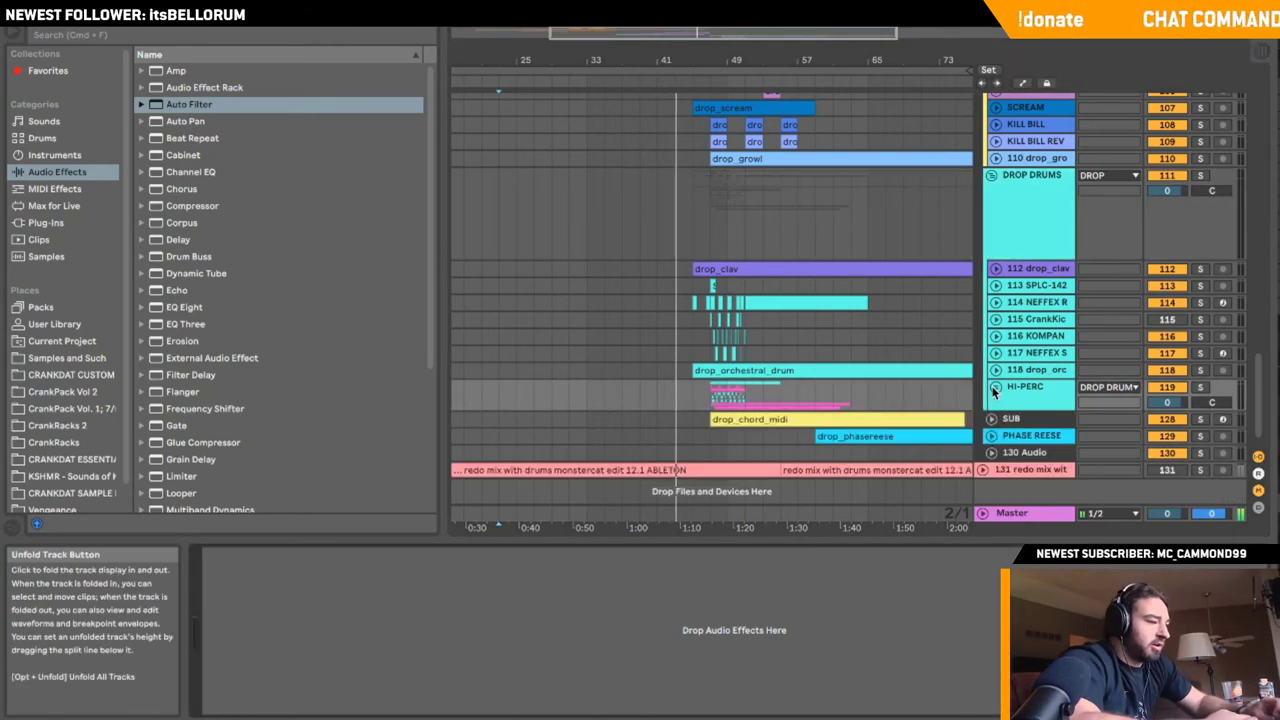
{"action": "left_click", "coordinate": [690, 393]}
{"action": "scroll", "coordinate": [998, 390], "scroll_direction": "down", "scroll_amount": 2}
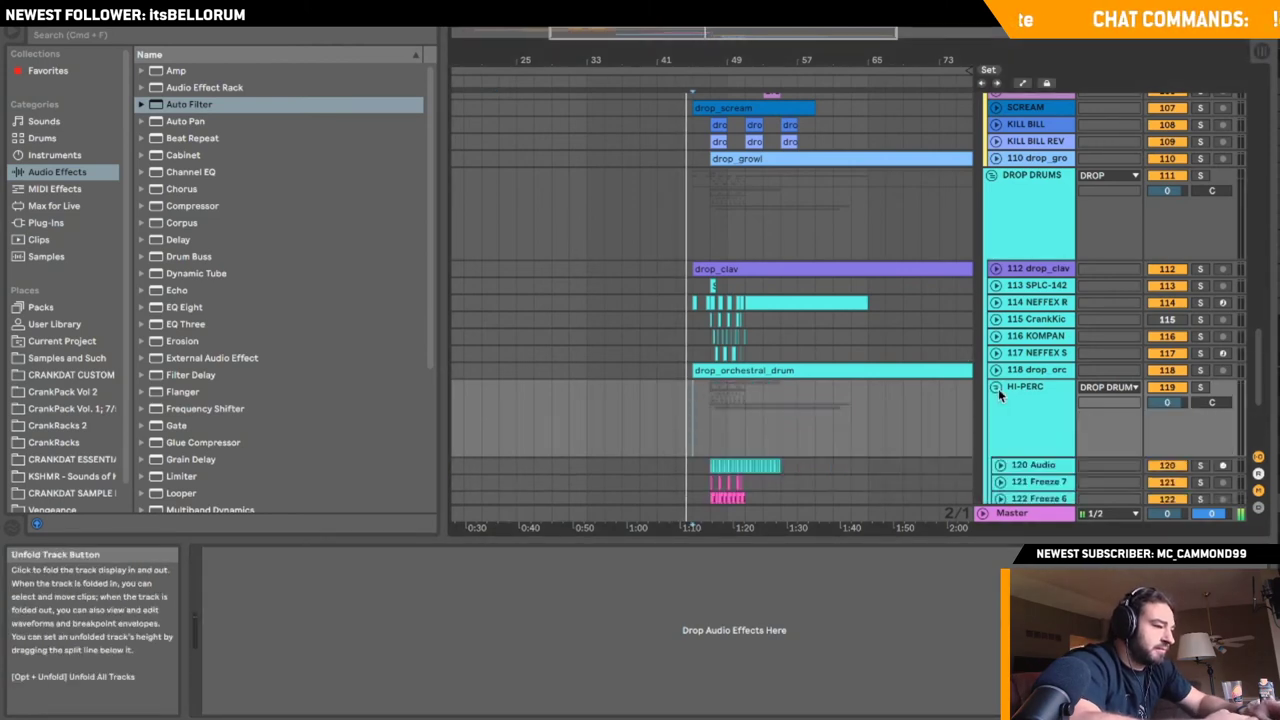
{"action": "left_click", "coordinate": [996, 371]}
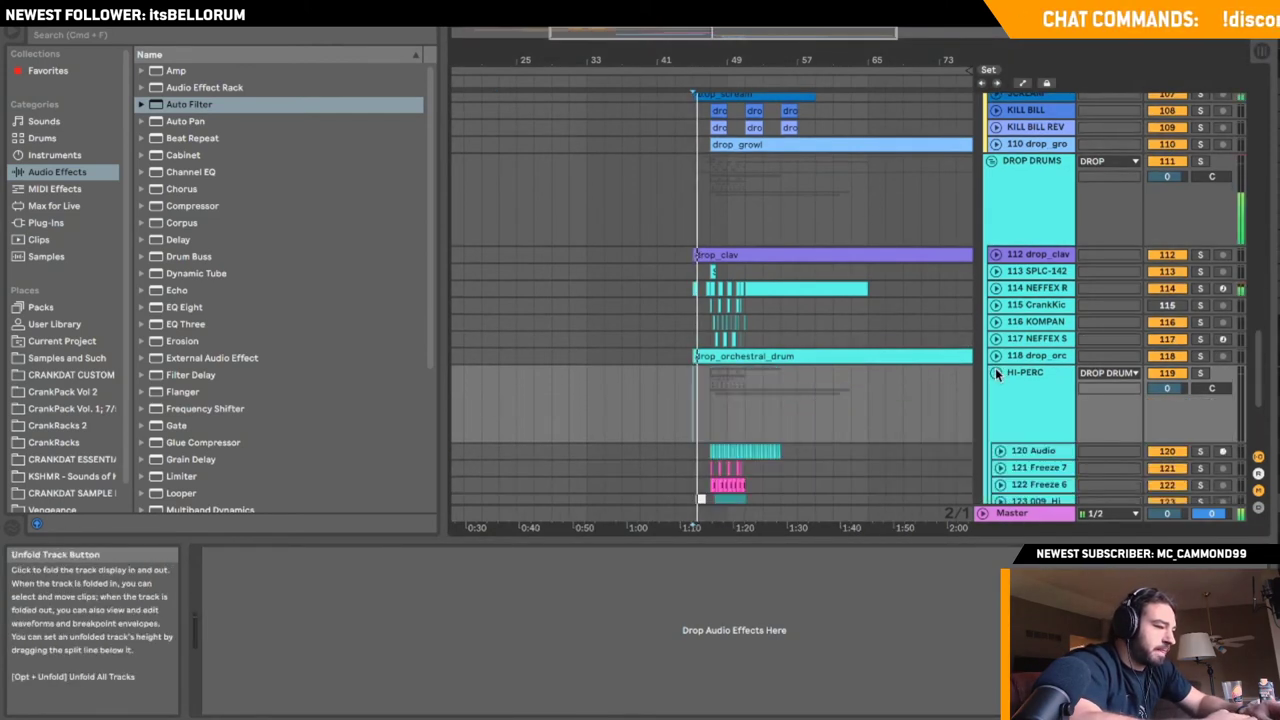
{"action": "left_click", "coordinate": [996, 370]}
{"action": "left_click", "coordinate": [995, 356]}
{"action": "left_click", "coordinate": [995, 356]}
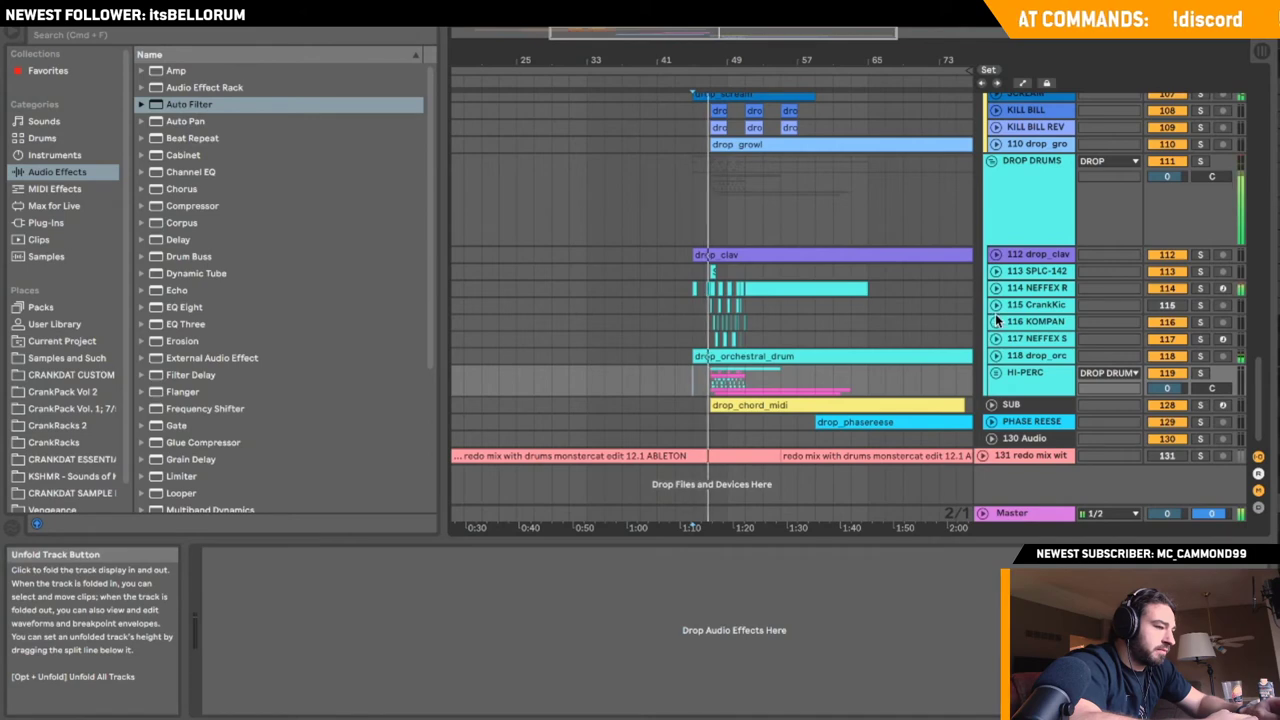
- Collapse the DROP DRUMS group and show the CHORDS track's devices while the drop plays, leaving CHORDS folded
{"action": "left_click", "coordinate": [990, 162]}
{"action": "scroll", "coordinate": [993, 175], "scroll_direction": "up", "scroll_amount": 5}
{"action": "left_click", "coordinate": [994, 183]}
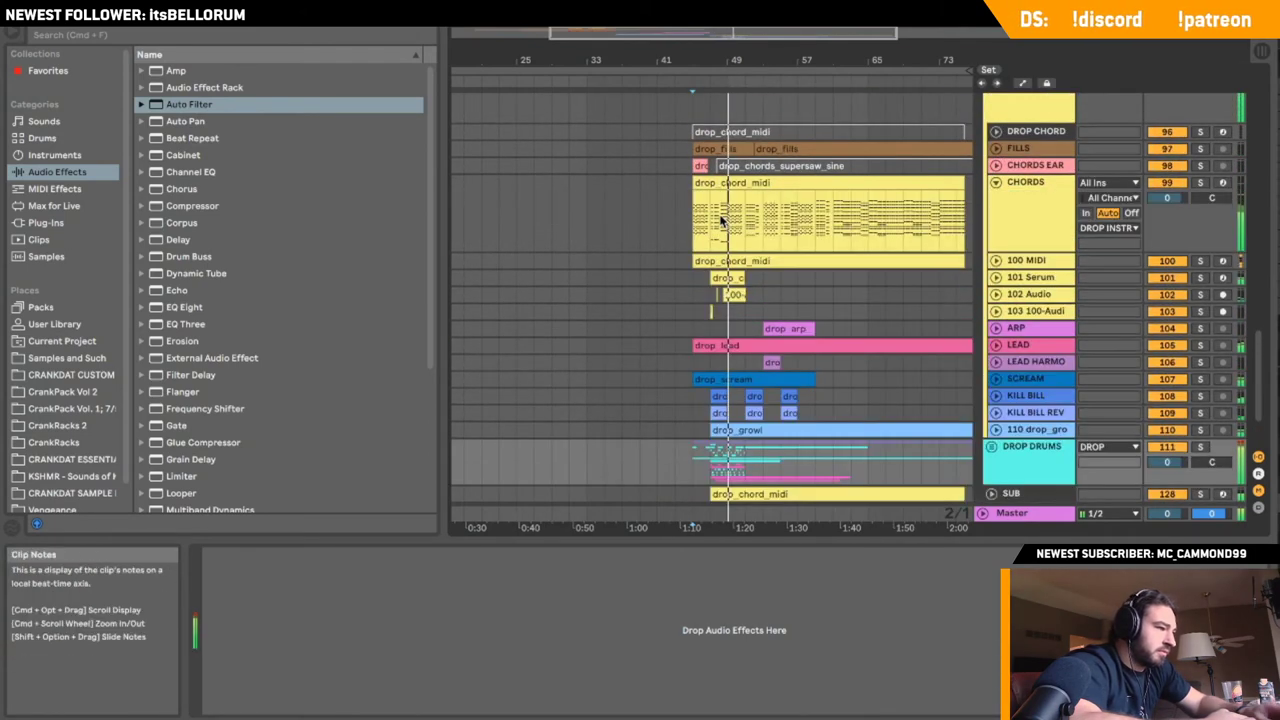
{"action": "left_click", "coordinate": [996, 184]}
{"action": "left_click", "coordinate": [996, 184]}
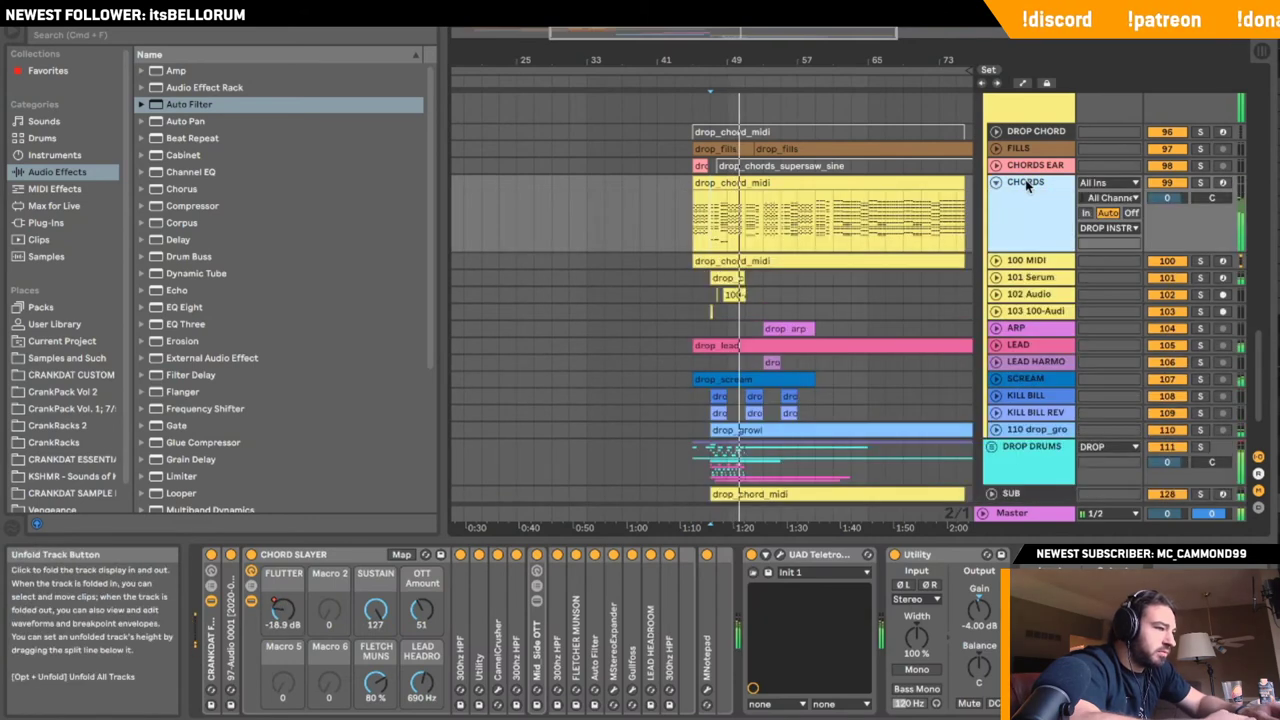
{"action": "right_click", "coordinate": [1032, 184]}
{"action": "left_click", "coordinate": [1010, 188]}
{"action": "left_click", "coordinate": [996, 183]}
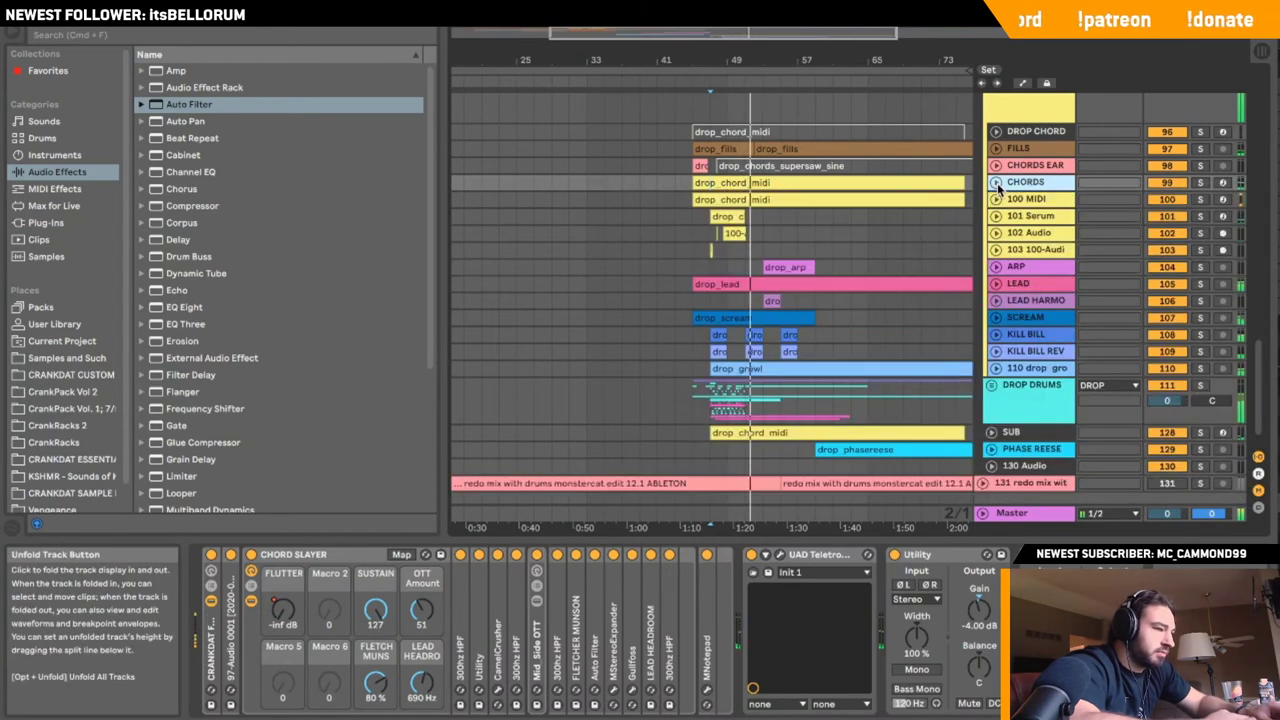
{"action": "left_click", "coordinate": [996, 183]}
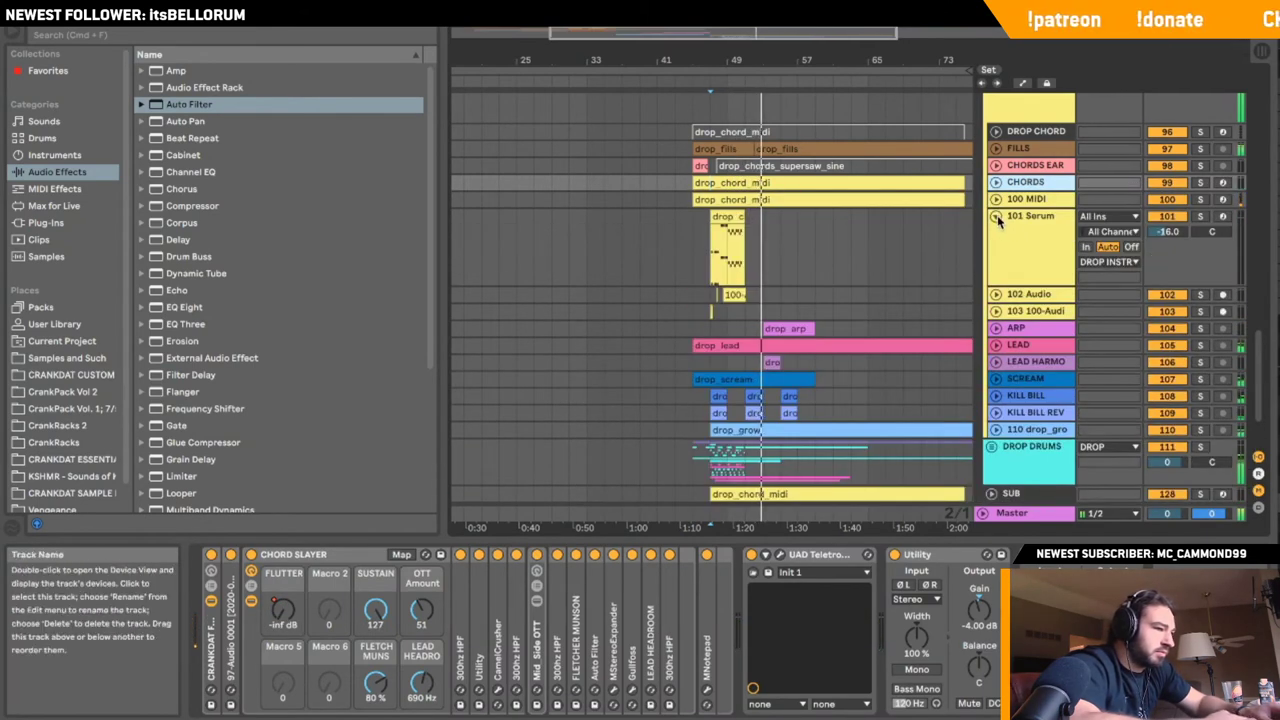
{"action": "left_click", "coordinate": [996, 183]}
{"action": "double_click", "coordinate": [996, 184]}
- Insert an audio track below CHORDS, solo both tracks, and set the new track's input to Resampling
{"action": "right_click", "coordinate": [1020, 184]}
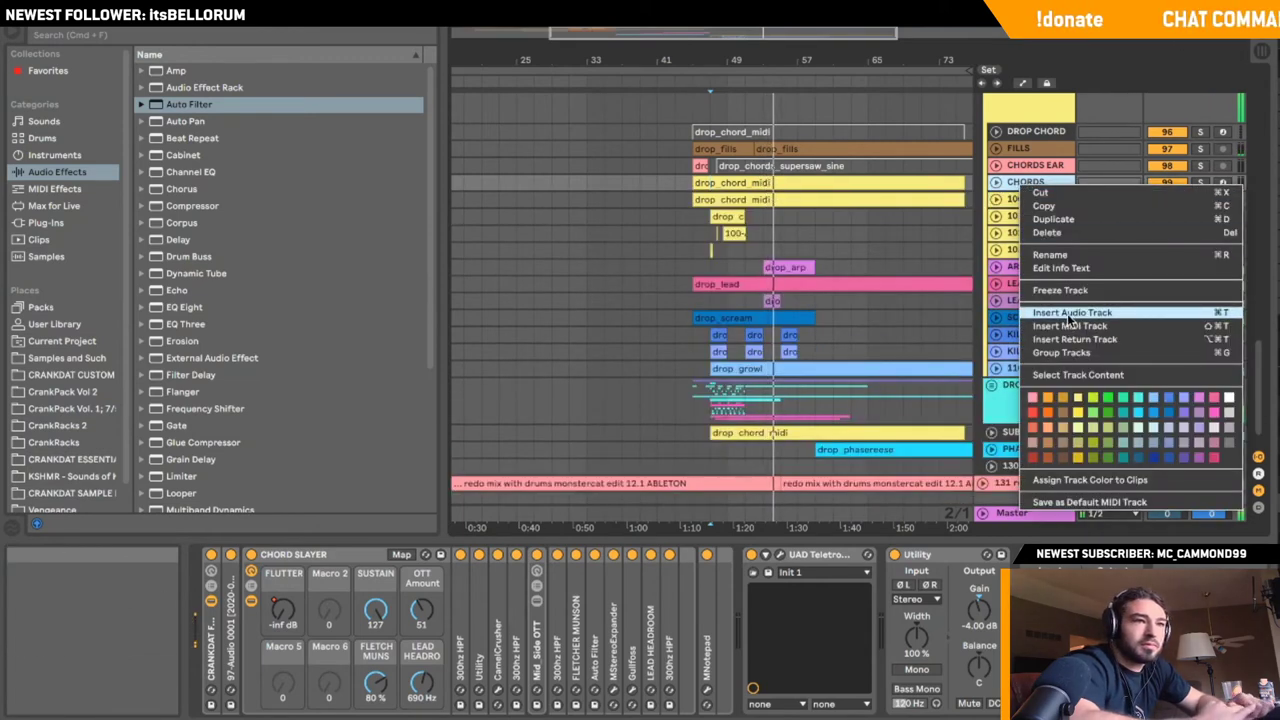
{"action": "left_click", "coordinate": [1067, 316]}
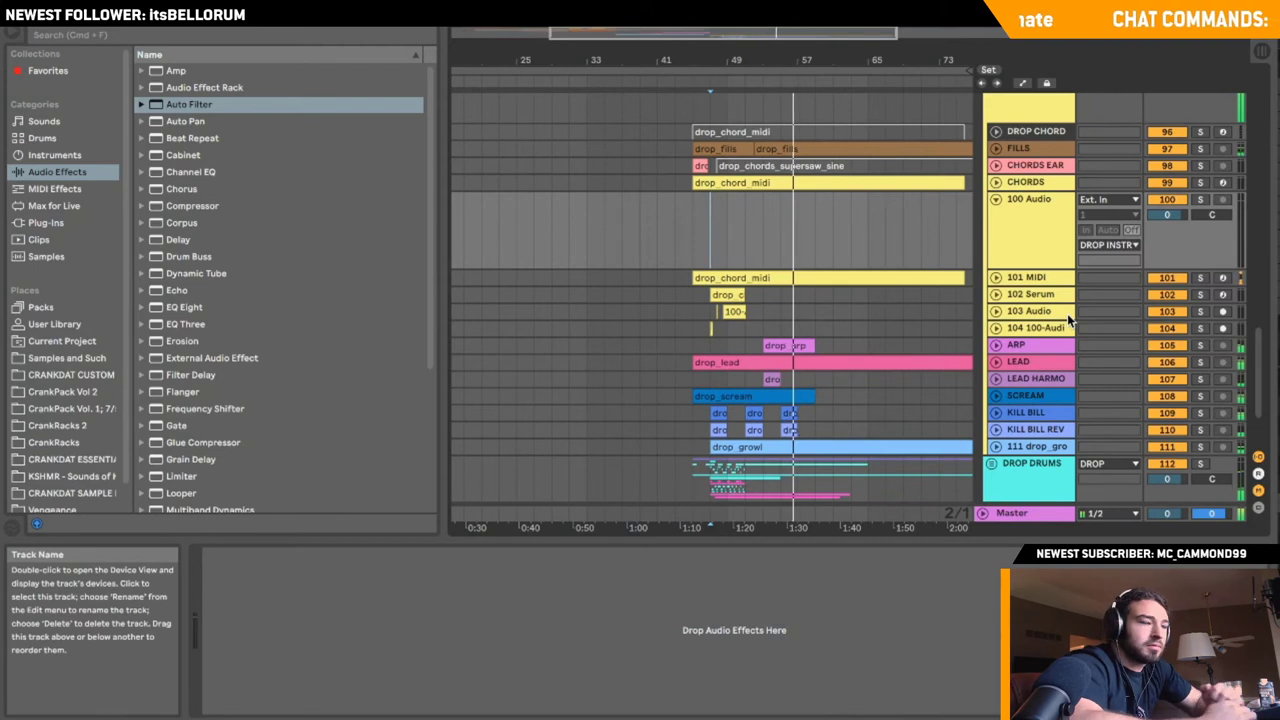
{"action": "left_click", "coordinate": [1197, 182]}
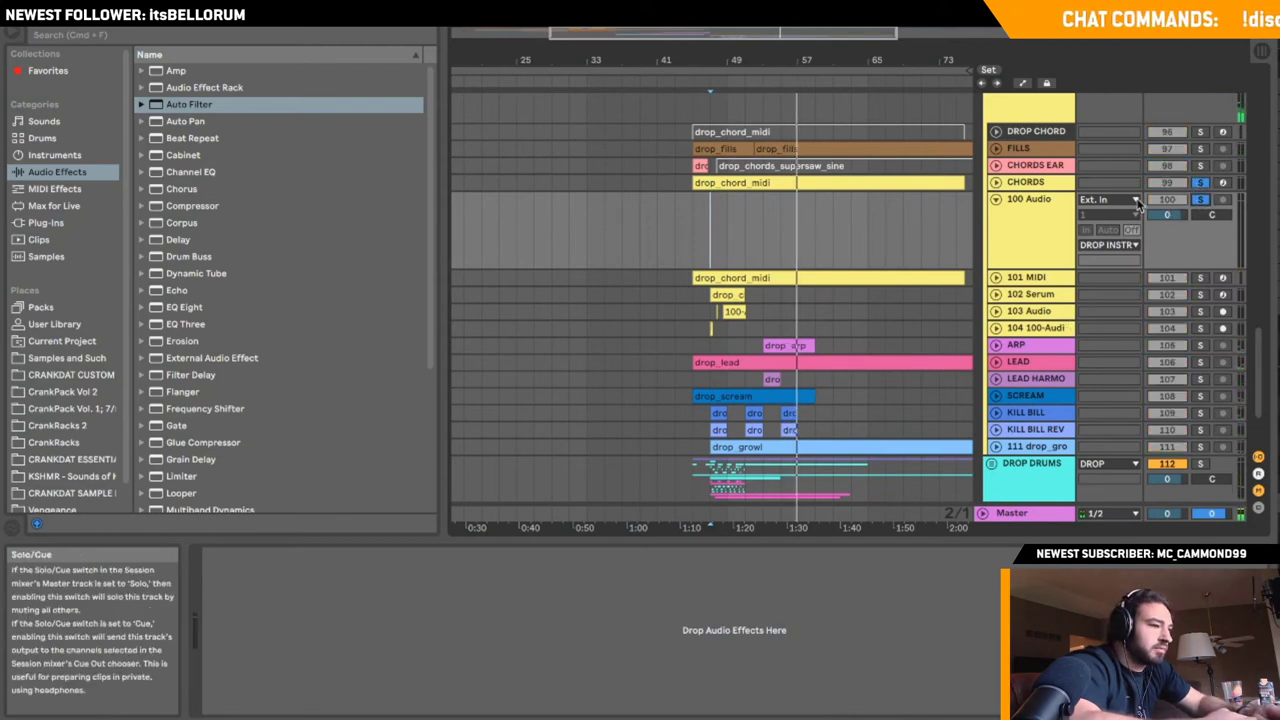
{"action": "left_click", "coordinate": [1135, 200]}
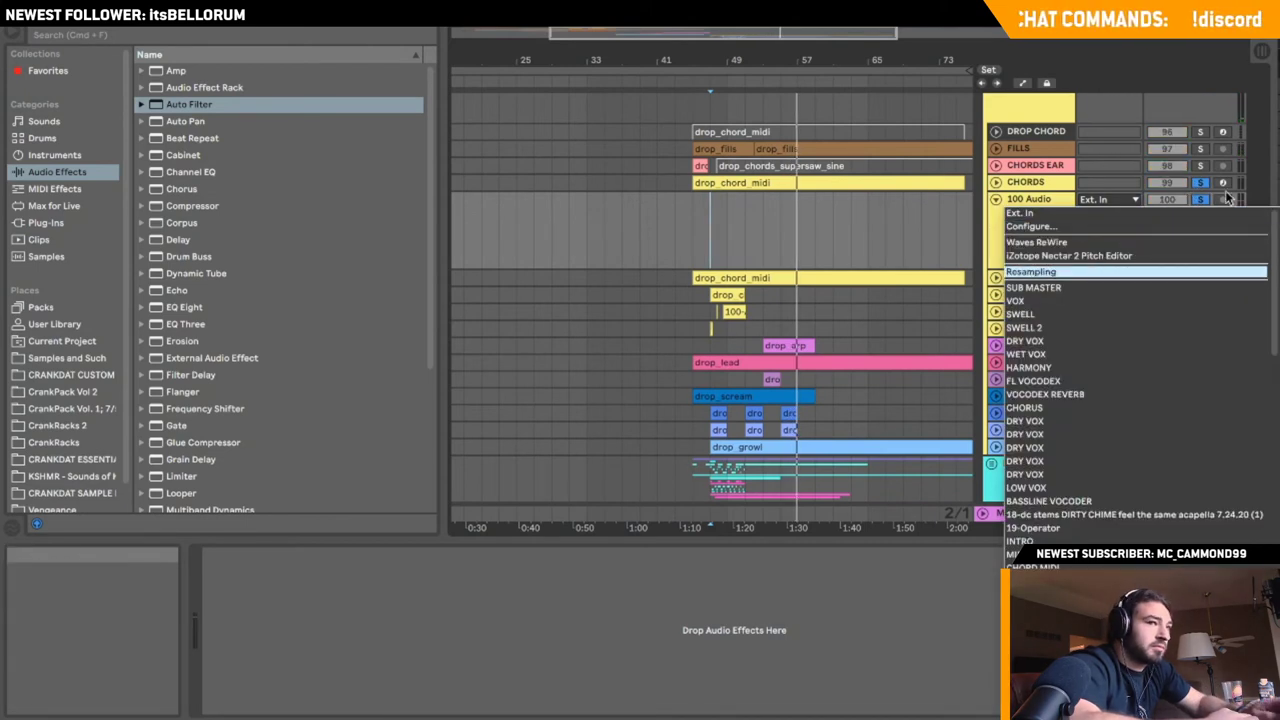
{"action": "left_click", "coordinate": [1090, 272]}
- Arm the new audio track and record the soloed chords into it from about bar 47 to bar 51
{"action": "key", "text": "space"}
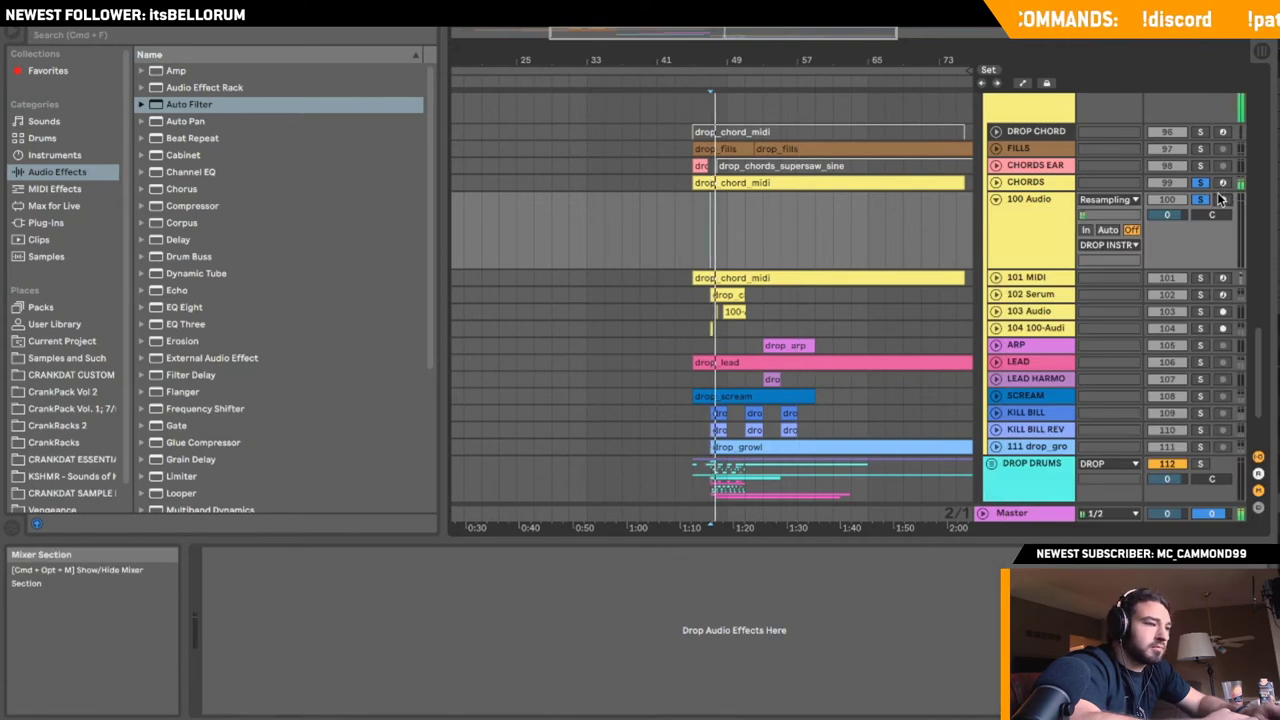
{"action": "left_click", "coordinate": [1224, 199]}
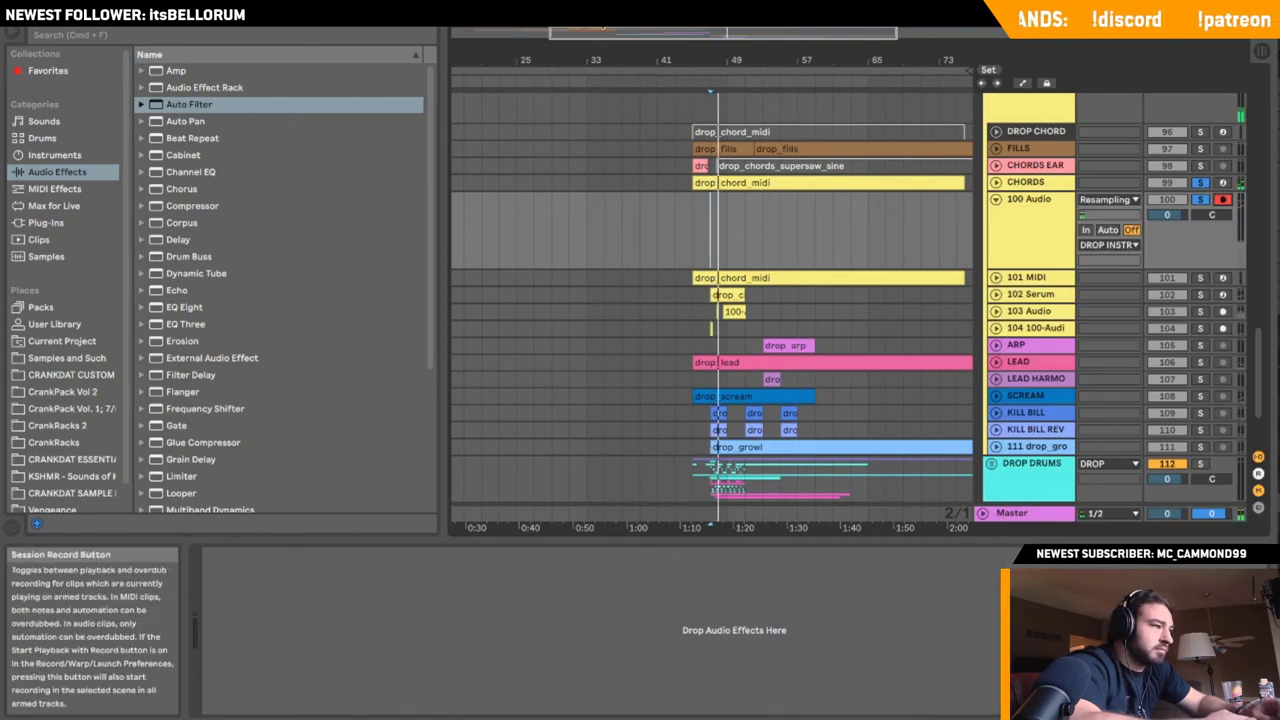
{"action": "left_click", "coordinate": [640, 14]}
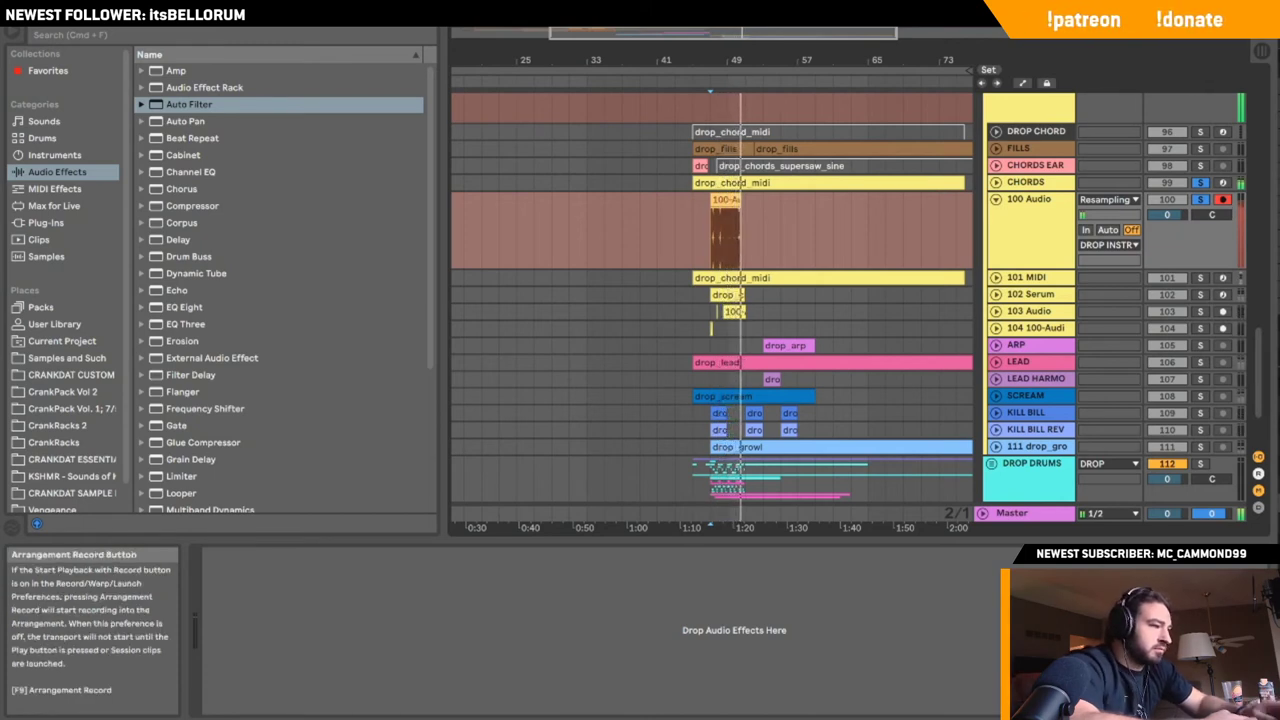
{"action": "left_click", "coordinate": [640, 14]}
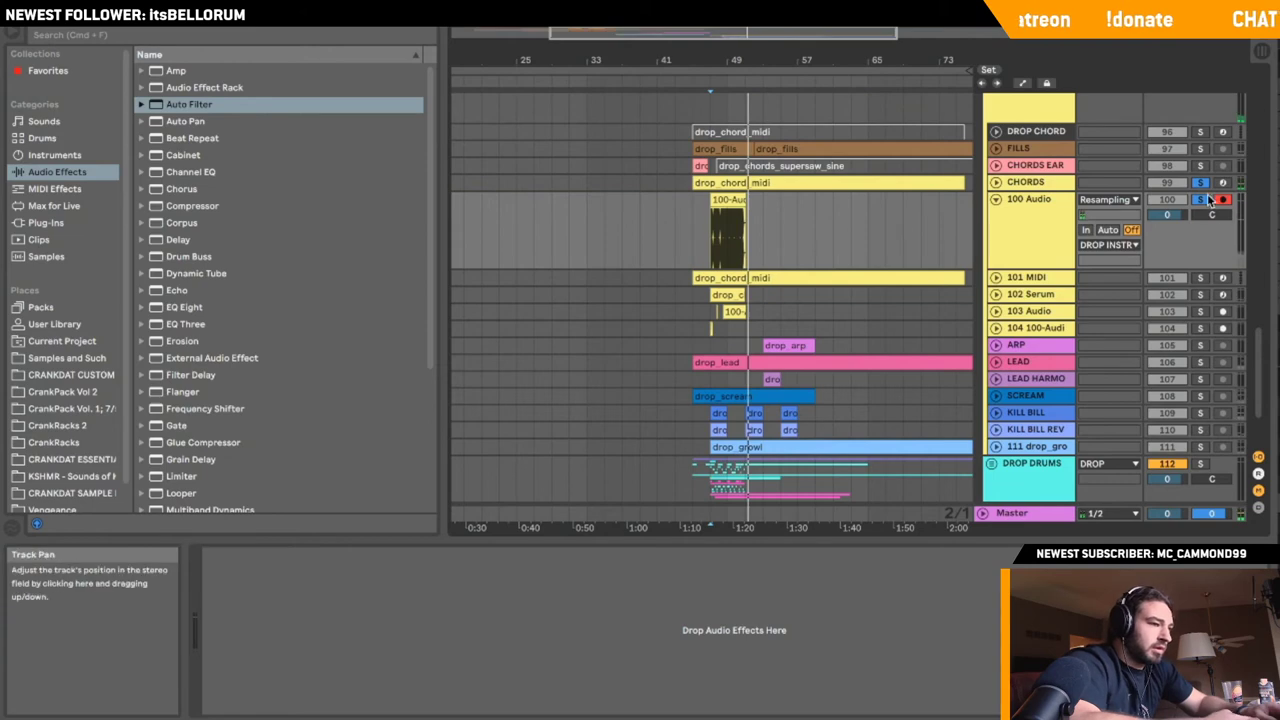
- Browse the plug-ins, instruments and audio effects for a device for the recorded chords track
{"action": "left_click", "coordinate": [48, 222]}
{"action": "scroll", "coordinate": [294, 248], "scroll_direction": "down", "scroll_amount": 15}
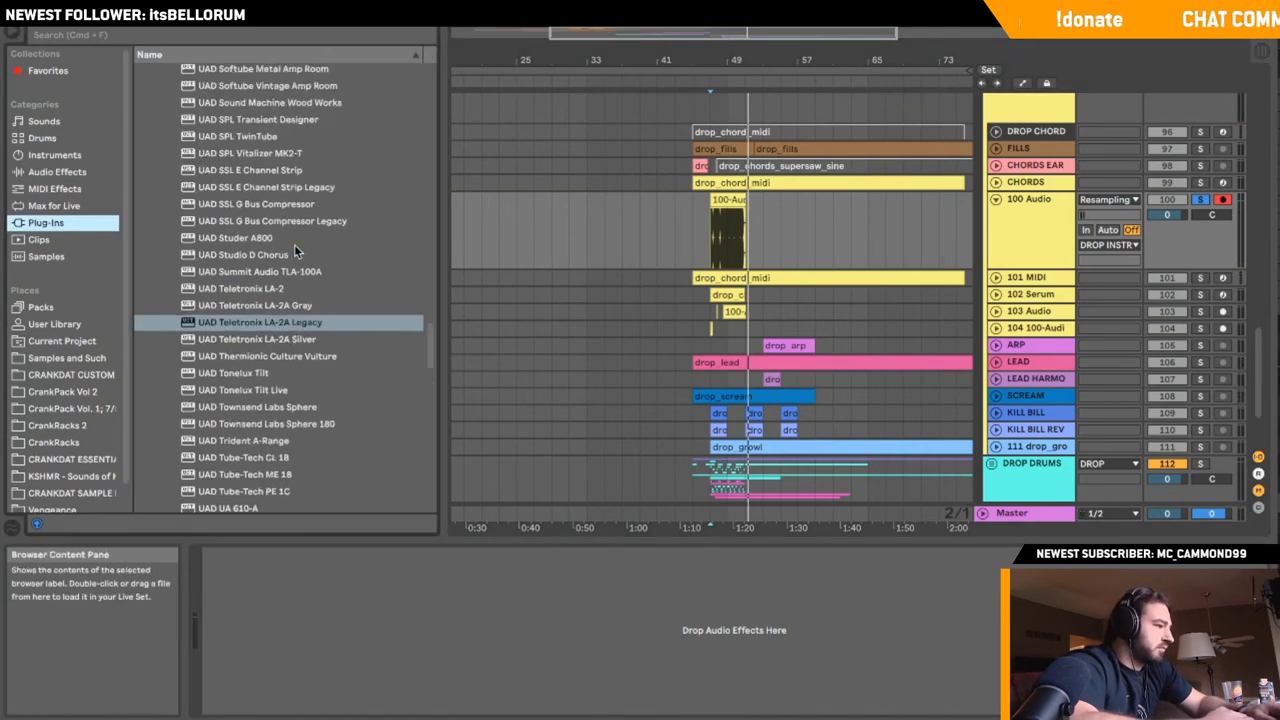
{"action": "scroll", "coordinate": [294, 250], "scroll_direction": "down", "scroll_amount": 5}
{"action": "left_click", "coordinate": [58, 155]}
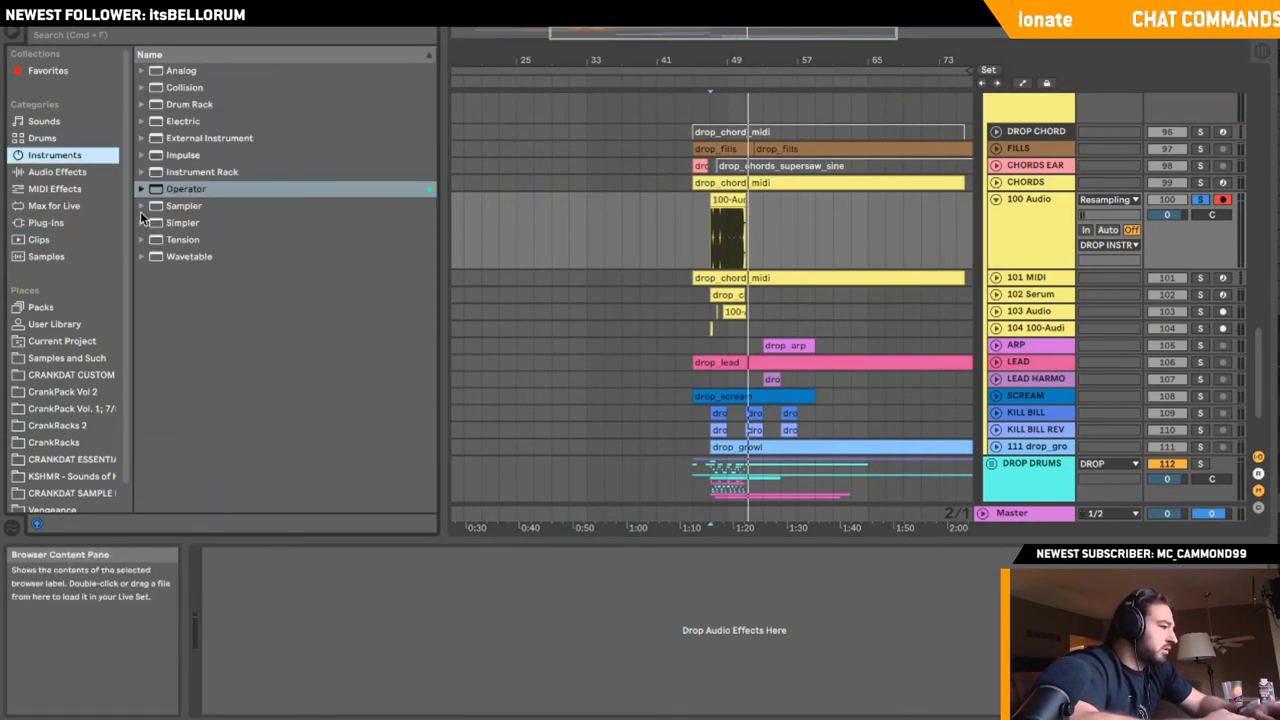
{"action": "left_click", "coordinate": [57, 172]}
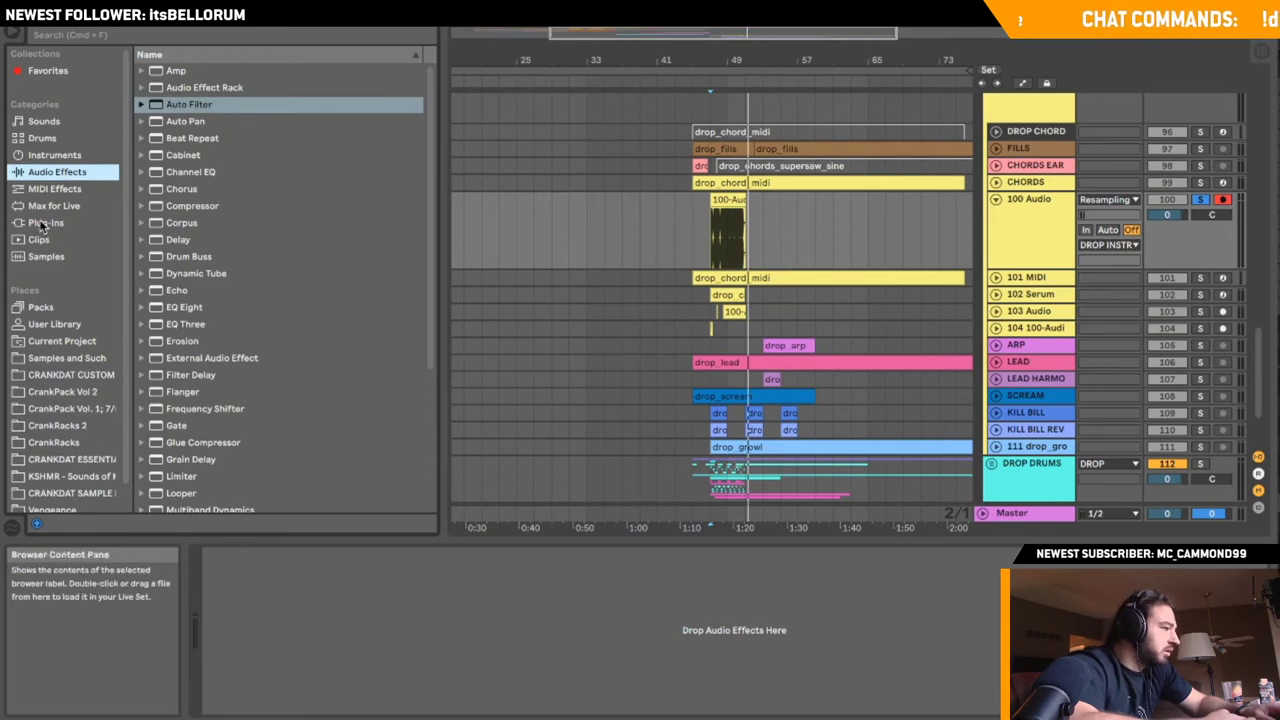
- Add the iZotope Ozone 5 Reverb plug-in to the 100 Audio track and play the drop section
{"action": "left_click", "coordinate": [45, 223]}
{"action": "scroll", "coordinate": [213, 338], "scroll_direction": "down", "scroll_amount": 20}
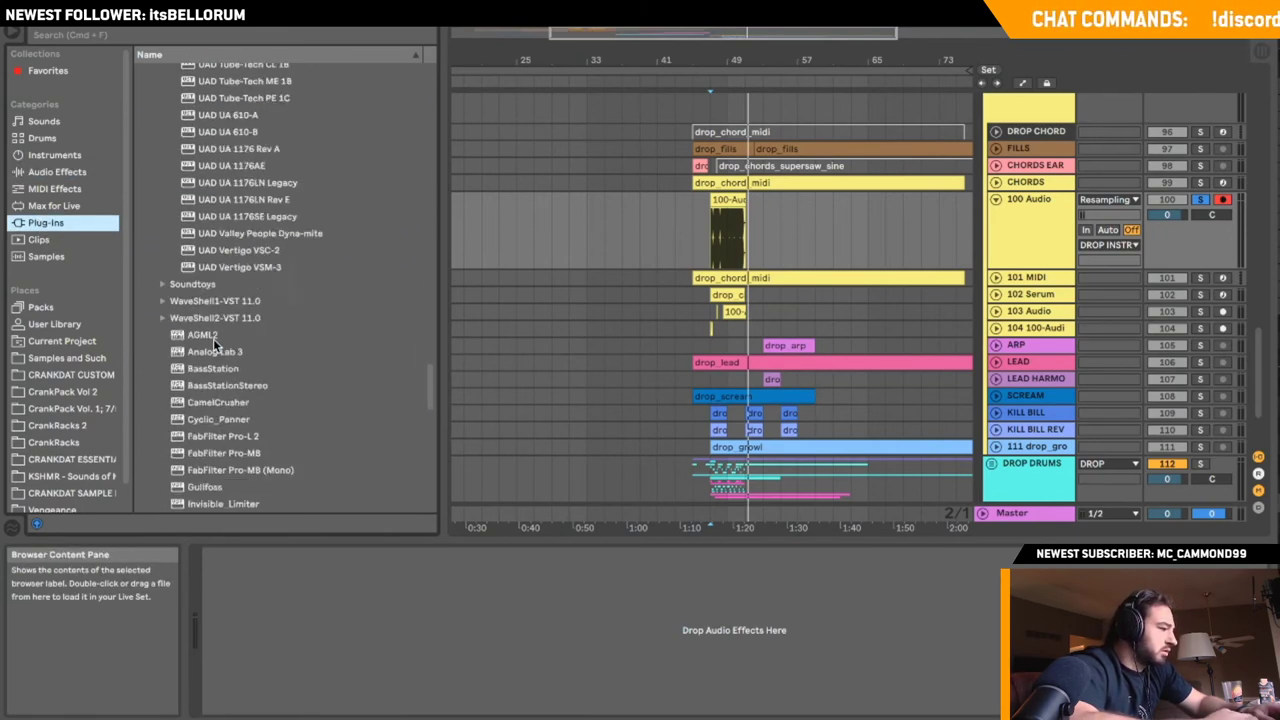
{"action": "scroll", "coordinate": [213, 338], "scroll_direction": "down", "scroll_amount": 20}
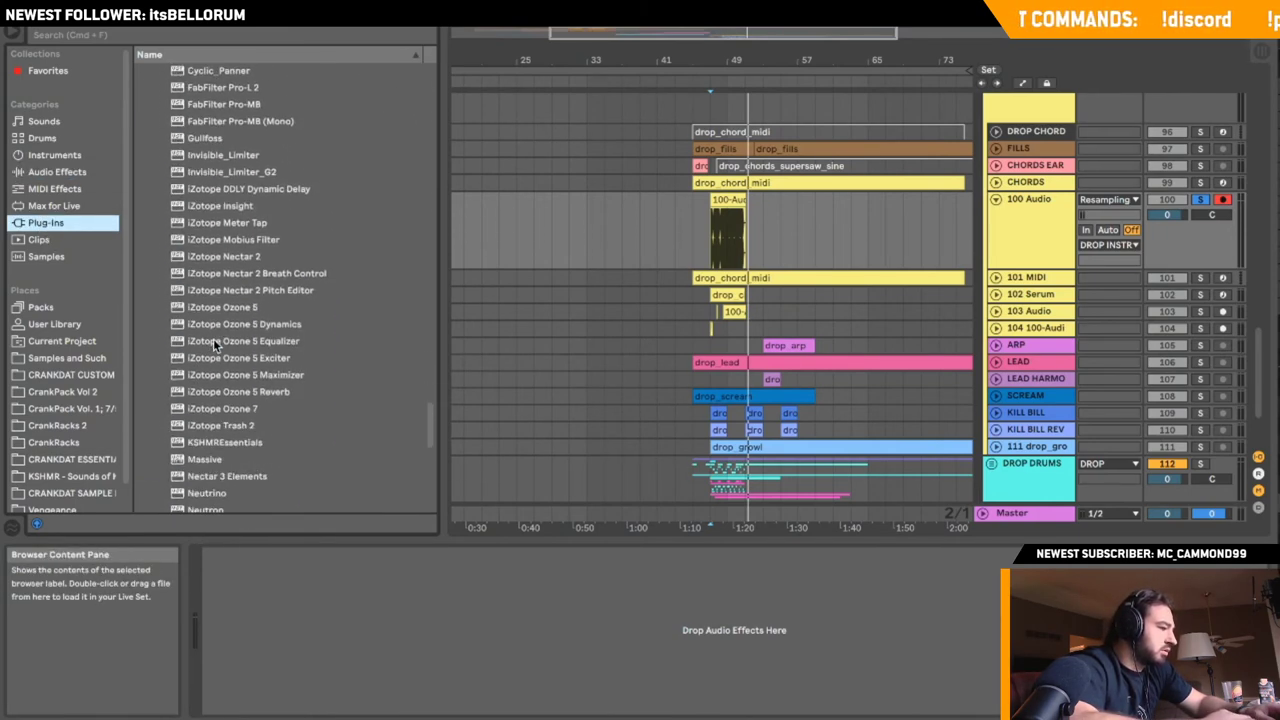
{"action": "left_click_drag", "start_coordinate": [230, 391], "coordinate": [620, 385]}
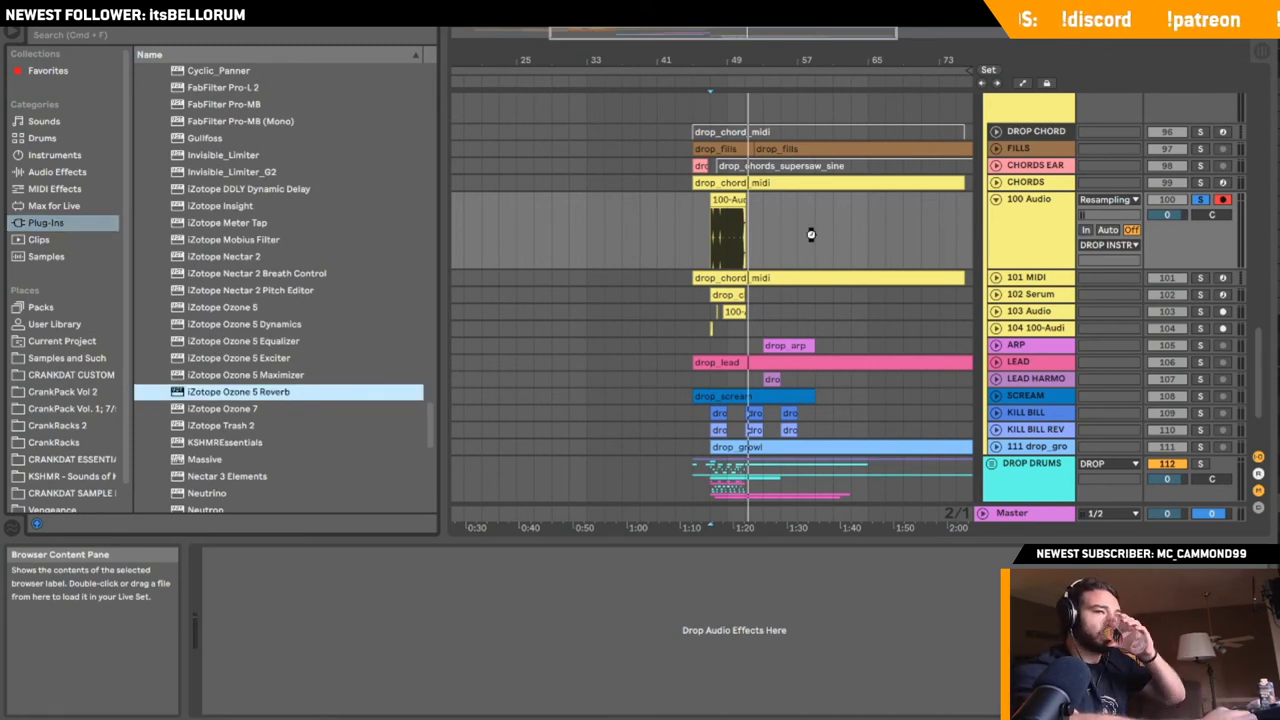
{"action": "left_click_drag", "start_coordinate": [812, 240], "coordinate": [812, 240]}
{"action": "key", "text": "space"}
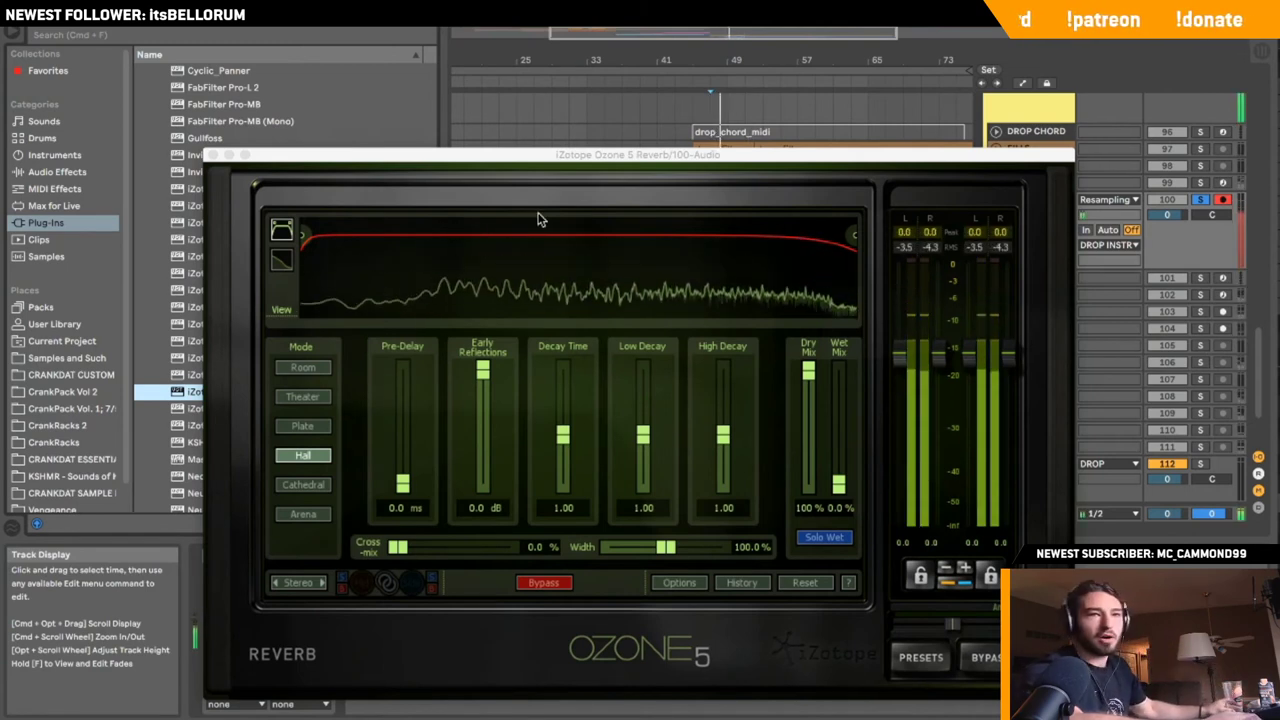
- Raise the Ozone 5 reverb's low-cut filter to 761 Hz while auditioning the track
{"action": "key", "text": "space"}
{"action": "left_click_drag", "start_coordinate": [305, 237], "coordinate": [450, 241]}
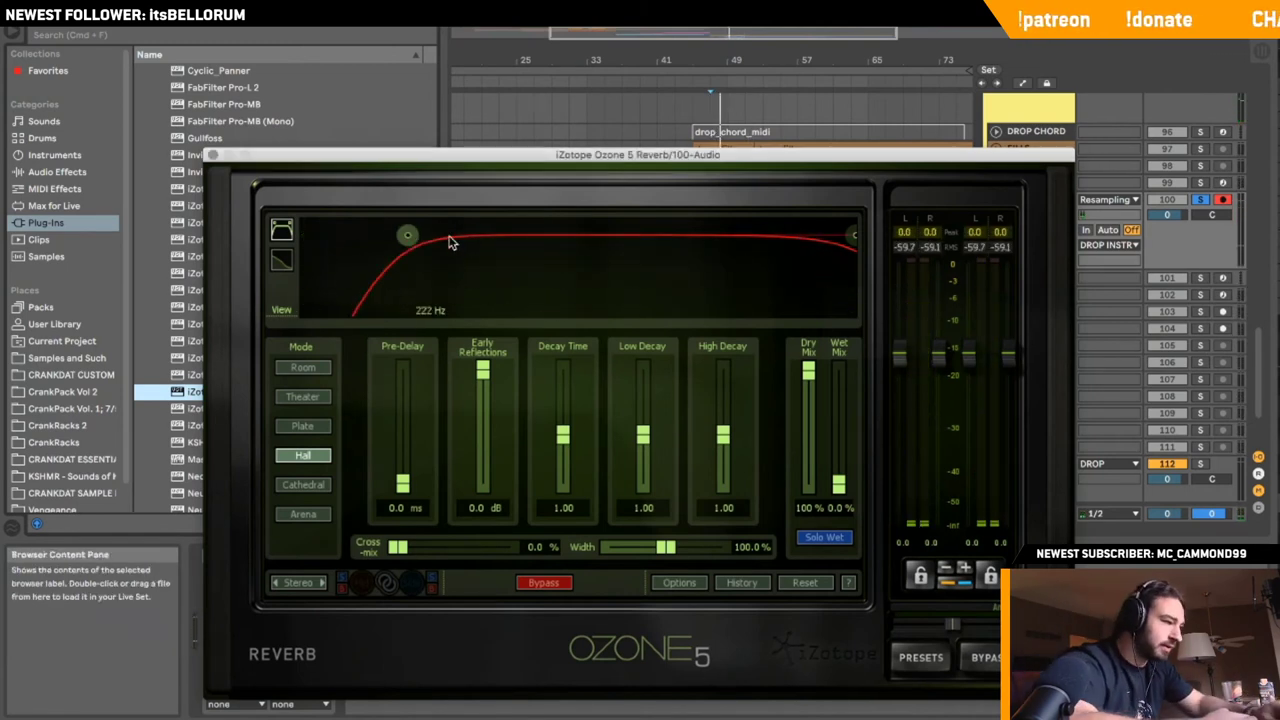
{"action": "key", "text": "space"}
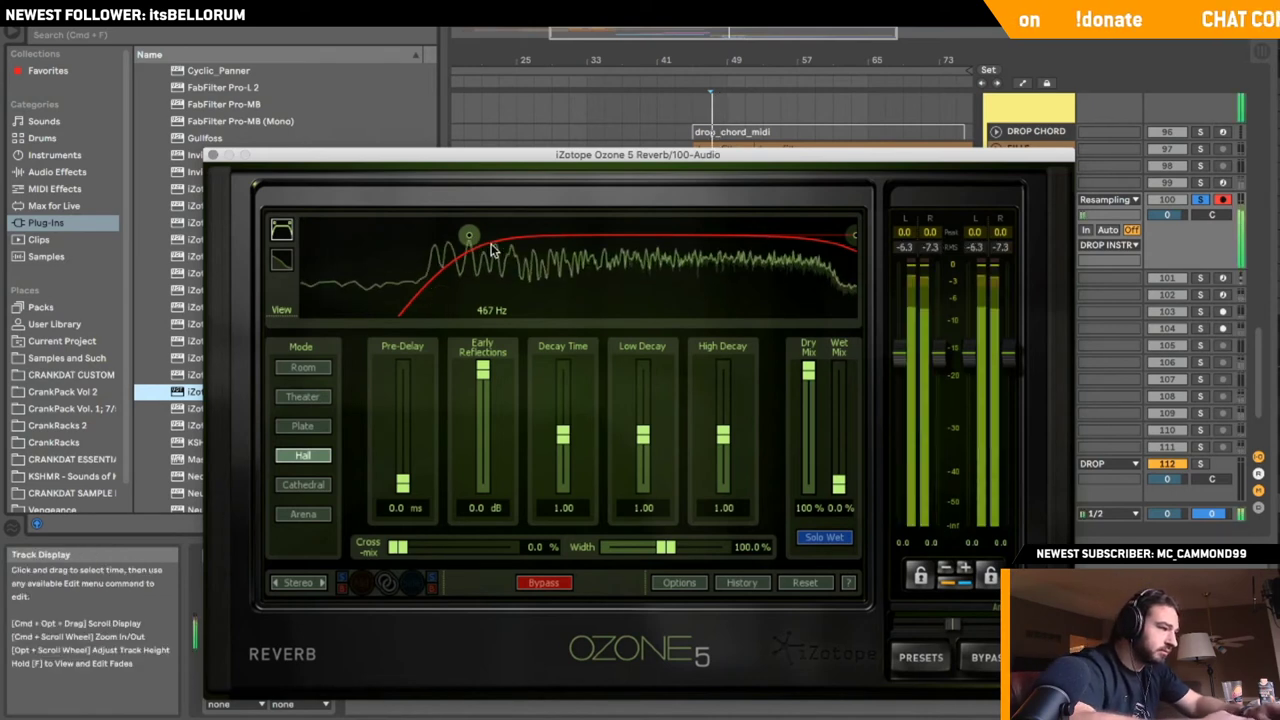
{"action": "left_click_drag", "start_coordinate": [468, 235], "coordinate": [513, 235]}
- Set the reverb's dry mix to 0% and wet mix to 75.8%, and lower the 100 Audio track volume to -15.8 dB
{"action": "left_click_drag", "start_coordinate": [838, 484], "coordinate": [815, 611]}
{"action": "left_click_drag", "start_coordinate": [840, 385], "coordinate": [845, 404]}
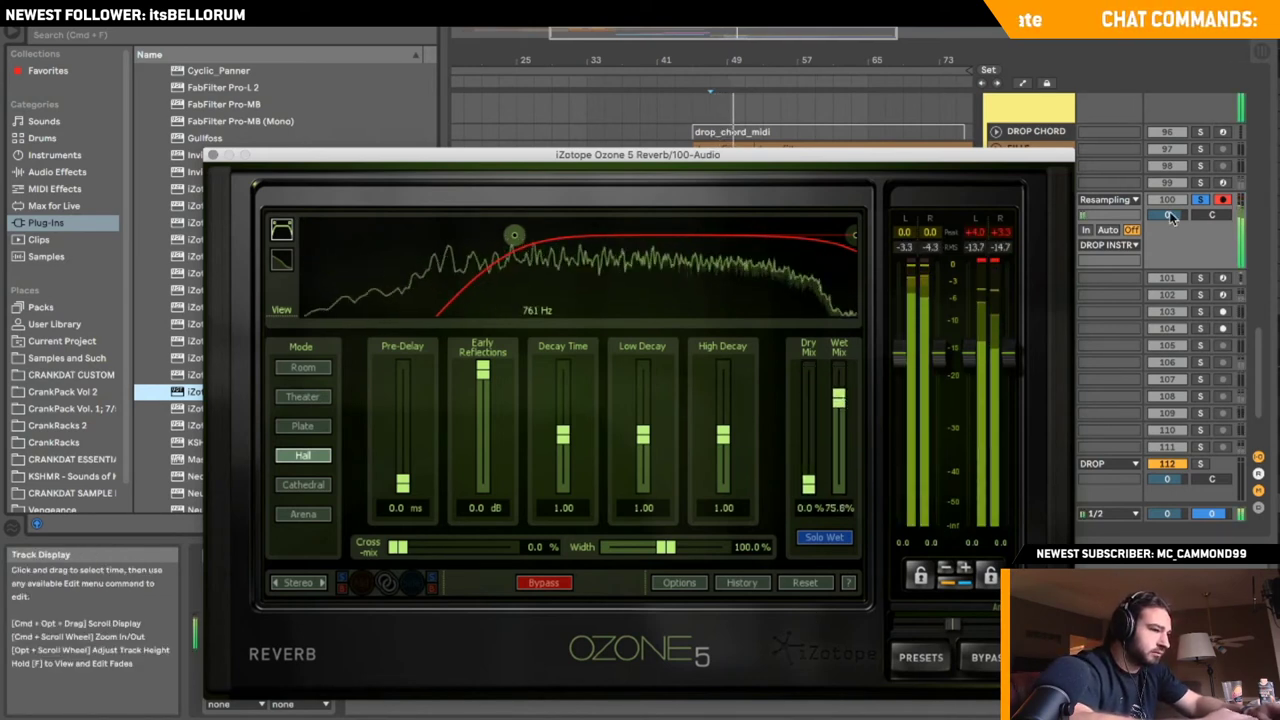
{"action": "left_click_drag", "start_coordinate": [1167, 215], "coordinate": [1167, 248]}
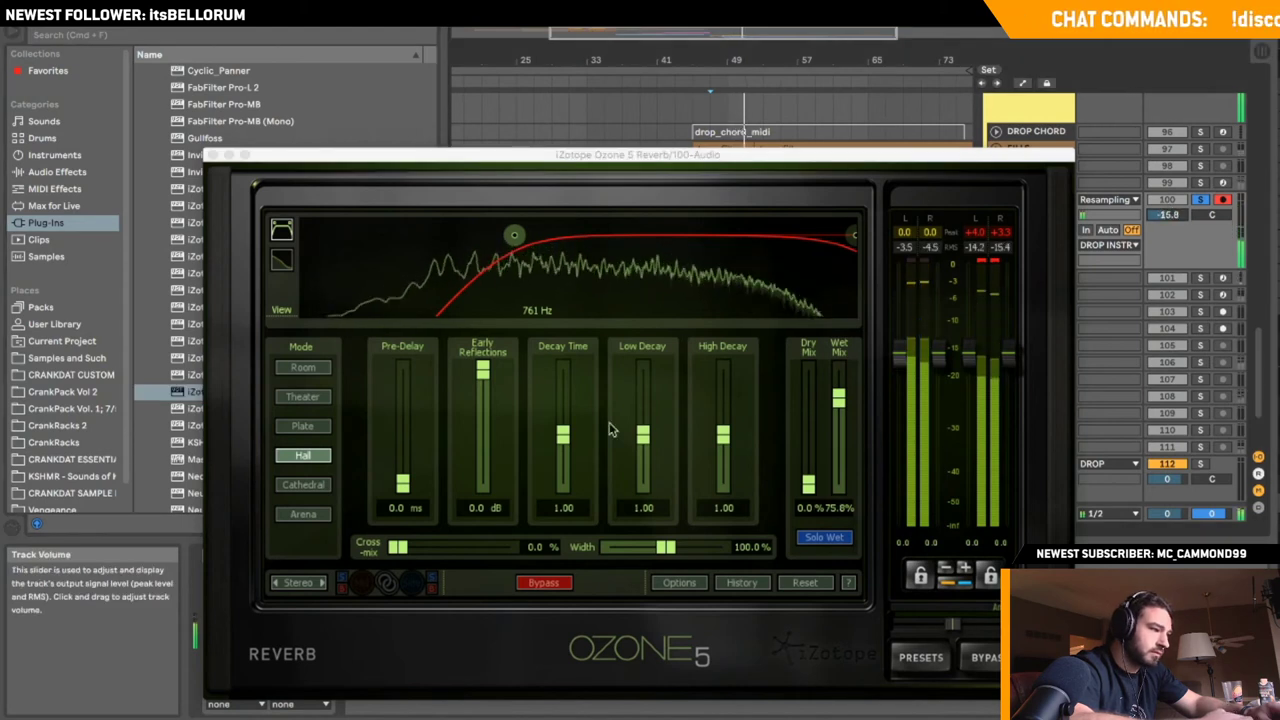
- Switch the reverb to Plate mode and set its wet mix to 77.3%
{"action": "left_click", "coordinate": [303, 425]}
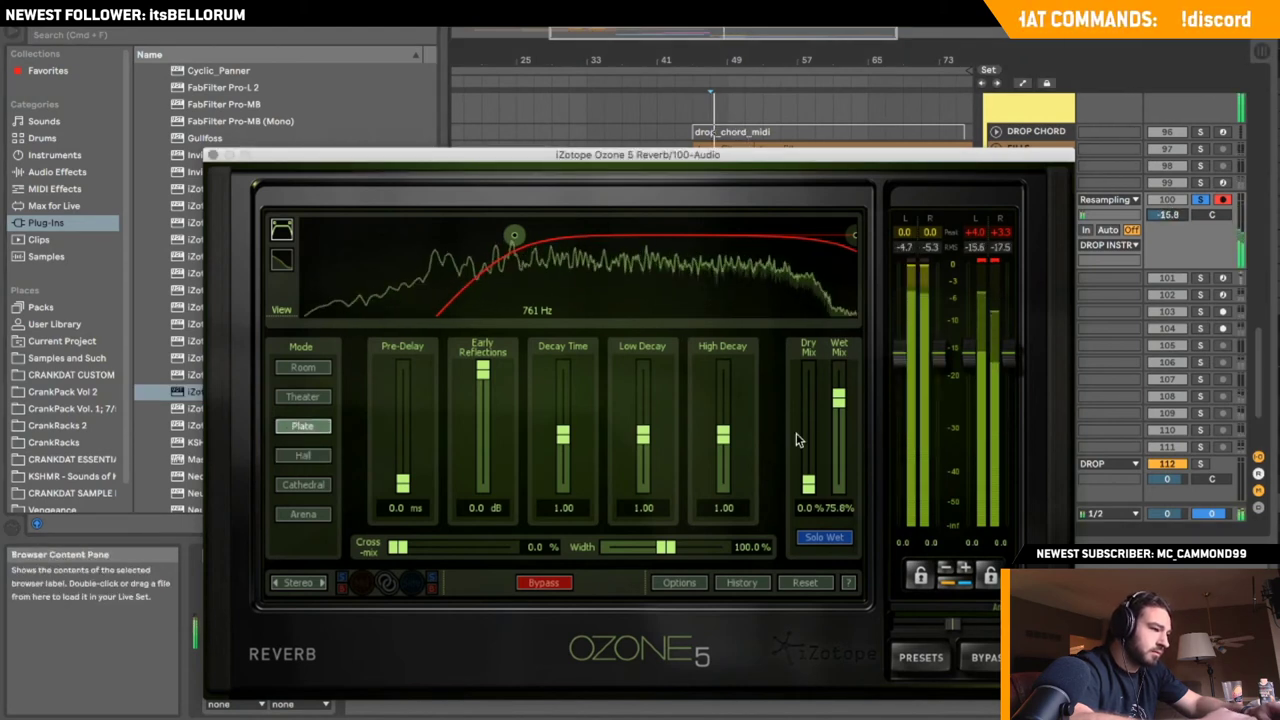
{"action": "left_click_drag", "start_coordinate": [838, 401], "coordinate": [838, 400]}
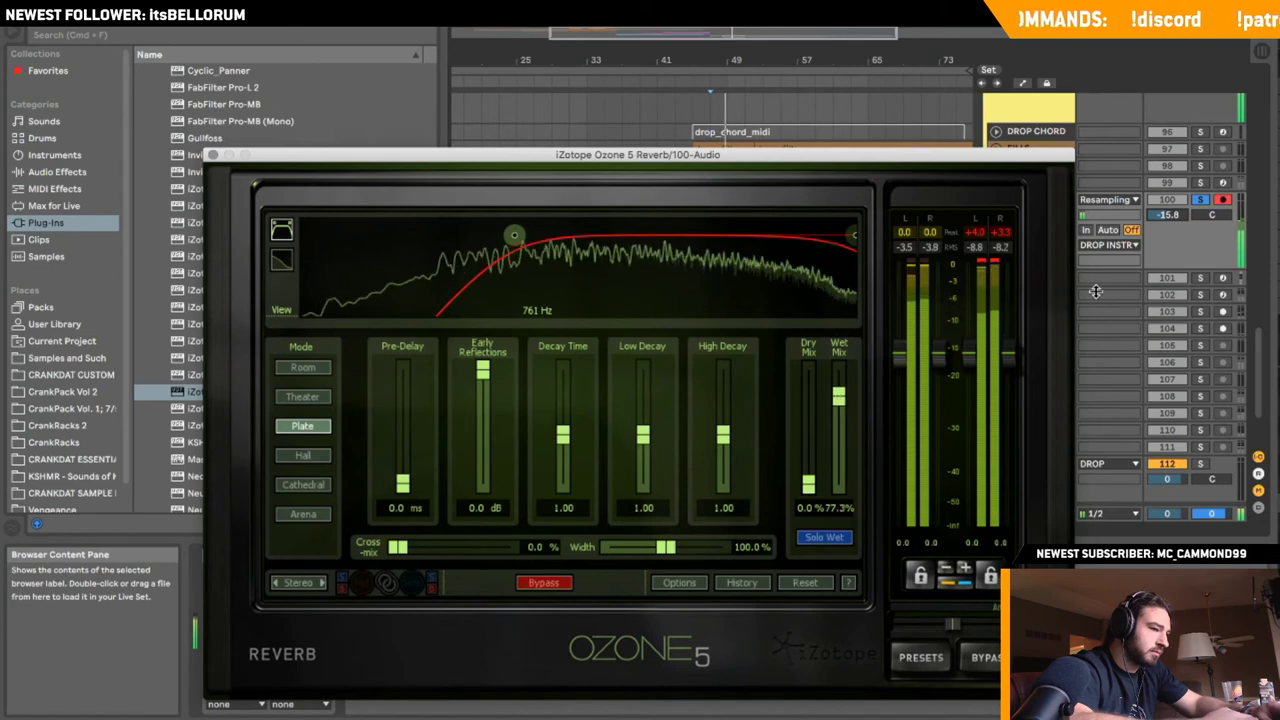
- Take the 100 Audio track out of solo, lower its volume to -24.8 dB, and close the reverb window
{"action": "left_click", "coordinate": [1201, 200]}
{"action": "left_click_drag", "start_coordinate": [1175, 215], "coordinate": [1178, 217]}
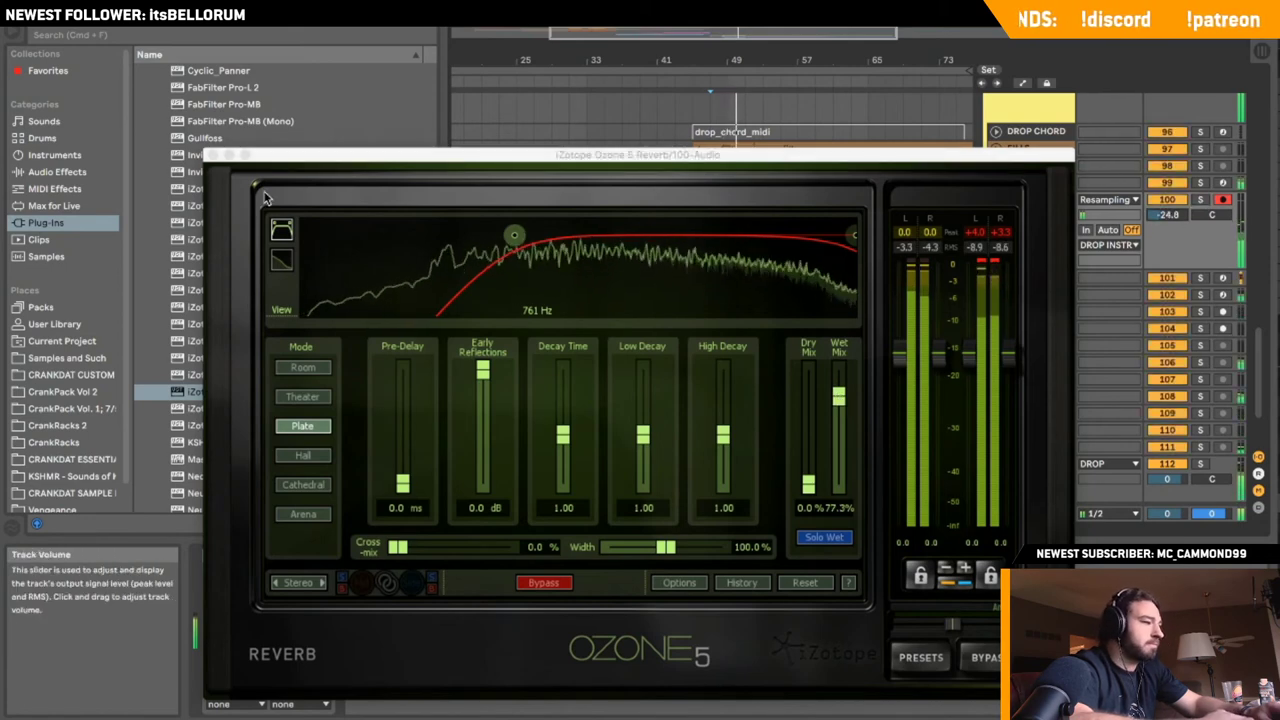
{"action": "left_click", "coordinate": [213, 155]}
{"action": "key", "text": "space"}
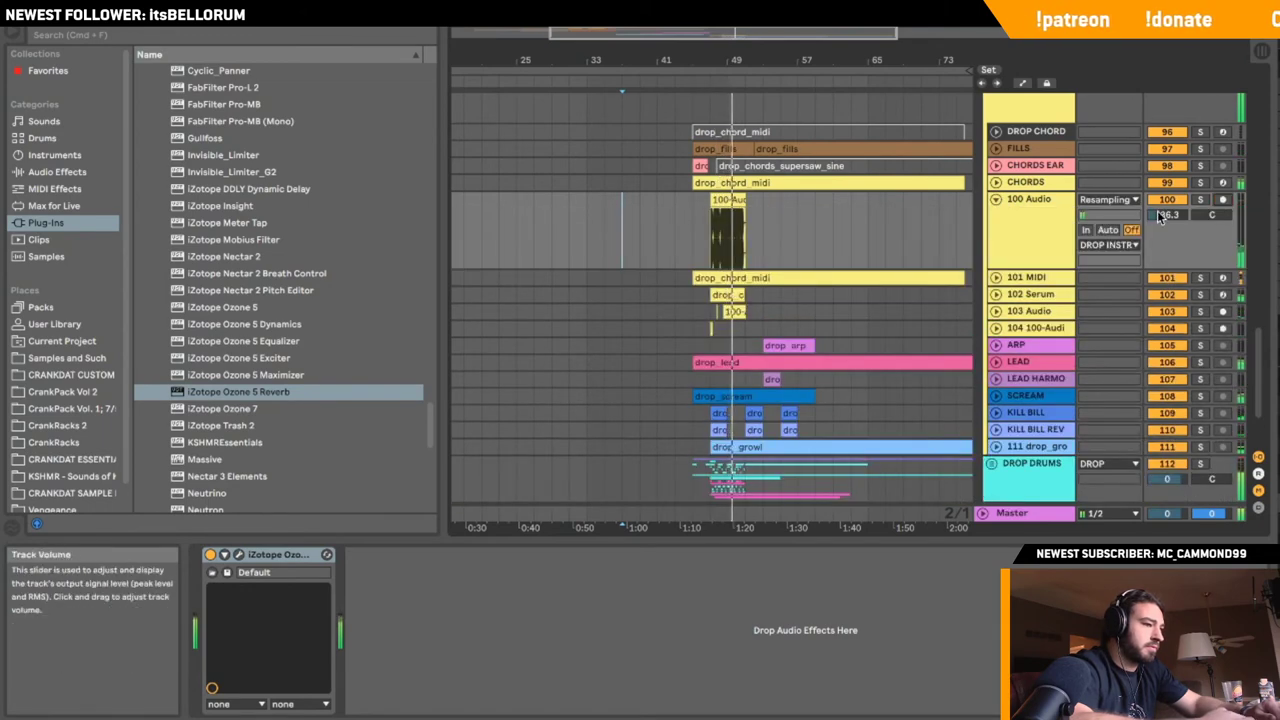
- Fold the 100 Audio track and play the arrangement from about bar 15
{"action": "left_click", "coordinate": [996, 200]}
{"action": "scroll", "coordinate": [540, 210], "scroll_direction": "left", "scroll_amount": 3}
{"action": "left_click", "coordinate": [534, 211]}
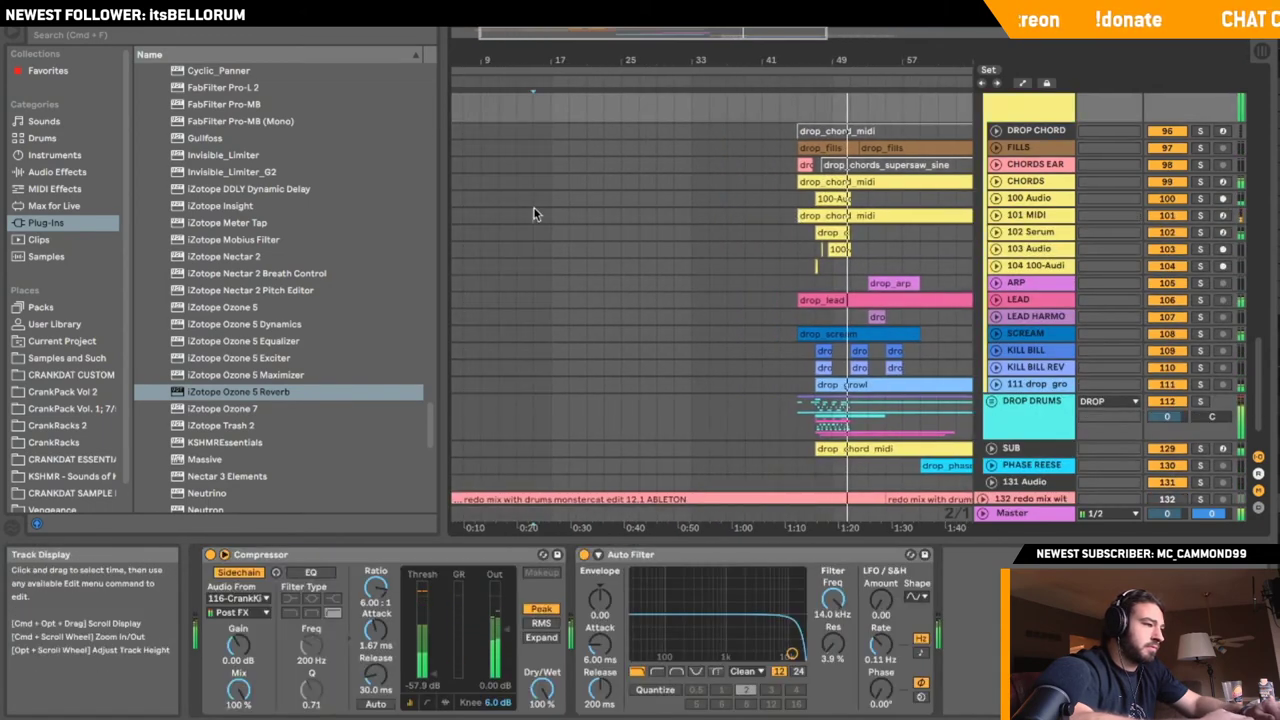
{"action": "key", "text": "space"}
- Unfold the DROP DRUMS group, and expand and select the 123 Freeze 6 track around bar 47
{"action": "scroll", "coordinate": [995, 343], "scroll_direction": "down", "scroll_amount": 2}
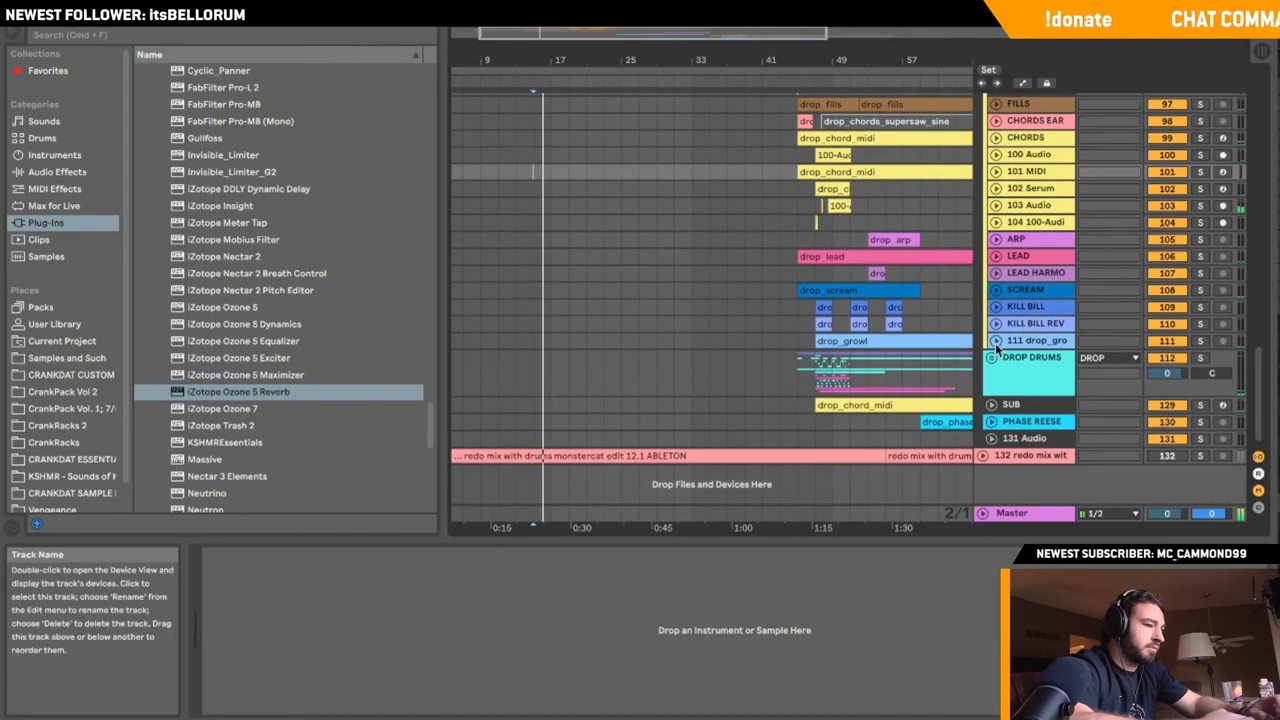
{"action": "left_click", "coordinate": [988, 357]}
{"action": "scroll", "coordinate": [985, 355], "scroll_direction": "down", "scroll_amount": 3}
{"action": "scroll", "coordinate": [992, 368], "scroll_direction": "down", "scroll_amount": 4}
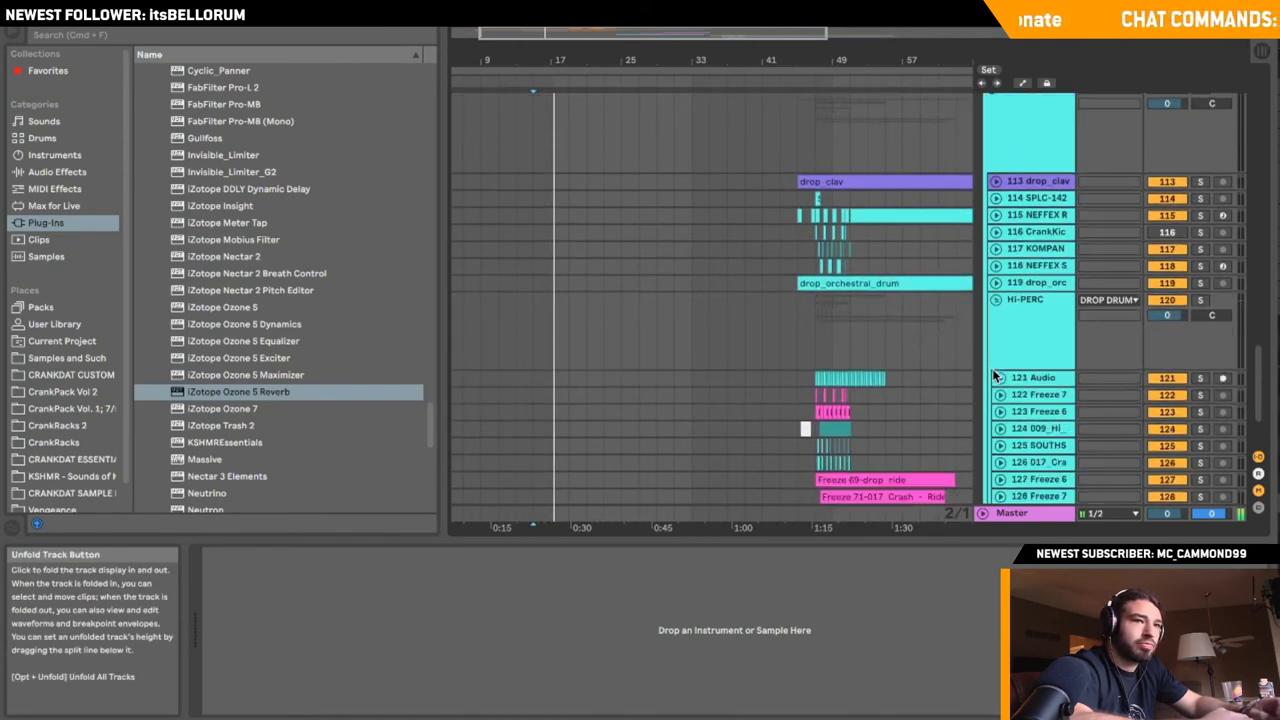
{"action": "scroll", "coordinate": [992, 368], "scroll_direction": "down", "scroll_amount": 2}
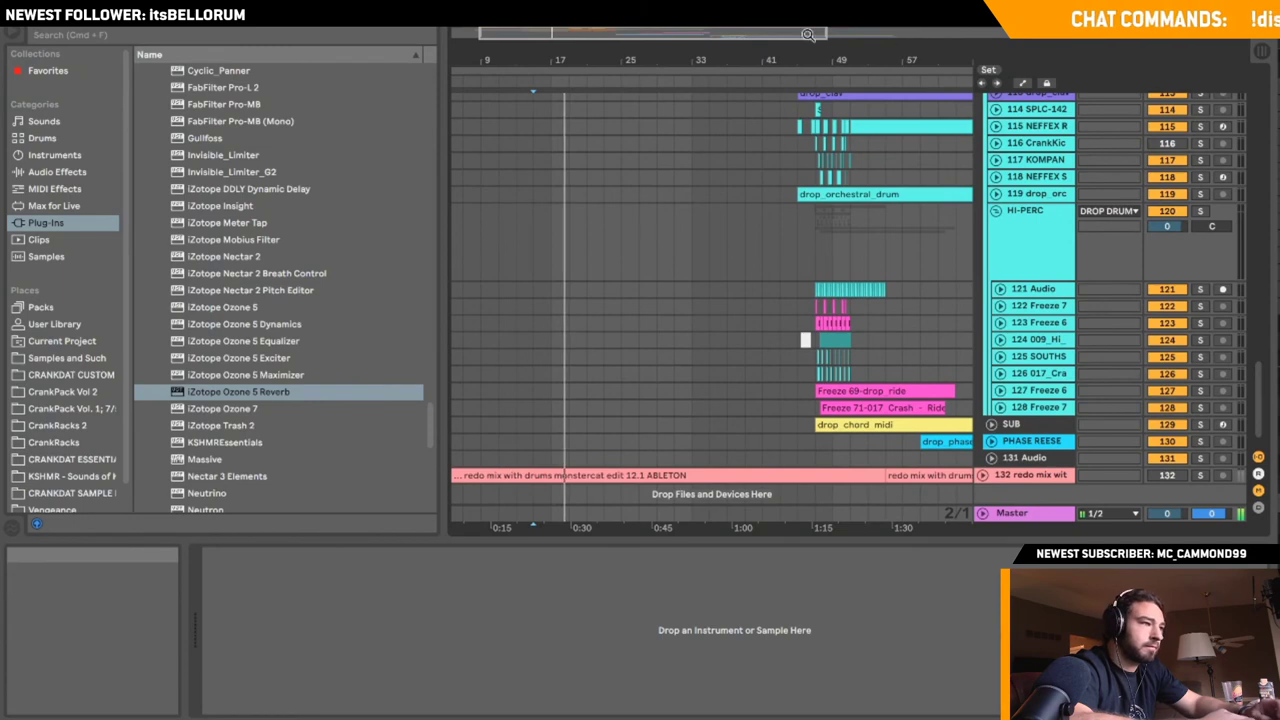
{"action": "left_click_drag", "start_coordinate": [807, 35], "coordinate": [926, 306]}
{"action": "left_click", "coordinate": [997, 324]}
{"action": "left_click", "coordinate": [1011, 327]}
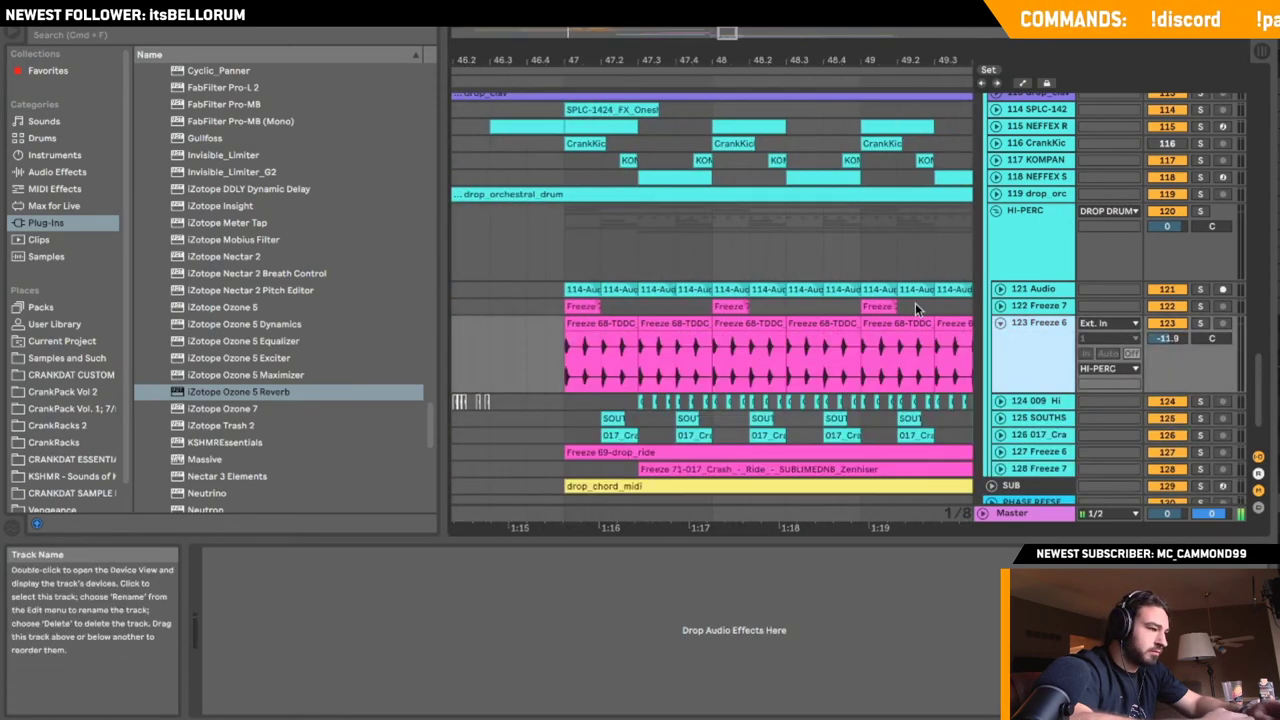
- Add the Auto Pan effect to the 123 Freeze 6 track
{"action": "left_click", "coordinate": [57, 171]}
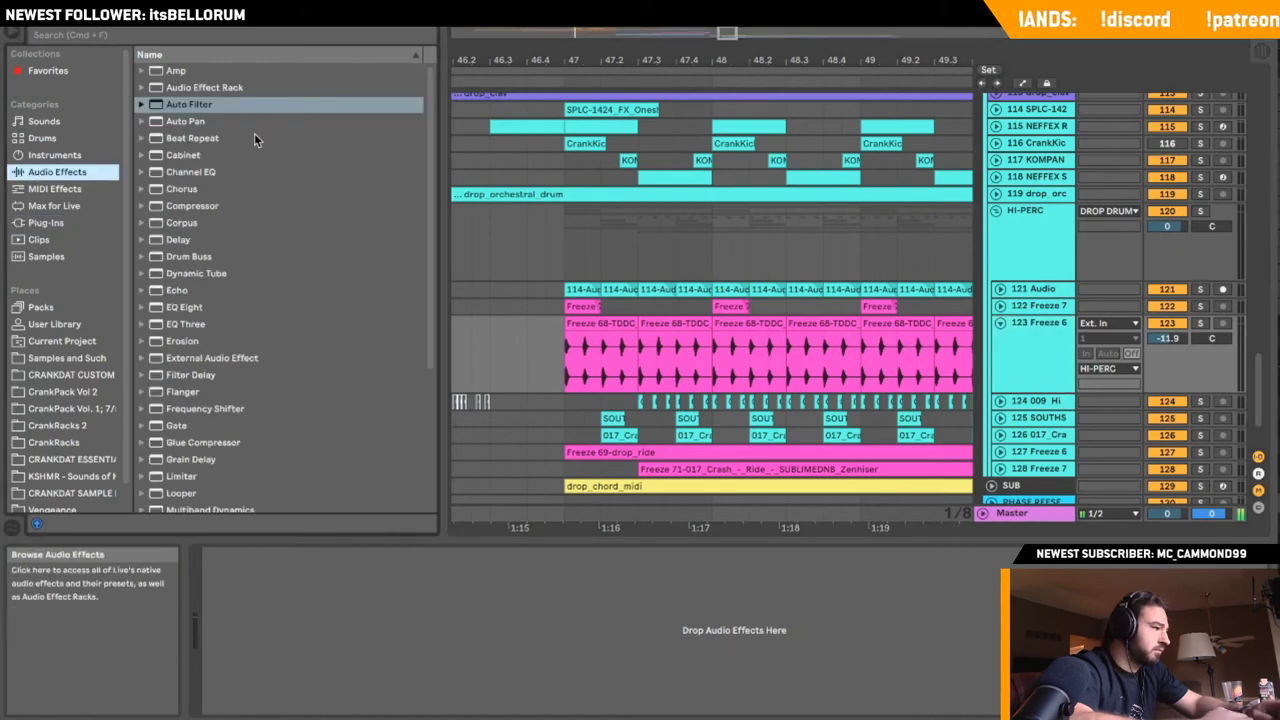
{"action": "left_click", "coordinate": [182, 121]}
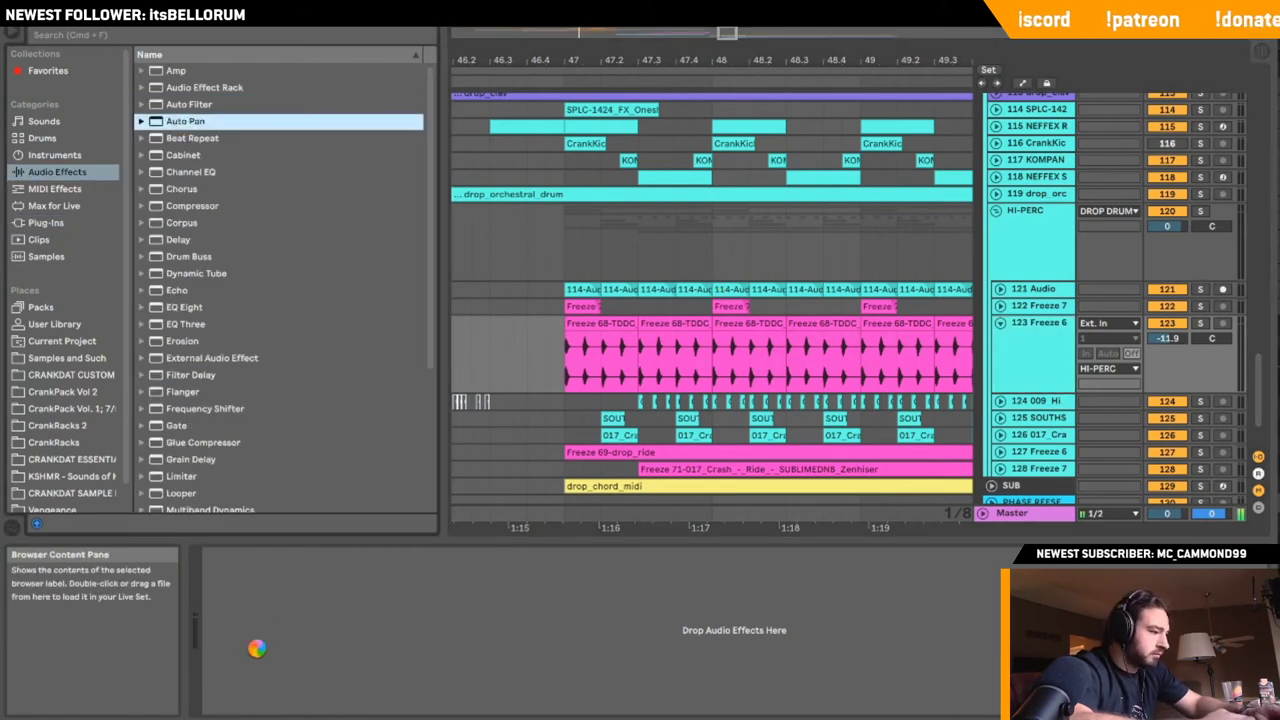
{"action": "key", "text": "Return"}
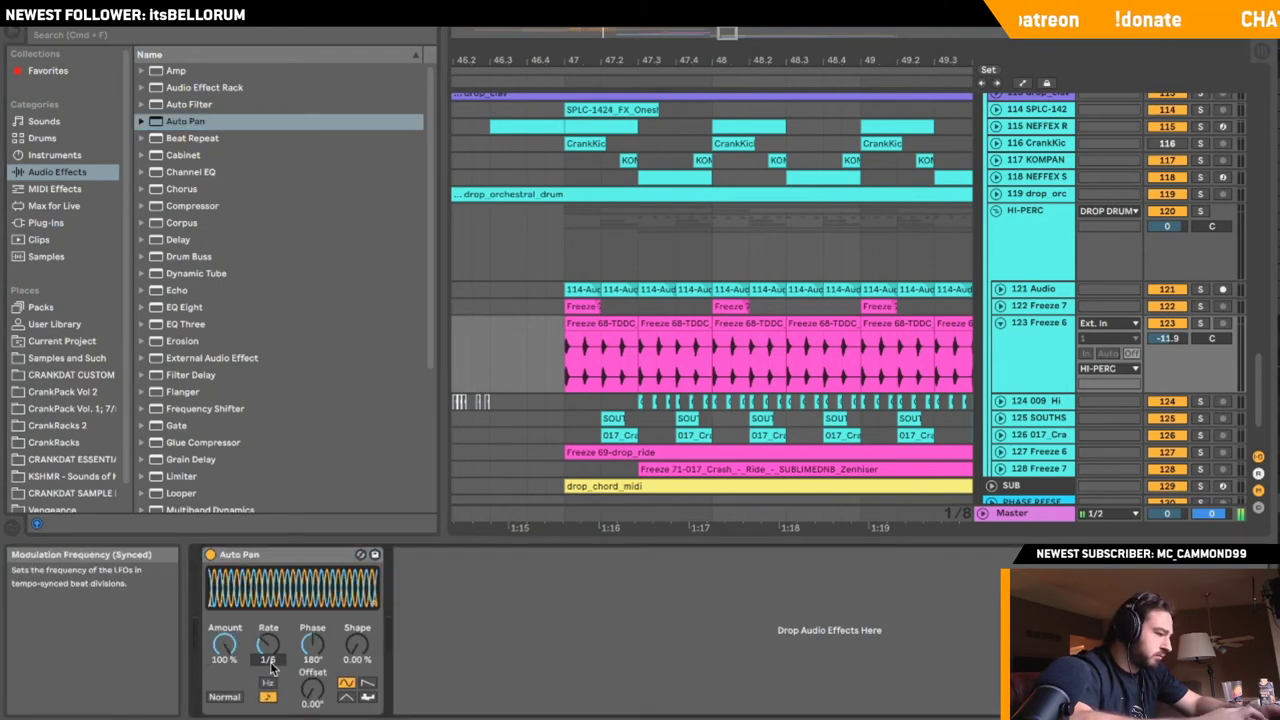
- Set the Auto Pan offset to 100°, shape to 100% and, with the track soloed, its rate to 1/4
{"action": "left_click_drag", "start_coordinate": [312, 688], "coordinate": [312, 660]}
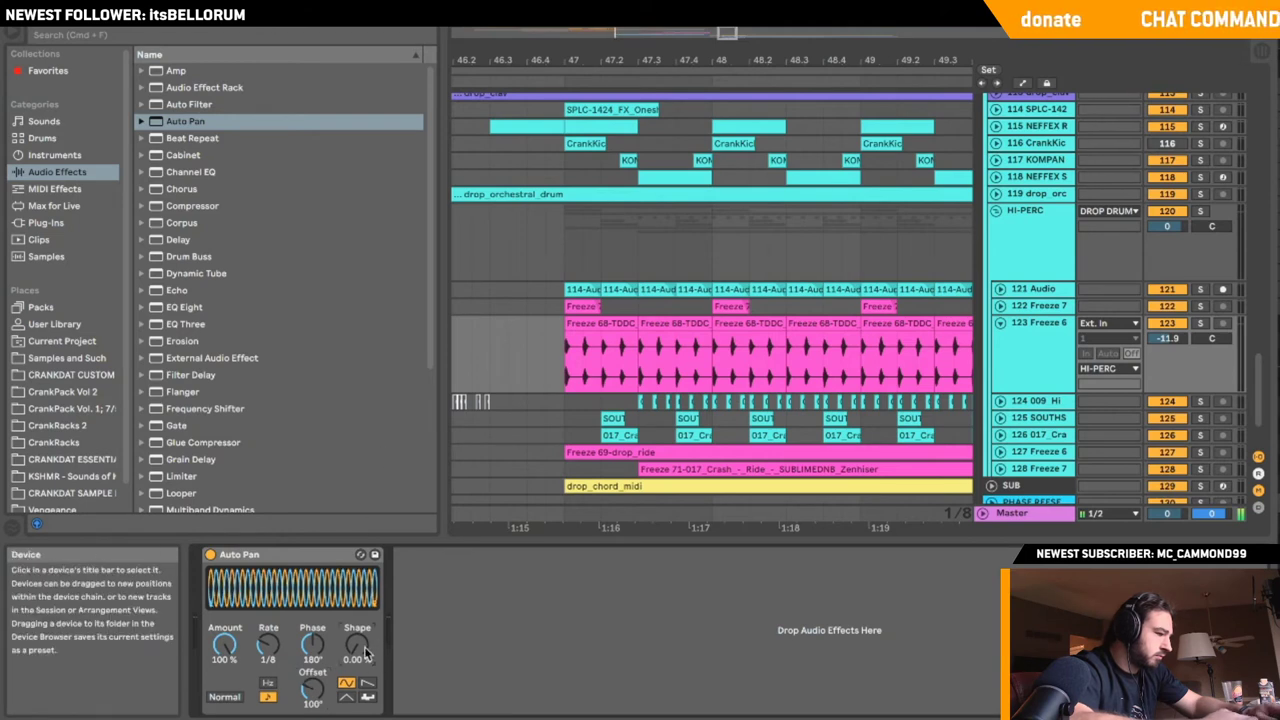
{"action": "left_click_drag", "start_coordinate": [364, 646], "coordinate": [364, 600]}
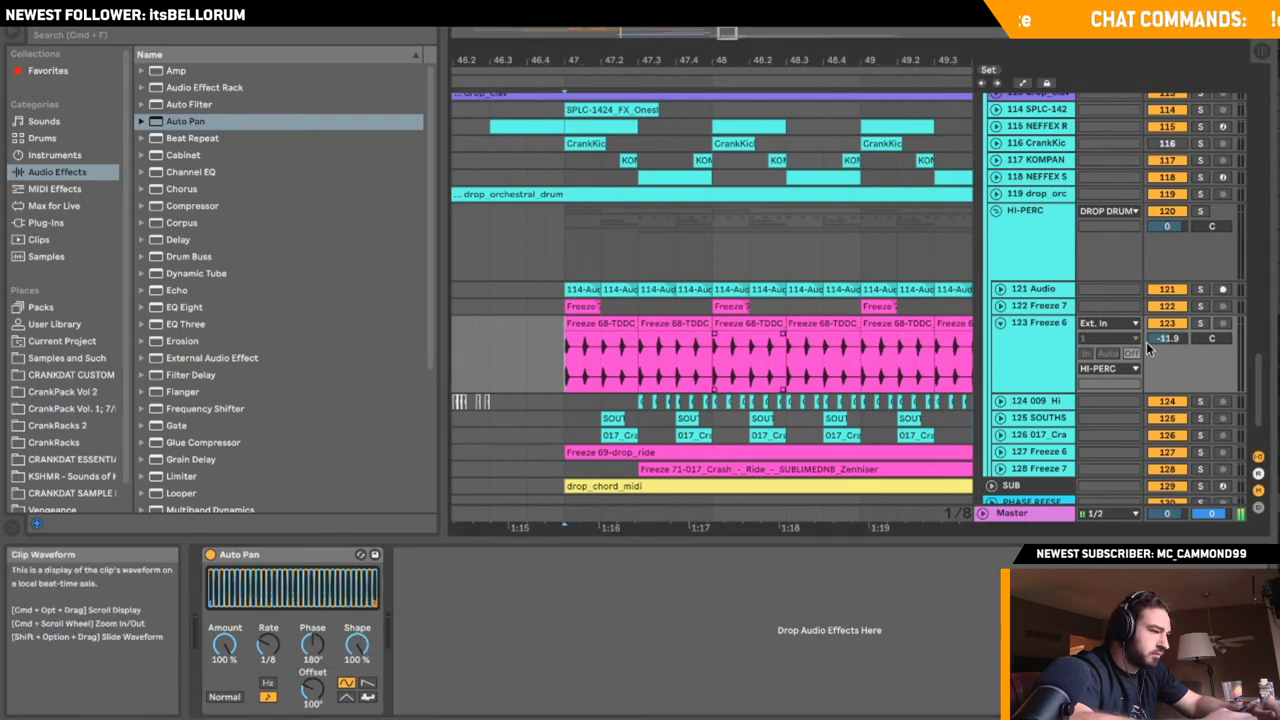
{"action": "left_click", "coordinate": [1200, 323]}
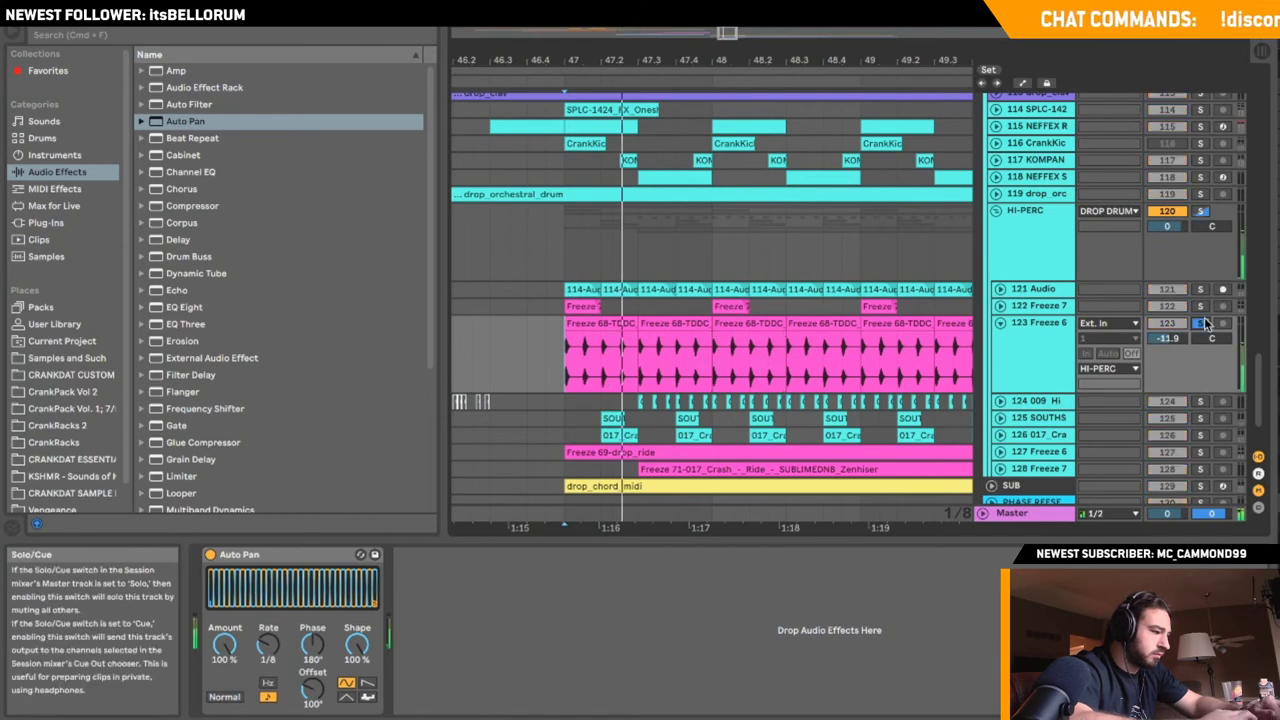
{"action": "left_click_drag", "start_coordinate": [265, 644], "coordinate": [266, 626]}
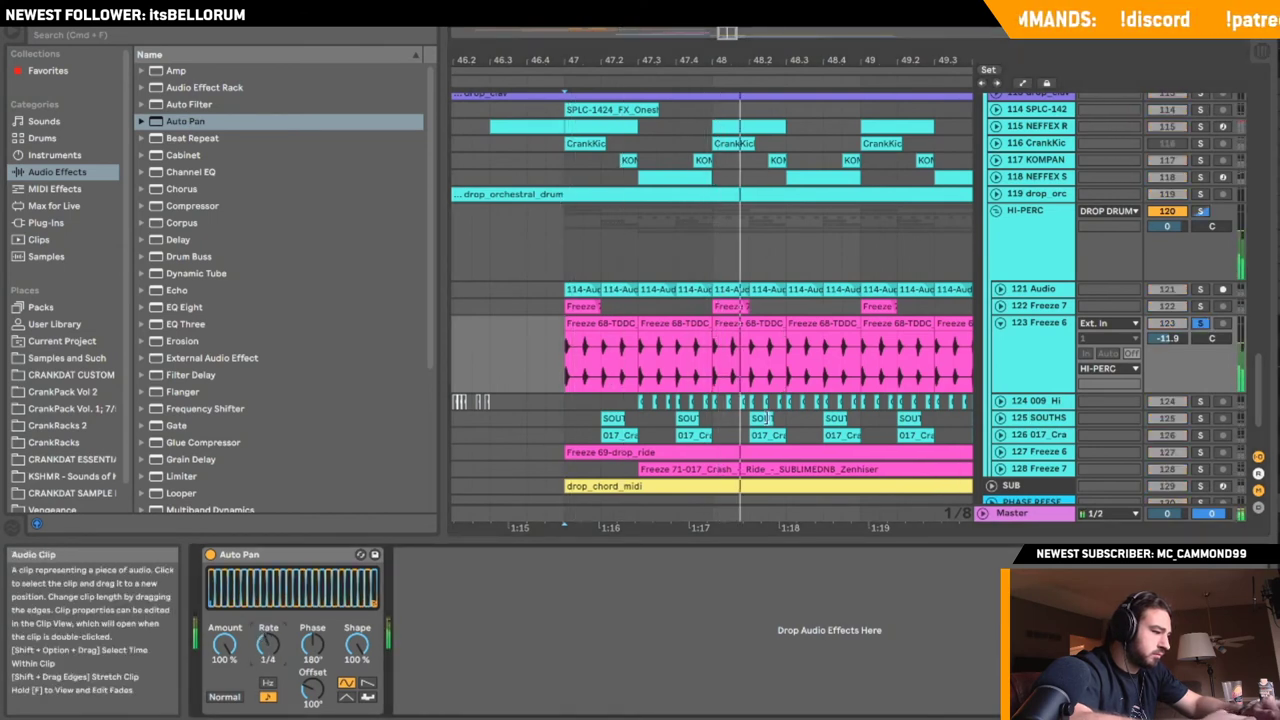
- Invert the Auto Pan modulation and try a 360° phase, returning the phase to its default
{"action": "left_click_drag", "start_coordinate": [314, 662], "coordinate": [314, 640]}
{"action": "left_click", "coordinate": [224, 697]}
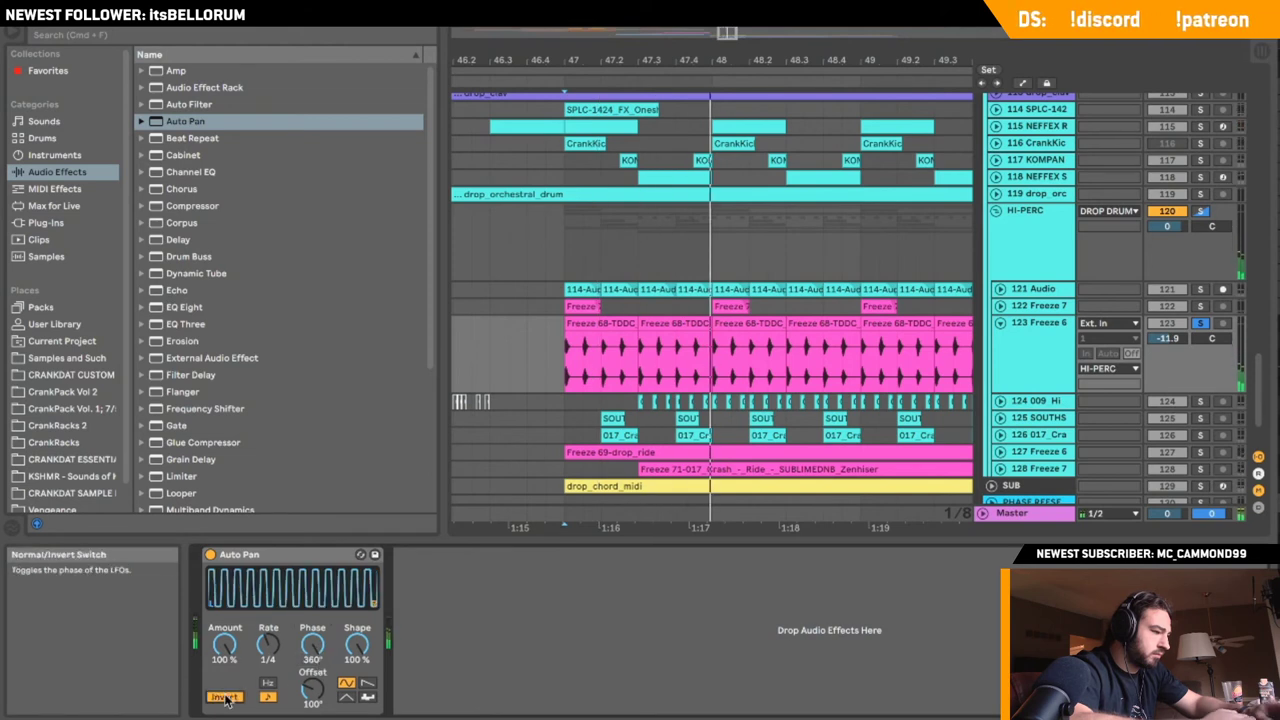
{"action": "right_click", "coordinate": [313, 650]}
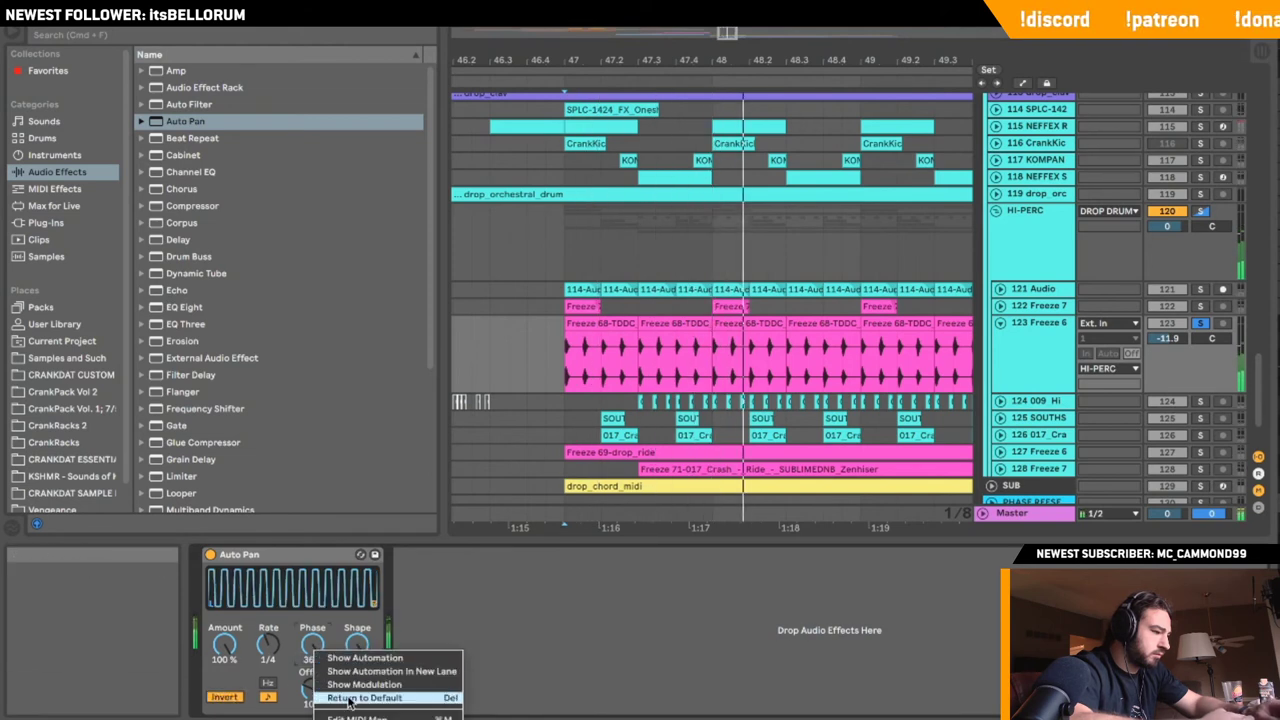
{"action": "left_click", "coordinate": [364, 697]}
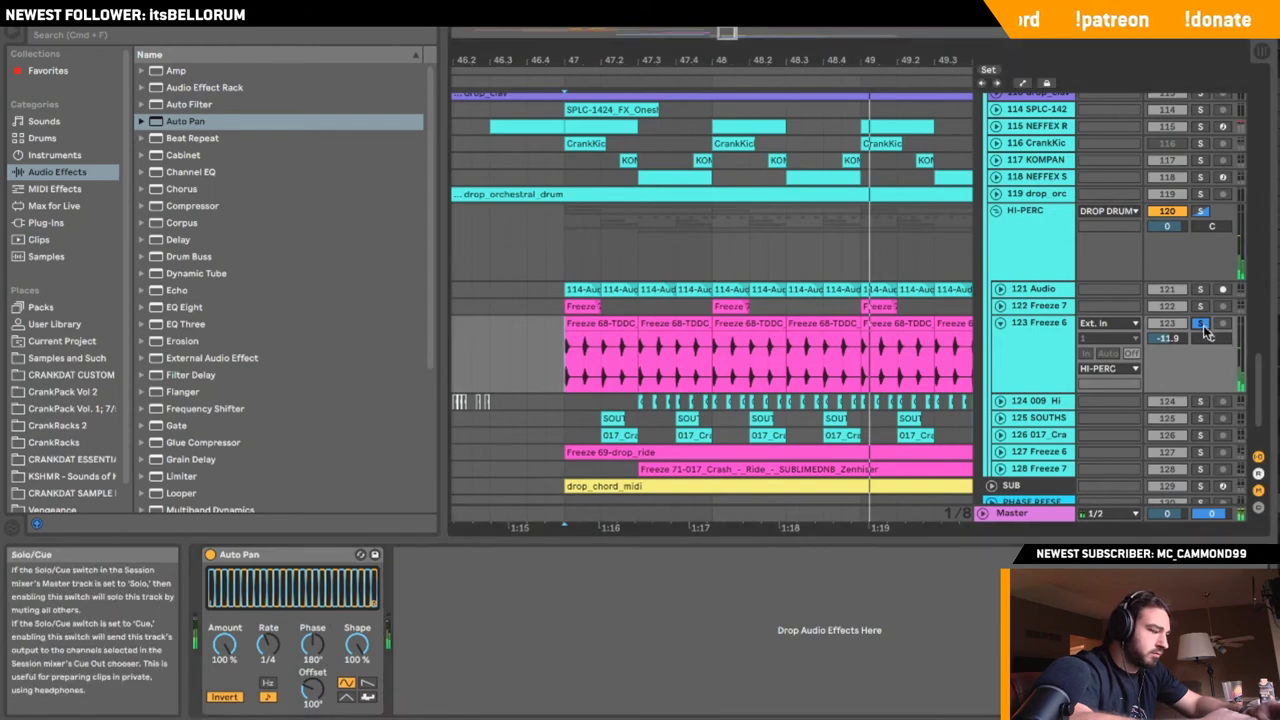
- Take the 123 Freeze 6 track out of solo and set the Auto Pan amount to 63.5%
{"action": "key", "text": "space"}
{"action": "left_click_drag", "start_coordinate": [224, 645], "coordinate": [224, 665]}
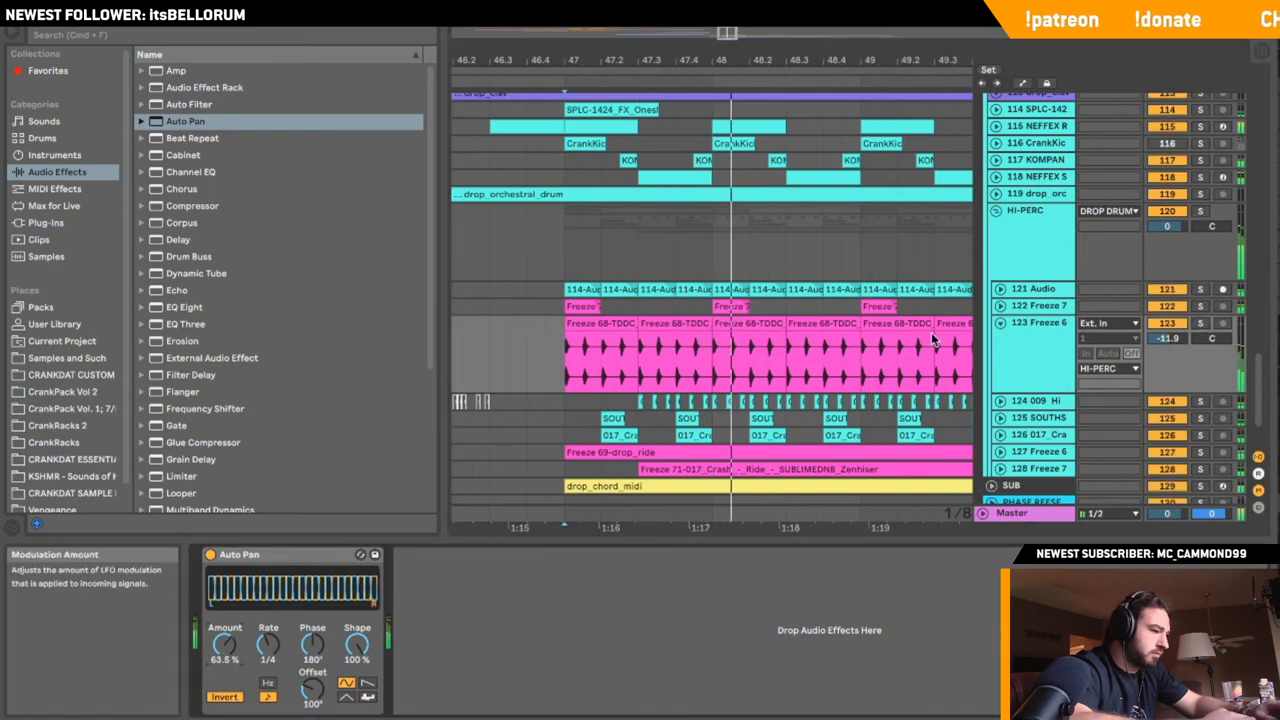
- Fold the 123 Freeze 6 track and the HI-PERC group, and restart playback from about bar 41
{"action": "left_click", "coordinate": [1020, 324]}
{"action": "left_click", "coordinate": [995, 210]}
{"action": "left_click", "coordinate": [995, 210]}
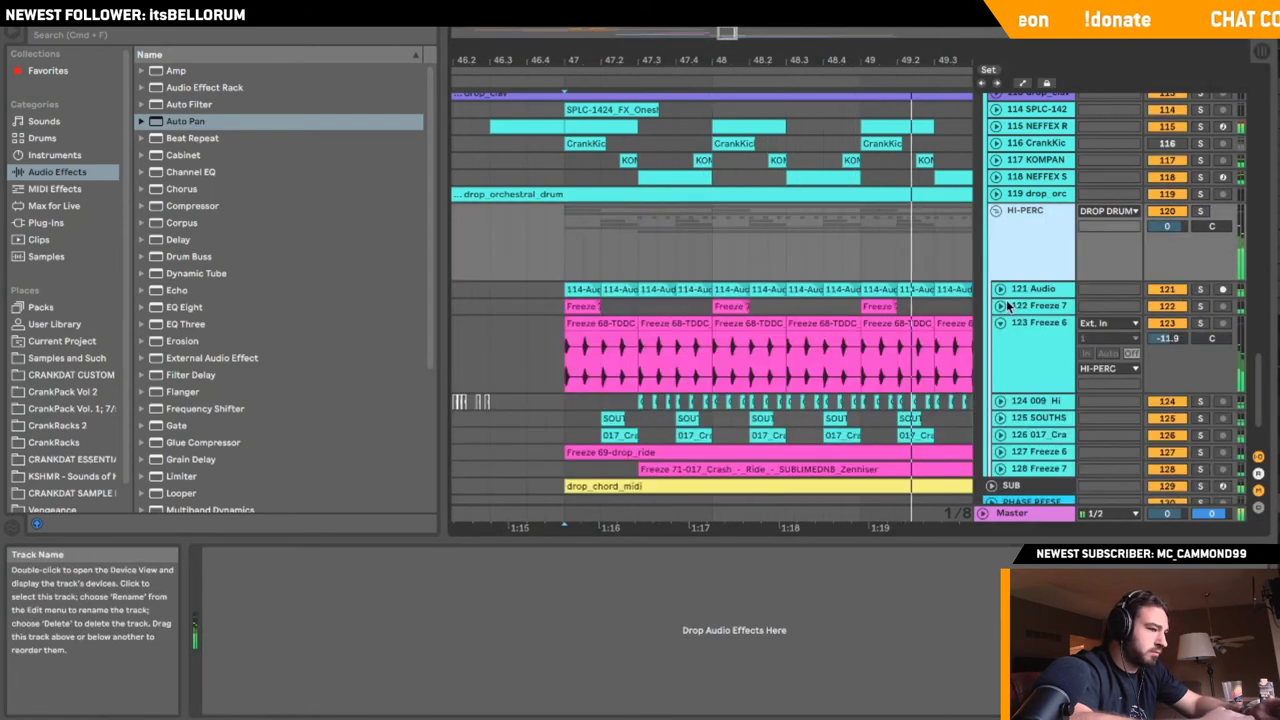
{"action": "left_click", "coordinate": [1000, 323]}
{"action": "left_click_drag", "start_coordinate": [735, 265], "coordinate": [735, 195]}
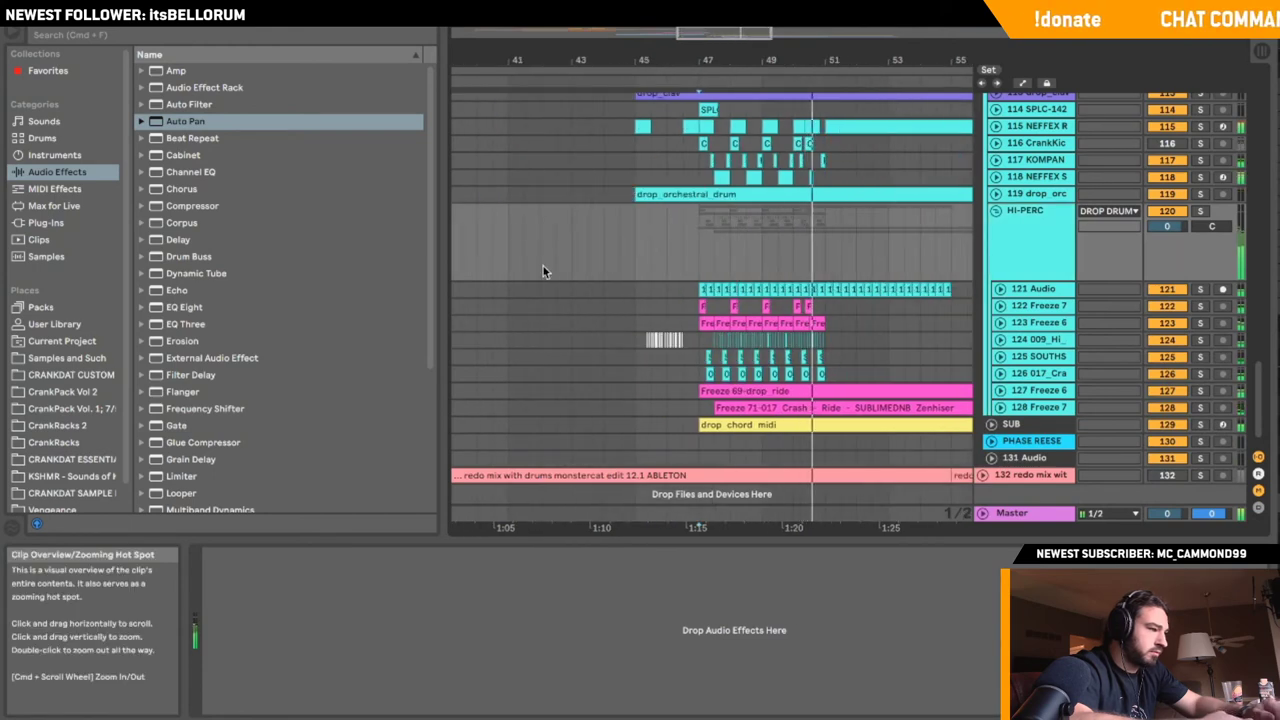
{"action": "left_click", "coordinate": [509, 223]}
{"action": "left_click", "coordinate": [996, 211]}
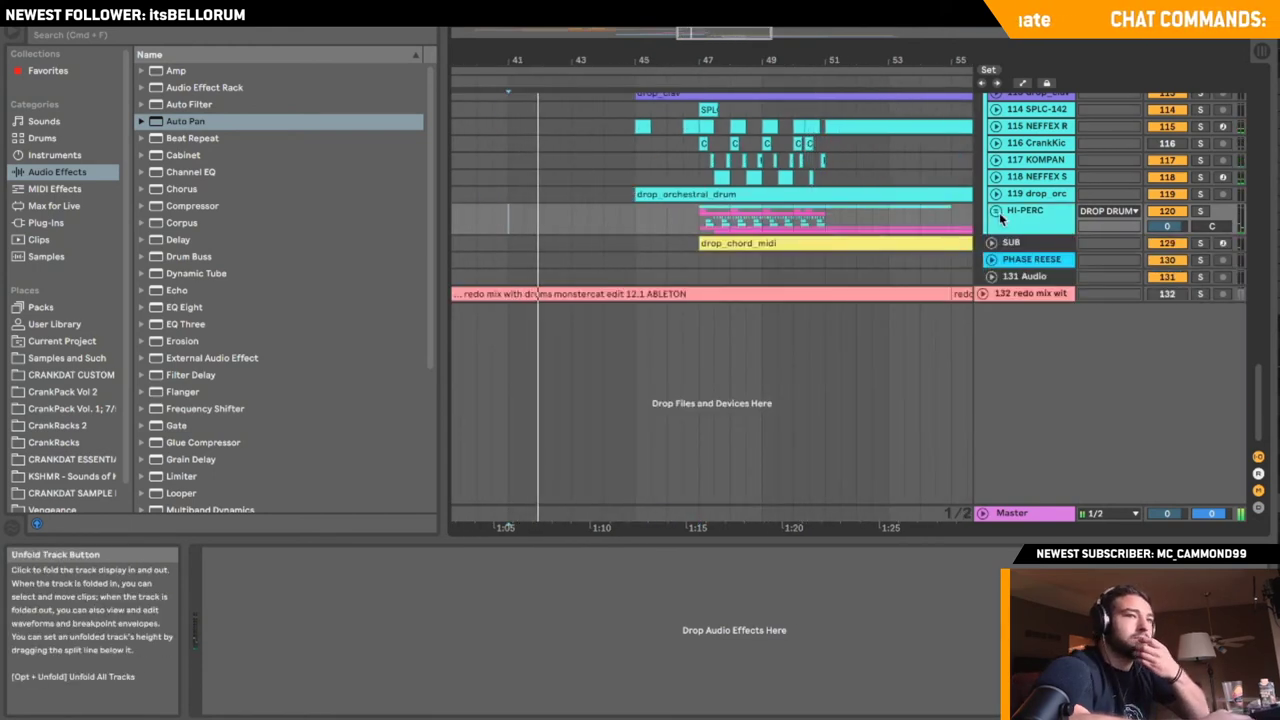
- Briefly unfold the 115 NEFFEX R and LEAD tracks for checking, and fold the DROP DRUMS group
{"action": "scroll", "coordinate": [999, 212], "scroll_direction": "up", "scroll_amount": 5}
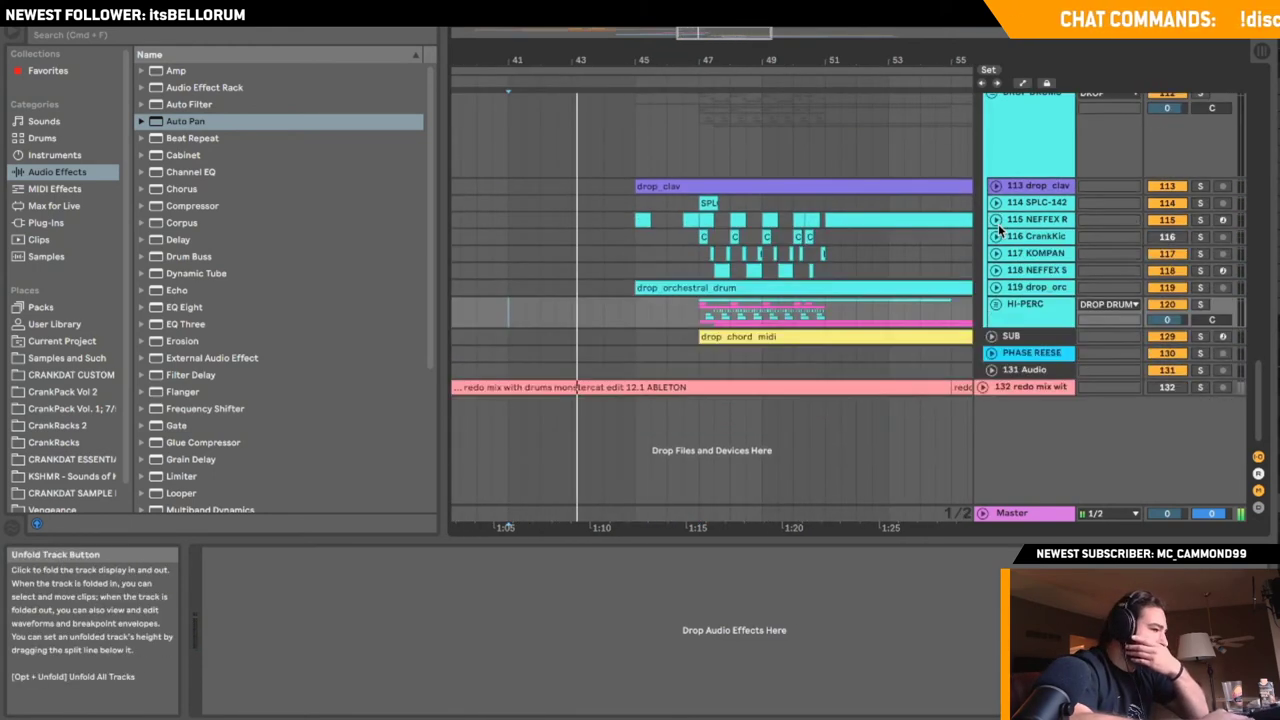
{"action": "left_click", "coordinate": [998, 224]}
{"action": "scroll", "coordinate": [998, 224], "scroll_direction": "up", "scroll_amount": 1}
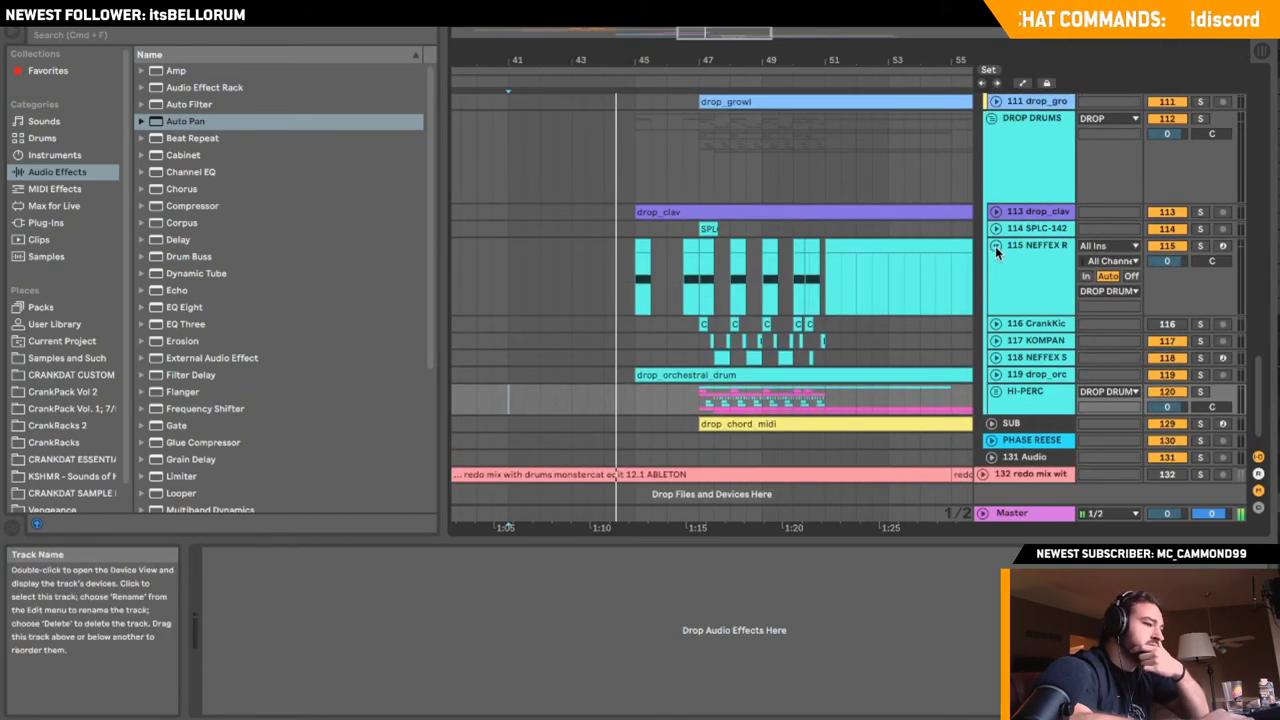
{"action": "left_click", "coordinate": [996, 246]}
{"action": "scroll", "coordinate": [996, 244], "scroll_direction": "up", "scroll_amount": 3}
{"action": "left_click", "coordinate": [991, 188]}
{"action": "scroll", "coordinate": [992, 187], "scroll_direction": "up", "scroll_amount": 10}
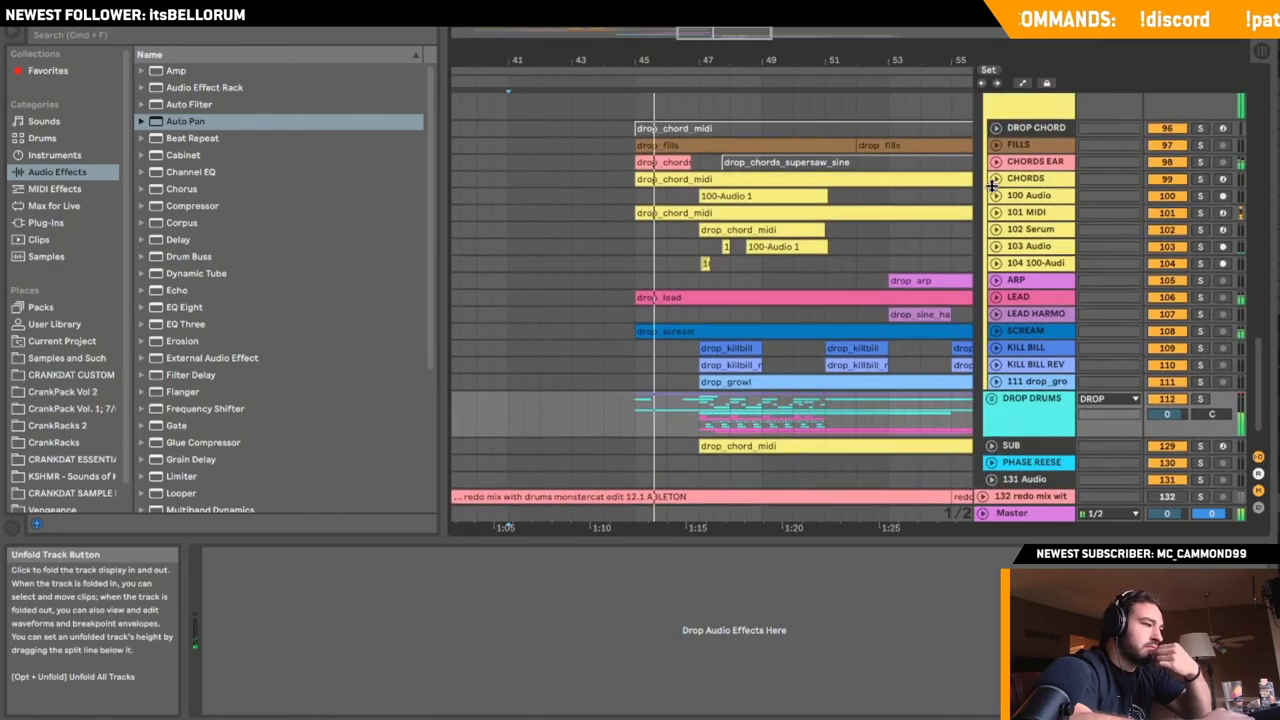
{"action": "scroll", "coordinate": [993, 183], "scroll_direction": "up", "scroll_amount": 1}
{"action": "left_click", "coordinate": [996, 324]}
{"action": "left_click", "coordinate": [996, 324]}
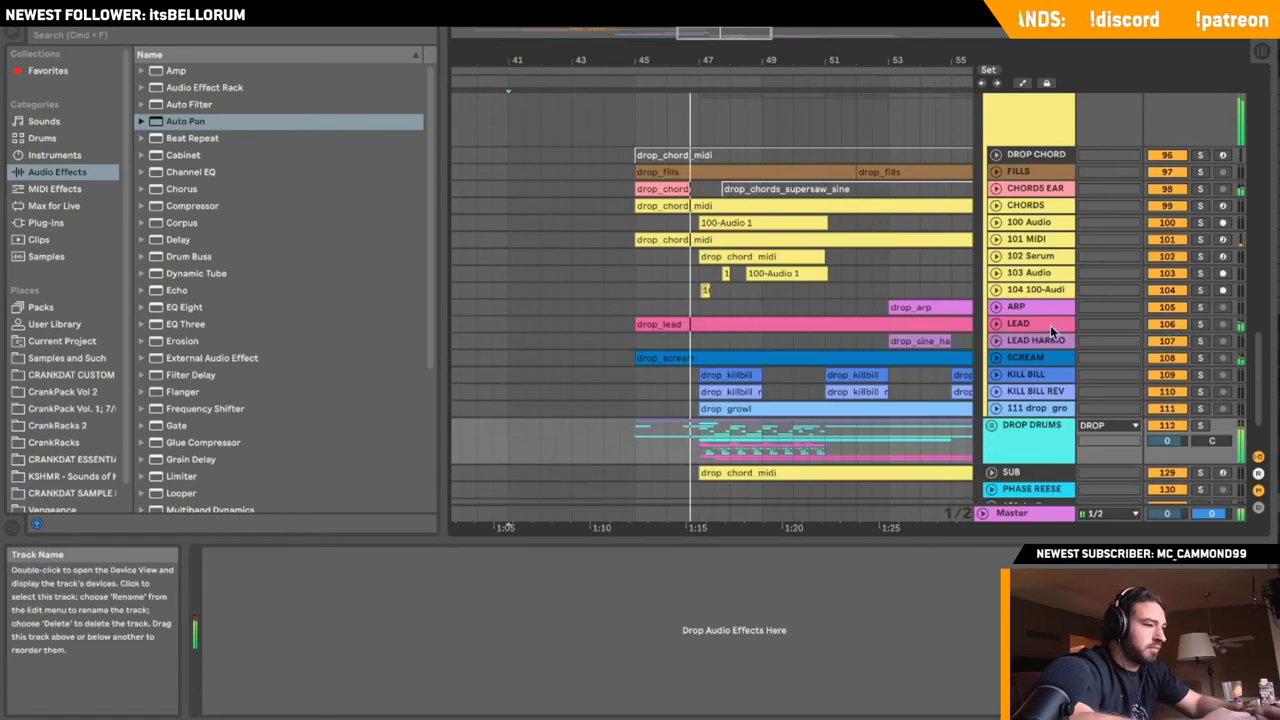
- Group the pink LEAD track on its own, keep the new group unfolded, and solo it
{"action": "left_click", "coordinate": [1050, 325]}
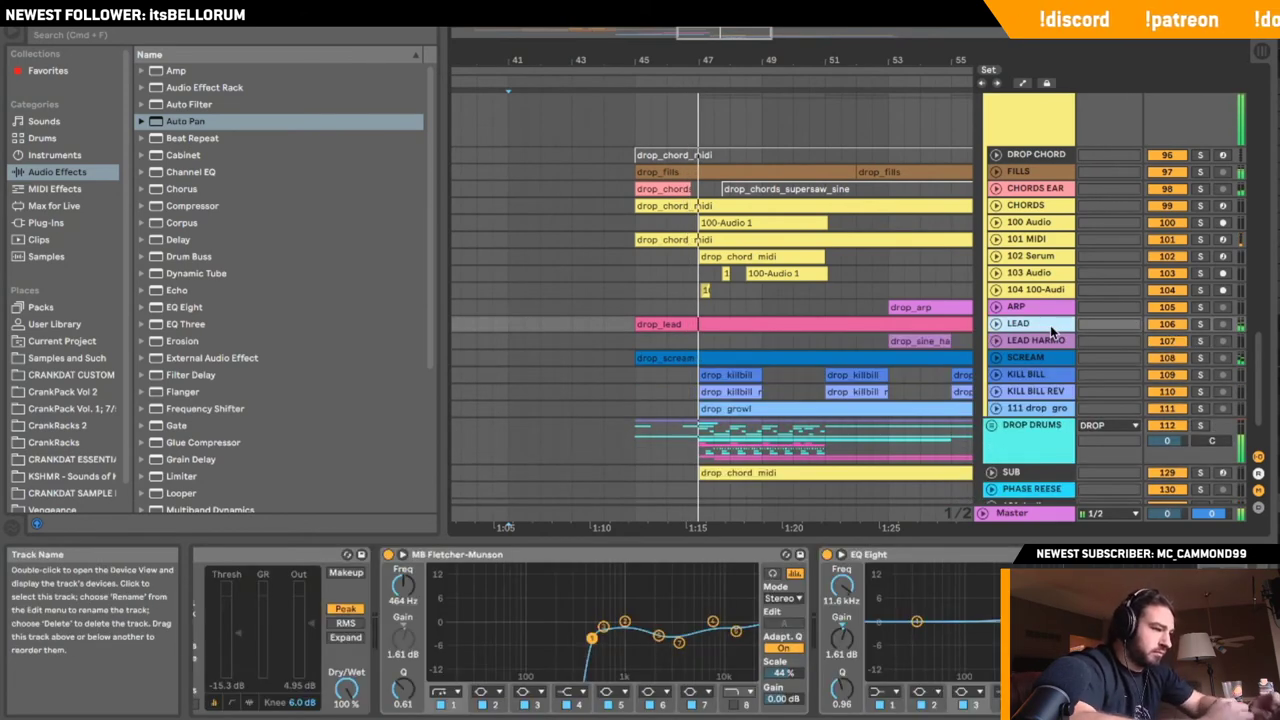
{"action": "key", "text": "super+g"}
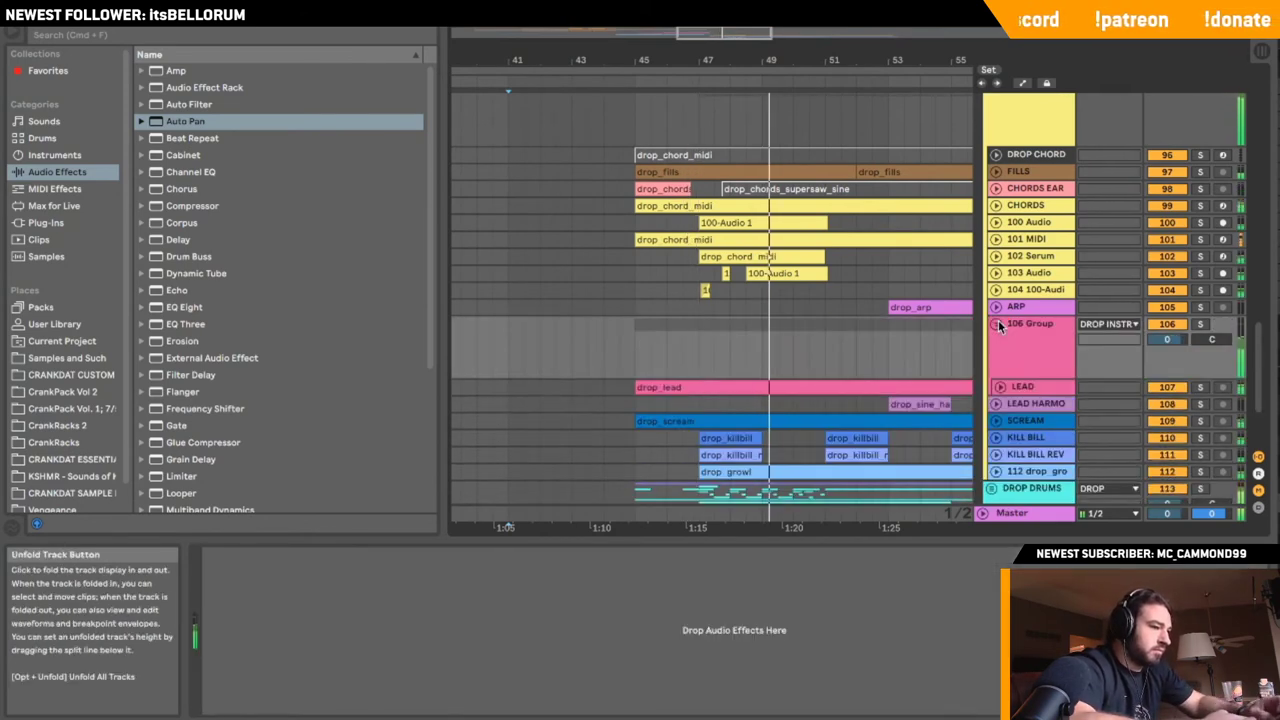
{"action": "left_click", "coordinate": [995, 324]}
{"action": "left_click", "coordinate": [995, 325]}
{"action": "scroll", "coordinate": [996, 324], "scroll_direction": "down", "scroll_amount": 3}
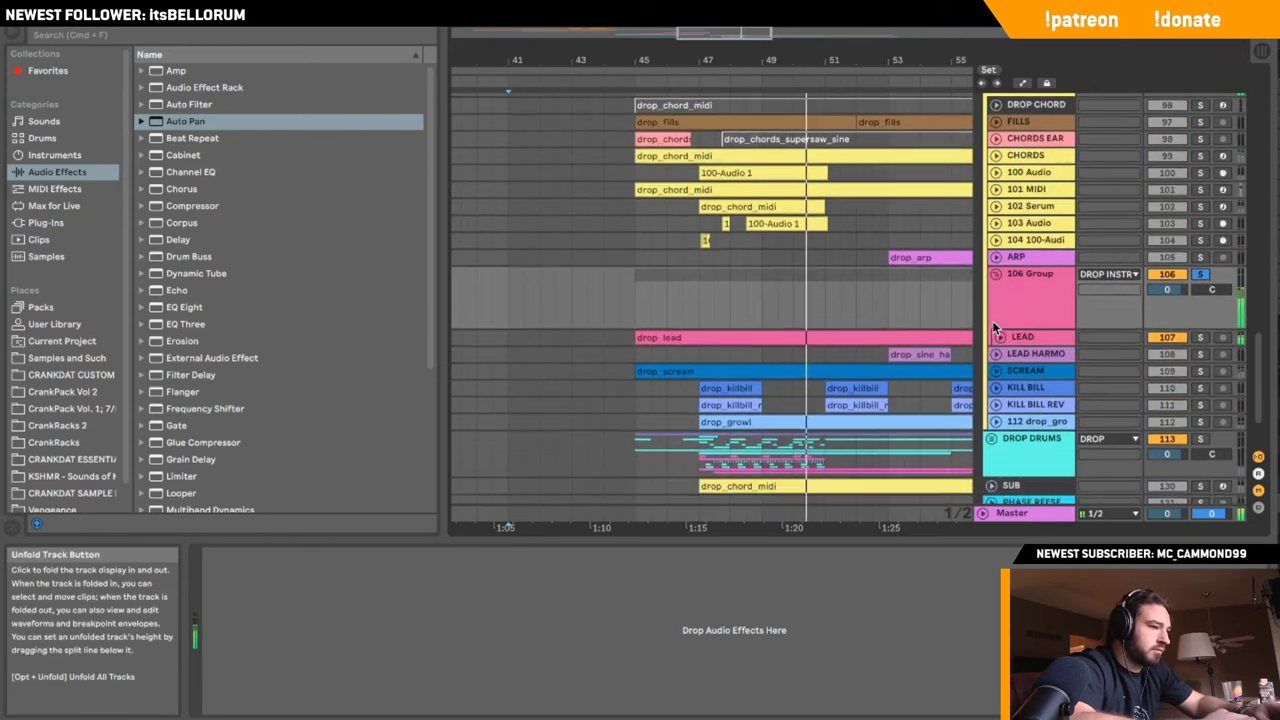
- Unfold the LEAD track, take its group out of solo, and set the LEAD volume to -9.0 dB
{"action": "left_click", "coordinate": [1000, 317]}
{"action": "left_click", "coordinate": [1199, 255]}
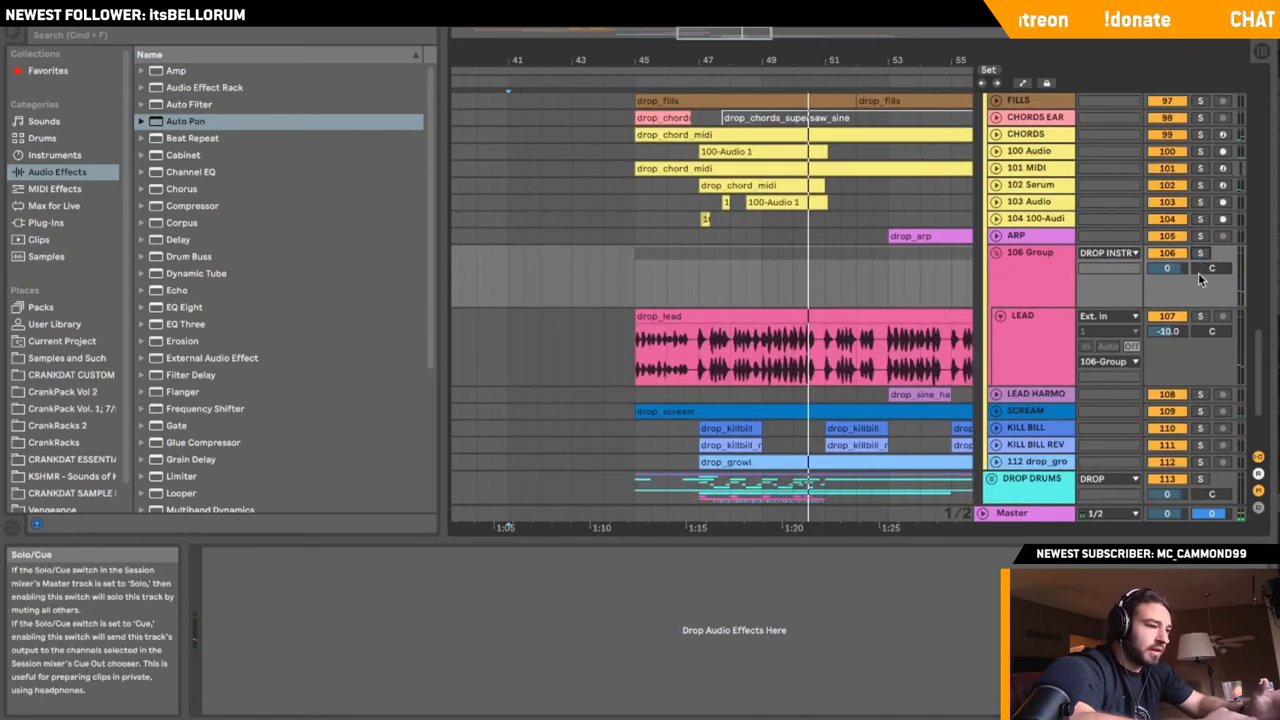
{"action": "left_click_drag", "start_coordinate": [1175, 333], "coordinate": [1175, 330]}
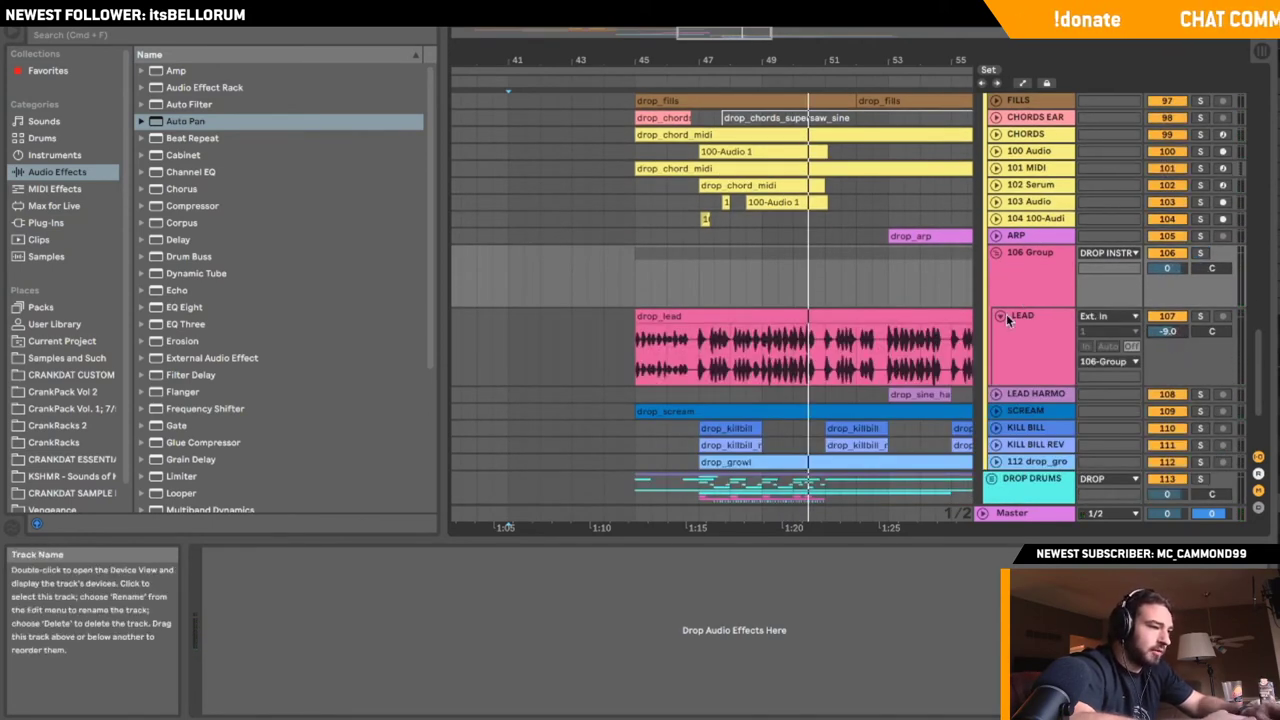
- Restart playback from bar 47 and solo the LEAD track inside its group
{"action": "left_click", "coordinate": [870, 337]}
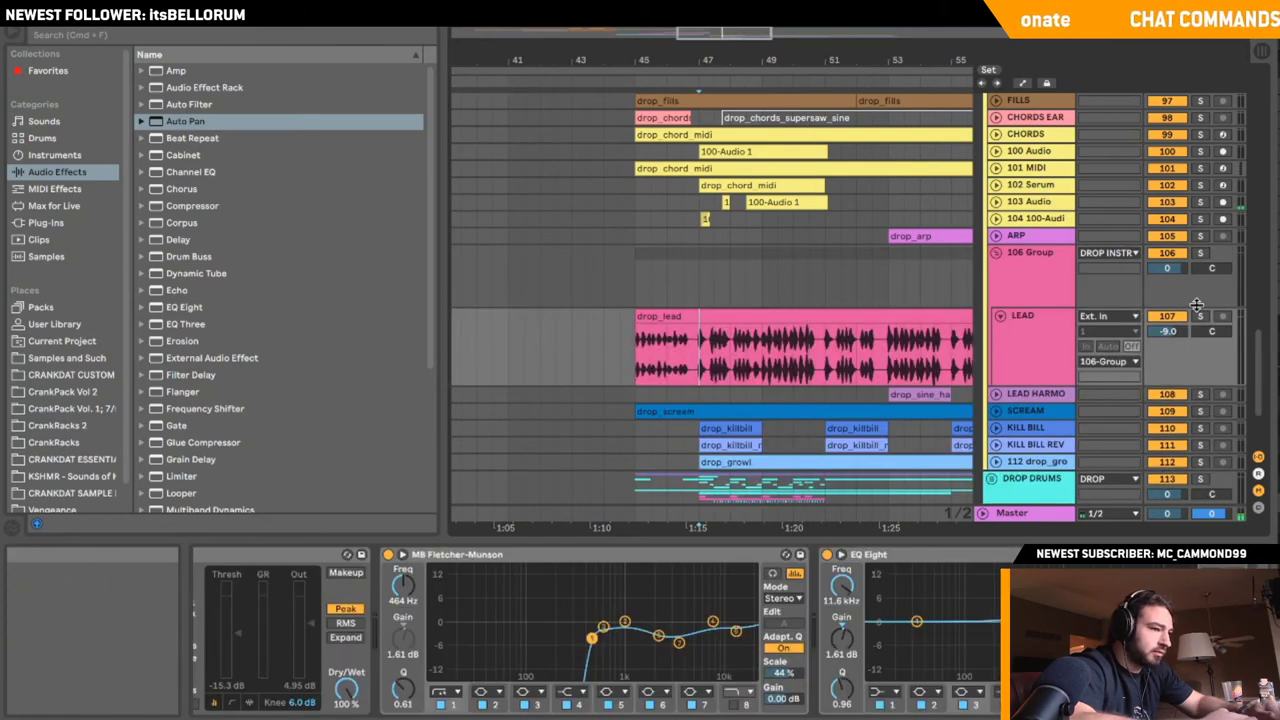
{"action": "left_click", "coordinate": [1197, 300]}
{"action": "key", "text": "space"}
{"action": "left_click", "coordinate": [1200, 317]}
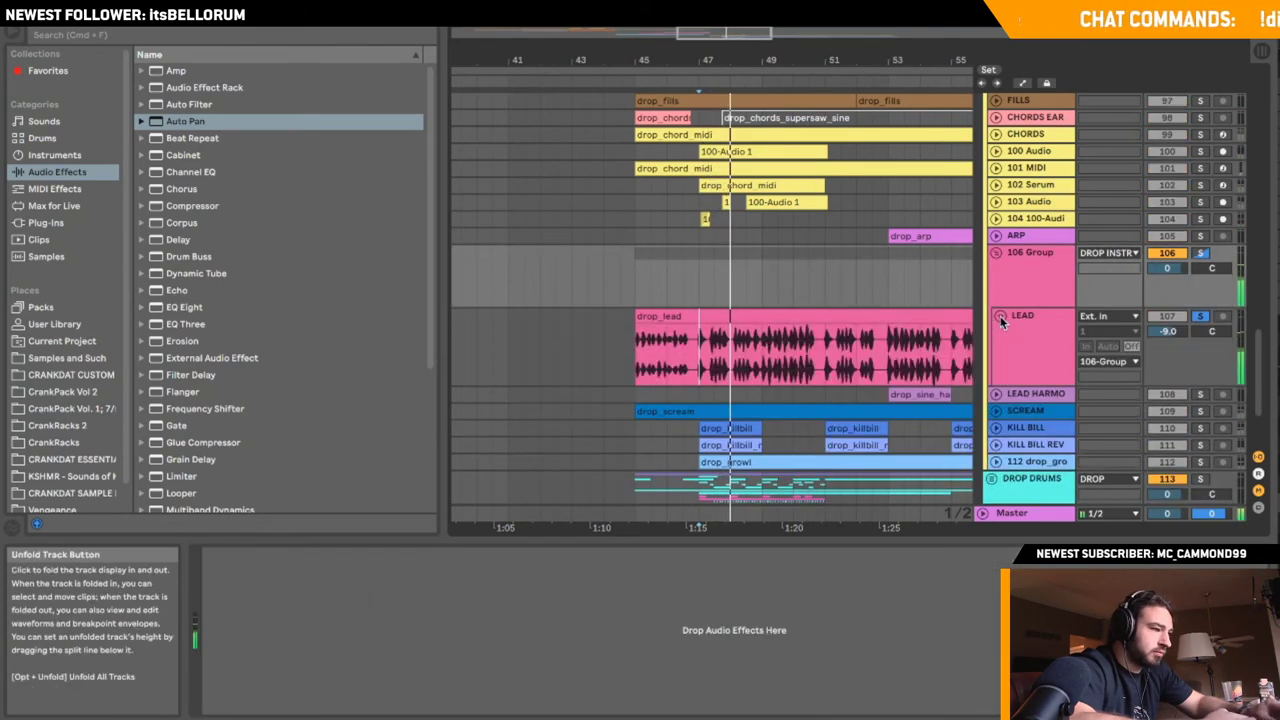
{"action": "right_click", "coordinate": [1024, 330]}
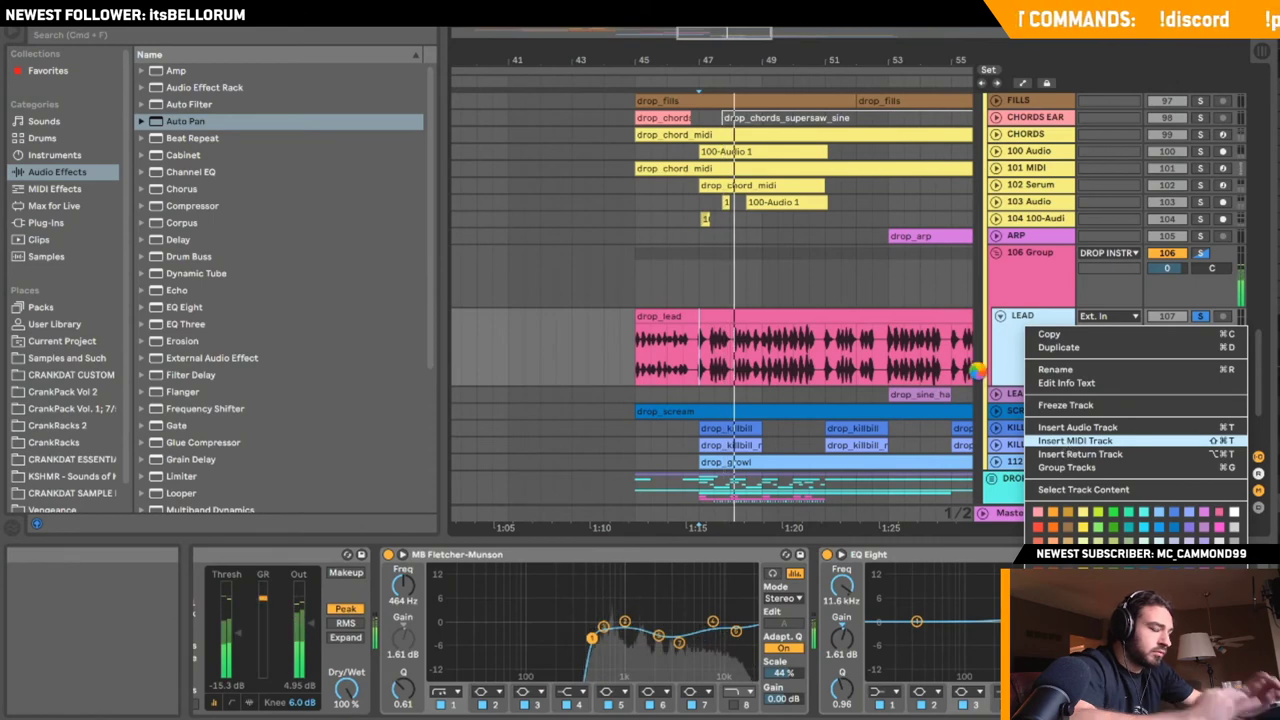
{"action": "left_click", "coordinate": [1075, 440]}
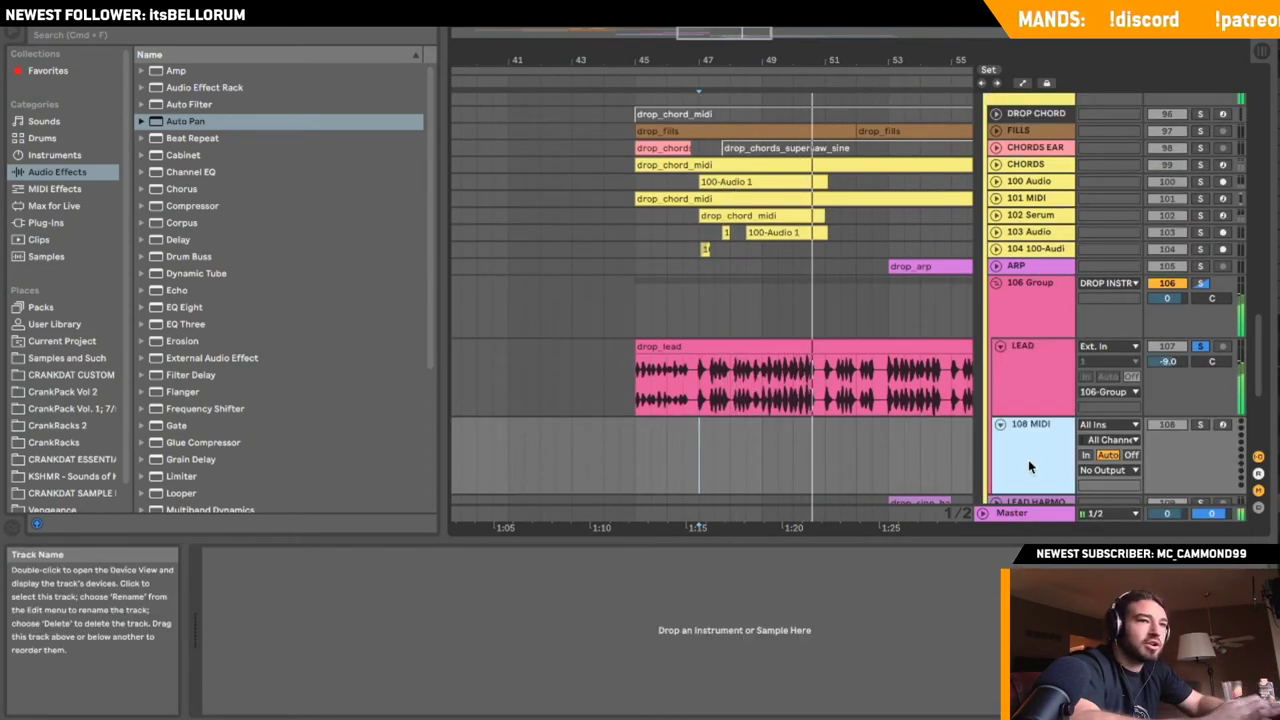
{"action": "key", "text": "super+z"}
- Insert an audio track below LEAD, copy the drop_lead clip onto it, and solo the new track instead of LEAD
{"action": "right_click", "coordinate": [1039, 362]}
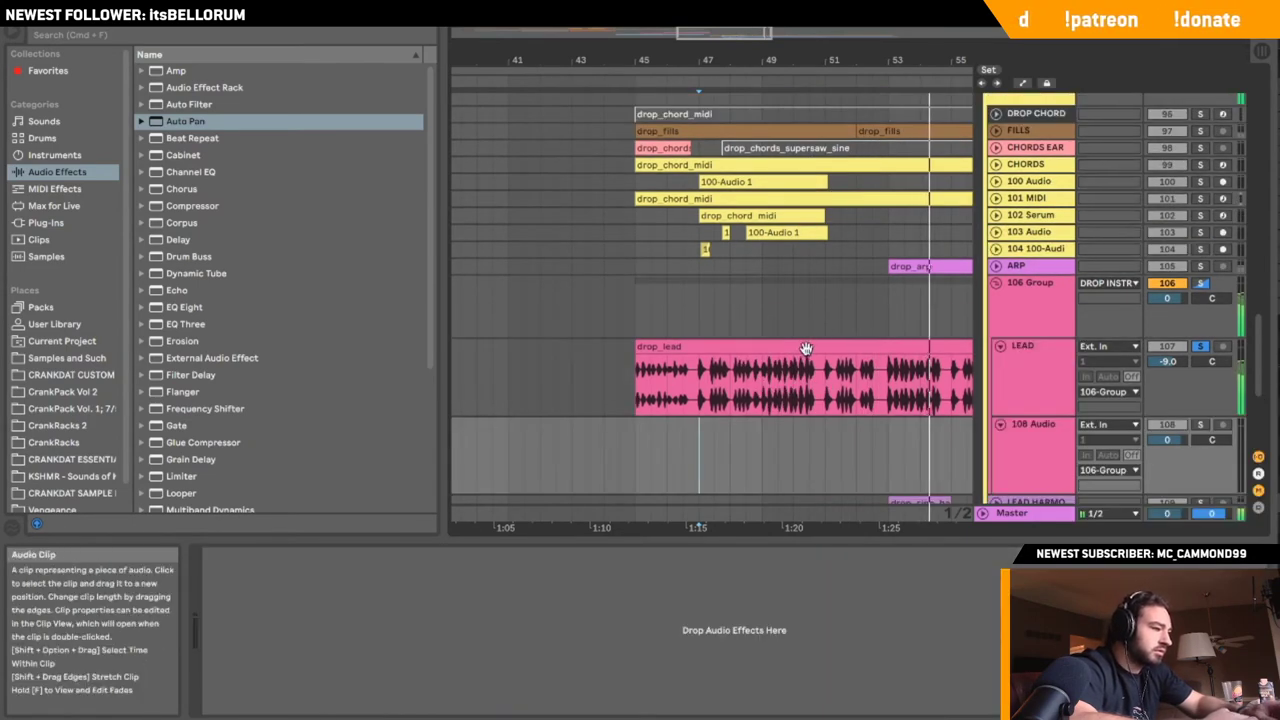
{"action": "left_click_drag", "start_coordinate": [807, 348], "coordinate": [808, 430]}
{"action": "left_click", "coordinate": [1202, 348]}
{"action": "left_click", "coordinate": [1202, 427]}
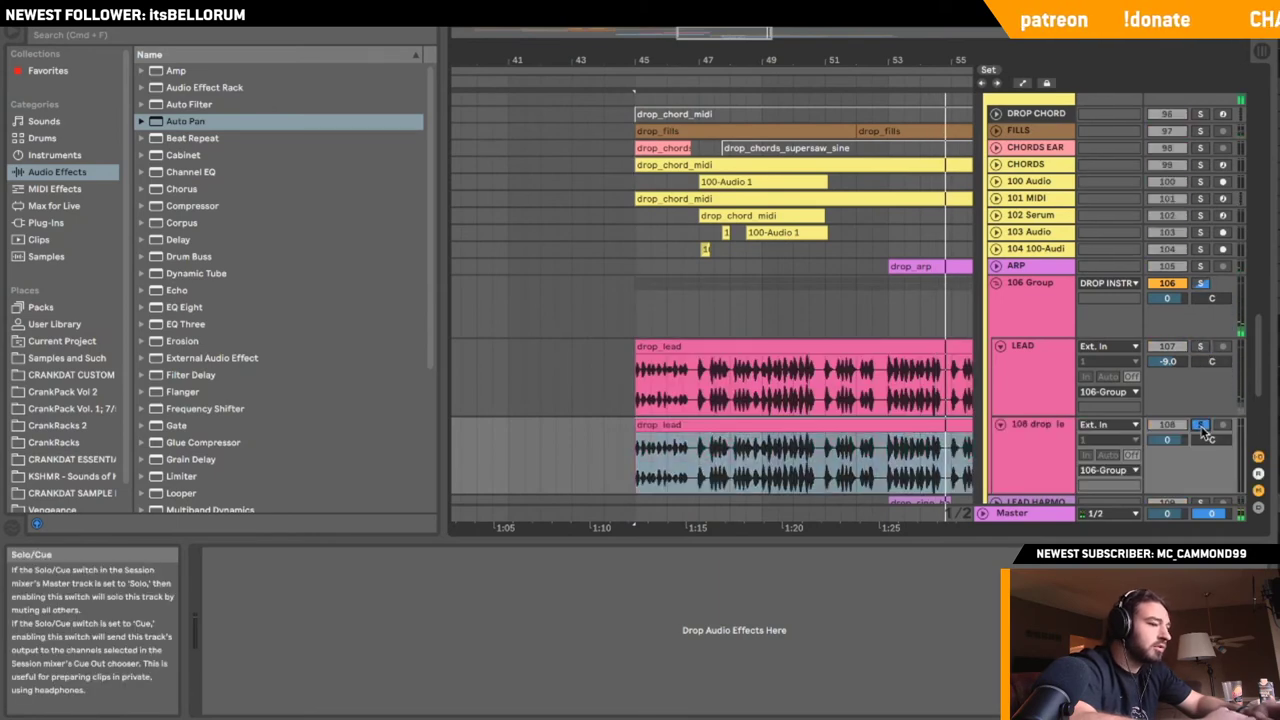
- Add Reverb to the copied lead track, set Dry/Wet to 100% and Decay Time to 1.28 s, and play the result
{"action": "left_click", "coordinate": [986, 437]}
{"action": "left_click", "coordinate": [1030, 436]}
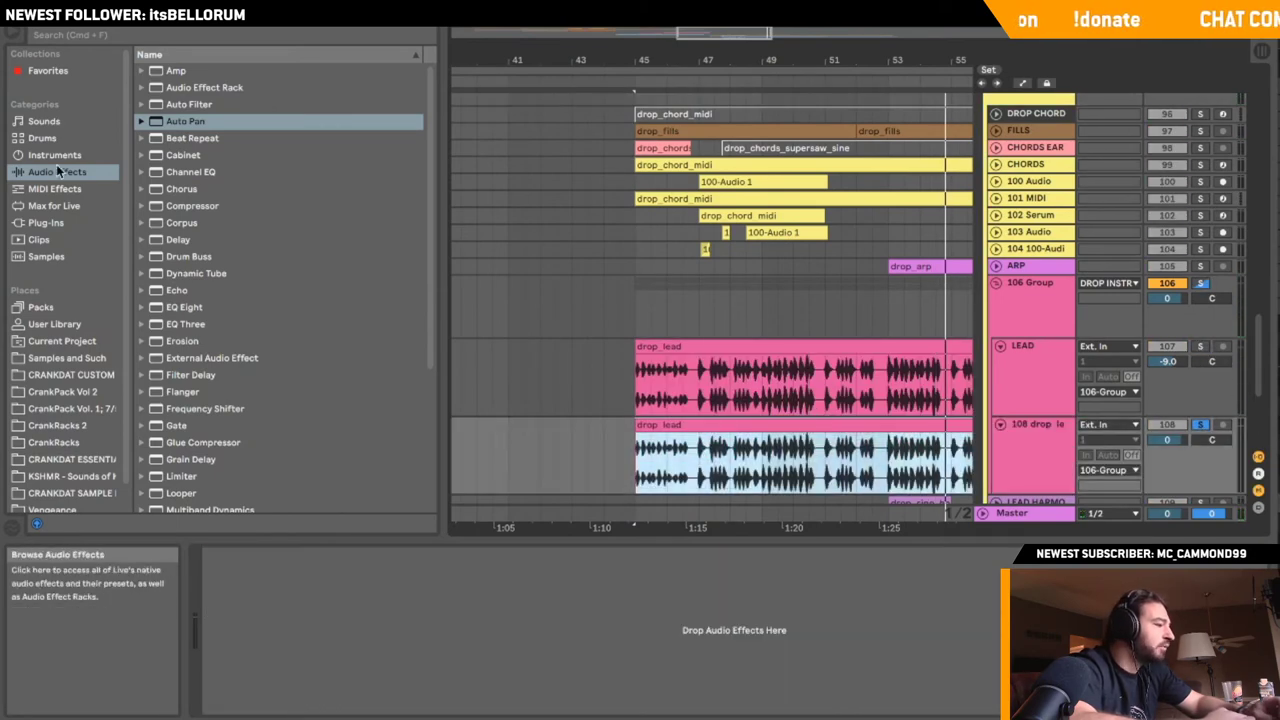
{"action": "scroll", "coordinate": [179, 298], "scroll_direction": "down", "scroll_amount": 5}
{"action": "left_click", "coordinate": [182, 403]}
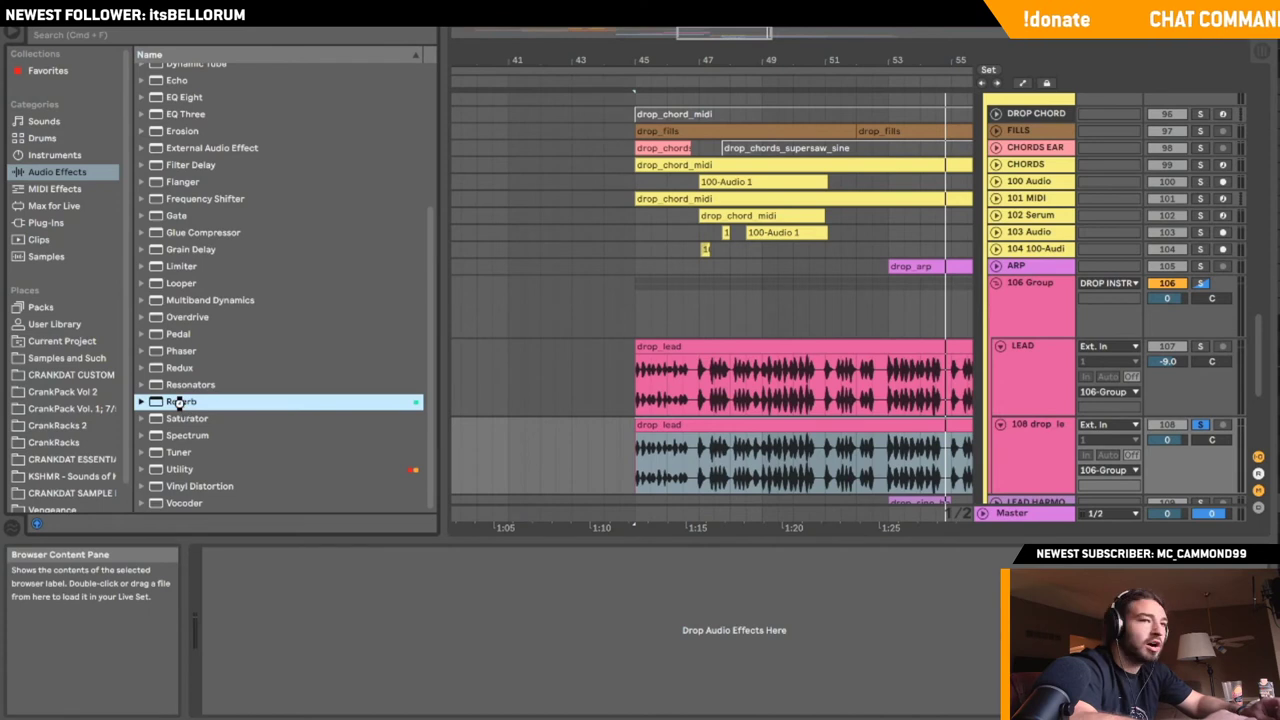
{"action": "key", "text": "Return"}
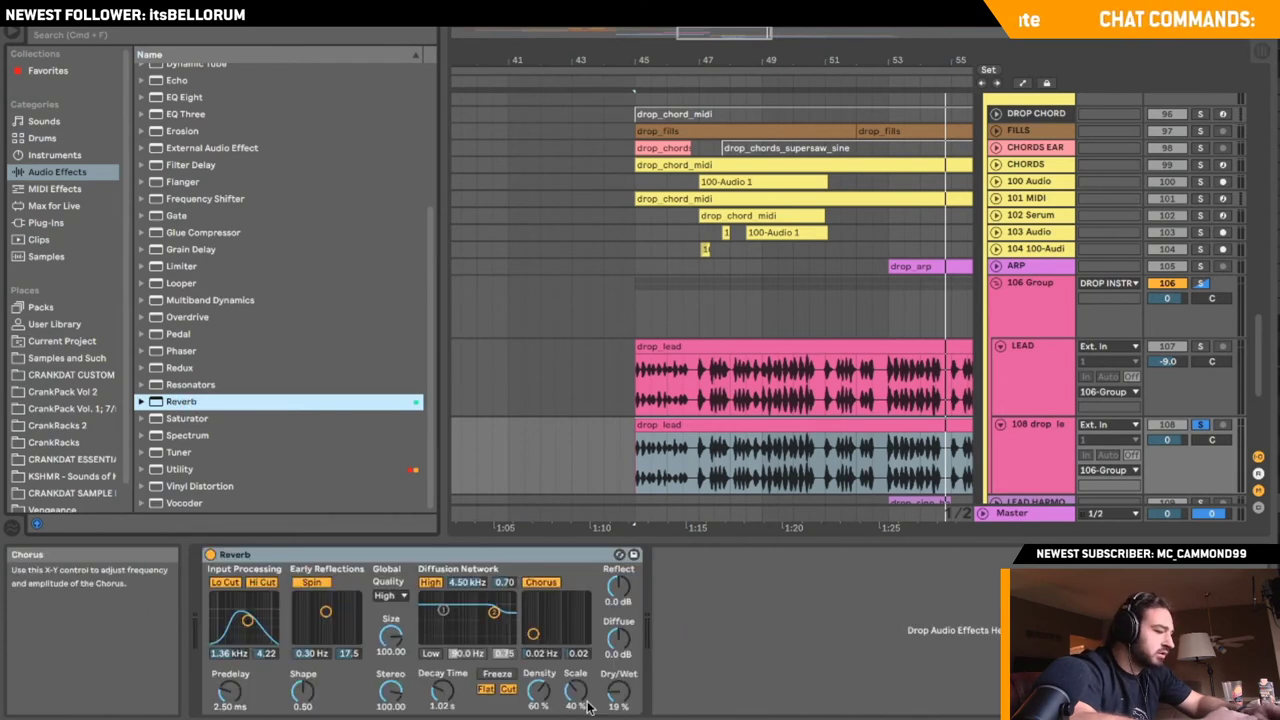
{"action": "key", "text": "space"}
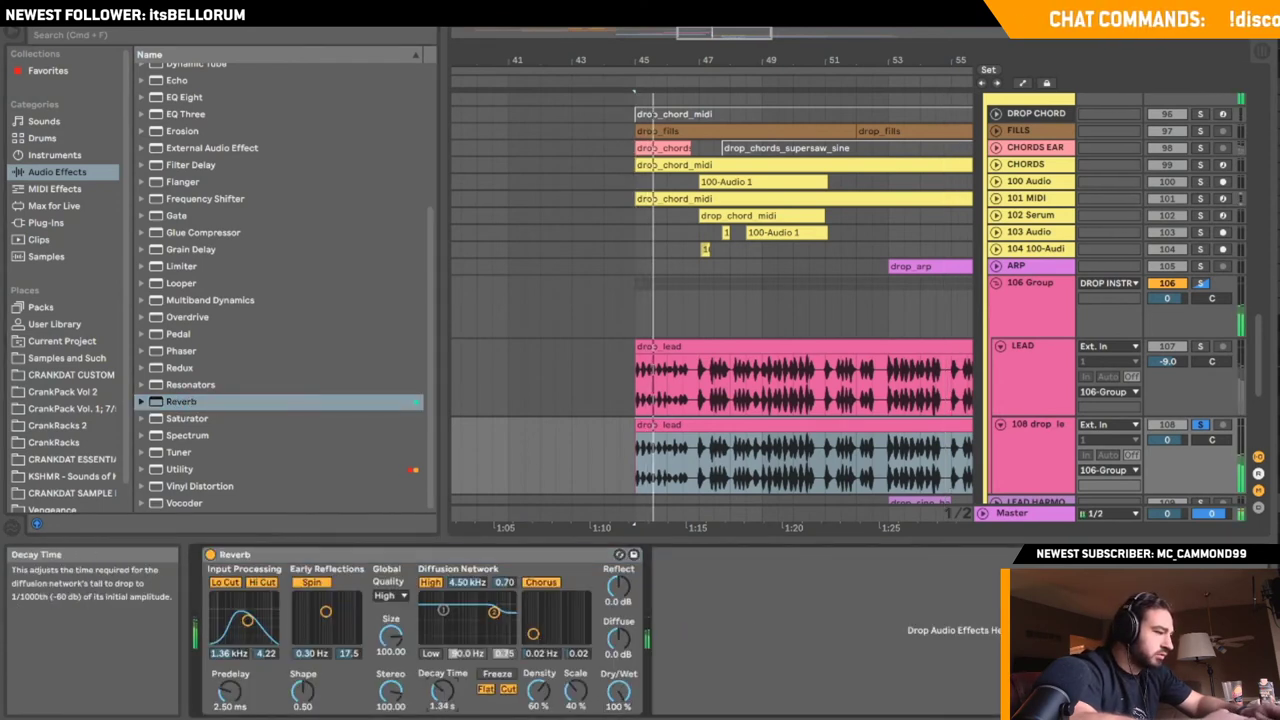
- Add Multiband Dynamics after the Reverb and lower the copied lead track's volume to about -9 dB
{"action": "left_click", "coordinate": [180, 301]}
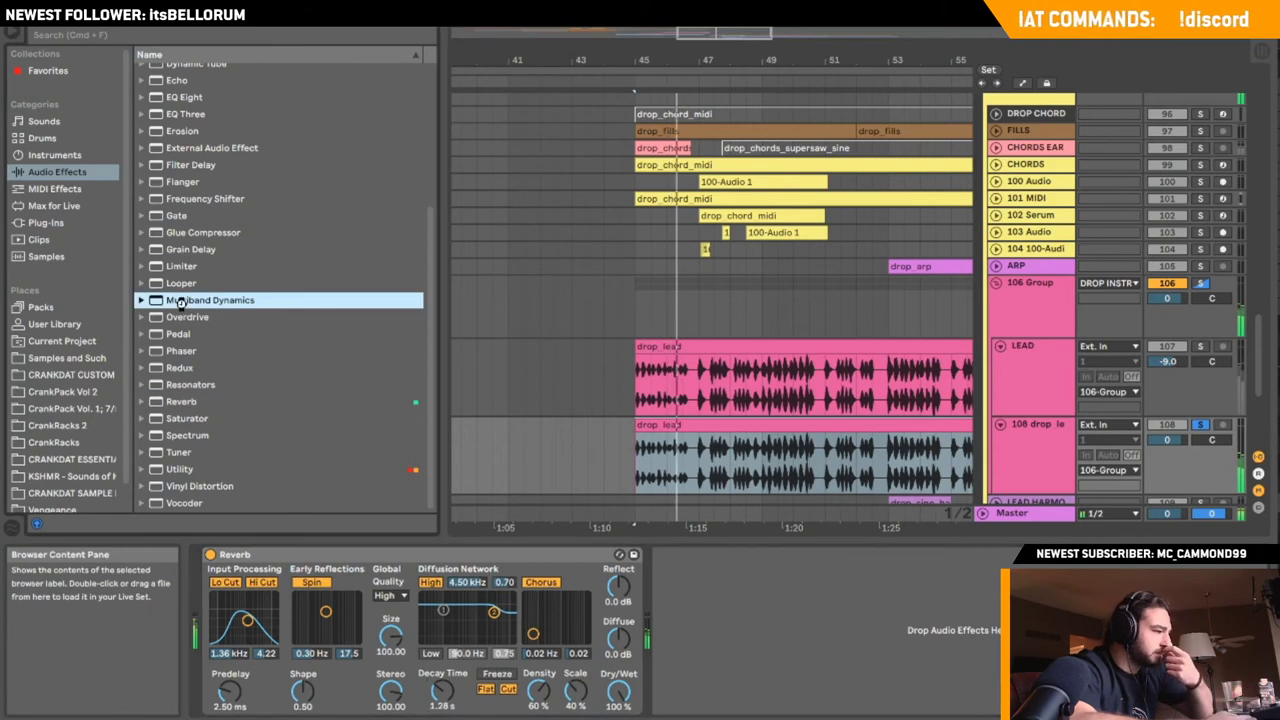
{"action": "key", "text": "Return"}
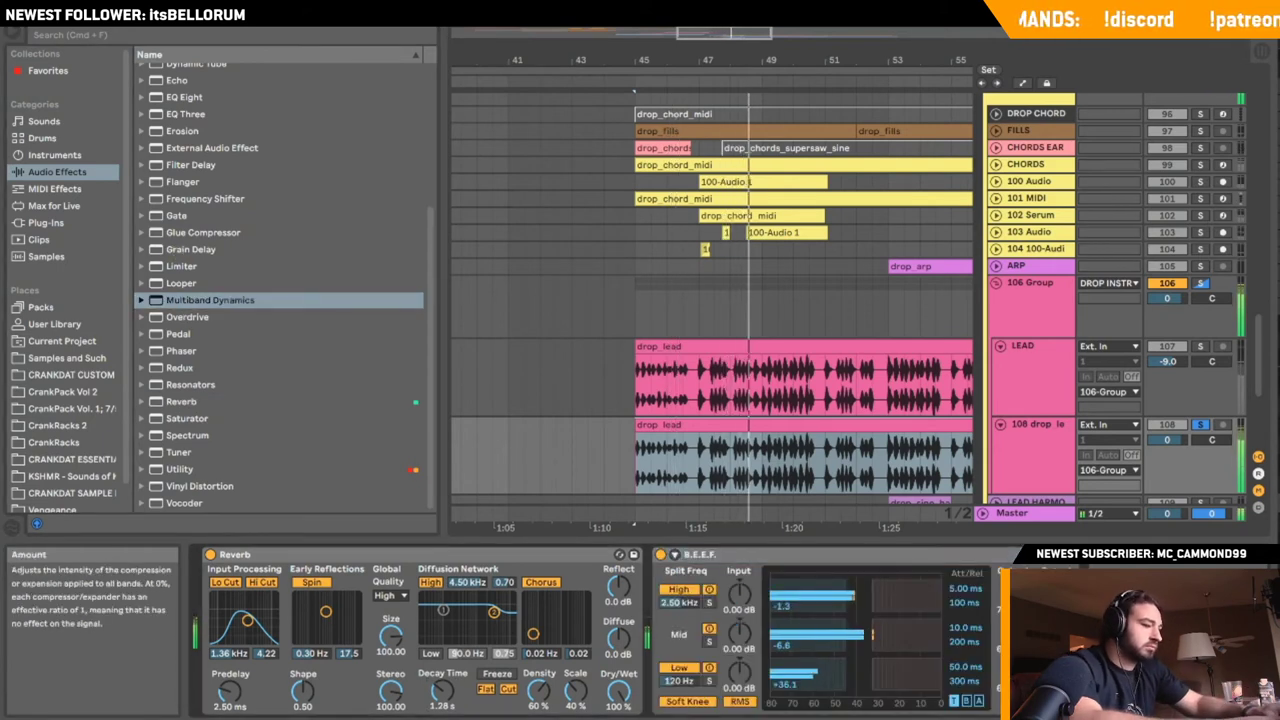
{"action": "left_click_drag", "start_coordinate": [1167, 440], "coordinate": [1167, 482]}
- Audition the original LEAD in solo, take the lead group out of solo, and fold the original LEAD track
{"action": "left_click", "coordinate": [1201, 347], "text": "super"}
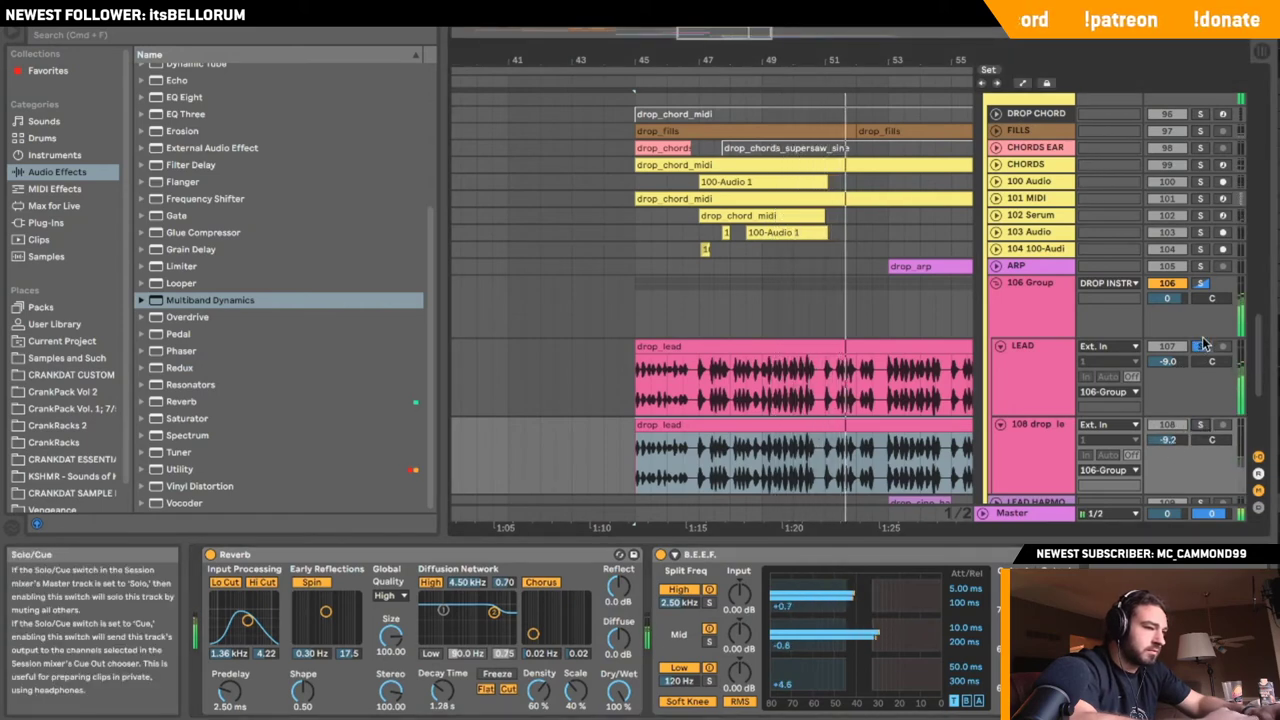
{"action": "left_click", "coordinate": [1201, 284]}
{"action": "left_click", "coordinate": [1201, 284]}
{"action": "left_click", "coordinate": [1045, 445]}
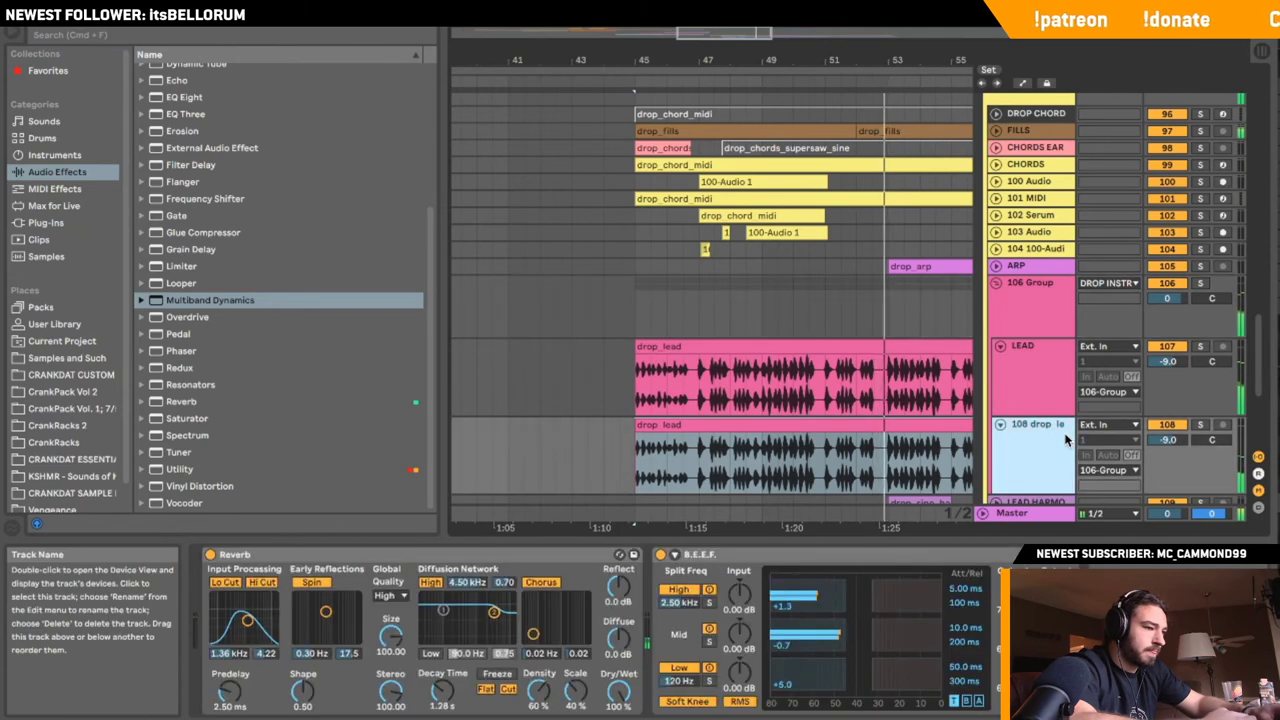
{"action": "left_click", "coordinate": [1000, 347]}
- Rename the lead group as LEAD and restart playback from just before bar 45
{"action": "left_click", "coordinate": [1036, 284]}
{"action": "key", "text": "super+r"}
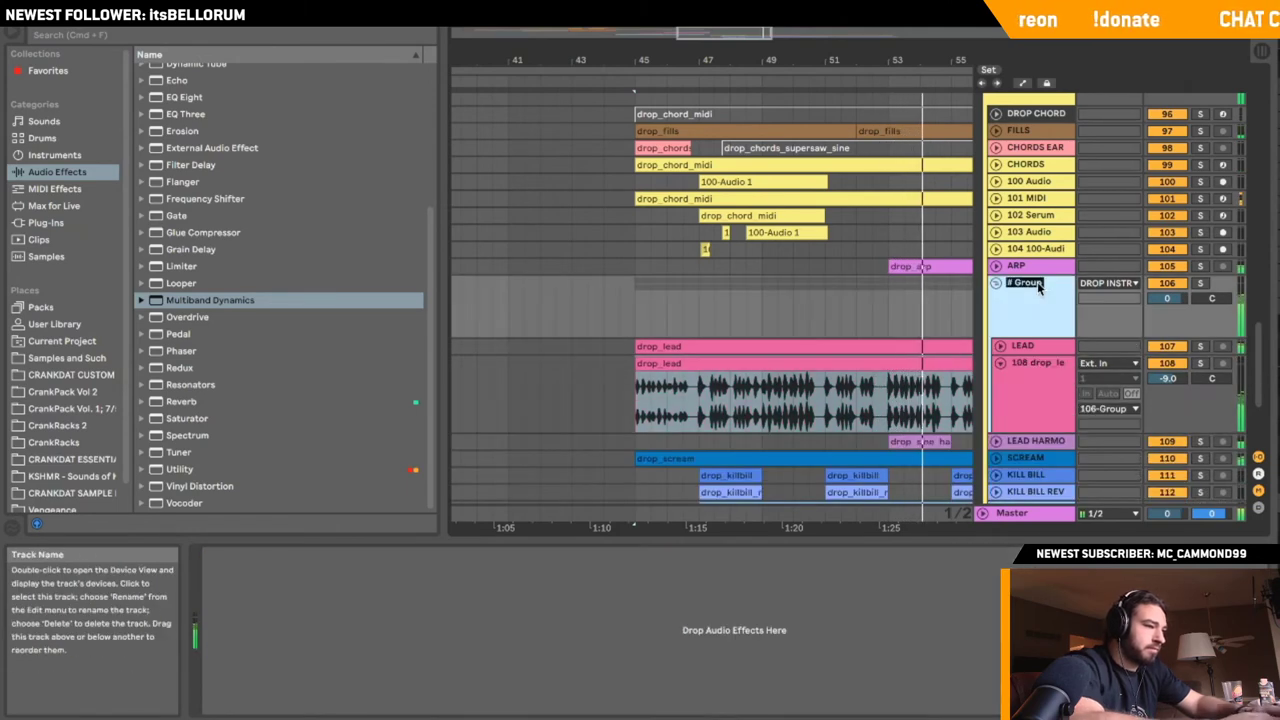
{"action": "type", "text": "LEAD"}
{"action": "key", "text": "Return"}
{"action": "left_click", "coordinate": [631, 293]}
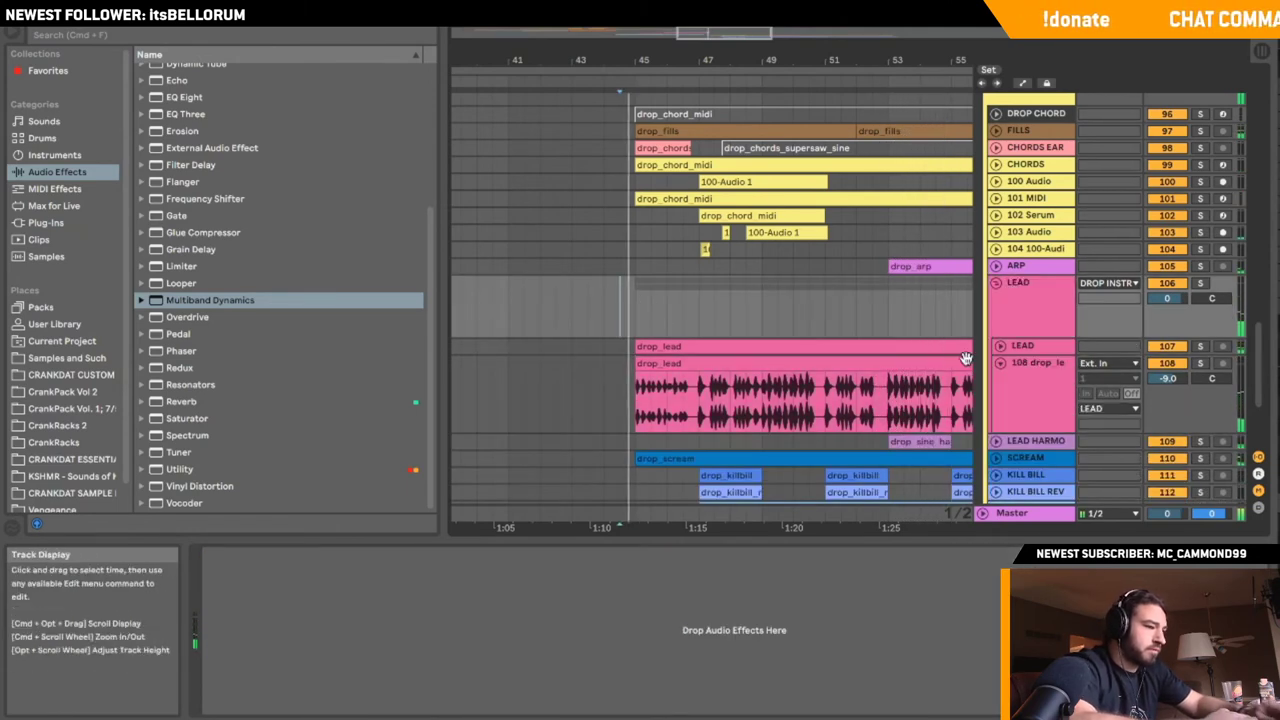
- Duplicate the inner LEAD track, transpose the duplicate's drop_lead clip to -12 st, and enable Warp
{"action": "left_click", "coordinate": [1030, 346]}
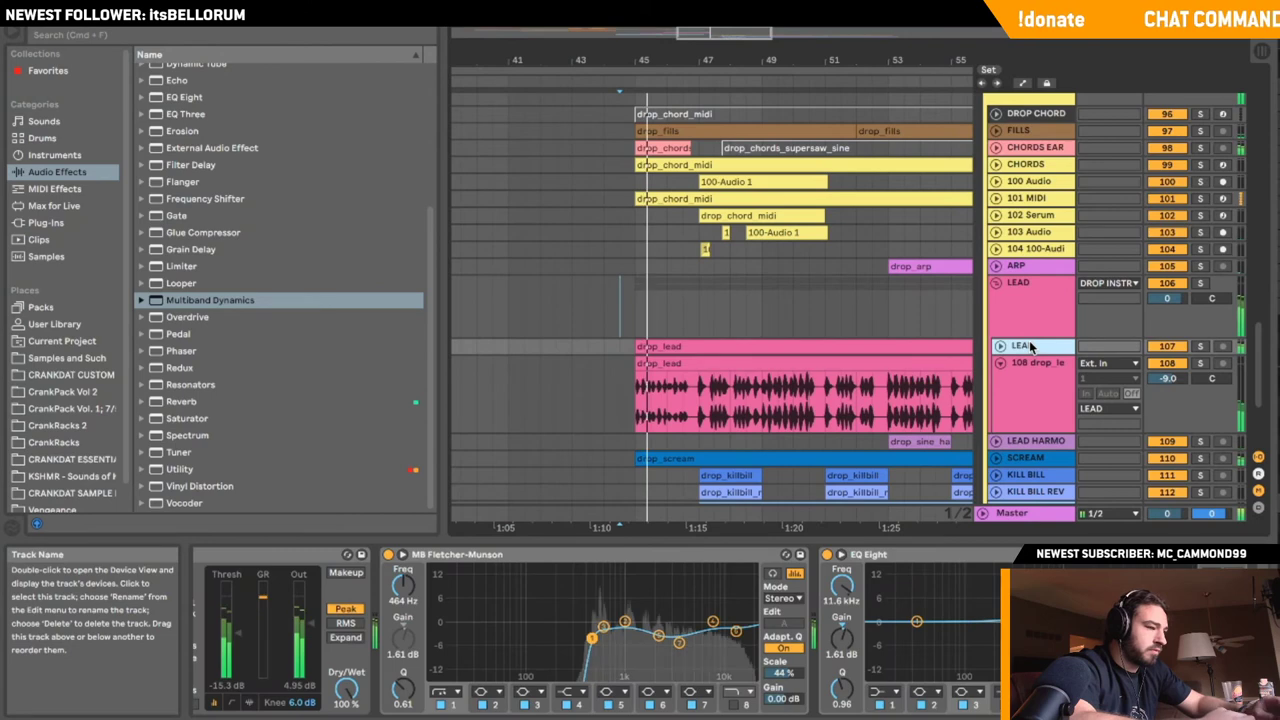
{"action": "key", "text": "super+d"}
{"action": "double_click", "coordinate": [668, 390]}
{"action": "left_click", "coordinate": [281, 137]}
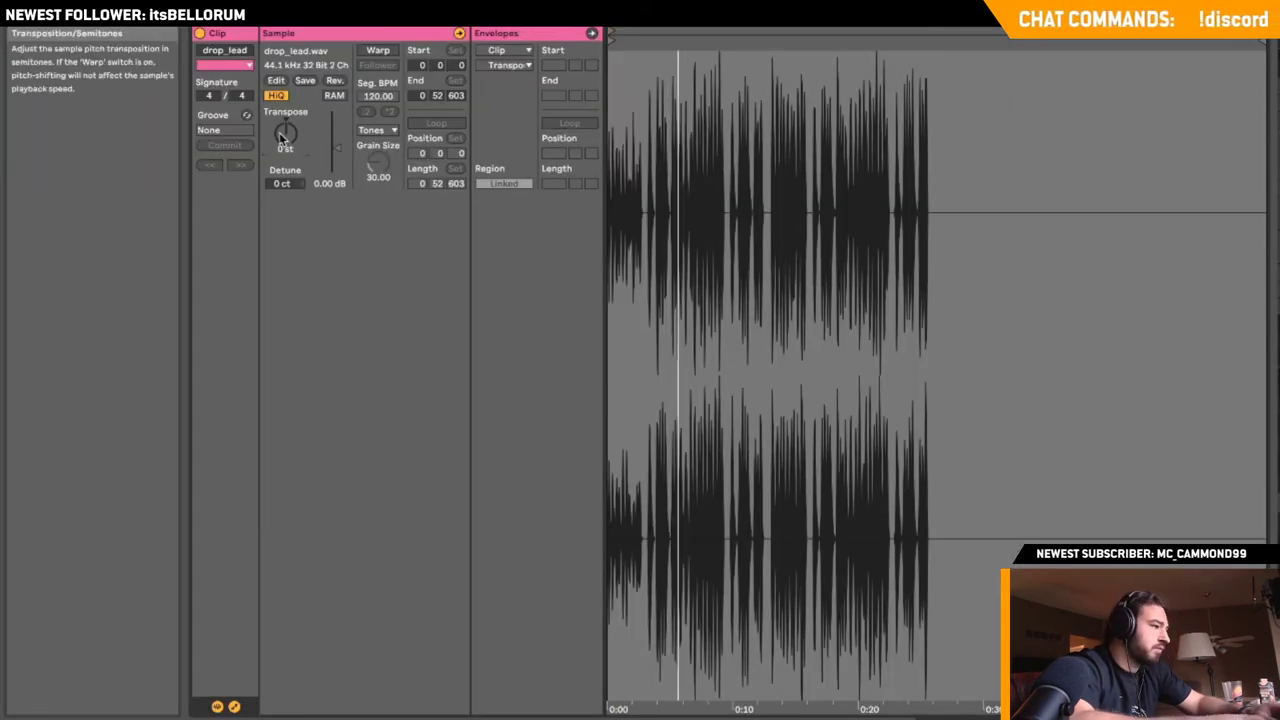
{"action": "left_click_drag", "start_coordinate": [279, 132], "coordinate": [279, 162]}
{"action": "left_click", "coordinate": [382, 51]}
{"action": "key", "text": "shift+Tab"}
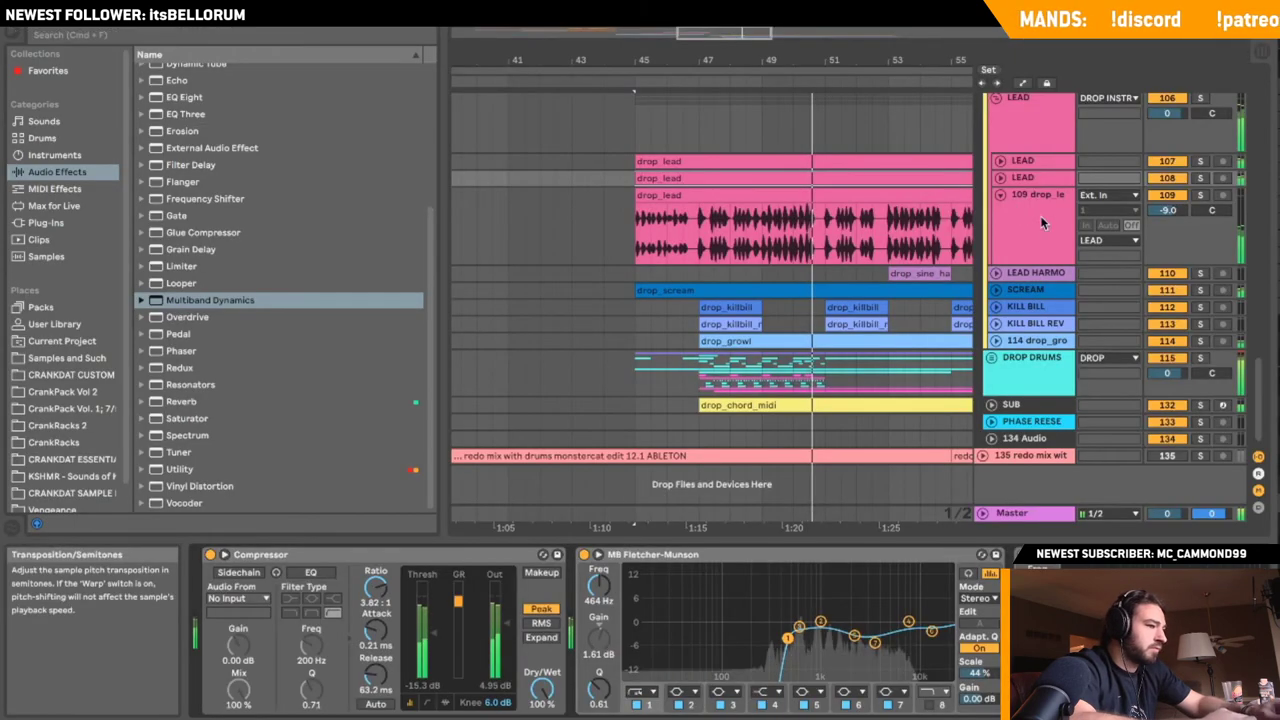
- Solo and unfold the duplicated LEAD track and set its volume to -10.8 dB
{"action": "left_click", "coordinate": [1200, 178]}
{"action": "left_click", "coordinate": [1000, 178]}
{"action": "left_click_drag", "start_coordinate": [1167, 194], "coordinate": [1167, 198]}
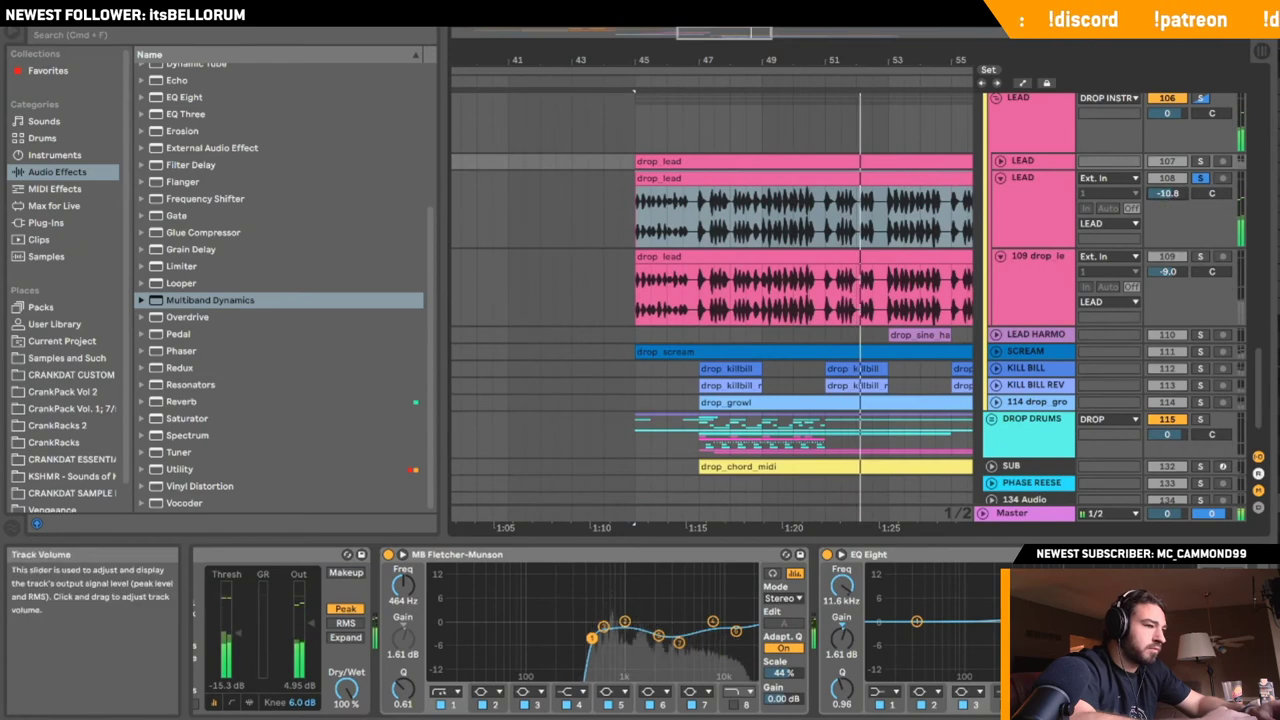
- Add Auto Filter at the end of the duplicated LEAD's effect chain, adjust its cutoff, and restart playback
{"action": "scroll", "coordinate": [266, 127], "scroll_direction": "up", "scroll_amount": 5}
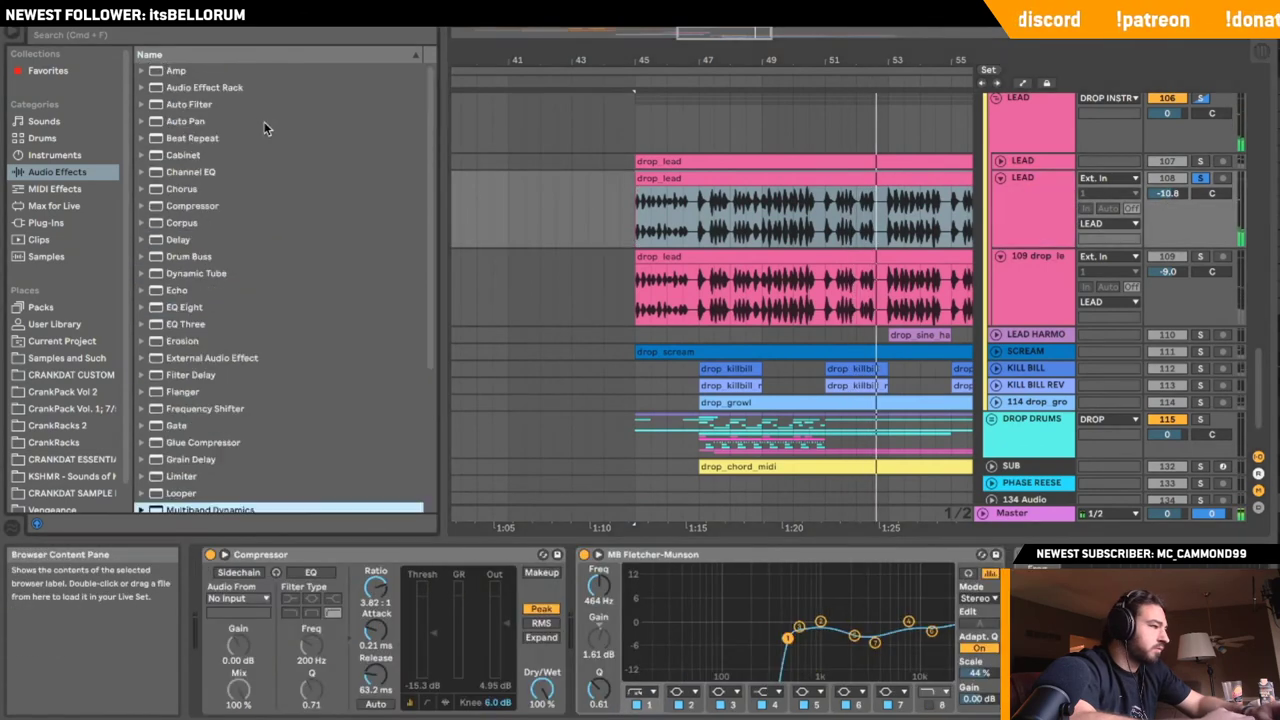
{"action": "left_click", "coordinate": [204, 106]}
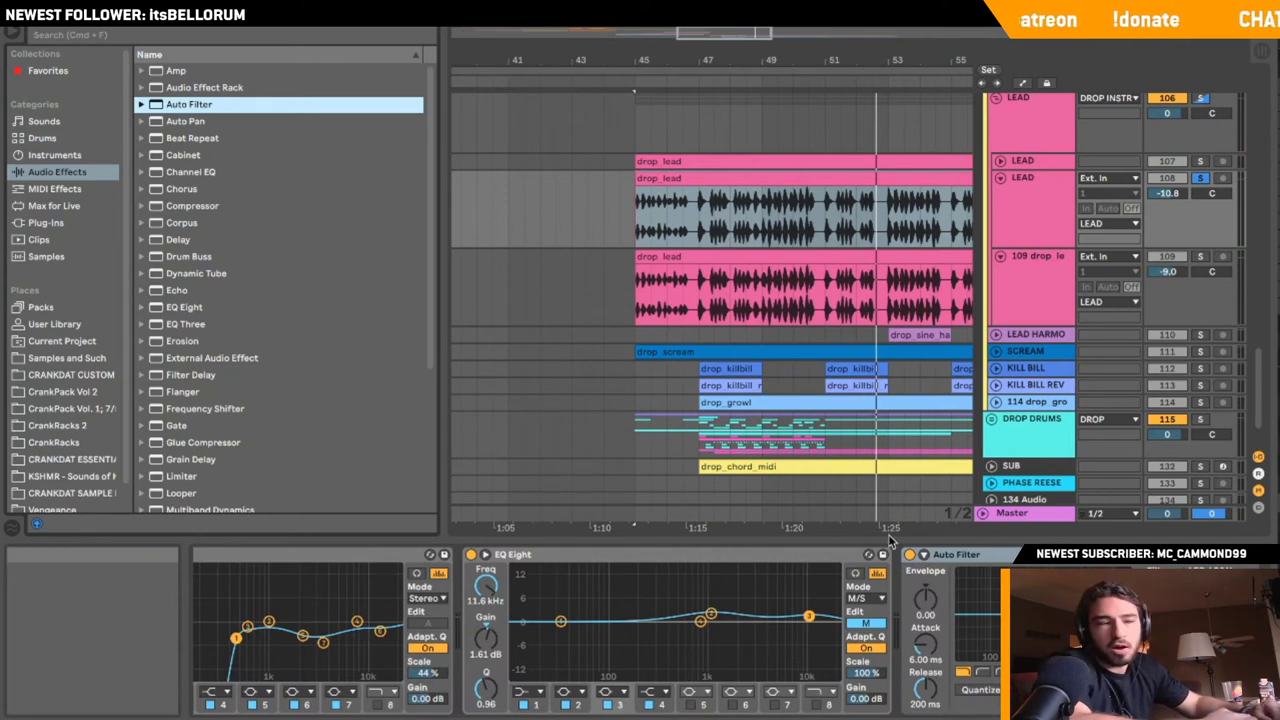
{"action": "left_click_drag", "start_coordinate": [1045, 612], "coordinate": [1022, 597]}
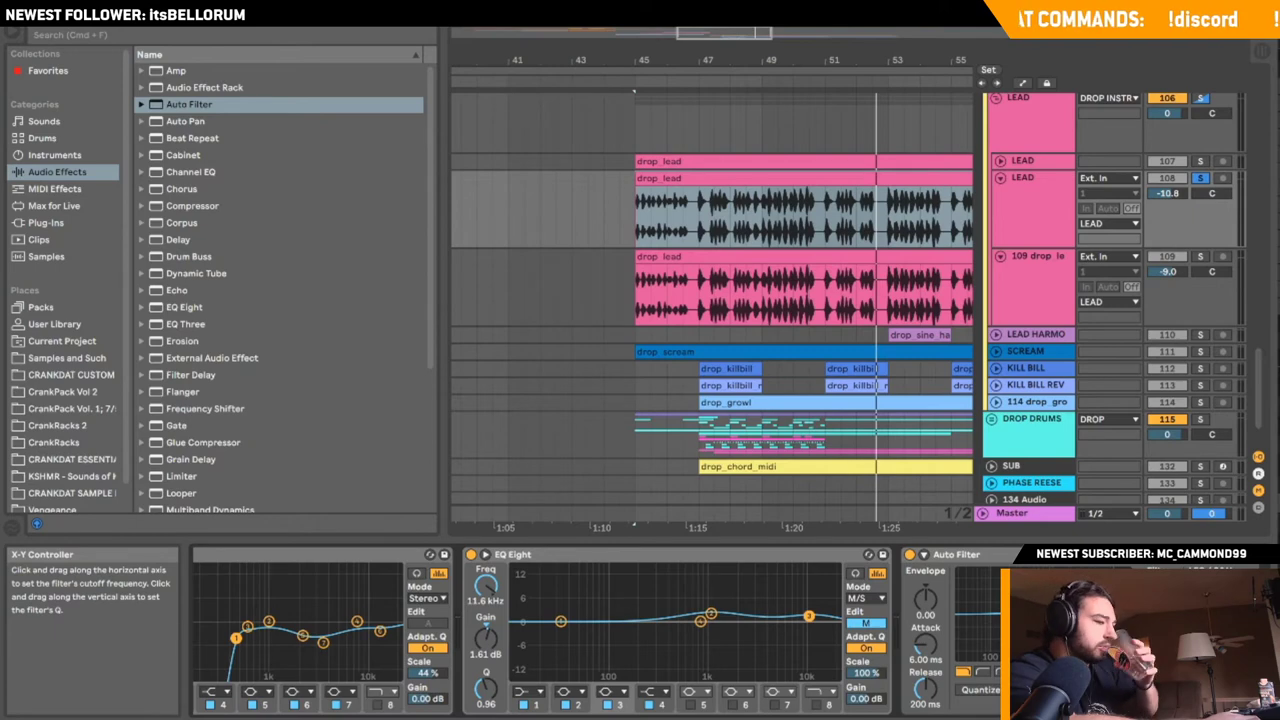
{"action": "key", "text": "space"}
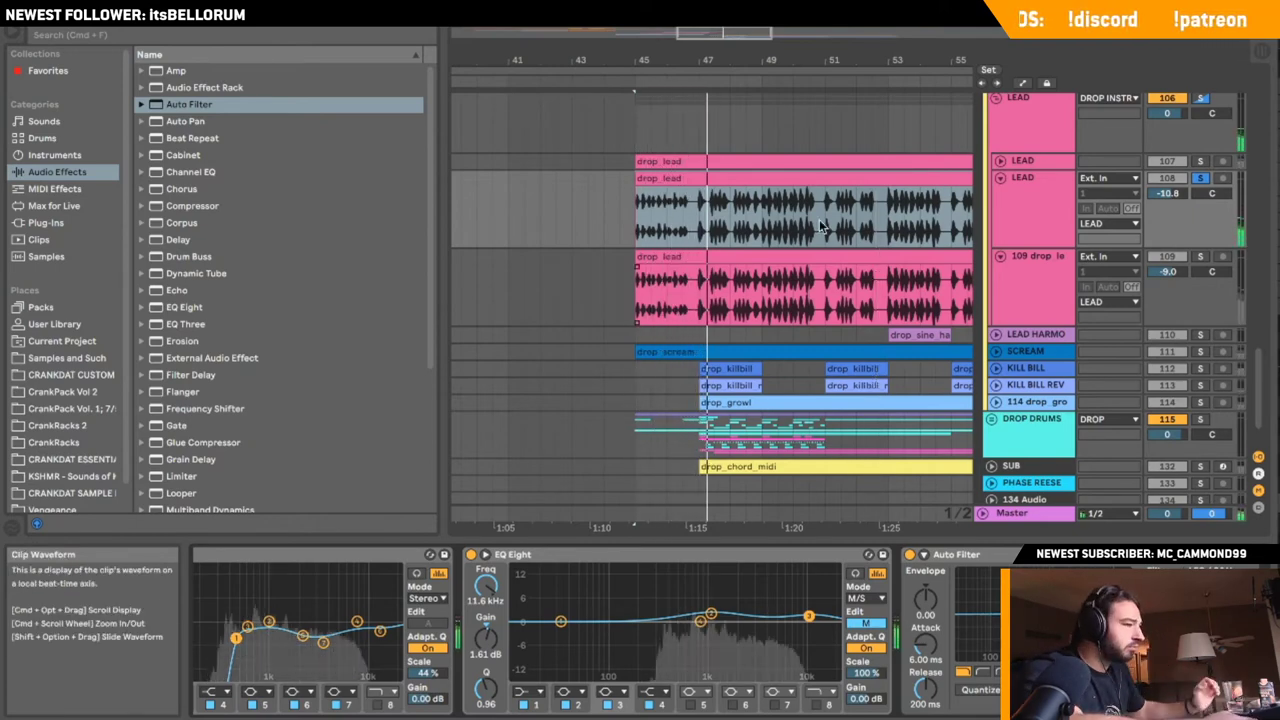
- Check the duplicated drop_lead clip's transposition and lower the first band of MB Fletcher-Munson to 80.8 Hz
{"action": "double_click", "coordinate": [781, 178]}
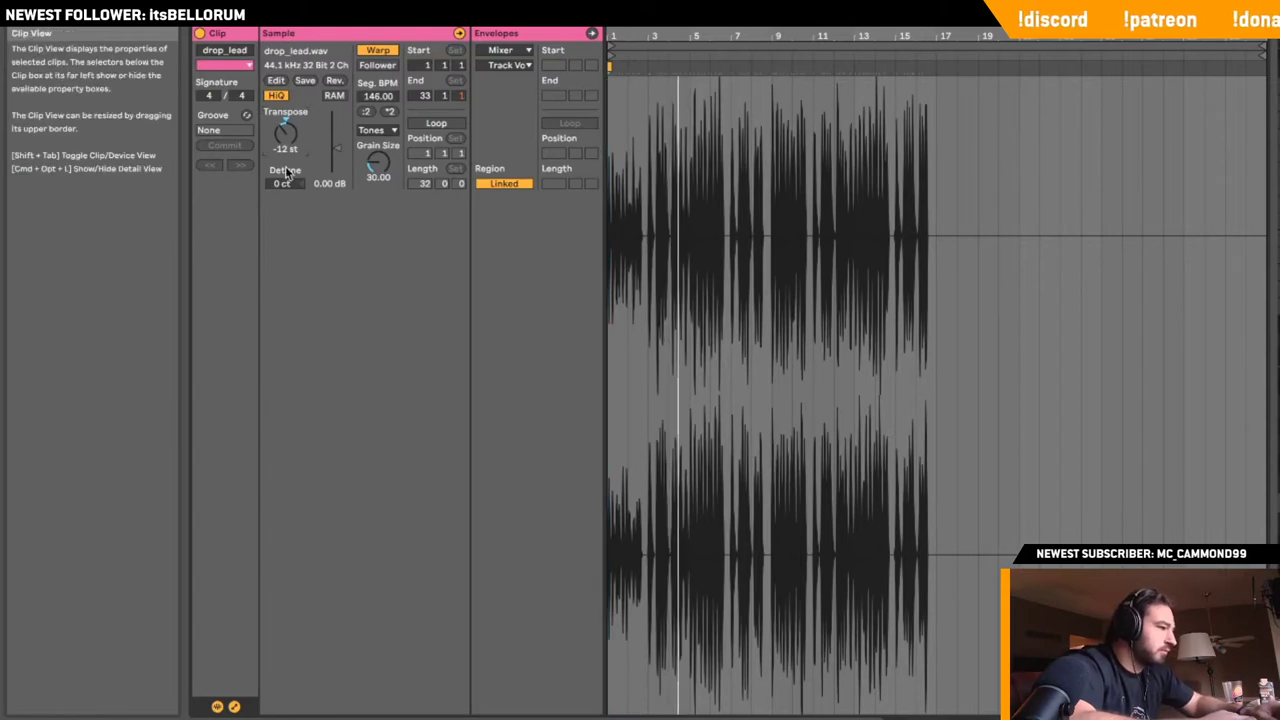
{"action": "left_click", "coordinate": [288, 126]}
{"action": "key", "text": "shift+Tab"}
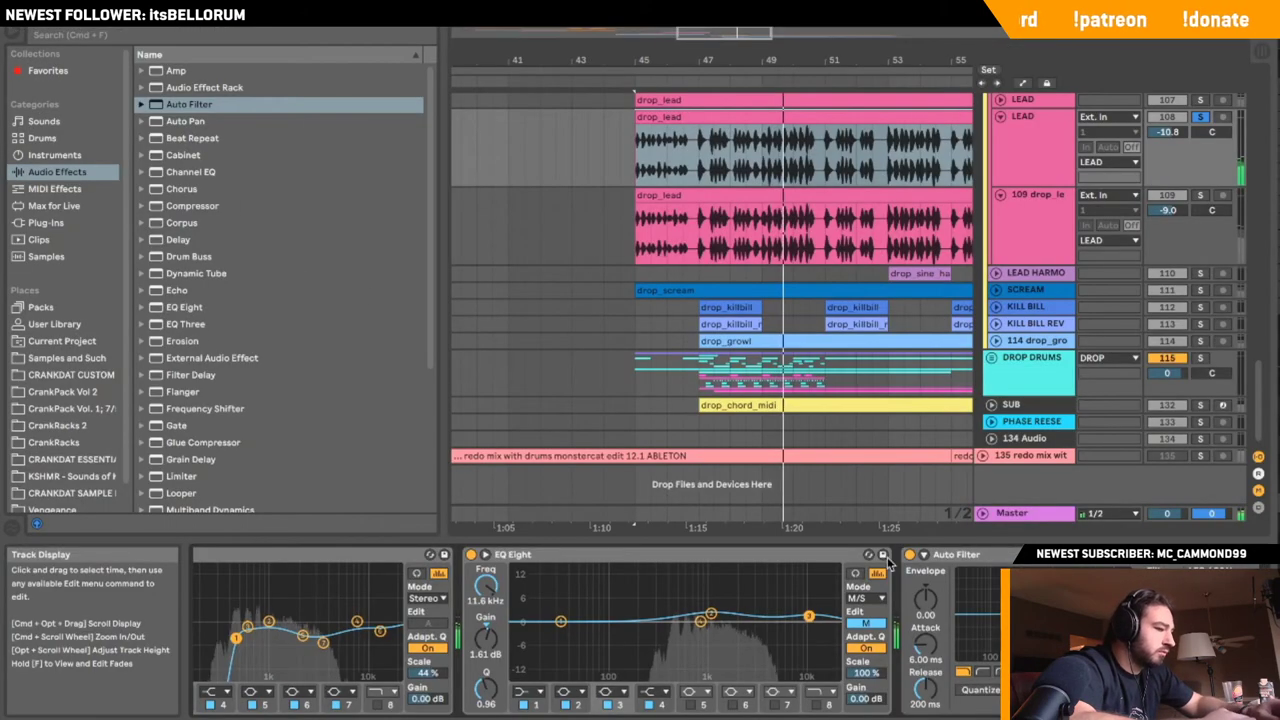
{"action": "scroll", "coordinate": [888, 562], "scroll_direction": "left", "scroll_amount": 3}
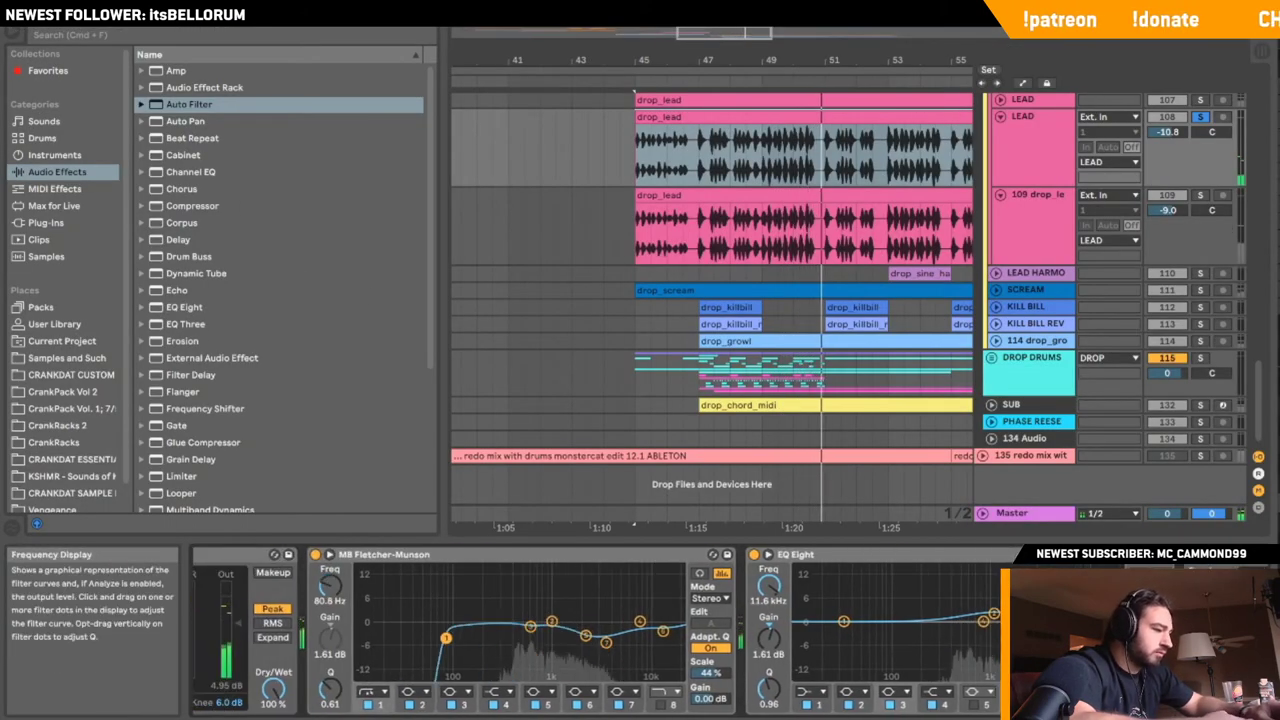
- Load iZotope Ozone 7 onto the duplicated LEAD track's effect chain
{"action": "left_click", "coordinate": [818, 120]}
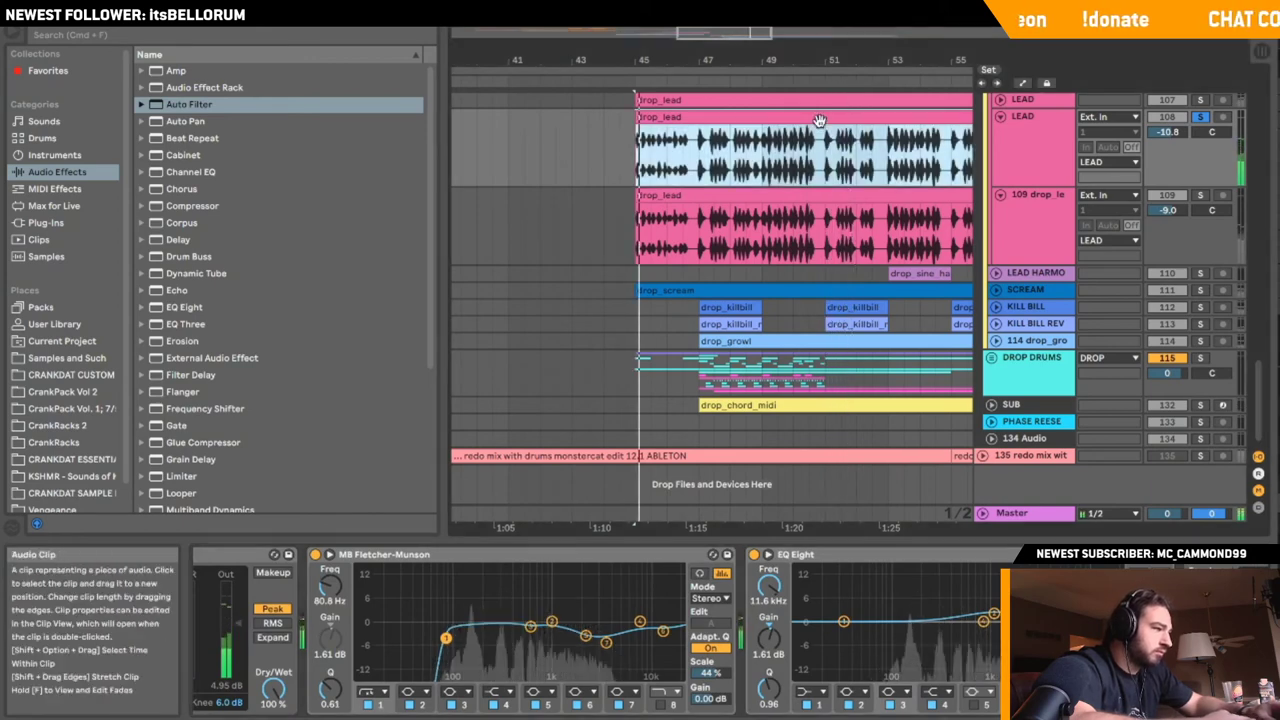
{"action": "key", "text": "shift+Tab"}
{"action": "key", "text": "shift+Tab"}
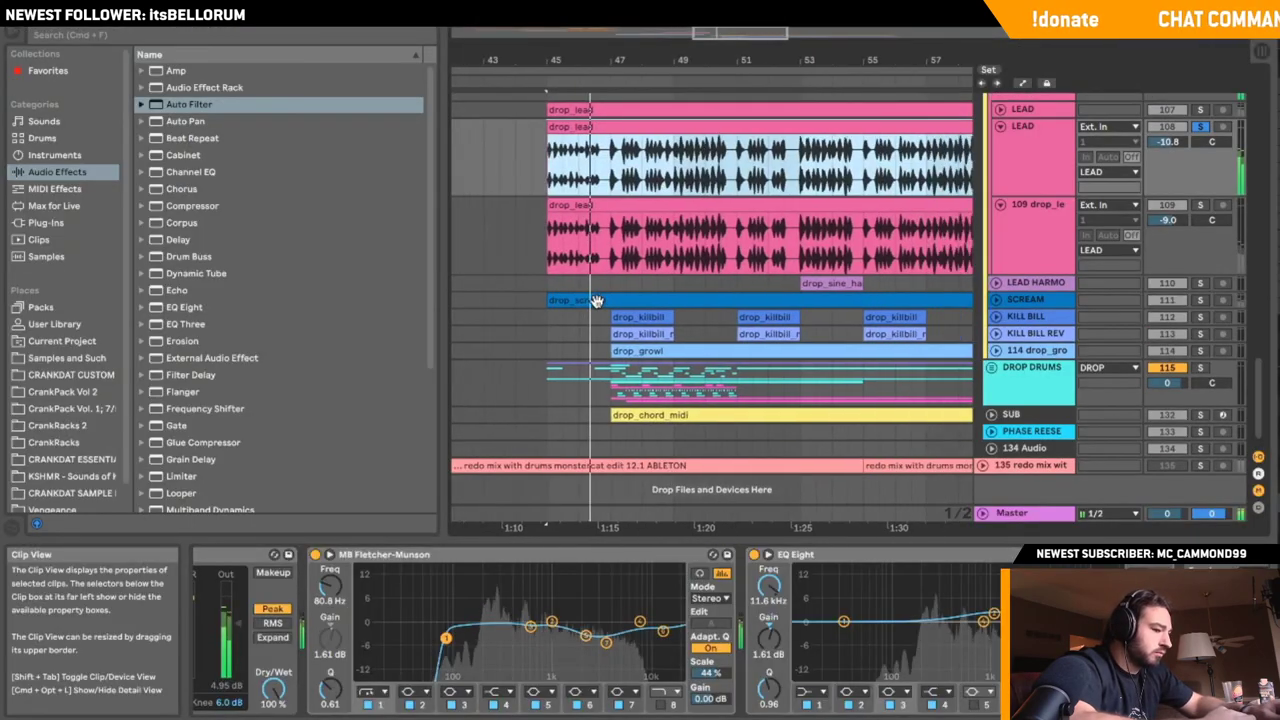
{"action": "left_click_drag", "start_coordinate": [597, 301], "coordinate": [563, 301]}
{"action": "left_click_drag", "start_coordinate": [670, 556], "coordinate": [320, 556]}
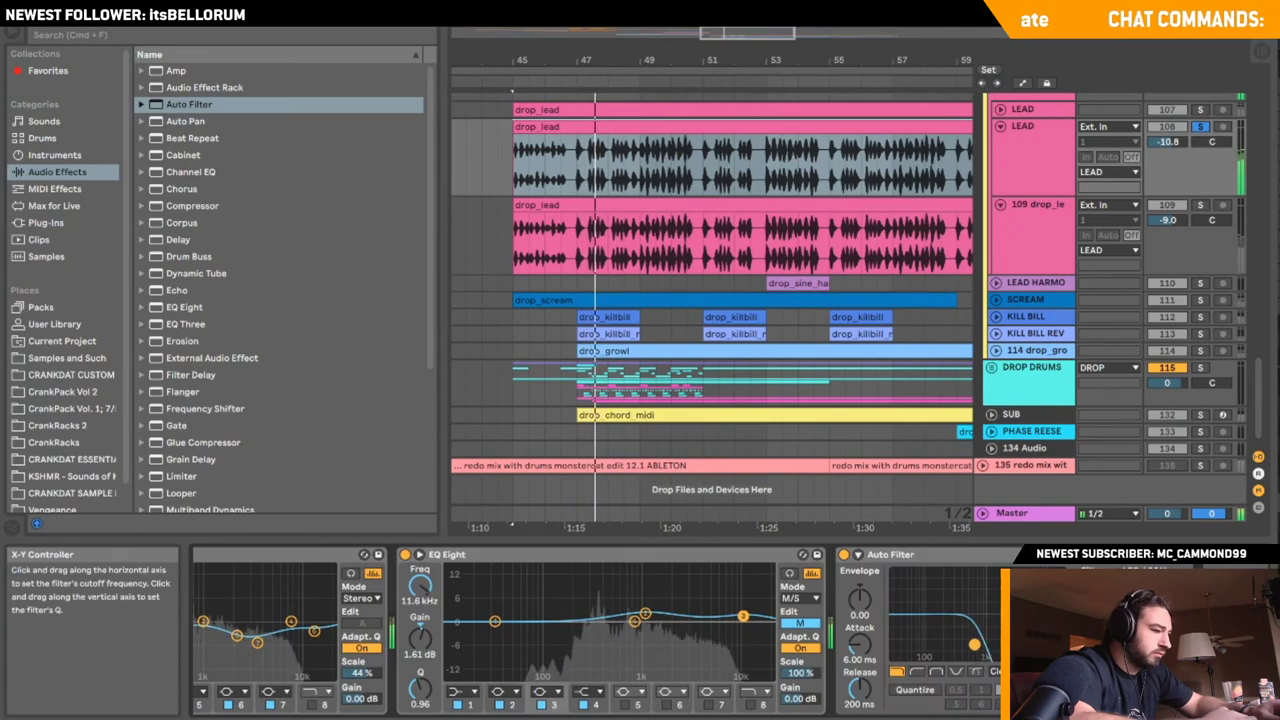
{"action": "left_click", "coordinate": [45, 222]}
{"action": "scroll", "coordinate": [234, 334], "scroll_direction": "down", "scroll_amount": 10}
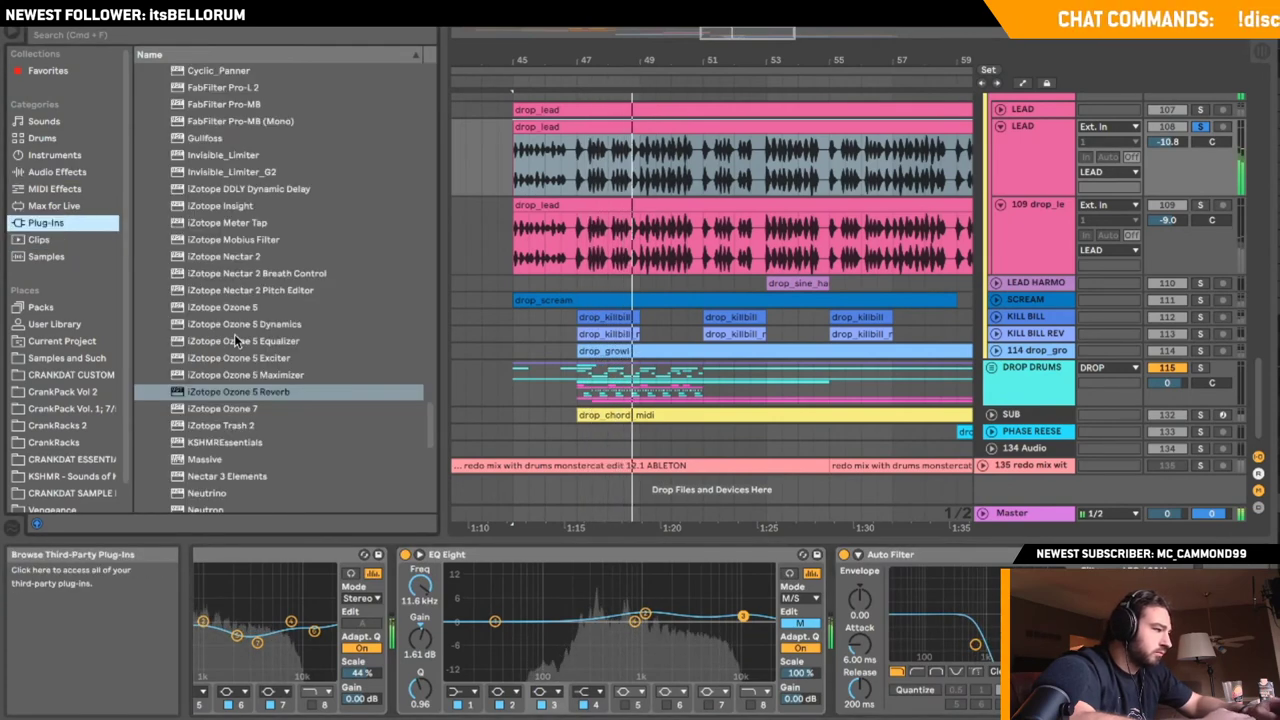
{"action": "scroll", "coordinate": [235, 340], "scroll_direction": "down", "scroll_amount": 15}
{"action": "scroll", "coordinate": [235, 340], "scroll_direction": "up", "scroll_amount": 10}
{"action": "left_click", "coordinate": [232, 256]}
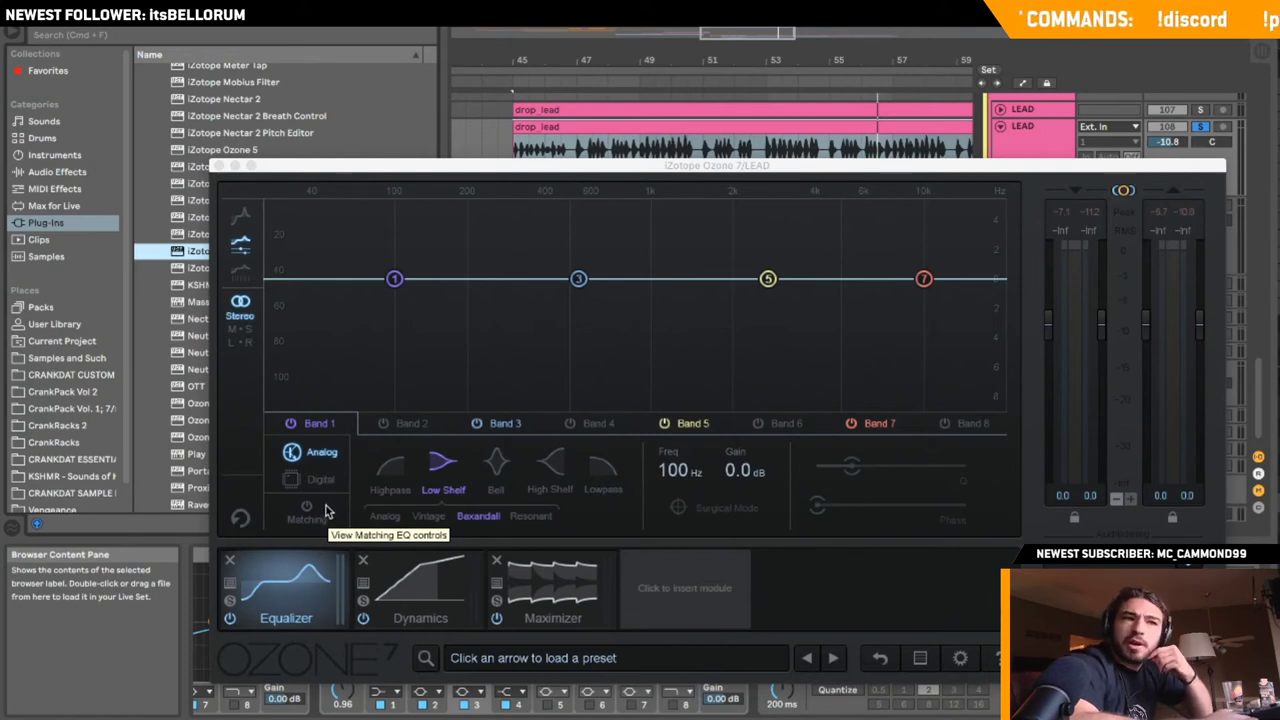
- Remove the Equalizer, Dynamics and Maximizer modules from Ozone 7 and insert the Imager module
{"action": "left_click", "coordinate": [229, 561]}
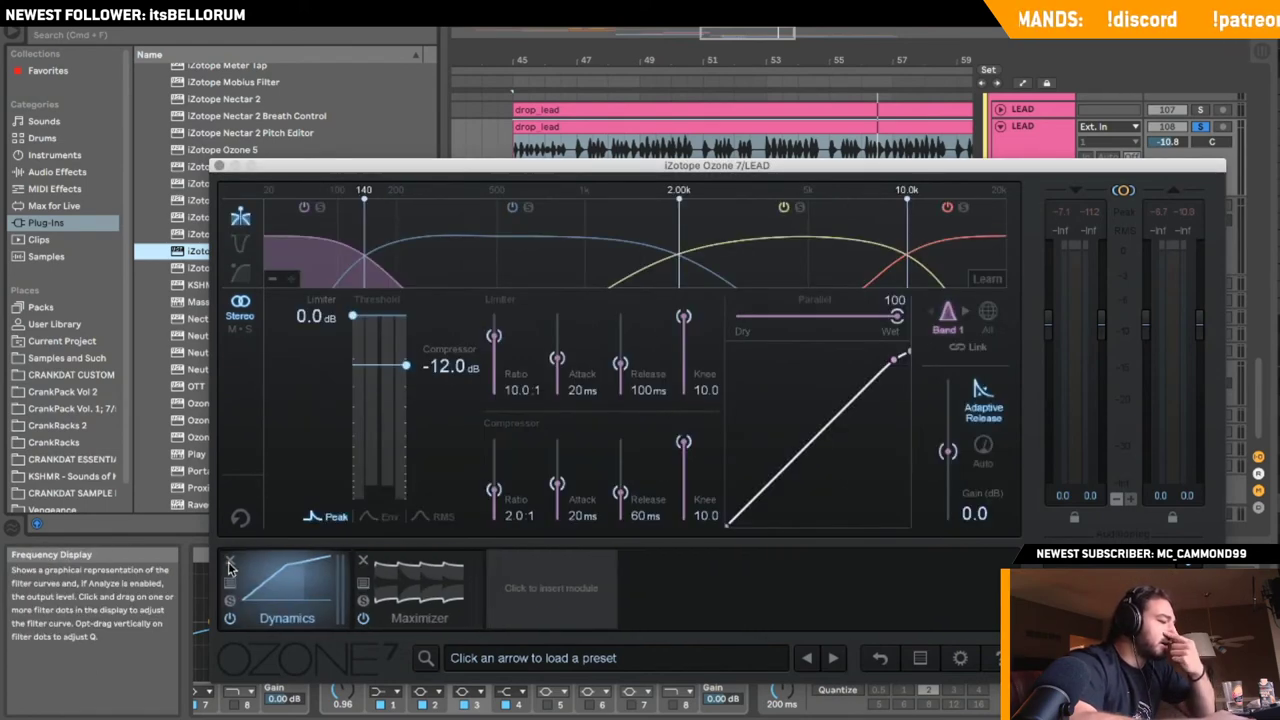
{"action": "left_click", "coordinate": [229, 561]}
{"action": "left_click", "coordinate": [229, 563]}
{"action": "left_click", "coordinate": [305, 373]}
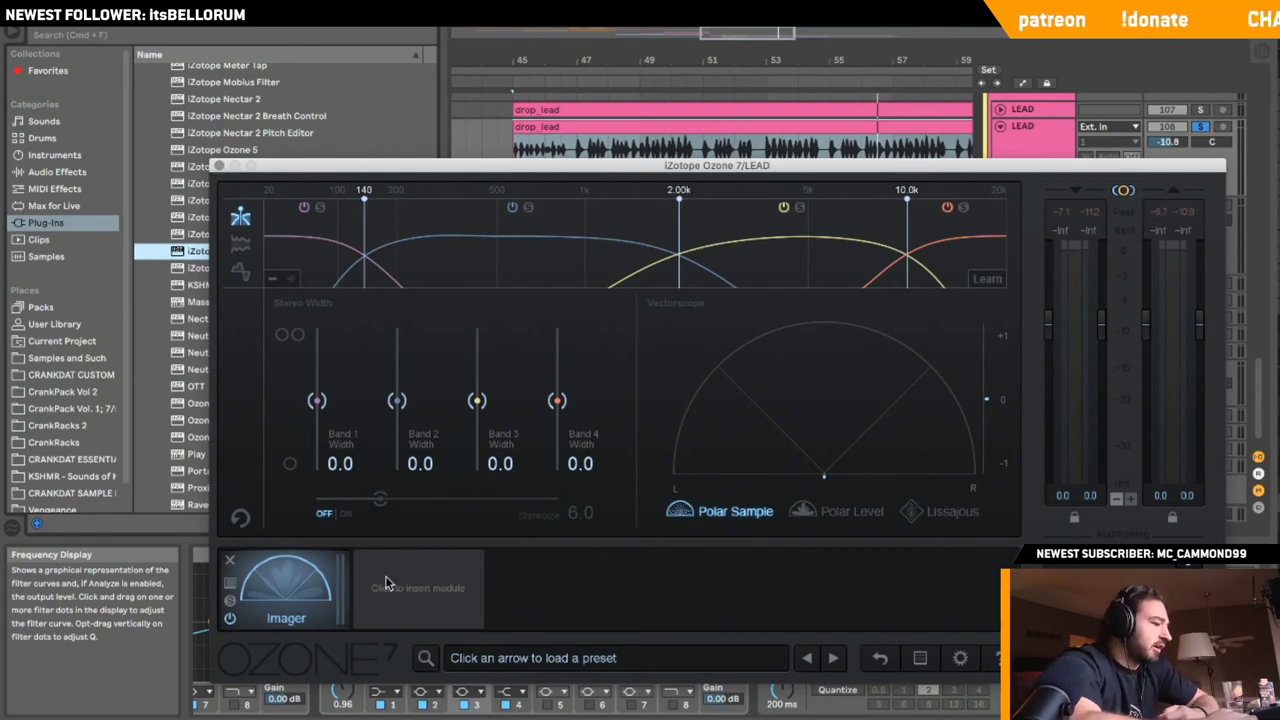
- Turn on Stereoize at 20.0 and widen Band 2 to 55.7 in the Imager, replay the lead, and close Ozone 7
{"action": "left_click_drag", "start_coordinate": [393, 507], "coordinate": [556, 500]}
{"action": "left_click_drag", "start_coordinate": [397, 401], "coordinate": [400, 356]}
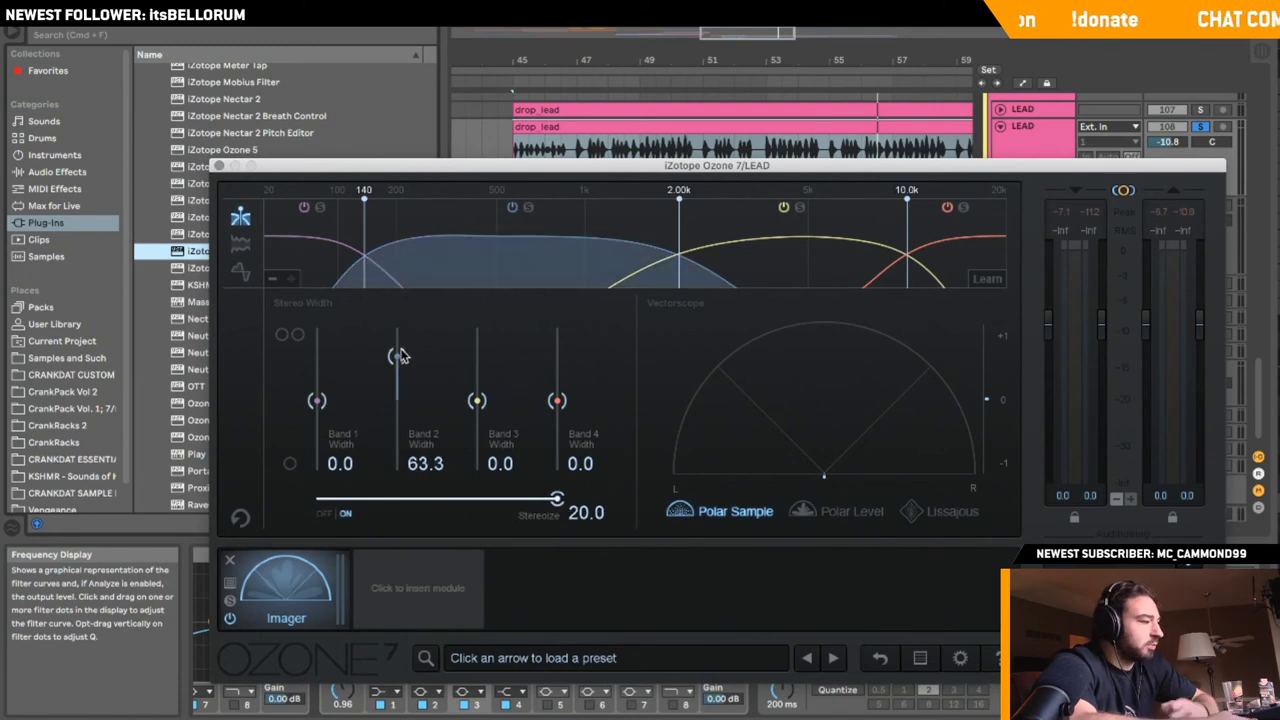
{"action": "key", "text": "space"}
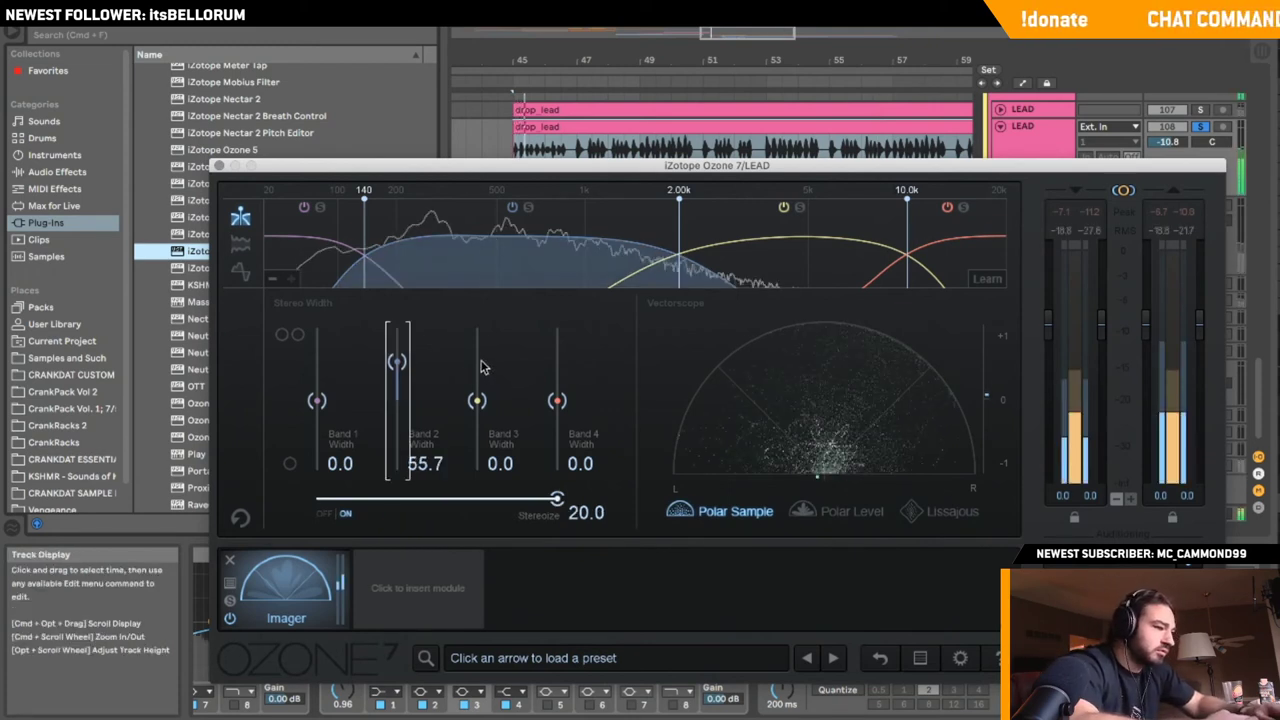
{"action": "left_click", "coordinate": [219, 166]}
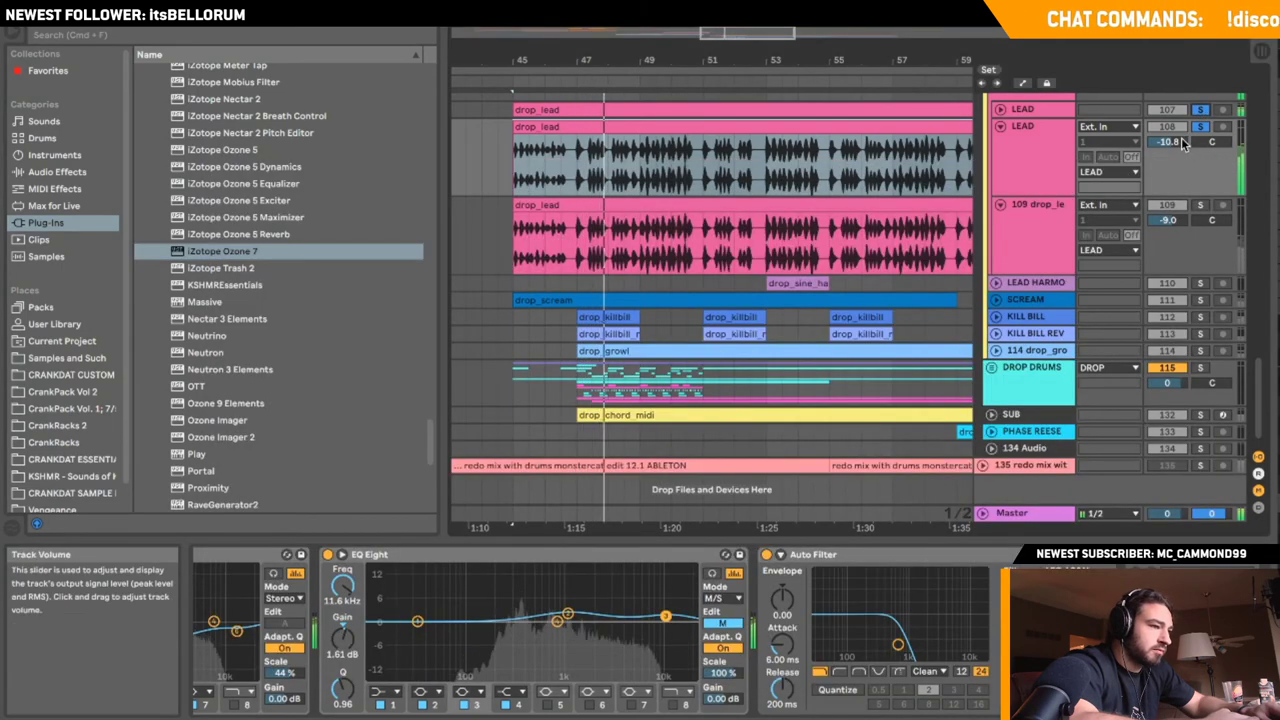
- Unsolo both LEAD tracks and lower the duplicated LEAD track's volume to -26.6 dB
{"action": "left_click", "coordinate": [1202, 127]}
{"action": "left_click", "coordinate": [1200, 110]}
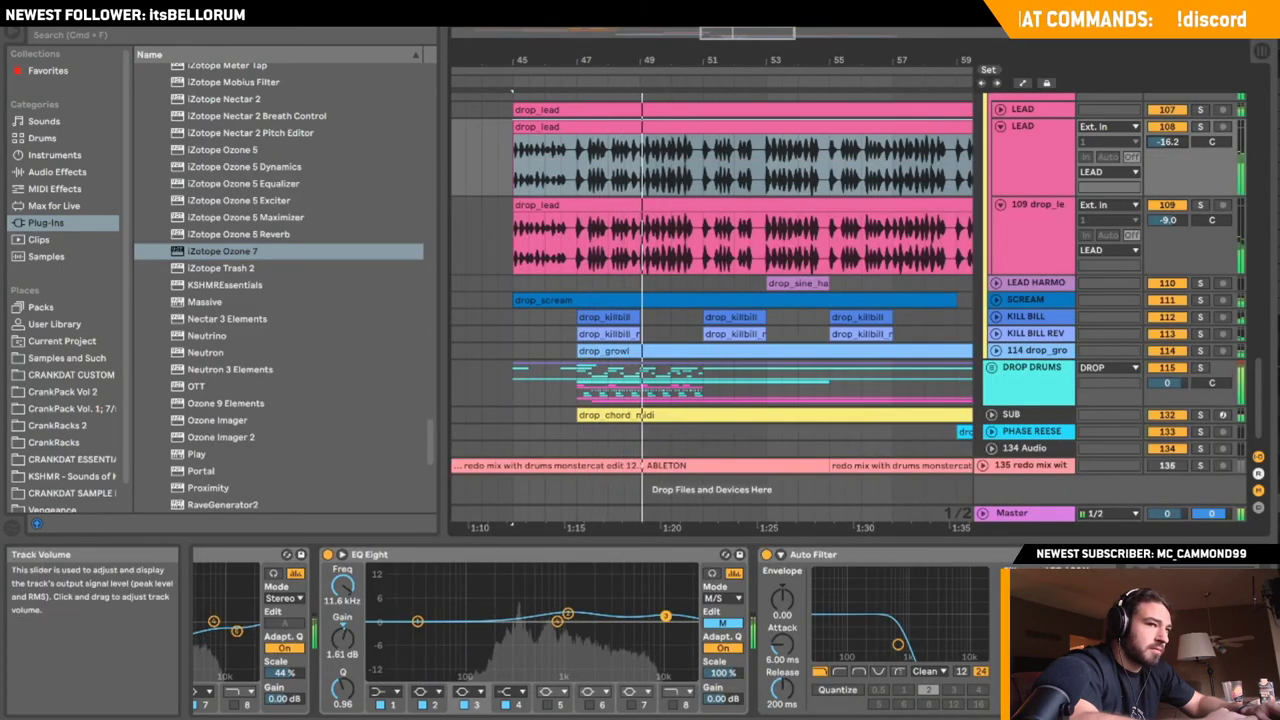
{"action": "left_click_drag", "start_coordinate": [1167, 142], "coordinate": [1167, 160]}
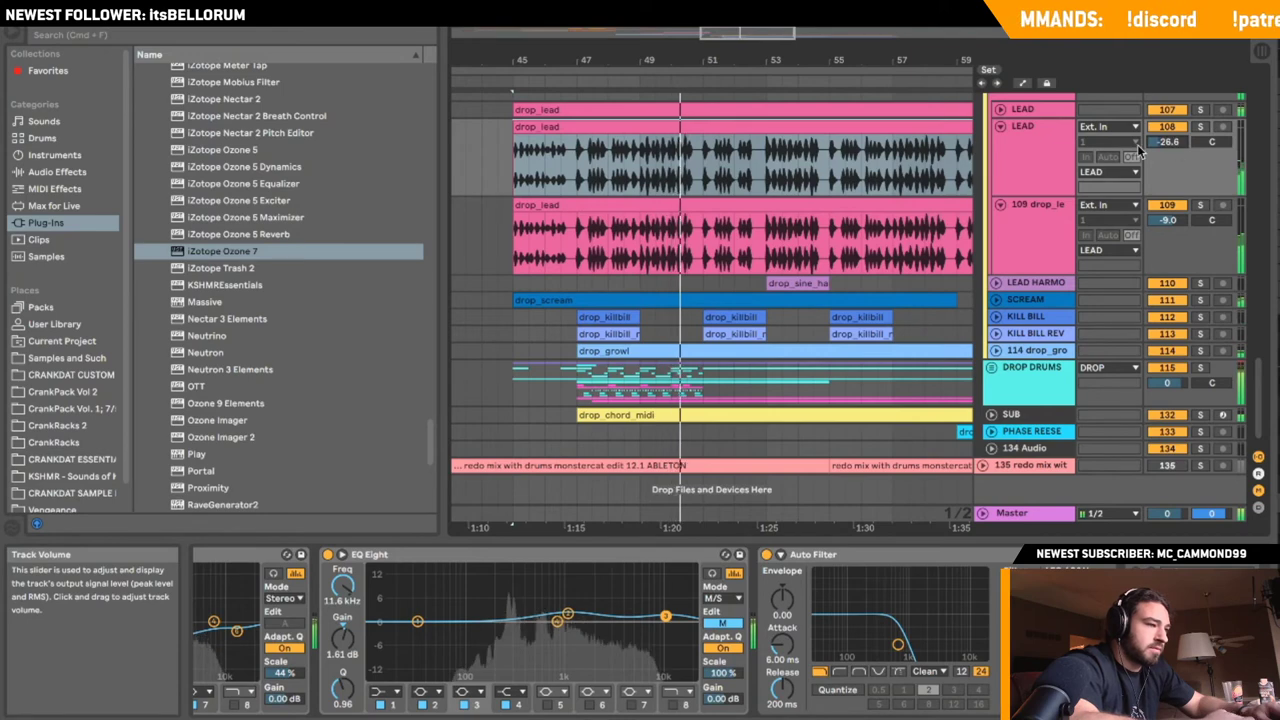
- Fold the duplicated LEAD track, replay the drop, and set the 109 drop_le track's volume to -20.9 dB
{"action": "left_click", "coordinate": [1000, 126]}
{"action": "left_click", "coordinate": [1000, 143]}
{"action": "scroll", "coordinate": [943, 149], "scroll_direction": "up", "scroll_amount": 2}
{"action": "key", "text": "space"}
{"action": "key", "text": "space"}
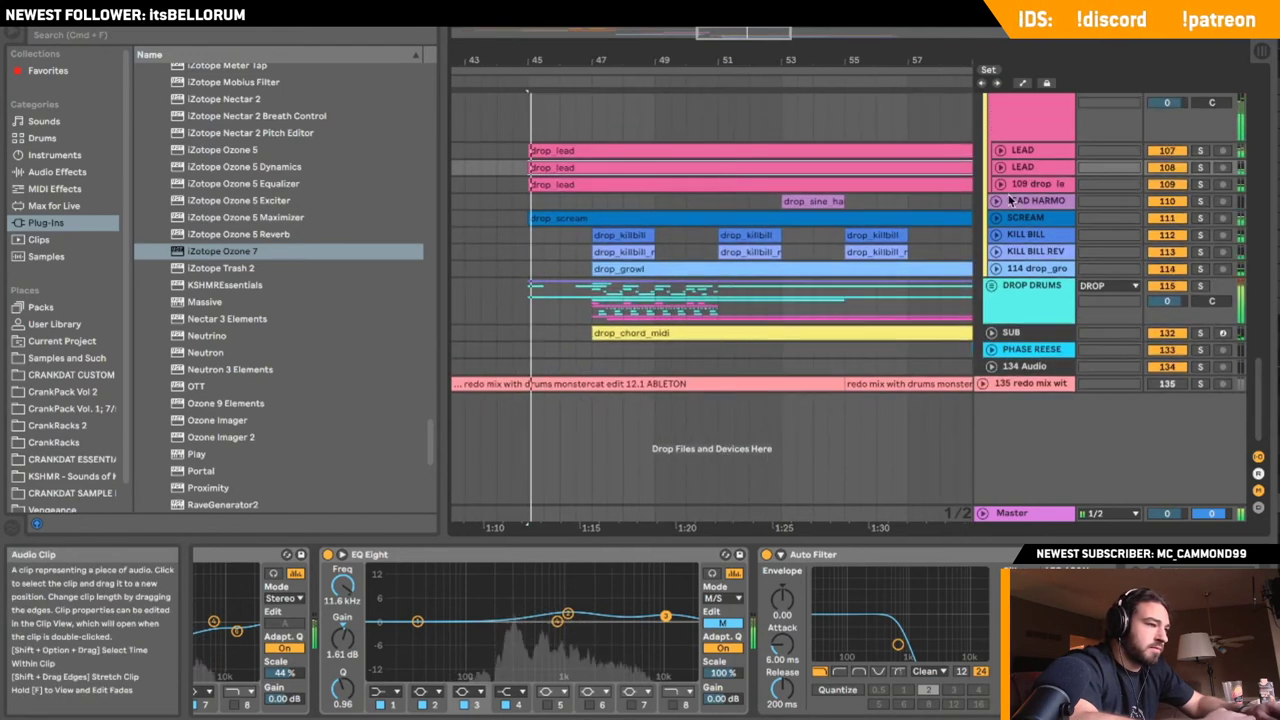
{"action": "left_click", "coordinate": [1000, 185]}
{"action": "left_click_drag", "start_coordinate": [1168, 200], "coordinate": [1168, 224]}
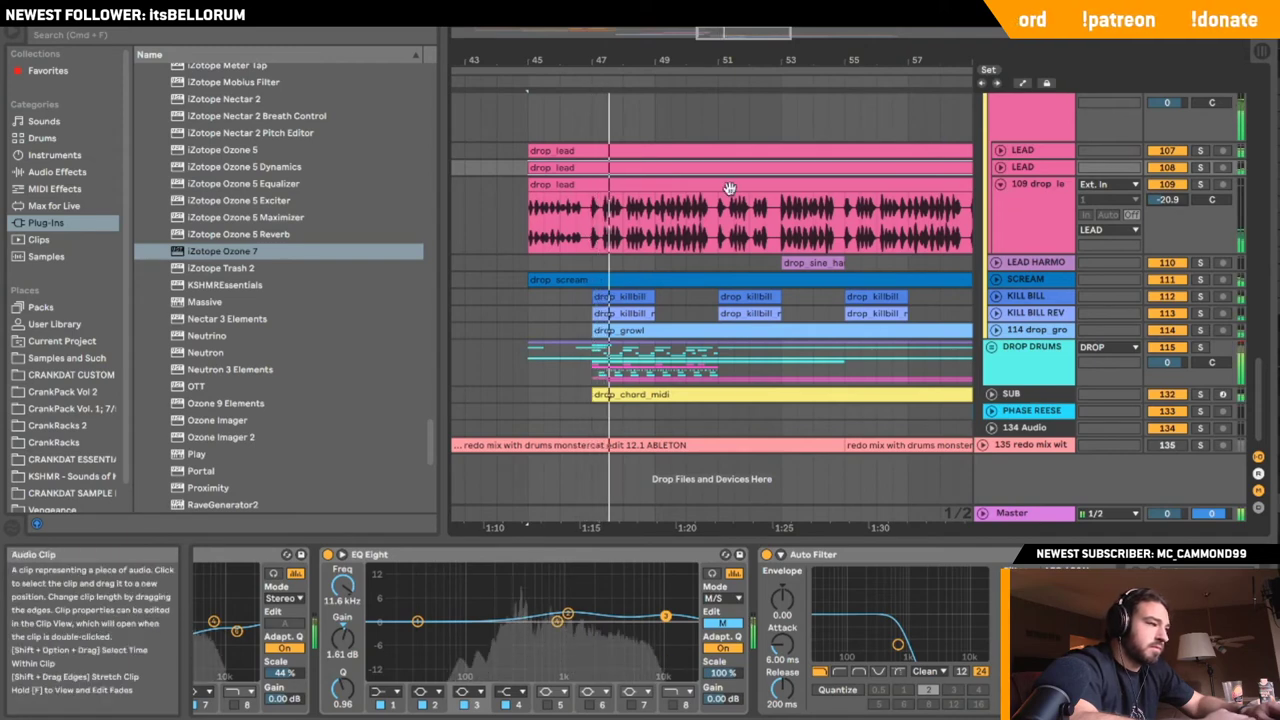
- Delete the drop_lead clip's first two bars, 45 to 47, on track 109 and place the playback start before the drop
{"action": "left_click", "coordinate": [580, 185]}
{"action": "key", "text": "Delete"}
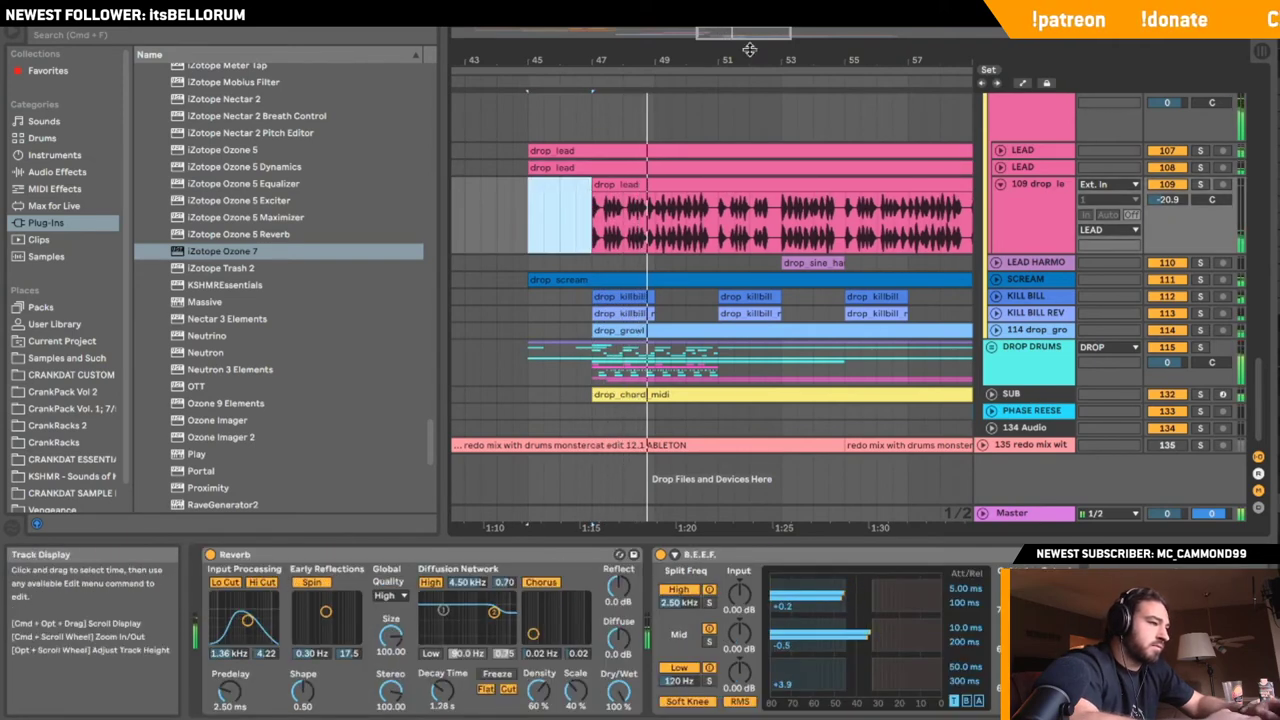
{"action": "left_click_drag", "start_coordinate": [748, 47], "coordinate": [748, 36]}
{"action": "scroll", "coordinate": [543, 265], "scroll_direction": "left", "scroll_amount": 2}
{"action": "left_click", "coordinate": [485, 215]}
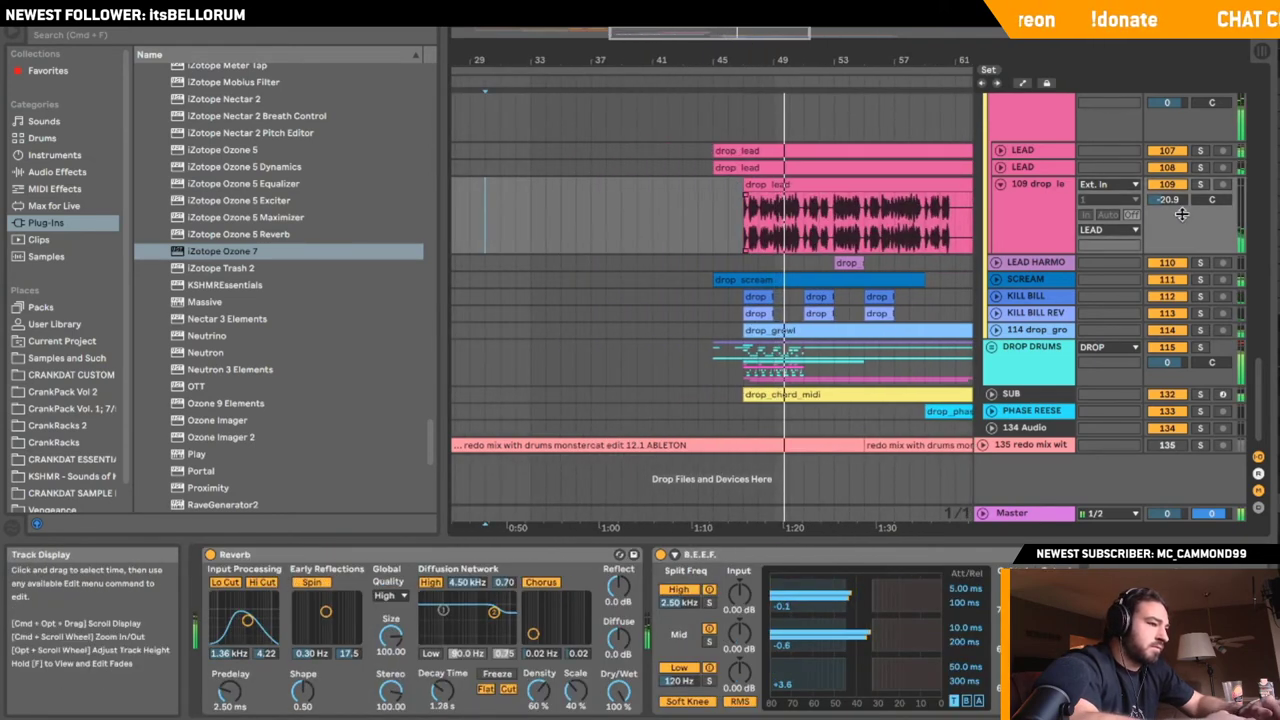
- Fold track 109 and the LEAD group, and insert a new MIDI track below CHORDS
{"action": "left_click", "coordinate": [1000, 184]}
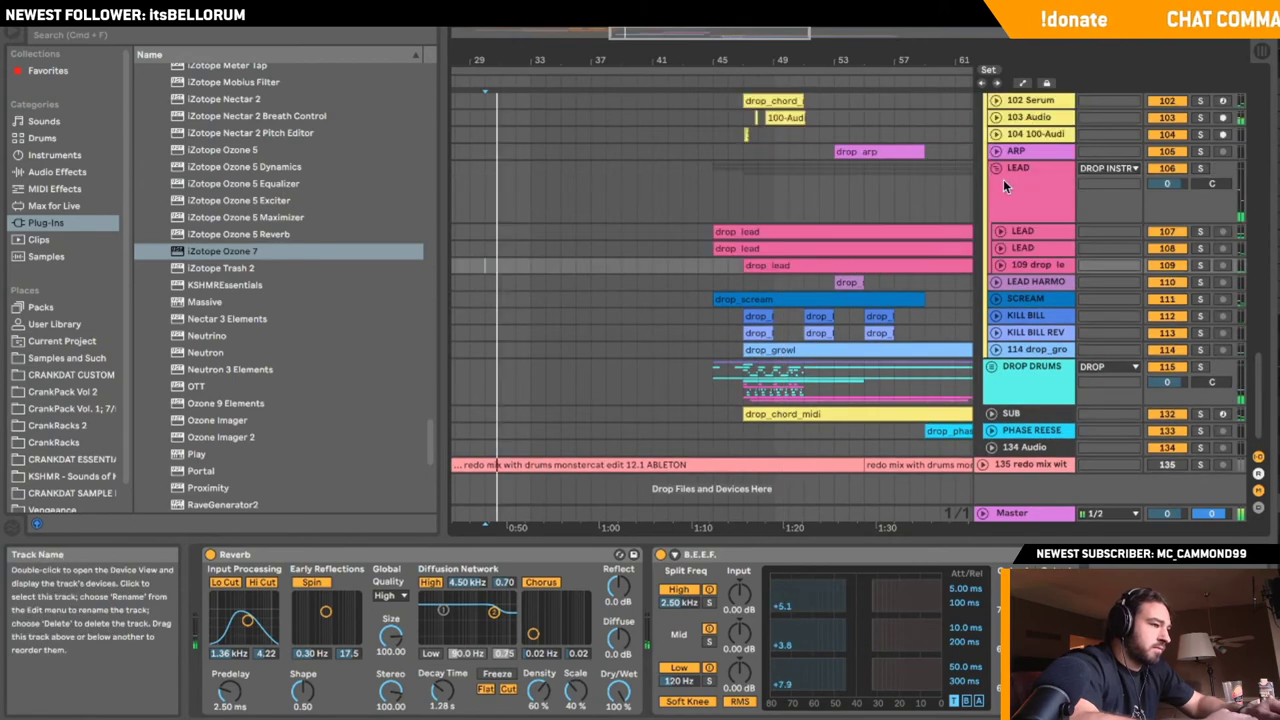
{"action": "left_click", "coordinate": [996, 171]}
{"action": "right_click", "coordinate": [1035, 229]}
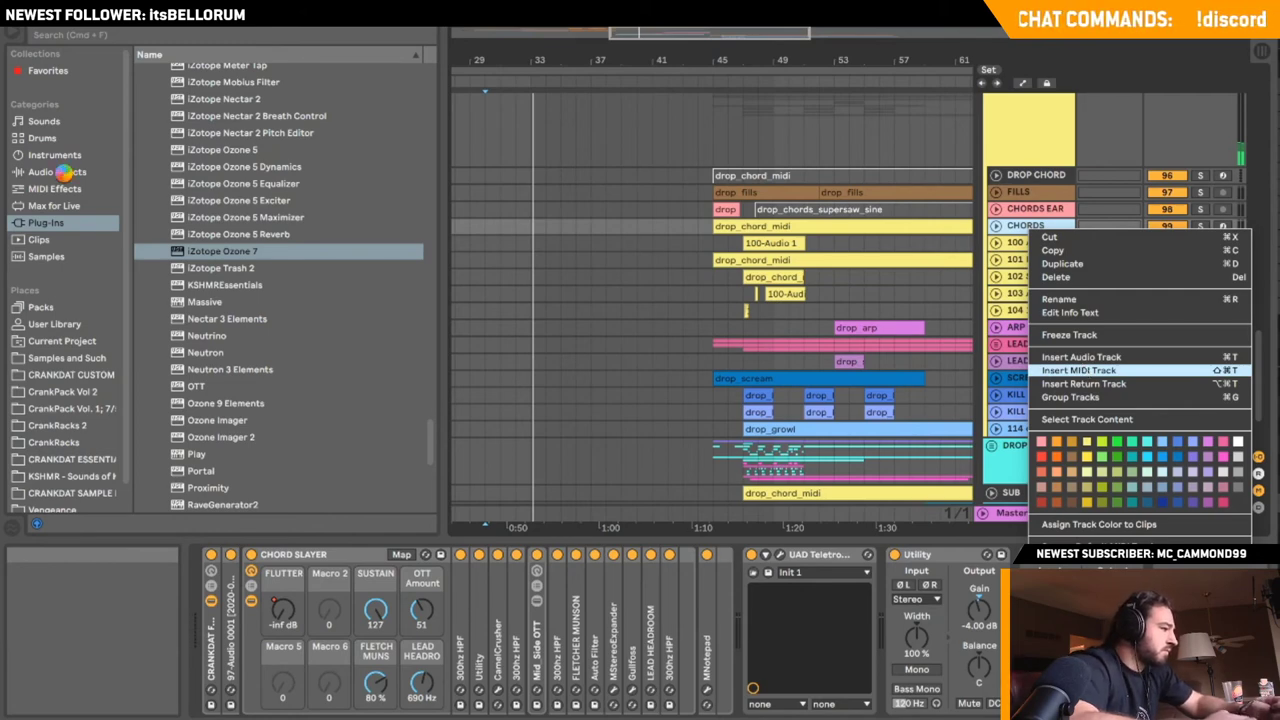
{"action": "left_click", "coordinate": [1080, 370]}
- Copy the drop_chord_midi clip from the CHORDS track onto the new MIDI track
{"action": "left_click", "coordinate": [55, 155]}
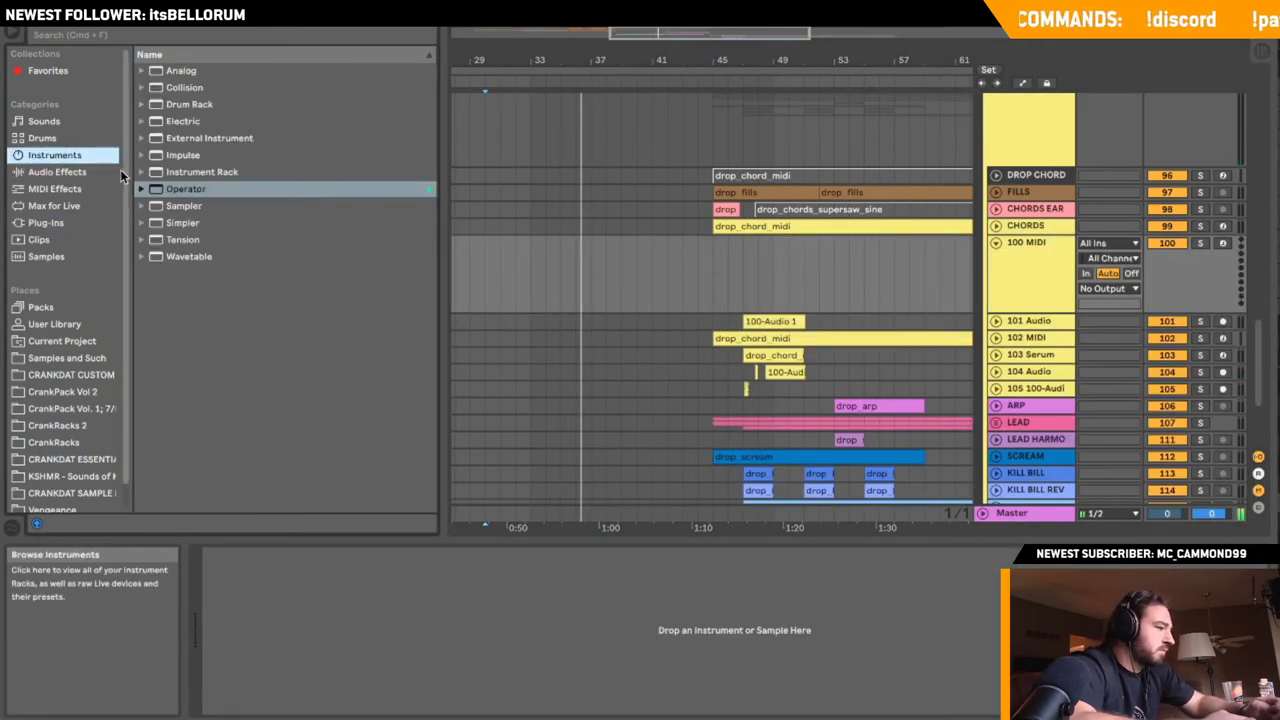
{"action": "left_click", "coordinate": [100, 173]}
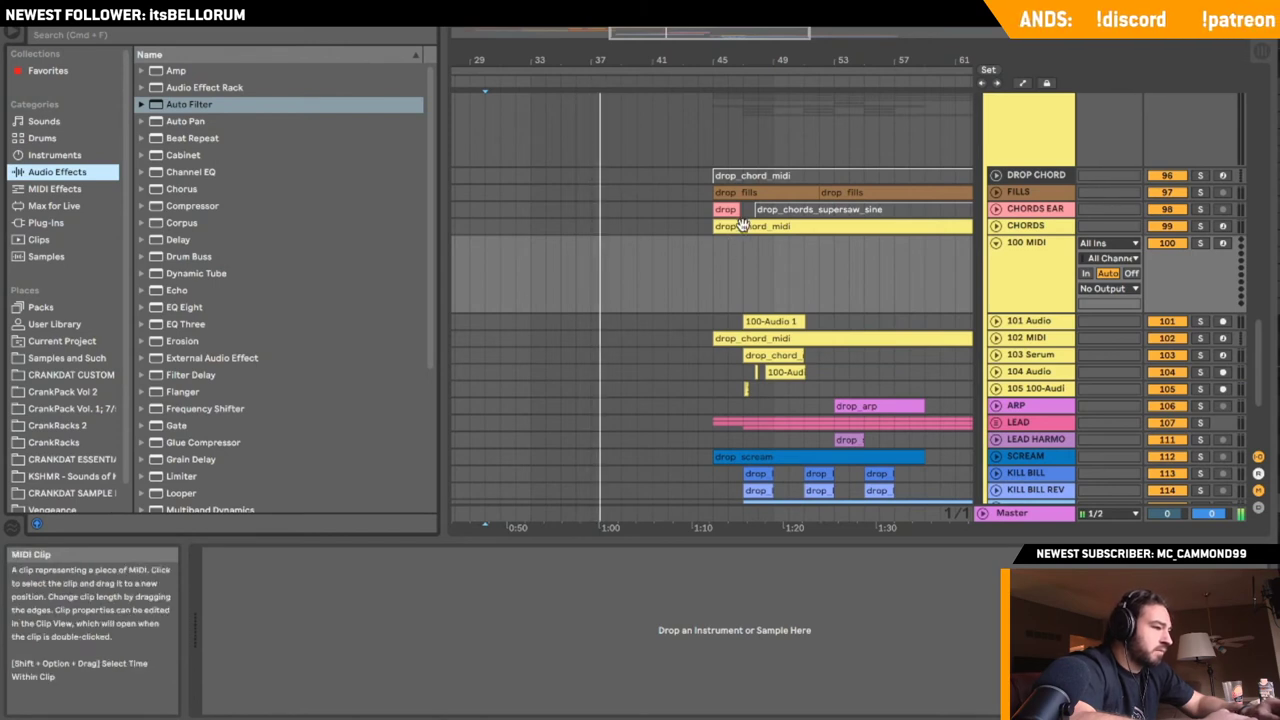
{"action": "left_click", "coordinate": [1032, 230]}
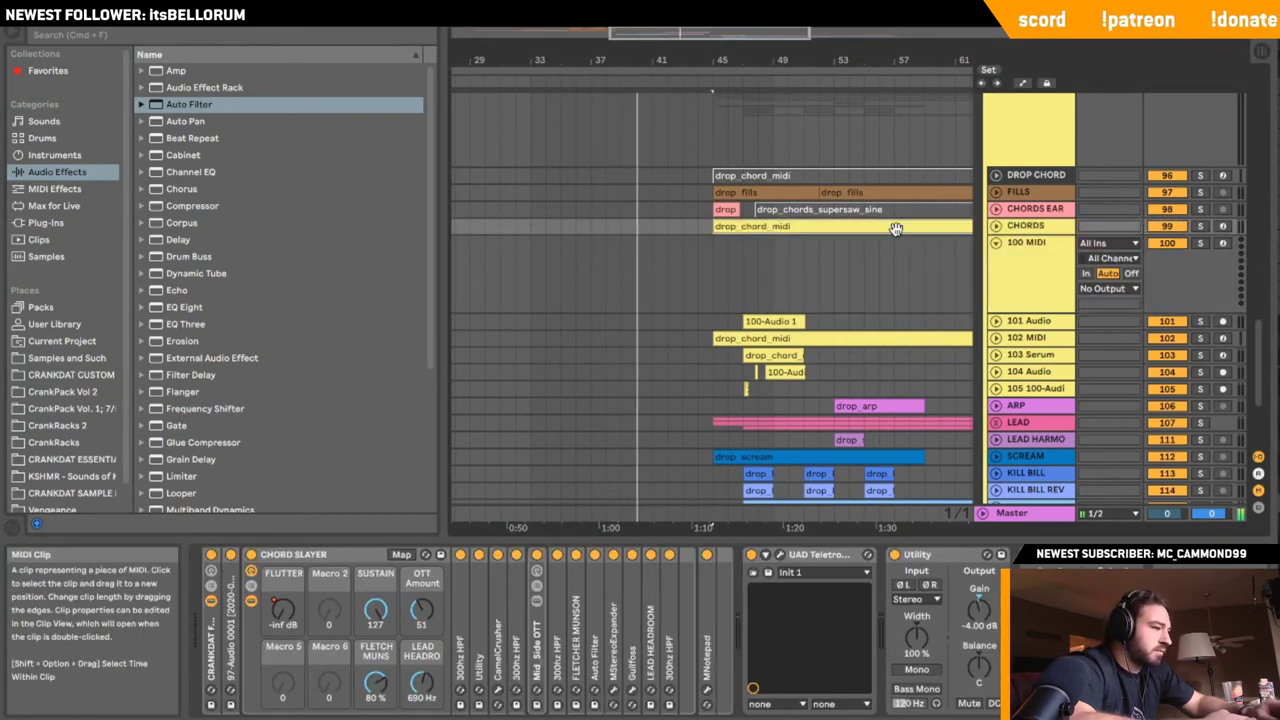
{"action": "left_click", "coordinate": [1014, 242]}
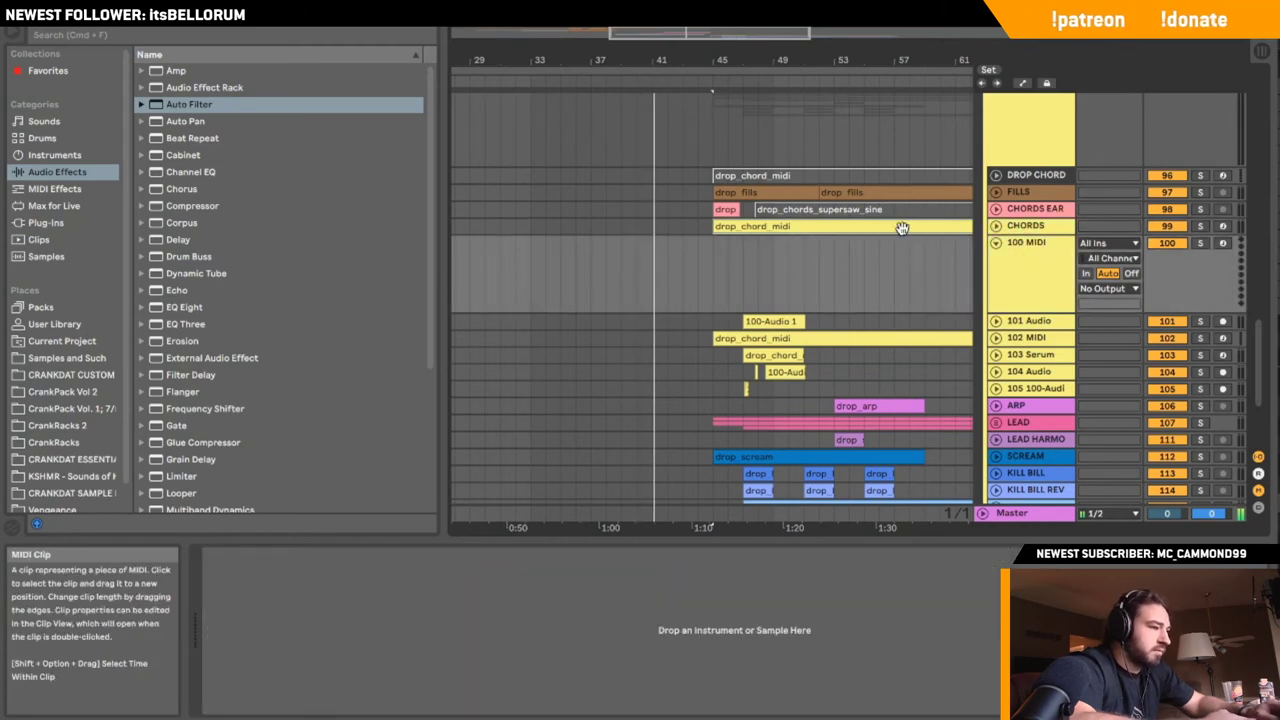
{"action": "left_click_drag", "start_coordinate": [905, 228], "coordinate": [880, 265]}
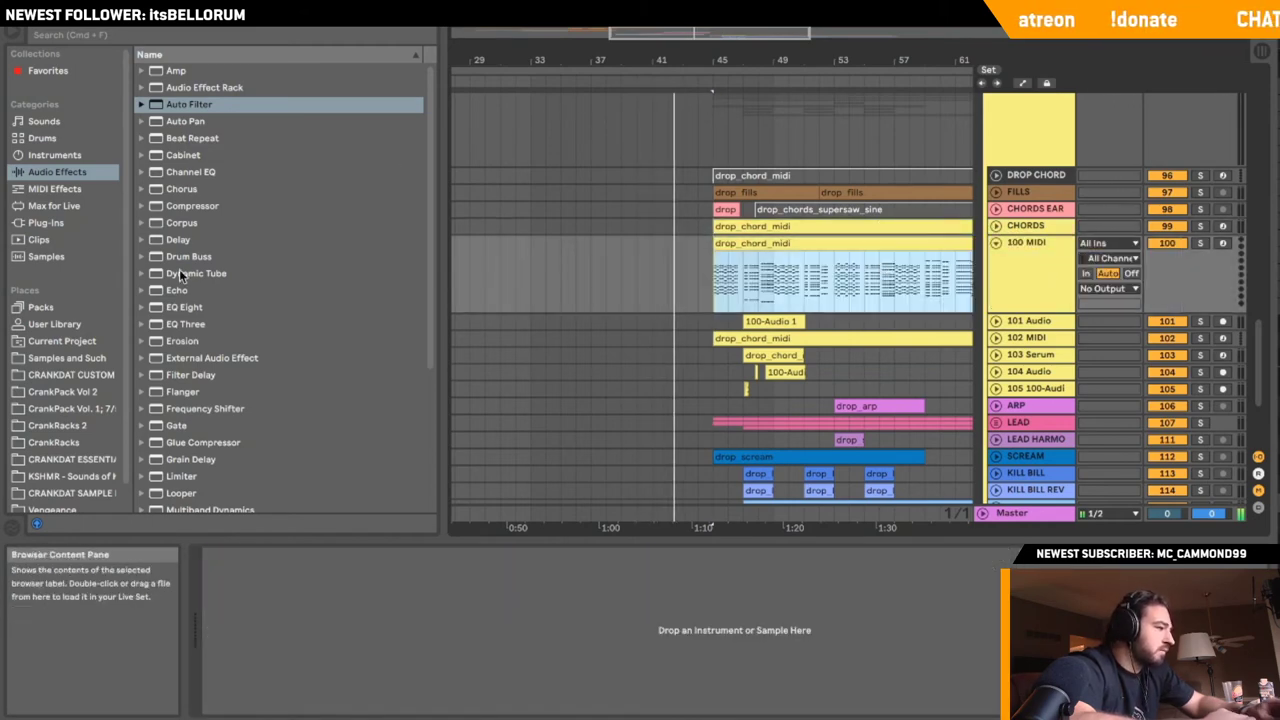
- Load the Operator instrument onto the new MIDI track
{"action": "left_click", "coordinate": [66, 207]}
{"action": "left_click", "coordinate": [38, 239]}
{"action": "left_click", "coordinate": [54, 155]}
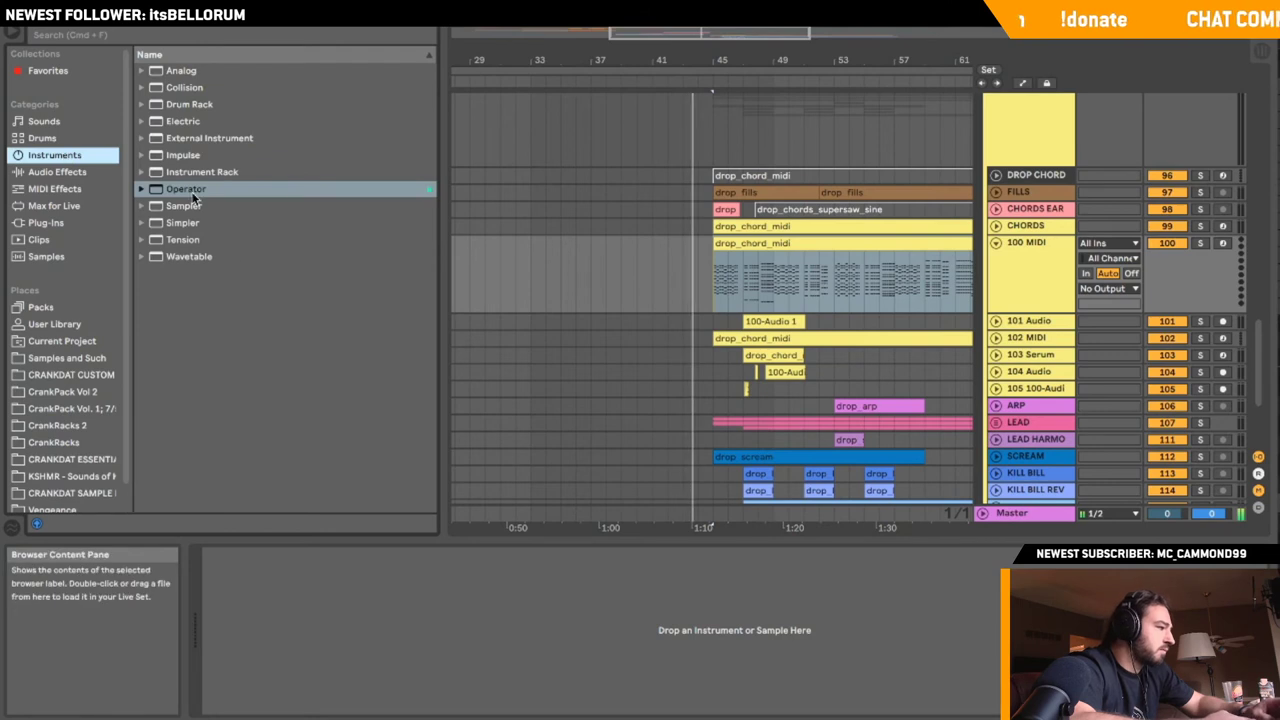
{"action": "left_click_drag", "start_coordinate": [185, 188], "coordinate": [838, 272]}
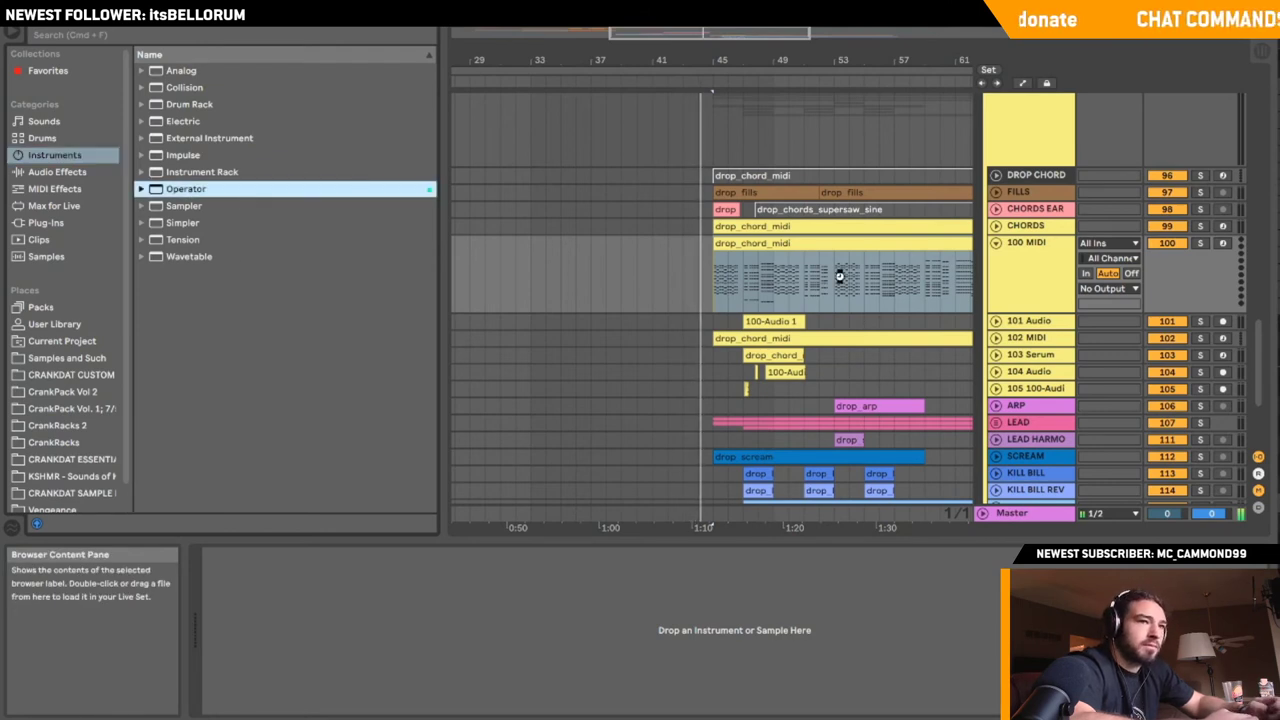
{"action": "left_click_drag", "start_coordinate": [840, 275], "coordinate": [840, 275]}
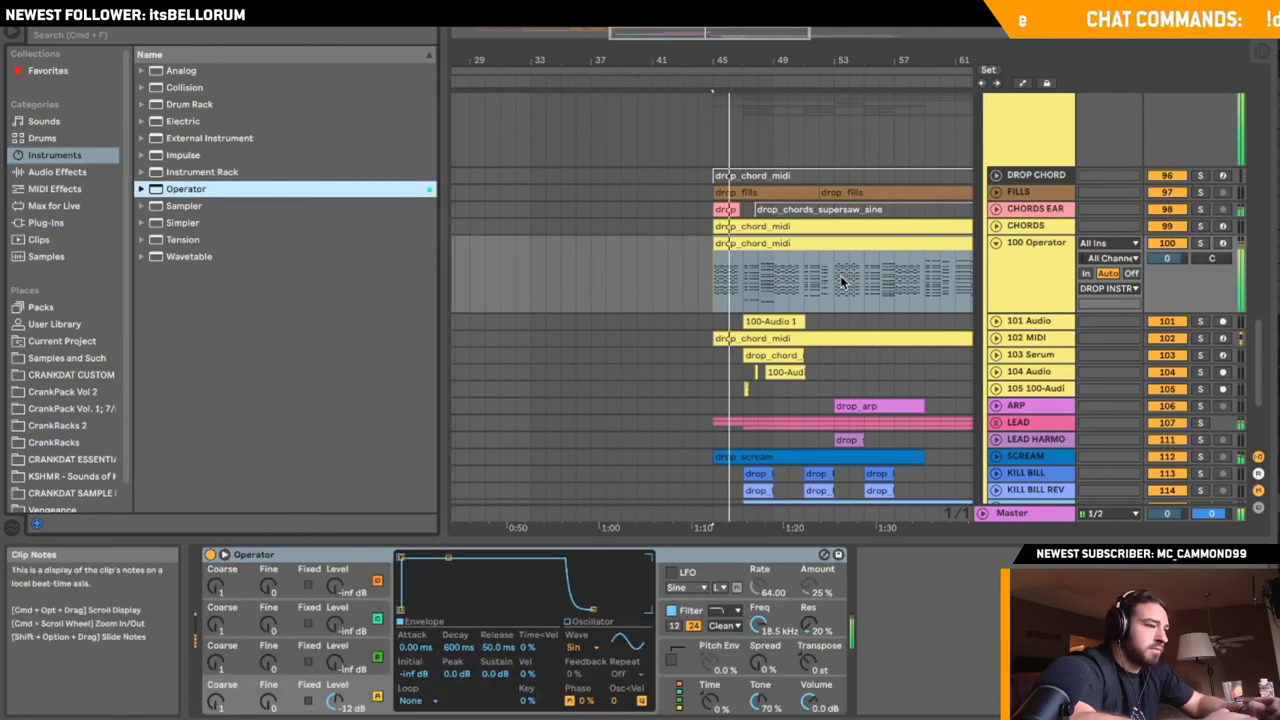
- Split the copied drop_chord_midi clip at bar 47 and delete the part before it
{"action": "left_click", "coordinate": [743, 263]}
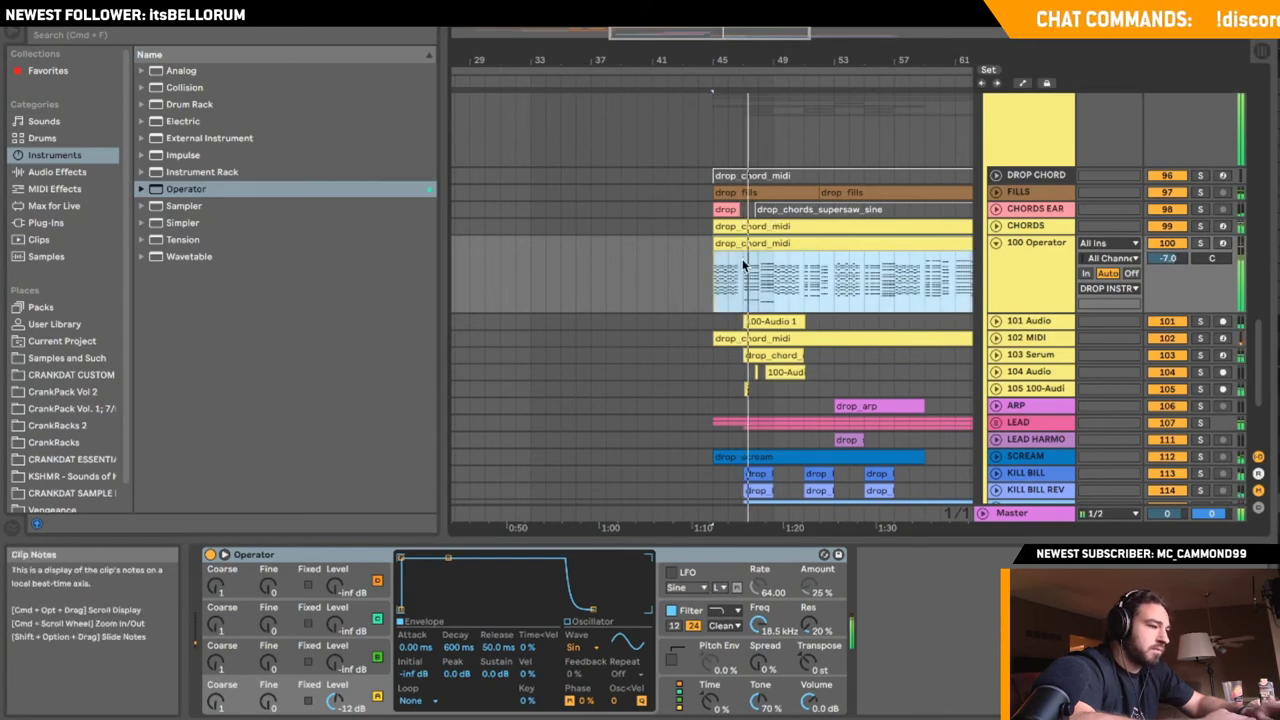
{"action": "key", "text": "super+e"}
{"action": "left_click", "coordinate": [729, 244]}
{"action": "key", "text": "Delete"}
{"action": "left_click", "coordinate": [746, 268]}
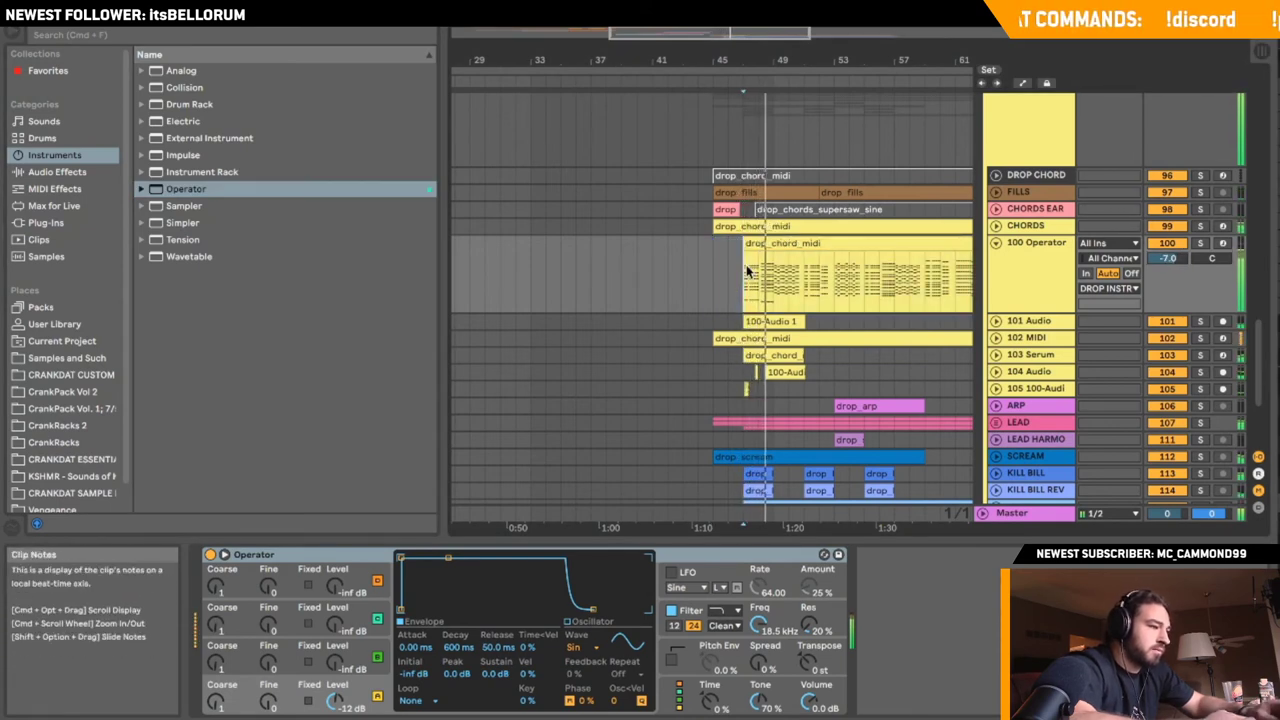
- Set the Operator track's volume to -12.0 dB, arm and solo it, and restart playback
{"action": "left_click_drag", "start_coordinate": [1181, 257], "coordinate": [1181, 270]}
{"action": "left_click", "coordinate": [1222, 244]}
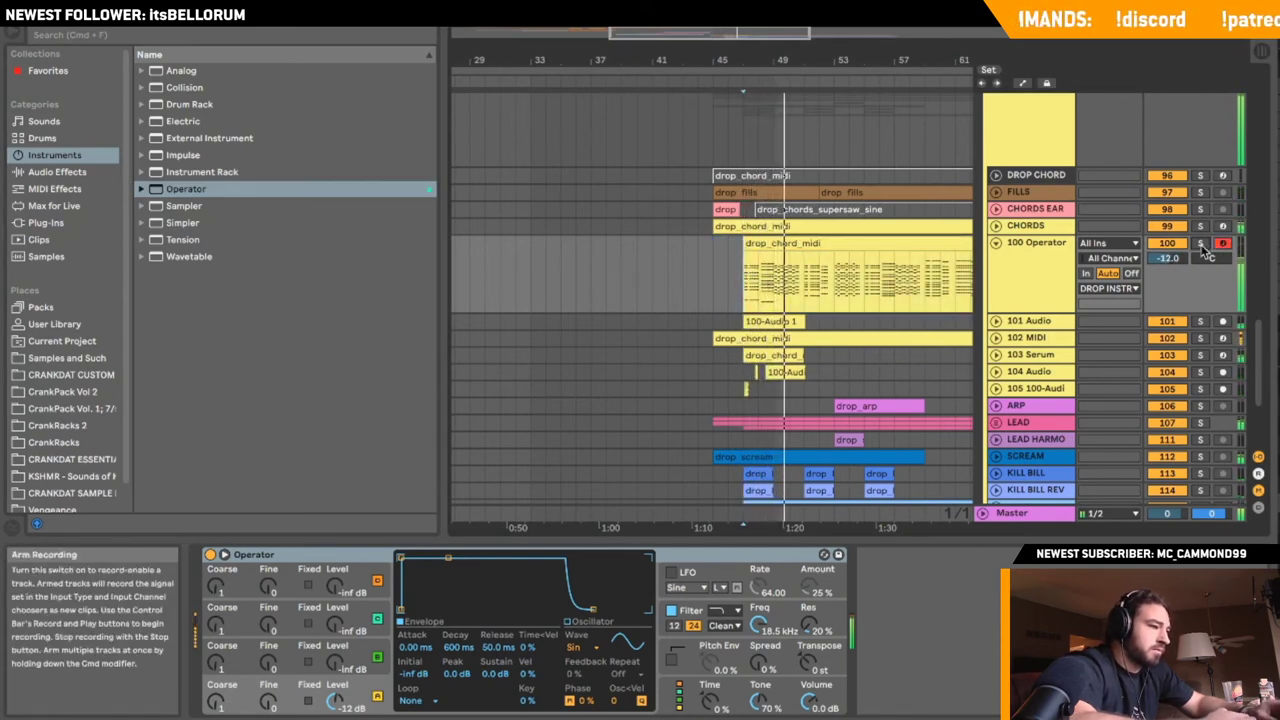
{"action": "left_click", "coordinate": [1201, 244]}
{"action": "key", "text": "space"}
{"action": "key", "text": "space"}
- Enable Operator's LFO with the Noise waveform and set its range to Sync
{"action": "left_click", "coordinate": [671, 573]}
{"action": "left_click", "coordinate": [687, 588]}
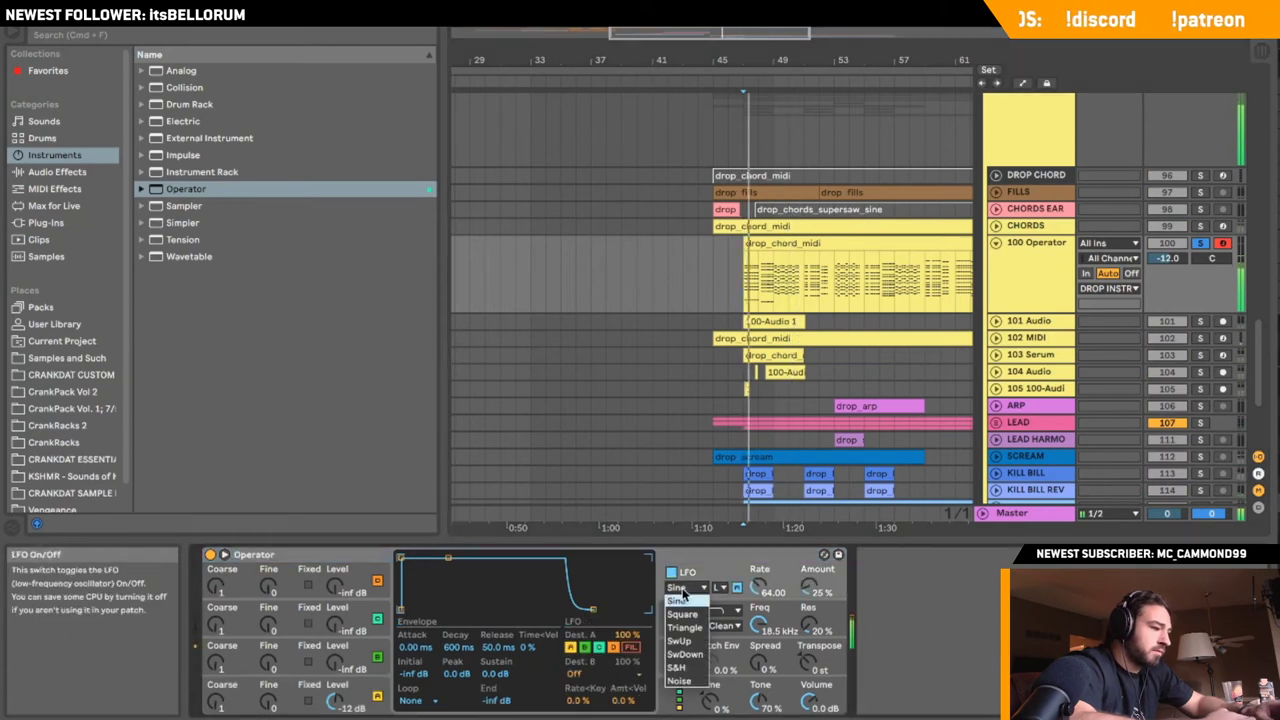
{"action": "left_click", "coordinate": [692, 683]}
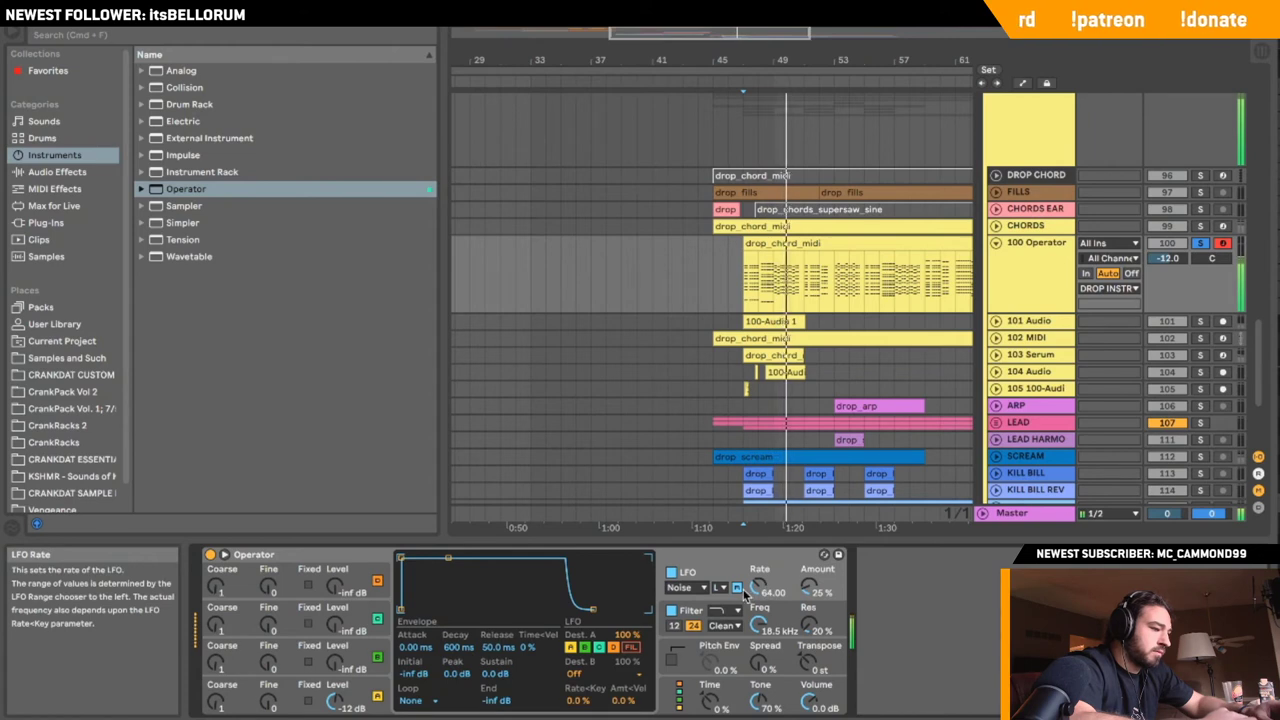
{"action": "left_click", "coordinate": [720, 587]}
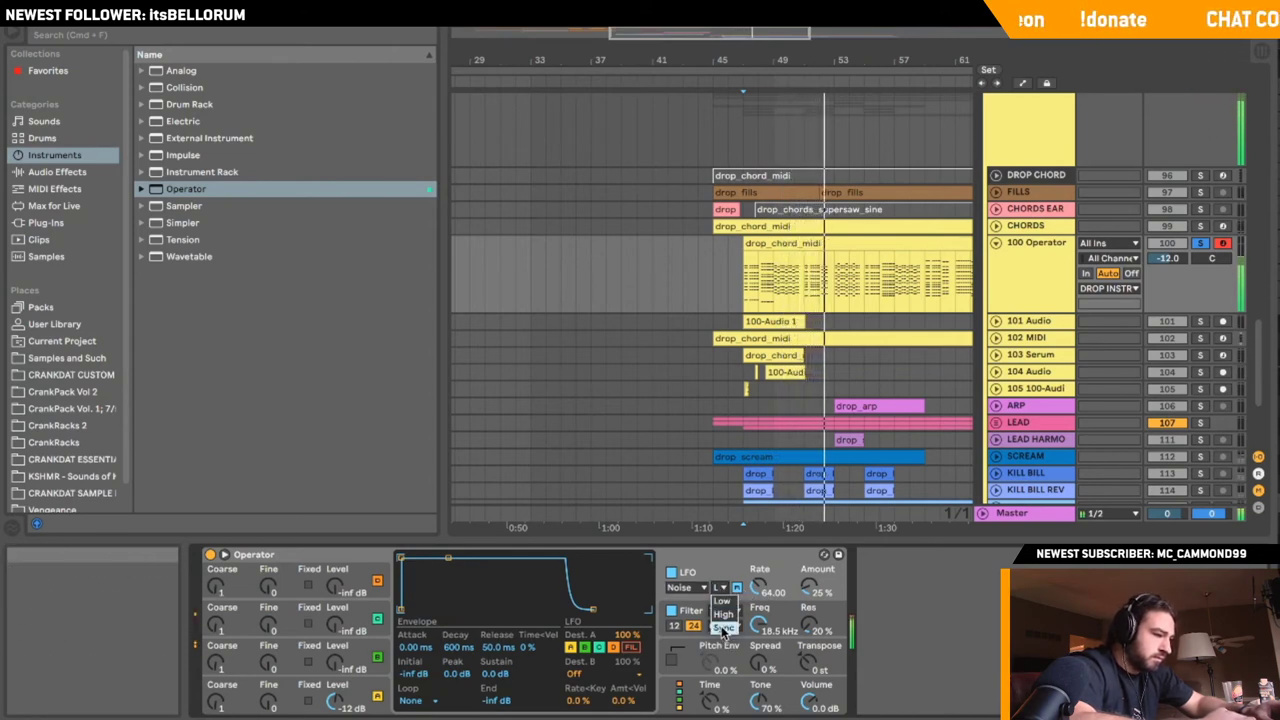
{"action": "left_click", "coordinate": [722, 626]}
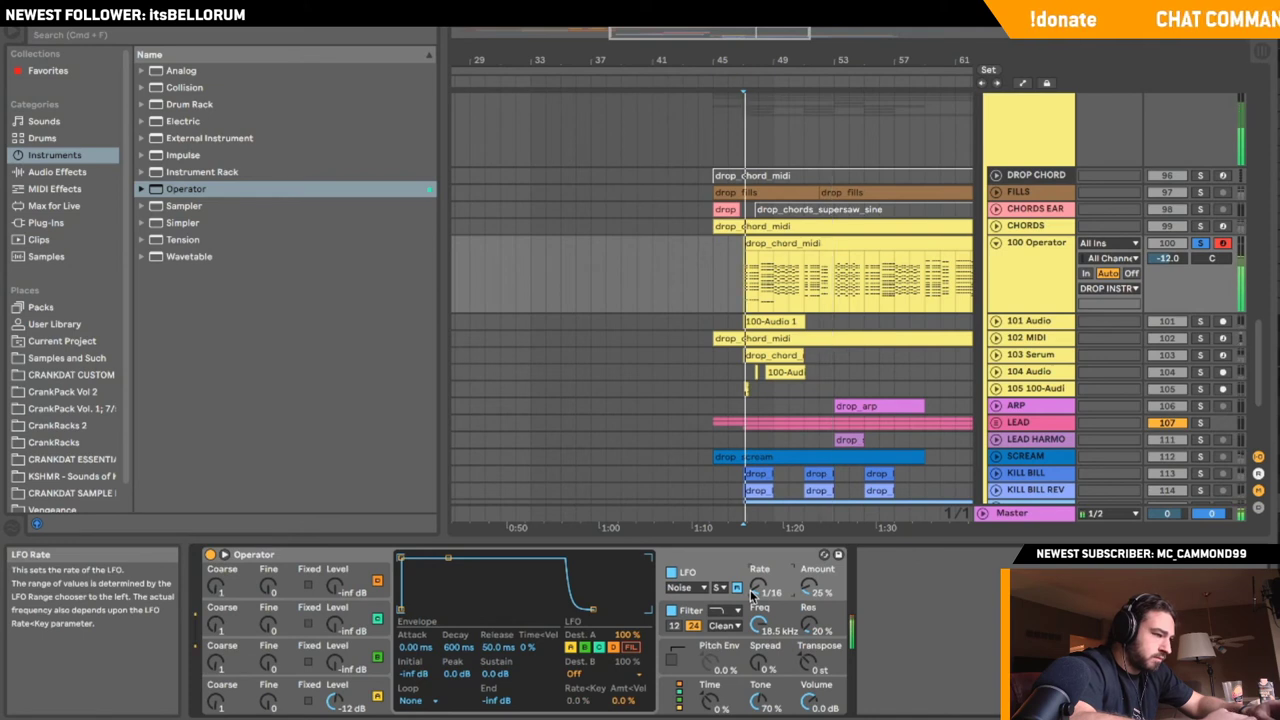
- Set Operator's number of voices to 2
{"action": "left_click", "coordinate": [688, 698]}
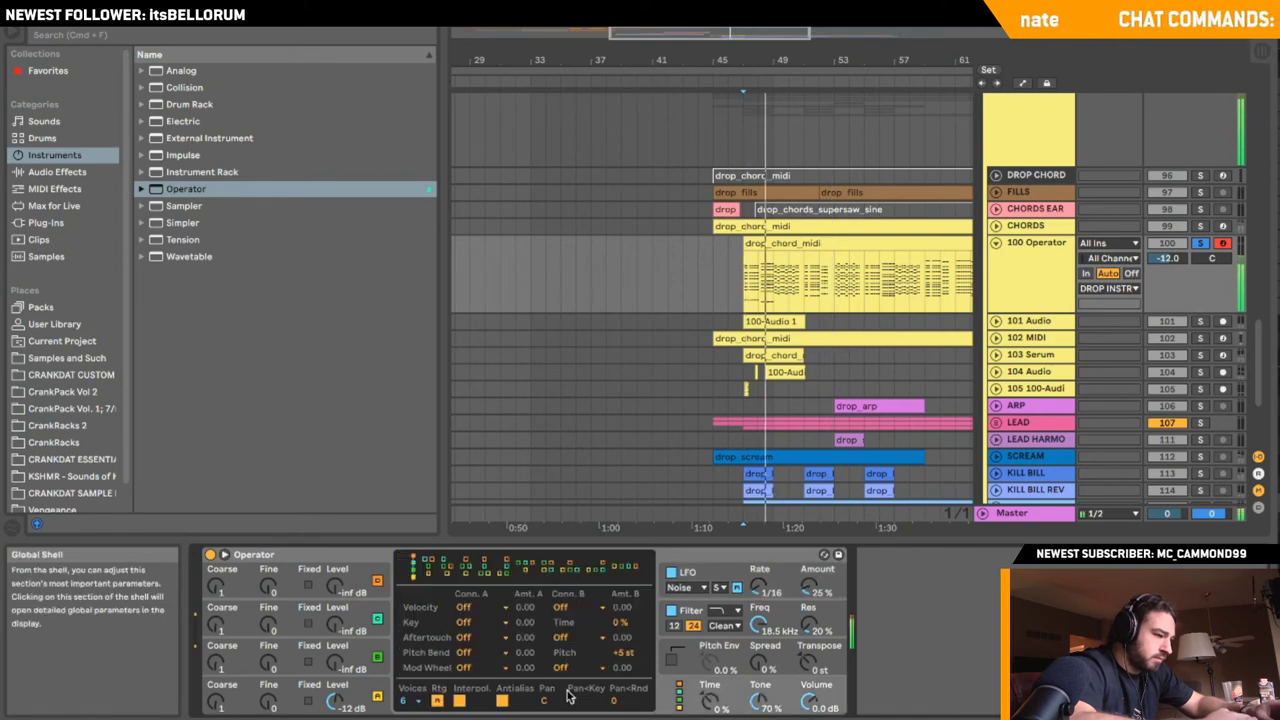
{"action": "left_click", "coordinate": [410, 701]}
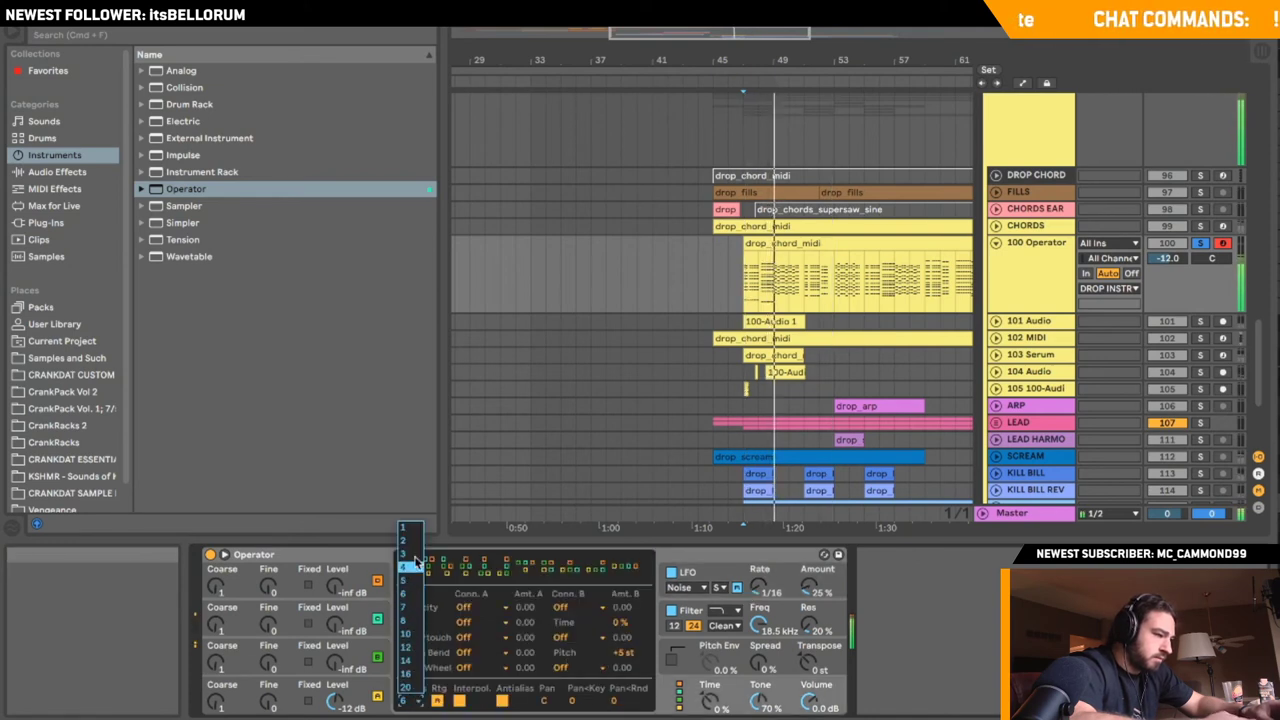
{"action": "left_click", "coordinate": [365, 562]}
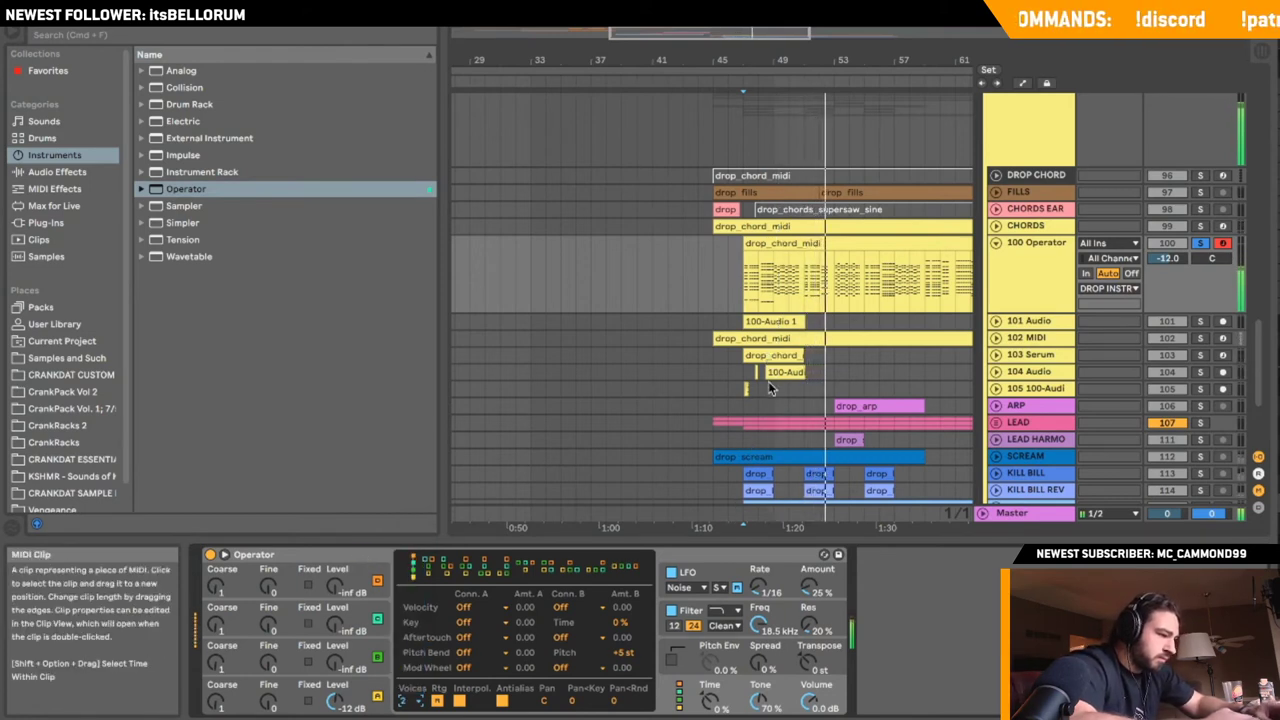
- Set Operator's LFO rate to 1/8 and its number of voices to 10
{"action": "left_click", "coordinate": [719, 587]}
{"action": "left_click", "coordinate": [757, 588]}
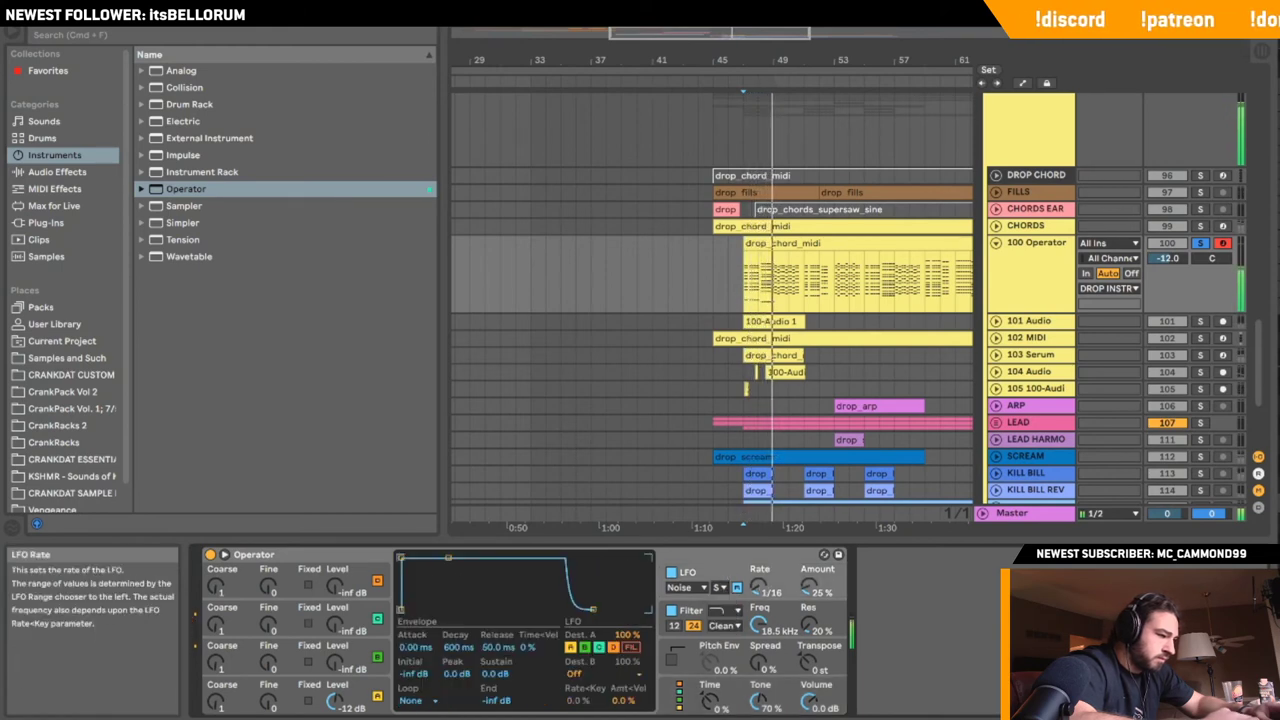
{"action": "left_click_drag", "start_coordinate": [759, 588], "coordinate": [759, 600]}
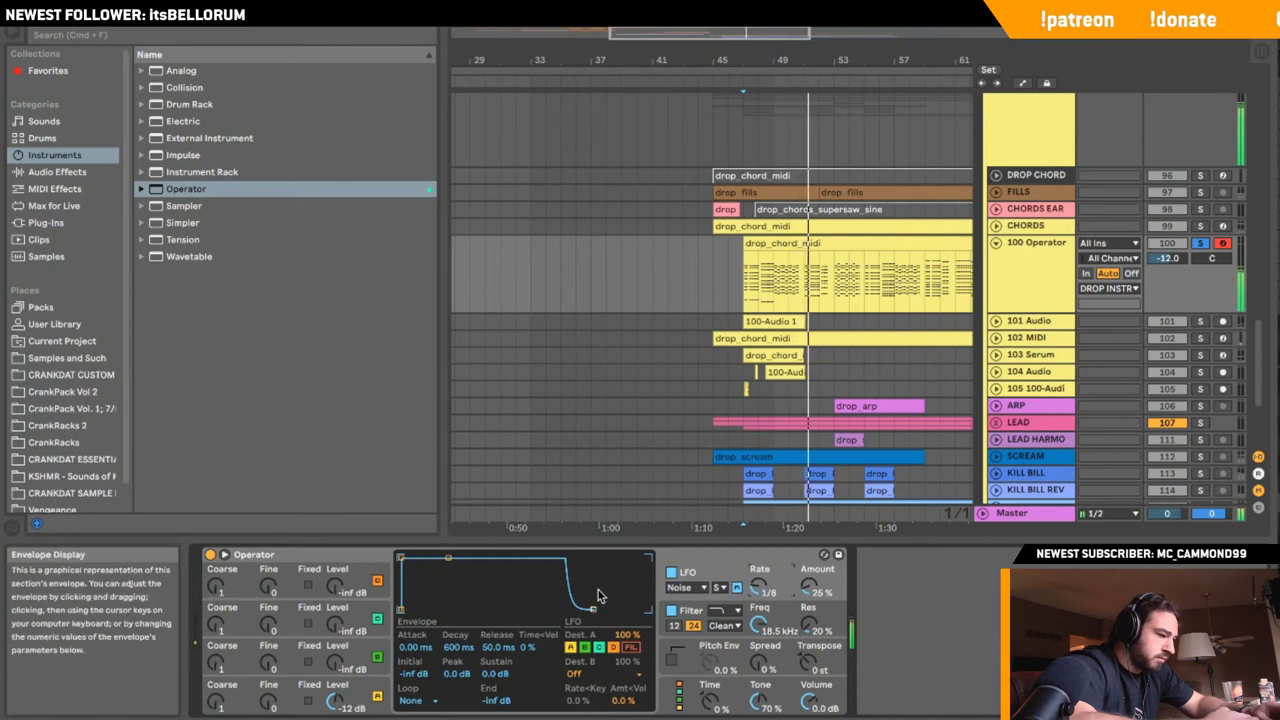
{"action": "left_click", "coordinate": [435, 706]}
{"action": "left_click", "coordinate": [408, 701]}
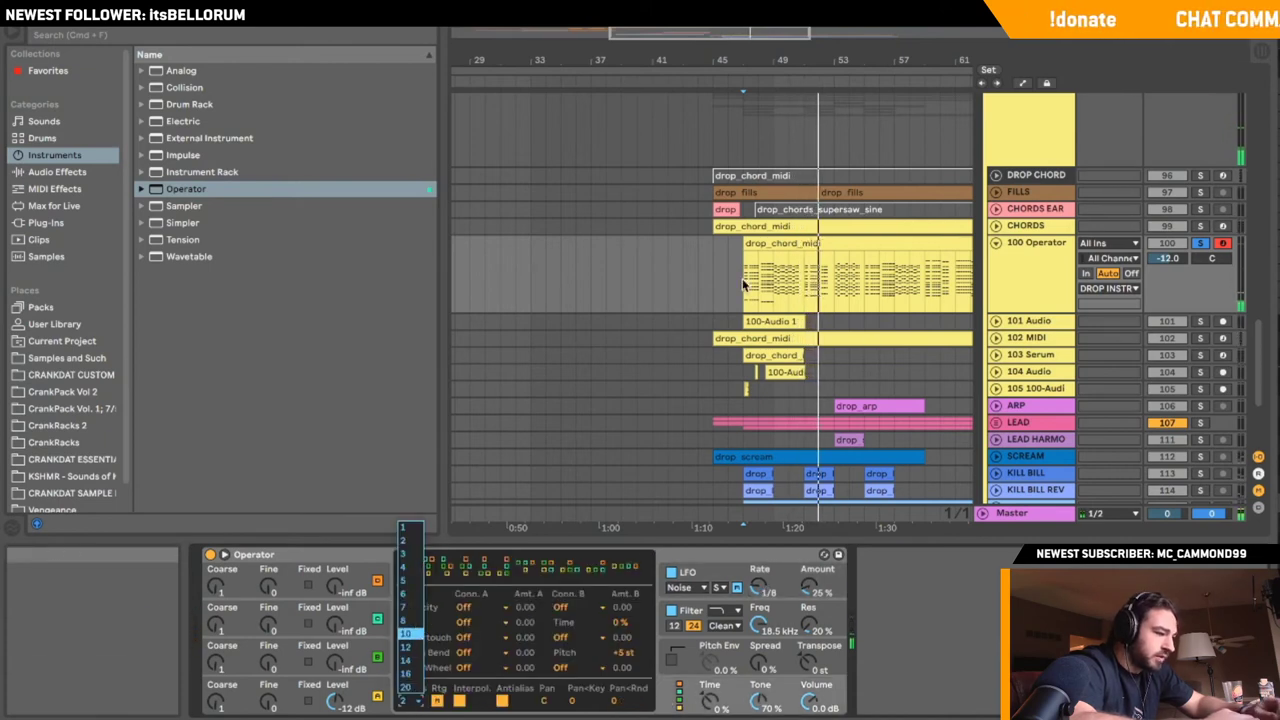
{"action": "left_click", "coordinate": [406, 633]}
- Restart playback and add an EQ Eight after Operator on the 100 Operator track
{"action": "left_click", "coordinate": [96, 172]}
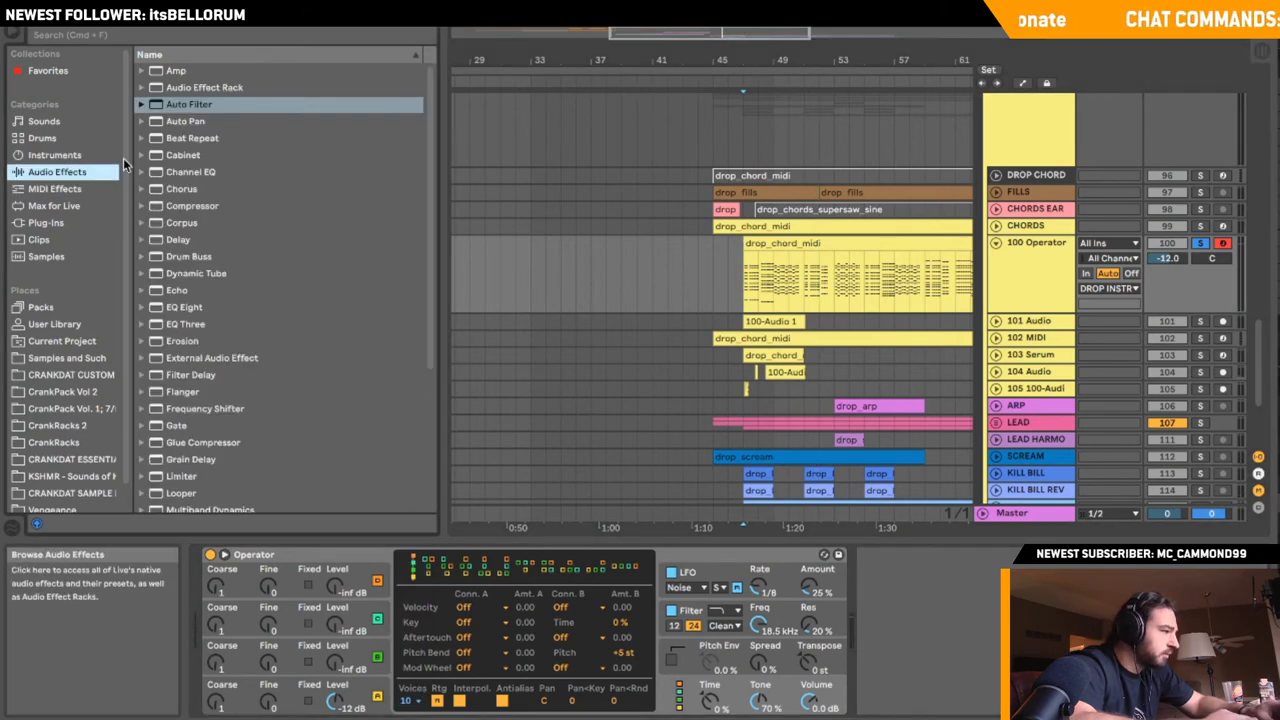
{"action": "key", "text": "space"}
{"action": "left_click", "coordinate": [183, 310]}
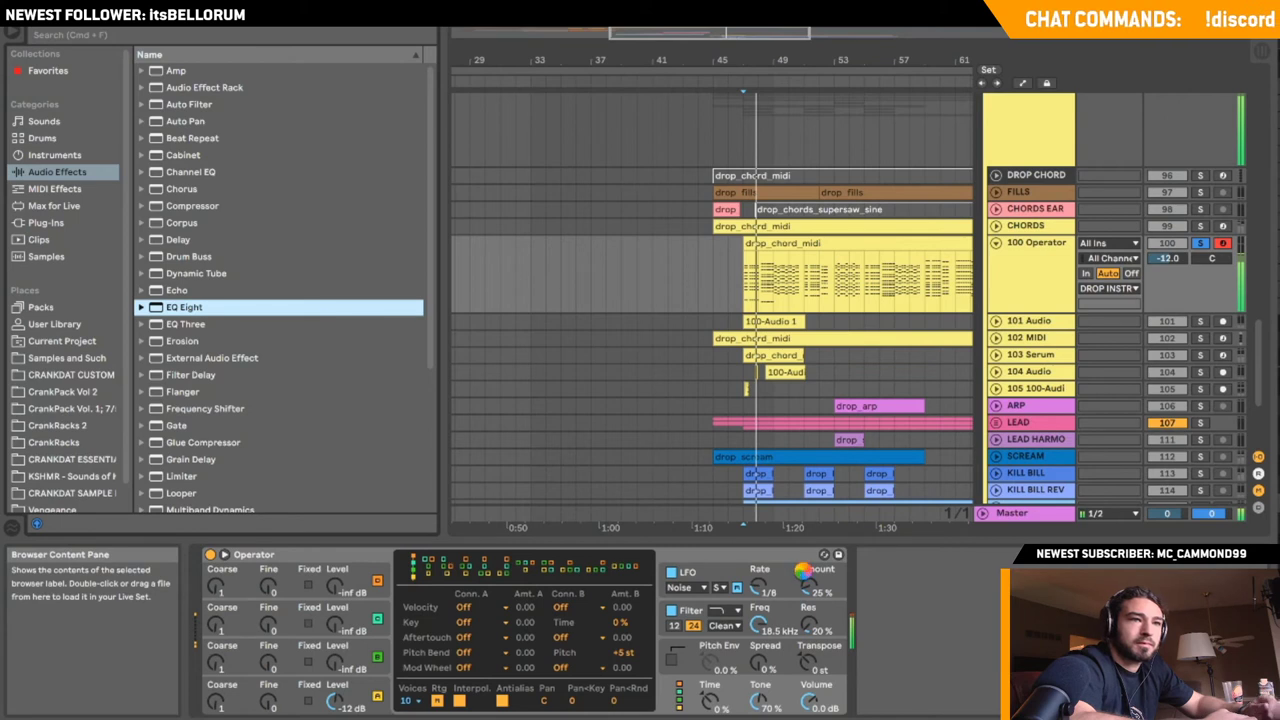
{"action": "double_click", "coordinate": [183, 310]}
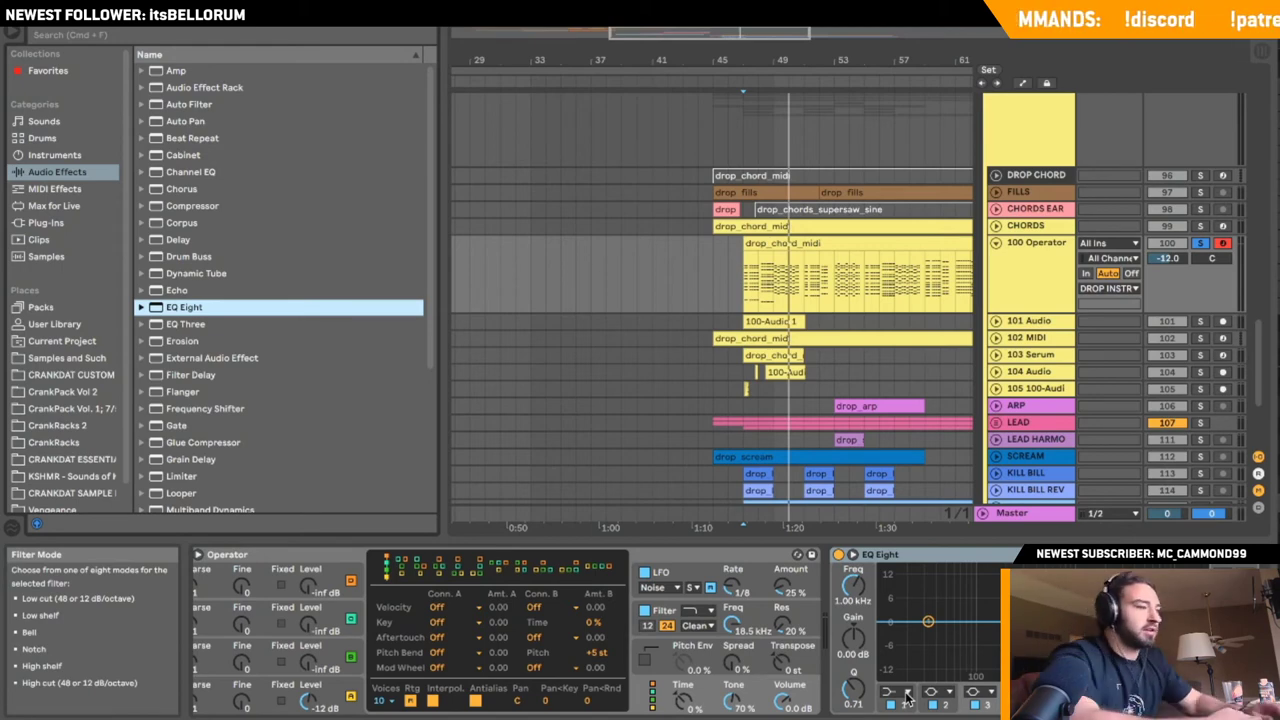
- Turn off solo and record arm on the 100 Operator track
{"action": "left_click", "coordinate": [999, 245]}
{"action": "left_click", "coordinate": [999, 245]}
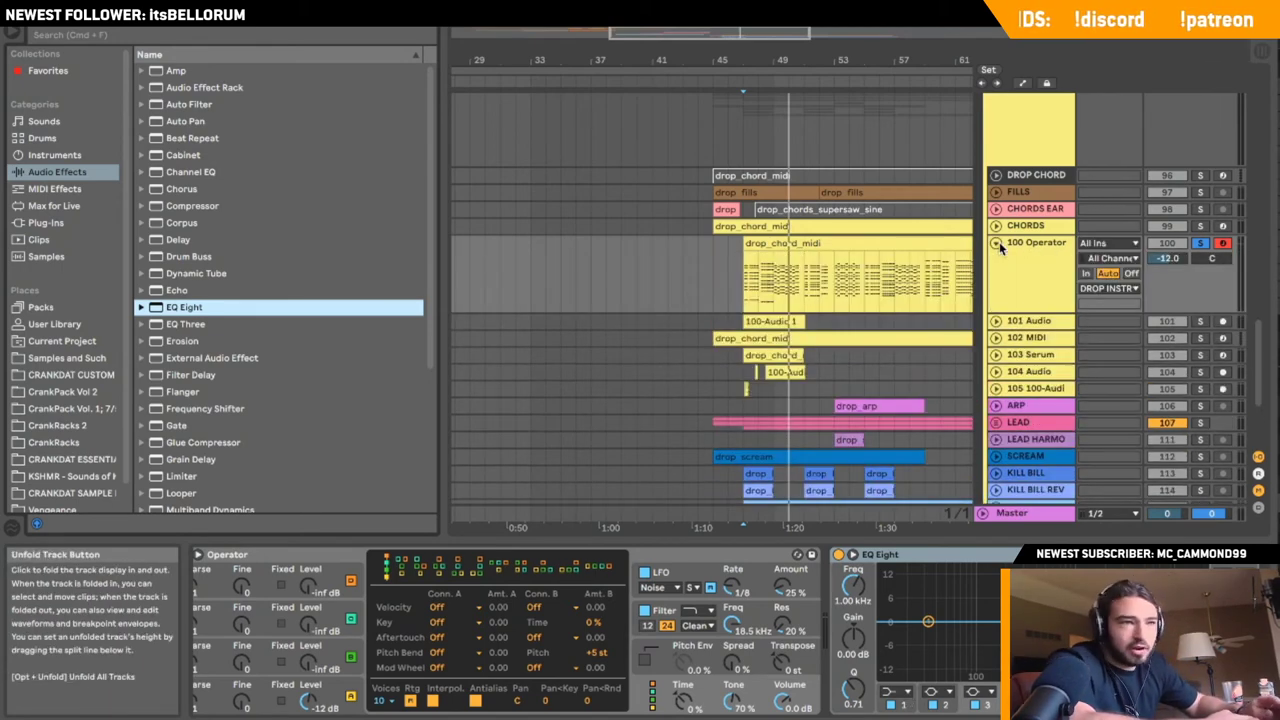
{"action": "left_click", "coordinate": [745, 276]}
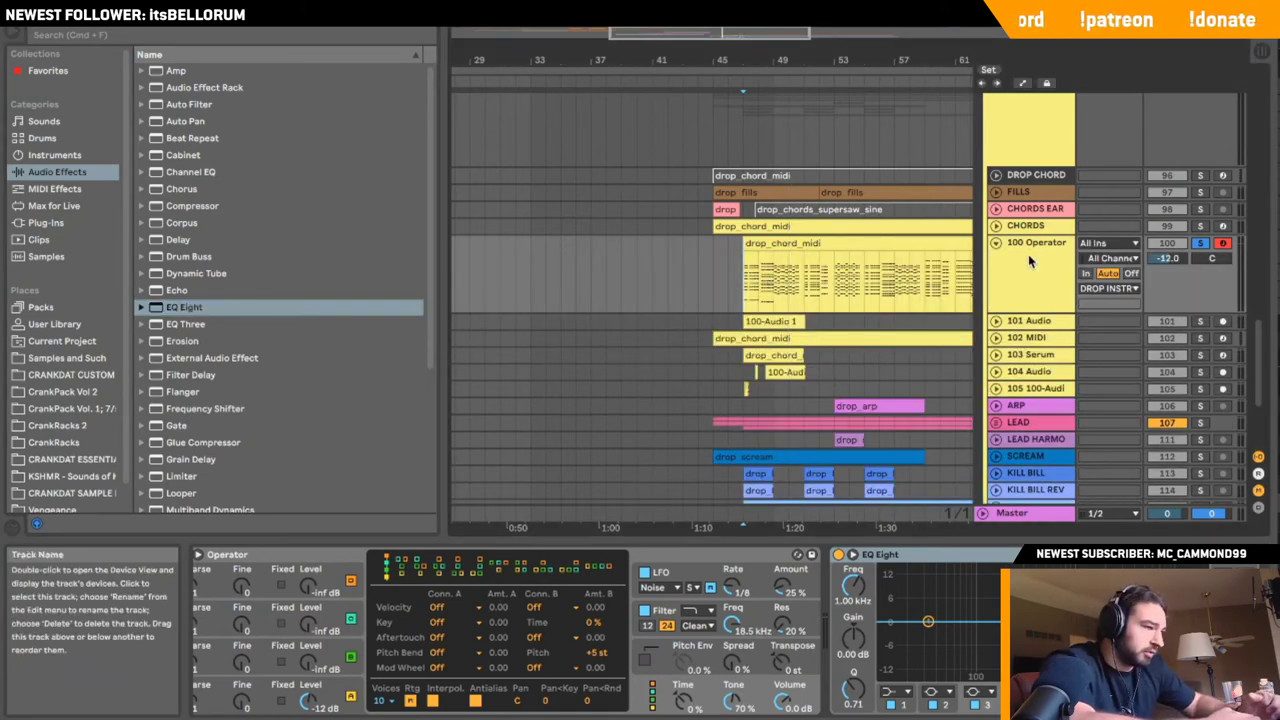
{"action": "left_click", "coordinate": [995, 243]}
{"action": "left_click", "coordinate": [995, 243]}
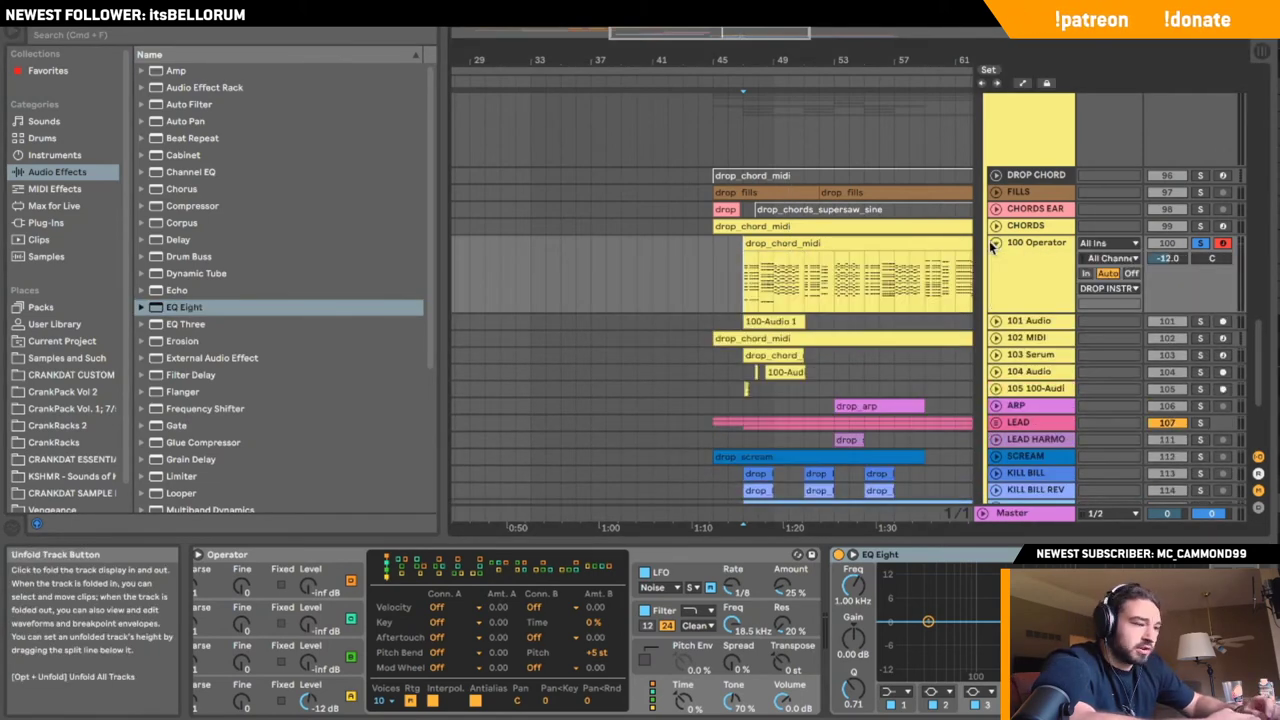
{"action": "left_click", "coordinate": [1200, 243]}
{"action": "left_click", "coordinate": [1223, 243]}
- Unfold the VOX group to show its vocal tracks around the intro section
{"action": "scroll", "coordinate": [1126, 219], "scroll_direction": "up", "scroll_amount": 15}
{"action": "scroll", "coordinate": [1126, 219], "scroll_direction": "up", "scroll_amount": 8}
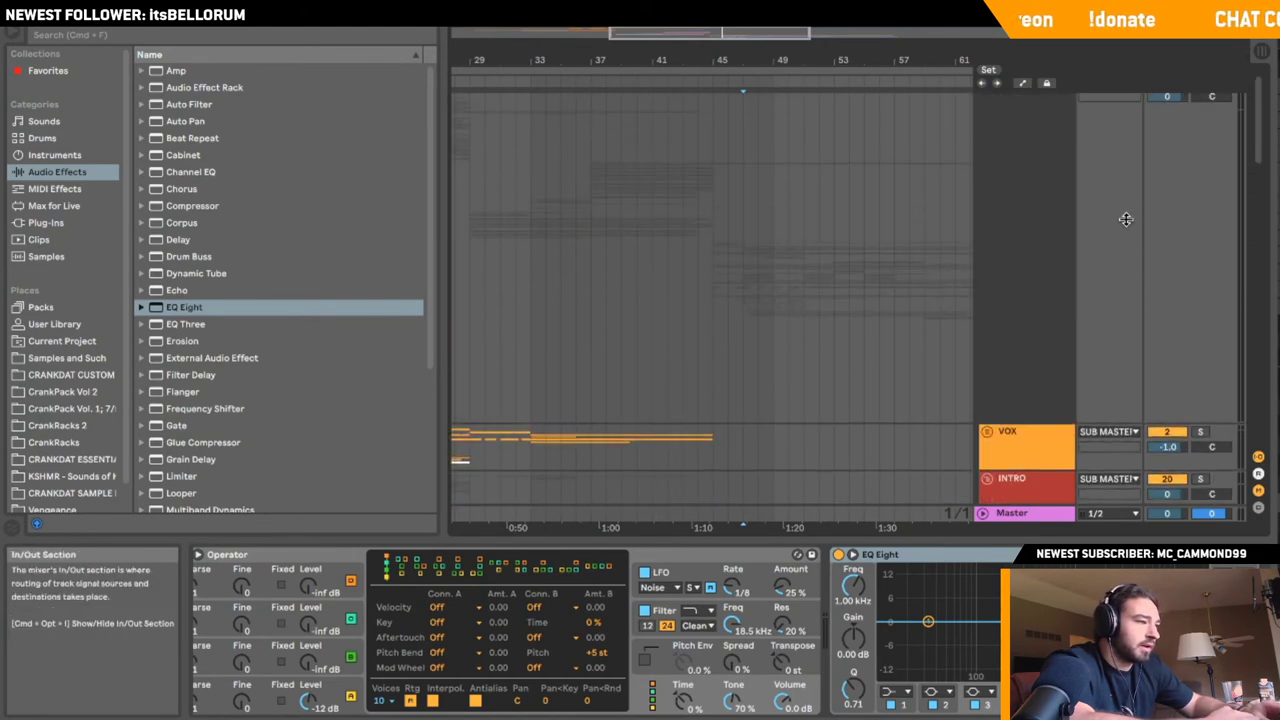
{"action": "scroll", "coordinate": [780, 267], "scroll_direction": "left", "scroll_amount": 7}
{"action": "scroll", "coordinate": [780, 266], "scroll_direction": "down", "scroll_amount": 4}
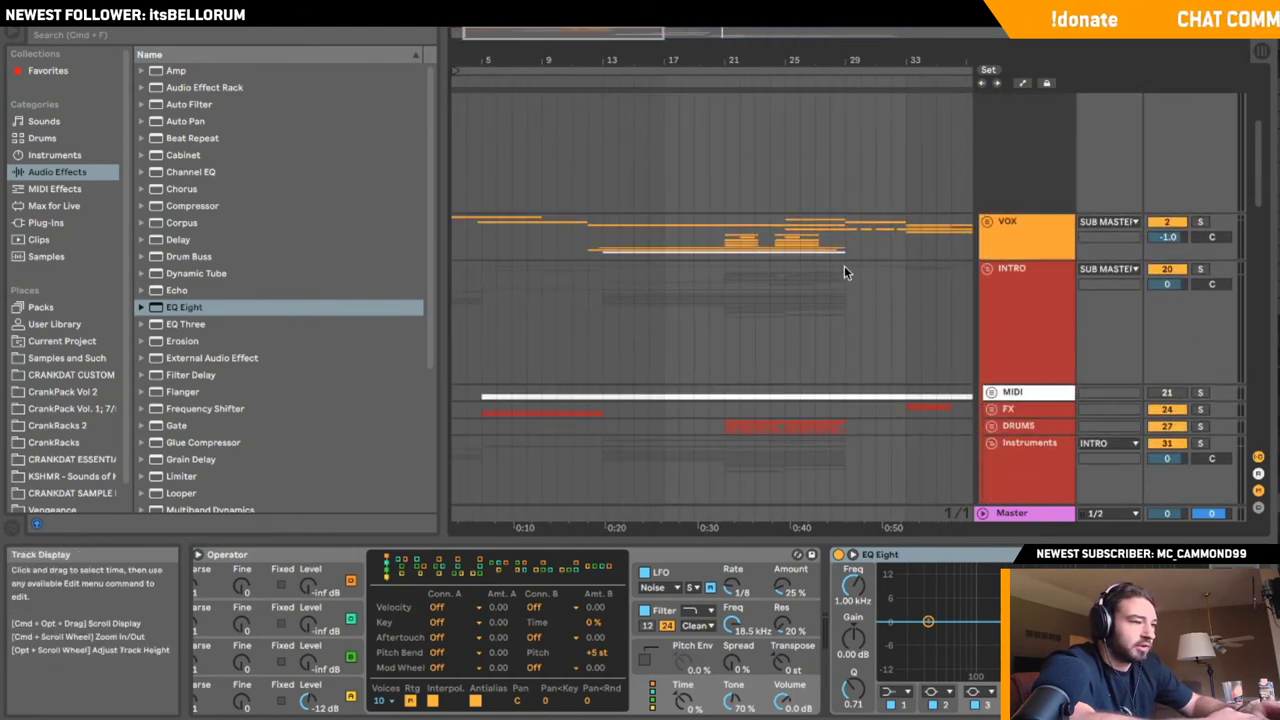
{"action": "left_click", "coordinate": [987, 222]}
{"action": "scroll", "coordinate": [918, 257], "scroll_direction": "down", "scroll_amount": 4}
{"action": "scroll", "coordinate": [918, 257], "scroll_direction": "left", "scroll_amount": 1}
{"action": "scroll", "coordinate": [918, 257], "scroll_direction": "right", "scroll_amount": 1}
{"action": "scroll", "coordinate": [918, 257], "scroll_direction": "right", "scroll_amount": 1}
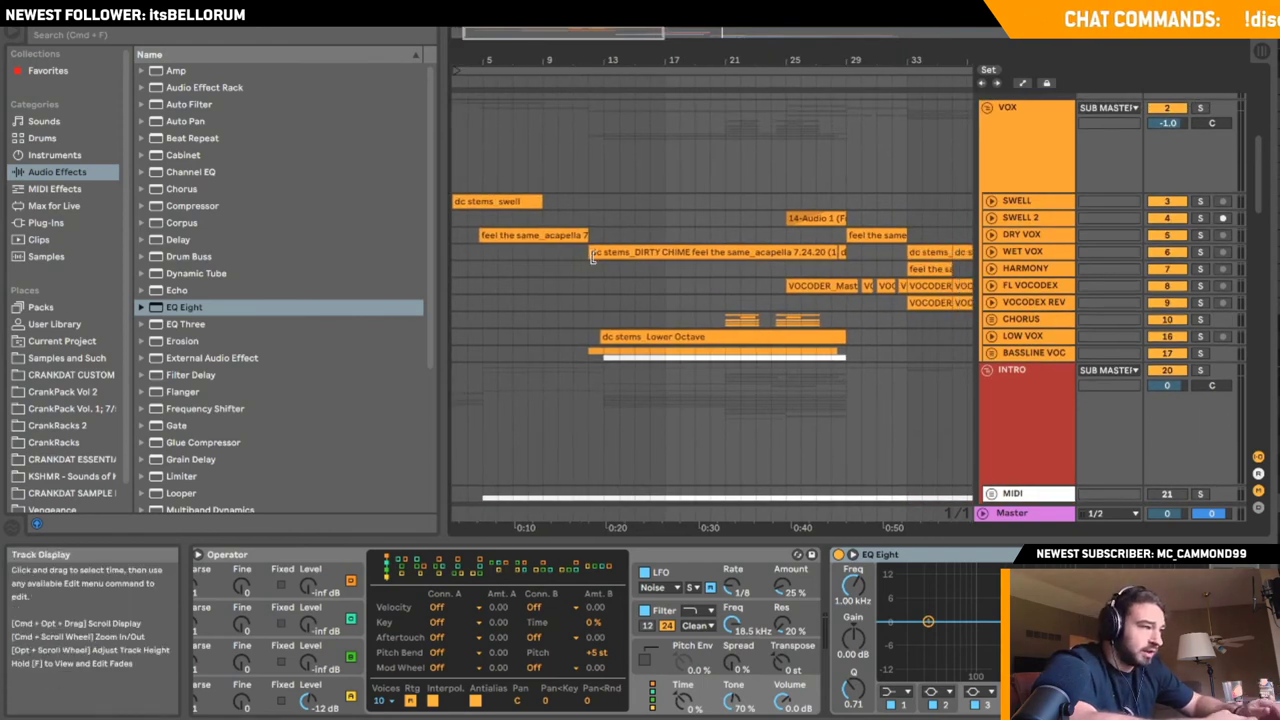
- Set the playback start at bar 13, unfold the WET VOX track and solo it
{"action": "left_click", "coordinate": [1020, 251]}
{"action": "left_click", "coordinate": [991, 252]}
{"action": "left_click", "coordinate": [994, 248]}
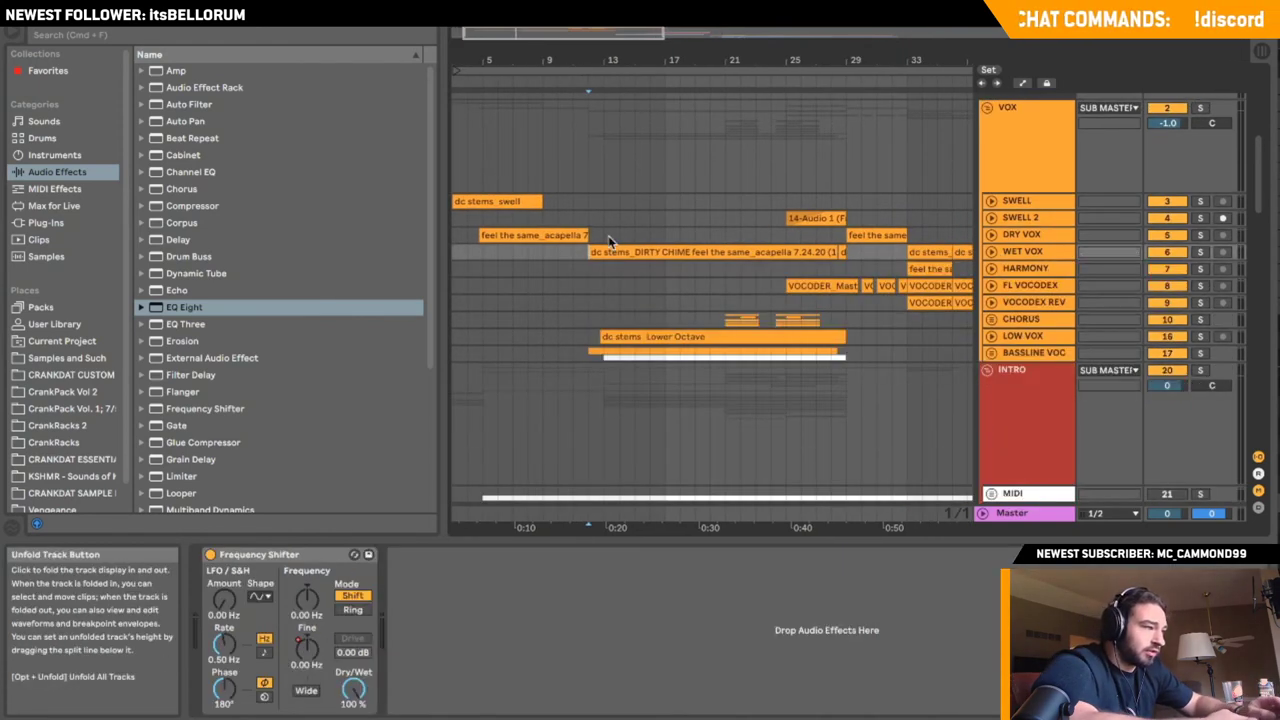
{"action": "left_click", "coordinate": [605, 268]}
{"action": "left_click", "coordinate": [987, 251]}
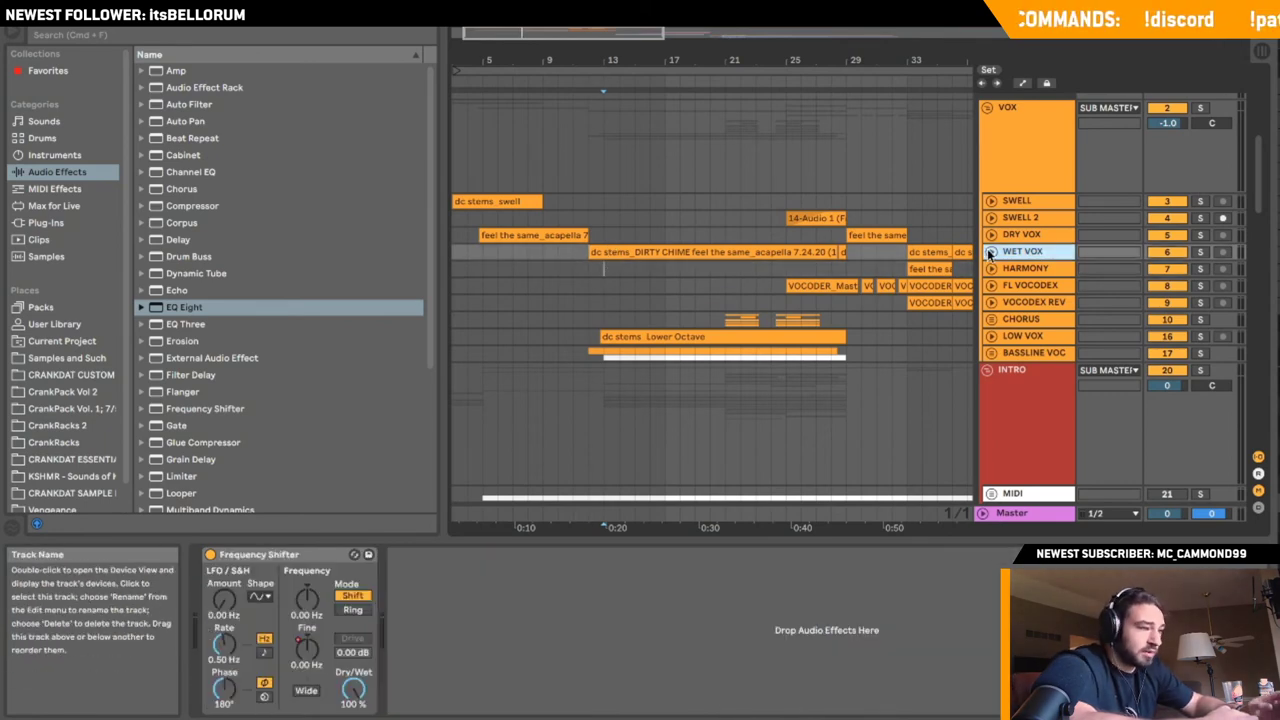
{"action": "left_click", "coordinate": [991, 251]}
{"action": "left_click", "coordinate": [1202, 252]}
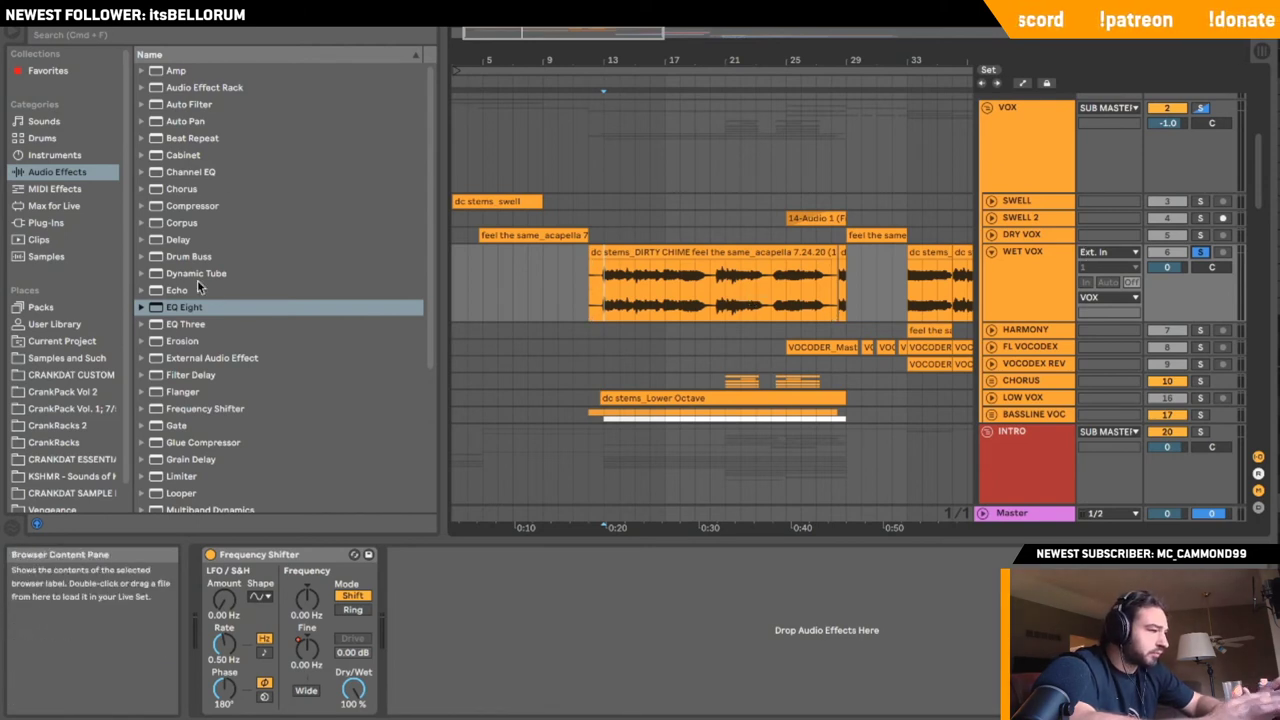
- Add an EQ Eight after the Frequency Shifter on the WET VOX track and start playback
{"action": "left_click_drag", "start_coordinate": [187, 308], "coordinate": [478, 374]}
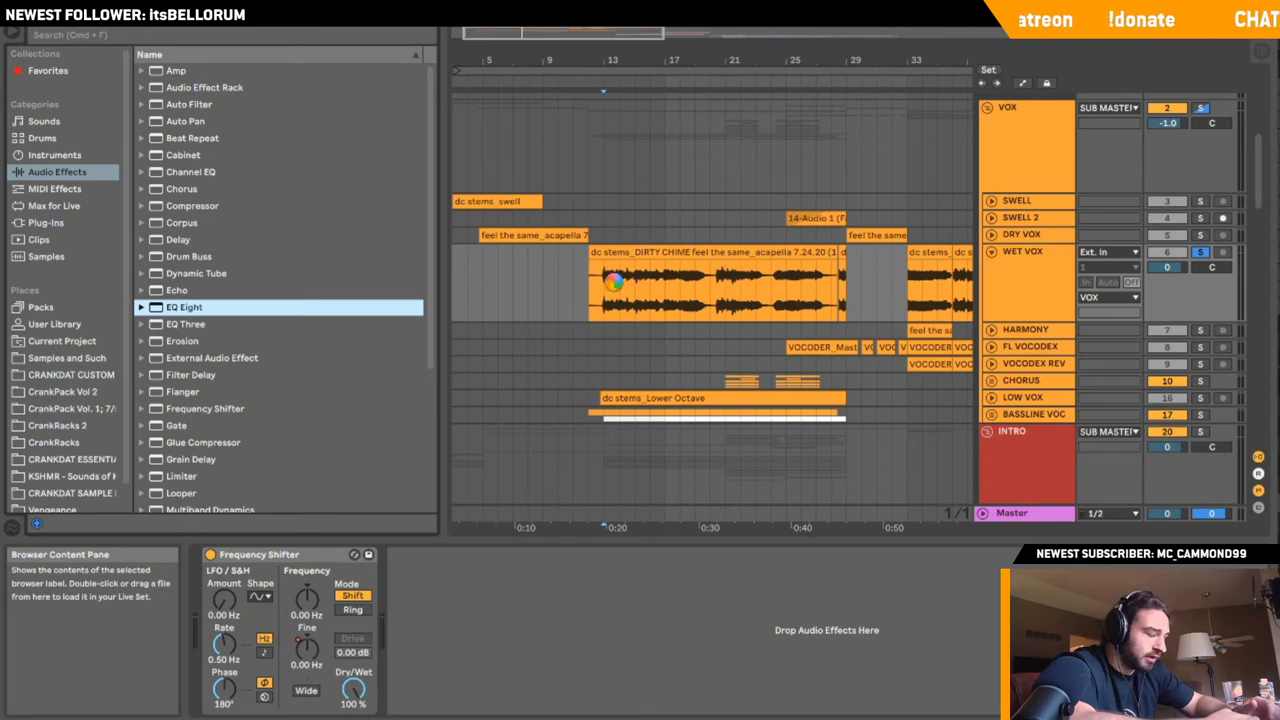
{"action": "left_click_drag", "start_coordinate": [612, 282], "coordinate": [613, 283]}
{"action": "key", "text": "space"}
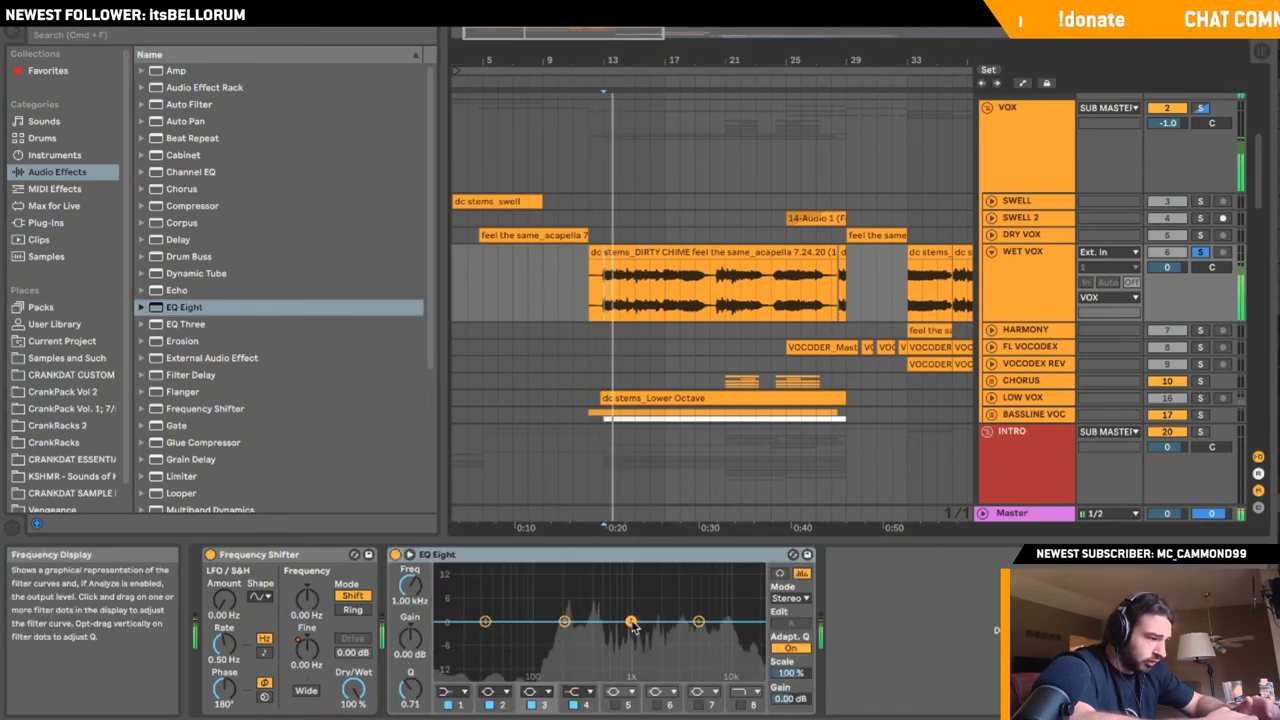
- Sweep a boosted EQ Eight band through the vocal's low mids, and set cuts of -3.84 dB at 220 Hz and -1.61 dB at 484 Hz
{"action": "left_click_drag", "start_coordinate": [632, 626], "coordinate": [595, 585]}
{"action": "left_click_drag", "start_coordinate": [410, 690], "coordinate": [410, 677]}
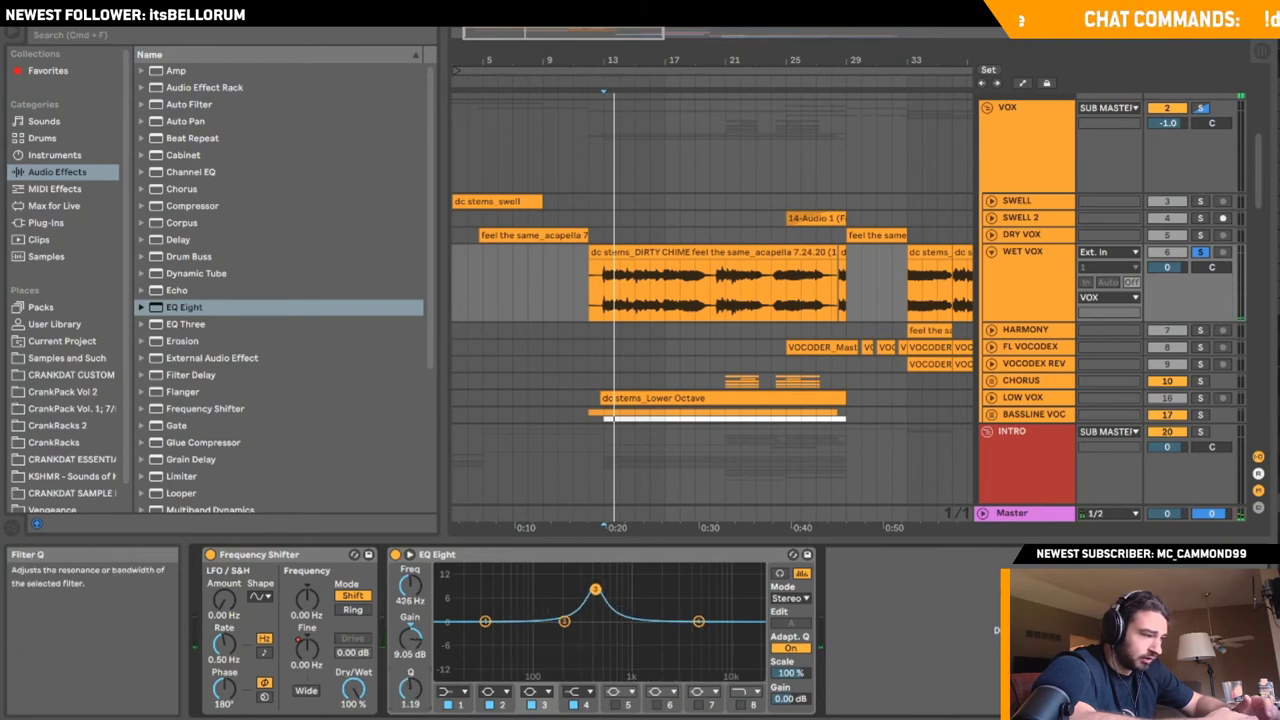
{"action": "key", "text": "space"}
{"action": "left_click_drag", "start_coordinate": [596, 590], "coordinate": [598, 630]}
{"action": "left_click_drag", "start_coordinate": [418, 685], "coordinate": [418, 672]}
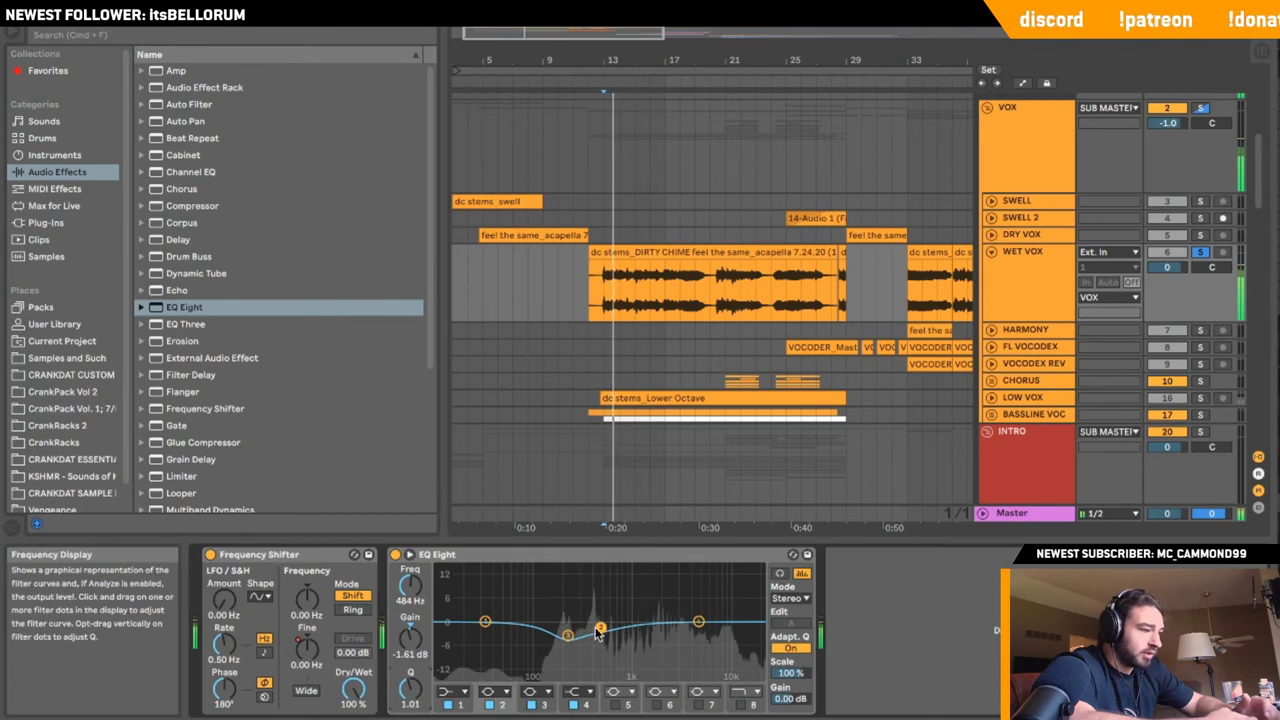
{"action": "scroll", "coordinate": [608, 274], "scroll_direction": "down", "scroll_amount": 3}
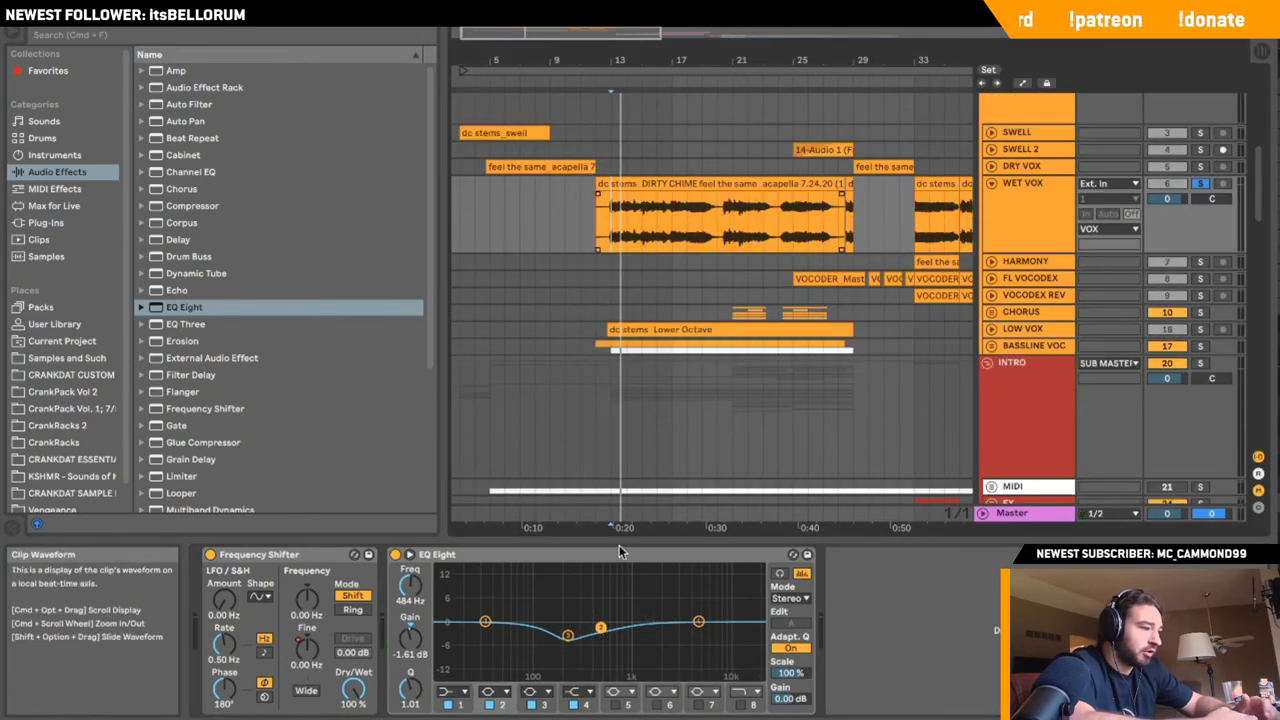
{"action": "scroll", "coordinate": [671, 444], "scroll_direction": "down", "scroll_amount": 4}
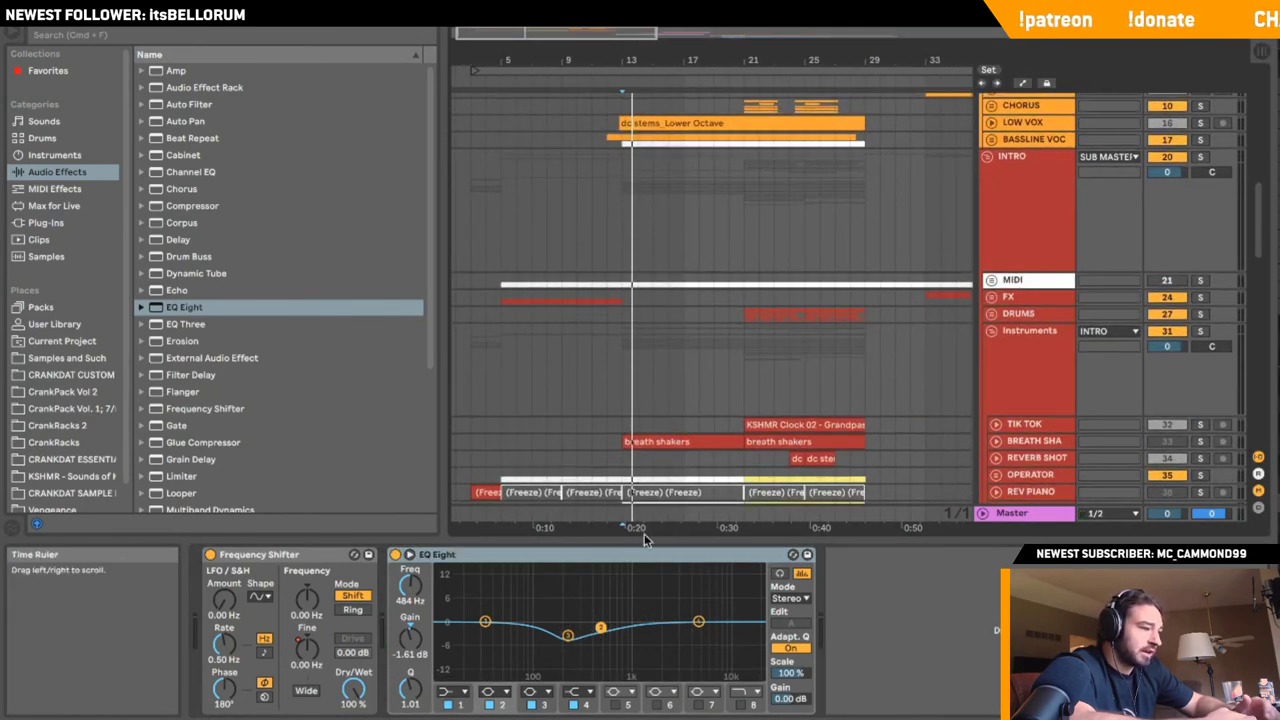
{"action": "scroll", "coordinate": [663, 327], "scroll_direction": "down", "scroll_amount": 2}
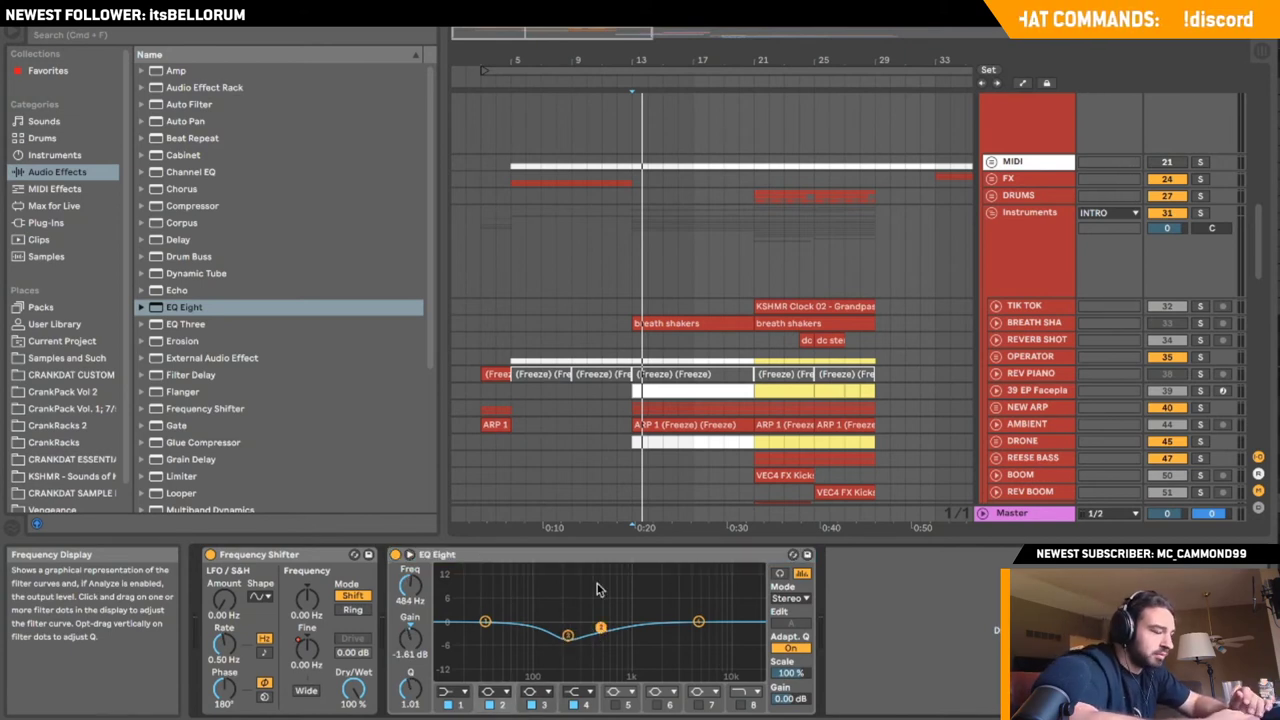
{"action": "left_click", "coordinate": [594, 663]}
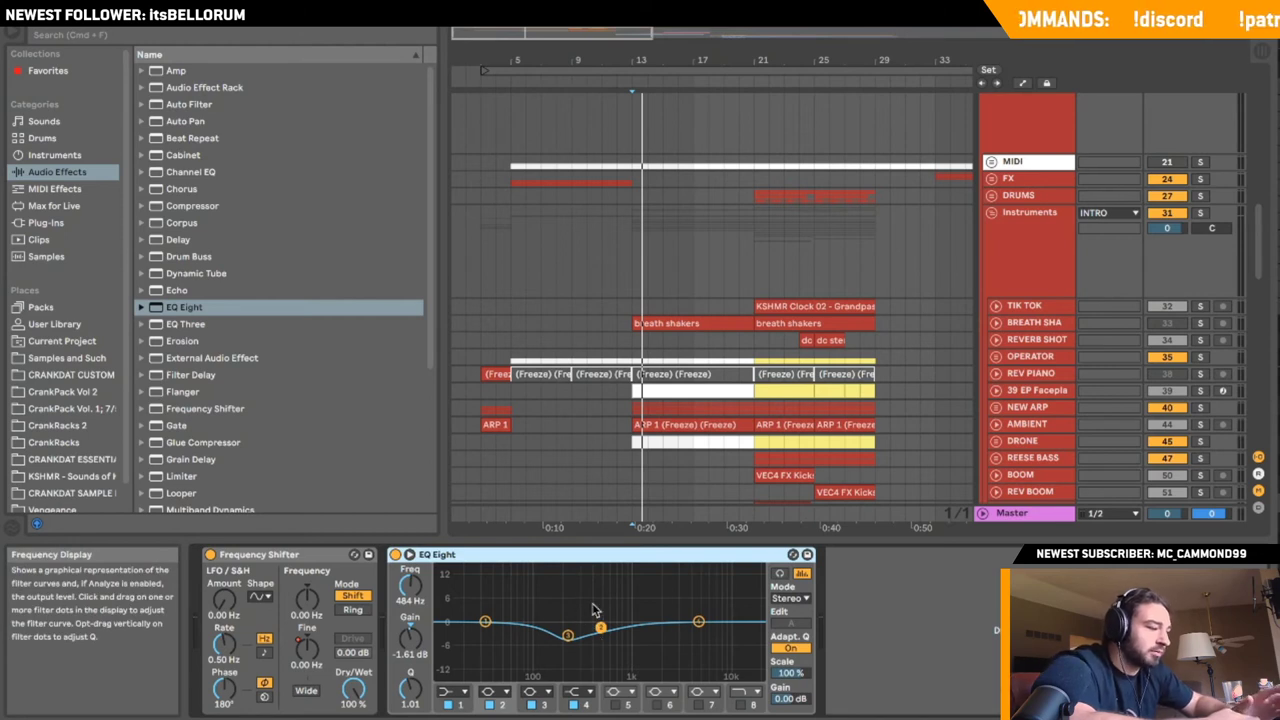
{"action": "left_click", "coordinate": [573, 640]}
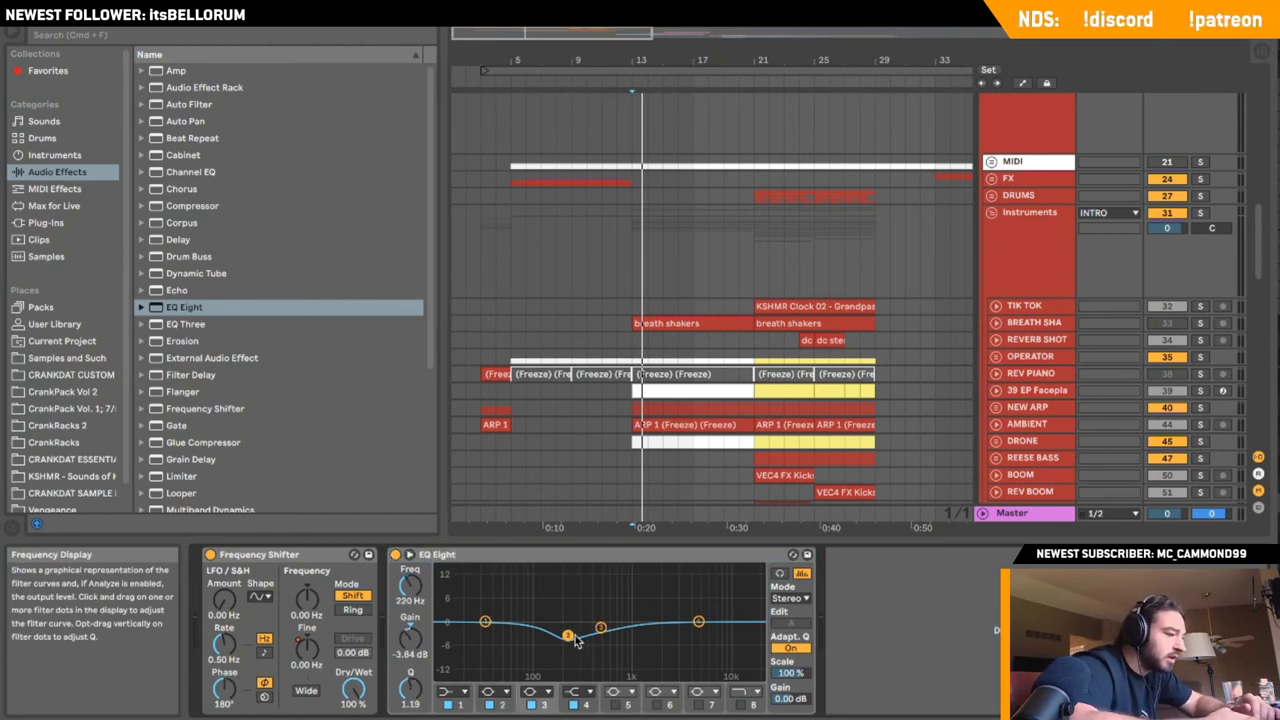
{"action": "left_click", "coordinate": [601, 629]}
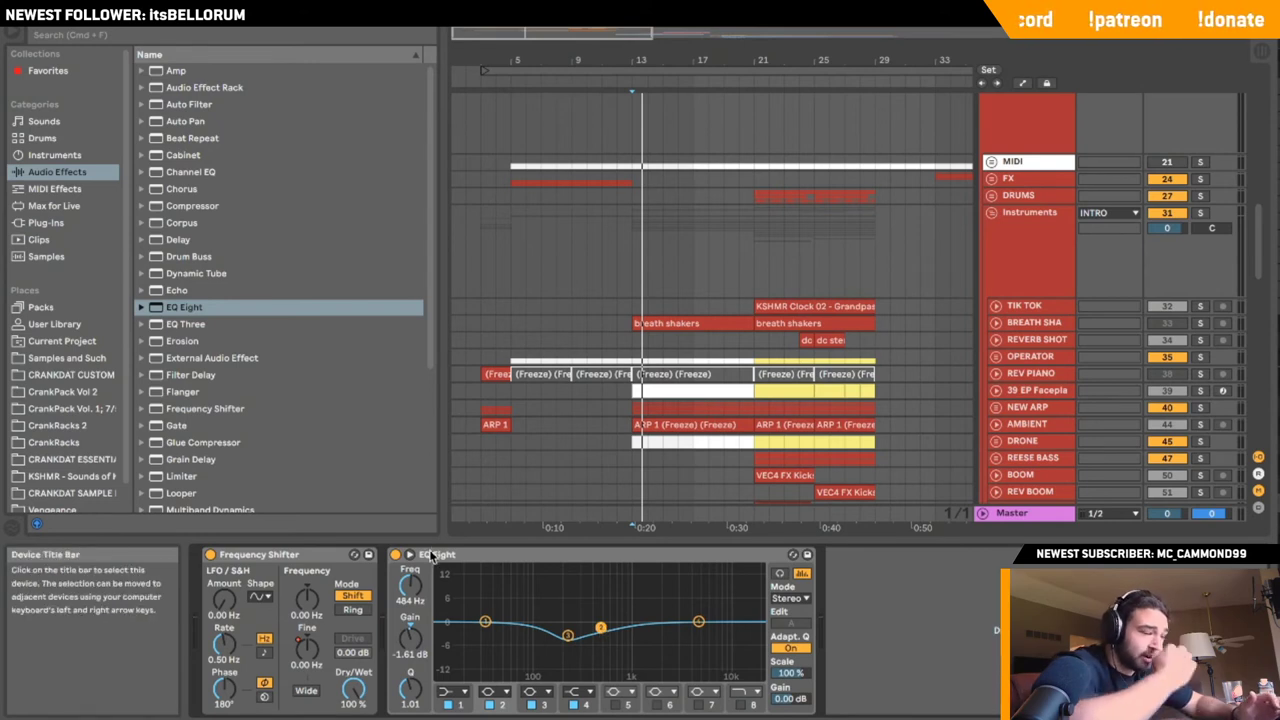
- Move band 4 of the vocal's EQ Eight to a lower frequency and compare the settings of bands 2 and 3
{"action": "left_click_drag", "start_coordinate": [669, 666], "coordinate": [648, 622]}
{"action": "left_click", "coordinate": [600, 627]}
{"action": "left_click", "coordinate": [569, 636]}
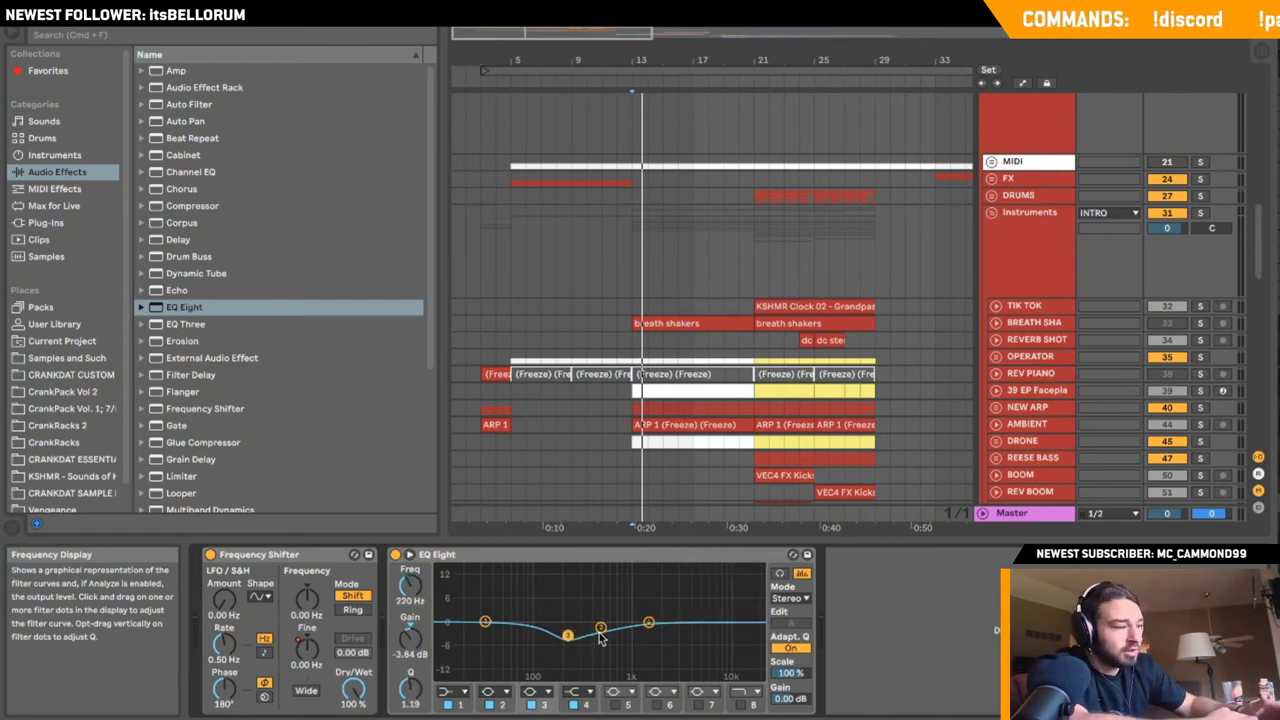
{"action": "left_click", "coordinate": [601, 628]}
{"action": "left_click", "coordinate": [569, 636]}
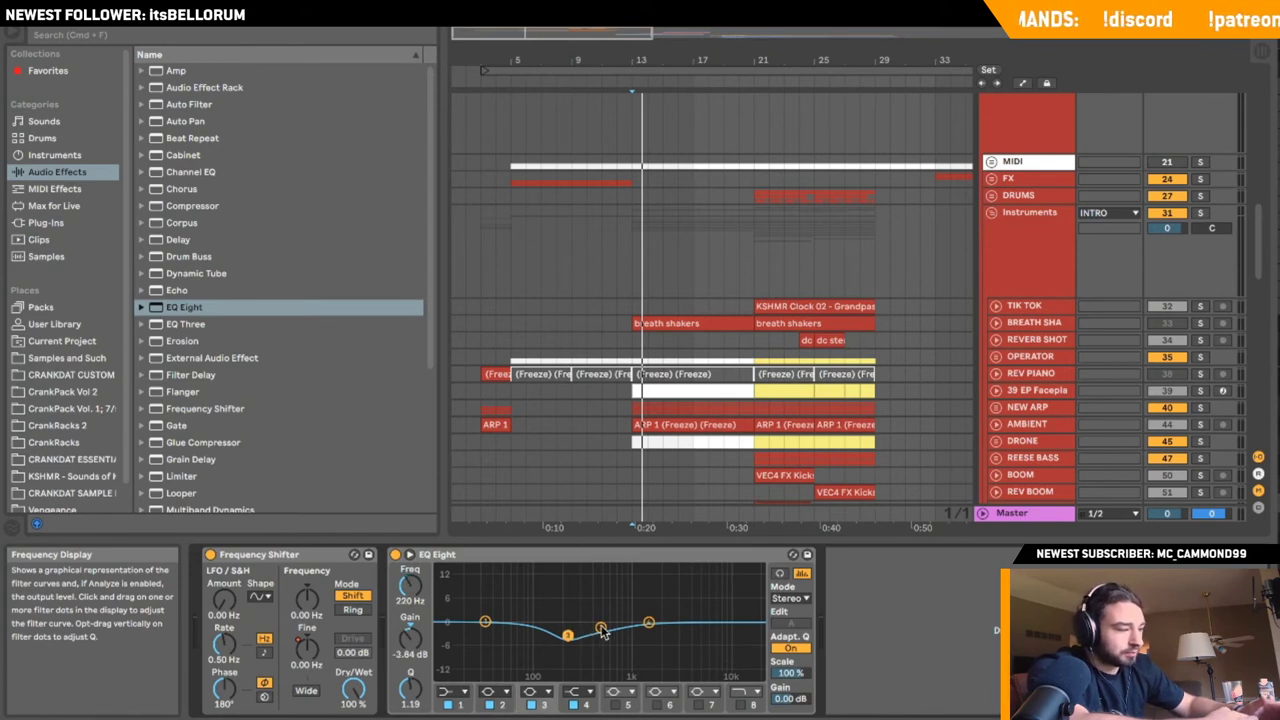
{"action": "left_click", "coordinate": [602, 629]}
{"action": "left_click", "coordinate": [568, 636]}
{"action": "left_click", "coordinate": [601, 629]}
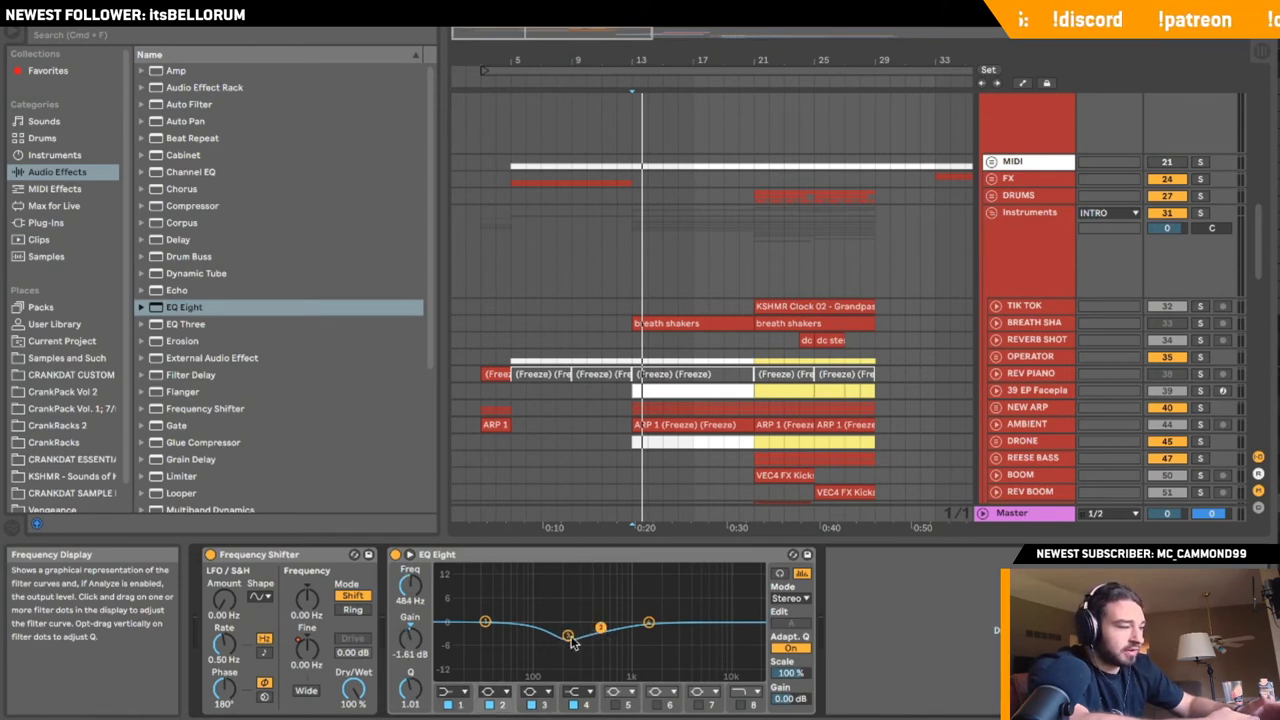
- Delete the EQ Eight from the WET VOX track
{"action": "left_click", "coordinate": [598, 568]}
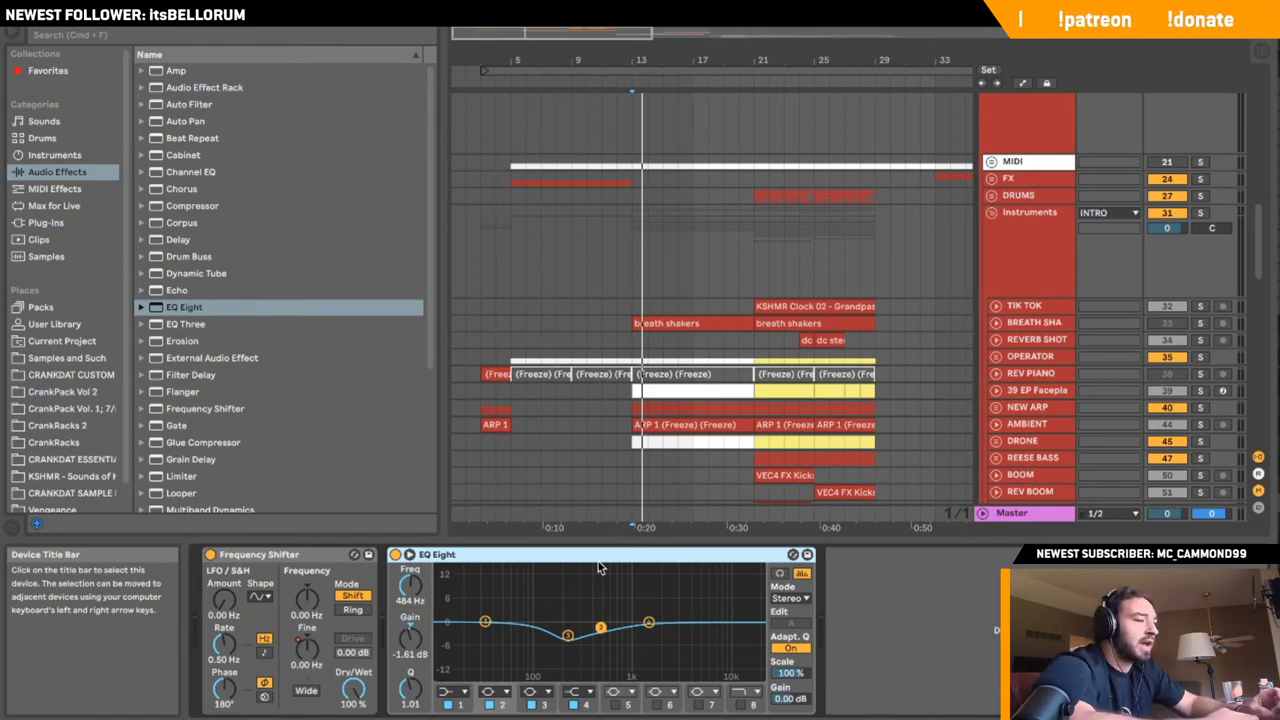
{"action": "key", "text": "Delete"}
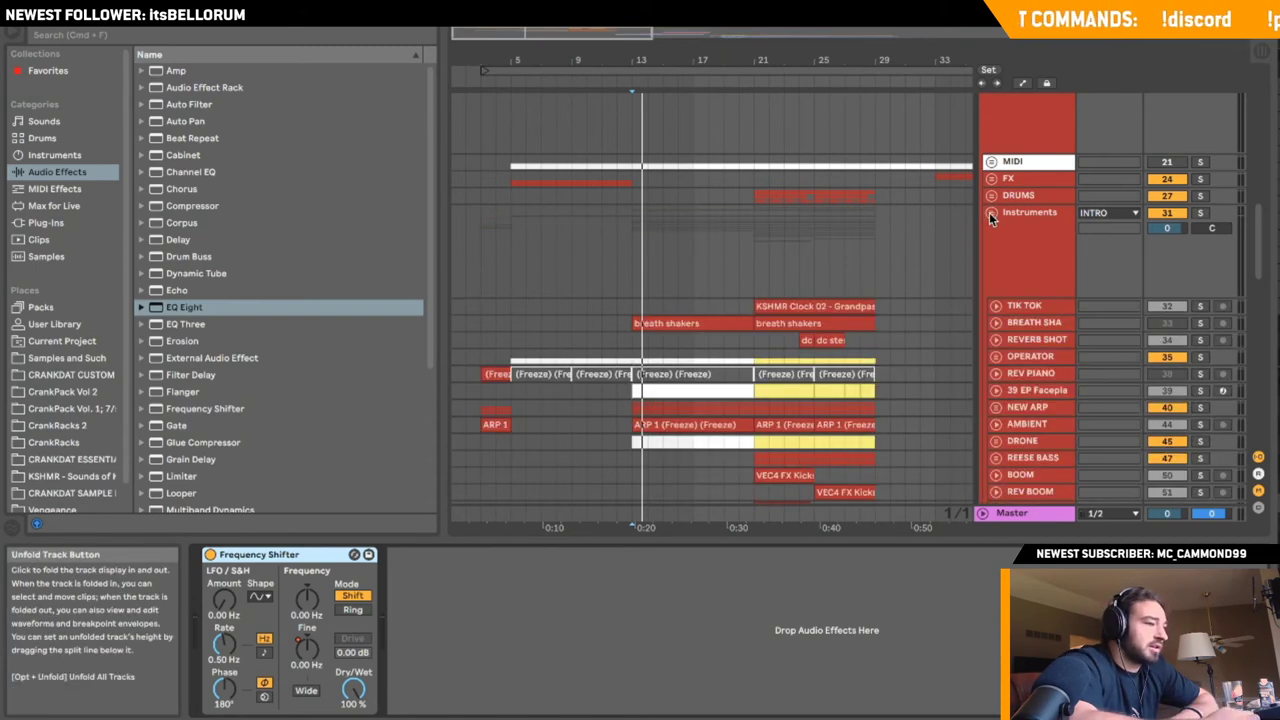
{"action": "left_click", "coordinate": [633, 218]}
{"action": "left_click", "coordinate": [991, 214]}
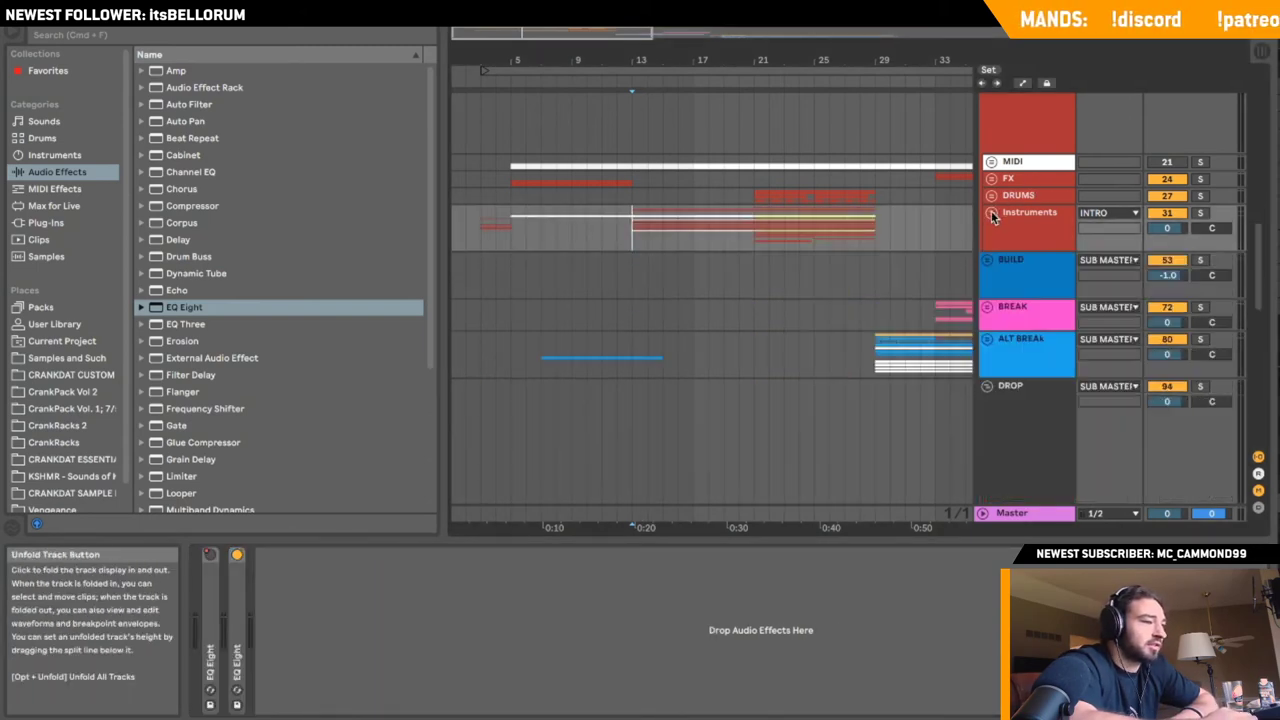
{"action": "left_click", "coordinate": [991, 214]}
{"action": "scroll", "coordinate": [785, 318], "scroll_direction": "down", "scroll_amount": 1}
{"action": "left_click_drag", "start_coordinate": [591, 45], "coordinate": [611, 32]}
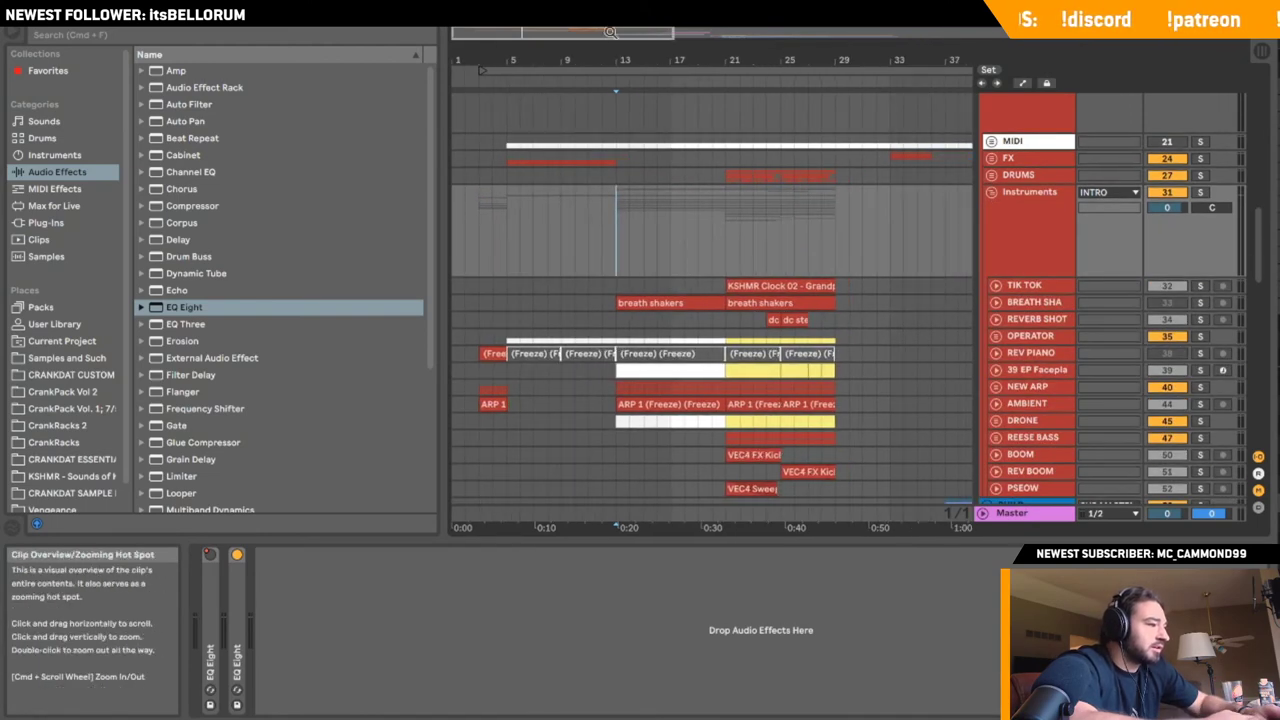
- Play the arrangement from about bar 3 and fold the Instruments group inside INTRO
{"action": "left_click", "coordinate": [480, 247]}
{"action": "key", "text": "space"}
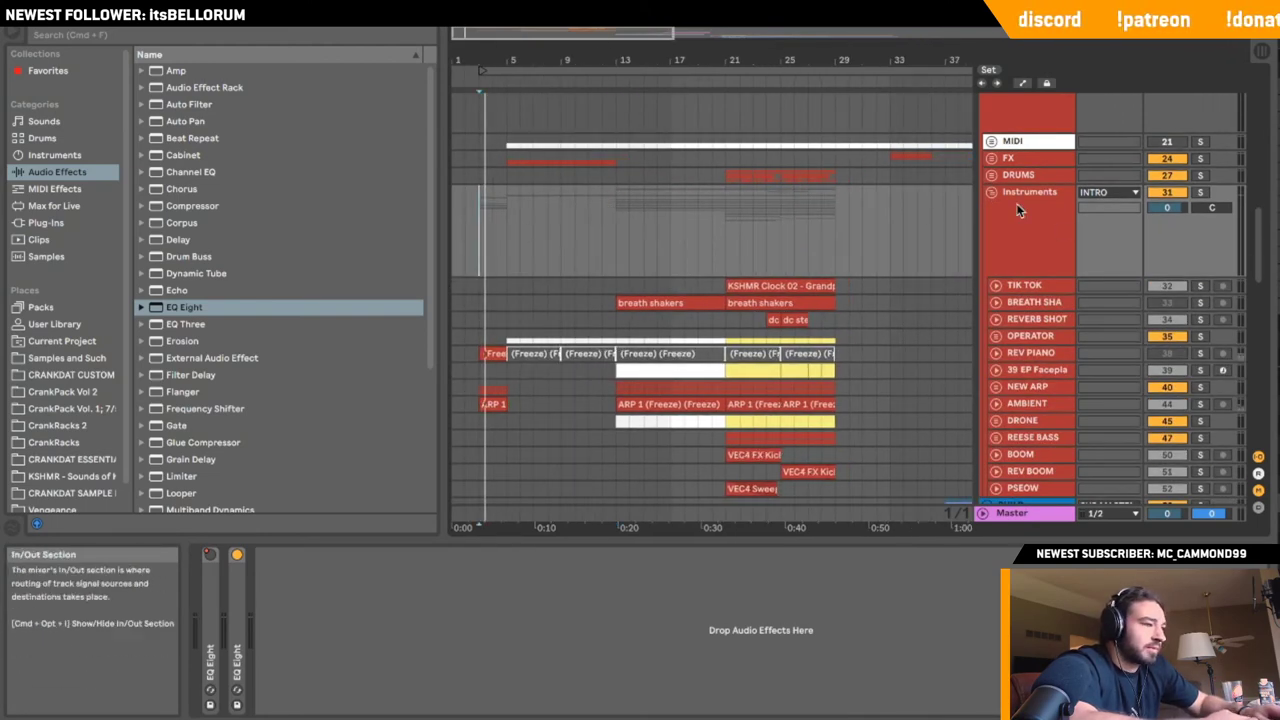
{"action": "left_click", "coordinate": [995, 191]}
{"action": "left_click", "coordinate": [993, 193]}
{"action": "scroll", "coordinate": [992, 188], "scroll_direction": "down", "scroll_amount": 5}
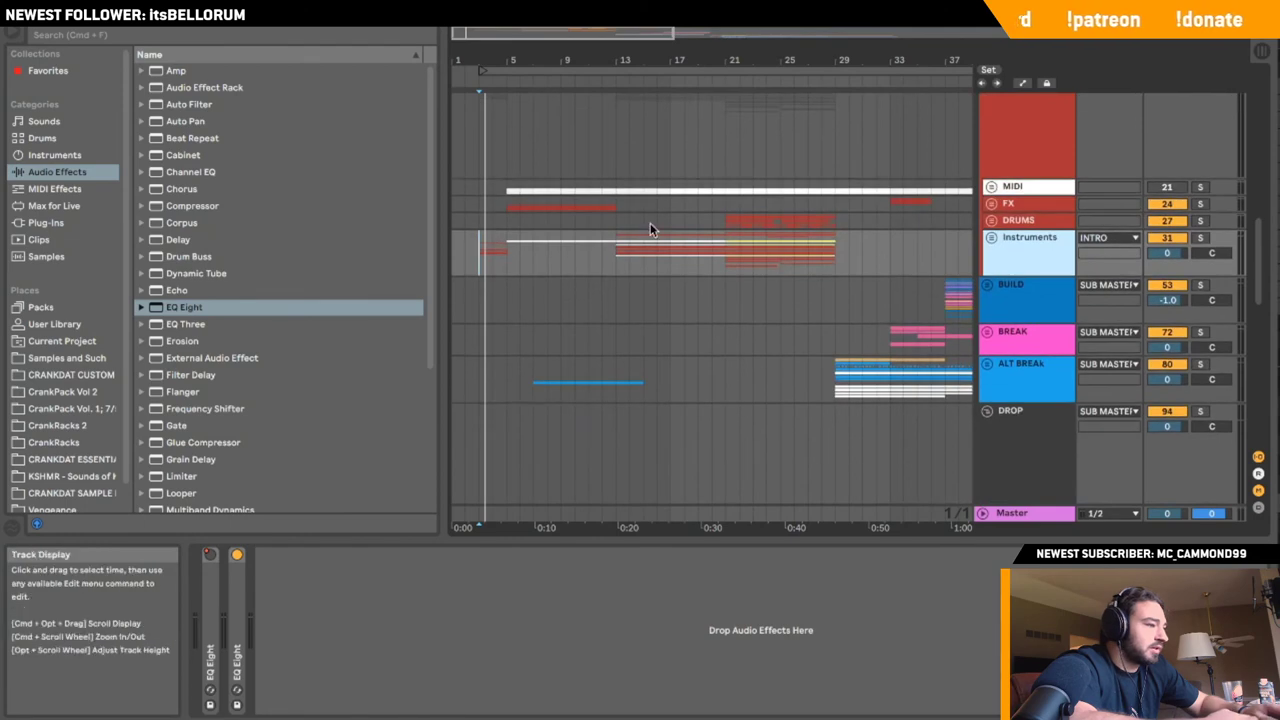
{"action": "scroll", "coordinate": [715, 262], "scroll_direction": "down", "scroll_amount": 5}
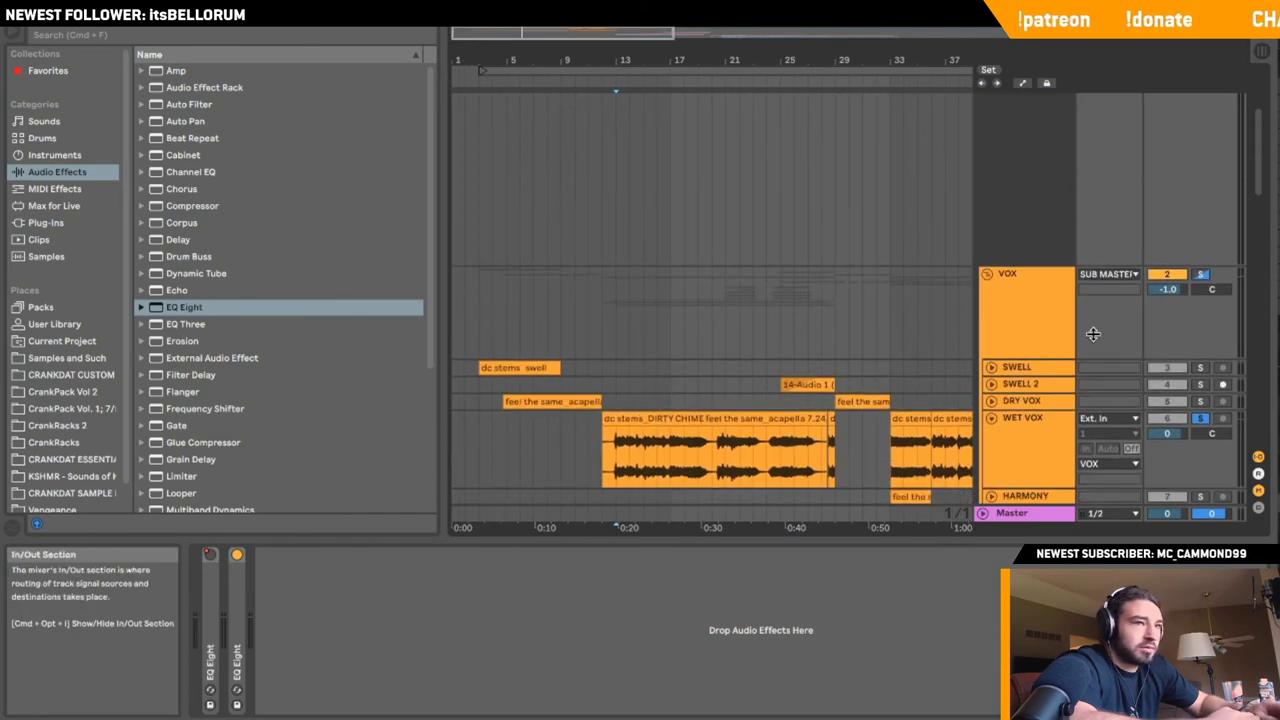
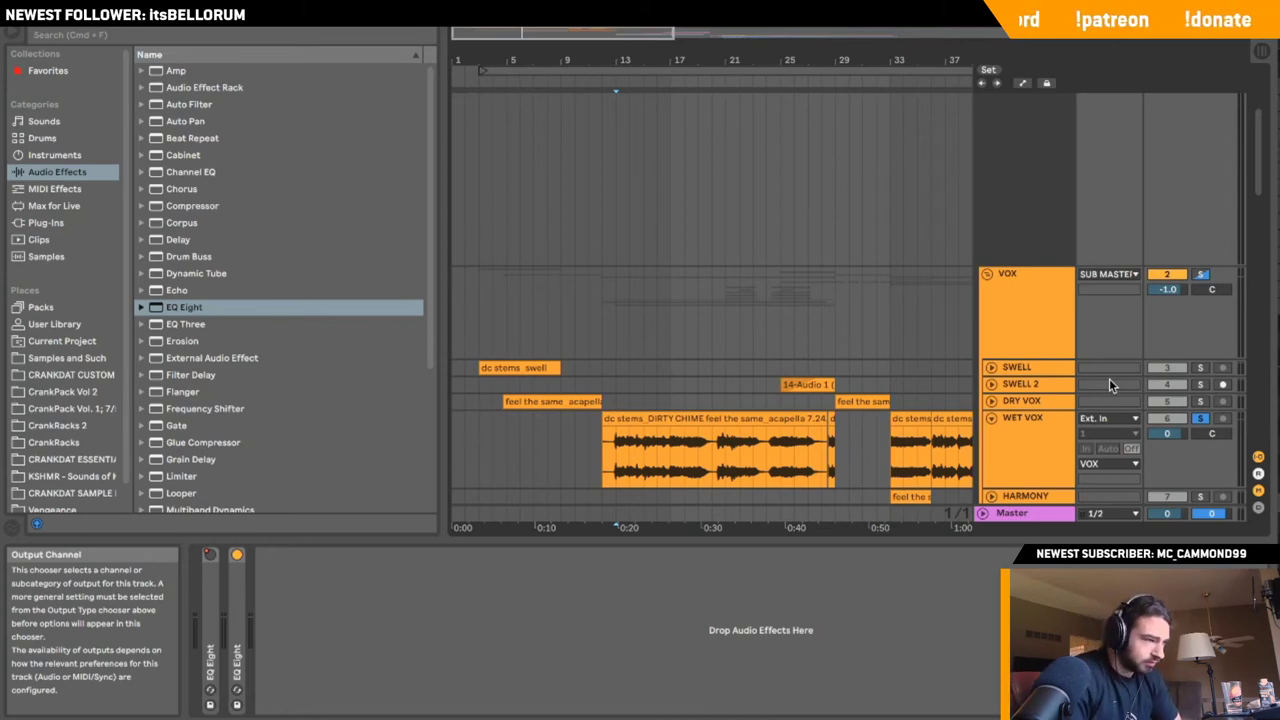
- Add a Compressor after the Frequency Shifter on the WET VOX track
{"action": "scroll", "coordinate": [1060, 270], "scroll_direction": "up", "scroll_amount": 4}
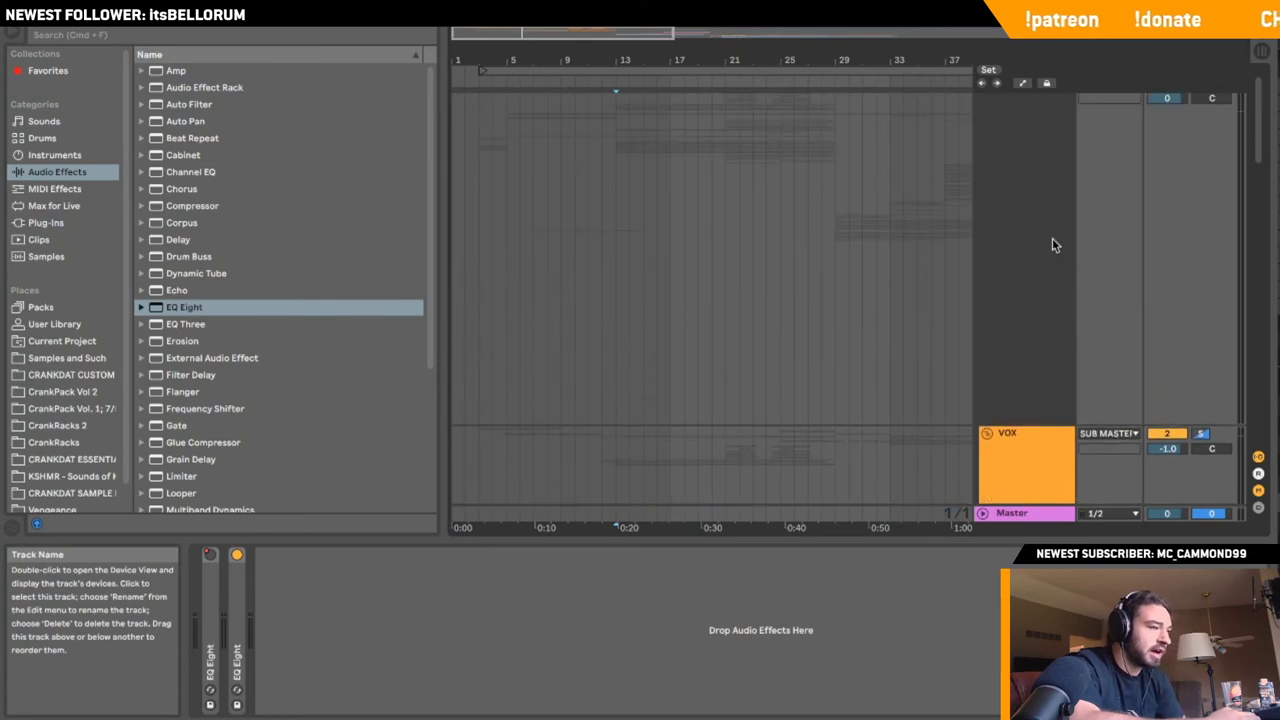
{"action": "left_click", "coordinate": [1052, 238]}
{"action": "scroll", "coordinate": [855, 351], "scroll_direction": "down", "scroll_amount": 5}
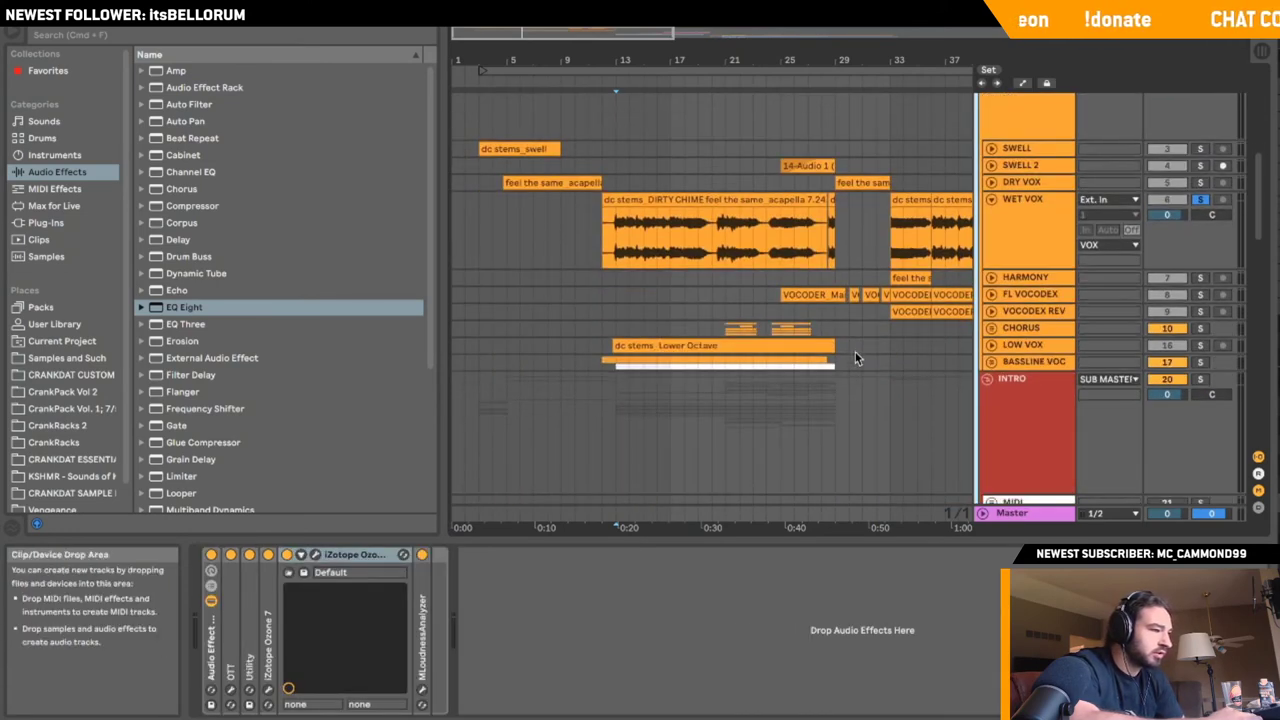
{"action": "left_click", "coordinate": [1024, 258]}
{"action": "left_click", "coordinate": [190, 206]}
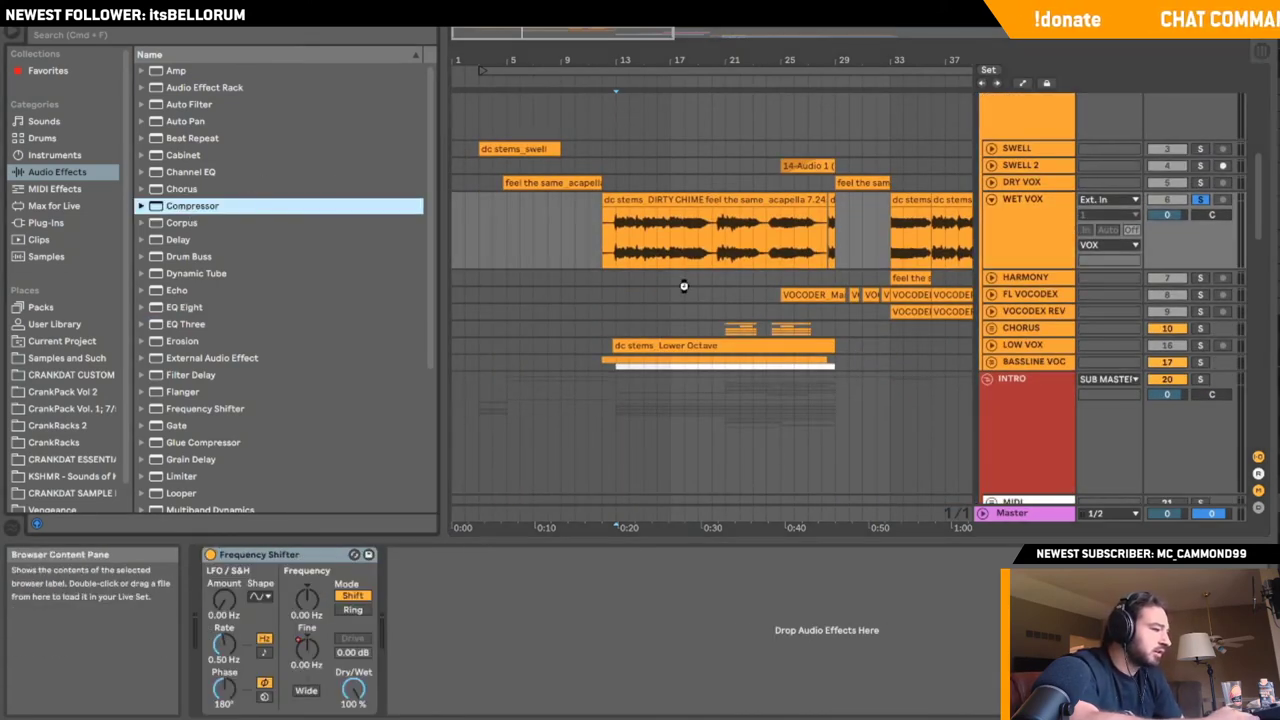
- Play the vocal from bar 13 and set the Compressor's threshold to -19.6 dB and its ratio to 3:1
{"action": "left_click_drag", "start_coordinate": [631, 247], "coordinate": [616, 232]}
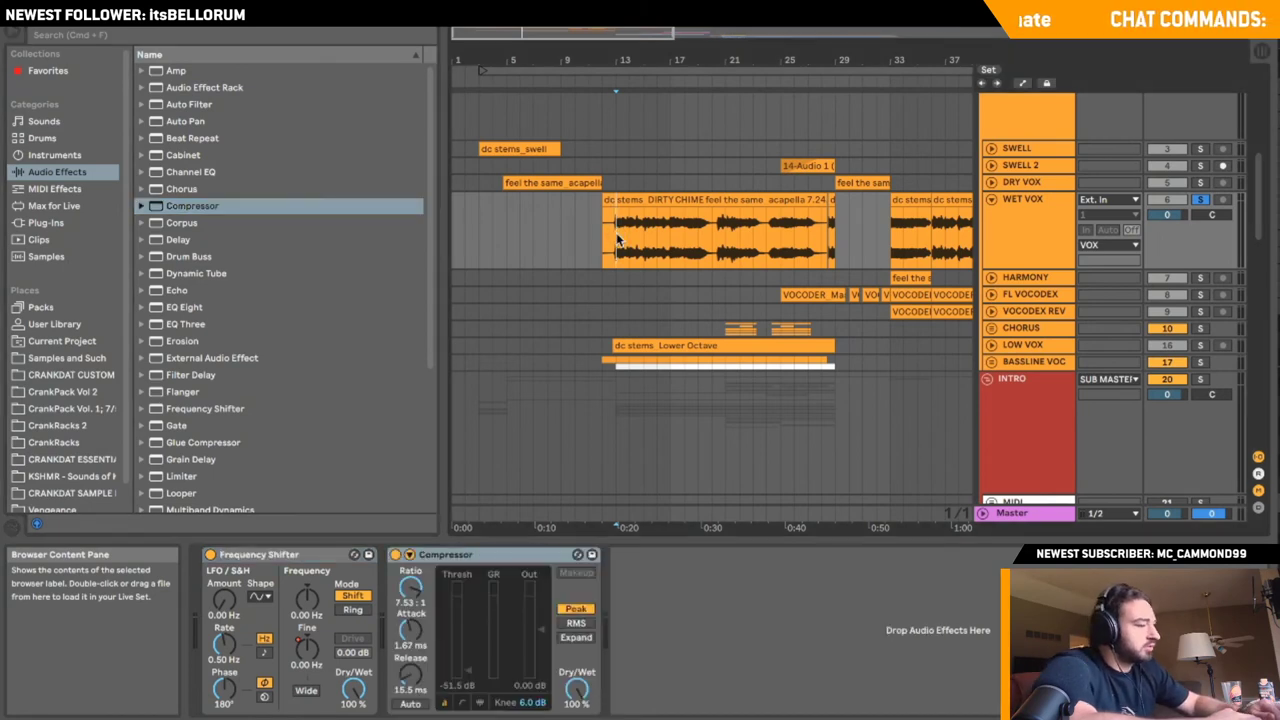
{"action": "key", "text": "space"}
{"action": "left_click", "coordinate": [409, 554]}
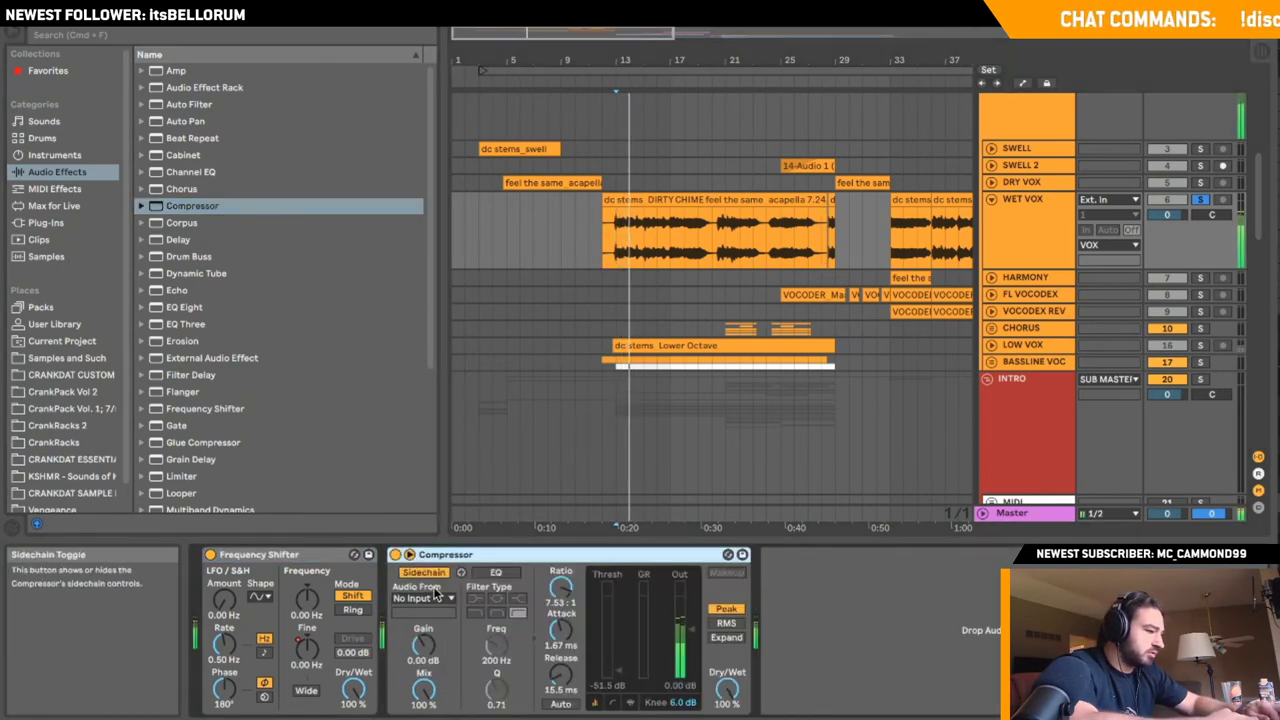
{"action": "left_click_drag", "start_coordinate": [619, 671], "coordinate": [619, 643]}
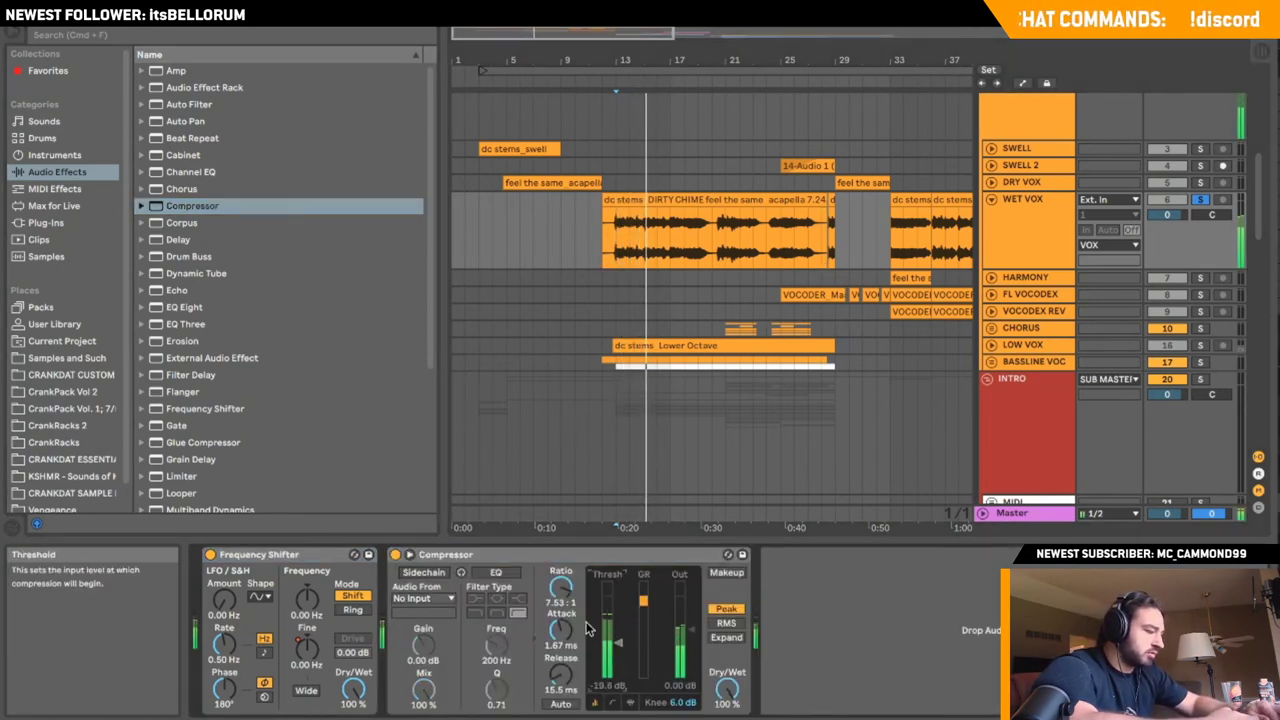
{"action": "left_click_drag", "start_coordinate": [561, 588], "coordinate": [561, 618]}
{"action": "key", "text": "space"}
{"action": "type", "text": "3"}
{"action": "key", "text": "Return"}
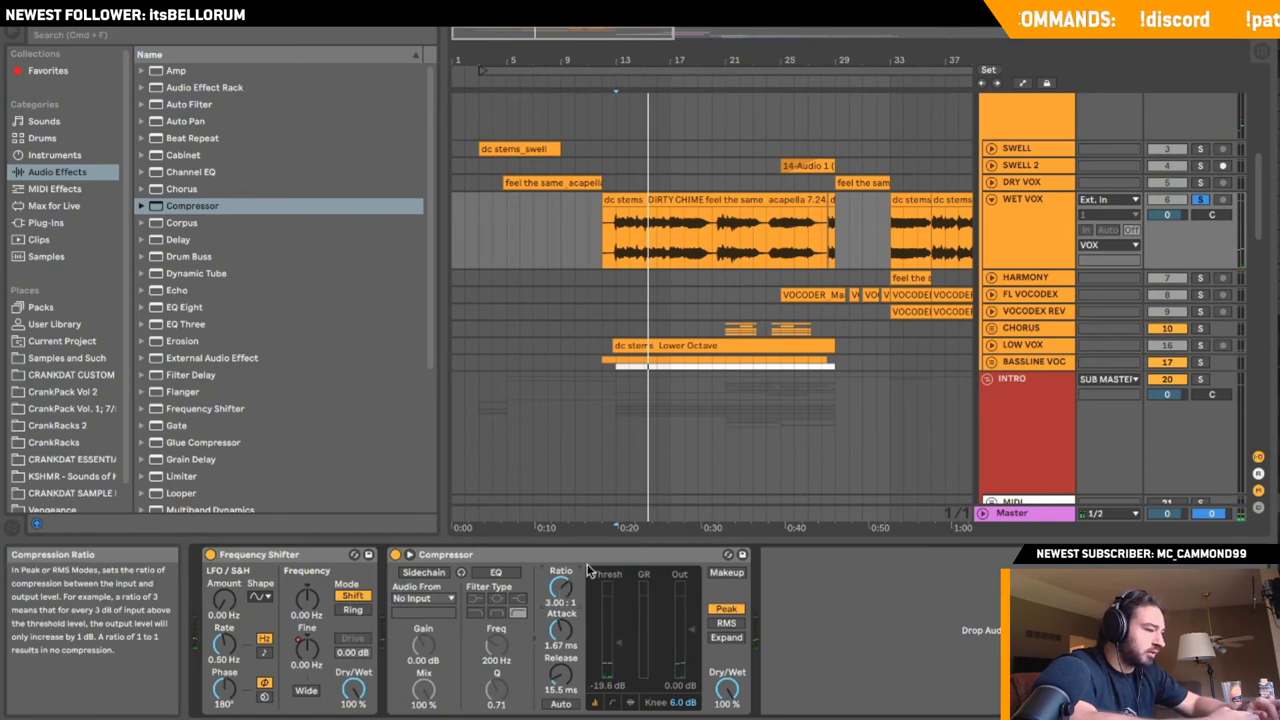
- Compare the wet vocal with the Compressor bypassed and enabled, replaying the passage from bar 13
{"action": "key", "text": "space"}
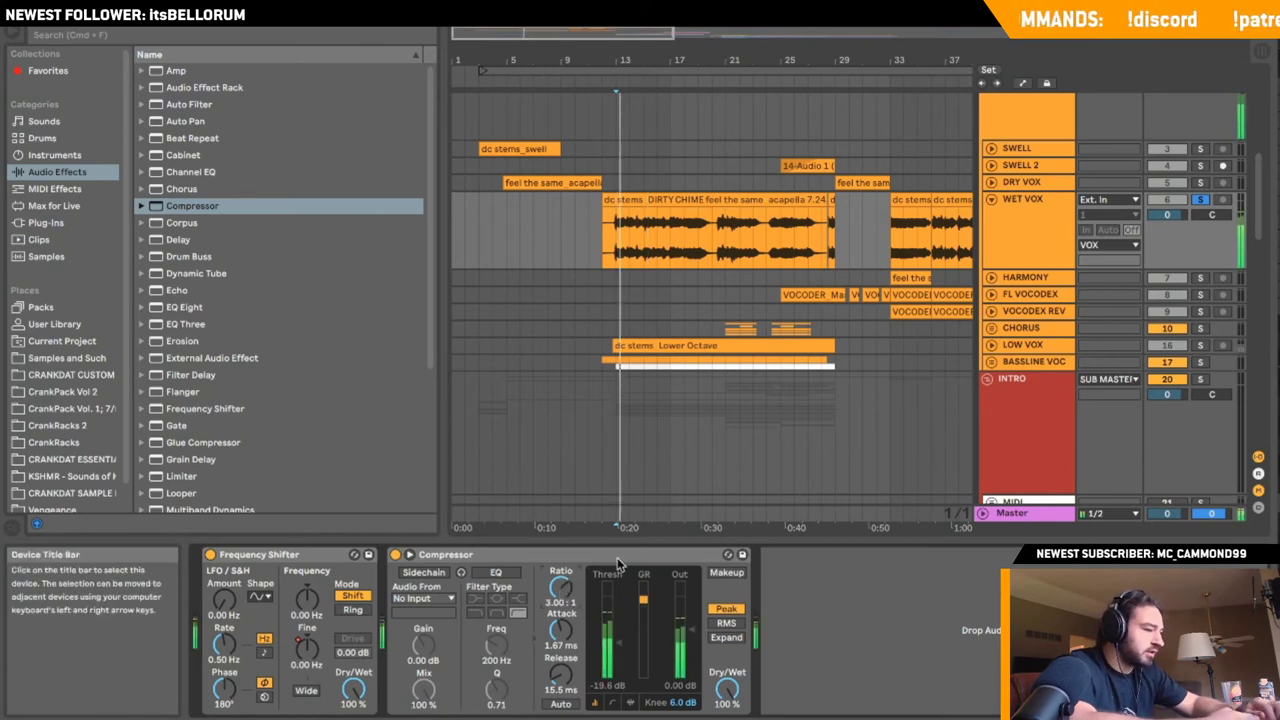
{"action": "left_click", "coordinate": [396, 555]}
{"action": "left_click", "coordinate": [620, 234]}
{"action": "key", "text": "space"}
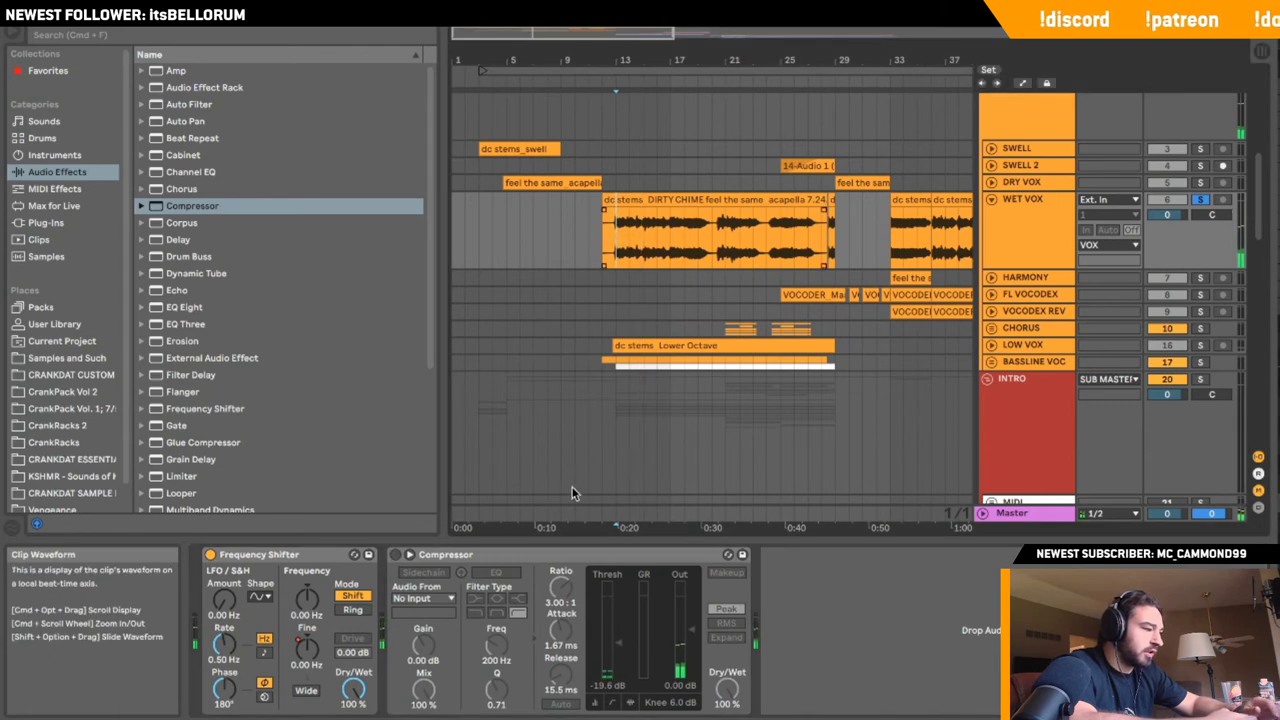
{"action": "left_click", "coordinate": [396, 555]}
{"action": "key", "text": "space"}
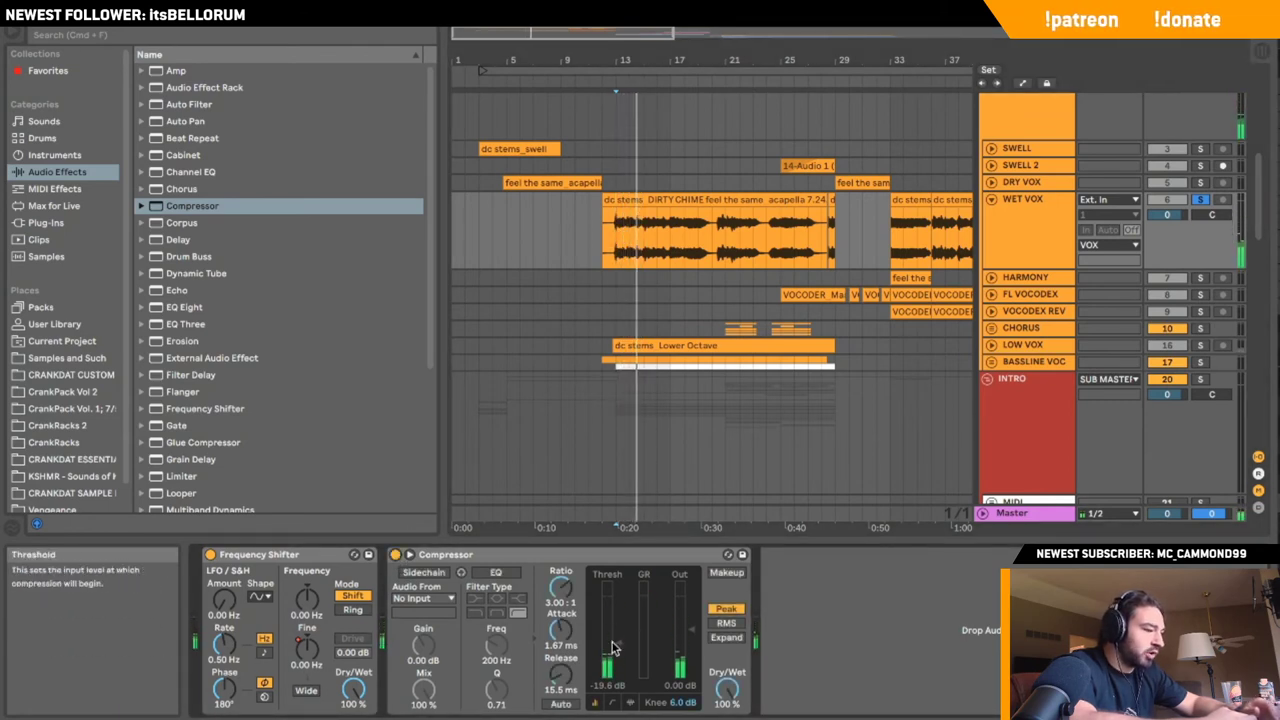
{"action": "key", "text": "space"}
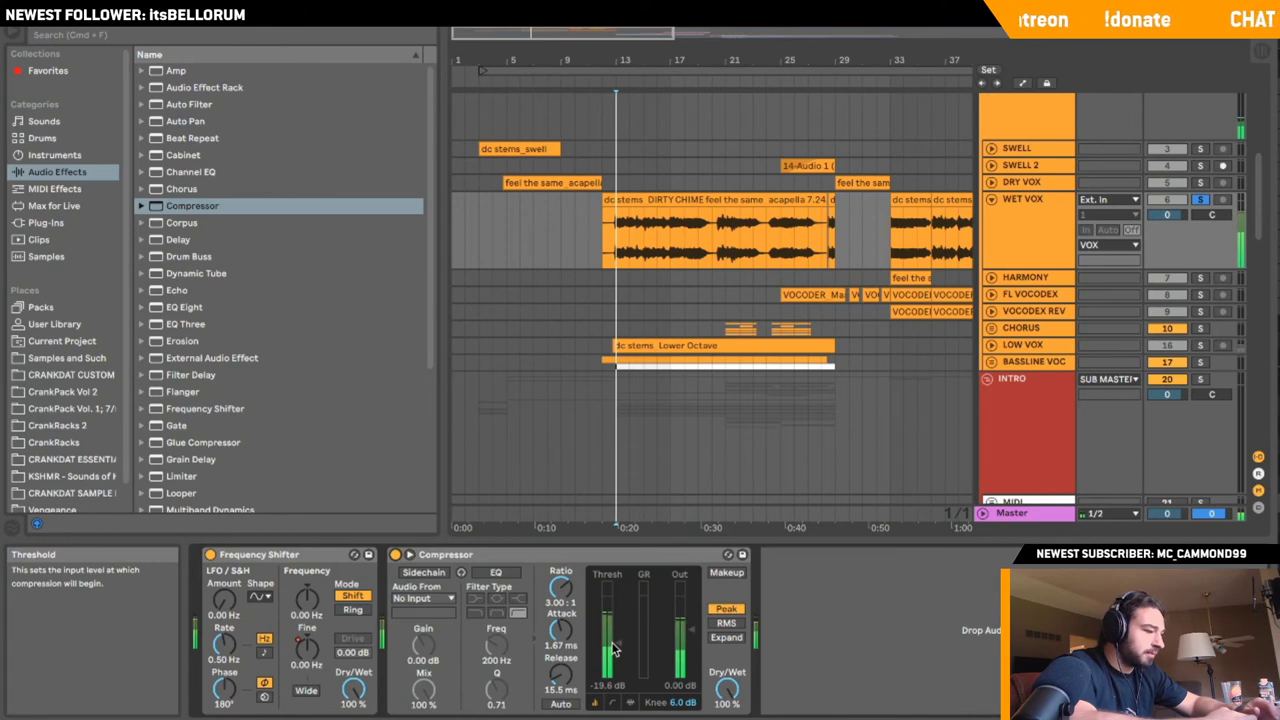
{"action": "key", "text": "space"}
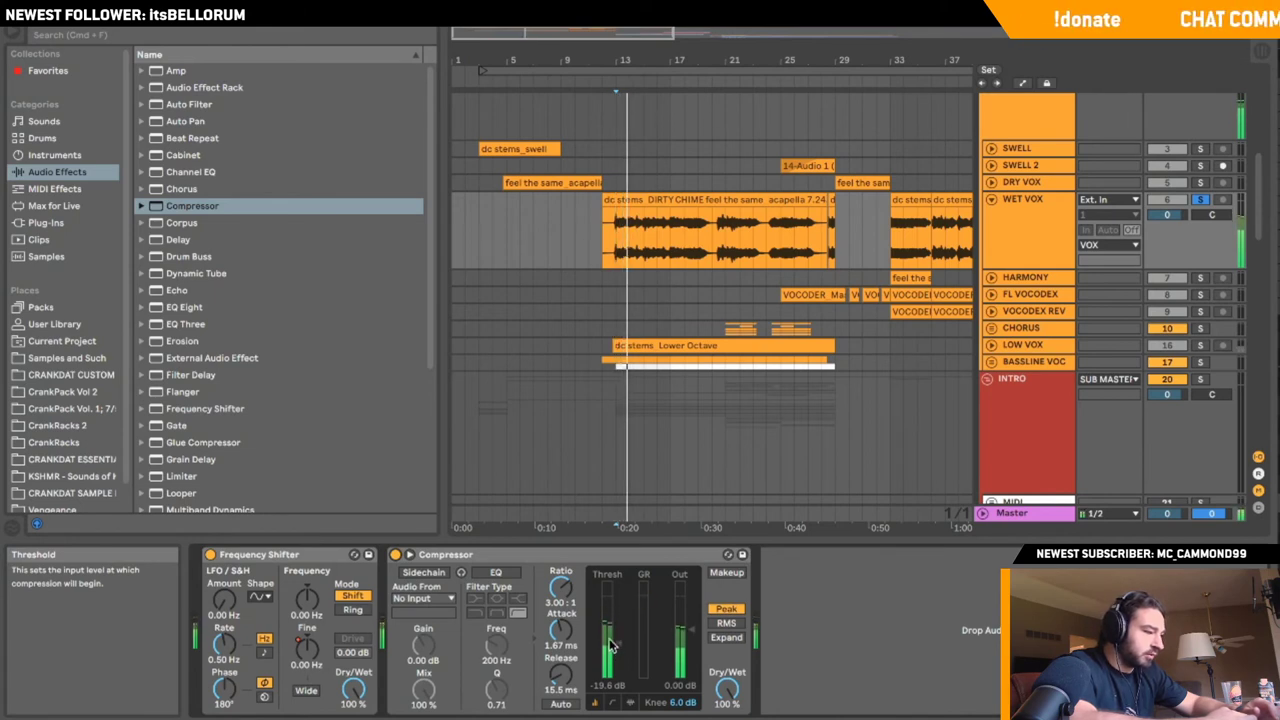
{"action": "key", "text": "space"}
{"action": "key", "text": "space"}
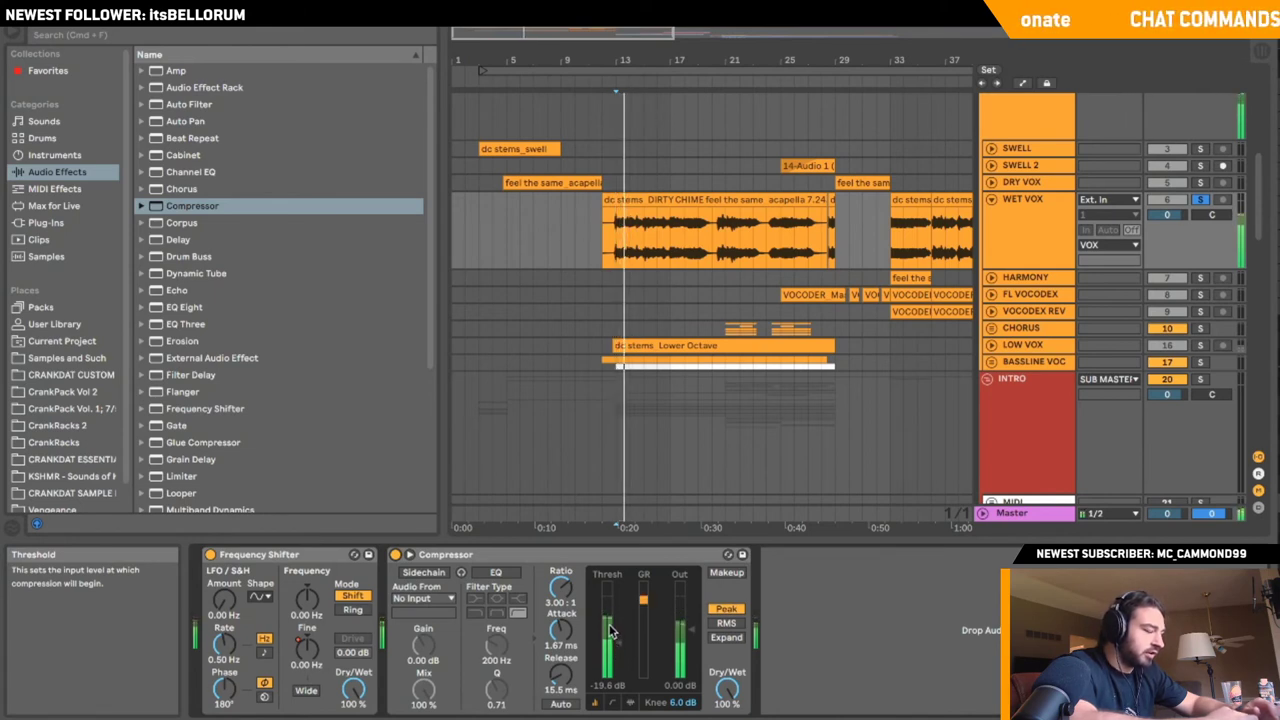
- Stop playback and delete the Compressor from the WET VOX track
{"action": "left_click", "coordinate": [561, 556]}
{"action": "key", "text": "space"}
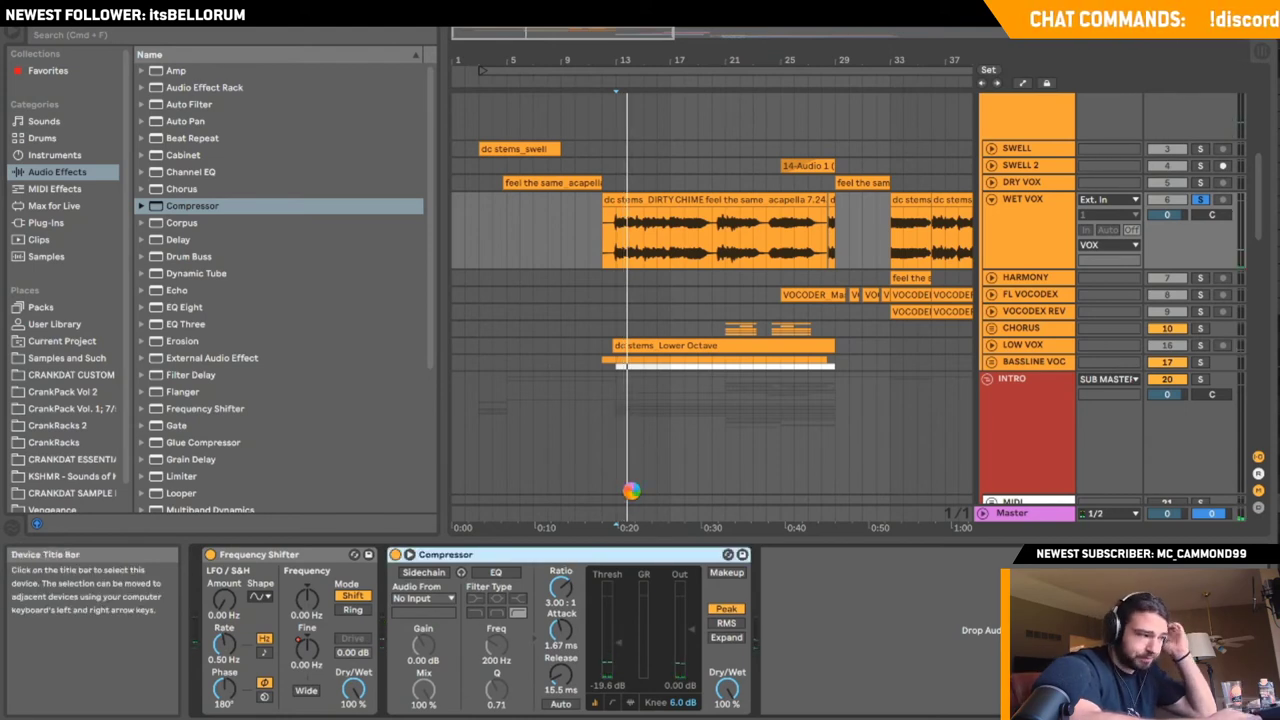
{"action": "key", "text": "Delete"}
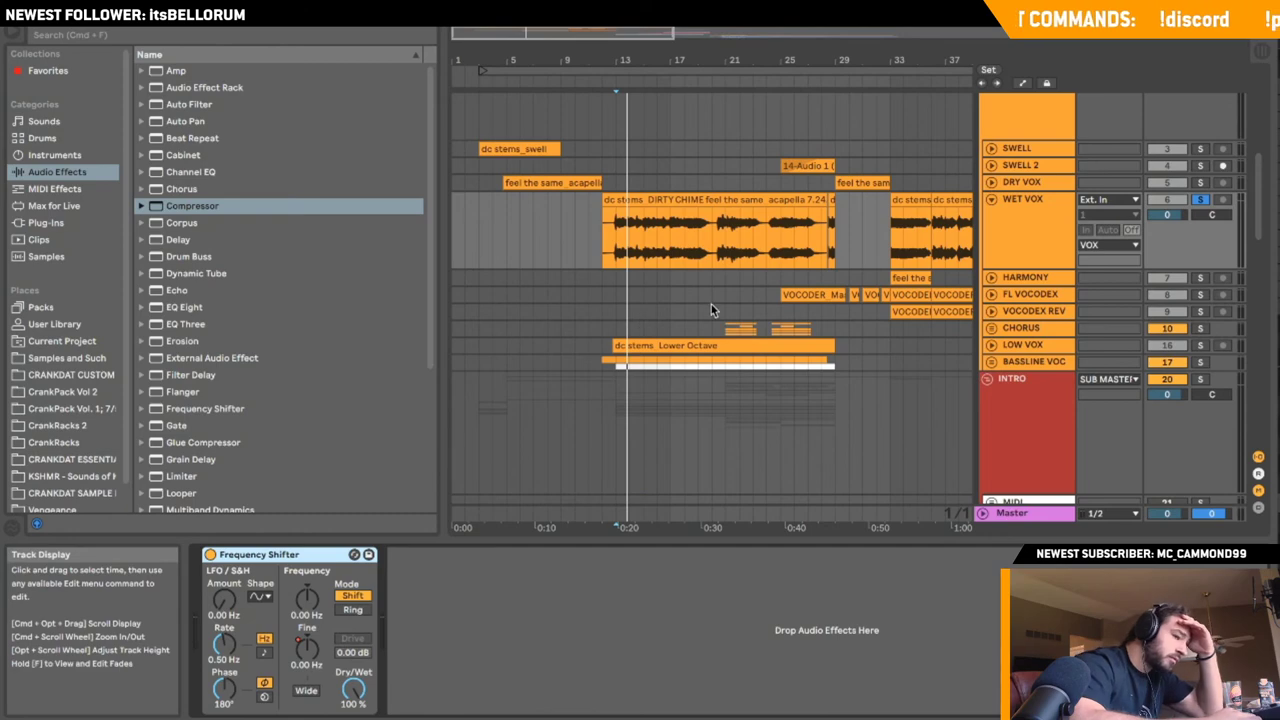
- Turn off solo on the WET VOX track and fold the track
{"action": "left_click", "coordinate": [987, 199]}
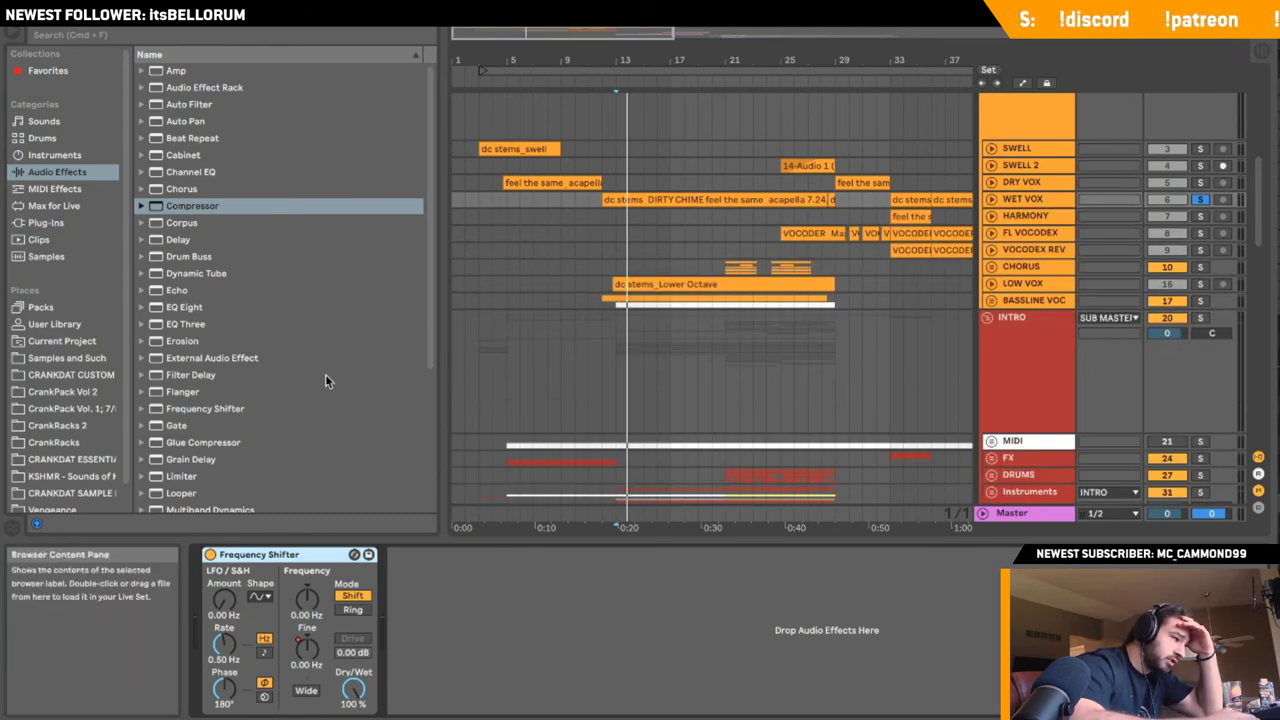
{"action": "scroll", "coordinate": [285, 340], "scroll_direction": "down", "scroll_amount": 5}
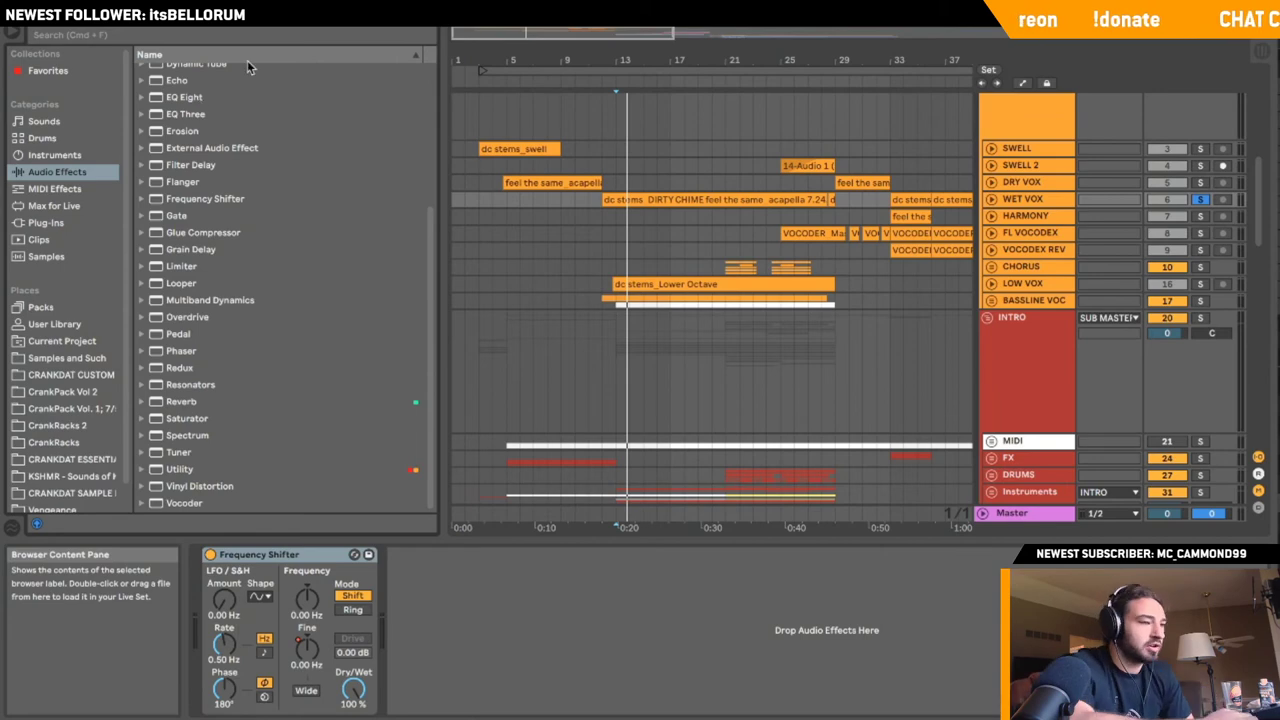
{"action": "left_click", "coordinate": [991, 200]}
{"action": "left_click", "coordinate": [992, 201]}
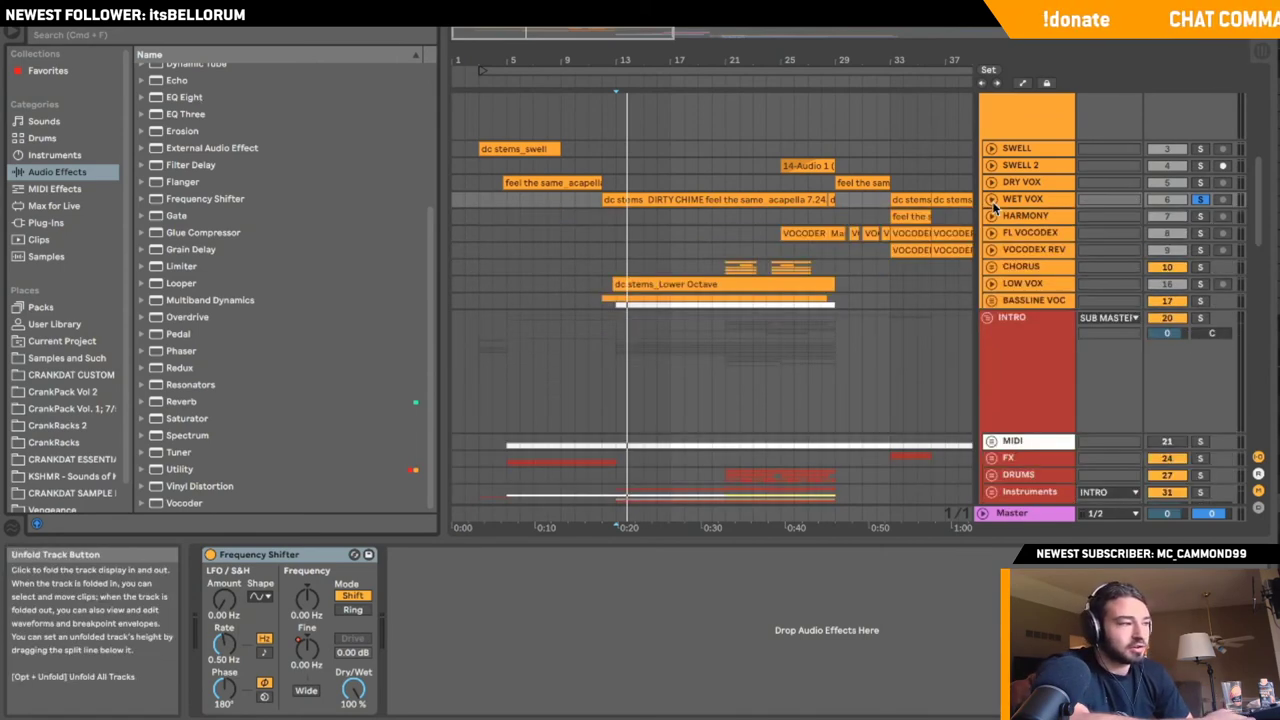
{"action": "left_click", "coordinate": [992, 199]}
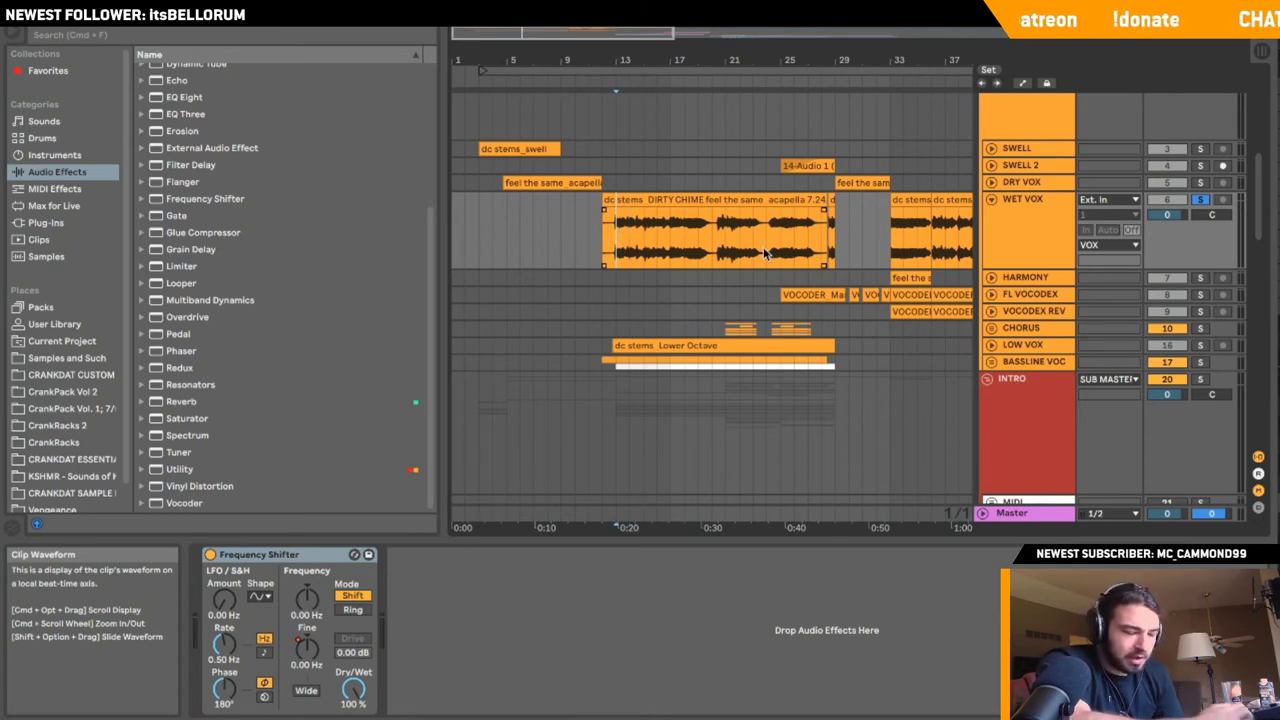
{"action": "left_click", "coordinate": [1200, 198]}
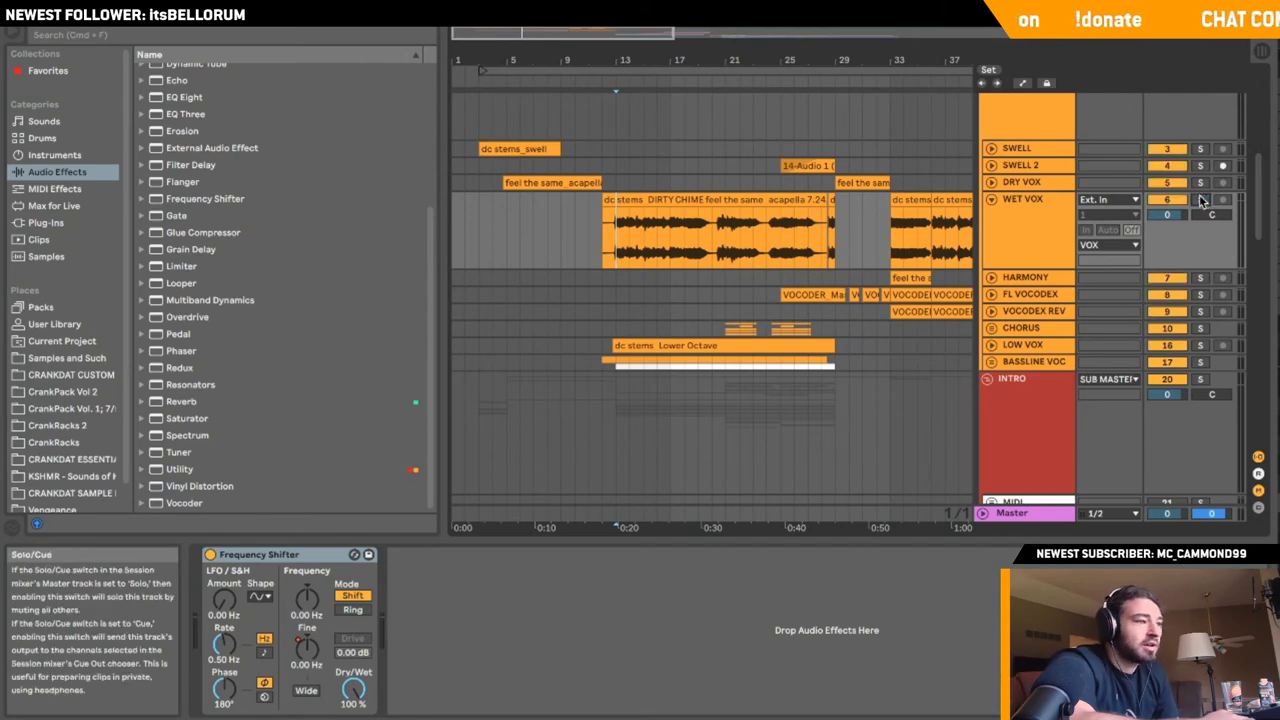
{"action": "left_click", "coordinate": [990, 200]}
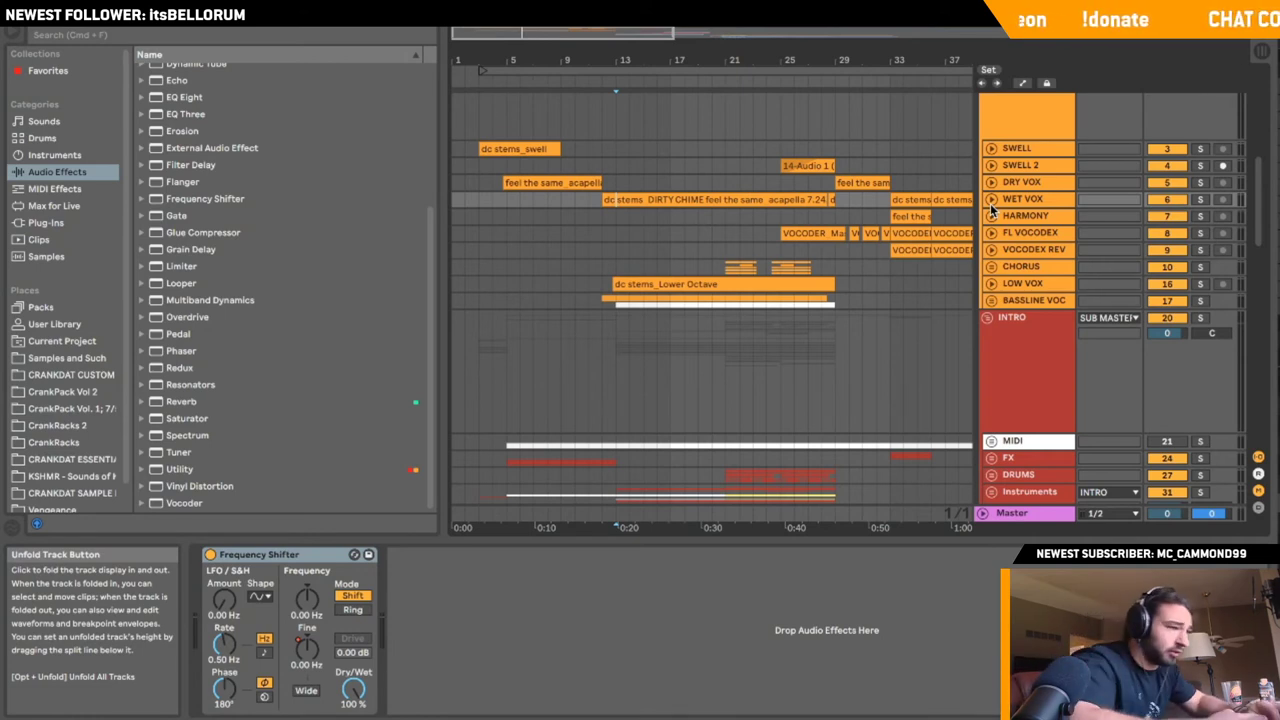
- Play the arrangement from about bar 33, where the next WET VOX clip begins
{"action": "left_click", "coordinate": [849, 201]}
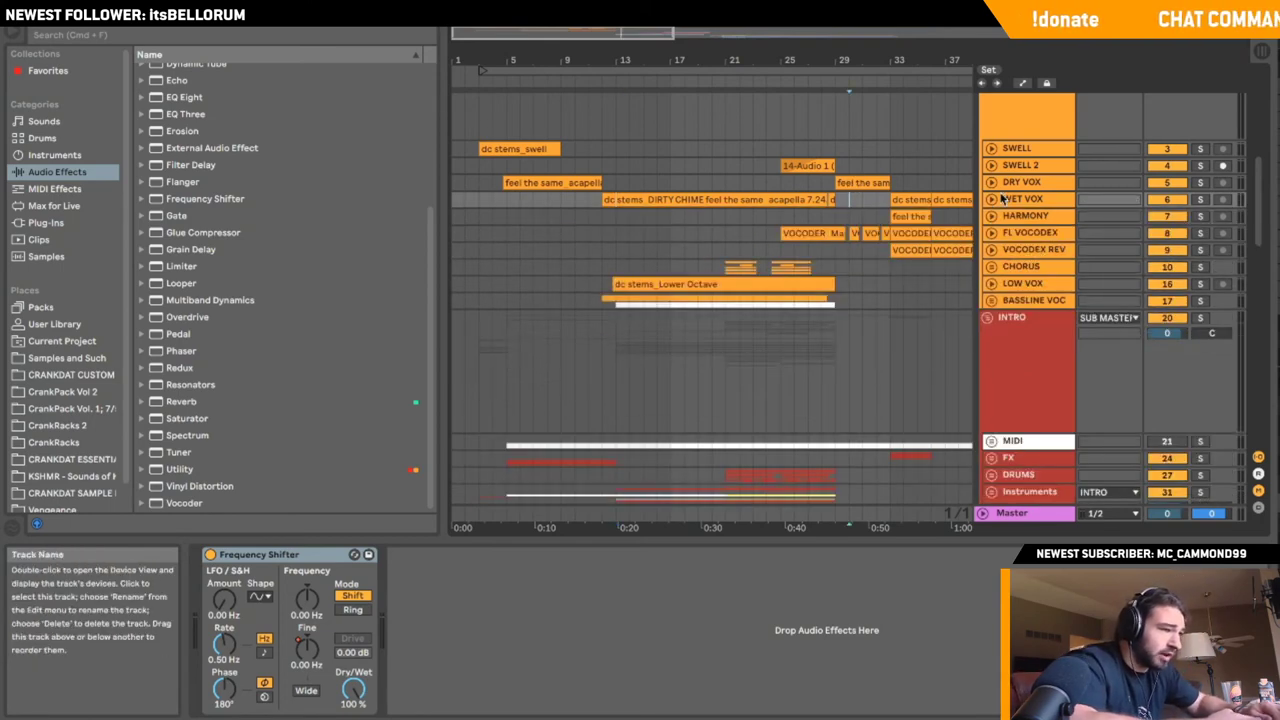
{"action": "left_click", "coordinate": [990, 184]}
{"action": "left_click", "coordinate": [988, 192]}
{"action": "left_click", "coordinate": [990, 183]}
{"action": "left_click", "coordinate": [990, 198]}
{"action": "left_click", "coordinate": [990, 198]}
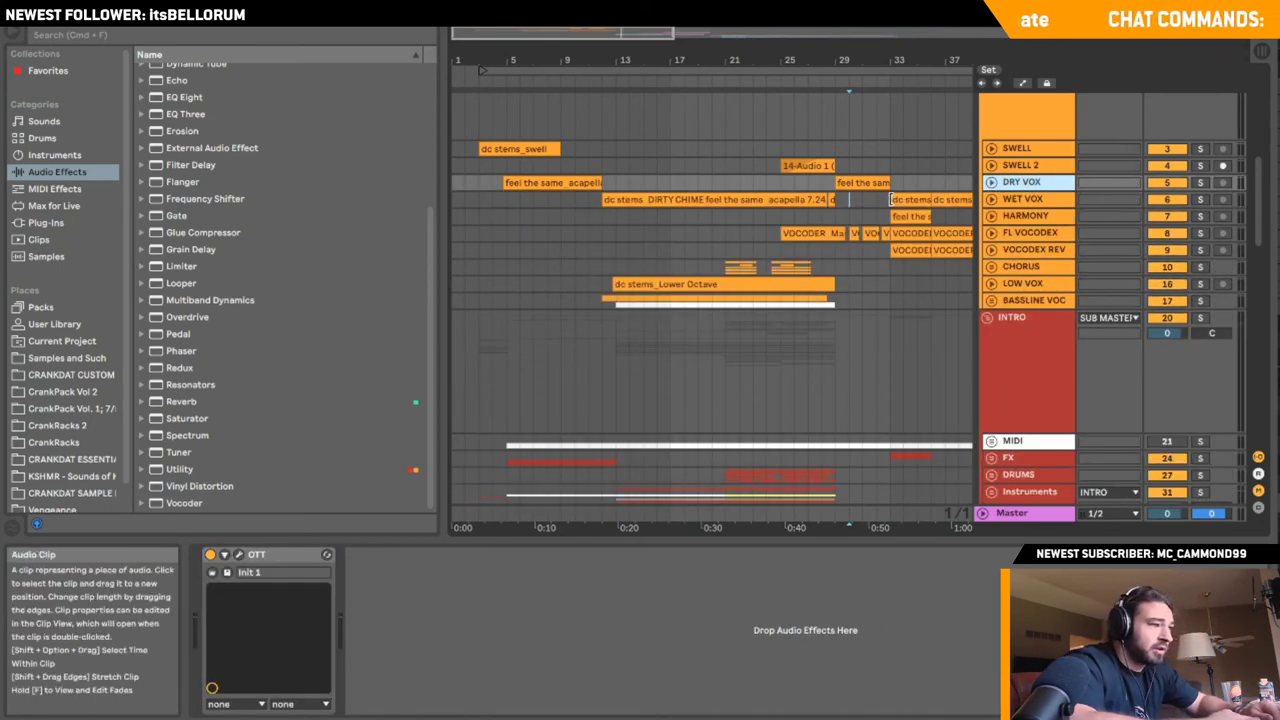
{"action": "left_click", "coordinate": [888, 200]}
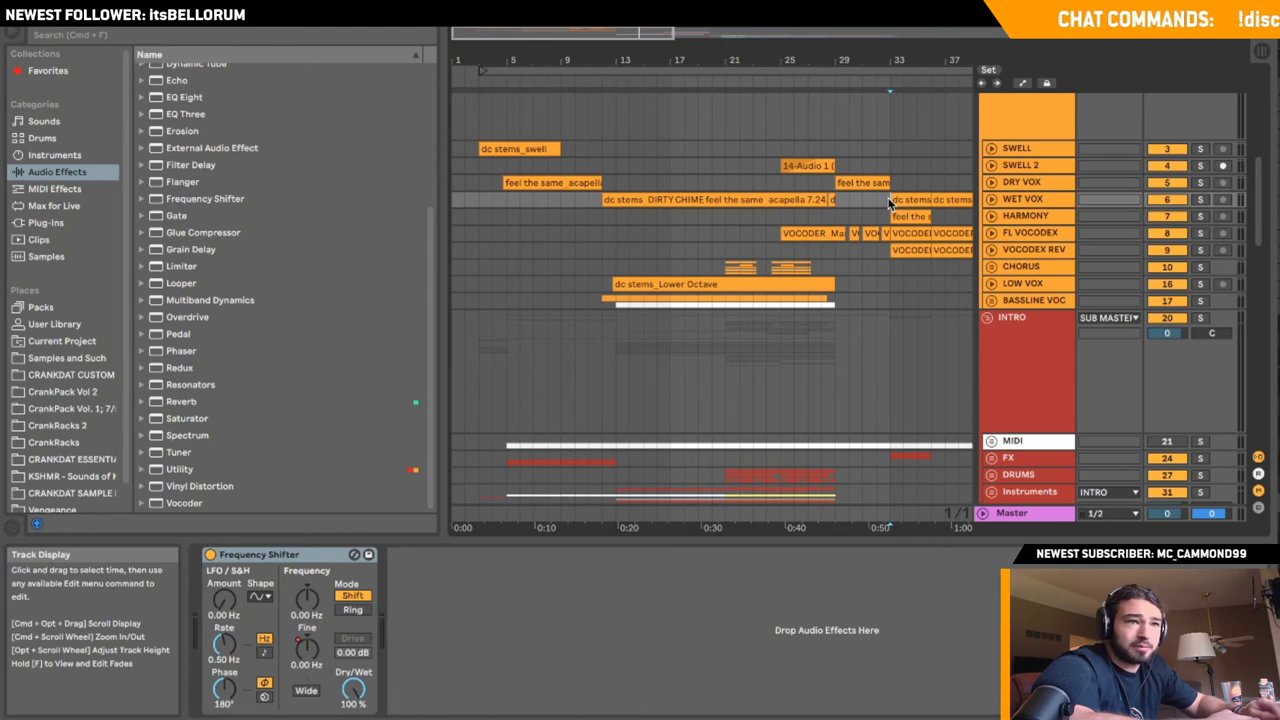
{"action": "key", "text": "space"}
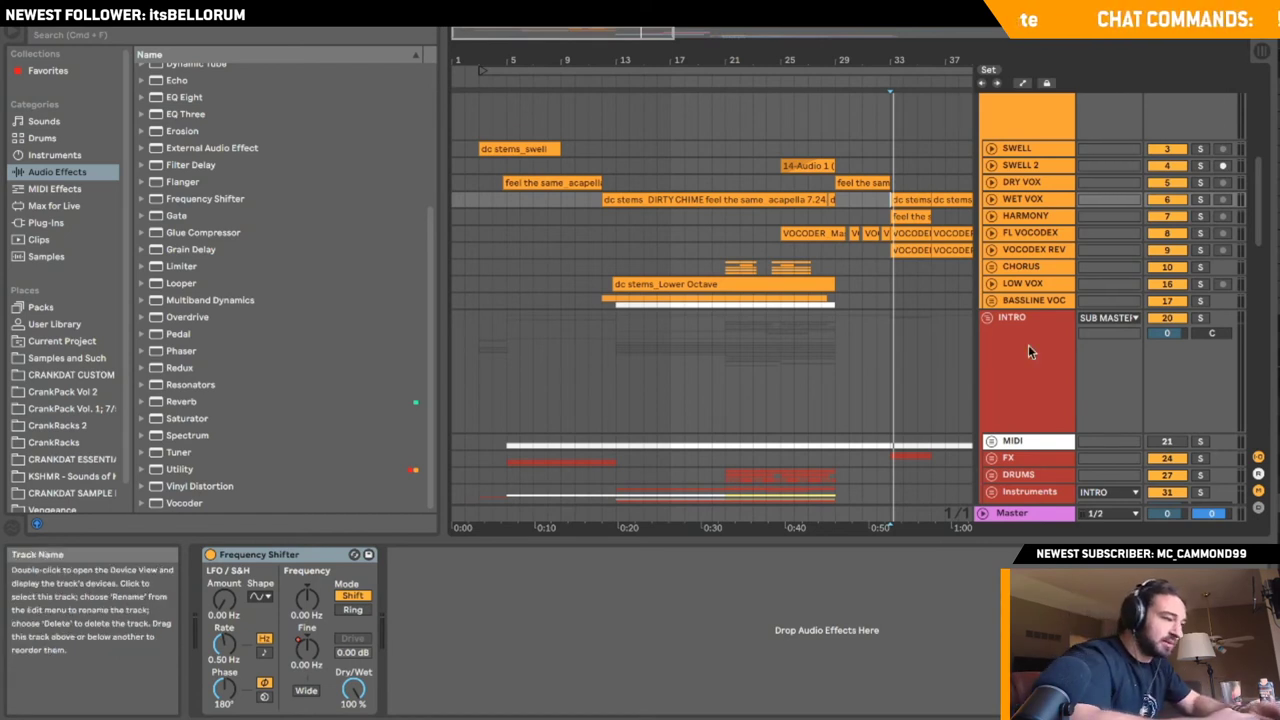
- Place the playback start at bar 13 on the INTRO group and fold the group
{"action": "scroll", "coordinate": [1028, 344], "scroll_direction": "down", "scroll_amount": 2}
{"action": "left_click", "coordinate": [631, 296]}
{"action": "left_click", "coordinate": [618, 297]}
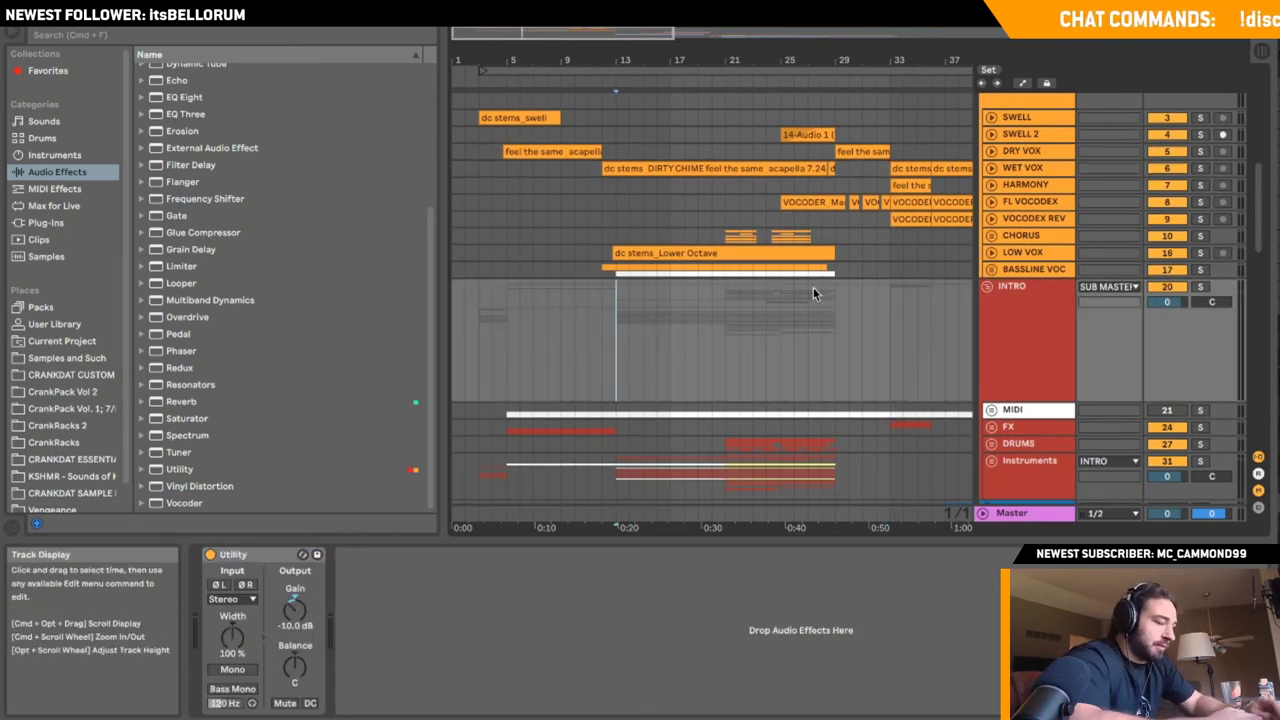
{"action": "left_click", "coordinate": [987, 287]}
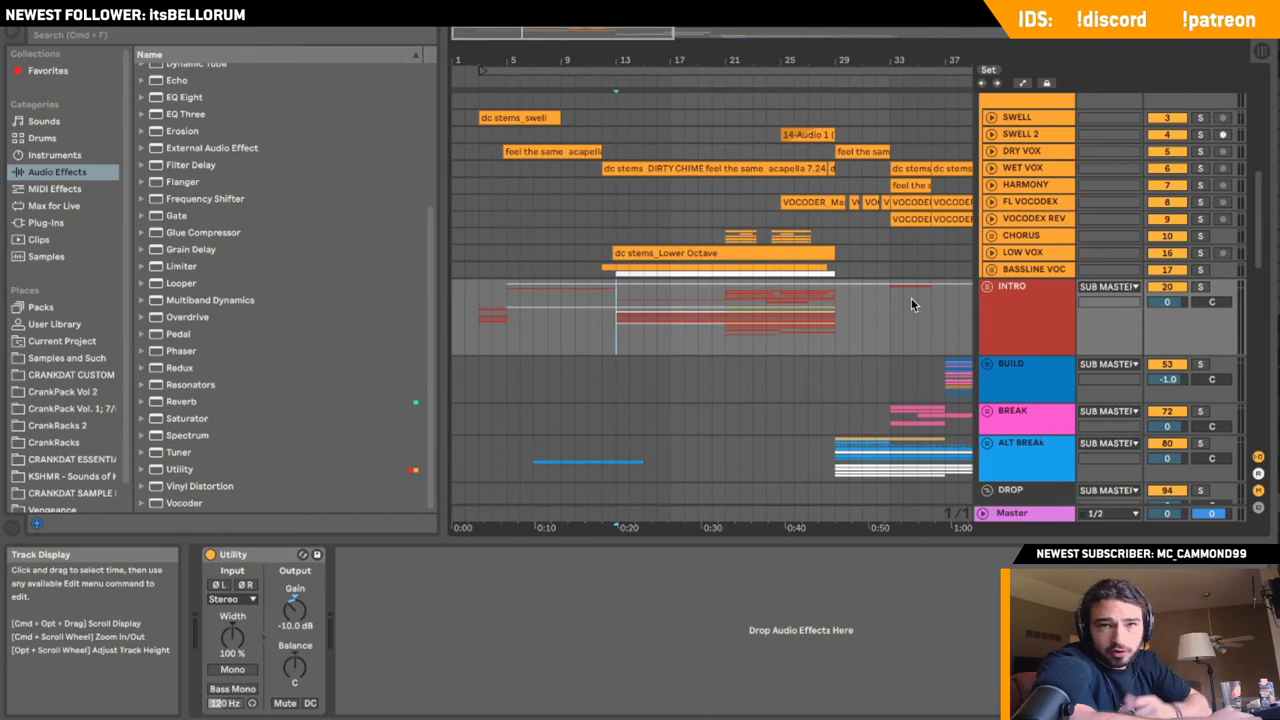
{"action": "left_click", "coordinate": [987, 287]}
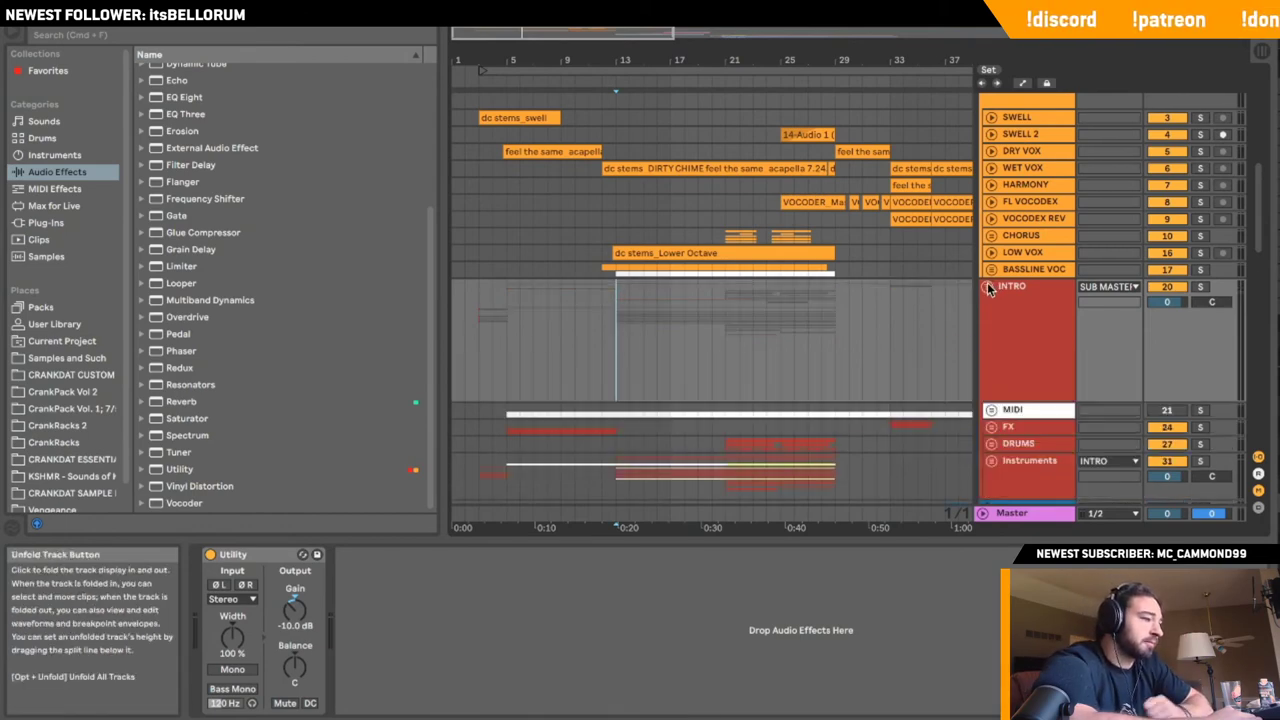
{"action": "left_click", "coordinate": [987, 287]}
{"action": "left_click", "coordinate": [991, 271]}
{"action": "left_click", "coordinate": [991, 271]}
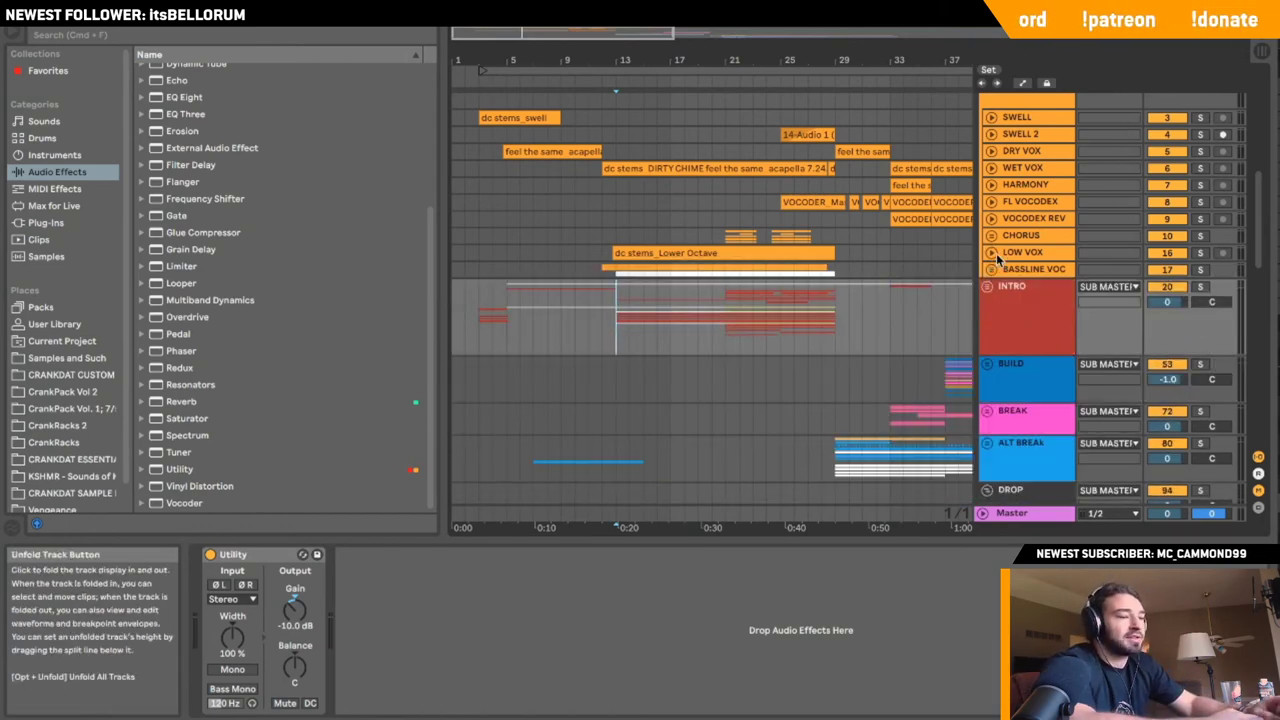
{"action": "left_click", "coordinate": [994, 255]}
{"action": "left_click", "coordinate": [994, 254]}
{"action": "left_click", "coordinate": [993, 254]}
{"action": "left_click", "coordinate": [994, 252]}
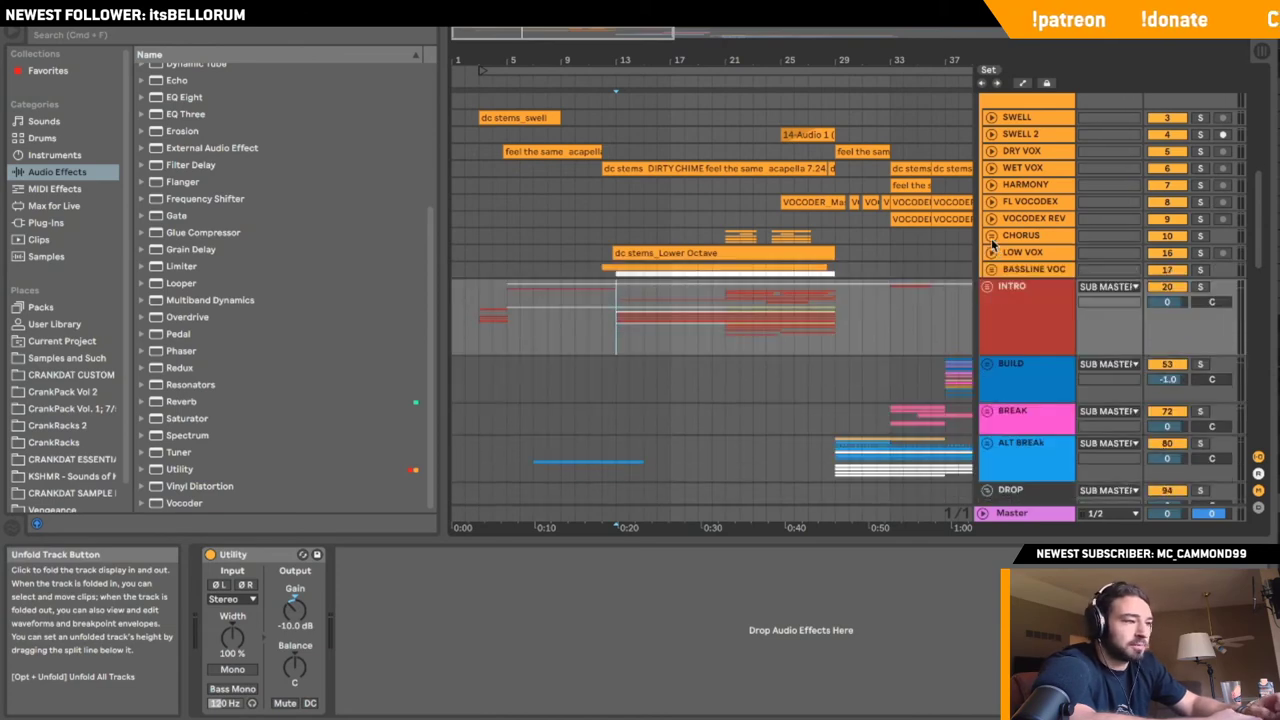
{"action": "left_click", "coordinate": [991, 237]}
{"action": "left_click", "coordinate": [991, 237]}
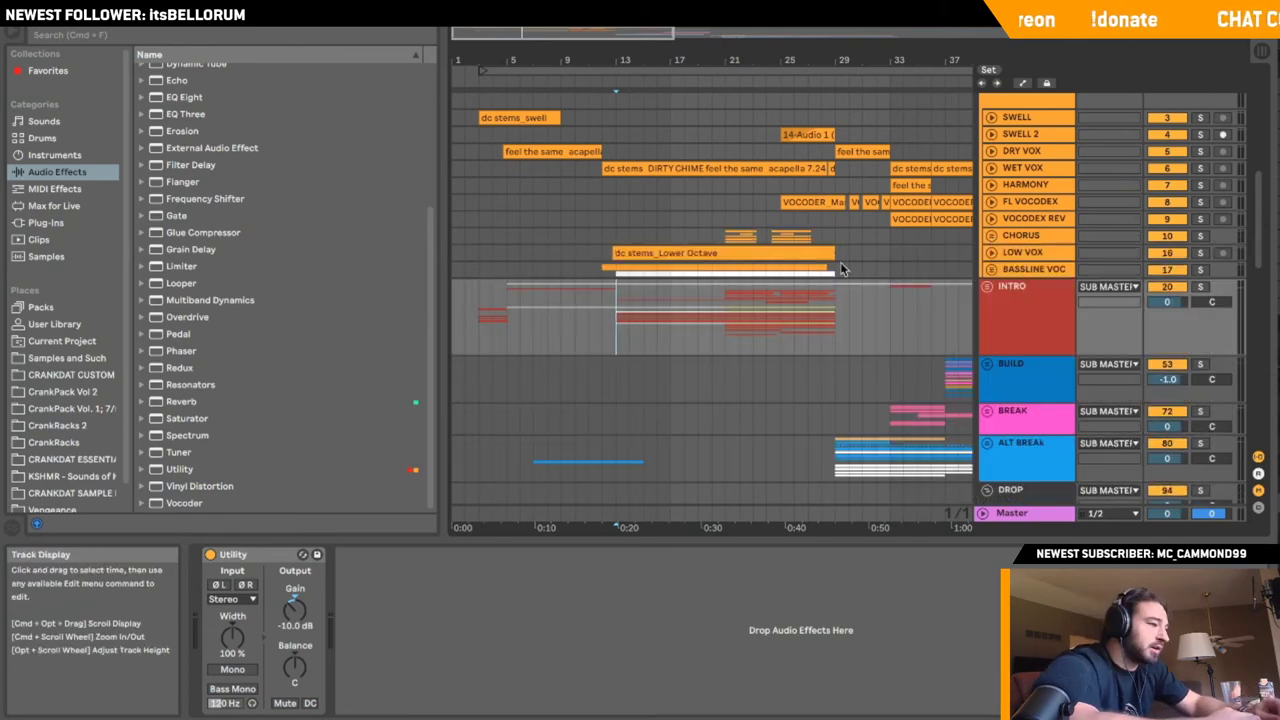
- Inspect the BASSLINE VOC group and the LOW VOX and CHORUS tracks by briefly unfolding them
{"action": "left_click", "coordinate": [941, 271]}
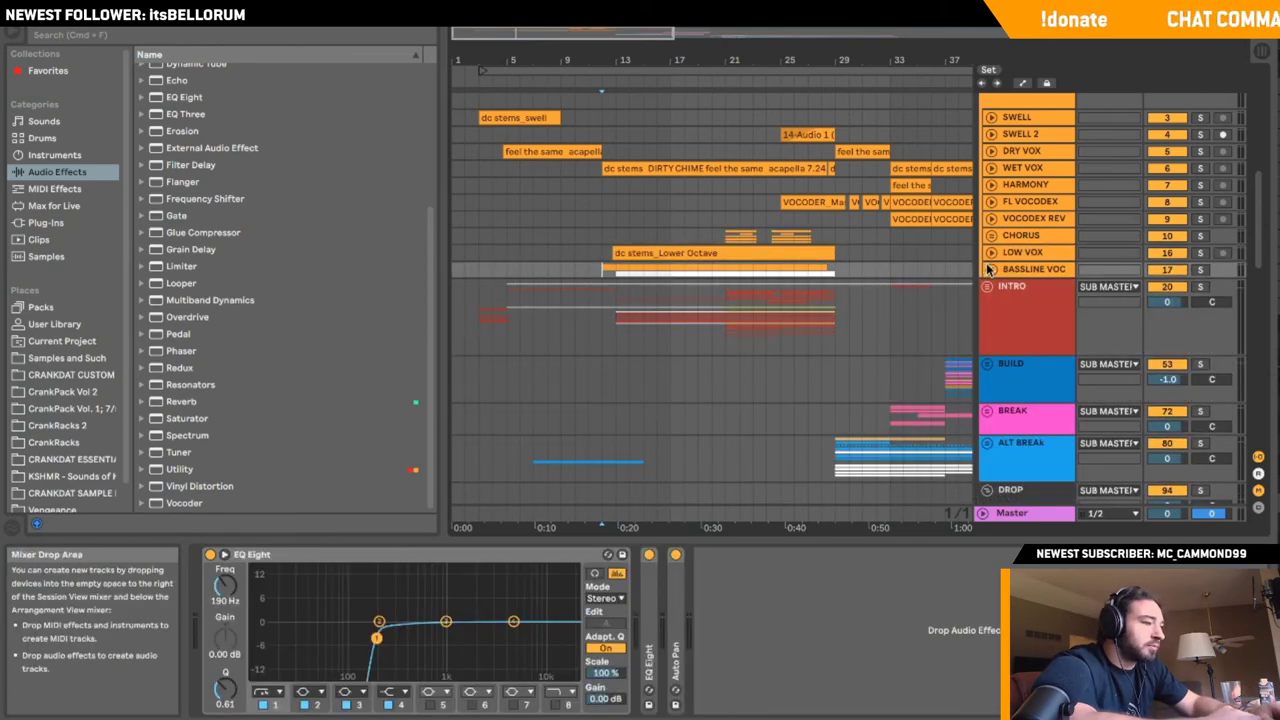
{"action": "left_click", "coordinate": [990, 272]}
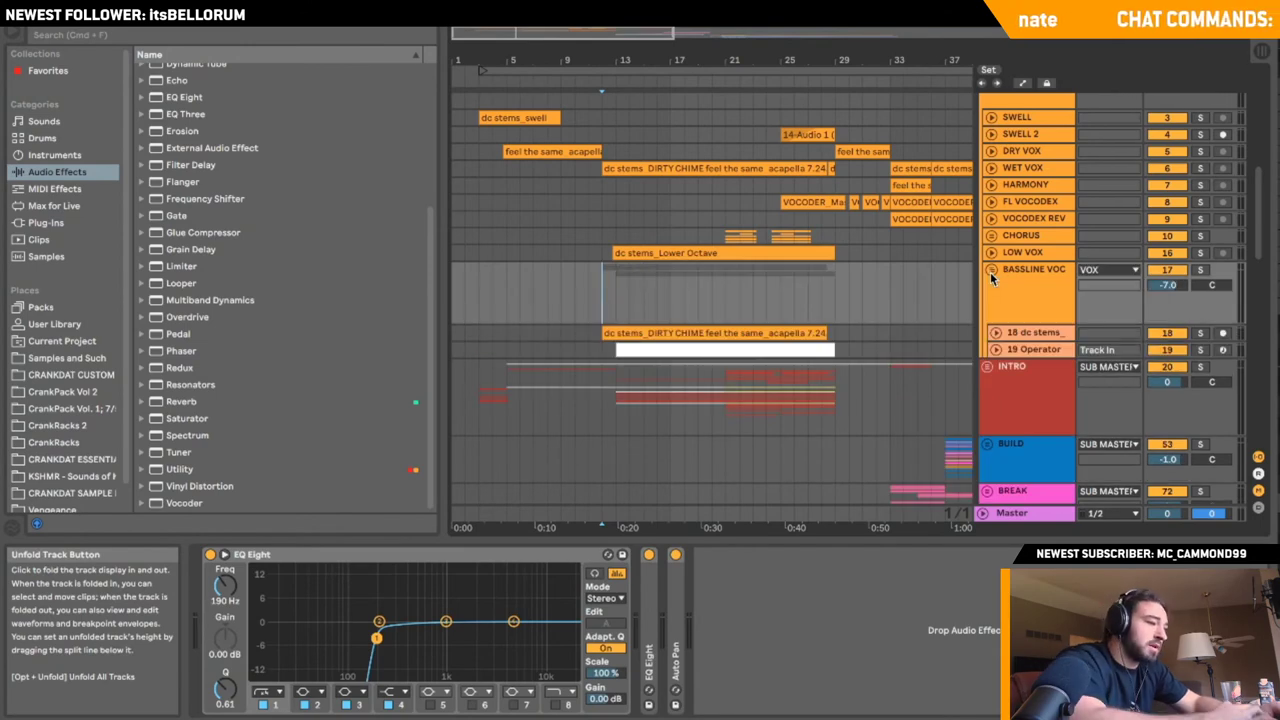
{"action": "left_click", "coordinate": [990, 272]}
{"action": "left_click", "coordinate": [990, 272]}
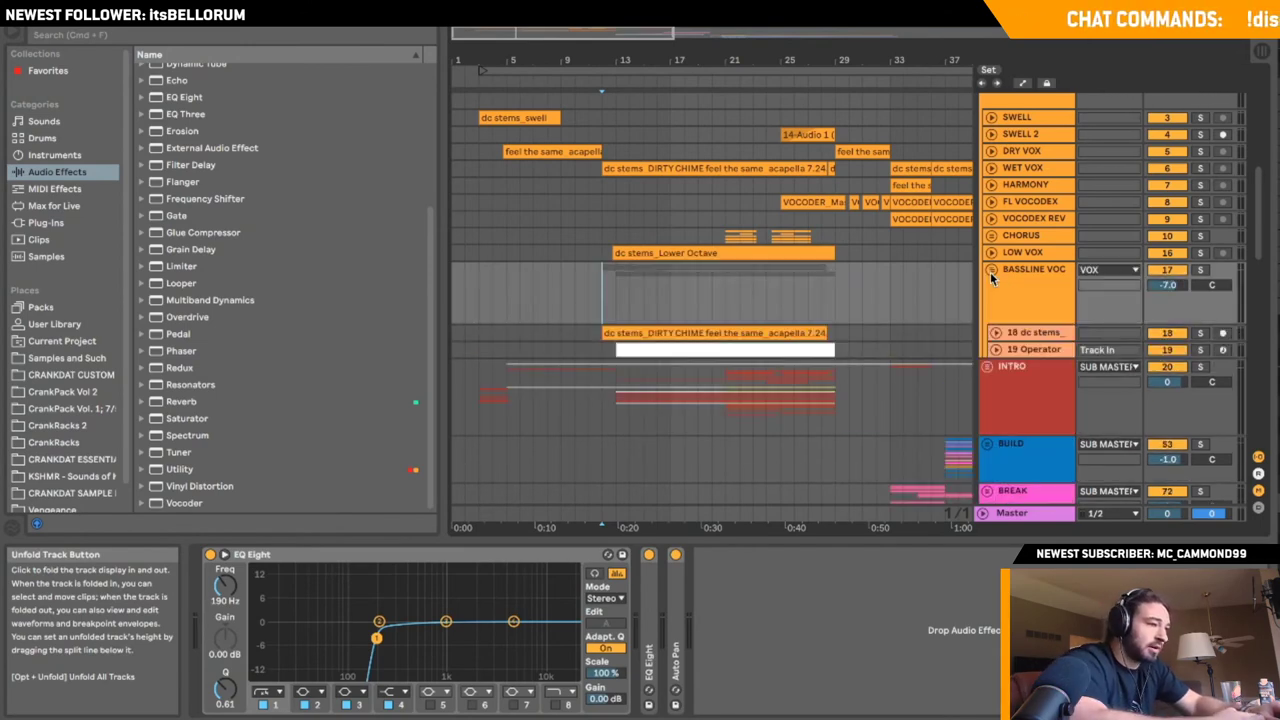
{"action": "left_click", "coordinate": [990, 272]}
{"action": "left_click", "coordinate": [991, 255]}
{"action": "left_click", "coordinate": [991, 255]}
{"action": "left_click", "coordinate": [991, 238]}
{"action": "left_click", "coordinate": [991, 238]}
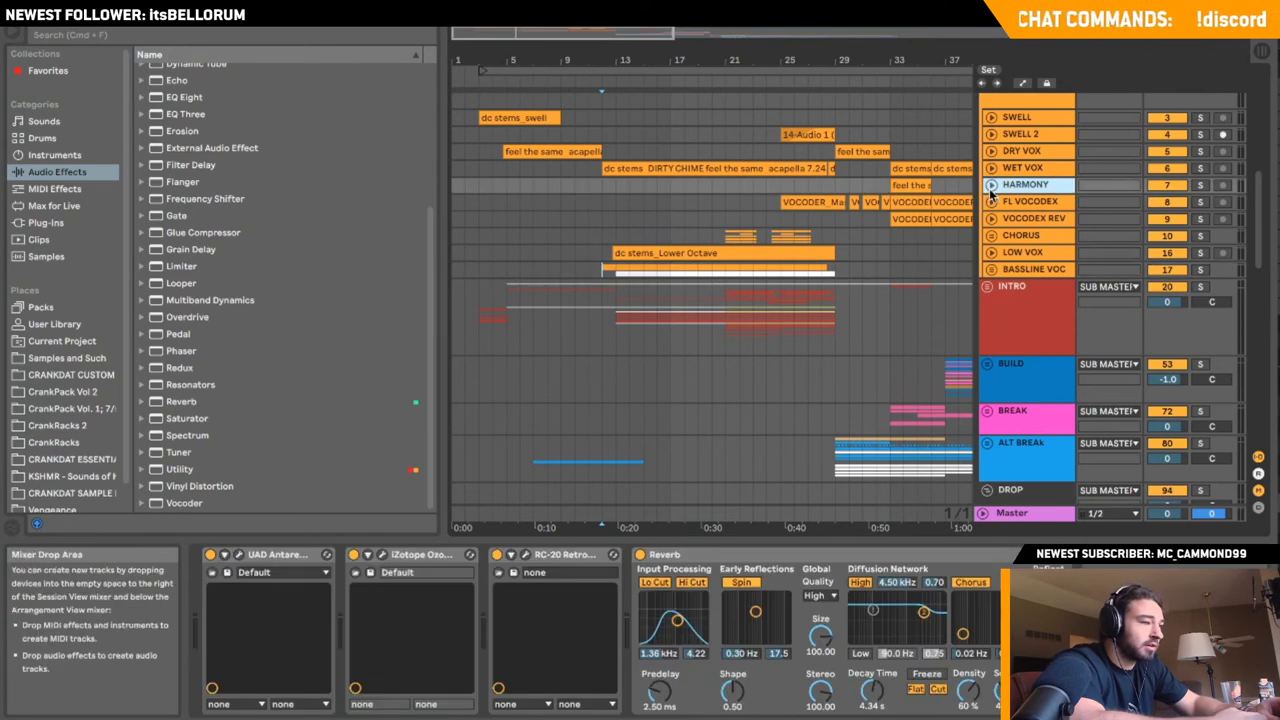
- Play the arrangement from bar 13 on the INTRO group and again from bar 21
{"action": "left_click", "coordinate": [616, 318]}
{"action": "key", "text": "space"}
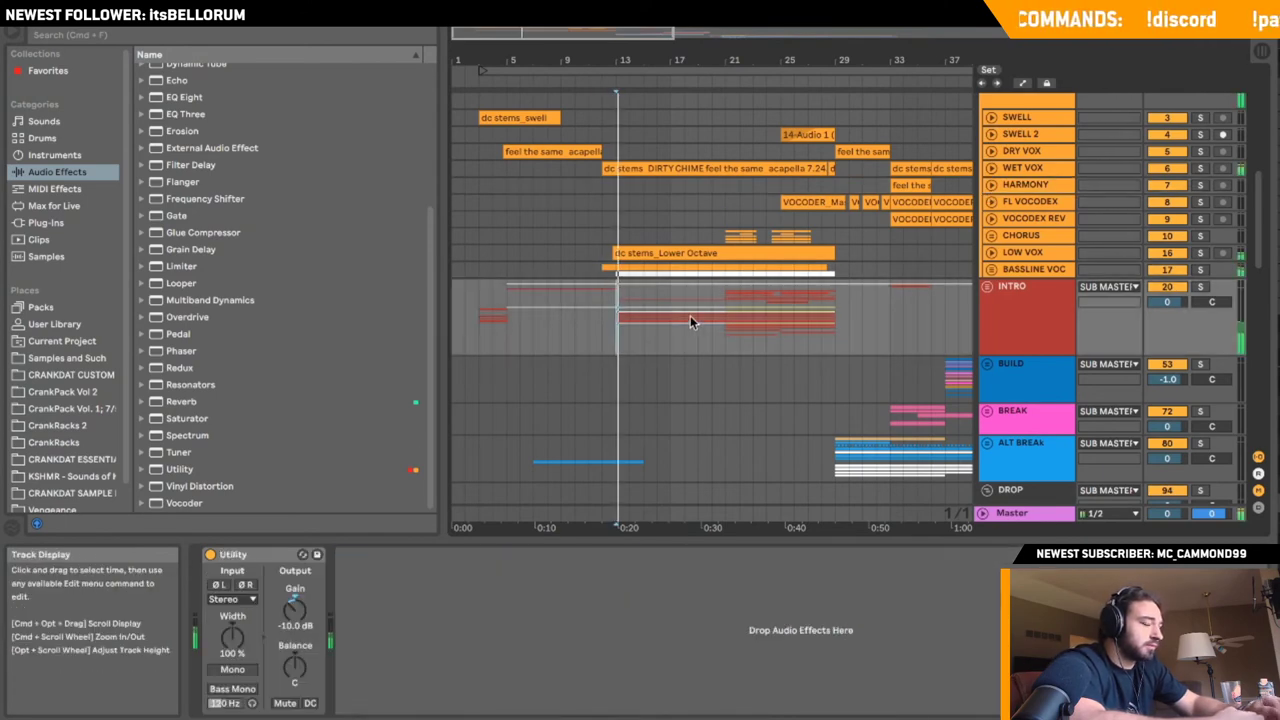
{"action": "left_click", "coordinate": [725, 320]}
{"action": "key", "text": "space"}
{"action": "key", "text": "space"}
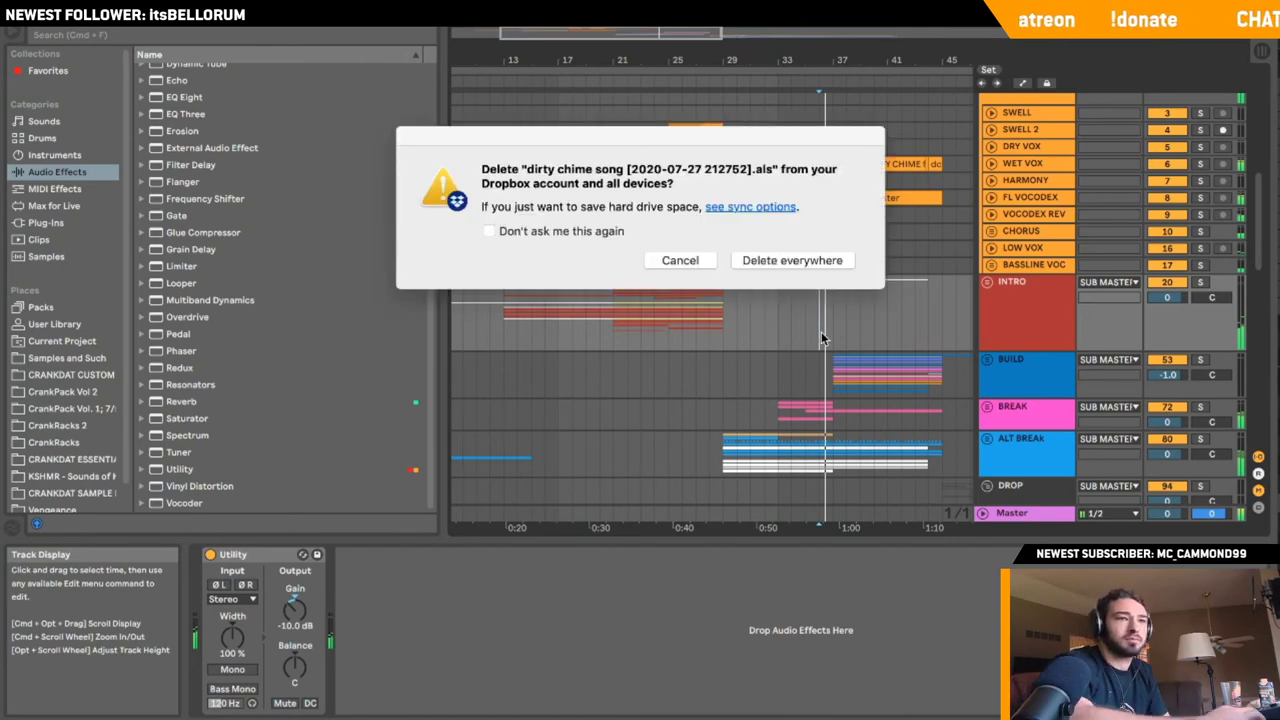
{"action": "left_click", "coordinate": [821, 331]}
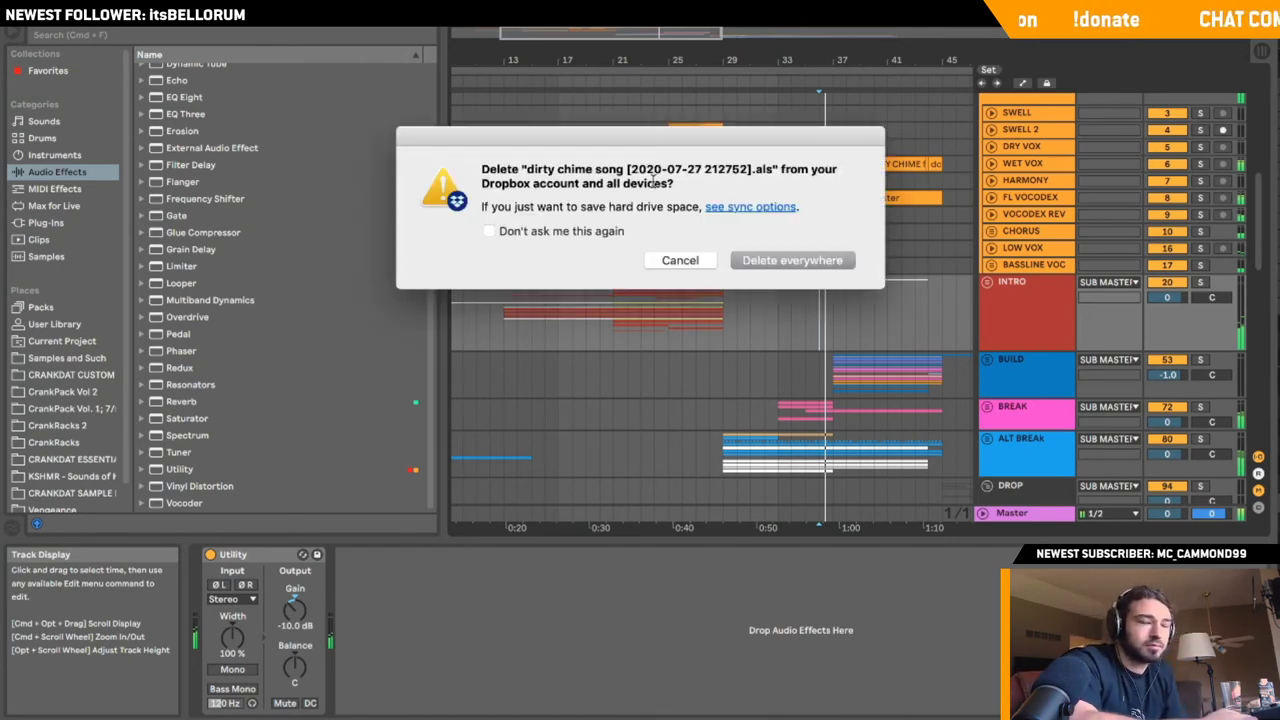
{"action": "left_click", "coordinate": [772, 265]}
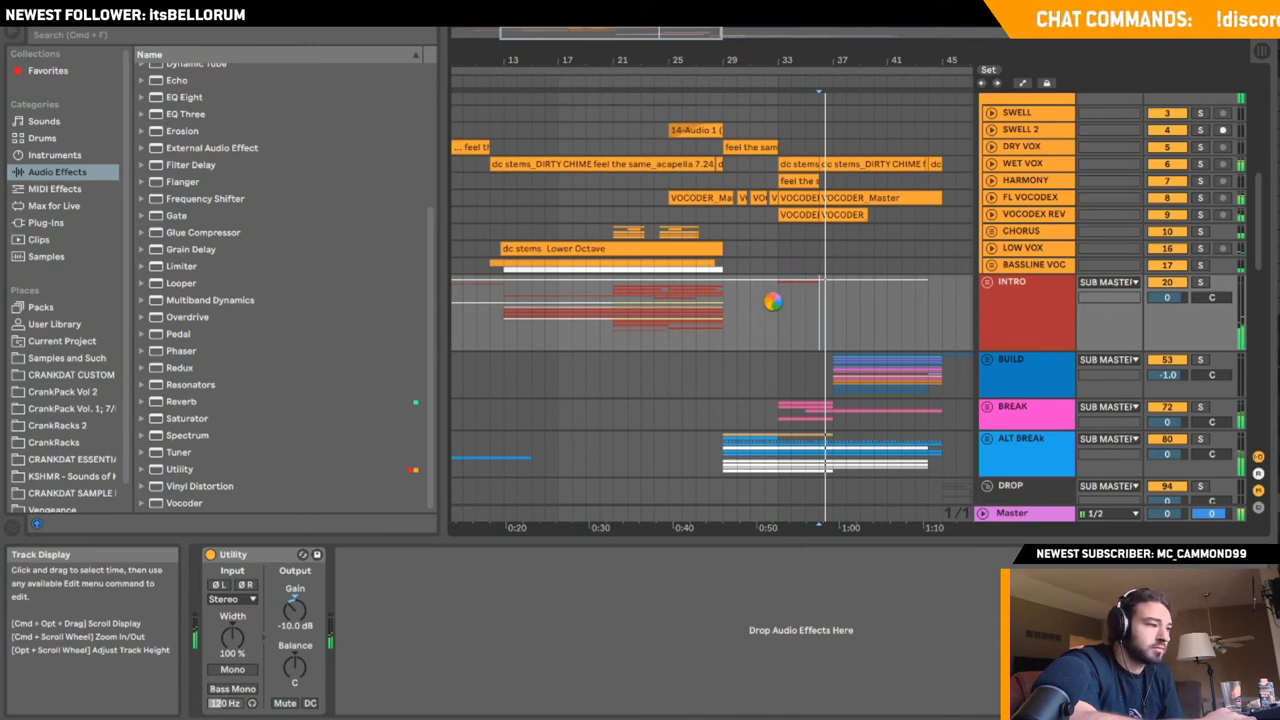
- Play the arrangement from bar 33 and from bar 37, and bring the DROP group's instrument tracks into view
{"action": "left_click", "coordinate": [777, 300]}
{"action": "double_click", "coordinate": [988, 281]}
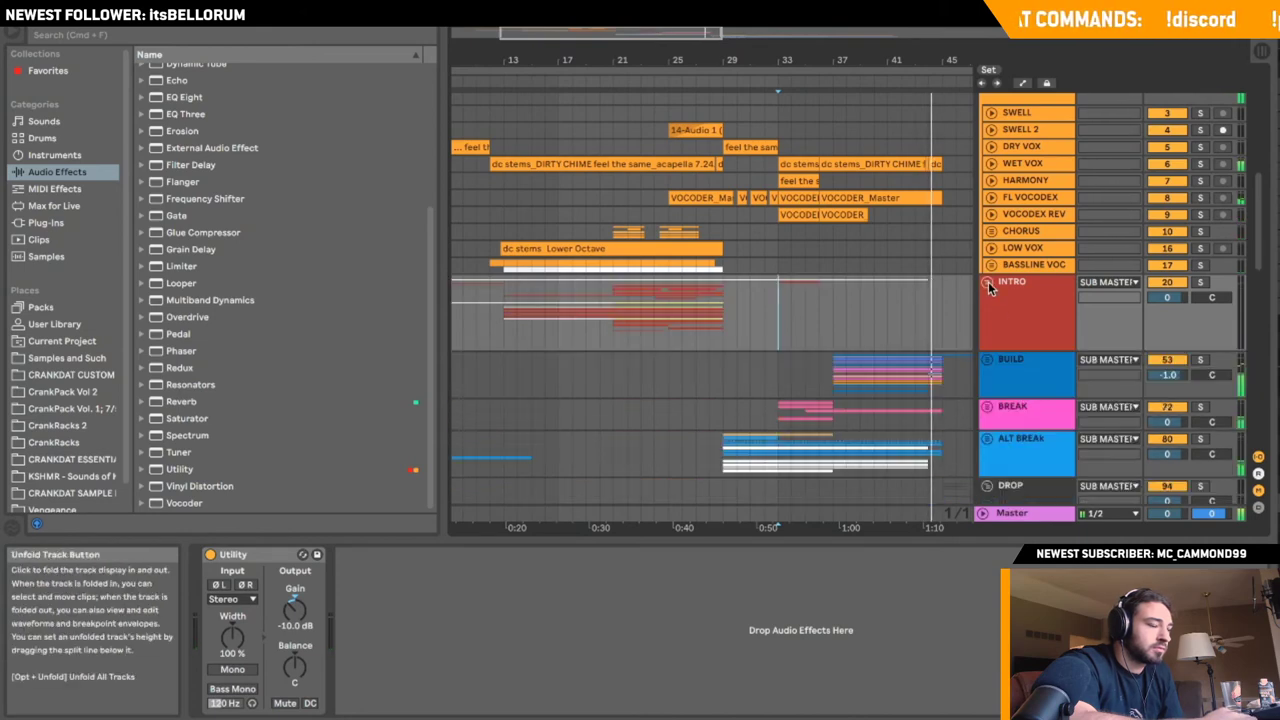
{"action": "mouse_move", "coordinate": [771, 52]}
{"action": "left_mouse_down"}
{"action": "mouse_move", "coordinate": [630, 46]}
{"action": "mouse_move", "coordinate": [776, 36]}
{"action": "left_mouse_up"}
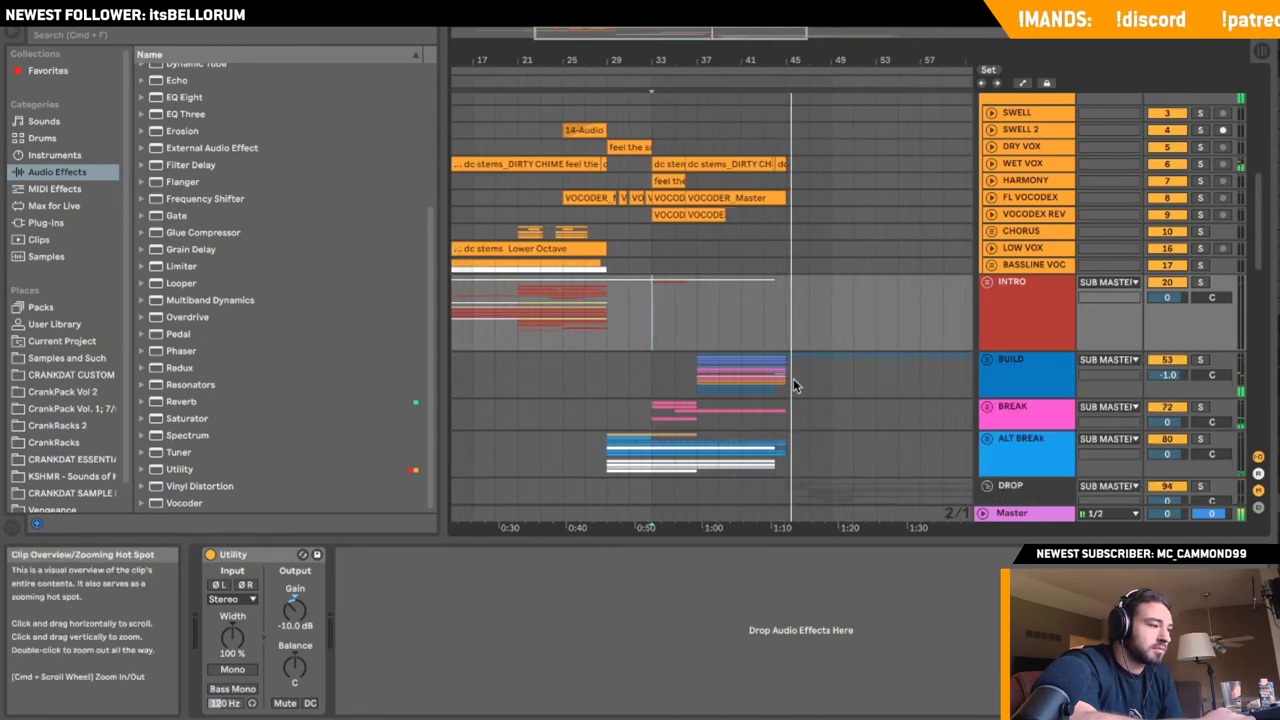
{"action": "left_click", "coordinate": [704, 330]}
{"action": "double_click", "coordinate": [987, 281]}
{"action": "scroll", "coordinate": [908, 283], "scroll_direction": "down", "scroll_amount": 8}
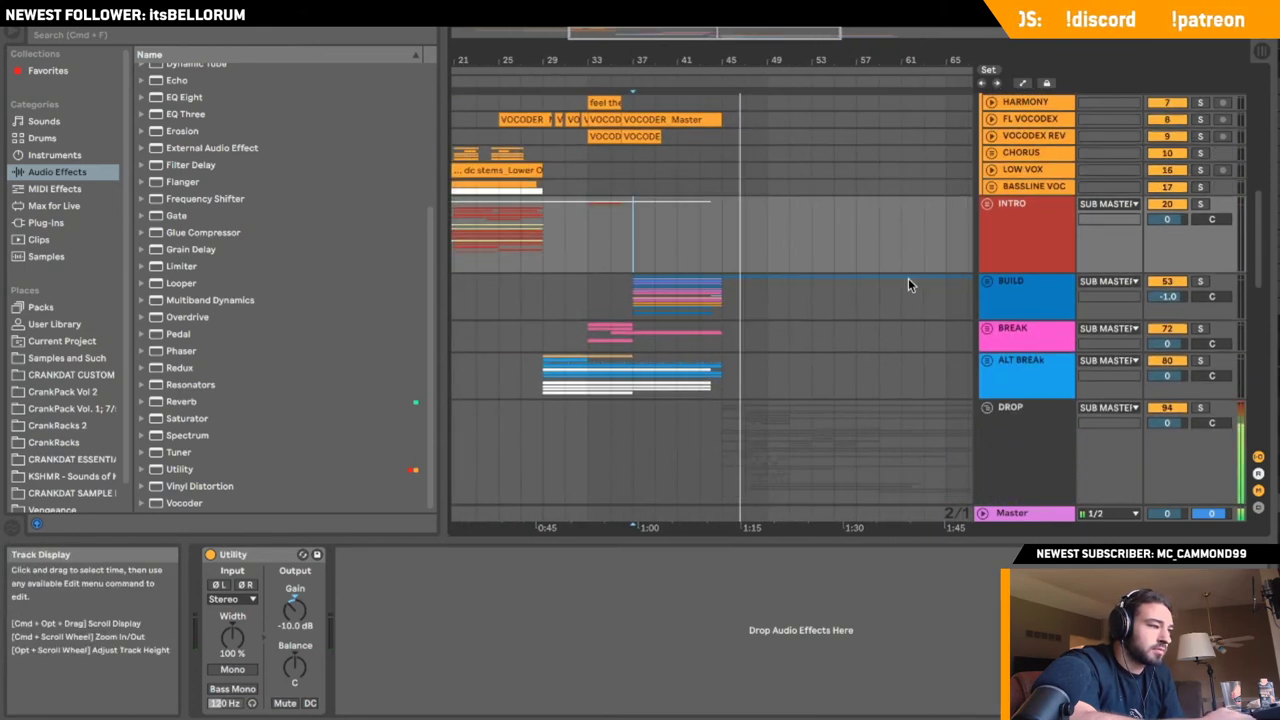
{"action": "scroll", "coordinate": [996, 280], "scroll_direction": "down", "scroll_amount": 4}
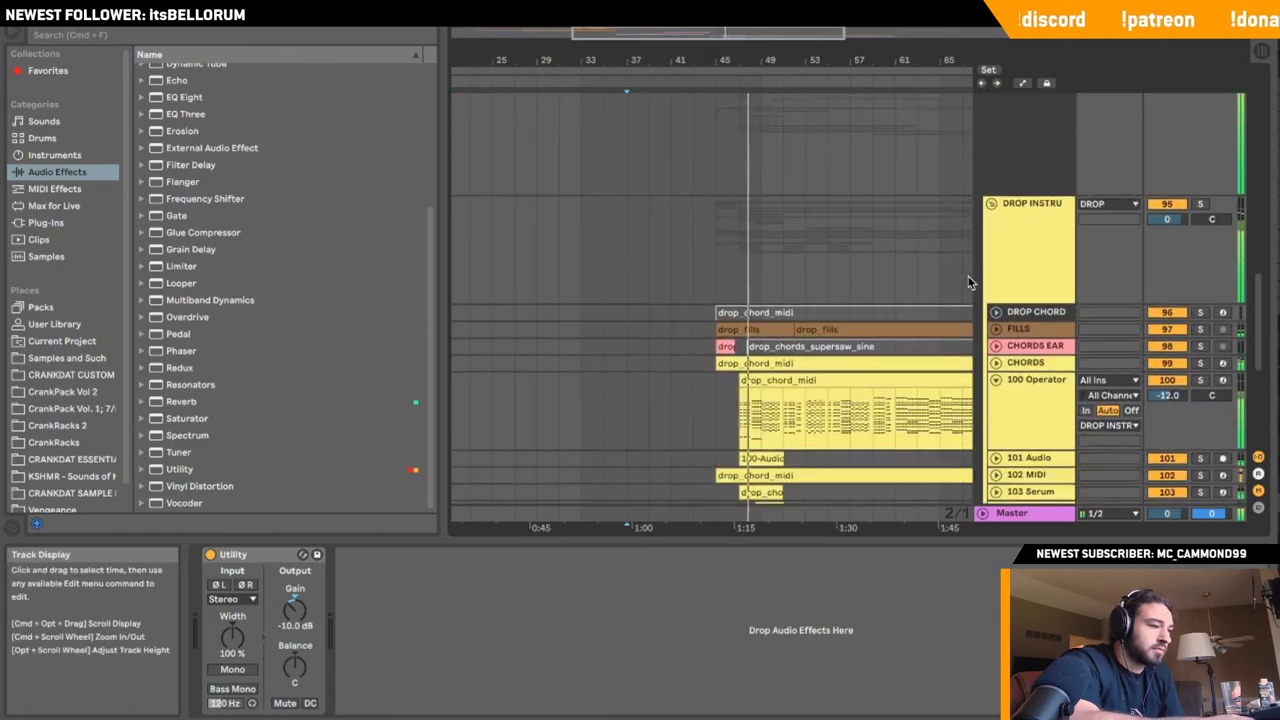
- Record-arm the 100 Operator track, place the playback start at bar 47, and set the track's volume to -14.0 dB
{"action": "left_click", "coordinate": [1222, 268]}
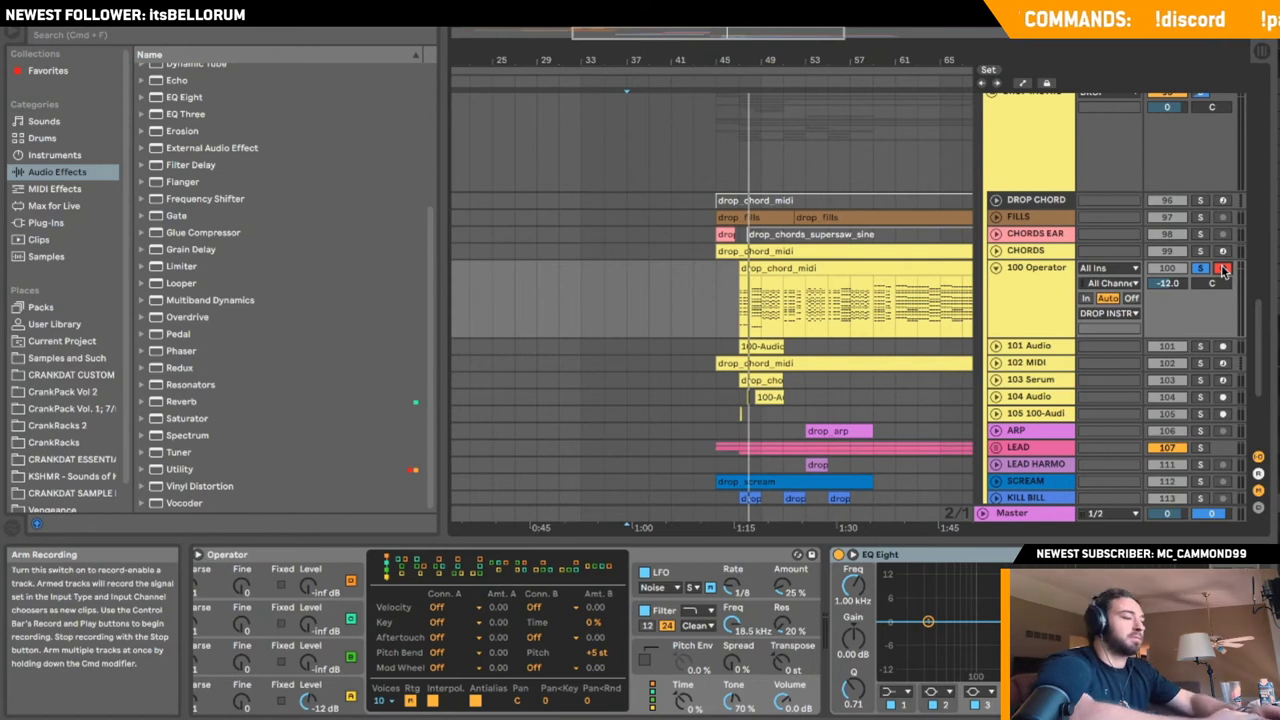
{"action": "left_click", "coordinate": [732, 315]}
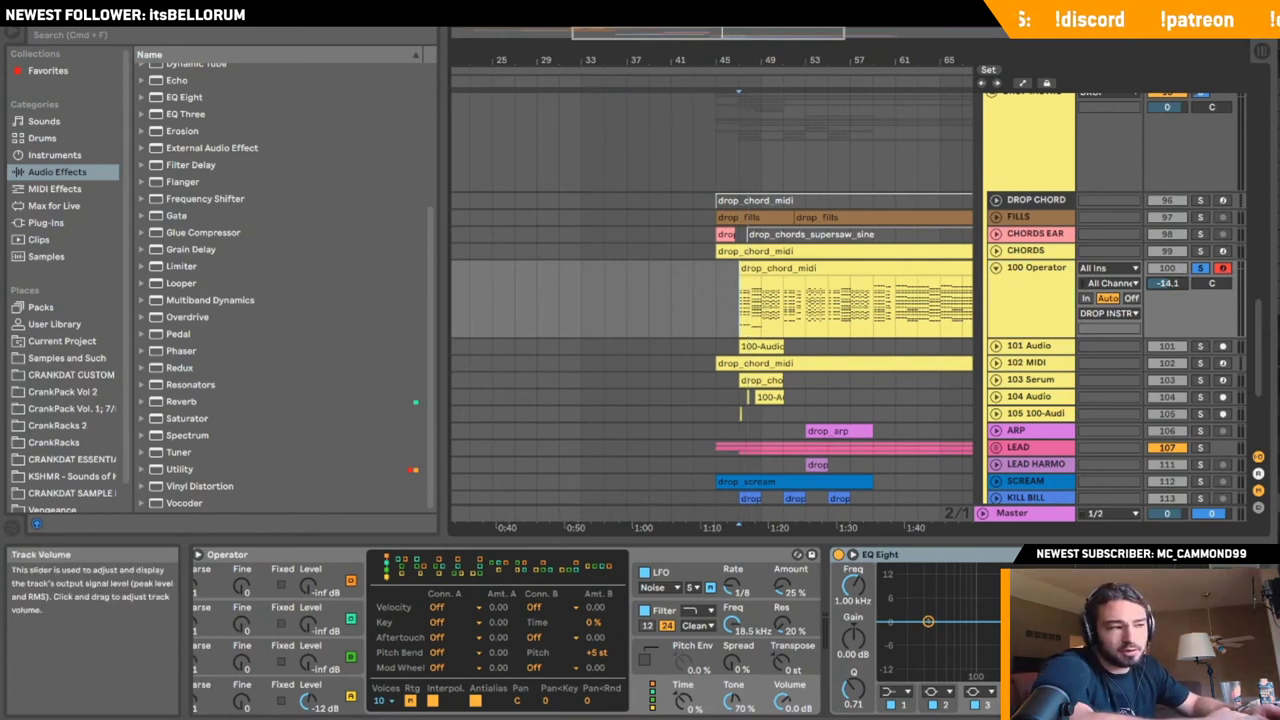
{"action": "left_click_drag", "start_coordinate": [1180, 280], "coordinate": [1180, 278]}
{"action": "left_click", "coordinate": [993, 281]}
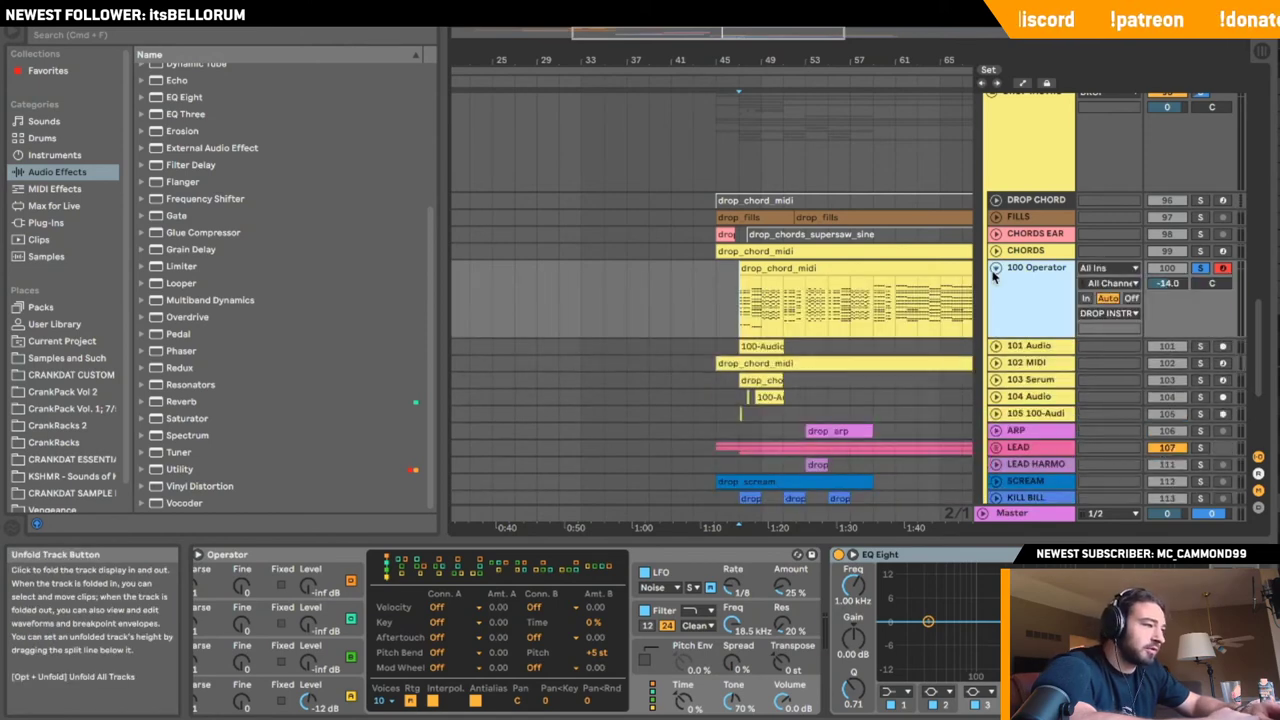
- During playback, set the 100 Operator track's EQ Eight low cut to 147 Hz and lower the track volume to about -32 dB
{"action": "key", "text": "space"}
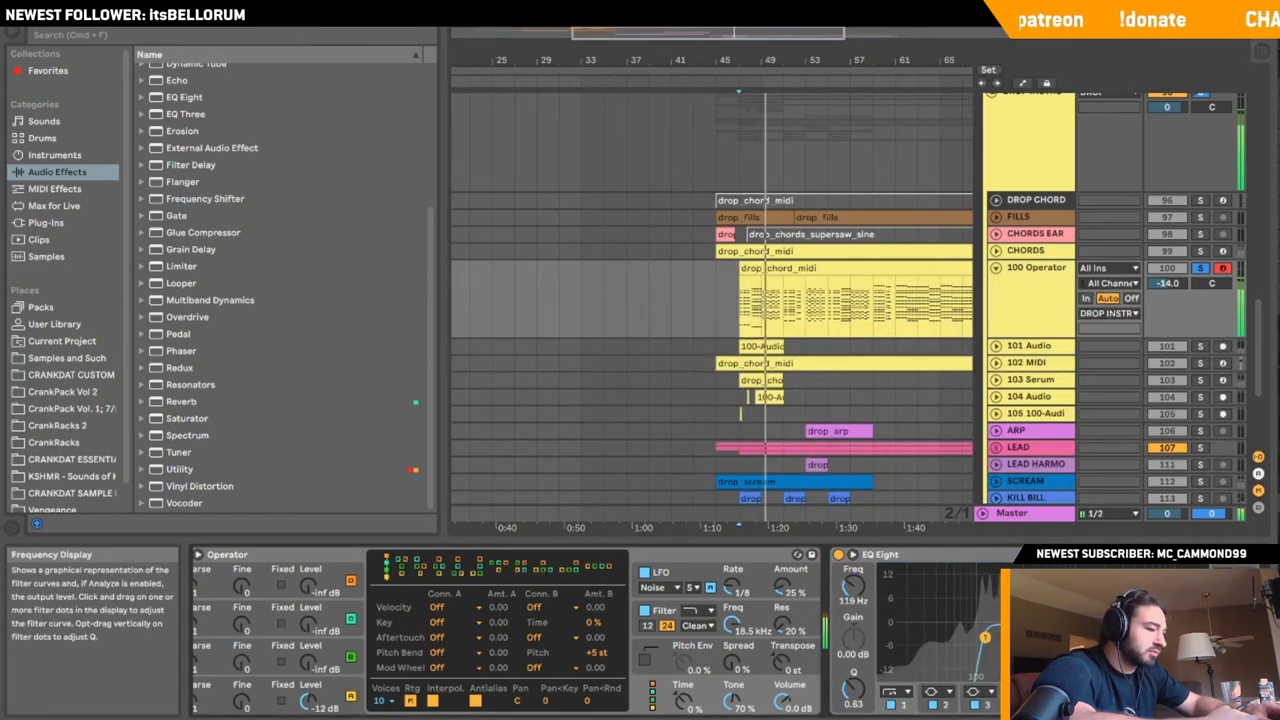
{"action": "left_click_drag", "start_coordinate": [993, 645], "coordinate": [994, 645]}
{"action": "mouse_move", "coordinate": [1167, 283]}
{"action": "left_mouse_down"}
{"action": "mouse_move", "coordinate": [1167, 306]}
{"action": "mouse_move", "coordinate": [1180, 300]}
{"action": "left_mouse_up"}
- Solo the CHORDS track alongside 100 Operator and play both from bar 47
{"action": "left_click", "coordinate": [1030, 250]}
{"action": "left_click", "coordinate": [1200, 250]}
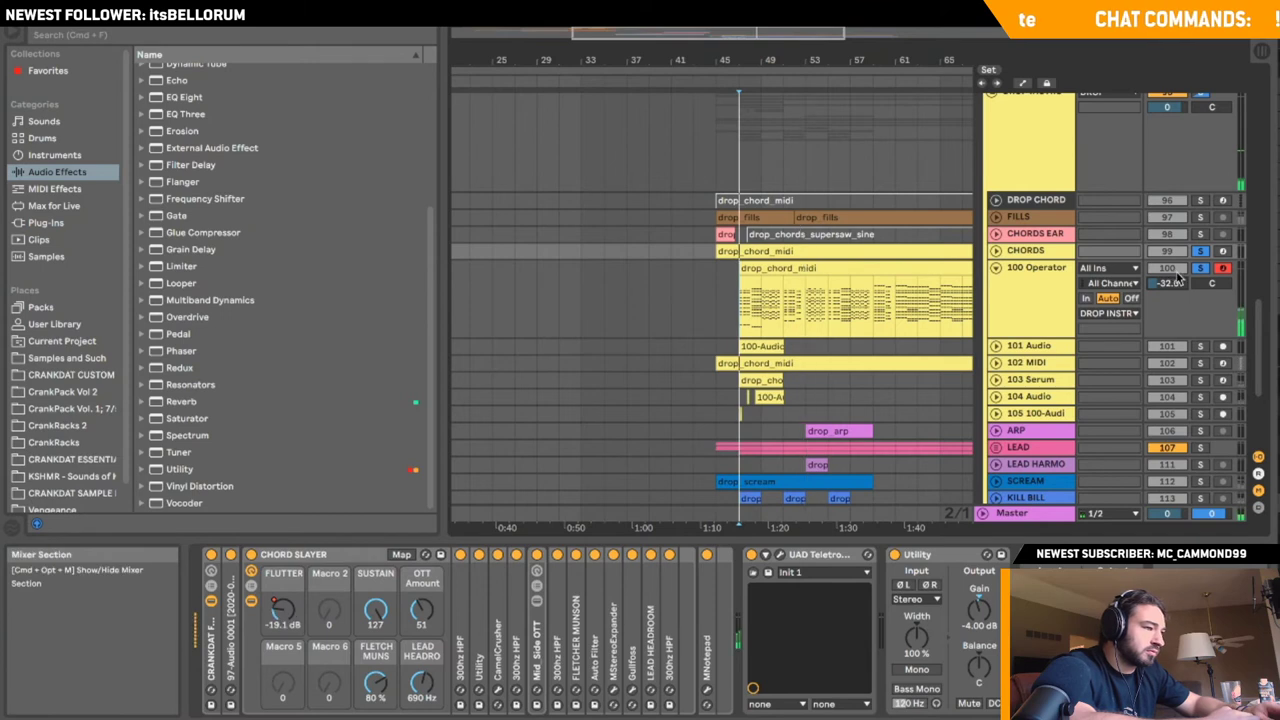
{"action": "key", "text": "space"}
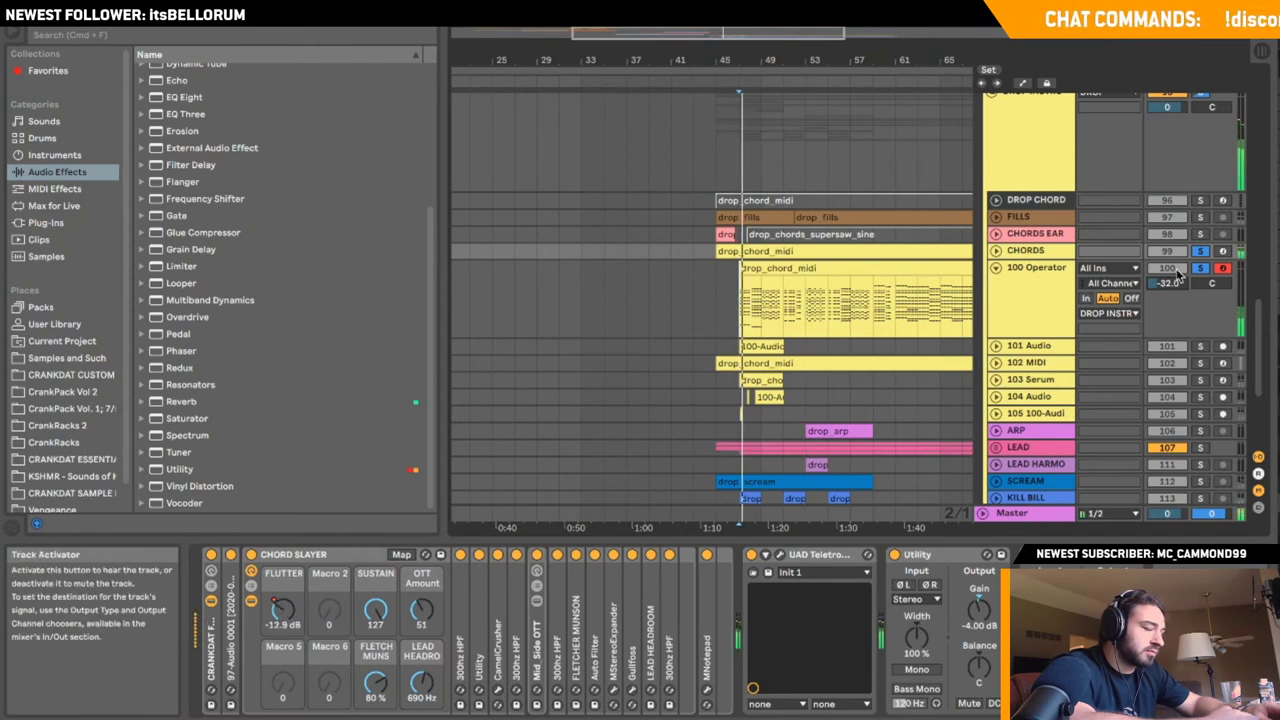
- Turn off solo on both tracks, disarm 100 Operator, and lower its volume to -34.7 dB
{"action": "left_click", "coordinate": [1200, 268]}
{"action": "left_click", "coordinate": [1223, 268]}
{"action": "left_click_drag", "start_coordinate": [1174, 283], "coordinate": [1174, 287]}
{"action": "left_click", "coordinate": [1042, 252]}
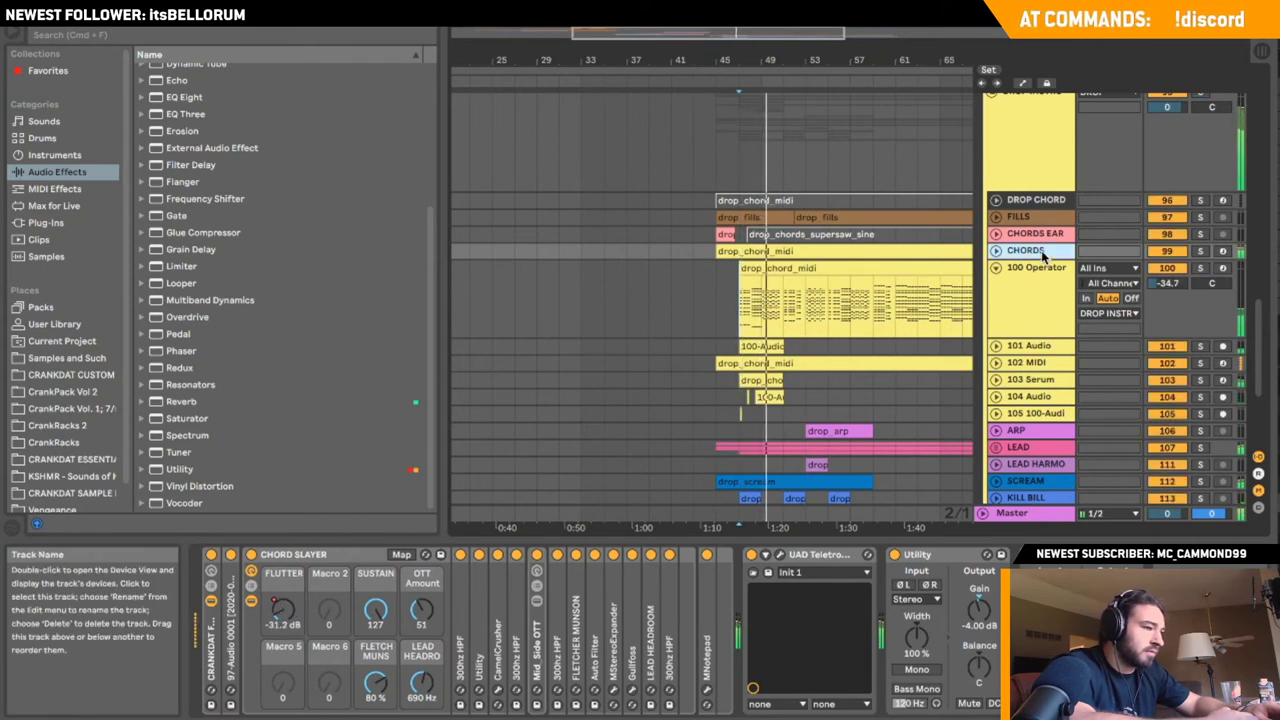
- Solo the CHORDS track, stop playback, and place its CHORD SLAYER rack on the 101 Audio track
{"action": "left_click", "coordinate": [1200, 251]}
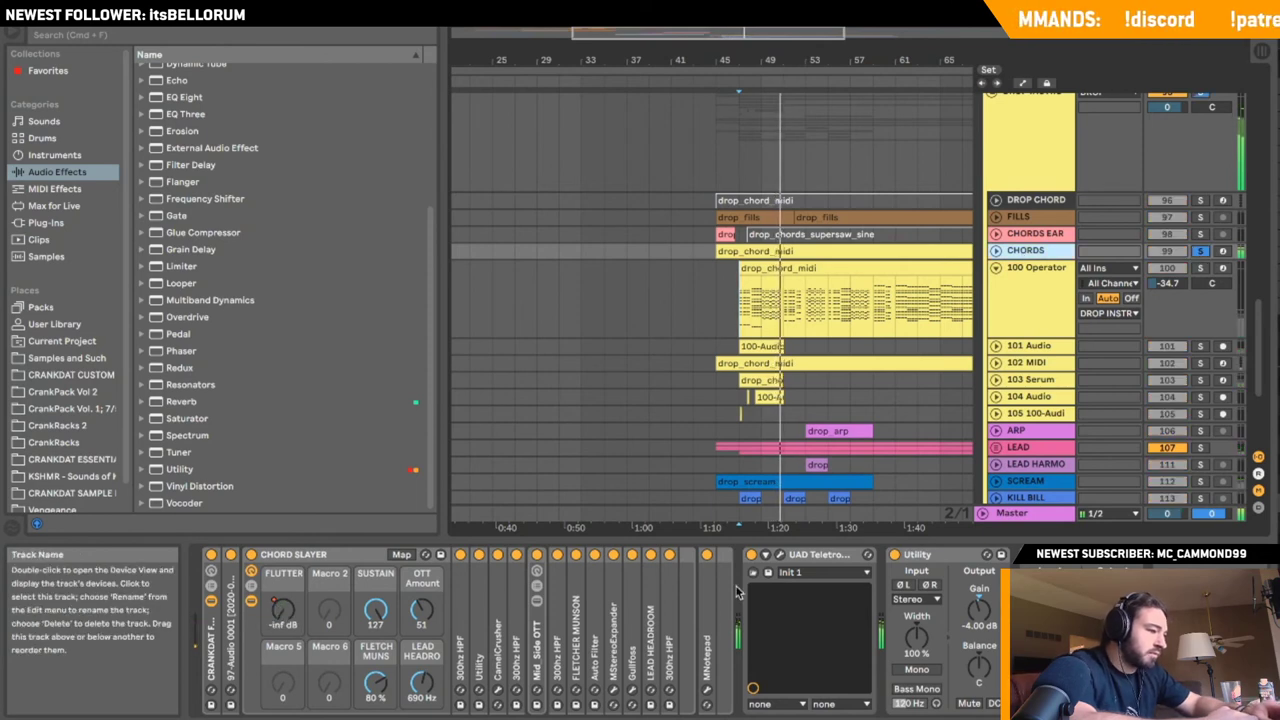
{"action": "key", "text": "space"}
{"action": "left_click_drag", "start_coordinate": [319, 552], "coordinate": [749, 347]}
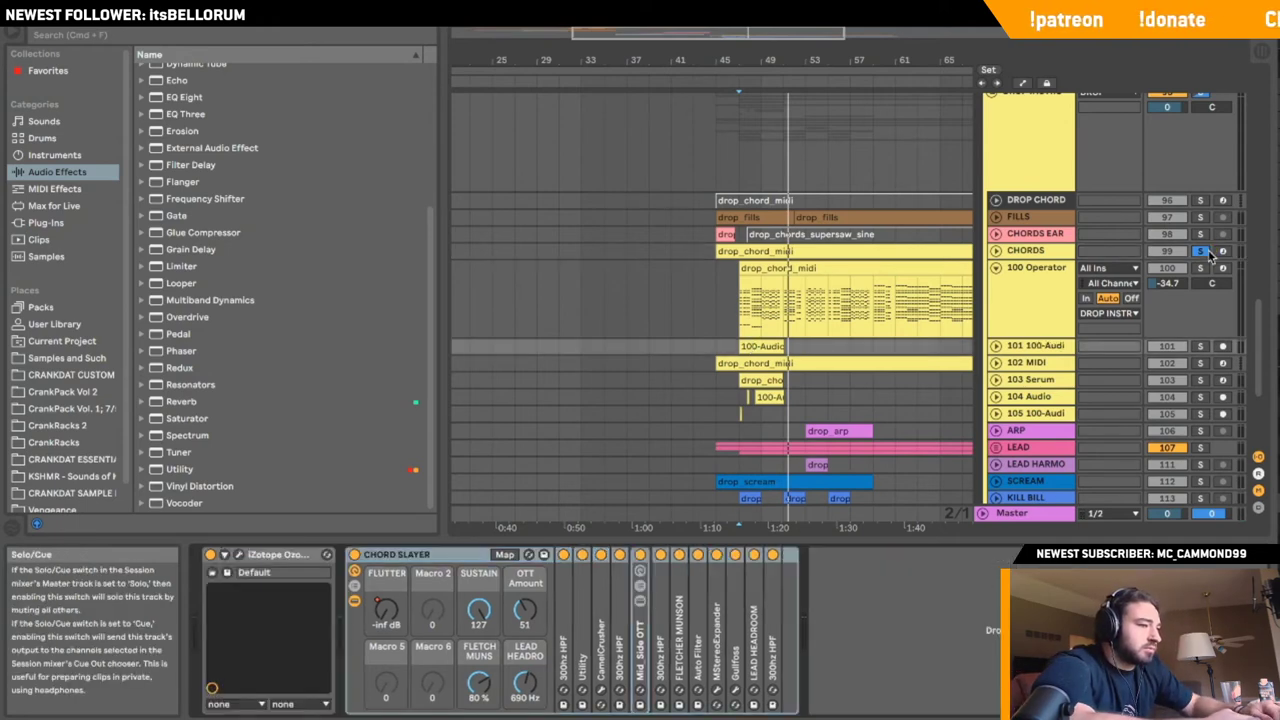
- Solo the 100 Operator track and place the CHORD SLAYER rack from track 101 after its EQ Eight
{"action": "left_click", "coordinate": [1201, 268]}
{"action": "left_click", "coordinate": [1037, 277]}
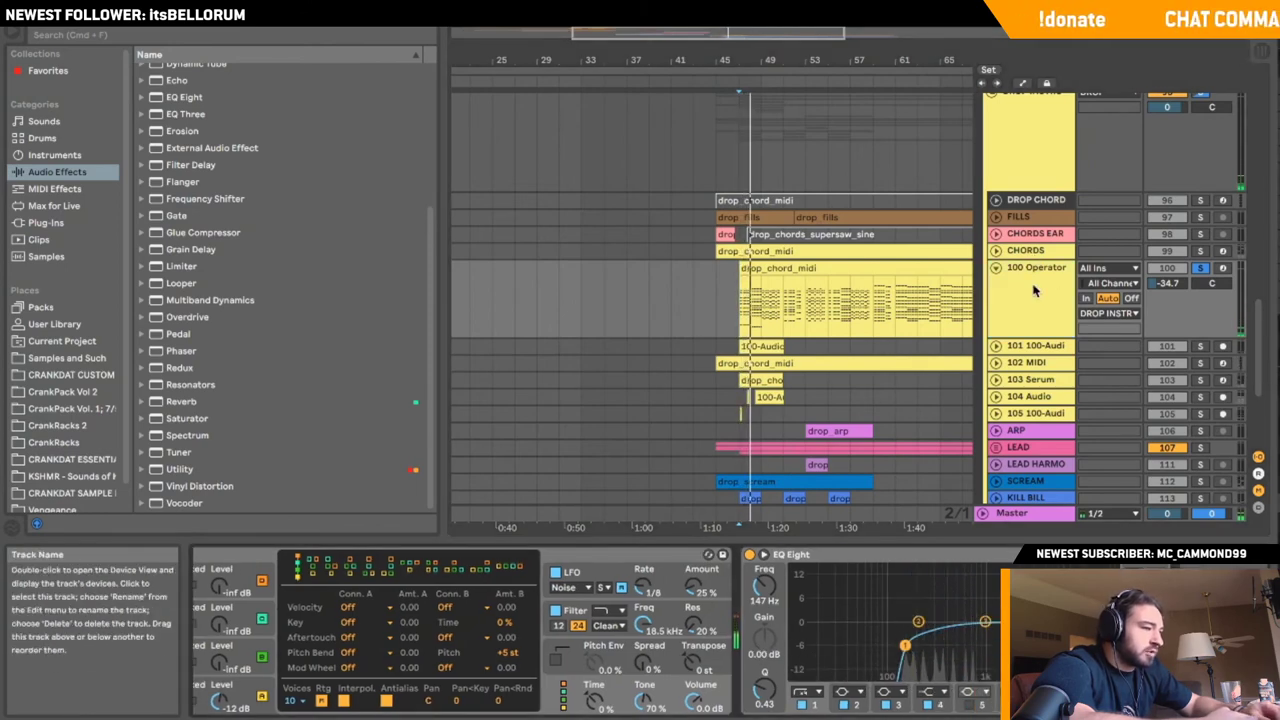
{"action": "left_click", "coordinate": [1033, 346]}
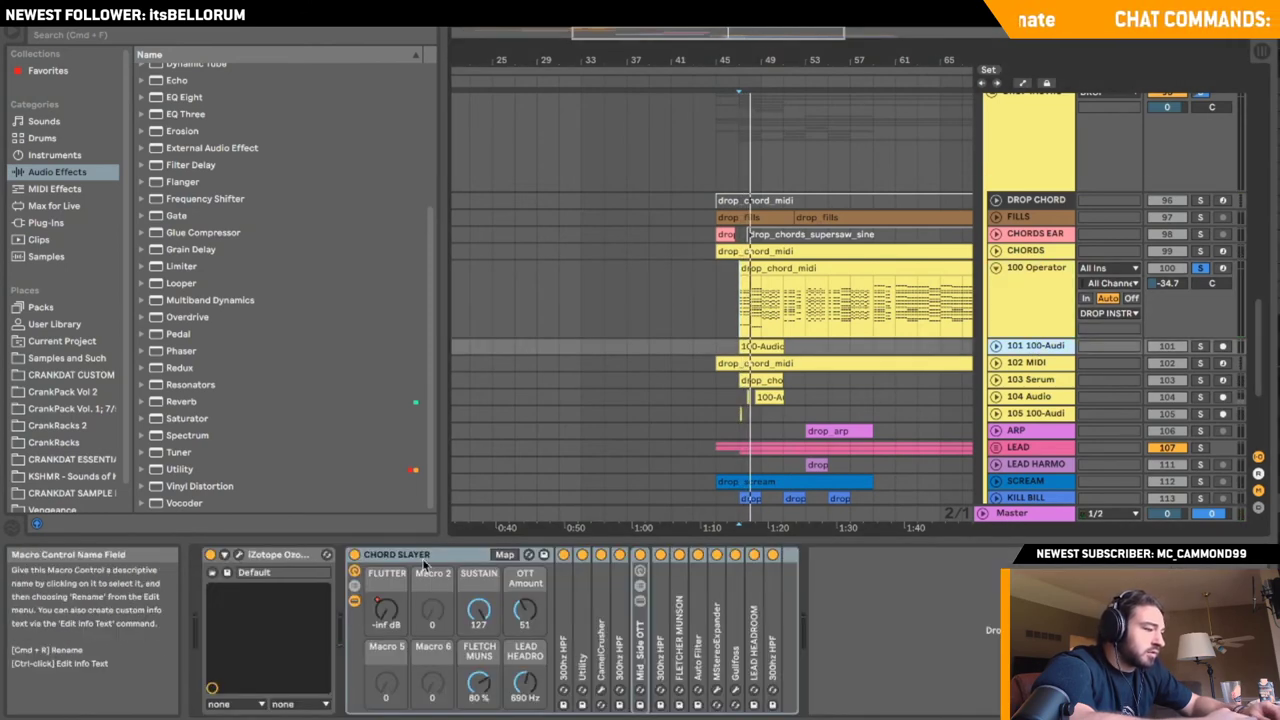
{"action": "left_click_drag", "start_coordinate": [432, 556], "coordinate": [757, 318]}
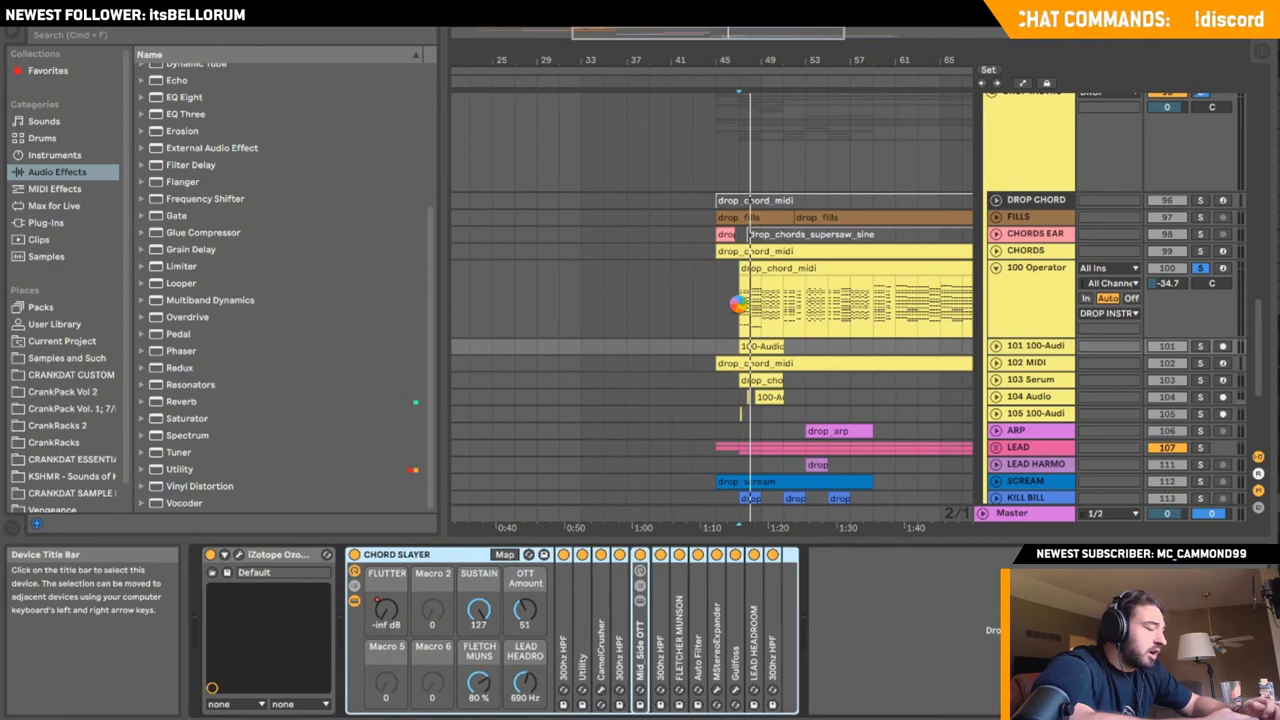
{"action": "left_click", "coordinate": [739, 307]}
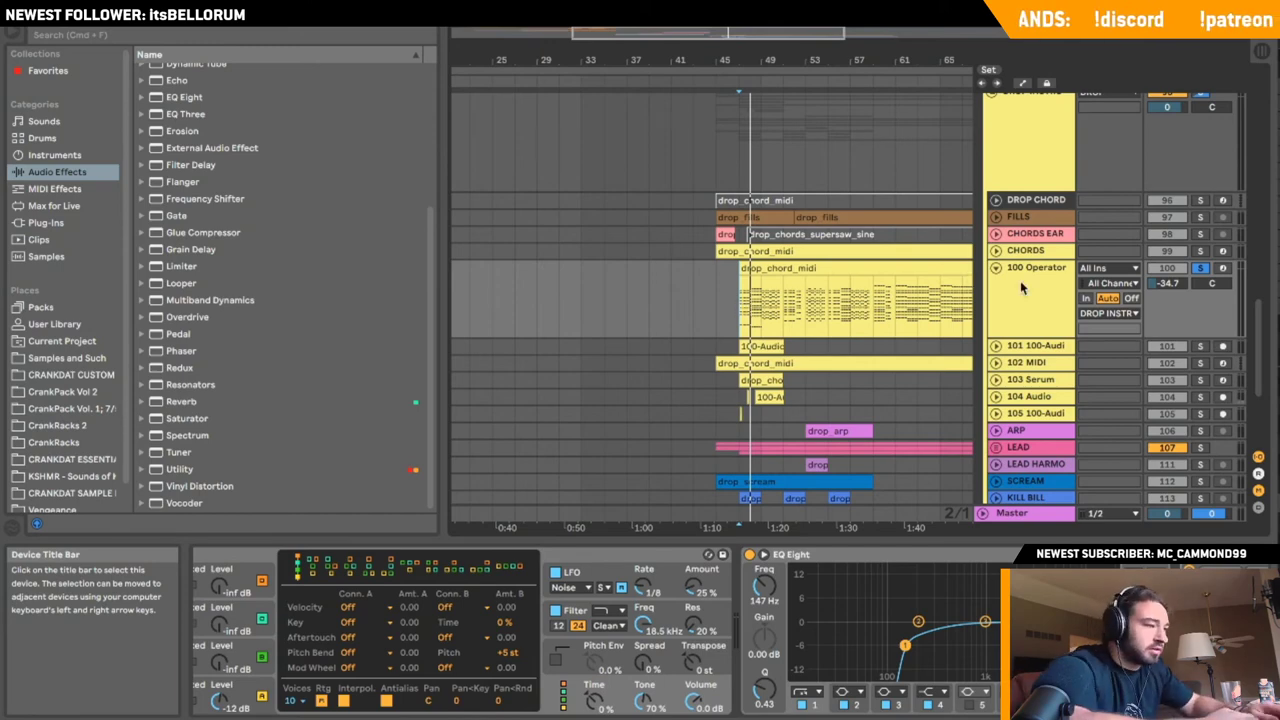
- Play the soloed 100 Operator track from bar 47 through the CHORD SLAYER rack and raise its volume to -23.2 dB
{"action": "key", "text": "space"}
{"action": "scroll", "coordinate": [970, 650], "scroll_direction": "right", "scroll_amount": 10}
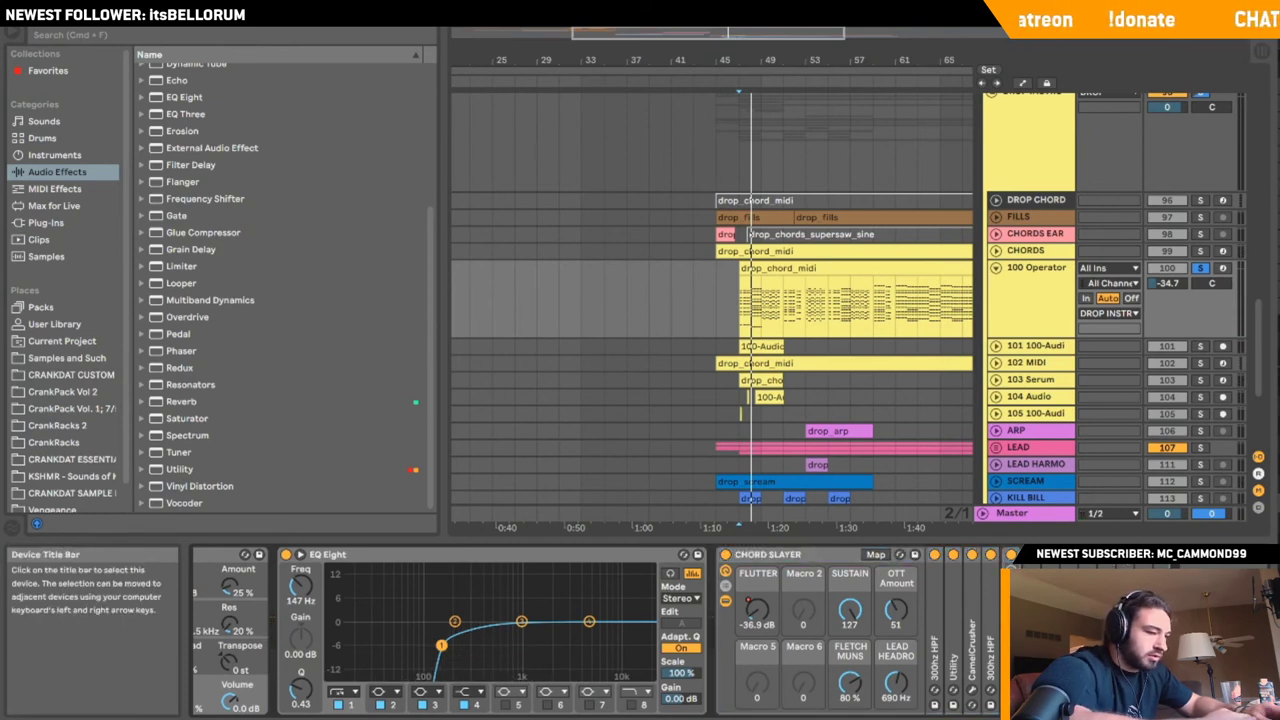
{"action": "key", "text": "space"}
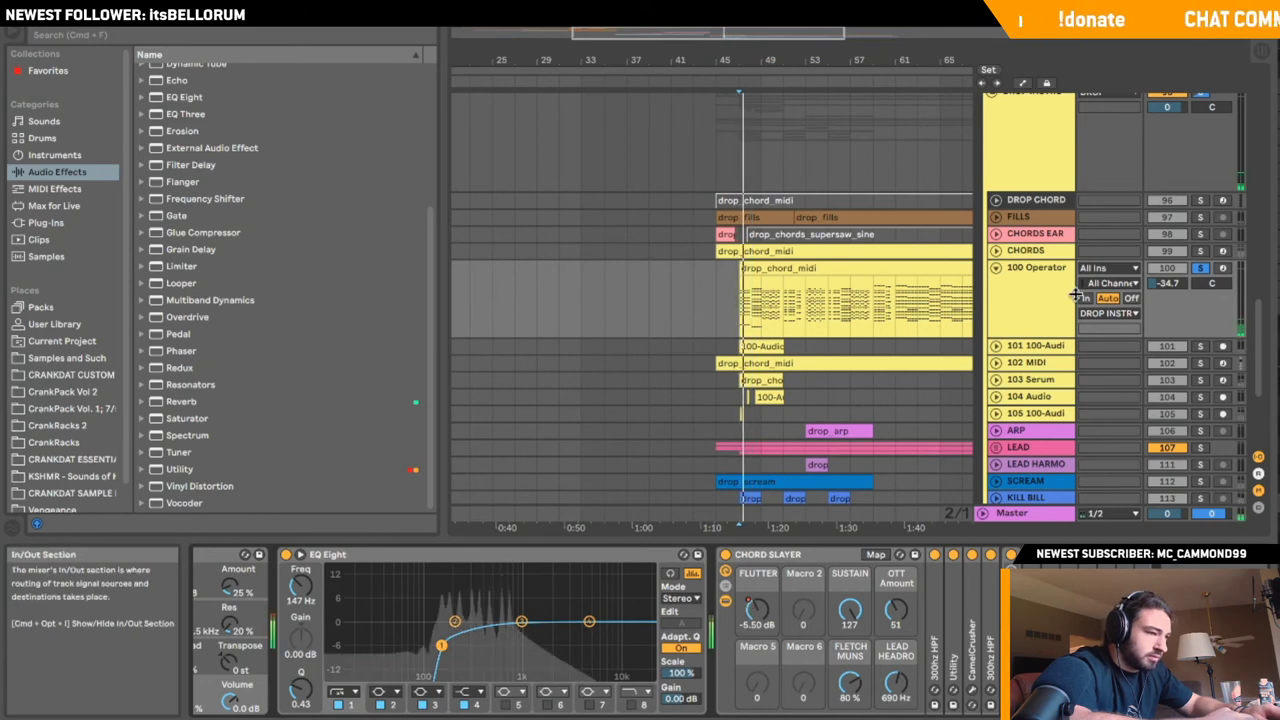
{"action": "mouse_move", "coordinate": [1167, 283]}
{"action": "left_mouse_down"}
{"action": "mouse_move", "coordinate": [1167, 267]}
{"action": "mouse_move", "coordinate": [1181, 287]}
{"action": "left_mouse_up"}
- Audition the CHORDS and 100 Operator solos, return to the full mix, and set 100 Operator's volume to -25.5 dB
{"action": "left_click", "coordinate": [1201, 251], "text": "super"}
{"action": "key", "text": "space"}
{"action": "key", "text": "space"}
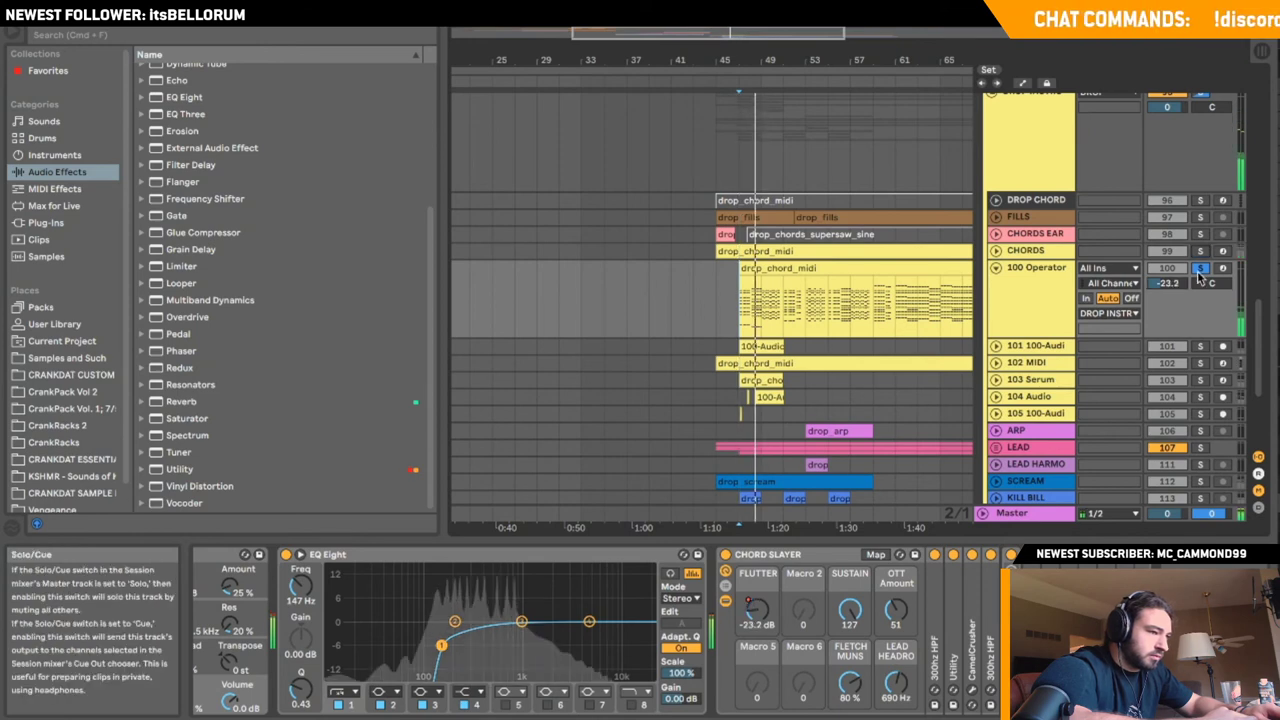
{"action": "left_click", "coordinate": [1201, 268]}
{"action": "left_click_drag", "start_coordinate": [1167, 283], "coordinate": [1167, 286]}
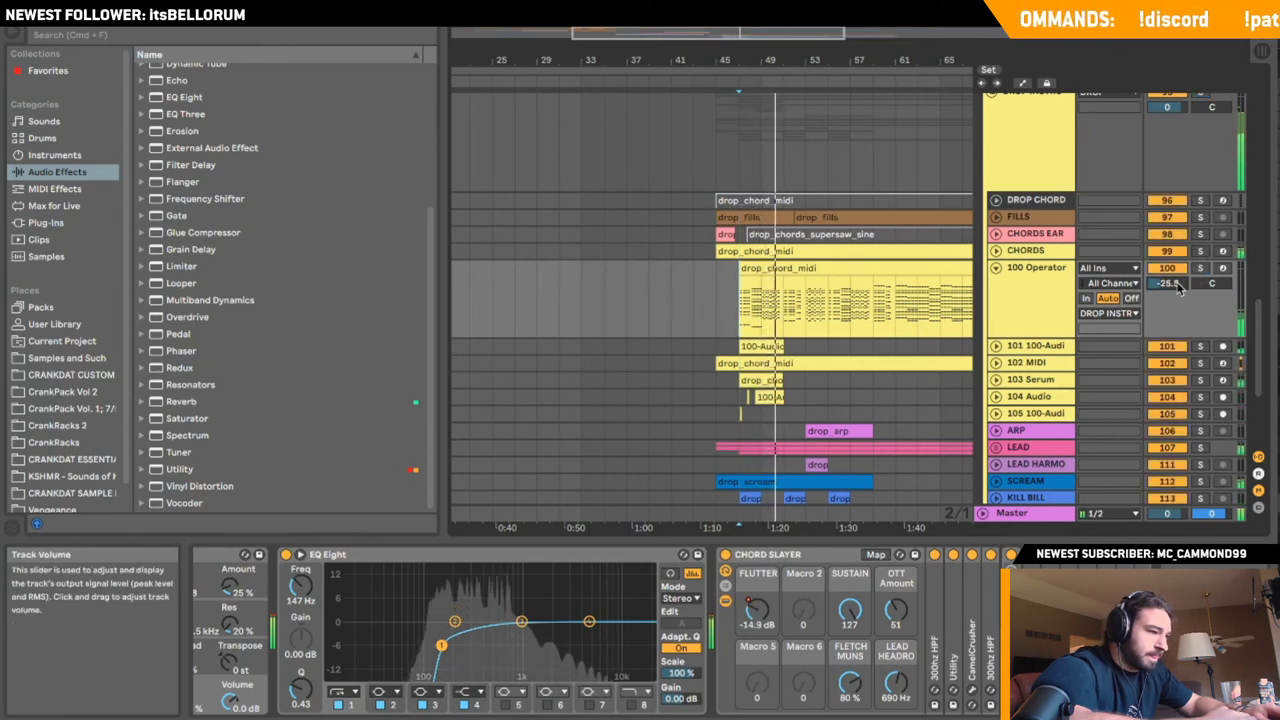
- Play the full mix from about bar 31 and from the drop at bar 45, lowering 100 Operator's volume to -30.4 dB
{"action": "left_click", "coordinate": [551, 306]}
{"action": "key", "text": "space"}
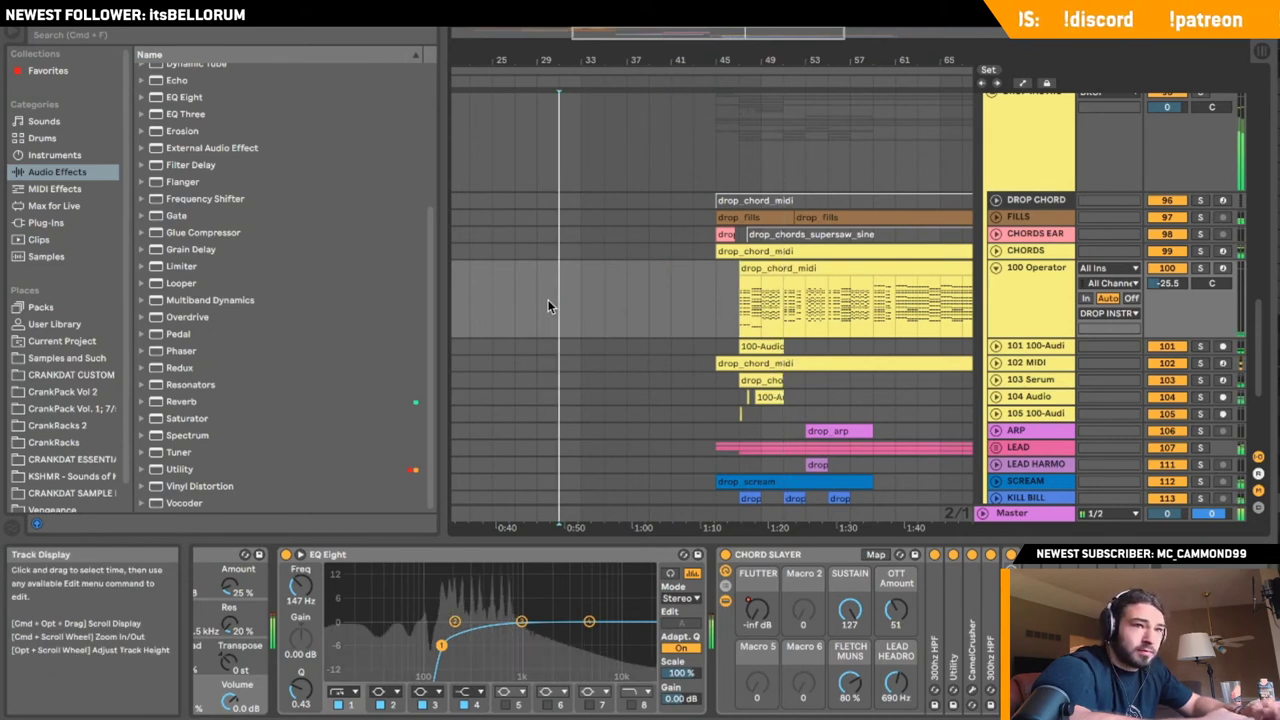
{"action": "left_click", "coordinate": [720, 283]}
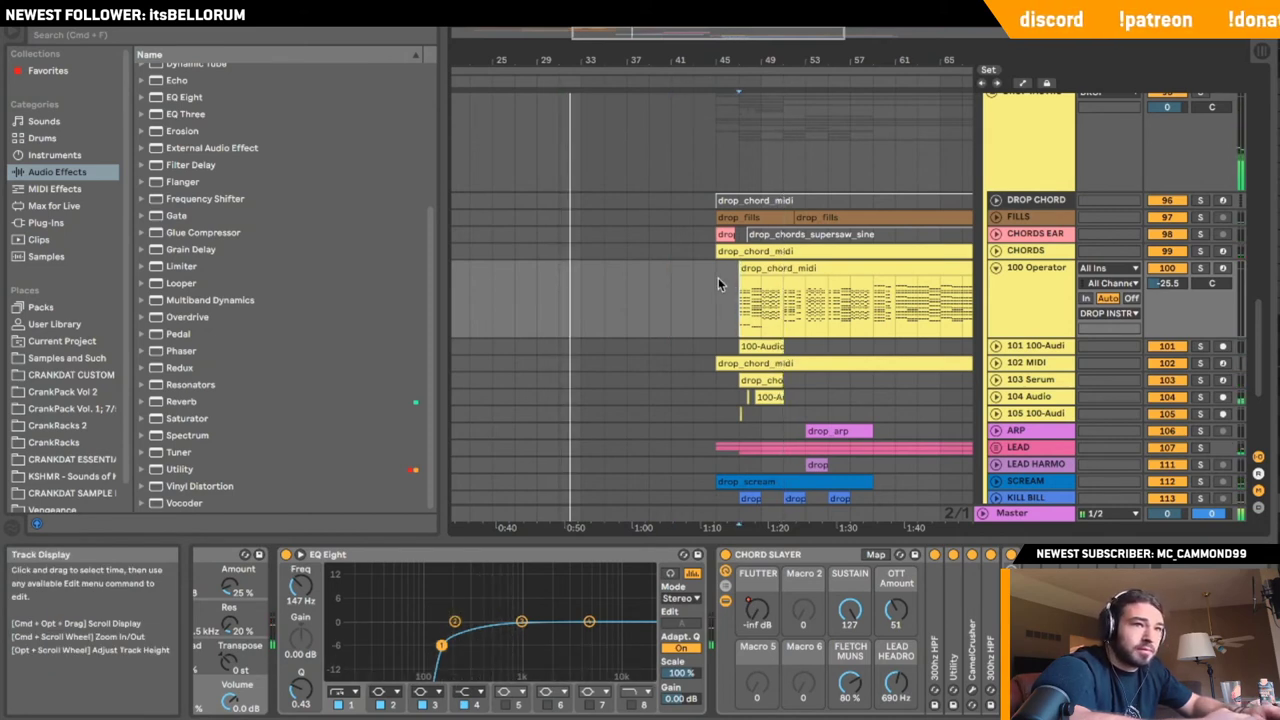
{"action": "left_click", "coordinate": [718, 277]}
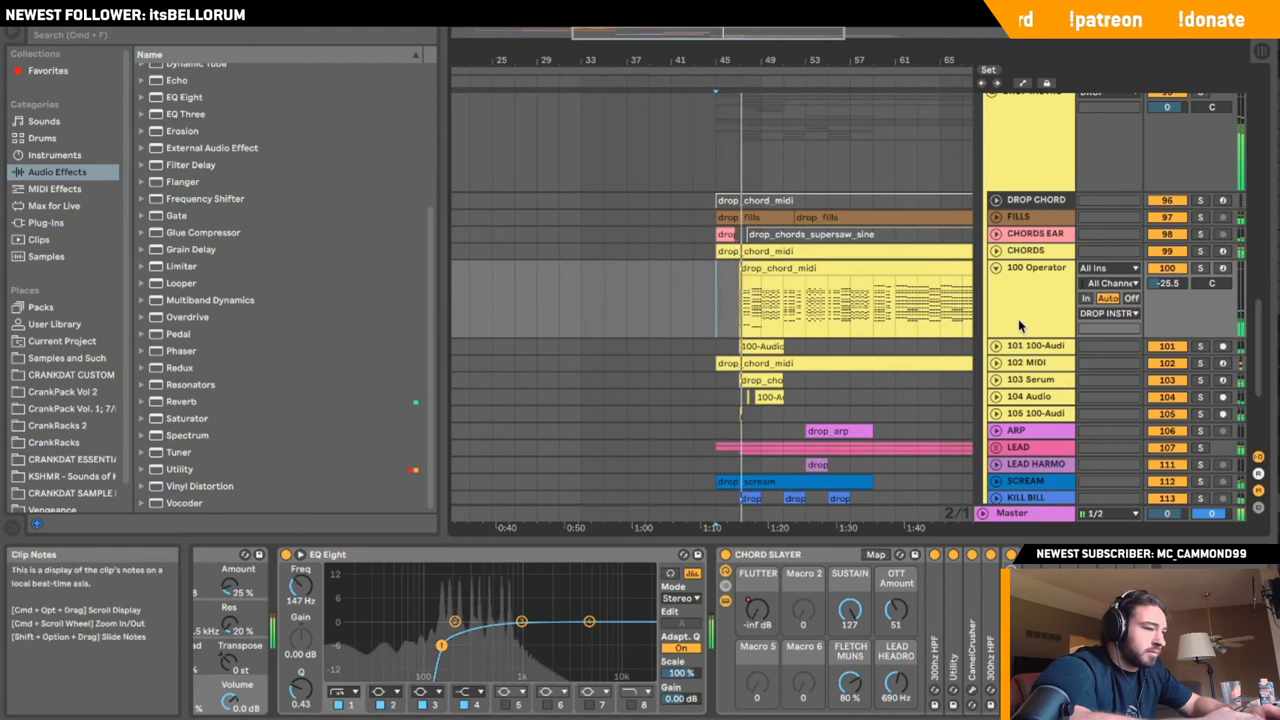
{"action": "left_click_drag", "start_coordinate": [1180, 283], "coordinate": [1180, 288]}
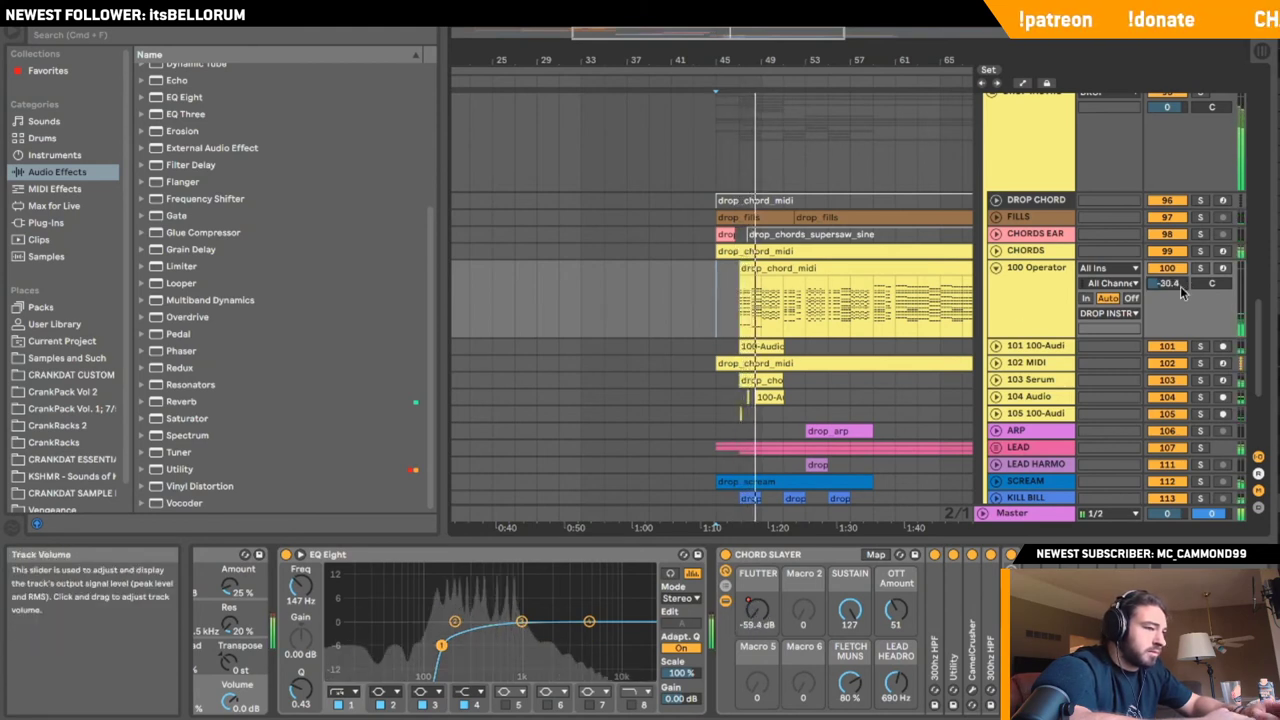
- Solo and arm the 100 Operator track and set its Operator device's Voices to 12
{"action": "left_click", "coordinate": [1201, 268]}
{"action": "left_click", "coordinate": [1222, 268]}
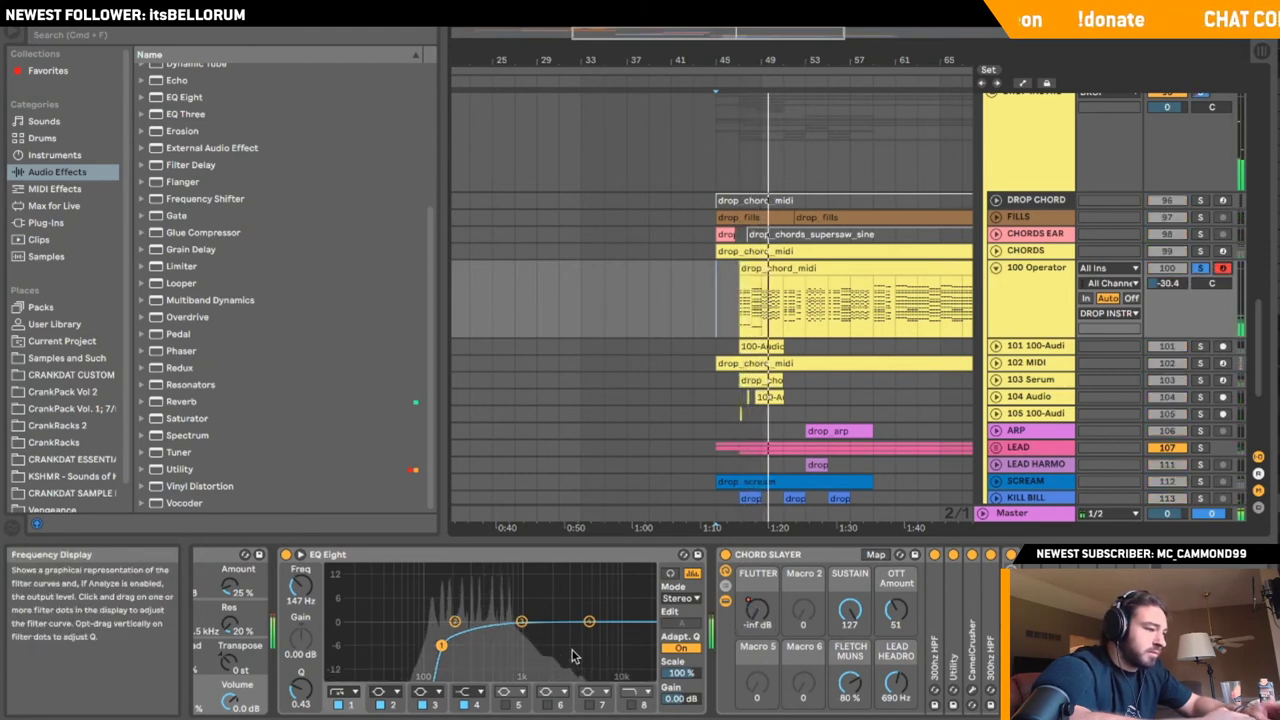
{"action": "scroll", "coordinate": [572, 655], "scroll_direction": "left", "scroll_amount": 6}
{"action": "left_click", "coordinate": [411, 700]}
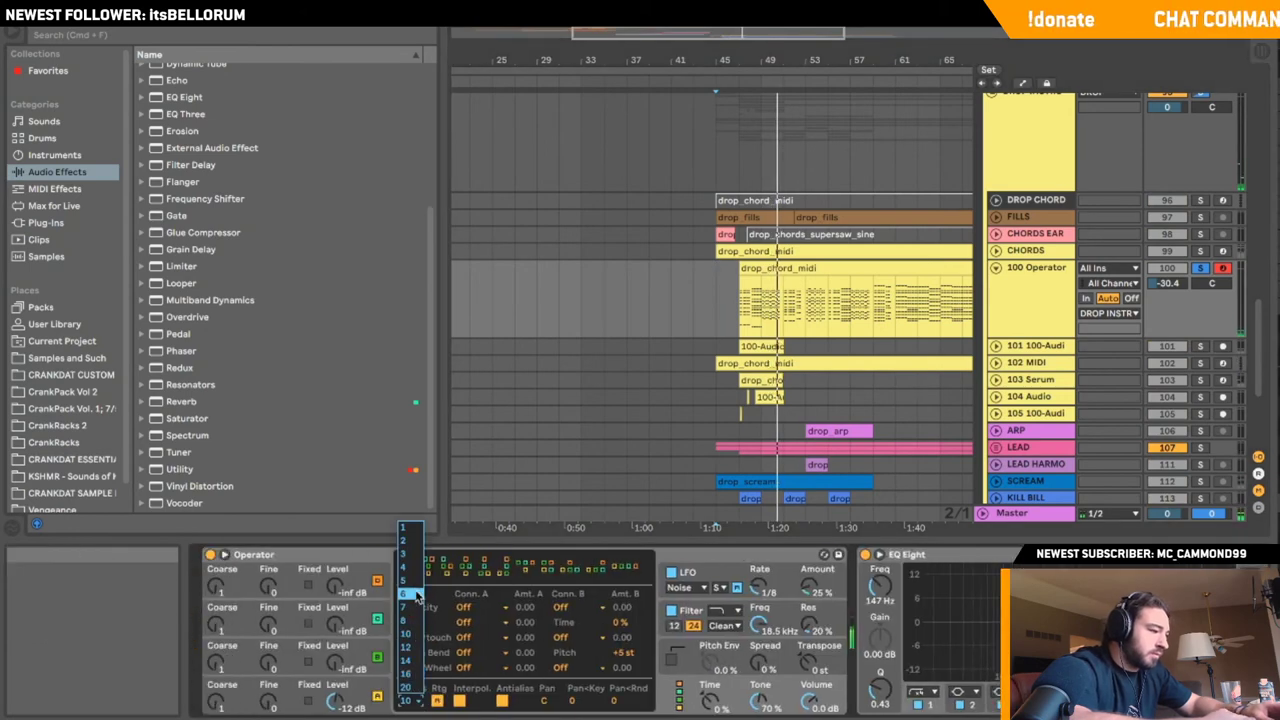
{"action": "left_click", "coordinate": [560, 652]}
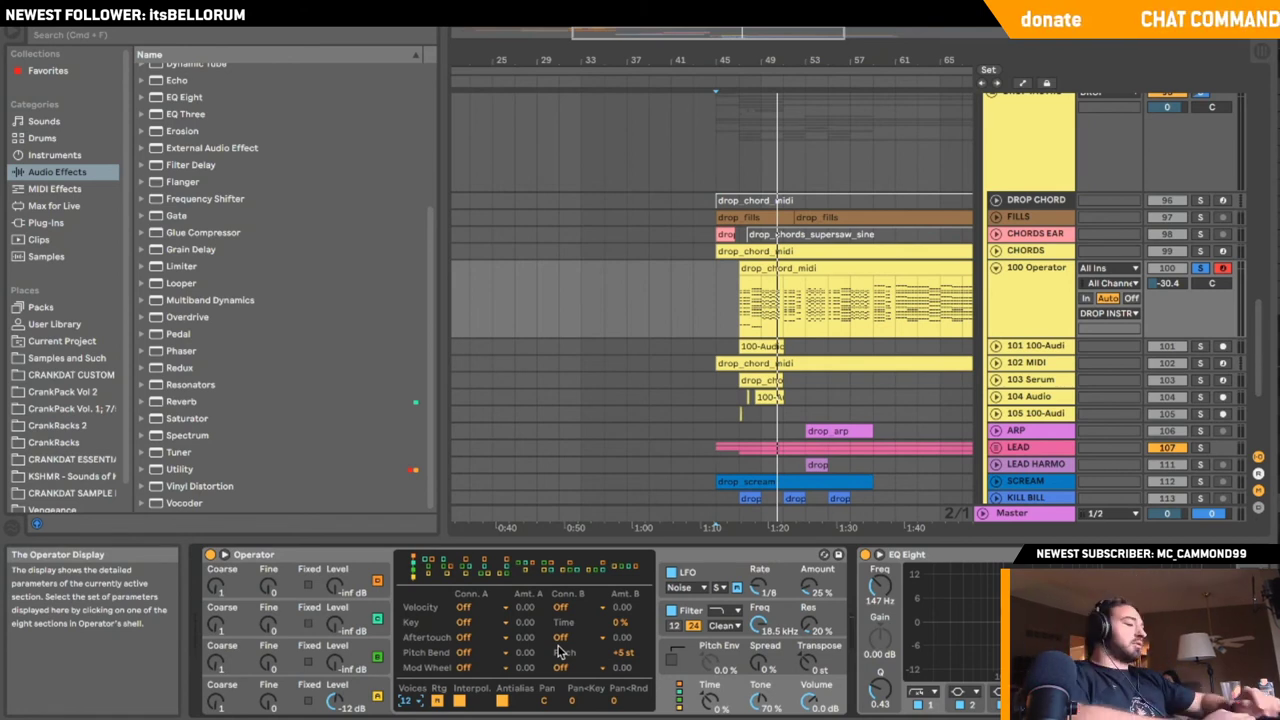
- Play the soloed 100 Operator track from bar 47, set its volume to -30.0 dB, and return to the full mix with the track disarmed
{"action": "left_click", "coordinate": [749, 324]}
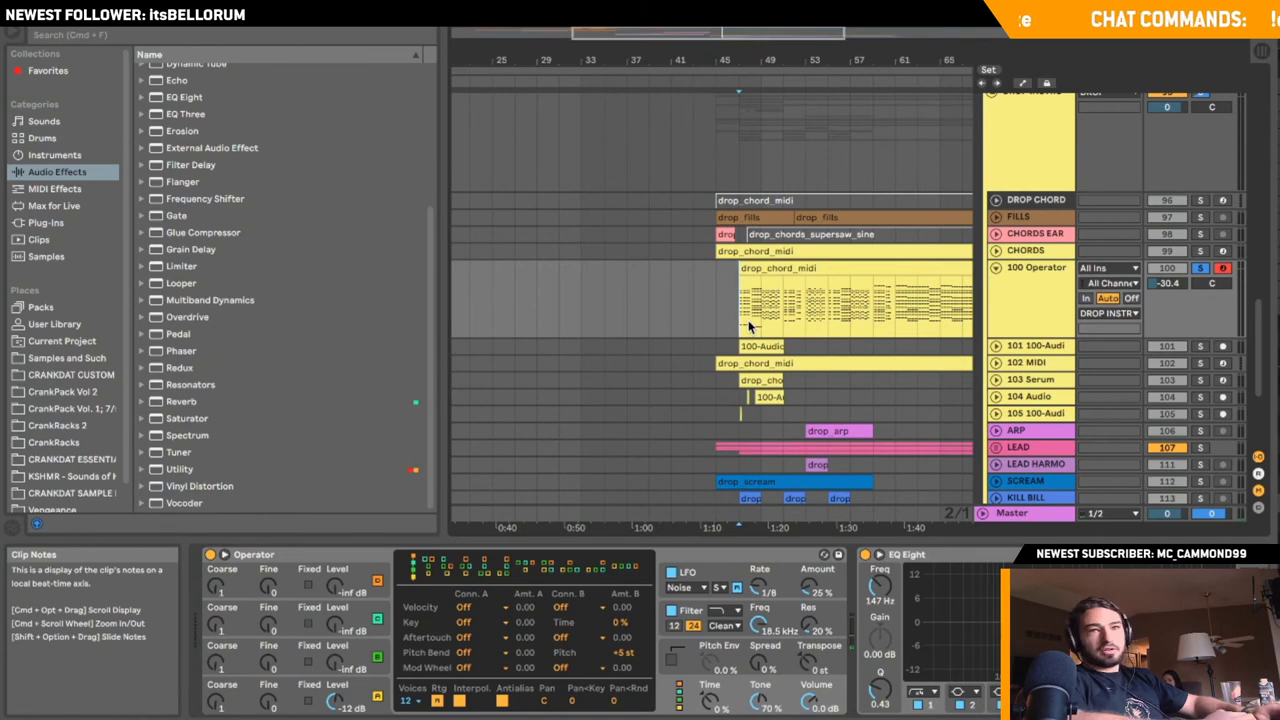
{"action": "key", "text": "space"}
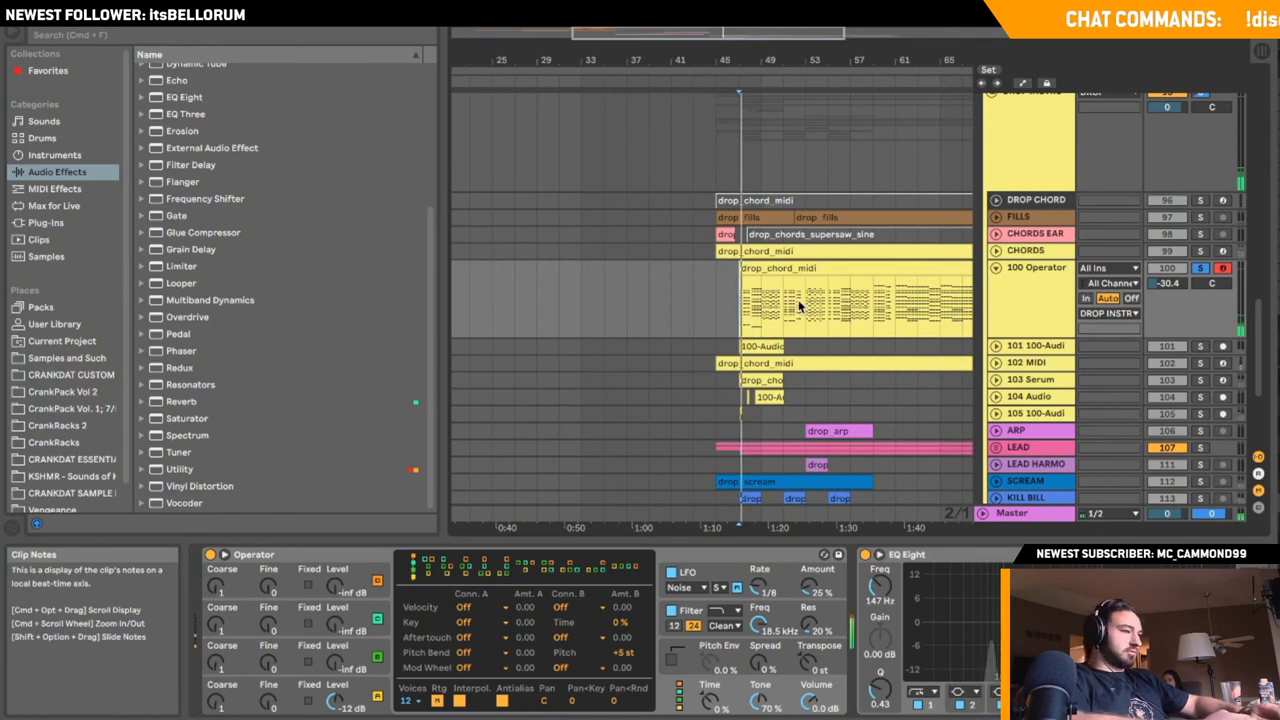
{"action": "left_click", "coordinate": [1201, 251]}
{"action": "left_click", "coordinate": [1202, 253]}
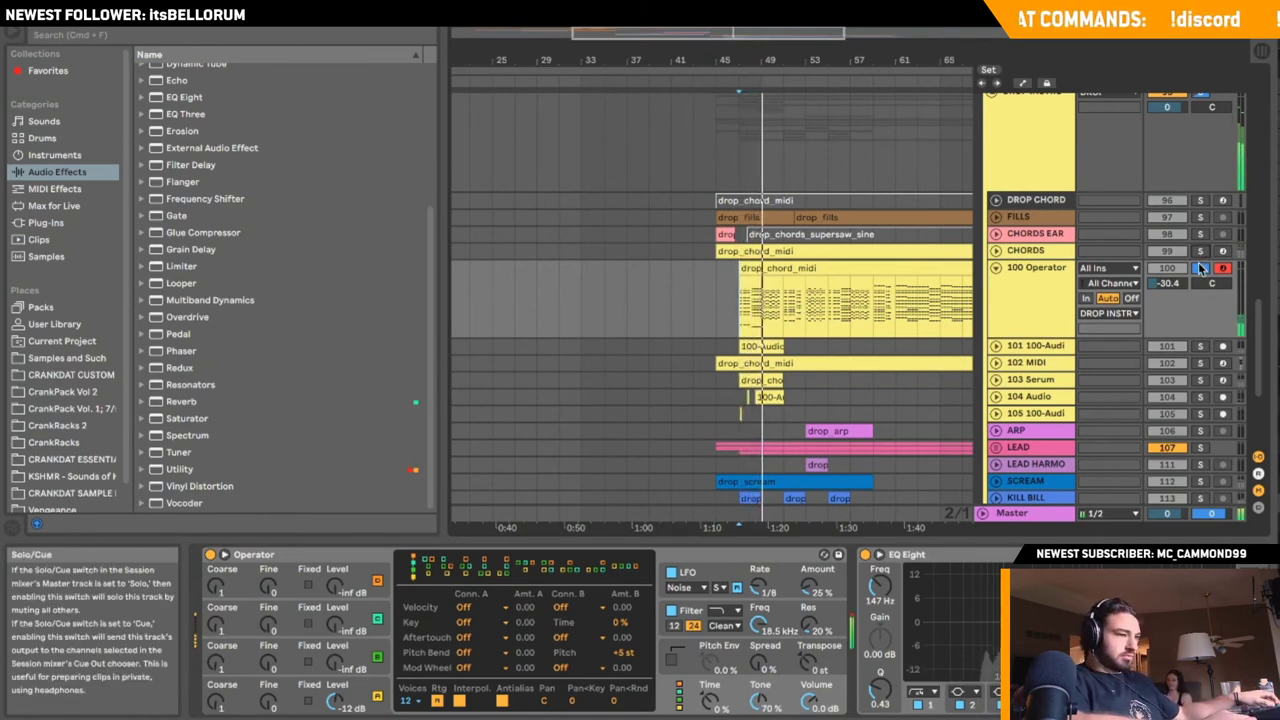
{"action": "left_click_drag", "start_coordinate": [1168, 284], "coordinate": [1168, 281]}
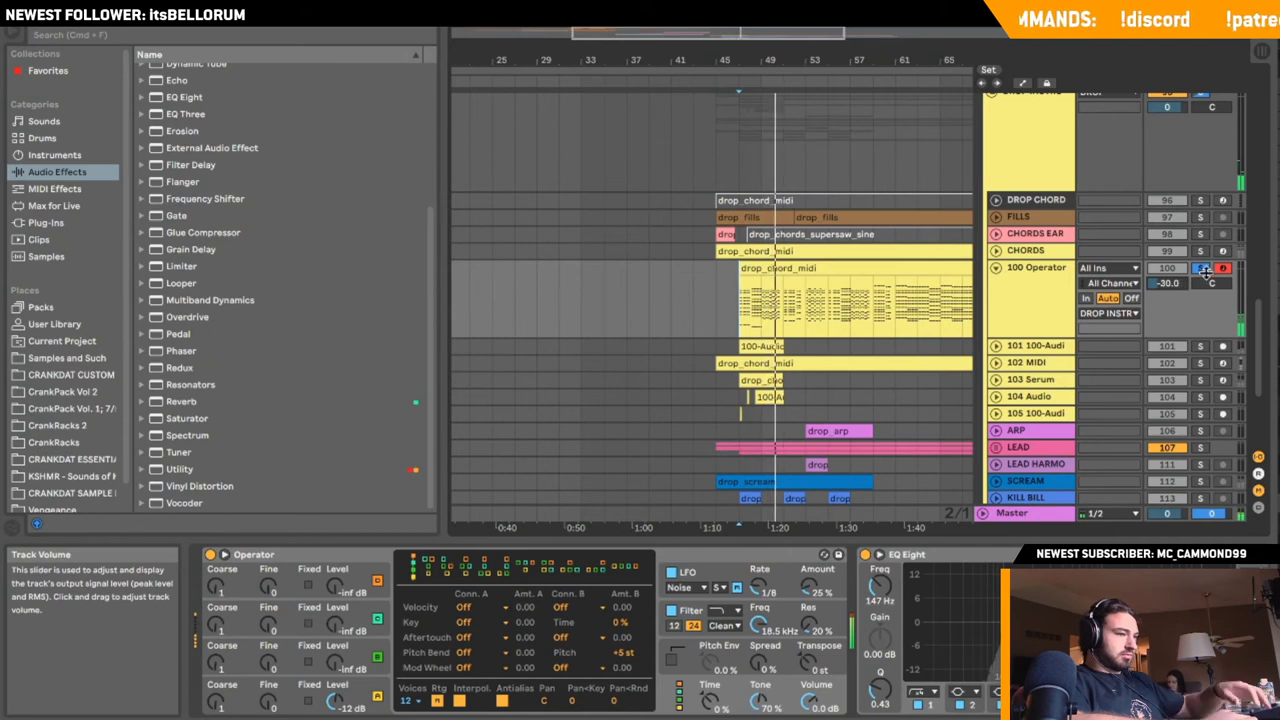
{"action": "left_click", "coordinate": [1203, 268]}
{"action": "left_click", "coordinate": [1220, 269]}
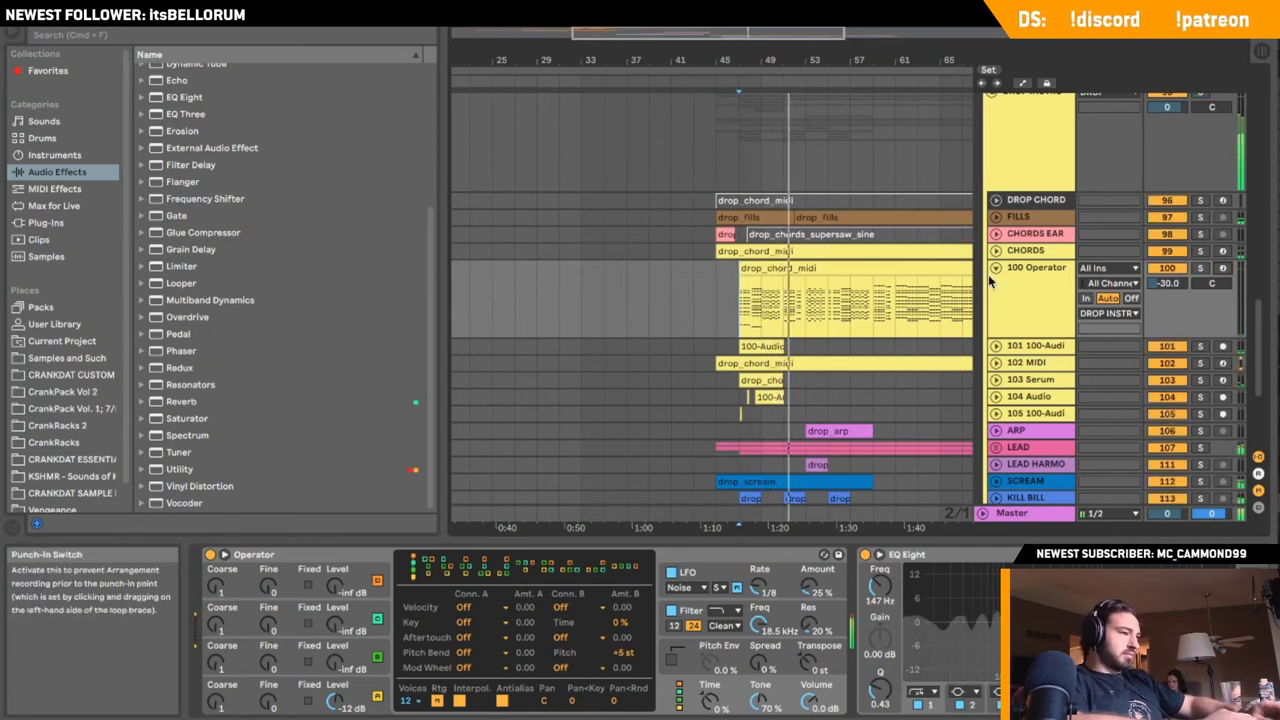
- Play the full mix from about bar 35 and from bar 43, folding the 100 Operator track
{"action": "key", "text": "space"}
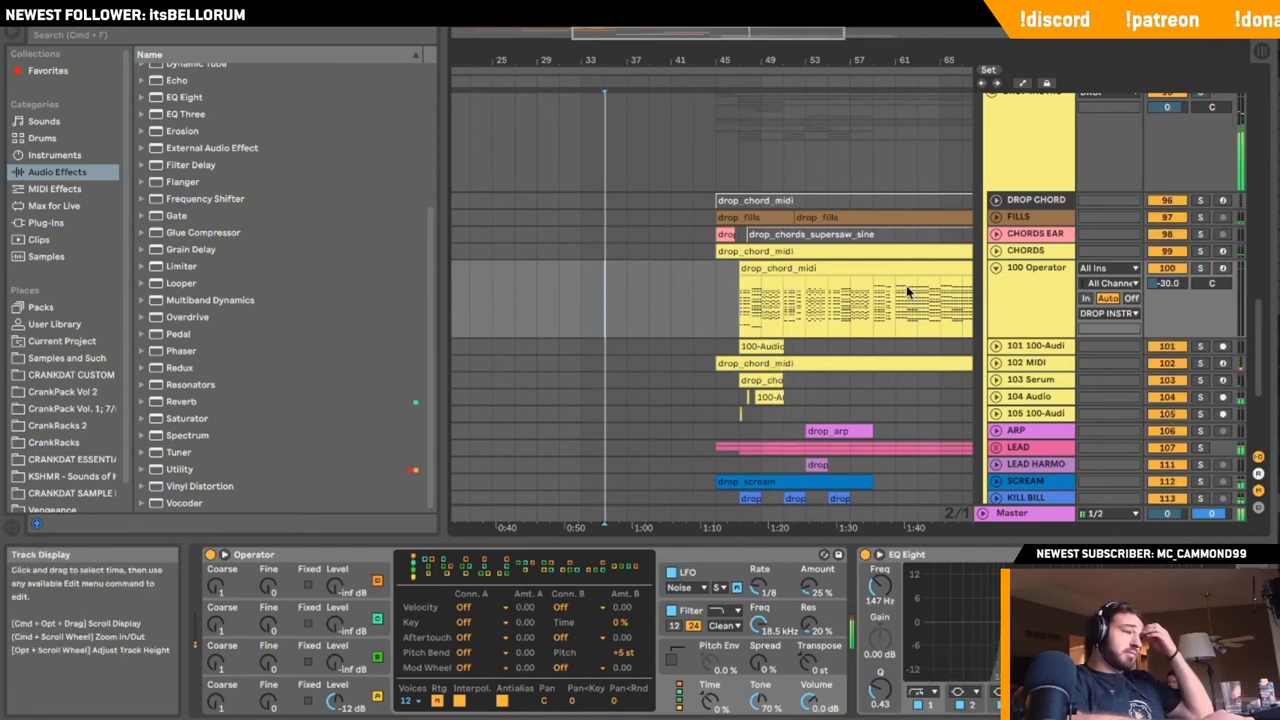
{"action": "key", "text": "space"}
{"action": "left_click", "coordinate": [707, 274]}
{"action": "key", "text": "u"}
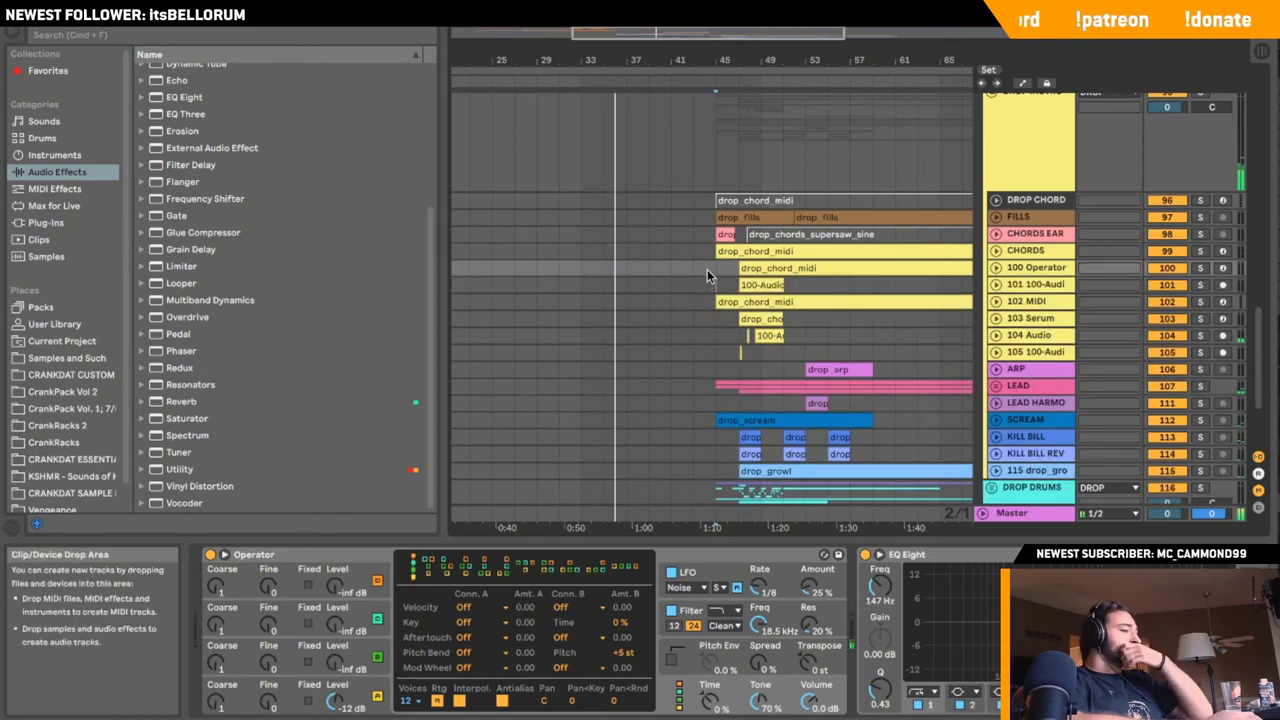
{"action": "left_click", "coordinate": [707, 269]}
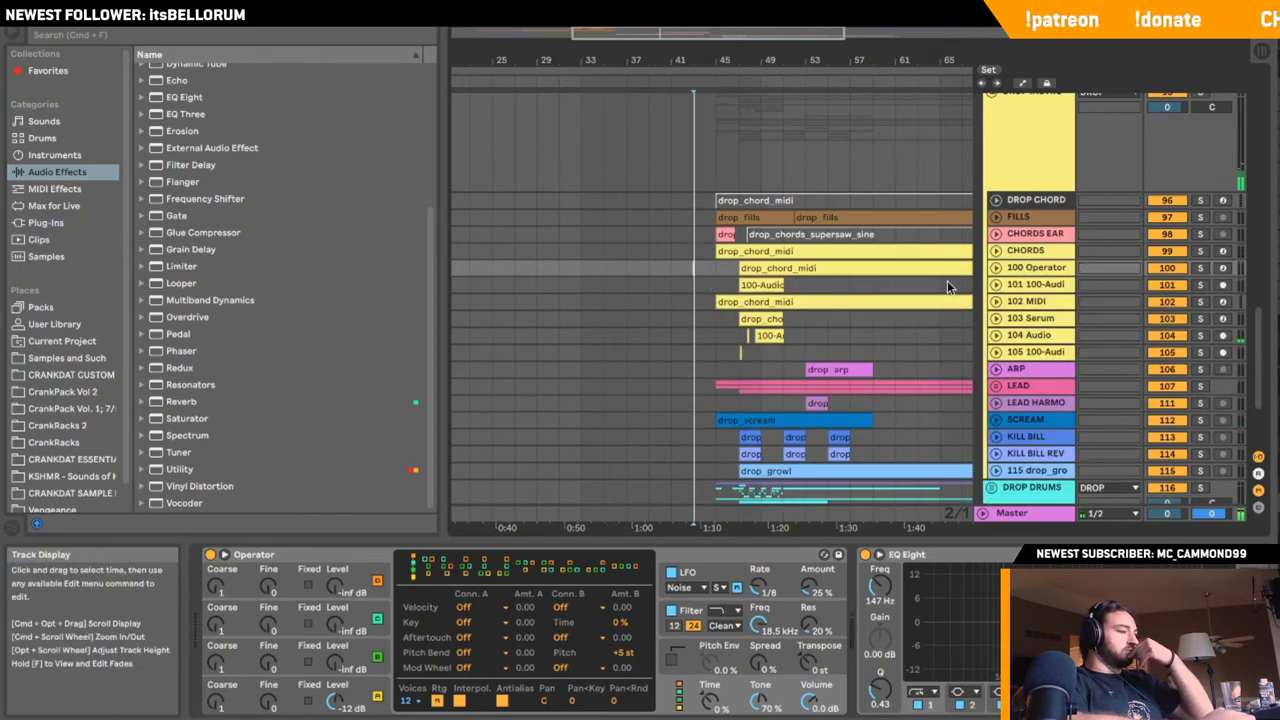
- Look through the drop's instrument tracks and the contents of the DROP DRUMS group while the full mix plays
{"action": "scroll", "coordinate": [947, 281], "scroll_direction": "up", "scroll_amount": 2}
{"action": "left_click", "coordinate": [996, 298]}
{"action": "left_click", "coordinate": [996, 298]}
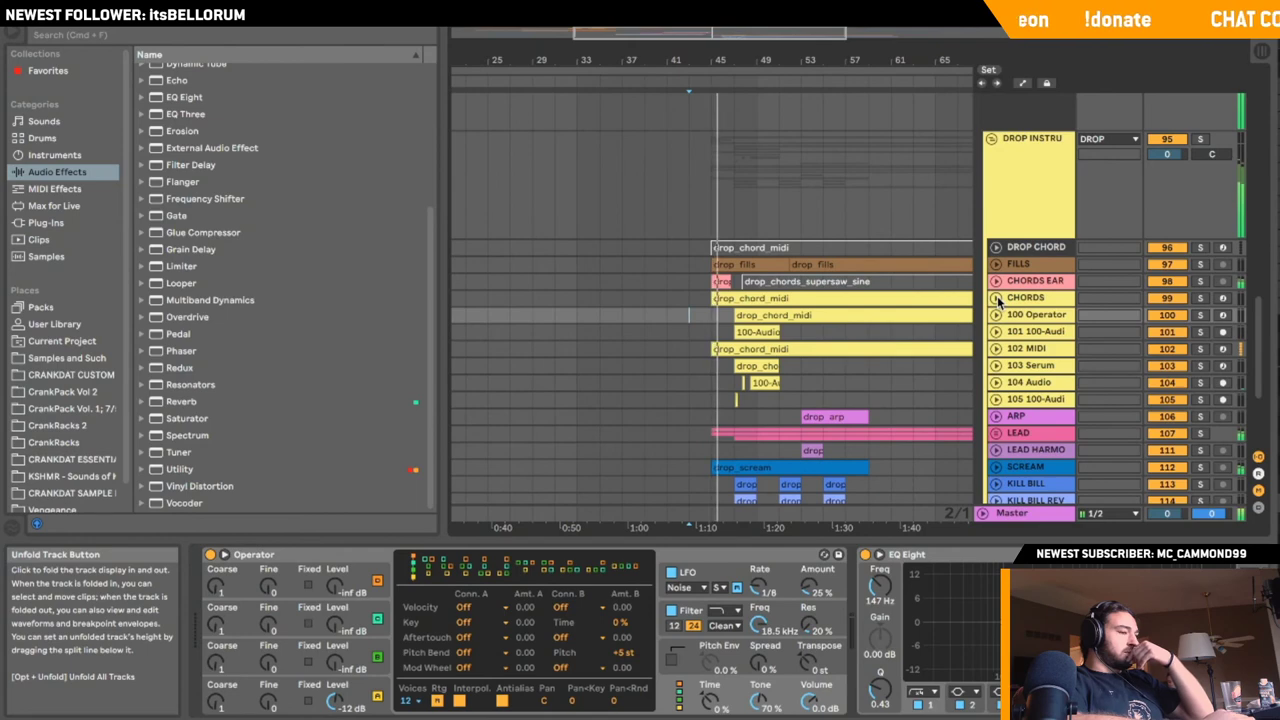
{"action": "left_click", "coordinate": [1002, 281]}
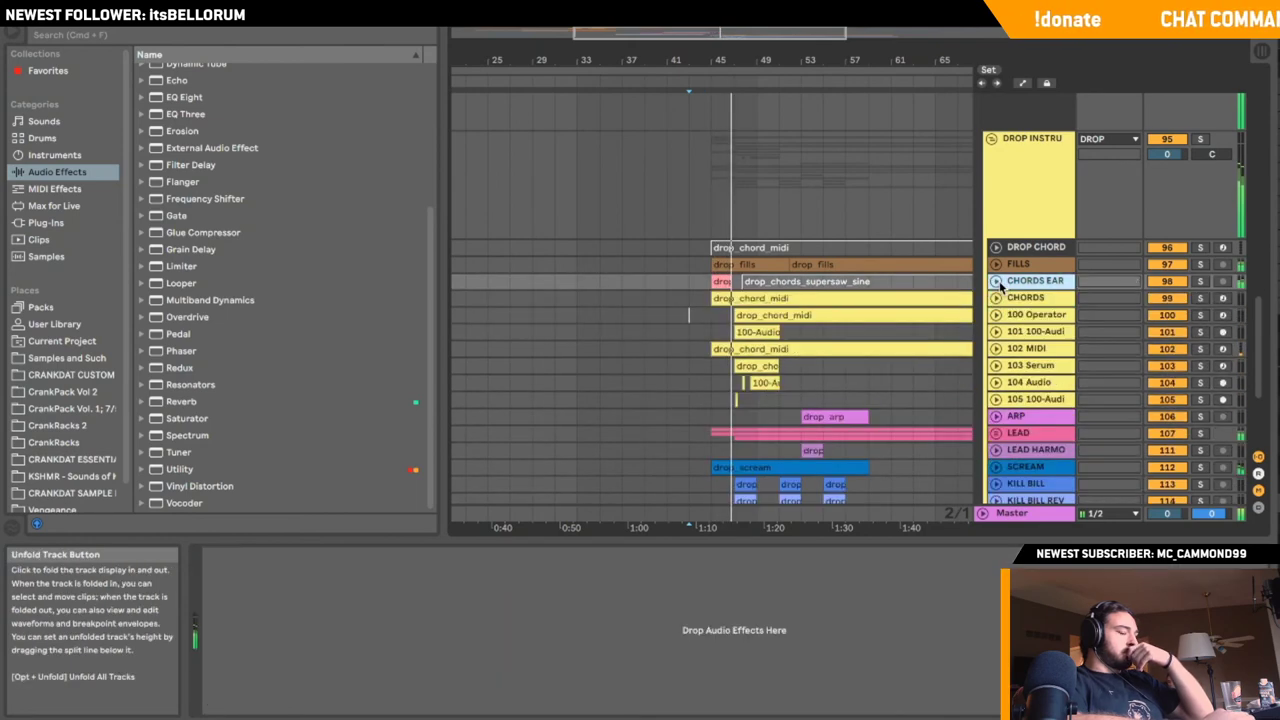
{"action": "scroll", "coordinate": [1000, 287], "scroll_direction": "down", "scroll_amount": 2}
{"action": "scroll", "coordinate": [1000, 300], "scroll_direction": "down", "scroll_amount": 8}
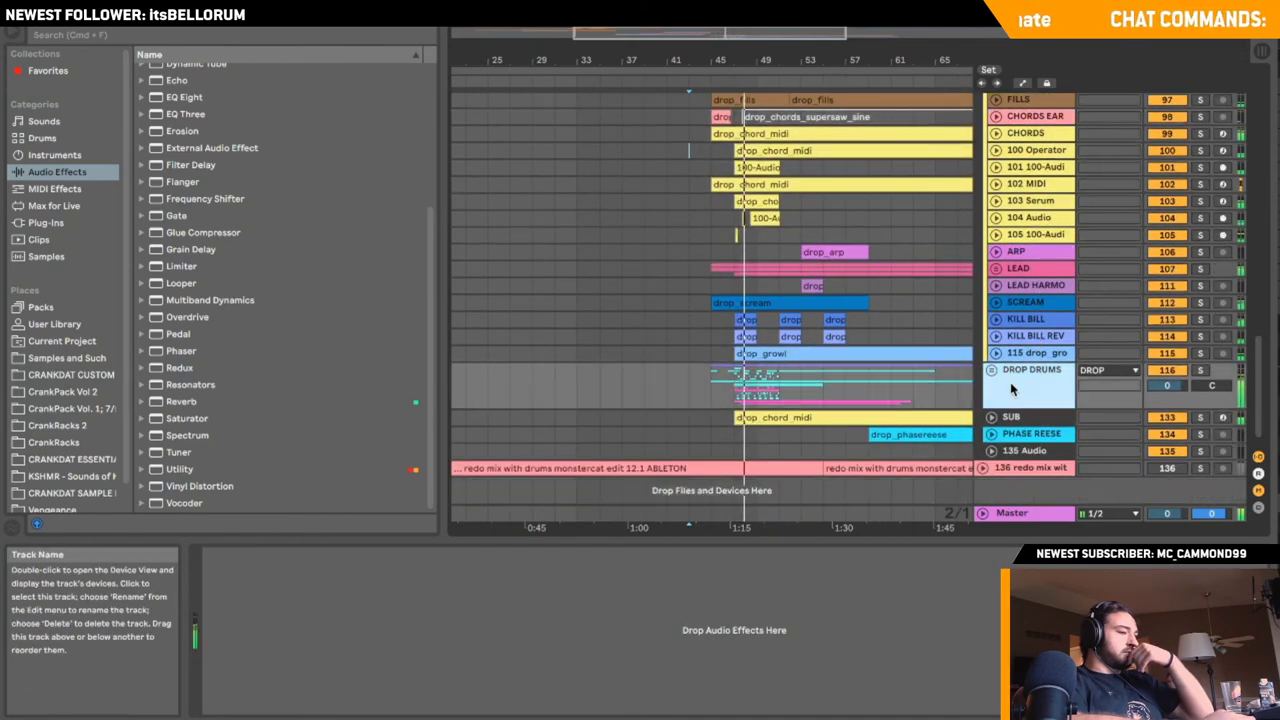
{"action": "scroll", "coordinate": [993, 372], "scroll_direction": "down", "scroll_amount": 10}
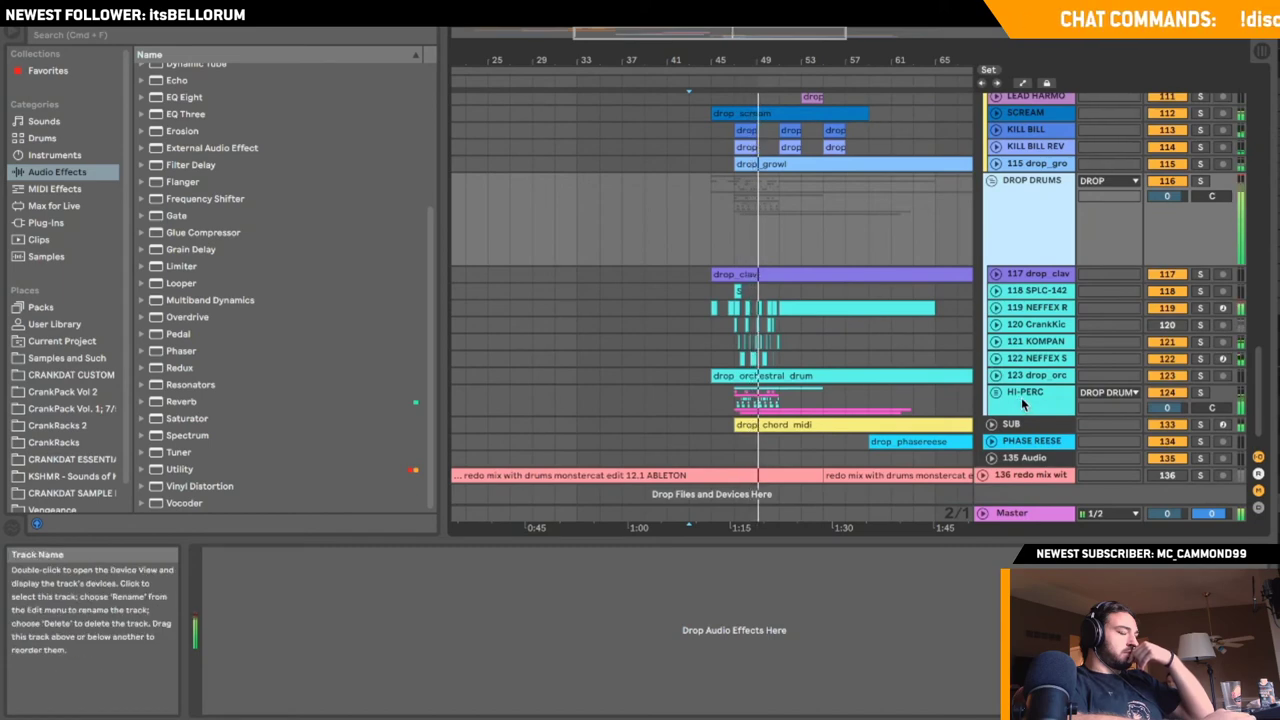
{"action": "left_click", "coordinate": [991, 182]}
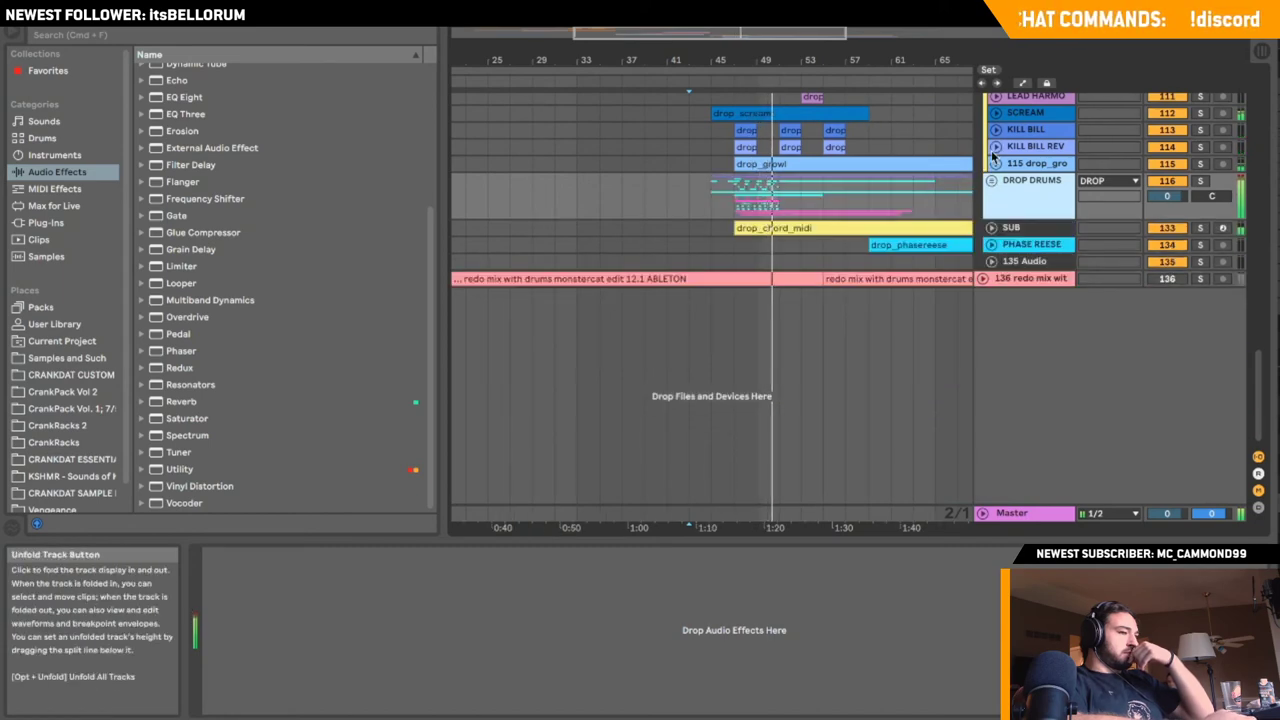
{"action": "left_click", "coordinate": [991, 182]}
{"action": "left_click", "coordinate": [992, 182]}
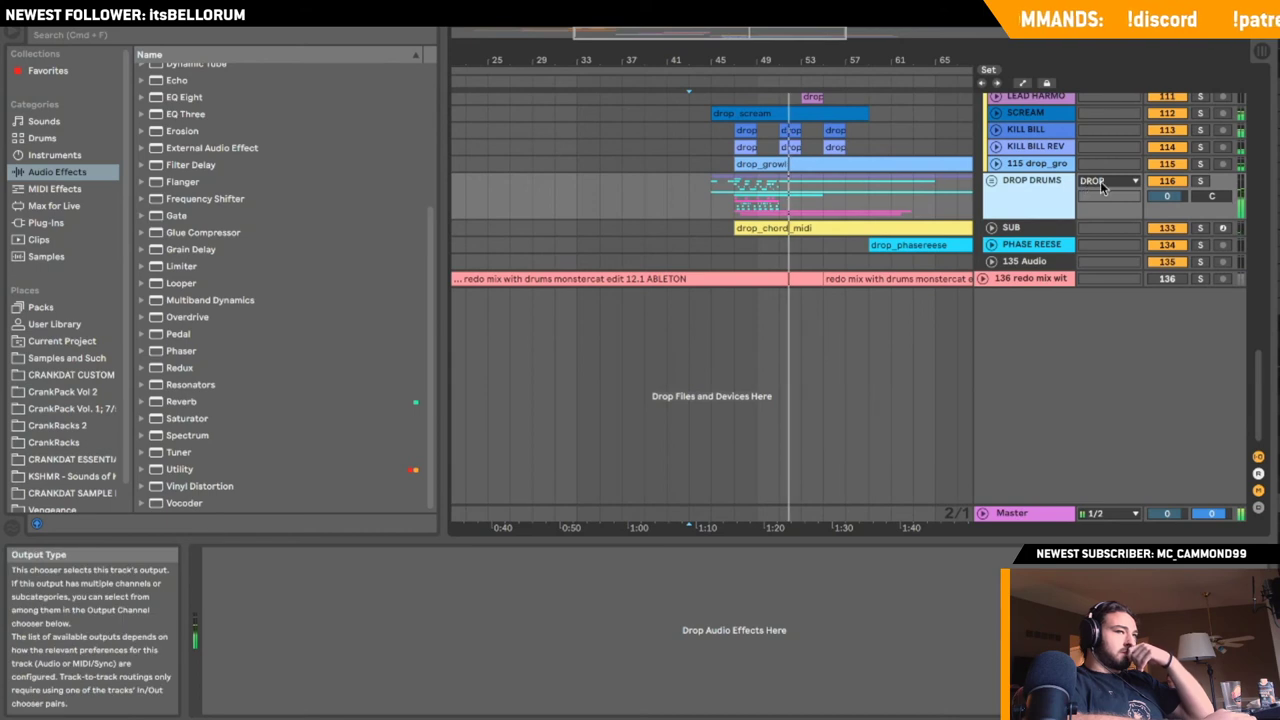
- Solo the DROP DRUMS group, play it from bar 47, and add the Drum Buss audio effect to it
{"action": "left_click", "coordinate": [1201, 182]}
{"action": "left_click", "coordinate": [733, 200]}
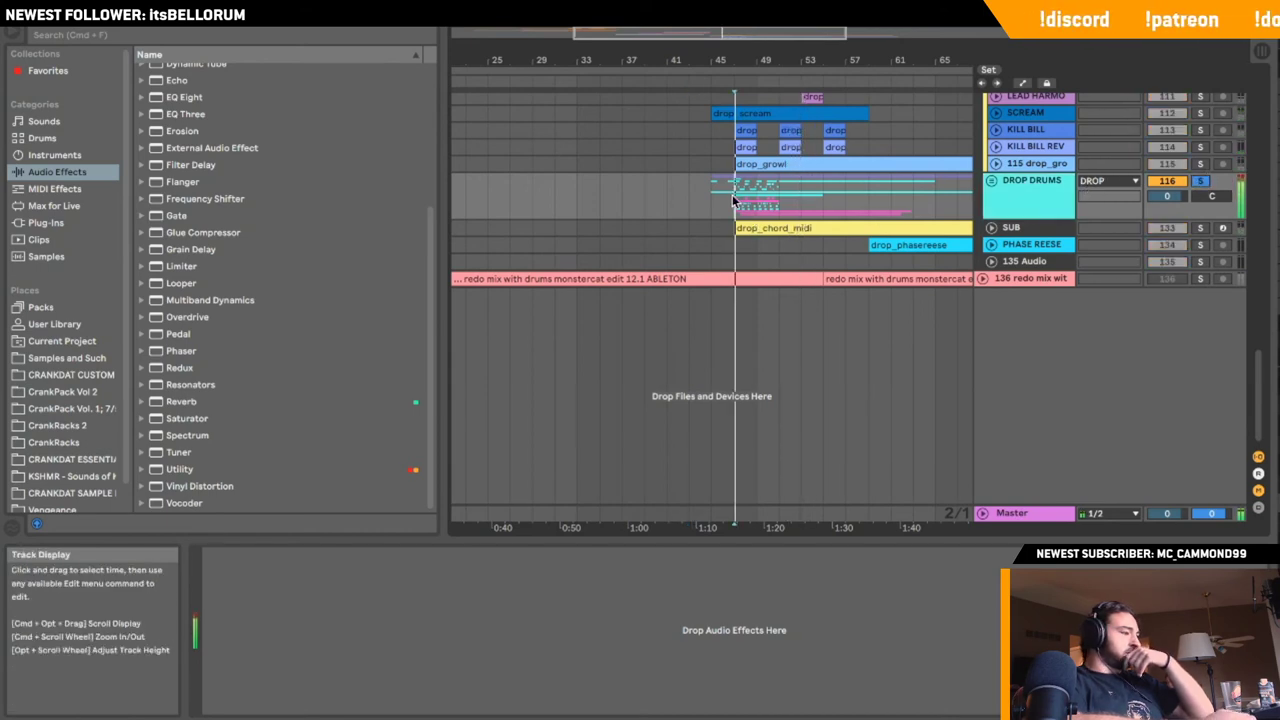
{"action": "left_click", "coordinate": [45, 222]}
{"action": "scroll", "coordinate": [207, 228], "scroll_direction": "down", "scroll_amount": 10}
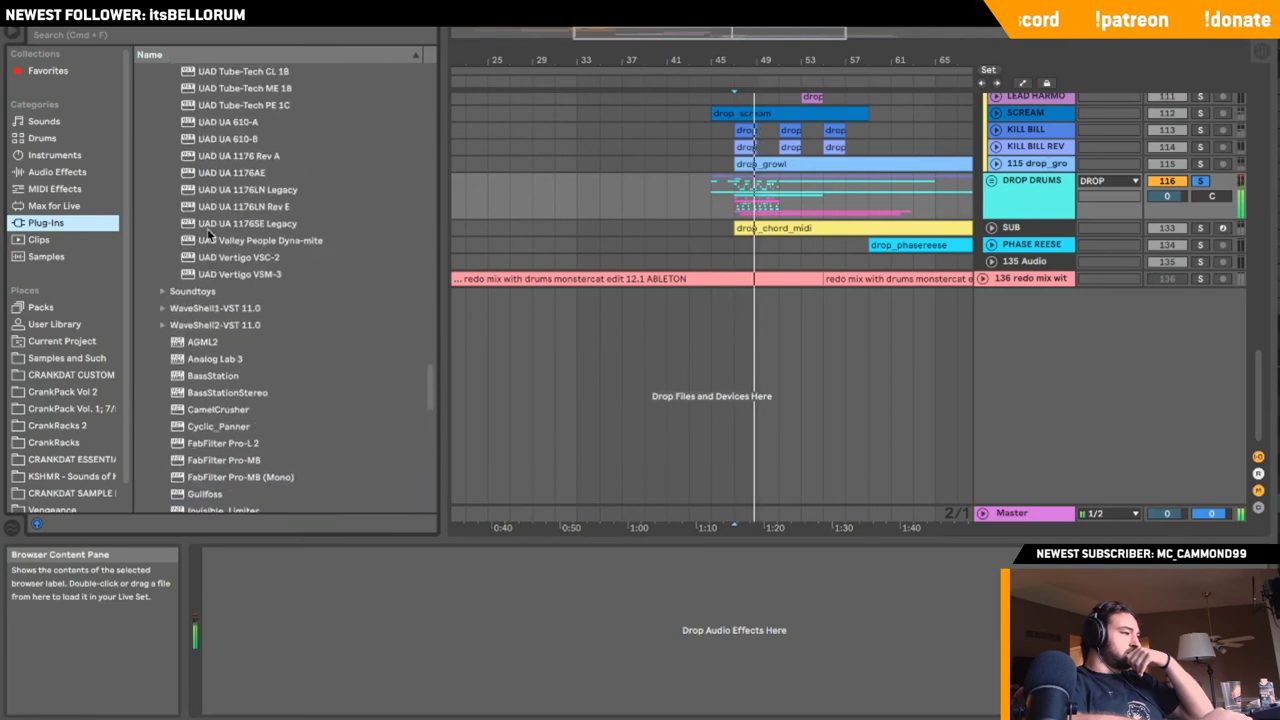
{"action": "left_click", "coordinate": [82, 172]}
{"action": "left_click", "coordinate": [55, 155]}
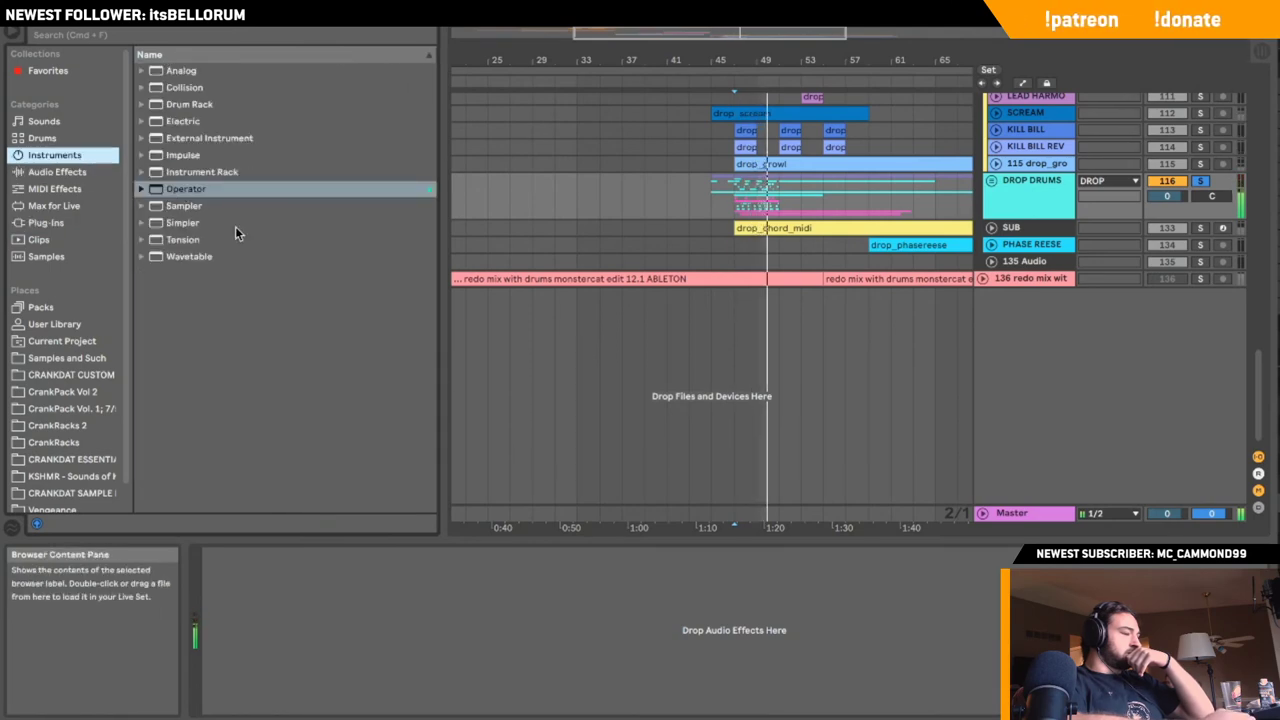
{"action": "left_click", "coordinate": [90, 172]}
{"action": "left_click", "coordinate": [95, 139]}
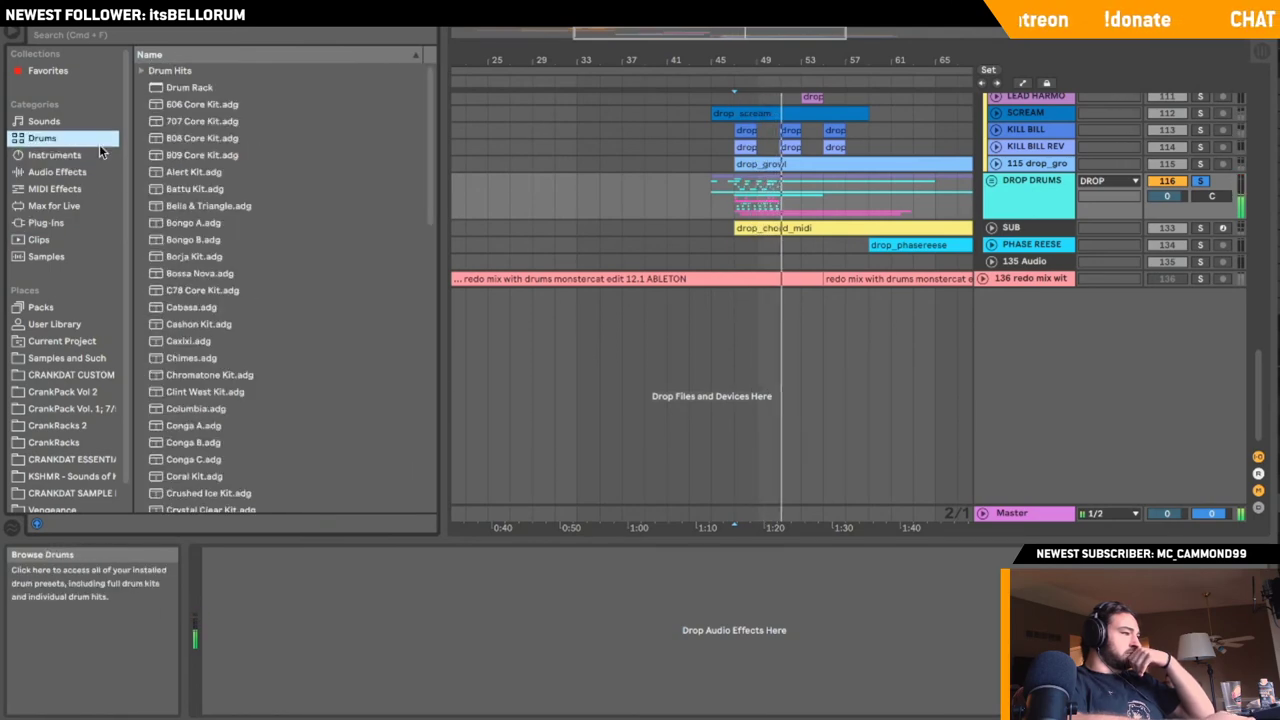
{"action": "left_click", "coordinate": [85, 172]}
{"action": "left_click", "coordinate": [75, 158]}
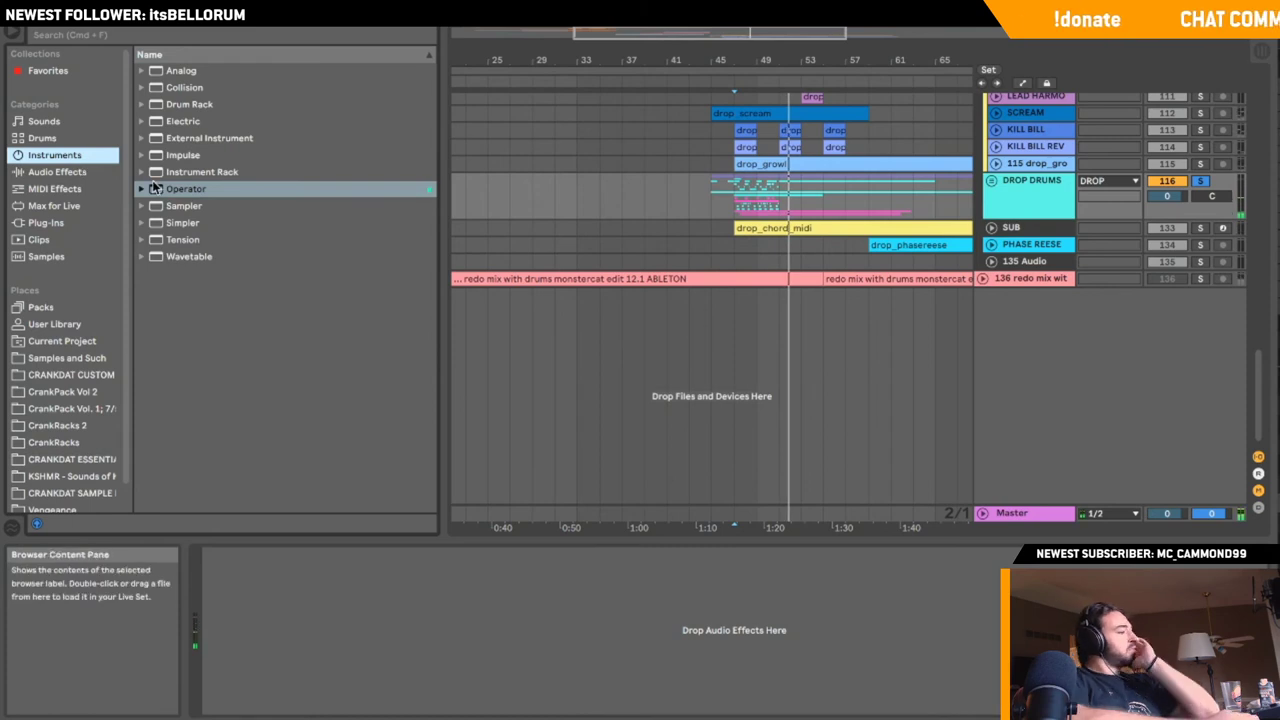
{"action": "left_click", "coordinate": [62, 172]}
{"action": "scroll", "coordinate": [222, 218], "scroll_direction": "up", "scroll_amount": 5}
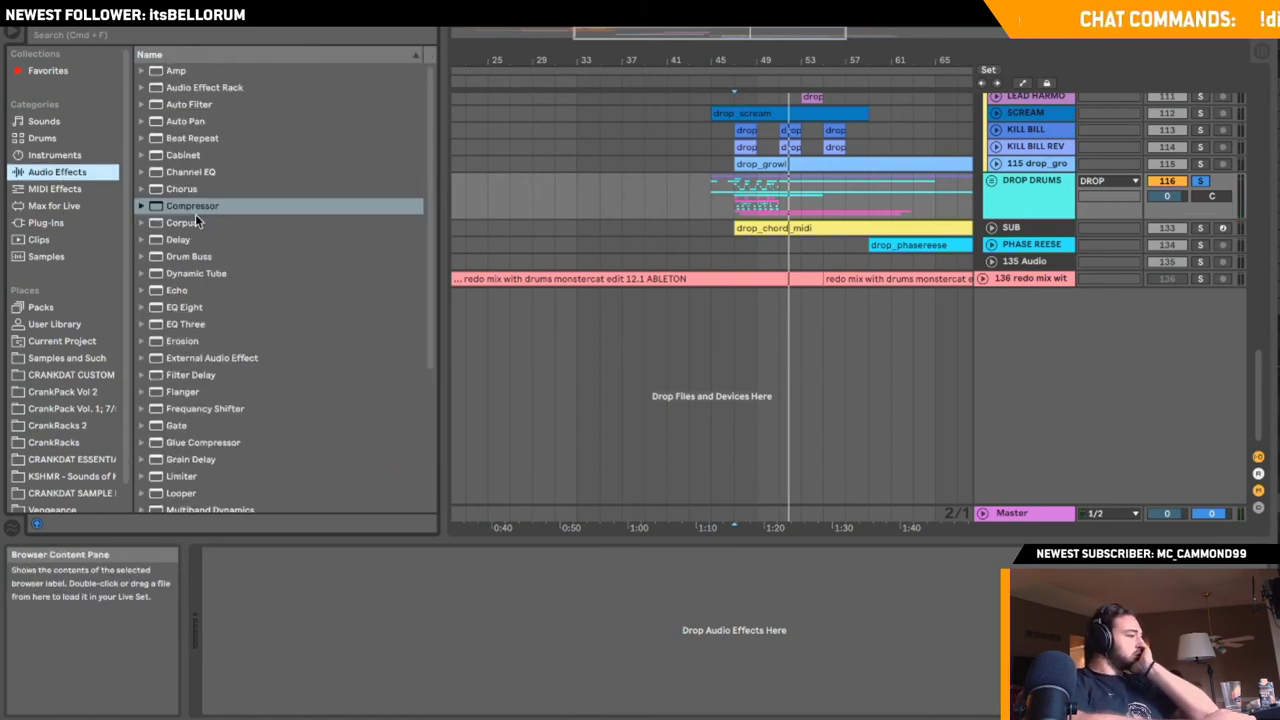
{"action": "left_click", "coordinate": [187, 258]}
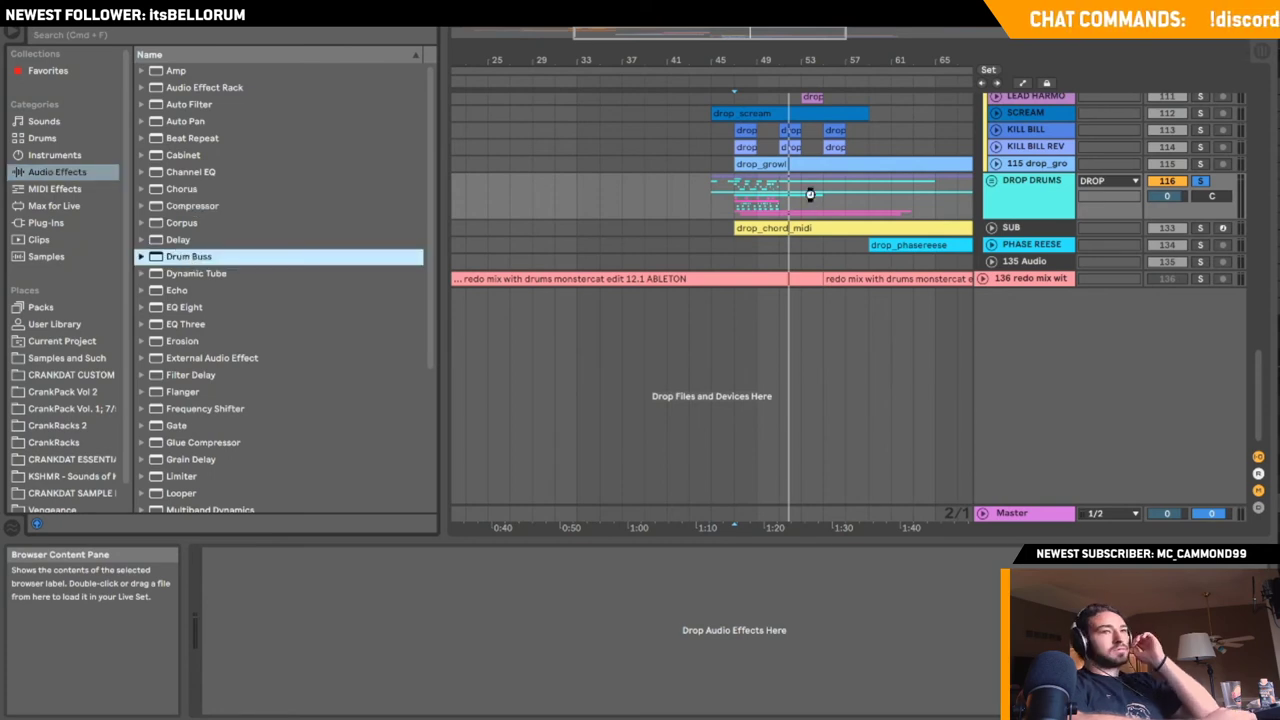
- Play the soloed drums from bar 47 and set Drum Buss Drive to 17 % and Dry/Wet to 75 %
{"action": "left_click", "coordinate": [745, 204]}
{"action": "key", "text": "space"}
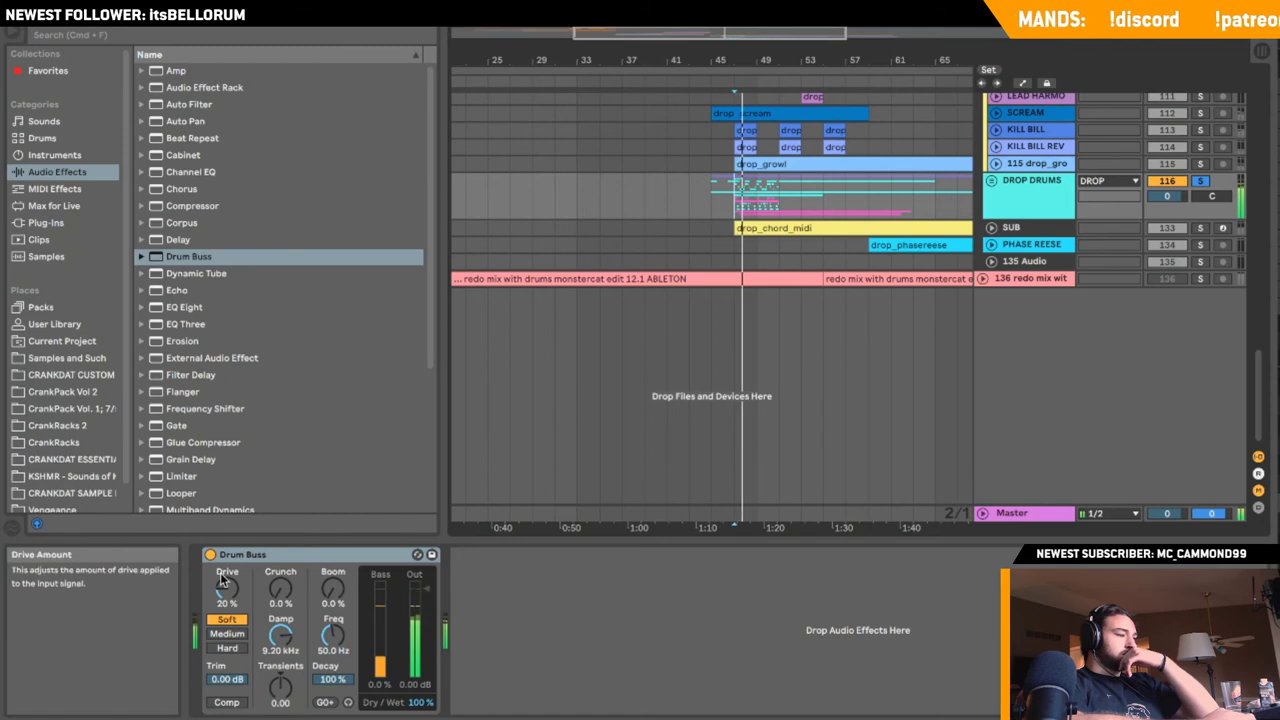
{"action": "left_click_drag", "start_coordinate": [237, 600], "coordinate": [237, 606]}
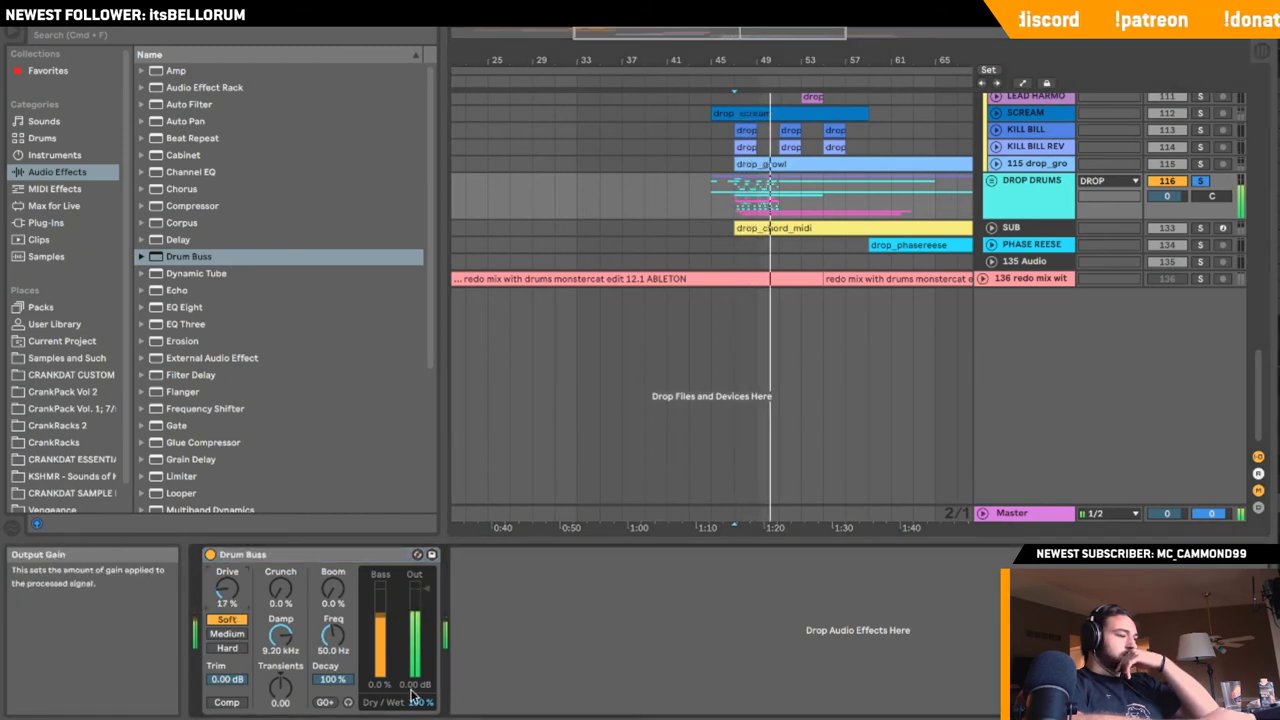
{"action": "left_click_drag", "start_coordinate": [418, 701], "coordinate": [421, 707]}
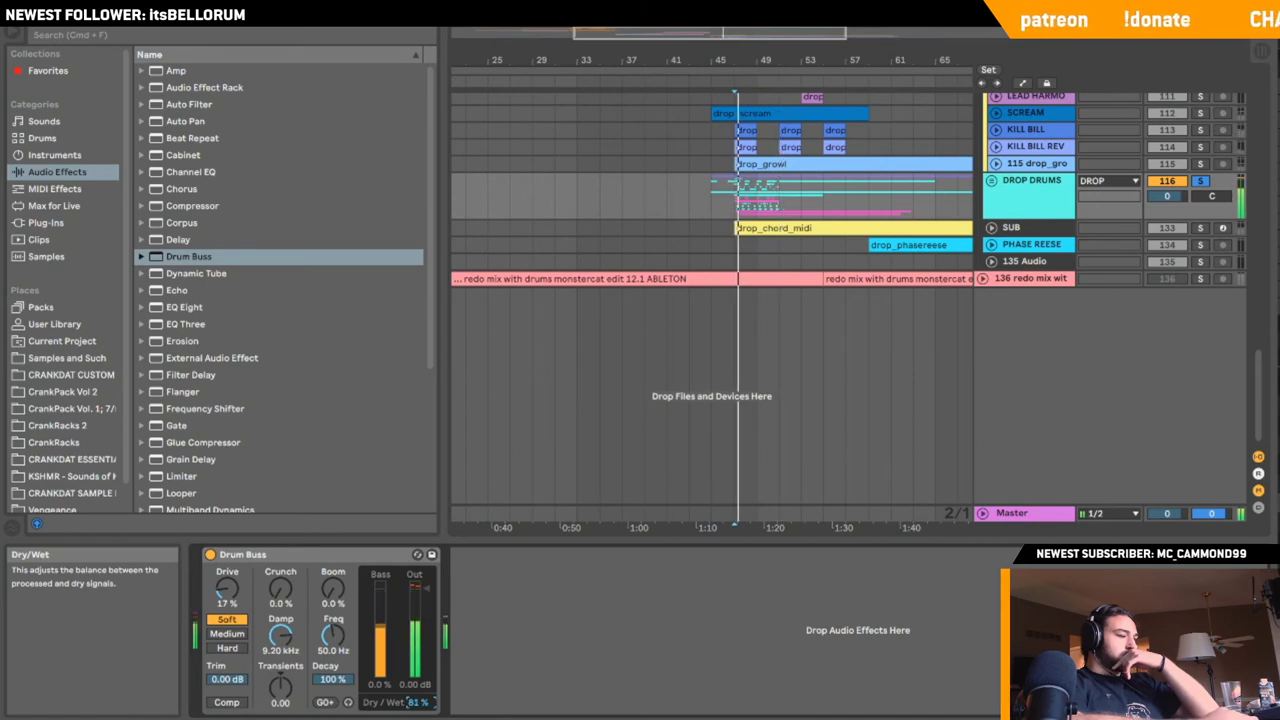
{"action": "left_click_drag", "start_coordinate": [418, 702], "coordinate": [418, 709]}
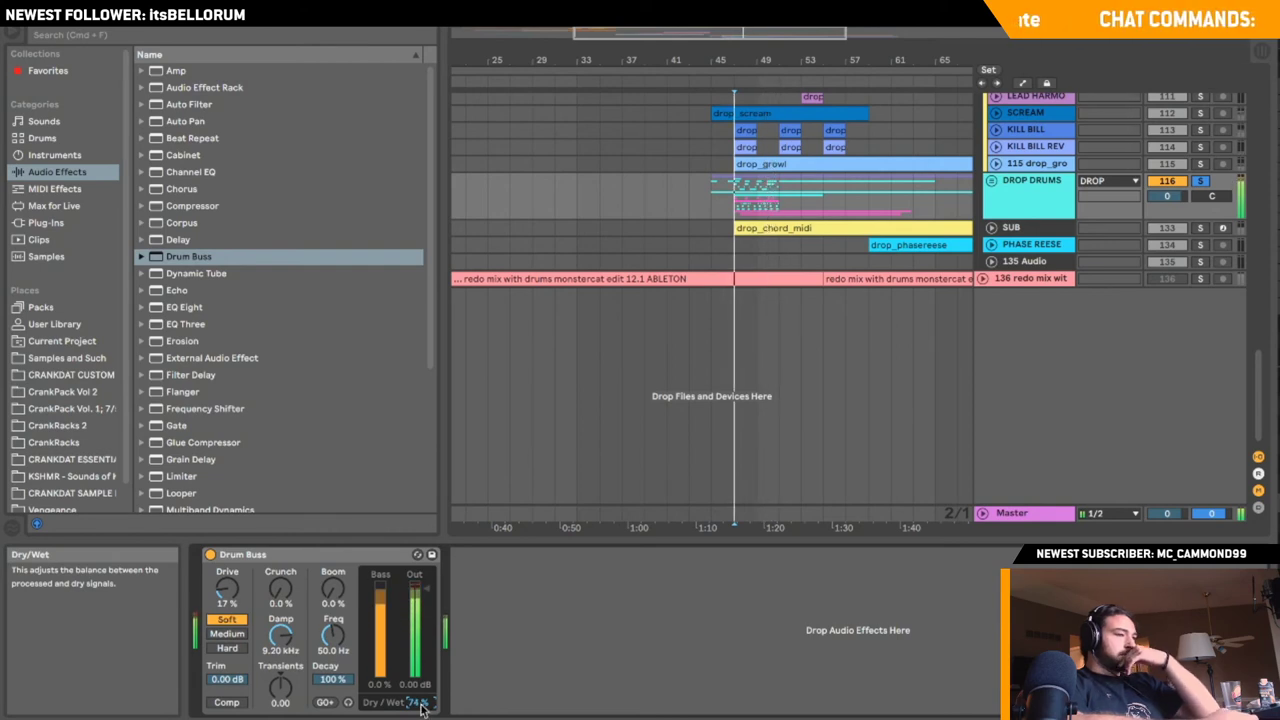
{"action": "left_click_drag", "start_coordinate": [421, 709], "coordinate": [421, 707]}
- Unsolo DROP DRUMS and play the full mix from bars 43 and 47, inspecting the tracks inside the DROP DRUMS and HI-PERC groups
{"action": "left_click", "coordinate": [1200, 181]}
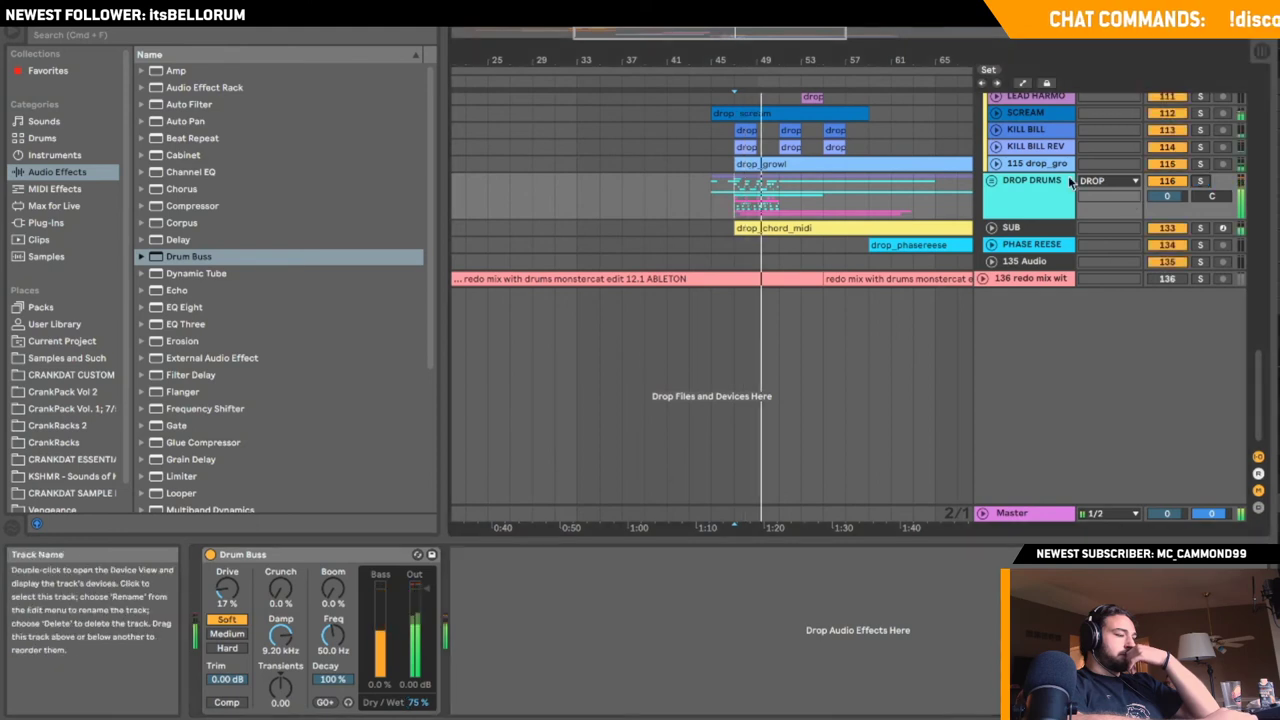
{"action": "left_click", "coordinate": [991, 180]}
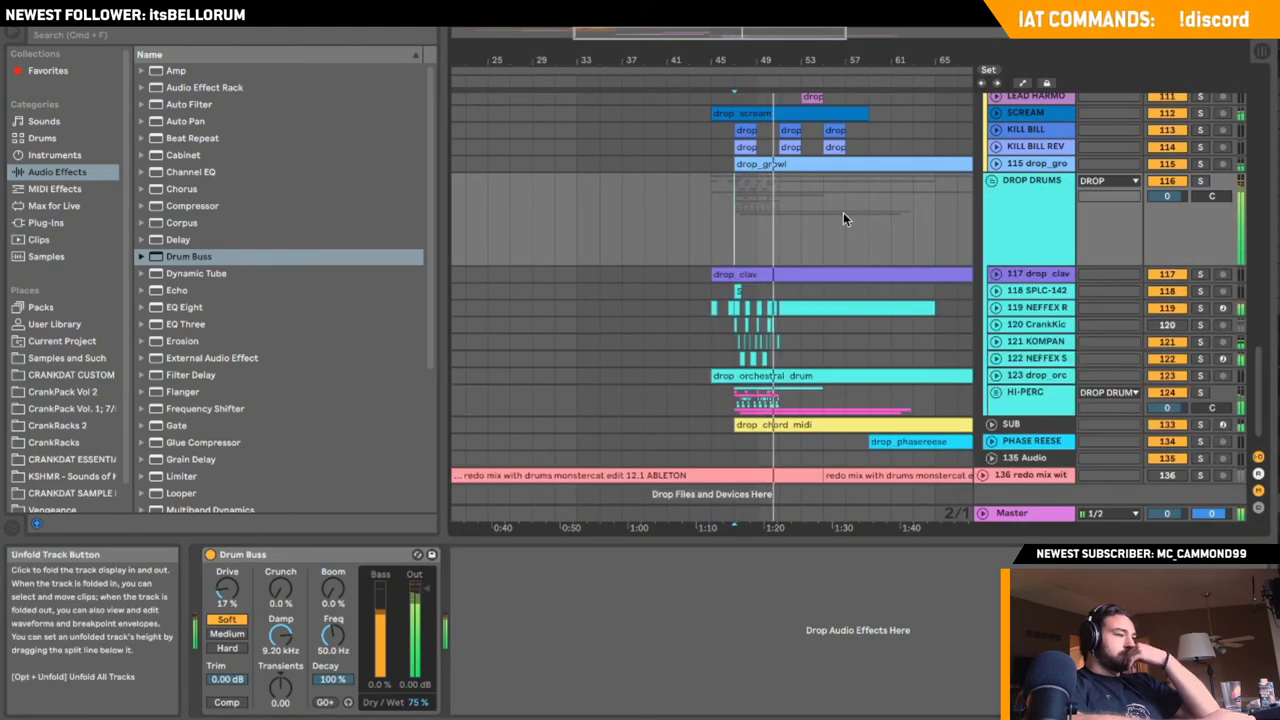
{"action": "left_click", "coordinate": [682, 290]}
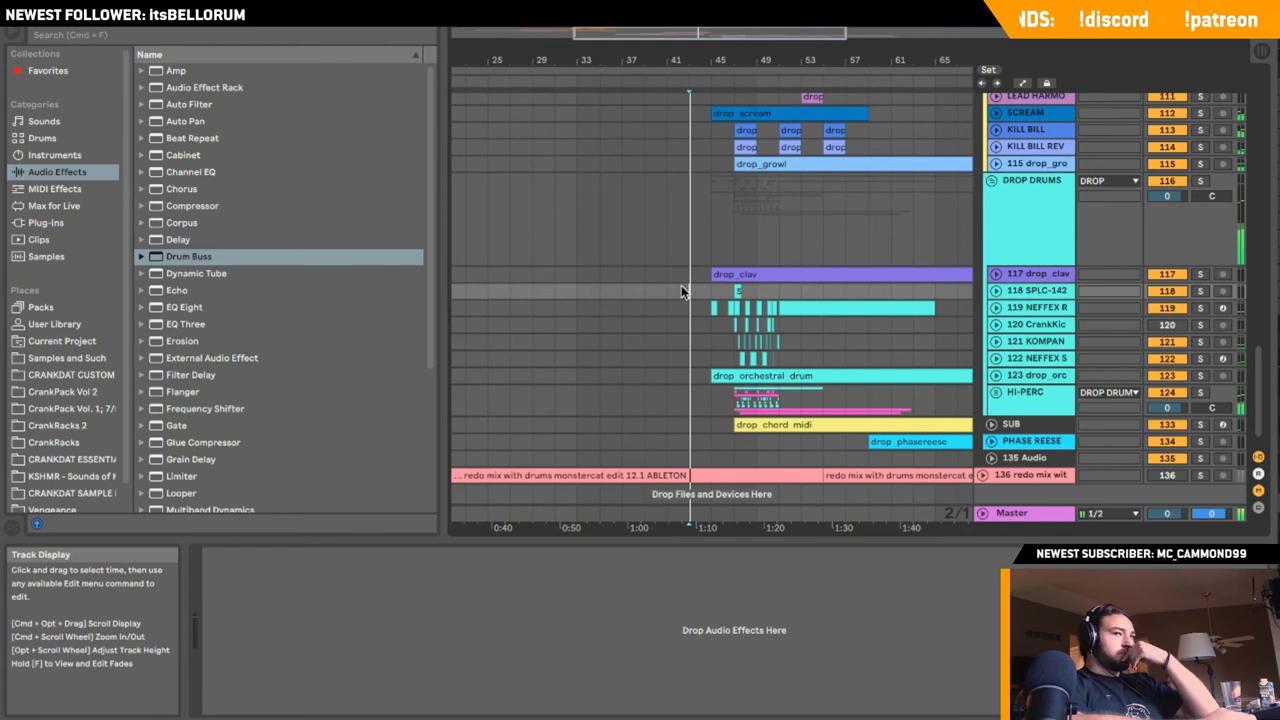
{"action": "left_click", "coordinate": [994, 393]}
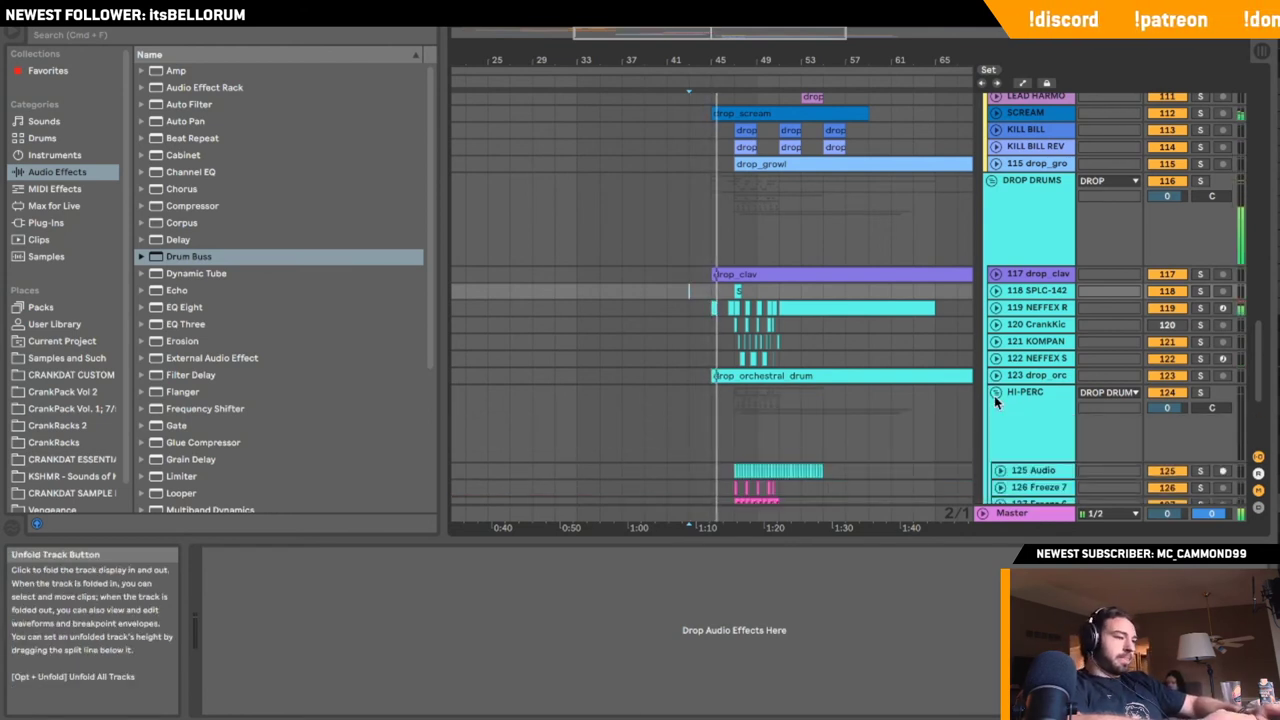
{"action": "left_click", "coordinate": [994, 395]}
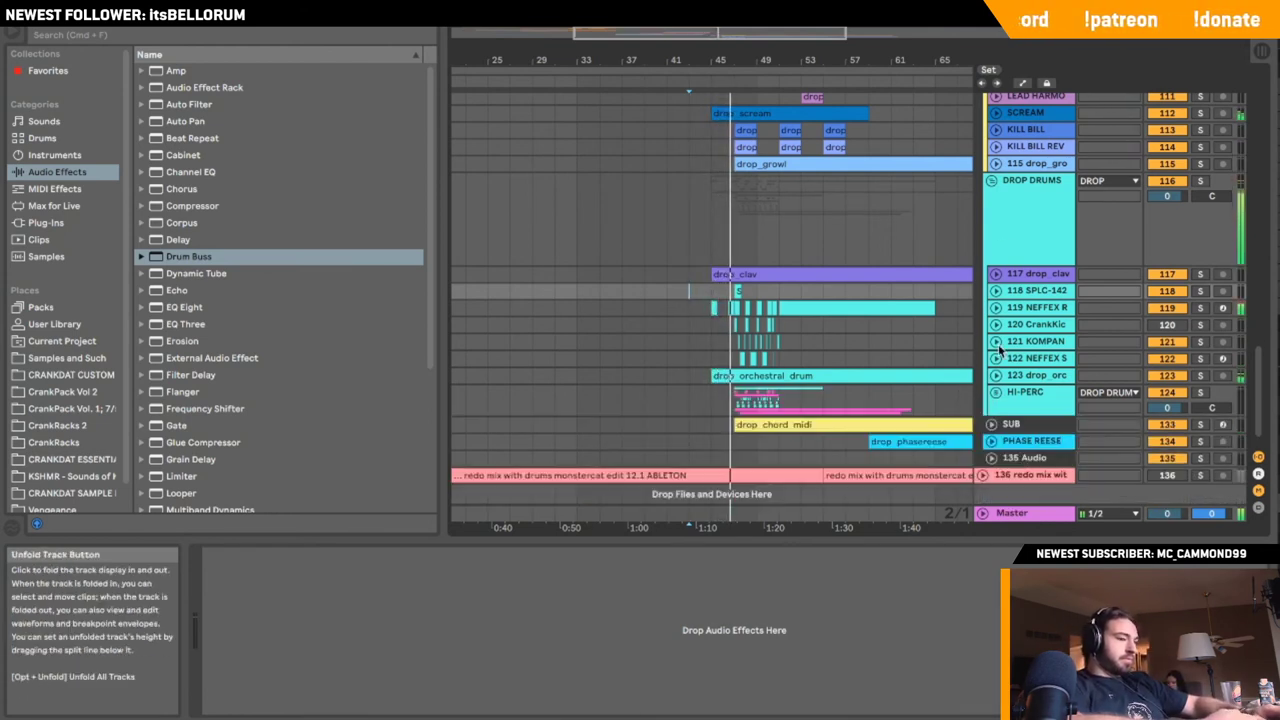
{"action": "left_click", "coordinate": [992, 179]}
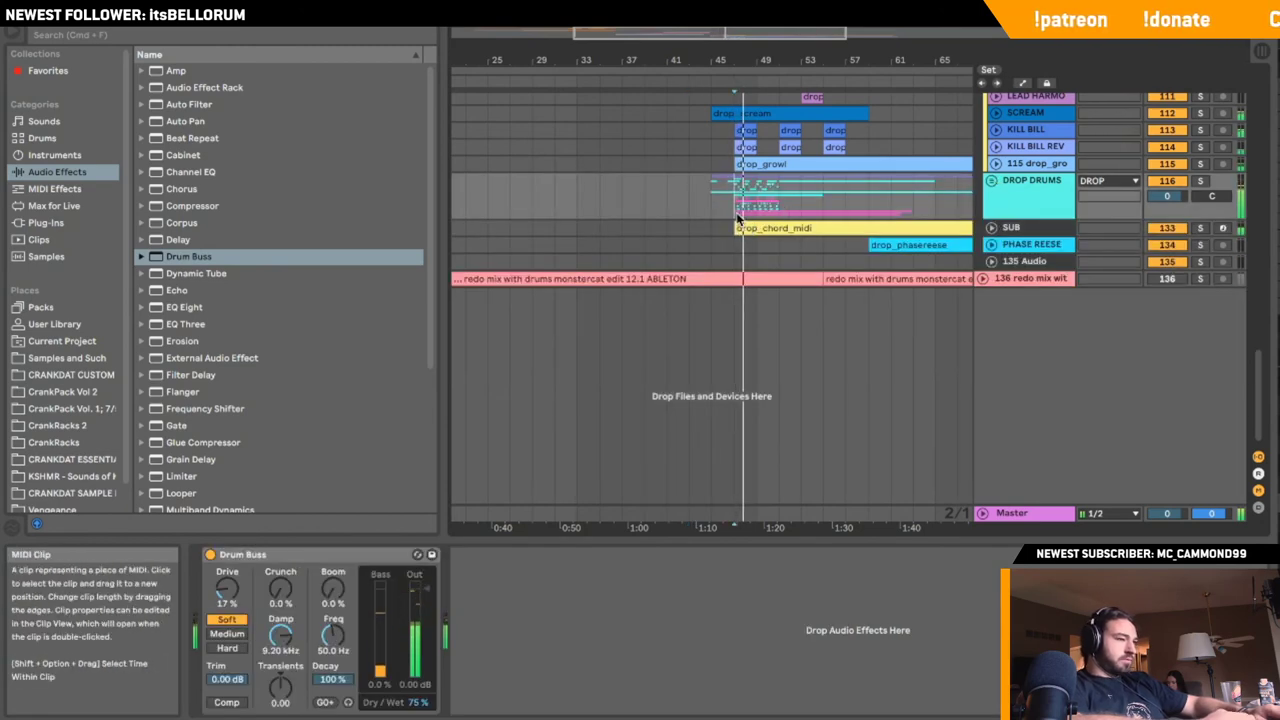
{"action": "left_click", "coordinate": [991, 181]}
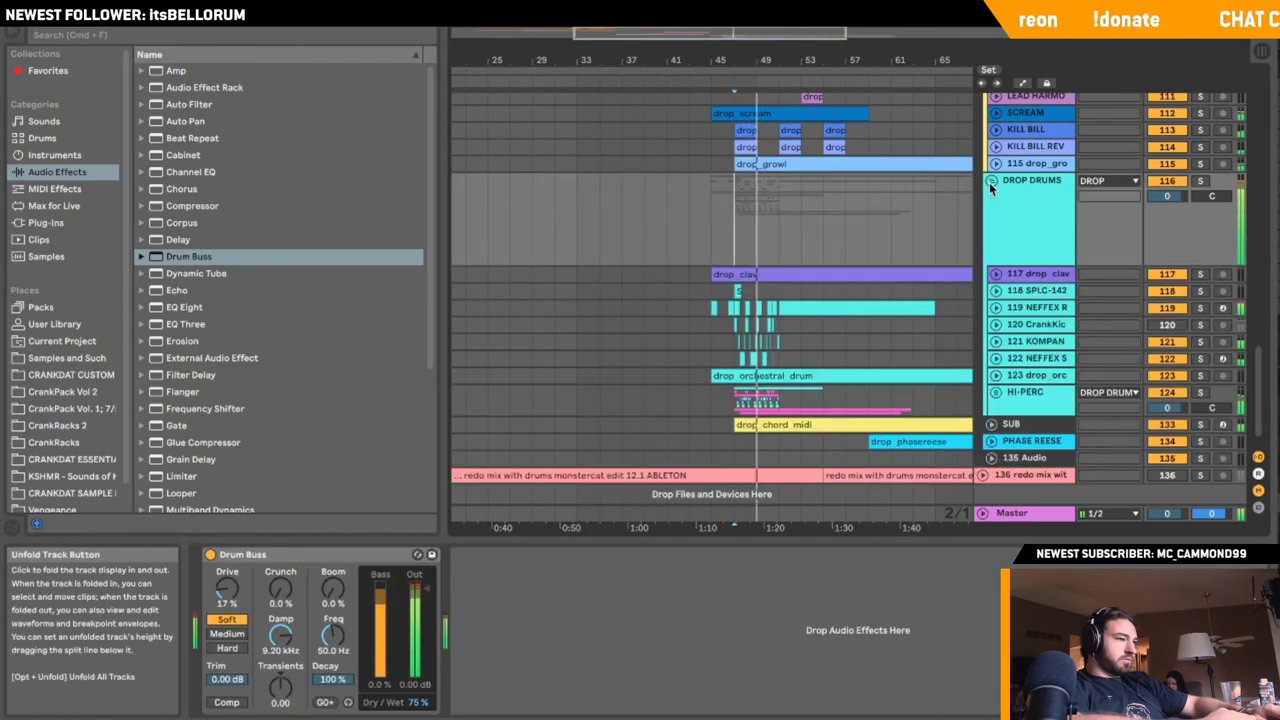
- Fold the DROP DRUMS group, play the full mix from bar 47, and unfold the group again
{"action": "left_click", "coordinate": [991, 181]}
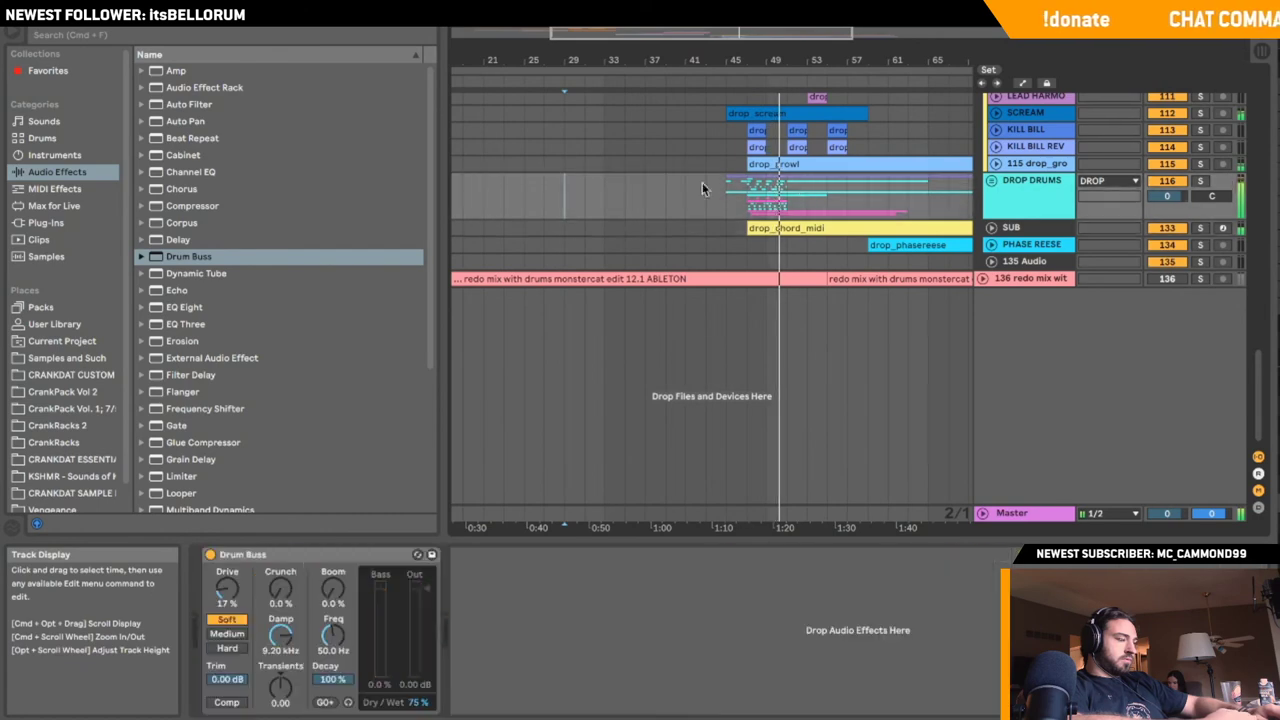
{"action": "key", "text": "space"}
{"action": "left_click", "coordinate": [755, 203]}
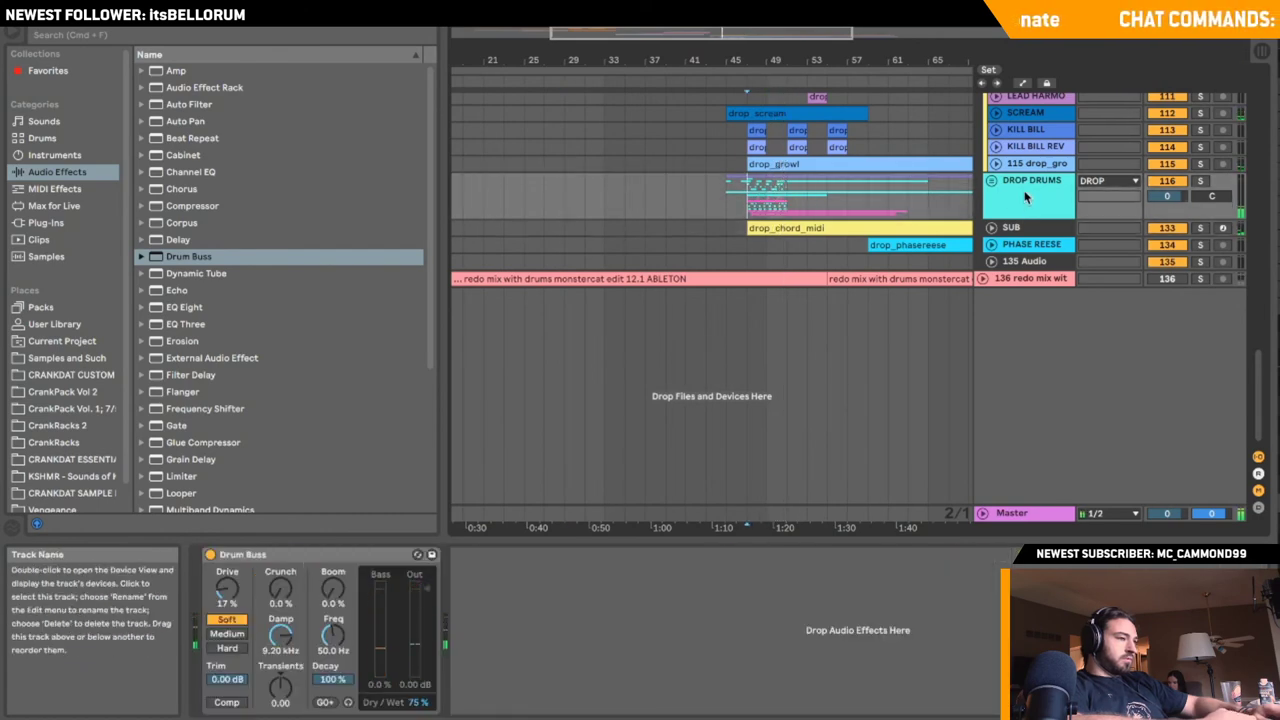
{"action": "left_click", "coordinate": [990, 182]}
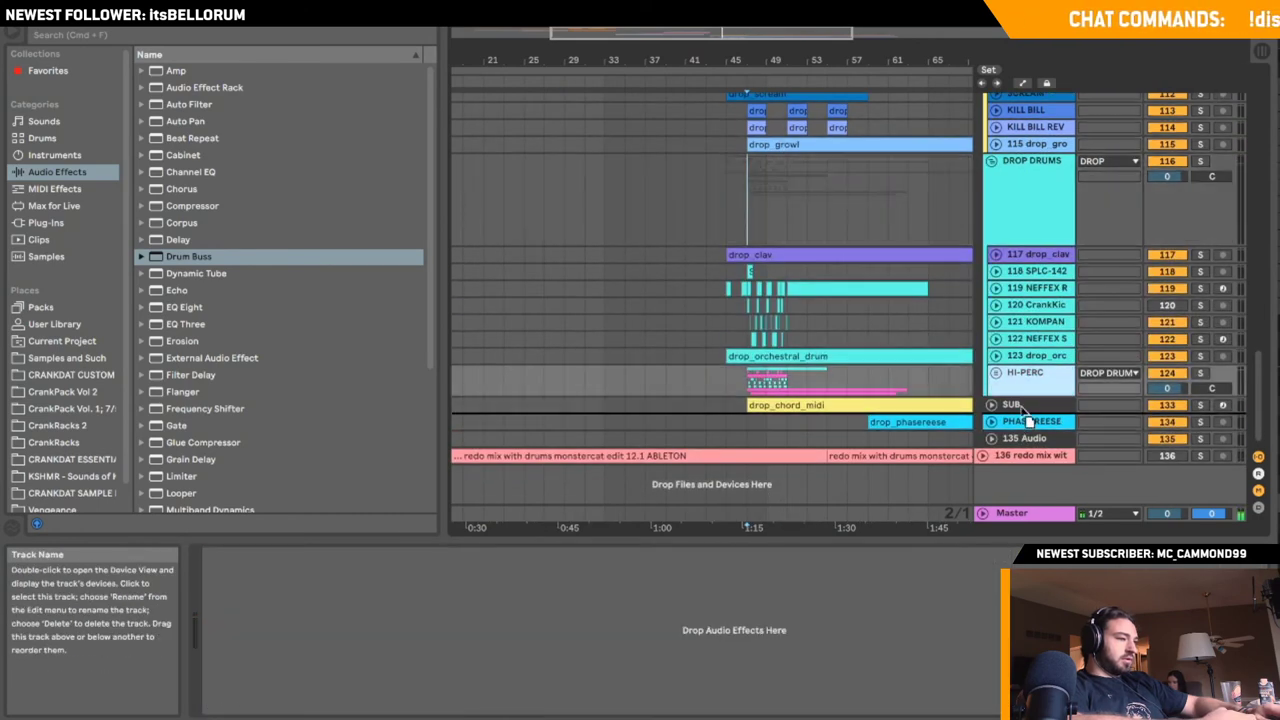
- Try to reposition the HI-PERC group near the SUB track and undo the change
{"action": "left_click_drag", "start_coordinate": [1021, 408], "coordinate": [1021, 400]}
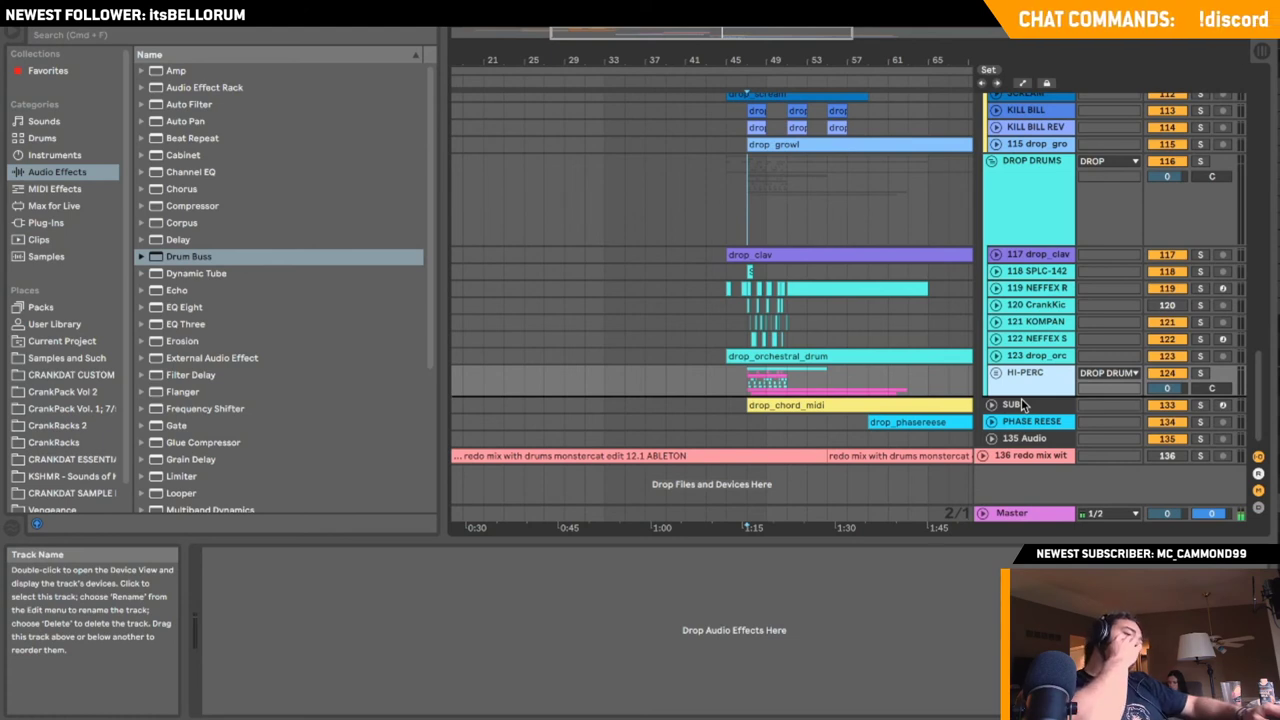
{"action": "left_click_drag", "start_coordinate": [1022, 405], "coordinate": [1025, 394]}
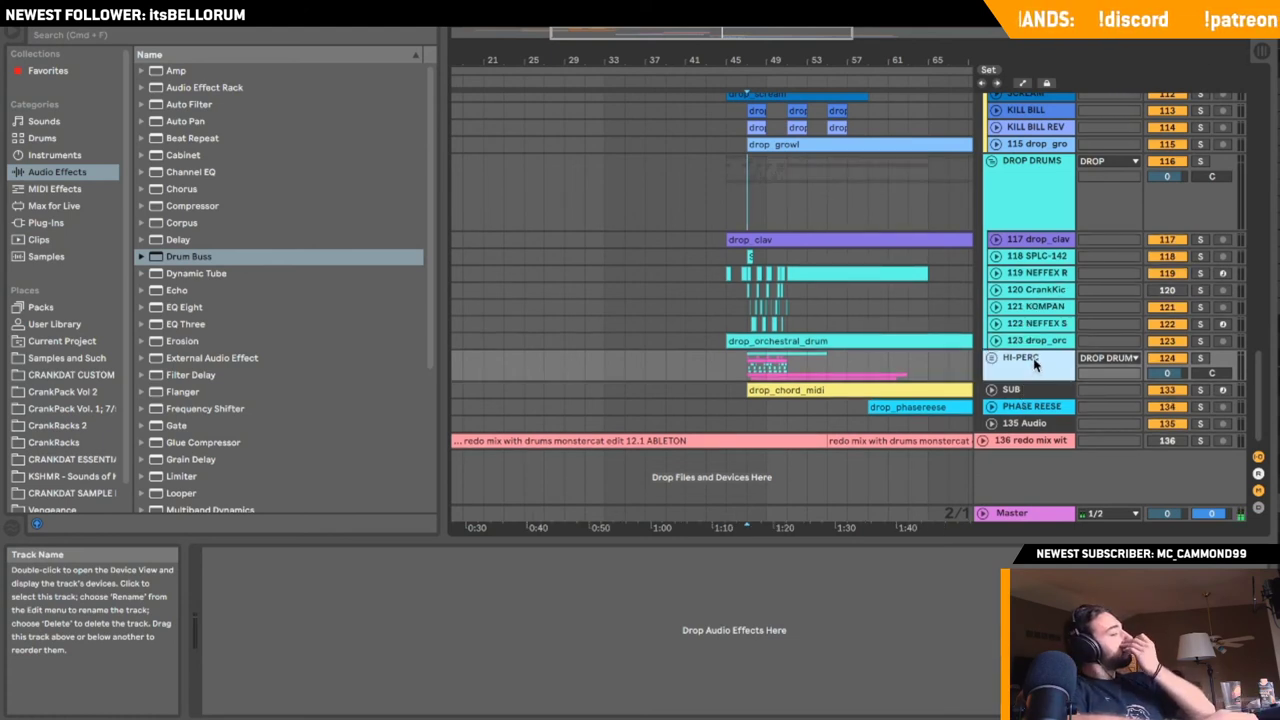
{"action": "key", "text": "super+z"}
- Rename the deactivated CrankKick track in DROP DRUMS as GHOST and give it a dark grey colour
{"action": "left_click", "coordinate": [1036, 321]}
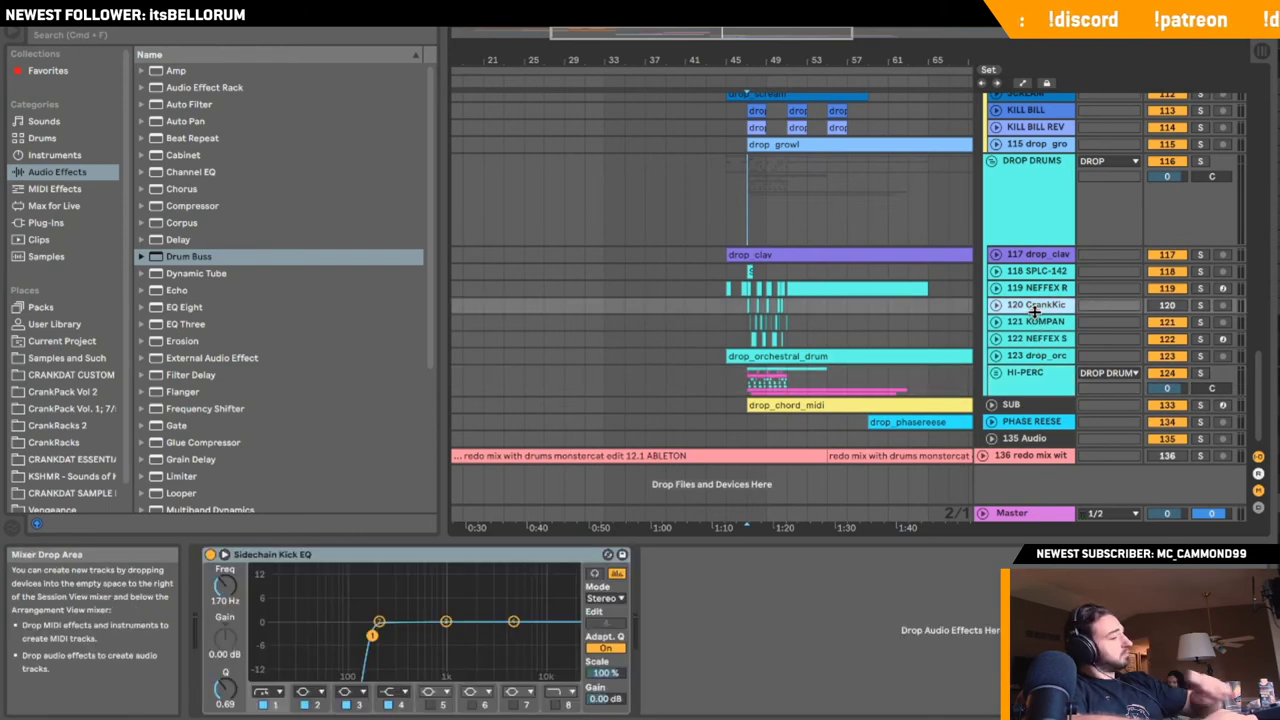
{"action": "left_click", "coordinate": [1038, 288]}
{"action": "left_click", "coordinate": [995, 288]}
{"action": "left_click", "coordinate": [995, 289]}
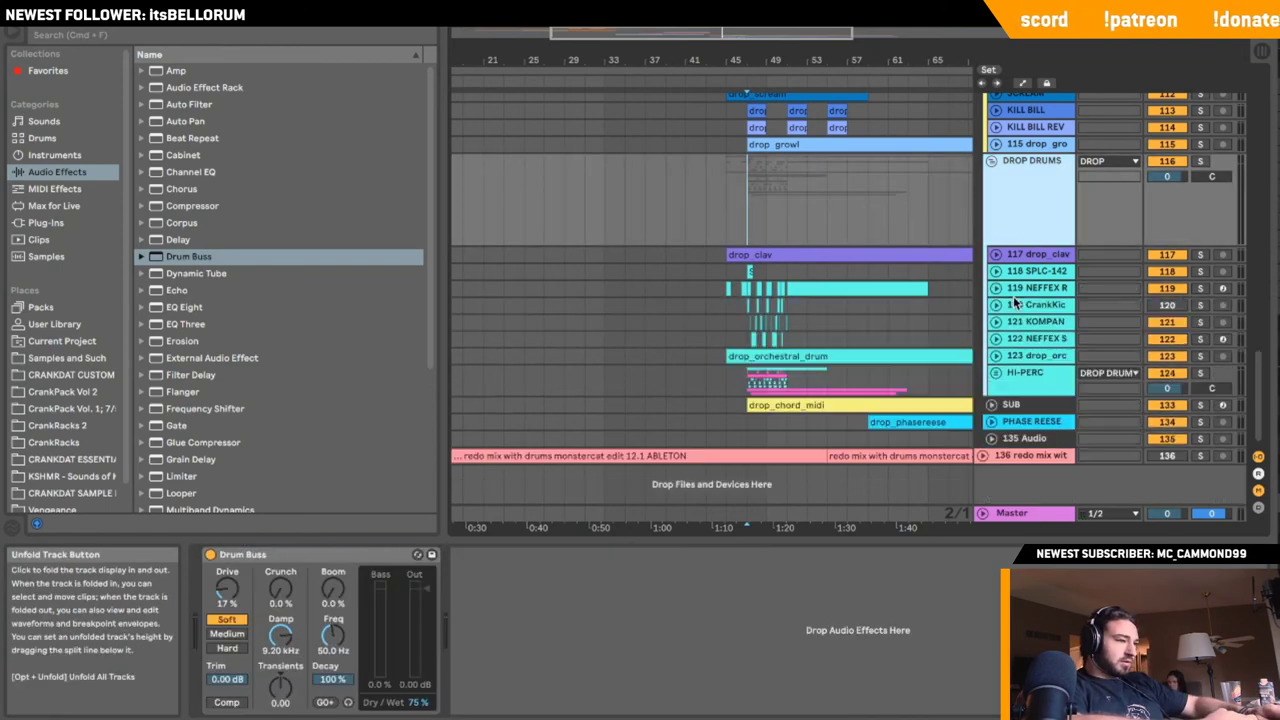
{"action": "left_click", "coordinate": [1019, 303]}
{"action": "left_click", "coordinate": [1018, 292]}
{"action": "left_click", "coordinate": [1020, 305]}
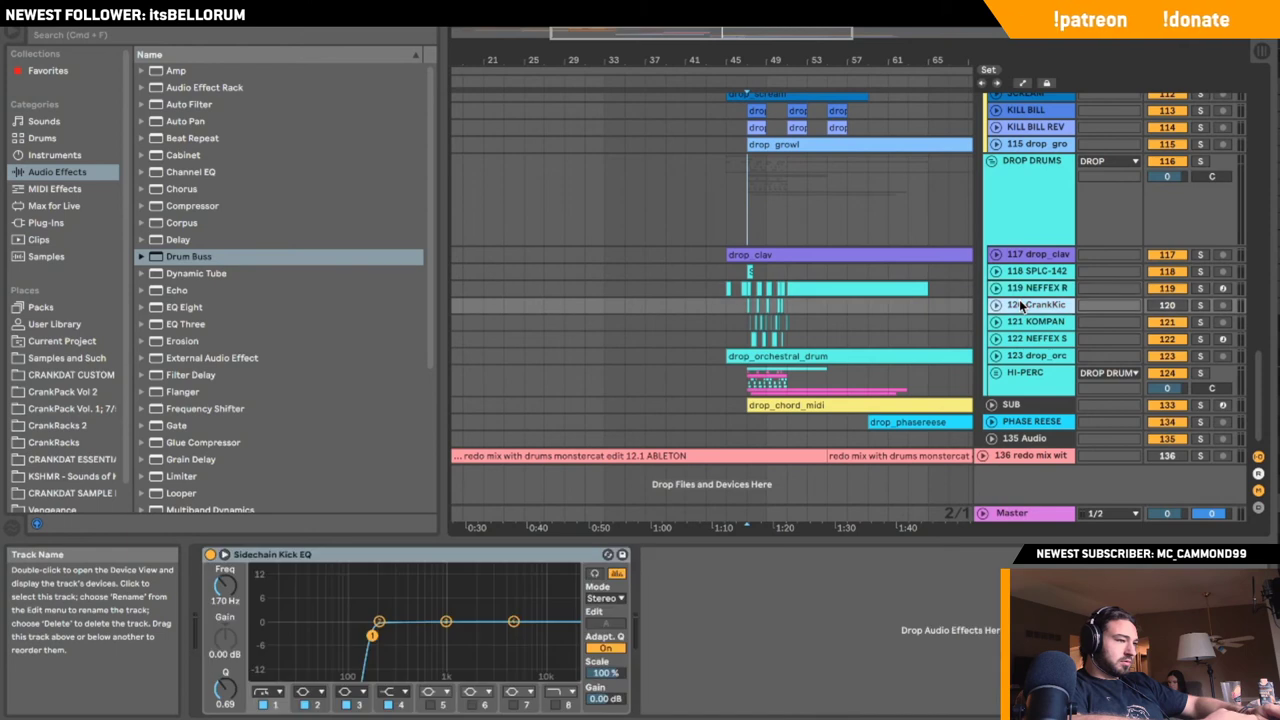
{"action": "key", "text": "super+r"}
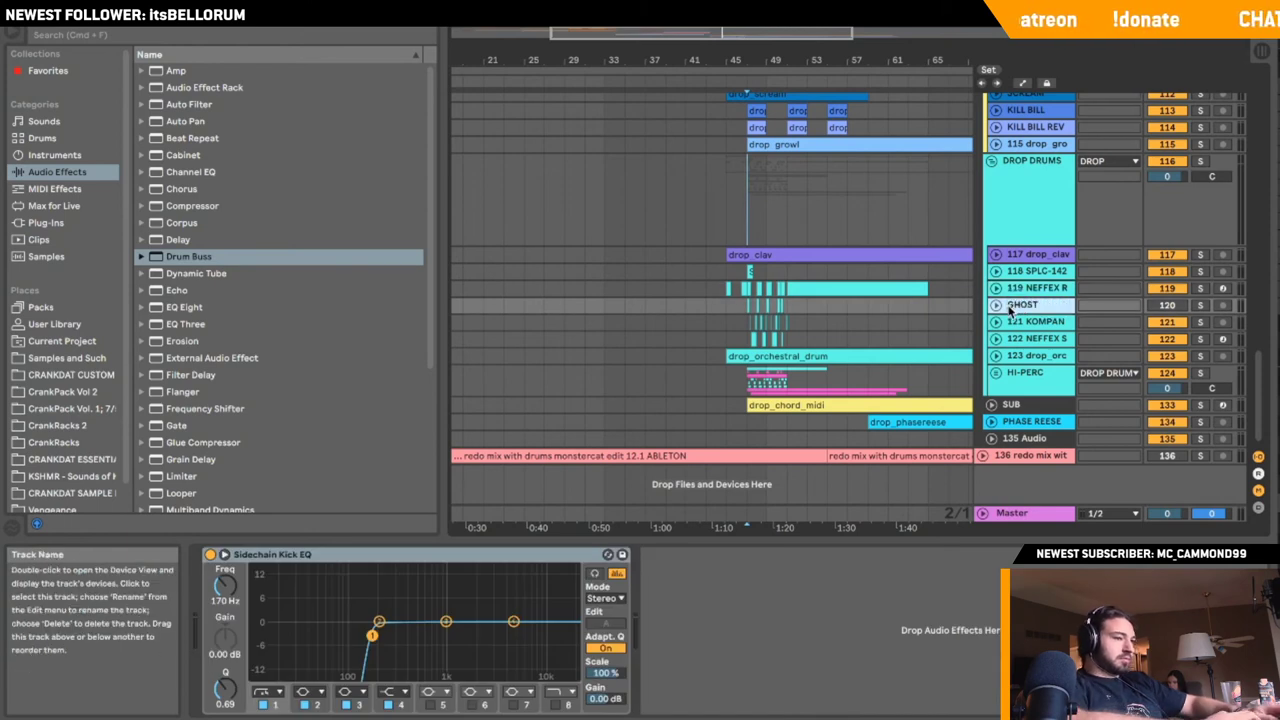
{"action": "right_click", "coordinate": [1010, 310]}
{"action": "left_click", "coordinate": [1190, 606]}
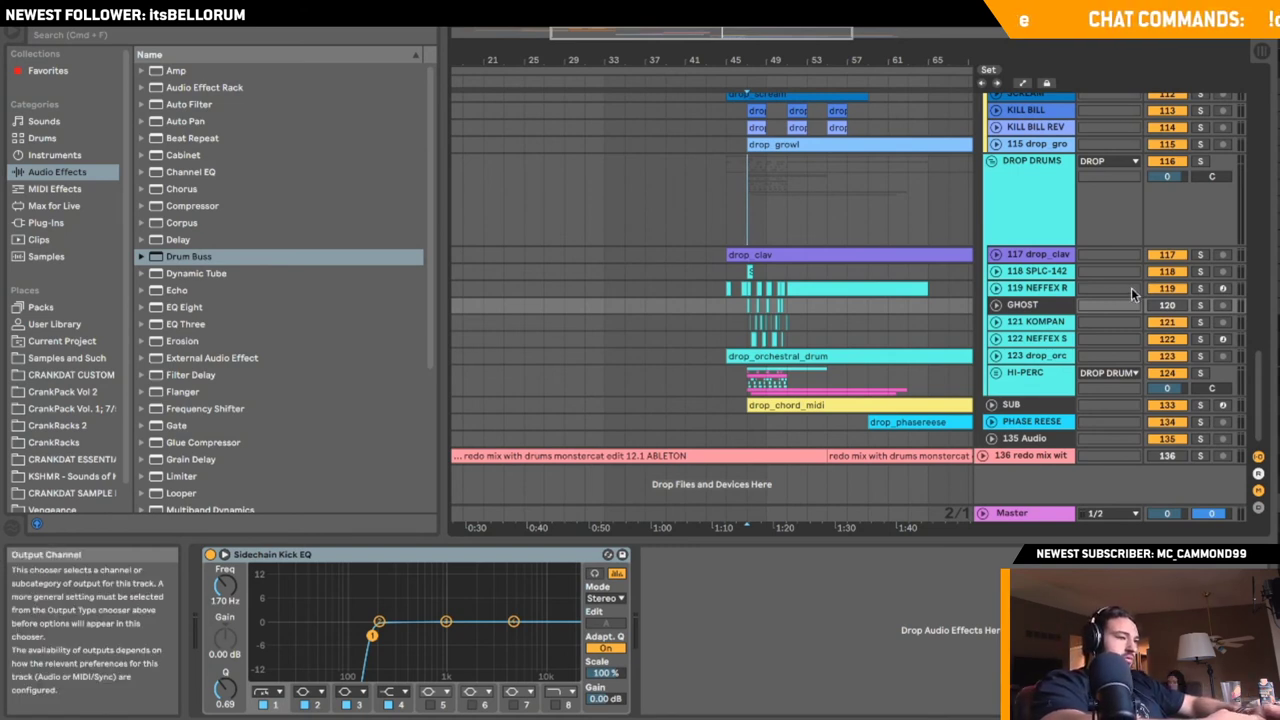
- Move GHOST directly below drop_clav and group the two NEFFEX tracks with the KOMPAN track between them
{"action": "left_click_drag", "start_coordinate": [1040, 306], "coordinate": [1043, 267]}
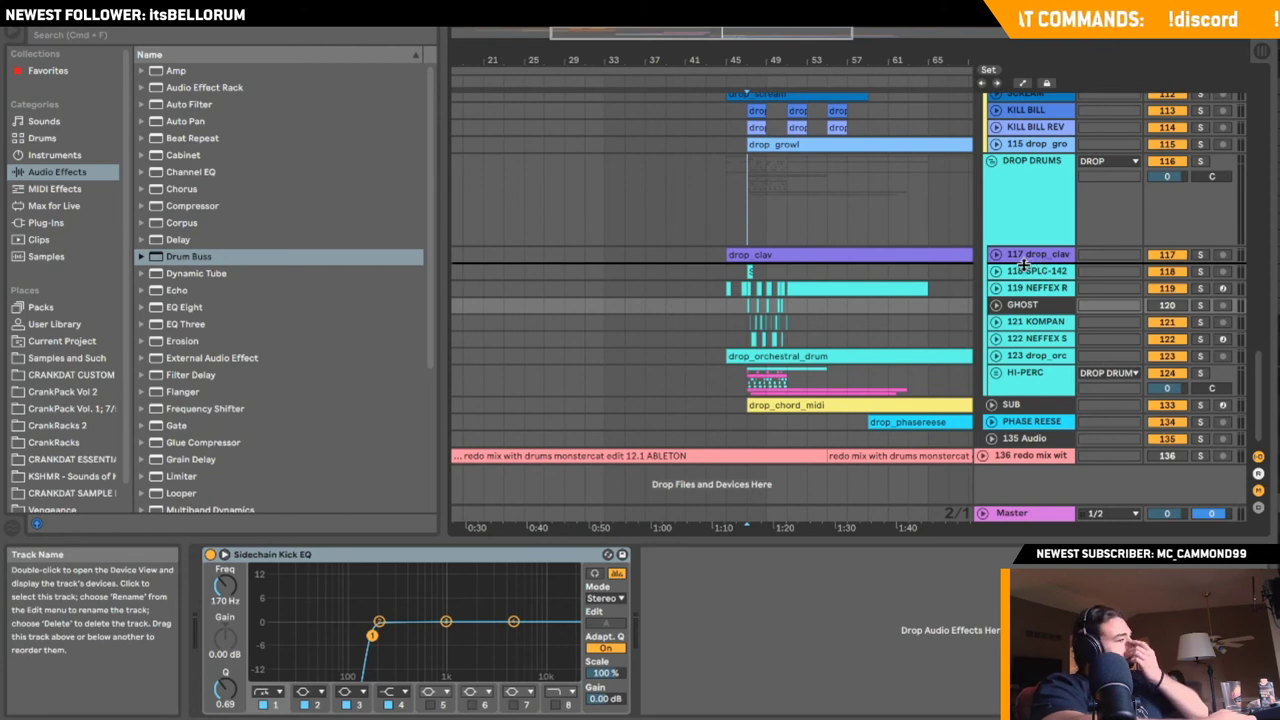
{"action": "left_click_drag", "start_coordinate": [959, 268], "coordinate": [808, 272]}
{"action": "left_click", "coordinate": [1028, 304]}
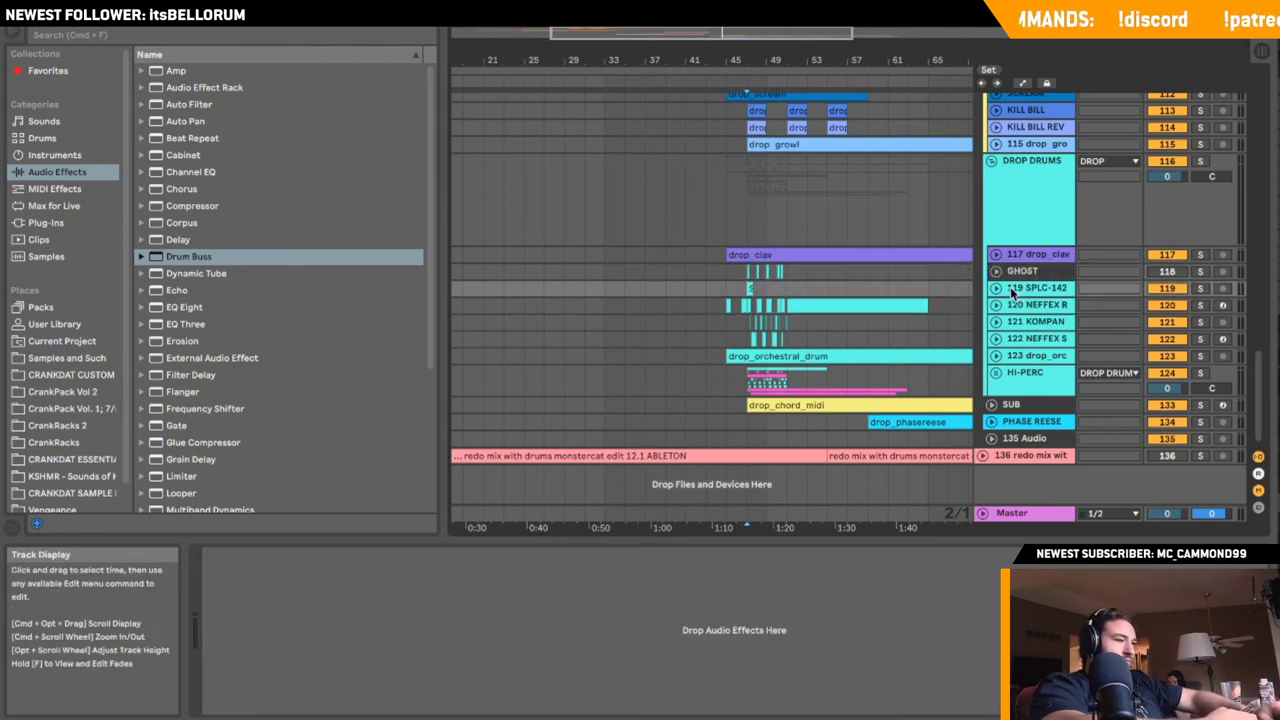
{"action": "left_click", "coordinate": [1026, 341]}
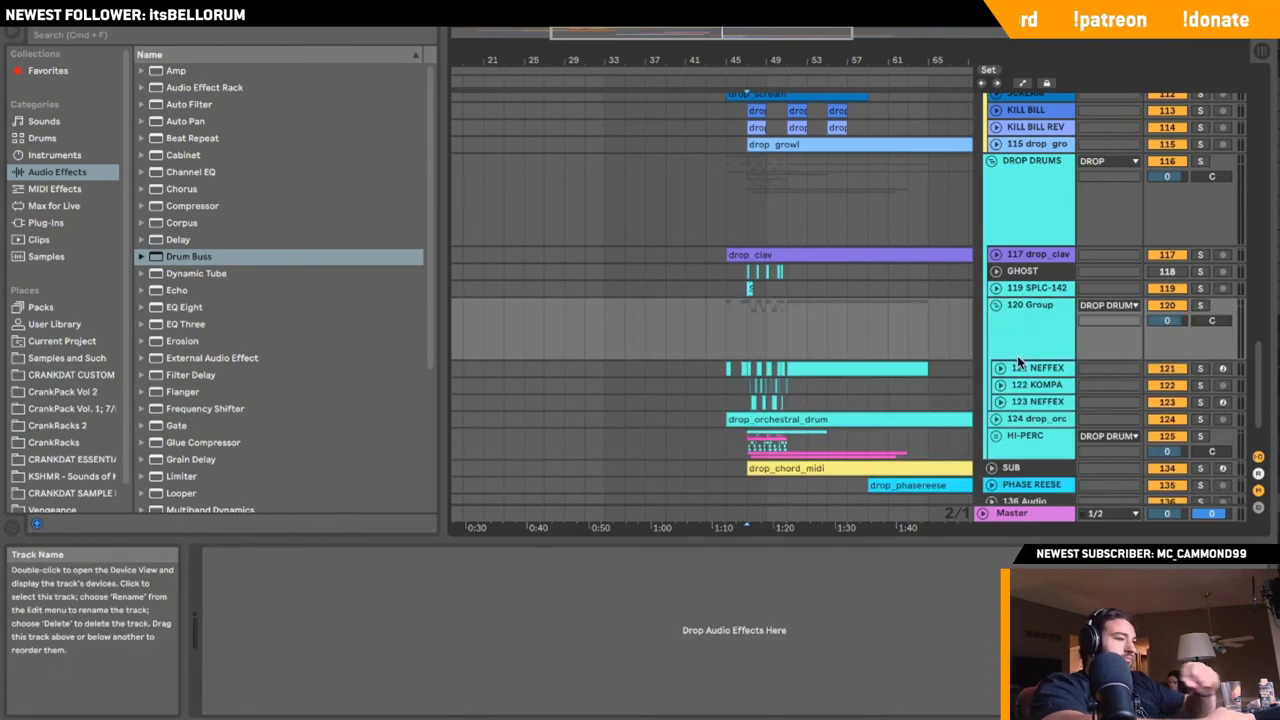
{"action": "key", "text": "super+g"}
- Transfer Drum Buss from DROP DRUMS to the new drum group, solo that group, and play it from bar 47
{"action": "left_click", "coordinate": [1018, 181]}
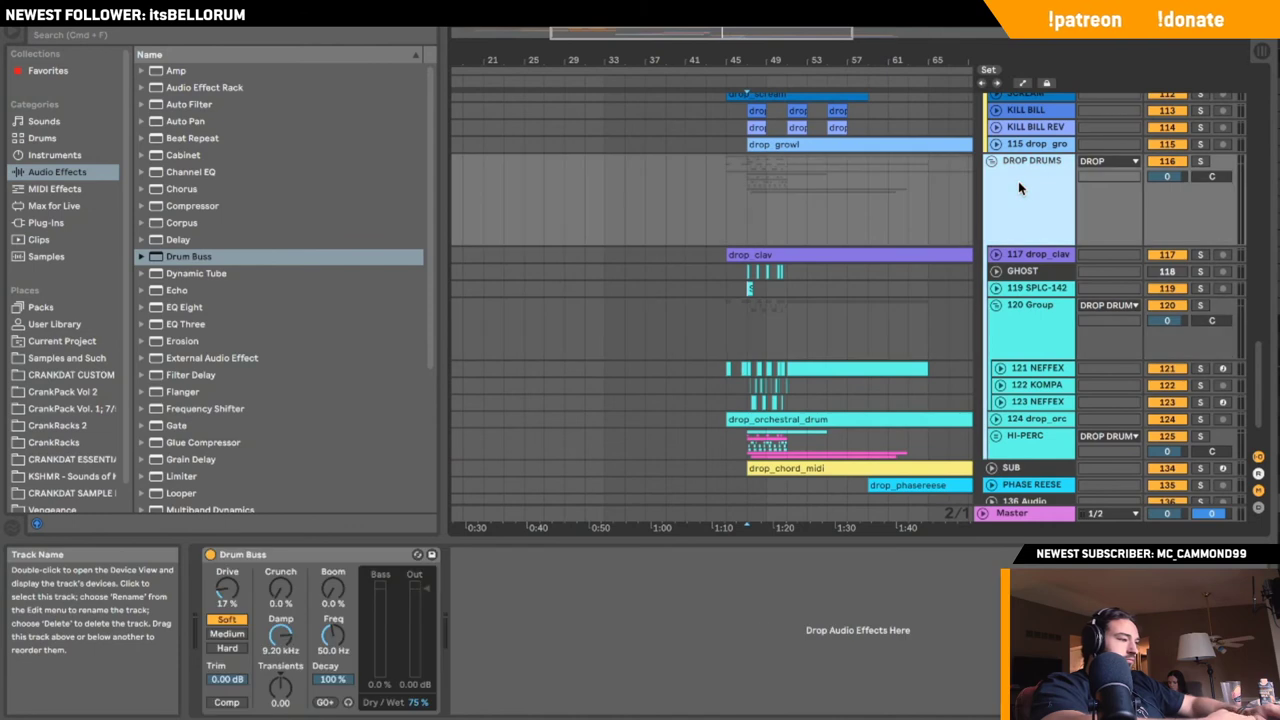
{"action": "left_click", "coordinate": [1205, 305]}
{"action": "key", "text": "space"}
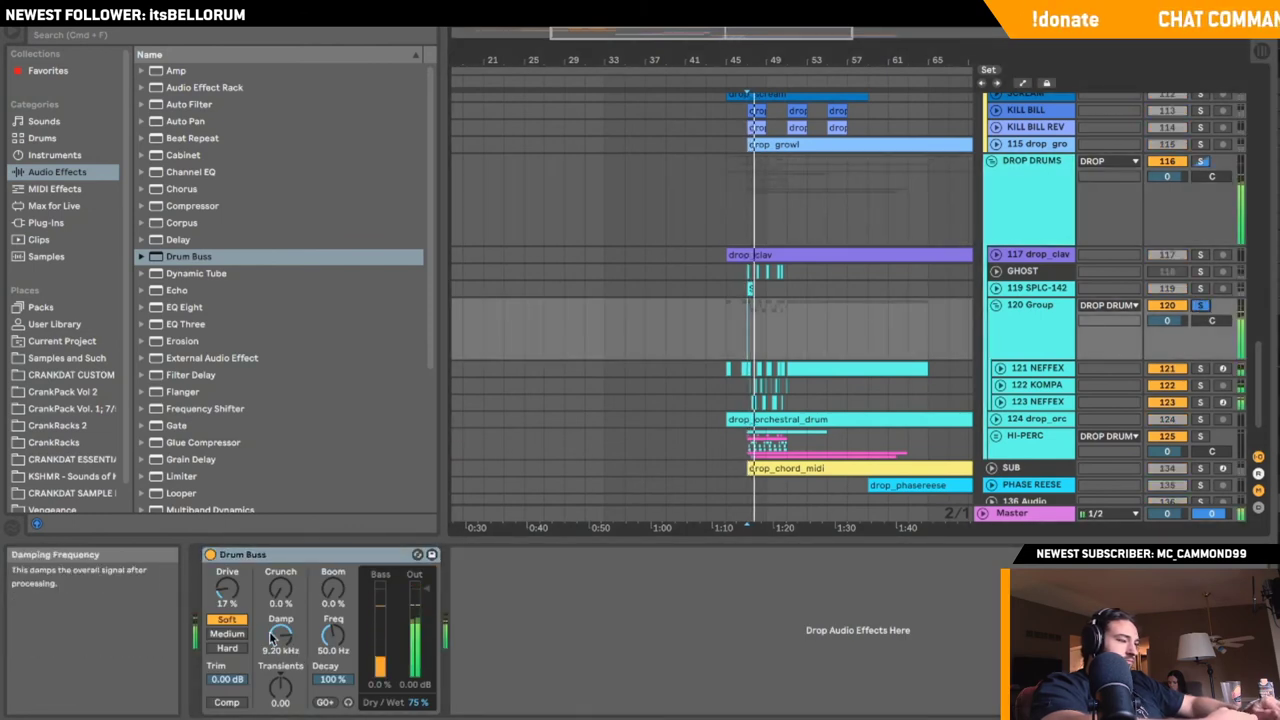
- Set Drum Buss Dry/Wet to 100 % and Crunch to 29 % during playback, unsoloing the new drum group along the way
{"action": "left_click_drag", "start_coordinate": [423, 703], "coordinate": [423, 655]}
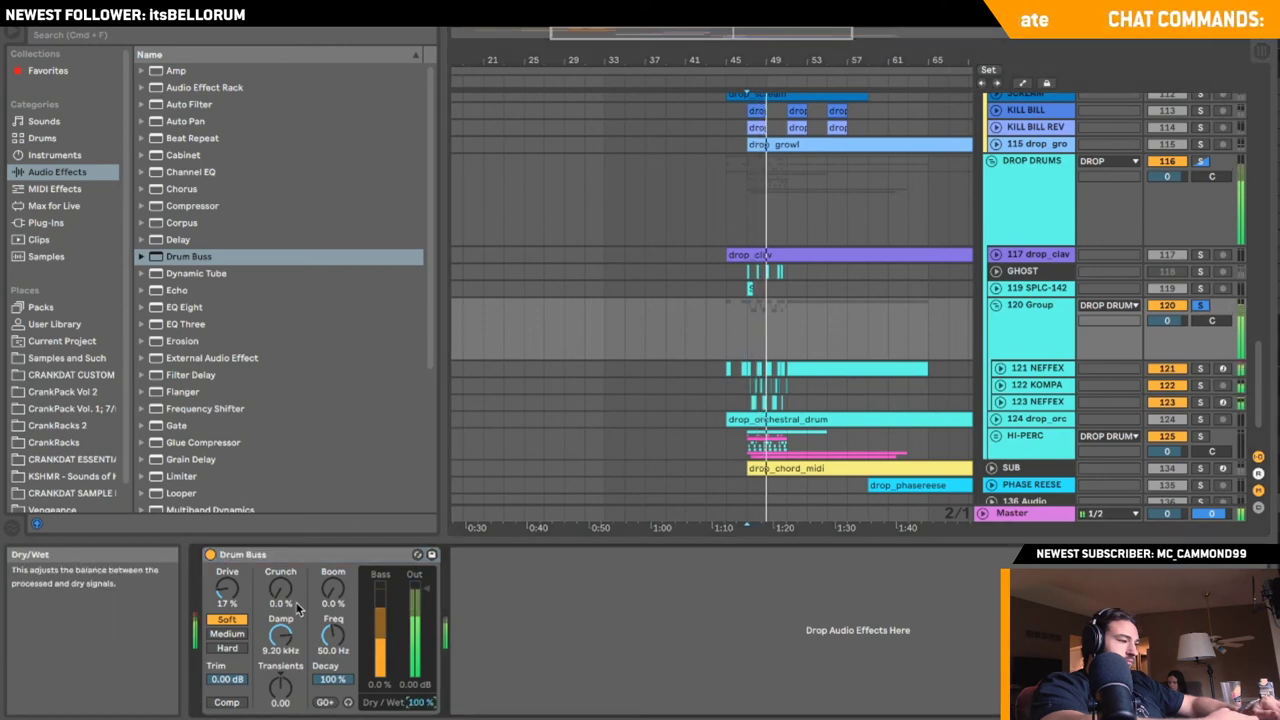
{"action": "left_click_drag", "start_coordinate": [281, 592], "coordinate": [281, 567]}
{"action": "key", "text": "space"}
{"action": "key", "text": "space"}
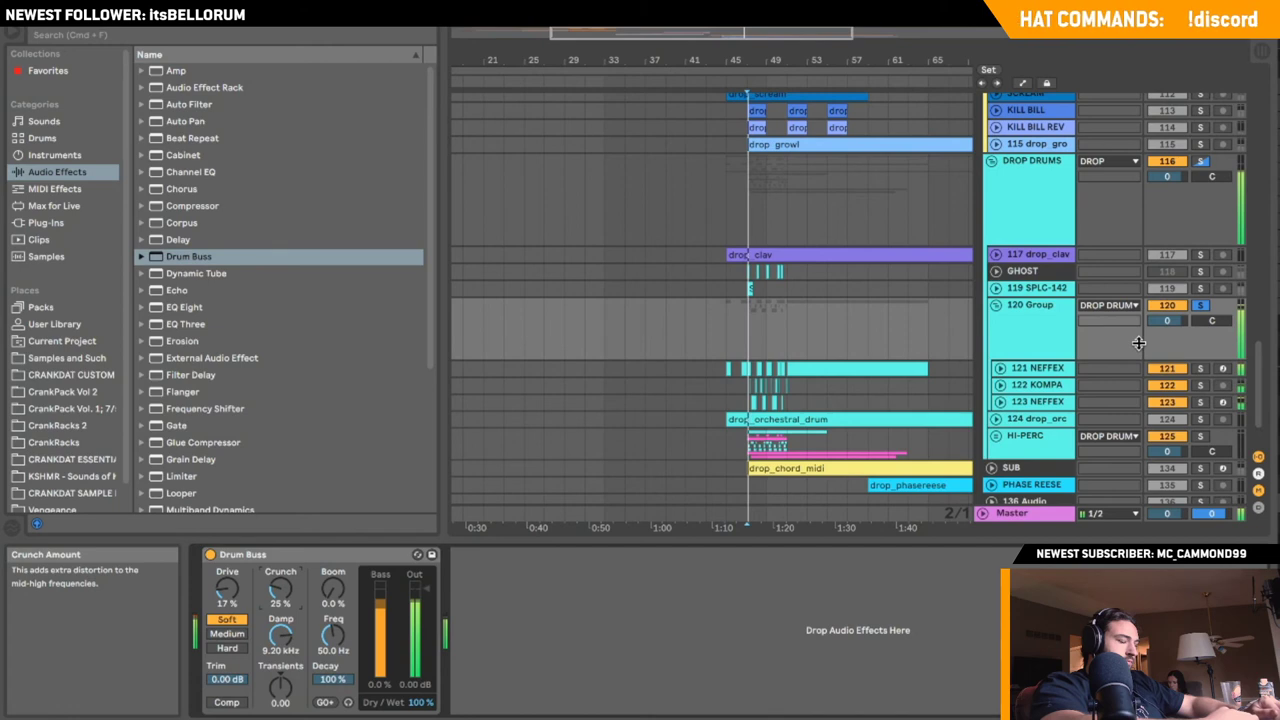
{"action": "left_click", "coordinate": [1200, 305]}
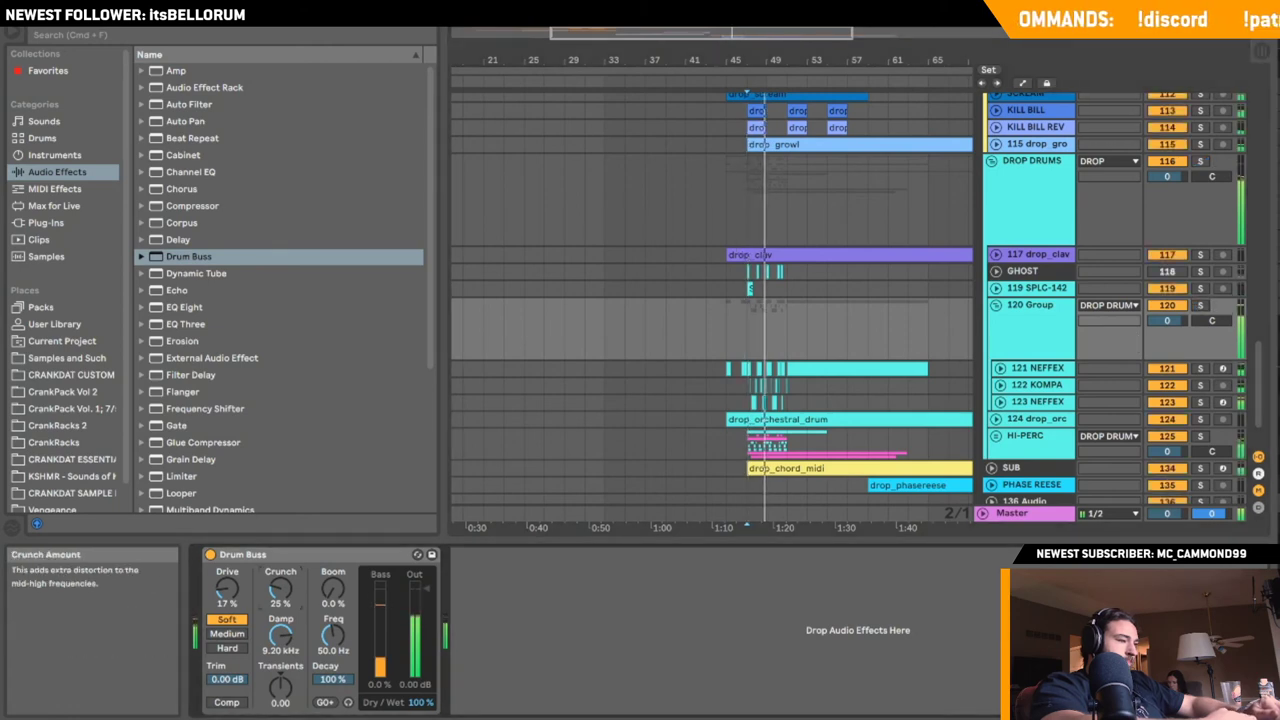
{"action": "left_click_drag", "start_coordinate": [281, 590], "coordinate": [281, 584]}
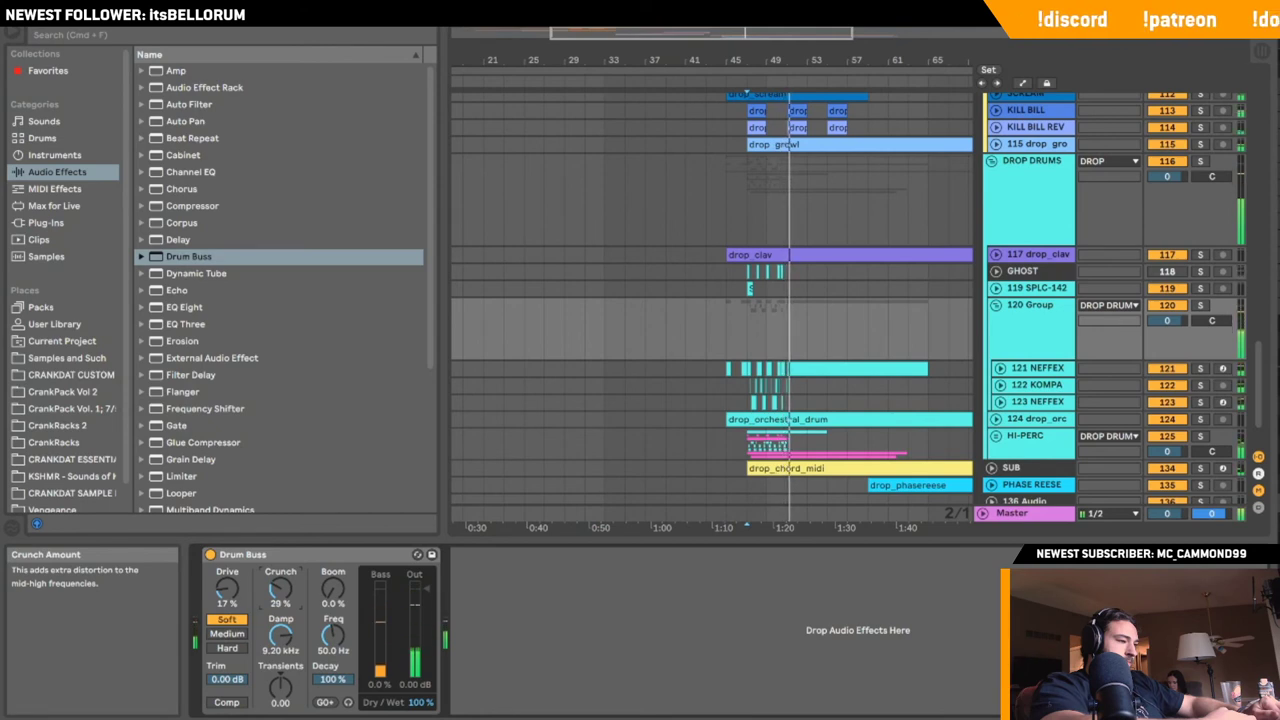
{"action": "left_click_drag", "start_coordinate": [281, 590], "coordinate": [279, 596]}
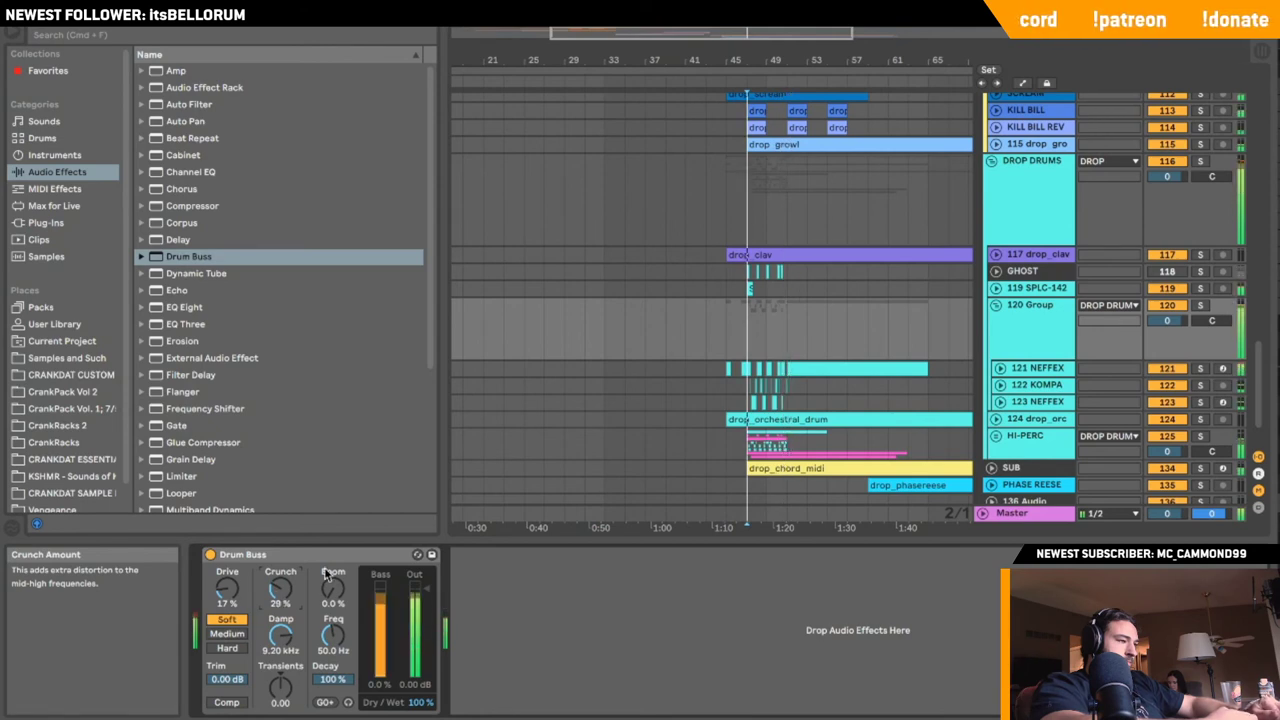
- Play the mix from bar 39 and consolidate the NEFFEX snare clips from bar 47 to bar 51
{"action": "left_click", "coordinate": [666, 323]}
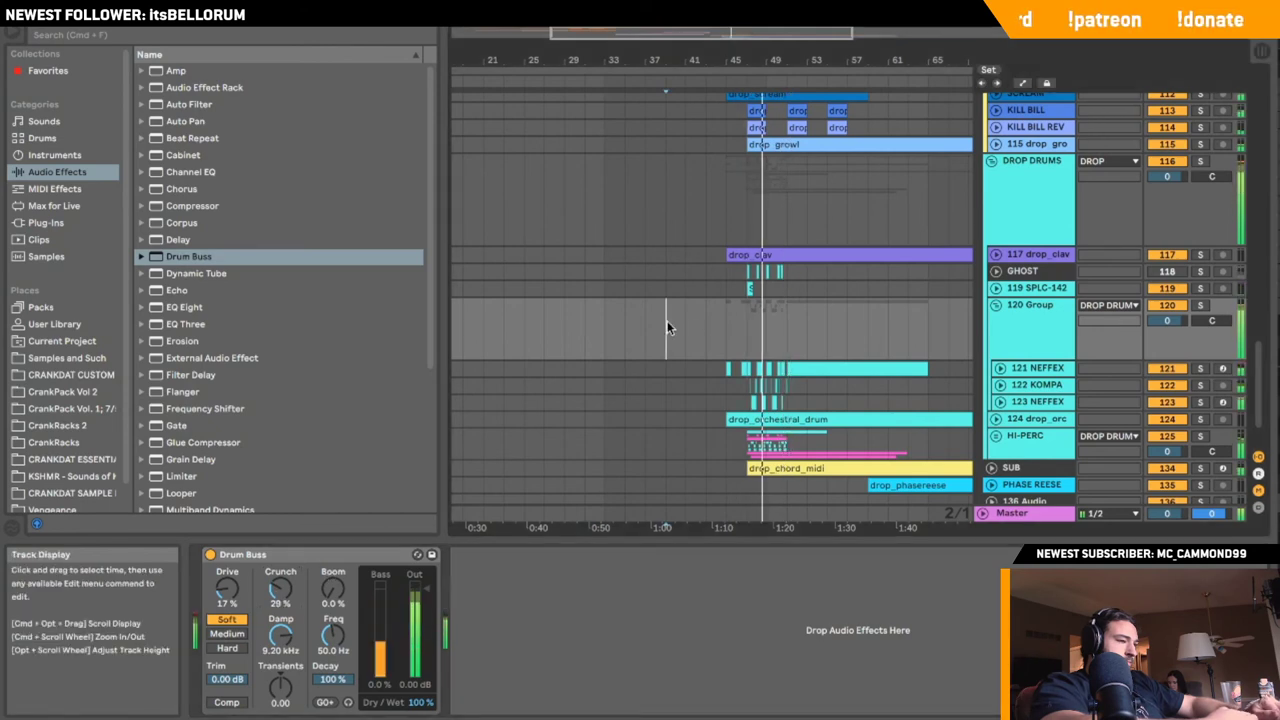
{"action": "left_click", "coordinate": [812, 363]}
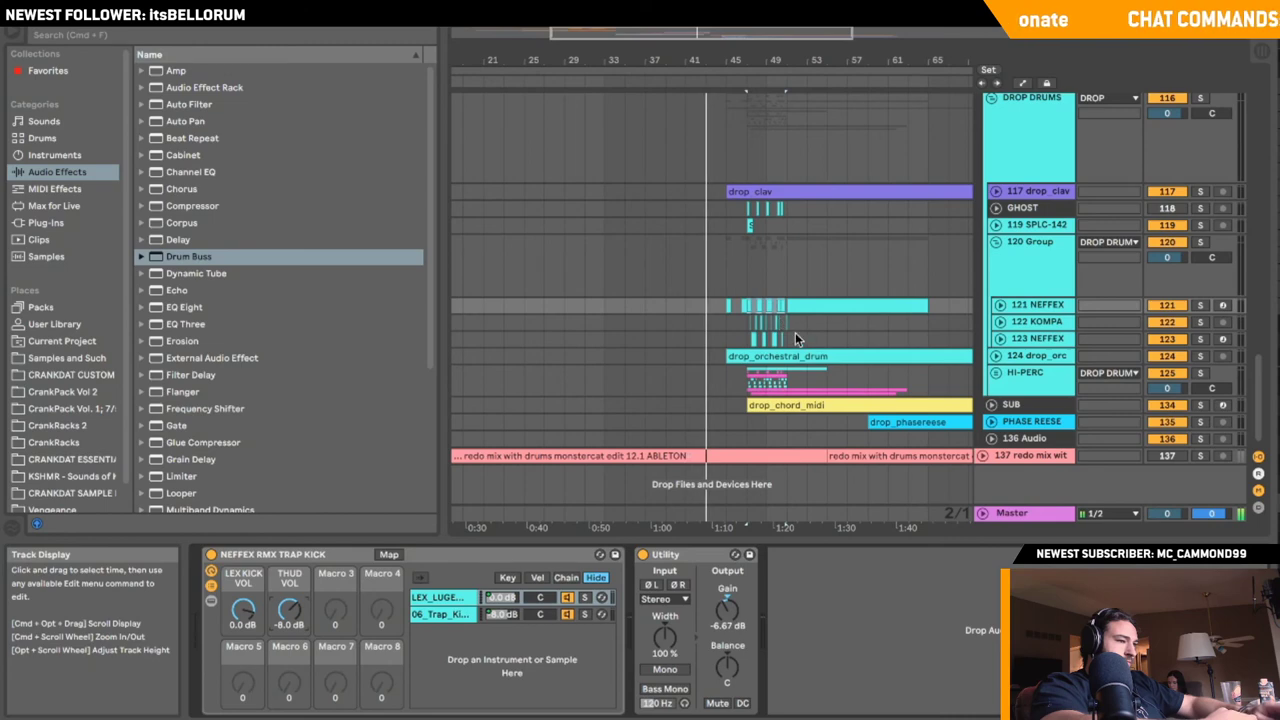
{"action": "left_click", "coordinate": [748, 341]}
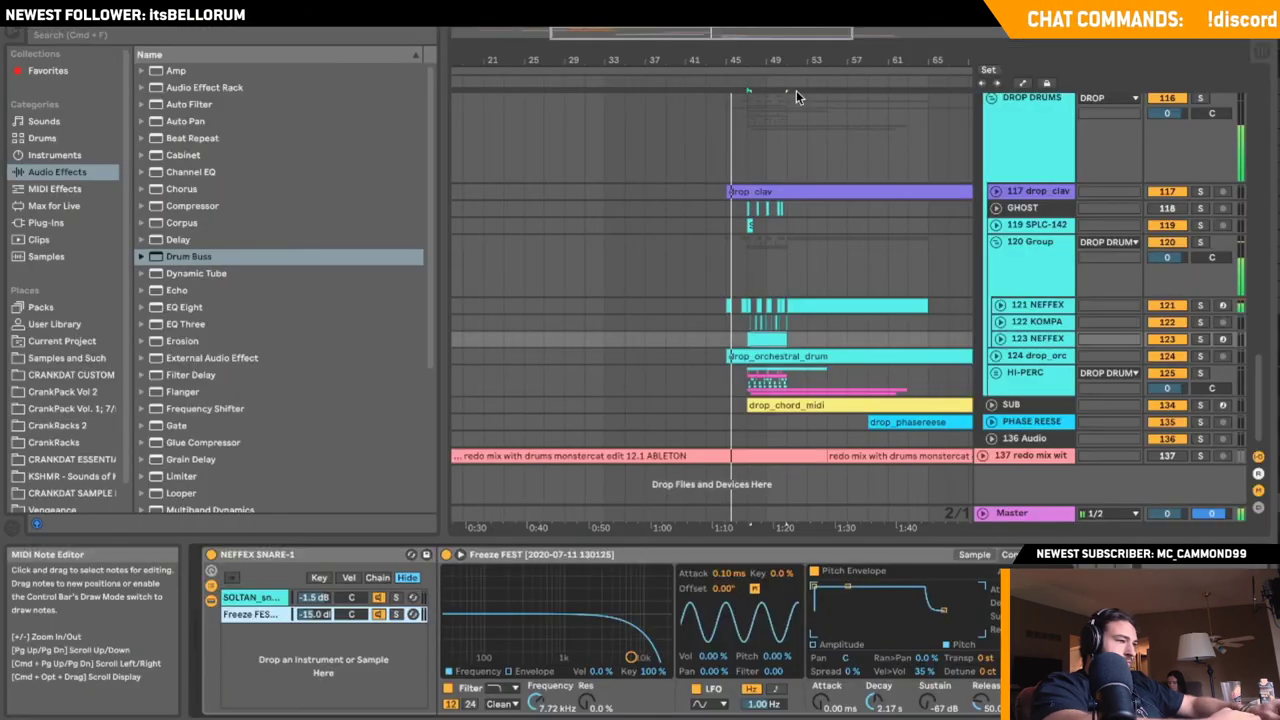
- Compare the drop with Drum Buss on the new drum group bypassed and re-enabled
{"action": "left_click", "coordinate": [1031, 271]}
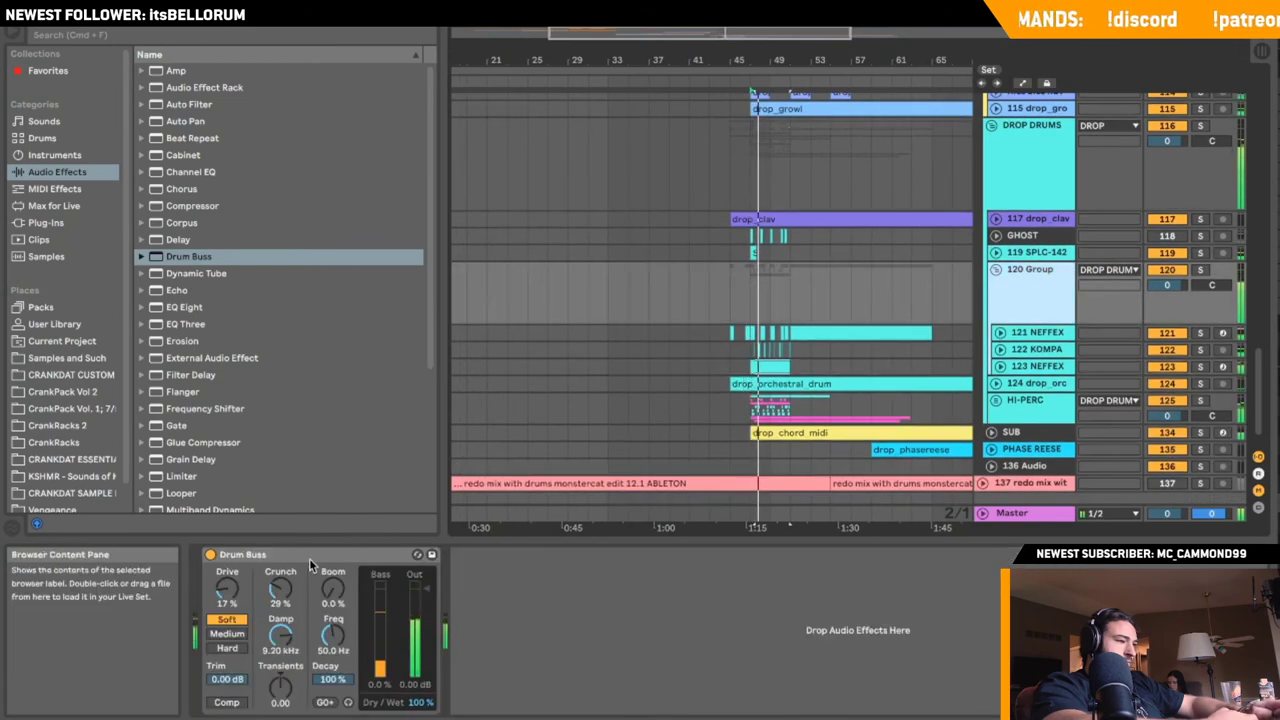
{"action": "left_click", "coordinate": [210, 555]}
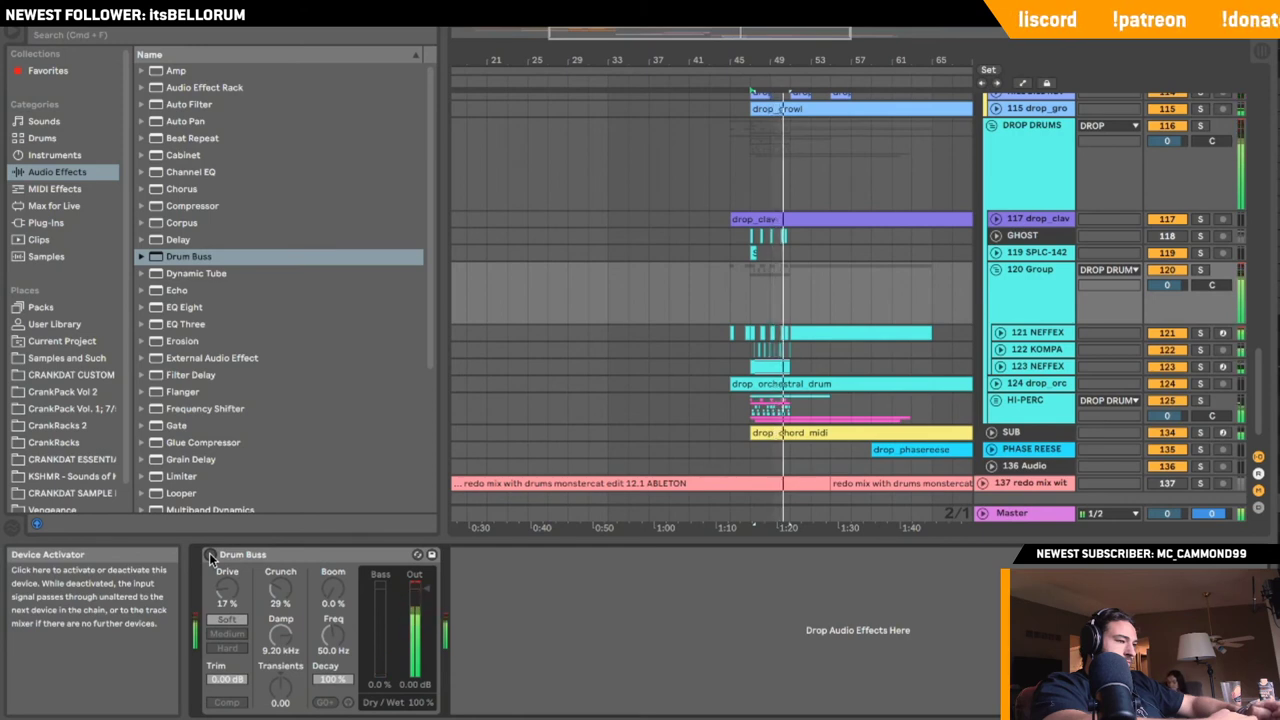
{"action": "left_click", "coordinate": [210, 555]}
{"action": "key", "text": "space"}
{"action": "left_click", "coordinate": [247, 558]}
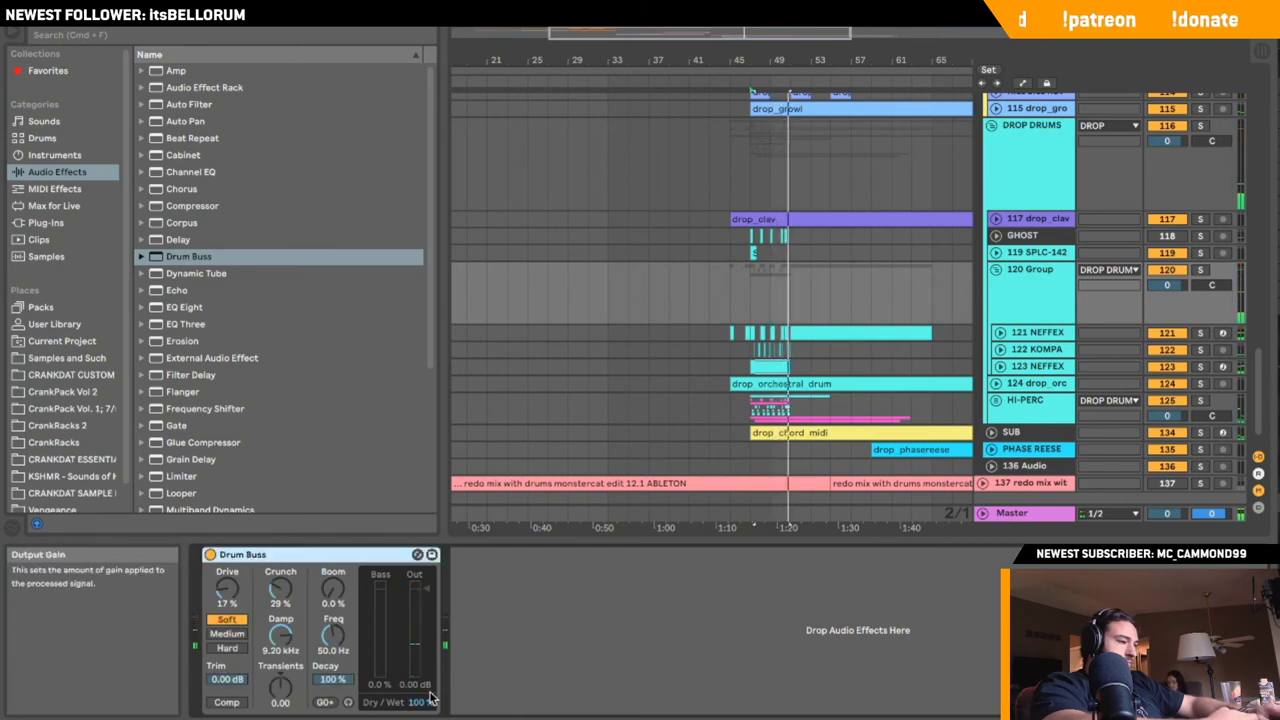
- Set Drum Buss Dry/Wet to 20 % while the drop plays and fold the new drum group
{"action": "left_click_drag", "start_coordinate": [427, 702], "coordinate": [427, 719]}
{"action": "key", "text": "space"}
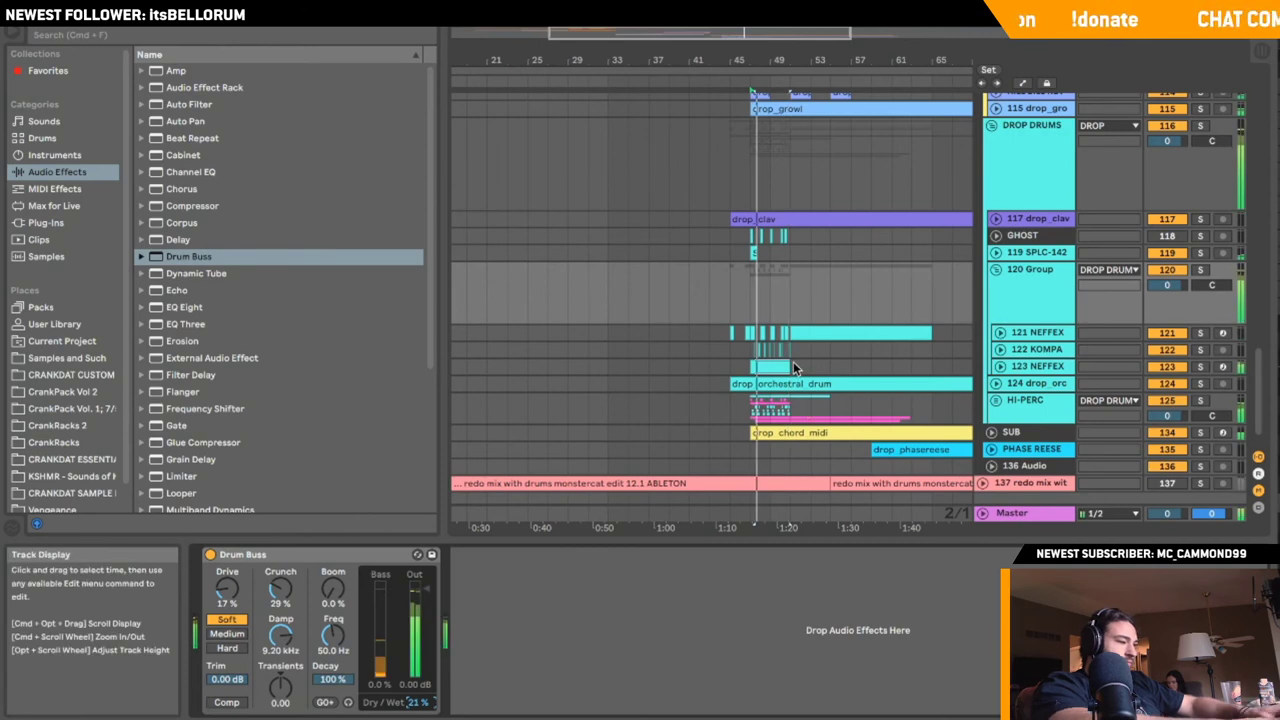
{"action": "left_click_drag", "start_coordinate": [427, 706], "coordinate": [427, 708]}
{"action": "left_click", "coordinate": [992, 269]}
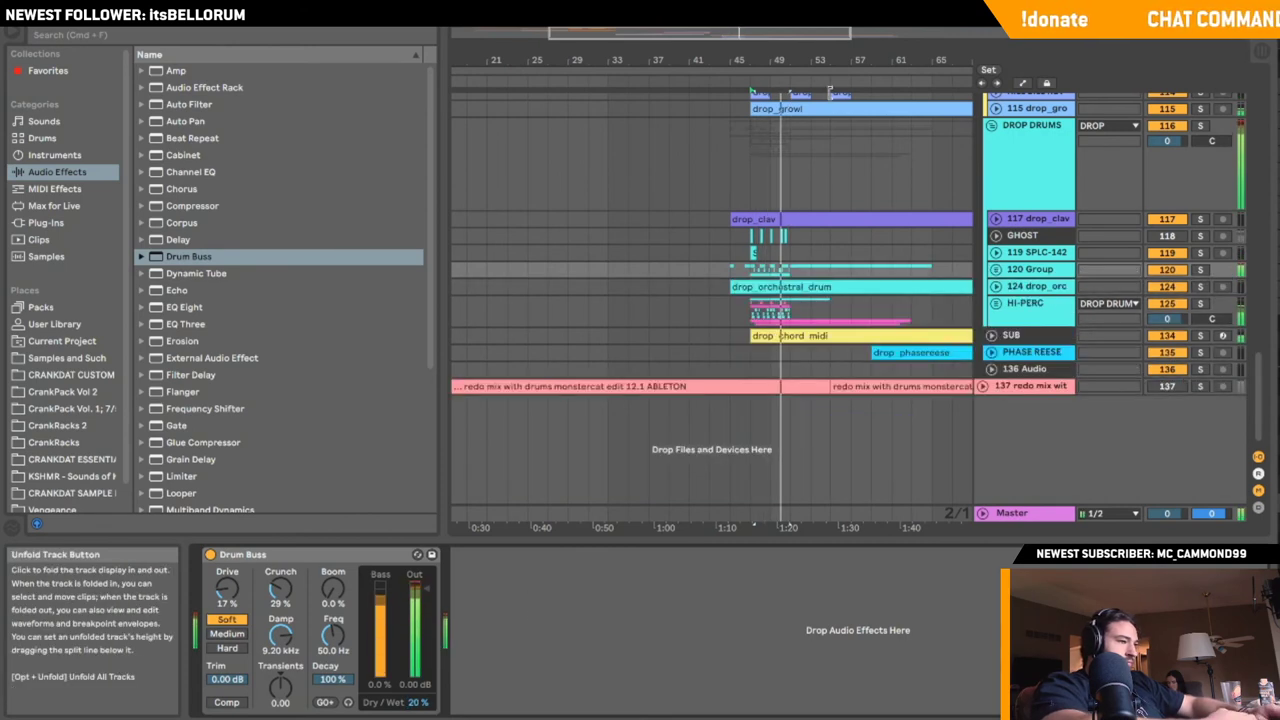
- Play the full mix from bars 43 and 47 to review the drop, folding and unfolding the DROP DRUMS group
{"action": "left_click_drag", "start_coordinate": [797, 50], "coordinate": [740, 46]}
{"action": "key", "text": "space"}
{"action": "left_click", "coordinate": [660, 162]}
{"action": "key", "text": "space"}
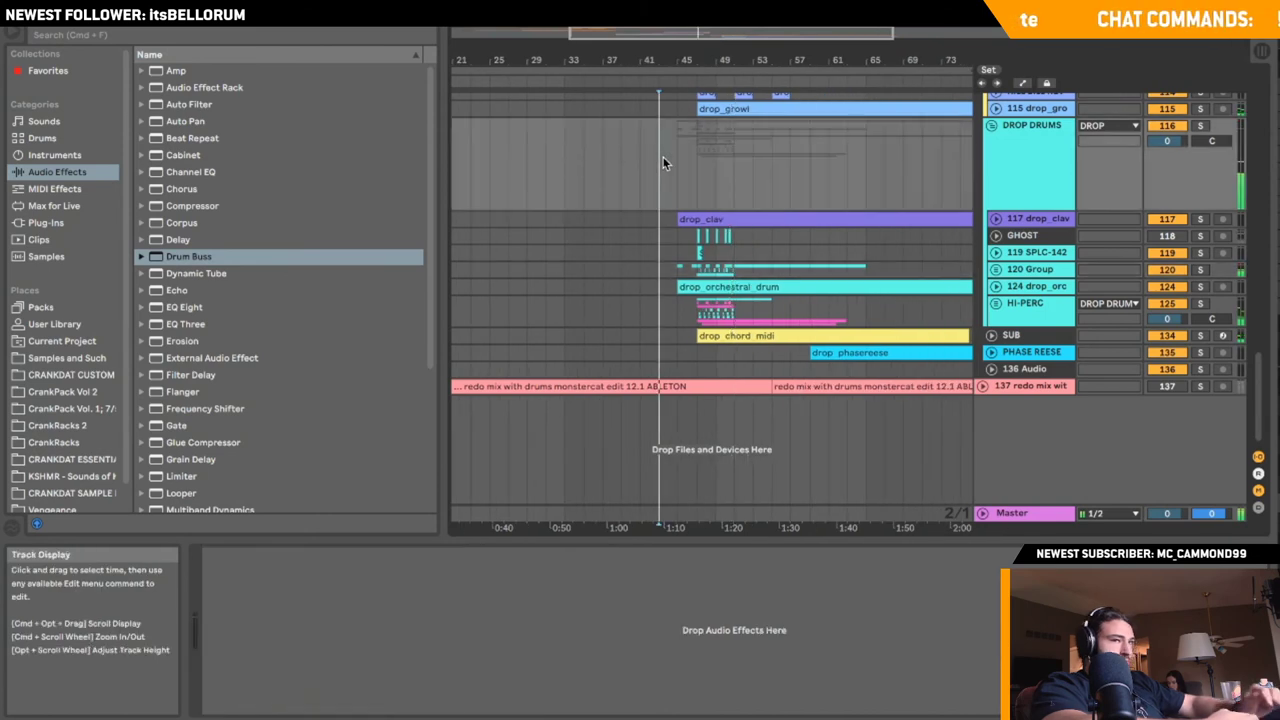
{"action": "key", "text": "space"}
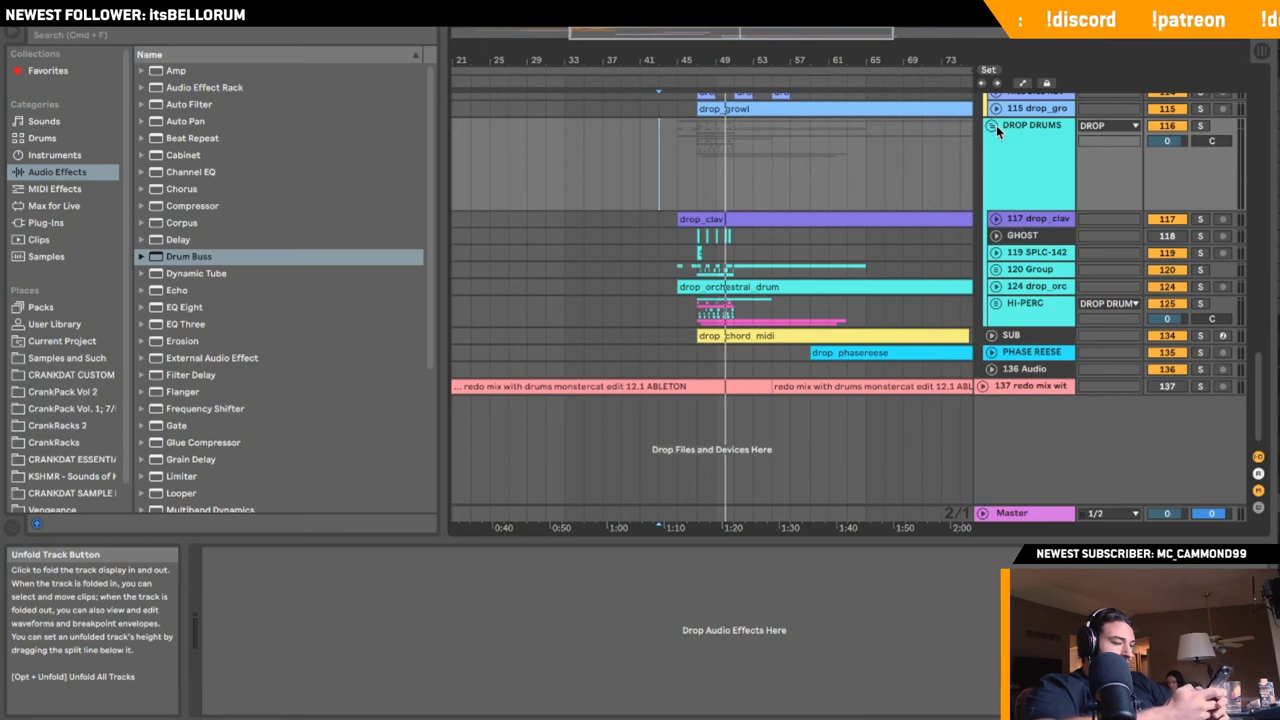
{"action": "key", "text": "space"}
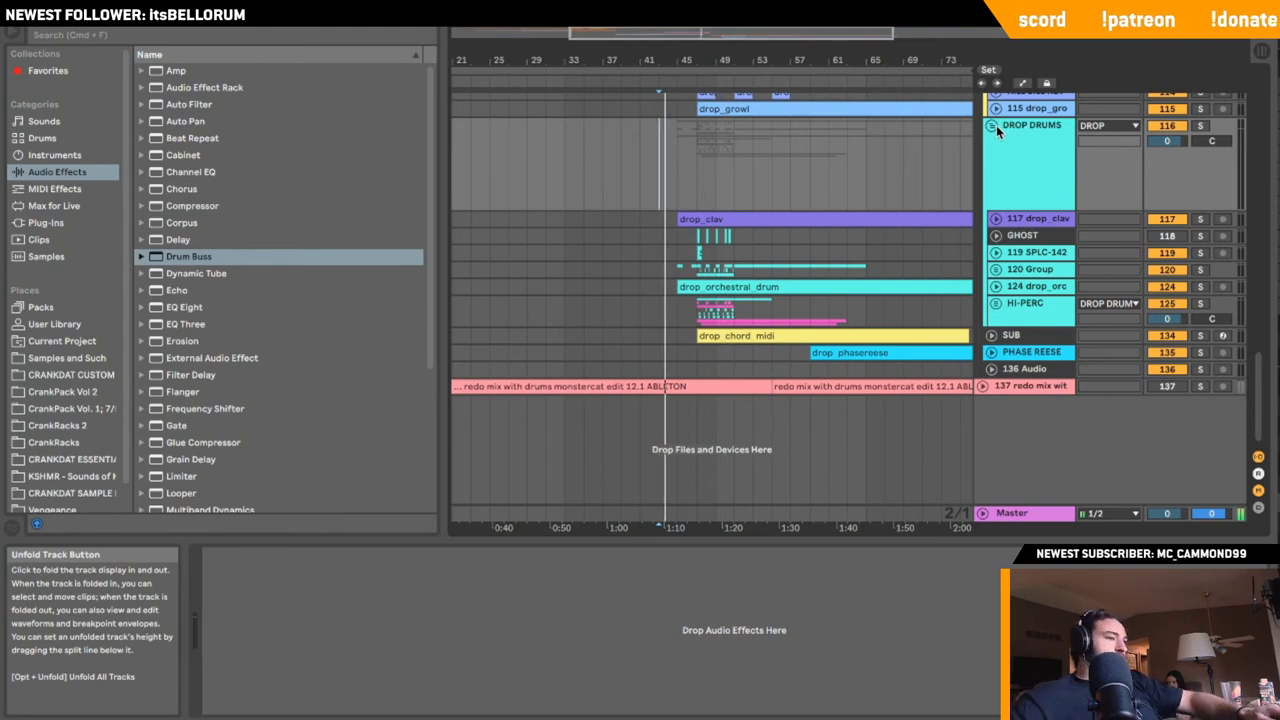
{"action": "left_click", "coordinate": [996, 125]}
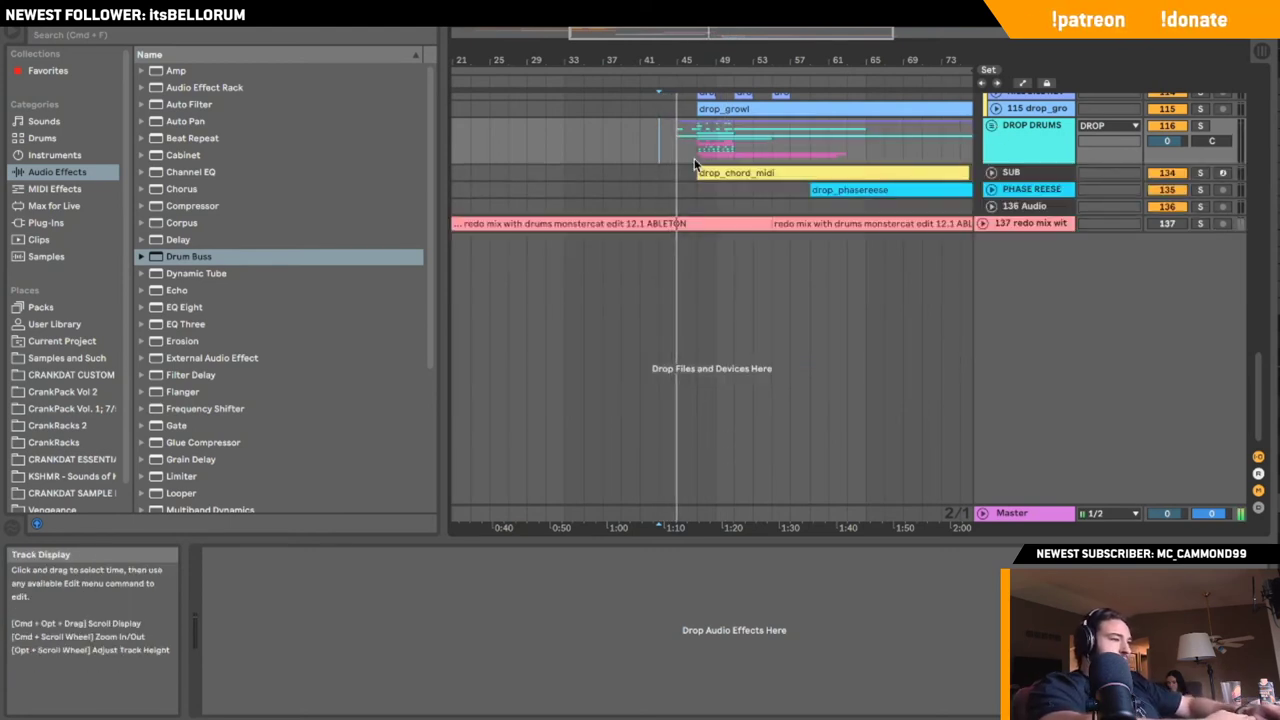
{"action": "left_click", "coordinate": [996, 125]}
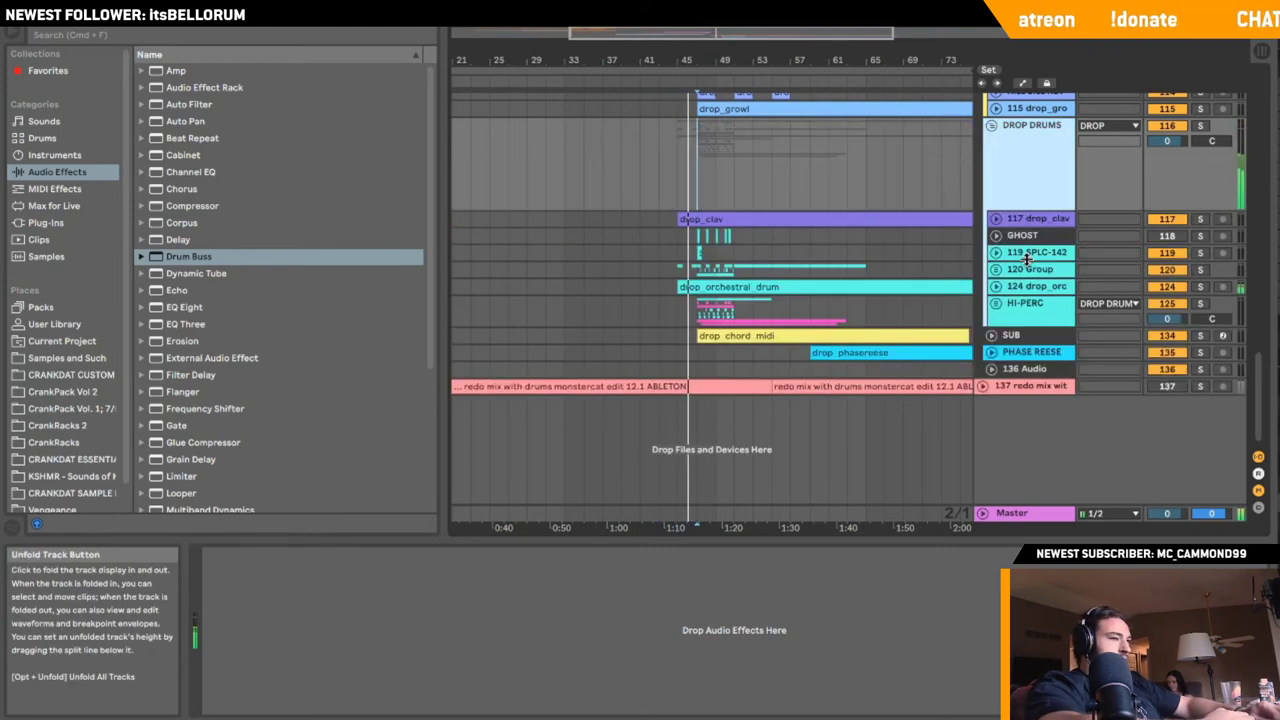
{"action": "scroll", "coordinate": [1005, 190], "scroll_direction": "up", "scroll_amount": 2}
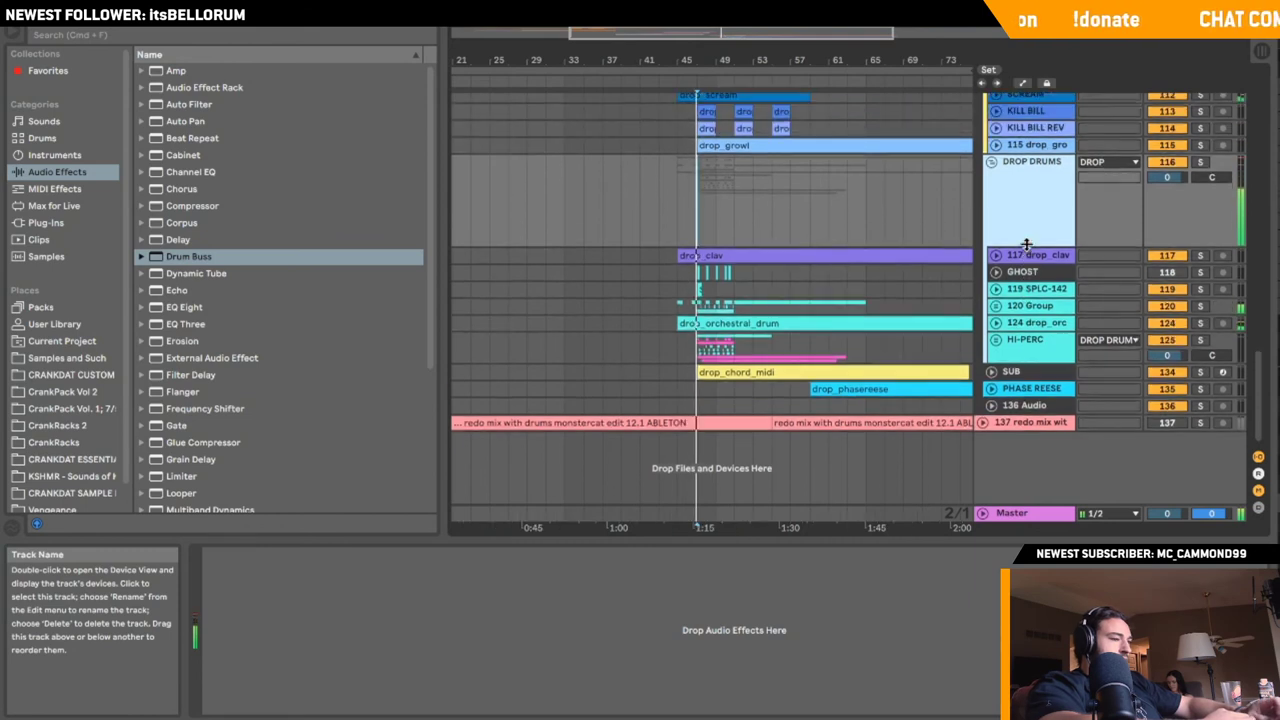
{"action": "left_click", "coordinate": [993, 167]}
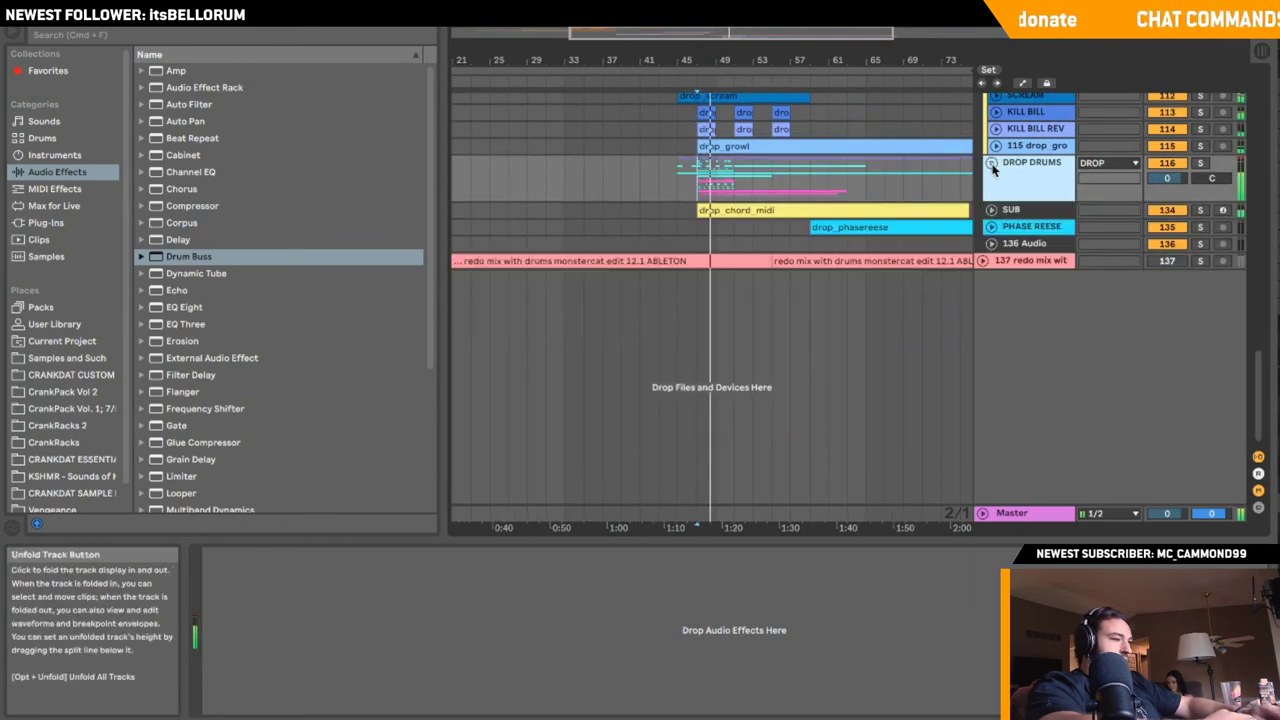
- Select bars 47 to 51 in DROP DRUMS and unfold the group and its HI-PERC subgroup
{"action": "scroll", "coordinate": [993, 171], "scroll_direction": "up", "scroll_amount": 4}
{"action": "scroll", "coordinate": [994, 172], "scroll_direction": "up", "scroll_amount": 1}
{"action": "left_click_drag", "start_coordinate": [736, 273], "coordinate": [699, 277]}
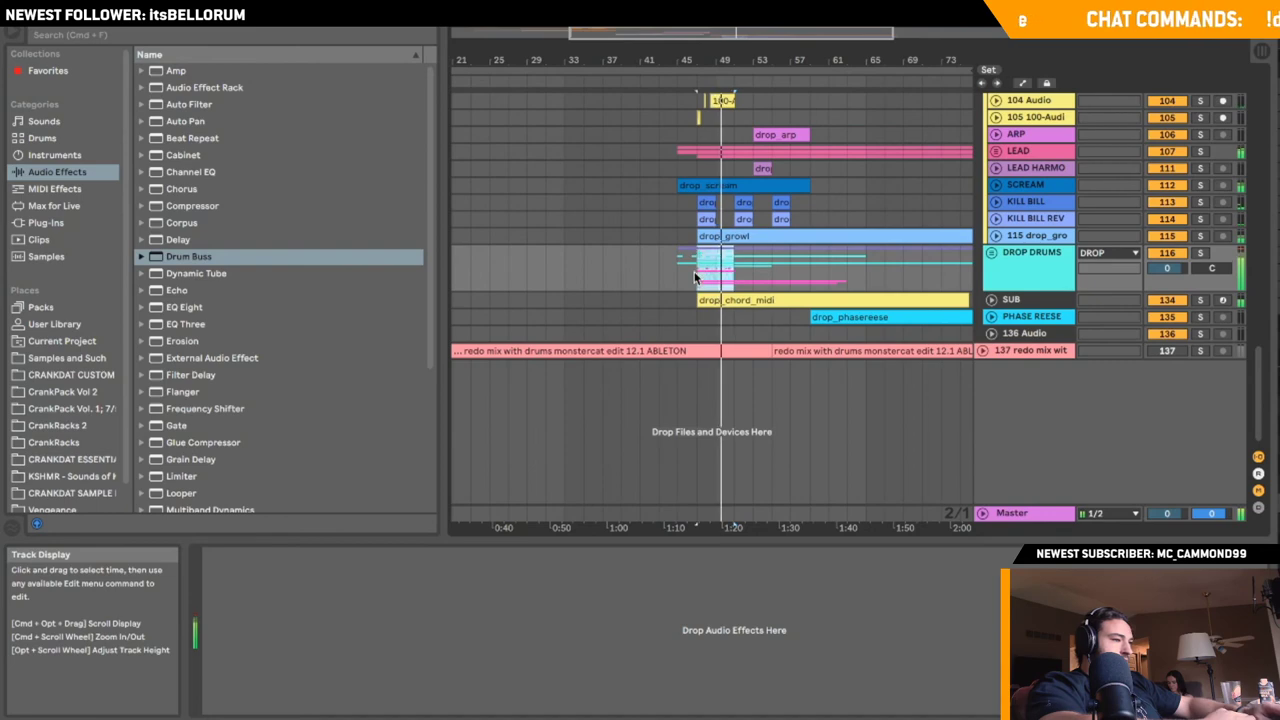
{"action": "scroll", "coordinate": [867, 277], "scroll_direction": "up", "scroll_amount": 2}
{"action": "scroll", "coordinate": [867, 277], "scroll_direction": "left", "scroll_amount": 2}
{"action": "left_click", "coordinate": [990, 285]}
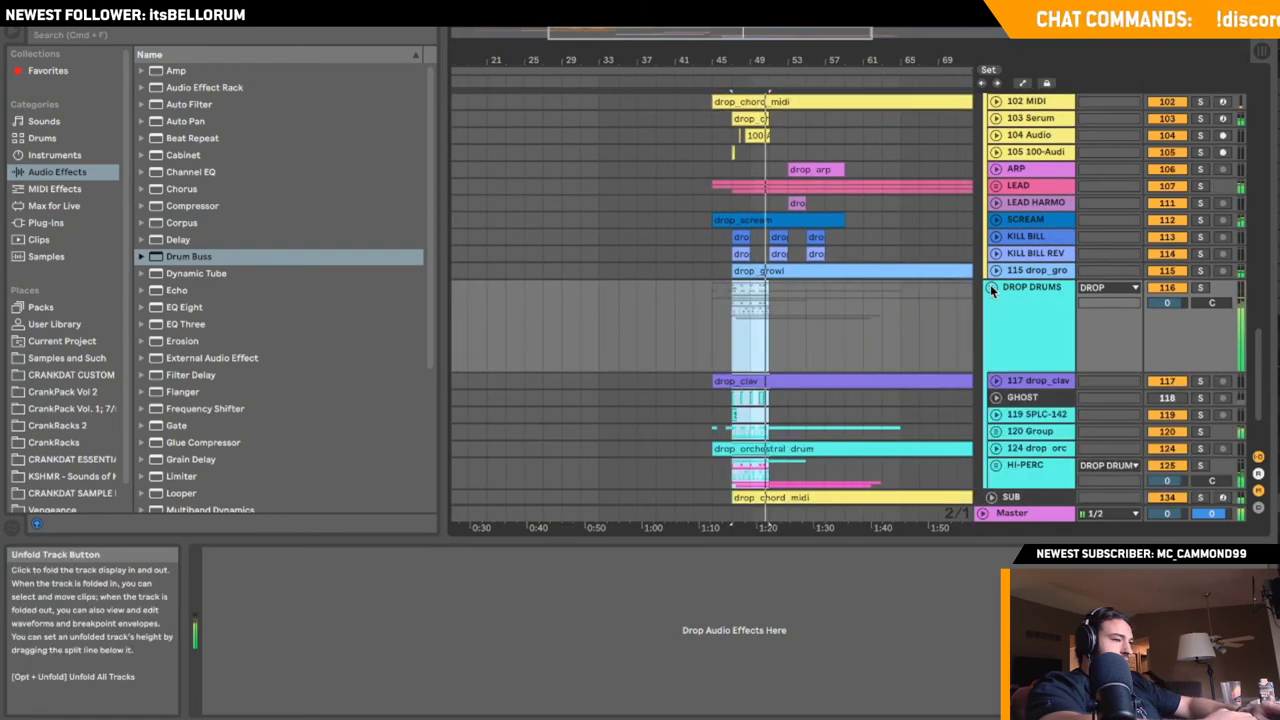
{"action": "scroll", "coordinate": [990, 285], "scroll_direction": "down", "scroll_amount": 5}
{"action": "left_click", "coordinate": [998, 372]}
{"action": "scroll", "coordinate": [998, 380], "scroll_direction": "down", "scroll_amount": 5}
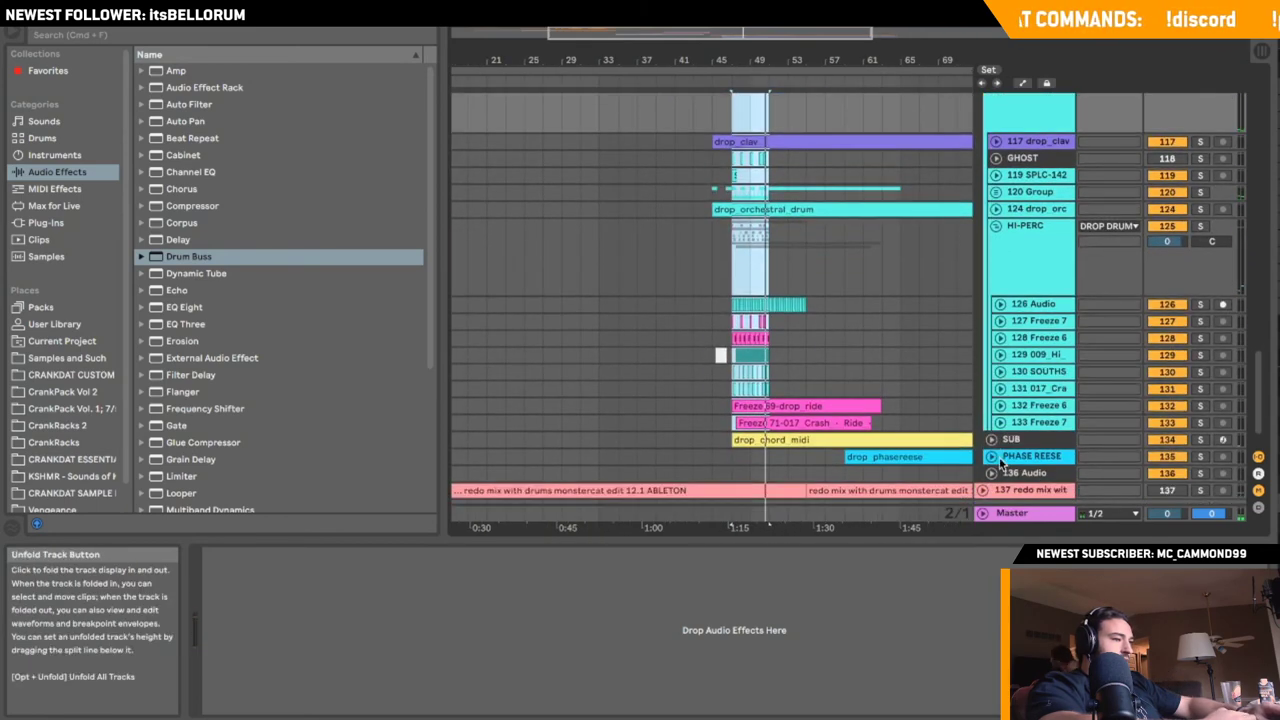
- Play the drop from bar 47, set the 133 crash ride track's volume to -23.2 dB and fold the track
{"action": "left_click", "coordinate": [1001, 421]}
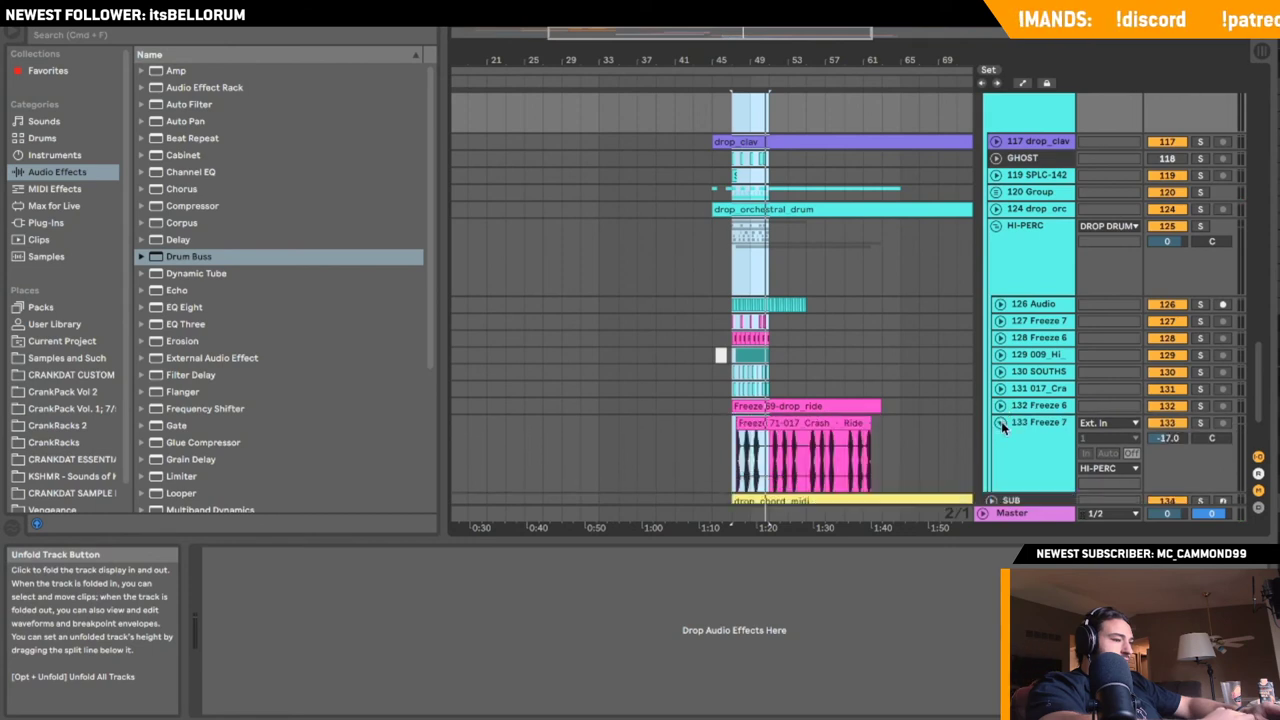
{"action": "left_click", "coordinate": [730, 449]}
{"action": "key", "text": "space"}
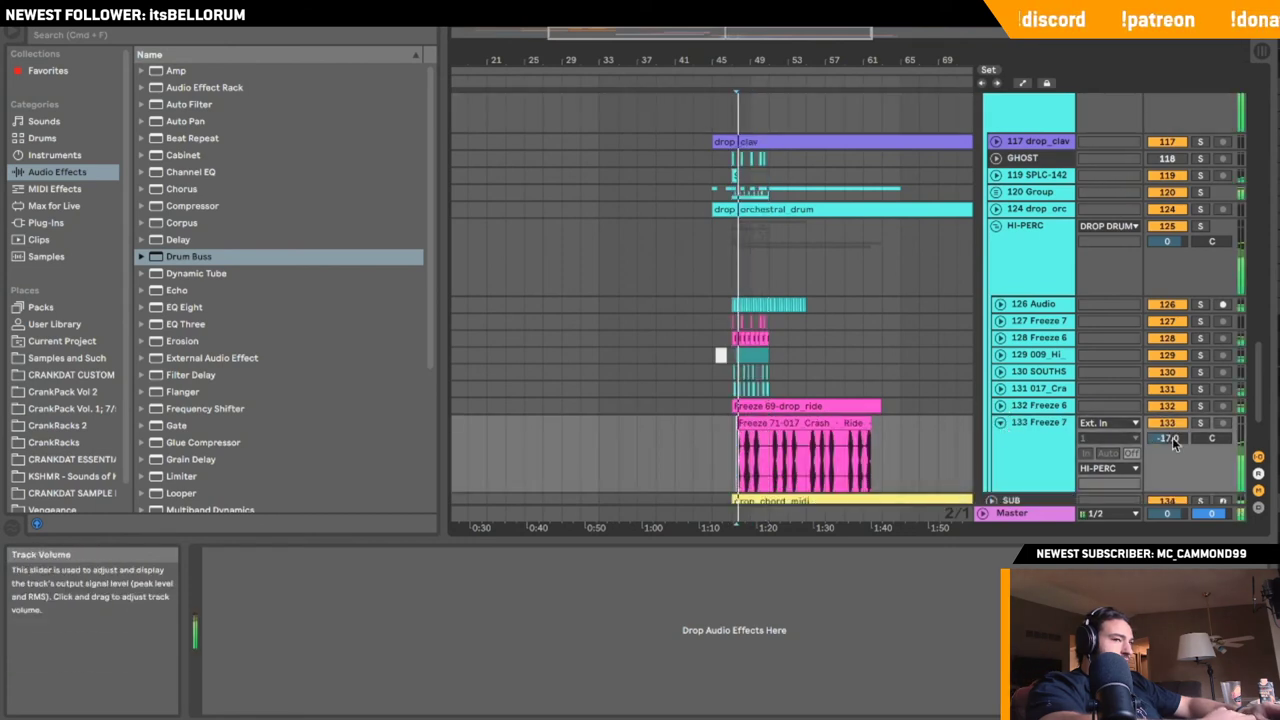
{"action": "left_click_drag", "start_coordinate": [1175, 444], "coordinate": [1175, 448]}
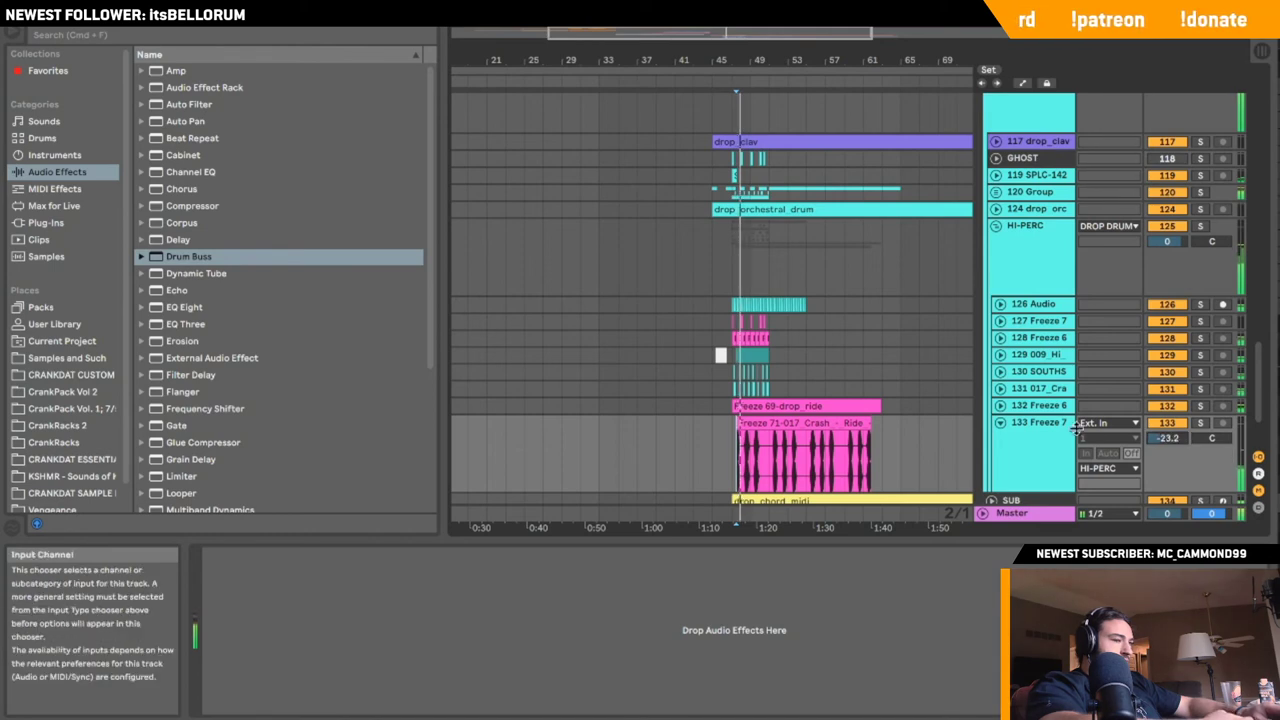
{"action": "left_click", "coordinate": [999, 424]}
- Fold the HI-PERC group and play the mix from bar 41
{"action": "left_click", "coordinate": [993, 252]}
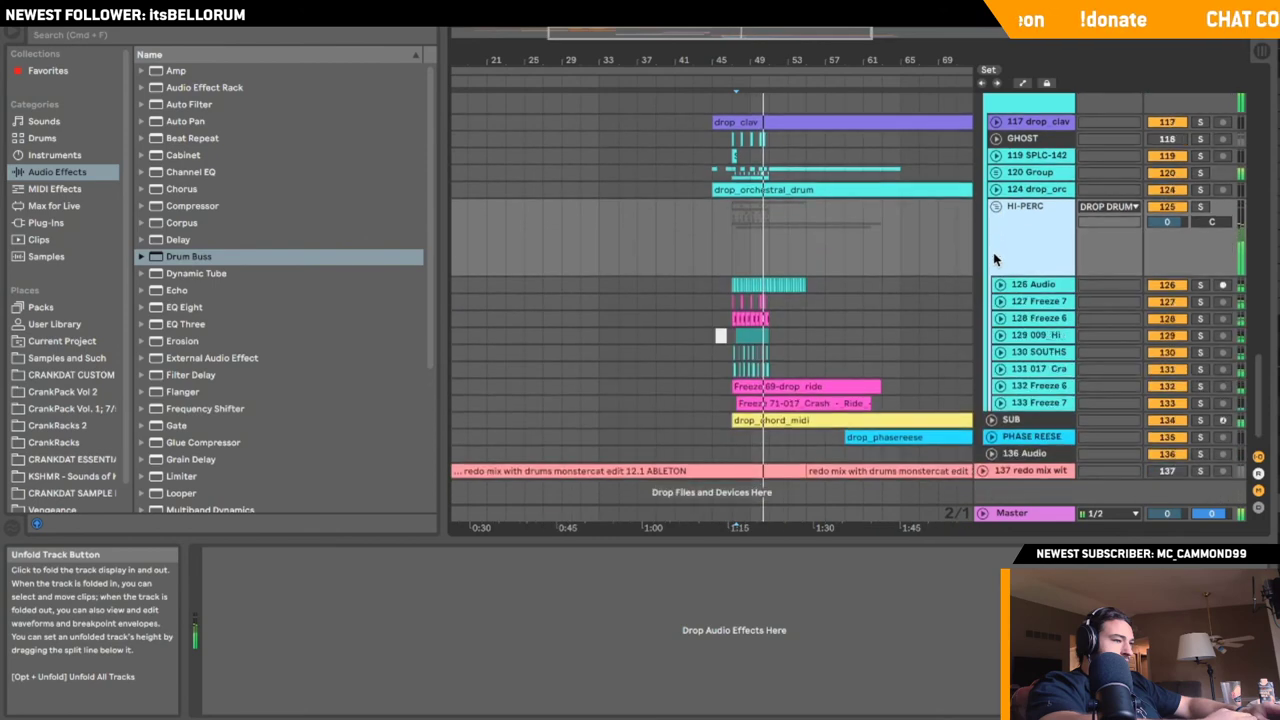
{"action": "key", "text": "space"}
{"action": "left_click", "coordinate": [995, 206]}
{"action": "left_click", "coordinate": [675, 190]}
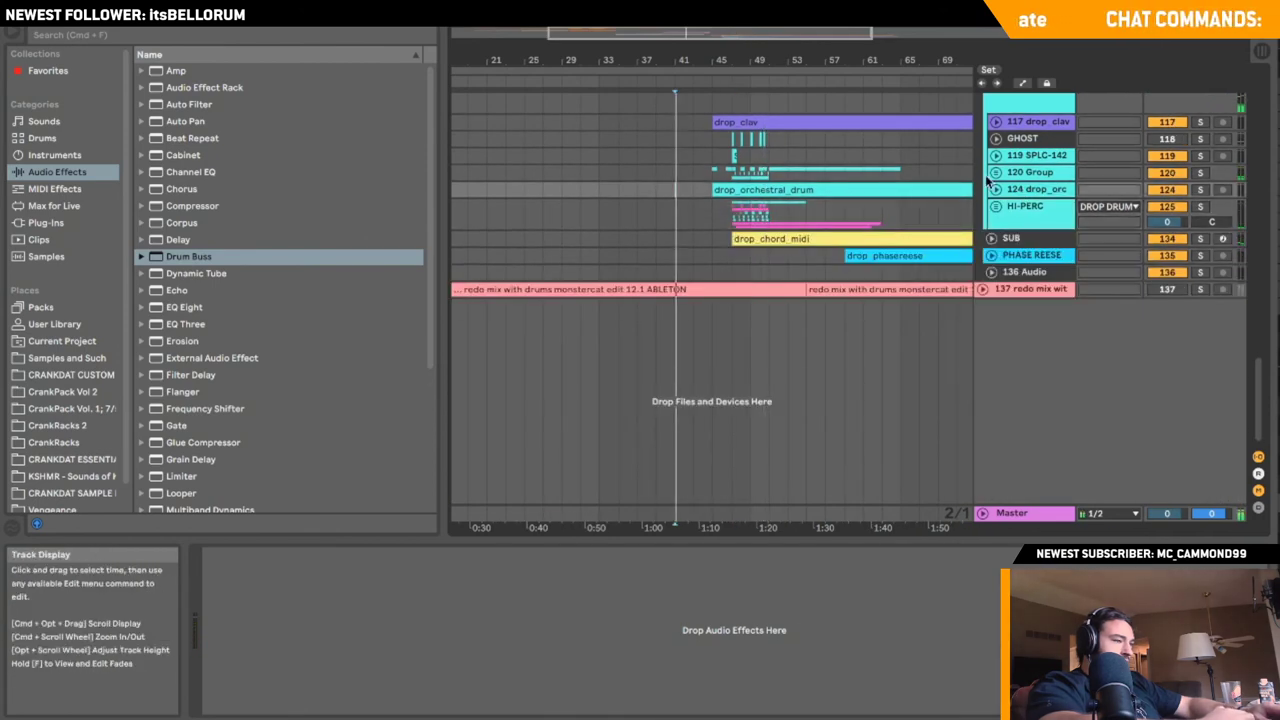
- Unfold the 120 Group and lengthen the C3 notes in the 123 NEFFEX snare's MIDI clip
{"action": "left_click", "coordinate": [995, 172]}
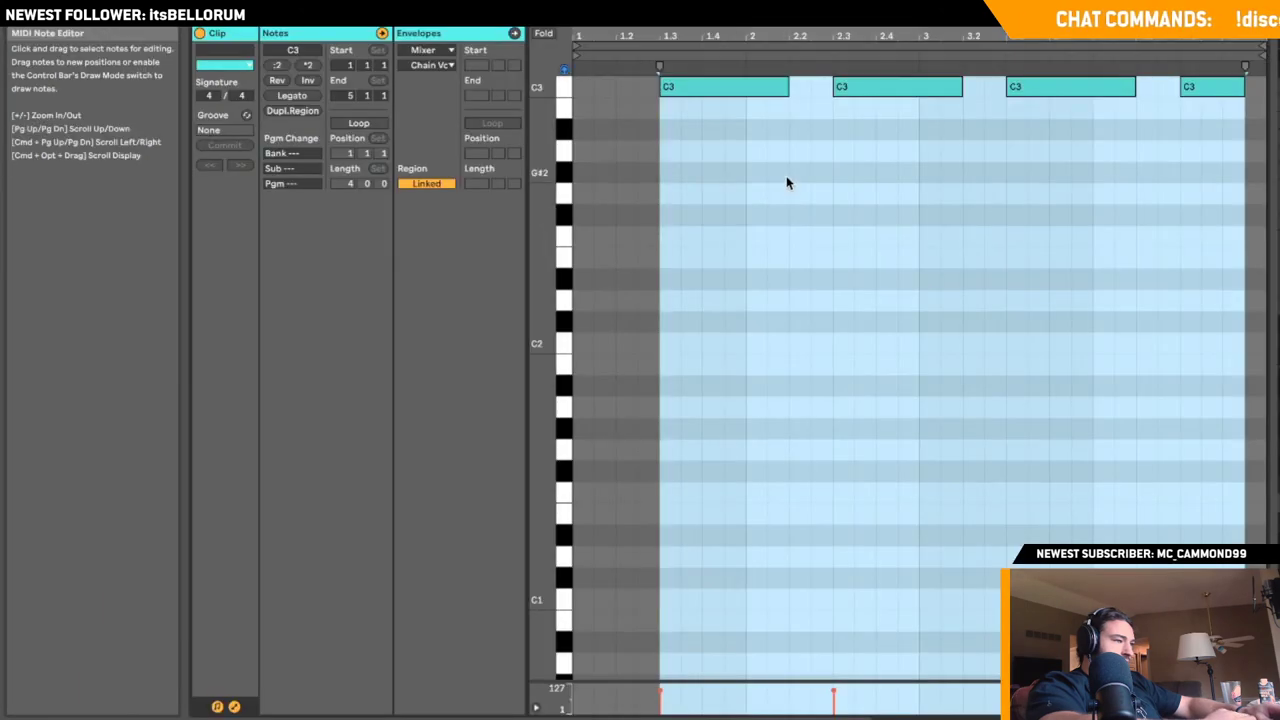
{"action": "left_click", "coordinate": [789, 183]}
{"action": "left_click_drag", "start_coordinate": [790, 86], "coordinate": [818, 90]}
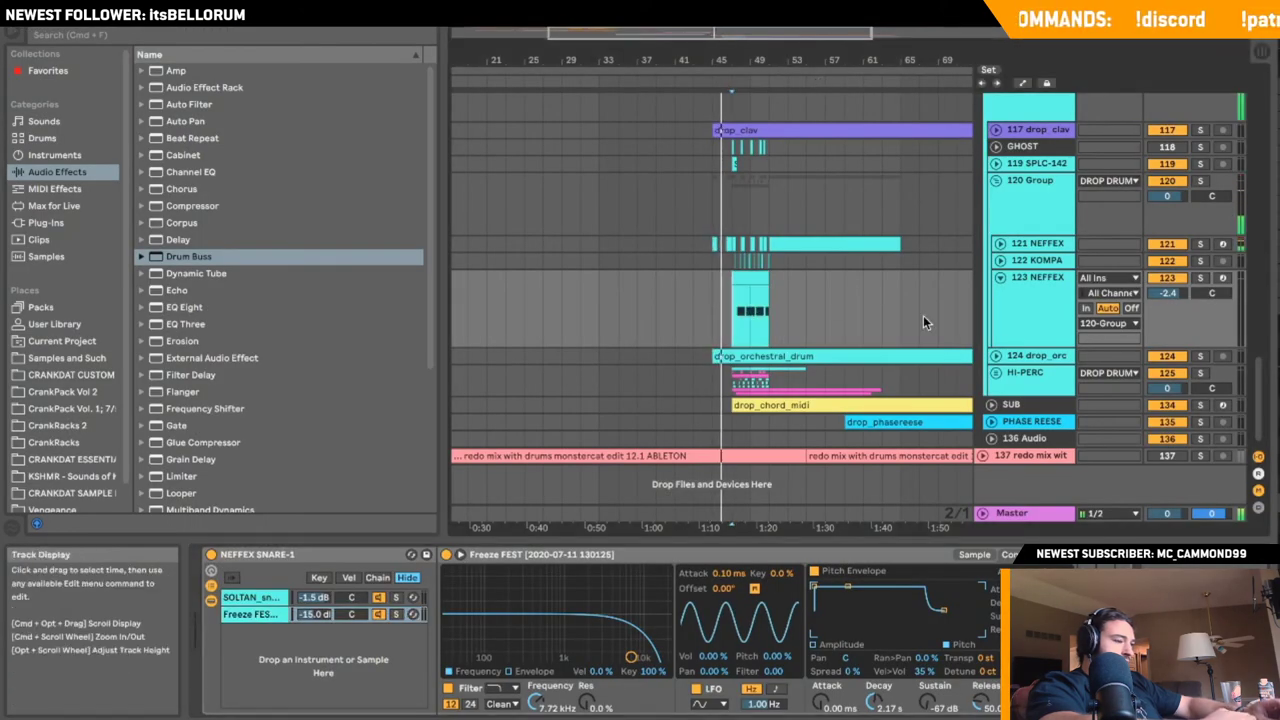
- Audition the SOLTAN_snare_02_harash chain soloed in the NEFFEX SNARE-1 rack, restart from bar 47 and unsolo it
{"action": "left_click", "coordinate": [396, 597]}
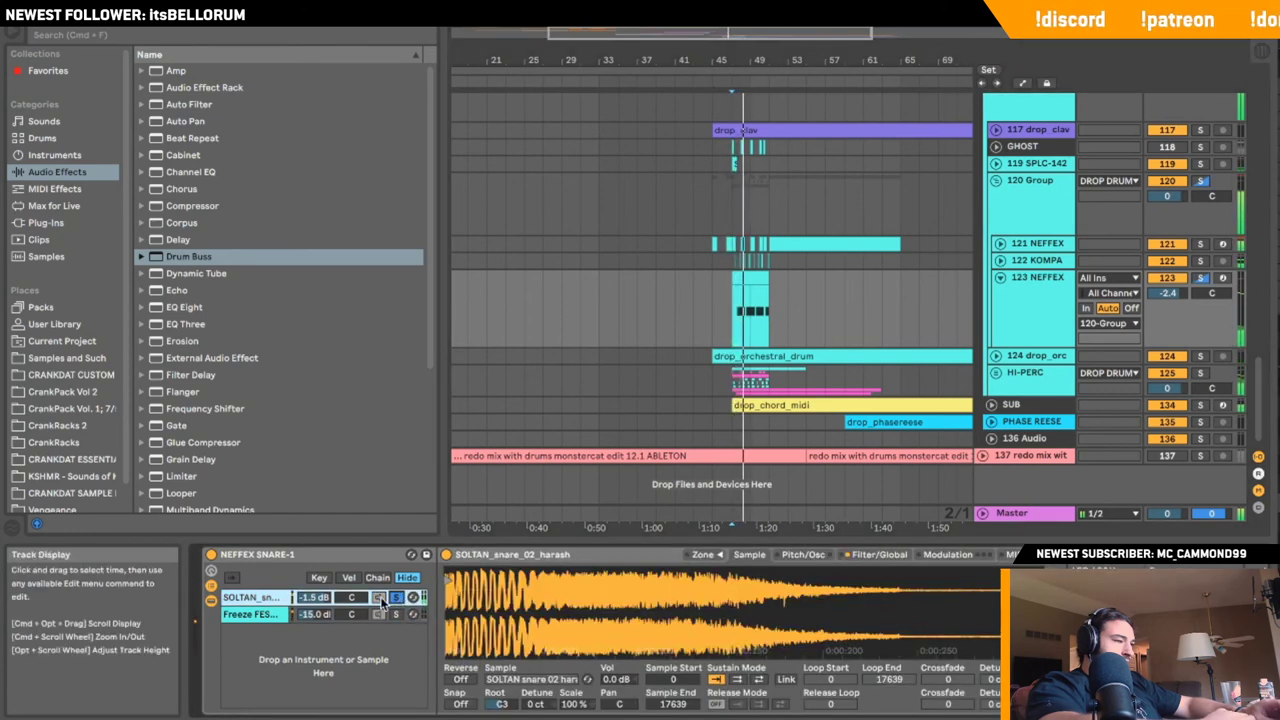
{"action": "left_click", "coordinate": [396, 598]}
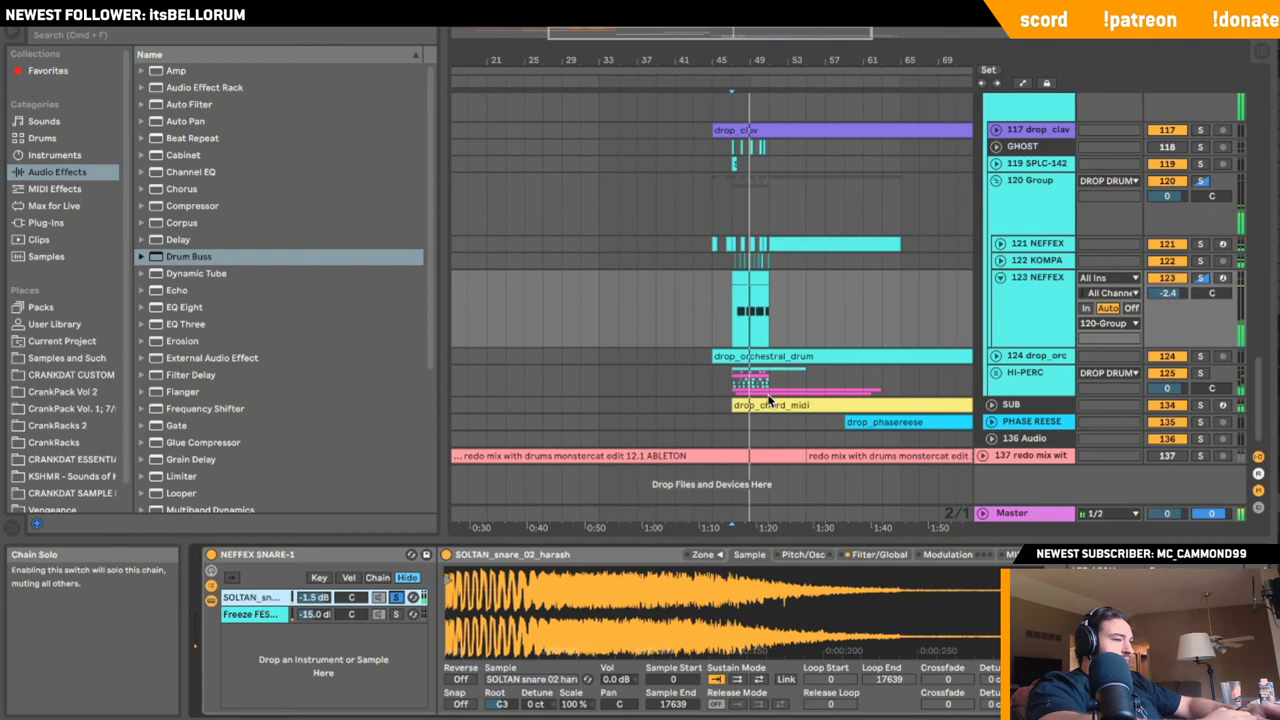
{"action": "left_click", "coordinate": [732, 294]}
{"action": "key", "text": "space"}
{"action": "left_click", "coordinate": [398, 599]}
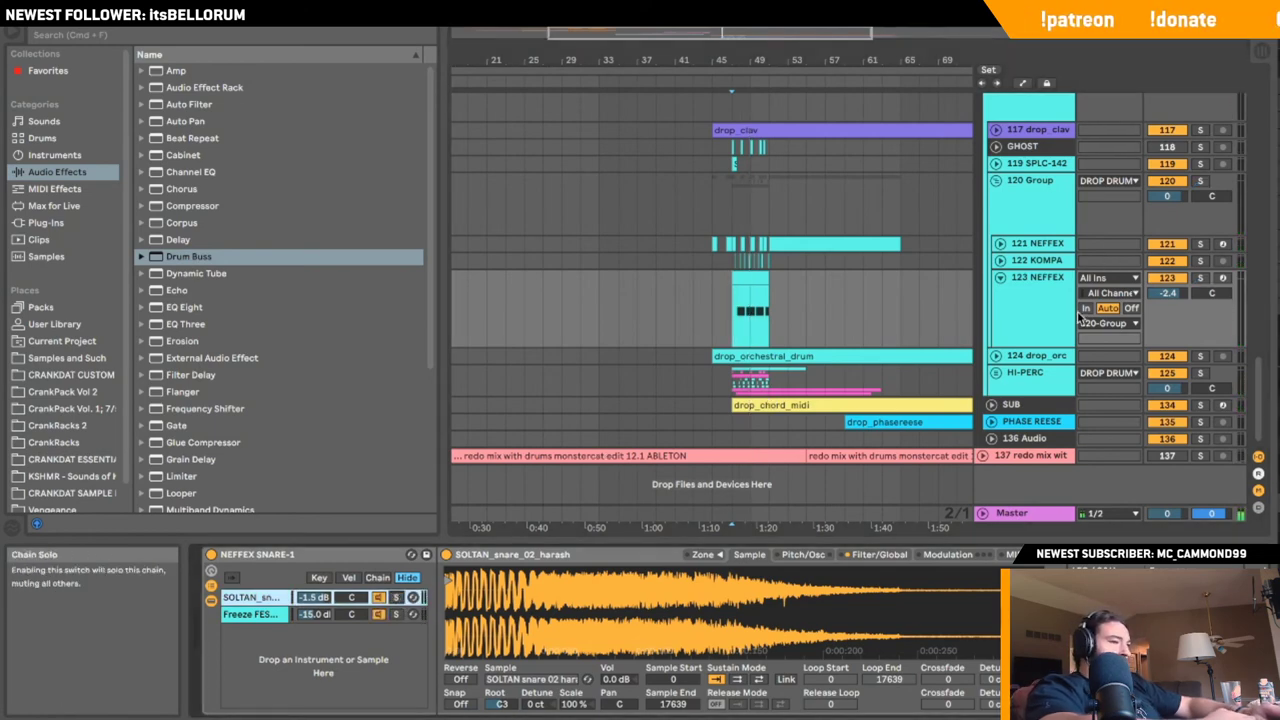
- Solo the 123 NEFFEX track and play its snare clip from the first note after bar 47
{"action": "left_click", "coordinate": [1204, 279]}
{"action": "left_click_drag", "start_coordinate": [751, 33], "coordinate": [708, 300]}
{"action": "key", "text": "space"}
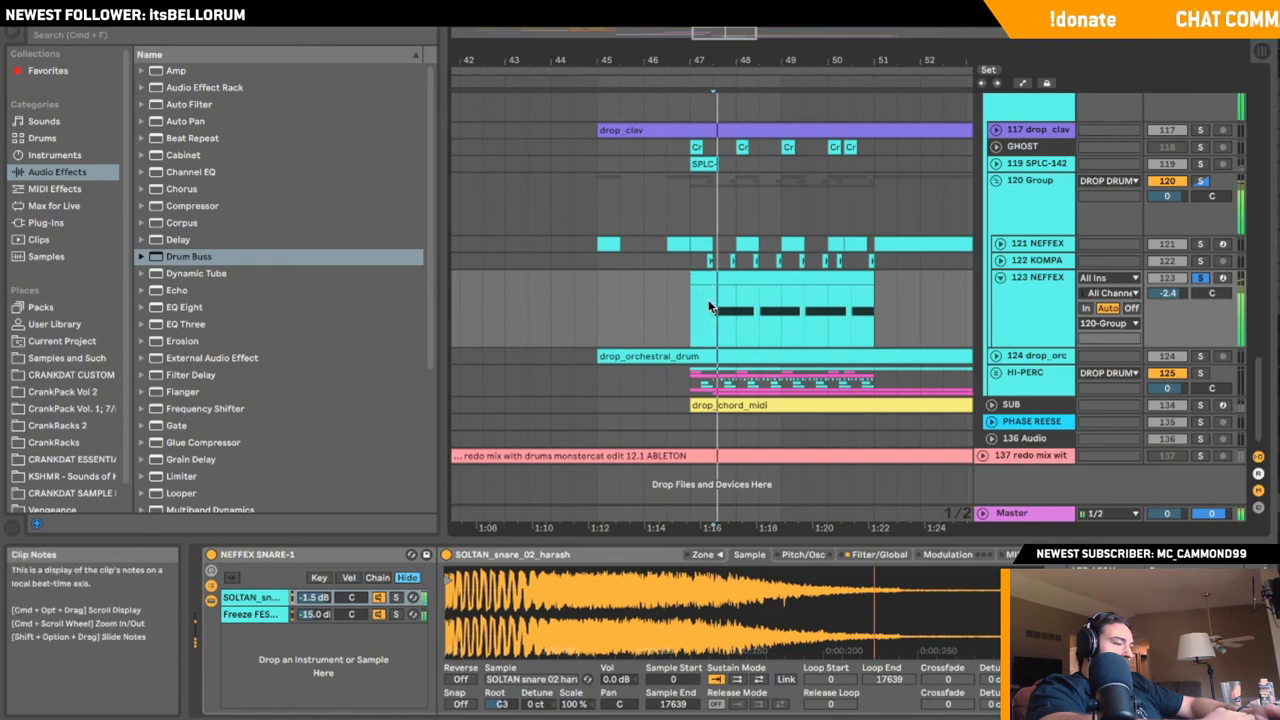
- Search the Splice library for soltan, audition snares and add SOLTAN_snare_09_the_closets.wav as a chain in the NEFFEX SNARE-1 rack
{"action": "key", "text": "ctrl+space"}
{"action": "type", "text": "s"}
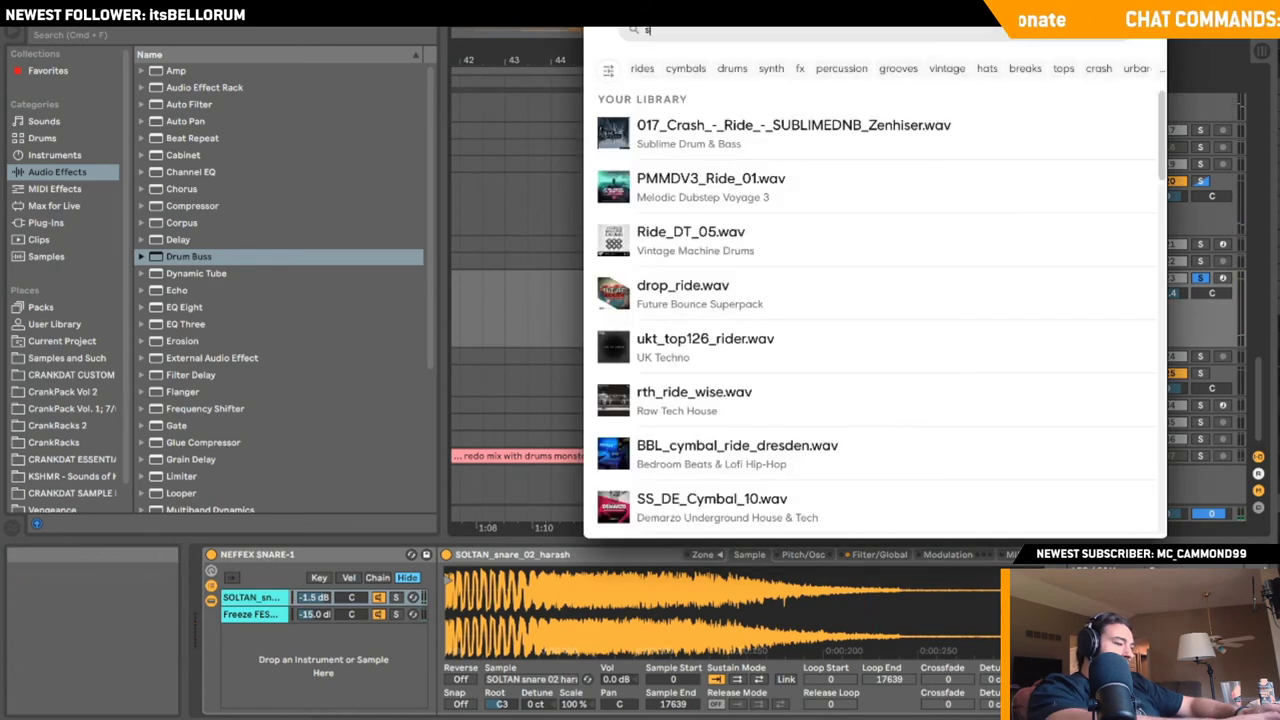
{"action": "type", "text": "soltan"}
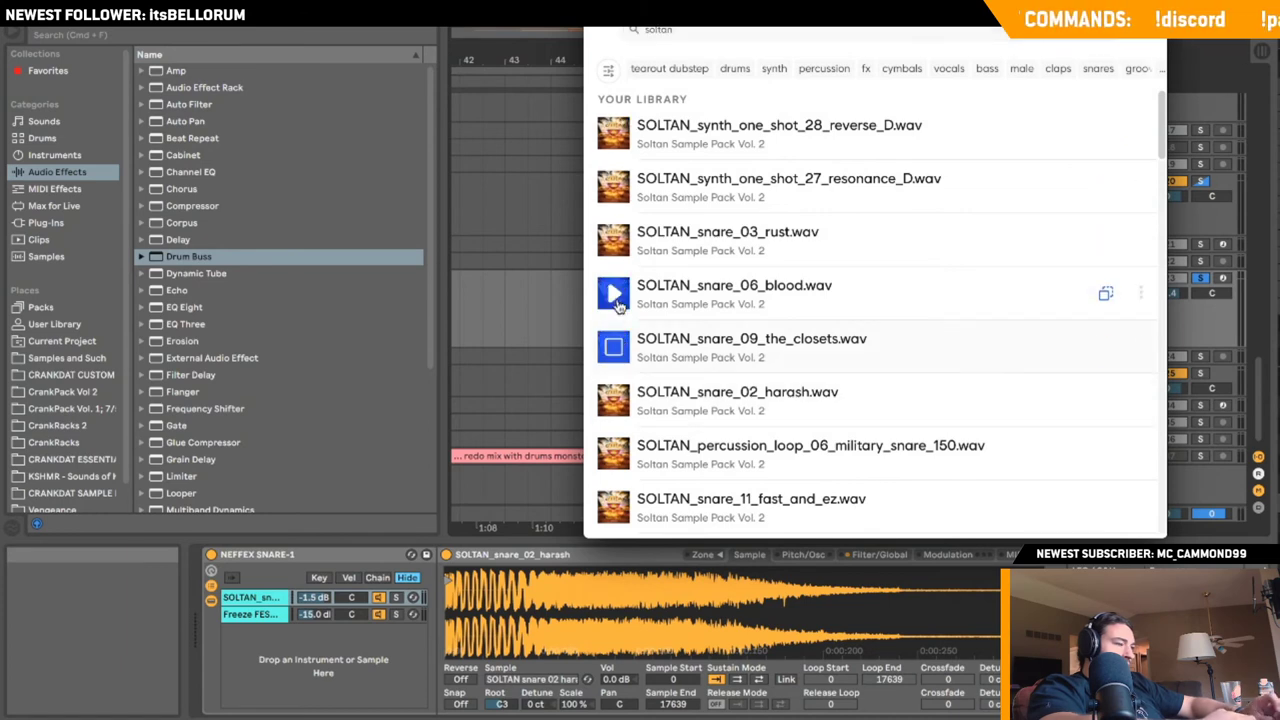
{"action": "left_click", "coordinate": [614, 245]}
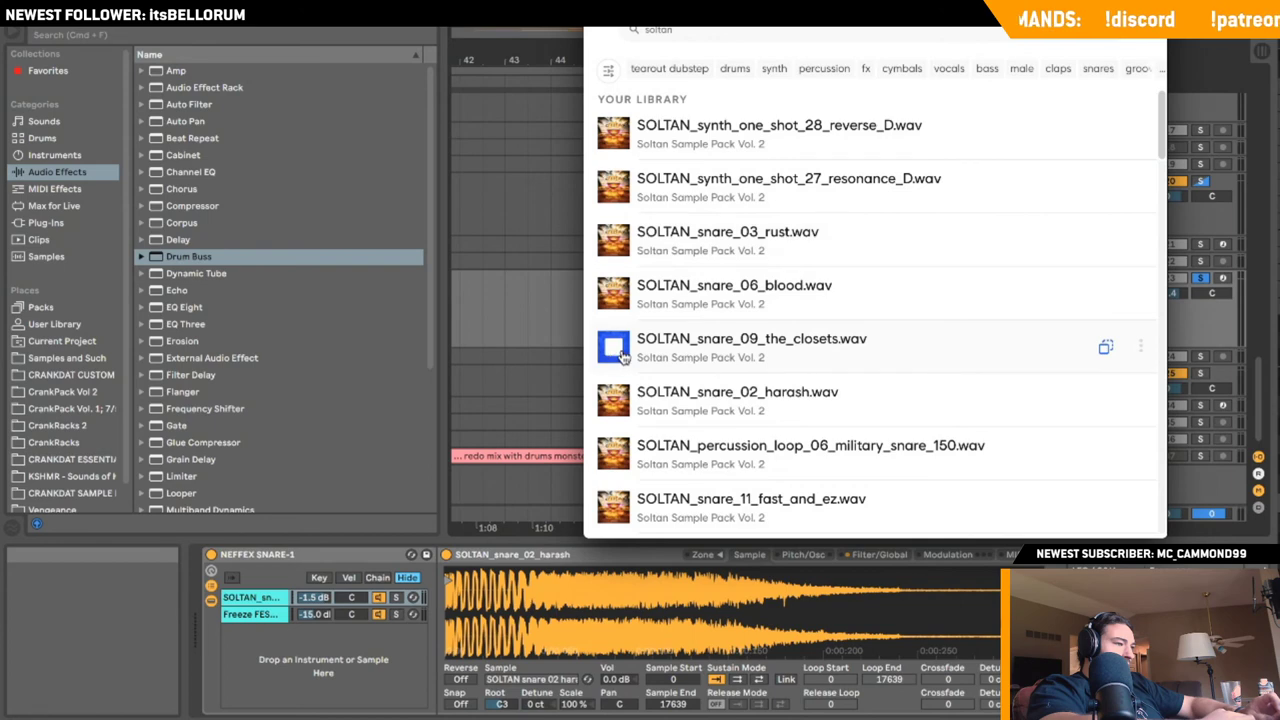
{"action": "left_click_drag", "start_coordinate": [620, 356], "coordinate": [297, 645]}
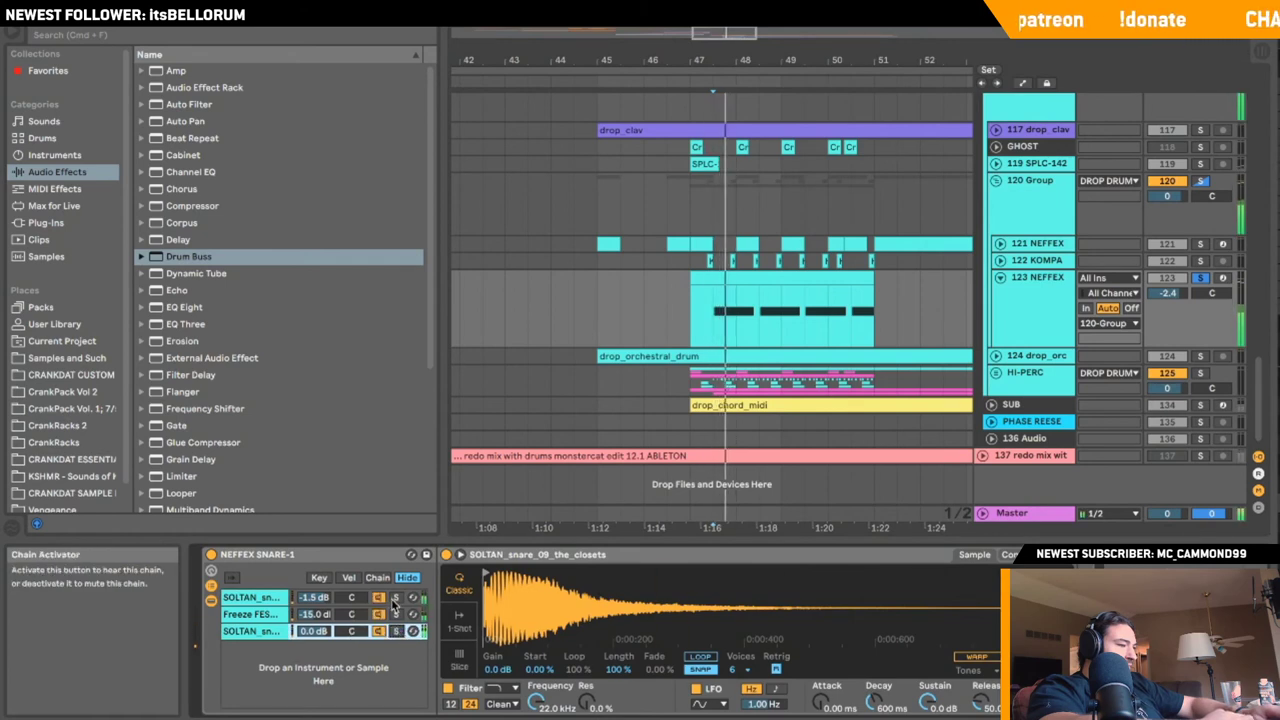
- Deactivate the SOLTAN_snare_02_harash and Freeze FEST chains, and play the new snare with the track soloed and unsoloed
{"action": "left_click", "coordinate": [379, 598]}
{"action": "key", "text": "space"}
{"action": "key", "text": "space"}
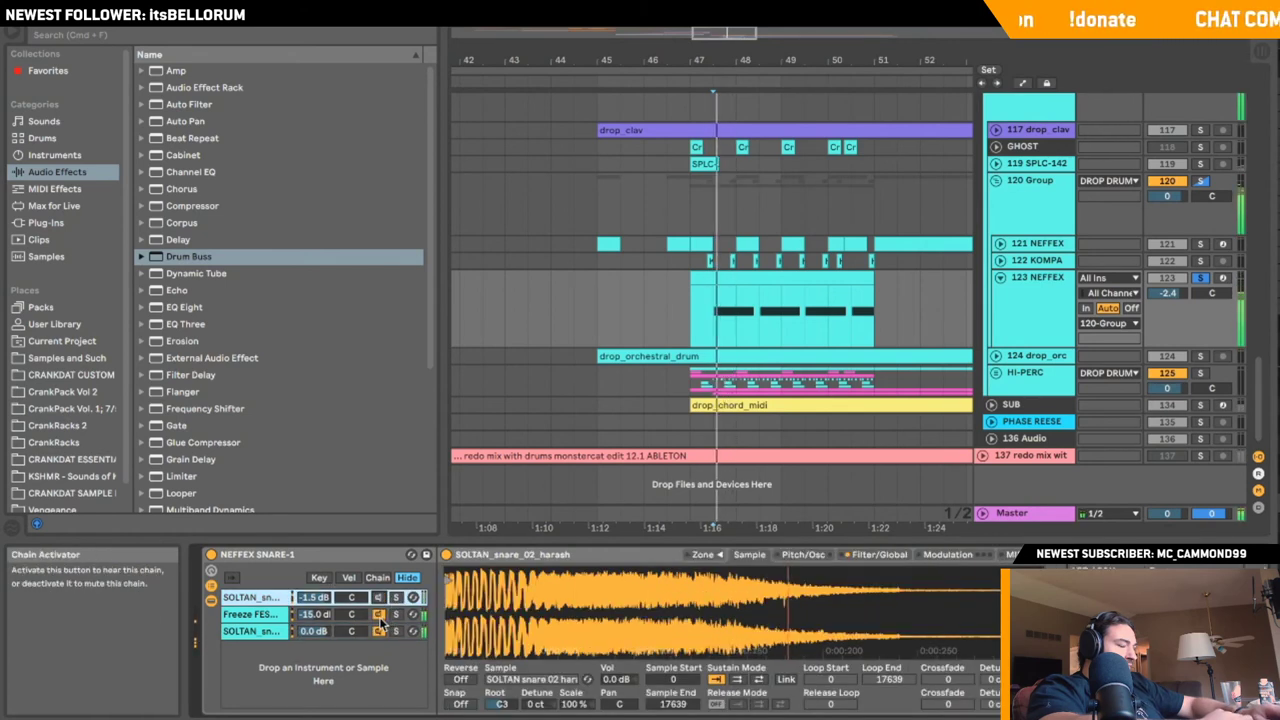
{"action": "left_click", "coordinate": [380, 618]}
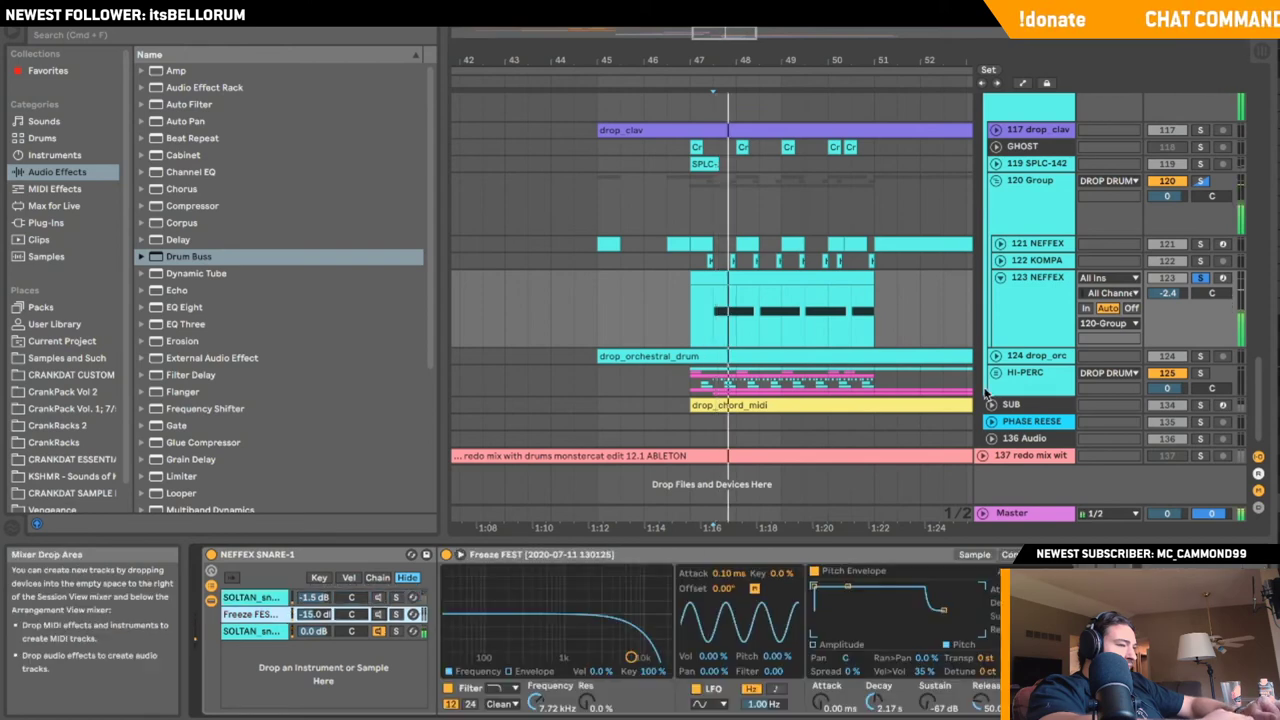
{"action": "left_click", "coordinate": [1201, 278]}
{"action": "key", "text": "space"}
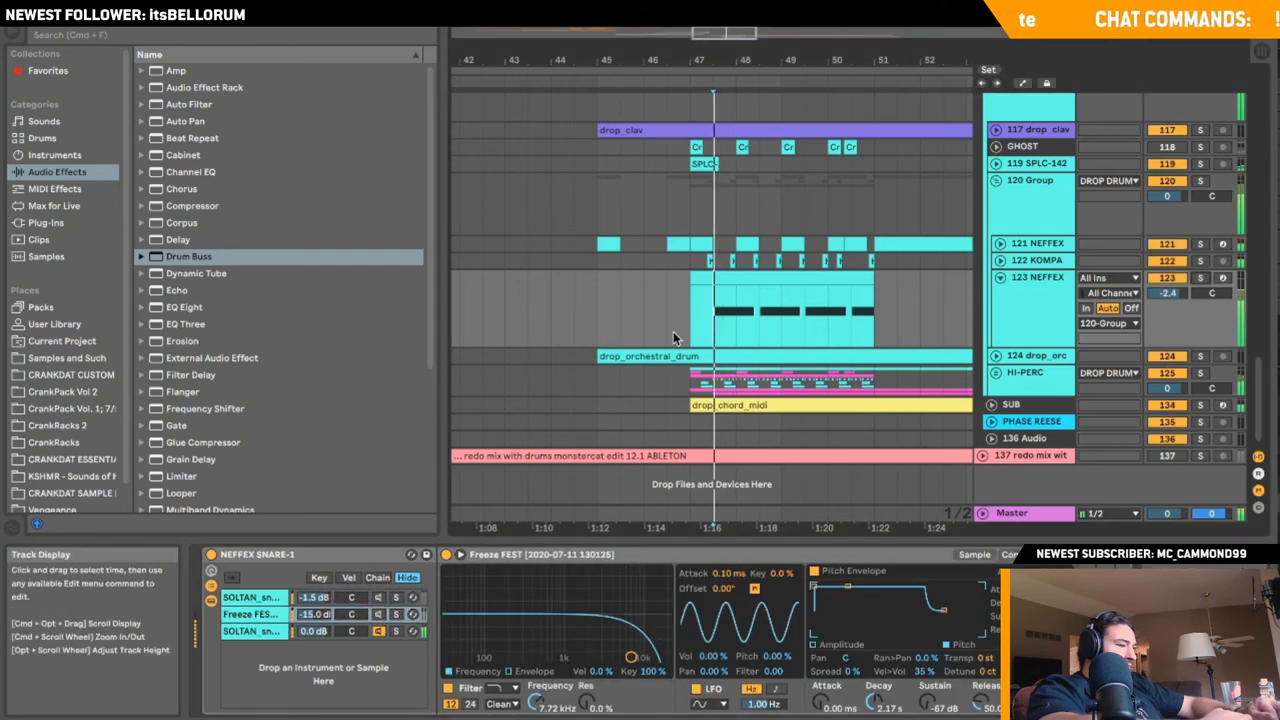
{"action": "left_click", "coordinate": [673, 333]}
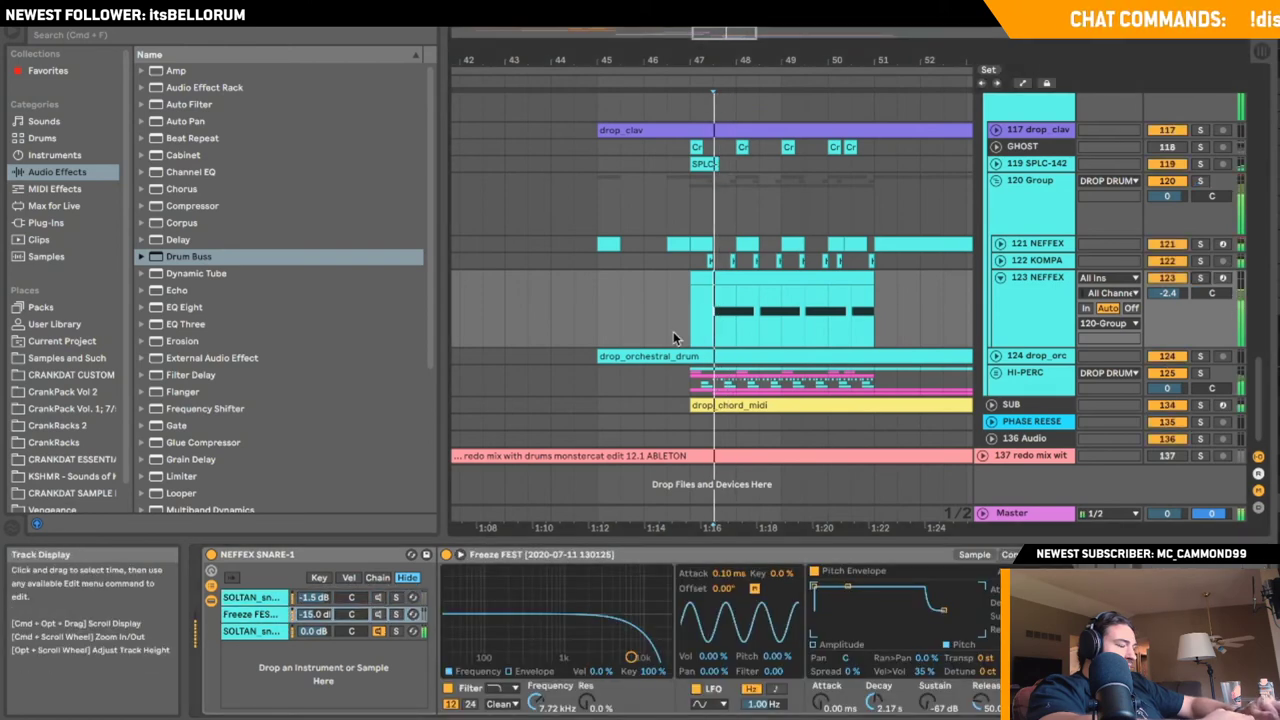
- Set the SOLTAN_snare_09_the_closets chain volume to -0.2 dB and reactivate the other two snare chains
{"action": "left_click", "coordinate": [380, 615]}
{"action": "mouse_move", "coordinate": [314, 631]}
{"action": "left_mouse_down"}
{"action": "mouse_move", "coordinate": [314, 613]}
{"action": "mouse_move", "coordinate": [314, 632]}
{"action": "left_mouse_up"}
{"action": "left_click", "coordinate": [378, 632]}
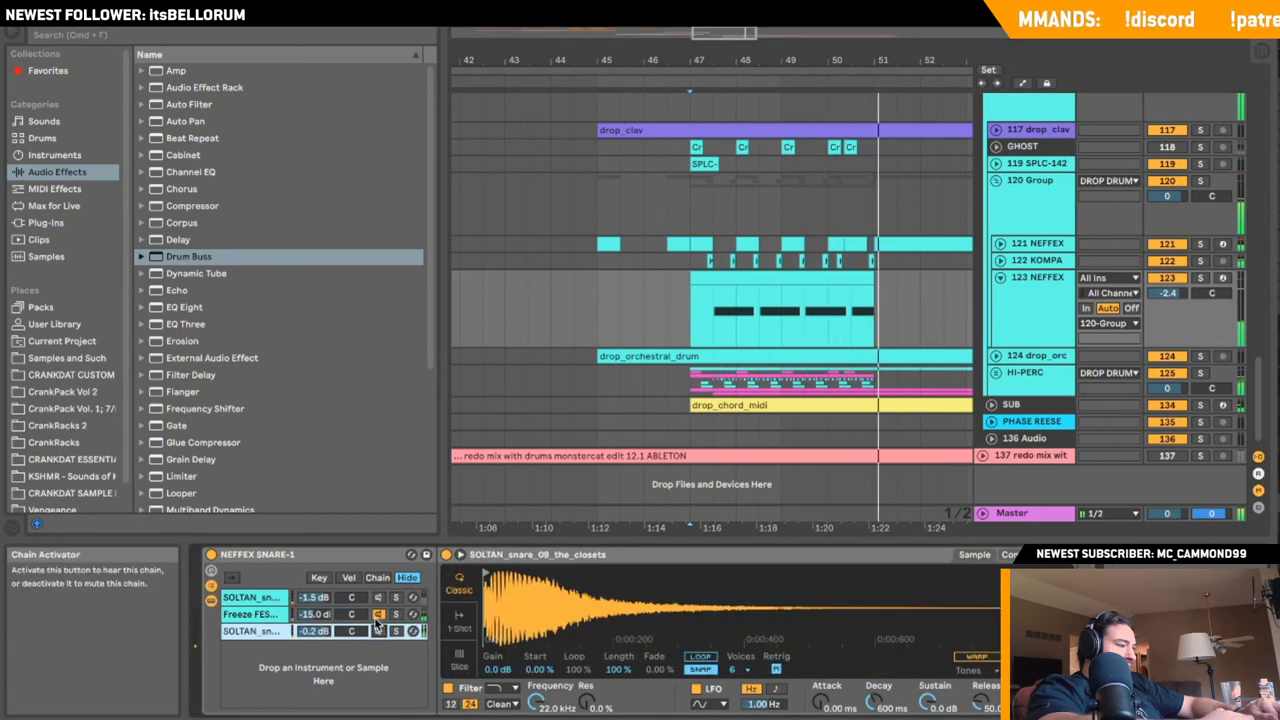
{"action": "left_click", "coordinate": [378, 632]}
{"action": "left_click", "coordinate": [381, 598]}
- Solo the SOLTAN_snare_02_harash chain, play it from bar 47 and add an EQ Eight to it
{"action": "left_click", "coordinate": [397, 598]}
{"action": "key", "text": "space"}
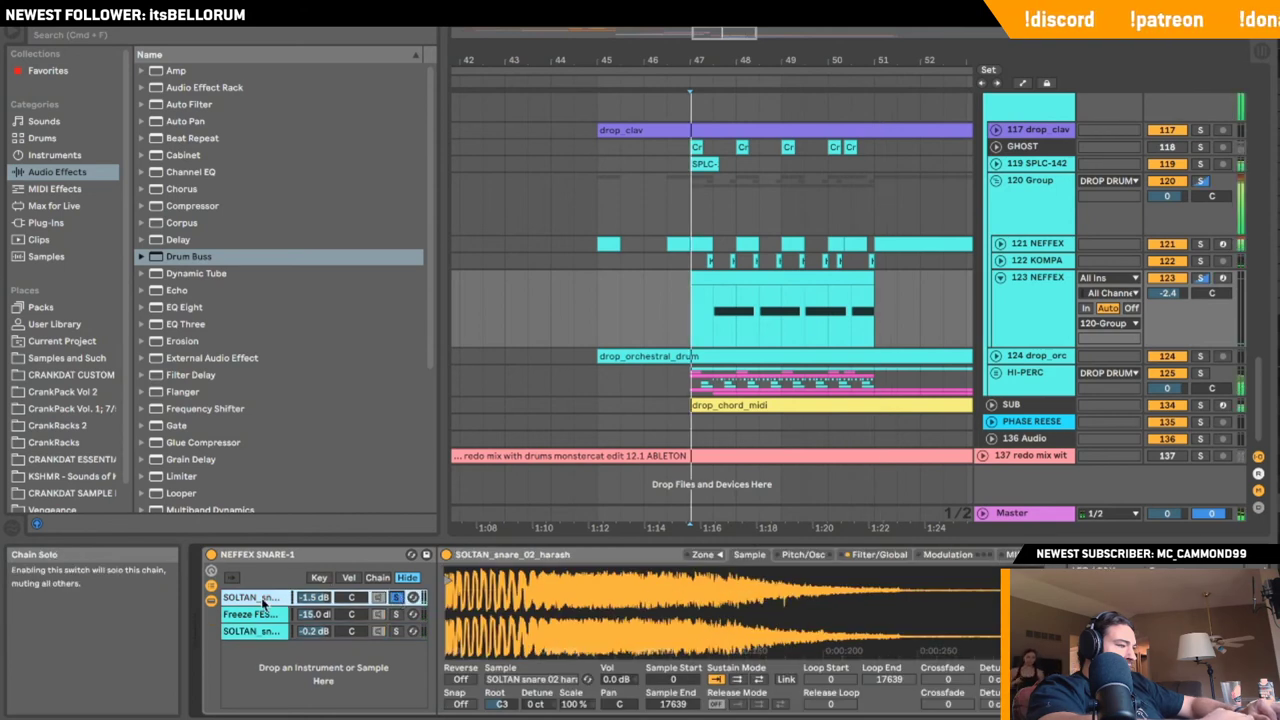
{"action": "key", "text": "space"}
{"action": "key", "text": "Down"}
{"action": "key", "text": "Down"}
{"action": "key", "text": "Down"}
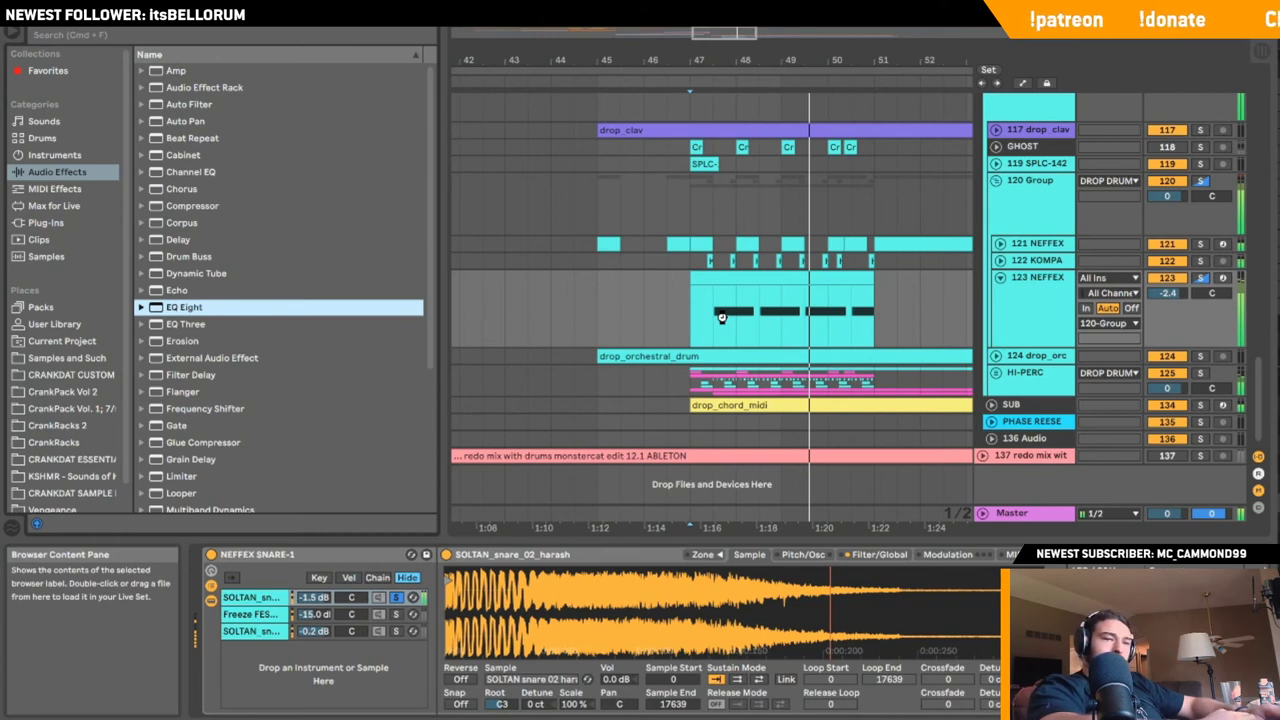
{"action": "key", "text": "Return"}
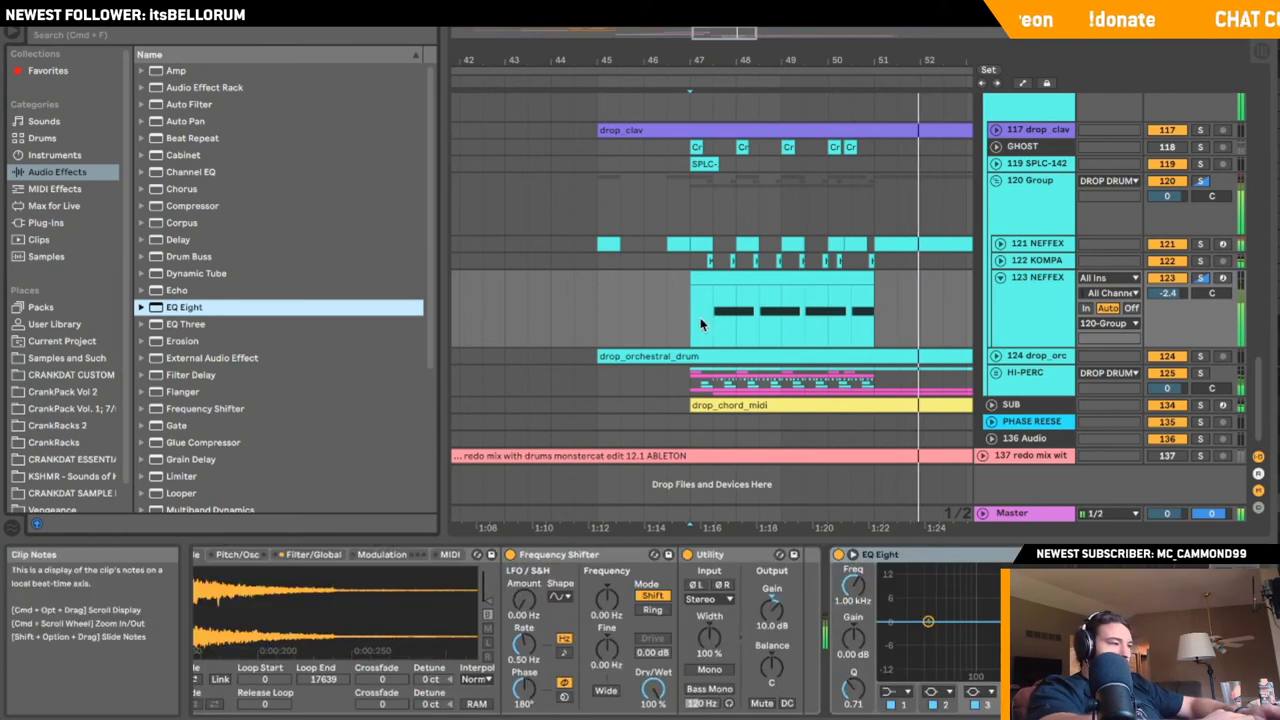
- Set EQ Eight band 1 to a low cut at 1.60 kHz with a Q of 0.63 while the snare plays
{"action": "left_click", "coordinate": [712, 322]}
{"action": "left_click", "coordinate": [902, 690]}
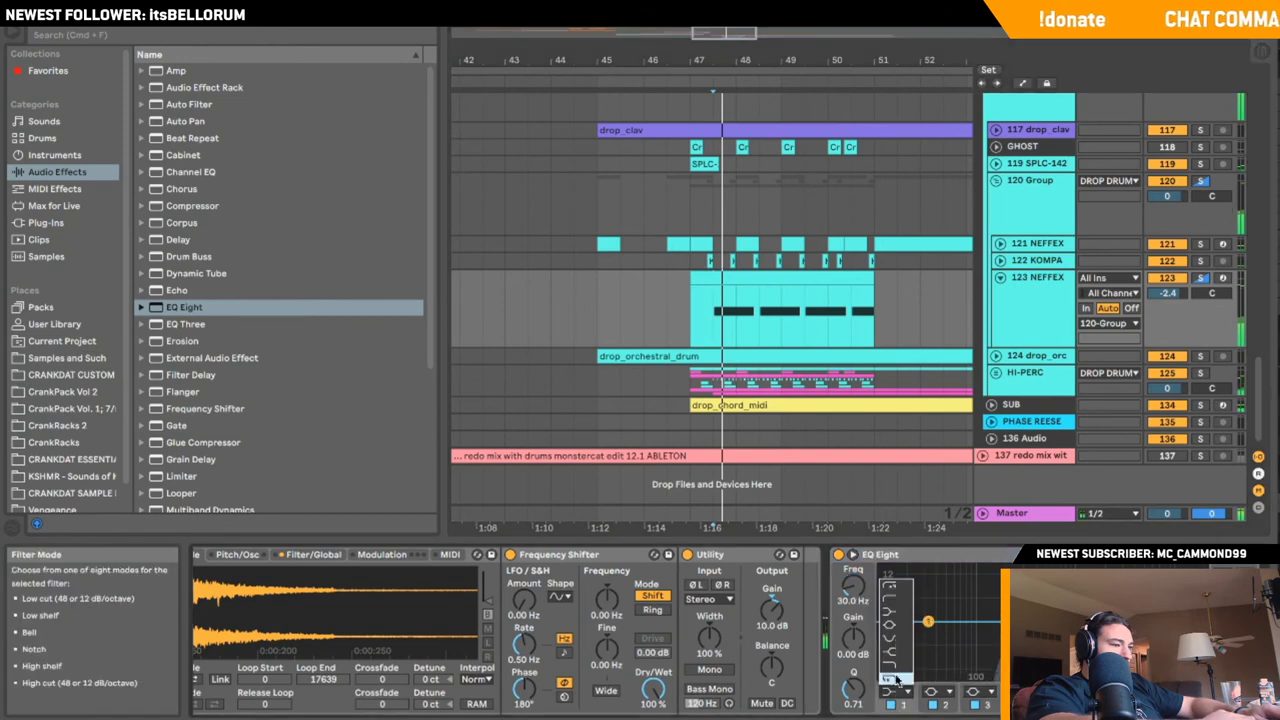
{"action": "left_click", "coordinate": [897, 610]}
{"action": "left_click_drag", "start_coordinate": [928, 634], "coordinate": [1099, 639]}
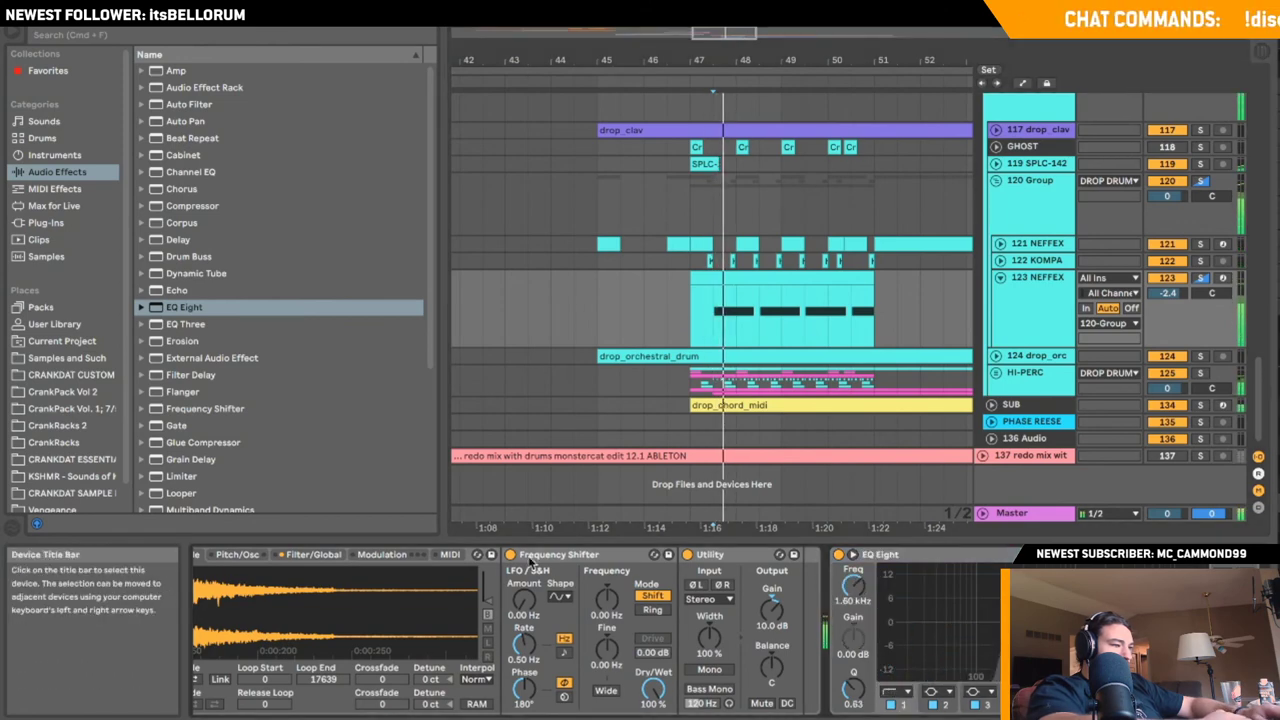
- Unsolo the SOLTAN_snare_02_harash chain and solo the 123 NEFFEX track to hear the layered snare
{"action": "scroll", "coordinate": [512, 580], "scroll_direction": "left", "scroll_amount": 5}
{"action": "scroll", "coordinate": [512, 580], "scroll_direction": "left", "scroll_amount": 3}
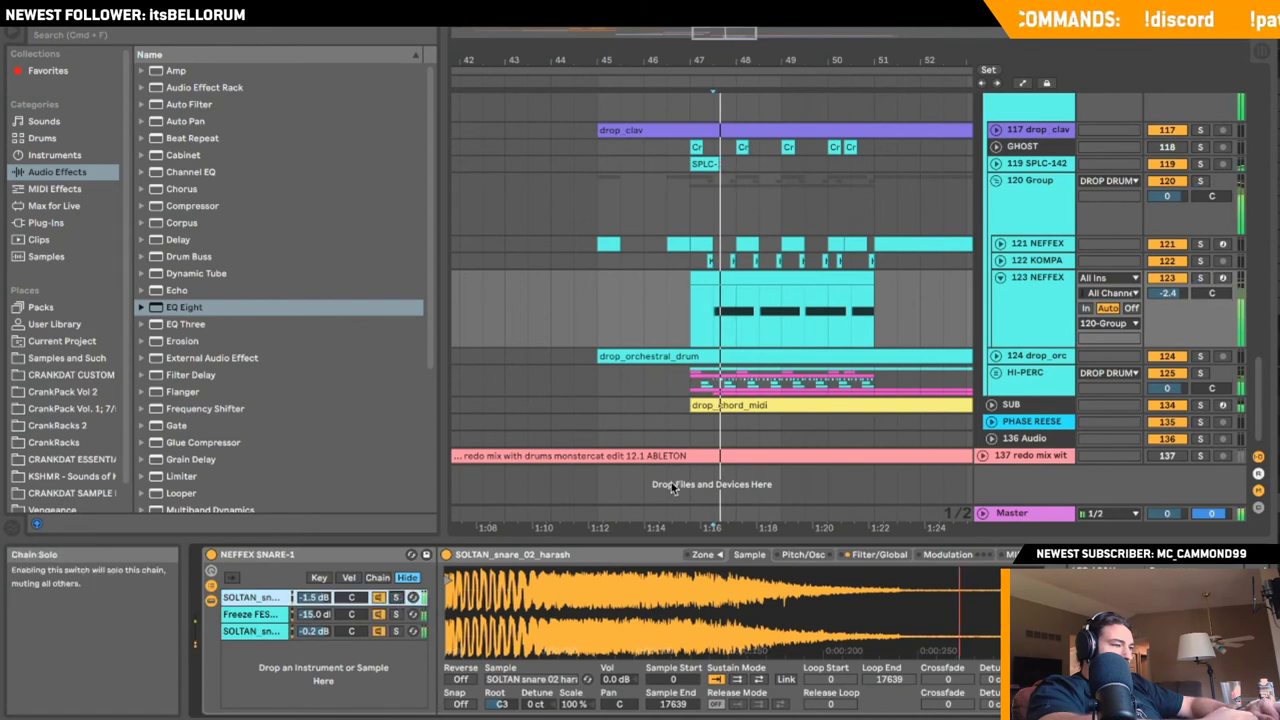
{"action": "left_click", "coordinate": [1200, 278]}
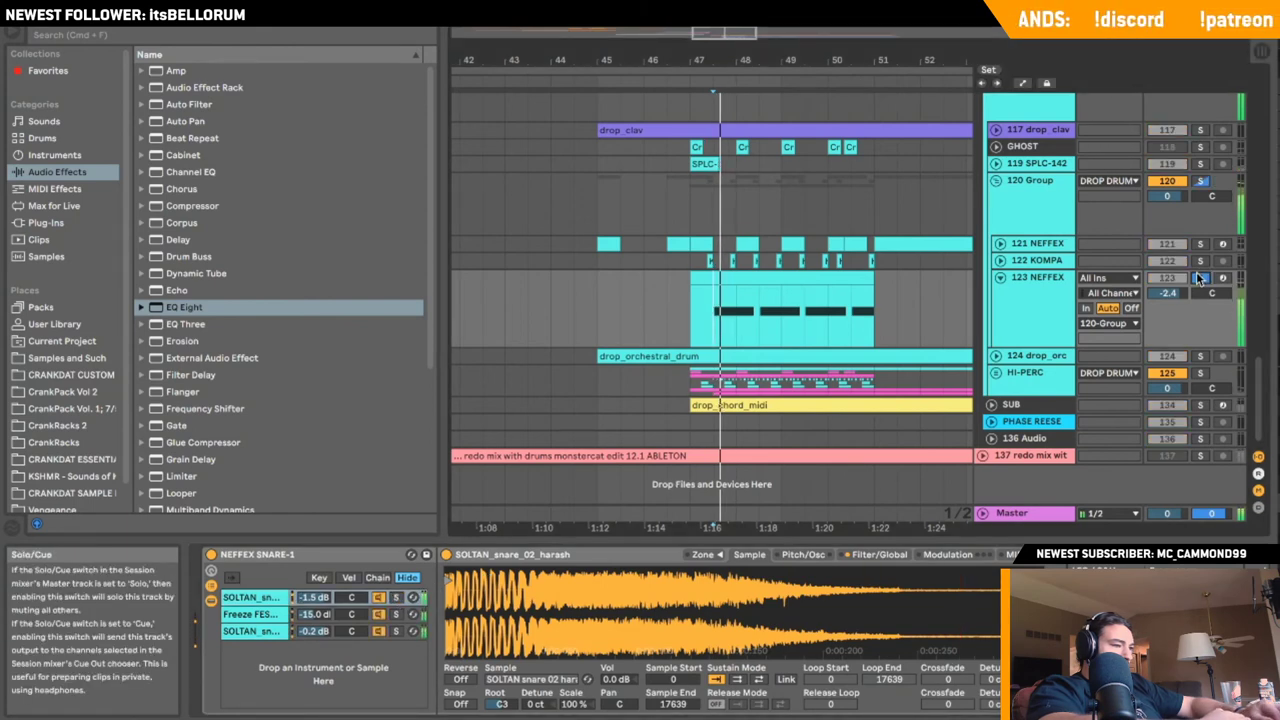
- Move EQ Eight ahead of the Frequency Shifter and set its output gain to -3.75 dB
{"action": "scroll", "coordinate": [600, 630], "scroll_direction": "right", "scroll_amount": 6}
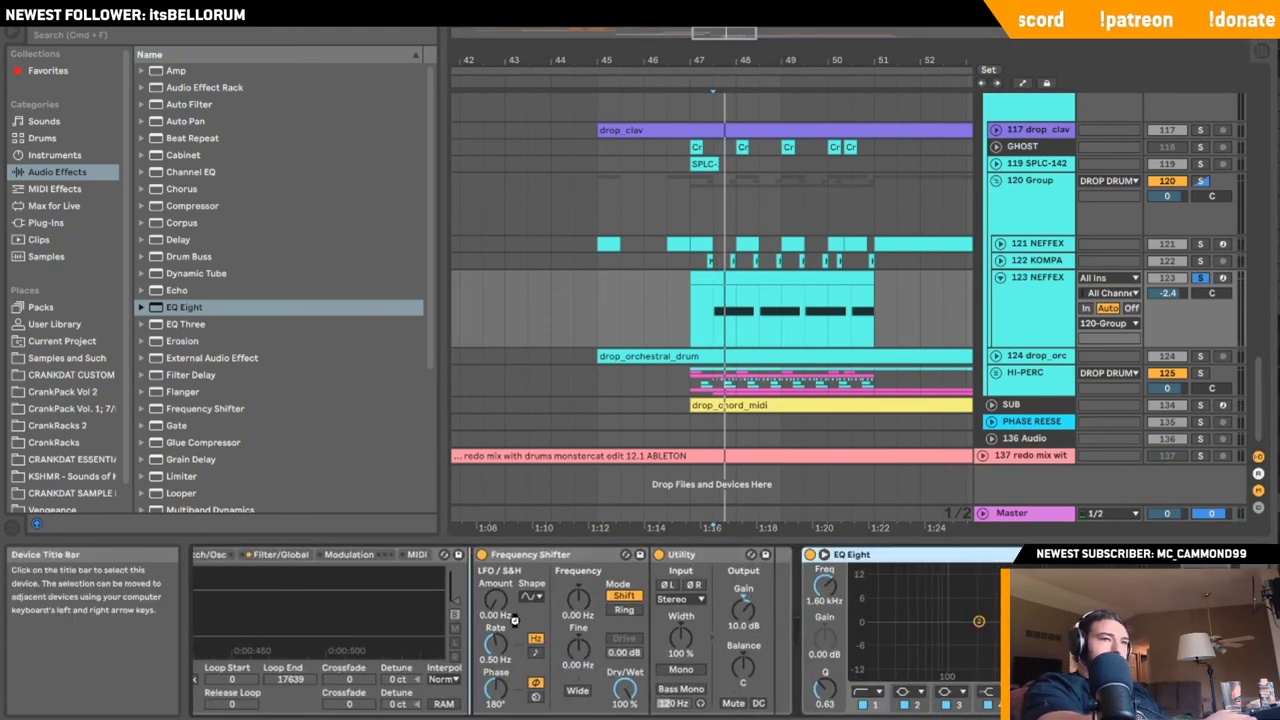
{"action": "scroll", "coordinate": [513, 616], "scroll_direction": "right", "scroll_amount": 3}
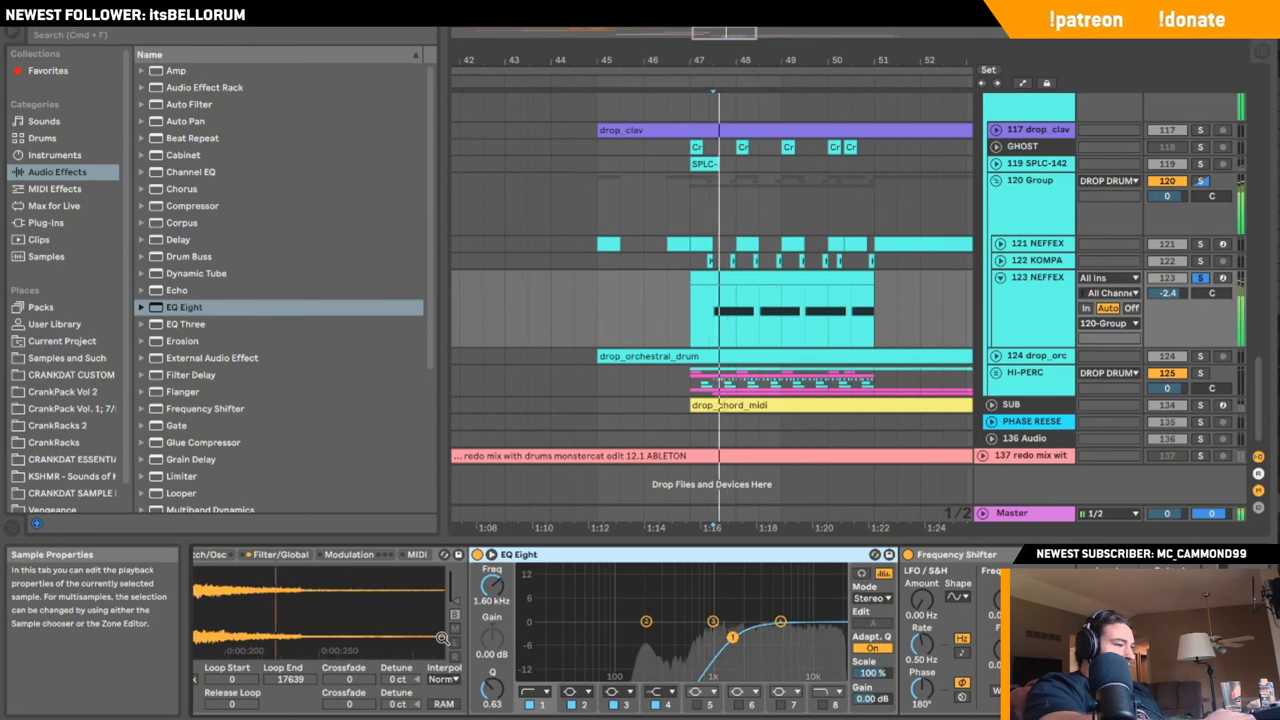
{"action": "scroll", "coordinate": [442, 640], "scroll_direction": "left", "scroll_amount": 6}
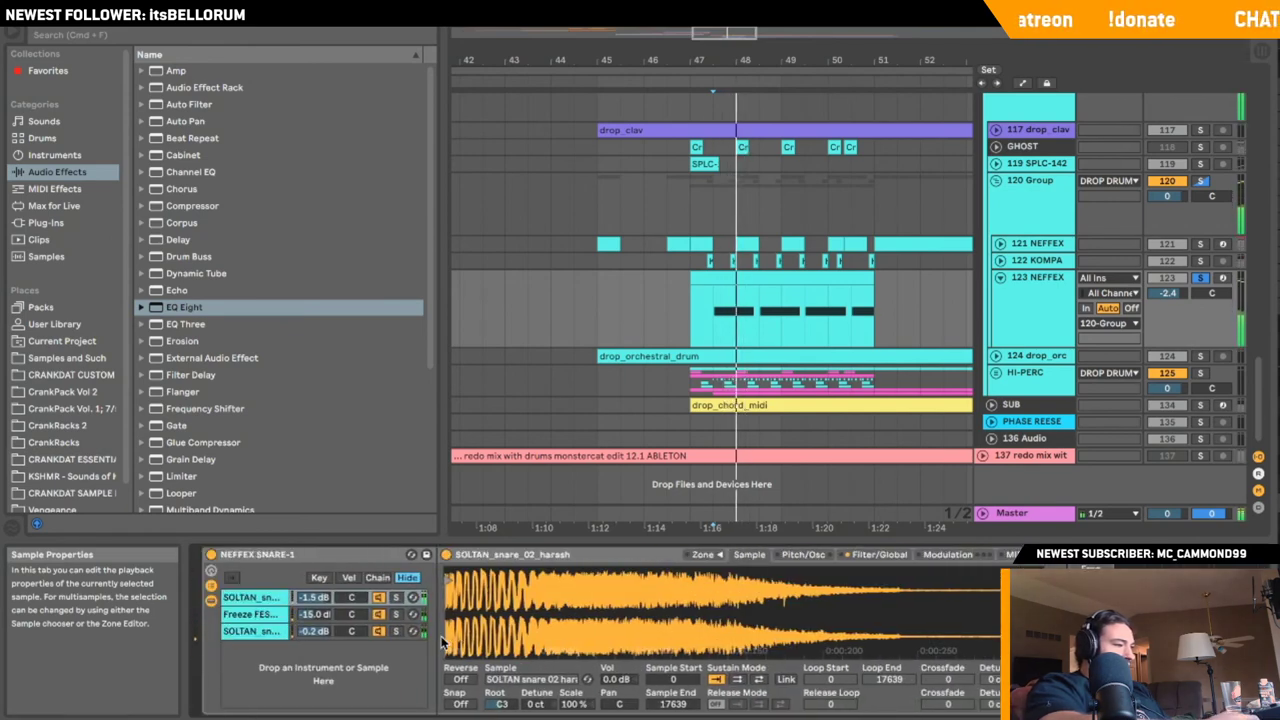
{"action": "scroll", "coordinate": [840, 665], "scroll_direction": "right", "scroll_amount": 2}
{"action": "scroll", "coordinate": [840, 665], "scroll_direction": "right", "scroll_amount": 3}
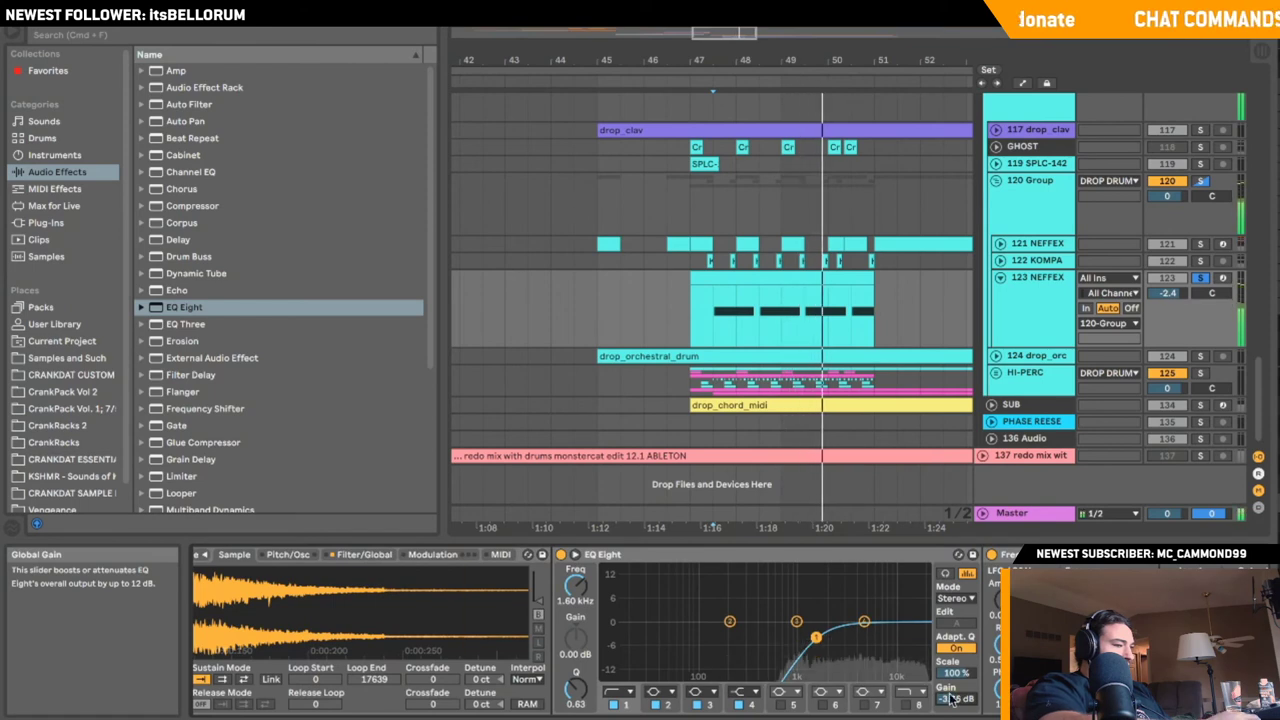
{"action": "scroll", "coordinate": [840, 665], "scroll_direction": "right", "scroll_amount": 2}
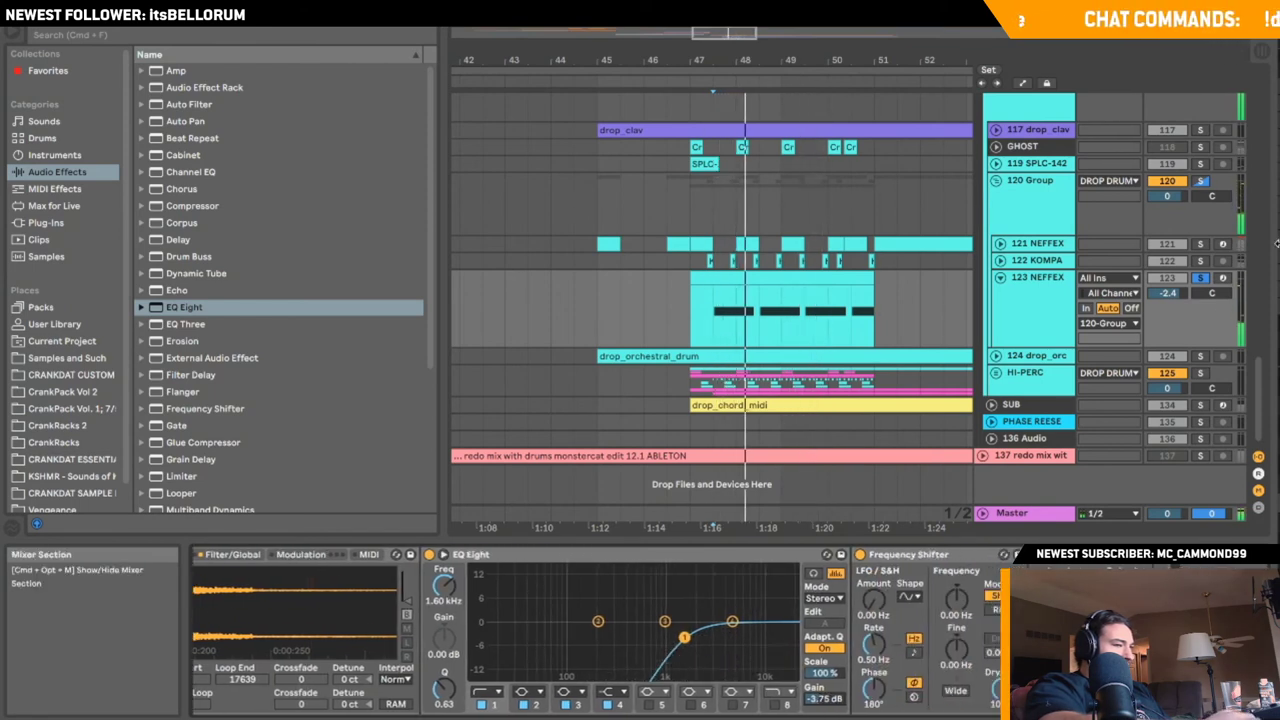
- Unsolo the 123 NEFFEX track and play the full mix from about bar 41
{"action": "left_click", "coordinate": [1200, 278]}
{"action": "key", "text": "space"}
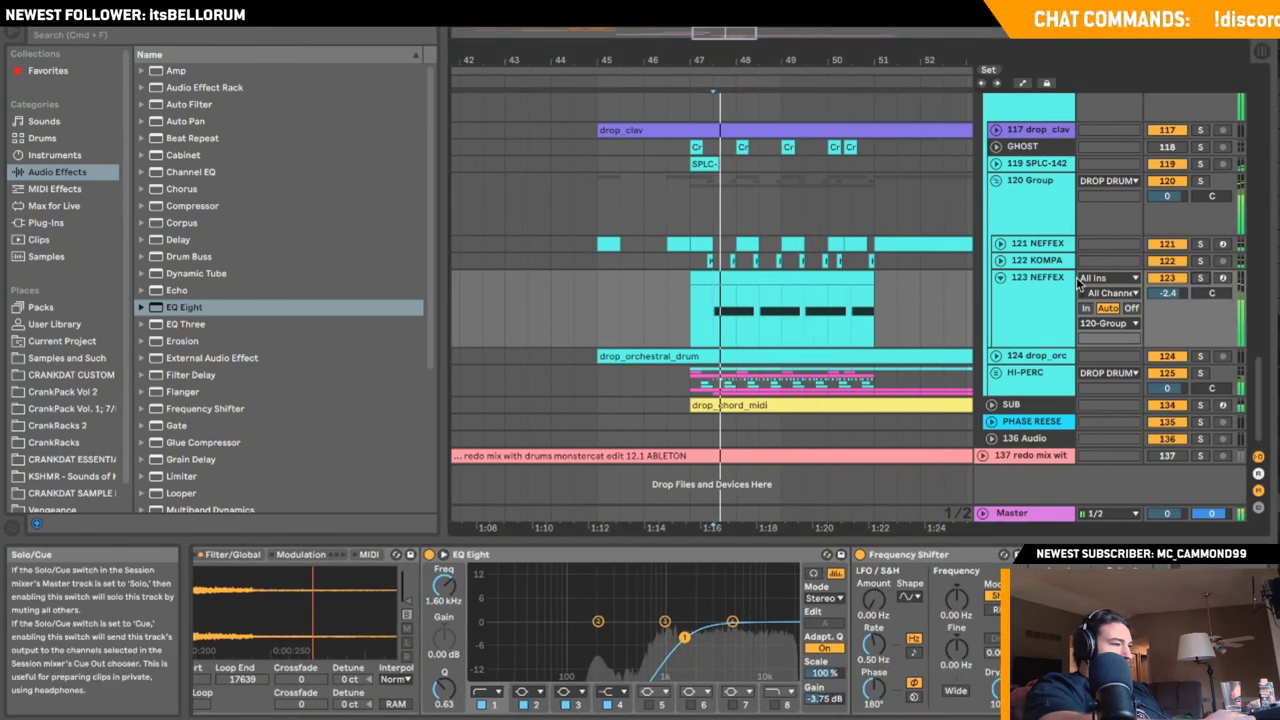
{"action": "scroll", "coordinate": [779, 300], "scroll_direction": "down", "scroll_amount": 3}
{"action": "left_click", "coordinate": [544, 309]}
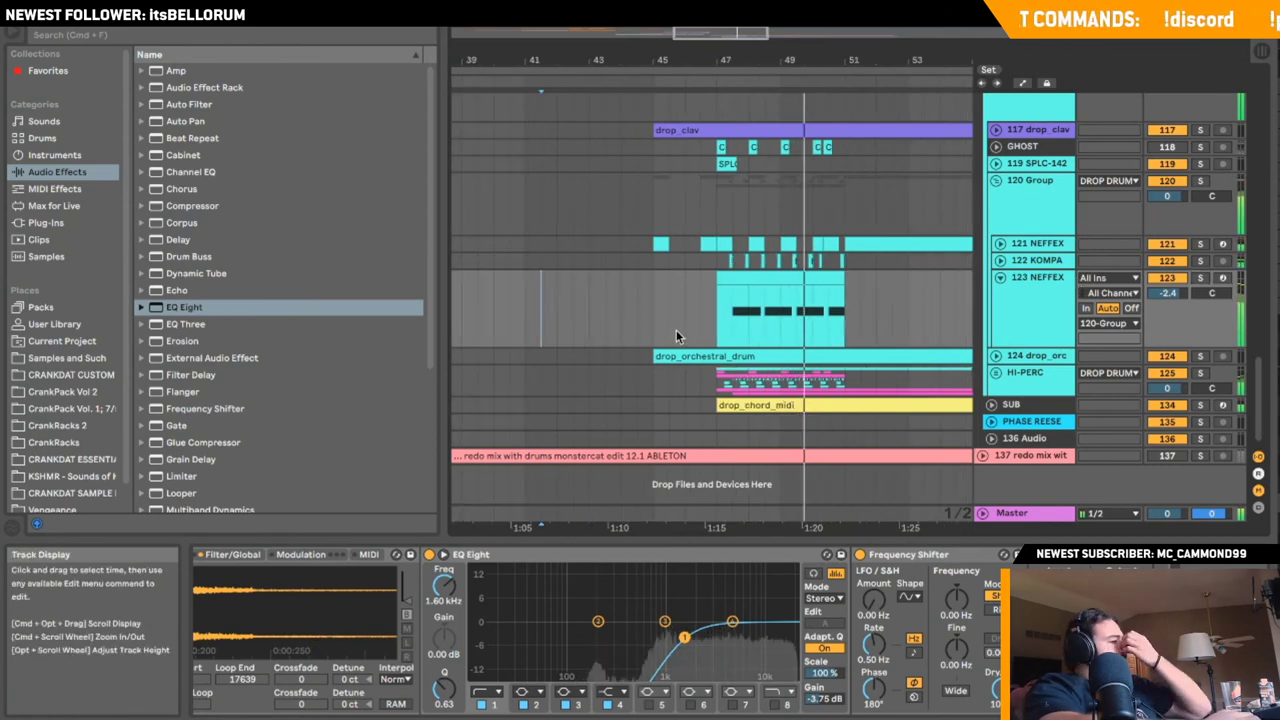
- Solo the Freeze FEST chain of the snare rack, set its amplitude envelope decay to 1.08 s and unsolo it
{"action": "scroll", "coordinate": [507, 612], "scroll_direction": "left", "scroll_amount": 5}
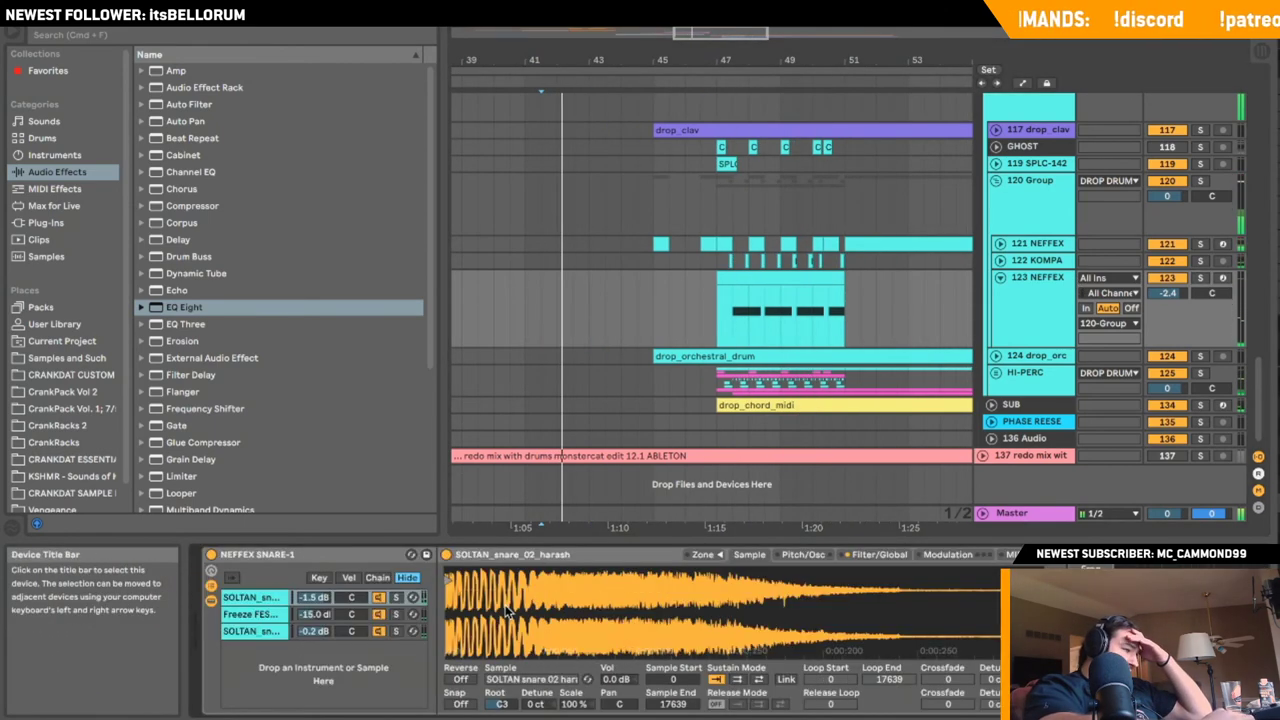
{"action": "left_click", "coordinate": [250, 614]}
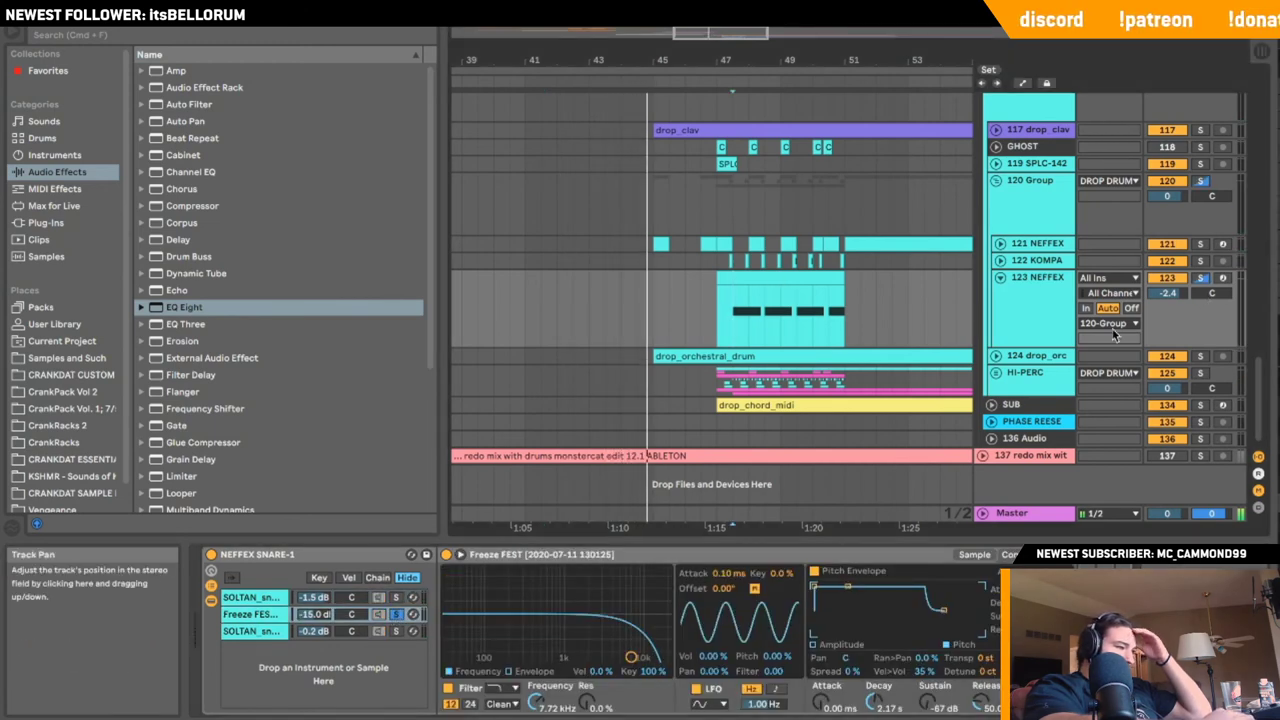
{"action": "left_click", "coordinate": [980, 555]}
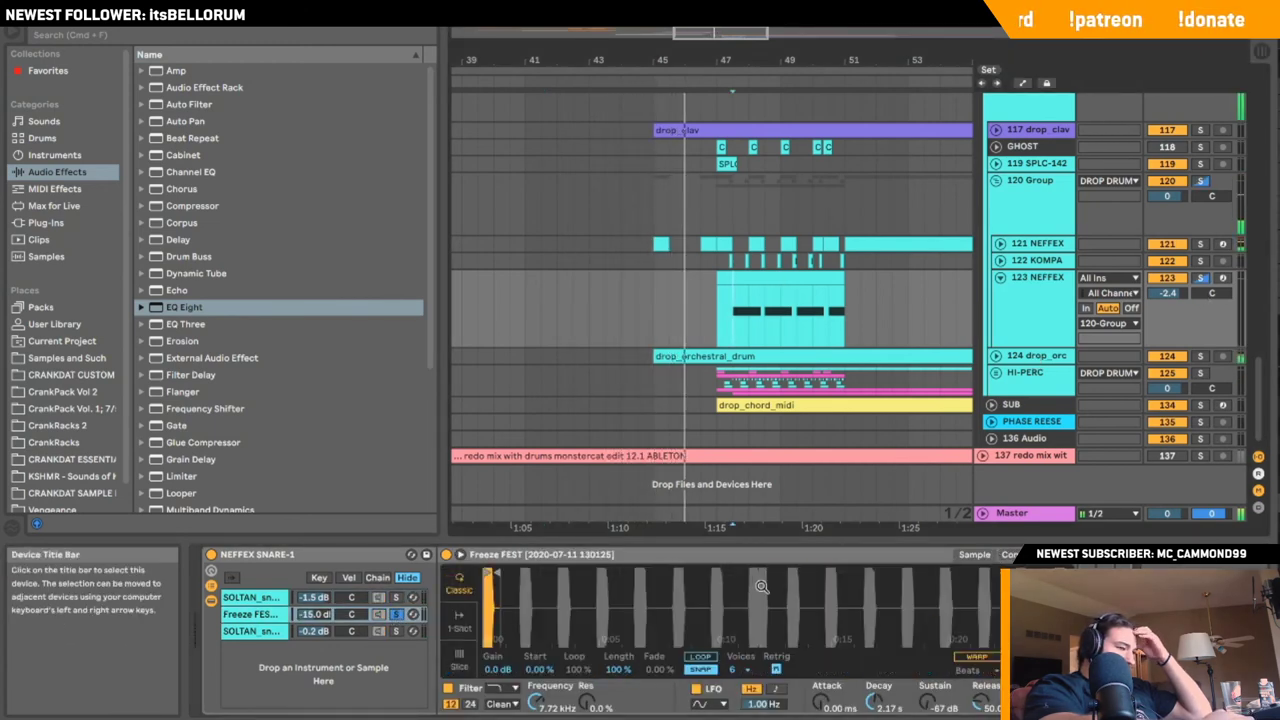
{"action": "left_click", "coordinate": [1003, 555]}
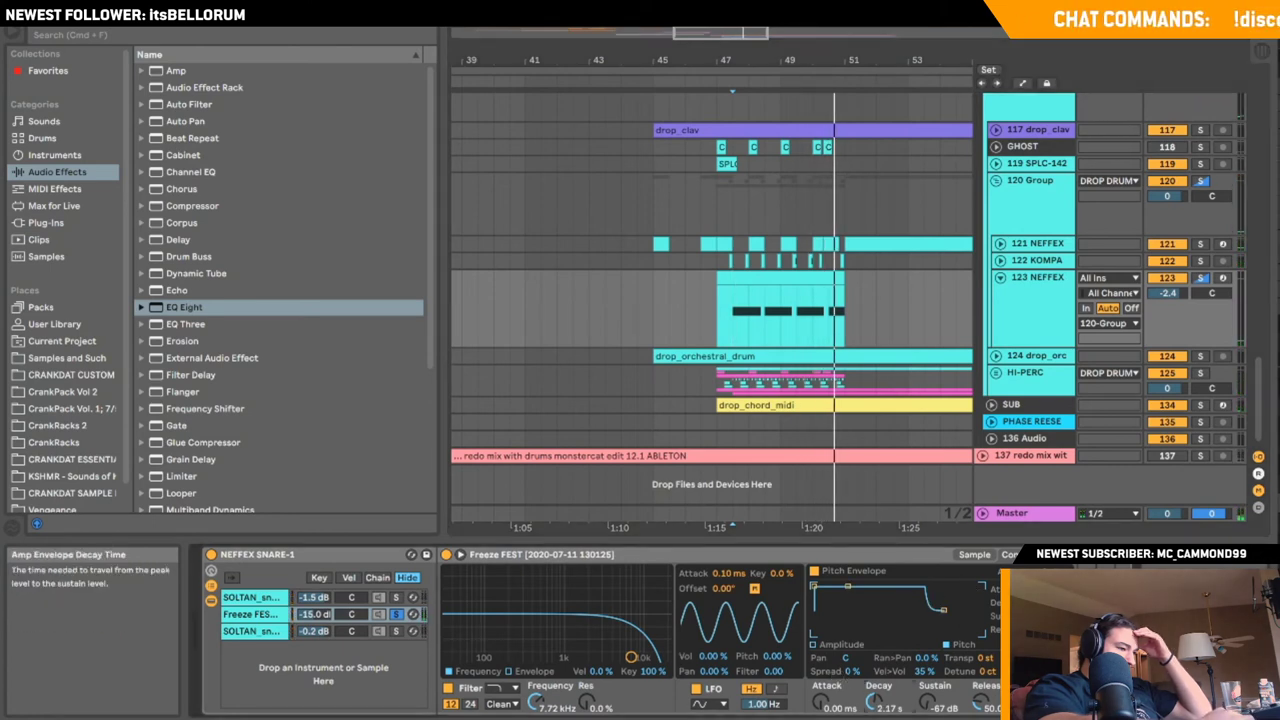
{"action": "key", "text": "space"}
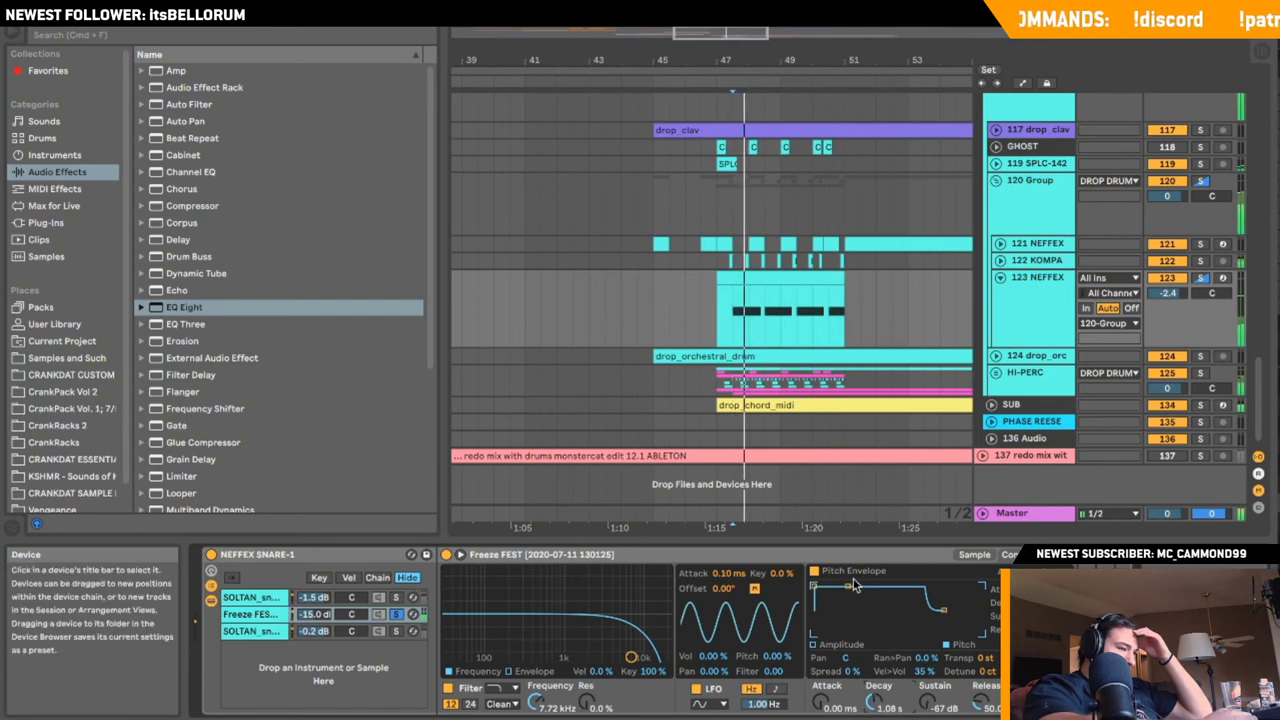
{"action": "left_click", "coordinate": [396, 614]}
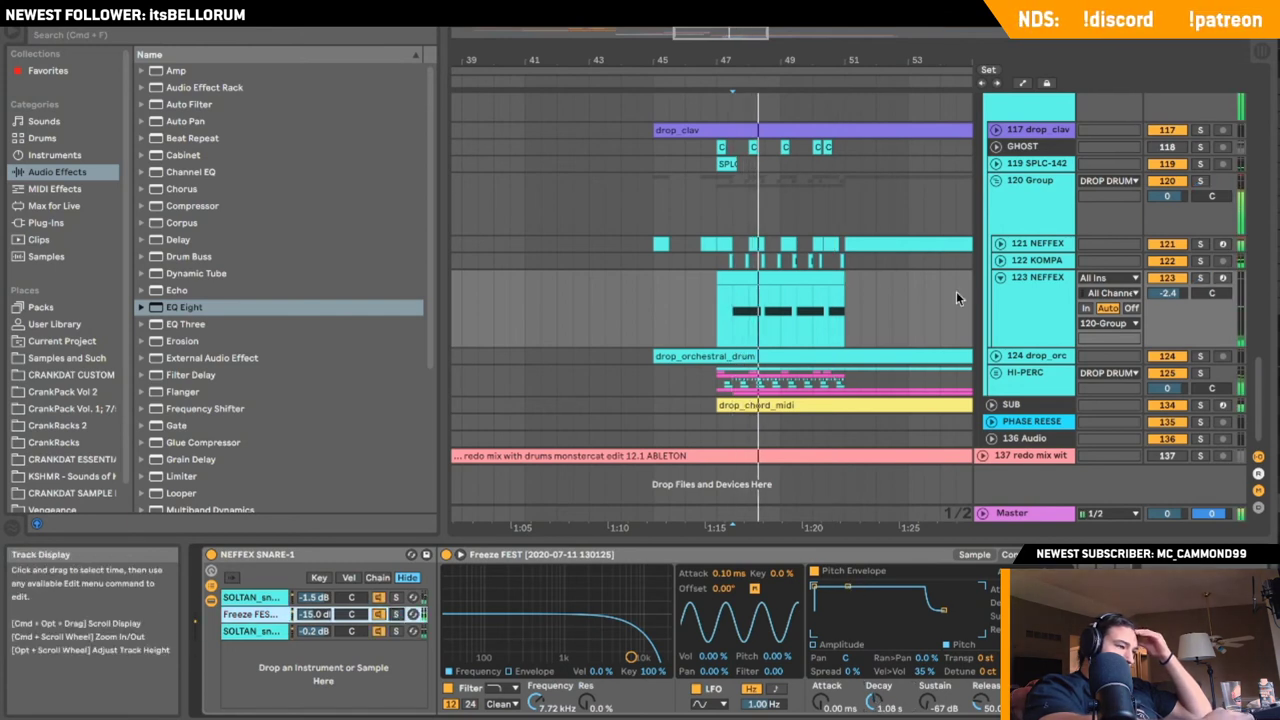
- Solo the SOLTAN_snare_09_the_closets chain and the 120 Group, and play that snare layer alone
{"action": "key", "text": "x"}
{"action": "left_click", "coordinate": [396, 631]}
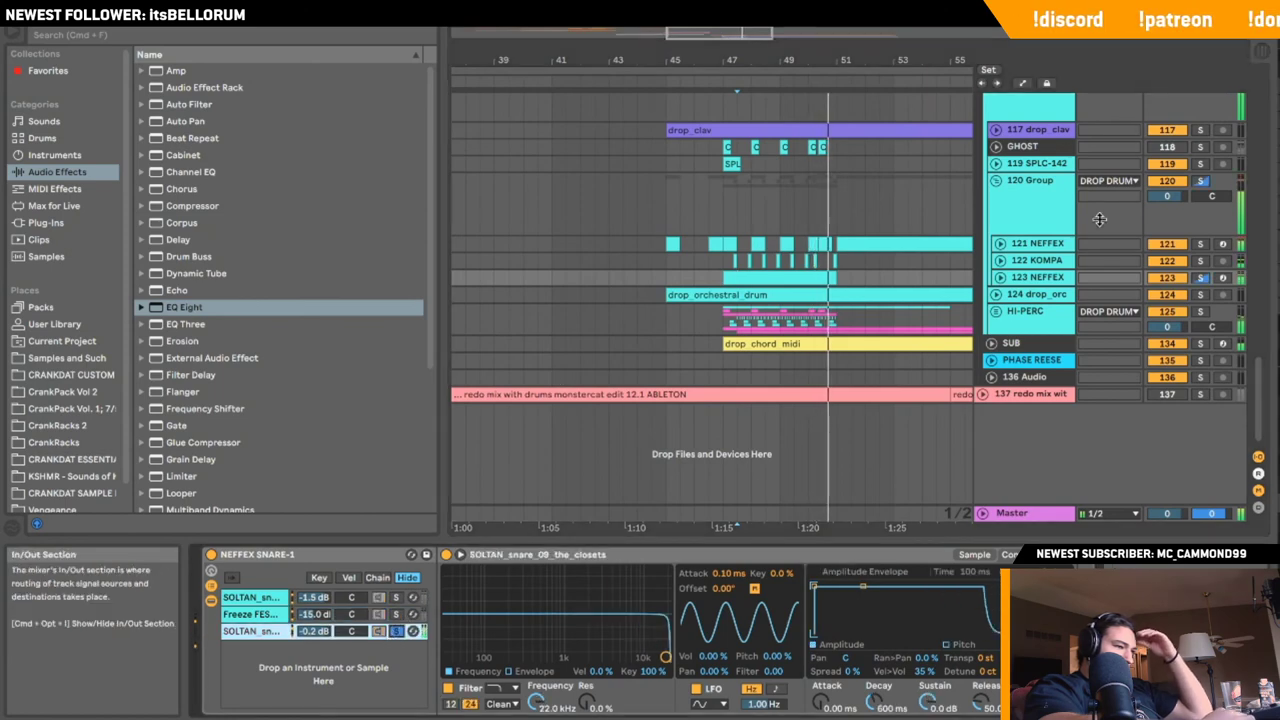
{"action": "left_click", "coordinate": [1000, 277]}
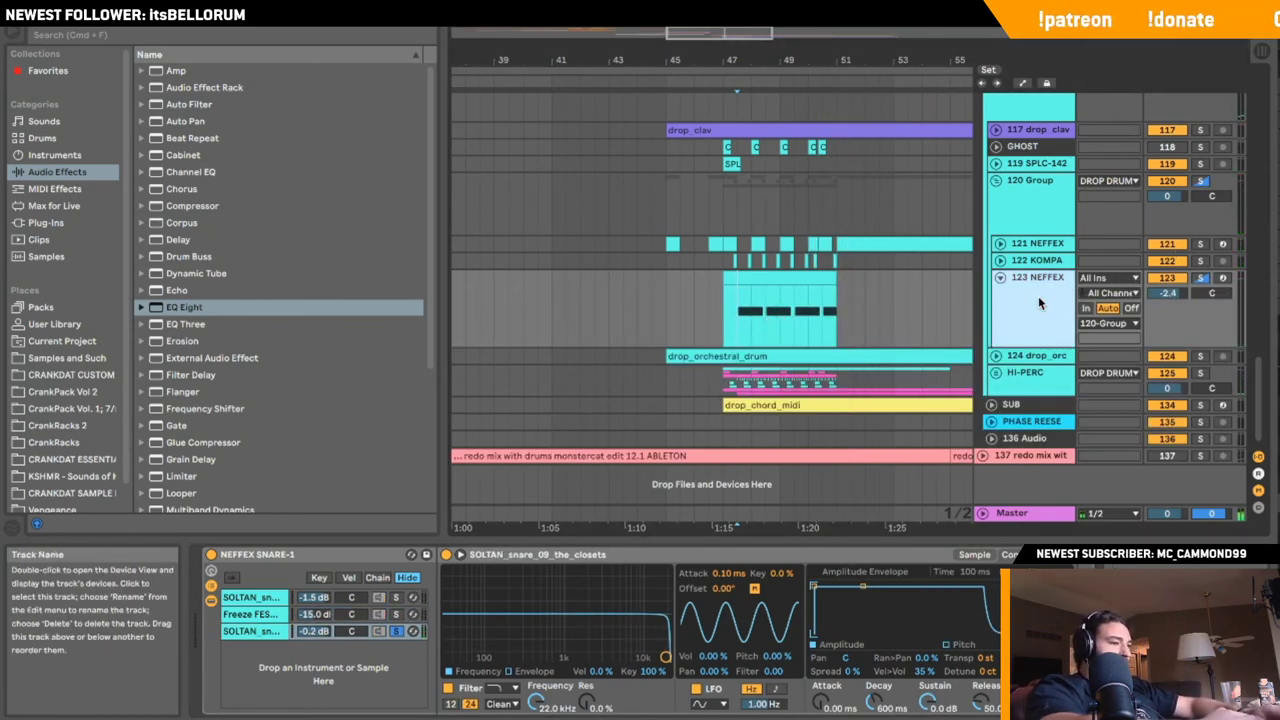
{"action": "scroll", "coordinate": [1231, 240], "scroll_direction": "up", "scroll_amount": 3}
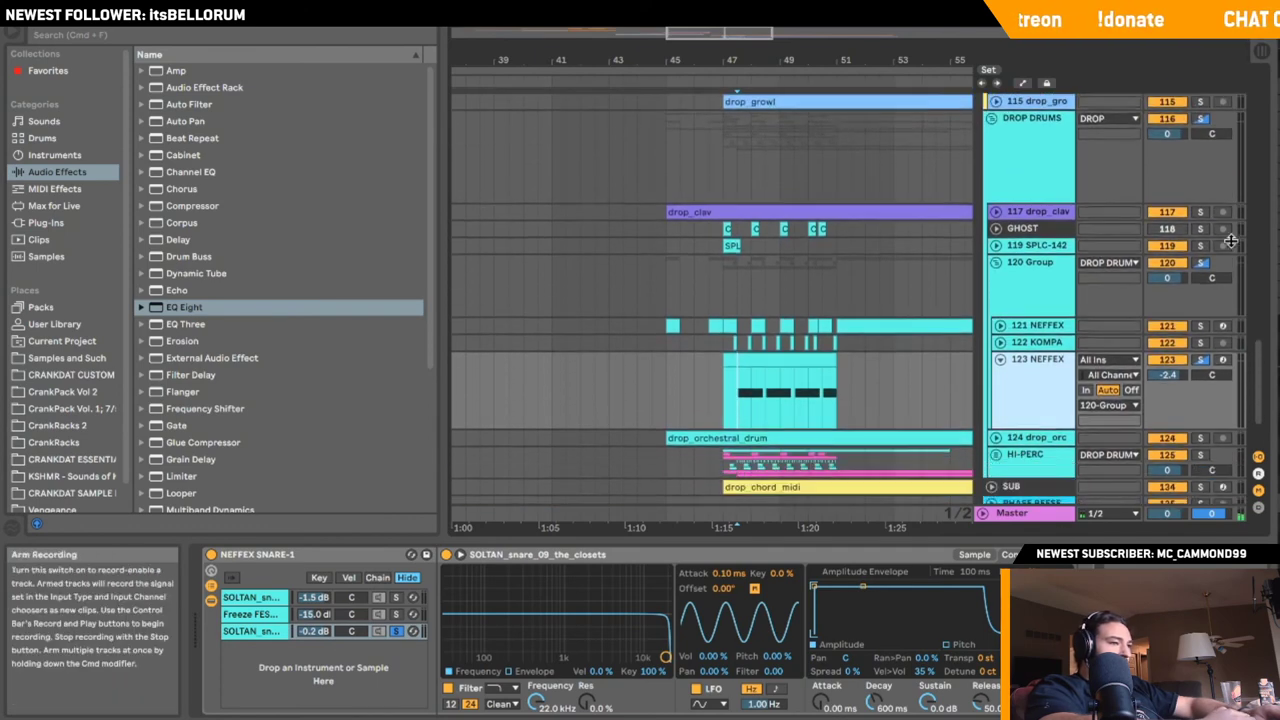
{"action": "scroll", "coordinate": [1225, 255], "scroll_direction": "down", "scroll_amount": 2}
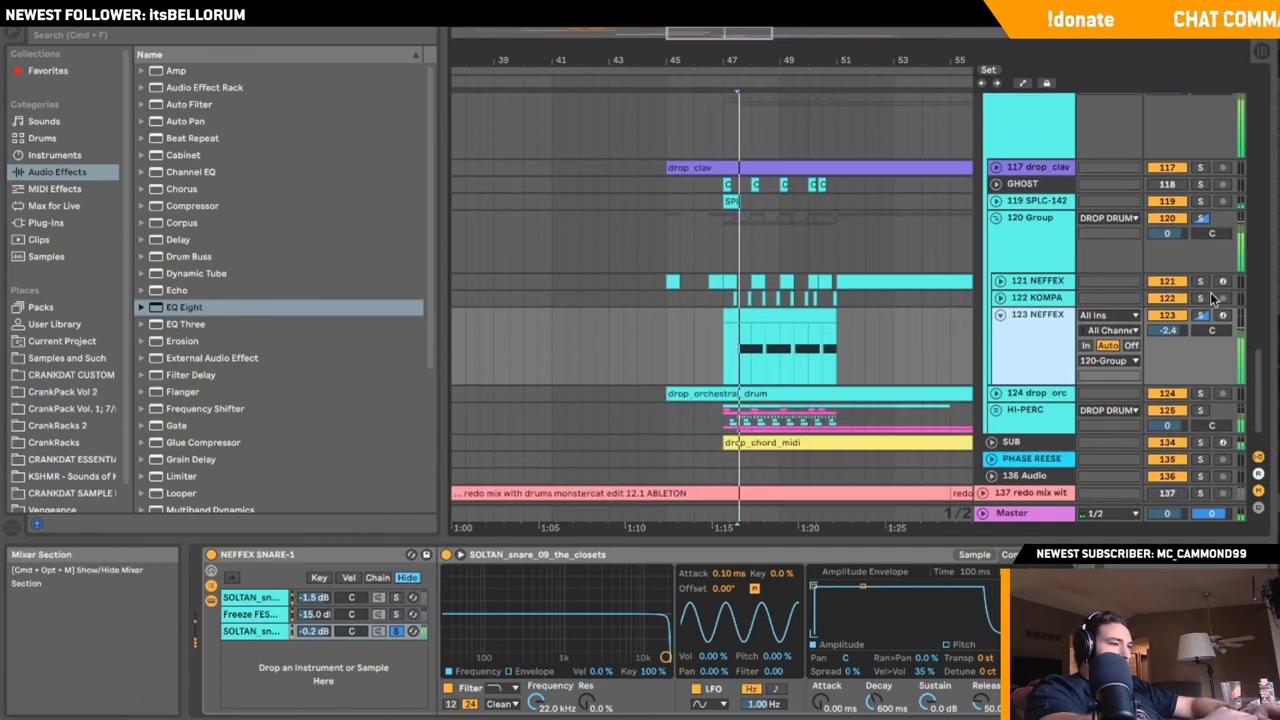
{"action": "left_click", "coordinate": [1201, 218]}
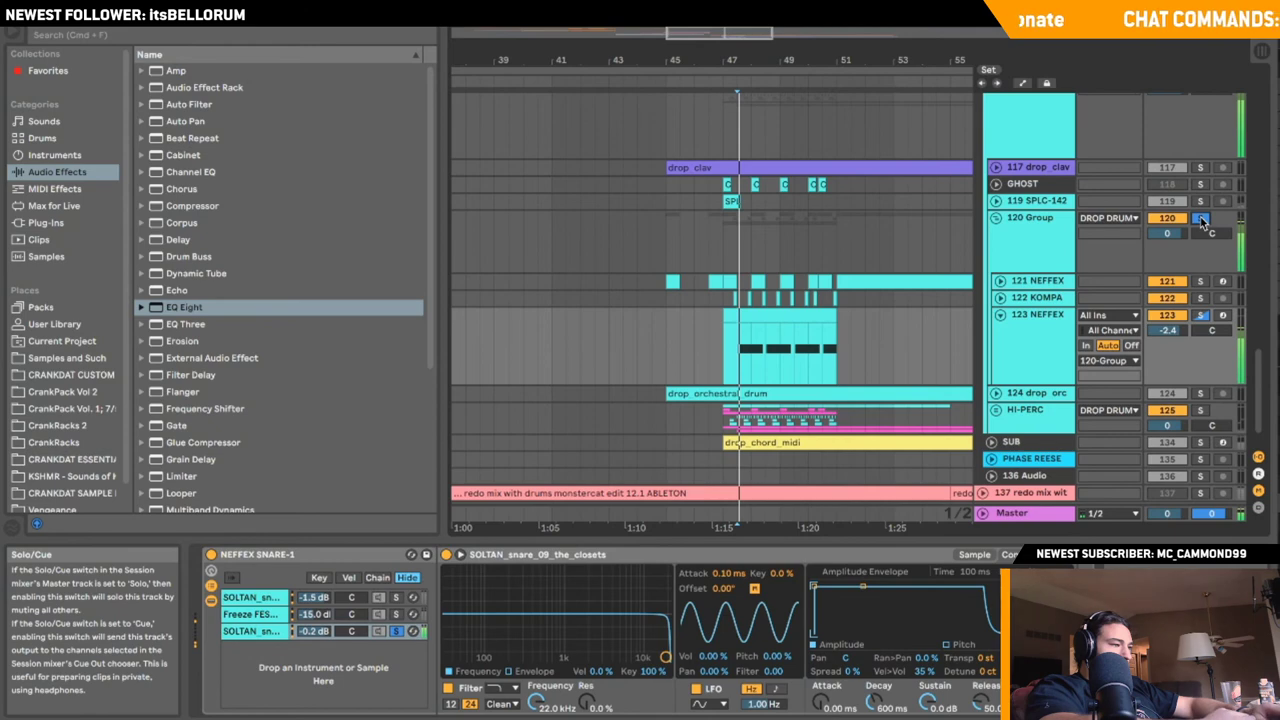
- Add a Frequency Shifter to the SOLTAN_snare_09_the_closets chain with its Fine frequency at 7.81 Hz
{"action": "left_click", "coordinate": [297, 645]}
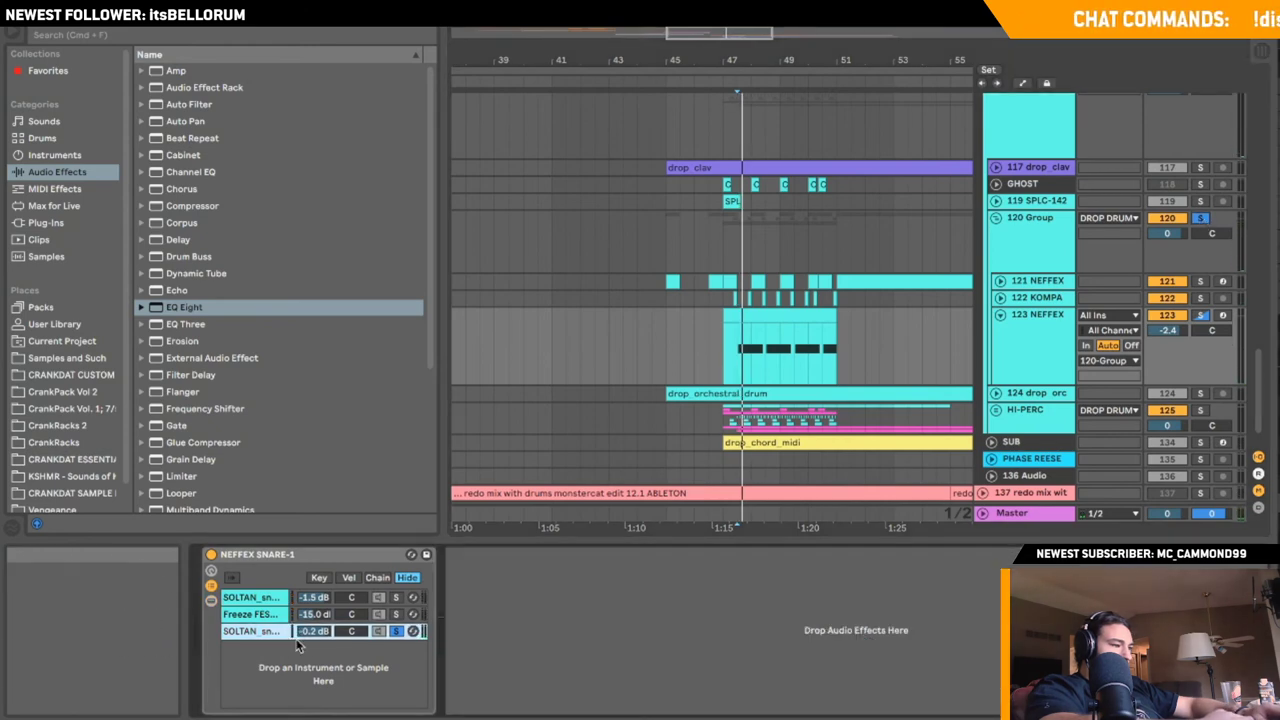
{"action": "left_click", "coordinate": [252, 631]}
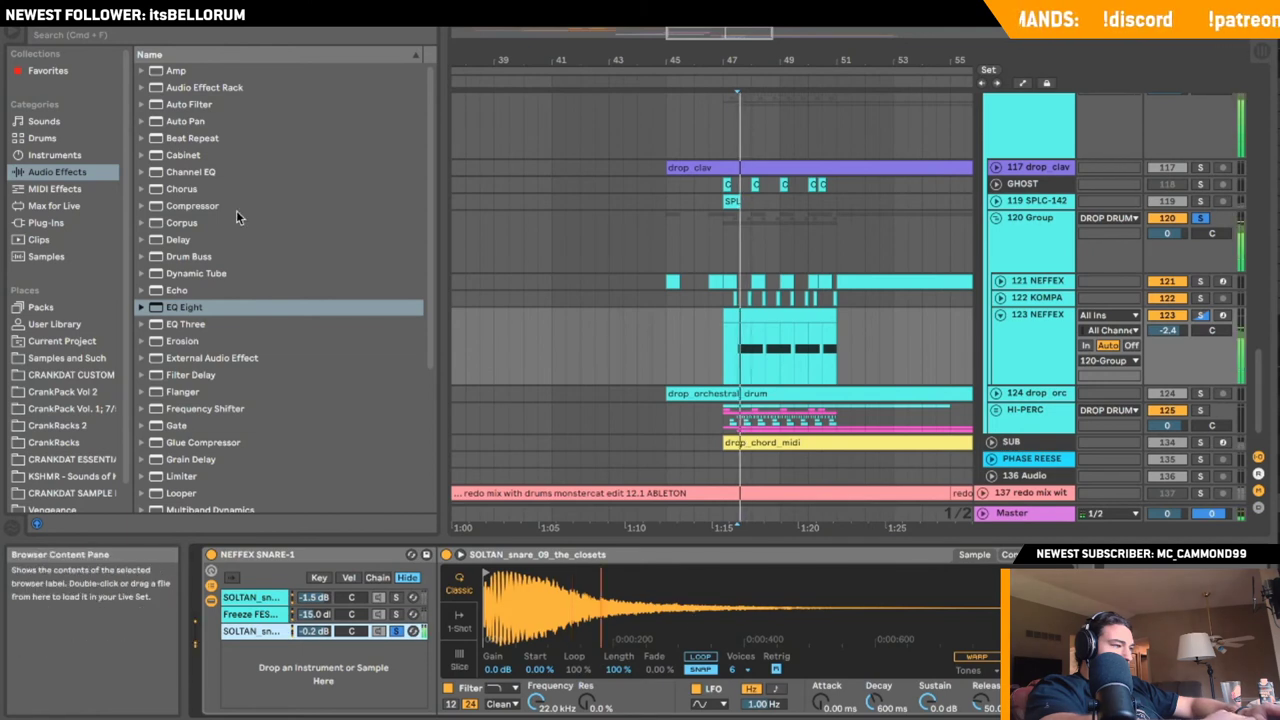
{"action": "scroll", "coordinate": [225, 330], "scroll_direction": "down", "scroll_amount": 5}
{"action": "key", "text": "Down"}
{"action": "key", "text": "Down"}
{"action": "key", "text": "Down"}
{"action": "key", "text": "Down"}
{"action": "key", "text": "Down"}
{"action": "key", "text": "Down"}
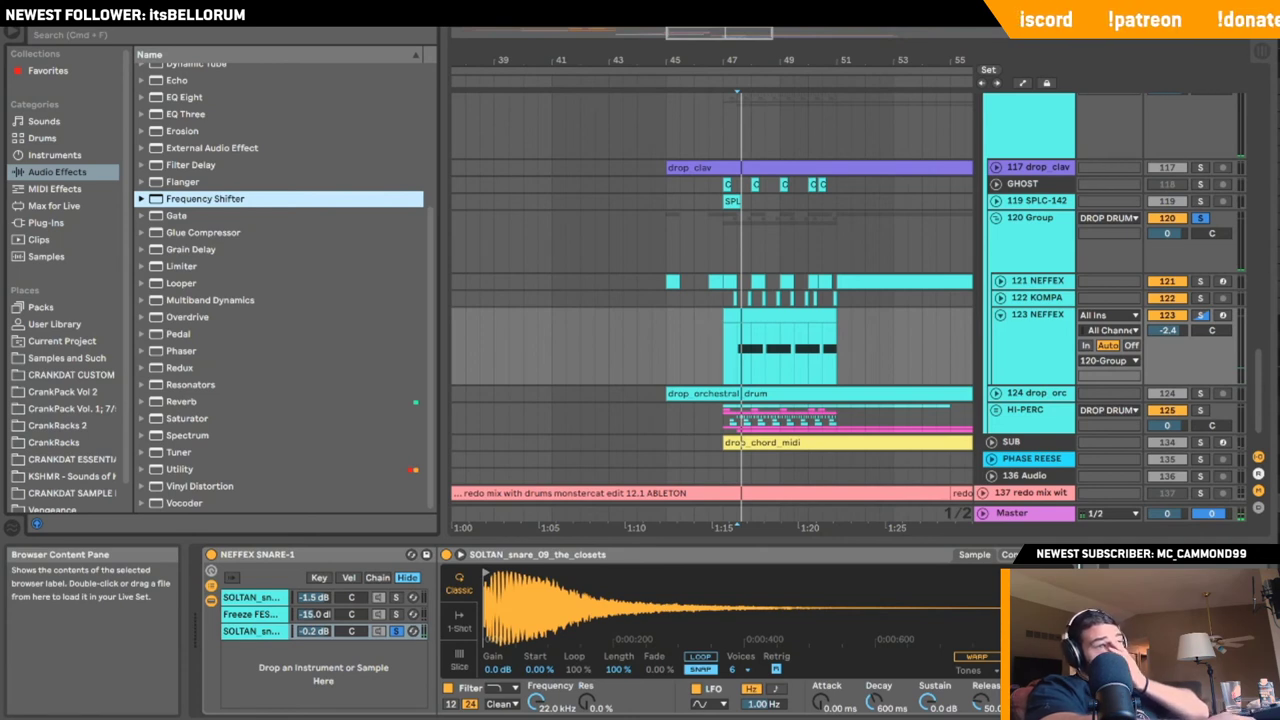
{"action": "key", "text": "Return"}
{"action": "key", "text": "space"}
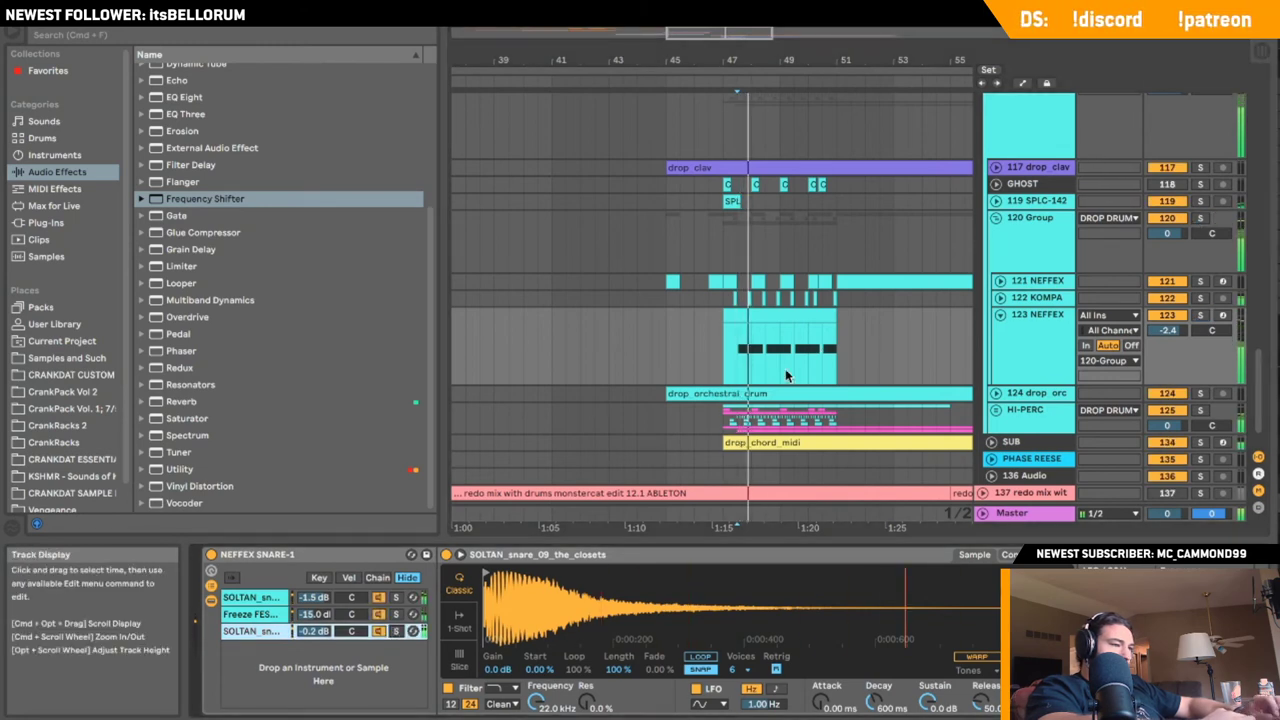
- Play the unsoloed full mix from bar 43, keeping the 120 Group and its 123 NEFFEX track expanded
{"action": "left_click", "coordinate": [1000, 315]}
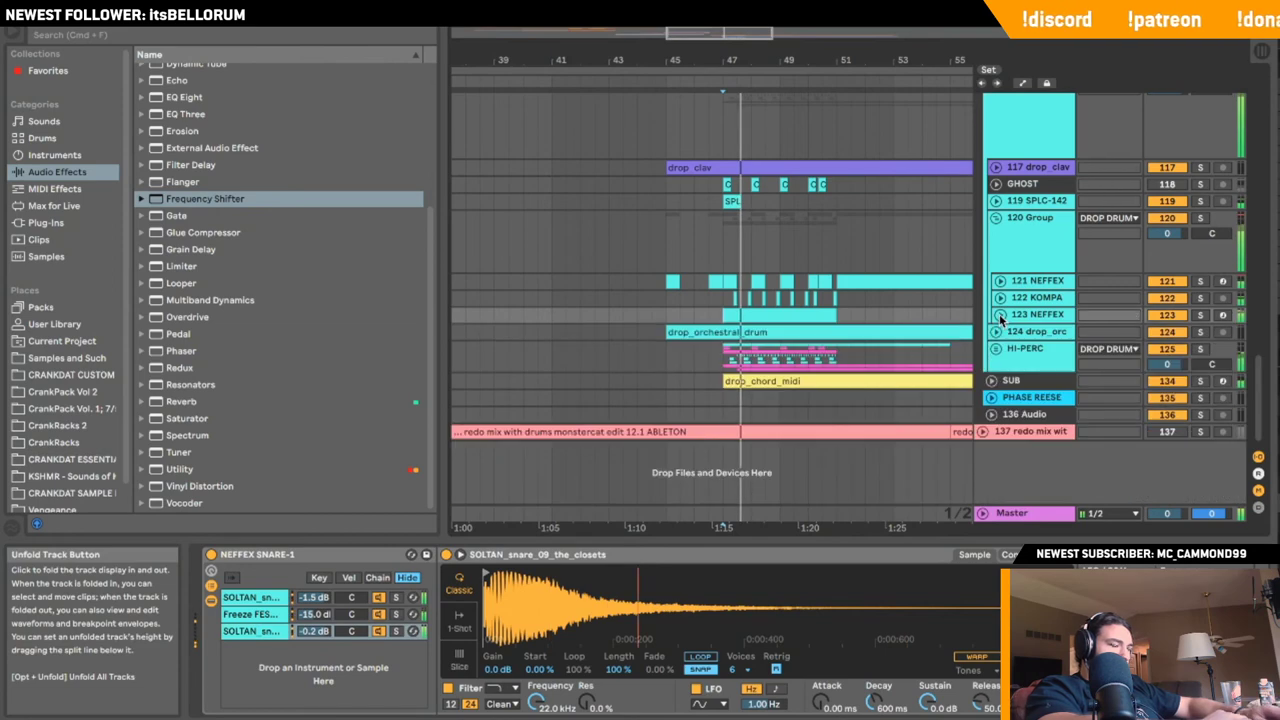
{"action": "left_click", "coordinate": [996, 217]}
{"action": "left_click", "coordinate": [997, 234]}
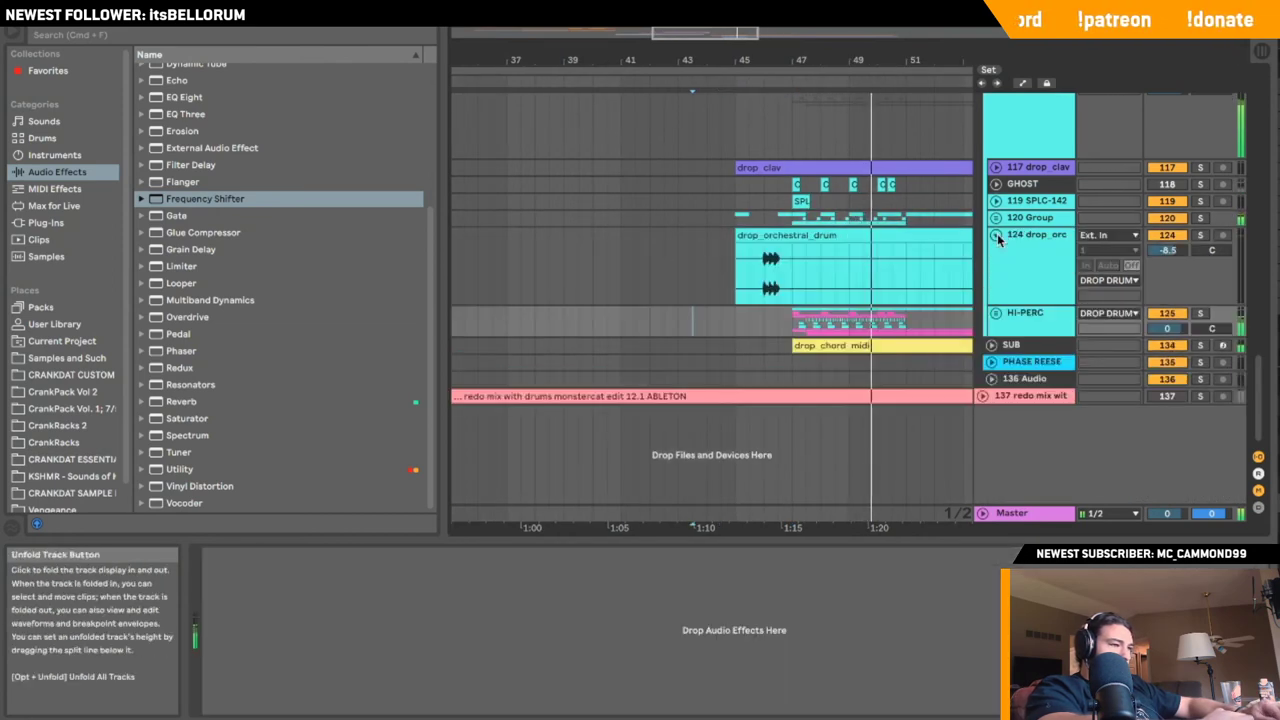
{"action": "left_click", "coordinate": [996, 234]}
{"action": "left_click", "coordinate": [996, 217]}
{"action": "left_click", "coordinate": [1000, 315]}
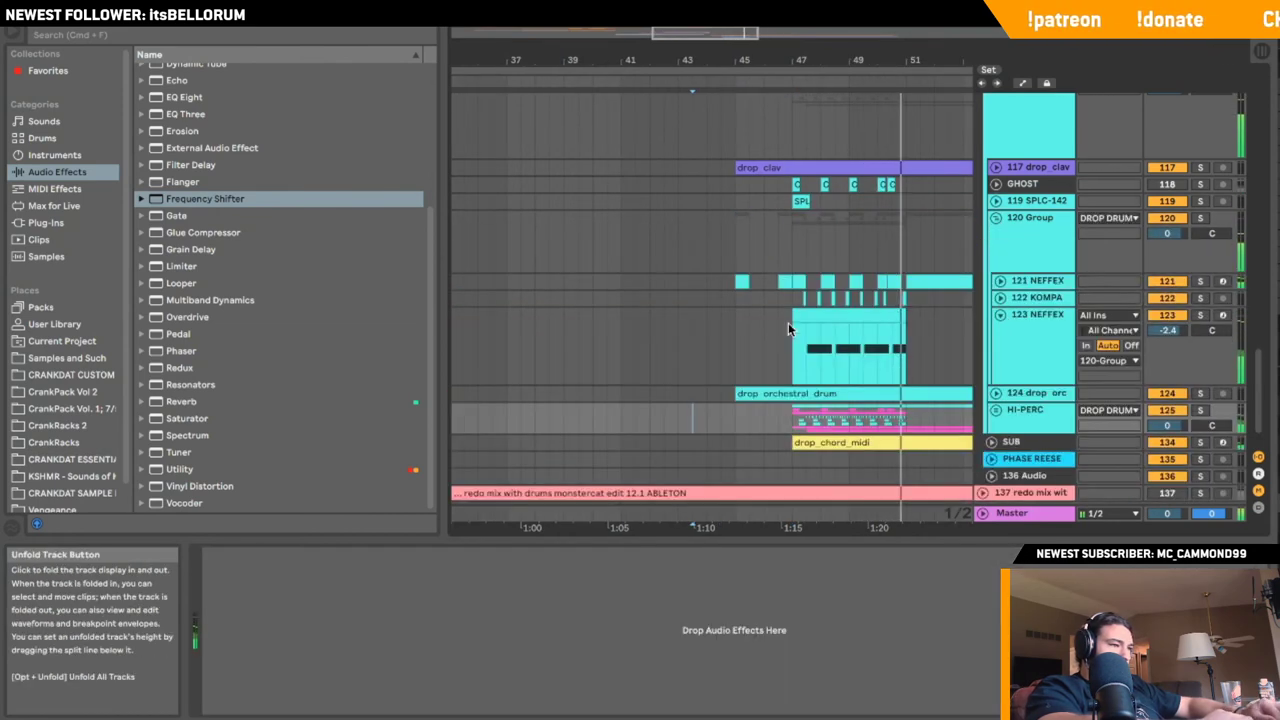
{"action": "left_click", "coordinate": [685, 338]}
{"action": "key", "text": "space"}
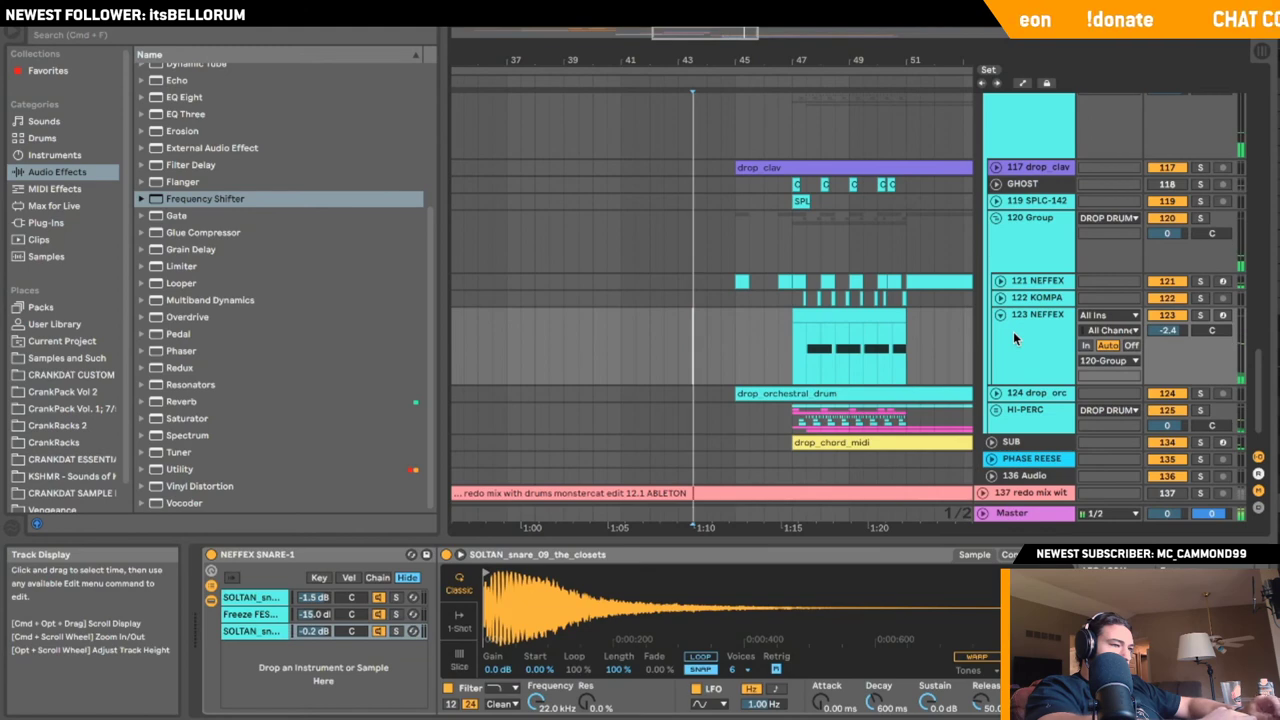
- Set the 123 NEFFEX track volume to 0 dB and copy the 120 Group's Drum Buss onto that track
{"action": "left_click", "coordinate": [995, 317]}
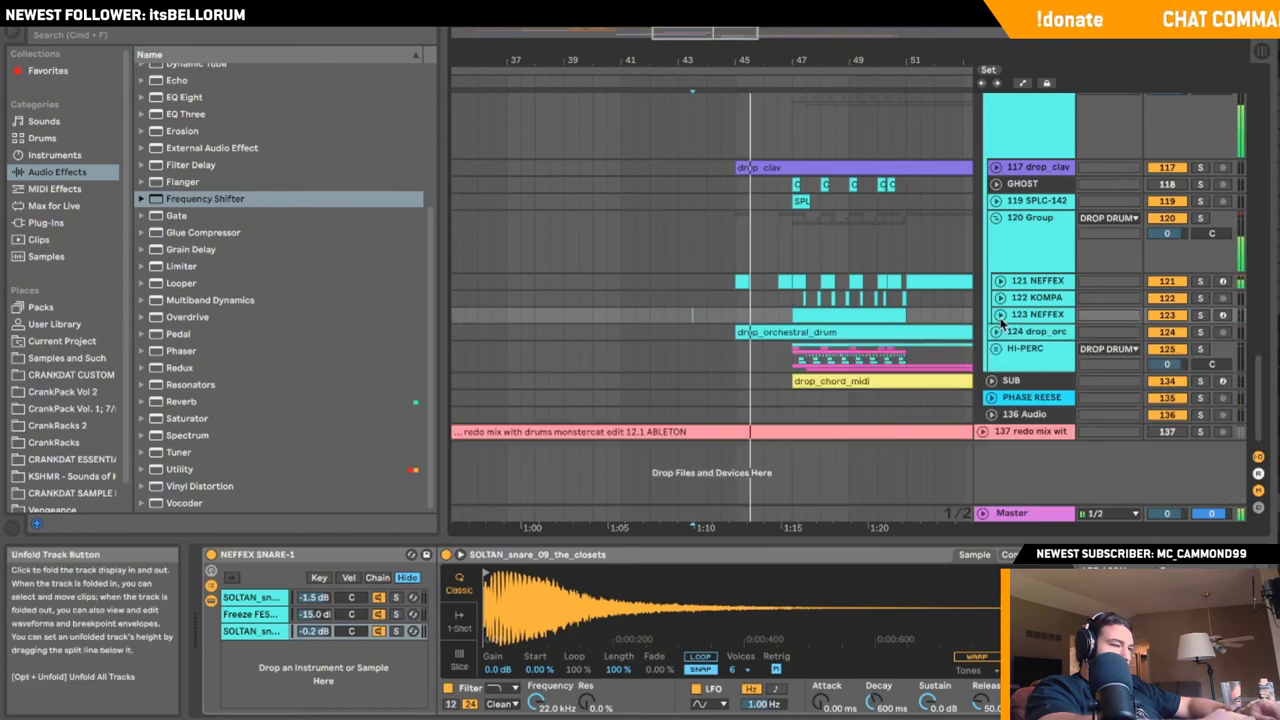
{"action": "left_click", "coordinate": [1043, 216]}
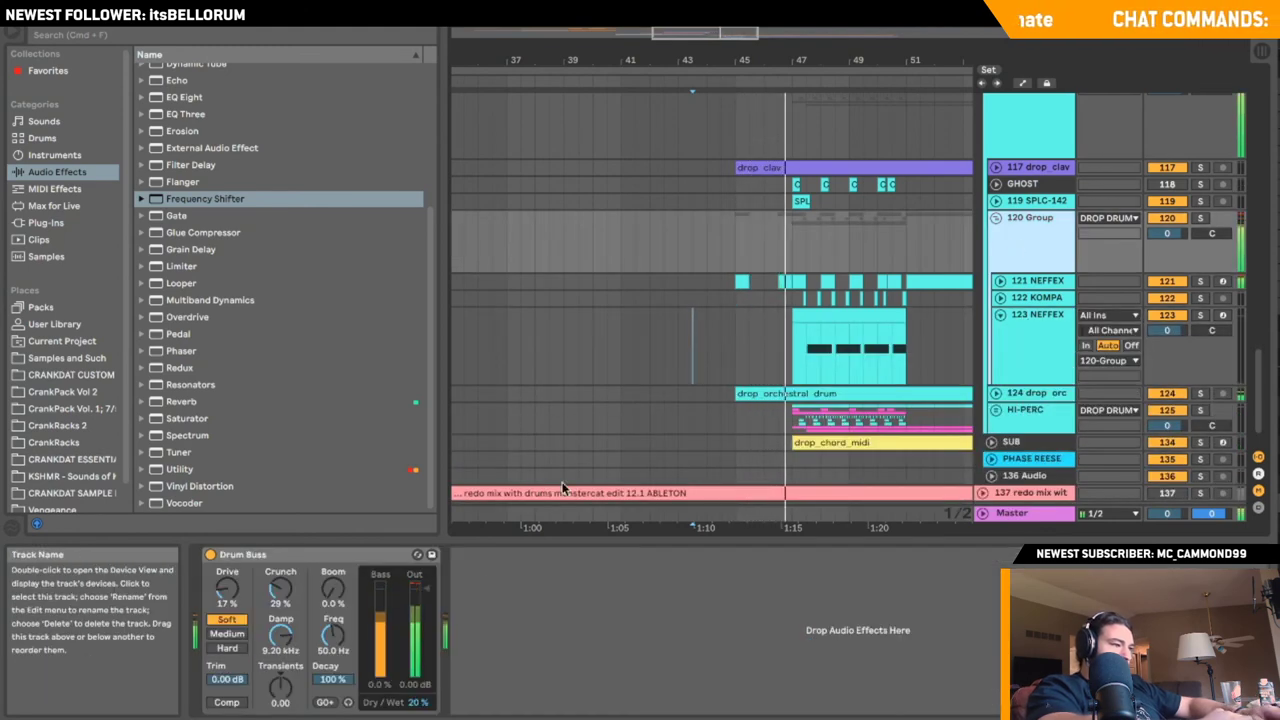
{"action": "left_click_drag", "start_coordinate": [314, 556], "coordinate": [801, 350]}
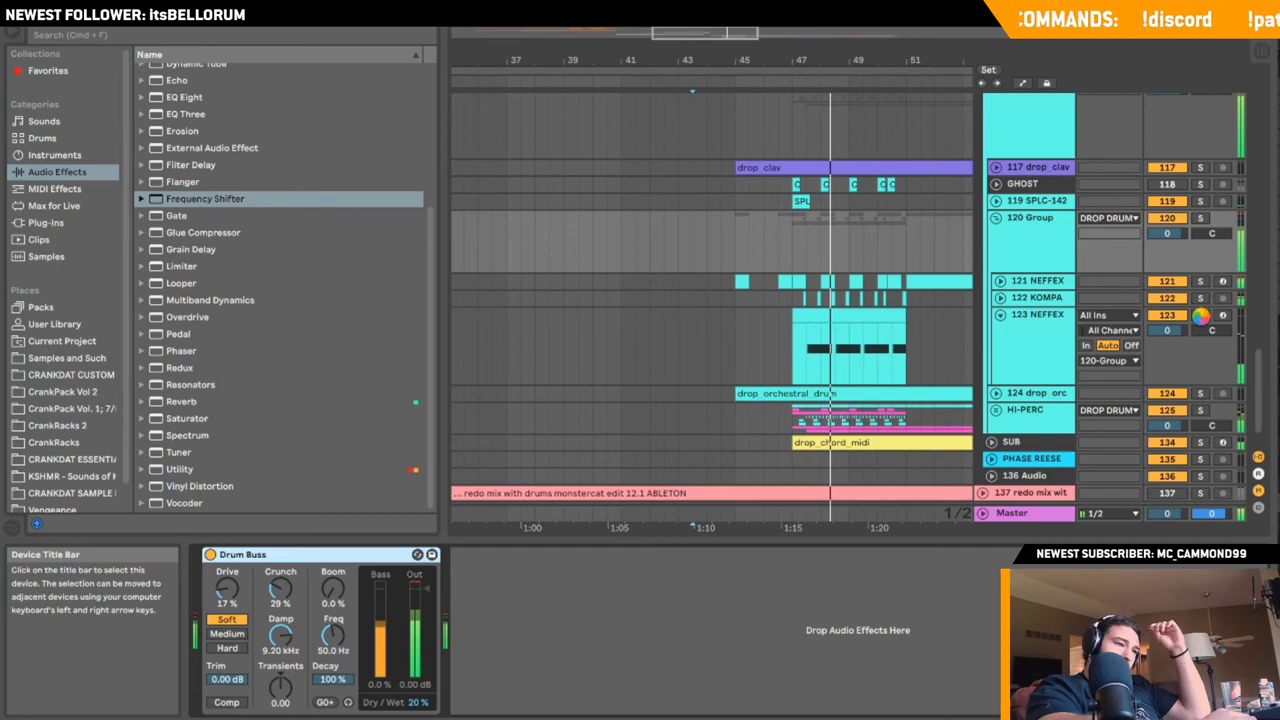
- Solo the 123 NEFFEX track and set its Drum Buss Drive to 15% while the snare plays
{"action": "left_click", "coordinate": [1200, 315]}
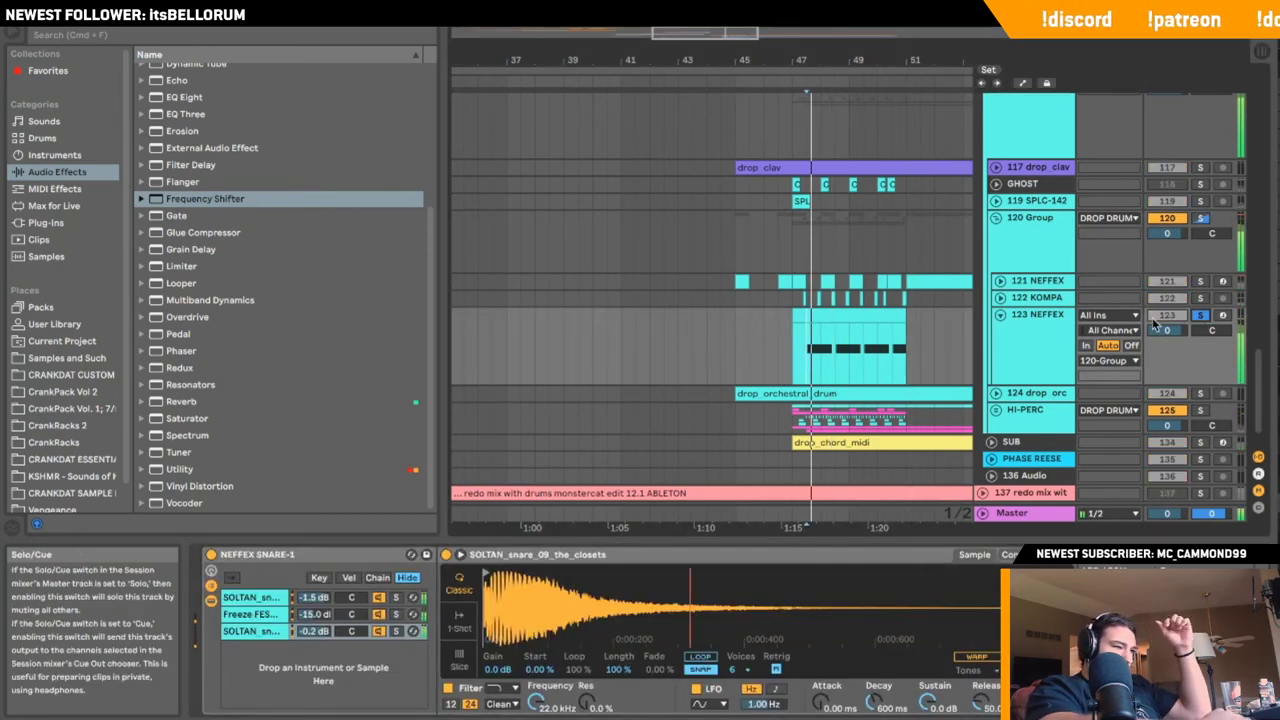
{"action": "scroll", "coordinate": [868, 557], "scroll_direction": "right", "scroll_amount": 5}
{"action": "key", "text": "space"}
{"action": "left_click", "coordinate": [957, 590]}
{"action": "key", "text": "space"}
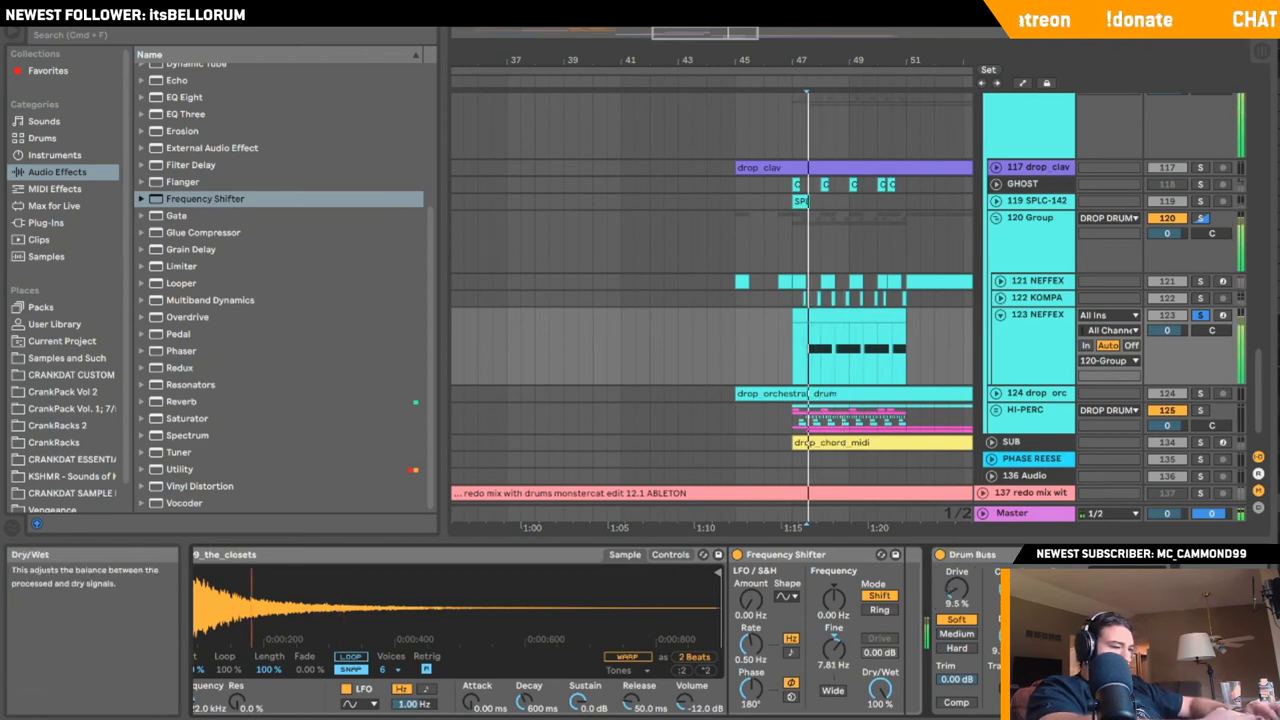
{"action": "left_click_drag", "start_coordinate": [957, 590], "coordinate": [957, 581]}
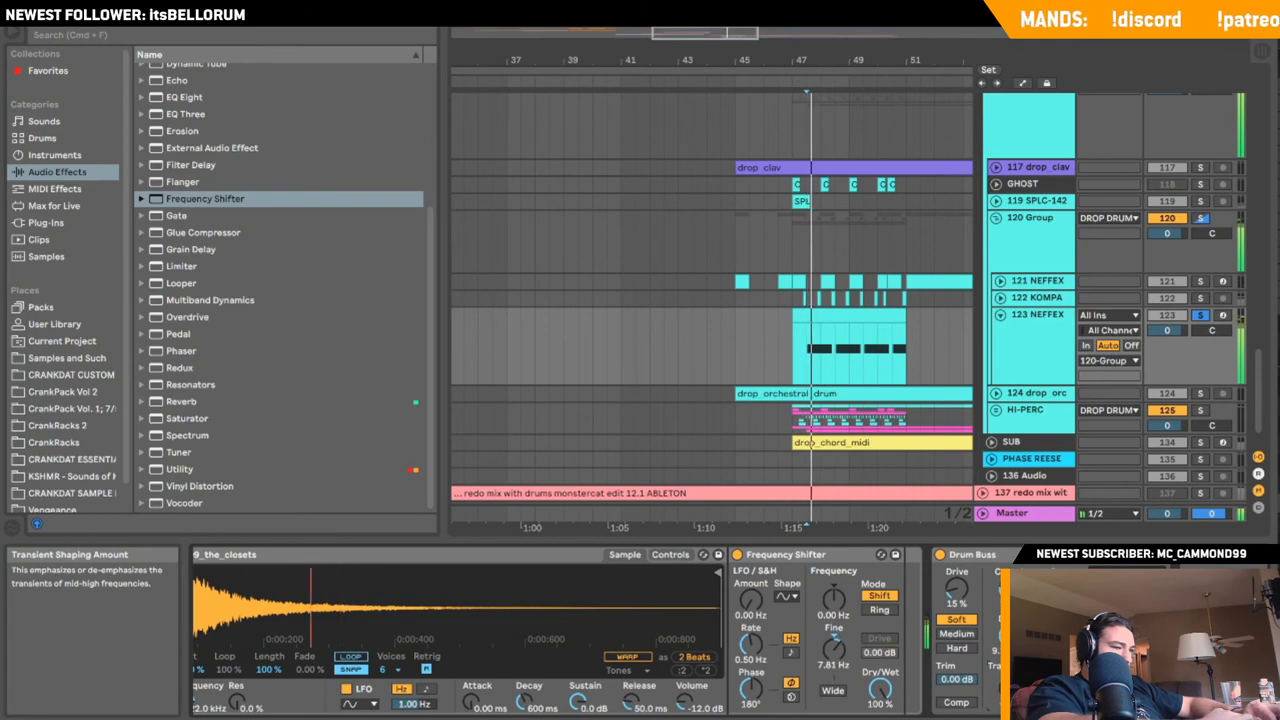
- Try the Medium distortion type on the snare's Drum Buss
{"action": "left_click", "coordinate": [960, 704]}
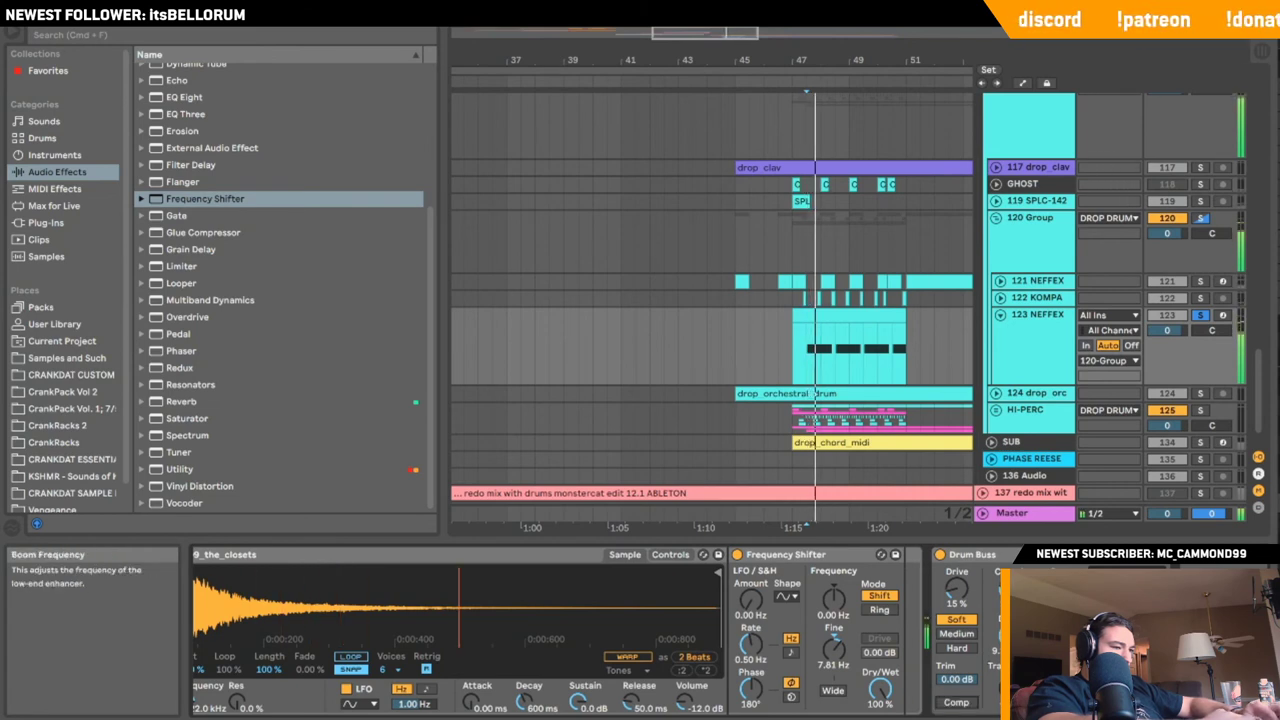
{"action": "left_click", "coordinate": [962, 634]}
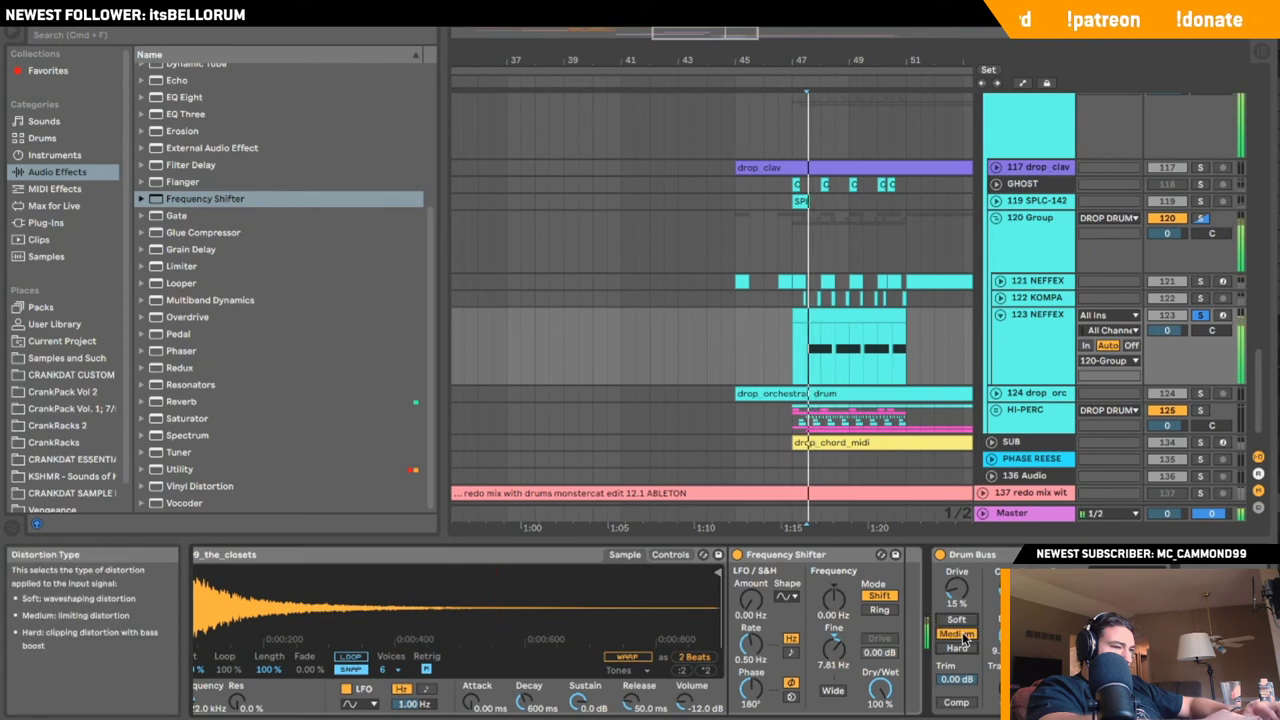
{"action": "left_click", "coordinate": [957, 619]}
- Unsolo and collapse the 123 NEFFEX track, and play the full mix from about bar 39
{"action": "left_click", "coordinate": [1202, 316]}
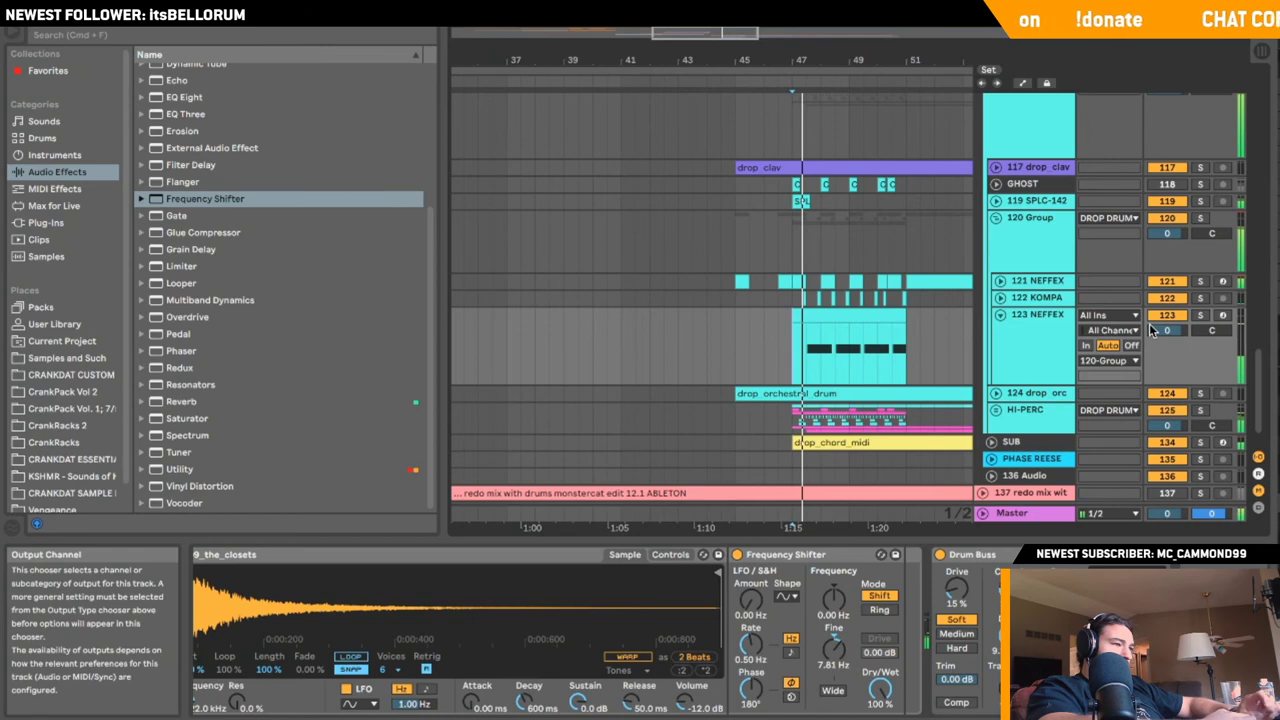
{"action": "left_click", "coordinate": [1000, 315]}
{"action": "scroll", "coordinate": [841, 315], "scroll_direction": "down", "scroll_amount": 2}
{"action": "left_click", "coordinate": [619, 301]}
{"action": "left_click", "coordinate": [609, 313]}
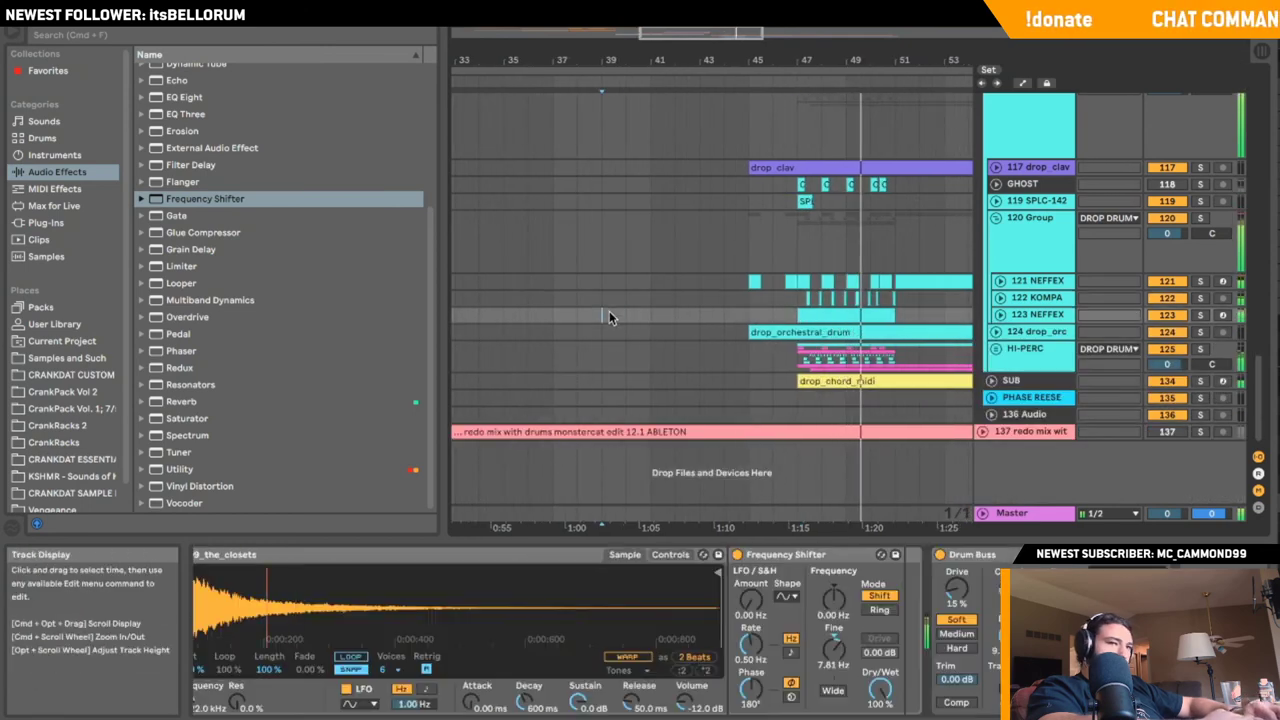
{"action": "key", "text": "space"}
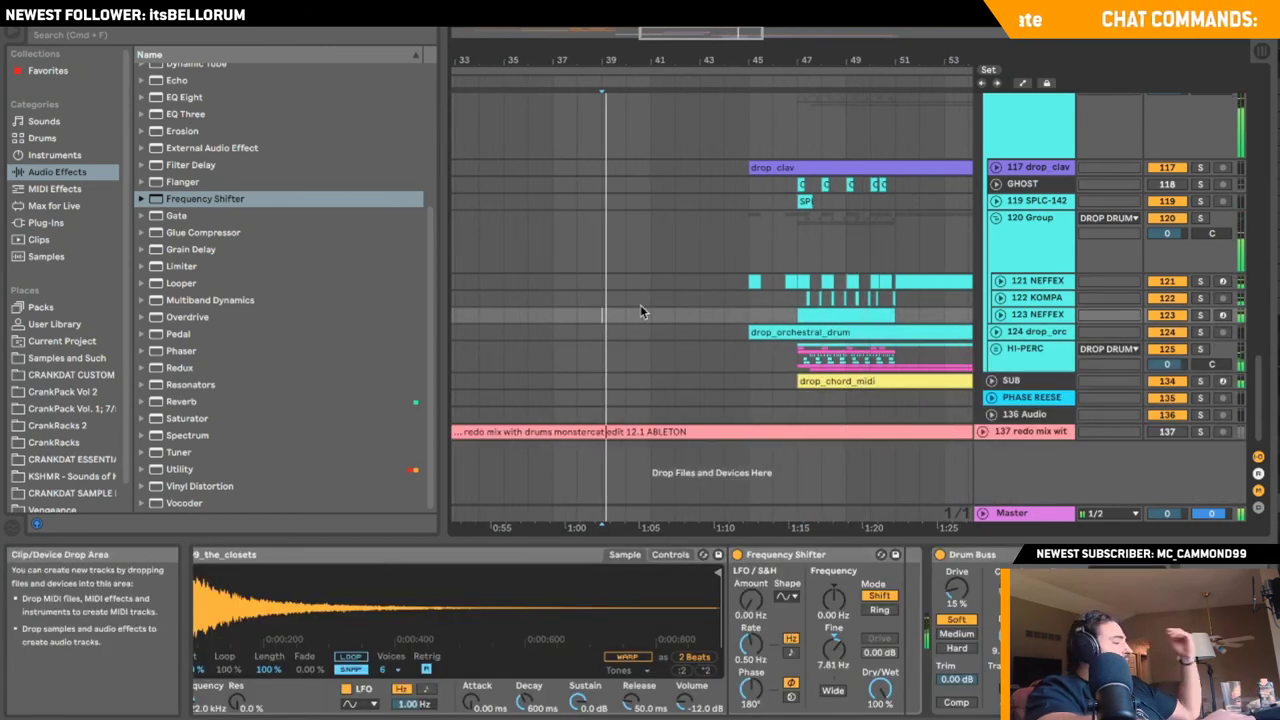
{"action": "key", "text": "space"}
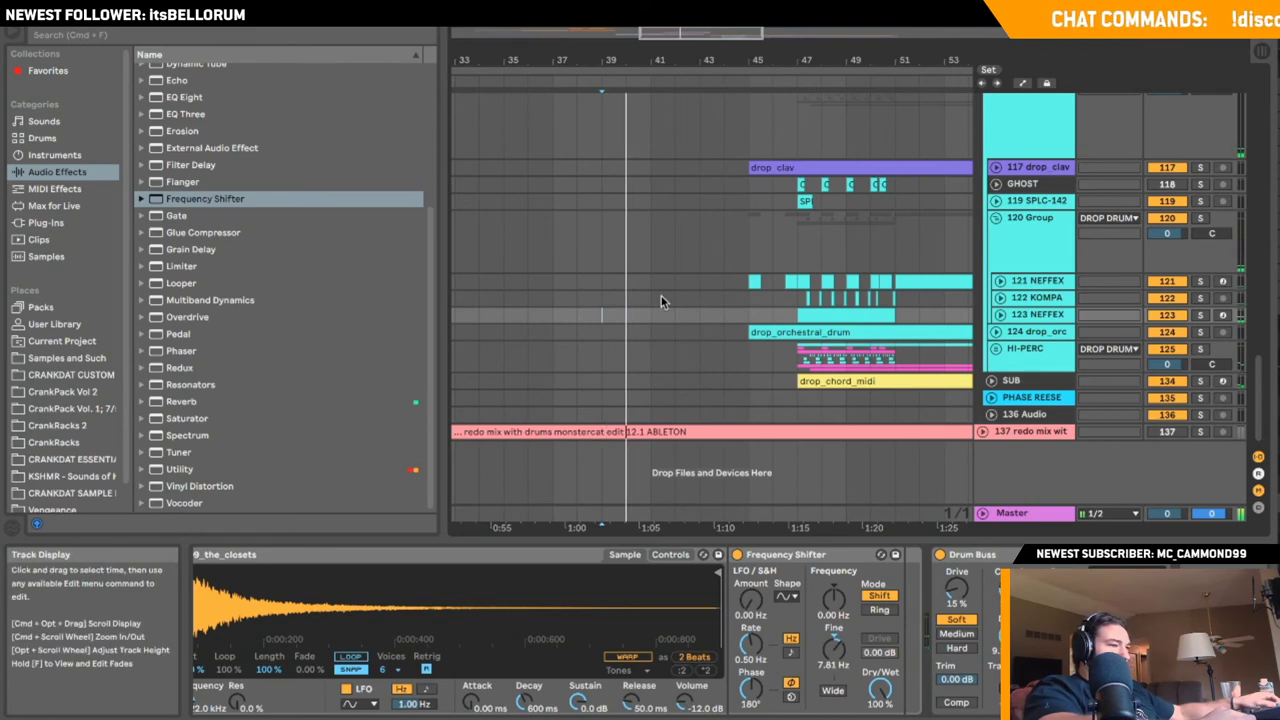
- Unfold the 121 NEFFEX kick track and inspect the LEX_LUGER chain in its kick rack while the mix plays
{"action": "left_click", "coordinate": [803, 283]}
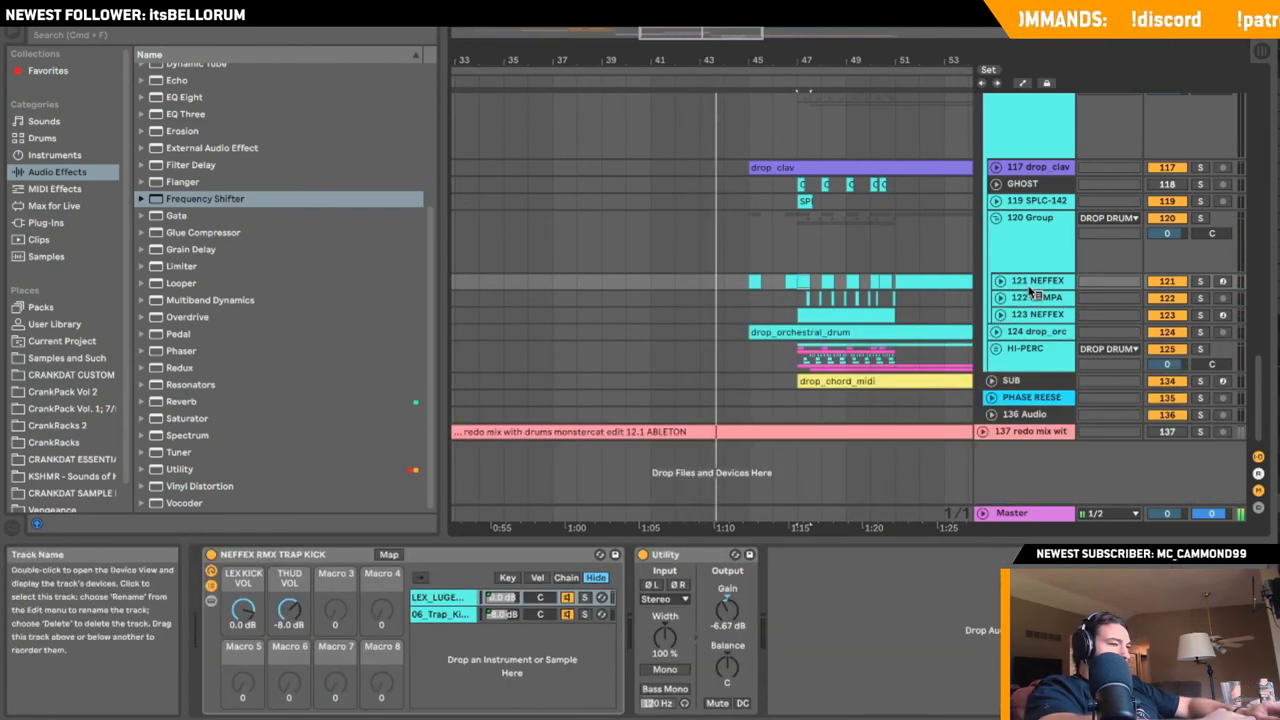
{"action": "right_click", "coordinate": [1031, 286]}
{"action": "right_click", "coordinate": [1018, 299]}
{"action": "left_click", "coordinate": [1012, 283]}
{"action": "left_click", "coordinate": [1000, 281]}
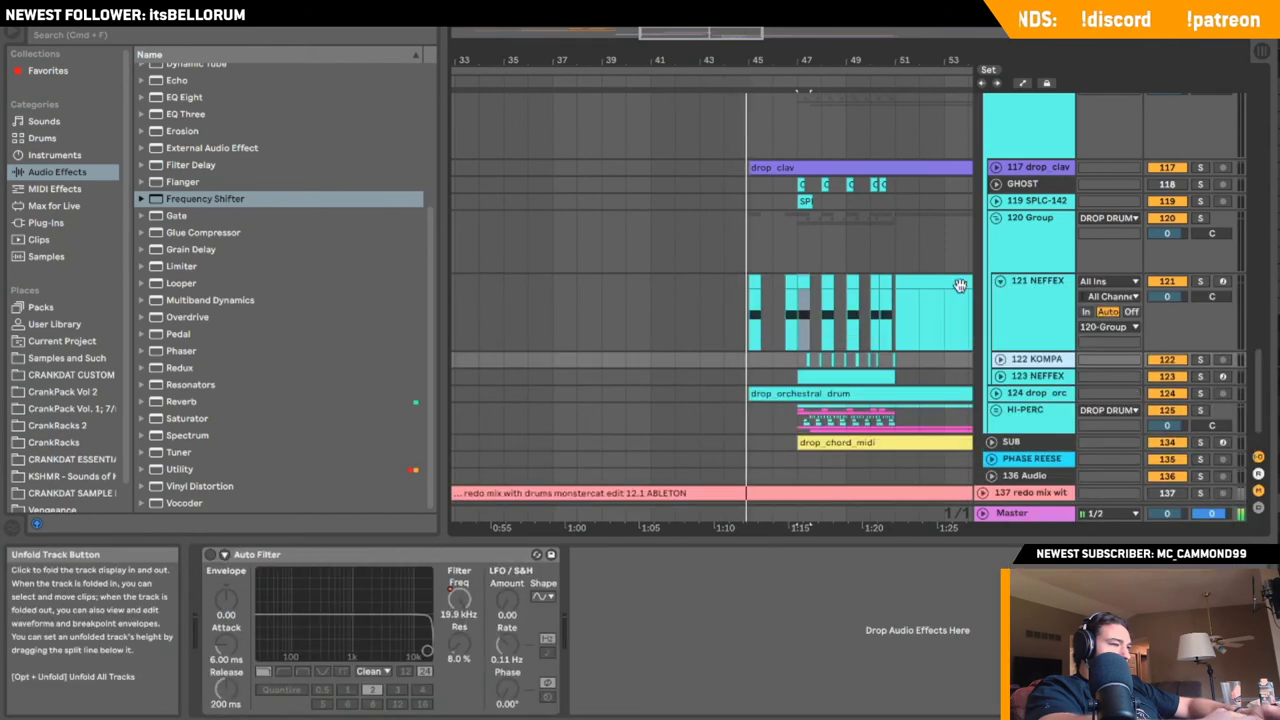
{"action": "left_click", "coordinate": [960, 285]}
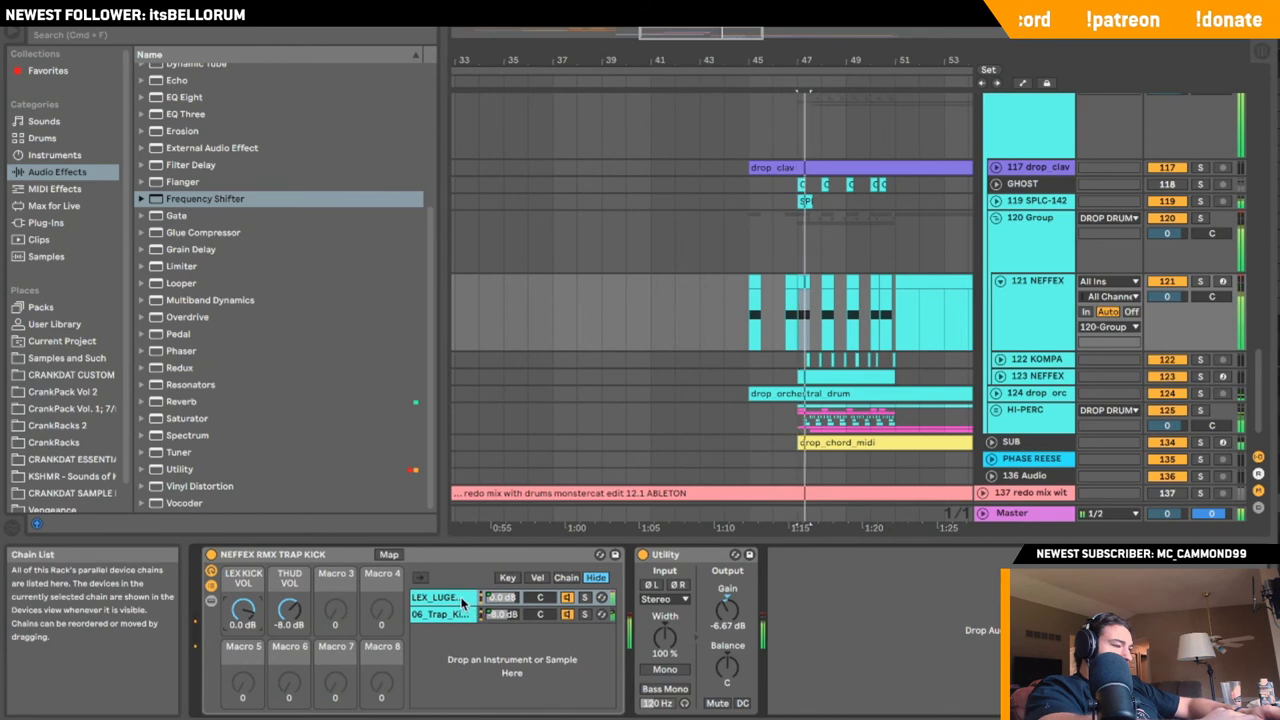
{"action": "left_click", "coordinate": [436, 603]}
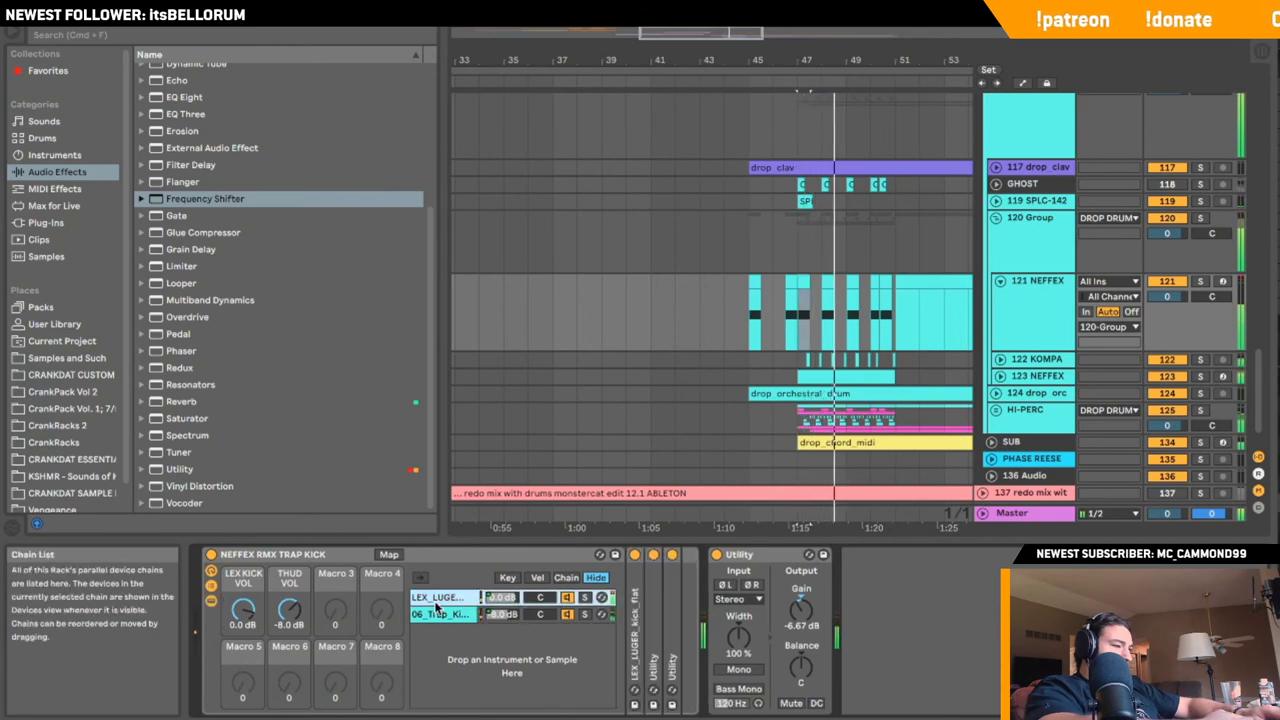
- Fold the 121 NEFFEX track, unfold 122 KOMPA and 123 NEFFEX, and solo 123 NEFFEX while playing from about bar 47
{"action": "left_click", "coordinate": [999, 281]}
{"action": "left_click", "coordinate": [999, 298]}
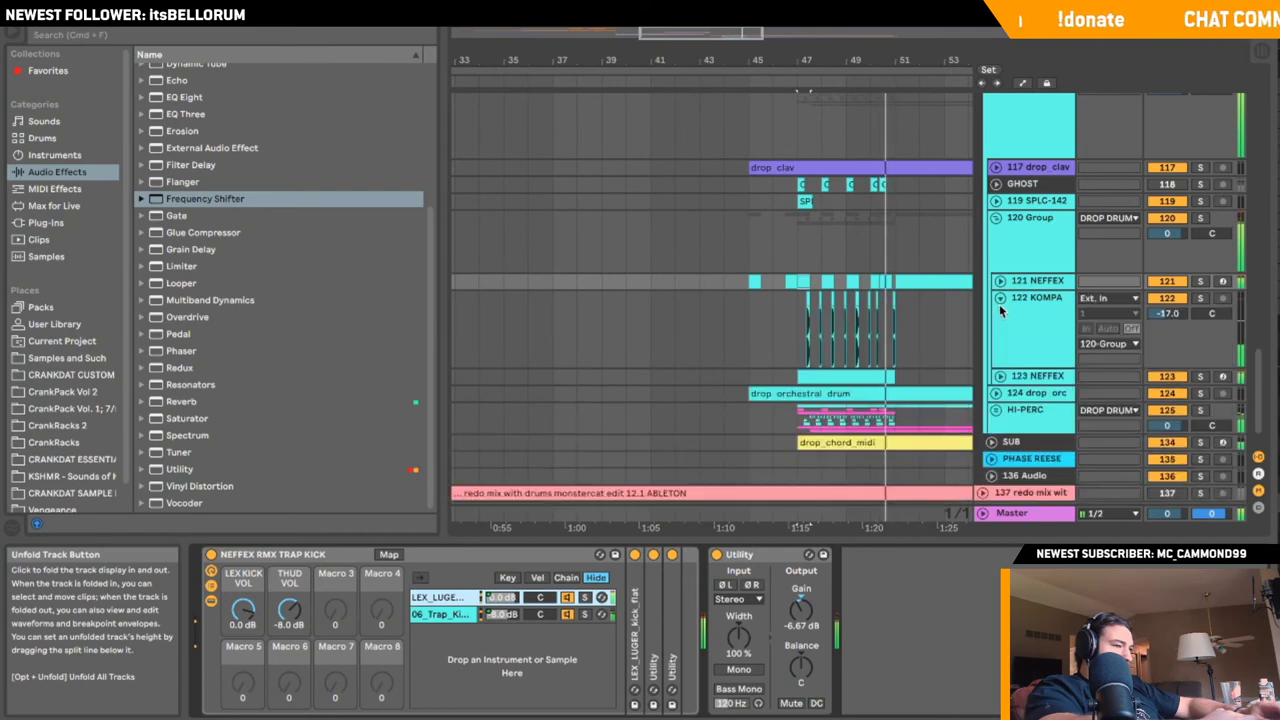
{"action": "left_click", "coordinate": [1000, 377]}
{"action": "key", "text": "space"}
{"action": "left_click", "coordinate": [793, 401]}
{"action": "key", "text": "space"}
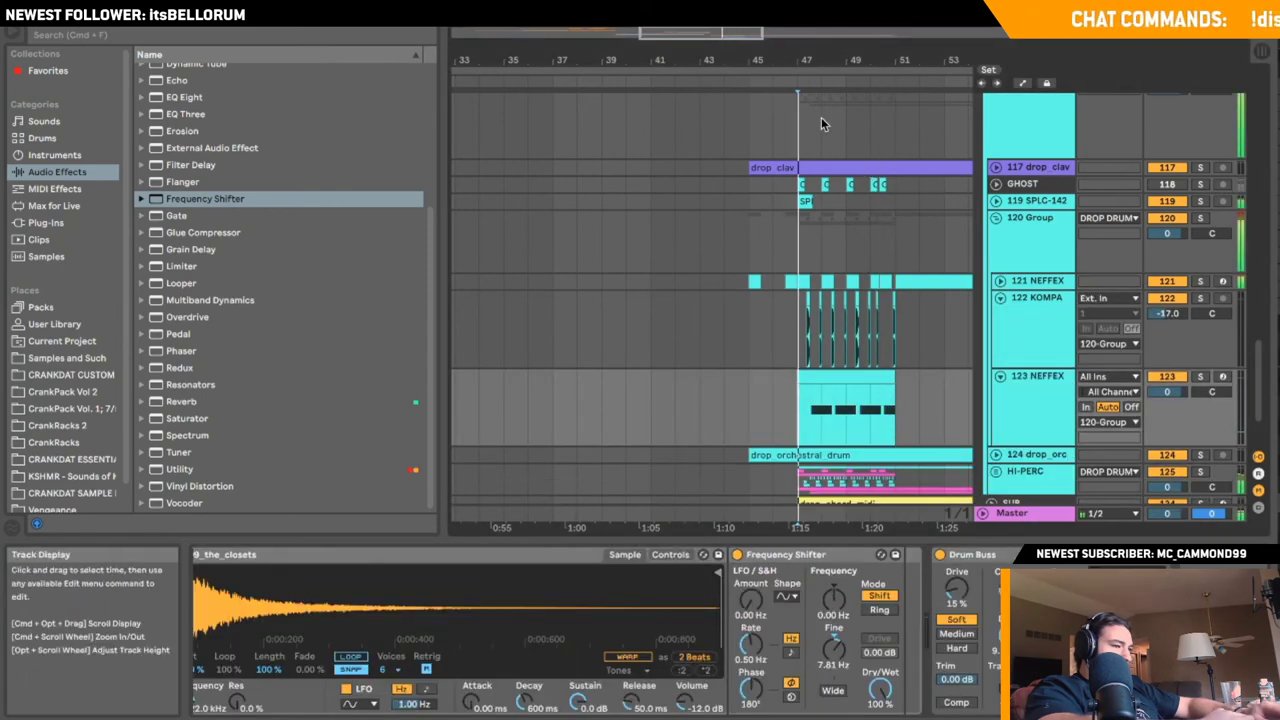
{"action": "scroll", "coordinate": [821, 118], "scroll_direction": "up", "scroll_amount": 4}
{"action": "left_click", "coordinate": [1201, 377]}
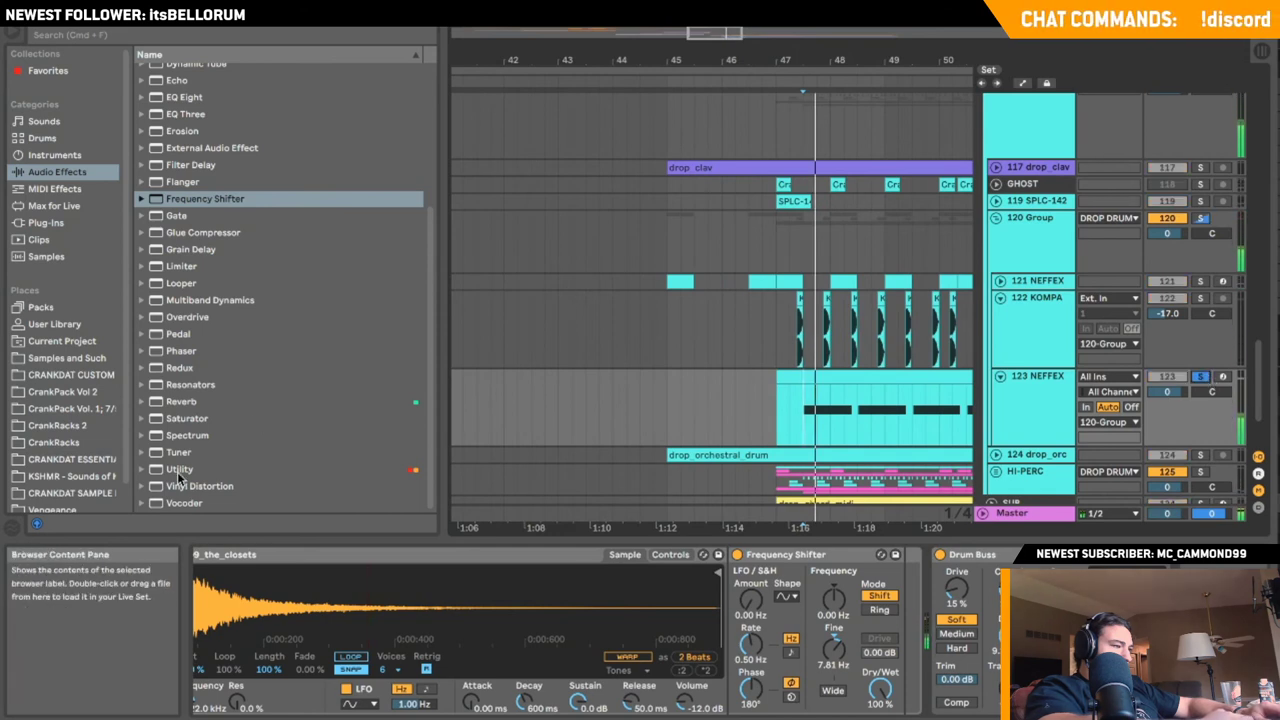
- Add a Utility to the 123 NEFFEX track and draw a raised Gain automation step at its first snare note
{"action": "left_click_drag", "start_coordinate": [179, 474], "coordinate": [673, 496]}
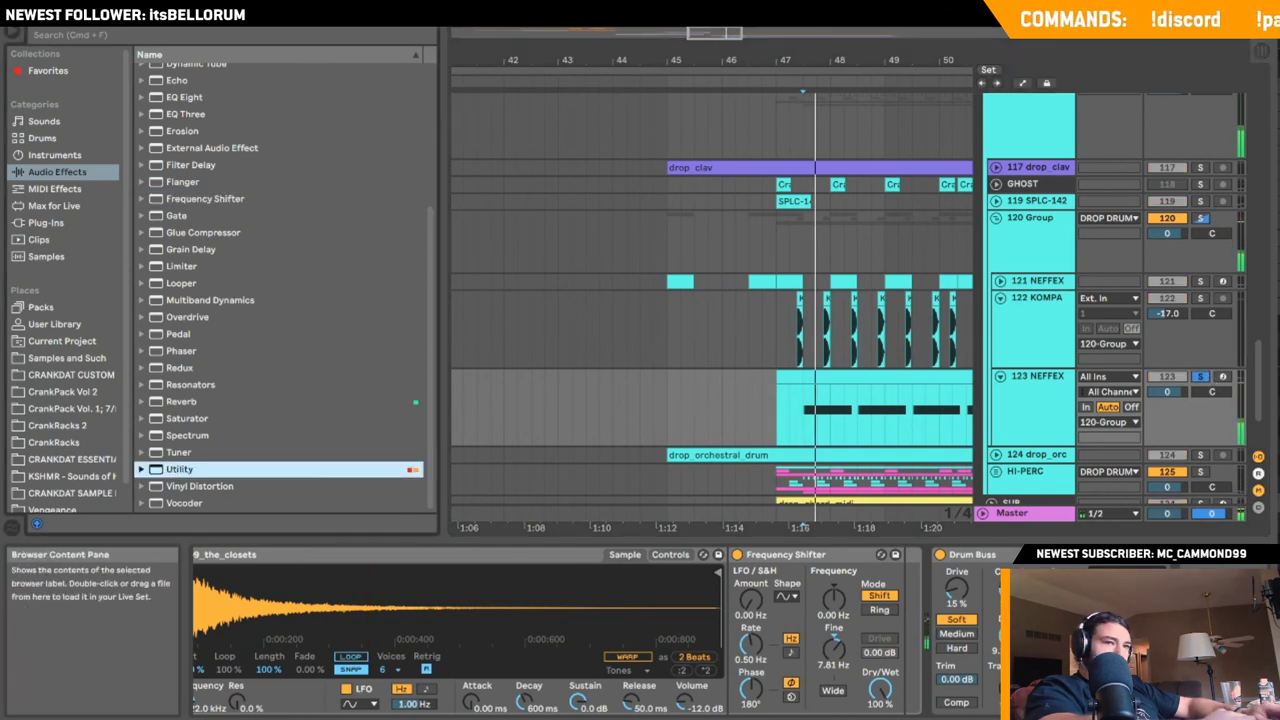
{"action": "scroll", "coordinate": [640, 630], "scroll_direction": "right", "scroll_amount": 2}
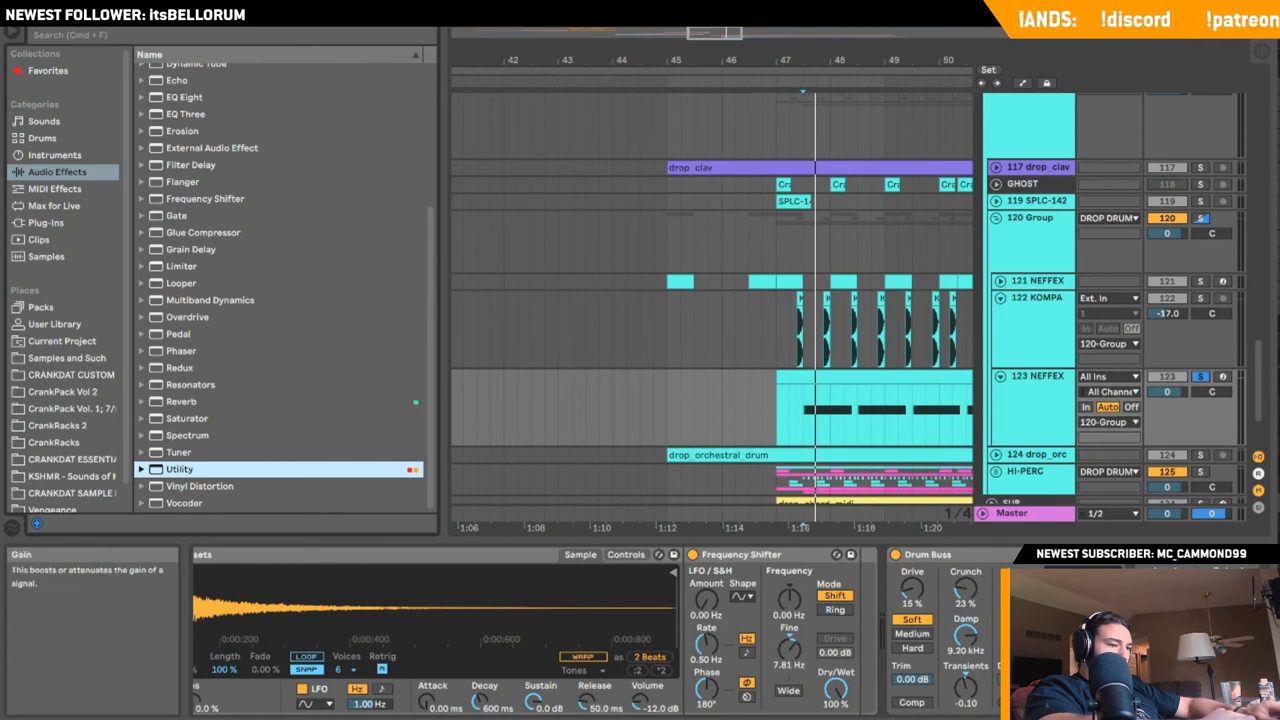
{"action": "key", "text": "a"}
{"action": "key", "text": "b"}
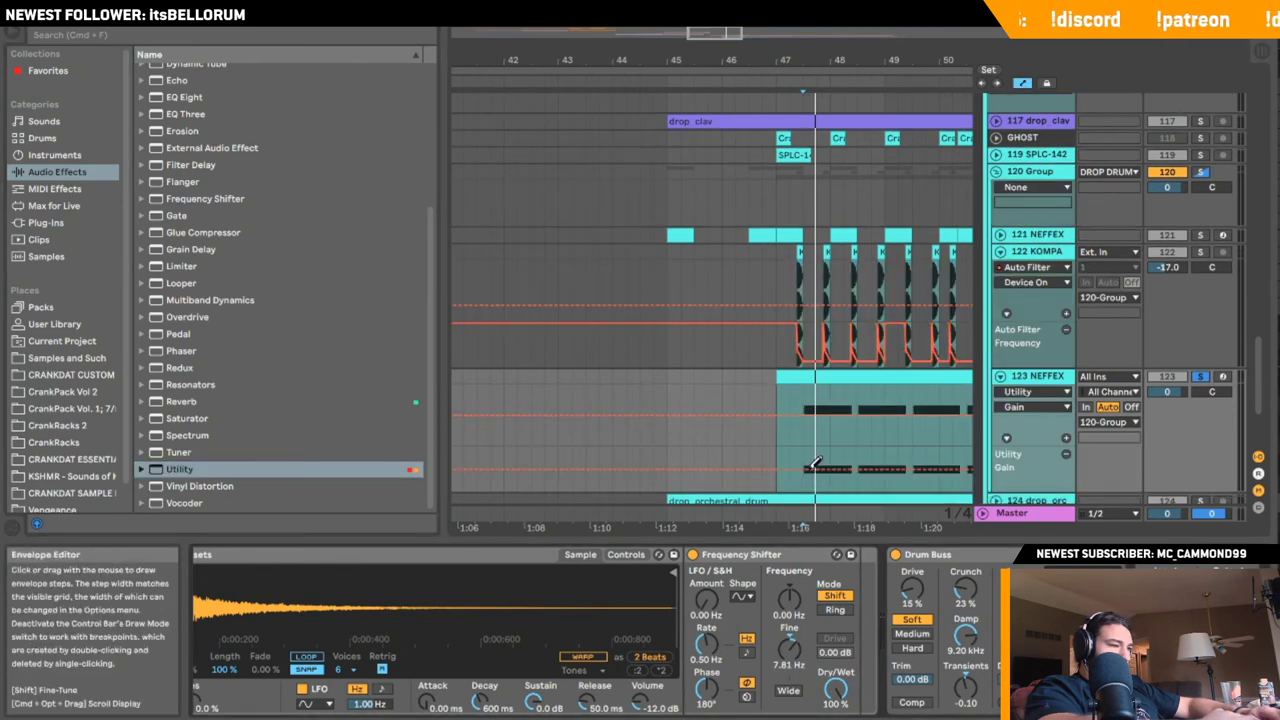
{"action": "left_click", "coordinate": [815, 465]}
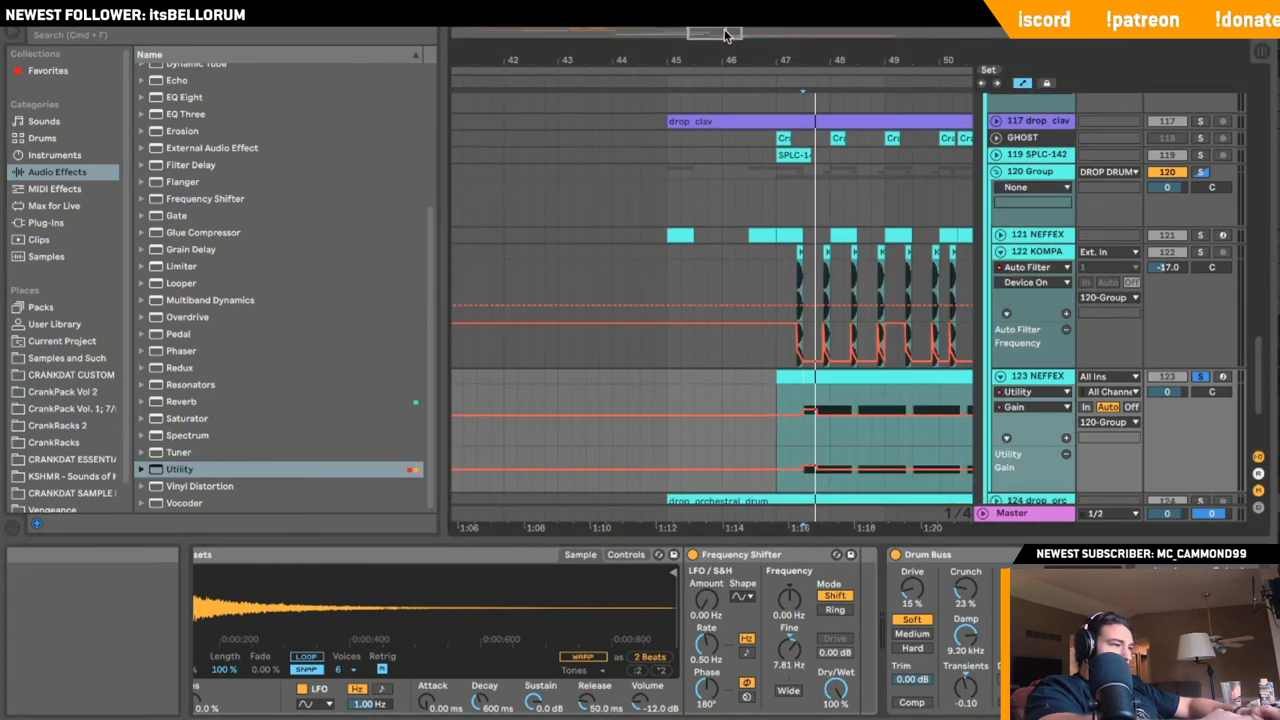
- Reshape the Utility Gain automation on the first snare note into a boosted attack that ramps down over the note's start
{"action": "left_click_drag", "start_coordinate": [727, 35], "coordinate": [725, 90]}
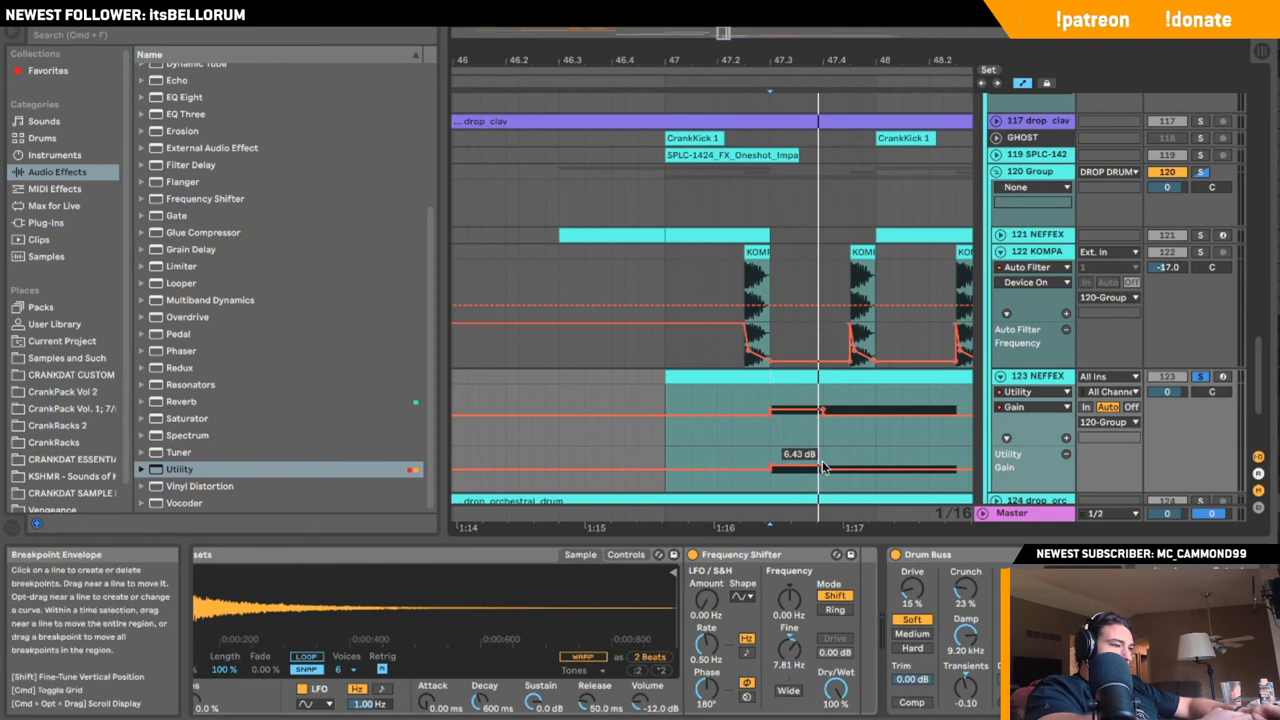
{"action": "key", "text": "space"}
{"action": "left_click", "coordinate": [757, 484]}
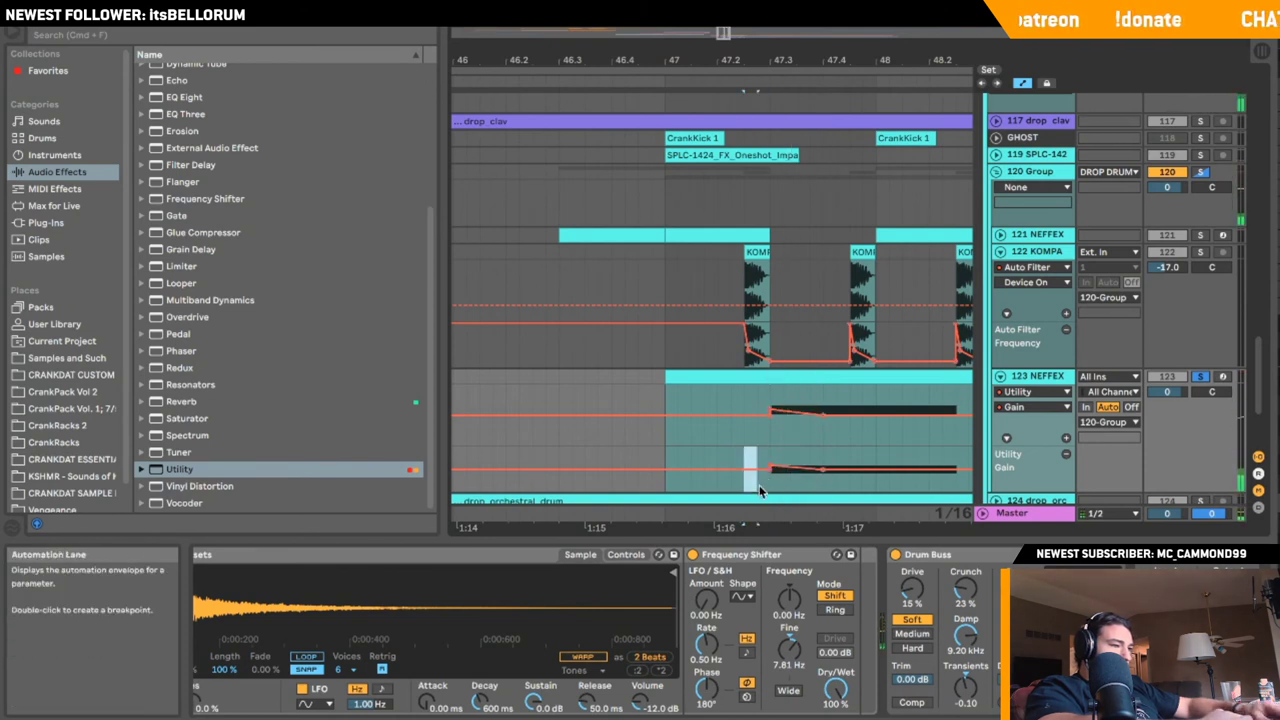
{"action": "left_click", "coordinate": [760, 453]}
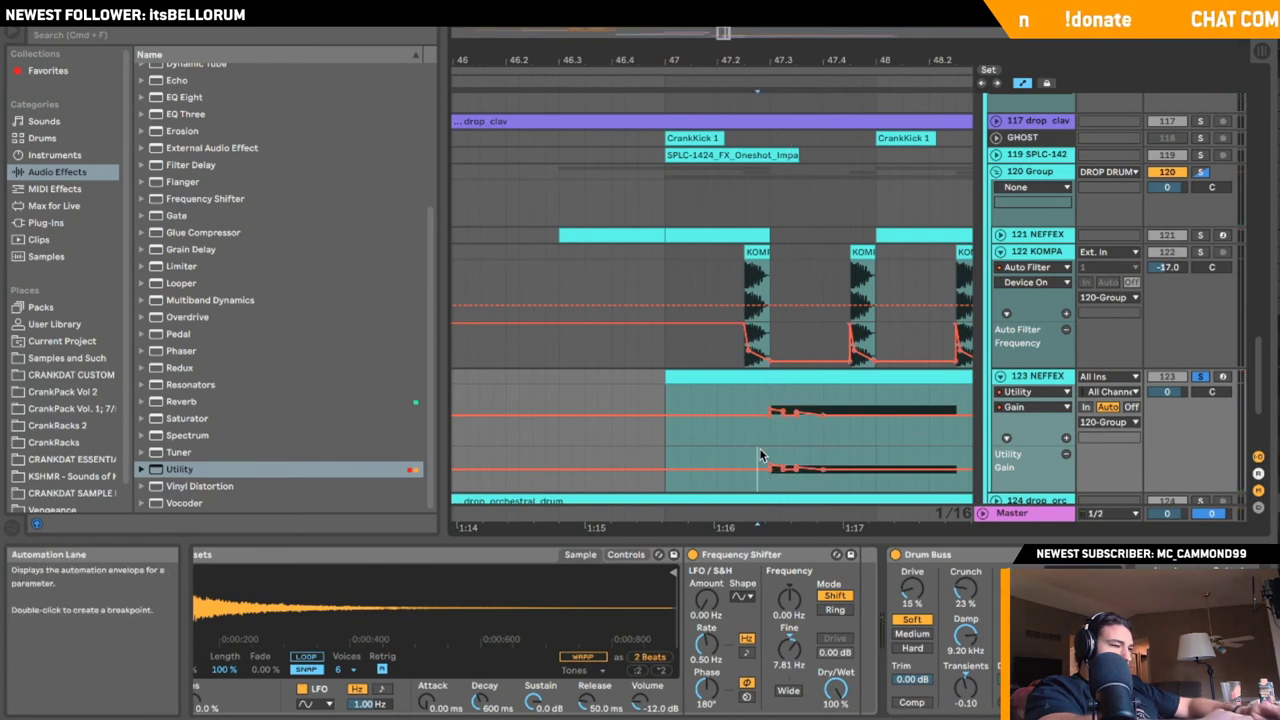
{"action": "left_click", "coordinate": [768, 456]}
{"action": "key", "text": "space"}
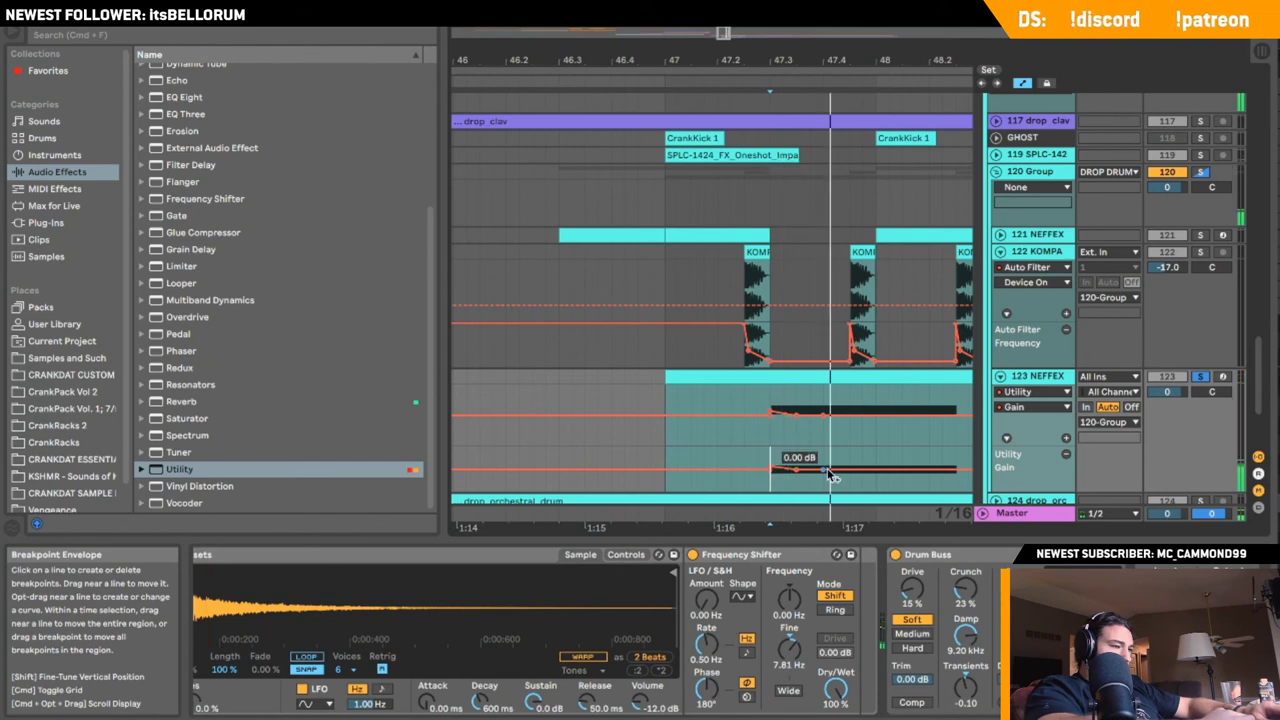
{"action": "left_click_drag", "start_coordinate": [820, 477], "coordinate": [820, 472]}
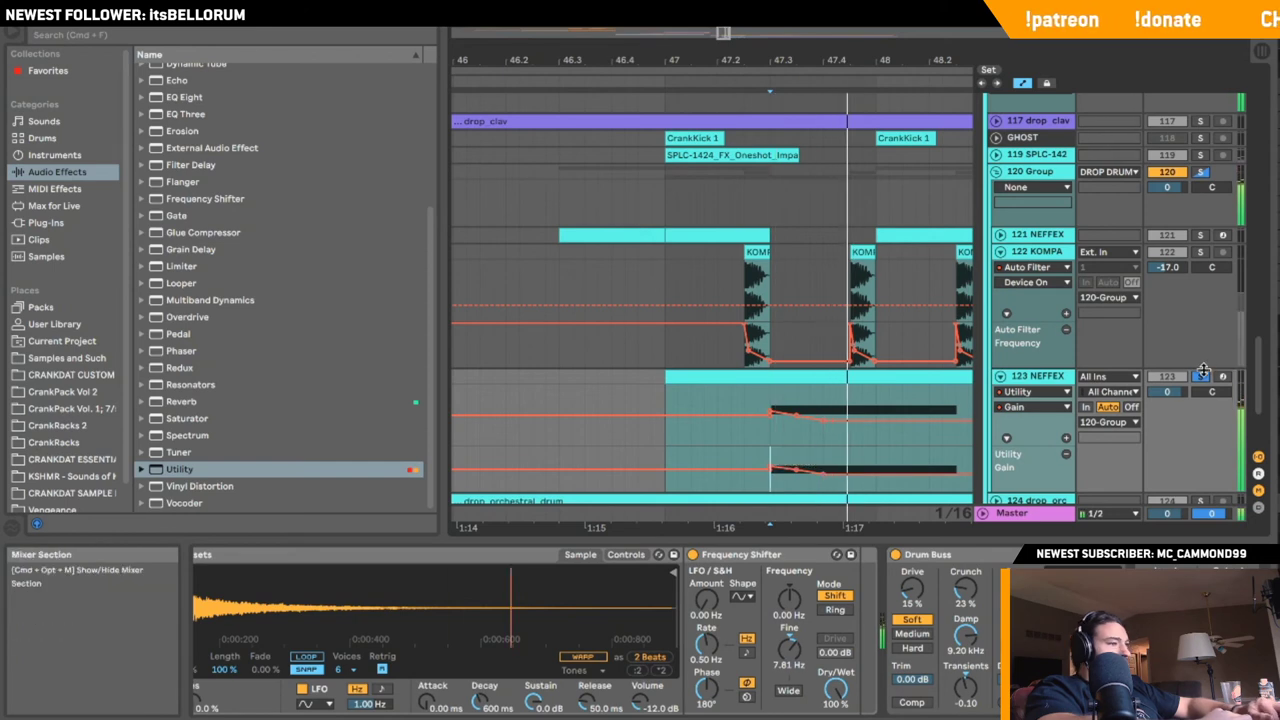
- Unsolo 123 NEFFEX, replay the drop in the full mix, and bring the Gain automation after the snare's attack back to 0 dB
{"action": "left_click", "coordinate": [743, 436]}
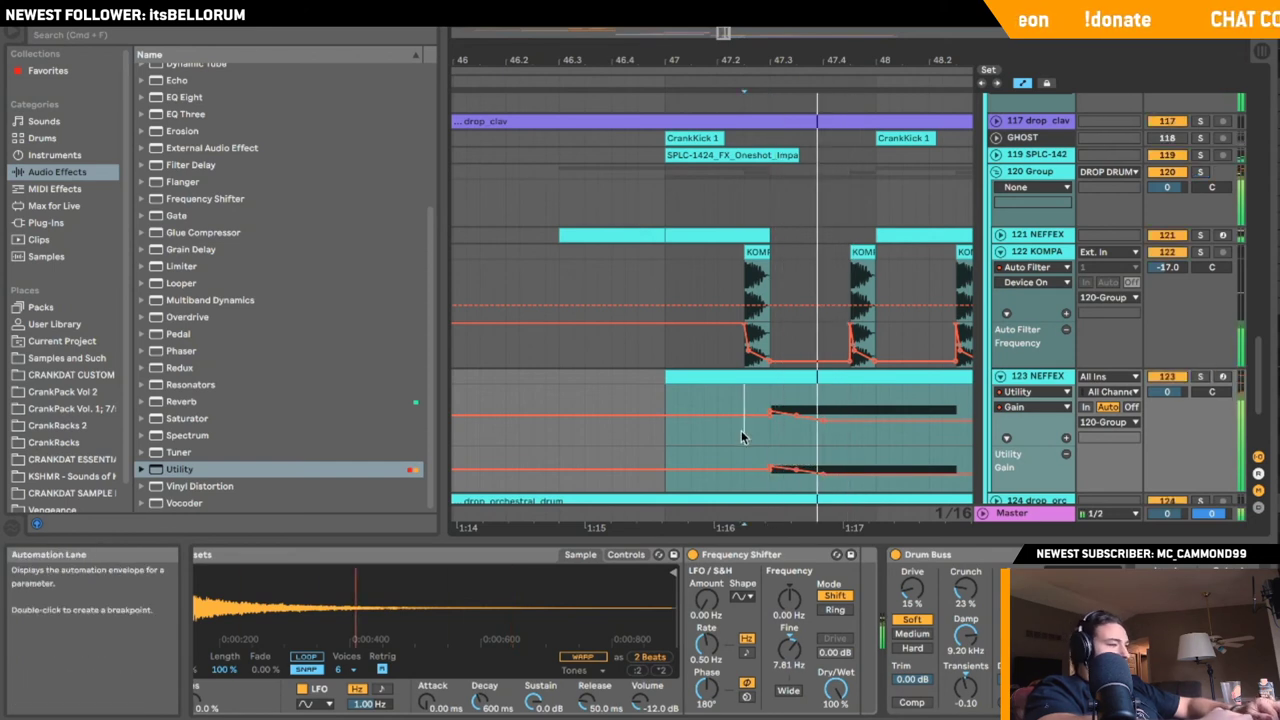
{"action": "left_click_drag", "start_coordinate": [725, 41], "coordinate": [724, 35]}
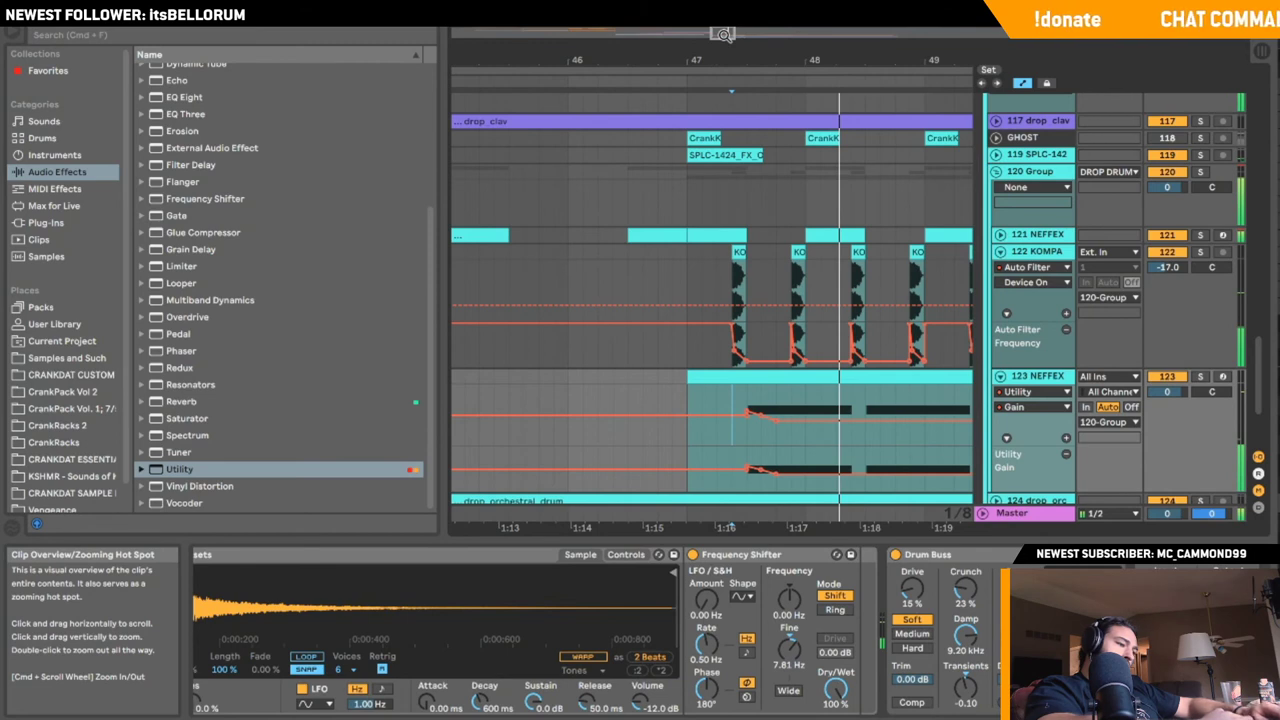
{"action": "left_click_drag", "start_coordinate": [776, 458], "coordinate": [712, 458]}
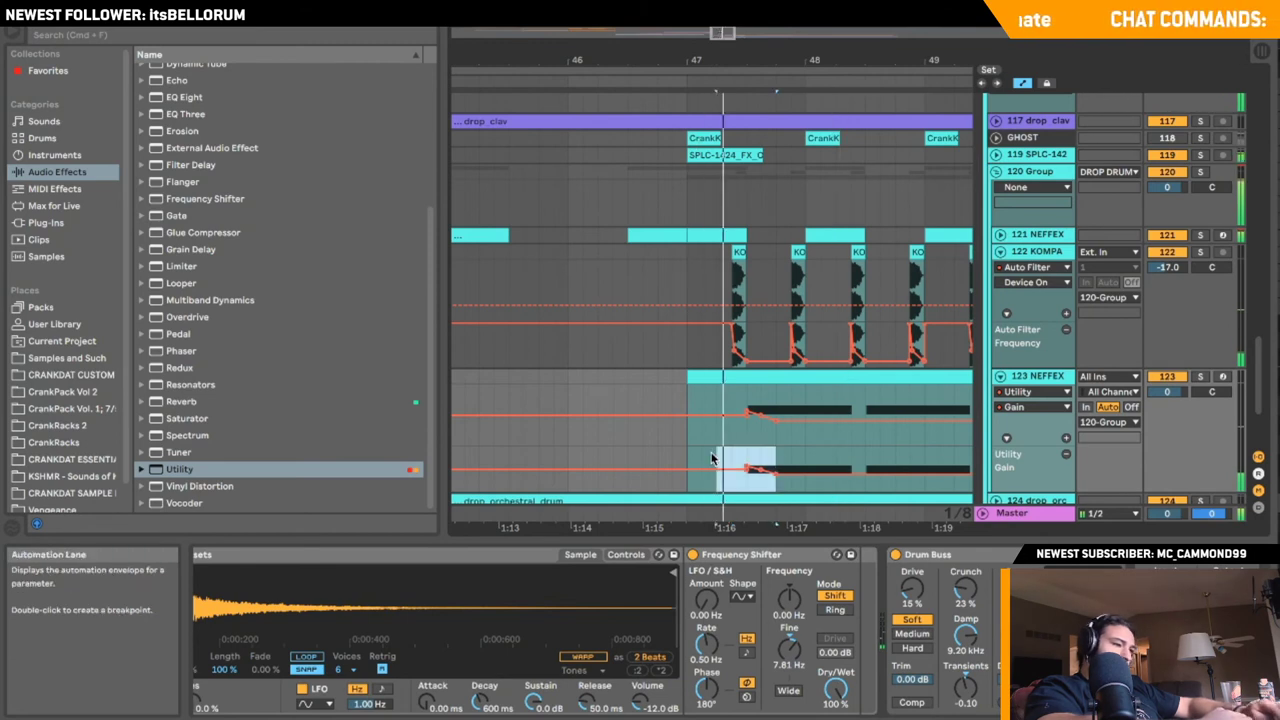
{"action": "scroll", "coordinate": [713, 459], "scroll_direction": "right", "scroll_amount": 2}
{"action": "left_click", "coordinate": [742, 462]}
{"action": "scroll", "coordinate": [714, 461], "scroll_direction": "left", "scroll_amount": 1}
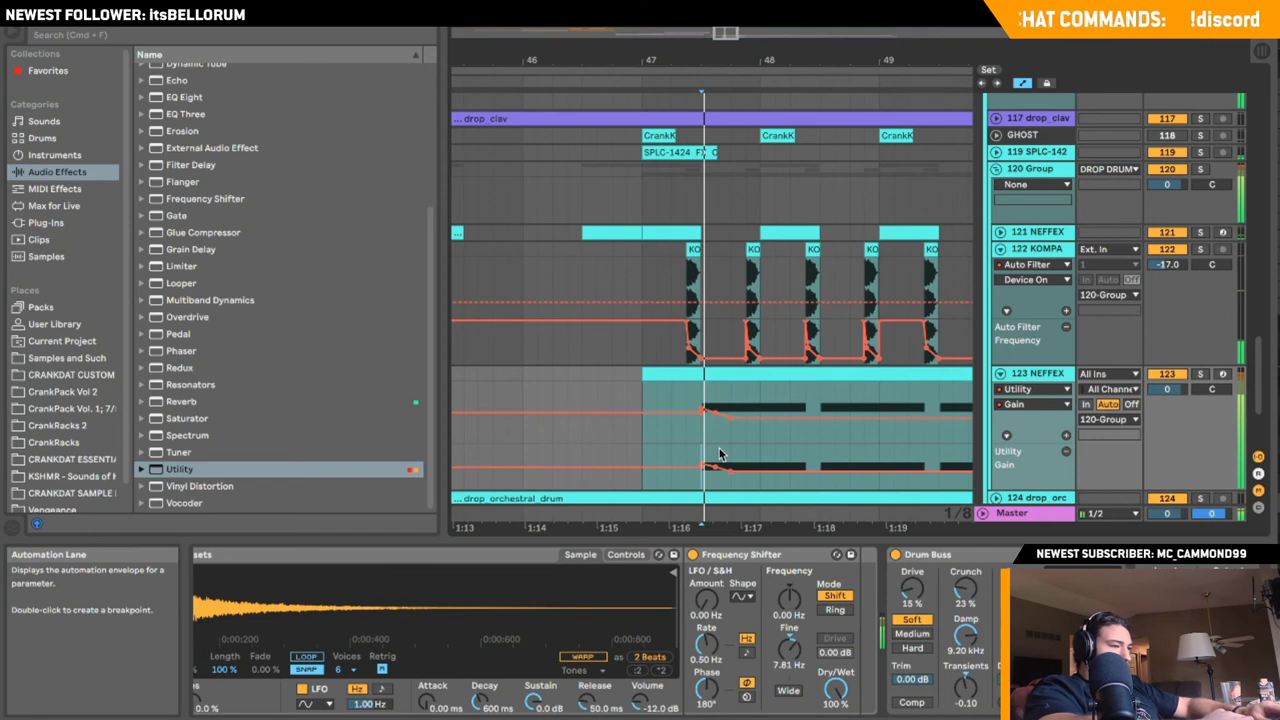
{"action": "left_click", "coordinate": [730, 466]}
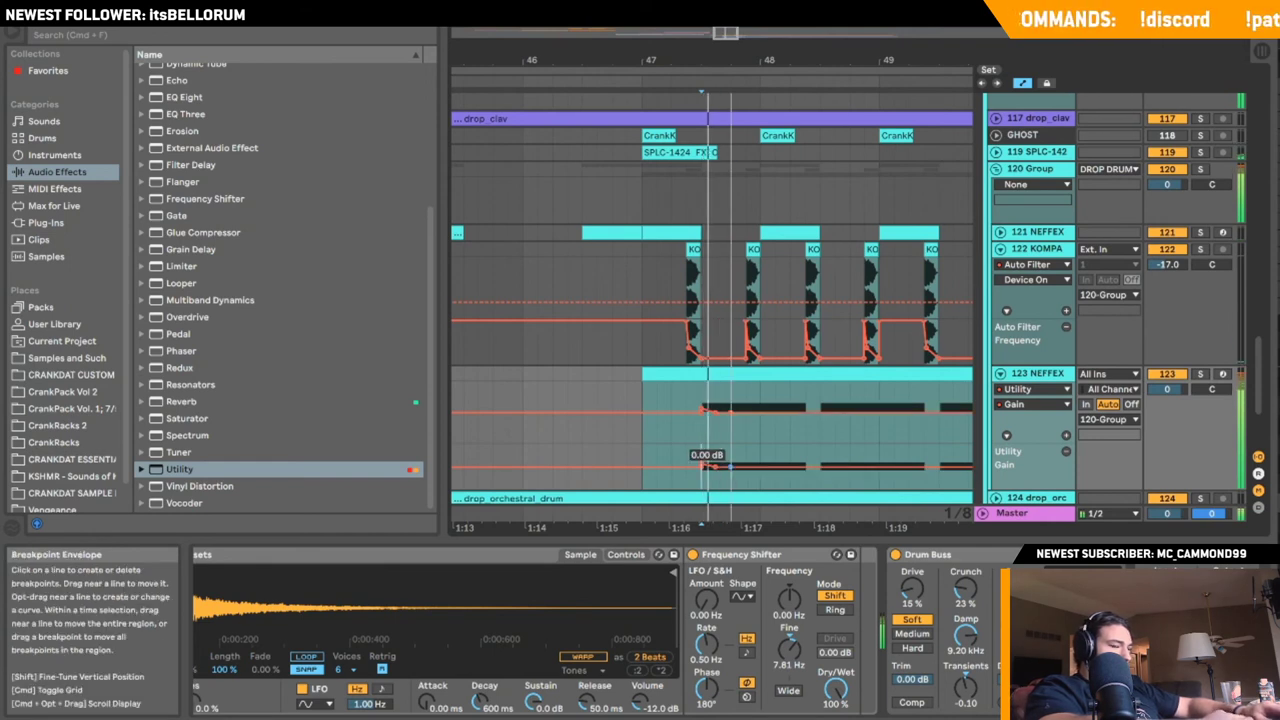
- Duplicate the snare's one-bar Gain automation from bar 47 across the following bars, stopping at the clip's end at bar 51
{"action": "left_click_drag", "start_coordinate": [788, 458], "coordinate": [644, 458]}
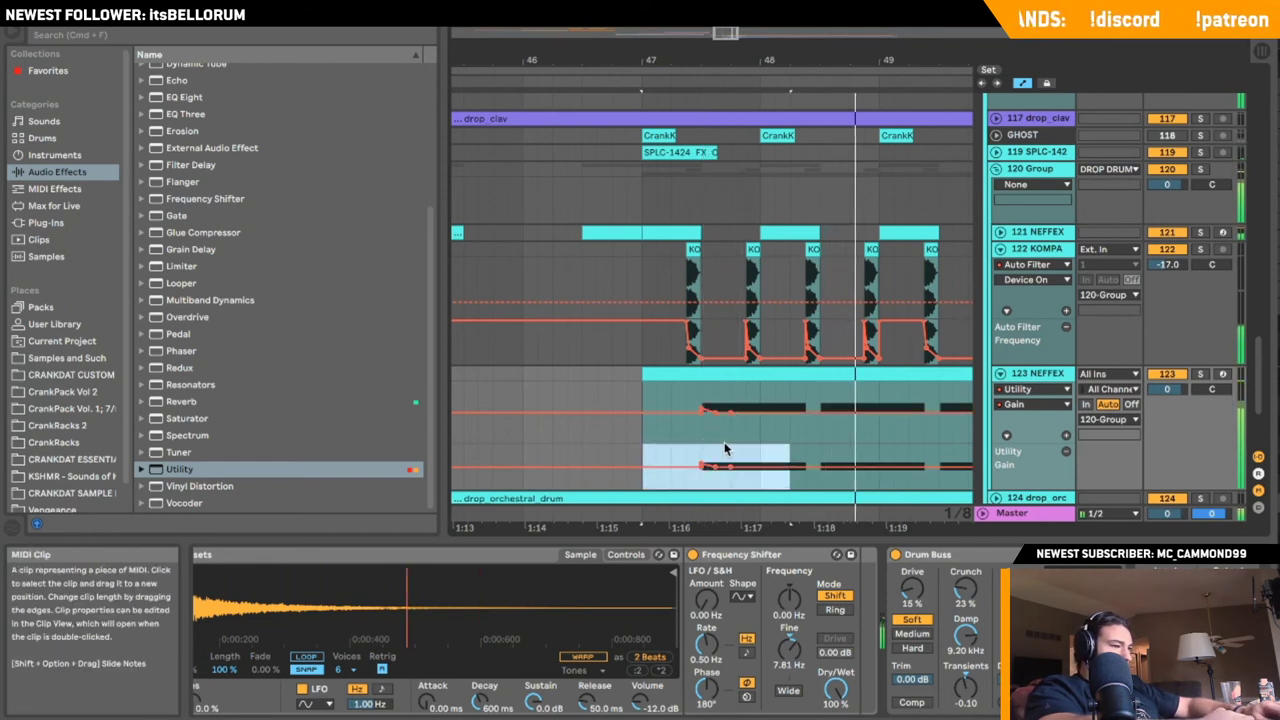
{"action": "left_click", "coordinate": [670, 458]}
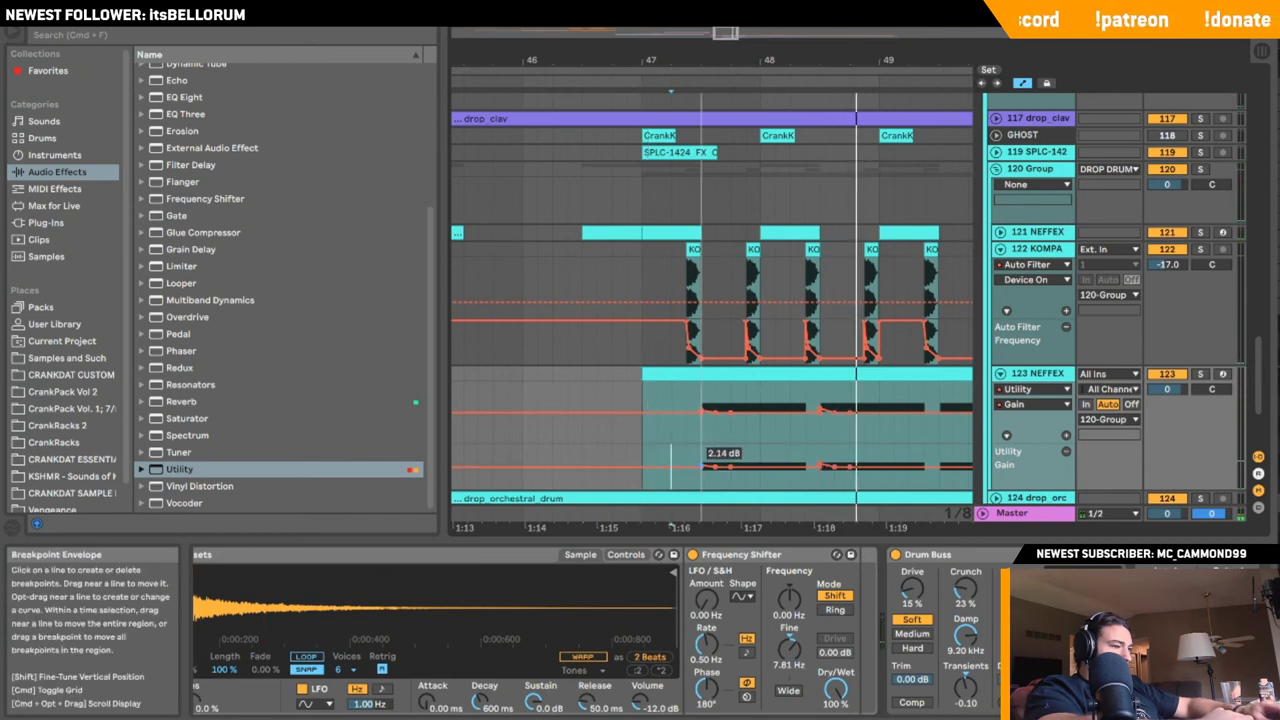
{"action": "left_click", "coordinate": [641, 455]}
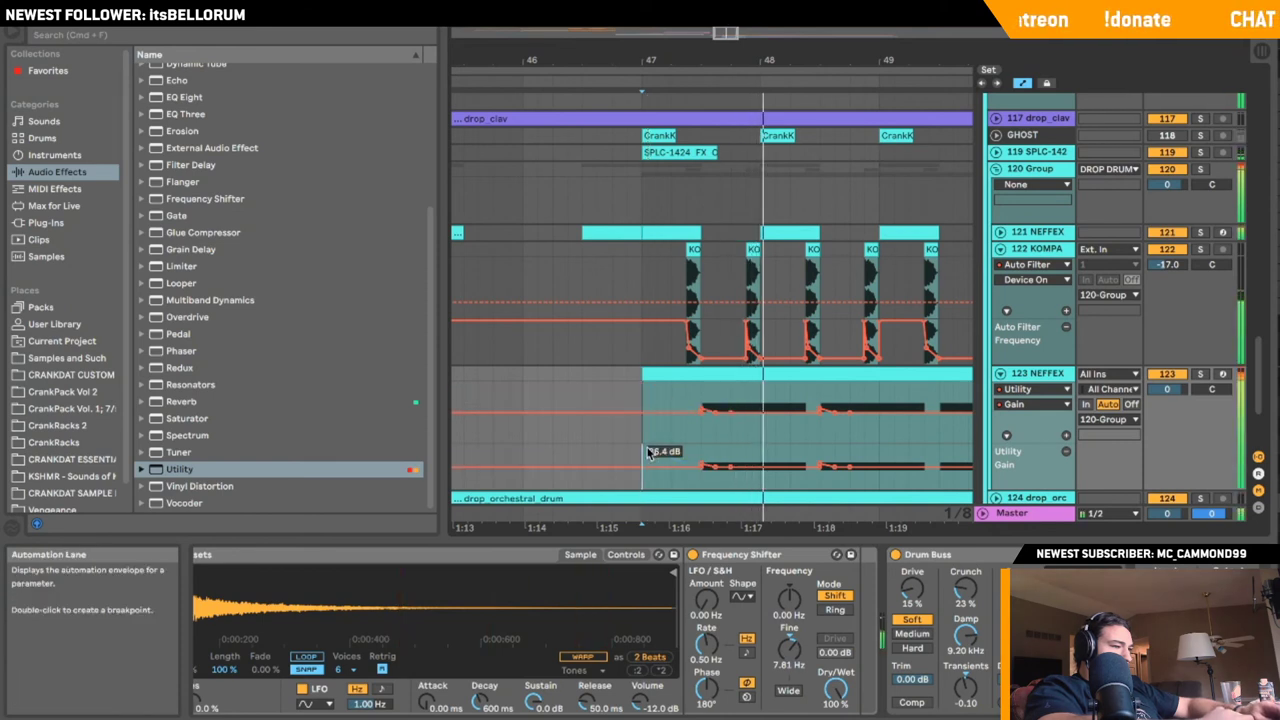
{"action": "left_click_drag", "start_coordinate": [643, 454], "coordinate": [761, 454]}
{"action": "key", "text": "super+d"}
{"action": "key", "text": "super+d"}
{"action": "key", "text": "super+d"}
{"action": "key", "text": "super+d"}
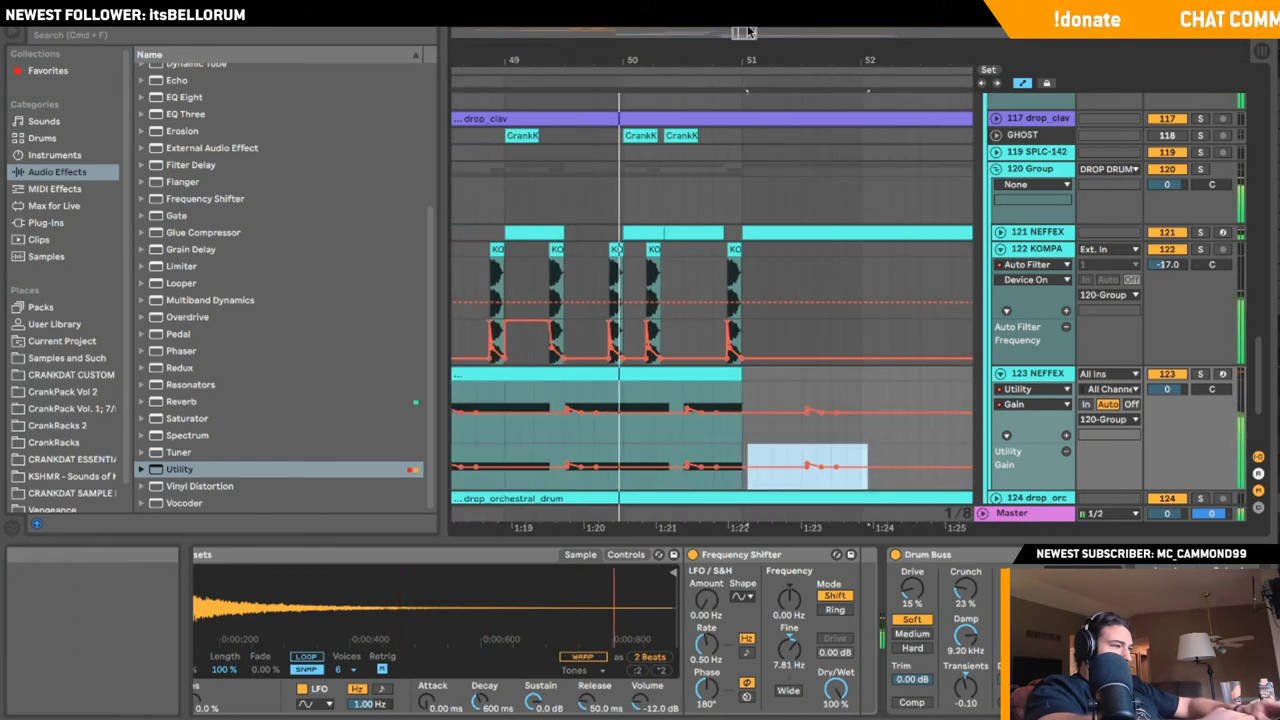
{"action": "key", "text": "super+z"}
- Play the full mix from about bar 31 and fold the 123 NEFFEX and 122 KOMPA tracks and the DROP DRUMS and LEAD groups
{"action": "scroll", "coordinate": [597, 344], "scroll_direction": "down", "scroll_amount": 8}
{"action": "left_click", "coordinate": [581, 448]}
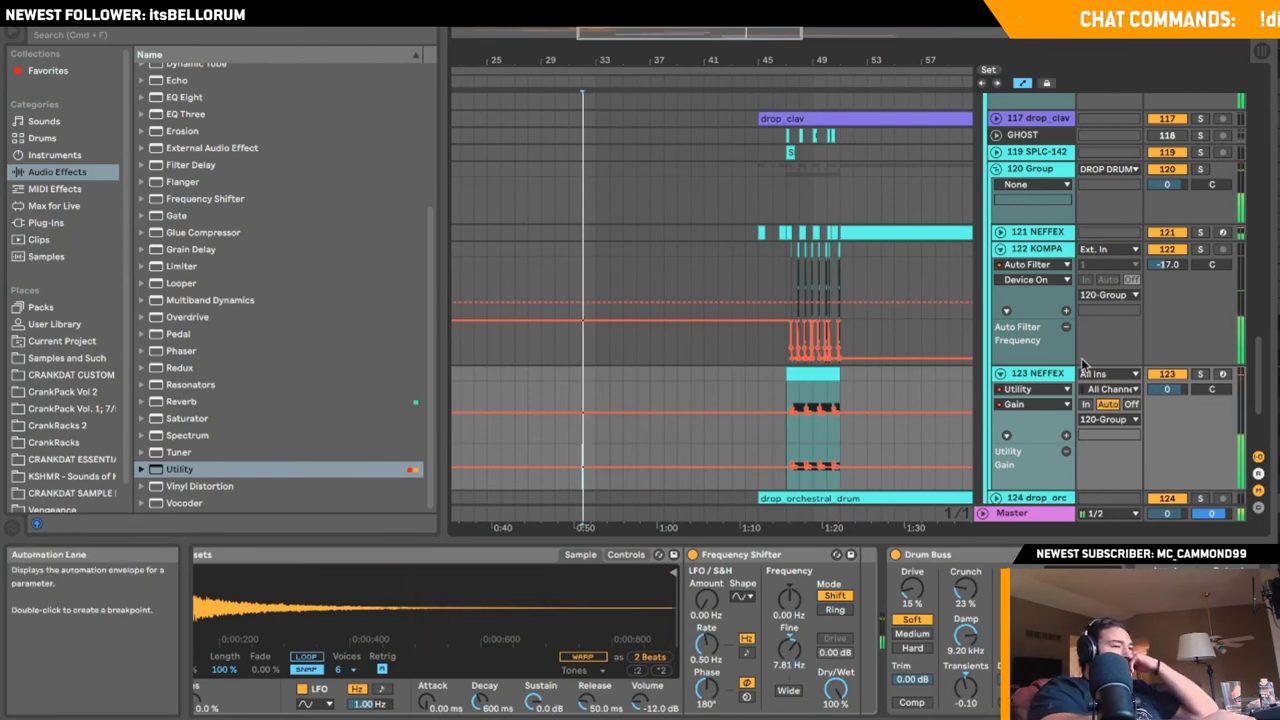
{"action": "left_click", "coordinate": [996, 373]}
{"action": "left_click", "coordinate": [1000, 249]}
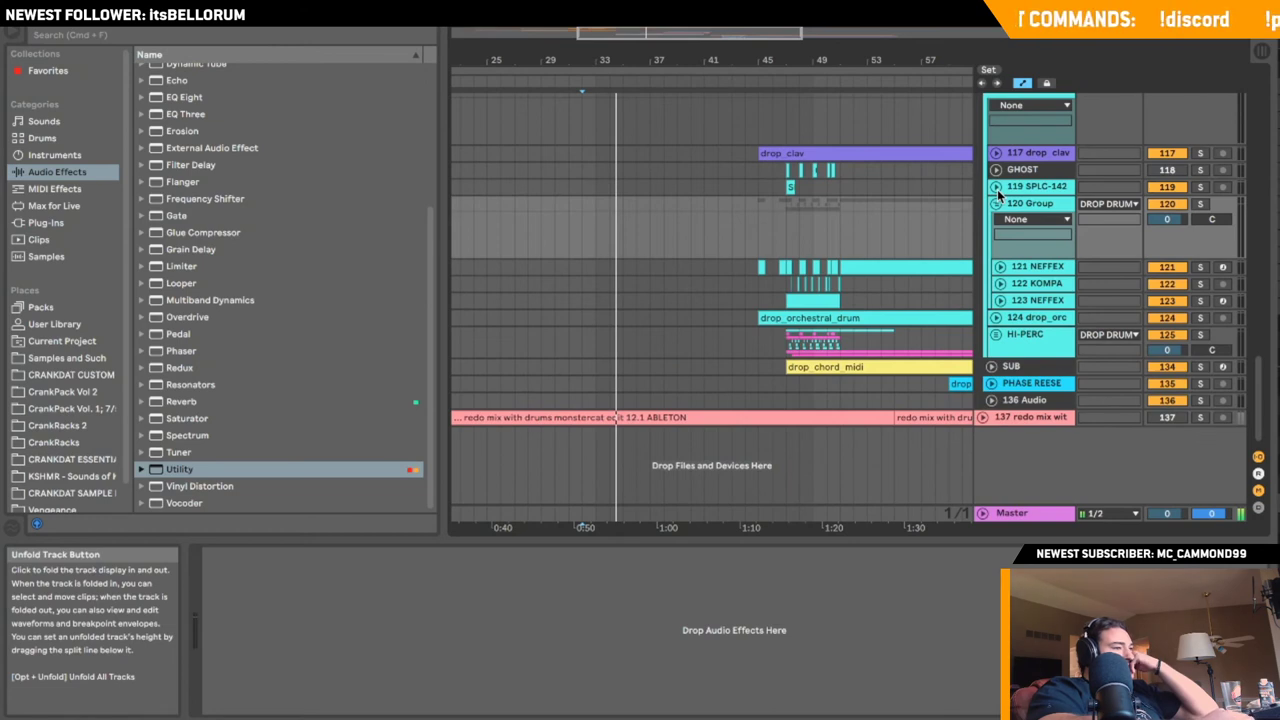
{"action": "scroll", "coordinate": [997, 189], "scroll_direction": "up", "scroll_amount": 3}
{"action": "left_click", "coordinate": [997, 189]}
{"action": "left_click", "coordinate": [997, 189]}
{"action": "left_click", "coordinate": [995, 190]}
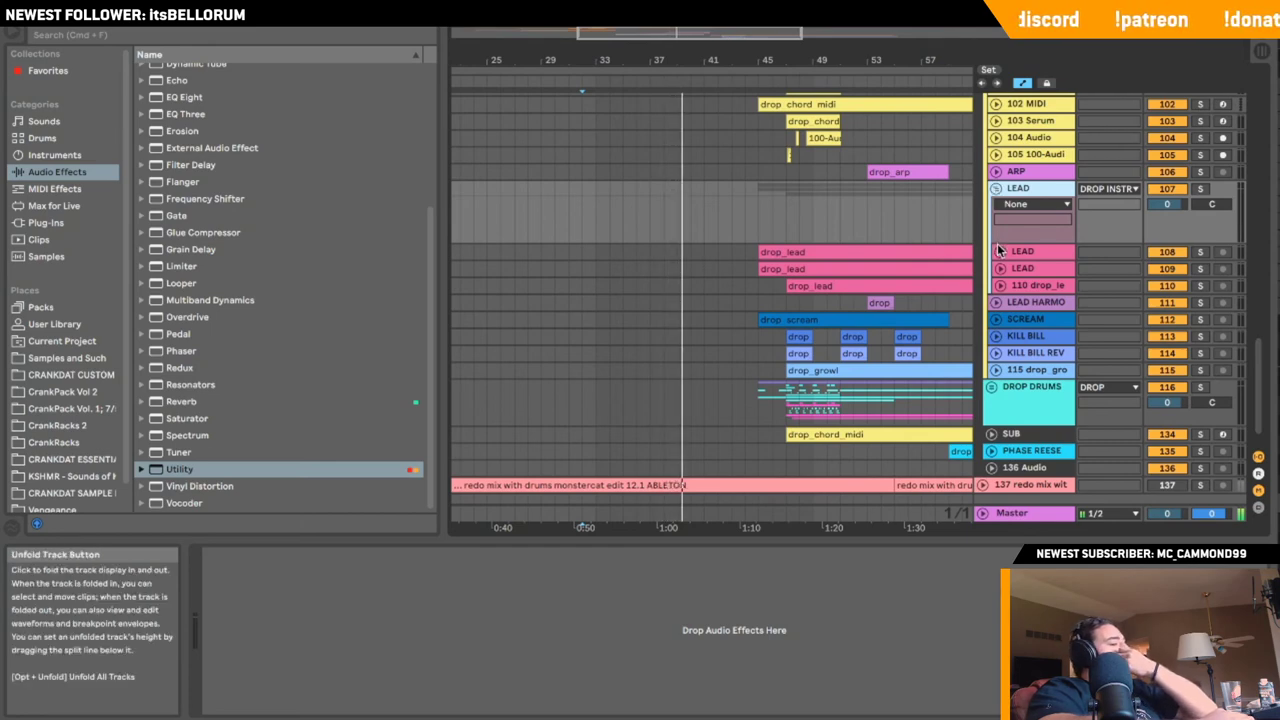
{"action": "left_click", "coordinate": [997, 194]}
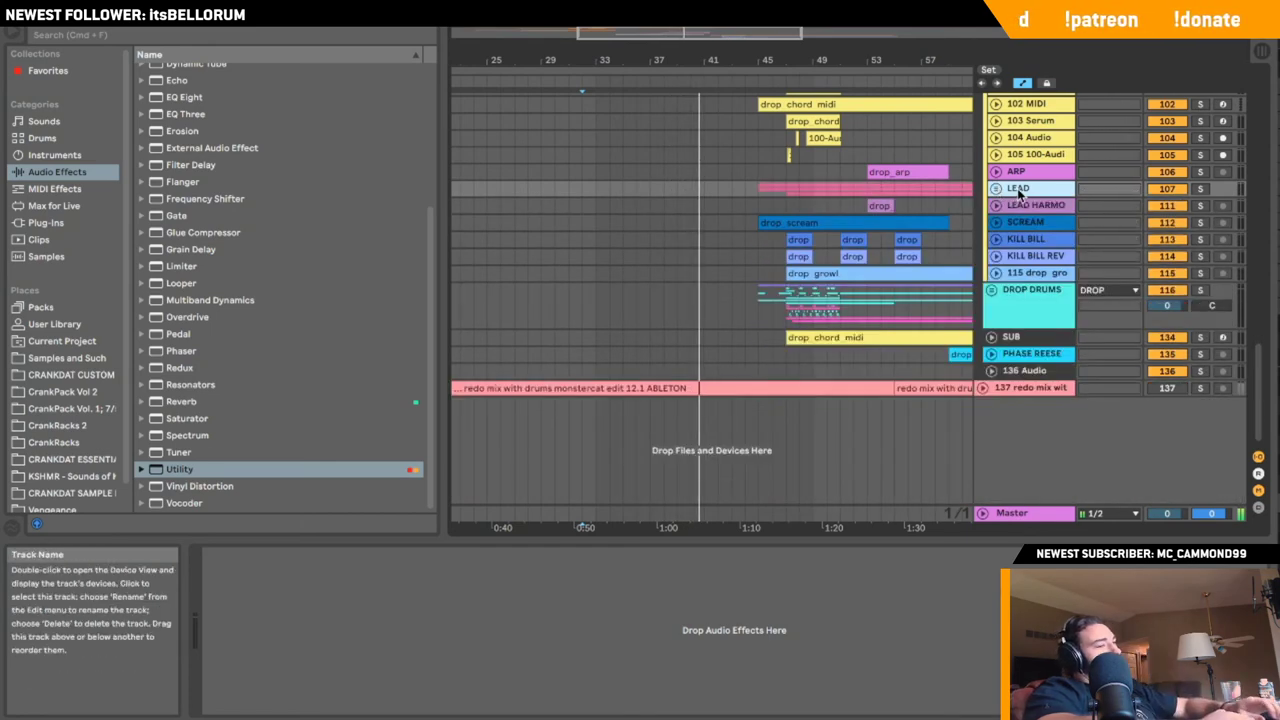
- Insert a new MIDI track between the ARP track and the LEAD group and load Operator on it
{"action": "right_click", "coordinate": [1018, 190]}
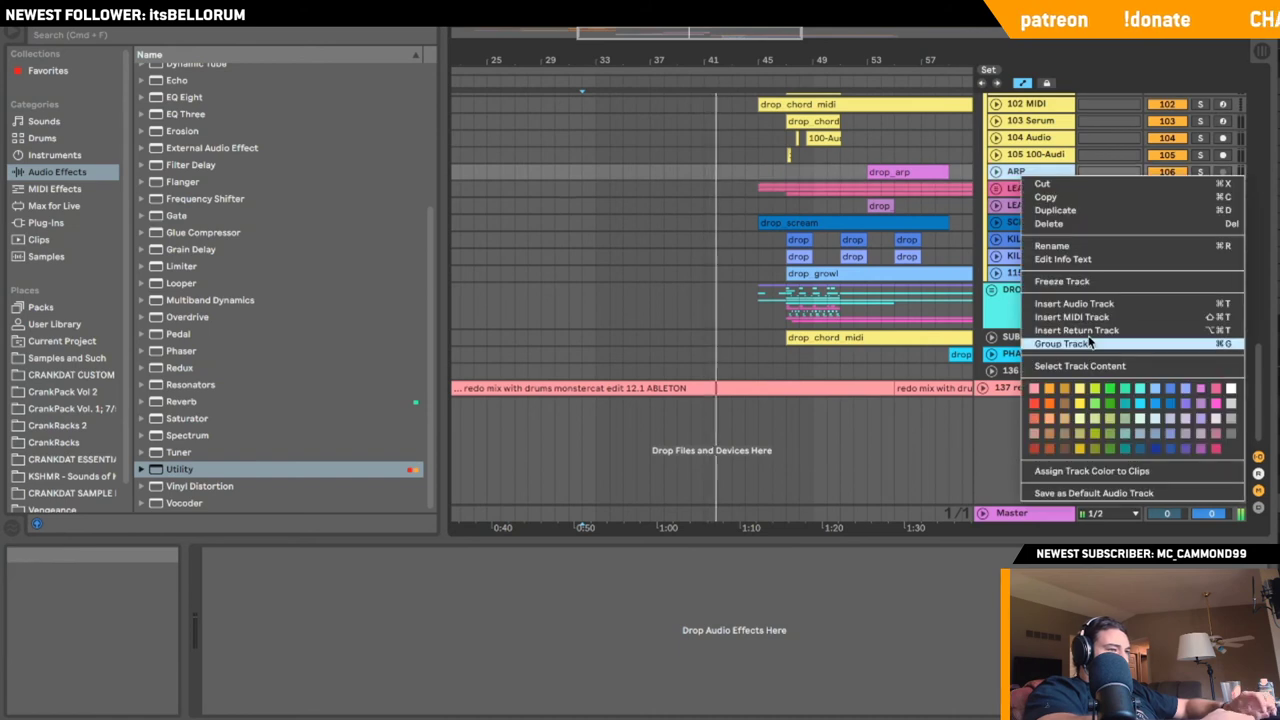
{"action": "left_click", "coordinate": [58, 225]}
{"action": "scroll", "coordinate": [263, 292], "scroll_direction": "down", "scroll_amount": 15}
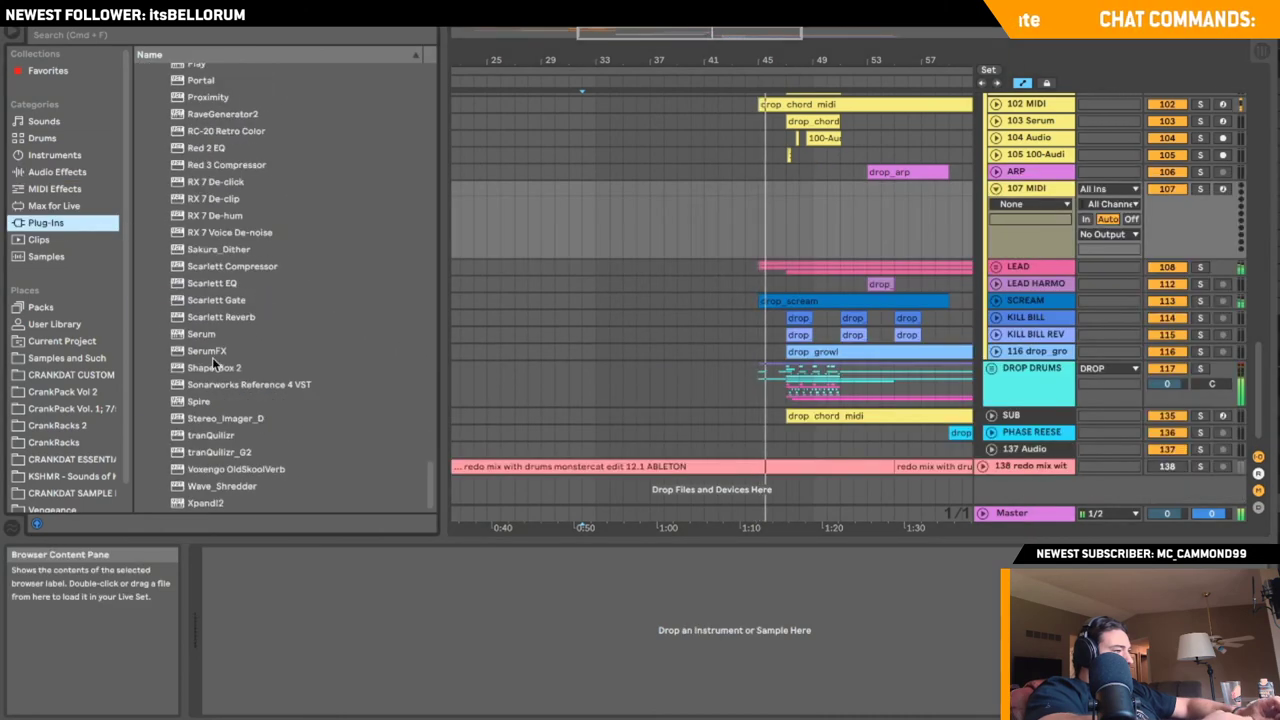
{"action": "left_click", "coordinate": [201, 334]}
{"action": "left_click", "coordinate": [45, 140]}
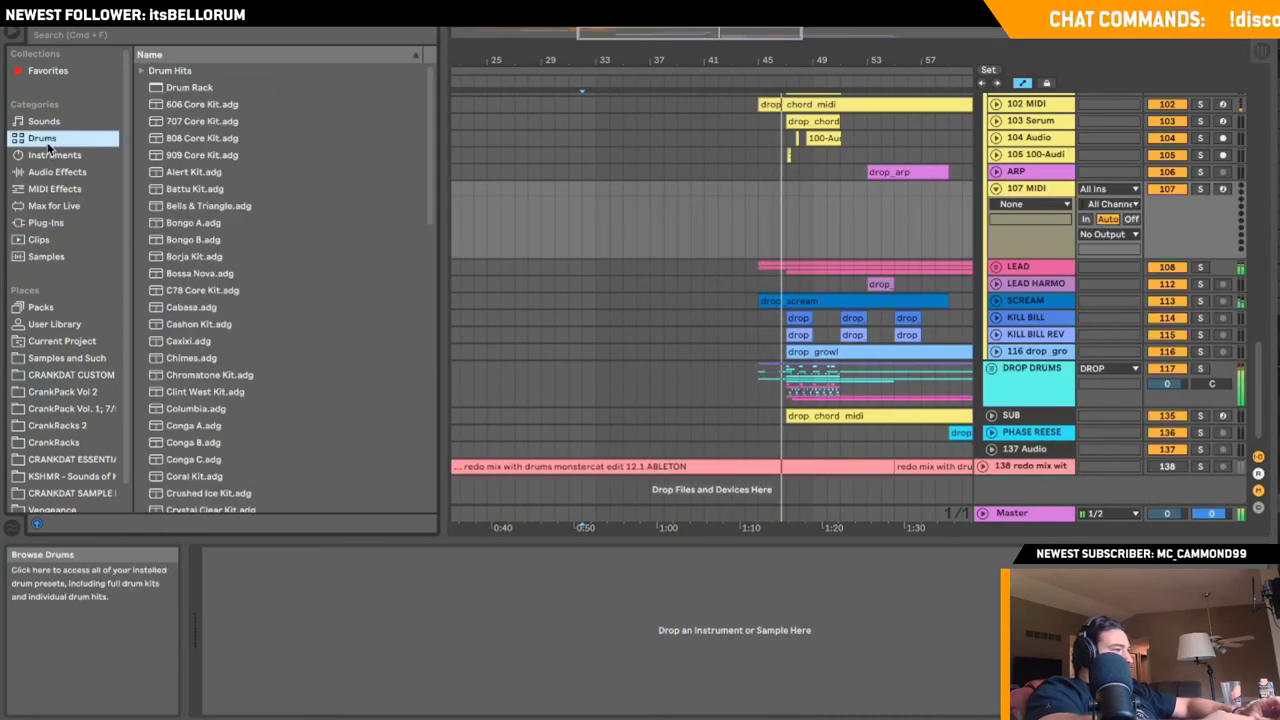
{"action": "left_click", "coordinate": [50, 155]}
{"action": "left_click", "coordinate": [187, 190]}
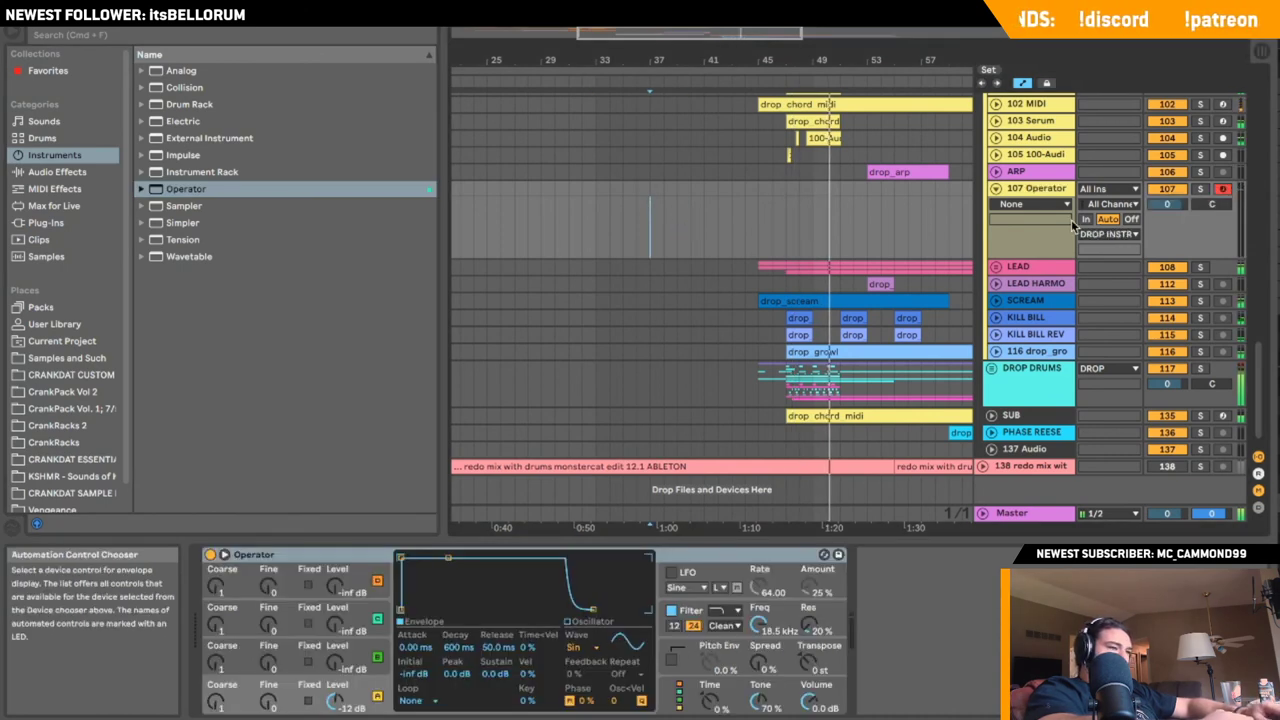
- Play the mix from about bar 36 and set Operator's oscillator A wave to Sw32
{"action": "left_click", "coordinate": [650, 210]}
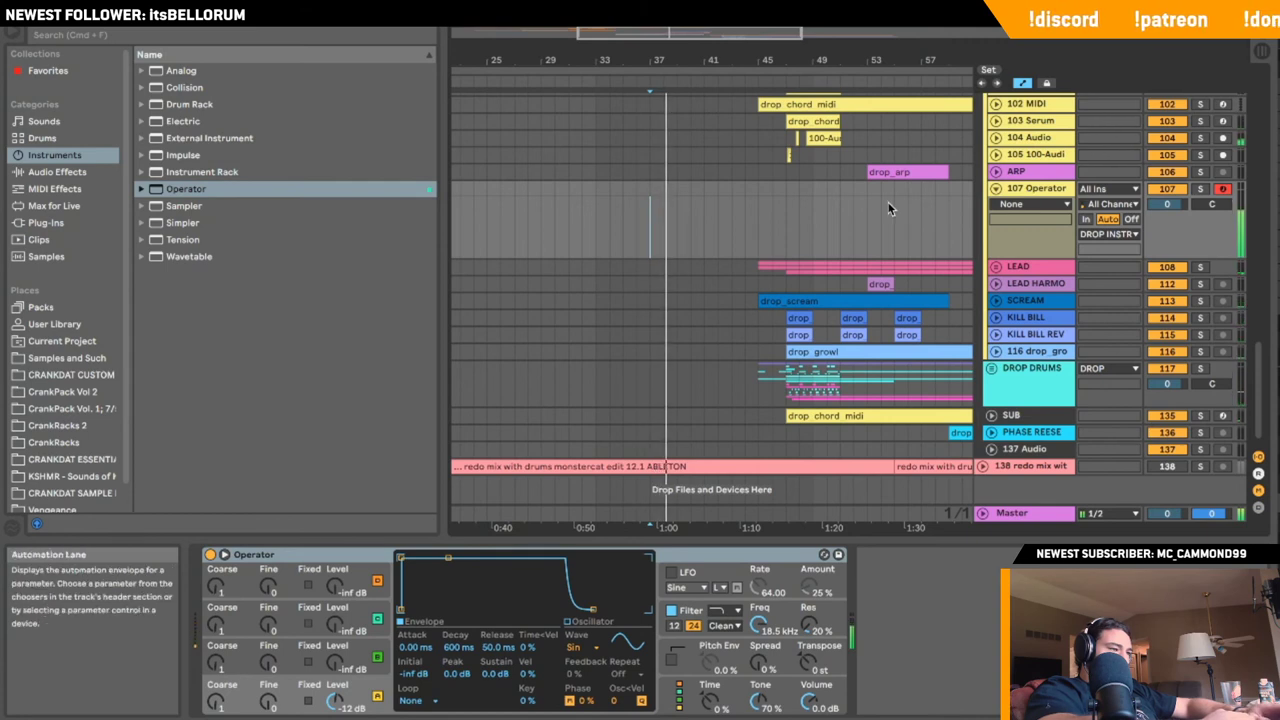
{"action": "left_click", "coordinate": [583, 647]}
{"action": "left_click", "coordinate": [599, 453]}
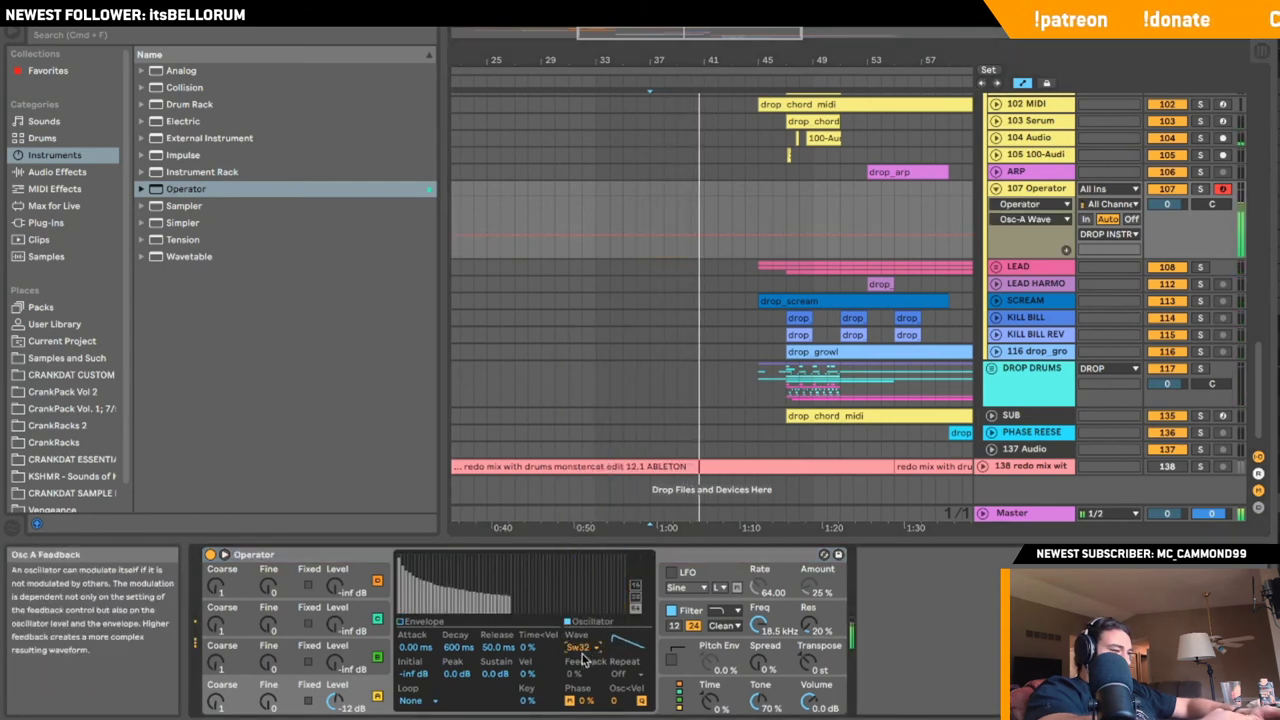
- Set Operator's oscillator A waveform to Sw64
{"action": "left_click", "coordinate": [582, 651]}
{"action": "left_click", "coordinate": [587, 462]}
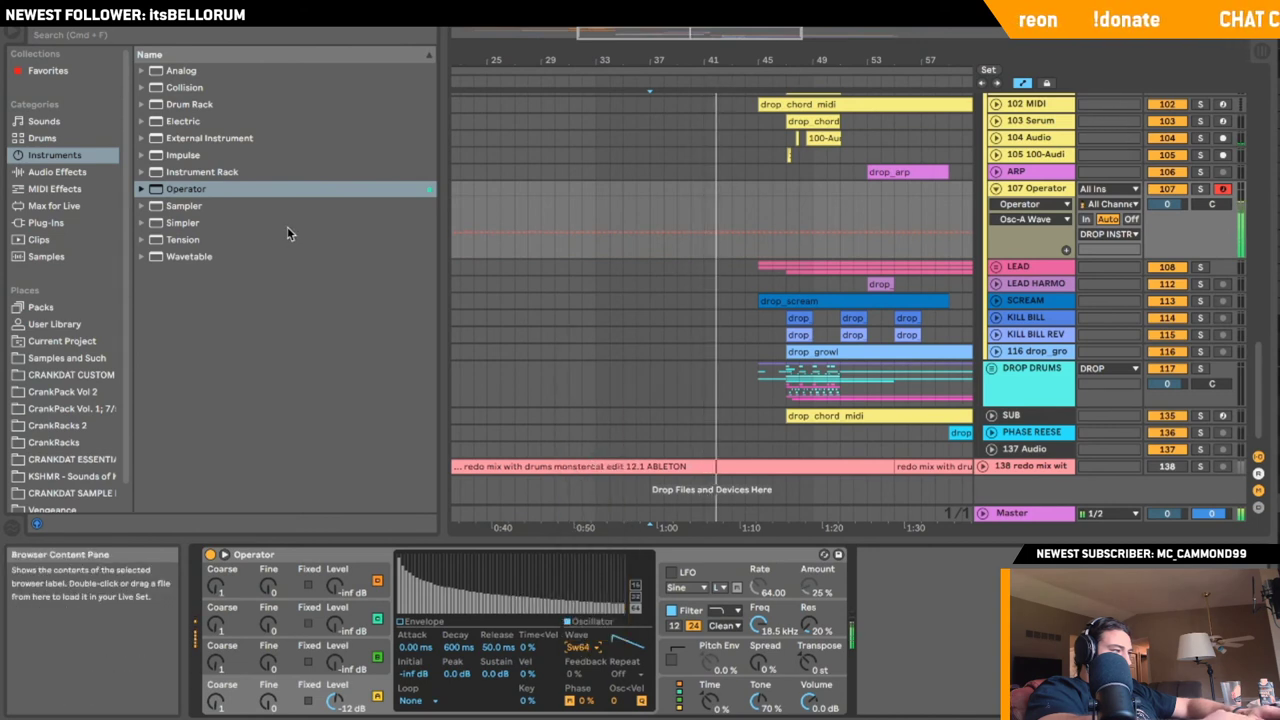
- Add a Utility effect after Operator and lower its gain to about -2.78 dB
{"action": "left_click", "coordinate": [84, 173]}
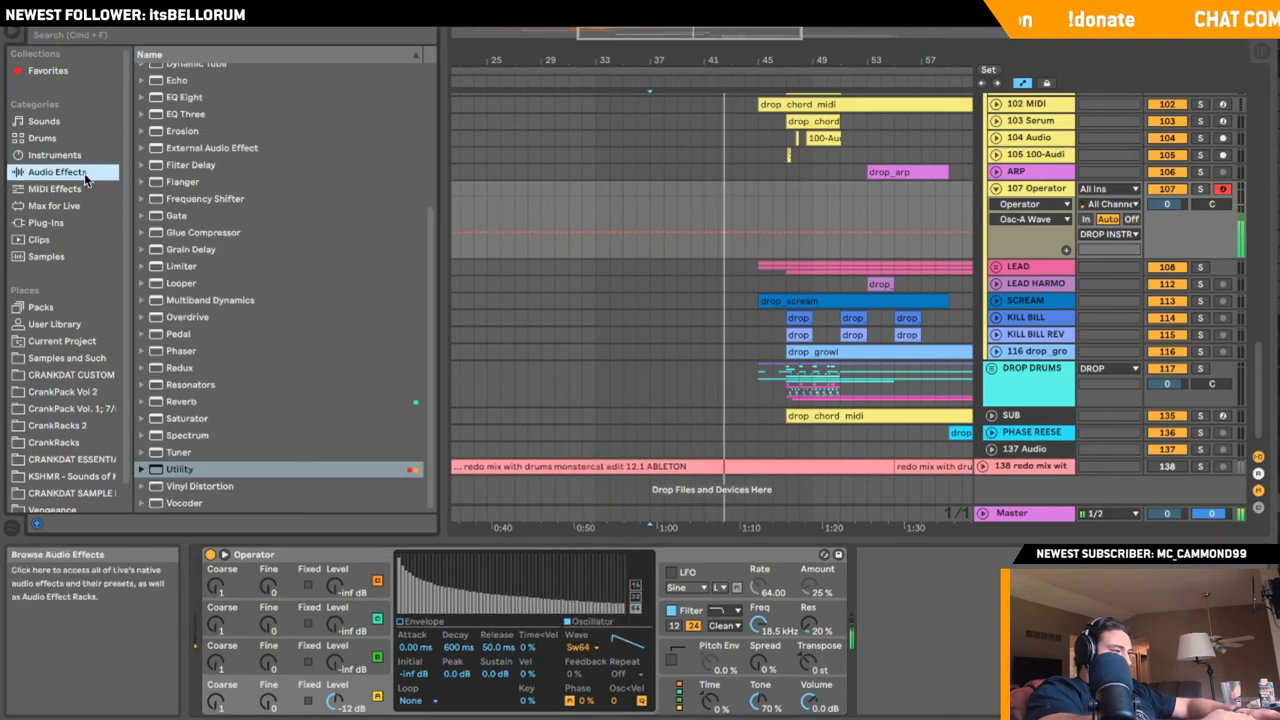
{"action": "left_click", "coordinate": [222, 466]}
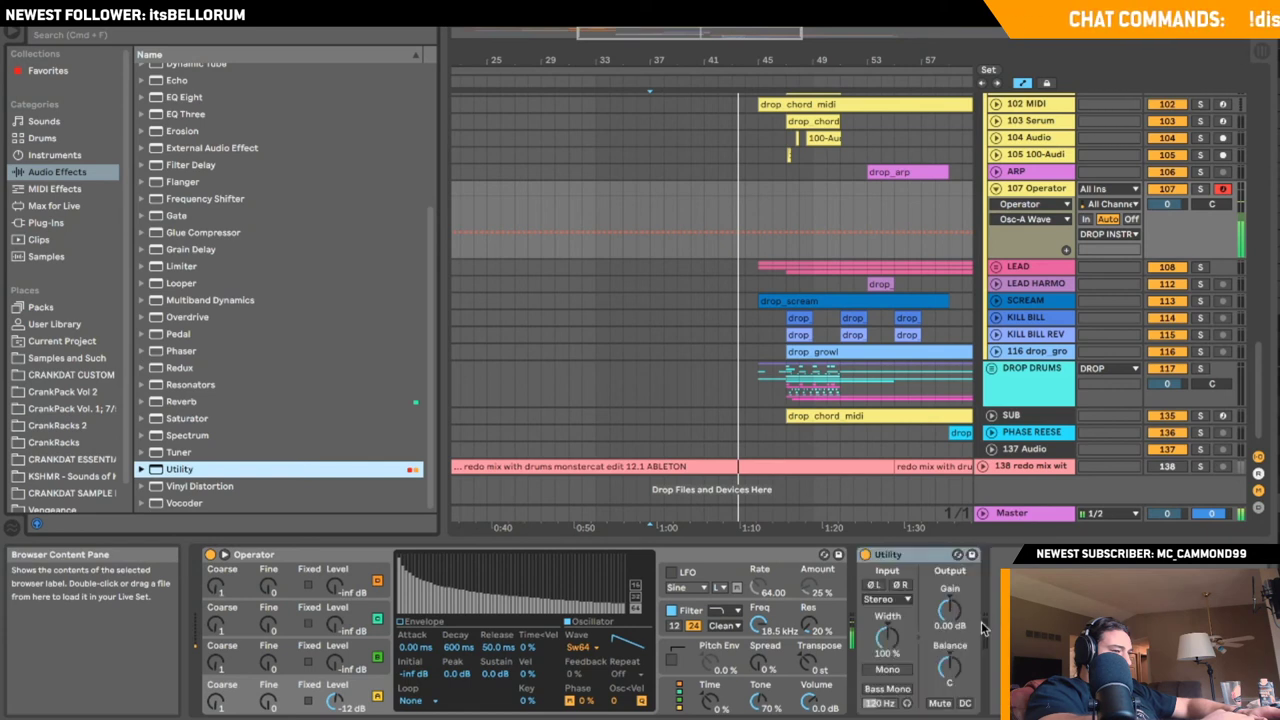
{"action": "mouse_move", "coordinate": [950, 609]}
{"action": "left_mouse_down"}
{"action": "mouse_move", "coordinate": [950, 594]}
{"action": "mouse_move", "coordinate": [950, 623]}
{"action": "left_mouse_up"}
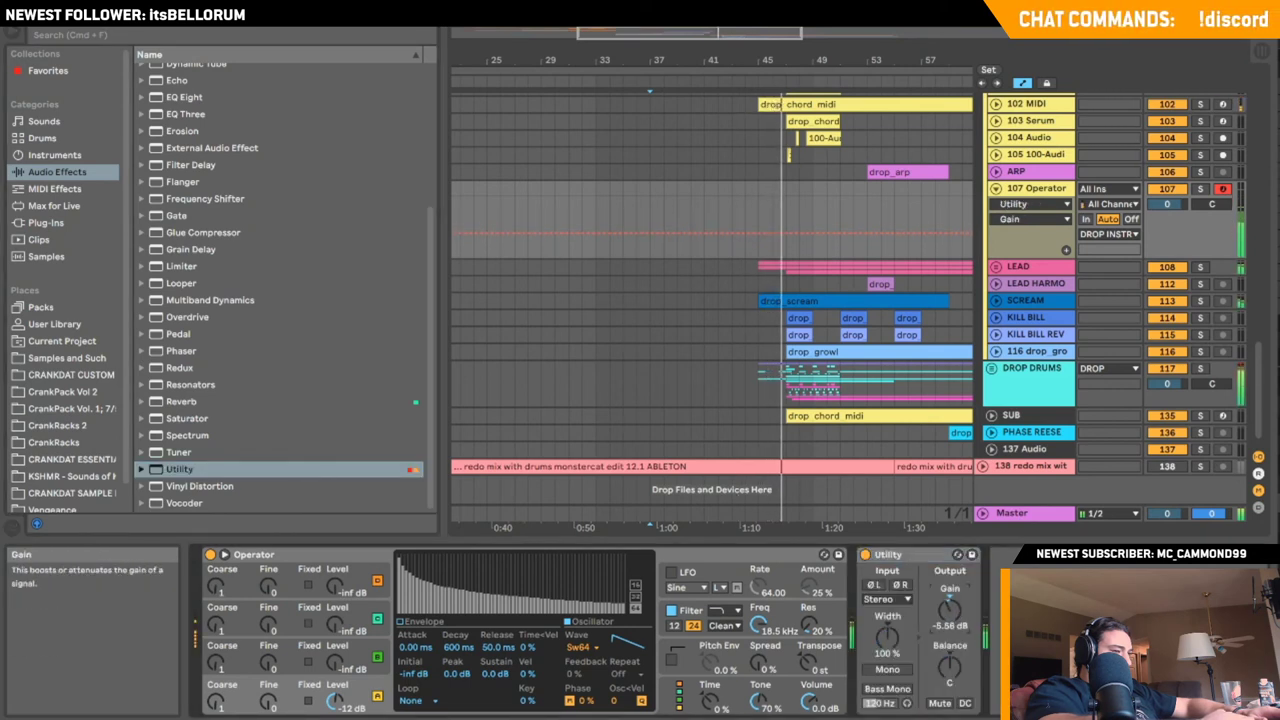
- Play the drop from bar 47, starting at the drop_growl clip, and review the growl, scream and lead tracks
{"action": "left_click_drag", "start_coordinate": [735, 34], "coordinate": [735, 73]}
{"action": "left_click", "coordinate": [734, 353]}
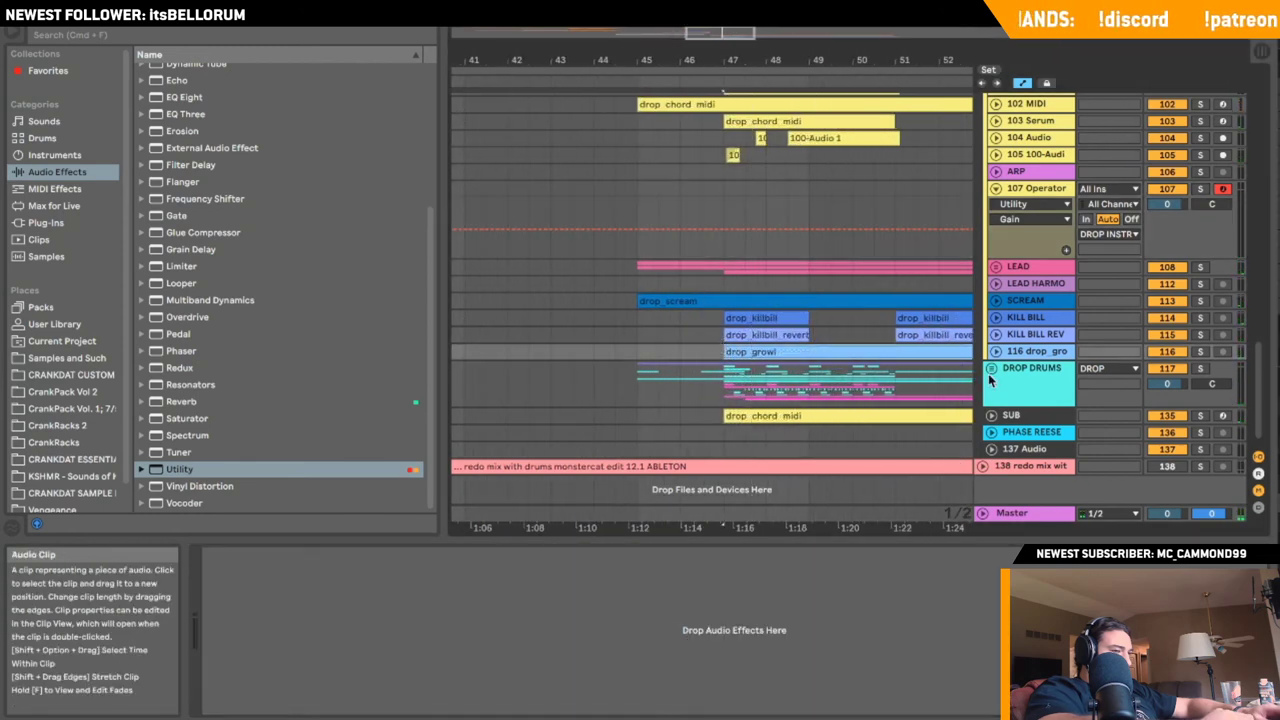
{"action": "left_click", "coordinate": [996, 353]}
{"action": "left_click", "coordinate": [996, 352]}
{"action": "key", "text": "space"}
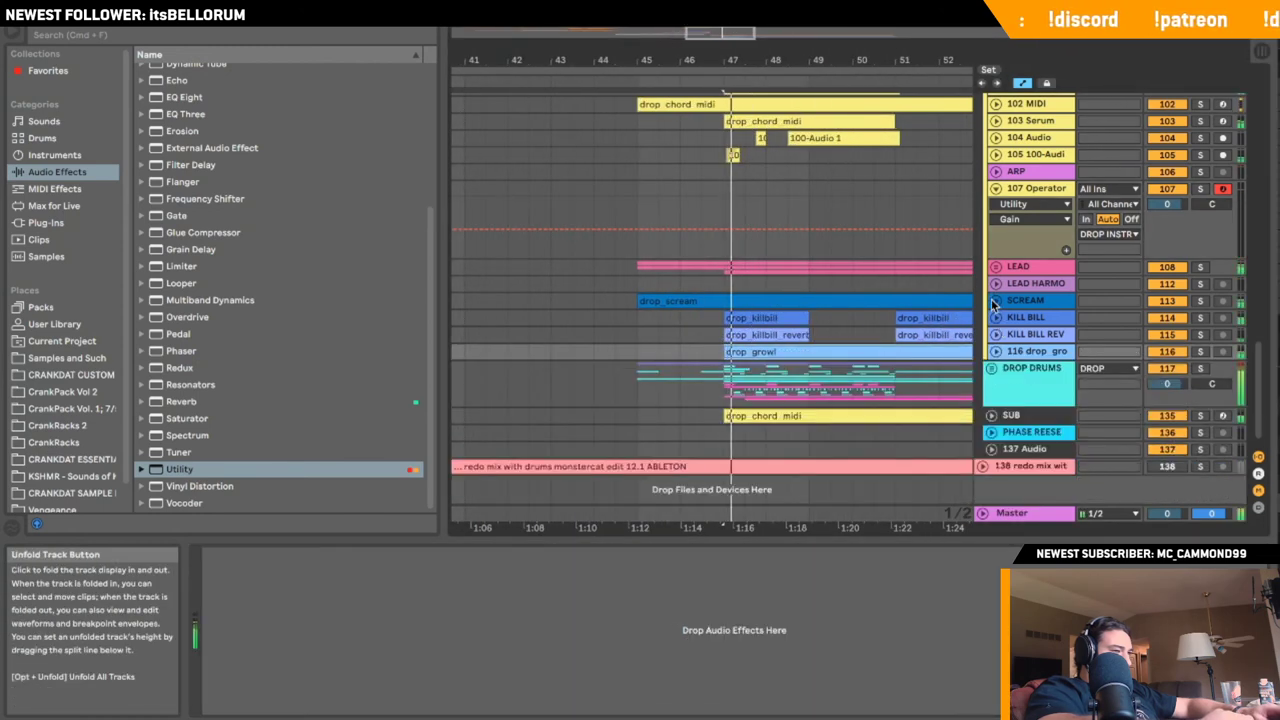
{"action": "left_click", "coordinate": [995, 302]}
{"action": "left_click", "coordinate": [995, 304]}
{"action": "left_click", "coordinate": [995, 284]}
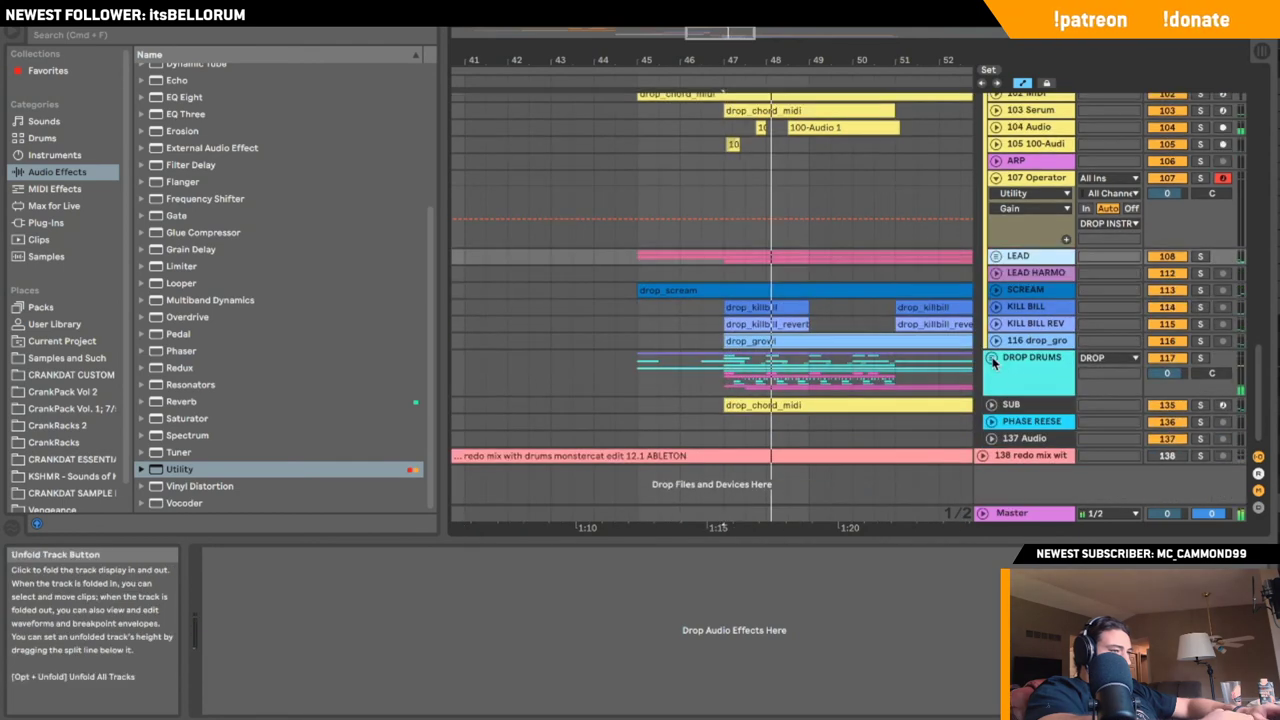
- Unfold the DROP DRUMS group, check the drop_orchestral_drum track's waveform, and unfold the nested 121 Group
{"action": "left_click", "coordinate": [991, 368]}
{"action": "scroll", "coordinate": [1027, 374], "scroll_direction": "down", "scroll_amount": 5}
{"action": "left_click", "coordinate": [995, 355]}
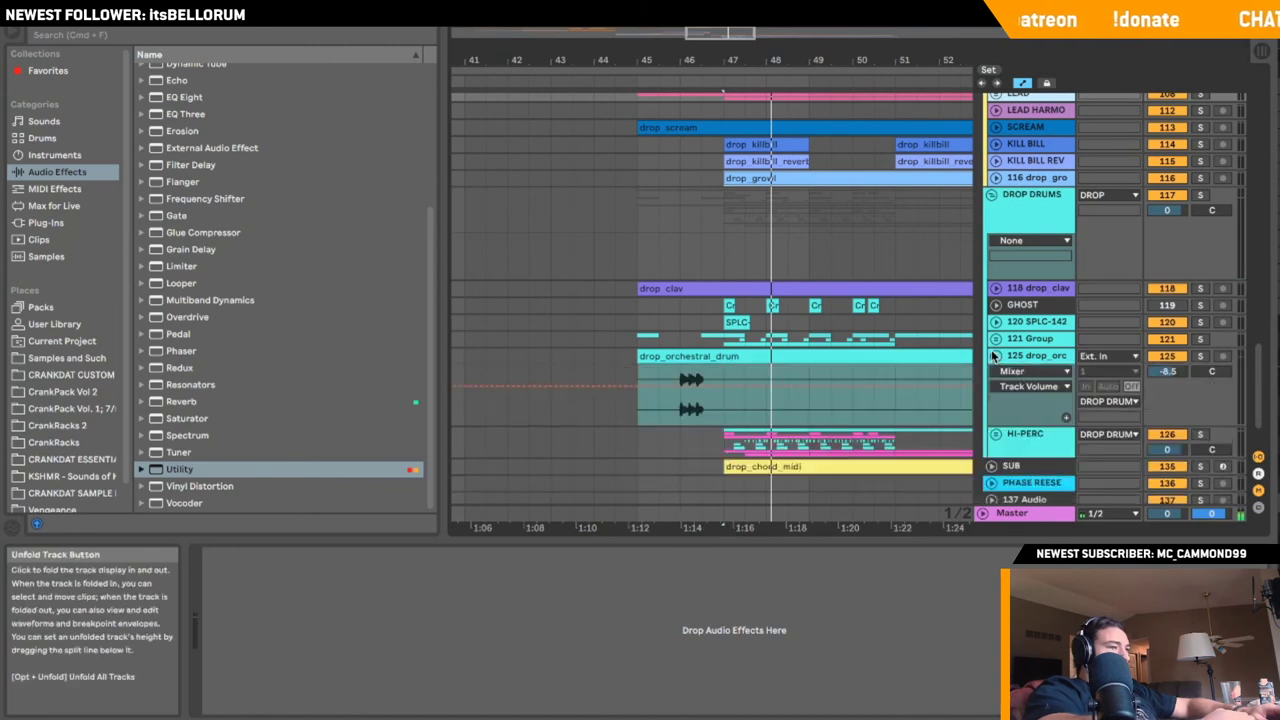
{"action": "left_click", "coordinate": [996, 356]}
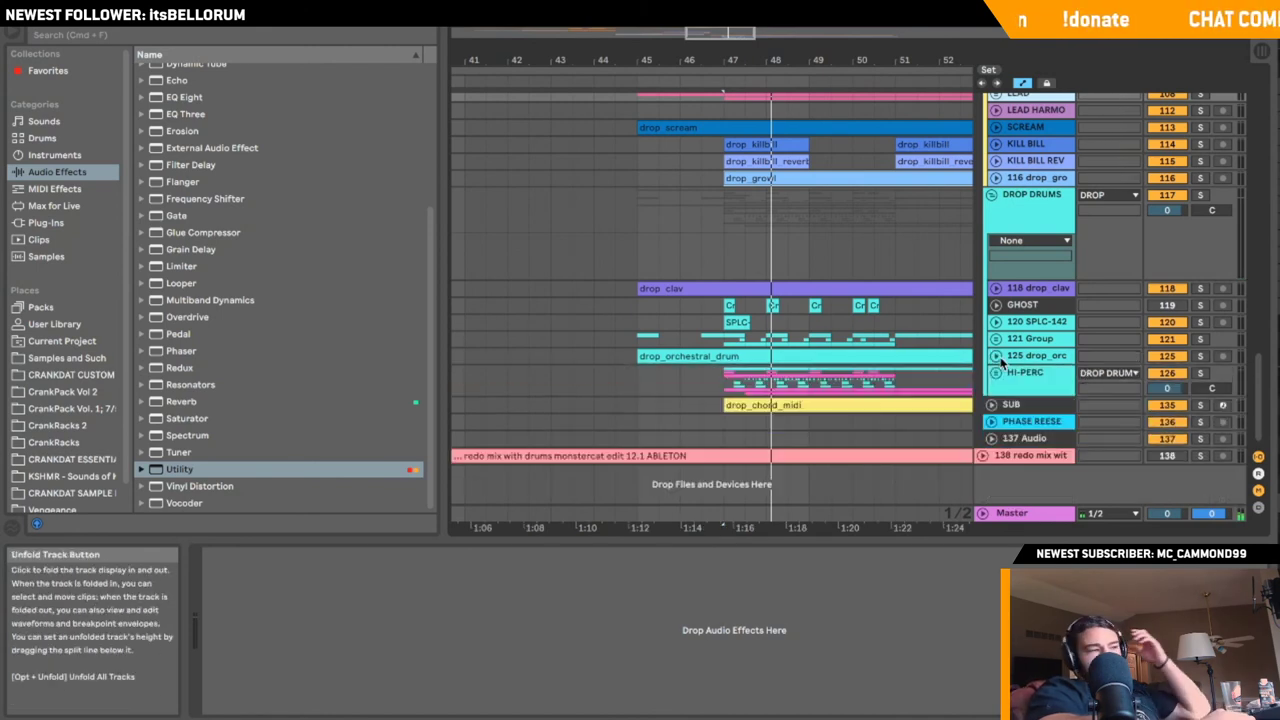
{"action": "left_click", "coordinate": [996, 356]}
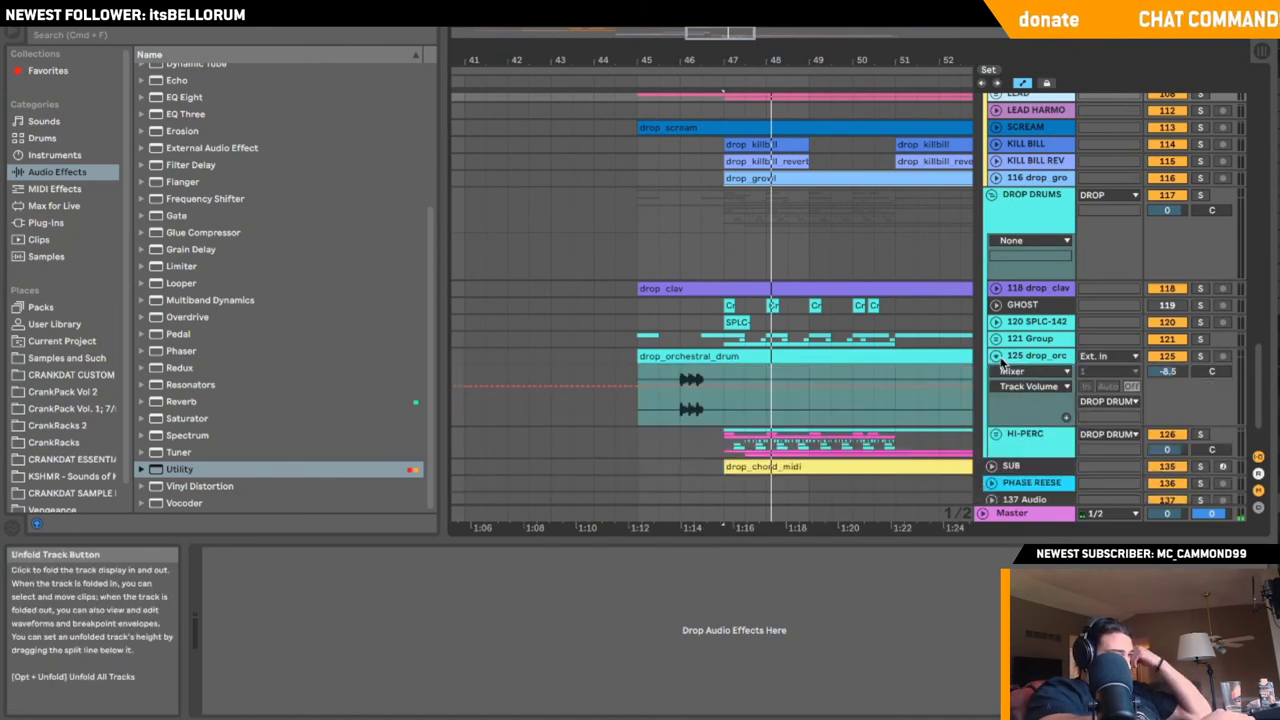
{"action": "left_click", "coordinate": [996, 356]}
{"action": "left_click", "coordinate": [996, 339]}
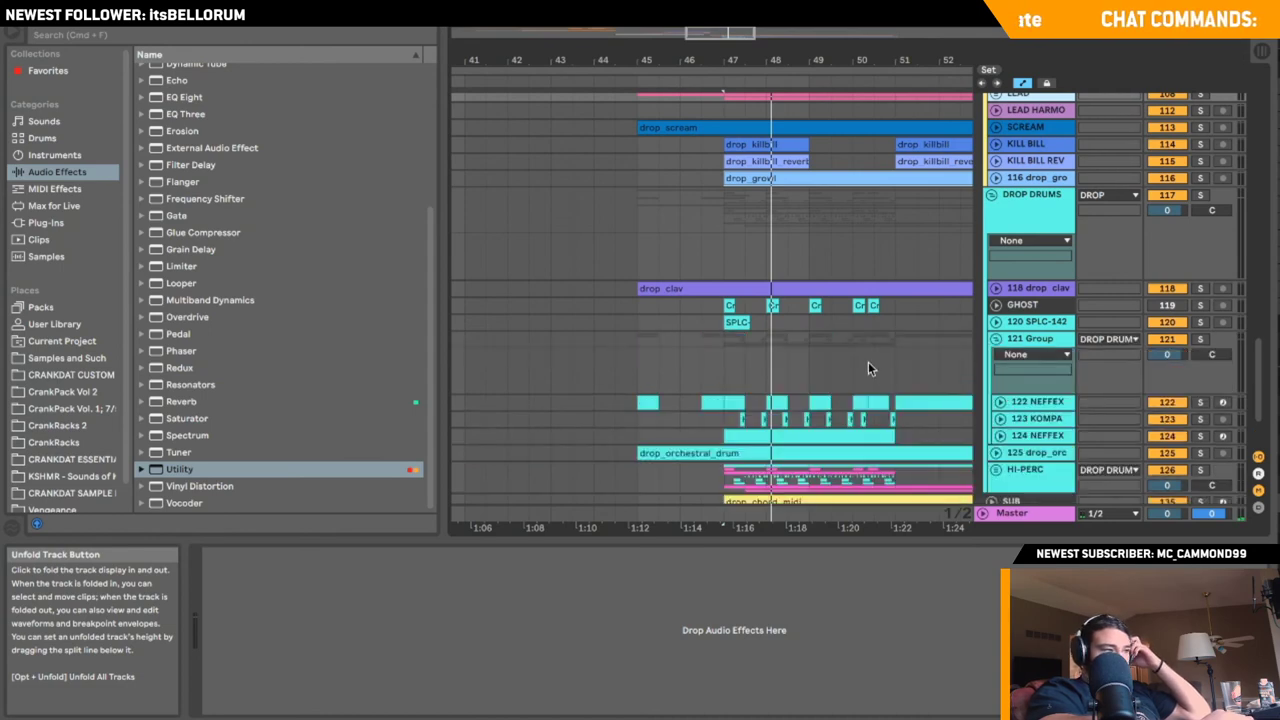
- Solo the 124 NEFFEX snare track and play it from bar 47
{"action": "left_click", "coordinate": [711, 432]}
{"action": "left_click", "coordinate": [1201, 437]}
{"action": "key", "text": "space"}
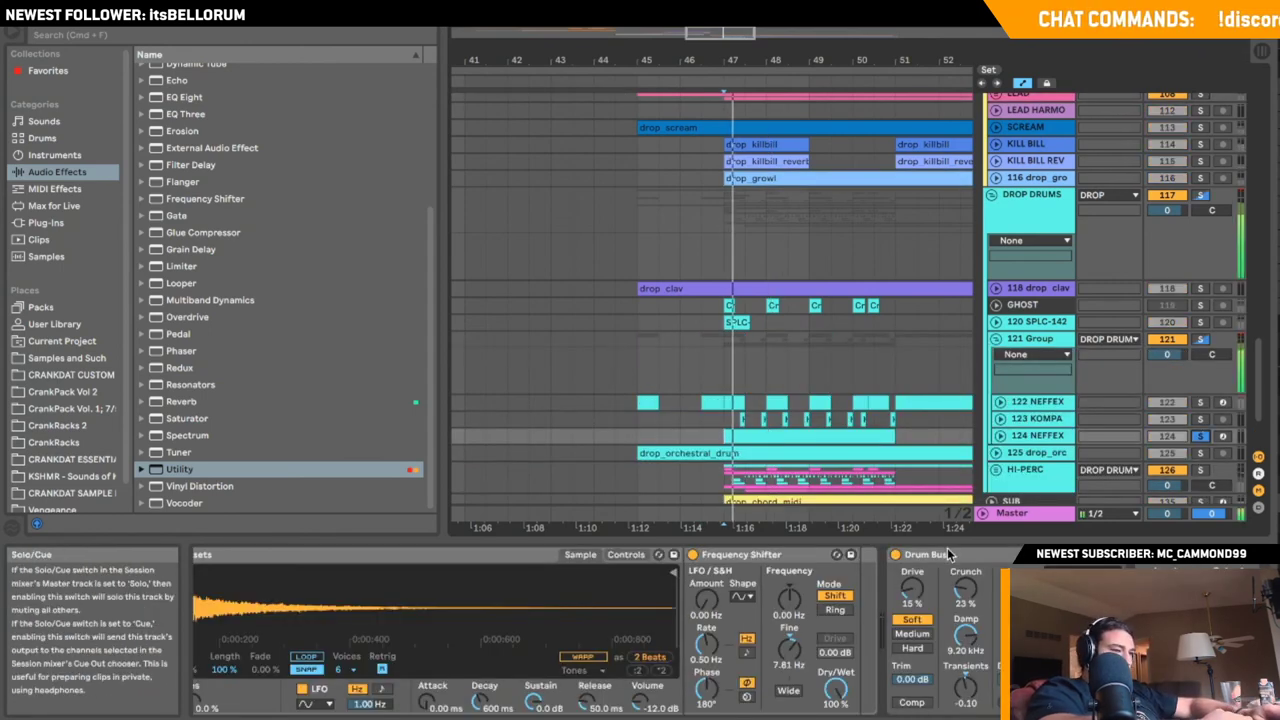
{"action": "key", "text": "space"}
{"action": "key", "text": "space"}
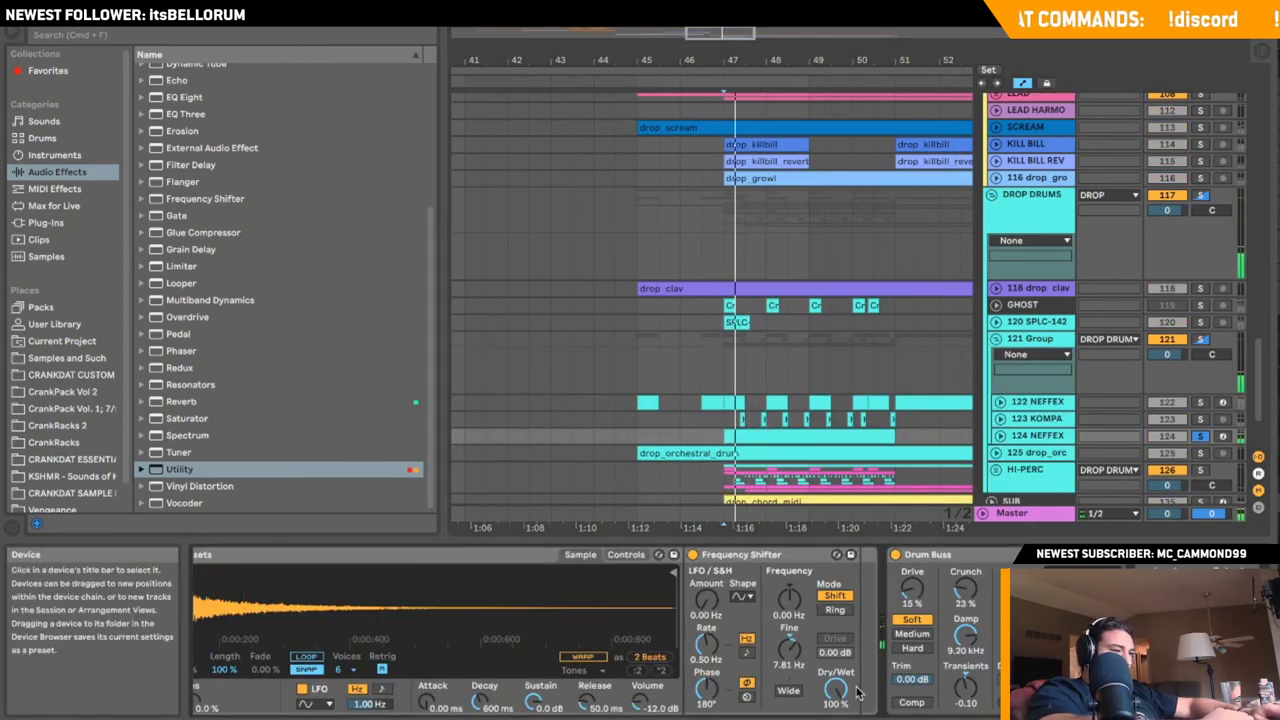
{"action": "scroll", "coordinate": [860, 688], "scroll_direction": "left", "scroll_amount": 4}
{"action": "key", "text": "space"}
{"action": "key", "text": "space"}
- Unfold the soloed snare track and audition the Freeze FEST and last SOLTAN chains of its NEFFEX SNARE-1 rack
{"action": "left_click", "coordinate": [1001, 437]}
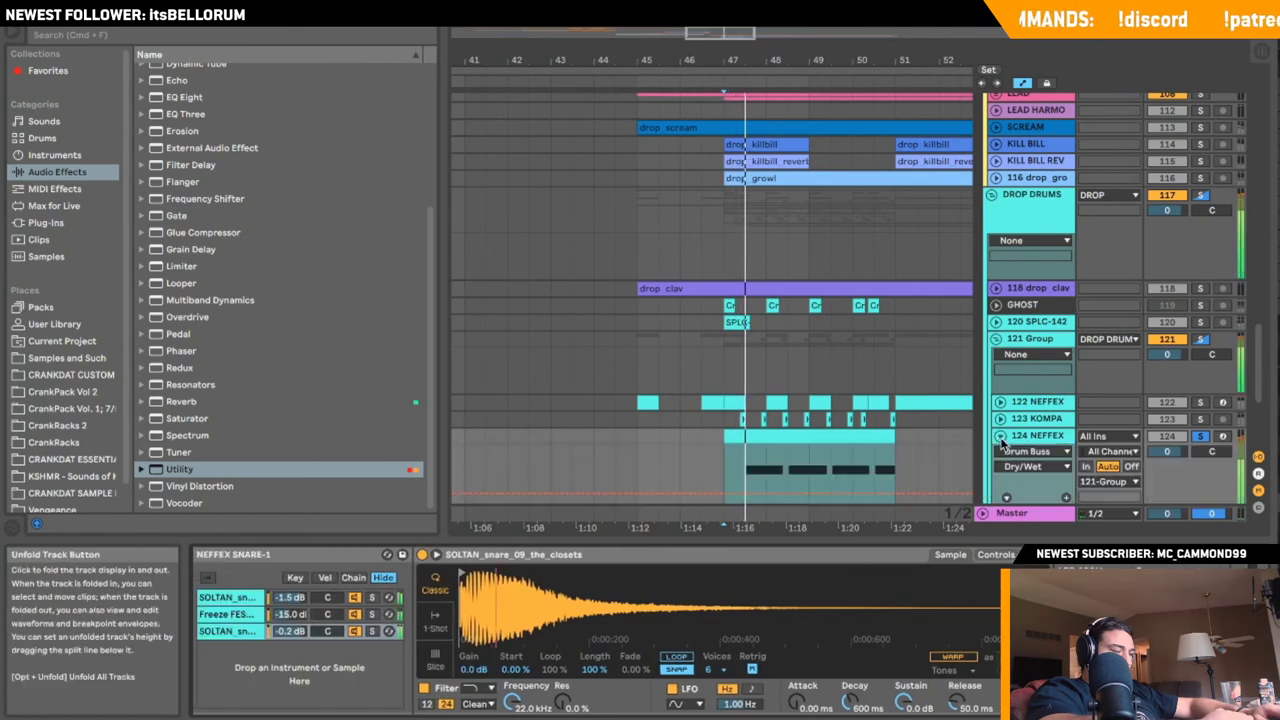
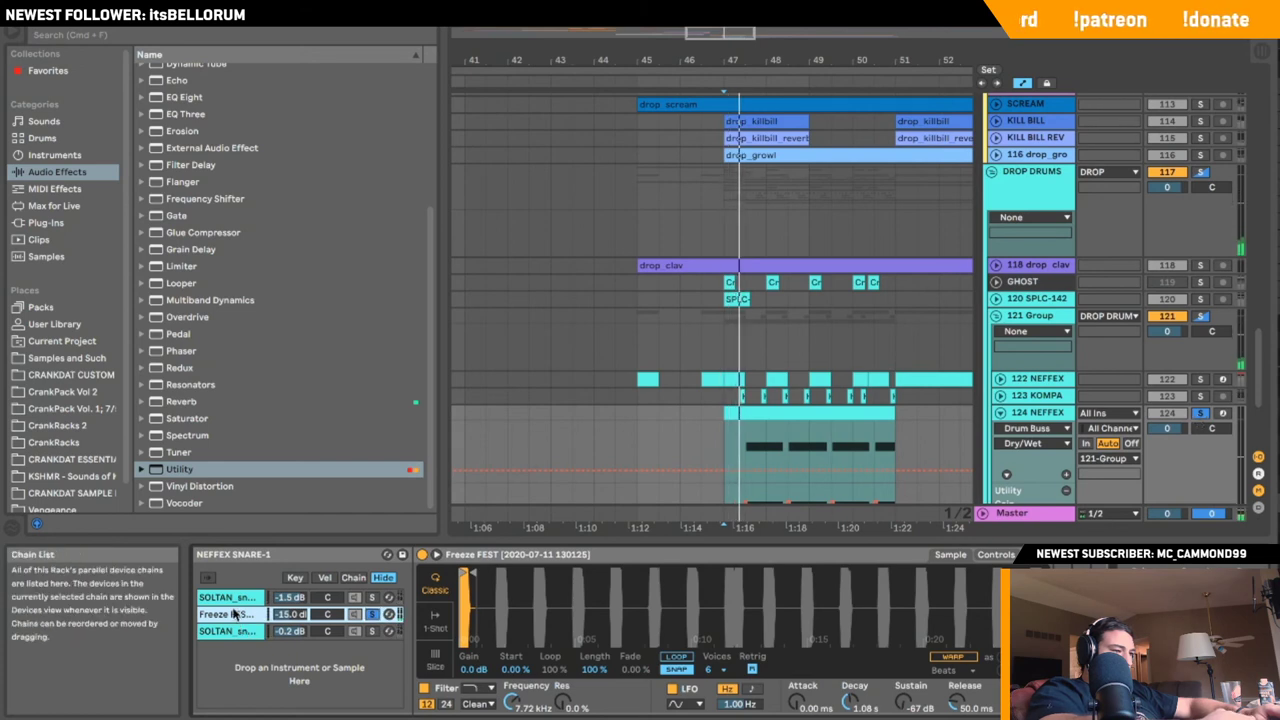
{"action": "left_click", "coordinate": [996, 555]}
{"action": "key", "text": "space"}
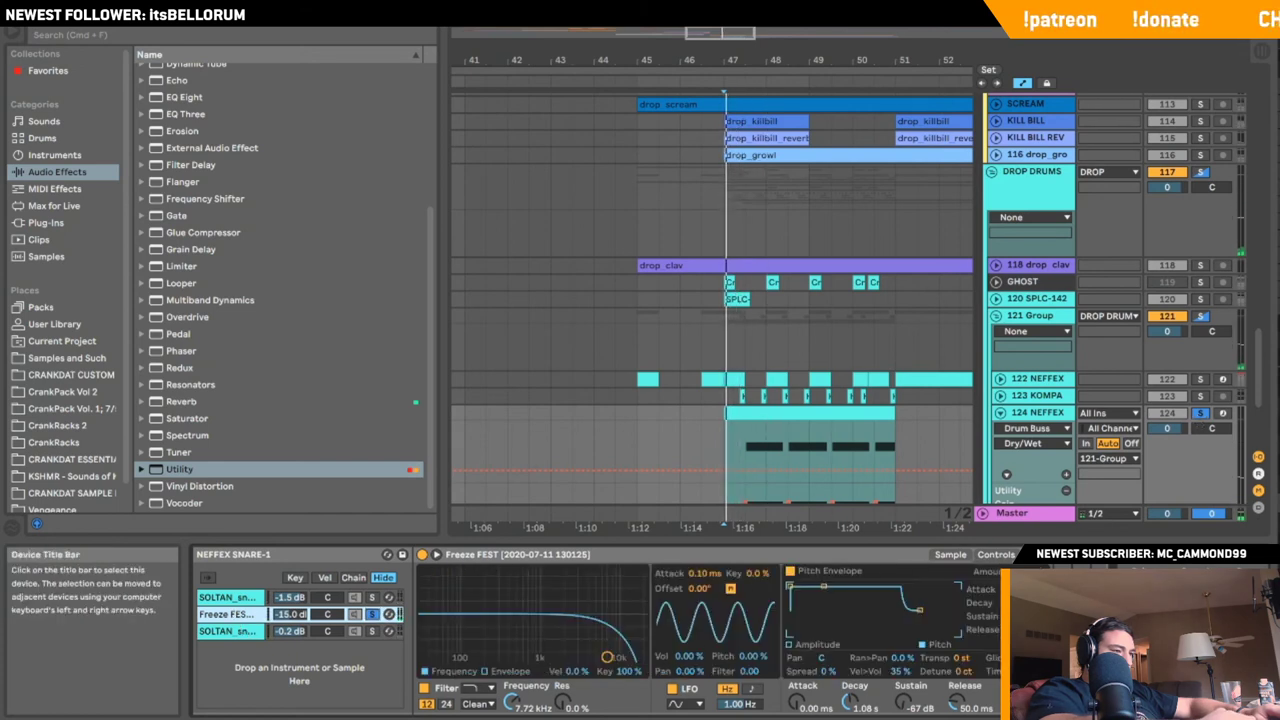
{"action": "left_click", "coordinate": [1022, 572]}
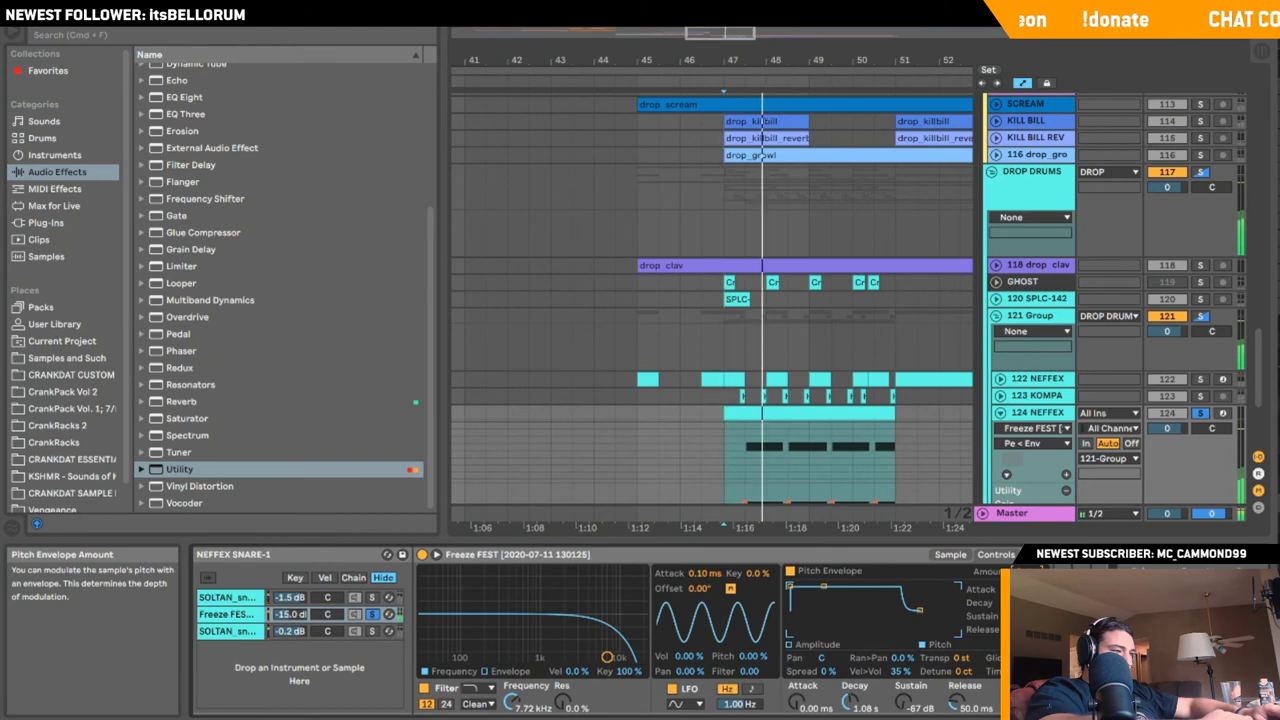
{"action": "left_click", "coordinate": [372, 631]}
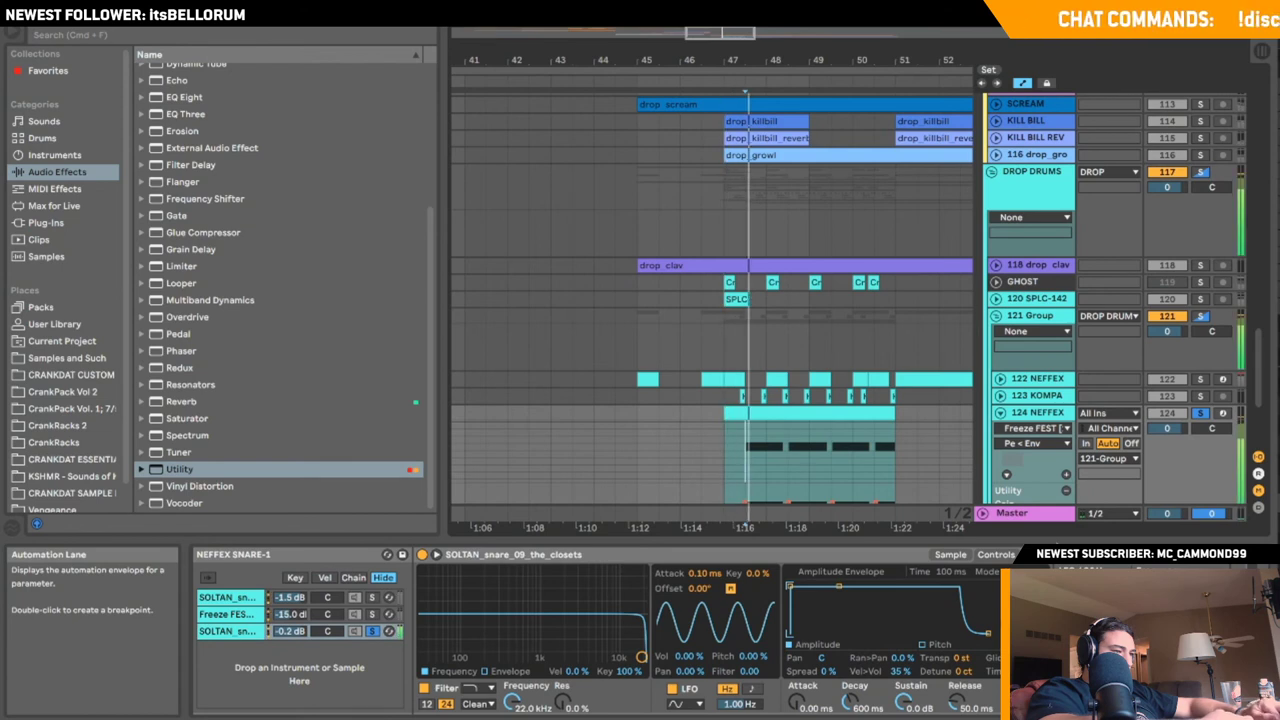
{"action": "left_click", "coordinate": [1130, 645]}
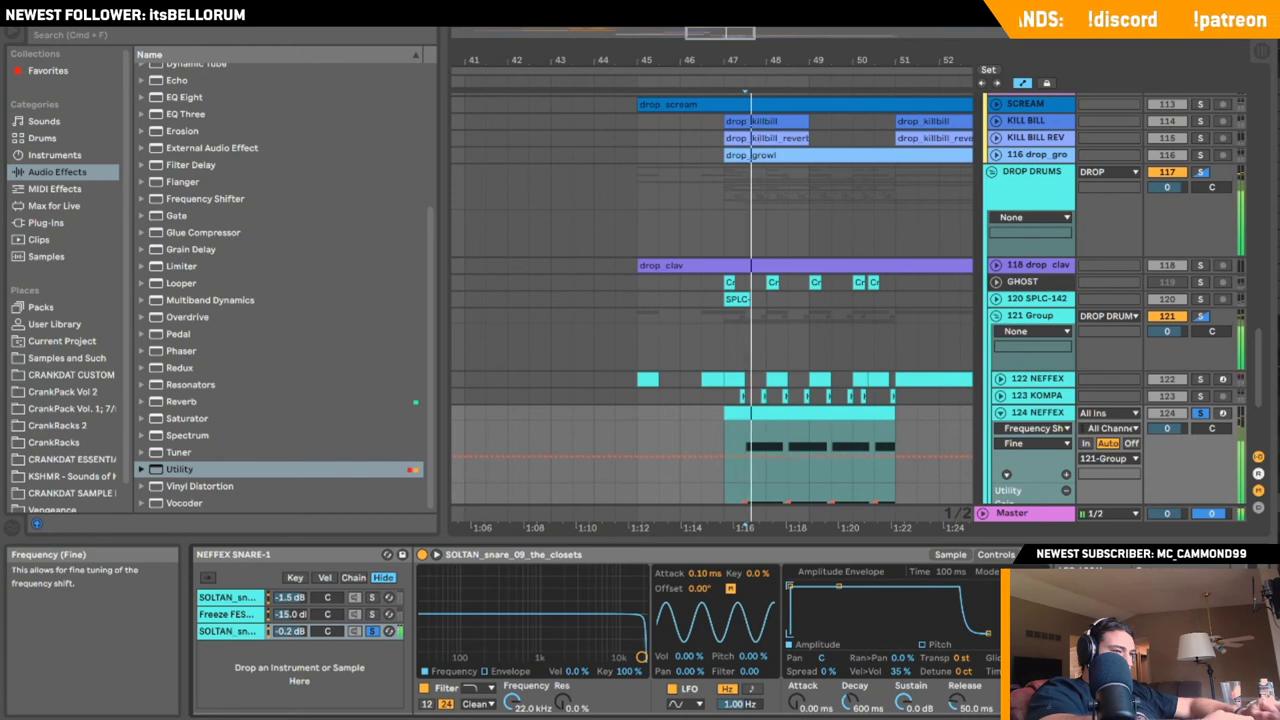
- Unsolo the 124 NEFFEX track and replay its clip within the full mix
{"action": "left_click", "coordinate": [1199, 415]}
{"action": "key", "text": "space"}
{"action": "key", "text": "space"}
{"action": "left_click", "coordinate": [774, 413]}
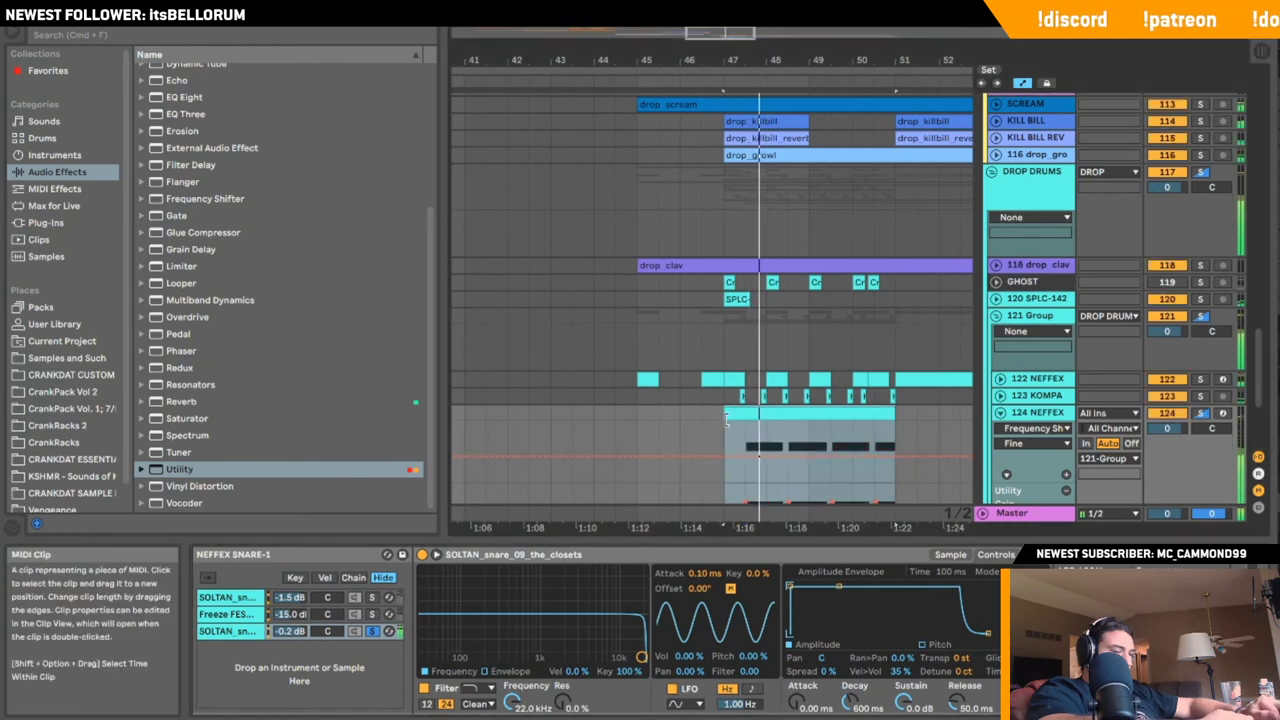
{"action": "key", "text": "space"}
{"action": "key", "text": "space"}
- Collapse the snare track's devices and fold the 124 NEFFEX track
{"action": "left_click", "coordinate": [522, 614]}
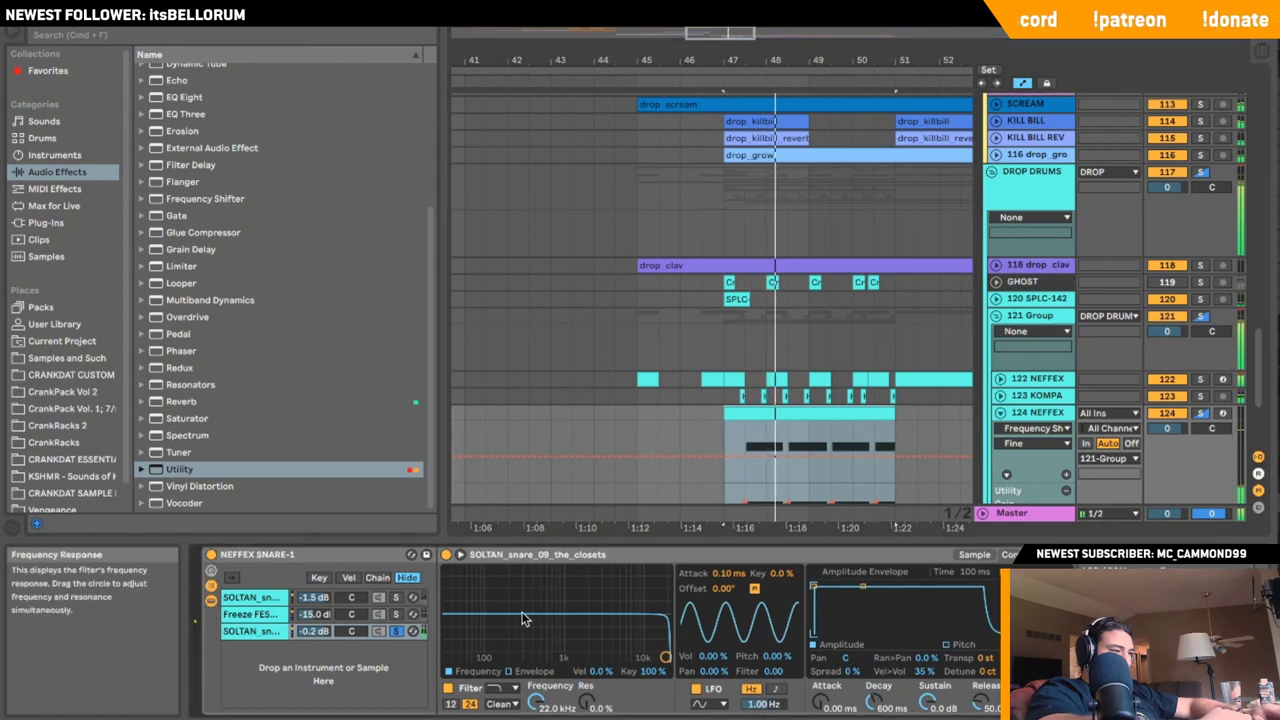
{"action": "double_click", "coordinate": [327, 552]}
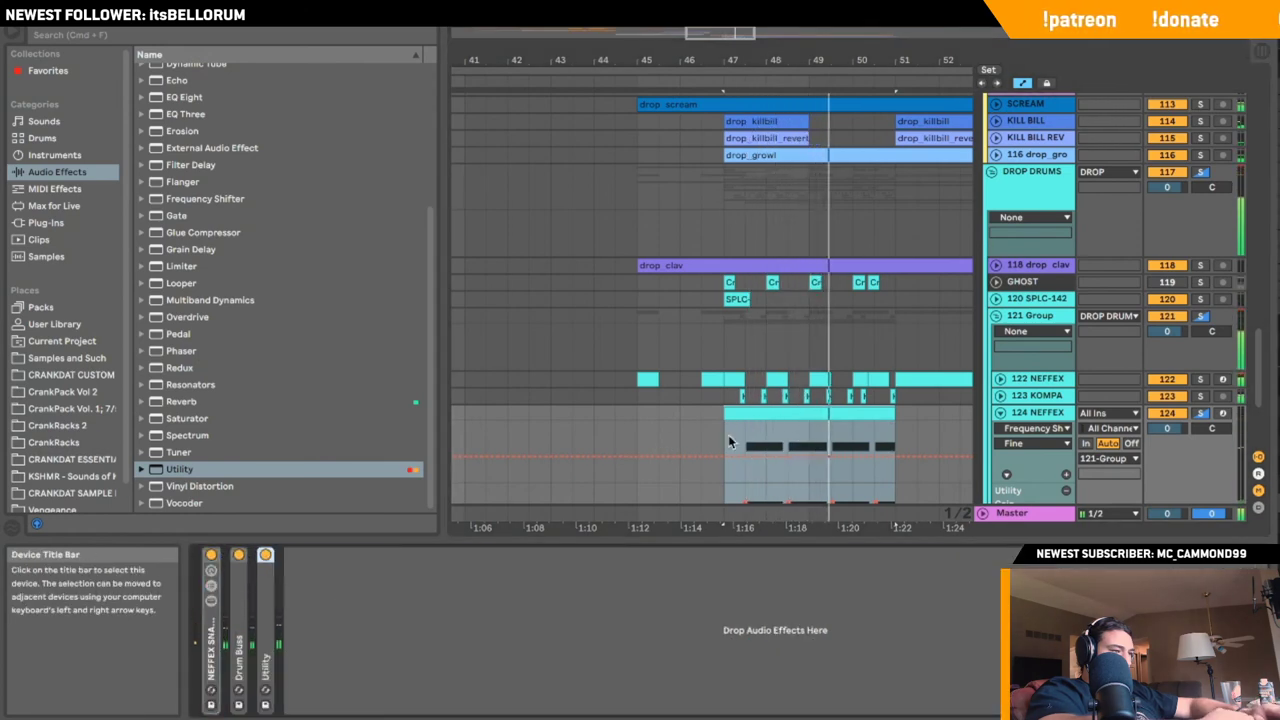
{"action": "left_click", "coordinate": [1000, 412]}
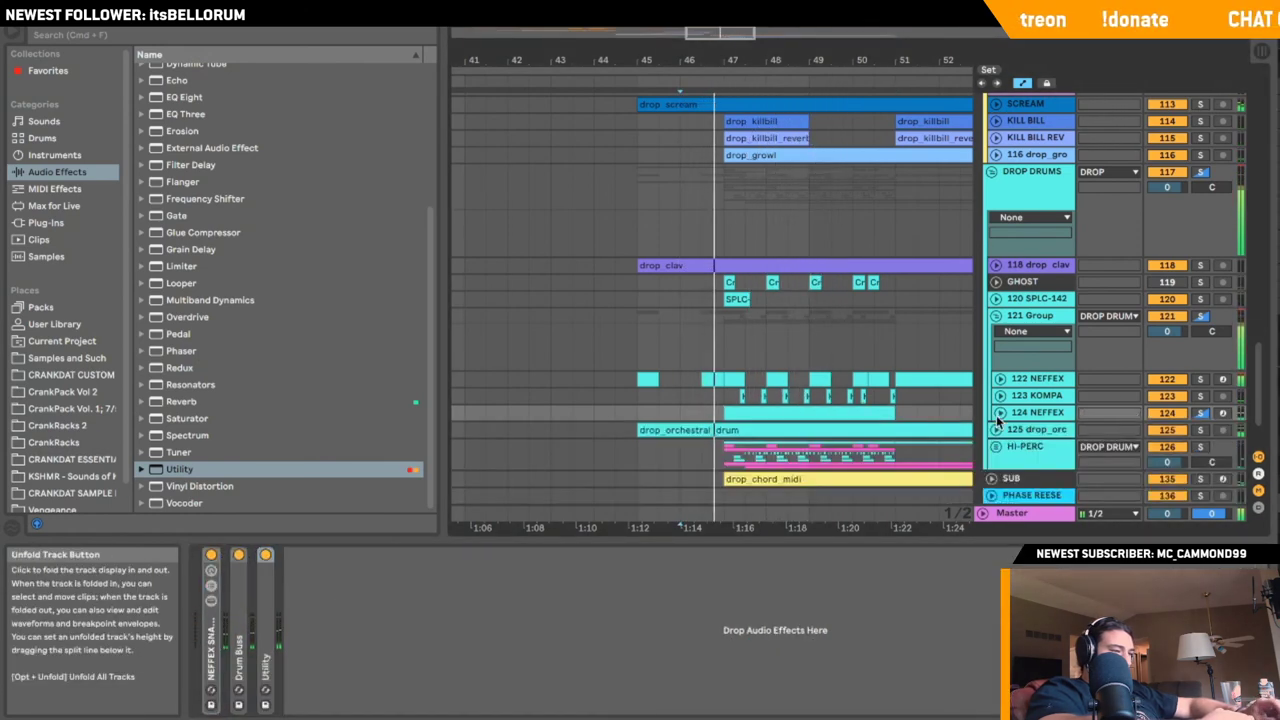
- Play the arrangement from about bar 40 to hear the lead-in to the drop
{"action": "left_click_drag", "start_coordinate": [733, 60], "coordinate": [720, 45]}
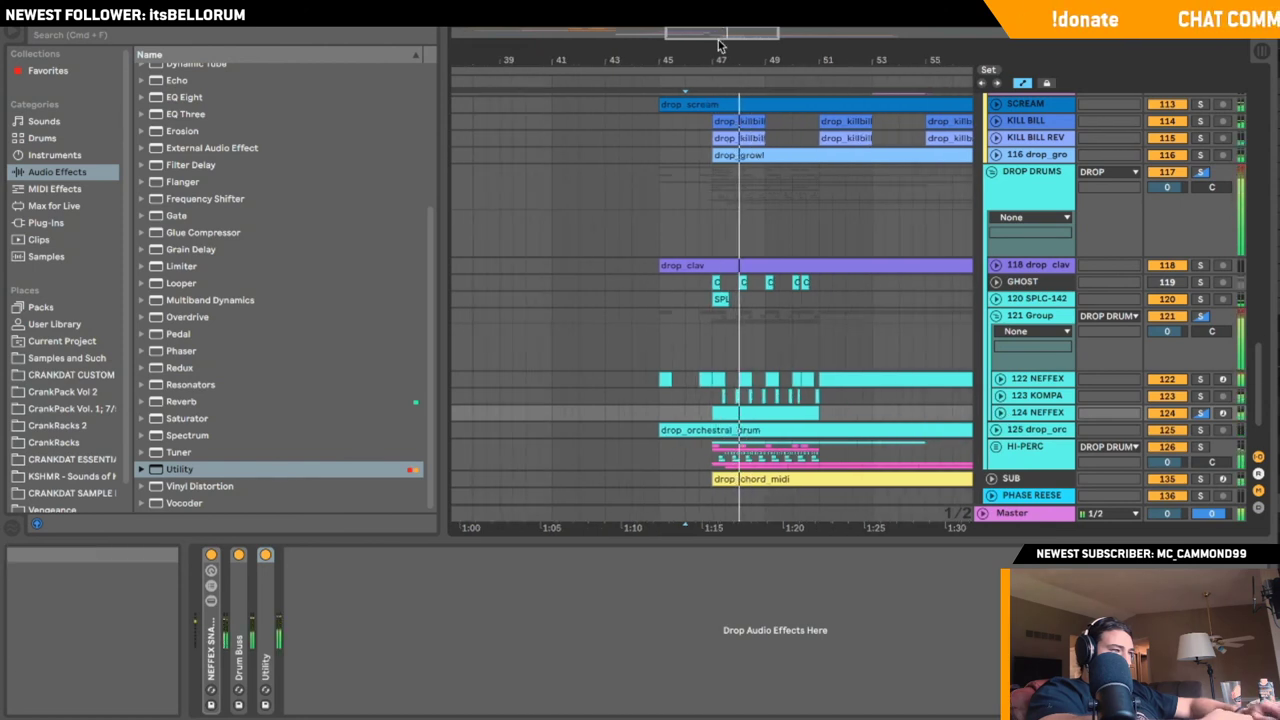
{"action": "left_click", "coordinate": [543, 411]}
{"action": "key", "text": "space"}
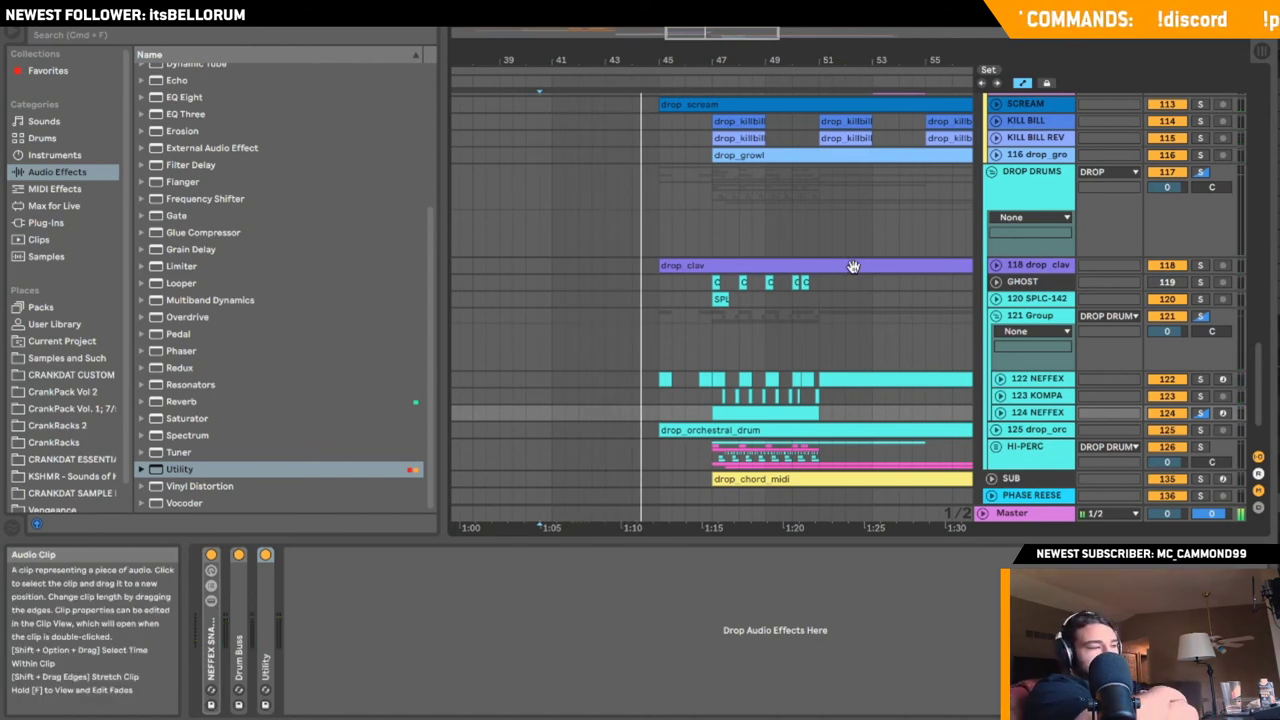
{"action": "left_click", "coordinate": [997, 316]}
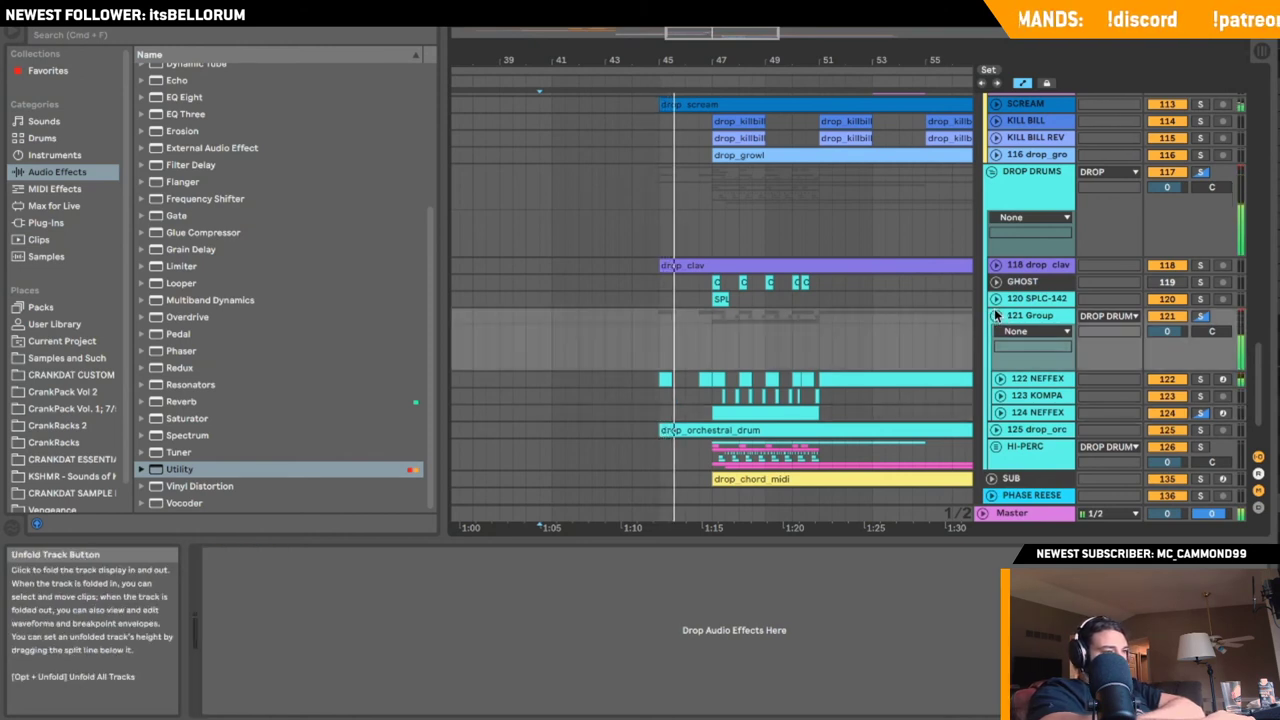
{"action": "left_click", "coordinate": [996, 316]}
{"action": "left_click", "coordinate": [996, 316]}
{"action": "left_click", "coordinate": [995, 316]}
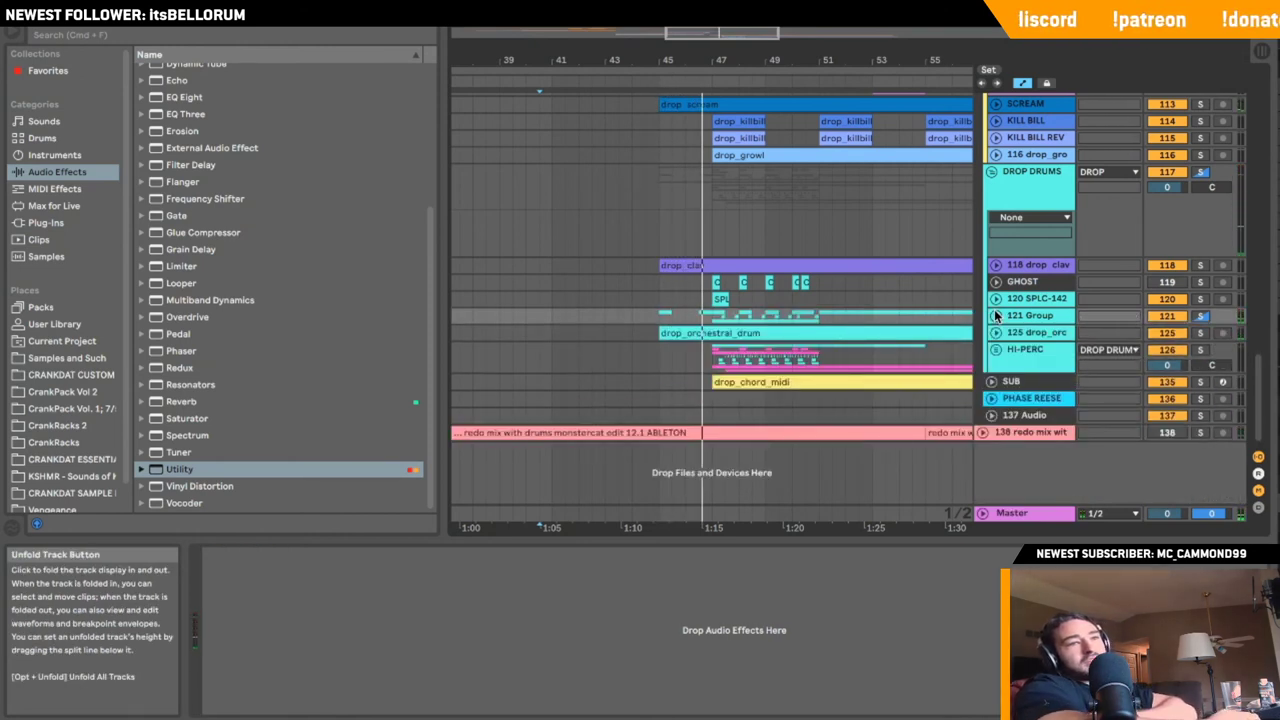
{"action": "left_click", "coordinate": [995, 316]}
{"action": "left_click", "coordinate": [995, 300]}
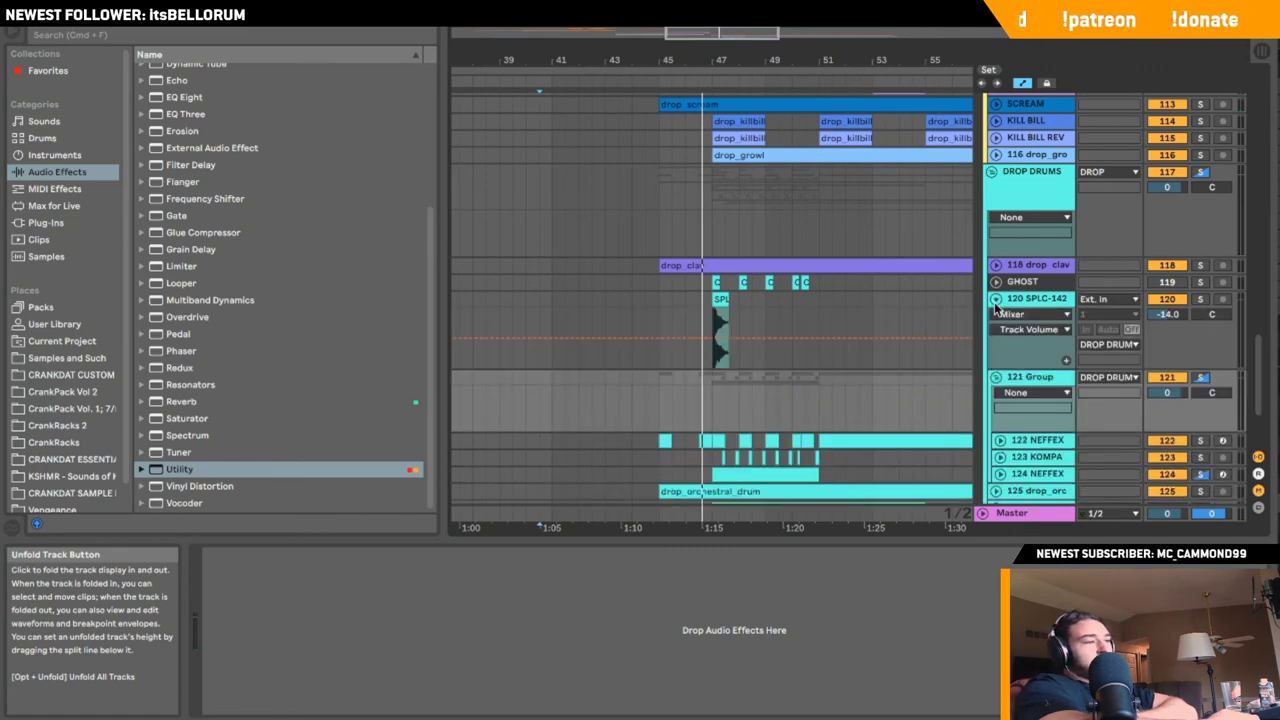
{"action": "left_click", "coordinate": [995, 300]}
{"action": "left_click", "coordinate": [995, 300]}
{"action": "left_click", "coordinate": [995, 300]}
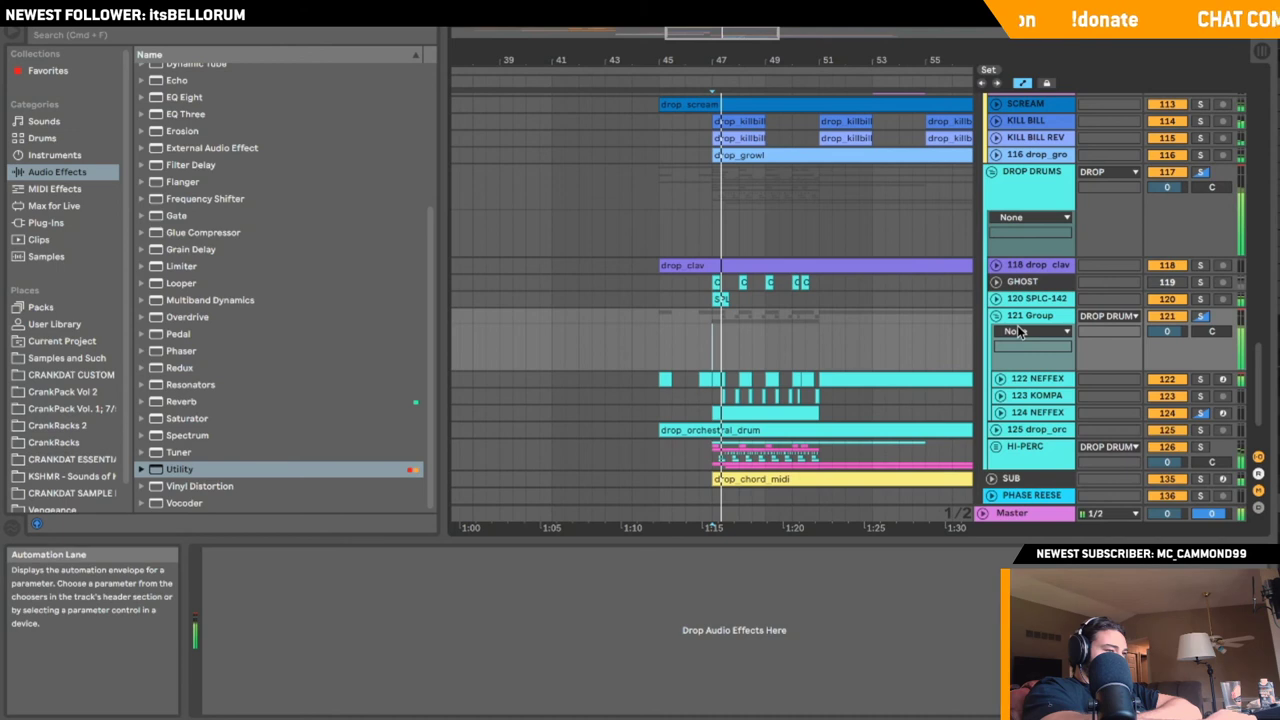
- Fold the 121 Group and the DROP DRUMS group, and replay the drop from bar 45
{"action": "left_click", "coordinate": [995, 316]}
{"action": "scroll", "coordinate": [774, 303], "scroll_direction": "left", "scroll_amount": 3}
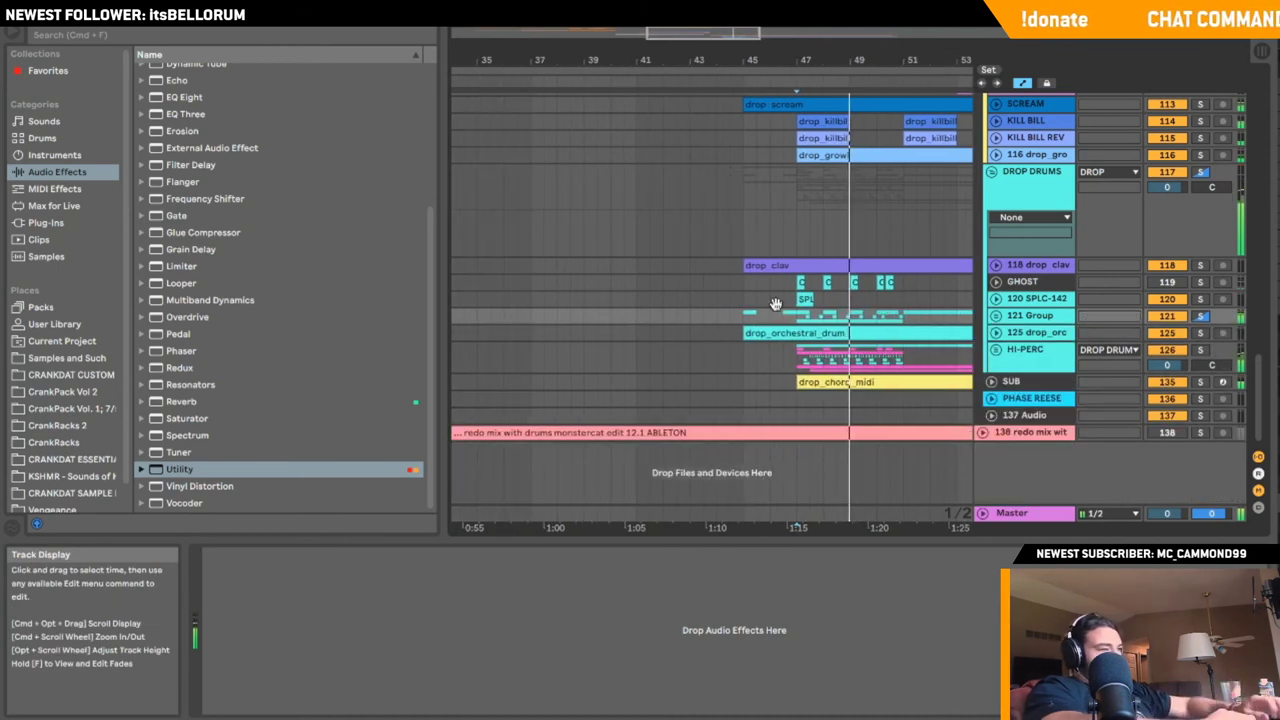
{"action": "left_click", "coordinate": [568, 334]}
{"action": "scroll", "coordinate": [608, 311], "scroll_direction": "right", "scroll_amount": 5}
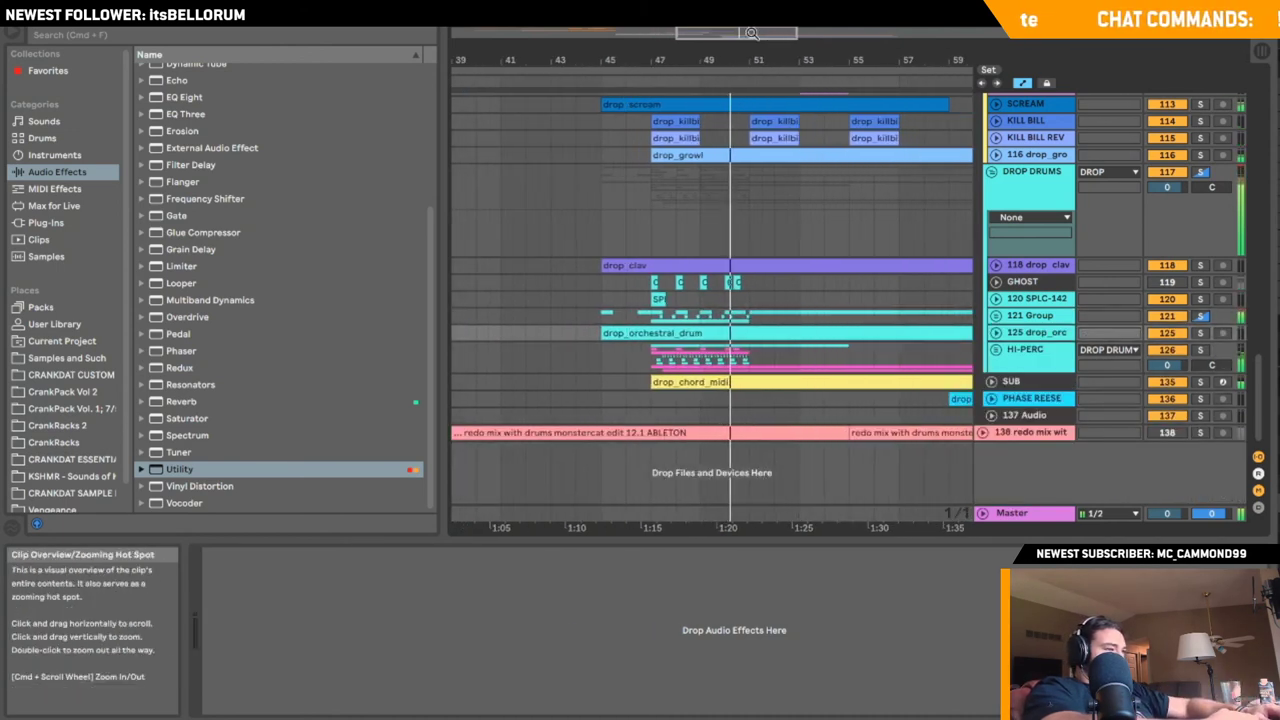
{"action": "left_click", "coordinate": [603, 332]}
{"action": "scroll", "coordinate": [800, 305], "scroll_direction": "up", "scroll_amount": 3}
{"action": "scroll", "coordinate": [800, 305], "scroll_direction": "right", "scroll_amount": 1}
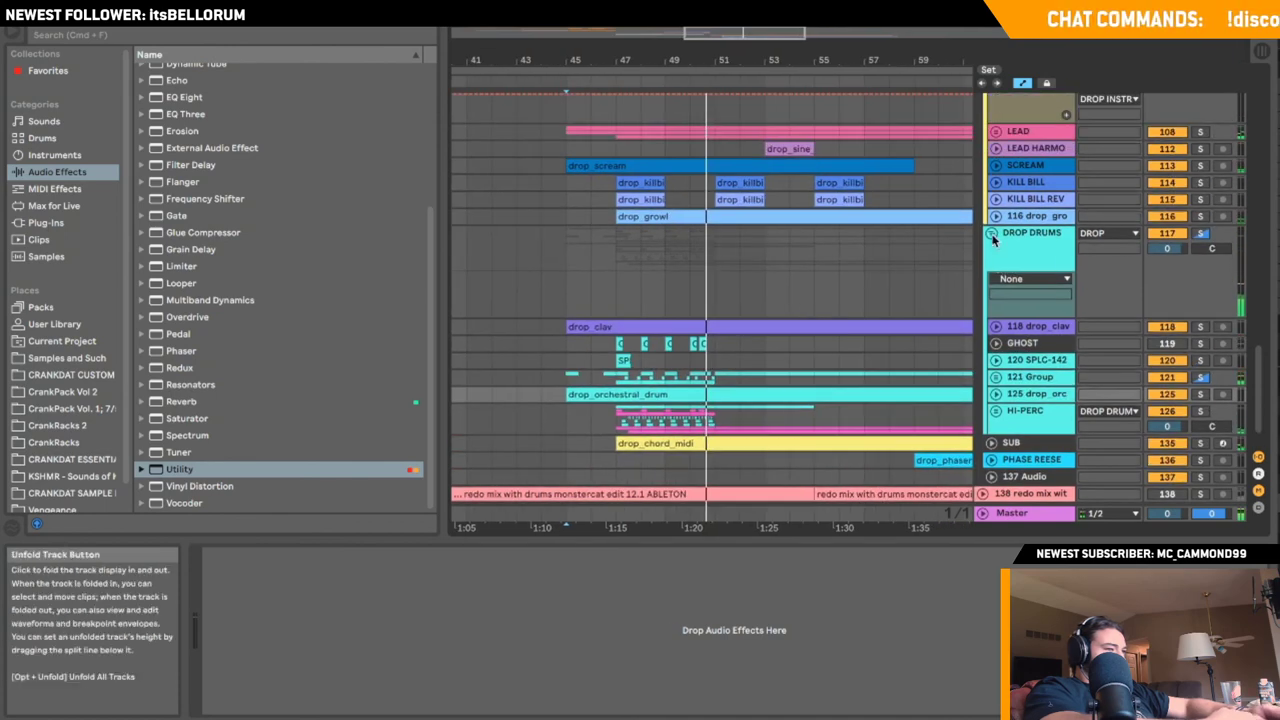
{"action": "scroll", "coordinate": [992, 220], "scroll_direction": "up", "scroll_amount": 3}
{"action": "left_click", "coordinate": [995, 188]}
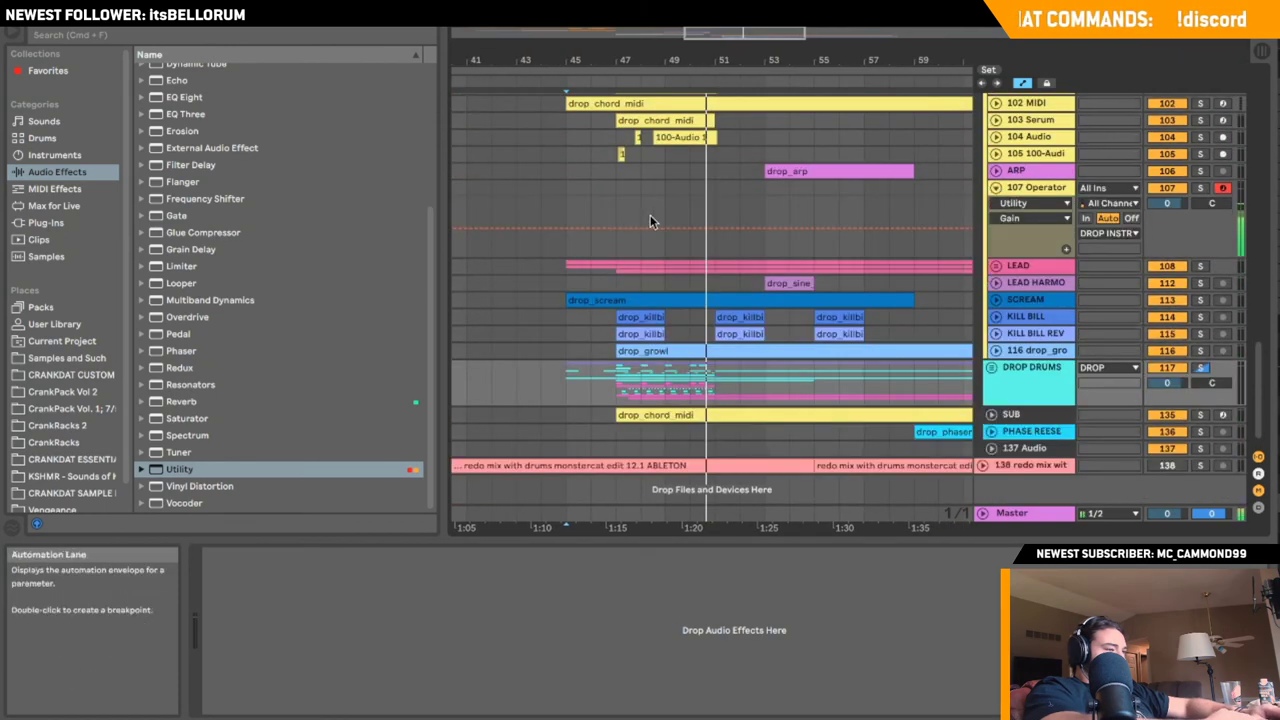
- Insert an empty two-bar MIDI clip on the 107 Operator track, from bar 47 to bar 49
{"action": "left_click", "coordinate": [616, 195]}
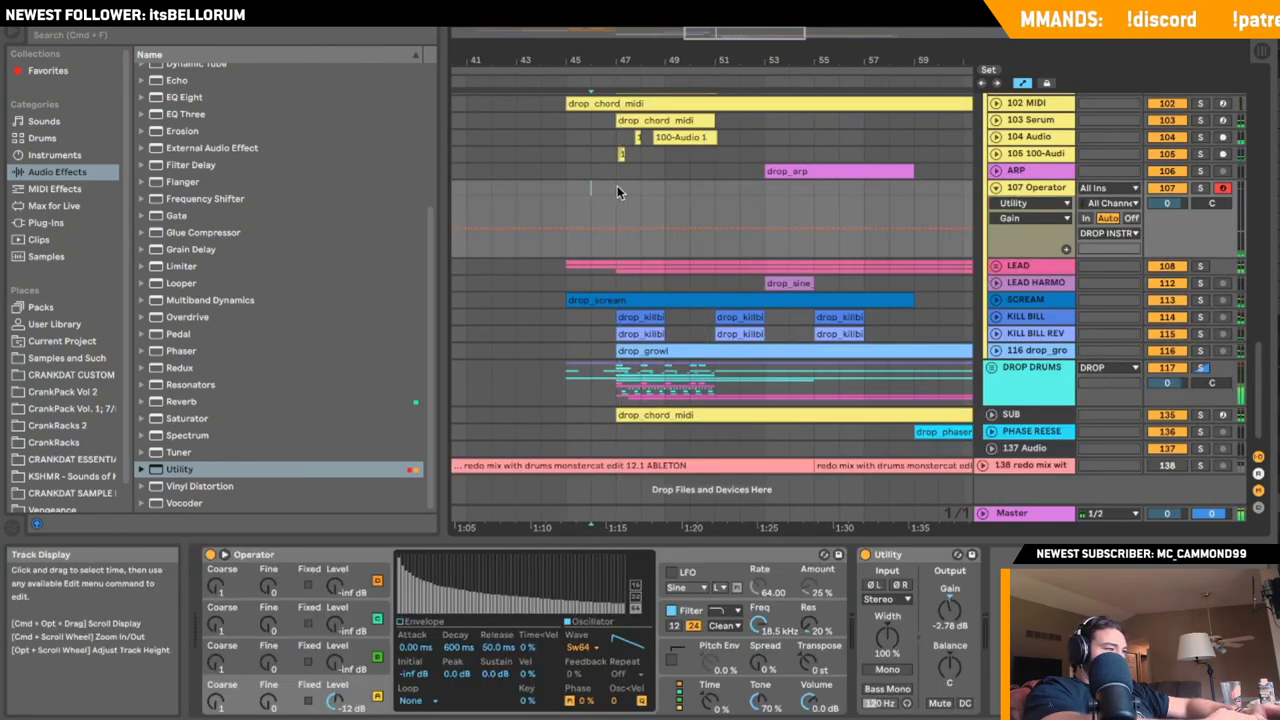
{"action": "left_click_drag", "start_coordinate": [617, 190], "coordinate": [663, 190]}
{"action": "key", "text": "shift+super+m"}
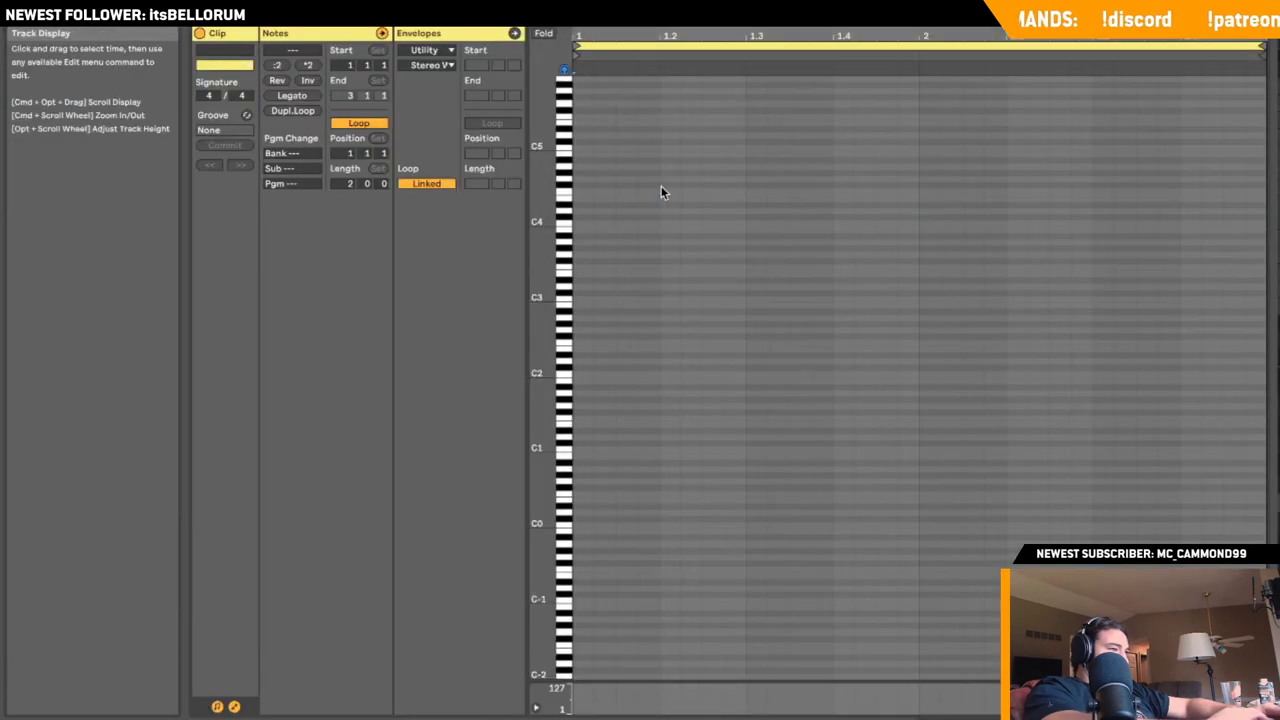
- Enter four consecutive descending sixteenth notes at the start of the Operator clip: F#4, D#4, A#3 and F#3
{"action": "double_click", "coordinate": [586, 165]}
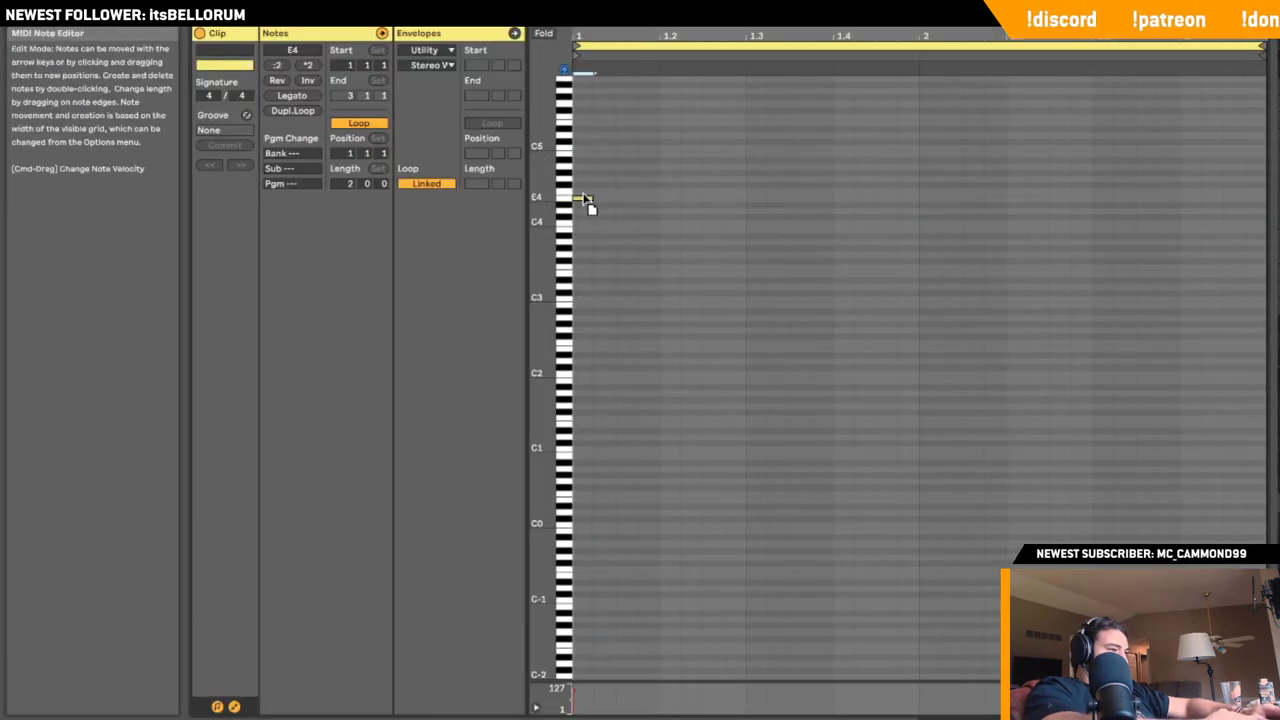
{"action": "left_click_drag", "start_coordinate": [584, 192], "coordinate": [585, 187]}
{"action": "left_click_drag", "start_coordinate": [612, 717], "coordinate": [644, 719]}
{"action": "double_click", "coordinate": [657, 204]}
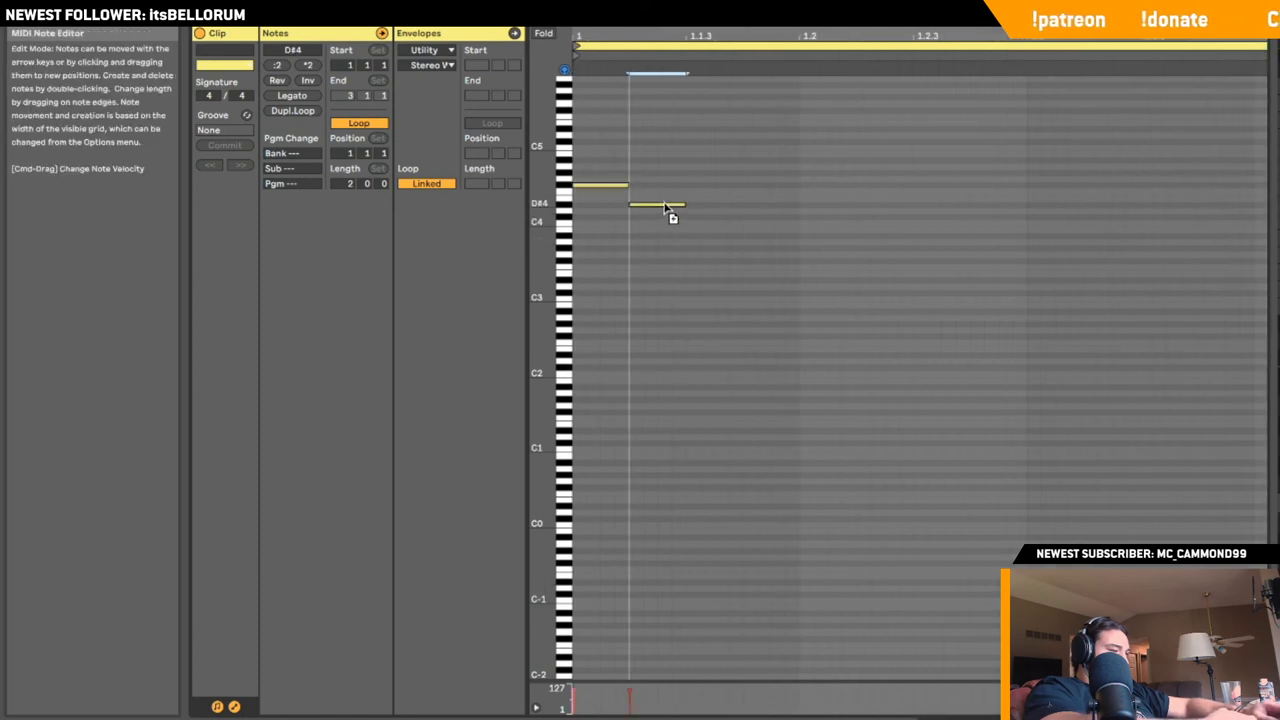
{"action": "double_click", "coordinate": [714, 230]}
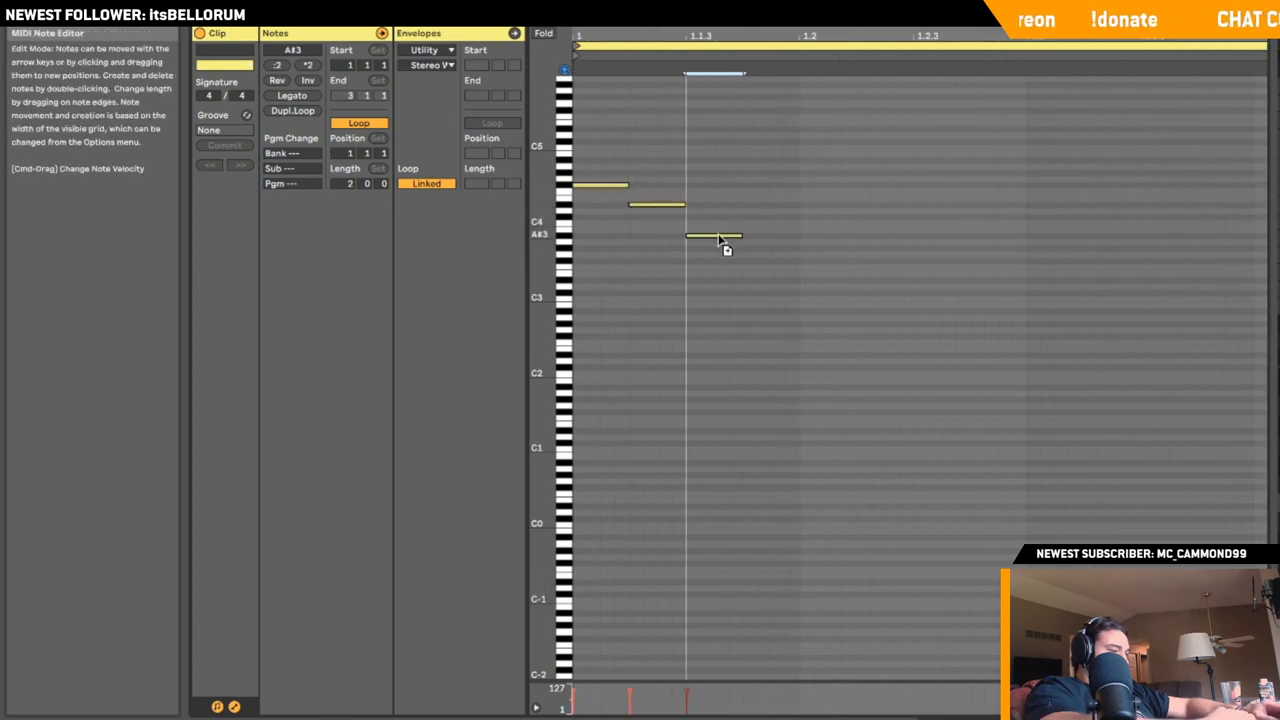
{"action": "double_click", "coordinate": [776, 249]}
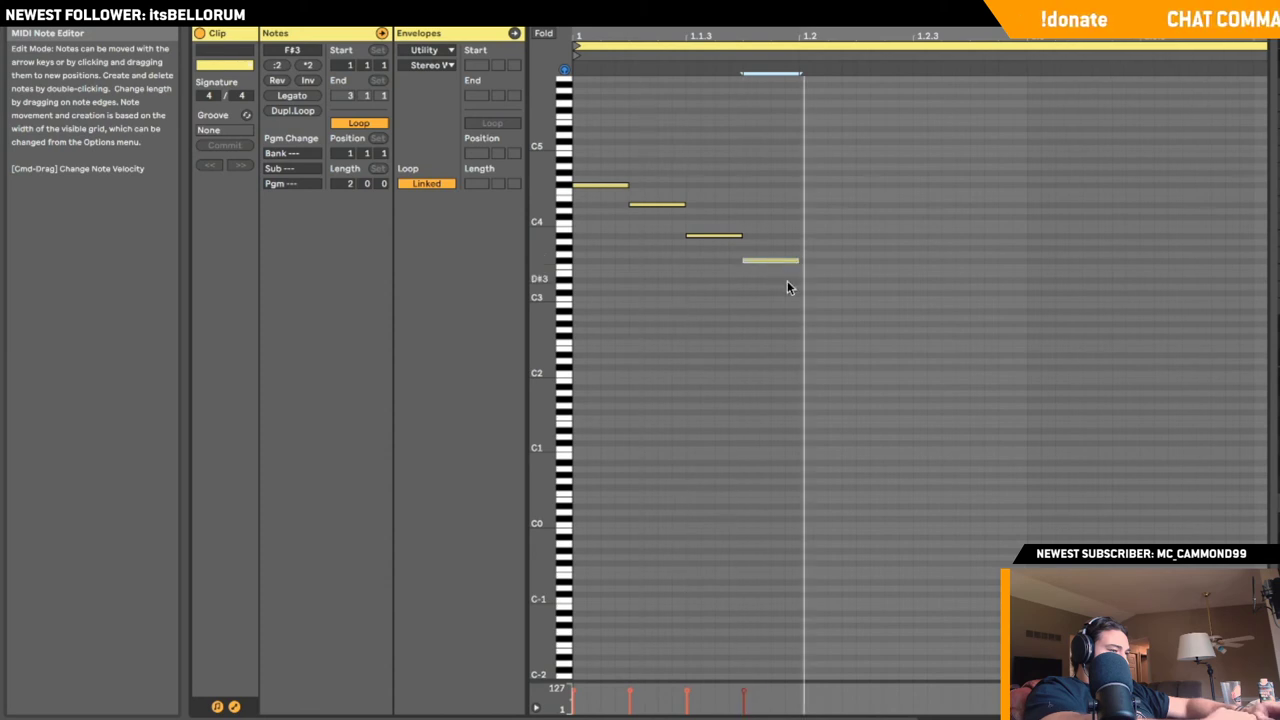
- Compress the whole four-note run to half its duration and audition it
{"action": "key", "text": "super+a"}
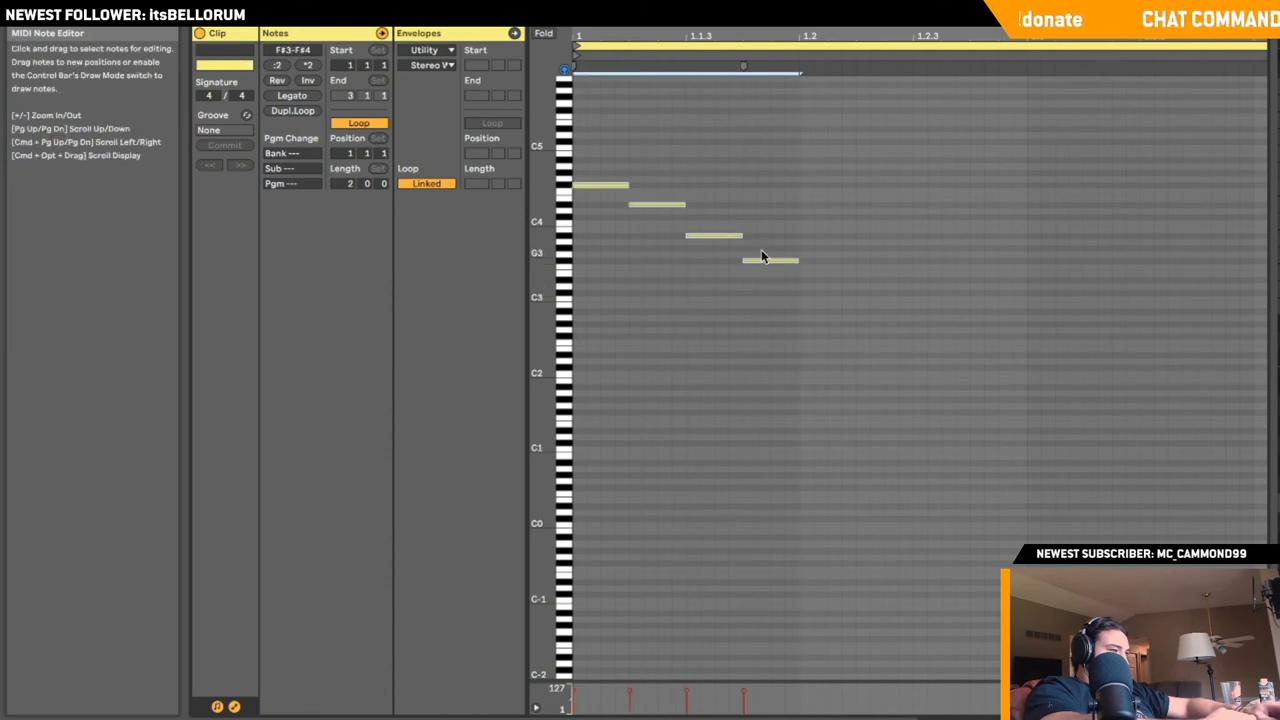
{"action": "left_click", "coordinate": [281, 66]}
{"action": "key", "text": "space"}
{"action": "key", "text": "space"}
{"action": "key", "text": "space"}
{"action": "key", "text": "space"}
- Continue the run up to beat 1.2 with alternating A#3 and F#3 notes, copied from the existing ones
{"action": "left_click_drag", "start_coordinate": [684, 230], "coordinate": [728, 263]}
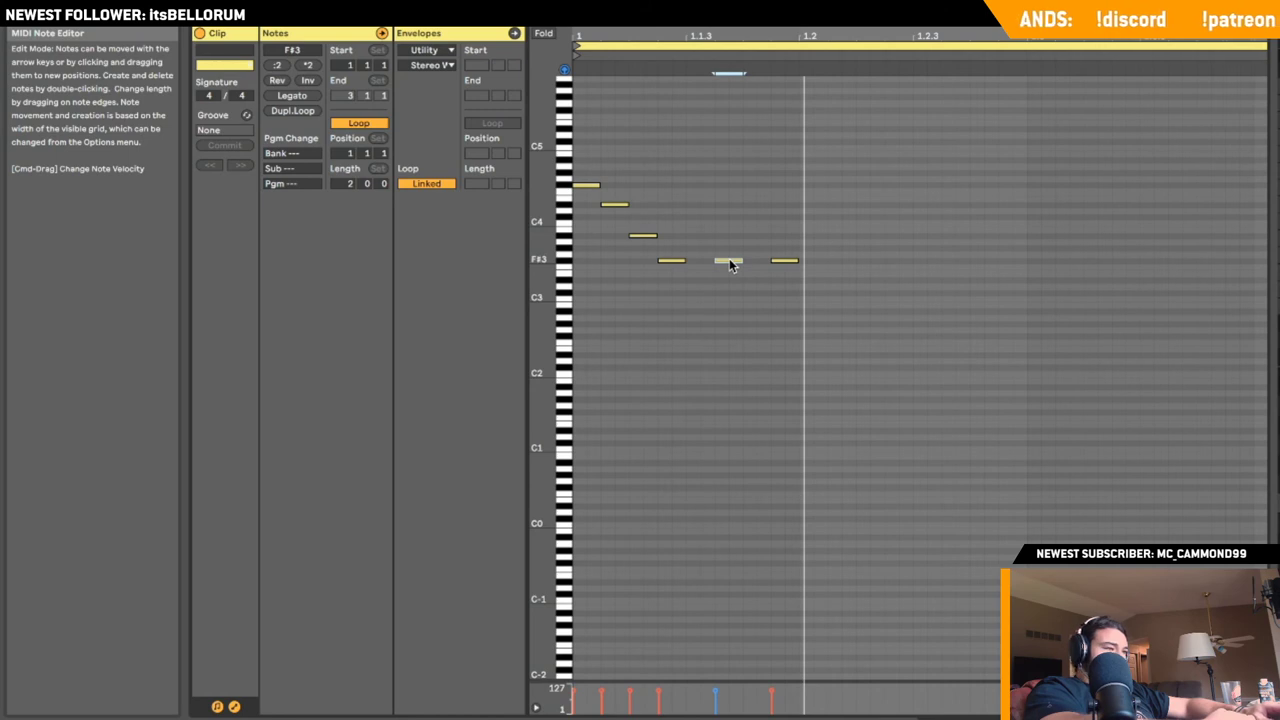
{"action": "left_click", "coordinate": [679, 263]}
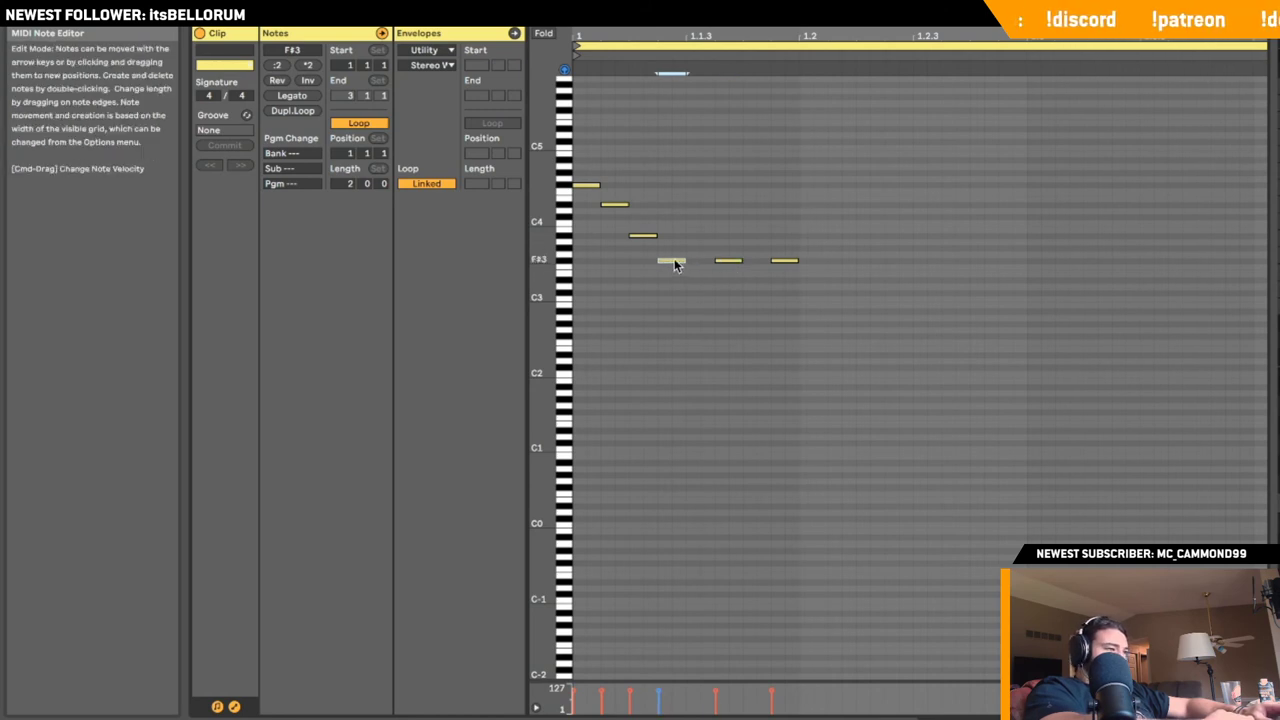
{"action": "left_click_drag", "start_coordinate": [675, 261], "coordinate": [757, 238]}
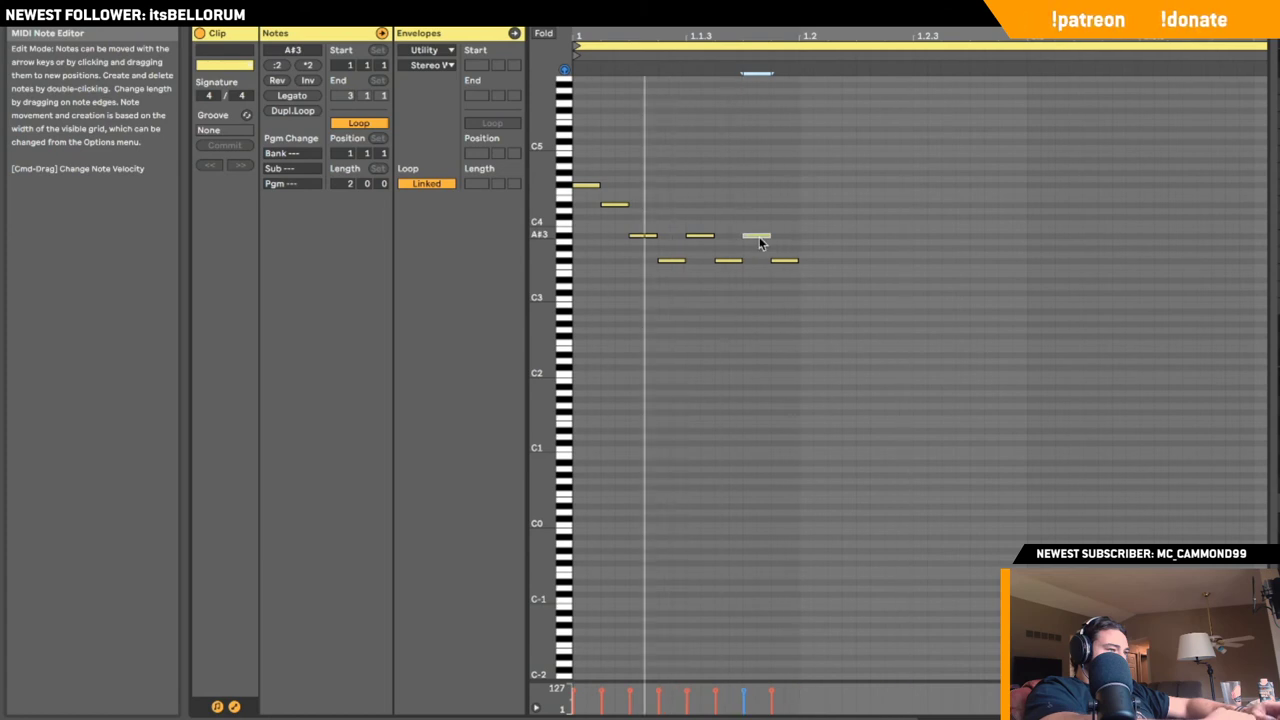
- Transpose the two added A#3 notes down to D#3
{"action": "left_click", "coordinate": [700, 240]}
{"action": "left_click_drag", "start_coordinate": [703, 236], "coordinate": [754, 255]}
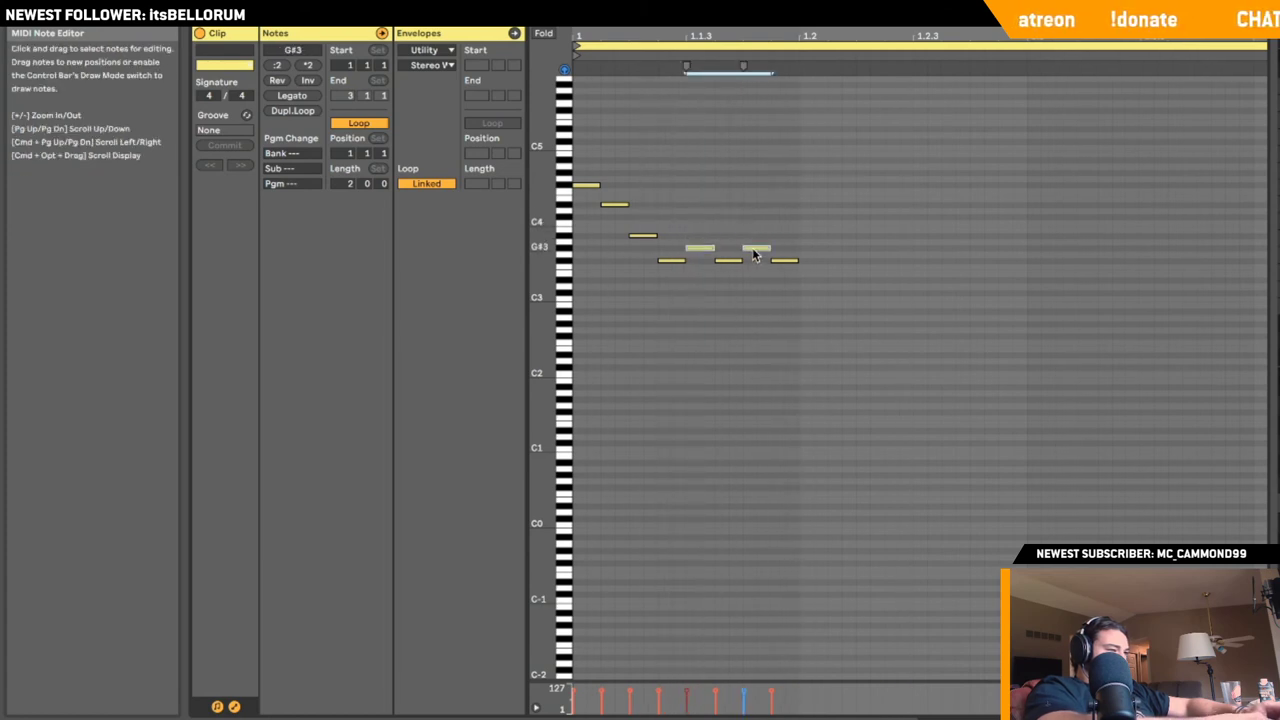
{"action": "key", "text": "Down"}
{"action": "key", "text": "Down"}
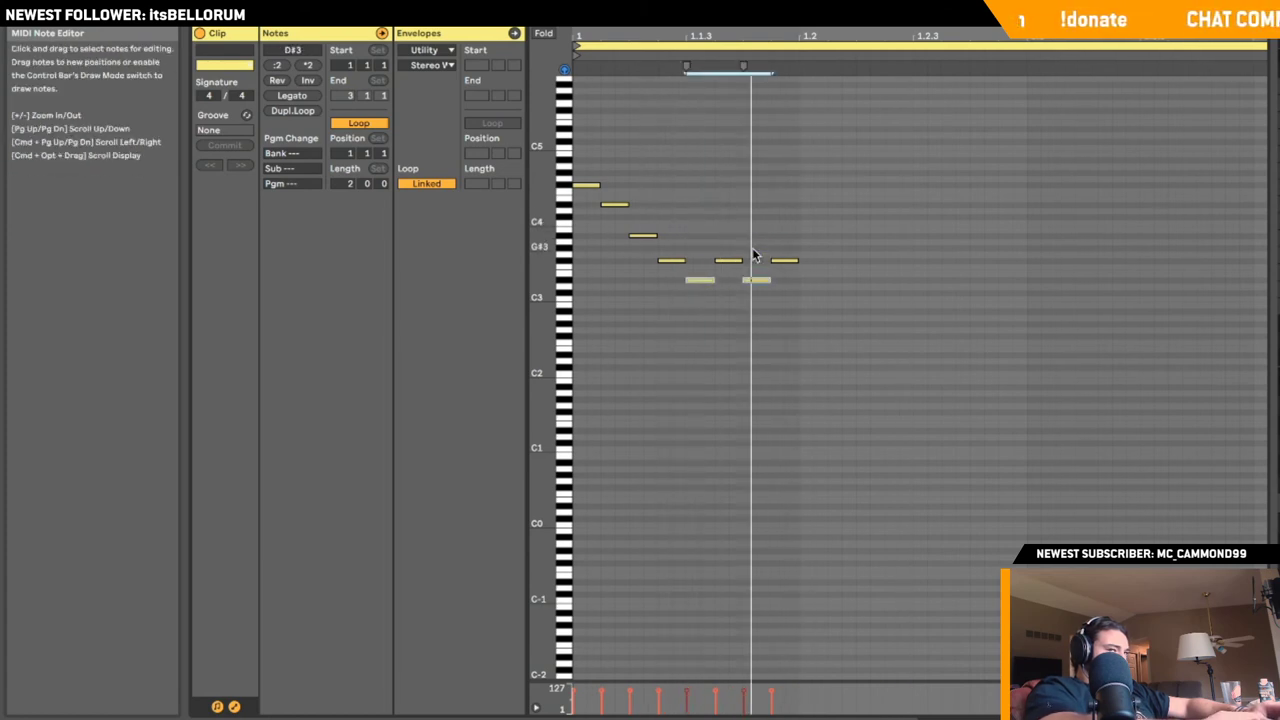
{"action": "left_click", "coordinate": [750, 250]}
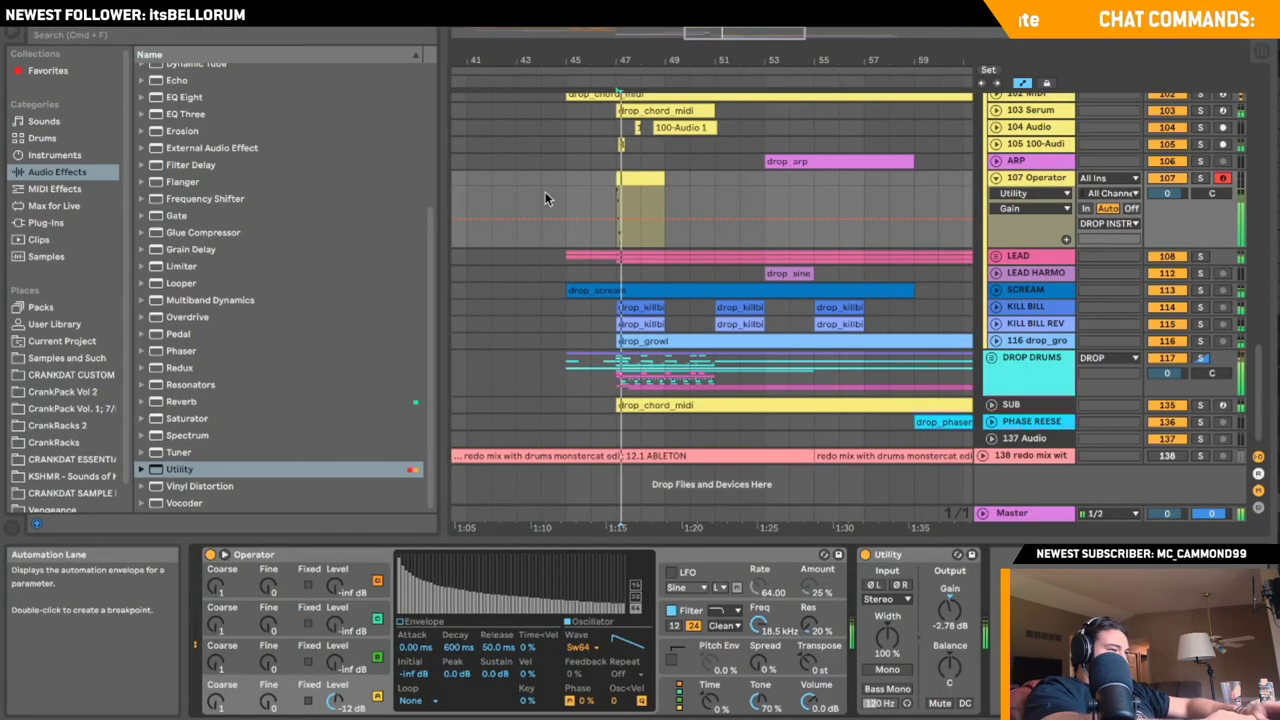
- Replay the lead-in from just before bar 44 and delete the two D#3 notes and the last F#3 from the Operator clip
{"action": "key", "text": "space"}
{"action": "left_click", "coordinate": [545, 198]}
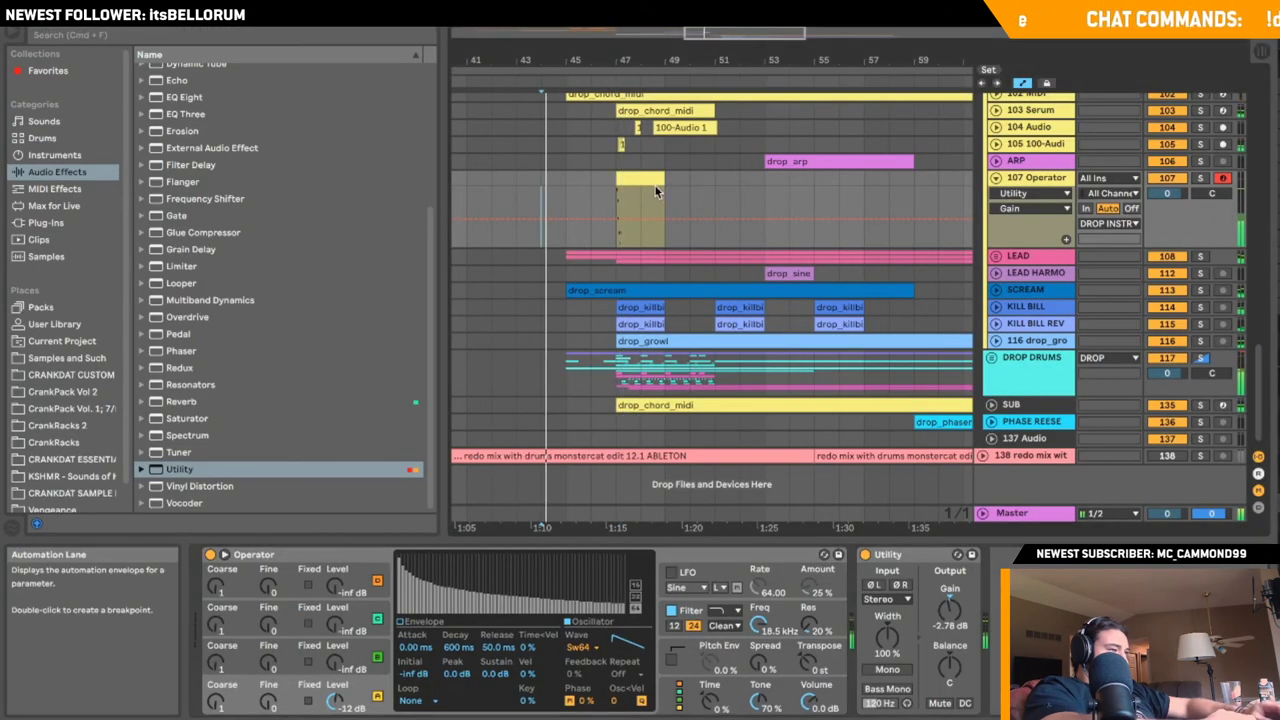
{"action": "double_click", "coordinate": [650, 178]}
{"action": "left_click", "coordinate": [631, 262]}
{"action": "double_click", "coordinate": [621, 281]}
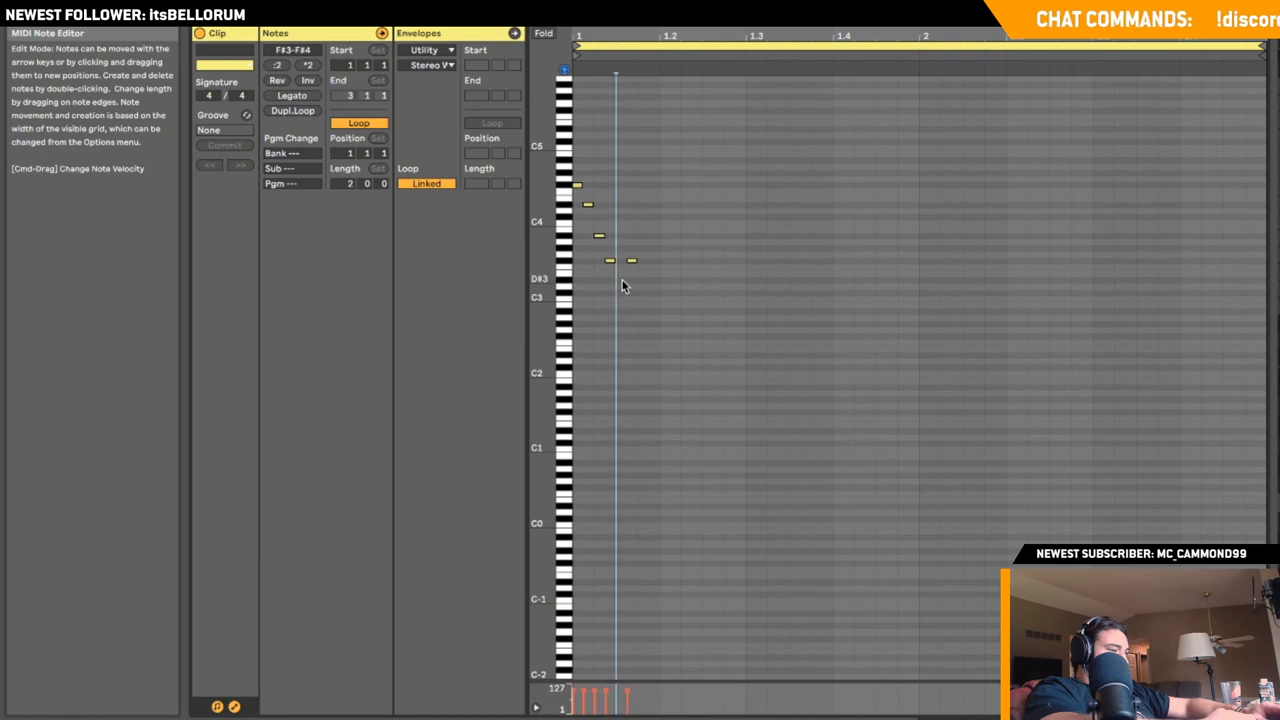
- Duplicate the Operator clip's first beat in the arrangement so the run repeats at 47.2
{"action": "key", "text": "shift+Tab"}
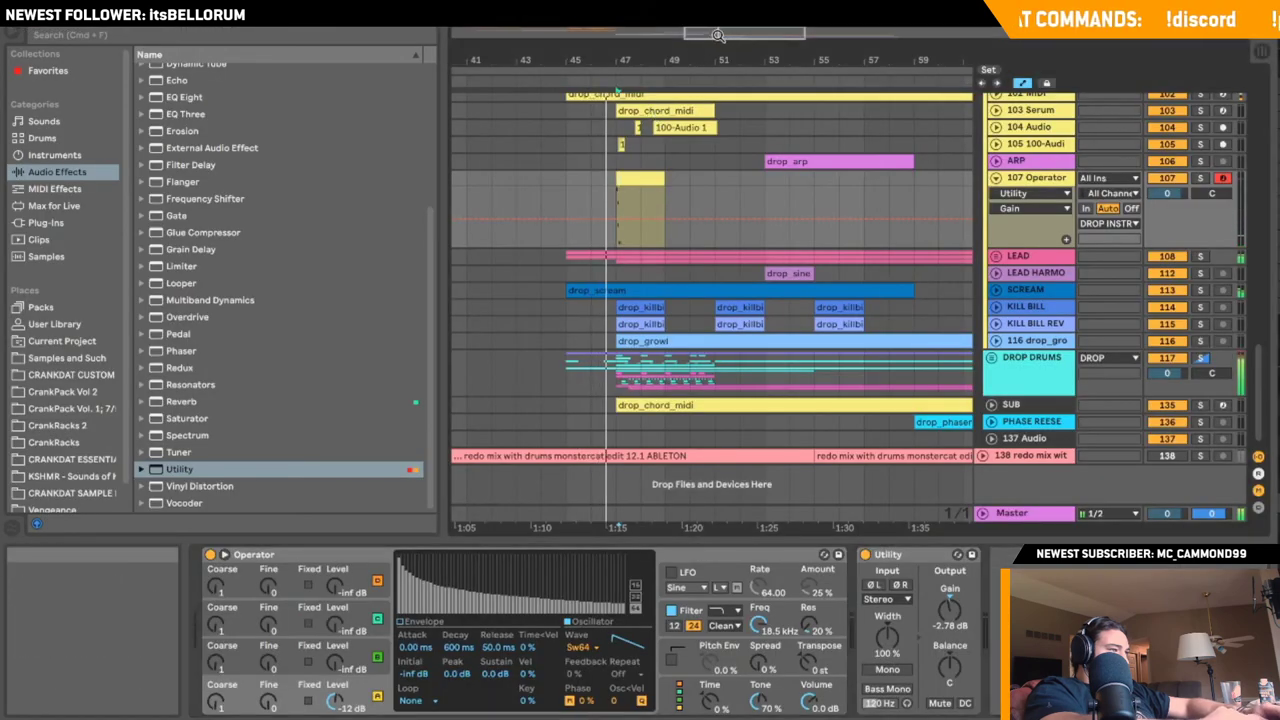
{"action": "left_click_drag", "start_coordinate": [720, 31], "coordinate": [724, 125]}
{"action": "scroll", "coordinate": [915, 193], "scroll_direction": "right", "scroll_amount": 1}
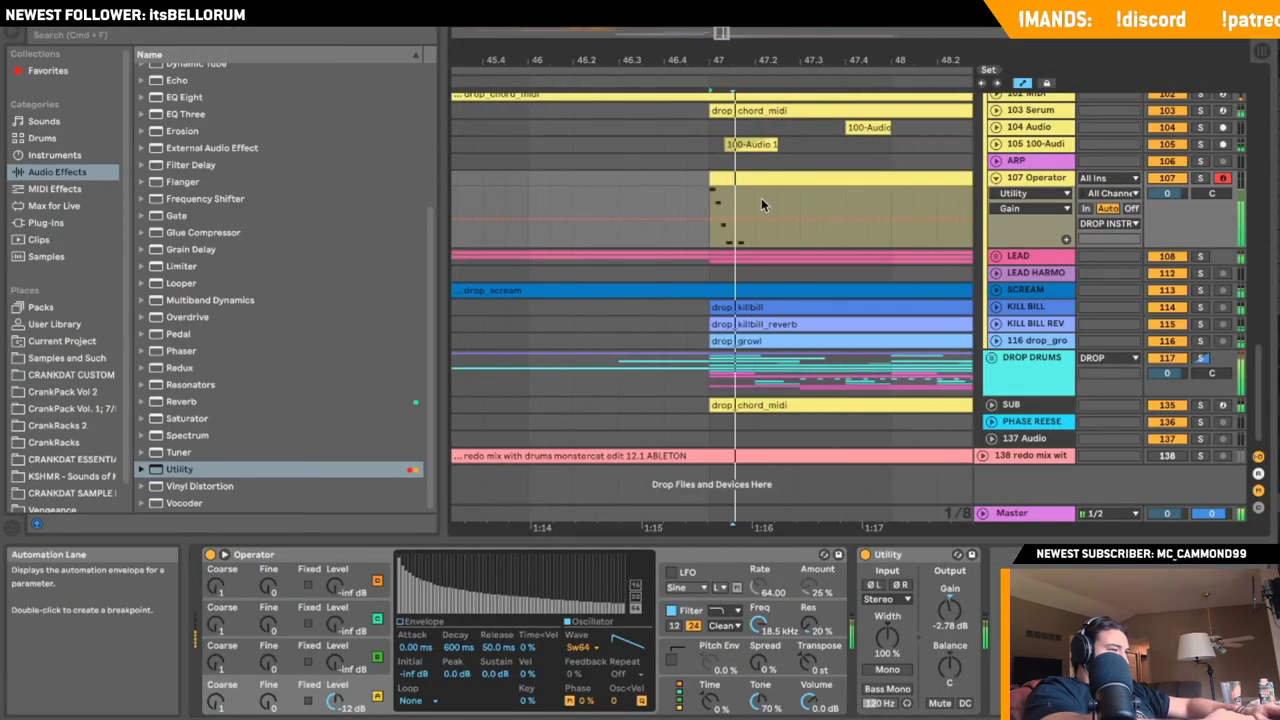
{"action": "left_click_drag", "start_coordinate": [761, 198], "coordinate": [793, 183]}
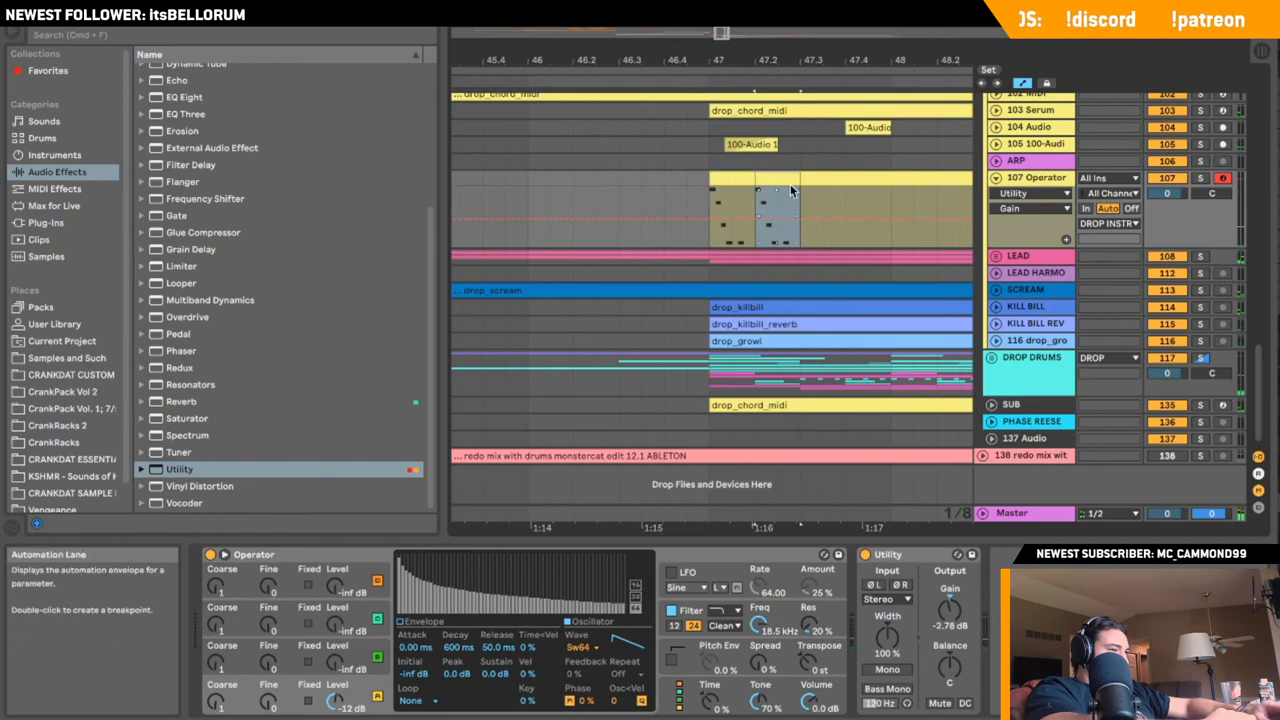
- Play the drop with the 107 Operator track and LEAD group soloed, and unfold the group and its first LEAD track
{"action": "key", "text": "space"}
{"action": "left_click", "coordinate": [1201, 178]}
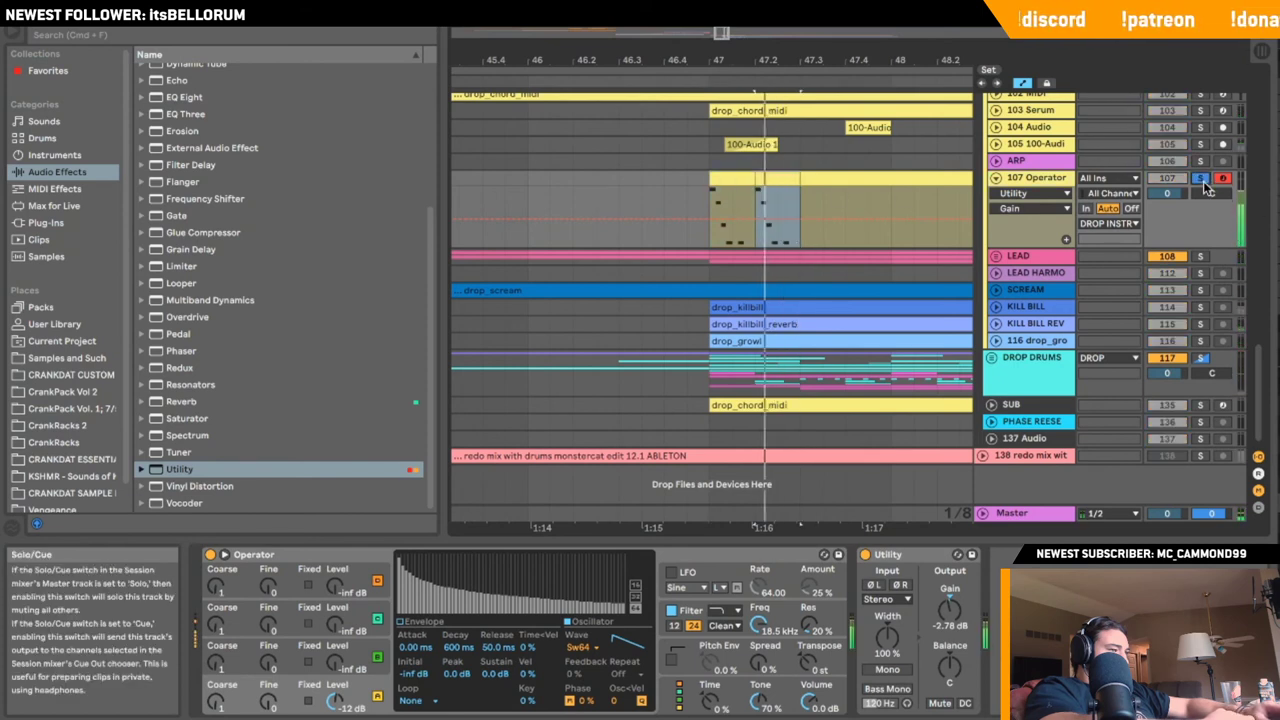
{"action": "left_click", "coordinate": [1030, 257]}
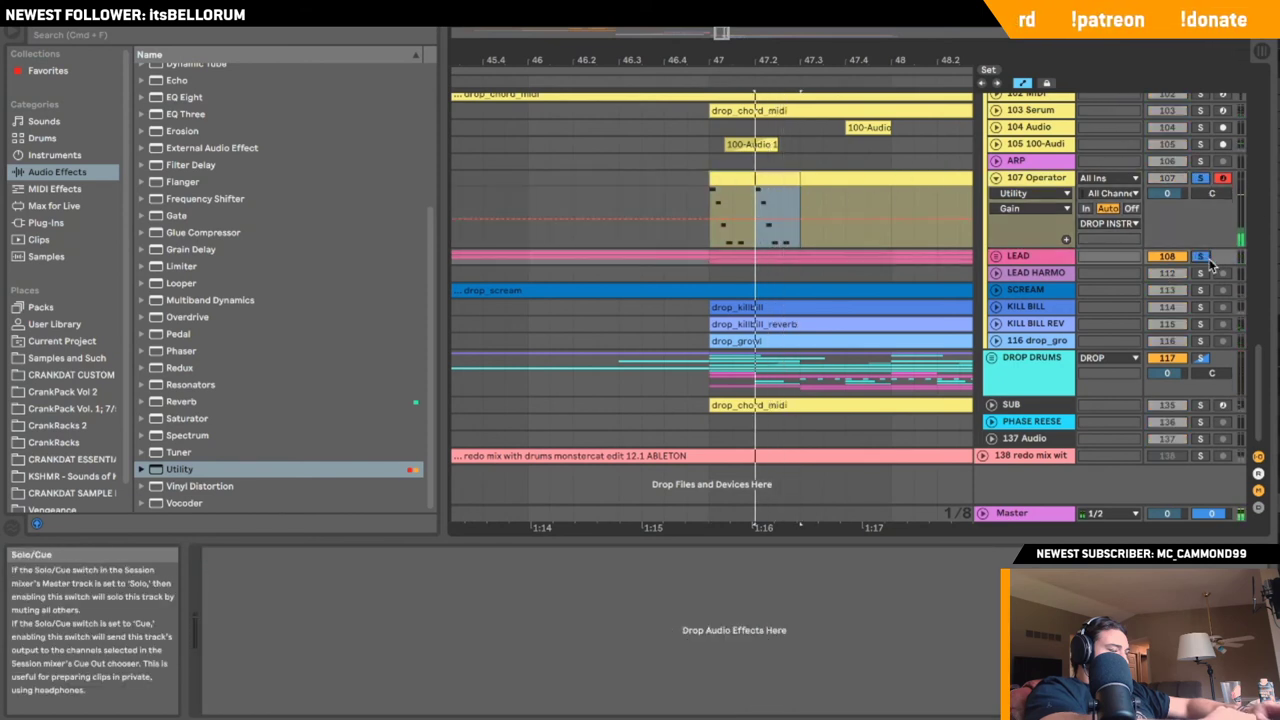
{"action": "left_click", "coordinate": [996, 258]}
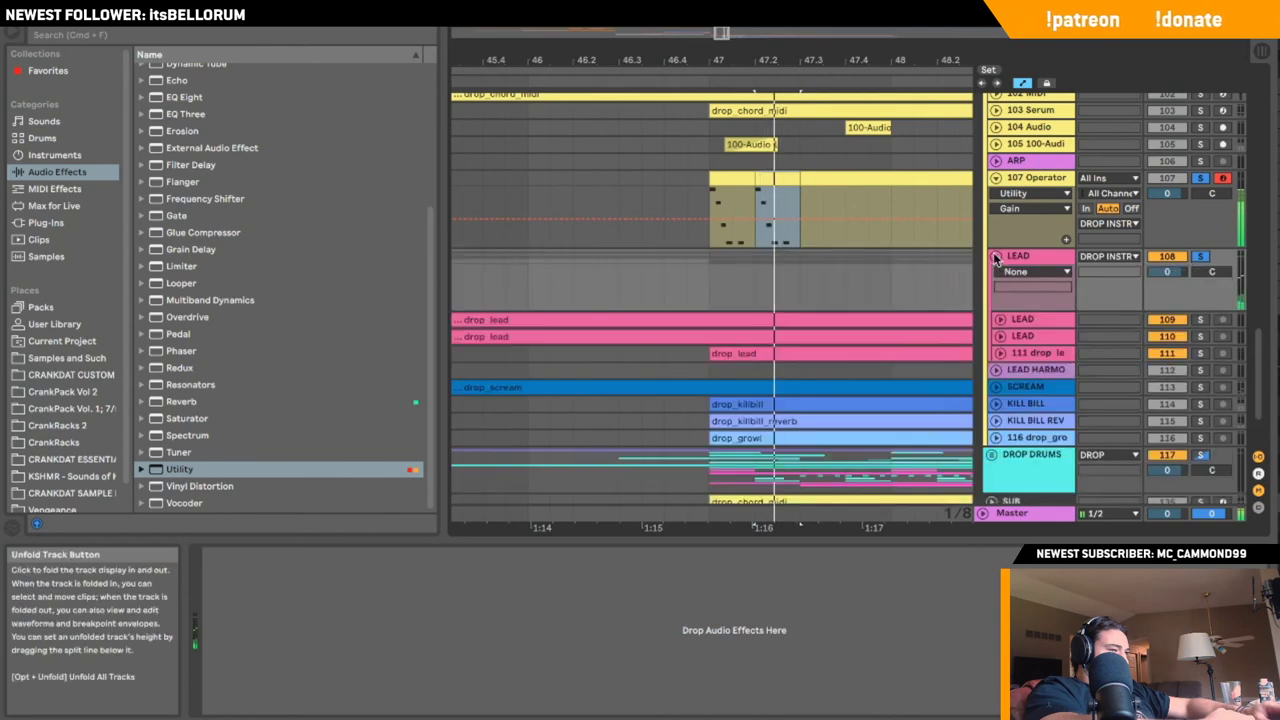
{"action": "left_click", "coordinate": [1000, 319]}
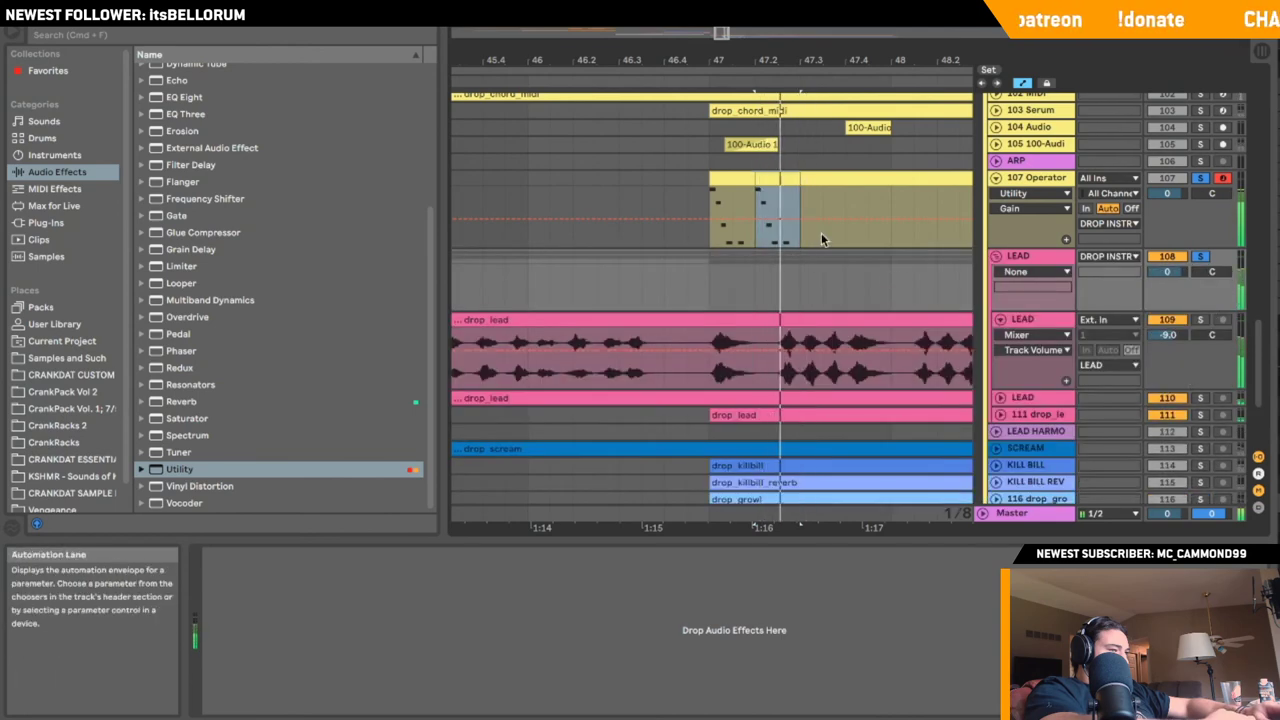
- Shift the repeated run half a beat later than 47.2, repeat it every half beat up to 47.4, and play it back
{"action": "left_click", "coordinate": [768, 181]}
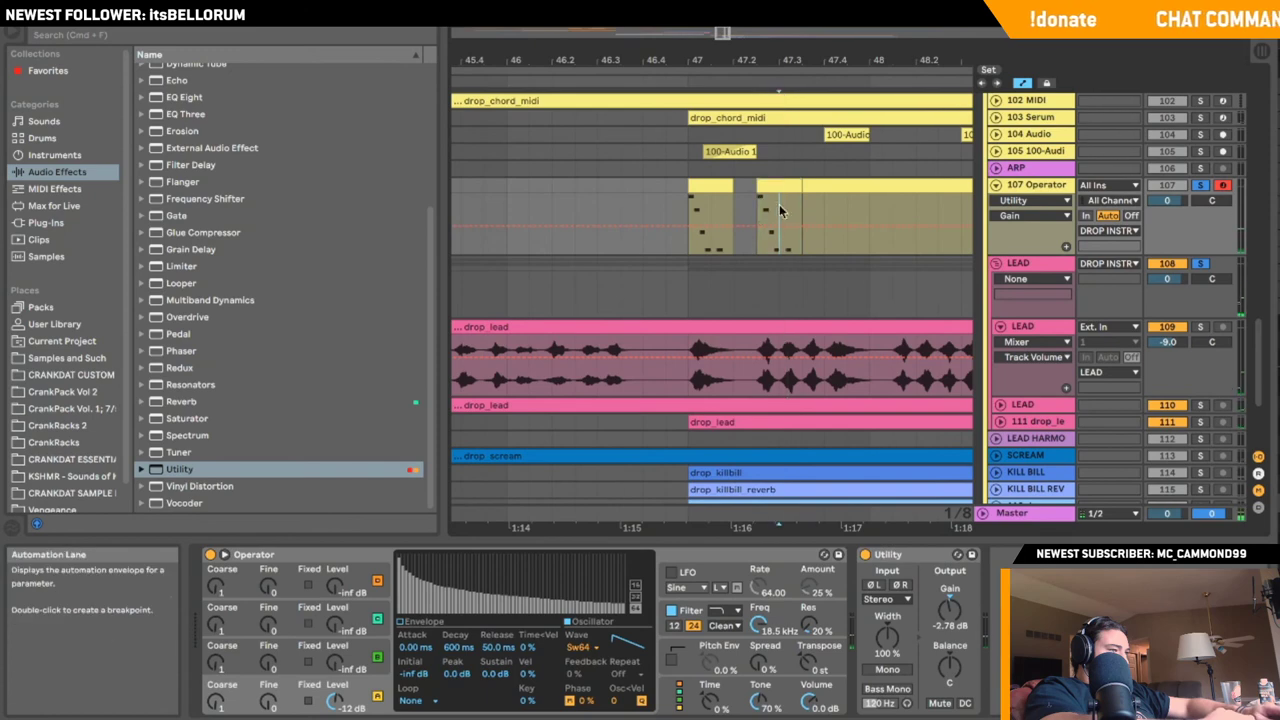
{"action": "left_click", "coordinate": [754, 201]}
{"action": "key", "text": "space"}
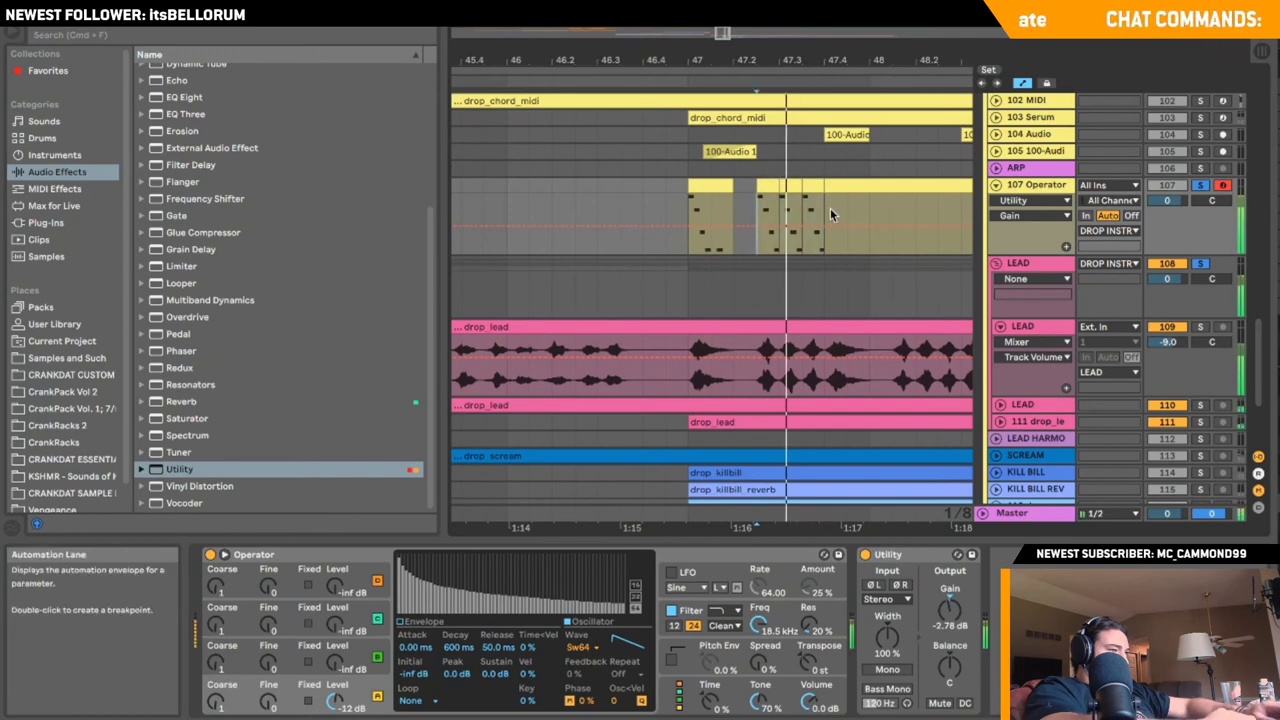
- Try compressing all the notes in the first Operator clip to make its run faster
{"action": "double_click", "coordinate": [690, 188]}
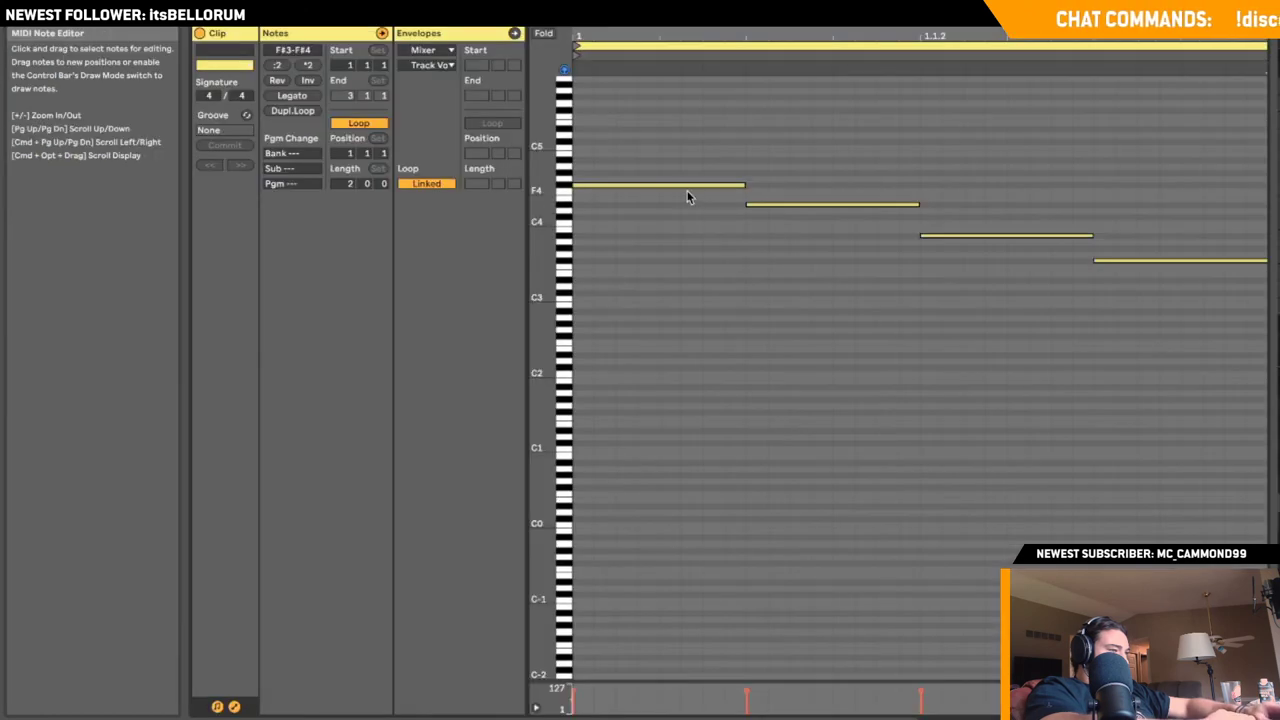
{"action": "key", "text": "super+a"}
{"action": "left_click_drag", "start_coordinate": [848, 717], "coordinate": [846, 137]}
{"action": "left_click_drag", "start_coordinate": [789, 66], "coordinate": [722, 65]}
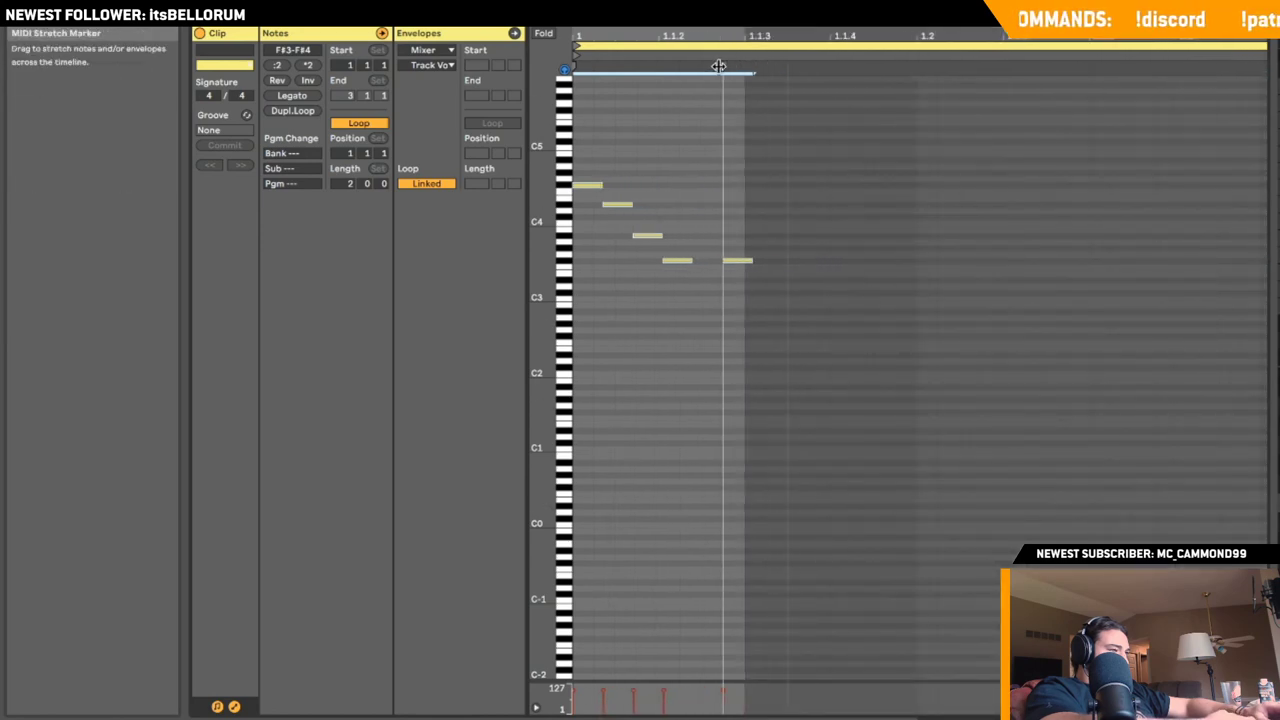
{"action": "key", "text": "shift+Tab"}
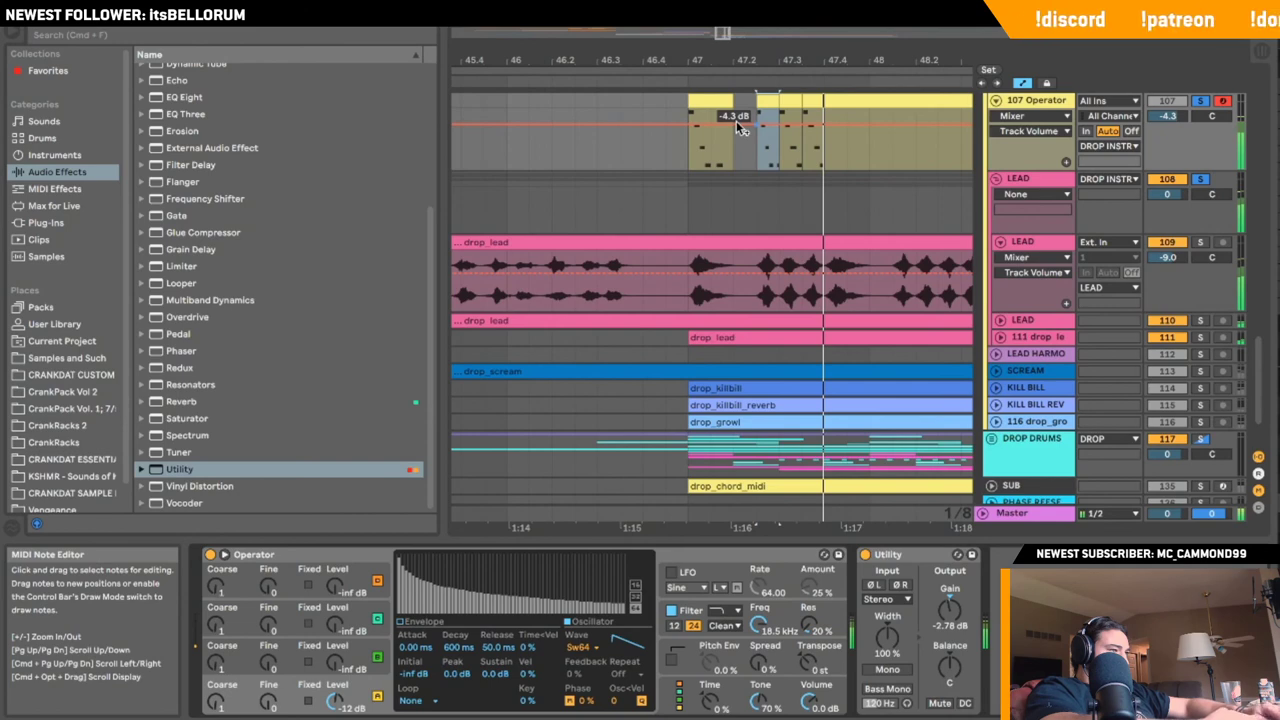
- Replay the drop and lower the 107 Operator track's volume to -6.2 dB
{"action": "scroll", "coordinate": [797, 185], "scroll_direction": "up", "scroll_amount": 3}
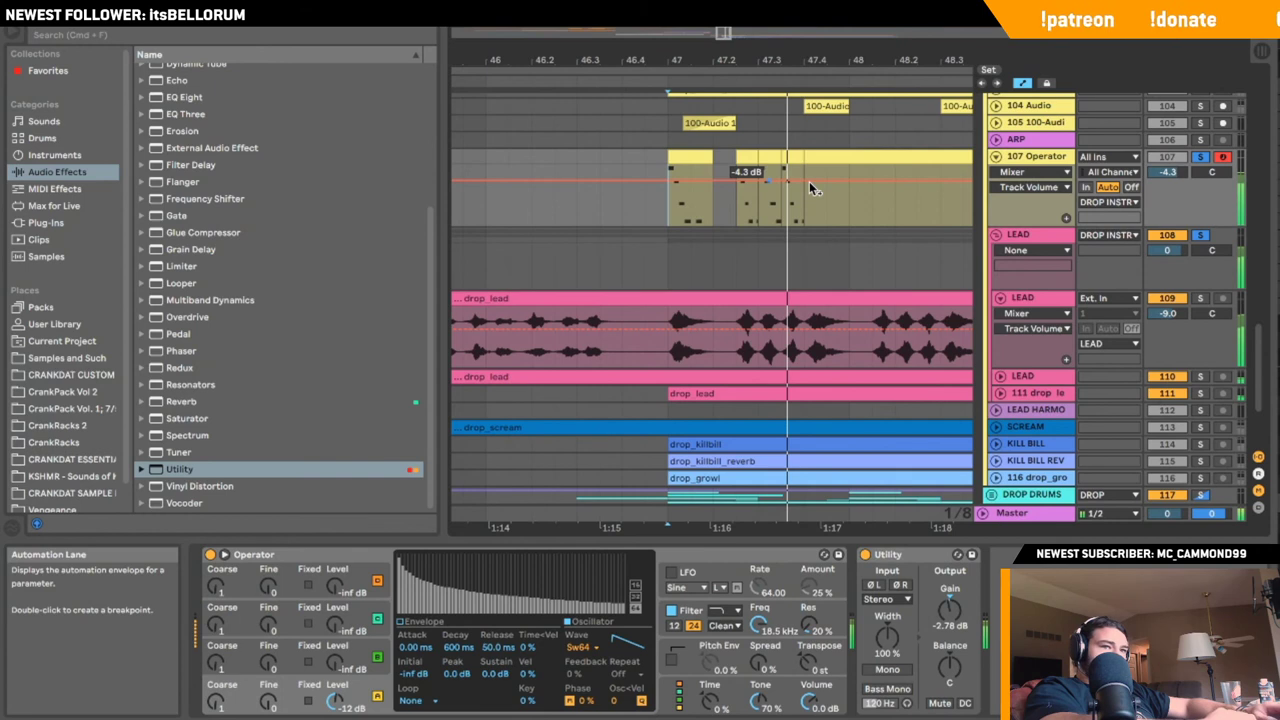
{"action": "key", "text": "space"}
{"action": "key", "text": "space"}
{"action": "left_click_drag", "start_coordinate": [1168, 172], "coordinate": [1168, 184]}
- Duplicate the half-beat Operator run onto beat 47.4 and try raising the track volume automation from there to -2.4 dB
{"action": "left_click", "coordinate": [794, 158]}
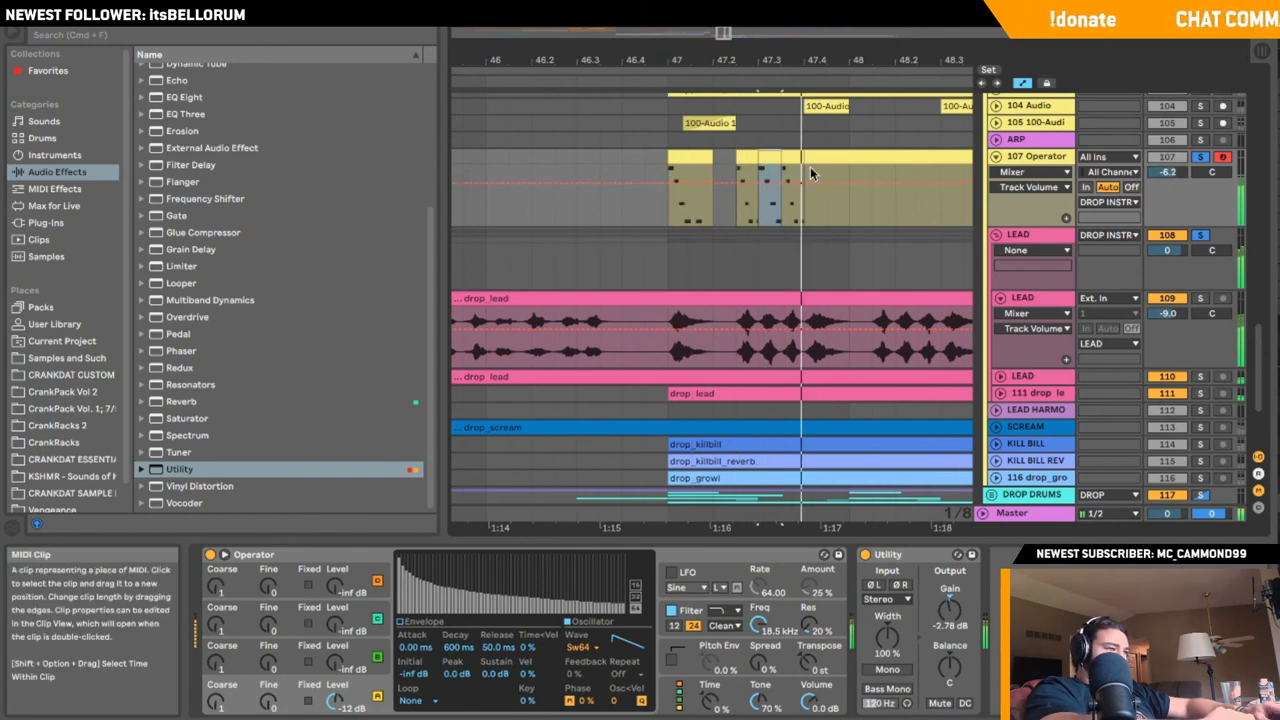
{"action": "key", "text": "super+d"}
{"action": "key", "text": "space"}
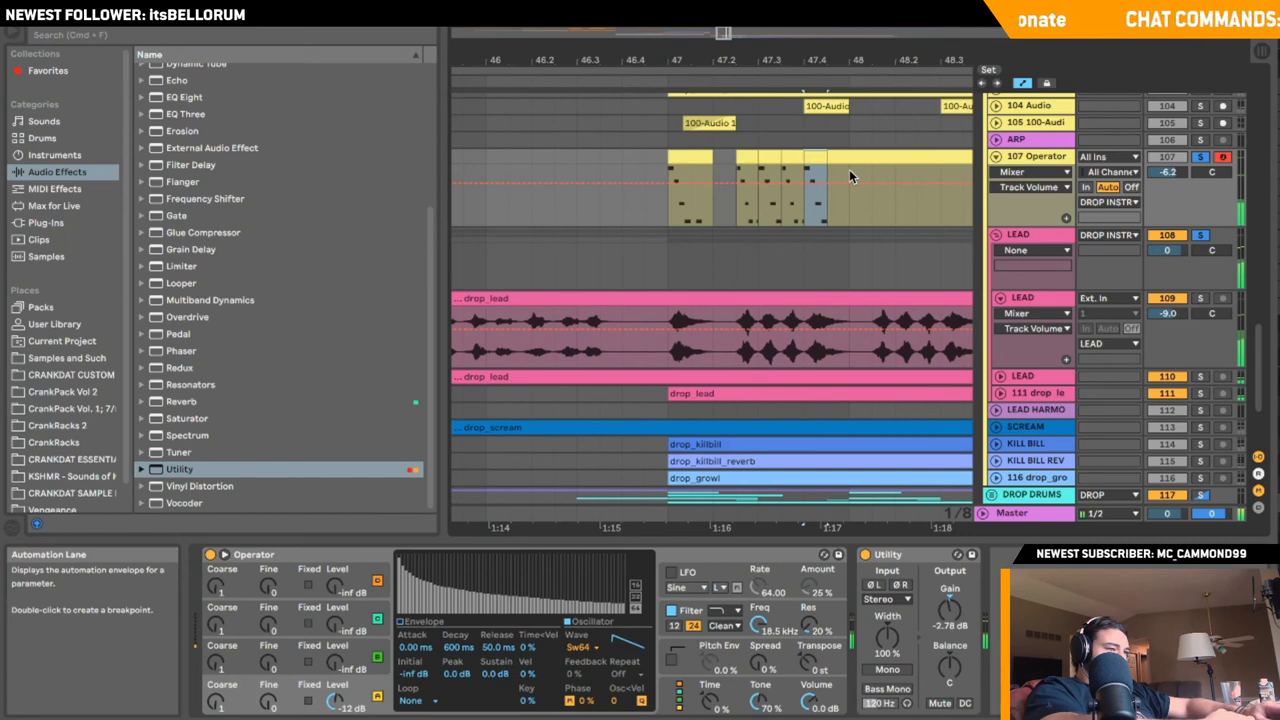
{"action": "left_click", "coordinate": [849, 169], "text": "shift"}
{"action": "left_click_drag", "start_coordinate": [849, 171], "coordinate": [835, 166]}
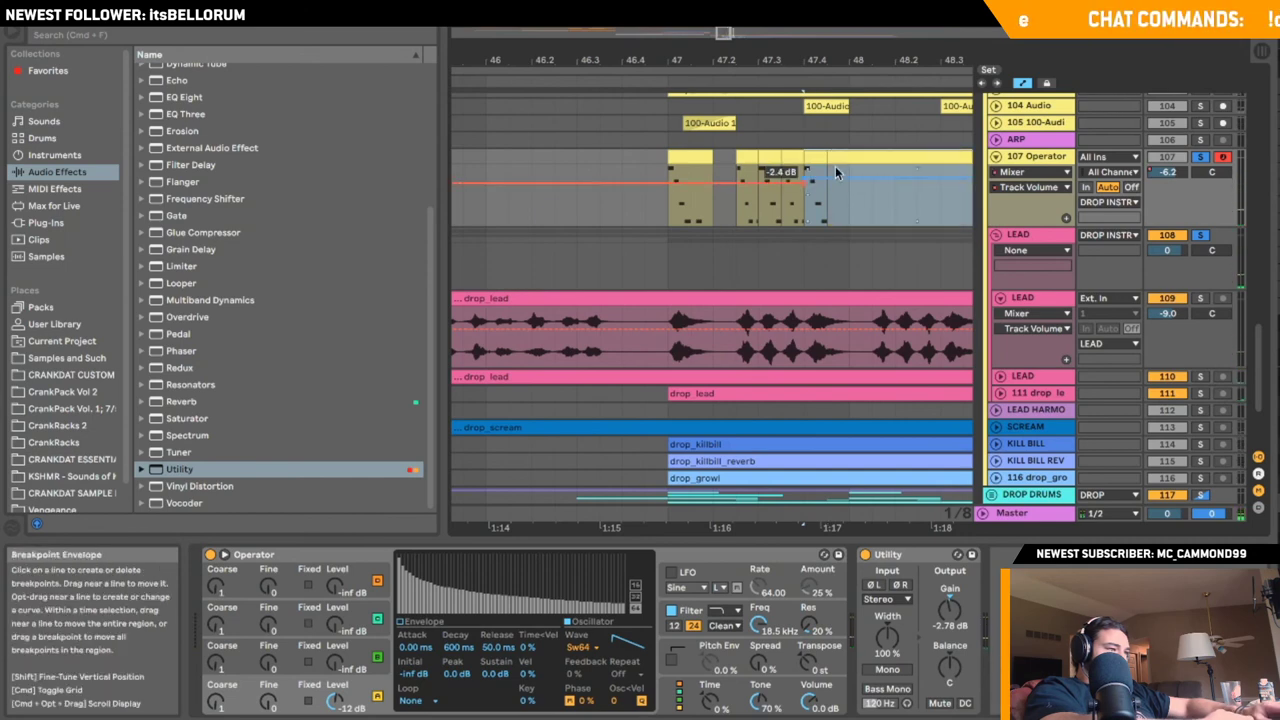
- Stretch the notes of the first Operator clip so its last F#3 starts later in the beat, and replay the drop
{"action": "double_click", "coordinate": [700, 176]}
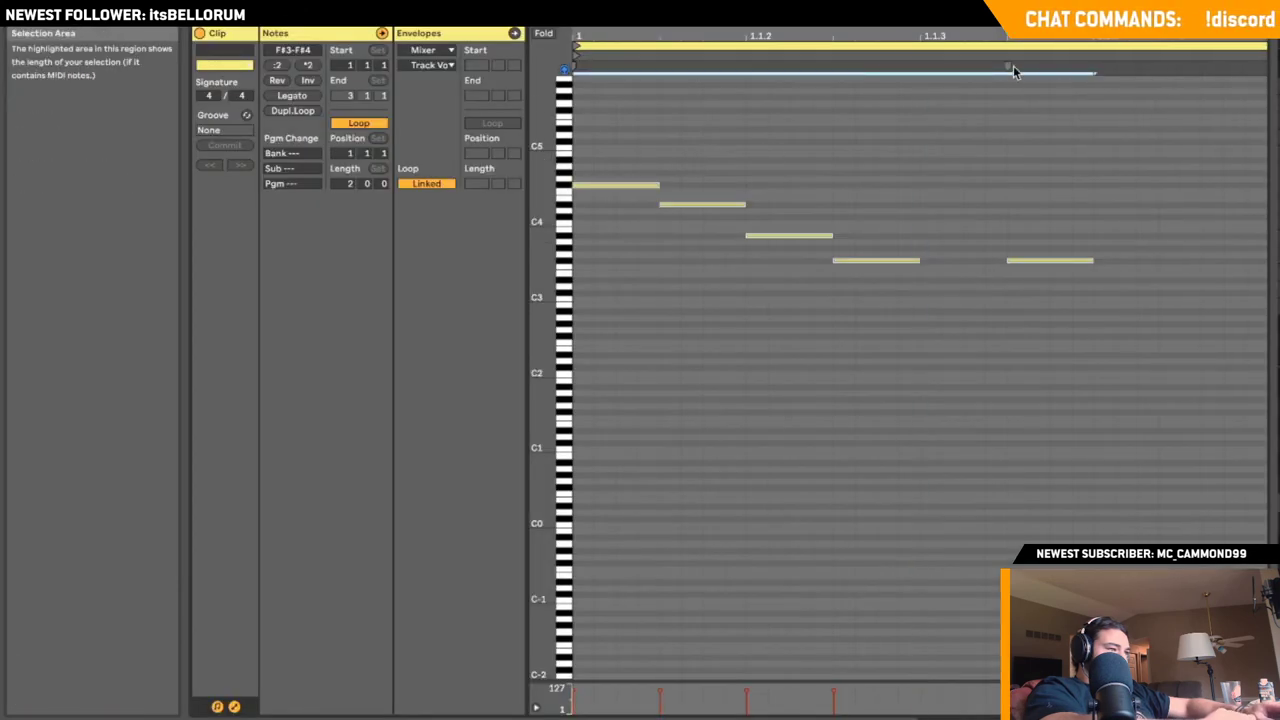
{"action": "mouse_move", "coordinate": [1013, 70]}
{"action": "left_mouse_down"}
{"action": "mouse_move", "coordinate": [1222, 64]}
{"action": "mouse_move", "coordinate": [1200, 64]}
{"action": "left_mouse_up"}
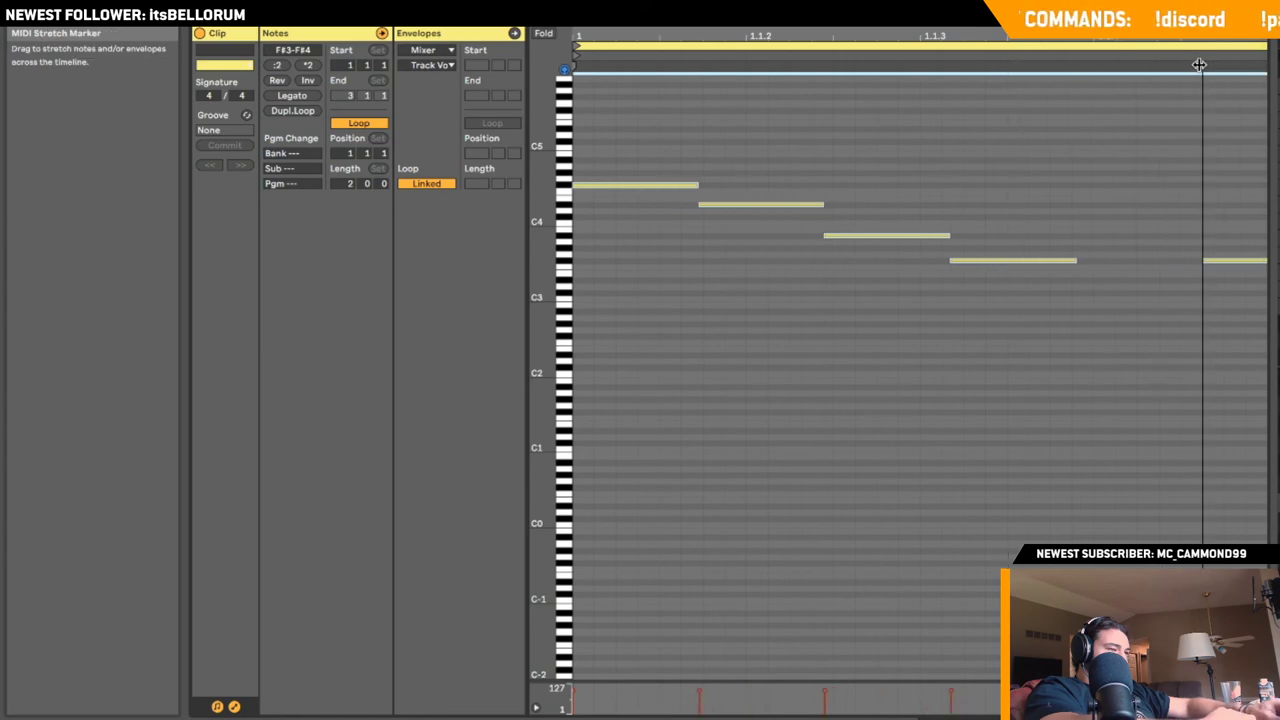
{"action": "key", "text": "shift+Tab"}
{"action": "scroll", "coordinate": [883, 143], "scroll_direction": "up", "scroll_amount": 2}
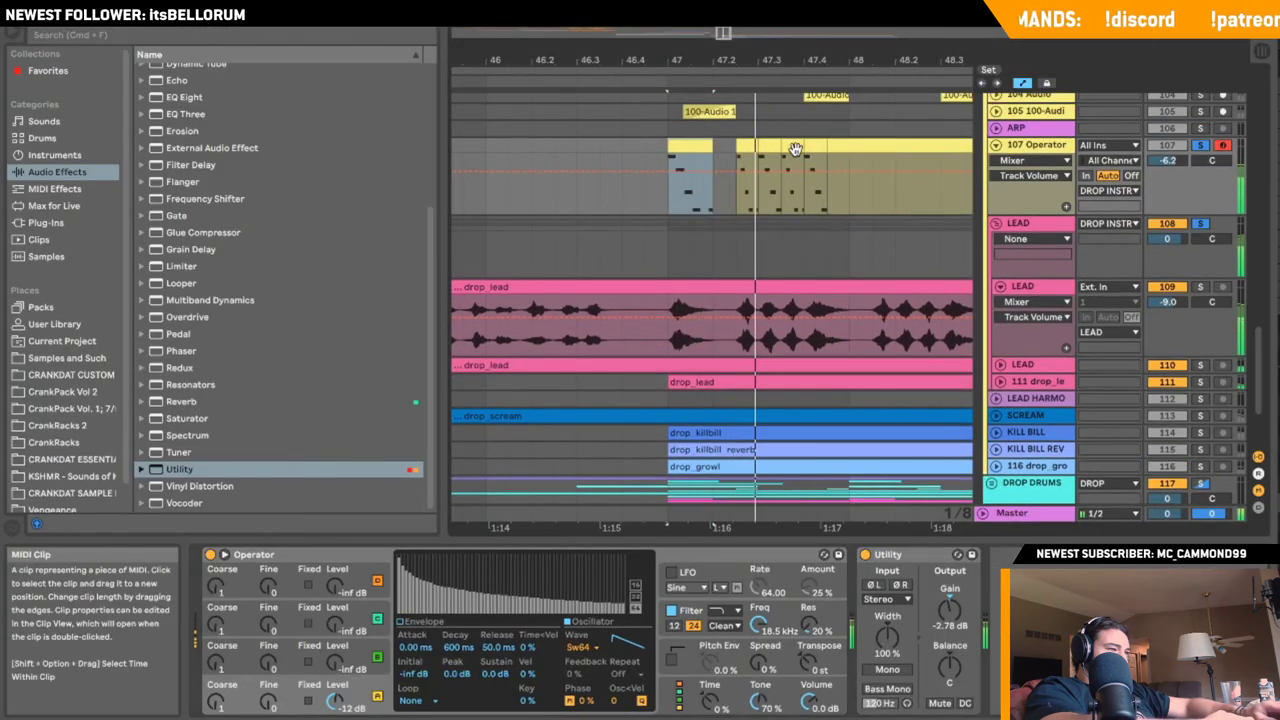
- Stretch the notes of the Operator clip at beat 47.4 so its last note starts later, and replay the drop
{"action": "key", "text": "a"}
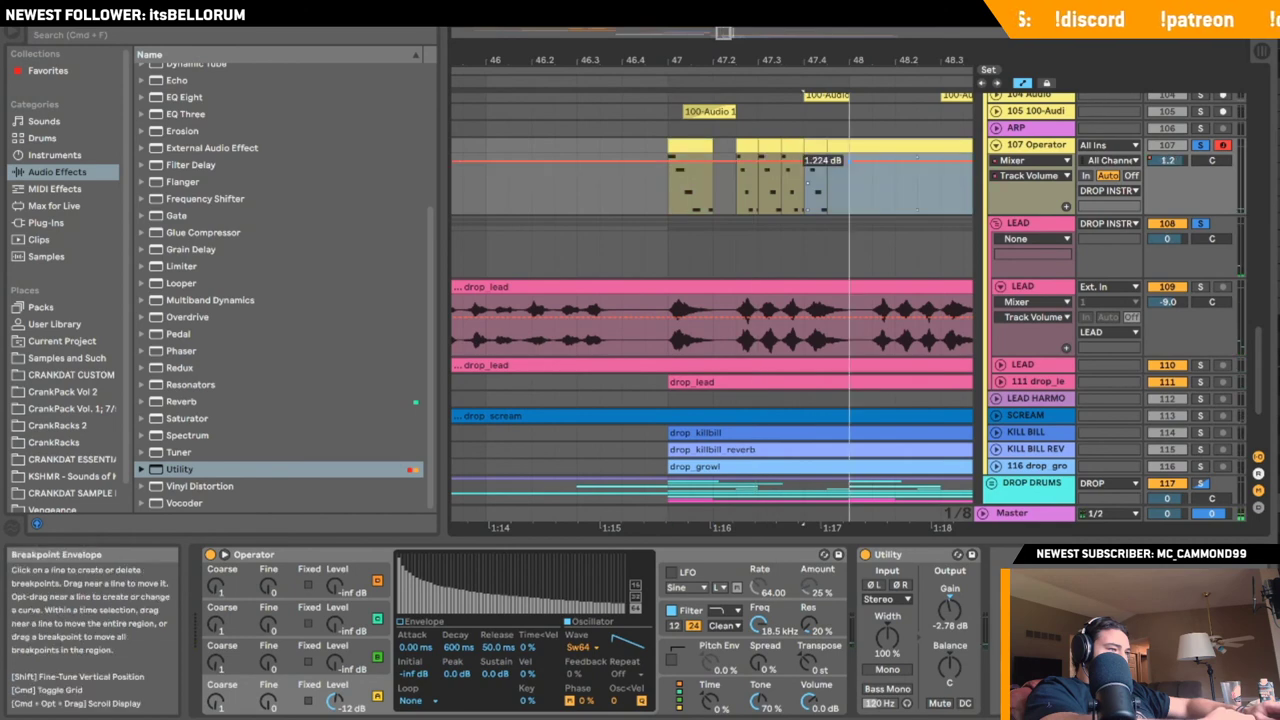
{"action": "left_click", "coordinate": [852, 193]}
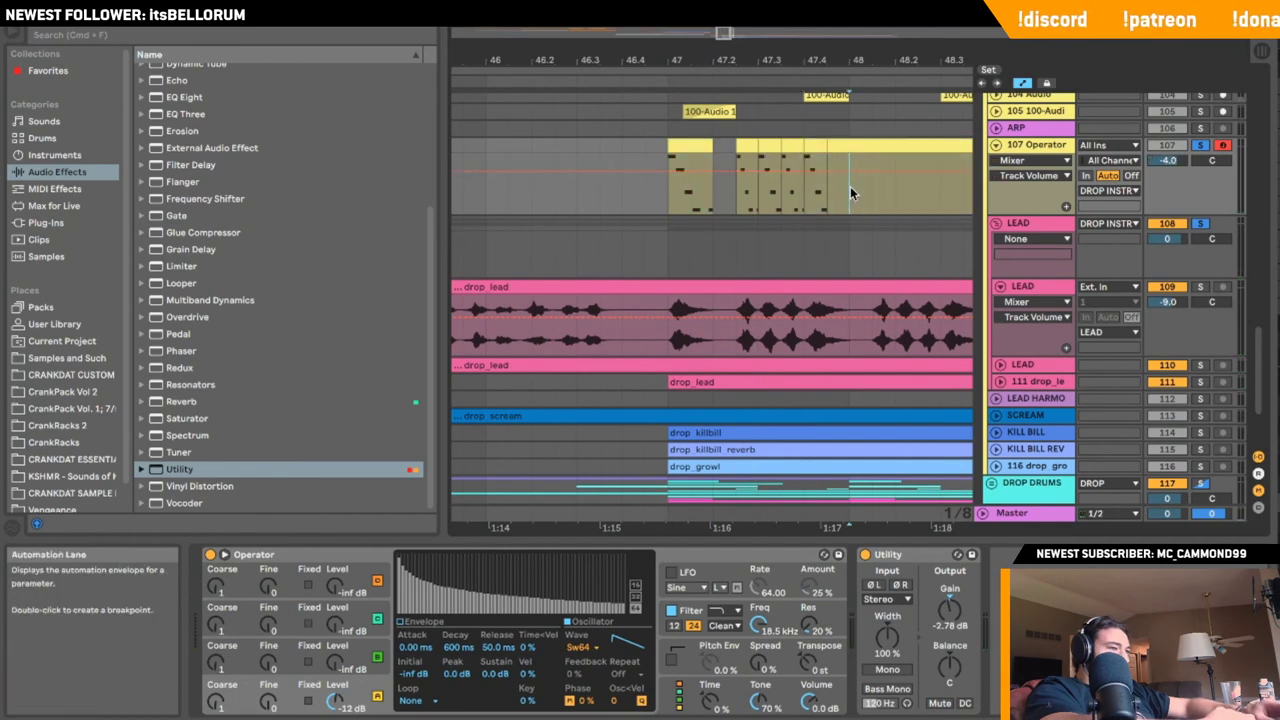
{"action": "double_click", "coordinate": [815, 148]}
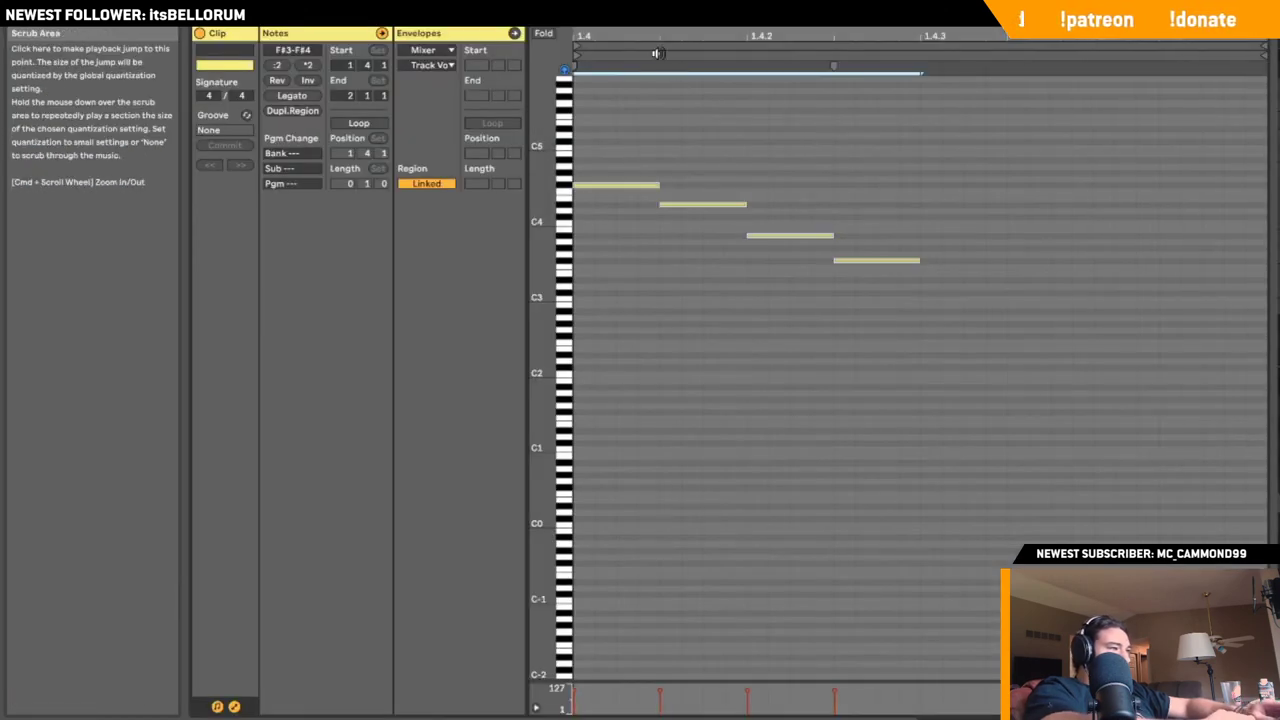
{"action": "mouse_move", "coordinate": [834, 65]}
{"action": "left_mouse_down"}
{"action": "mouse_move", "coordinate": [962, 65]}
{"action": "mouse_move", "coordinate": [940, 65]}
{"action": "left_mouse_up"}
{"action": "key", "text": "space"}
{"action": "key", "text": "shift+Tab"}
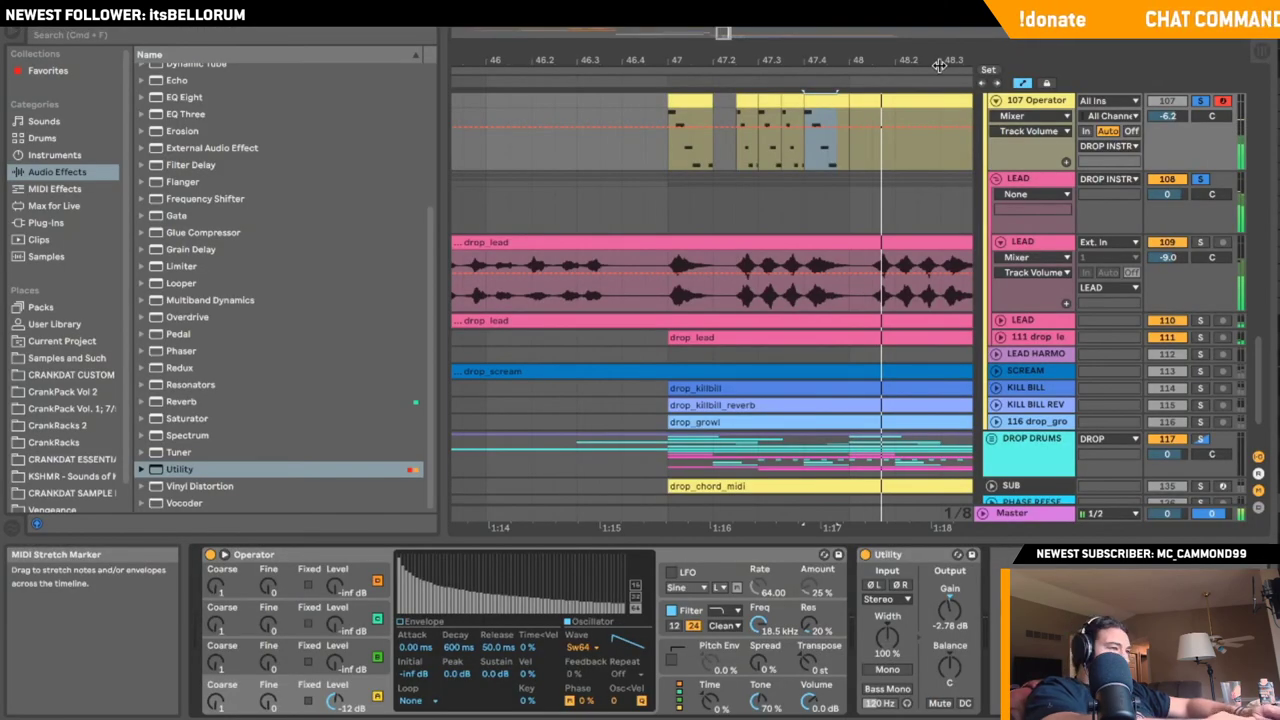
{"action": "scroll", "coordinate": [872, 179], "scroll_direction": "up", "scroll_amount": 3}
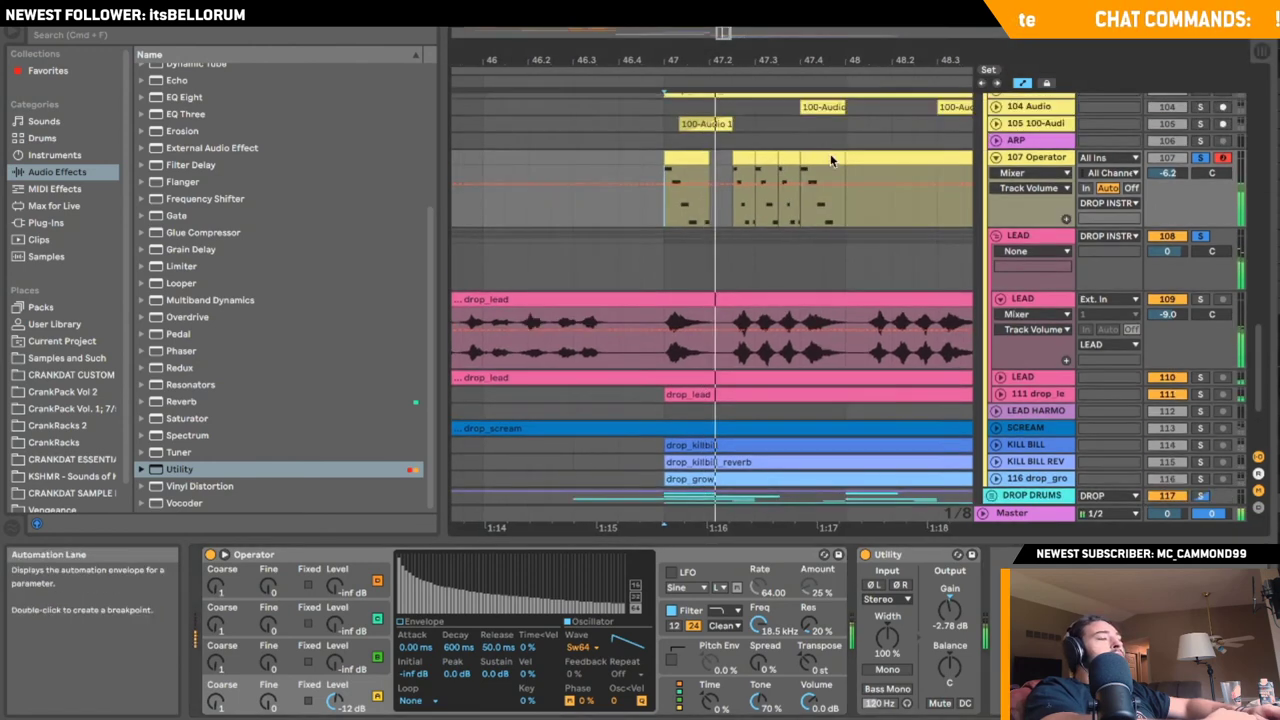
- Unsolo the Operator track and LEAD group, set the Operator track's volume to -8.9 dB, and play from around bar 42
{"action": "left_click", "coordinate": [1200, 248]}
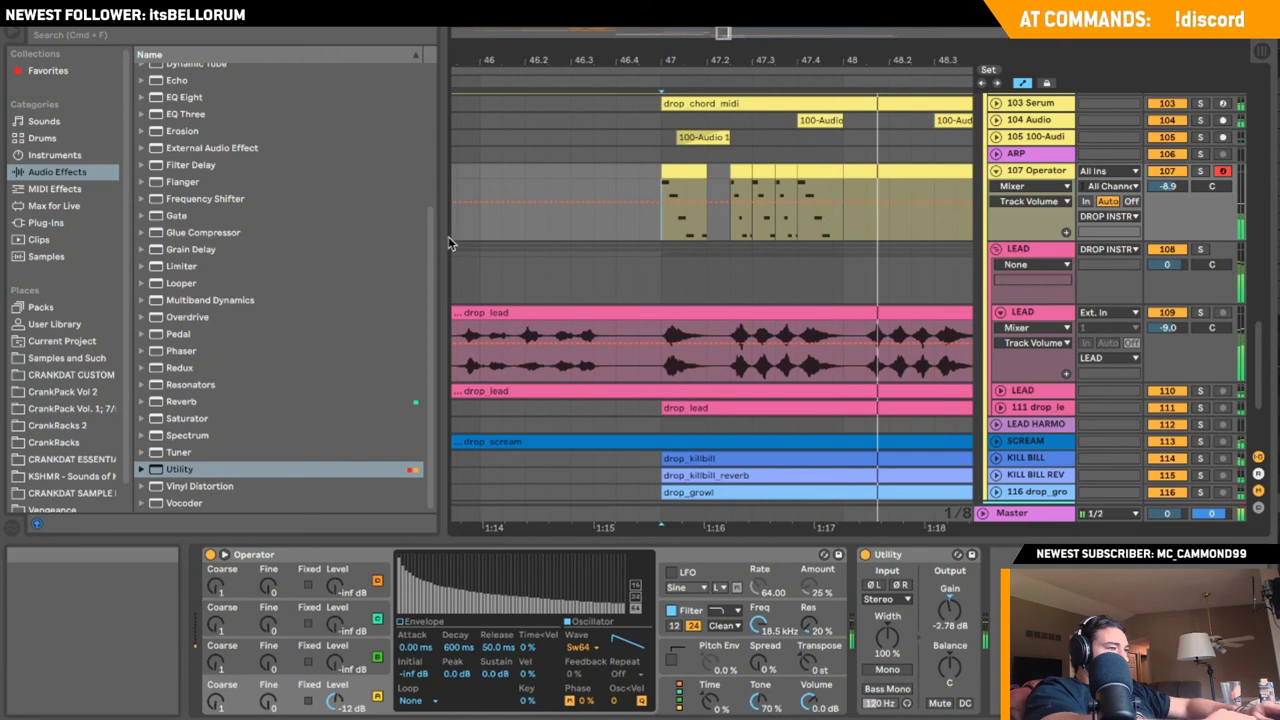
{"action": "key", "text": "minus"}
{"action": "key", "text": "minus"}
{"action": "key", "text": "minus"}
{"action": "left_click", "coordinate": [571, 226]}
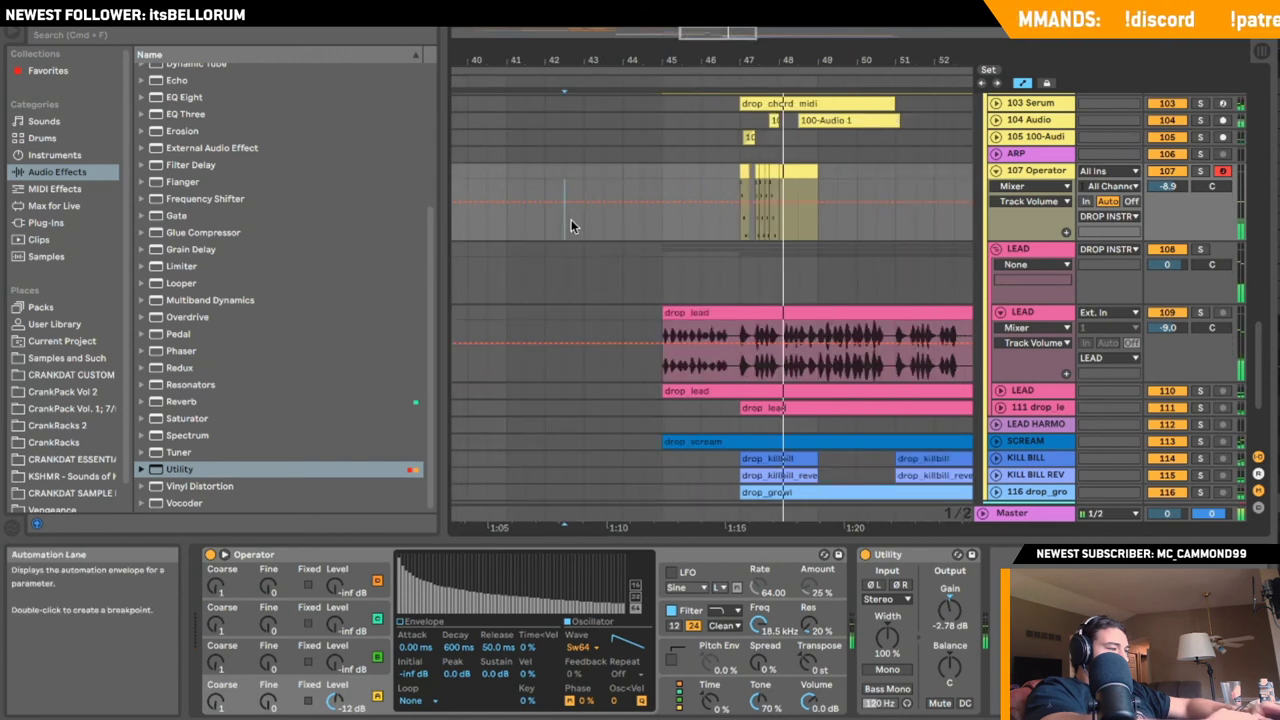
{"action": "key", "text": "space"}
{"action": "key", "text": "space"}
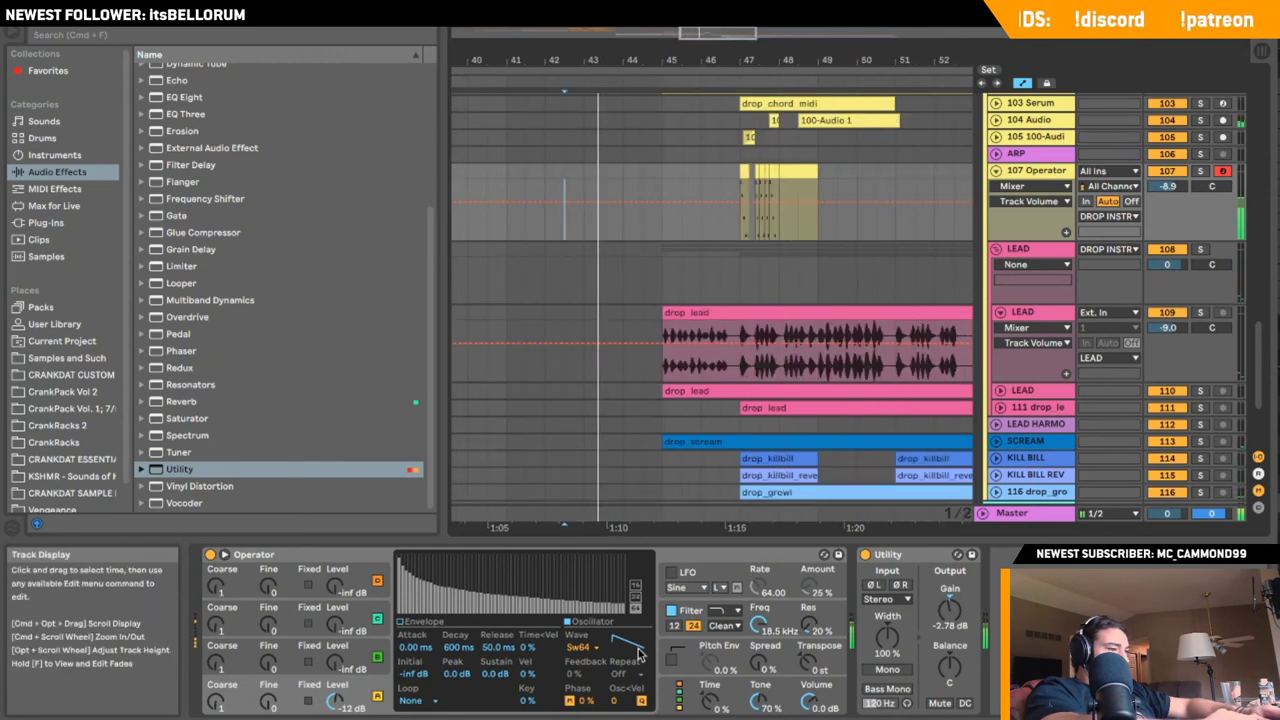
- Set Operator's Oscillator A waveform to SqD, then solo the track and lower its volume to -10.7 dB
{"action": "left_click", "coordinate": [640, 655]}
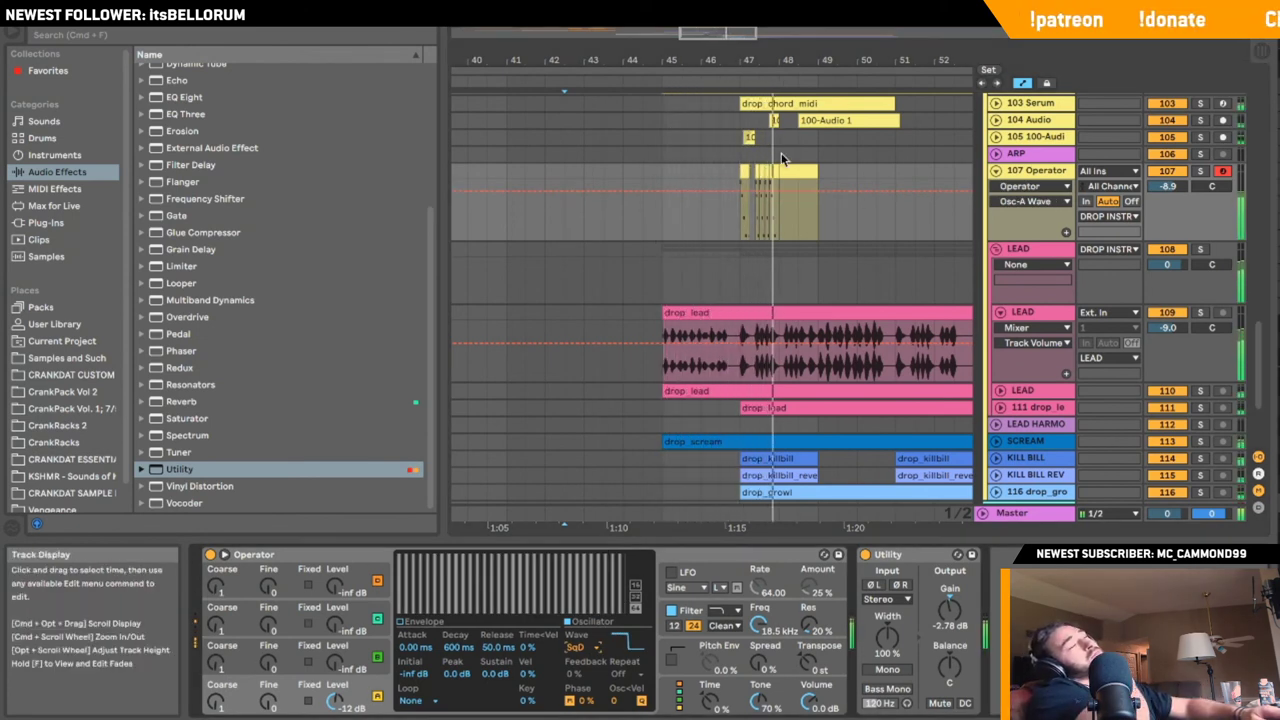
{"action": "key", "text": "space"}
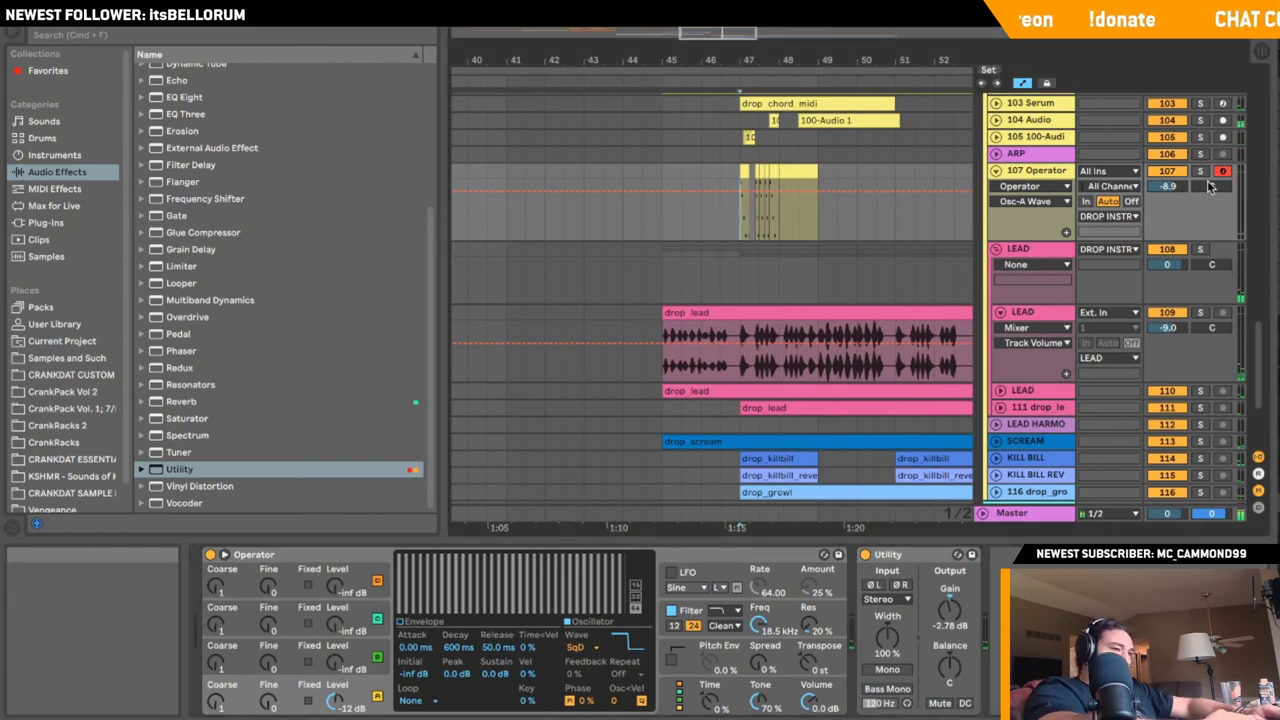
{"action": "left_click", "coordinate": [1209, 187]}
{"action": "left_click", "coordinate": [1201, 172]}
{"action": "left_click", "coordinate": [1168, 187]}
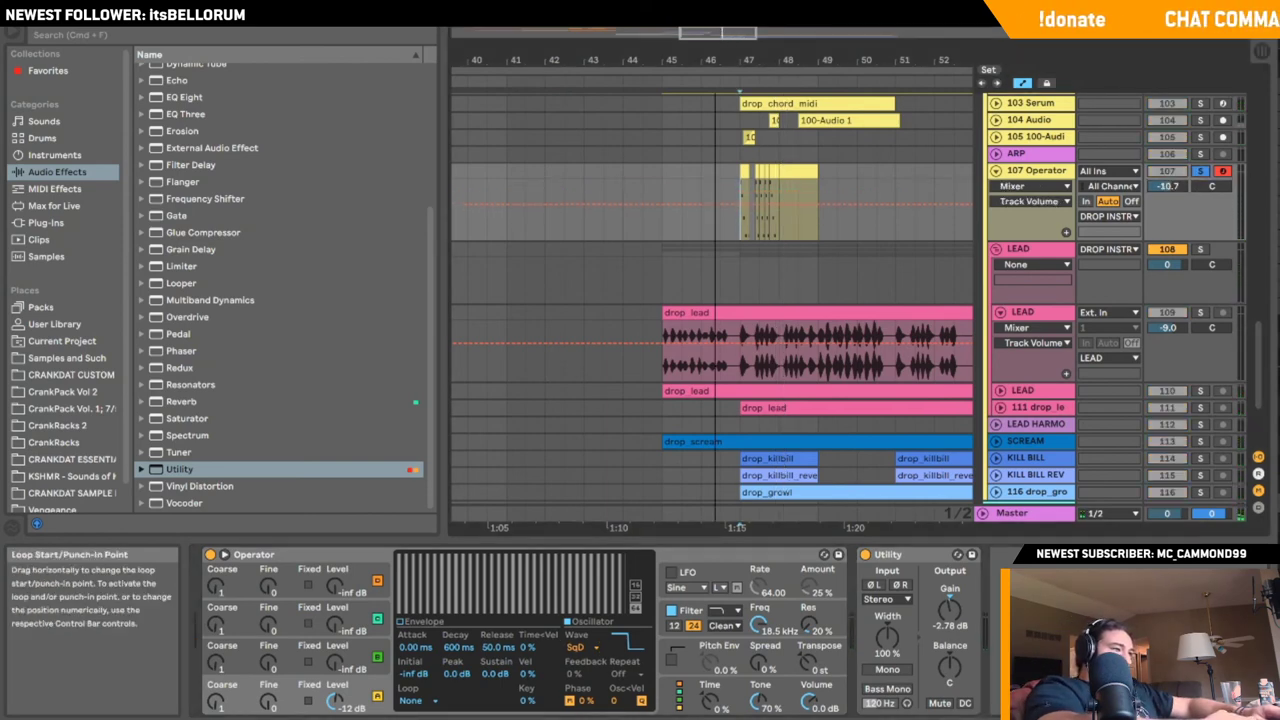
- Audition the soloed Operator run at bar 47, remove the short trailing note of its first clip, and unsolo the track
{"action": "left_click_drag", "start_coordinate": [716, 62], "coordinate": [451, 155]}
{"action": "key", "text": "space"}
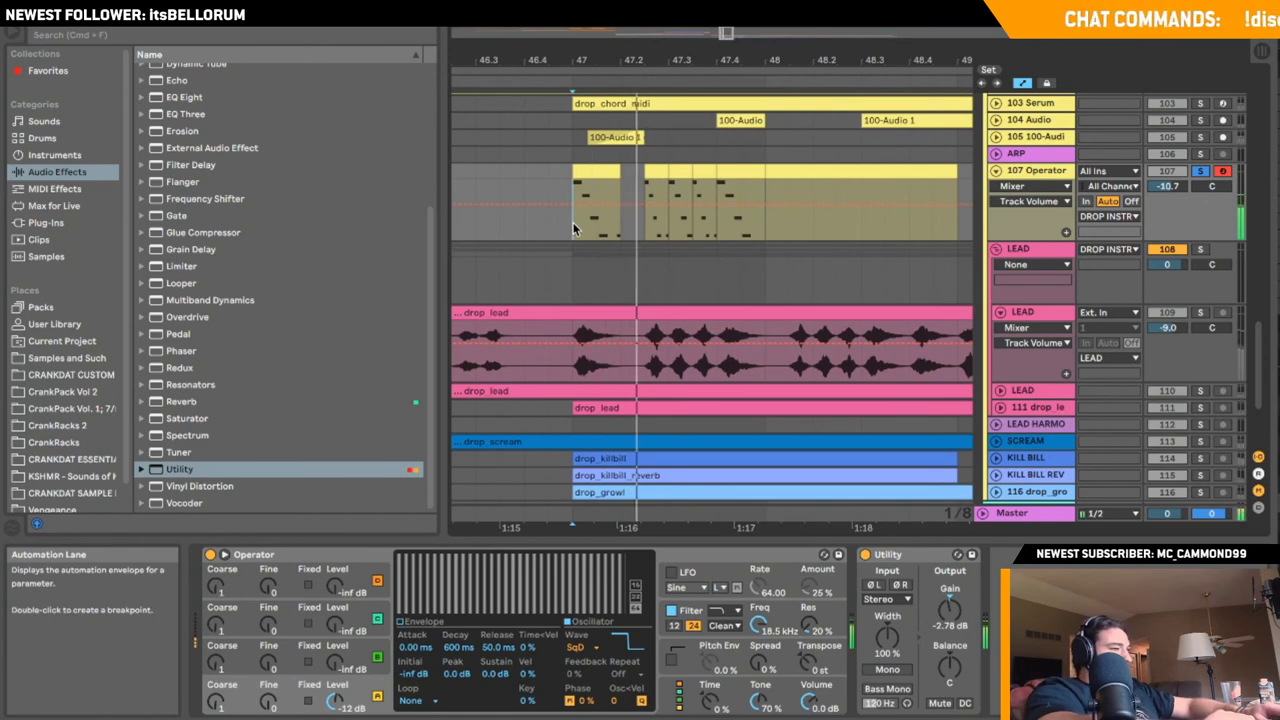
{"action": "key", "text": "space"}
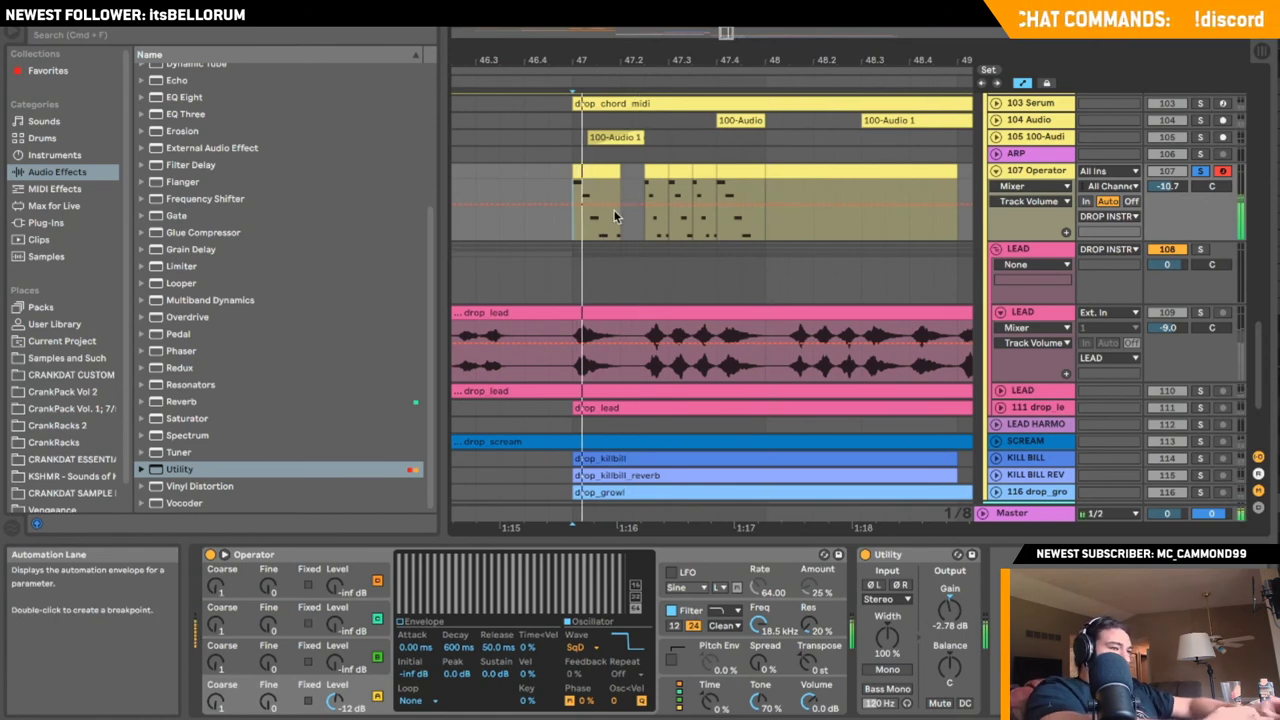
{"action": "key", "text": "space"}
{"action": "scroll", "coordinate": [640, 190], "scroll_direction": "down", "scroll_amount": 3}
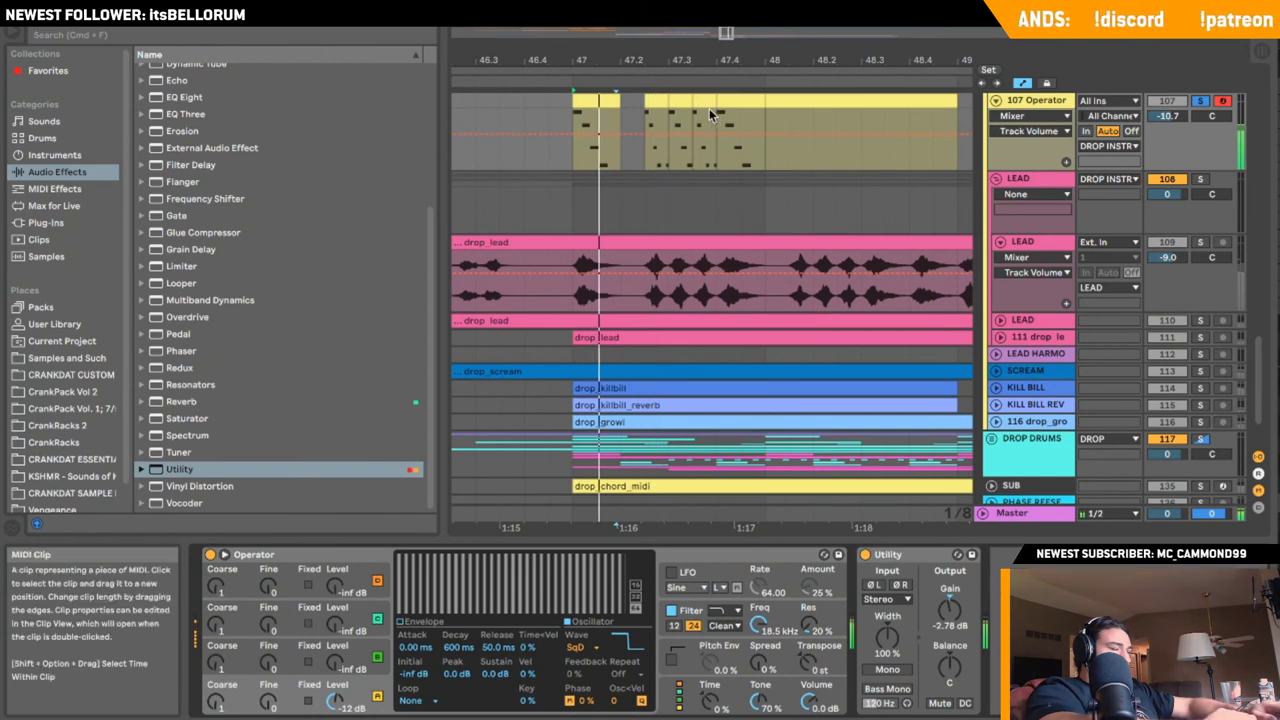
{"action": "key", "text": "space"}
{"action": "left_click", "coordinate": [1201, 101]}
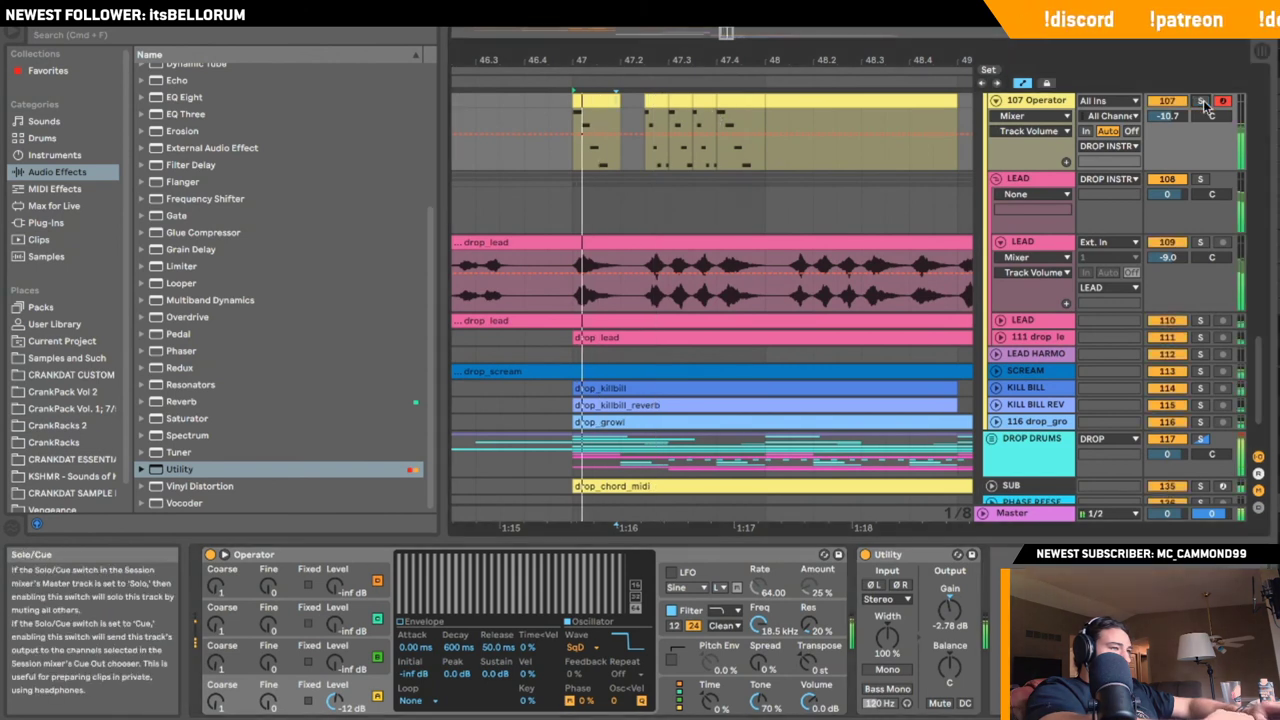
- Replace Operator with Xpand!2 on track 107, choose Dynamic Wah Dirty from 019 Guitars for part A, and audition it soloed
{"action": "scroll", "coordinate": [641, 175], "scroll_direction": "down", "scroll_amount": 2}
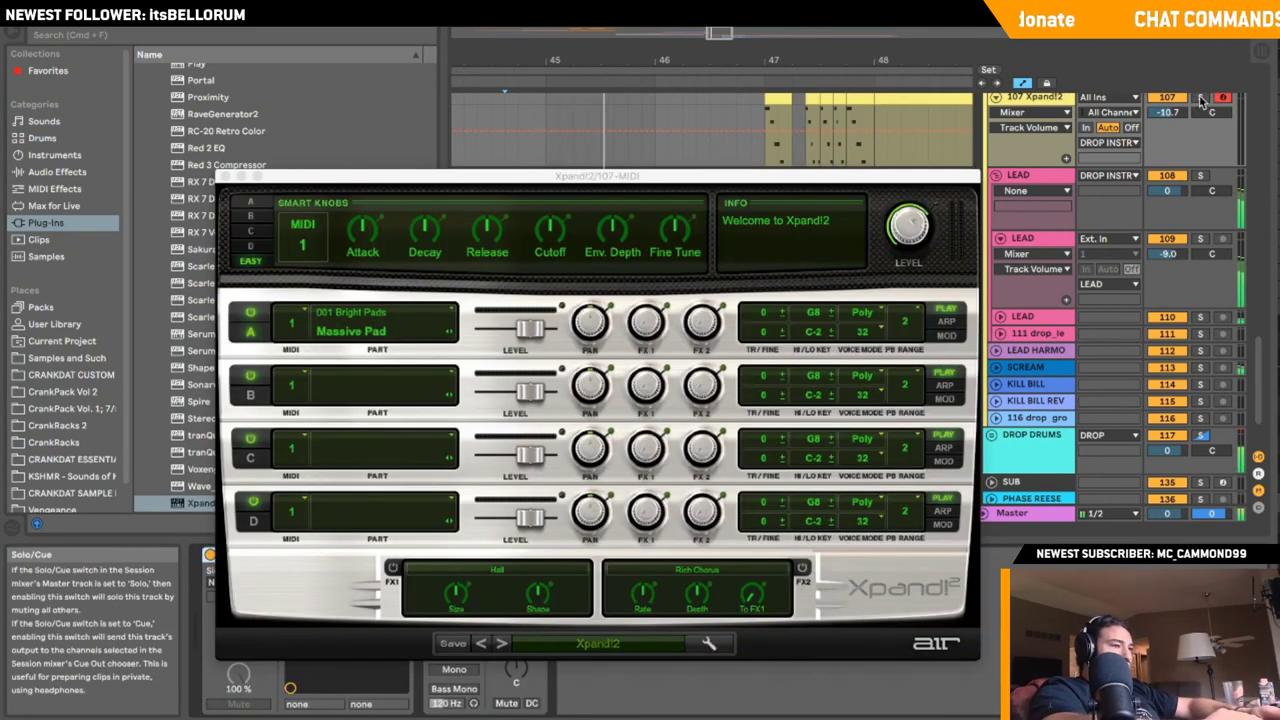
{"action": "left_click", "coordinate": [352, 330]}
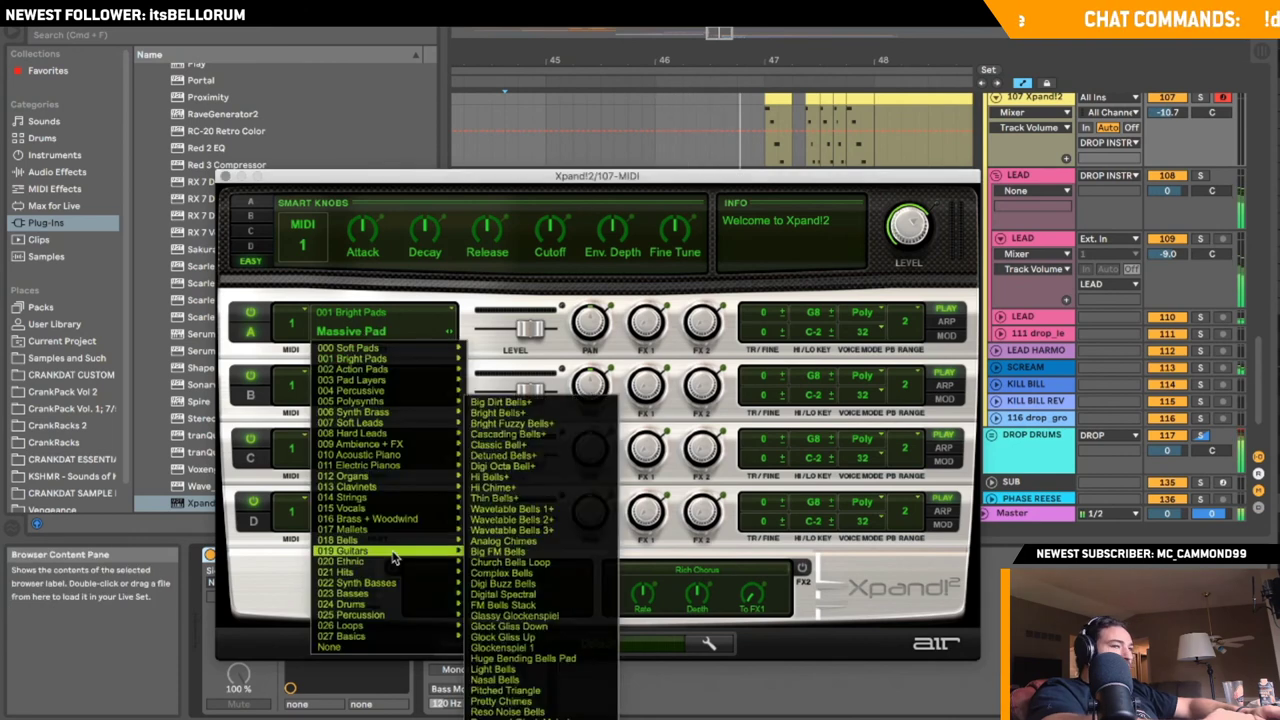
{"action": "mouse_move", "coordinate": [393, 555]}
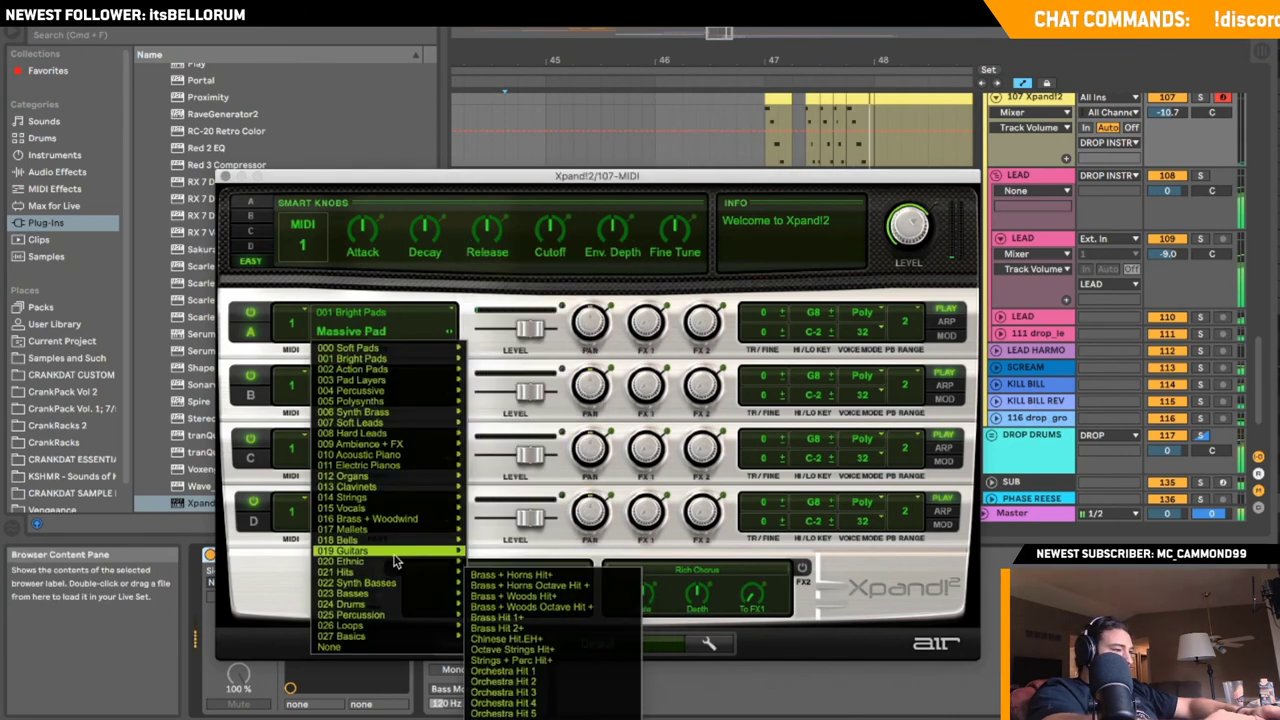
{"action": "left_click", "coordinate": [537, 564]}
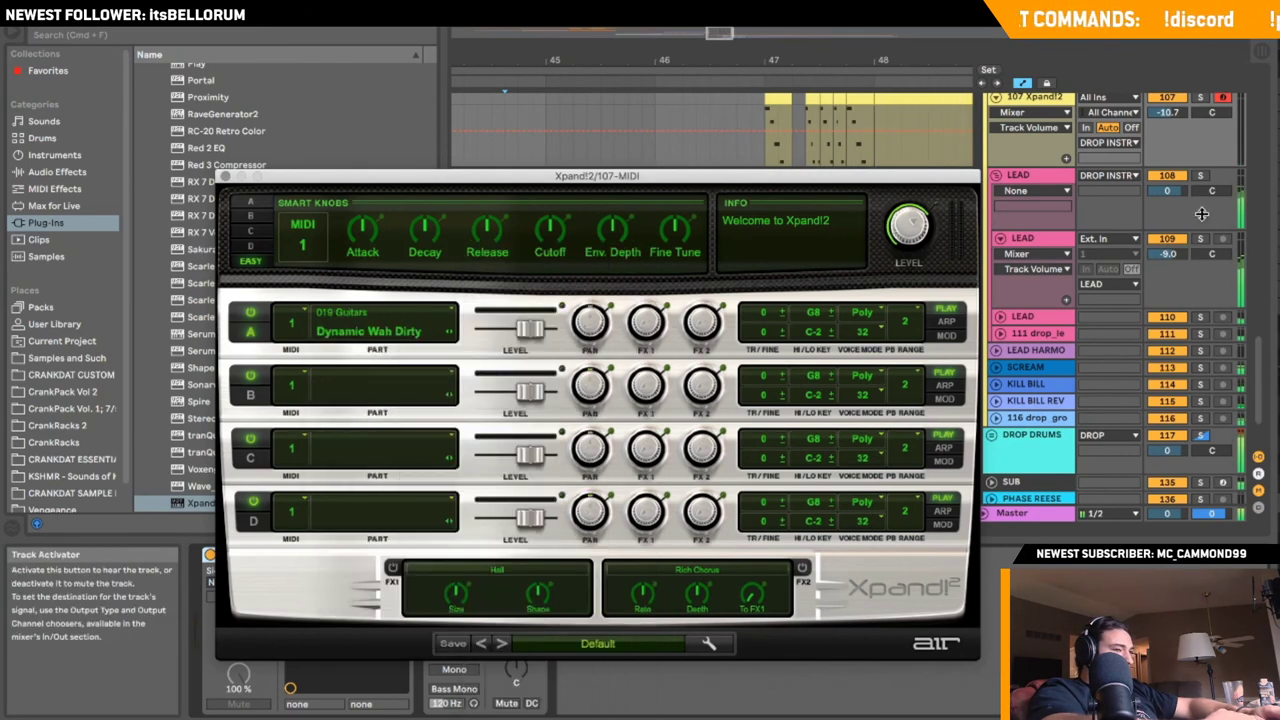
{"action": "left_click", "coordinate": [1200, 98]}
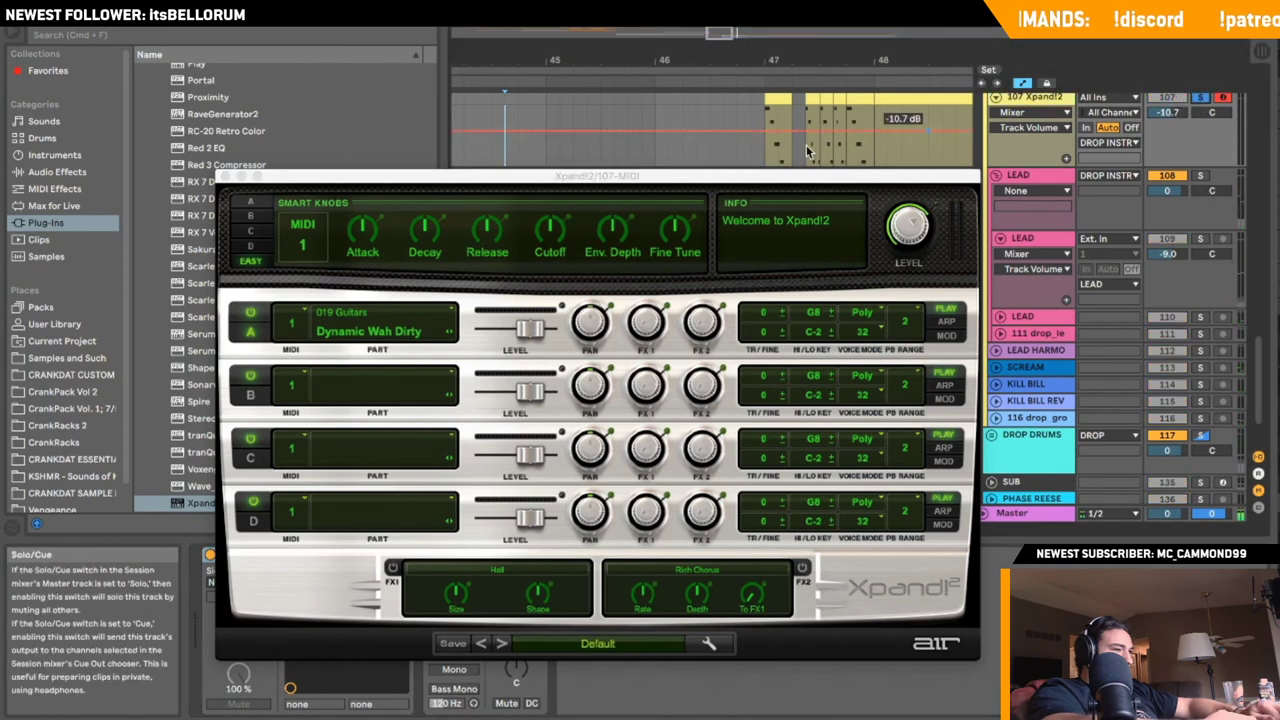
{"action": "left_click", "coordinate": [768, 140]}
{"action": "key", "text": "space"}
{"action": "key", "text": "space"}
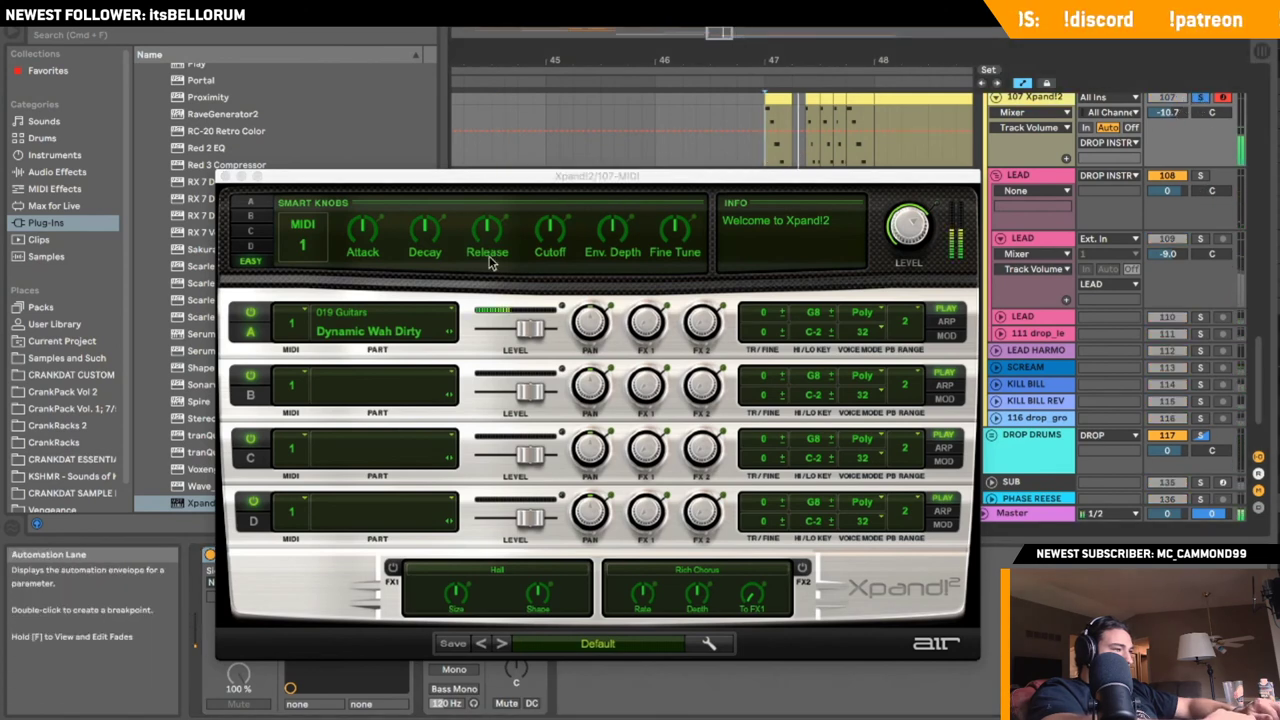
- Try other 019 Guitars patches in Xpand!2's part A and choose Dirty Guitar
{"action": "left_click", "coordinate": [449, 335]}
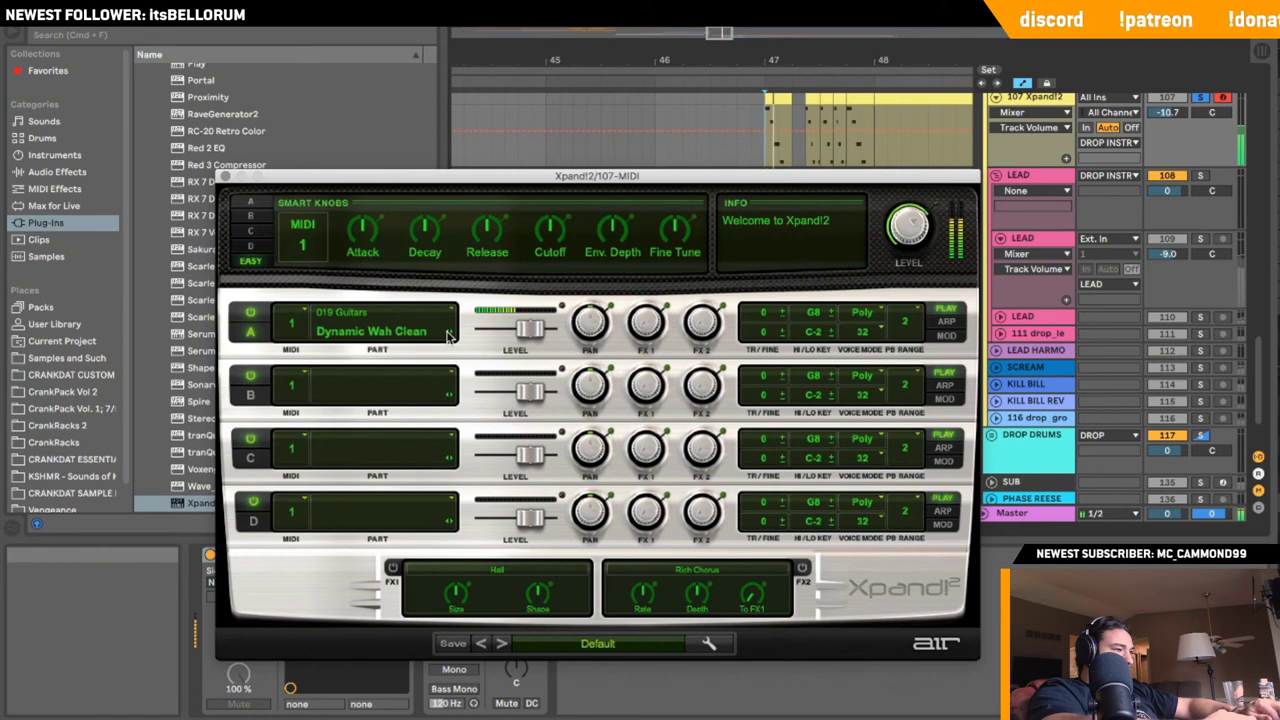
{"action": "left_click", "coordinate": [449, 335]}
{"action": "left_click", "coordinate": [364, 329]}
{"action": "left_click", "coordinate": [323, 290]}
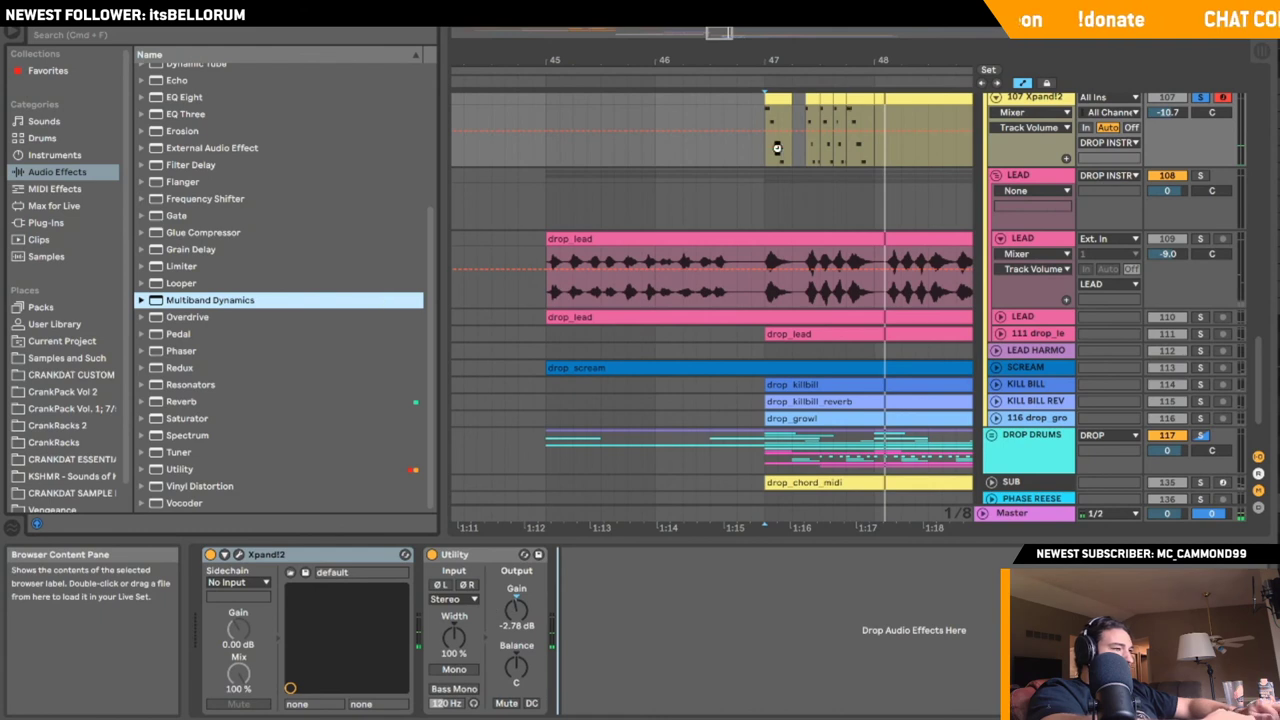
- Add the B.E.E.F. multiband preset and a Saturator to the Xpand!2 chain, and turn down Xpand!2's Release
{"action": "left_click_drag", "start_coordinate": [182, 420], "coordinate": [437, 662]}
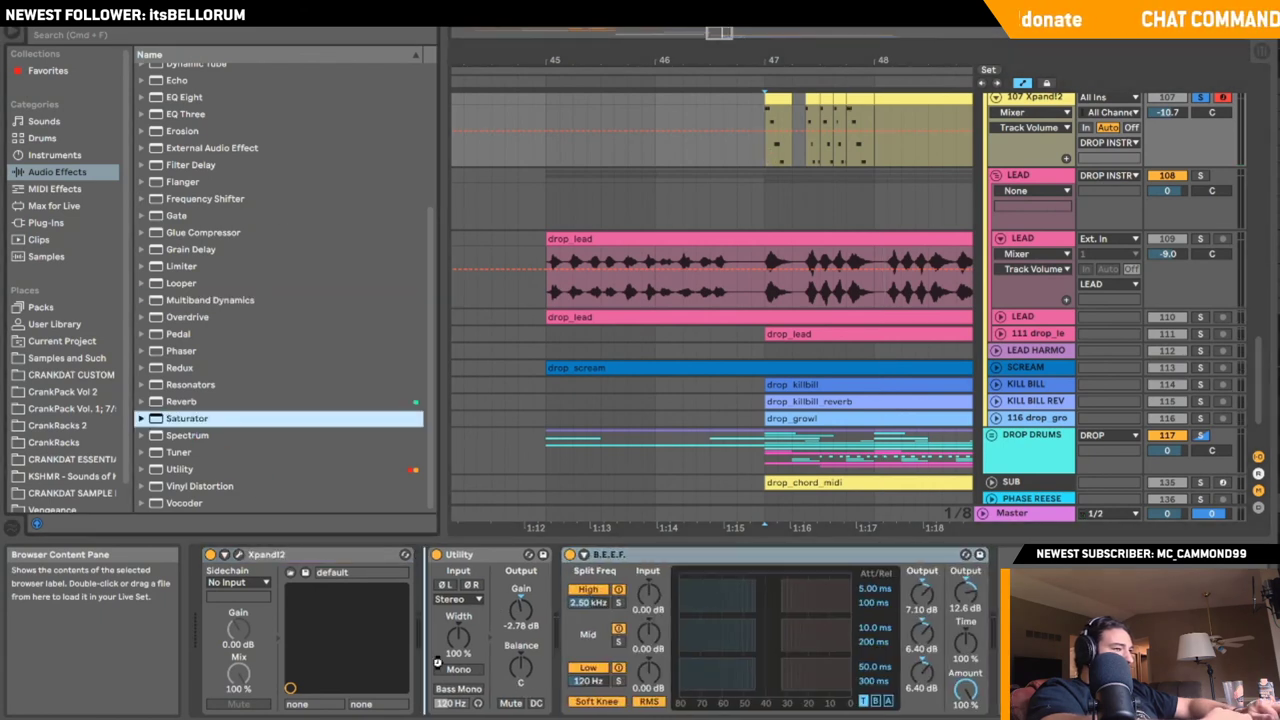
{"action": "left_click", "coordinate": [238, 555]}
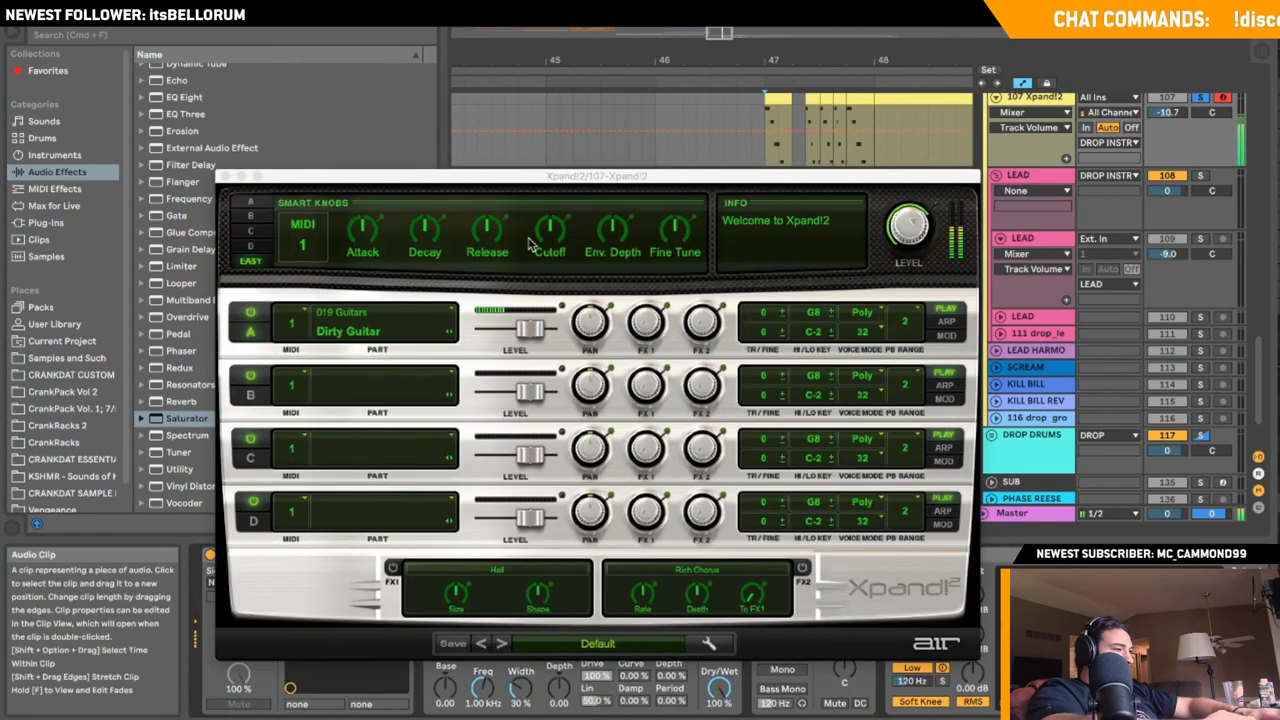
{"action": "left_click_drag", "start_coordinate": [487, 233], "coordinate": [490, 525]}
{"action": "left_click", "coordinate": [228, 176]}
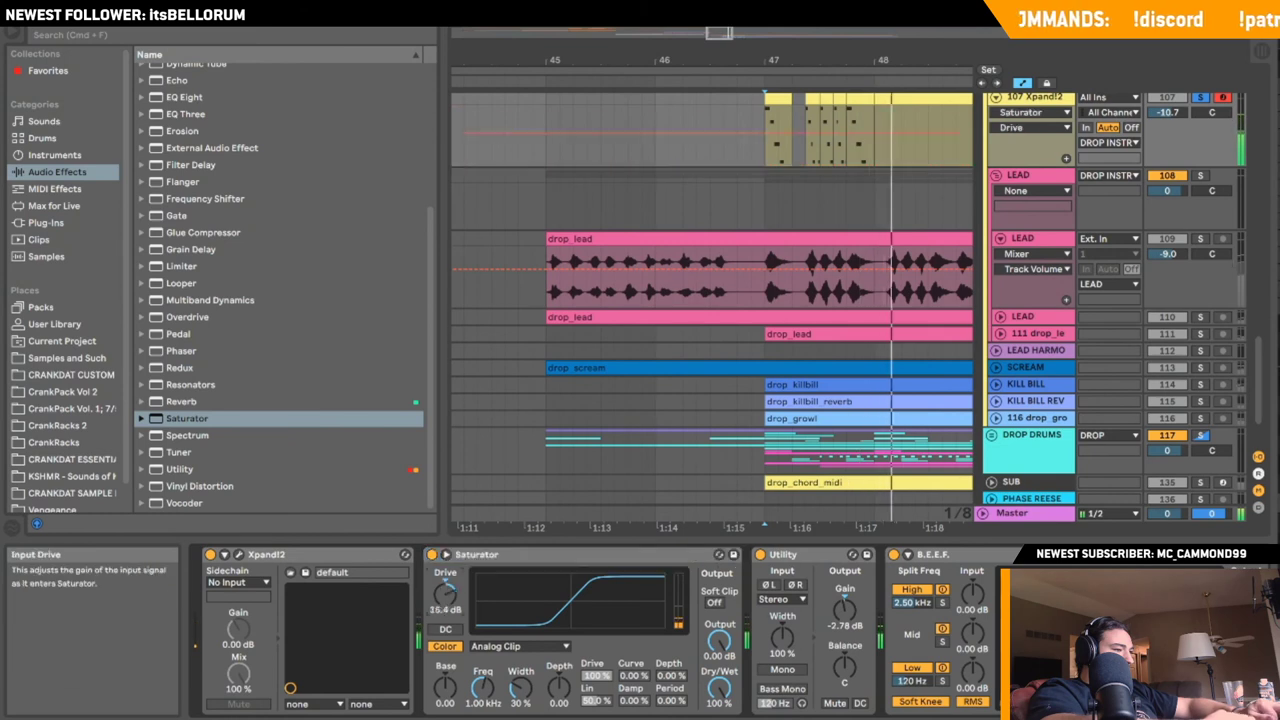
- Raise the Saturator's Drive to 25.7 dB and replay the guitar run
{"action": "left_click_drag", "start_coordinate": [445, 594], "coordinate": [445, 544]}
{"action": "key", "text": "space"}
{"action": "key", "text": "space"}
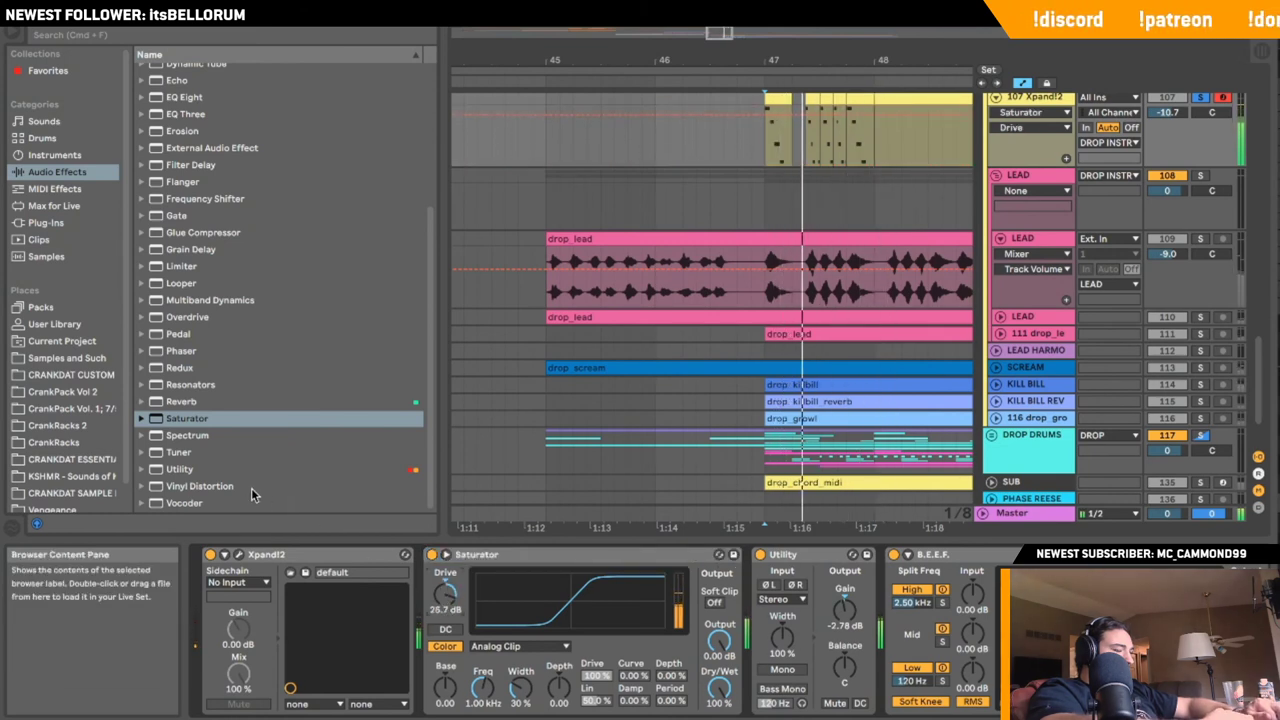
- Insert a second Utility before B.E.E.F. and lower the gain of the Utility after the Saturator to -21.5 dB
{"action": "left_click_drag", "start_coordinate": [190, 469], "coordinate": [918, 555]}
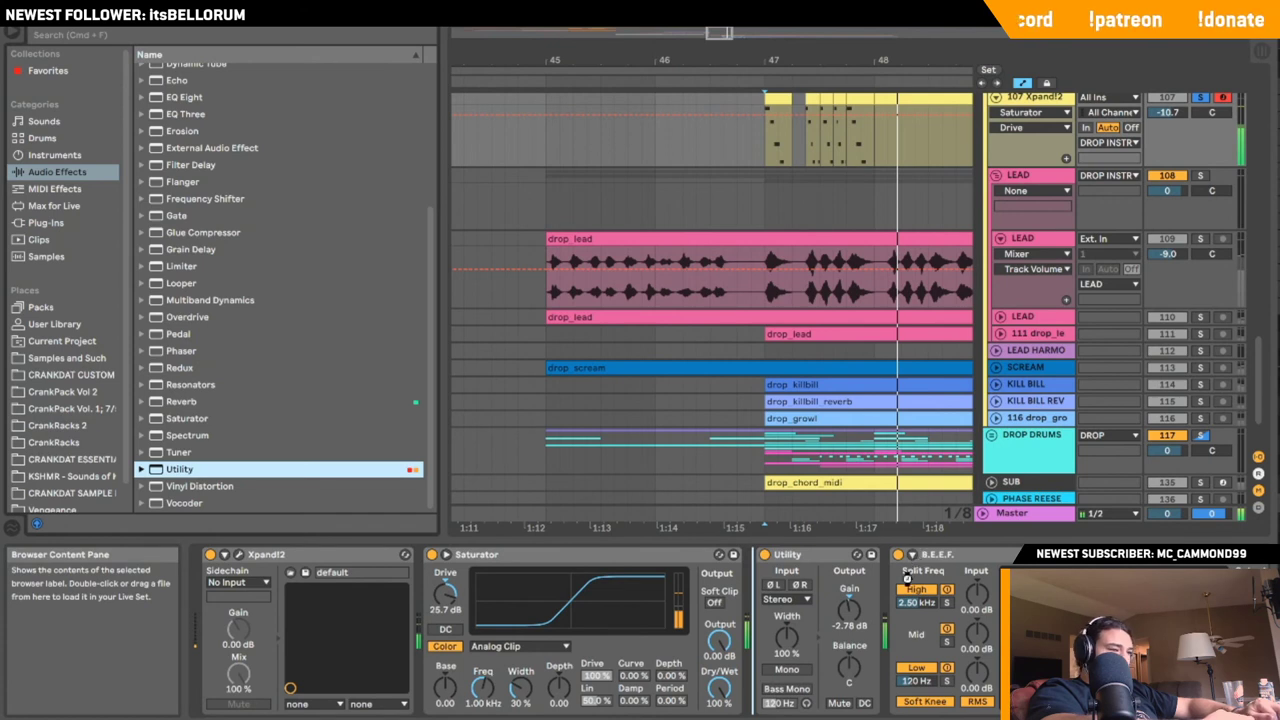
{"action": "key", "text": "space"}
{"action": "left_click_drag", "start_coordinate": [847, 611], "coordinate": [847, 648]}
{"action": "key", "text": "space"}
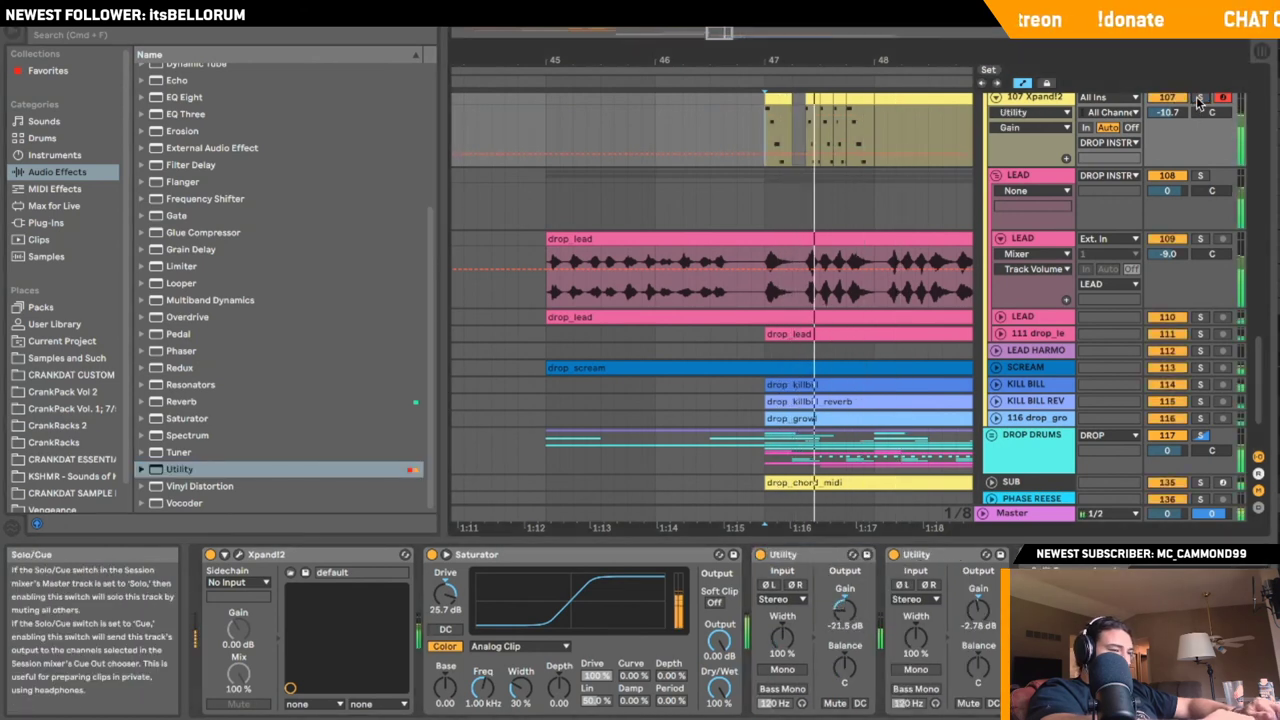
- Play the Xpand!2 guitar run in the full mix, starting from around bar 44 before the drop
{"action": "left_click", "coordinate": [673, 139]}
{"action": "key", "text": "space"}
{"action": "key", "text": "space"}
{"action": "mouse_move", "coordinate": [608, 61]}
{"action": "left_mouse_down"}
{"action": "mouse_move", "coordinate": [606, 46]}
{"action": "mouse_move", "coordinate": [590, 46]}
{"action": "left_mouse_up"}
{"action": "left_click", "coordinate": [536, 137]}
{"action": "scroll", "coordinate": [538, 137], "scroll_direction": "up", "scroll_amount": 3}
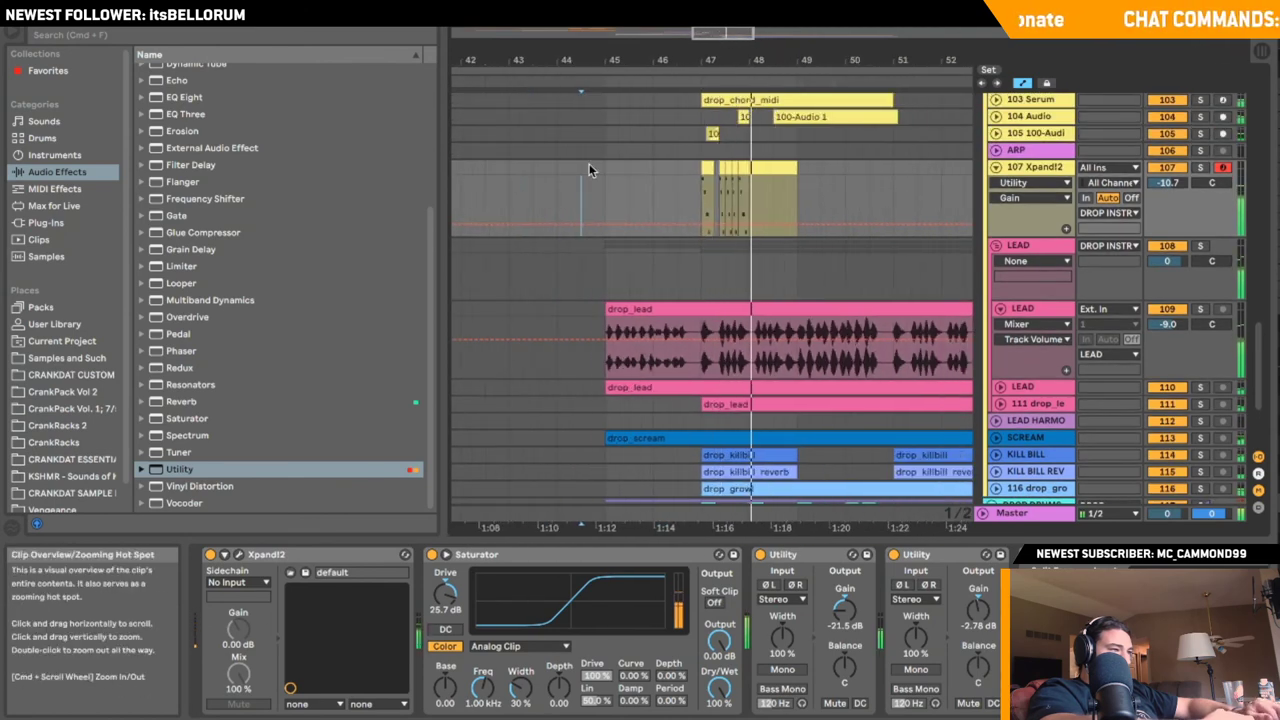
{"action": "left_click", "coordinate": [535, 190]}
{"action": "key", "text": "space"}
{"action": "key", "text": "space"}
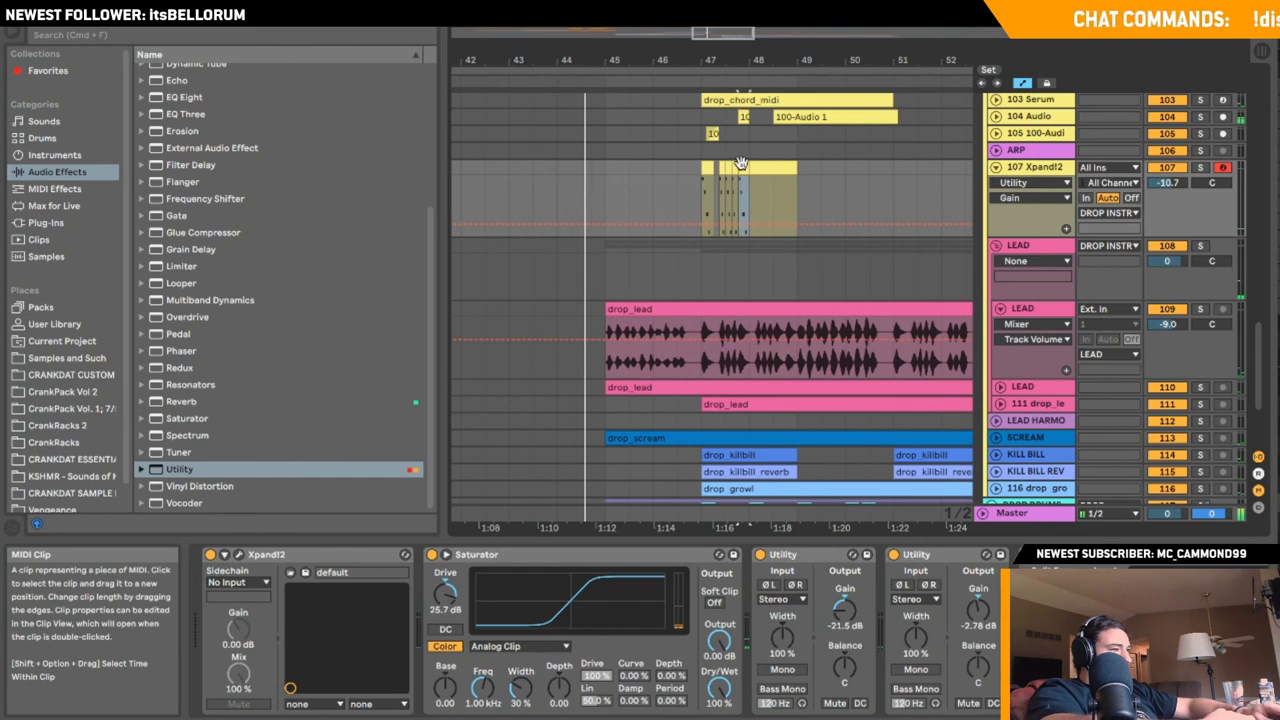
- Copy the three half-beat Xpand!2 clips before beat 47.4 and paste them half a beat after bar 48
{"action": "left_click_drag", "start_coordinate": [741, 60], "coordinate": [762, 170]}
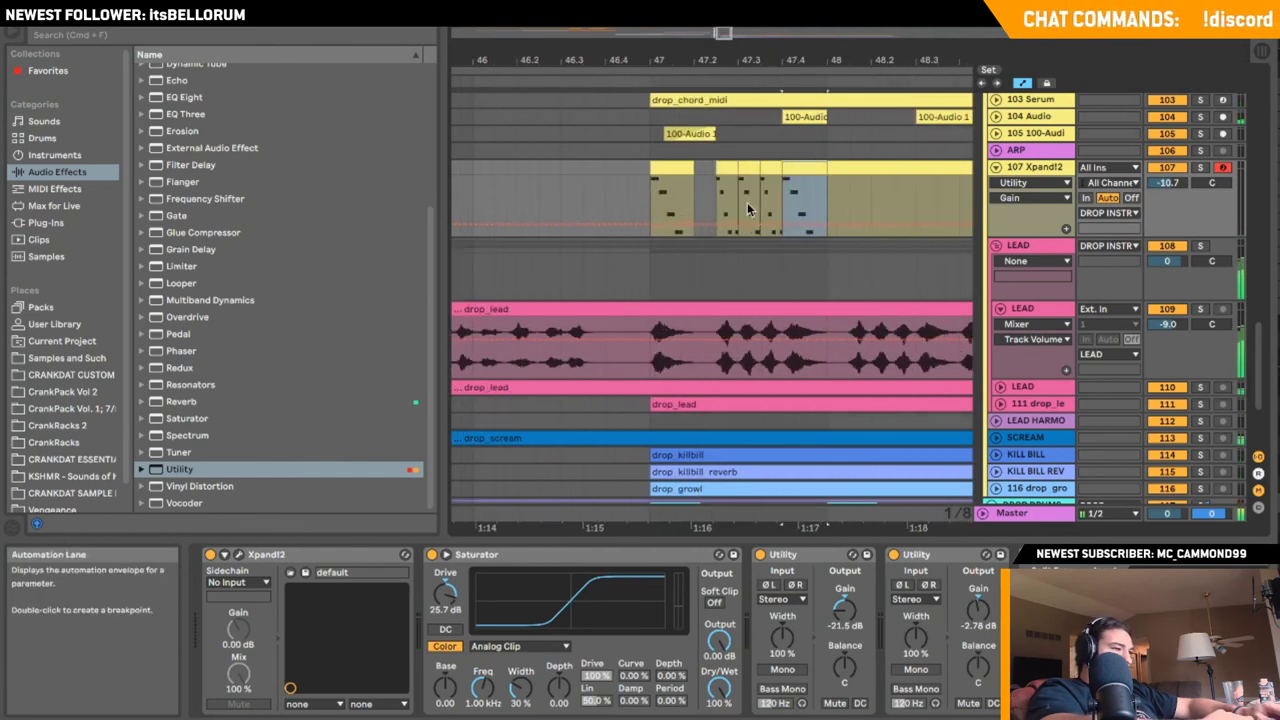
{"action": "left_click", "coordinate": [772, 169], "text": "shift"}
{"action": "key", "text": "super+c"}
{"action": "scroll", "coordinate": [774, 172], "scroll_direction": "right", "scroll_amount": 3}
{"action": "left_click", "coordinate": [776, 190]}
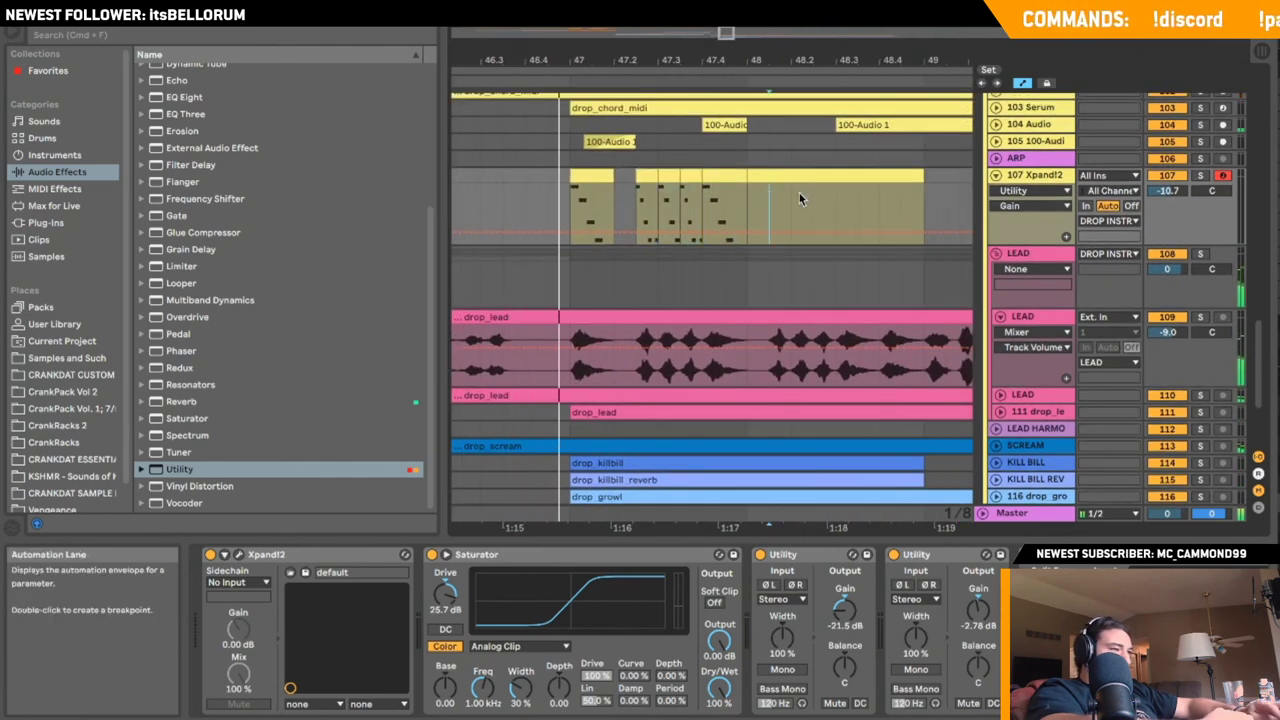
{"action": "key", "text": "super+v"}
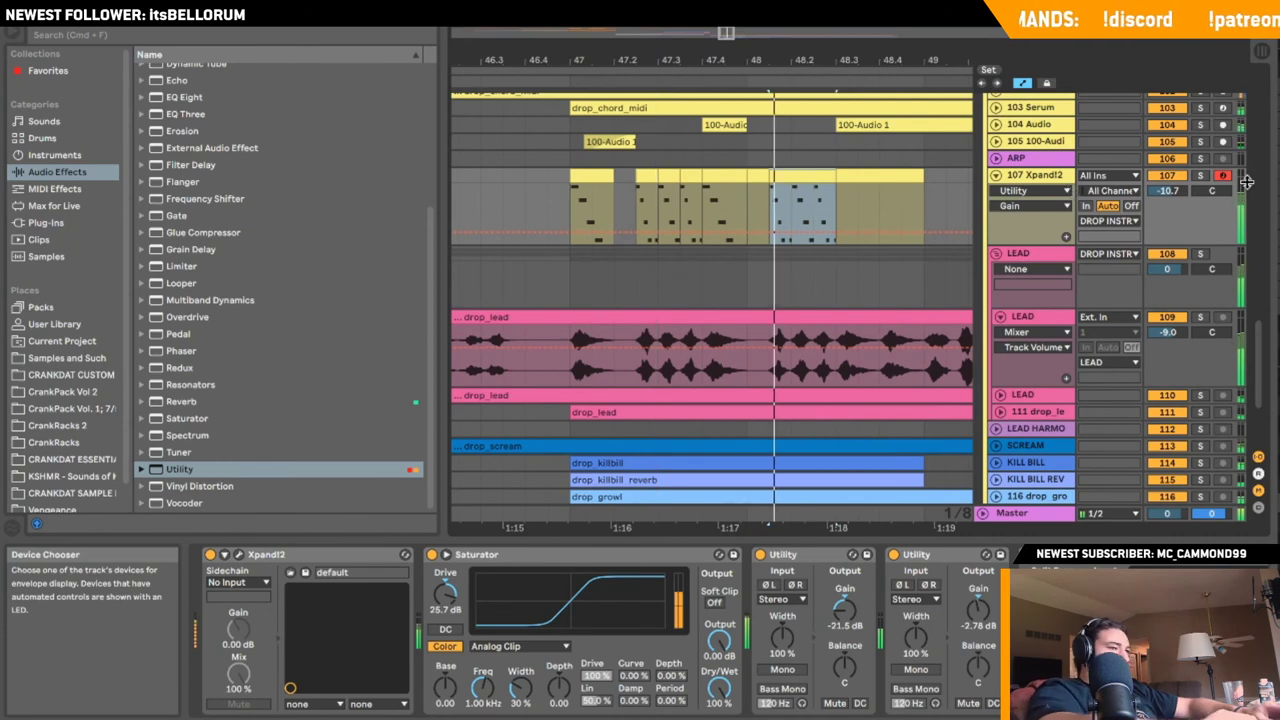
- In the Xpand!2 clip after bar 48, lower every run's top note to F4 and every second note to C#4
{"action": "left_click", "coordinate": [1203, 177]}
{"action": "left_click", "coordinate": [825, 173]}
{"action": "double_click", "coordinate": [809, 175]}
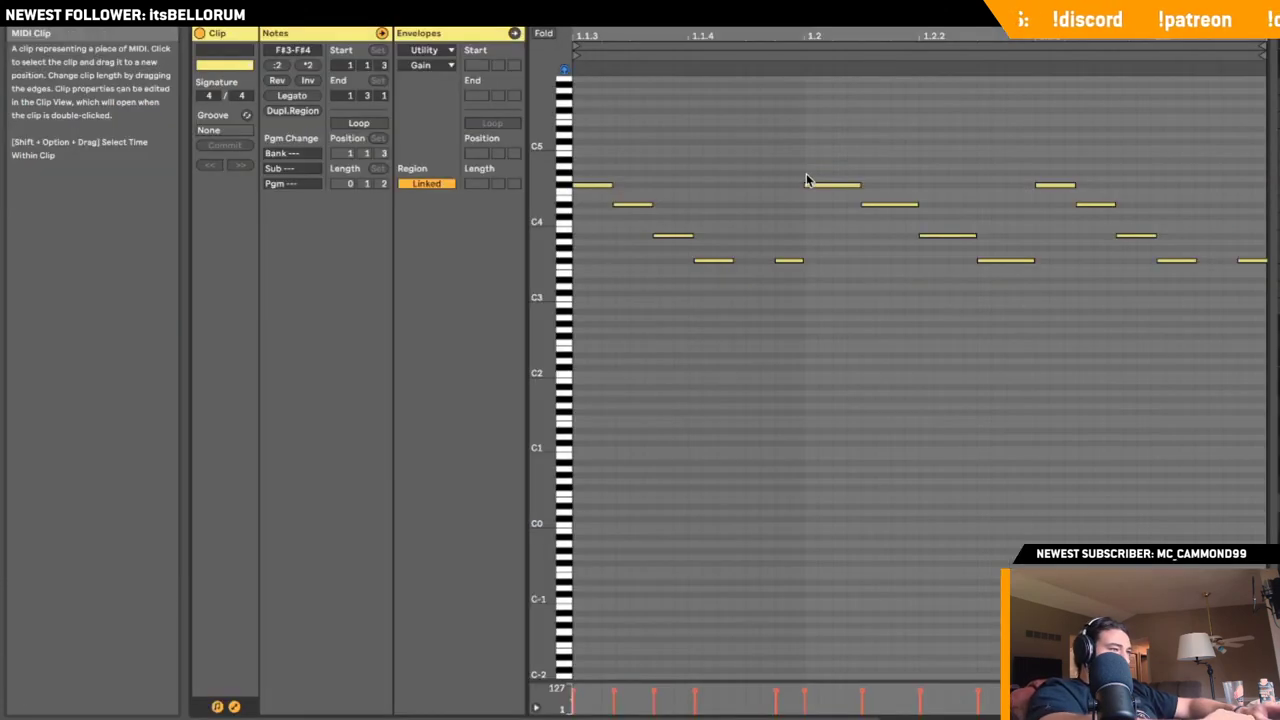
{"action": "left_click_drag", "start_coordinate": [1130, 171], "coordinate": [533, 183]}
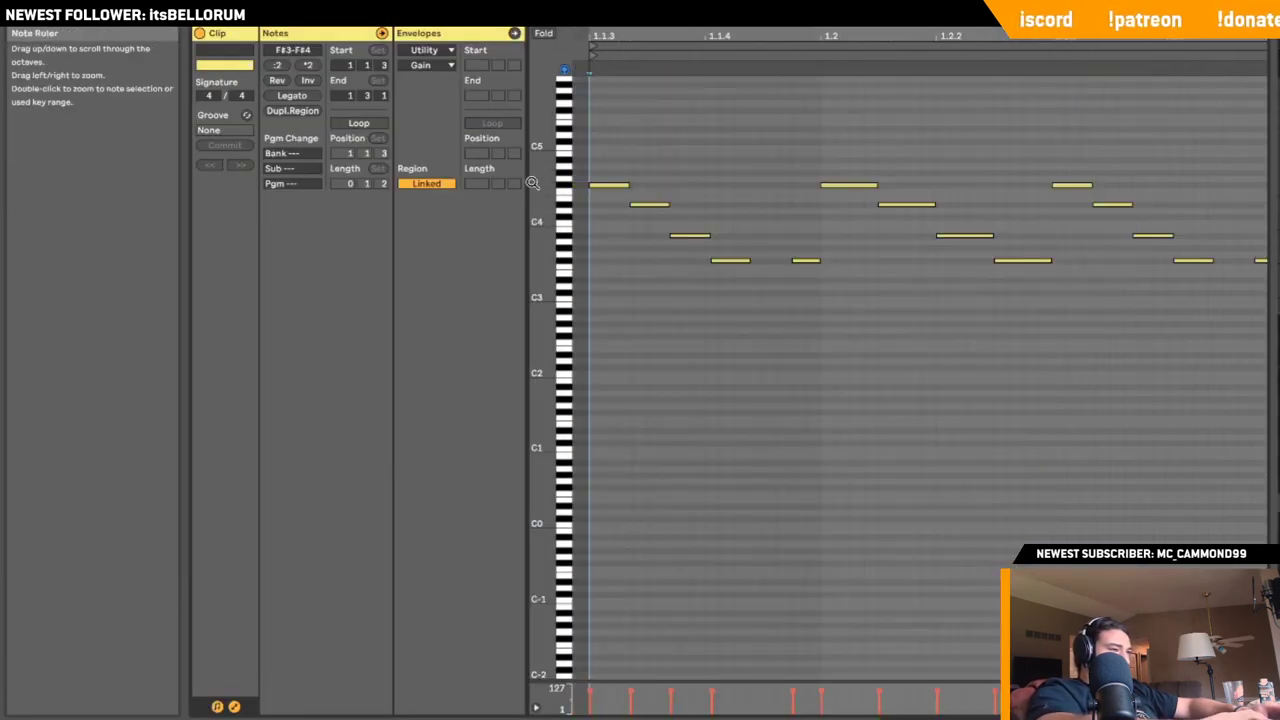
{"action": "left_click_drag", "start_coordinate": [605, 163], "coordinate": [1064, 191]}
{"action": "key", "text": "Right"}
{"action": "left_click_drag", "start_coordinate": [1118, 225], "coordinate": [624, 205]}
{"action": "key", "text": "Down"}
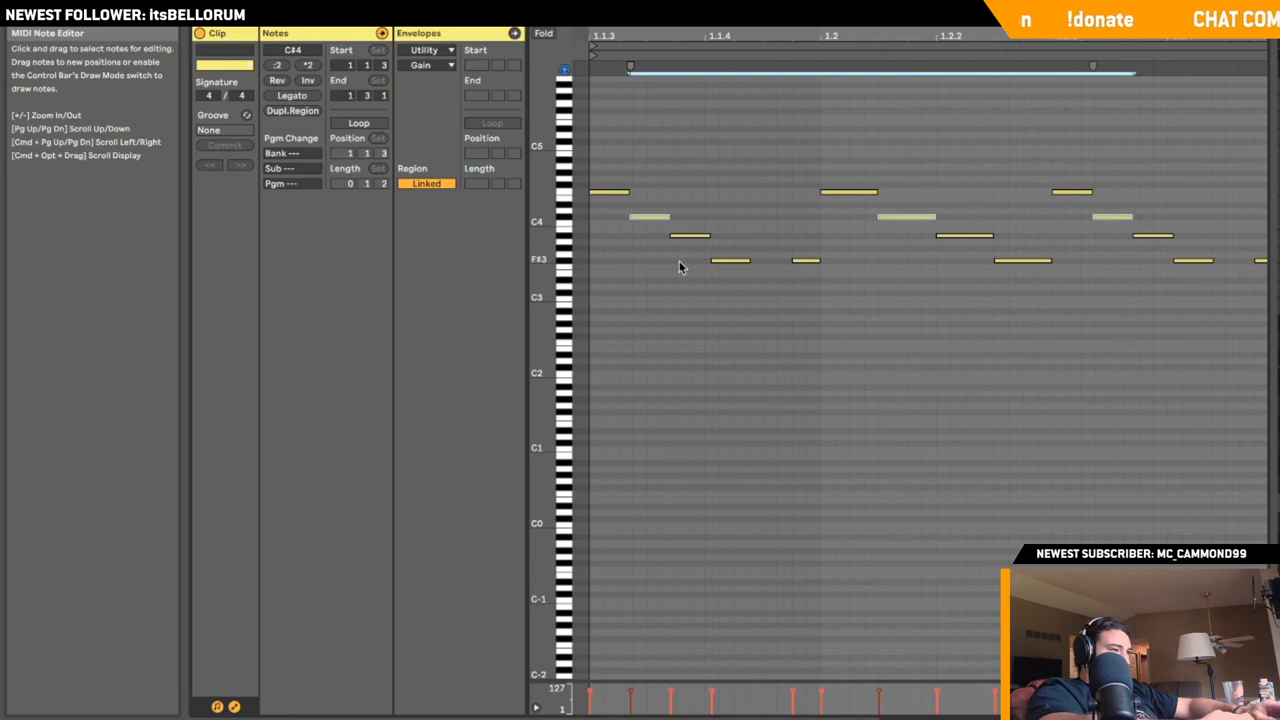
- Lower every run's third note to G#3 and all the bottom notes to F3 in the same clip
{"action": "left_click_drag", "start_coordinate": [679, 263], "coordinate": [1117, 243]}
{"action": "left_click_drag", "start_coordinate": [1179, 255], "coordinate": [812, 272]}
{"action": "left_click_drag", "start_coordinate": [674, 226], "coordinate": [1185, 252]}
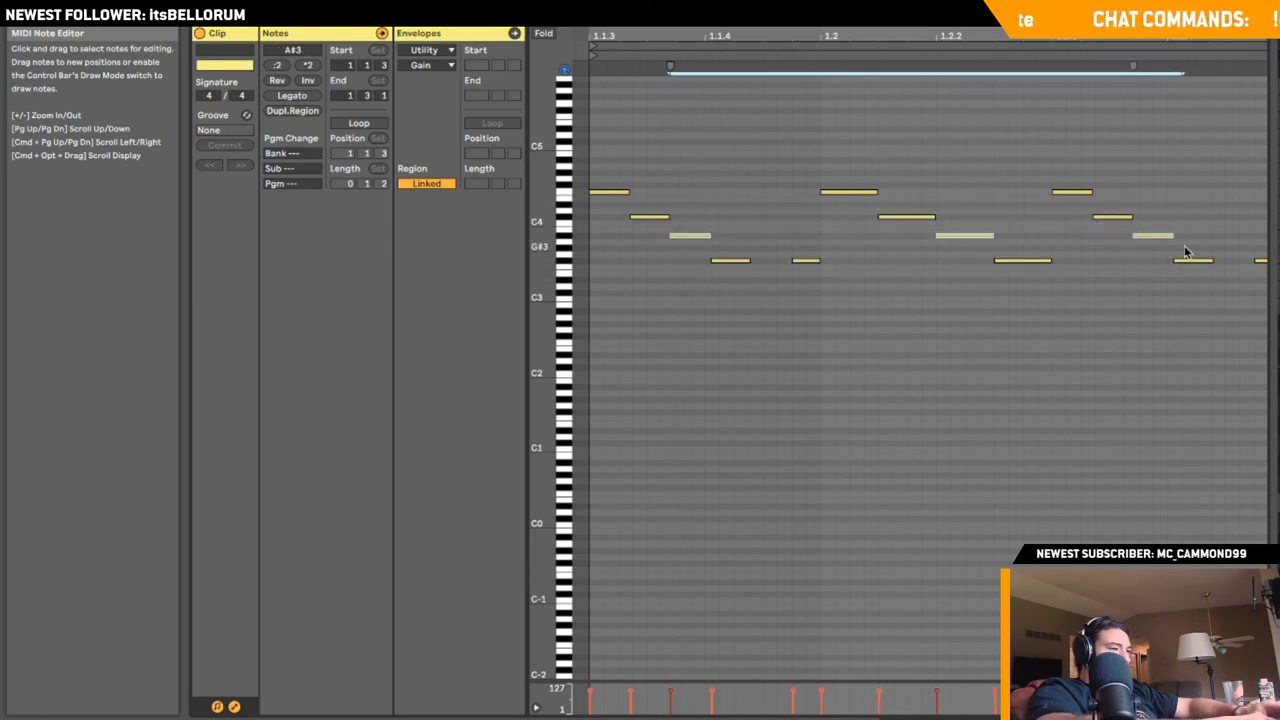
{"action": "key", "text": "Down"}
{"action": "key", "text": "Down"}
{"action": "left_click", "coordinate": [1222, 320]}
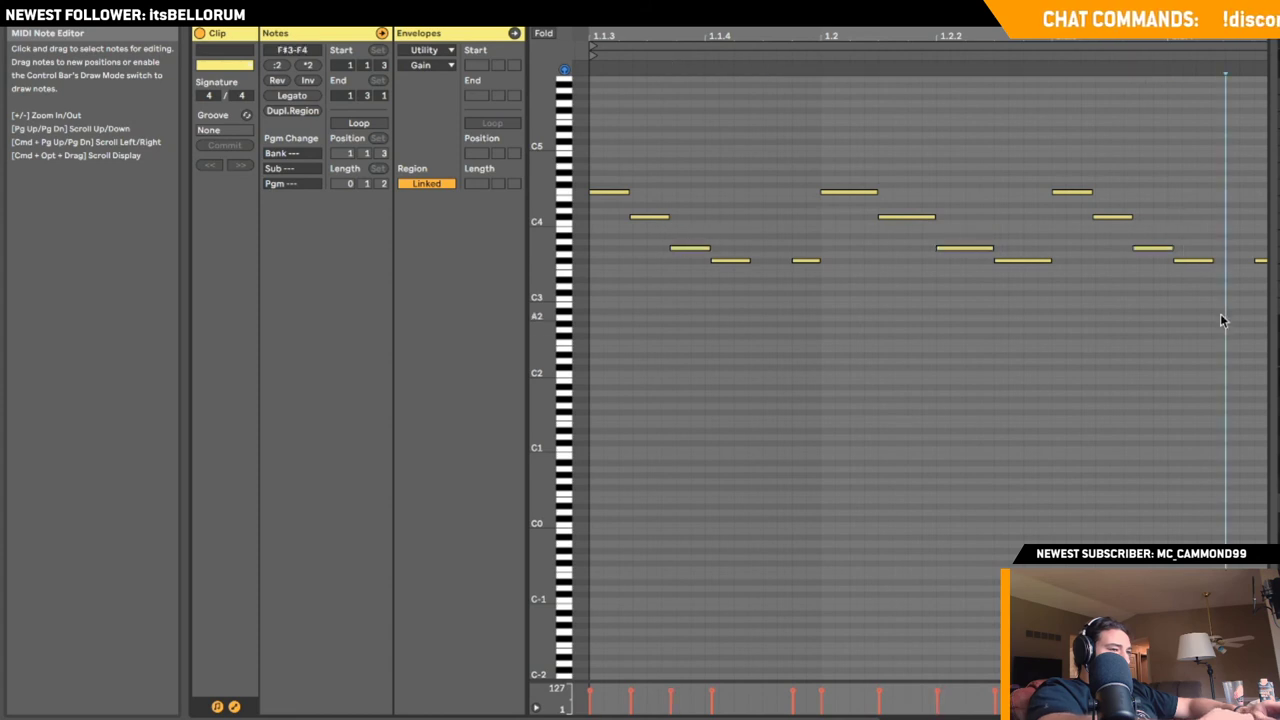
{"action": "left_click_drag", "start_coordinate": [1259, 295], "coordinate": [713, 261]}
{"action": "key", "text": "Down"}
{"action": "key", "text": "space"}
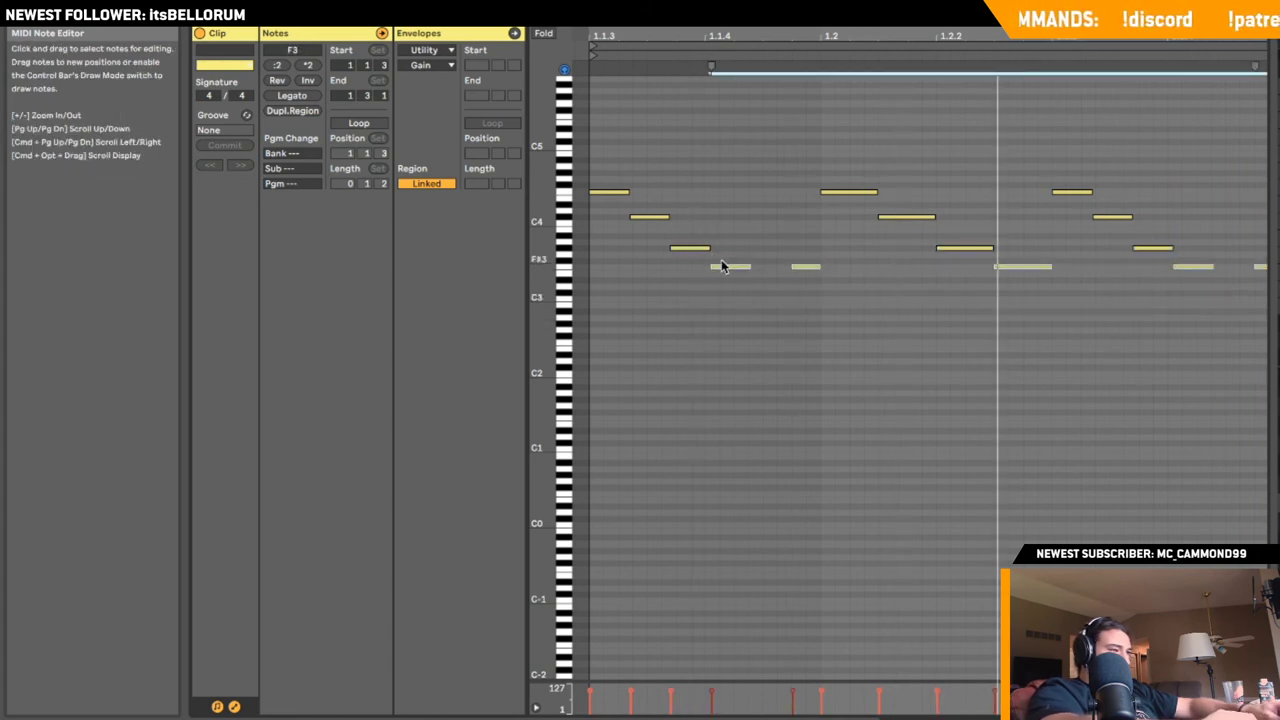
- Play back the soloed Xpand!2 run in the arrangement, including the section before bar 48
{"action": "key", "text": "shift+Tab"}
{"action": "key", "text": "space"}
{"action": "key", "text": "space"}
{"action": "left_click", "coordinate": [703, 152]}
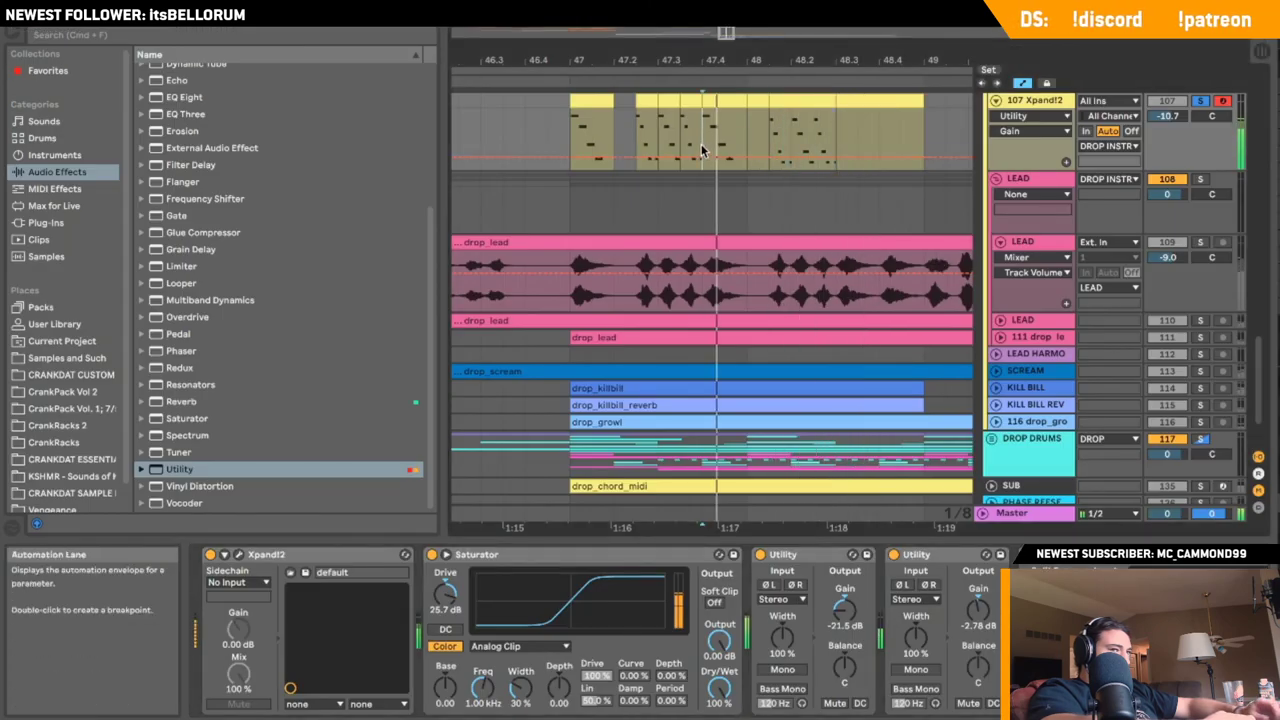
{"action": "scroll", "coordinate": [751, 167], "scroll_direction": "up", "scroll_amount": 1}
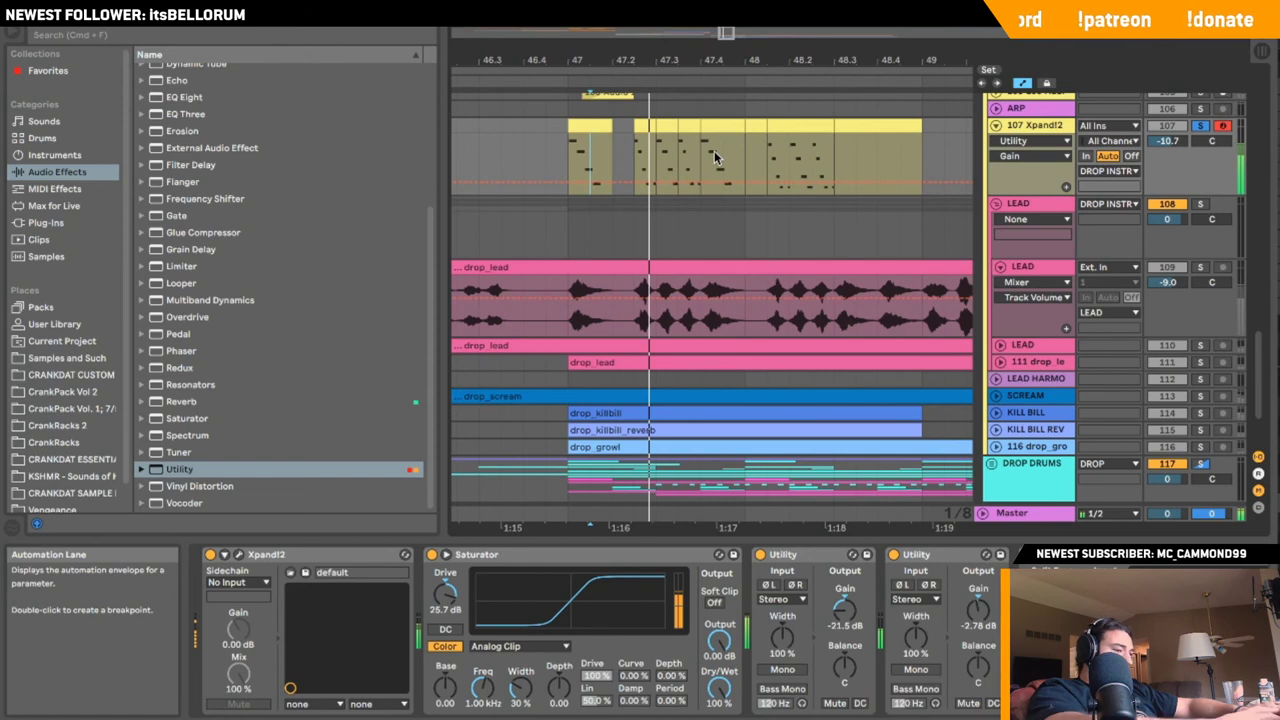
- Delete the short extra bottom notes between the runs in the Xpand!2 clips before and after bar 48
{"action": "double_click", "coordinate": [688, 124]}
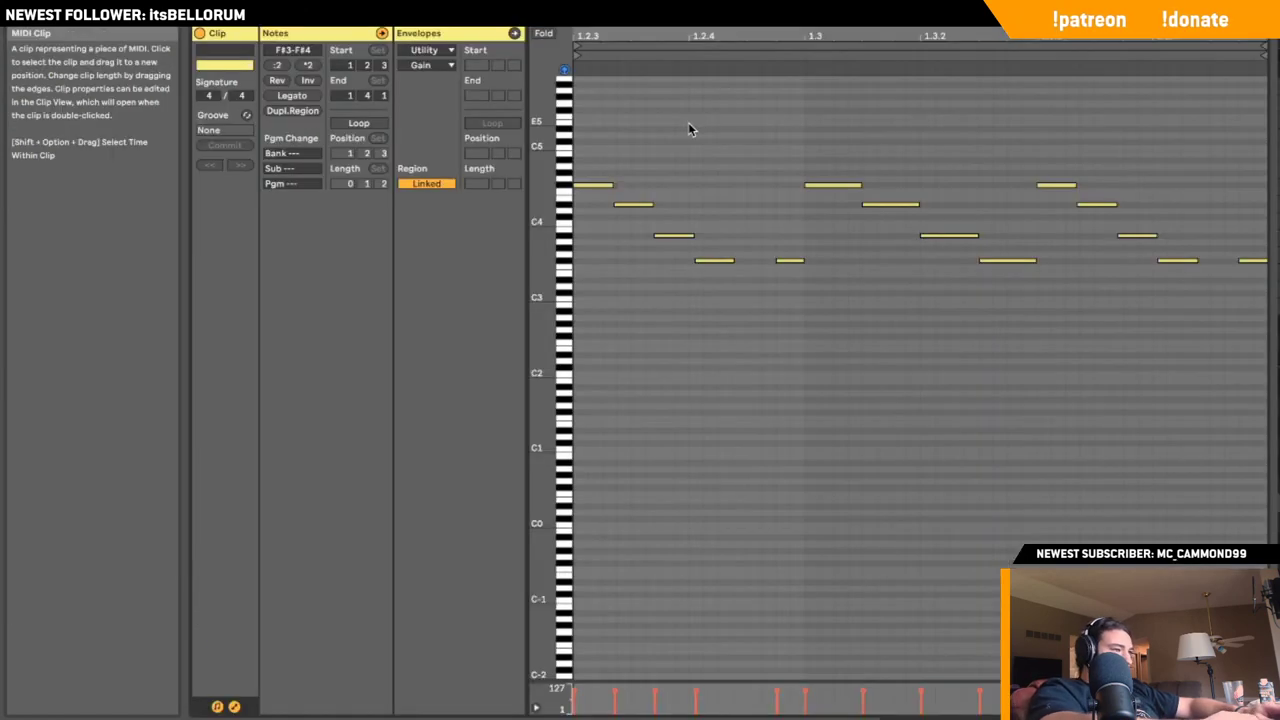
{"action": "left_click", "coordinate": [790, 261]}
{"action": "key", "text": "Delete"}
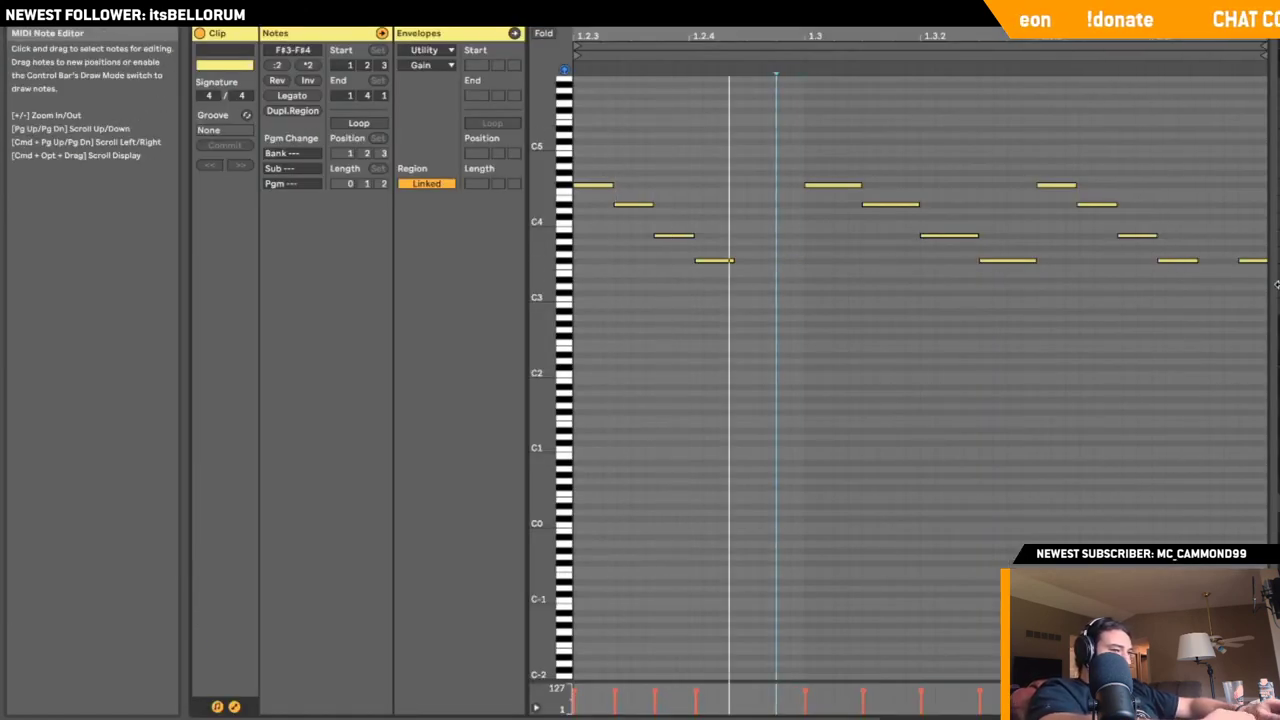
{"action": "key", "text": "shift+Tab"}
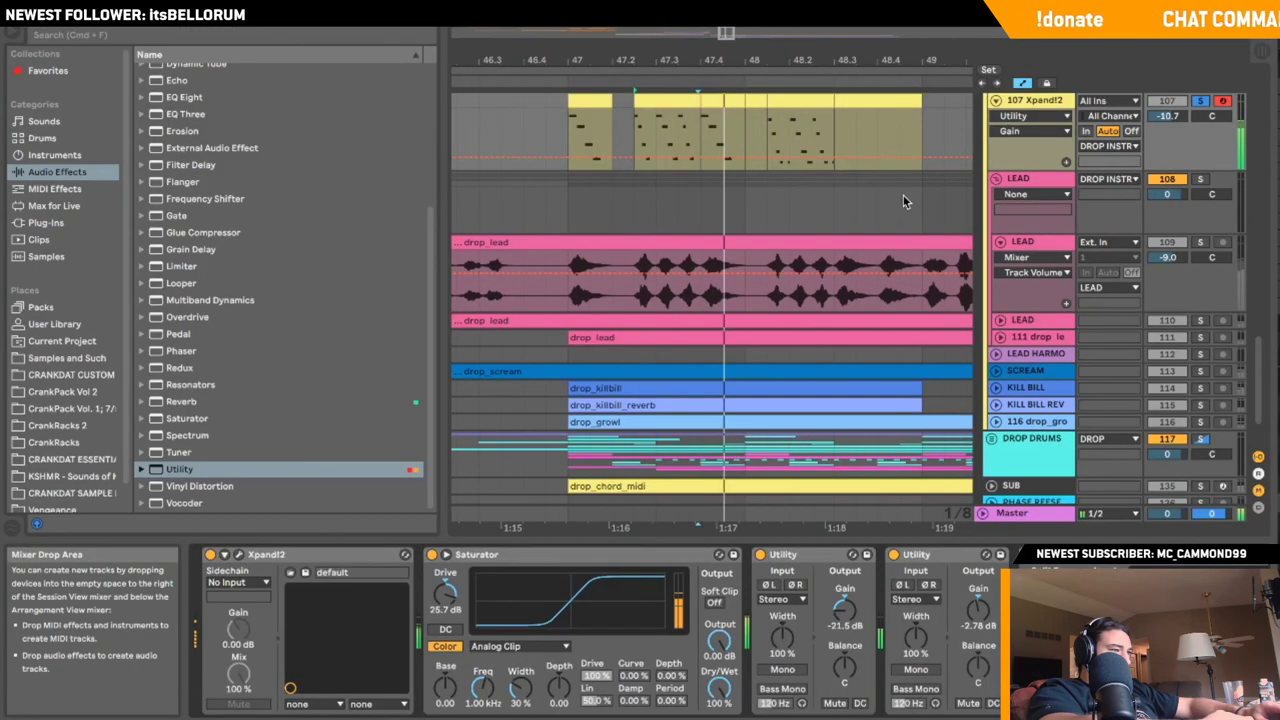
{"action": "key", "text": "shift+Tab"}
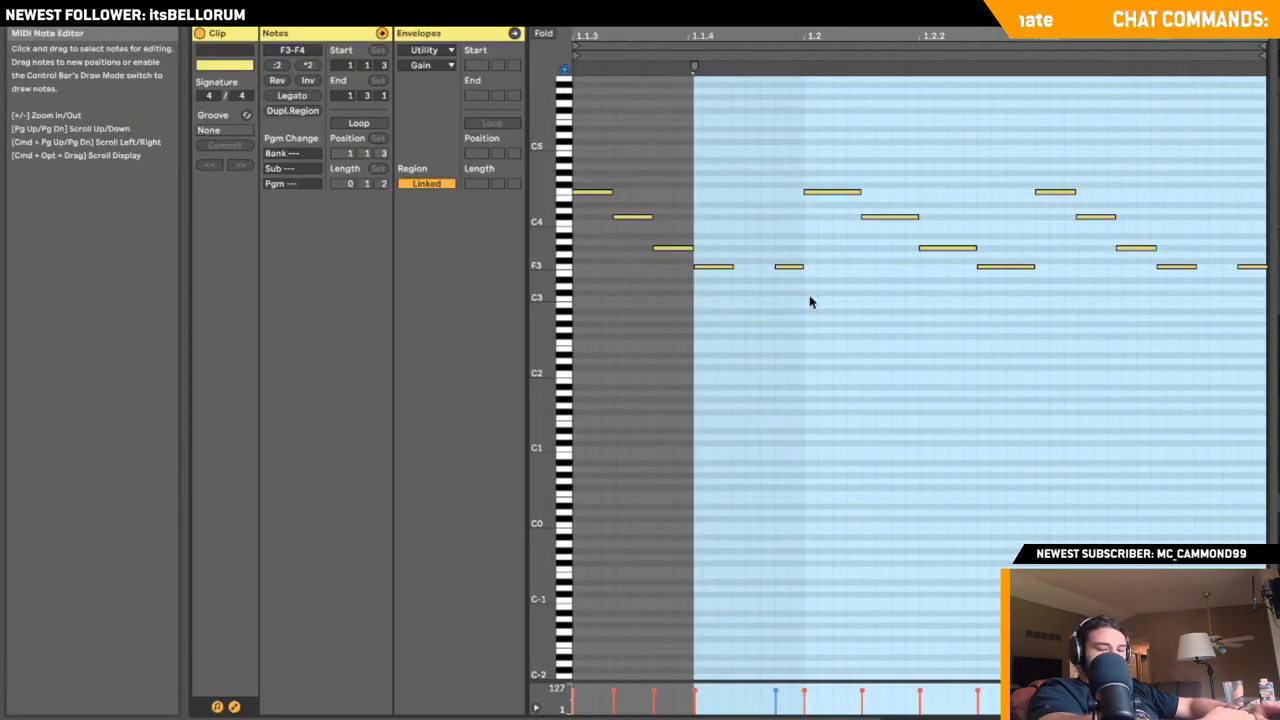
{"action": "left_click", "coordinate": [1252, 267]}
{"action": "key", "text": "Delete"}
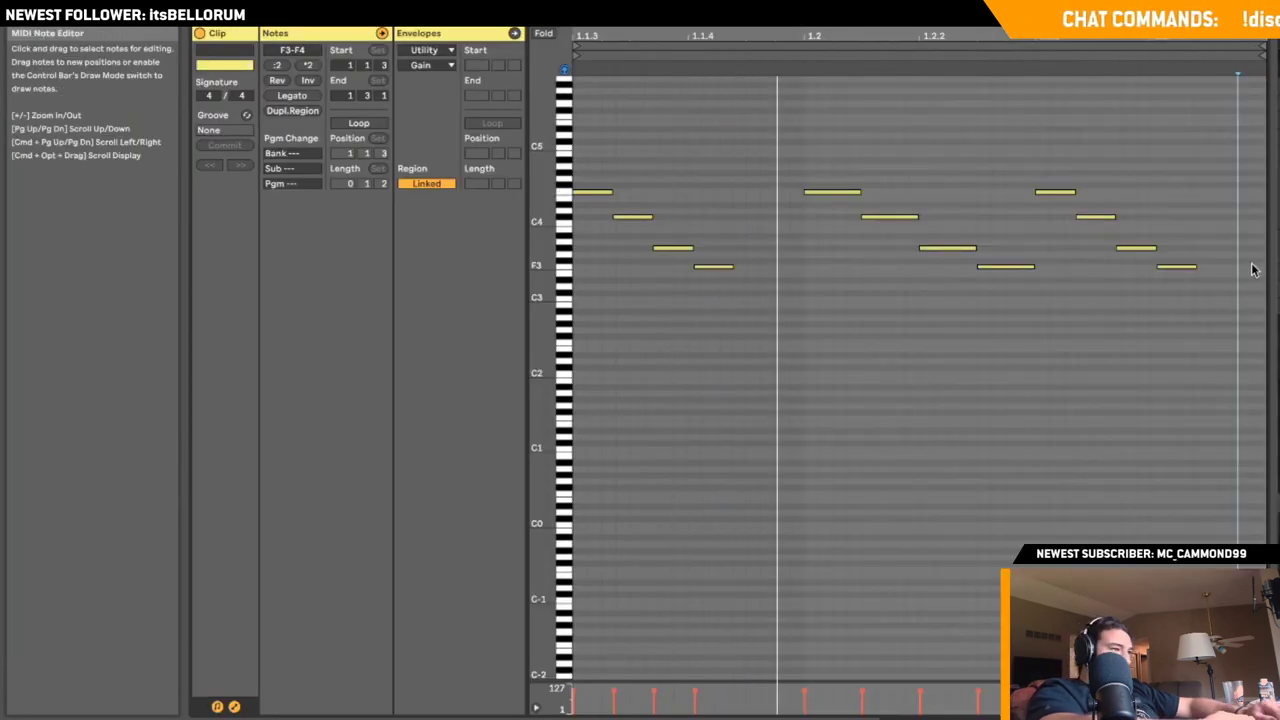
{"action": "key", "text": "shift+Tab"}
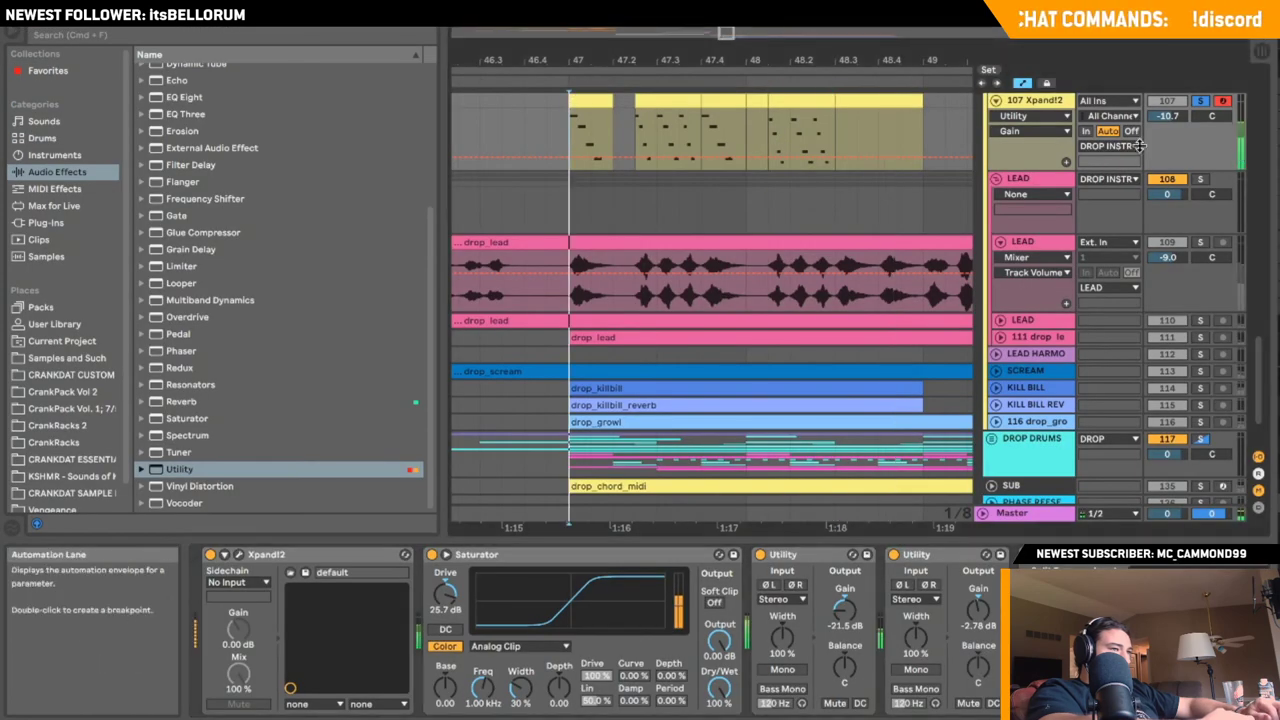
- Return the Xpand!2 track to the full mix at a volume of -11.0 dB and disarm it
{"action": "left_click", "coordinate": [1211, 116]}
{"action": "left_click", "coordinate": [1201, 102]}
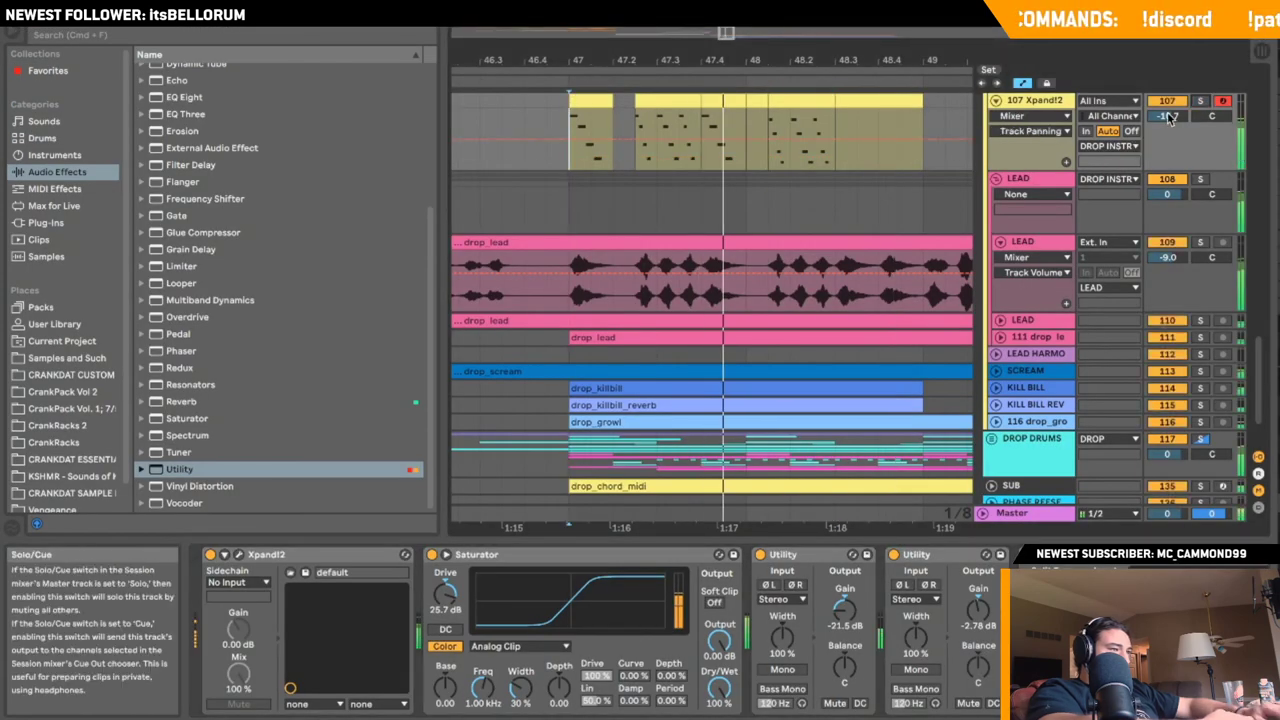
{"action": "left_click", "coordinate": [1169, 118]}
{"action": "left_click", "coordinate": [1223, 101]}
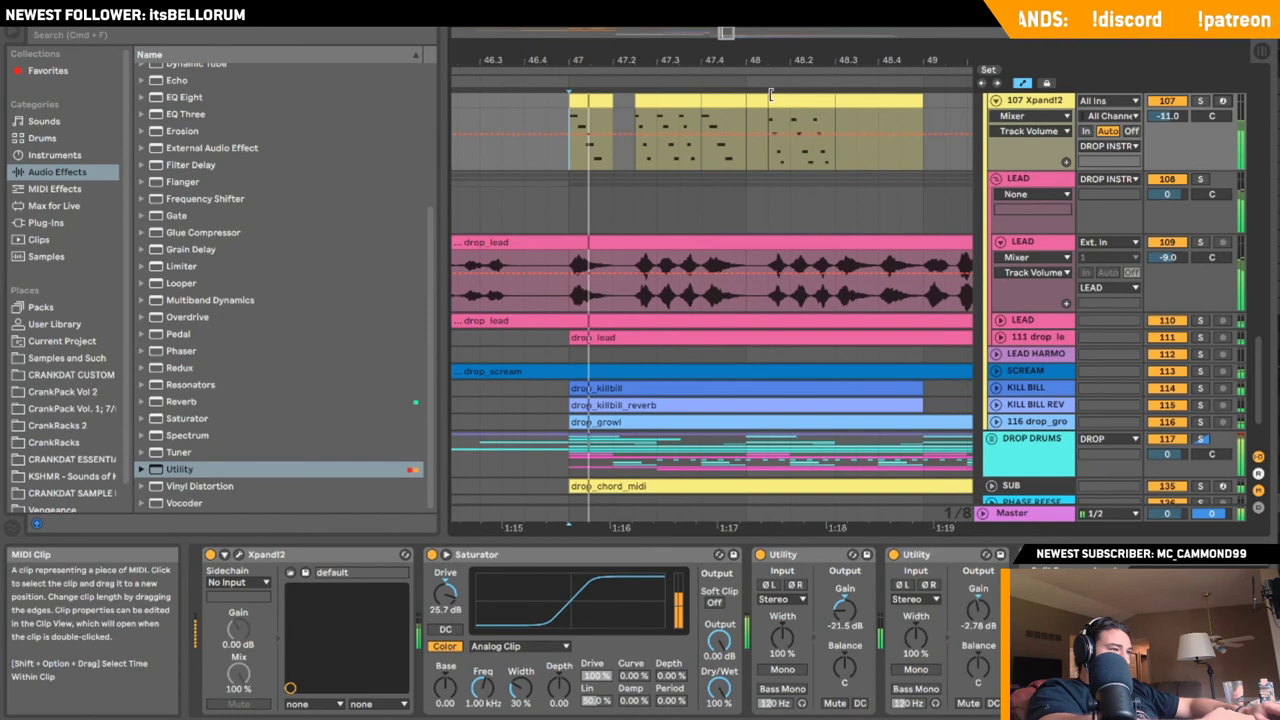
- Copy the half-beat Xpand!2 run at beat 48.2, paste it at beat 48.3, and play it soloed
{"action": "mouse_move", "coordinate": [791, 122]}
{"action": "left_mouse_down"}
{"action": "mouse_move", "coordinate": [808, 104]}
{"action": "mouse_move", "coordinate": [809, 131]}
{"action": "left_mouse_up"}
{"action": "key", "text": "space"}
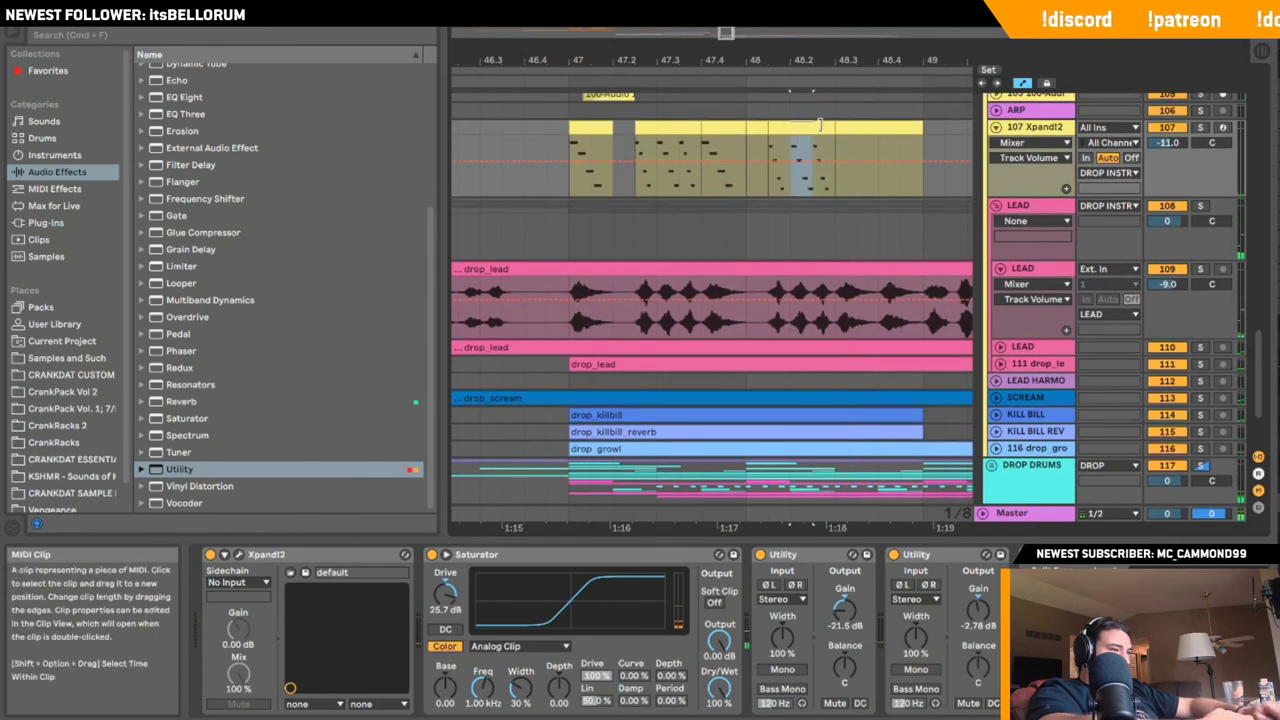
{"action": "key", "text": "super+c"}
{"action": "left_click", "coordinate": [839, 144]}
{"action": "key", "text": "super+v"}
{"action": "left_click", "coordinate": [1202, 128]}
{"action": "key", "text": "space"}
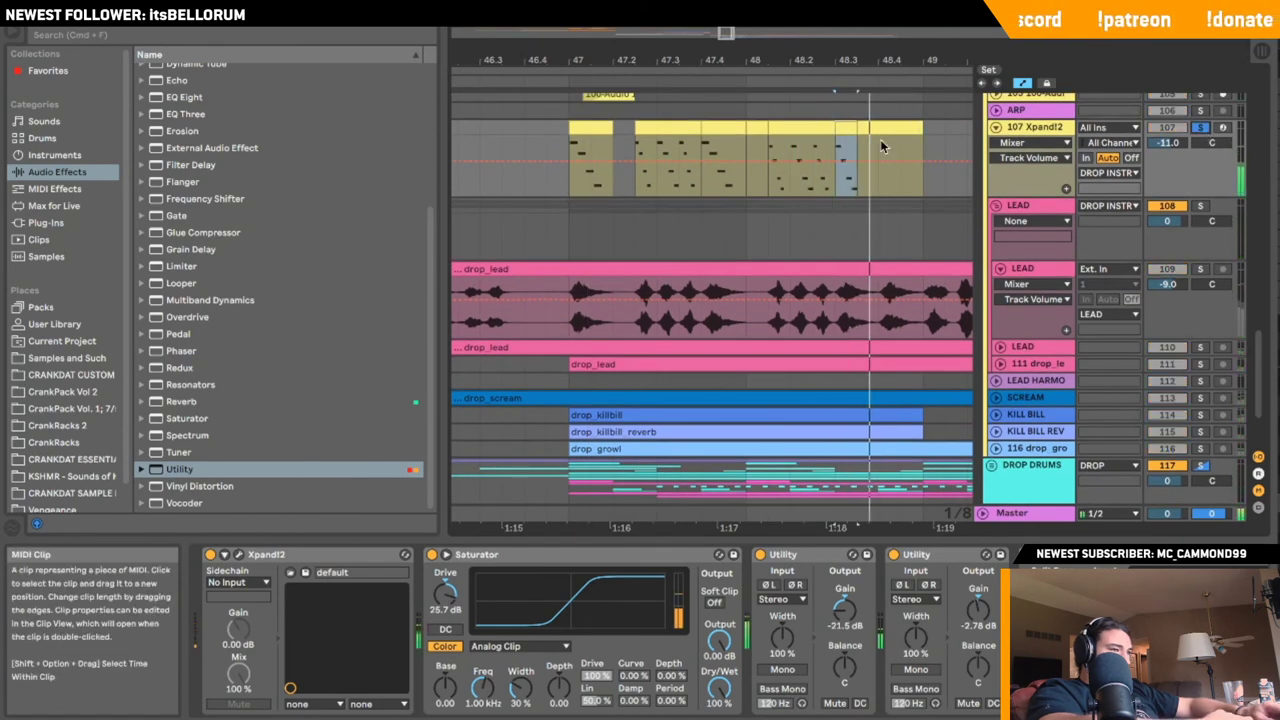
{"action": "key", "text": "space"}
- Stretch the four run notes in the one-beat clip at beat 48.3 to fill the whole beat
{"action": "left_click_drag", "start_coordinate": [881, 146], "coordinate": [841, 134]}
{"action": "double_click", "coordinate": [840, 128]}
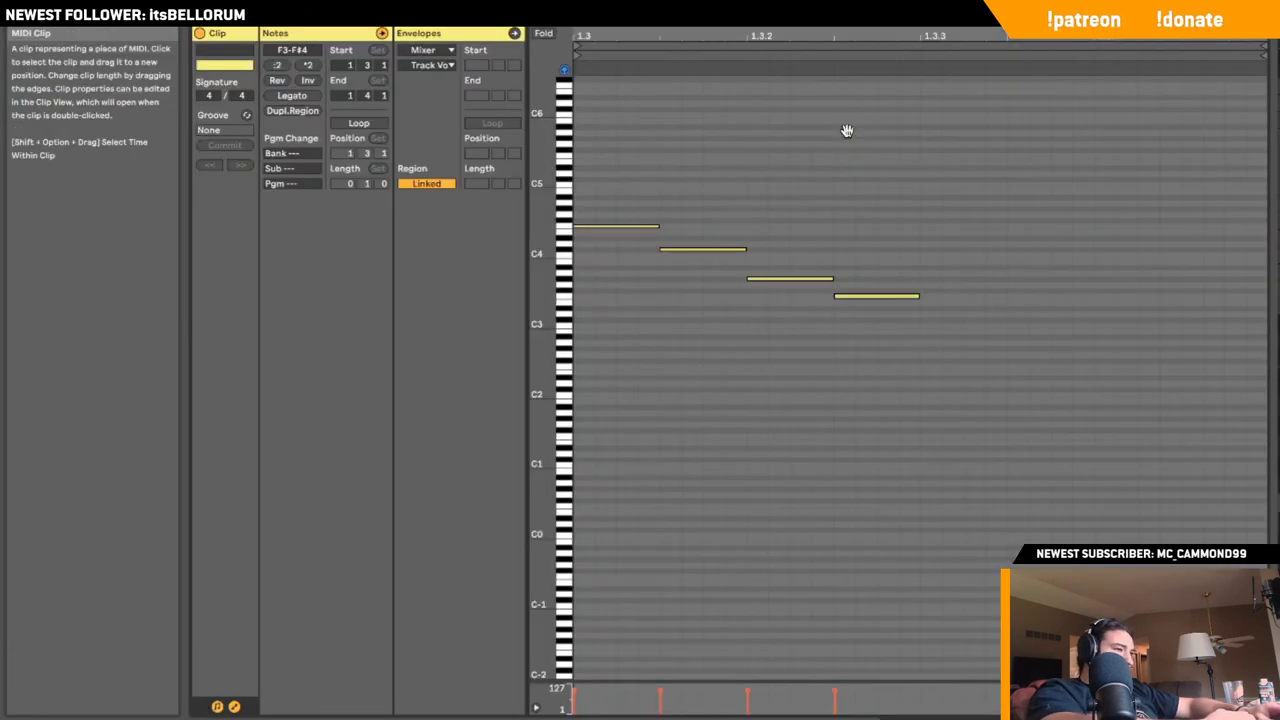
{"action": "left_click_drag", "start_coordinate": [834, 62], "coordinate": [1116, 66]}
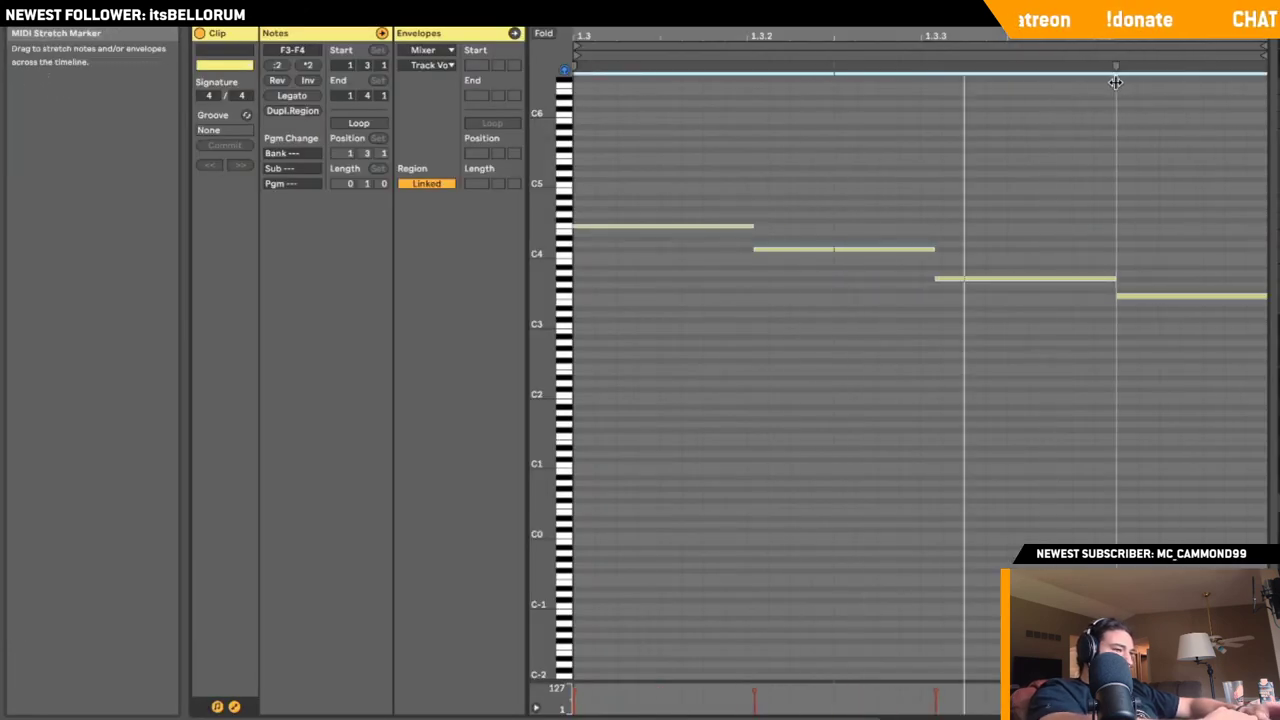
{"action": "key", "text": "shift+Tab"}
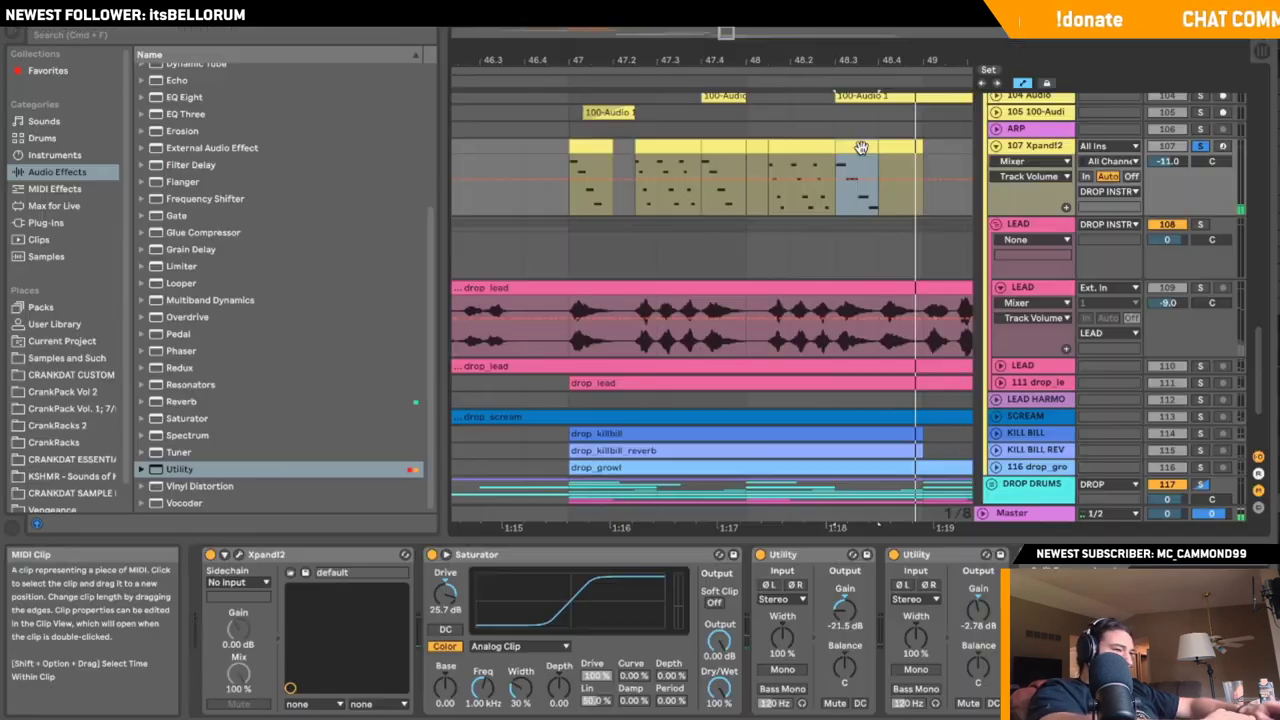
- Duplicate the stretched one-beat run to beat 48.4 and play the result
{"action": "key", "text": "super+d"}
{"action": "key", "text": "space"}
{"action": "key", "text": "space"}
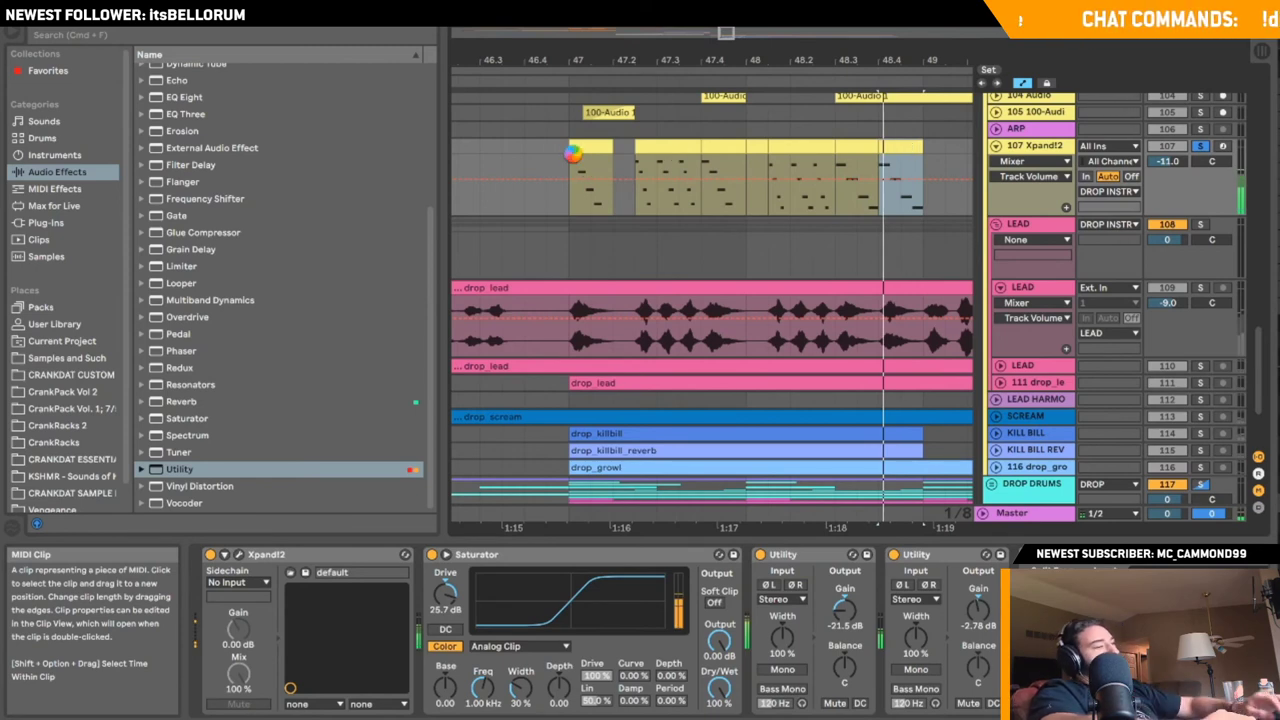
- Add an EQ Eight after B.E.E.F. and make band 1 a low cut at 297 Hz with Q 0.63
{"action": "left_click", "coordinate": [172, 98]}
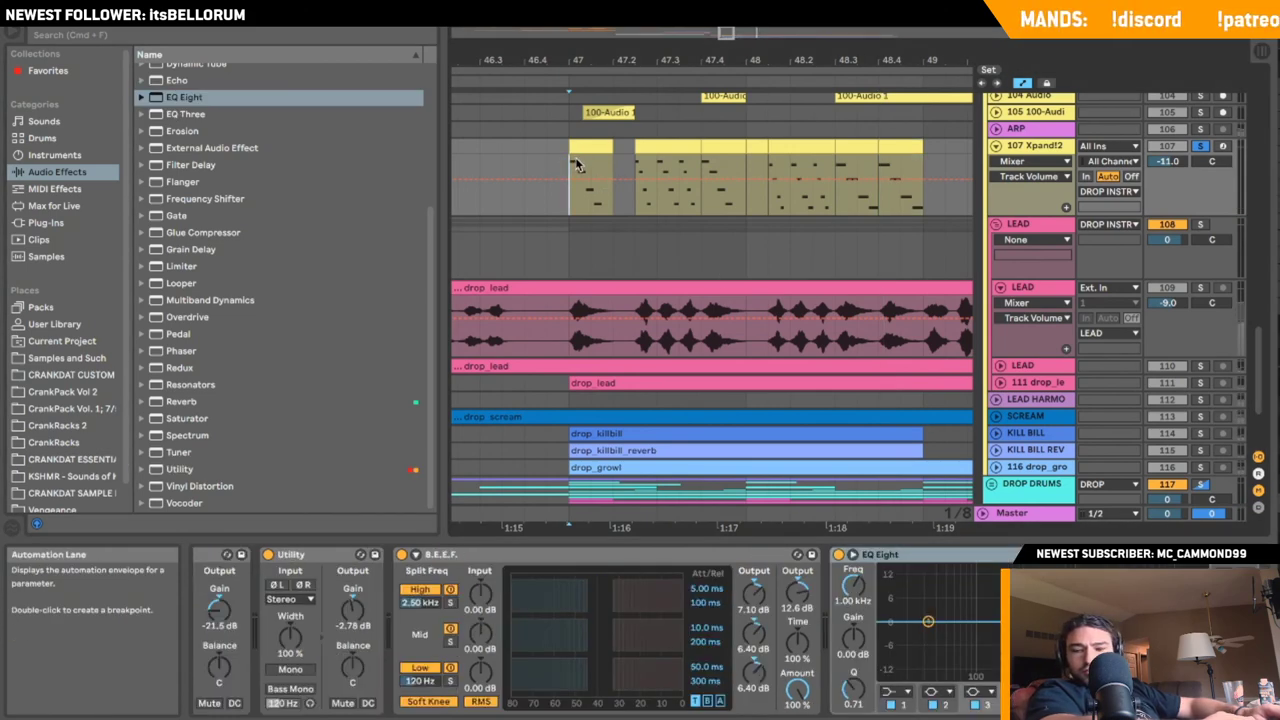
{"action": "key", "text": "space"}
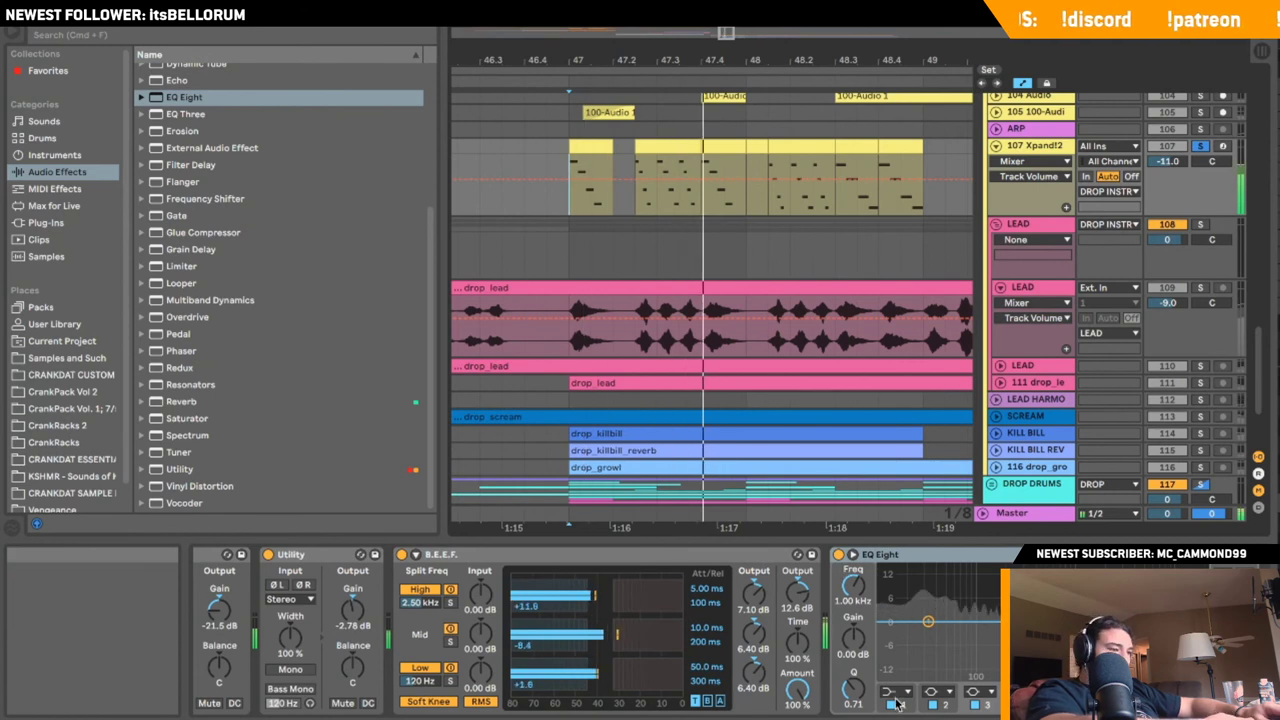
{"action": "left_click", "coordinate": [896, 693]}
{"action": "left_click", "coordinate": [895, 586]}
{"action": "left_click_drag", "start_coordinate": [928, 632], "coordinate": [1028, 637]}
{"action": "key", "text": "space"}
{"action": "key", "text": "space"}
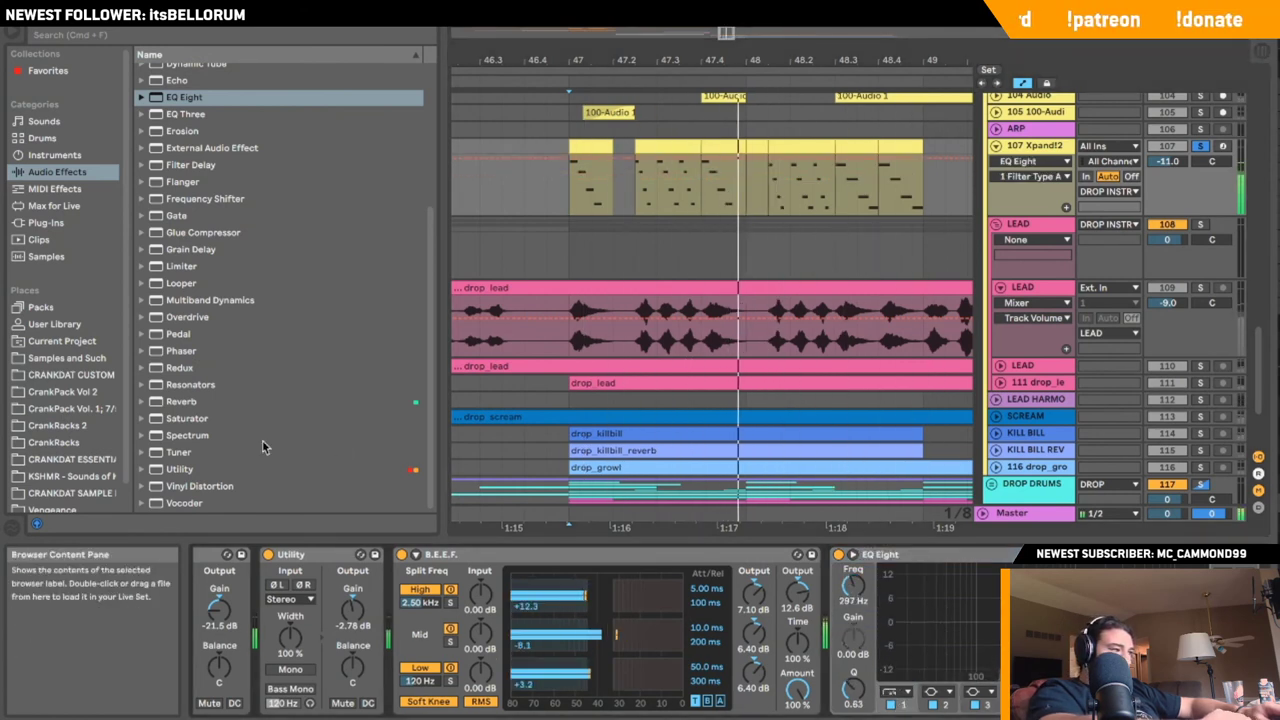
- Insert the Delay audio effect after EQ Eight on the Xpand!2 track and play the run through it
{"action": "left_click", "coordinate": [45, 222]}
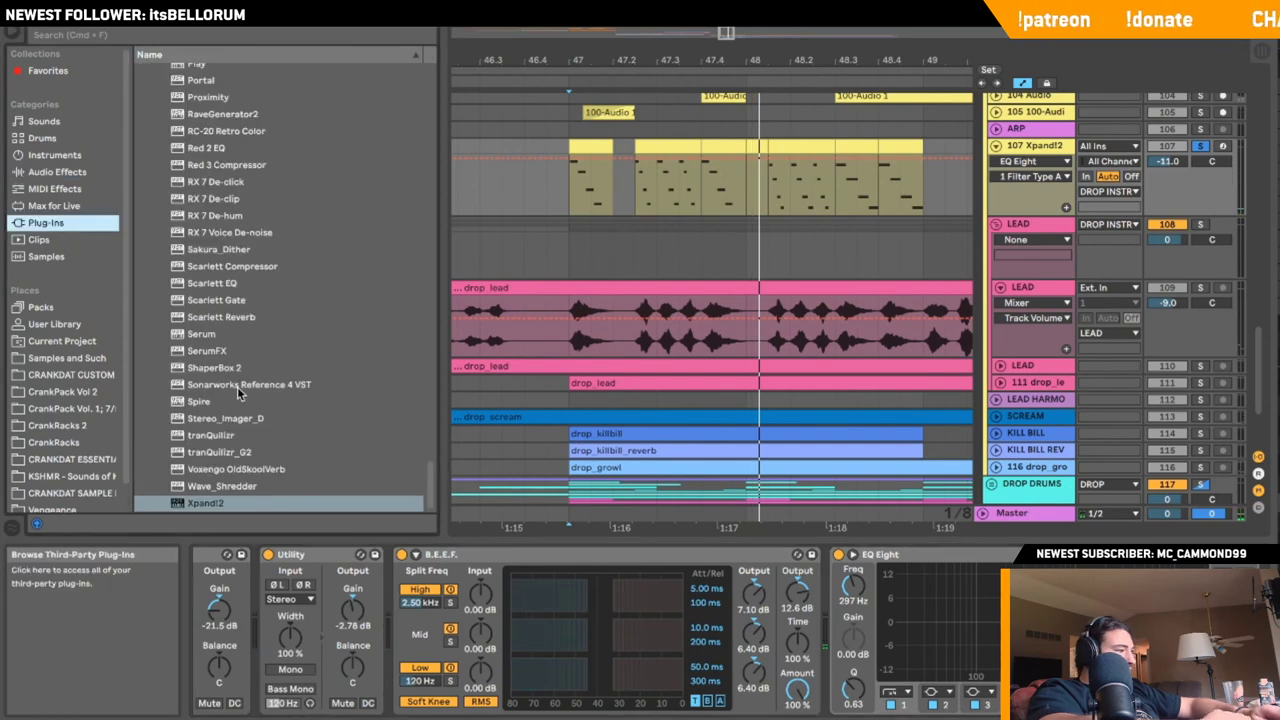
{"action": "left_click", "coordinate": [55, 155]}
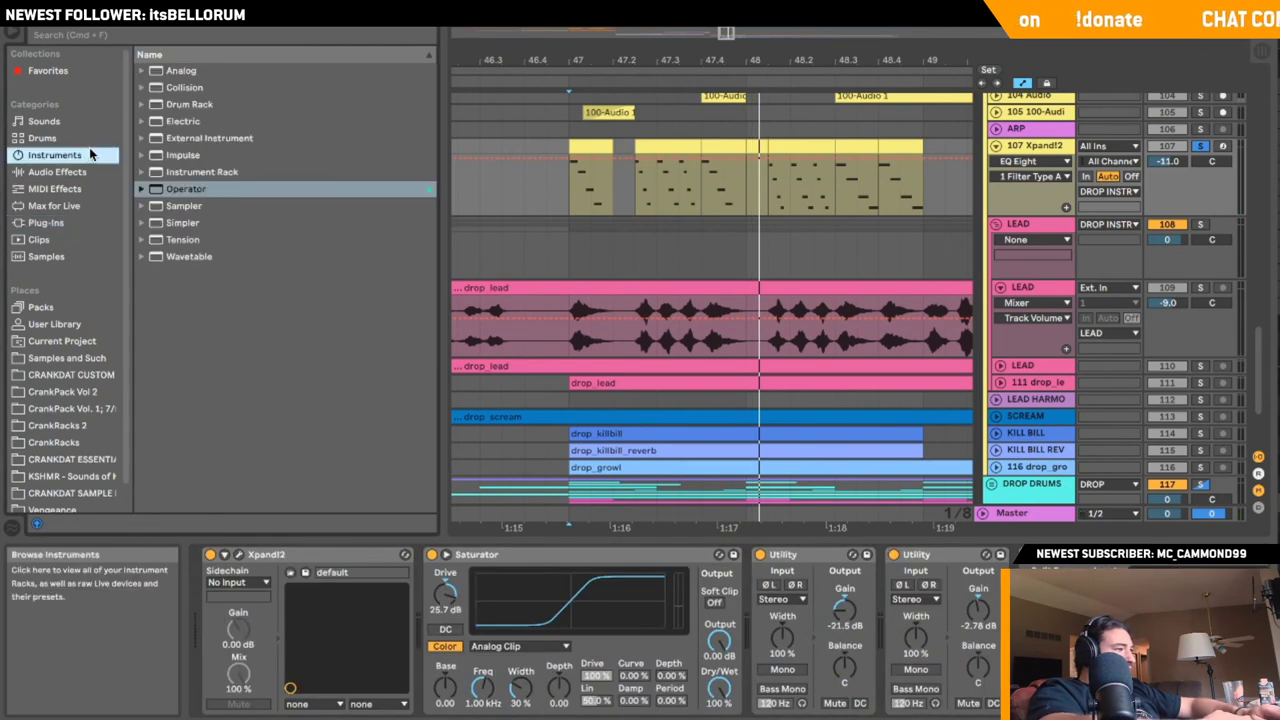
{"action": "left_click", "coordinate": [57, 171]}
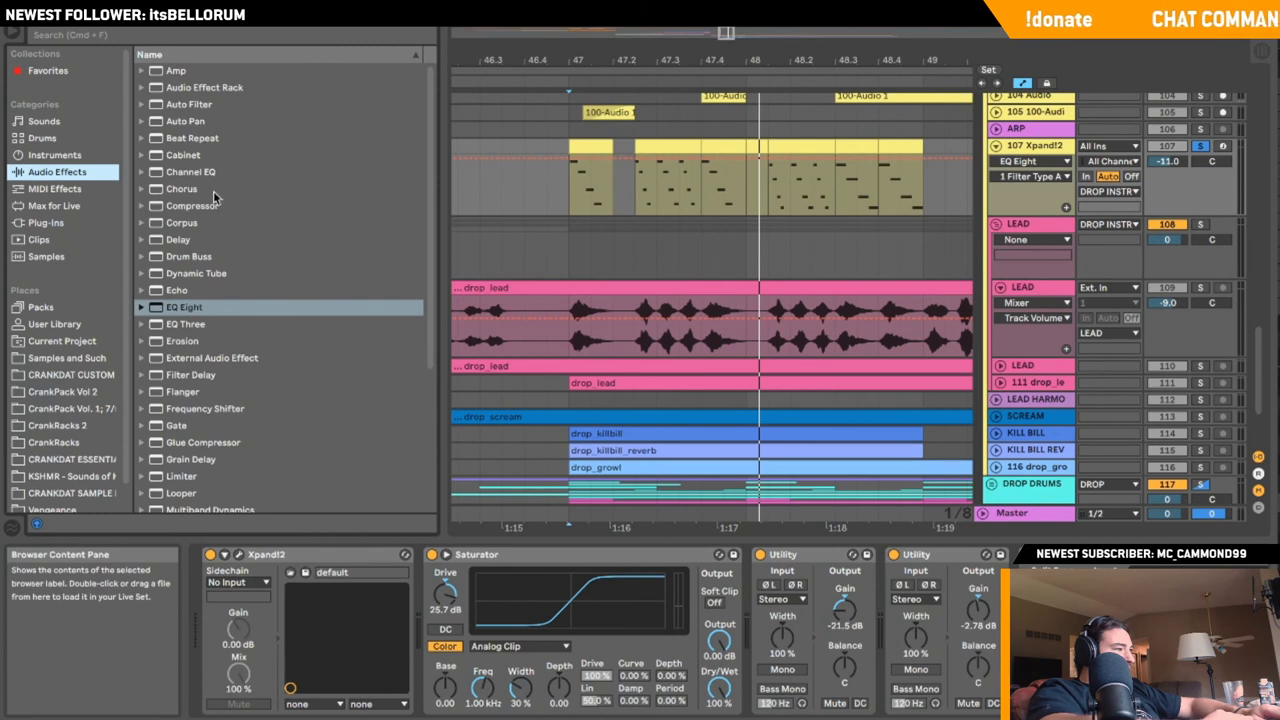
{"action": "left_click_drag", "start_coordinate": [181, 238], "coordinate": [1190, 640]}
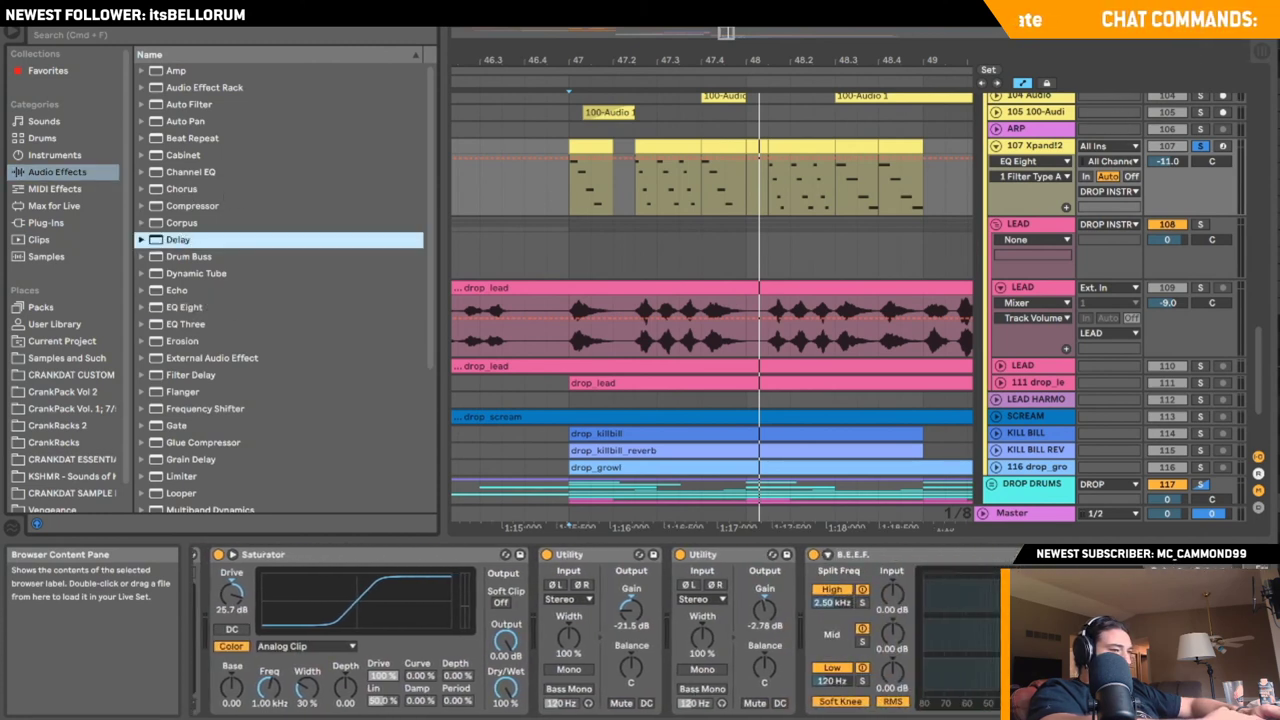
{"action": "scroll", "coordinate": [640, 630], "scroll_direction": "right", "scroll_amount": 8}
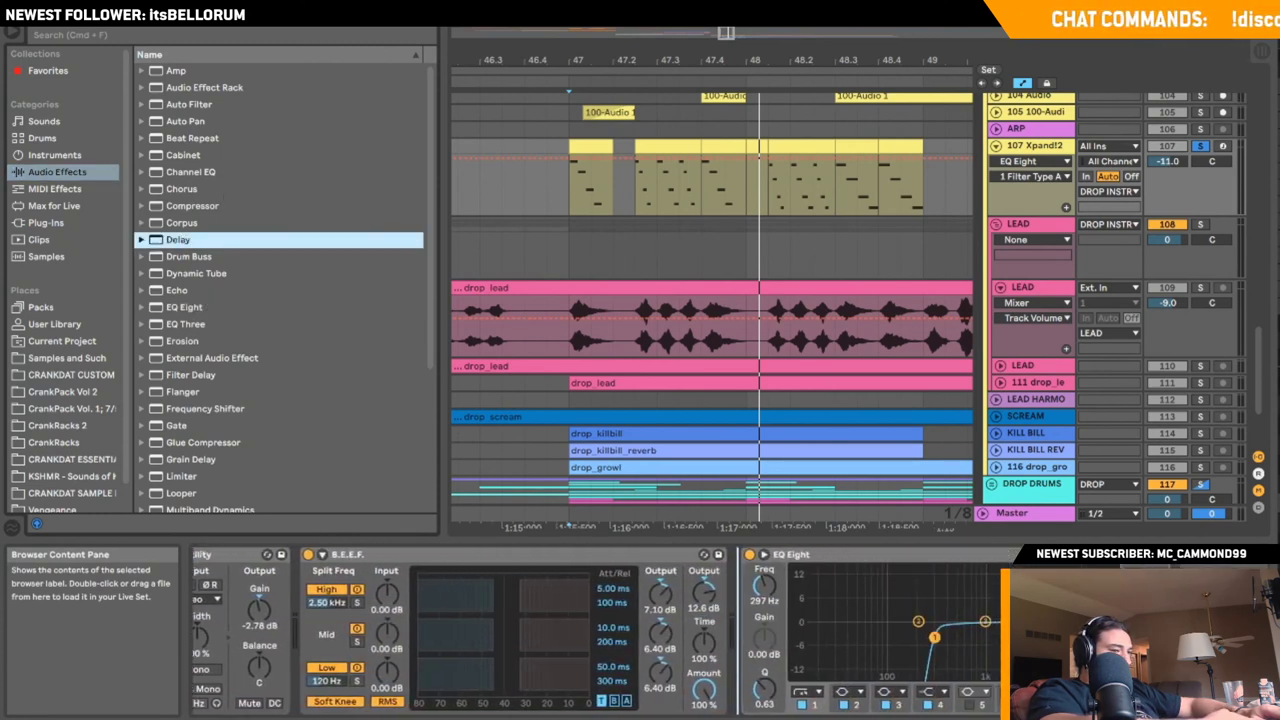
{"action": "scroll", "coordinate": [640, 630], "scroll_direction": "right", "scroll_amount": 1}
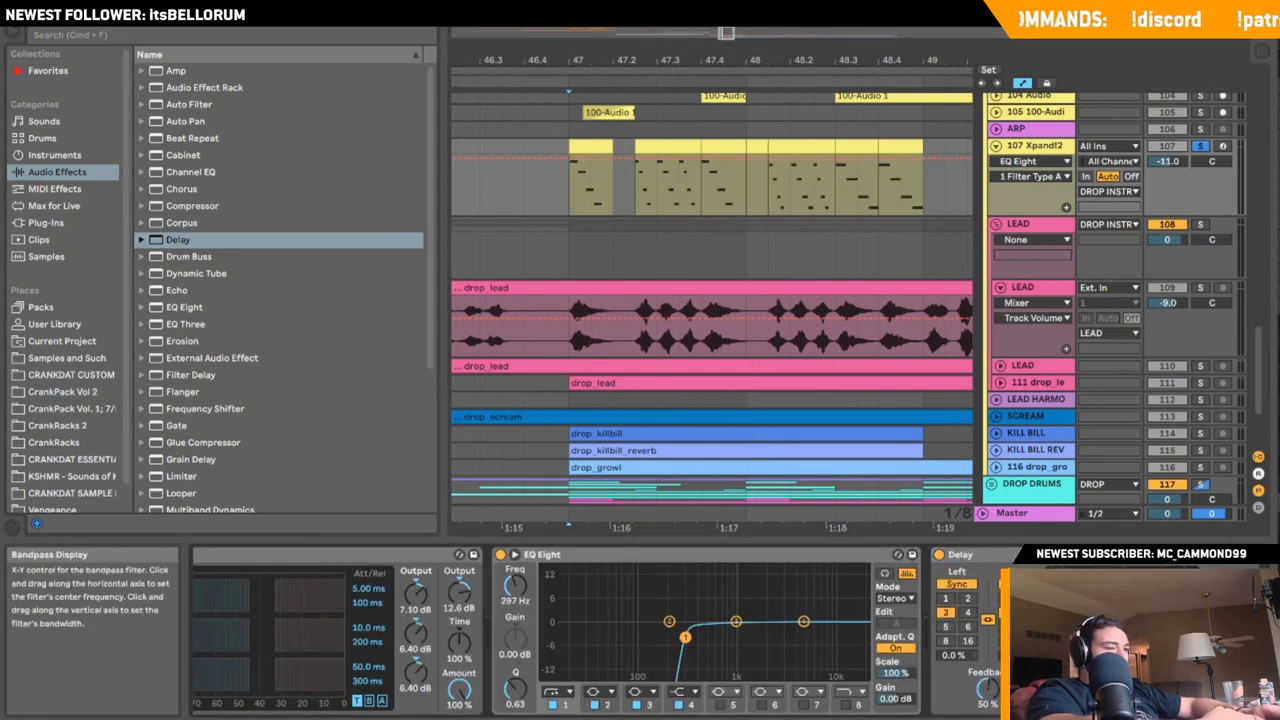
{"action": "key", "text": "space"}
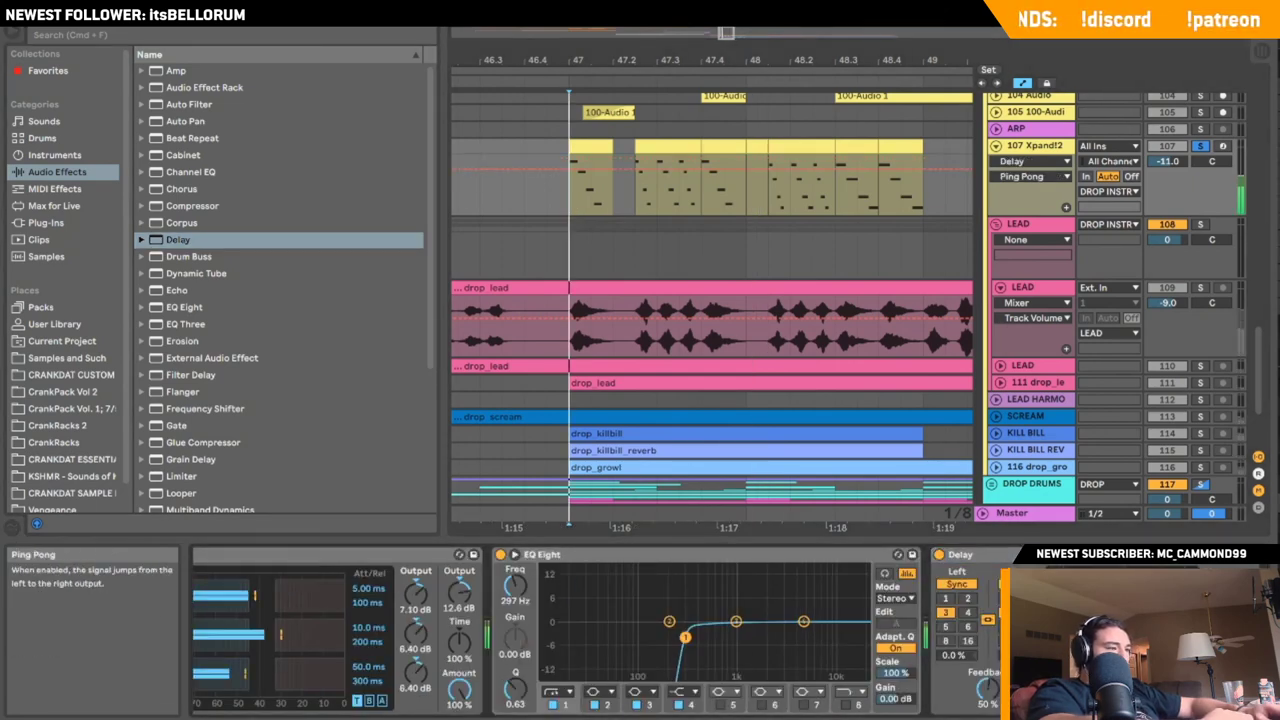
- Switch the Delay's left channel from synced to free time, unlink the channels and set the left delay time to 20 ms
{"action": "left_click", "coordinate": [957, 584]}
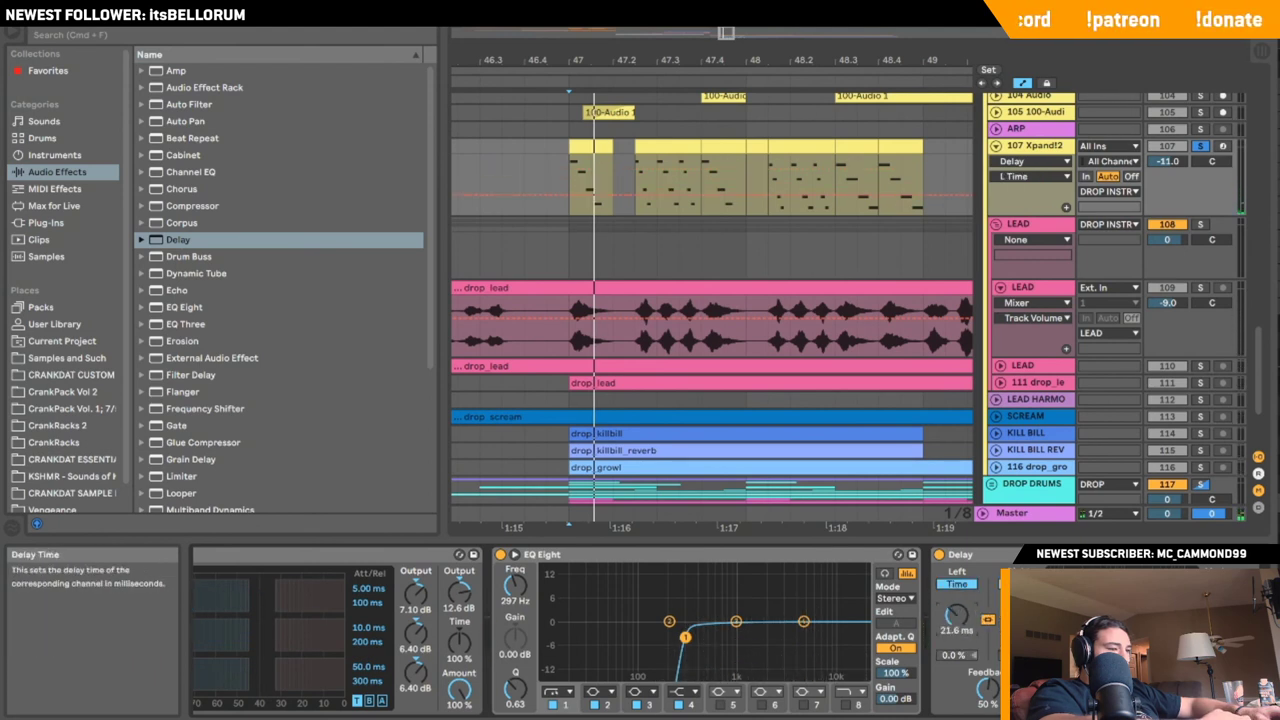
{"action": "left_click", "coordinate": [988, 620]}
{"action": "left_click", "coordinate": [954, 622]}
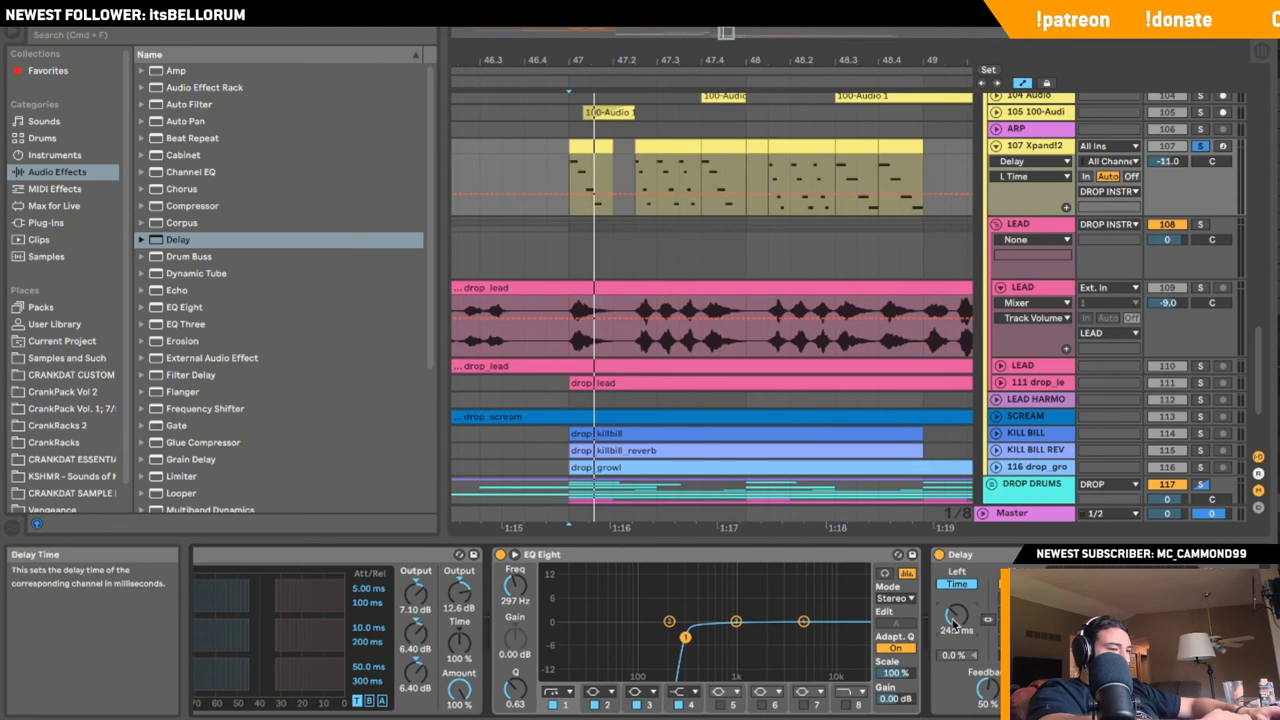
{"action": "type", "text": "110"}
{"action": "key", "text": "BackSpace"}
{"action": "key", "text": "BackSpace"}
{"action": "type", "text": "20"}
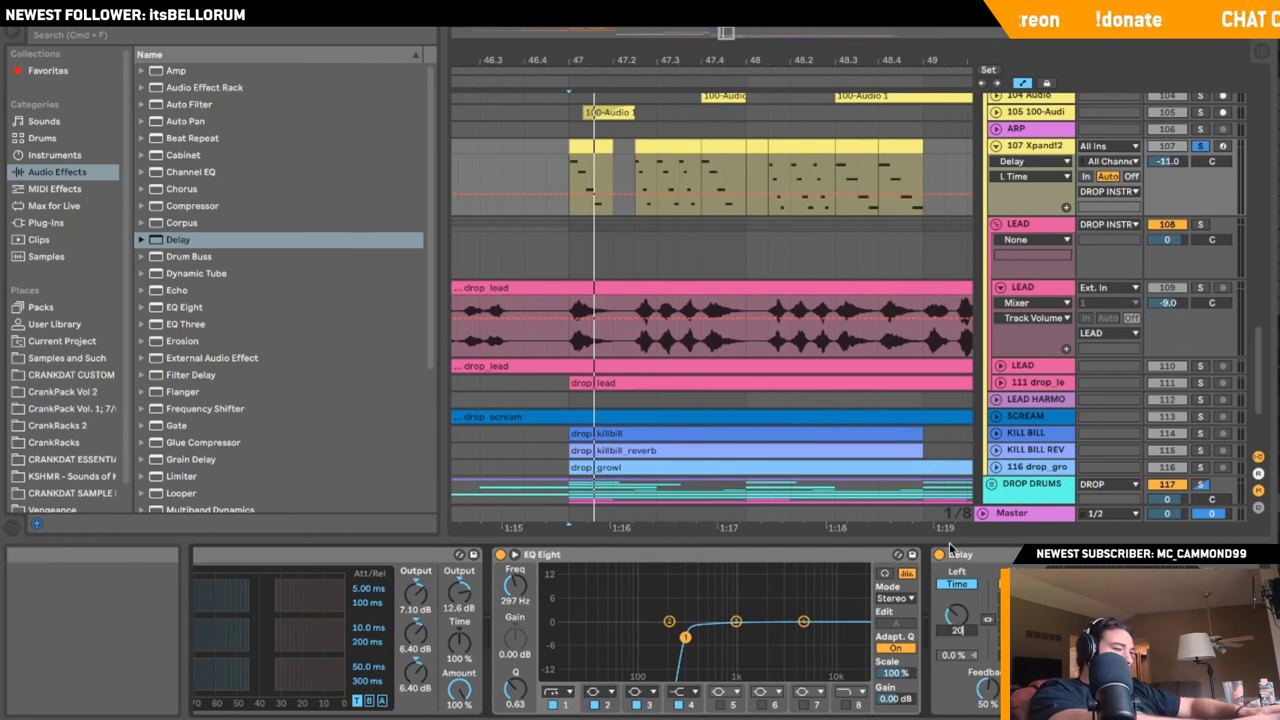
{"action": "key", "text": "space"}
{"action": "key", "text": "space"}
- Switch the Delay's right channel to free time and audition the run with Dry/Wet pulled all the way down
{"action": "left_click", "coordinate": [1019, 584]}
{"action": "left_click", "coordinate": [1019, 620]}
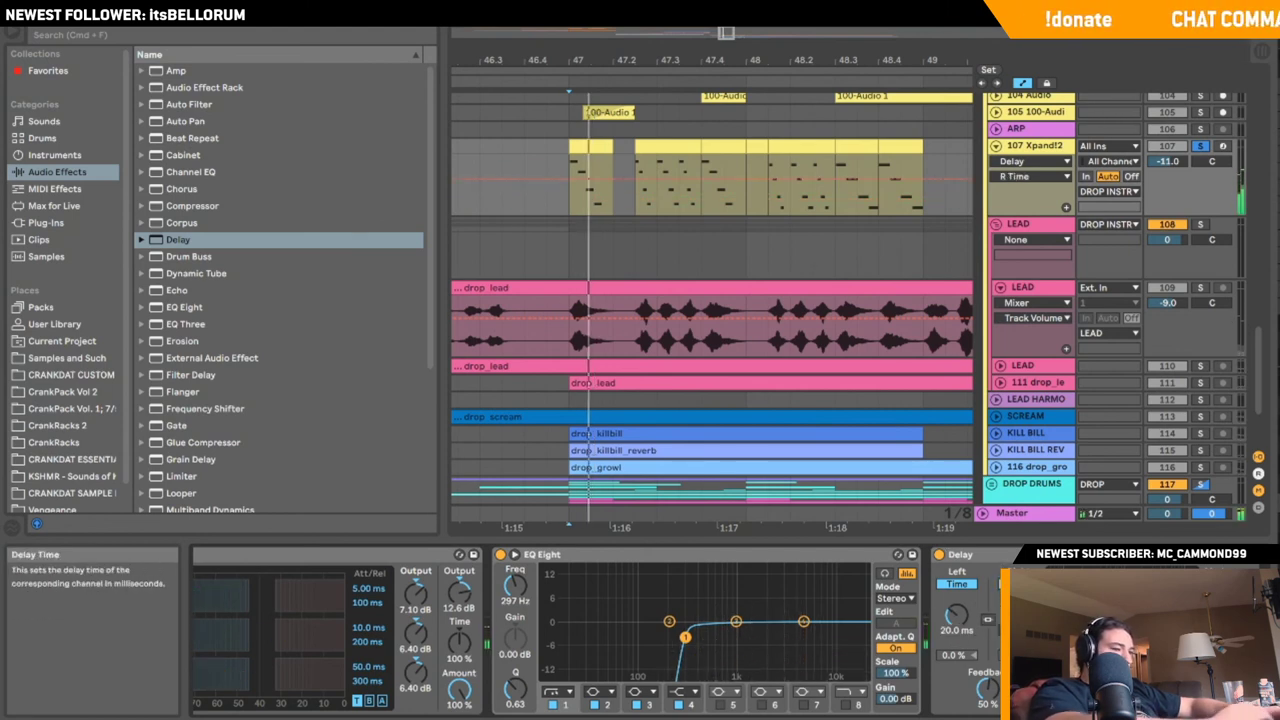
{"action": "key", "text": "space"}
{"action": "key", "text": "space"}
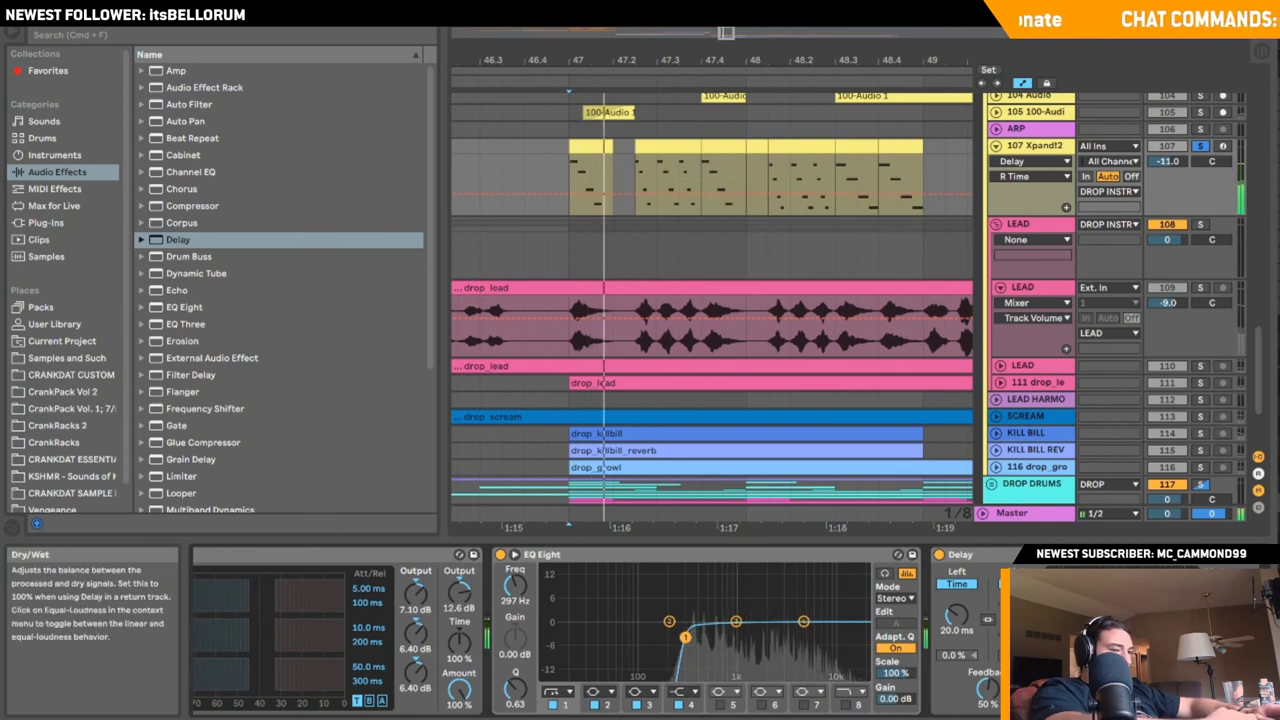
{"action": "left_click_drag", "start_coordinate": [1195, 688], "coordinate": [1195, 718]}
{"action": "key", "text": "space"}
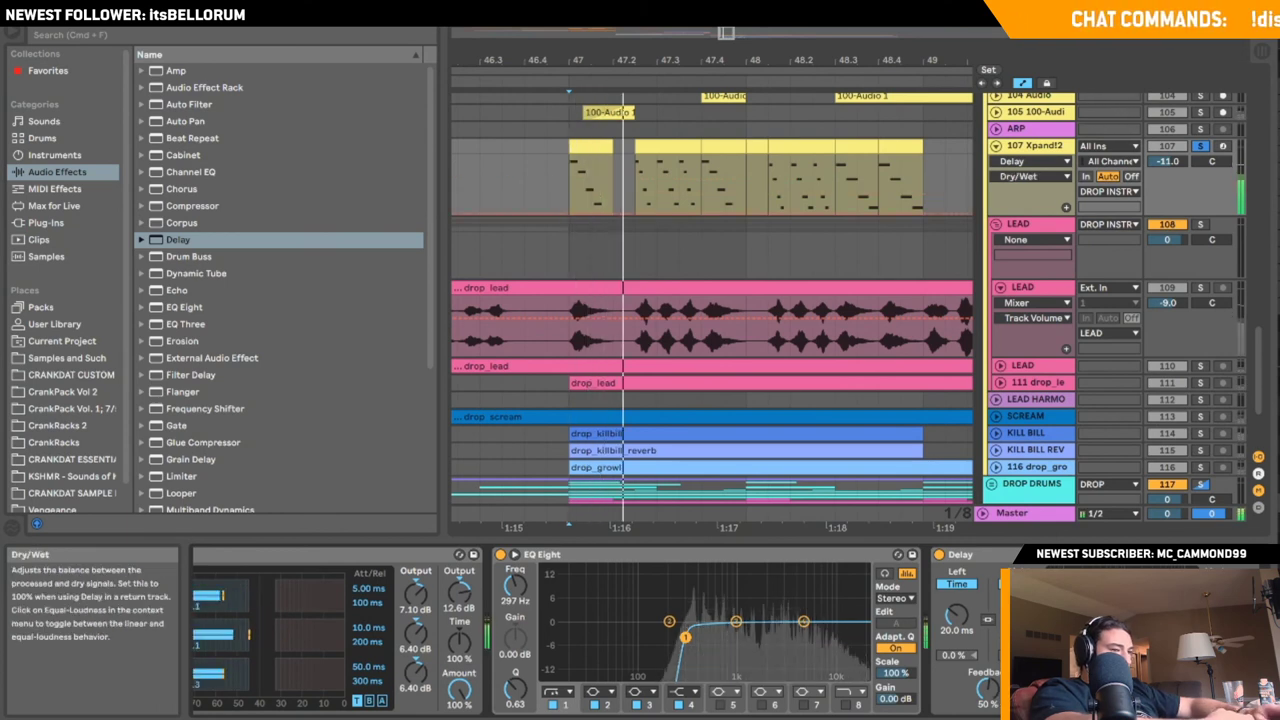
{"action": "key", "text": "space"}
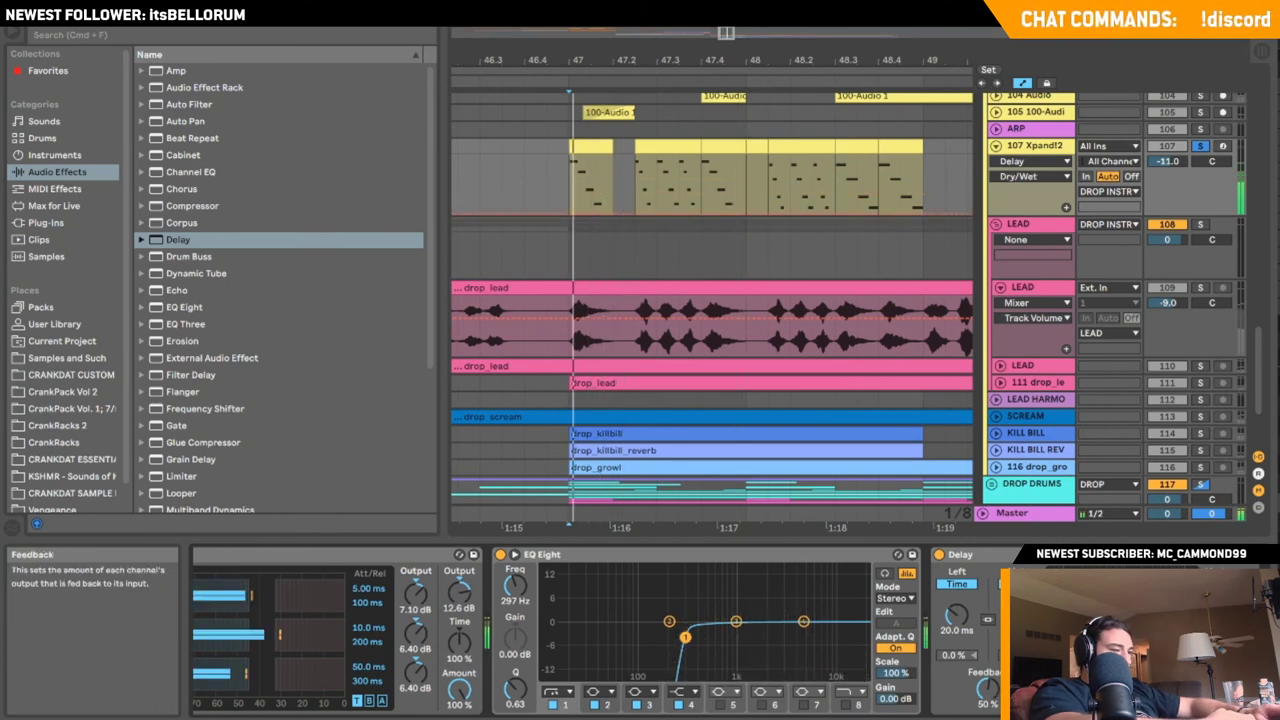
- Lower the Delay's right-channel offset and set the feedback to 0% while auditioning the run
{"action": "left_click_drag", "start_coordinate": [1019, 655], "coordinate": [1019, 630]}
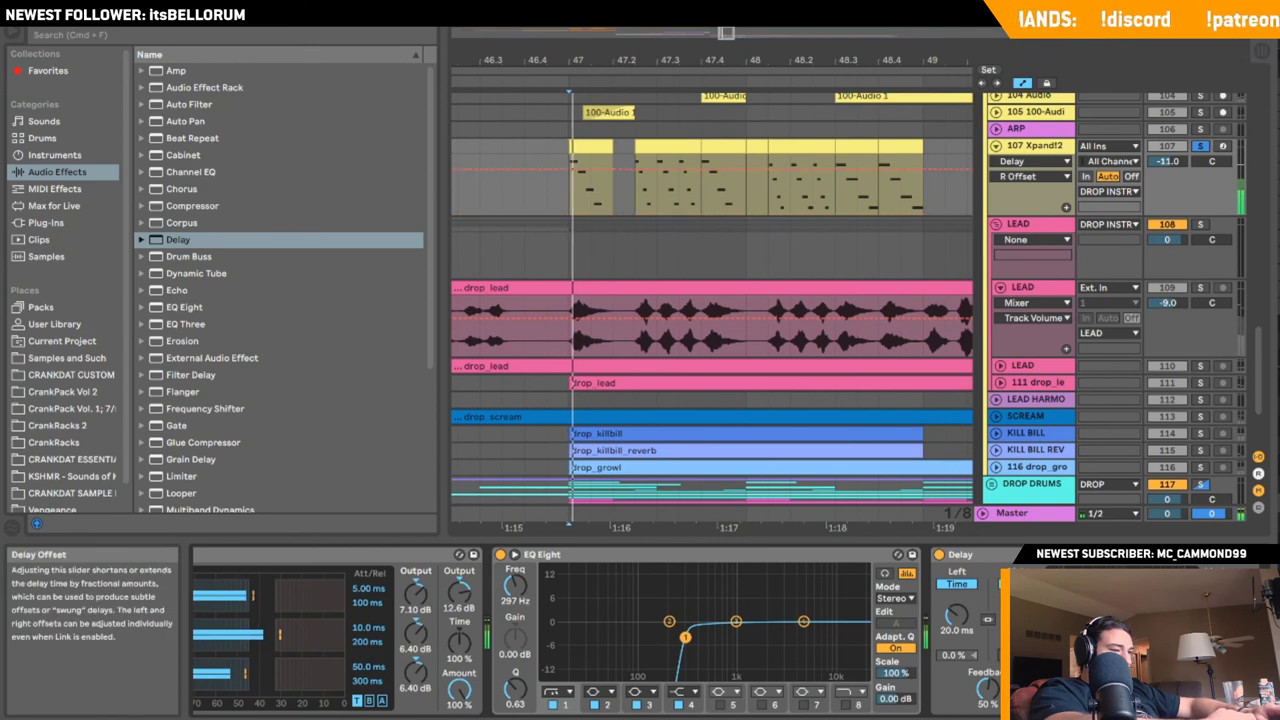
{"action": "left_click_drag", "start_coordinate": [1019, 655], "coordinate": [1019, 700]}
{"action": "key", "text": "space"}
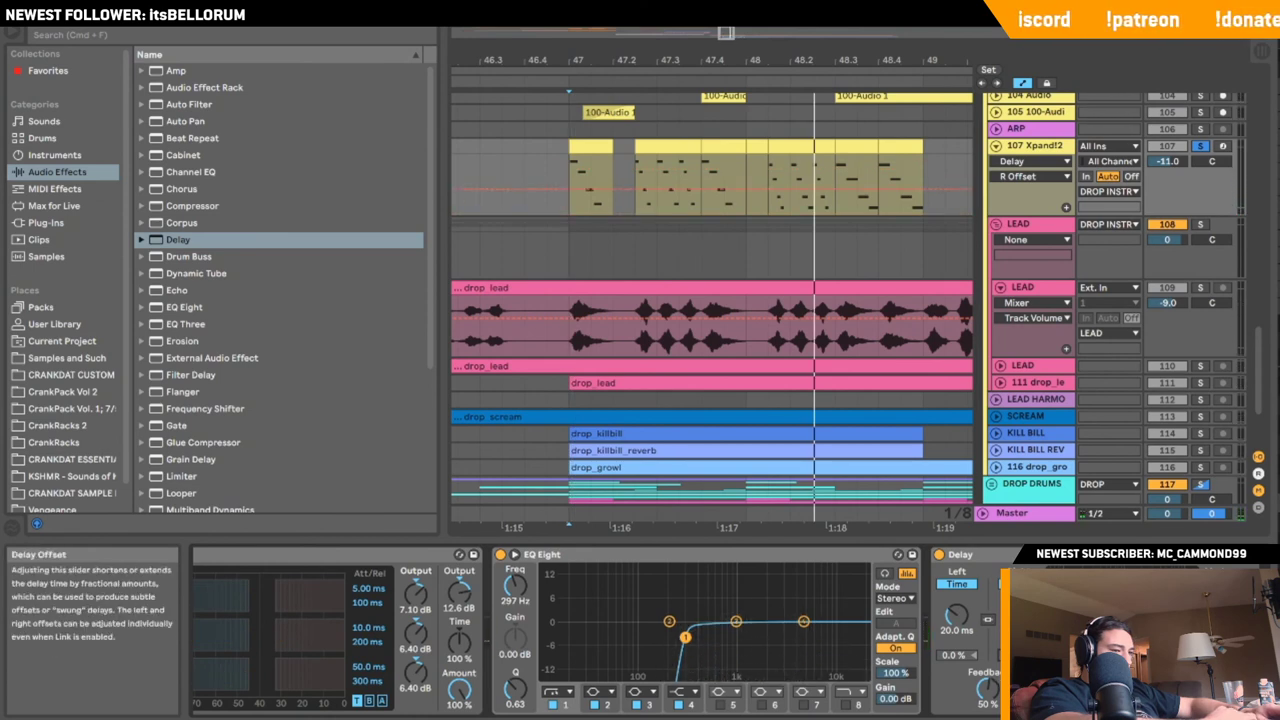
{"action": "left_click_drag", "start_coordinate": [988, 687], "coordinate": [988, 718]}
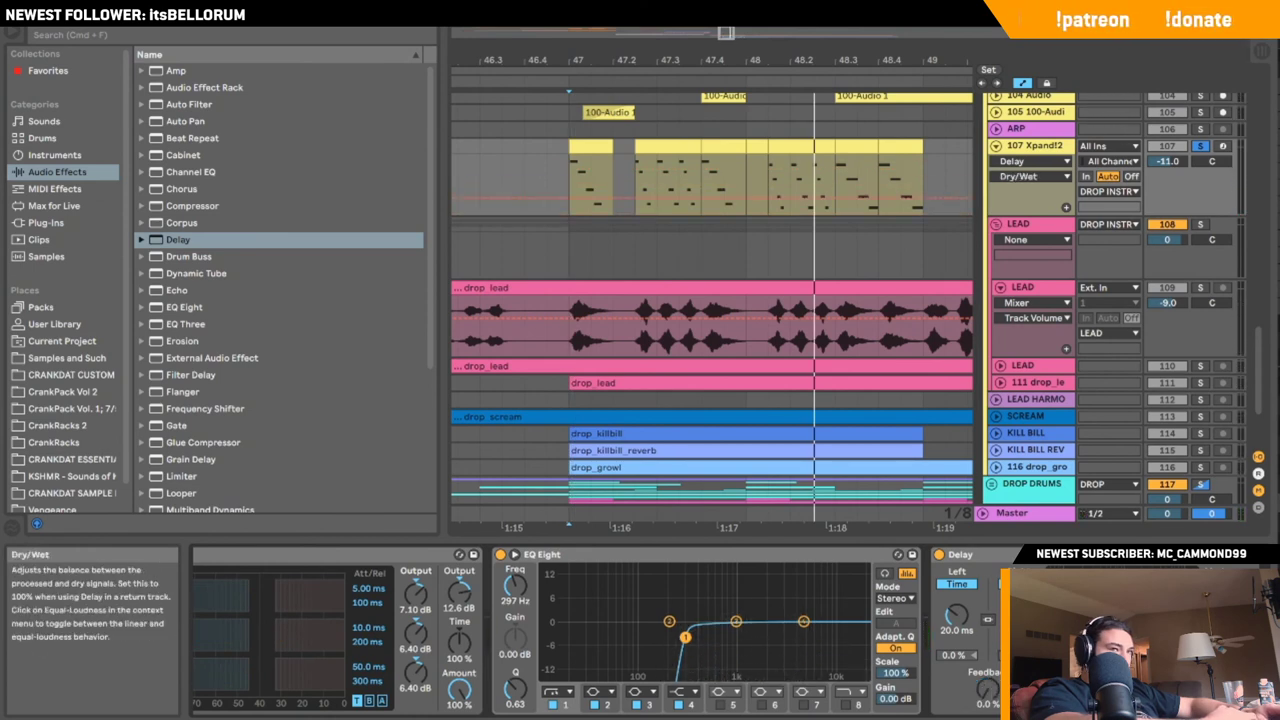
{"action": "key", "text": "space"}
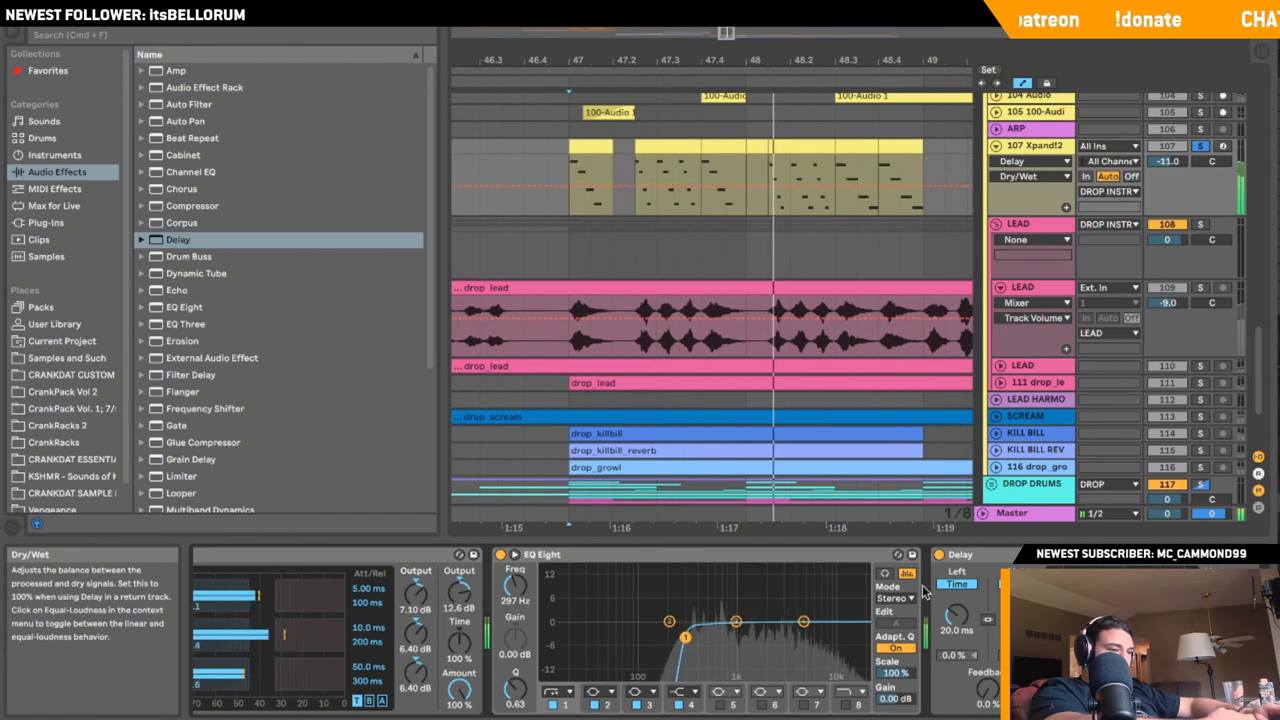
{"action": "left_click", "coordinate": [1019, 615]}
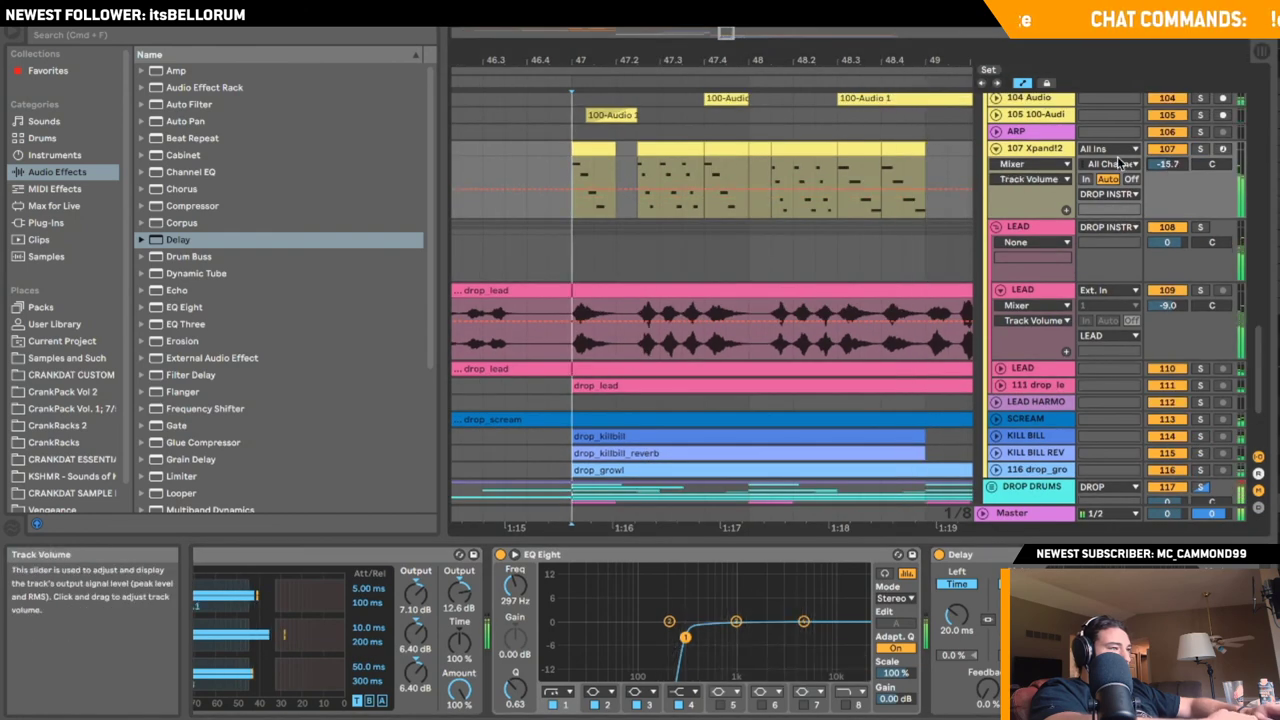
- Play the unsoloed Xpand!2 layer at -15.7 dB in the full mix from just before bar 44
{"action": "scroll", "coordinate": [575, 181], "scroll_direction": "down", "scroll_amount": 5}
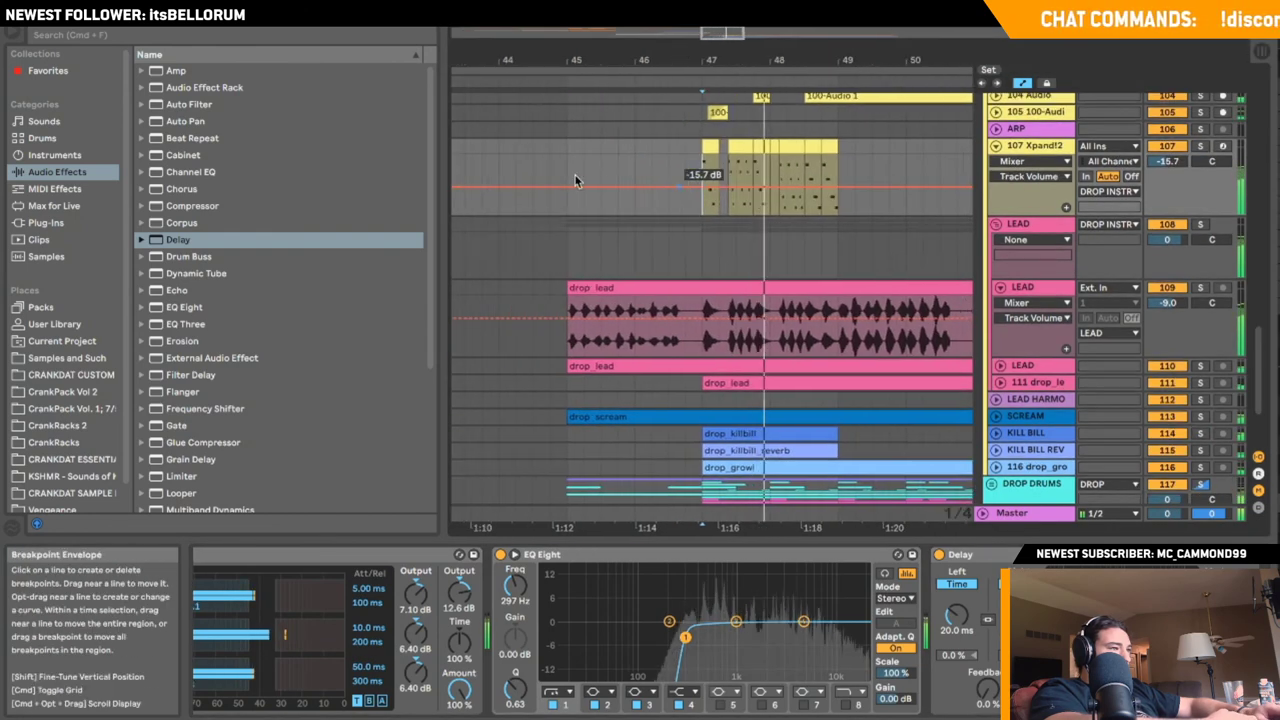
{"action": "scroll", "coordinate": [575, 181], "scroll_direction": "down", "scroll_amount": 2}
{"action": "left_click", "coordinate": [549, 172]}
{"action": "key", "text": "space"}
{"action": "key", "text": "space"}
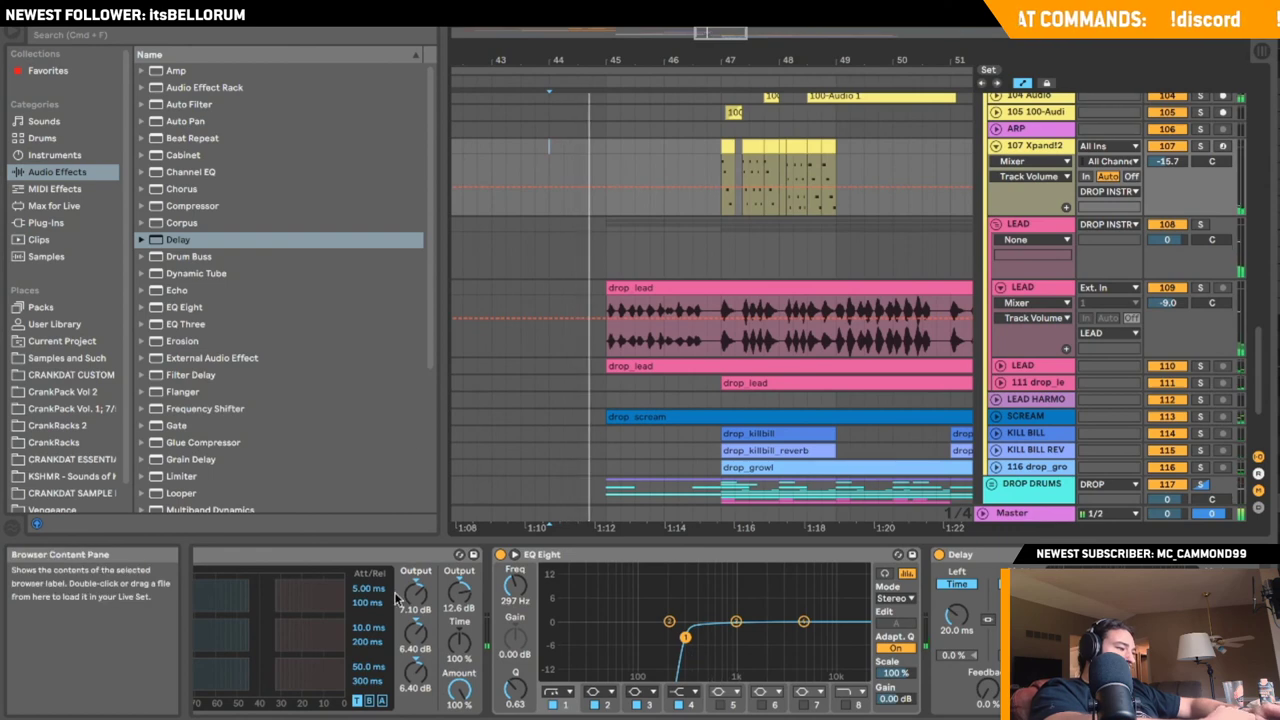
{"action": "scroll", "coordinate": [397, 598], "scroll_direction": "left", "scroll_amount": 10}
{"action": "left_click", "coordinate": [45, 222]}
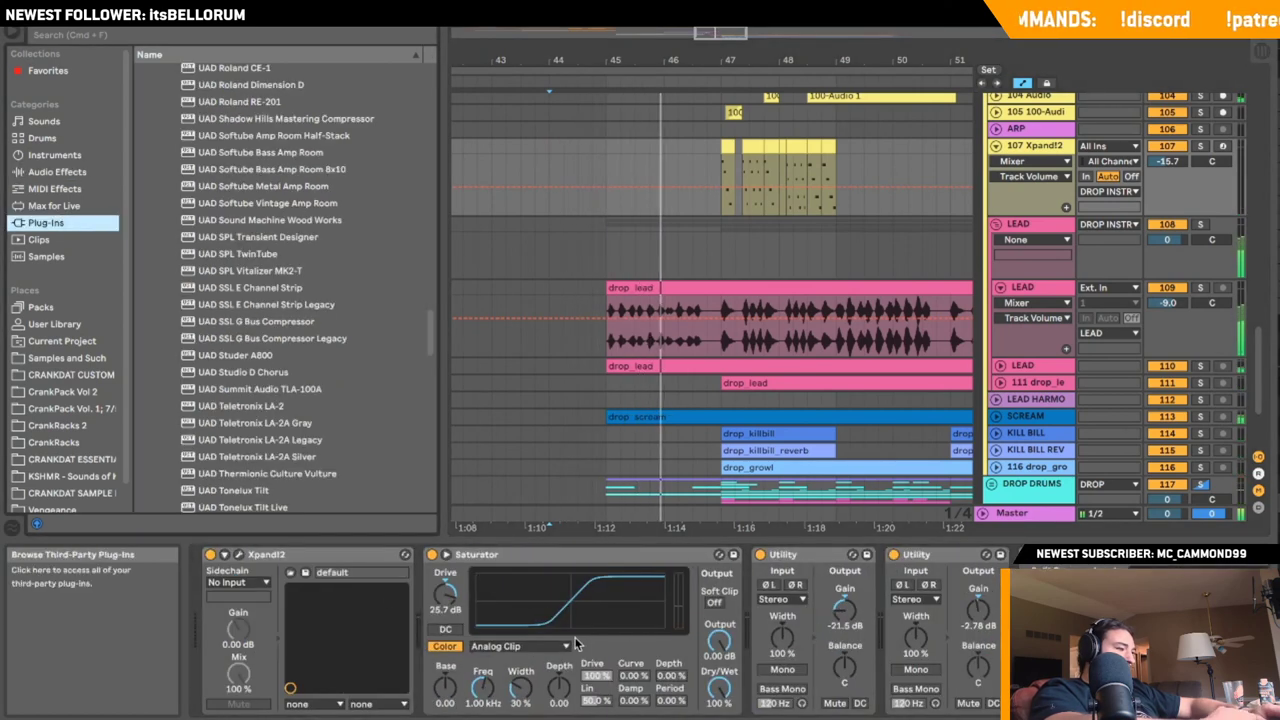
{"action": "left_click", "coordinate": [35, 171]}
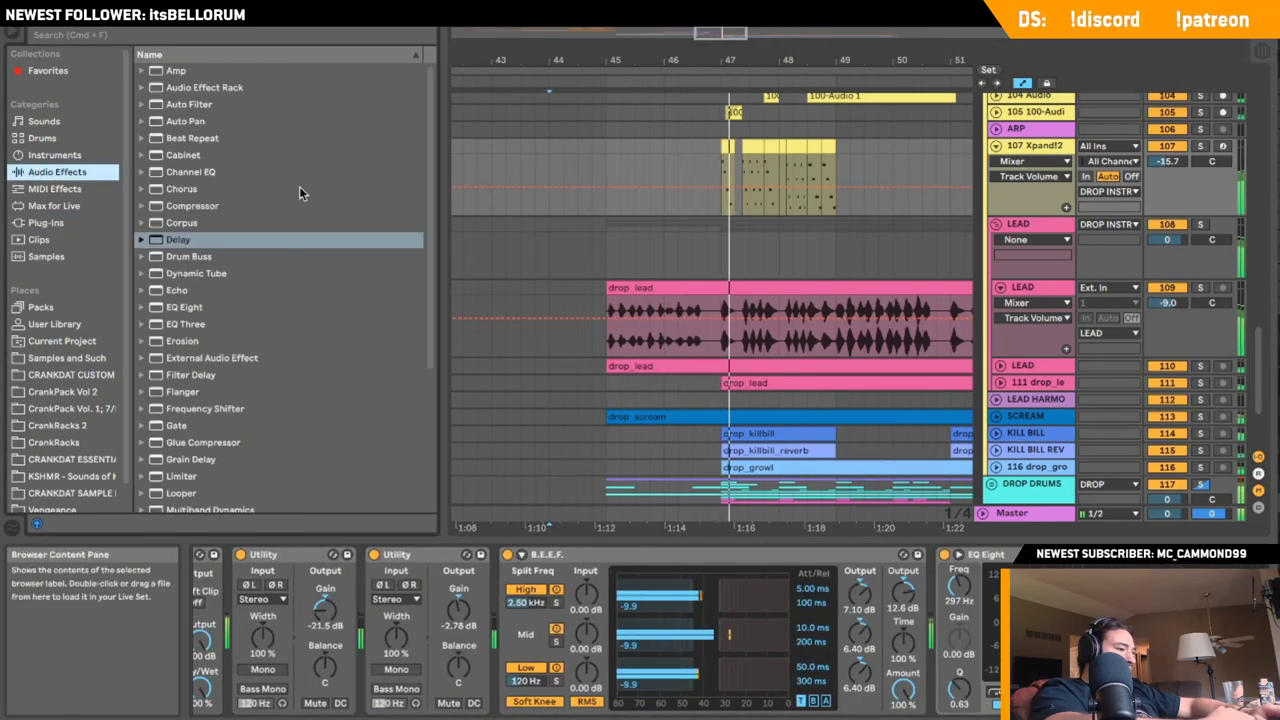
{"action": "scroll", "coordinate": [367, 593], "scroll_direction": "up", "scroll_amount": 5}
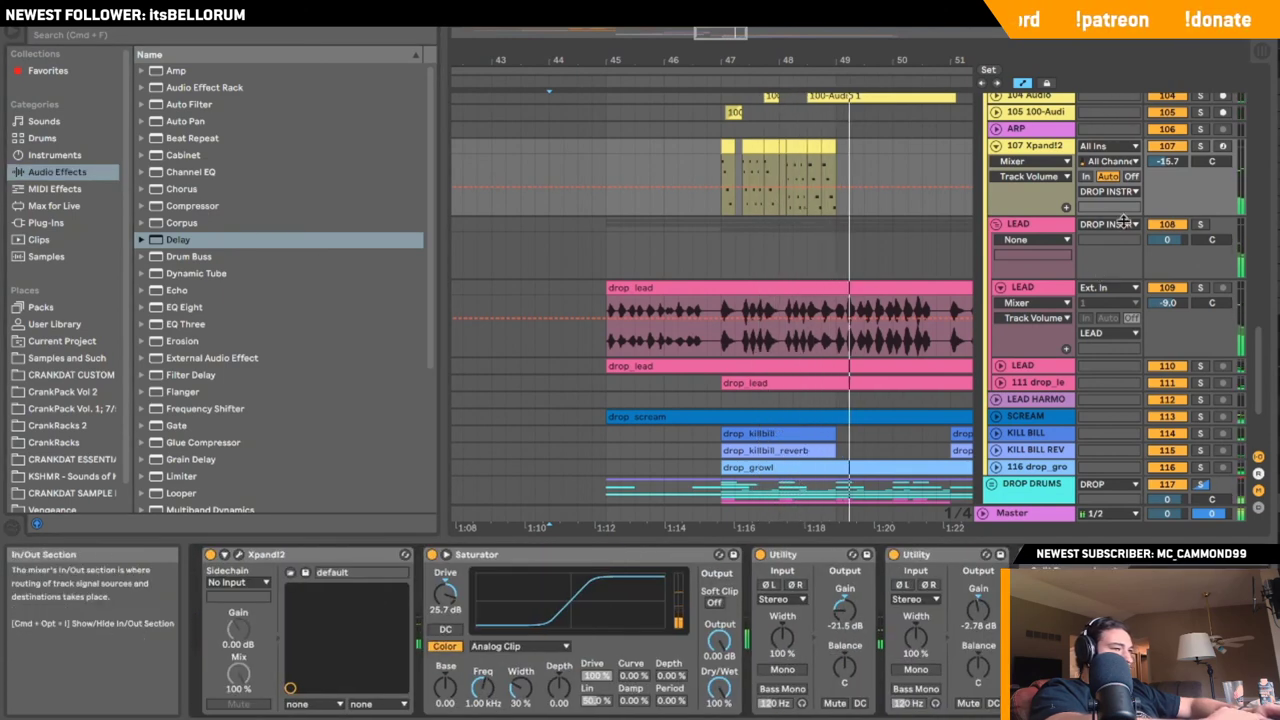
- Arm the Xpand!2 track and replace its instrument with the Serum plug-in
{"action": "left_click", "coordinate": [1223, 146]}
{"action": "left_click", "coordinate": [46, 222]}
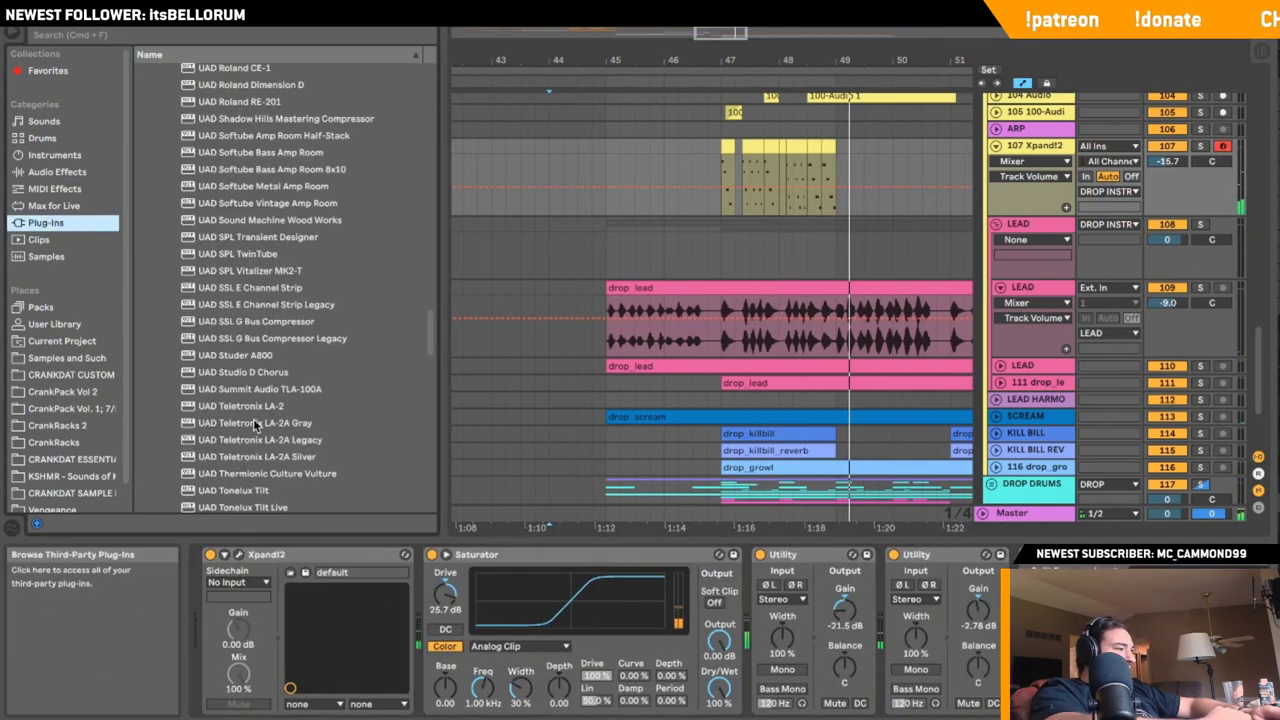
{"action": "scroll", "coordinate": [260, 300], "scroll_direction": "down", "scroll_amount": 15}
{"action": "left_click", "coordinate": [205, 335]}
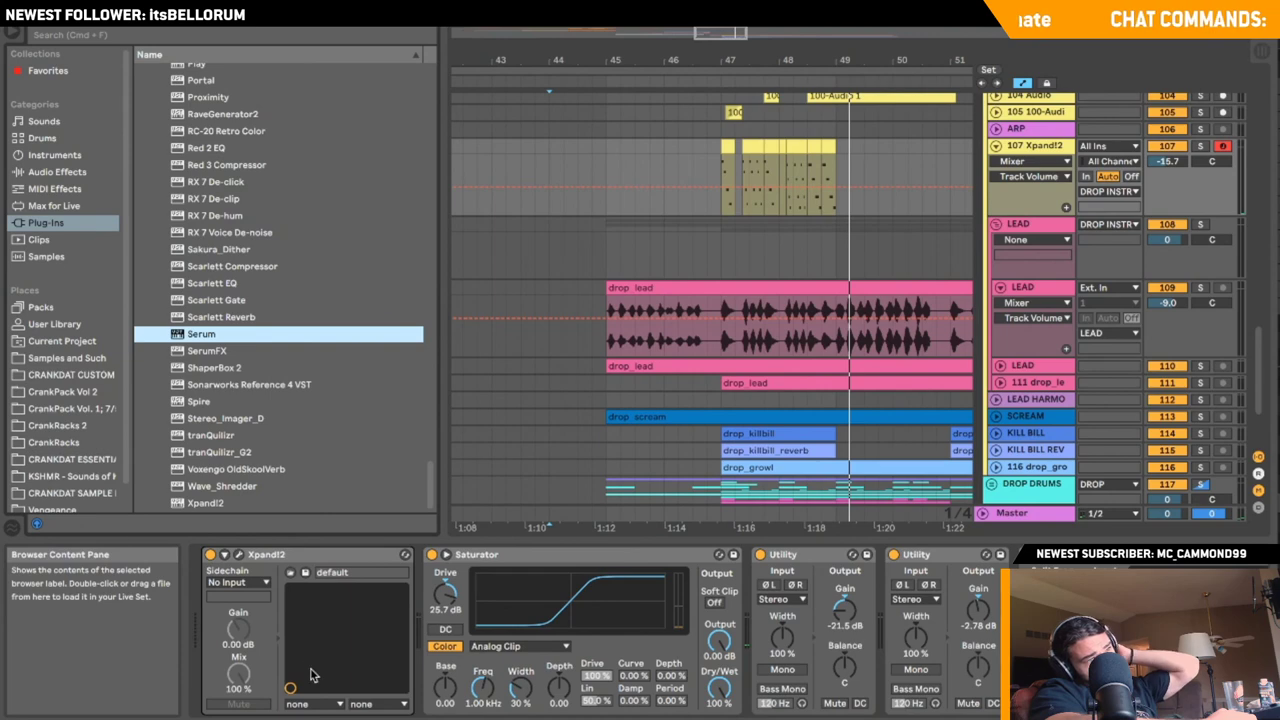
{"action": "key", "text": "Return"}
- Set Serum's Osc A unison to 13 voices, then solo the track at -16.0 dB
{"action": "left_click_drag", "start_coordinate": [390, 353], "coordinate": [405, 40]}
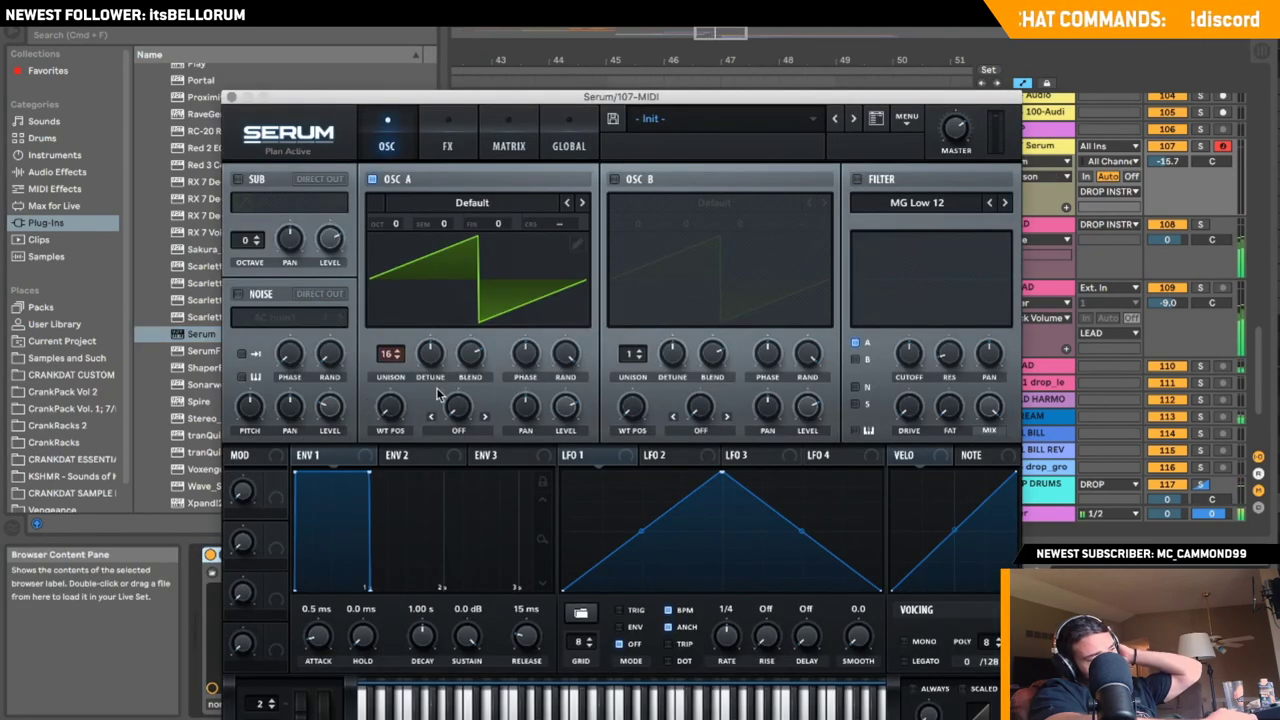
{"action": "left_click_drag", "start_coordinate": [390, 356], "coordinate": [390, 405]}
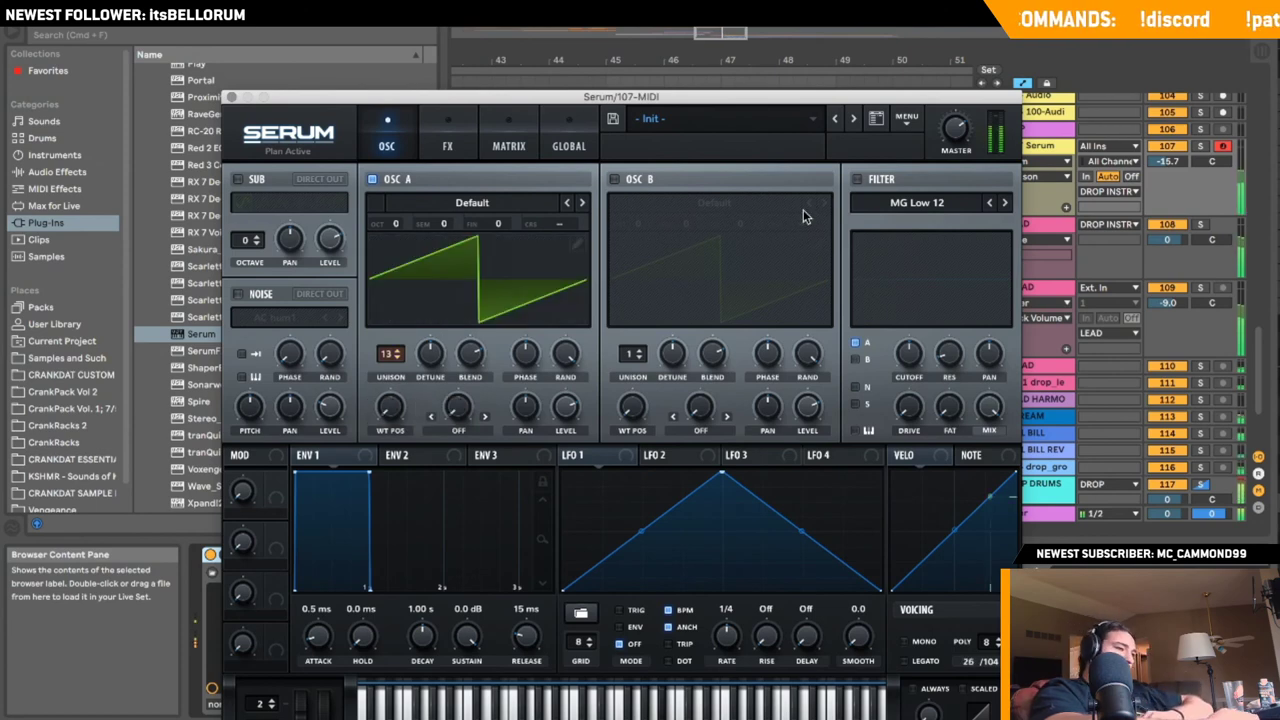
{"action": "left_click", "coordinate": [1200, 146]}
{"action": "left_click_drag", "start_coordinate": [1167, 161], "coordinate": [1167, 163]}
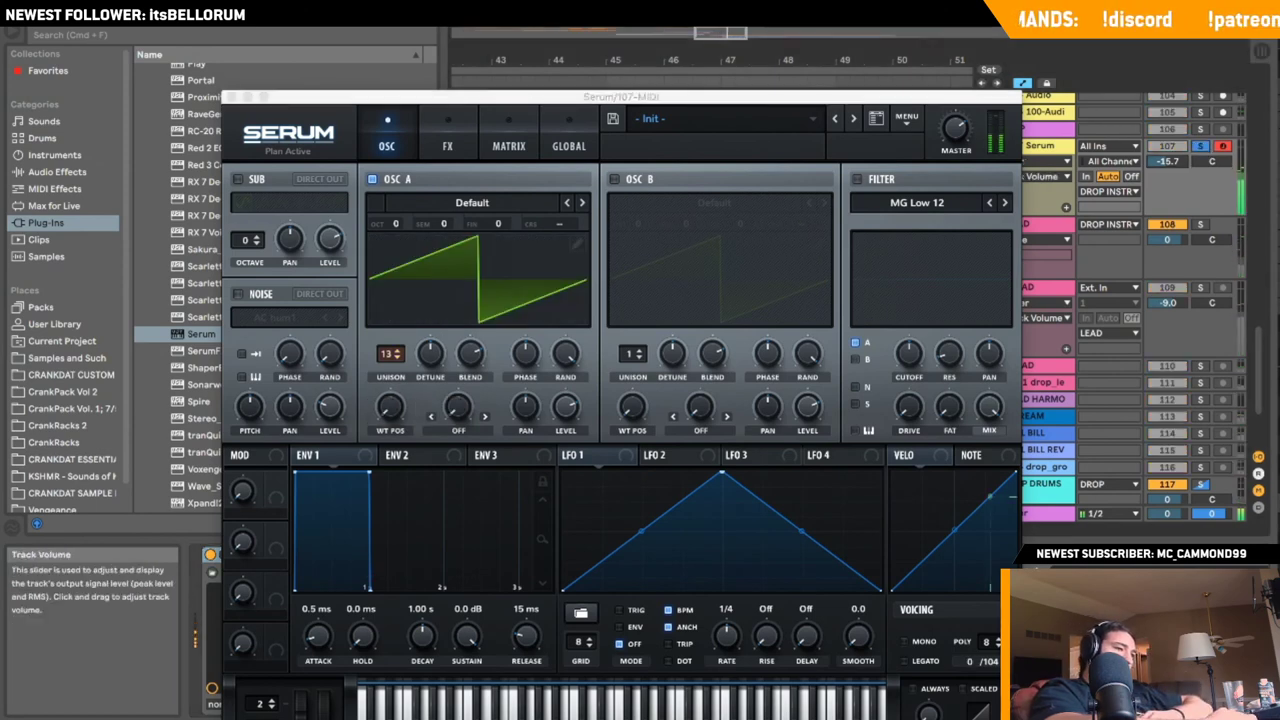
- Turn on Osc B in Serum and play the run from bar 47
{"action": "left_click", "coordinate": [1000, 148]}
{"action": "left_click", "coordinate": [614, 179]}
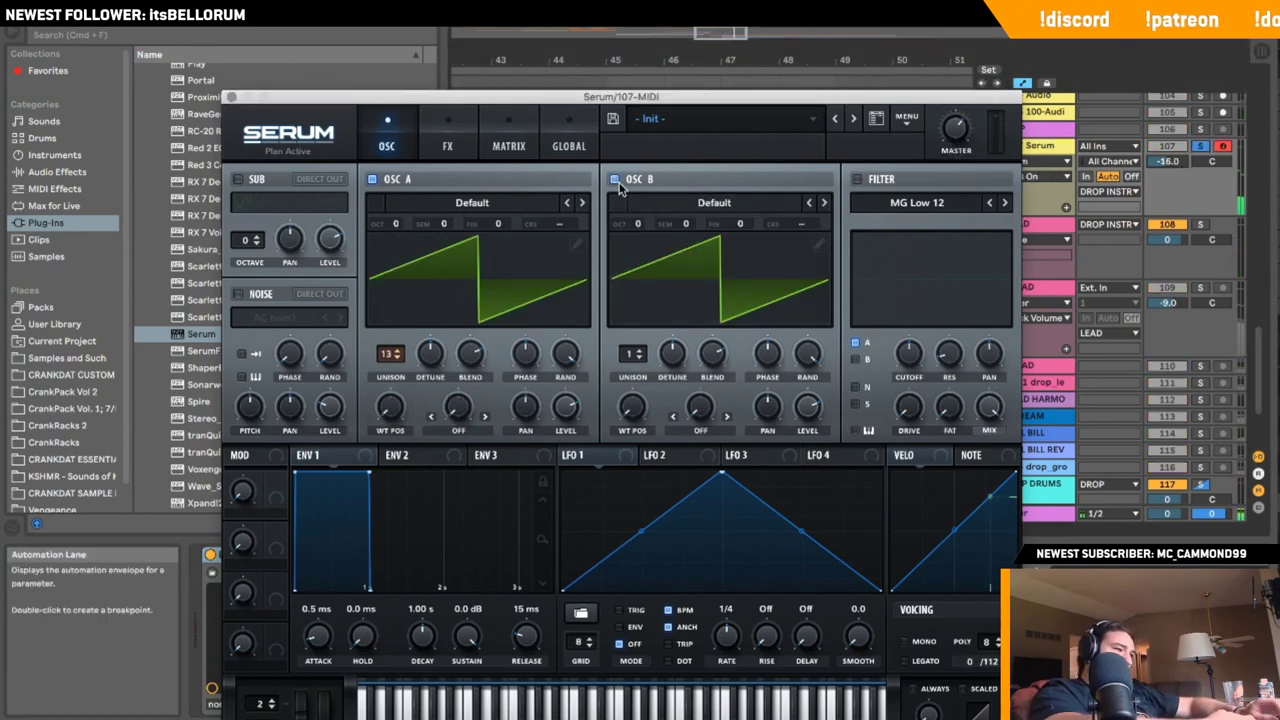
{"action": "left_click", "coordinate": [231, 98]}
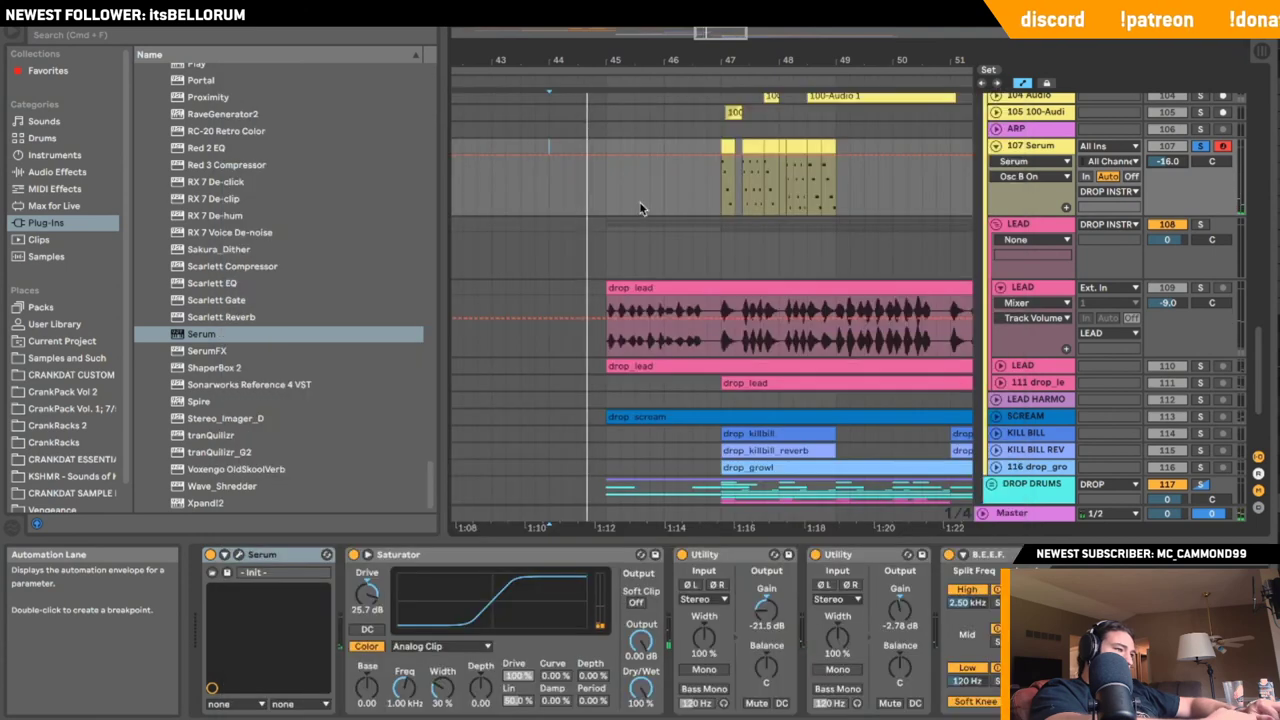
{"action": "left_click", "coordinate": [722, 197]}
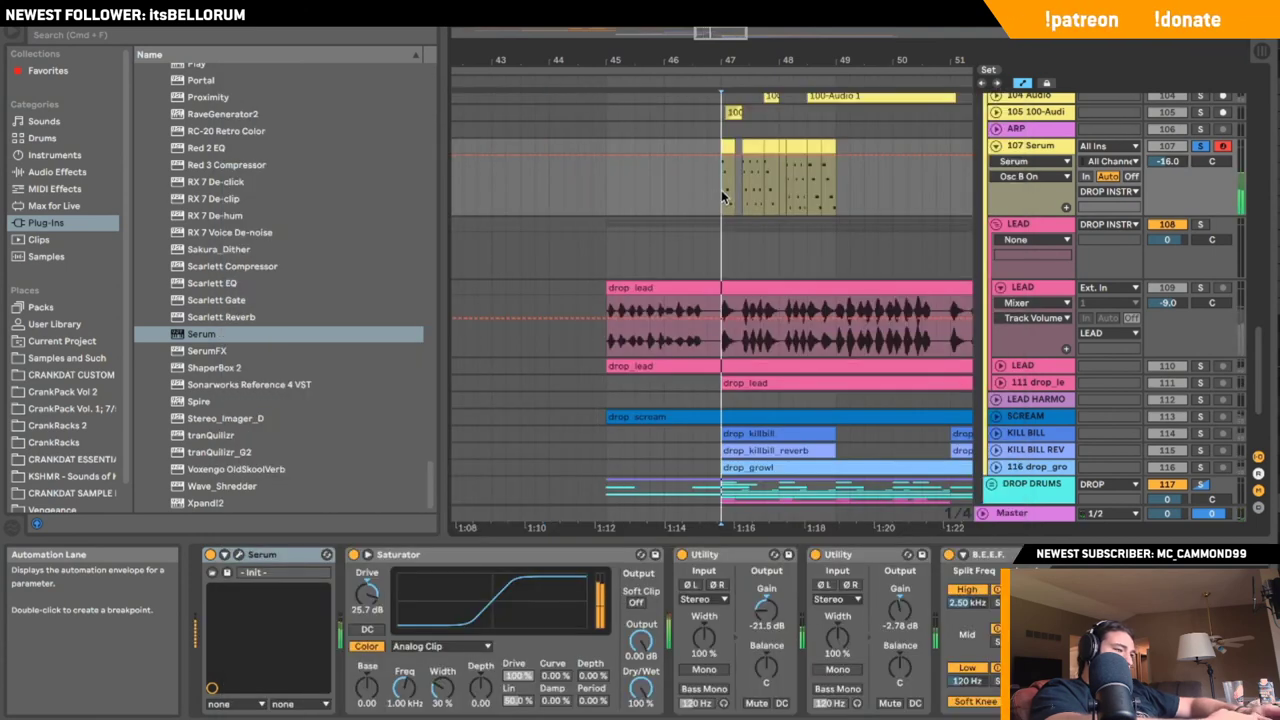
- Modulate the Sync warp of both Serum oscillators with LFO 1 in trigger mode, using an amount of about 43 on B Warp
{"action": "key", "text": "super+alt+p"}
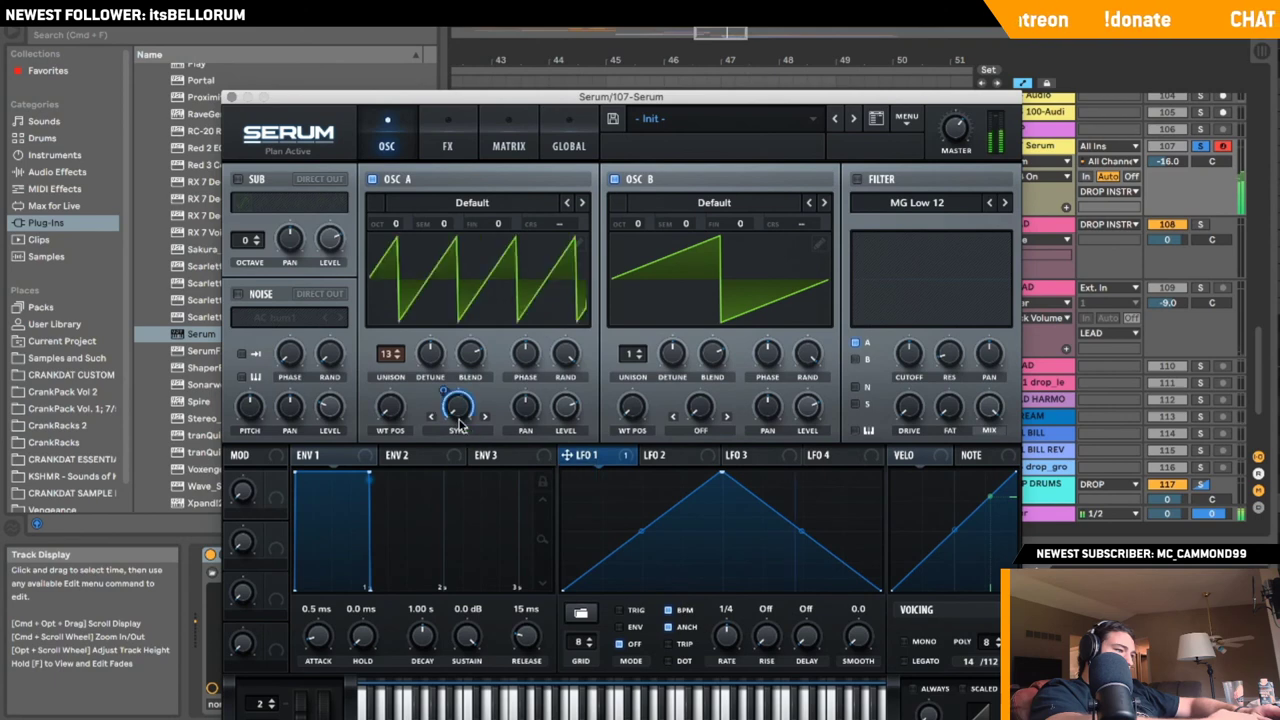
{"action": "left_click", "coordinate": [626, 611]}
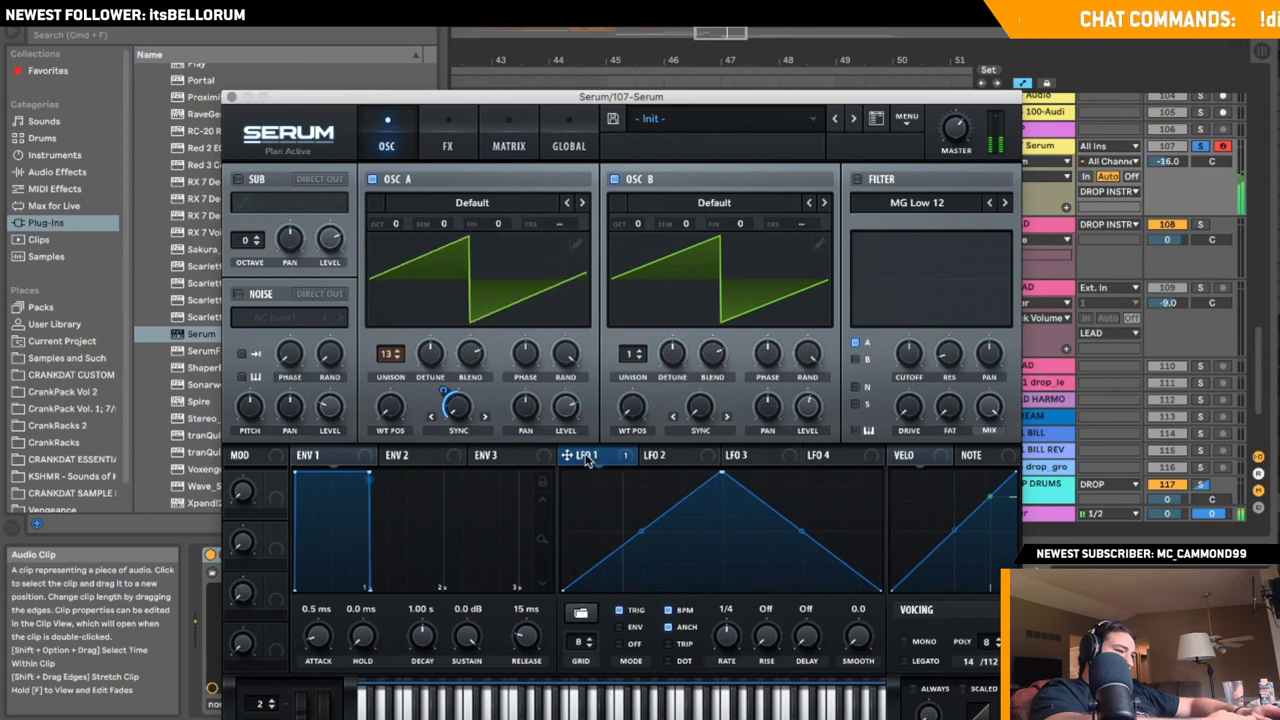
{"action": "left_click_drag", "start_coordinate": [587, 460], "coordinate": [698, 408]}
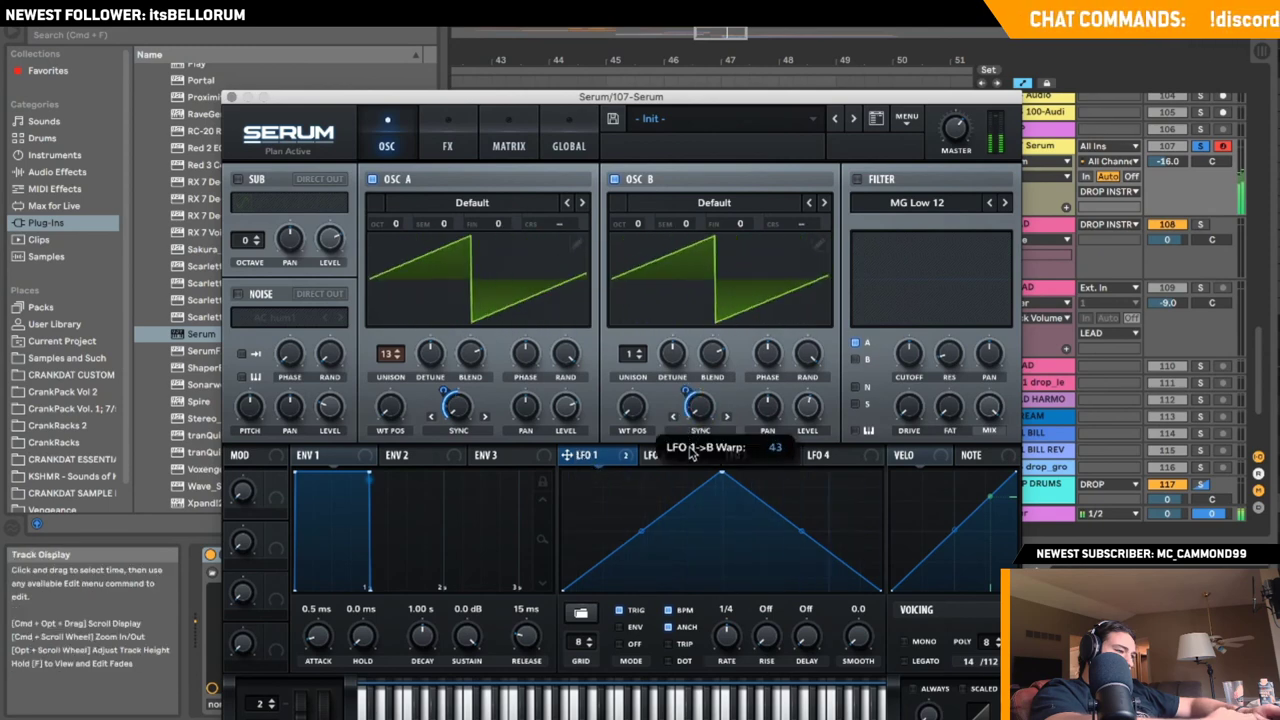
{"action": "left_click_drag", "start_coordinate": [690, 452], "coordinate": [691, 457]}
{"action": "mouse_move", "coordinate": [691, 380]}
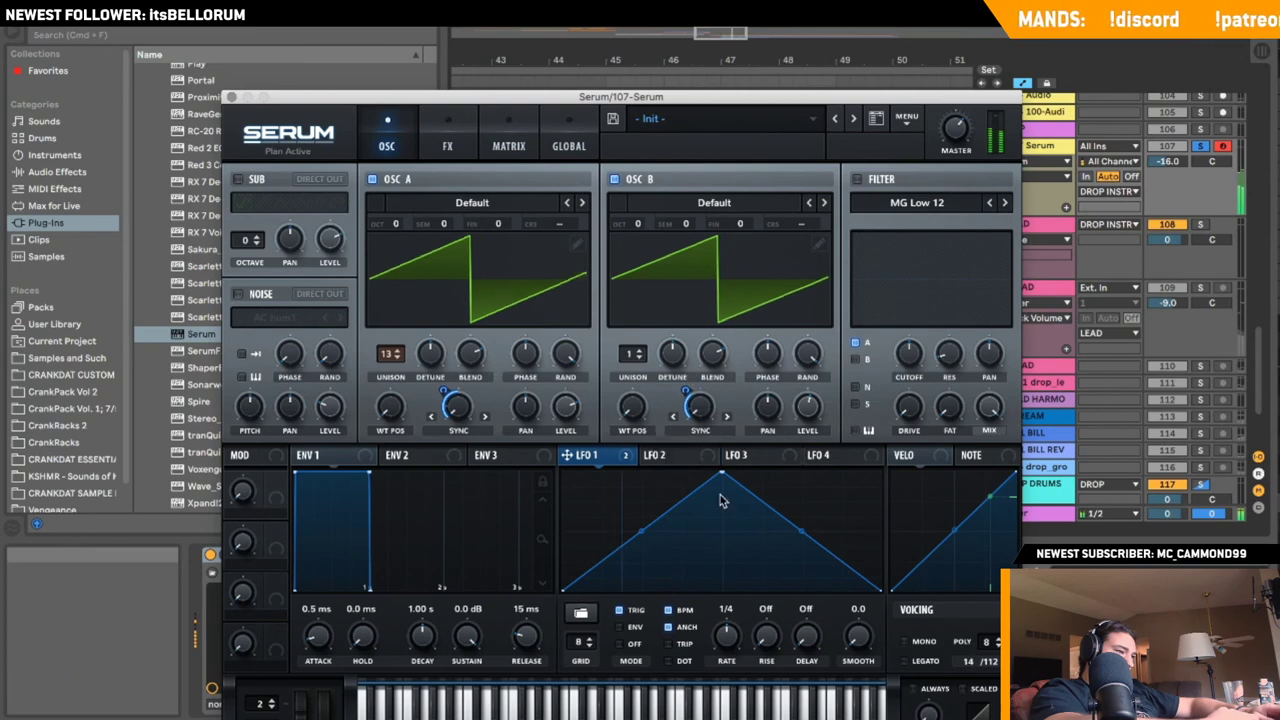
- Reshape LFO 1 into a falling ramp running at a 1/8 rate and close the Serum window
{"action": "left_click_drag", "start_coordinate": [720, 477], "coordinate": [564, 491]}
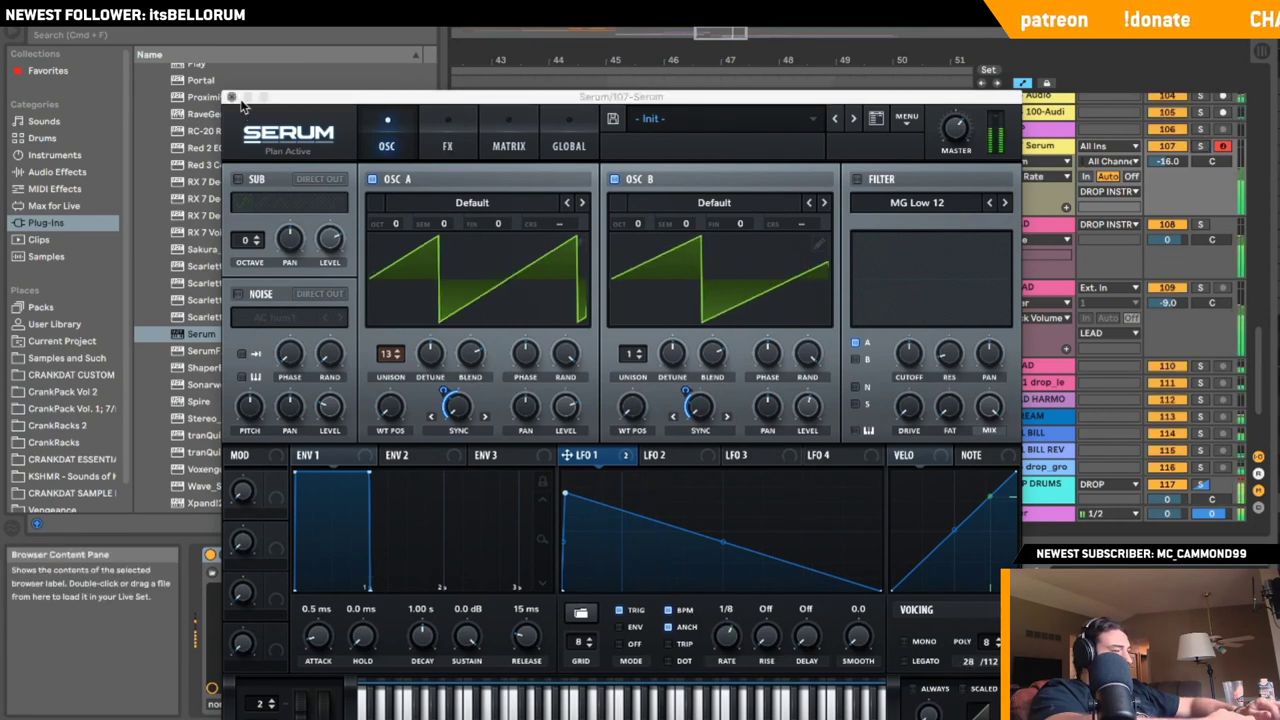
{"action": "left_click", "coordinate": [231, 97]}
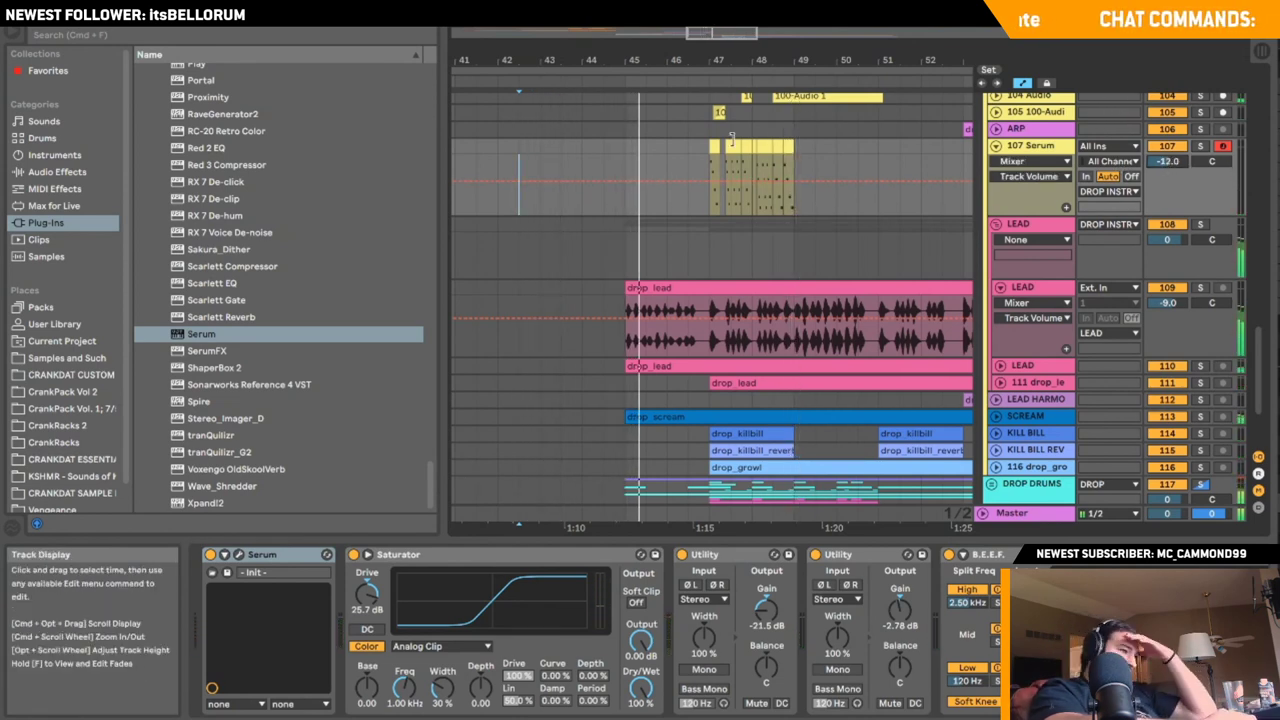
- Replay the drop in the full mix and lower the Serum track's volume to -25.3 dB
{"action": "left_click", "coordinate": [689, 170]}
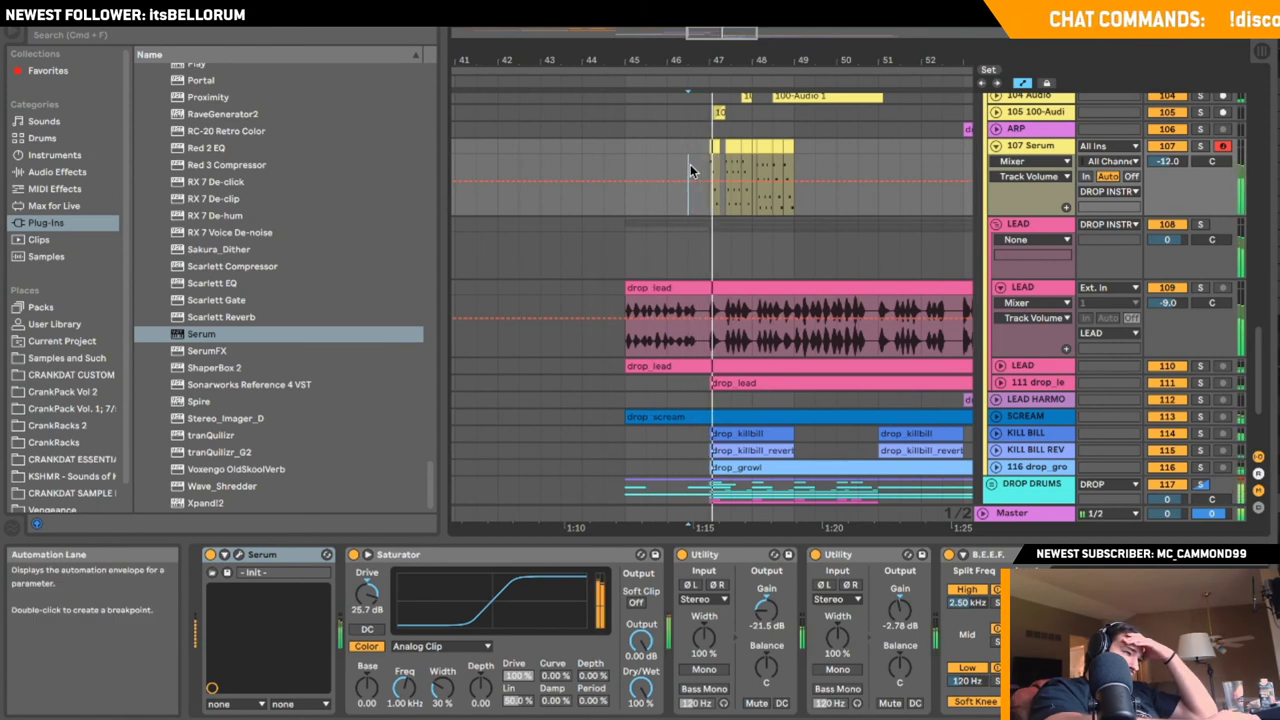
{"action": "left_click_drag", "start_coordinate": [1168, 161], "coordinate": [1170, 175]}
{"action": "key", "text": "space"}
{"action": "key", "text": "space"}
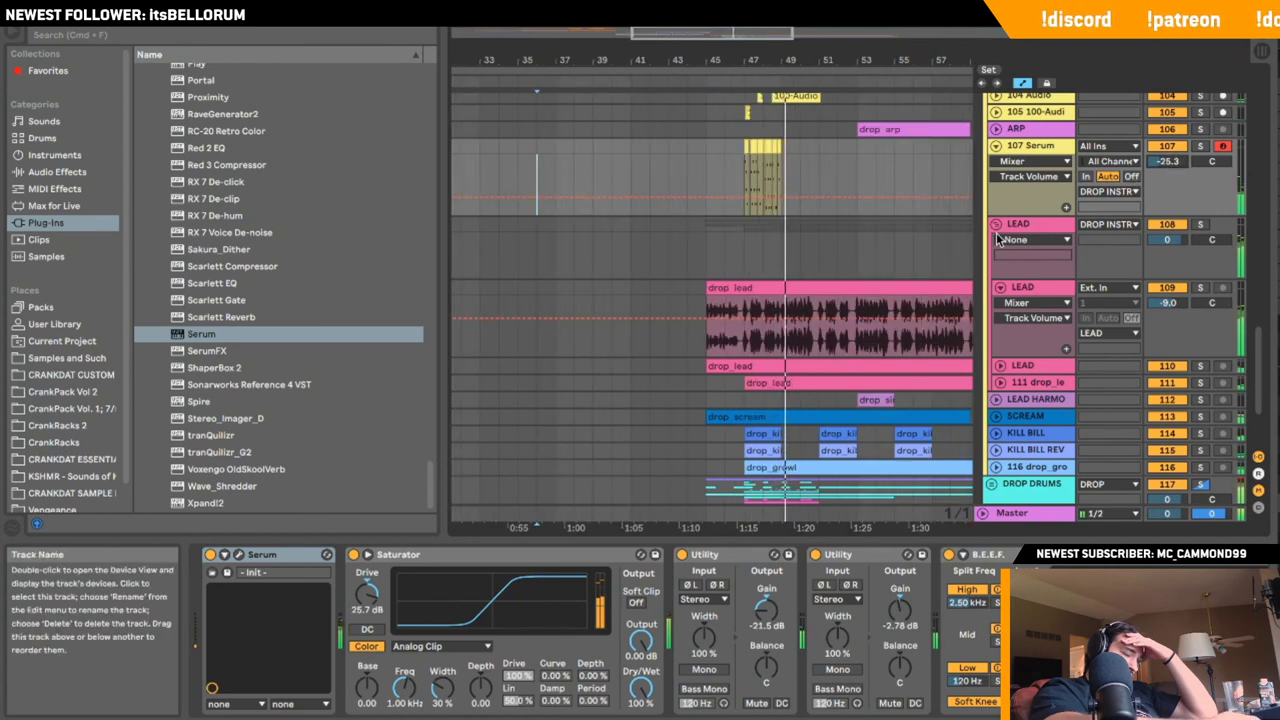
{"action": "key", "text": "space"}
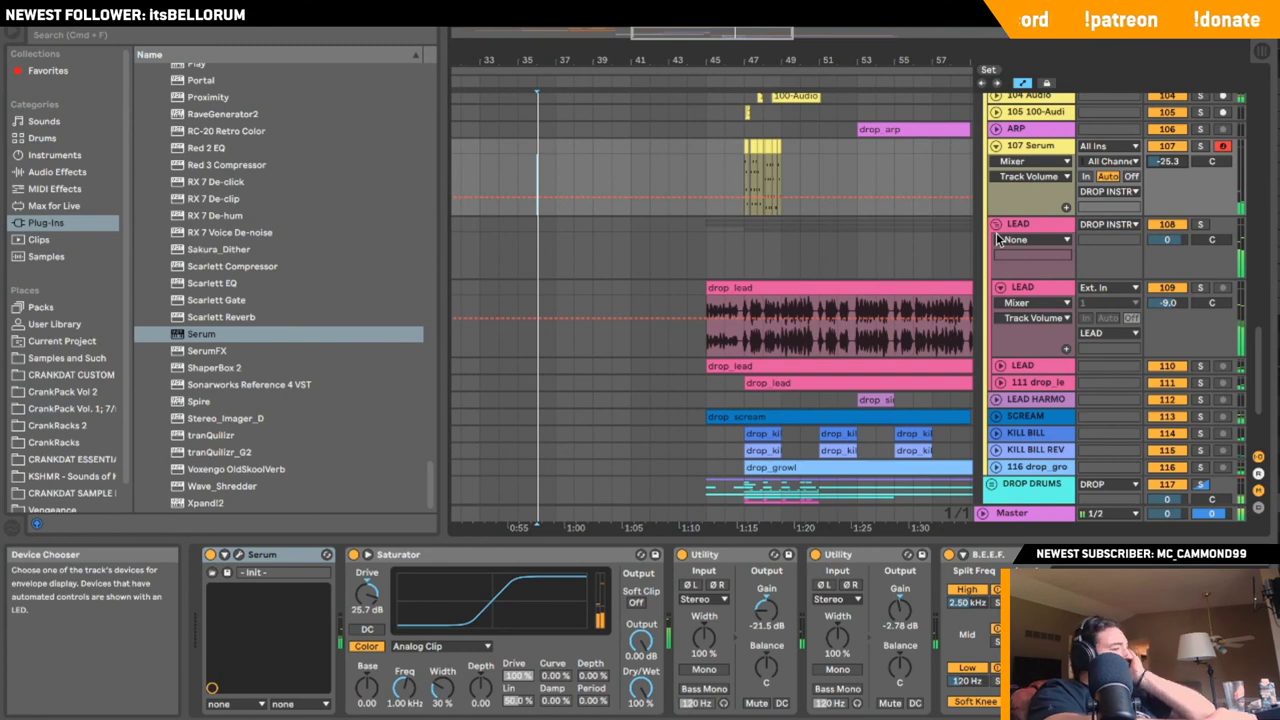
- Insert Multiband Dynamics after the Compressor on the LEAD audio track, set its Amount to 15%, and check the lead soloed
{"action": "left_click", "coordinate": [1022, 287]}
{"action": "left_click", "coordinate": [57, 171]}
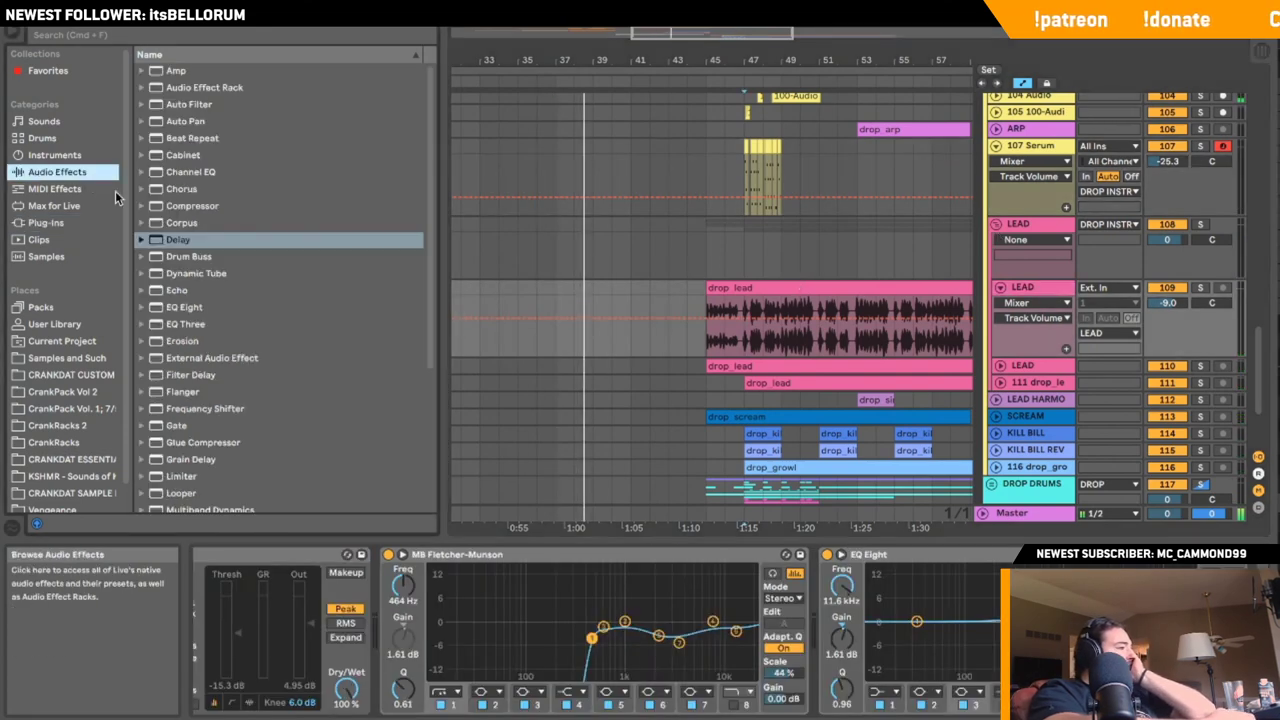
{"action": "scroll", "coordinate": [256, 397], "scroll_direction": "down", "scroll_amount": 5}
{"action": "scroll", "coordinate": [350, 572], "scroll_direction": "left", "scroll_amount": 3}
{"action": "scroll", "coordinate": [351, 573], "scroll_direction": "left", "scroll_amount": 3}
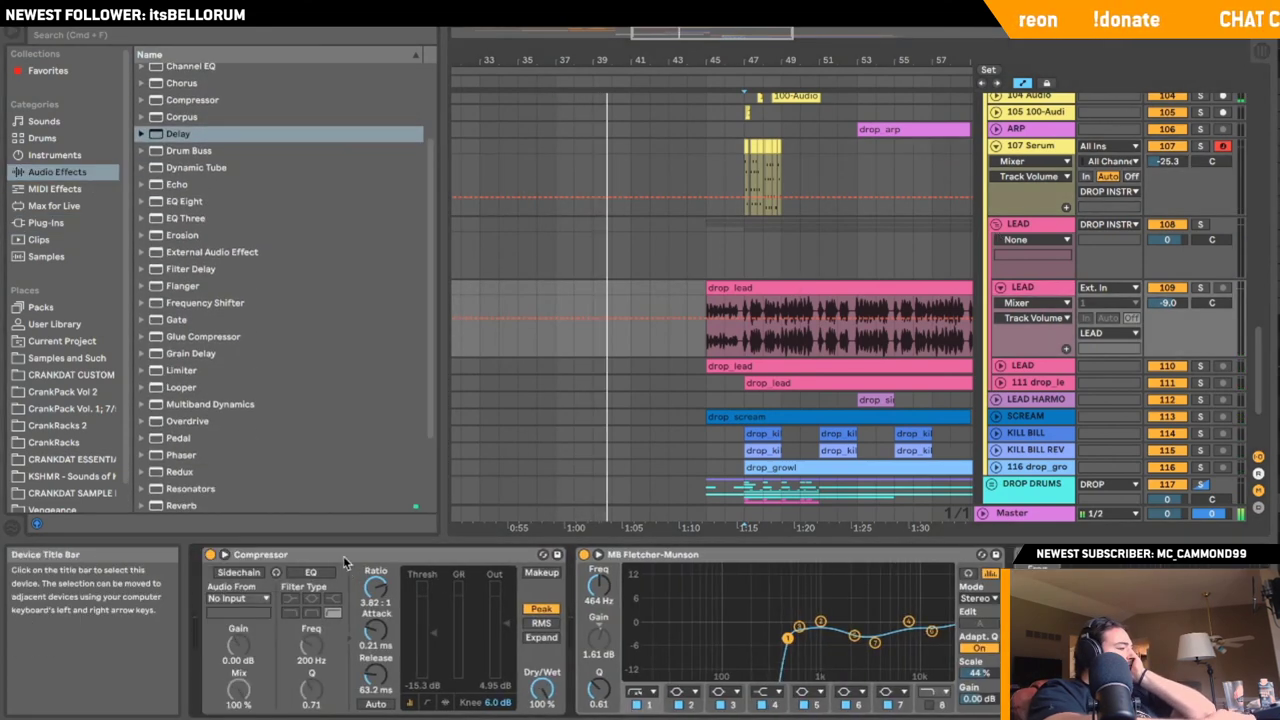
{"action": "left_click_drag", "start_coordinate": [215, 405], "coordinate": [655, 694]}
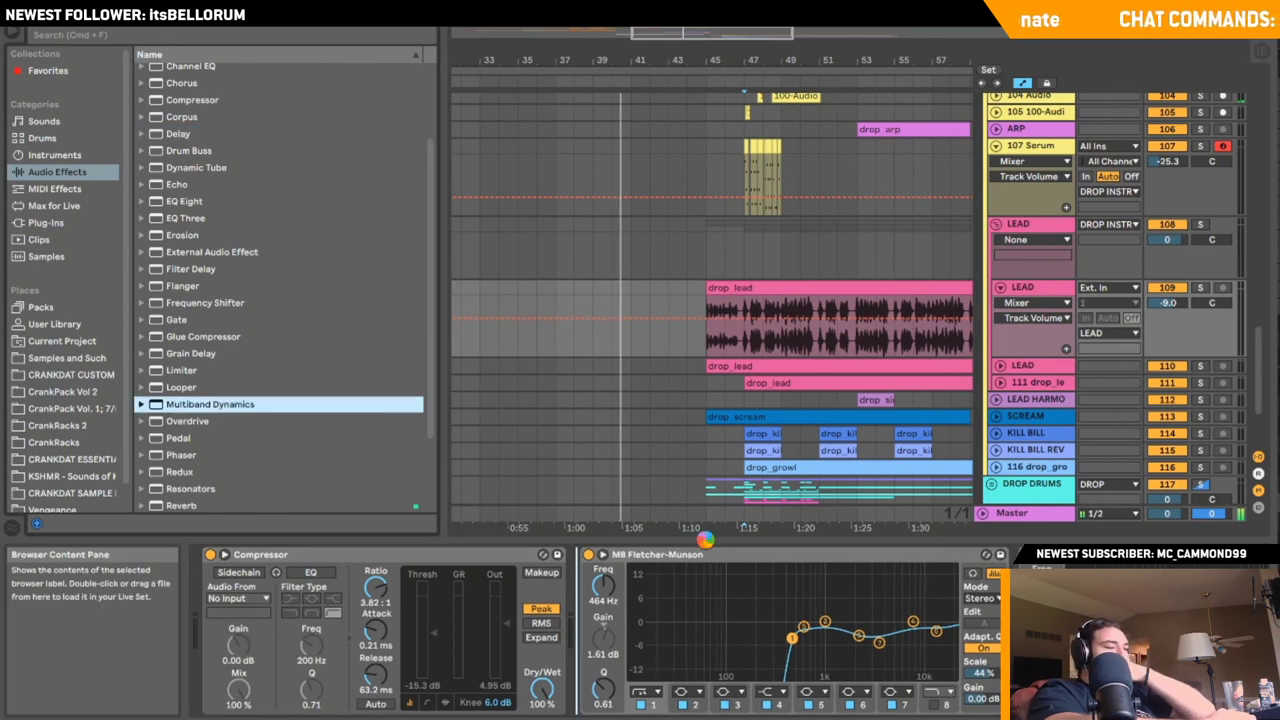
{"action": "left_click_drag", "start_coordinate": [704, 540], "coordinate": [704, 543]}
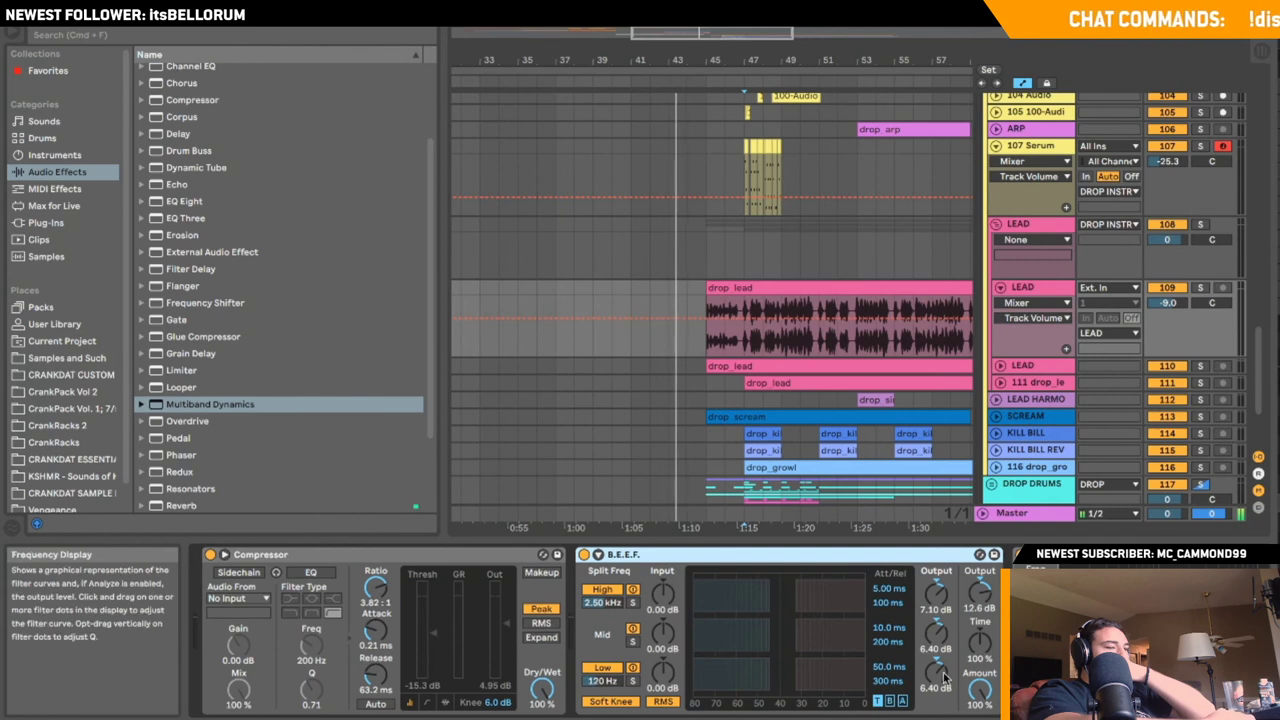
{"action": "left_click_drag", "start_coordinate": [979, 690], "coordinate": [979, 719]}
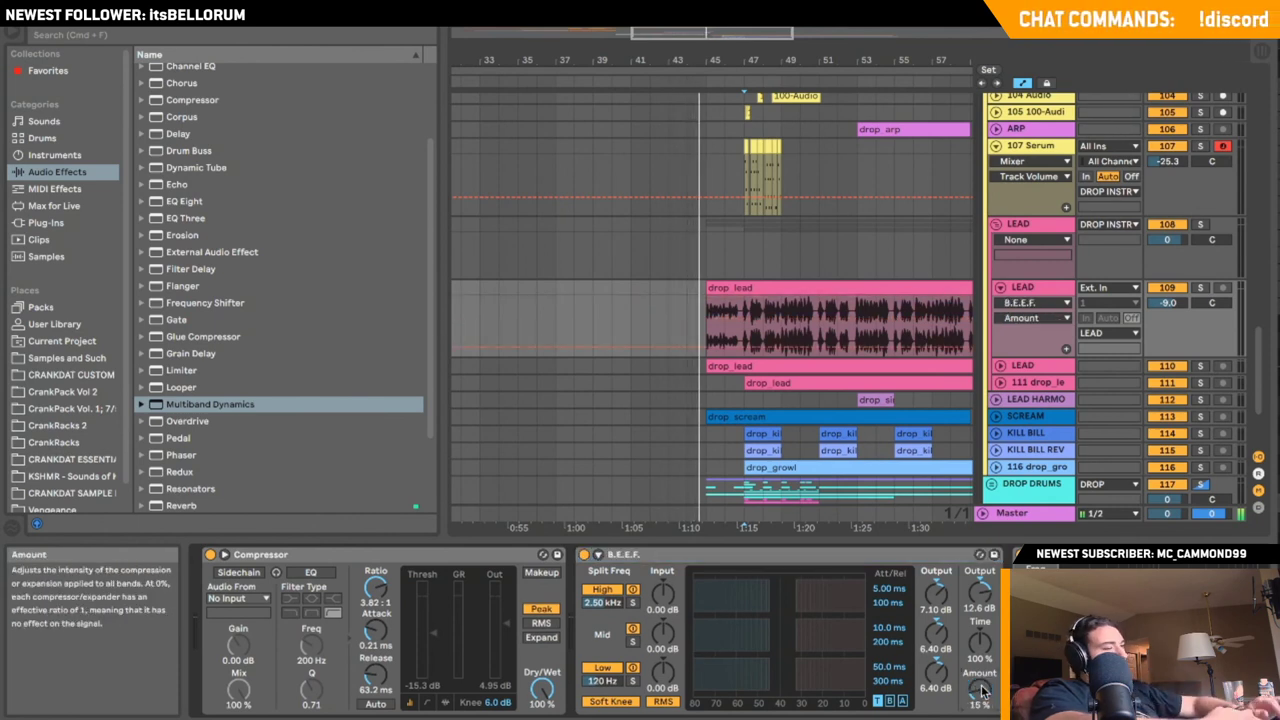
{"action": "left_click", "coordinate": [1201, 288]}
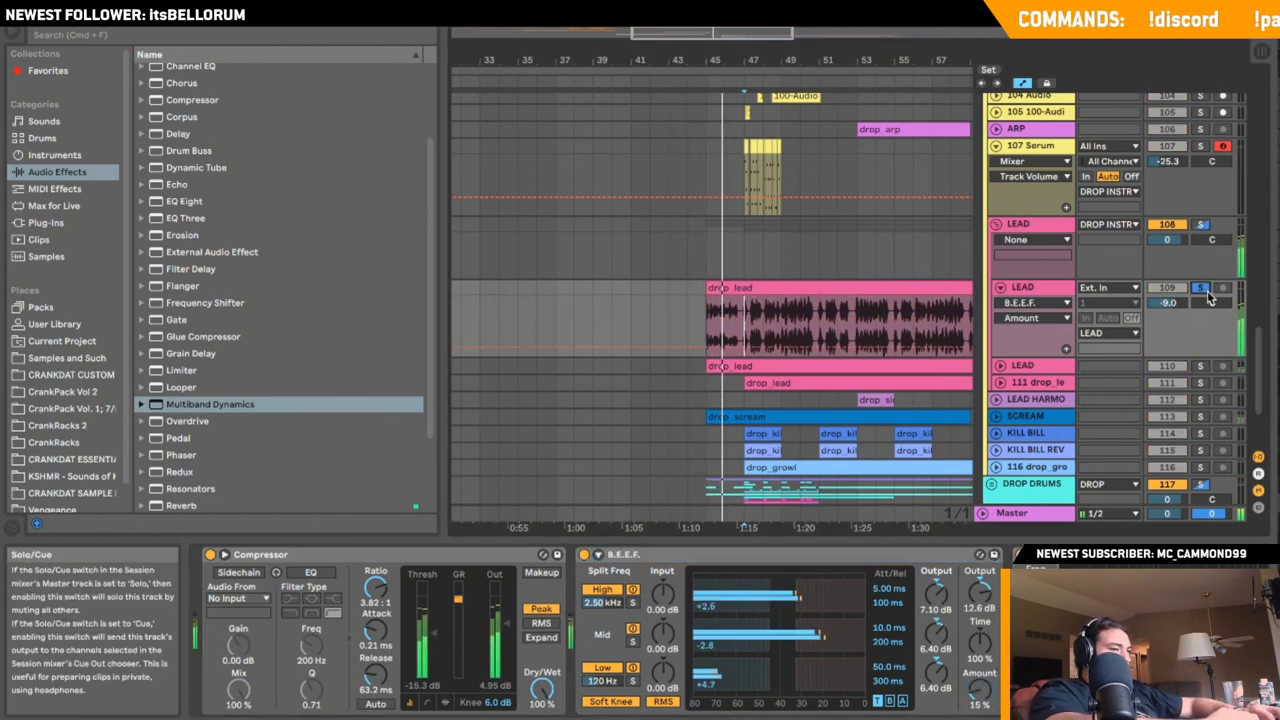
{"action": "left_click", "coordinate": [1201, 288]}
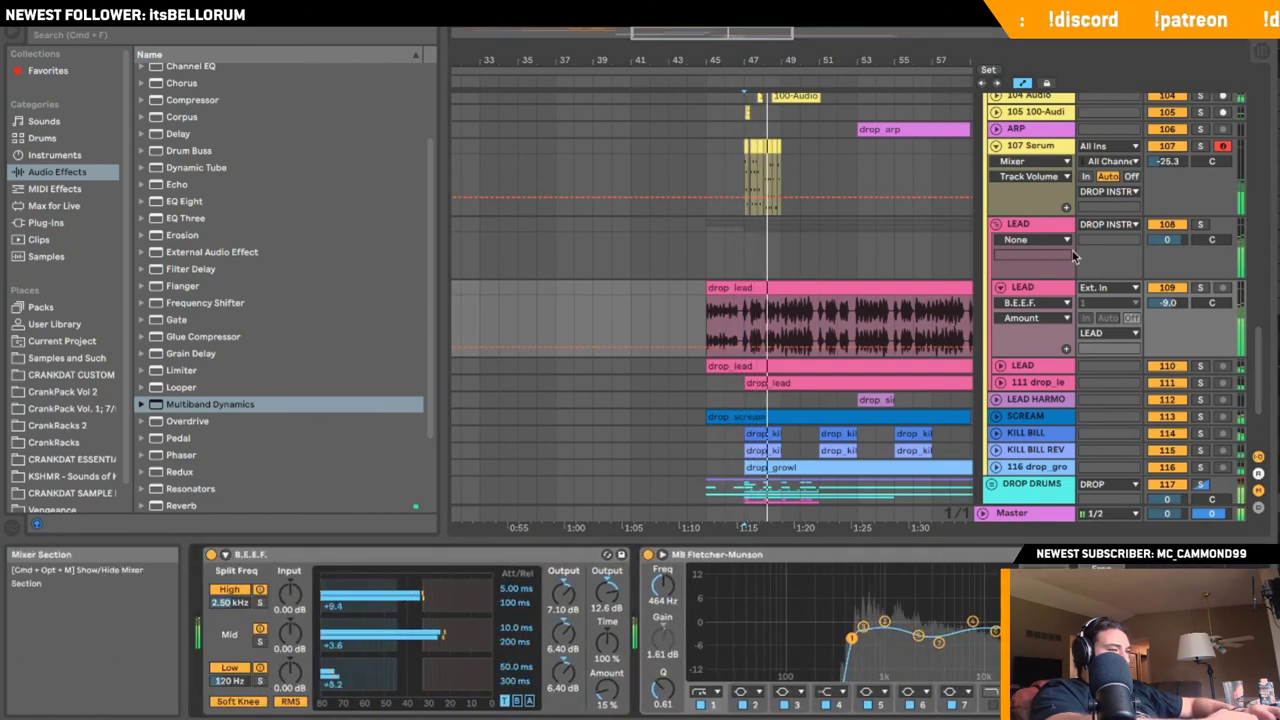
- Fold the LEAD group, lower the run's Serum track to -28.3 dB, and fold and disarm that track
{"action": "left_click", "coordinate": [998, 288]}
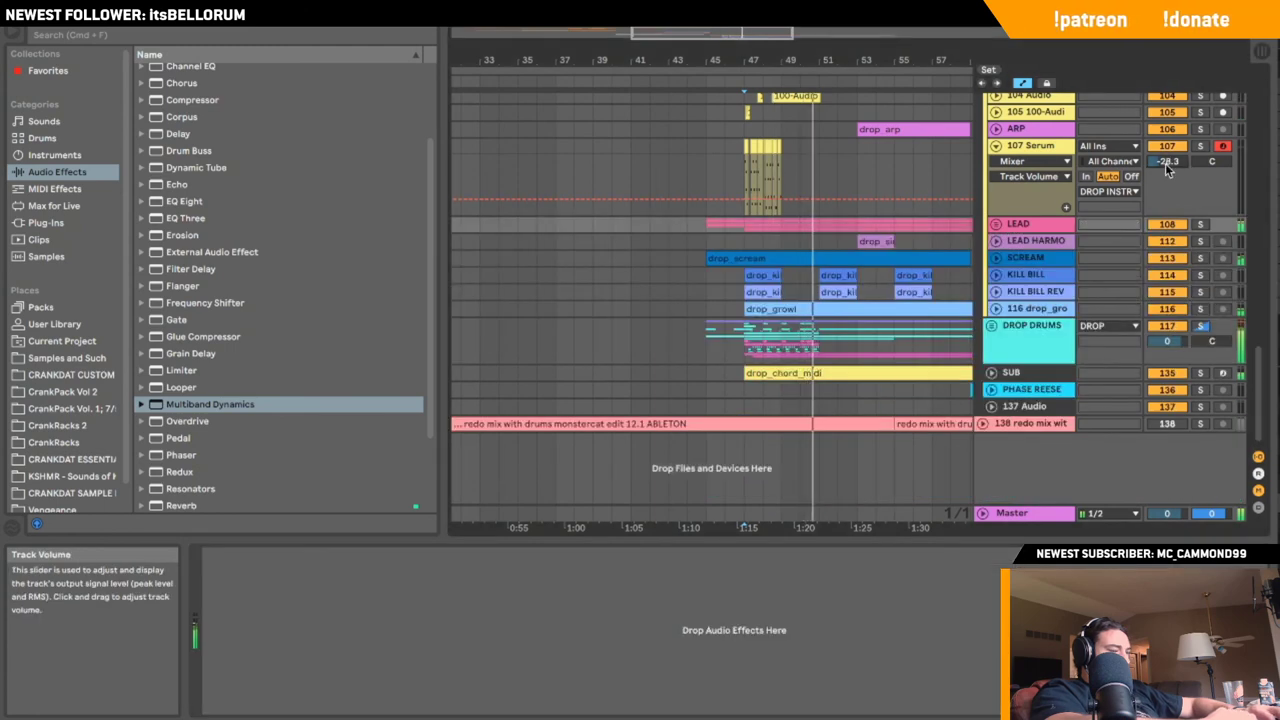
{"action": "left_click", "coordinate": [996, 146]}
{"action": "scroll", "coordinate": [998, 147], "scroll_direction": "up", "scroll_amount": 5}
{"action": "scroll", "coordinate": [1000, 148], "scroll_direction": "down", "scroll_amount": 1}
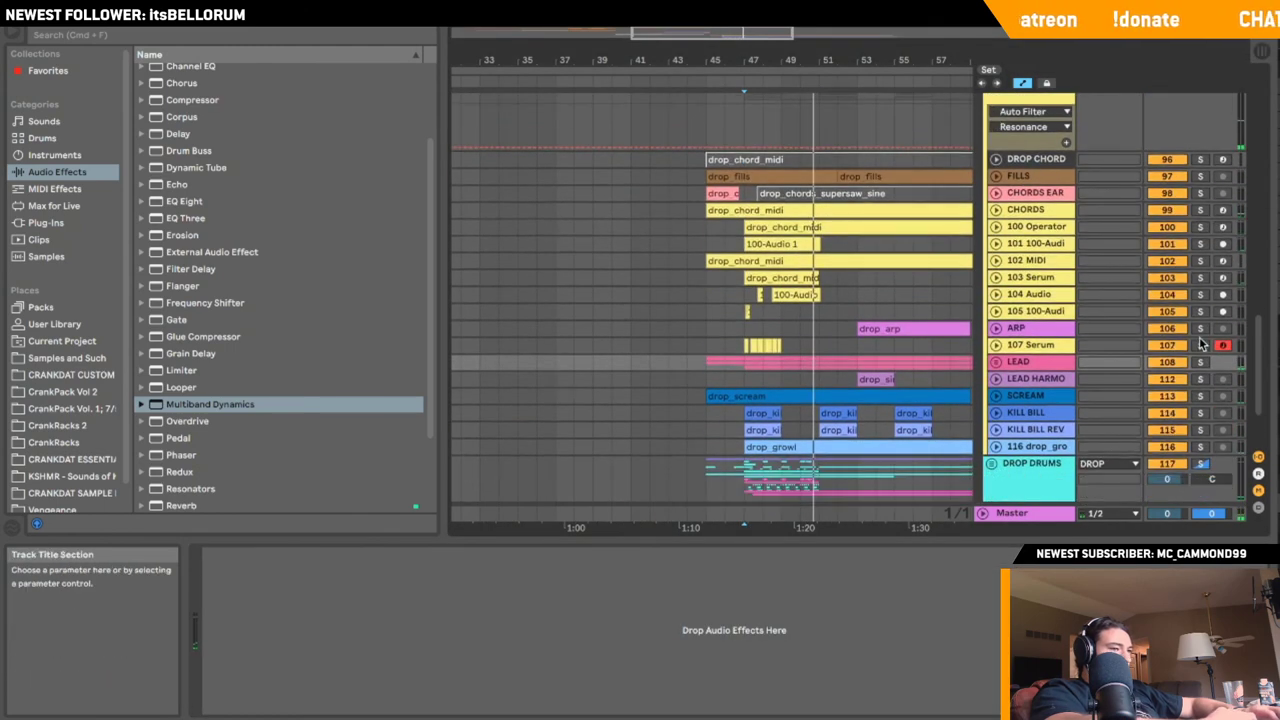
{"action": "left_click", "coordinate": [1222, 346]}
{"action": "scroll", "coordinate": [829, 324], "scroll_direction": "left", "scroll_amount": 3}
{"action": "left_click", "coordinate": [512, 368]}
{"action": "left_click", "coordinate": [485, 358]}
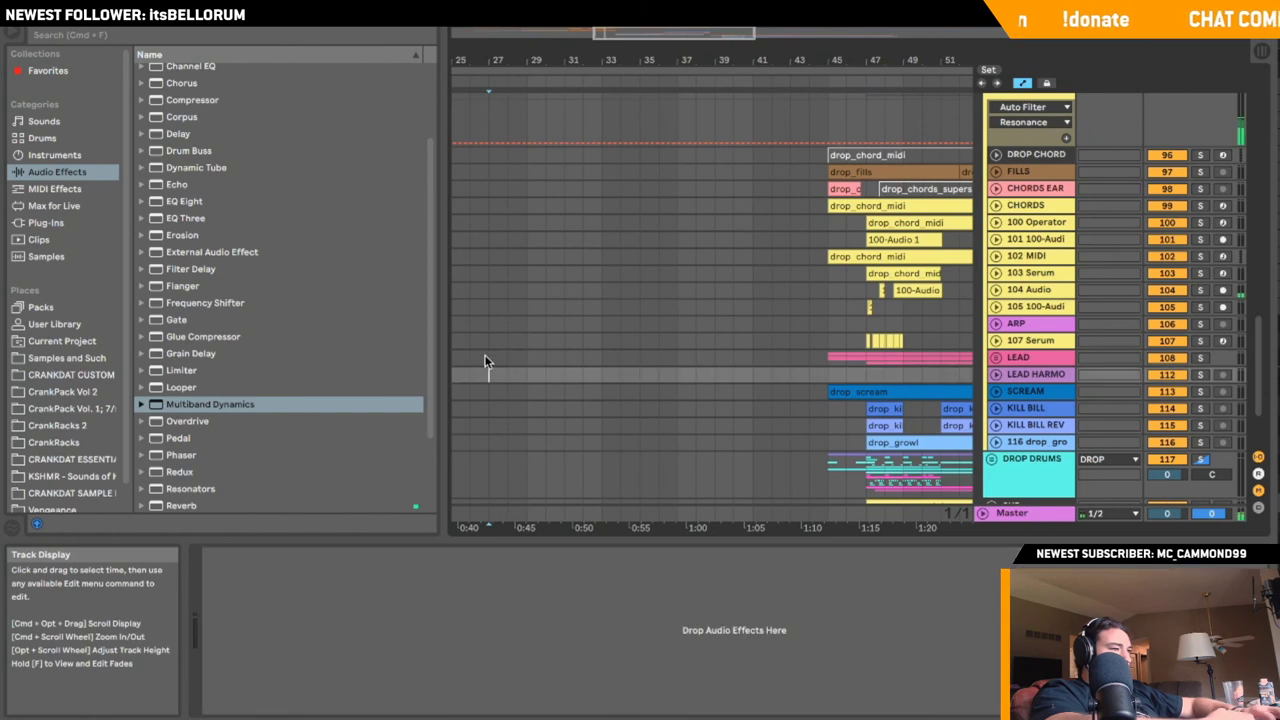
{"action": "scroll", "coordinate": [485, 356], "scroll_direction": "right", "scroll_amount": 2}
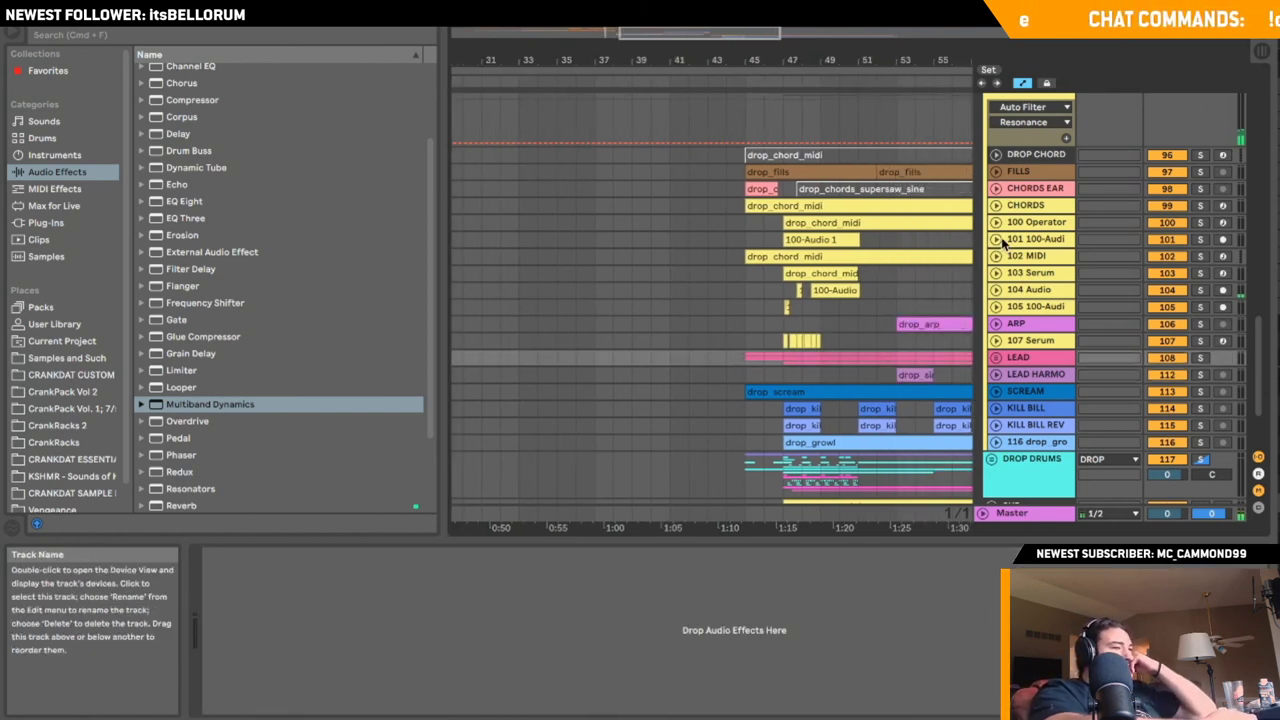
- Unfold the 103 Serum chord track, solo and arm it, and play it from bar 47
{"action": "left_click", "coordinate": [996, 272]}
{"action": "left_click", "coordinate": [775, 300]}
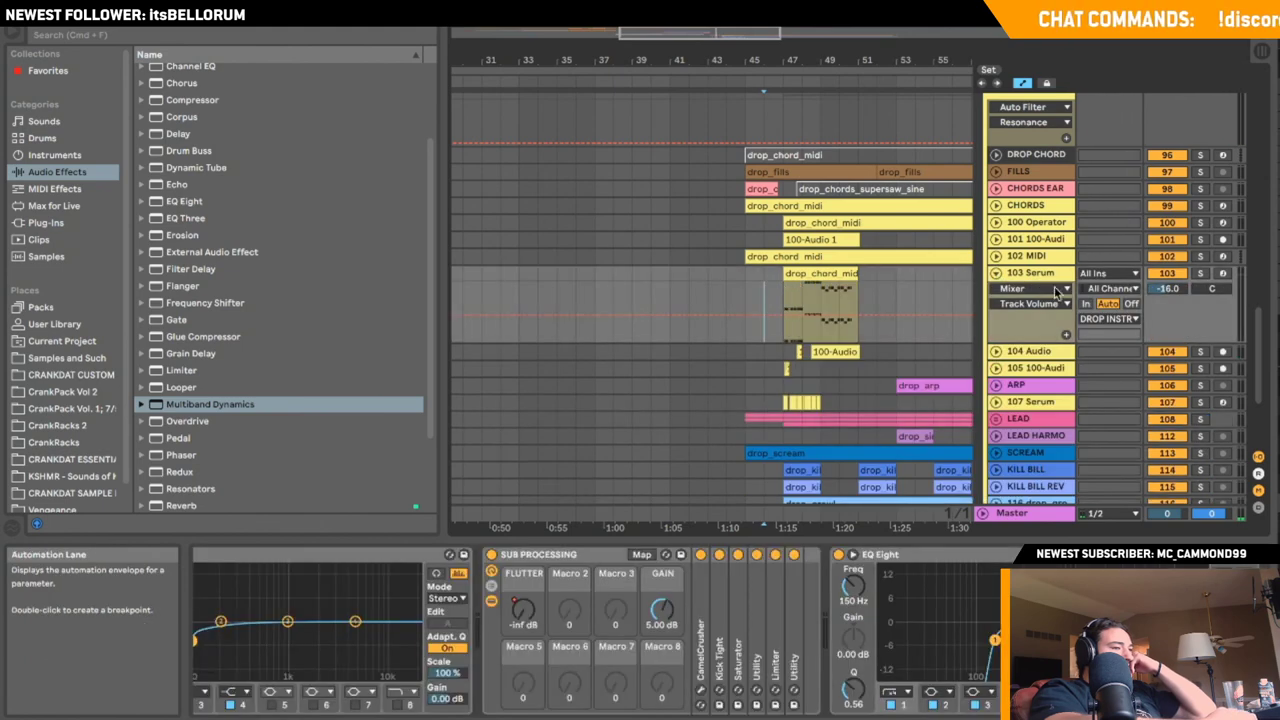
{"action": "left_click", "coordinate": [1200, 274]}
{"action": "left_click", "coordinate": [1223, 274]}
{"action": "key", "text": "space"}
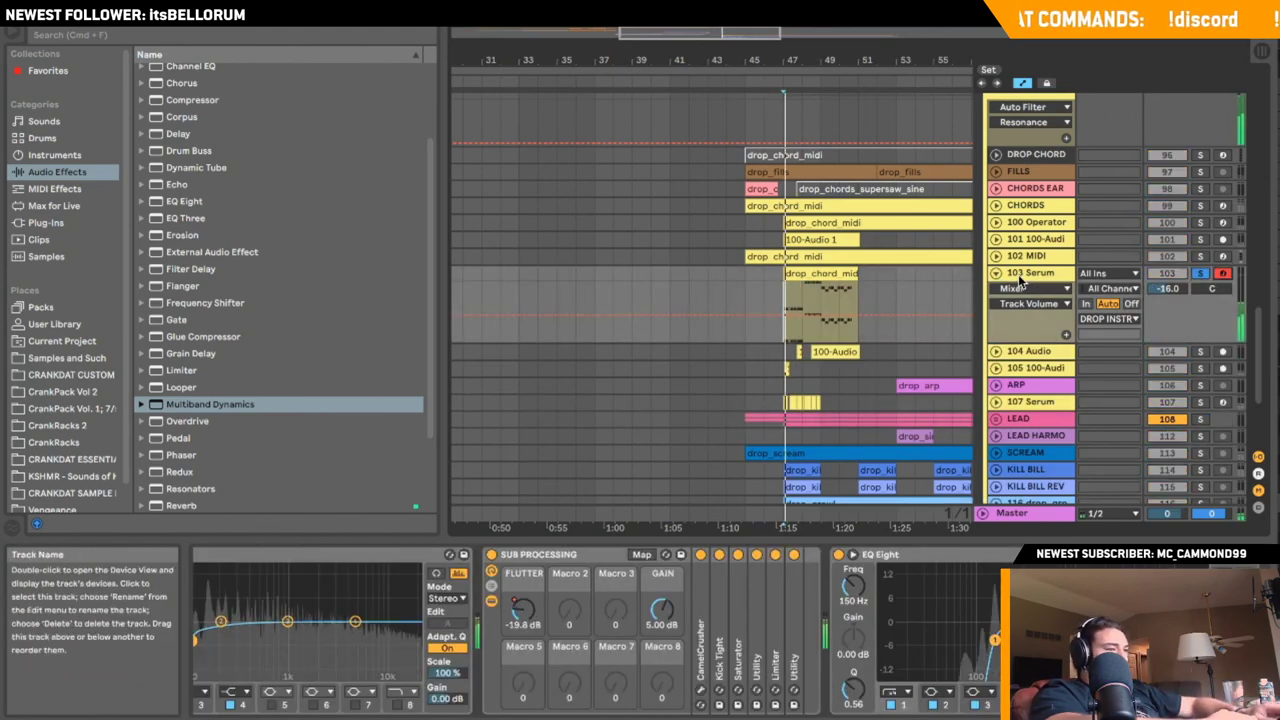
- Duplicate the 103 Serum track, unsolo and disarm the original, and play the copy soloed and armed
{"action": "right_click", "coordinate": [1020, 280]}
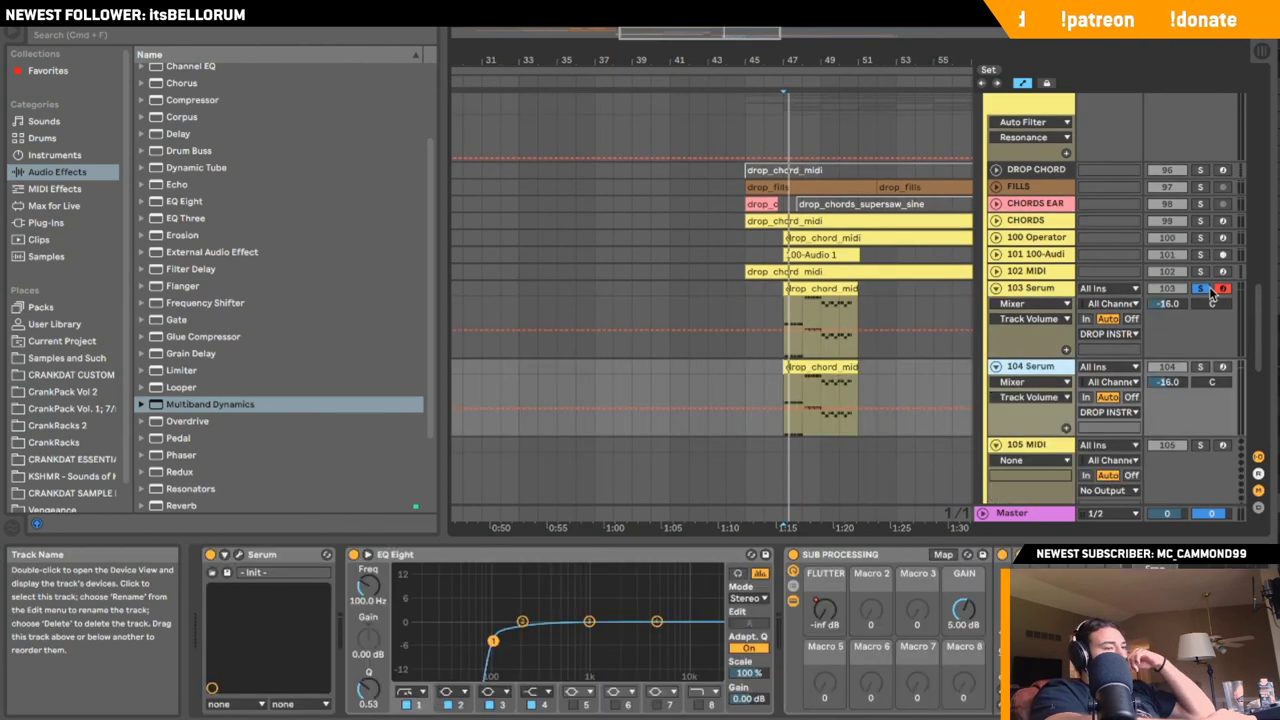
{"action": "left_click", "coordinate": [1203, 289]}
{"action": "left_click", "coordinate": [1222, 289]}
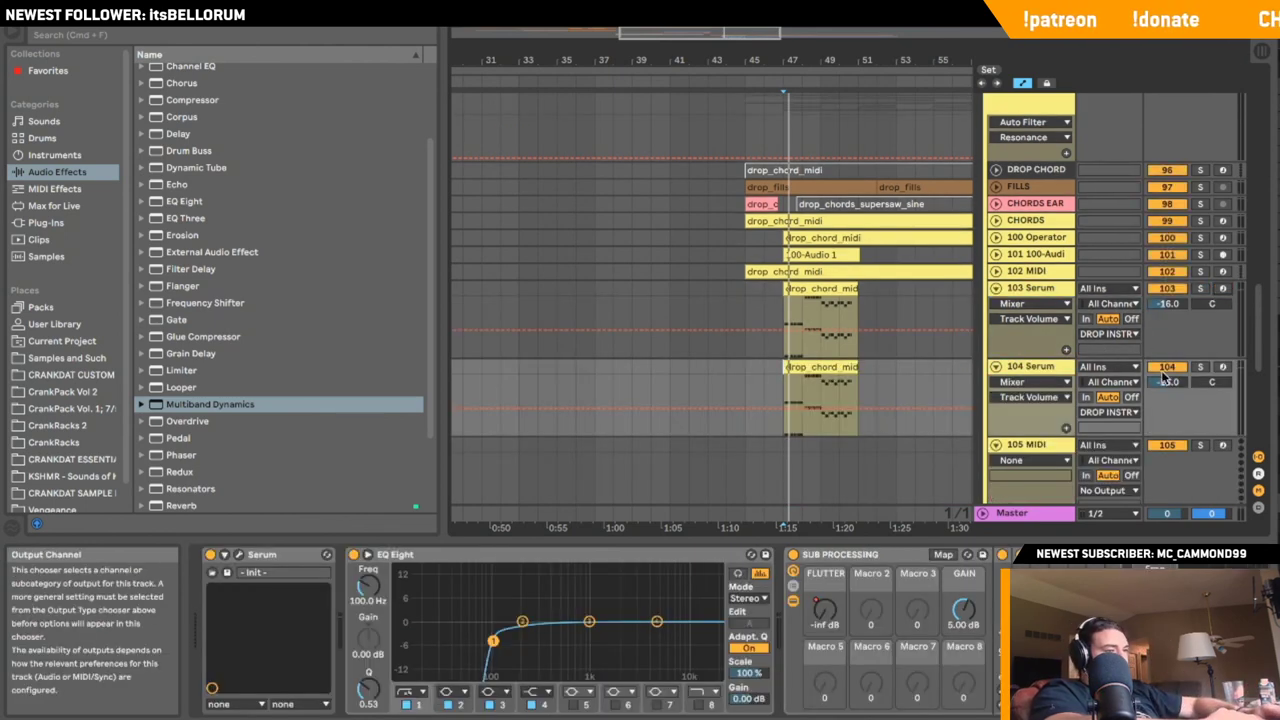
{"action": "left_click", "coordinate": [1201, 368]}
{"action": "key", "text": "space"}
{"action": "left_click", "coordinate": [1223, 368]}
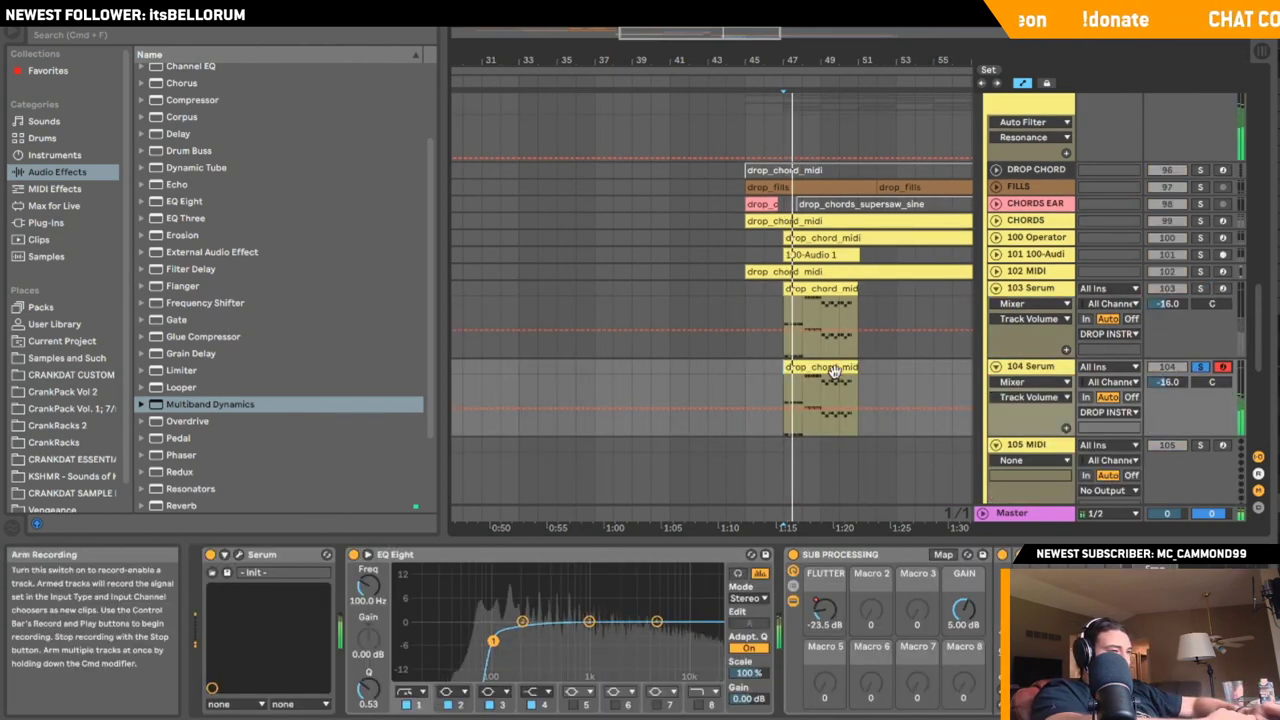
- Strip the copied drop_chord_midi clip to its lowest line by removing the upper starting notes and the lone high note near the end
{"action": "double_click", "coordinate": [835, 371]}
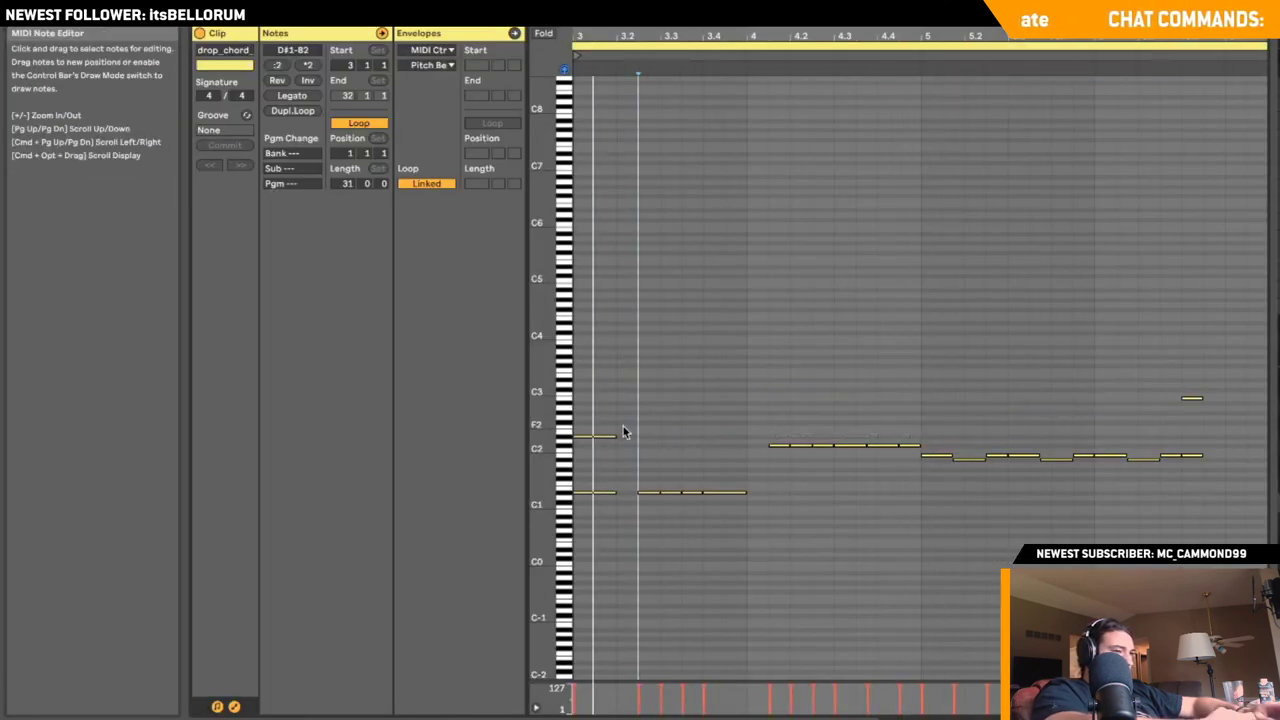
{"action": "left_click_drag", "start_coordinate": [623, 432], "coordinate": [601, 441]}
{"action": "key", "text": "Delete"}
{"action": "left_click_drag", "start_coordinate": [1198, 359], "coordinate": [1183, 410]}
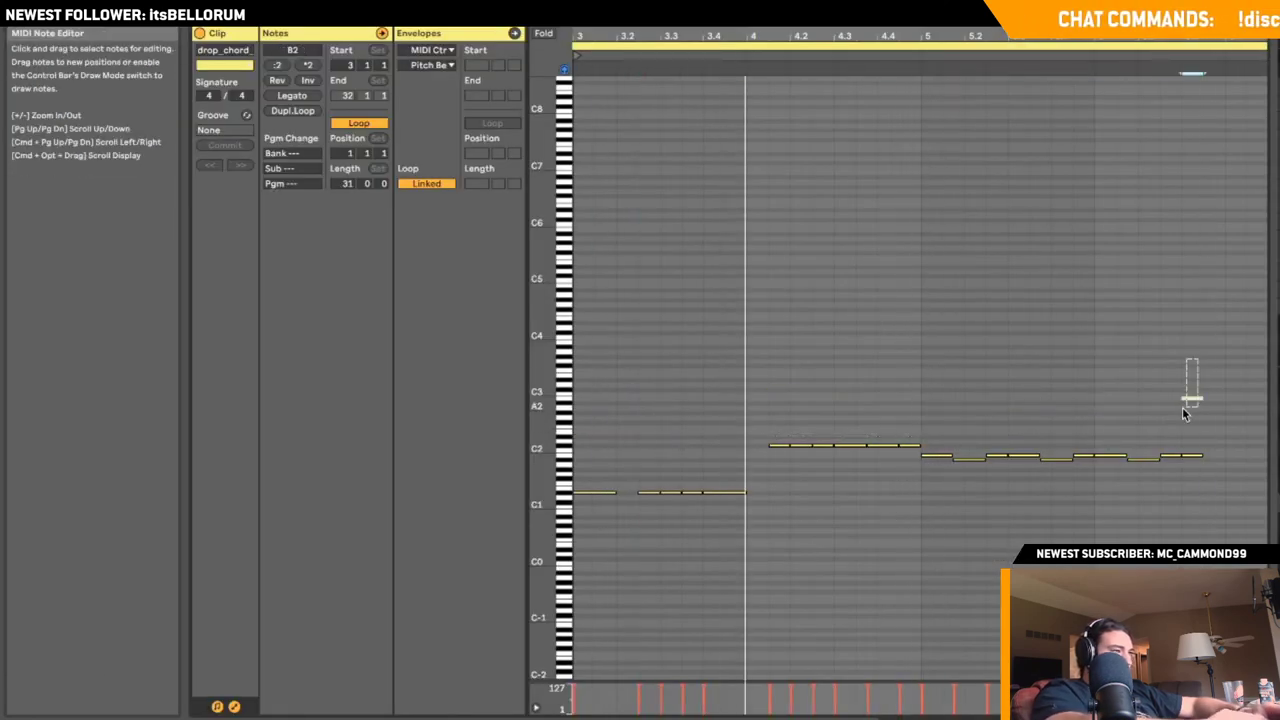
- Return to the device chain and replace Serum on the duplicated track with an Operator instrument
{"action": "key", "text": "shift+Tab"}
{"action": "left_click", "coordinate": [42, 240]}
{"action": "left_click", "coordinate": [60, 223]}
{"action": "scroll", "coordinate": [354, 240], "scroll_direction": "down", "scroll_amount": 15}
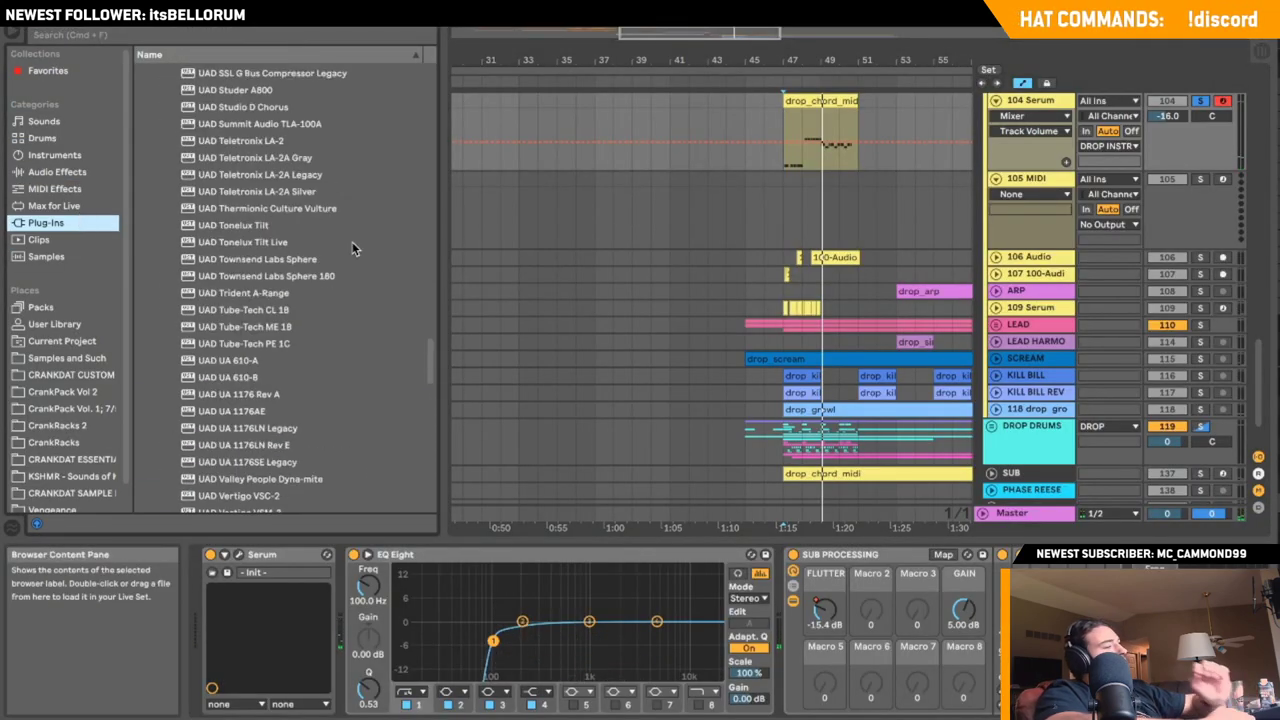
{"action": "scroll", "coordinate": [354, 249], "scroll_direction": "up", "scroll_amount": 2}
{"action": "left_click", "coordinate": [55, 155]}
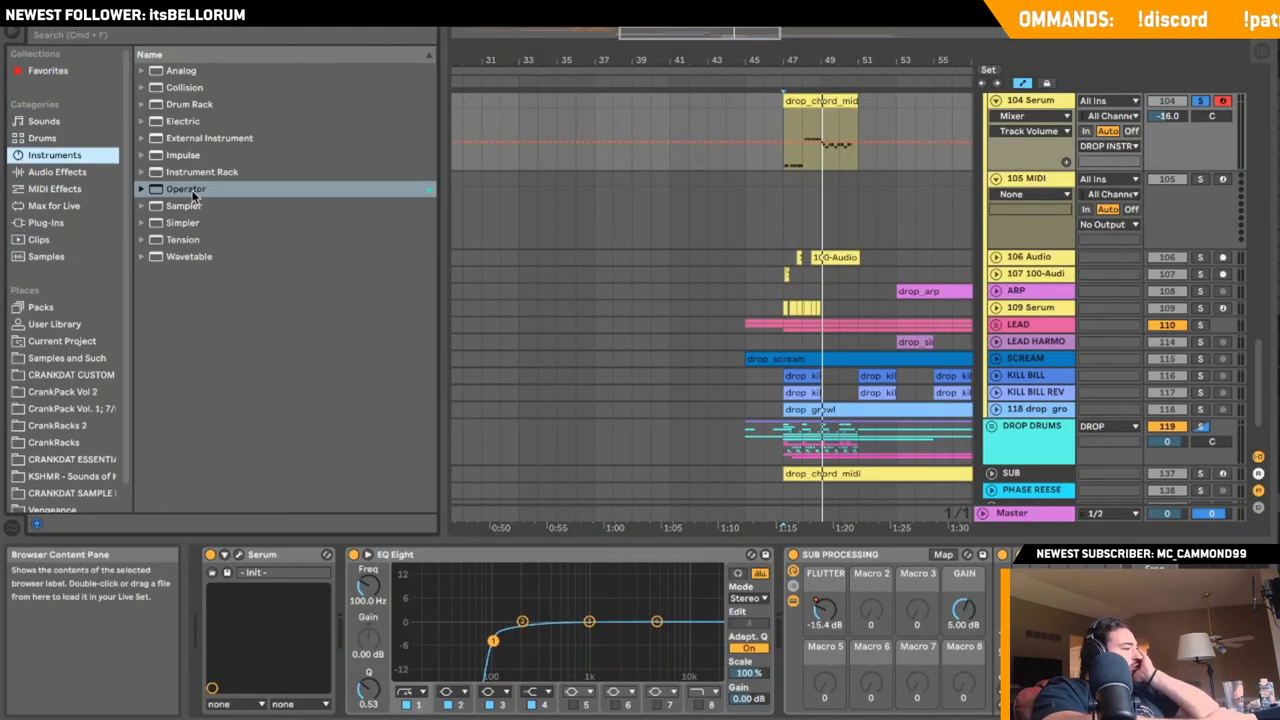
{"action": "left_click", "coordinate": [195, 189]}
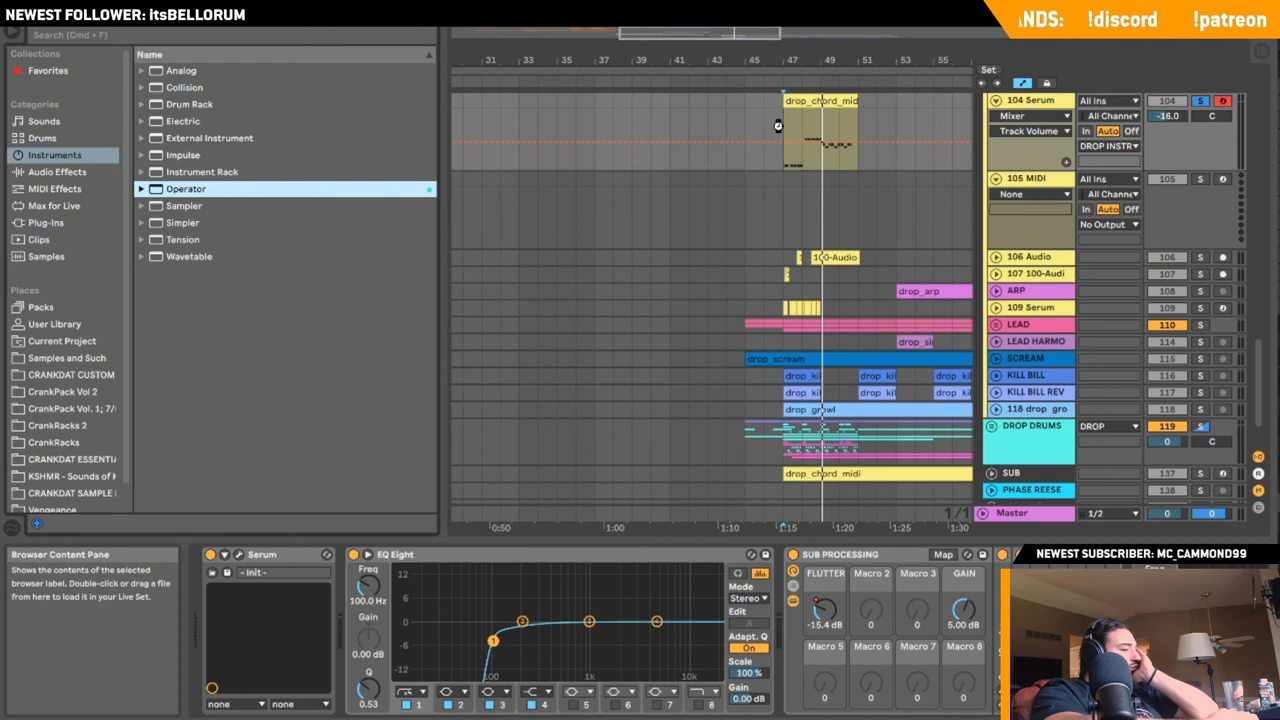
{"action": "left_click_drag", "start_coordinate": [779, 125], "coordinate": [779, 125]}
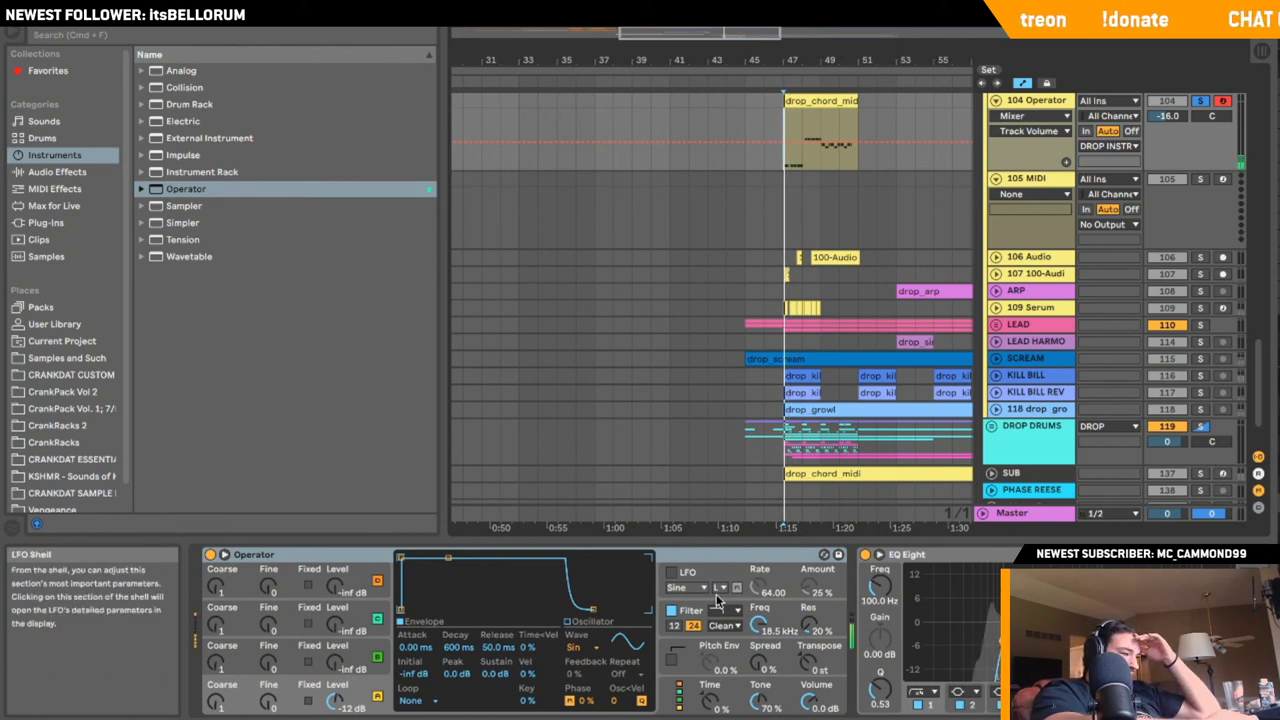
- Set Operator's Osc A wave to User and display its waveform editor with 32 harmonics
{"action": "left_click", "coordinate": [578, 647]}
{"action": "left_click", "coordinate": [585, 688]}
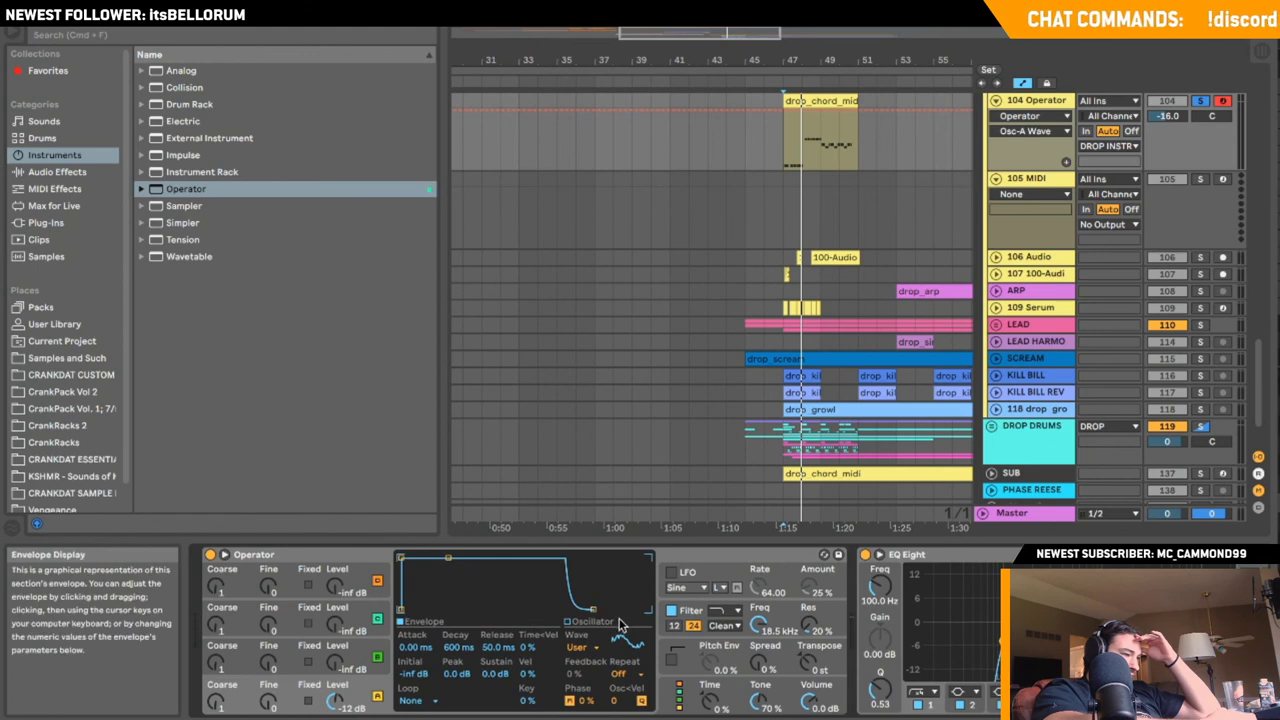
{"action": "left_click", "coordinate": [580, 647]}
{"action": "left_click", "coordinate": [585, 636]}
{"action": "left_click", "coordinate": [635, 597]}
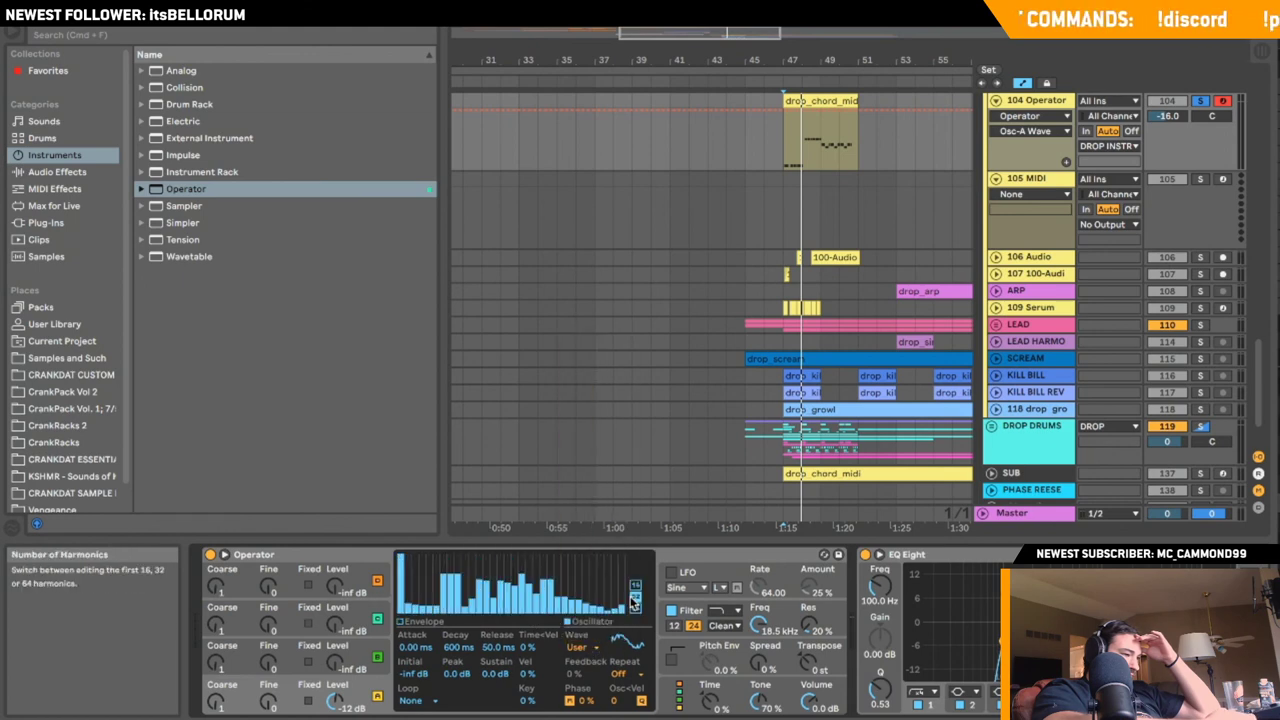
- Redraw Osc A's partial levels while listening from bar 47 and set the oscillator's Coarse tuning to 0.5
{"action": "left_click_drag", "start_coordinate": [536, 609], "coordinate": [573, 612]}
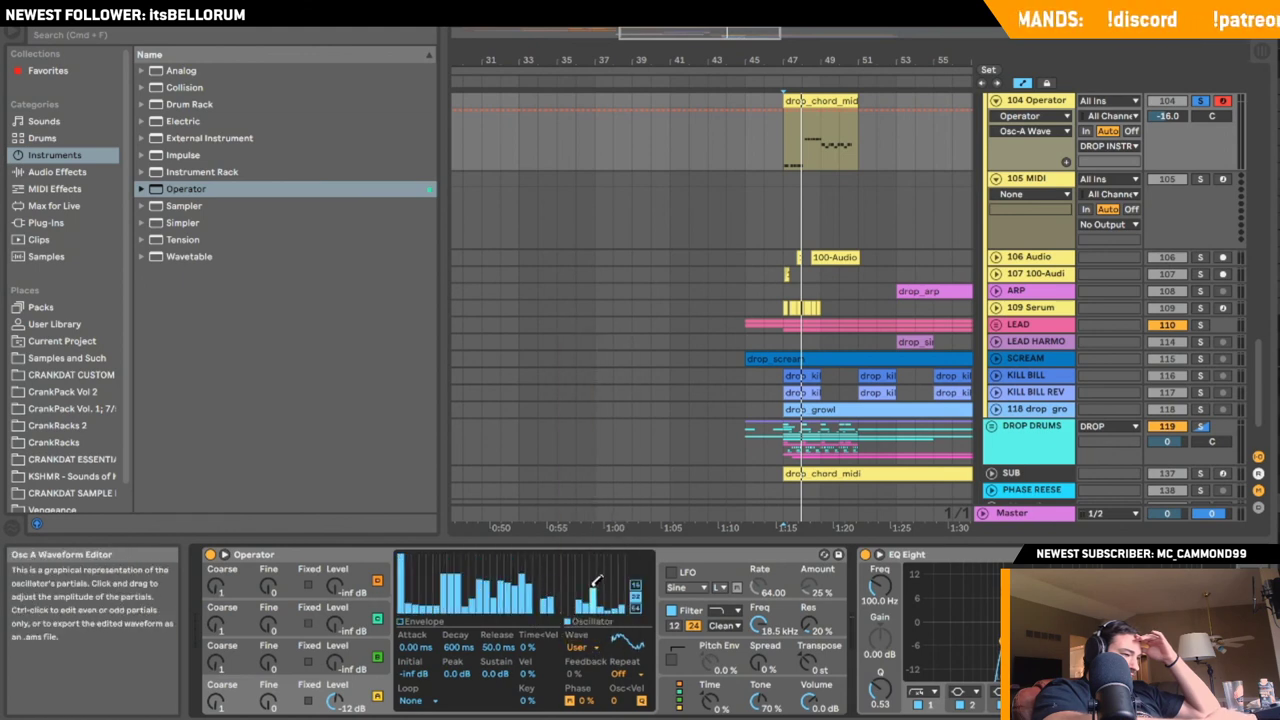
{"action": "key", "text": "space"}
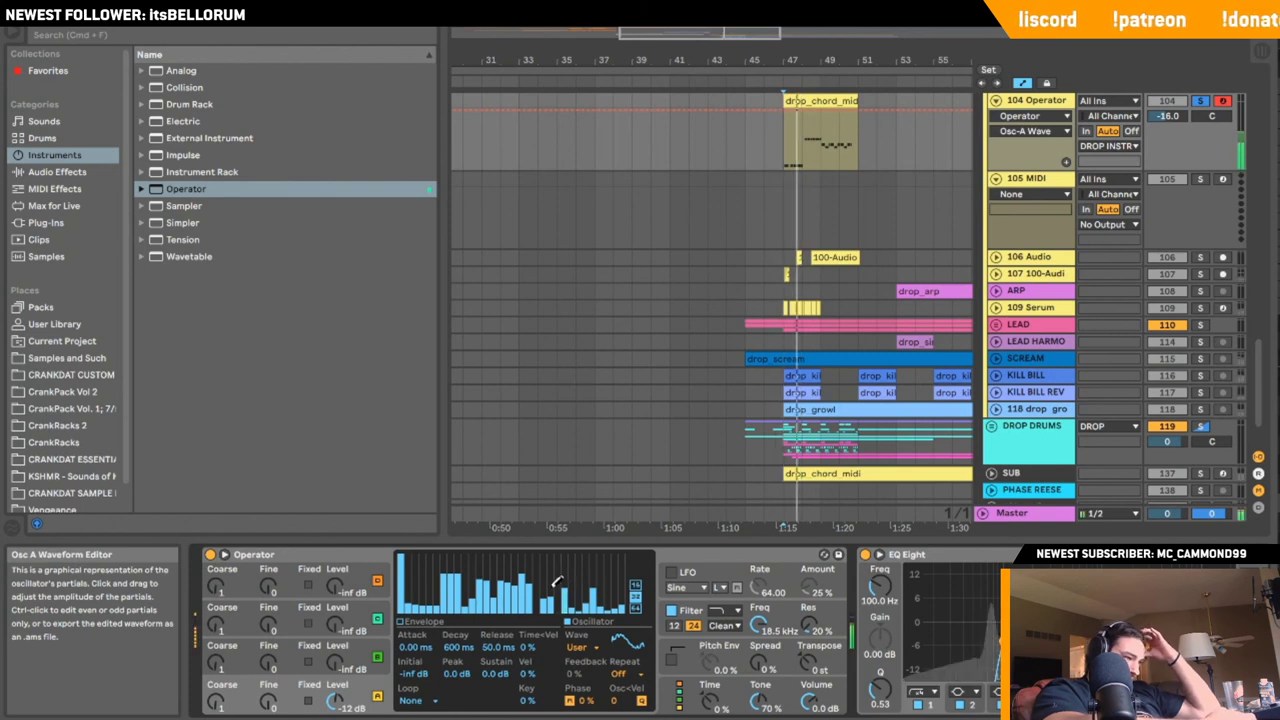
{"action": "mouse_move", "coordinate": [553, 568]}
{"action": "left_mouse_down"}
{"action": "mouse_move", "coordinate": [475, 586]}
{"action": "mouse_move", "coordinate": [453, 609]}
{"action": "mouse_move", "coordinate": [413, 562]}
{"action": "mouse_move", "coordinate": [428, 596]}
{"action": "left_mouse_up"}
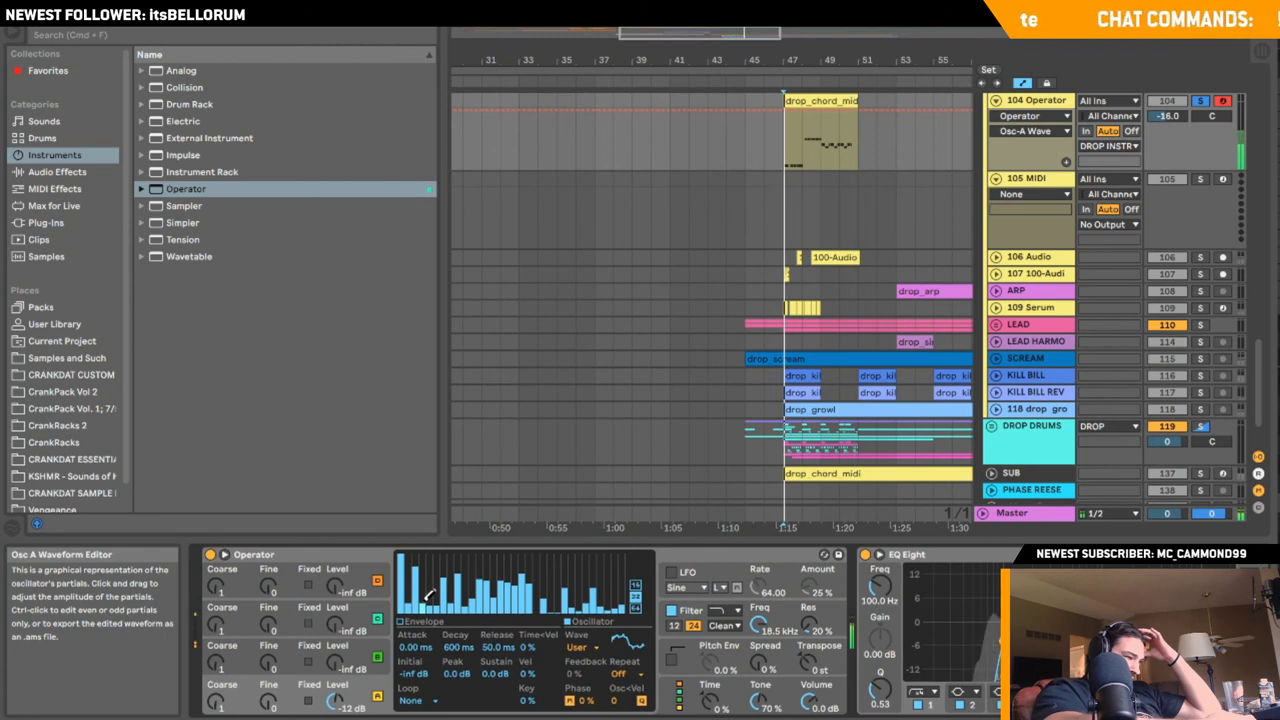
{"action": "left_click_drag", "start_coordinate": [215, 699], "coordinate": [213, 708]}
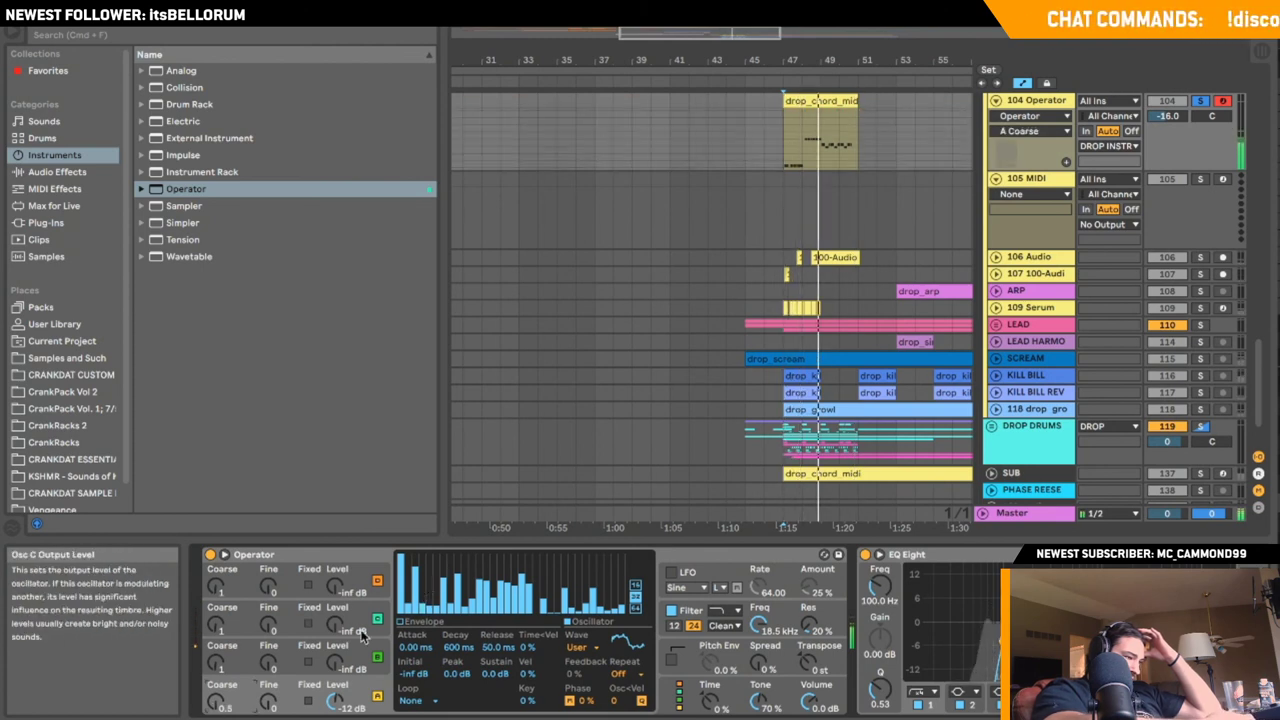
{"action": "mouse_move", "coordinate": [472, 586]}
{"action": "left_mouse_down"}
{"action": "mouse_move", "coordinate": [464, 562]}
{"action": "mouse_move", "coordinate": [458, 618]}
{"action": "mouse_move", "coordinate": [472, 606]}
{"action": "mouse_move", "coordinate": [448, 572]}
{"action": "mouse_move", "coordinate": [436, 584]}
{"action": "left_mouse_up"}
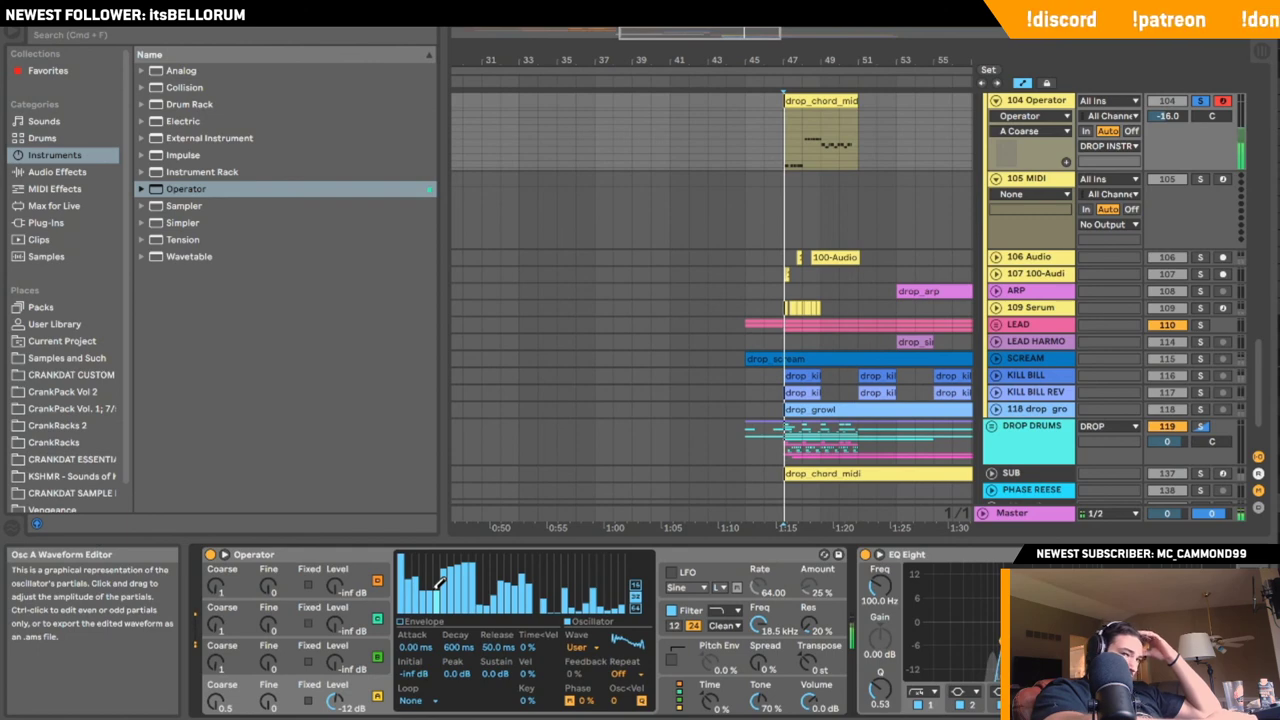
- Listen to the Operator layer in the full drop mix and solo its track again
{"action": "left_click", "coordinate": [1200, 102]}
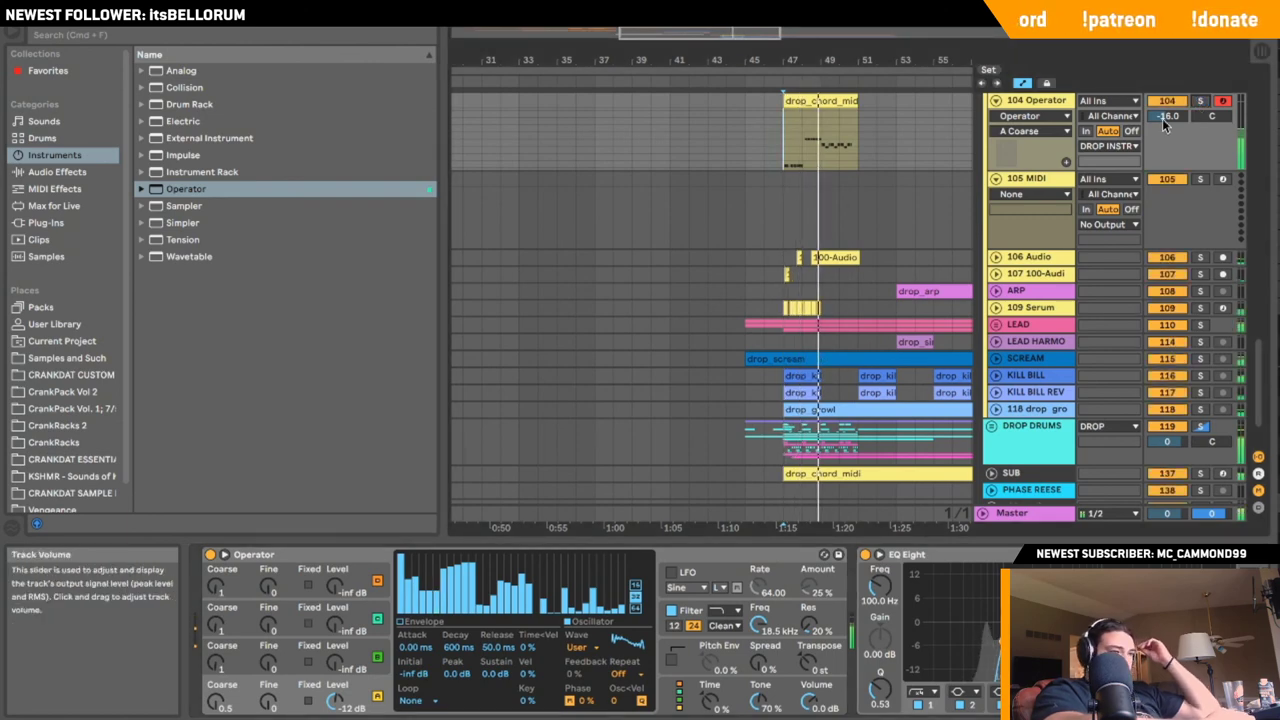
{"action": "scroll", "coordinate": [1162, 118], "scroll_direction": "up", "scroll_amount": 2}
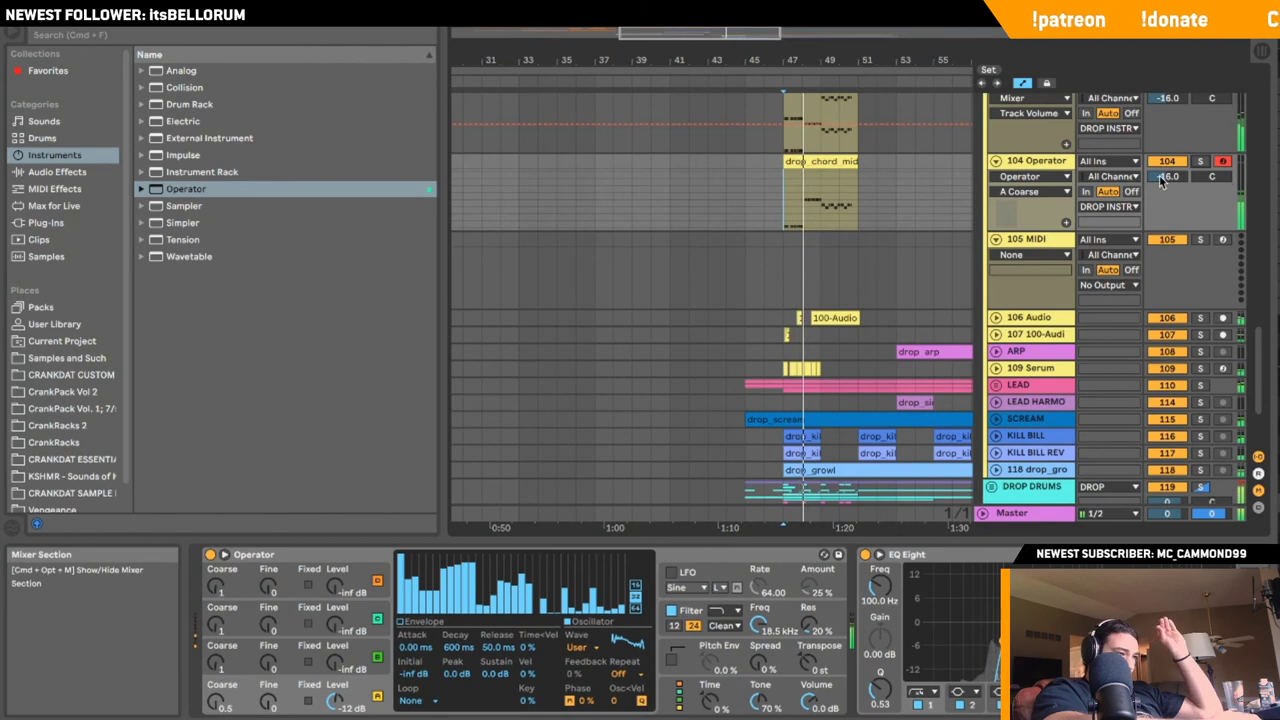
{"action": "left_click", "coordinate": [1201, 162]}
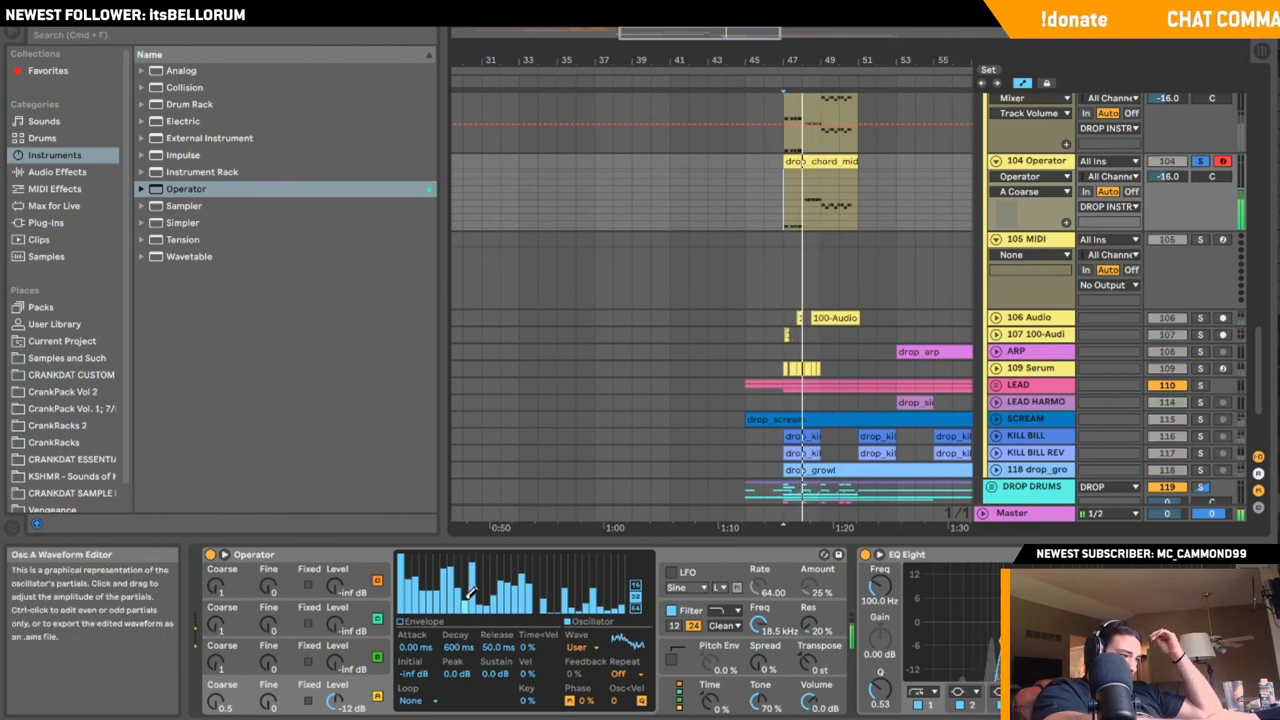
- Fine-tune the levels of Osc A's middle partials while replaying the soloed Operator layer from bar 47
{"action": "key", "text": "space"}
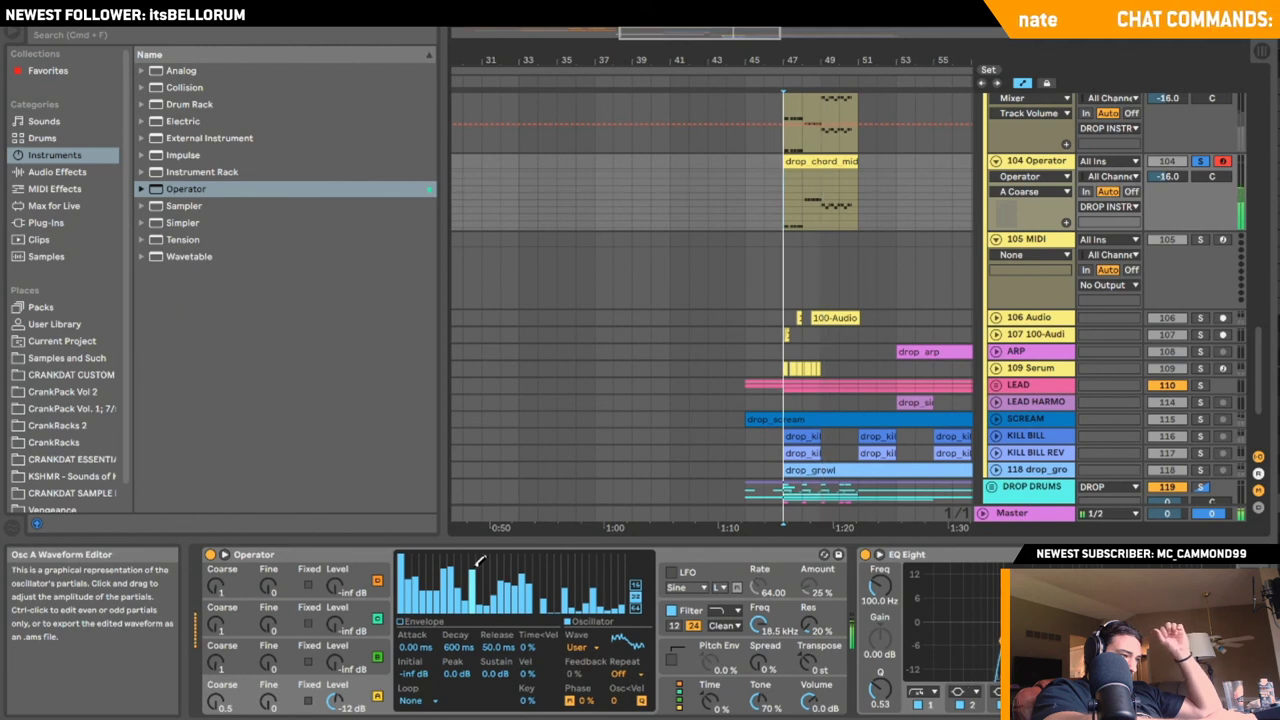
{"action": "left_click_drag", "start_coordinate": [480, 562], "coordinate": [467, 590]}
{"action": "key", "text": "space"}
{"action": "key", "text": "space"}
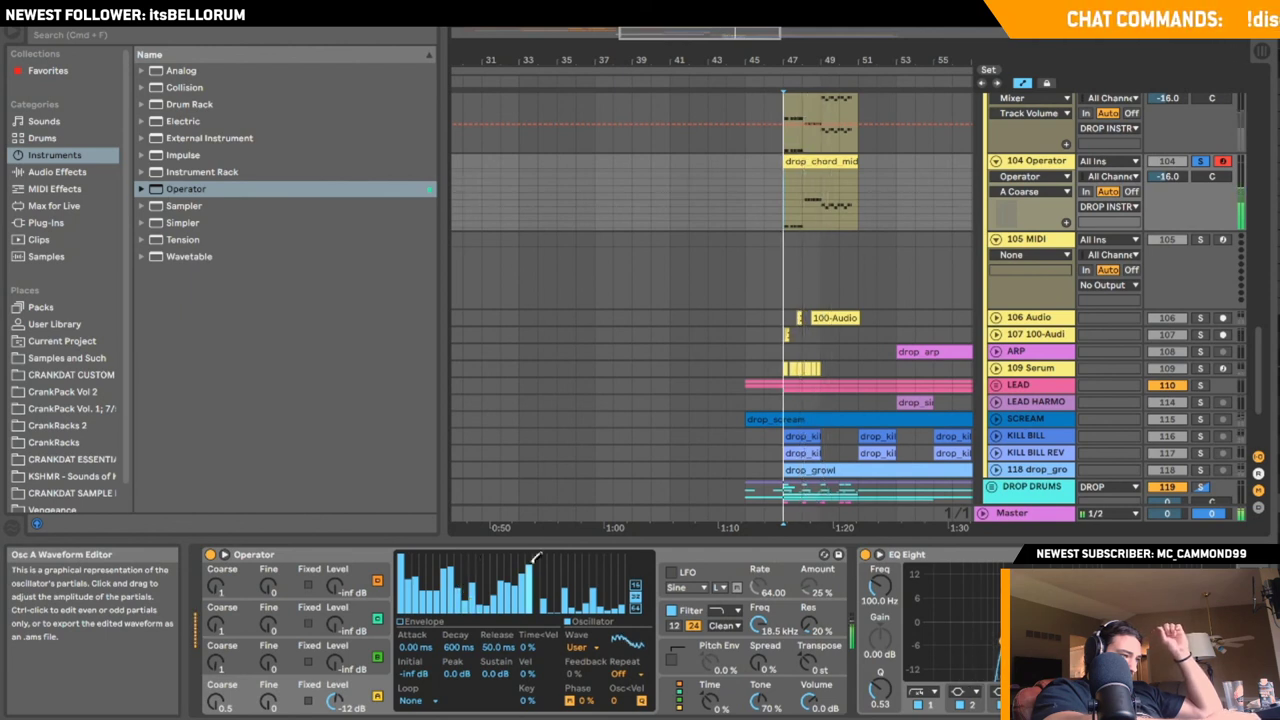
{"action": "key", "text": "space"}
{"action": "left_click_drag", "start_coordinate": [538, 570], "coordinate": [533, 587]}
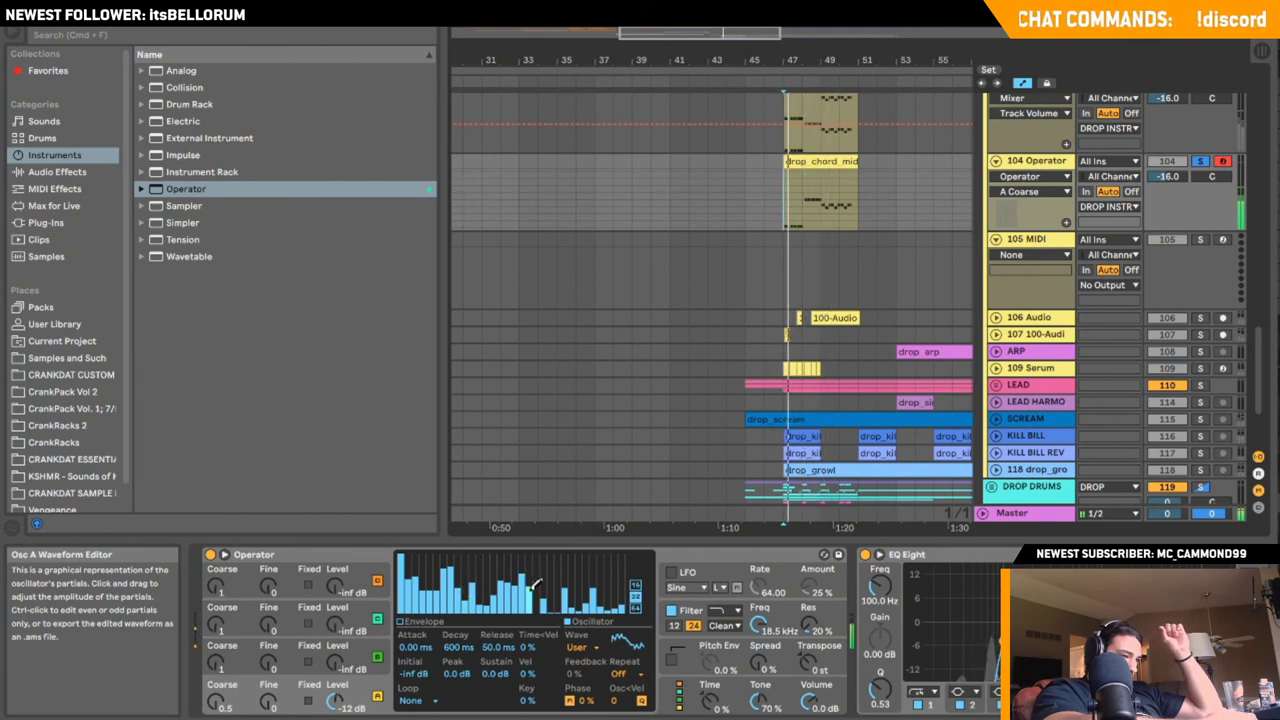
- Display Osc A's waveform editor with 16 harmonics and replay the Operator layer from bar 47
{"action": "left_click", "coordinate": [635, 584]}
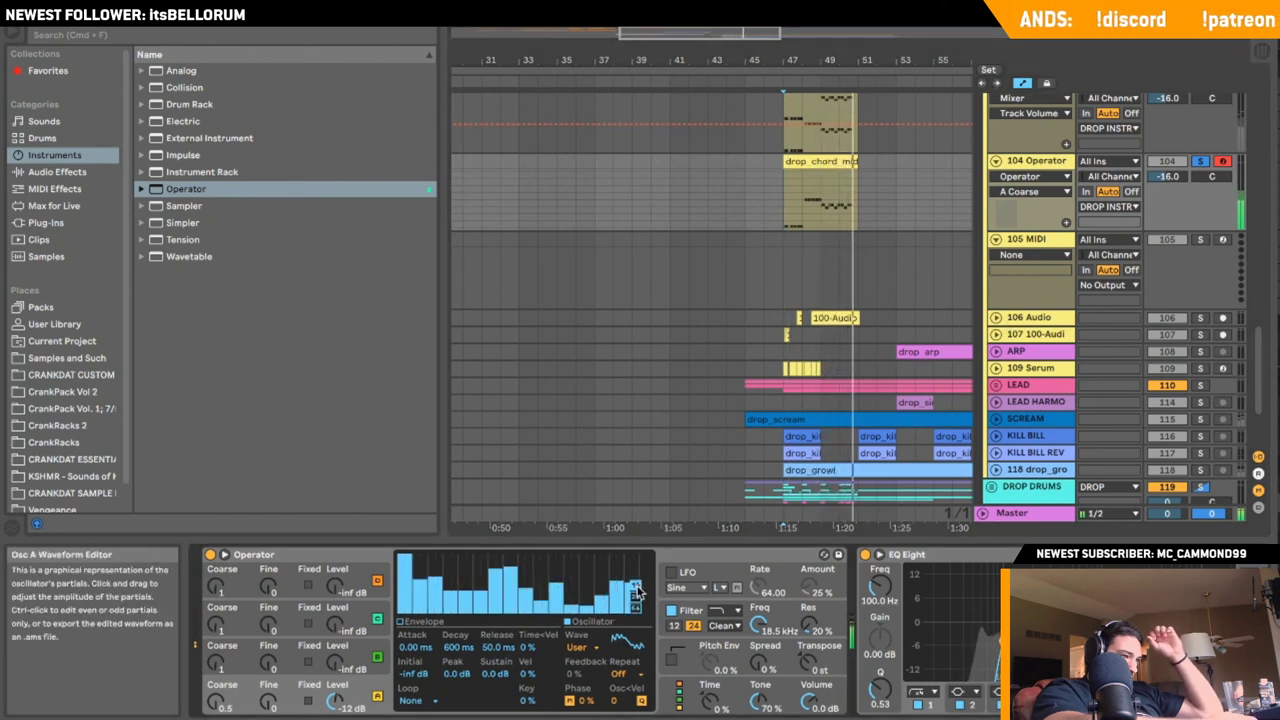
{"action": "key", "text": "space"}
{"action": "key", "text": "space"}
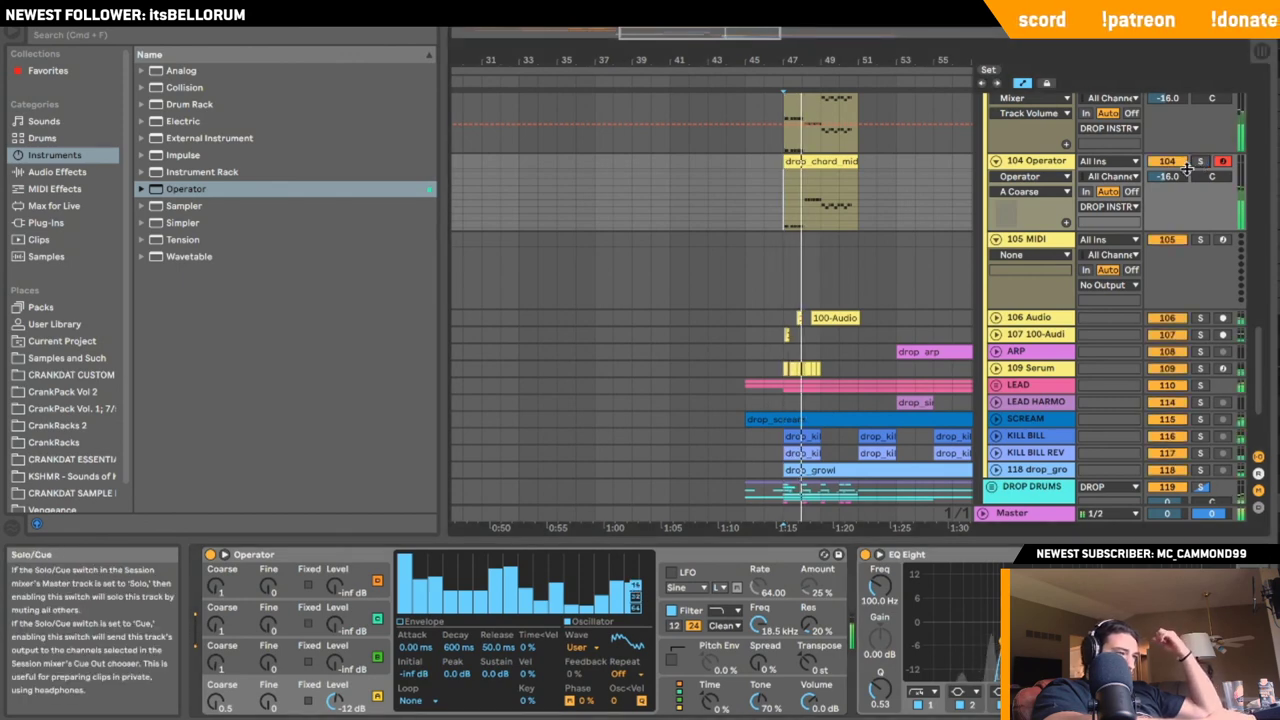
- Fold the 104 Operator track and listen to the full mix from about bar 39 while looking over its device chain
{"action": "left_click", "coordinate": [996, 161]}
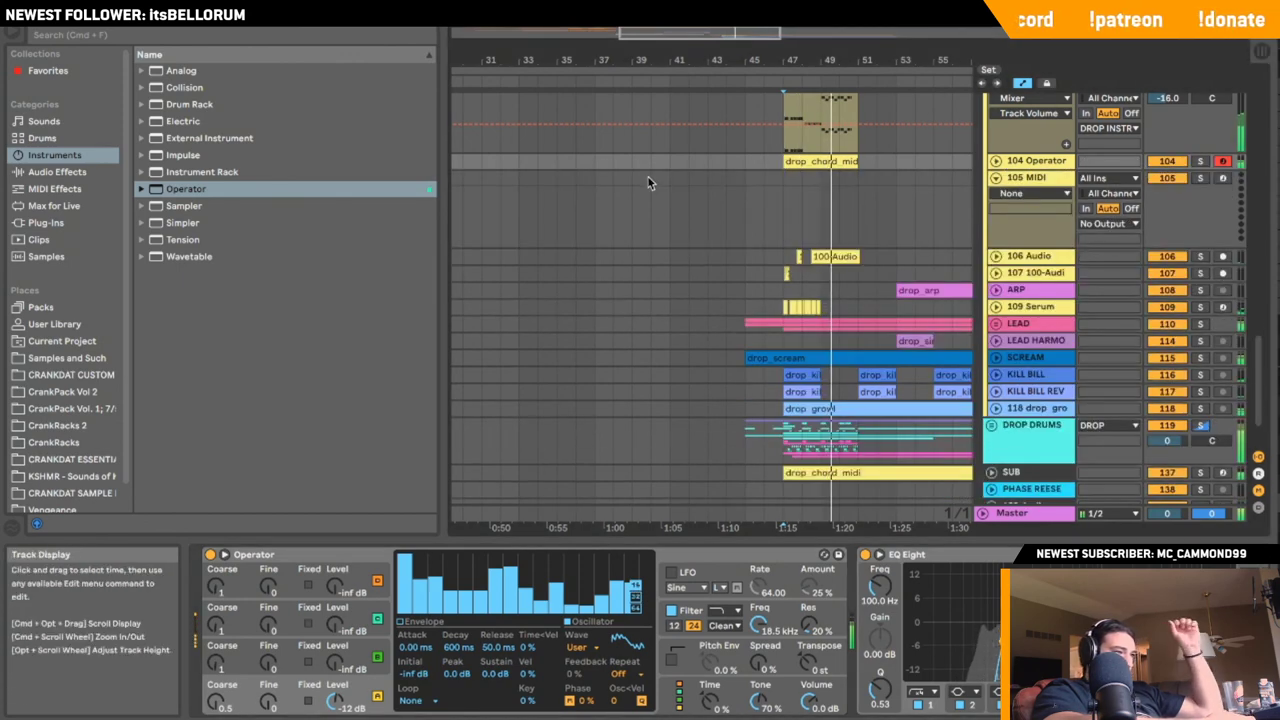
{"action": "left_click", "coordinate": [647, 163]}
{"action": "key", "text": "space"}
{"action": "key", "text": "space"}
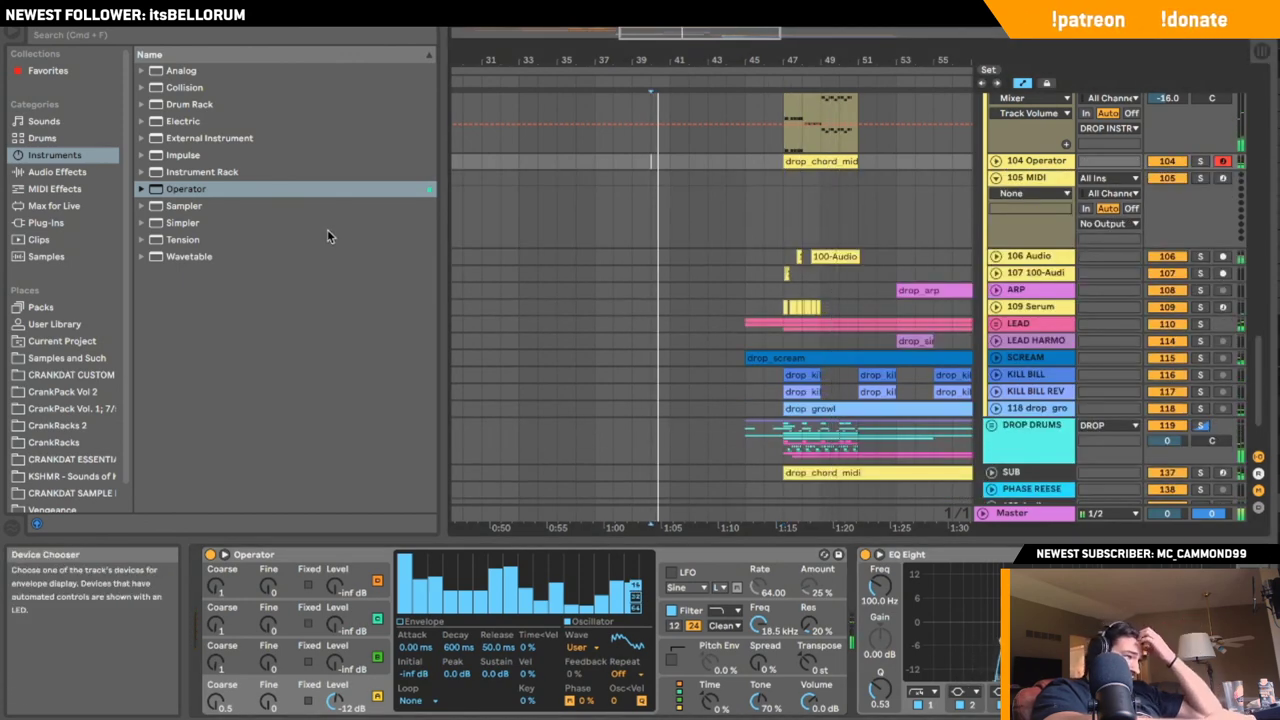
{"action": "left_click", "coordinate": [46, 223]}
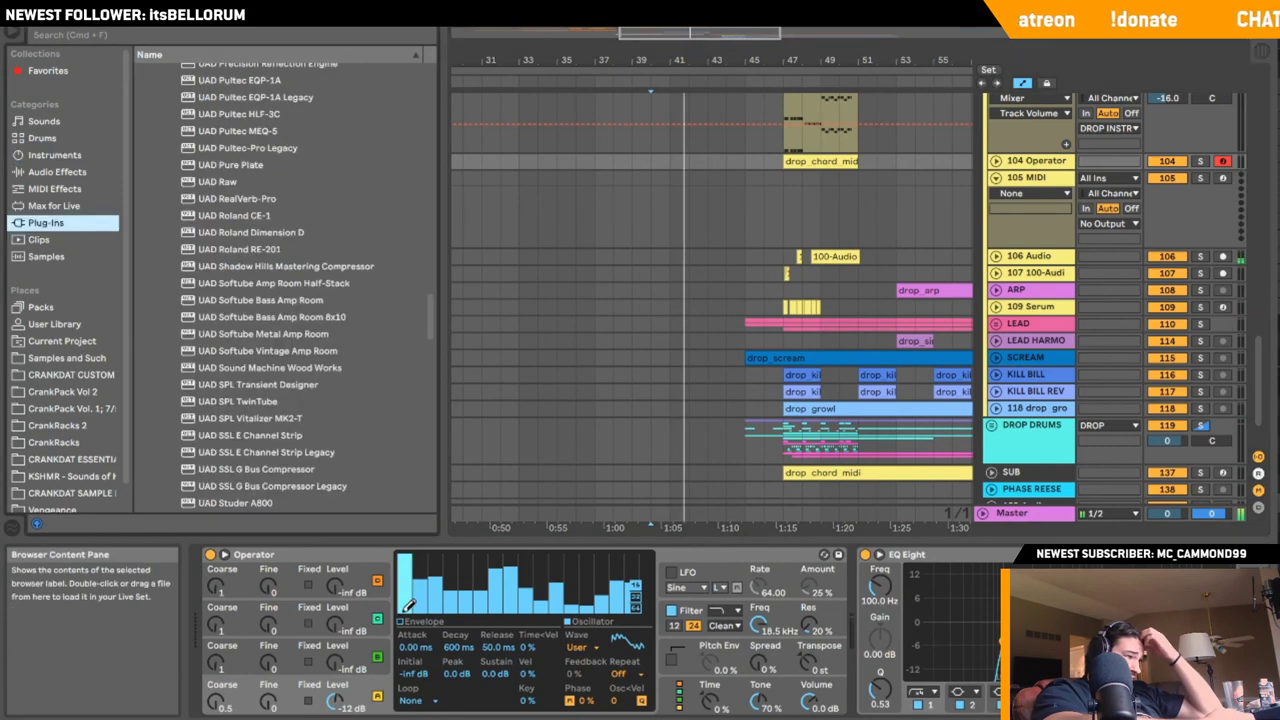
{"action": "scroll", "coordinate": [646, 586], "scroll_direction": "right", "scroll_amount": 10}
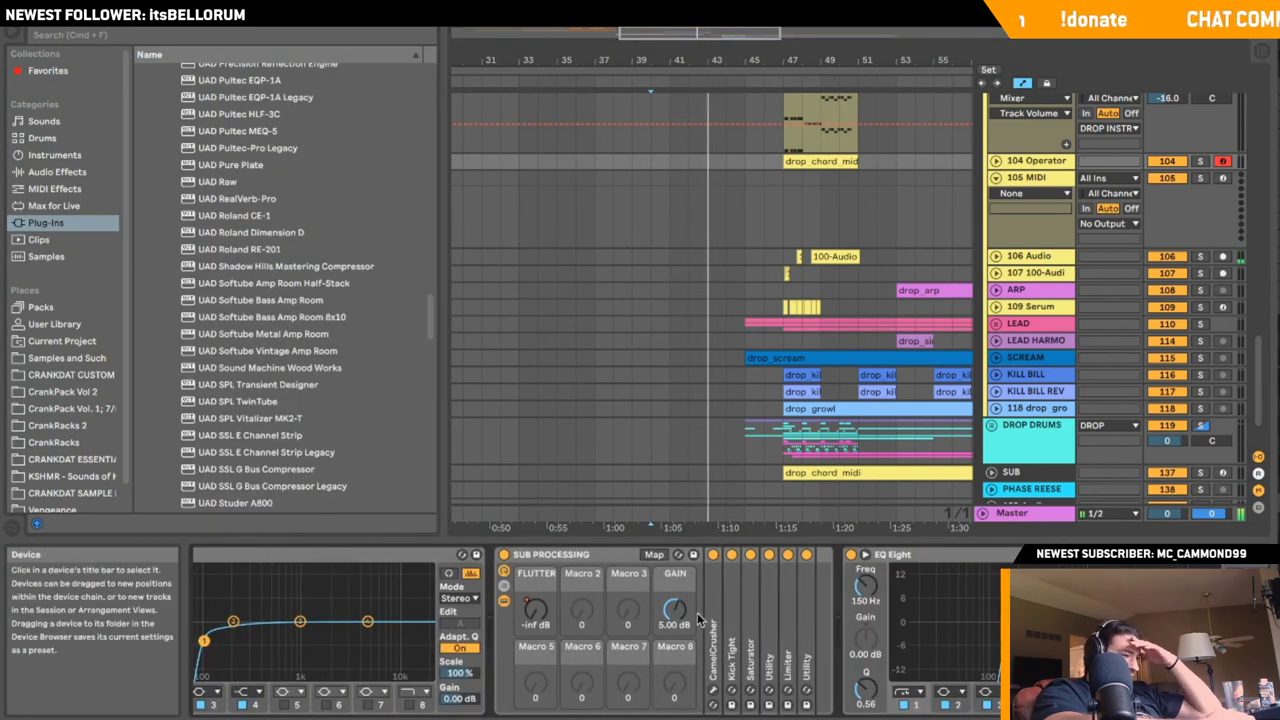
{"action": "scroll", "coordinate": [765, 628], "scroll_direction": "right", "scroll_amount": 3}
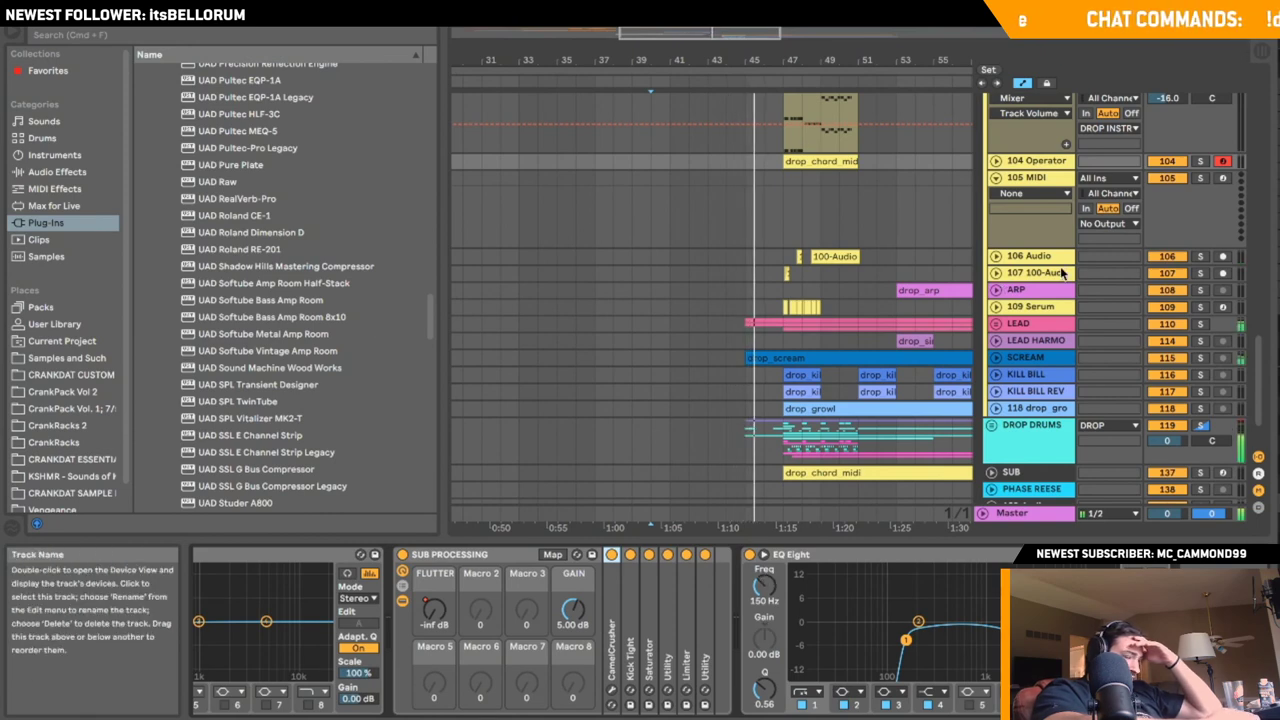
- Set the 104 Operator track's volume to -17.8 dB and fold the 103 Serum, 104 Operator and 105 MIDI tracks
{"action": "left_click", "coordinate": [995, 160]}
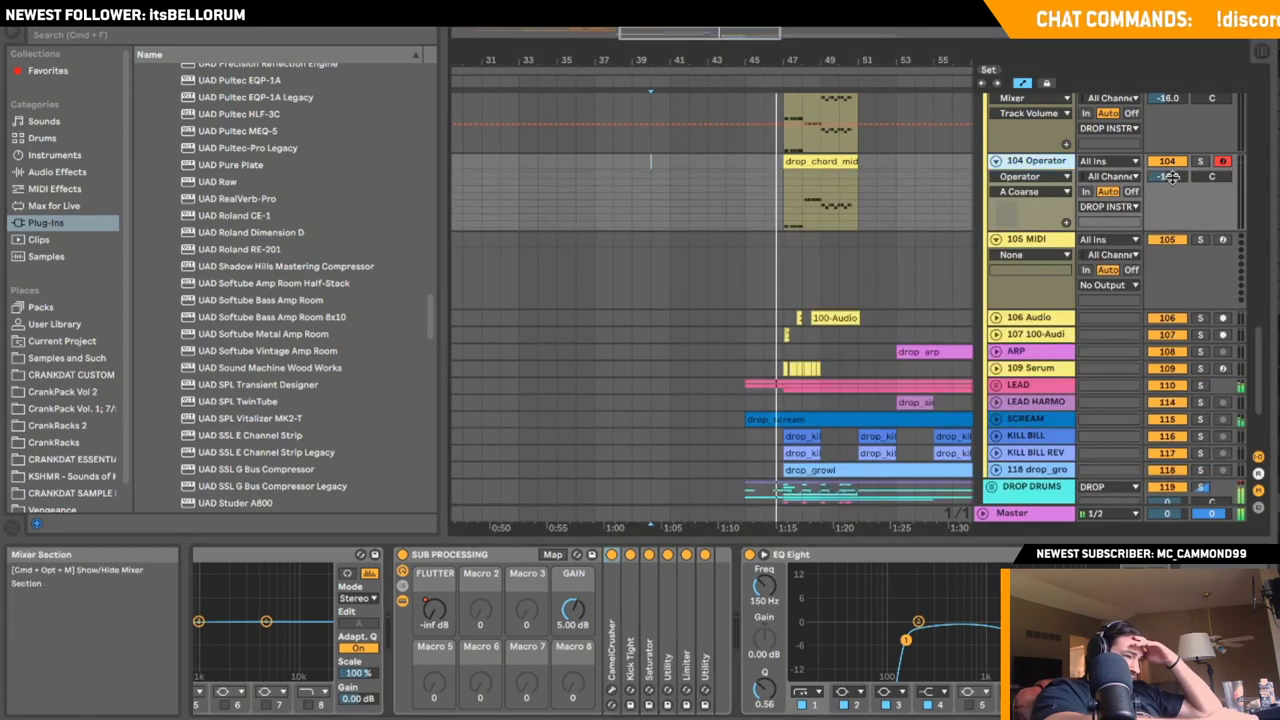
{"action": "left_click_drag", "start_coordinate": [1169, 176], "coordinate": [1169, 165]}
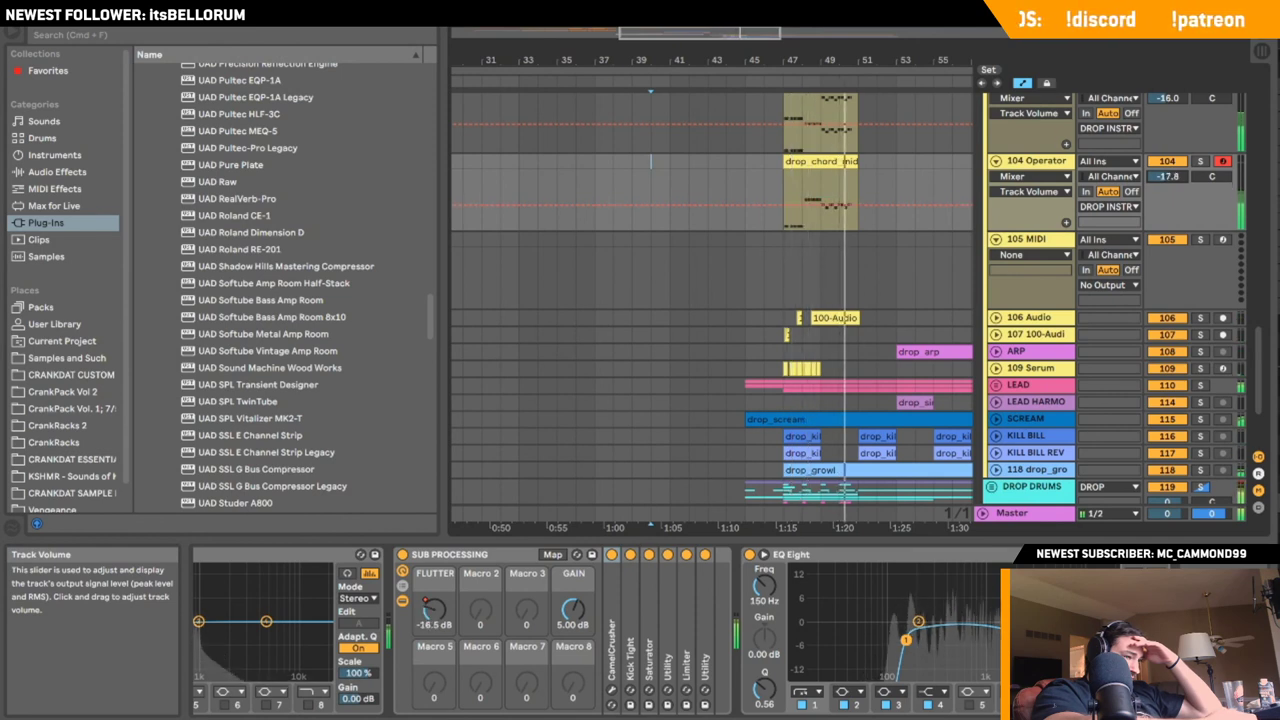
{"action": "left_click", "coordinate": [996, 161]}
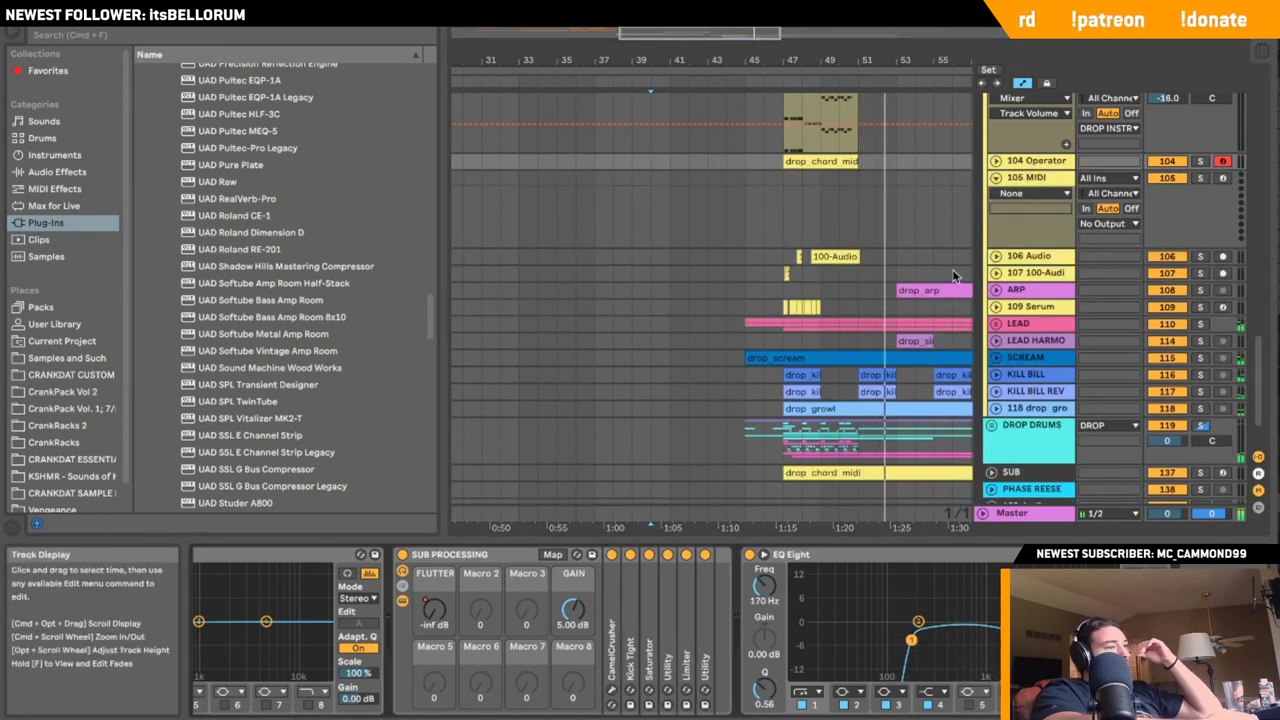
{"action": "left_click", "coordinate": [996, 177]}
{"action": "scroll", "coordinate": [1211, 155], "scroll_direction": "up", "scroll_amount": 5}
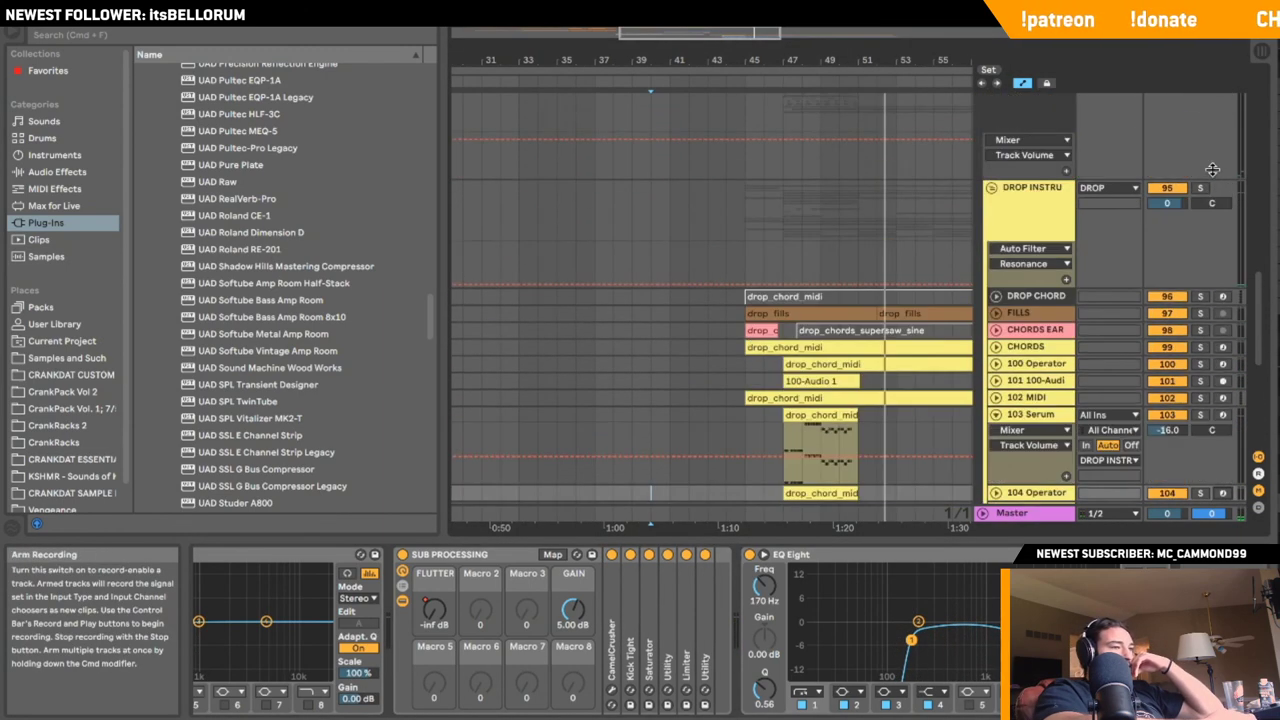
{"action": "left_click", "coordinate": [996, 414]}
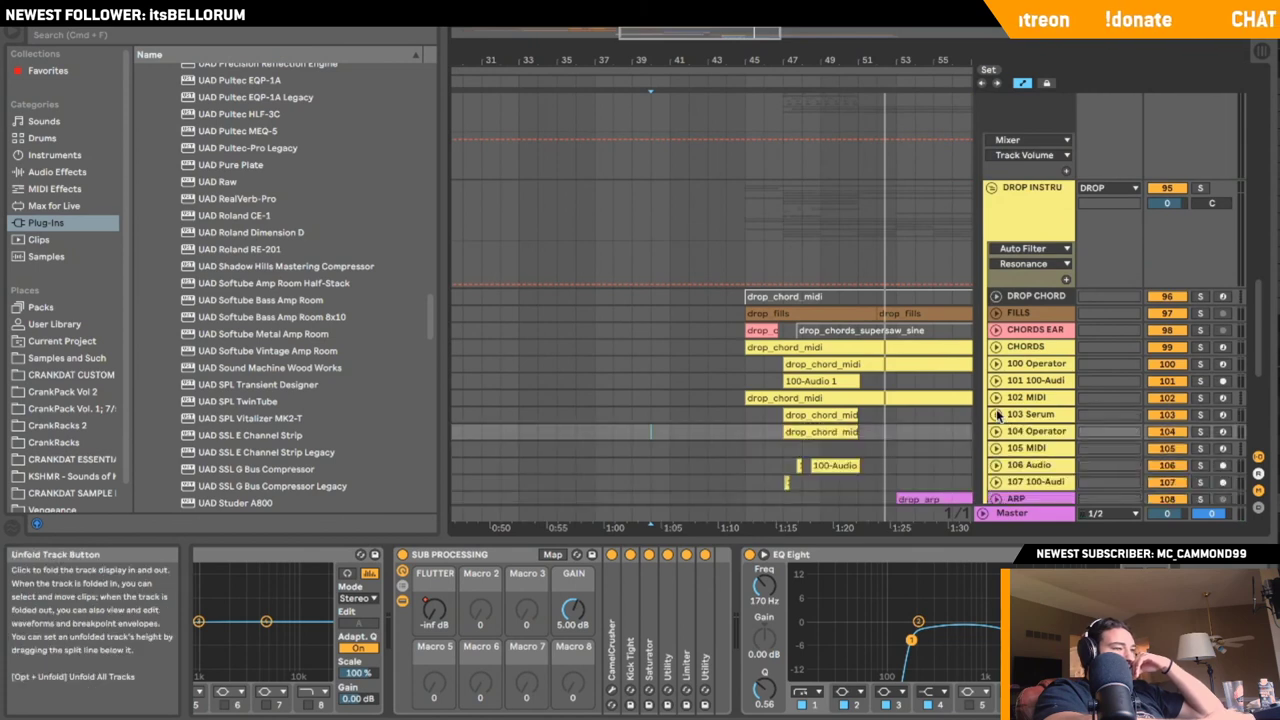
- Play the mix from just before bar 33 while checking the devices on the 101 100-Audio track
{"action": "left_click", "coordinate": [519, 432]}
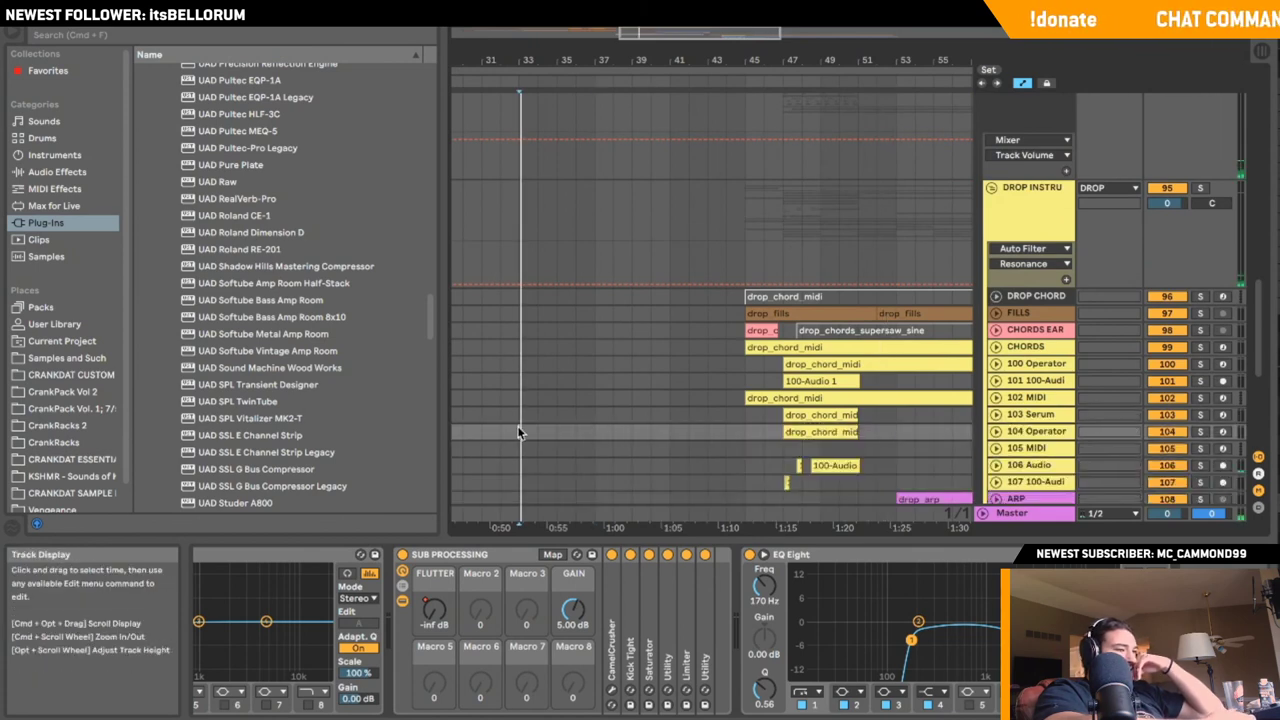
{"action": "left_click", "coordinate": [1003, 383]}
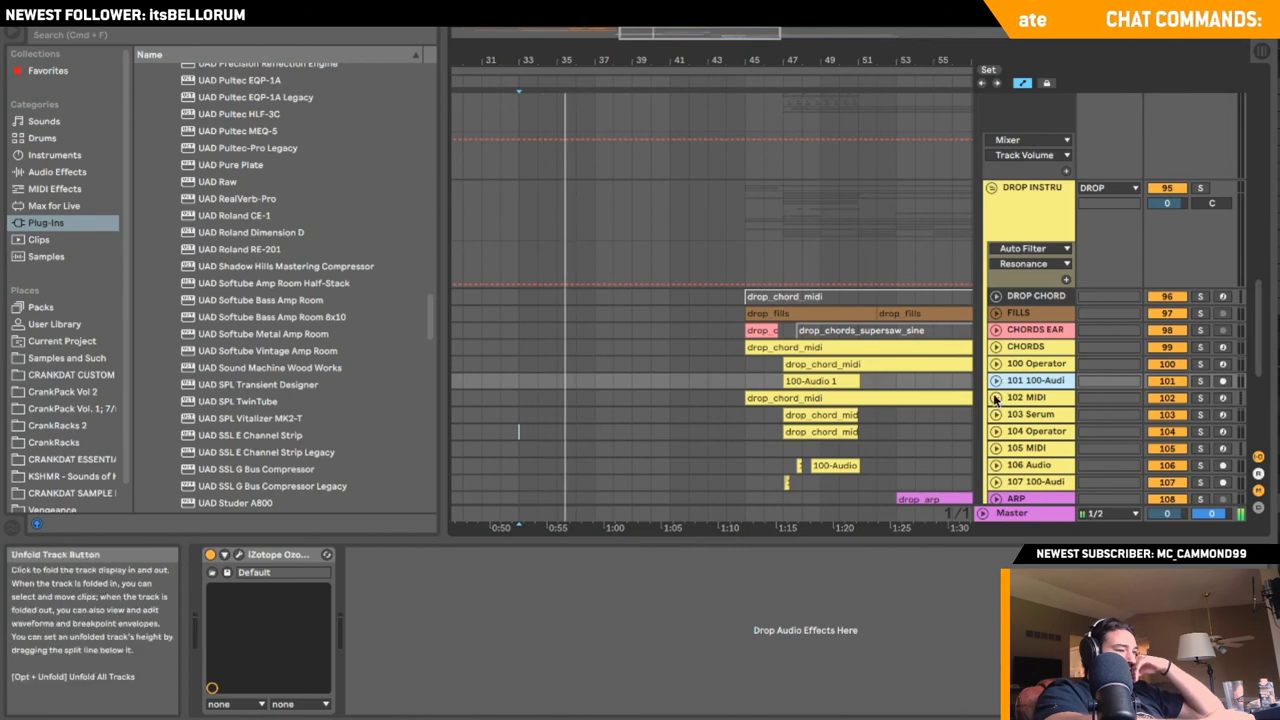
{"action": "left_click", "coordinate": [996, 397]}
{"action": "left_click", "coordinate": [996, 397]}
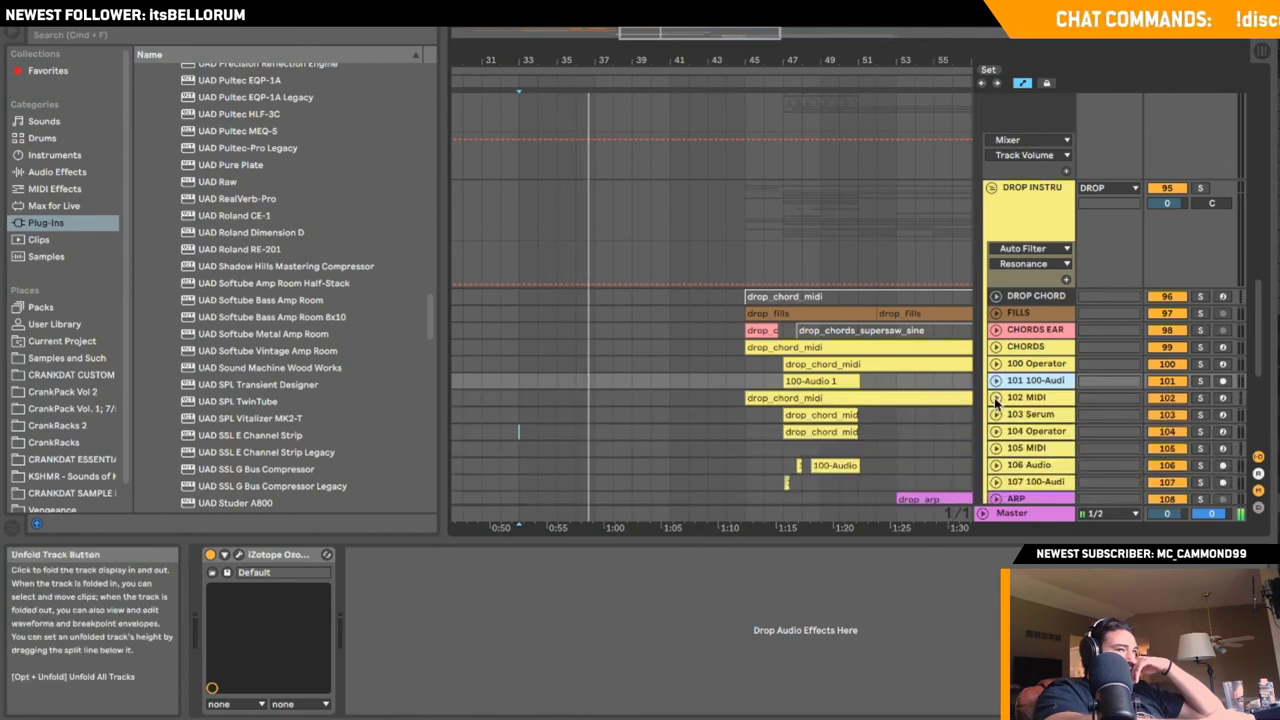
{"action": "scroll", "coordinate": [958, 392], "scroll_direction": "down", "scroll_amount": 6}
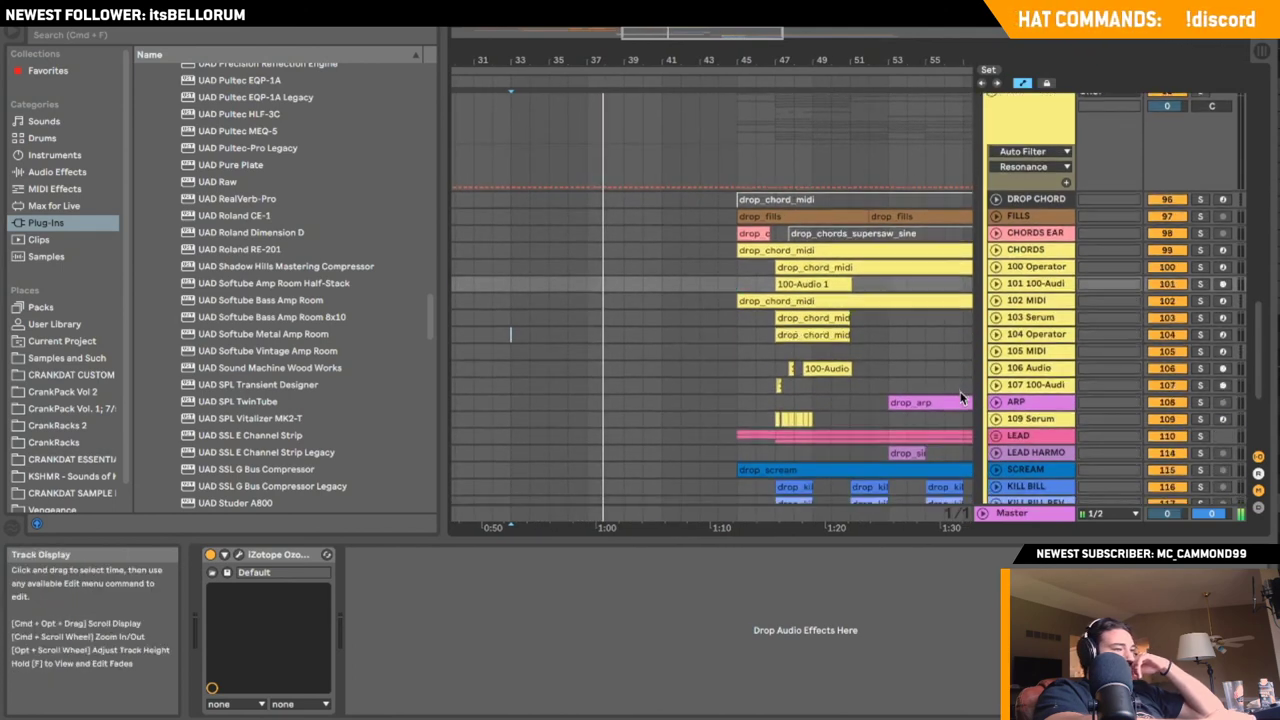
- Duplicate the first track inside the LEAD group and rename the copy LEAD HARM
{"action": "left_click", "coordinate": [1000, 354]}
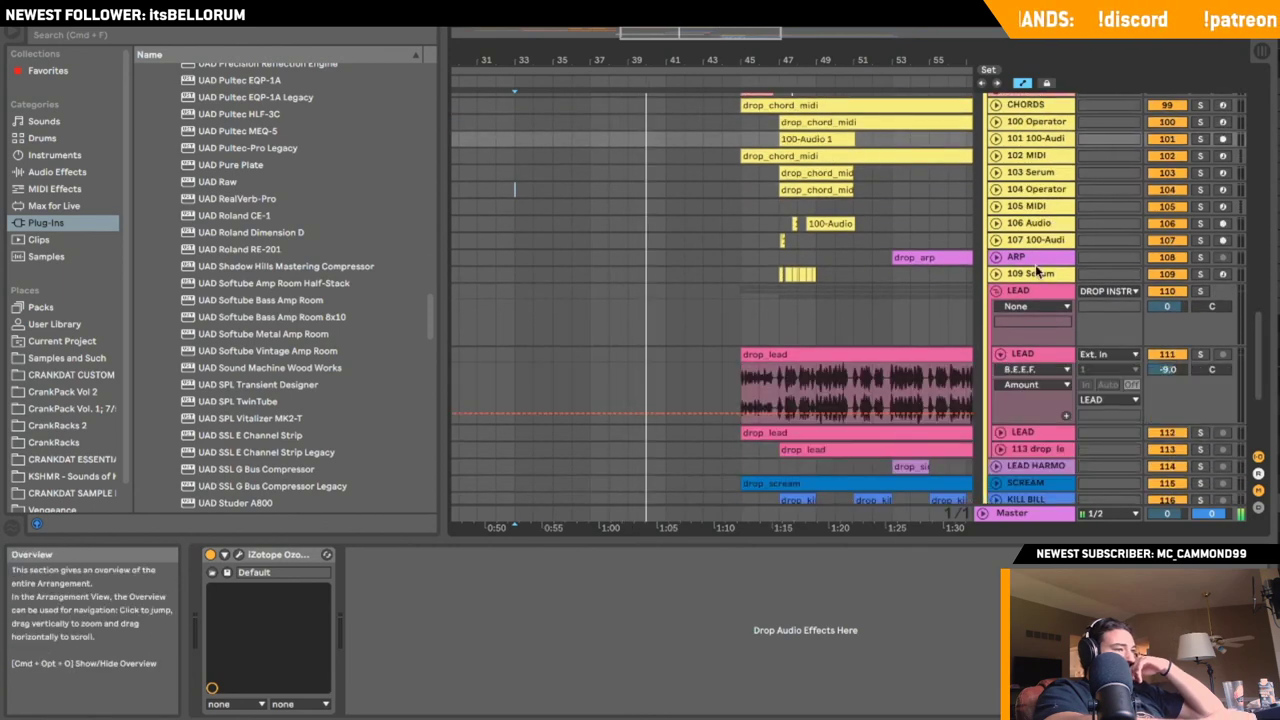
{"action": "left_click", "coordinate": [1024, 354]}
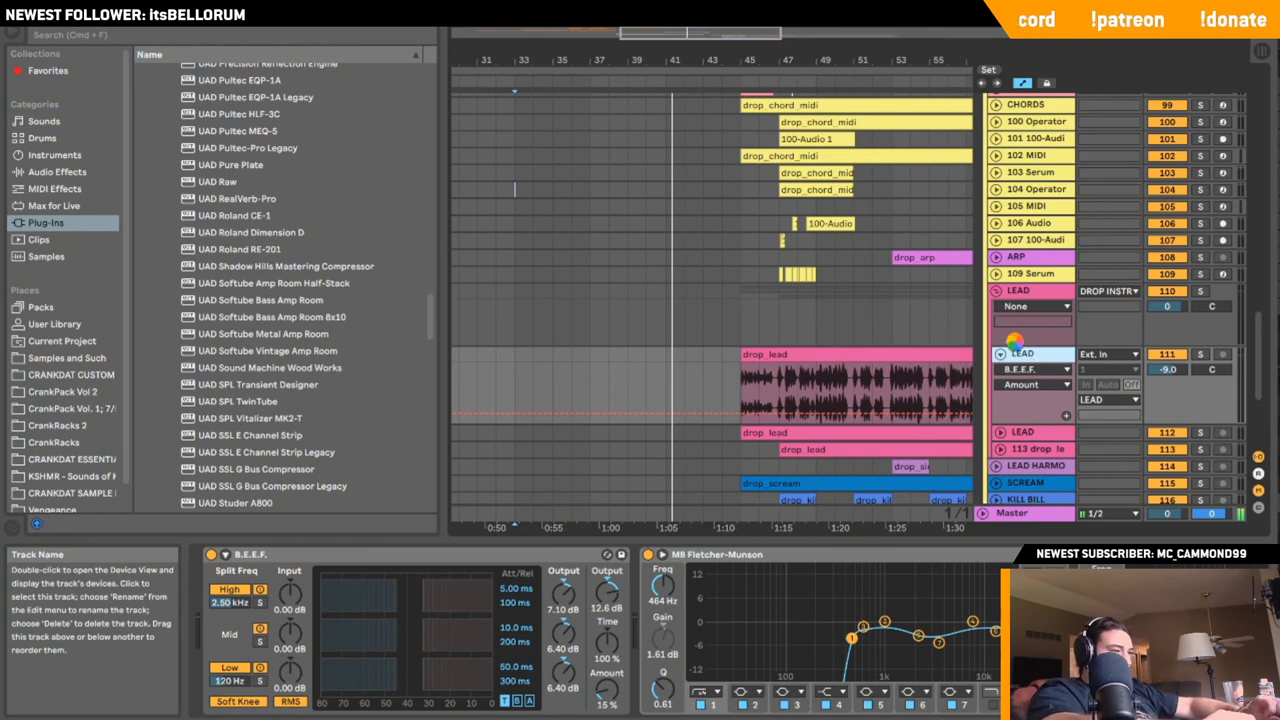
{"action": "key", "text": "super+d"}
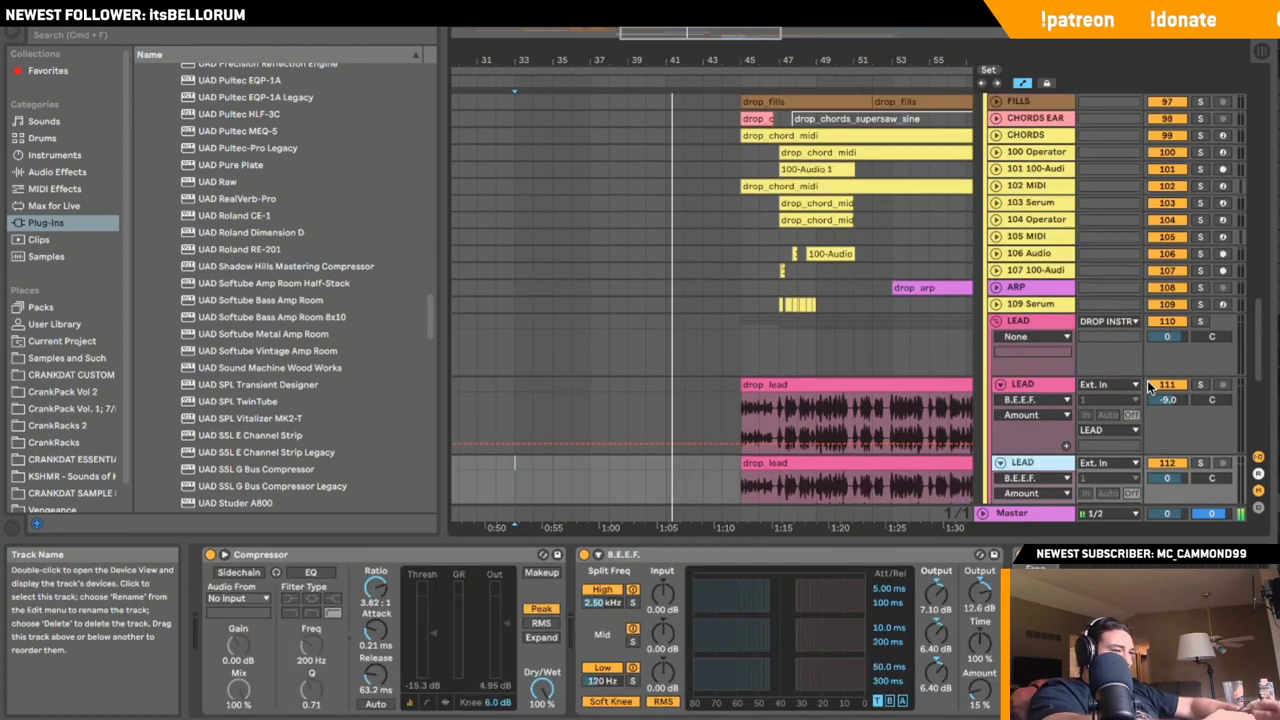
{"action": "key", "text": "super+r"}
{"action": "key", "text": "super+r"}
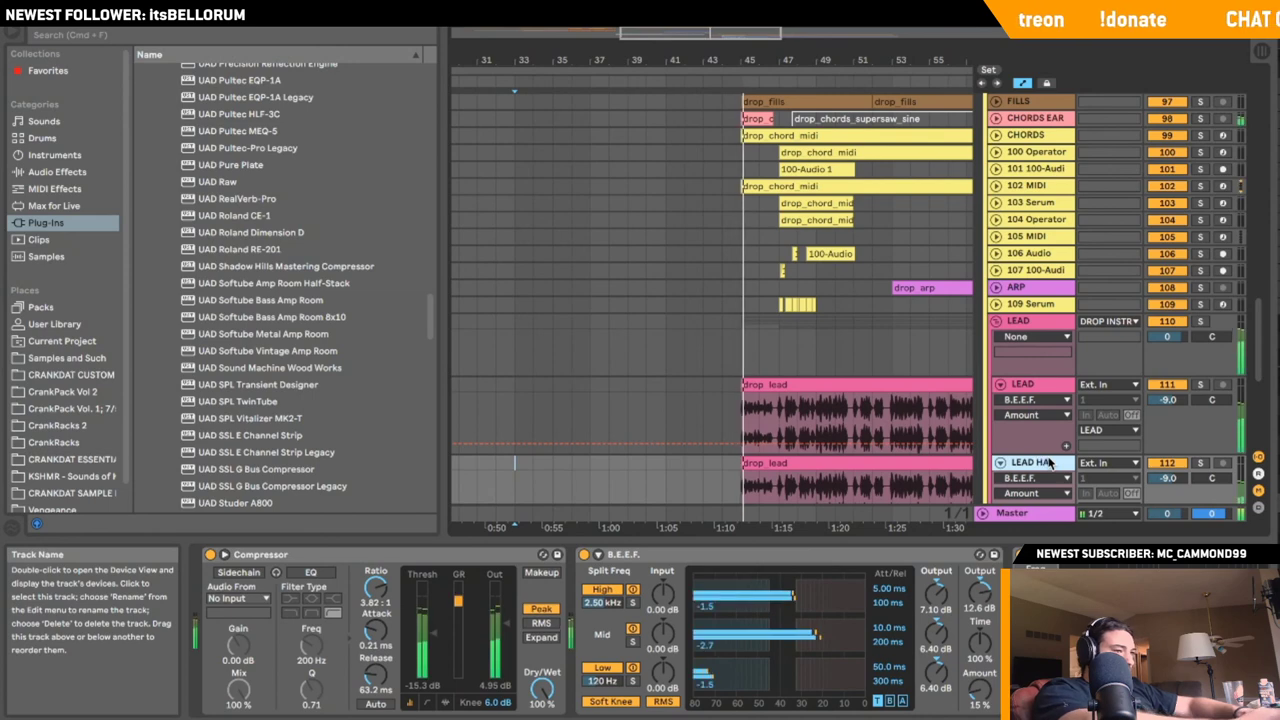
{"action": "type", "text": "LEAD HARM"}
{"action": "key", "text": "Return"}
- Enable warping on the LEAD HARM track's drop_lead clip and audition it transposed up 4 and 3 semitones
{"action": "double_click", "coordinate": [831, 463]}
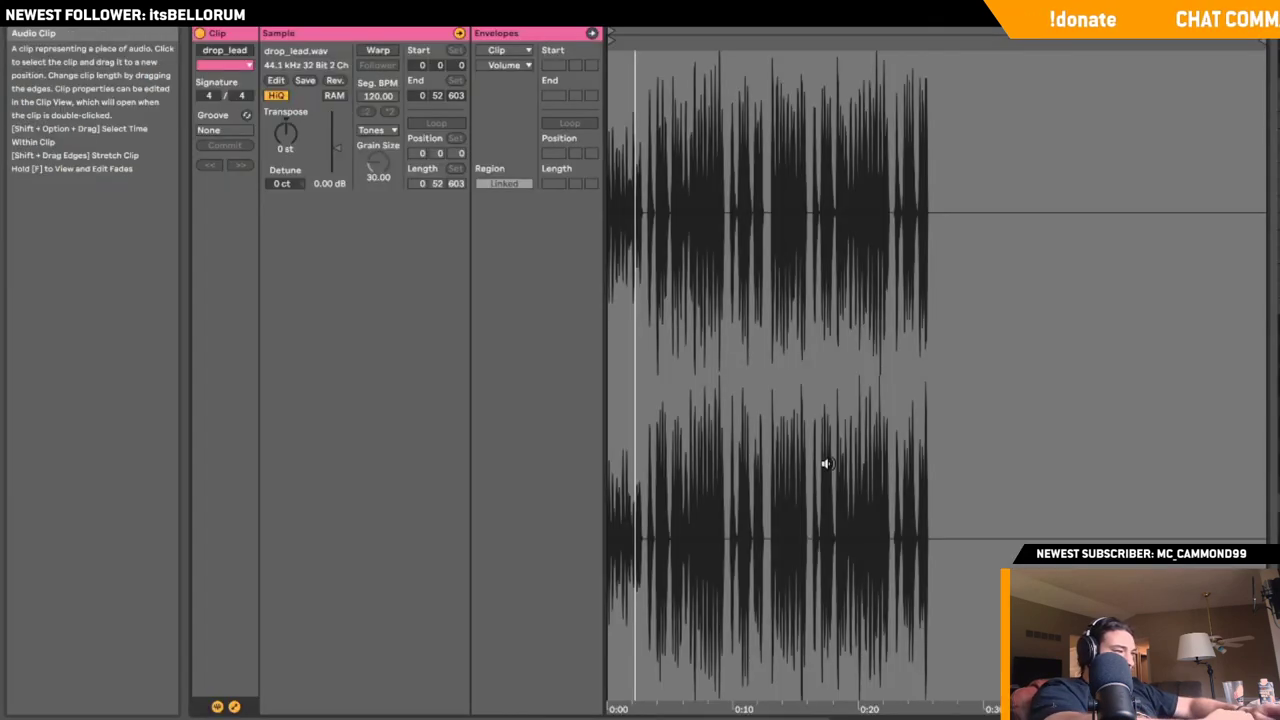
{"action": "left_click", "coordinate": [390, 51]}
{"action": "left_click_drag", "start_coordinate": [285, 133], "coordinate": [285, 112]}
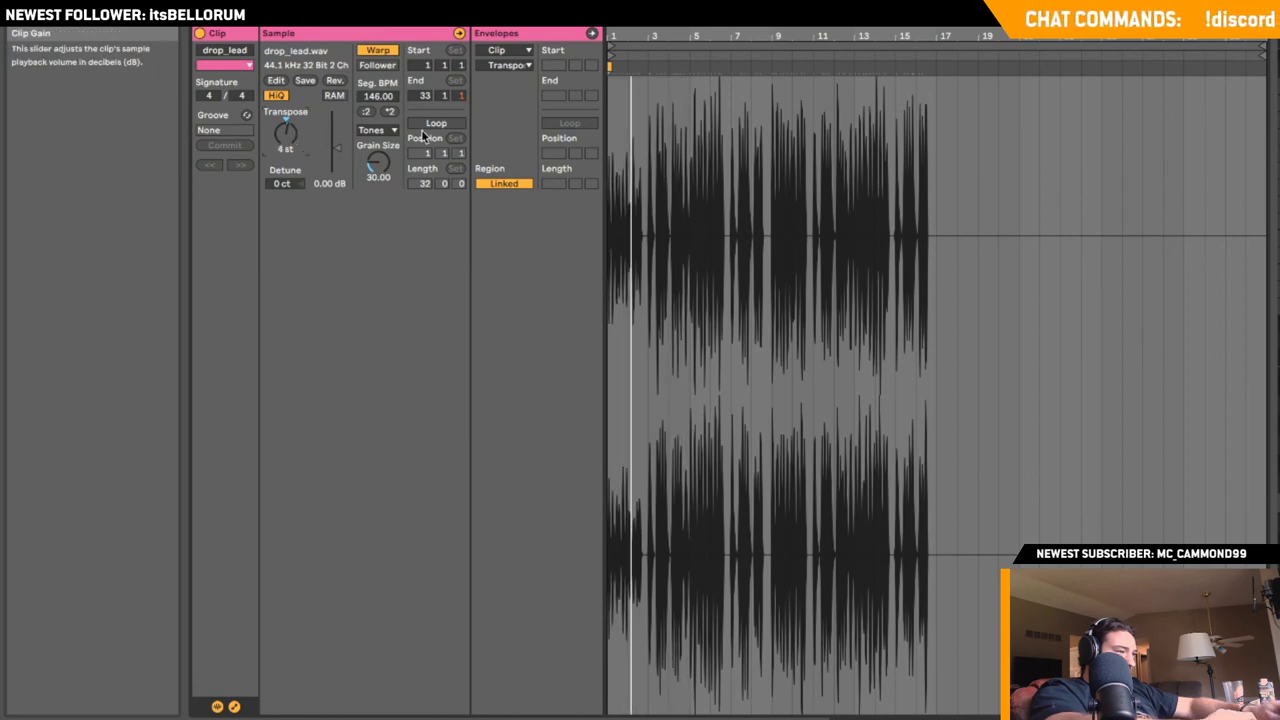
{"action": "key", "text": "Down"}
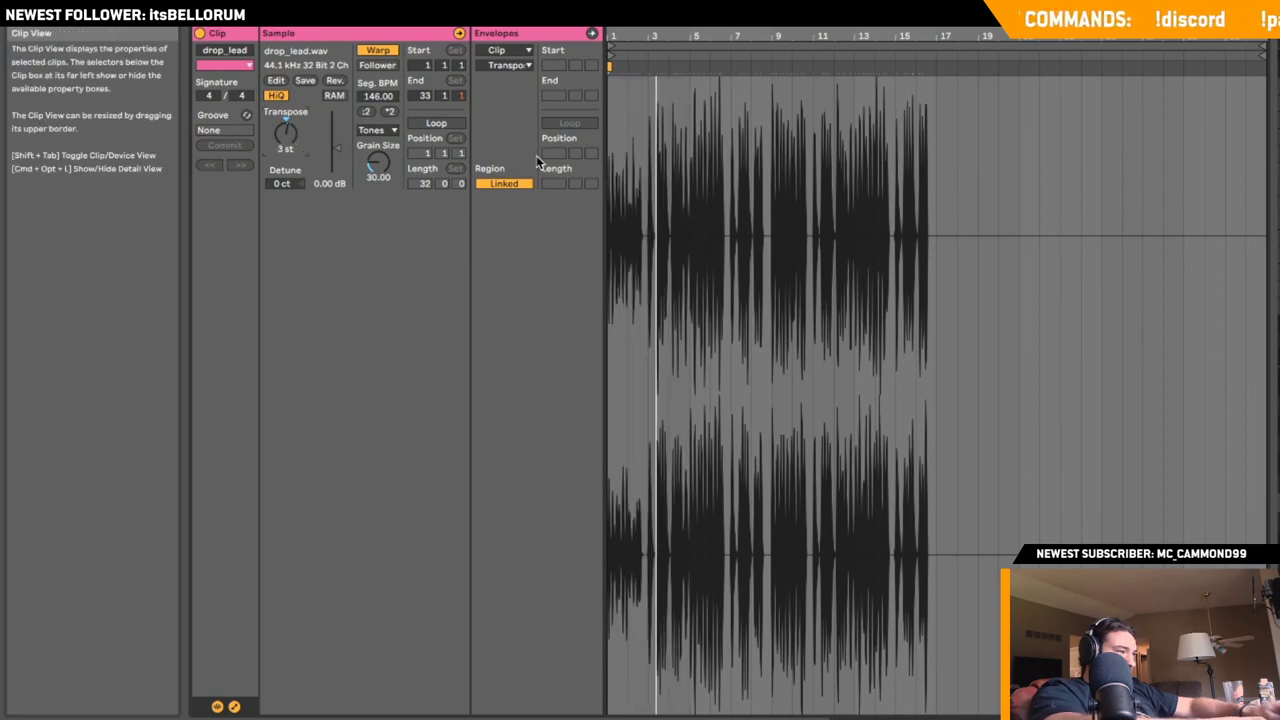
{"action": "key", "text": "shift+Tab"}
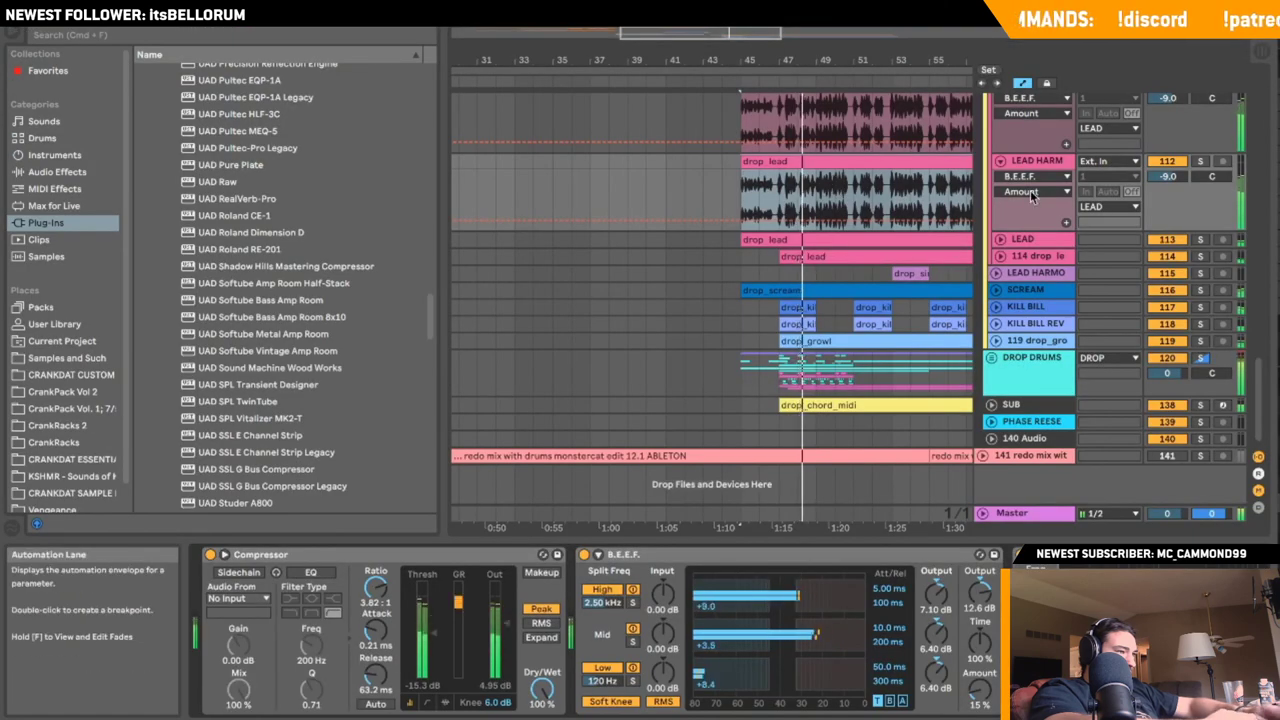
- Solo LEAD HARM, split its clip at bar 47 and delete the part before it, replaying from bar 47
{"action": "left_click", "coordinate": [1201, 161]}
{"action": "left_click", "coordinate": [772, 197]}
{"action": "key", "text": "space"}
{"action": "key", "text": "super+e"}
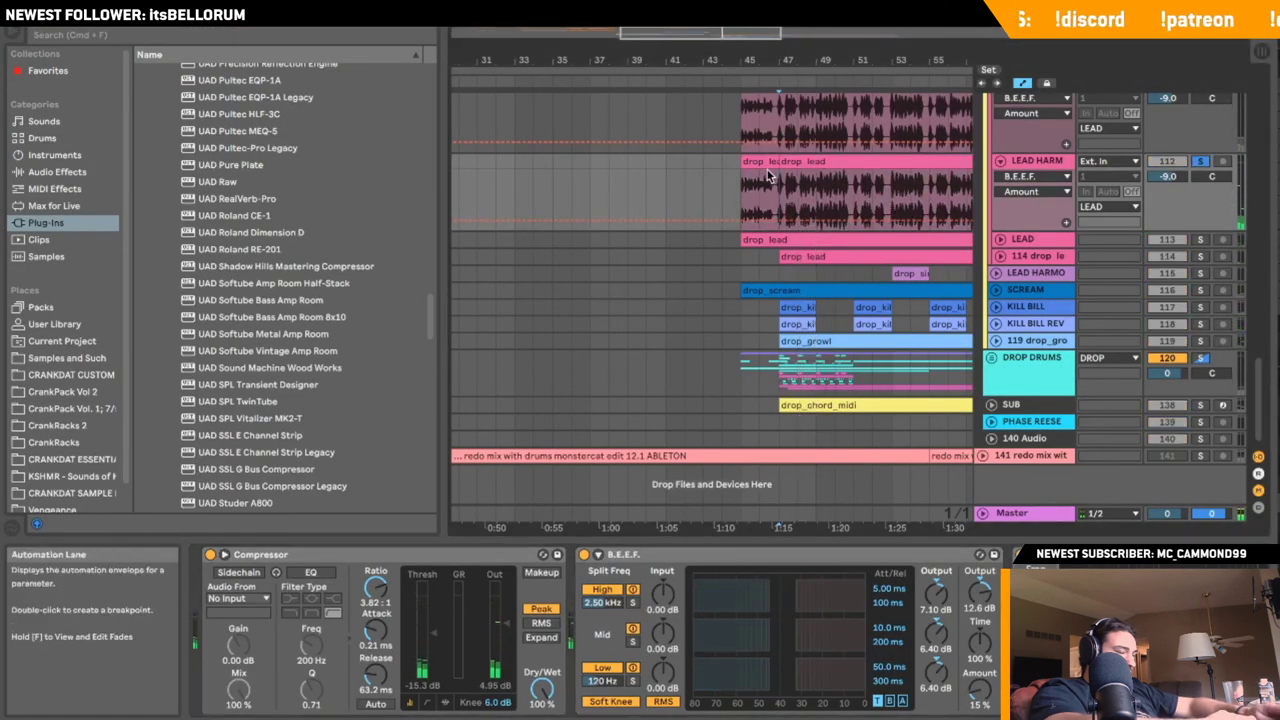
{"action": "left_click", "coordinate": [766, 162]}
{"action": "key", "text": "Delete"}
{"action": "left_click", "coordinate": [784, 192]}
{"action": "key", "text": "space"}
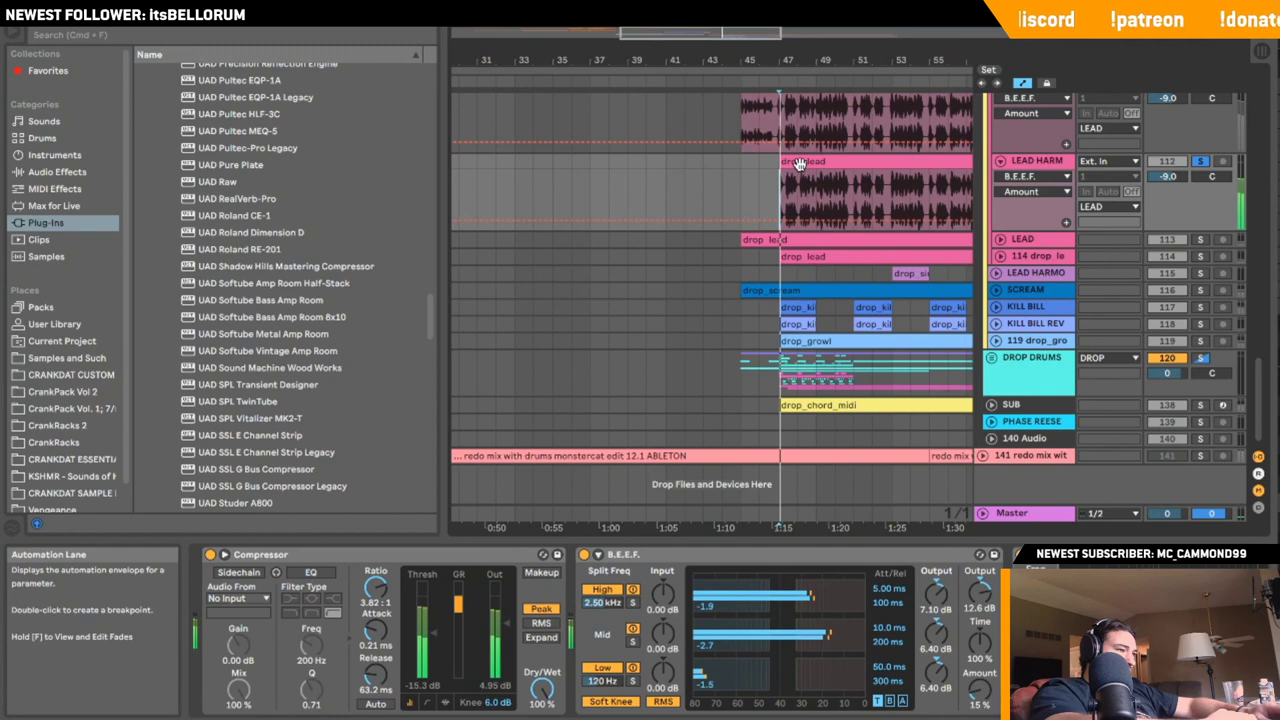
- Draw a Transpose envelope on the harmony clip, one semitone lower from bar 4 to 5 and again after about bar 5.5
{"action": "double_click", "coordinate": [798, 163]}
{"action": "key", "text": "super+grave"}
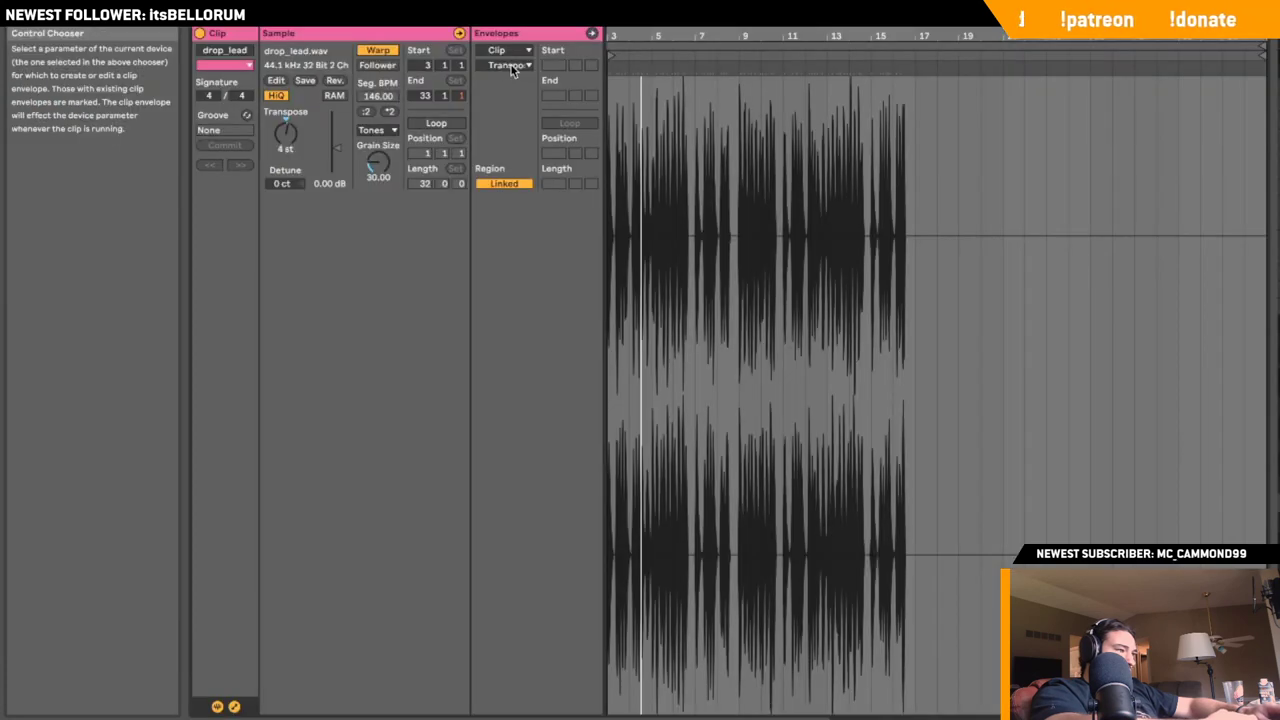
{"action": "left_click", "coordinate": [510, 65]}
{"action": "left_click", "coordinate": [510, 90]}
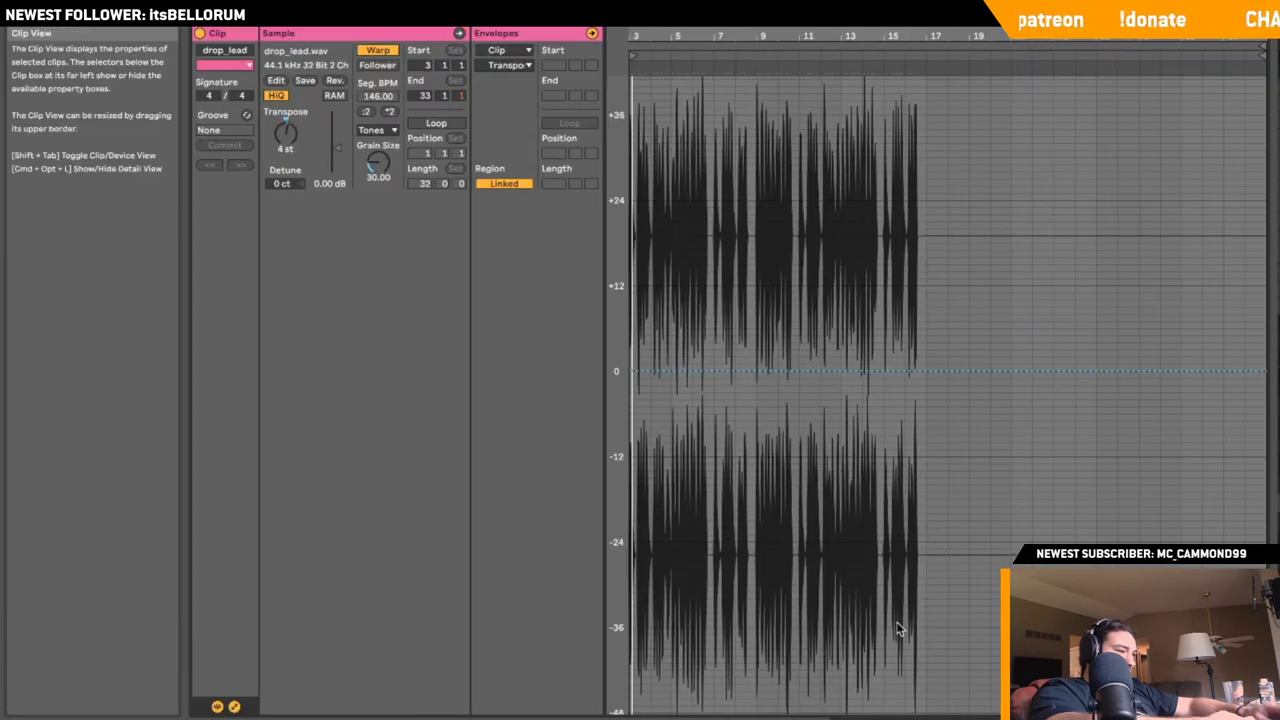
{"action": "key", "text": "plus"}
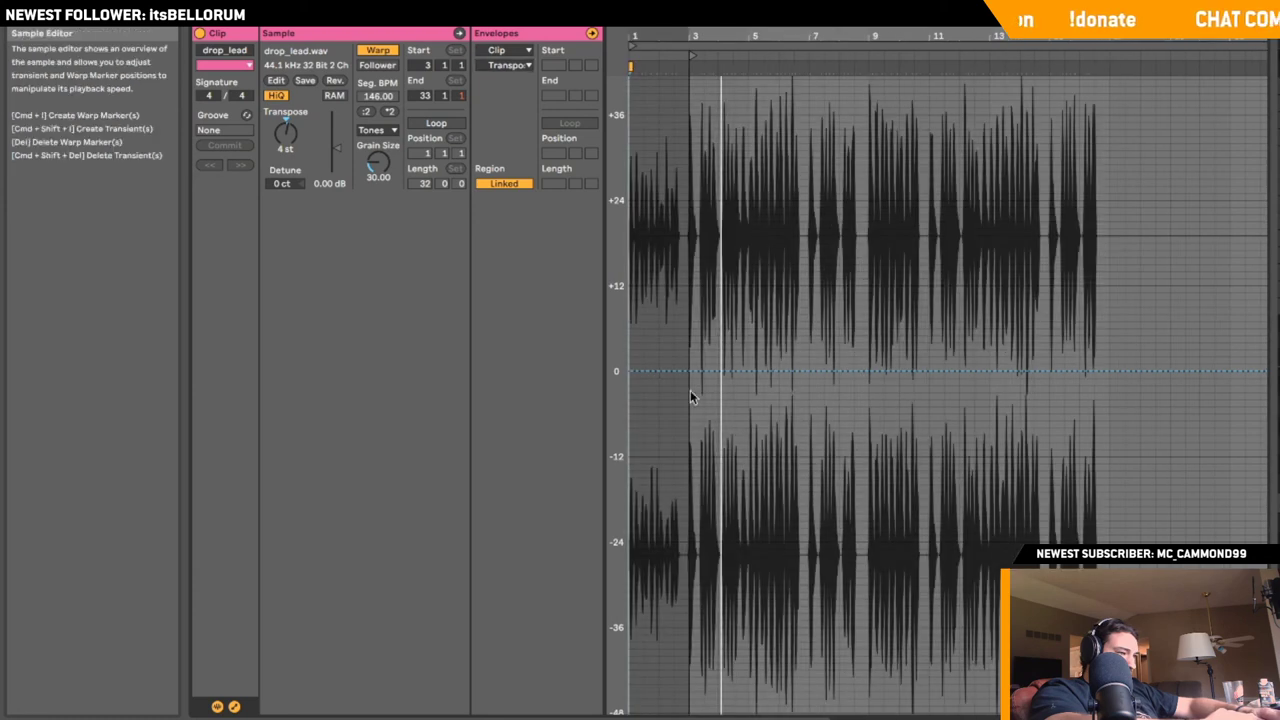
{"action": "left_click_drag", "start_coordinate": [720, 371], "coordinate": [733, 373]}
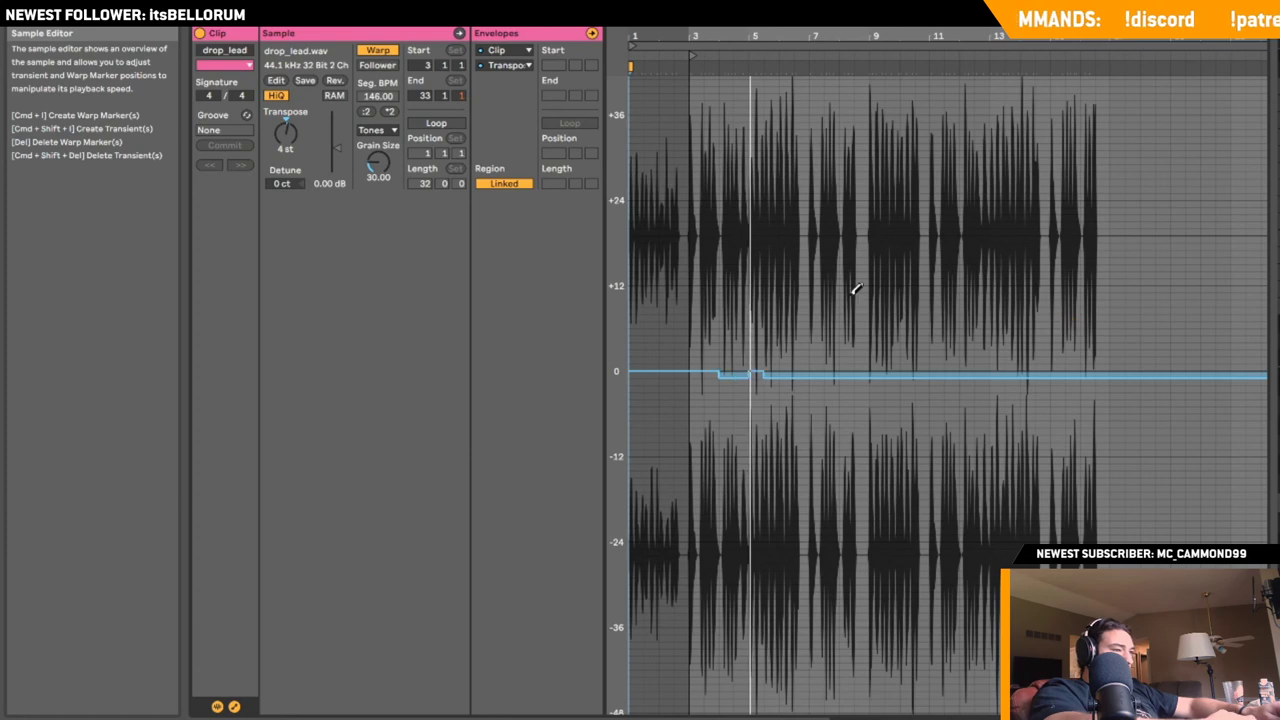
{"action": "key", "text": "space"}
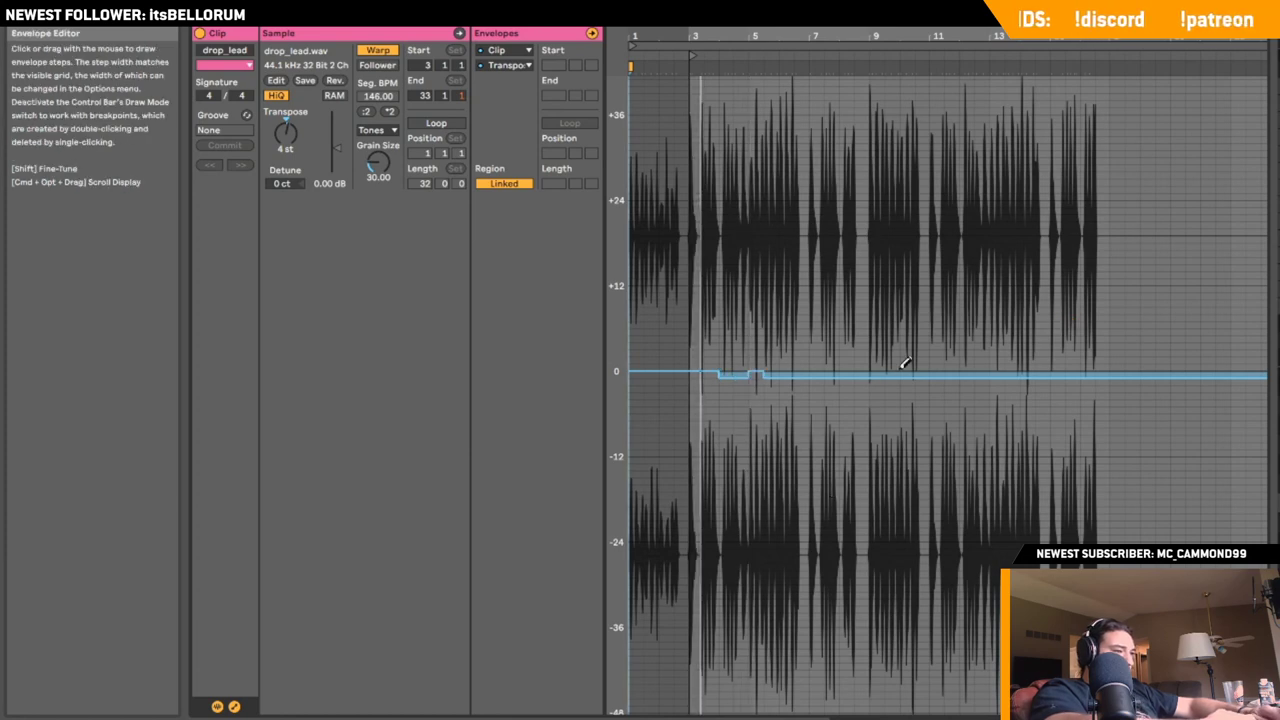
{"action": "key", "text": "b"}
- Trim the LEAD HARM clip to end at bar 49 and set the track's volume to -16.0 dB
{"action": "key", "text": "shift+Tab"}
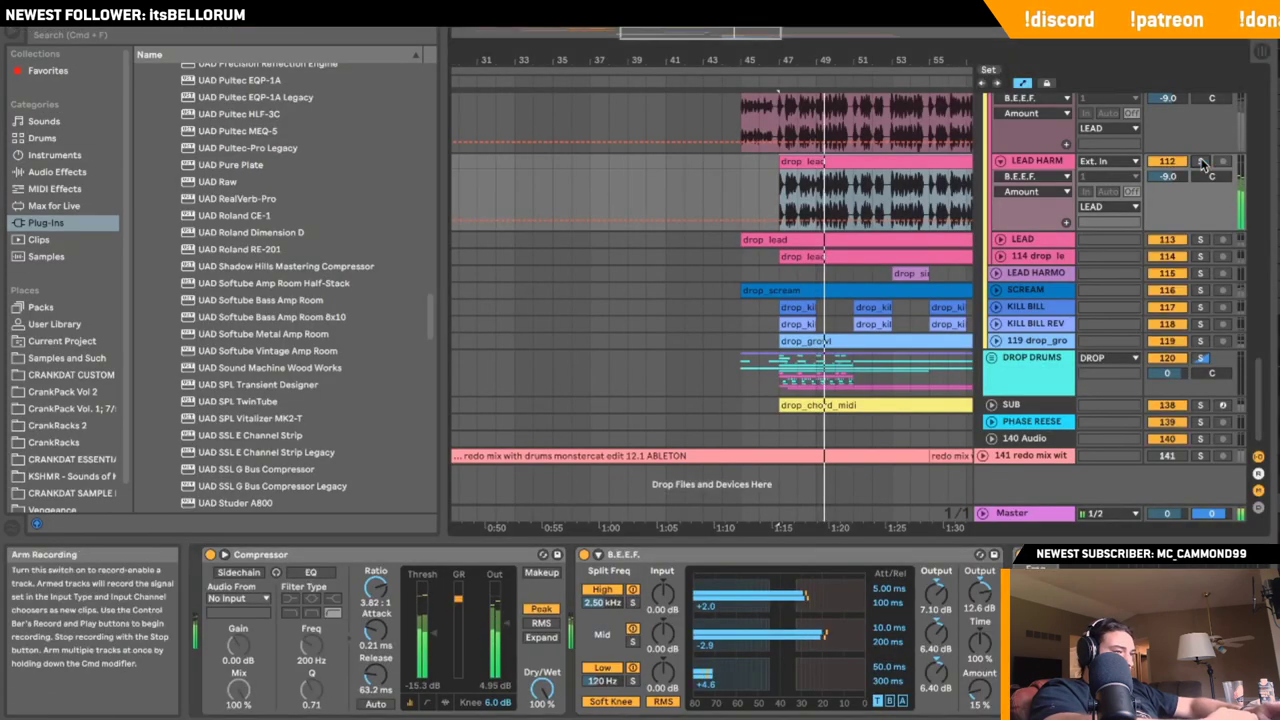
{"action": "left_click", "coordinate": [818, 178]}
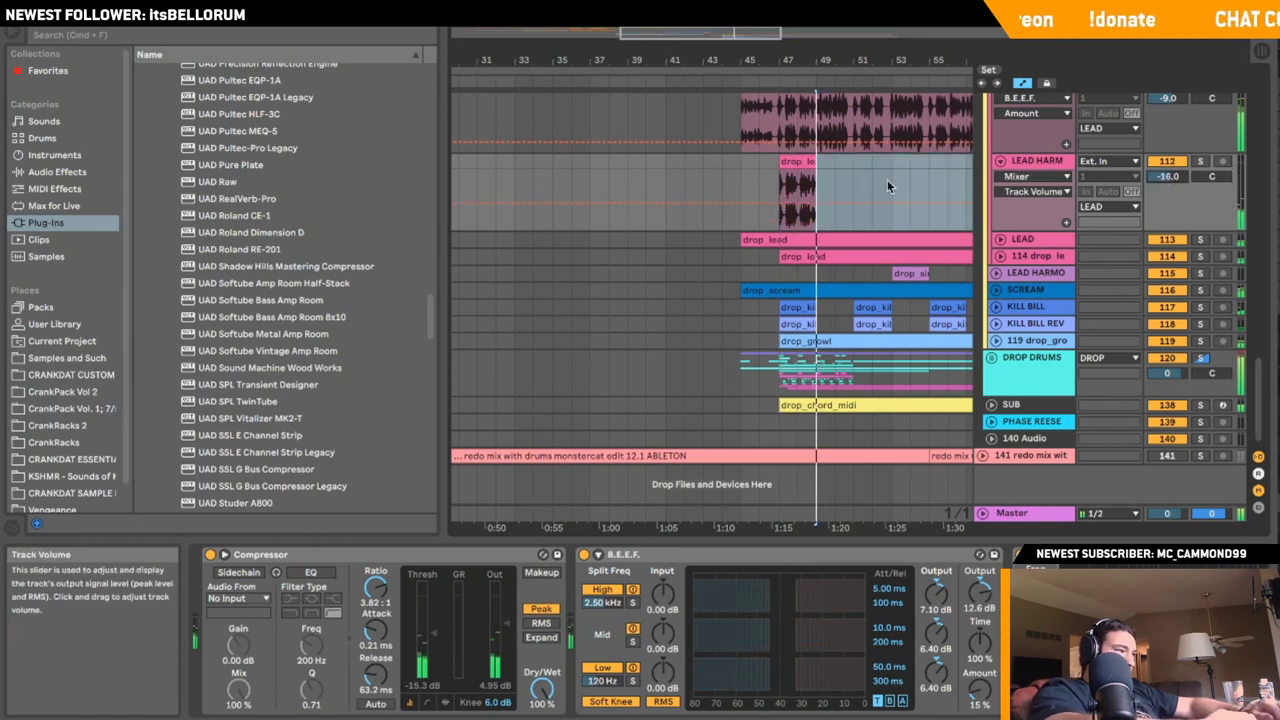
- Select Auto Pan among the audio effects and lower the LEAD HARM track's volume further
{"action": "left_click", "coordinate": [57, 172]}
{"action": "left_click", "coordinate": [176, 121]}
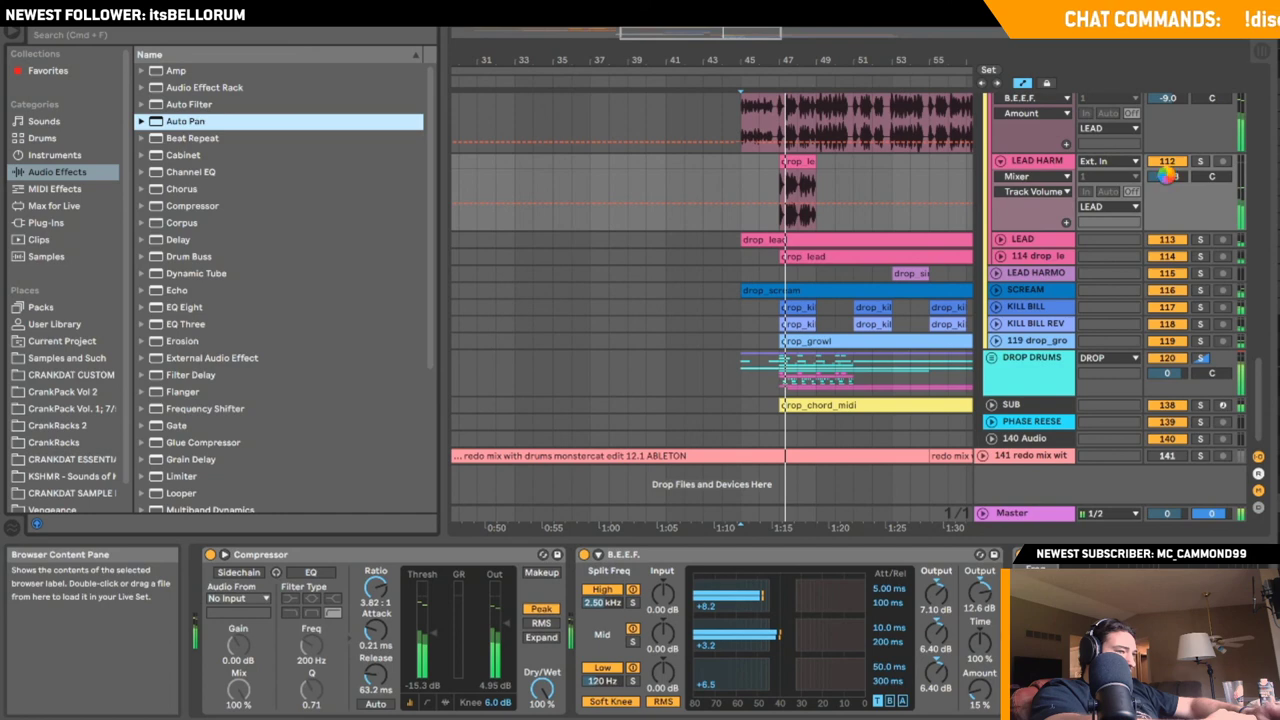
{"action": "left_click", "coordinate": [1165, 175]}
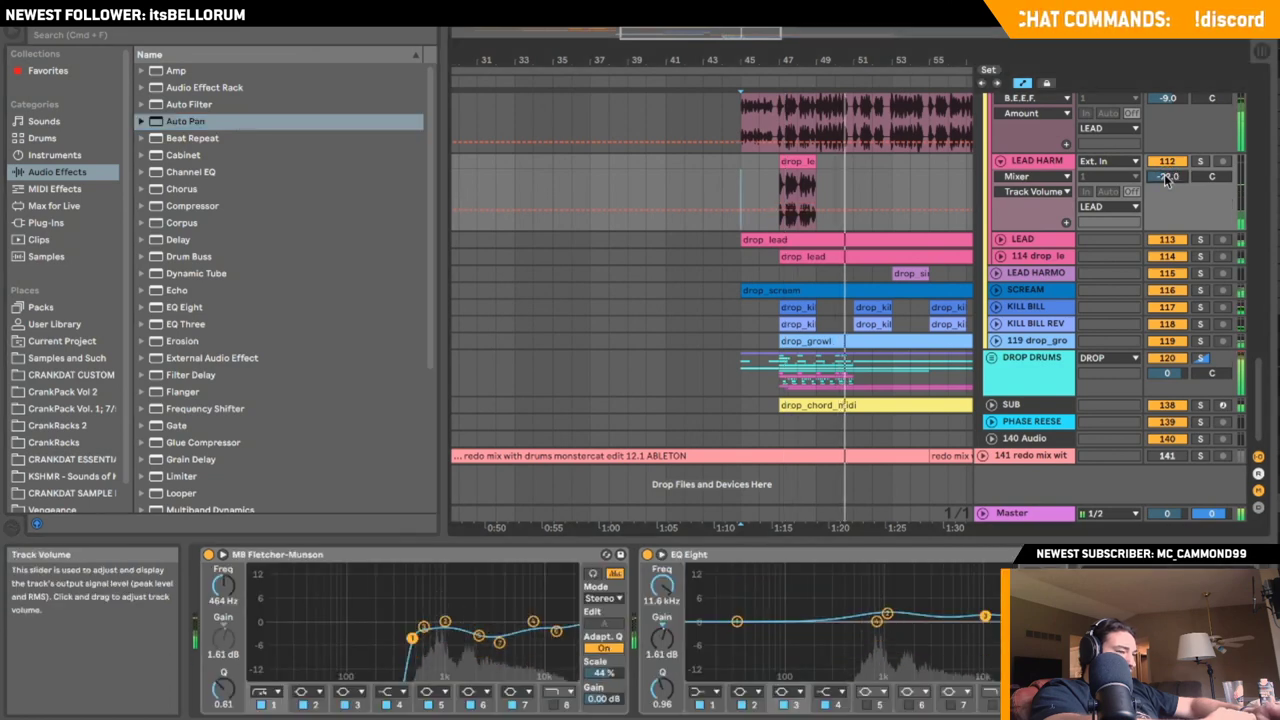
- Collapse the LEAD HARM and LEAD tracks and their LEAD group, and play the song from about bar 37
{"action": "left_click", "coordinate": [1200, 161]}
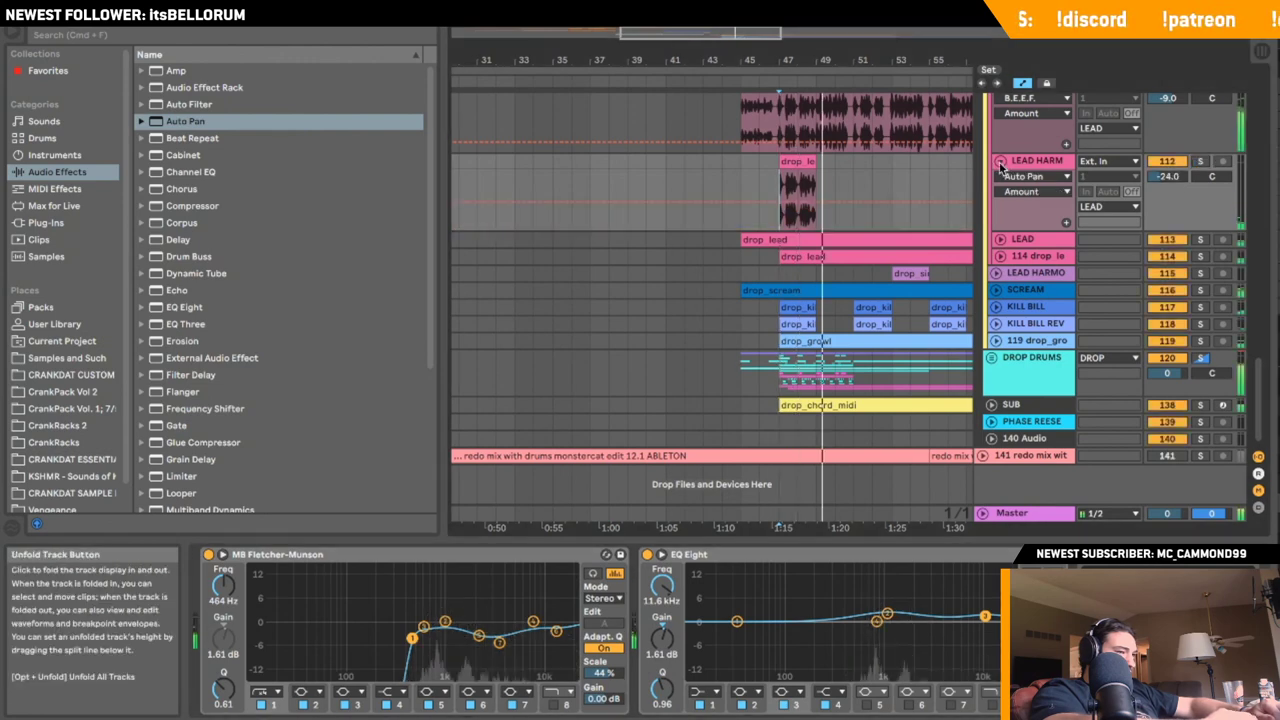
{"action": "left_click", "coordinate": [1000, 161]}
{"action": "scroll", "coordinate": [1000, 168], "scroll_direction": "up", "scroll_amount": 3}
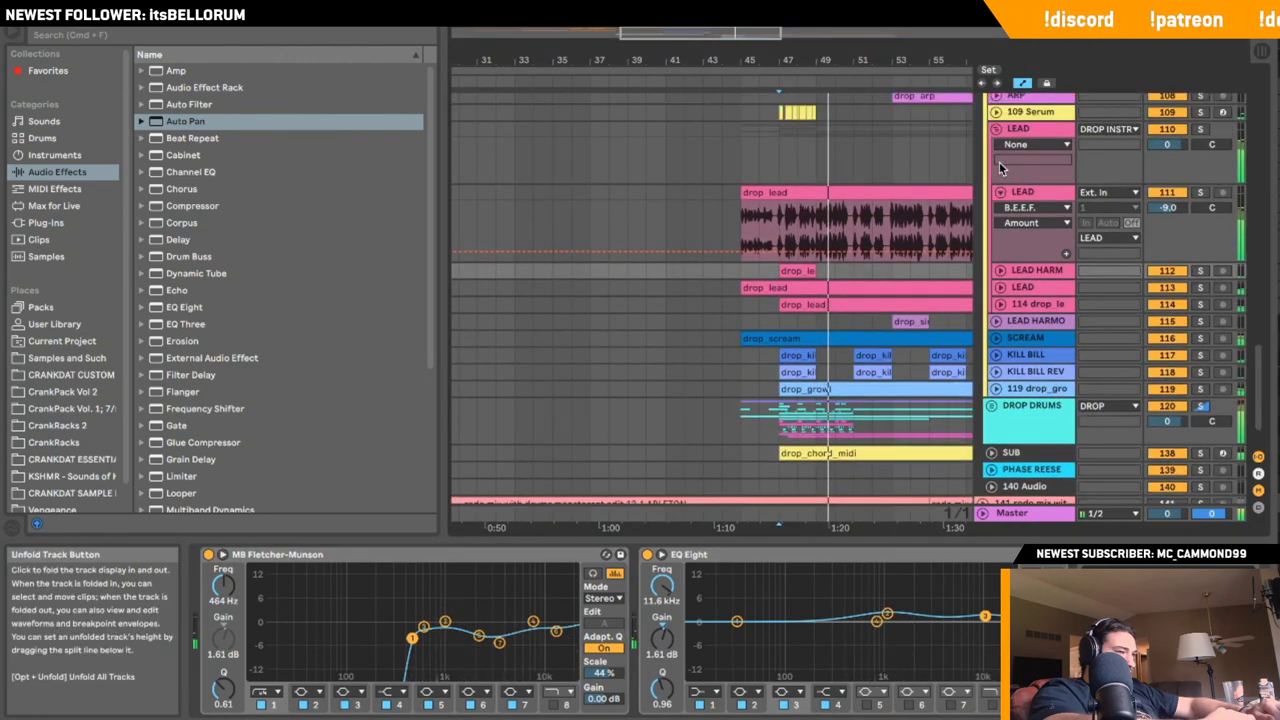
{"action": "left_click", "coordinate": [1000, 216]}
{"action": "left_click", "coordinate": [998, 154]}
{"action": "left_click_drag", "start_coordinate": [740, 36], "coordinate": [740, 31]}
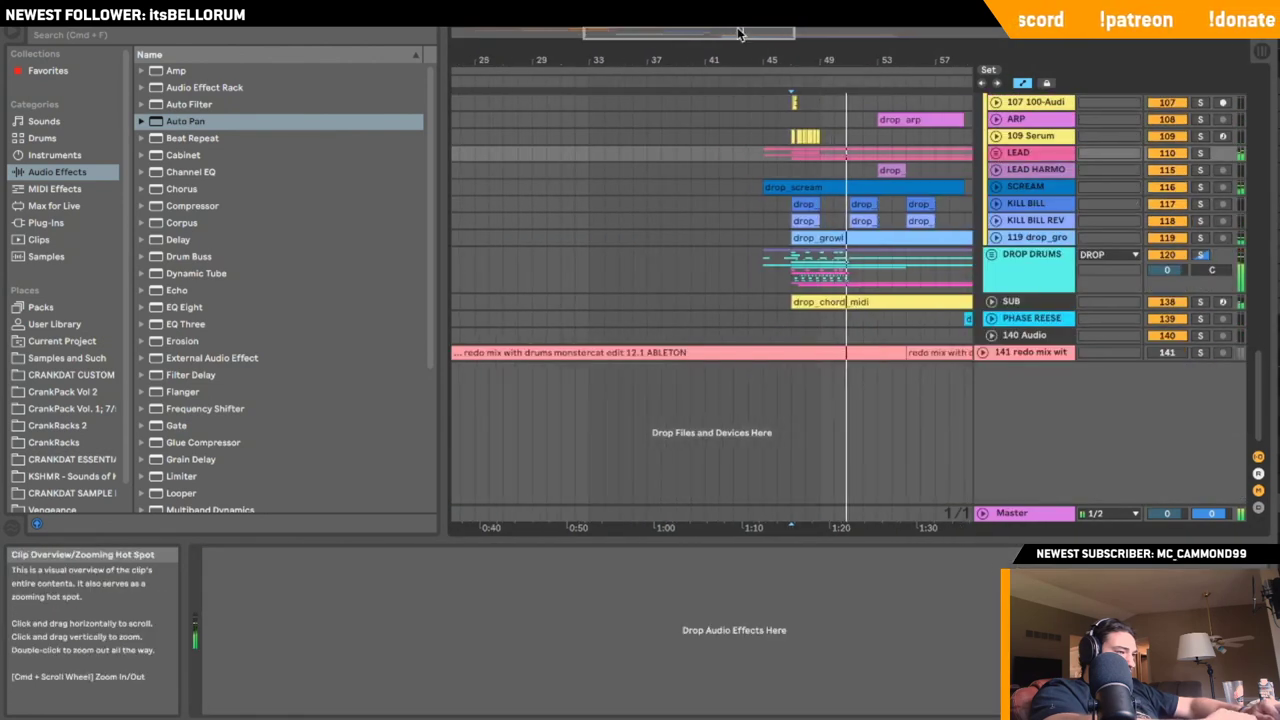
{"action": "key", "text": "space"}
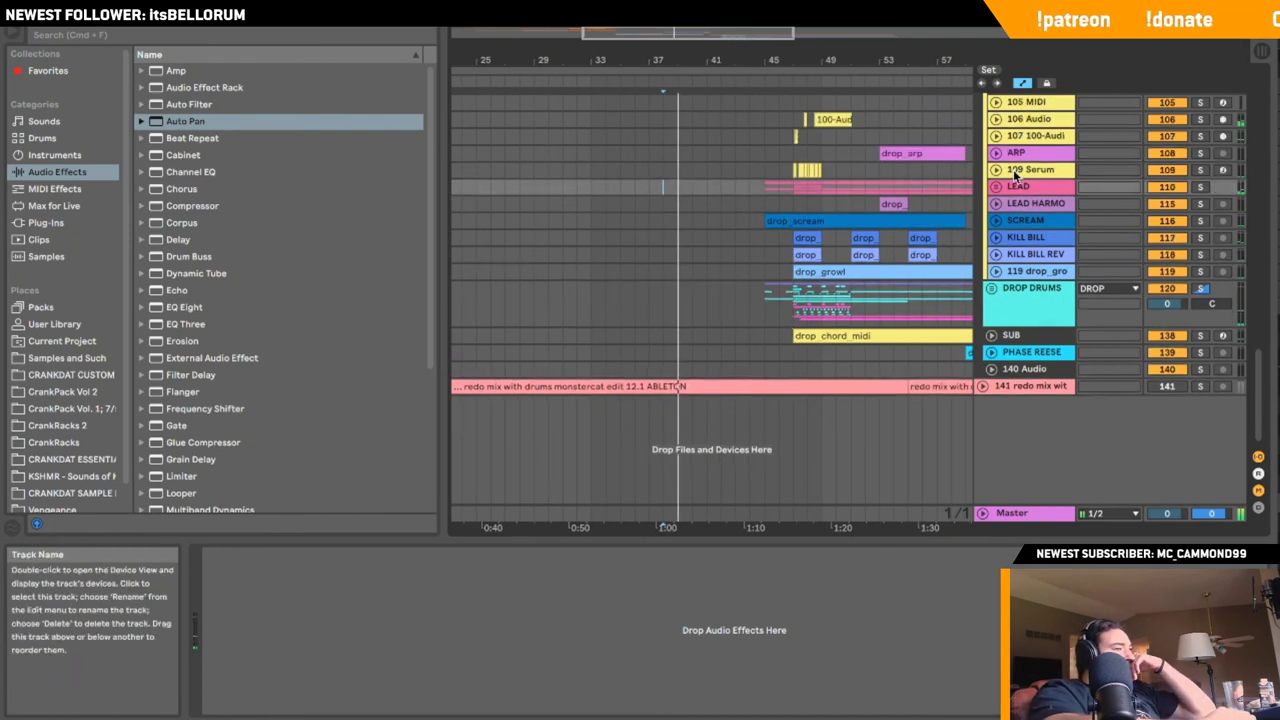
- Save the Live Set and confirm deleting its old dated backup from Dropbox and all devices
{"action": "scroll", "coordinate": [1020, 171], "scroll_direction": "up", "scroll_amount": 1}
{"action": "left_click", "coordinate": [95, 12]}
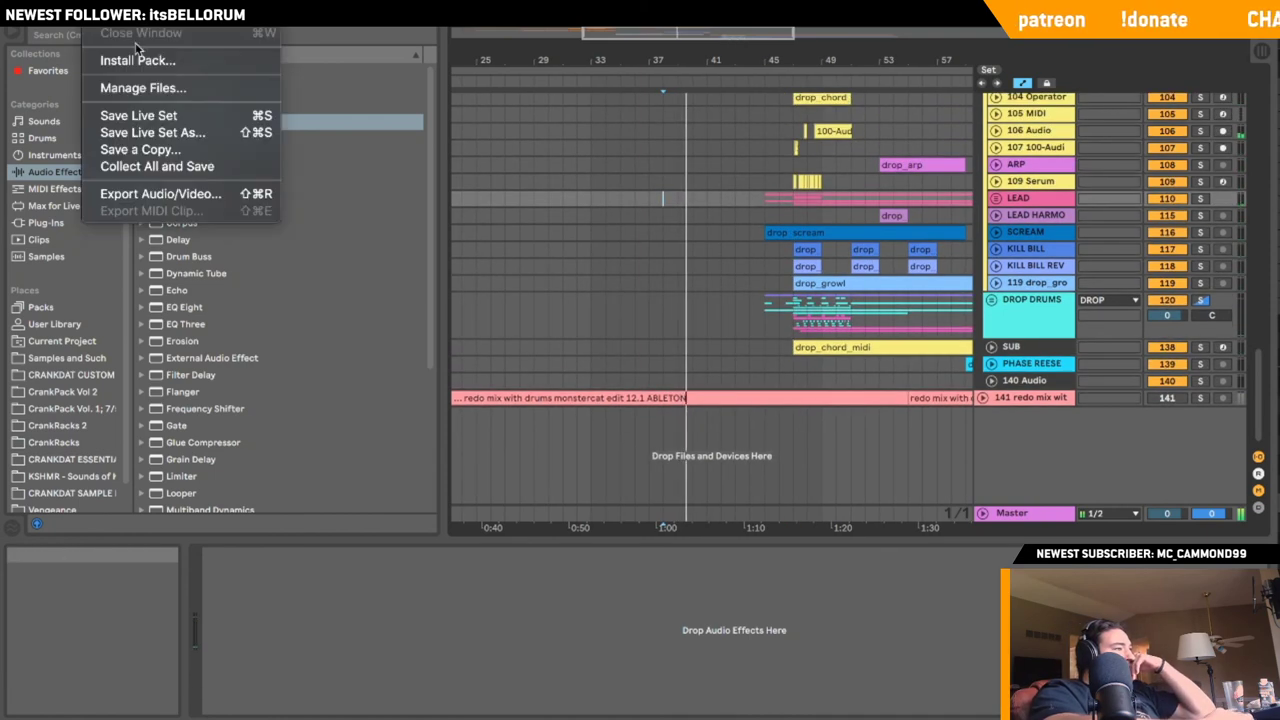
{"action": "left_click", "coordinate": [140, 114]}
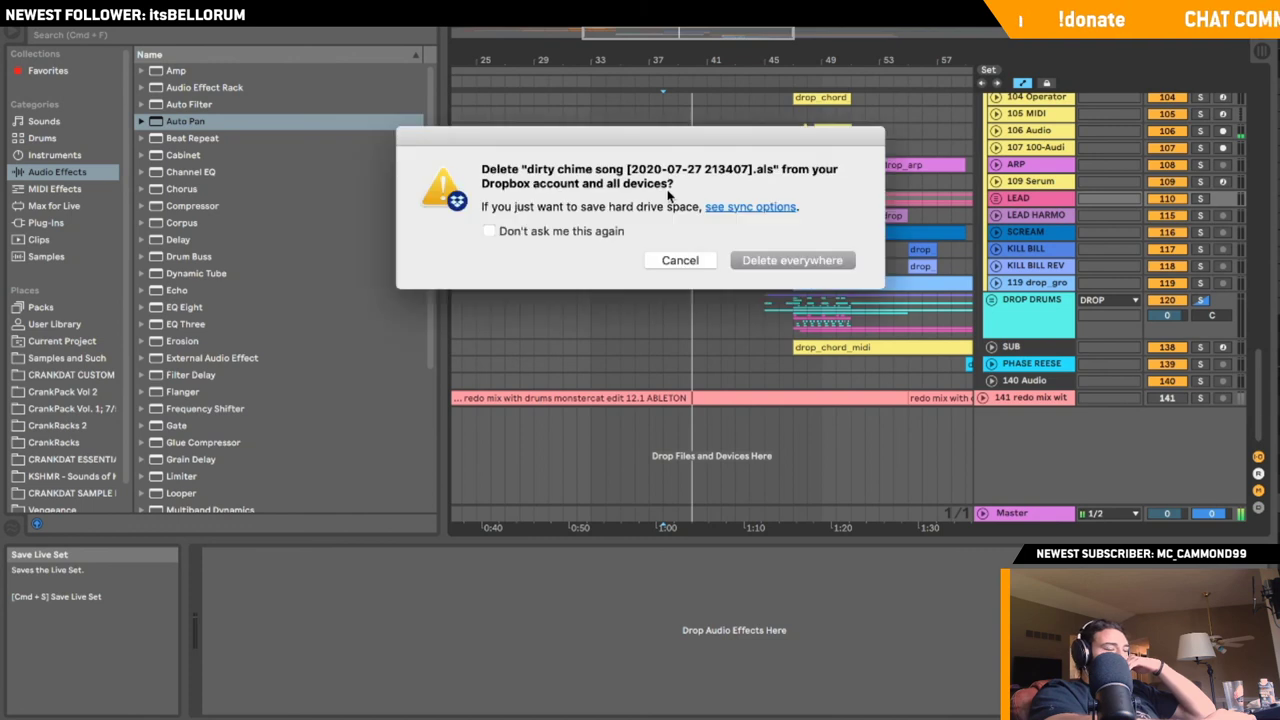
{"action": "left_click", "coordinate": [792, 262]}
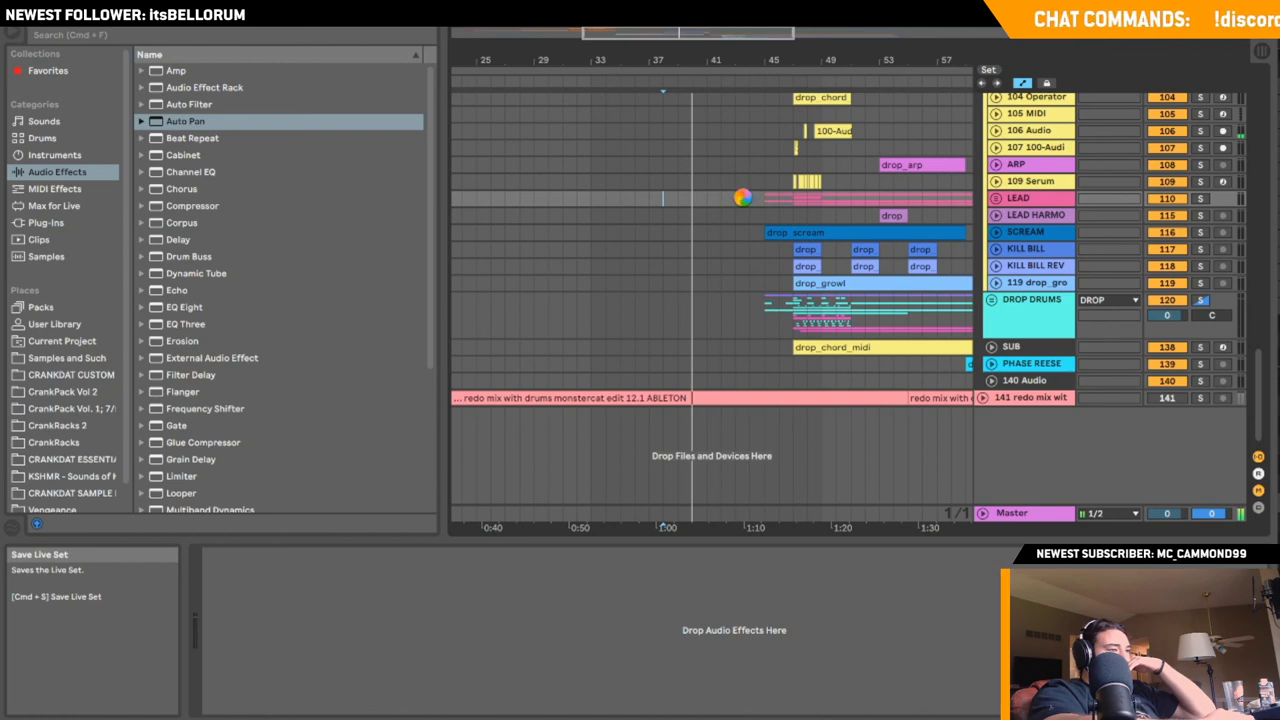
- Replay the drop from bar 45 while briefly checking the tracks inside the LEAD group
{"action": "left_click", "coordinate": [995, 198]}
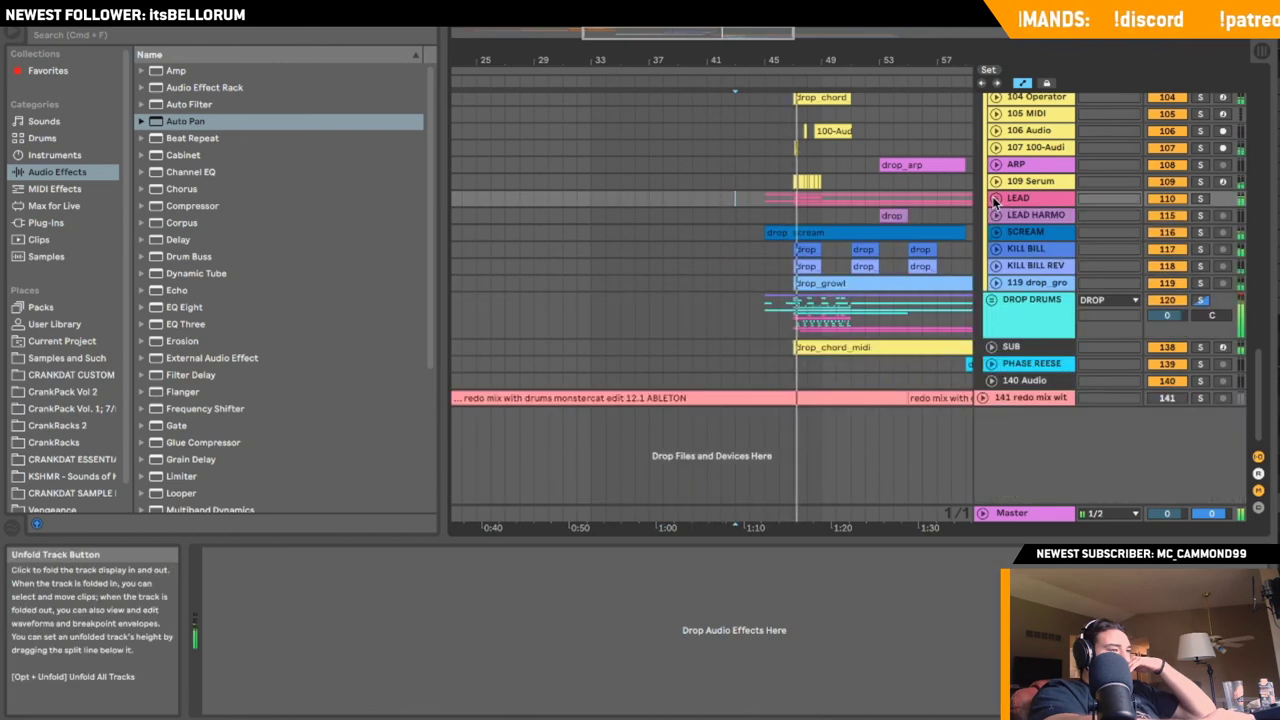
{"action": "left_click", "coordinate": [995, 198]}
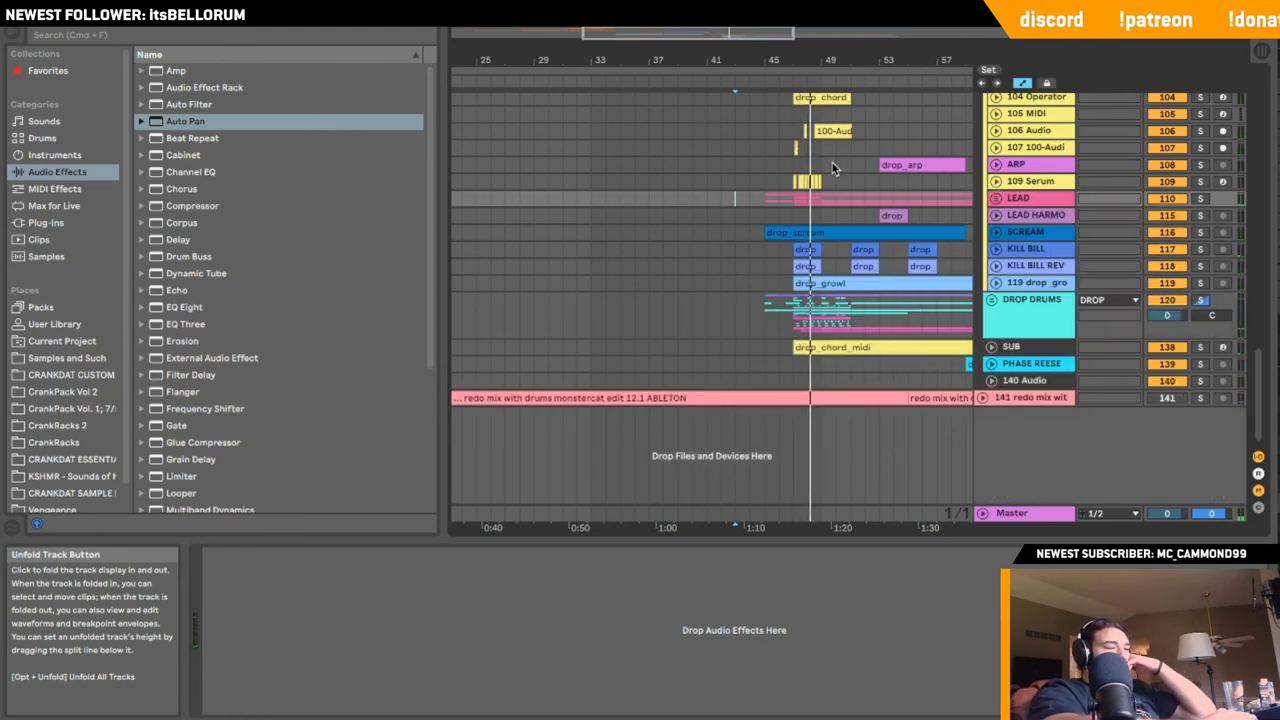
{"action": "left_click", "coordinate": [793, 197]}
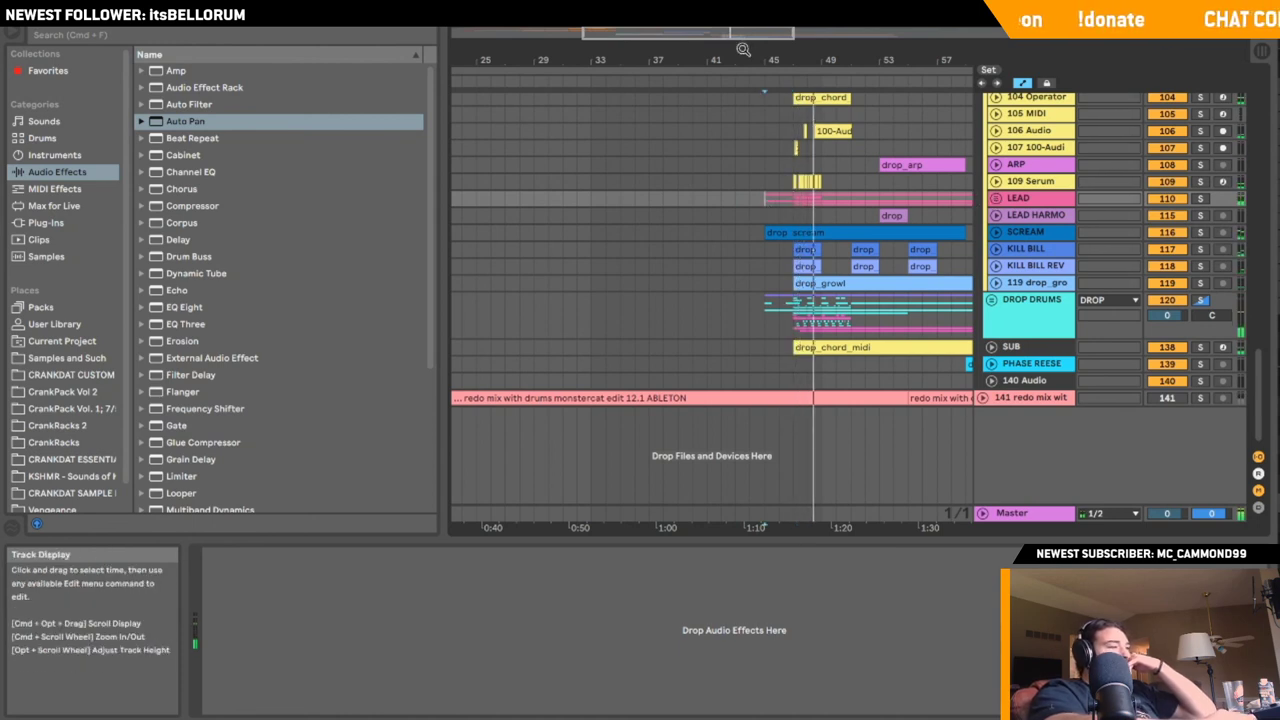
{"action": "left_click", "coordinate": [763, 197]}
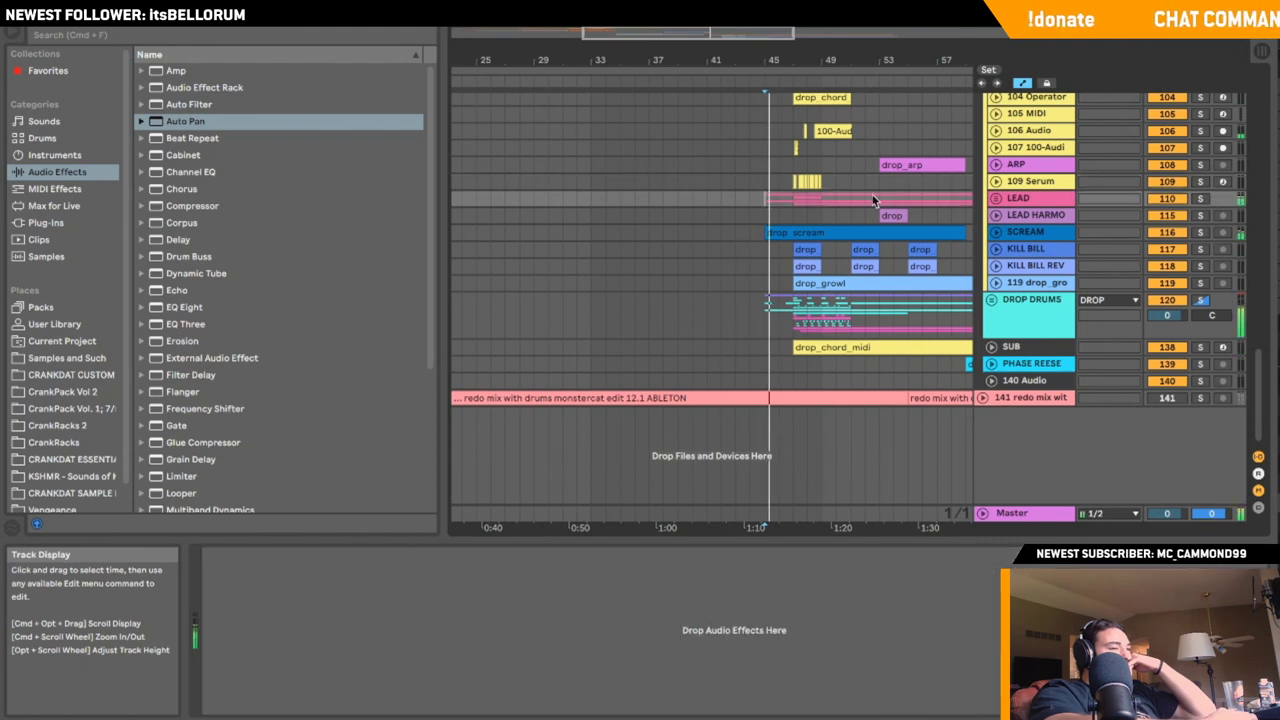
{"action": "left_click", "coordinate": [996, 198]}
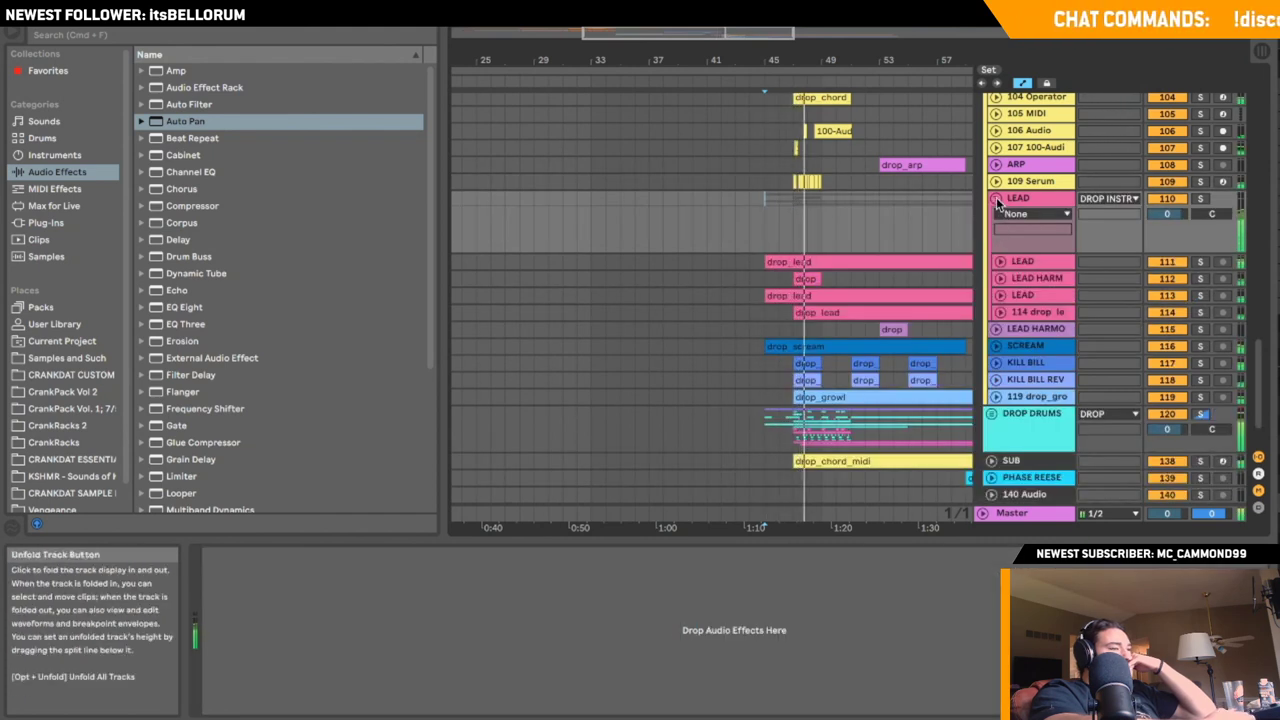
{"action": "left_click", "coordinate": [996, 200]}
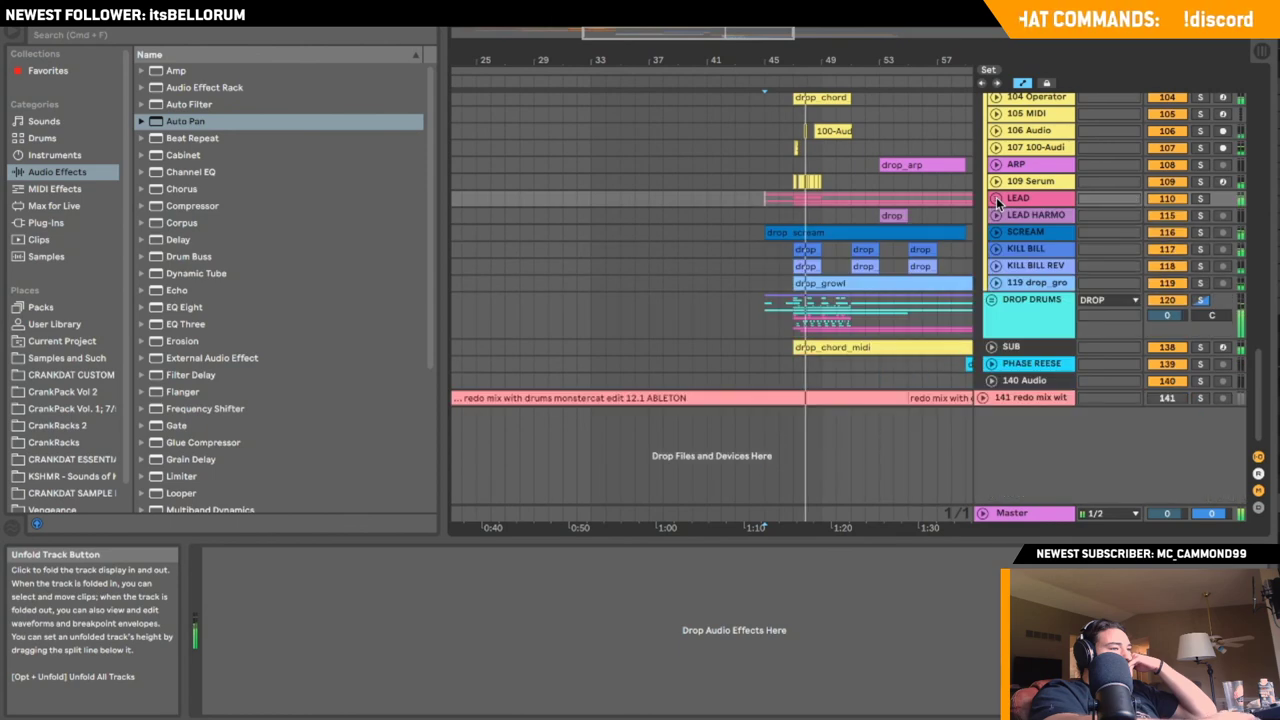
- Listen to the drop from bars 47 and 45 while checking the chord and Operator tracks inside the DROP INSTRU group
{"action": "scroll", "coordinate": [996, 203], "scroll_direction": "up", "scroll_amount": 6}
{"action": "left_click", "coordinate": [991, 132]}
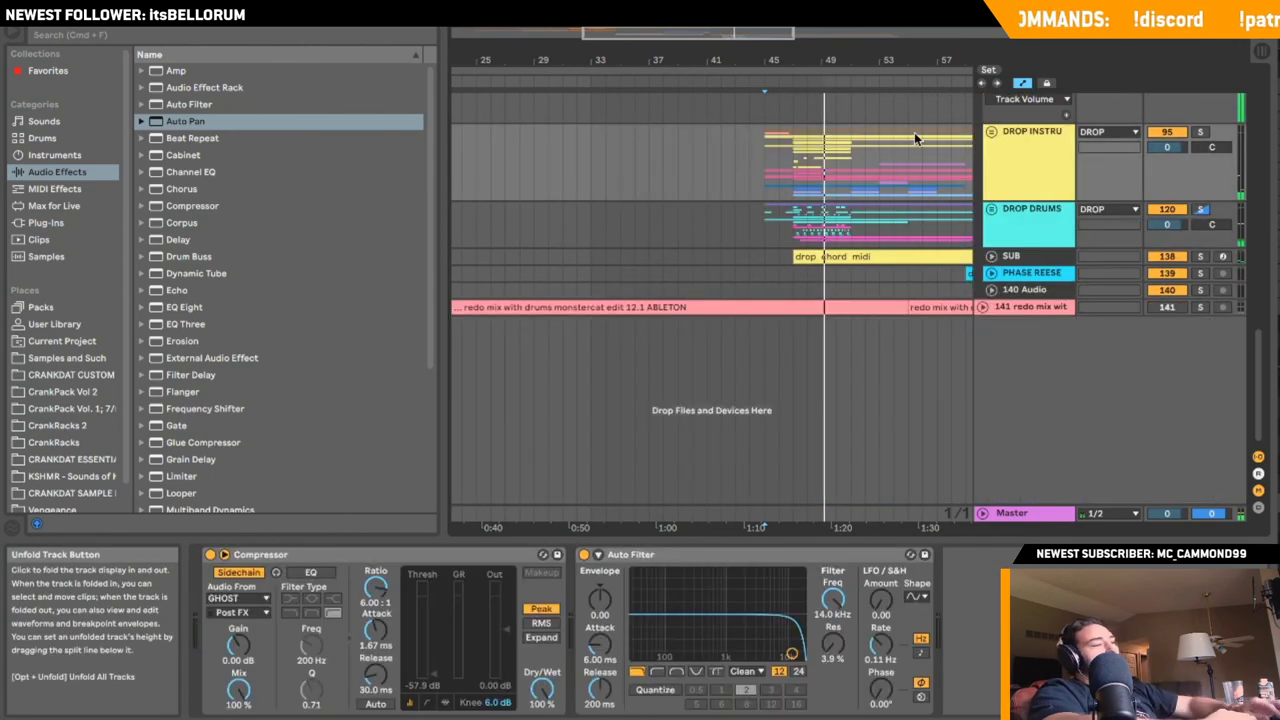
{"action": "left_click", "coordinate": [790, 164]}
{"action": "left_click", "coordinate": [991, 145]}
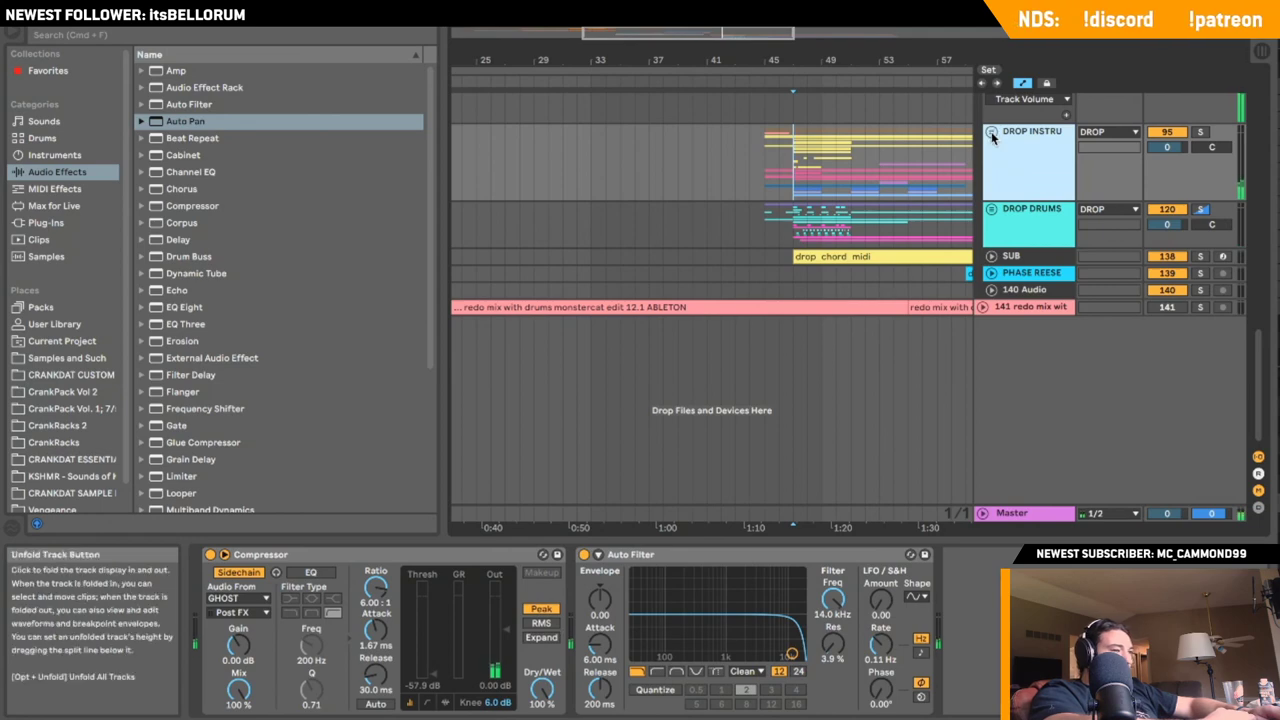
{"action": "left_click", "coordinate": [991, 131]}
{"action": "scroll", "coordinate": [1000, 240], "scroll_direction": "down", "scroll_amount": 2}
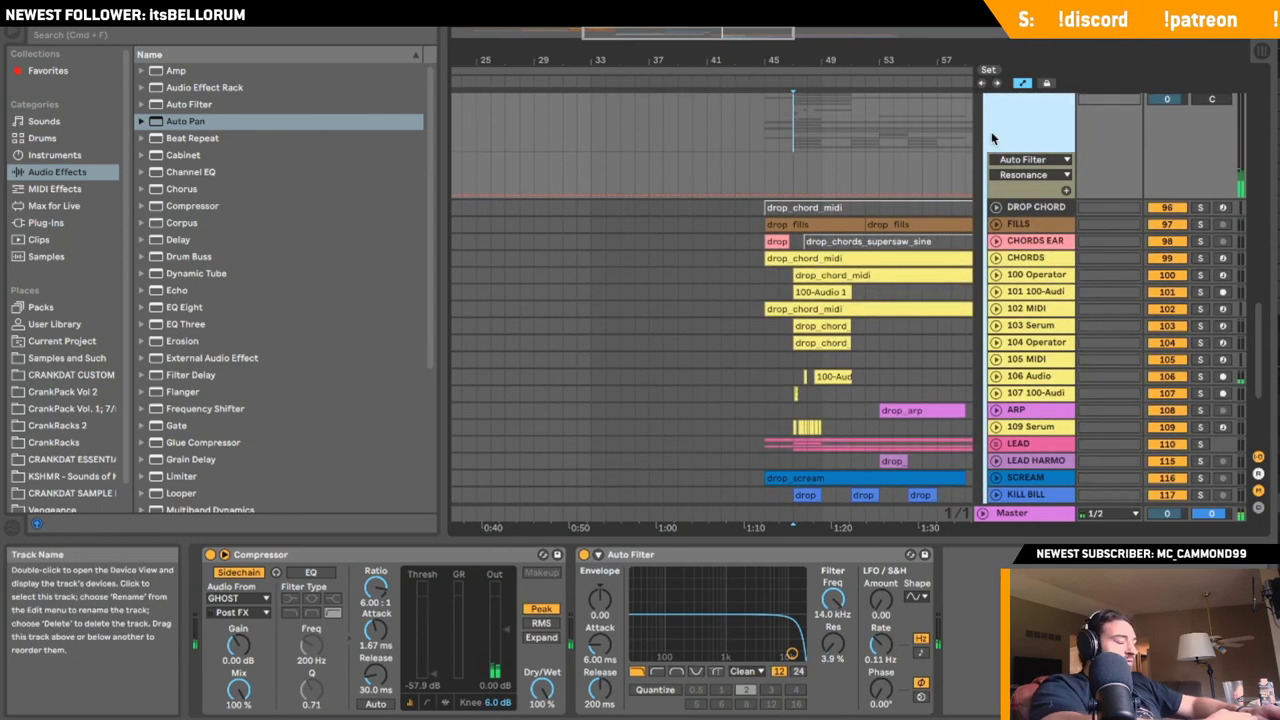
{"action": "left_click", "coordinate": [1000, 257]}
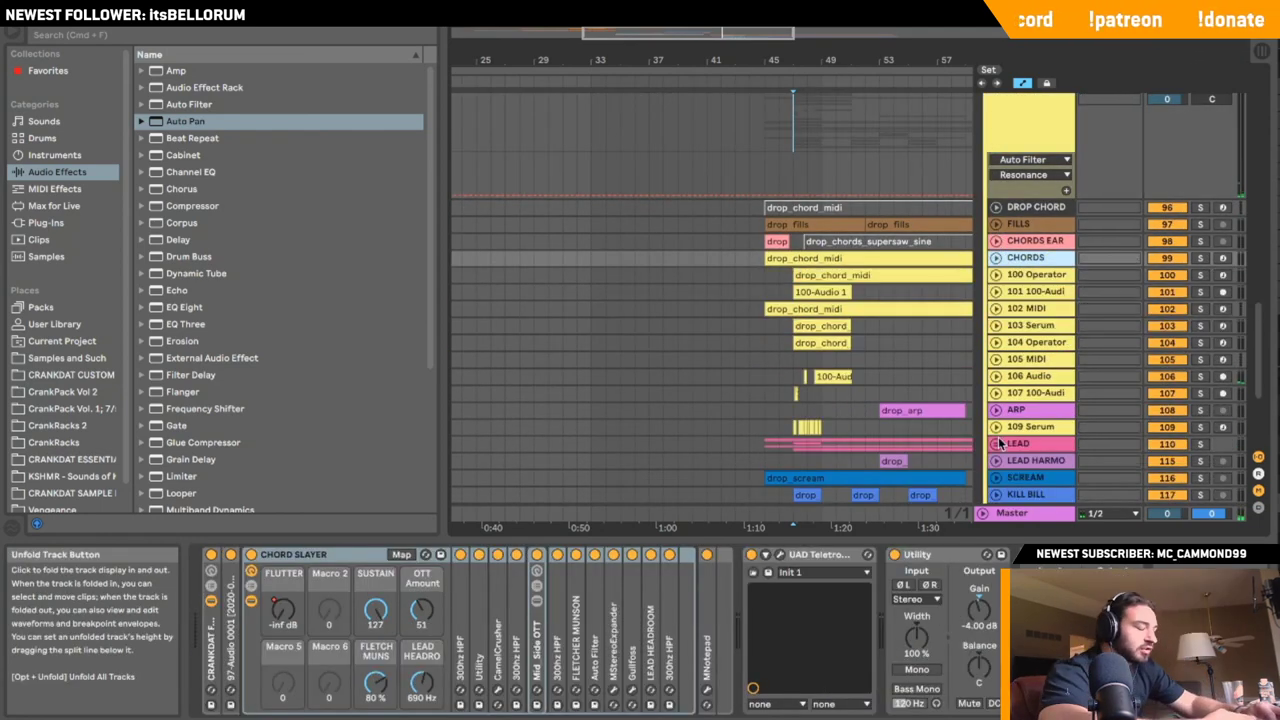
{"action": "left_click", "coordinate": [765, 441]}
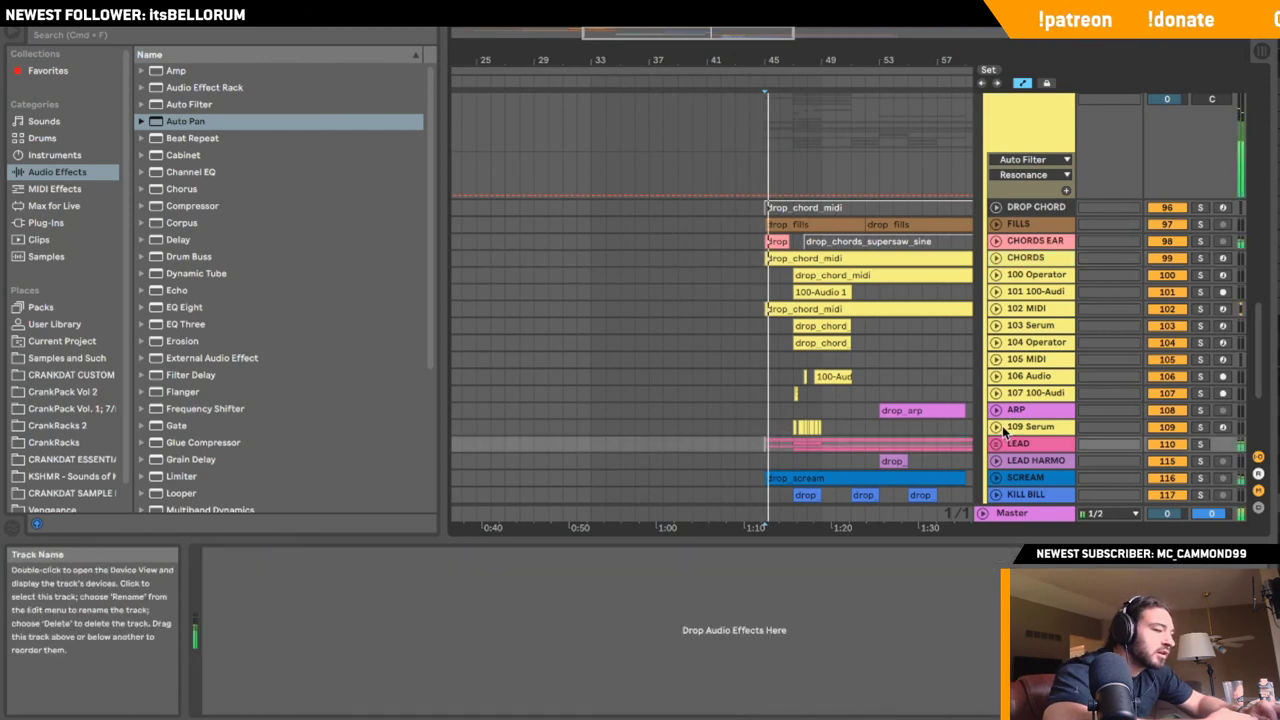
{"action": "left_click", "coordinate": [996, 342]}
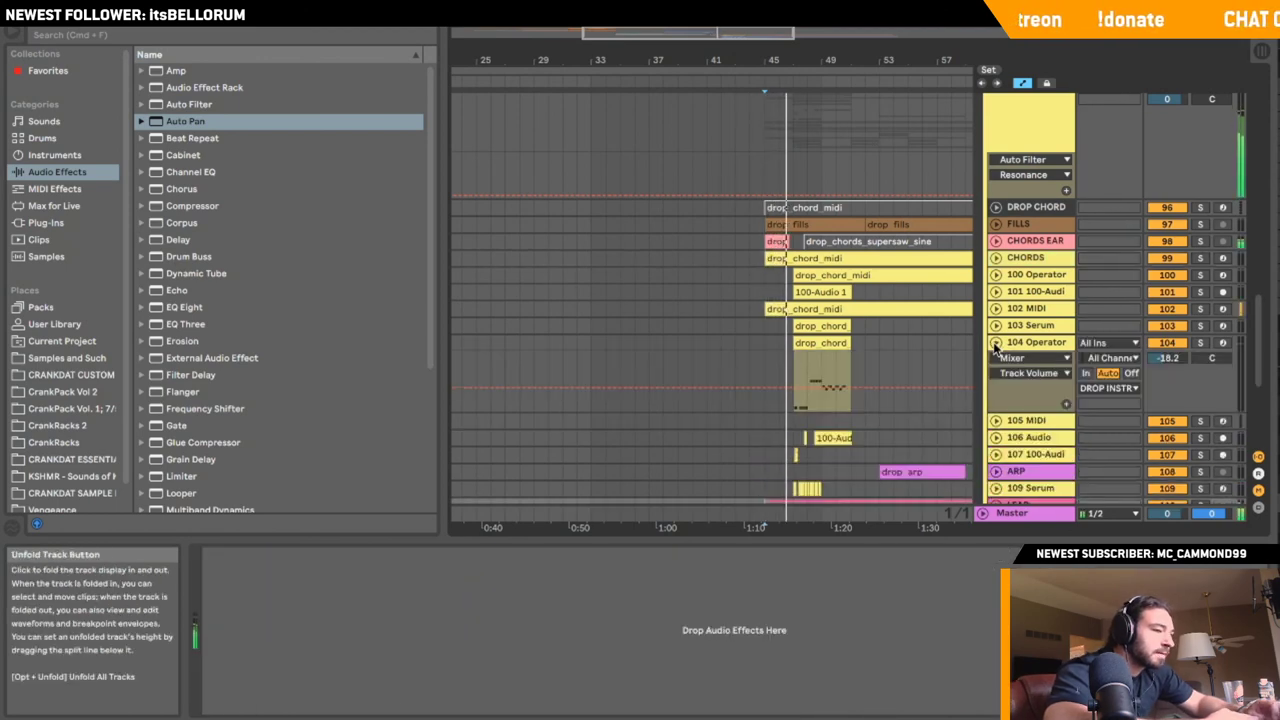
{"action": "left_click", "coordinate": [996, 342]}
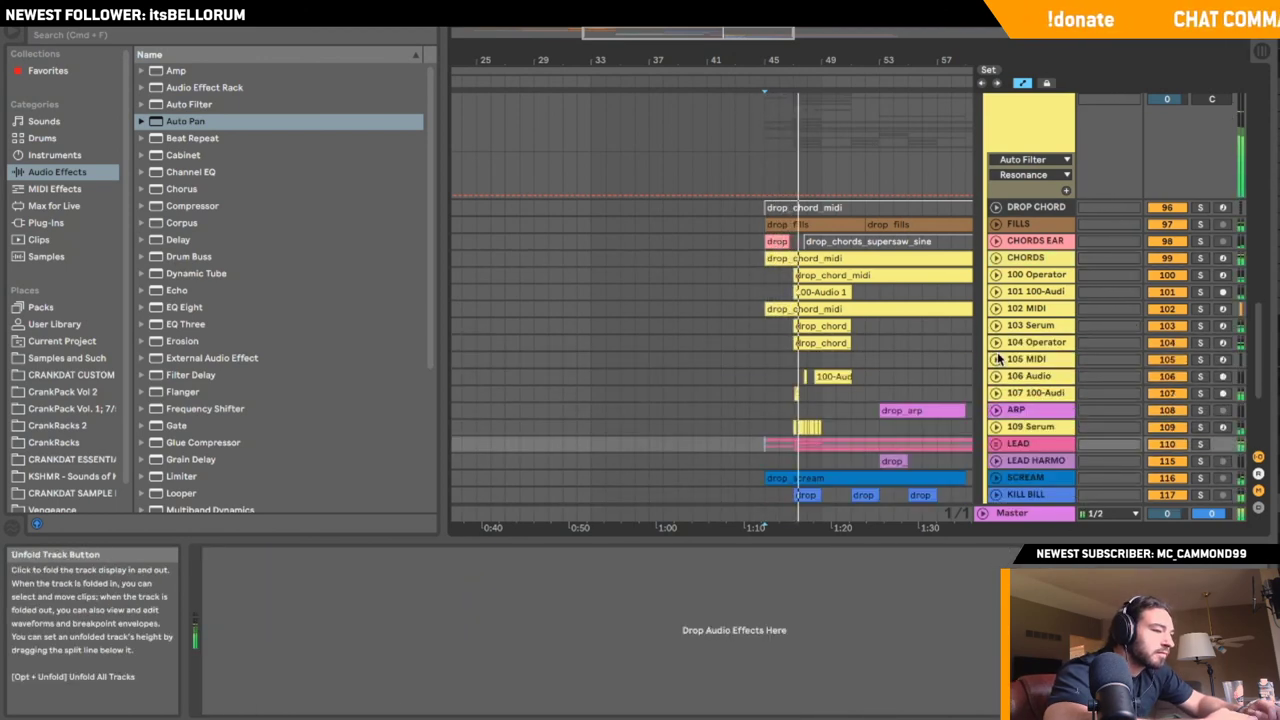
{"action": "key", "text": "space"}
{"action": "left_click", "coordinate": [996, 274]}
{"action": "left_click", "coordinate": [996, 259]}
{"action": "left_click", "coordinate": [996, 259]}
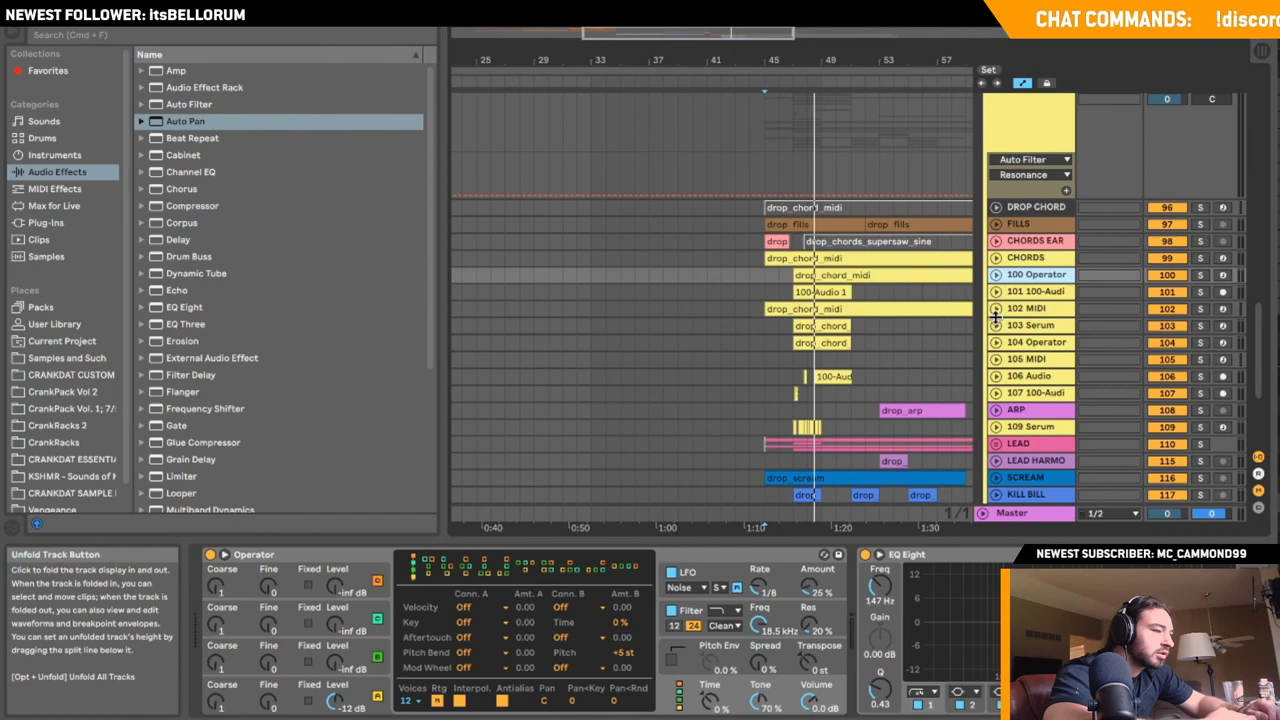
- Solo and arm the 109 Serum track and play it from bar 47
{"action": "scroll", "coordinate": [996, 346], "scroll_direction": "down", "scroll_amount": 1}
{"action": "left_click", "coordinate": [996, 369]}
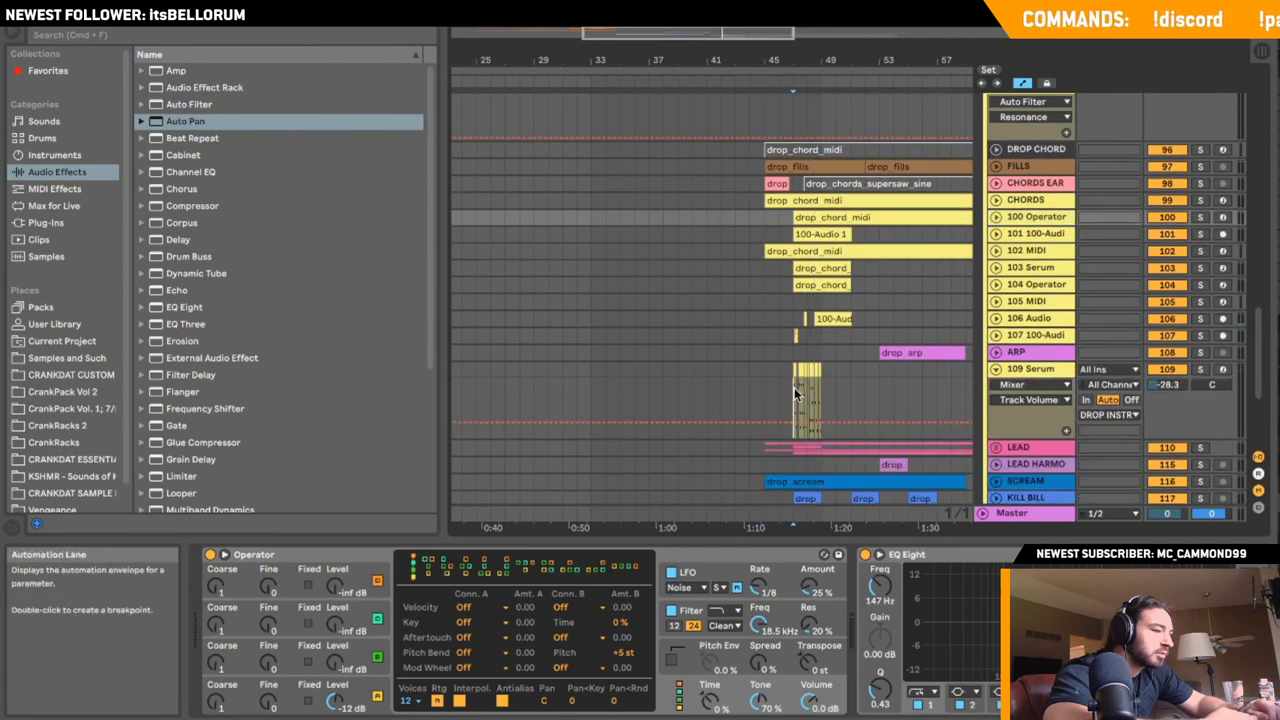
{"action": "left_click", "coordinate": [795, 390]}
{"action": "left_click", "coordinate": [1201, 370]}
{"action": "left_click", "coordinate": [1223, 370]}
{"action": "key", "text": "space"}
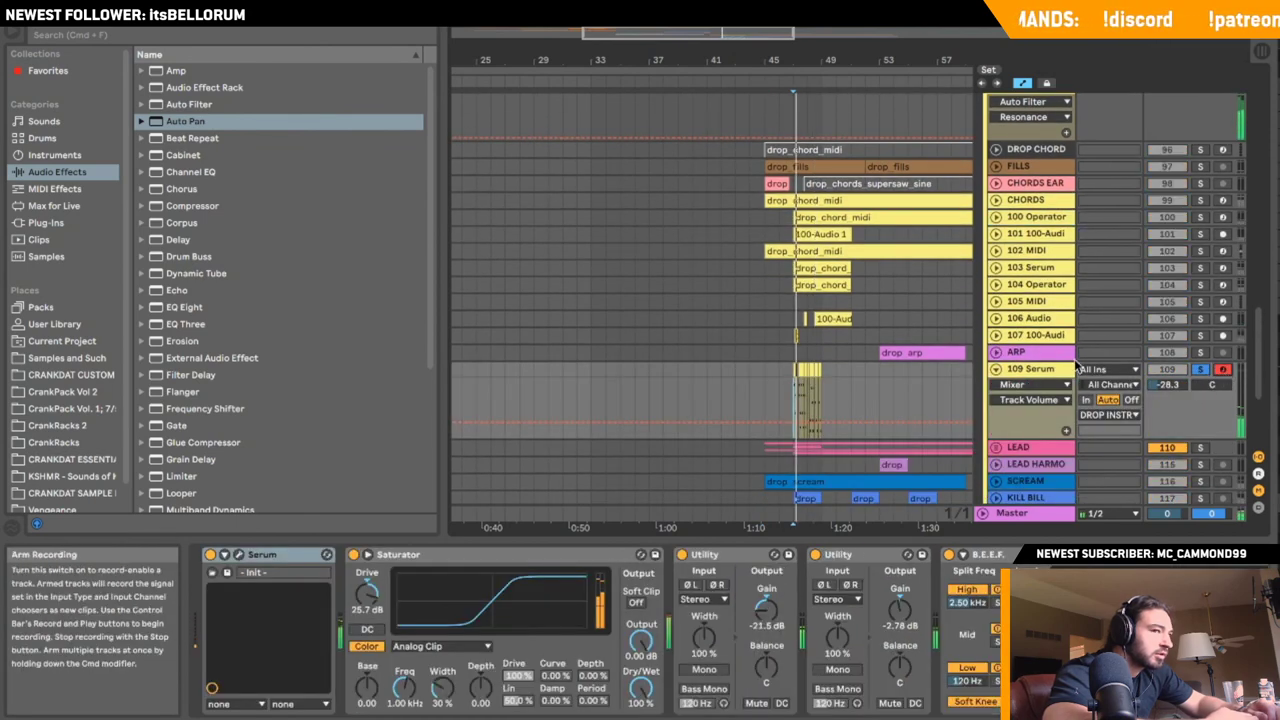
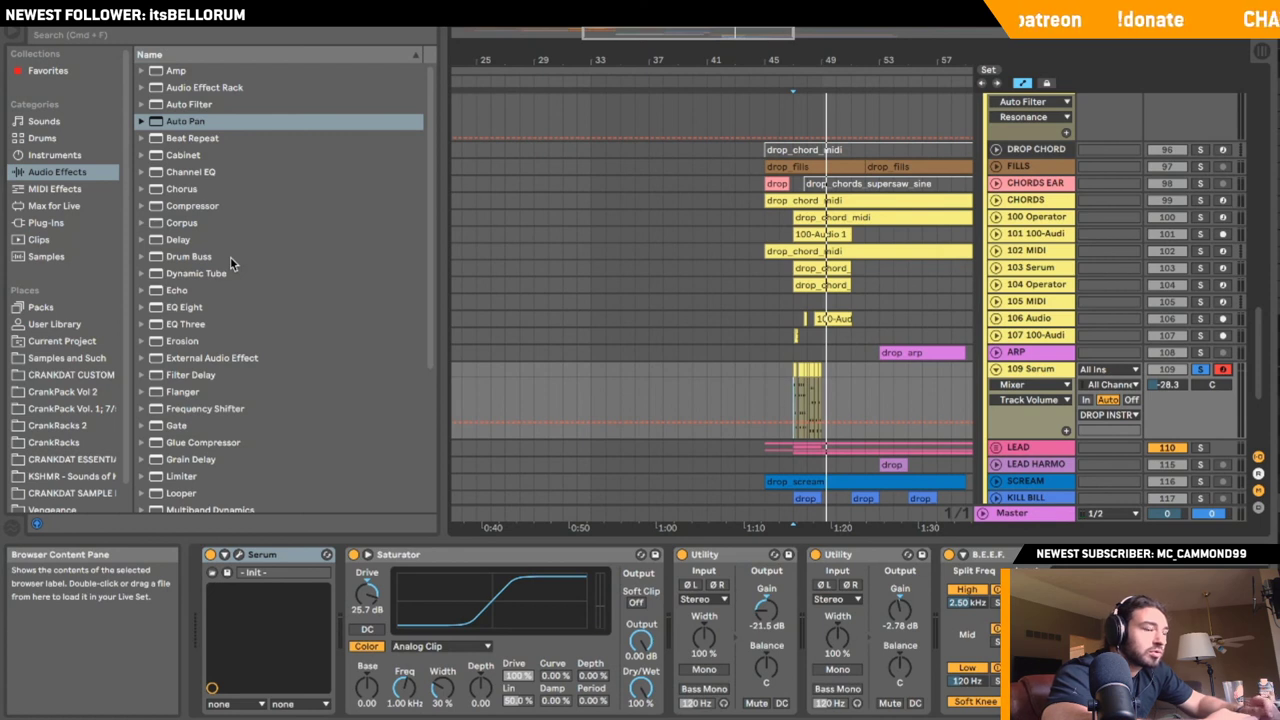
{"action": "key", "text": "space"}
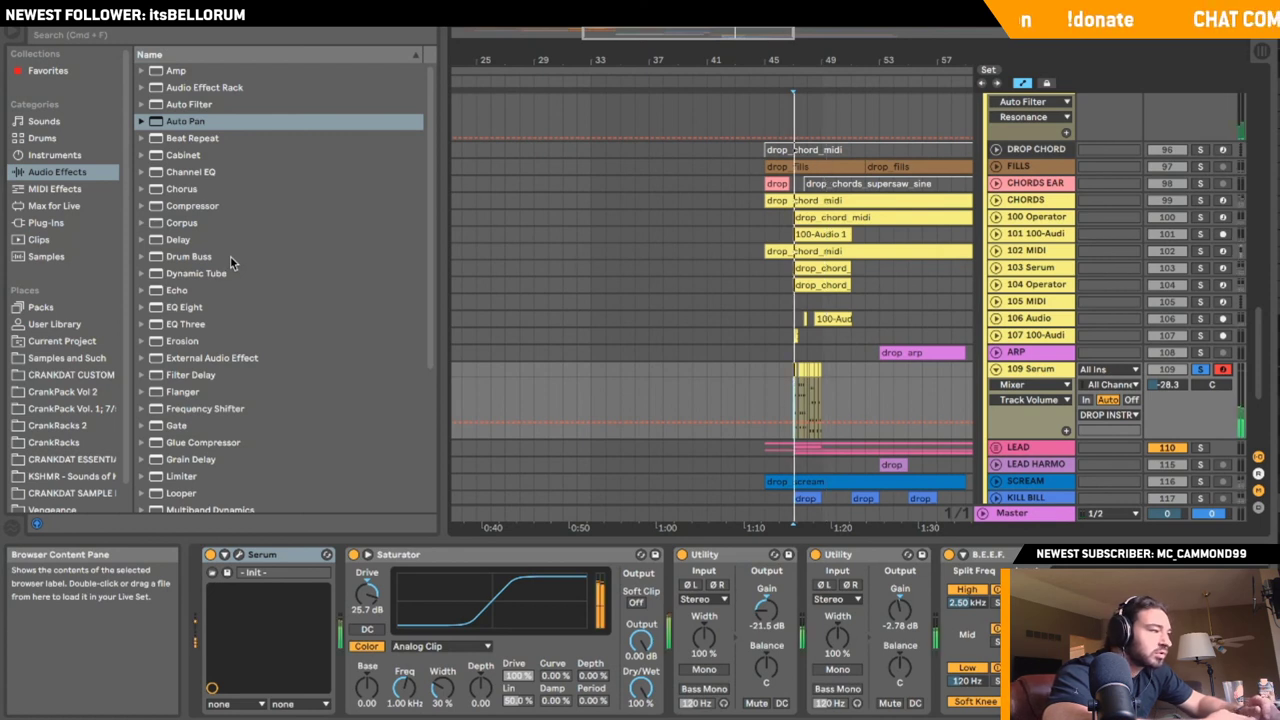
- Browse the third-party plug-ins and collapse the Powered Plug-Ins folder among the local VSTs
{"action": "left_click", "coordinate": [45, 222]}
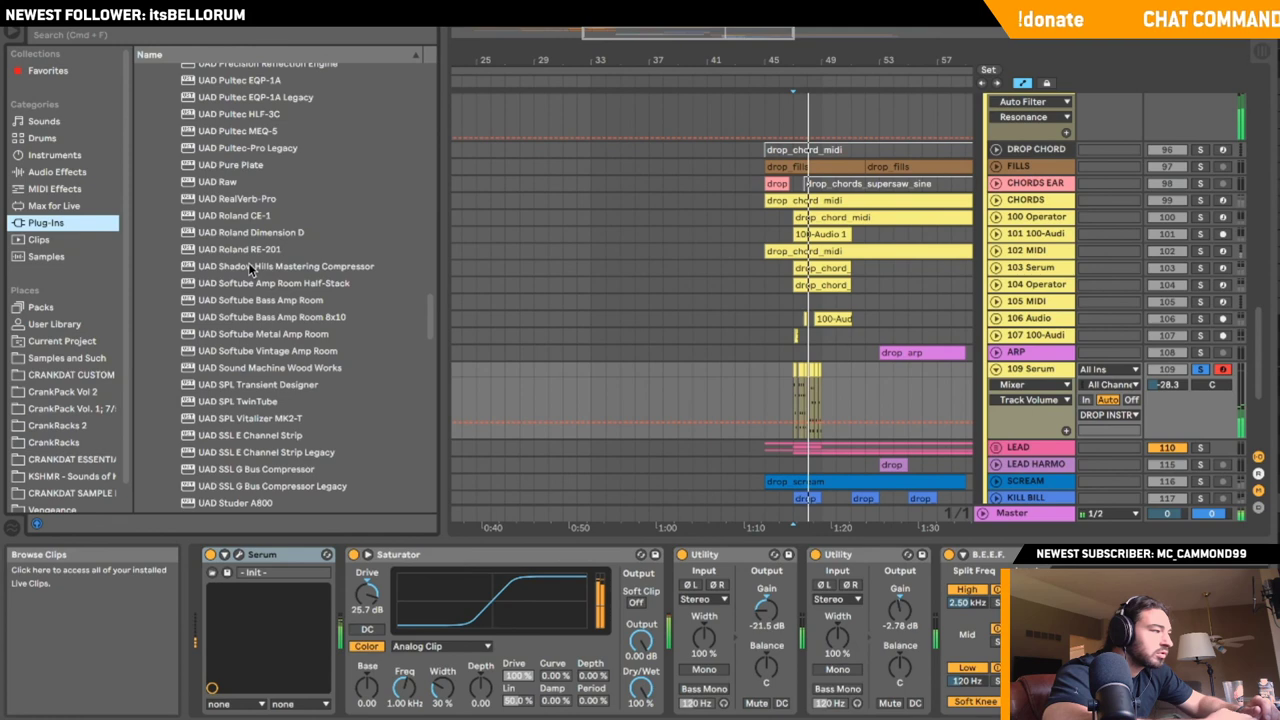
{"action": "left_click", "coordinate": [57, 172]}
{"action": "left_click", "coordinate": [77, 225]}
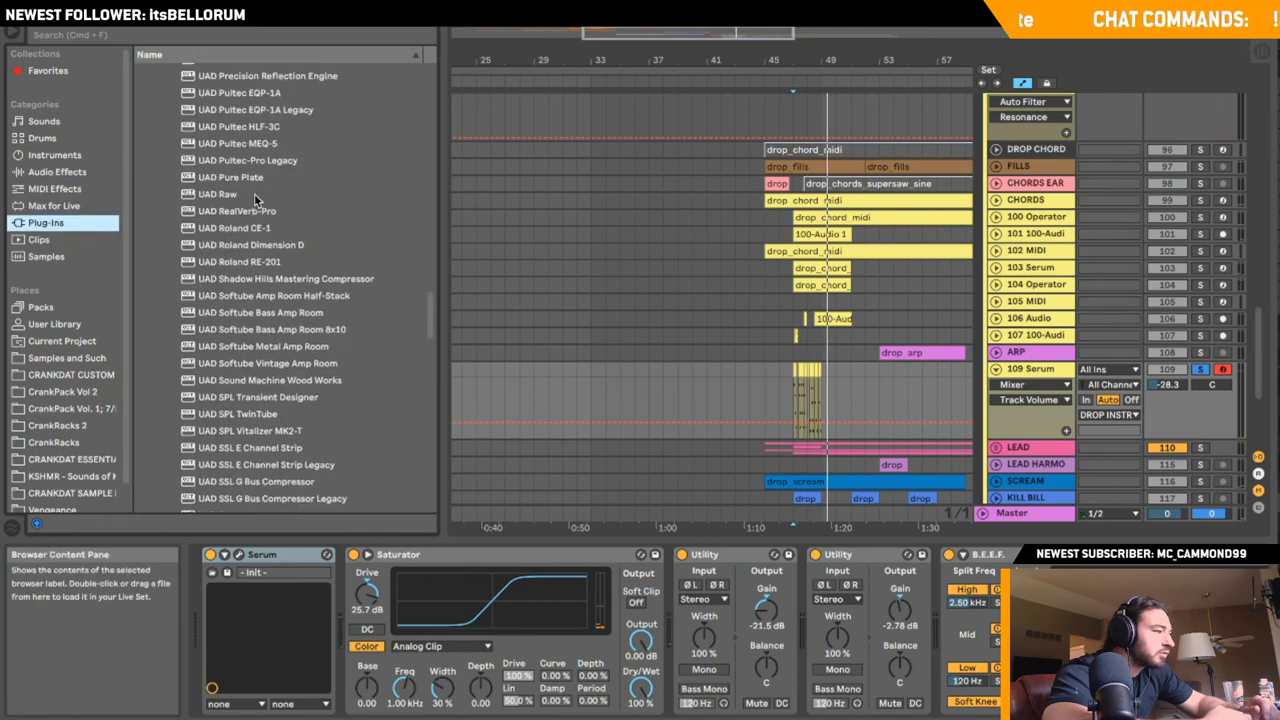
{"action": "left_click", "coordinate": [139, 172]}
{"action": "left_click", "coordinate": [57, 172]}
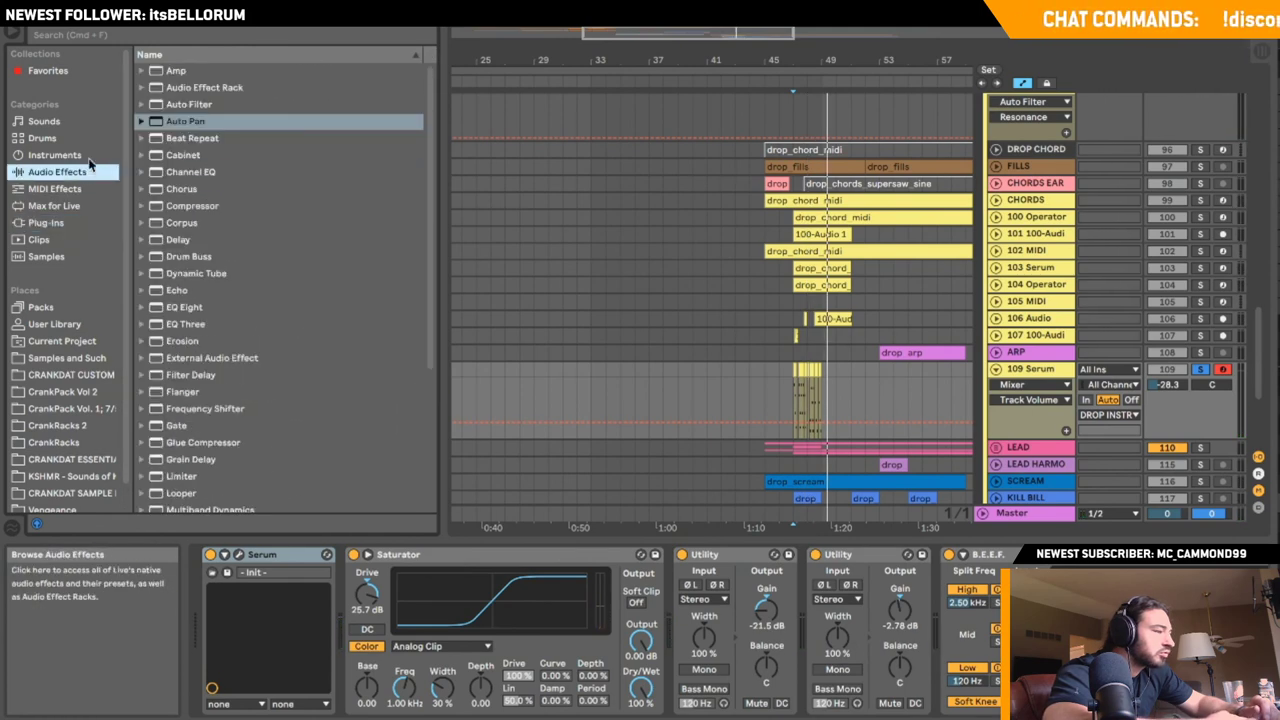
{"action": "left_click", "coordinate": [45, 240]}
{"action": "left_click", "coordinate": [46, 223]}
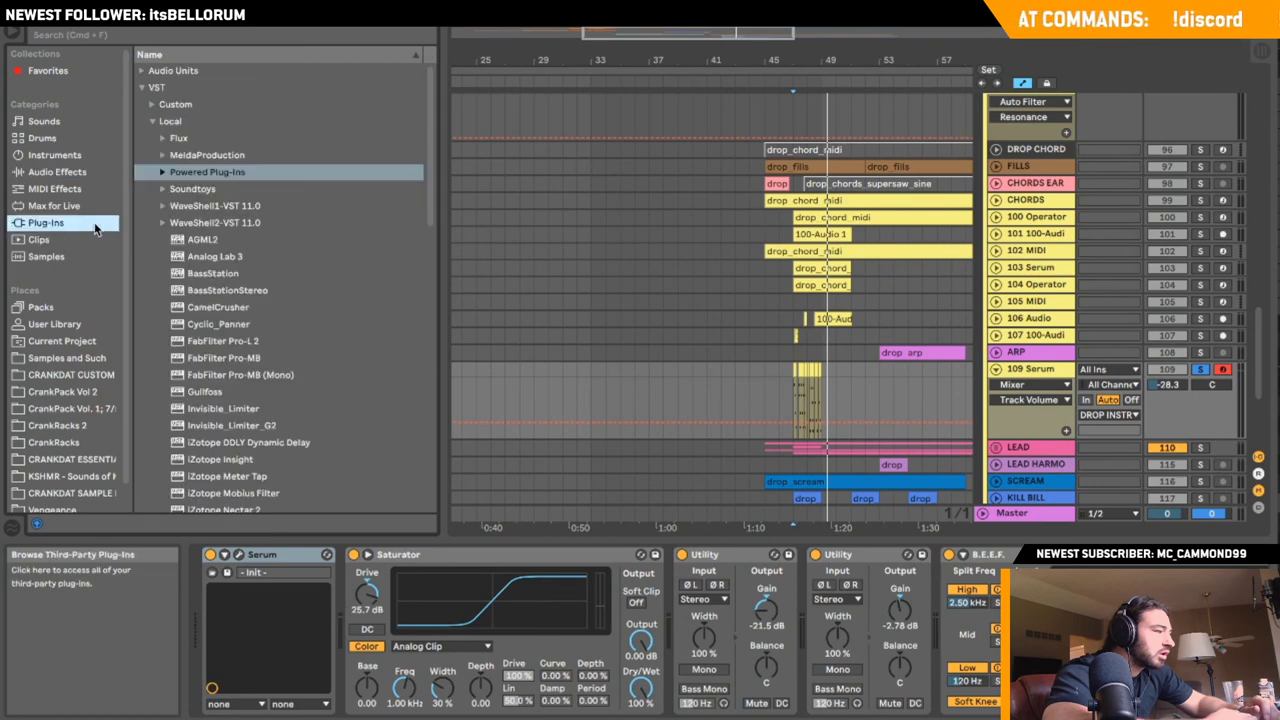
- Add MeldaProduction's MComb filter to the 109 Serum track and set Filter 1 to 20.74 Hz with 15.6% feedback
{"action": "left_click", "coordinate": [151, 121]}
{"action": "left_click", "coordinate": [151, 121]}
{"action": "left_click", "coordinate": [163, 155]}
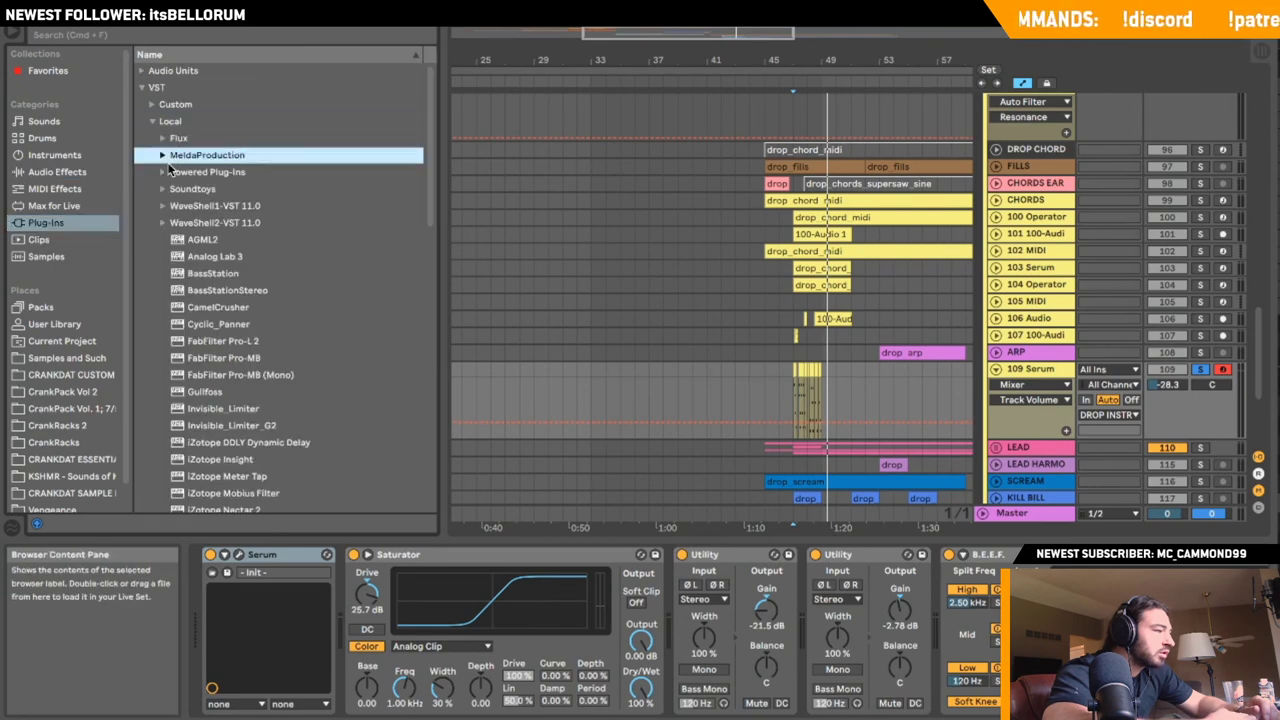
{"action": "left_click", "coordinate": [163, 157]}
{"action": "left_click", "coordinate": [172, 222]}
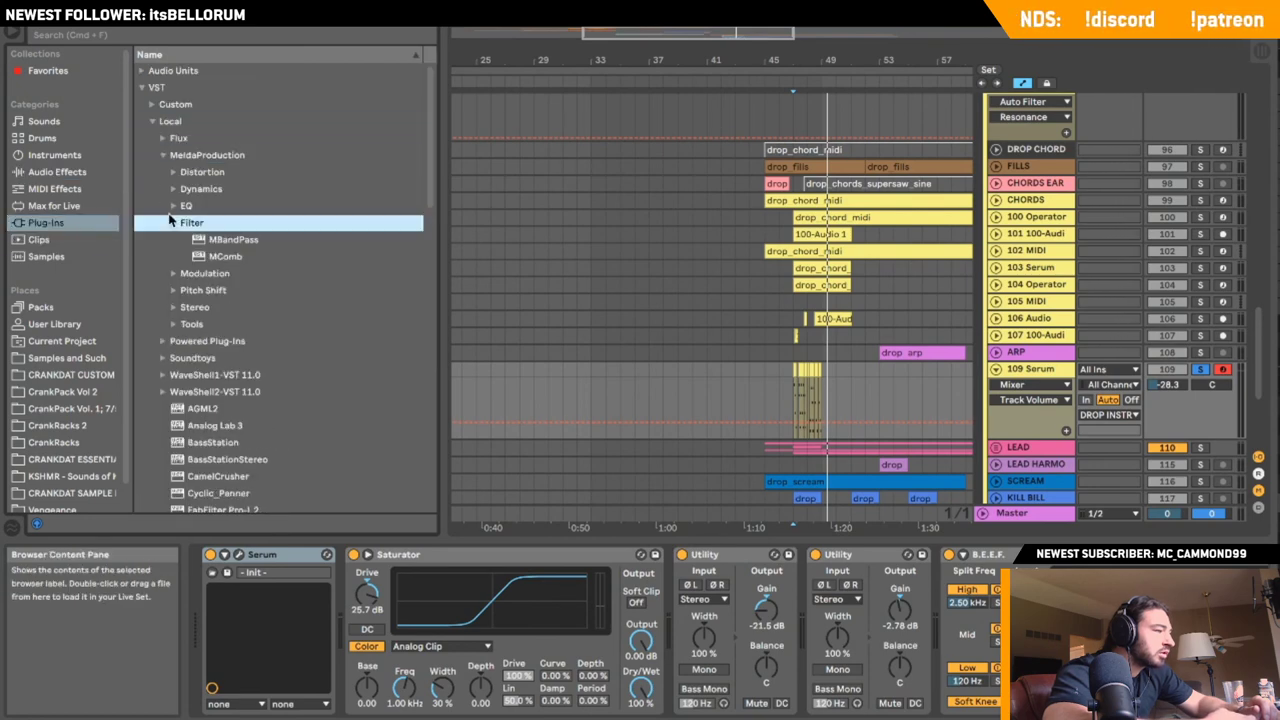
{"action": "left_click", "coordinate": [224, 257]}
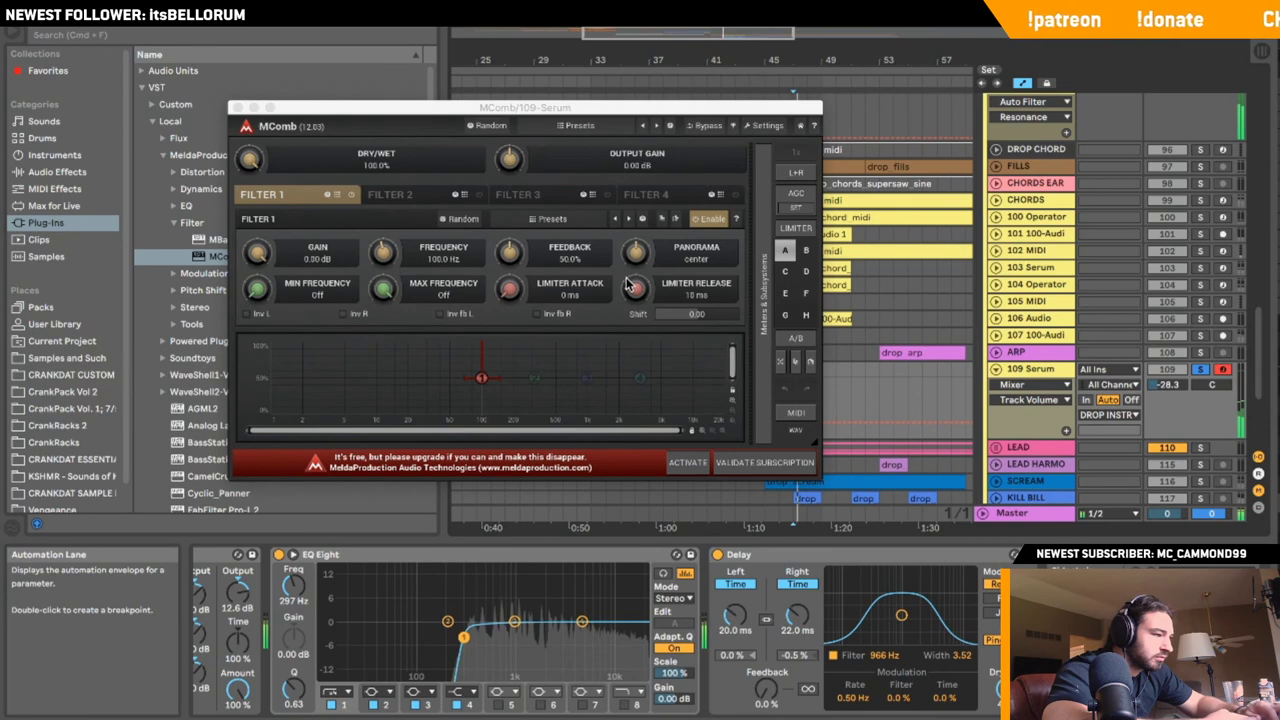
{"action": "left_click_drag", "start_coordinate": [481, 377], "coordinate": [409, 402]}
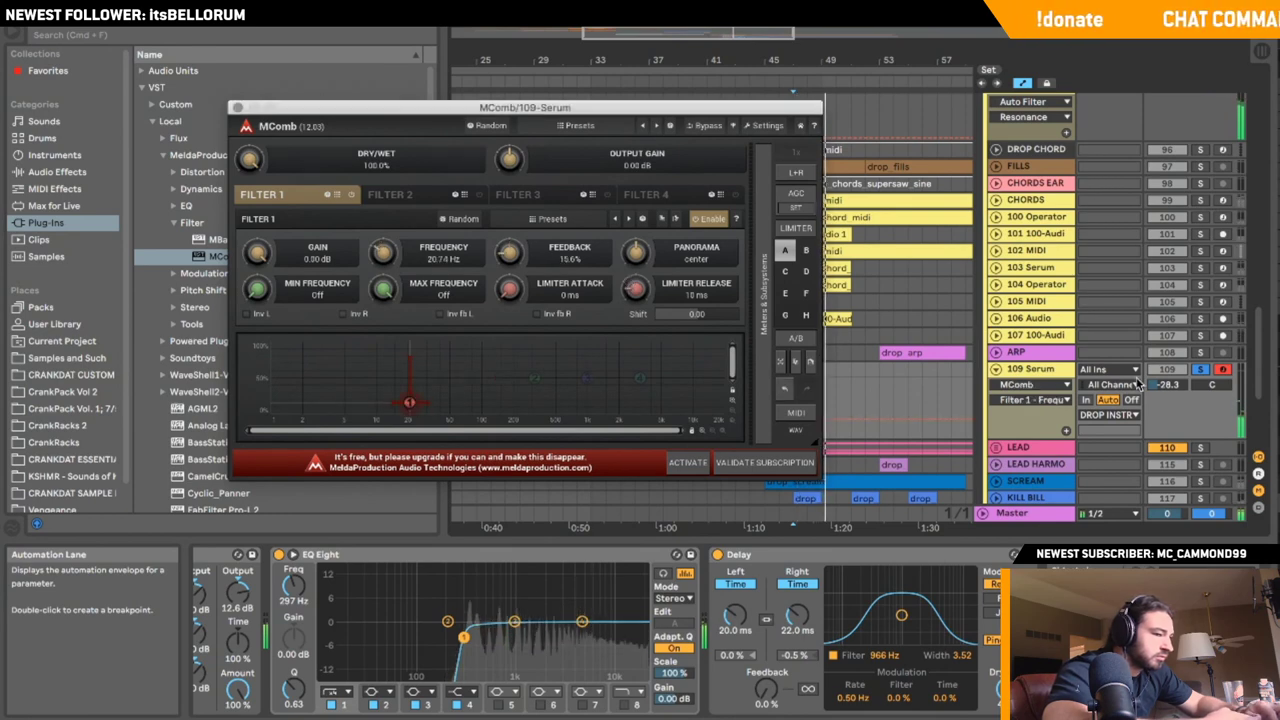
- Unsolo the 109 Serum track, try its volume at -18.3 dB and undo that volume change
{"action": "left_click", "coordinate": [1200, 369]}
{"action": "left_click_drag", "start_coordinate": [1167, 385], "coordinate": [1167, 372]}
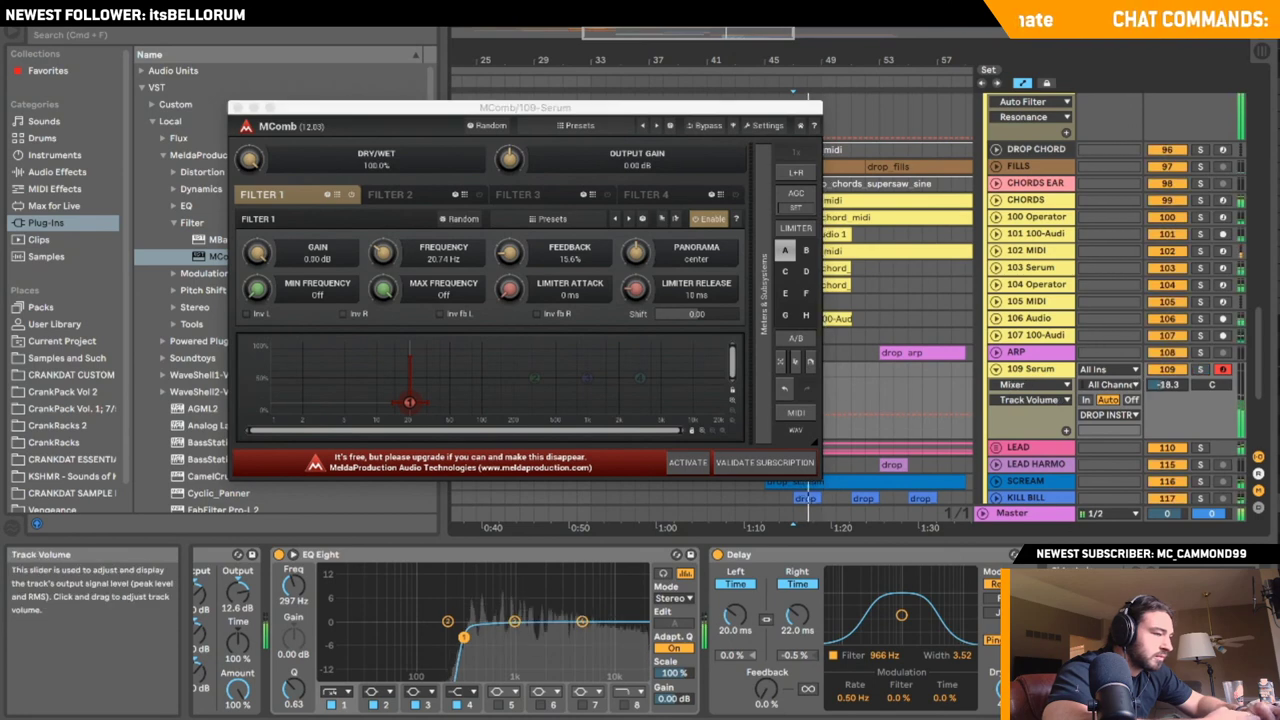
{"action": "key", "text": "super+z"}
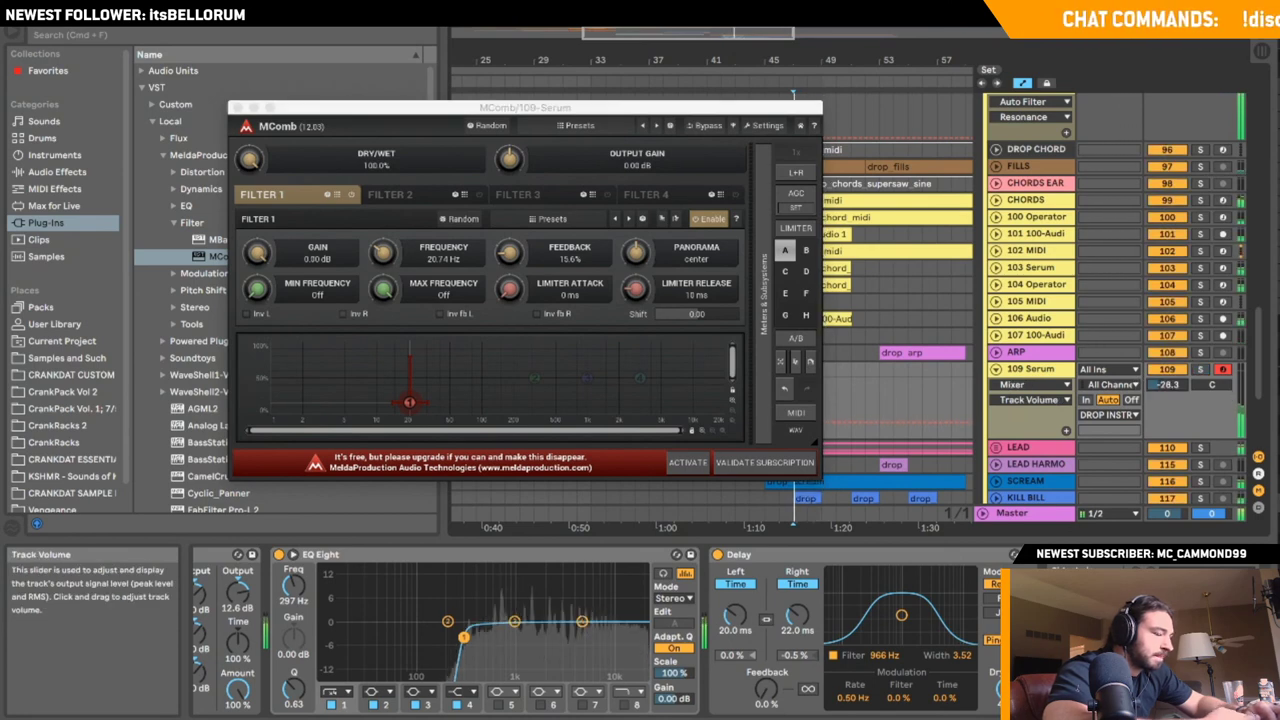
- Set the 109 Serum track's volume to -25.3 dB, solo it and play it from bar 47
{"action": "left_click", "coordinate": [237, 107]}
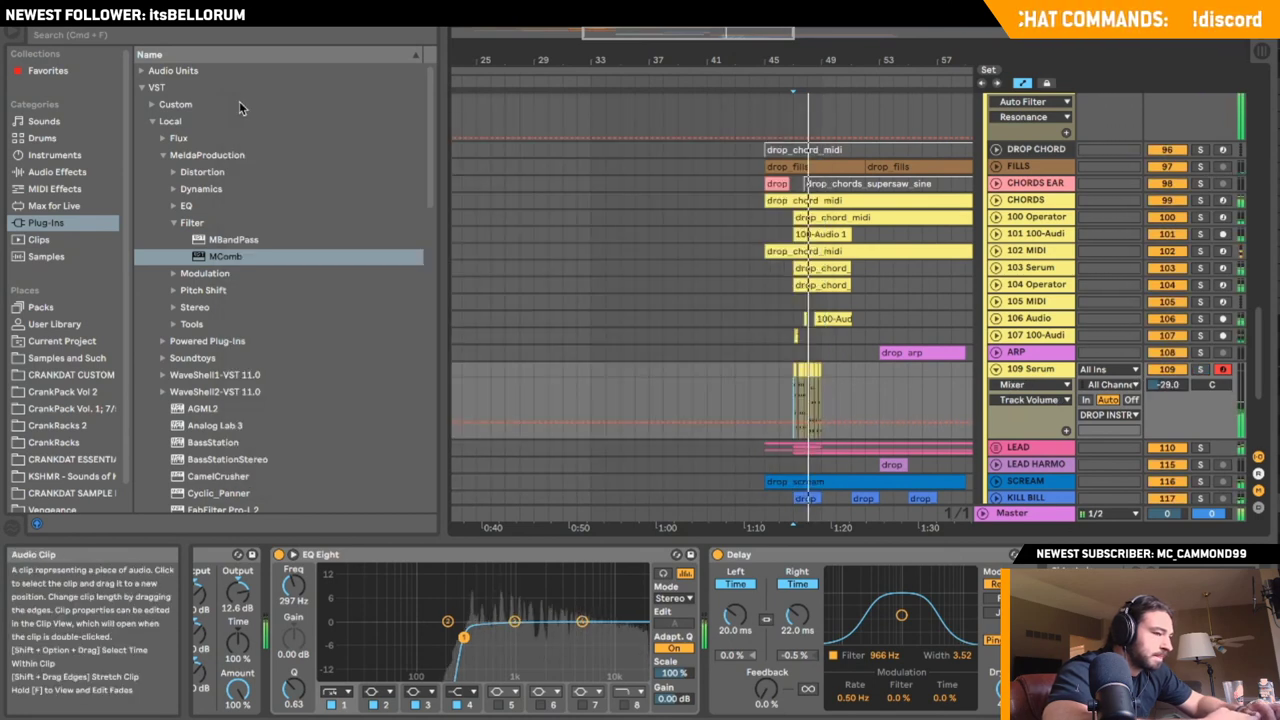
{"action": "left_click", "coordinate": [1083, 554]}
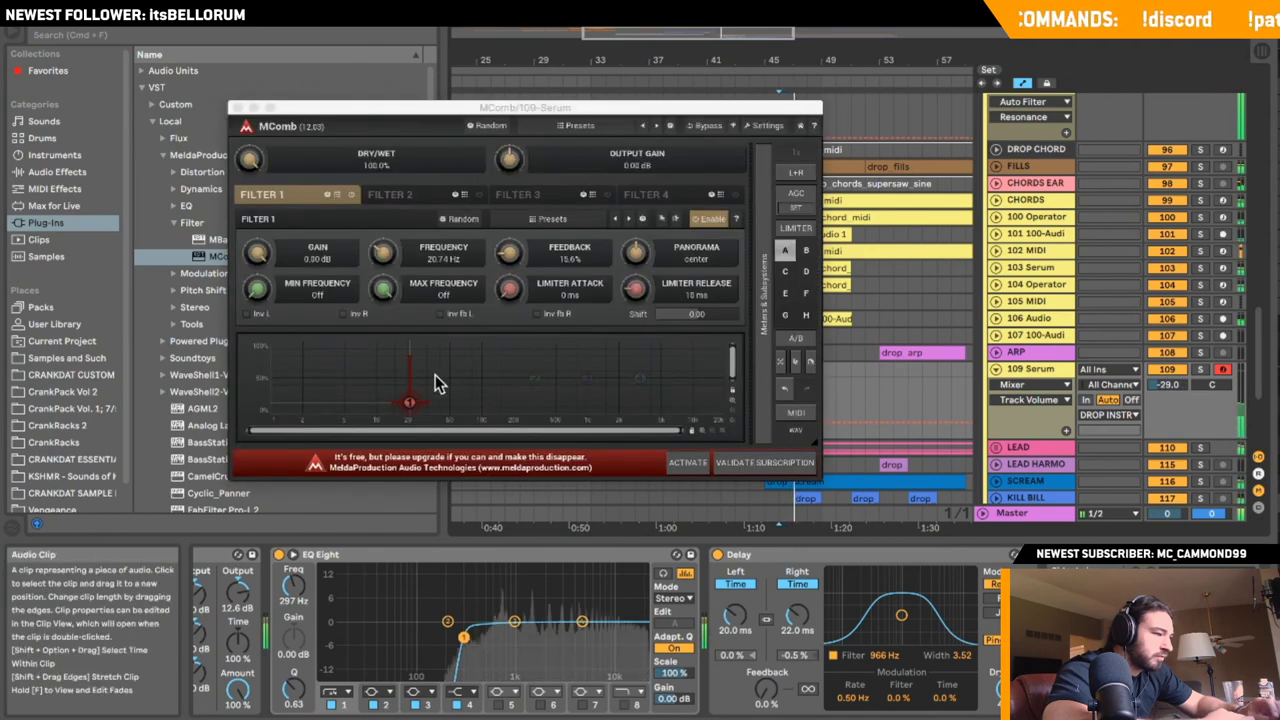
{"action": "mouse_move", "coordinate": [1167, 385]}
{"action": "left_mouse_down"}
{"action": "mouse_move", "coordinate": [1167, 373]}
{"action": "mouse_move", "coordinate": [1167, 389]}
{"action": "left_mouse_up"}
{"action": "left_click", "coordinate": [1200, 369]}
{"action": "key", "text": "space"}
{"action": "key", "text": "space"}
{"action": "left_click", "coordinate": [237, 107]}
{"action": "left_click", "coordinate": [790, 388]}
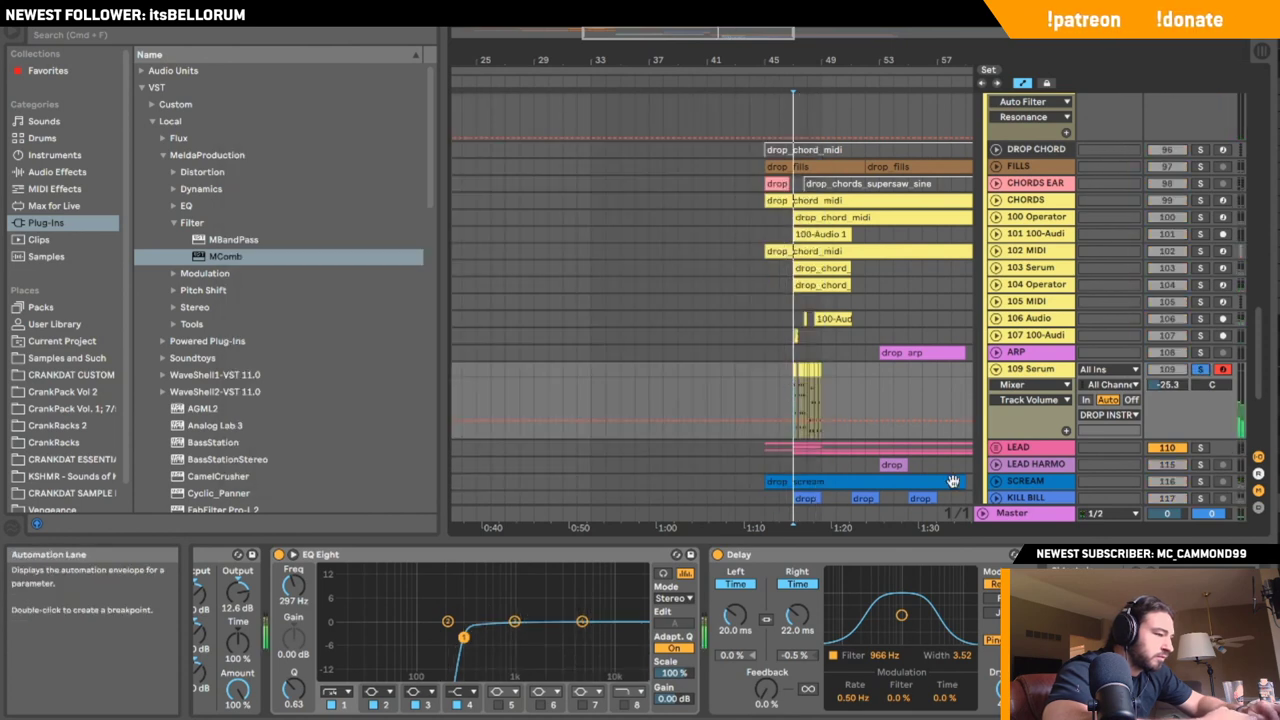
- Set MComb's Filter 1 to 30 Hz with more feedback and play the 109 Serum track unsoloed in the mix
{"action": "key", "text": "super+alt+p"}
{"action": "left_click", "coordinate": [418, 402]}
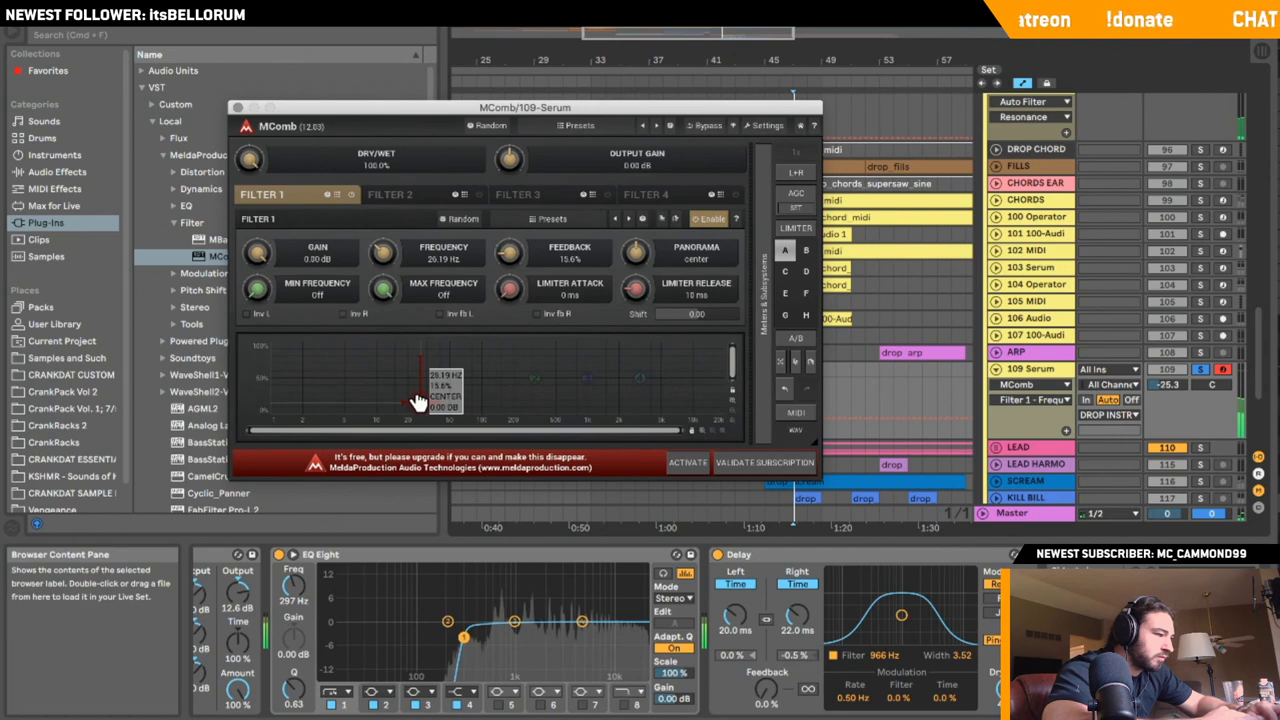
{"action": "mouse_move", "coordinate": [418, 402]}
{"action": "left_mouse_down"}
{"action": "mouse_move", "coordinate": [447, 396]}
{"action": "mouse_move", "coordinate": [424, 395]}
{"action": "left_mouse_up"}
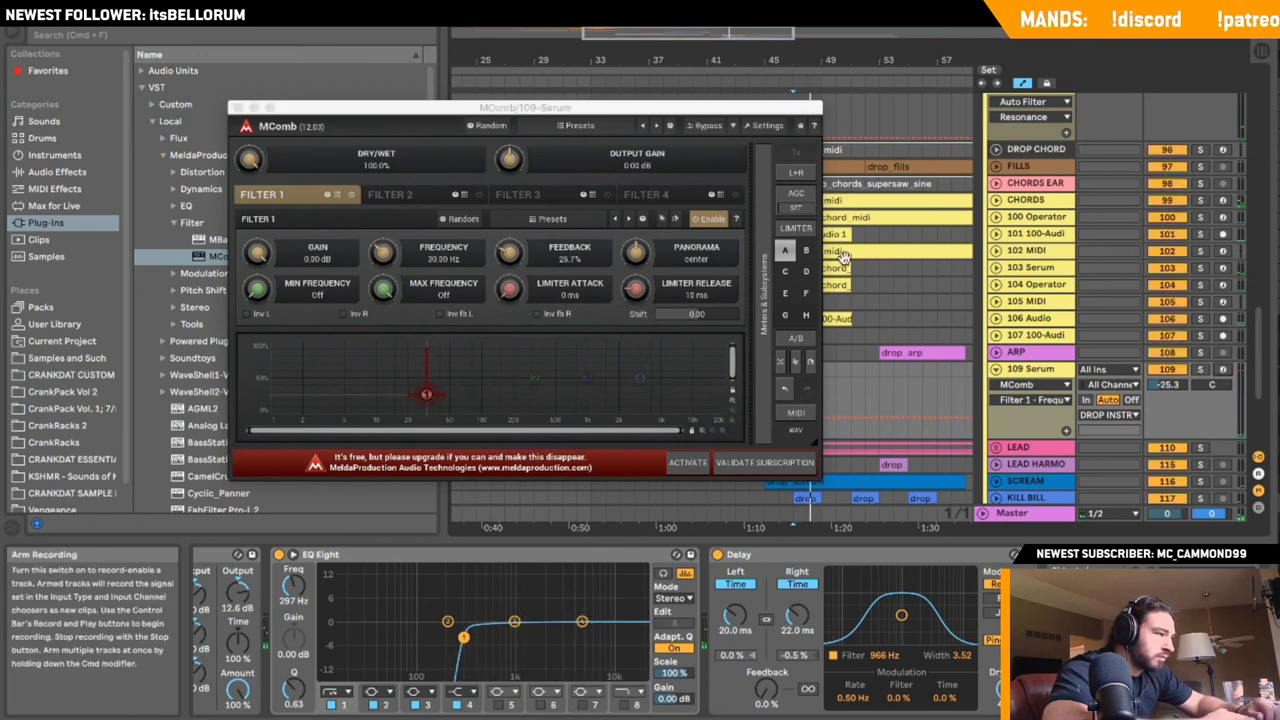
{"action": "left_click", "coordinate": [239, 107]}
{"action": "left_click", "coordinate": [632, 365]}
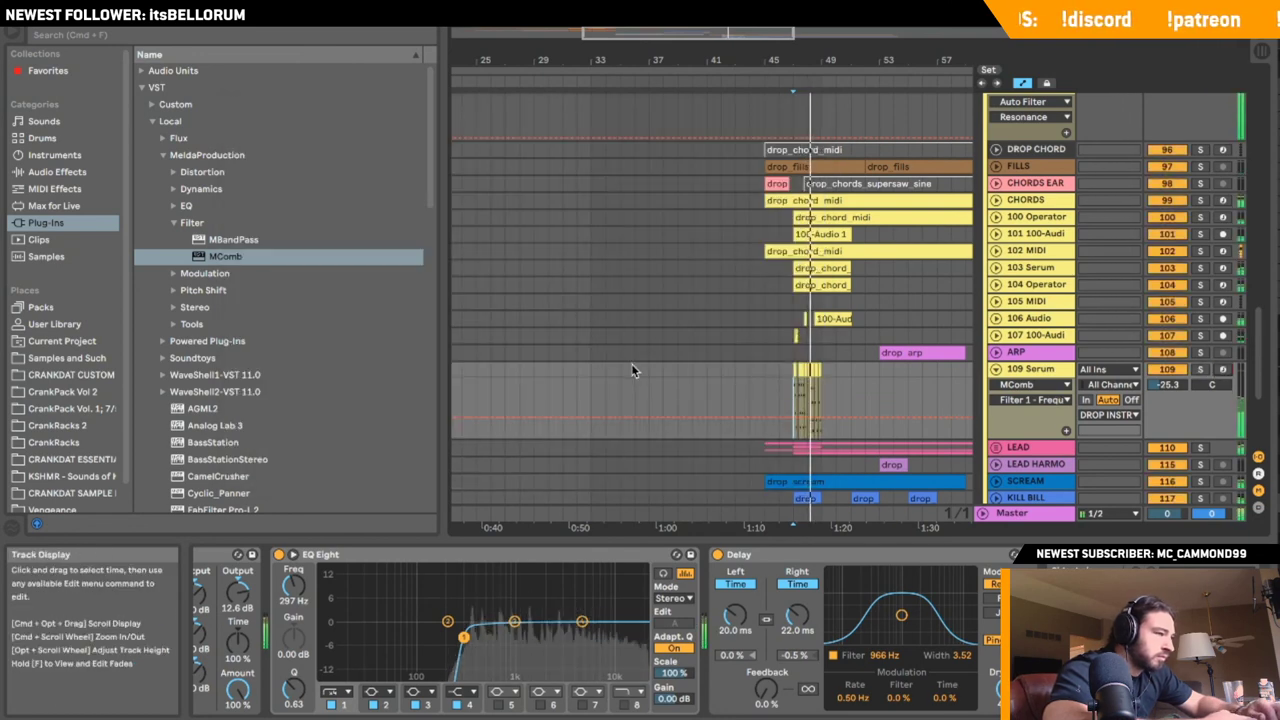
{"action": "key", "text": "space"}
{"action": "key", "text": "space"}
- Check the LEAD group's tracks and compare the drop with the group muted and unmuted during playback
{"action": "mouse_move", "coordinate": [704, 33]}
{"action": "left_mouse_down"}
{"action": "mouse_move", "coordinate": [704, 95]}
{"action": "mouse_move", "coordinate": [733, 112]}
{"action": "left_mouse_up"}
{"action": "left_click", "coordinate": [996, 370]}
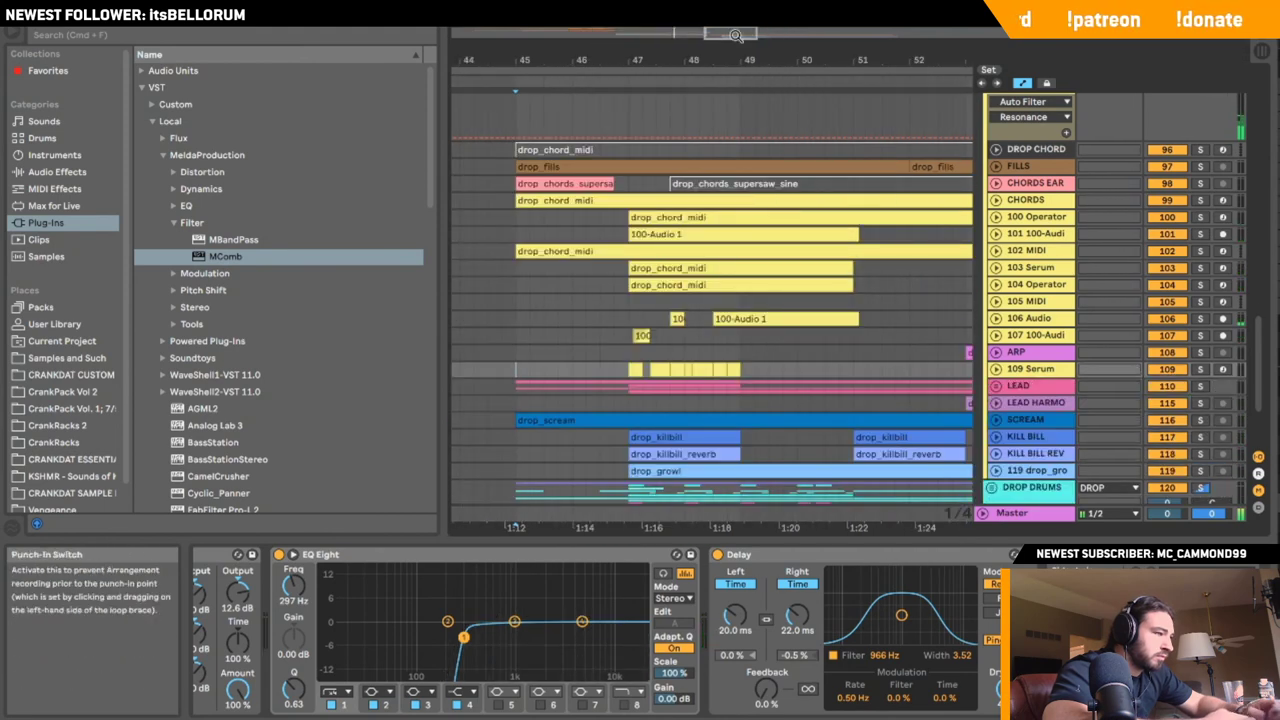
{"action": "left_click_drag", "start_coordinate": [729, 38], "coordinate": [729, 34]}
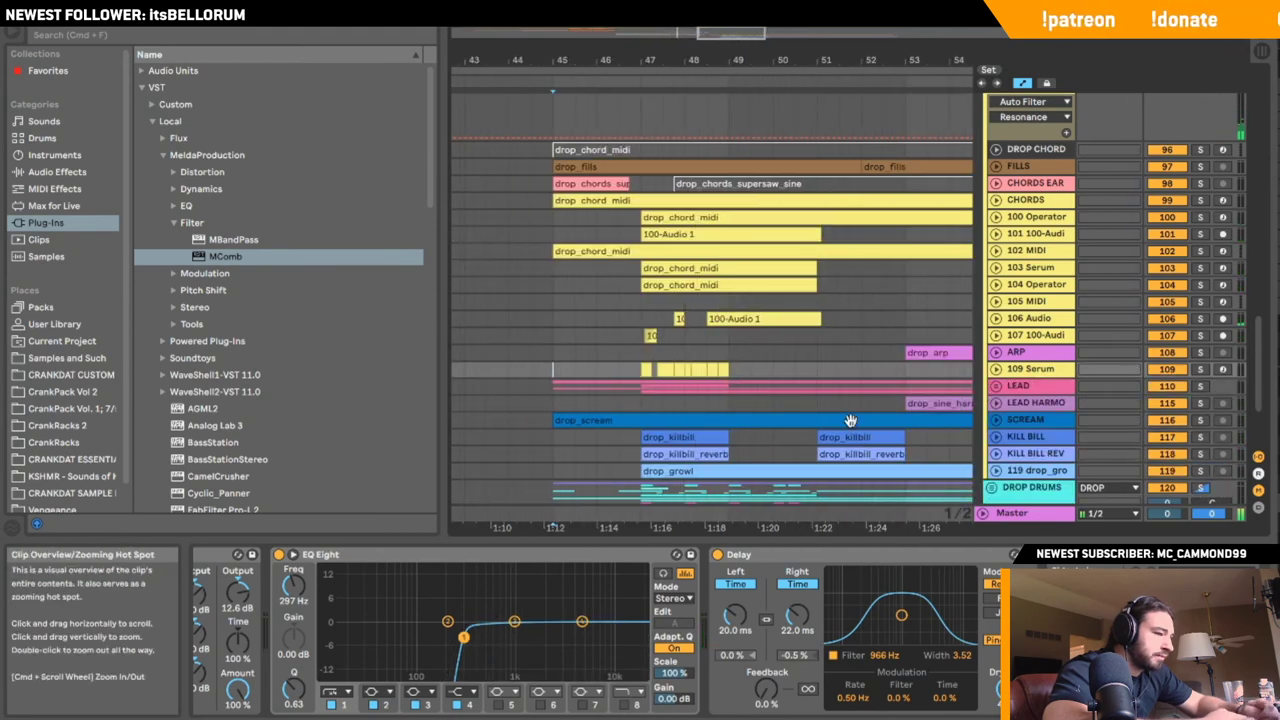
{"action": "left_click", "coordinate": [997, 386]}
{"action": "left_click", "coordinate": [997, 386]}
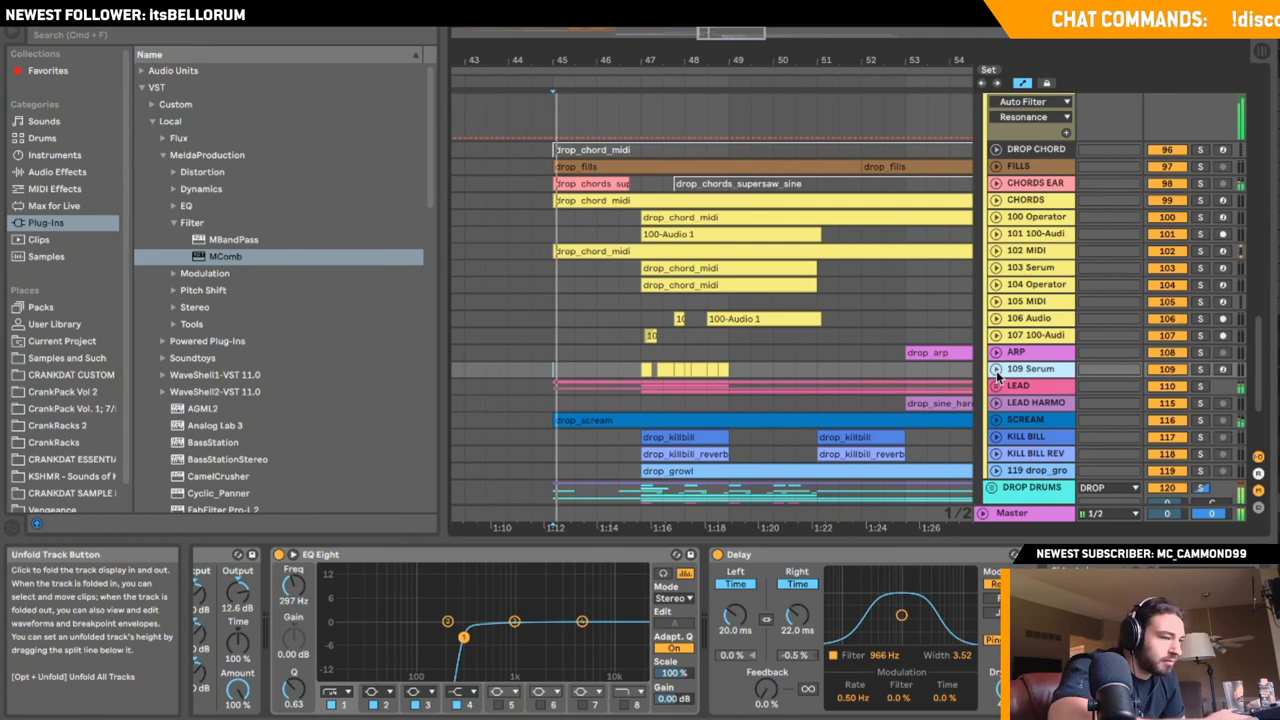
{"action": "left_click", "coordinate": [996, 388]}
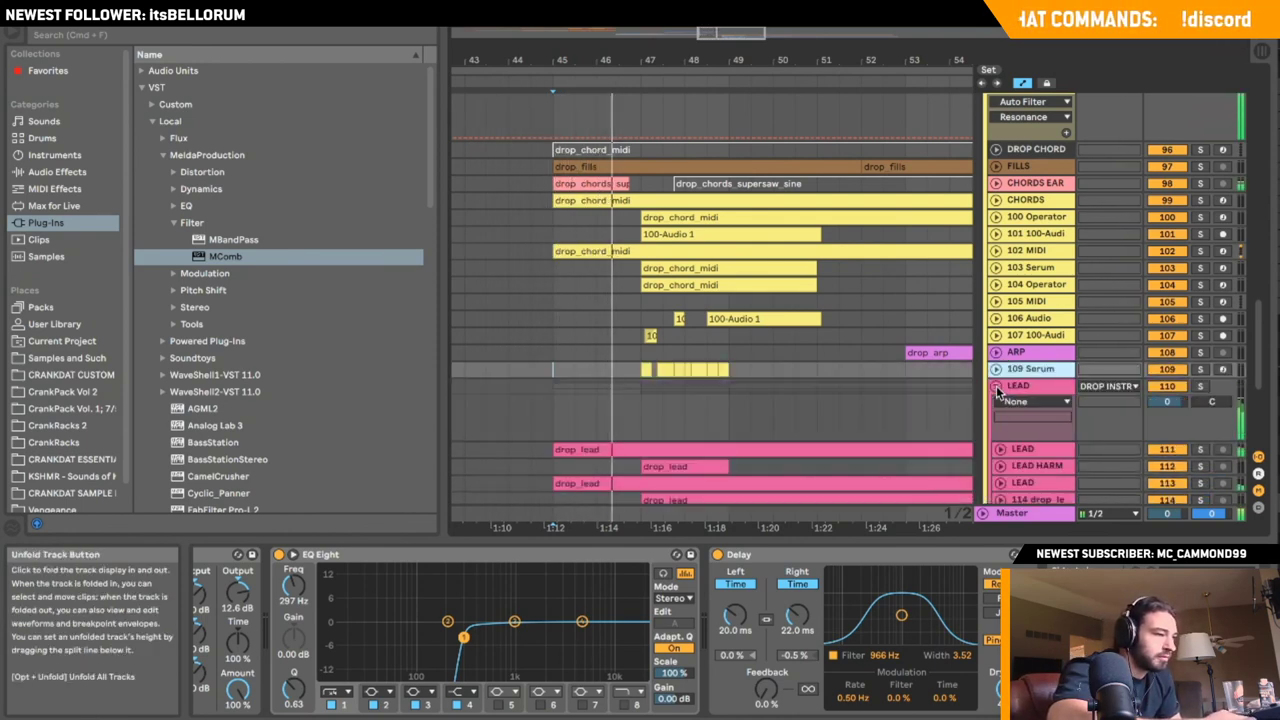
{"action": "left_click", "coordinate": [996, 388]}
{"action": "left_click", "coordinate": [1174, 386]}
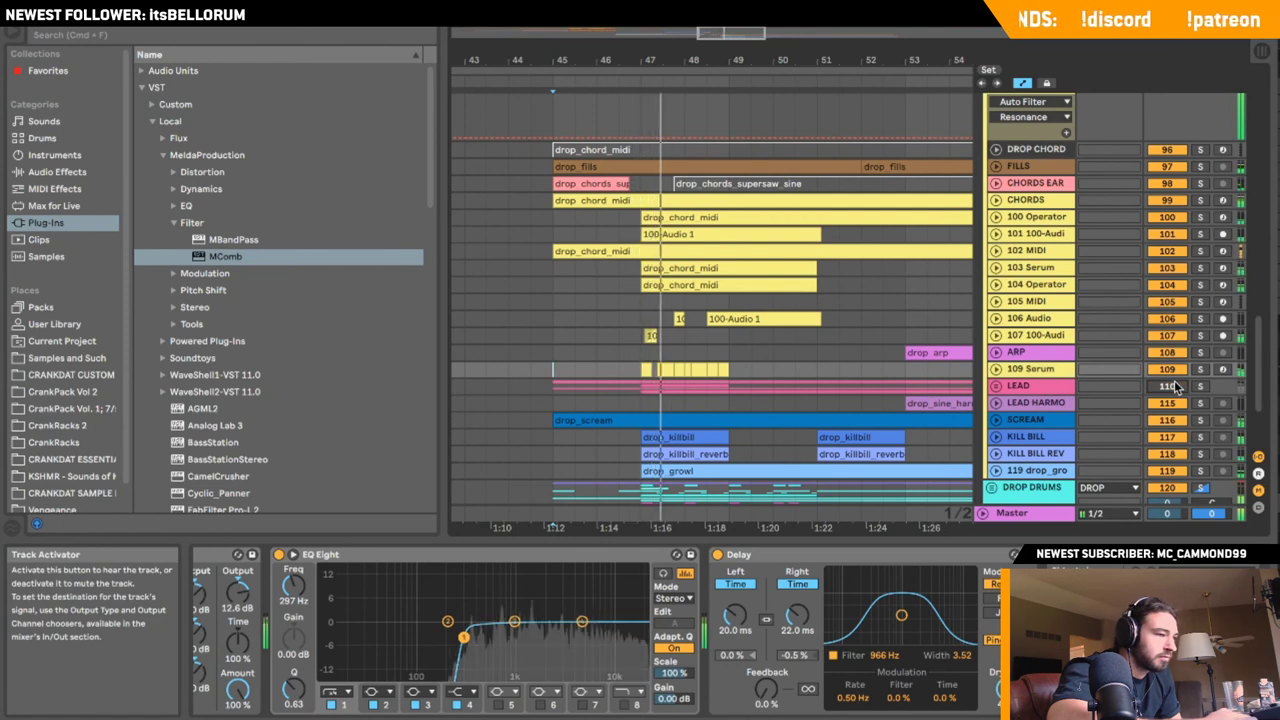
{"action": "left_click", "coordinate": [1170, 386]}
- Play the arrangement from about bar 30 to hear the lead-in to the drop
{"action": "left_click", "coordinate": [628, 384]}
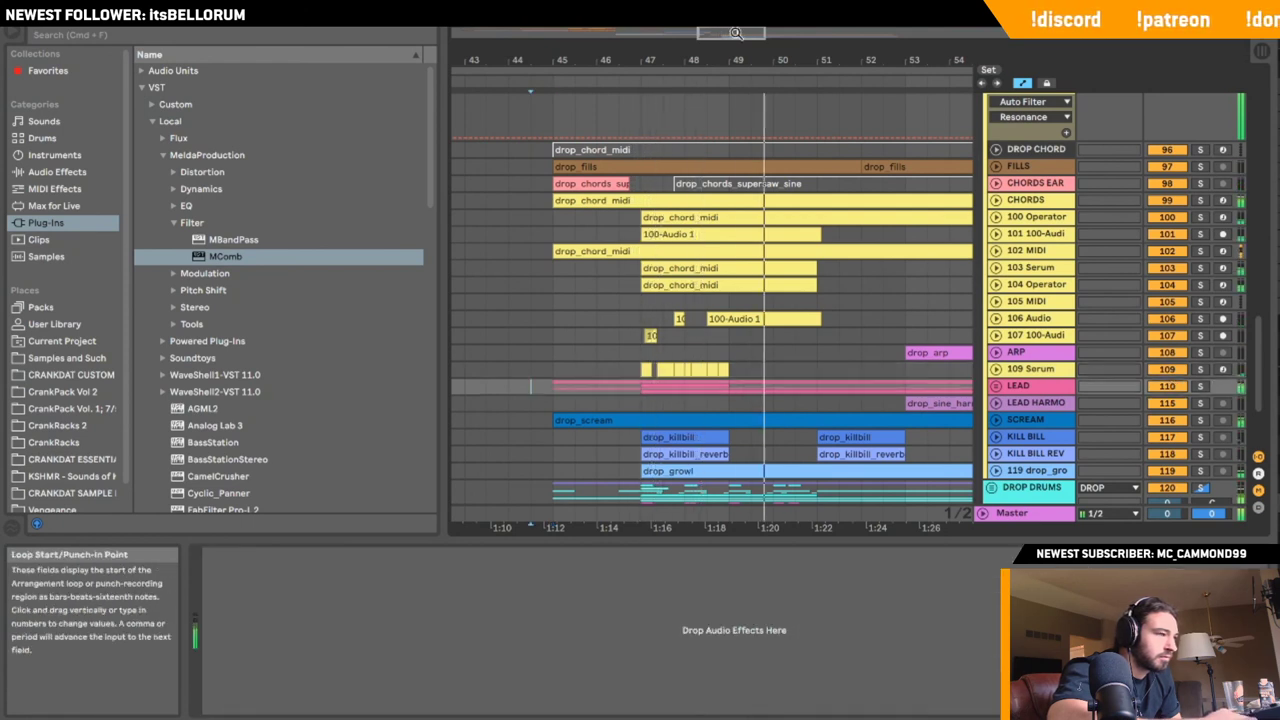
{"action": "left_click_drag", "start_coordinate": [735, 34], "coordinate": [733, 10]}
{"action": "left_click", "coordinate": [508, 383]}
{"action": "key", "text": "space"}
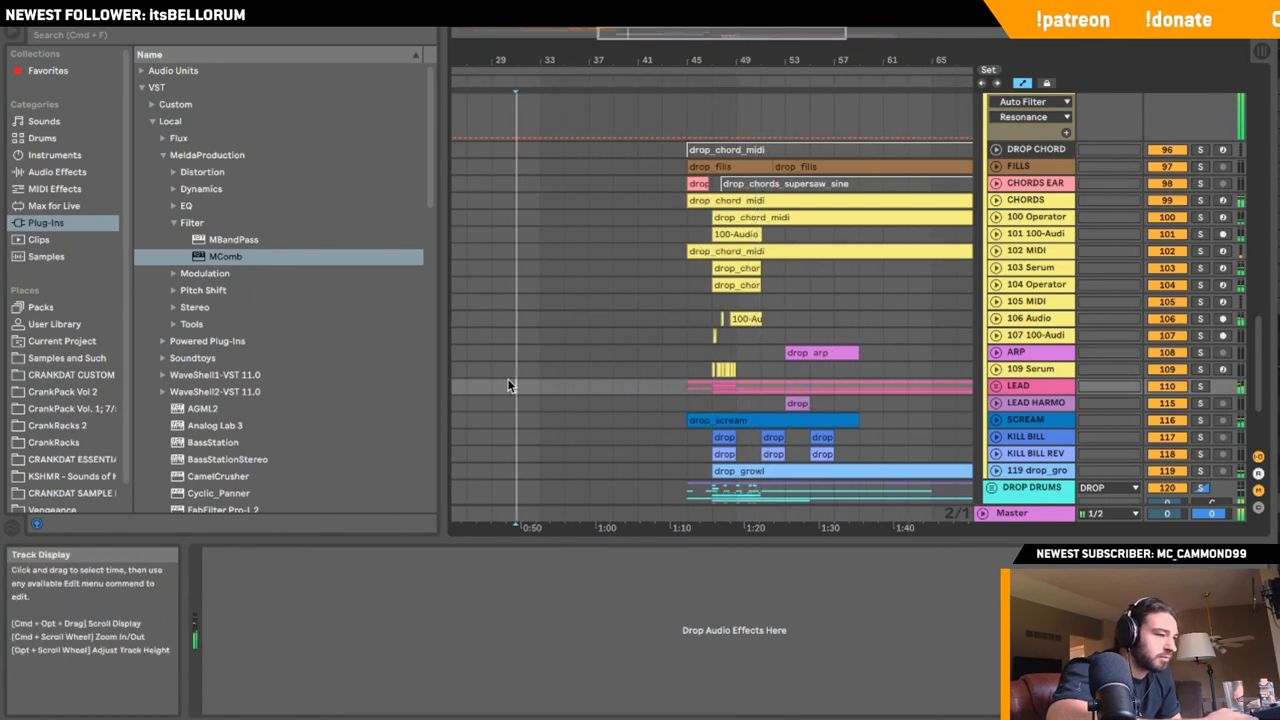
- Unfold and arm the 109 Serum track and set its MComb Dry/Wet to 52.8%
{"action": "left_click", "coordinate": [996, 386]}
{"action": "left_click", "coordinate": [996, 354]}
{"action": "left_click", "coordinate": [996, 329]}
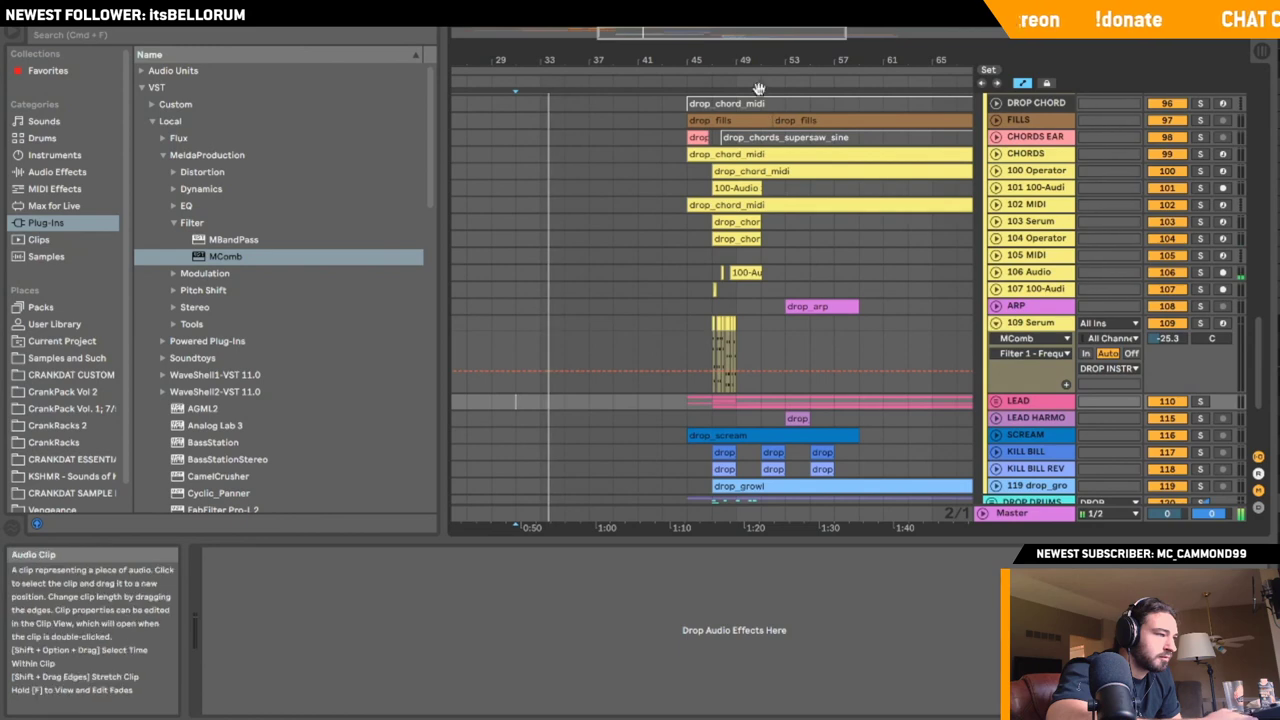
{"action": "left_click_drag", "start_coordinate": [740, 35], "coordinate": [738, 150]}
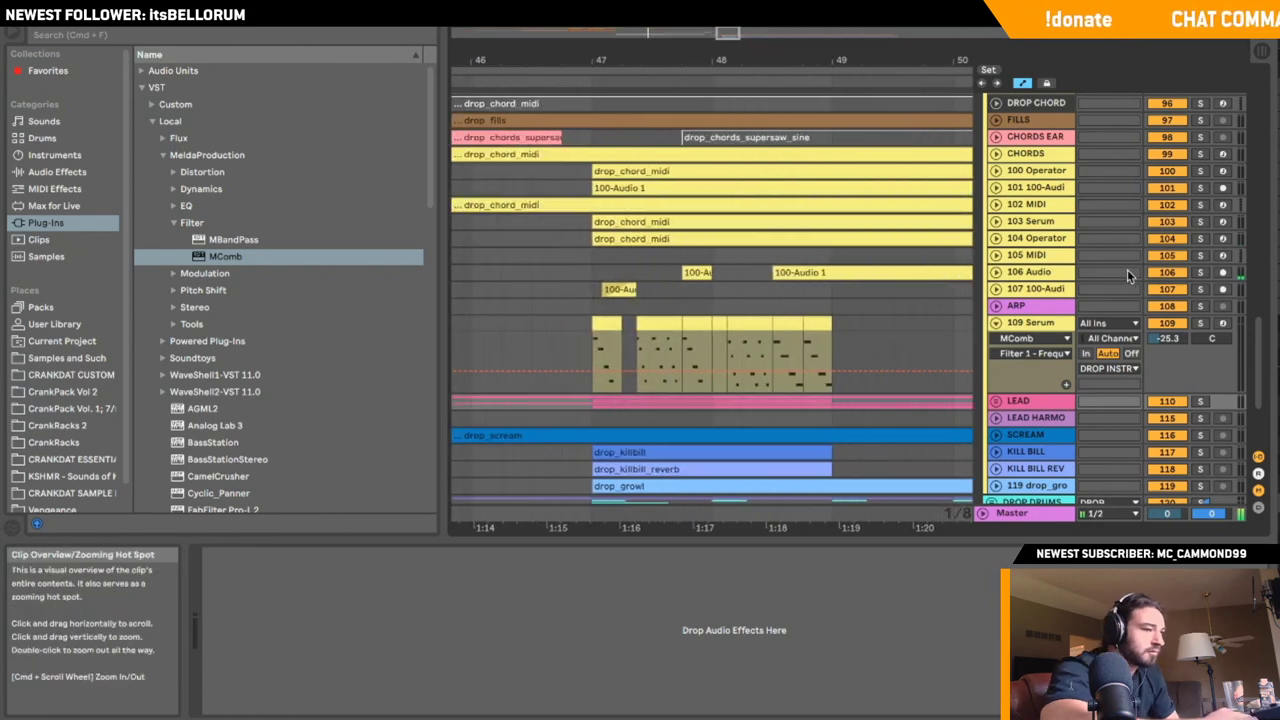
{"action": "left_click", "coordinate": [1221, 325]}
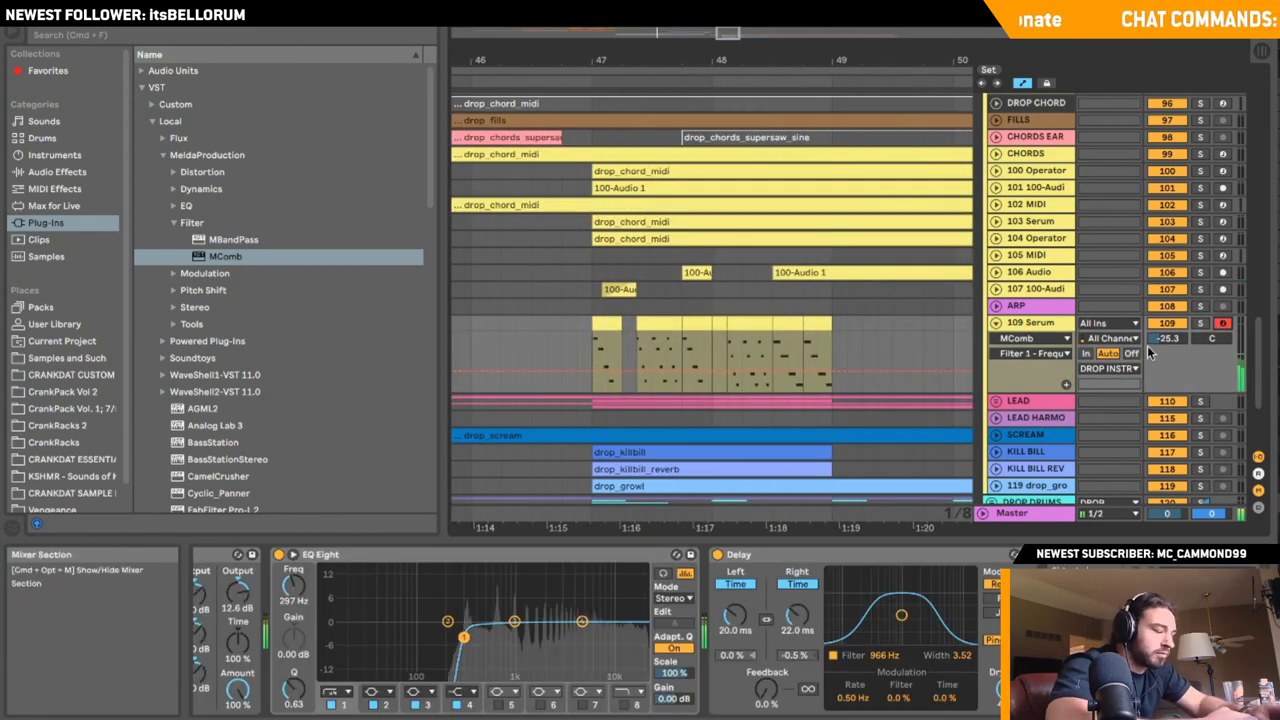
{"action": "left_click", "coordinate": [1050, 540]}
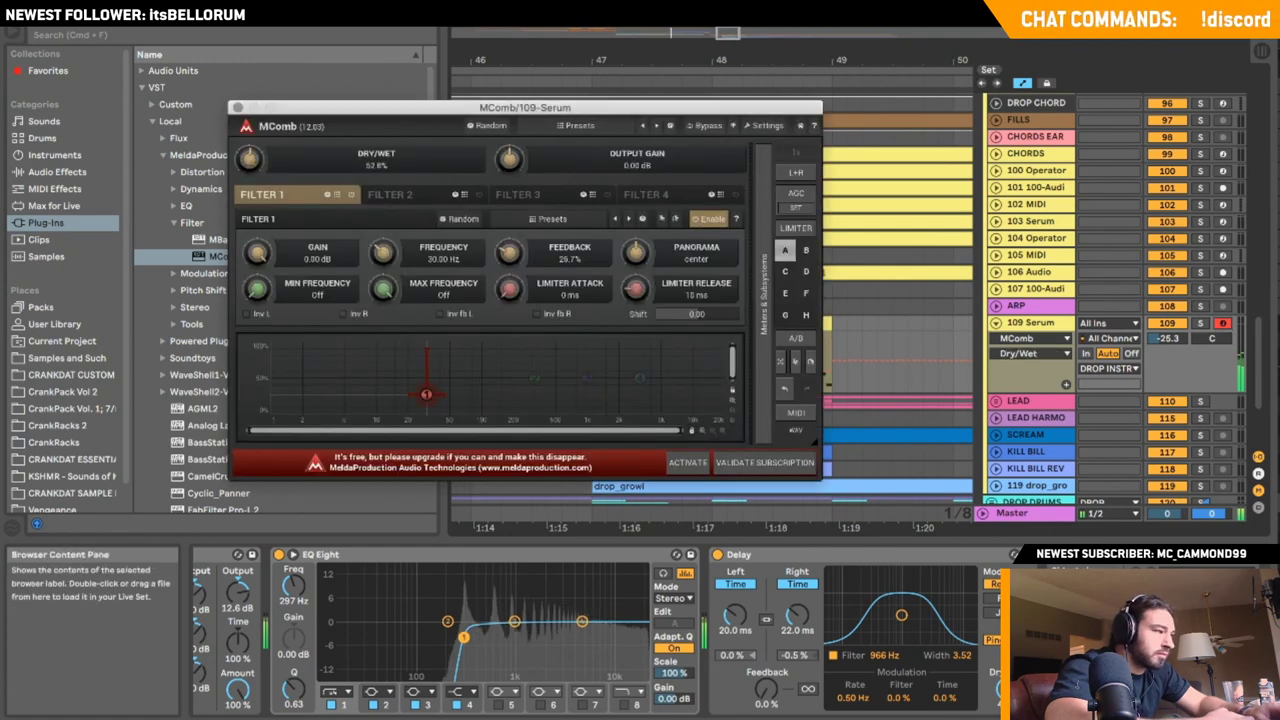
{"action": "left_click", "coordinate": [236, 106]}
- Consolidate the 109 Serum clips between bars 47 and 49 into one clip and delete all its notes
{"action": "left_click", "coordinate": [608, 323]}
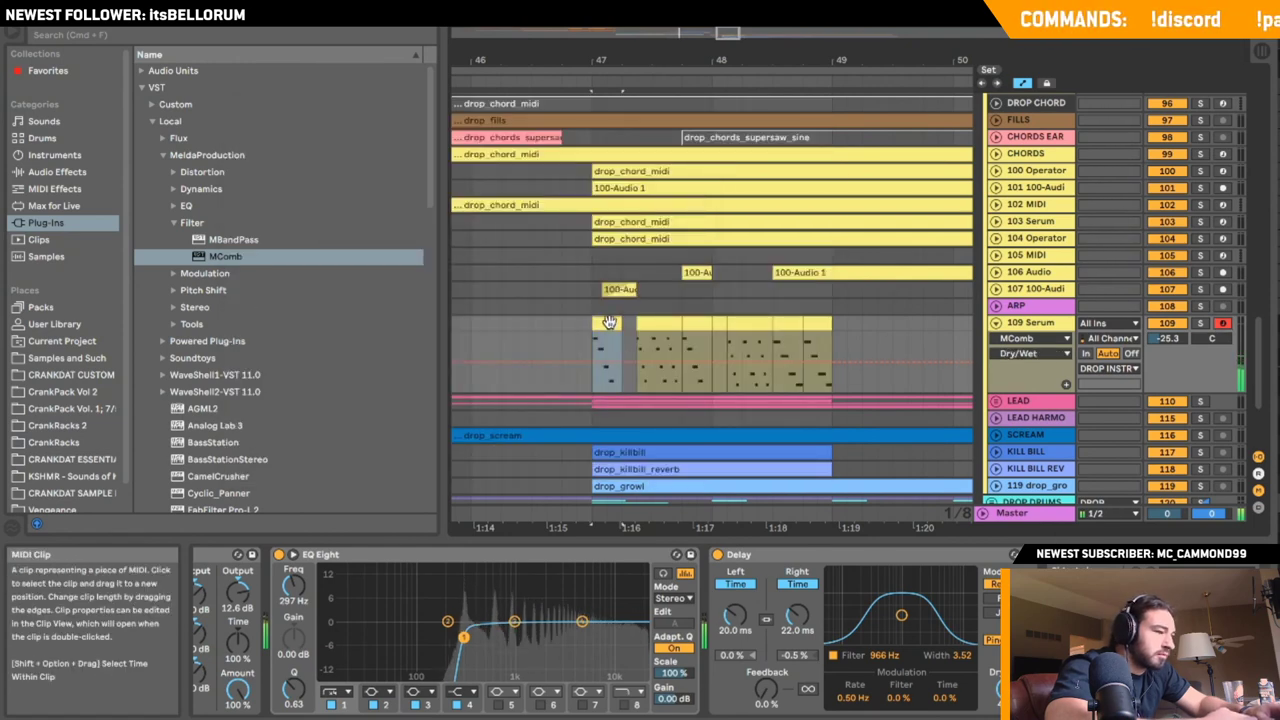
{"action": "left_click", "coordinate": [815, 326], "text": "shift"}
{"action": "key", "text": "super+j"}
{"action": "double_click", "coordinate": [815, 327]}
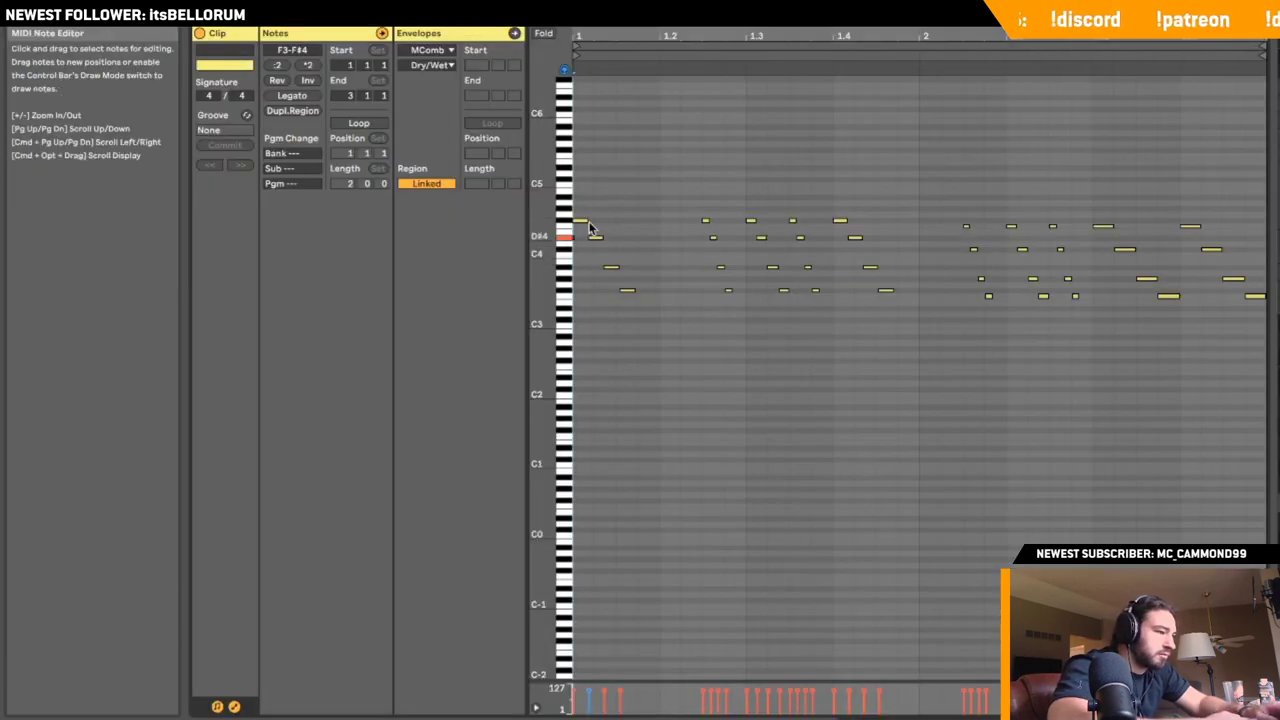
{"action": "key", "text": "super+a"}
{"action": "key", "text": "Delete"}
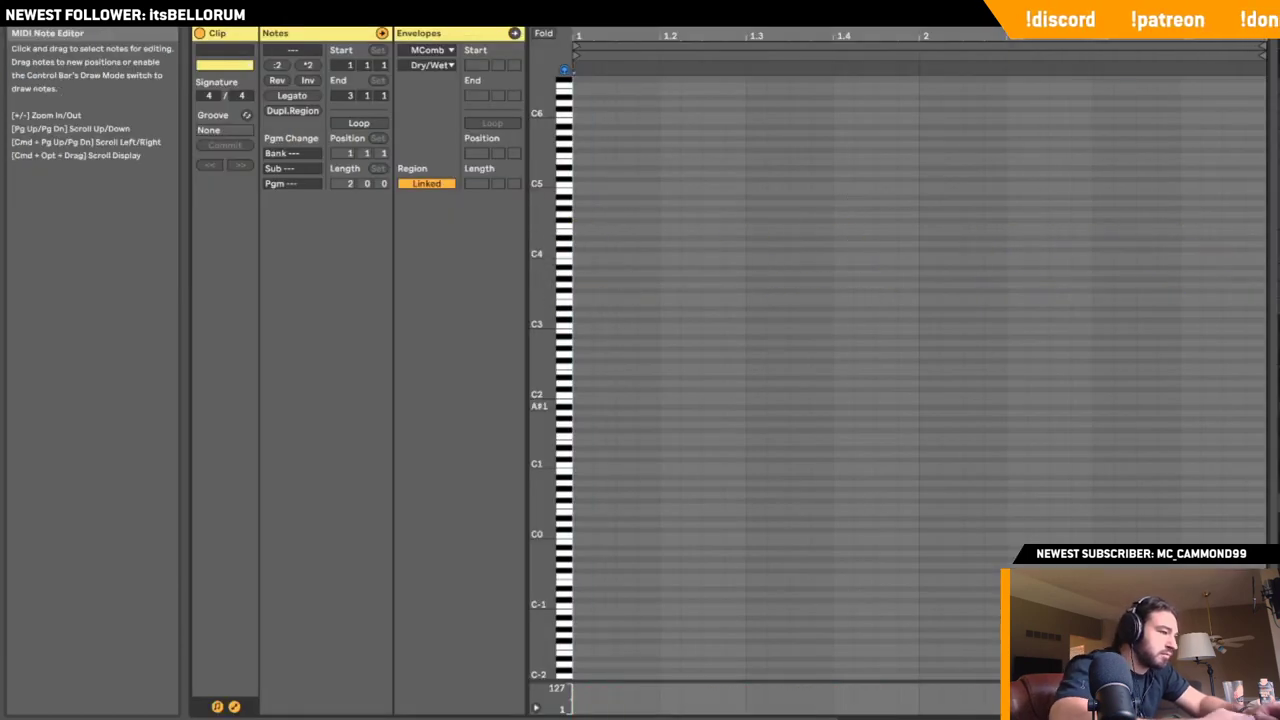
- Draw a rising D#4, F#4, G#4, A#4 pattern at the clip's start and repeat it up to beat 2.2
{"action": "double_click", "coordinate": [578, 238]}
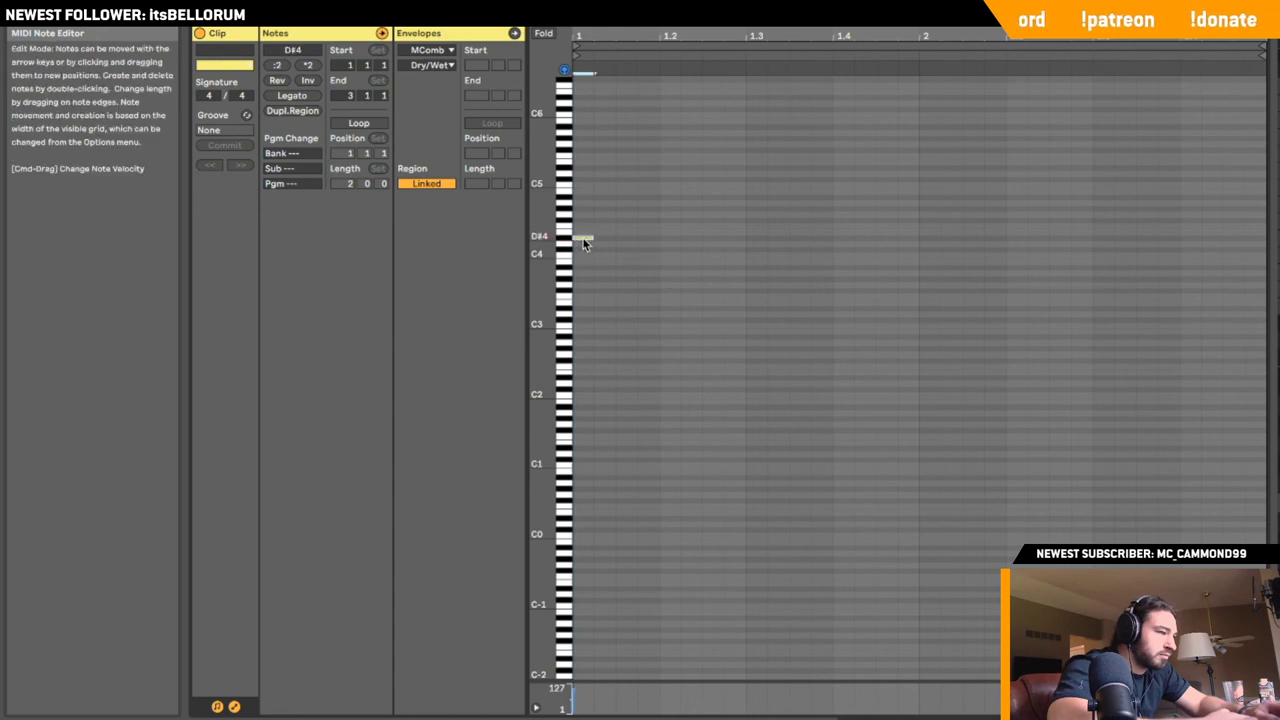
{"action": "double_click", "coordinate": [619, 197]}
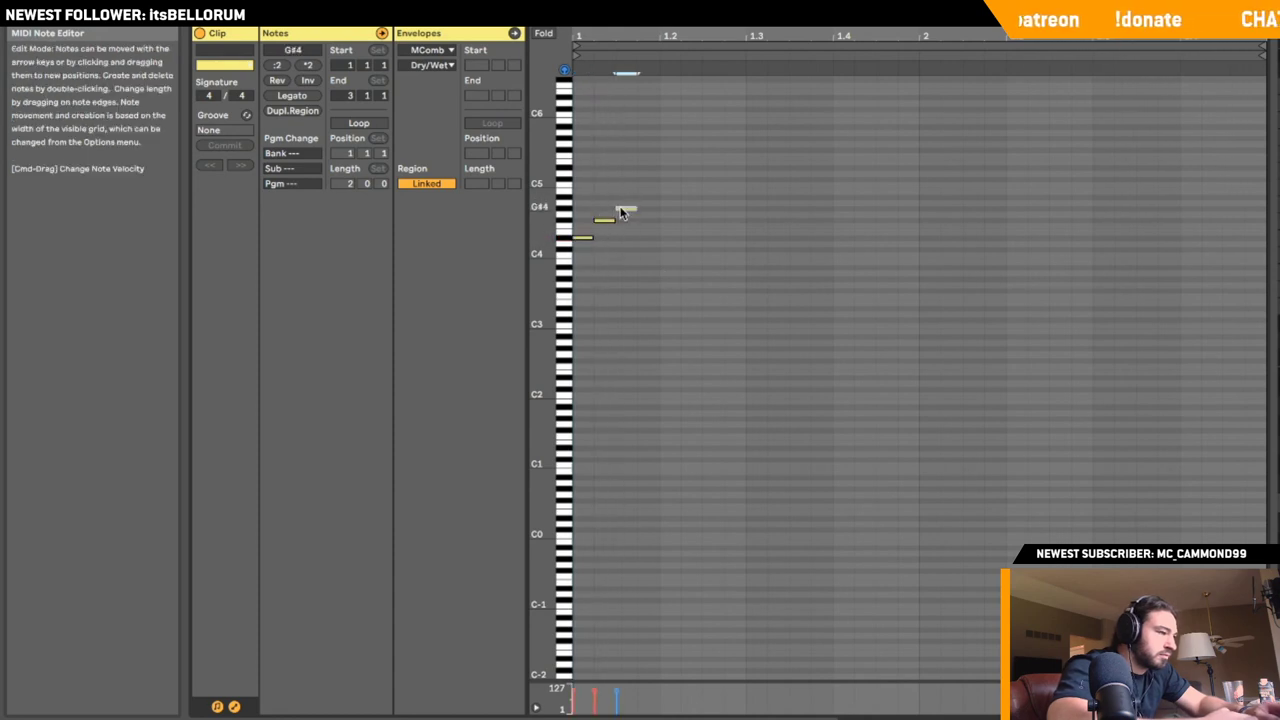
{"action": "double_click", "coordinate": [650, 191]}
- Set the 109 Serum volume to -14.9 dB and play the new pattern from bar 44
{"action": "key", "text": "space"}
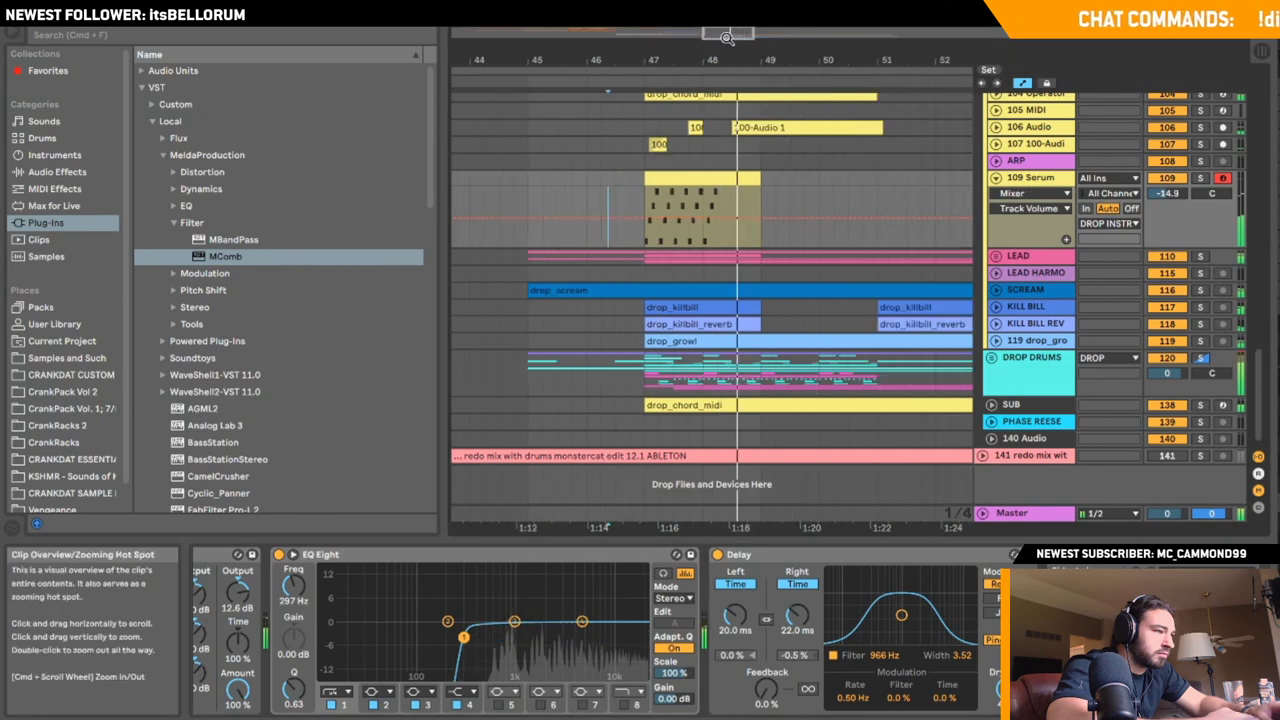
{"action": "key", "text": "space"}
{"action": "key", "text": "space"}
{"action": "left_click", "coordinate": [479, 190]}
{"action": "key", "text": "space"}
{"action": "key", "text": "space"}
- Invert all notes of the 109 Serum clip into a descending pattern and play it
{"action": "left_click", "coordinate": [706, 176]}
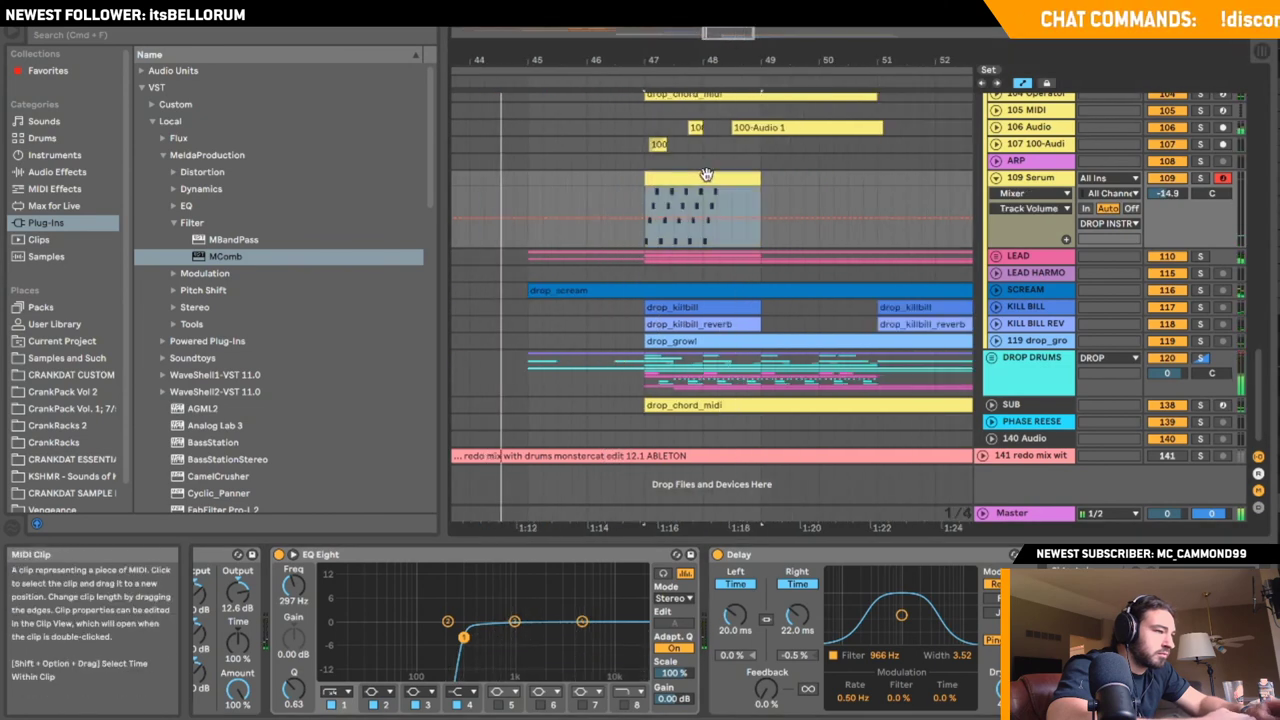
{"action": "double_click", "coordinate": [706, 175]}
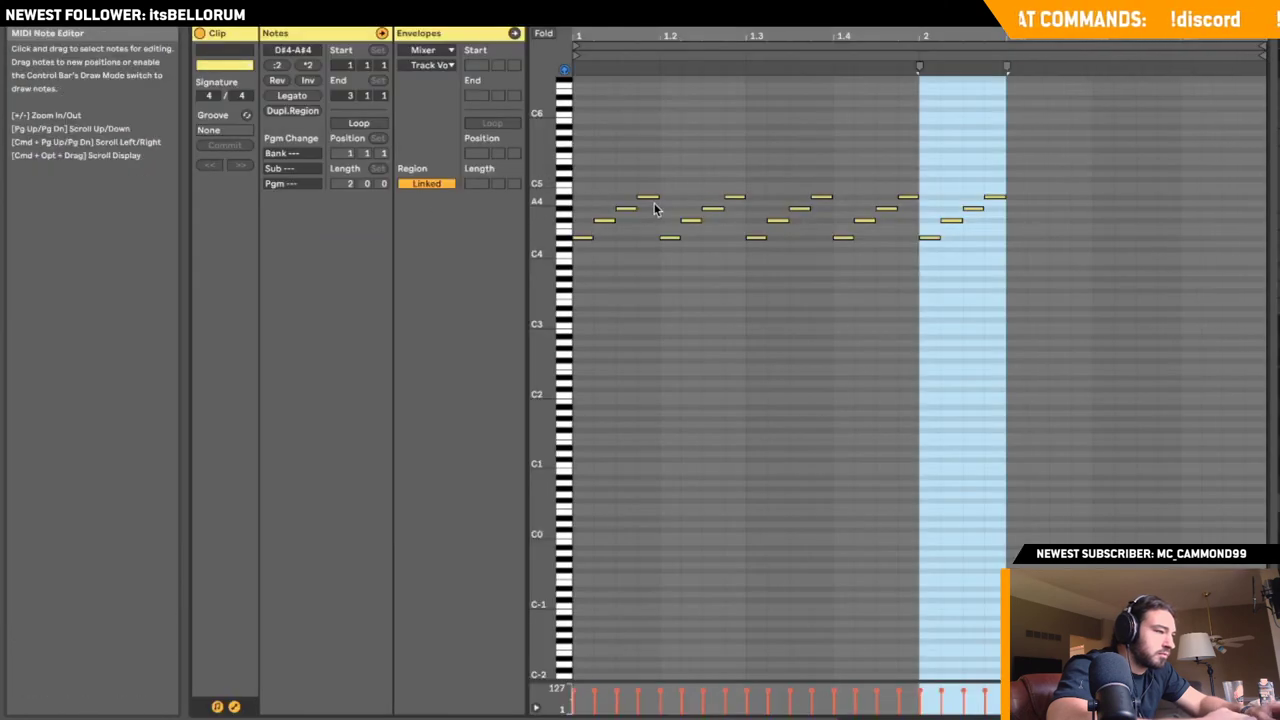
{"action": "key", "text": "ctrl+a"}
{"action": "left_click", "coordinate": [277, 80]}
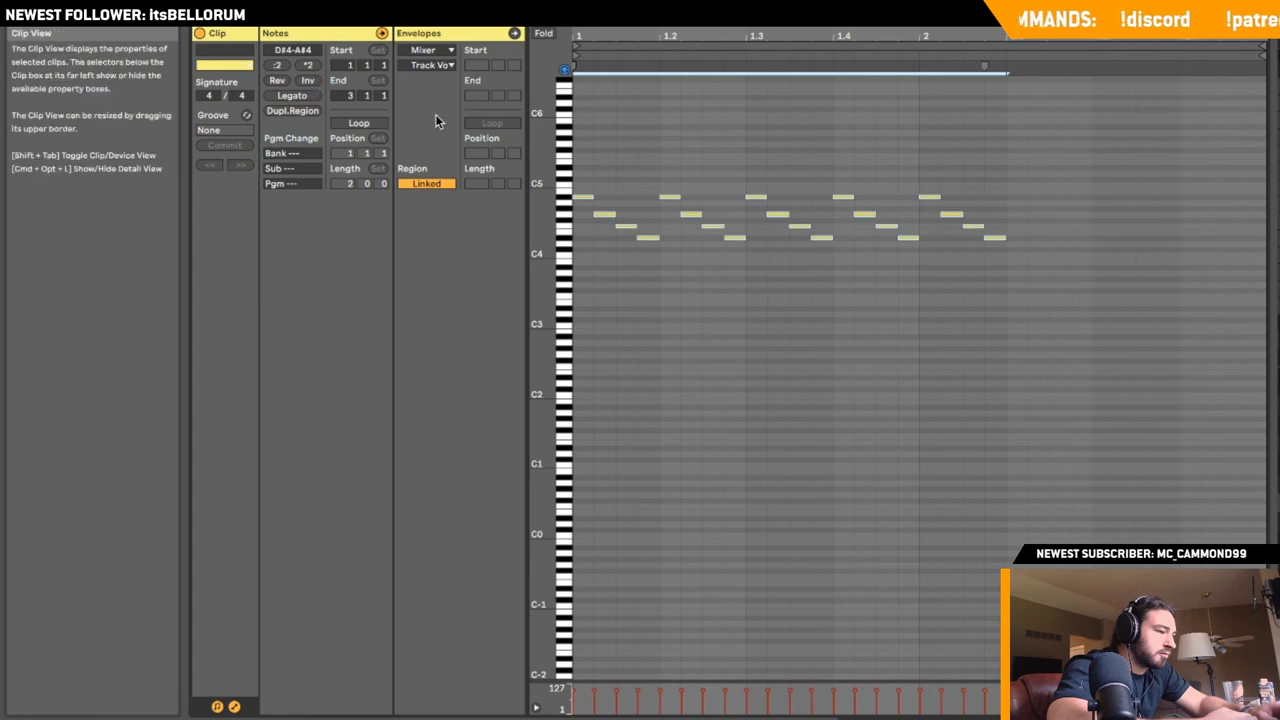
{"action": "key", "text": "space"}
{"action": "key", "text": "space"}
- Move the second, third and fourth notes to F#4, D#4 and A#3 and delete all notes after the first beat
{"action": "left_click", "coordinate": [602, 188]}
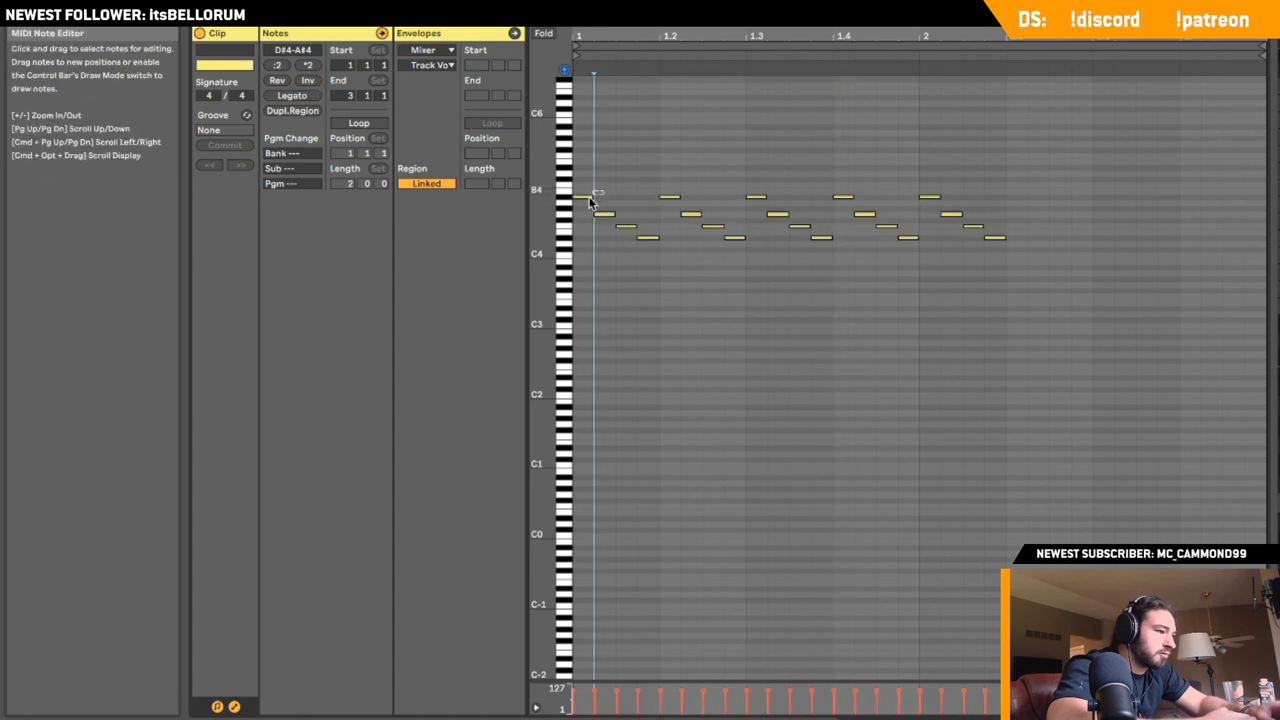
{"action": "left_click", "coordinate": [590, 197]}
{"action": "left_click_drag", "start_coordinate": [604, 218], "coordinate": [648, 268]}
{"action": "left_click", "coordinate": [685, 168]}
{"action": "left_click_drag", "start_coordinate": [661, 164], "coordinate": [1000, 264]}
{"action": "key", "text": "Delete"}
{"action": "key", "text": "space"}
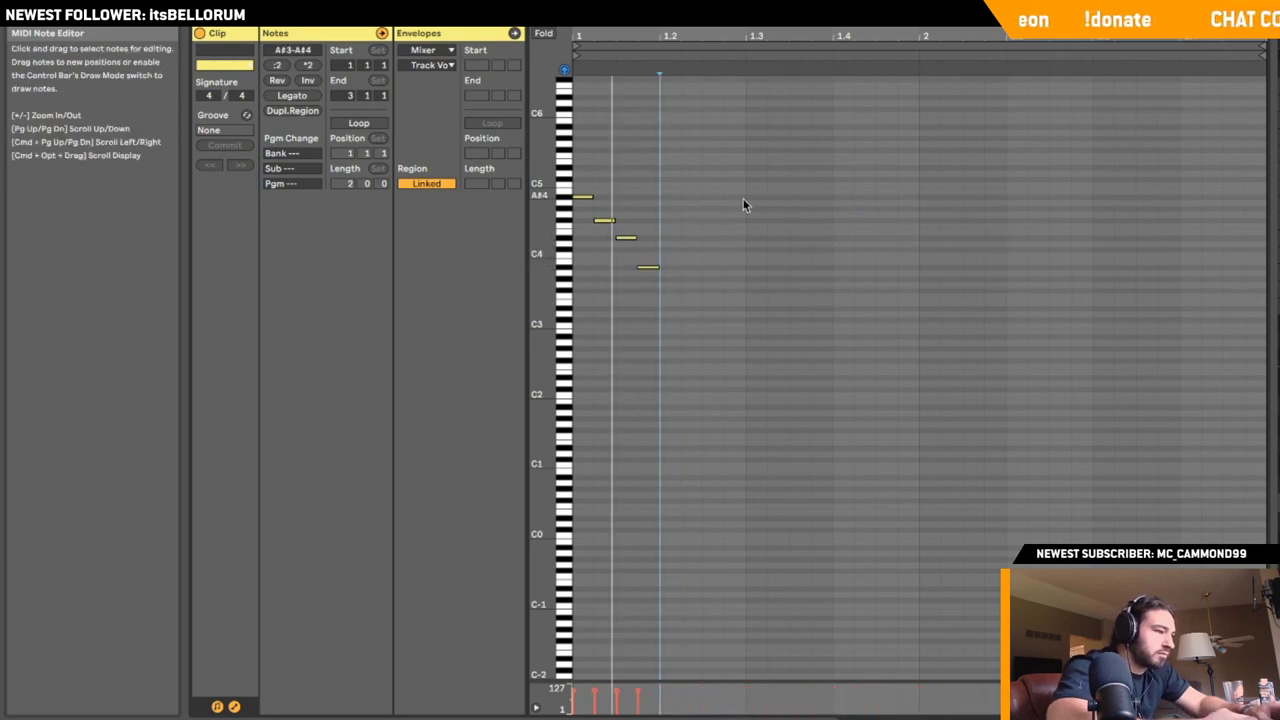
- Duplicate the four-note pattern three times to fill the clip's first bar and move the bar's last note to F#4
{"action": "key", "text": "ctrl+a"}
{"action": "key", "text": "ctrl+d"}
{"action": "key", "text": "ctrl+d"}
{"action": "key", "text": "ctrl+d"}
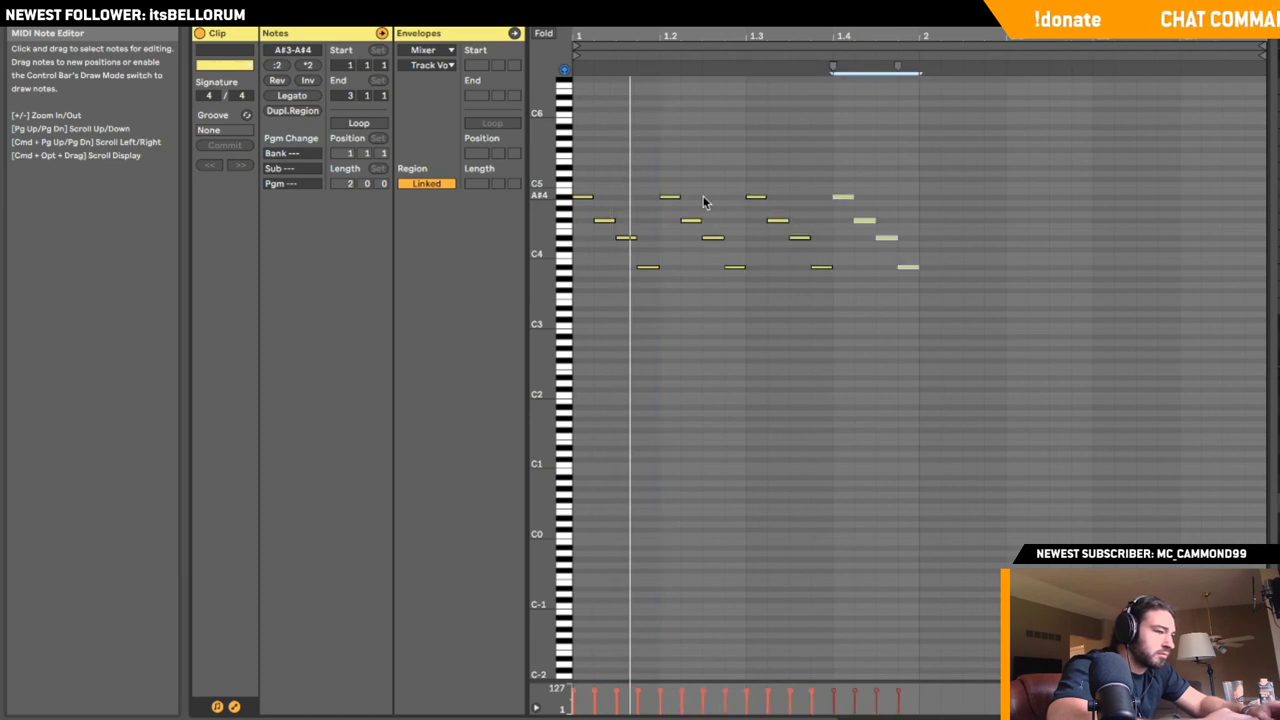
{"action": "left_click", "coordinate": [880, 240]}
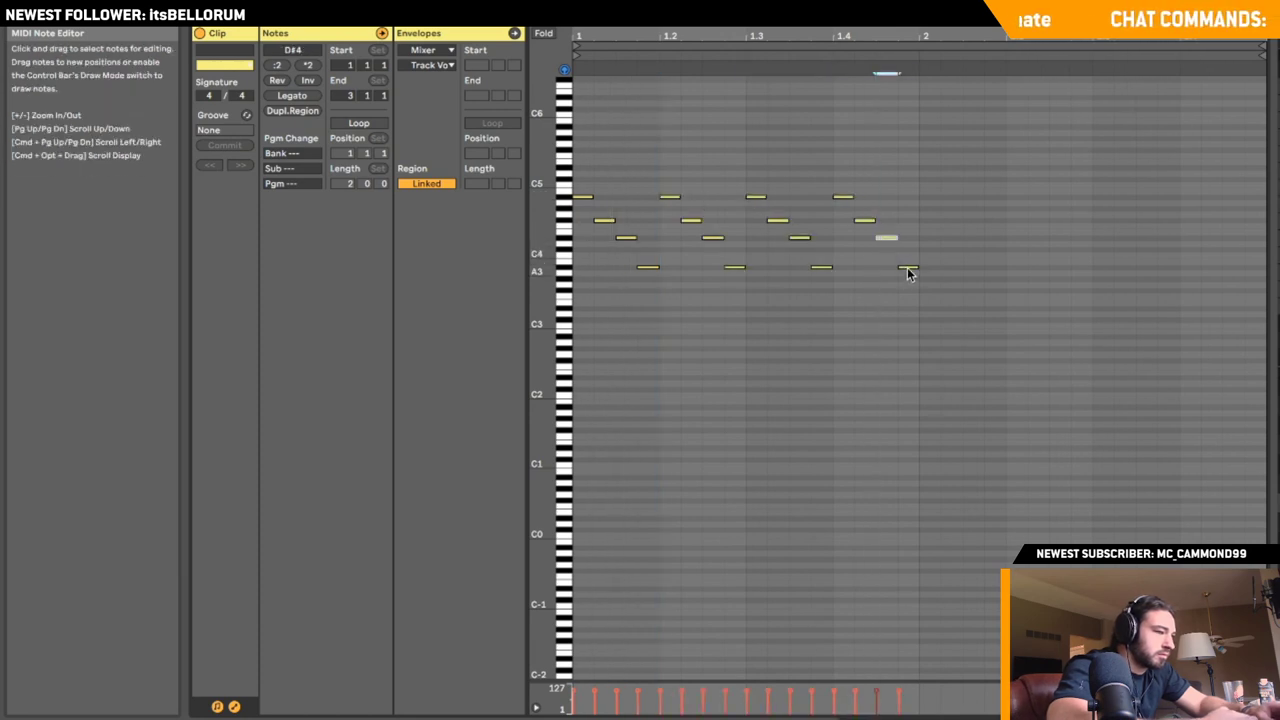
{"action": "left_click_drag", "start_coordinate": [907, 266], "coordinate": [908, 234]}
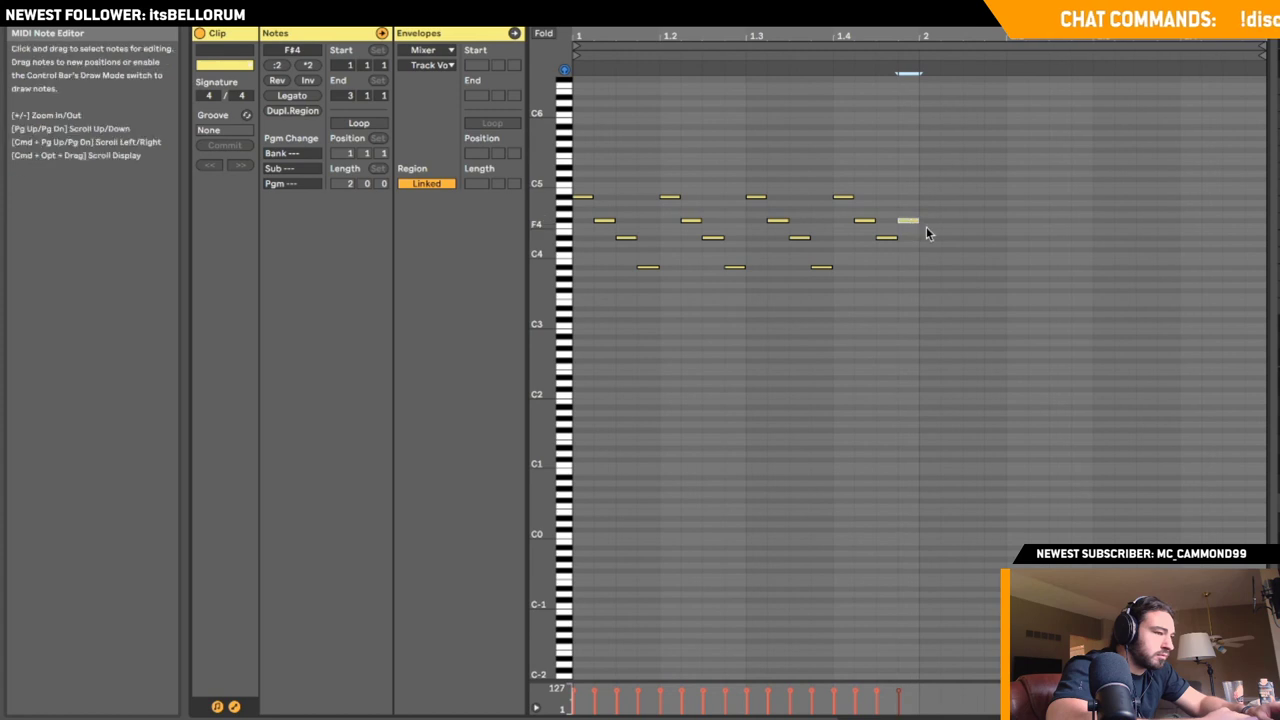
- Draw a descending F4, C#4, G#3 pattern from bar 2, repeat it to the clip's end and return to the device view
{"action": "double_click", "coordinate": [929, 226]}
{"action": "left_click_drag", "start_coordinate": [938, 36], "coordinate": [858, 75]}
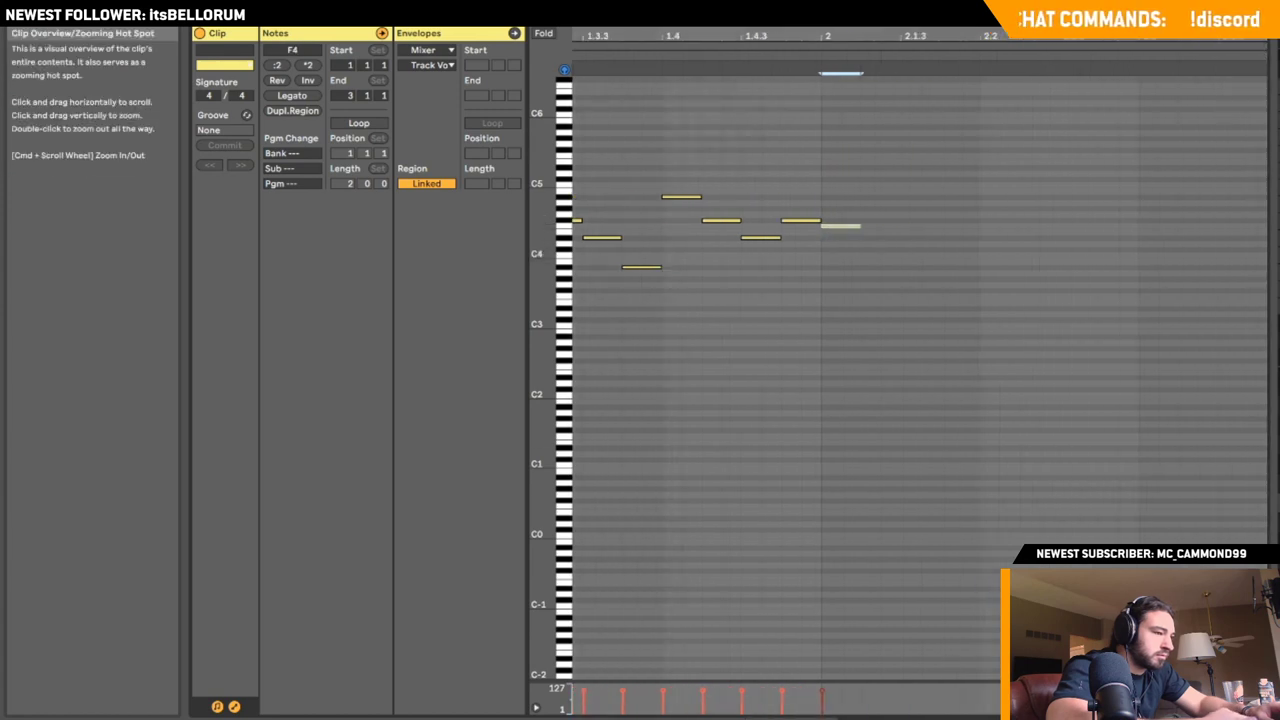
{"action": "left_click_drag", "start_coordinate": [866, 273], "coordinate": [898, 249]}
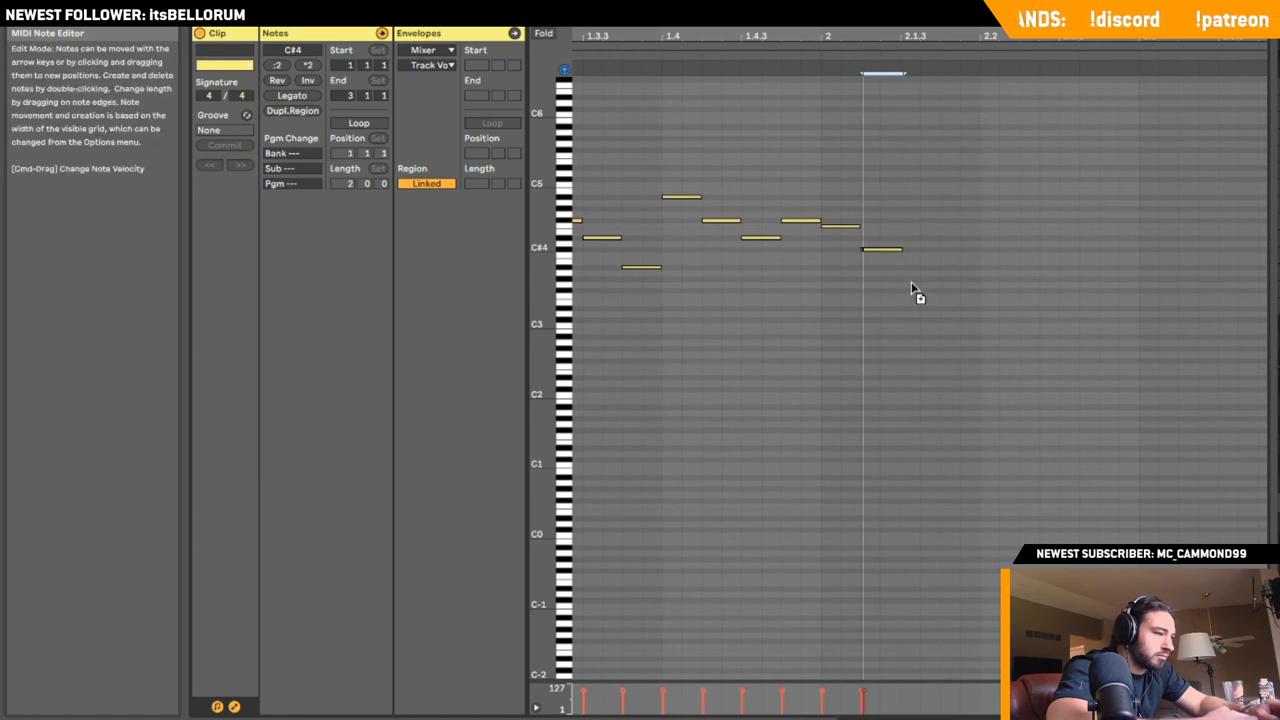
{"action": "double_click", "coordinate": [920, 280]}
{"action": "left_click", "coordinate": [842, 200]}
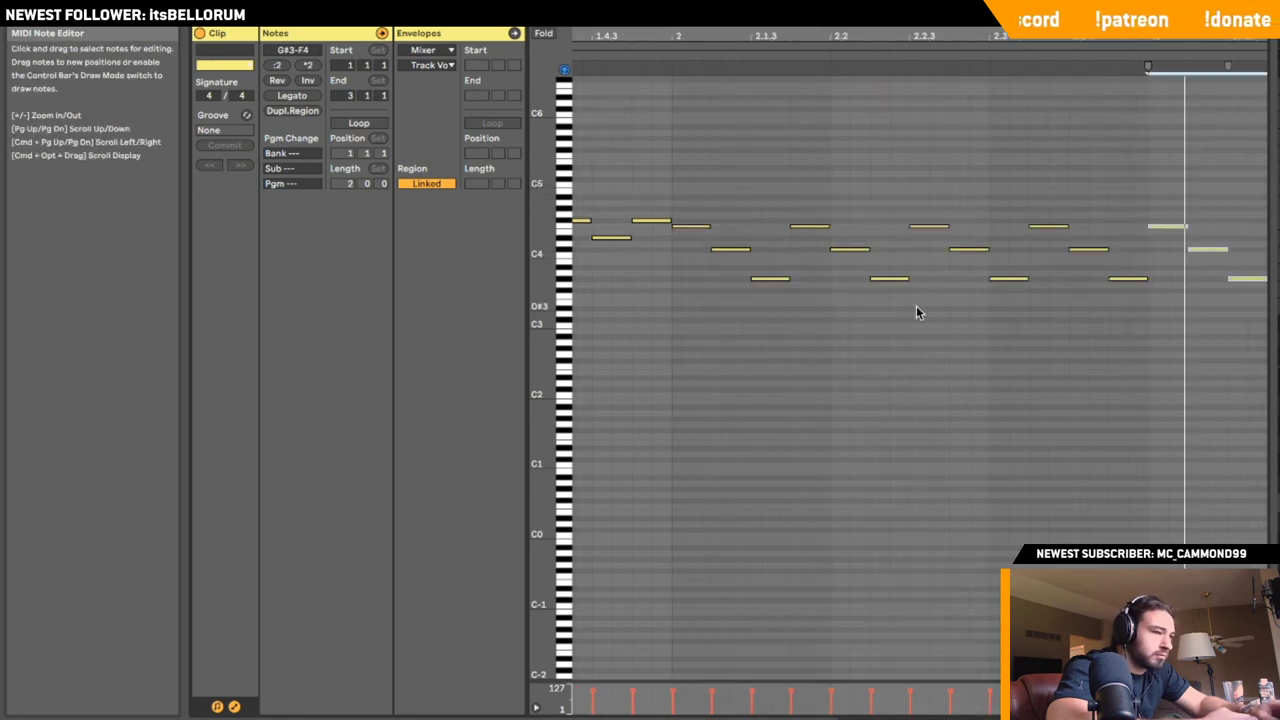
{"action": "key", "text": "shift+Tab"}
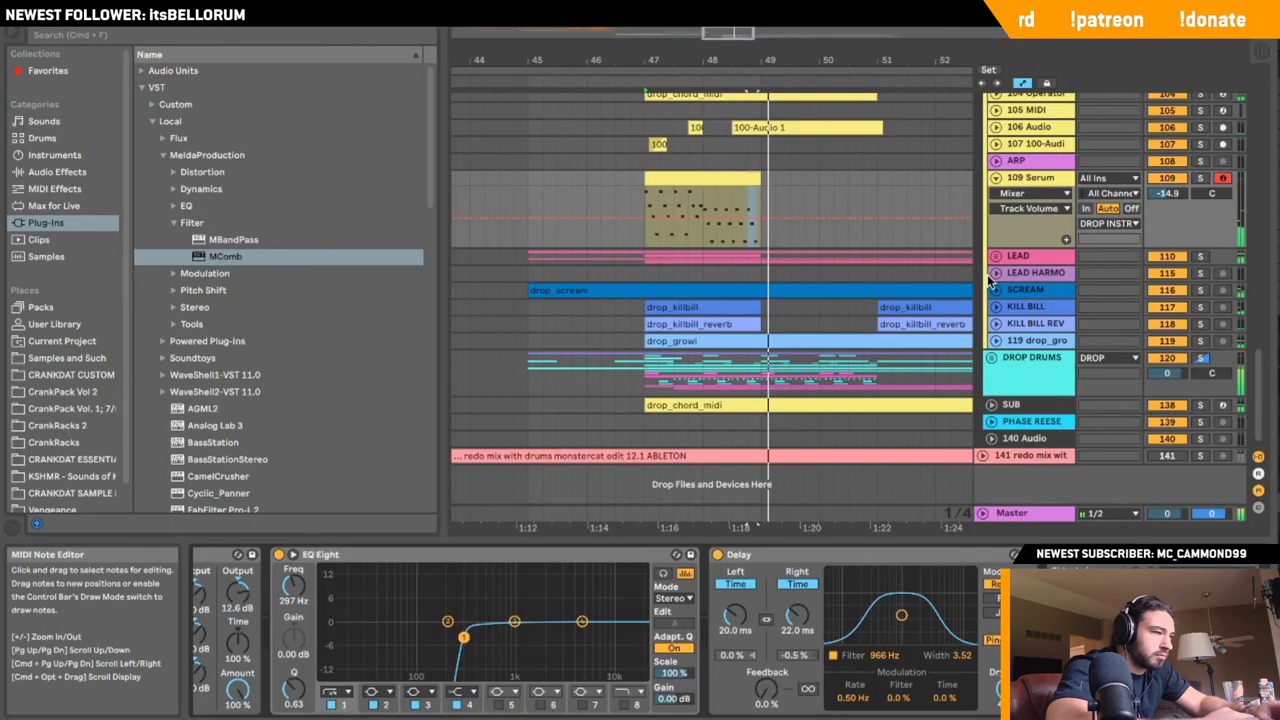
- Play the 109 Serum layer soloed and reduce the sync warp amount on both of its Serum oscillators
{"action": "left_click", "coordinate": [1202, 180]}
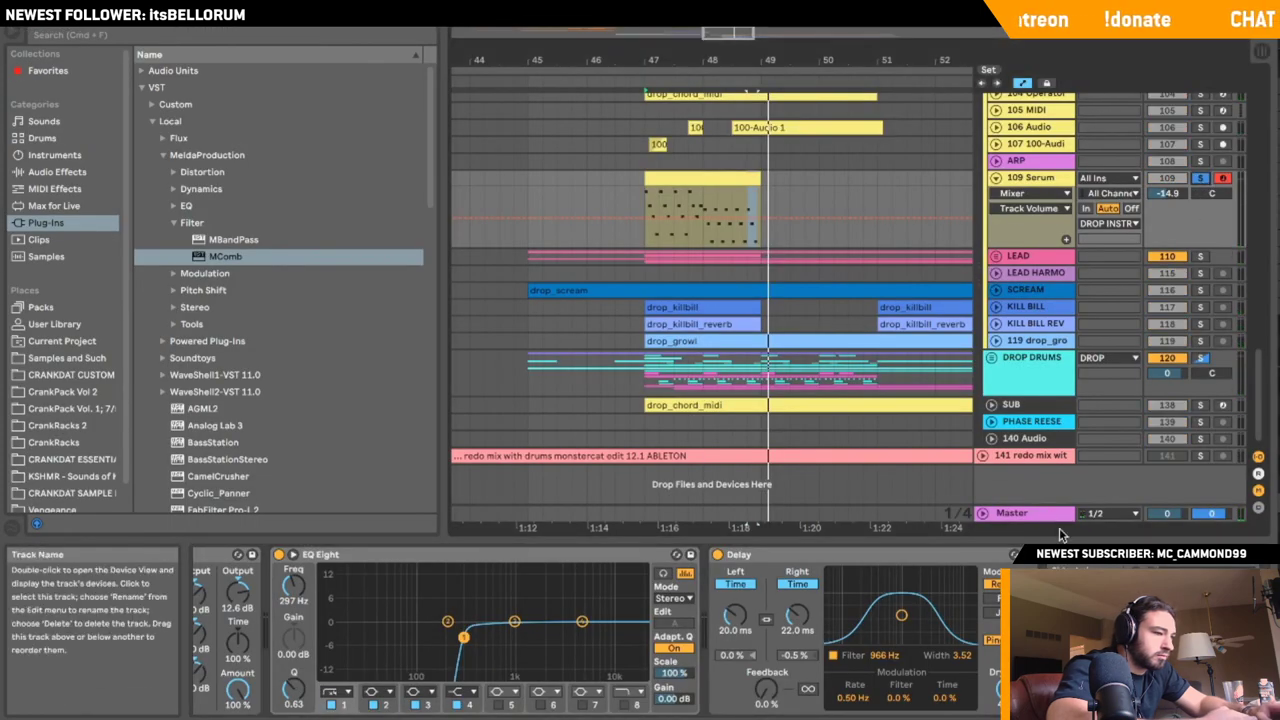
{"action": "left_click", "coordinate": [1055, 554]}
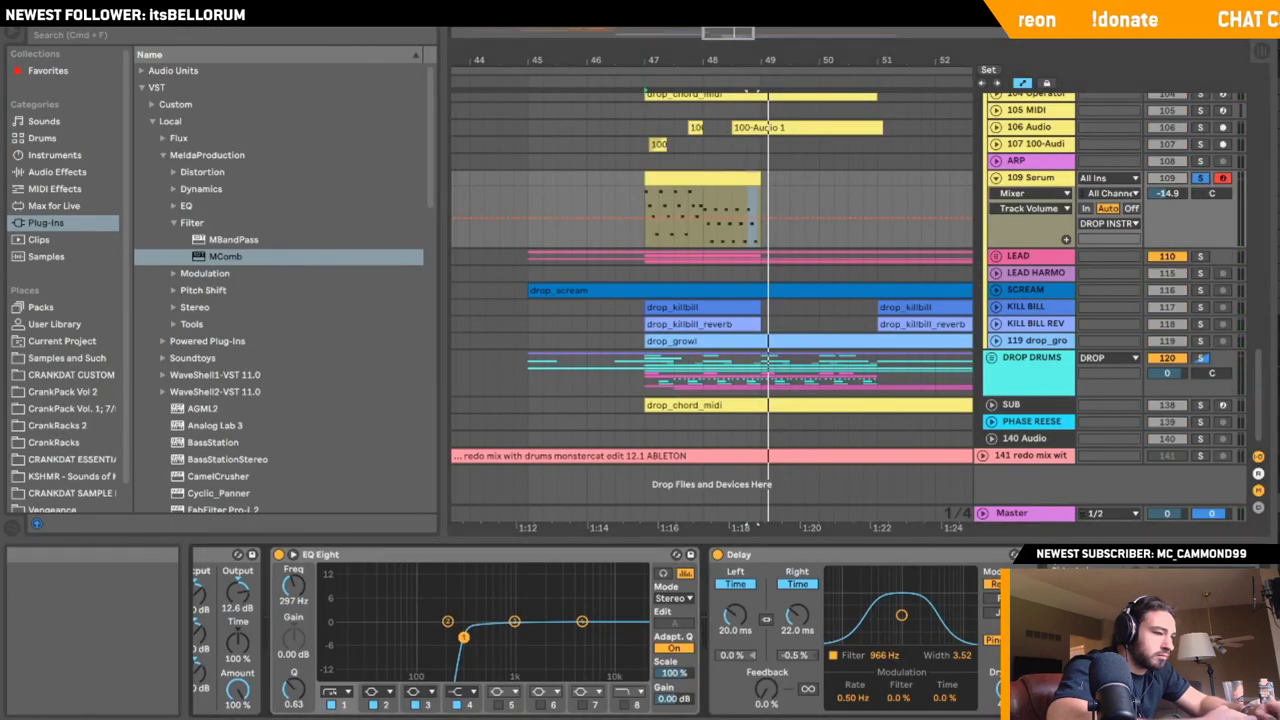
{"action": "left_click", "coordinate": [645, 193]}
{"action": "key", "text": "space"}
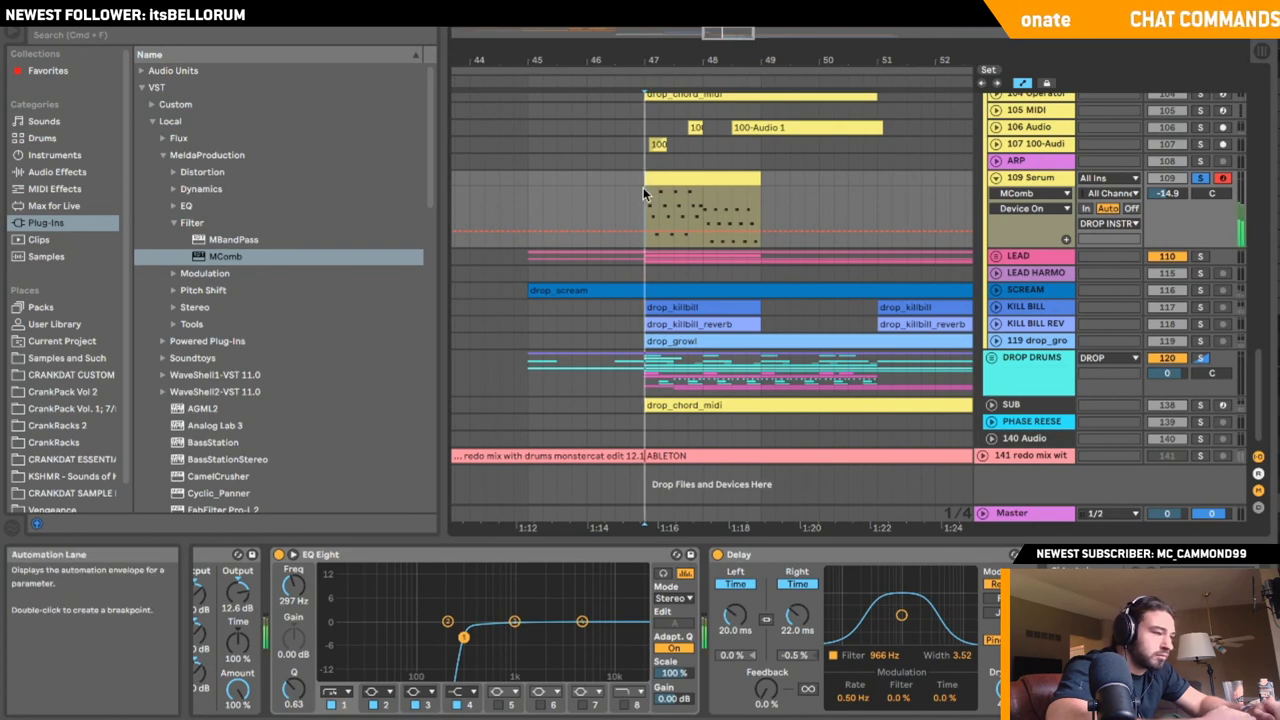
{"action": "scroll", "coordinate": [565, 572], "scroll_direction": "left", "scroll_amount": 3}
{"action": "scroll", "coordinate": [565, 572], "scroll_direction": "left", "scroll_amount": 5}
{"action": "left_click", "coordinate": [239, 555]}
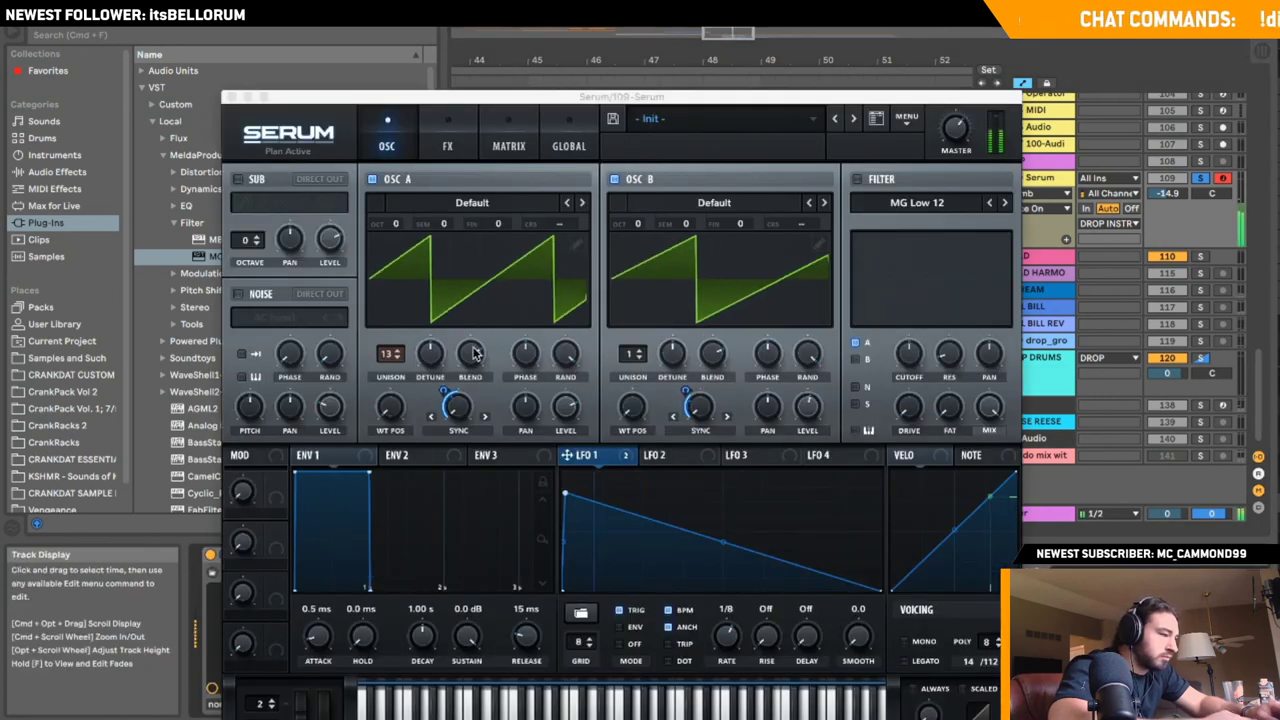
{"action": "left_click_drag", "start_coordinate": [446, 392], "coordinate": [443, 420]}
{"action": "left_click_drag", "start_coordinate": [688, 390], "coordinate": [697, 402]}
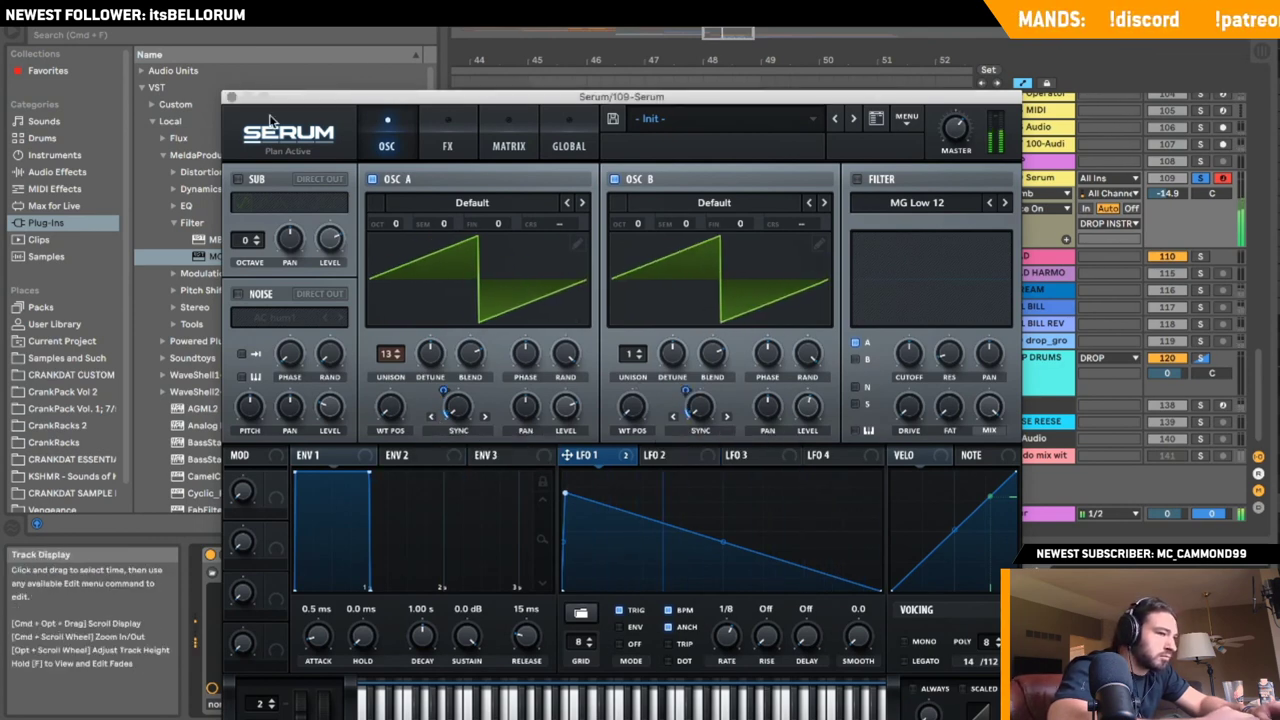
{"action": "left_click", "coordinate": [231, 97]}
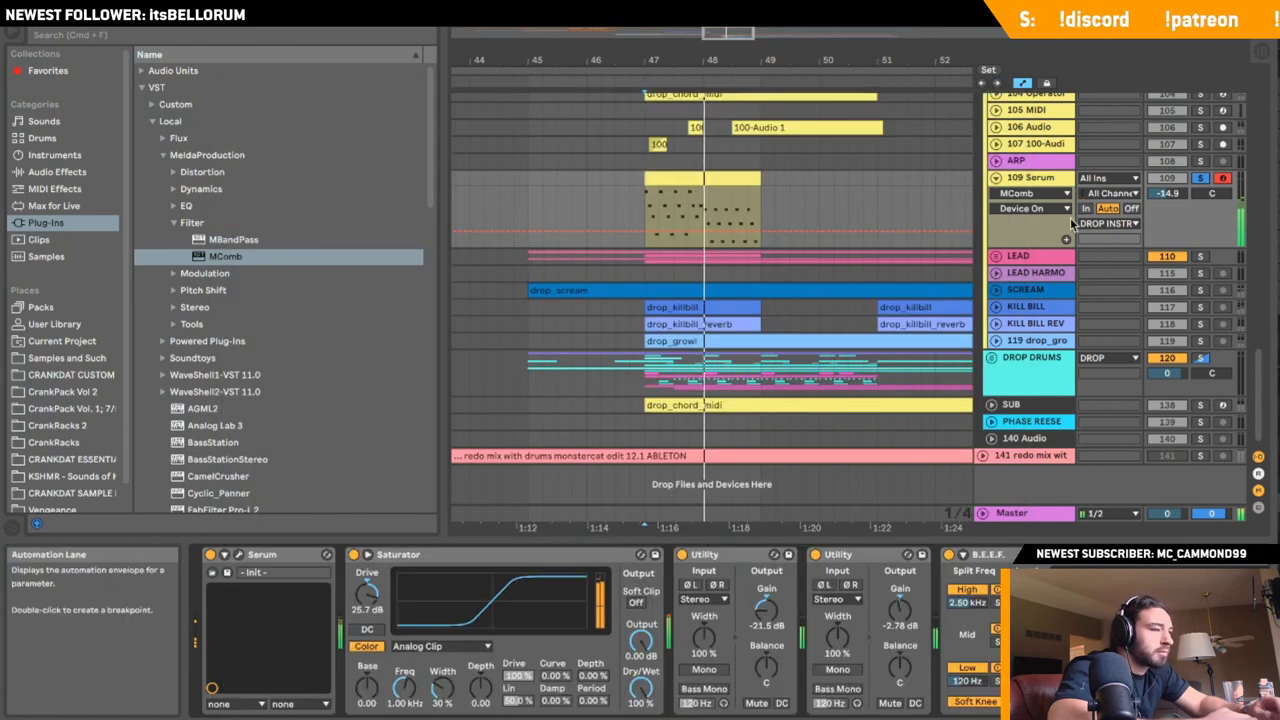
- Unsolo the 109 Serum track, play it with the full mix and lower its volume to -22.3 dB
{"action": "left_click", "coordinate": [1200, 178]}
{"action": "left_click", "coordinate": [628, 204]}
{"action": "key", "text": "space"}
{"action": "key", "text": "space"}
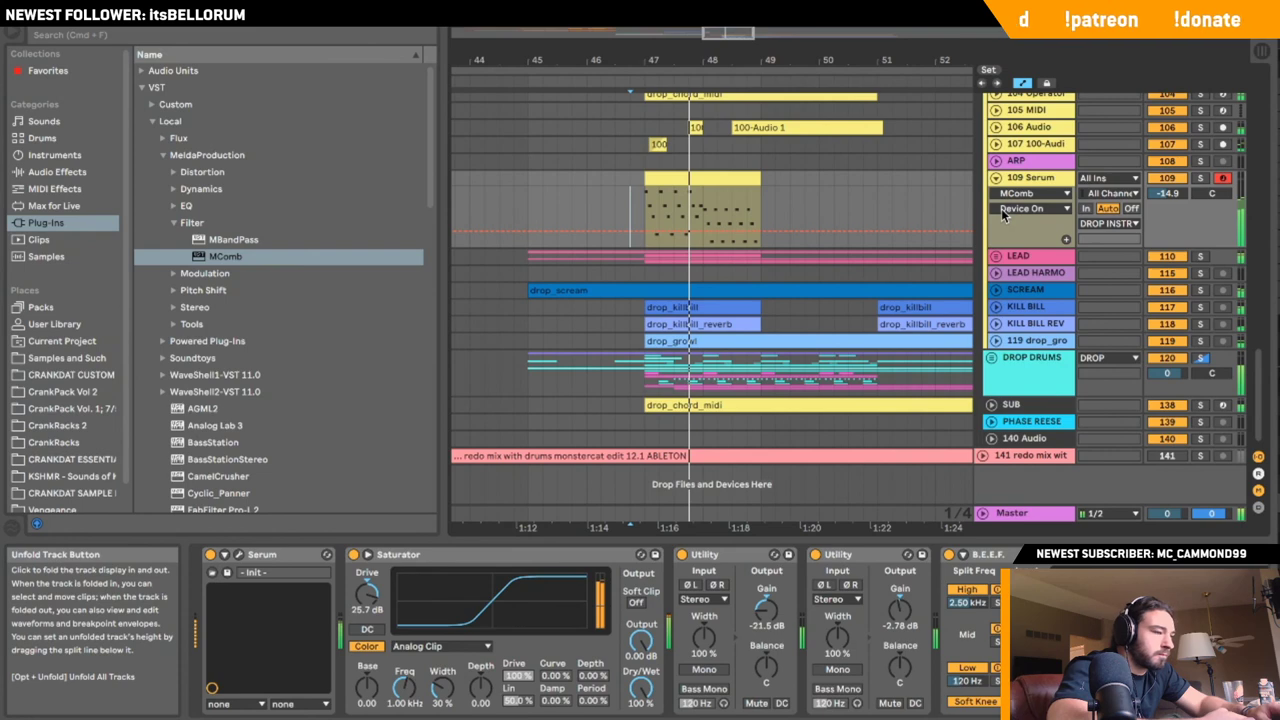
{"action": "left_click", "coordinate": [995, 177]}
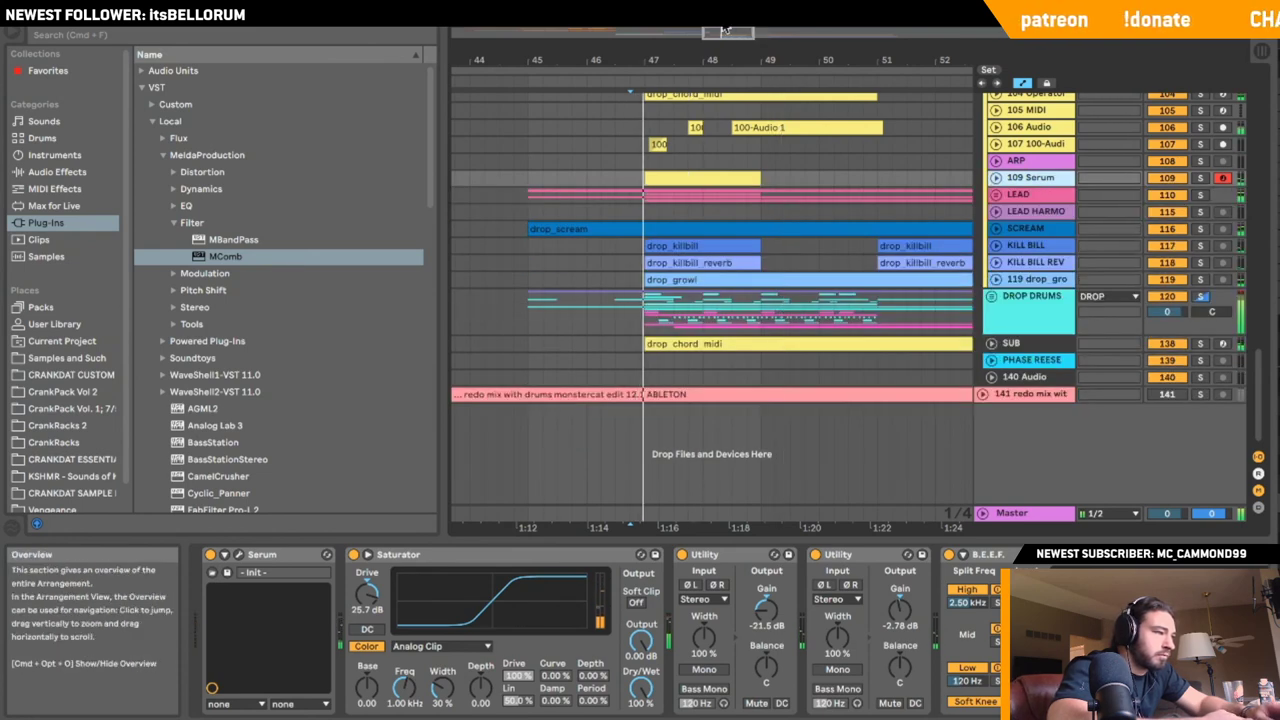
{"action": "left_click_drag", "start_coordinate": [724, 28], "coordinate": [724, 8]}
{"action": "left_click", "coordinate": [494, 178]}
{"action": "left_click", "coordinate": [995, 178]}
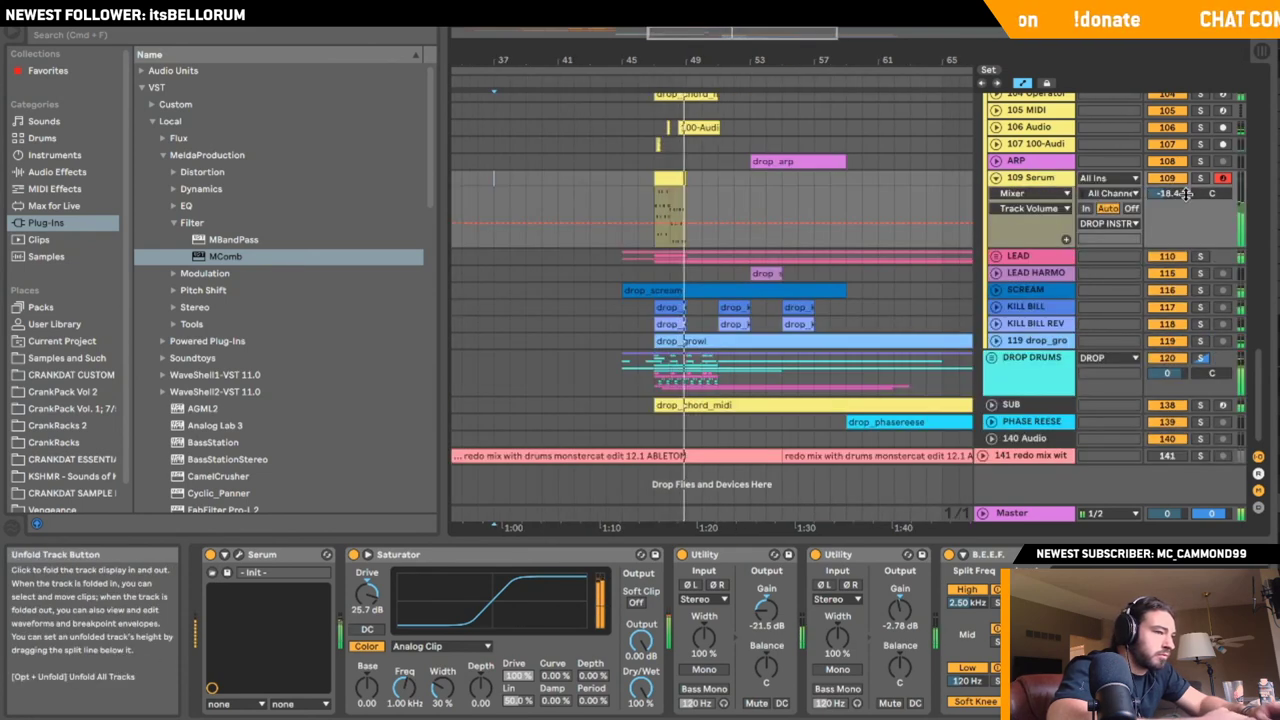
{"action": "key", "text": "space"}
{"action": "key", "text": "space"}
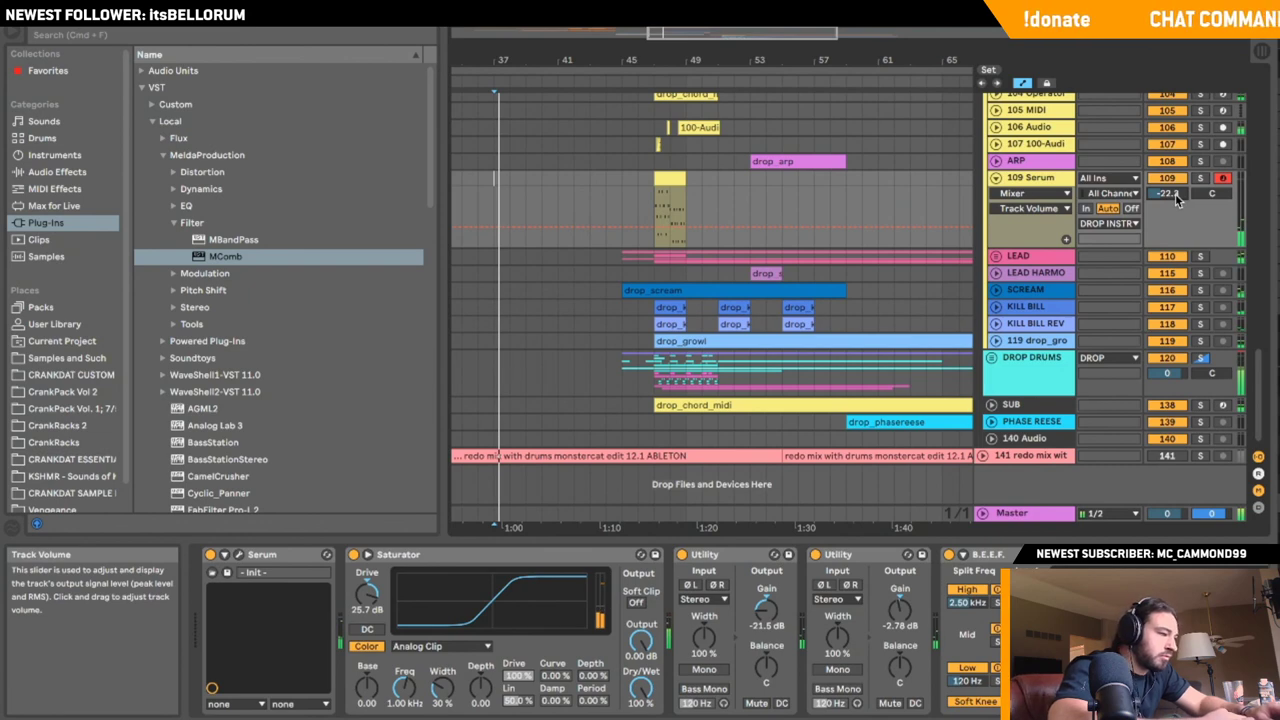
- Reset the 109 track's Serum patch to the init preset and close the plug-in window
{"action": "key", "text": "alt+super+p"}
{"action": "left_click", "coordinate": [906, 119]}
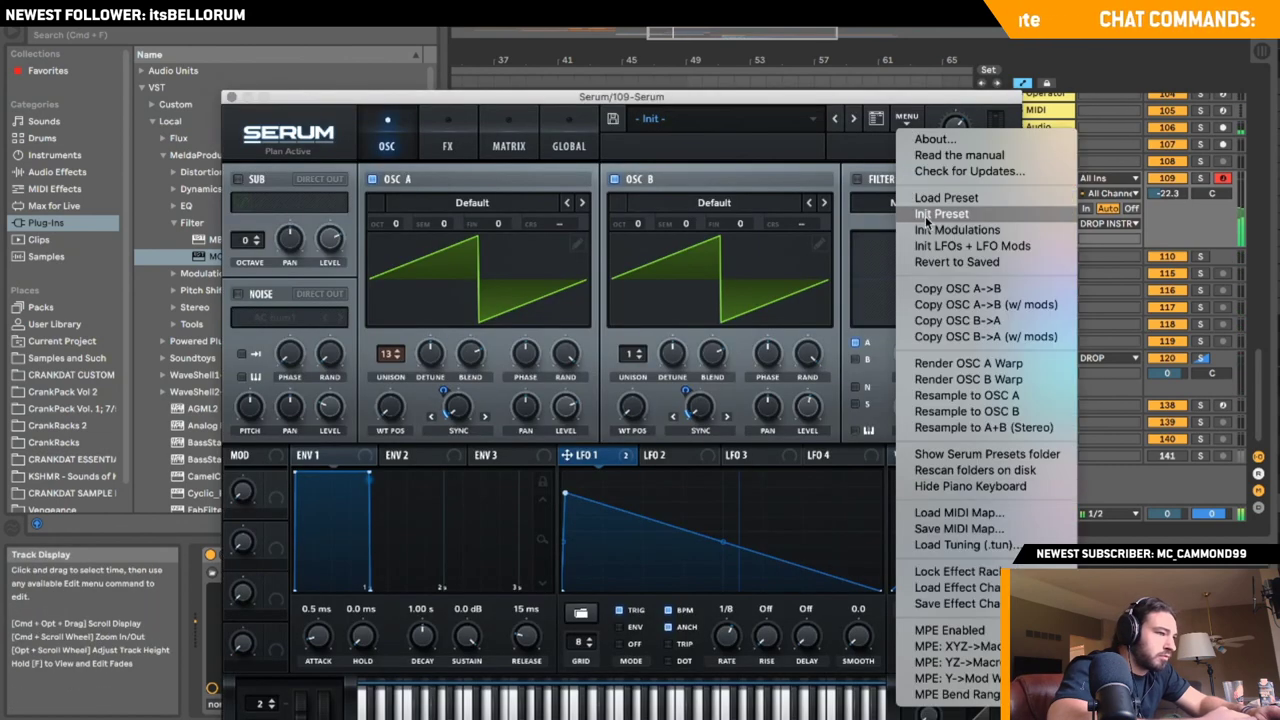
{"action": "left_click", "coordinate": [921, 217]}
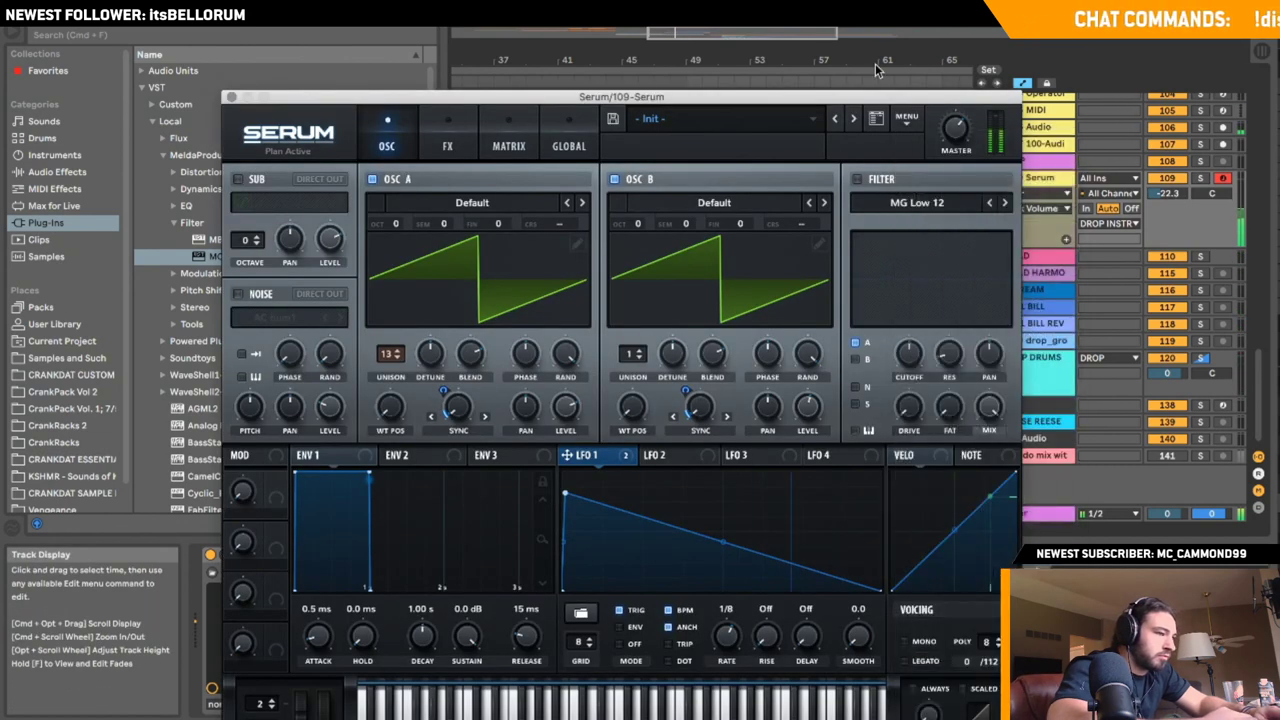
{"action": "left_click", "coordinate": [807, 32]}
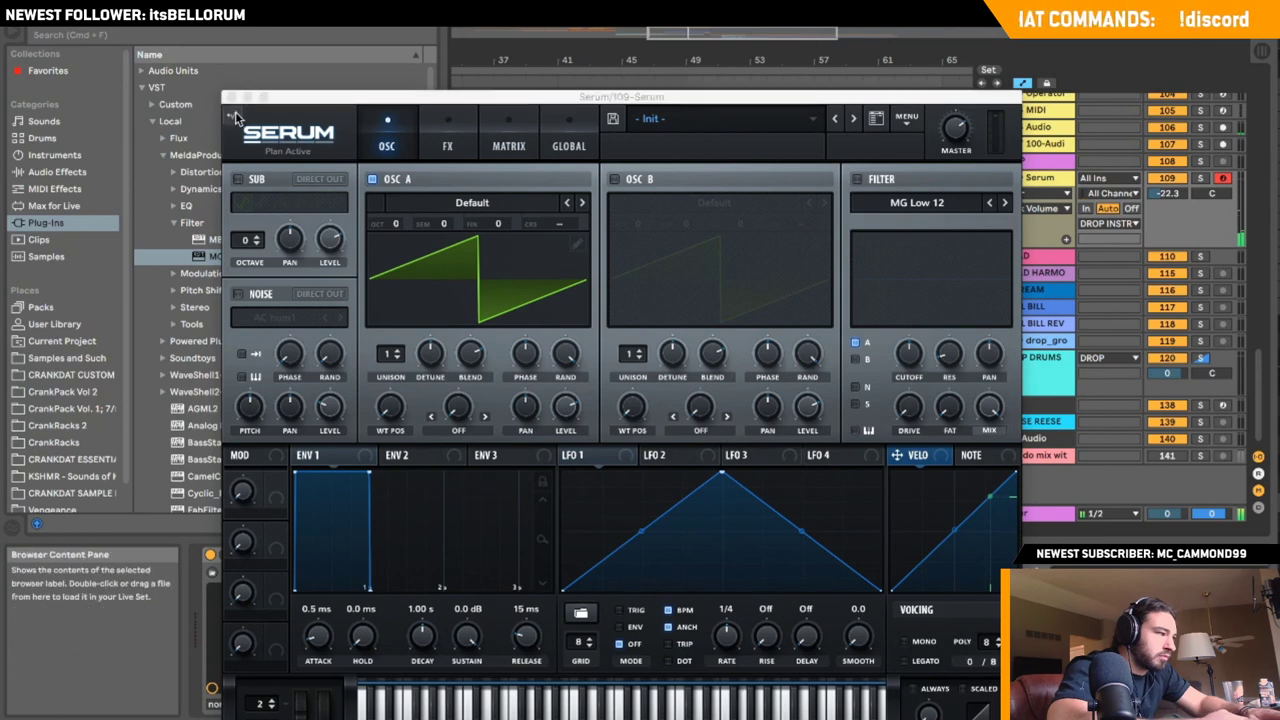
{"action": "left_click", "coordinate": [231, 97]}
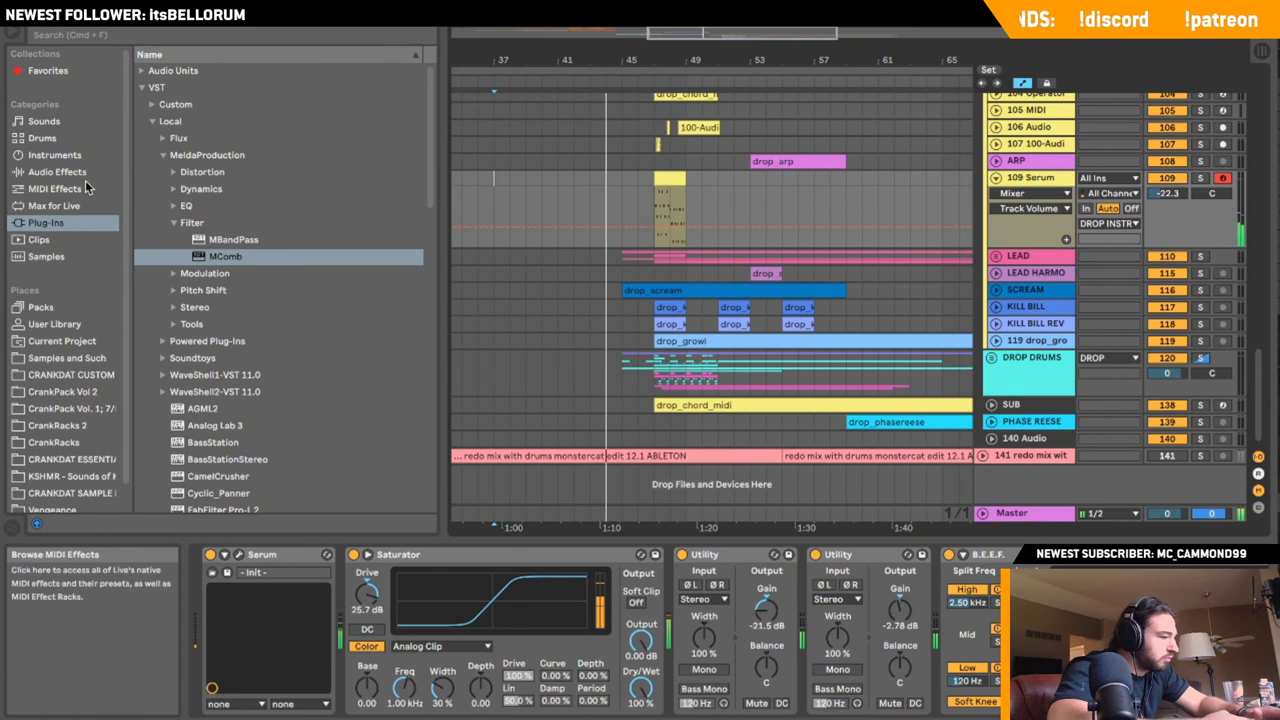
- Add a Chorus between Serum and Saturator with 2.01 ms modulation amount, 3.02 Hz rate and 44% dry/wet
{"action": "left_click", "coordinate": [55, 188]}
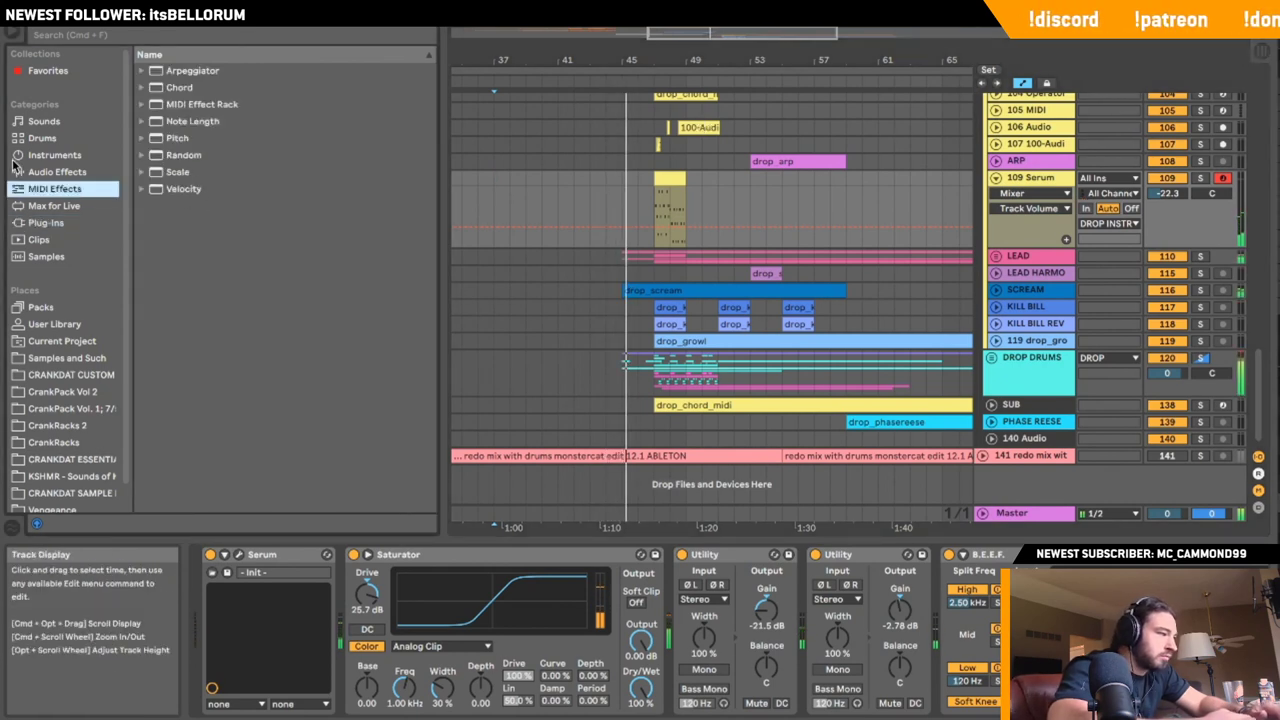
{"action": "left_click", "coordinate": [57, 172]}
{"action": "left_click_drag", "start_coordinate": [183, 189], "coordinate": [352, 590]}
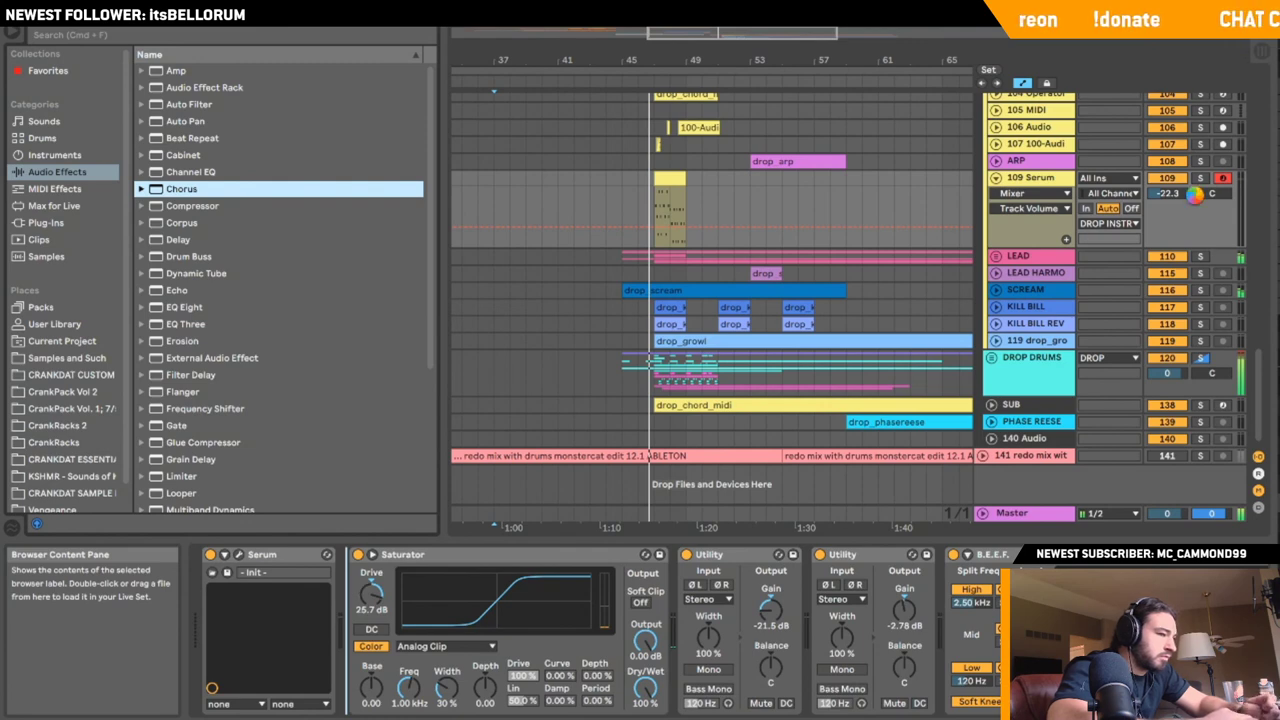
{"action": "left_click_drag", "start_coordinate": [352, 590], "coordinate": [354, 590]}
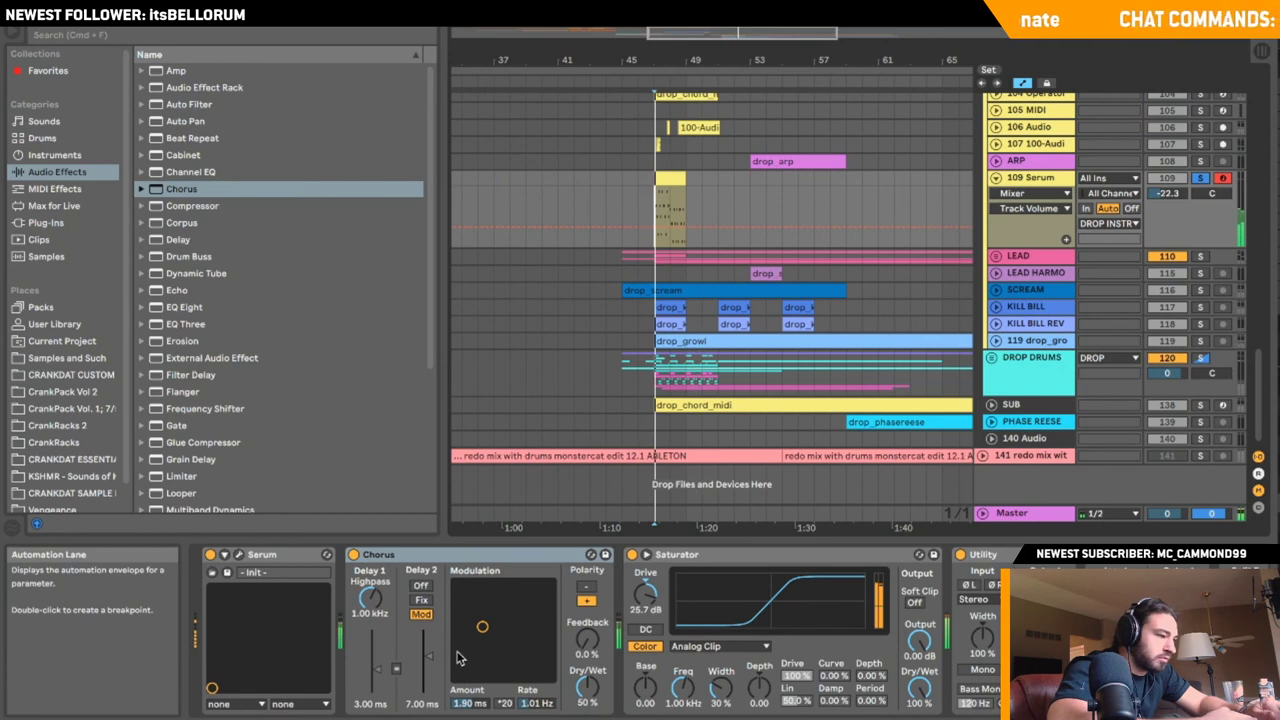
{"action": "left_click_drag", "start_coordinate": [457, 657], "coordinate": [505, 625]}
{"action": "left_click_drag", "start_coordinate": [587, 687], "coordinate": [587, 695]}
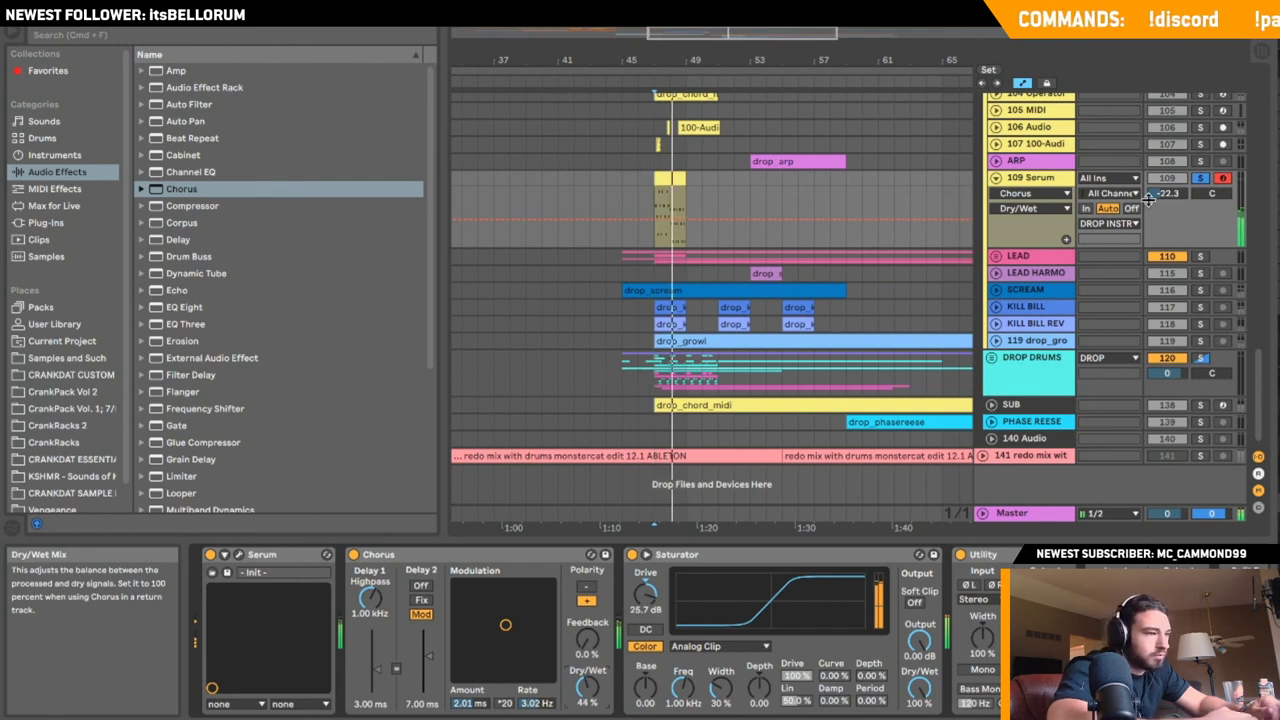
- Play the layer within the full mix, set the 109 Serum track volume to -25.5 dB and solo it again
{"action": "left_click", "coordinate": [1200, 178]}
{"action": "left_click", "coordinate": [1222, 179]}
{"action": "key", "text": "space"}
{"action": "left_click_drag", "start_coordinate": [1168, 193], "coordinate": [1170, 206]}
{"action": "left_click", "coordinate": [1201, 178]}
{"action": "left_click", "coordinate": [1222, 178]}
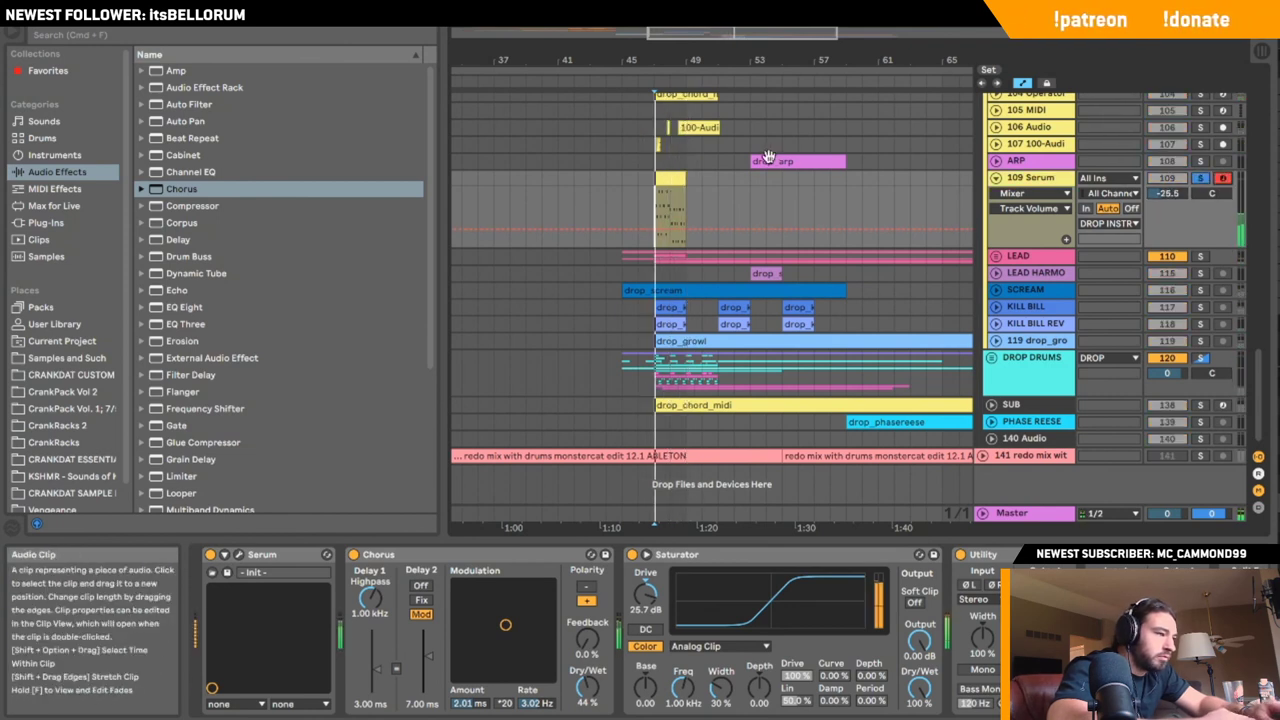
- Insert an Auto Pan between Serum and Chorus with 100% amount and a tempo-synced 1/16 rate
{"action": "scroll", "coordinate": [280, 330], "scroll_direction": "down", "scroll_amount": 5}
{"action": "left_click", "coordinate": [330, 470]}
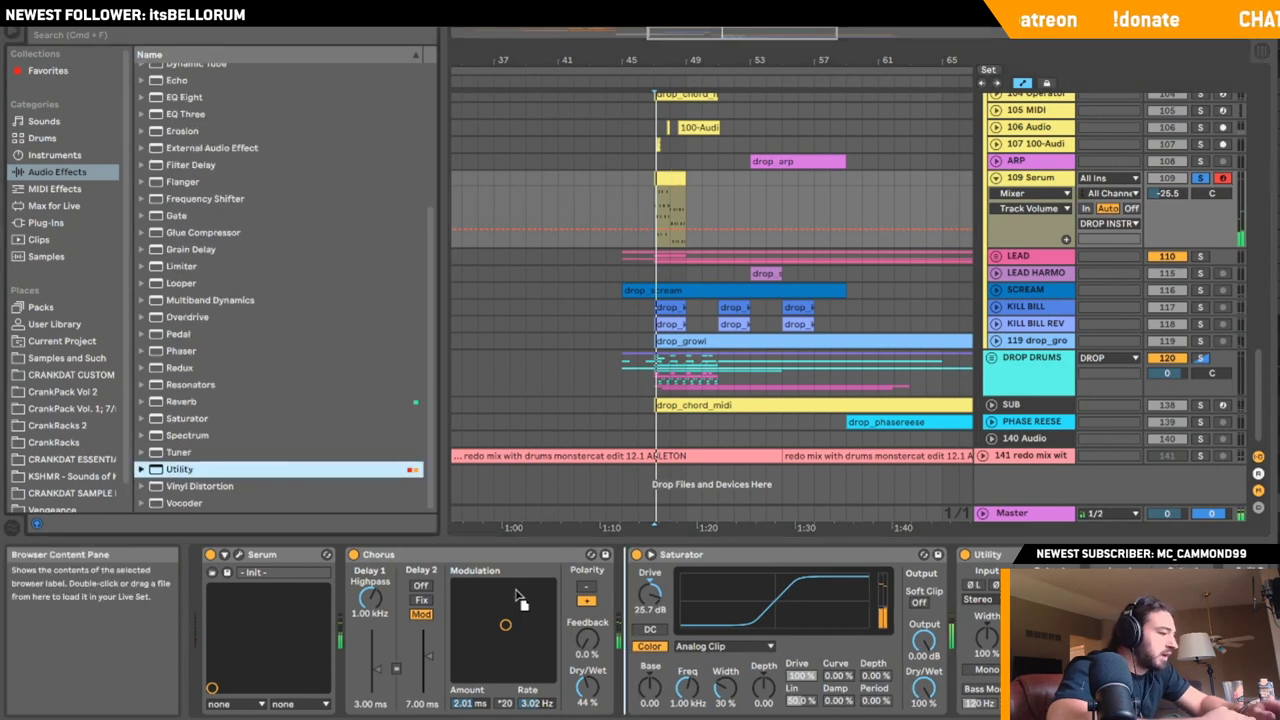
{"action": "scroll", "coordinate": [245, 195], "scroll_direction": "up", "scroll_amount": 5}
{"action": "left_click_drag", "start_coordinate": [190, 121], "coordinate": [360, 661]}
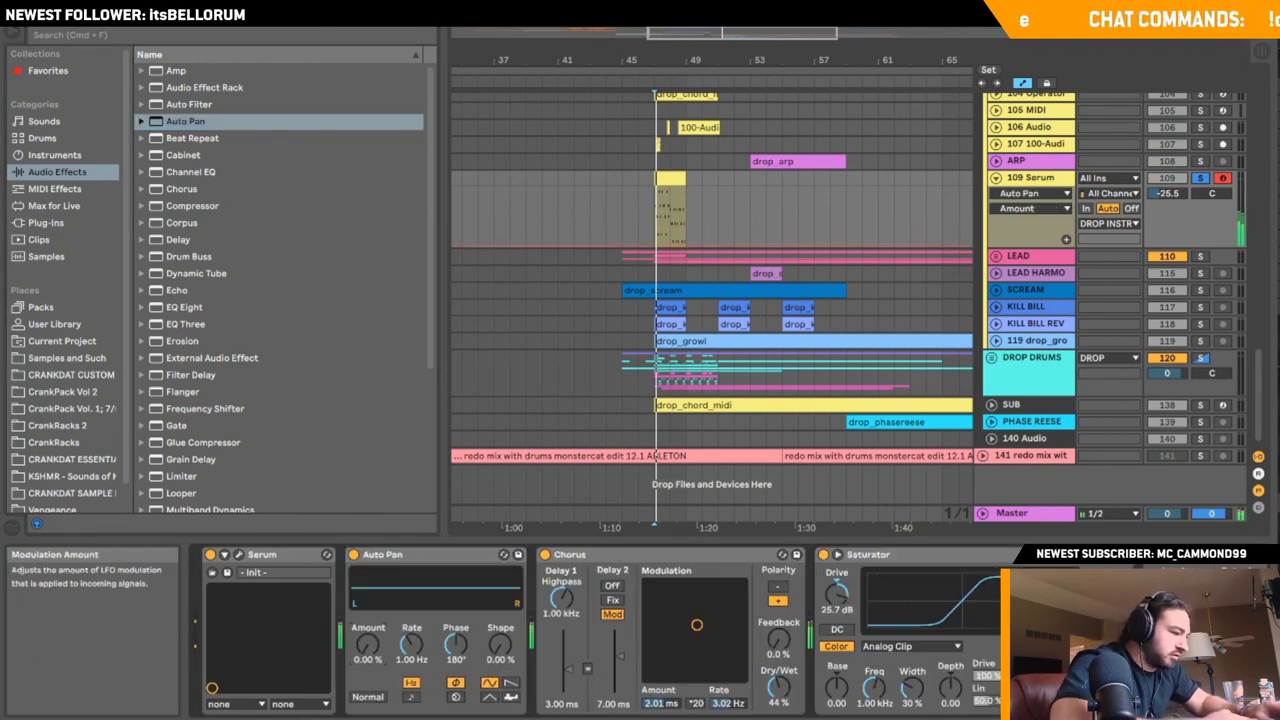
{"action": "left_click", "coordinate": [411, 697]}
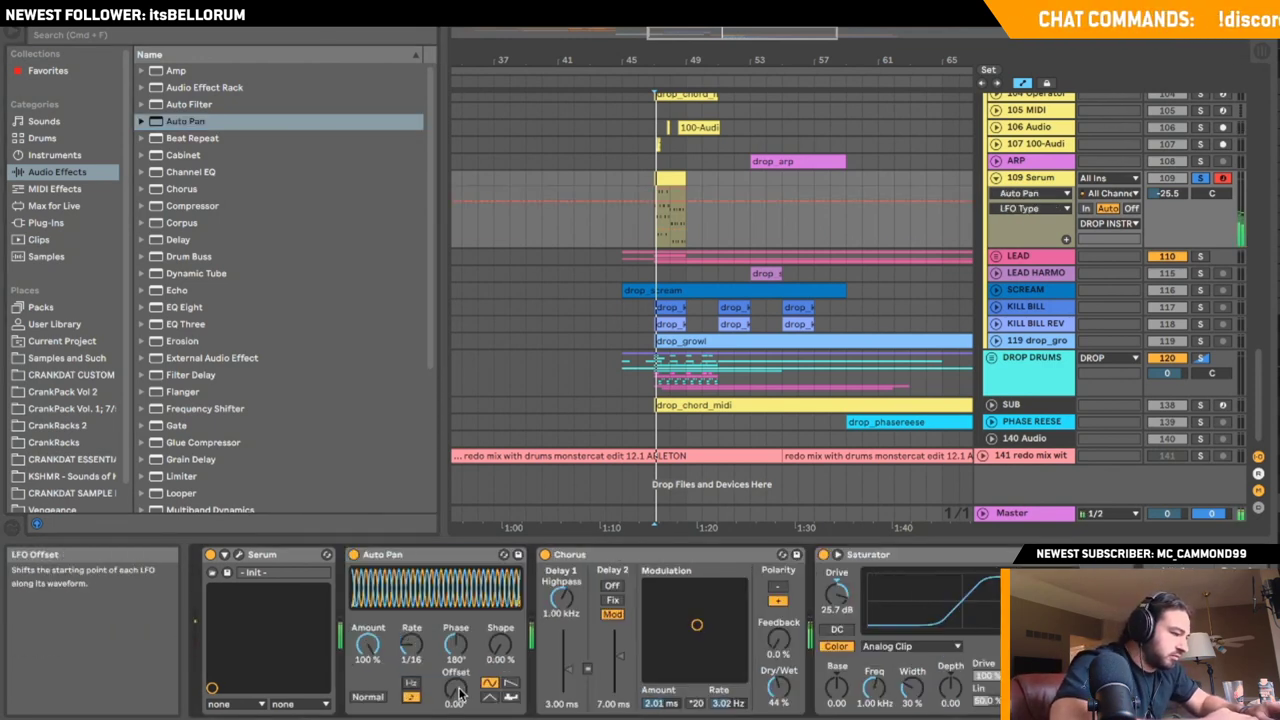
- Keep the Auto Pan phase at 180° and set its offset to 289° and shape to 100%
{"action": "left_click_drag", "start_coordinate": [456, 645], "coordinate": [456, 570]}
{"action": "double_click", "coordinate": [456, 645]}
{"action": "left_click_drag", "start_coordinate": [456, 688], "coordinate": [456, 590]}
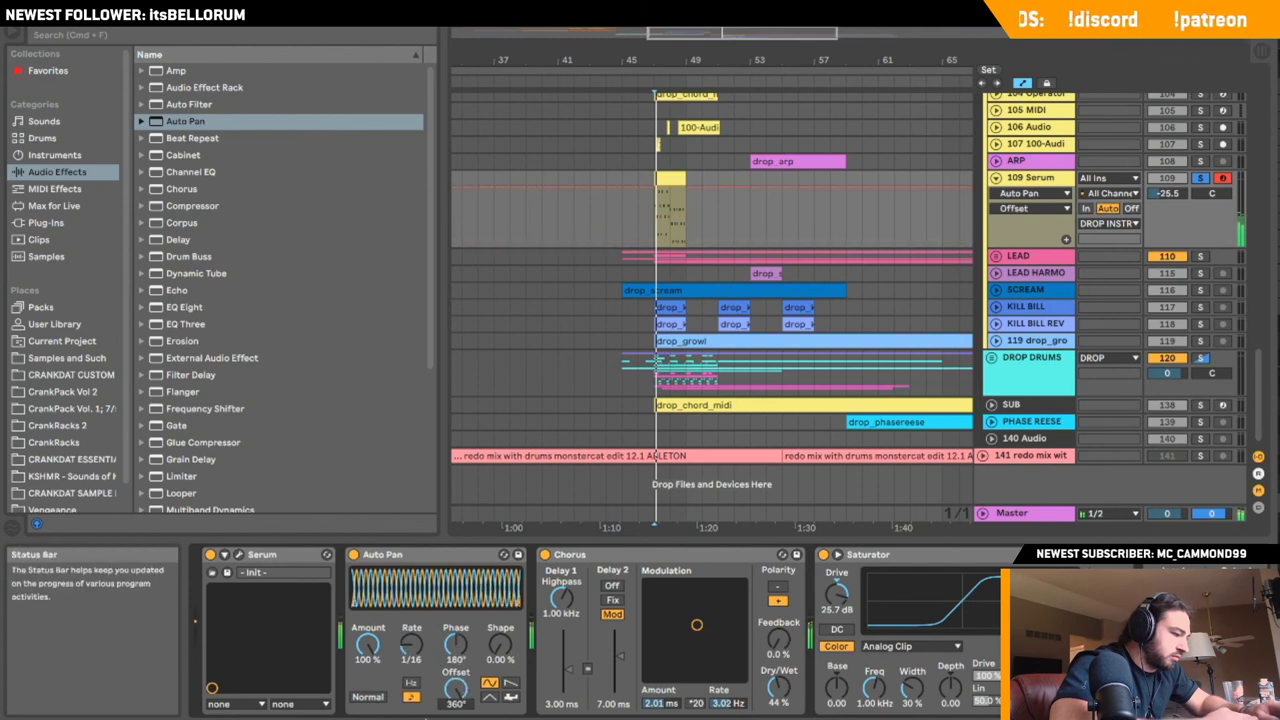
{"action": "left_click_drag", "start_coordinate": [455, 688], "coordinate": [502, 647]}
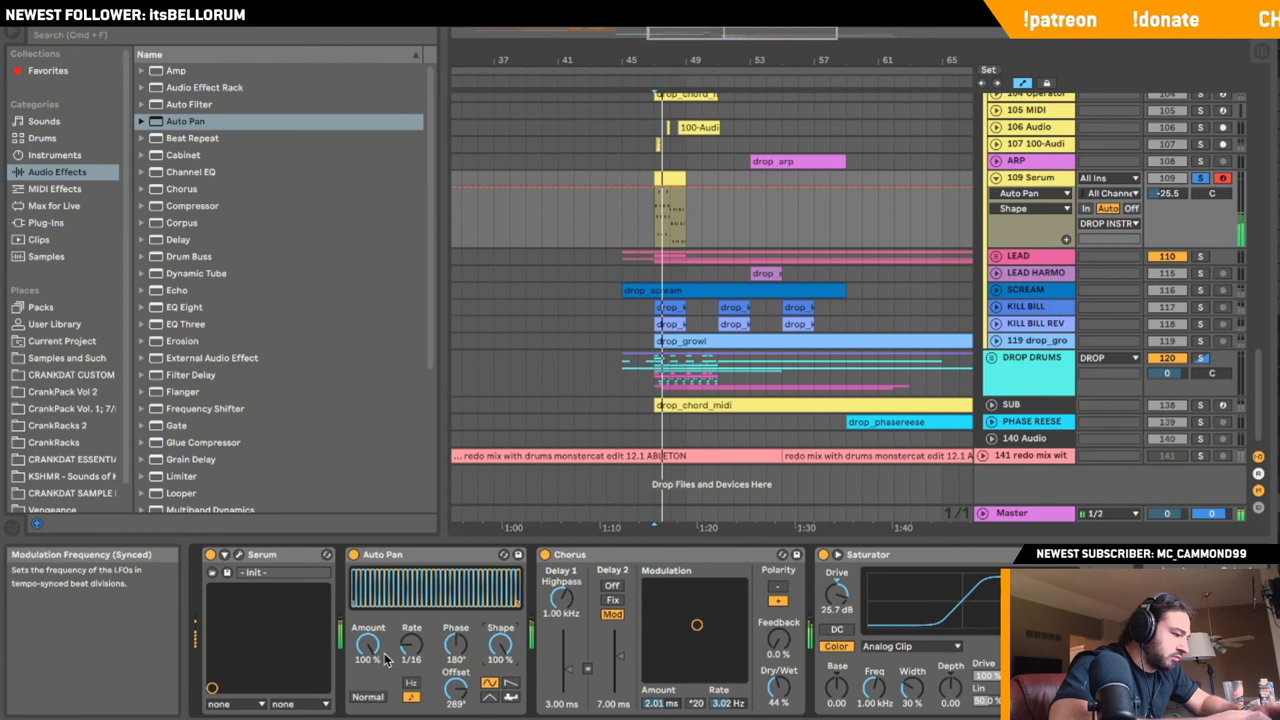
- Compare other Auto Pan rates and waveforms, return to 1/16 and sine, and set the offset to 286°
{"action": "left_click", "coordinate": [420, 654]}
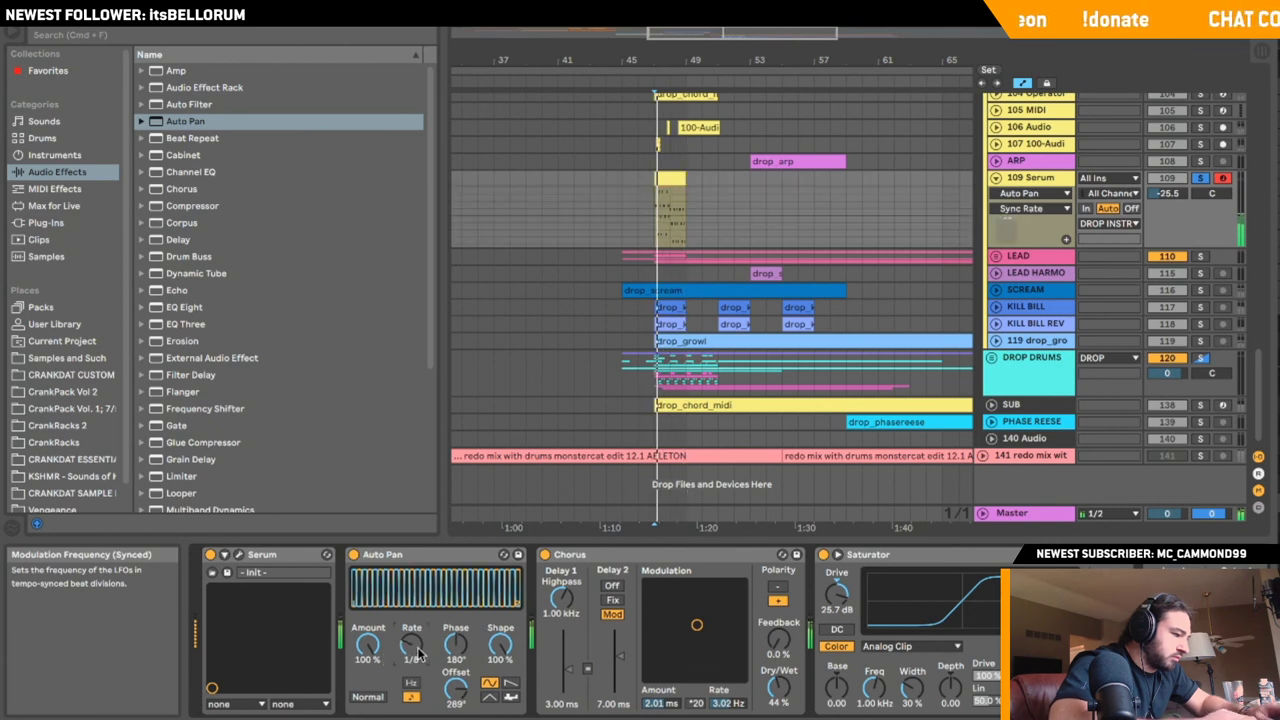
{"action": "left_click_drag", "start_coordinate": [420, 654], "coordinate": [420, 648]}
{"action": "left_click", "coordinate": [510, 683]}
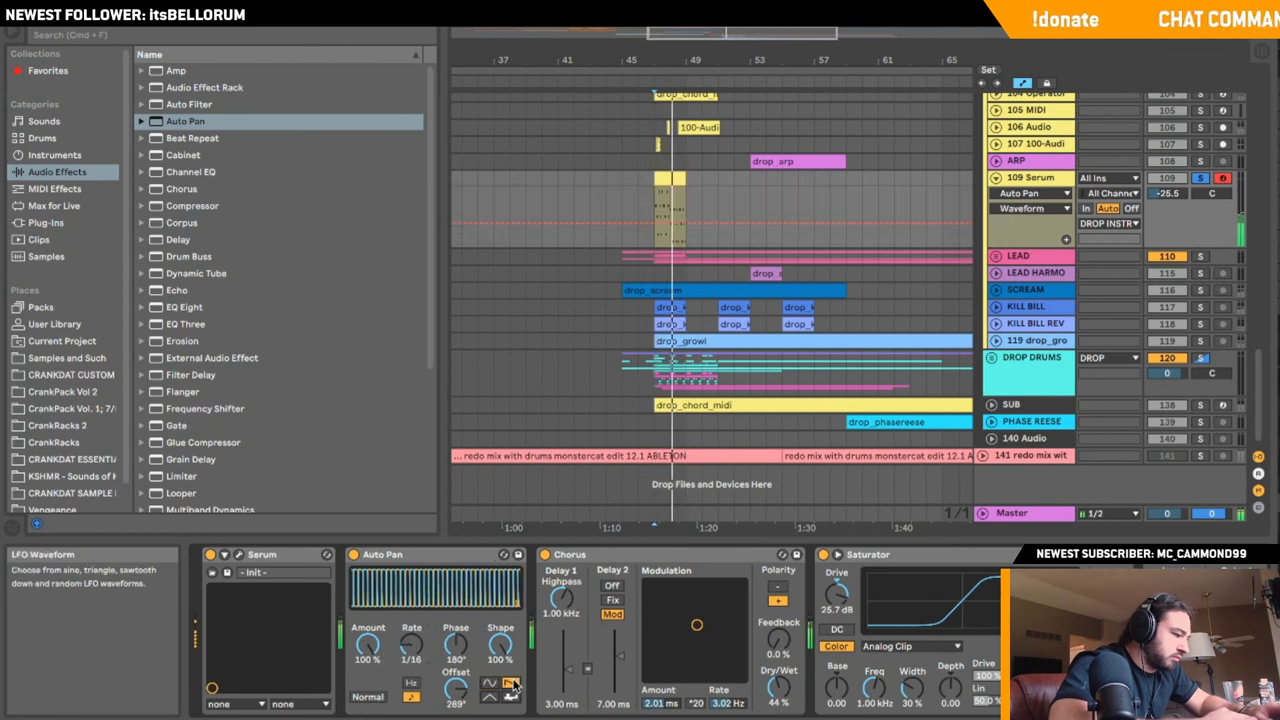
{"action": "left_click", "coordinate": [489, 685]}
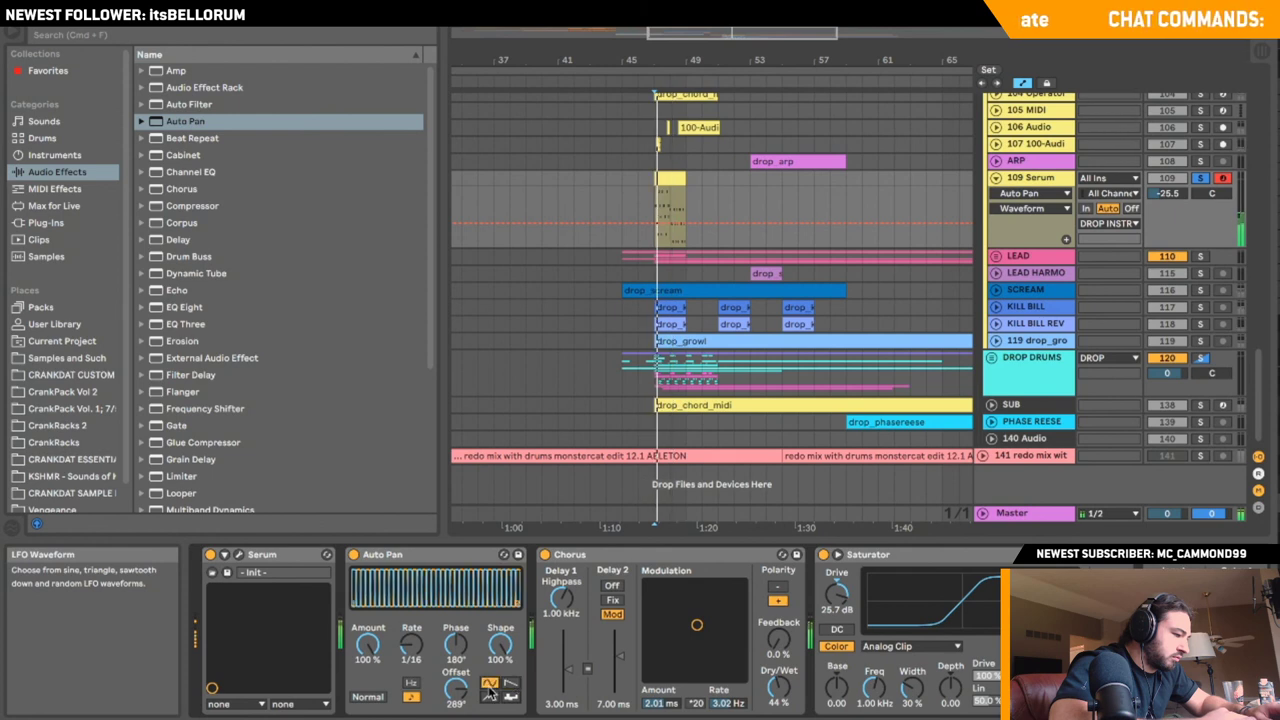
{"action": "mouse_move", "coordinate": [455, 688]}
{"action": "left_mouse_down"}
{"action": "mouse_move", "coordinate": [455, 712]}
{"action": "mouse_move", "coordinate": [455, 692]}
{"action": "left_mouse_up"}
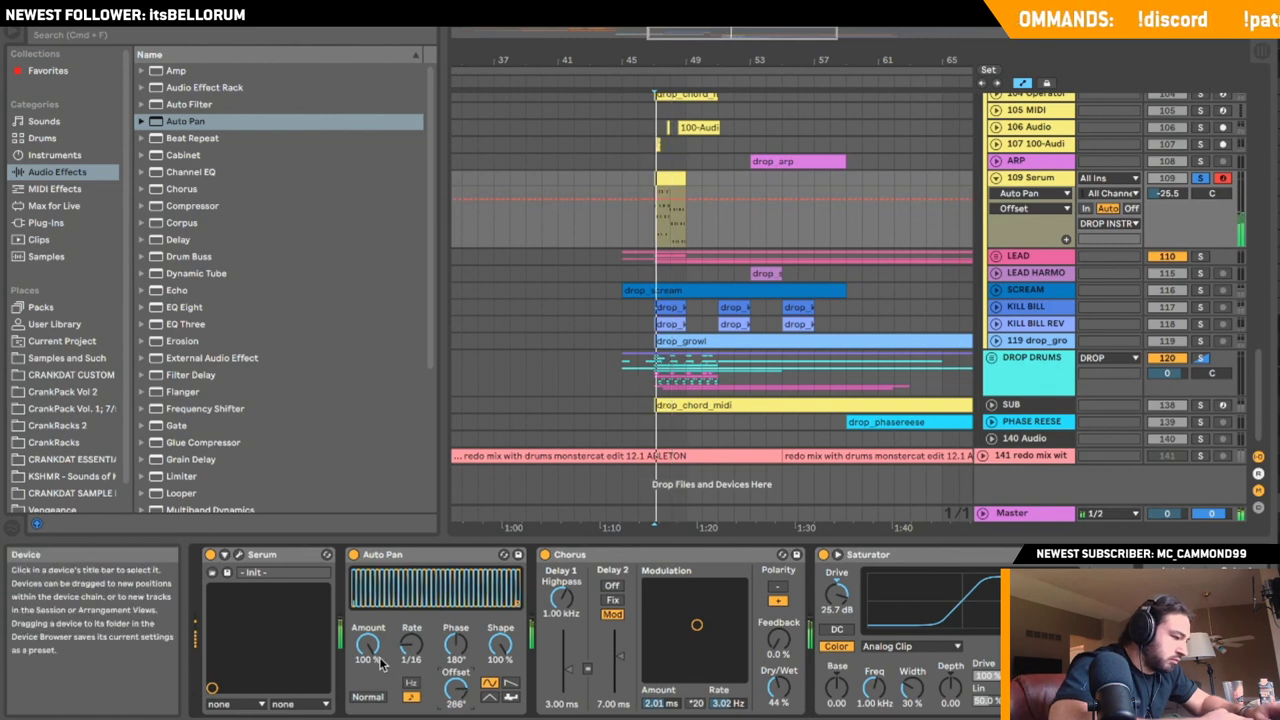
{"action": "left_click_drag", "start_coordinate": [380, 663], "coordinate": [377, 658]}
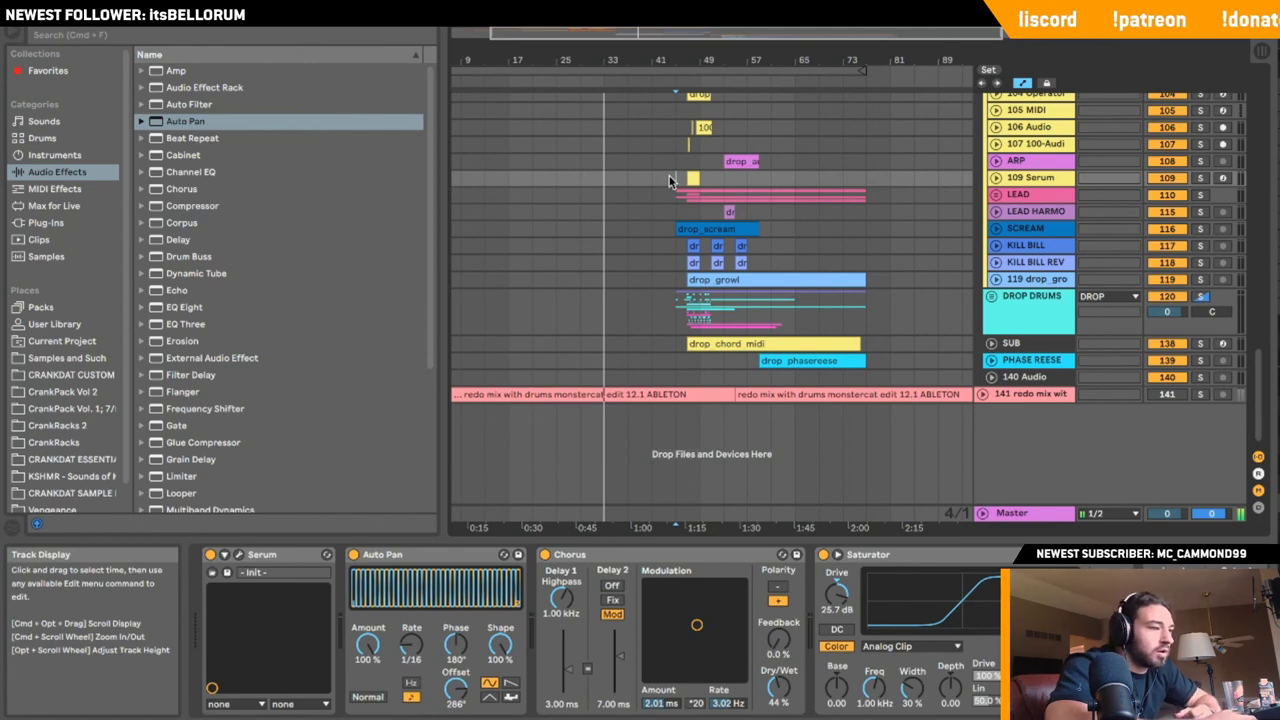
- Open the Ozone 7 Maximizer on the SUB MASTER track and switch its limiting mode to IRC I
{"action": "scroll", "coordinate": [957, 275], "scroll_direction": "up", "scroll_amount": 10}
{"action": "scroll", "coordinate": [1041, 142], "scroll_direction": "up", "scroll_amount": 15}
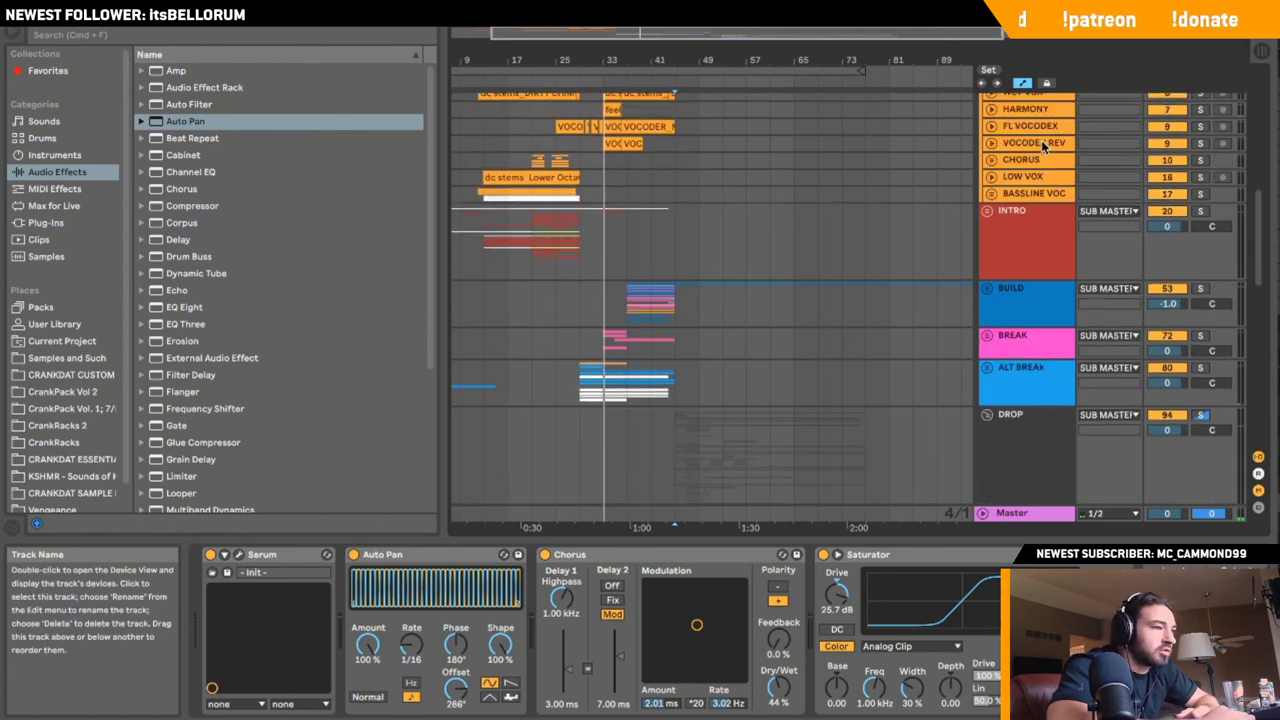
{"action": "left_click", "coordinate": [1041, 142]}
{"action": "left_click", "coordinate": [254, 625]}
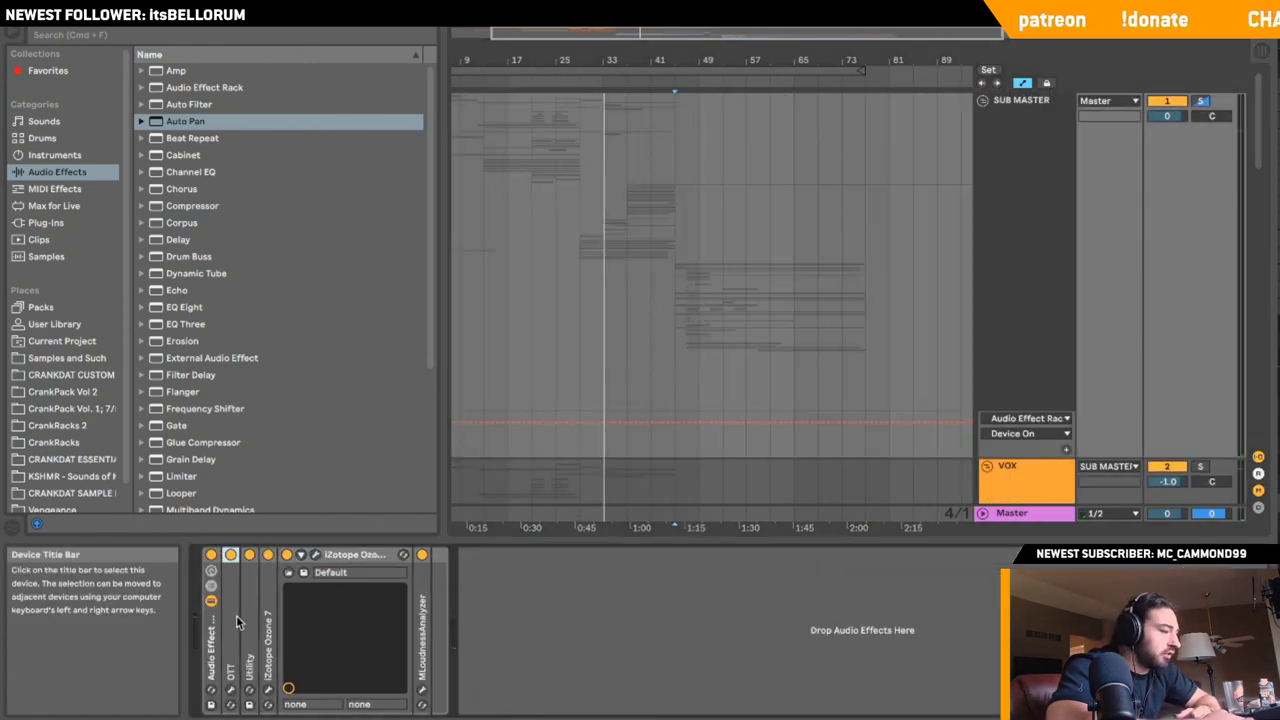
{"action": "double_click", "coordinate": [250, 625]}
{"action": "double_click", "coordinate": [373, 620]}
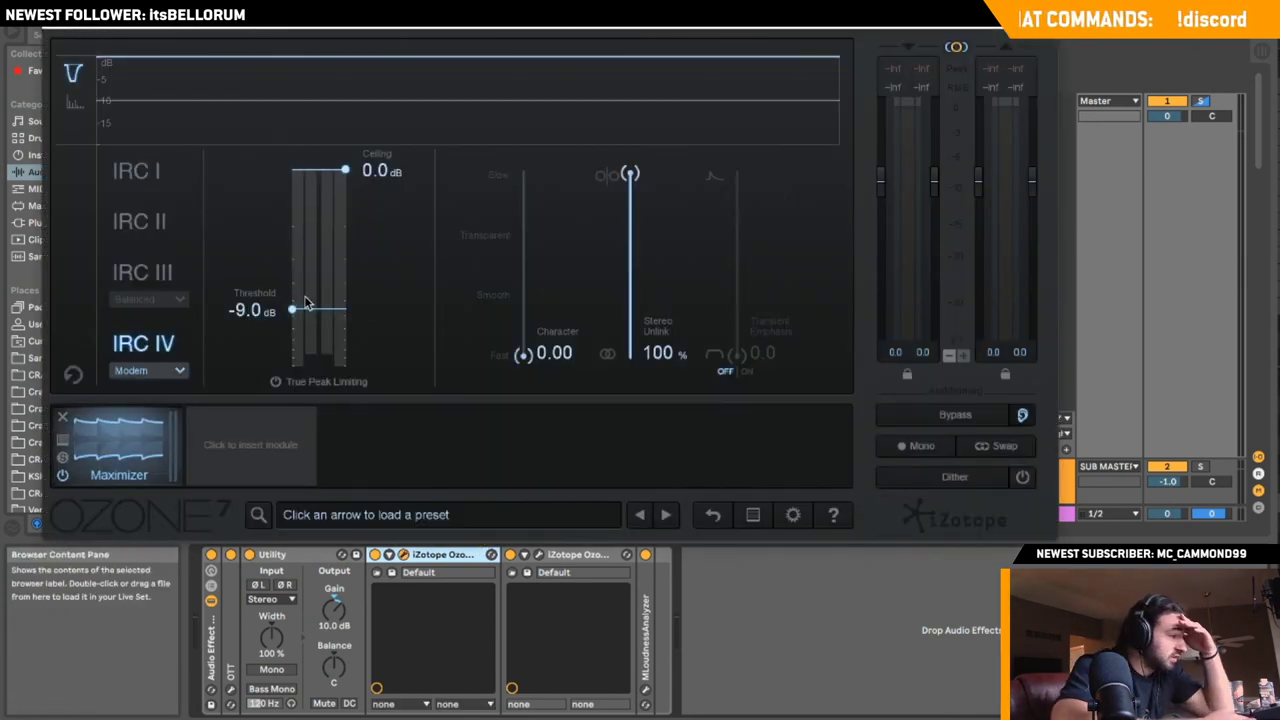
{"action": "left_click", "coordinate": [138, 171]}
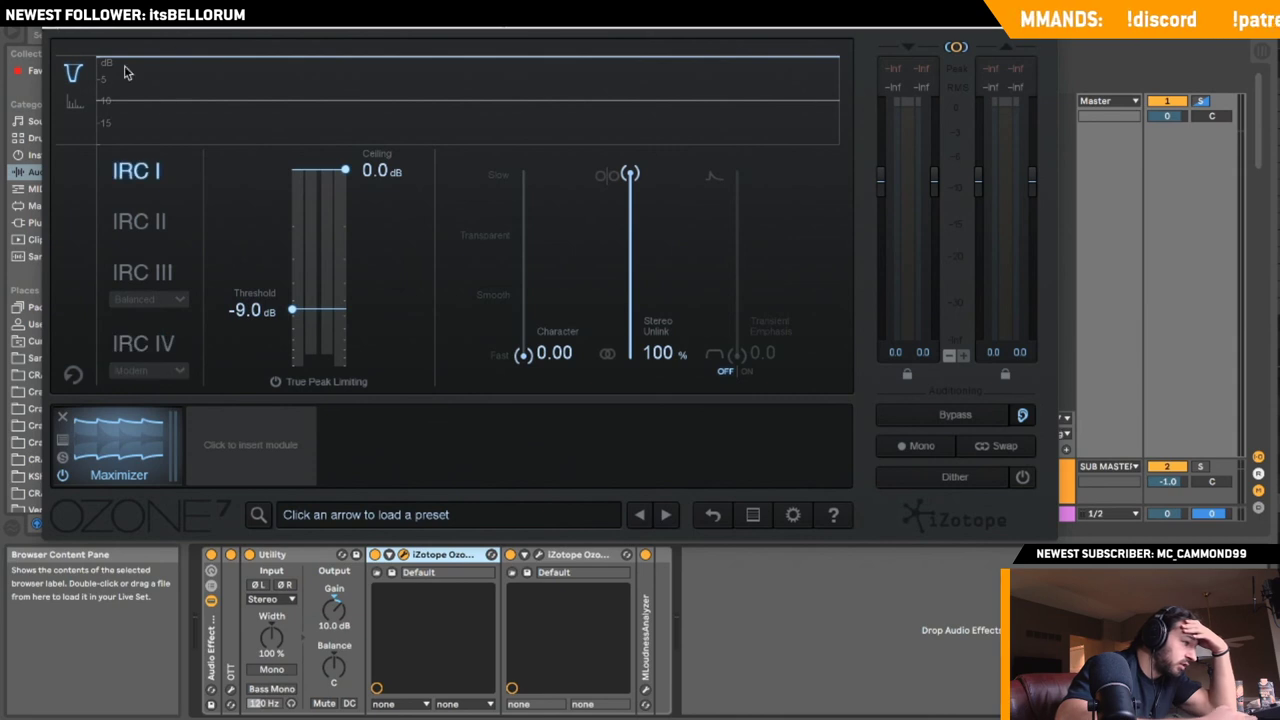
{"action": "left_click", "coordinate": [52, 18]}
- Collapse both Ozone devices in the SUB MASTER chain and fold the SUB MASTER group
{"action": "double_click", "coordinate": [564, 553]}
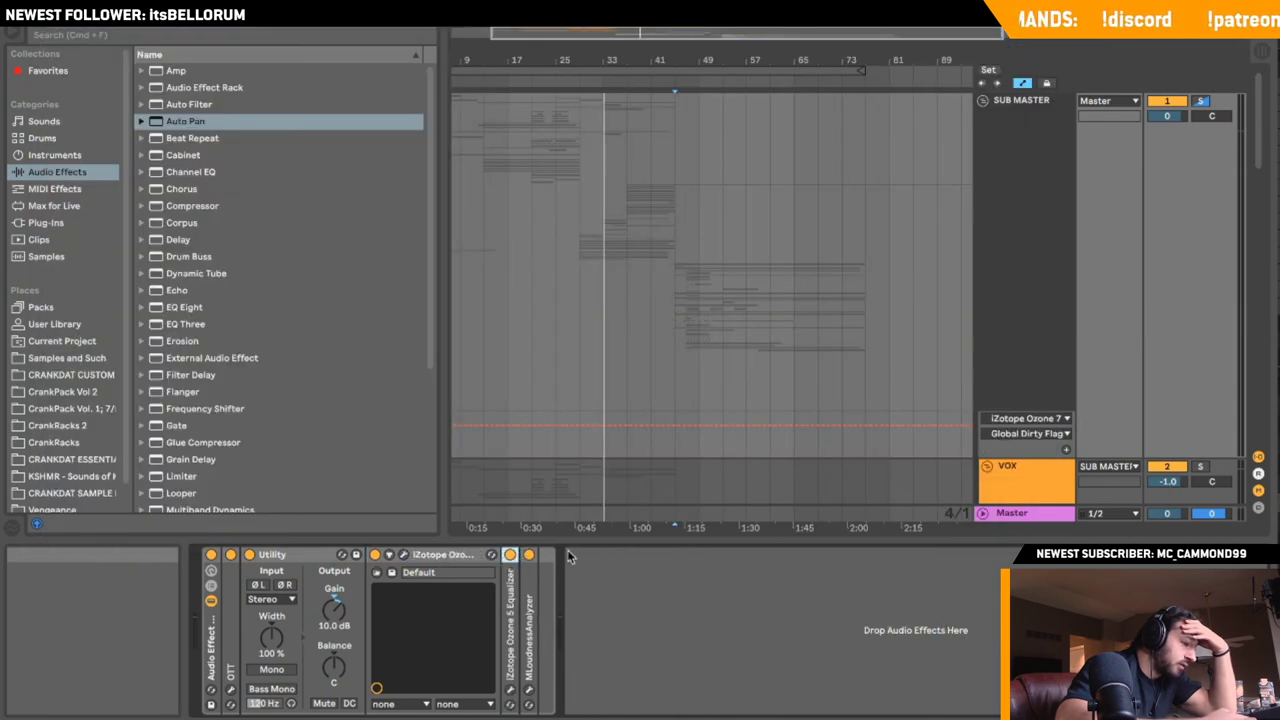
{"action": "double_click", "coordinate": [435, 554]}
{"action": "left_click", "coordinate": [984, 101]}
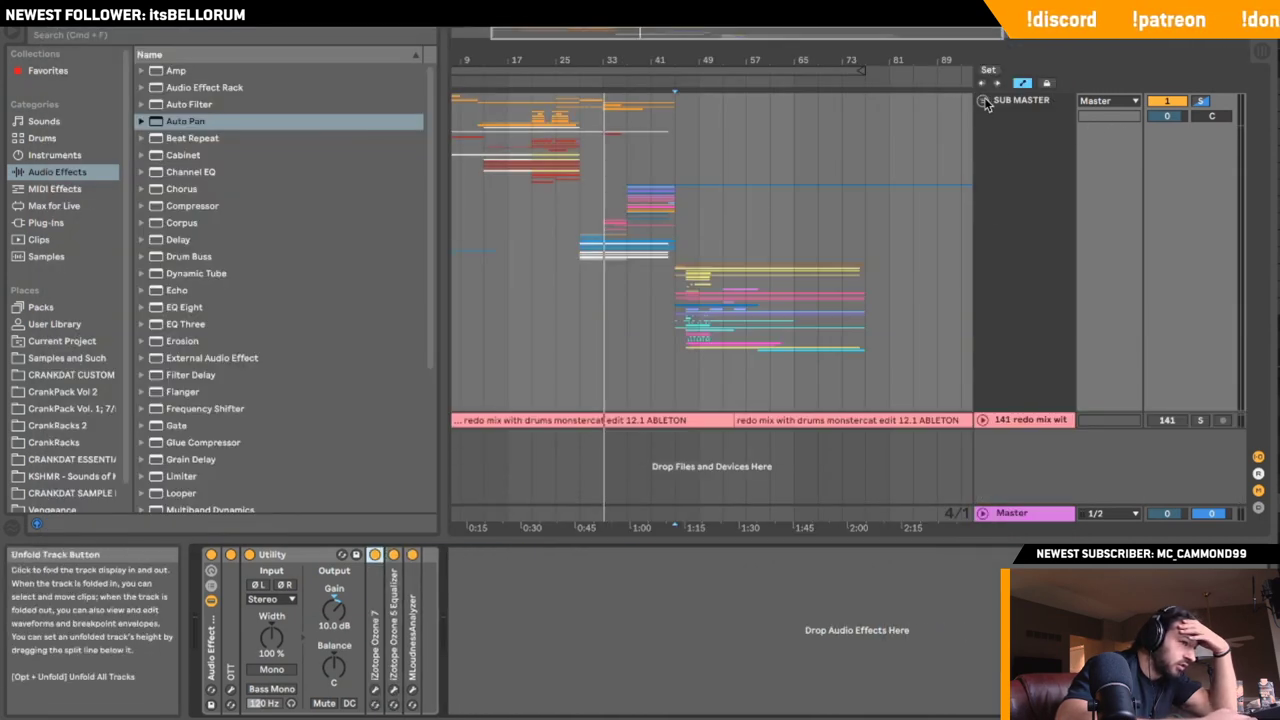
- Play the arrangement from the start of the drop at bar 45 and listen to the mix
{"action": "left_click", "coordinate": [690, 298]}
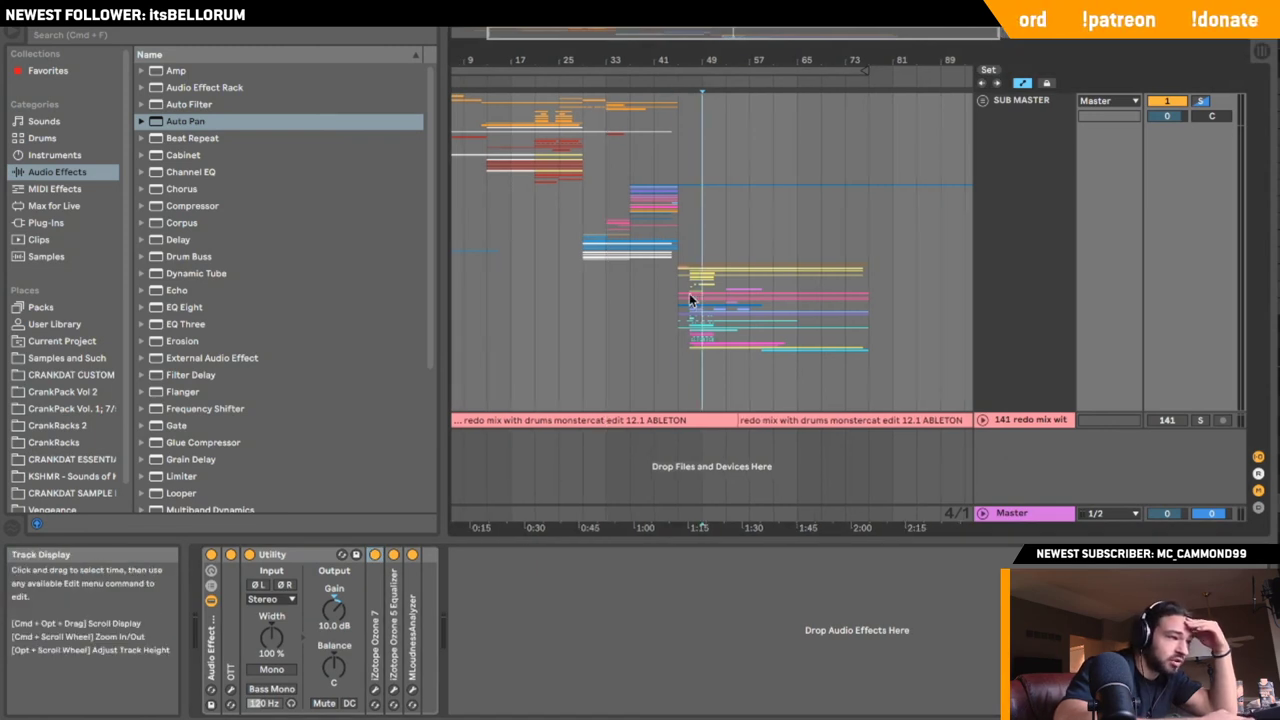
{"action": "key", "text": "space"}
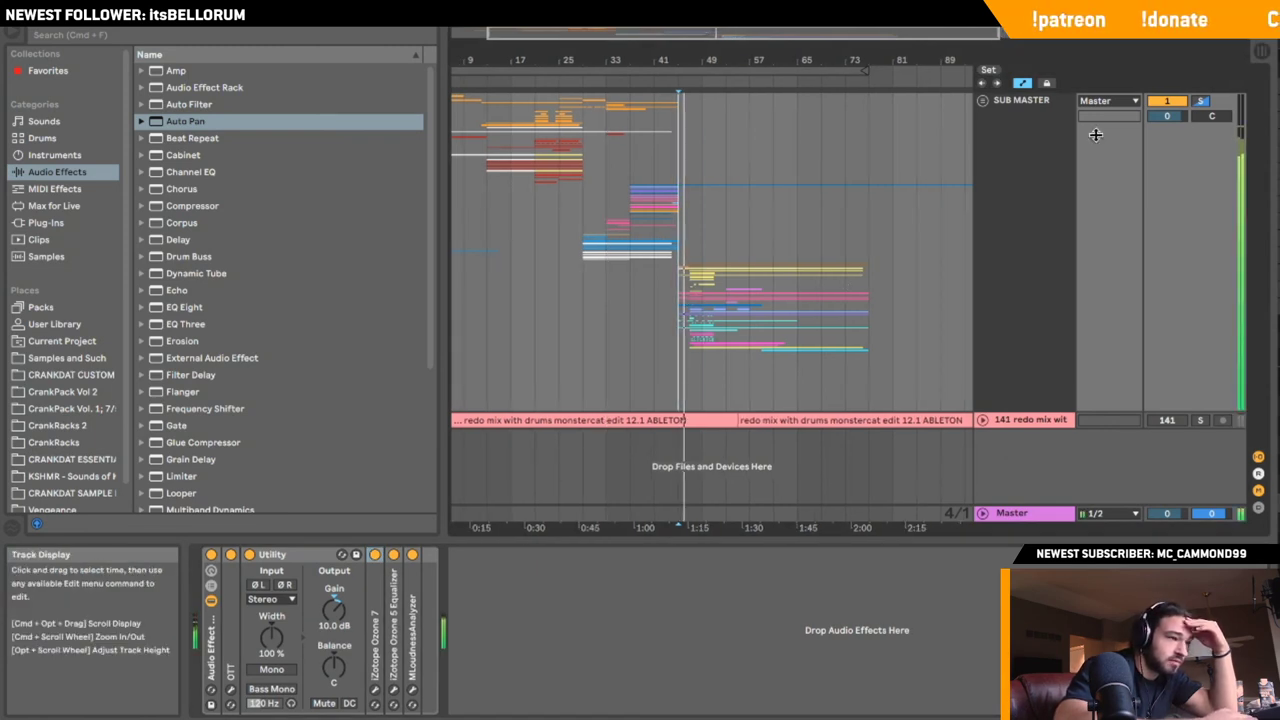
{"action": "left_click", "coordinate": [986, 106]}
{"action": "left_click", "coordinate": [984, 102]}
{"action": "left_click", "coordinate": [984, 102]}
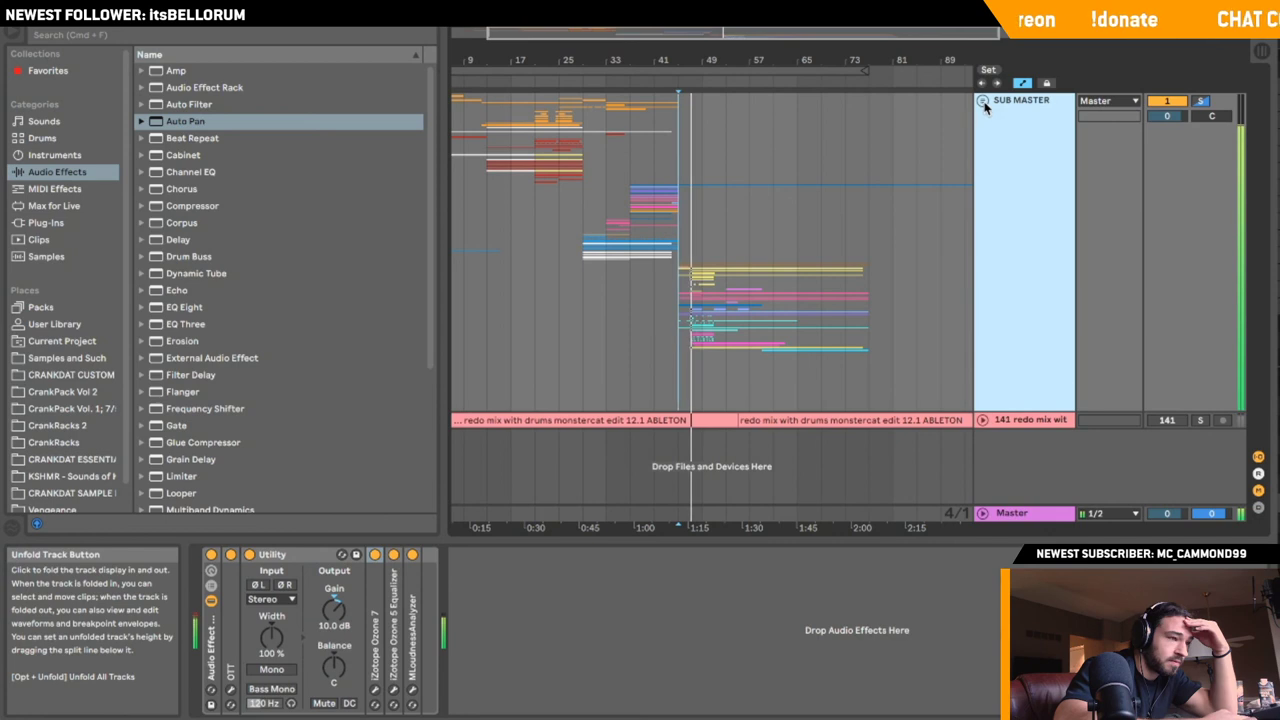
- Switch the SUB MASTER's Ozone 7 Maximizer to IRC IV and enable True Peak Limiting
{"action": "double_click", "coordinate": [380, 612]}
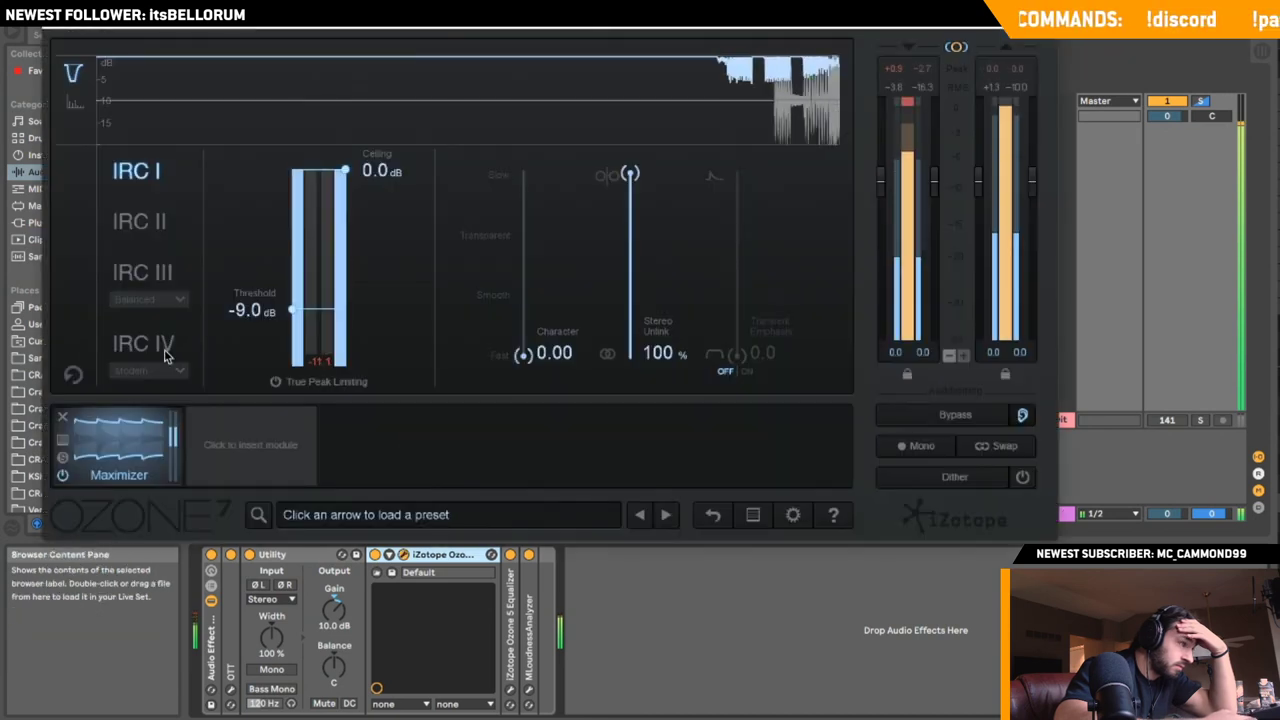
{"action": "left_click", "coordinate": [186, 348]}
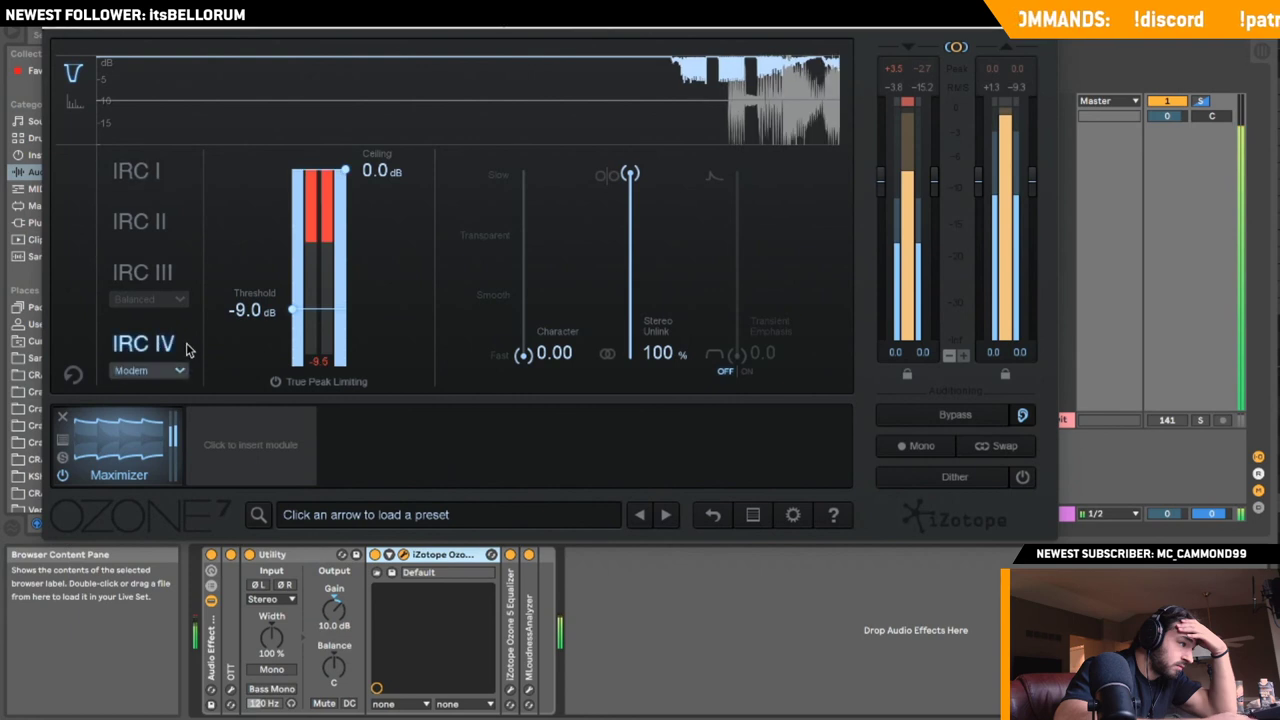
{"action": "left_click", "coordinate": [310, 381]}
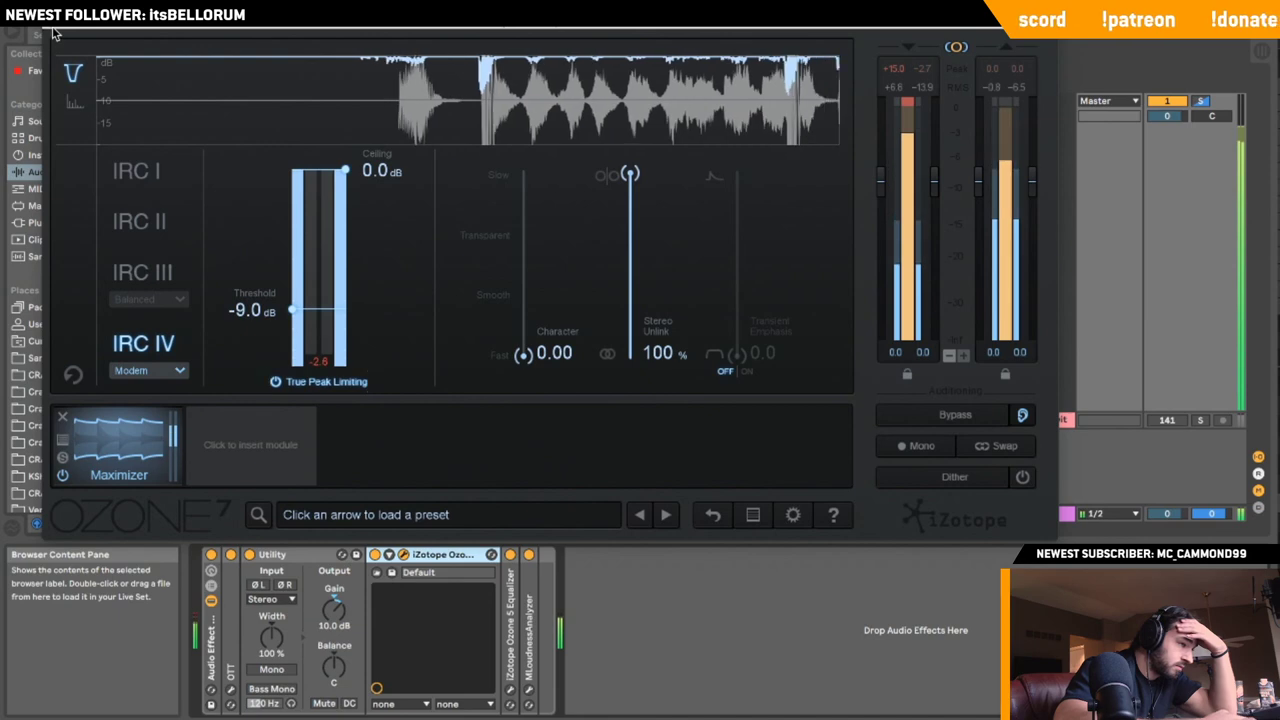
{"action": "key", "text": "super+w"}
{"action": "left_click", "coordinate": [983, 101]}
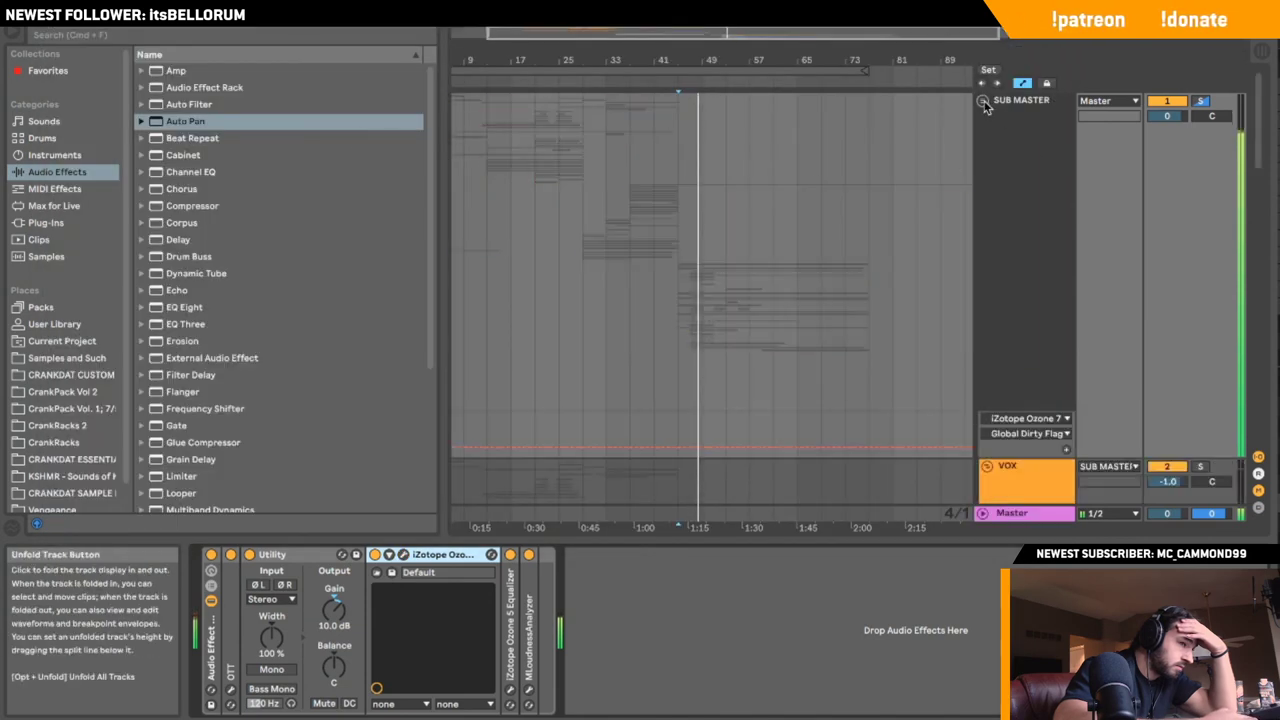
{"action": "left_click", "coordinate": [983, 101]}
- Audition the song from around bar 29 and its opening bars, then return the playback position to bar 45
{"action": "left_click", "coordinate": [512, 268]}
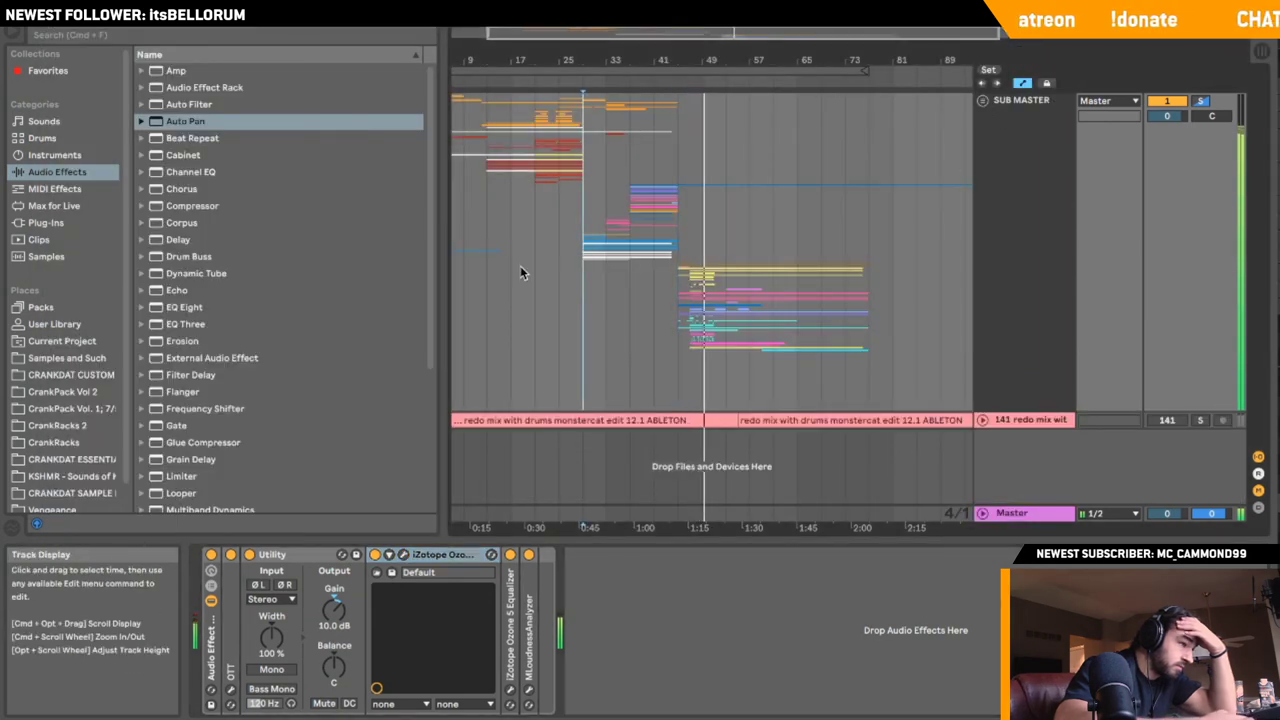
{"action": "scroll", "coordinate": [506, 274], "scroll_direction": "left", "scroll_amount": 2}
{"action": "left_click", "coordinate": [474, 258]}
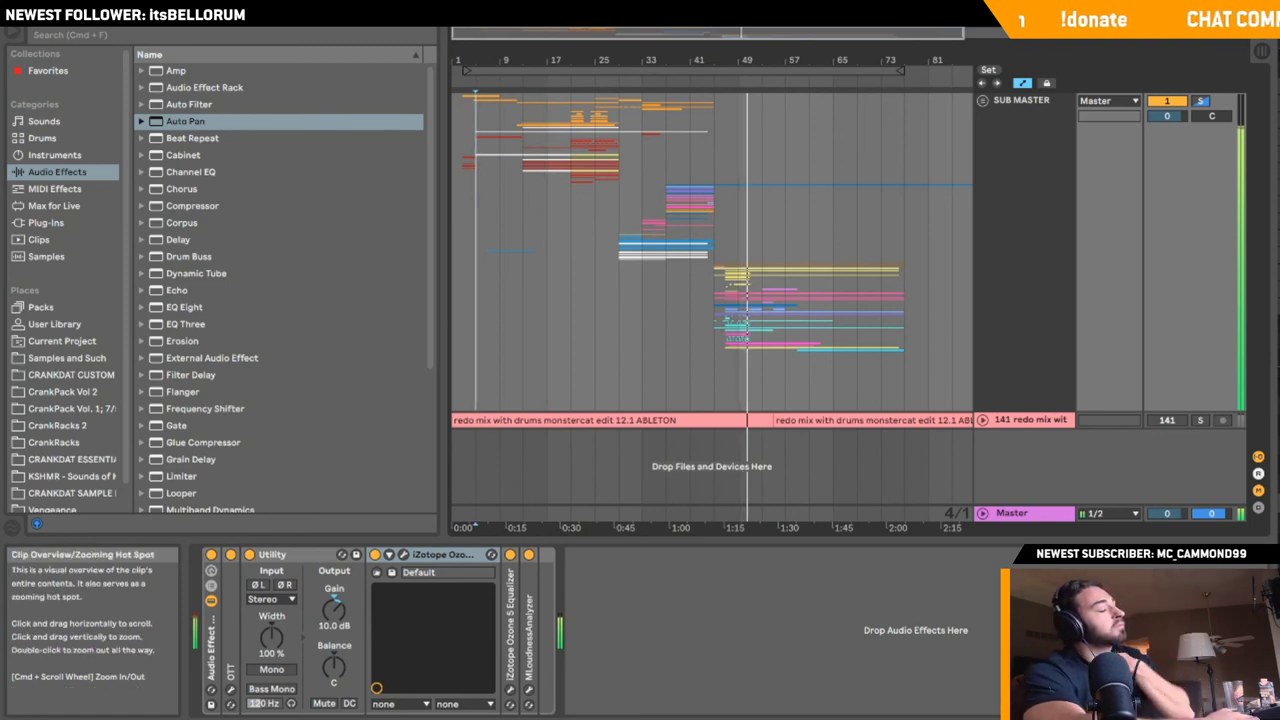
{"action": "left_click_drag", "start_coordinate": [478, 29], "coordinate": [479, 32]}
{"action": "left_click", "coordinate": [451, 140]}
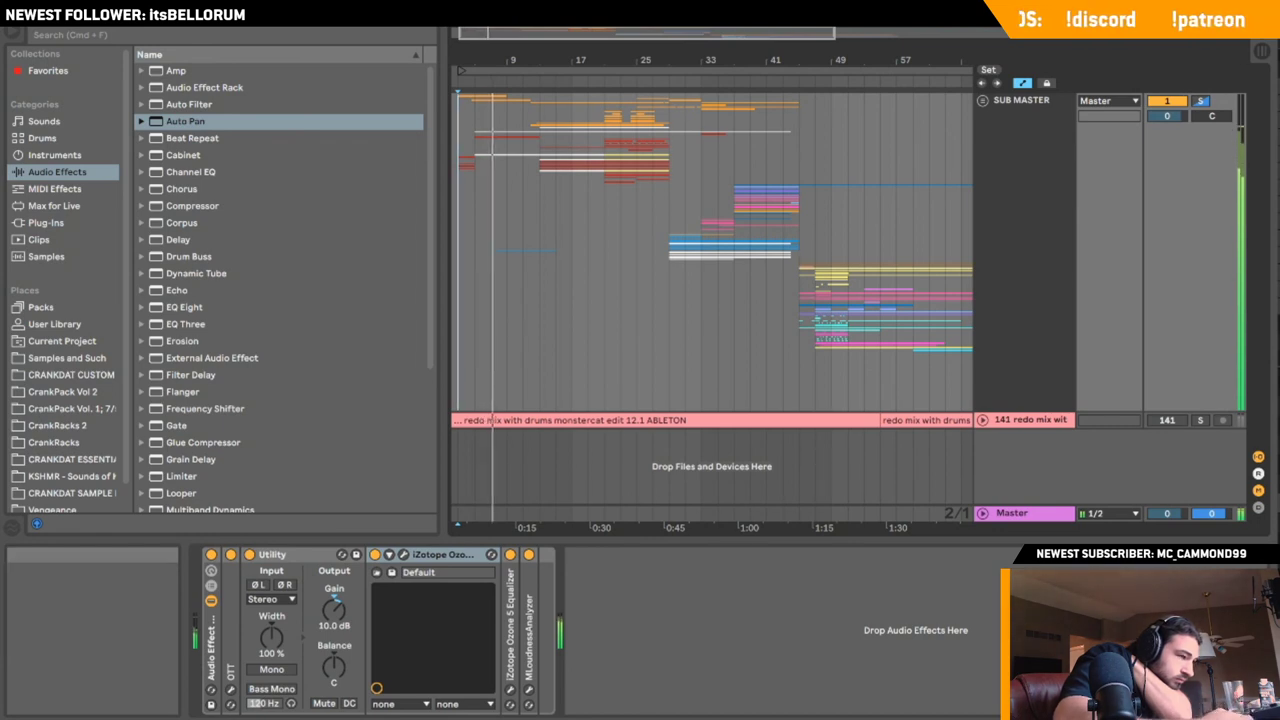
{"action": "left_click", "coordinate": [814, 348]}
{"action": "left_click", "coordinate": [803, 337]}
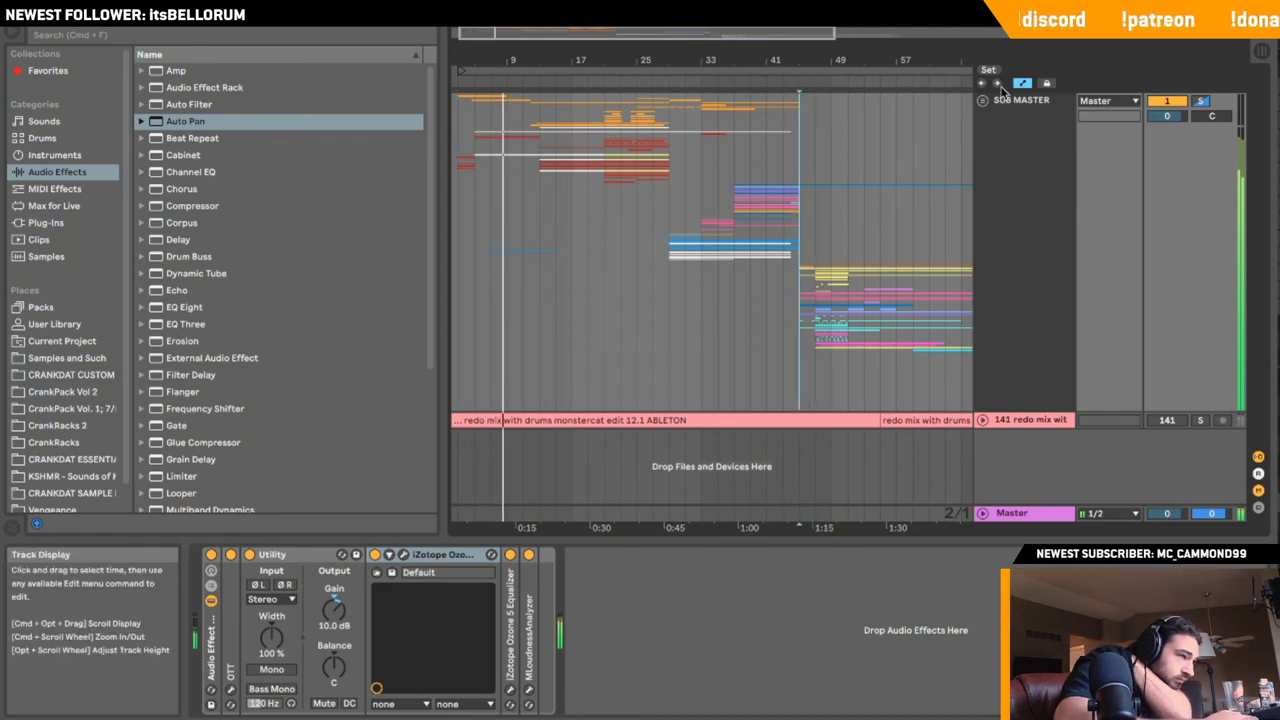
- Unfold the SUB MASTER and LEAD groups and expand LEAD track 111 inside the drop instruments
{"action": "left_click", "coordinate": [984, 102]}
{"action": "scroll", "coordinate": [953, 289], "scroll_direction": "down", "scroll_amount": 10}
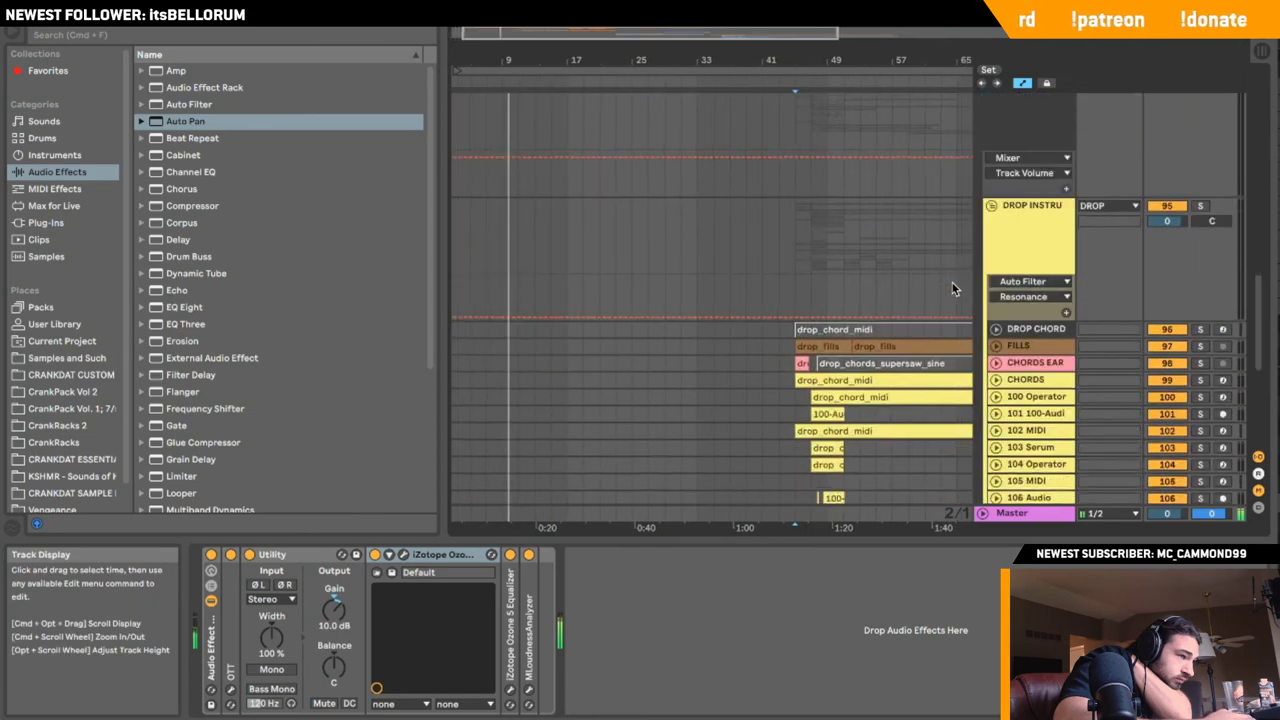
{"action": "scroll", "coordinate": [953, 289], "scroll_direction": "down", "scroll_amount": 6}
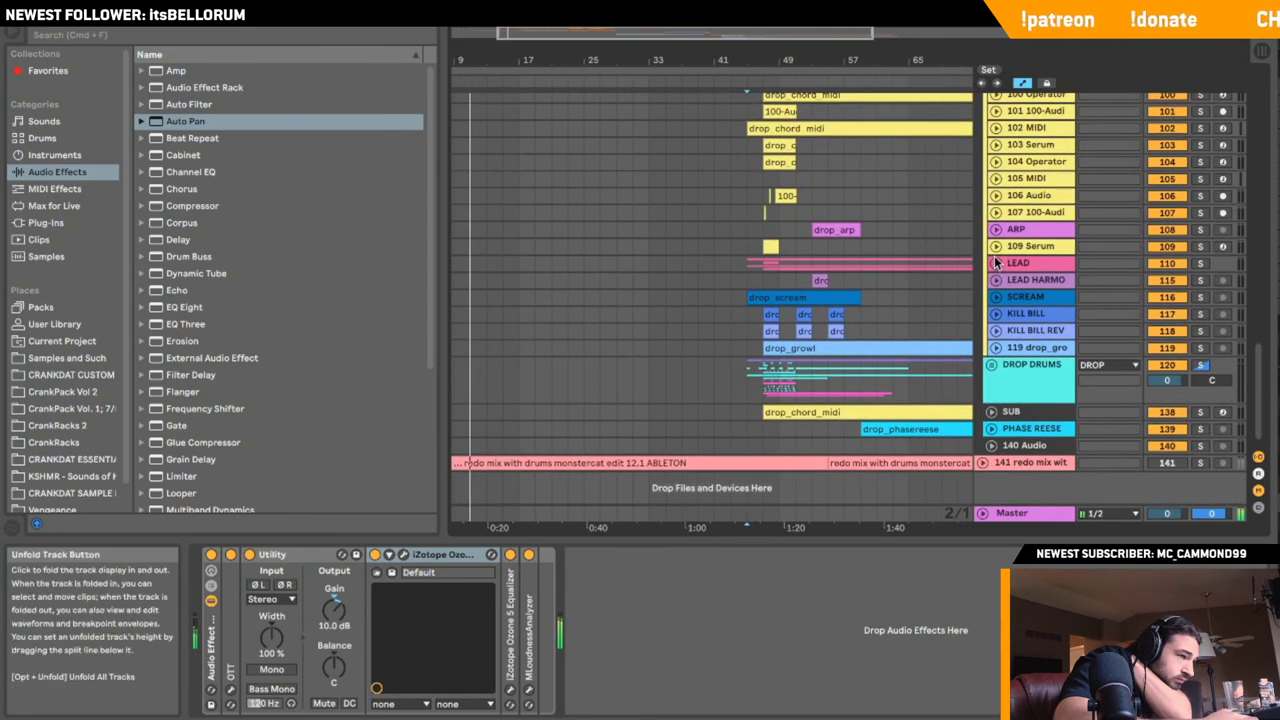
{"action": "left_click", "coordinate": [1040, 342]}
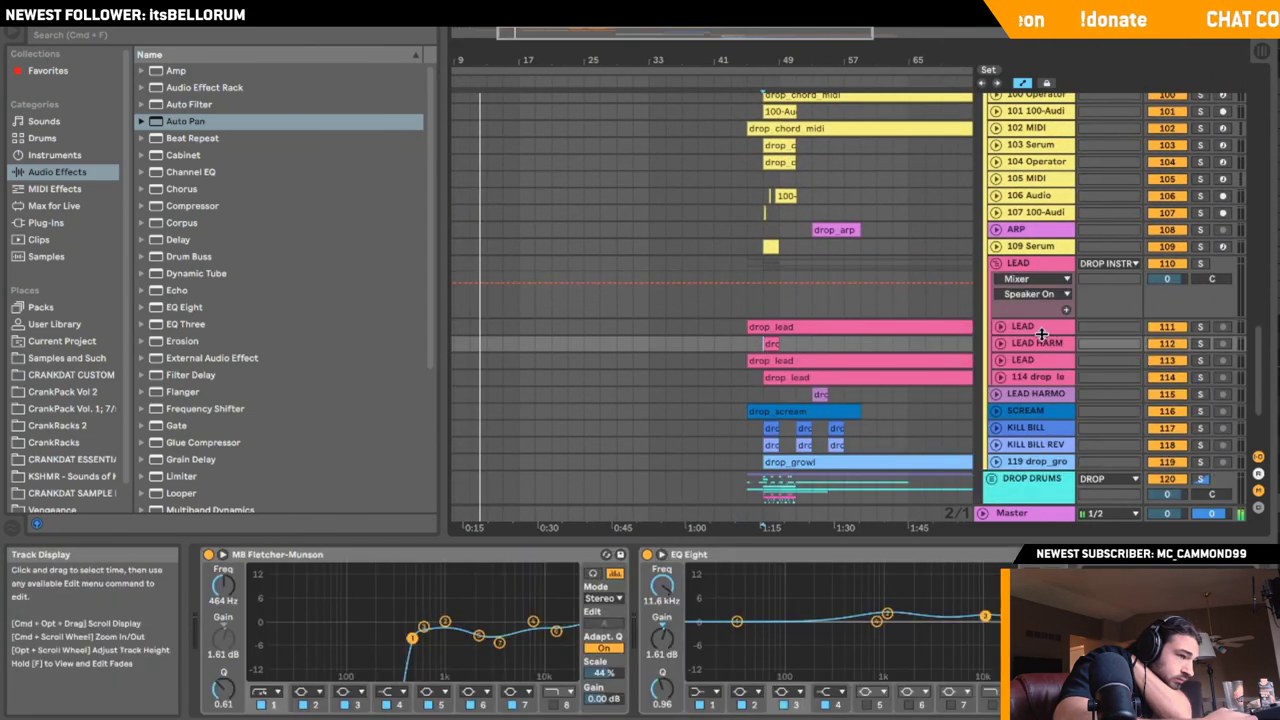
{"action": "left_click", "coordinate": [1003, 328]}
{"action": "left_click", "coordinate": [1001, 327]}
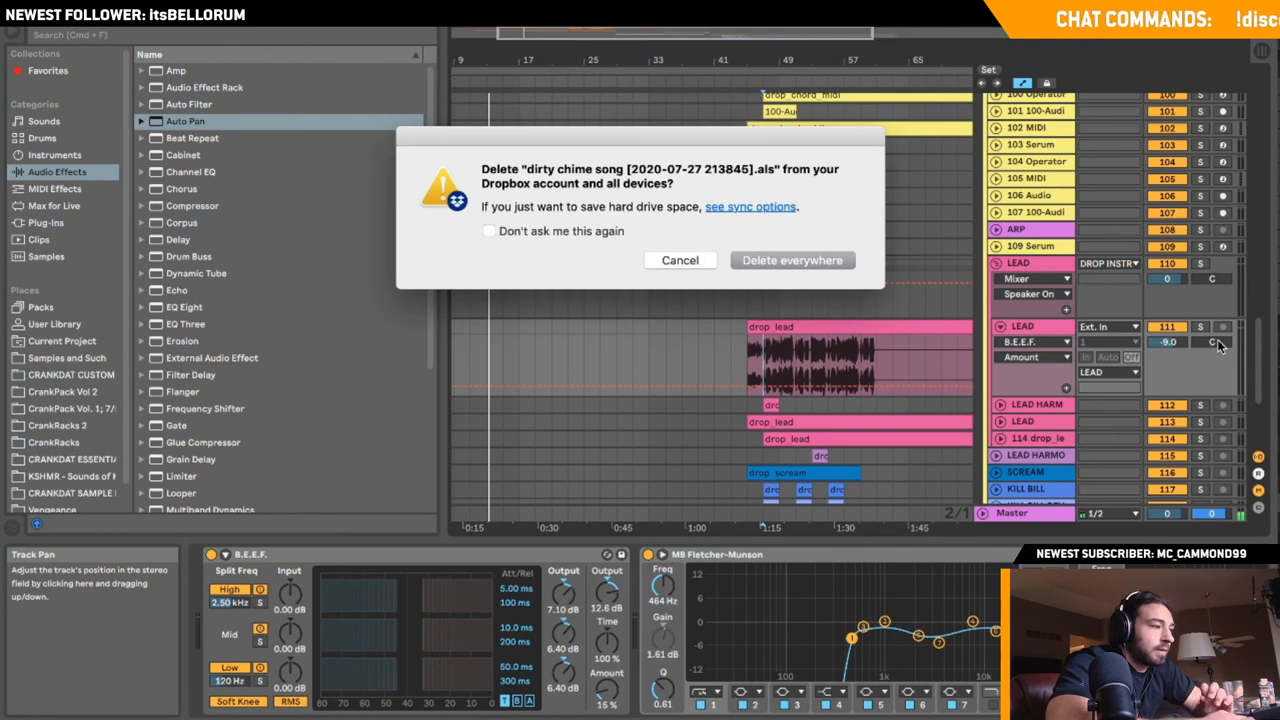
{"action": "left_click", "coordinate": [808, 258]}
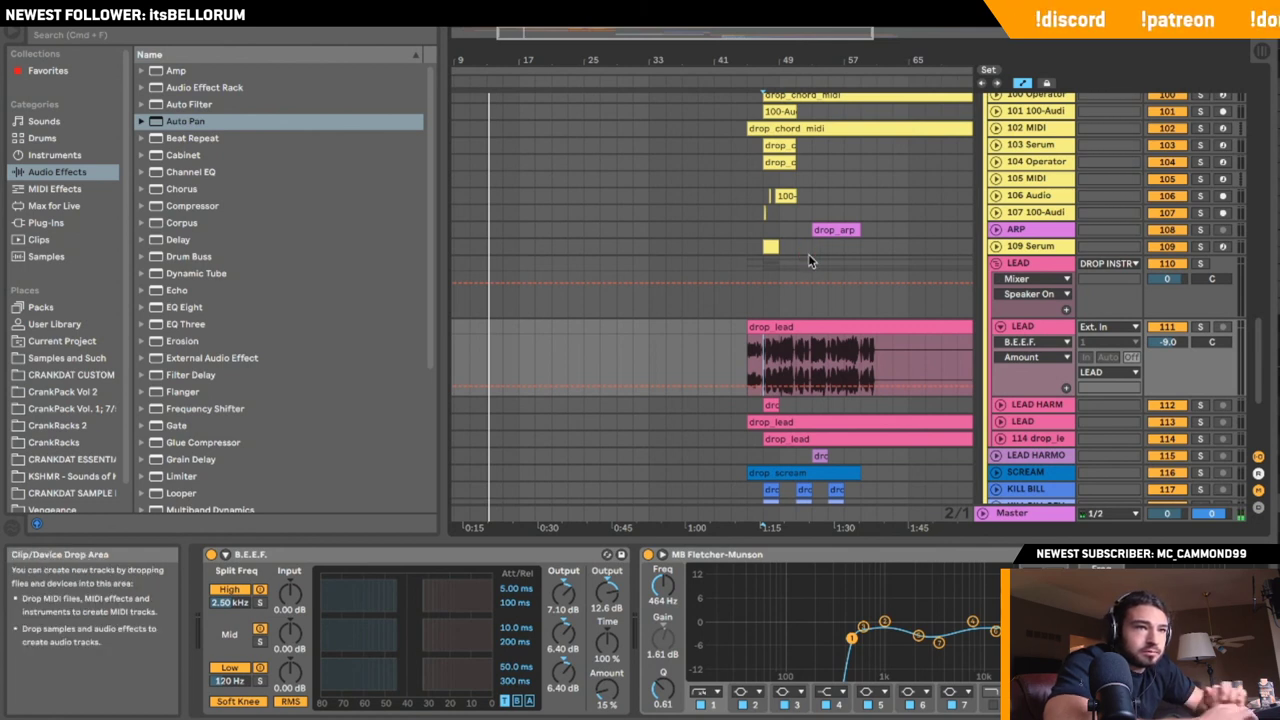
{"action": "left_click", "coordinate": [1201, 327]}
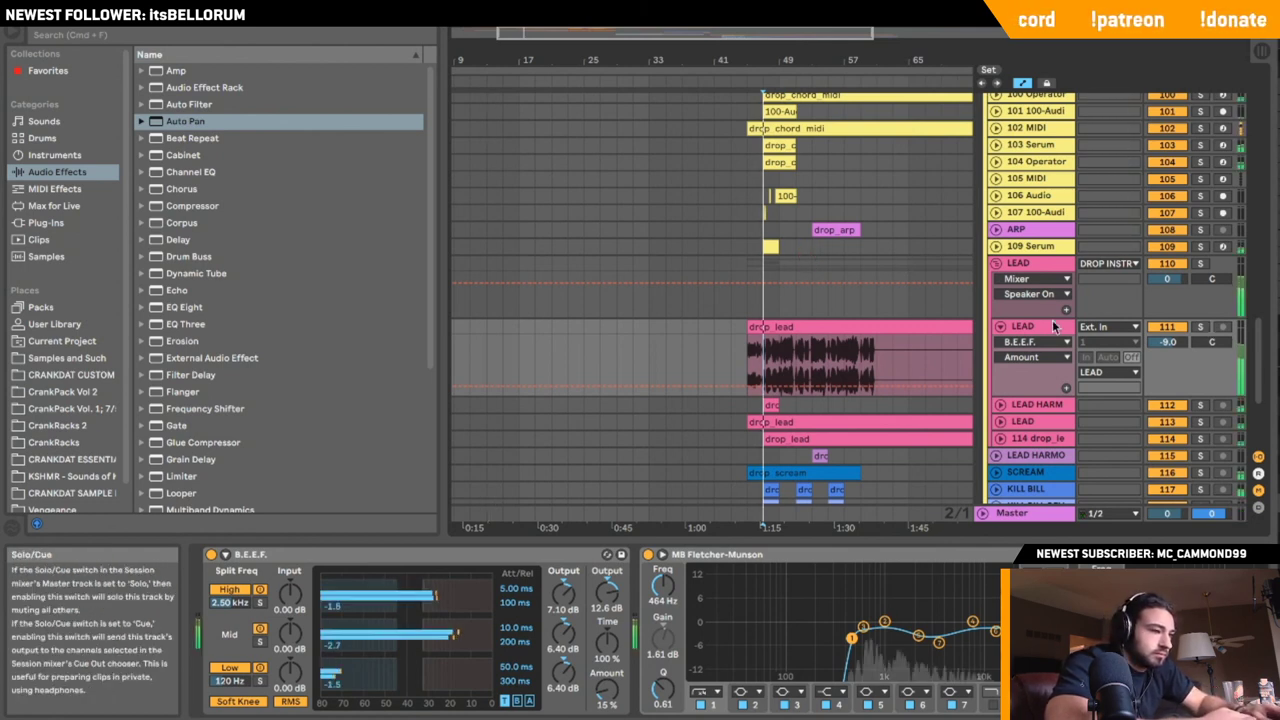
{"action": "key", "text": "space"}
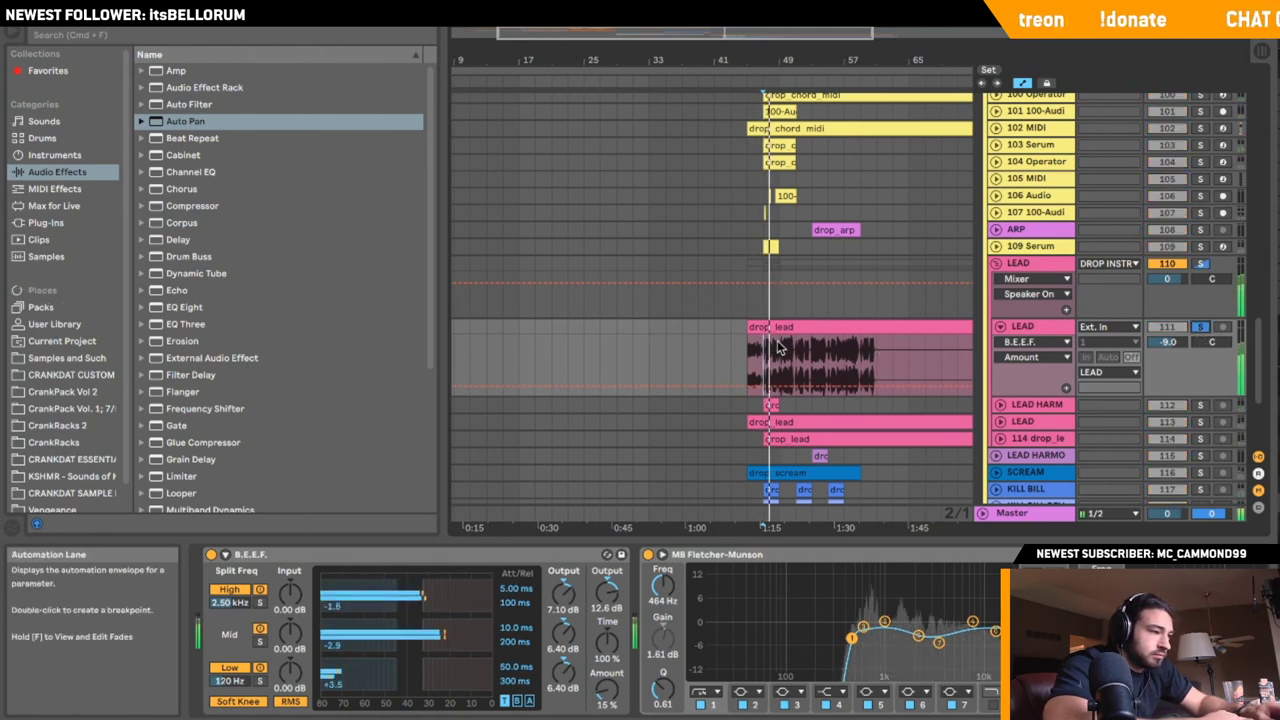
- Split the drop_lead clip on LEAD track 111 at bars 47 and 49 and open the middle section's sample
{"action": "left_click", "coordinate": [779, 343]}
{"action": "key", "text": "super+e"}
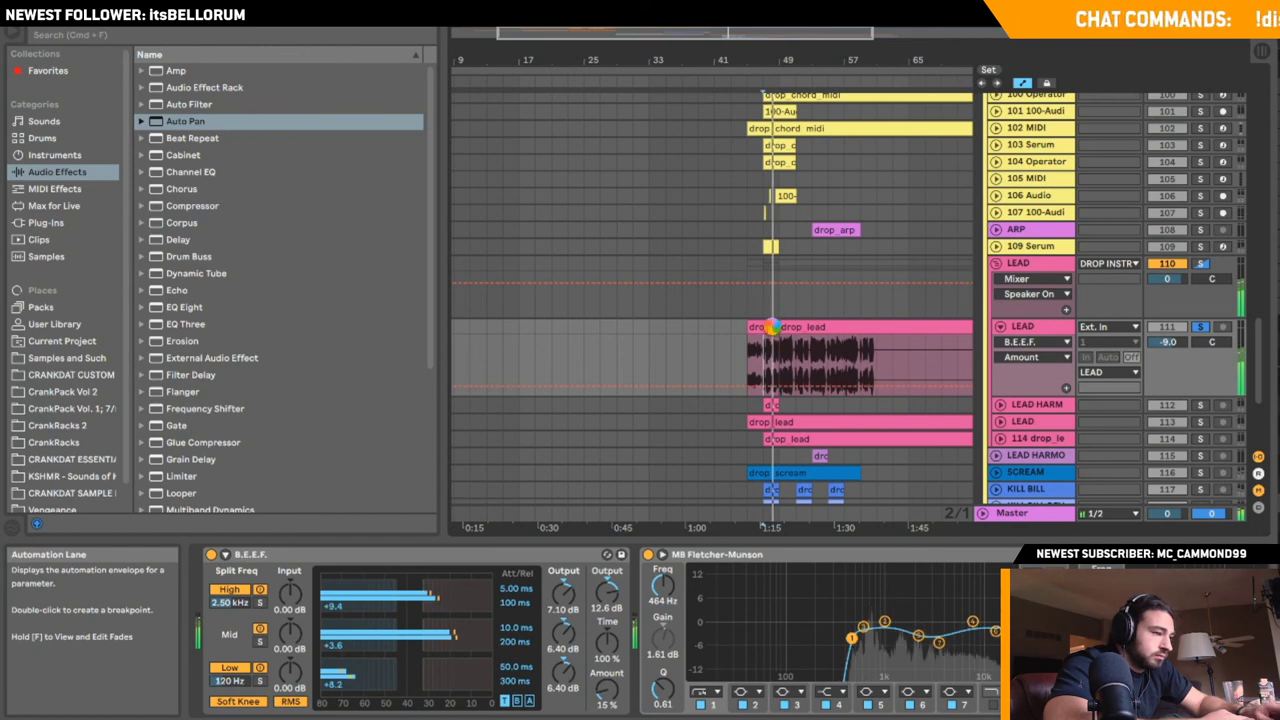
{"action": "double_click", "coordinate": [772, 327]}
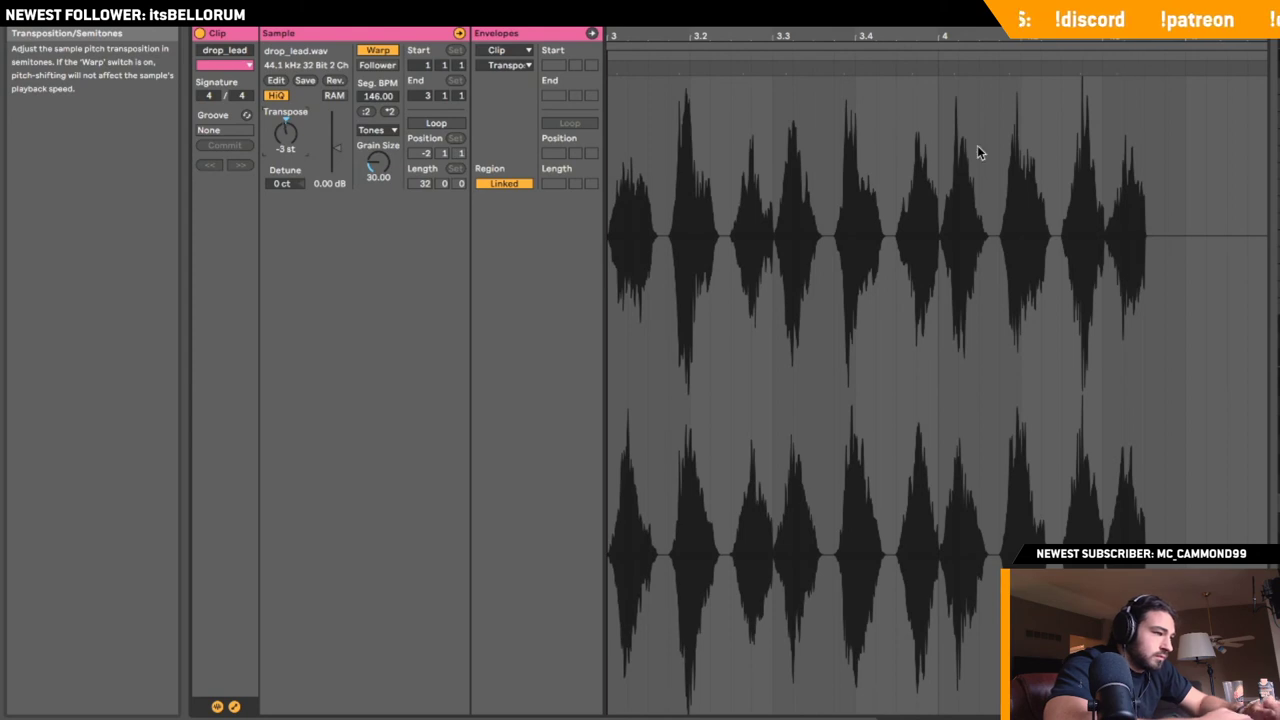
{"action": "key", "text": "shift+Tab"}
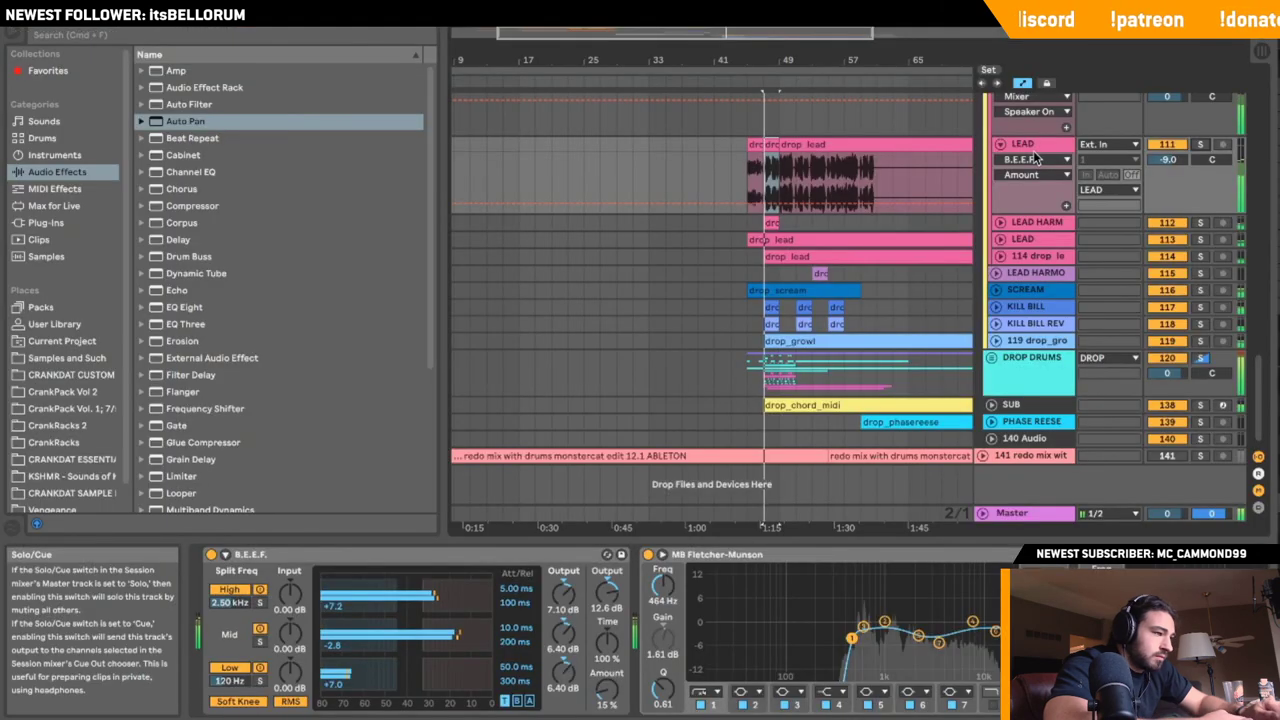
{"action": "scroll", "coordinate": [730, 212], "scroll_direction": "up", "scroll_amount": 1}
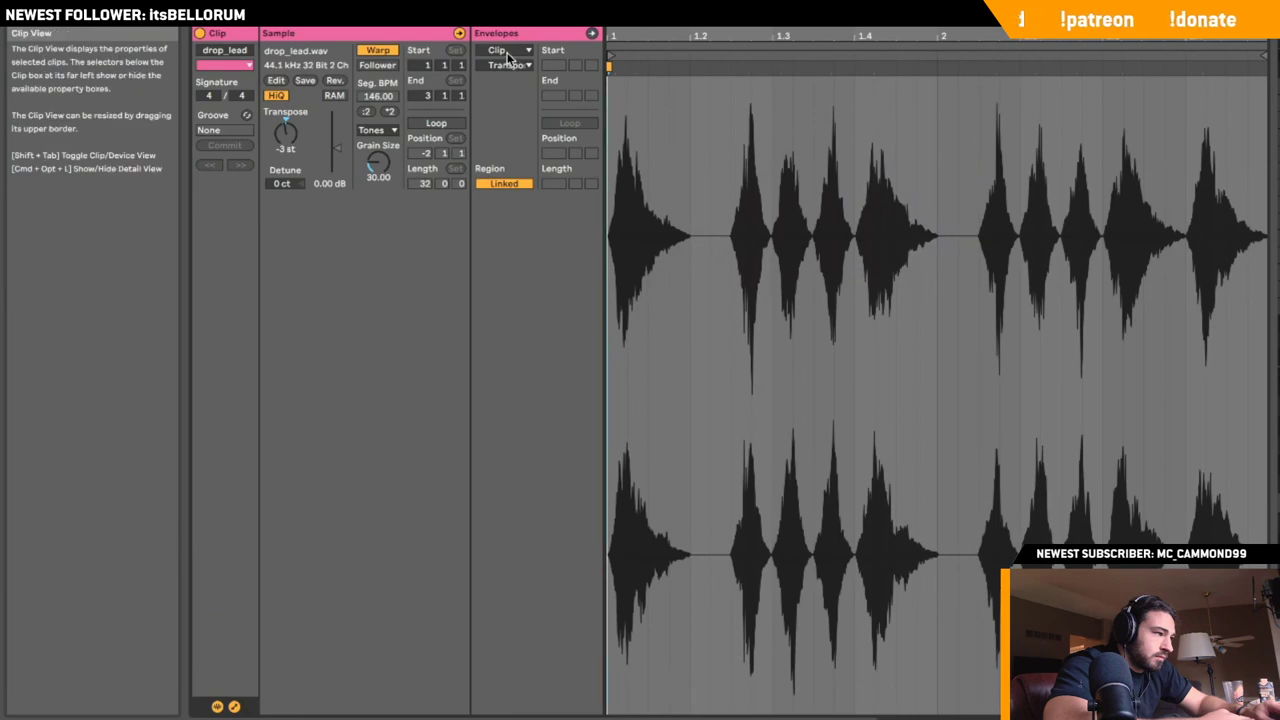
- Draw a transposition envelope in the middle drop_lead clip that rises to +3 st at the start of its second bar
{"action": "left_click", "coordinate": [505, 66]}
{"action": "left_click", "coordinate": [507, 90]}
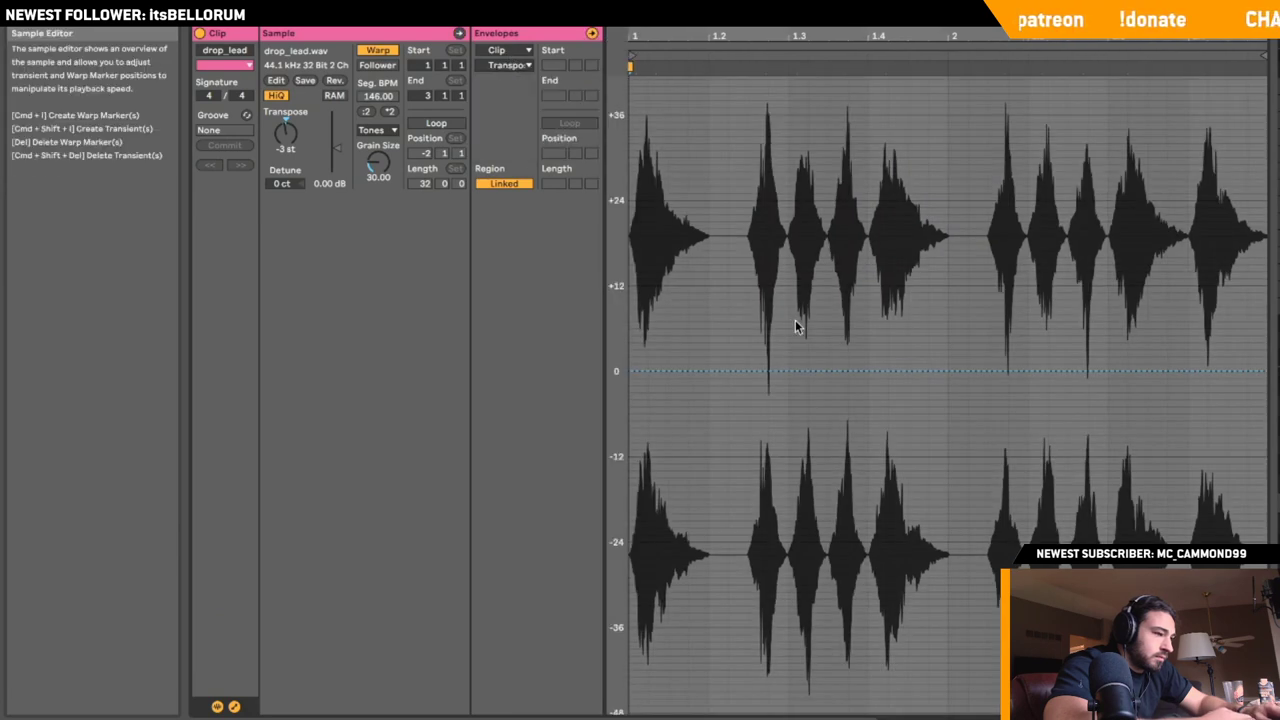
{"action": "left_click", "coordinate": [967, 373]}
{"action": "left_click_drag", "start_coordinate": [988, 371], "coordinate": [988, 364]}
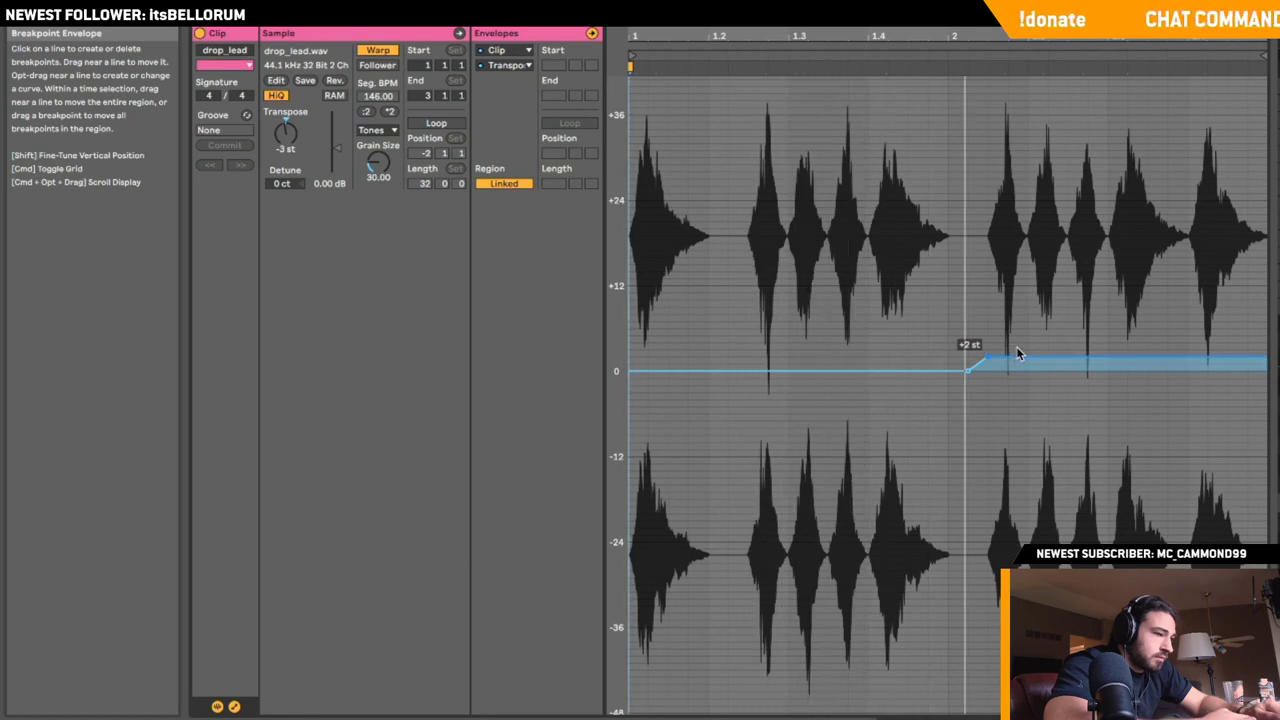
{"action": "left_click_drag", "start_coordinate": [997, 362], "coordinate": [990, 352]}
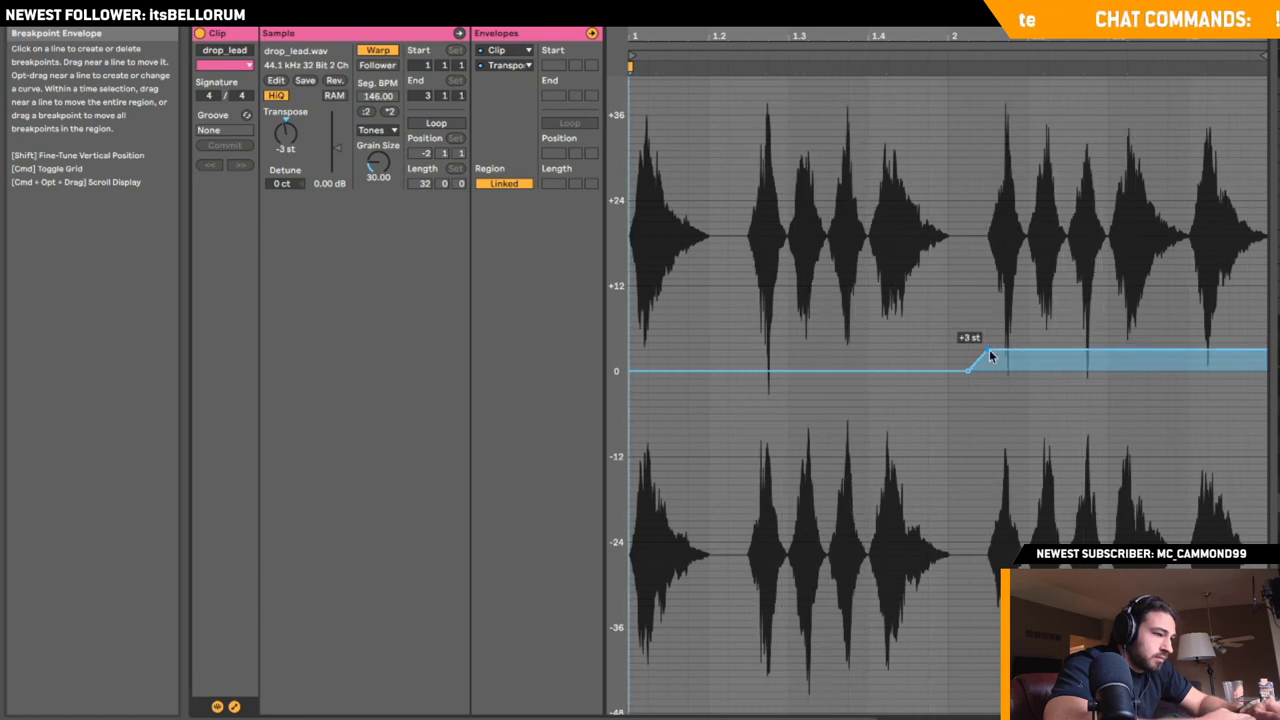
{"action": "left_click", "coordinate": [930, 341]}
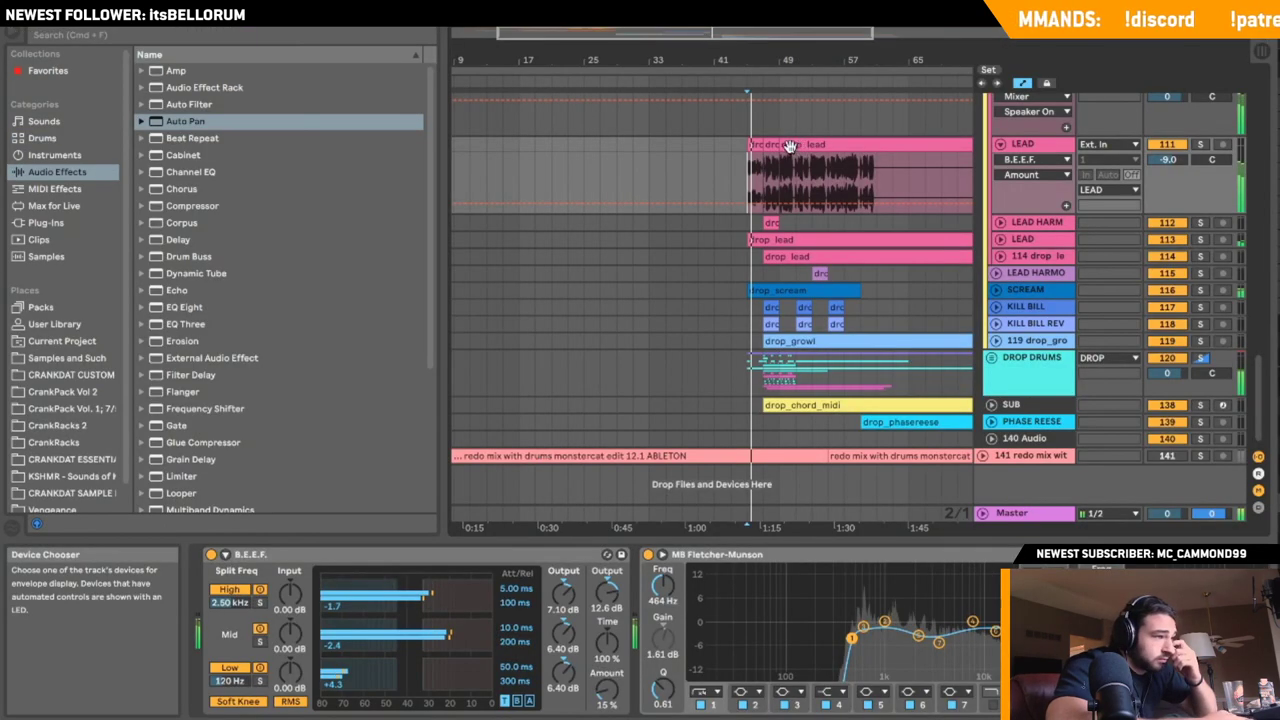
- Fold LEAD track 111 and audition the arrangement from several points leading into the drop
{"action": "left_click", "coordinate": [999, 145]}
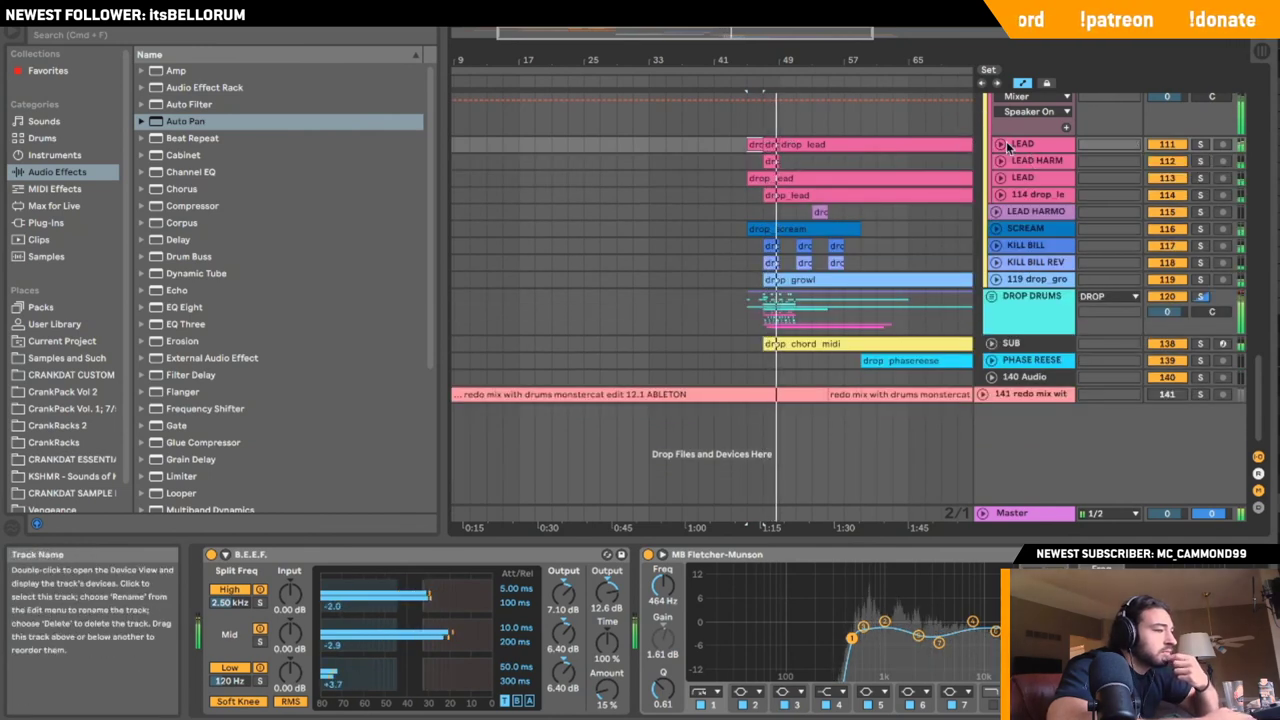
{"action": "left_click", "coordinate": [624, 163]}
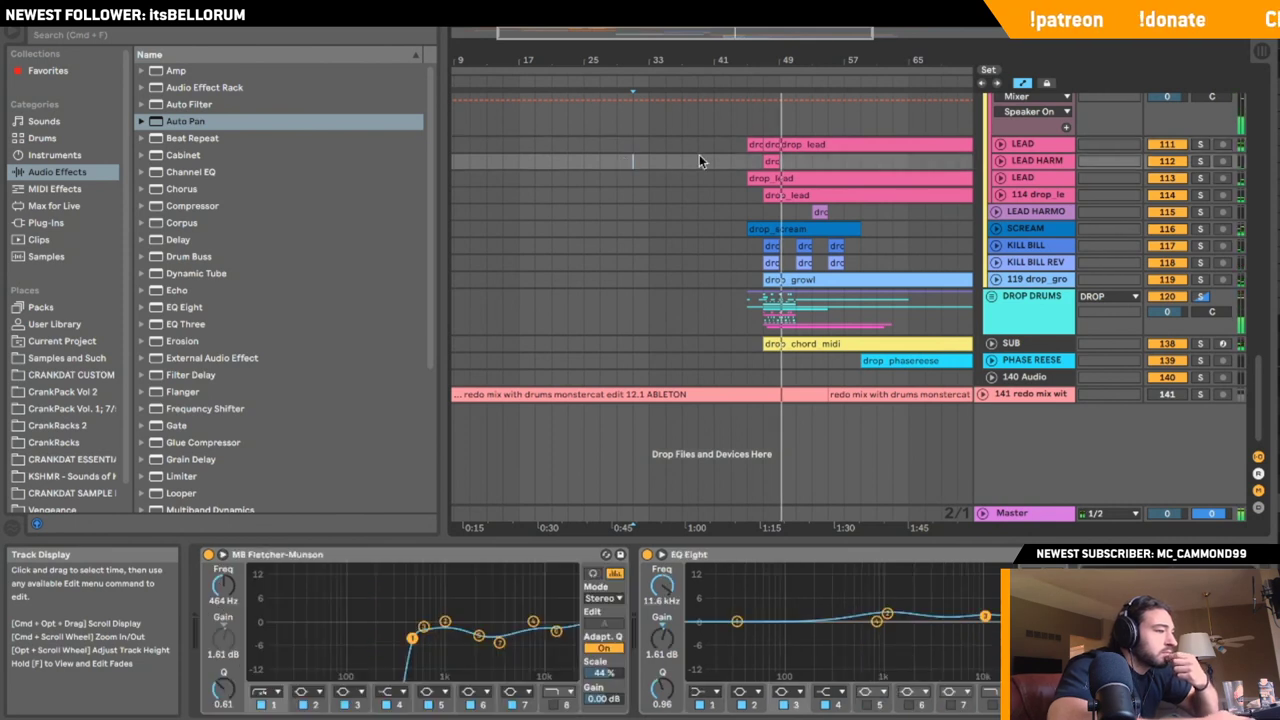
{"action": "left_click", "coordinate": [667, 164]}
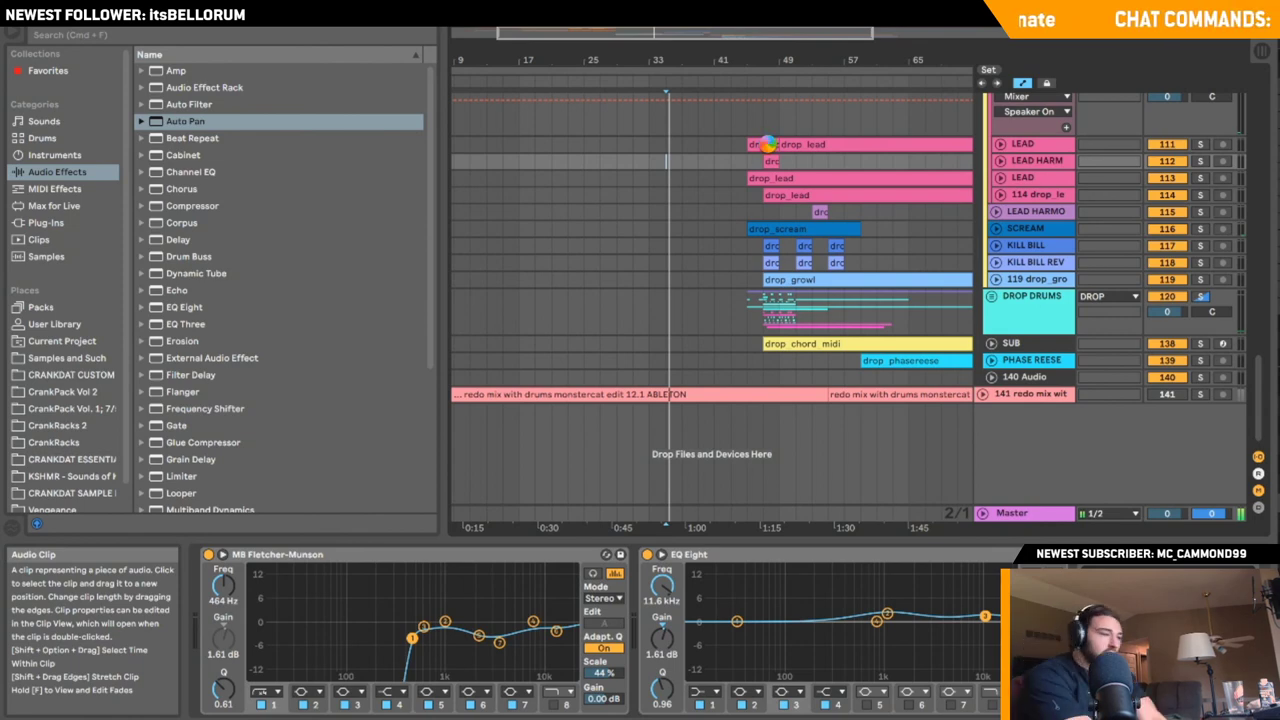
{"action": "left_click", "coordinate": [713, 146]}
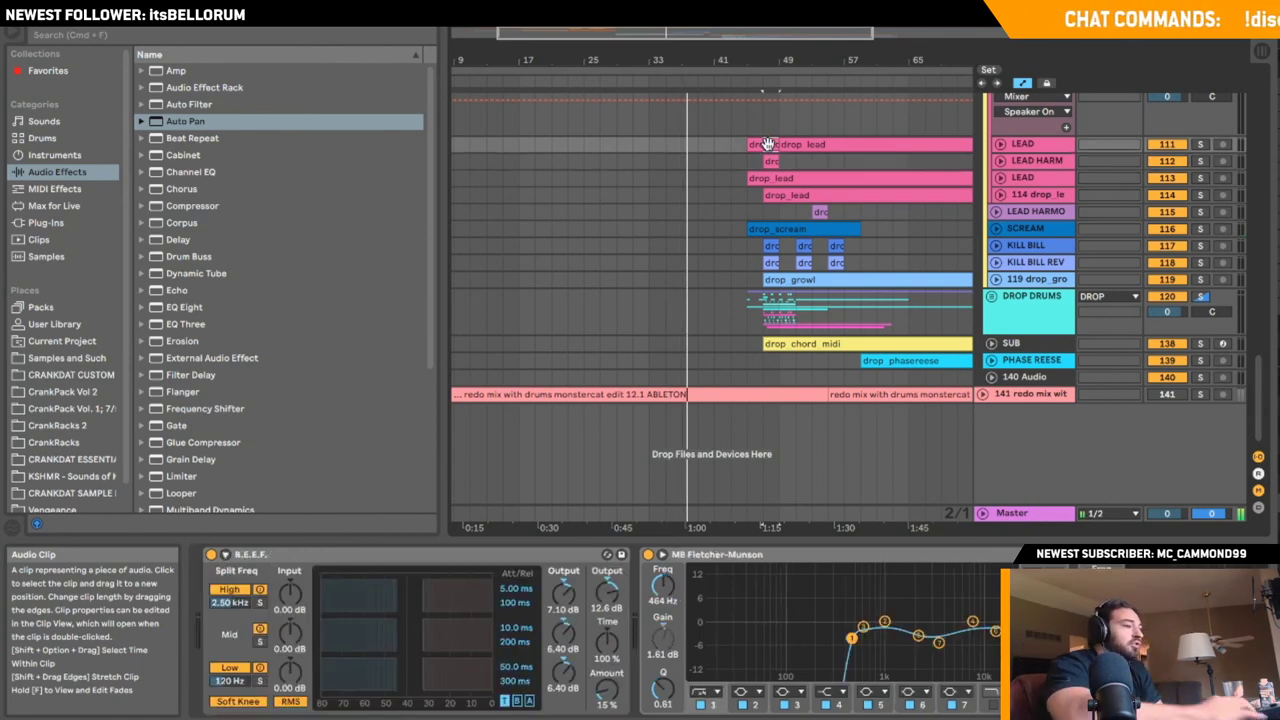
{"action": "left_click", "coordinate": [714, 160]}
- Save the Live Set and set the playback position to bar 45 at the start of the drop
{"action": "left_click", "coordinate": [95, 2]}
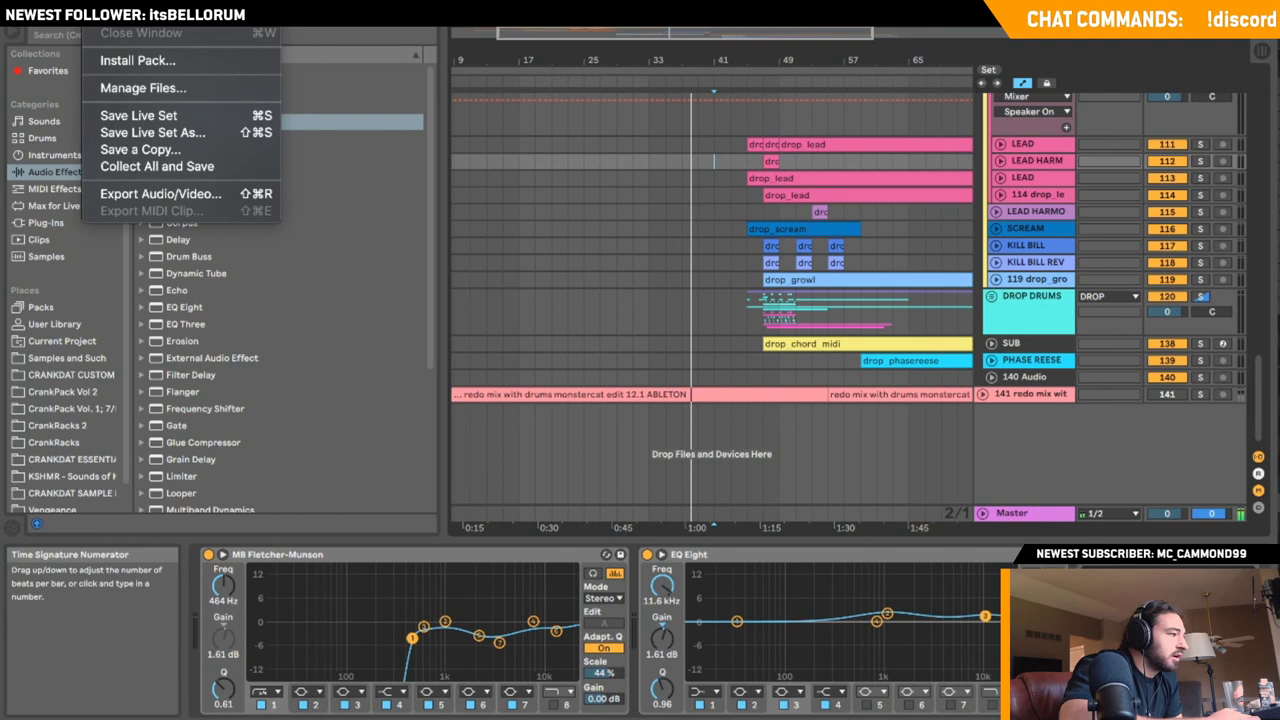
{"action": "left_click", "coordinate": [143, 118]}
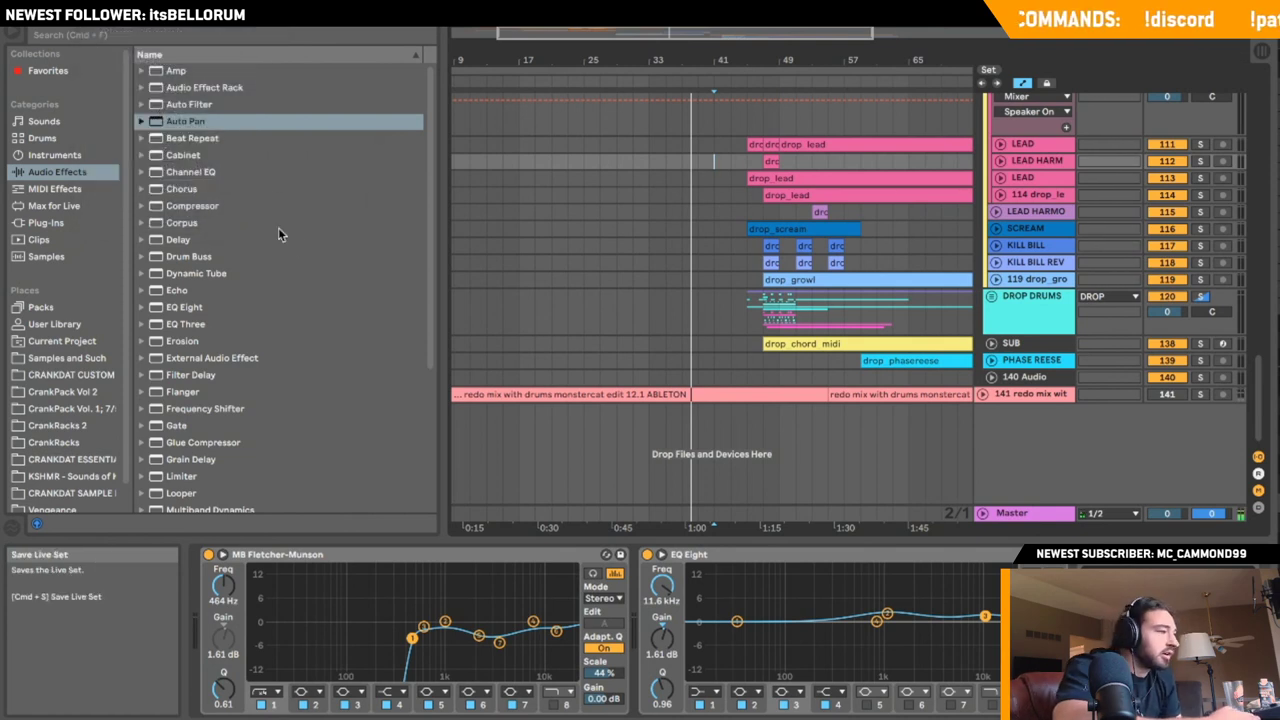
{"action": "left_click", "coordinate": [756, 252]}
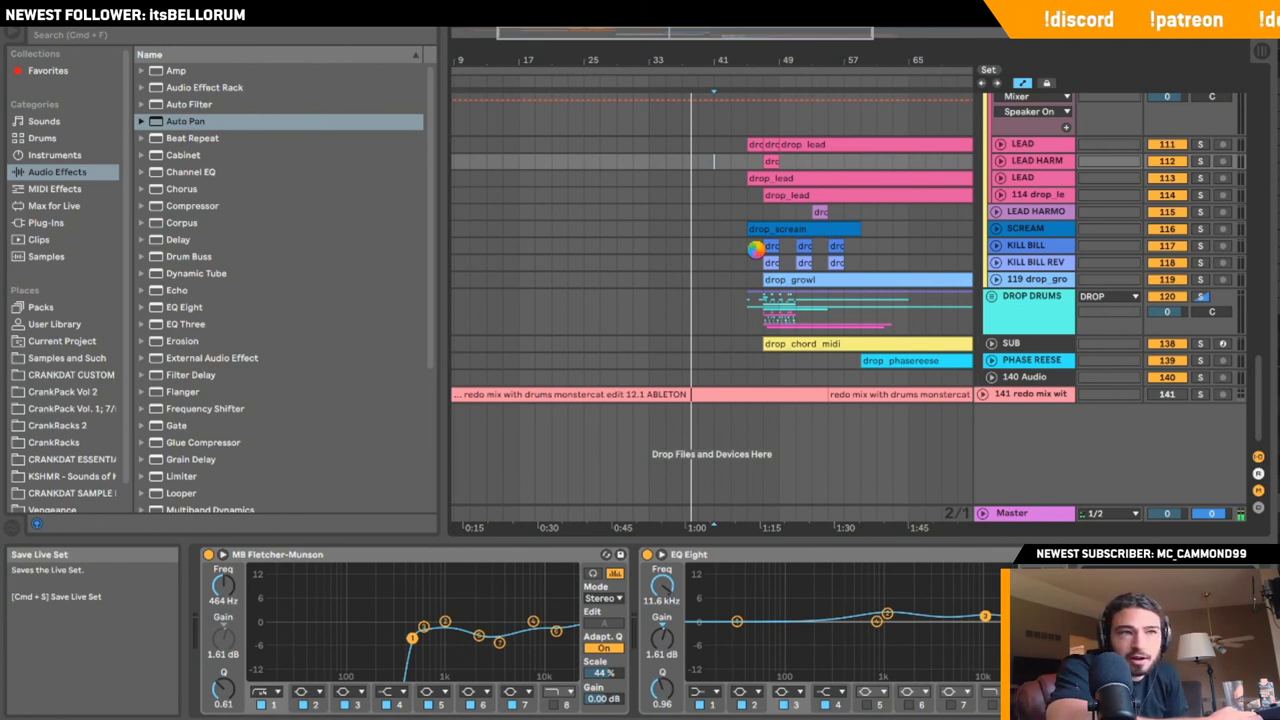
{"action": "left_click", "coordinate": [745, 170]}
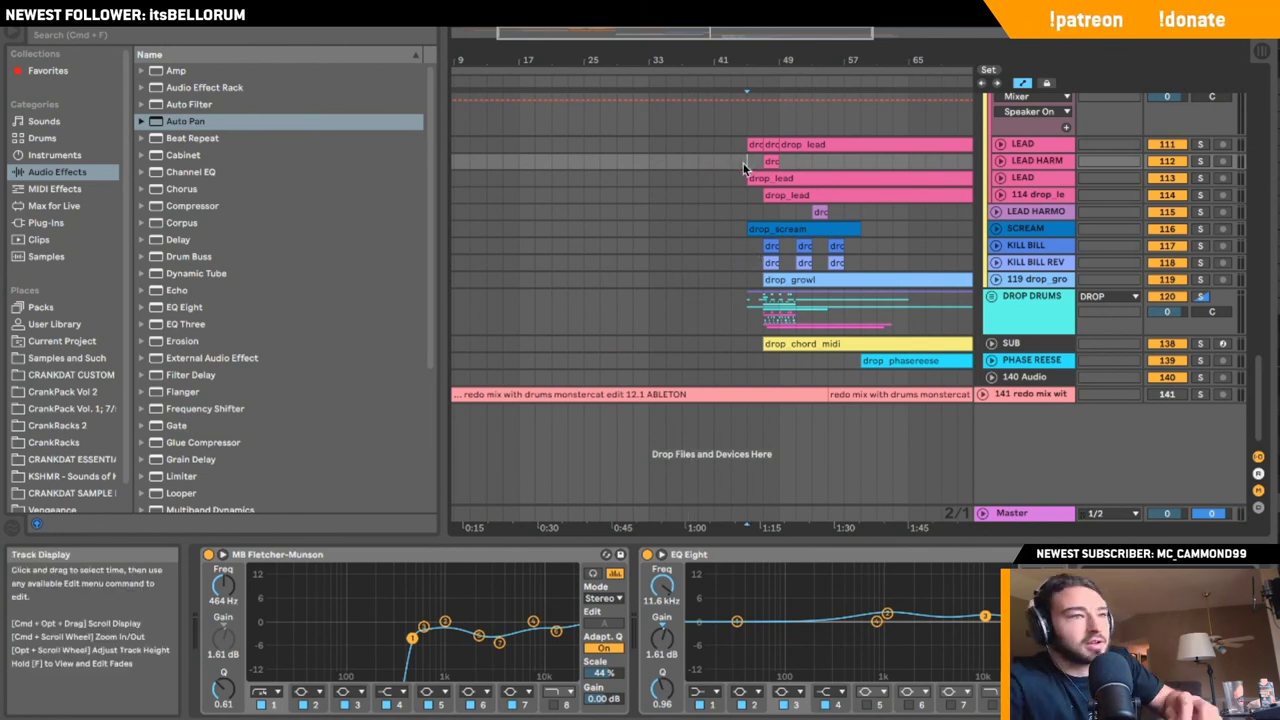